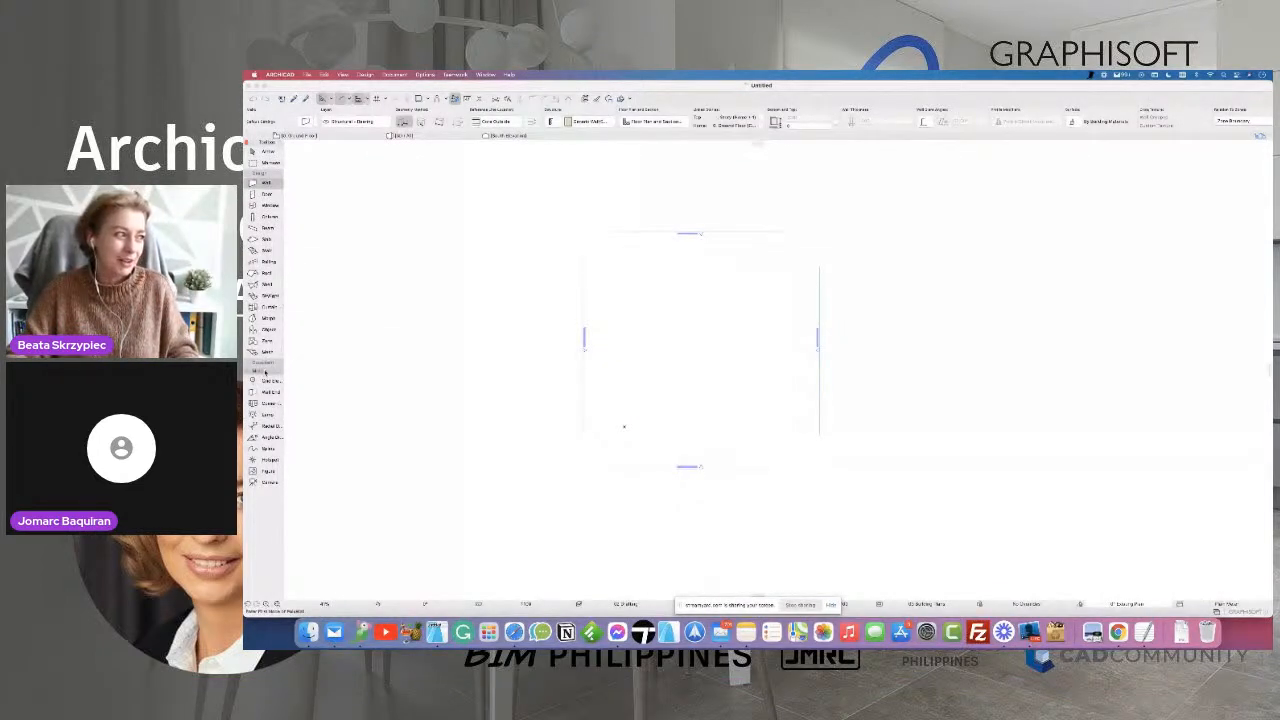
- Activate the Door, Window, Slab and Roof tools in turn to view their default settings
{"action": "left_click", "coordinate": [265, 365]}
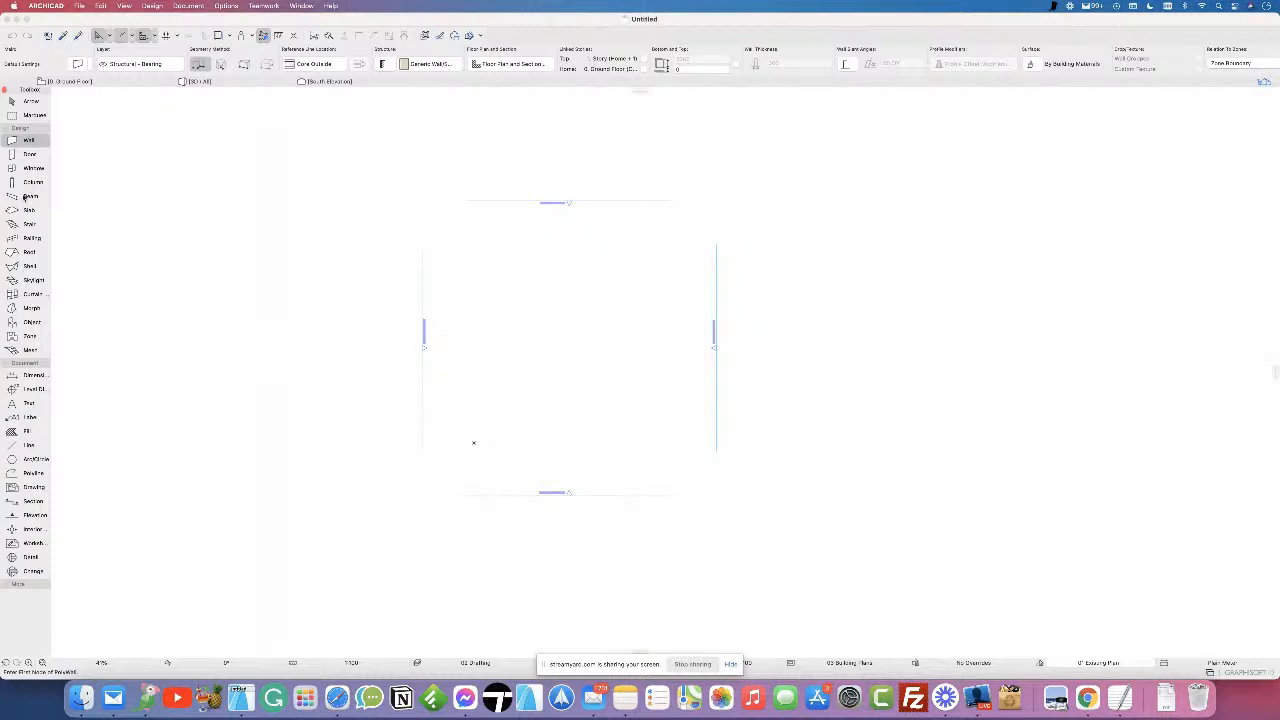
{"action": "left_click", "coordinate": [28, 155]}
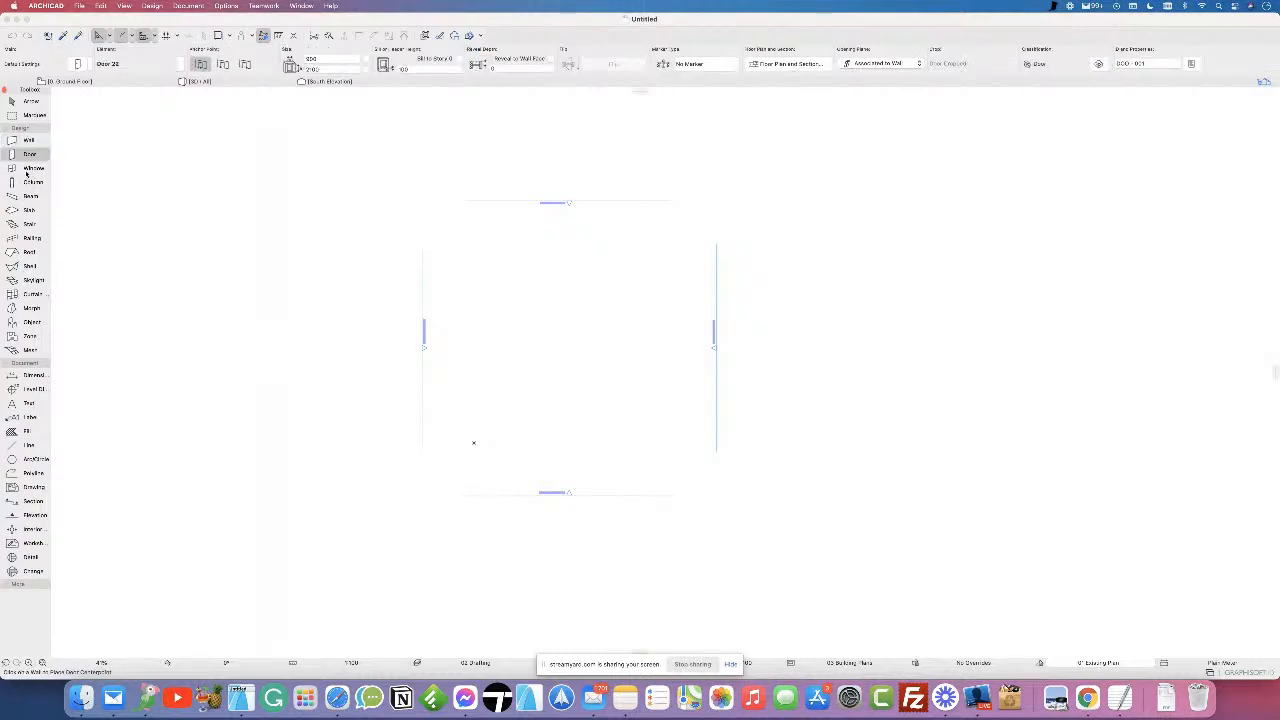
{"action": "left_click", "coordinate": [26, 168]}
{"action": "left_click", "coordinate": [28, 210]}
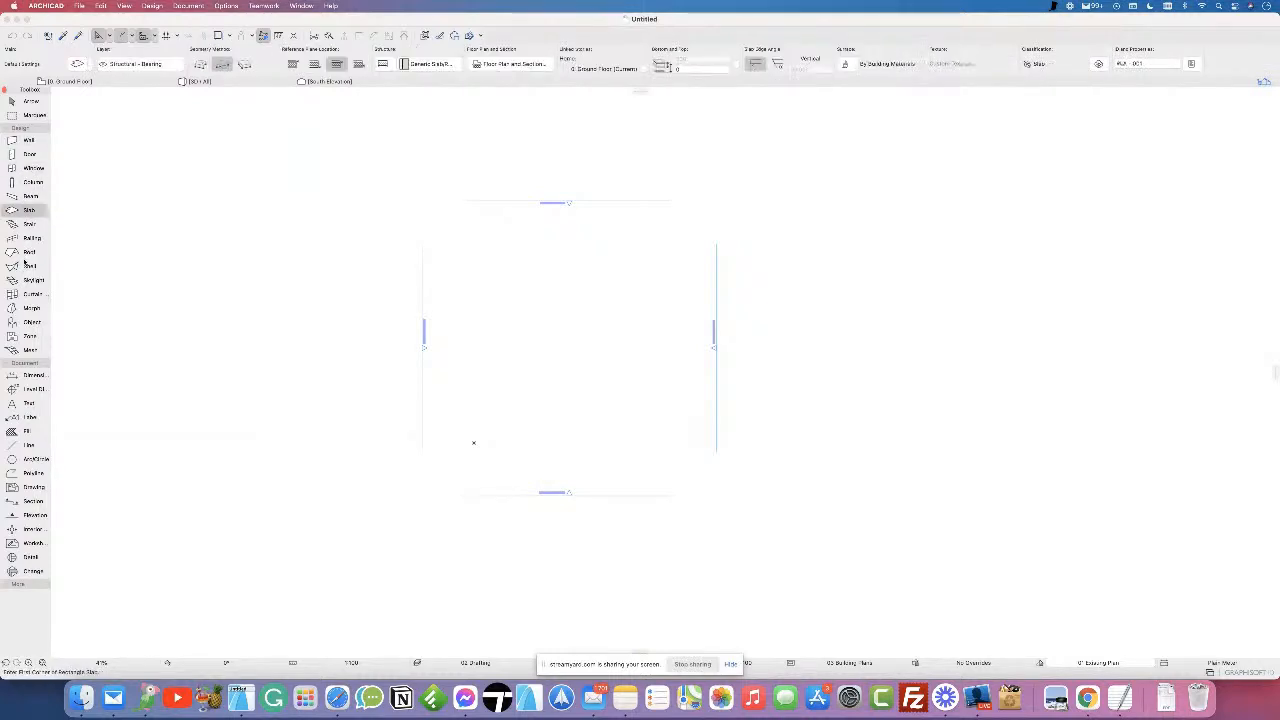
{"action": "left_click", "coordinate": [25, 256]}
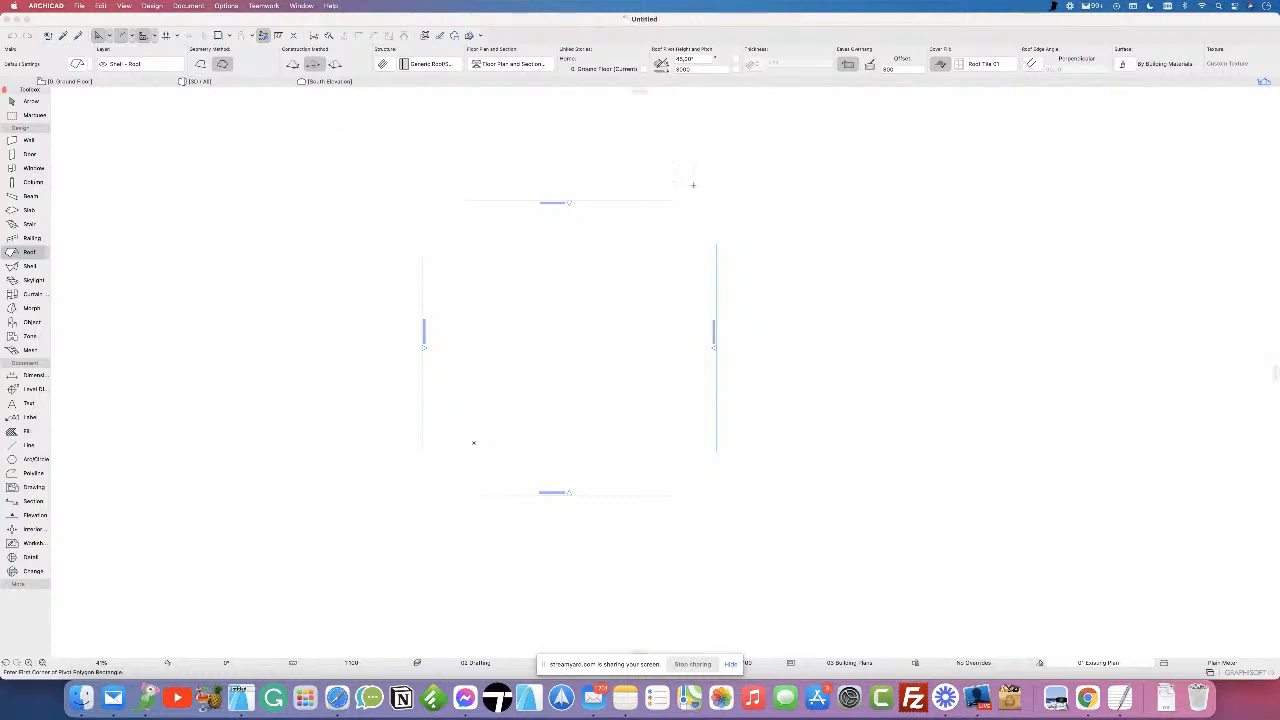
- Show the project map and create a new independent worksheet with the default reference ID and the name Worksheet
{"action": "left_click", "coordinate": [1264, 82]}
{"action": "left_click", "coordinate": [1264, 83]}
{"action": "left_click", "coordinate": [1266, 83]}
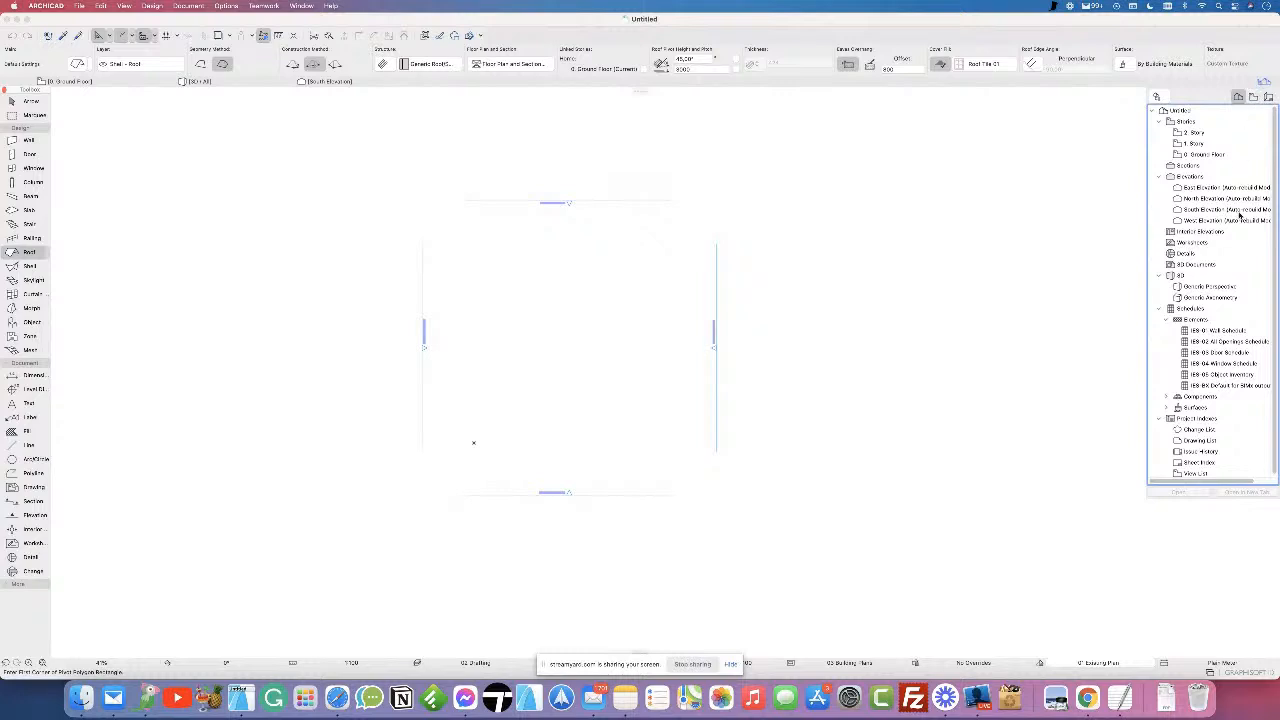
{"action": "right_click", "coordinate": [1187, 243]}
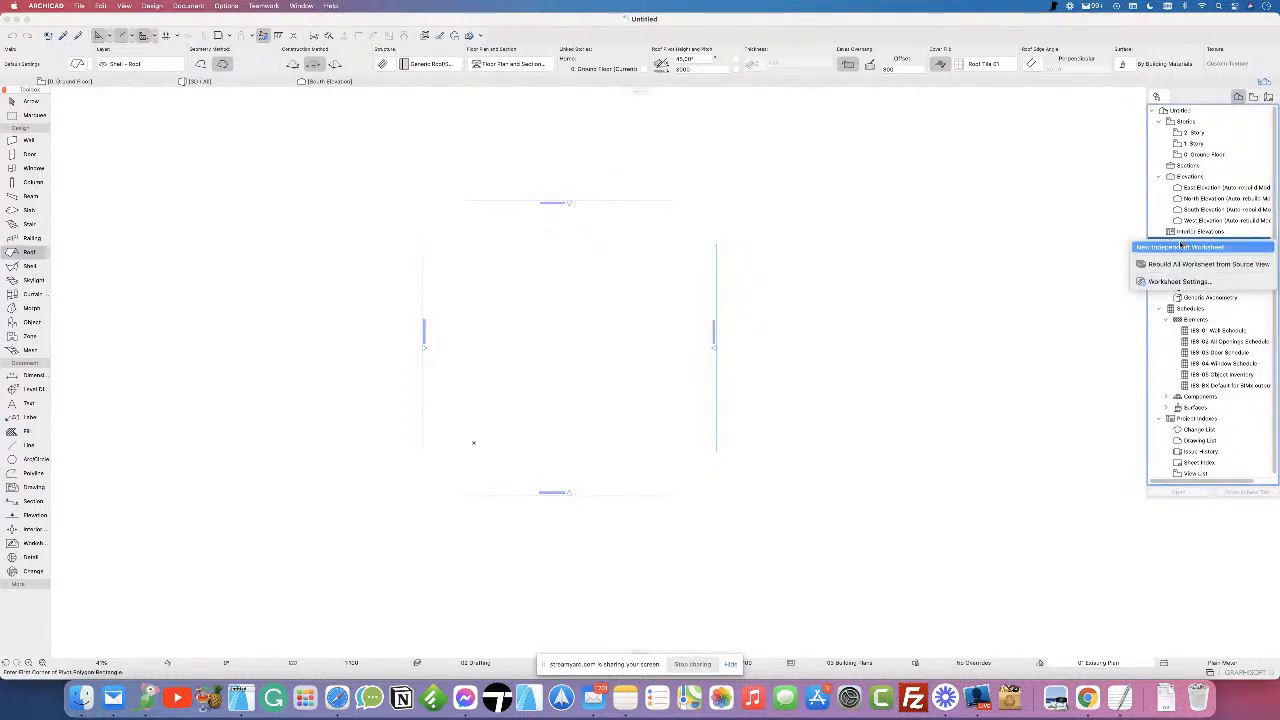
{"action": "left_click", "coordinate": [1186, 243]}
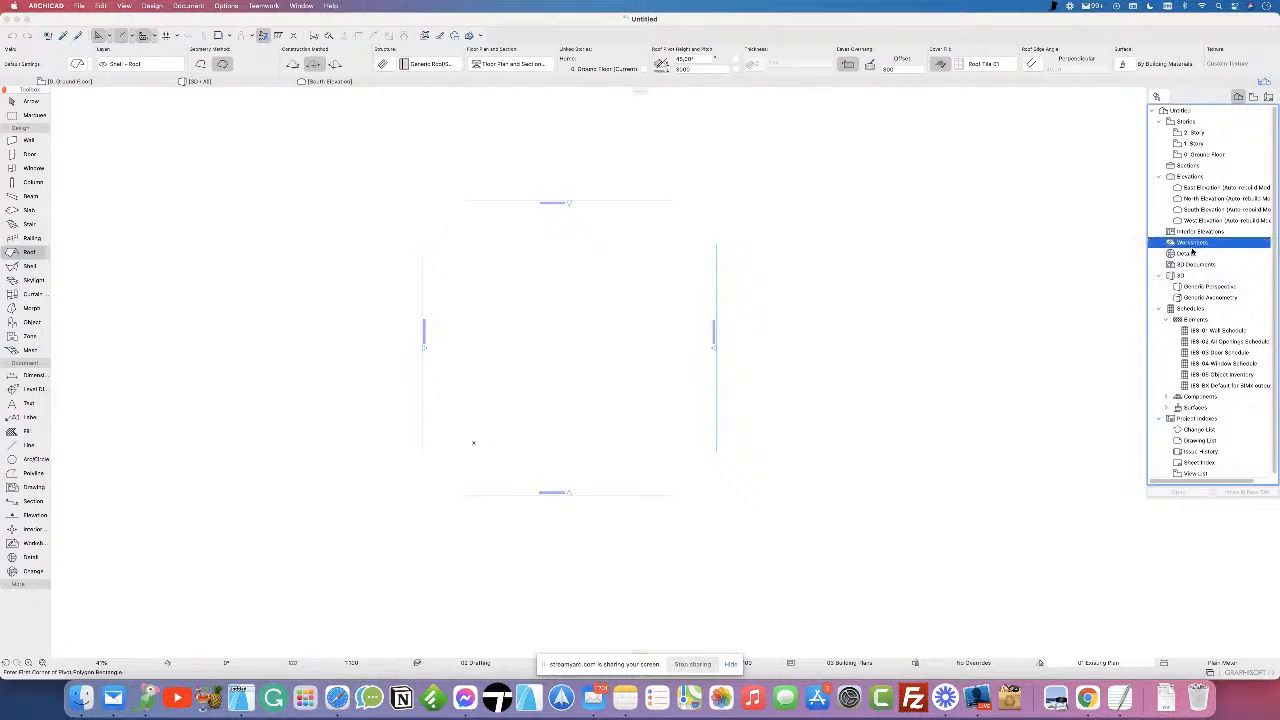
{"action": "right_click", "coordinate": [1186, 244]}
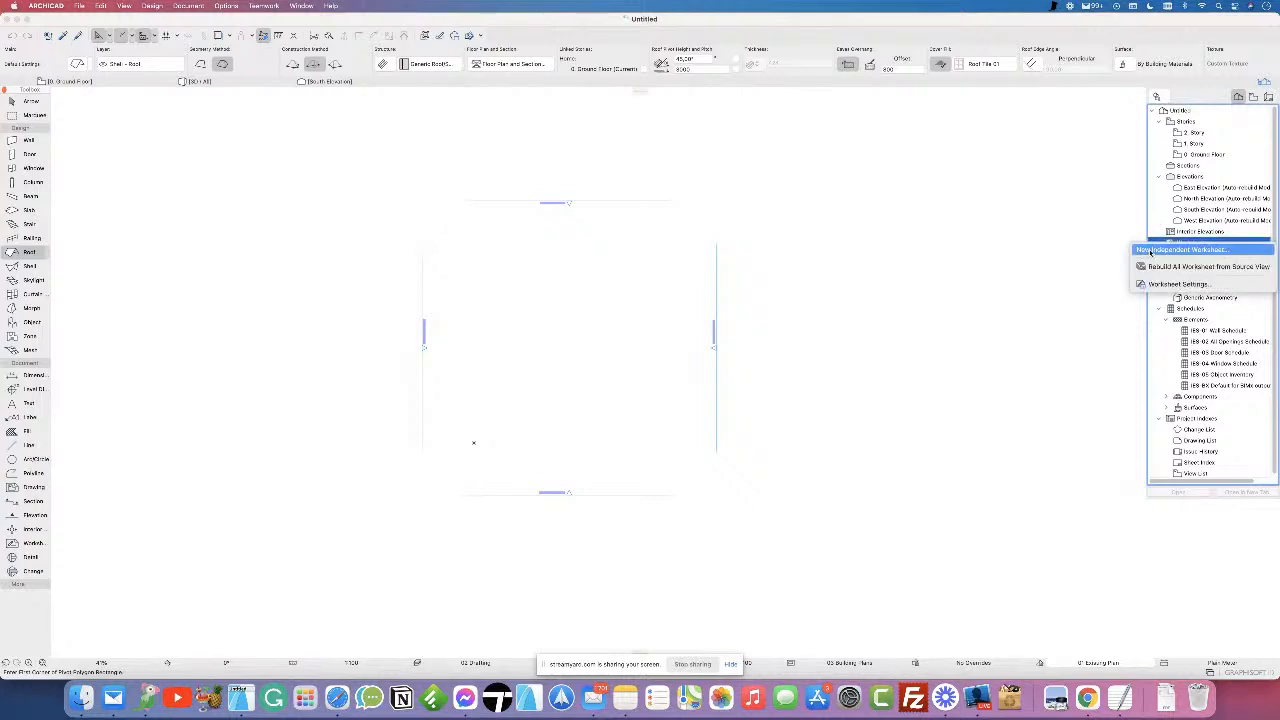
{"action": "left_click", "coordinate": [1141, 252]}
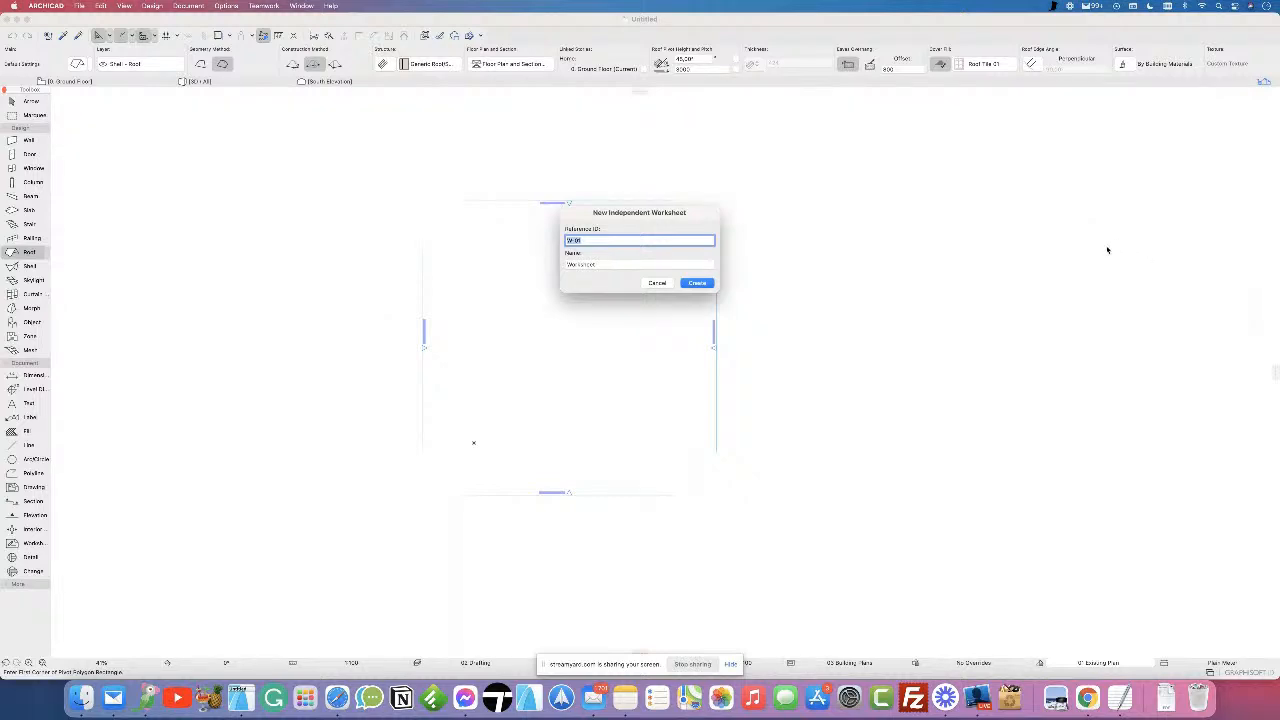
{"action": "left_click", "coordinate": [698, 284]}
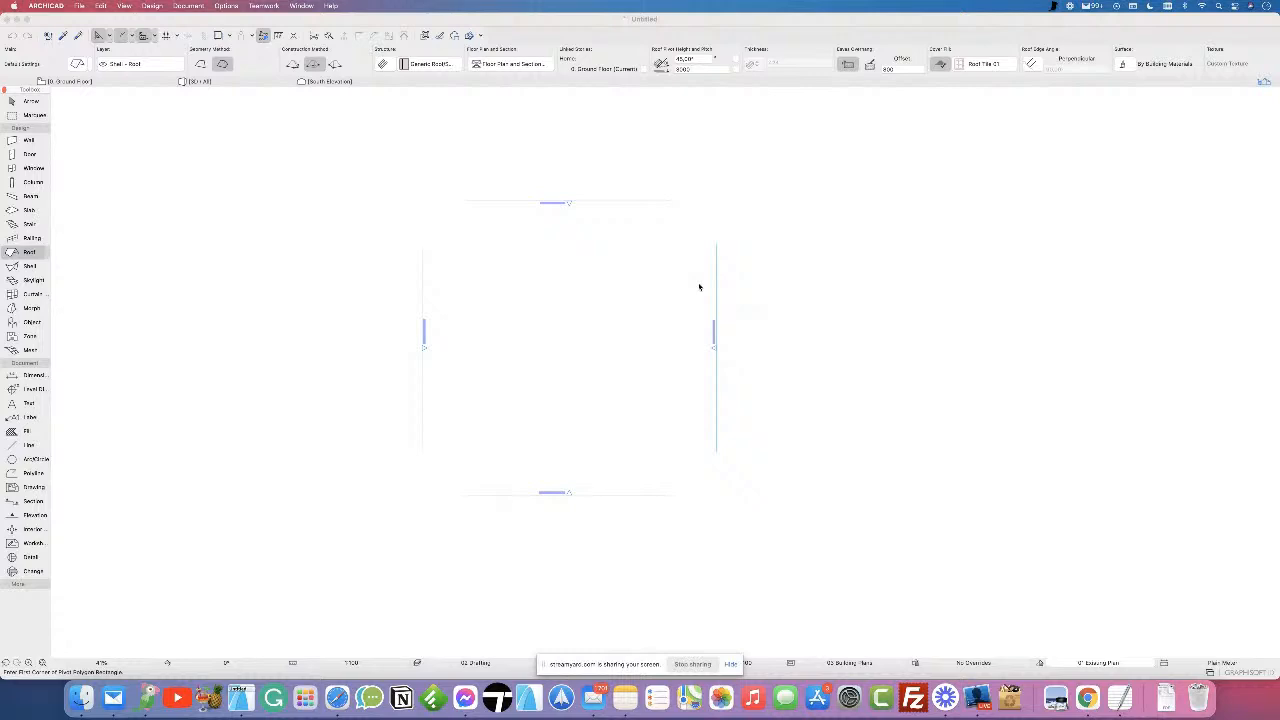
- Place the Container-House PDF from the Desktop folder onto the worksheet
{"action": "left_click", "coordinate": [266, 438]}
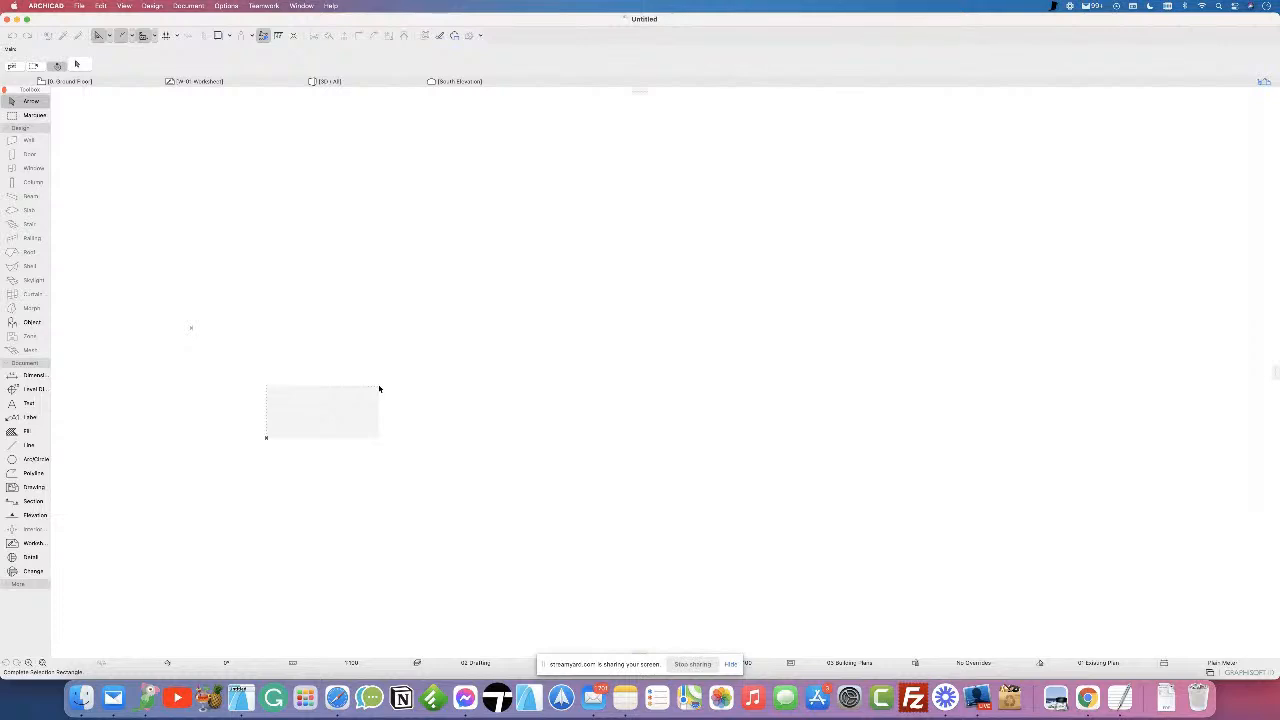
{"action": "left_click", "coordinate": [82, 697]}
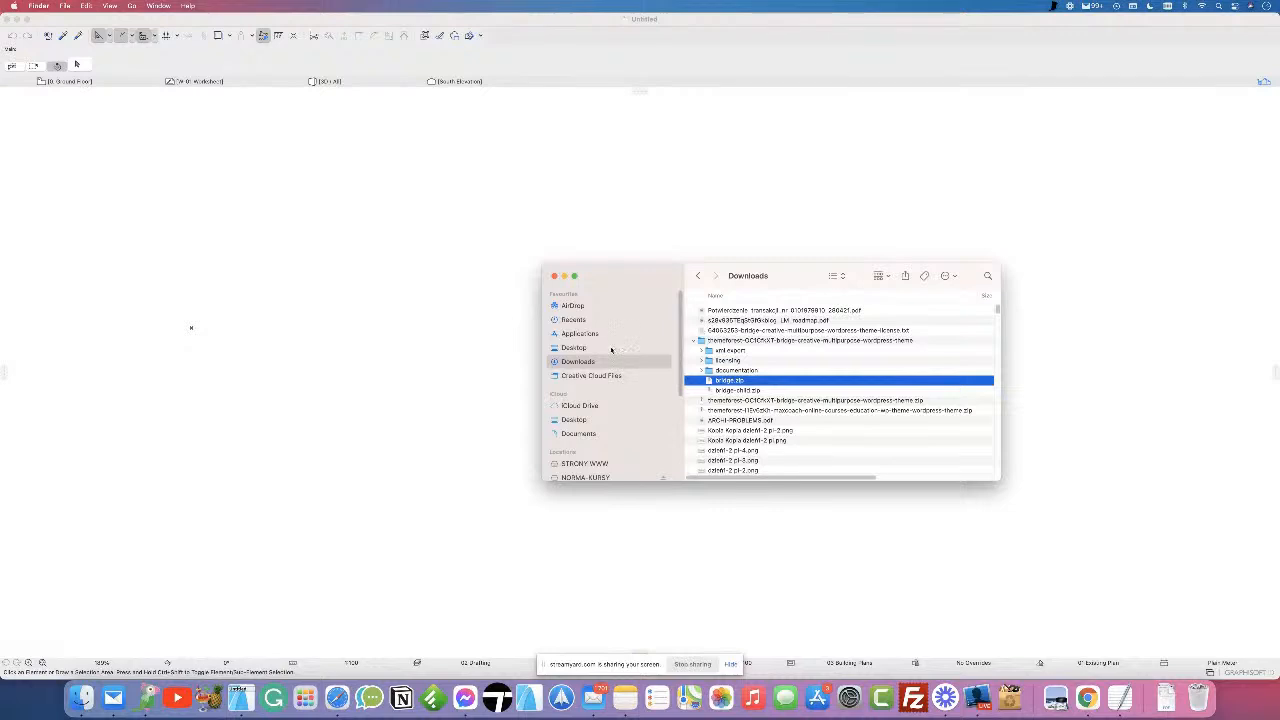
{"action": "left_click", "coordinate": [606, 348]}
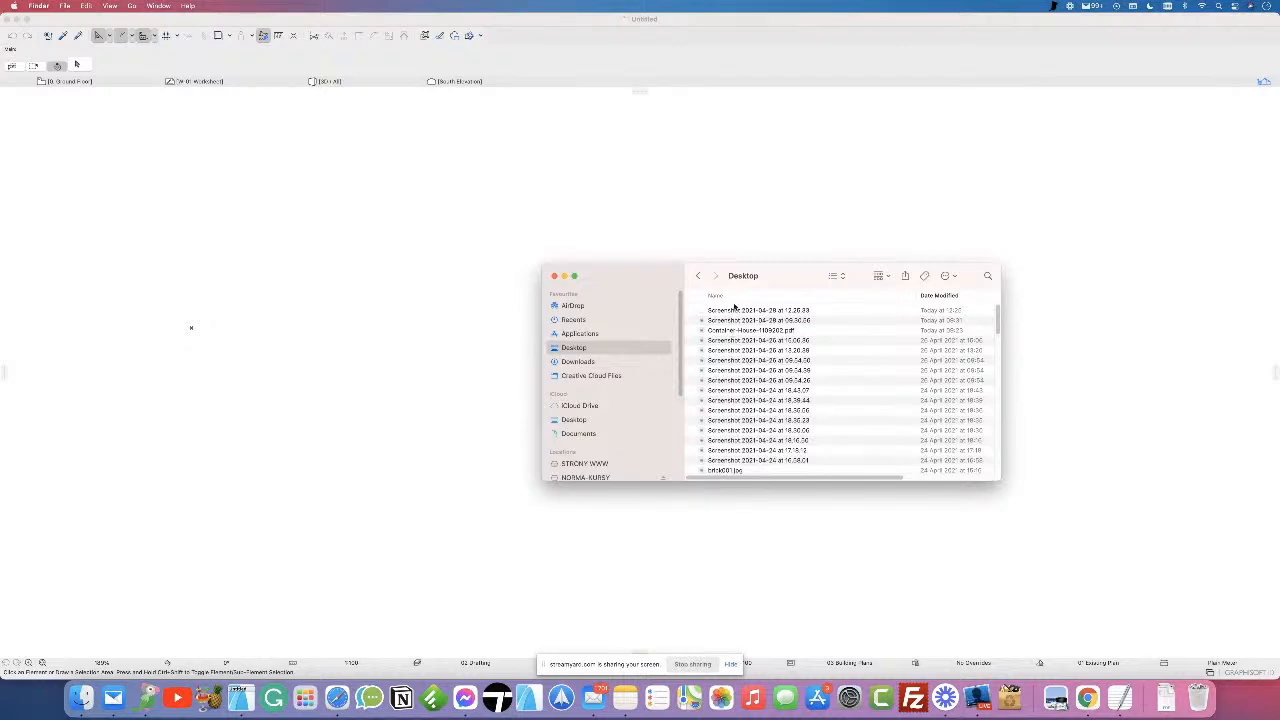
{"action": "left_click", "coordinate": [725, 330]}
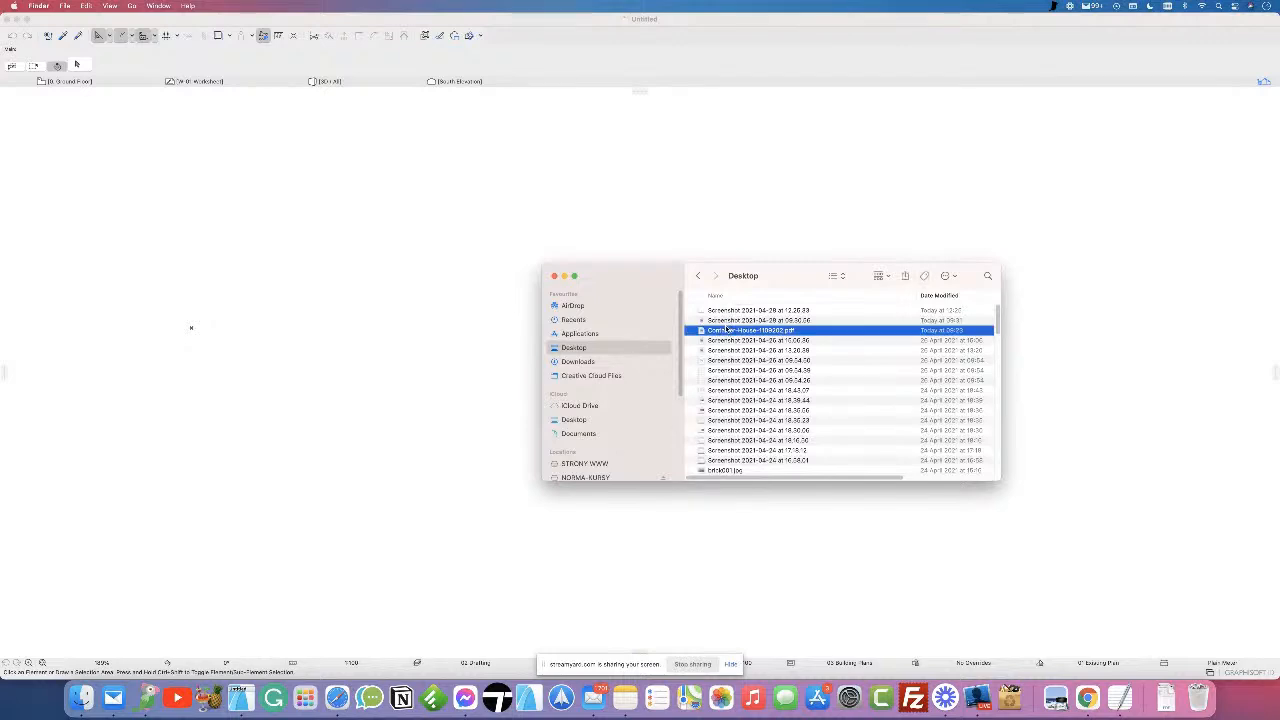
{"action": "left_click_drag", "start_coordinate": [725, 333], "coordinate": [383, 374]}
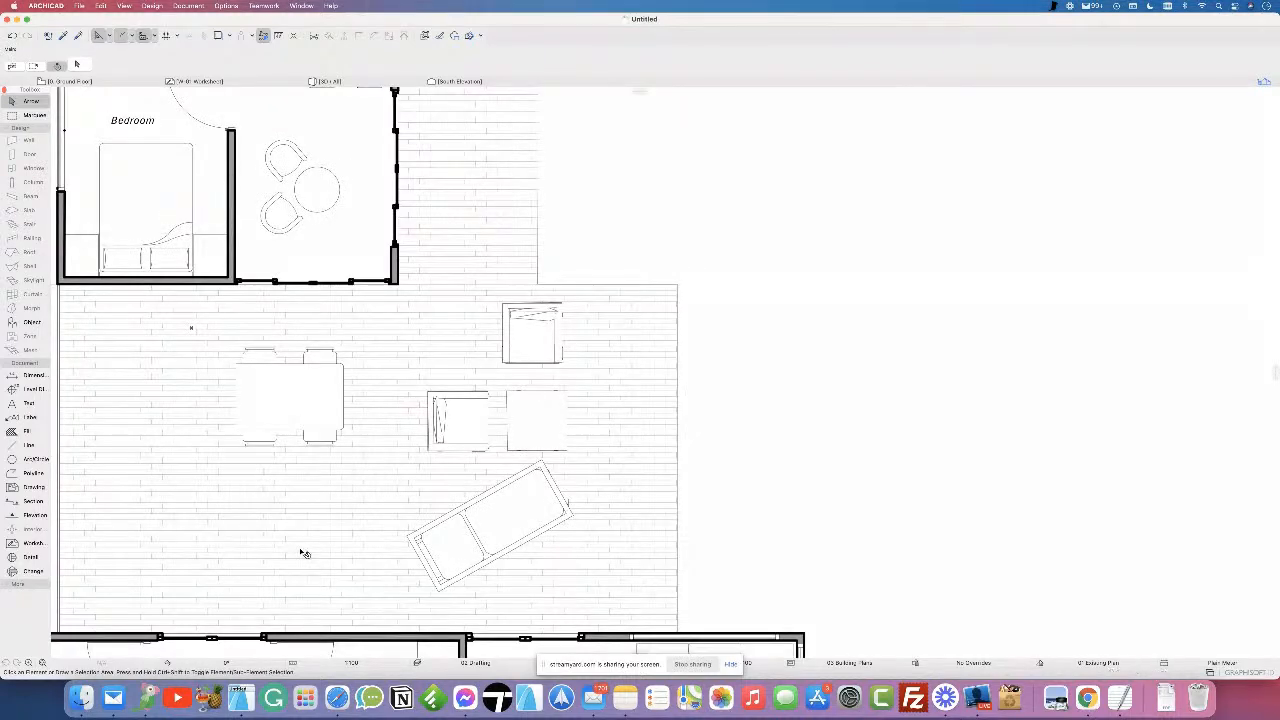
{"action": "scroll", "coordinate": [423, 487], "scroll_direction": "down", "scroll_amount": 3}
{"action": "scroll", "coordinate": [423, 487], "scroll_direction": "down", "scroll_amount": 3}
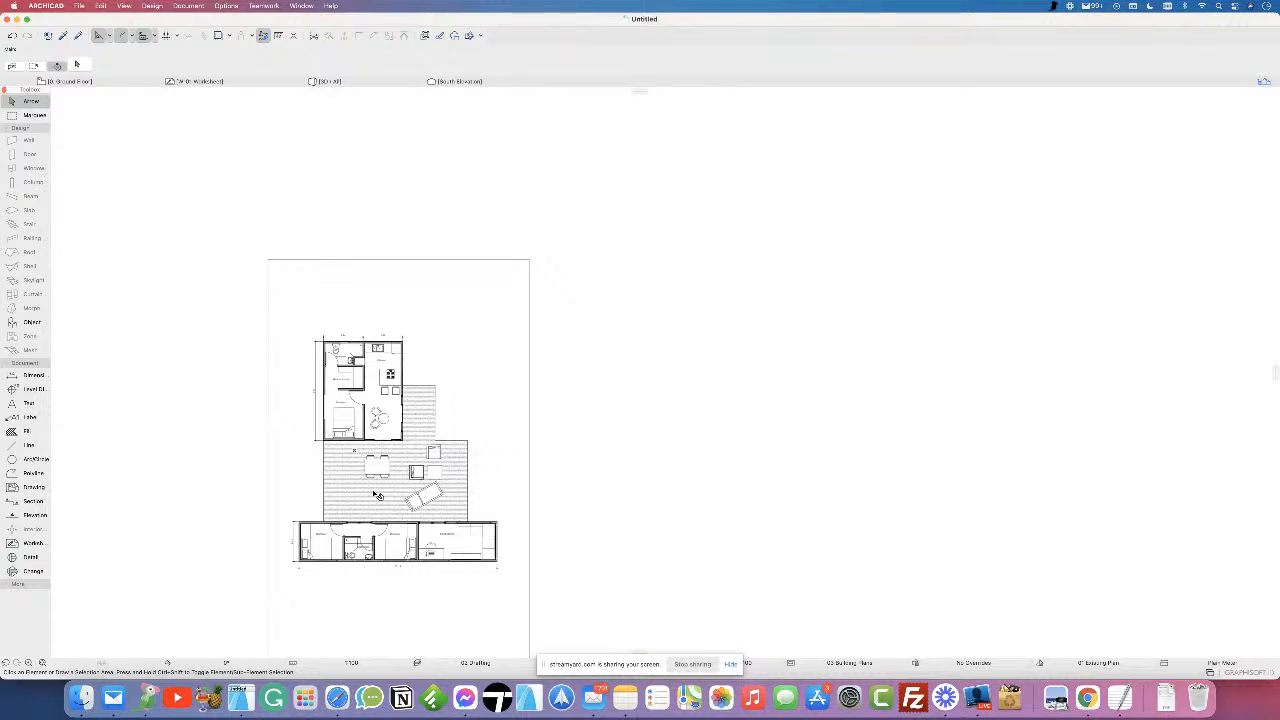
- Explode the placed floor plan drawing into the current view without keeping the original elements, using the drawing's layer and the project's attributes
{"action": "left_click", "coordinate": [379, 494]}
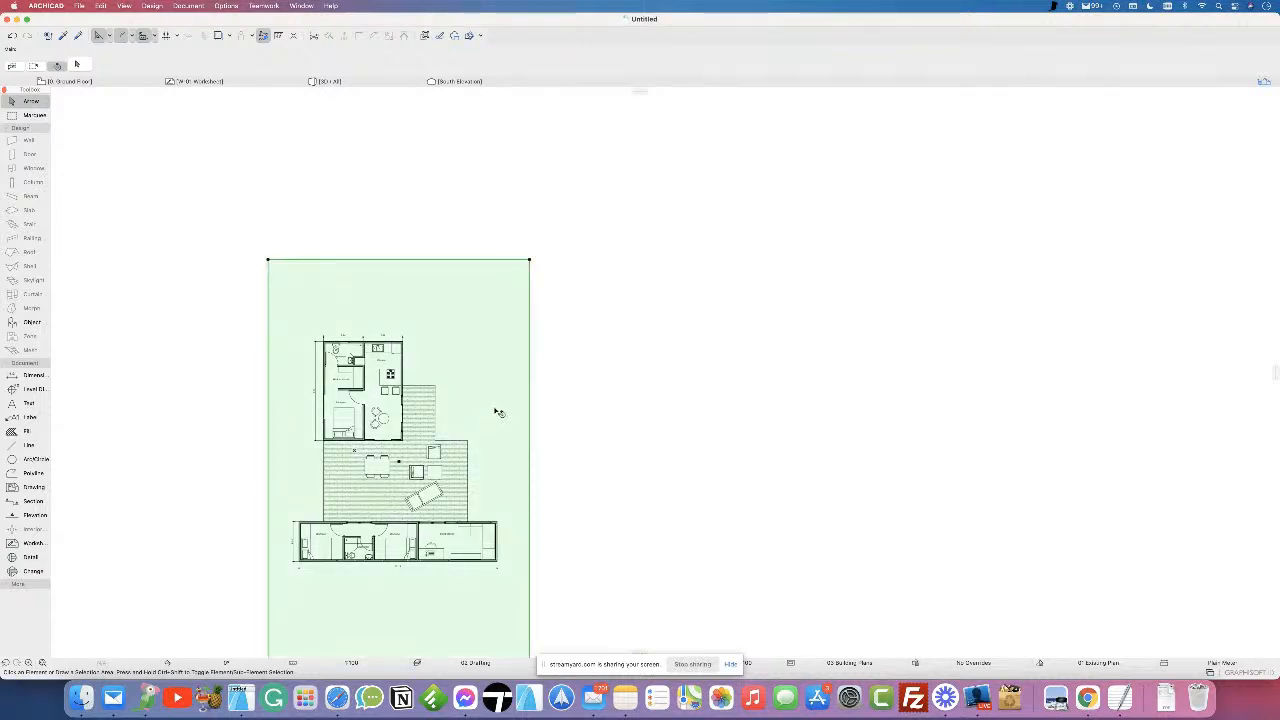
{"action": "left_click", "coordinate": [441, 544]}
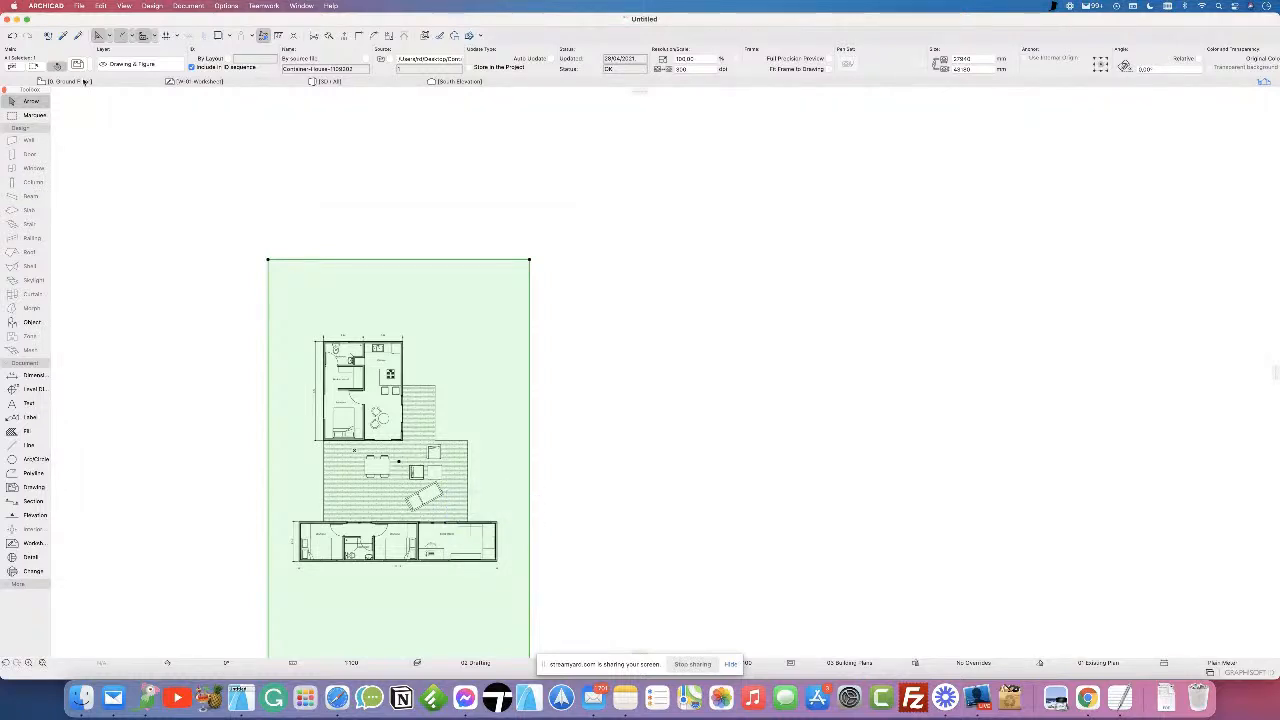
{"action": "scroll", "coordinate": [418, 498], "scroll_direction": "up", "scroll_amount": 4}
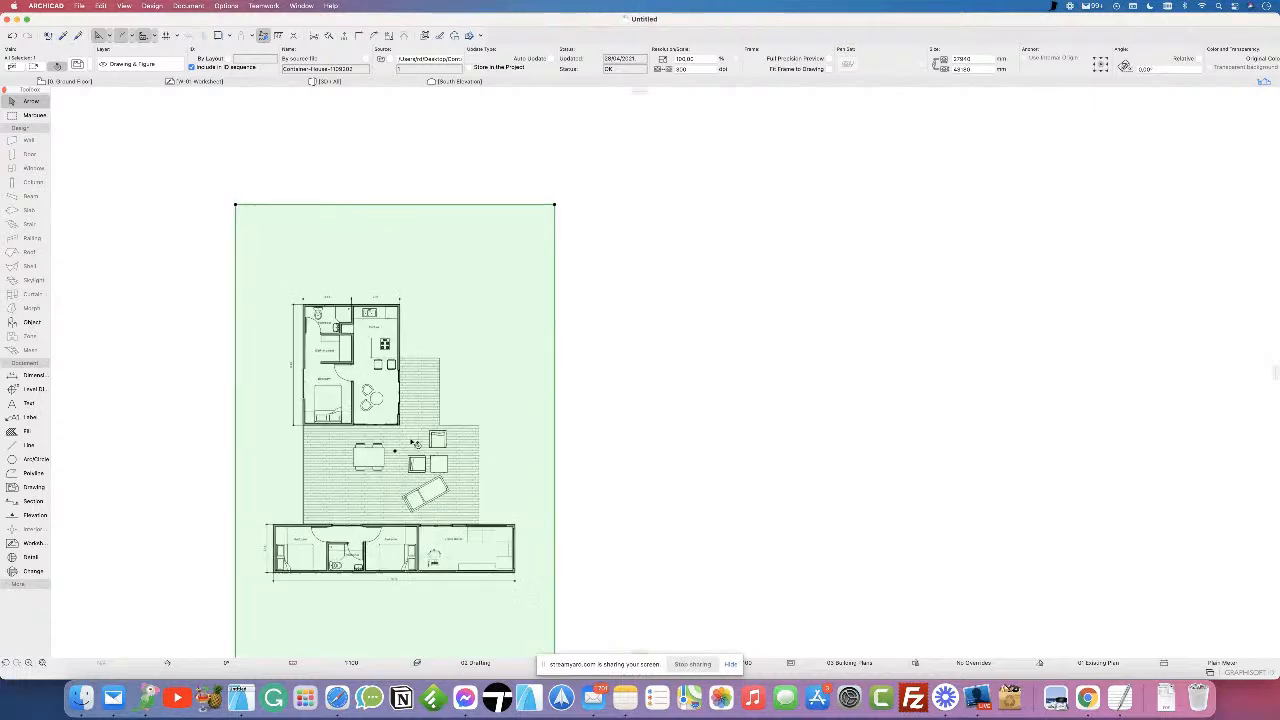
{"action": "mouse_move", "coordinate": [398, 438]}
{"action": "middle_mouse_down"}
{"action": "mouse_move", "coordinate": [583, 325]}
{"action": "mouse_move", "coordinate": [537, 377]}
{"action": "middle_mouse_up"}
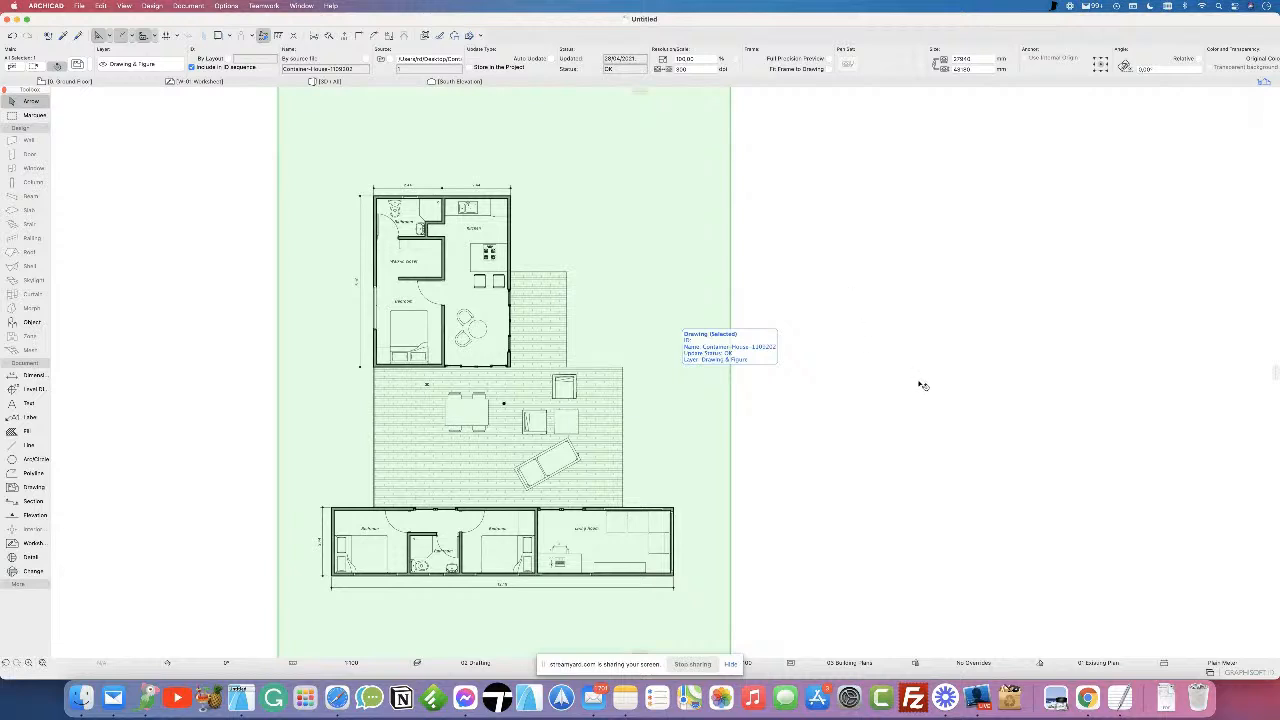
{"action": "scroll", "coordinate": [601, 368], "scroll_direction": "up", "scroll_amount": 3}
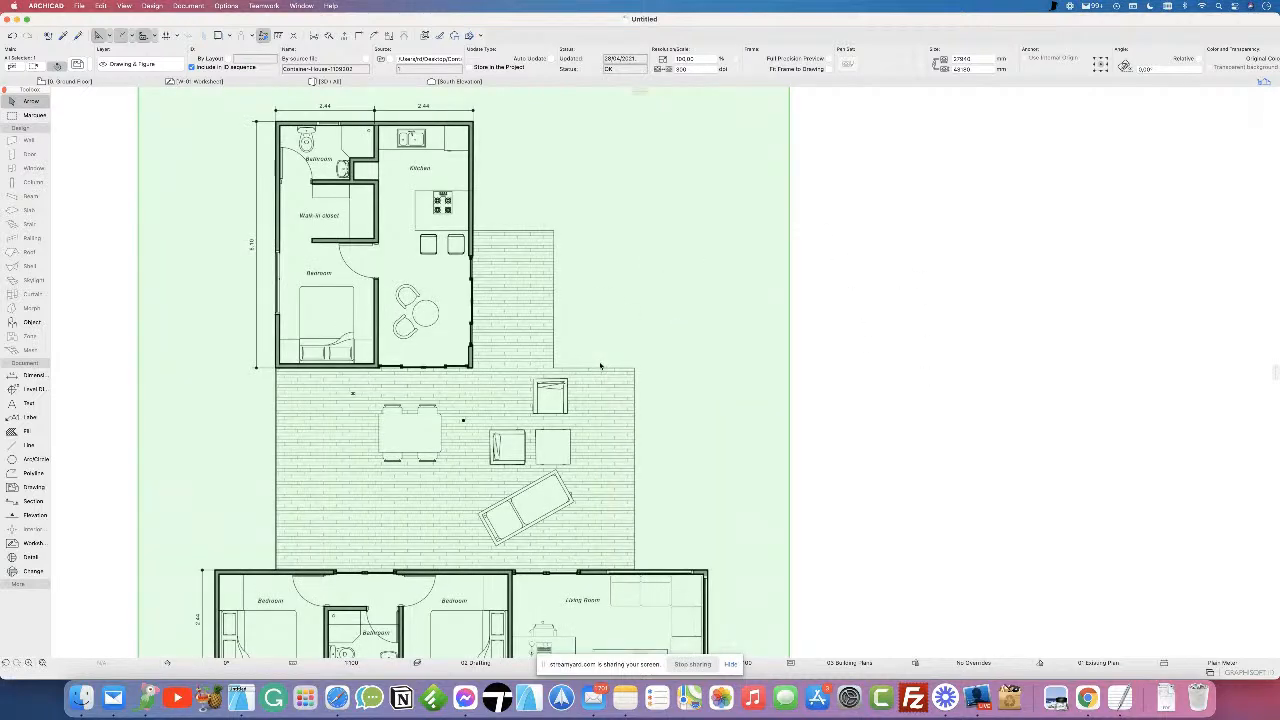
{"action": "scroll", "coordinate": [637, 357], "scroll_direction": "down", "scroll_amount": 3}
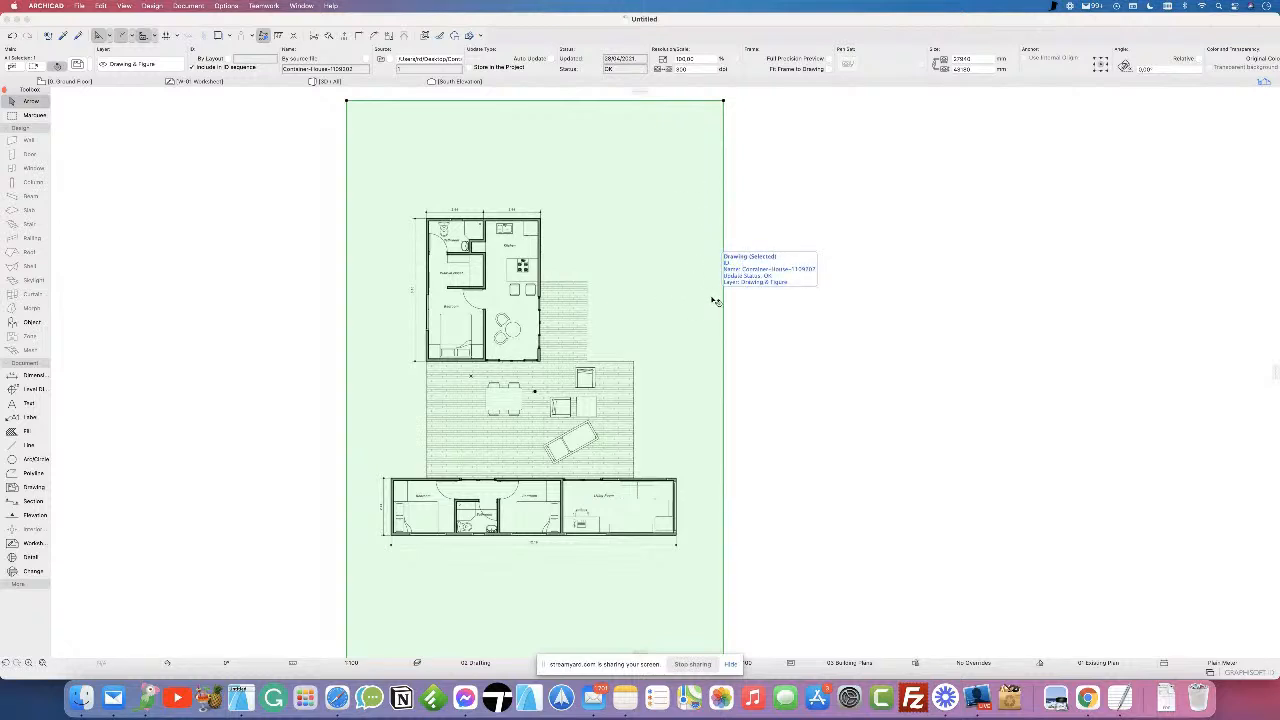
{"action": "right_click", "coordinate": [785, 214]}
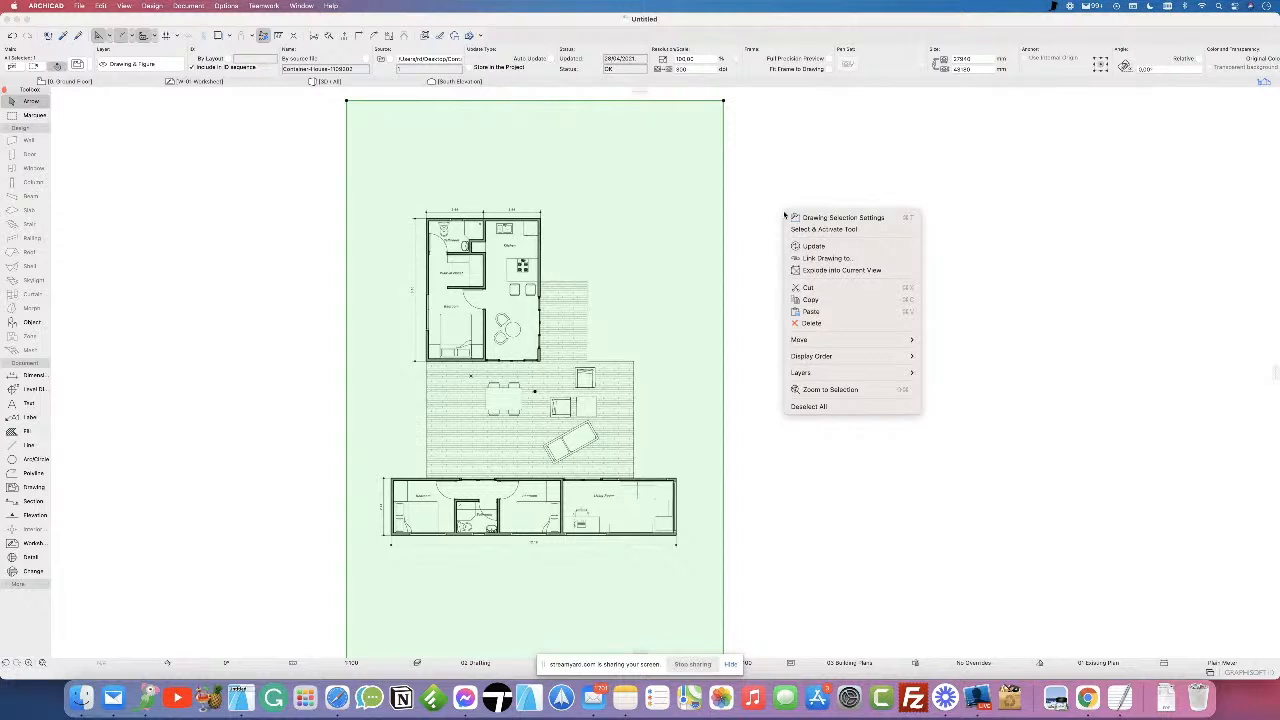
{"action": "left_click", "coordinate": [837, 271]}
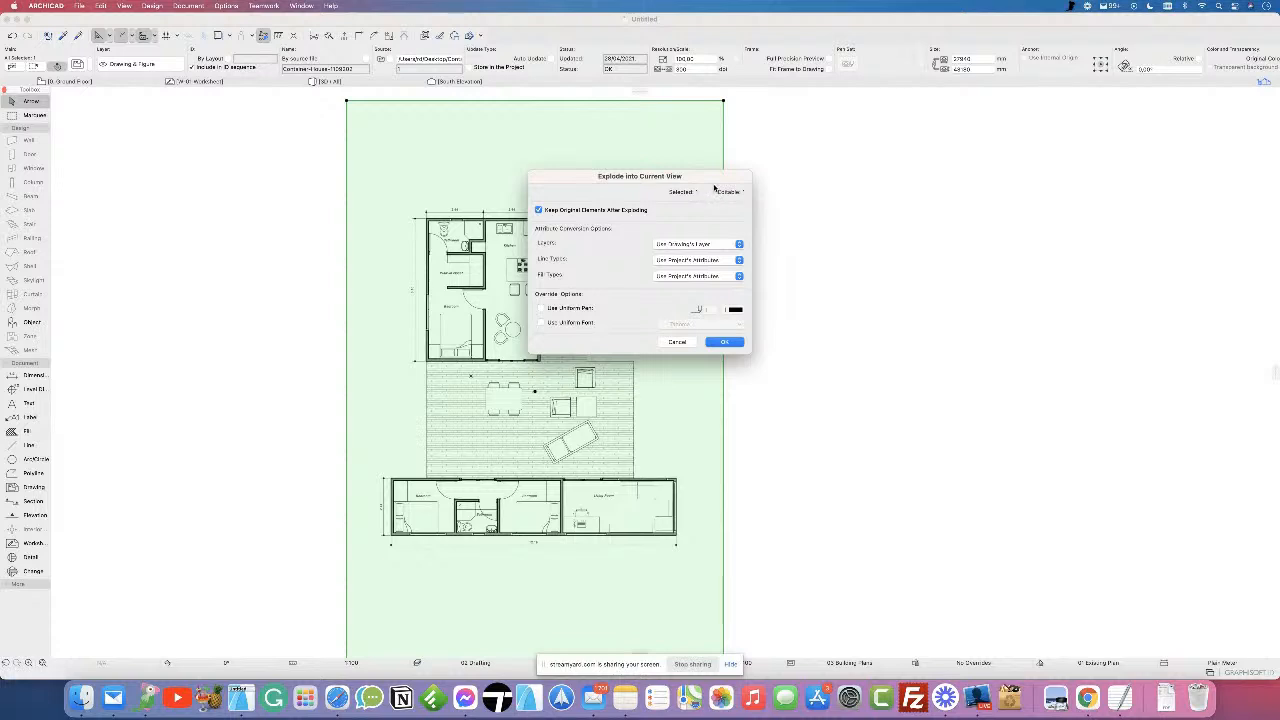
{"action": "left_click_drag", "start_coordinate": [716, 178], "coordinate": [968, 223]}
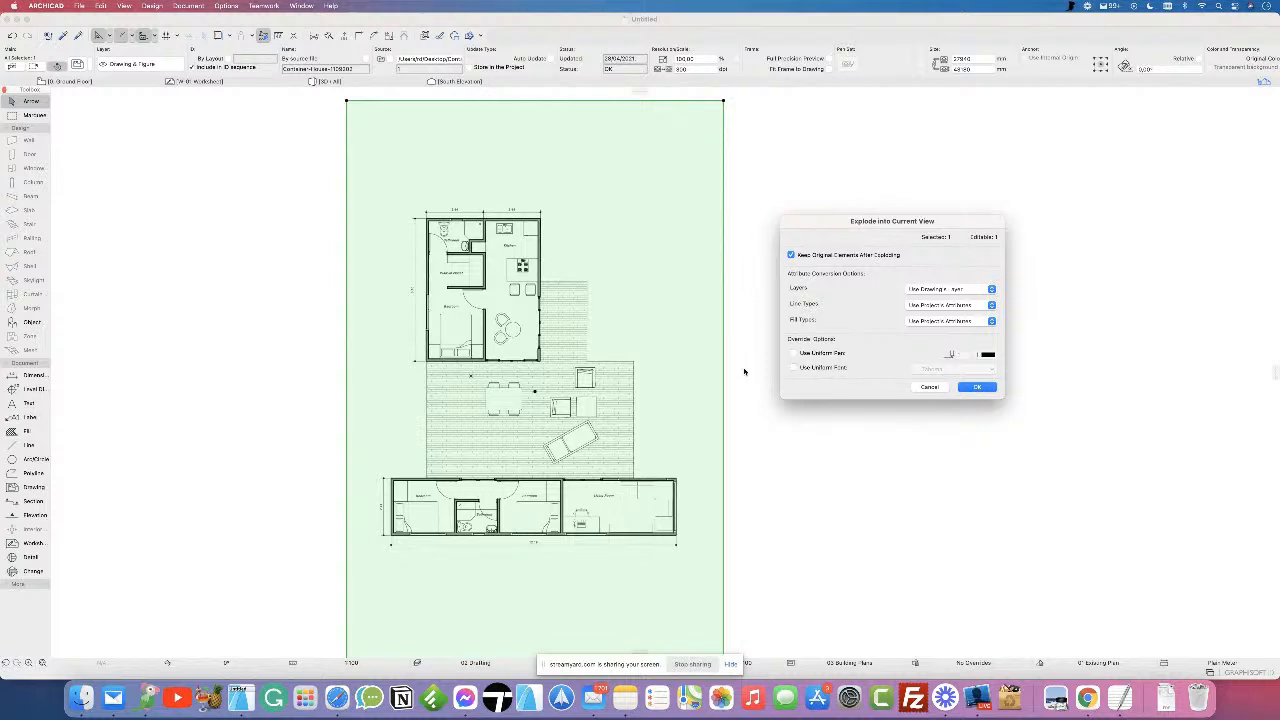
{"action": "left_click", "coordinate": [791, 255]}
{"action": "left_click", "coordinate": [978, 388]}
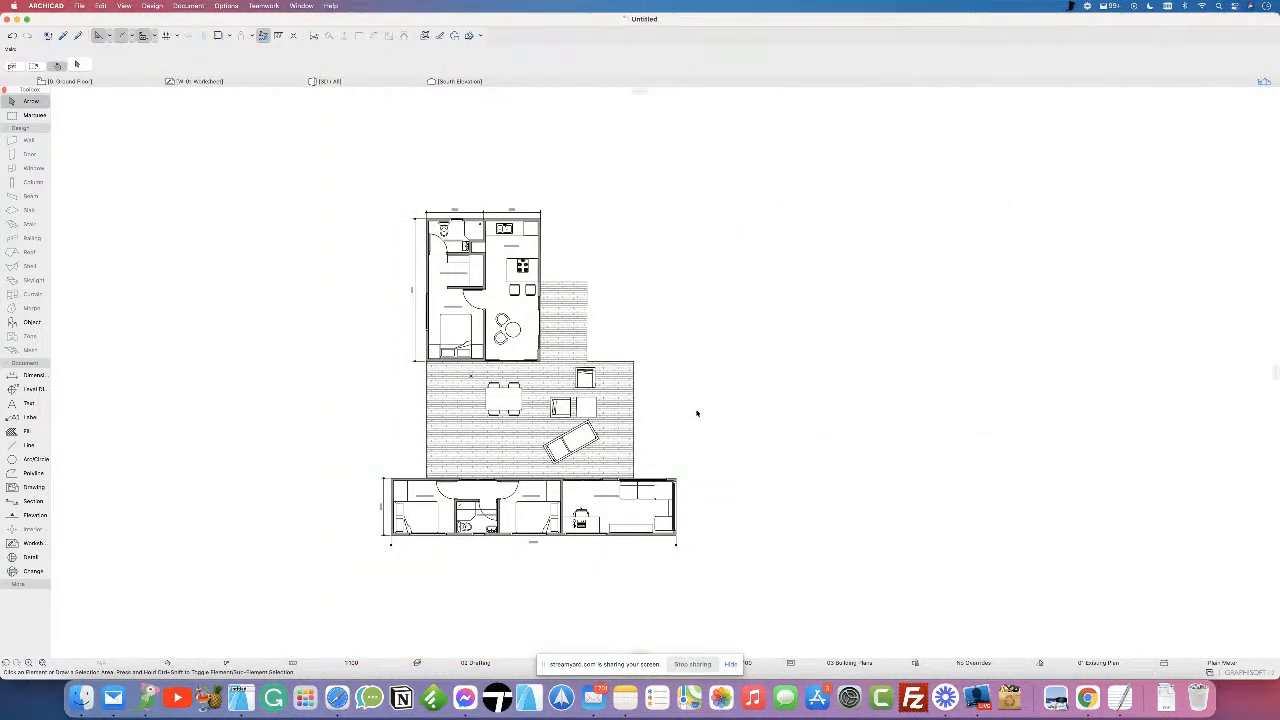
- Examine the exploded floor plan's individual elements by selecting all of them and clearing the selection
{"action": "scroll", "coordinate": [551, 423], "scroll_direction": "up", "scroll_amount": 5}
{"action": "scroll", "coordinate": [551, 423], "scroll_direction": "down", "scroll_amount": 5}
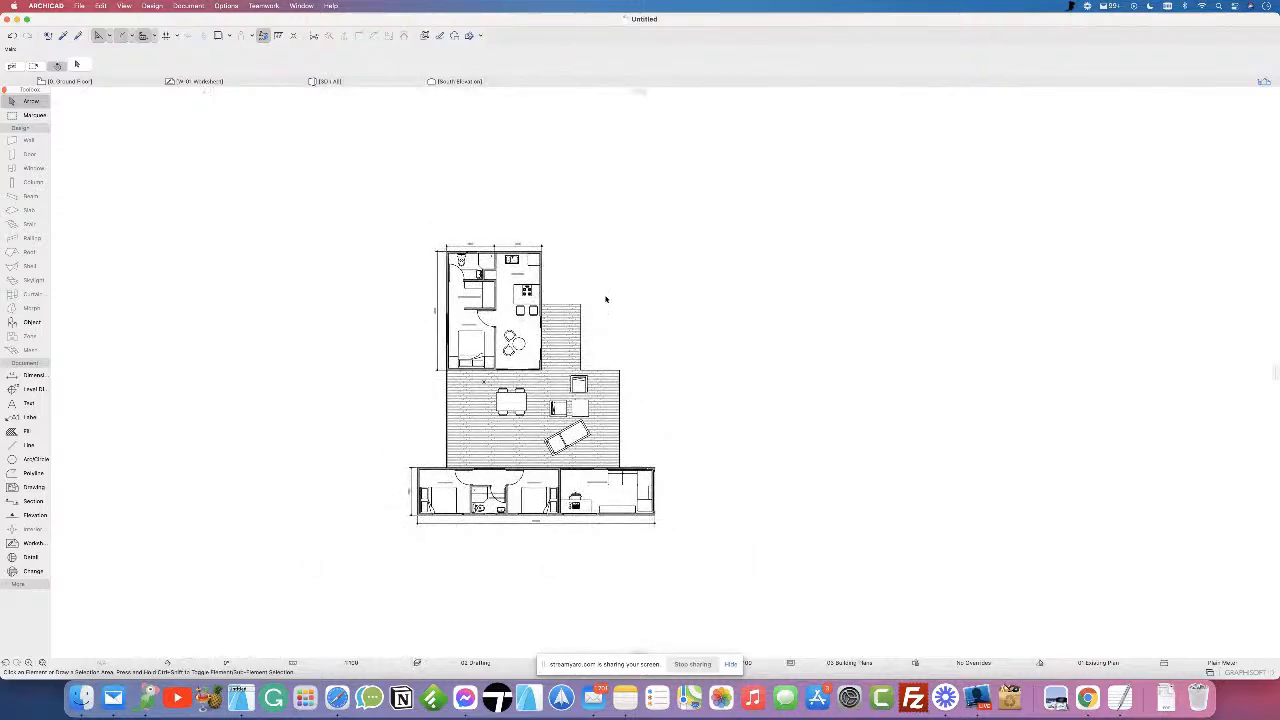
{"action": "scroll", "coordinate": [567, 368], "scroll_direction": "up", "scroll_amount": 5}
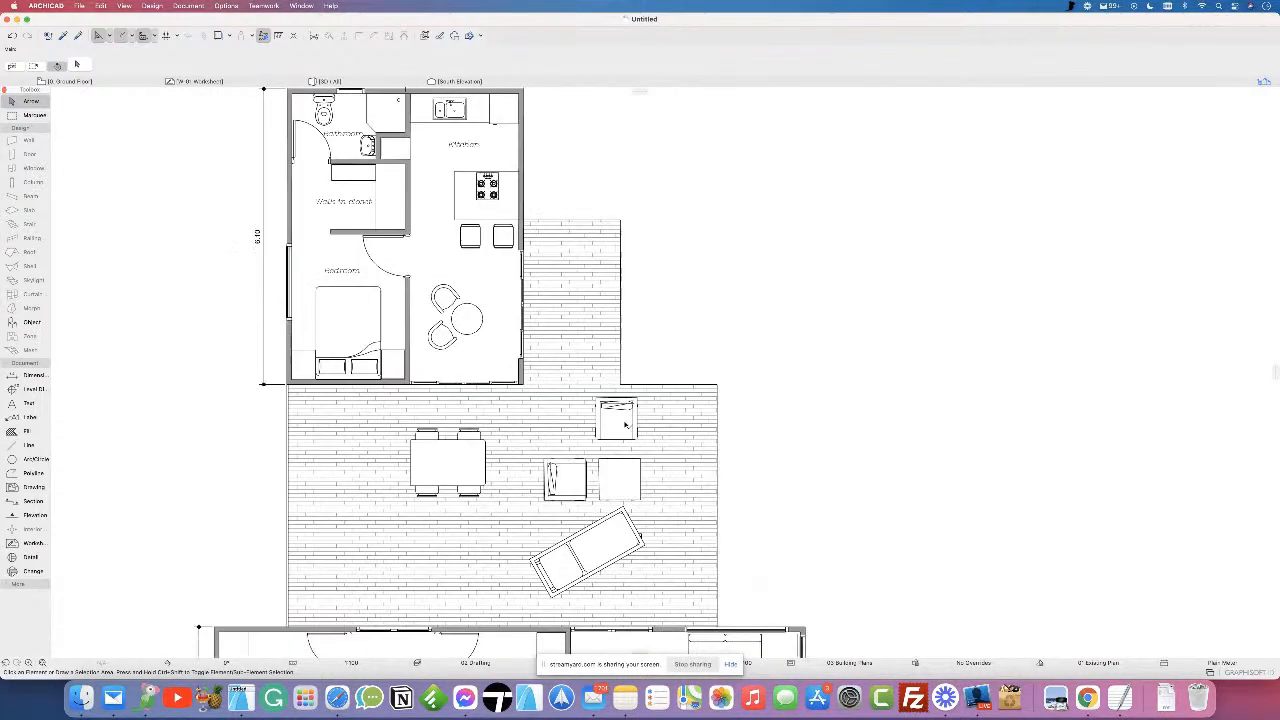
{"action": "key", "text": "super+a"}
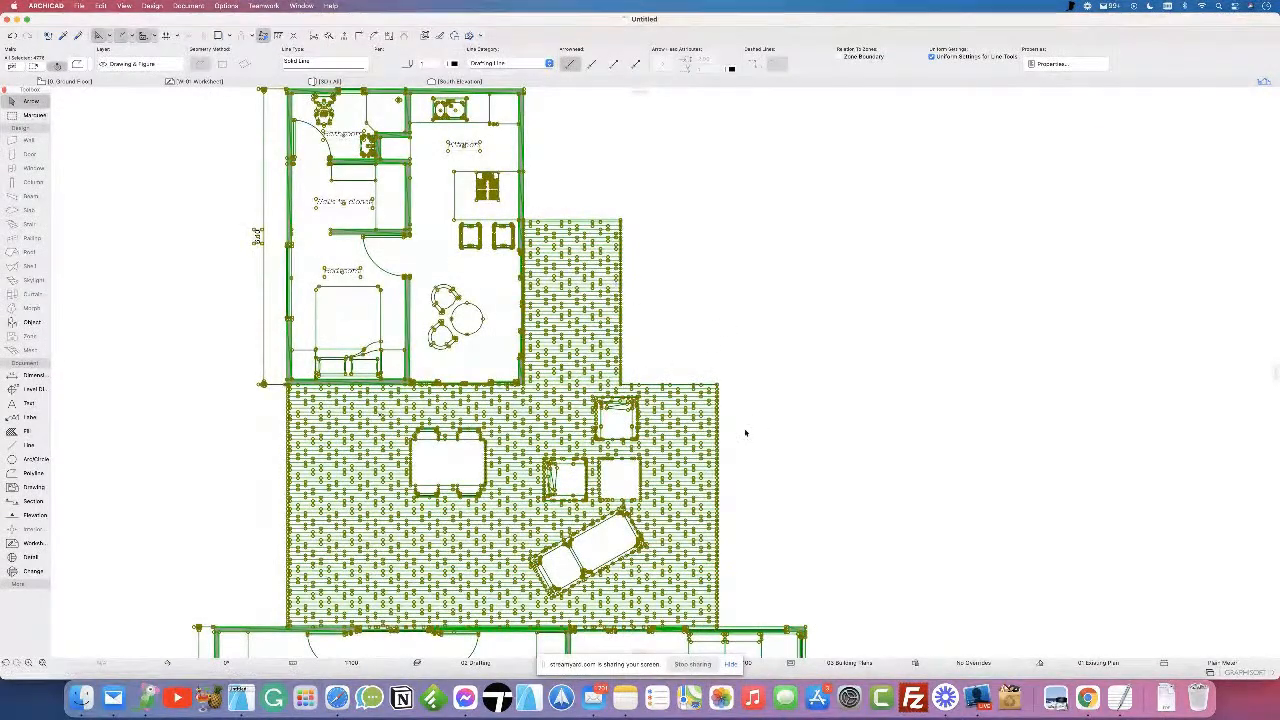
{"action": "left_click", "coordinate": [770, 429]}
{"action": "scroll", "coordinate": [743, 414], "scroll_direction": "up", "scroll_amount": 5}
{"action": "scroll", "coordinate": [743, 414], "scroll_direction": "down", "scroll_amount": 5}
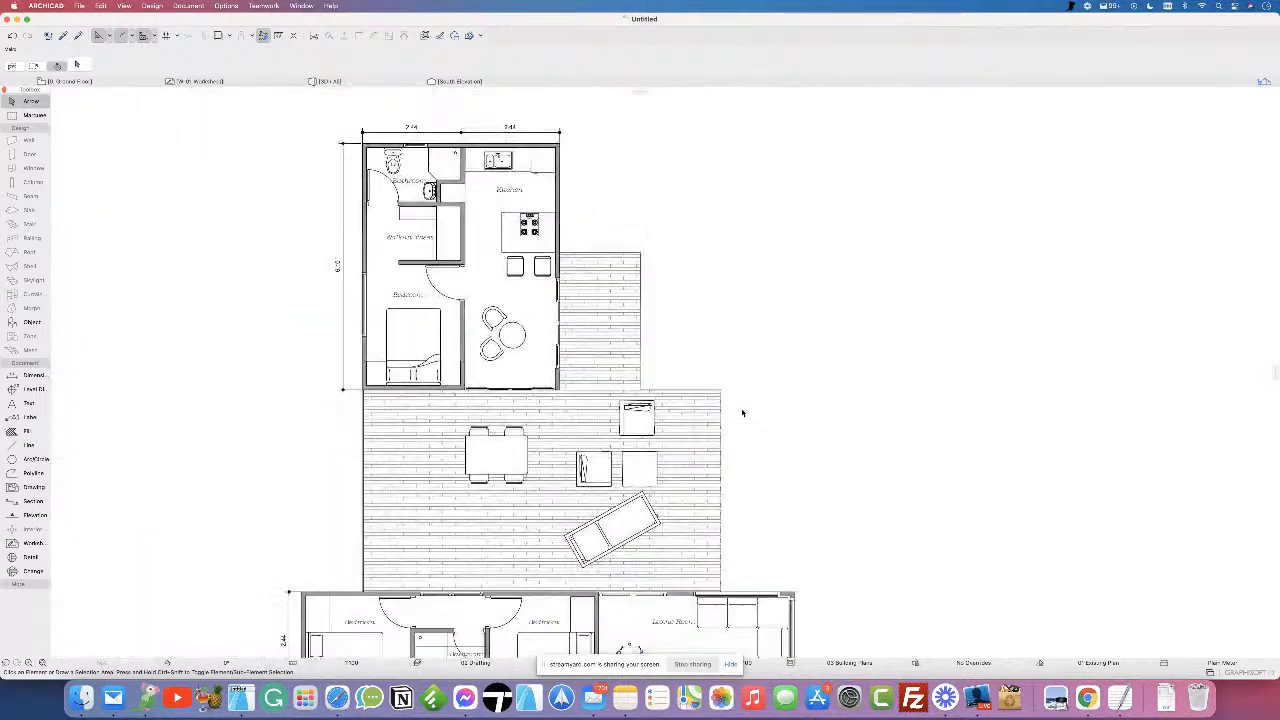
{"action": "scroll", "coordinate": [733, 436], "scroll_direction": "up", "scroll_amount": 1}
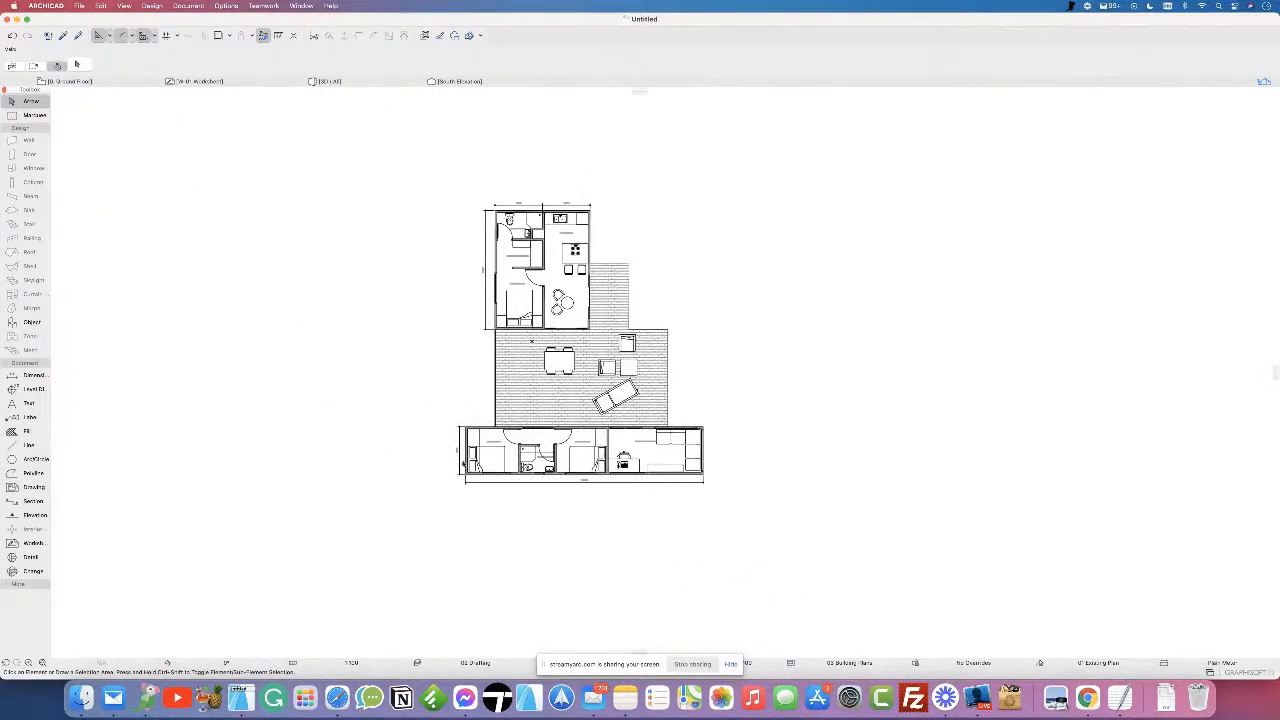
- Select all exploded plan elements with one selection rectangle around the whole floor plan, including its dimensions
{"action": "scroll", "coordinate": [777, 557], "scroll_direction": "up", "scroll_amount": 4}
{"action": "left_click", "coordinate": [1000, 569]}
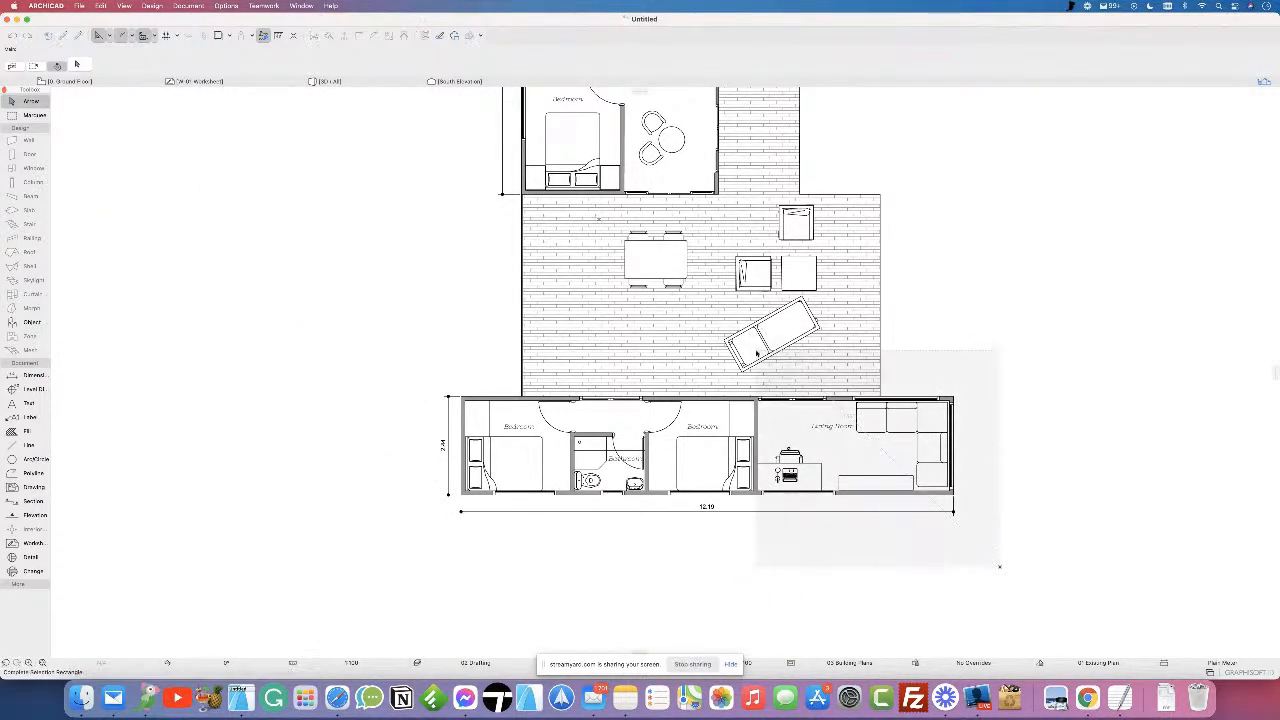
{"action": "middle_click_drag", "start_coordinate": [585, 220], "coordinate": [630, 427]}
{"action": "scroll", "coordinate": [631, 427], "scroll_direction": "down", "scroll_amount": 3}
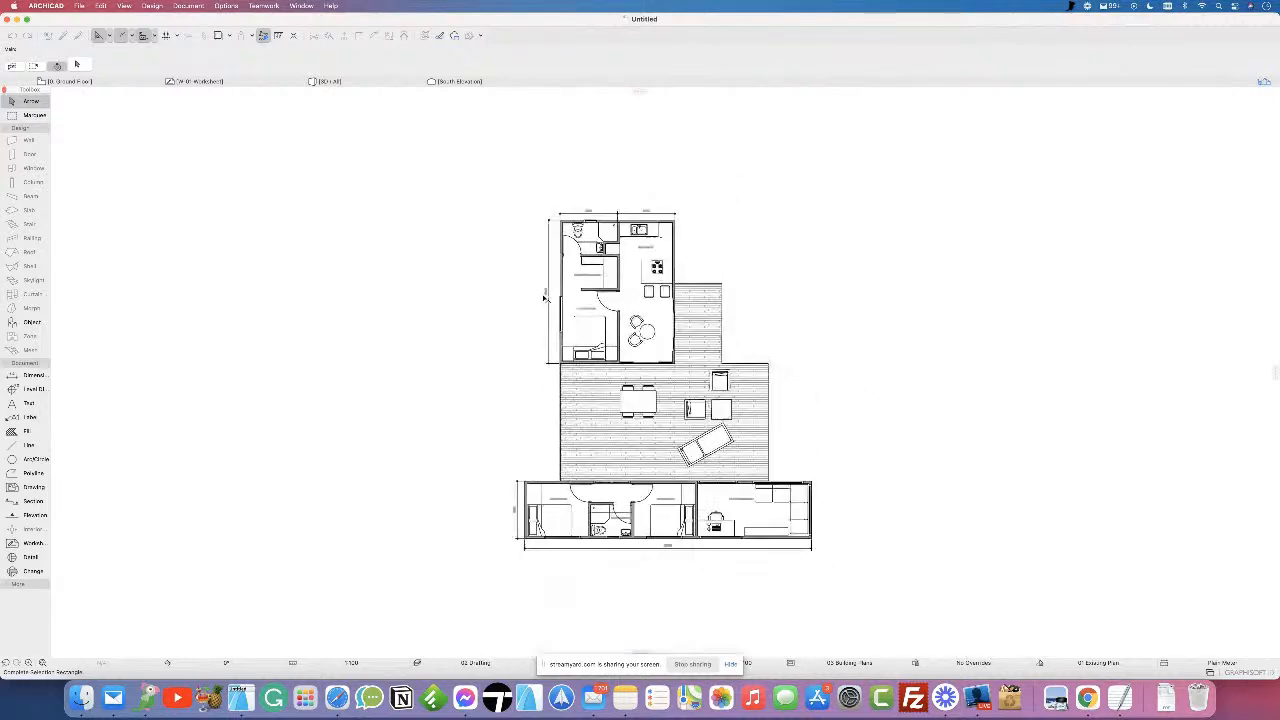
{"action": "left_click", "coordinate": [494, 197]}
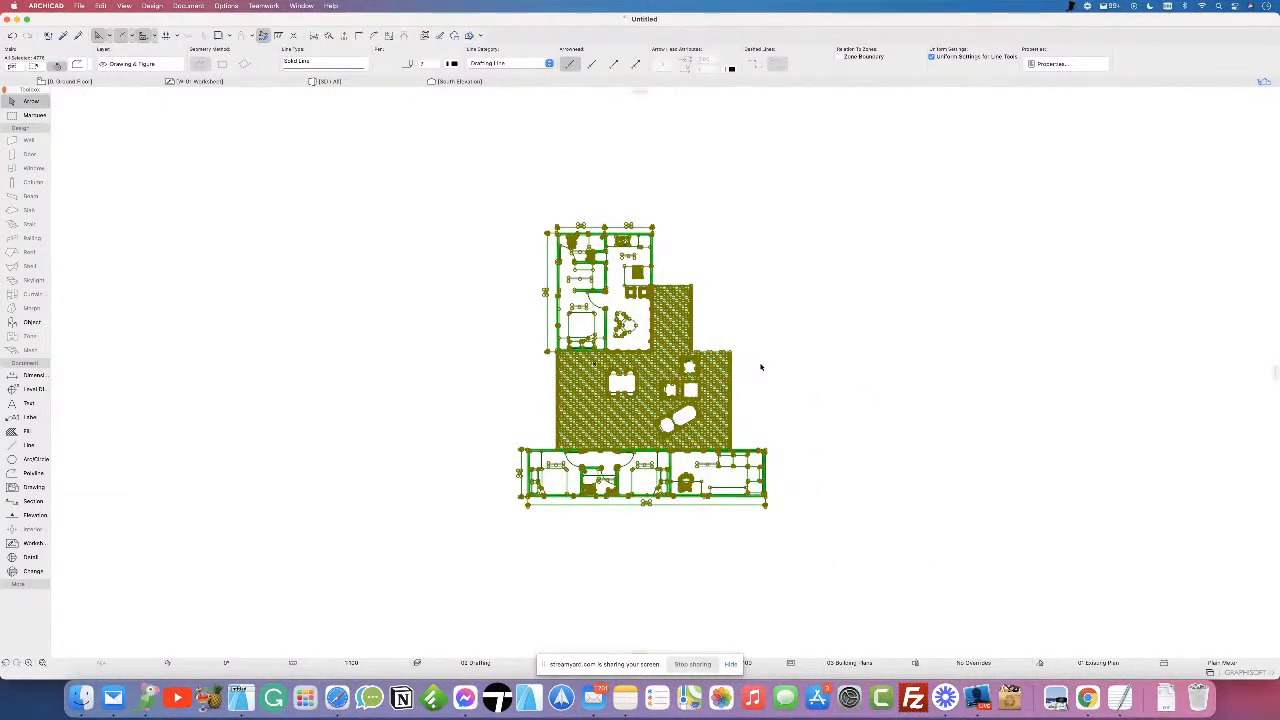
{"action": "scroll", "coordinate": [525, 495], "scroll_direction": "up", "scroll_amount": 3}
{"action": "scroll", "coordinate": [797, 461], "scroll_direction": "up", "scroll_amount": 5}
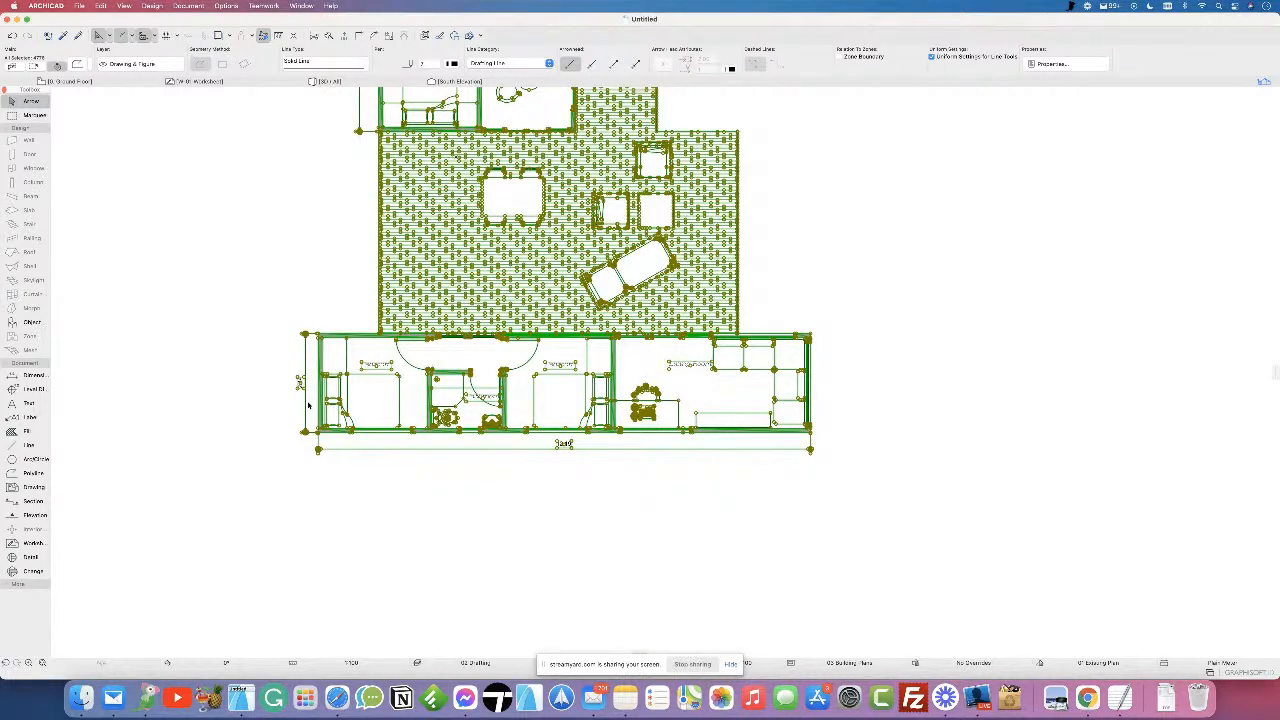
- Start resizing the selected floor plan with a graphically defined ratio that also affects wall thickness, library parts, text entities, arrows and markers
{"action": "scroll", "coordinate": [308, 404], "scroll_direction": "up", "scroll_amount": 3}
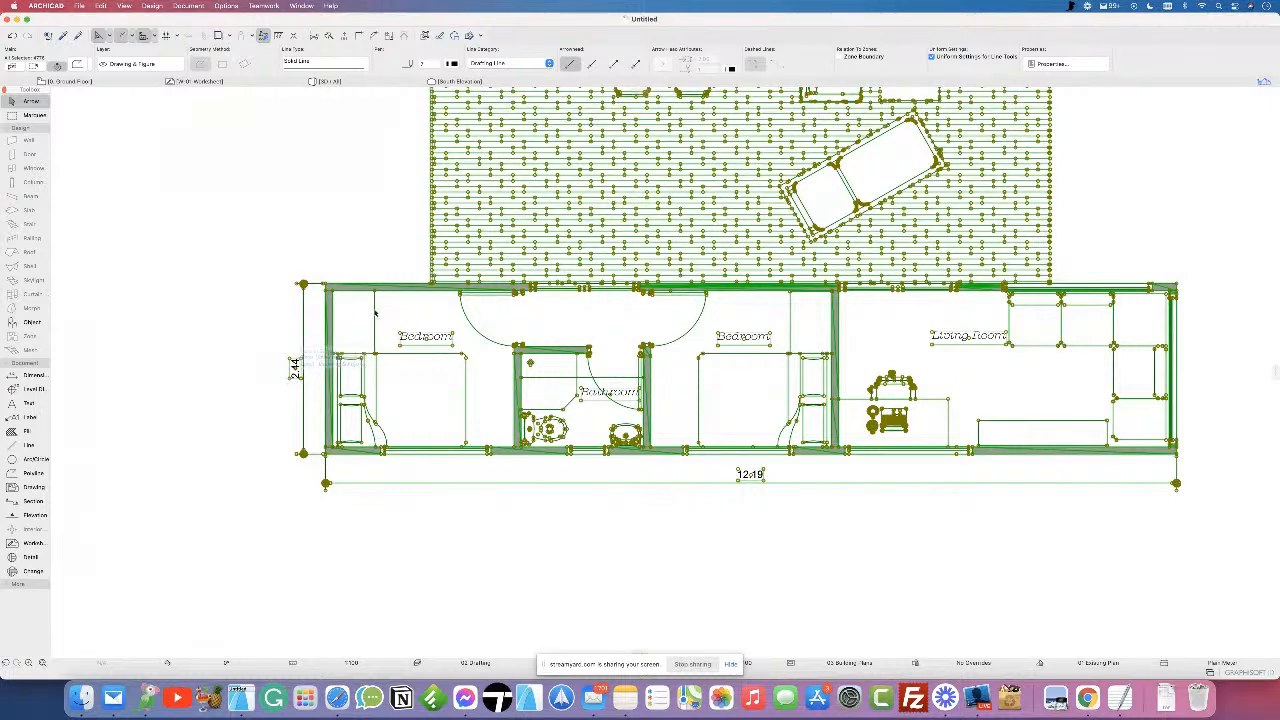
{"action": "scroll", "coordinate": [336, 450], "scroll_direction": "up", "scroll_amount": 2}
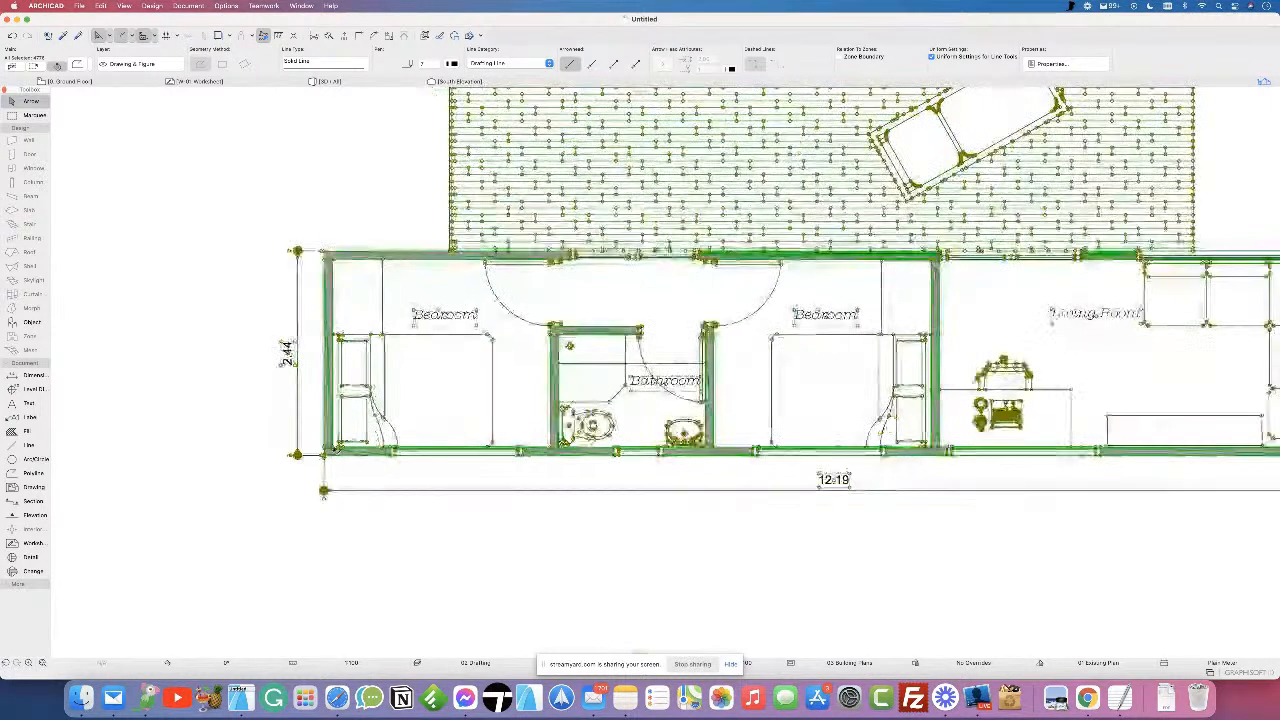
{"action": "scroll", "coordinate": [336, 450], "scroll_direction": "down", "scroll_amount": 5}
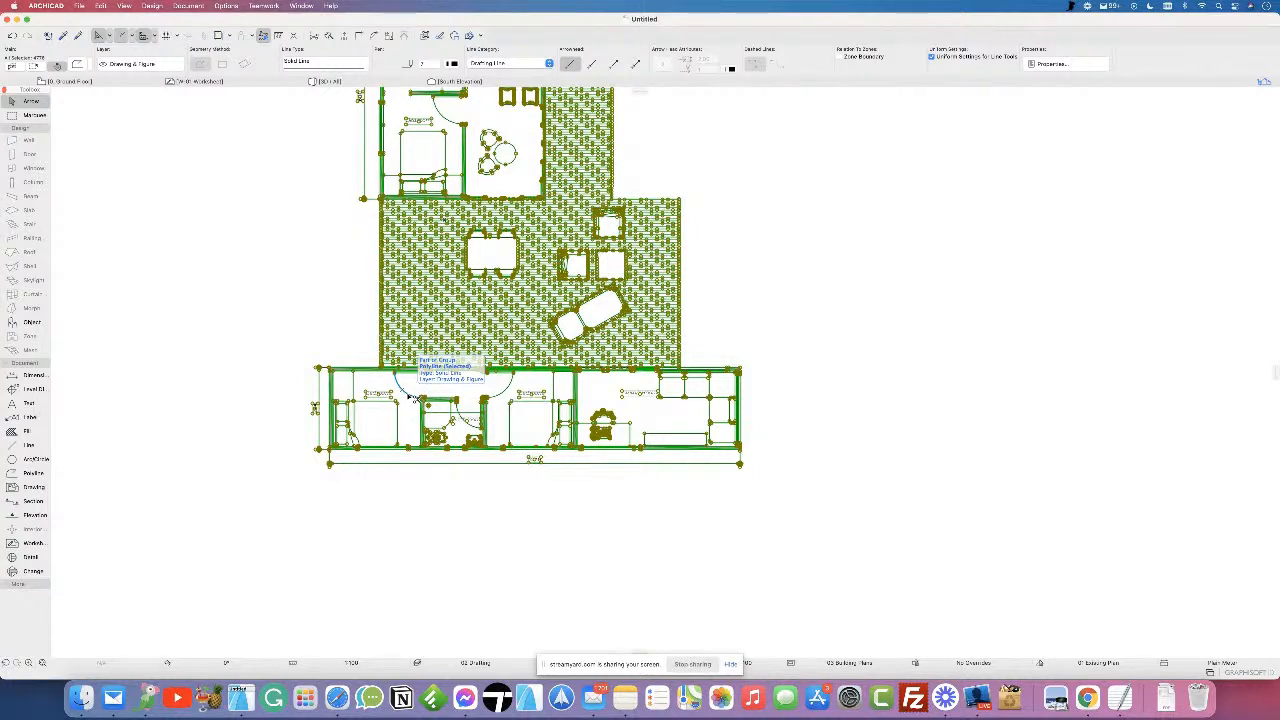
{"action": "key", "text": "super+k"}
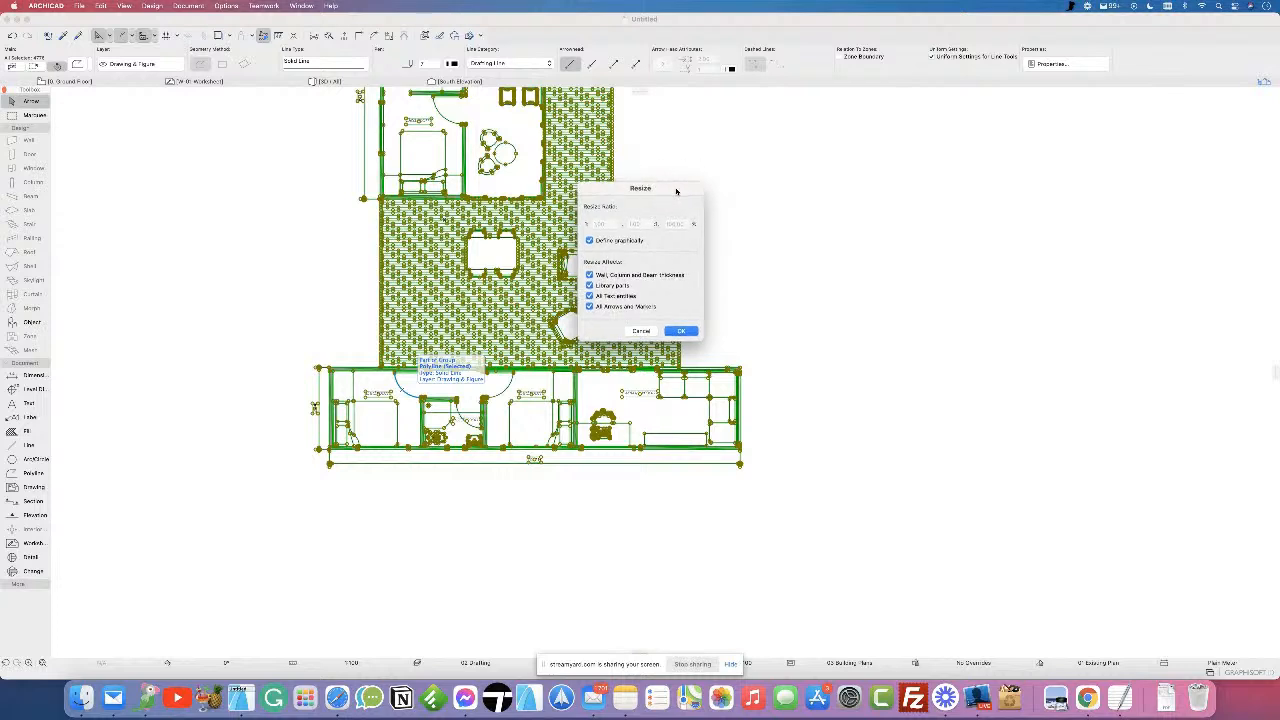
{"action": "left_click_drag", "start_coordinate": [672, 180], "coordinate": [846, 151]}
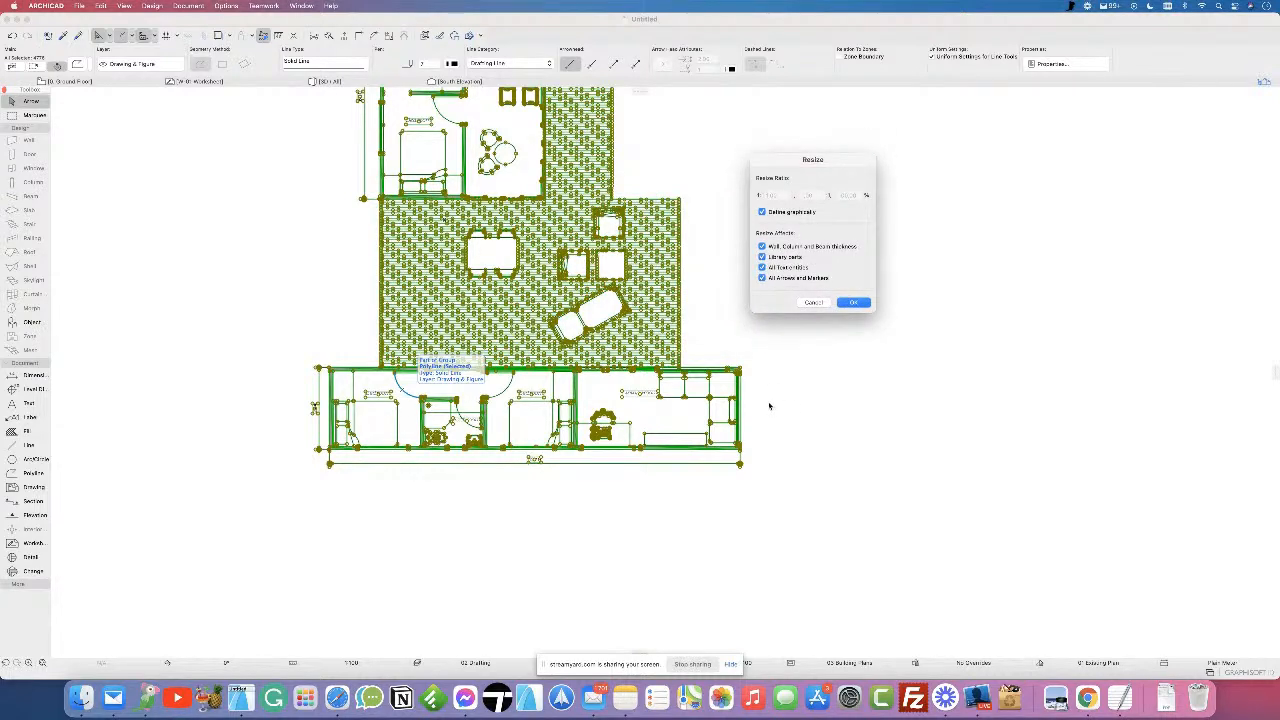
{"action": "left_click", "coordinate": [855, 303]}
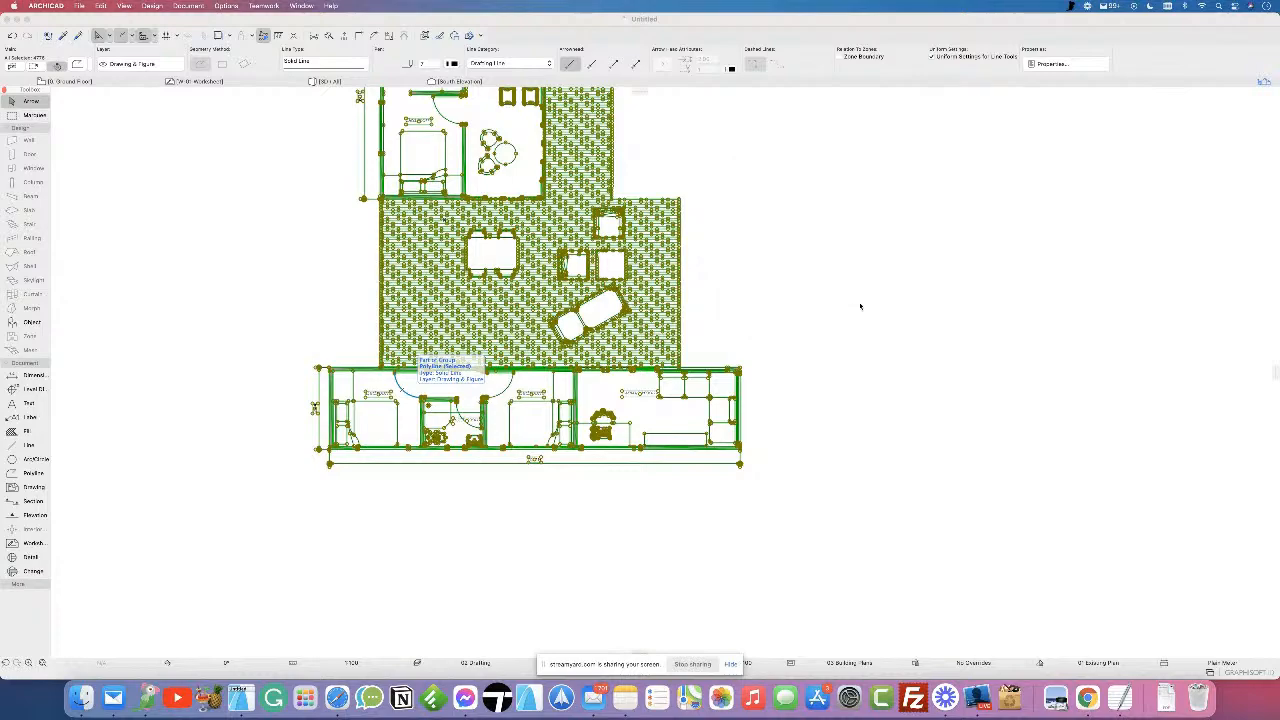
- Scale the plan using the outer corners of the lower container's short bedroom end wall as reference length, set it to 2440 mm, and deselect everything
{"action": "scroll", "coordinate": [297, 418], "scroll_direction": "up", "scroll_amount": 10}
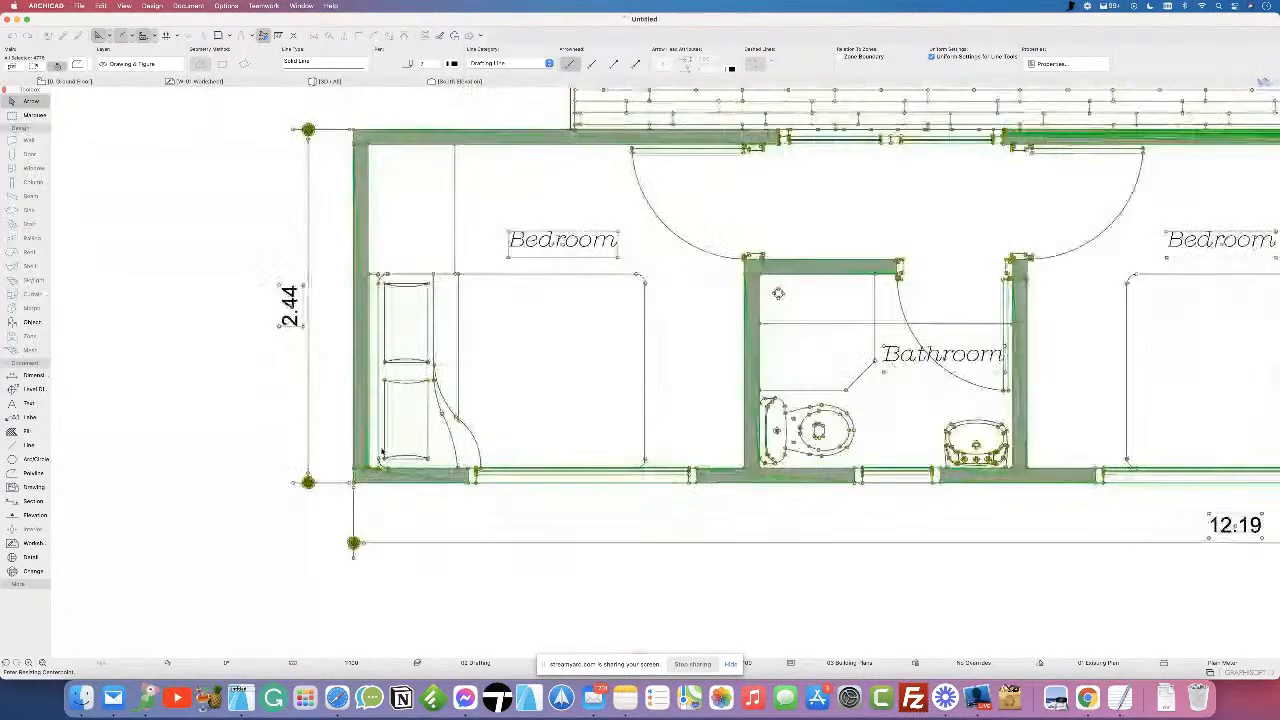
{"action": "middle_click_drag", "start_coordinate": [444, 403], "coordinate": [489, 436]}
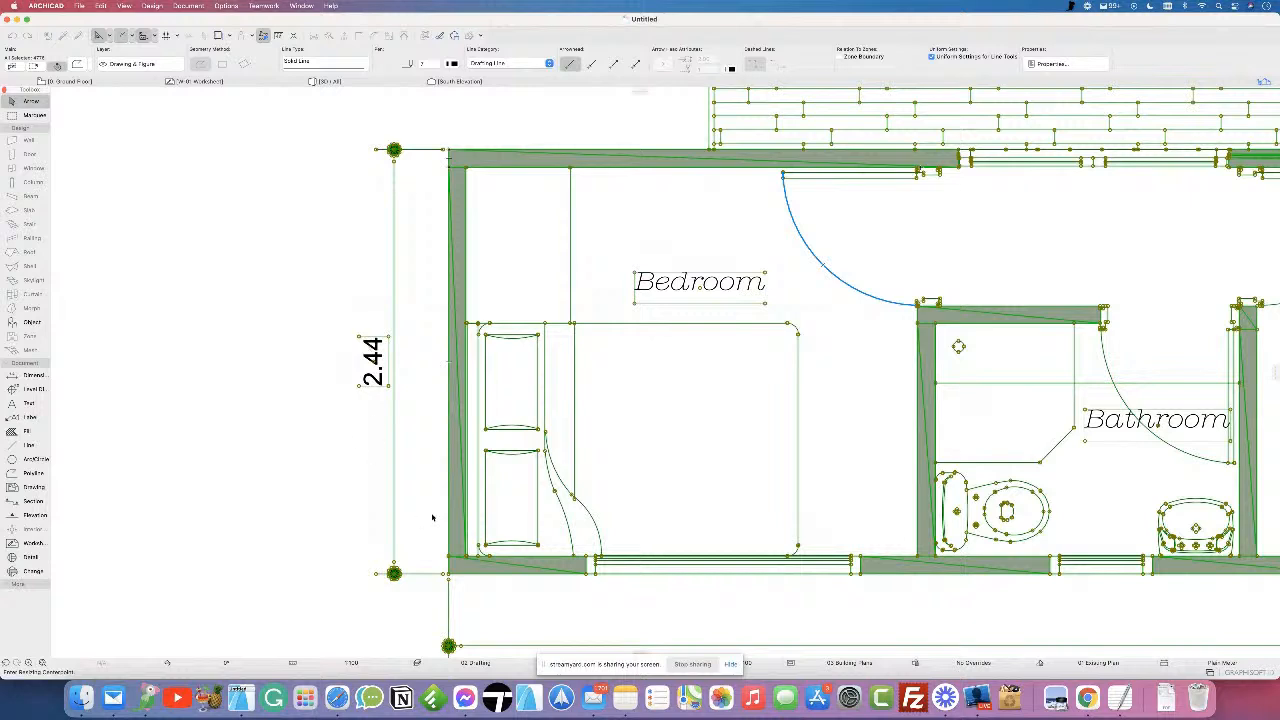
{"action": "left_click", "coordinate": [449, 575]}
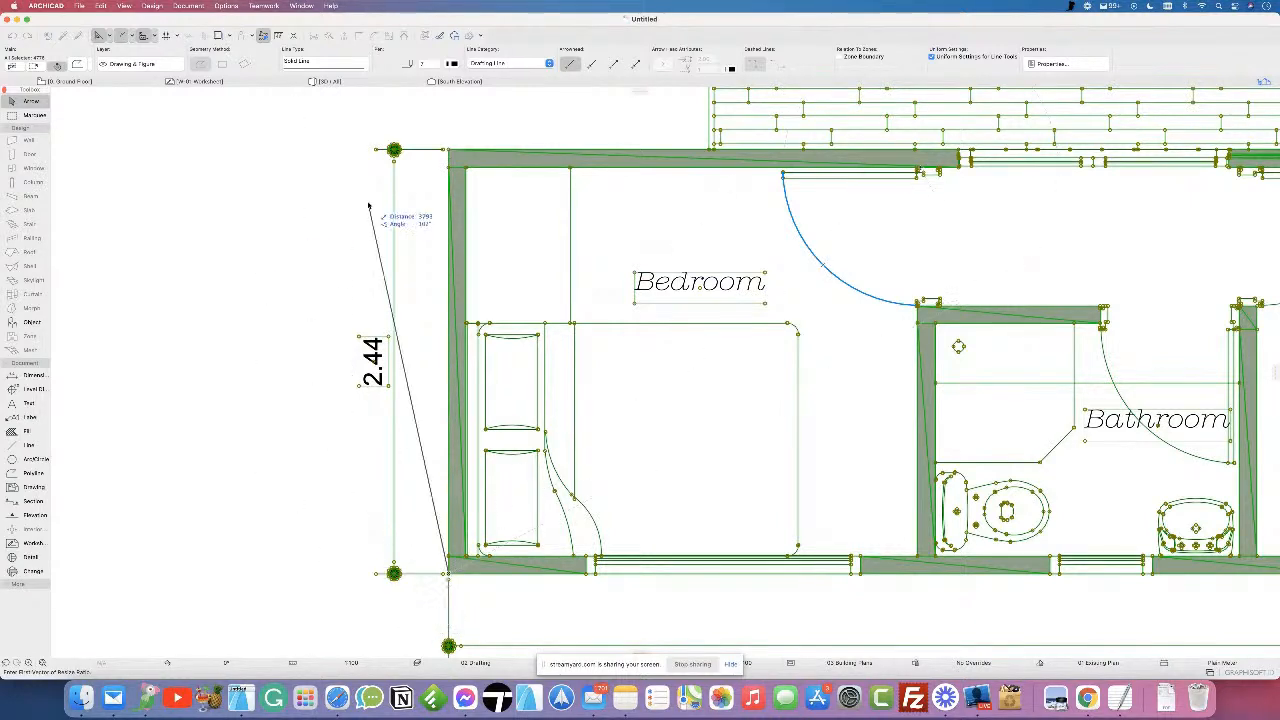
{"action": "left_click", "coordinate": [449, 150]}
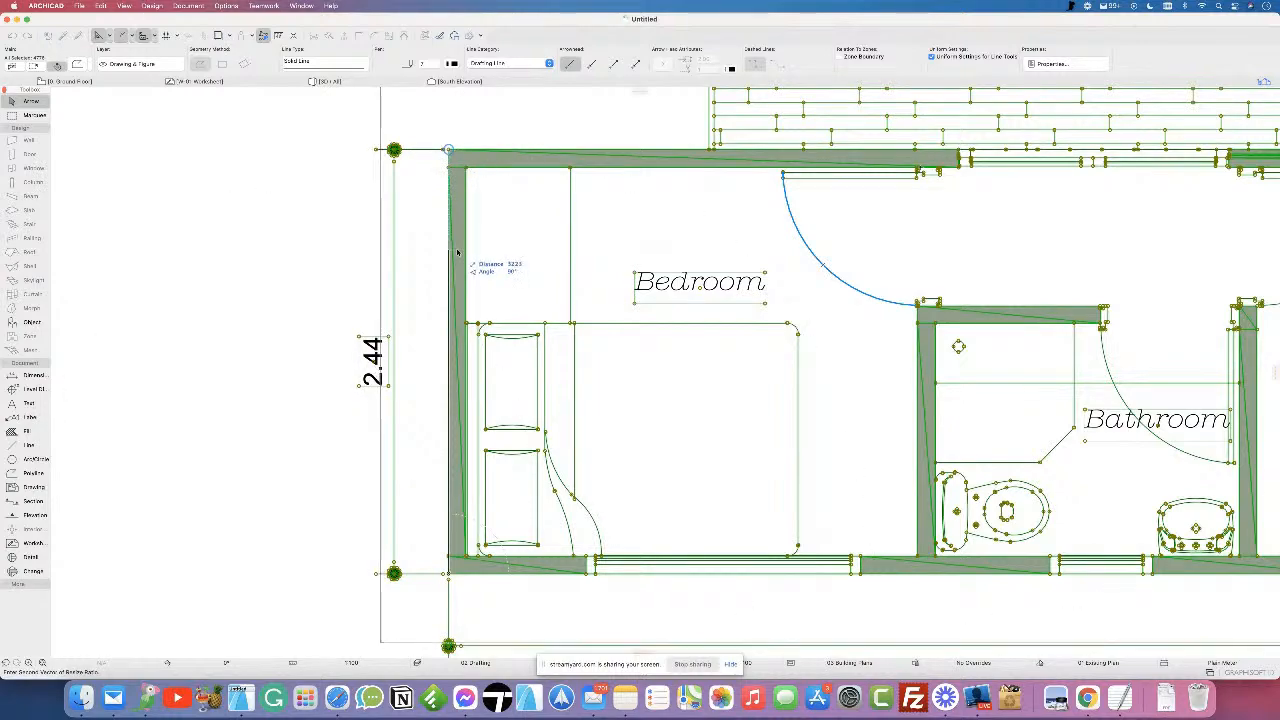
{"action": "scroll", "coordinate": [440, 246], "scroll_direction": "down", "scroll_amount": 5}
{"action": "scroll", "coordinate": [420, 238], "scroll_direction": "up", "scroll_amount": 5}
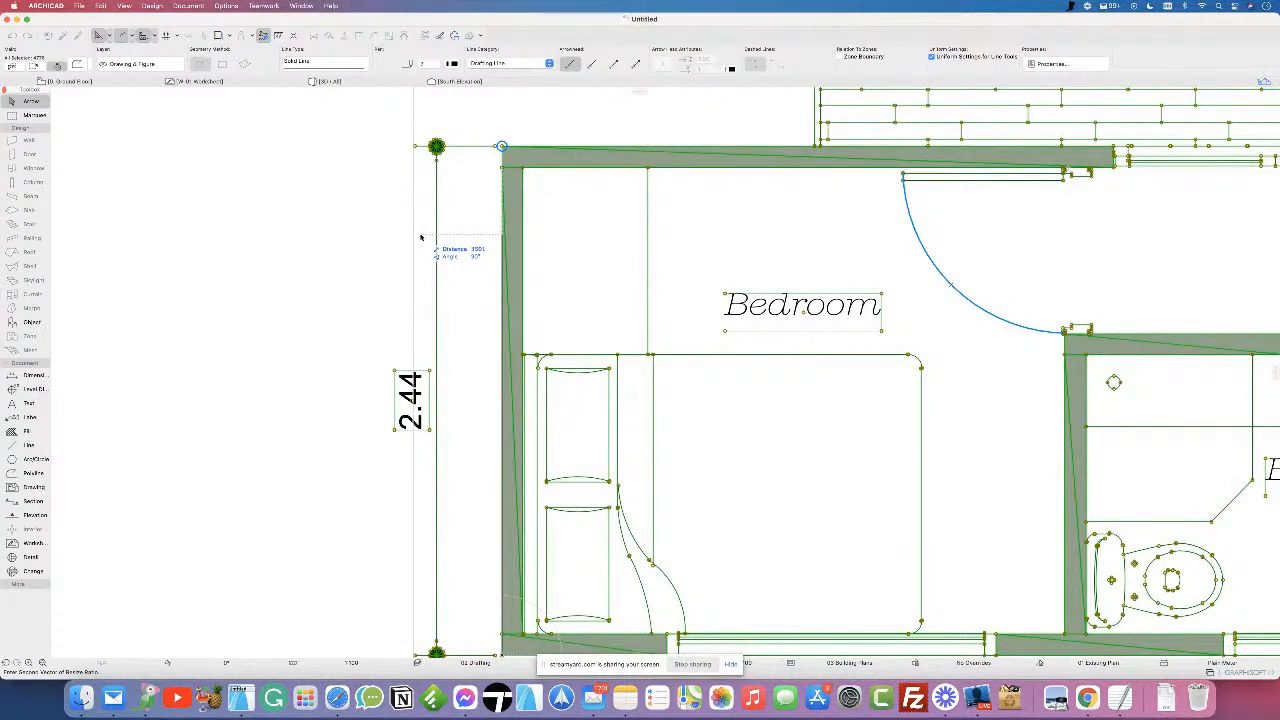
{"action": "type", "text": "244"}
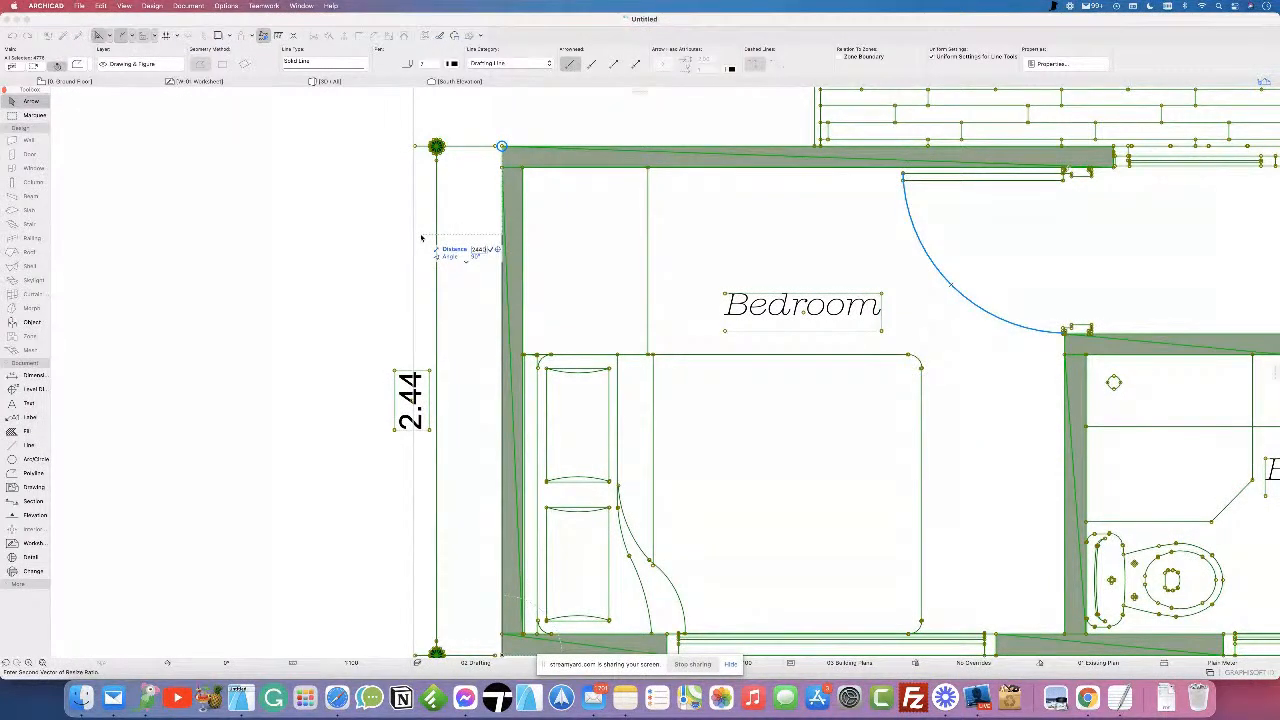
{"action": "key", "text": "Return"}
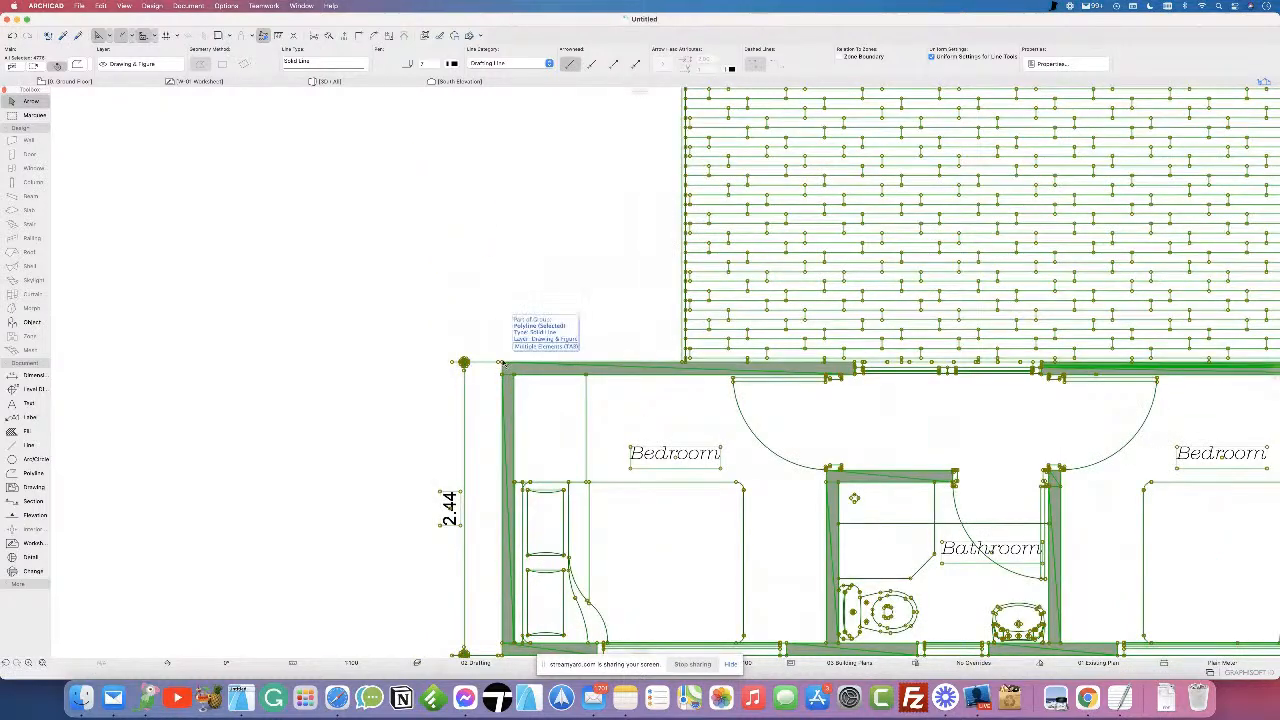
{"action": "scroll", "coordinate": [800, 378], "scroll_direction": "down", "scroll_amount": 10}
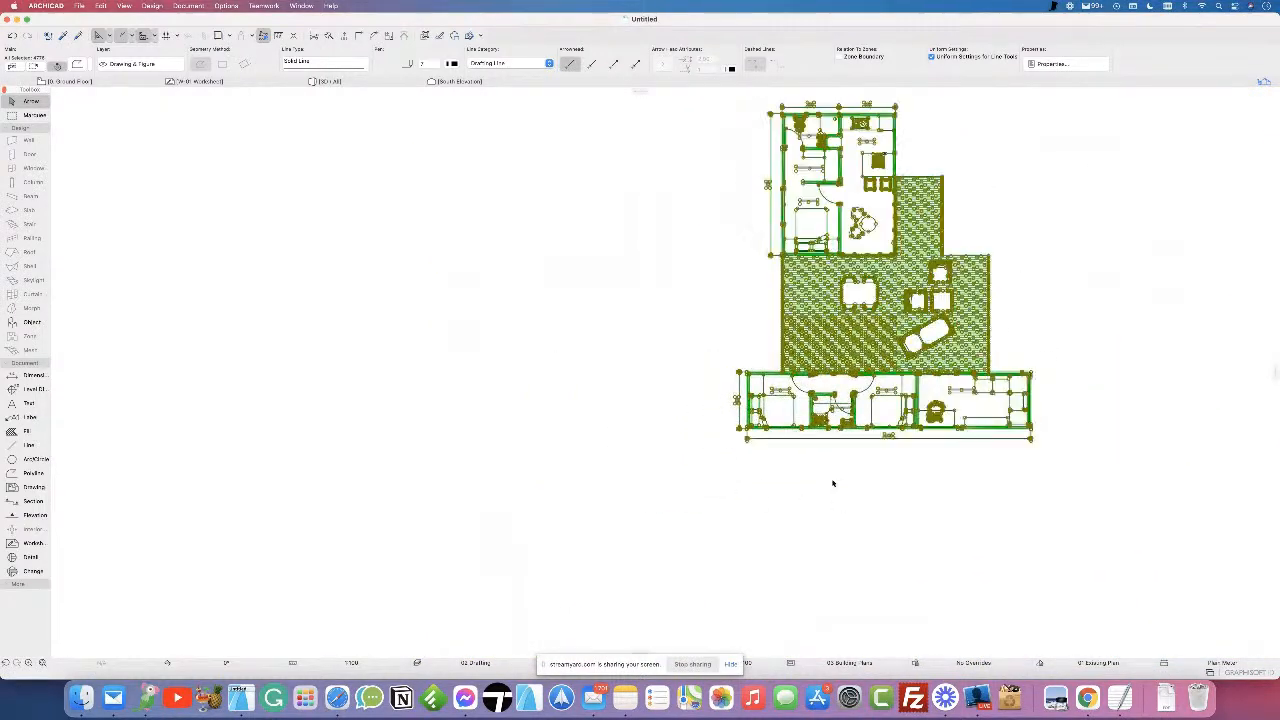
{"action": "key", "text": "Escape"}
{"action": "middle_click_drag", "start_coordinate": [1056, 249], "coordinate": [807, 363]}
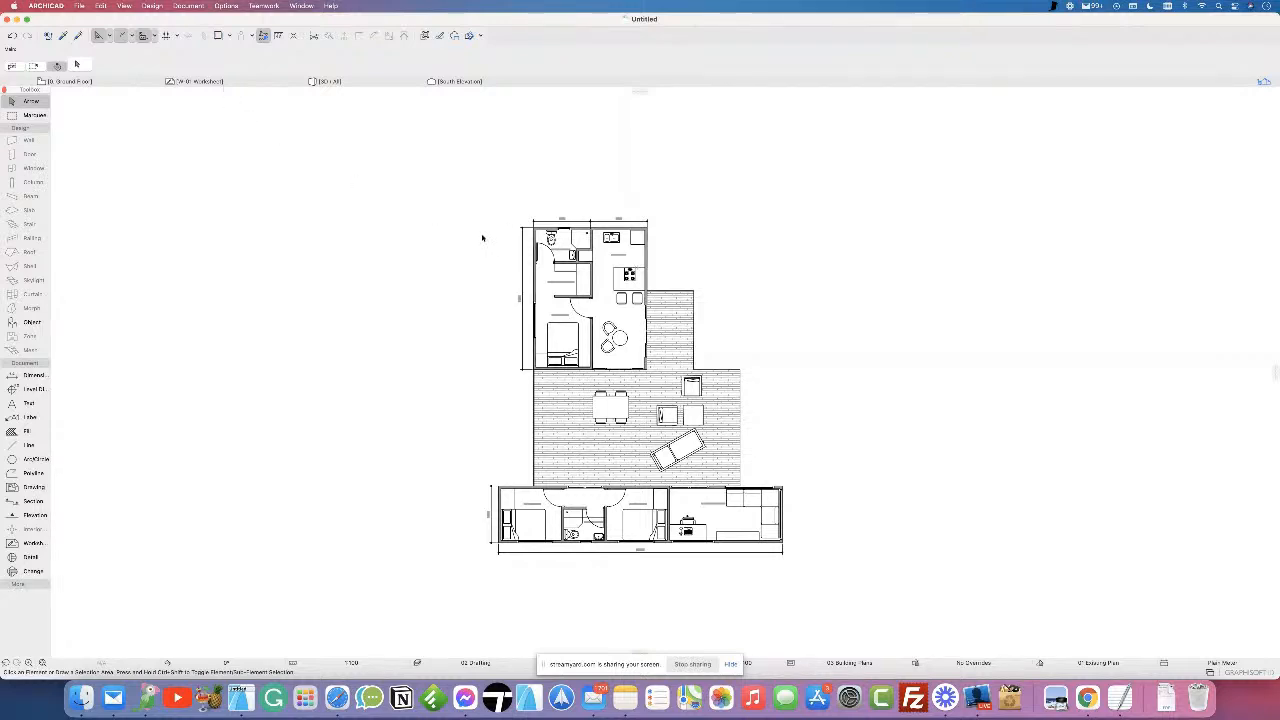
{"action": "scroll", "coordinate": [484, 240], "scroll_direction": "up", "scroll_amount": 2}
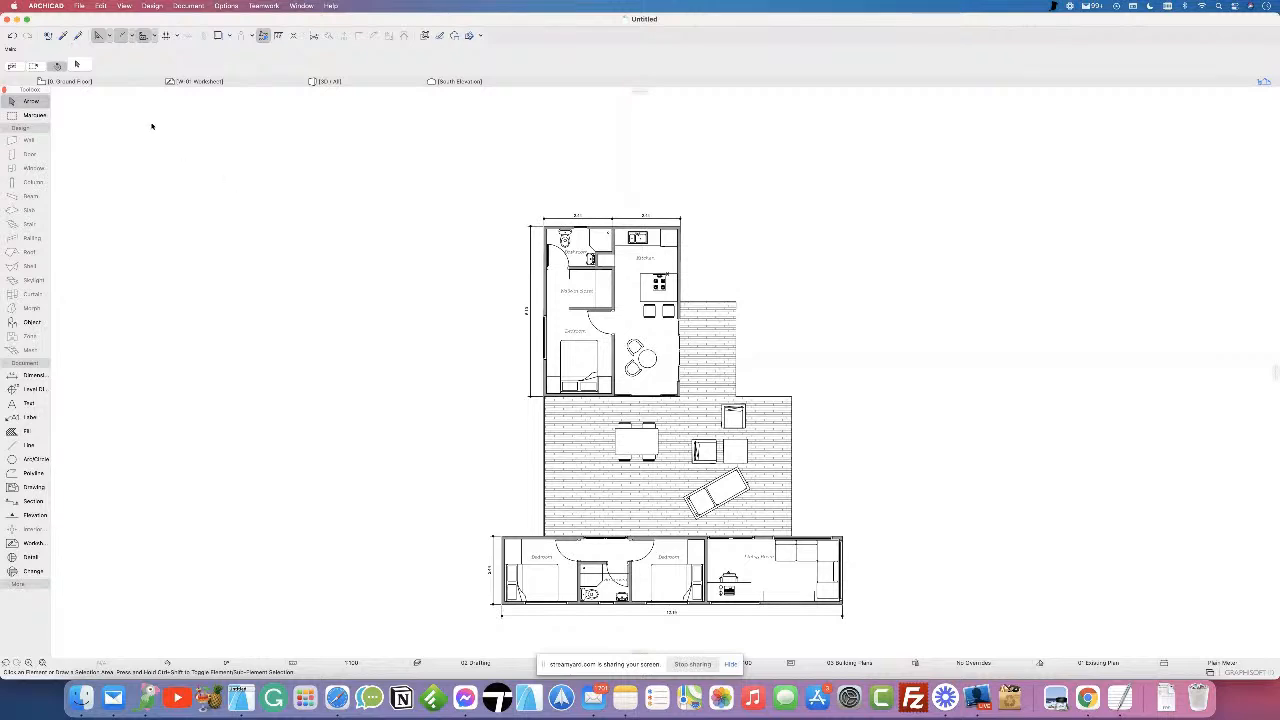
- On the ground floor plan, set the independent W-01 Worksheet as the trace reference
{"action": "left_click", "coordinate": [81, 83]}
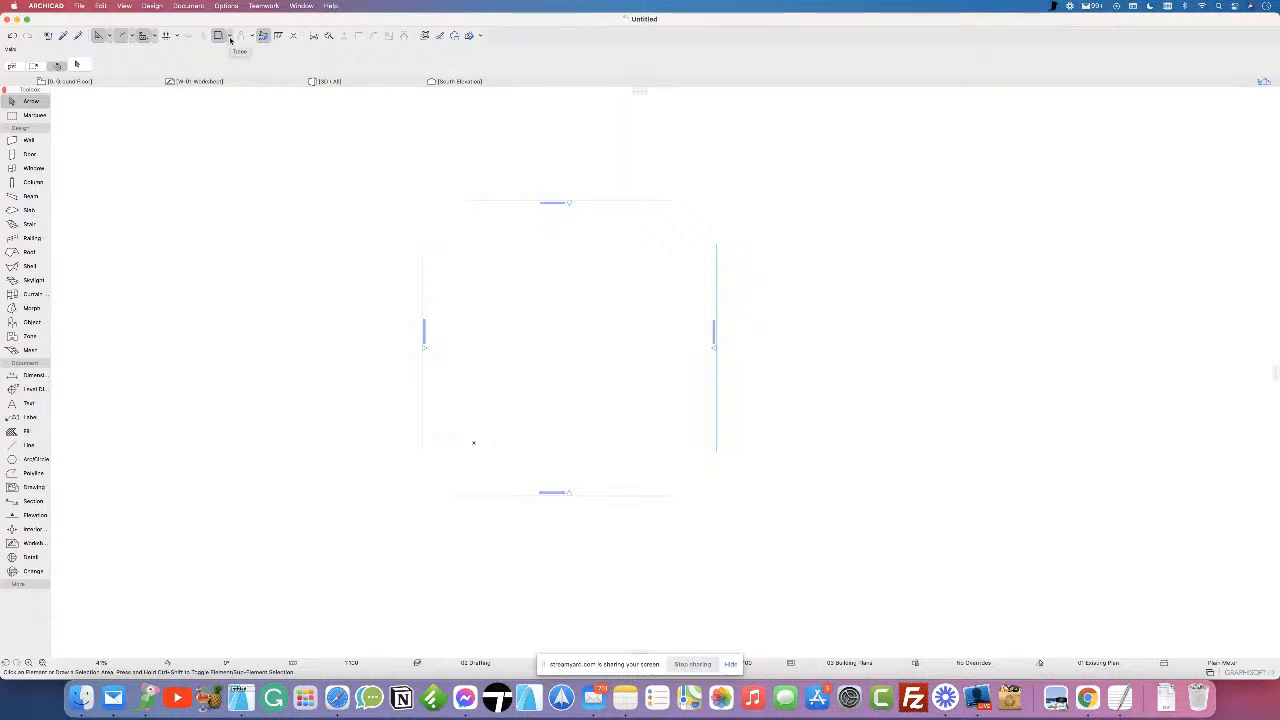
{"action": "left_click", "coordinate": [230, 38]}
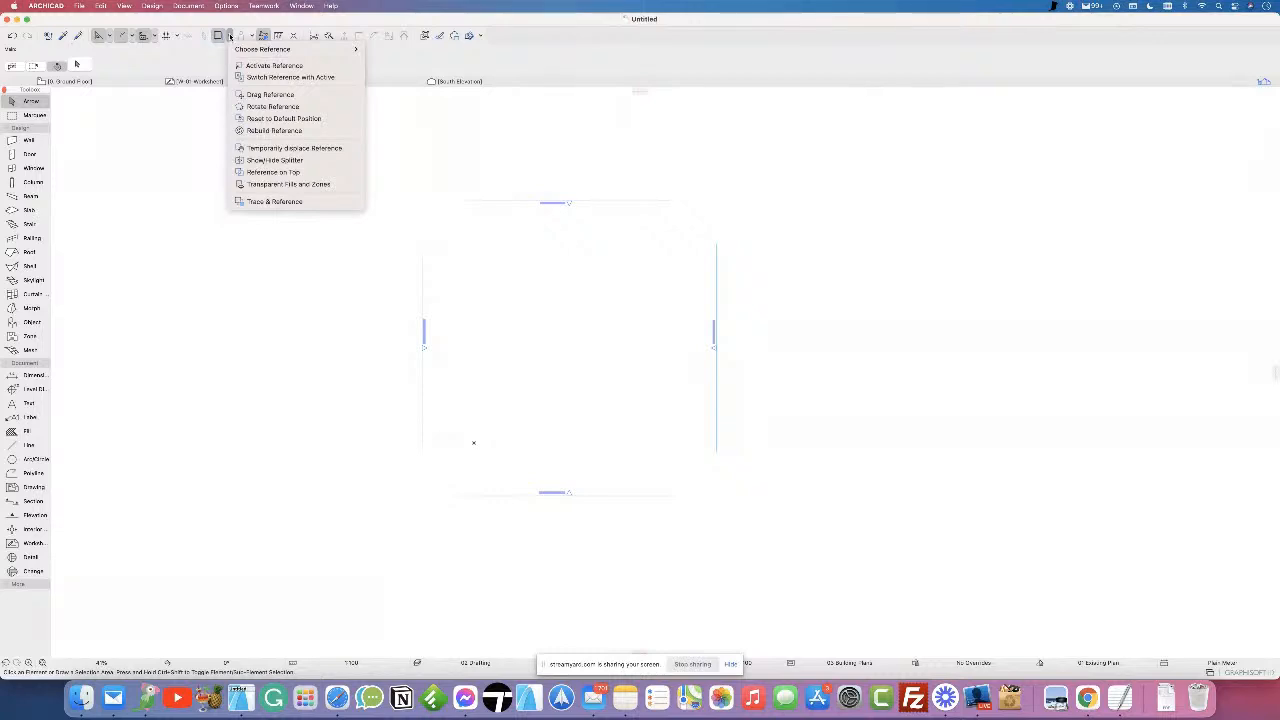
{"action": "mouse_move", "coordinate": [234, 49]}
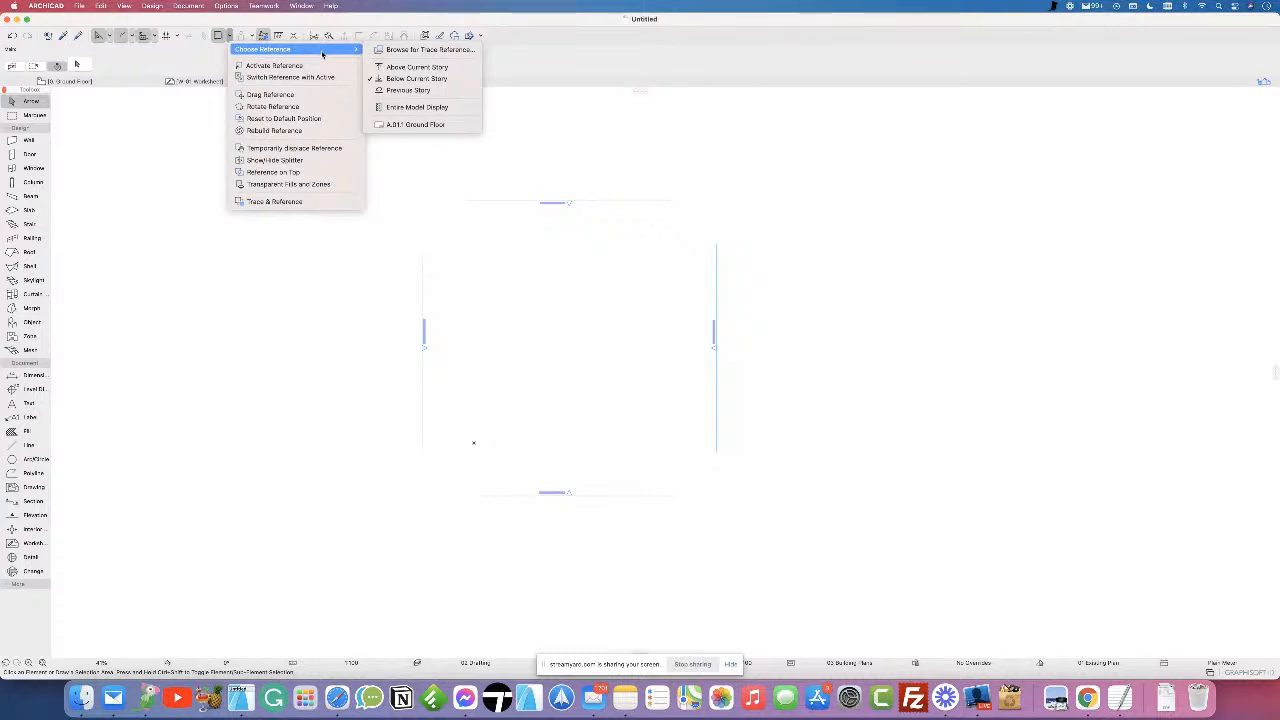
{"action": "left_click", "coordinate": [416, 50]}
{"action": "left_click", "coordinate": [628, 335]}
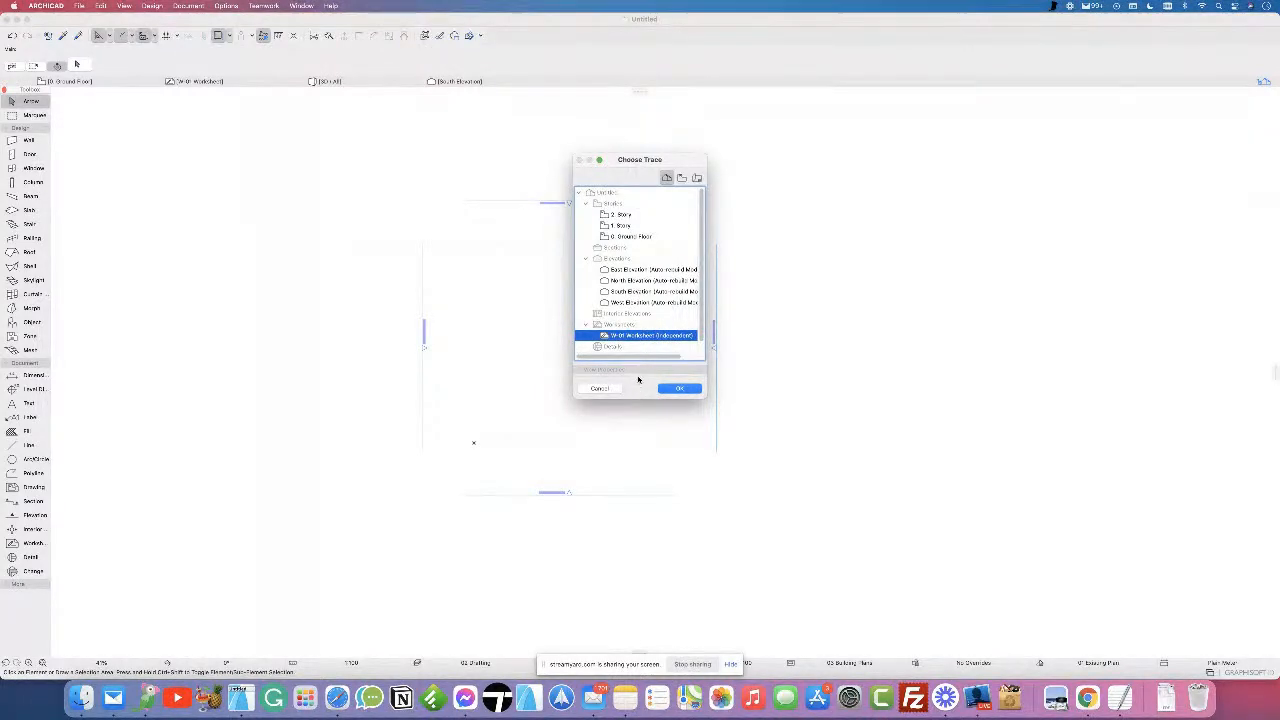
{"action": "left_click", "coordinate": [683, 390]}
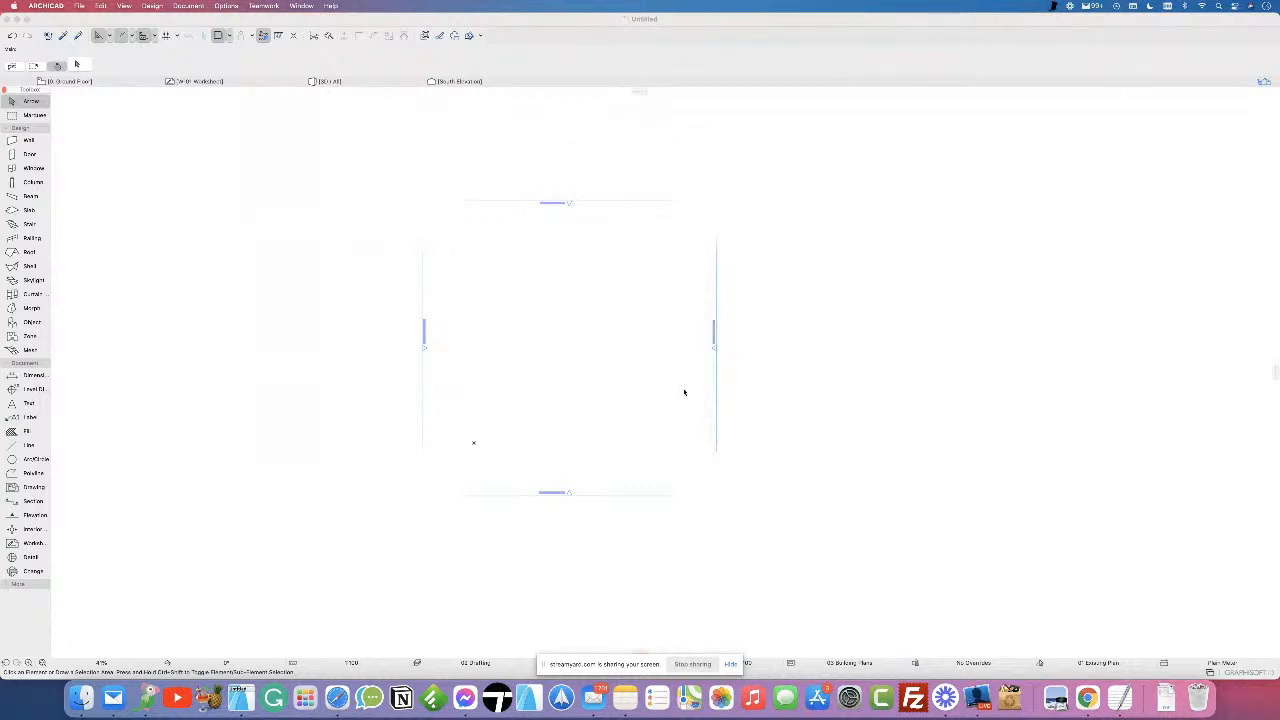
- Examine the traced container house plan on the ground floor and its position relative to the elevation markers
{"action": "scroll", "coordinate": [473, 517], "scroll_direction": "up", "scroll_amount": 5}
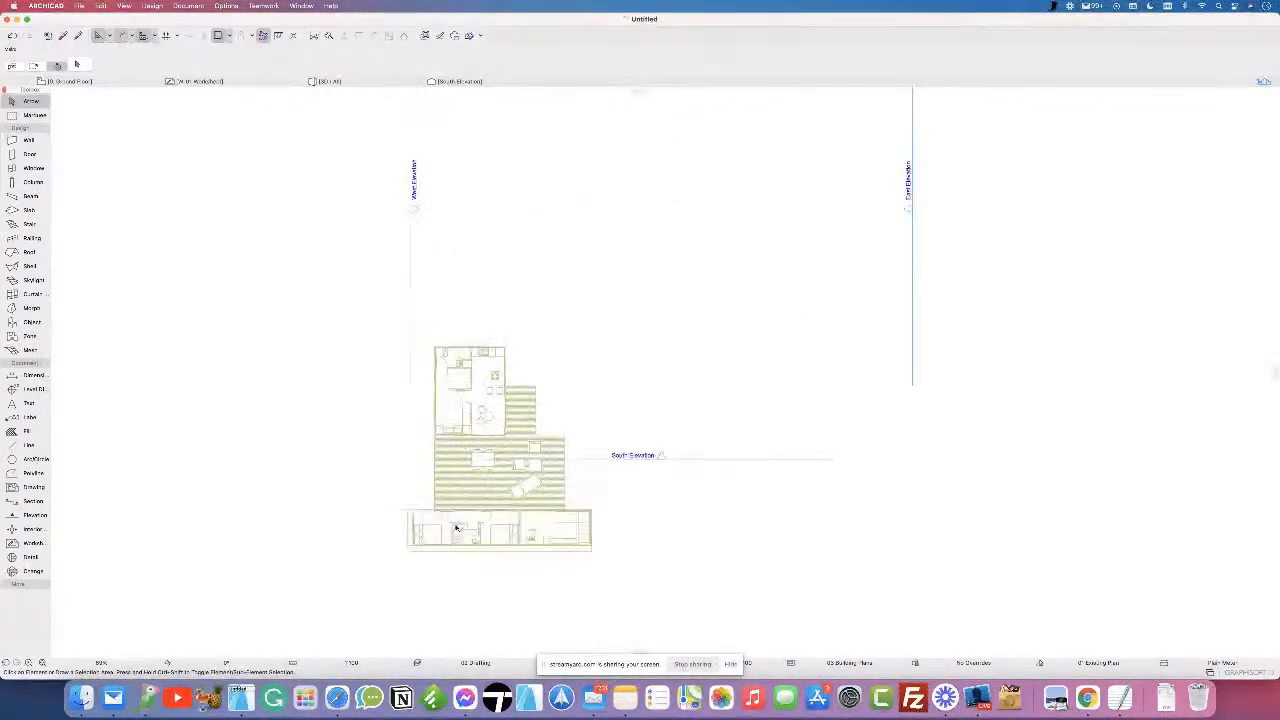
{"action": "middle_click_drag", "start_coordinate": [474, 515], "coordinate": [567, 370]}
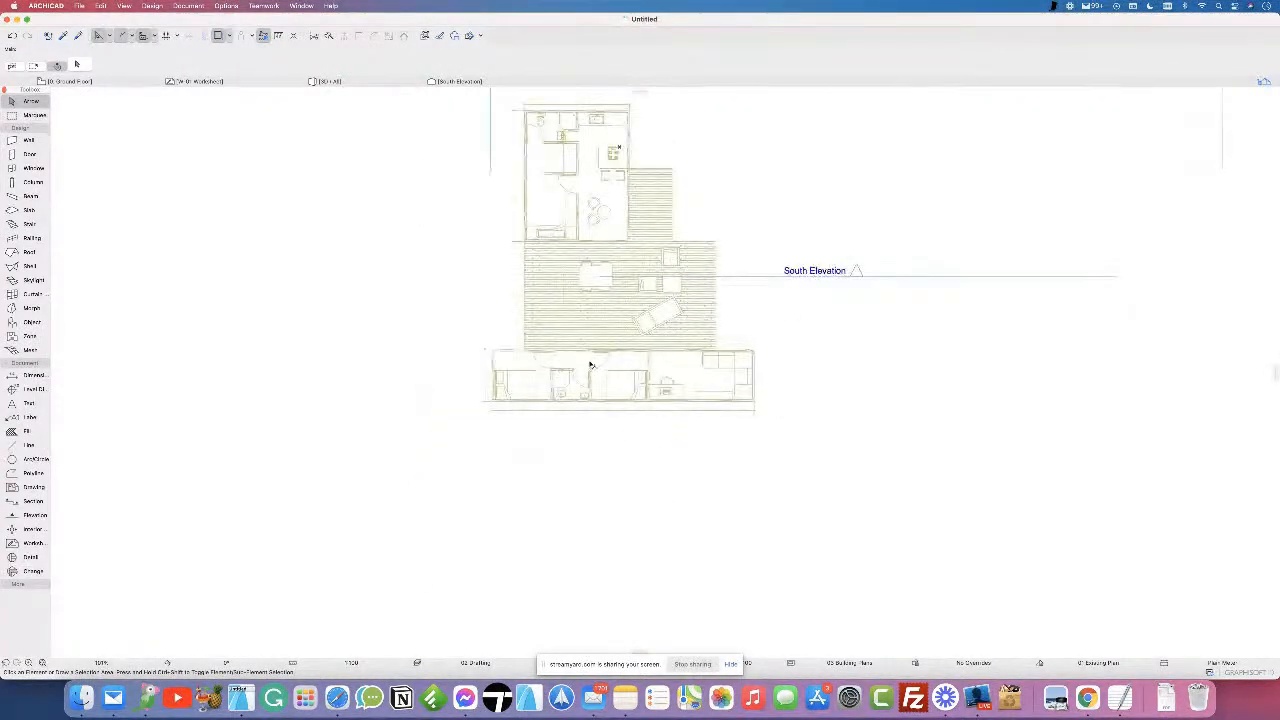
{"action": "scroll", "coordinate": [533, 385], "scroll_direction": "up", "scroll_amount": 4}
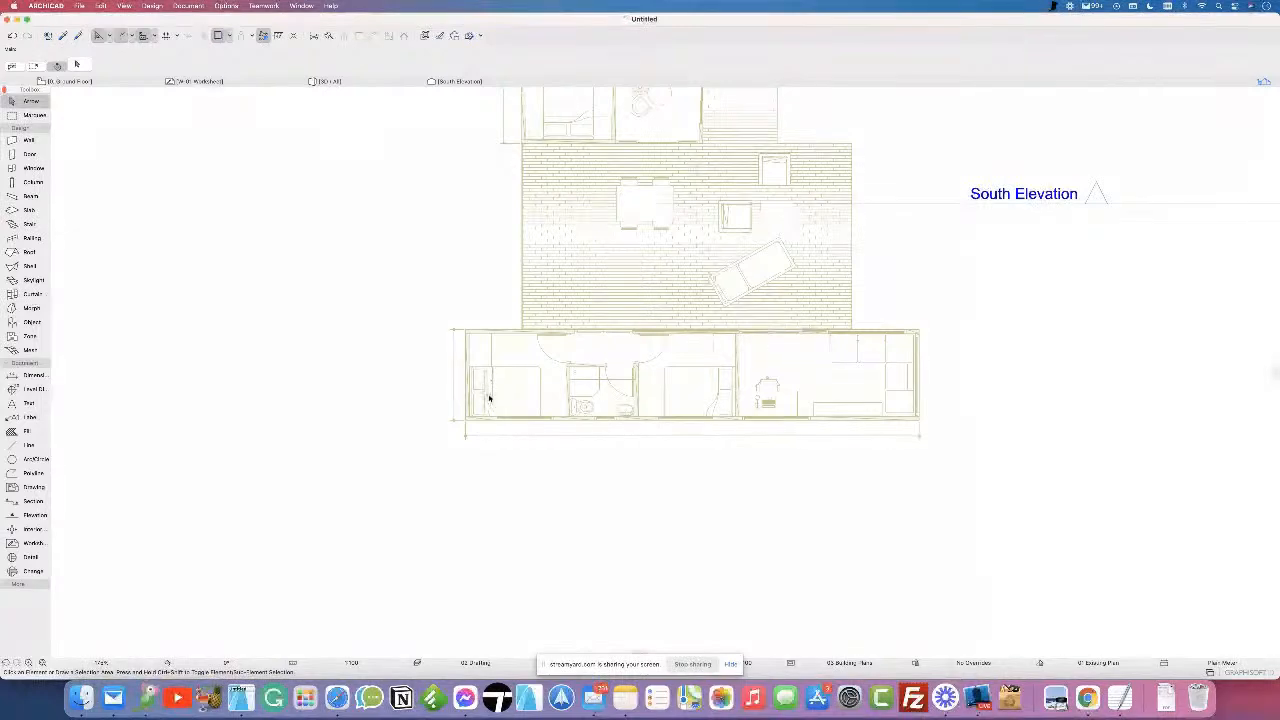
{"action": "middle_click_drag", "start_coordinate": [468, 419], "coordinate": [452, 427]}
{"action": "scroll", "coordinate": [452, 428], "scroll_direction": "down", "scroll_amount": 3}
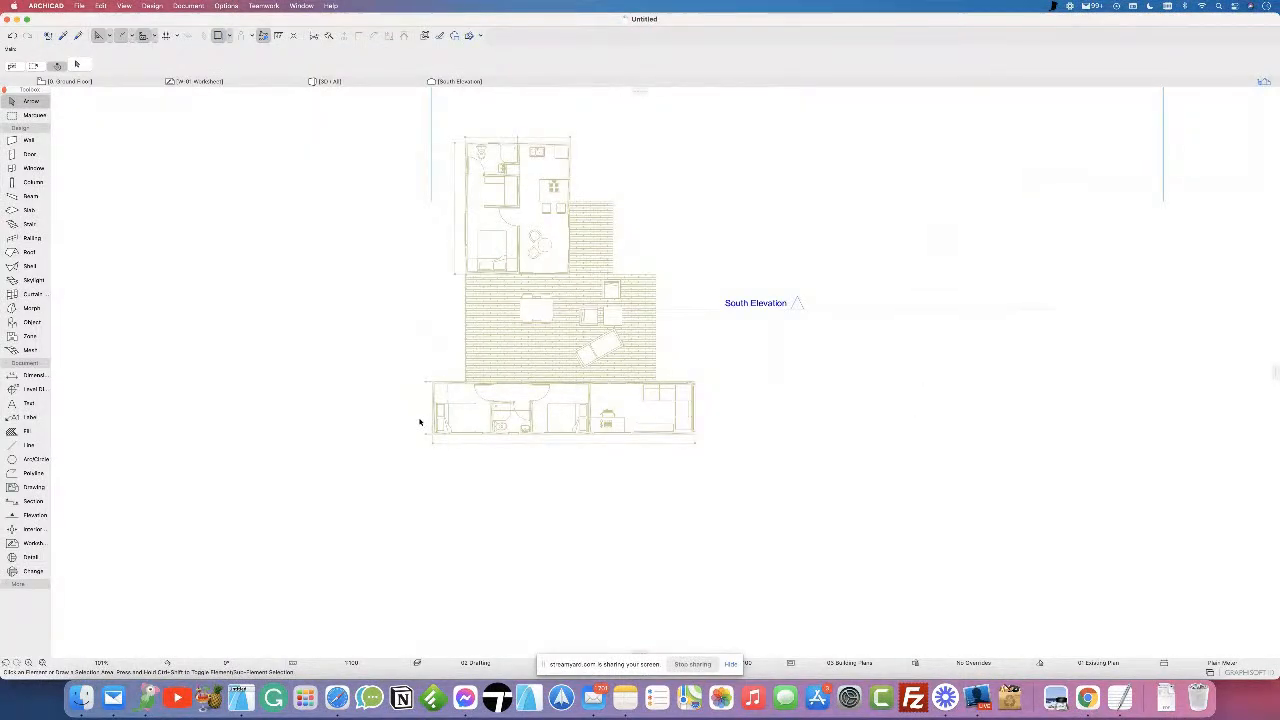
{"action": "scroll", "coordinate": [420, 419], "scroll_direction": "up", "scroll_amount": 5}
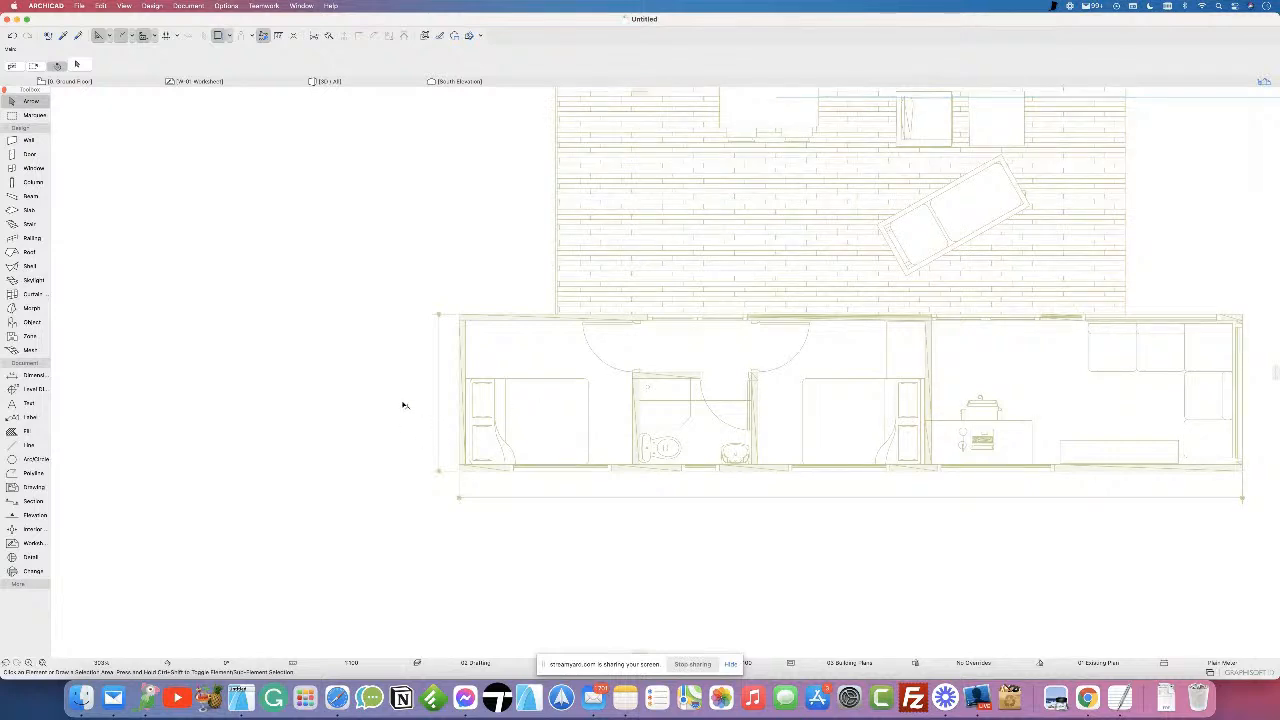
{"action": "scroll", "coordinate": [404, 400], "scroll_direction": "down", "scroll_amount": 5}
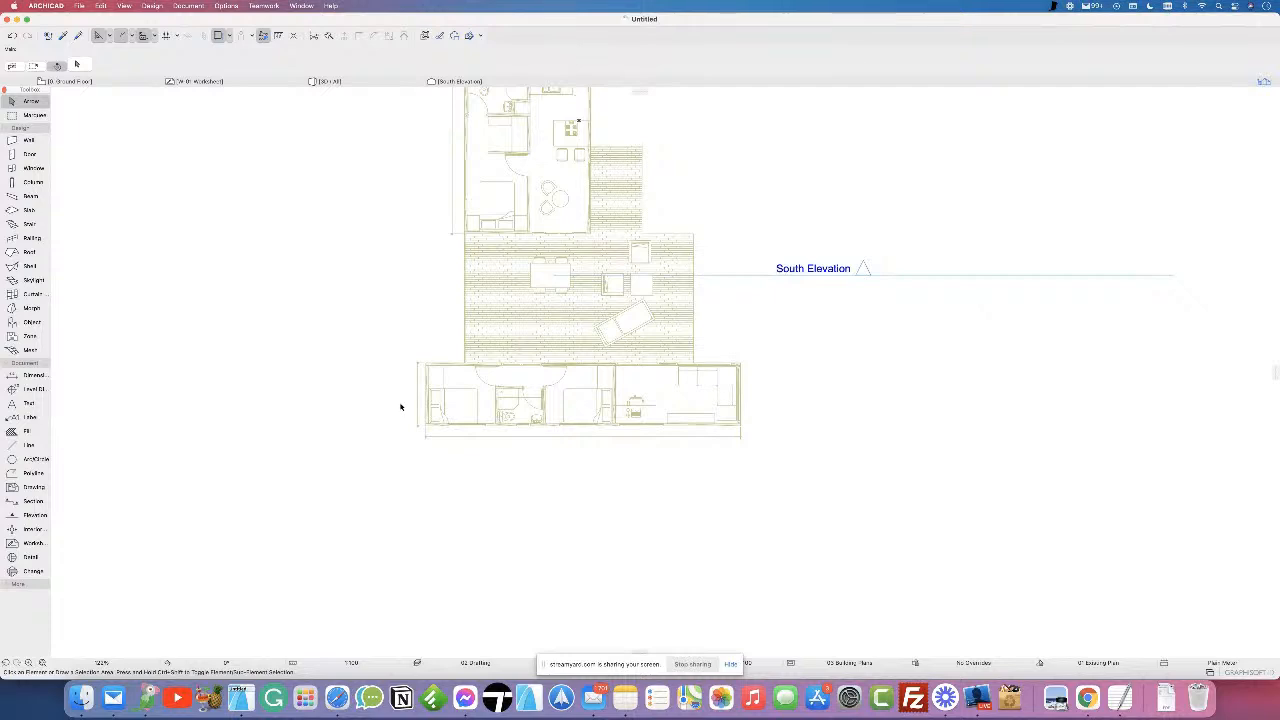
- Inspect the lower container's traced outer walls, corners and bedroom window line up close as references for modelling
{"action": "scroll", "coordinate": [375, 452], "scroll_direction": "up", "scroll_amount": 4}
{"action": "scroll", "coordinate": [375, 452], "scroll_direction": "up", "scroll_amount": 5}
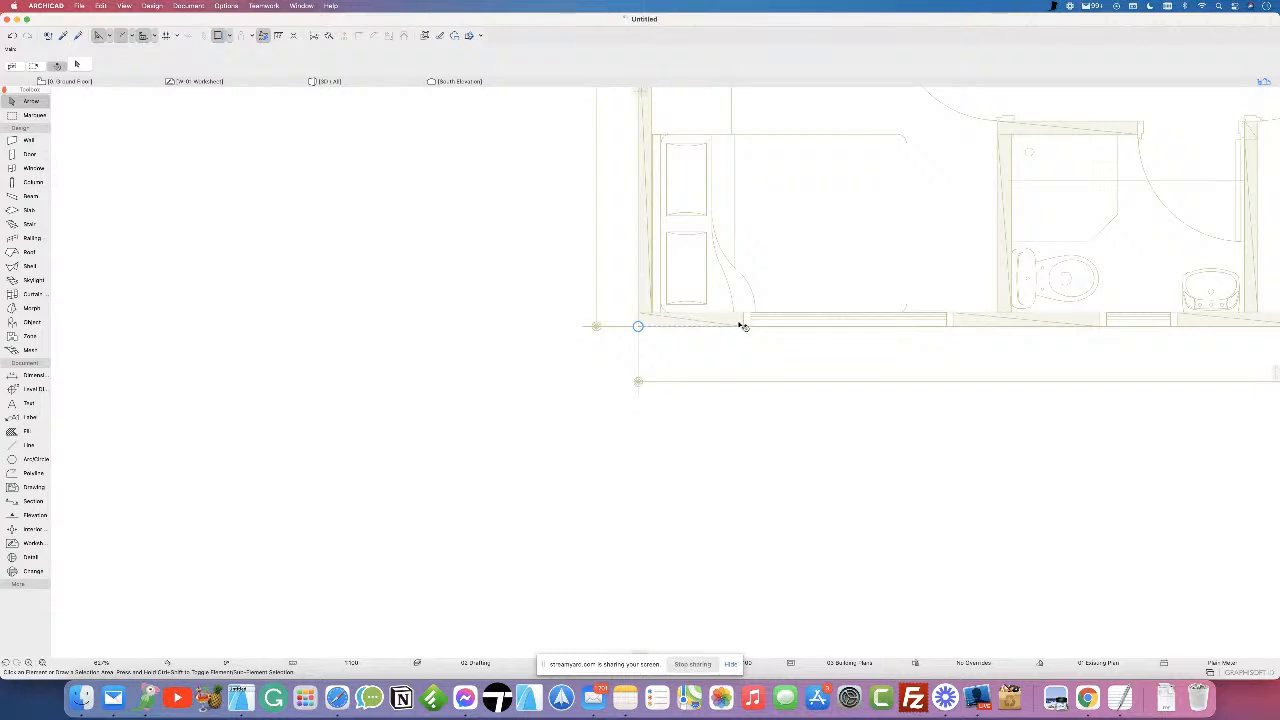
{"action": "middle_click_drag", "start_coordinate": [854, 321], "coordinate": [609, 409]}
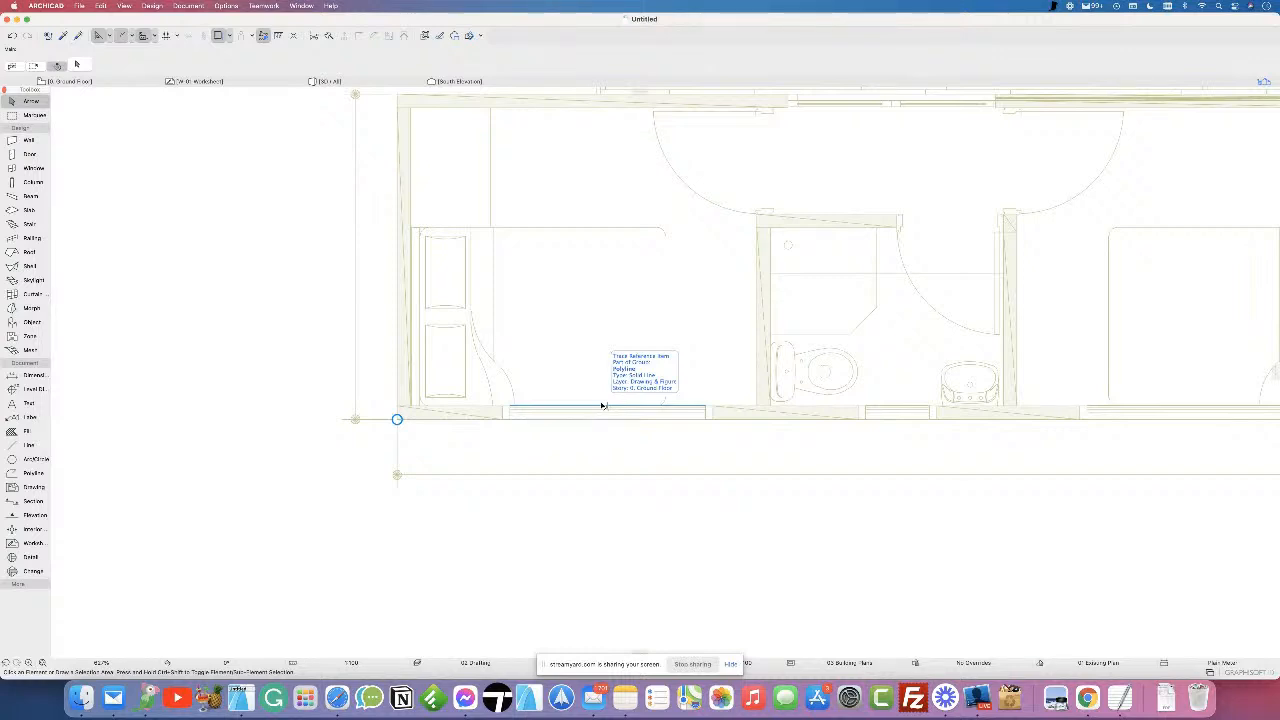
{"action": "scroll", "coordinate": [760, 329], "scroll_direction": "down", "scroll_amount": 5}
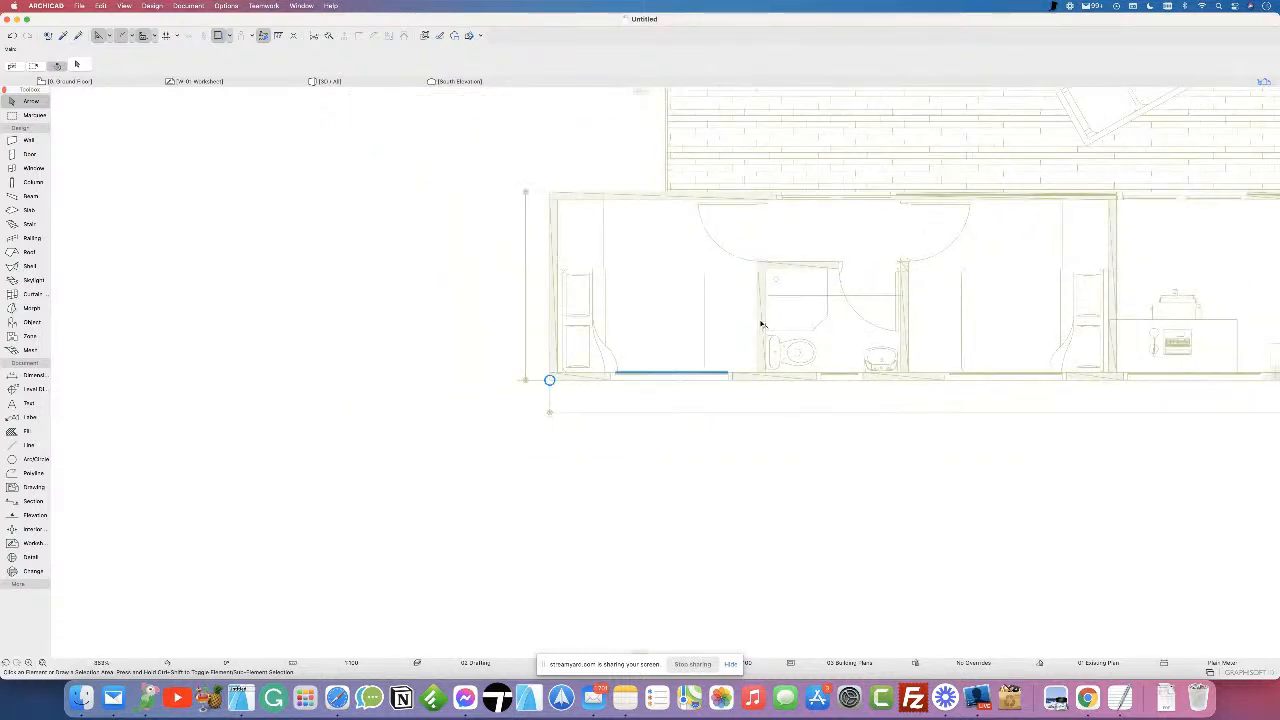
{"action": "scroll", "coordinate": [760, 324], "scroll_direction": "down", "scroll_amount": 5}
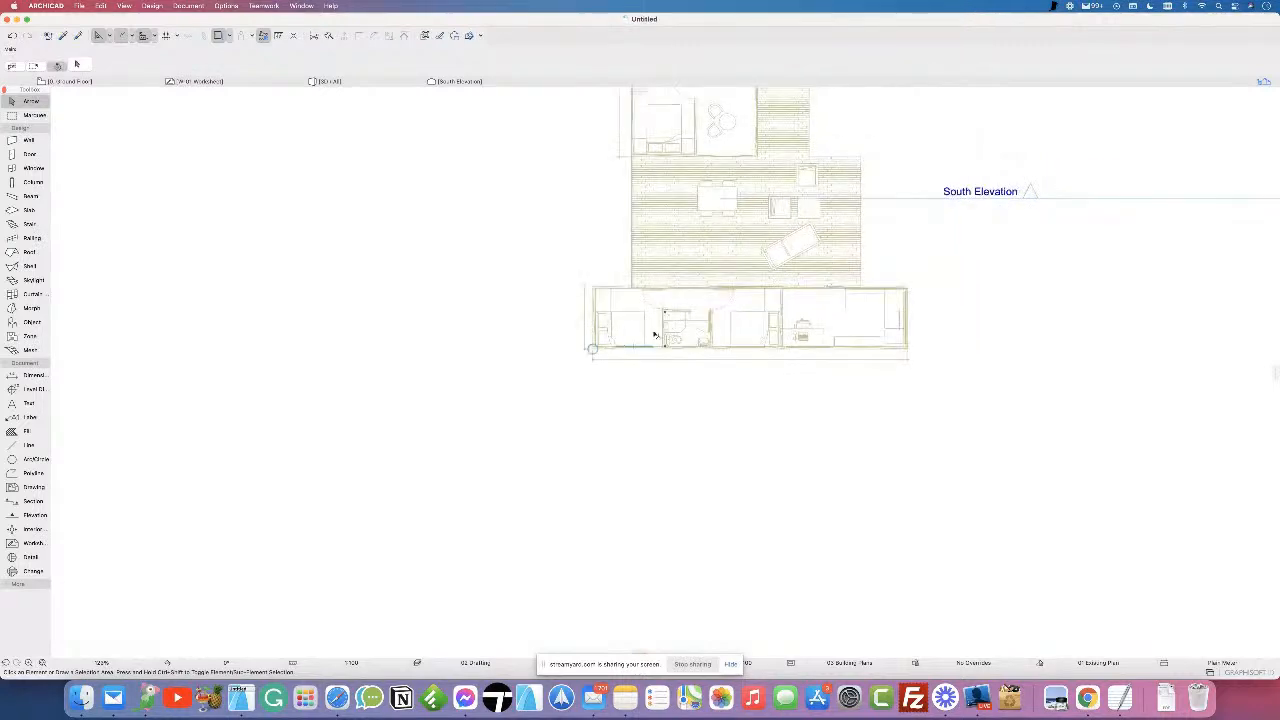
{"action": "scroll", "coordinate": [598, 348], "scroll_direction": "up", "scroll_amount": 6}
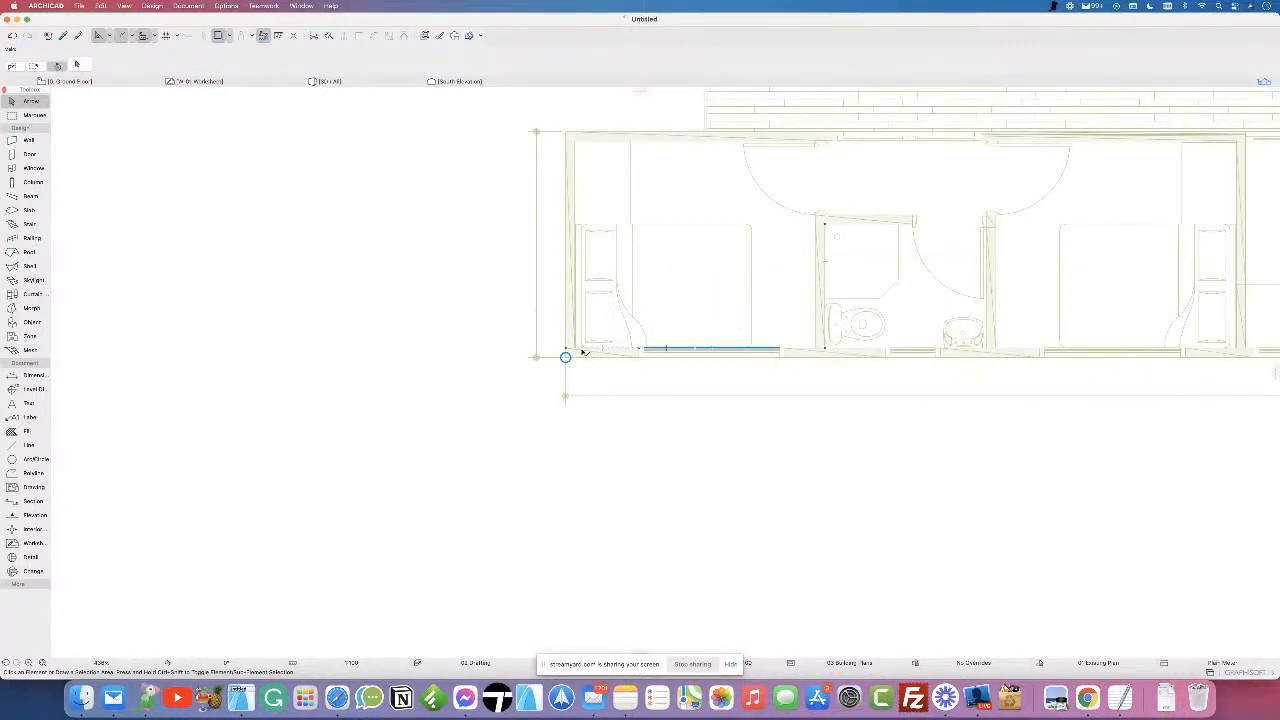
{"action": "scroll", "coordinate": [582, 352], "scroll_direction": "up", "scroll_amount": 3}
{"action": "scroll", "coordinate": [617, 355], "scroll_direction": "down", "scroll_amount": 6}
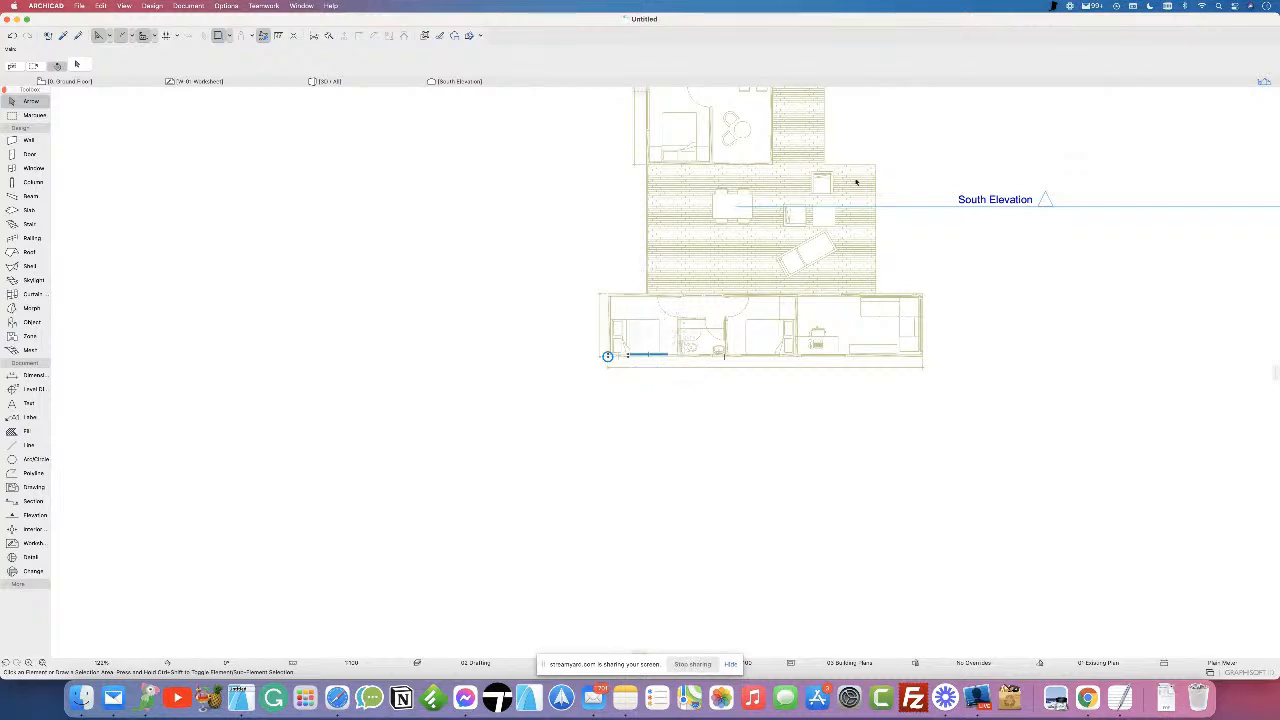
{"action": "scroll", "coordinate": [625, 302], "scroll_direction": "up", "scroll_amount": 6}
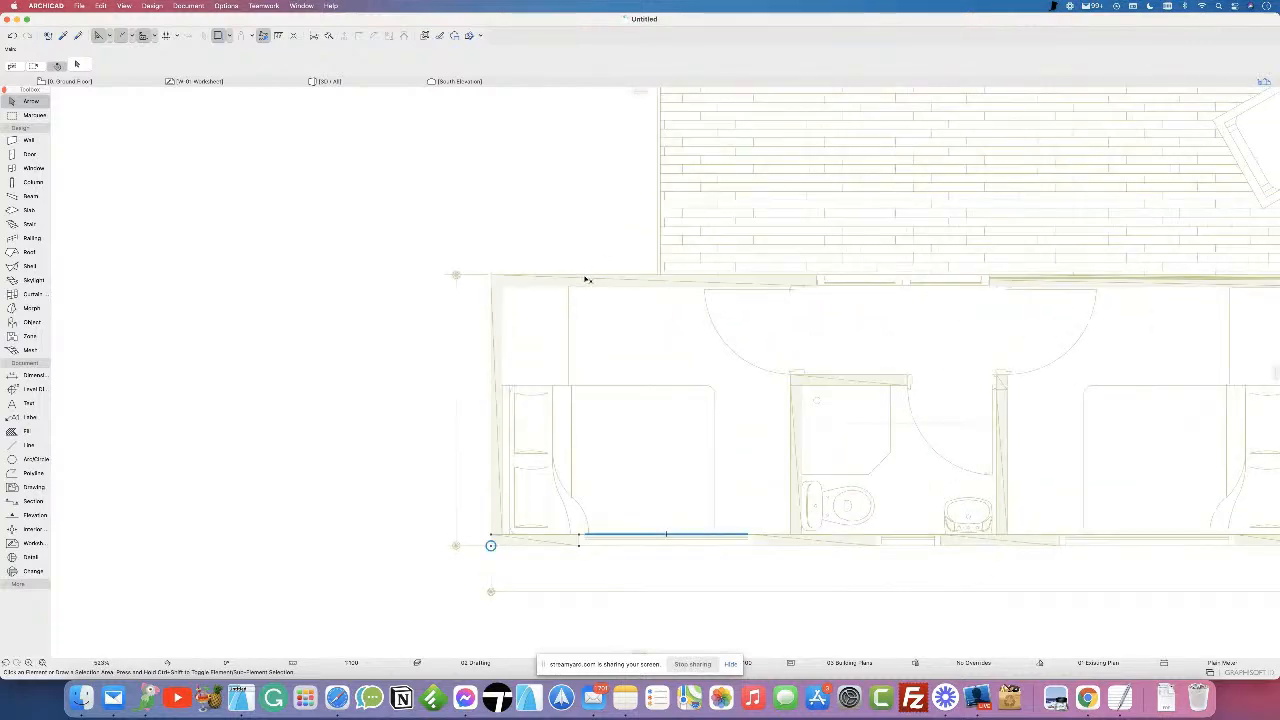
{"action": "scroll", "coordinate": [585, 279], "scroll_direction": "up", "scroll_amount": 5}
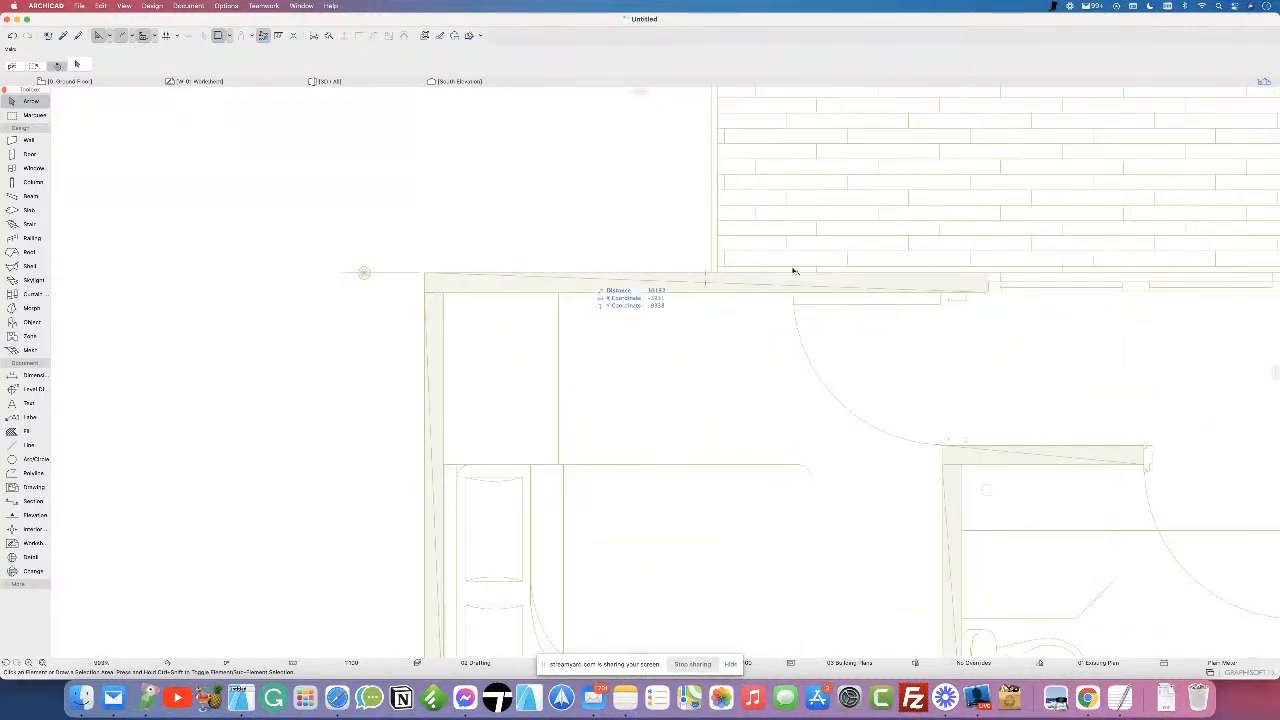
- Measure the thickness of the lower container's traced wall at its end beside the bedroom door
{"action": "scroll", "coordinate": [777, 329], "scroll_direction": "up", "scroll_amount": 5}
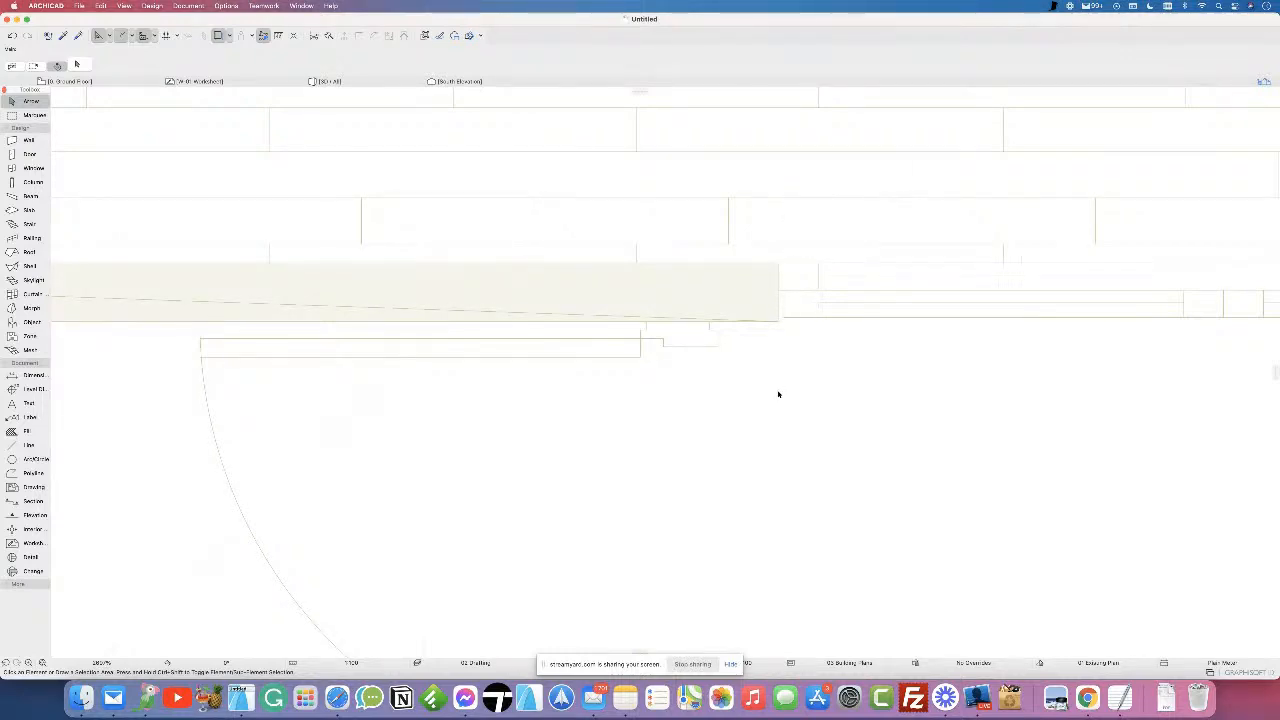
{"action": "left_click", "coordinate": [278, 41]}
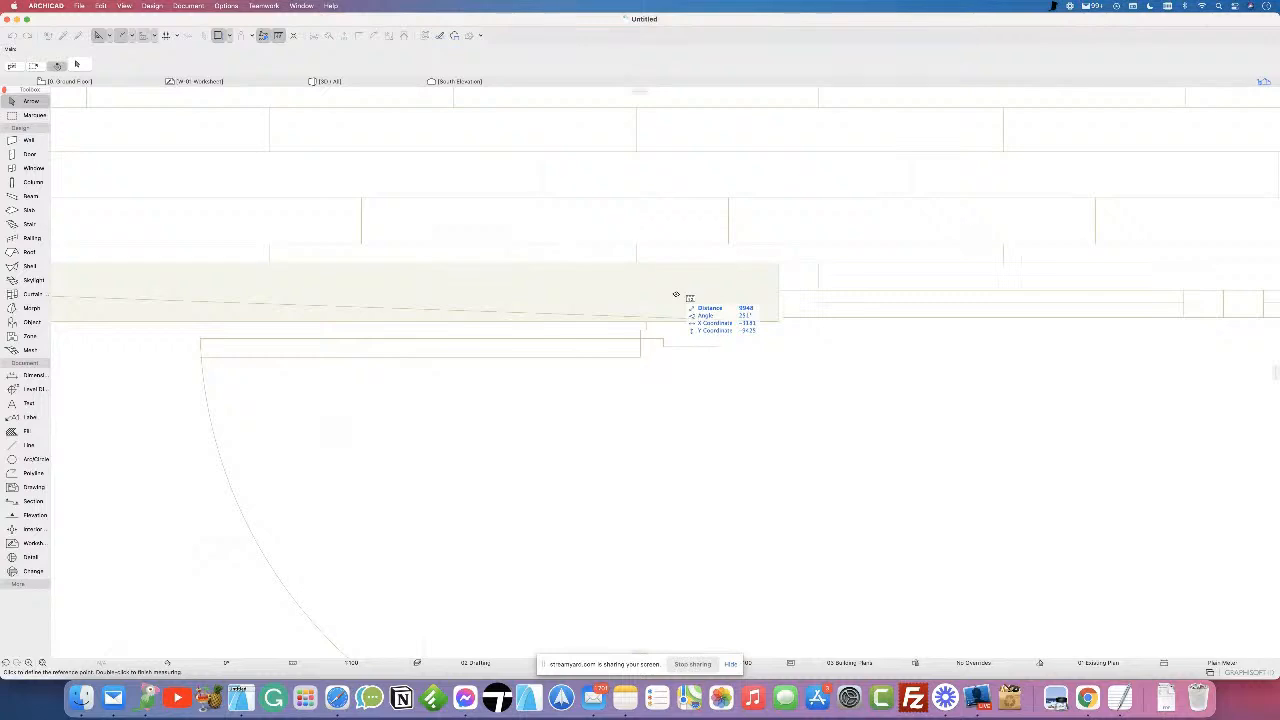
{"action": "left_click", "coordinate": [780, 322]}
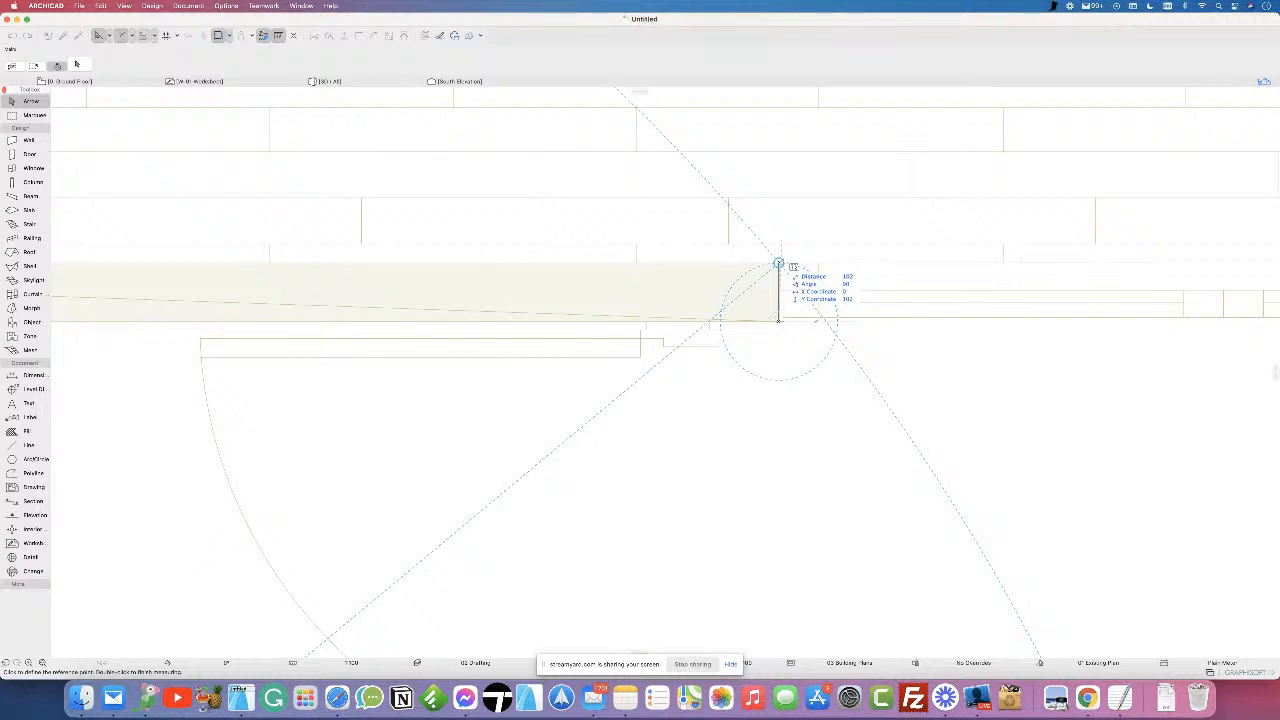
{"action": "key", "text": "Escape"}
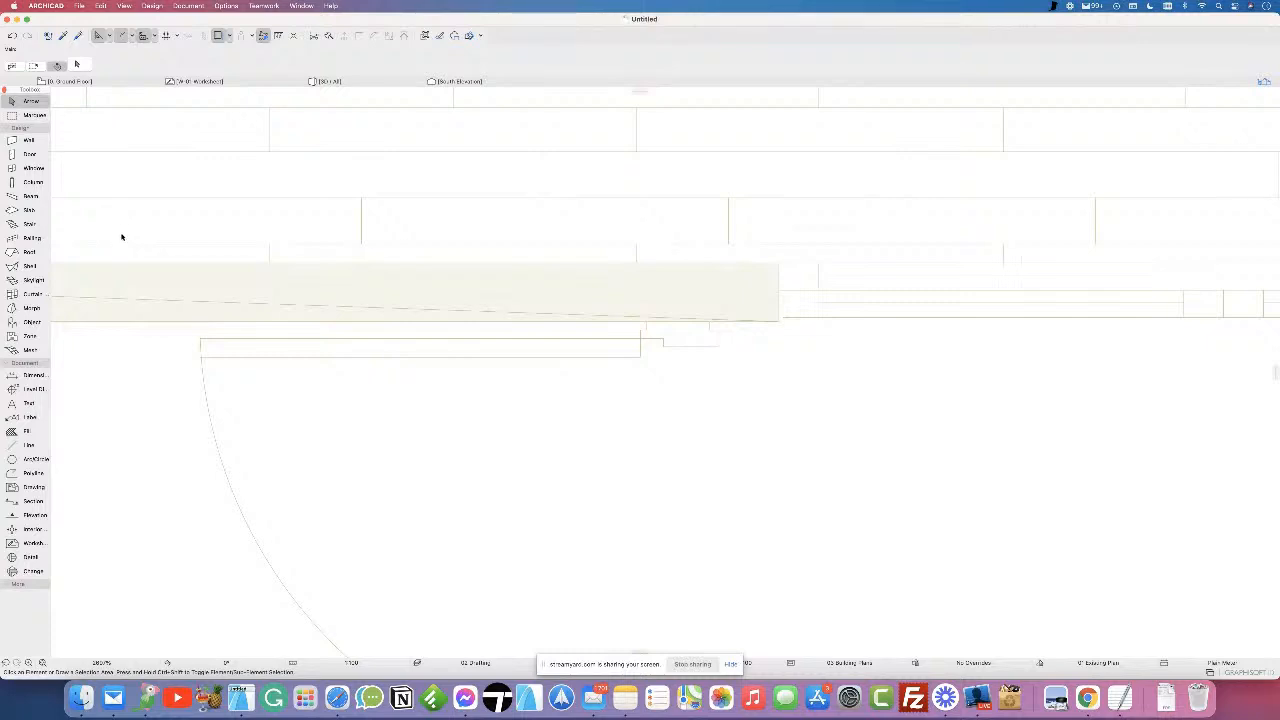
- Set the wall defaults to a basic structure in GENERIC - STRUCTURAL material with a thickness of 102 mm
{"action": "left_click", "coordinate": [12, 140]}
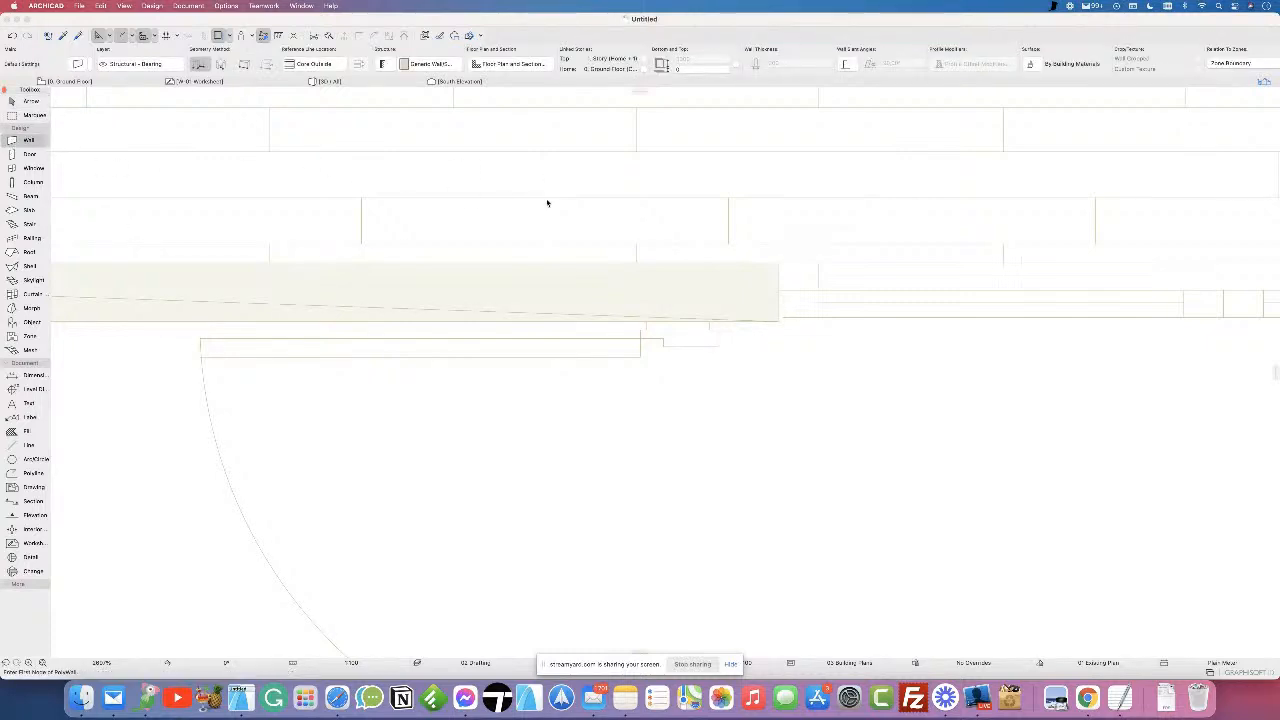
{"action": "key", "text": "super+t"}
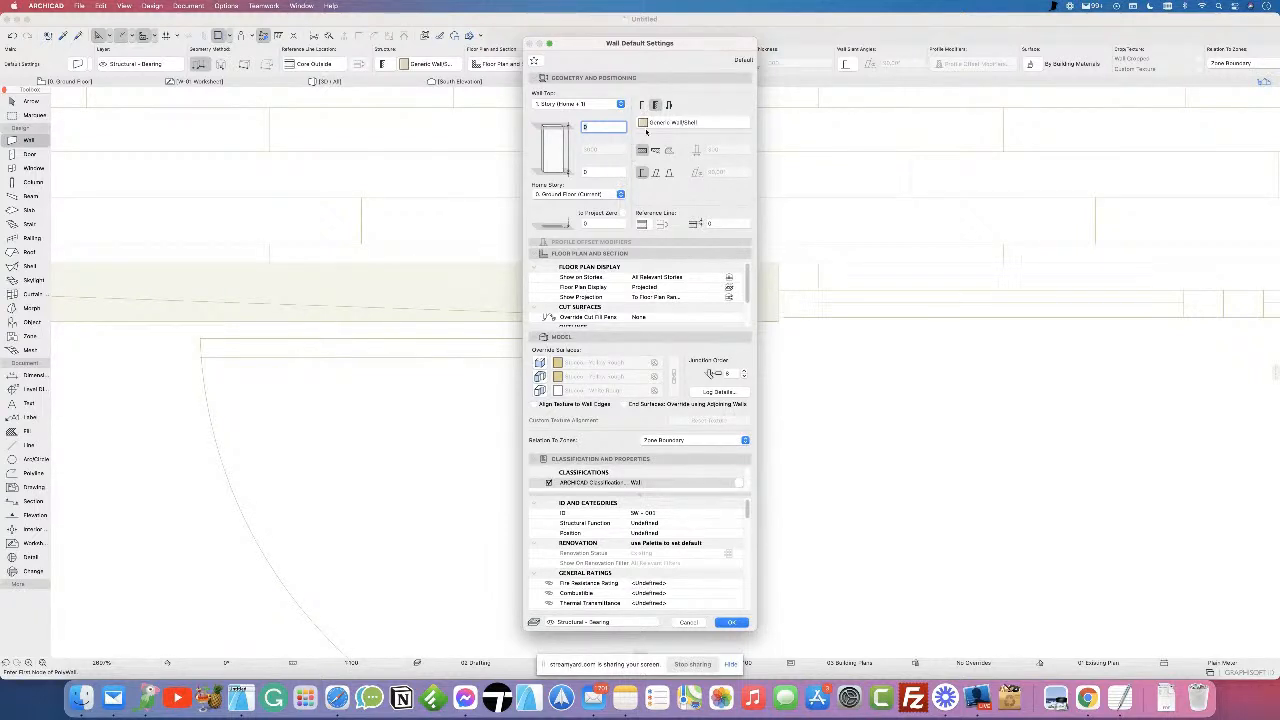
{"action": "left_click", "coordinate": [642, 105]}
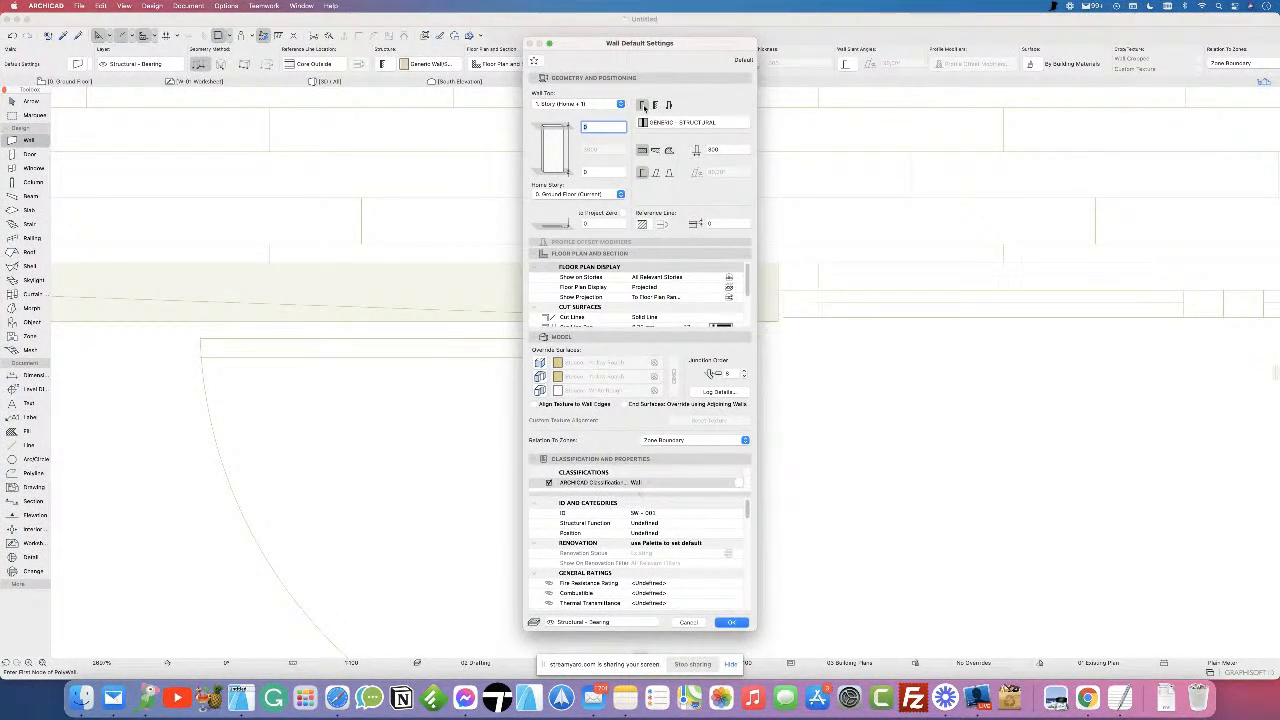
{"action": "left_click", "coordinate": [690, 123]}
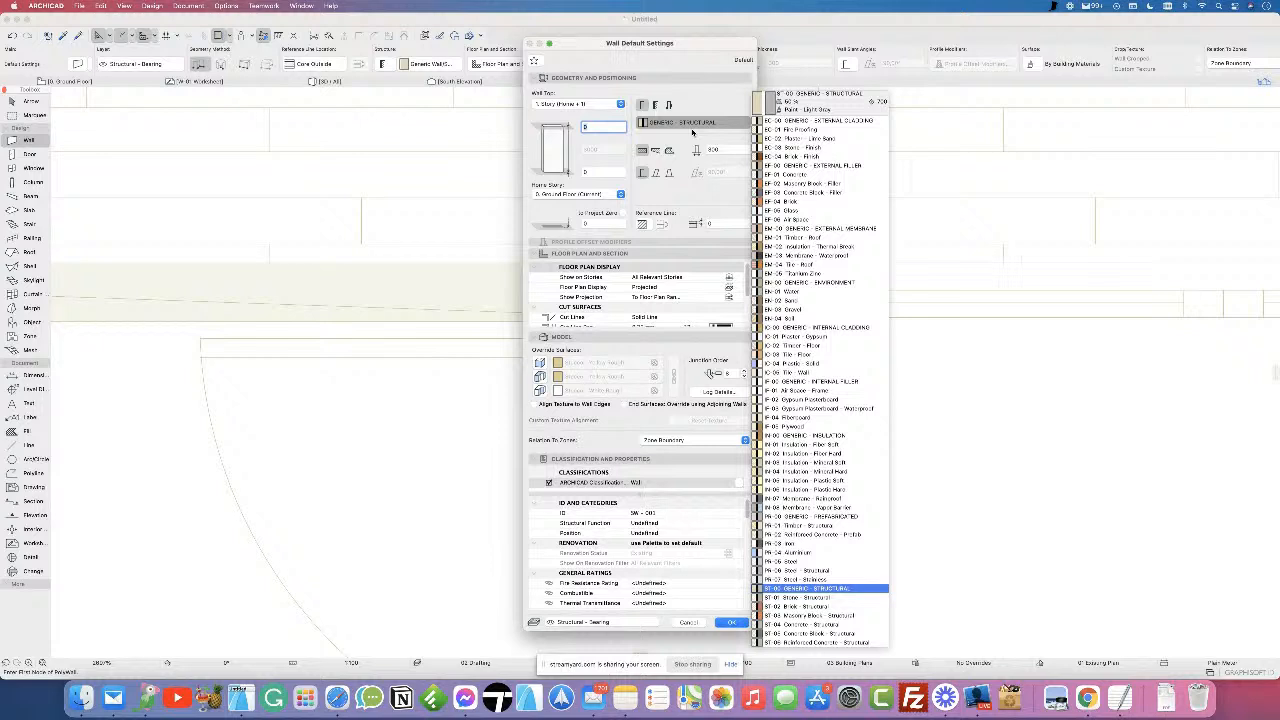
{"action": "left_click", "coordinate": [688, 149]}
{"action": "left_click", "coordinate": [726, 149]}
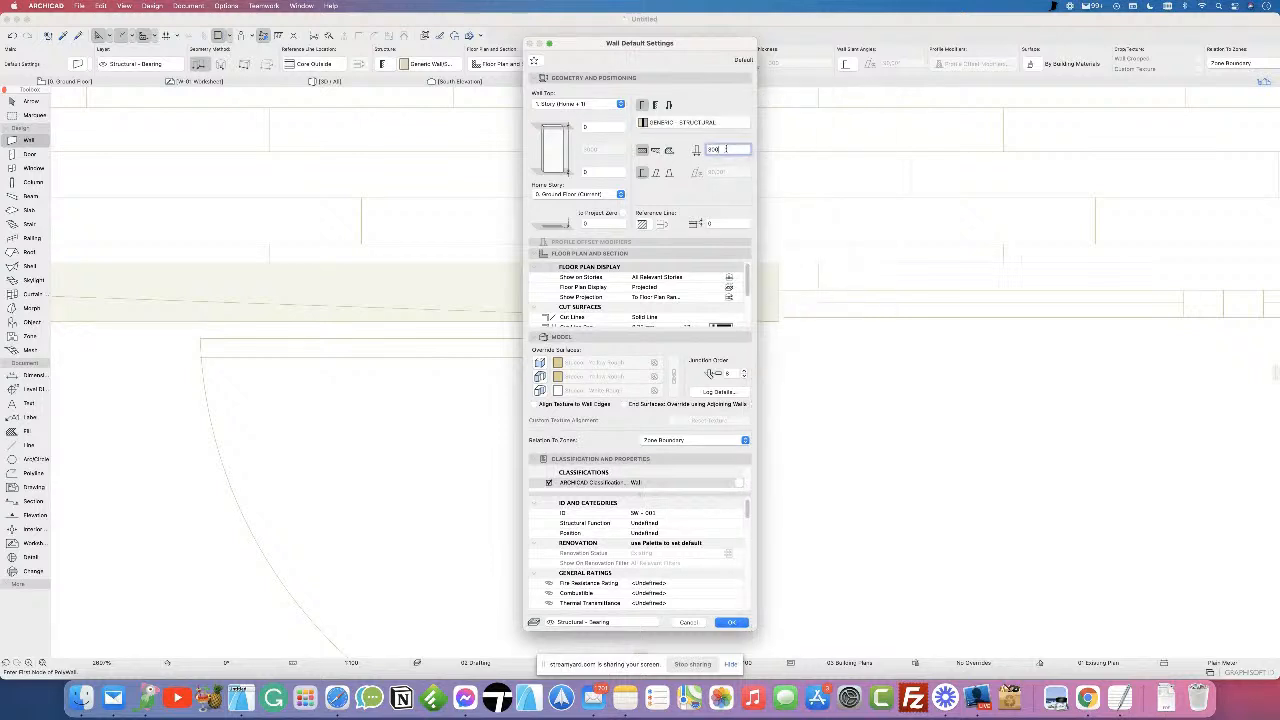
{"action": "type", "text": "100"}
{"action": "left_click", "coordinate": [731, 622]}
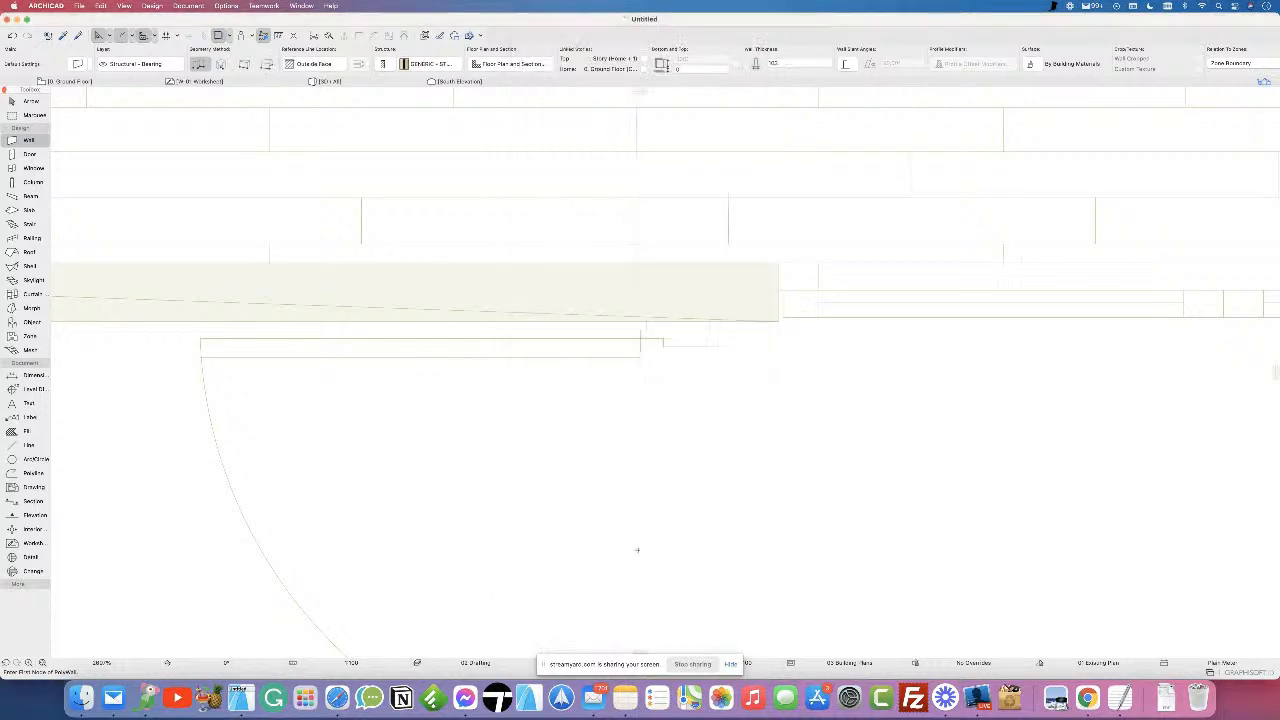
- Switch the wall geometry method to single and change it to chained
{"action": "scroll", "coordinate": [571, 502], "scroll_direction": "down", "scroll_amount": 8}
{"action": "middle_click_drag", "start_coordinate": [580, 506], "coordinate": [561, 251]}
{"action": "scroll", "coordinate": [510, 346], "scroll_direction": "up", "scroll_amount": 1}
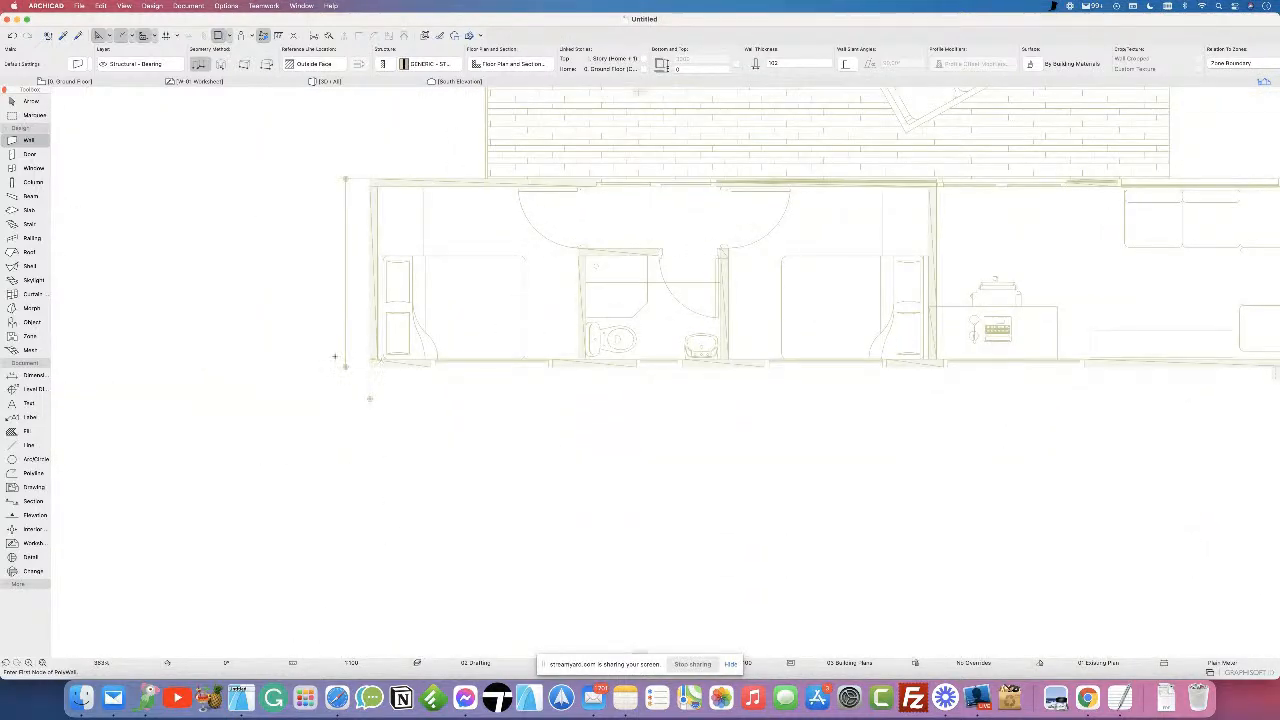
{"action": "scroll", "coordinate": [392, 354], "scroll_direction": "up", "scroll_amount": 1}
{"action": "scroll", "coordinate": [394, 355], "scroll_direction": "down", "scroll_amount": 3}
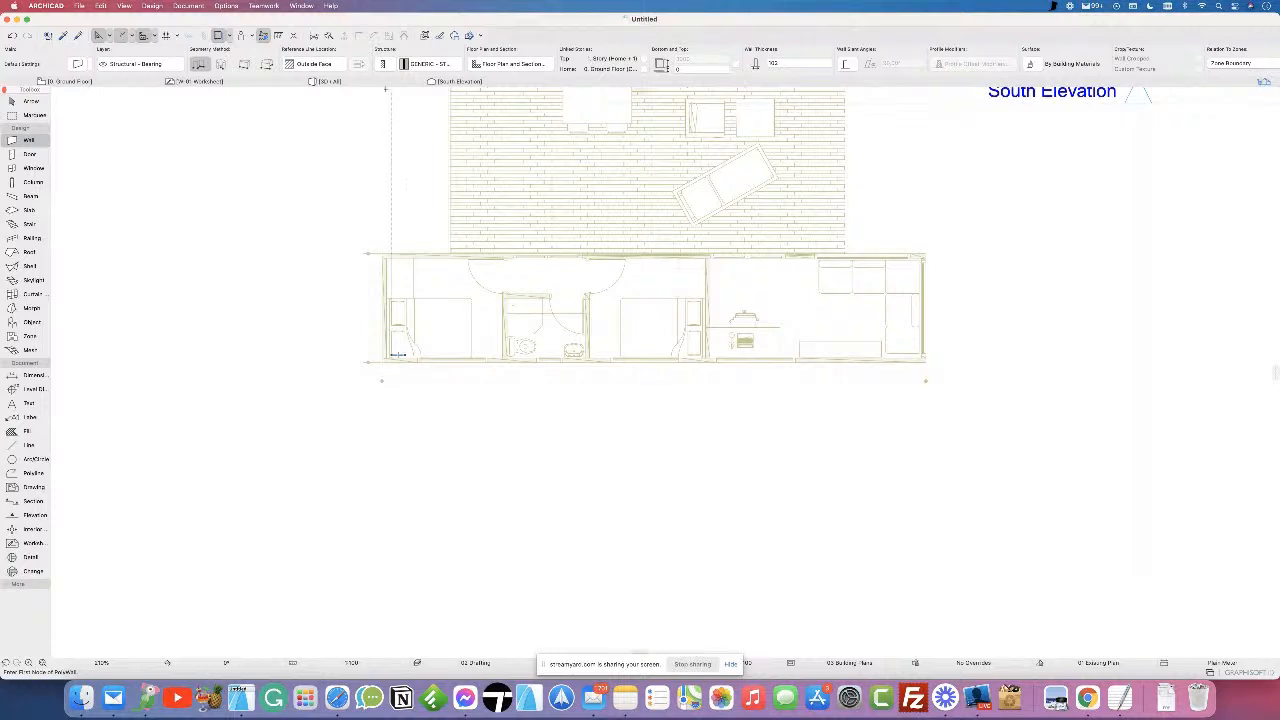
{"action": "left_click", "coordinate": [198, 66]}
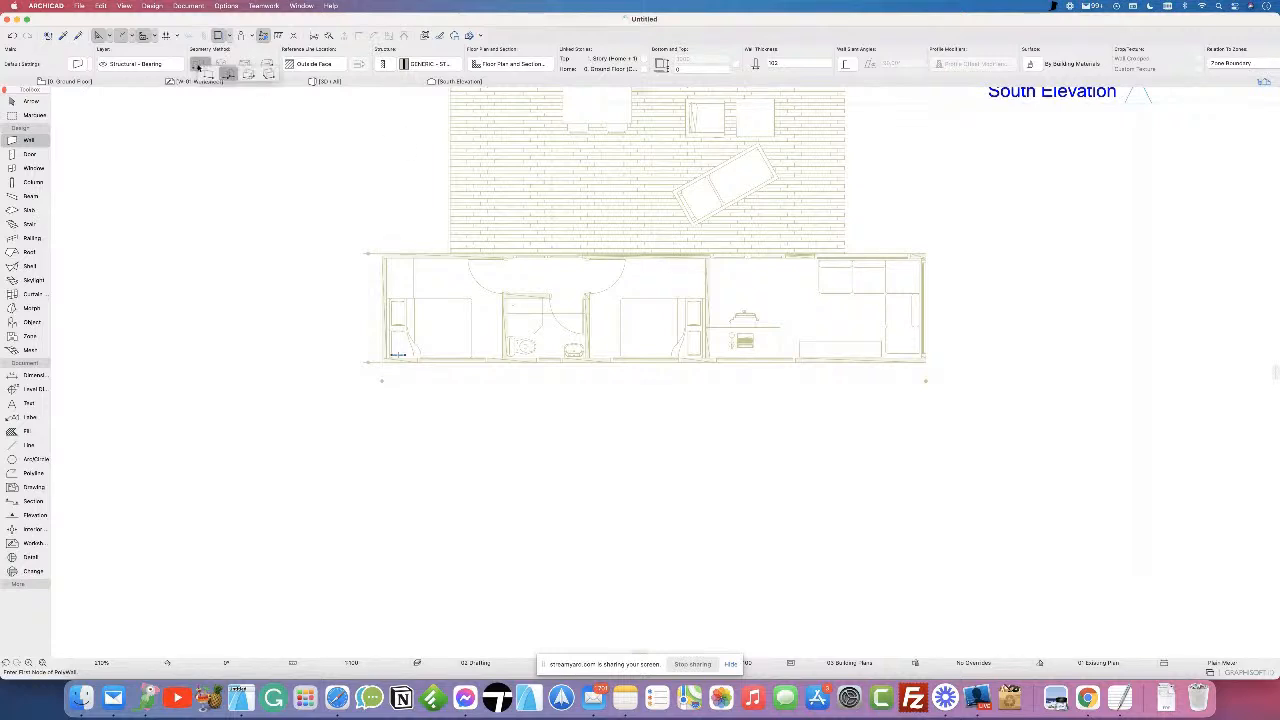
{"action": "left_click", "coordinate": [206, 78]}
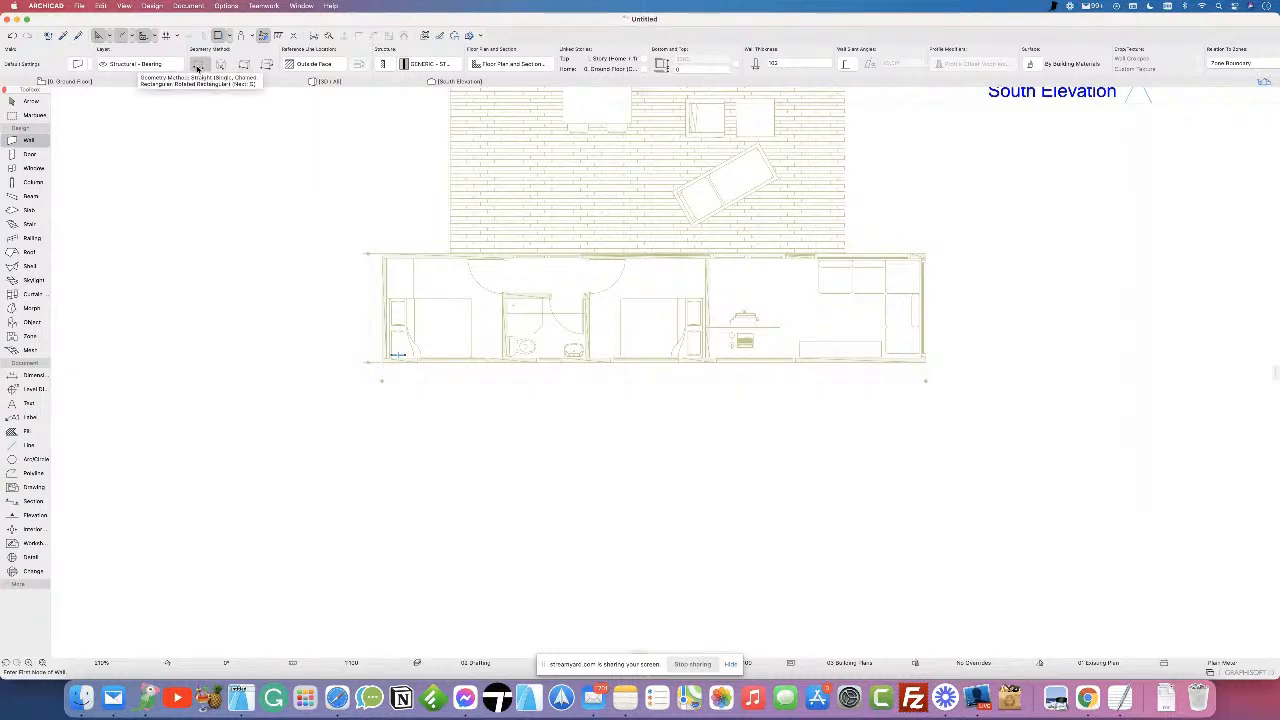
{"action": "left_click", "coordinate": [198, 68]}
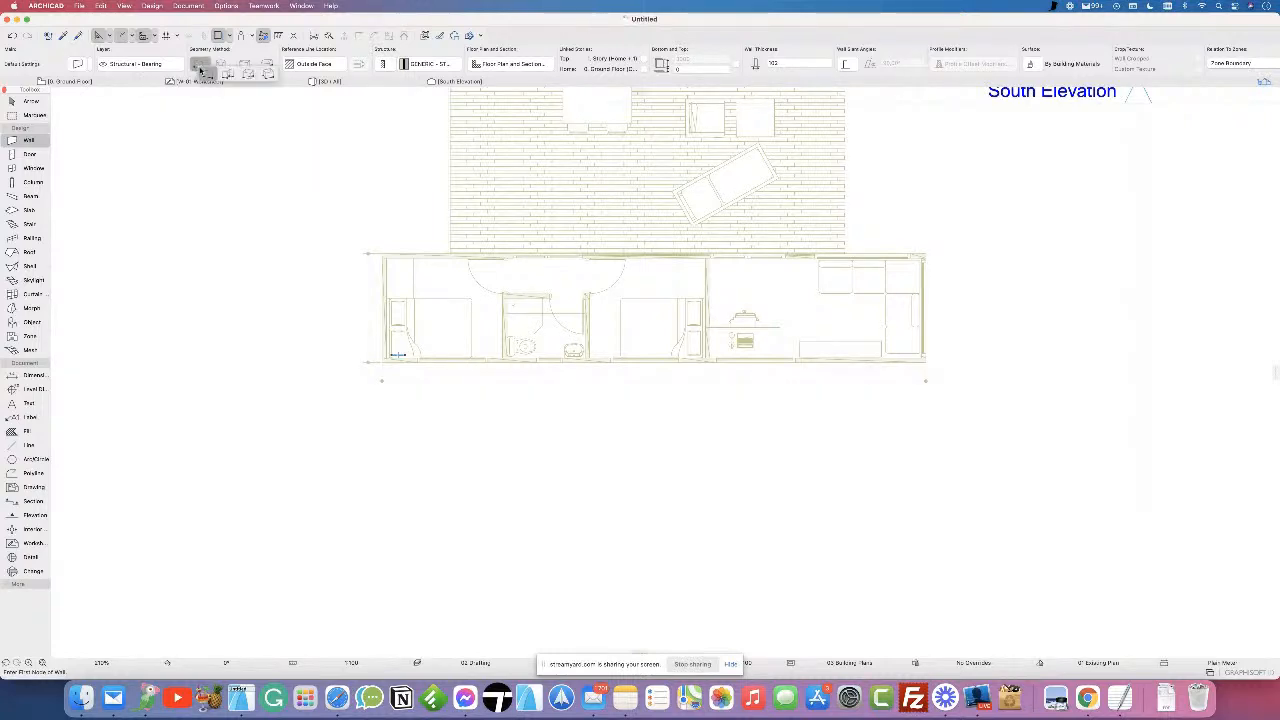
{"action": "left_click", "coordinate": [229, 78]}
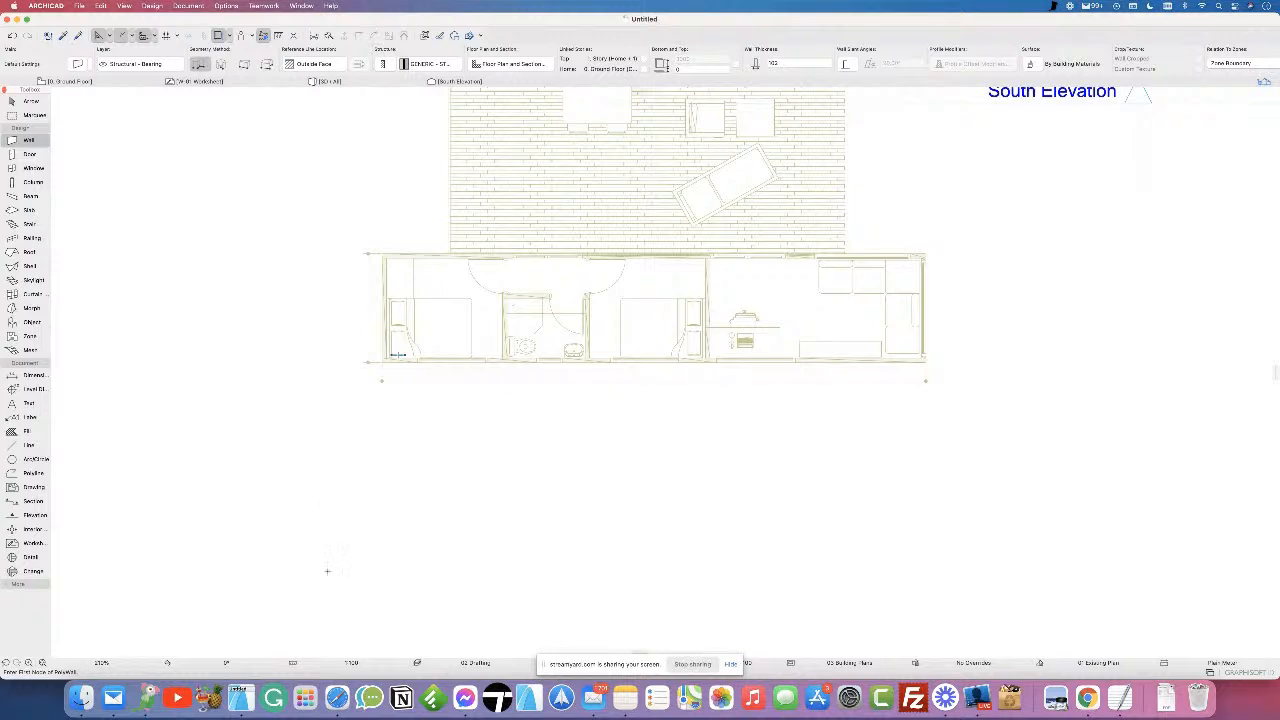
- Try drawing a chained zigzag run of walls in the empty area below the lower container
{"action": "left_click", "coordinate": [387, 573]}
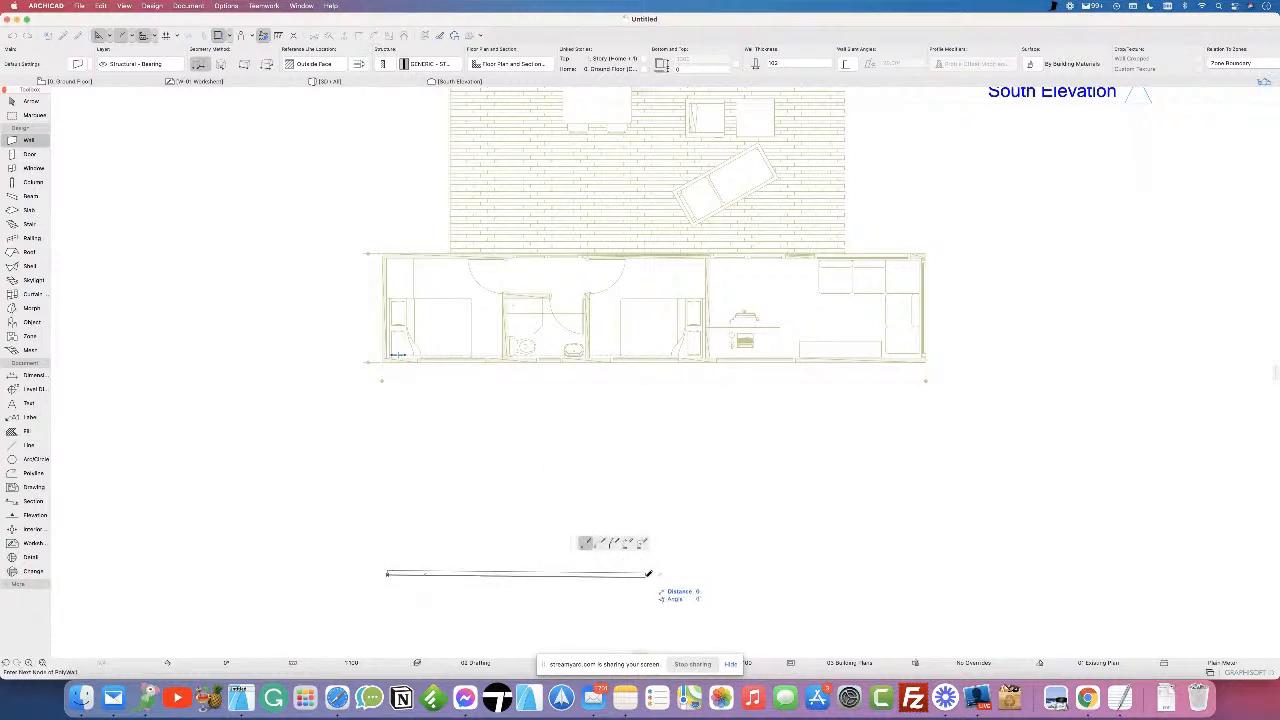
{"action": "left_click", "coordinate": [697, 428]}
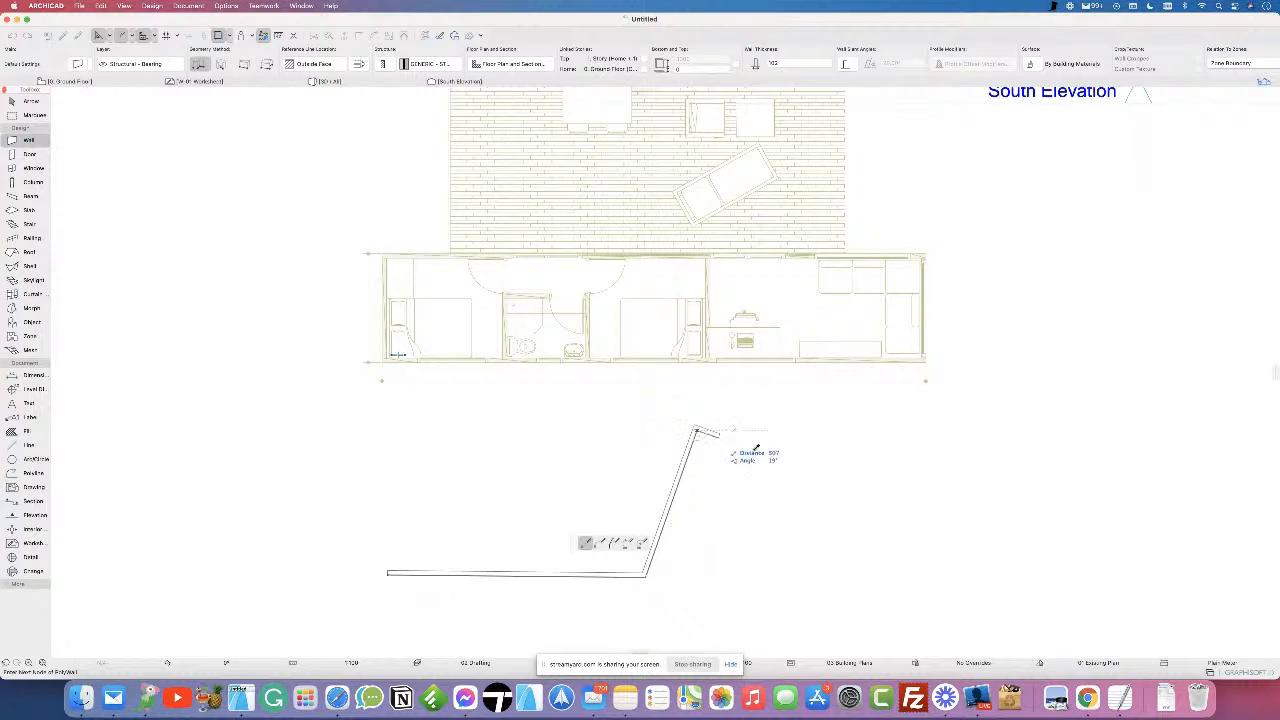
{"action": "left_click", "coordinate": [805, 518]}
{"action": "left_click", "coordinate": [893, 462]}
{"action": "left_click", "coordinate": [962, 542]}
{"action": "left_click", "coordinate": [1066, 505]}
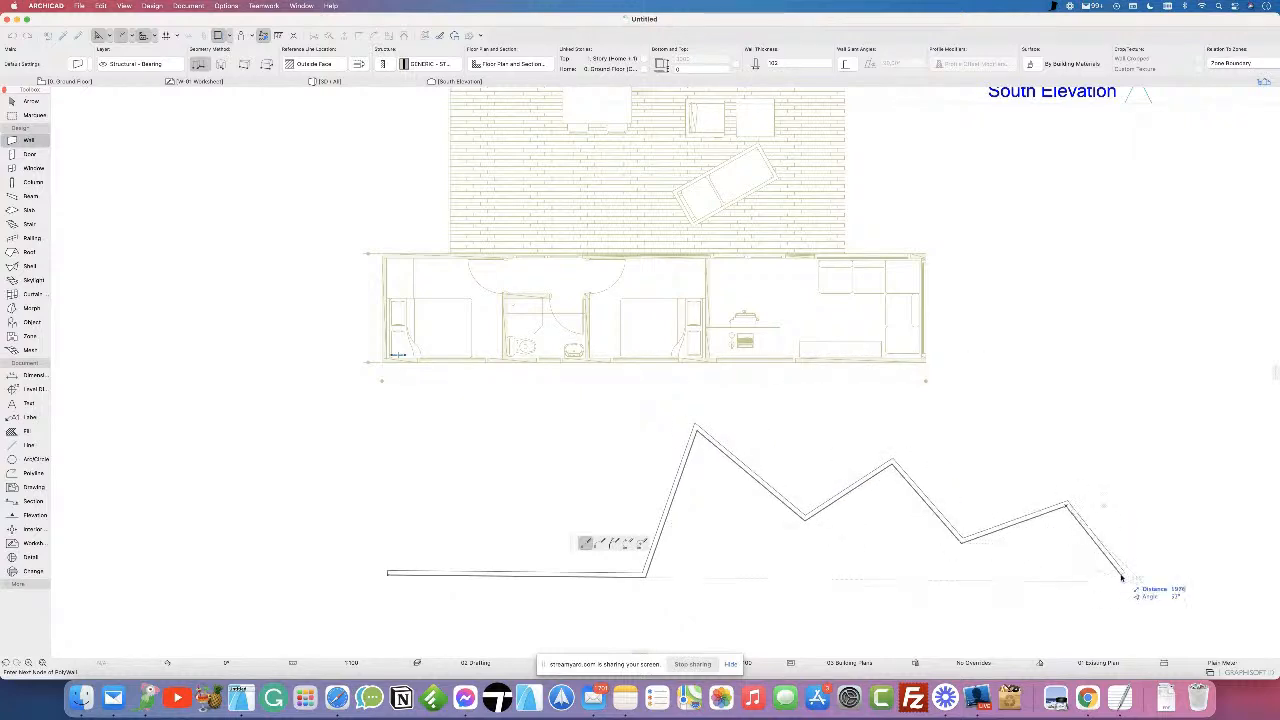
{"action": "key", "text": "Escape"}
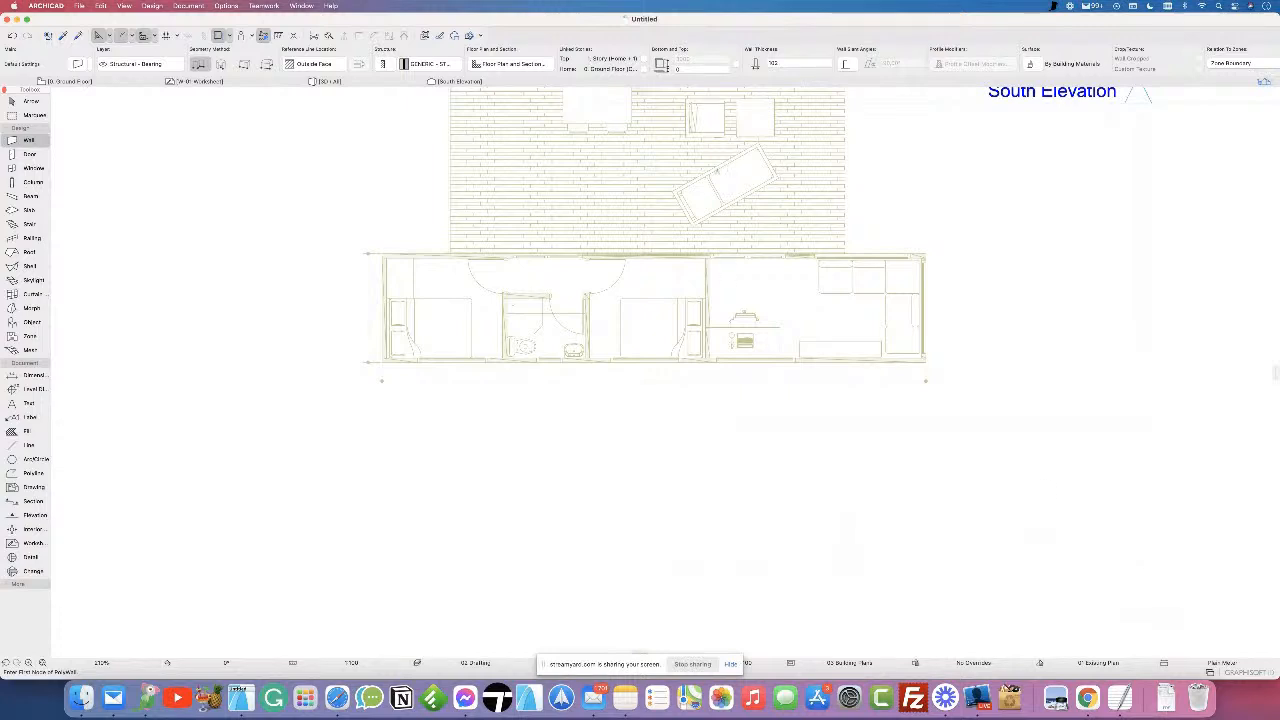
- Set the wall geometry method to rectangular
{"action": "left_click", "coordinate": [200, 64]}
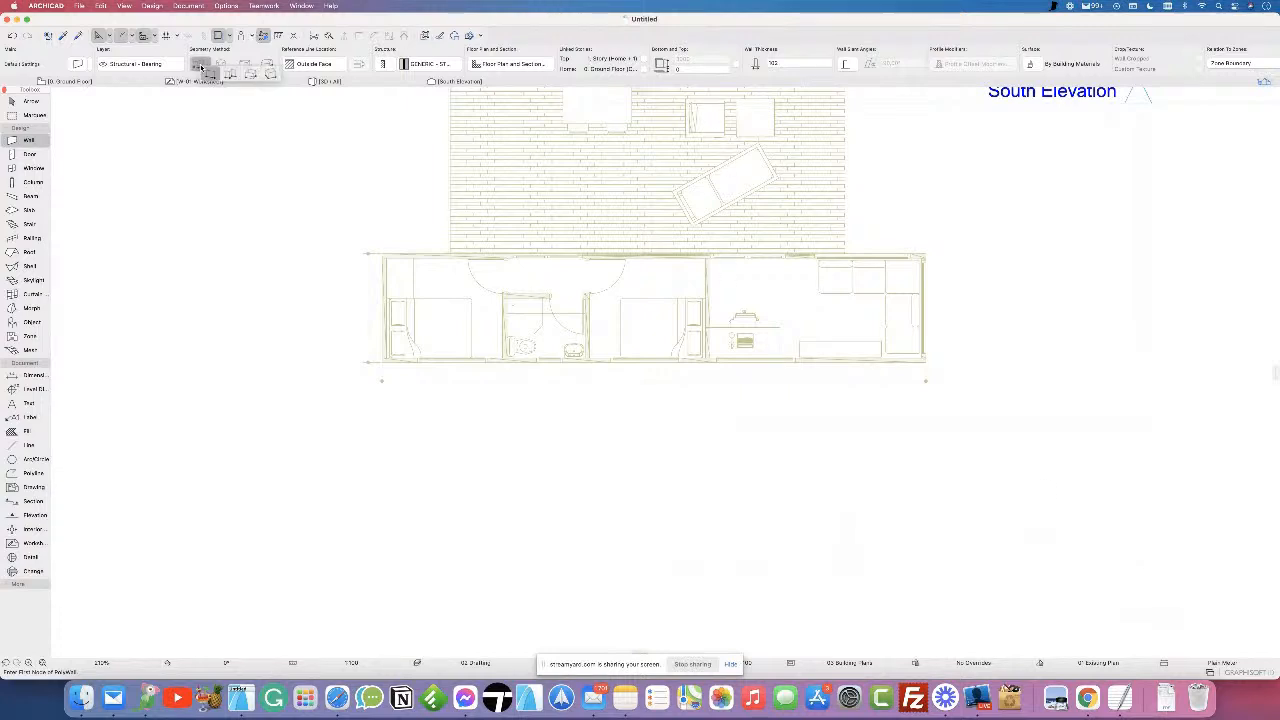
{"action": "left_click", "coordinate": [253, 75]}
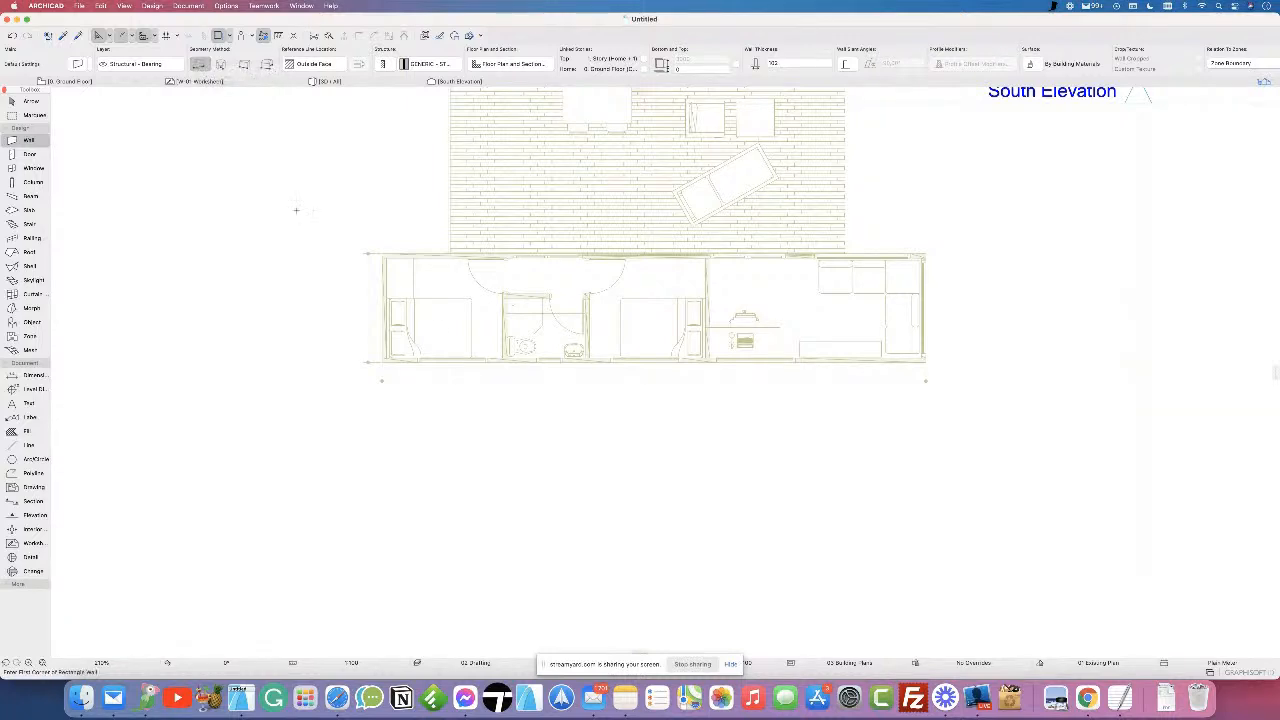
{"action": "scroll", "coordinate": [466, 338], "scroll_direction": "up", "scroll_amount": 3}
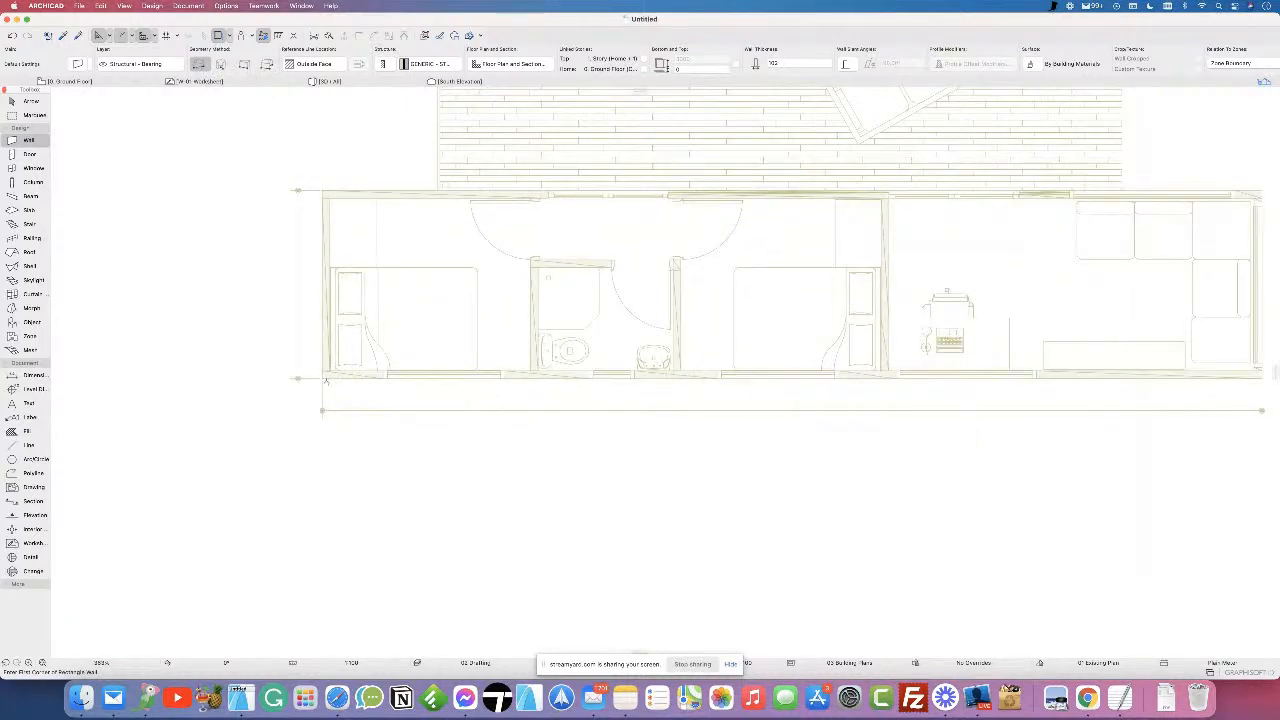
{"action": "left_click", "coordinate": [323, 378]}
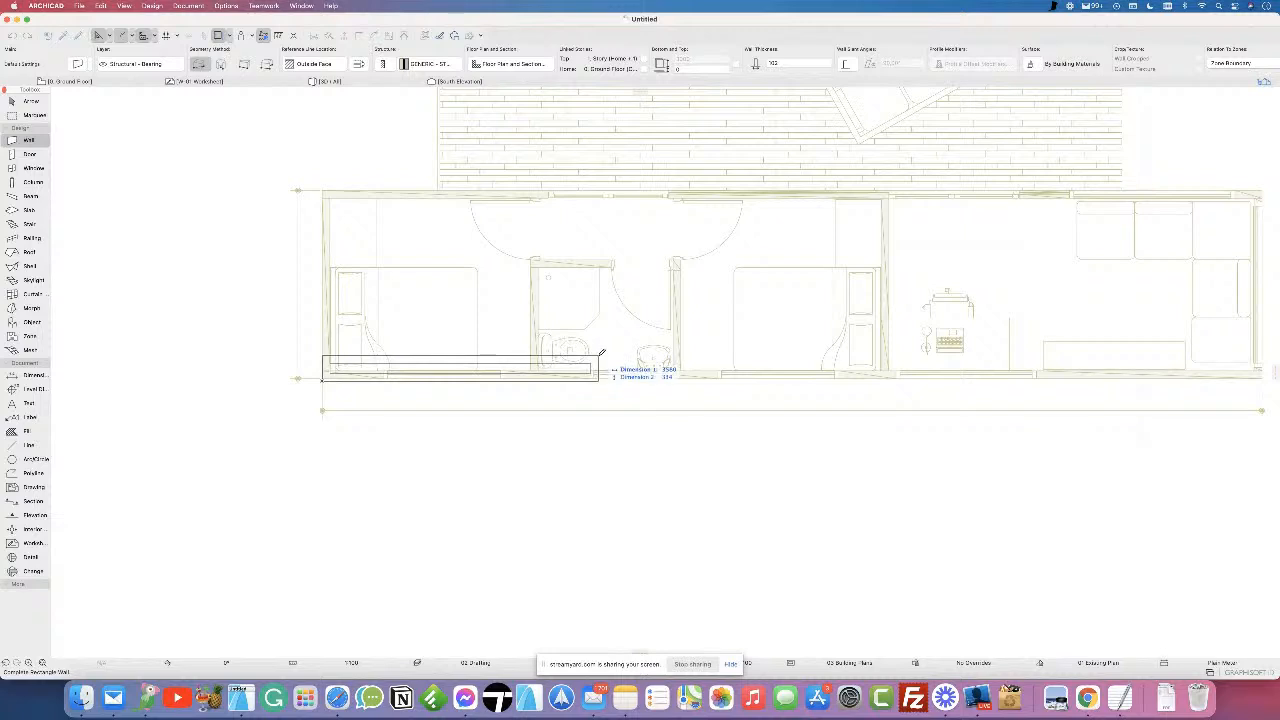
{"action": "key", "text": "Escape"}
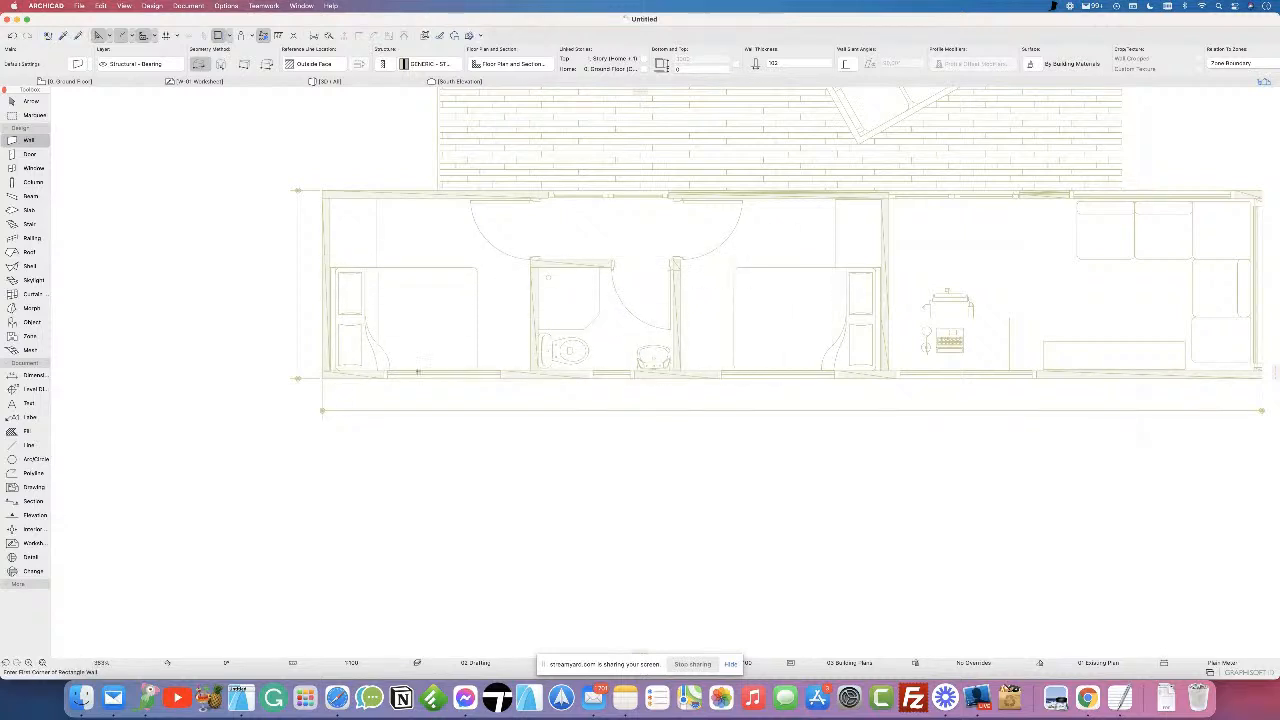
- Draw rectangular walls around the lower container's traced outline, from its lower-left outer corner to its upper-right outer corner
{"action": "scroll", "coordinate": [305, 370], "scroll_direction": "up", "scroll_amount": 2}
{"action": "scroll", "coordinate": [305, 370], "scroll_direction": "up", "scroll_amount": 3}
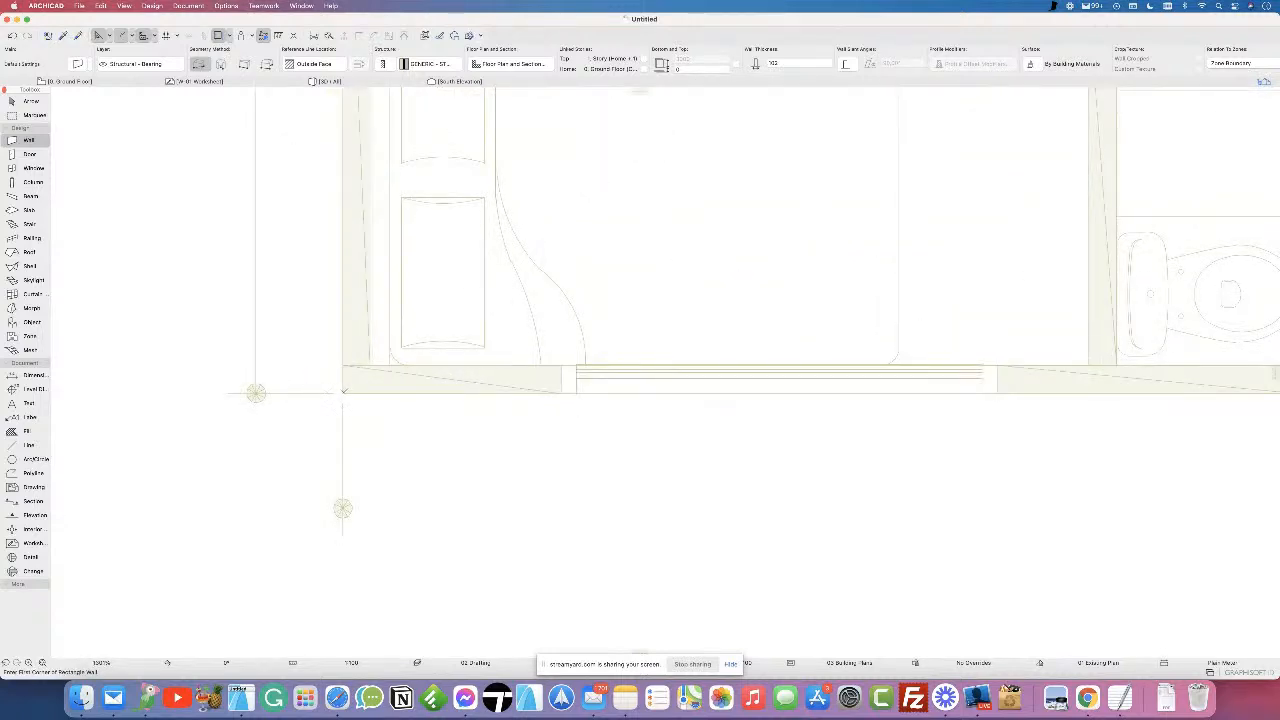
{"action": "left_click", "coordinate": [343, 391]}
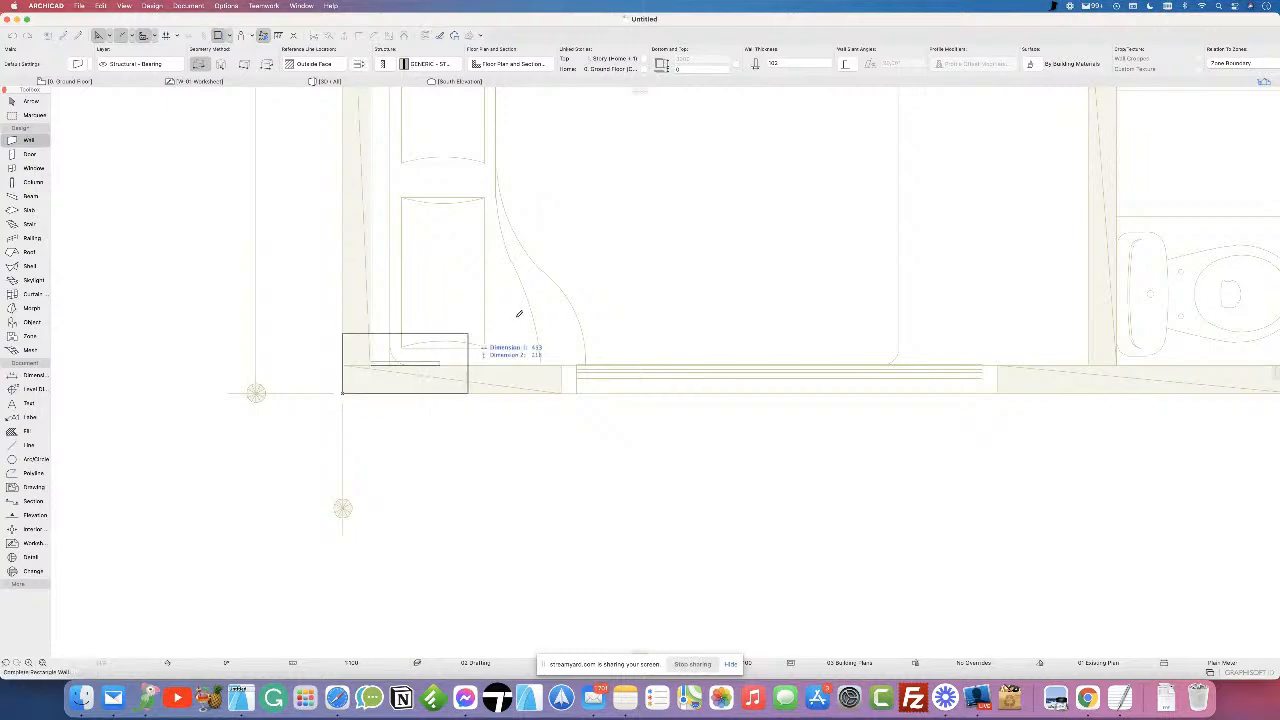
{"action": "scroll", "coordinate": [578, 294], "scroll_direction": "down", "scroll_amount": 1}
{"action": "scroll", "coordinate": [580, 292], "scroll_direction": "down", "scroll_amount": 4}
{"action": "scroll", "coordinate": [794, 240], "scroll_direction": "down", "scroll_amount": 1}
{"action": "middle_click_drag", "start_coordinate": [794, 240], "coordinate": [453, 343]}
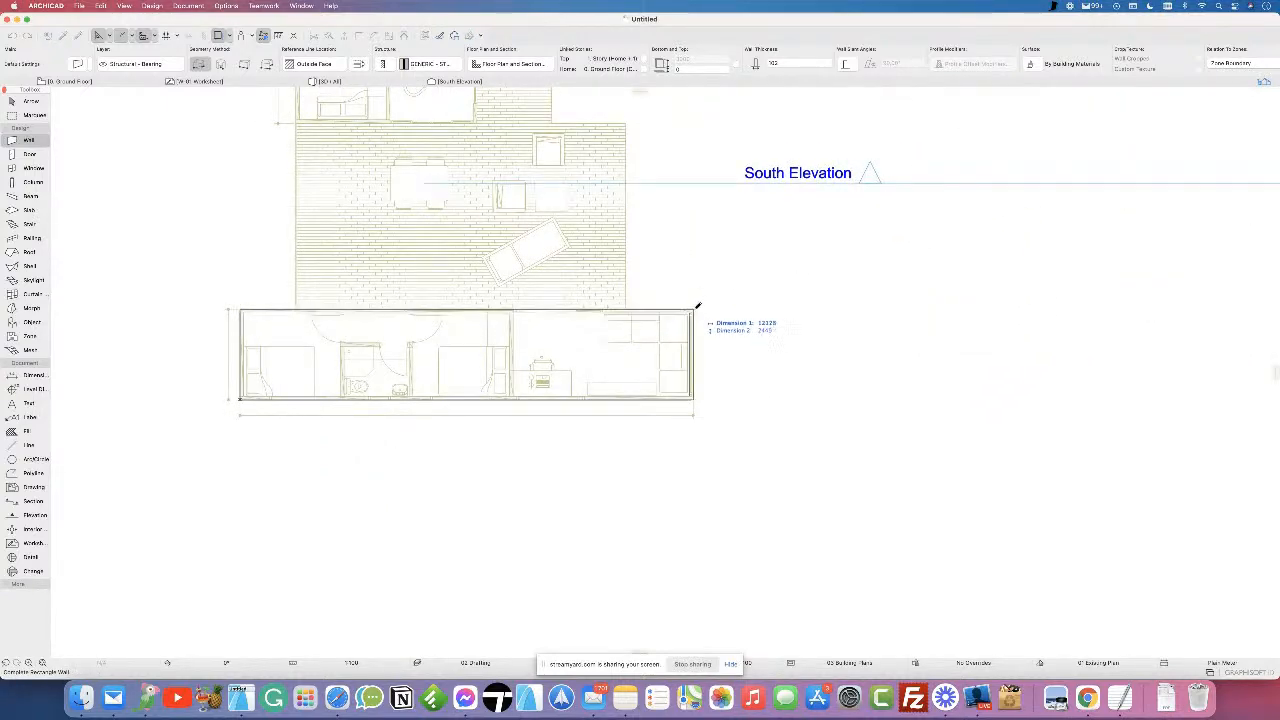
{"action": "scroll", "coordinate": [693, 309], "scroll_direction": "up", "scroll_amount": 4}
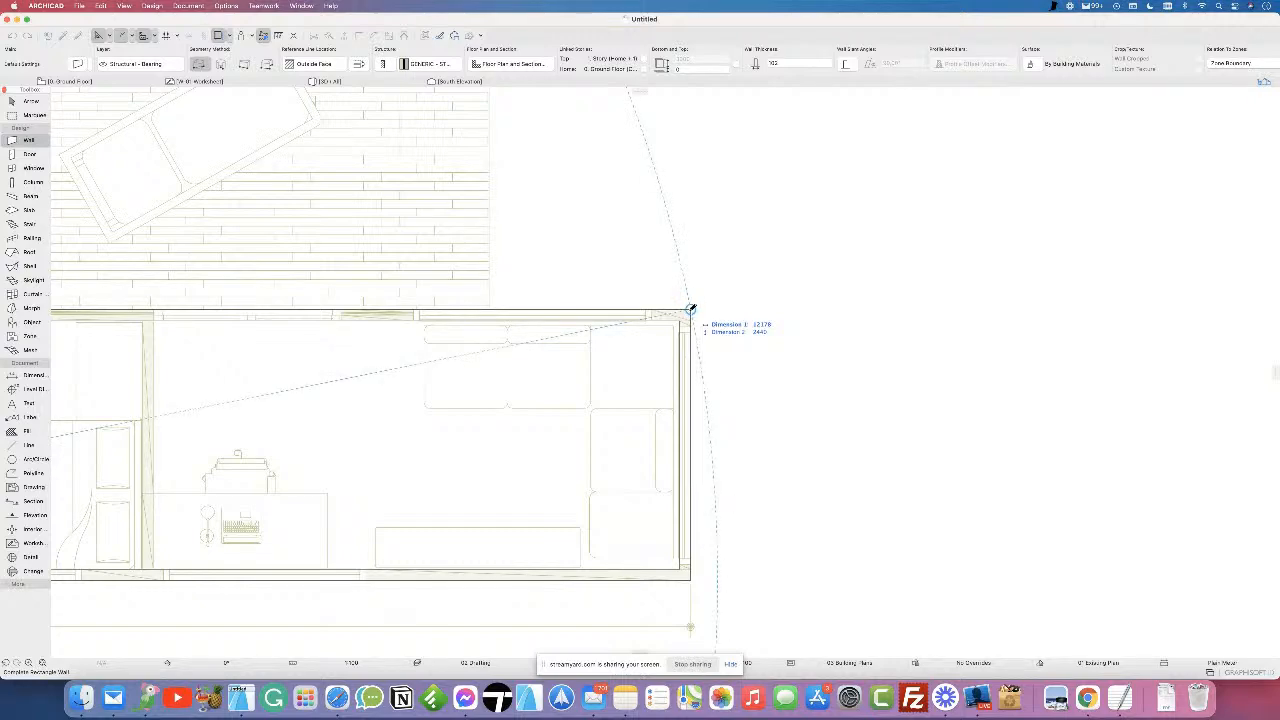
{"action": "left_click", "coordinate": [690, 309]}
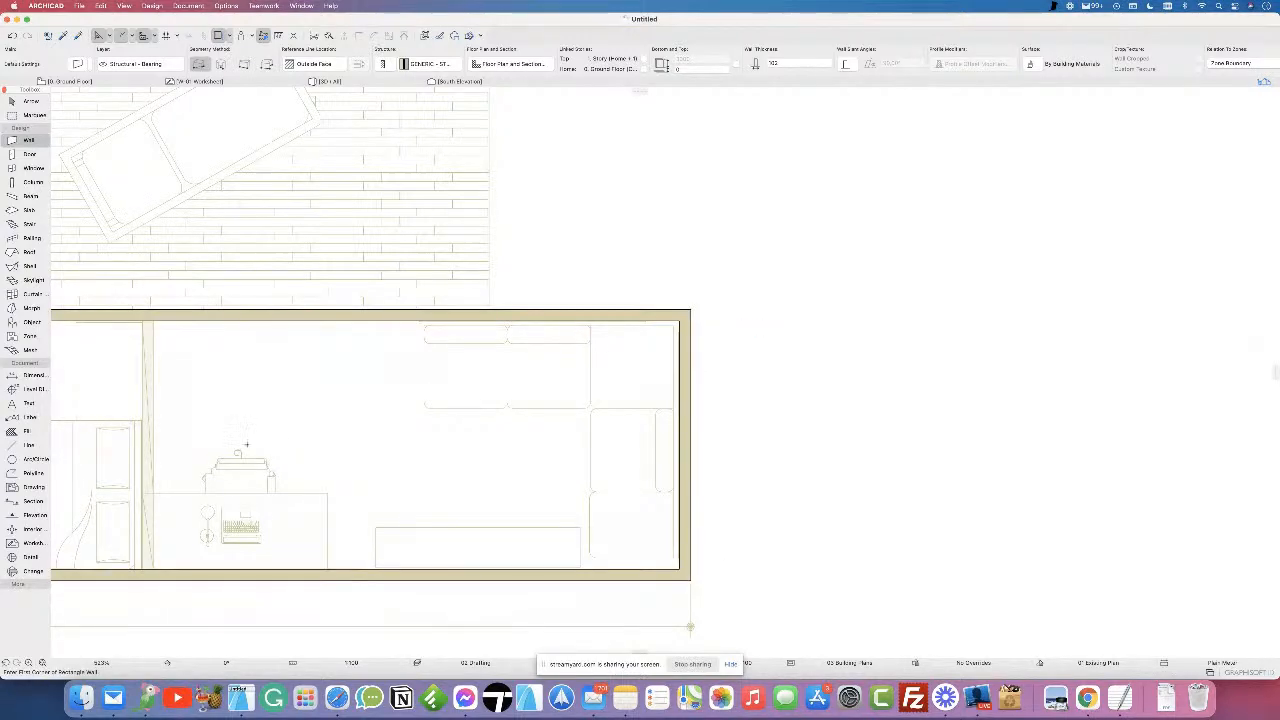
- Draw rectangular walls around the upper container's traced outline, from its lower-left outer corner to its upper-right outer corner
{"action": "scroll", "coordinate": [343, 415], "scroll_direction": "down", "scroll_amount": 3}
{"action": "scroll", "coordinate": [343, 415], "scroll_direction": "down", "scroll_amount": 2}
{"action": "middle_click_drag", "start_coordinate": [398, 414], "coordinate": [691, 399]}
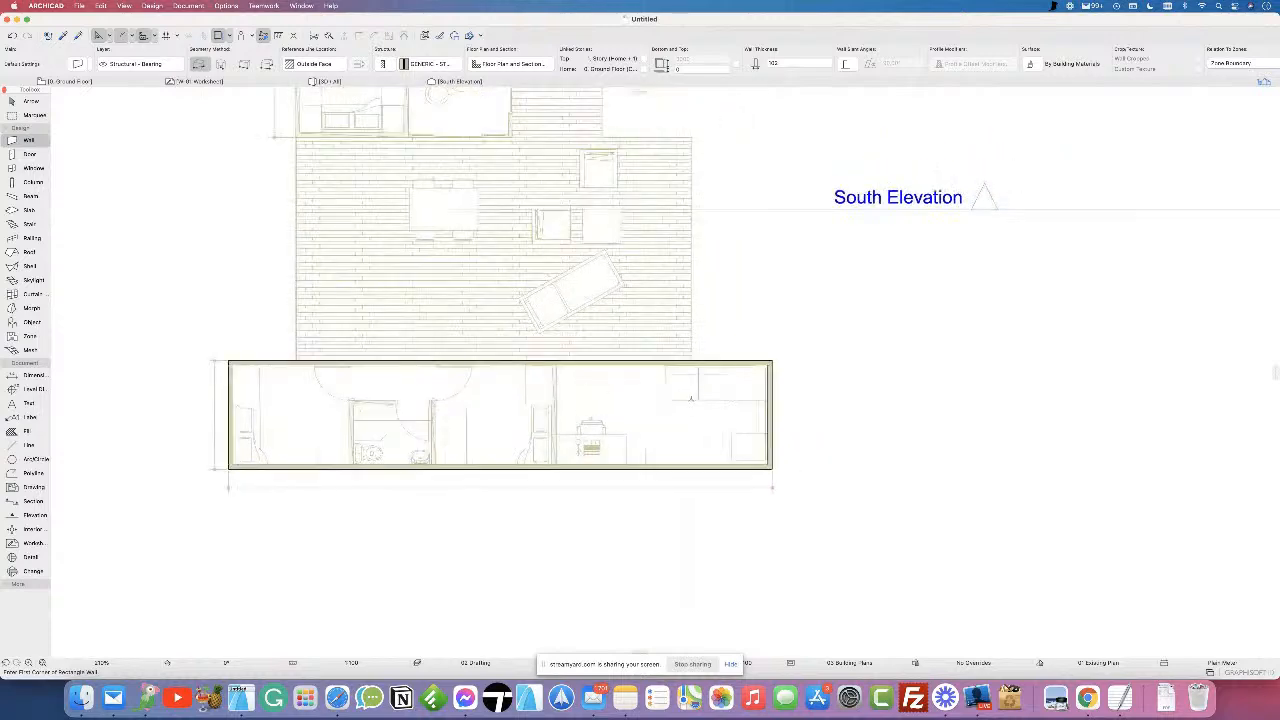
{"action": "middle_click_drag", "start_coordinate": [373, 243], "coordinate": [434, 515]}
{"action": "scroll", "coordinate": [335, 410], "scroll_direction": "up", "scroll_amount": 8}
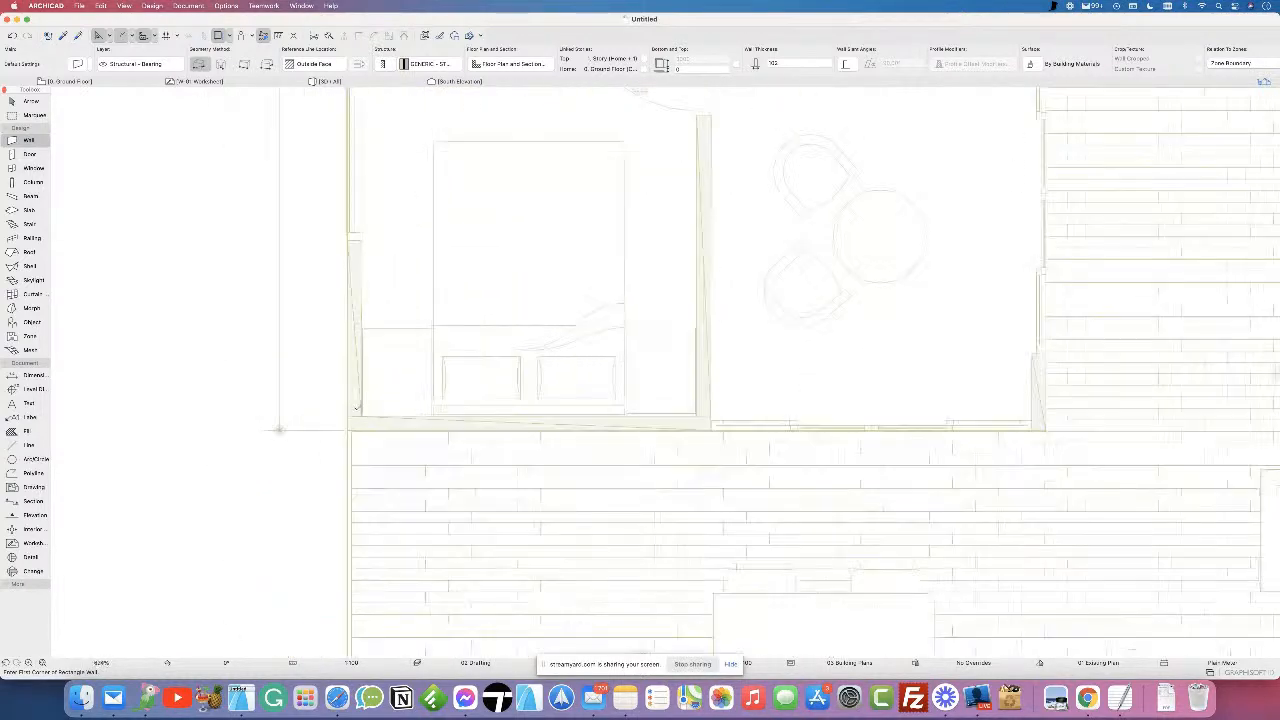
{"action": "left_click", "coordinate": [333, 459]}
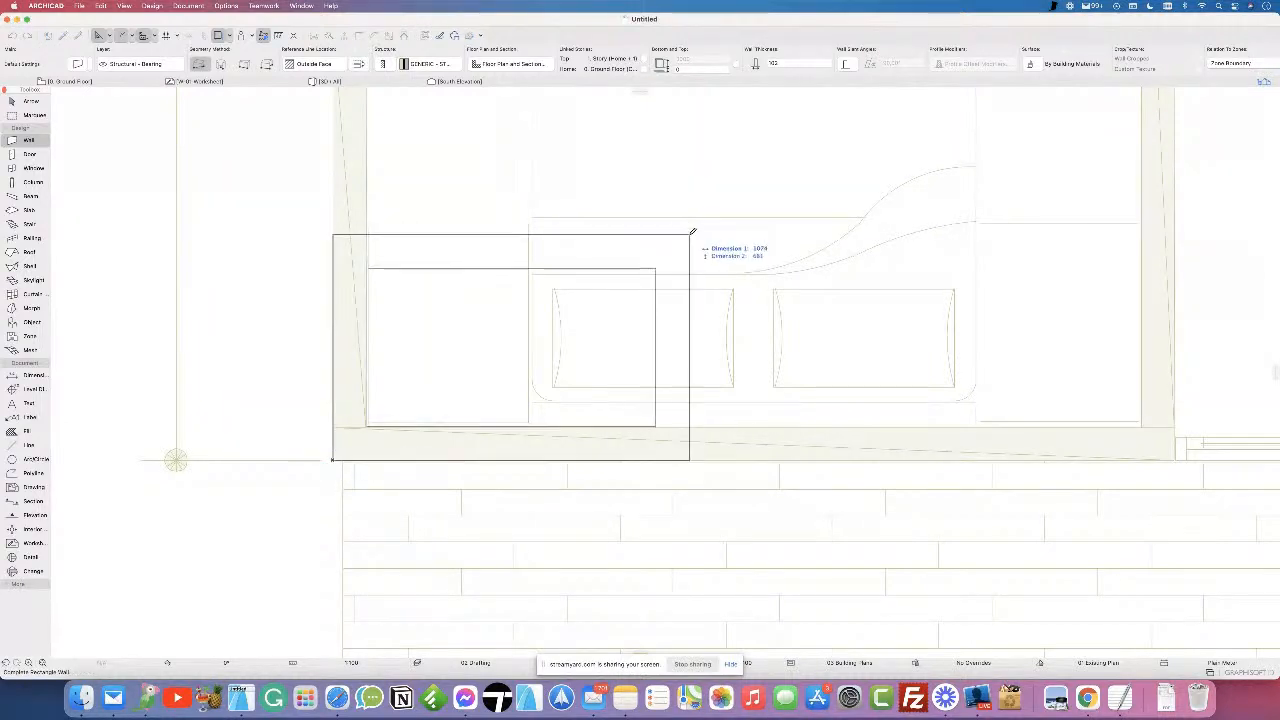
{"action": "key", "text": "Escape"}
{"action": "scroll", "coordinate": [889, 204], "scroll_direction": "down", "scroll_amount": 5}
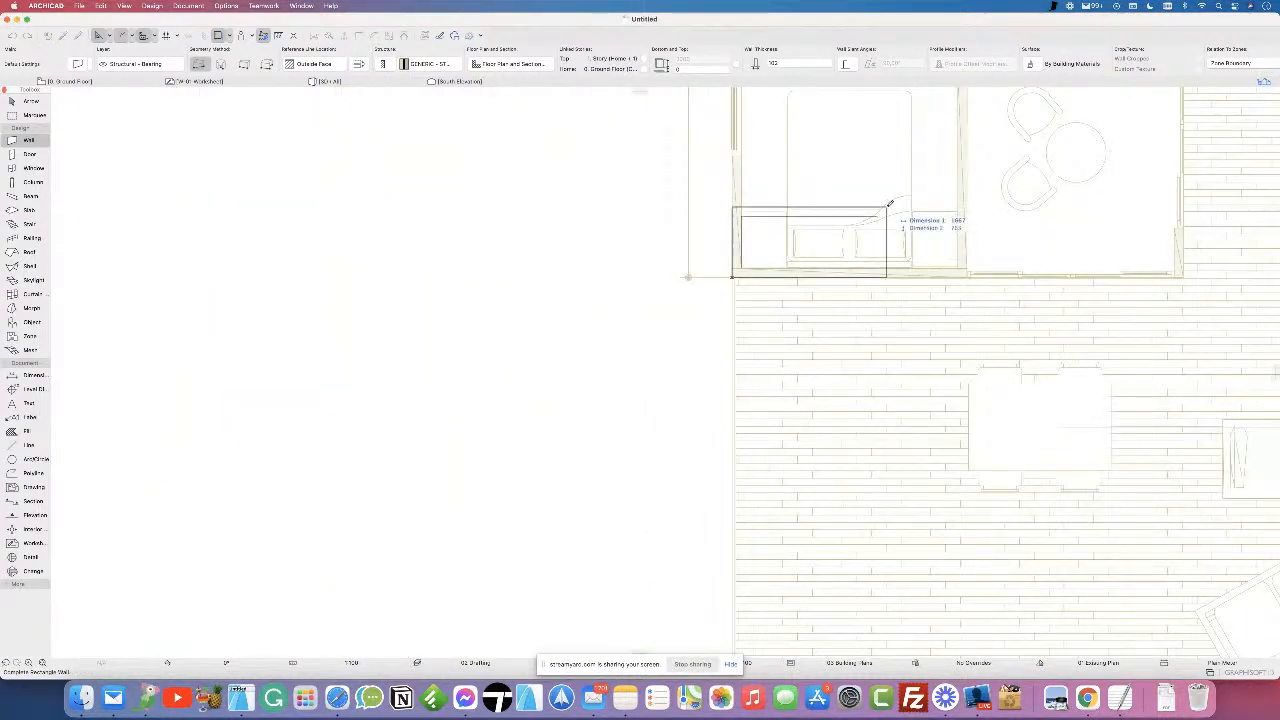
{"action": "scroll", "coordinate": [903, 214], "scroll_direction": "up", "scroll_amount": 10}
{"action": "scroll", "coordinate": [903, 214], "scroll_direction": "right", "scroll_amount": 5}
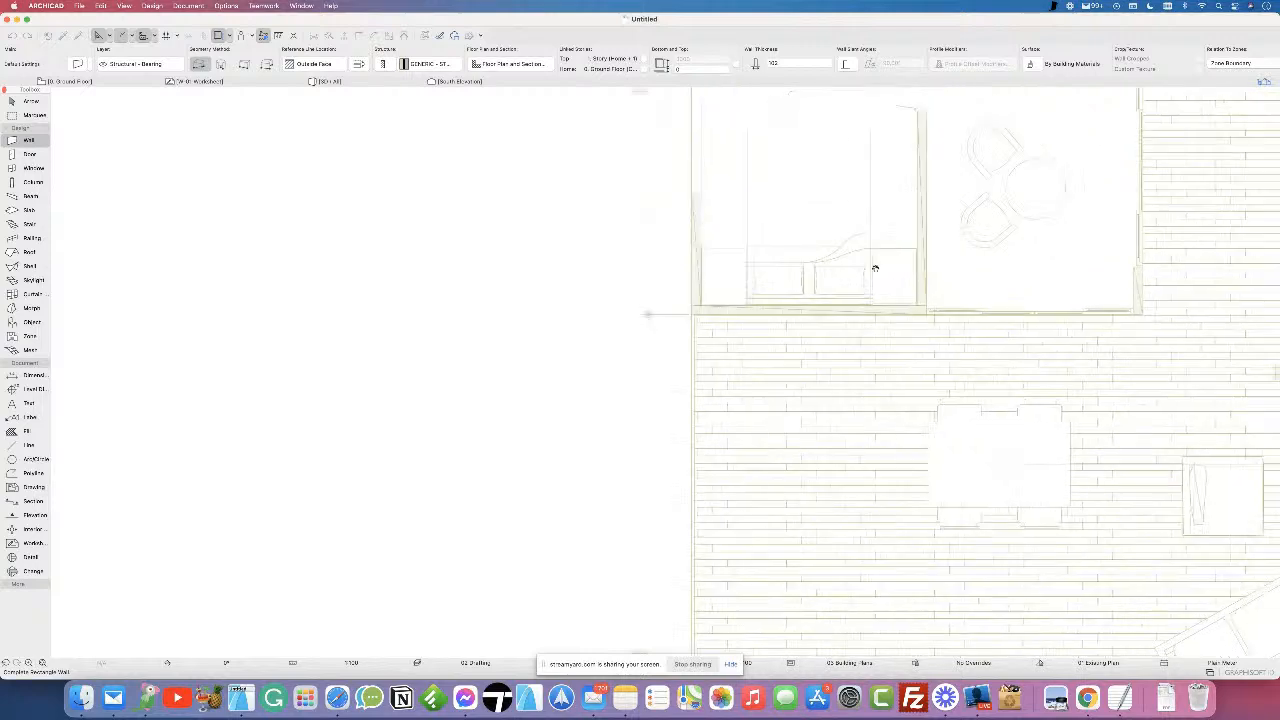
{"action": "middle_click_drag", "start_coordinate": [962, 244], "coordinate": [781, 448]}
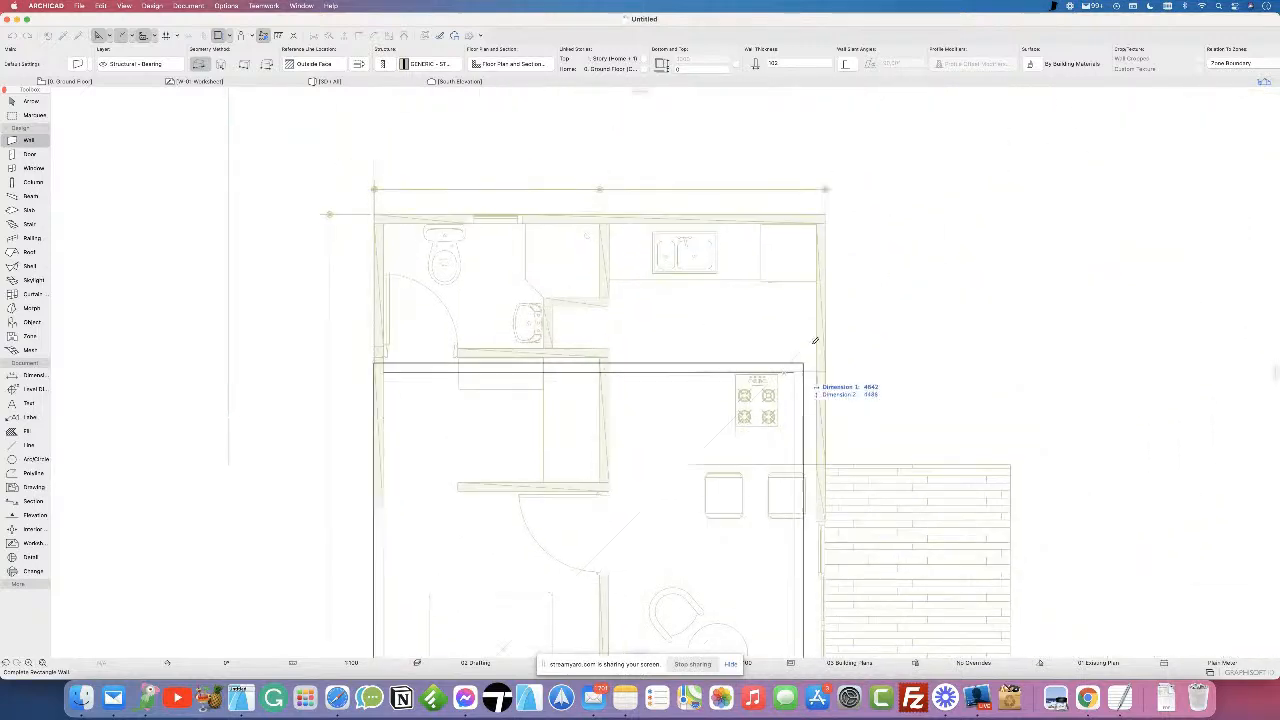
{"action": "scroll", "coordinate": [836, 207], "scroll_direction": "up", "scroll_amount": 4}
{"action": "scroll", "coordinate": [836, 210], "scroll_direction": "up", "scroll_amount": 4}
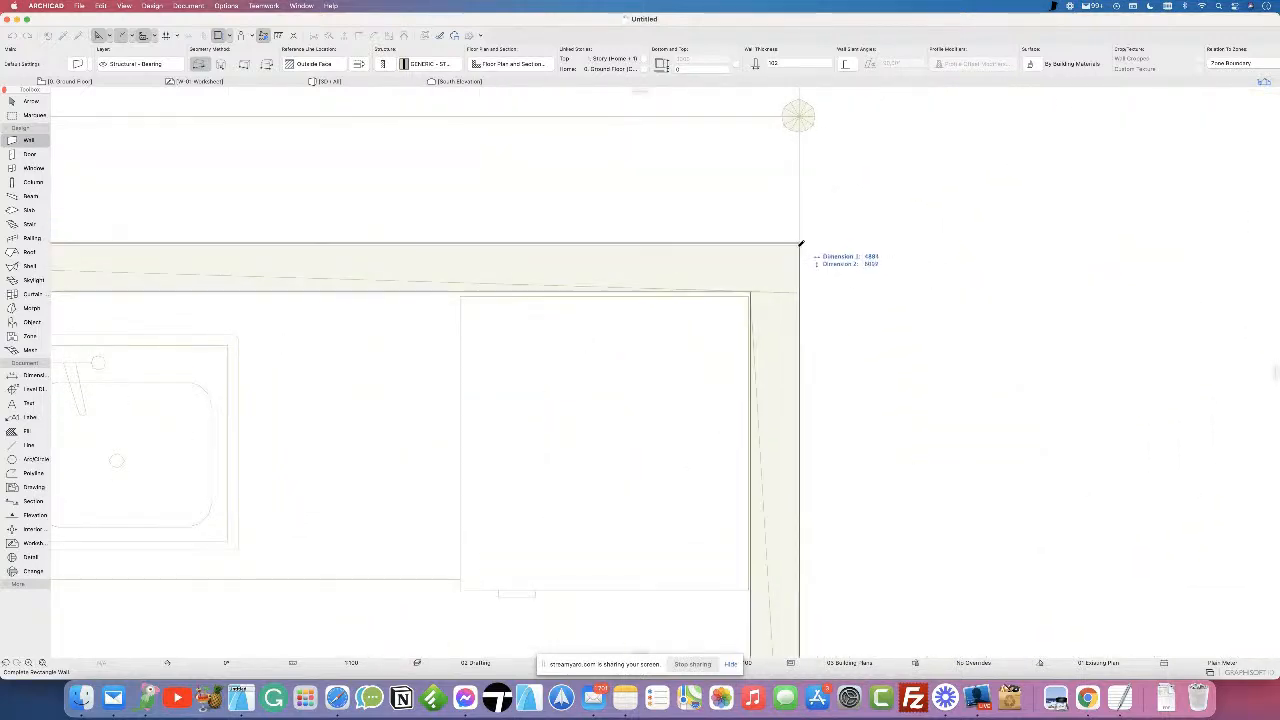
{"action": "left_click", "coordinate": [800, 243]}
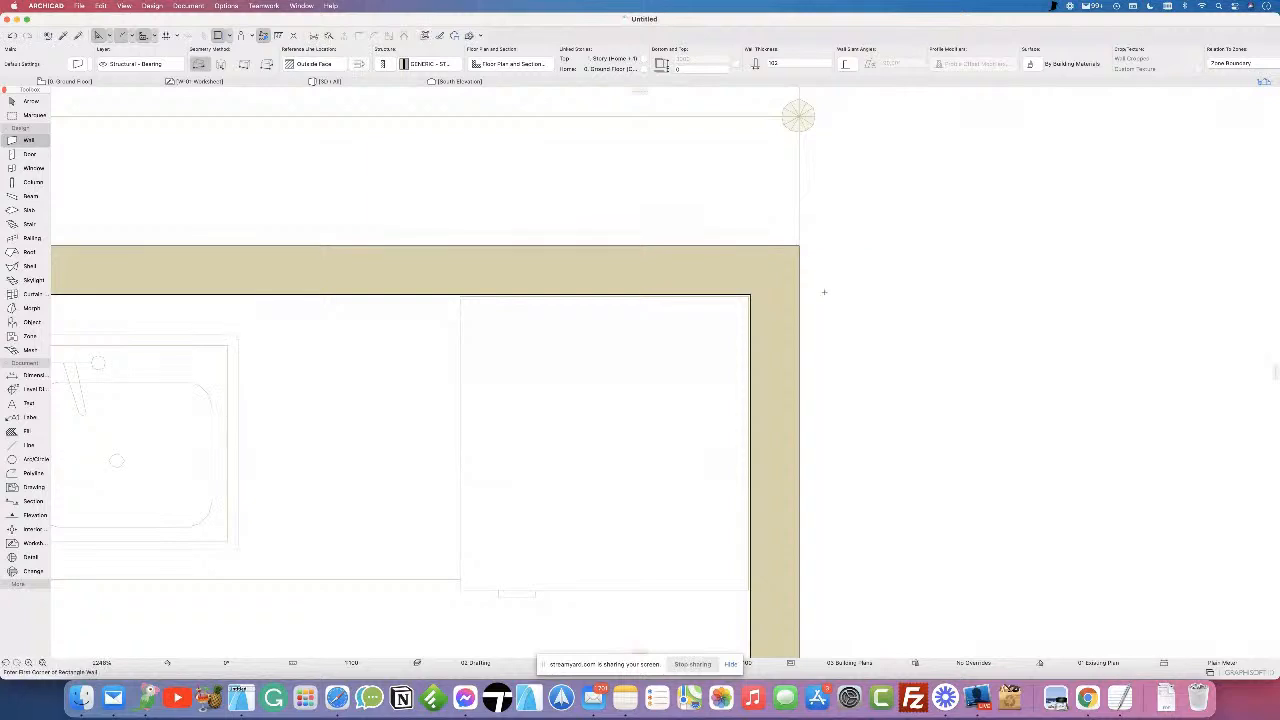
- Check the walls of both containers in the 3D view and return to the ground floor plan
{"action": "scroll", "coordinate": [826, 289], "scroll_direction": "down", "scroll_amount": 8}
{"action": "scroll", "coordinate": [771, 360], "scroll_direction": "down", "scroll_amount": 1}
{"action": "middle_click_drag", "start_coordinate": [771, 360], "coordinate": [743, 137]}
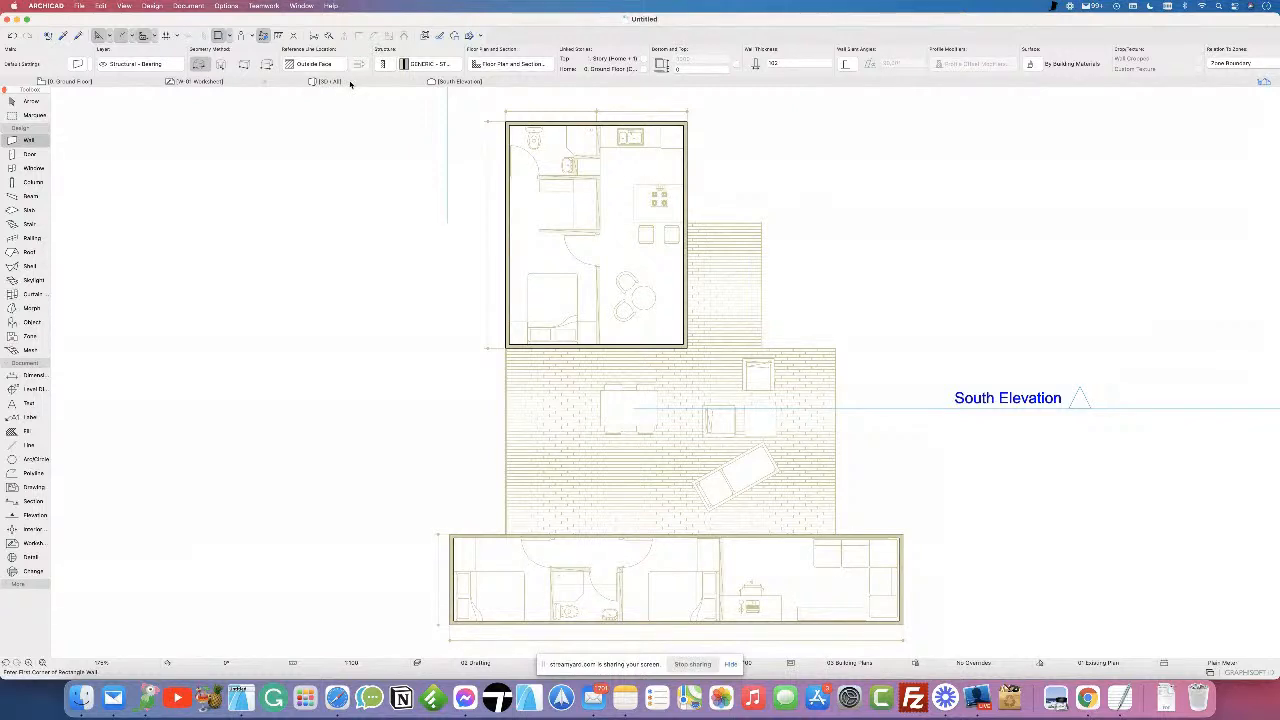
{"action": "left_click", "coordinate": [327, 81]}
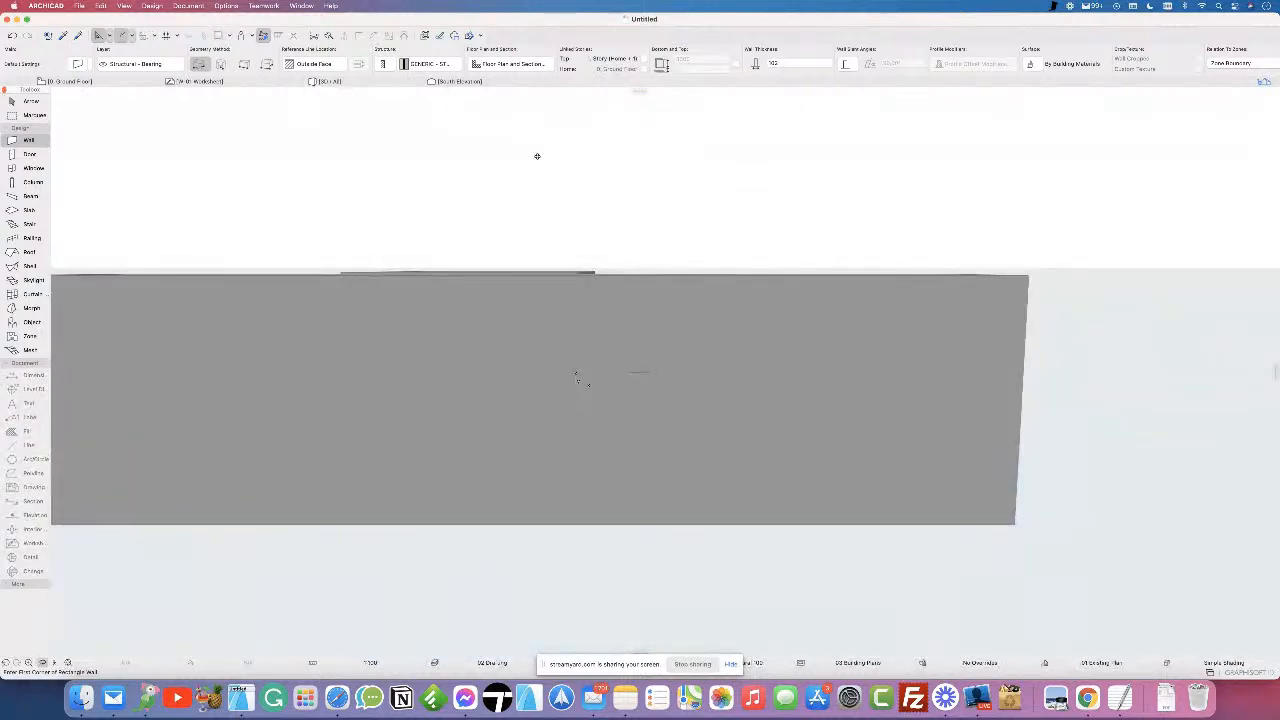
{"action": "scroll", "coordinate": [537, 157], "scroll_direction": "down", "scroll_amount": 10}
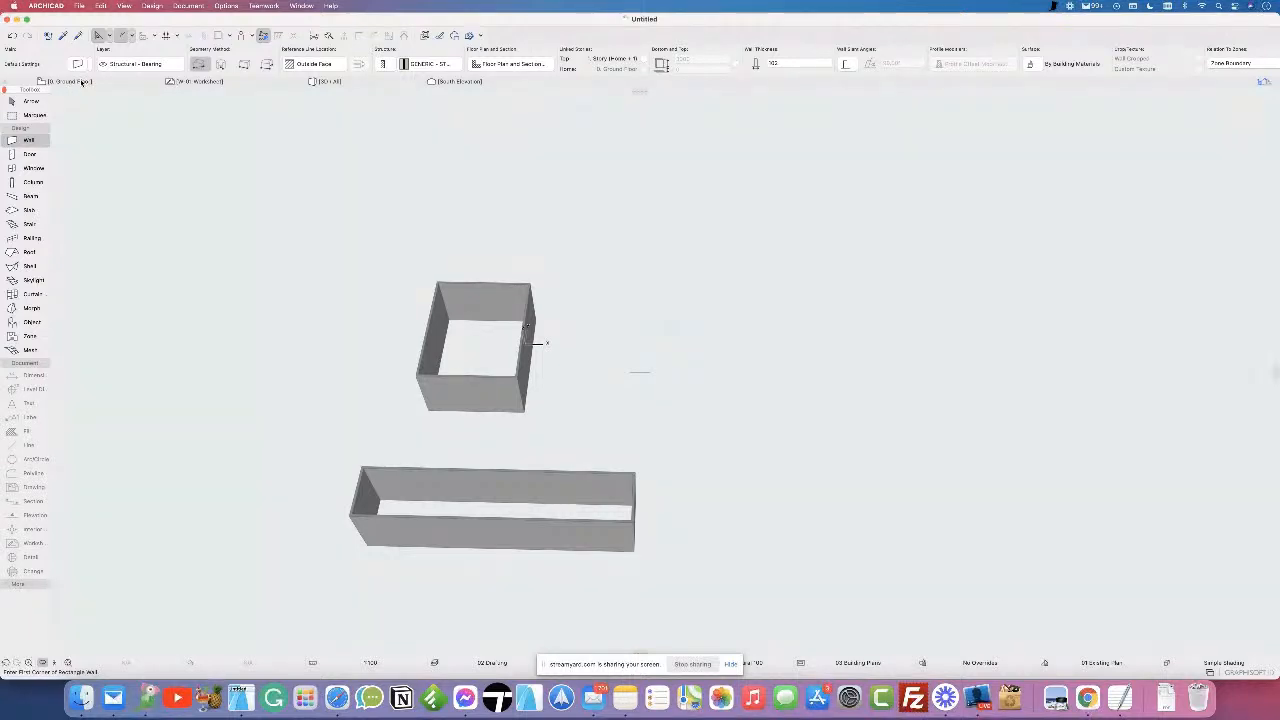
{"action": "left_click", "coordinate": [82, 82]}
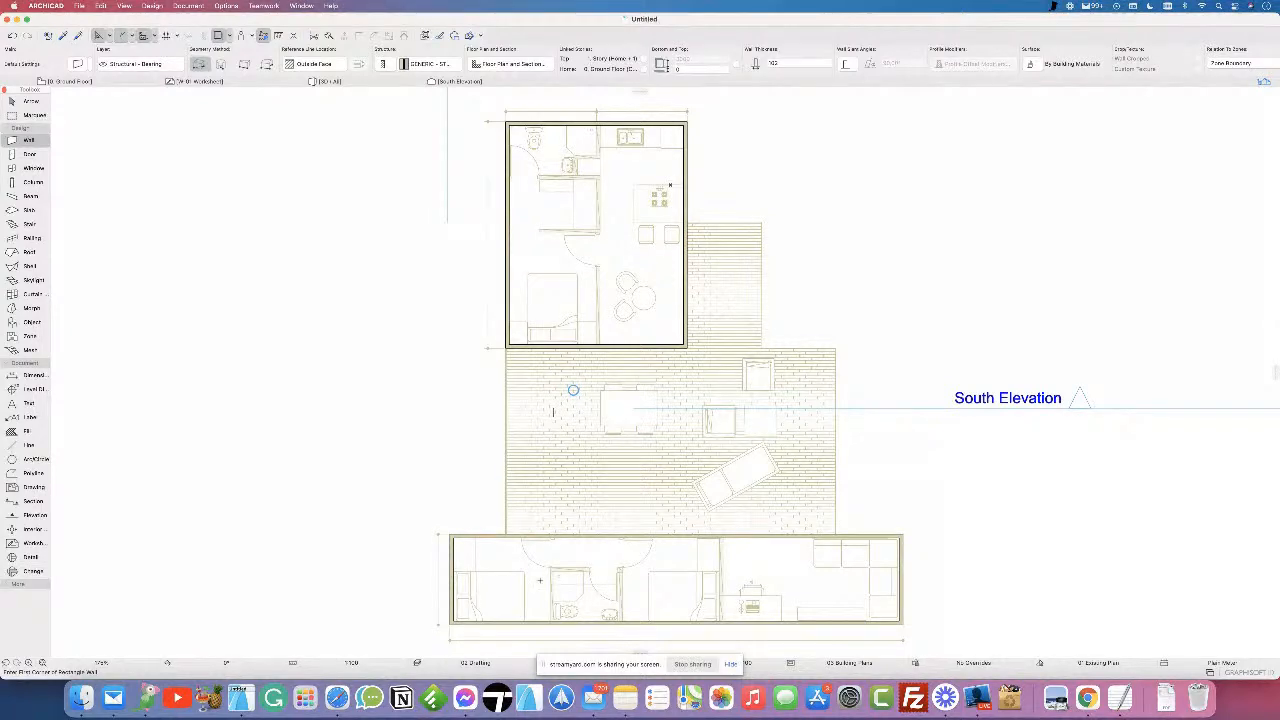
- Set the wall geometry method to chained for tracing the interior walls of the lower container
{"action": "middle_click_drag", "start_coordinate": [571, 586], "coordinate": [457, 417]}
{"action": "scroll", "coordinate": [400, 379], "scroll_direction": "up", "scroll_amount": 3}
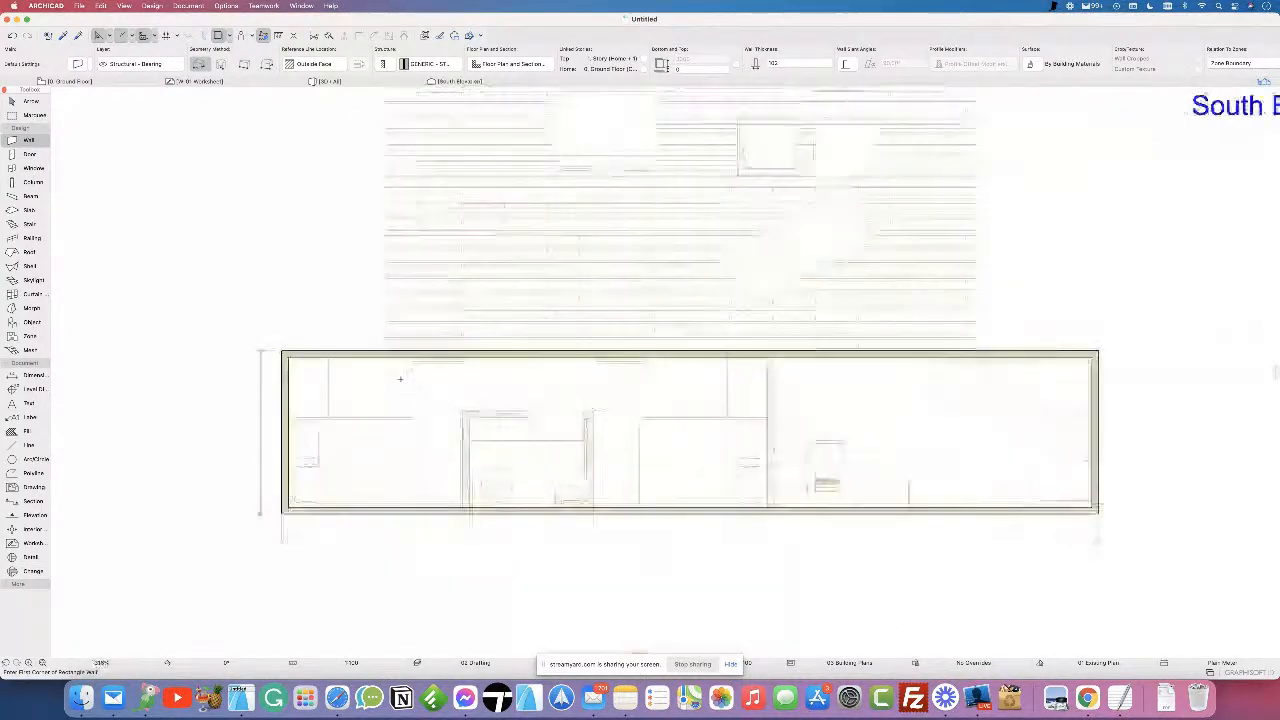
{"action": "scroll", "coordinate": [400, 379], "scroll_direction": "up", "scroll_amount": 2}
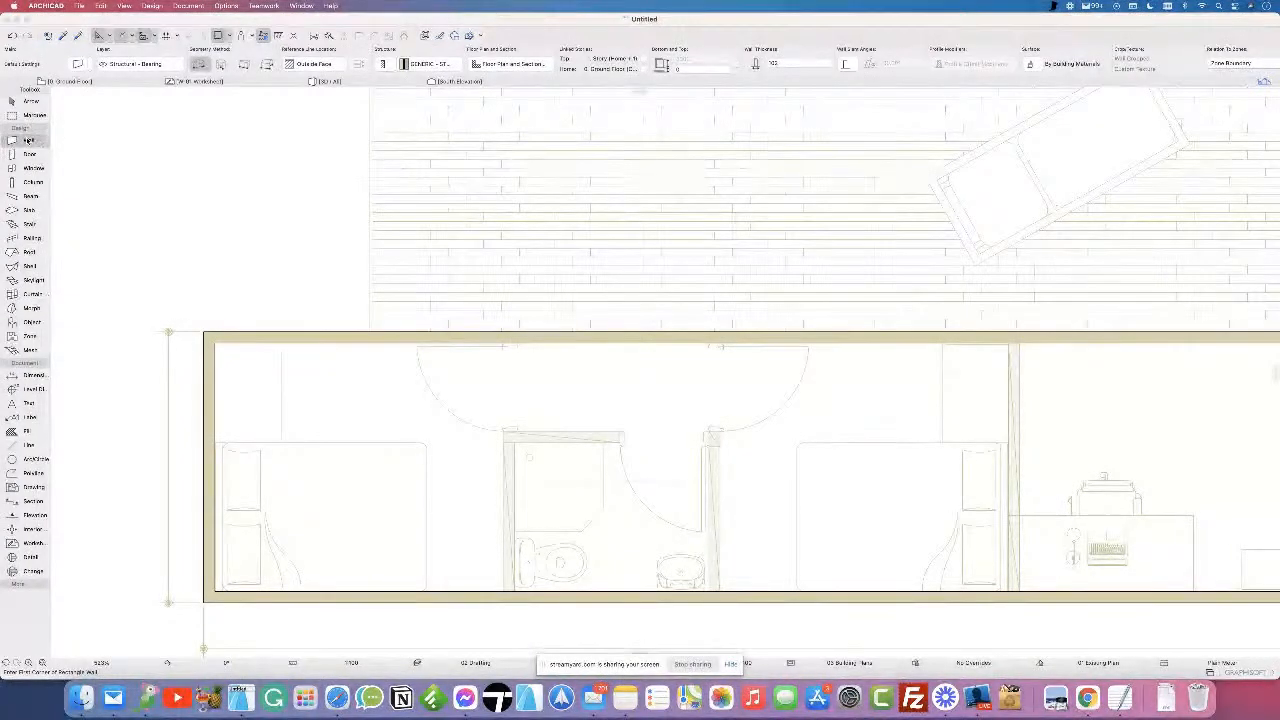
{"action": "double_click", "coordinate": [29, 141]}
{"action": "left_click", "coordinate": [689, 623]}
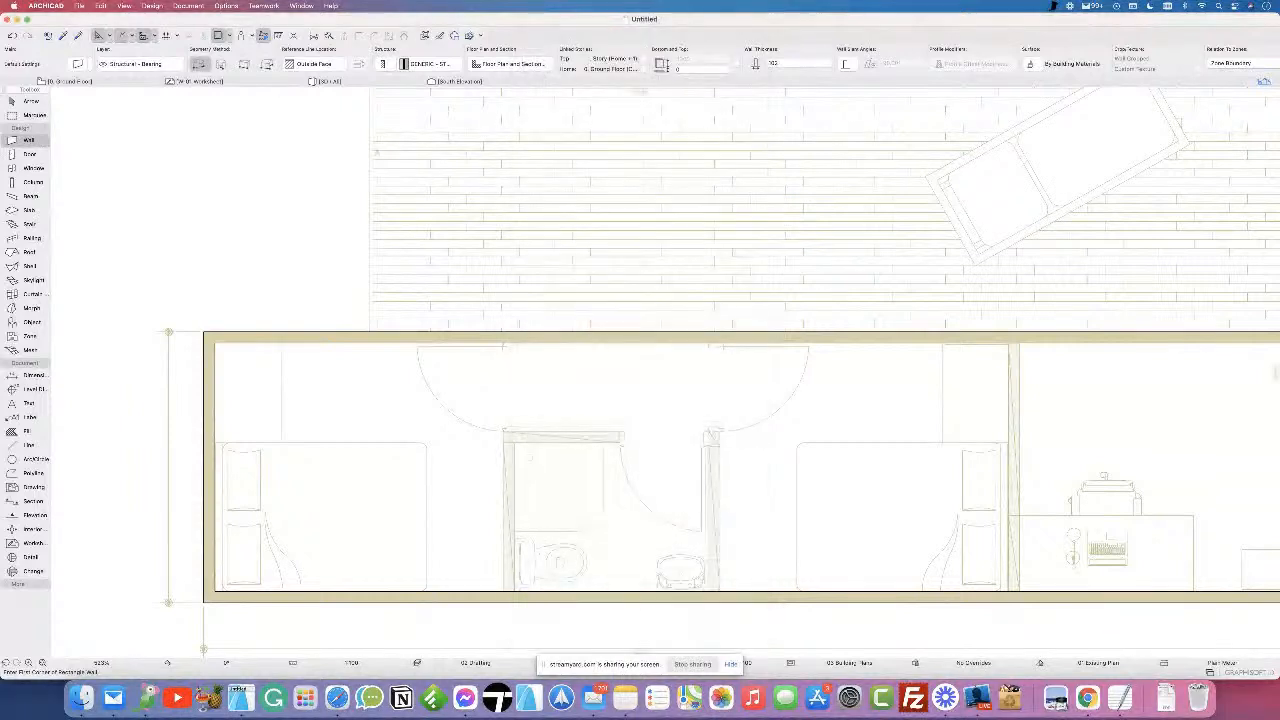
{"action": "left_click", "coordinate": [198, 66]}
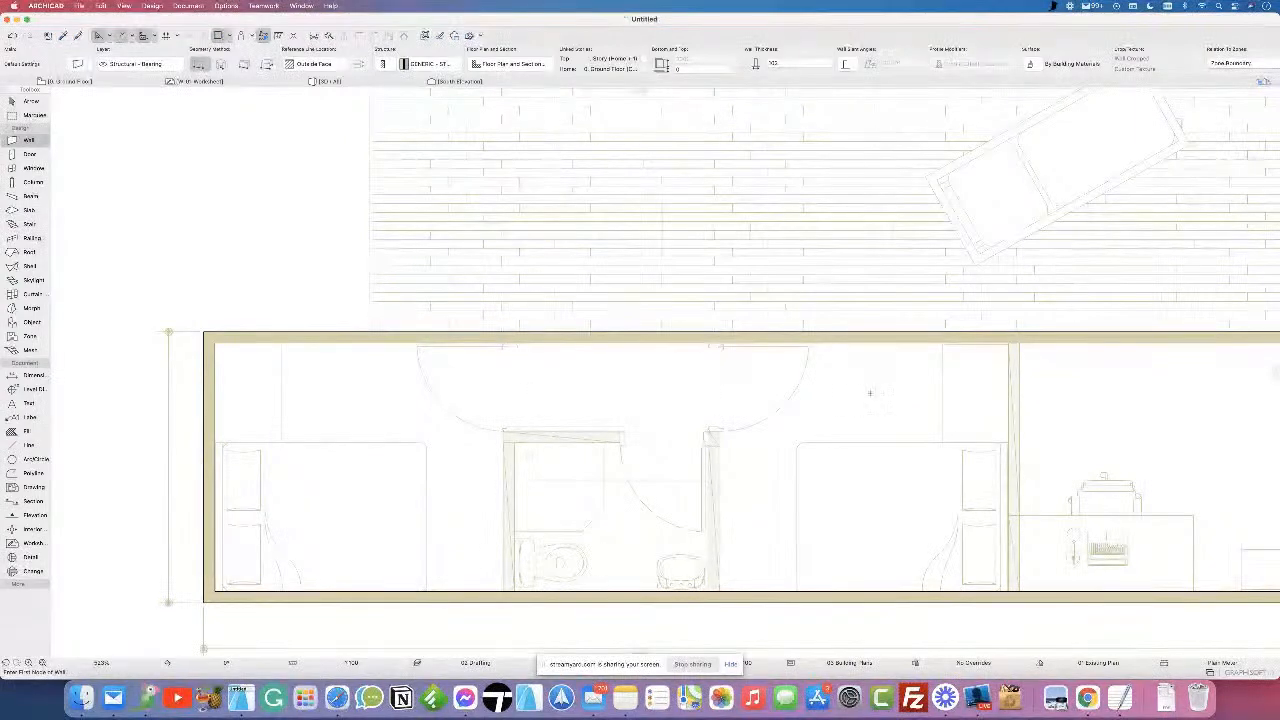
- Try drawing a partition along the toilet side of the lower container's bathroom up to the opposite outer wall, and undo it
{"action": "scroll", "coordinate": [495, 590], "scroll_direction": "up", "scroll_amount": 5}
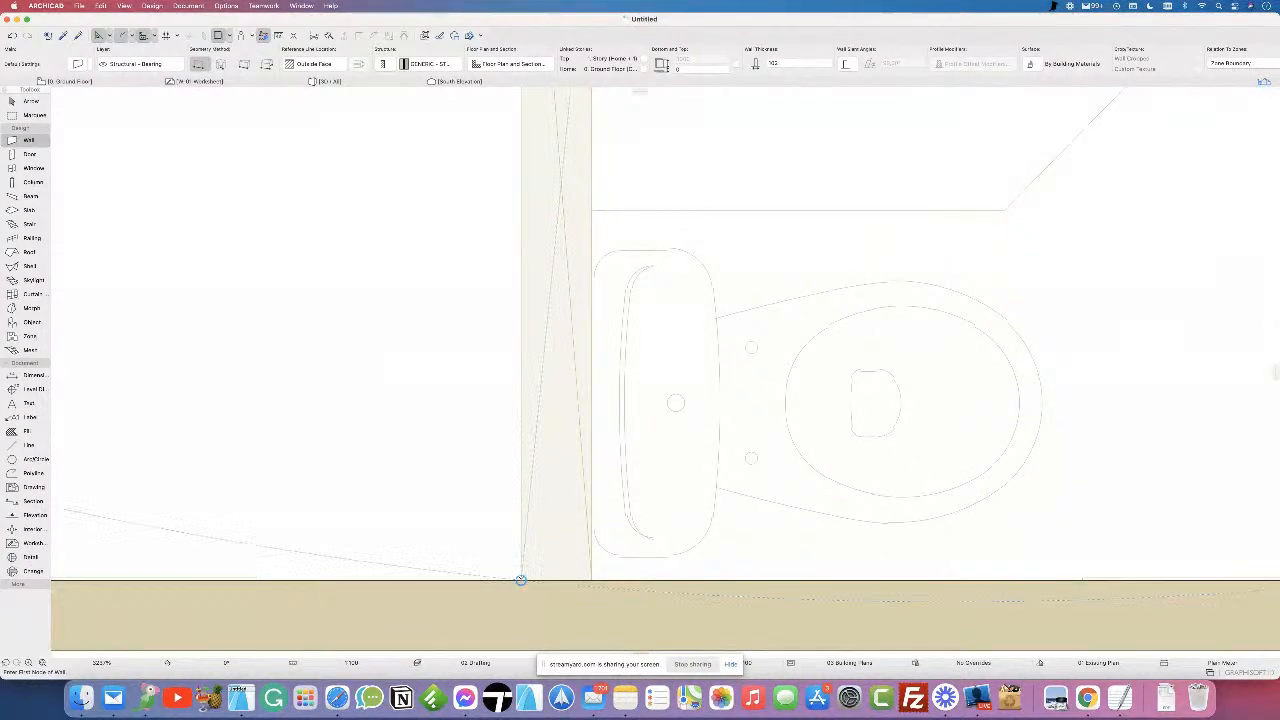
{"action": "left_click", "coordinate": [520, 580]}
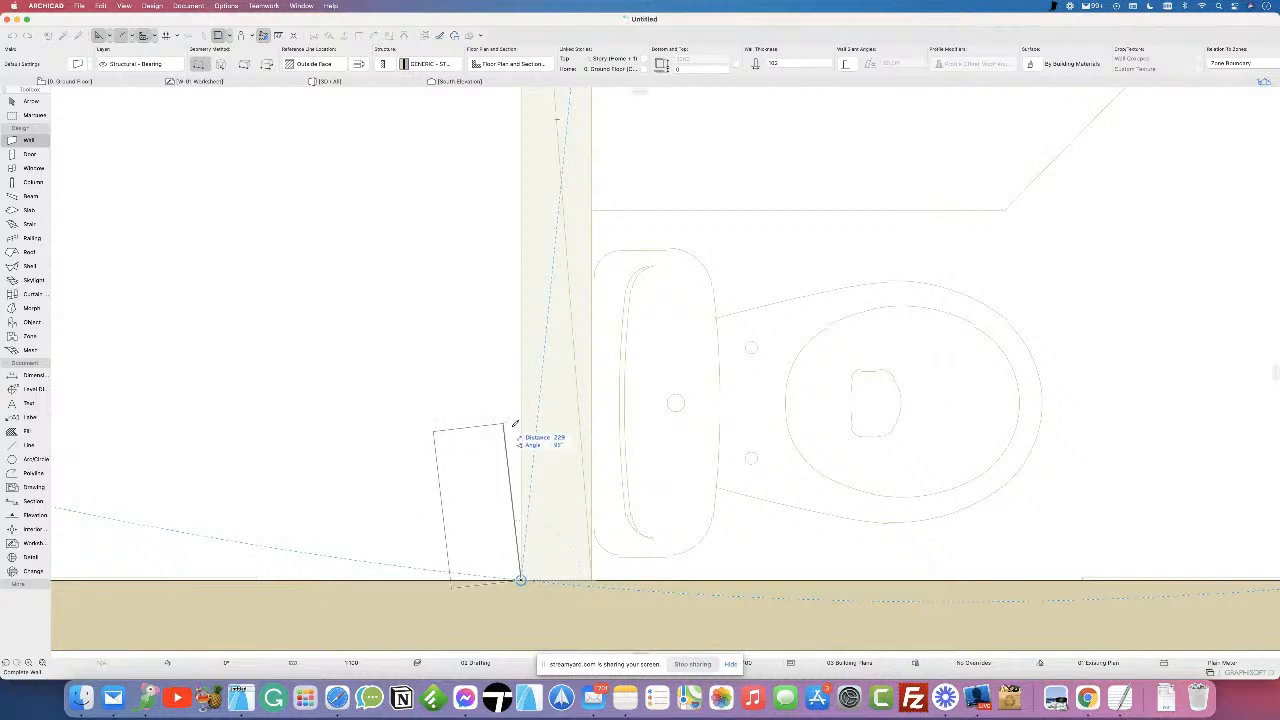
{"action": "scroll", "coordinate": [505, 422], "scroll_direction": "down", "scroll_amount": 5}
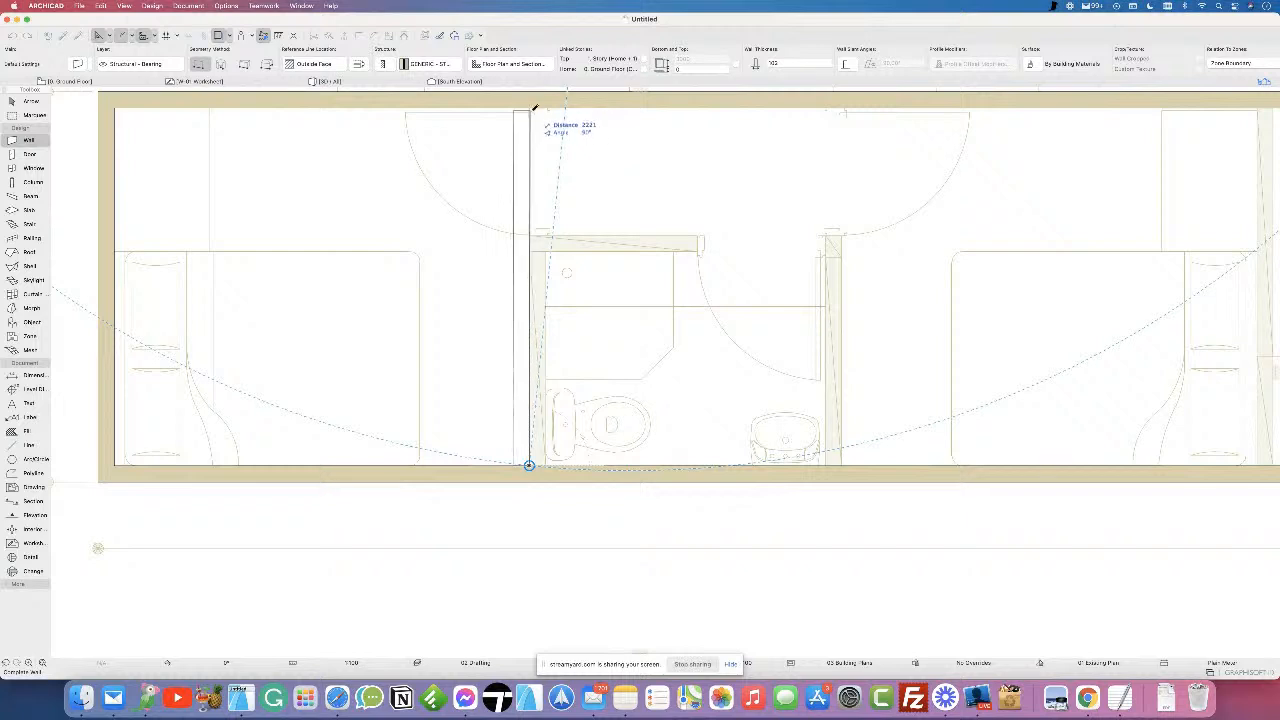
{"action": "scroll", "coordinate": [534, 107], "scroll_direction": "up", "scroll_amount": 3}
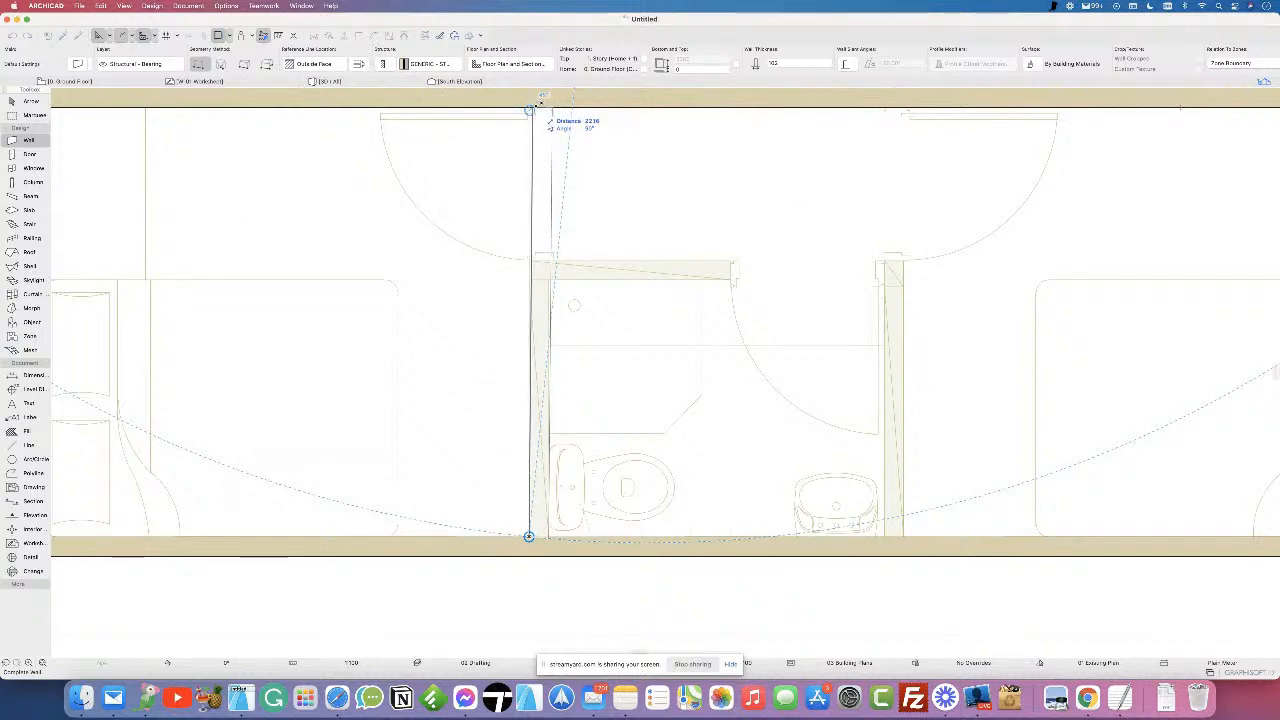
{"action": "left_click", "coordinate": [534, 106]}
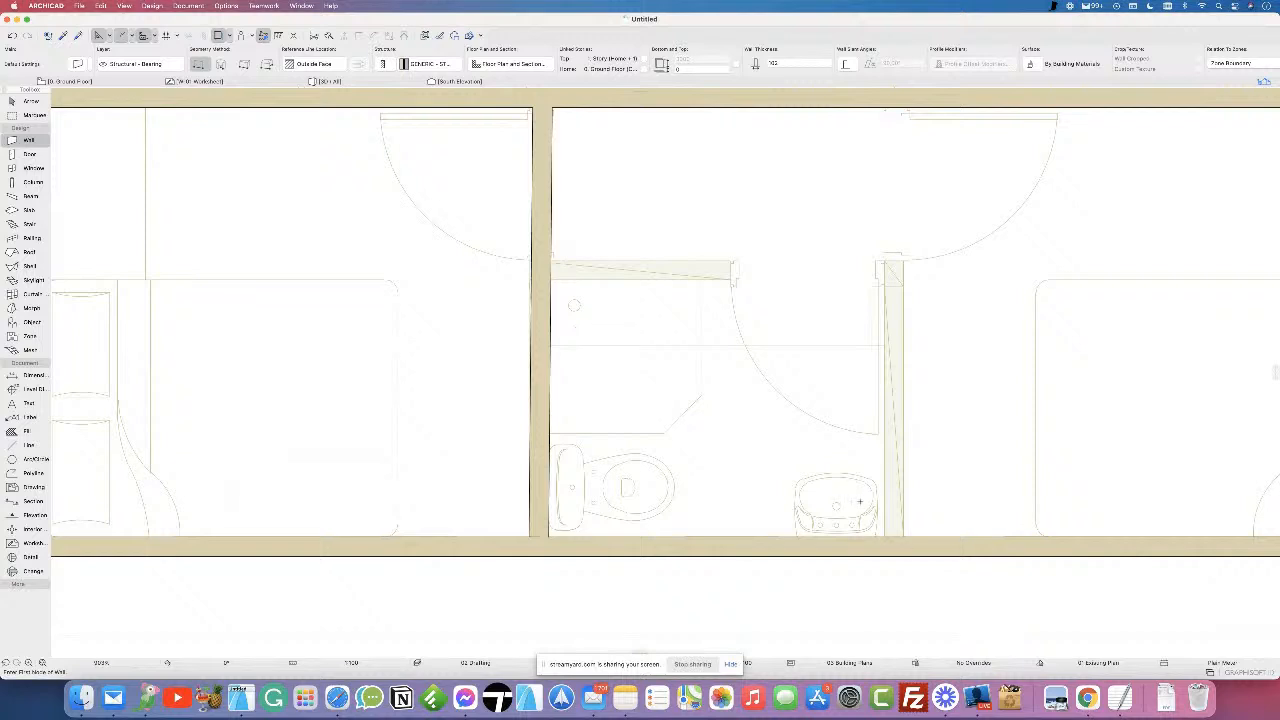
{"action": "scroll", "coordinate": [562, 267], "scroll_direction": "up", "scroll_amount": 5}
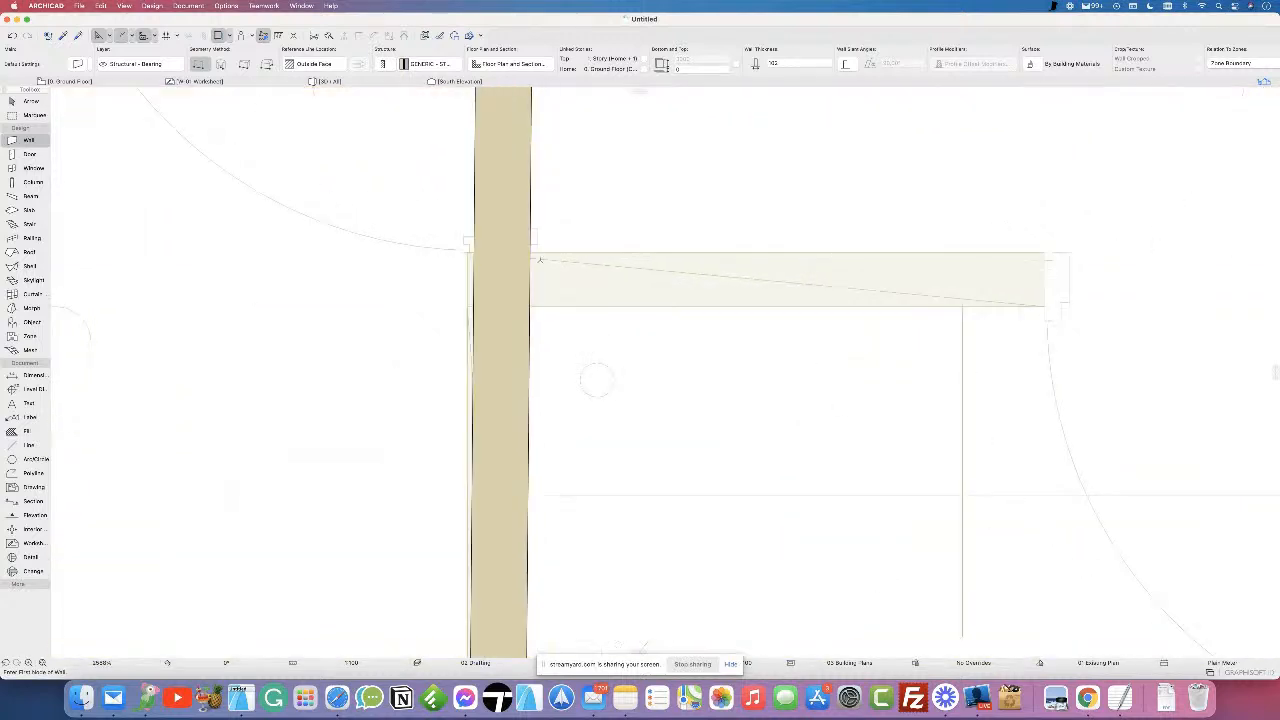
{"action": "scroll", "coordinate": [625, 271], "scroll_direction": "down", "scroll_amount": 5}
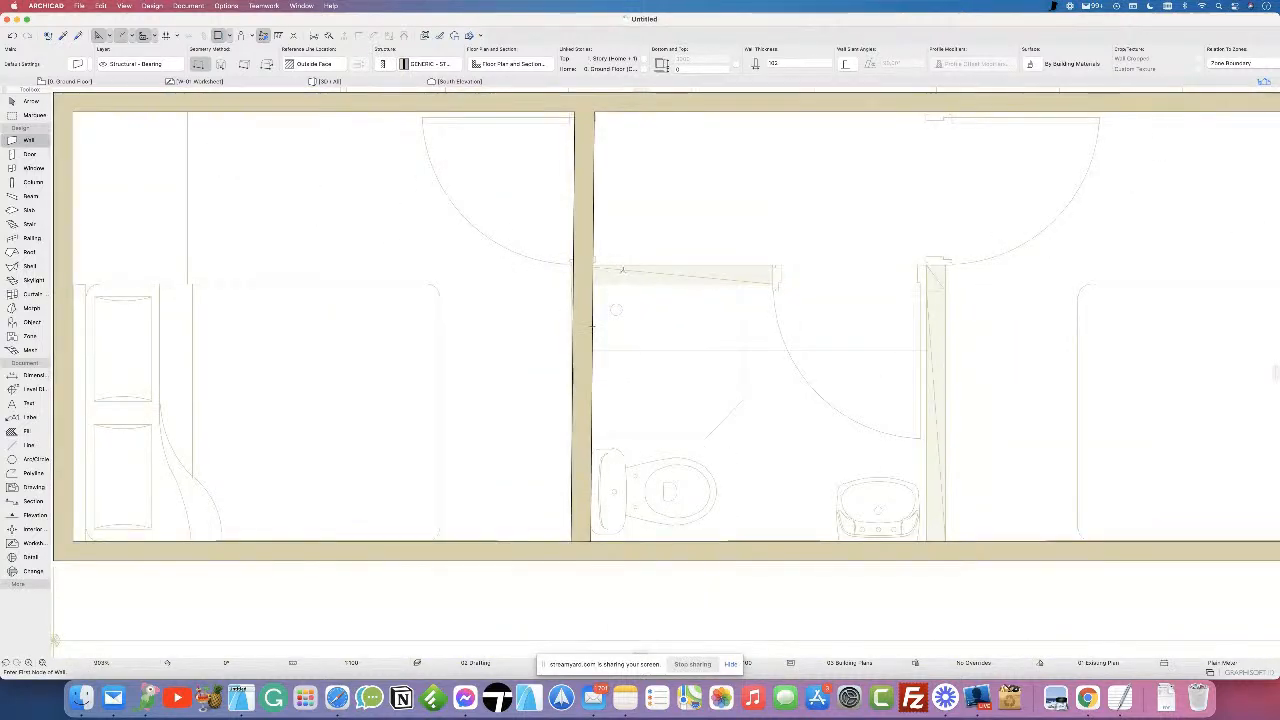
{"action": "key", "text": "super+z"}
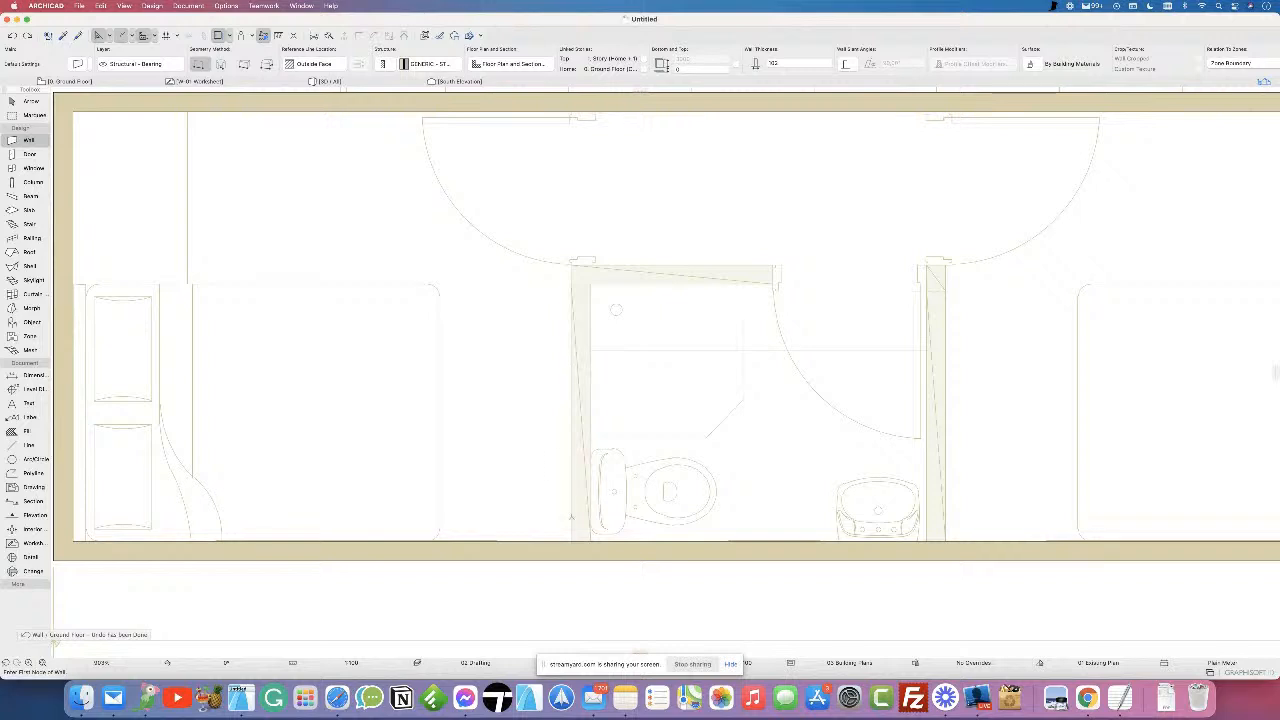
- Draw a straight full-depth partition left of the lower container's bathroom and an L-shaped wall run along the bathroom's top and right sides
{"action": "left_click", "coordinate": [571, 540]}
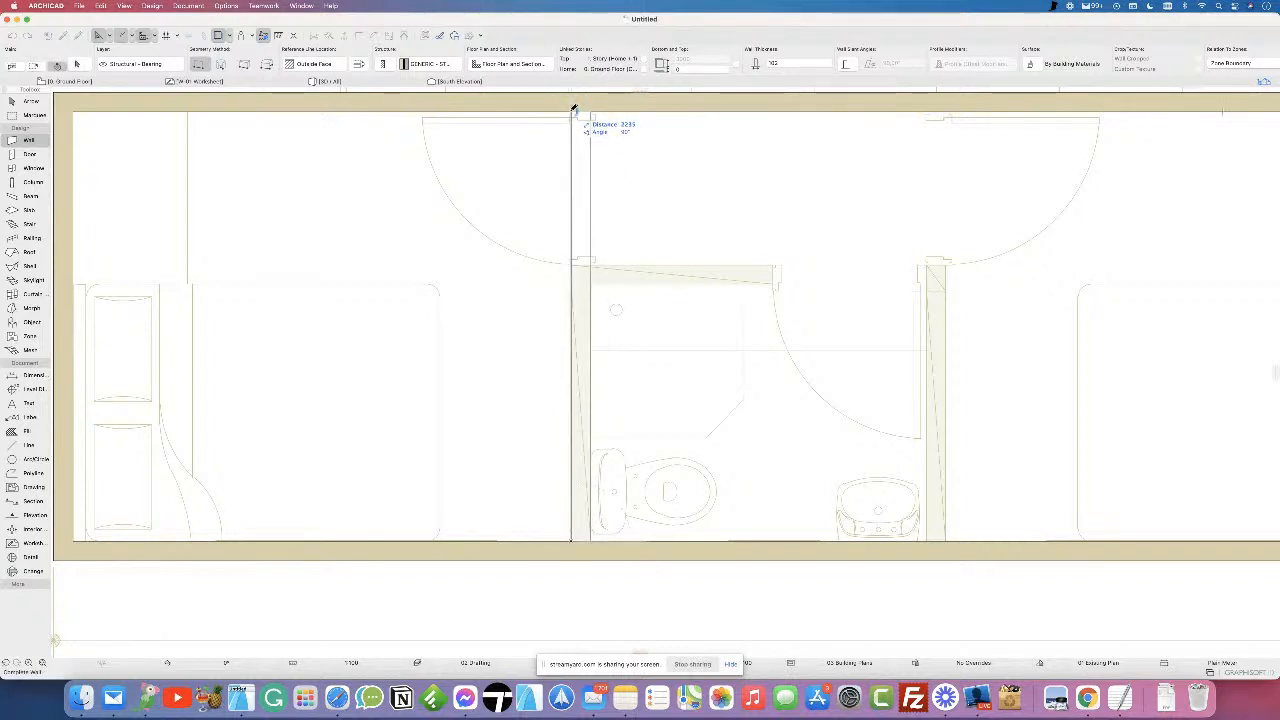
{"action": "left_click", "coordinate": [573, 108]}
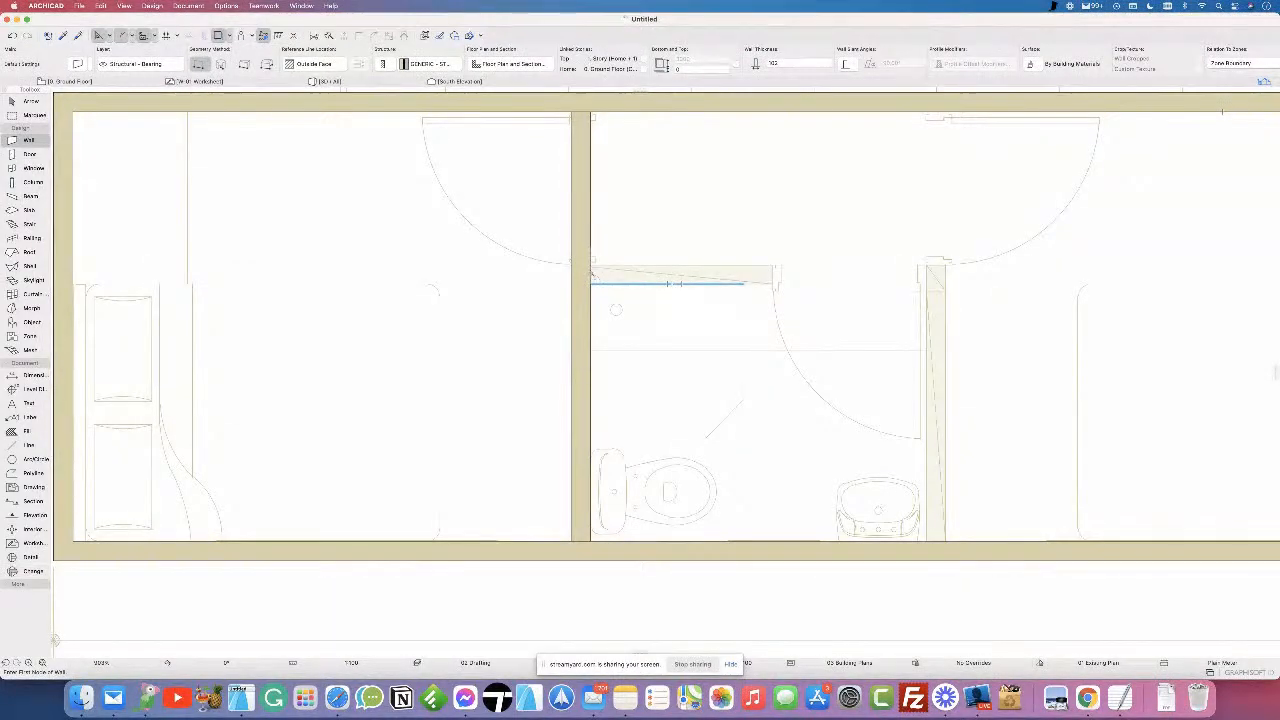
{"action": "left_click", "coordinate": [588, 284]}
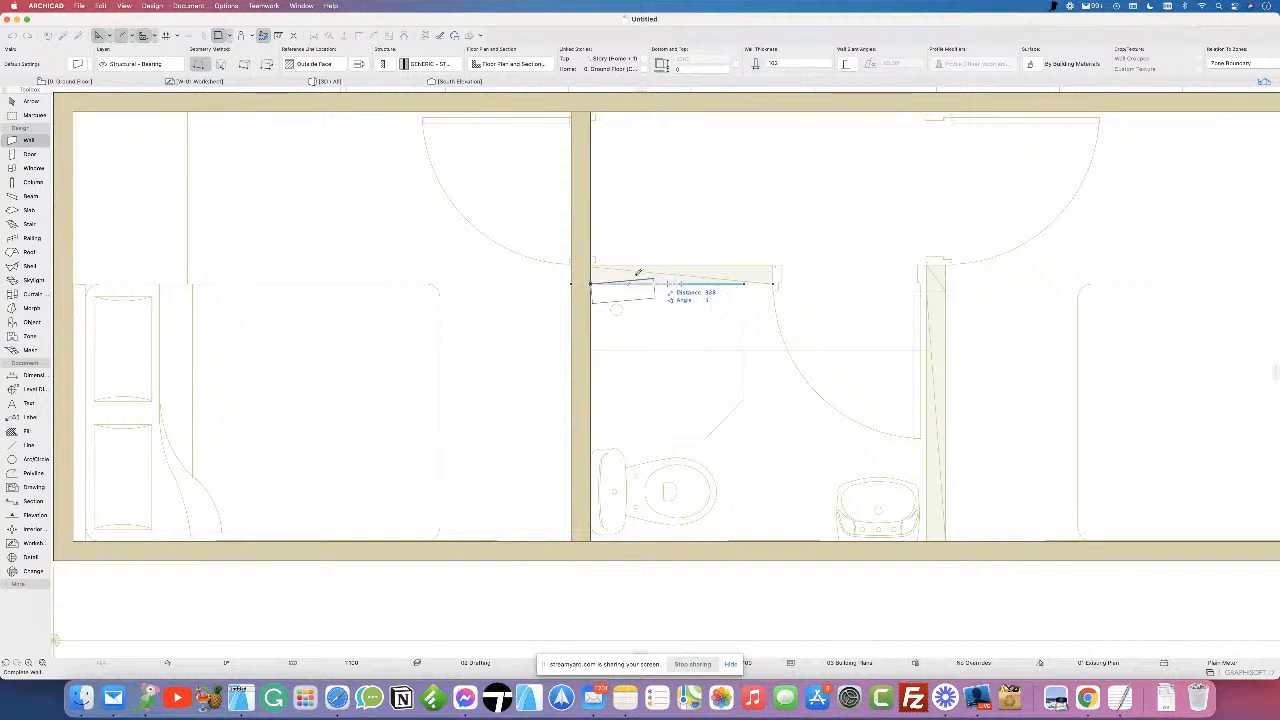
{"action": "key", "text": "Escape"}
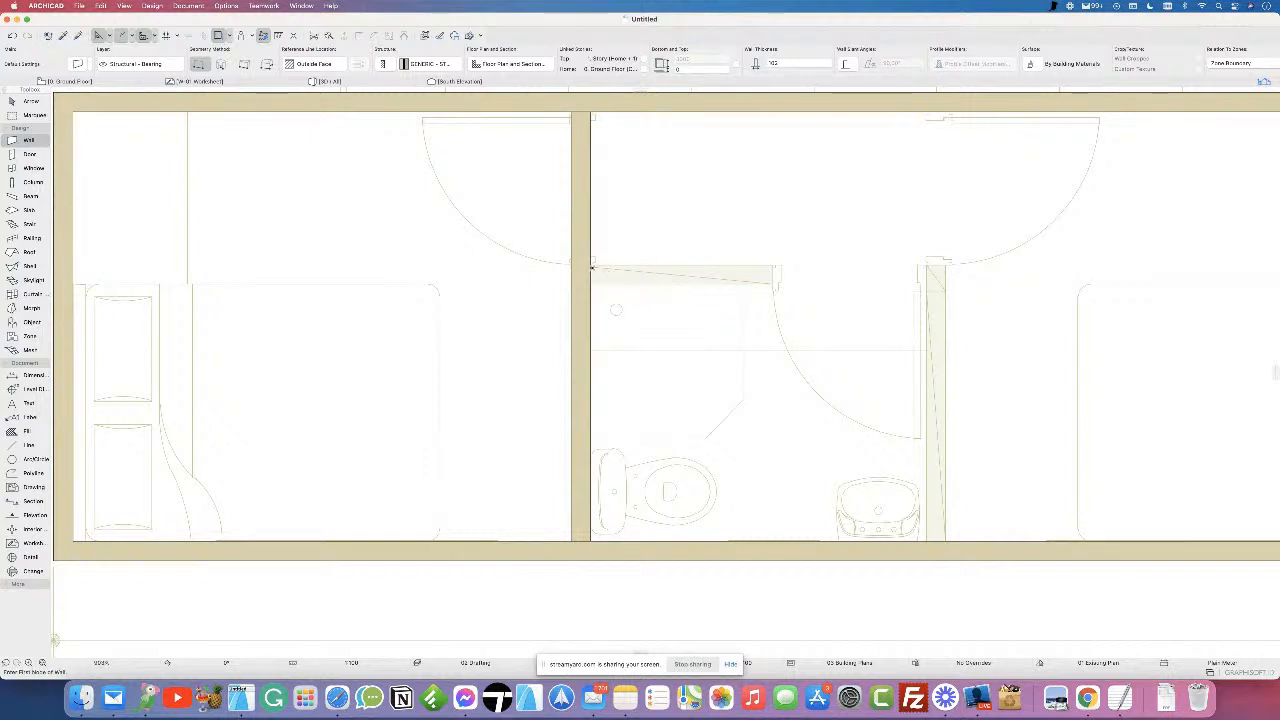
{"action": "left_click", "coordinate": [591, 268]}
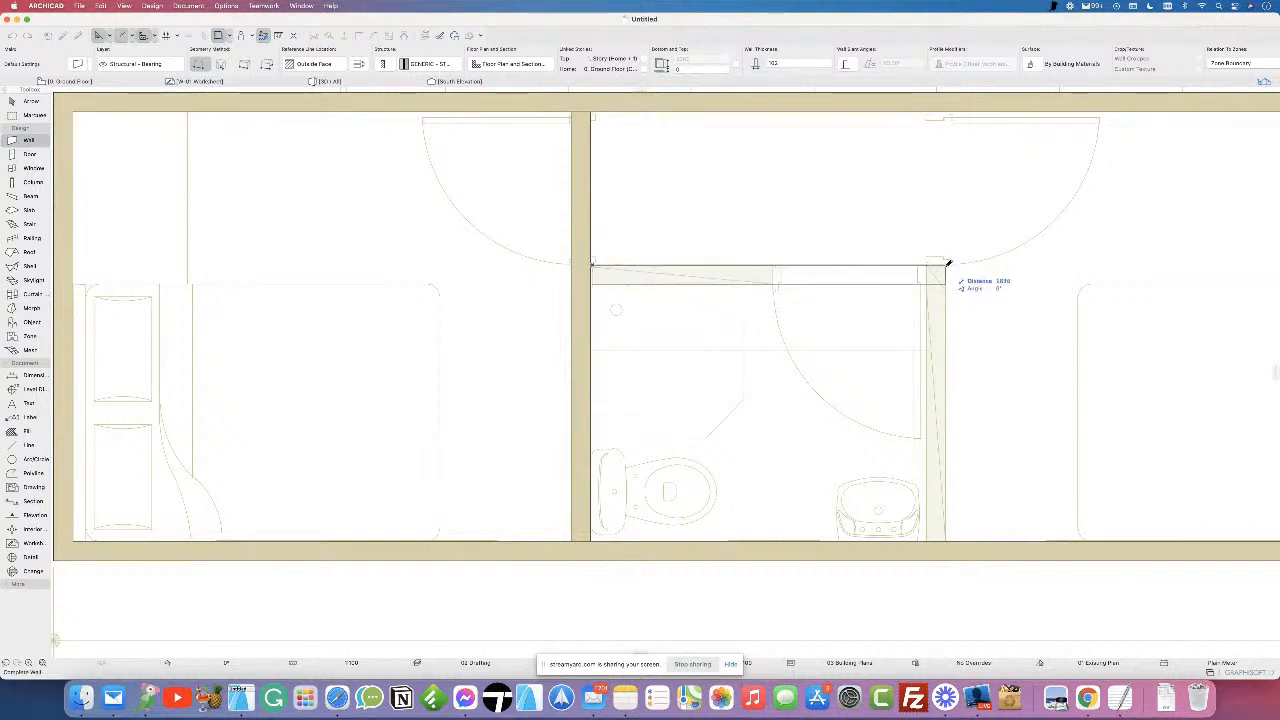
{"action": "left_click", "coordinate": [945, 267]}
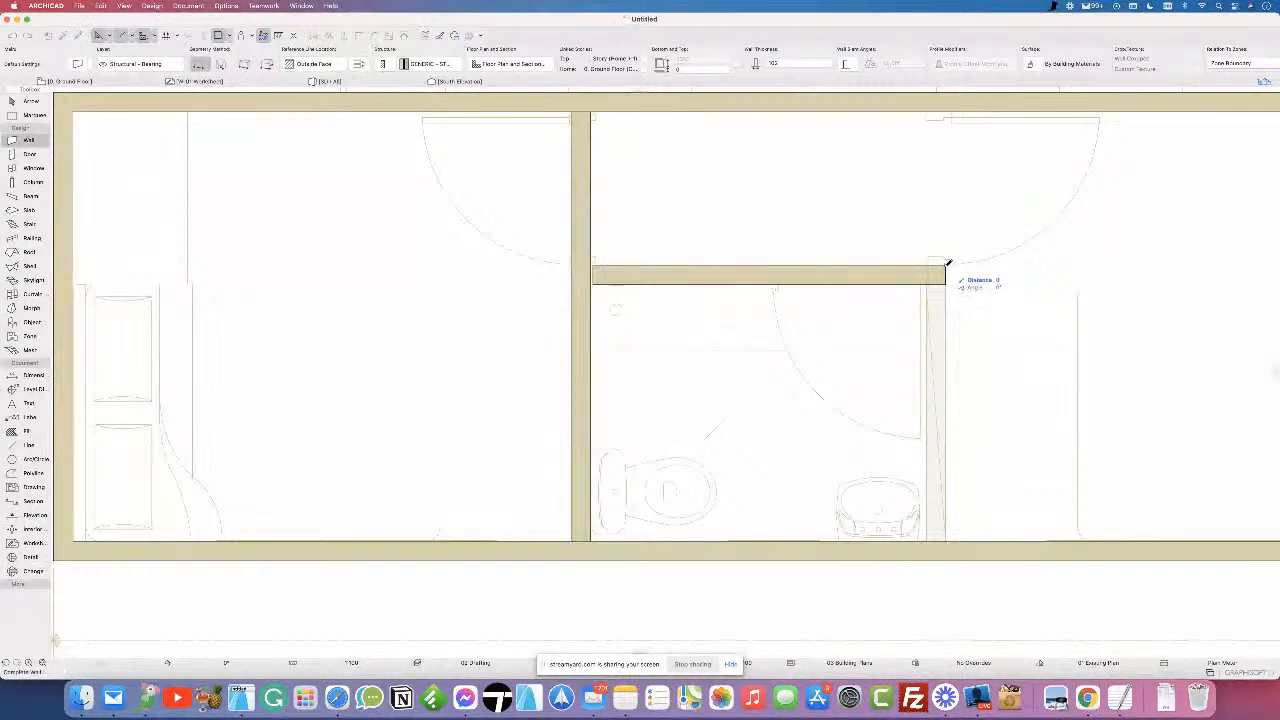
{"action": "double_click", "coordinate": [948, 540]}
- Draw the full-depth partition between the lower container's right bedroom and the desk area, joining both long outer walls
{"action": "scroll", "coordinate": [943, 429], "scroll_direction": "down", "scroll_amount": 5}
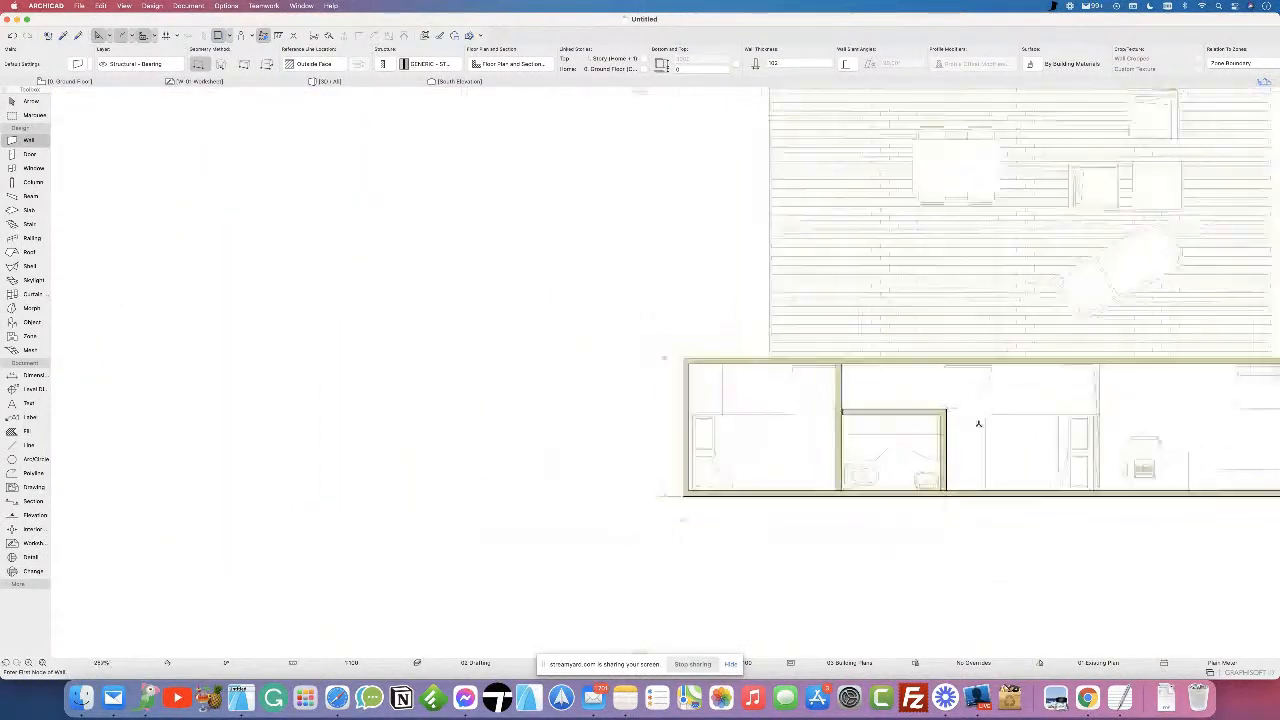
{"action": "scroll", "coordinate": [783, 482], "scroll_direction": "up", "scroll_amount": 5}
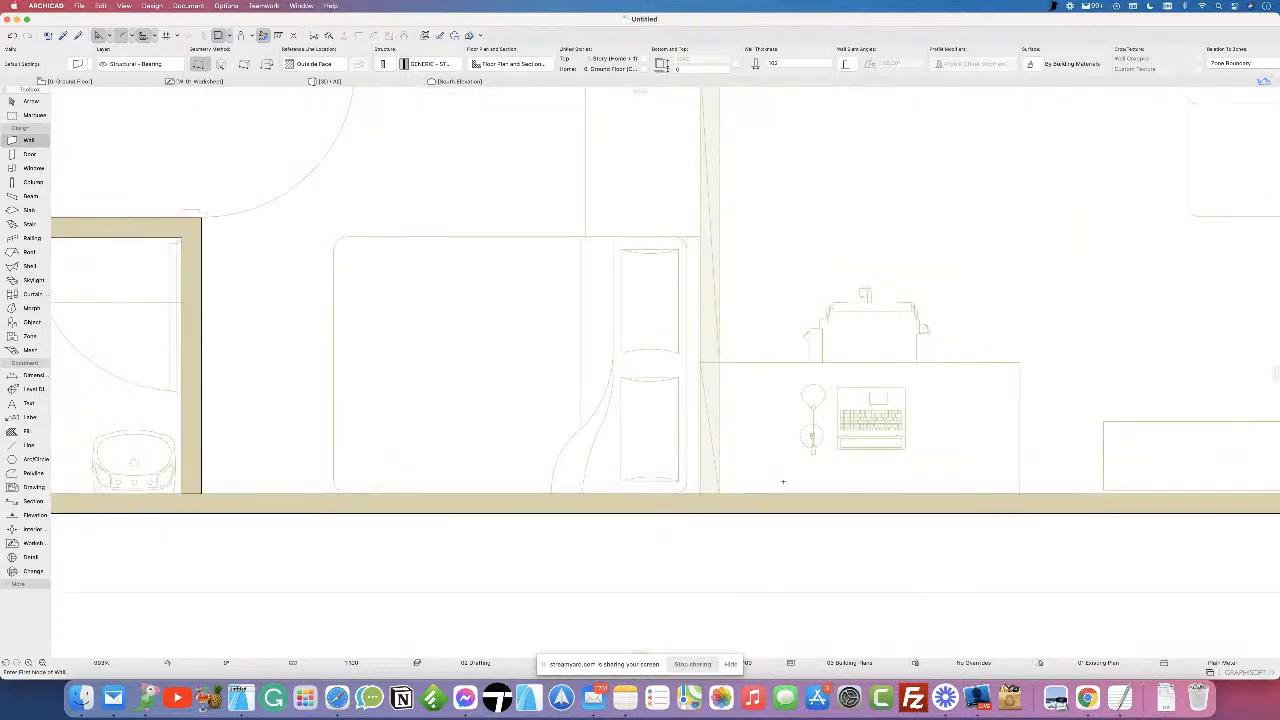
{"action": "left_click", "coordinate": [699, 493]}
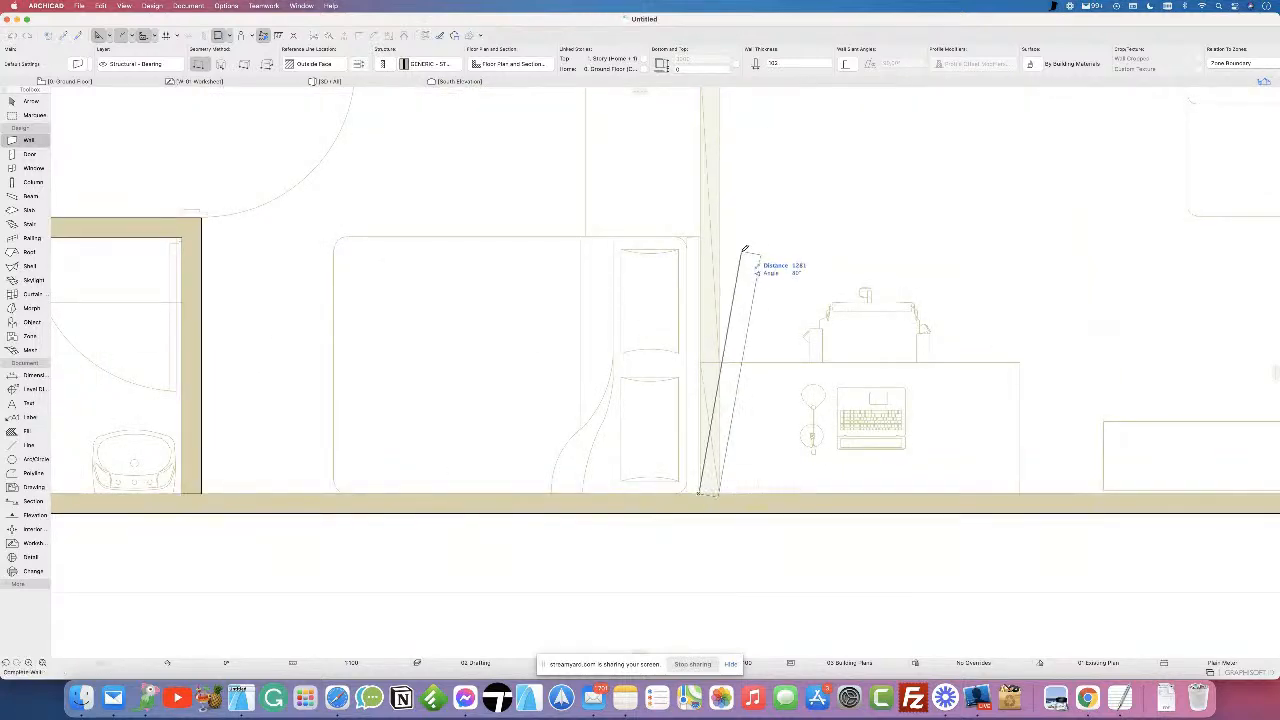
{"action": "middle_click_drag", "start_coordinate": [719, 254], "coordinate": [693, 501]}
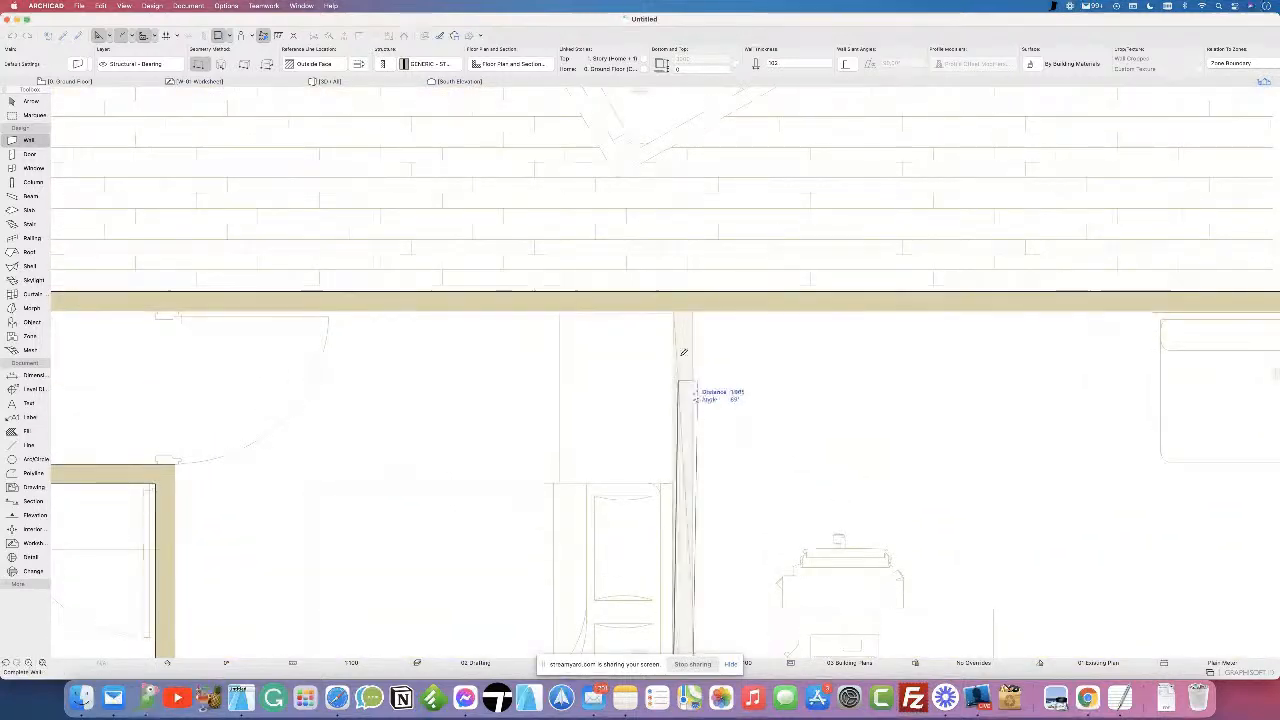
{"action": "left_click", "coordinate": [677, 305]}
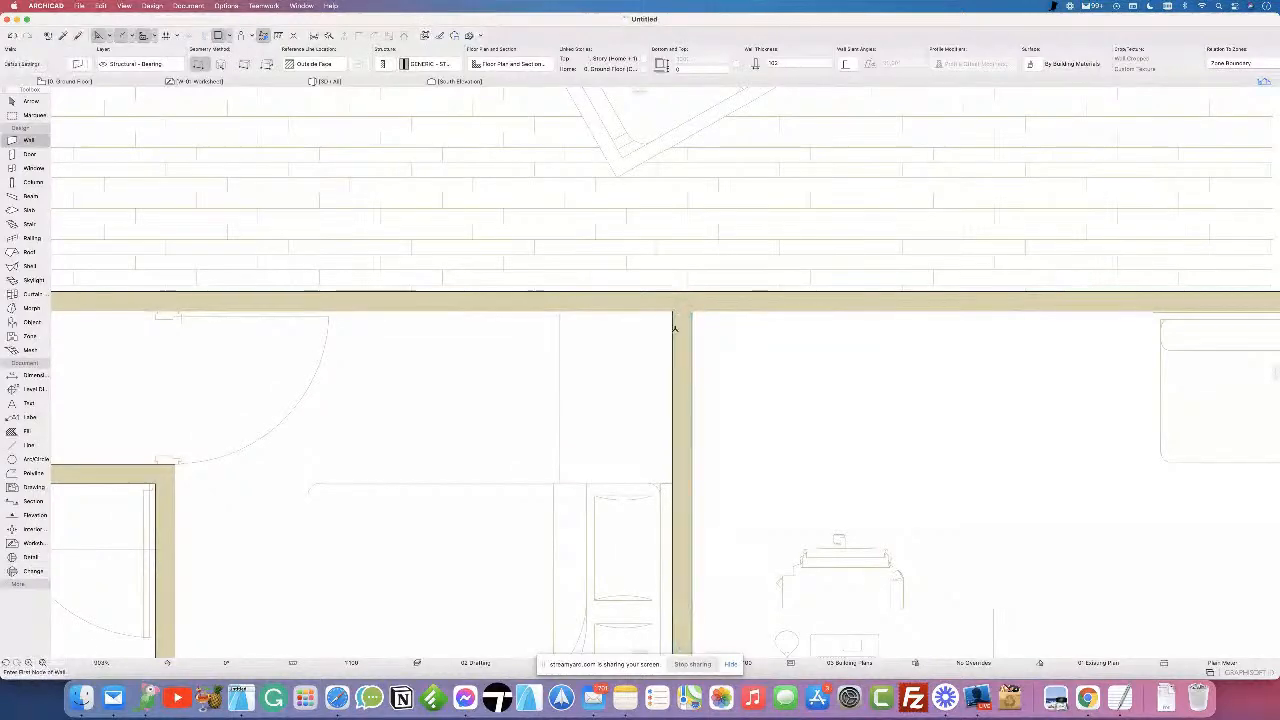
- Draw three separate sample walls in the empty area beside the lower container: a long horizontal, a vertical and a short horizontal one
{"action": "scroll", "coordinate": [720, 464], "scroll_direction": "down", "scroll_amount": 5}
{"action": "left_click", "coordinate": [720, 564]}
{"action": "left_click", "coordinate": [927, 565]}
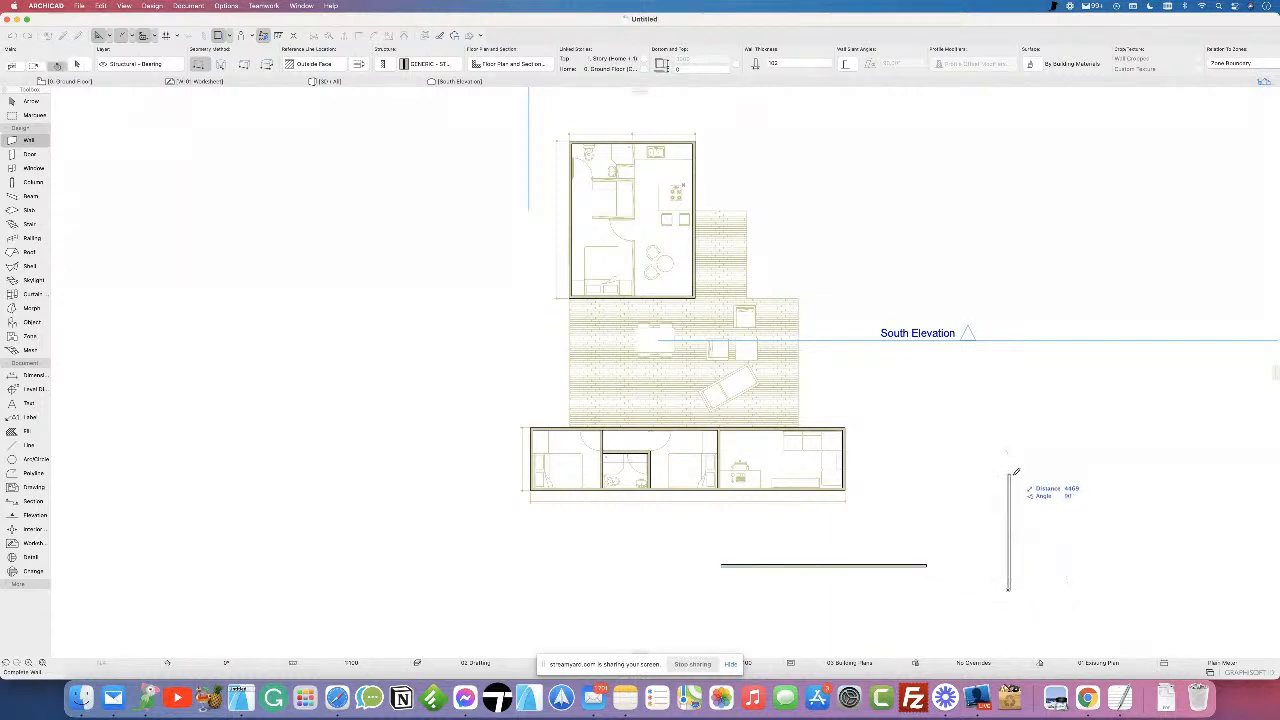
{"action": "left_click", "coordinate": [1010, 507]}
{"action": "left_click", "coordinate": [1038, 553]}
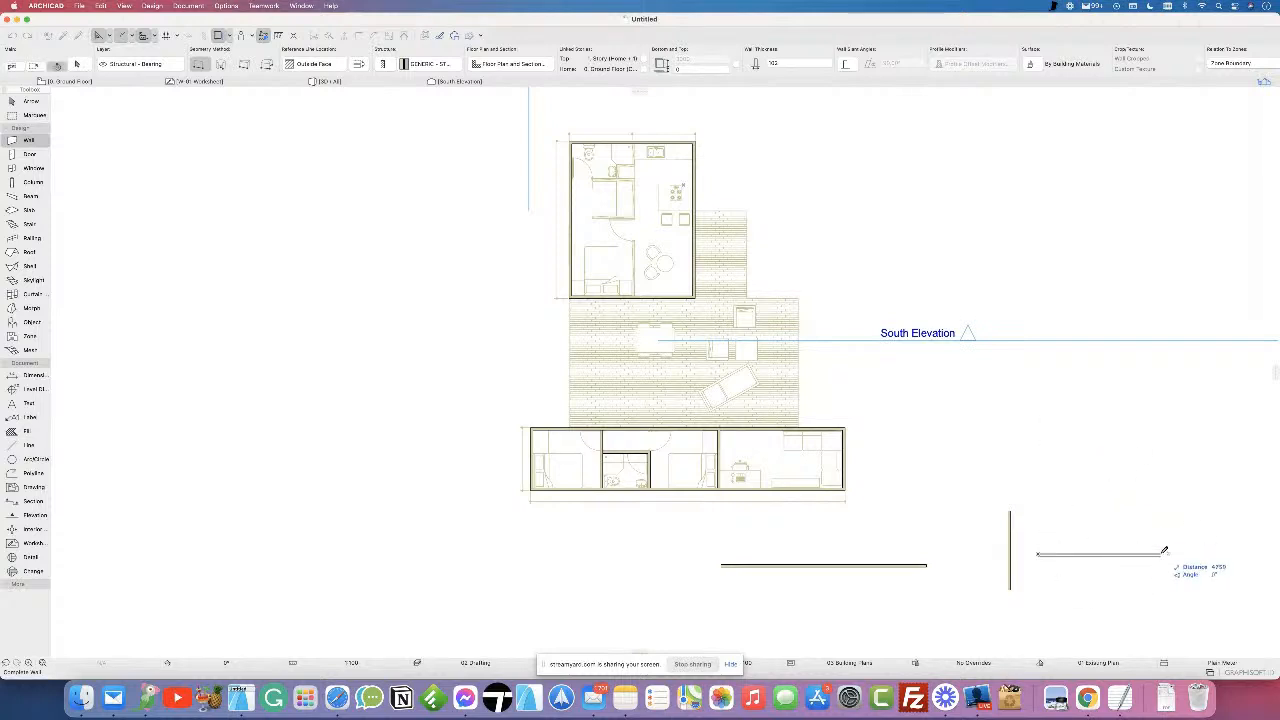
{"action": "left_click", "coordinate": [1080, 555]}
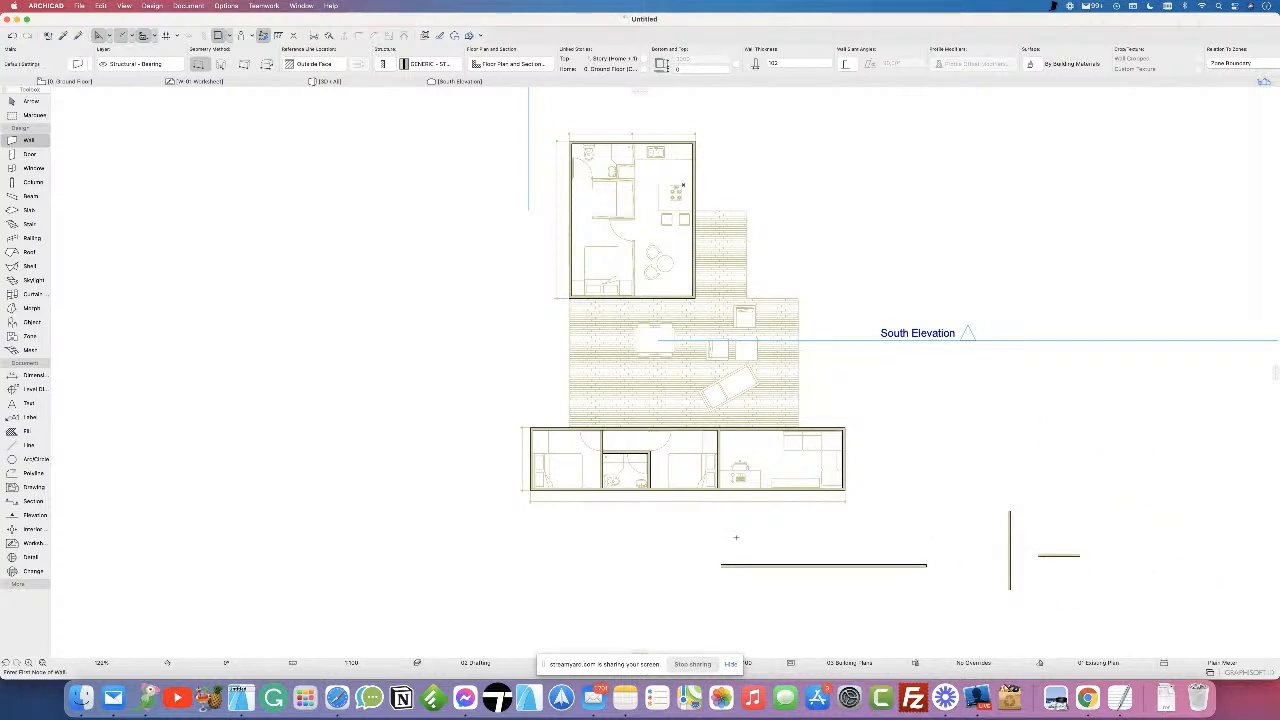
- Draw the full-height central partition of the upper container from the inner face of its top outer wall to its bottom outer wall
{"action": "scroll", "coordinate": [614, 153], "scroll_direction": "up", "scroll_amount": 10}
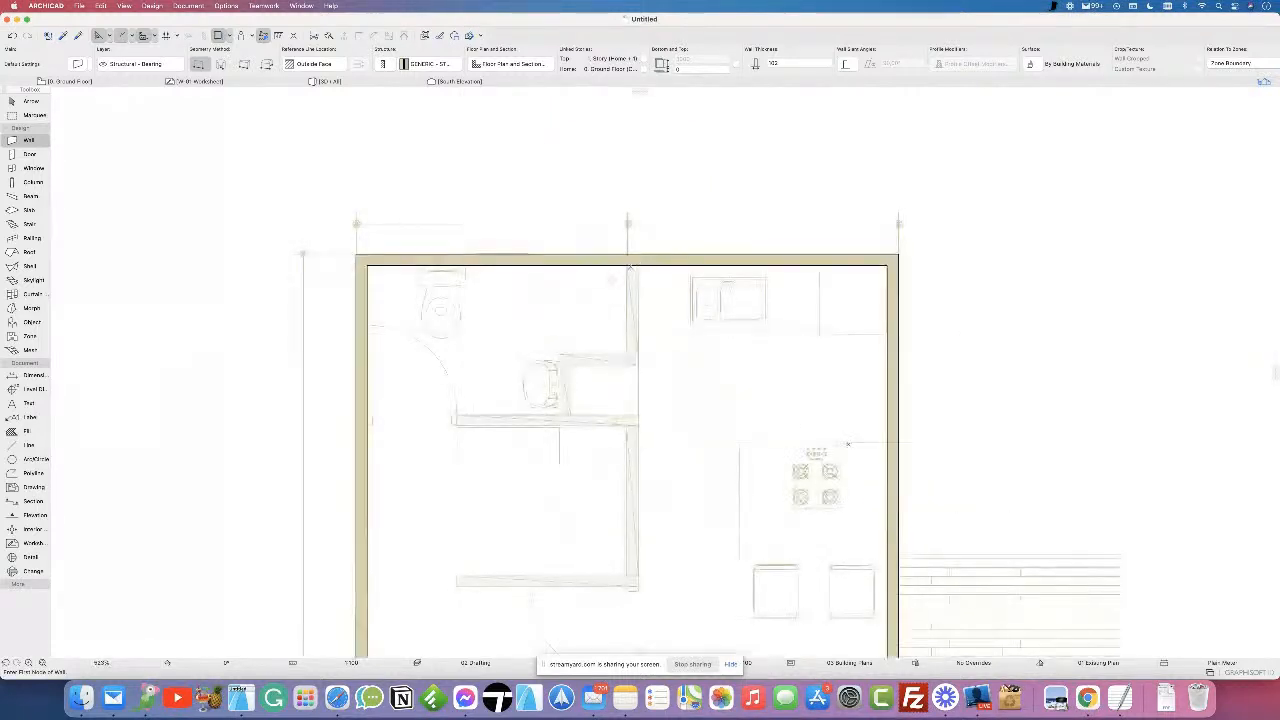
{"action": "left_click", "coordinate": [627, 265]}
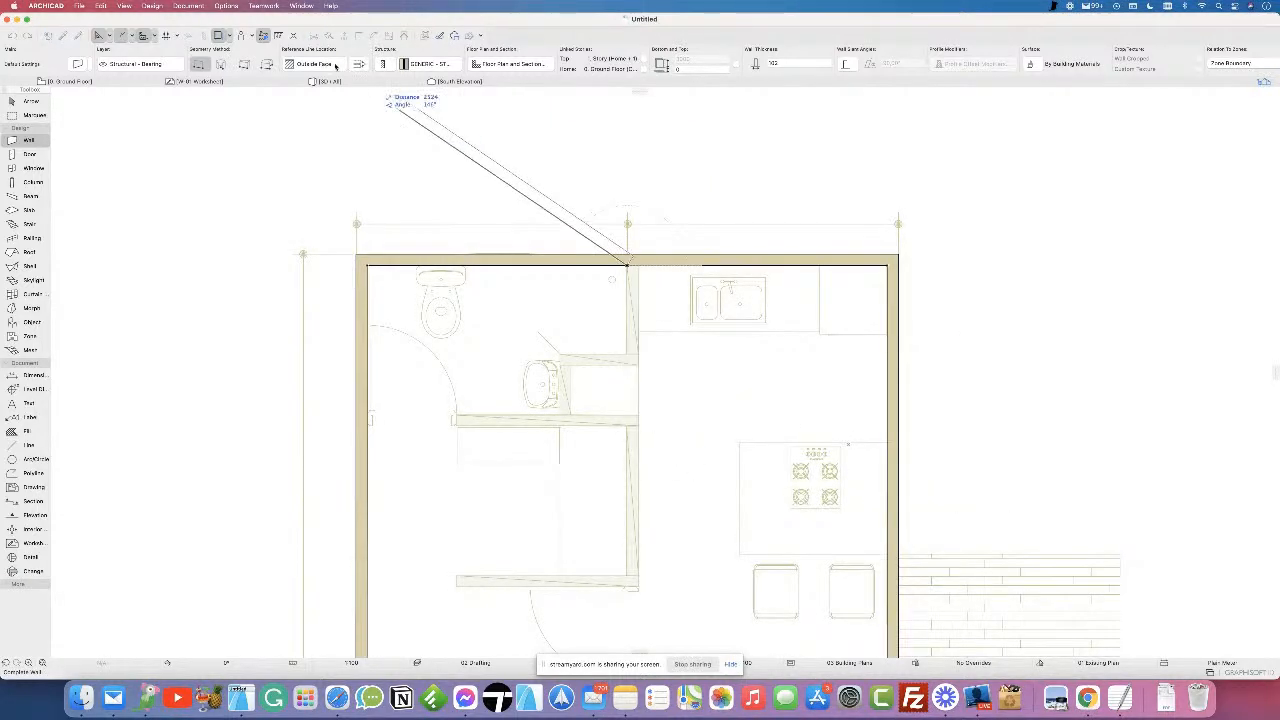
{"action": "left_click", "coordinate": [631, 580]}
{"action": "scroll", "coordinate": [631, 582], "scroll_direction": "down", "scroll_amount": 5}
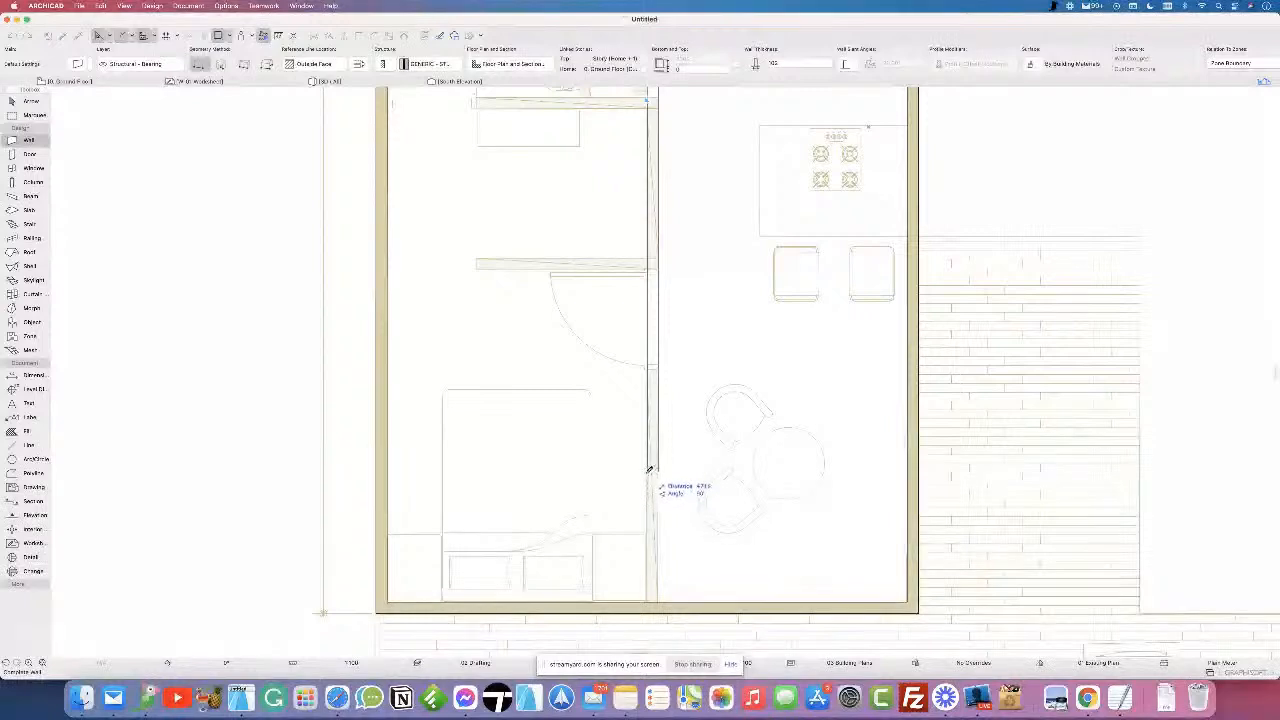
{"action": "left_click", "coordinate": [650, 600]}
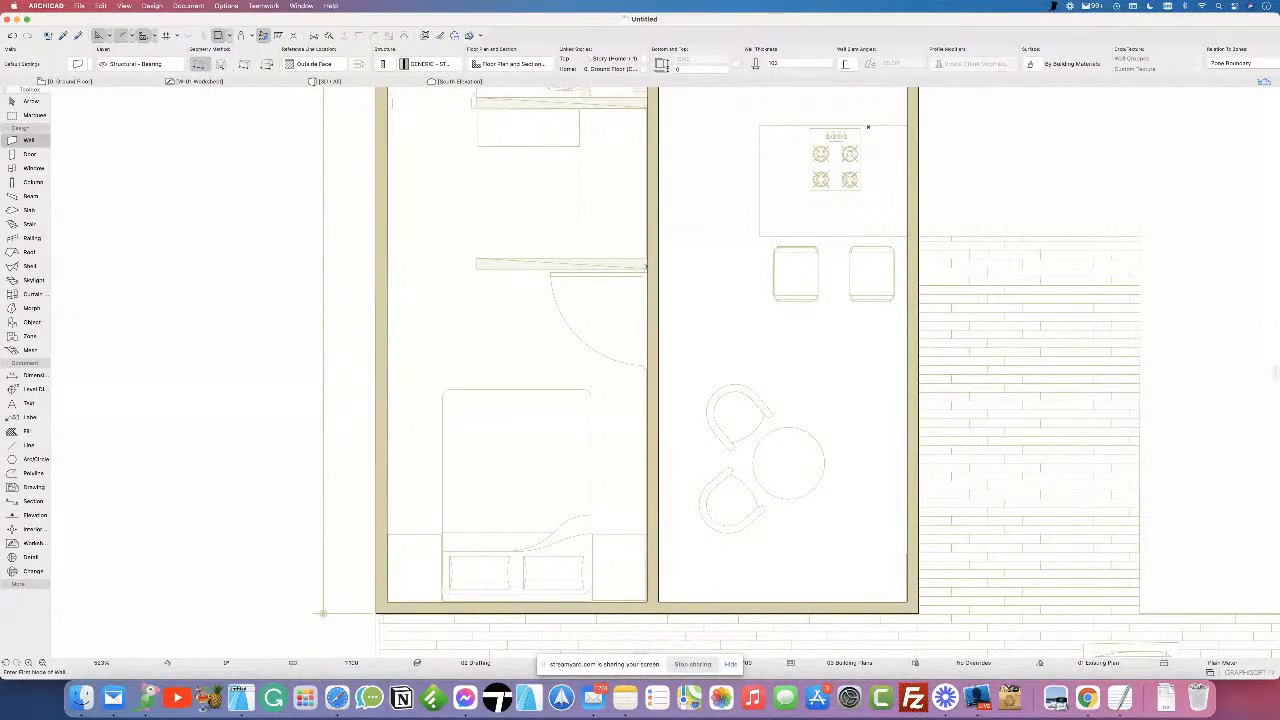
- Trace the short horizontal wall above the upper container's bedroom door, from the central partition to the wall's free end in the plan
{"action": "left_click", "coordinate": [646, 268]}
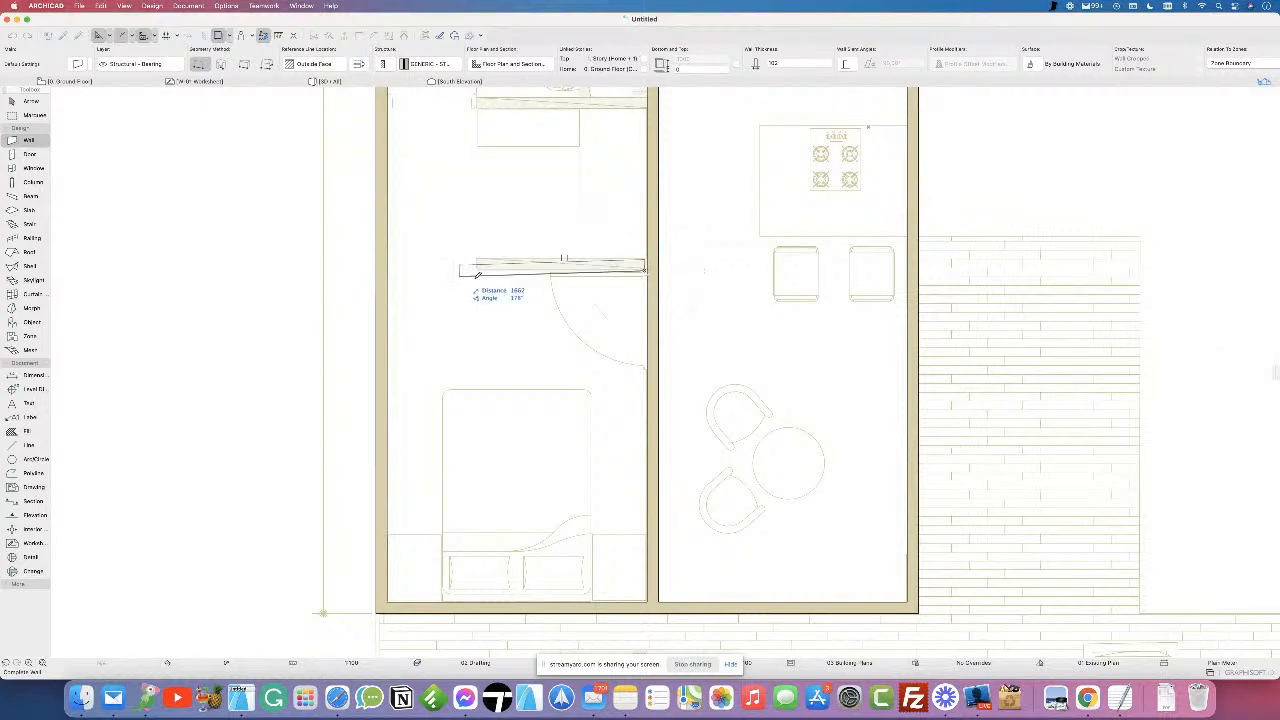
{"action": "scroll", "coordinate": [648, 300], "scroll_direction": "up", "scroll_amount": 5}
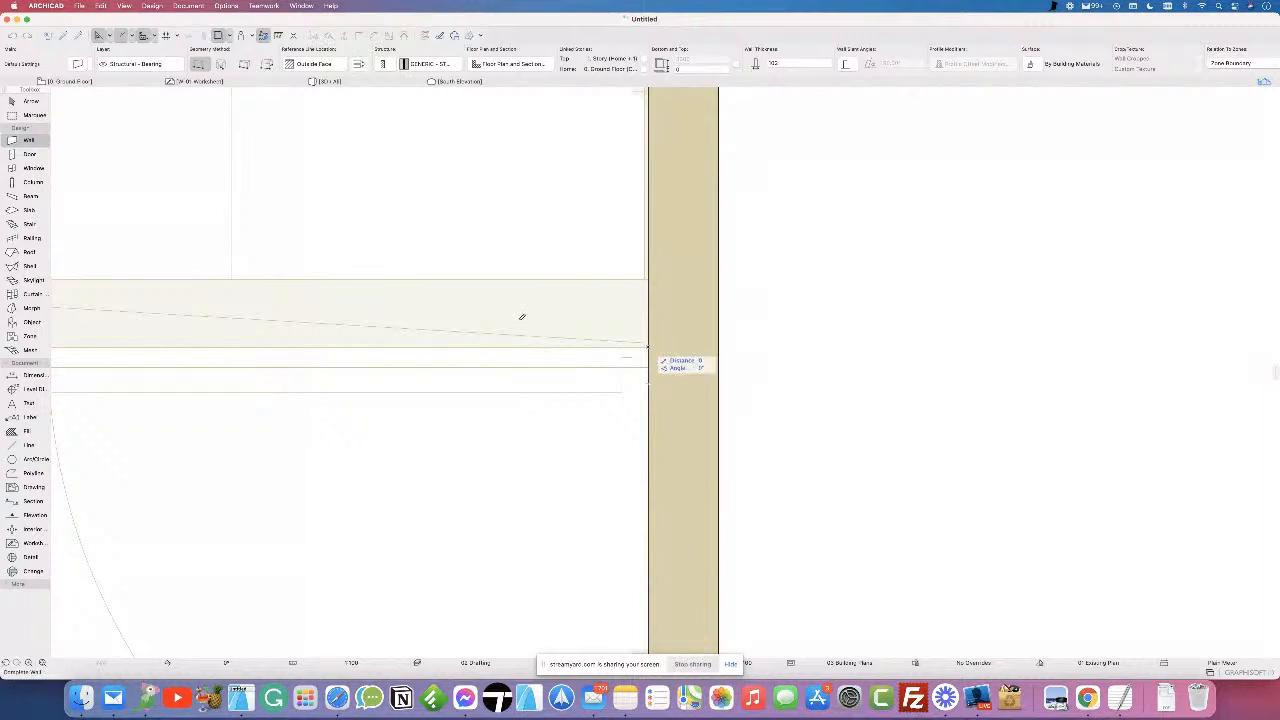
{"action": "scroll", "coordinate": [467, 333], "scroll_direction": "left", "scroll_amount": 10}
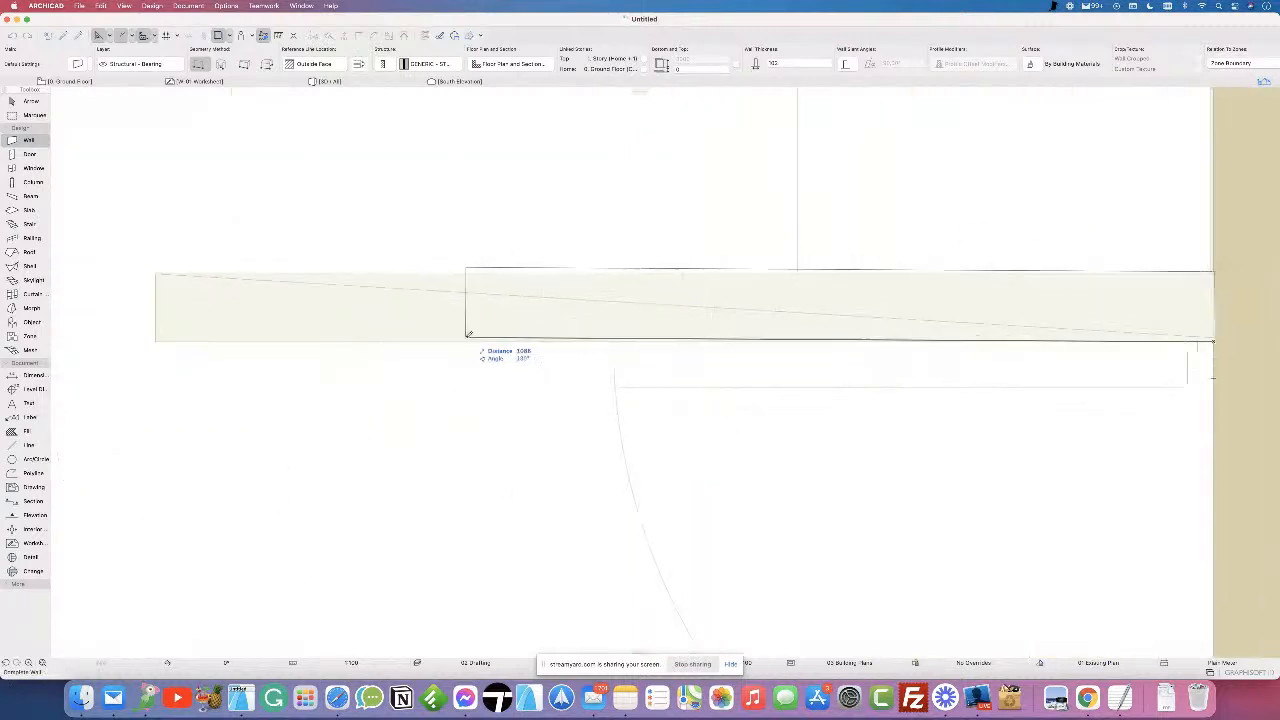
{"action": "left_click", "coordinate": [156, 341]}
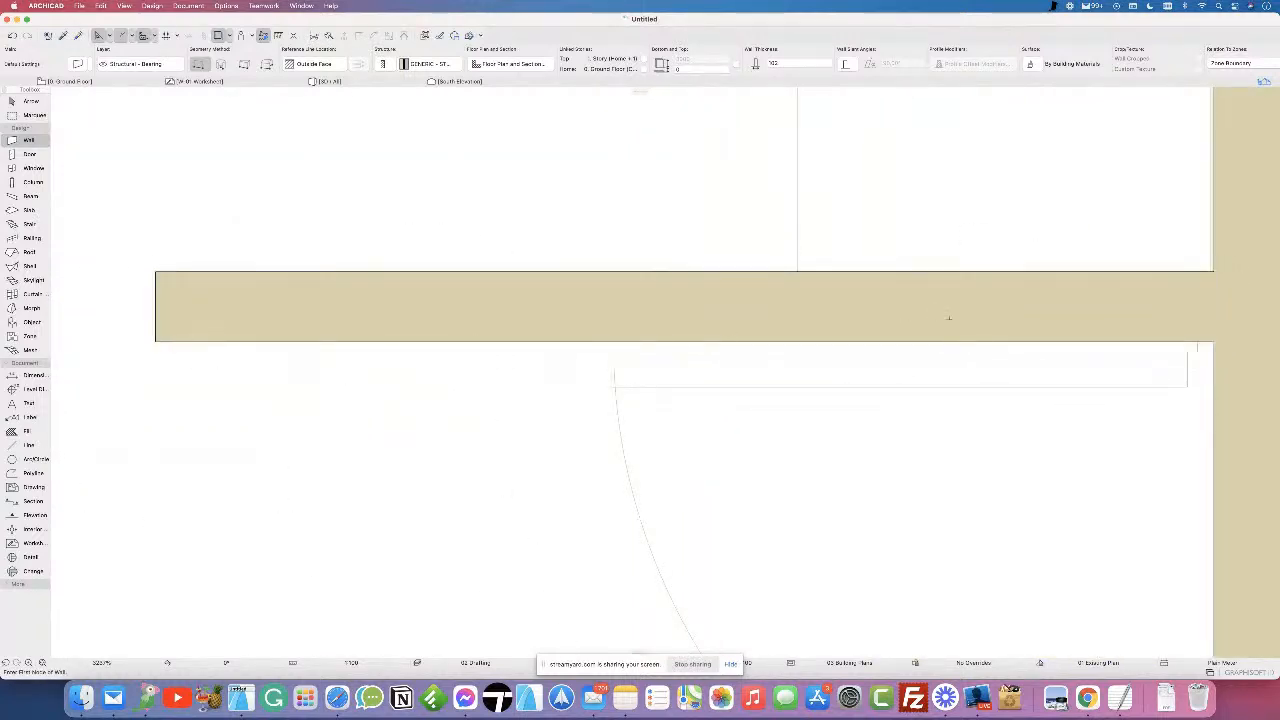
- Draw the horizontal wall below the upper container's bathroom from the central partition across to the left outer wall
{"action": "scroll", "coordinate": [949, 318], "scroll_direction": "down", "scroll_amount": 6}
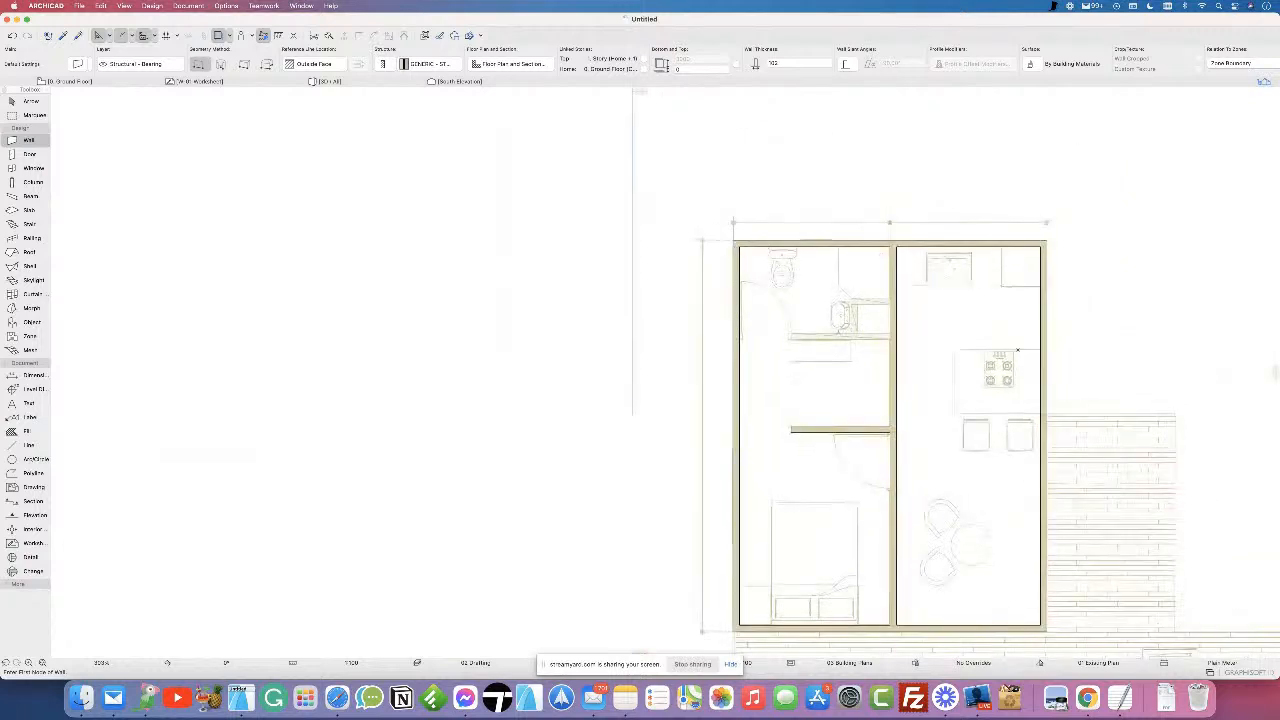
{"action": "scroll", "coordinate": [1054, 371], "scroll_direction": "up", "scroll_amount": 6}
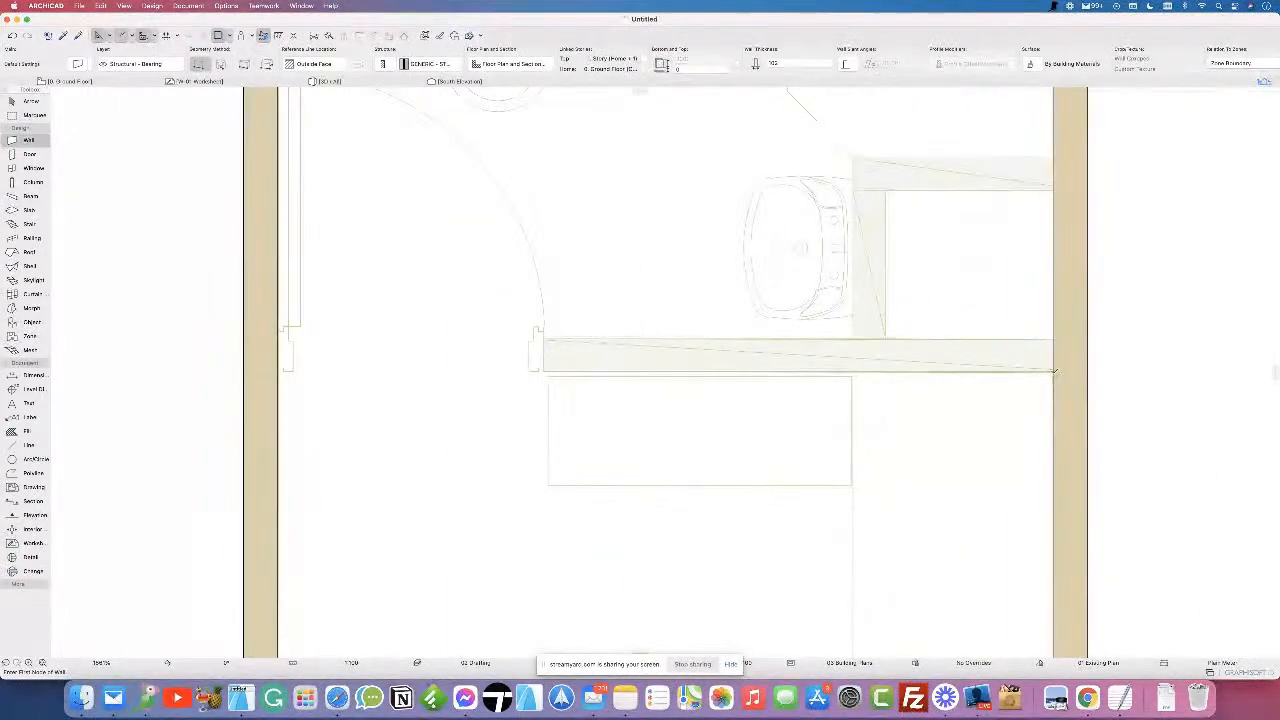
{"action": "left_click", "coordinate": [536, 345]}
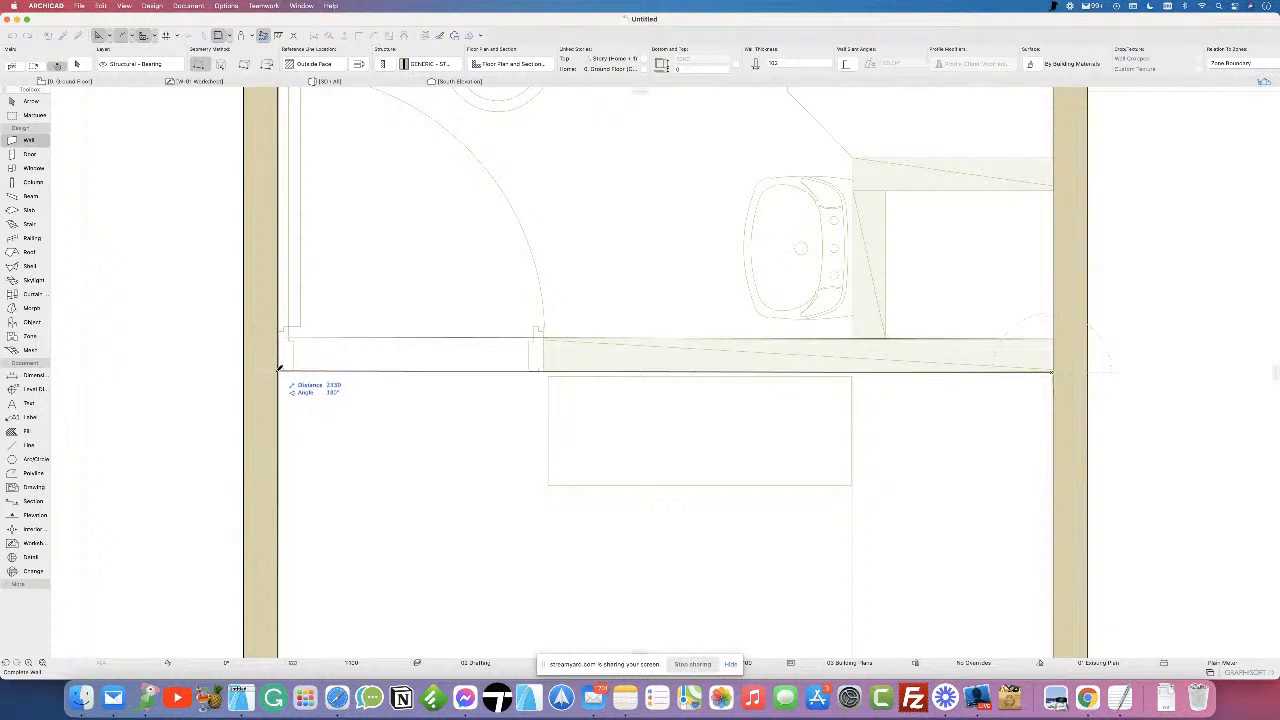
{"action": "left_click", "coordinate": [278, 368]}
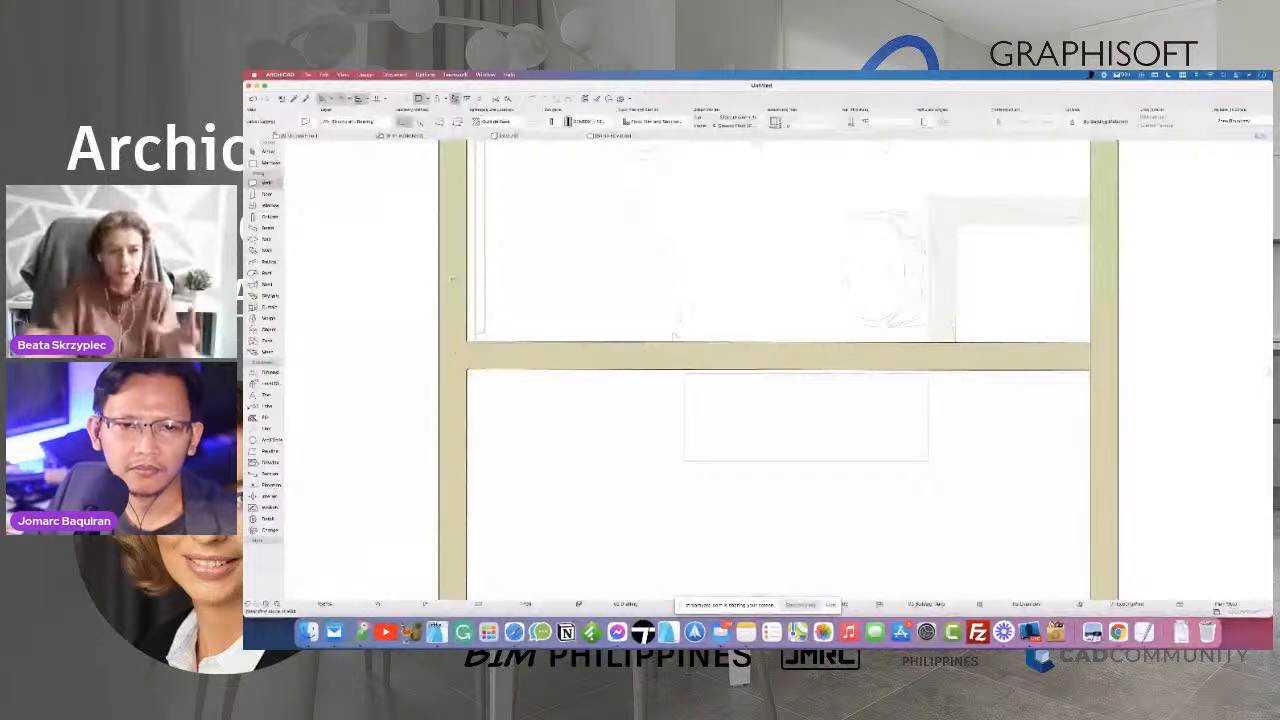
- Select the wall below the upper bathroom and check its end at the central partition
{"action": "left_click", "coordinate": [267, 151]}
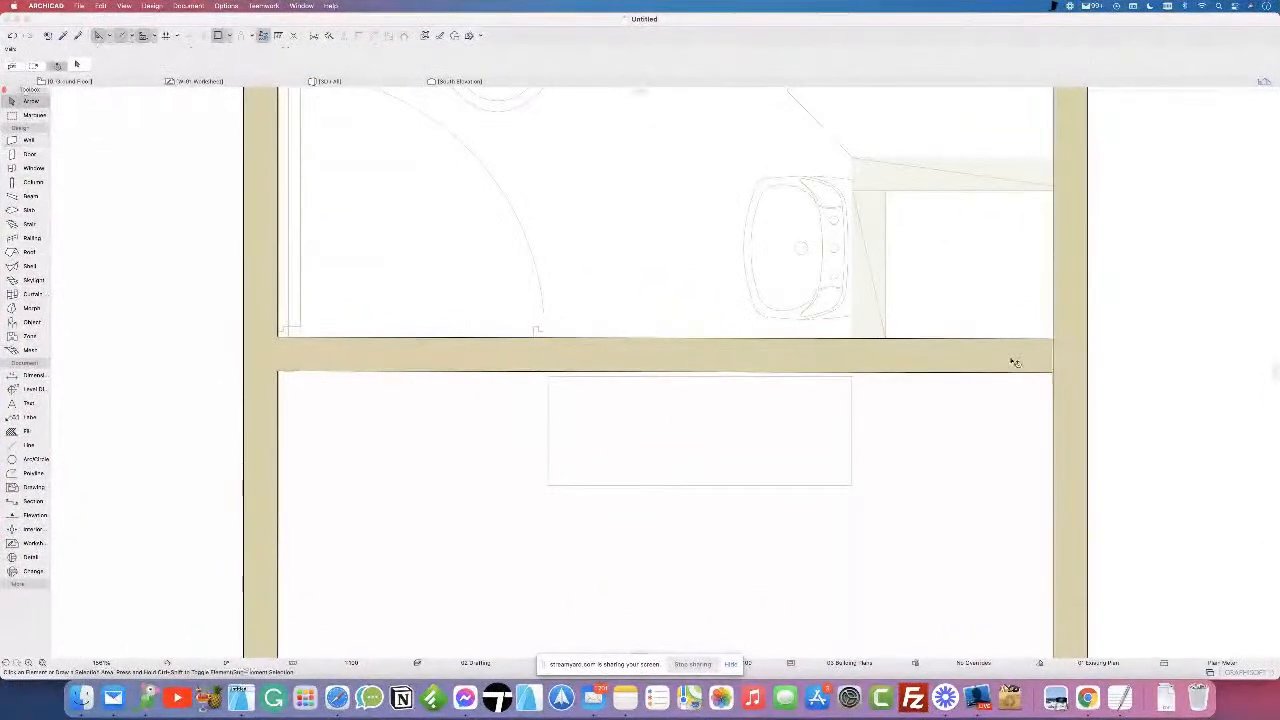
{"action": "left_click", "coordinate": [1078, 357]}
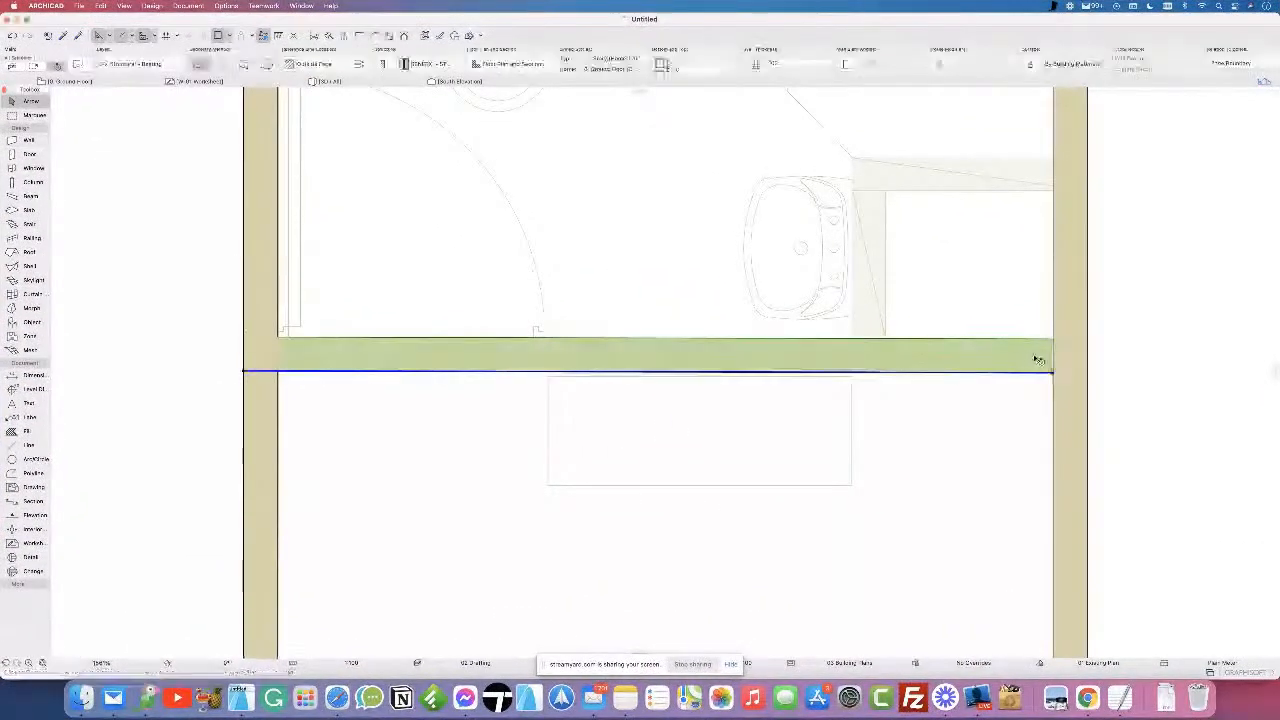
{"action": "left_click", "coordinate": [1055, 373]}
{"action": "key", "text": "Escape"}
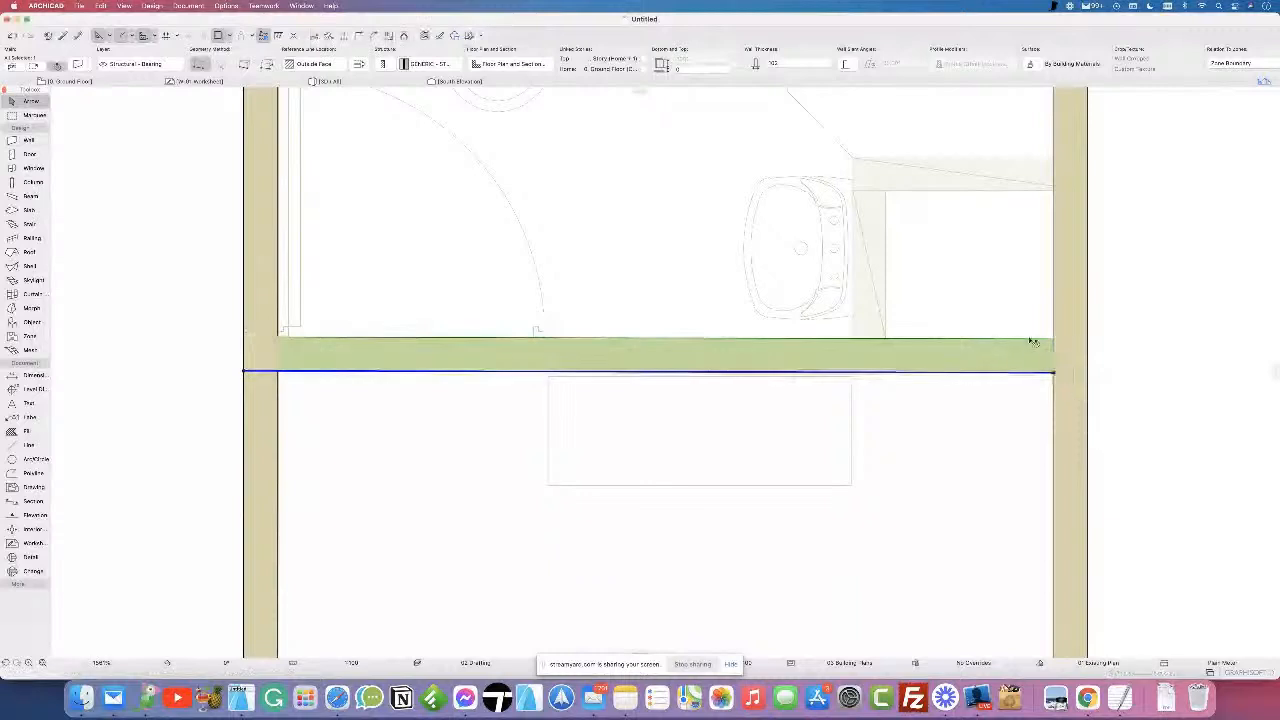
{"action": "key", "text": "Escape"}
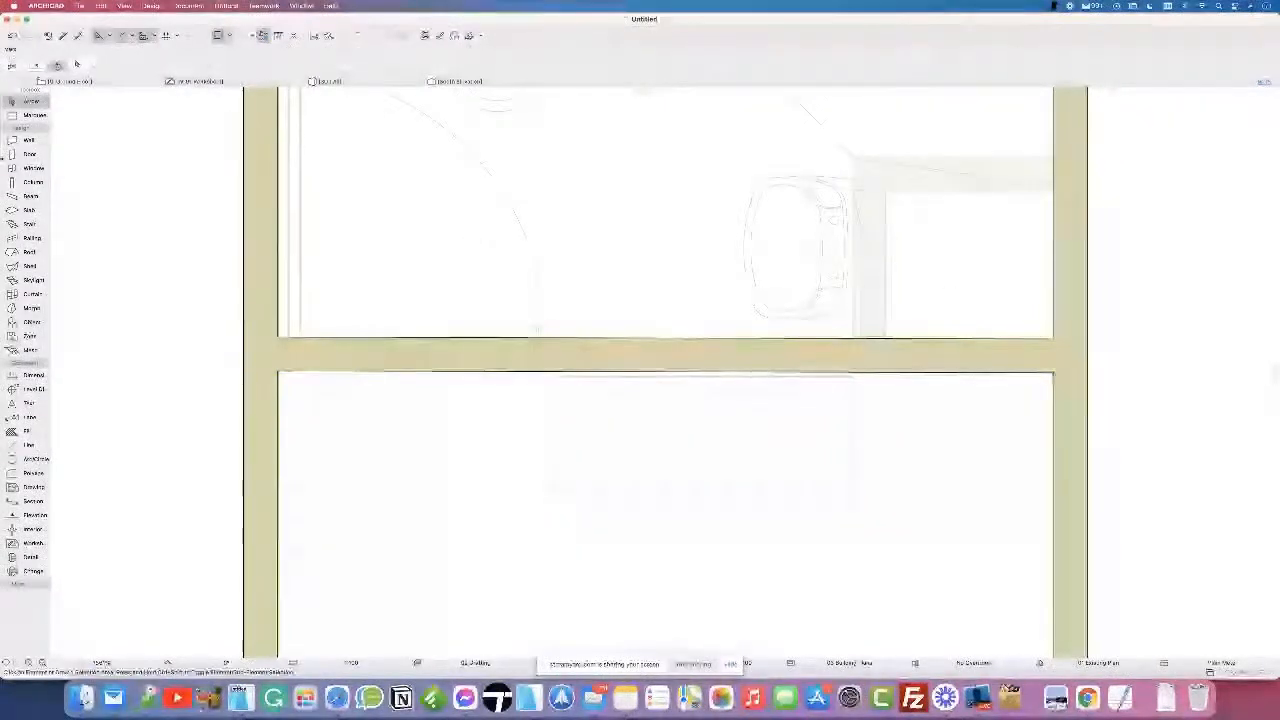
- Trace the L-shaped walls of the small enclosure behind the upper bathroom's washbasin, joining the wall below and the central partition
{"action": "left_click", "coordinate": [29, 140]}
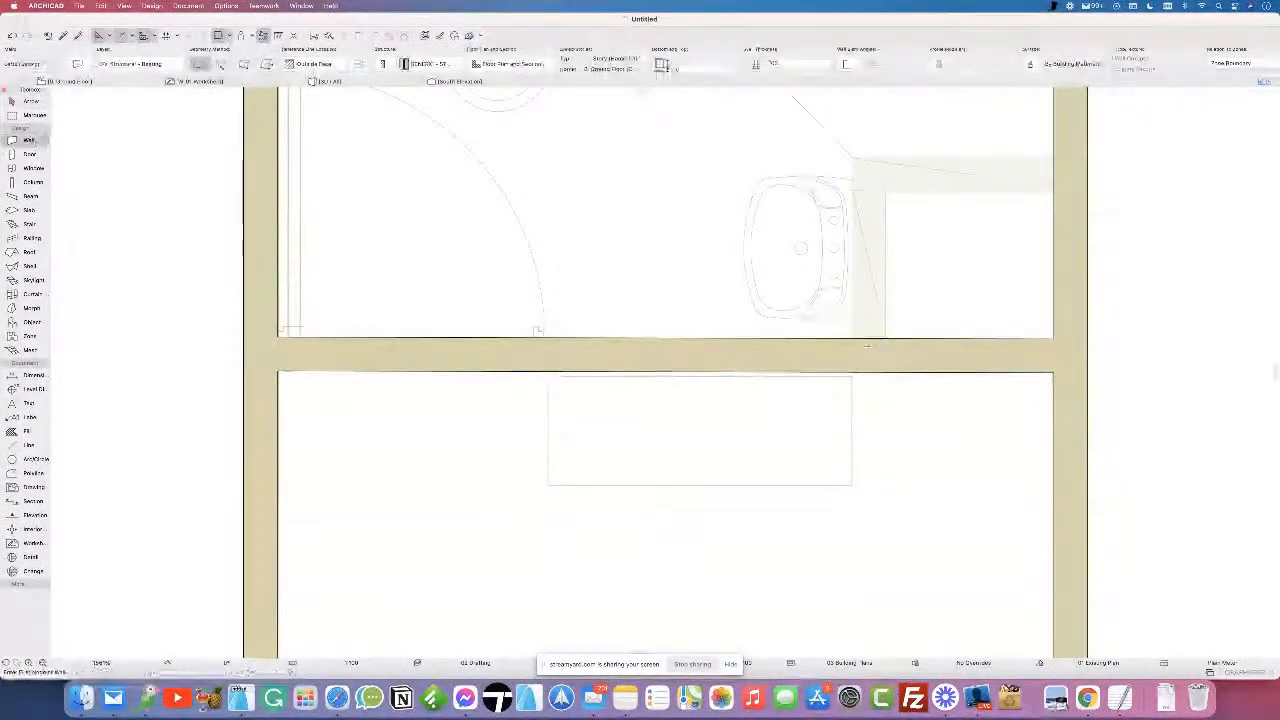
{"action": "left_click", "coordinate": [853, 338]}
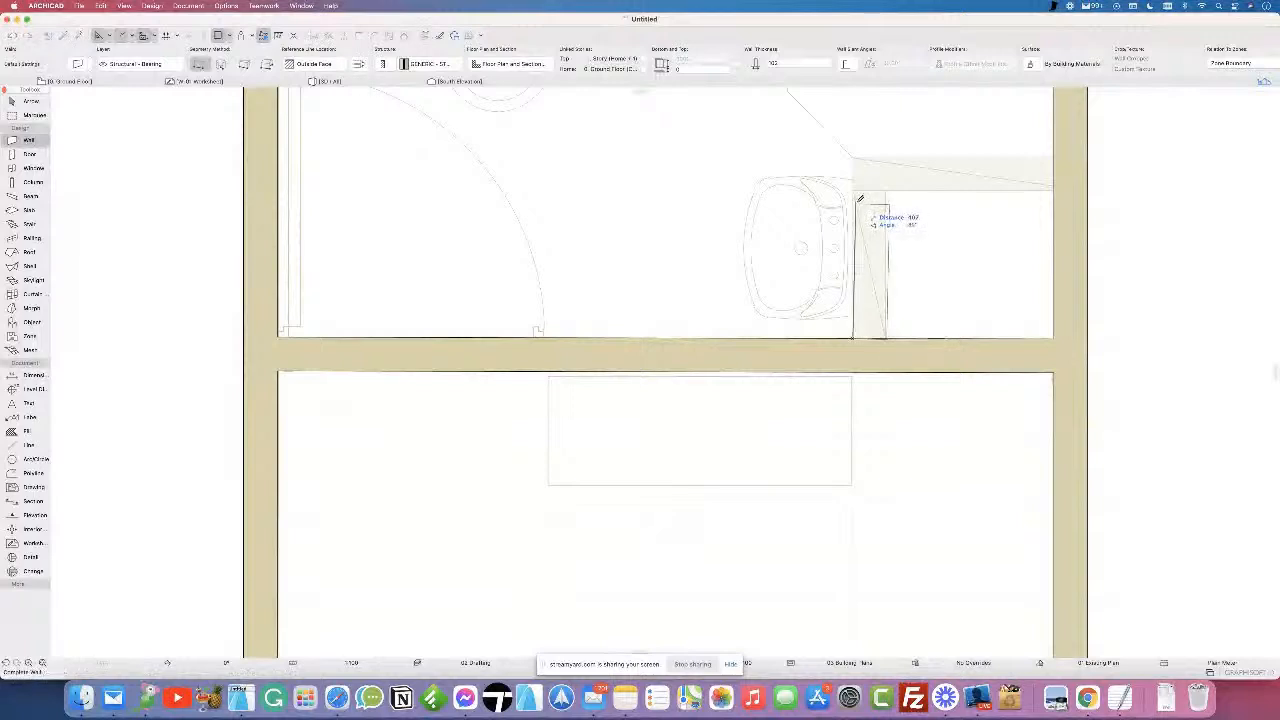
{"action": "left_click", "coordinate": [855, 157]}
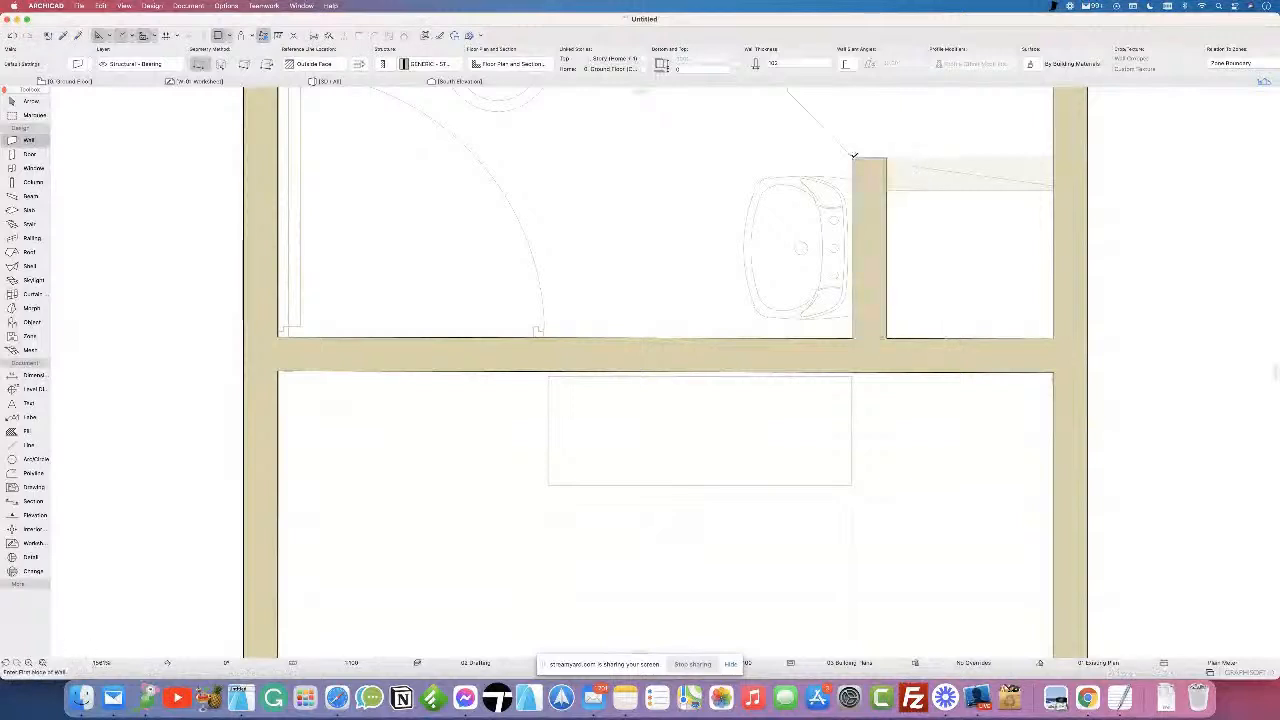
{"action": "double_click", "coordinate": [1055, 157]}
{"action": "scroll", "coordinate": [1052, 219], "scroll_direction": "down", "scroll_amount": 4}
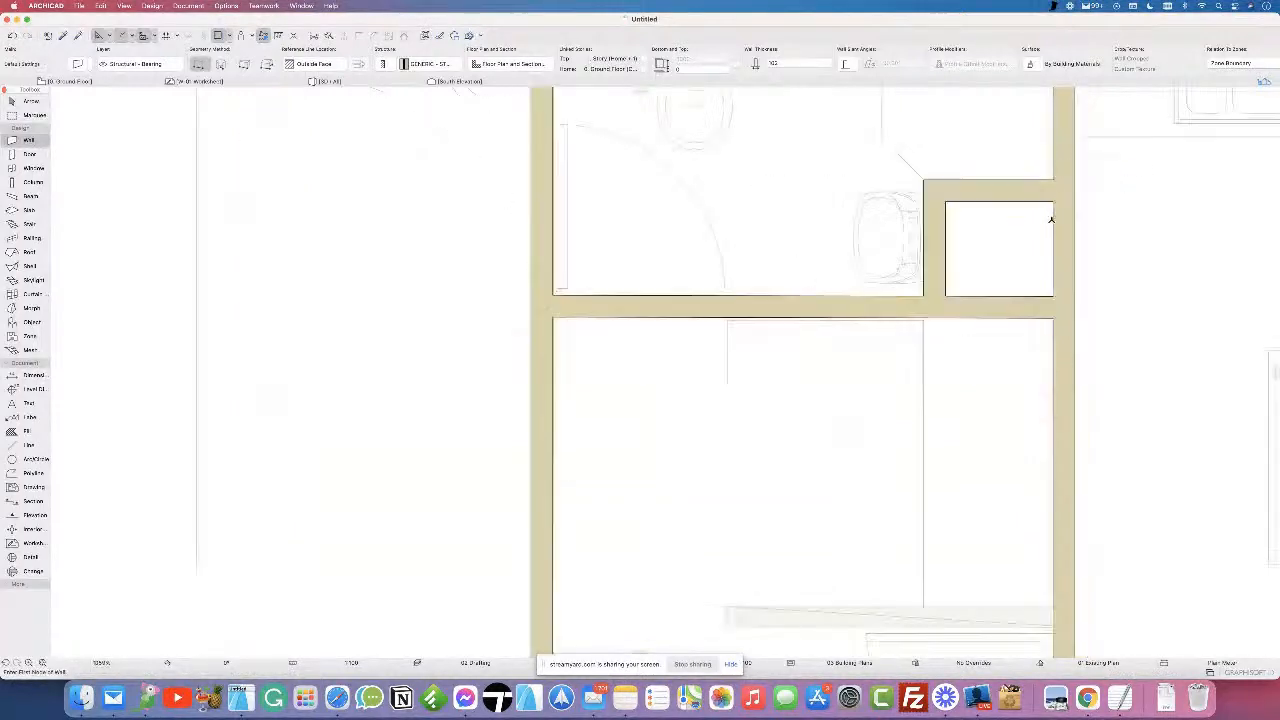
- Stretch the left end of the lower bathroom's top wall to the far face of the adjacent full-depth partition, closing the gap
{"action": "scroll", "coordinate": [680, 417], "scroll_direction": "down", "scroll_amount": 5}
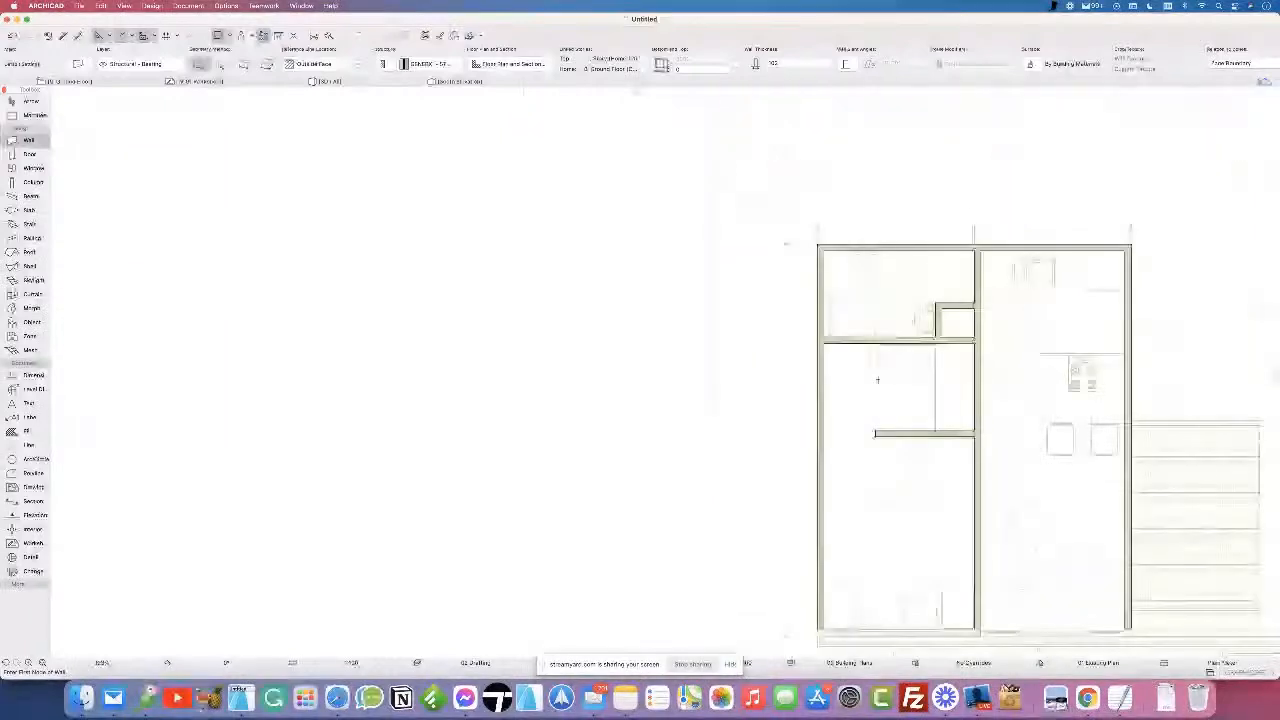
{"action": "scroll", "coordinate": [727, 348], "scroll_direction": "right", "scroll_amount": 5}
{"action": "scroll", "coordinate": [727, 348], "scroll_direction": "down", "scroll_amount": 5}
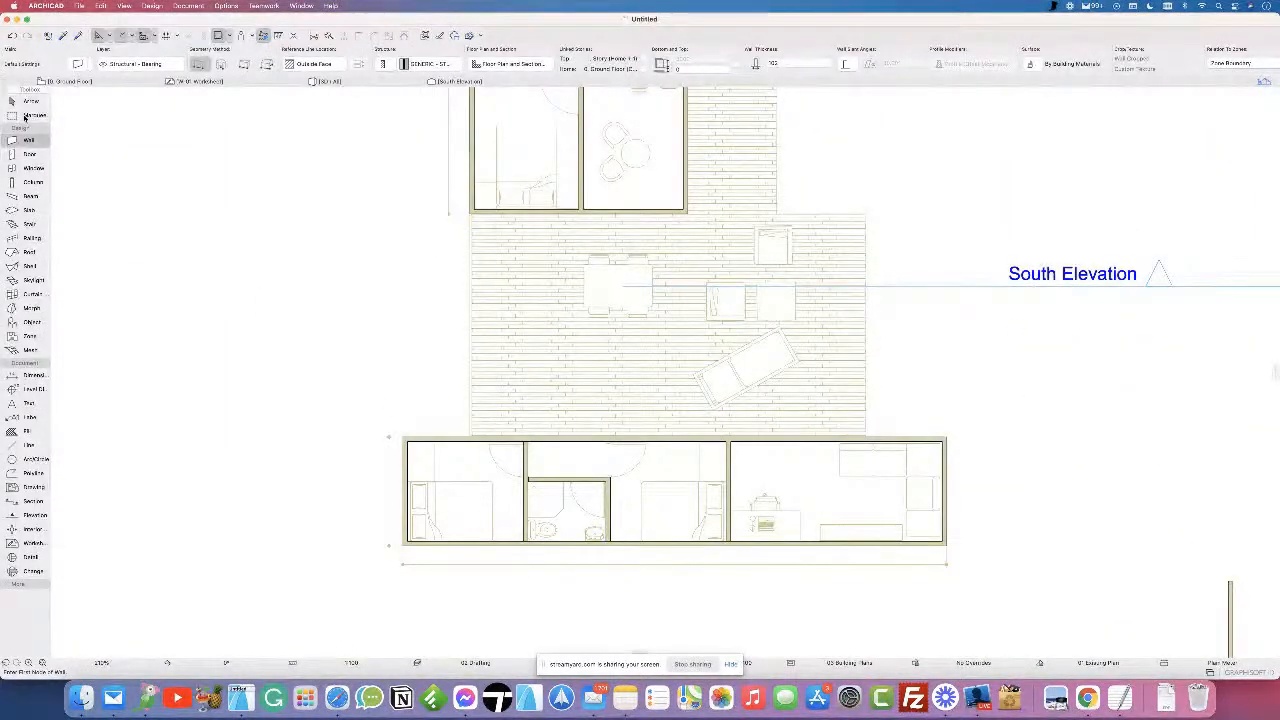
{"action": "left_click", "coordinate": [30, 102]}
{"action": "scroll", "coordinate": [486, 471], "scroll_direction": "up", "scroll_amount": 10}
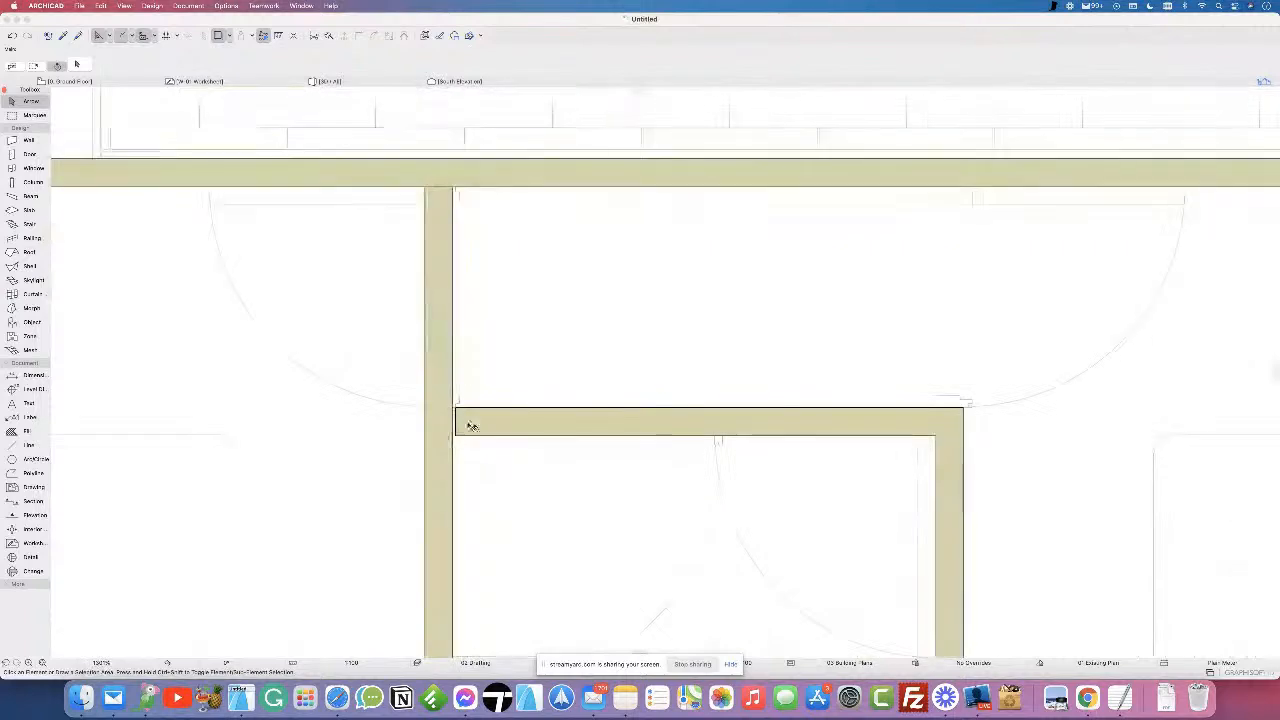
{"action": "left_click", "coordinate": [463, 430]}
{"action": "scroll", "coordinate": [463, 436], "scroll_direction": "up", "scroll_amount": 6}
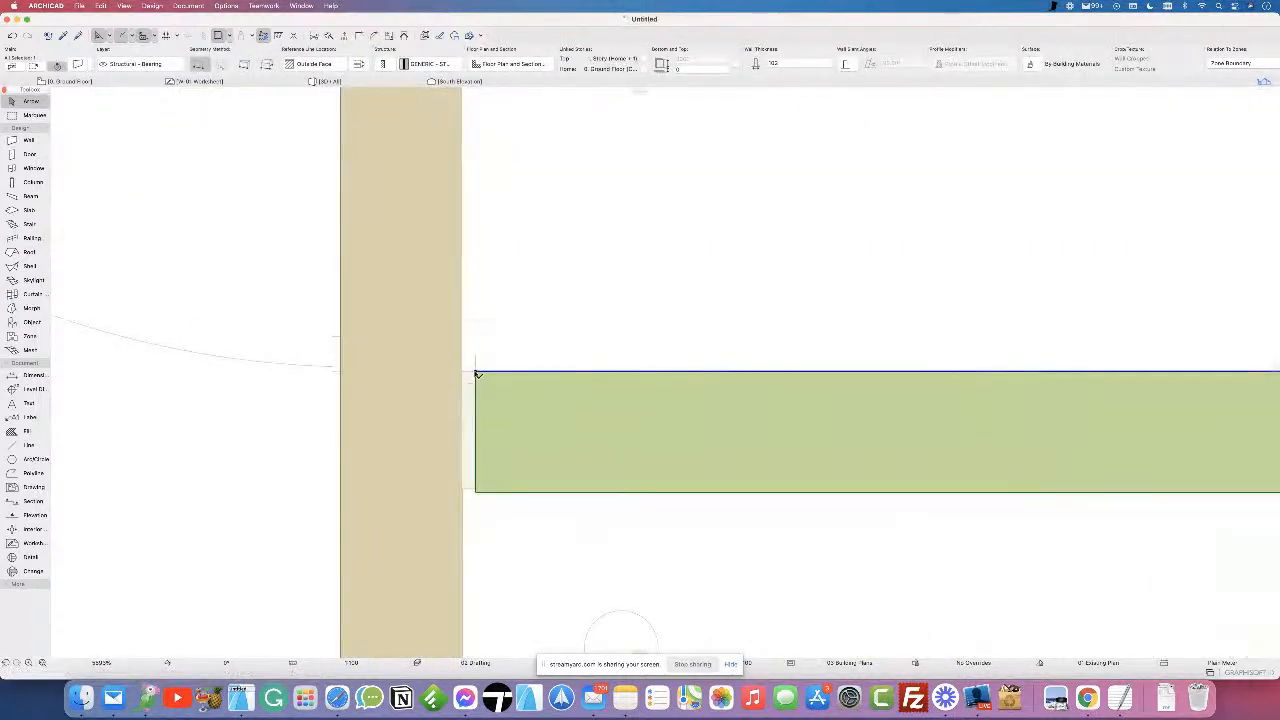
{"action": "left_click", "coordinate": [474, 372]}
{"action": "left_click", "coordinate": [436, 368]}
{"action": "scroll", "coordinate": [571, 431], "scroll_direction": "down", "scroll_amount": 10}
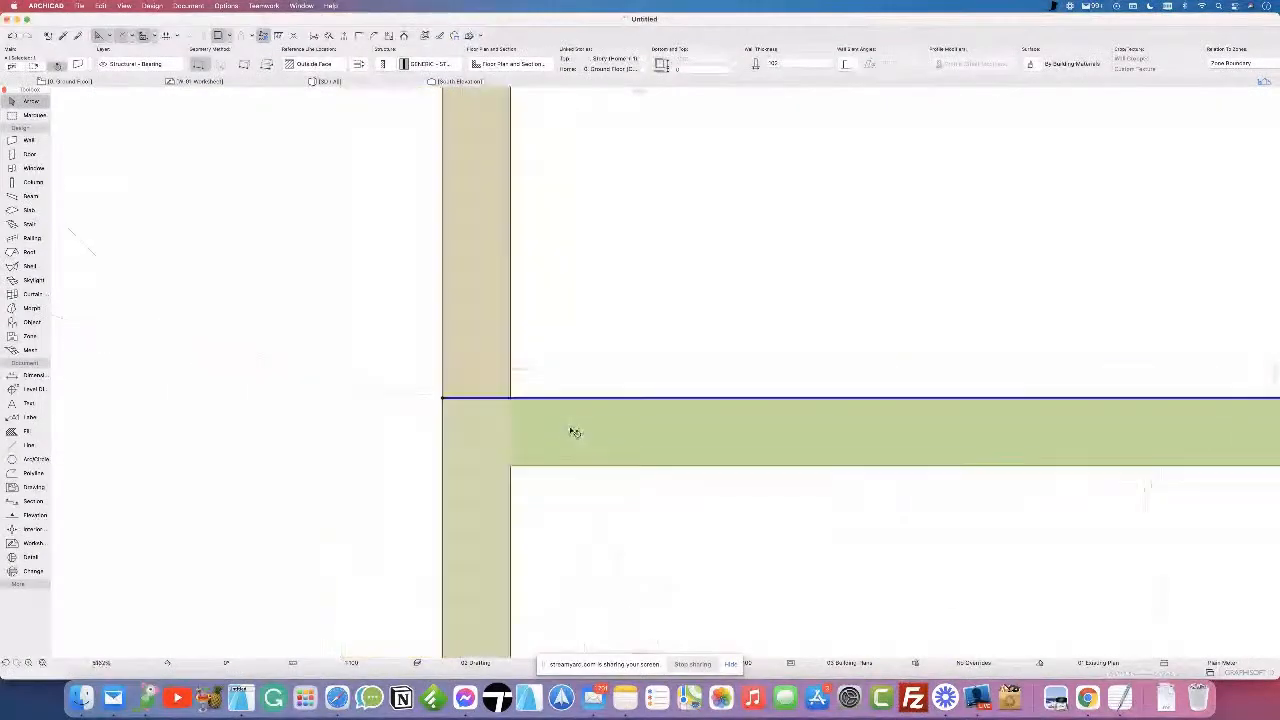
{"action": "scroll", "coordinate": [628, 453], "scroll_direction": "down", "scroll_amount": 1}
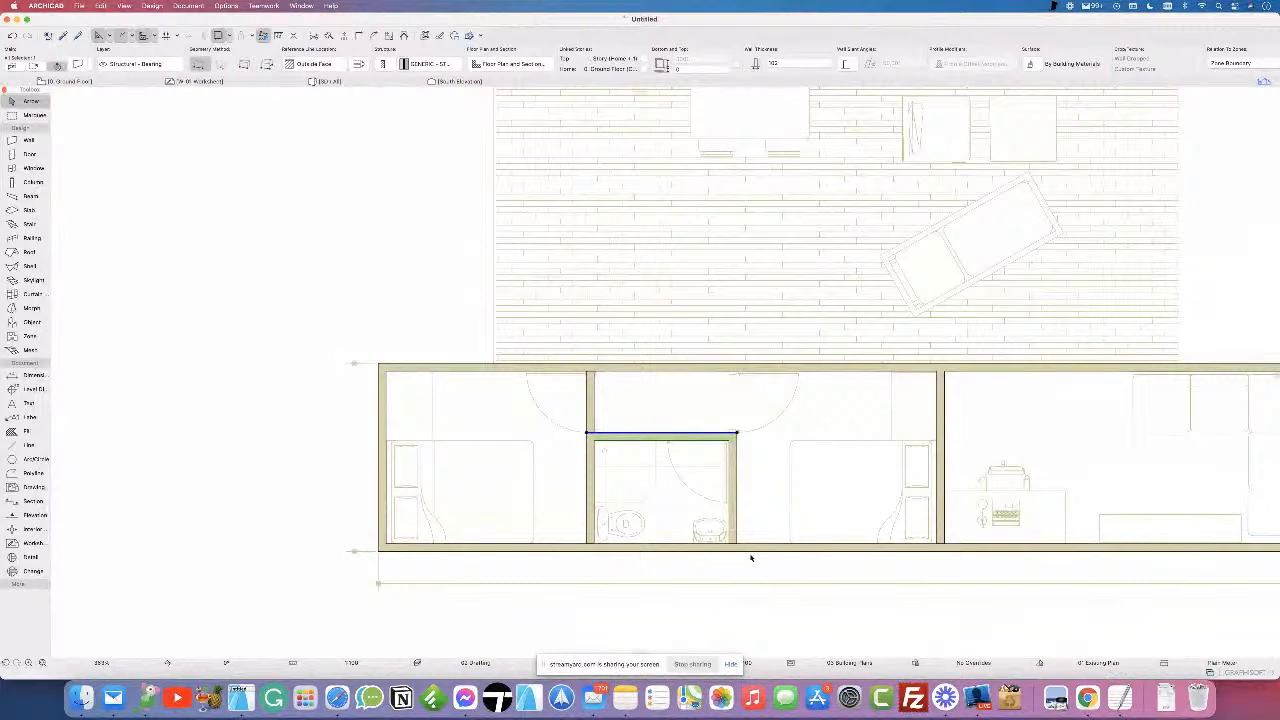
- Stretch the upper end of the full-depth partition beside the lower bathroom to the outer face of the lower container's top wall
{"action": "left_click", "coordinate": [754, 421]}
{"action": "scroll", "coordinate": [598, 377], "scroll_direction": "up", "scroll_amount": 10}
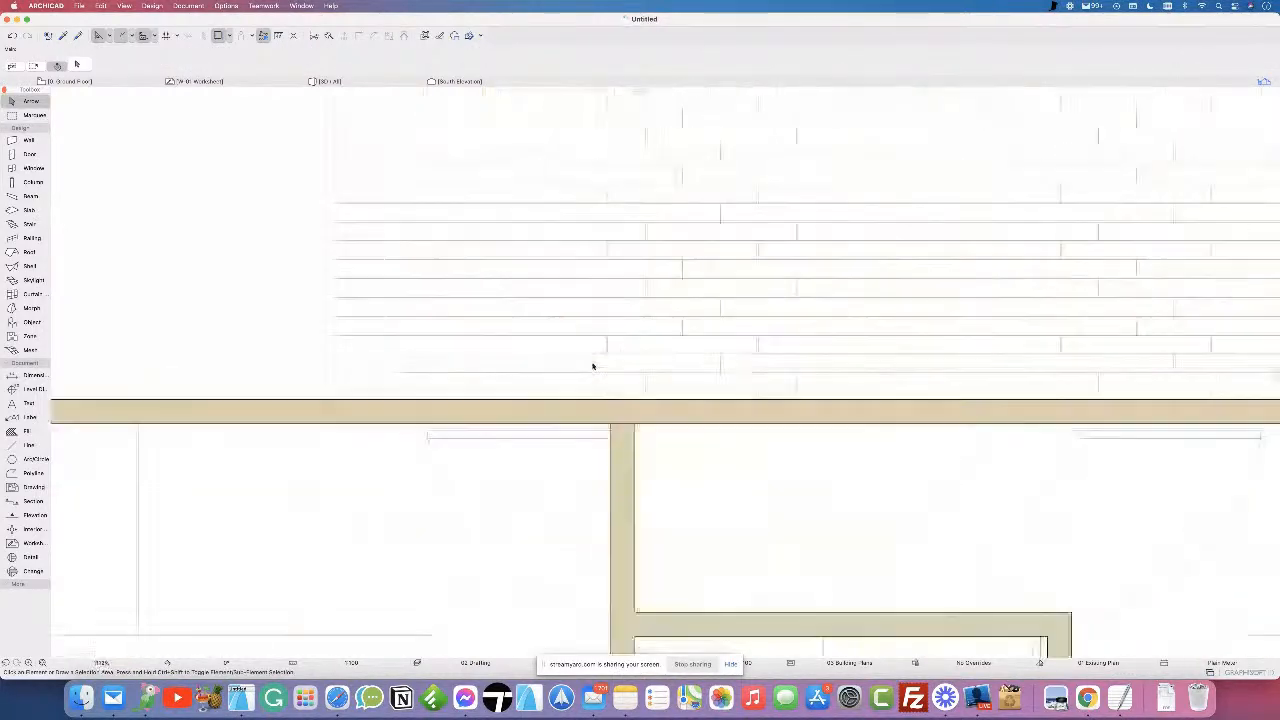
{"action": "scroll", "coordinate": [670, 470], "scroll_direction": "up", "scroll_amount": 5}
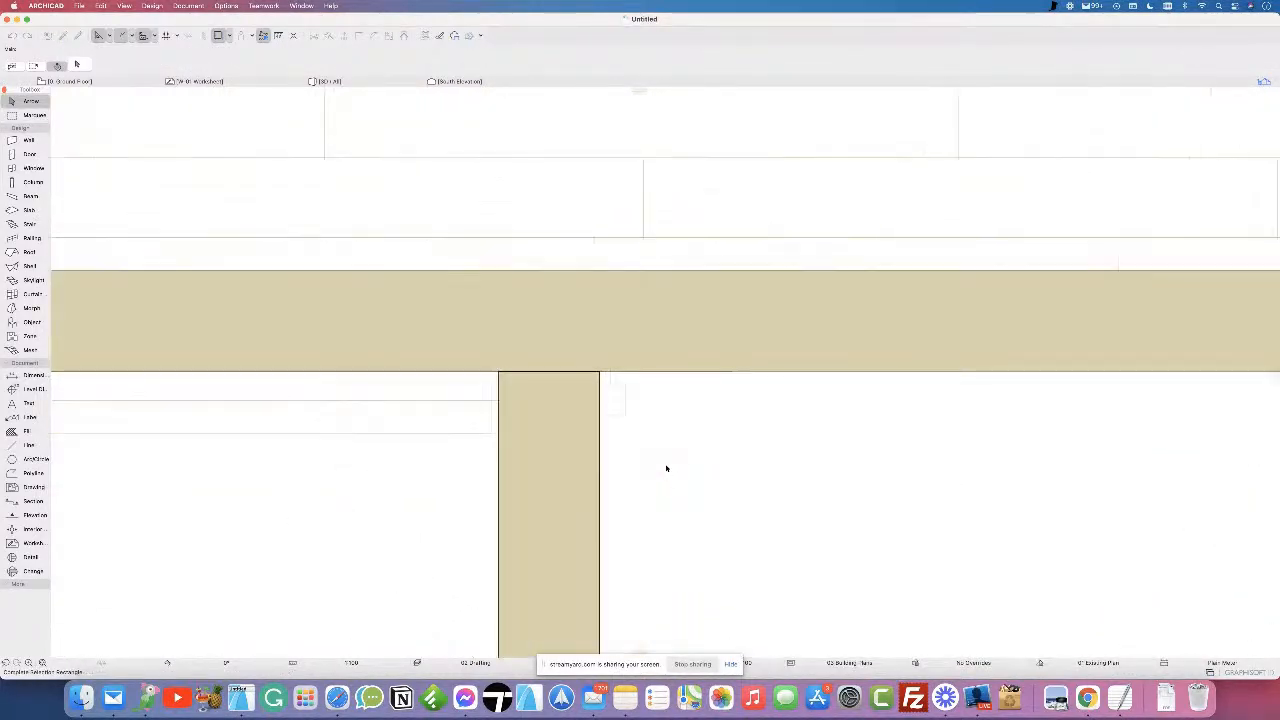
{"action": "scroll", "coordinate": [575, 405], "scroll_direction": "up", "scroll_amount": 5}
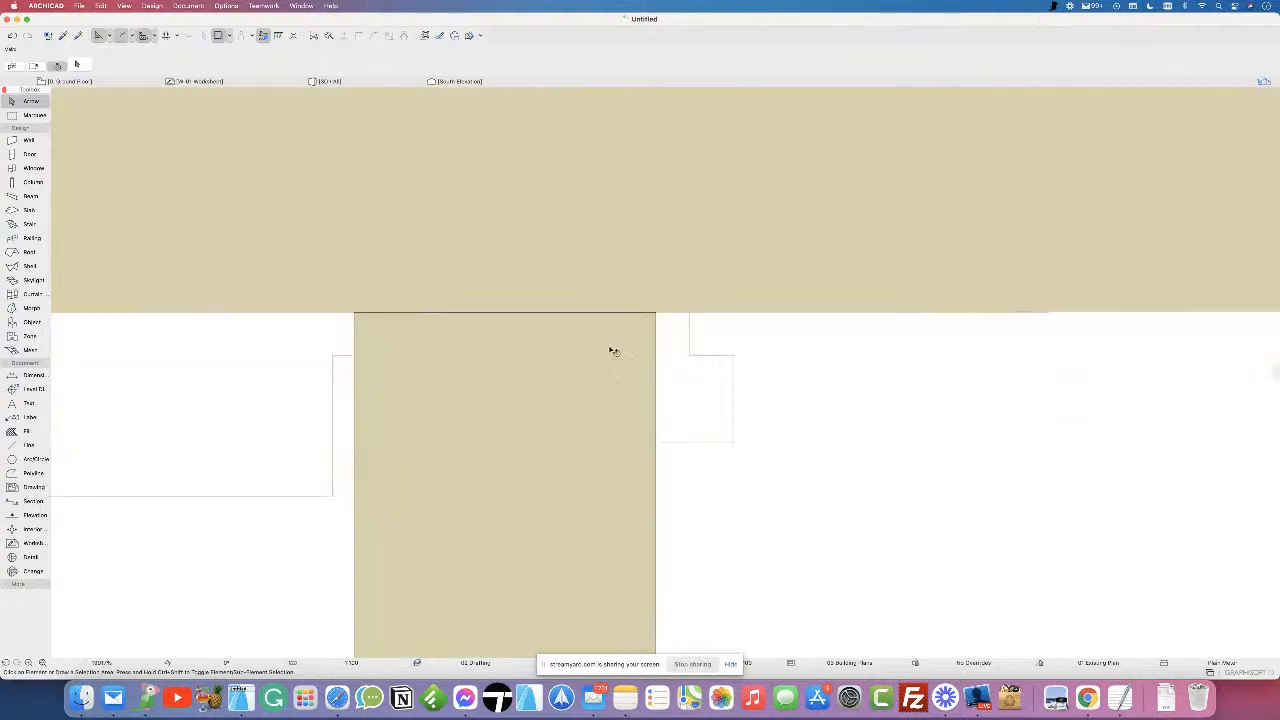
{"action": "scroll", "coordinate": [620, 335], "scroll_direction": "up", "scroll_amount": 2}
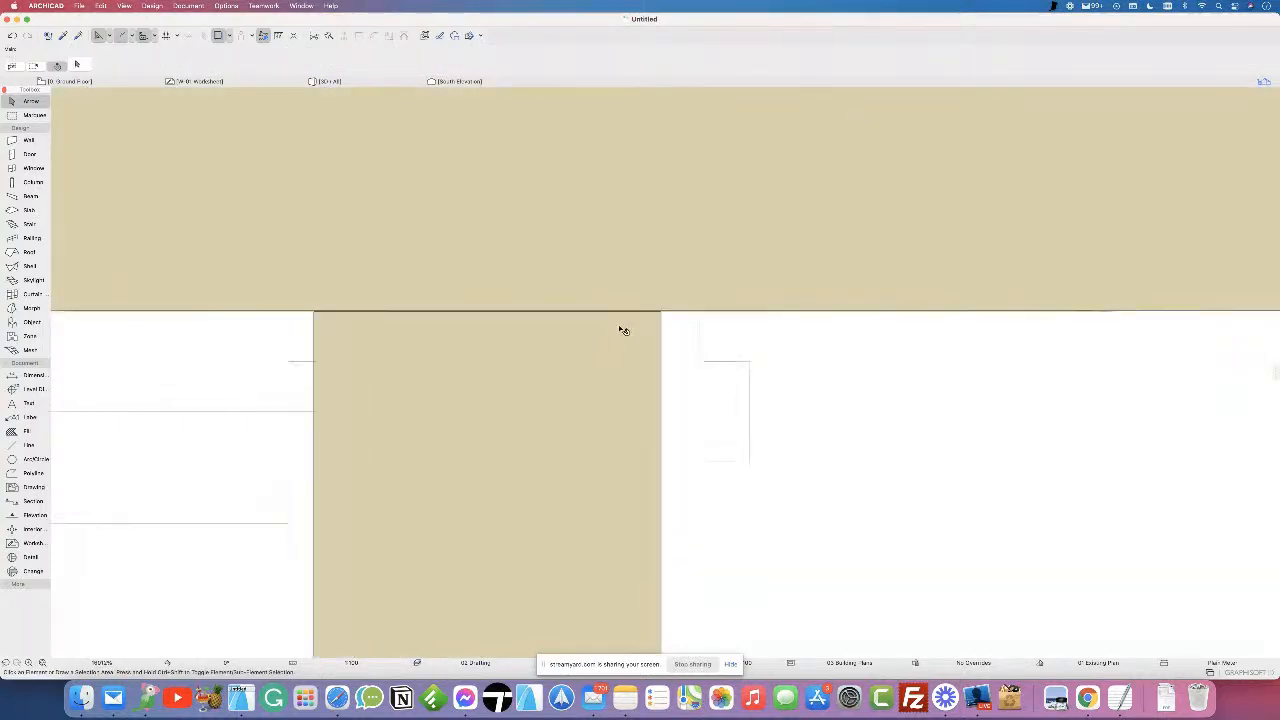
{"action": "scroll", "coordinate": [606, 312], "scroll_direction": "up", "scroll_amount": 2}
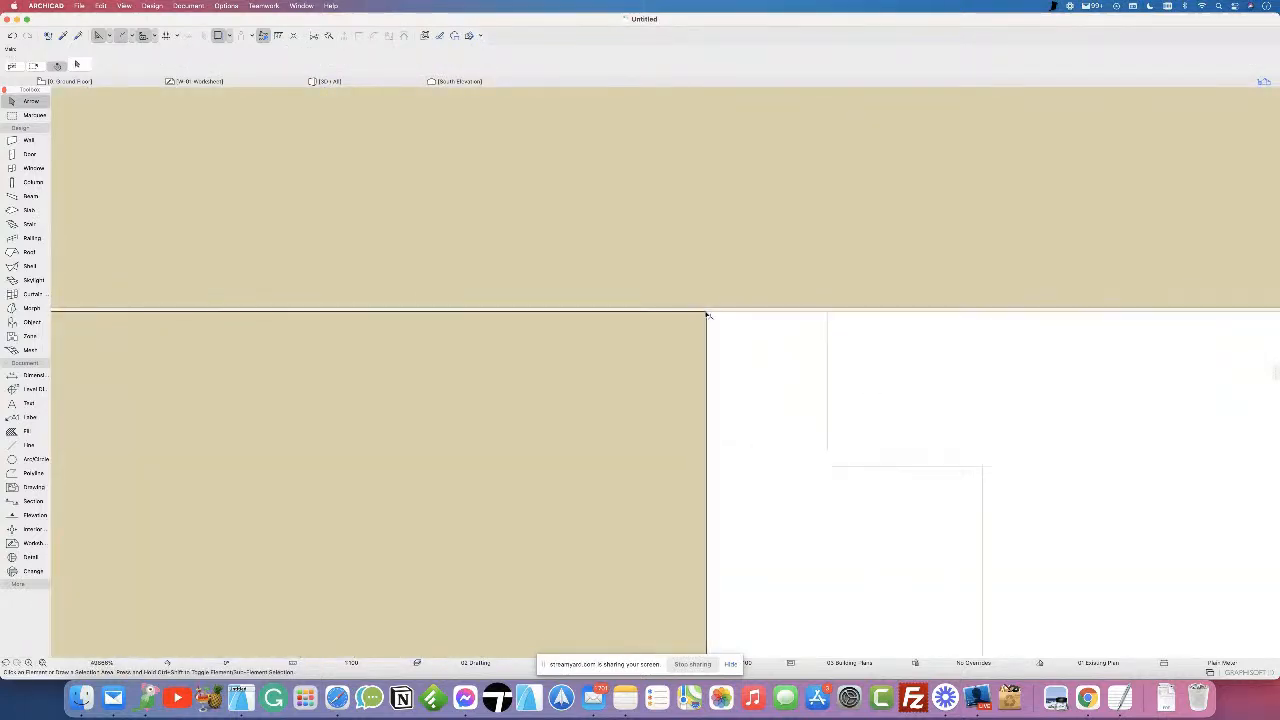
{"action": "scroll", "coordinate": [314, 384], "scroll_direction": "down", "scroll_amount": 6}
{"action": "middle_click_drag", "start_coordinate": [320, 383], "coordinate": [790, 414]}
{"action": "left_click", "coordinate": [640, 403]}
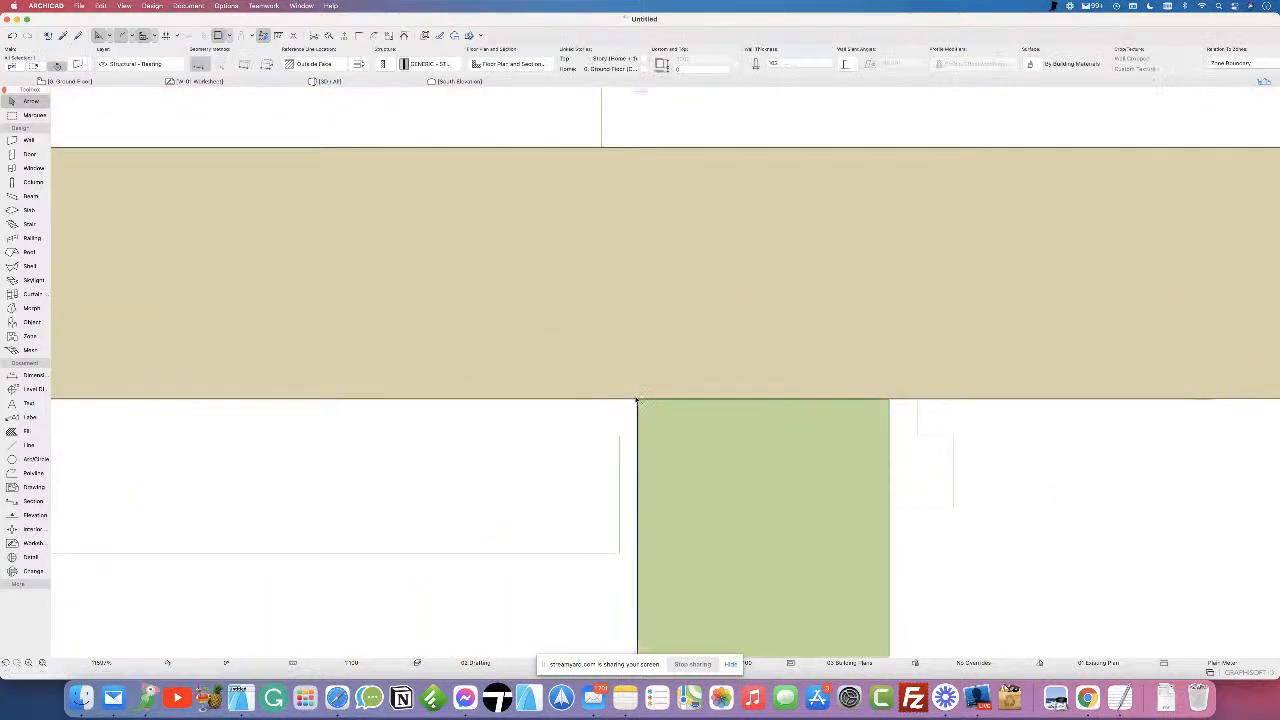
{"action": "left_click", "coordinate": [638, 399]}
{"action": "left_click", "coordinate": [637, 360]}
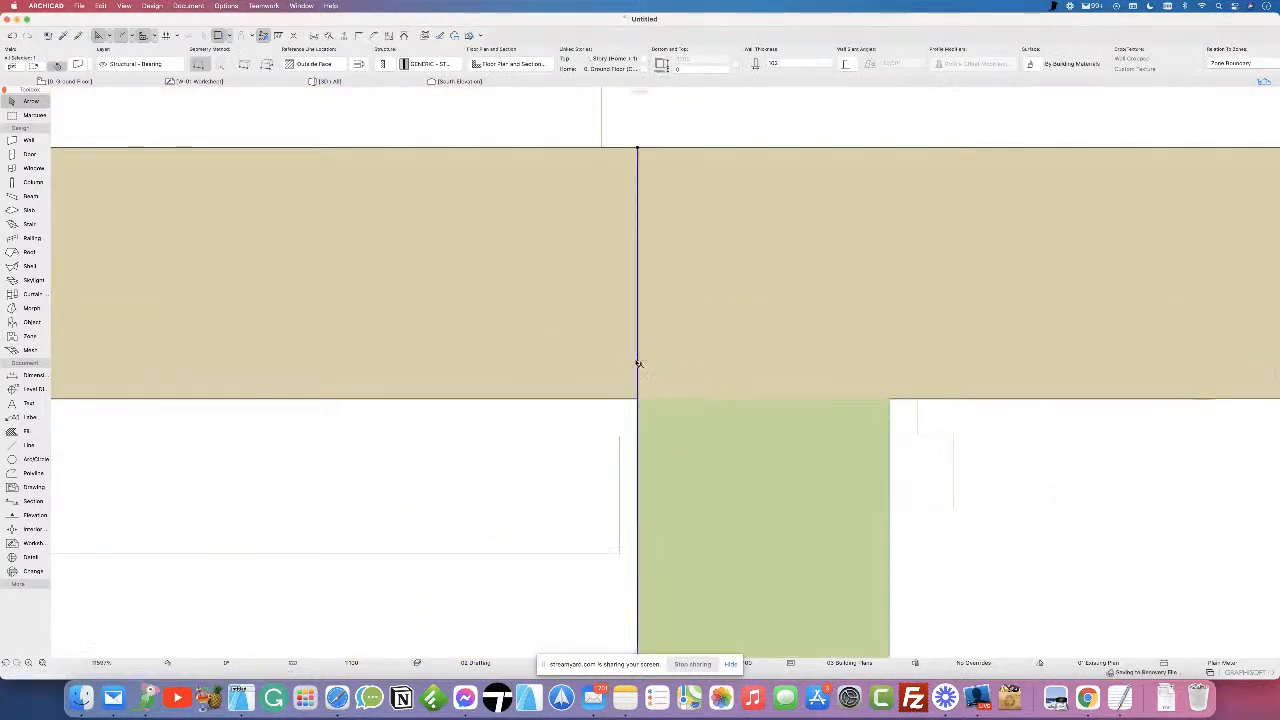
- Delete the stray wall segments lying outside the plan, below and to the right of the lower container
{"action": "scroll", "coordinate": [771, 414], "scroll_direction": "down", "scroll_amount": 10}
{"action": "scroll", "coordinate": [776, 415], "scroll_direction": "down", "scroll_amount": 10}
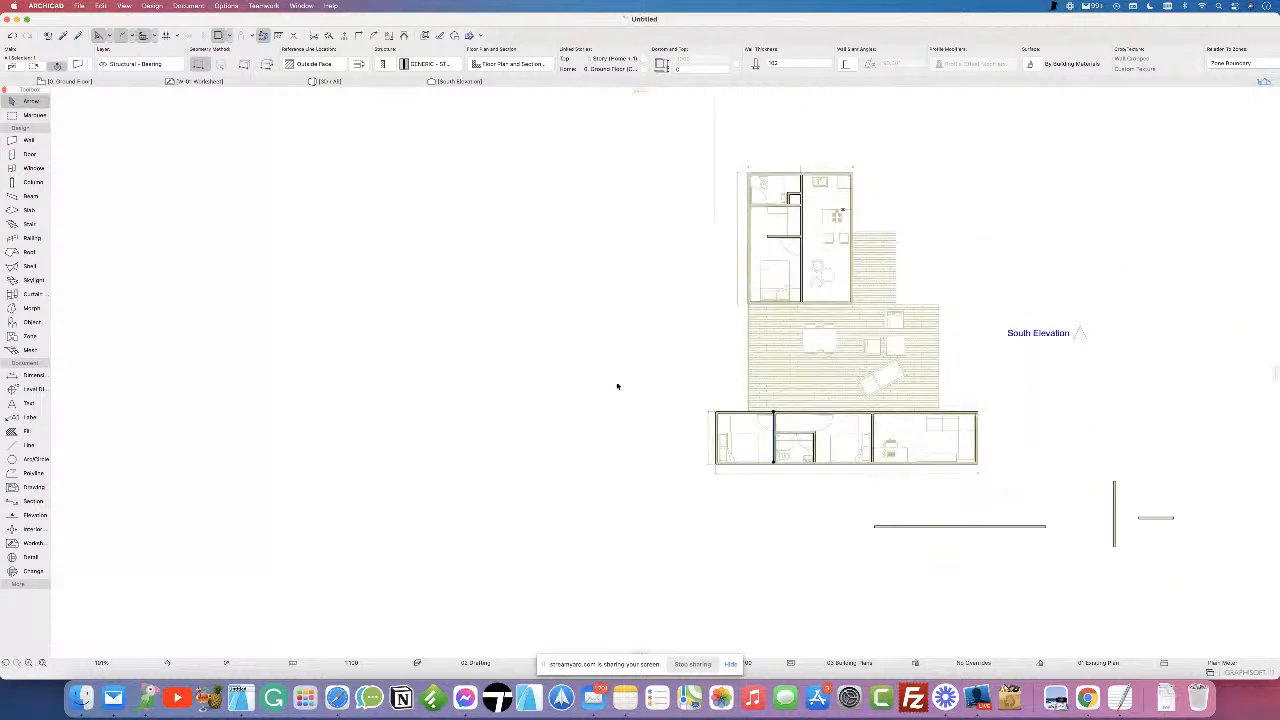
{"action": "left_click", "coordinate": [617, 384]}
{"action": "left_click_drag", "start_coordinate": [1192, 575], "coordinate": [966, 494]}
{"action": "key", "text": "Delete"}
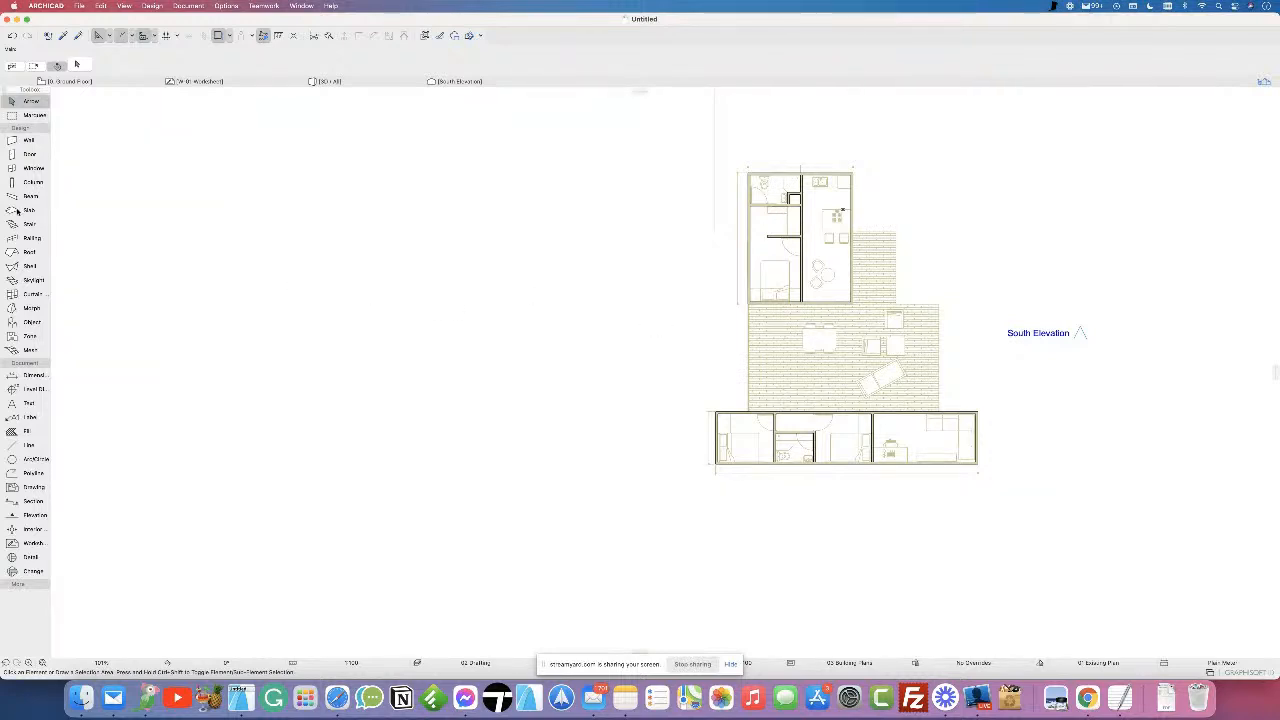
- Activate the Slab tool with its default settings and choose the polygonal geometry method
{"action": "left_click", "coordinate": [21, 212]}
{"action": "double_click", "coordinate": [21, 212]}
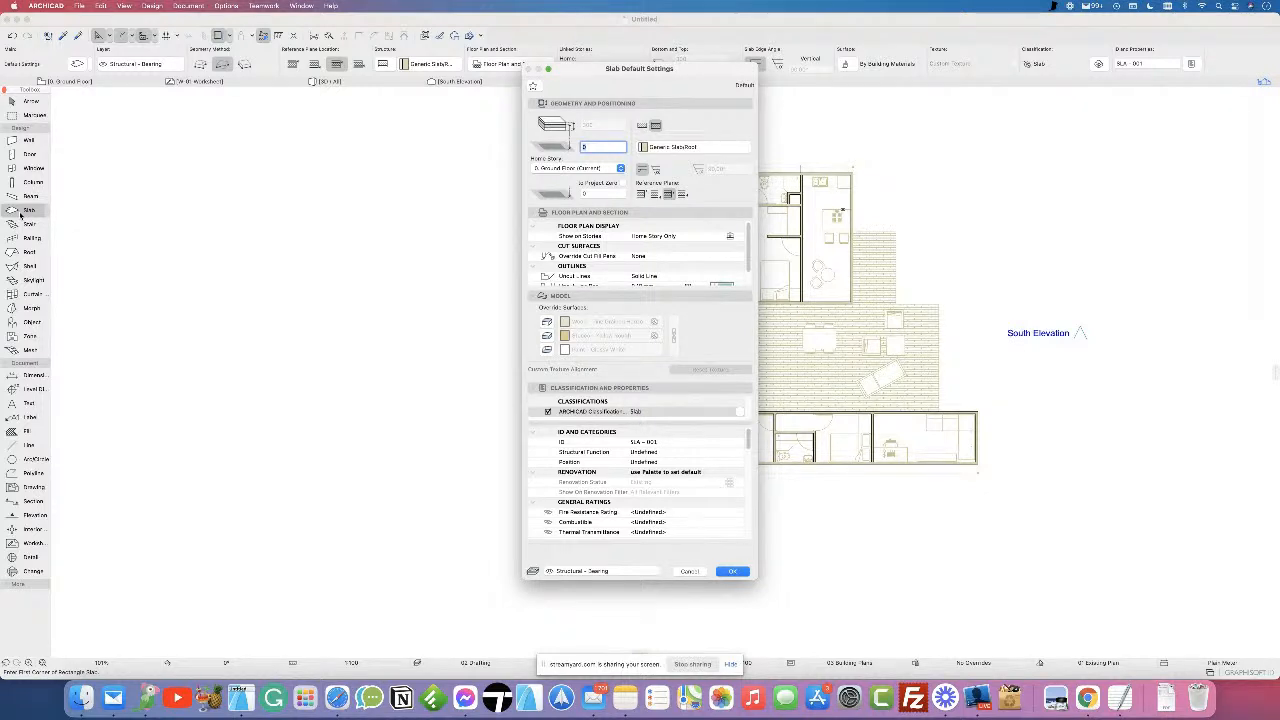
{"action": "left_click", "coordinate": [691, 573]}
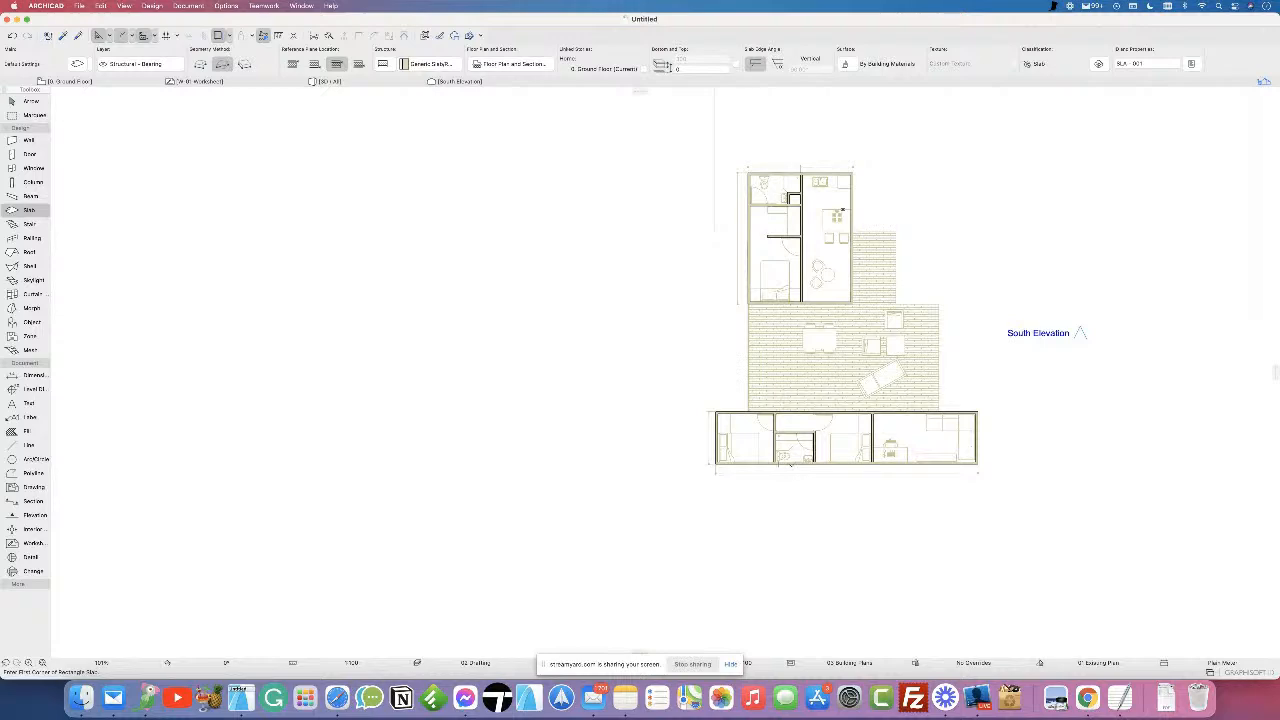
{"action": "middle_click_drag", "start_coordinate": [790, 464], "coordinate": [574, 475]}
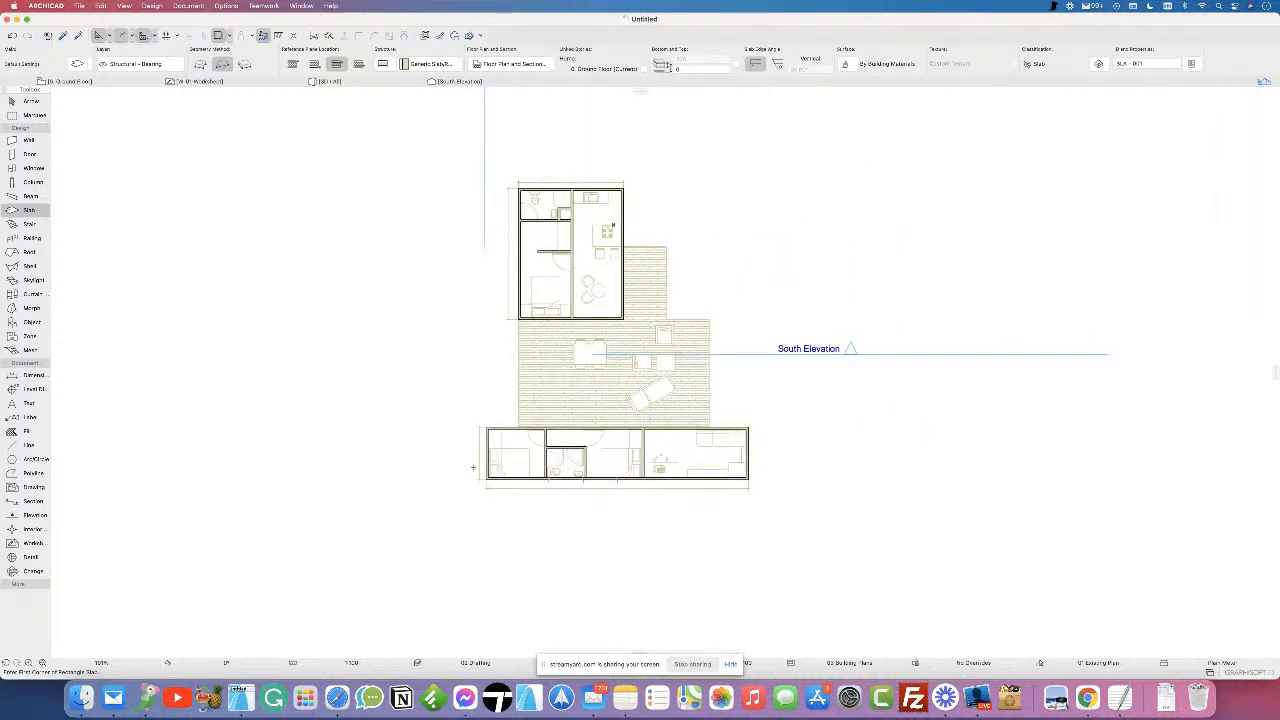
{"action": "scroll", "coordinate": [466, 460], "scroll_direction": "up", "scroll_amount": 5}
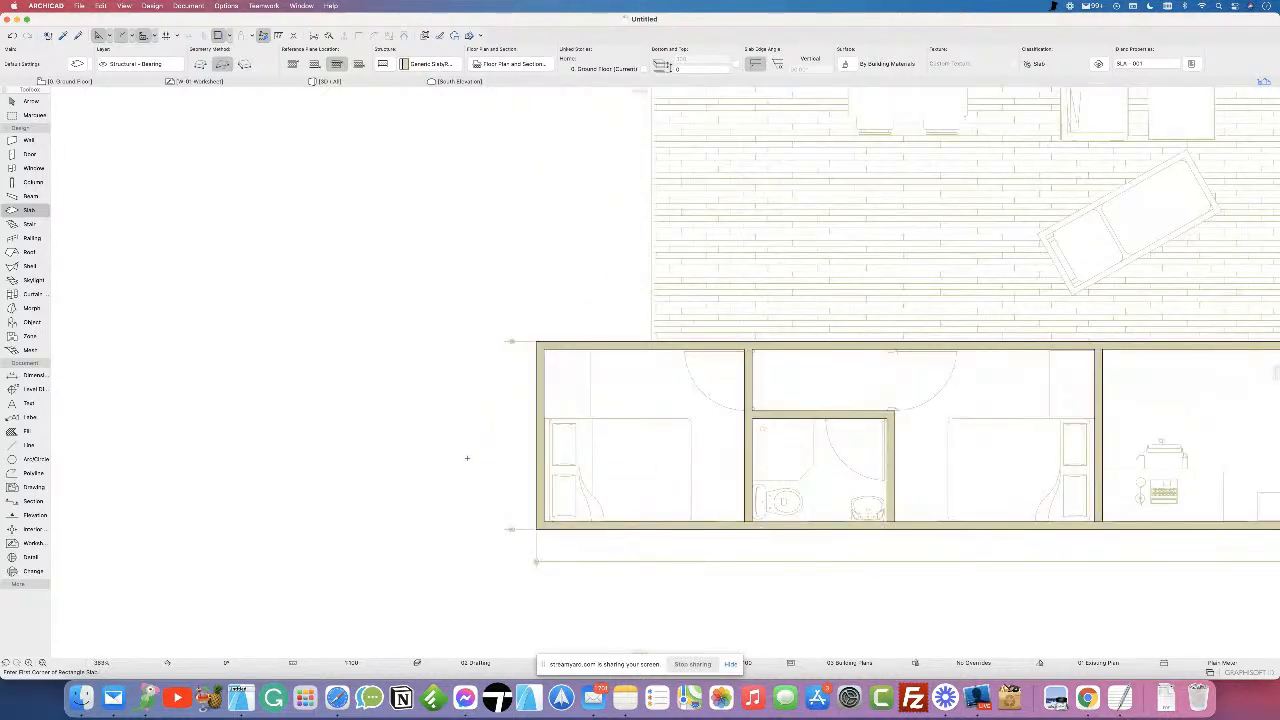
{"action": "scroll", "coordinate": [466, 458], "scroll_direction": "down", "scroll_amount": 3}
{"action": "scroll", "coordinate": [466, 458], "scroll_direction": "down", "scroll_amount": 3}
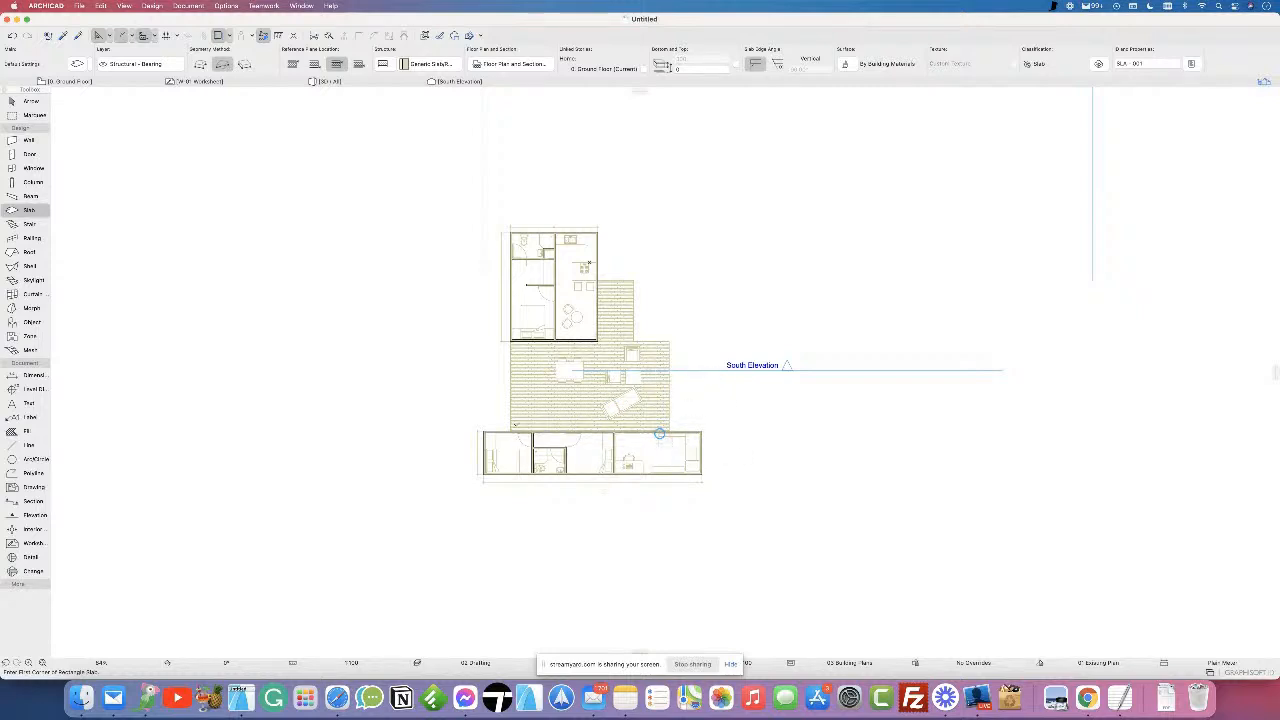
{"action": "scroll", "coordinate": [659, 433], "scroll_direction": "up", "scroll_amount": 5}
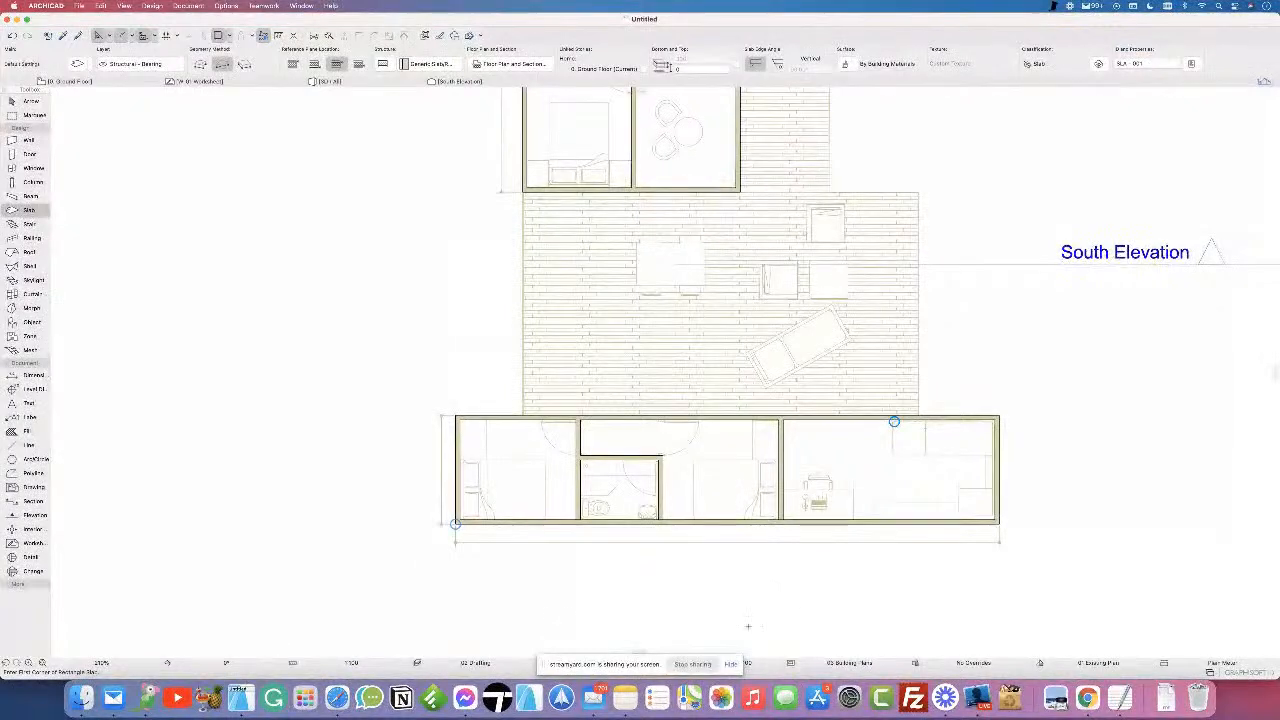
{"action": "scroll", "coordinate": [456, 522], "scroll_direction": "up", "scroll_amount": 3}
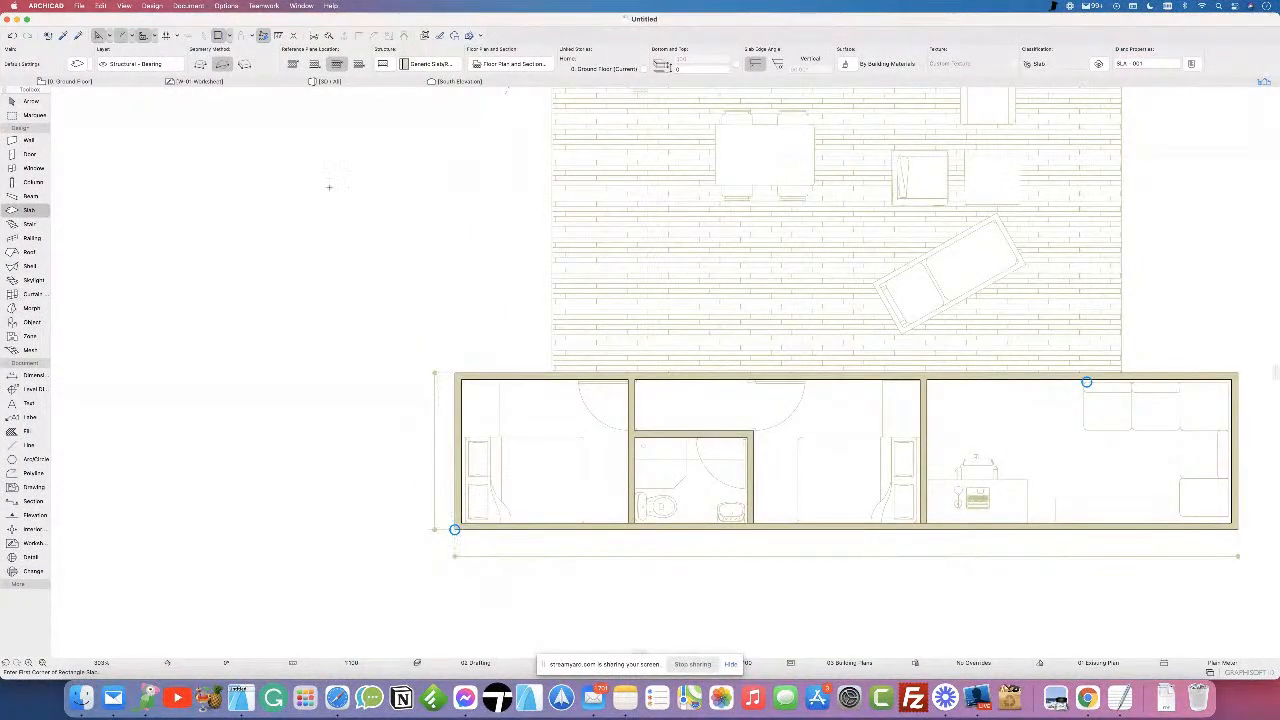
{"action": "left_click", "coordinate": [200, 62]}
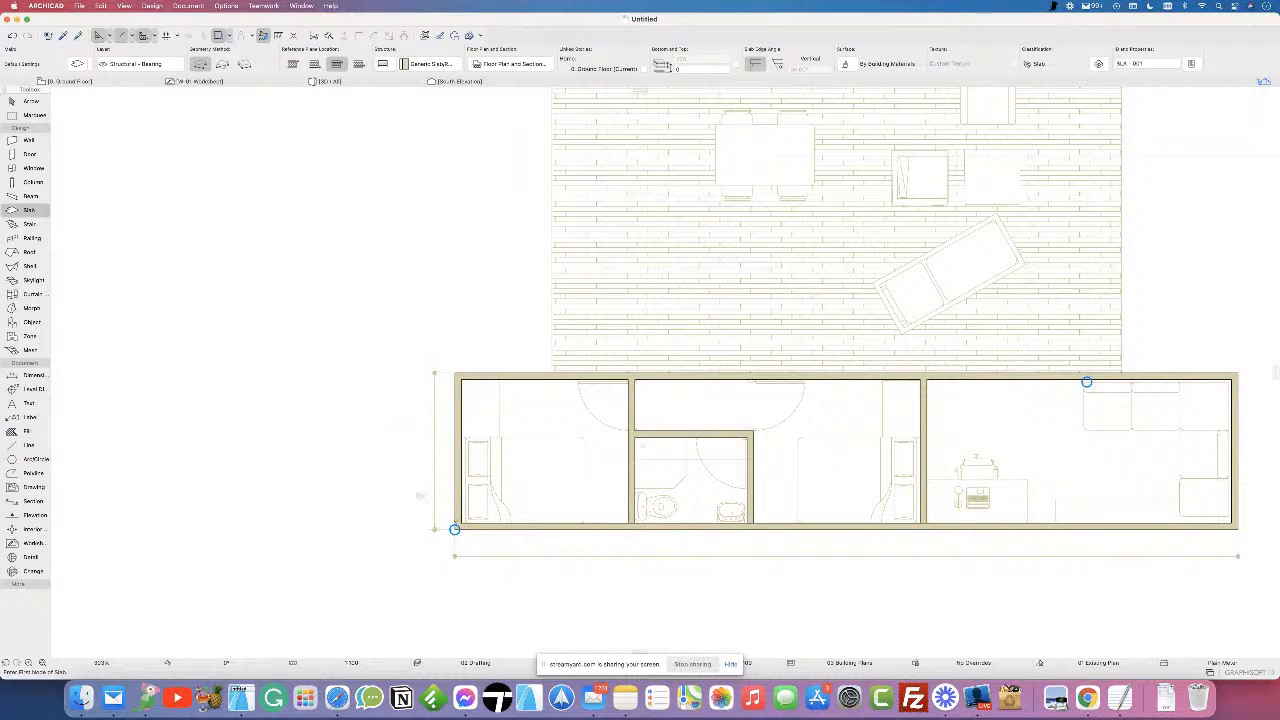
- Start the slab outline at the lower container's bottom-left outer corner and trace its left side up to the upper container's top-right outer corner
{"action": "left_click", "coordinate": [454, 529]}
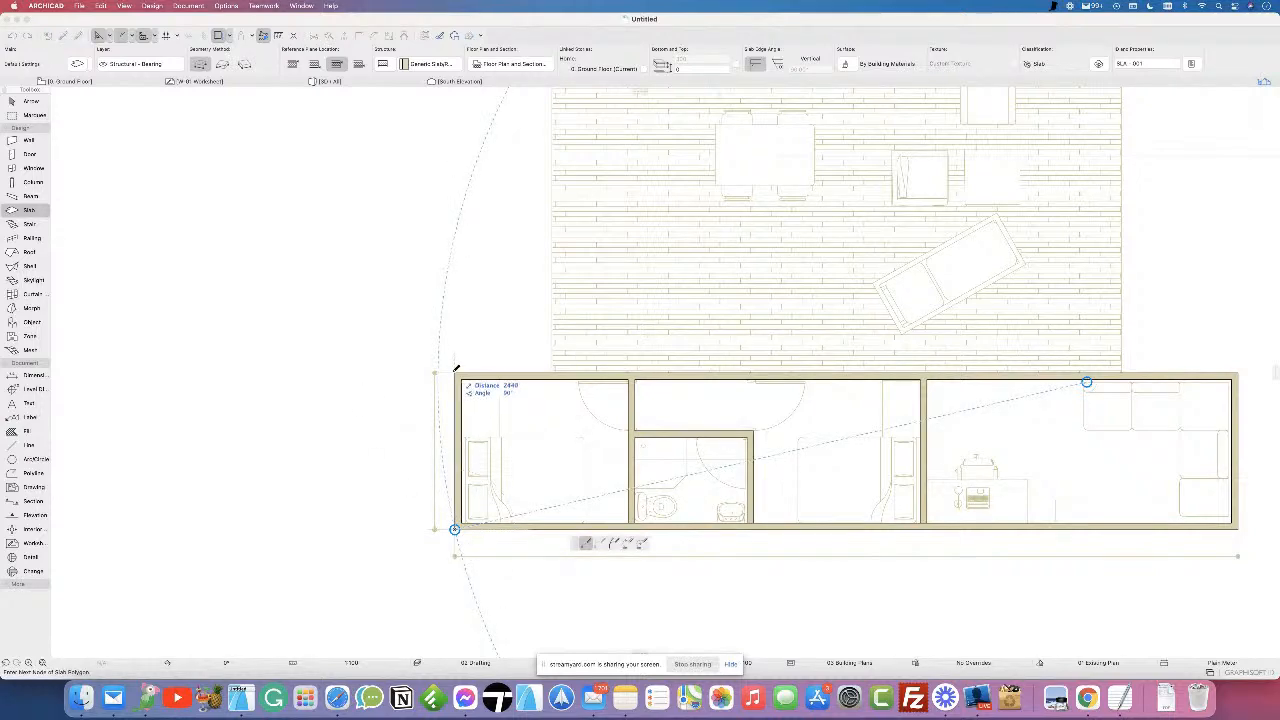
{"action": "scroll", "coordinate": [554, 367], "scroll_direction": "up", "scroll_amount": 5}
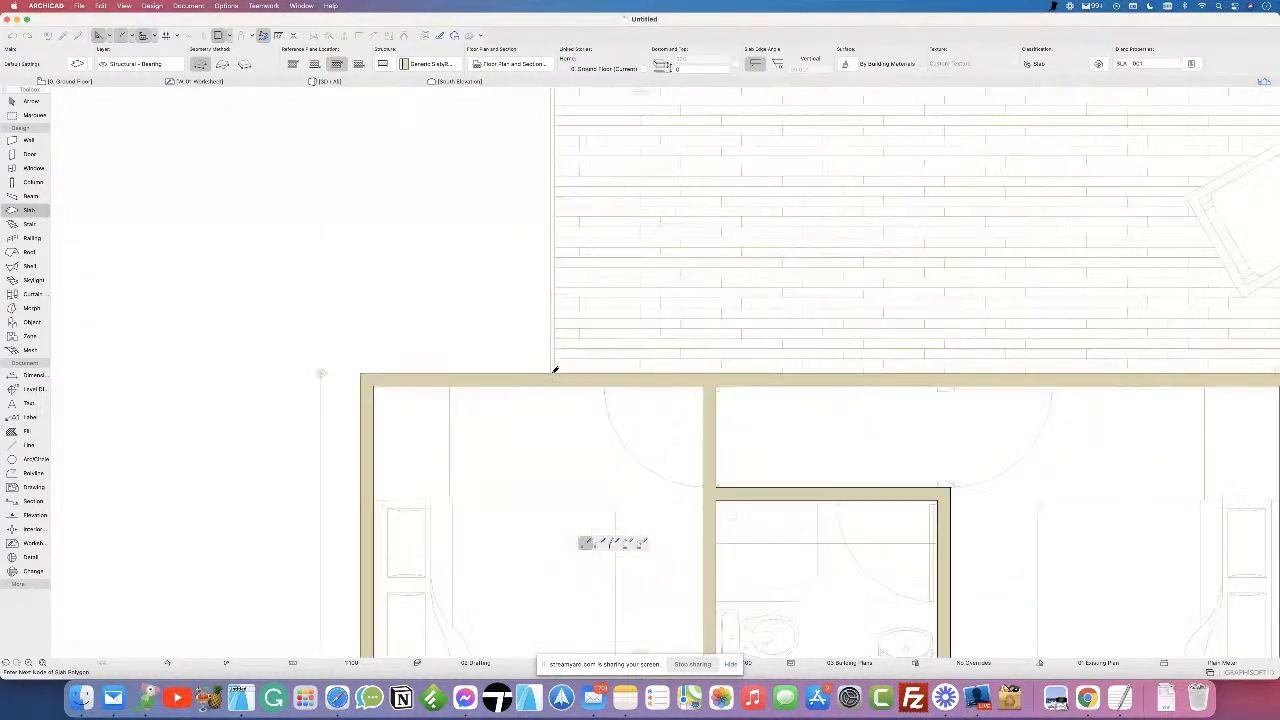
{"action": "scroll", "coordinate": [574, 280], "scroll_direction": "down", "scroll_amount": 10}
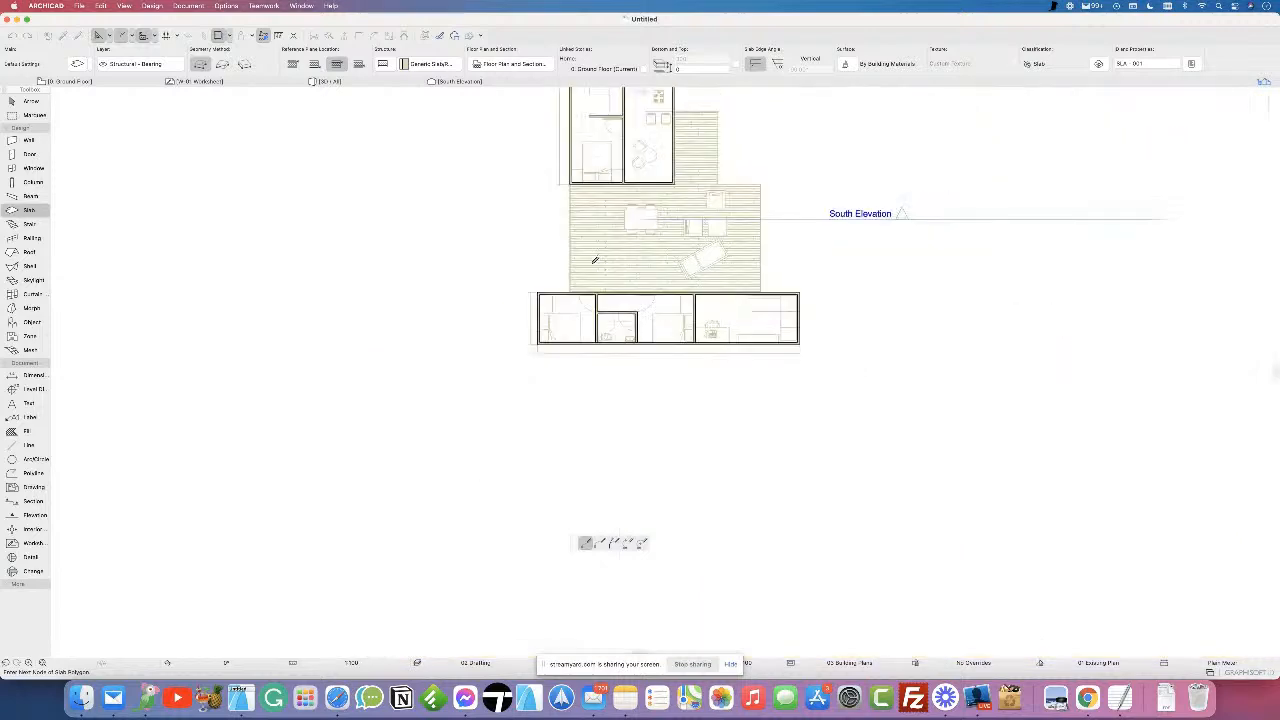
{"action": "scroll", "coordinate": [569, 257], "scroll_direction": "up", "scroll_amount": 8}
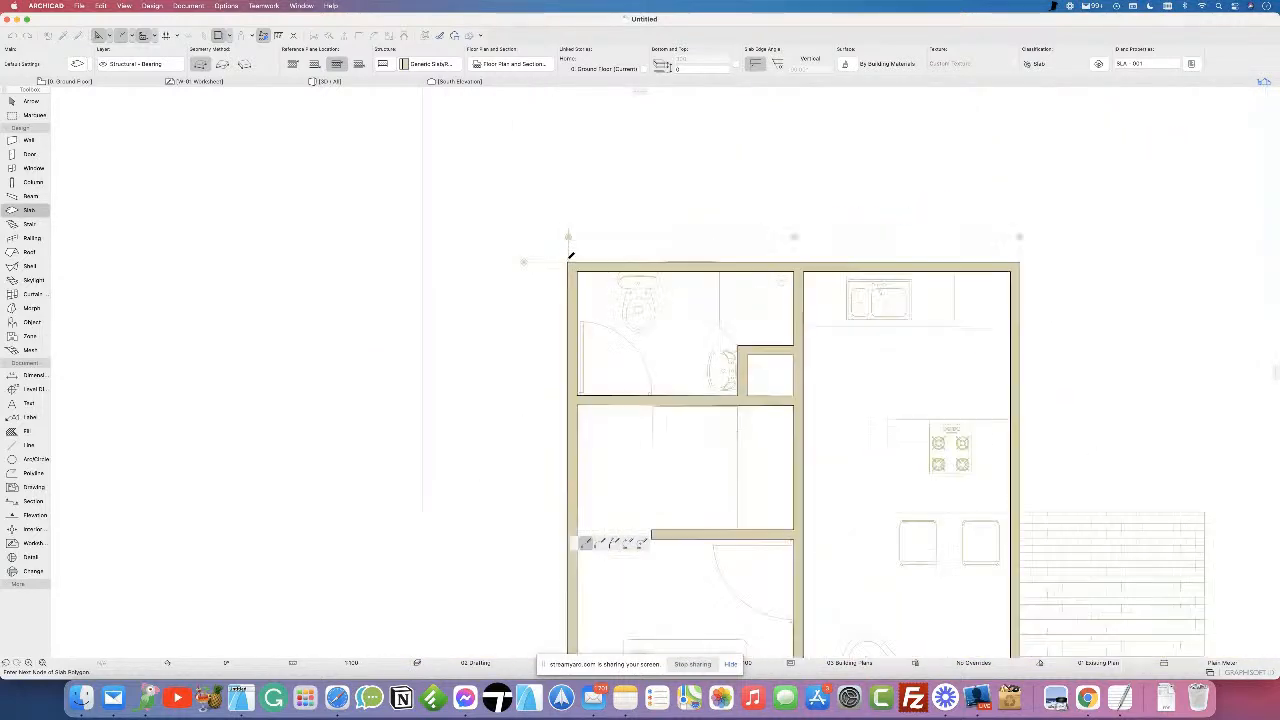
{"action": "left_click", "coordinate": [568, 265]}
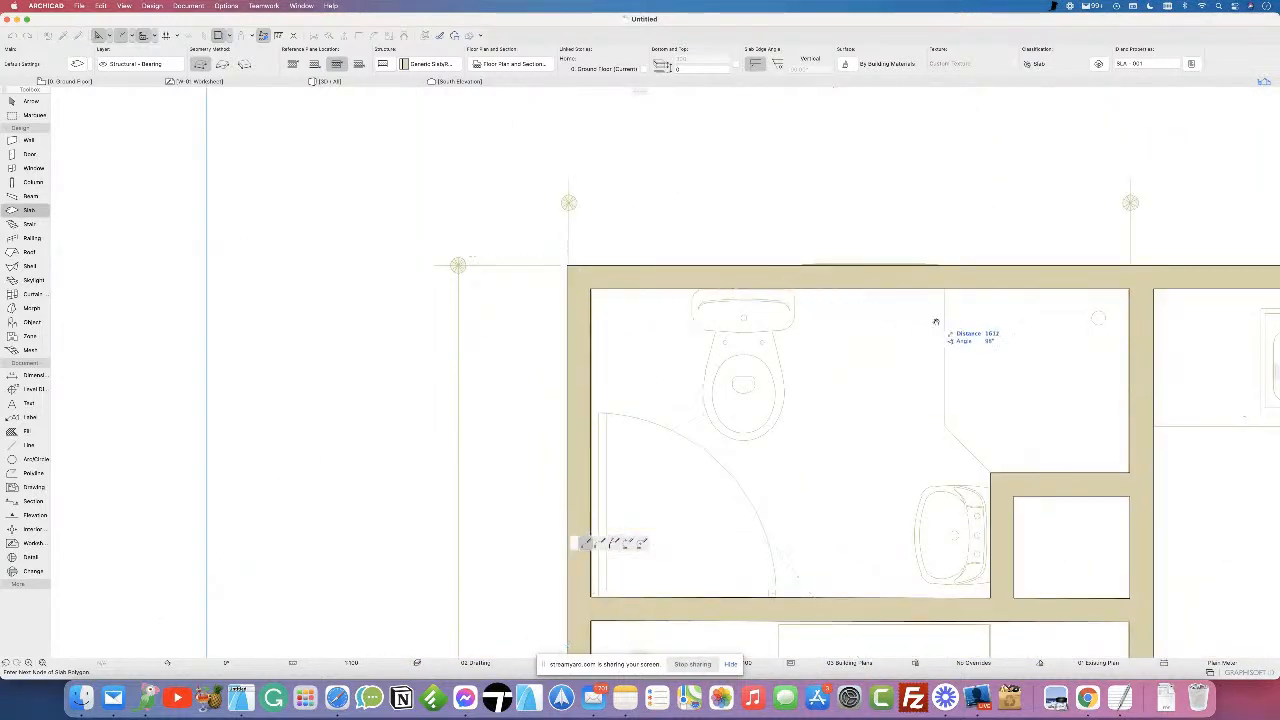
{"action": "middle_click_drag", "start_coordinate": [934, 320], "coordinate": [393, 400]}
{"action": "left_click", "coordinate": [1150, 346]}
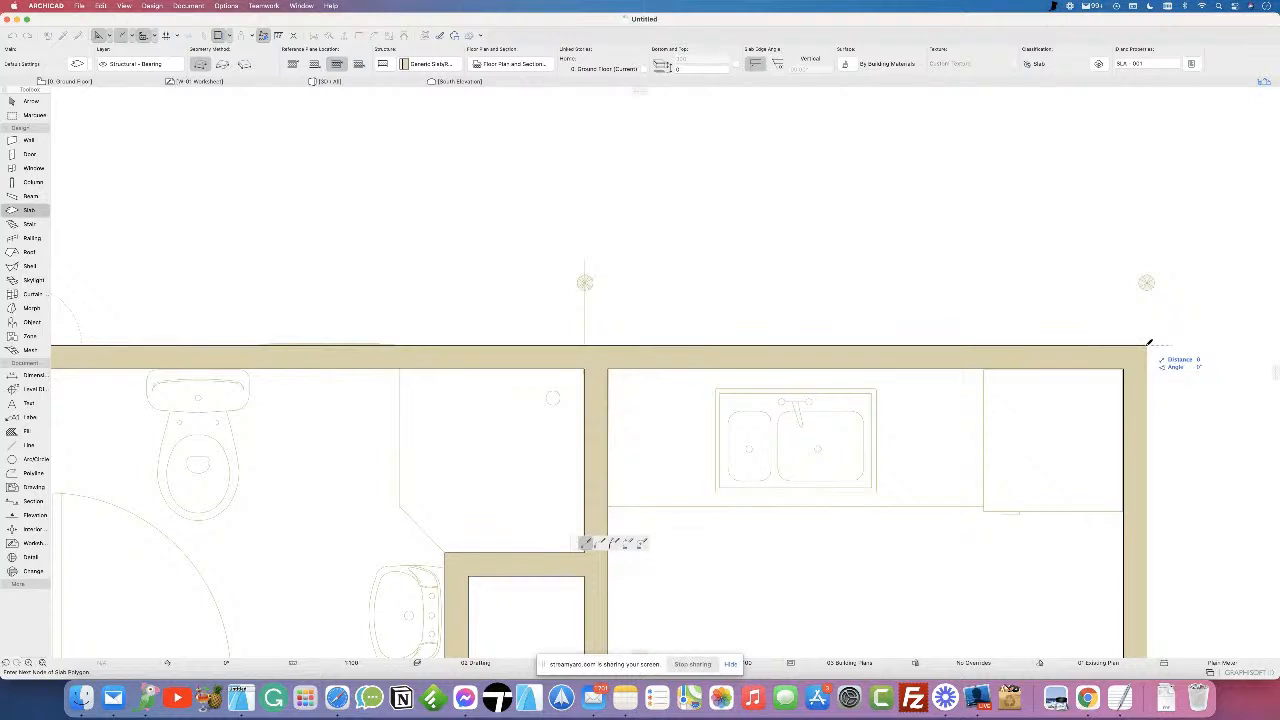
- Continue the slab outline down the upper container's right wall and around the narrow side deck to where it meets the main deck
{"action": "middle_click_drag", "start_coordinate": [1031, 547], "coordinate": [703, 177]}
{"action": "middle_click_drag", "start_coordinate": [817, 451], "coordinate": [720, 257]}
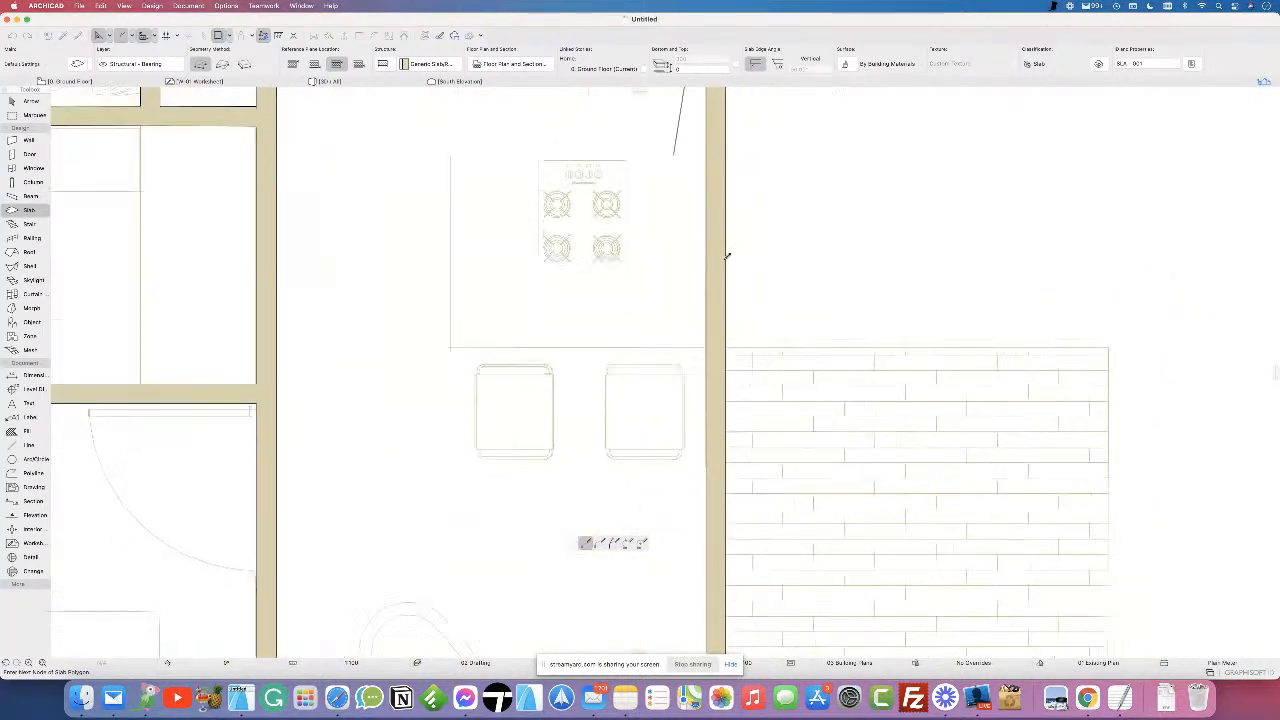
{"action": "left_click", "coordinate": [725, 346]}
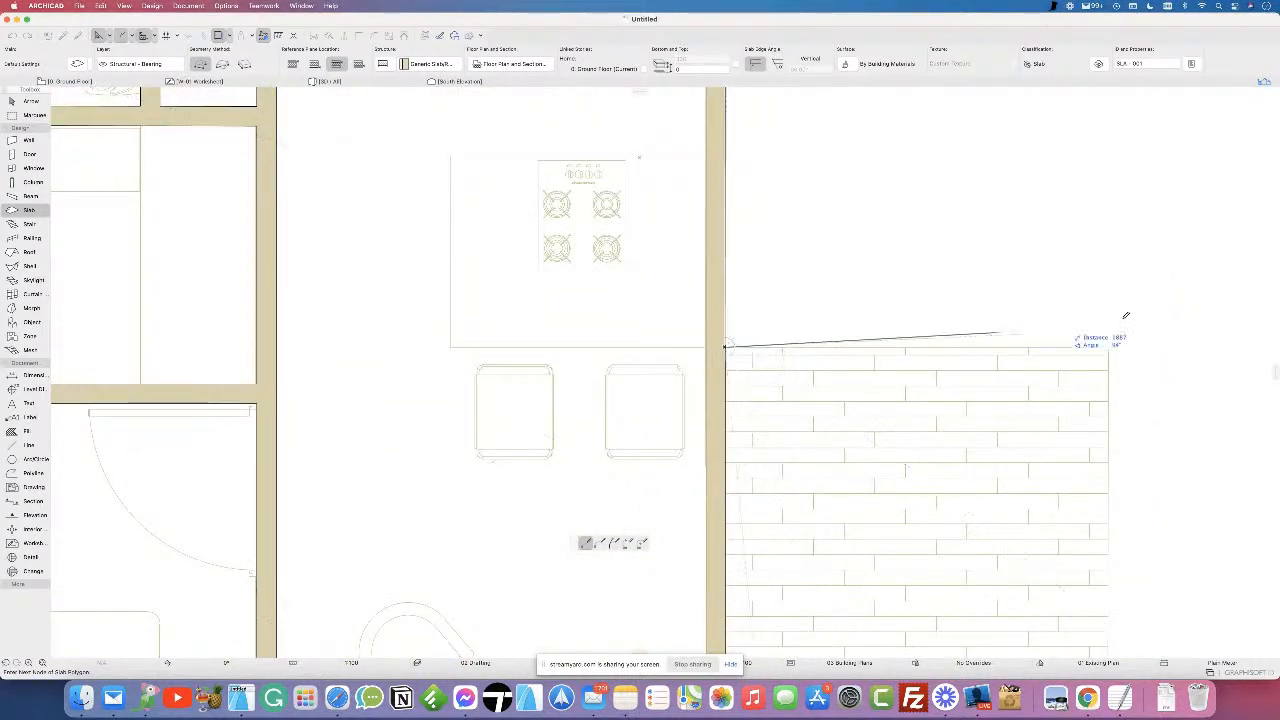
{"action": "left_click", "coordinate": [1109, 347]}
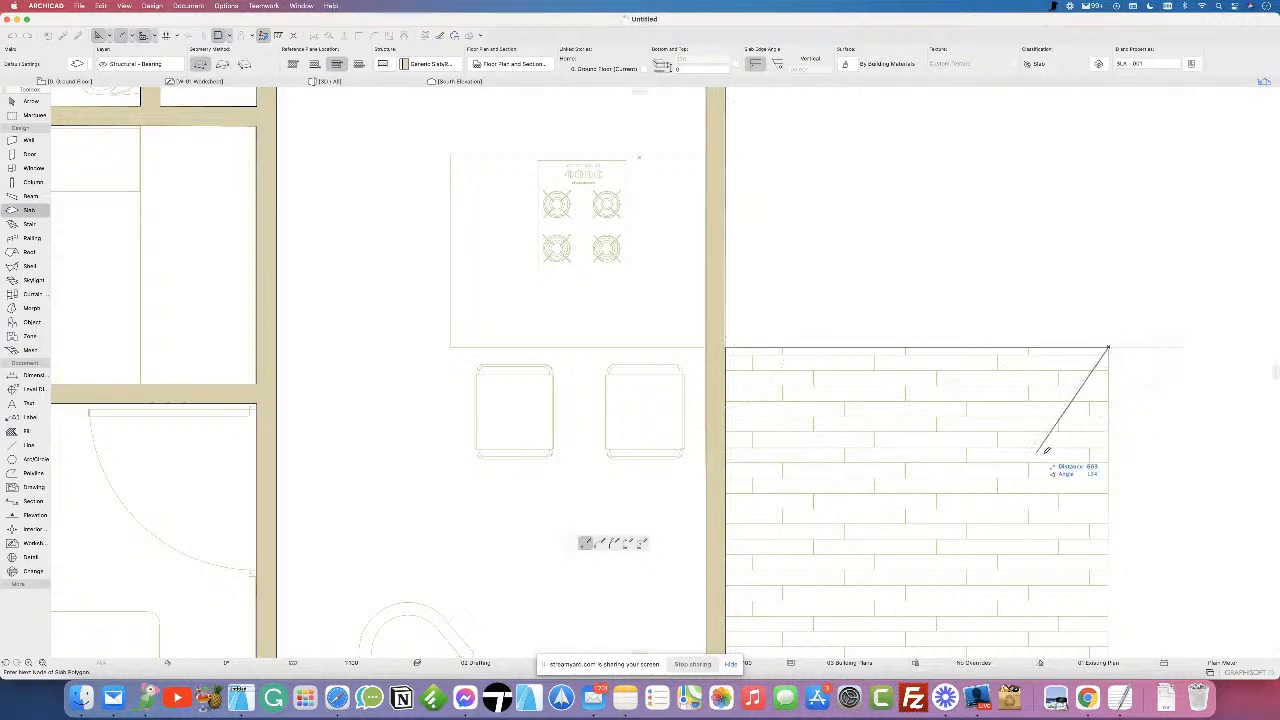
{"action": "middle_click_drag", "start_coordinate": [1035, 450], "coordinate": [953, 220]}
{"action": "scroll", "coordinate": [965, 452], "scroll_direction": "down", "scroll_amount": 5}
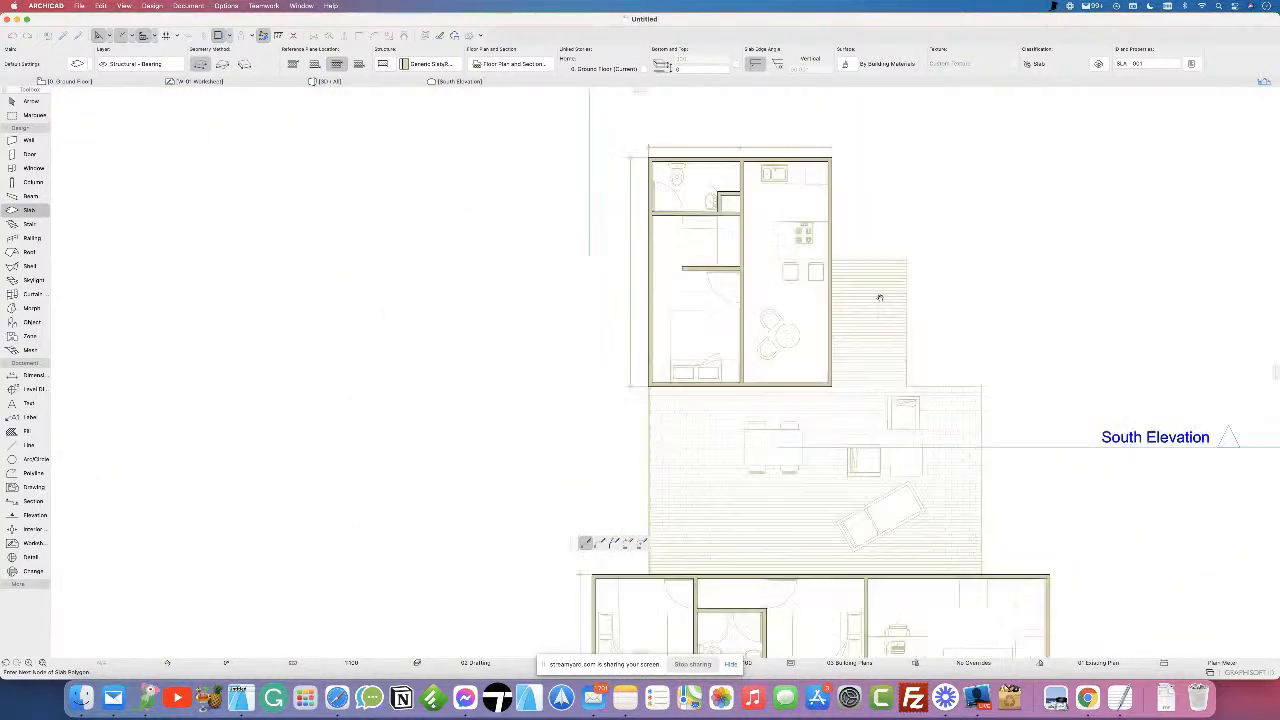
{"action": "scroll", "coordinate": [906, 360], "scroll_direction": "up", "scroll_amount": 8}
{"action": "left_click", "coordinate": [901, 381]}
- Trace the slab outline around the main deck's right edge and along to the lower container's top-right outer corner
{"action": "middle_click_drag", "start_coordinate": [1109, 372], "coordinate": [634, 346]}
{"action": "left_click", "coordinate": [808, 347]}
{"action": "middle_click_drag", "start_coordinate": [826, 531], "coordinate": [831, 223]}
{"action": "middle_click_drag", "start_coordinate": [833, 492], "coordinate": [840, 273]}
{"action": "scroll", "coordinate": [840, 273], "scroll_direction": "down", "scroll_amount": 3}
{"action": "left_click", "coordinate": [841, 434]}
{"action": "left_click", "coordinate": [1131, 436]}
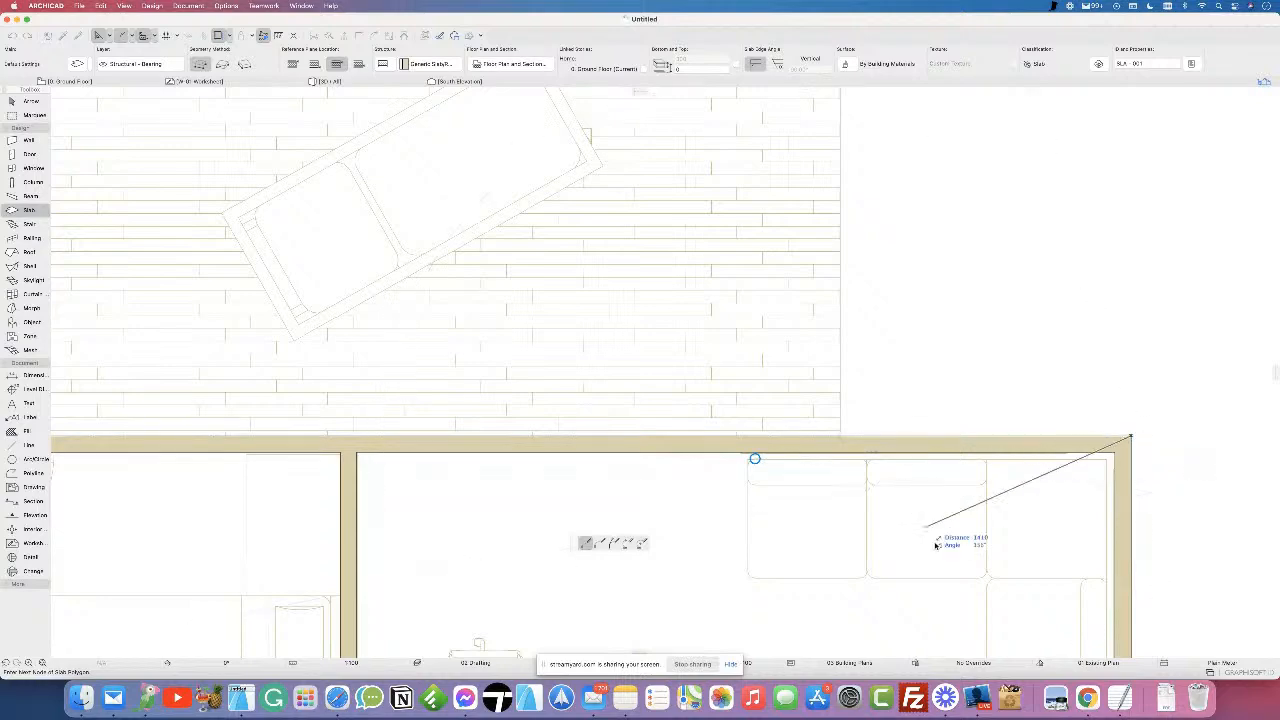
- Trace the slab outline around the lower container's bottom-right outer corner and close it at the starting corner
{"action": "middle_click_drag", "start_coordinate": [900, 456], "coordinate": [763, 263]}
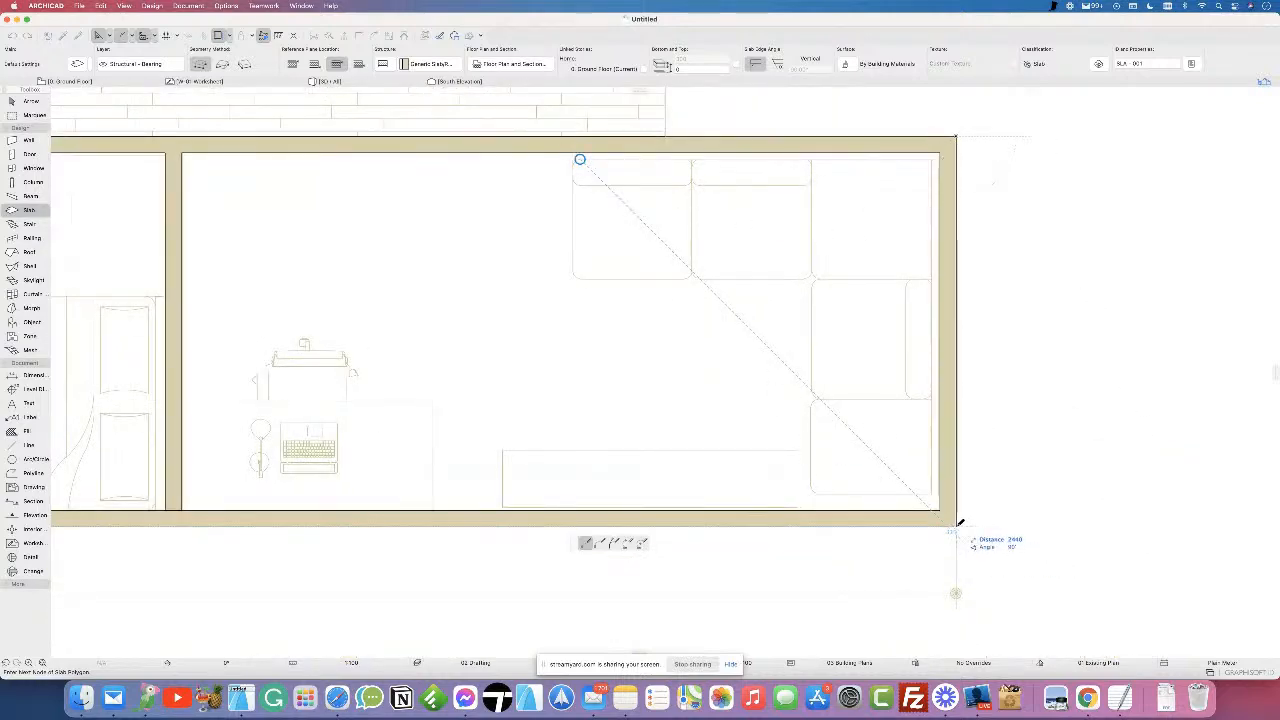
{"action": "scroll", "coordinate": [371, 458], "scroll_direction": "down", "scroll_amount": 5}
{"action": "middle_click_drag", "start_coordinate": [430, 443], "coordinate": [1113, 425]}
{"action": "scroll", "coordinate": [737, 450], "scroll_direction": "up", "scroll_amount": 4}
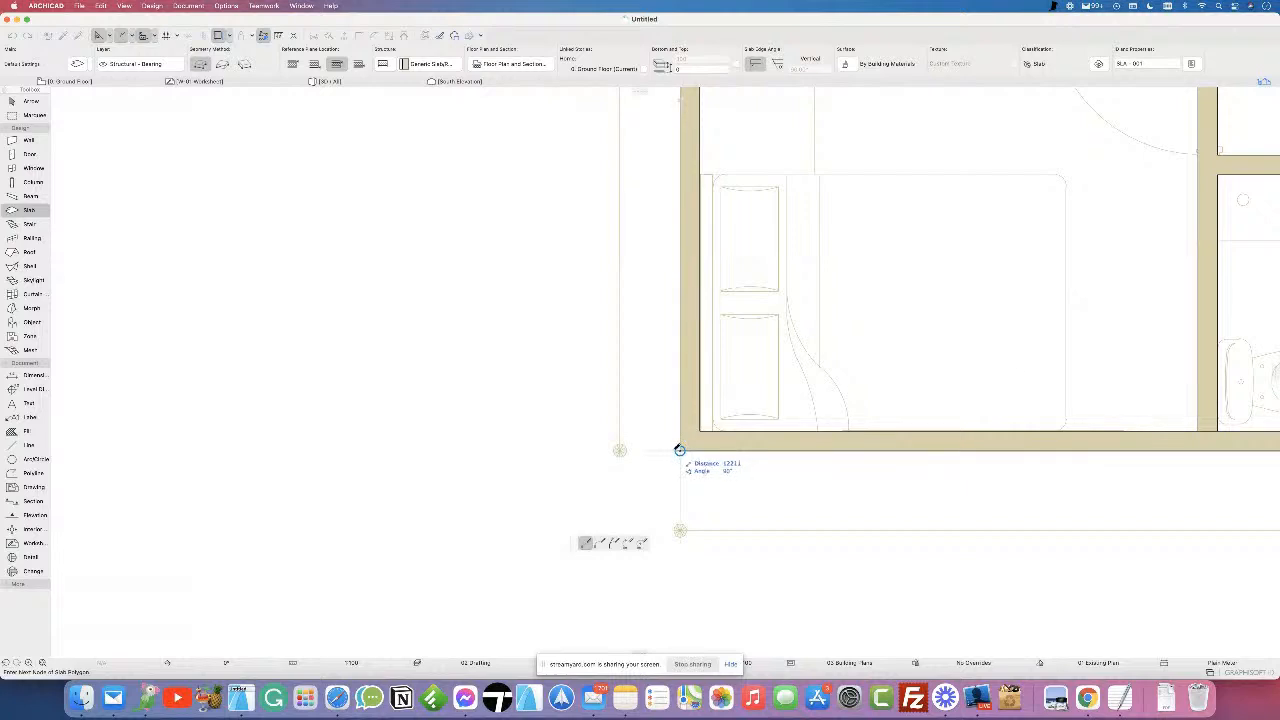
{"action": "left_click", "coordinate": [681, 450]}
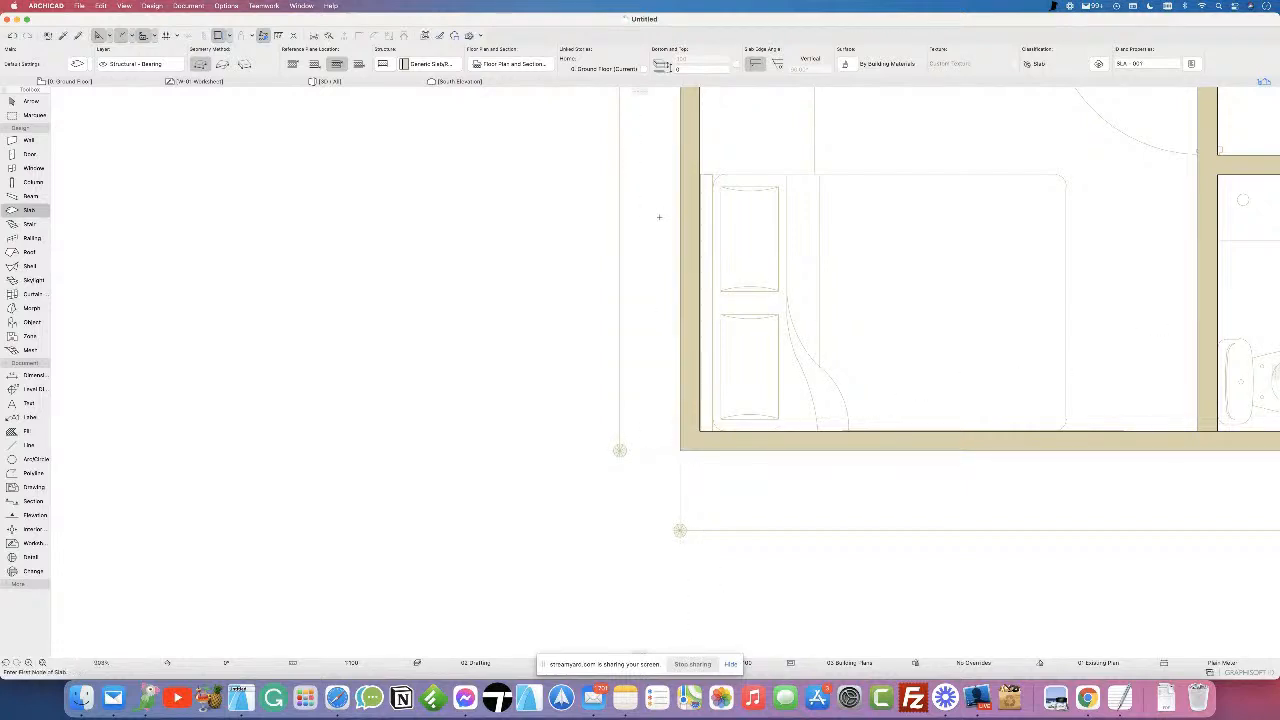
- Check the slab under the containers and deck in the 3D view, and return to the lower container on the Ground Floor plan
{"action": "left_click", "coordinate": [357, 84]}
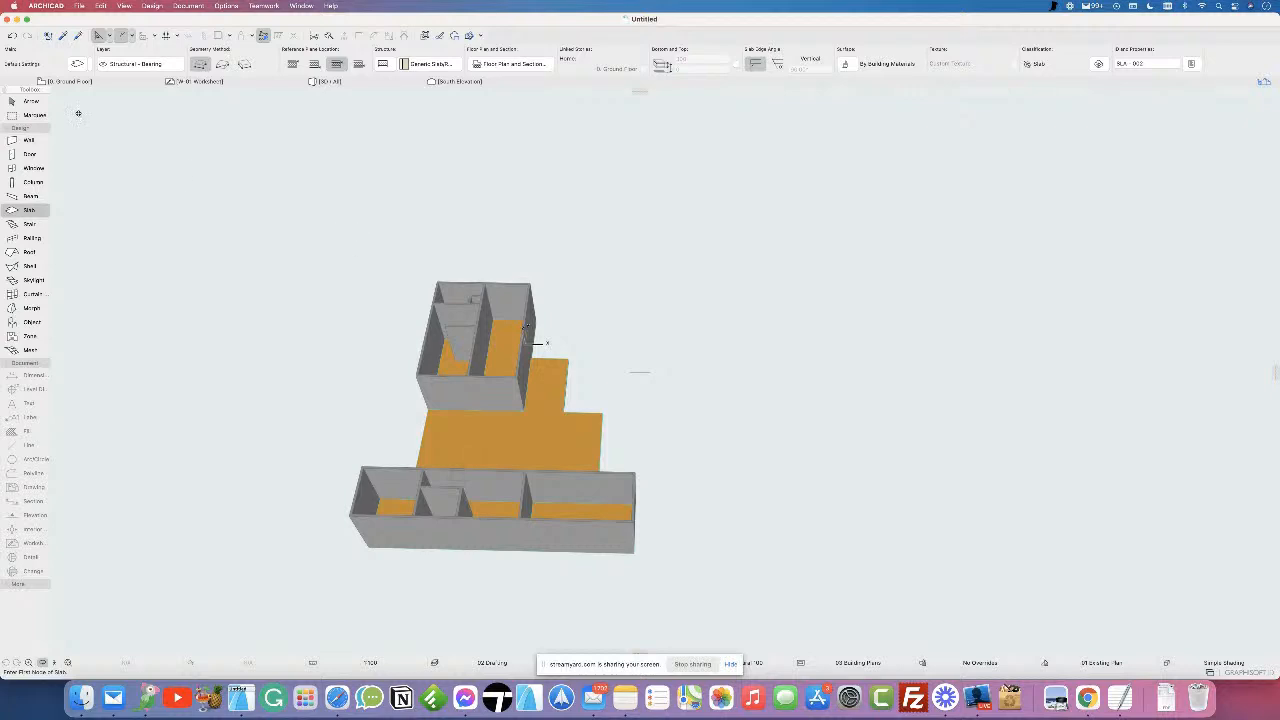
{"action": "left_click", "coordinate": [88, 81]}
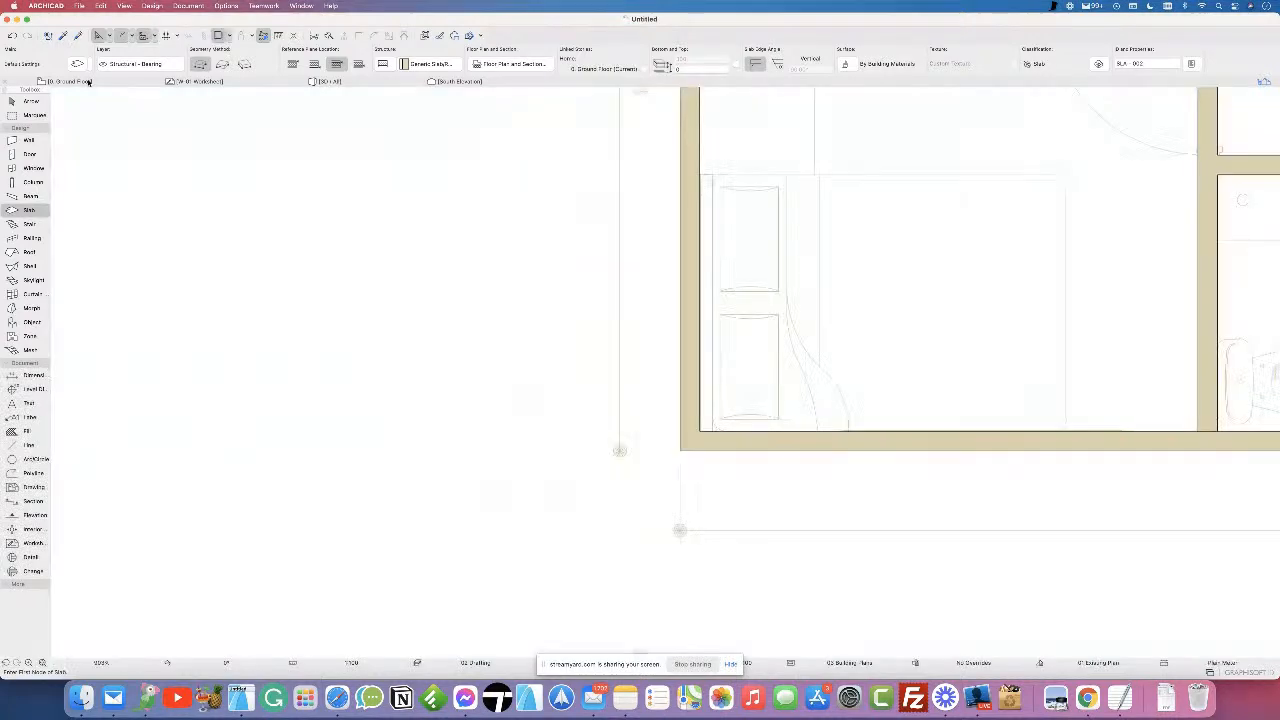
{"action": "scroll", "coordinate": [652, 351], "scroll_direction": "down", "scroll_amount": 3}
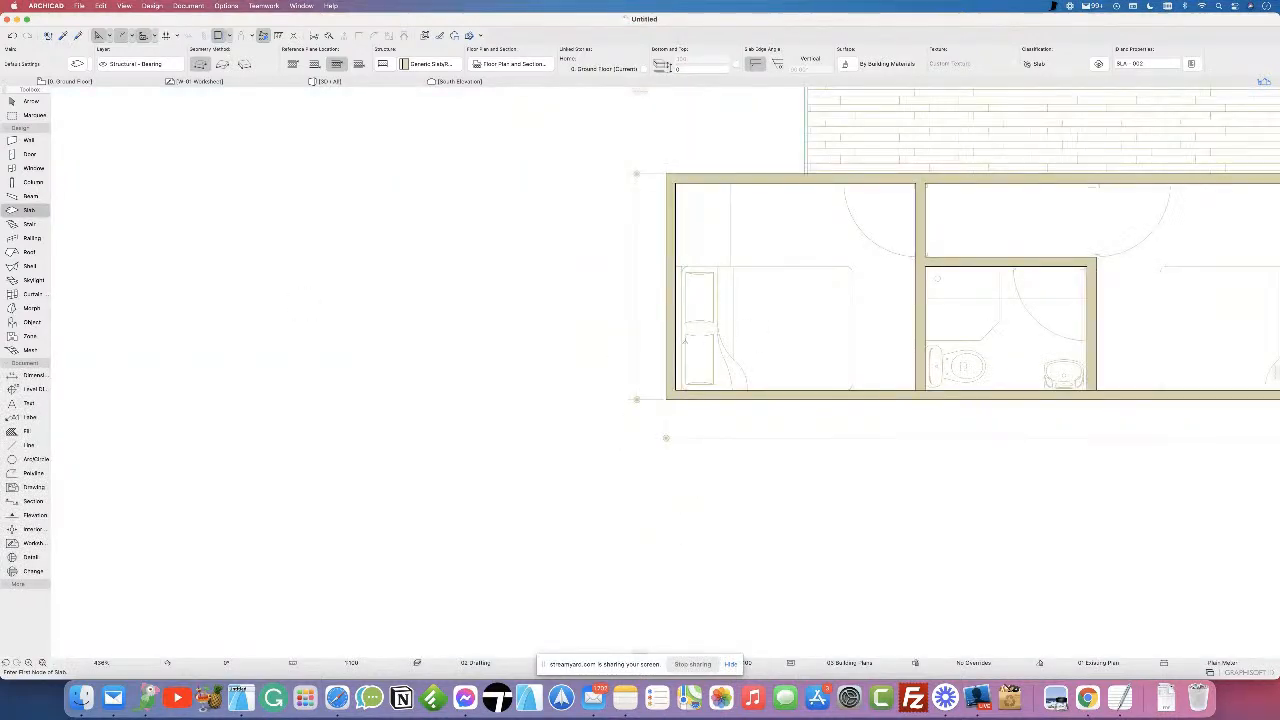
{"action": "middle_click_drag", "start_coordinate": [604, 362], "coordinate": [488, 393]}
{"action": "scroll", "coordinate": [488, 393], "scroll_direction": "down", "scroll_amount": 5}
{"action": "scroll", "coordinate": [512, 313], "scroll_direction": "up", "scroll_amount": 5}
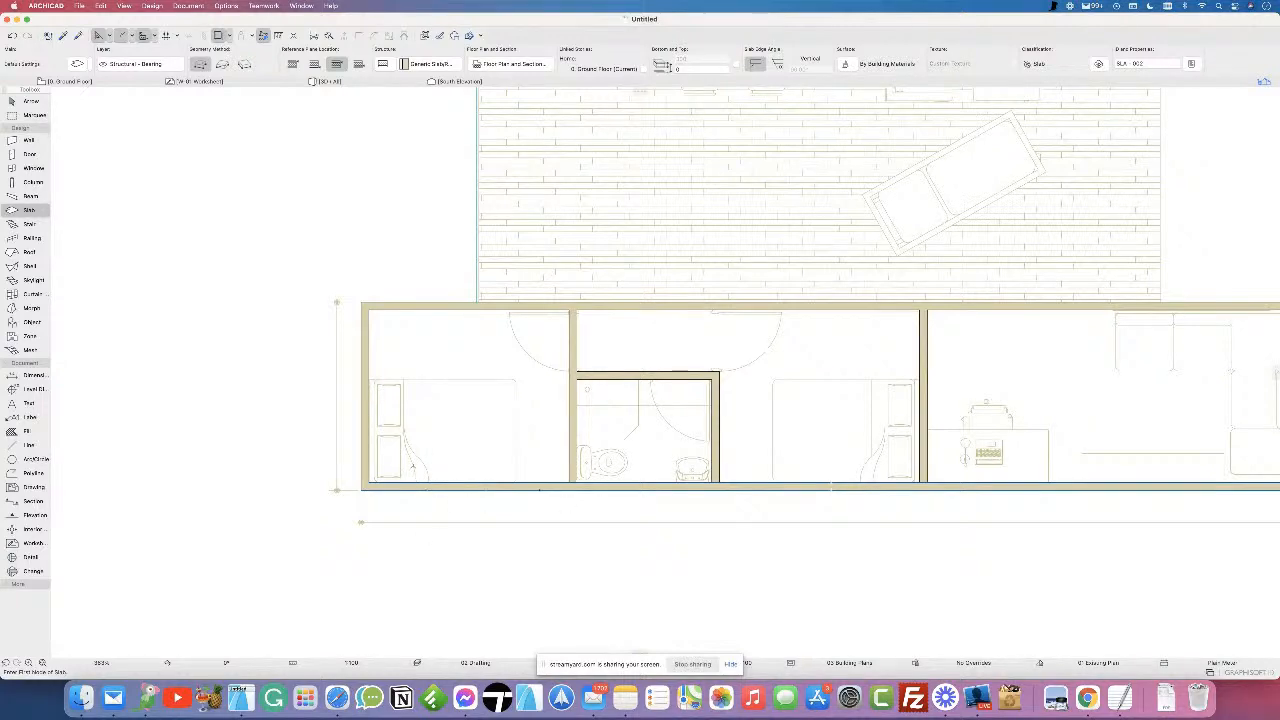
- Turn on transparent fills and zones for the trace reference so the worksheet's openings show through the lower container's walls
{"action": "scroll", "coordinate": [417, 469], "scroll_direction": "up", "scroll_amount": 3}
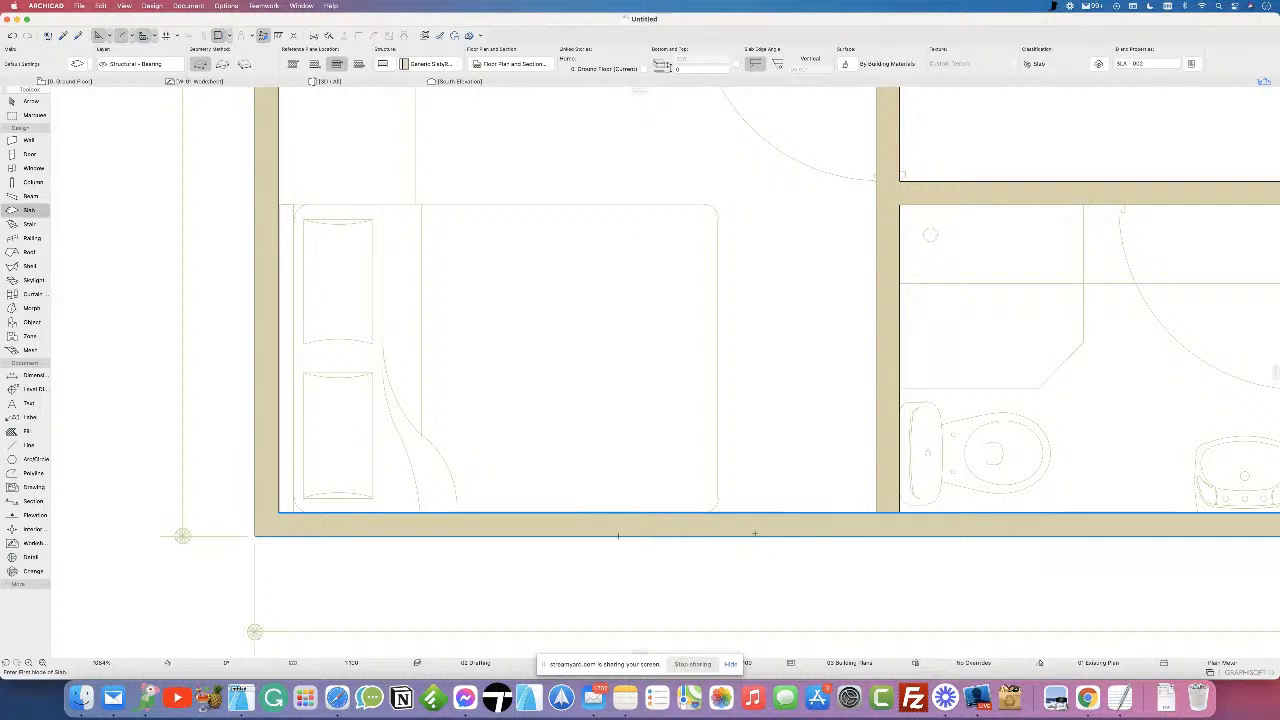
{"action": "scroll", "coordinate": [532, 493], "scroll_direction": "down", "scroll_amount": 2}
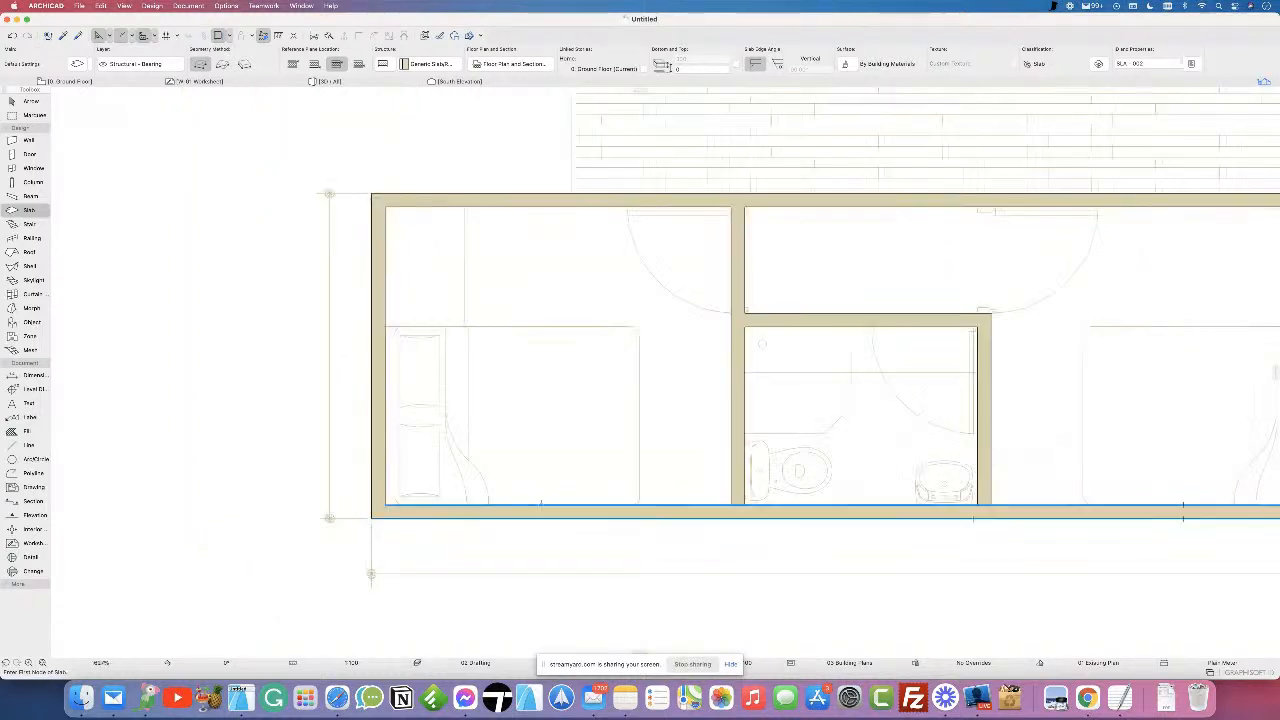
{"action": "left_click", "coordinate": [229, 37]}
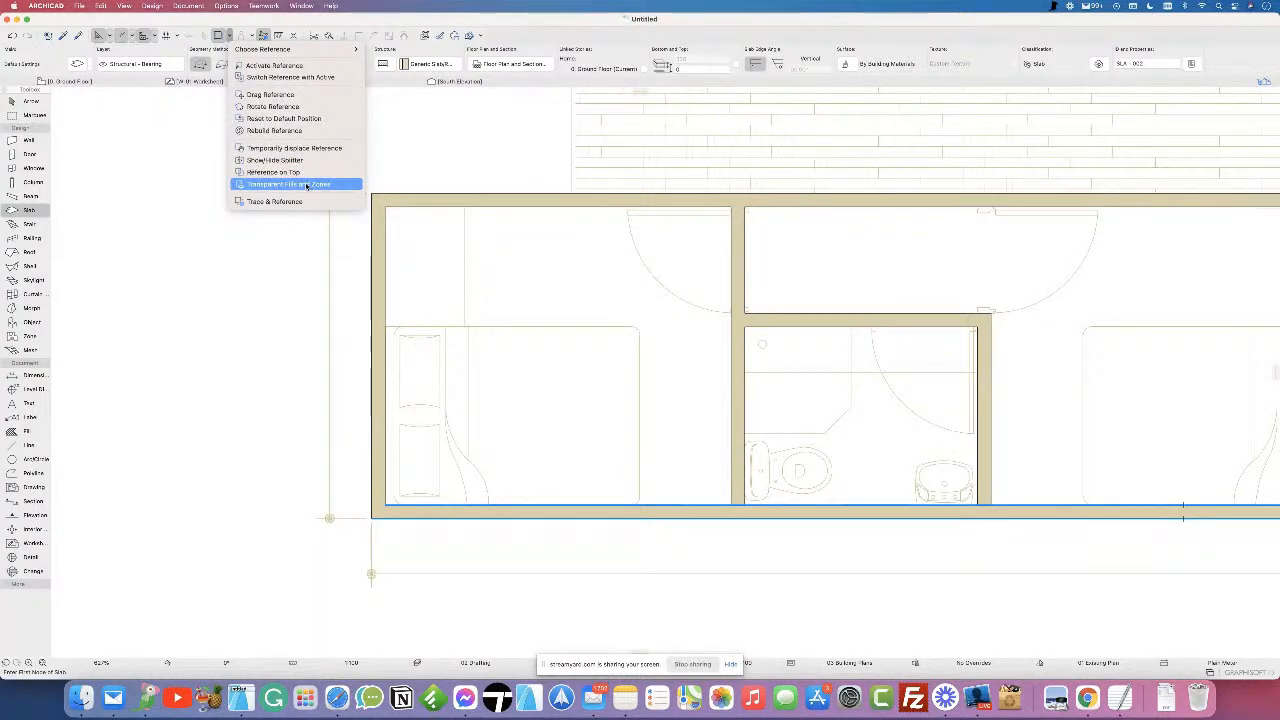
{"action": "left_click", "coordinate": [305, 186]}
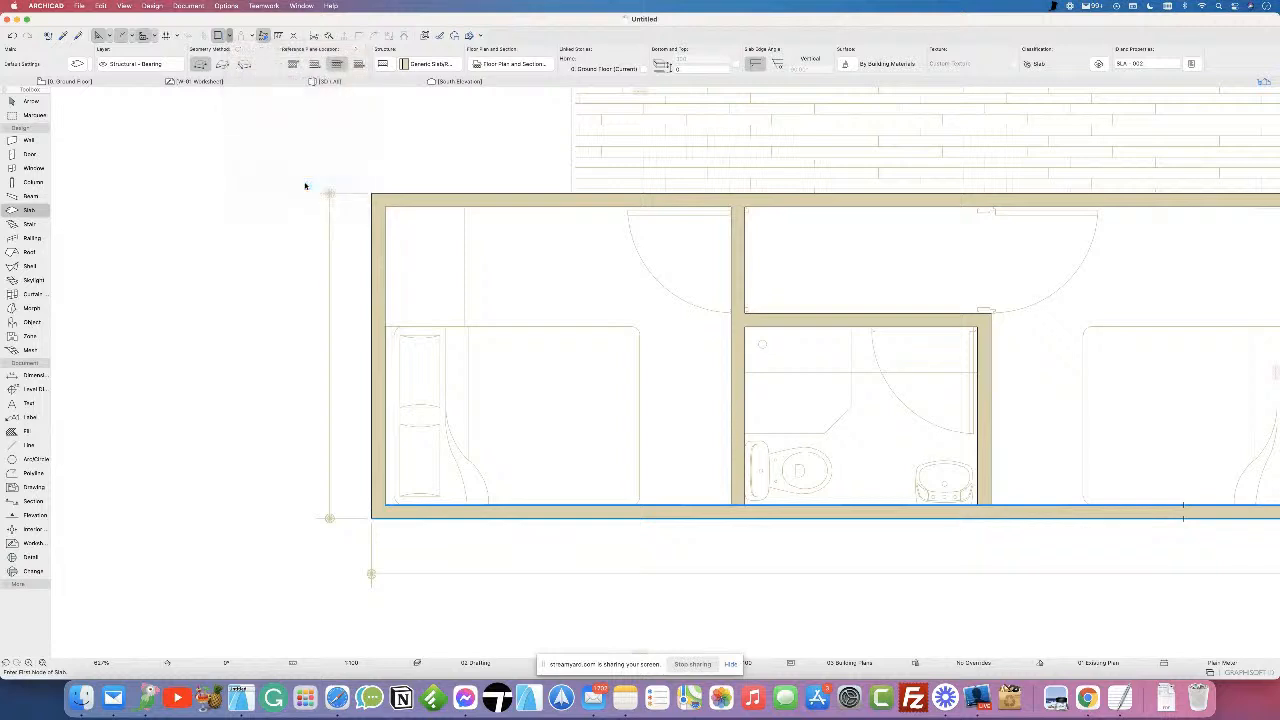
{"action": "left_click", "coordinate": [229, 38]}
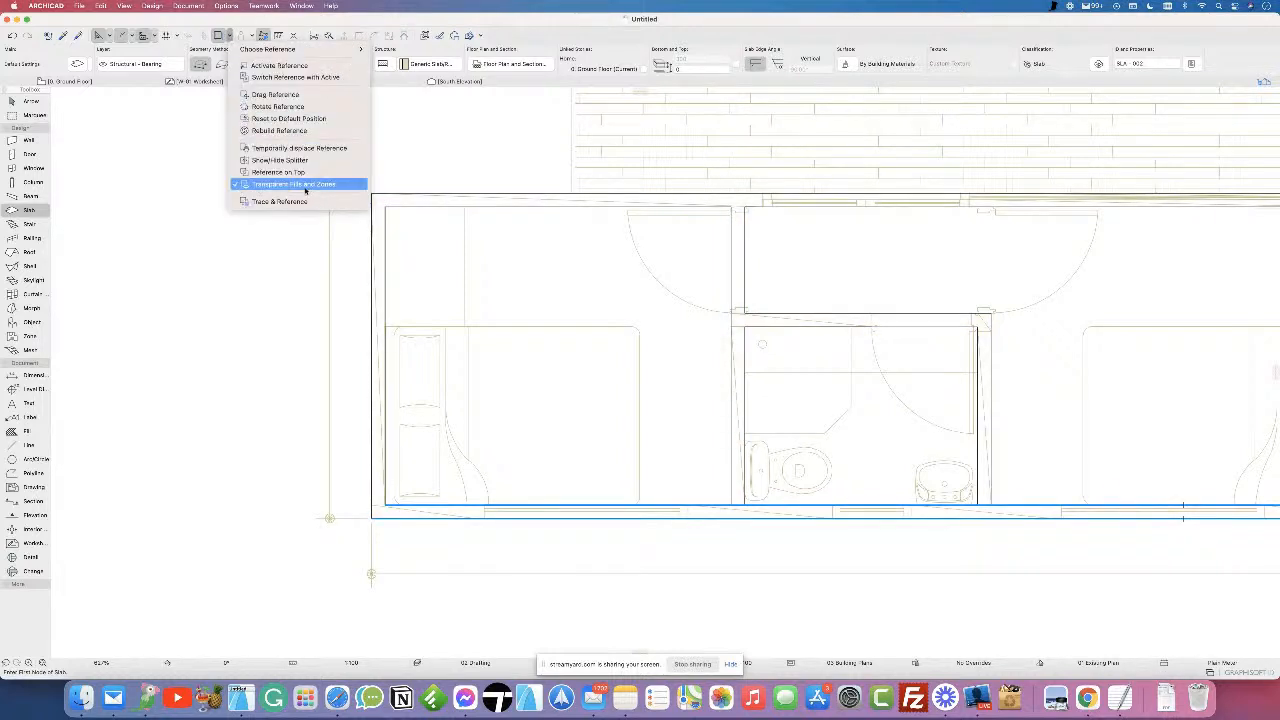
{"action": "left_click", "coordinate": [260, 488]}
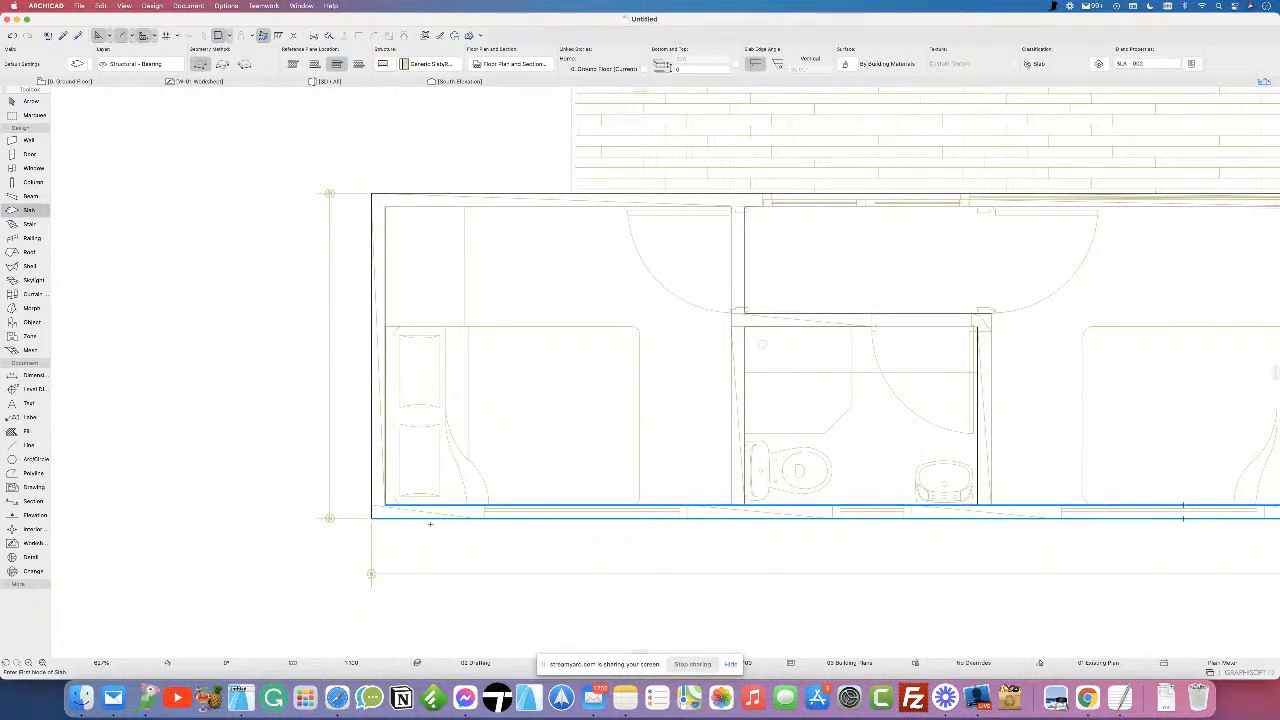
{"action": "scroll", "coordinate": [460, 505], "scroll_direction": "up", "scroll_amount": 5}
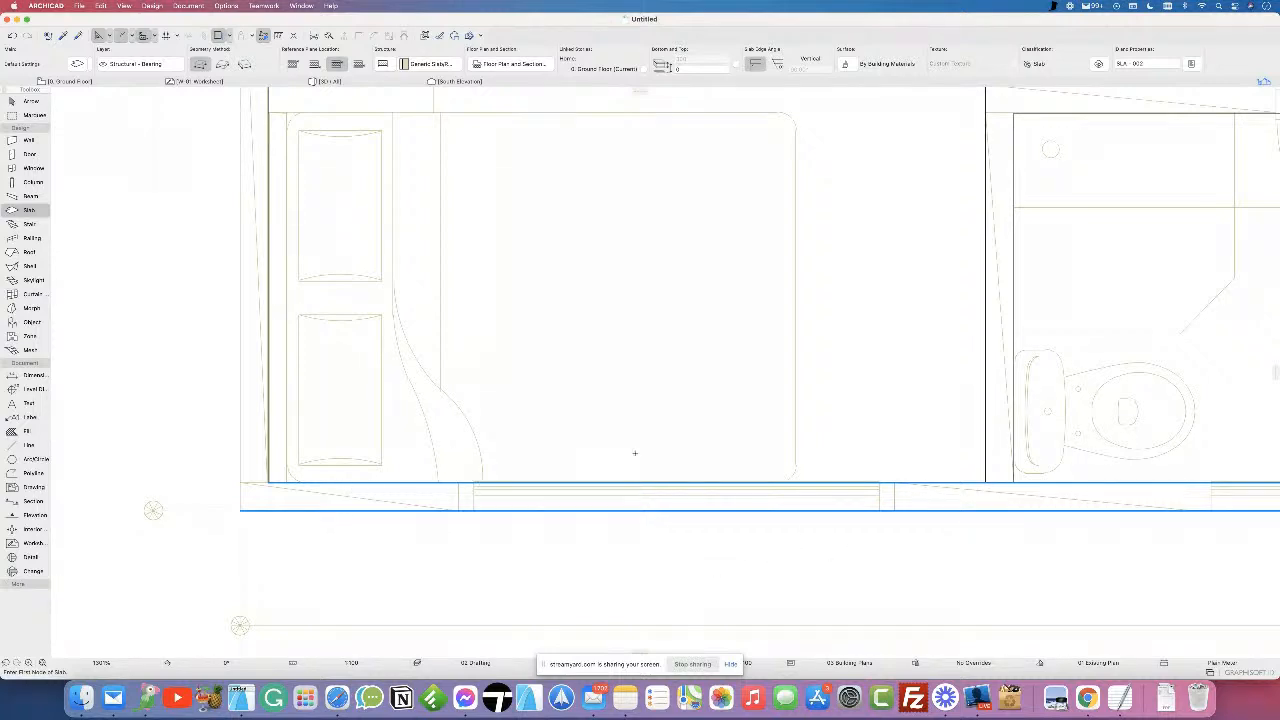
{"action": "scroll", "coordinate": [634, 453], "scroll_direction": "down", "scroll_amount": 8}
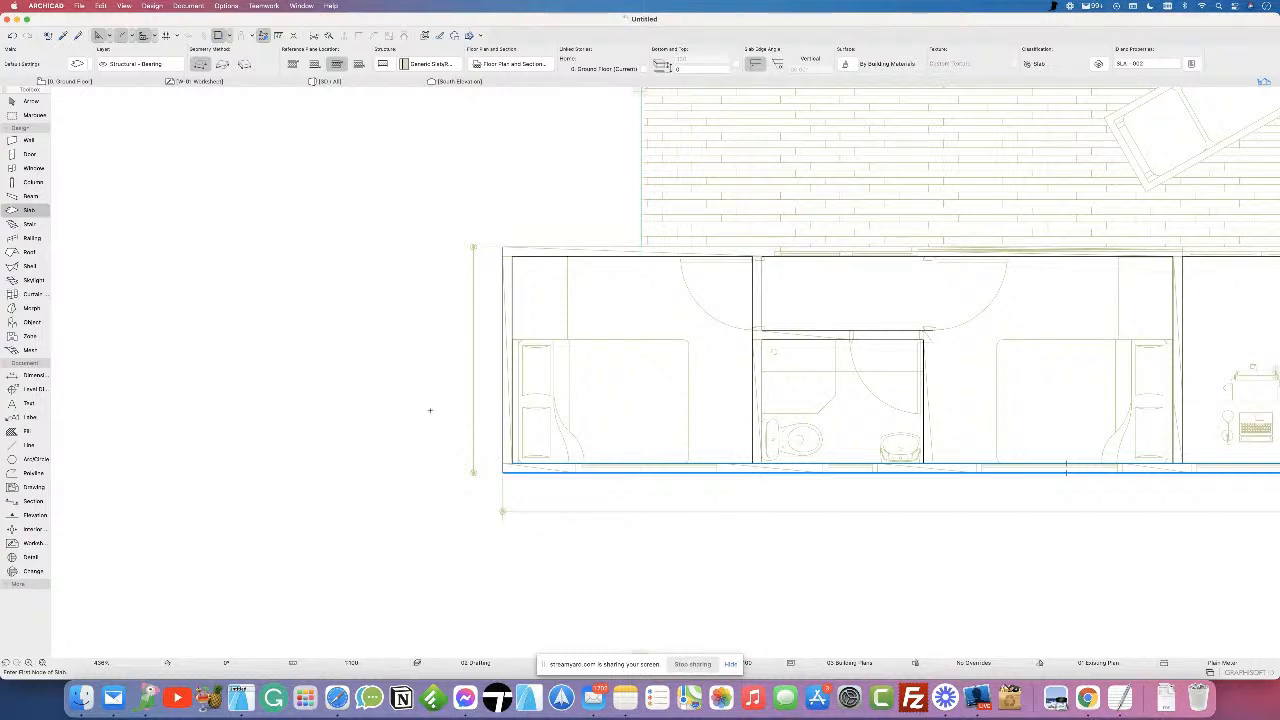
{"action": "left_click", "coordinate": [16, 102]}
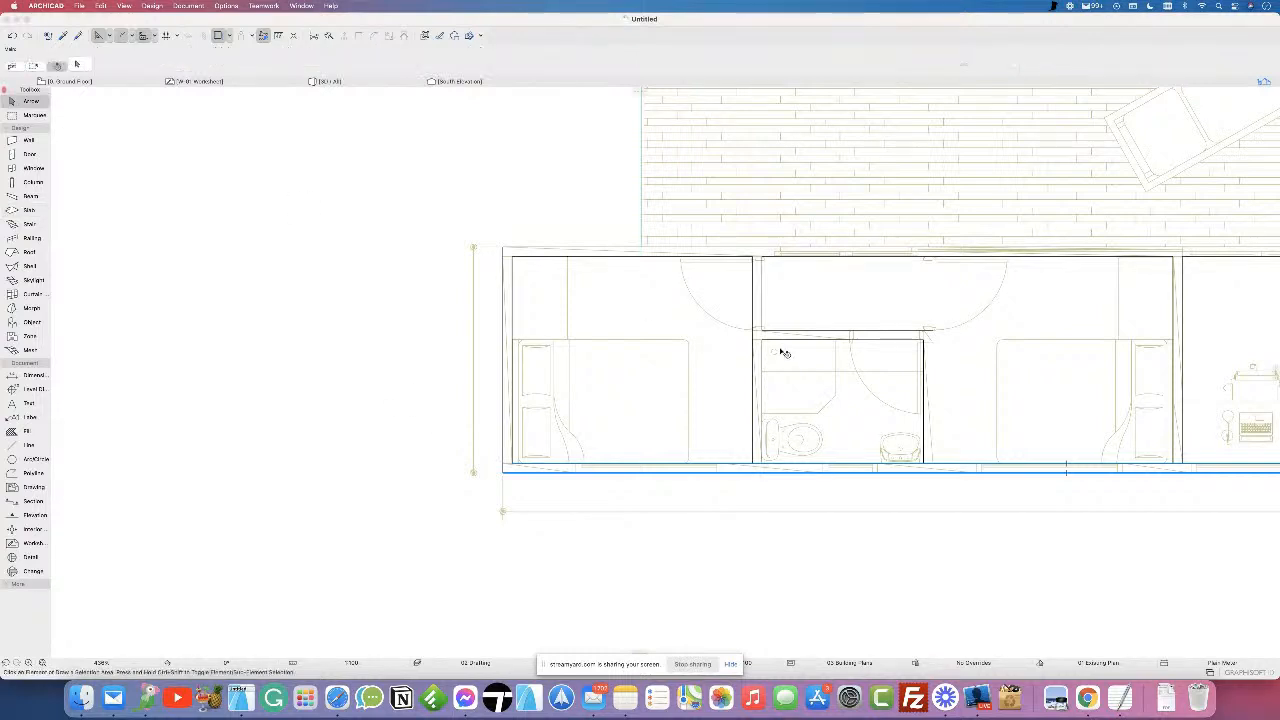
{"action": "left_click", "coordinate": [933, 334]}
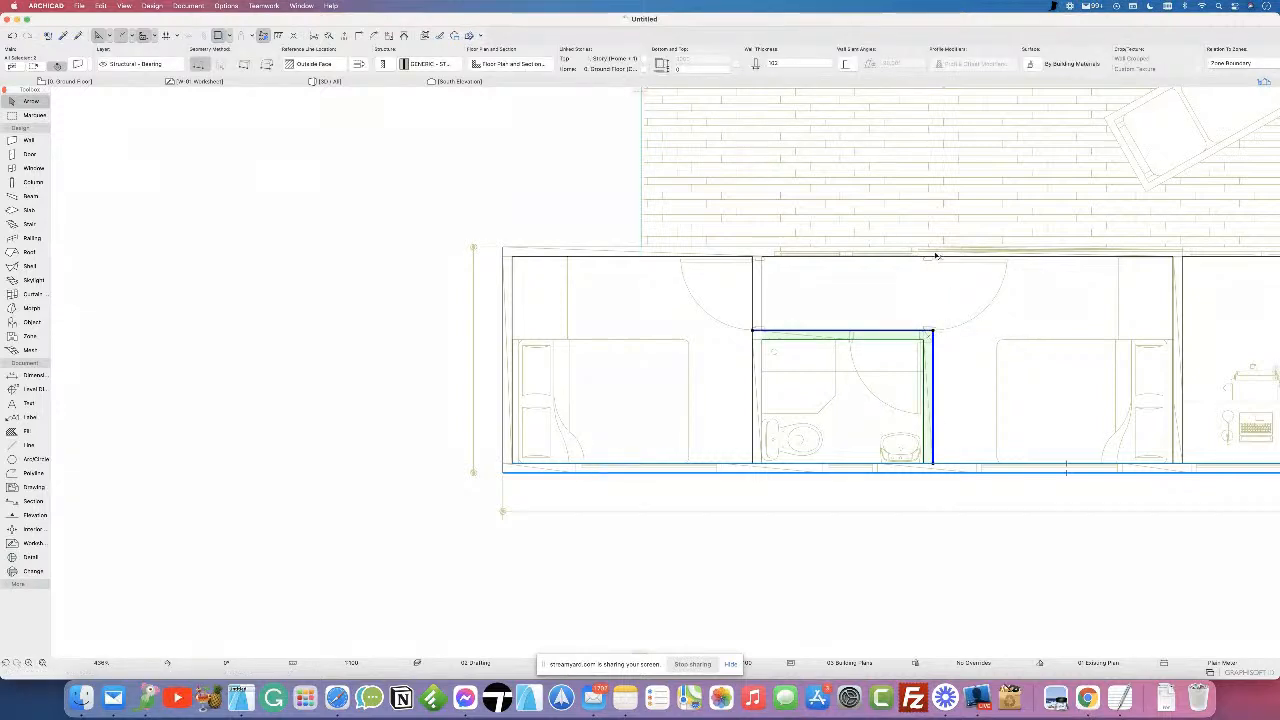
{"action": "left_click", "coordinate": [933, 331]}
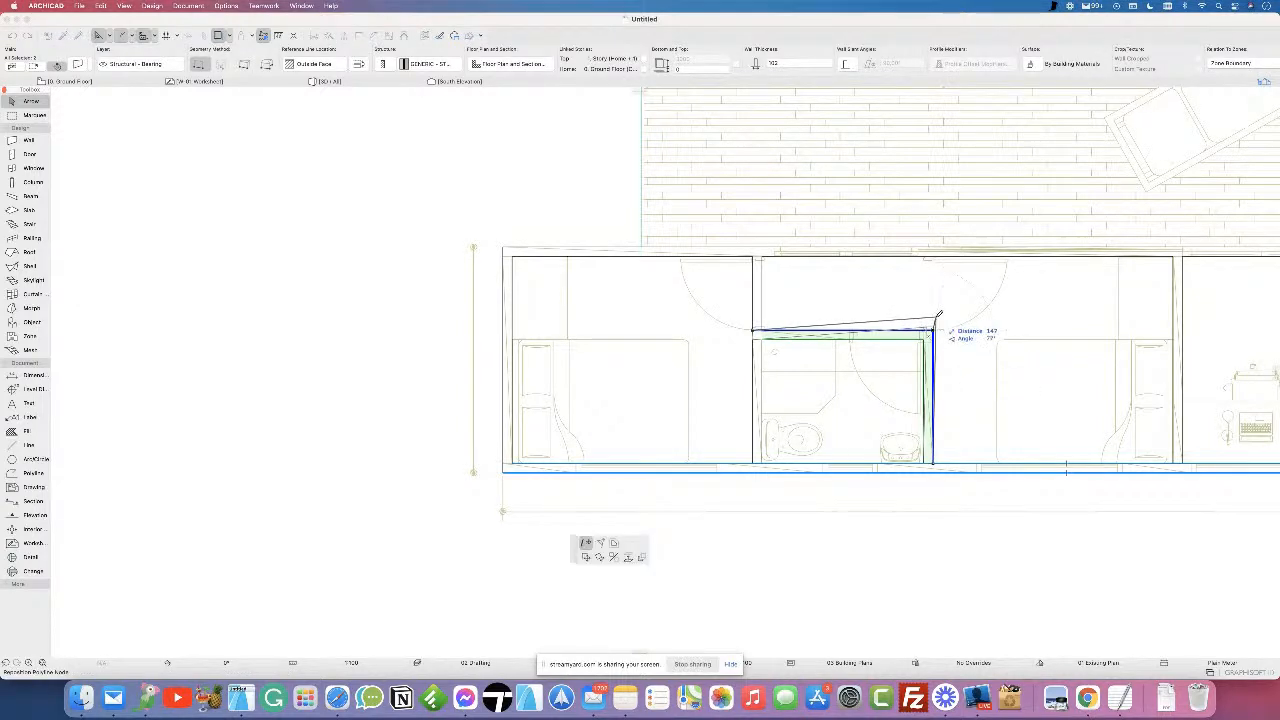
{"action": "key", "text": "Escape"}
{"action": "left_click", "coordinate": [937, 340]}
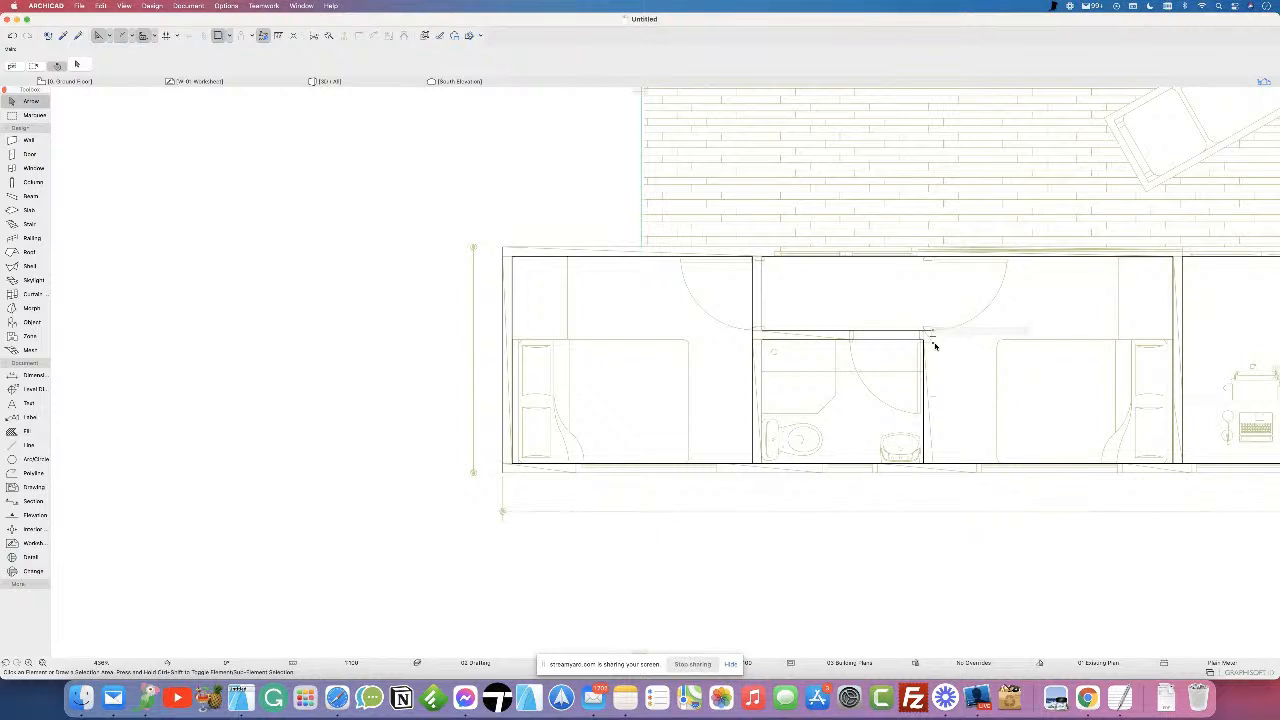
- Stretch the bathroom's right wall, on its own, up to the inner face of the lower container's upper wall
{"action": "left_click", "coordinate": [942, 403]}
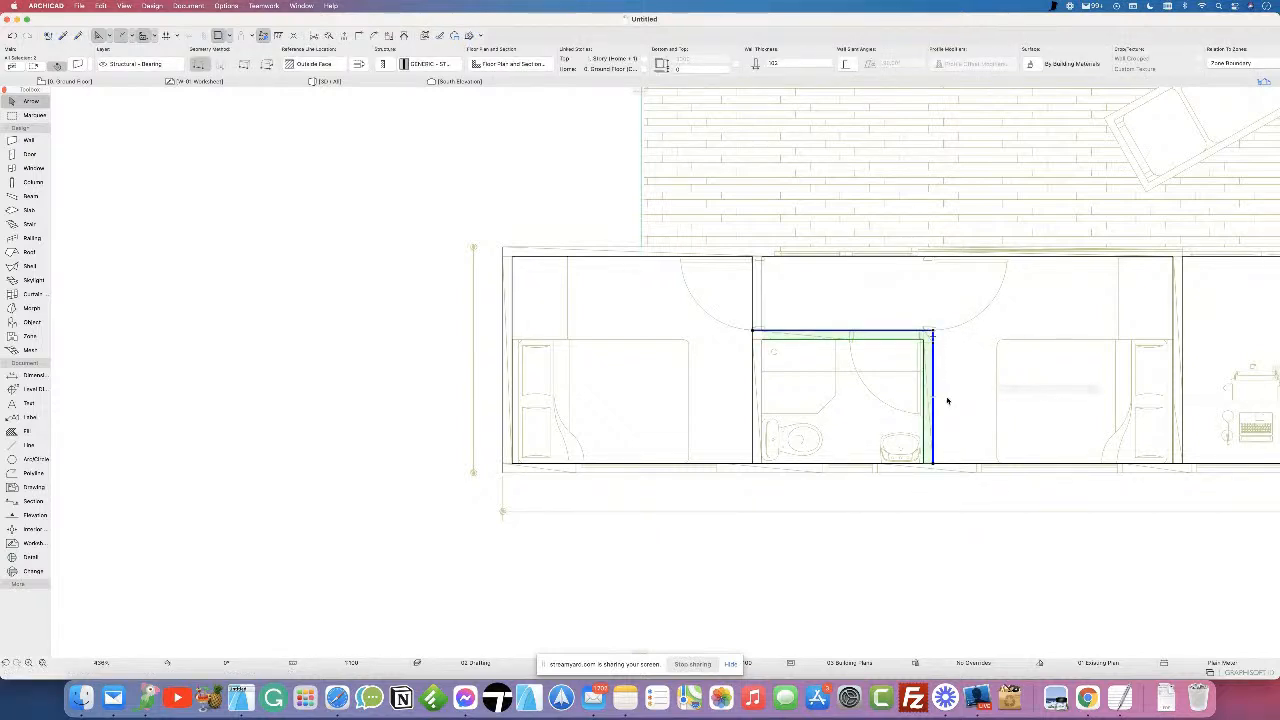
{"action": "key", "text": "Escape"}
{"action": "left_click", "coordinate": [935, 357]}
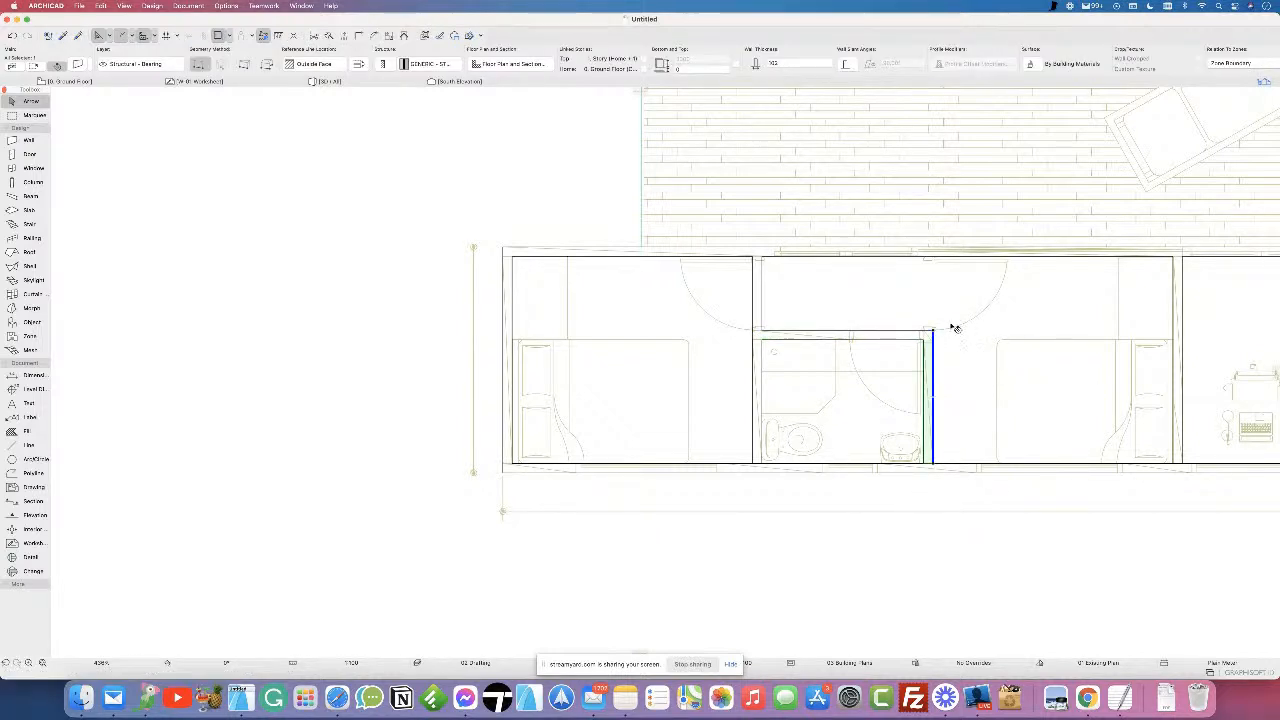
{"action": "scroll", "coordinate": [948, 330], "scroll_direction": "up", "scroll_amount": 5}
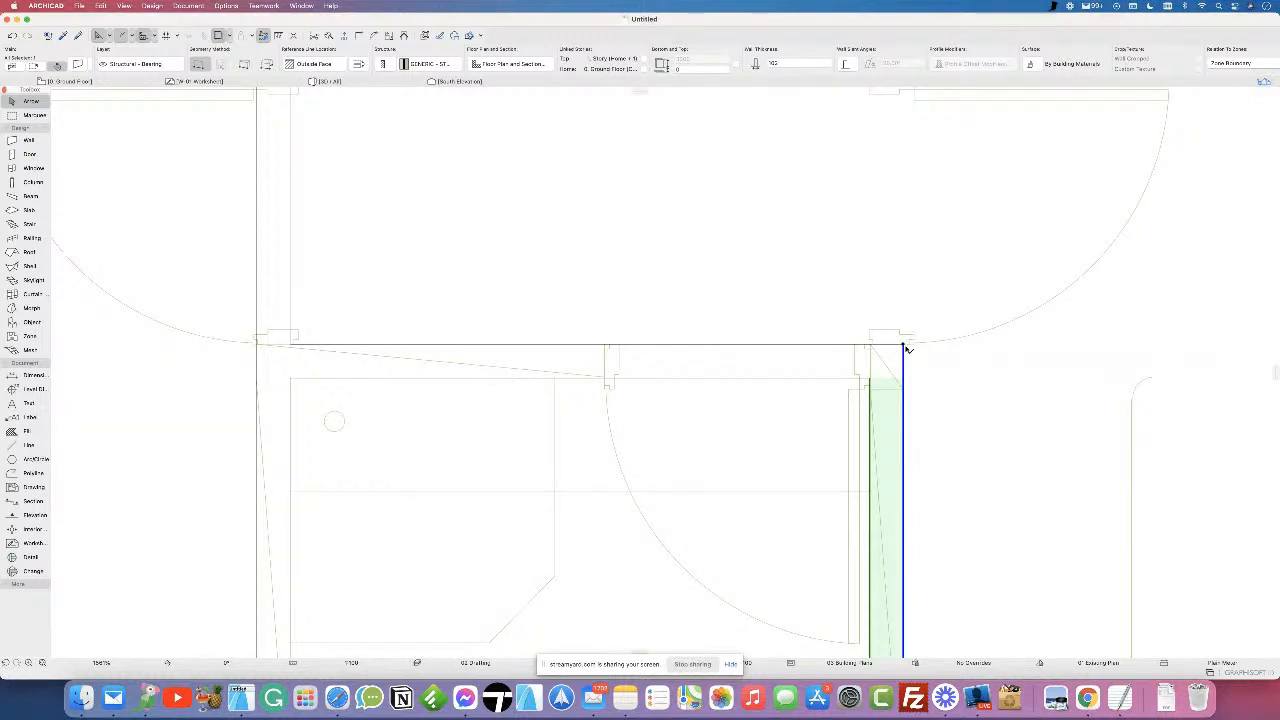
{"action": "scroll", "coordinate": [905, 347], "scroll_direction": "down", "scroll_amount": 5}
{"action": "scroll", "coordinate": [905, 347], "scroll_direction": "up", "scroll_amount": 5}
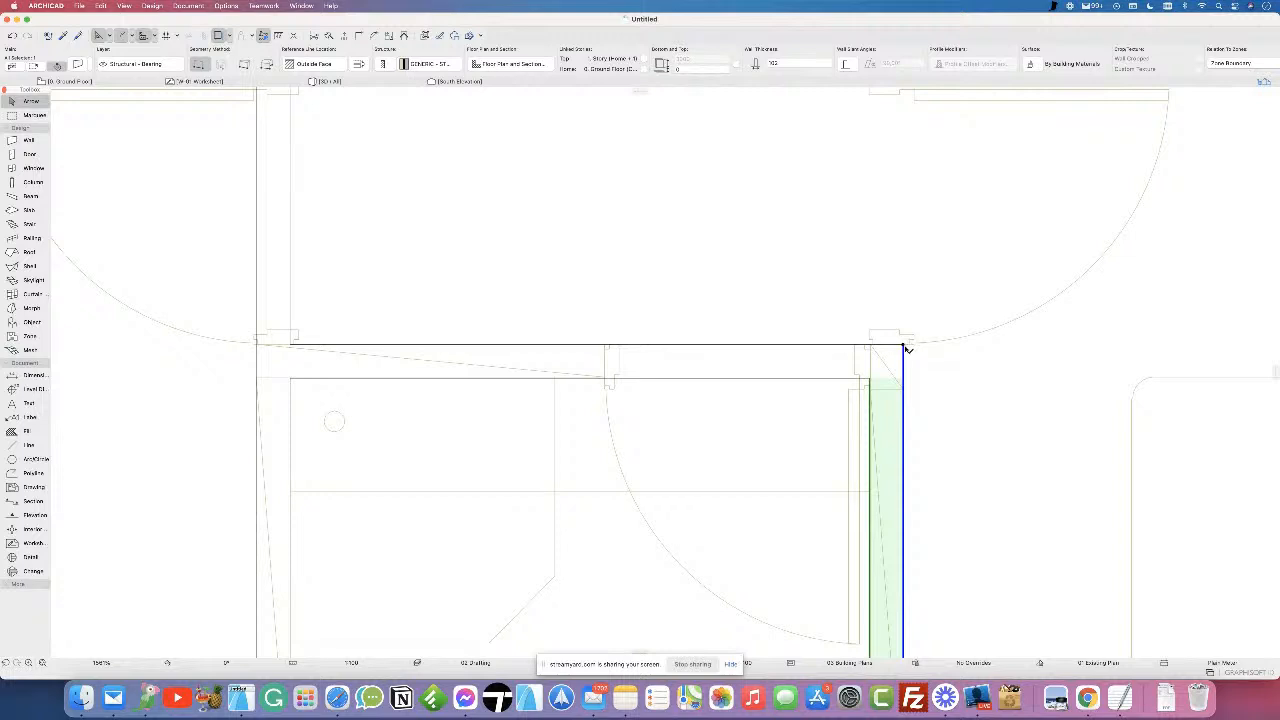
{"action": "scroll", "coordinate": [910, 325], "scroll_direction": "down", "scroll_amount": 6}
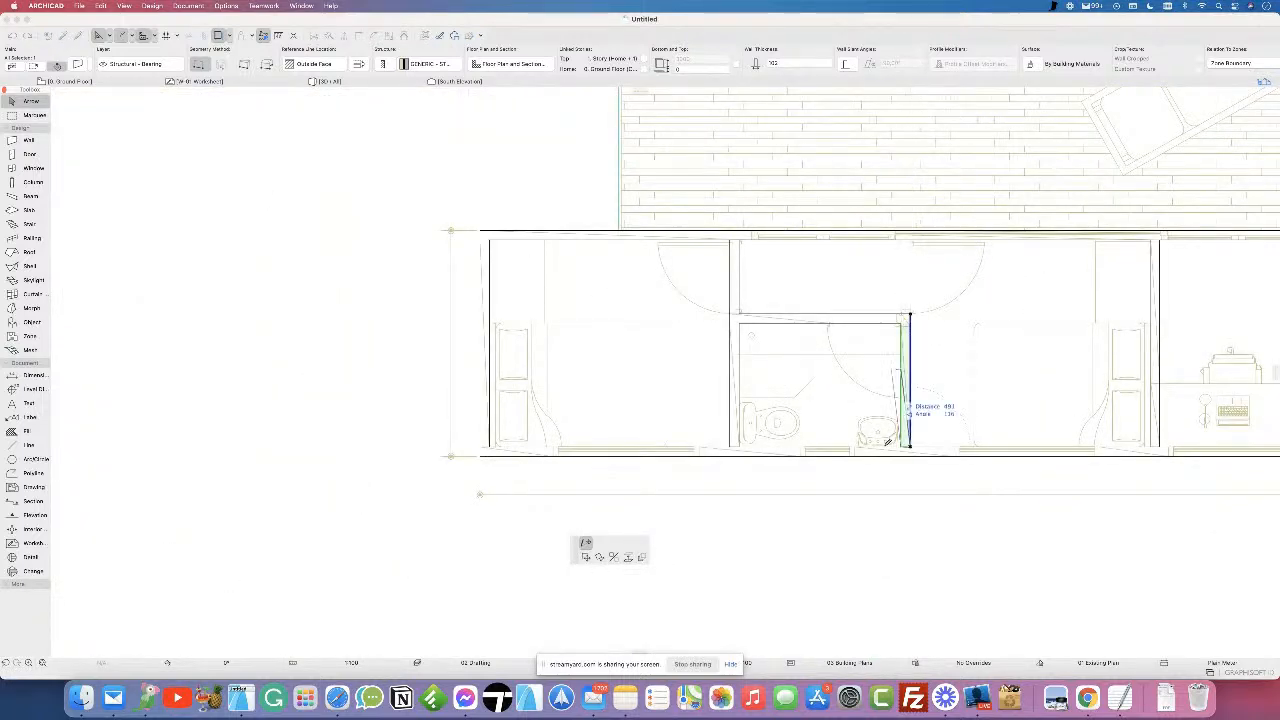
{"action": "scroll", "coordinate": [914, 216], "scroll_direction": "up", "scroll_amount": 5}
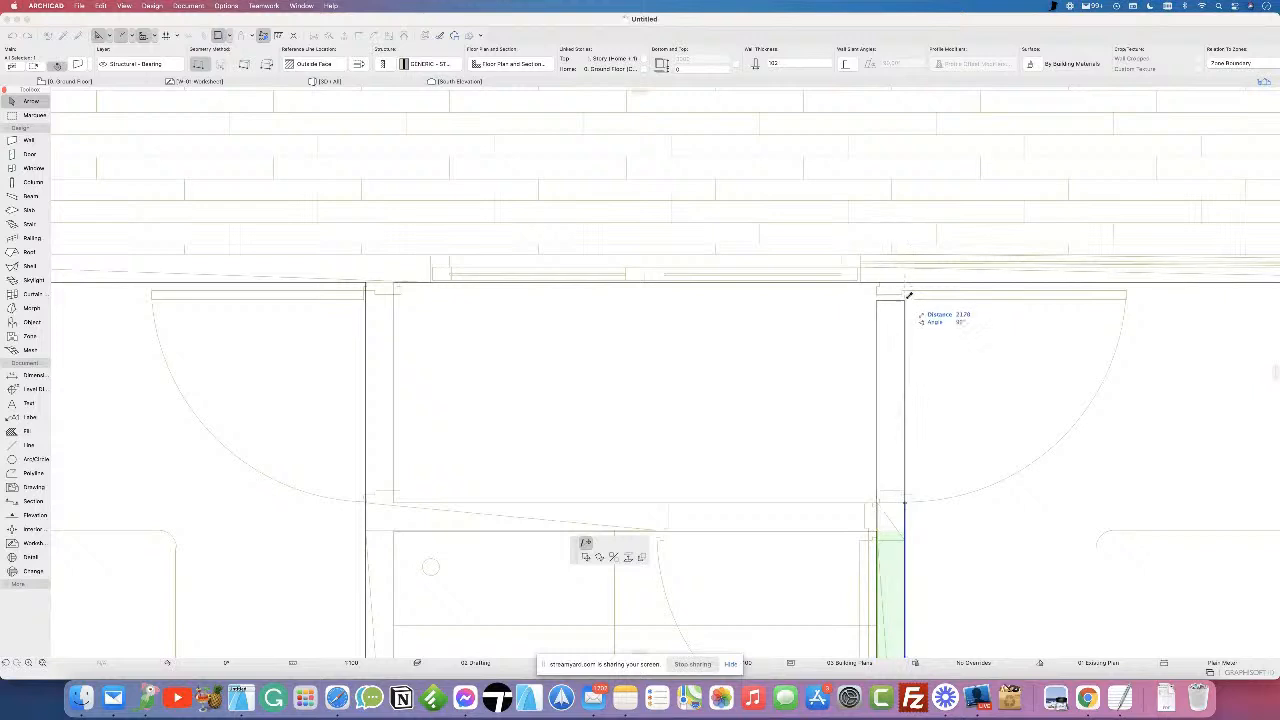
{"action": "key", "text": "Escape"}
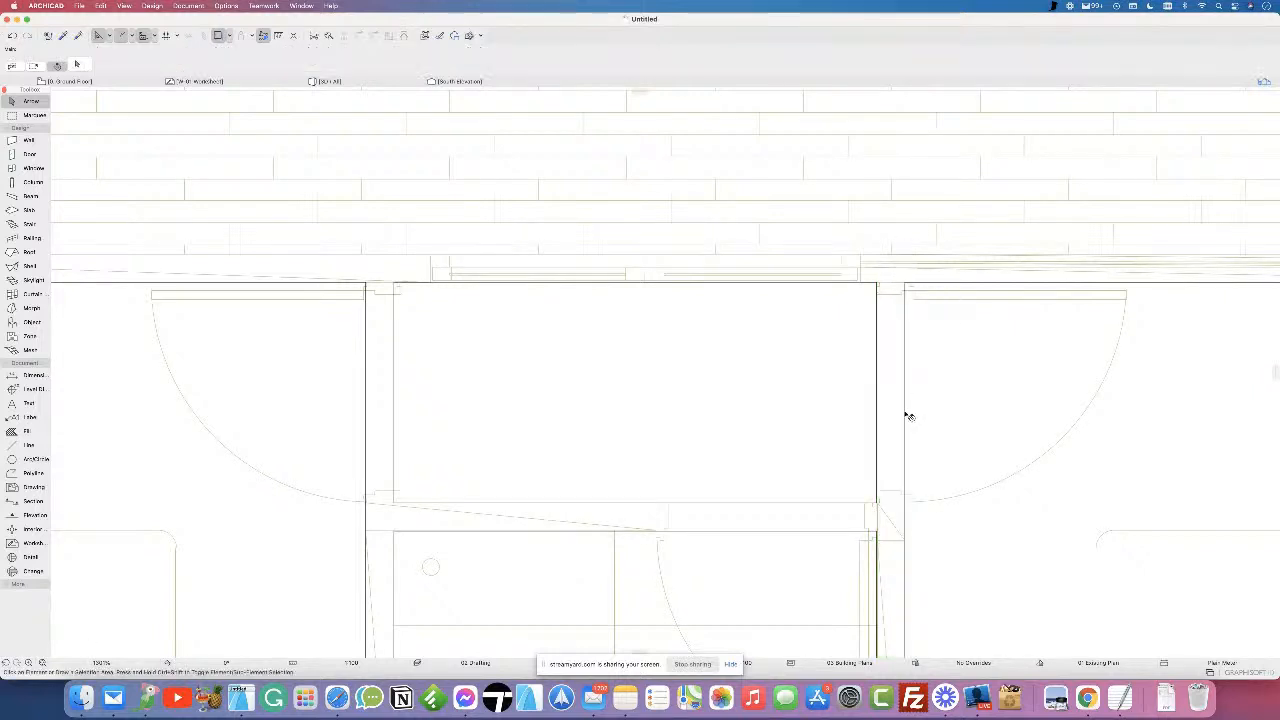
- Measure the bedroom door opening from the container's upper inner wall face down to the bathroom's upper wall
{"action": "scroll", "coordinate": [816, 426], "scroll_direction": "down", "scroll_amount": 3}
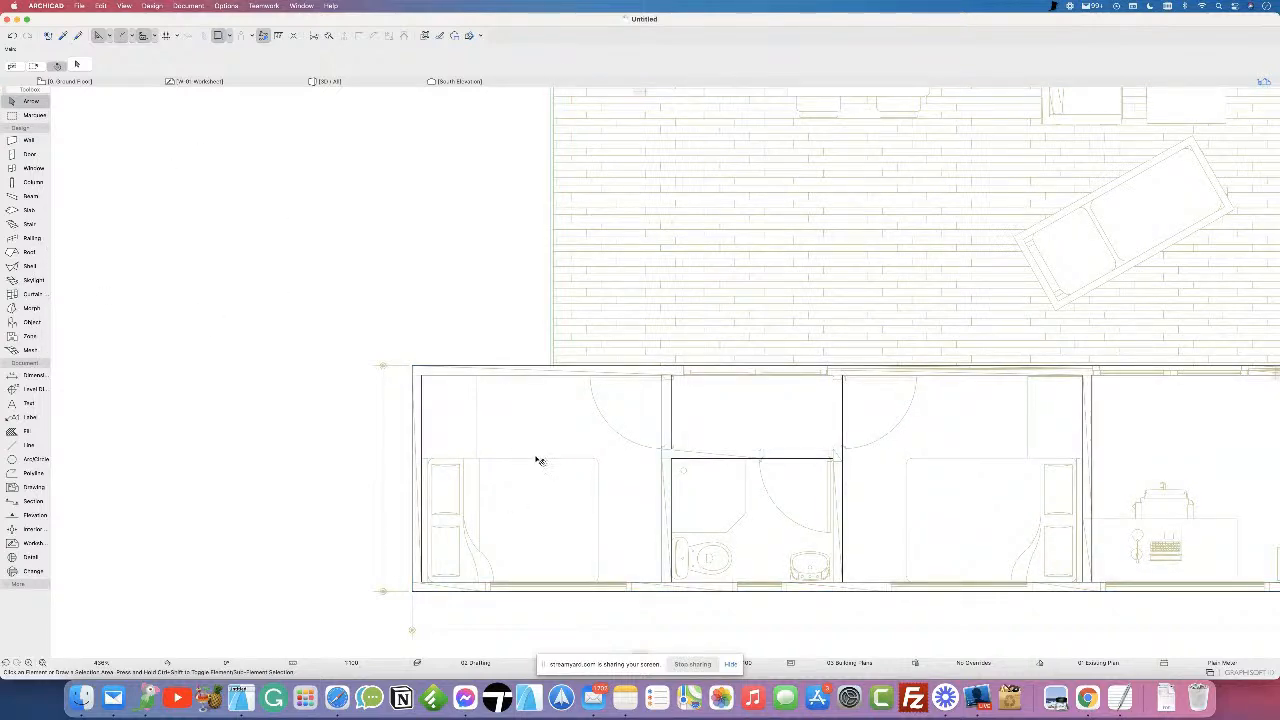
{"action": "key", "text": "m"}
{"action": "scroll", "coordinate": [675, 382], "scroll_direction": "up", "scroll_amount": 3}
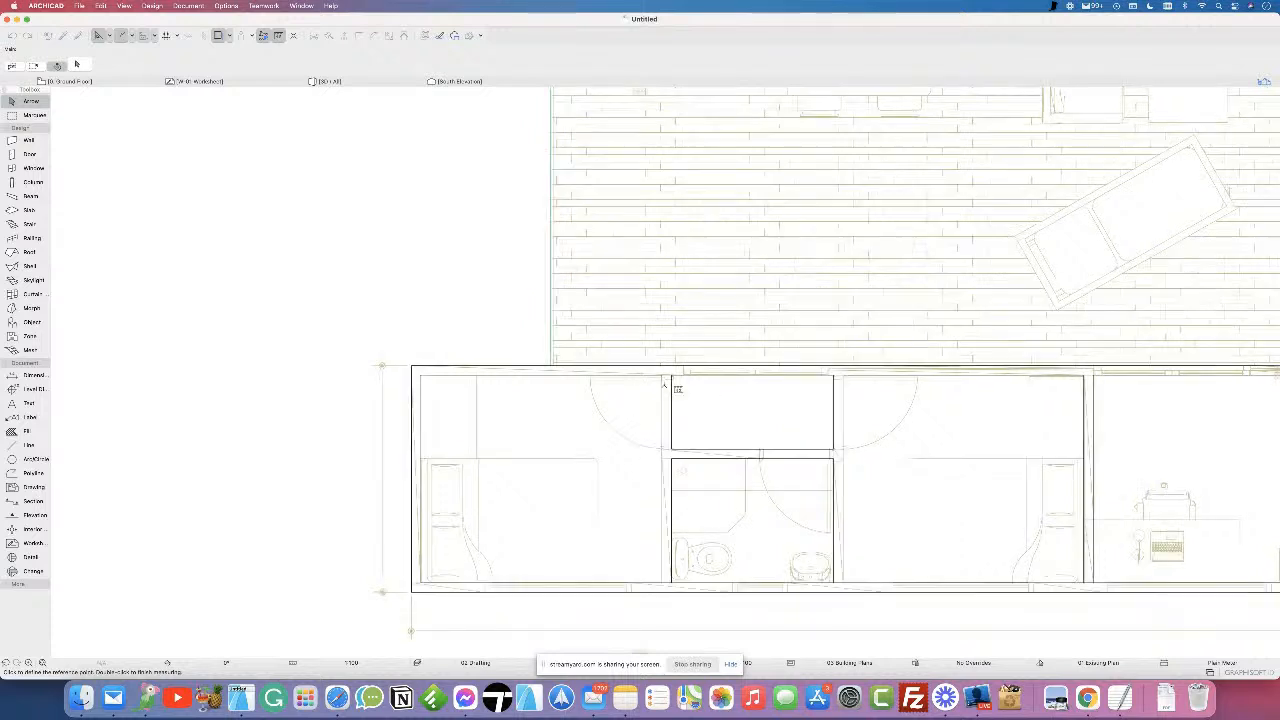
{"action": "left_click", "coordinate": [704, 369]}
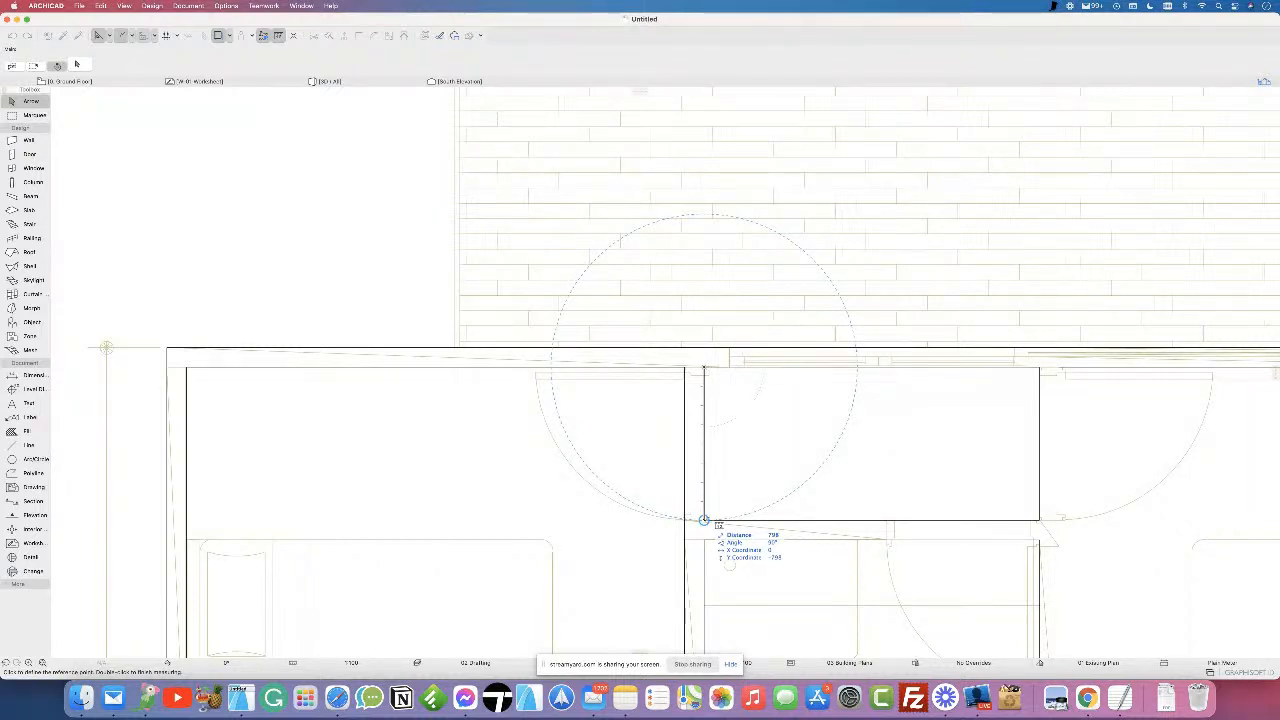
{"action": "key", "text": "Escape"}
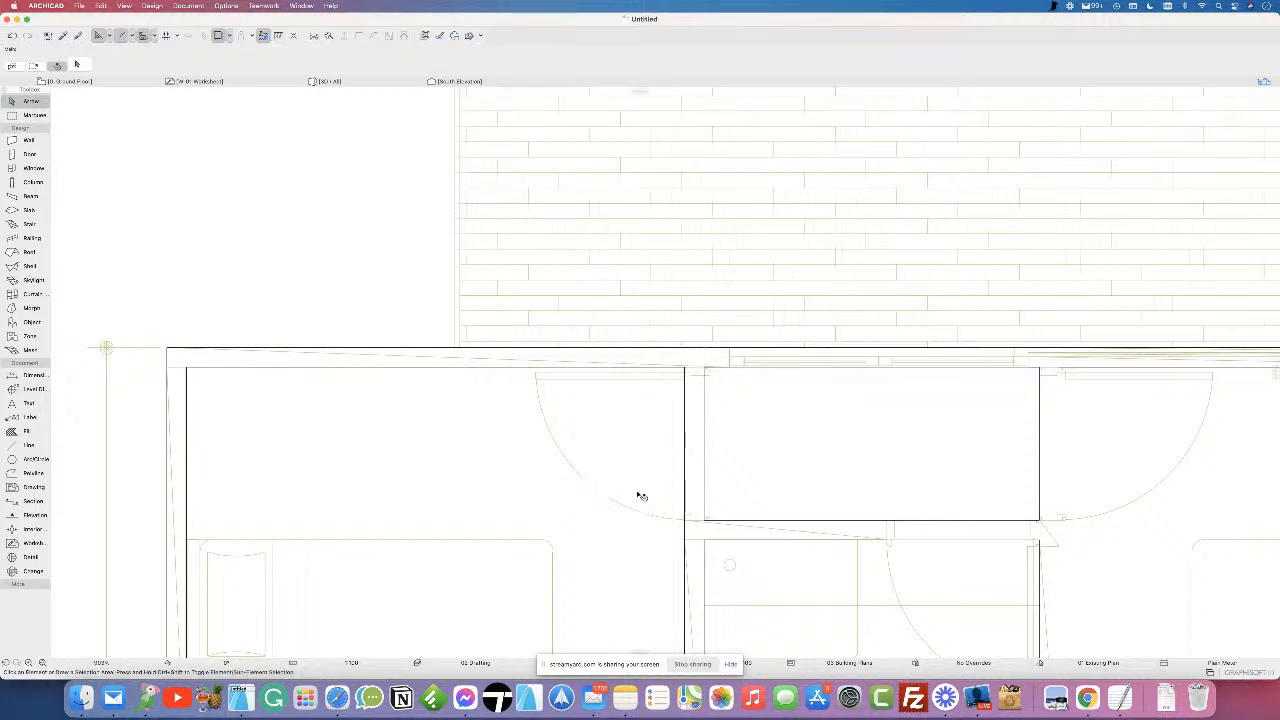
- Open the Door tool's default settings and choose Door 22 from the Hinged Doors 22 library folder
{"action": "left_click", "coordinate": [24, 154]}
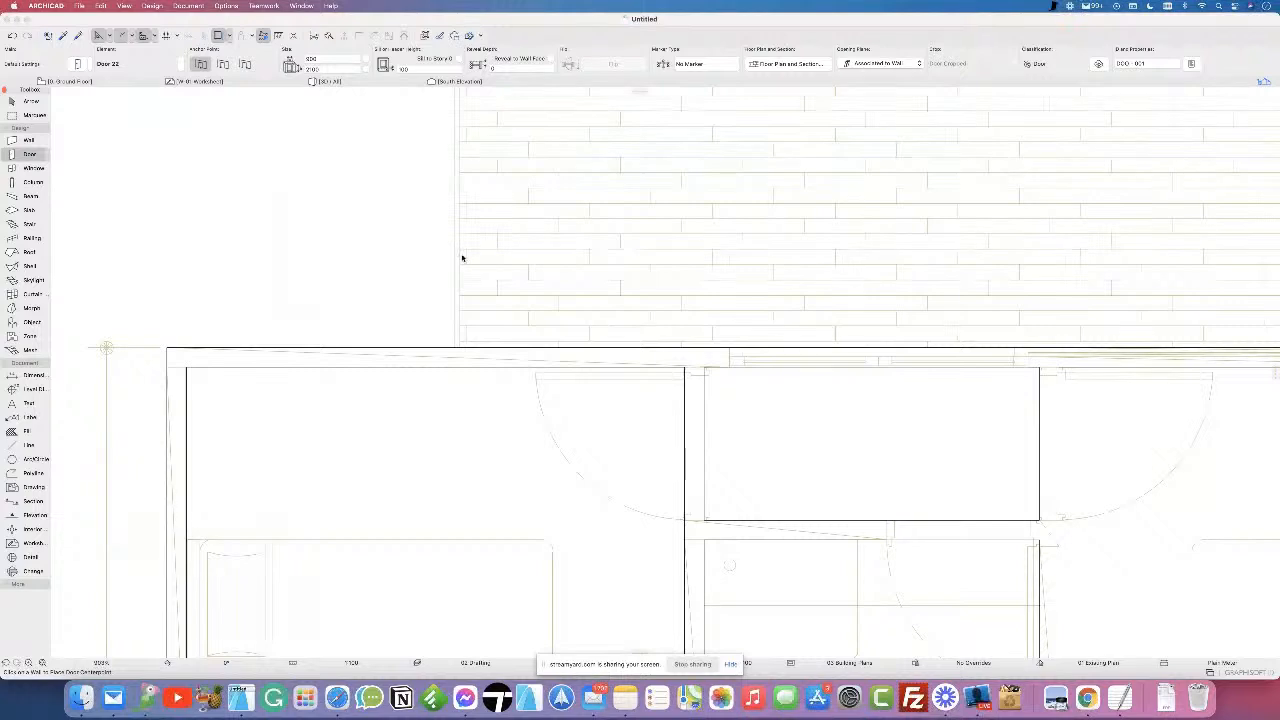
{"action": "key", "text": "super+t"}
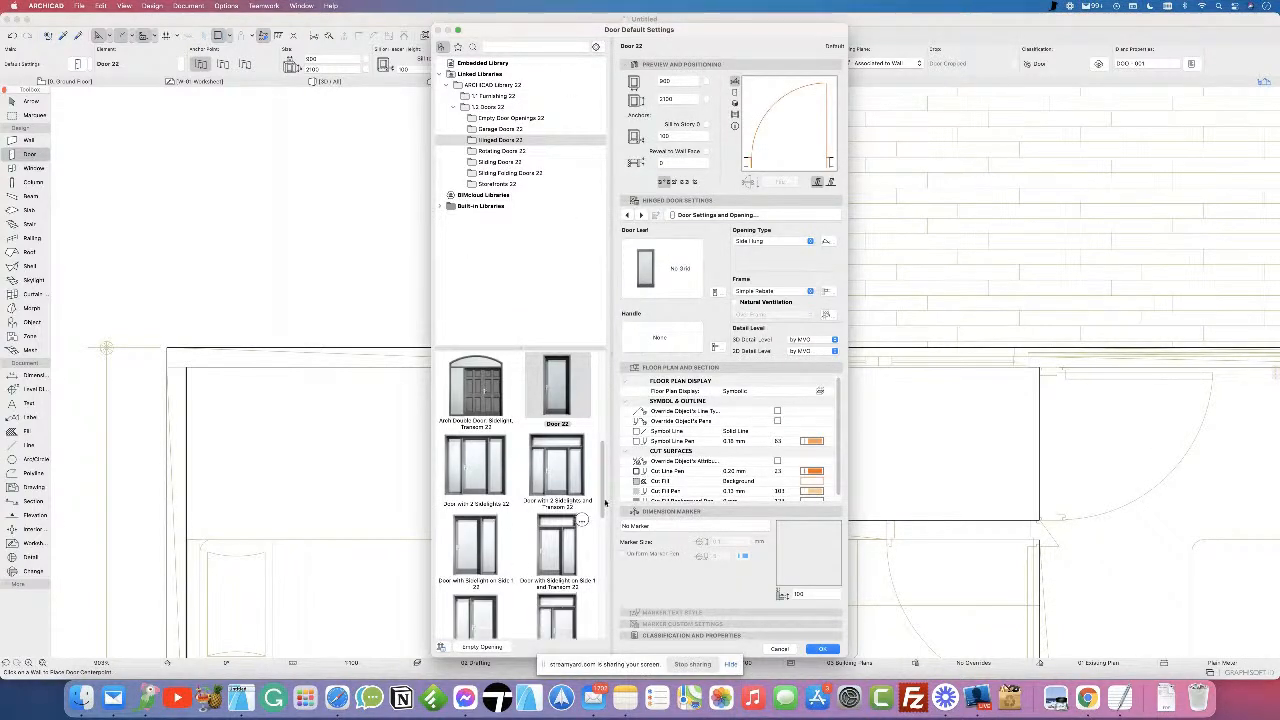
{"action": "left_click", "coordinate": [495, 129]}
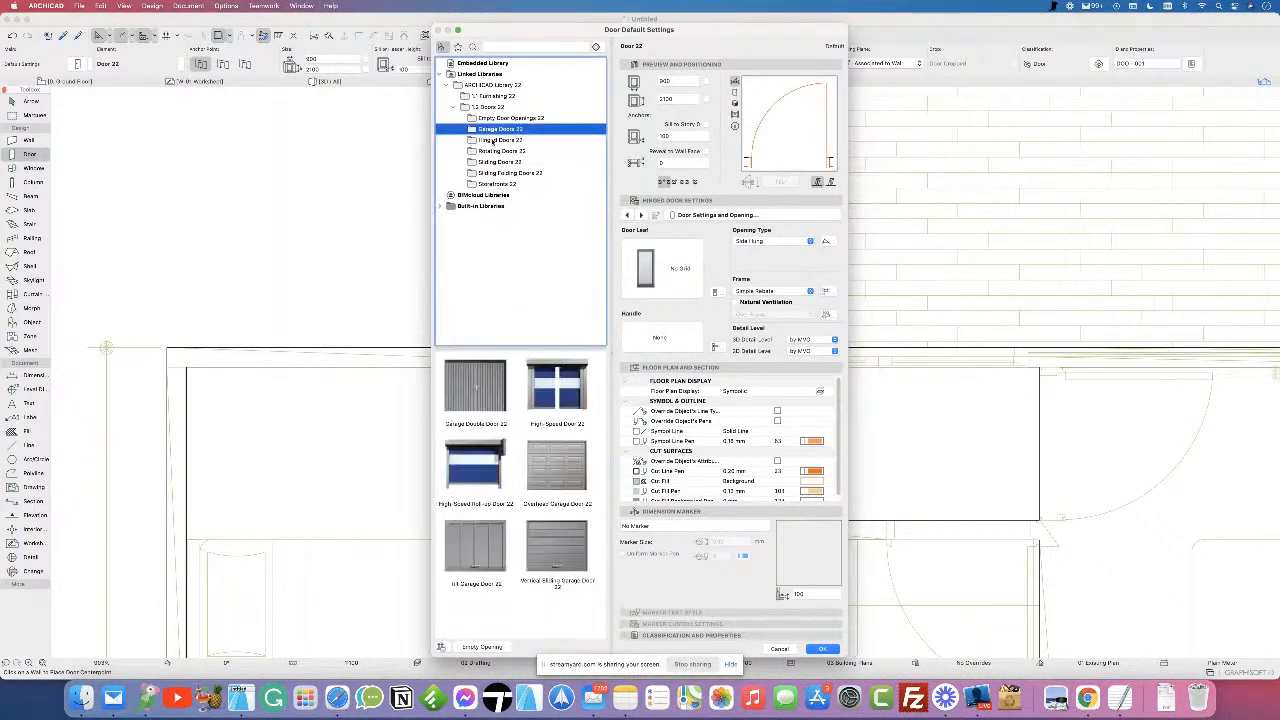
{"action": "left_click", "coordinate": [496, 161]}
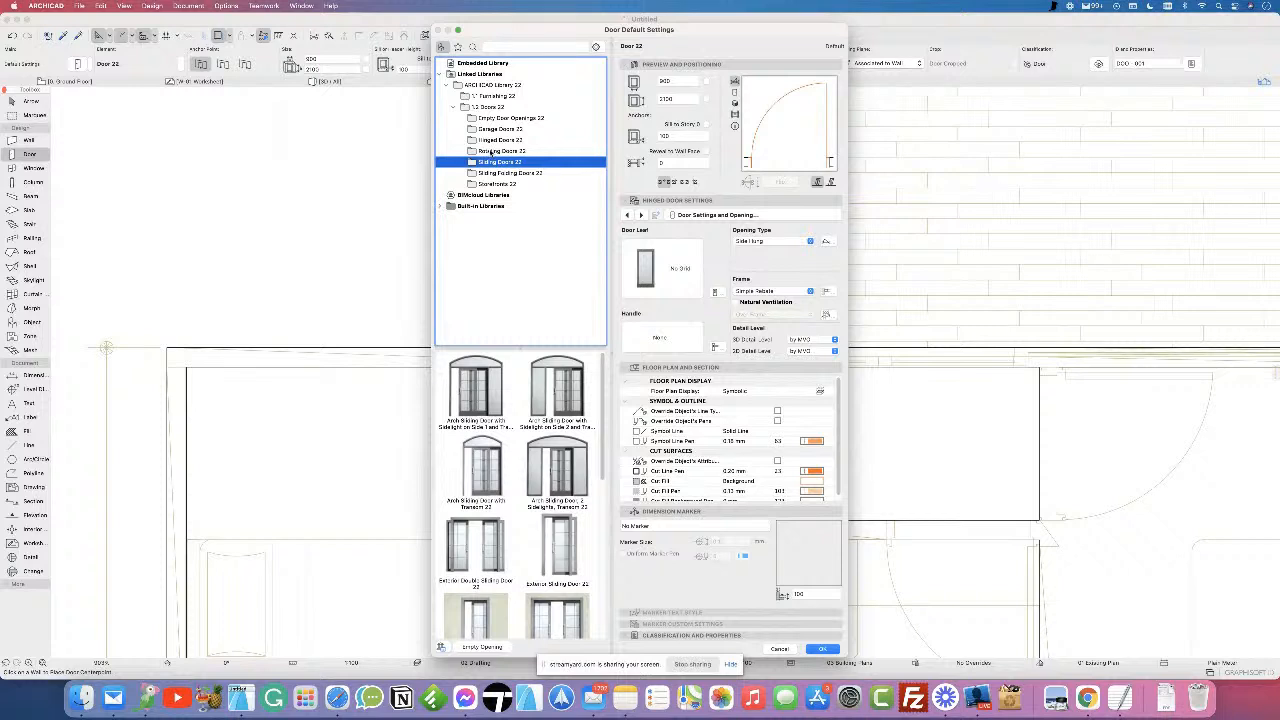
{"action": "left_click", "coordinate": [502, 140]}
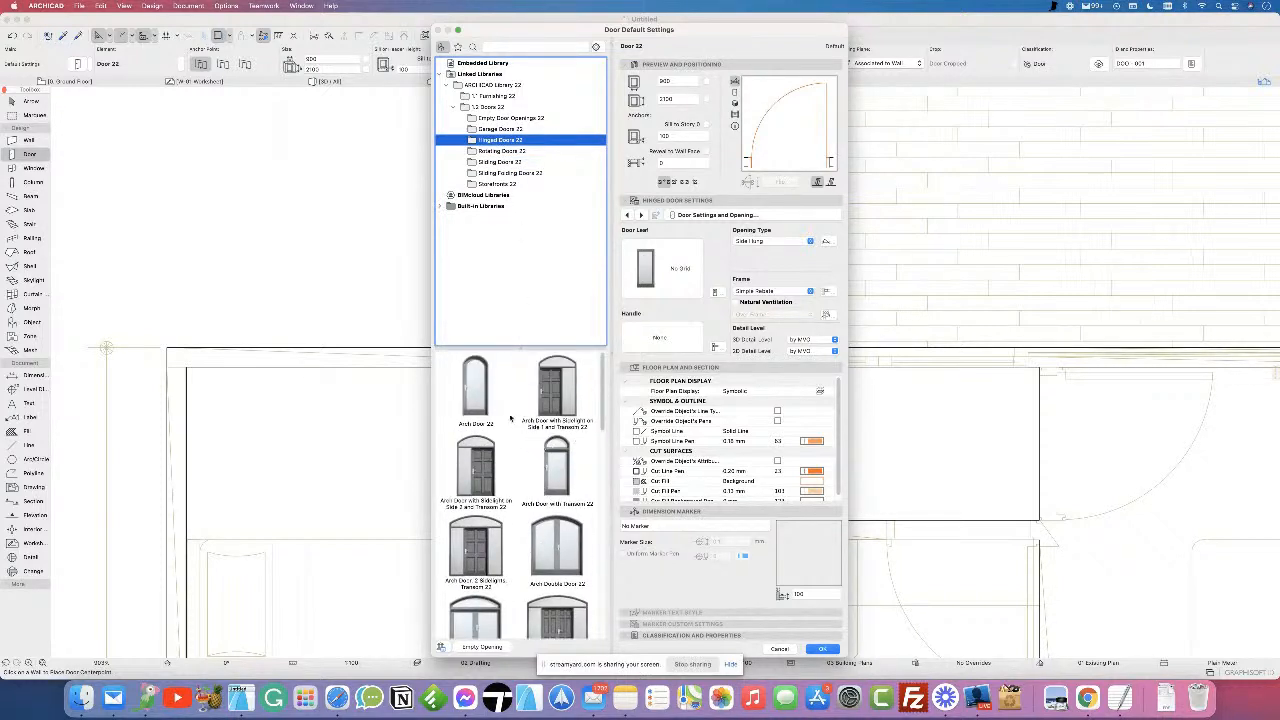
{"action": "scroll", "coordinate": [512, 421], "scroll_direction": "down", "scroll_amount": 5}
{"action": "scroll", "coordinate": [550, 456], "scroll_direction": "down", "scroll_amount": 5}
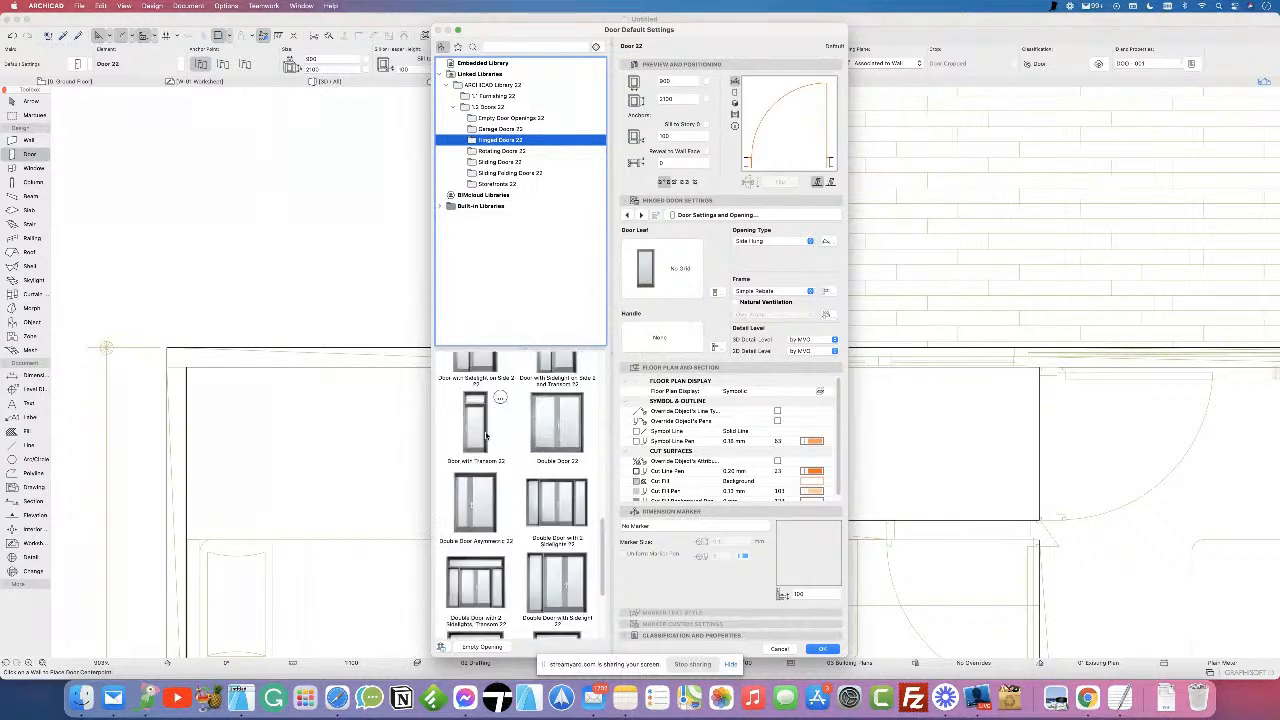
{"action": "scroll", "coordinate": [480, 445], "scroll_direction": "down", "scroll_amount": 4}
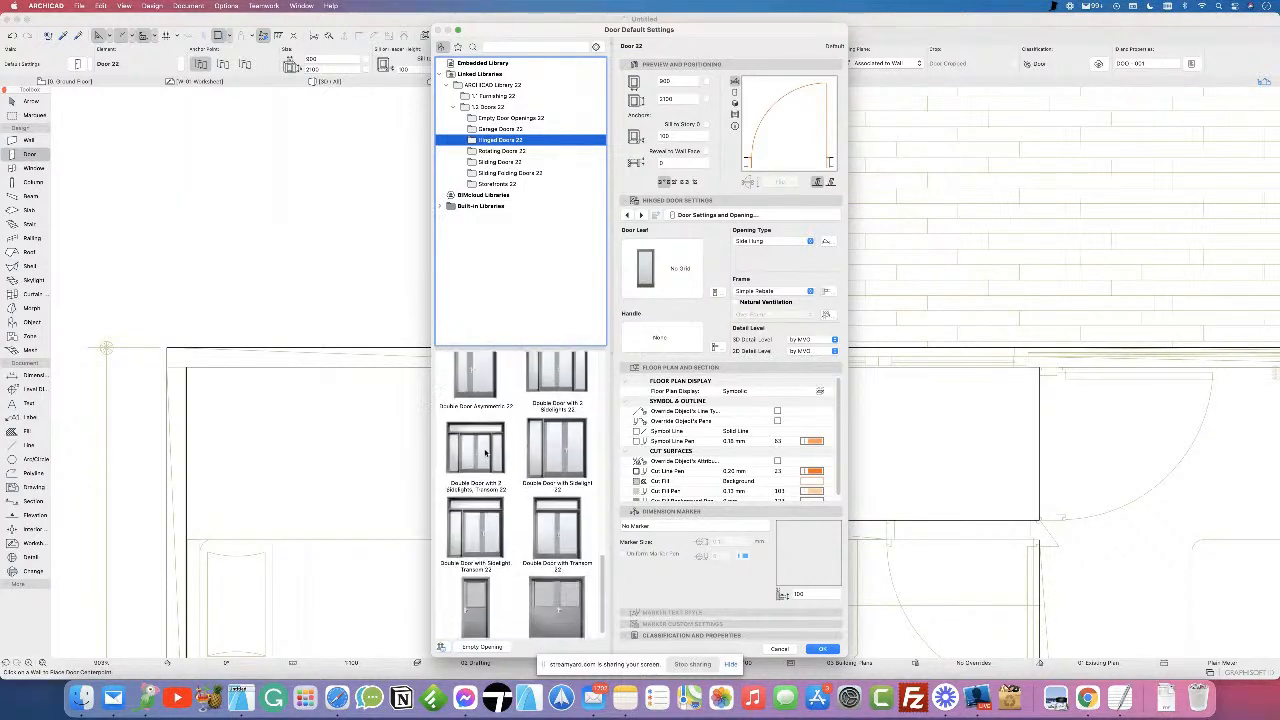
{"action": "scroll", "coordinate": [500, 490], "scroll_direction": "up", "scroll_amount": 10}
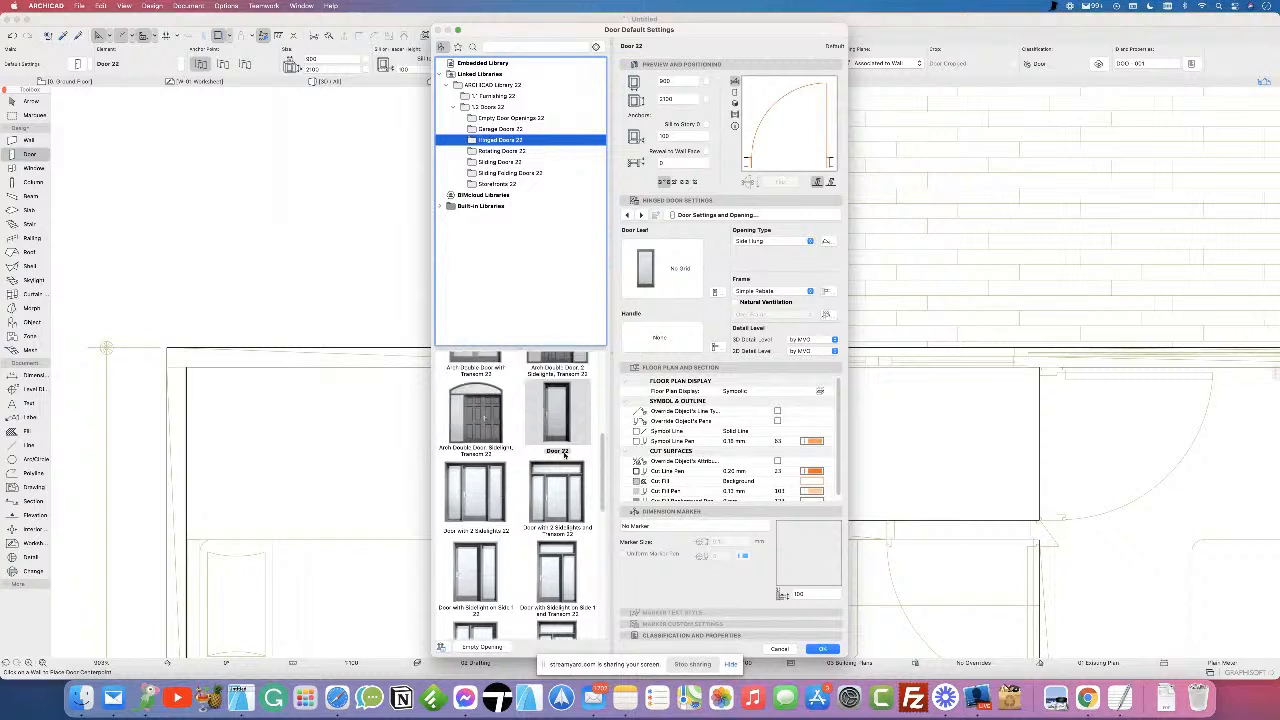
{"action": "left_click", "coordinate": [558, 420]}
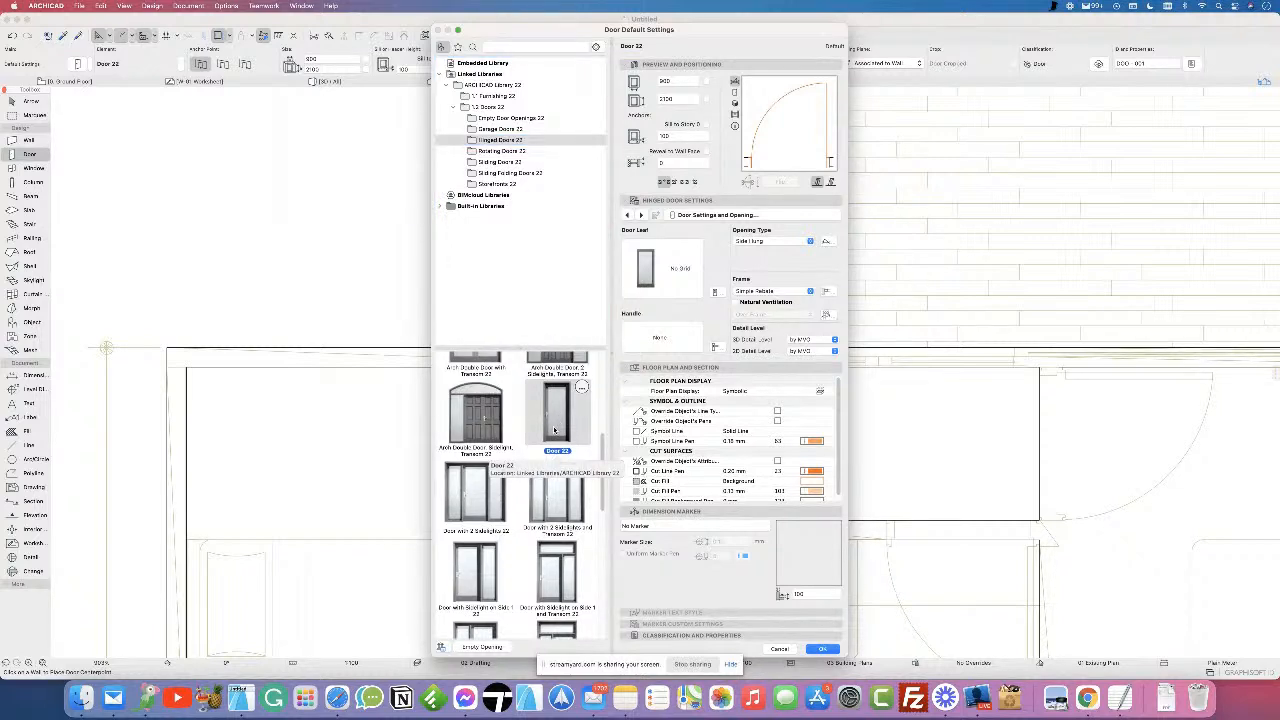
- Browse the available door leaf styles for Door 22
{"action": "left_click", "coordinate": [692, 277]}
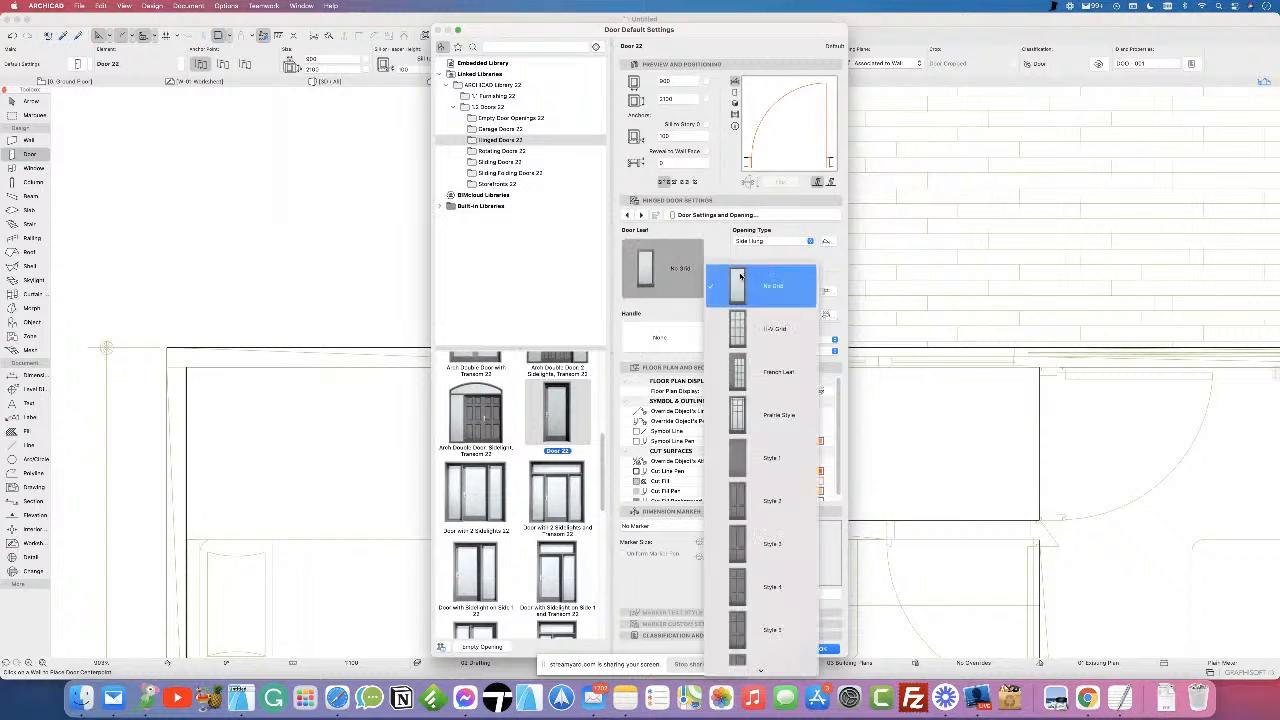
{"action": "scroll", "coordinate": [755, 527], "scroll_direction": "down", "scroll_amount": 15}
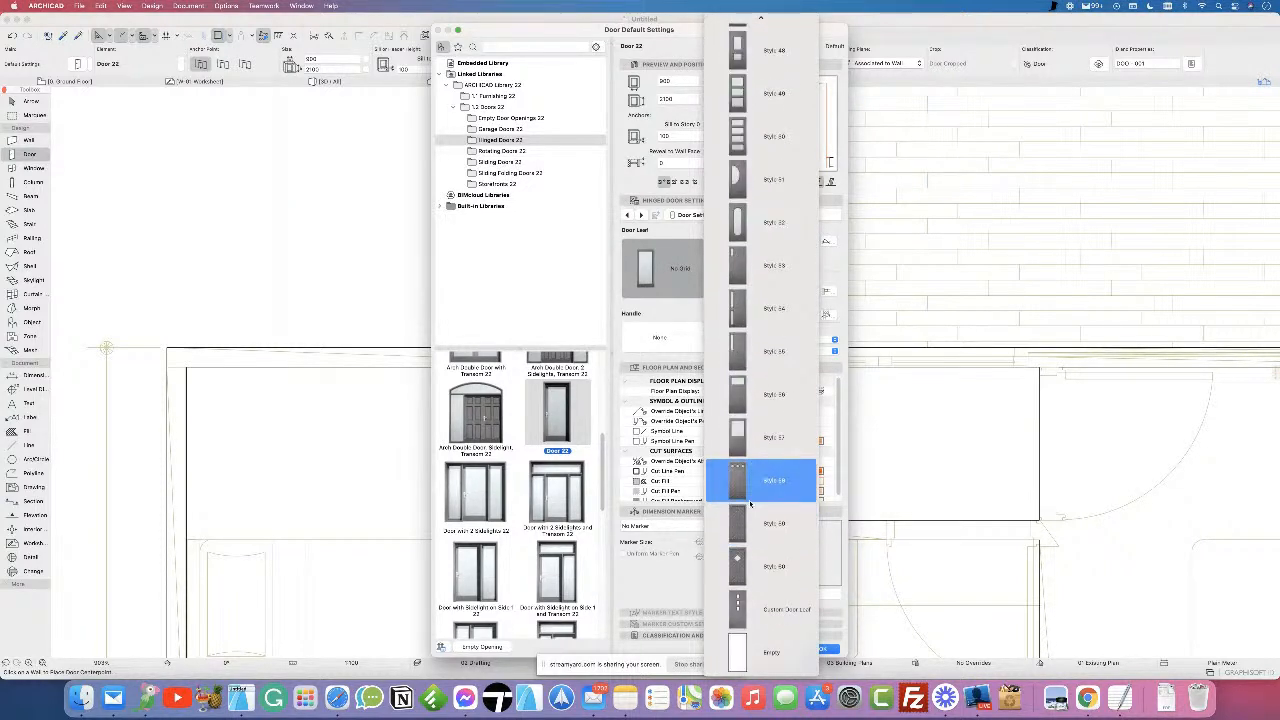
{"action": "left_click", "coordinate": [660, 324]}
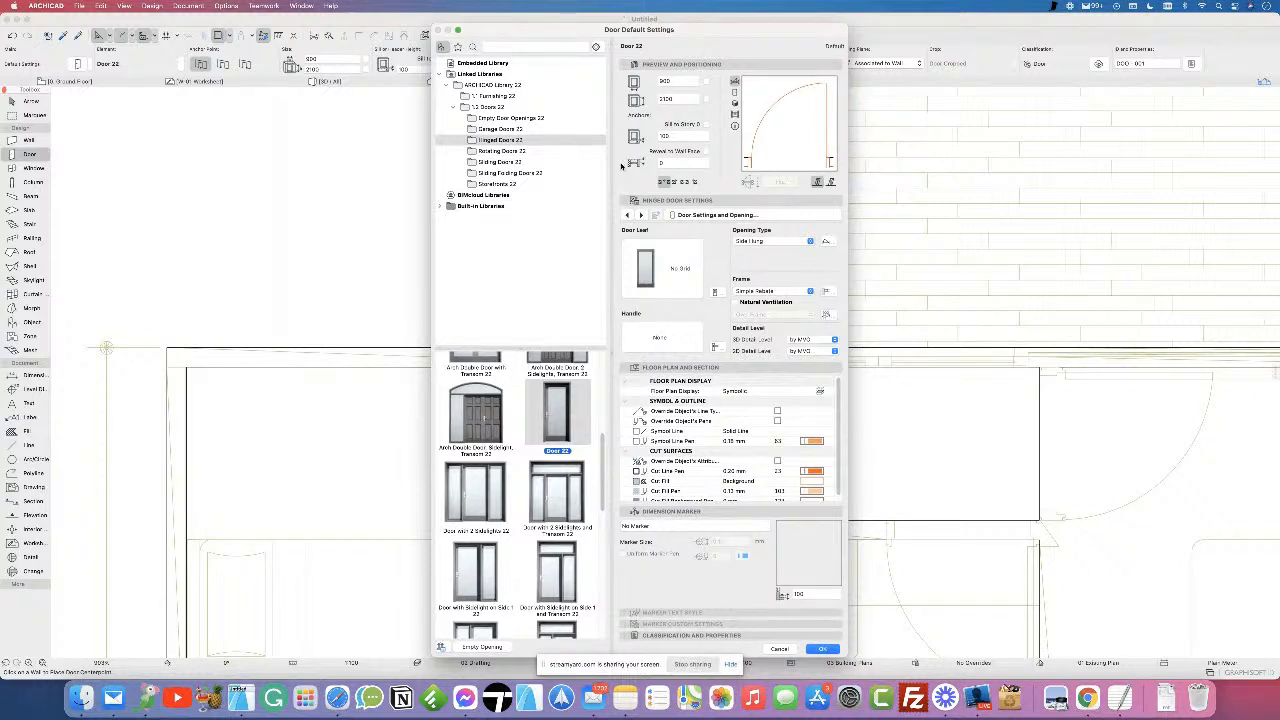
- Look through Door 22's hinged door settings pages, from opening, natural ventilation, handle and kick board to model attributes
{"action": "left_click", "coordinate": [641, 216]}
{"action": "left_click", "coordinate": [641, 216]}
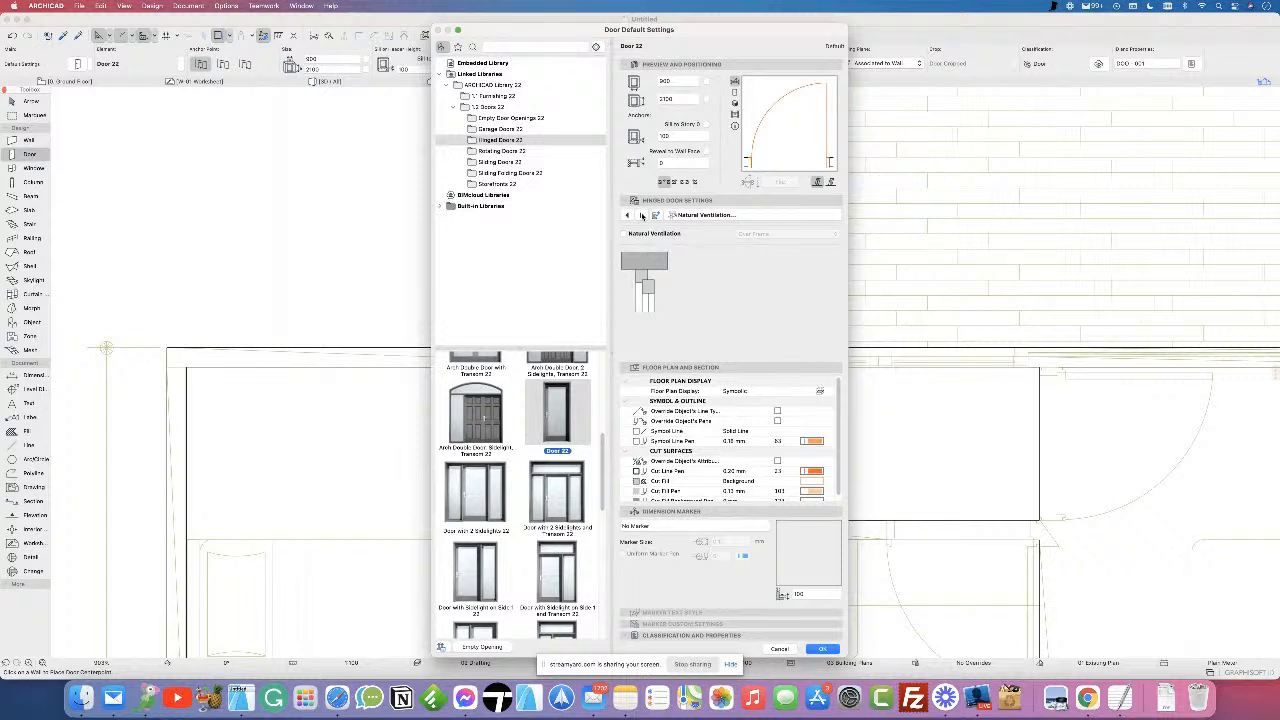
{"action": "left_click", "coordinate": [641, 216]}
{"action": "left_click", "coordinate": [641, 216]}
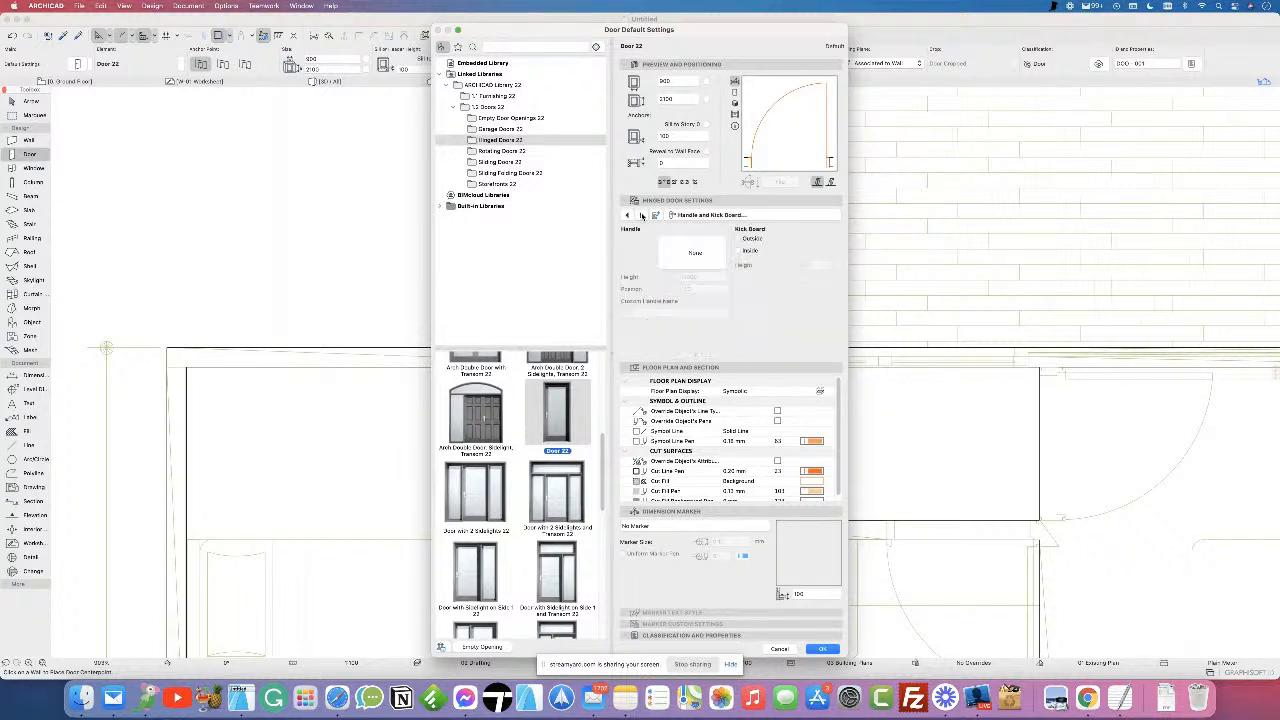
{"action": "left_click", "coordinate": [641, 216]}
{"action": "left_click", "coordinate": [641, 216]}
{"action": "left_click", "coordinate": [641, 216]}
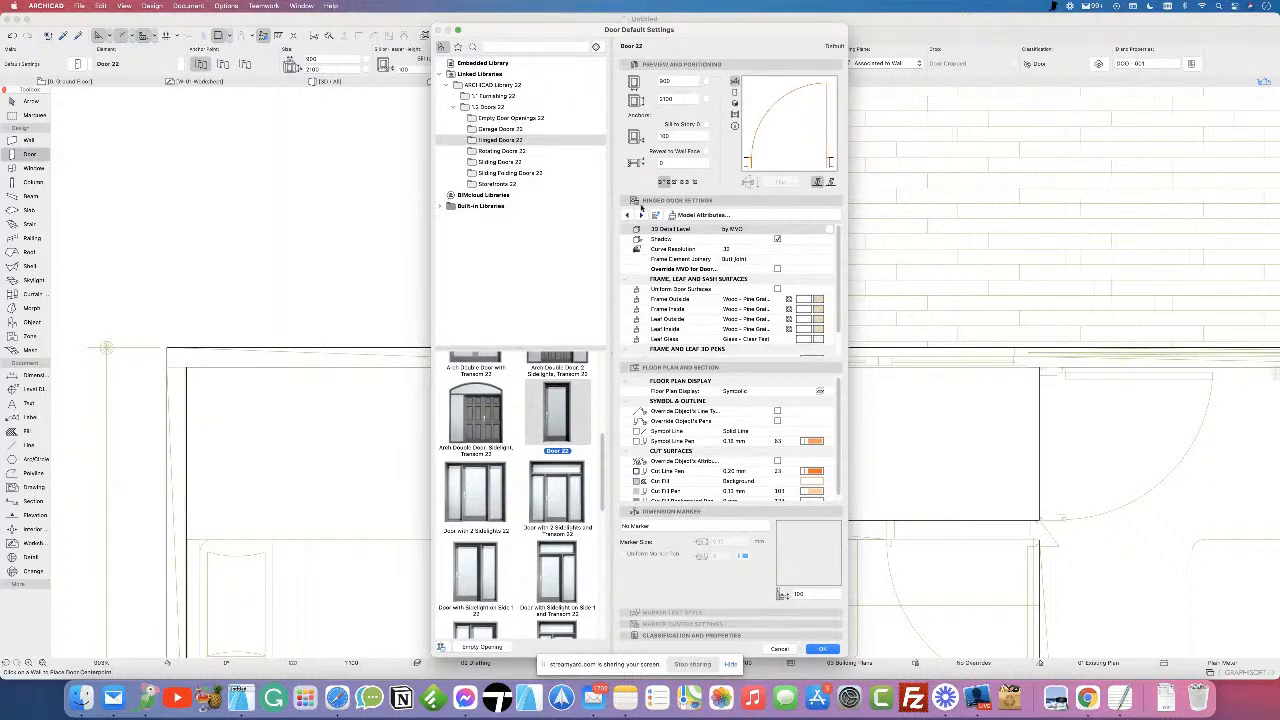
- Set the default width of Door 22 to 800 mm and accept the door defaults
{"action": "double_click", "coordinate": [673, 82]}
{"action": "type", "text": "8"}
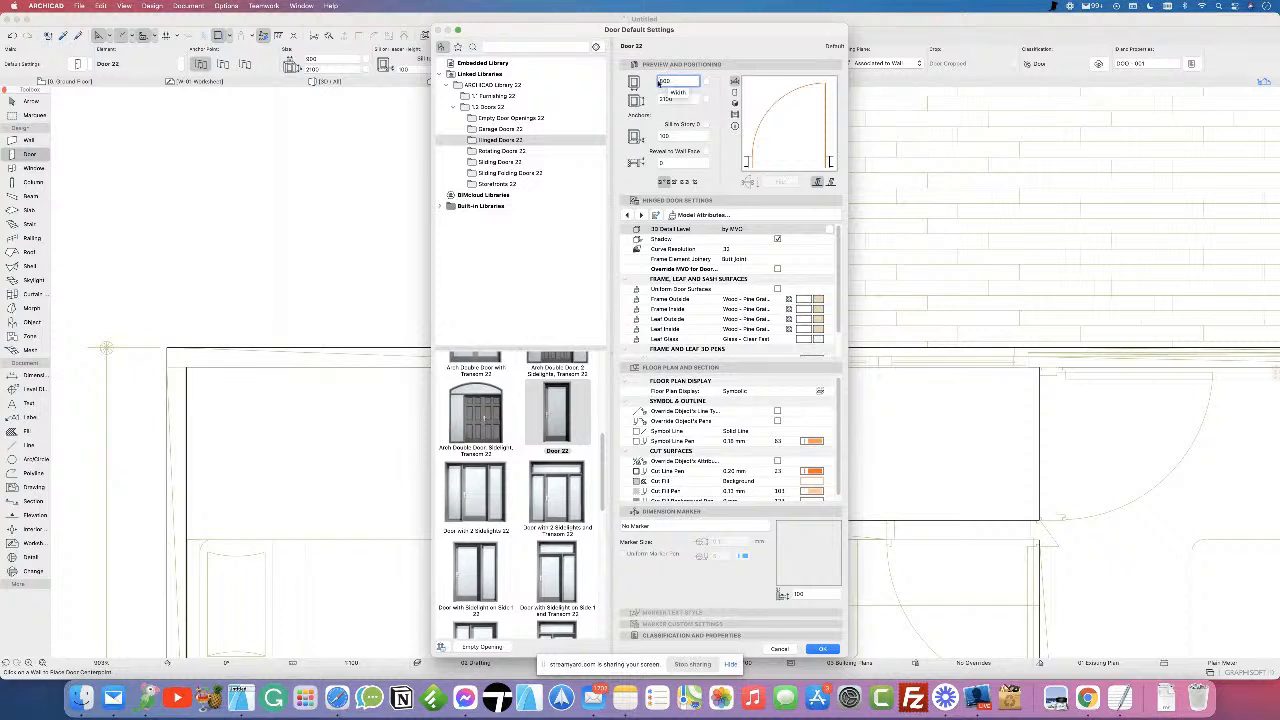
{"action": "left_click", "coordinate": [681, 99]}
{"action": "left_click", "coordinate": [681, 135]}
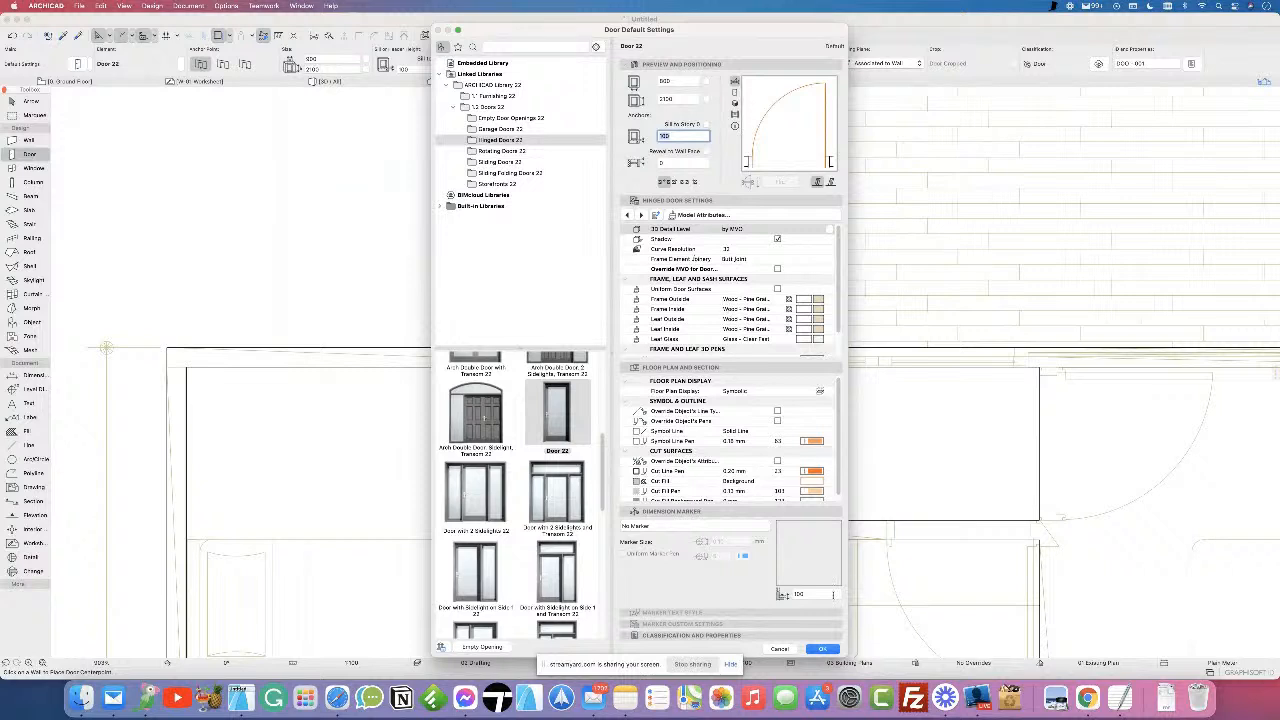
{"action": "left_click", "coordinate": [822, 649]}
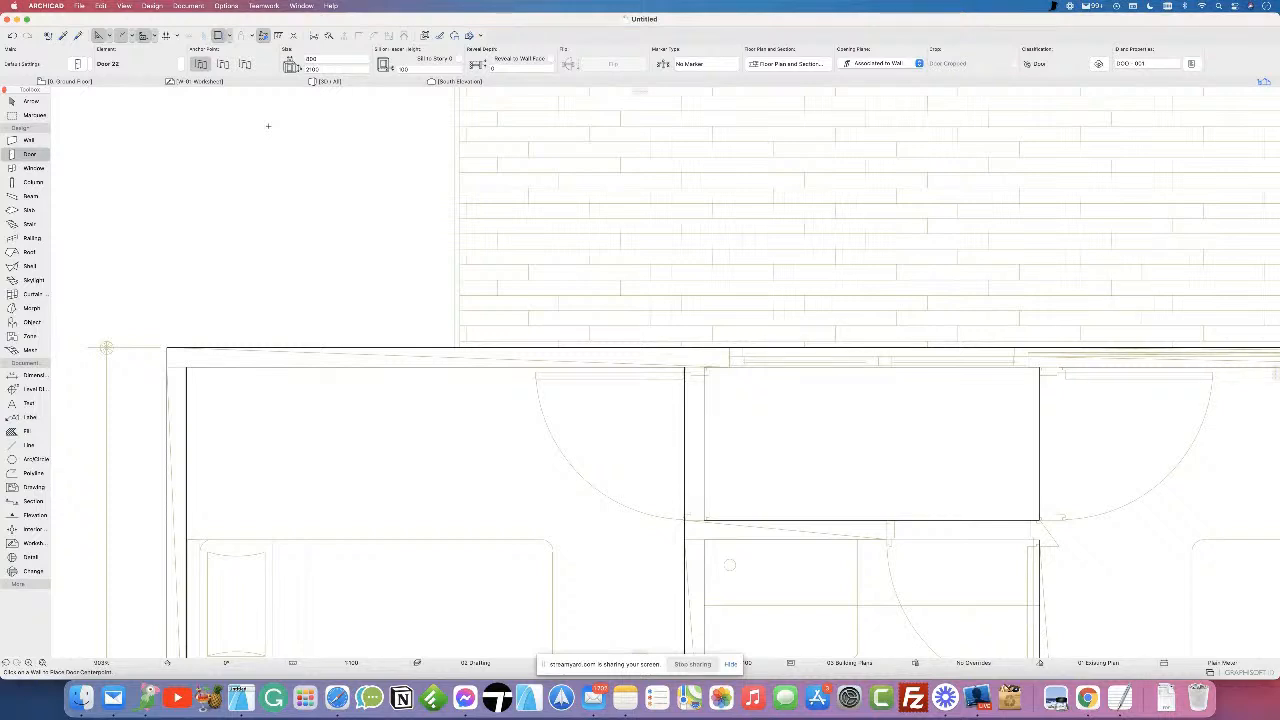
- Place a corner-anchored door at the upper end of the bathroom's left wall line, hinged at the container wall and opening into the left bedroom
{"action": "left_click", "coordinate": [223, 65]}
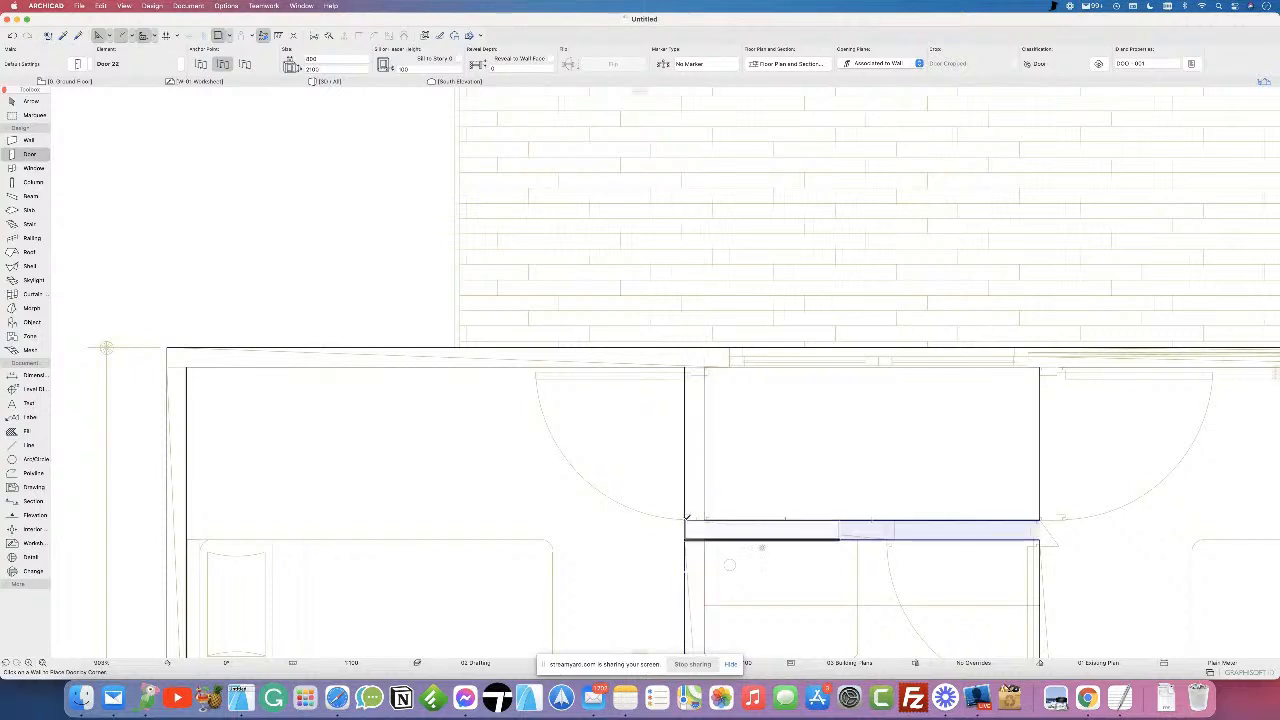
{"action": "left_click", "coordinate": [245, 64]}
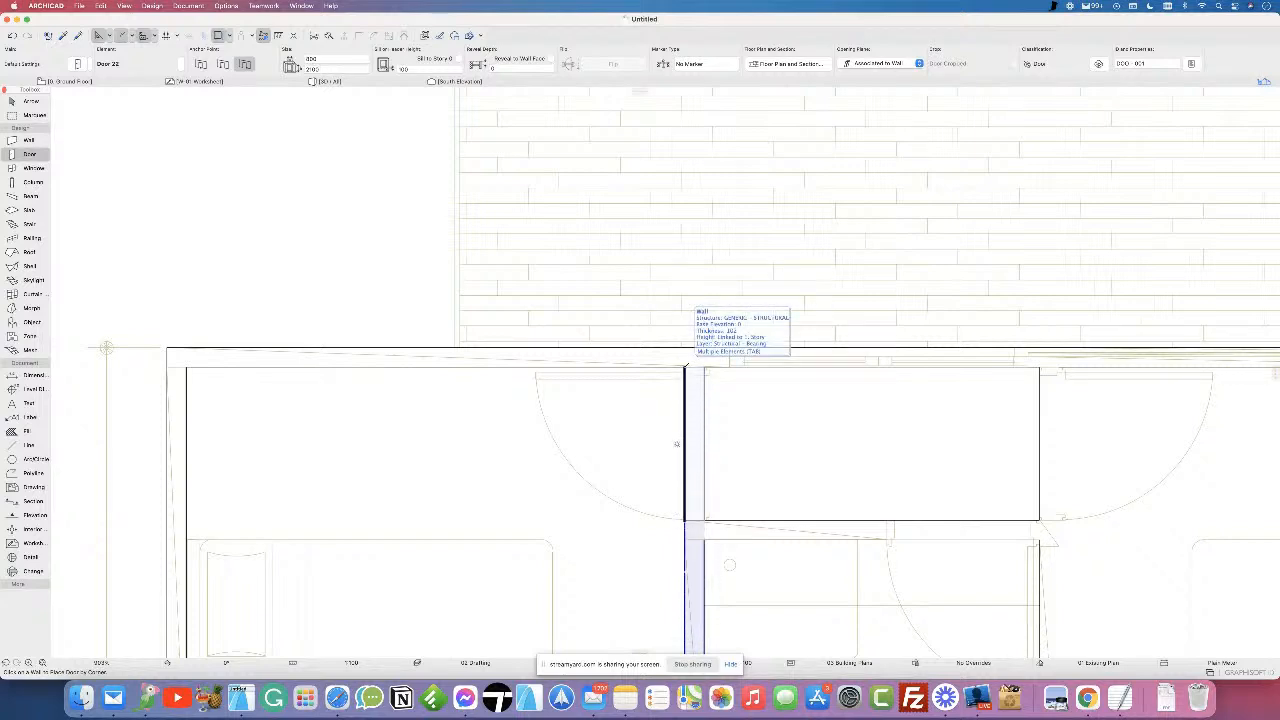
{"action": "left_click", "coordinate": [686, 366]}
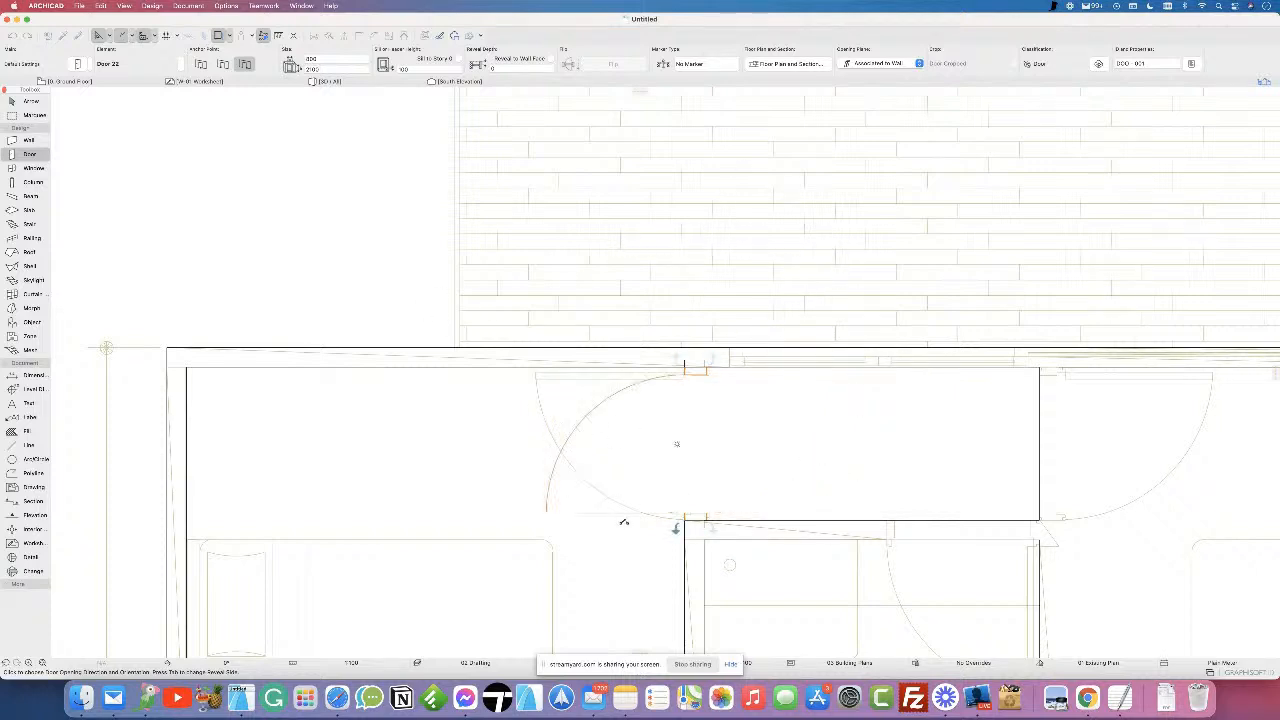
{"action": "left_click", "coordinate": [575, 278]}
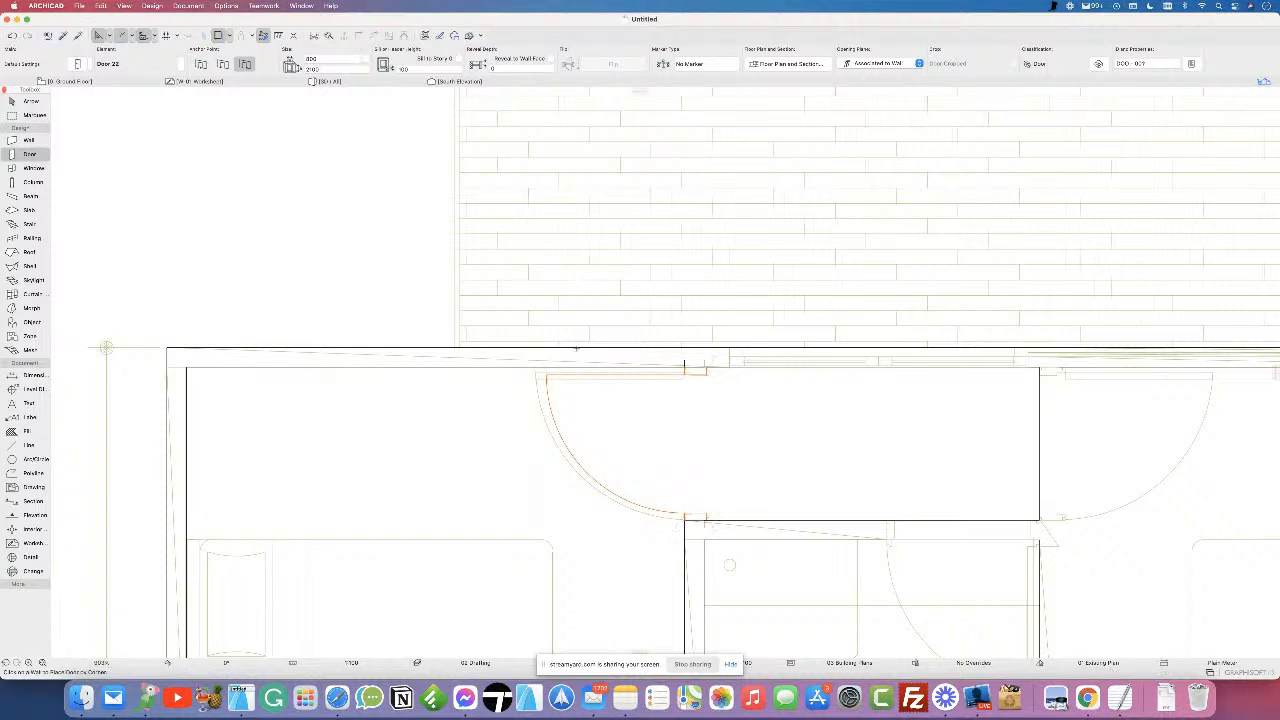
- Place a matching door, anchored by its opposite corner, at the upper end of the bathroom's right wall line, opening into the right bedroom
{"action": "scroll", "coordinate": [785, 462], "scroll_direction": "down", "scroll_amount": 6}
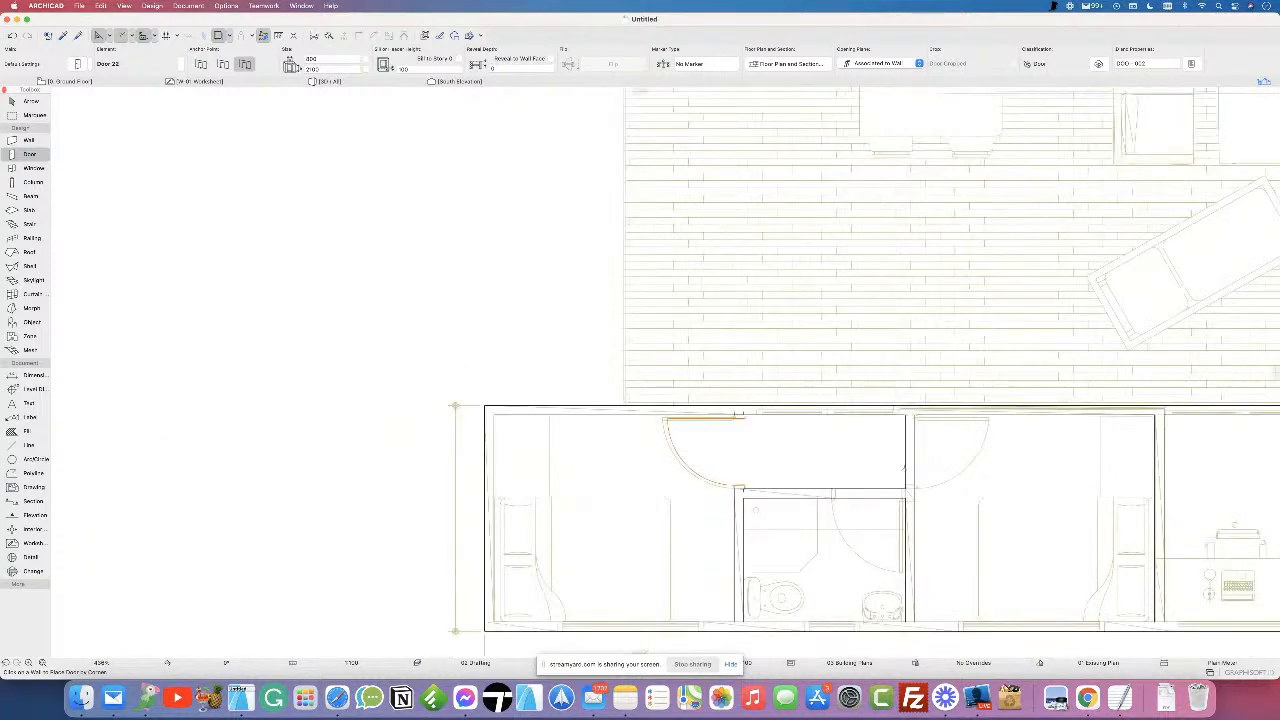
{"action": "scroll", "coordinate": [703, 442], "scroll_direction": "up", "scroll_amount": 6}
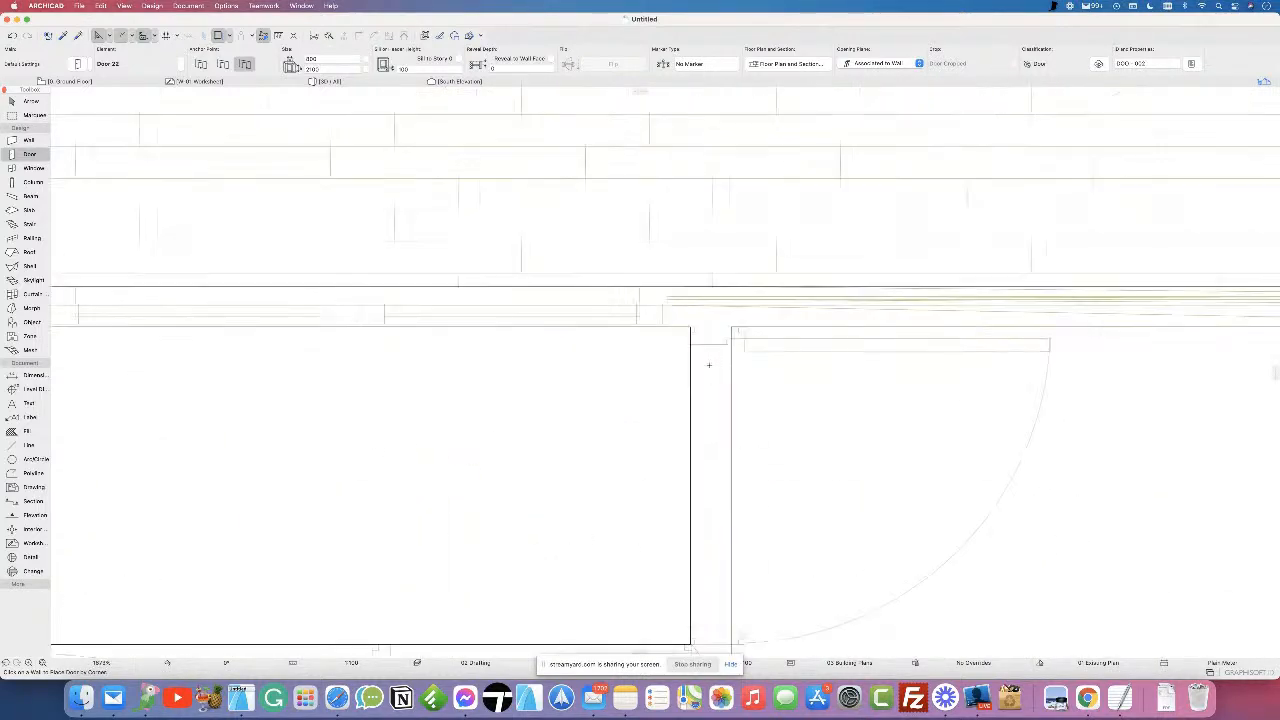
{"action": "left_click", "coordinate": [690, 335]}
{"action": "key", "text": "Escape"}
{"action": "left_click", "coordinate": [222, 68]}
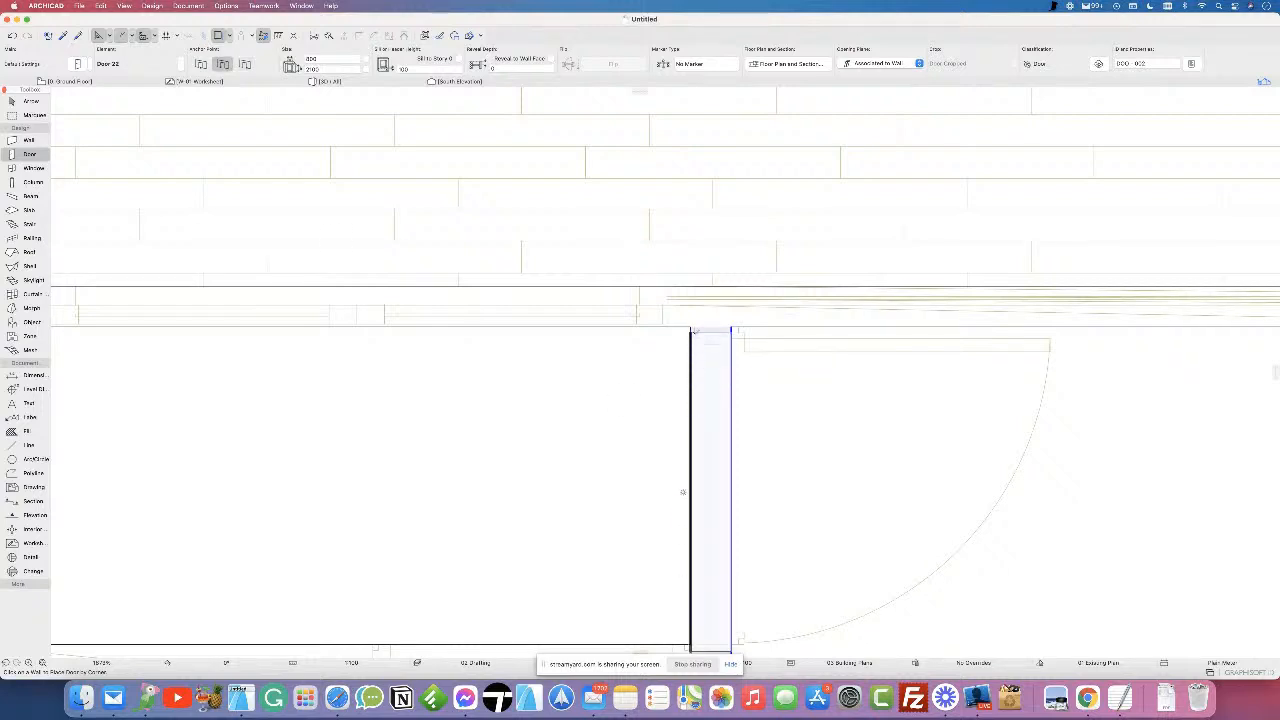
{"action": "left_click", "coordinate": [738, 487]}
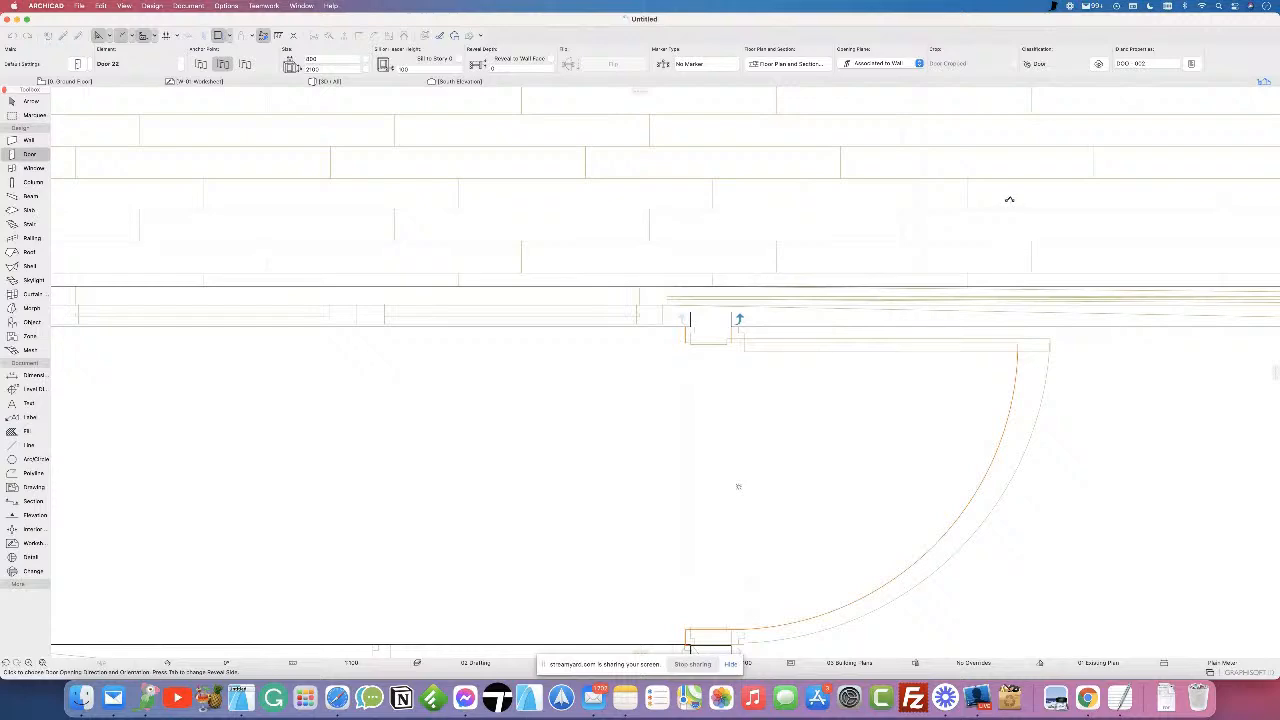
{"action": "left_click", "coordinate": [908, 290]}
- Switch the door placement anchor back to the other corner, as used for the left bedroom door
{"action": "scroll", "coordinate": [759, 402], "scroll_direction": "down", "scroll_amount": 5}
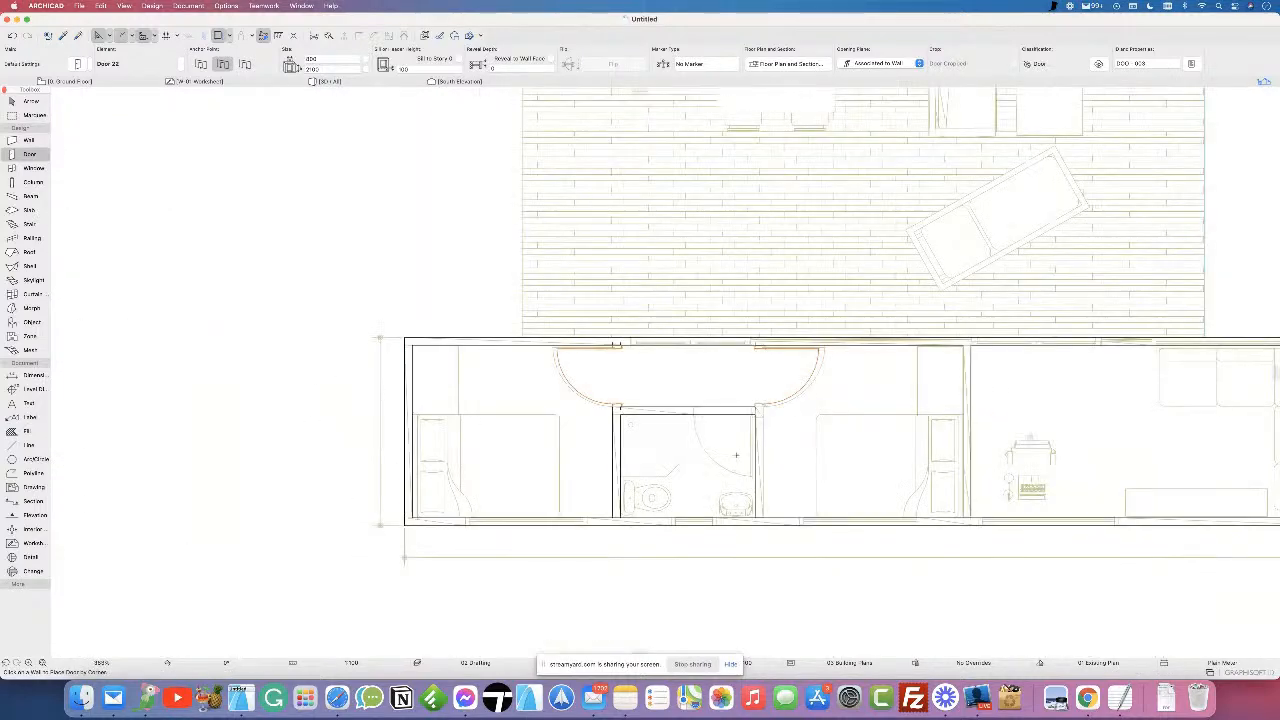
{"action": "scroll", "coordinate": [759, 404], "scroll_direction": "up", "scroll_amount": 2}
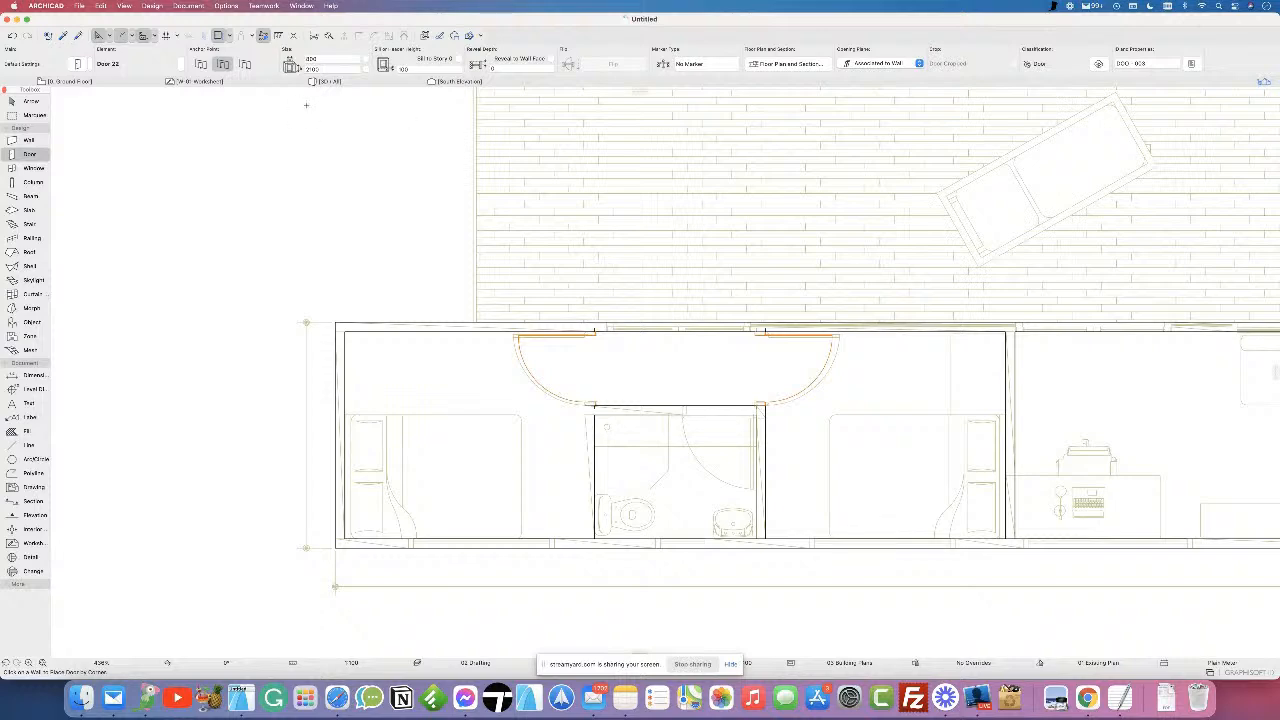
{"action": "left_click", "coordinate": [245, 63]}
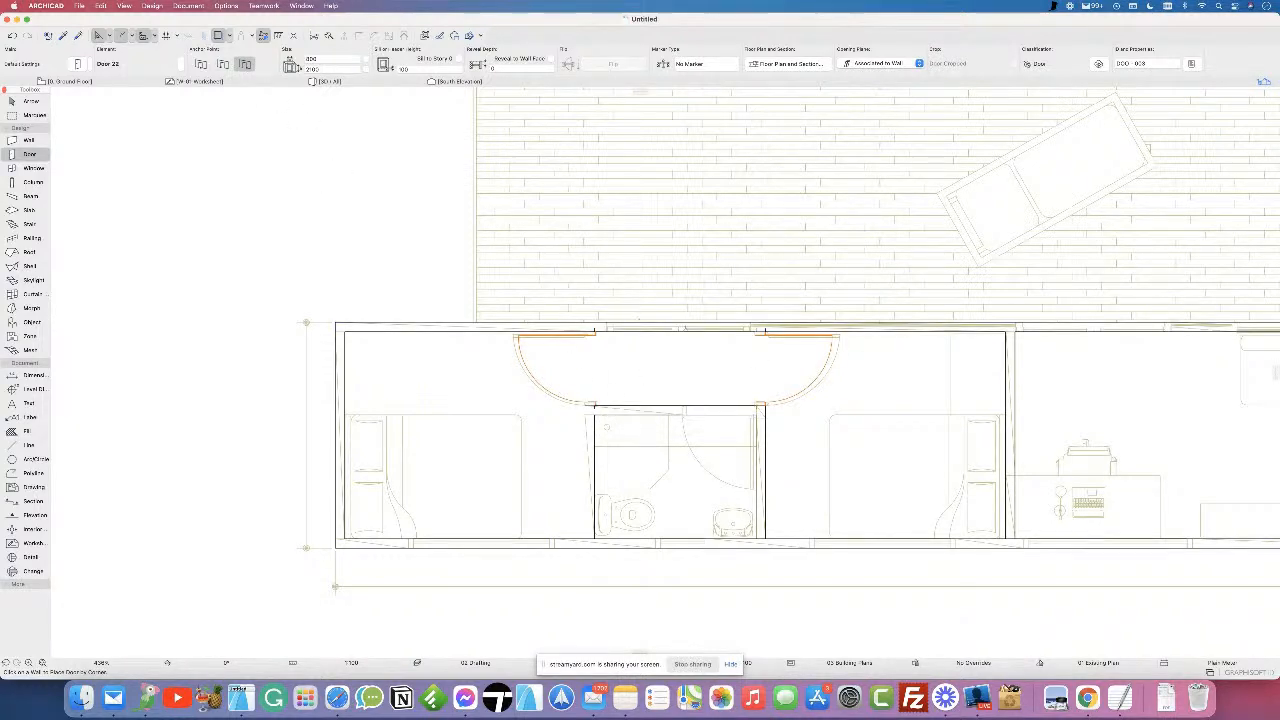
{"action": "scroll", "coordinate": [676, 412], "scroll_direction": "down", "scroll_amount": 5}
{"action": "scroll", "coordinate": [690, 420], "scroll_direction": "up", "scroll_amount": 3}
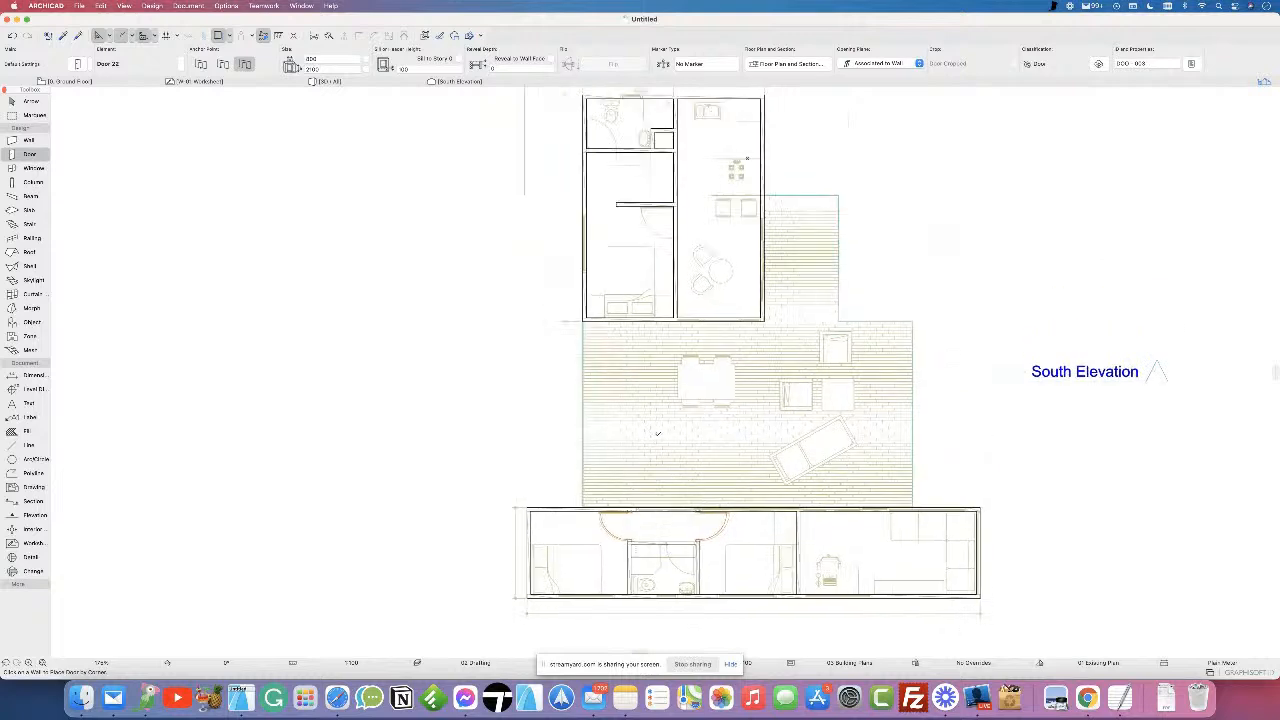
{"action": "scroll", "coordinate": [775, 286], "scroll_direction": "up", "scroll_amount": 3}
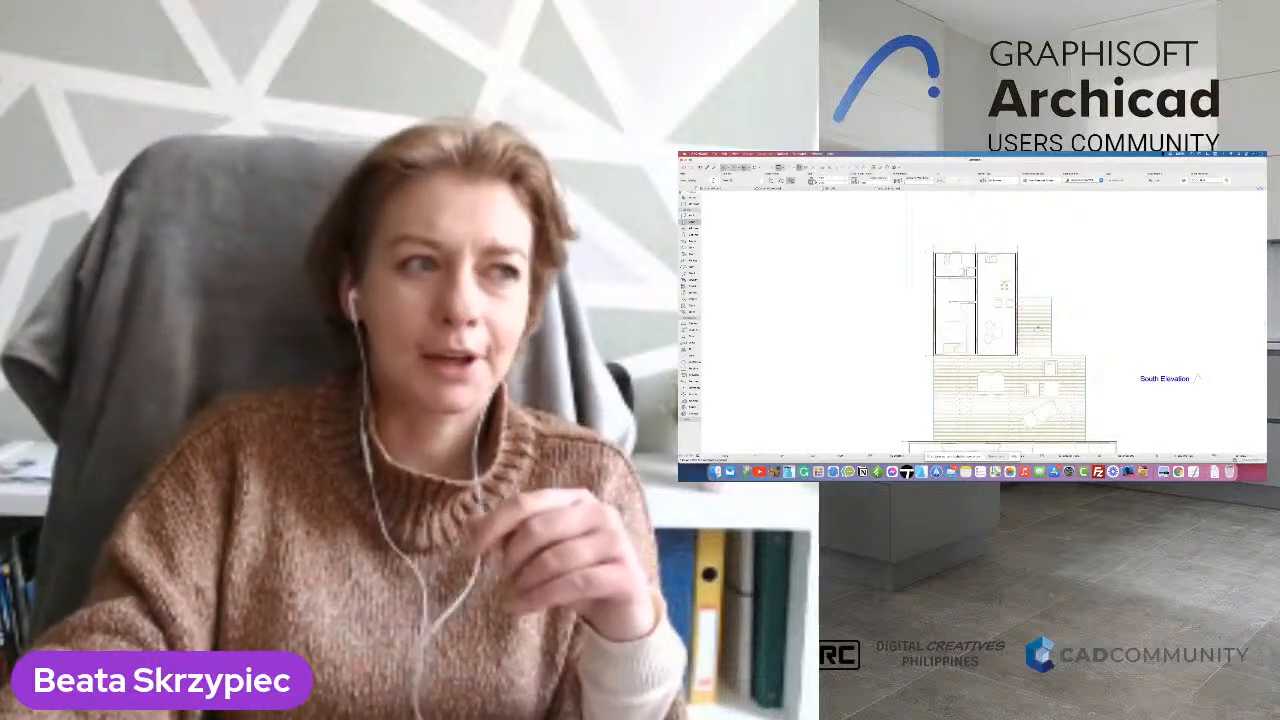
- Select the right bedroom's door, review its selection settings, and deselect it
{"action": "key", "text": "Escape"}
{"action": "middle_click_drag", "start_coordinate": [898, 338], "coordinate": [887, 275]}
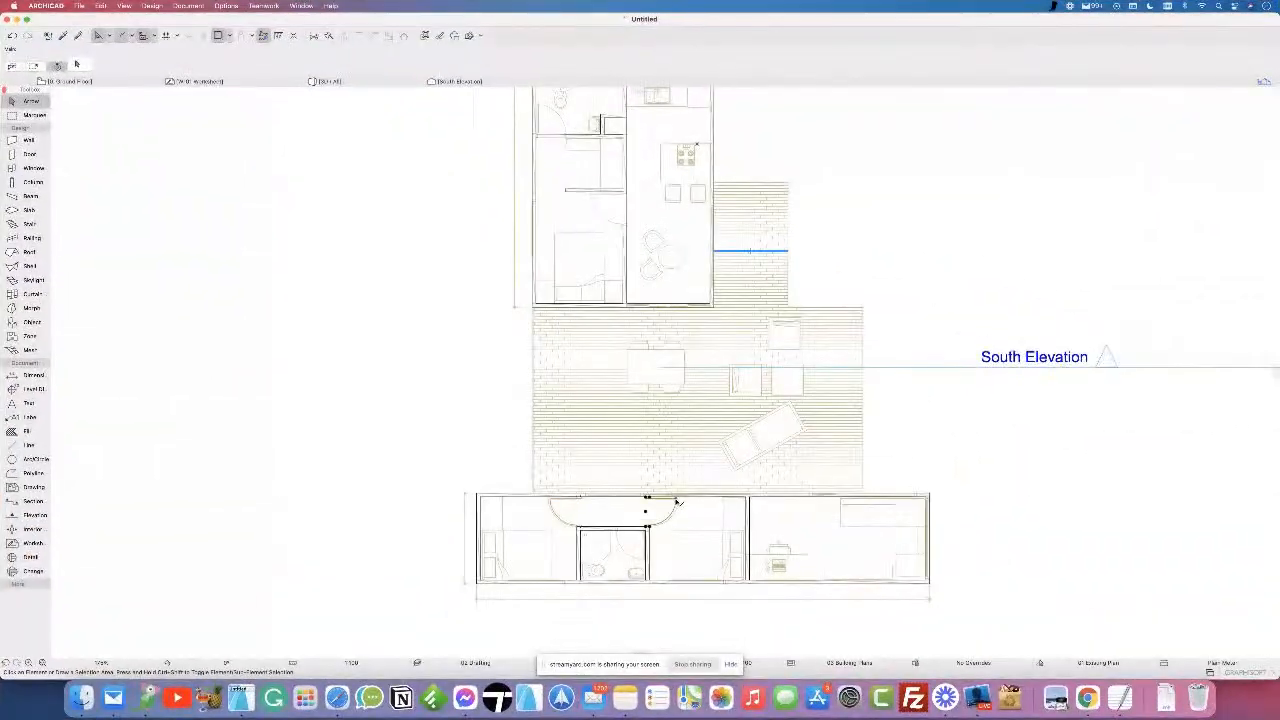
{"action": "left_click", "coordinate": [677, 502]}
{"action": "scroll", "coordinate": [677, 502], "scroll_direction": "up", "scroll_amount": 5}
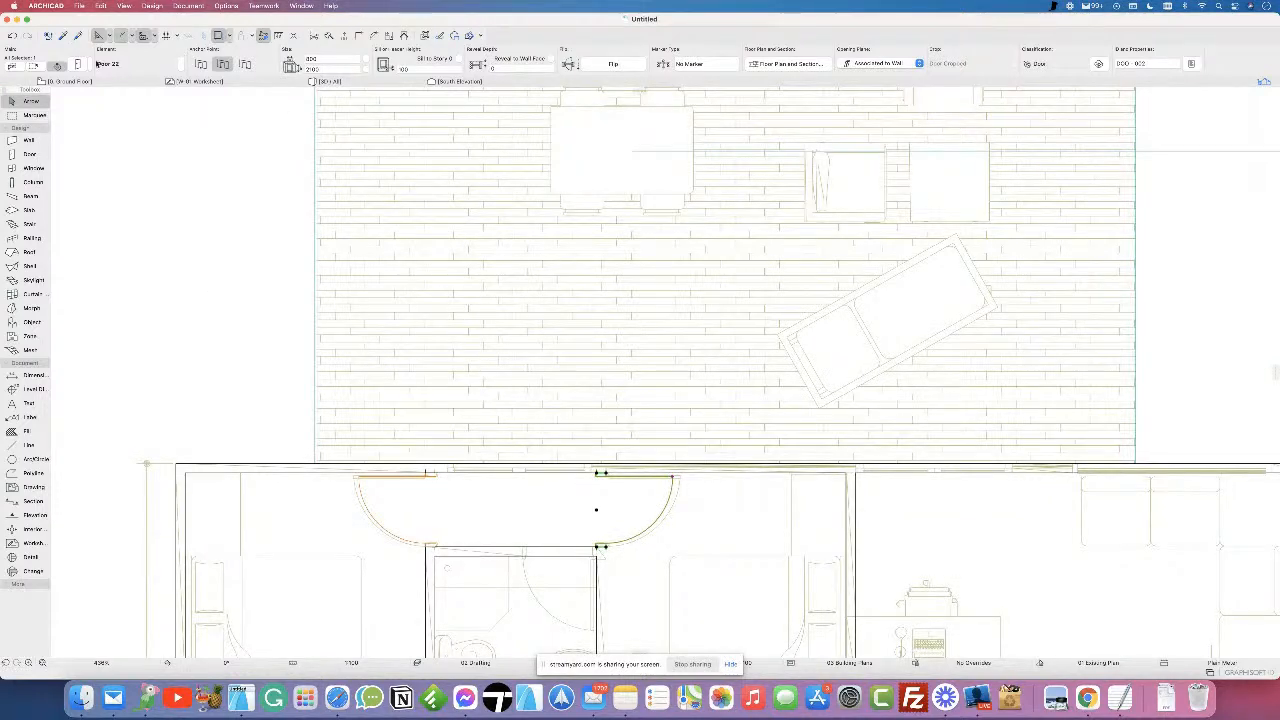
{"action": "left_click", "coordinate": [78, 65]}
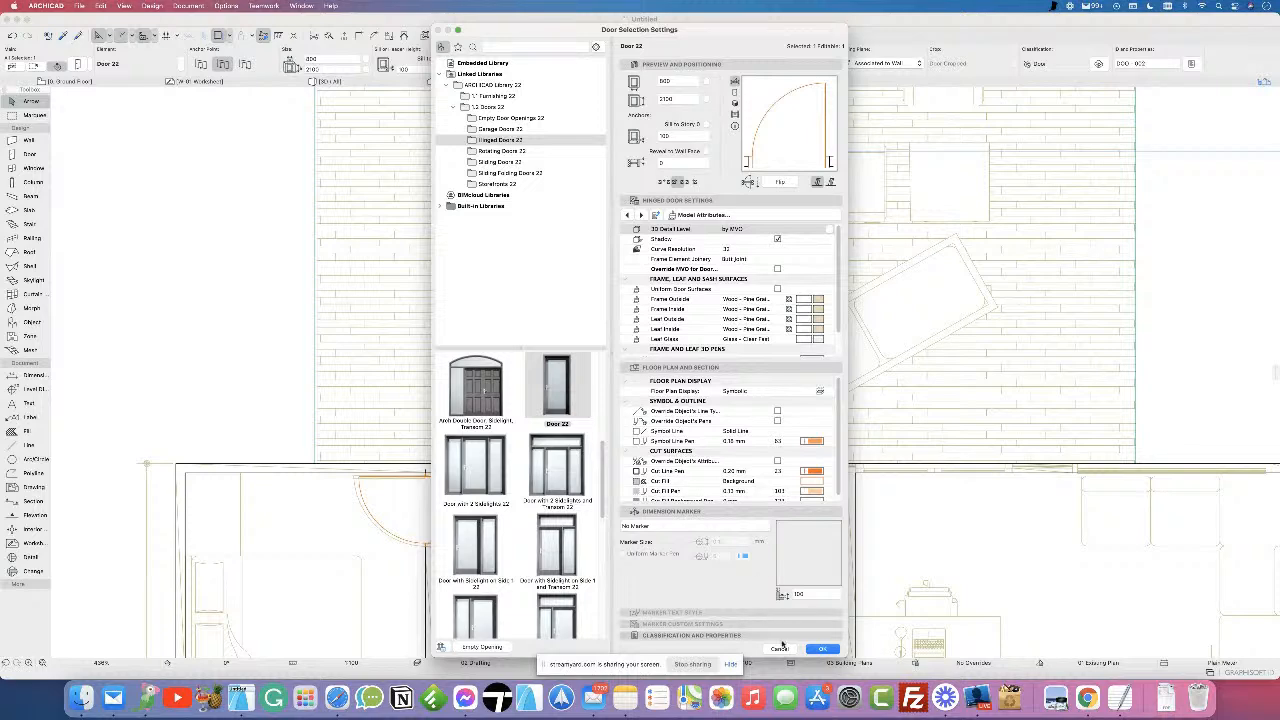
{"action": "left_click", "coordinate": [822, 648]}
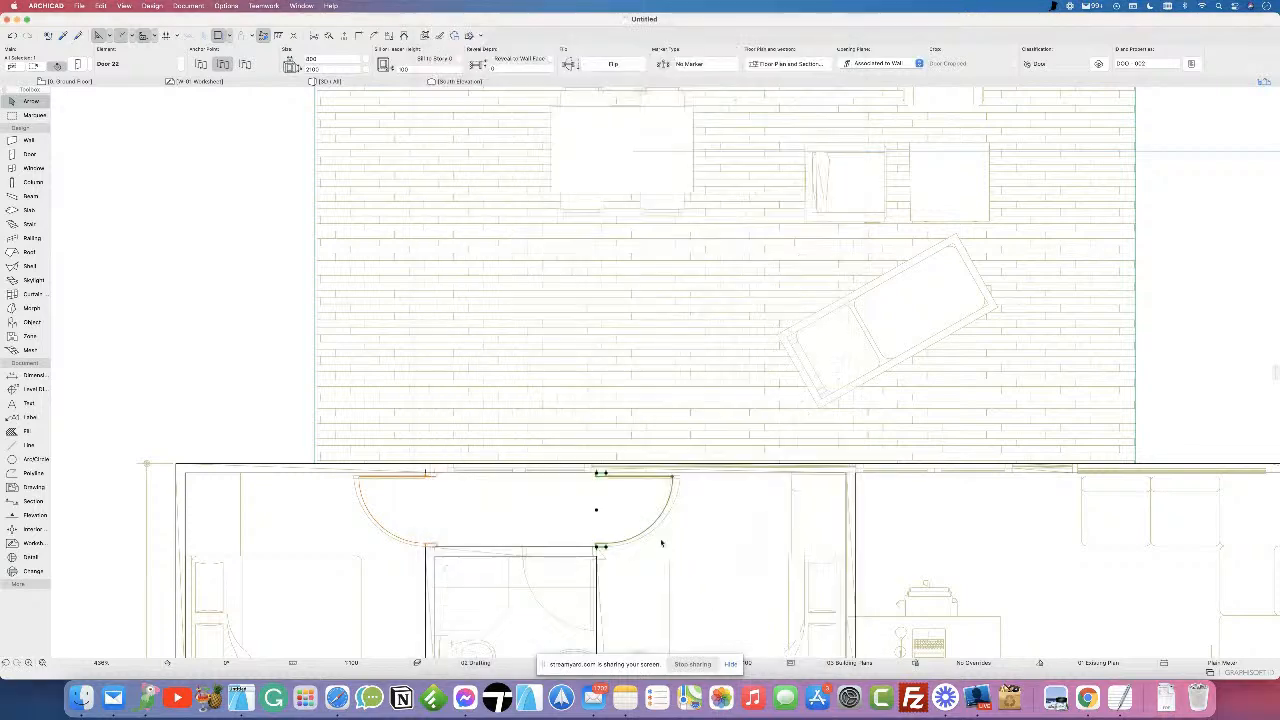
{"action": "left_click", "coordinate": [231, 308]}
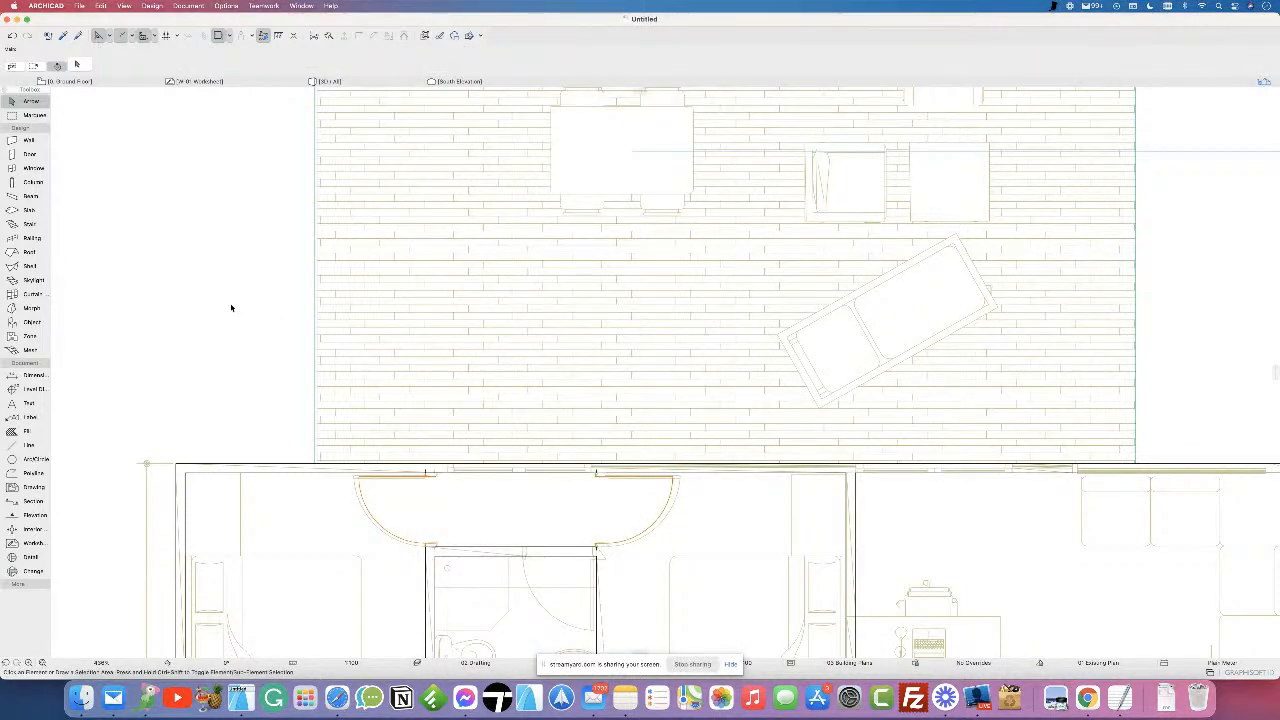
- Measure the bedroom door opening in the upper building's central wall, from the partition's lower face to the opening's lower edge
{"action": "scroll", "coordinate": [320, 312], "scroll_direction": "down", "scroll_amount": 5}
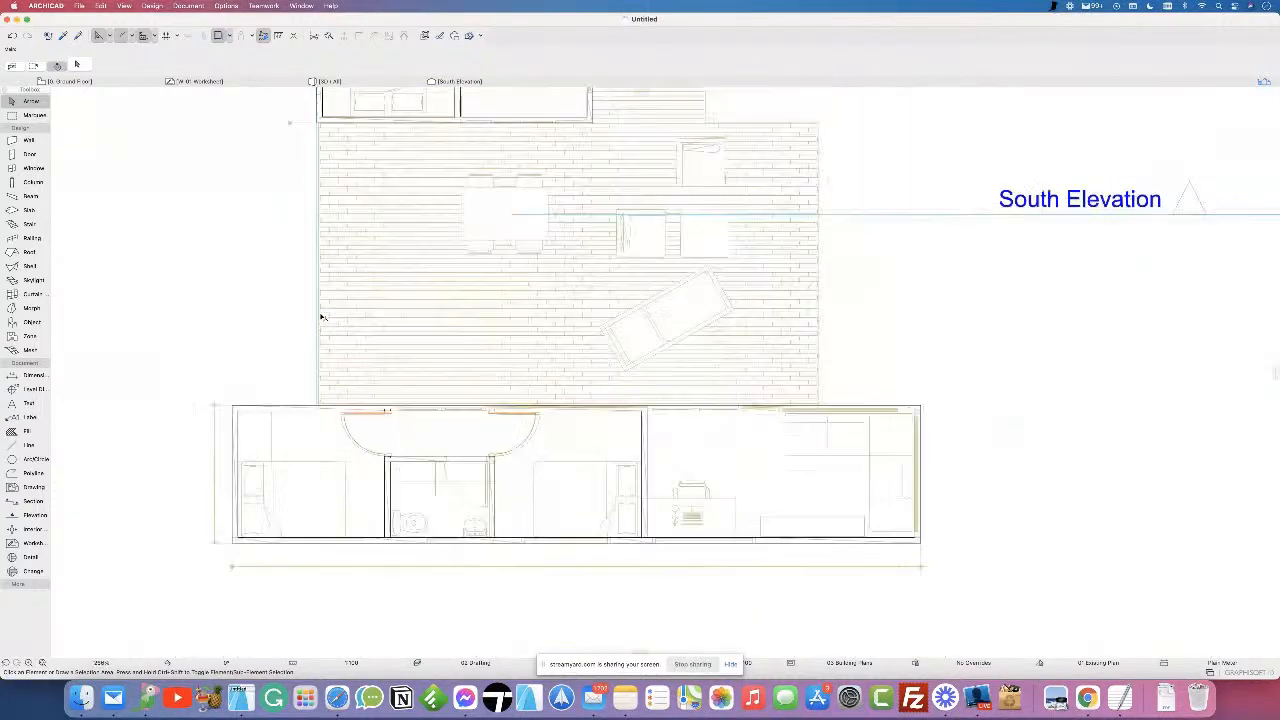
{"action": "middle_click_drag", "start_coordinate": [331, 297], "coordinate": [380, 467]}
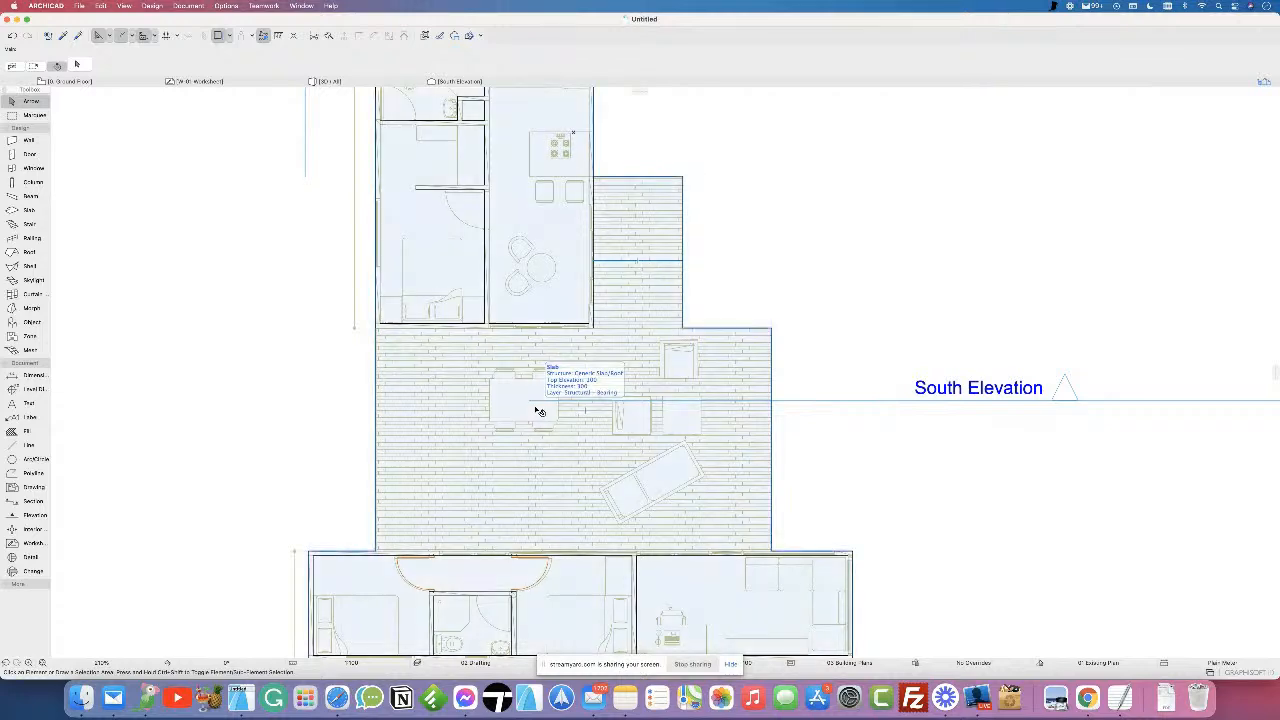
{"action": "middle_click_drag", "start_coordinate": [458, 480], "coordinate": [543, 449]}
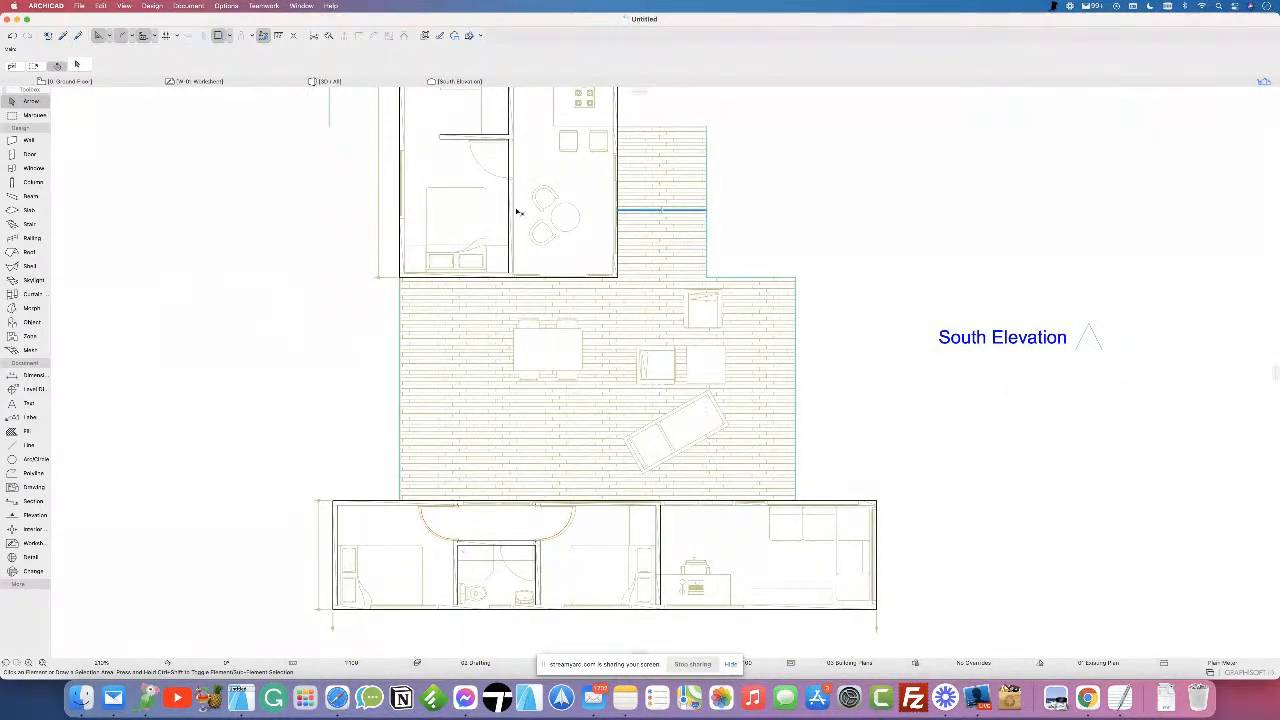
{"action": "middle_click_drag", "start_coordinate": [517, 209], "coordinate": [463, 449]}
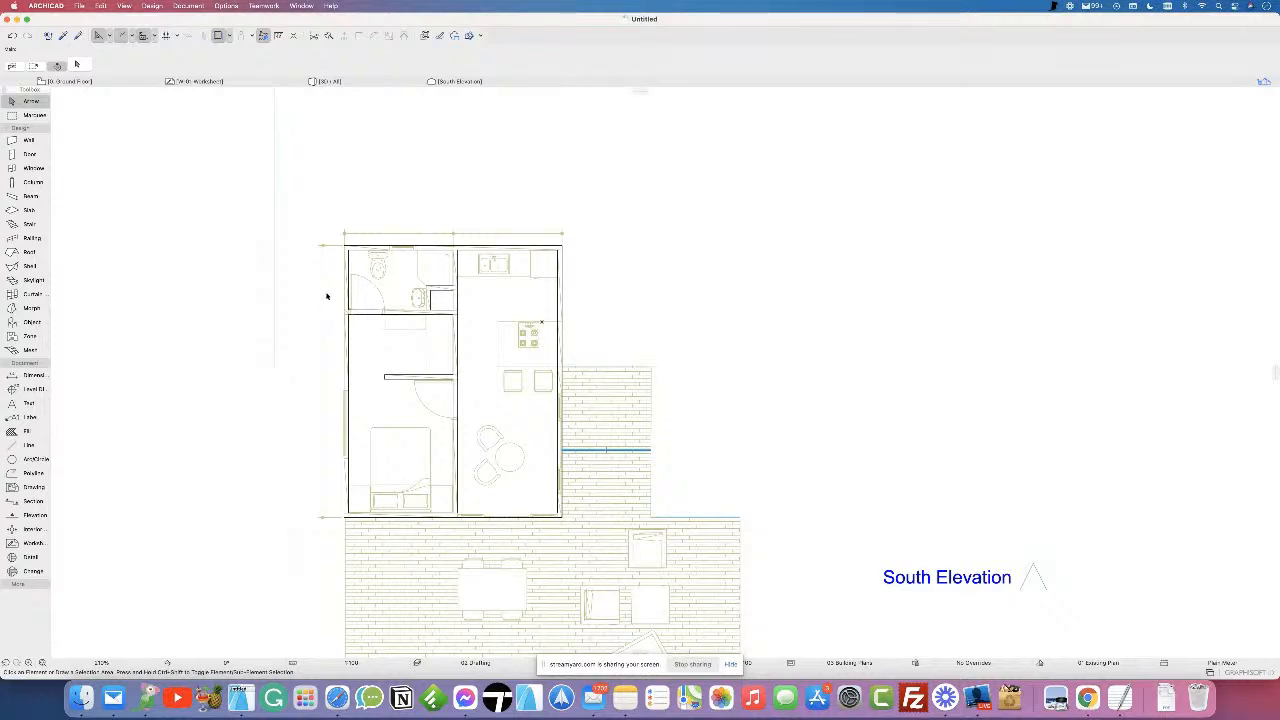
{"action": "scroll", "coordinate": [330, 262], "scroll_direction": "up", "scroll_amount": 5}
{"action": "scroll", "coordinate": [483, 443], "scroll_direction": "up", "scroll_amount": 10}
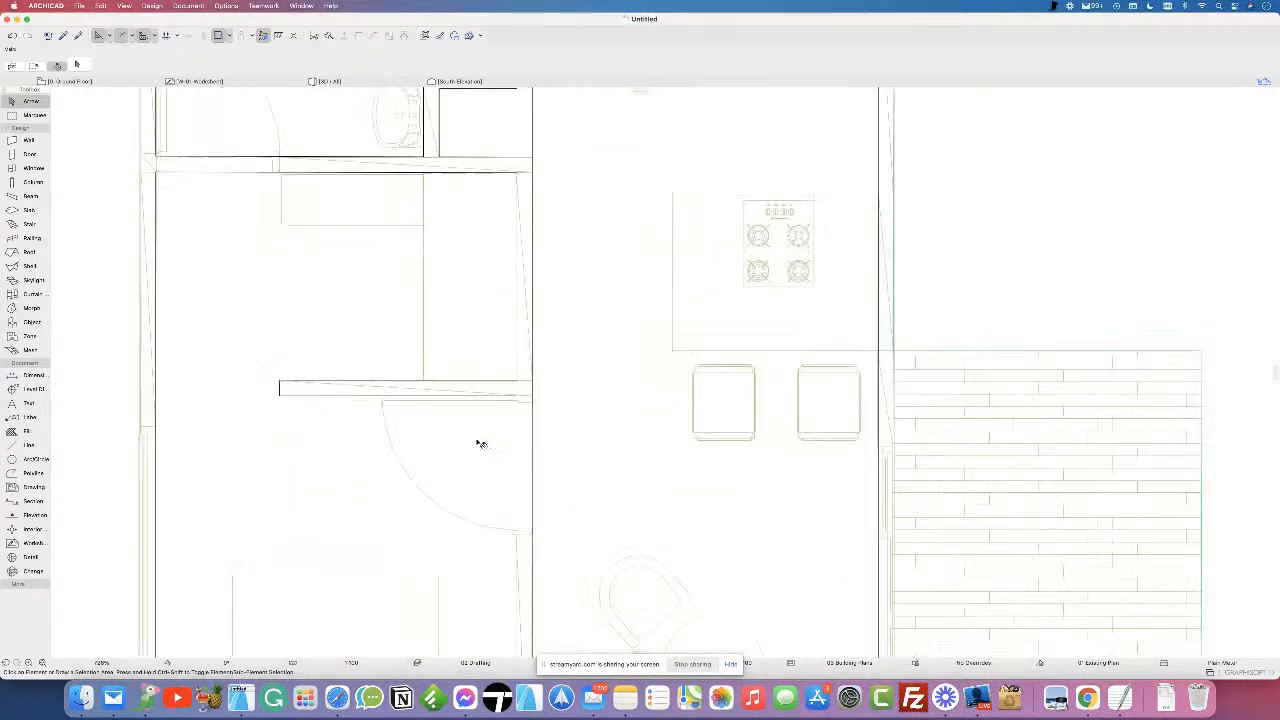
{"action": "left_click", "coordinate": [29, 154]}
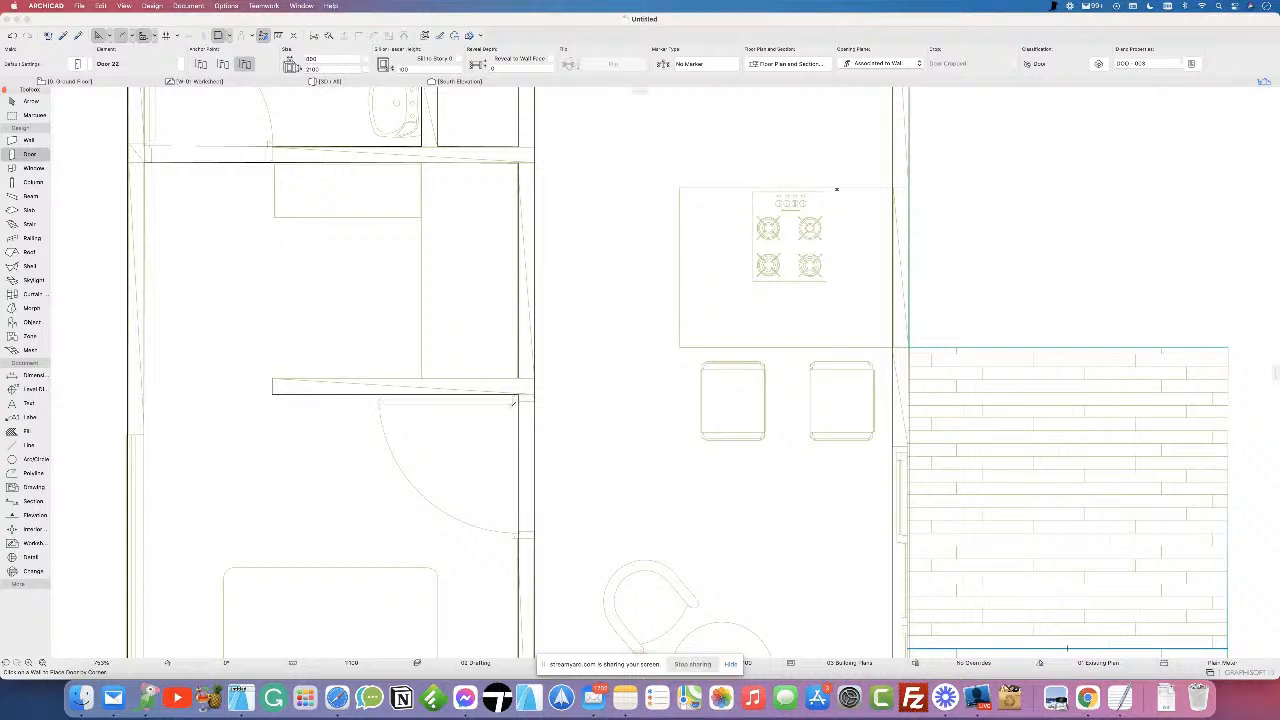
{"action": "left_click", "coordinate": [518, 401]}
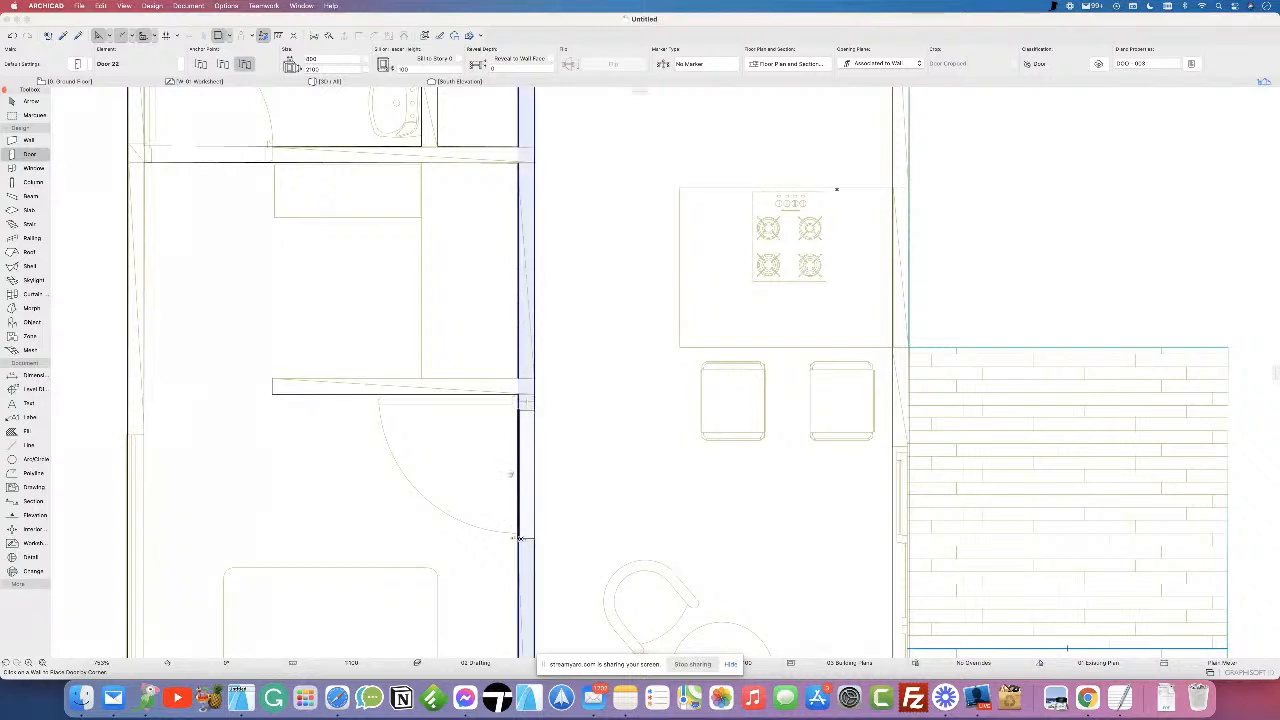
{"action": "left_click", "coordinate": [519, 538]}
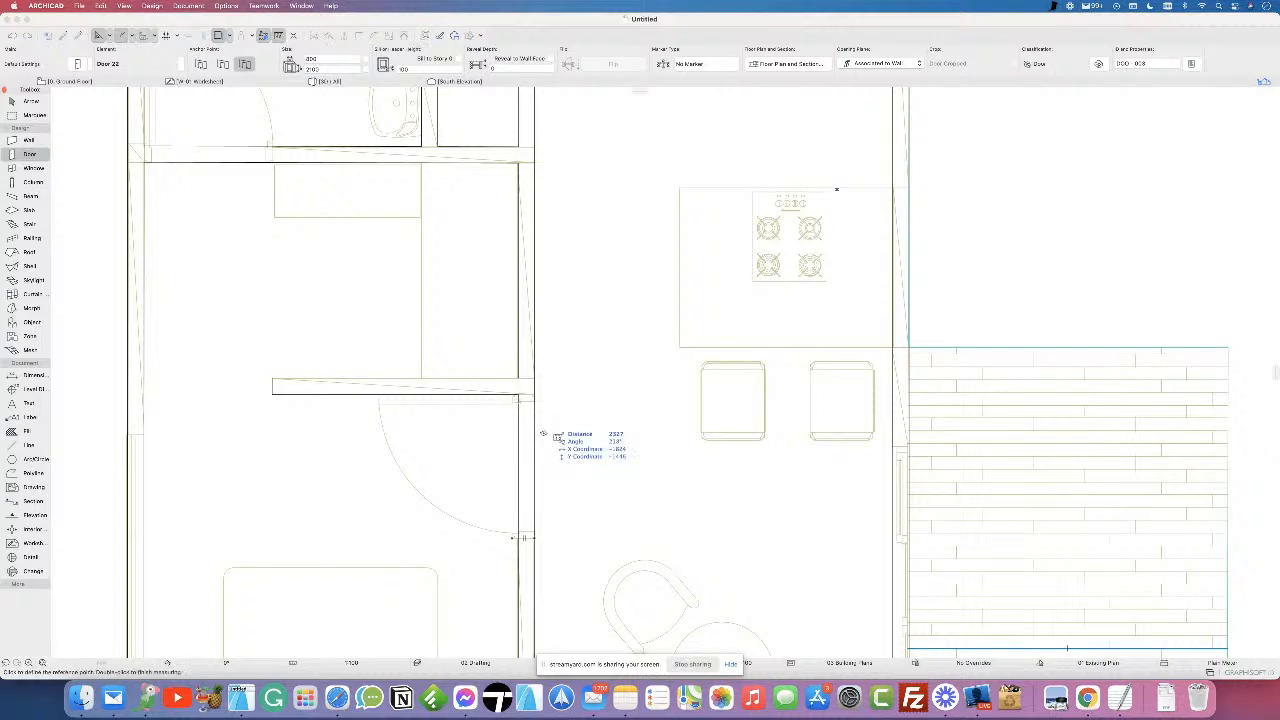
{"action": "left_click", "coordinate": [518, 396]}
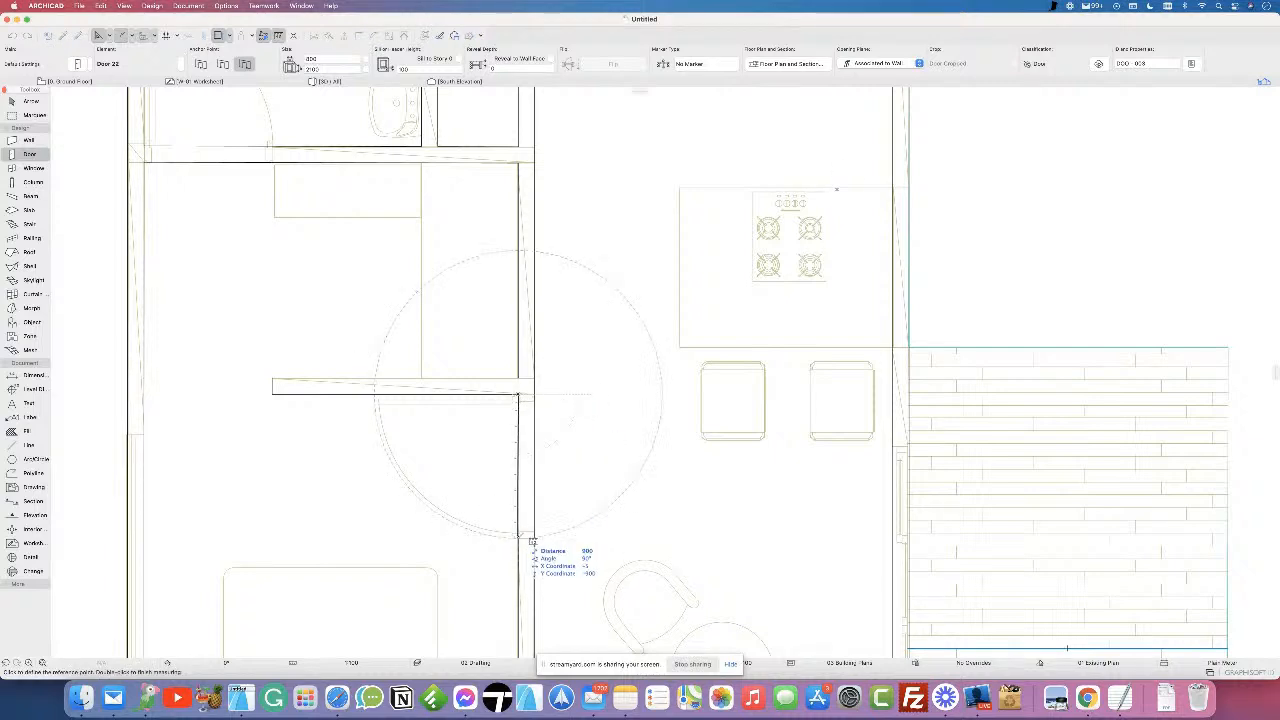
{"action": "key", "text": "Escape"}
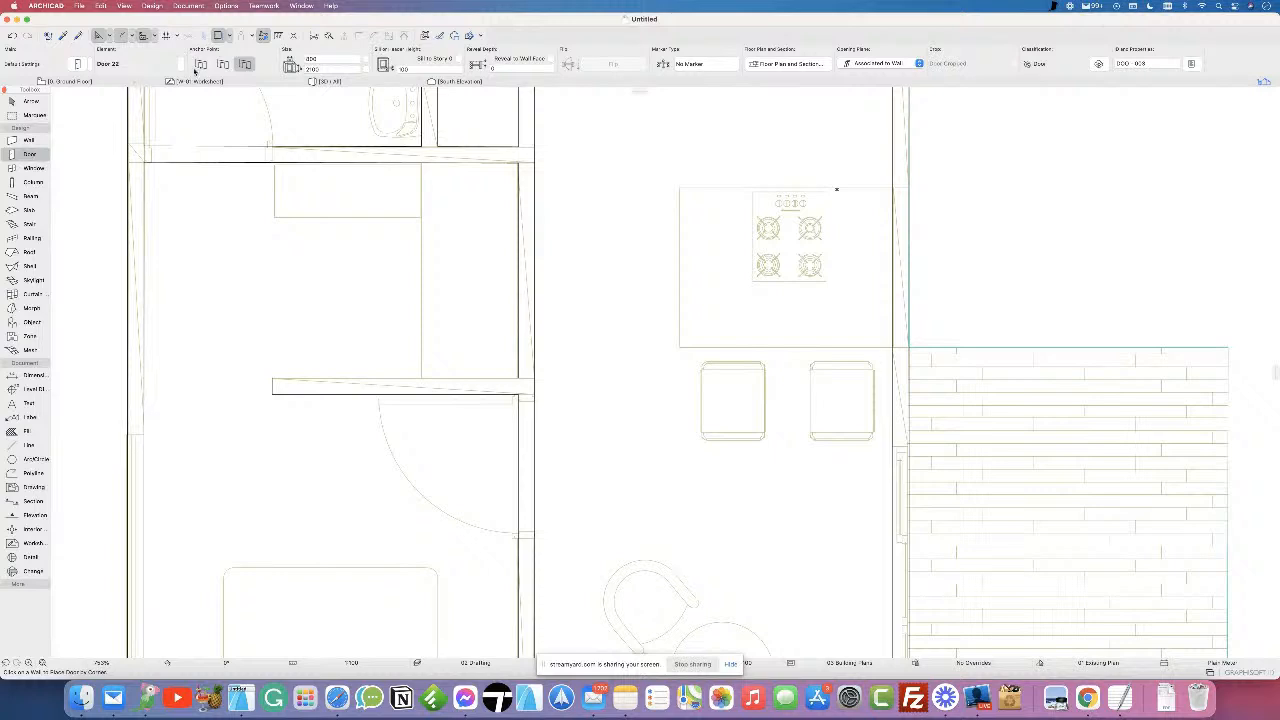
{"action": "left_click", "coordinate": [312, 59]}
{"action": "left_click", "coordinate": [77, 64]}
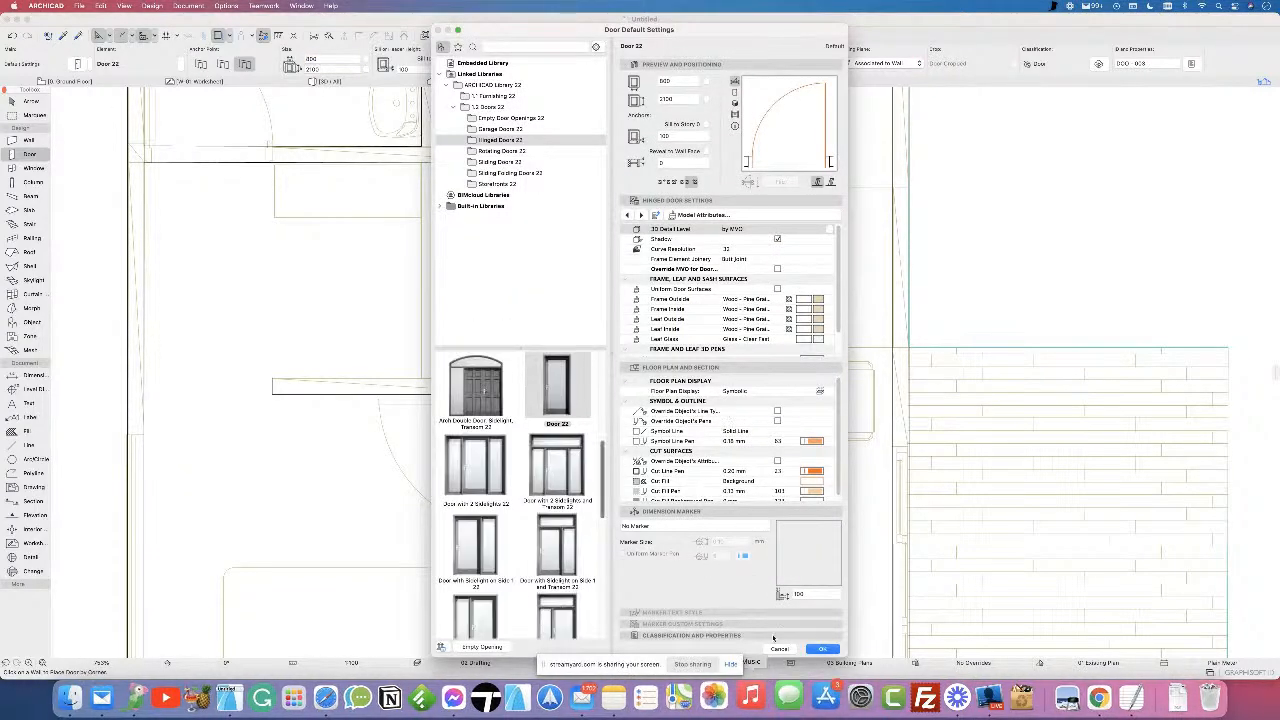
{"action": "left_click", "coordinate": [780, 652]}
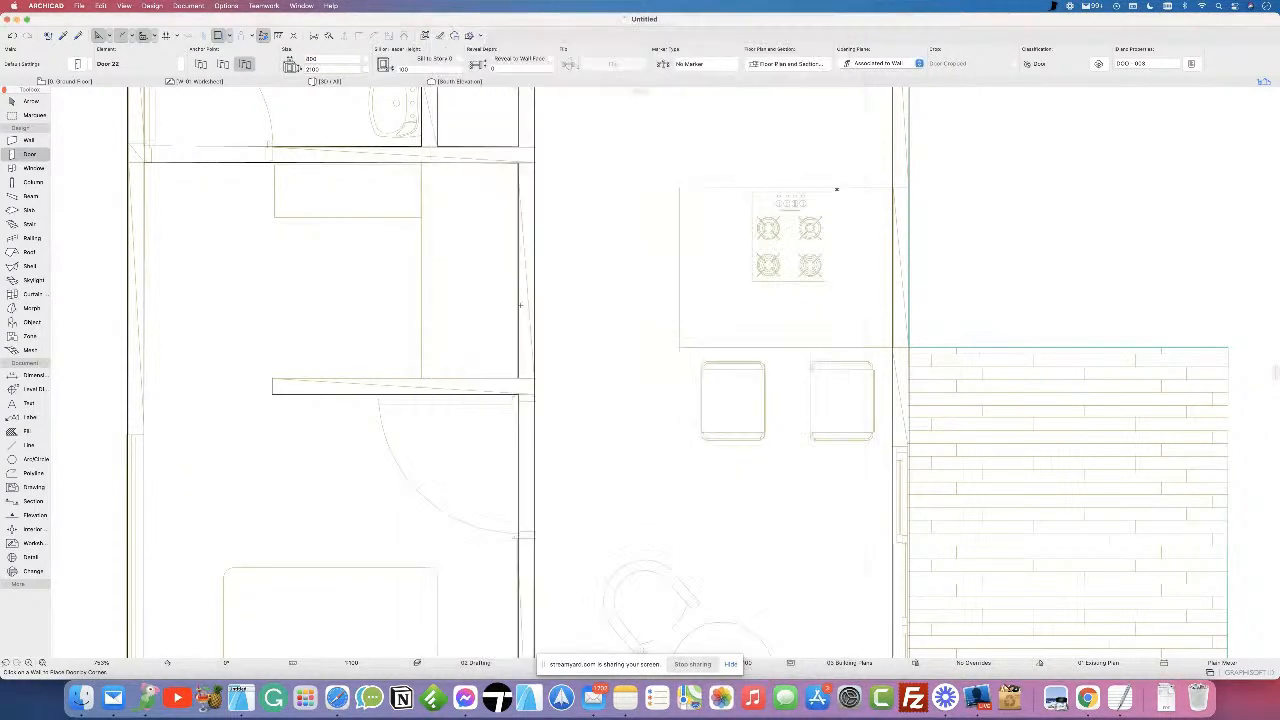
{"action": "left_click", "coordinate": [79, 64]}
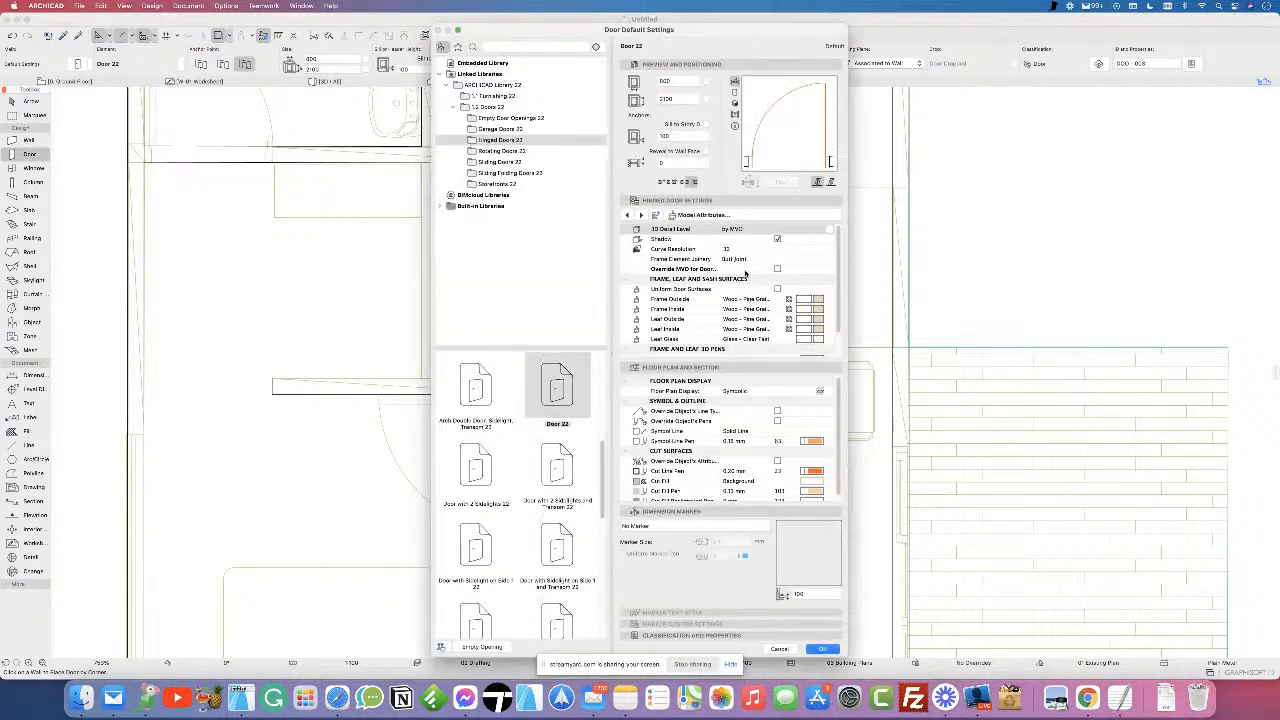
{"action": "left_click", "coordinate": [778, 649]}
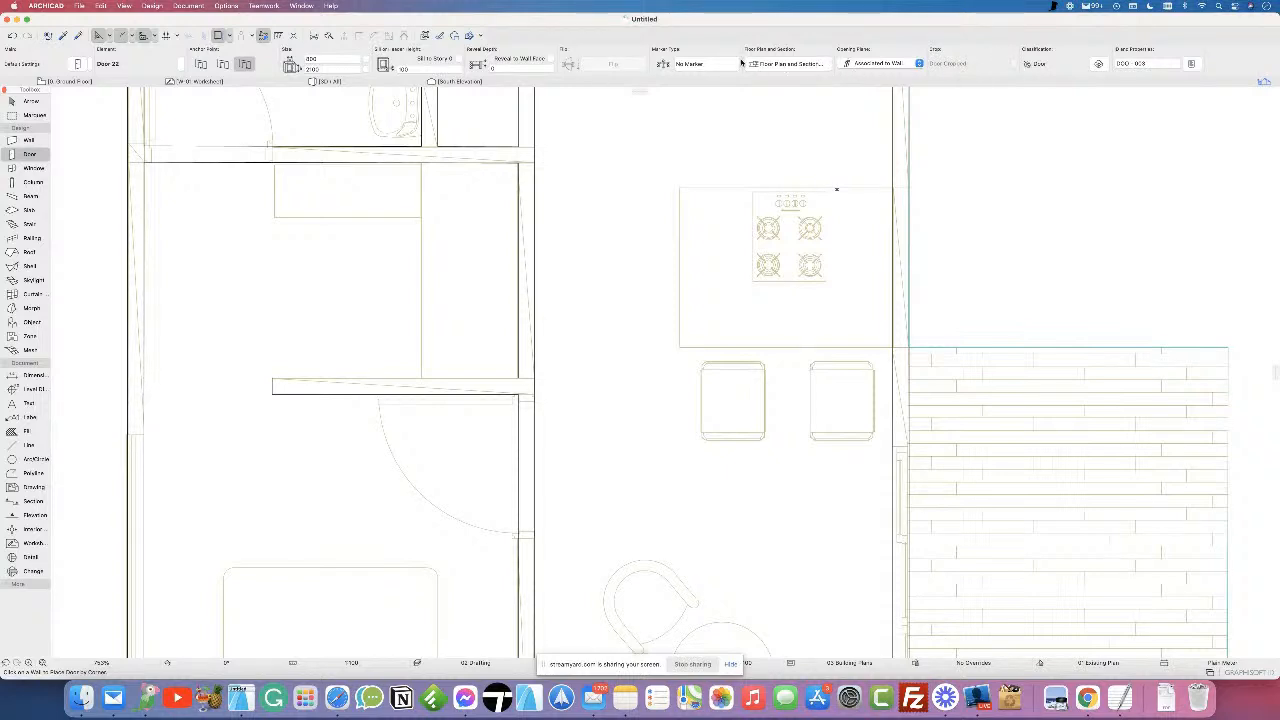
- Set the door width to 900 mm and place it in the upper building's central wall below the partition, opening into the bedroom
{"action": "left_click", "coordinate": [336, 59]}
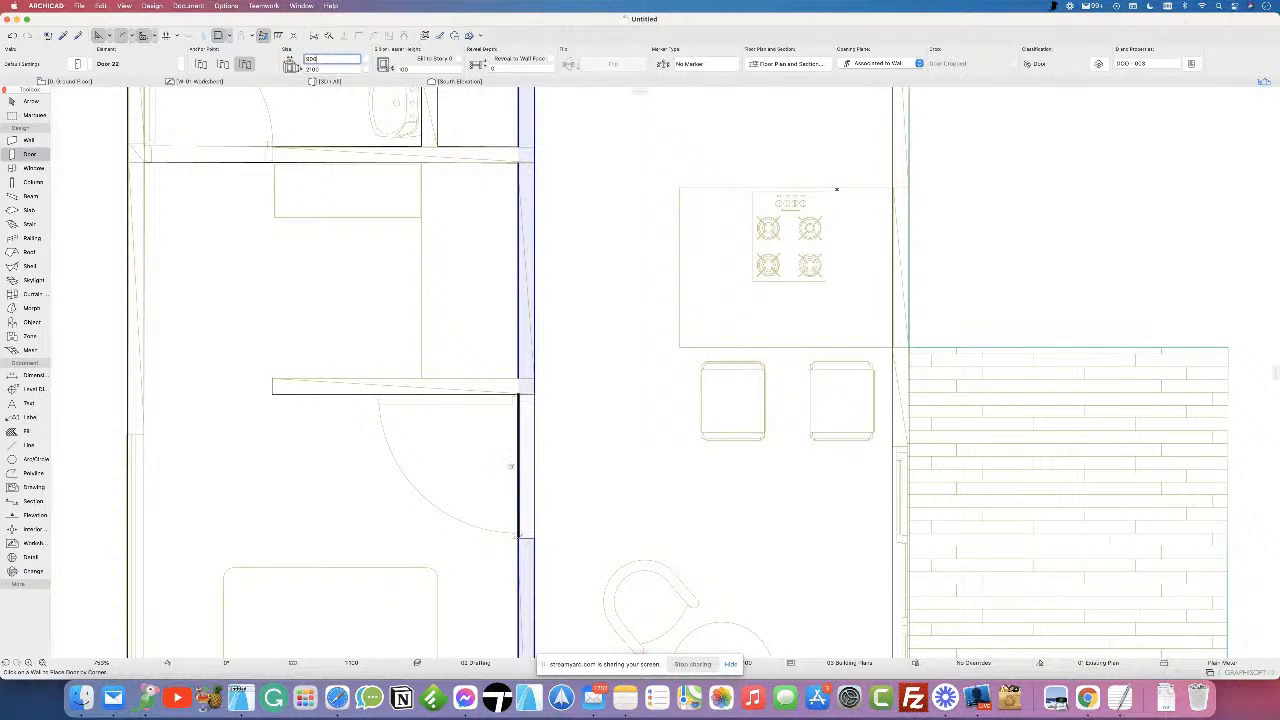
{"action": "left_click", "coordinate": [510, 466]}
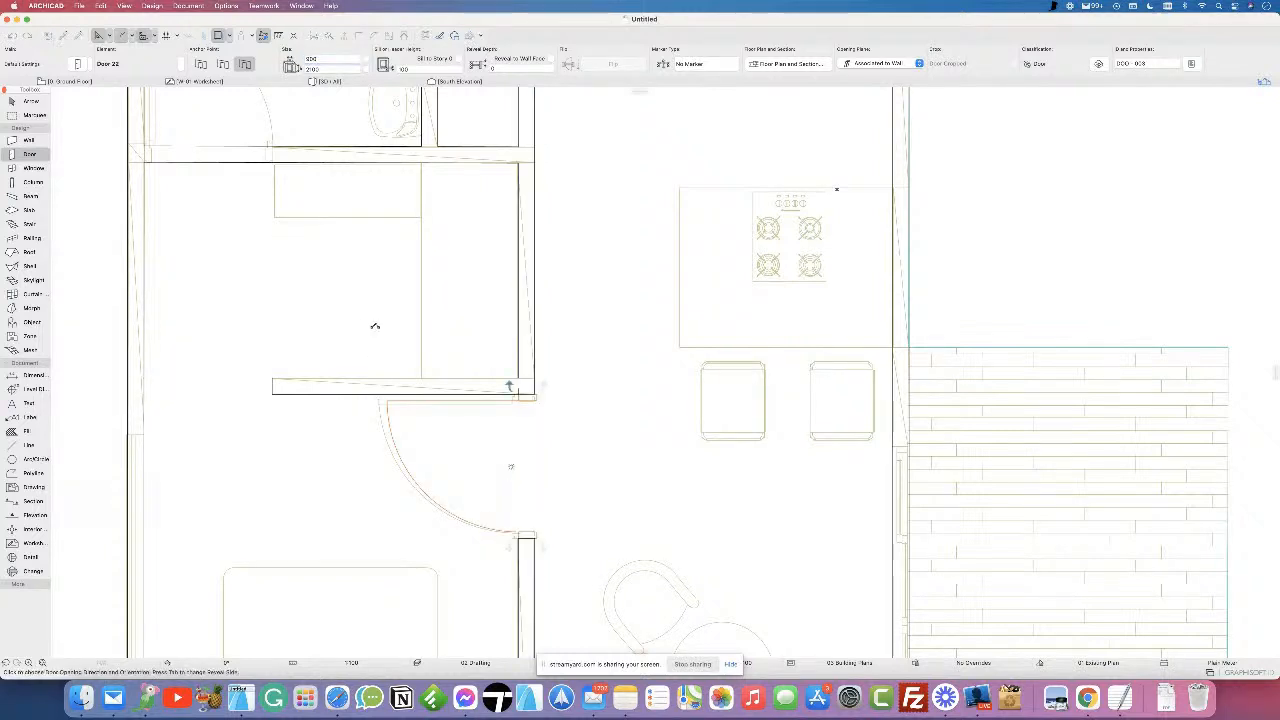
- Measure the upper building's bathroom doorway, set the door width to 800 mm, and place the door there, opening into the bathroom
{"action": "middle_click_drag", "start_coordinate": [380, 229], "coordinate": [521, 379]}
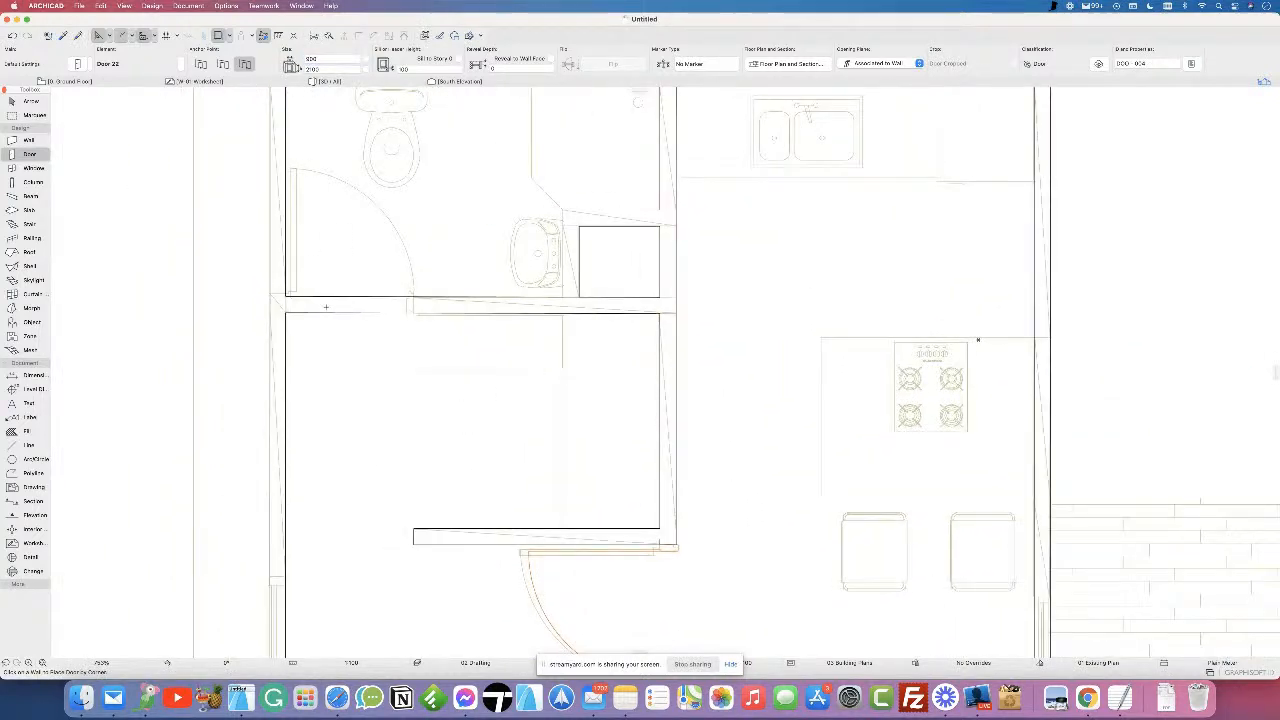
{"action": "left_click", "coordinate": [289, 298]}
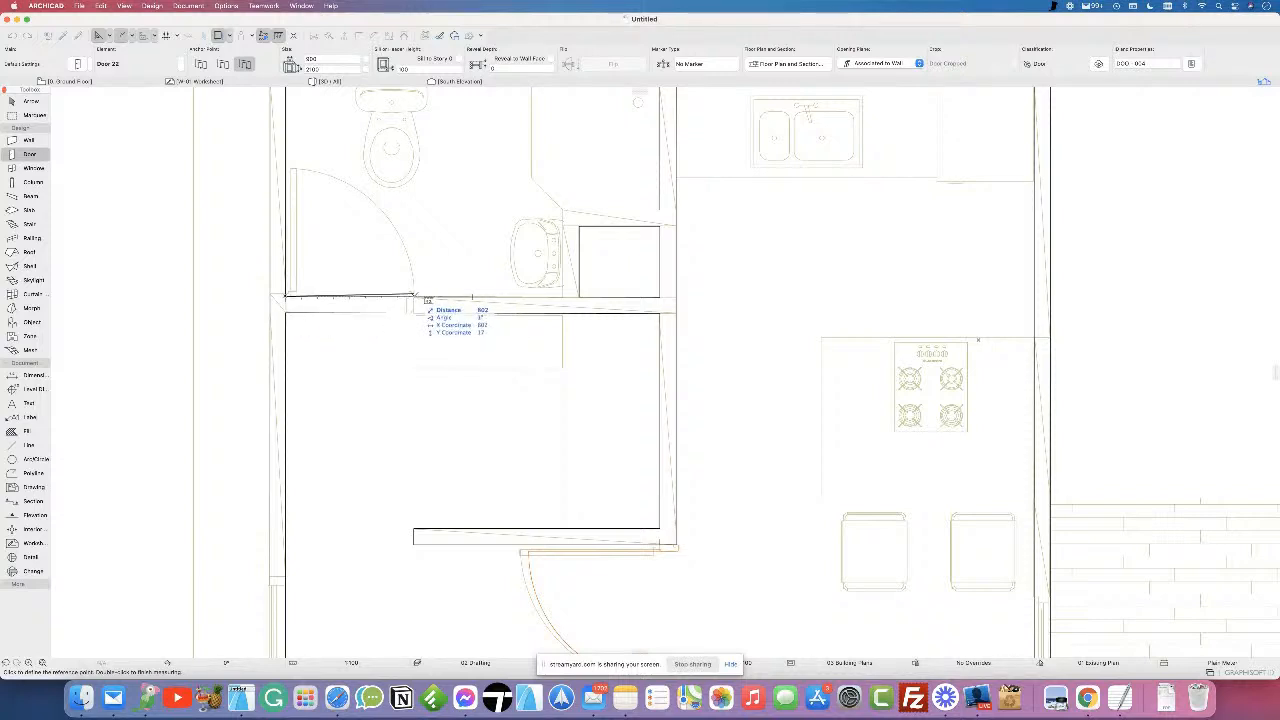
{"action": "key", "text": "Escape"}
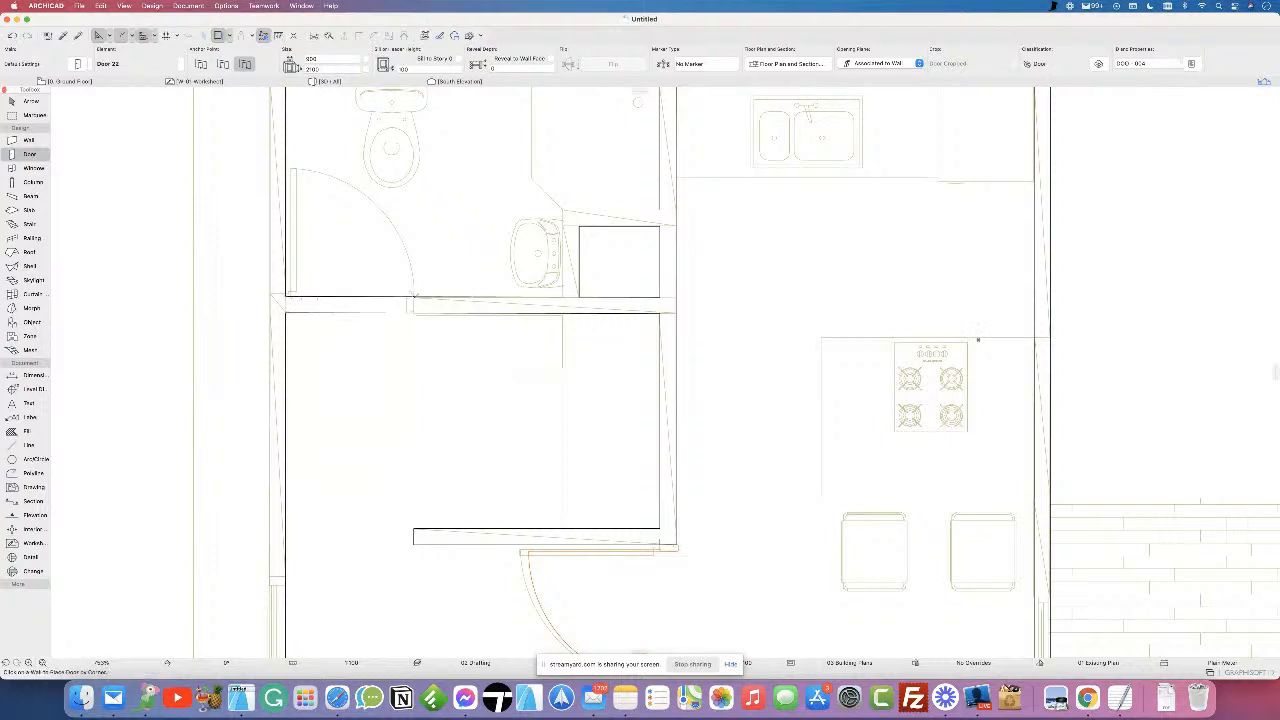
{"action": "left_click", "coordinate": [332, 60]}
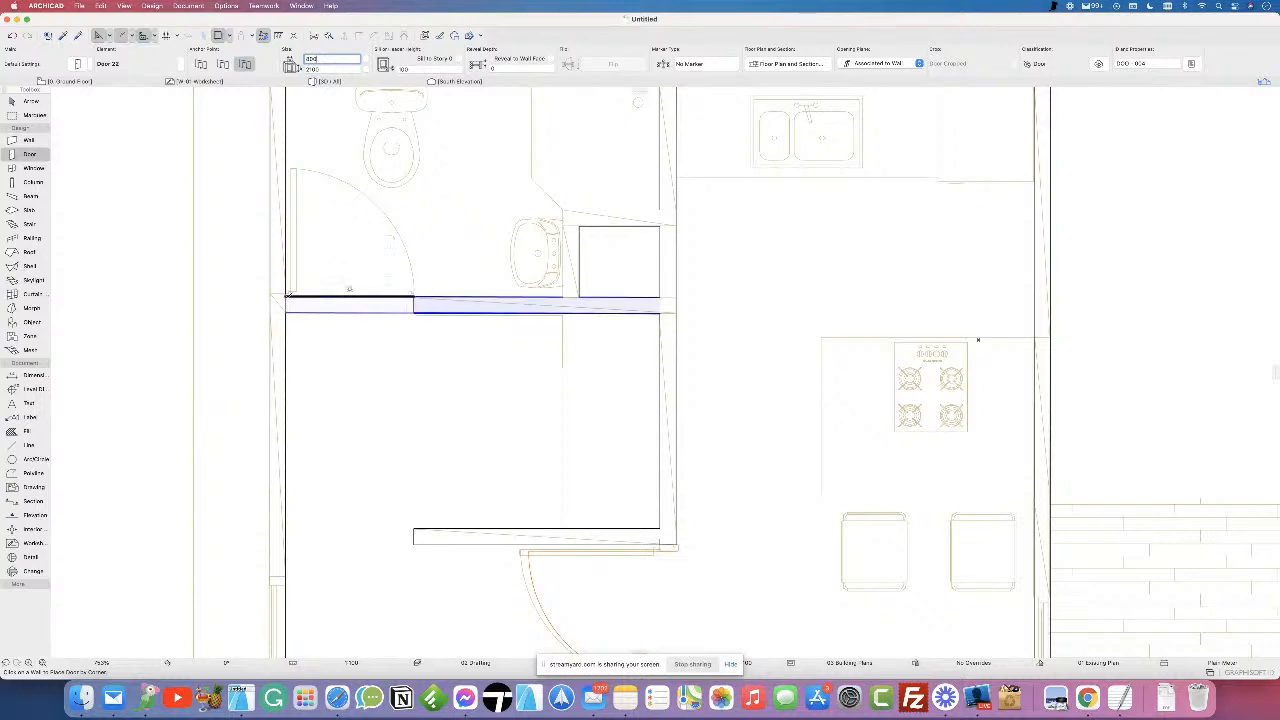
{"action": "left_click", "coordinate": [414, 303]}
- Place an 800 mm door in the upper wall of the lower building's bathroom, opening inward and hinged at its right end
{"action": "scroll", "coordinate": [543, 428], "scroll_direction": "down", "scroll_amount": 6}
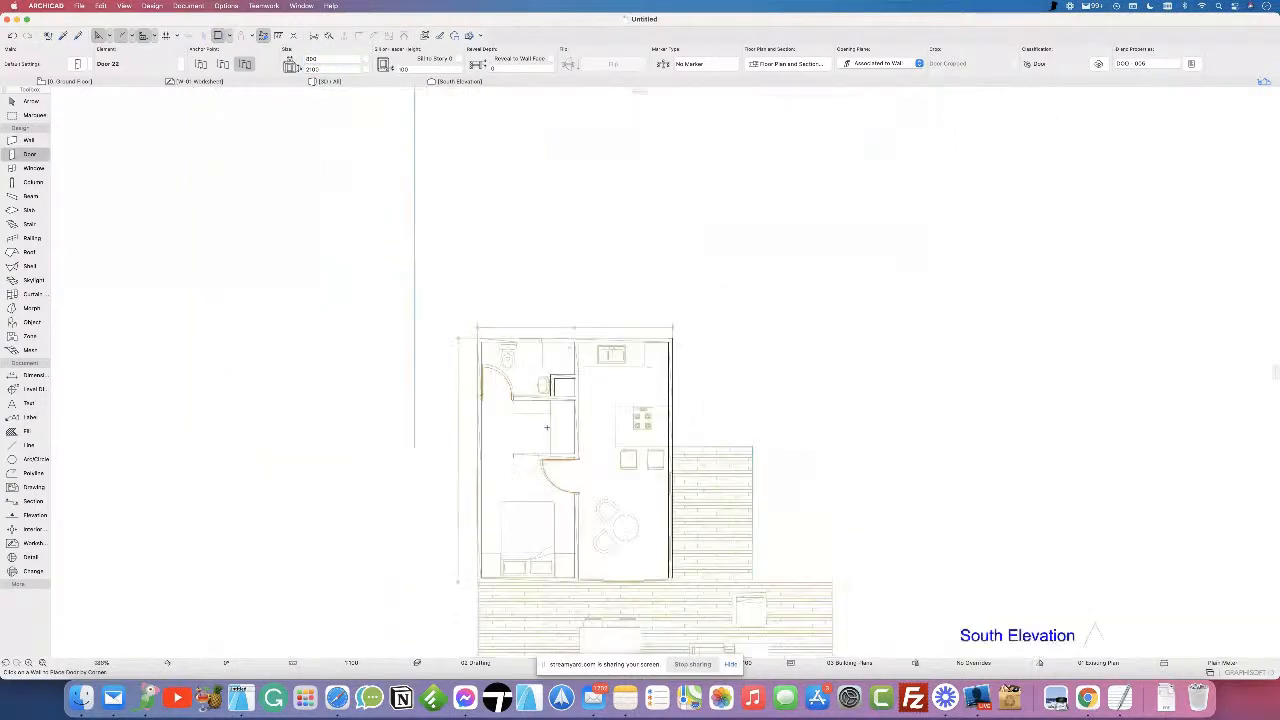
{"action": "middle_click_drag", "start_coordinate": [574, 426], "coordinate": [483, 192]}
{"action": "middle_click_drag", "start_coordinate": [566, 491], "coordinate": [568, 353]}
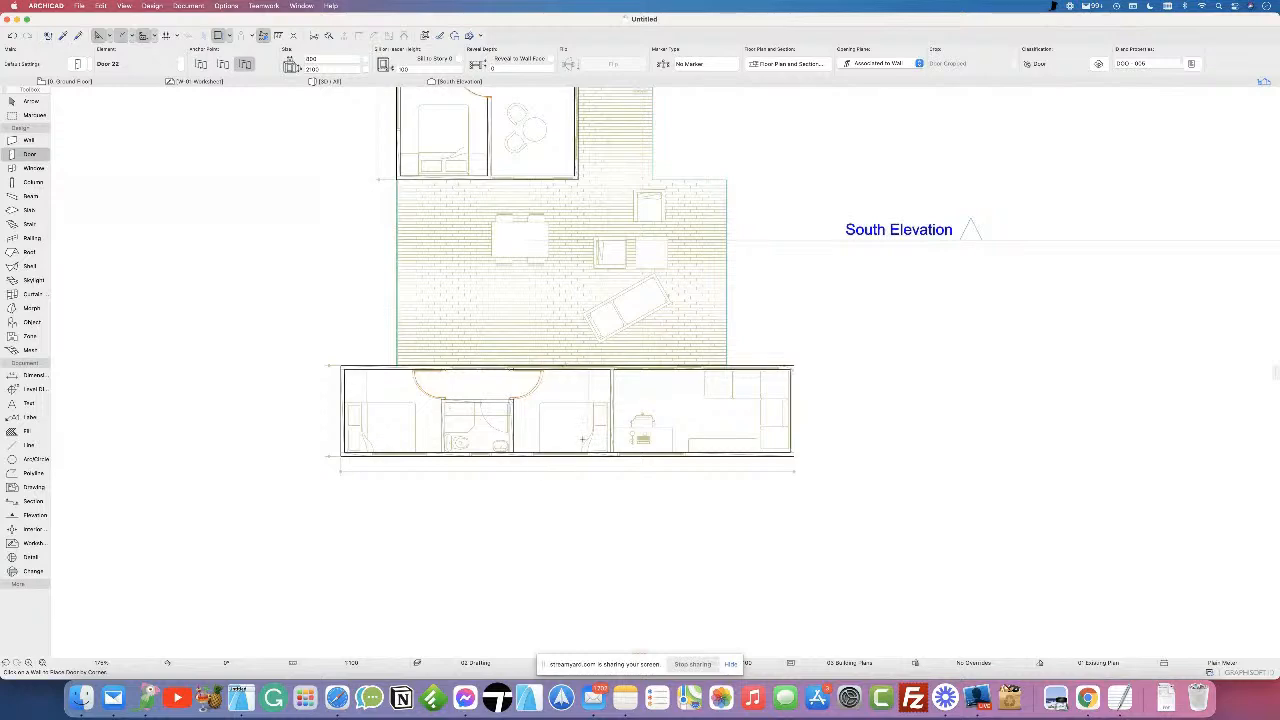
{"action": "scroll", "coordinate": [488, 396], "scroll_direction": "up", "scroll_amount": 4}
{"action": "scroll", "coordinate": [488, 396], "scroll_direction": "up", "scroll_amount": 8}
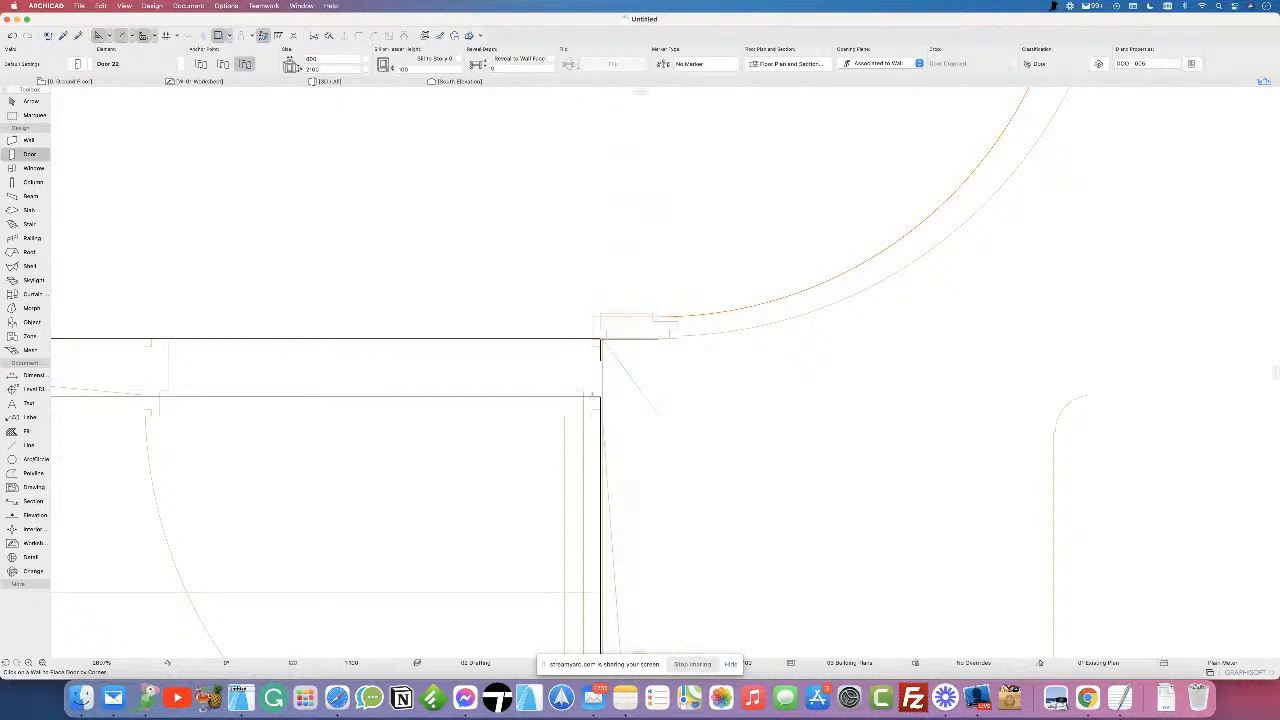
{"action": "left_click", "coordinate": [353, 404]}
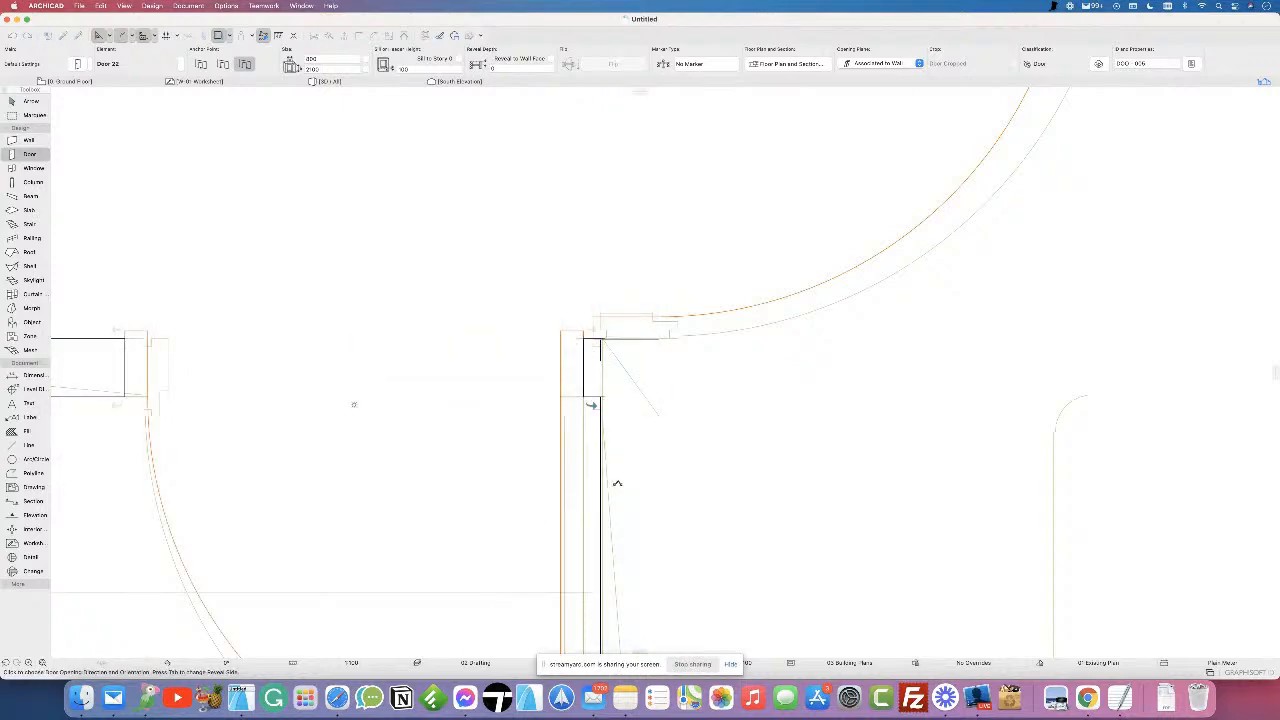
{"action": "left_click", "coordinate": [649, 481]}
- Examine the placed doors in plan and in the 3D view, checking both buildings' interiors
{"action": "scroll", "coordinate": [397, 300], "scroll_direction": "down", "scroll_amount": 10}
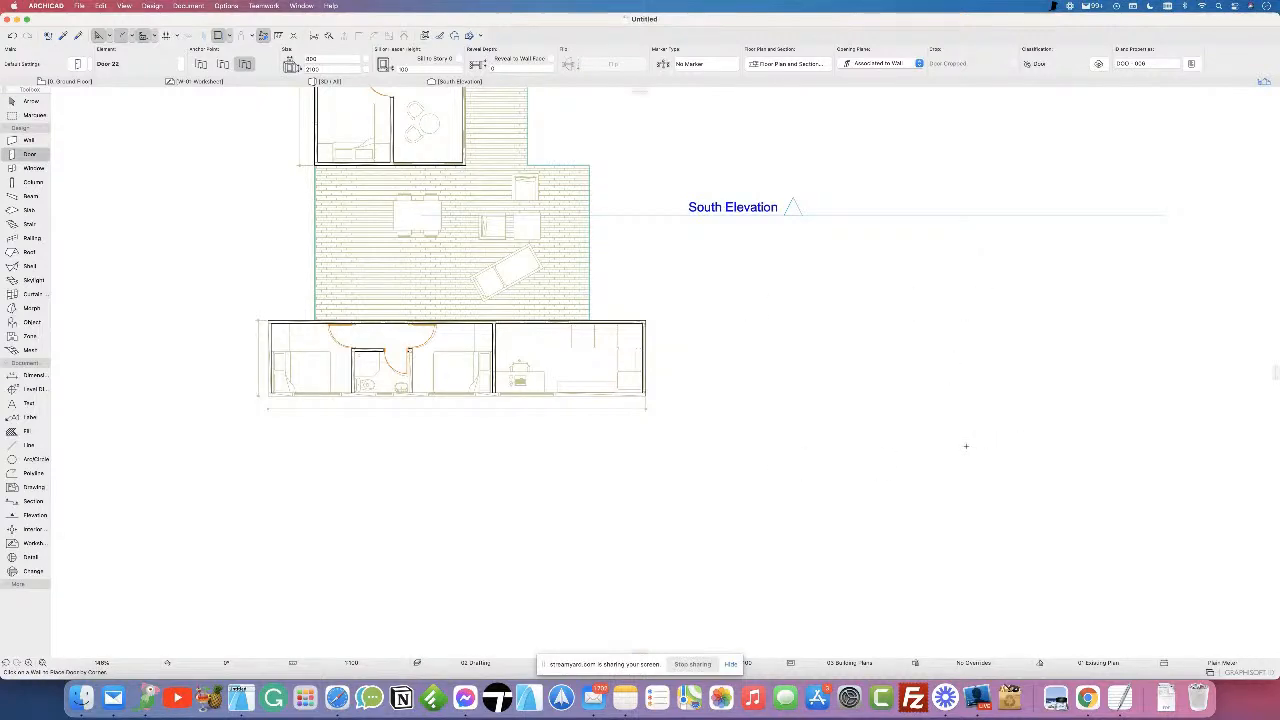
{"action": "scroll", "coordinate": [255, 332], "scroll_direction": "up", "scroll_amount": 5}
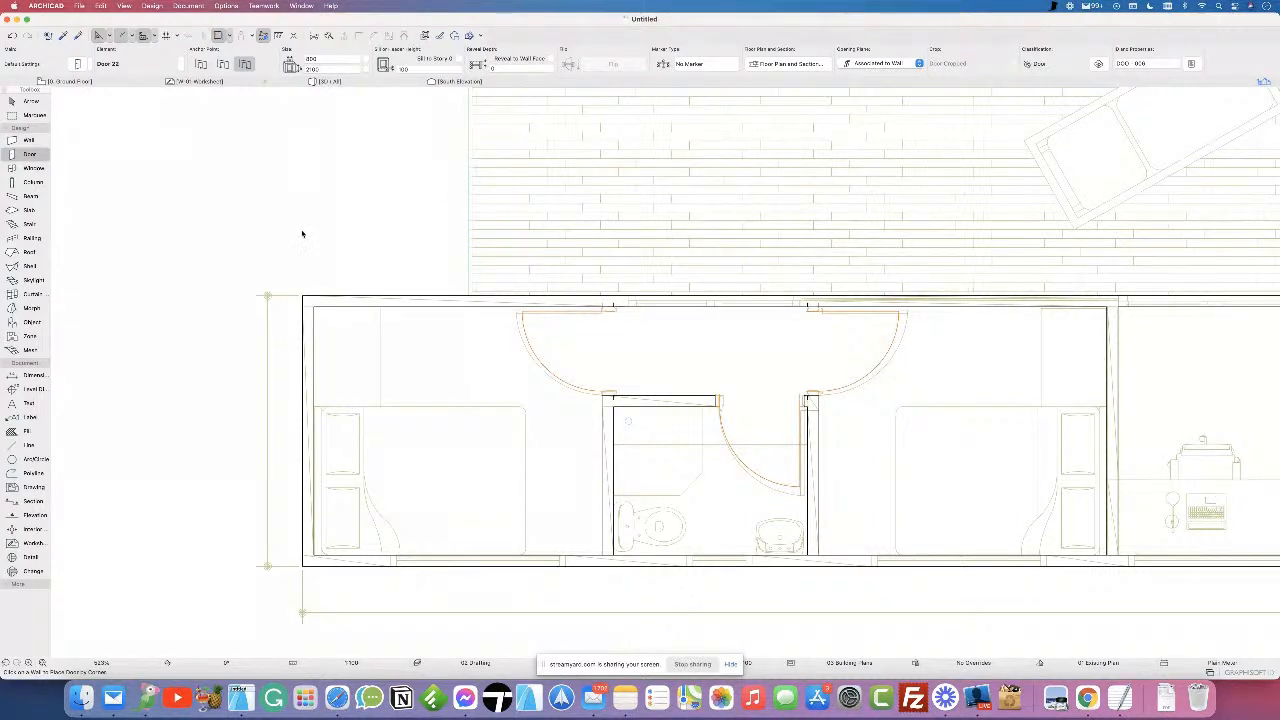
{"action": "key", "text": "F3"}
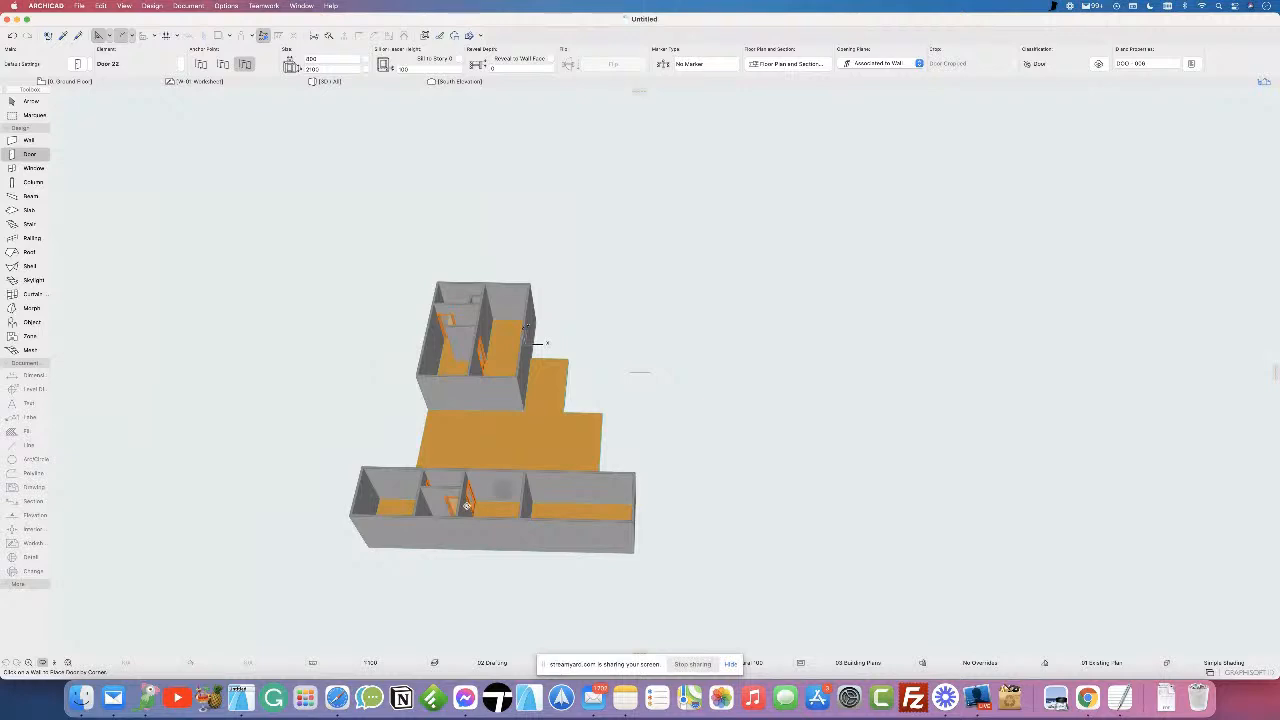
{"action": "middle_click_drag", "start_coordinate": [634, 471], "coordinate": [440, 420], "text": "shift"}
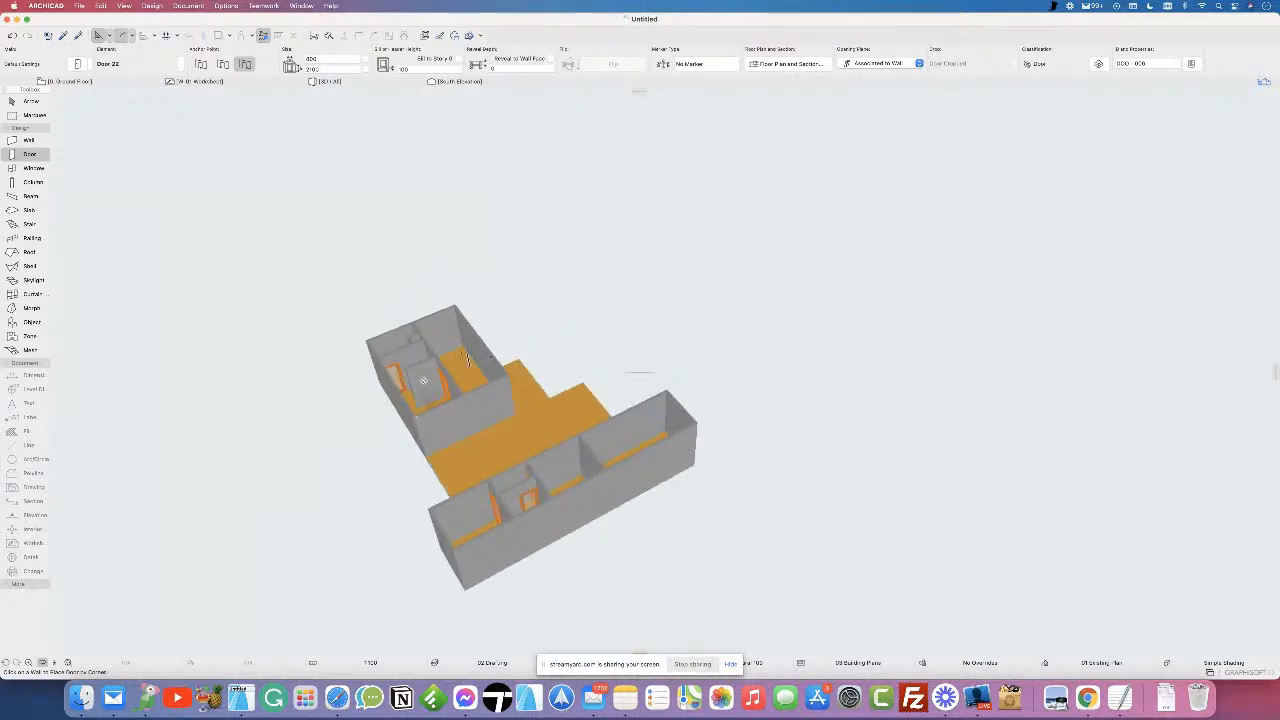
{"action": "scroll", "coordinate": [417, 379], "scroll_direction": "up", "scroll_amount": 5}
{"action": "scroll", "coordinate": [417, 379], "scroll_direction": "up", "scroll_amount": 10}
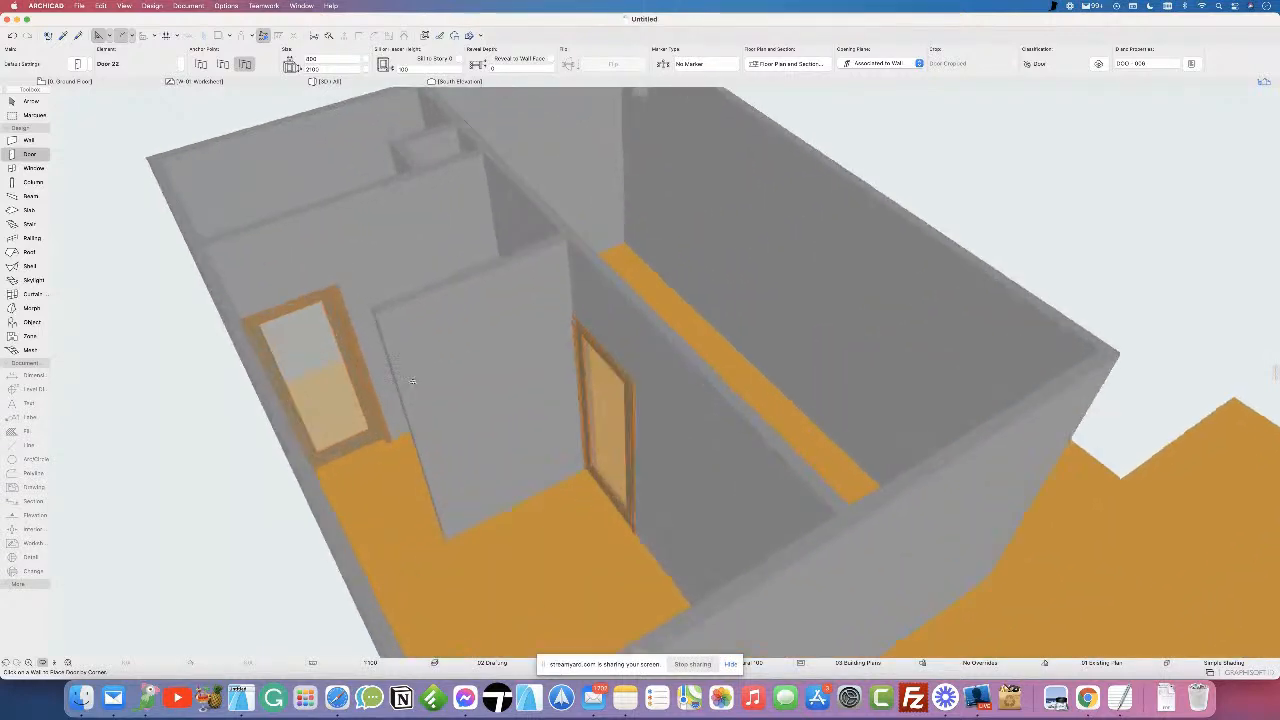
{"action": "scroll", "coordinate": [409, 423], "scroll_direction": "down", "scroll_amount": 10}
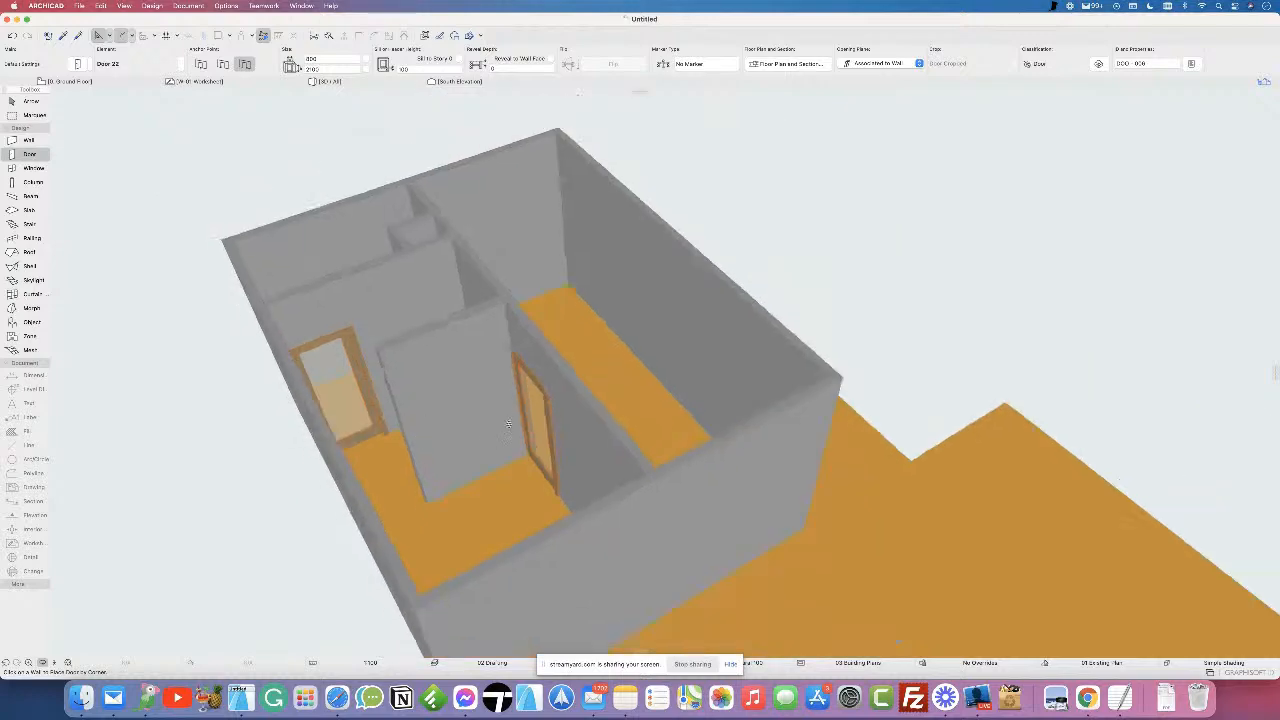
- Return to the ground floor plan and measure the exterior opening between the two bedroom doors in the lower building's upper wall
{"action": "left_click", "coordinate": [86, 81]}
{"action": "scroll", "coordinate": [908, 325], "scroll_direction": "right", "scroll_amount": 10}
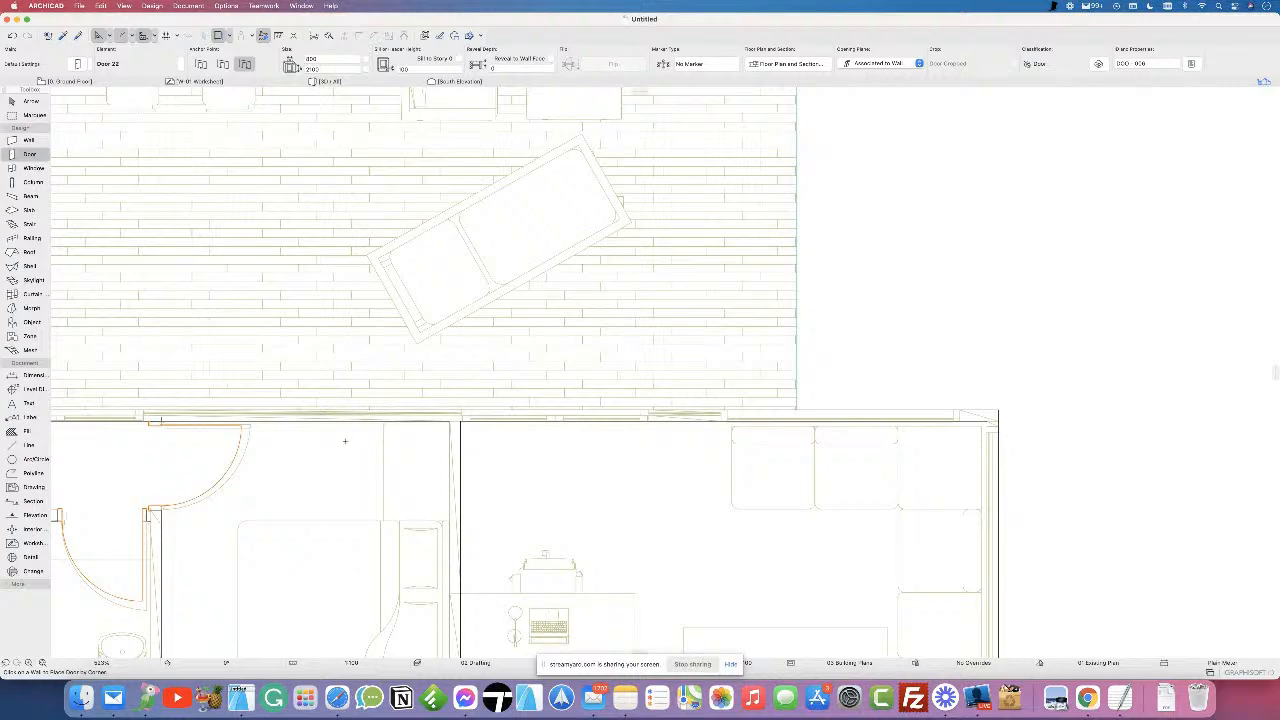
{"action": "scroll", "coordinate": [343, 437], "scroll_direction": "down", "scroll_amount": 3}
{"action": "middle_click_drag", "start_coordinate": [249, 434], "coordinate": [620, 414]}
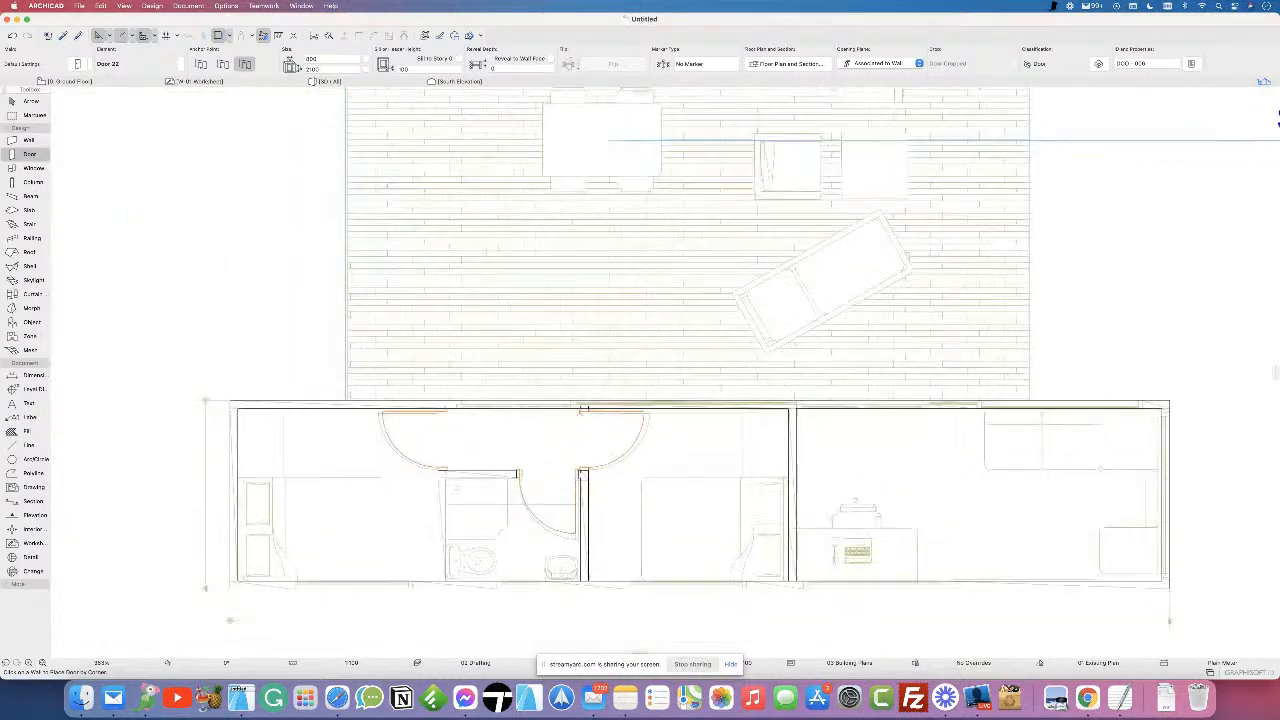
{"action": "scroll", "coordinate": [493, 400], "scroll_direction": "up", "scroll_amount": 5}
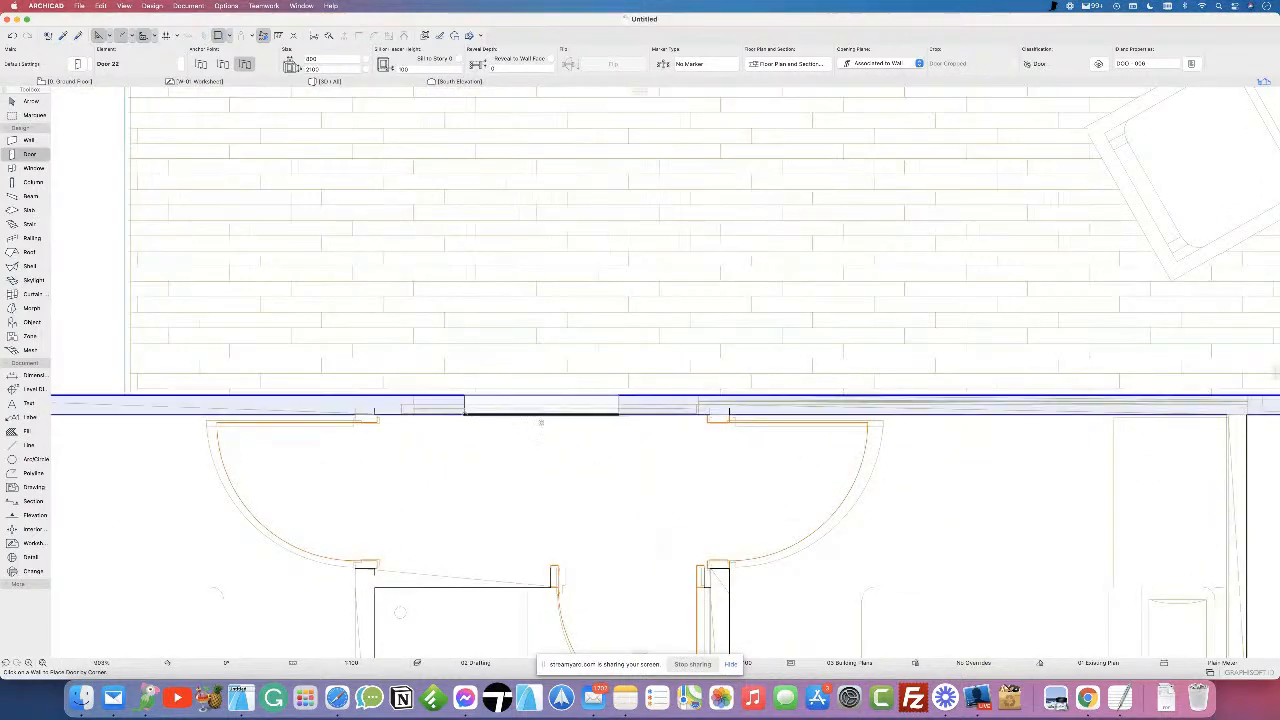
{"action": "key", "text": "m"}
{"action": "left_click", "coordinate": [400, 395]}
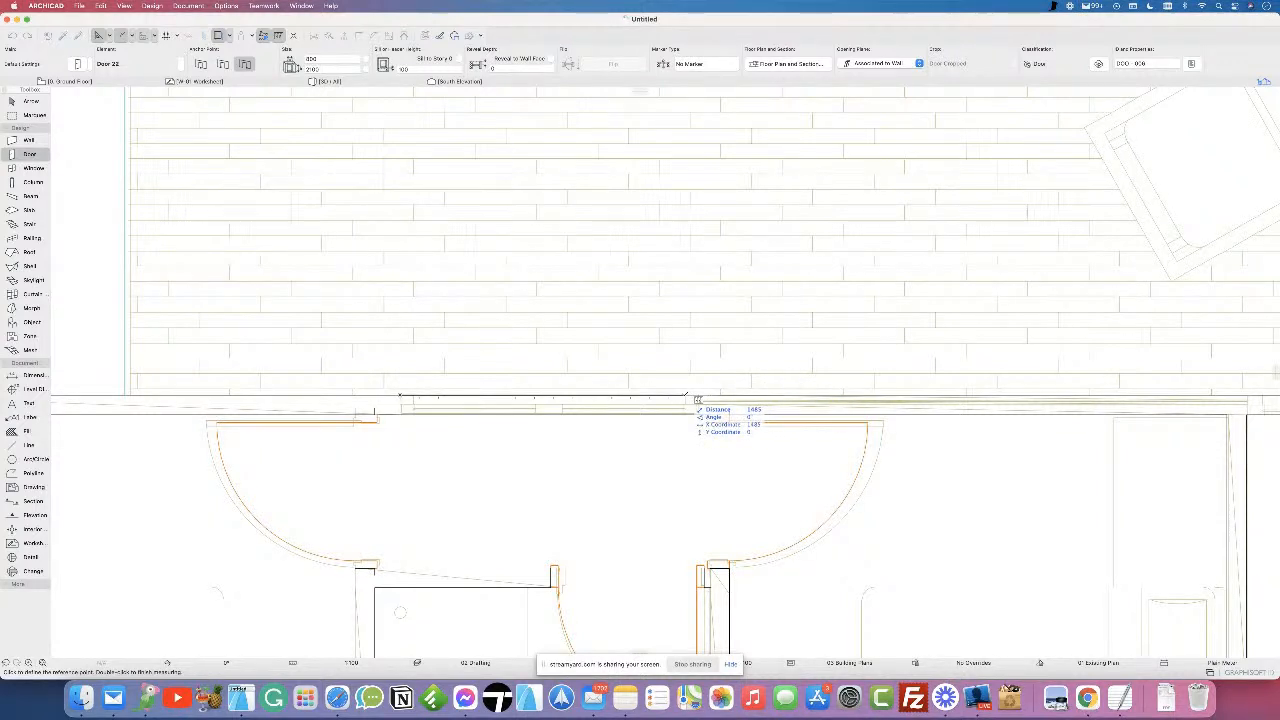
{"action": "key", "text": "Escape"}
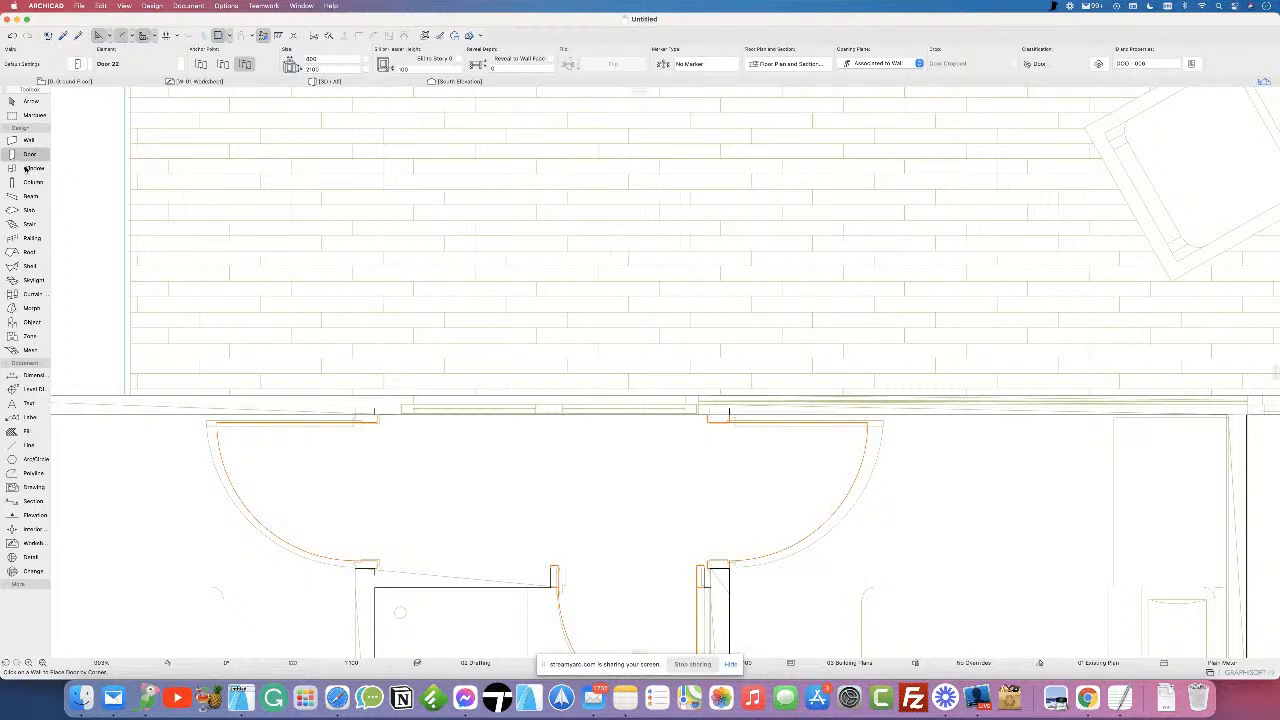
- Set the default door to Sliding Door with Sidelight on Side 1 22 with a width of 1500 mm
{"action": "key", "text": "super+t"}
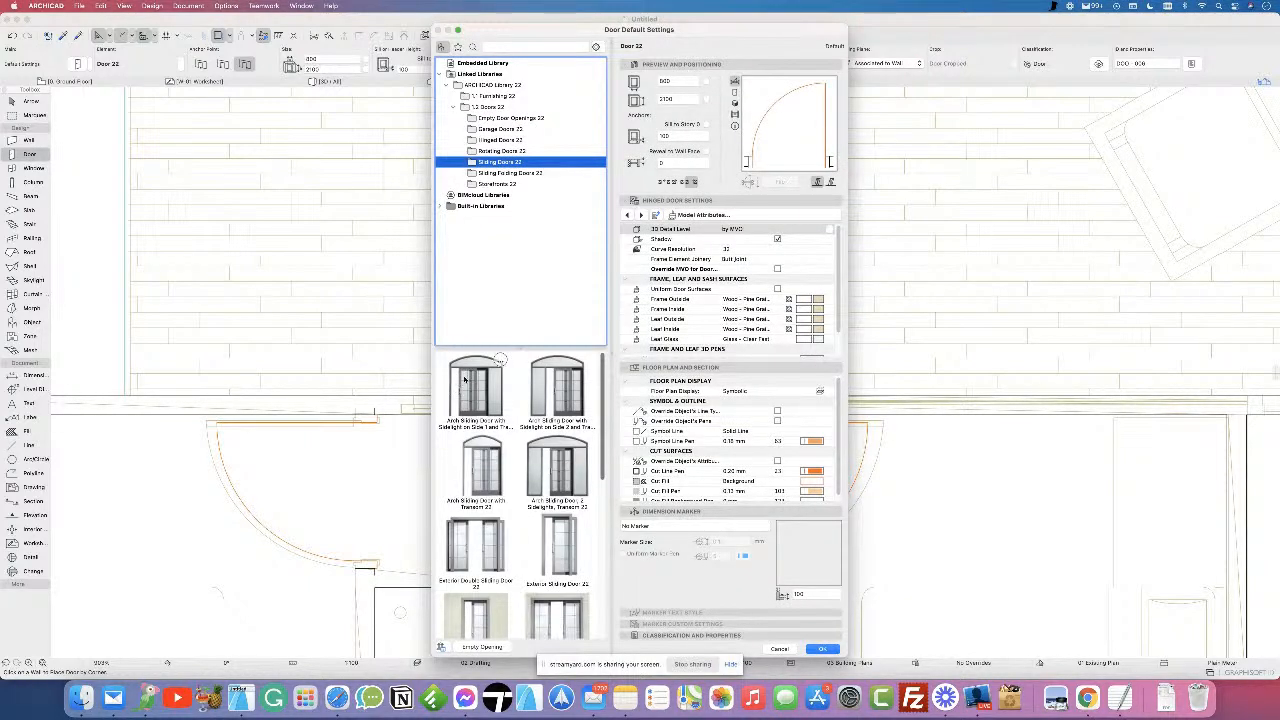
{"action": "scroll", "coordinate": [535, 495], "scroll_direction": "down", "scroll_amount": 3}
{"action": "scroll", "coordinate": [545, 497], "scroll_direction": "down", "scroll_amount": 1}
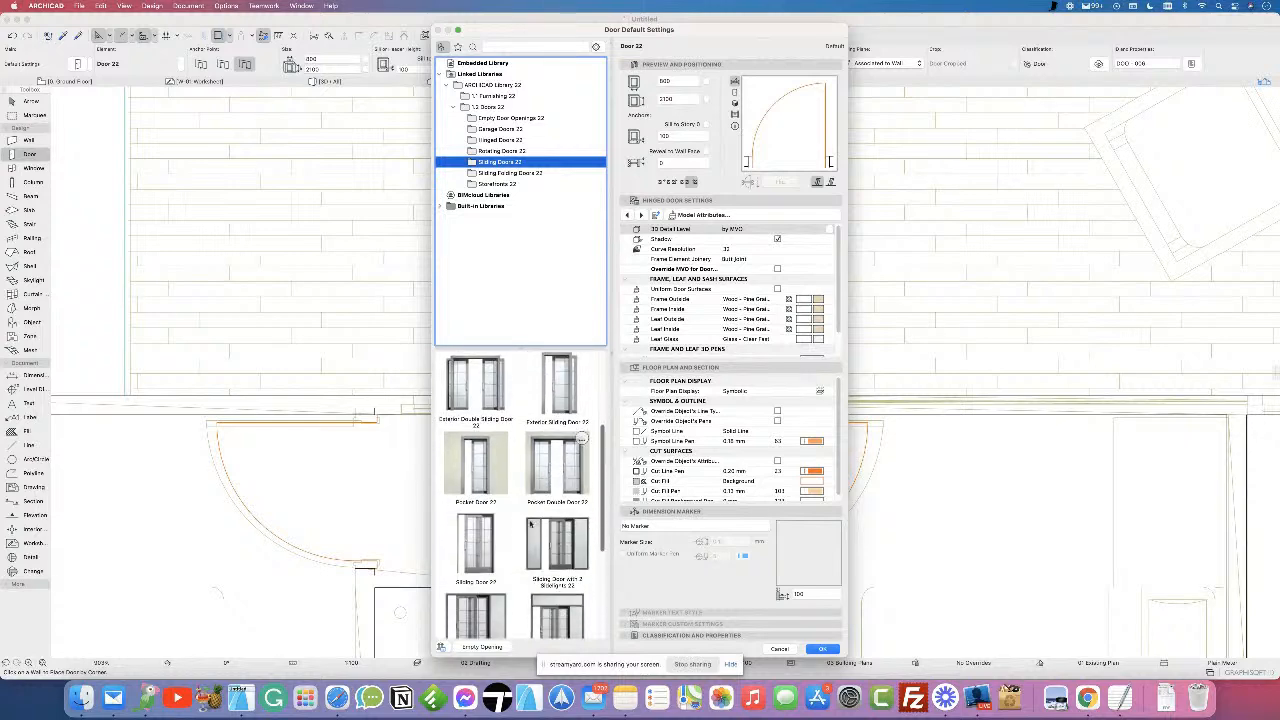
{"action": "left_click", "coordinate": [499, 598]}
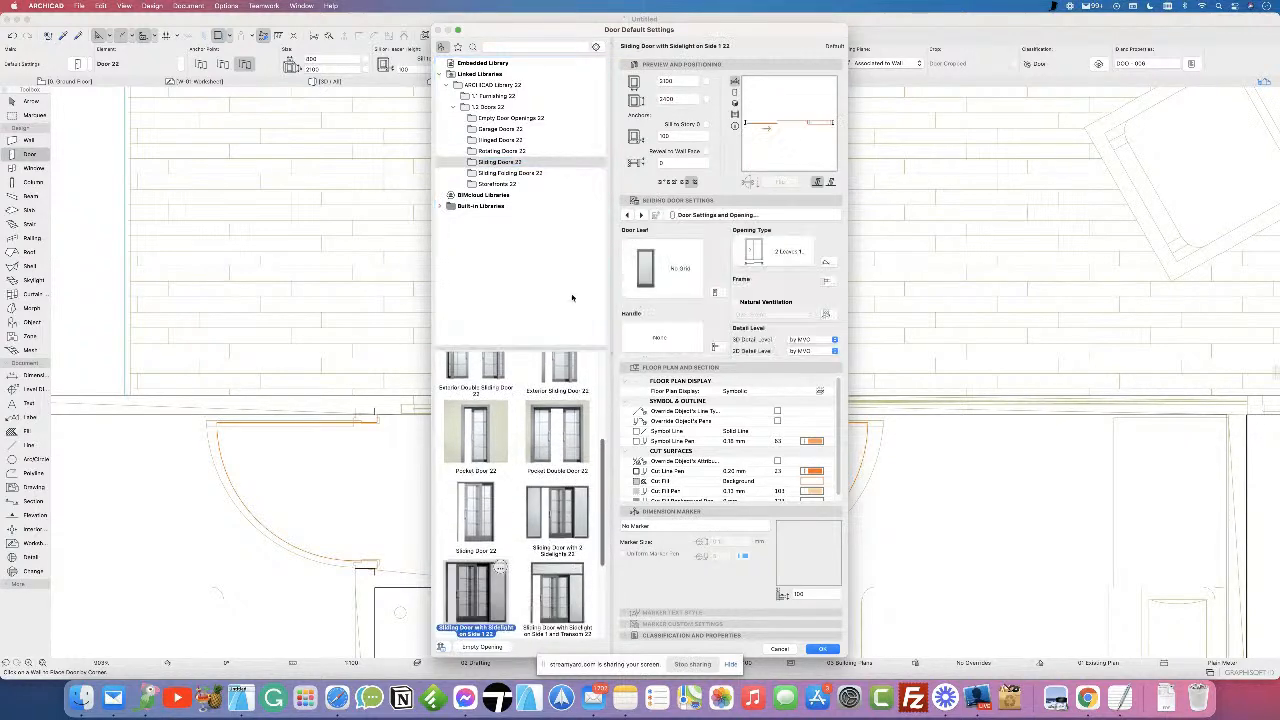
{"action": "left_click", "coordinate": [684, 81]}
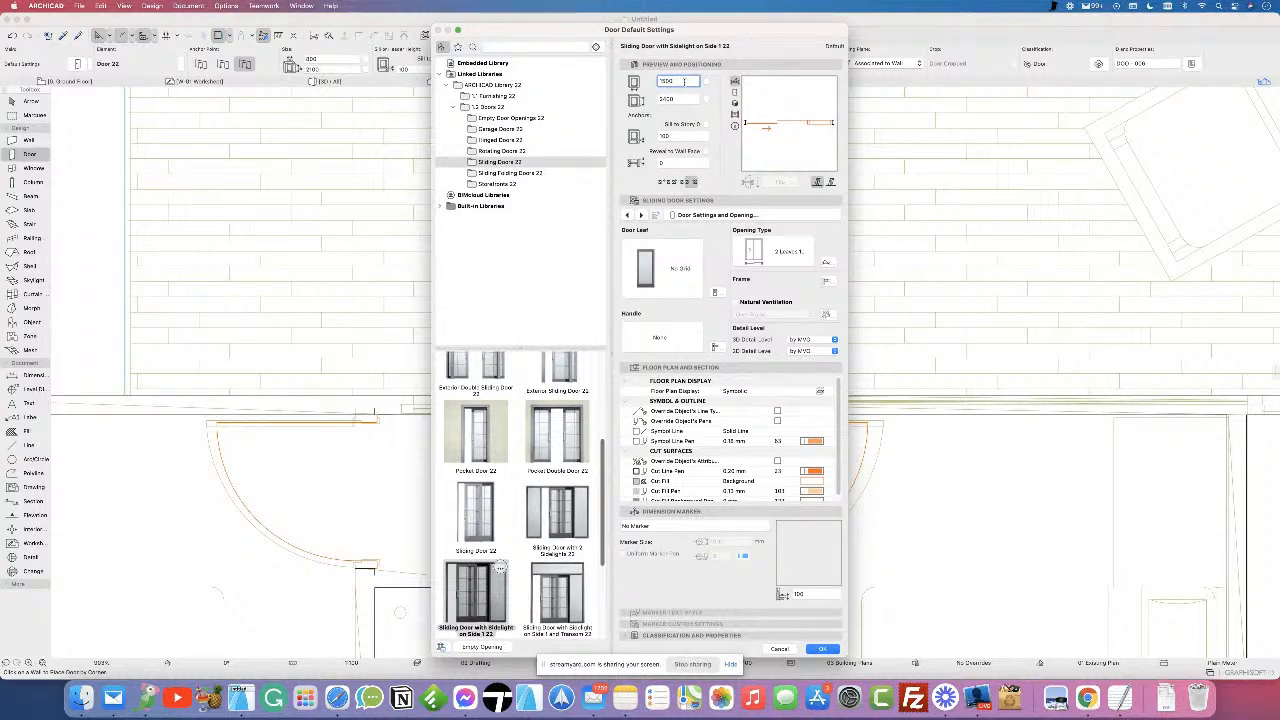
{"action": "left_click", "coordinate": [815, 651]}
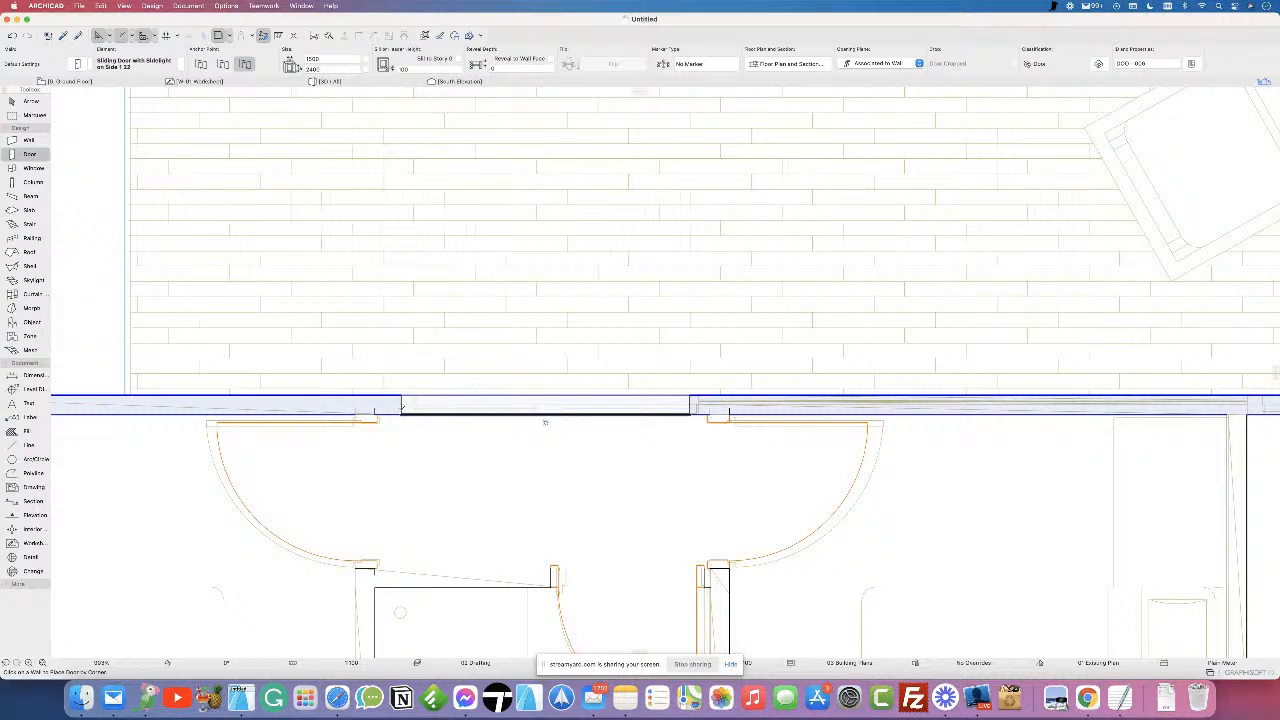
- Place the sliding door in the lower building's upper wall at the corridor opening and again just right of the right bedroom's partition
{"action": "left_click", "coordinate": [545, 422]}
{"action": "left_click", "coordinate": [609, 422]}
{"action": "middle_click_drag", "start_coordinate": [1240, 407], "coordinate": [729, 411]}
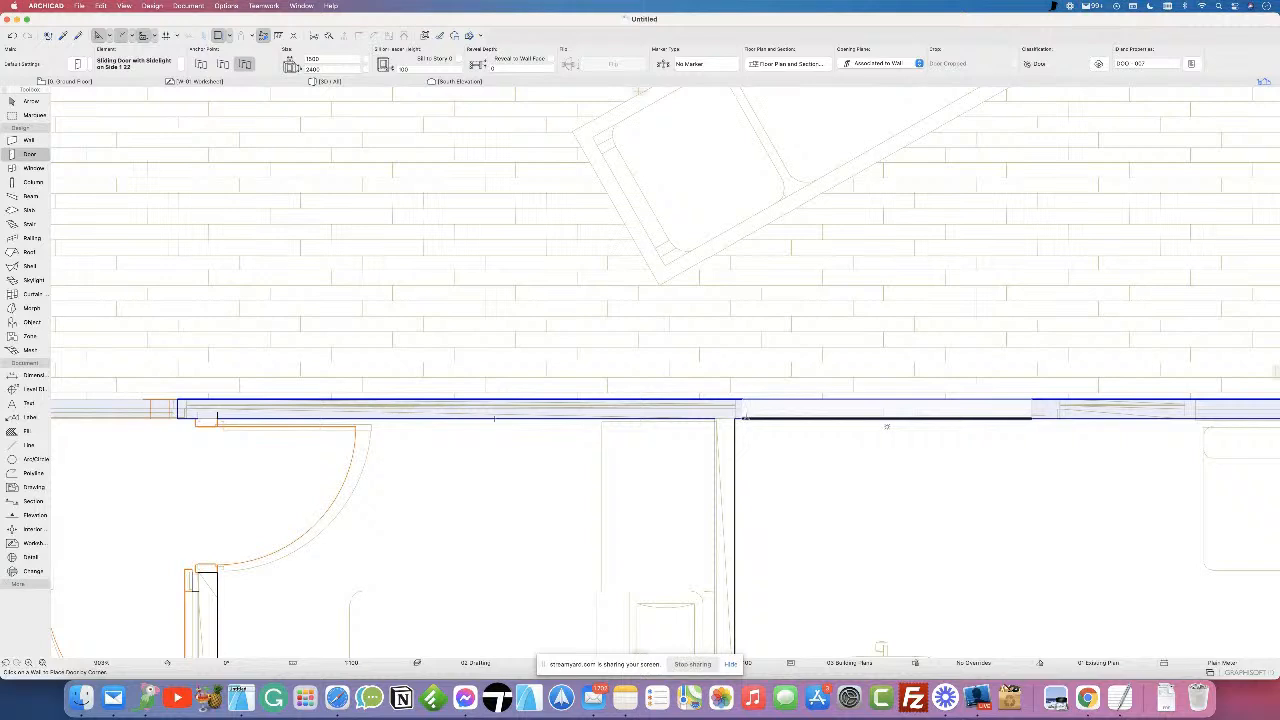
{"action": "left_click", "coordinate": [893, 426]}
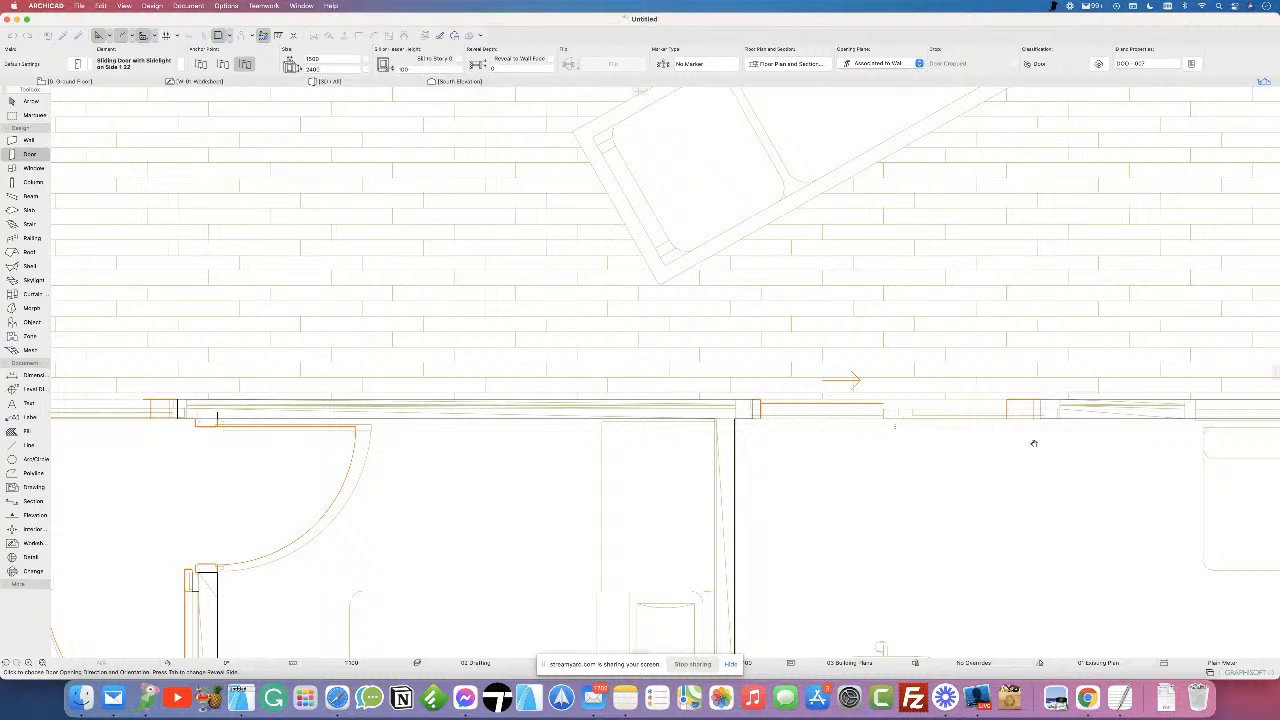
{"action": "middle_click_drag", "start_coordinate": [1034, 443], "coordinate": [765, 451]}
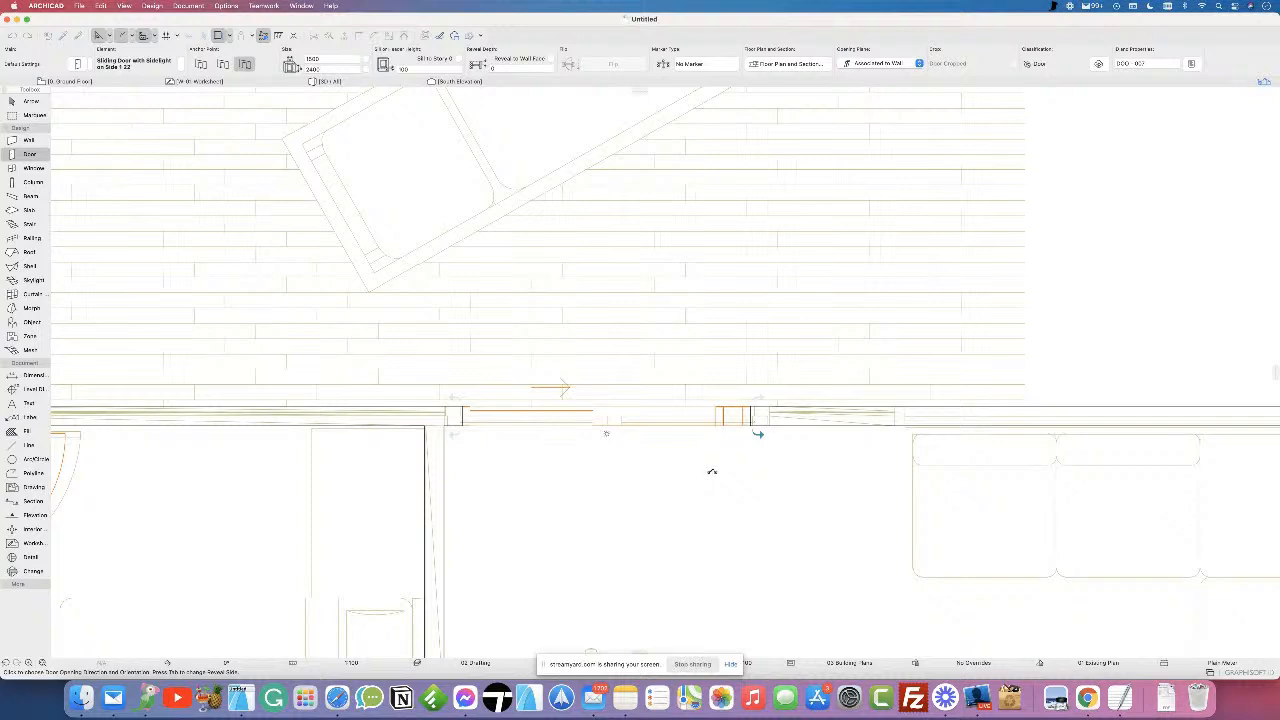
{"action": "left_click", "coordinate": [657, 452]}
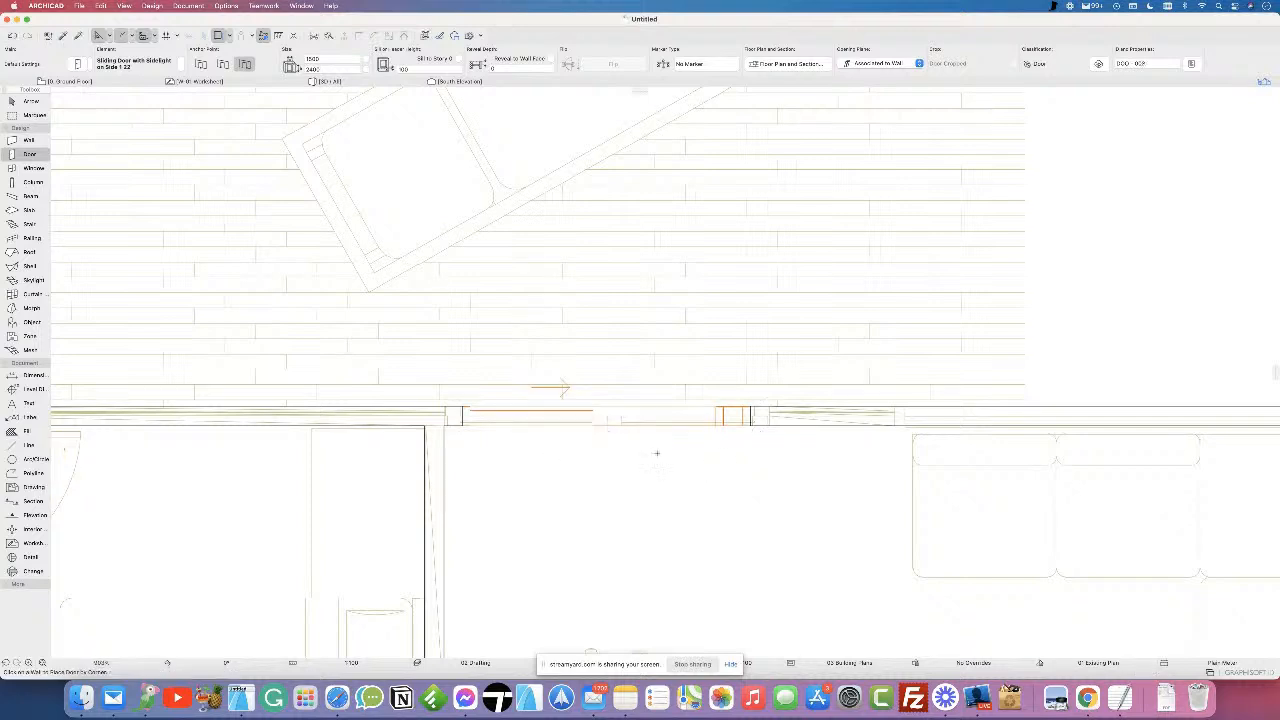
{"action": "key", "text": "Escape"}
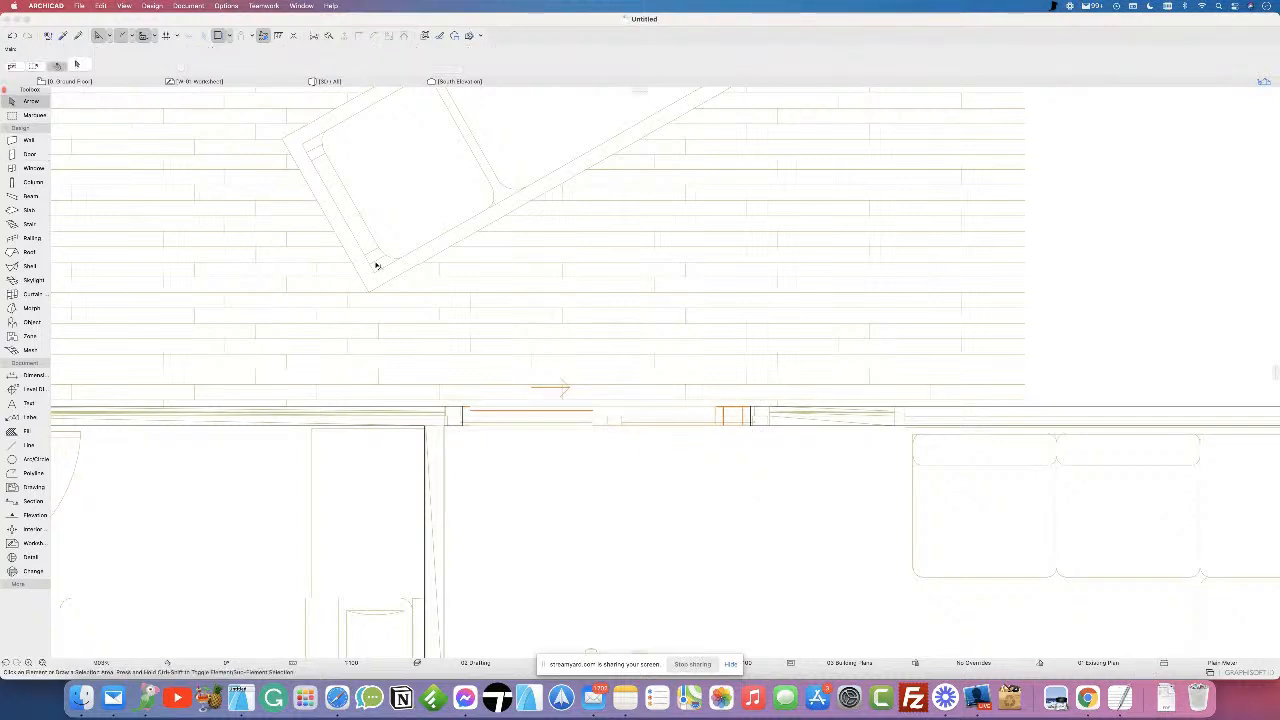
- Stretch the sliding door right of the bedroom partition to the far end of its planned opening, making it 2250 mm wide
{"action": "left_click", "coordinate": [747, 426]}
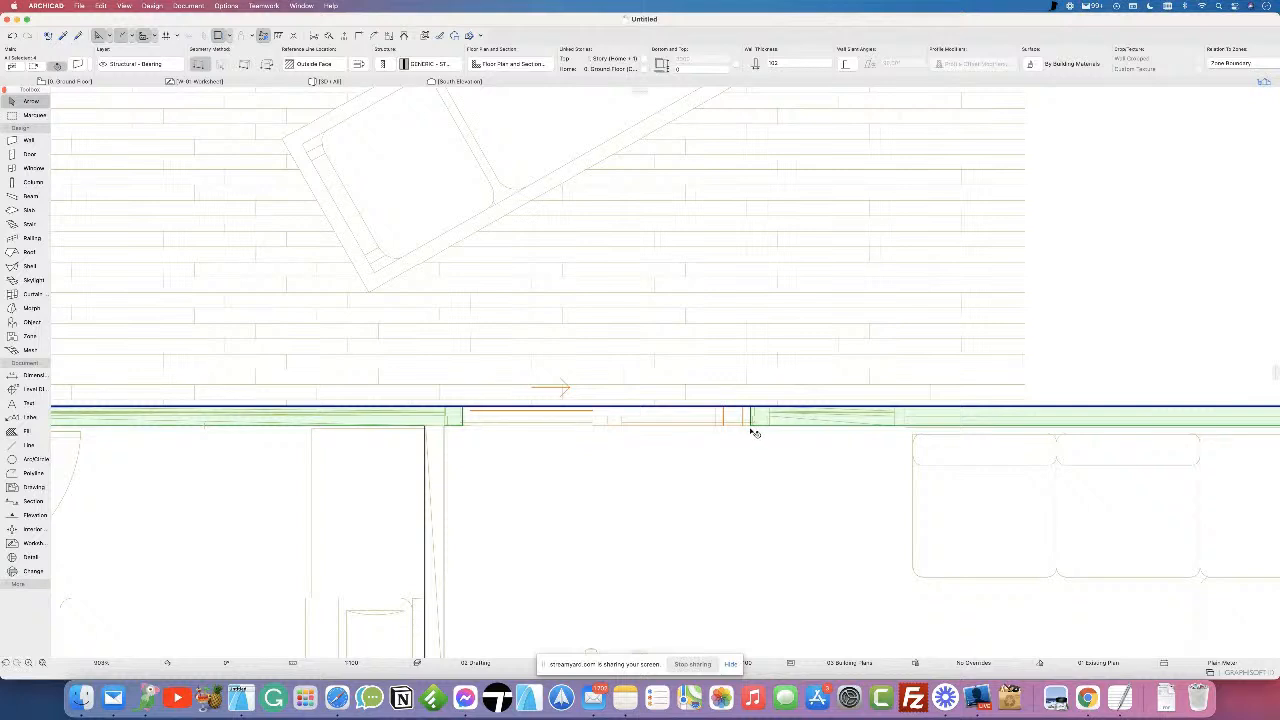
{"action": "left_click", "coordinate": [752, 428]}
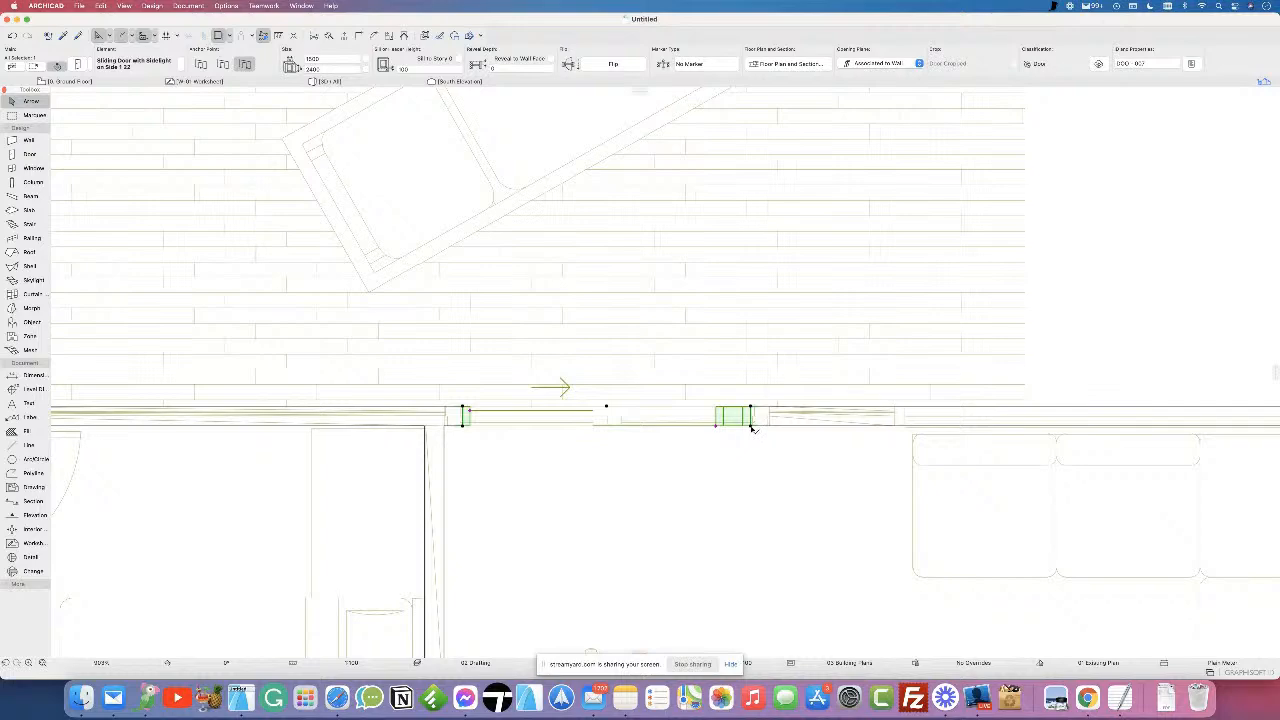
{"action": "left_click", "coordinate": [752, 428]}
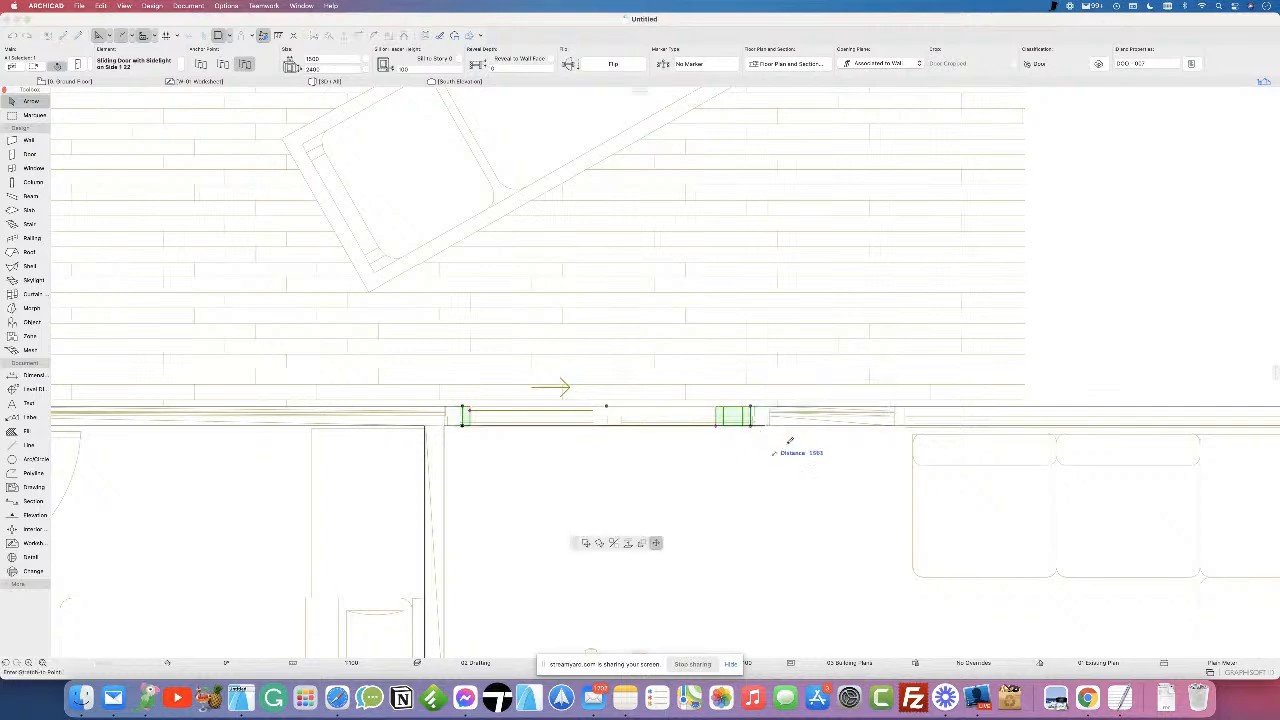
{"action": "left_click", "coordinate": [896, 428]}
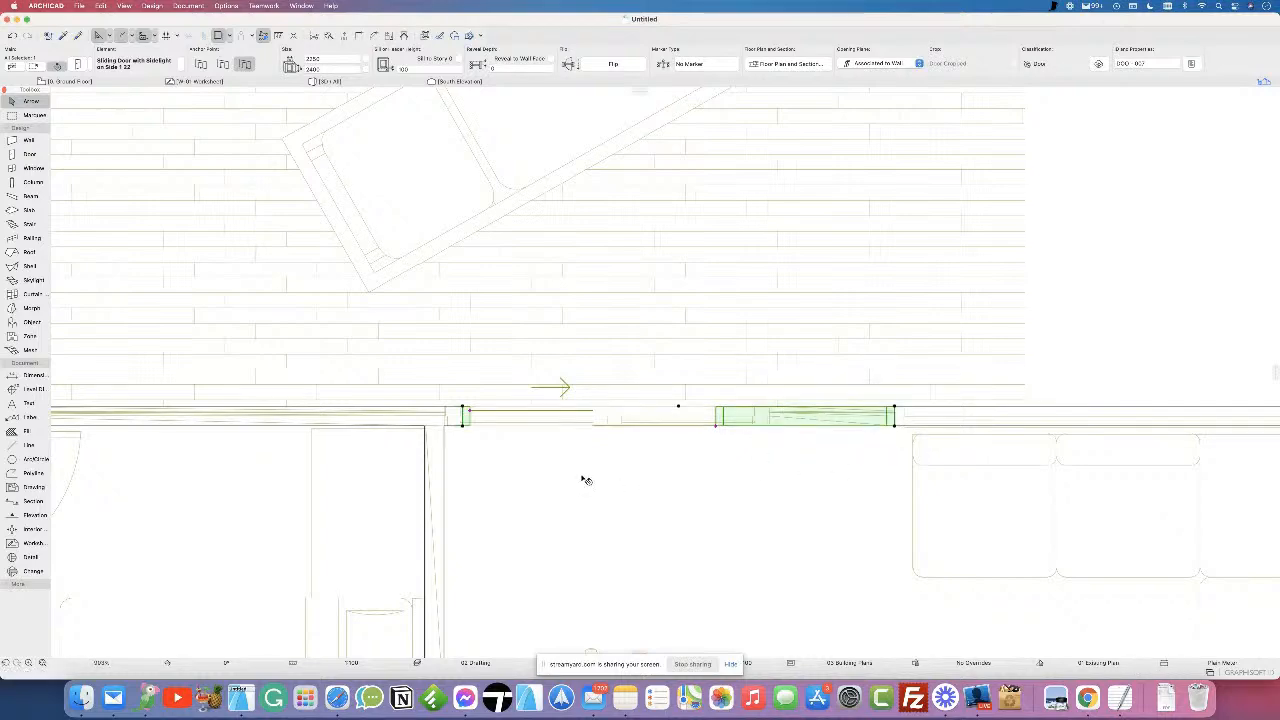
{"action": "scroll", "coordinate": [748, 421], "scroll_direction": "down", "scroll_amount": 5}
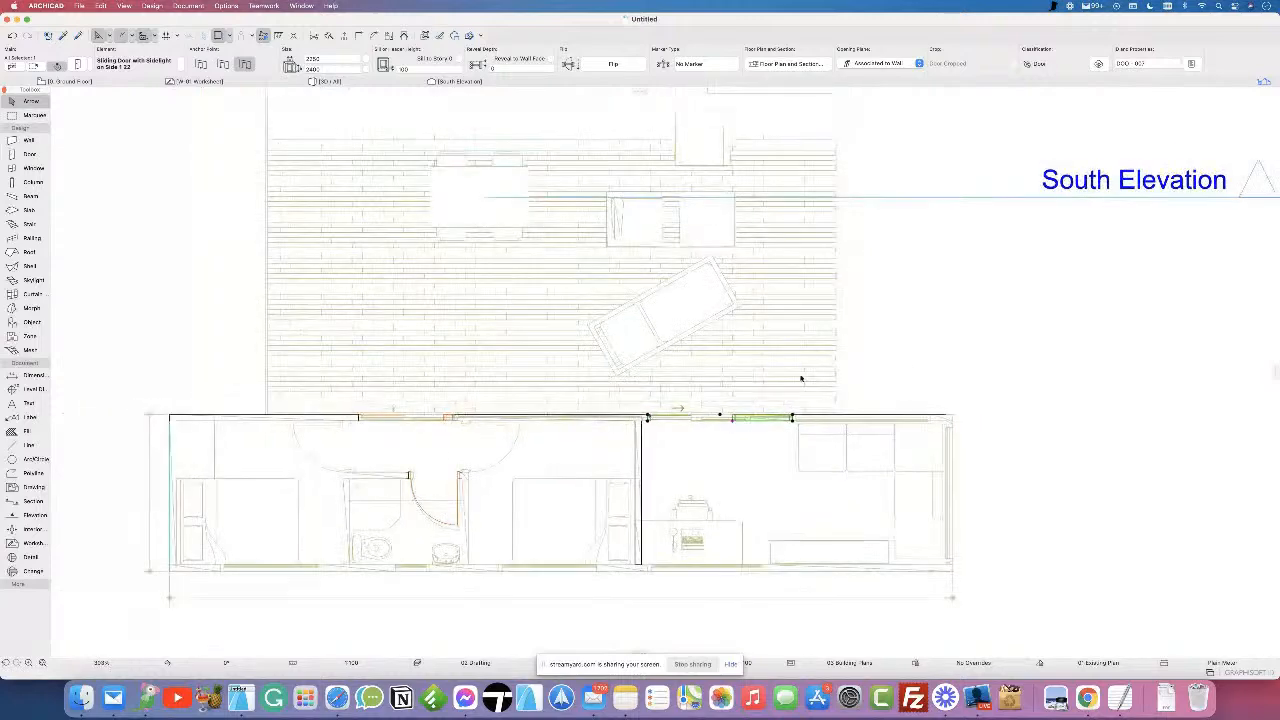
{"action": "middle_click_drag", "start_coordinate": [774, 383], "coordinate": [666, 424]}
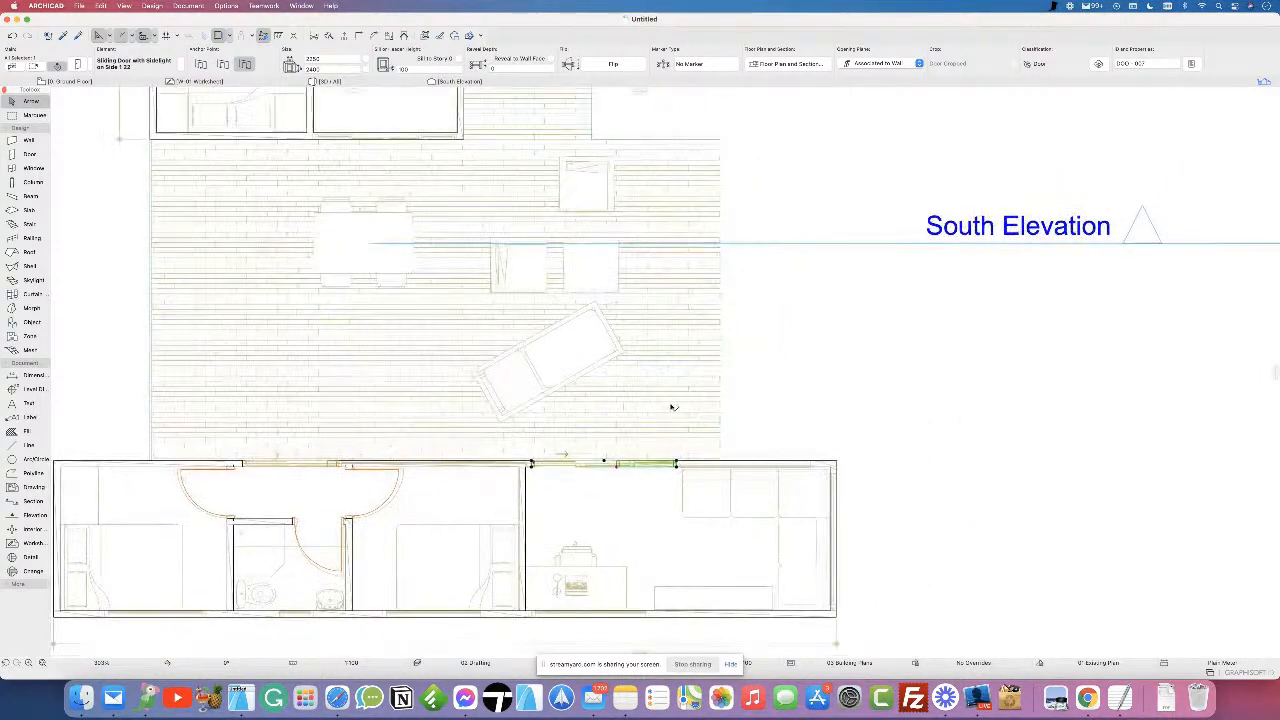
{"action": "left_click", "coordinate": [991, 463]}
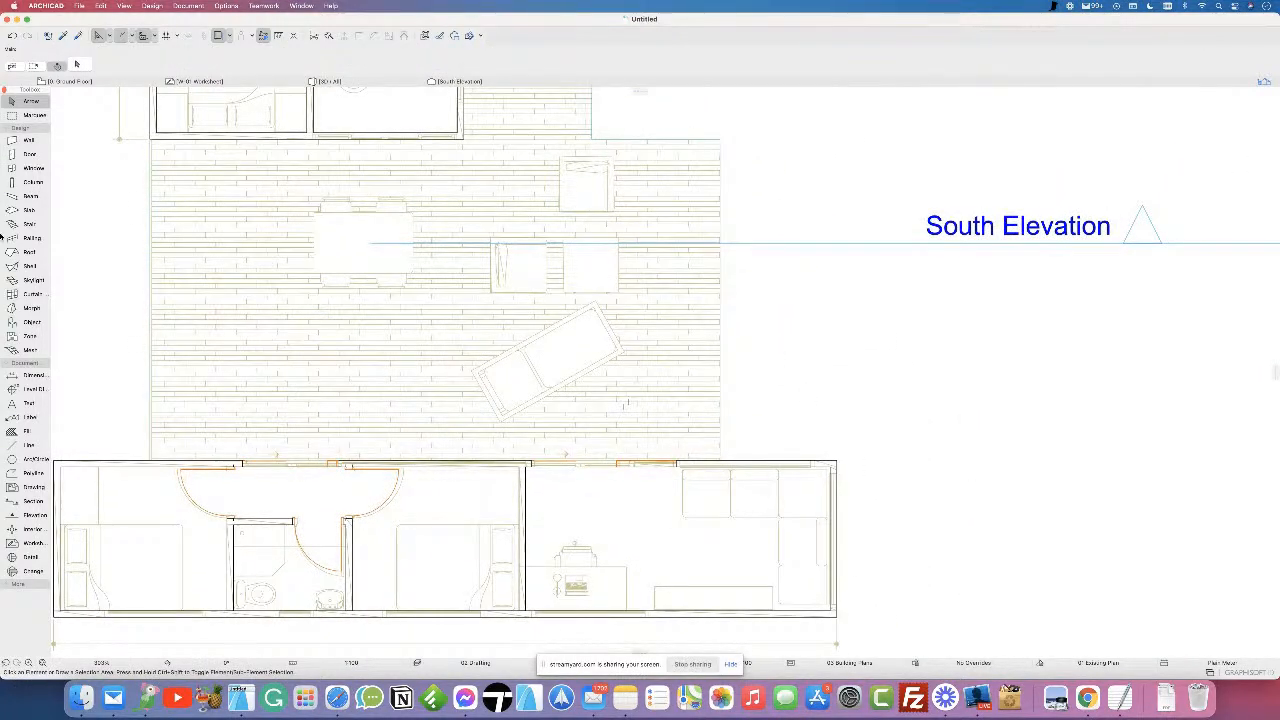
- Place a corner-anchored Window 22 in the upper wall behind the sofa, aligned with the right end of the planned window opening
{"action": "left_click", "coordinate": [20, 168]}
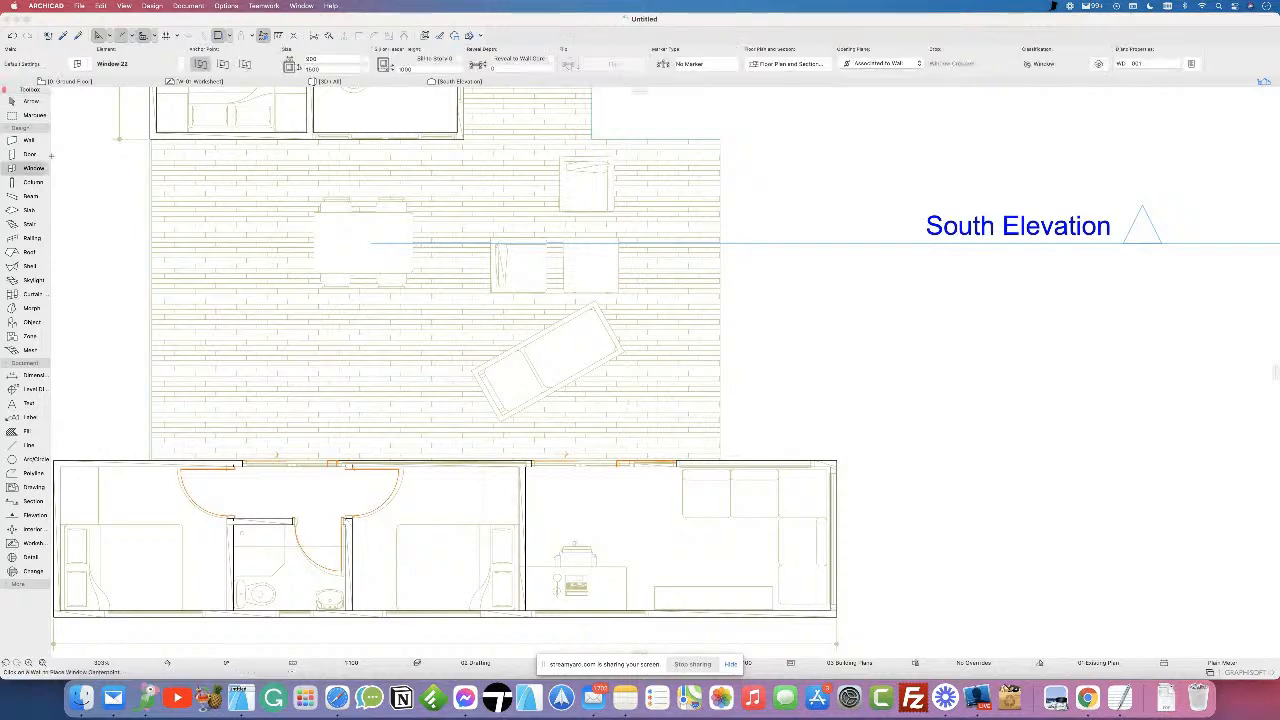
{"action": "left_click", "coordinate": [78, 64]}
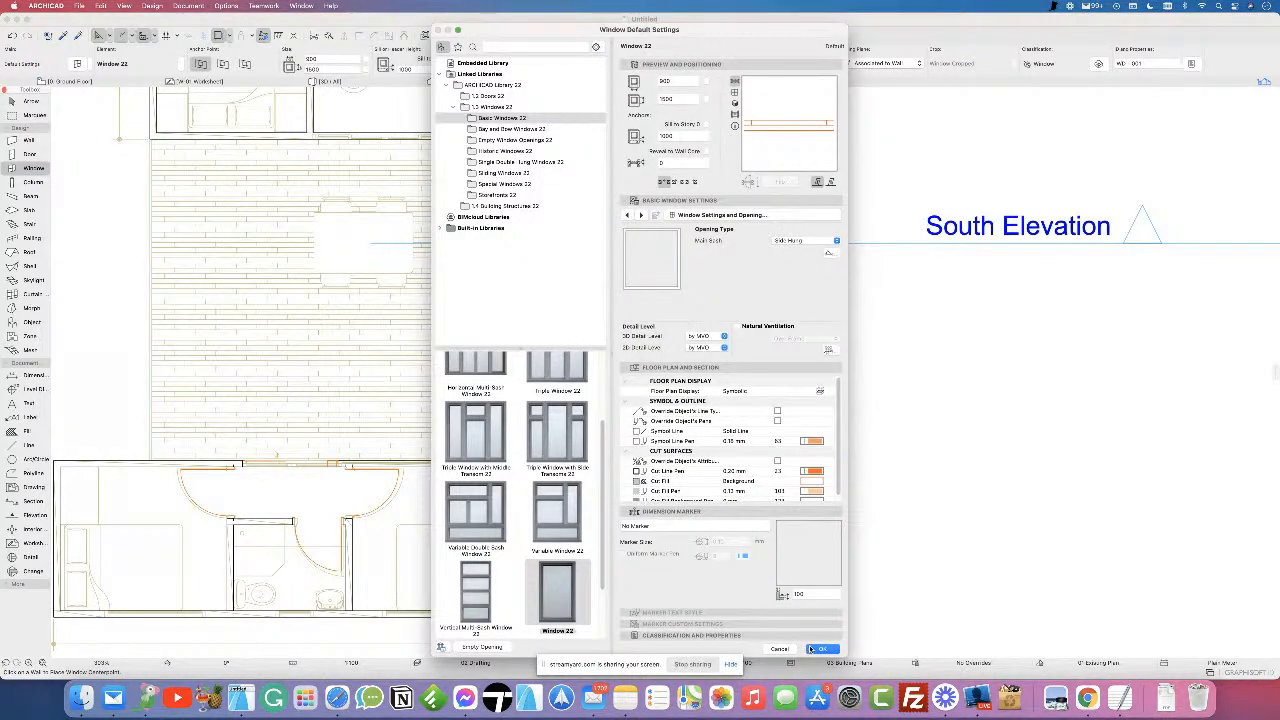
{"action": "left_click", "coordinate": [812, 649]}
{"action": "scroll", "coordinate": [675, 466], "scroll_direction": "up", "scroll_amount": 5}
{"action": "scroll", "coordinate": [675, 466], "scroll_direction": "up", "scroll_amount": 3}
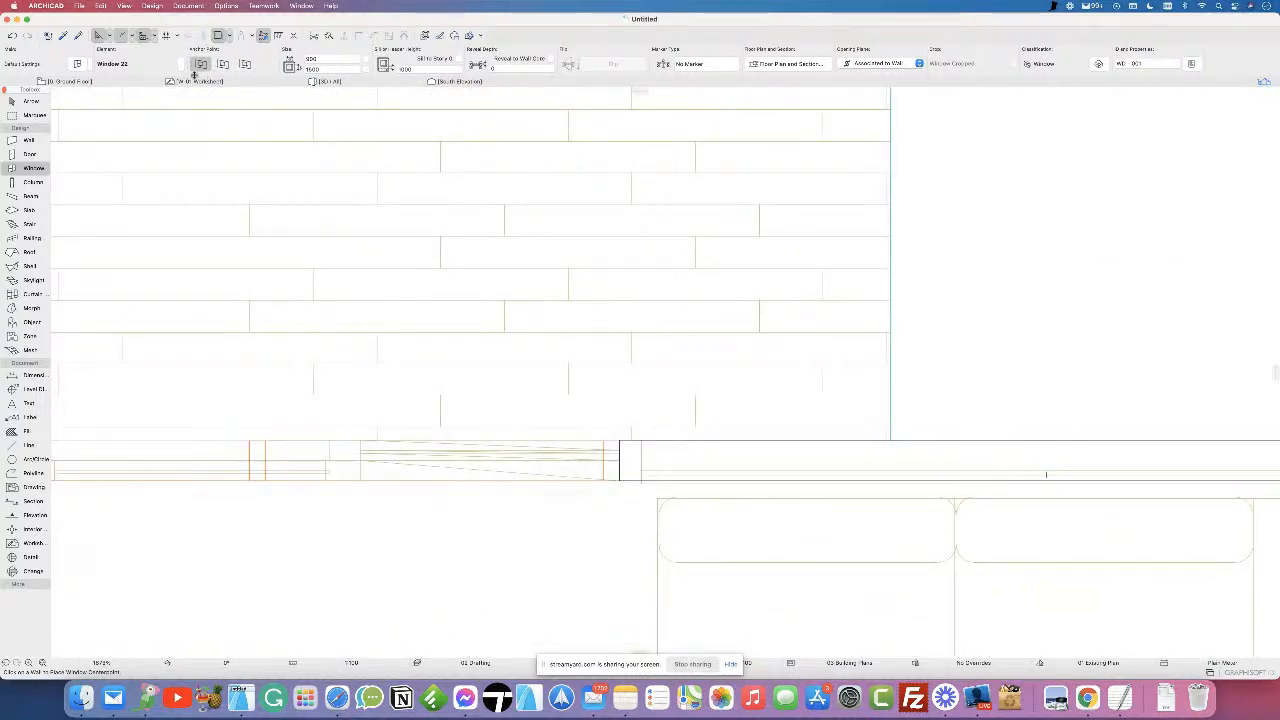
{"action": "left_click", "coordinate": [223, 65]}
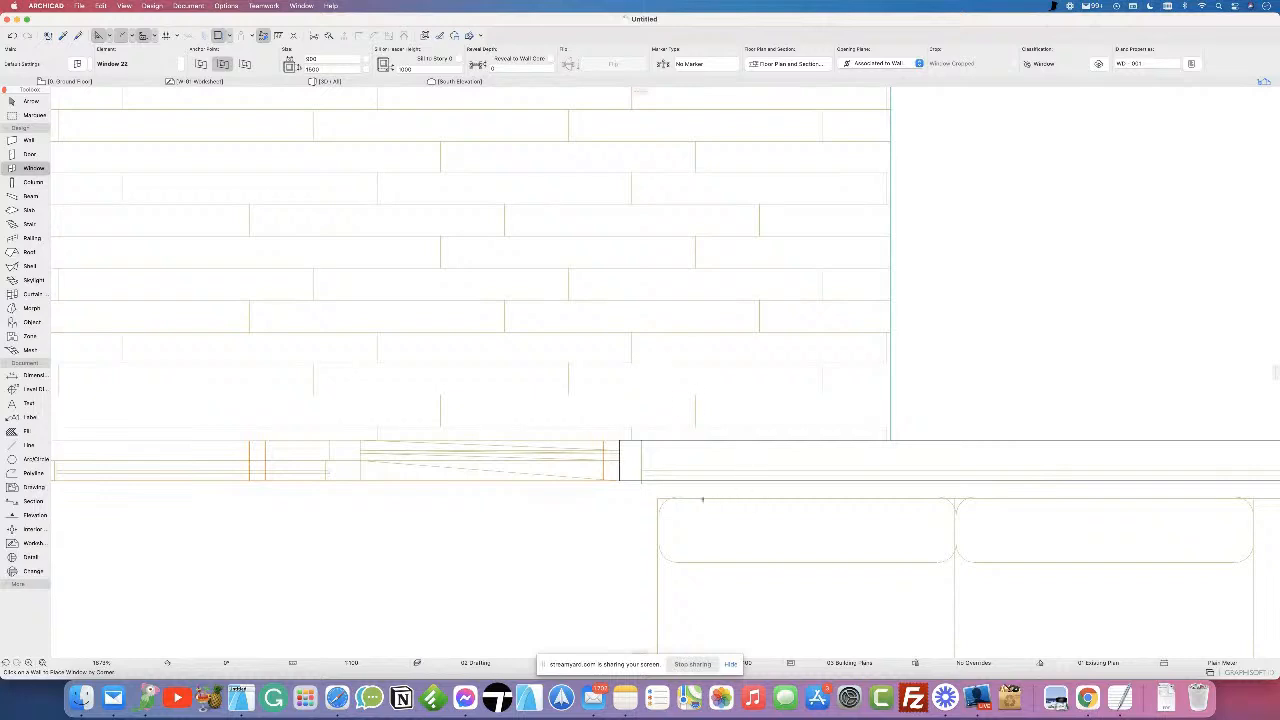
{"action": "scroll", "coordinate": [1052, 474], "scroll_direction": "right", "scroll_amount": 5}
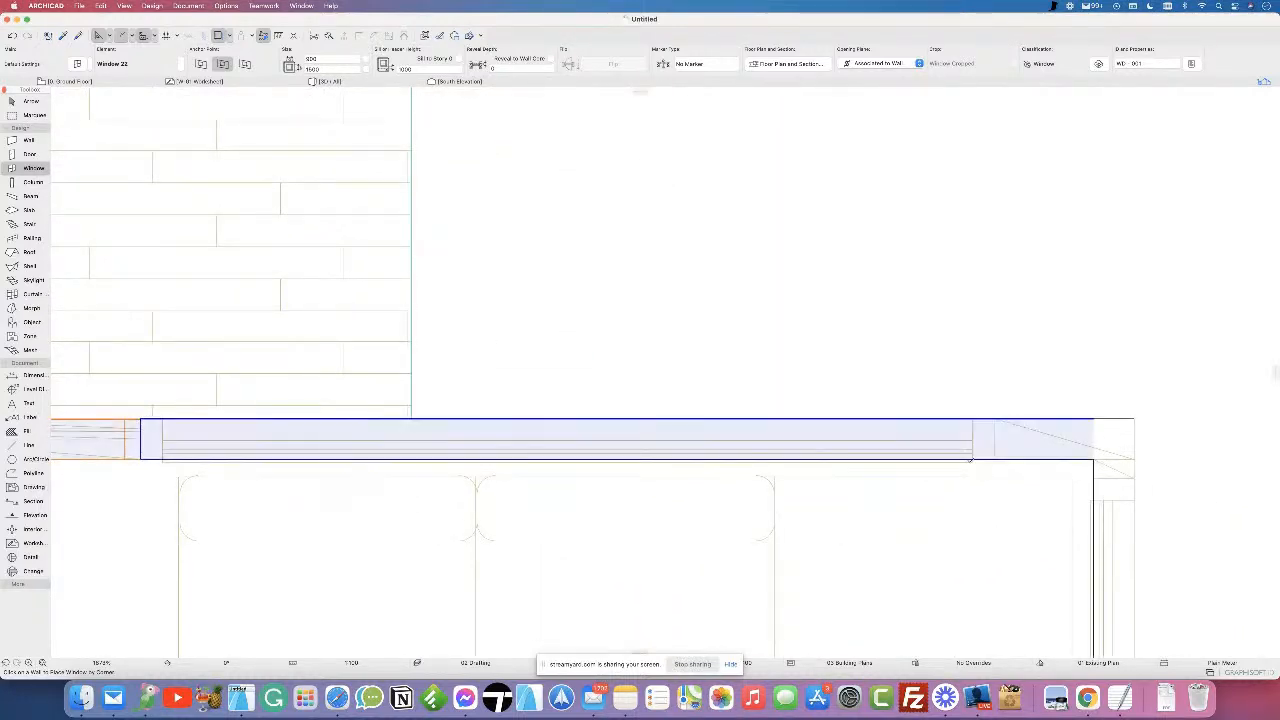
{"action": "left_click", "coordinate": [792, 464]}
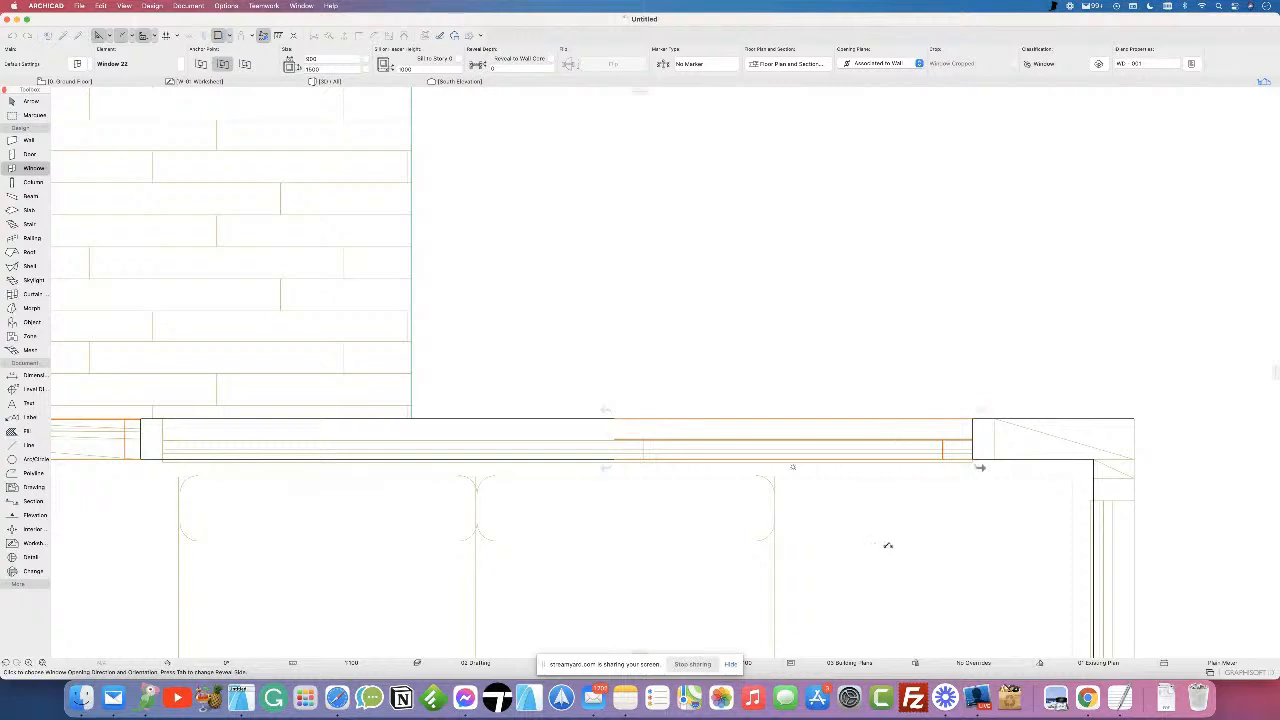
{"action": "left_click", "coordinate": [846, 531]}
- Stretch the new window's left edge to the left end of the planned opening, making it about 2030 mm wide
{"action": "left_click", "coordinate": [14, 102]}
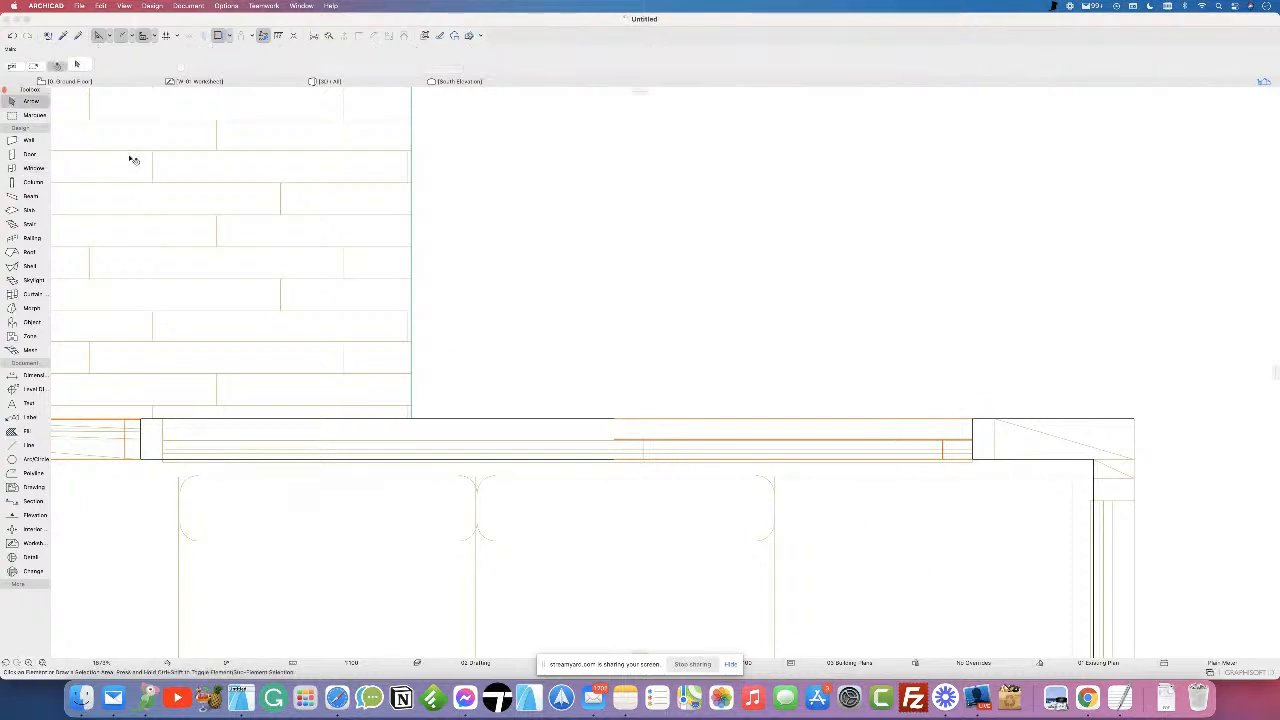
{"action": "left_click", "coordinate": [972, 456]}
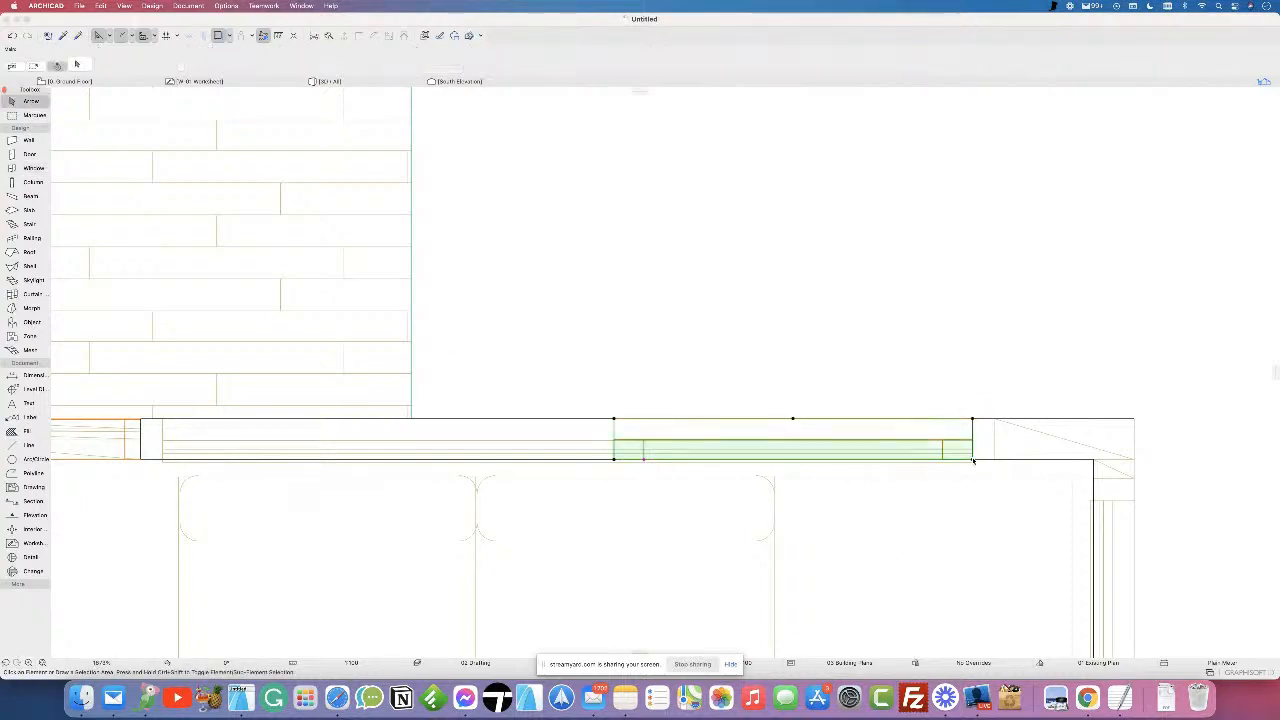
{"action": "left_click", "coordinate": [614, 460]}
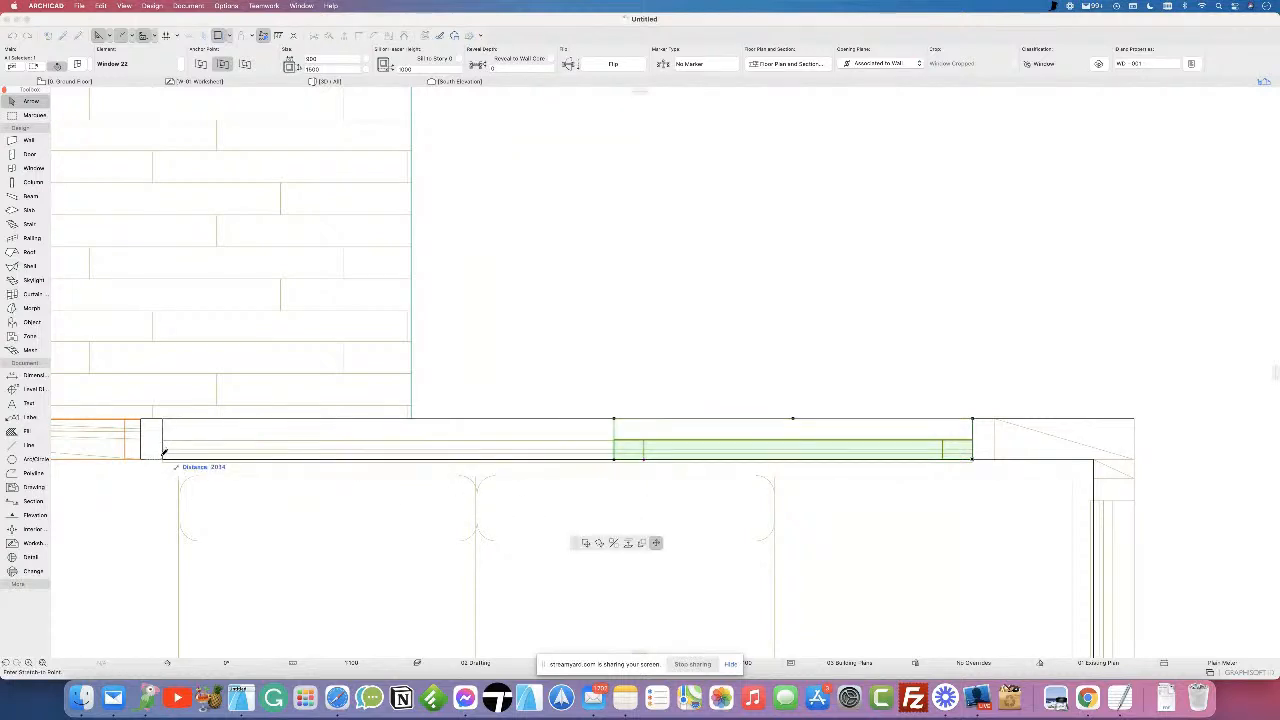
{"action": "left_click", "coordinate": [163, 452]}
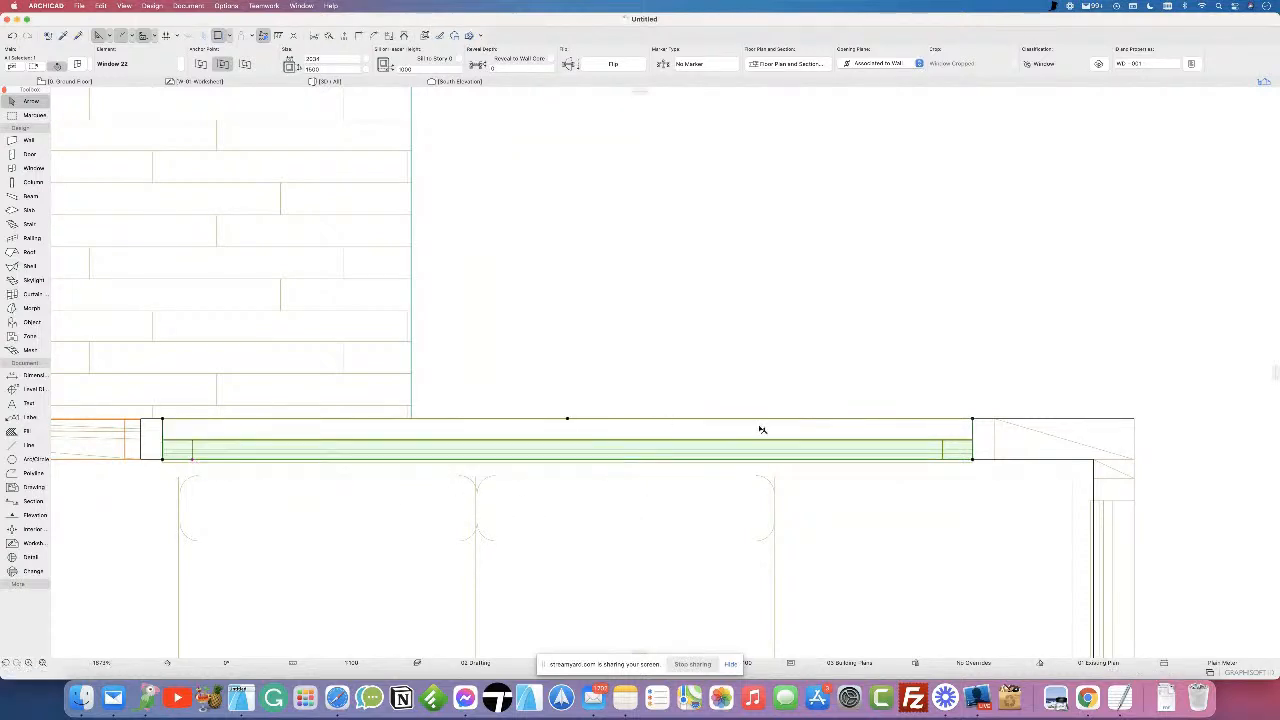
{"action": "left_click", "coordinate": [430, 340]}
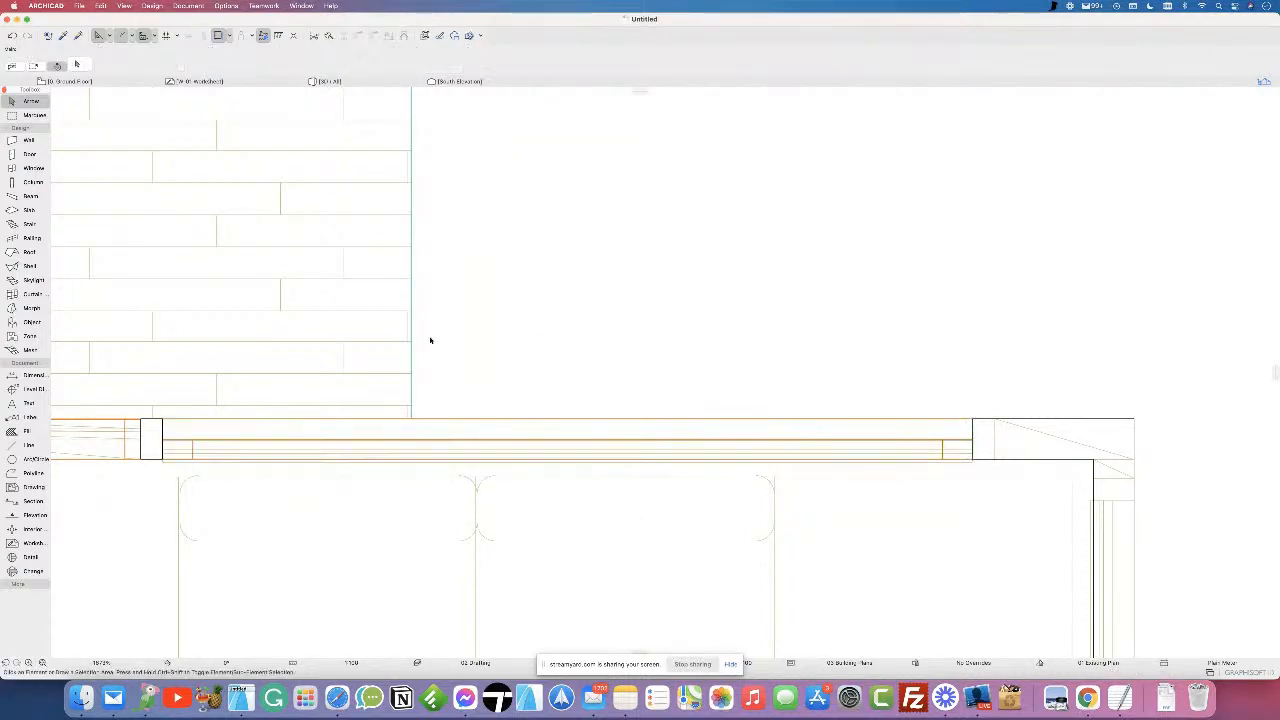
- Start placing another Window 22 with the corner anchor
{"action": "left_click", "coordinate": [33, 168]}
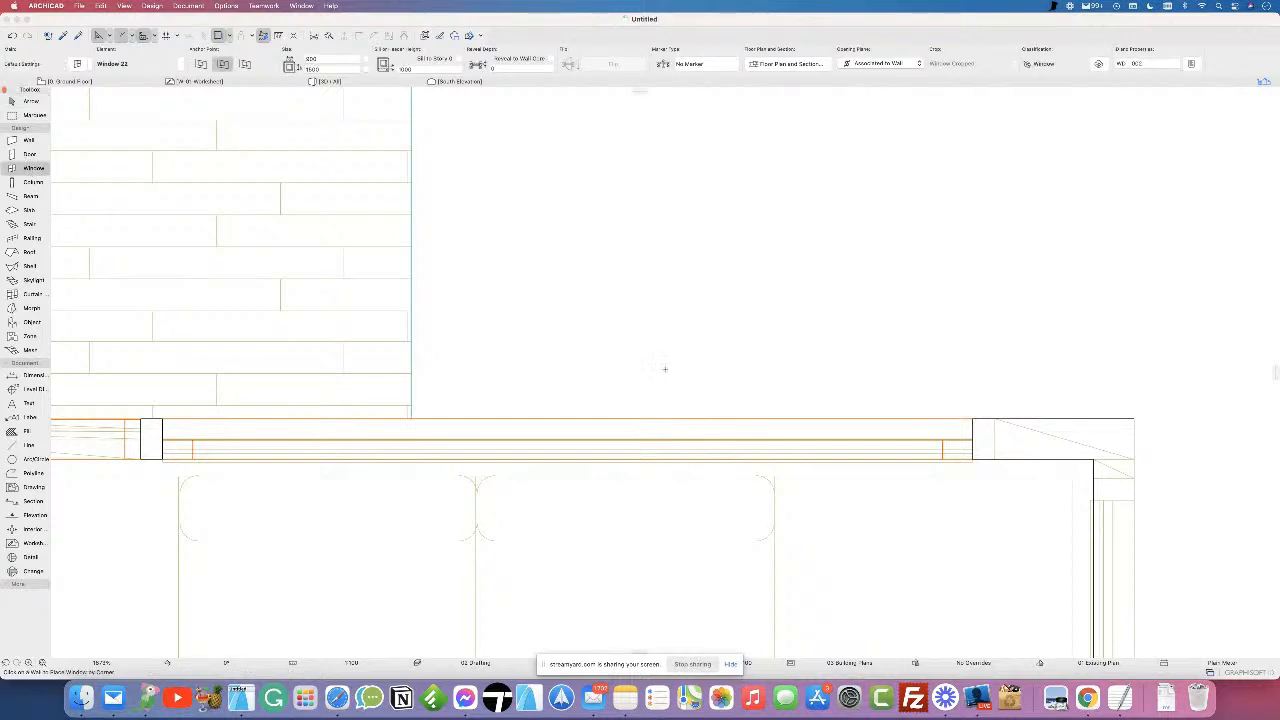
- Place a window in the end wall behind the sofa, aligned with the lower end of the underlying window opening
{"action": "middle_click_drag", "start_coordinate": [752, 409], "coordinate": [516, 198]}
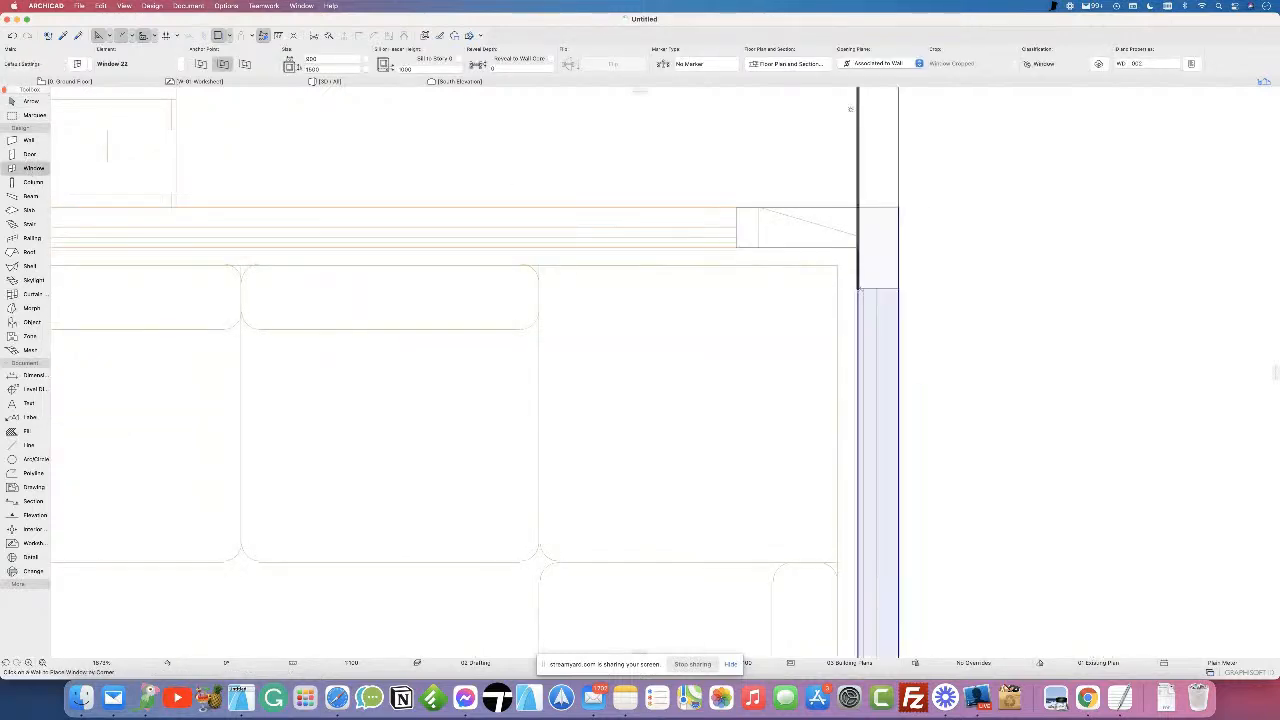
{"action": "middle_click_drag", "start_coordinate": [880, 491], "coordinate": [670, 249]}
{"action": "scroll", "coordinate": [809, 464], "scroll_direction": "down", "scroll_amount": 6}
{"action": "middle_click_drag", "start_coordinate": [839, 582], "coordinate": [769, 433]}
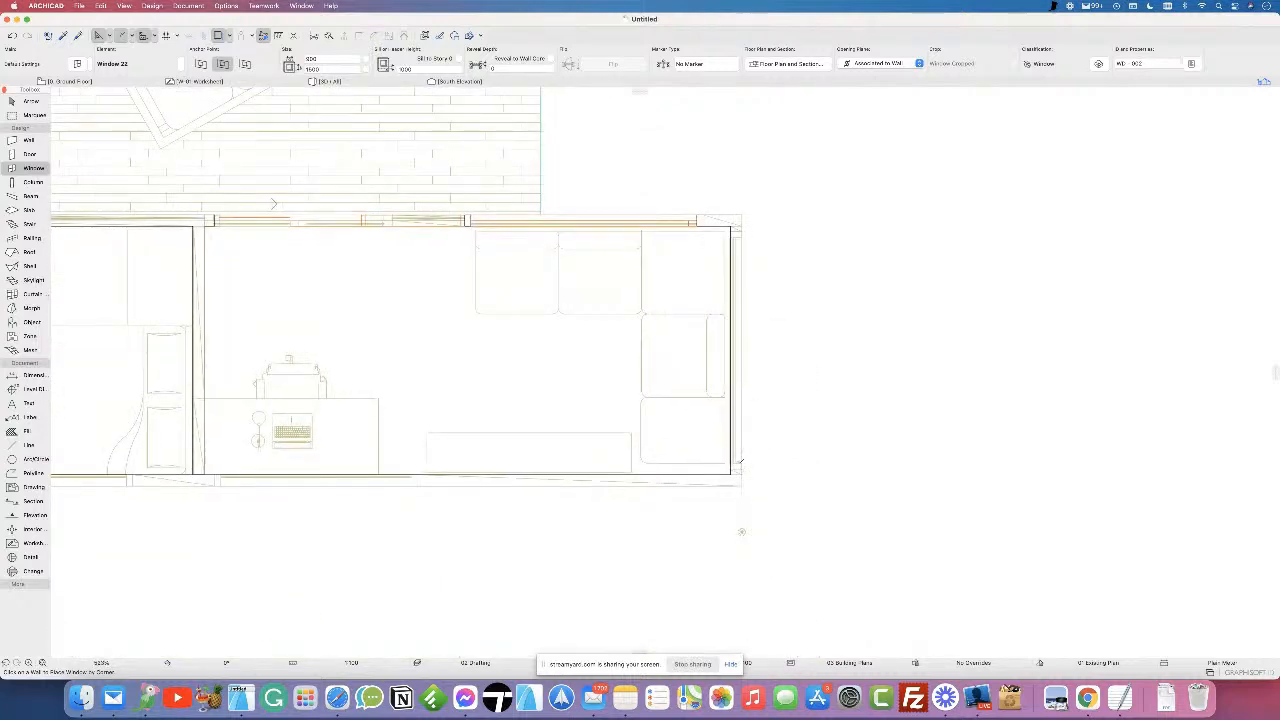
{"action": "left_click", "coordinate": [749, 413]}
- Stretch the end-wall window behind the sofa up to the upper edge of the drawn opening
{"action": "left_click", "coordinate": [12, 102]}
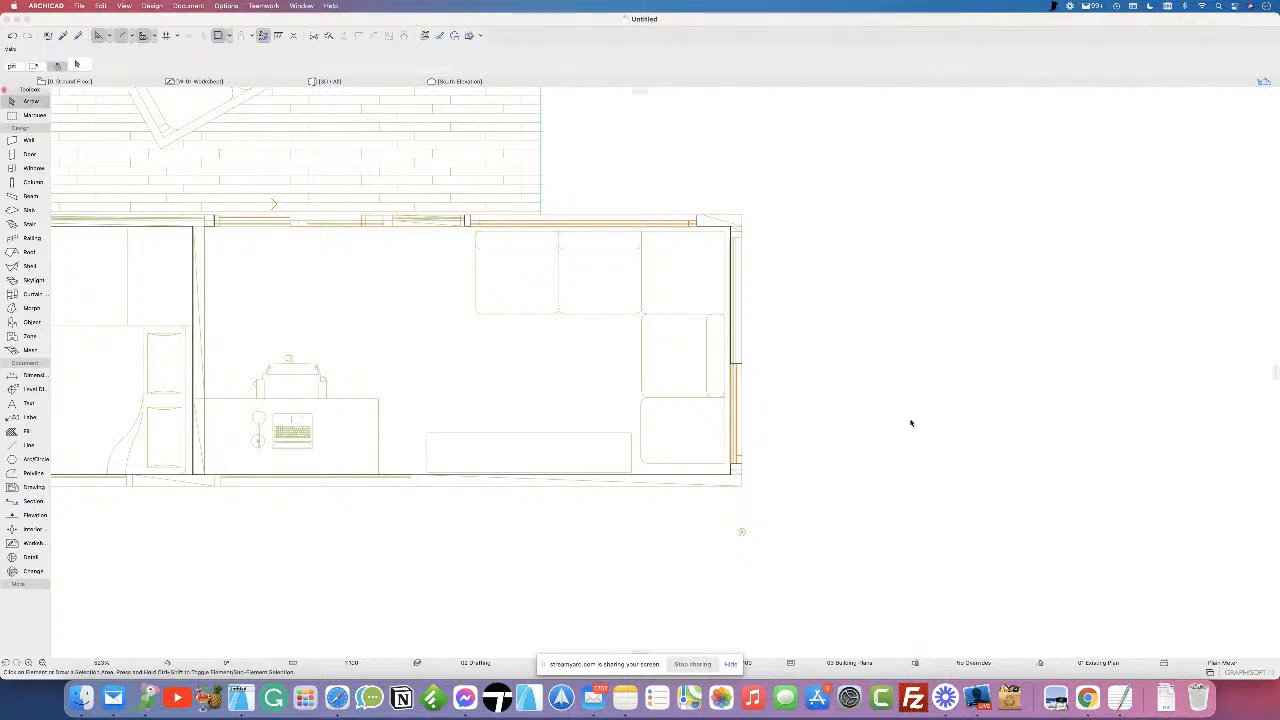
{"action": "left_click", "coordinate": [744, 366]}
{"action": "left_click", "coordinate": [741, 370]}
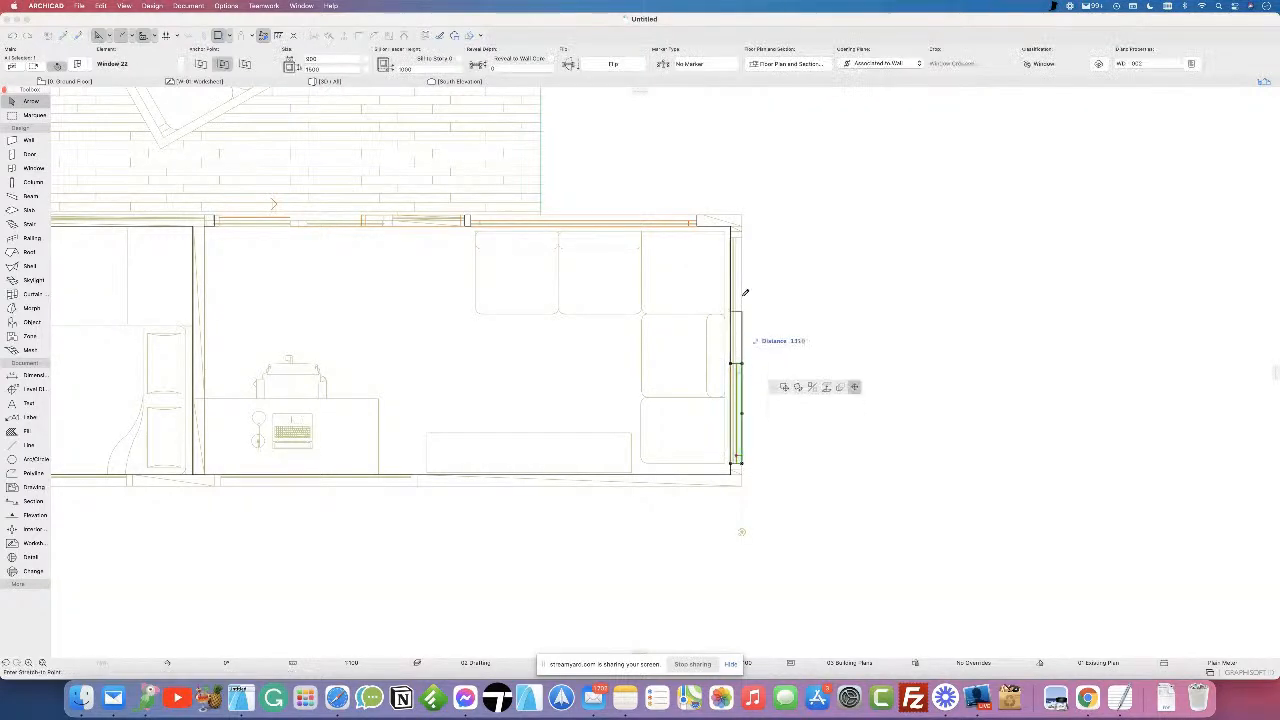
{"action": "left_click", "coordinate": [746, 228]}
{"action": "left_click", "coordinate": [804, 397]}
- Place a window in the lower exterior wall behind the desk, starting at the near edge of the drawn opening
{"action": "middle_click_drag", "start_coordinate": [450, 417], "coordinate": [686, 435]}
{"action": "scroll", "coordinate": [686, 432], "scroll_direction": "up", "scroll_amount": 2}
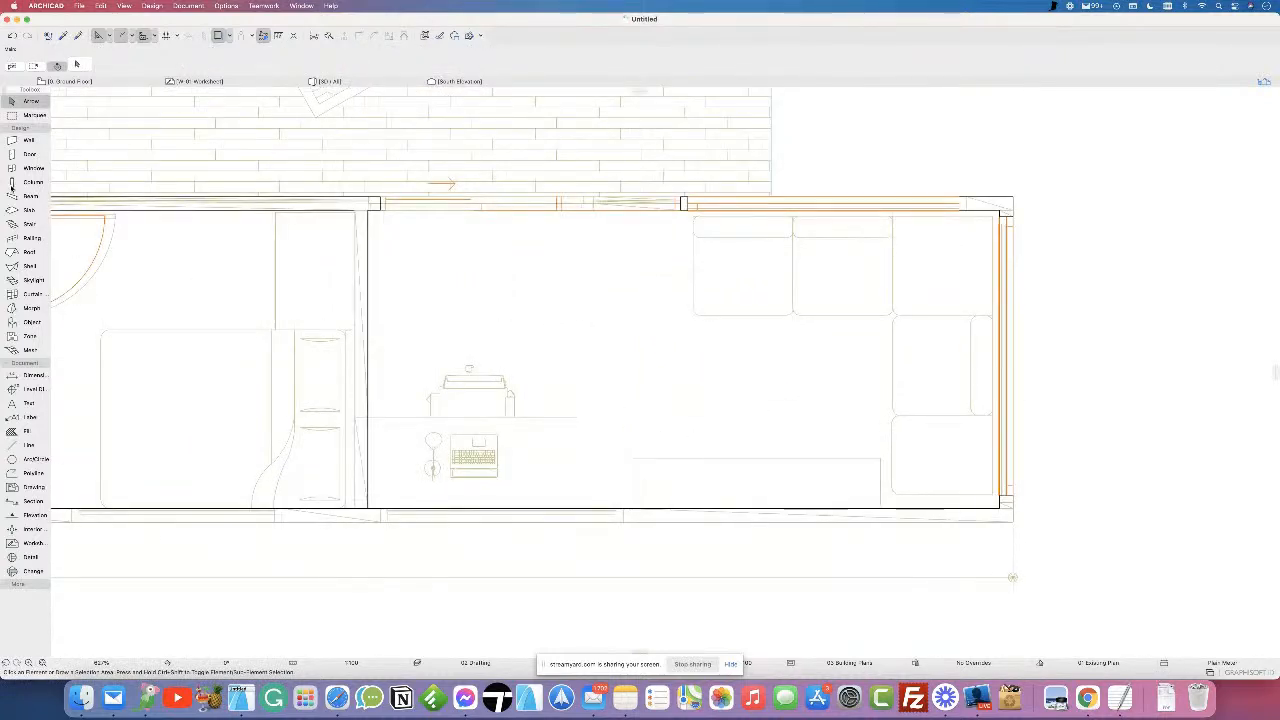
{"action": "left_click", "coordinate": [30, 168]}
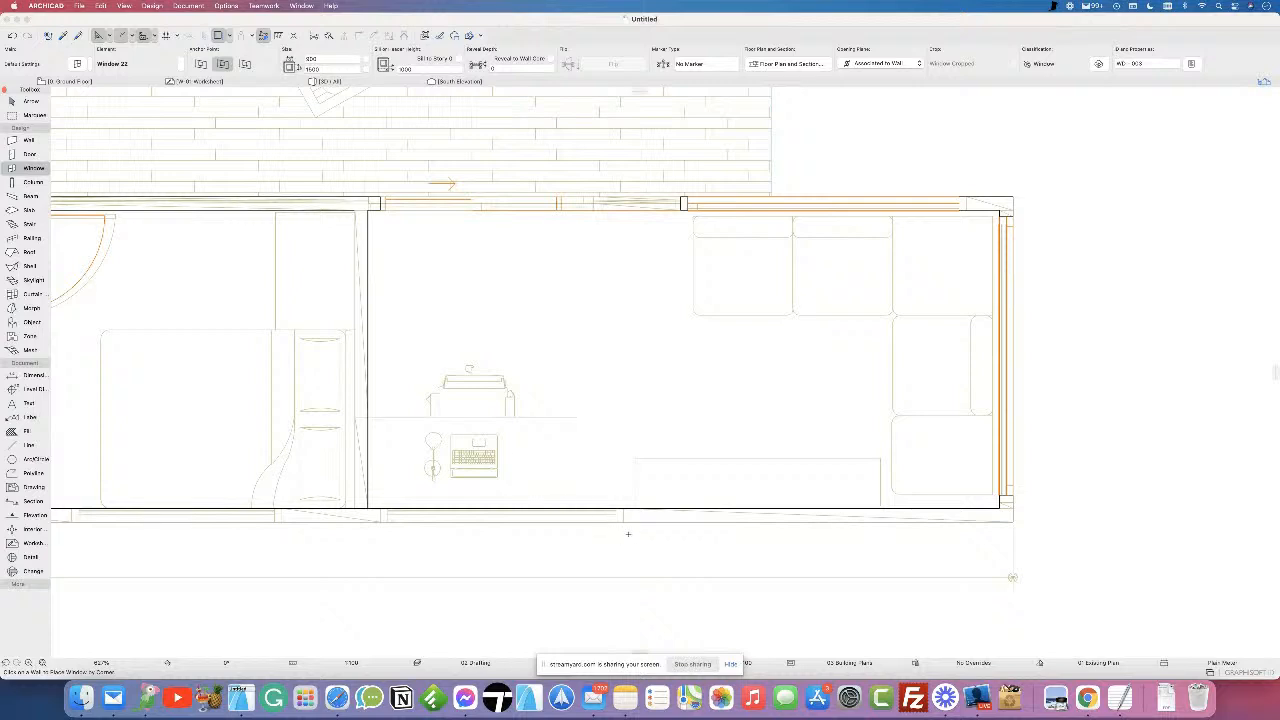
{"action": "left_click", "coordinate": [447, 528]}
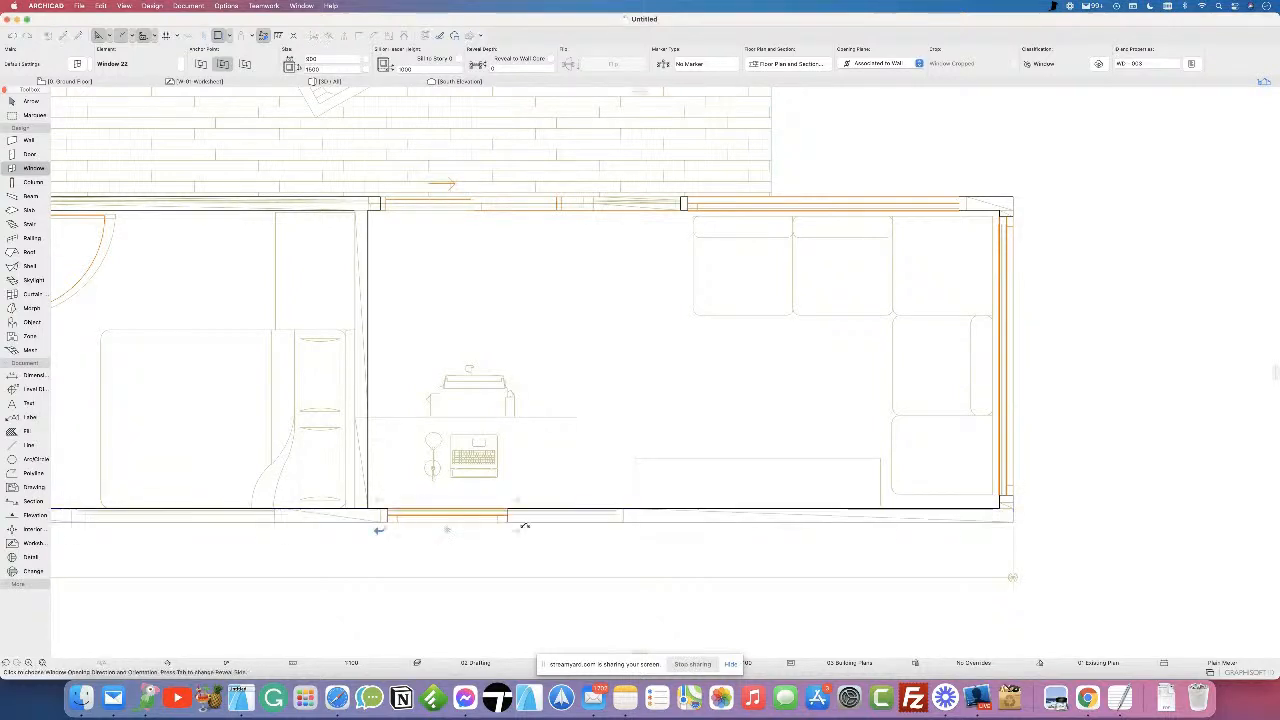
{"action": "left_click", "coordinate": [447, 528]}
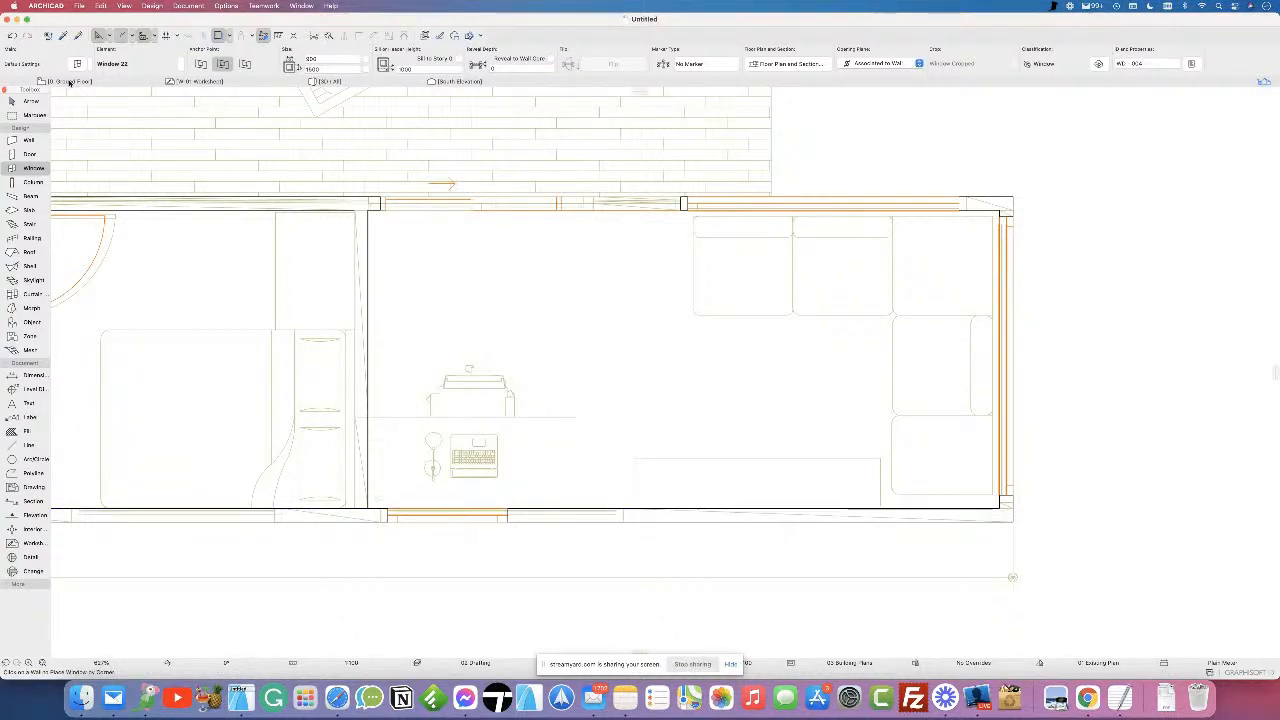
- Stretch the window behind the desk to the far edge of its drawn opening, about 1712 mm wide
{"action": "left_click", "coordinate": [12, 102]}
{"action": "left_click", "coordinate": [502, 520]}
{"action": "left_click", "coordinate": [507, 520]}
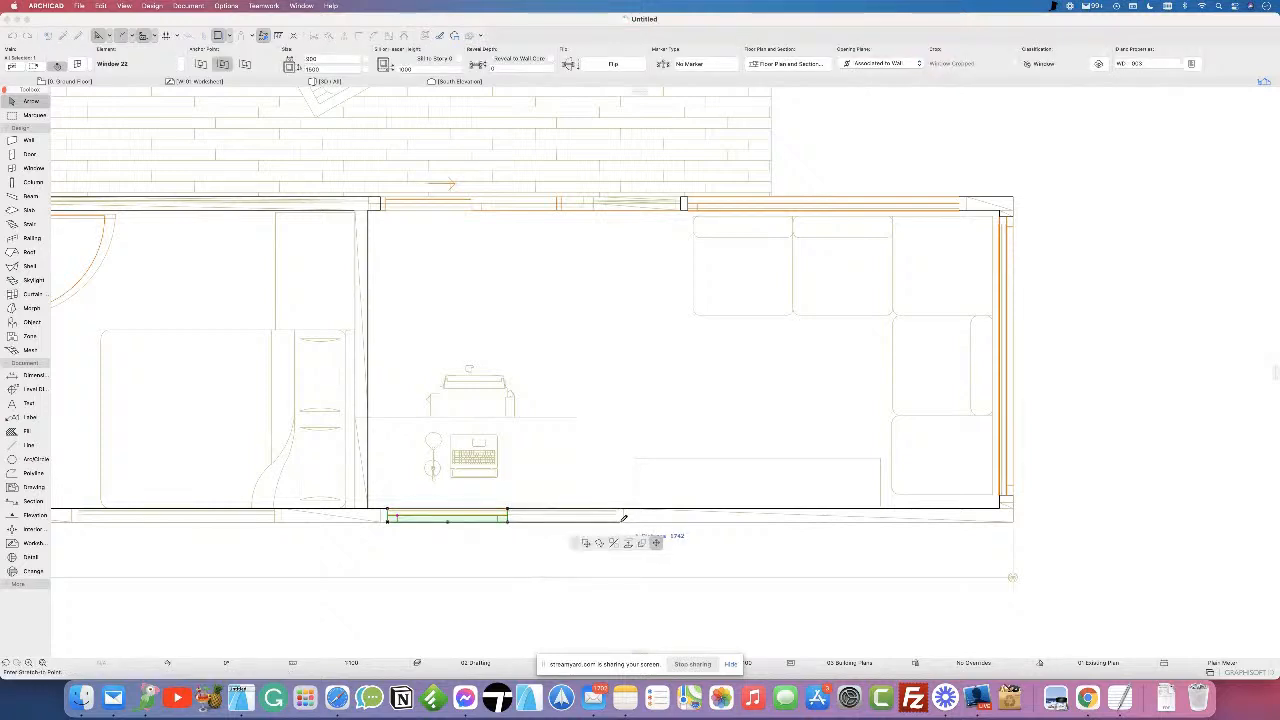
{"action": "left_click", "coordinate": [617, 522]}
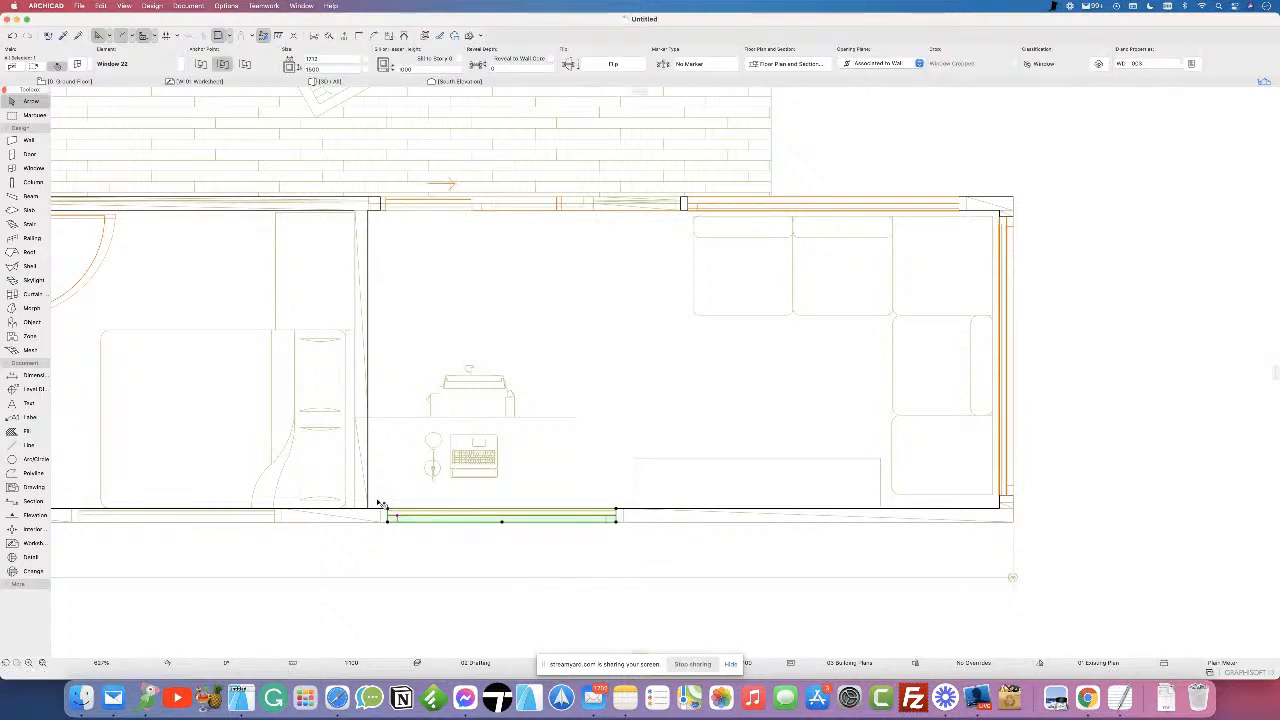
{"action": "left_click", "coordinate": [331, 529]}
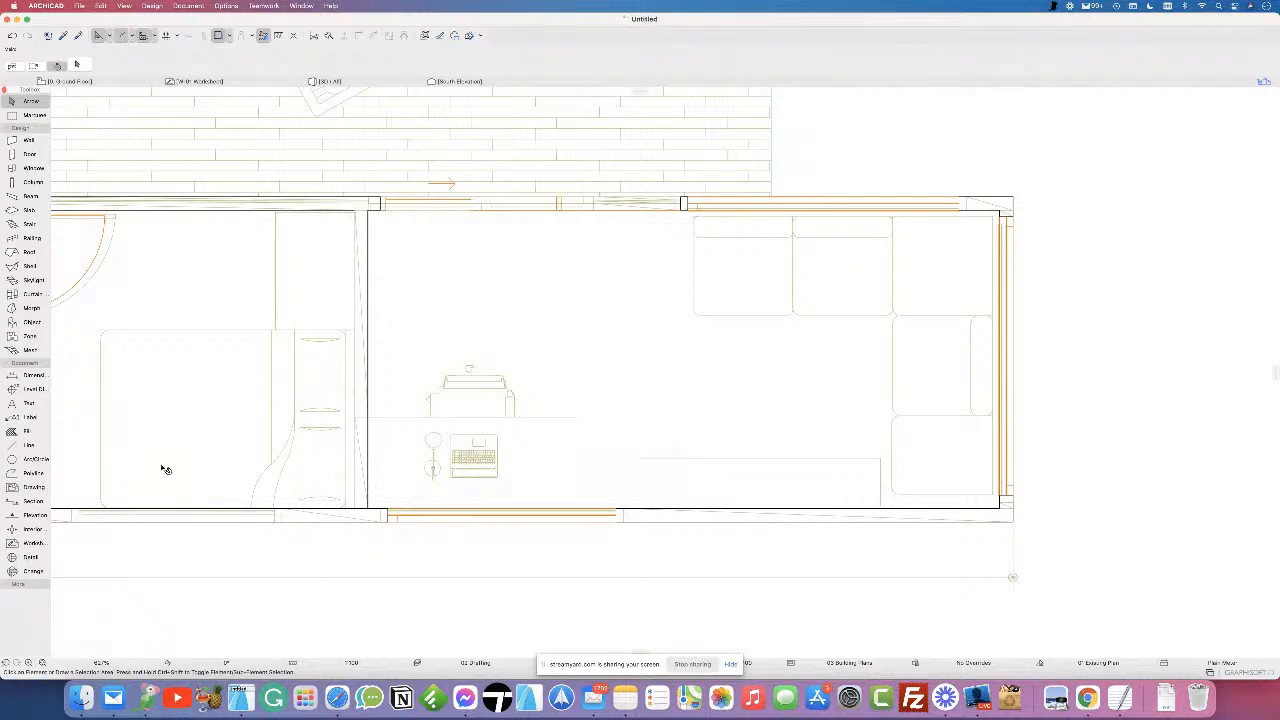
- Place a window in the lower exterior wall of the bedroom between the bathroom and the living area
{"action": "middle_click_drag", "start_coordinate": [163, 466], "coordinate": [571, 399]}
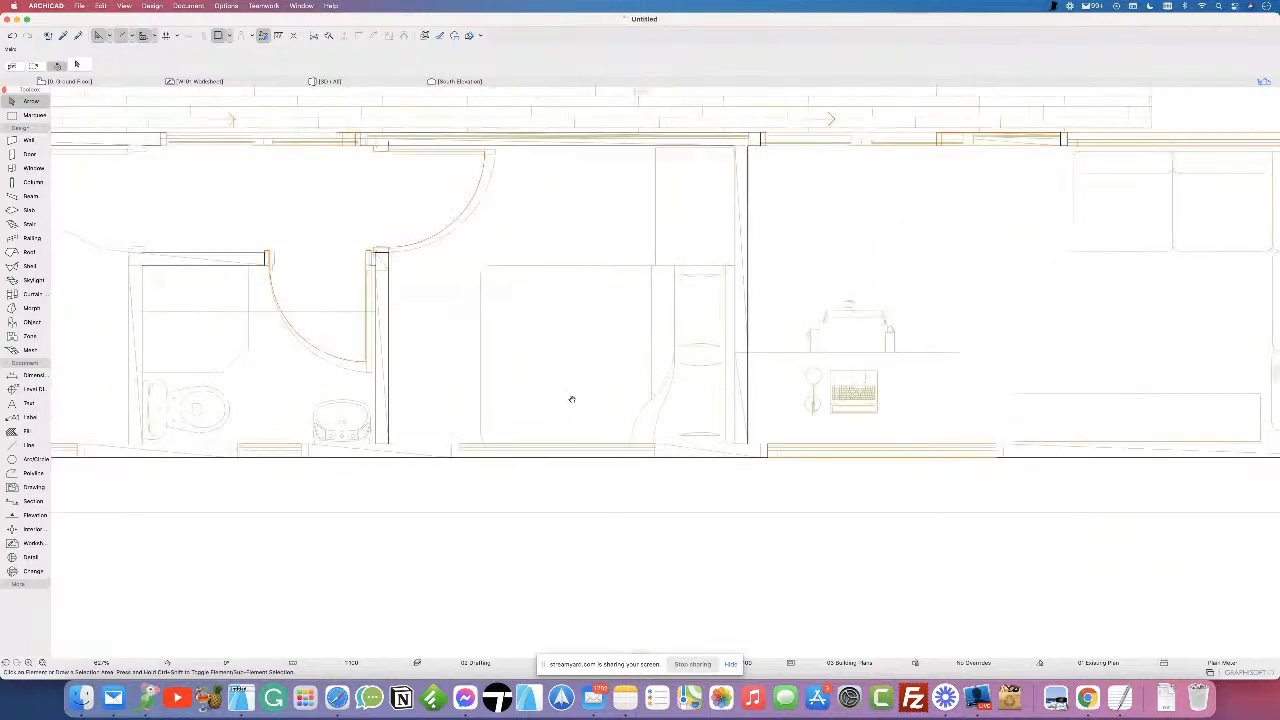
{"action": "left_click", "coordinate": [26, 168]}
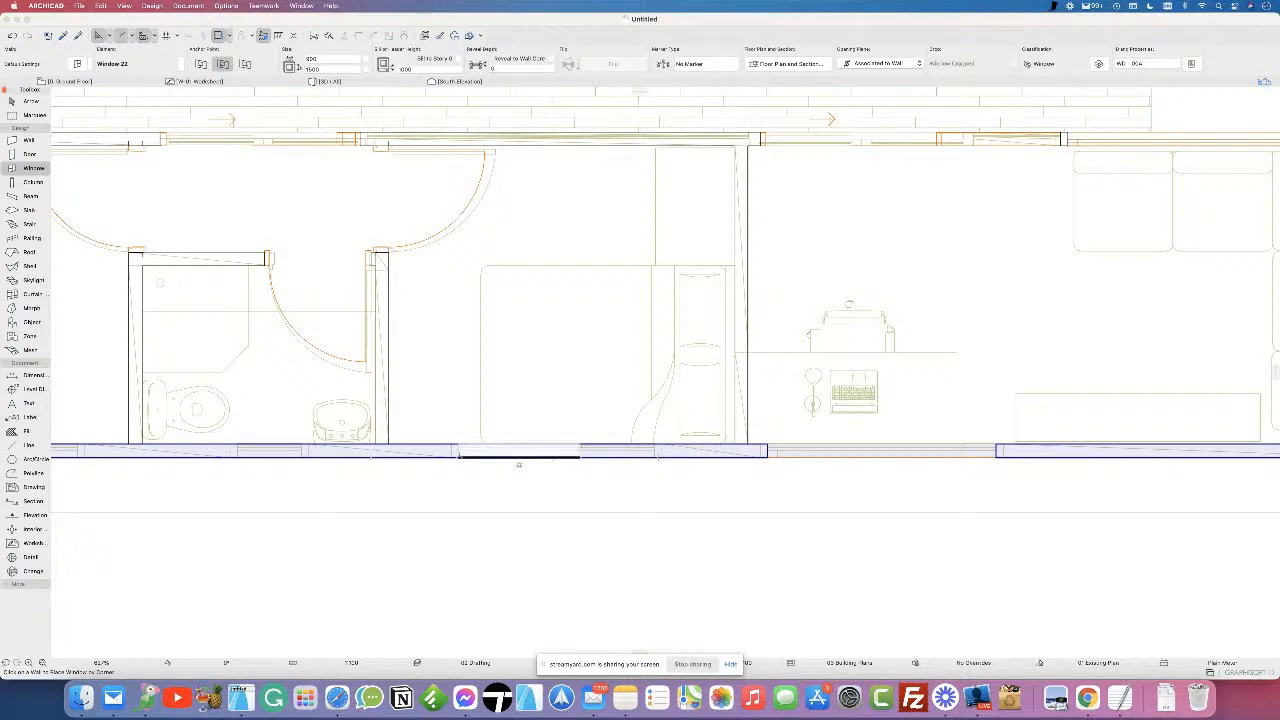
{"action": "left_click", "coordinate": [515, 463]}
{"action": "left_click", "coordinate": [512, 386]}
- Stretch this bedroom window to the far edge of its drawn opening and deselect it
{"action": "left_click", "coordinate": [14, 102]}
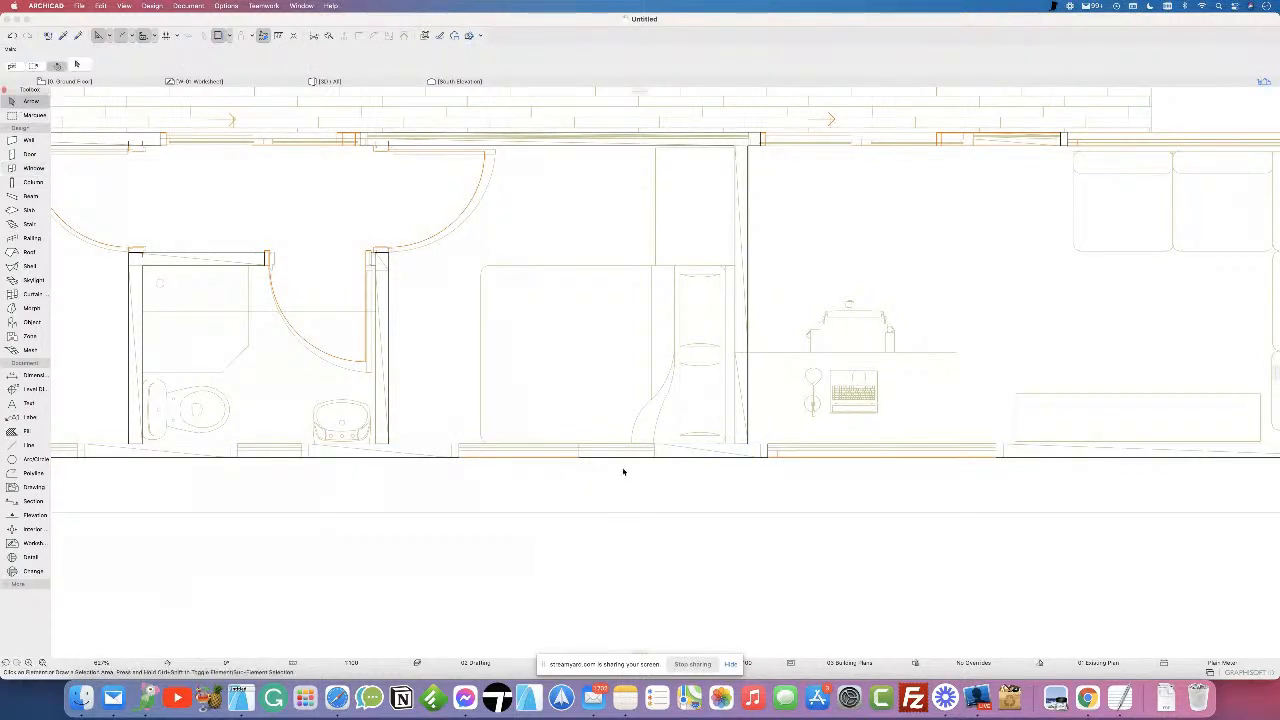
{"action": "left_click", "coordinate": [582, 460]}
{"action": "left_click", "coordinate": [579, 458]}
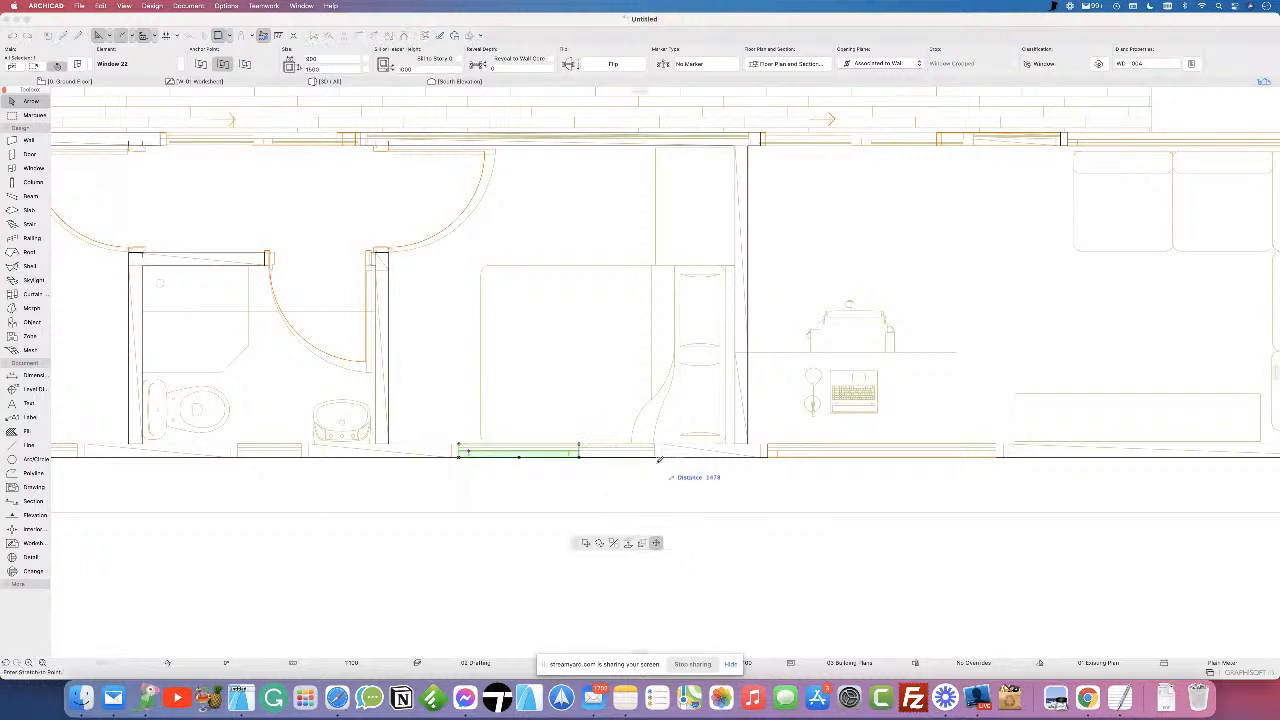
{"action": "left_click", "coordinate": [655, 459]}
{"action": "key", "text": "Escape"}
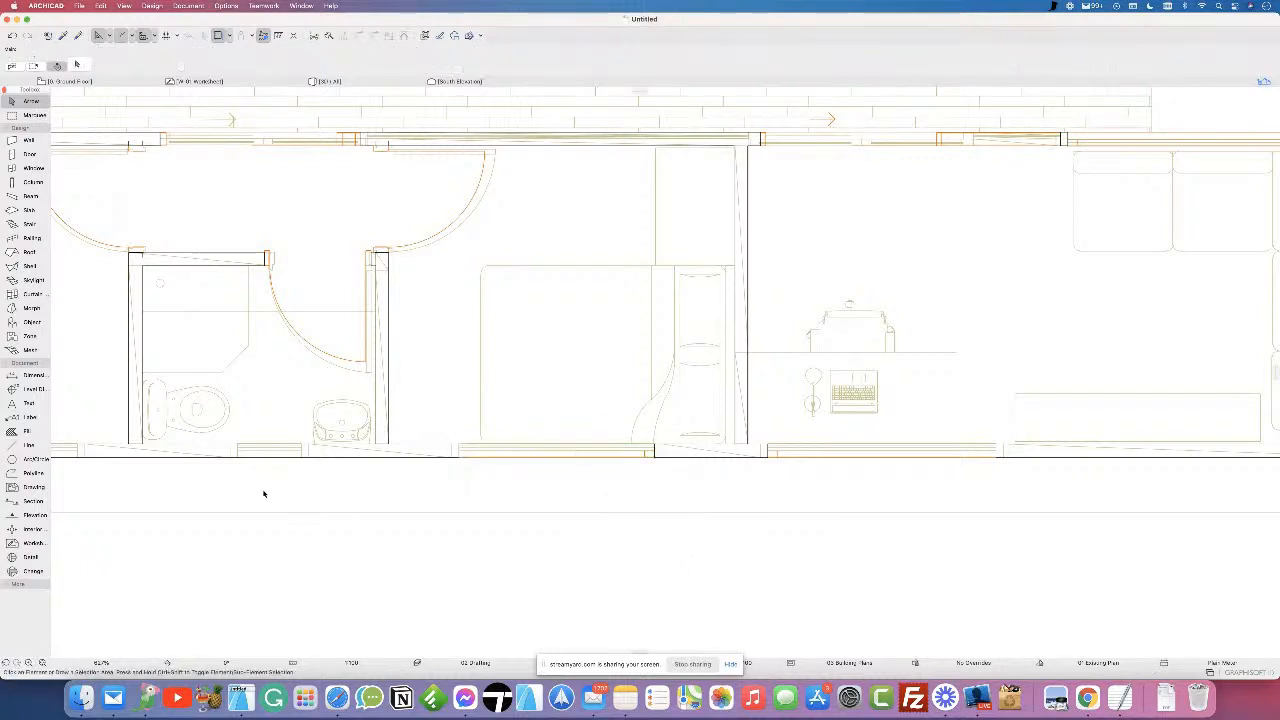
- Place a window in the bathroom's lower exterior wall between the toilet and the basin
{"action": "scroll", "coordinate": [251, 462], "scroll_direction": "left", "scroll_amount": 5}
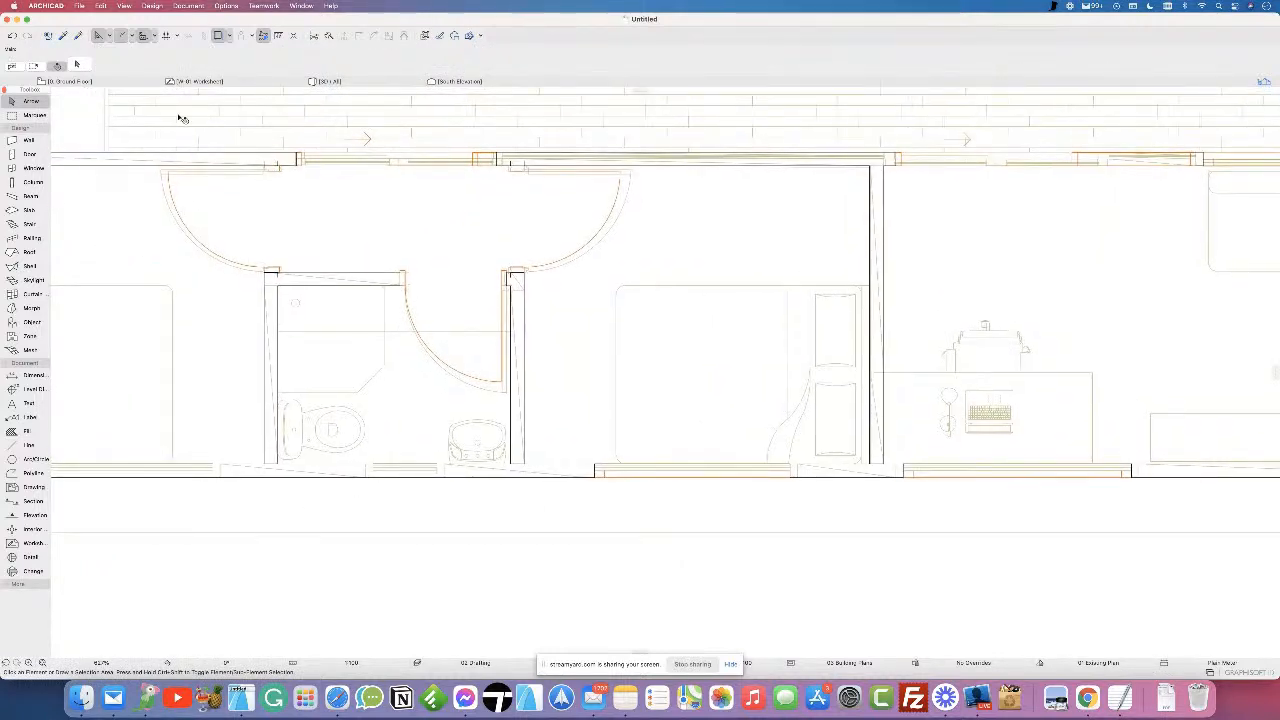
{"action": "left_click", "coordinate": [28, 168]}
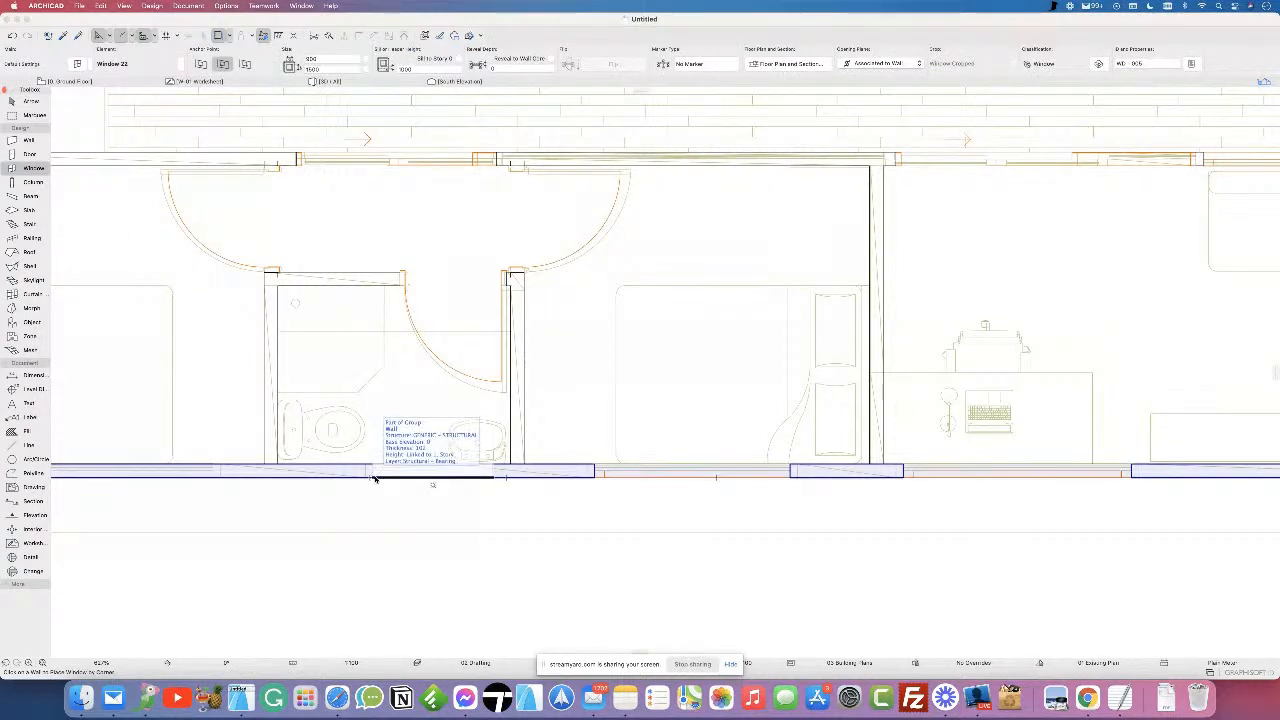
{"action": "left_click", "coordinate": [422, 484]}
{"action": "left_click", "coordinate": [432, 418]}
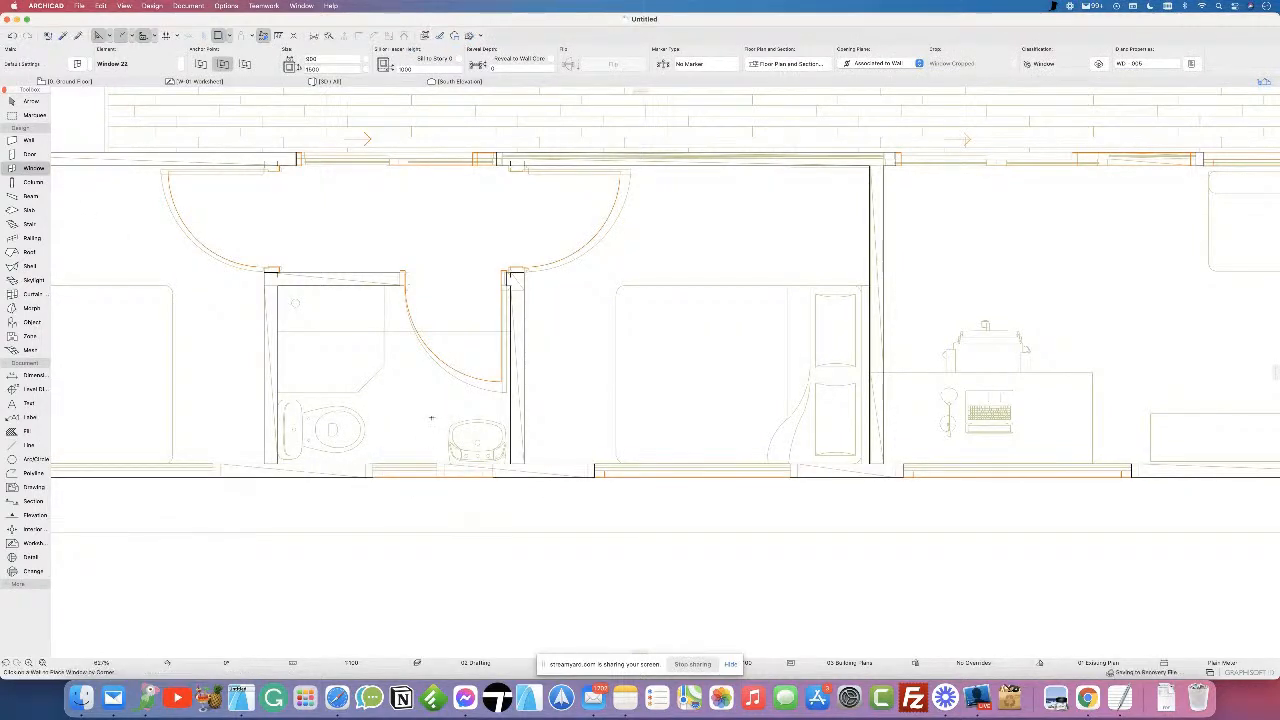
- Shorten the bathroom window to match its drawn opening, about 479 mm wide
{"action": "left_click", "coordinate": [32, 101]}
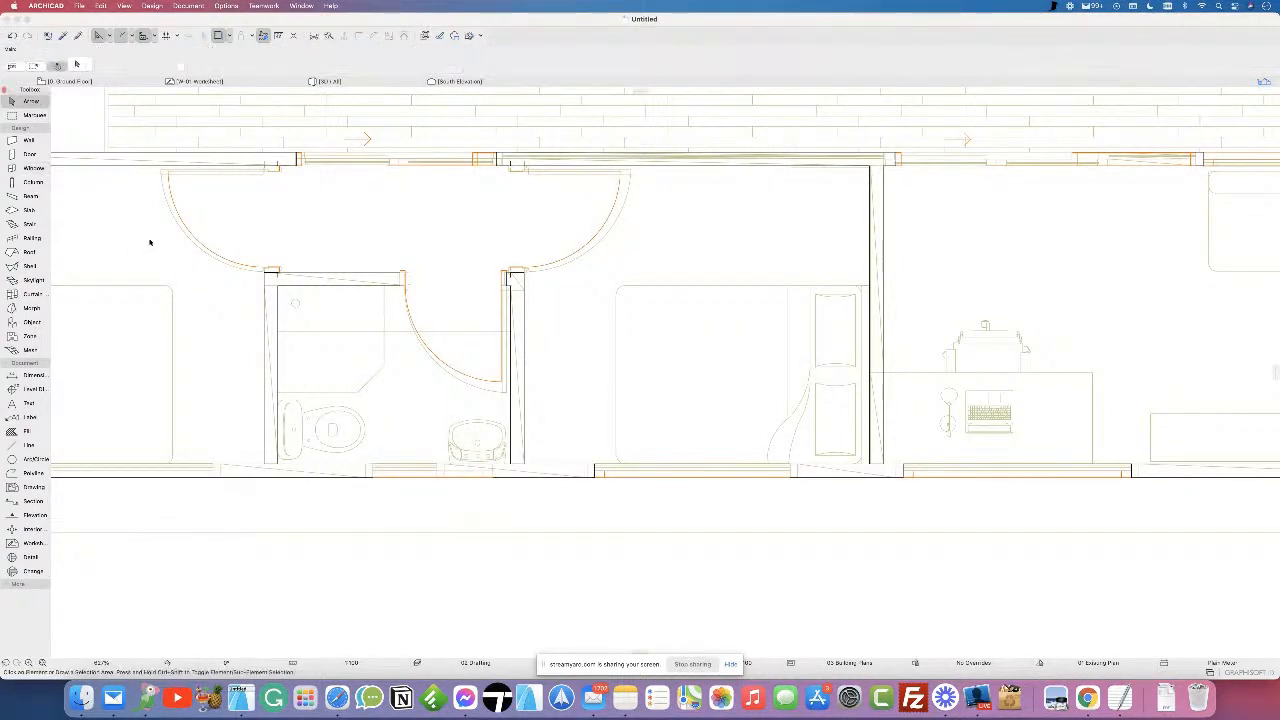
{"action": "left_click", "coordinate": [493, 480]}
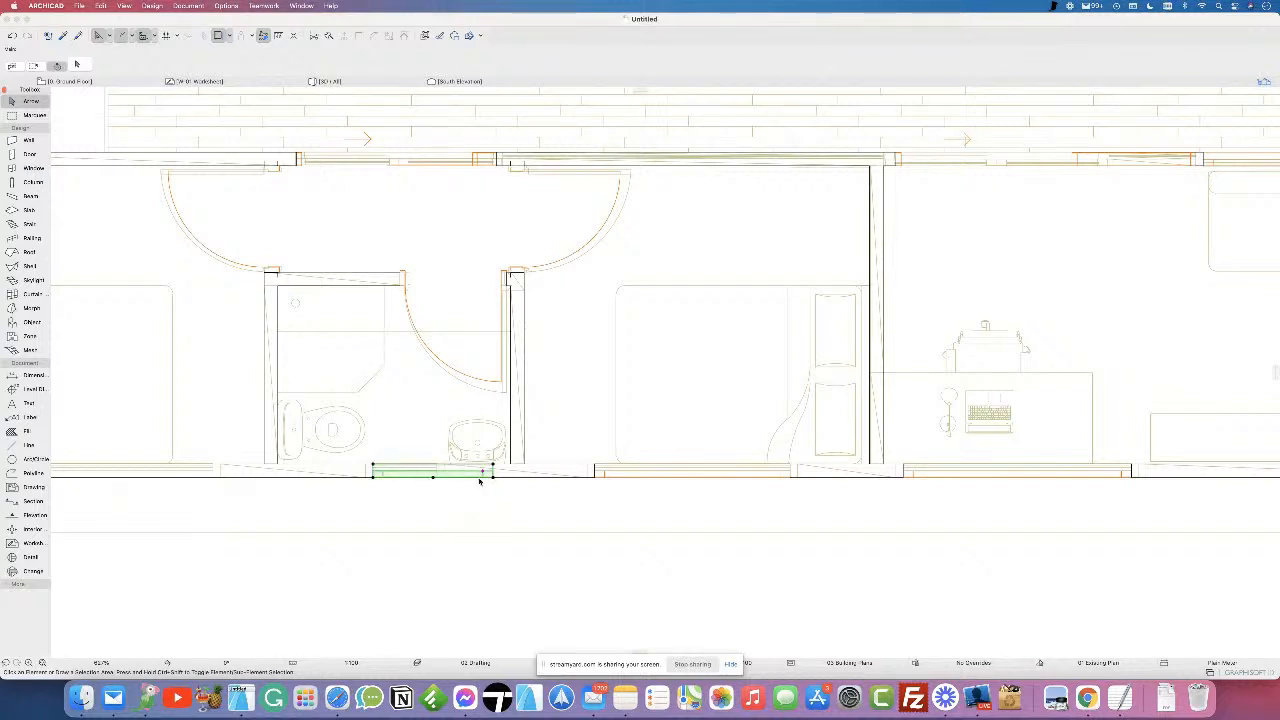
{"action": "left_click", "coordinate": [479, 481]}
{"action": "left_click", "coordinate": [436, 478]}
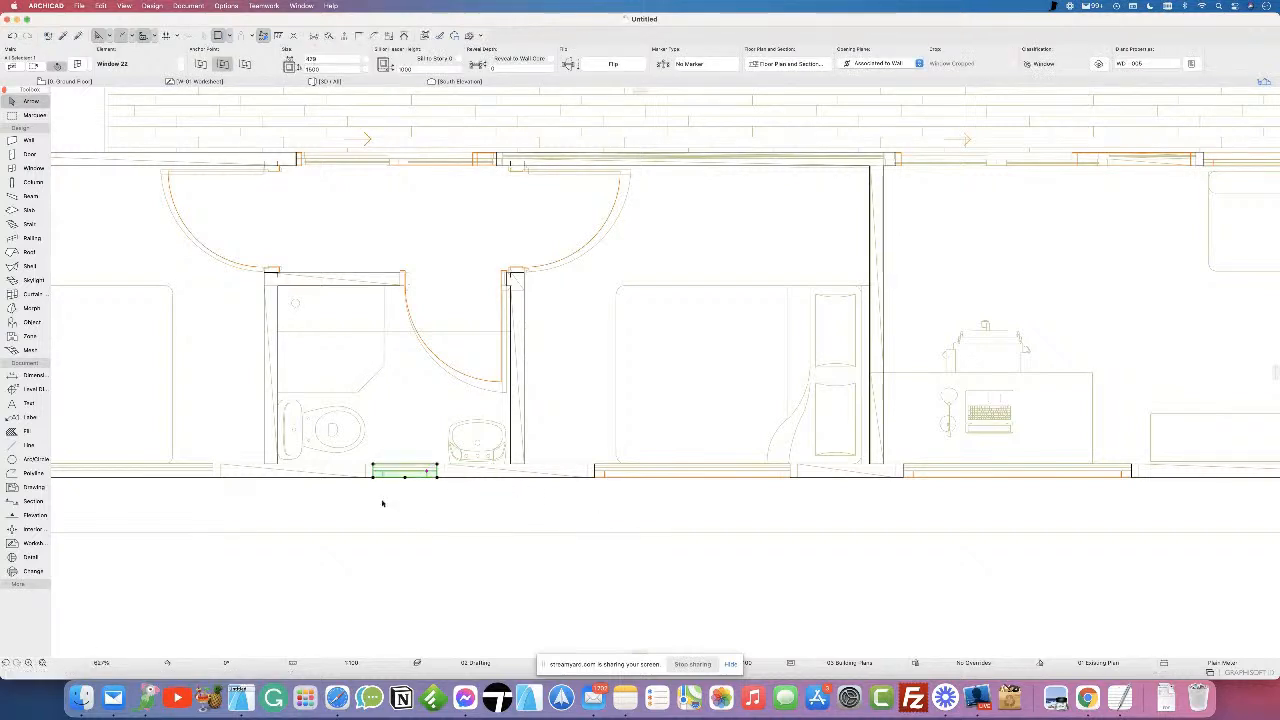
- Place a window in the lower exterior wall of the end bedroom, starting at the edge of the drawn opening
{"action": "left_click", "coordinate": [20, 168]}
{"action": "scroll", "coordinate": [414, 409], "scroll_direction": "left", "scroll_amount": 10}
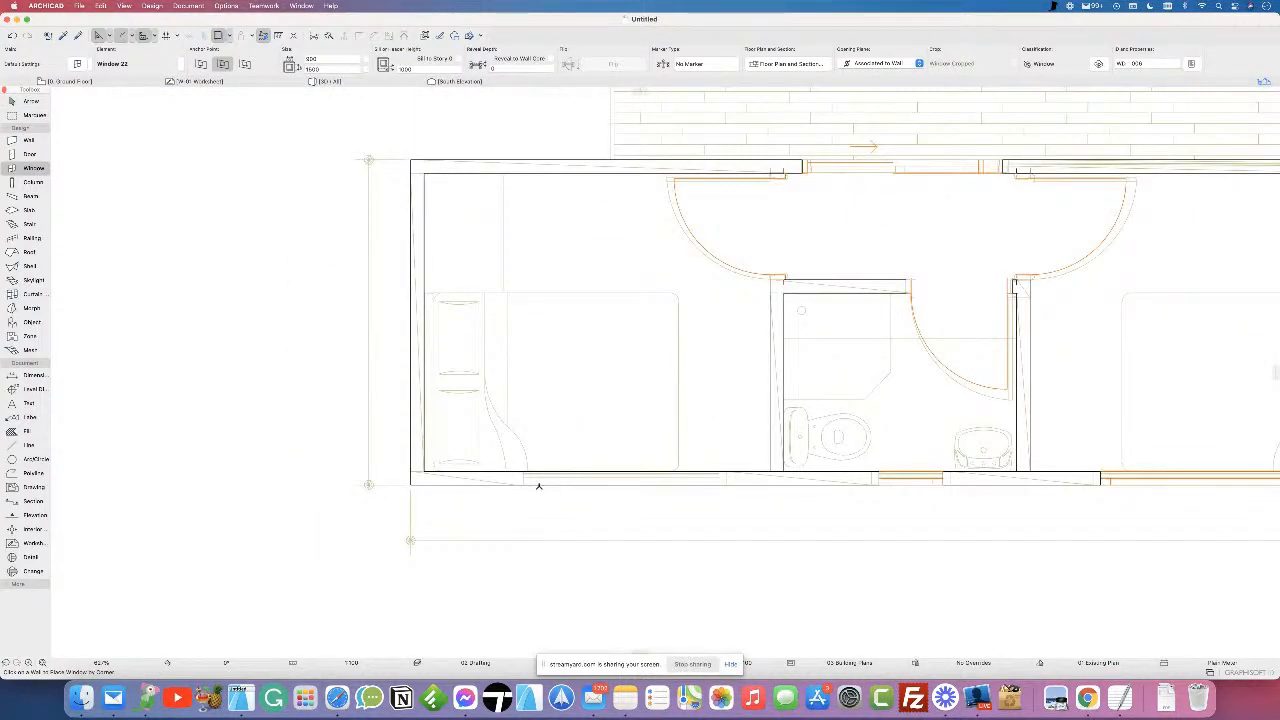
{"action": "left_click", "coordinate": [583, 489]}
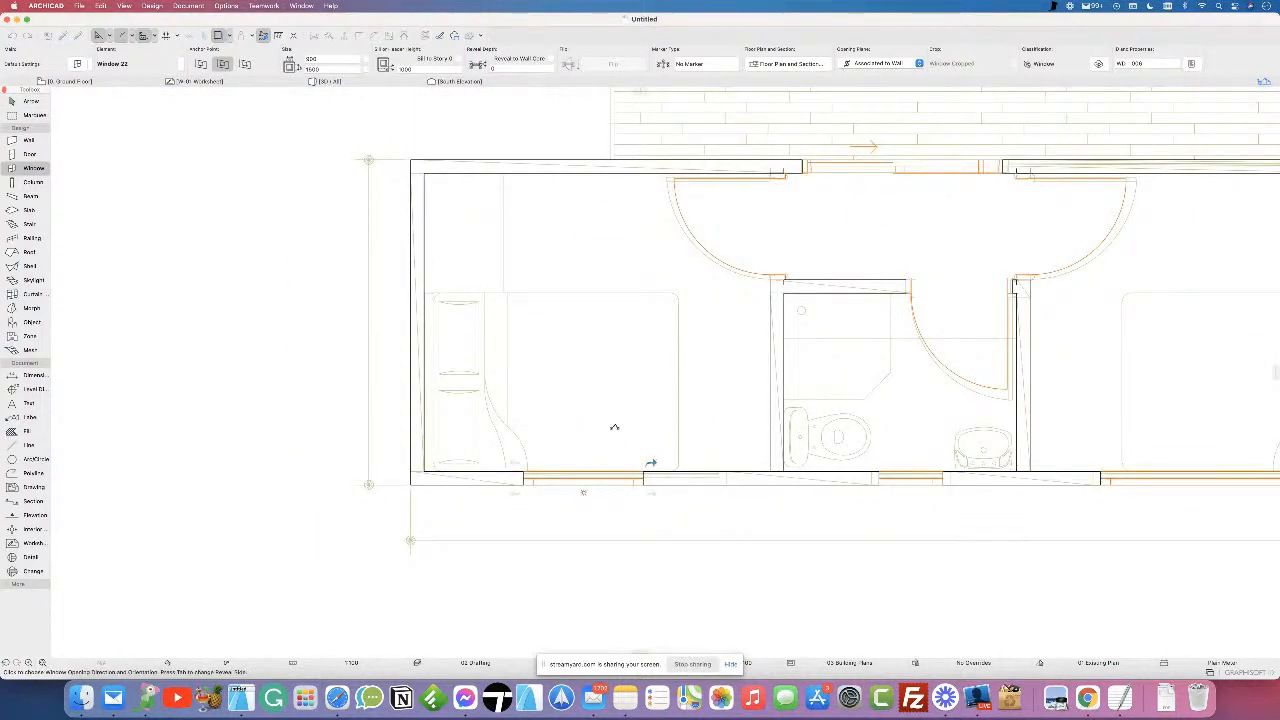
{"action": "key", "text": "Escape"}
- Stretch the end bedroom's window to the far edge of its drawn opening and deselect it
{"action": "left_click", "coordinate": [30, 101]}
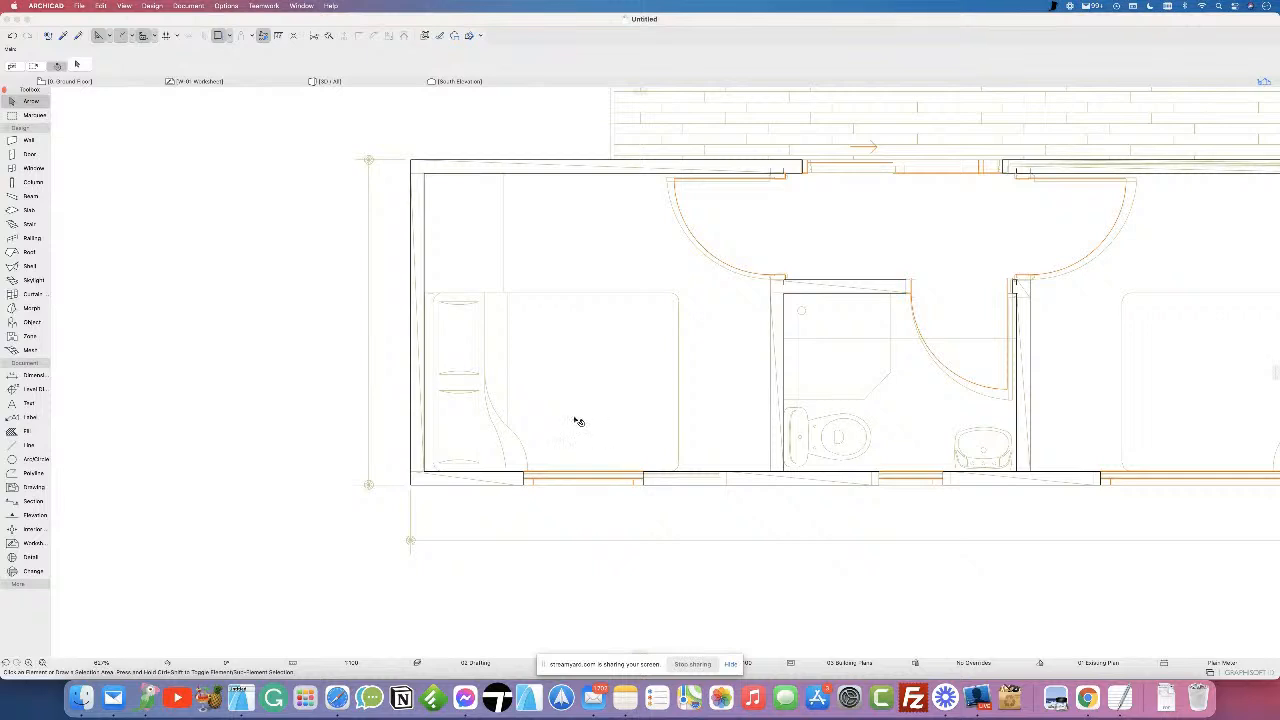
{"action": "left_click", "coordinate": [644, 487]}
{"action": "left_click", "coordinate": [643, 486]}
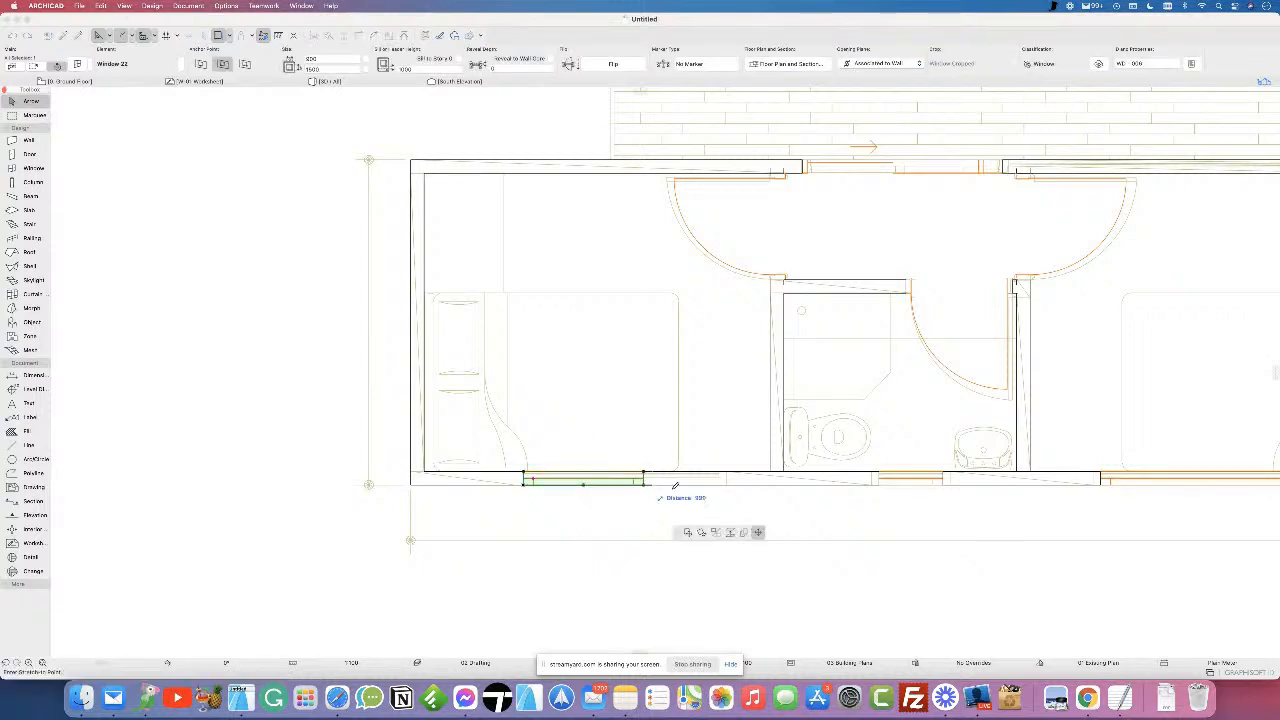
{"action": "left_click", "coordinate": [719, 481]}
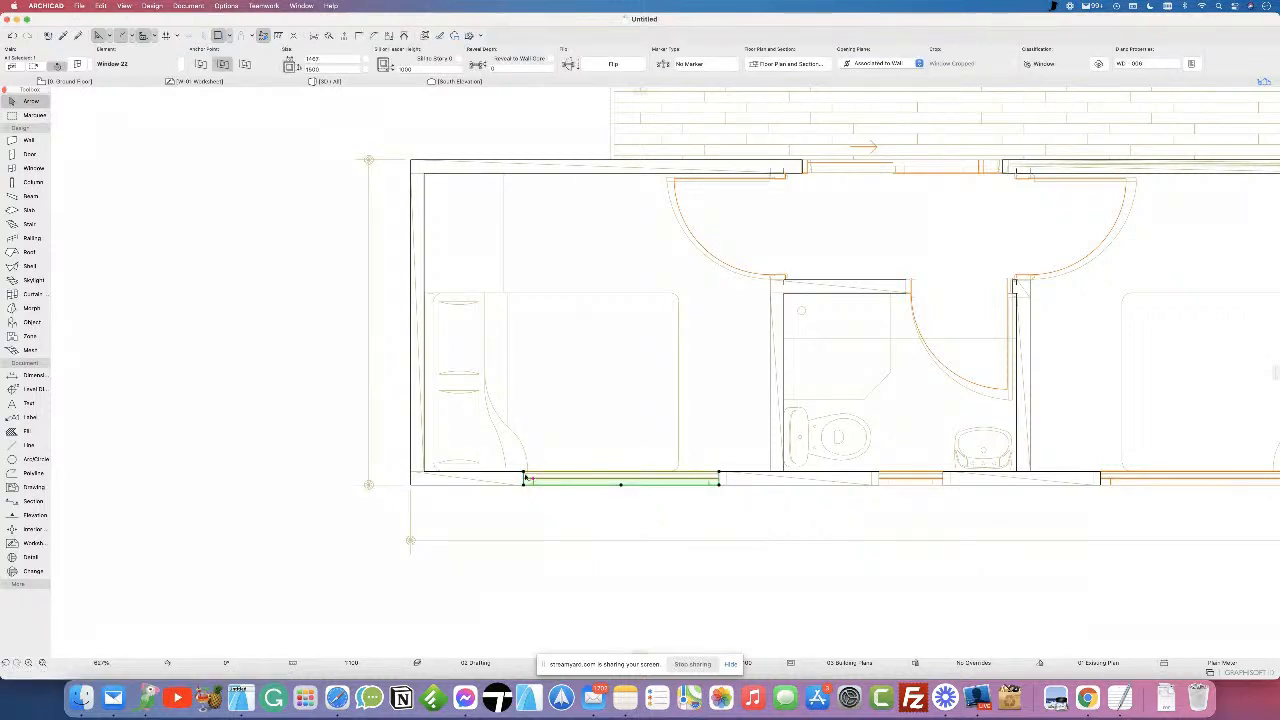
{"action": "left_click", "coordinate": [220, 339]}
- Place a window in the upper exterior wall of the second building's bathroom, aligned with the far edge of the drawn opening
{"action": "scroll", "coordinate": [671, 360], "scroll_direction": "down", "scroll_amount": 5}
{"action": "middle_click_drag", "start_coordinate": [761, 187], "coordinate": [536, 336]}
{"action": "scroll", "coordinate": [536, 336], "scroll_direction": "up", "scroll_amount": 10}
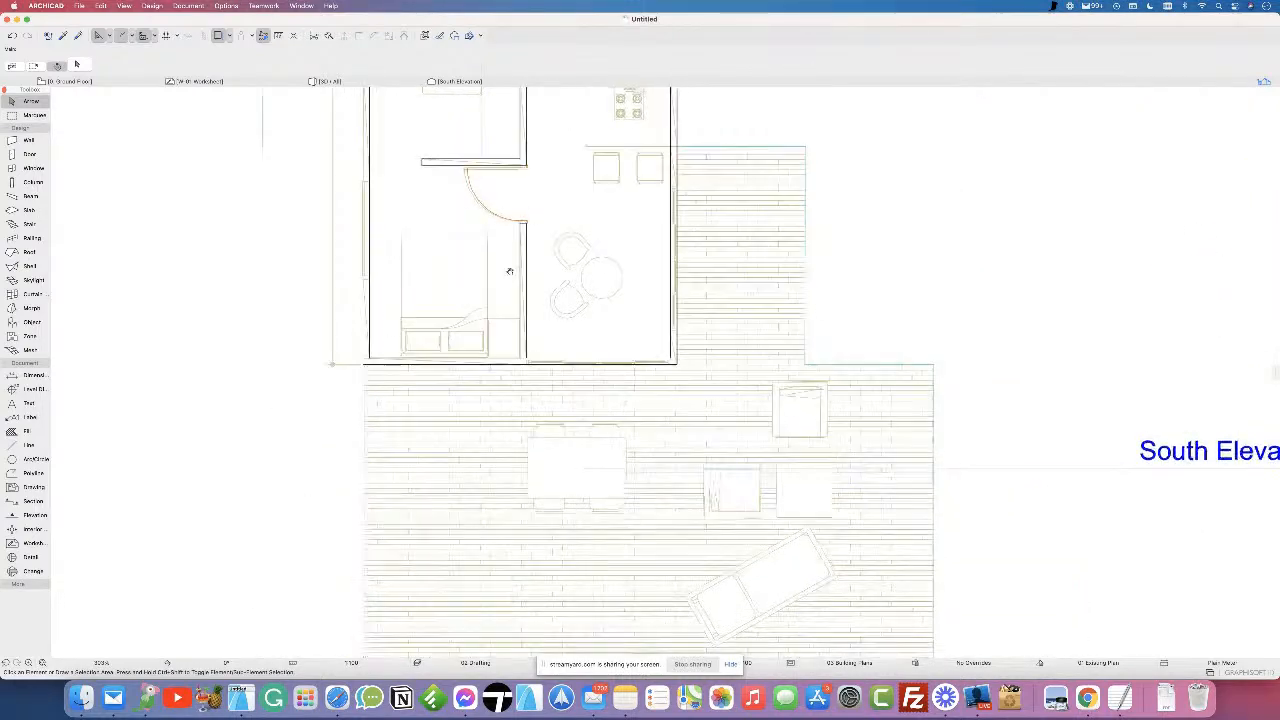
{"action": "scroll", "coordinate": [478, 363], "scroll_direction": "up", "scroll_amount": 5}
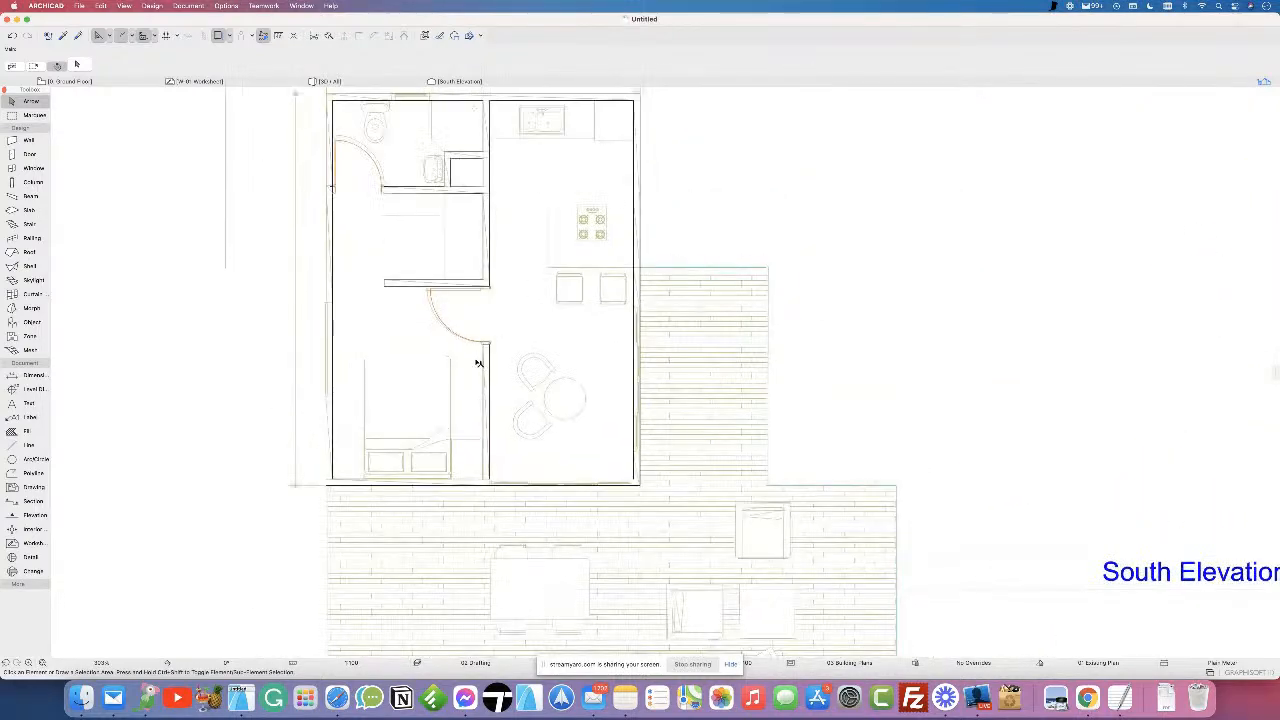
{"action": "left_click", "coordinate": [33, 170]}
{"action": "scroll", "coordinate": [556, 492], "scroll_direction": "up", "scroll_amount": 5}
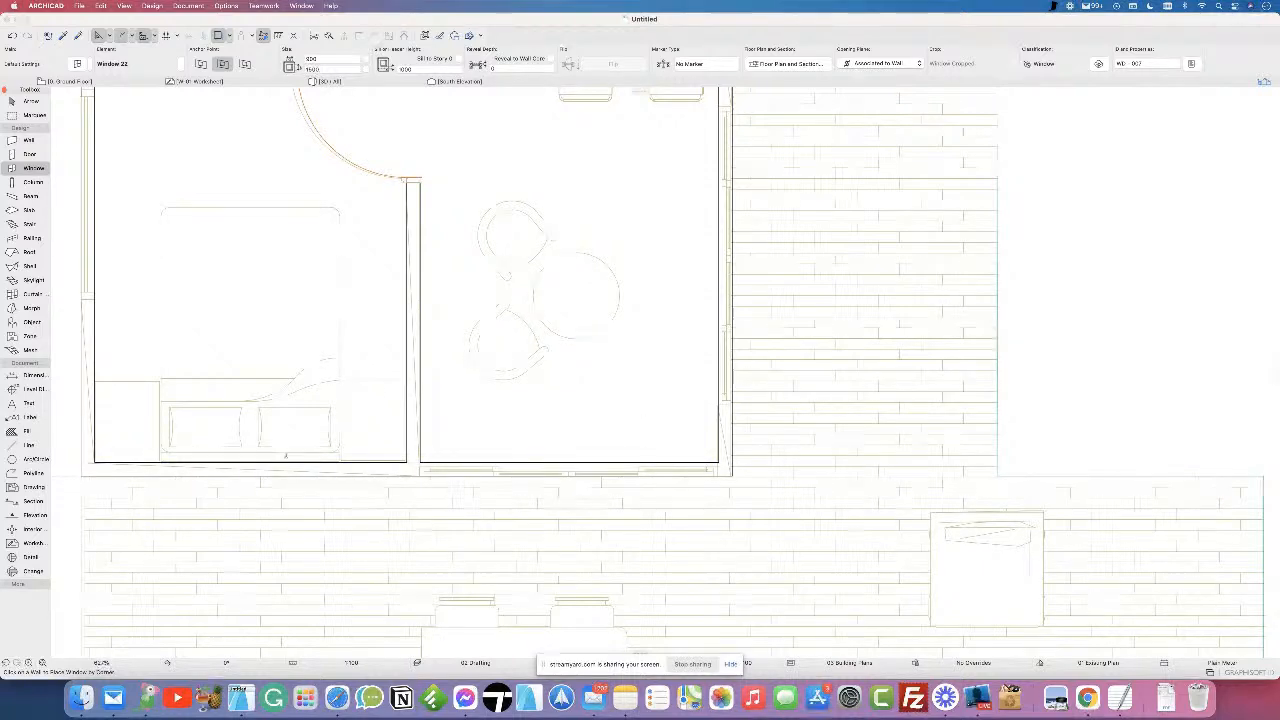
{"action": "scroll", "coordinate": [639, 384], "scroll_direction": "down", "scroll_amount": 5}
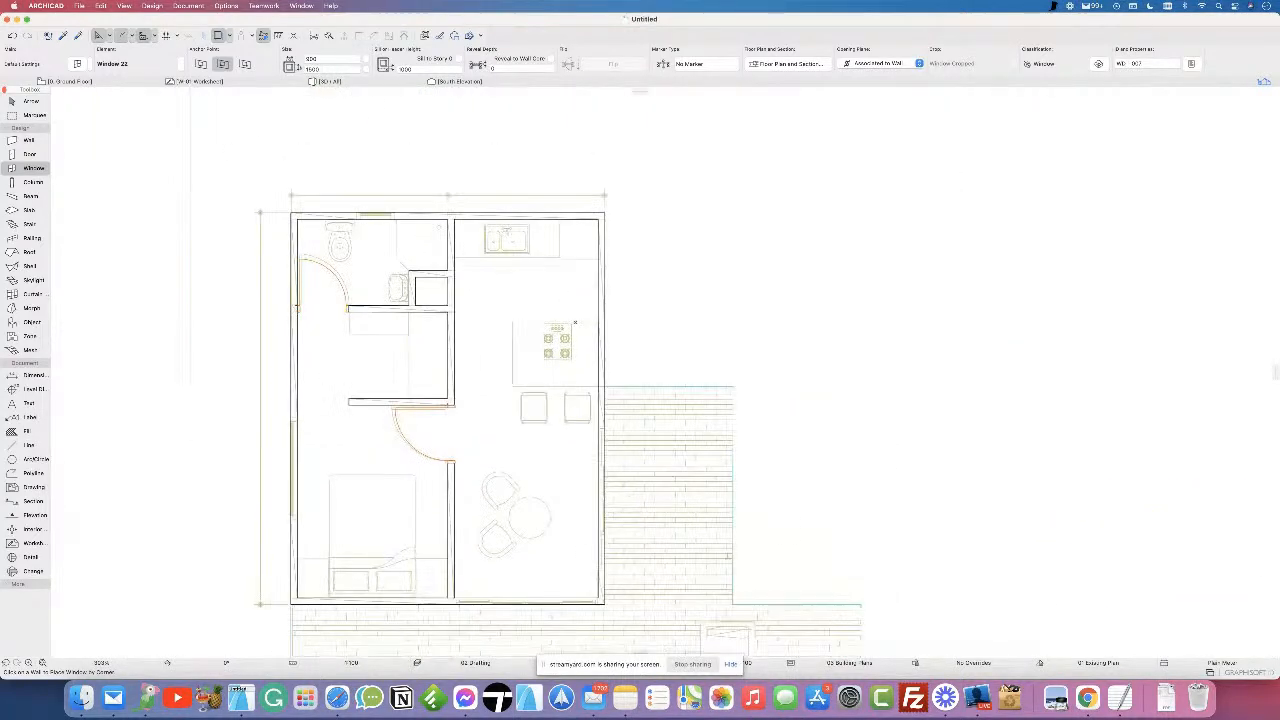
{"action": "scroll", "coordinate": [351, 205], "scroll_direction": "up", "scroll_amount": 8}
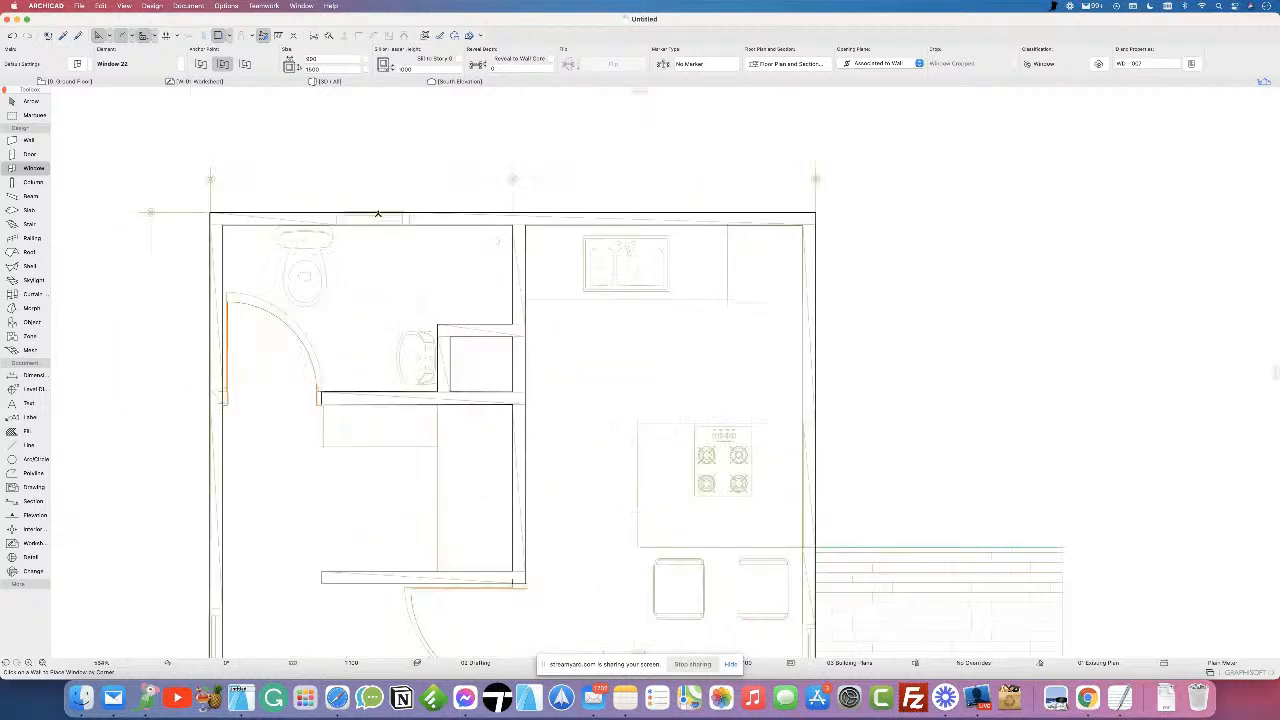
{"action": "left_click", "coordinate": [320, 205]}
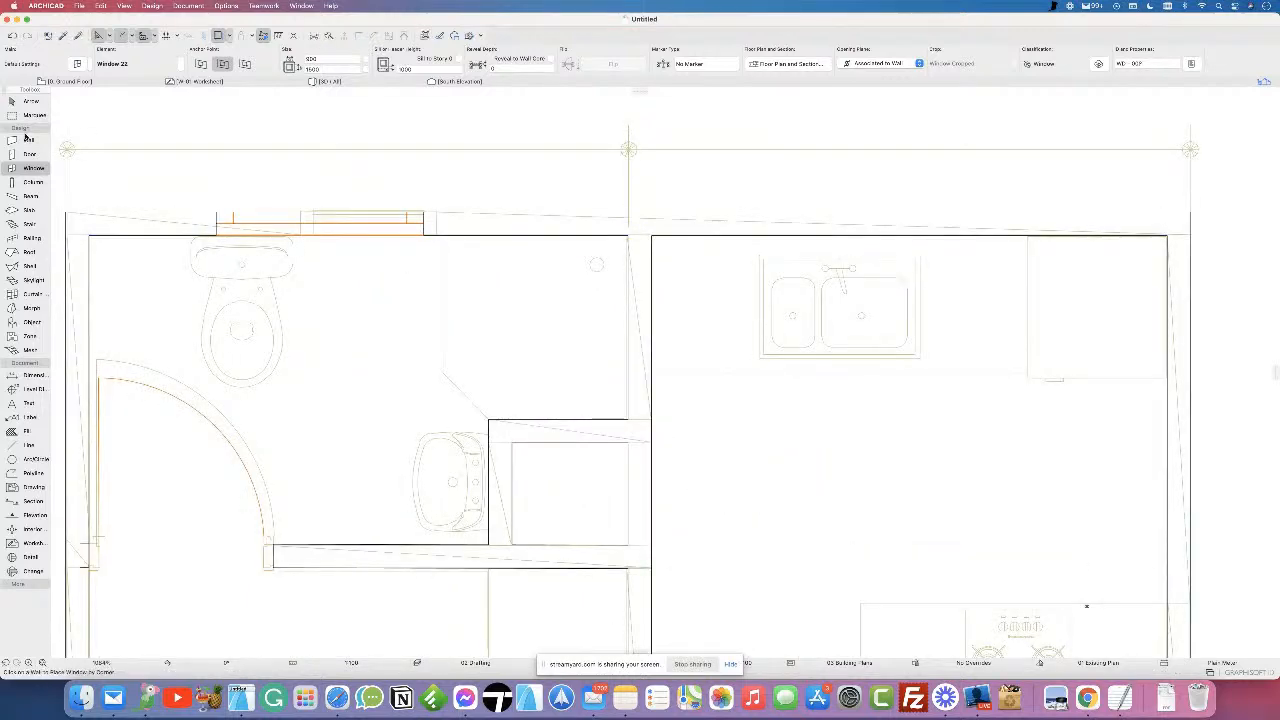
- Shorten the second building's bathroom window to its drawn opening, about 479 mm wide, and deselect it
{"action": "left_click", "coordinate": [12, 102]}
{"action": "left_click", "coordinate": [216, 215]}
{"action": "left_click", "coordinate": [294, 214]}
{"action": "left_click", "coordinate": [314, 214]}
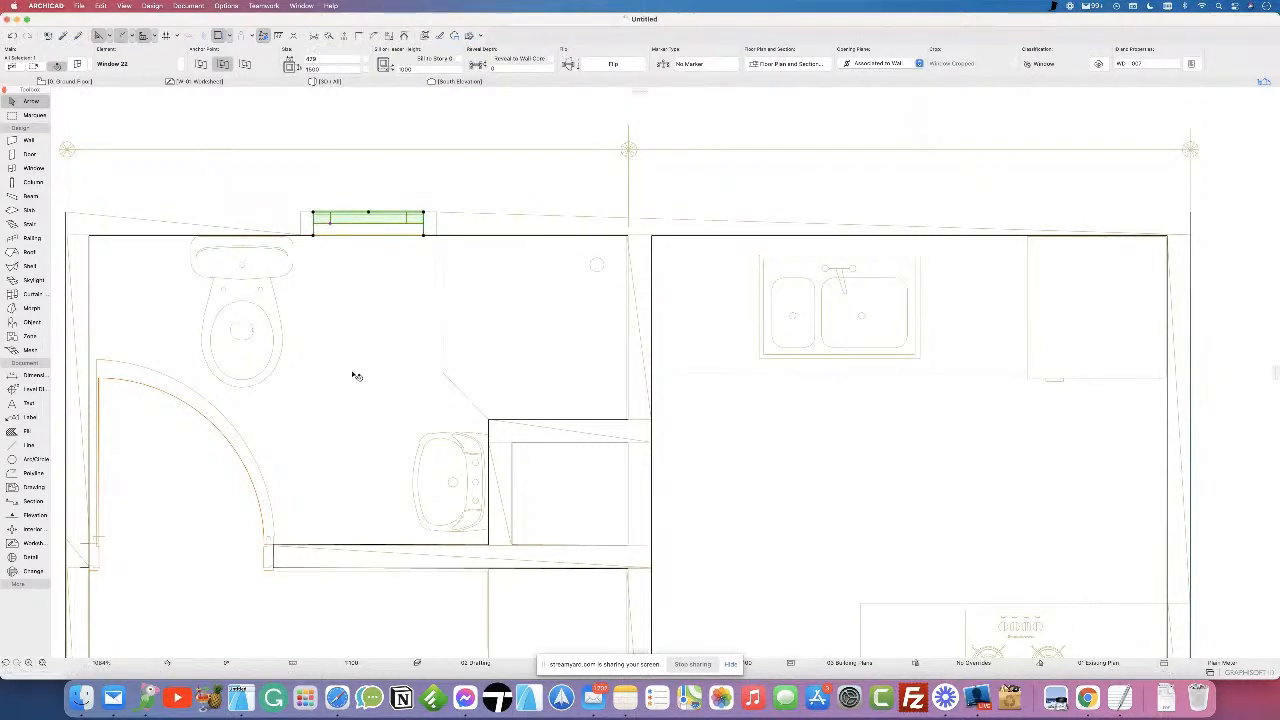
{"action": "scroll", "coordinate": [354, 374], "scroll_direction": "down", "scroll_amount": 5}
{"action": "middle_click_drag", "start_coordinate": [357, 446], "coordinate": [472, 205]}
{"action": "left_click", "coordinate": [224, 384]}
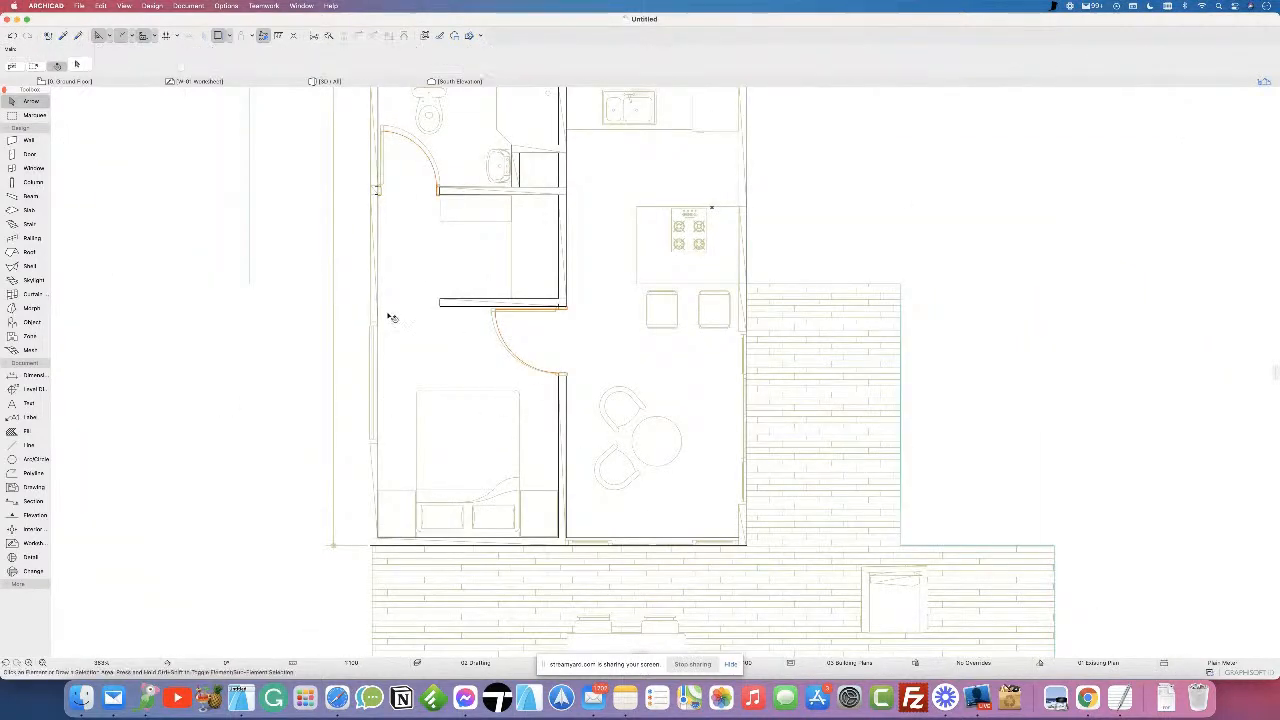
- Place a window in the second building's bedroom exterior wall, stretch it to the far edge of its drawn opening and deselect it
{"action": "left_click", "coordinate": [26, 168]}
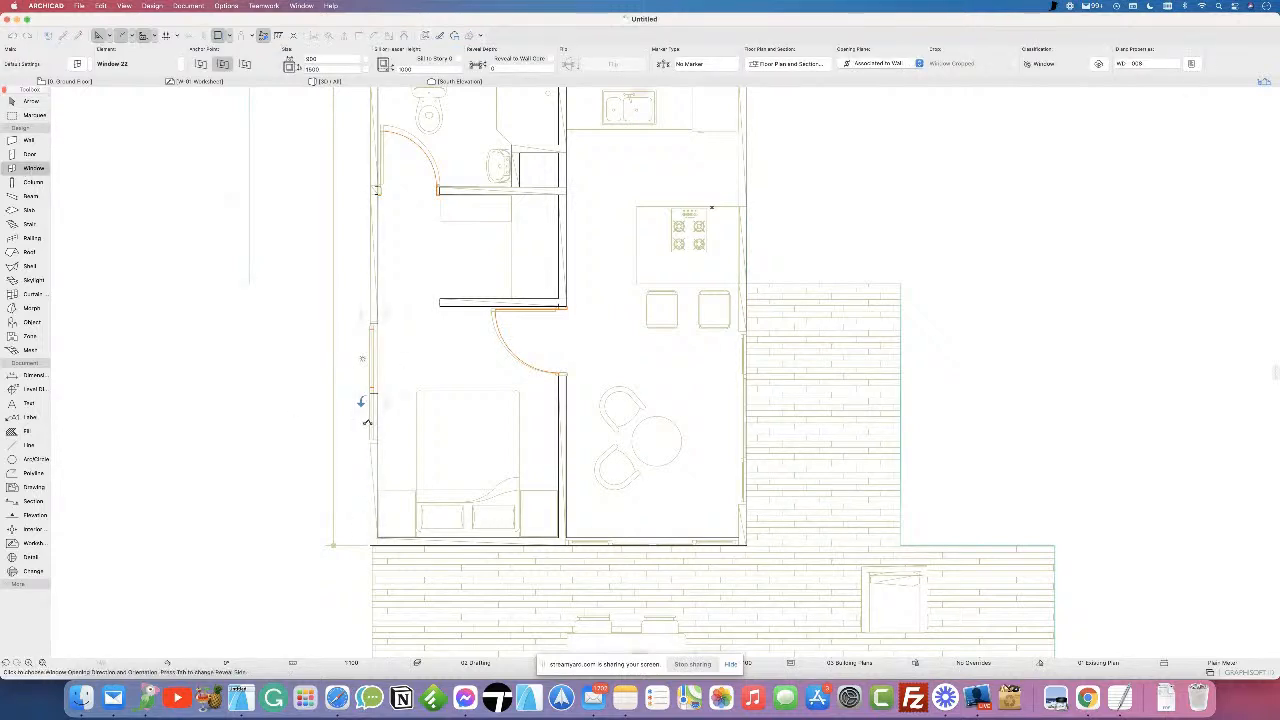
{"action": "left_click", "coordinate": [12, 101]}
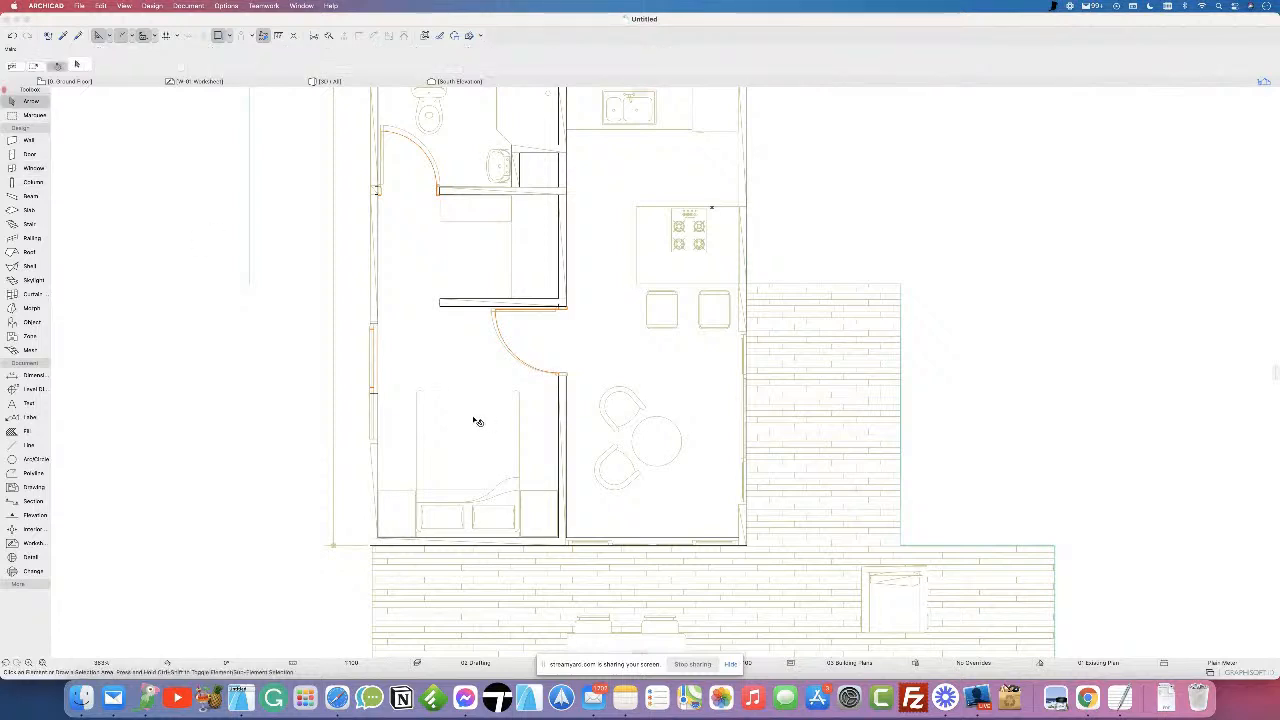
{"action": "left_click", "coordinate": [370, 395]}
{"action": "left_click", "coordinate": [371, 394]}
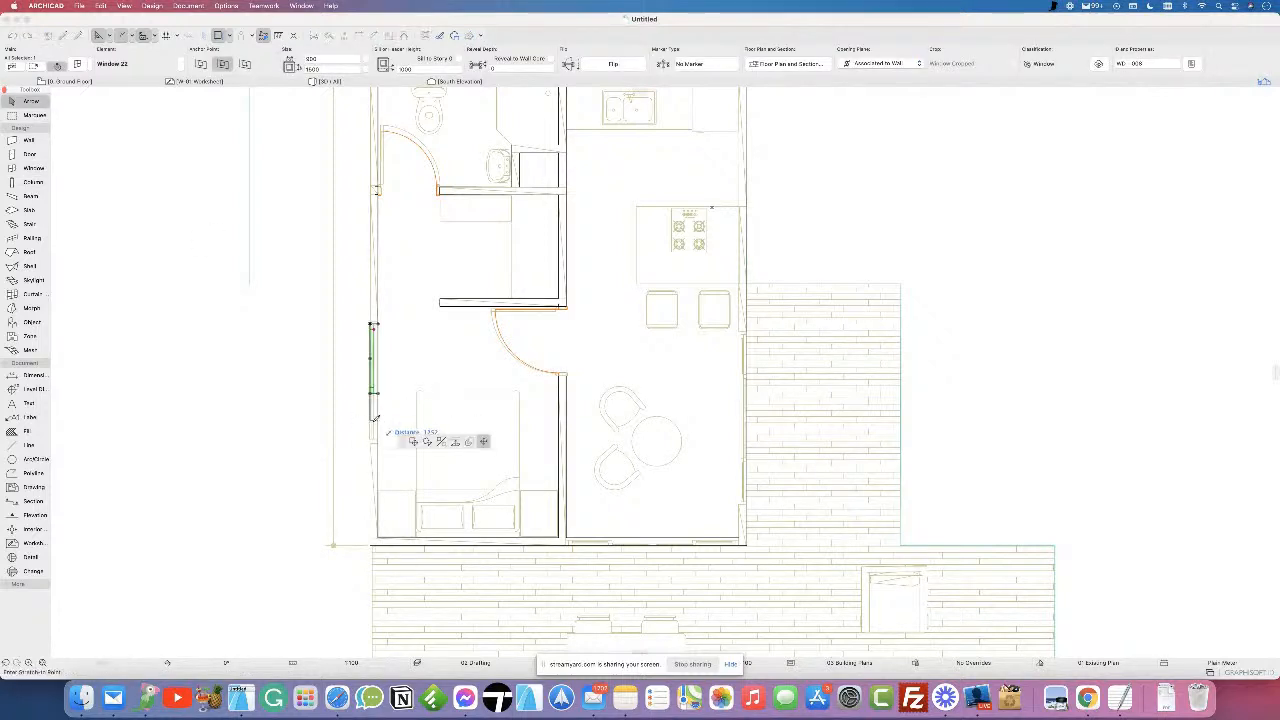
{"action": "left_click", "coordinate": [371, 443]}
{"action": "left_click", "coordinate": [251, 381]}
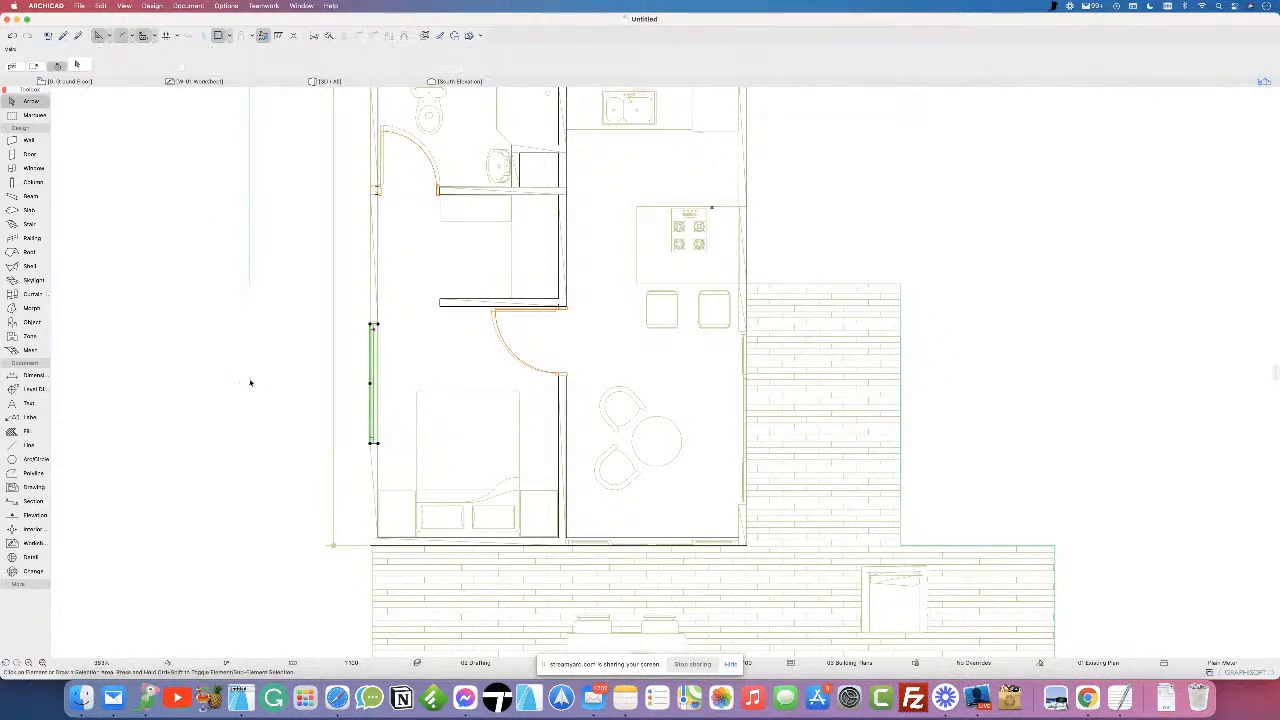
- Place a Sliding Door with Sidelight on Side 1 in the living room wall facing the side deck, starting at the drawn opening's upper edge
{"action": "double_click", "coordinate": [26, 155]}
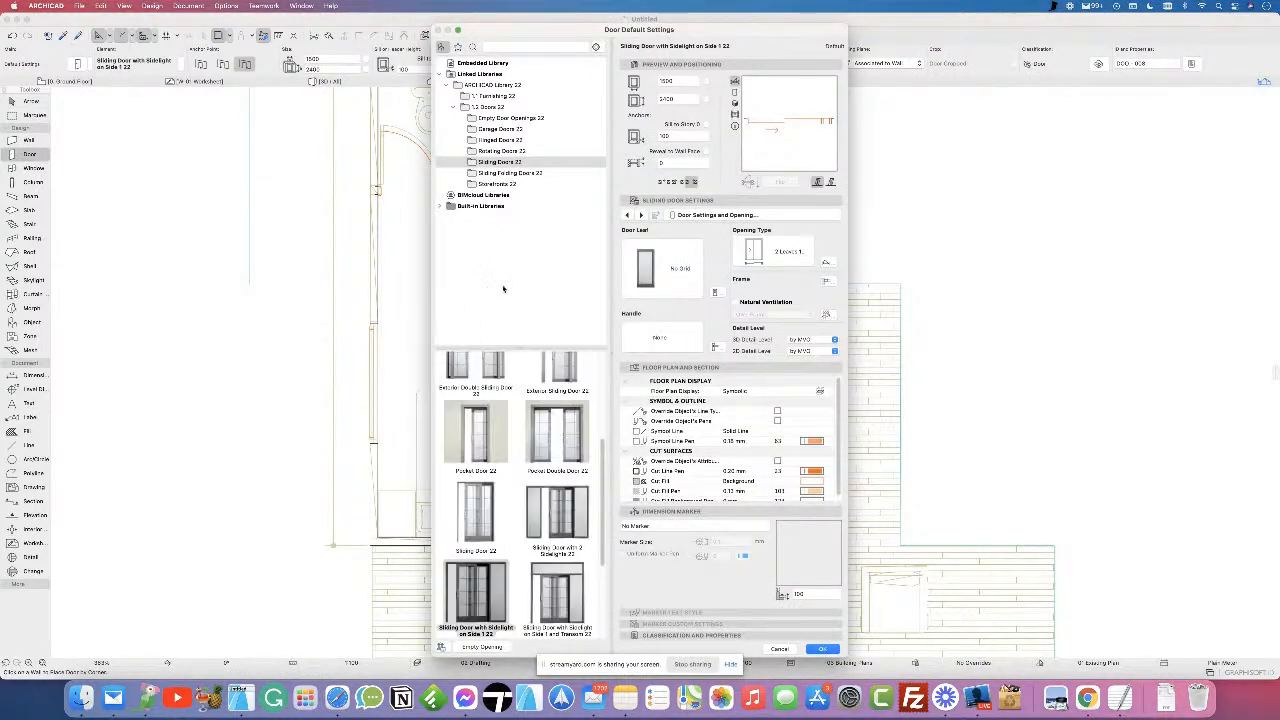
{"action": "left_click", "coordinate": [824, 648]}
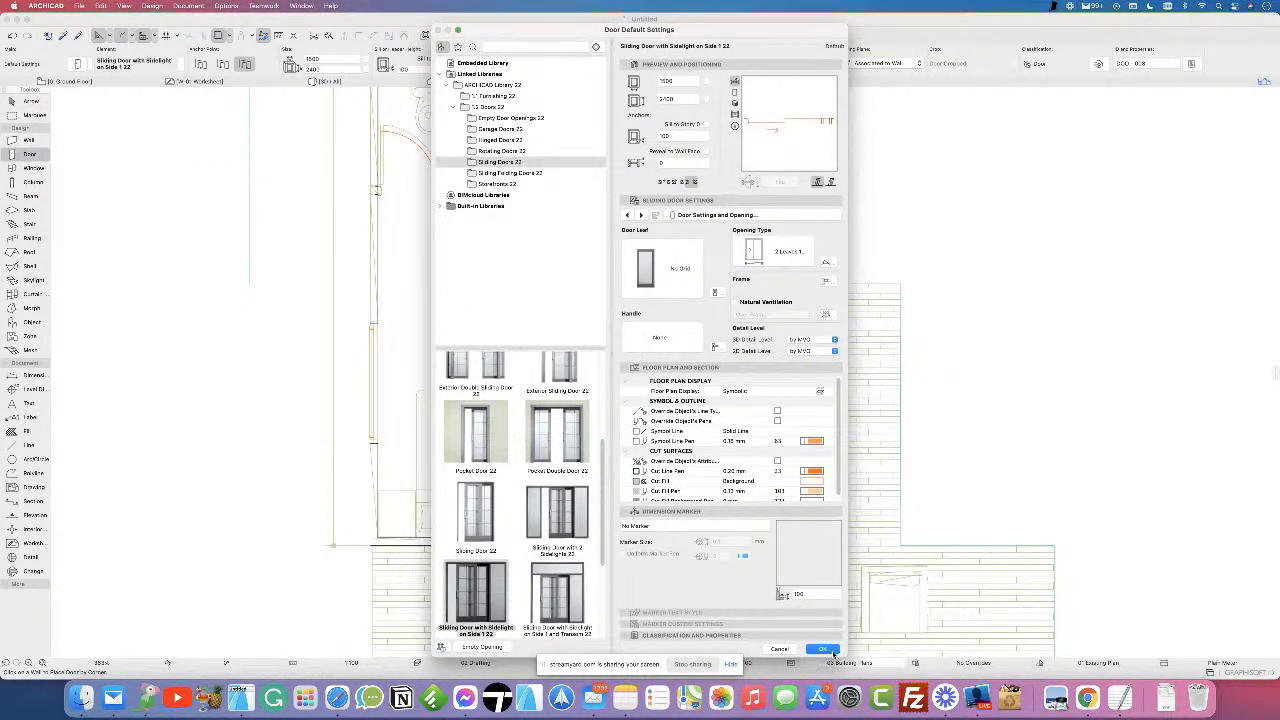
{"action": "scroll", "coordinate": [765, 357], "scroll_direction": "up", "scroll_amount": 10}
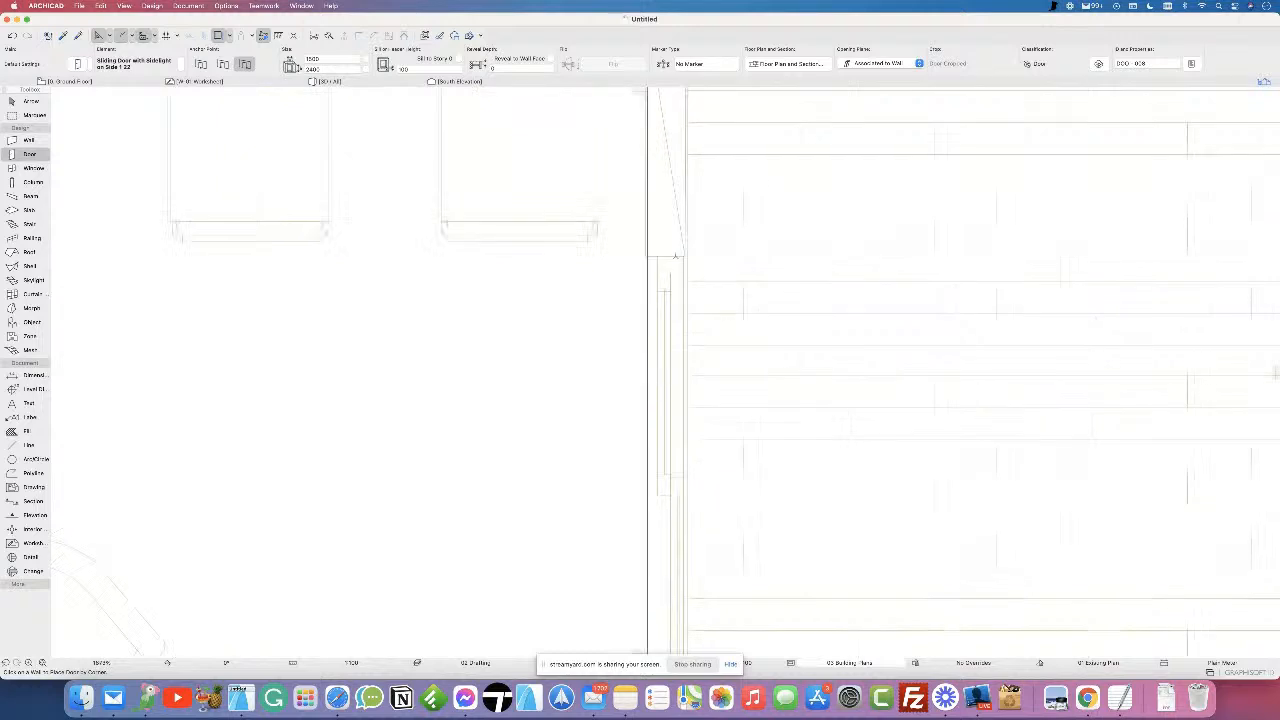
{"action": "left_click", "coordinate": [685, 254]}
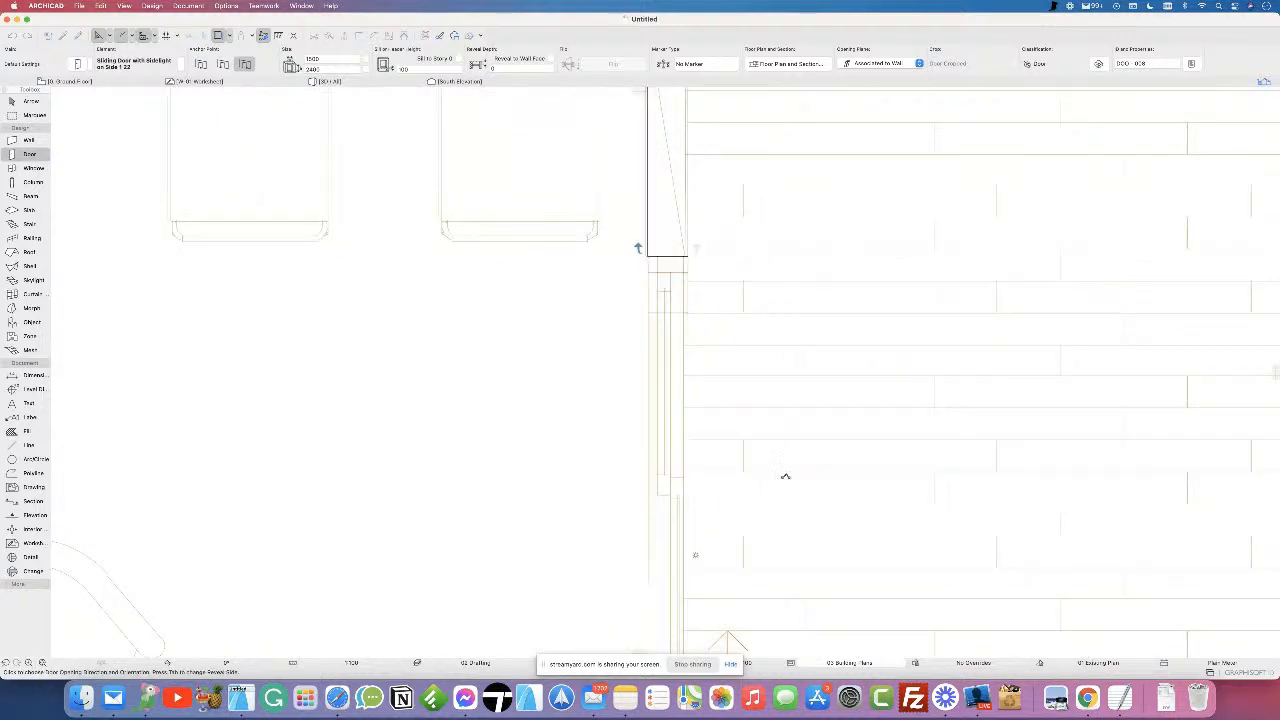
{"action": "left_click", "coordinate": [597, 464]}
{"action": "scroll", "coordinate": [714, 477], "scroll_direction": "down", "scroll_amount": 5}
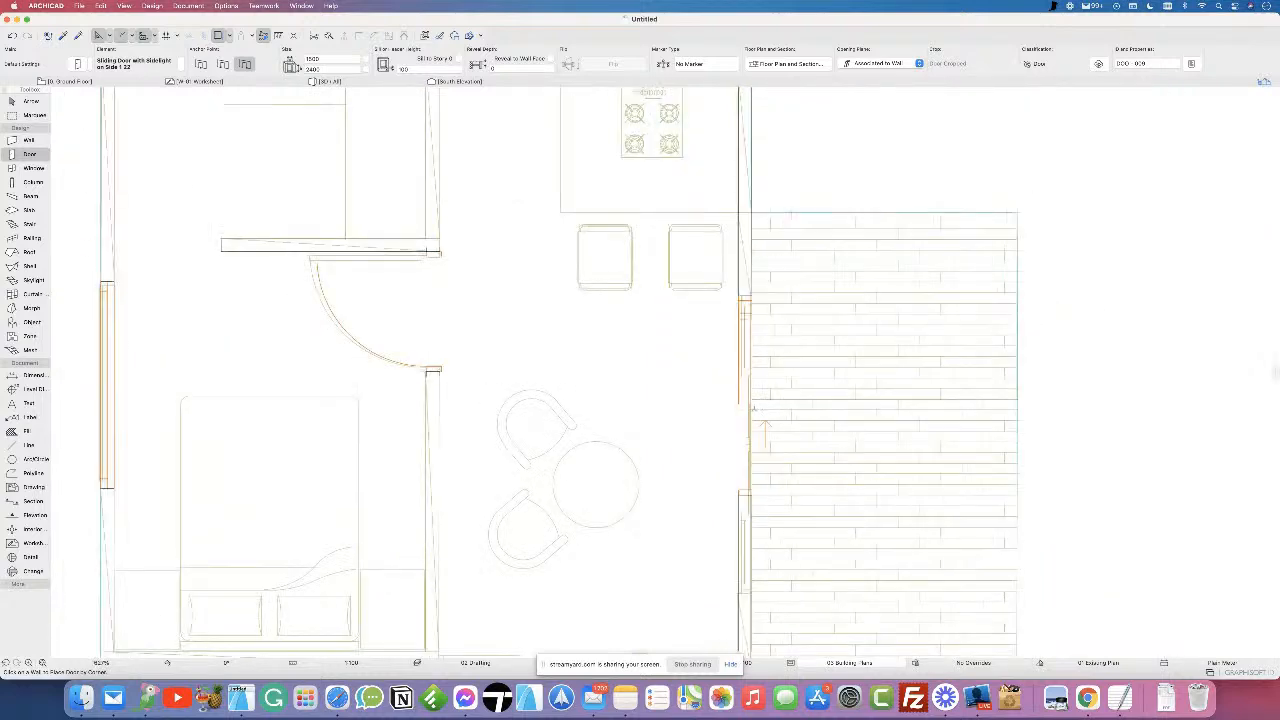
- Stretch the side deck's sliding door to the far edge of its drawn opening and deselect it
{"action": "left_click", "coordinate": [15, 104]}
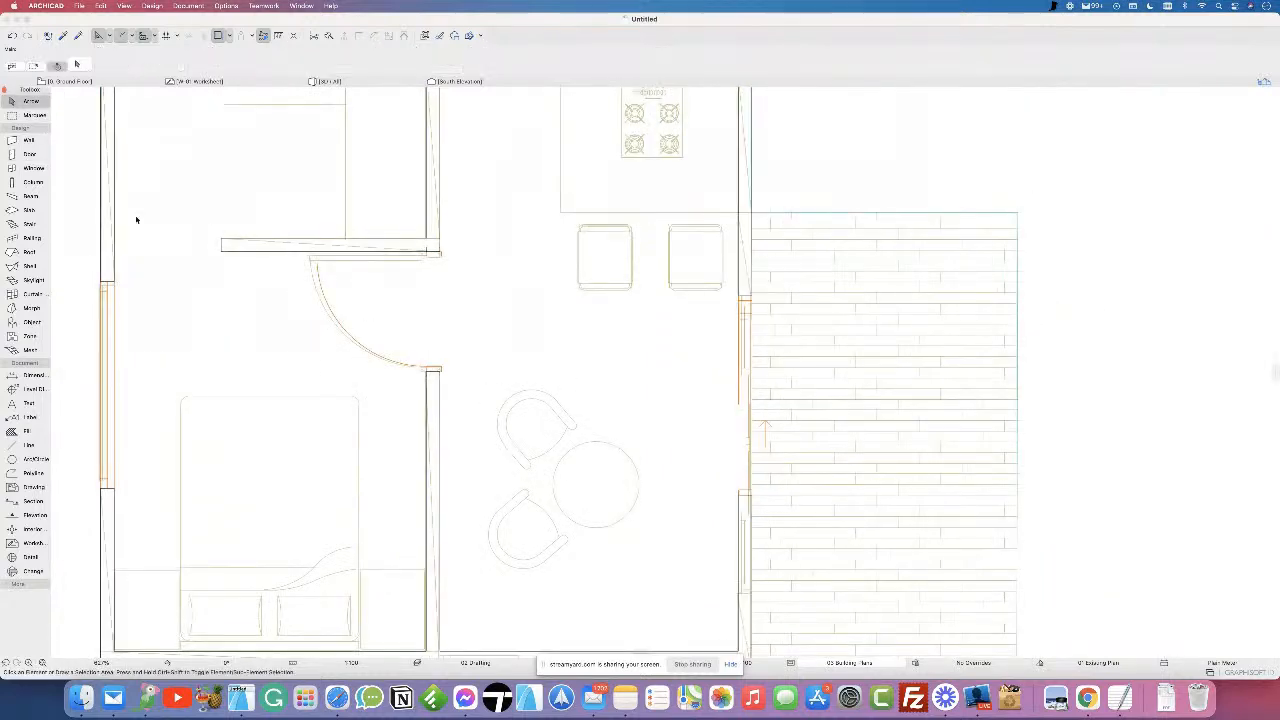
{"action": "left_click", "coordinate": [753, 498]}
{"action": "left_click", "coordinate": [753, 497]}
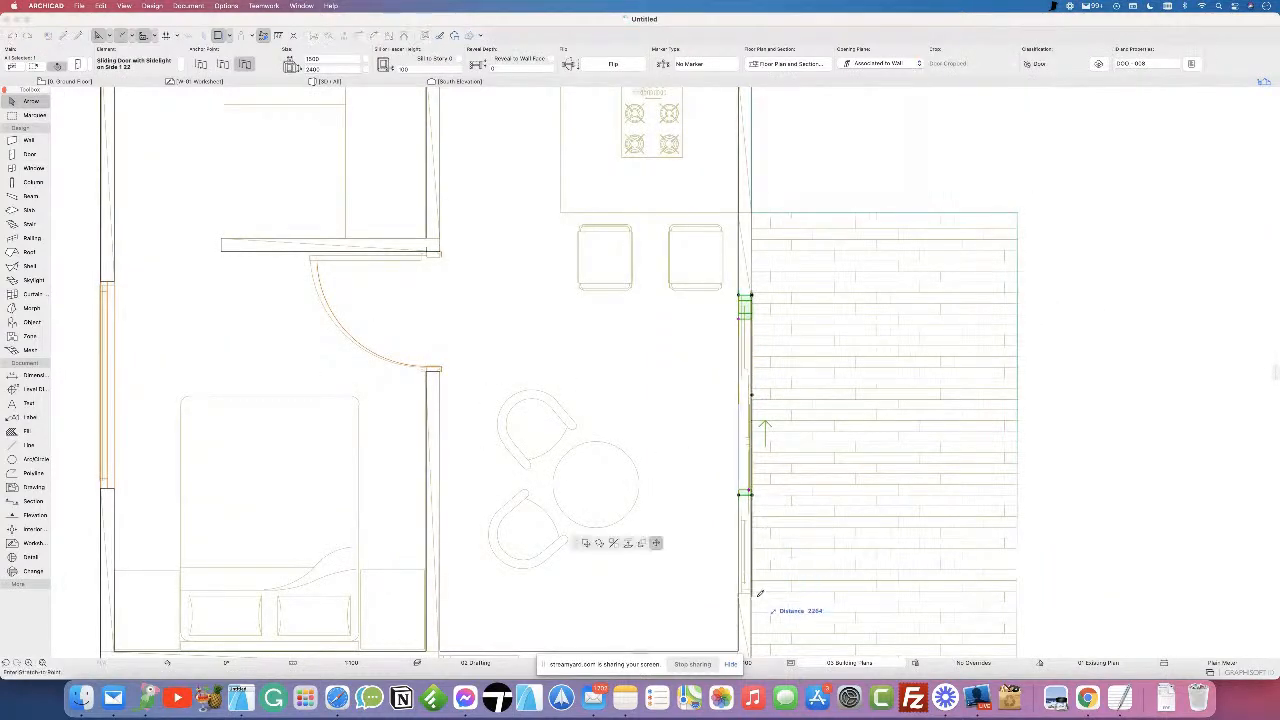
{"action": "left_click", "coordinate": [747, 592]}
{"action": "middle_click_drag", "start_coordinate": [735, 530], "coordinate": [798, 337]}
{"action": "key", "text": "Escape"}
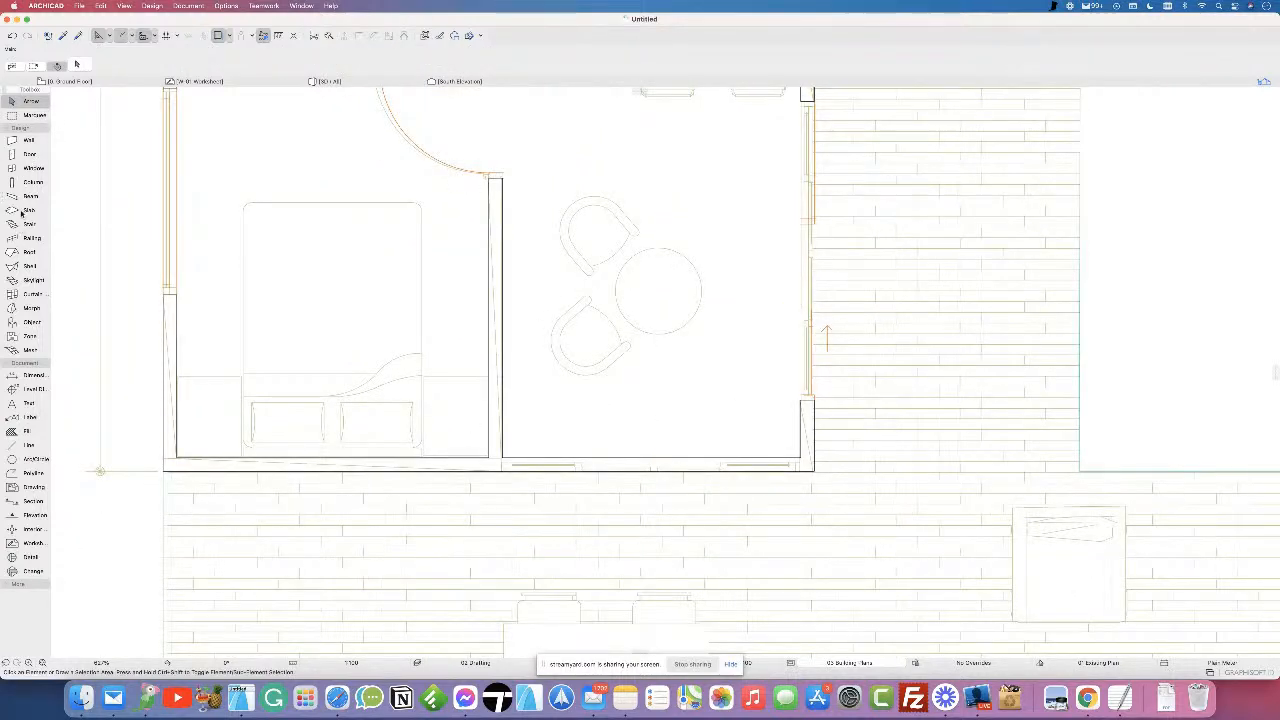
- Place a matching sliding door in the living room wall facing the main deck and stretch it across the full drawn opening to the bedroom partition
{"action": "left_click", "coordinate": [27, 155]}
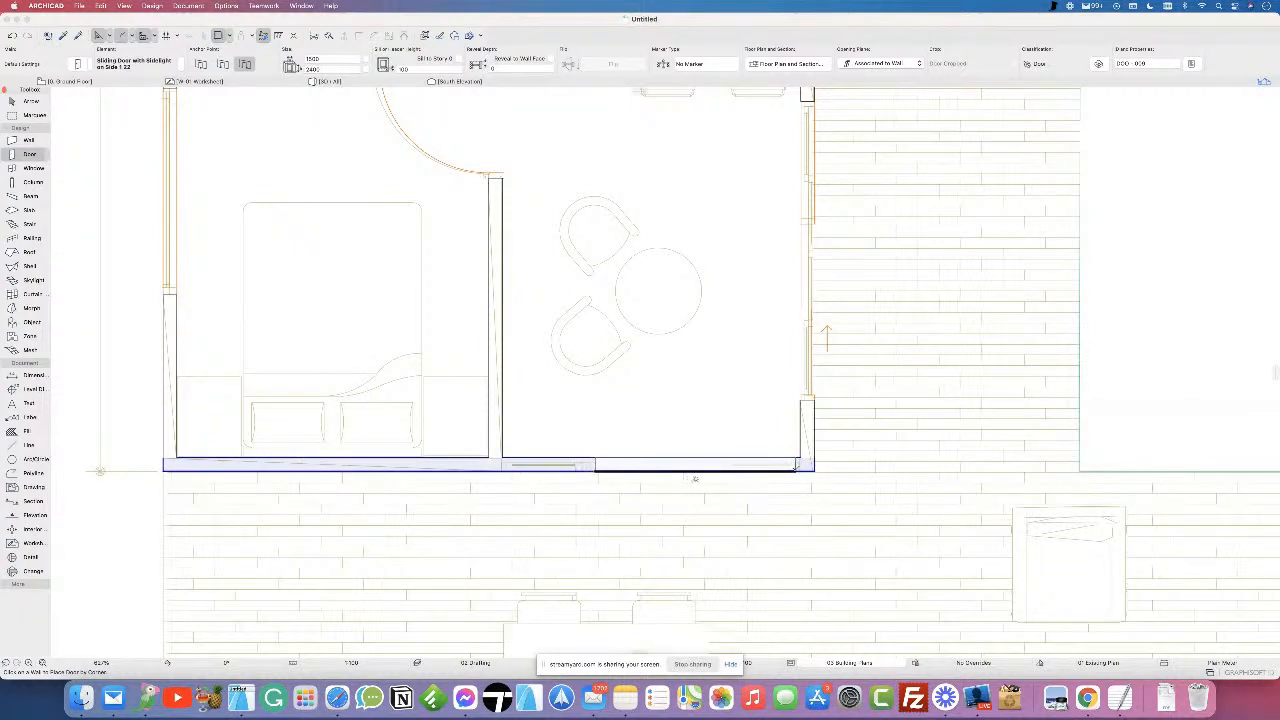
{"action": "left_click", "coordinate": [726, 436]}
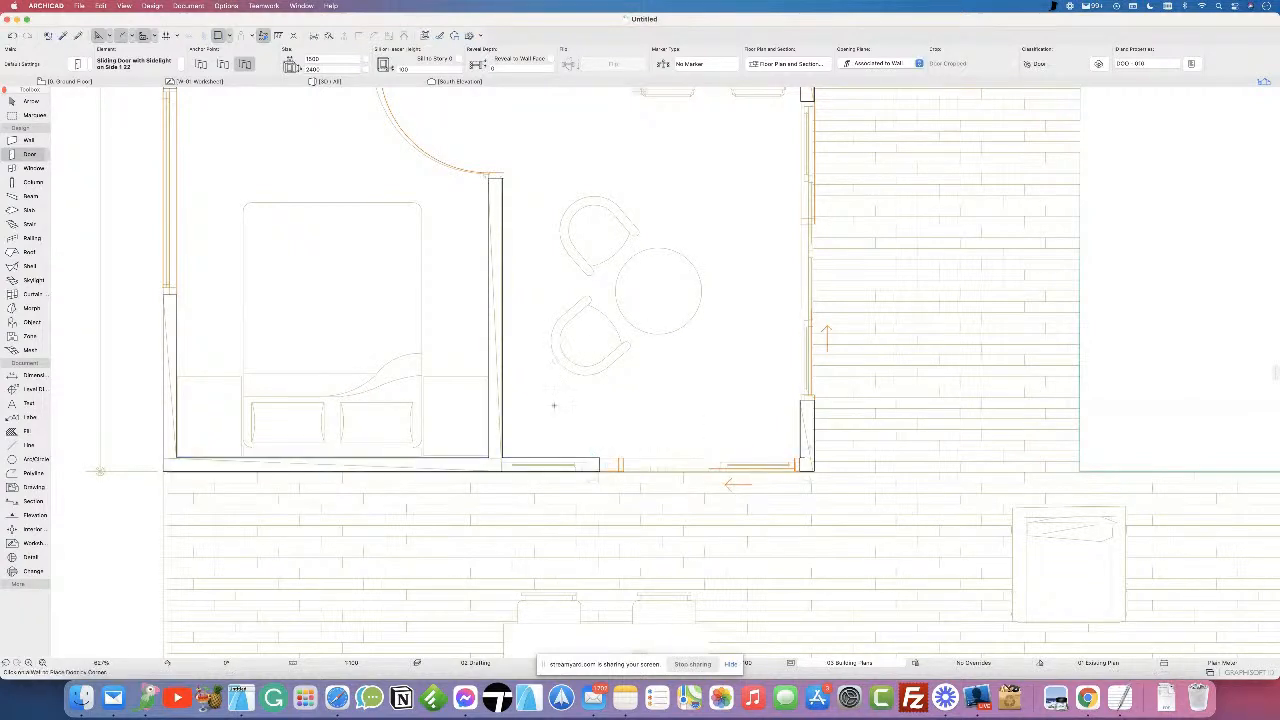
{"action": "left_click", "coordinate": [20, 100]}
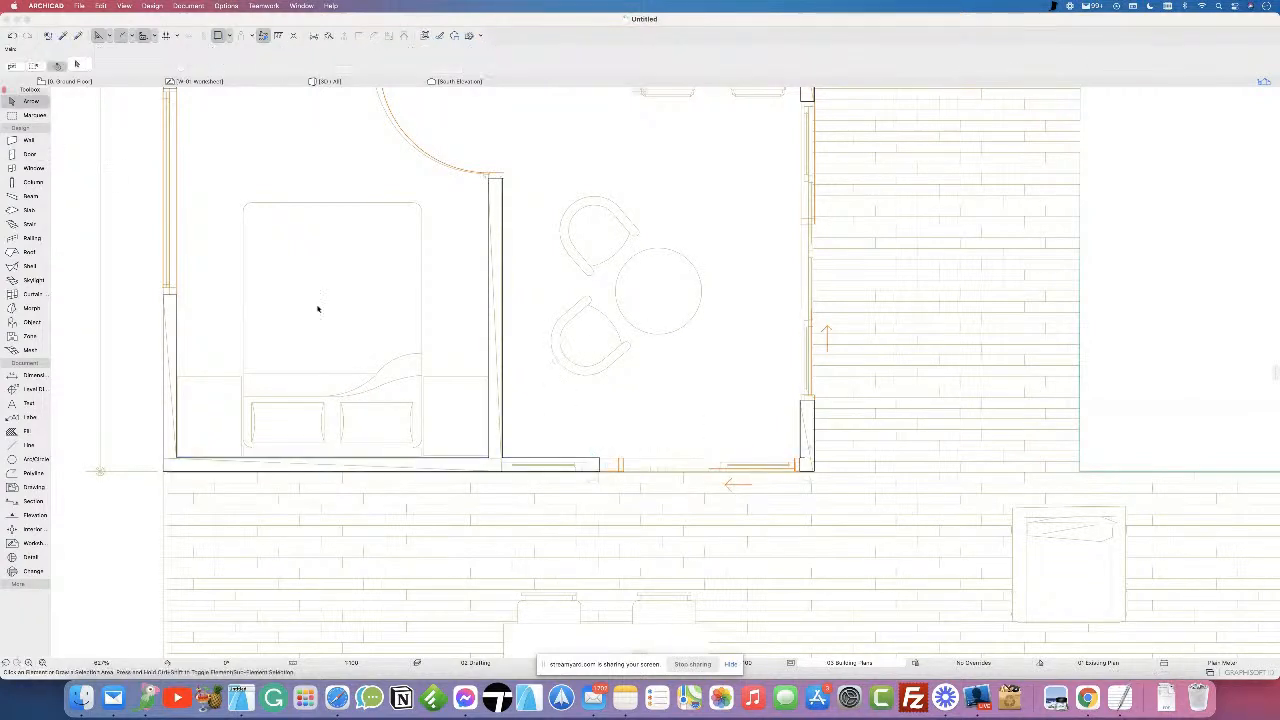
{"action": "left_click", "coordinate": [600, 470]}
{"action": "left_click", "coordinate": [600, 464]}
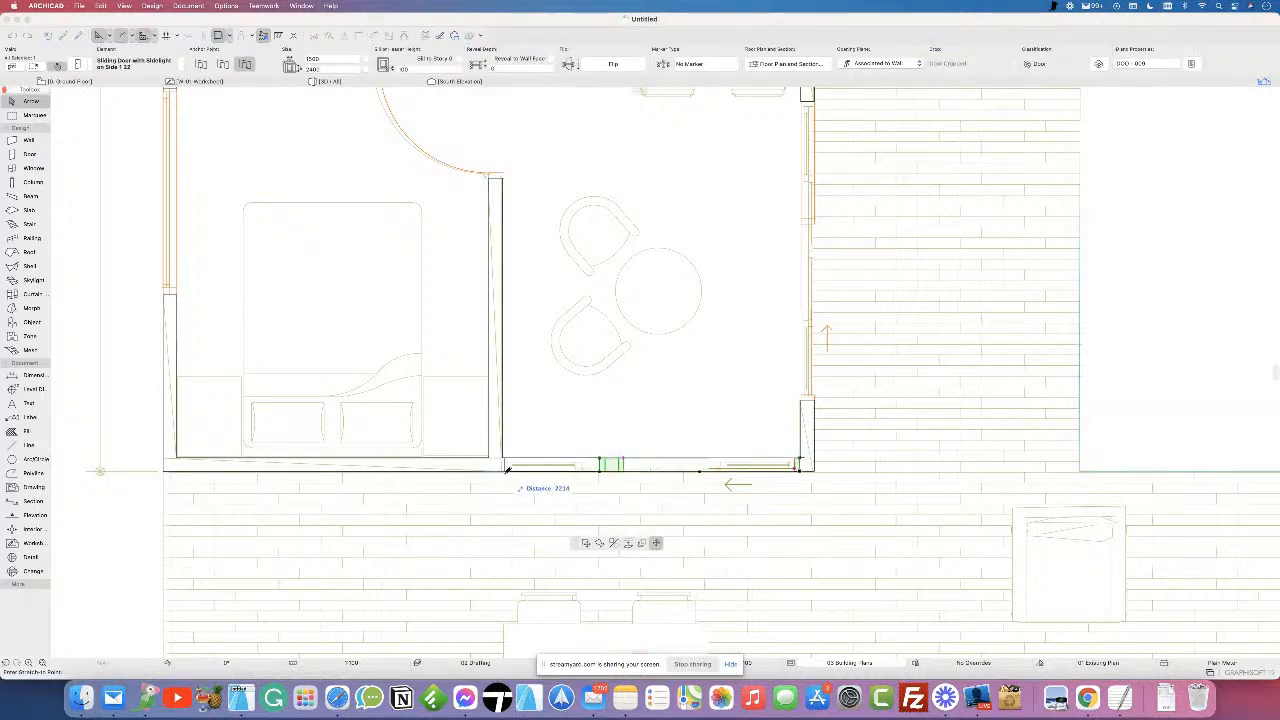
{"action": "key", "text": "Escape"}
{"action": "scroll", "coordinate": [300, 470], "scroll_direction": "down", "scroll_amount": 5}
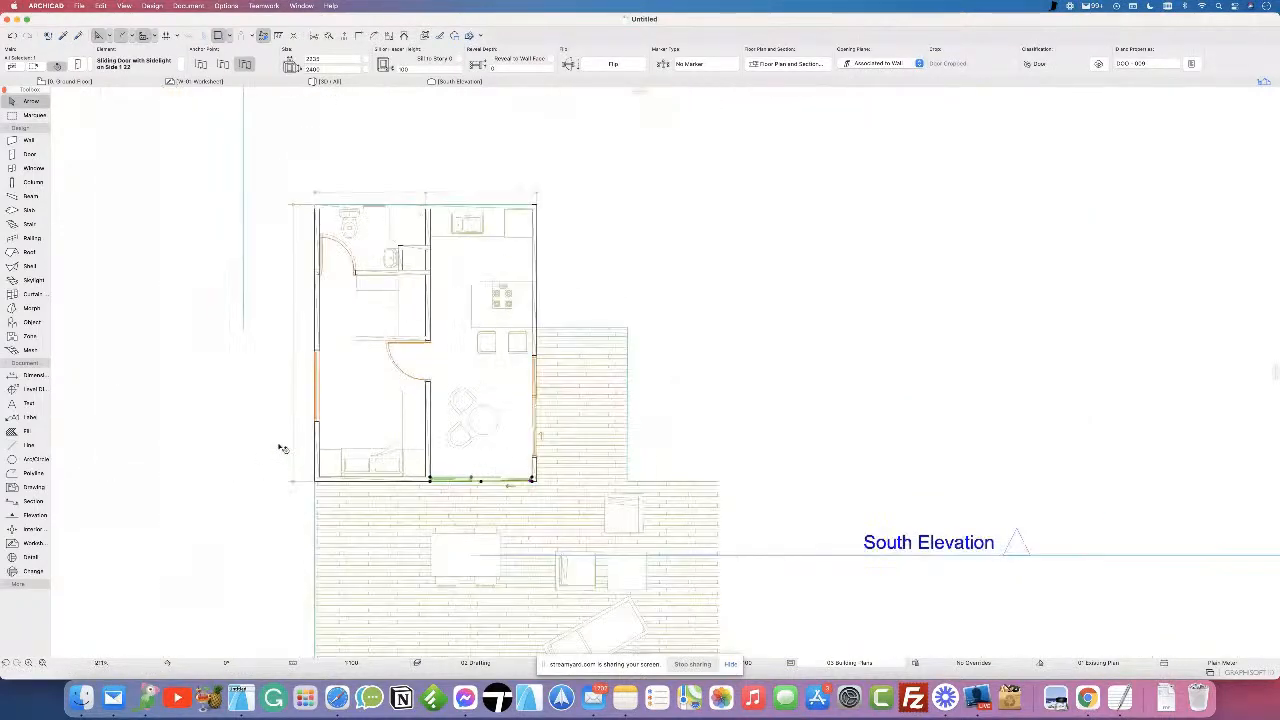
- Examine the doors and windows of both buildings from several angles in 3D and check them against the floor plan
{"action": "left_click", "coordinate": [343, 82]}
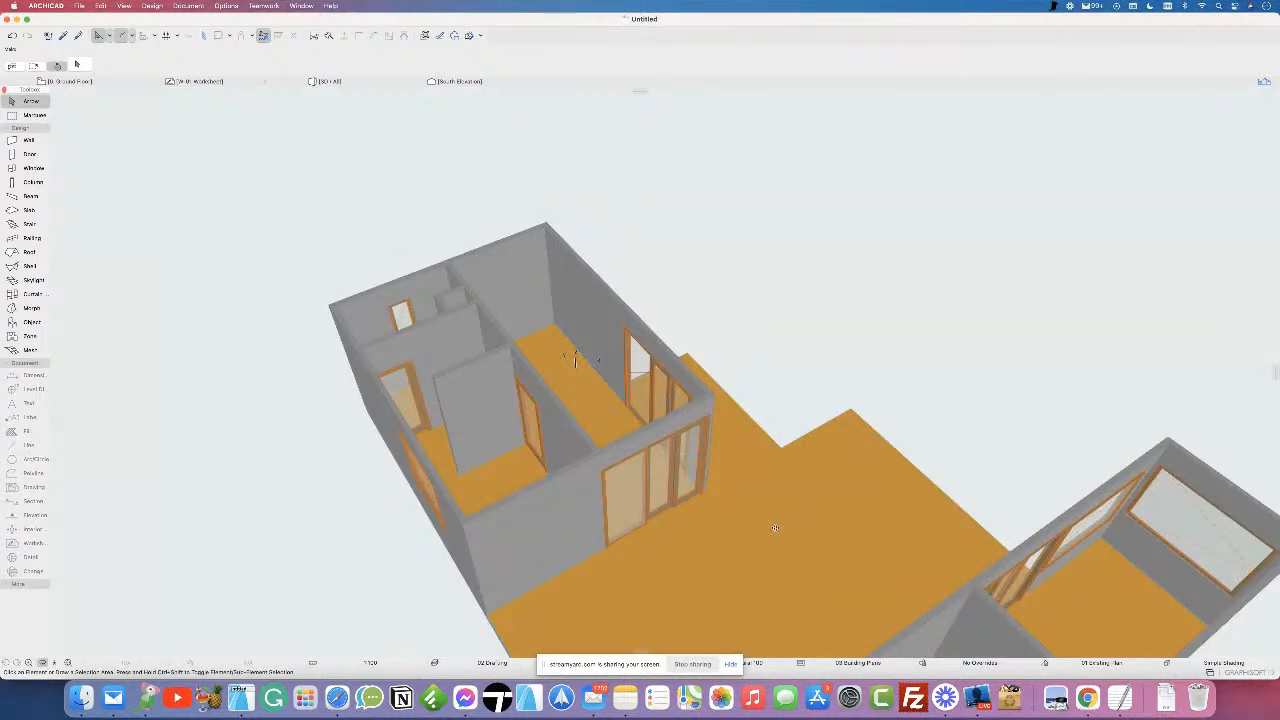
{"action": "scroll", "coordinate": [775, 527], "scroll_direction": "down", "scroll_amount": 5}
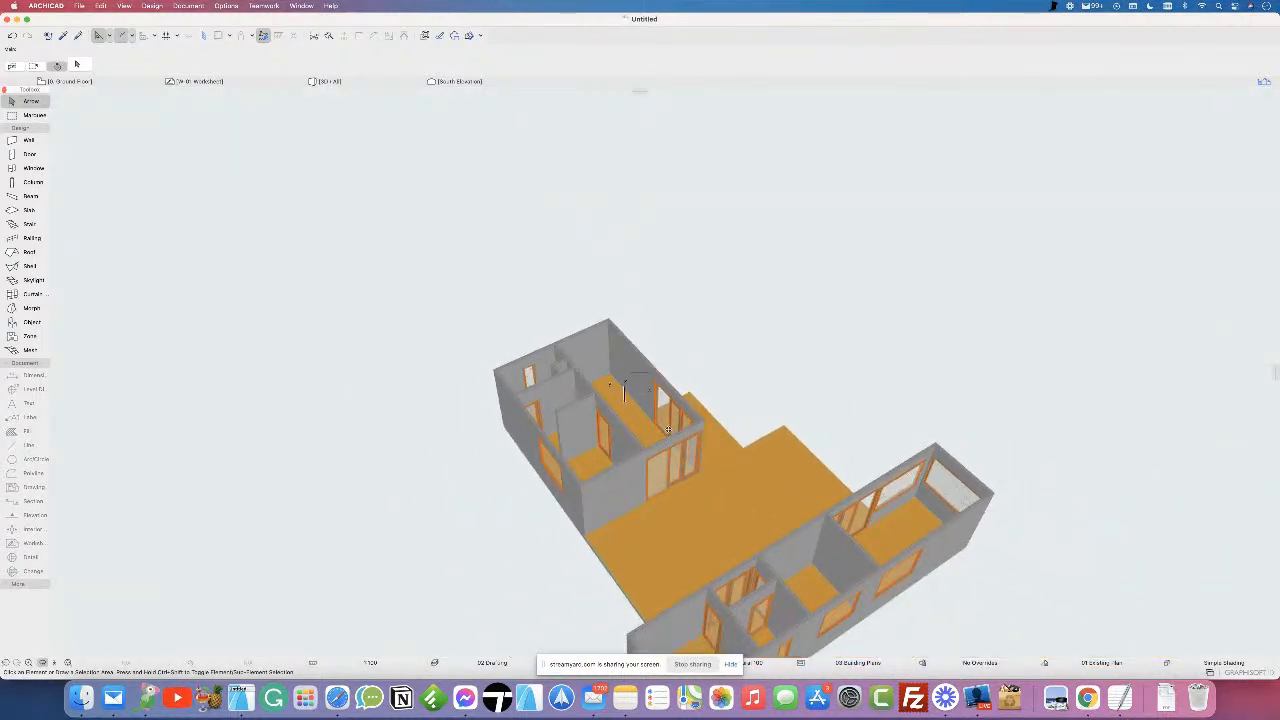
{"action": "left_click", "coordinate": [822, 375]}
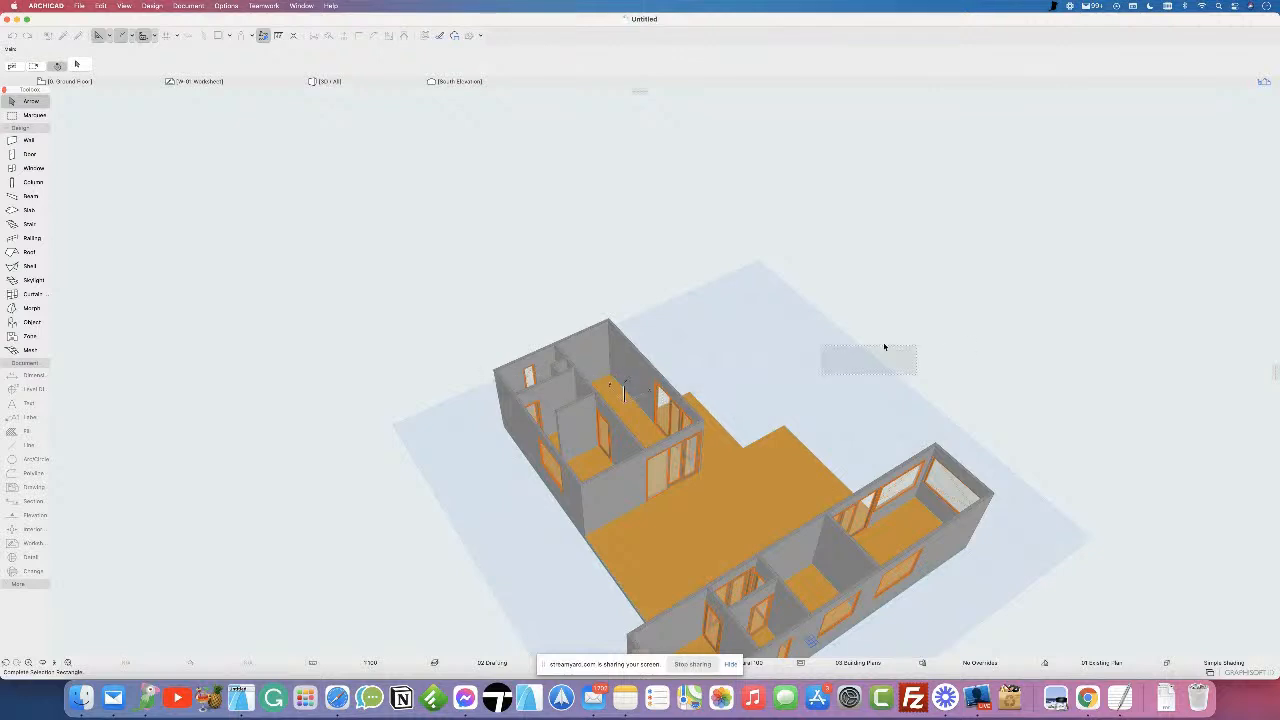
{"action": "left_click", "coordinate": [883, 347]}
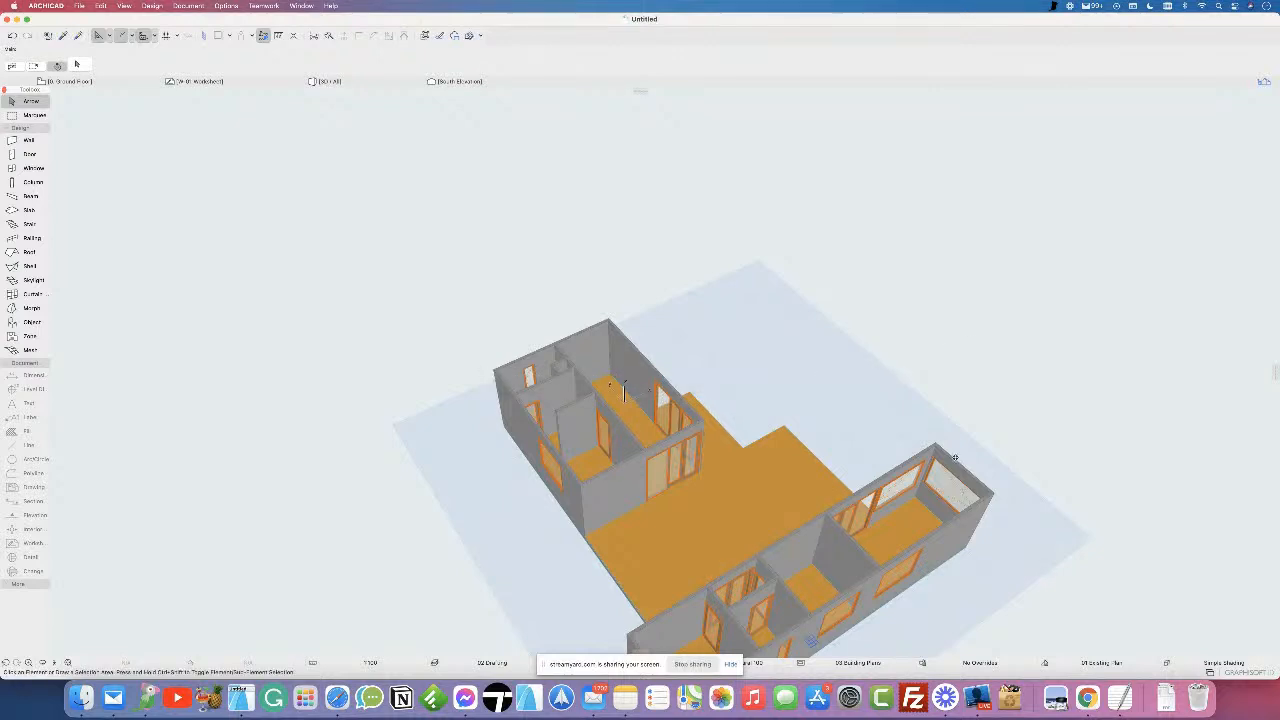
{"action": "key", "text": "o"}
{"action": "left_click_drag", "start_coordinate": [997, 451], "coordinate": [326, 330]}
{"action": "left_click_drag", "start_coordinate": [629, 409], "coordinate": [423, 384]}
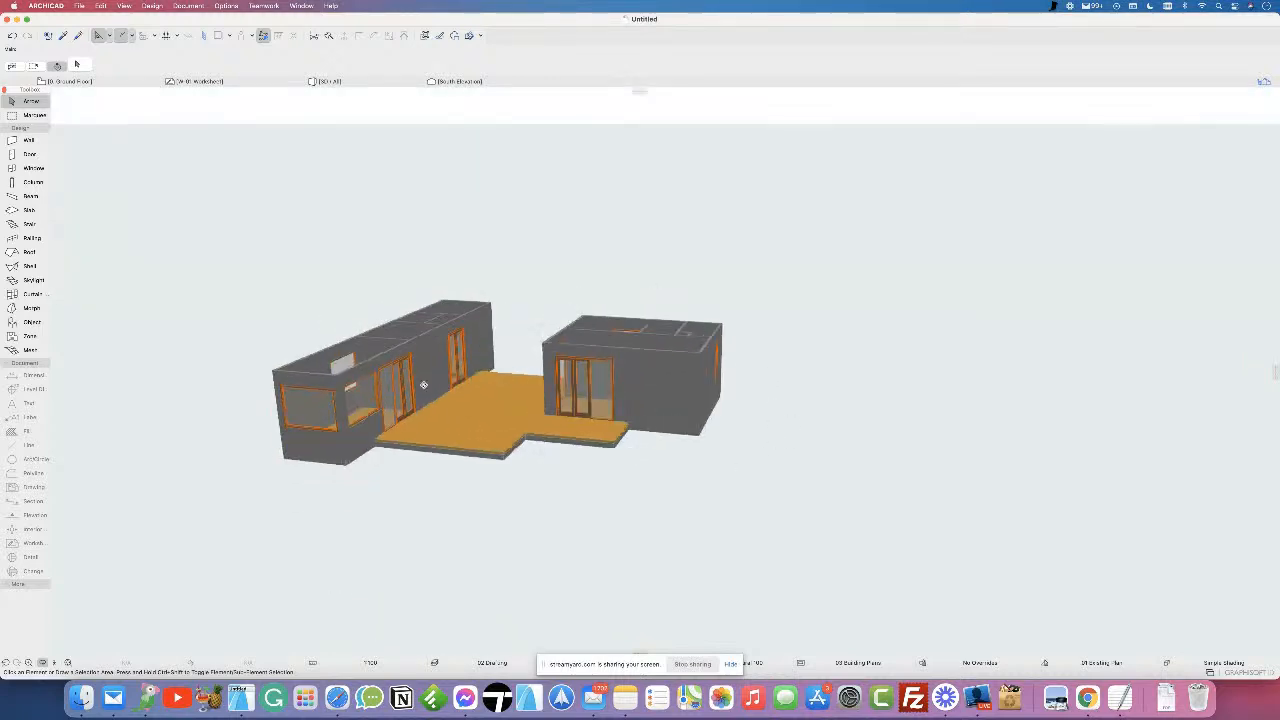
{"action": "scroll", "coordinate": [421, 384], "scroll_direction": "up", "scroll_amount": 3}
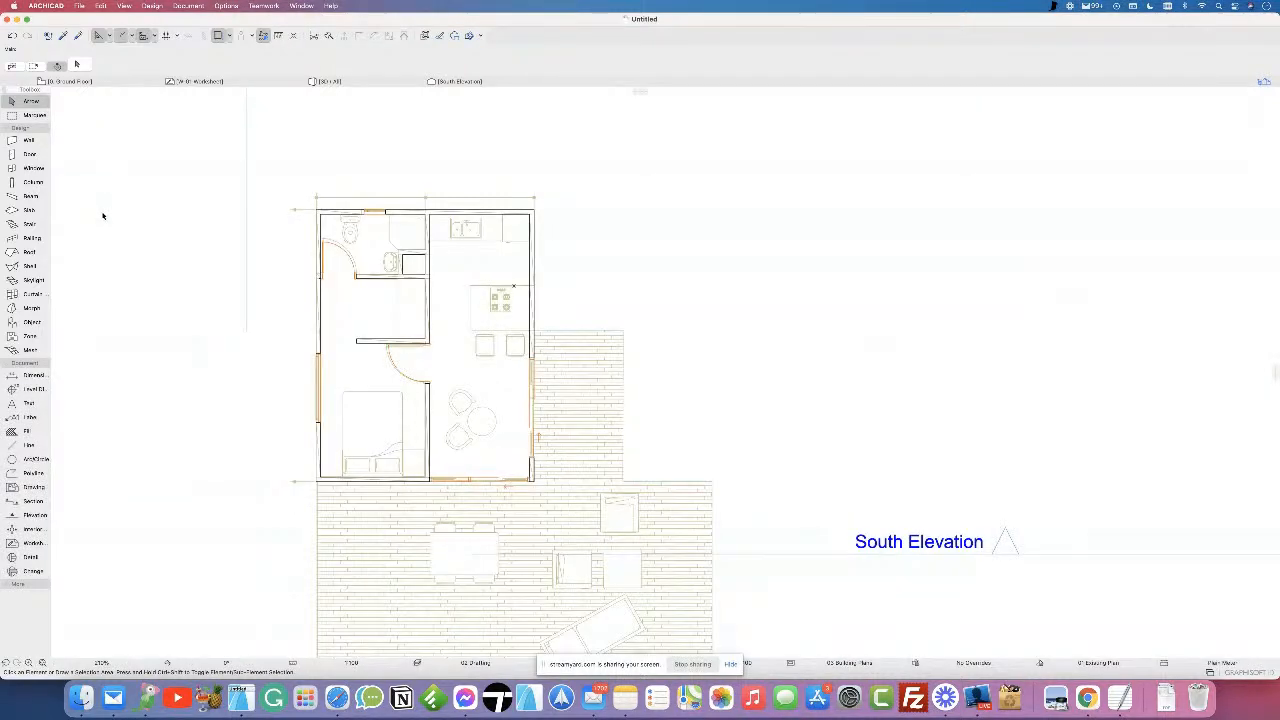
{"action": "scroll", "coordinate": [496, 352], "scroll_direction": "down", "scroll_amount": 3}
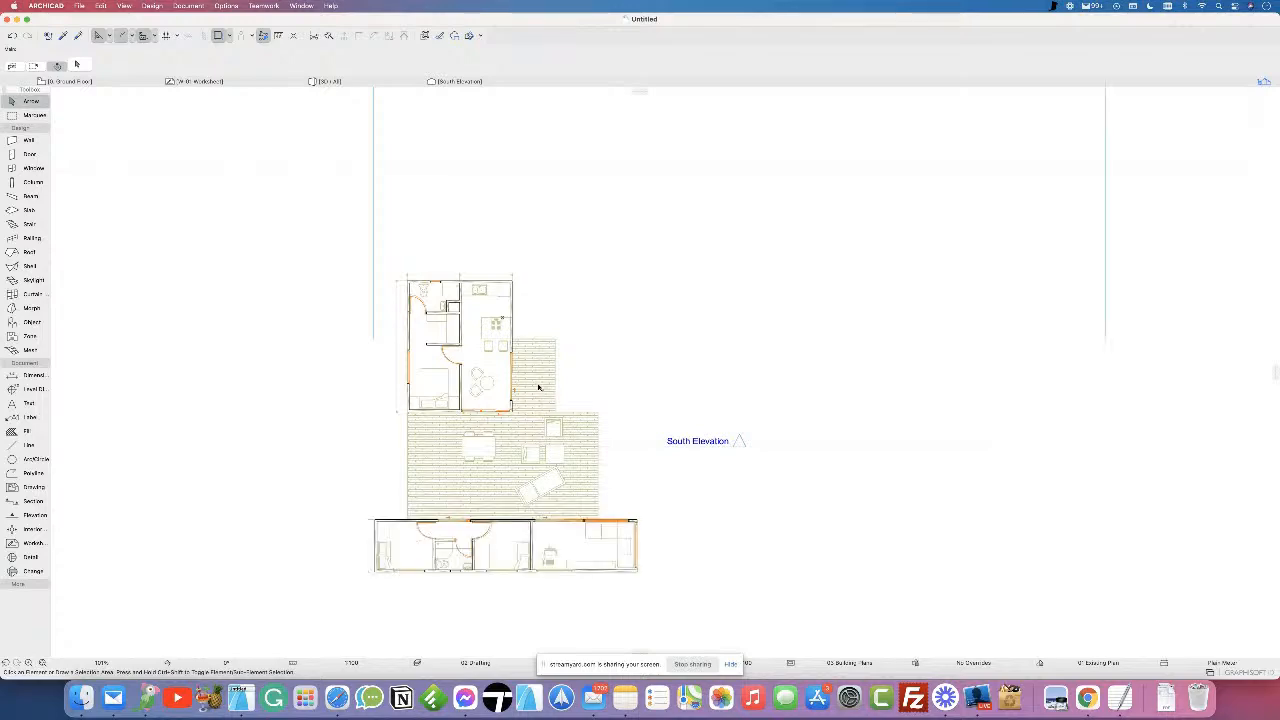
{"action": "middle_click_drag", "start_coordinate": [594, 503], "coordinate": [591, 389]}
{"action": "scroll", "coordinate": [534, 352], "scroll_direction": "up", "scroll_amount": 3}
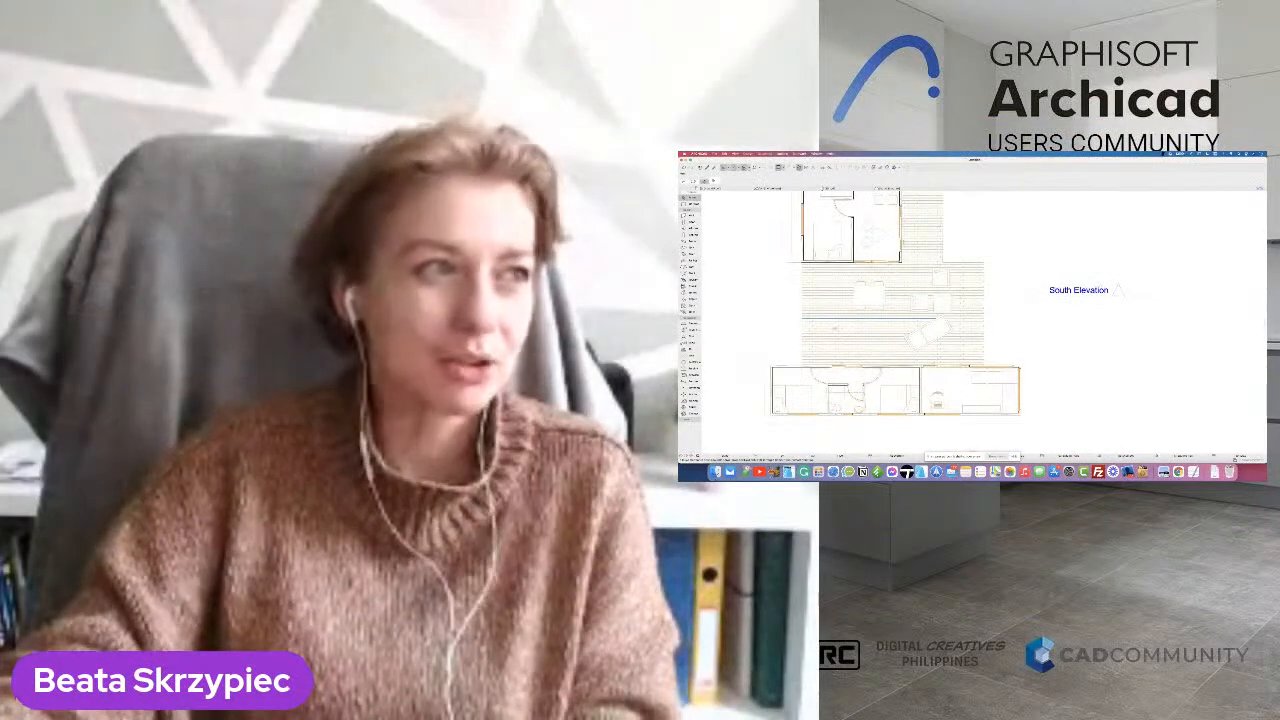
{"action": "scroll", "coordinate": [300, 400], "scroll_direction": "down", "scroll_amount": 5}
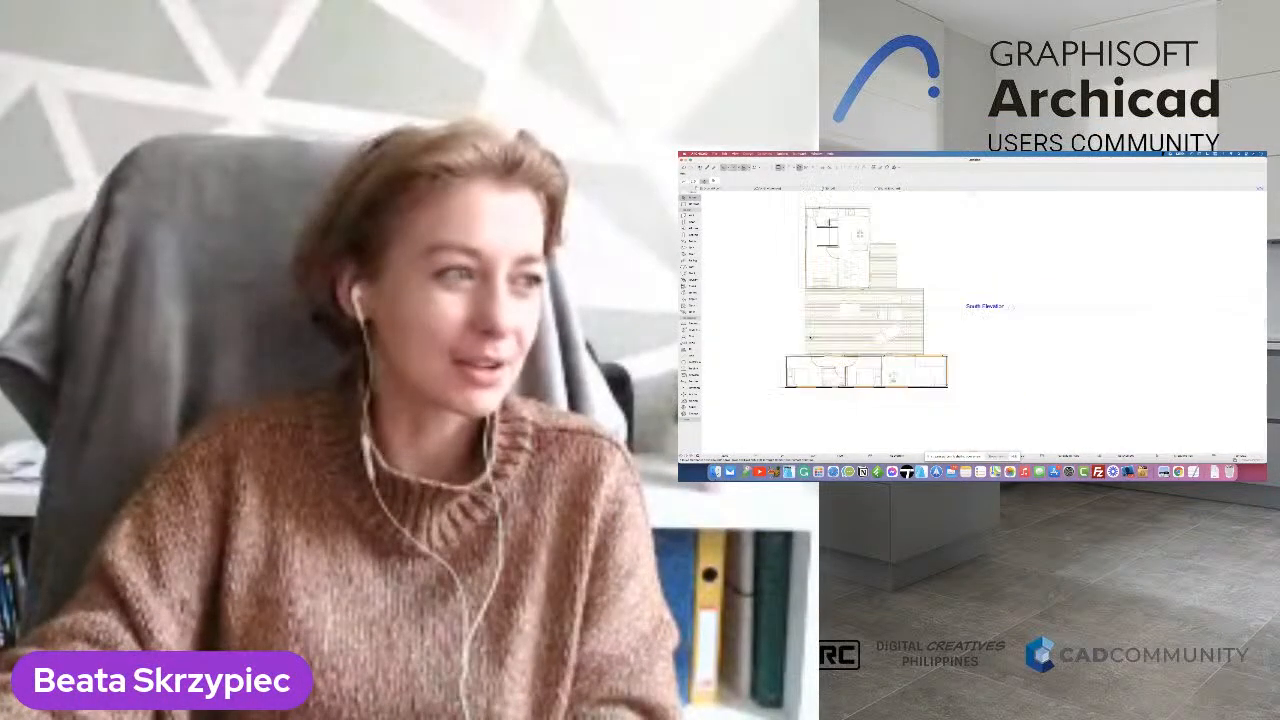
- In the 3D view, cover the long building with a rectangular slab drawn between opposite outer corners of its wall tops
{"action": "left_click", "coordinate": [827, 187]}
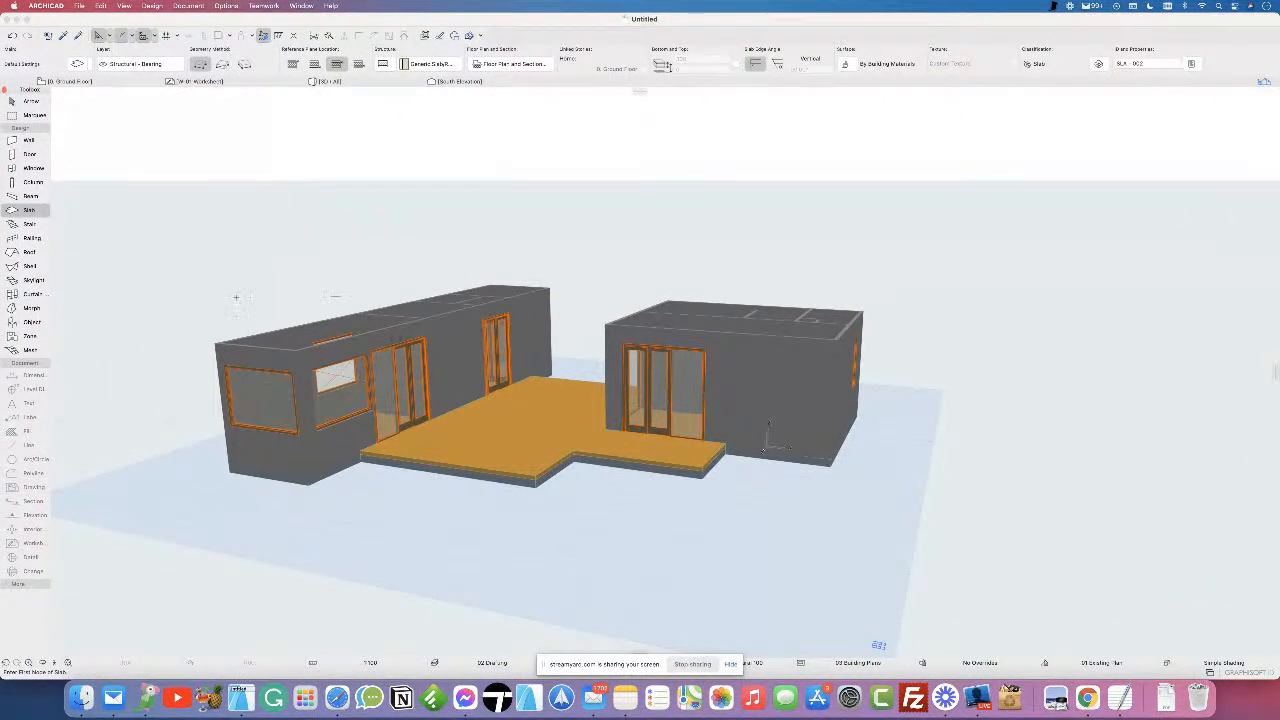
{"action": "left_click", "coordinate": [28, 252]}
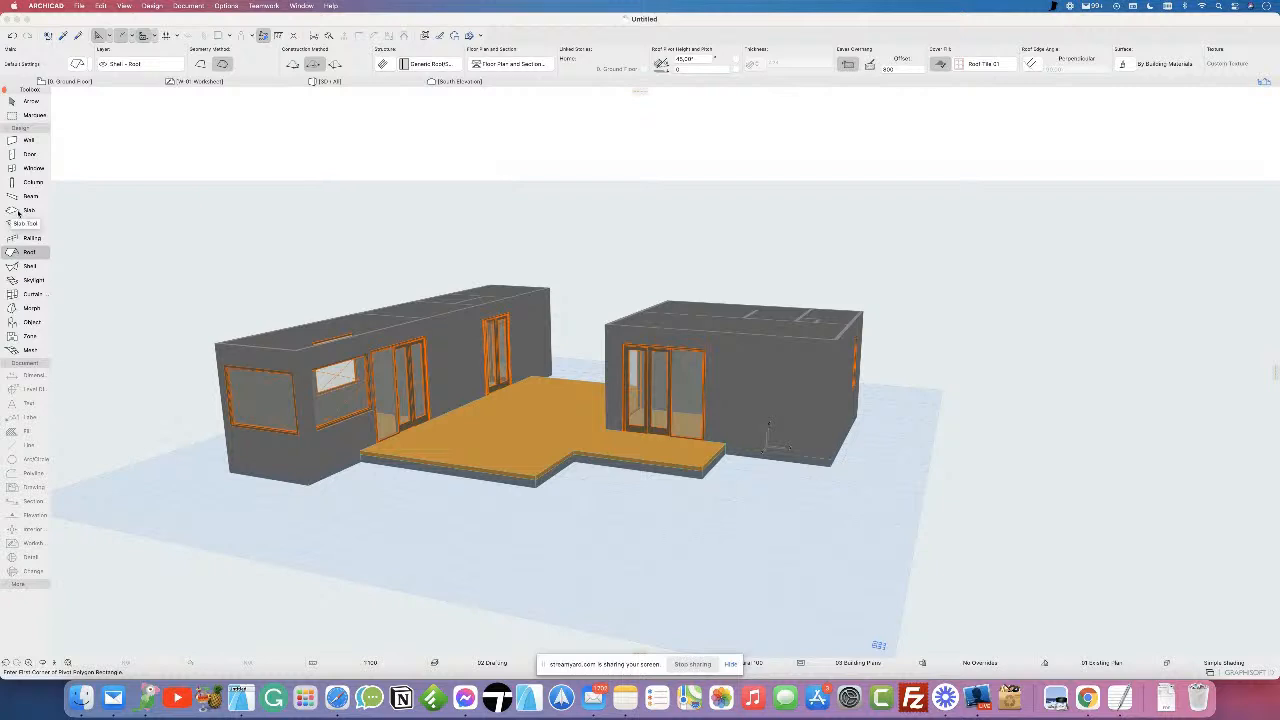
{"action": "left_click", "coordinate": [12, 211]}
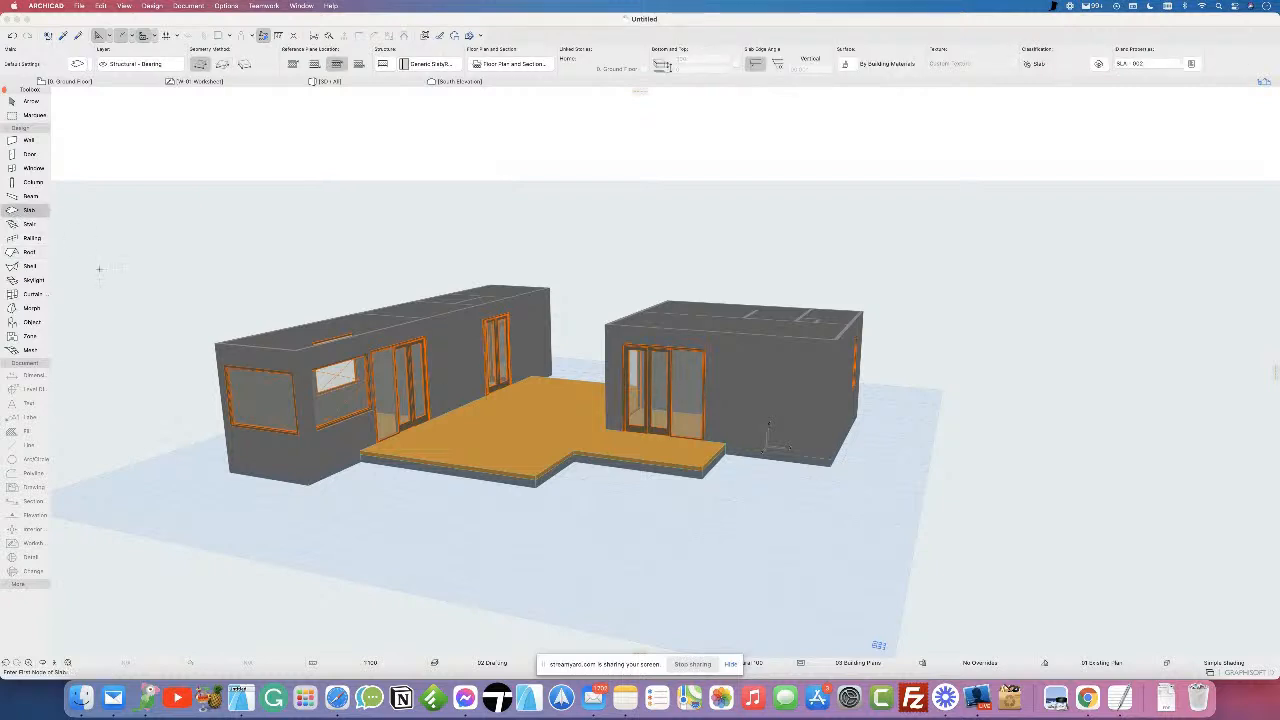
{"action": "left_click", "coordinate": [222, 63]}
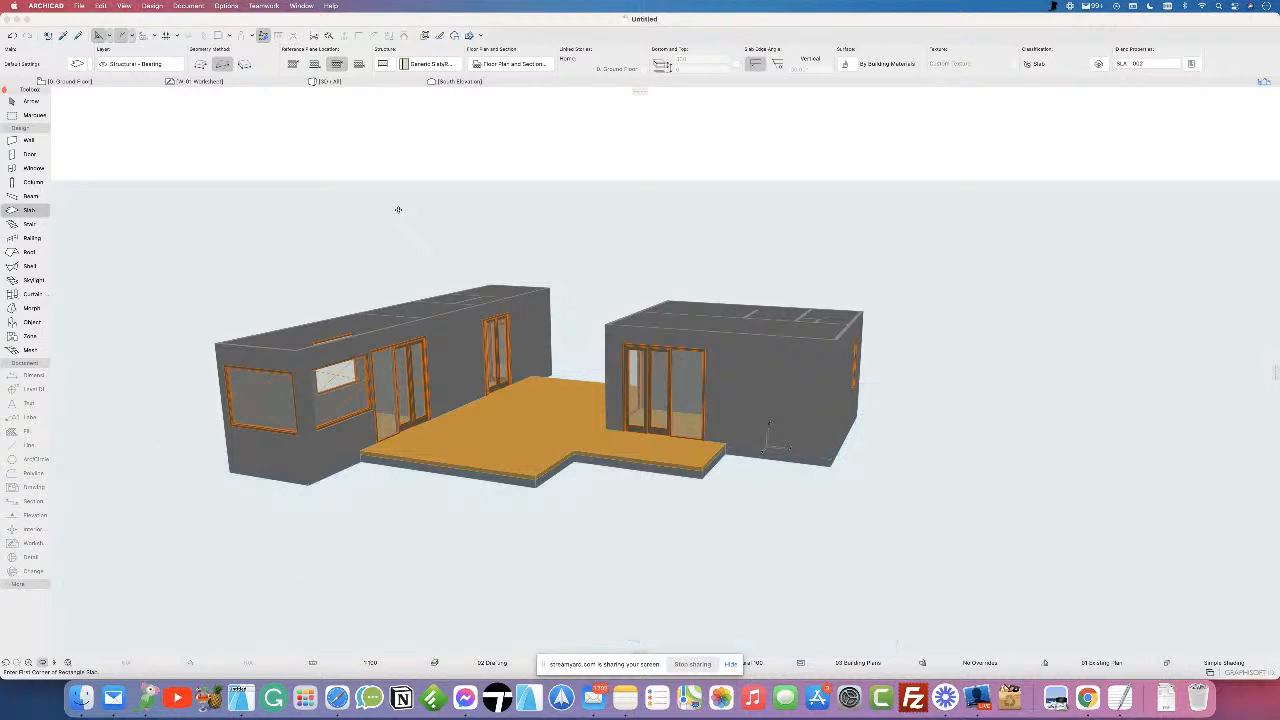
{"action": "middle_click_drag", "start_coordinate": [395, 227], "coordinate": [397, 308], "text": "shift"}
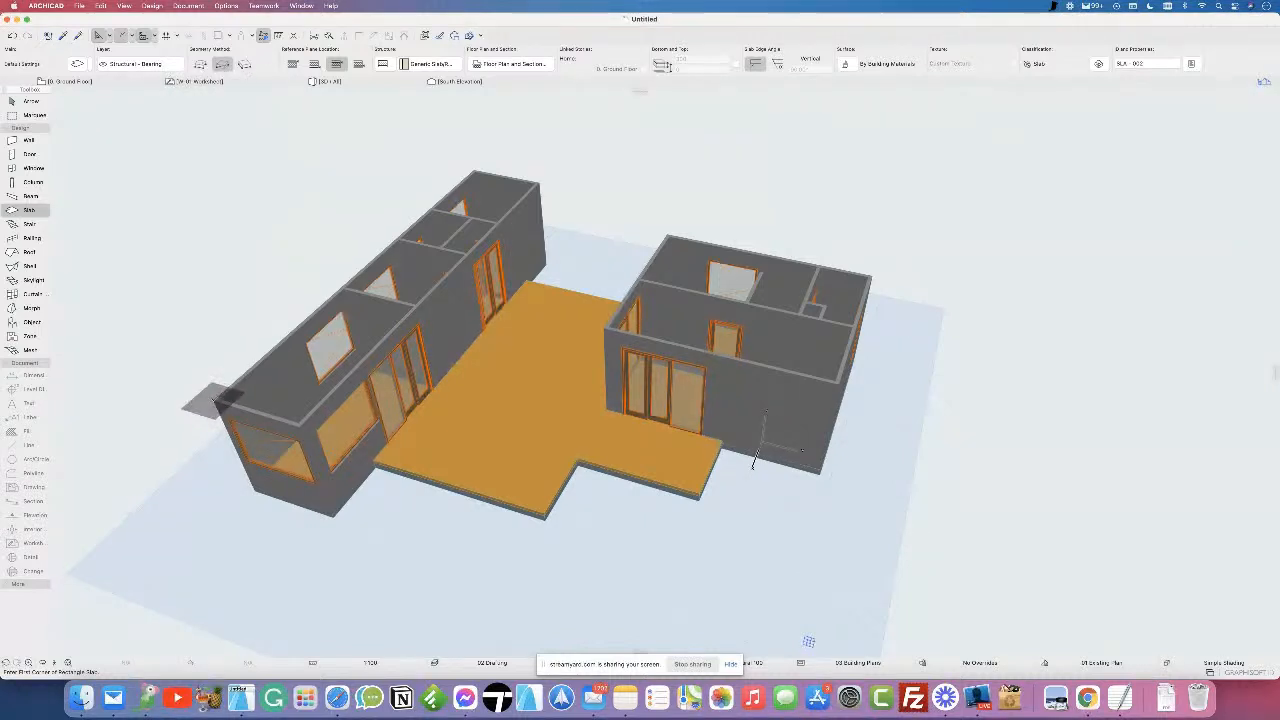
{"action": "left_click", "coordinate": [213, 398]}
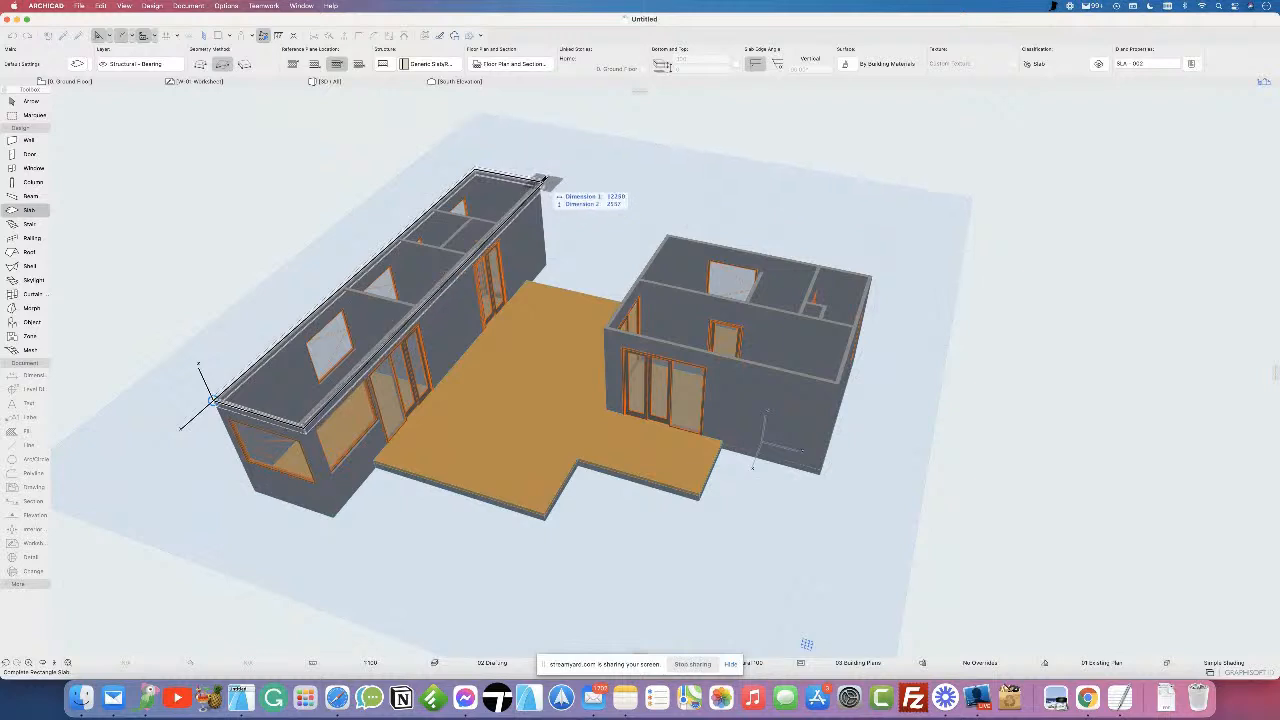
{"action": "left_click", "coordinate": [538, 181]}
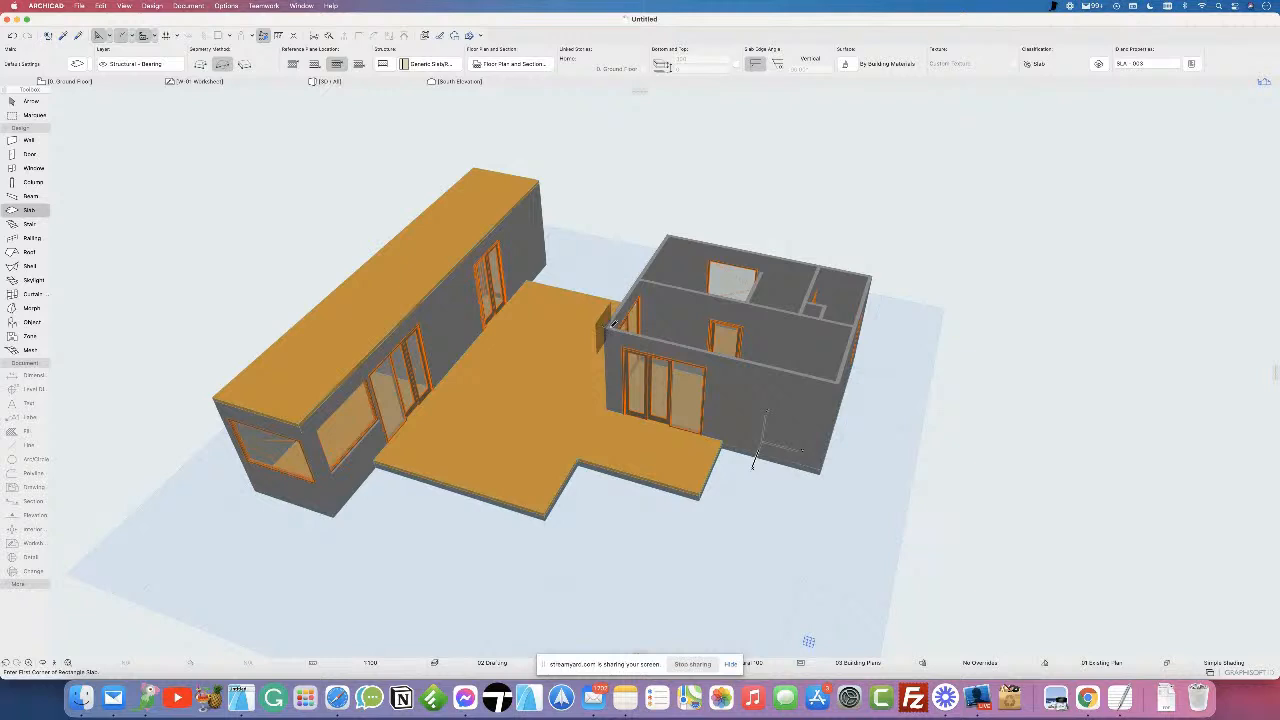
- Cover the second building with a rectangular slab drawn between opposite outer corners of its wall tops
{"action": "left_click", "coordinate": [604, 326]}
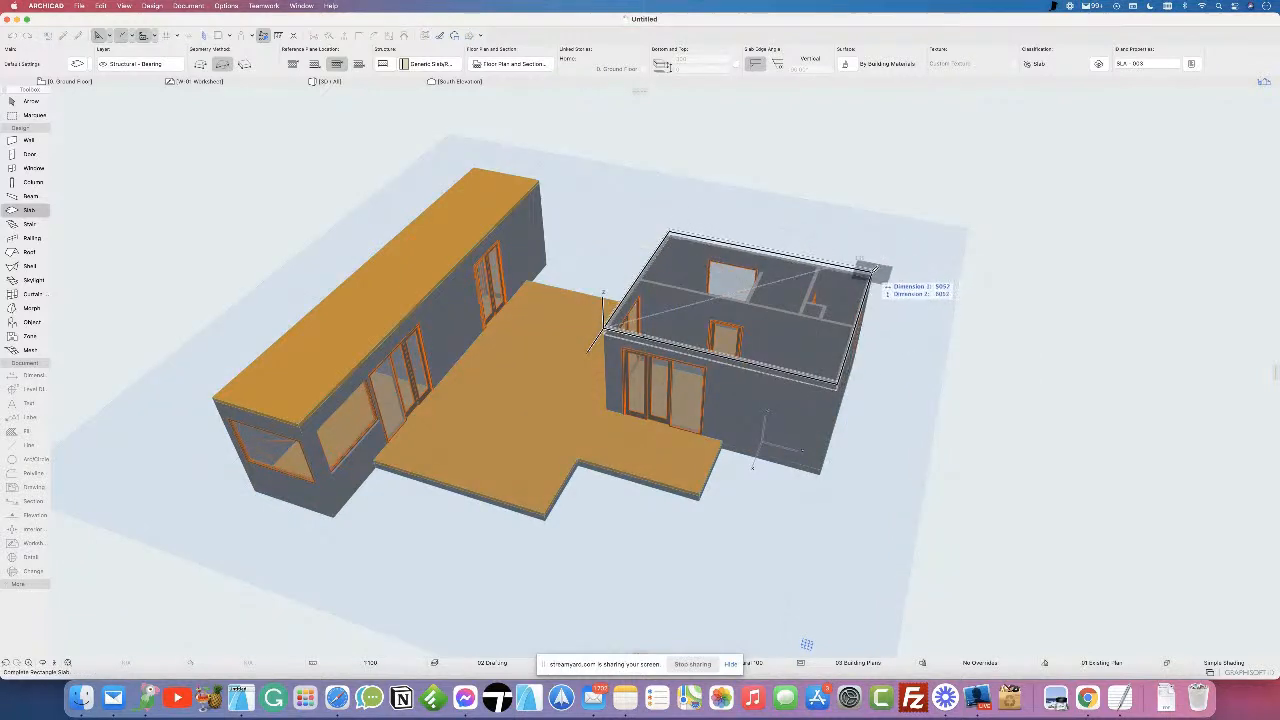
{"action": "left_click", "coordinate": [875, 270]}
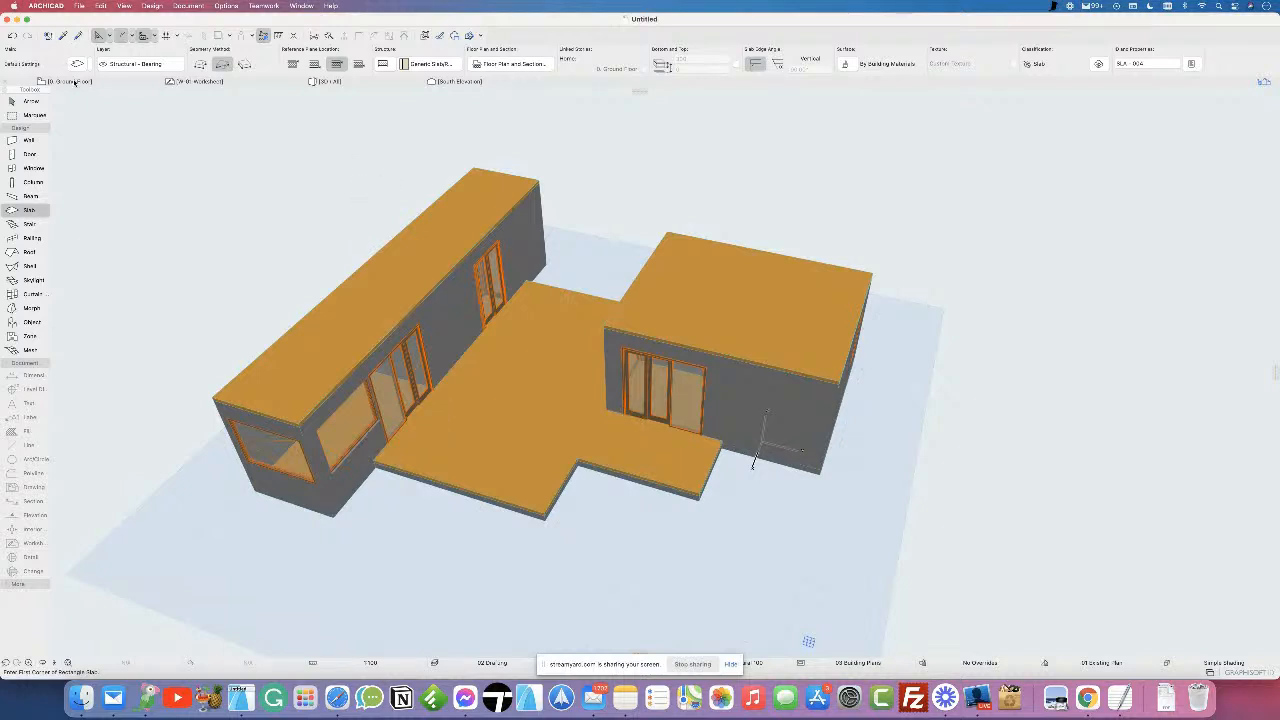
- Draw a rectangular trial slab in the empty area beside the house on the ground floor plan and delete it
{"action": "left_click", "coordinate": [75, 82]}
{"action": "left_click", "coordinate": [752, 531]}
{"action": "left_click", "coordinate": [984, 413]}
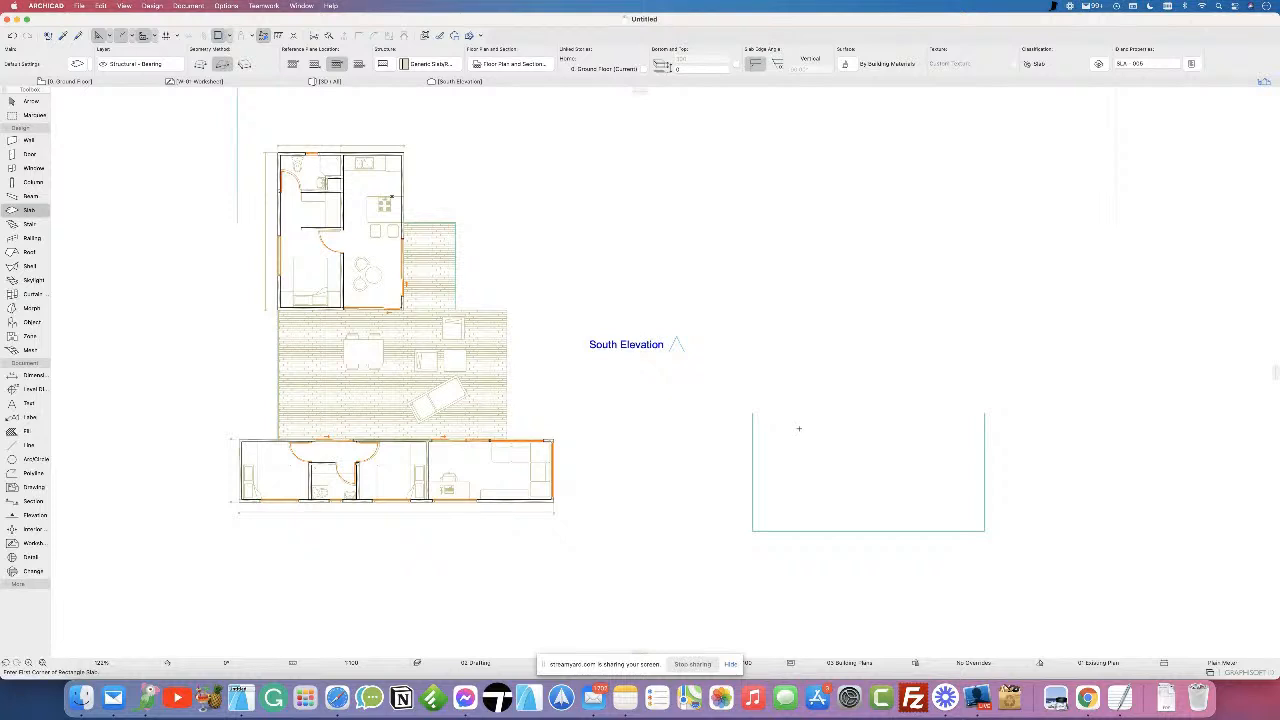
{"action": "left_click", "coordinate": [10, 101]}
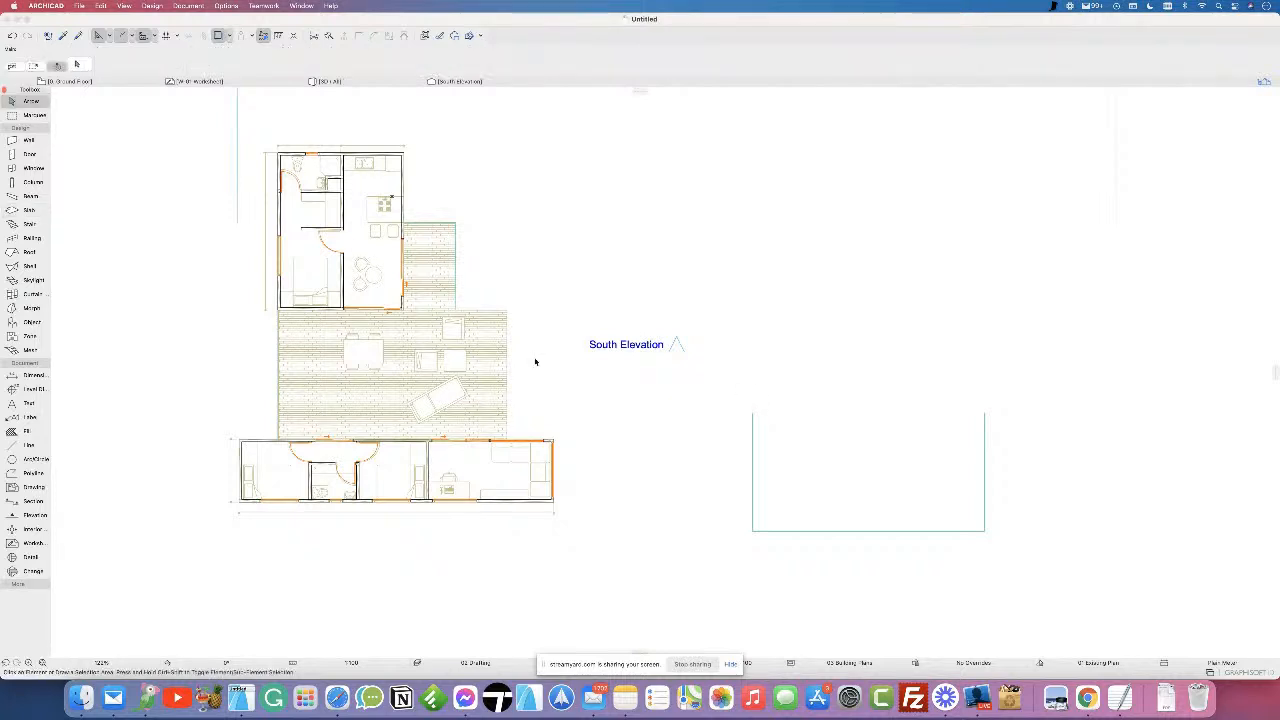
{"action": "left_click_drag", "start_coordinate": [900, 534], "coordinate": [737, 383]}
{"action": "key", "text": "Delete"}
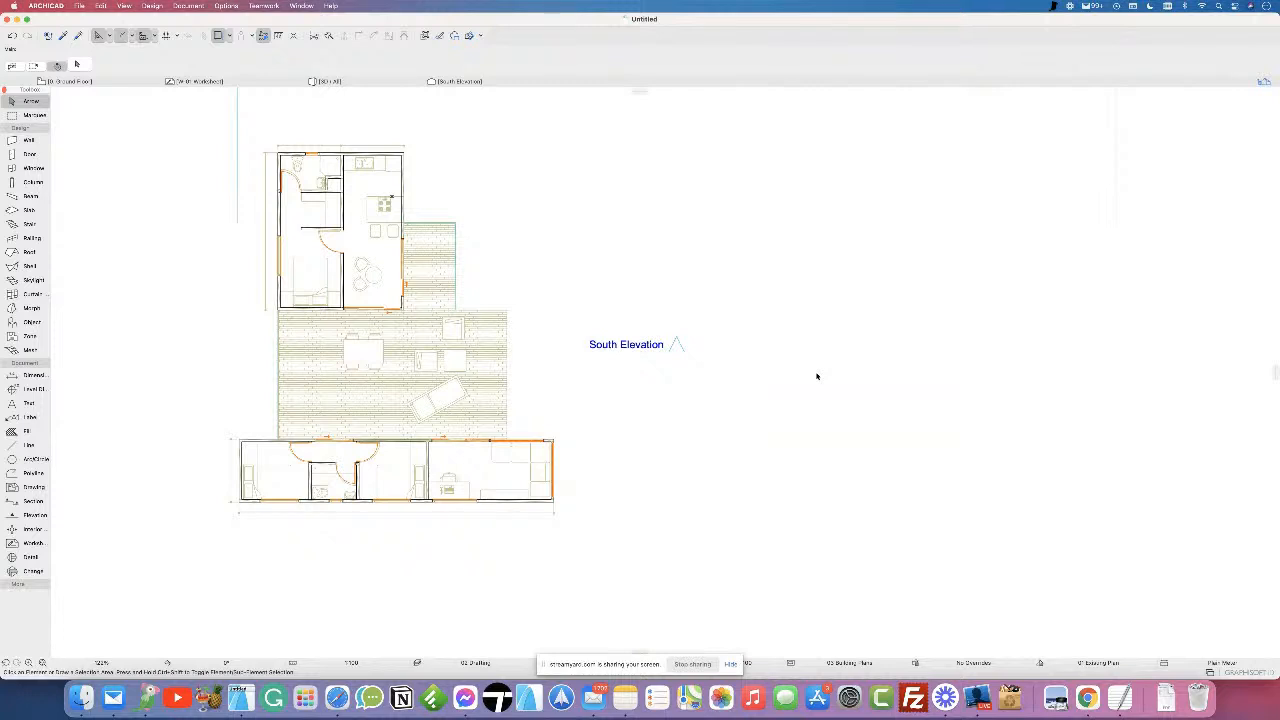
- Examine both buildings, their openings and the deck from a low angle in the 3D view
{"action": "left_click", "coordinate": [312, 81]}
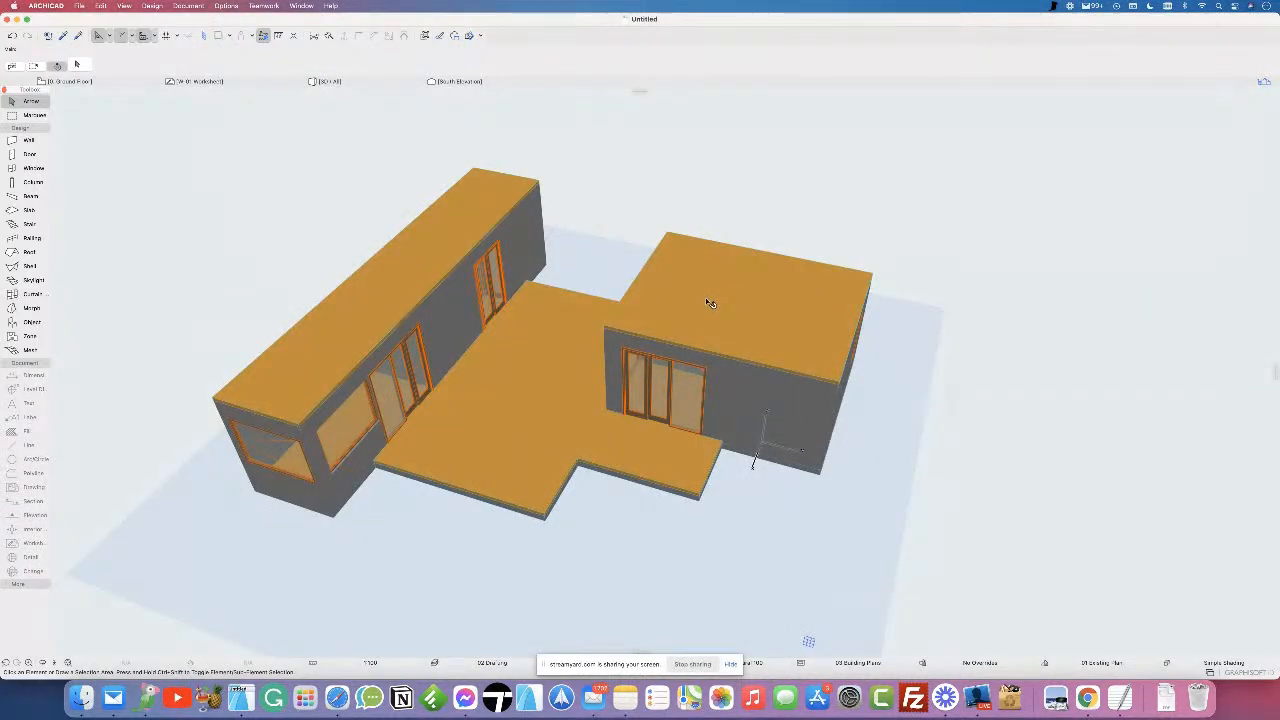
{"action": "key", "text": "o"}
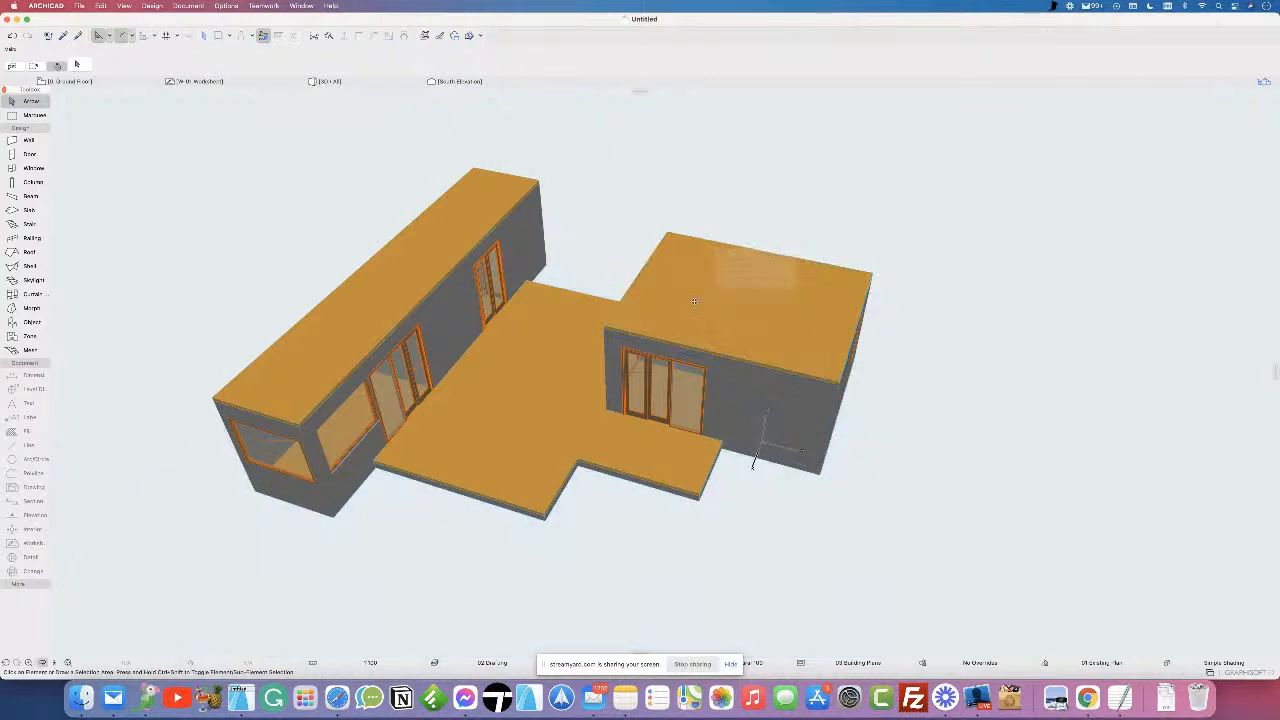
{"action": "left_click_drag", "start_coordinate": [640, 348], "coordinate": [612, 260]}
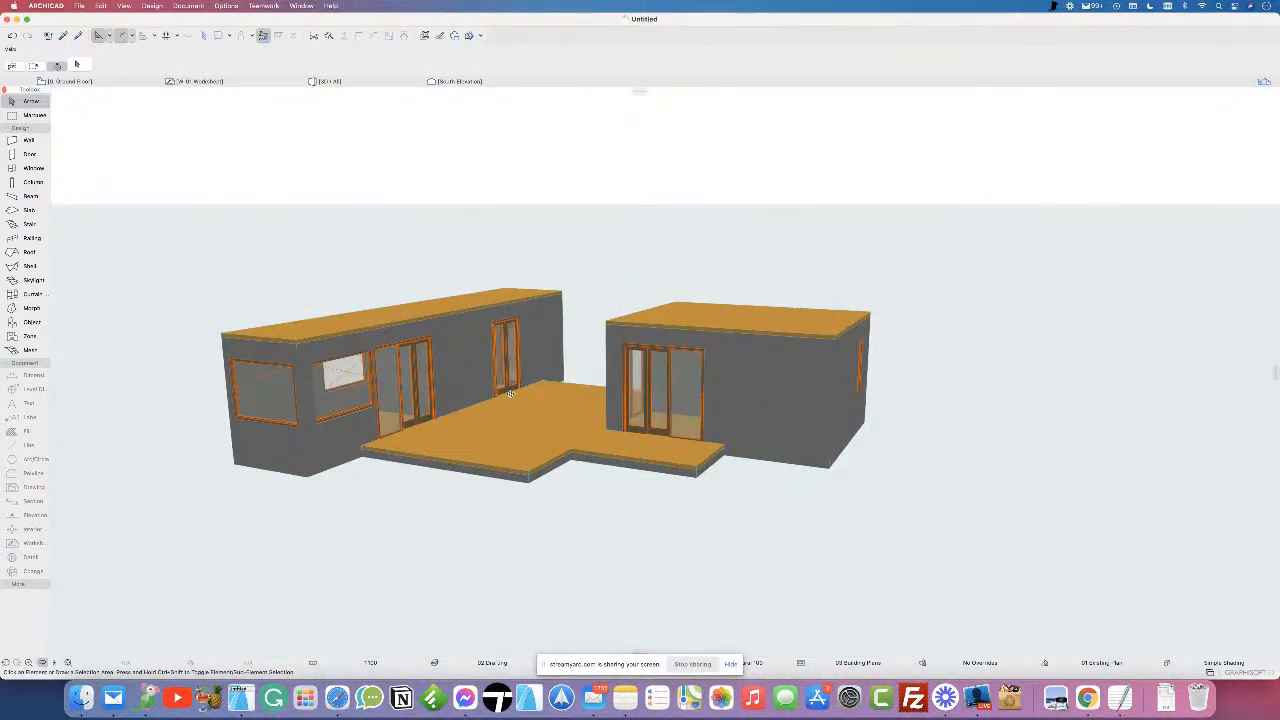
{"action": "scroll", "coordinate": [519, 389], "scroll_direction": "up", "scroll_amount": 3}
{"action": "scroll", "coordinate": [519, 389], "scroll_direction": "up", "scroll_amount": 1}
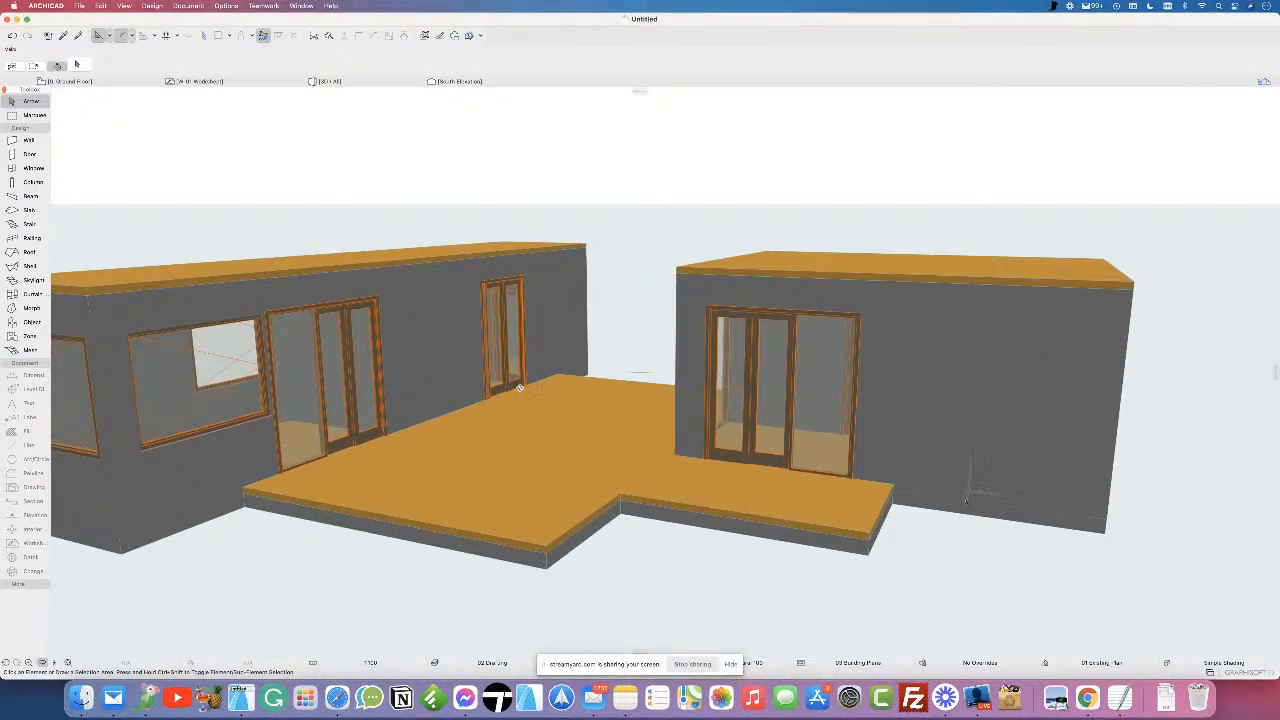
{"action": "middle_click_drag", "start_coordinate": [430, 391], "coordinate": [651, 404]}
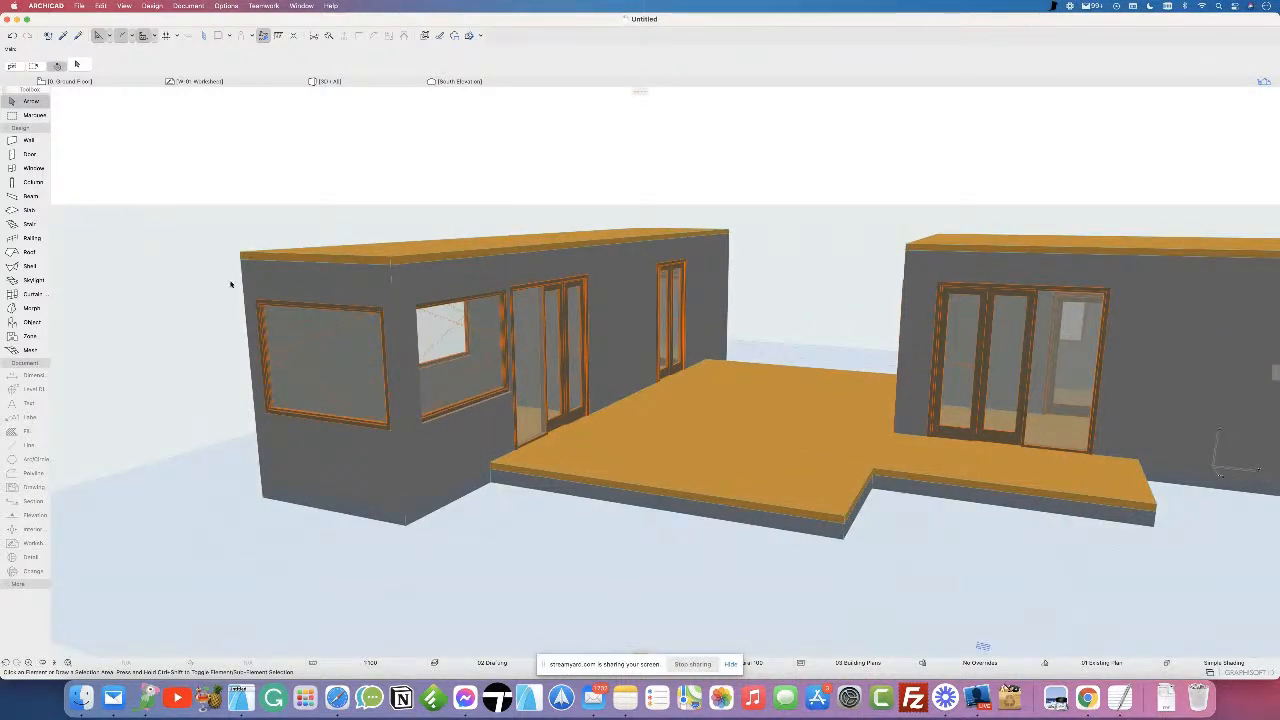
{"action": "left_click", "coordinate": [511, 395]}
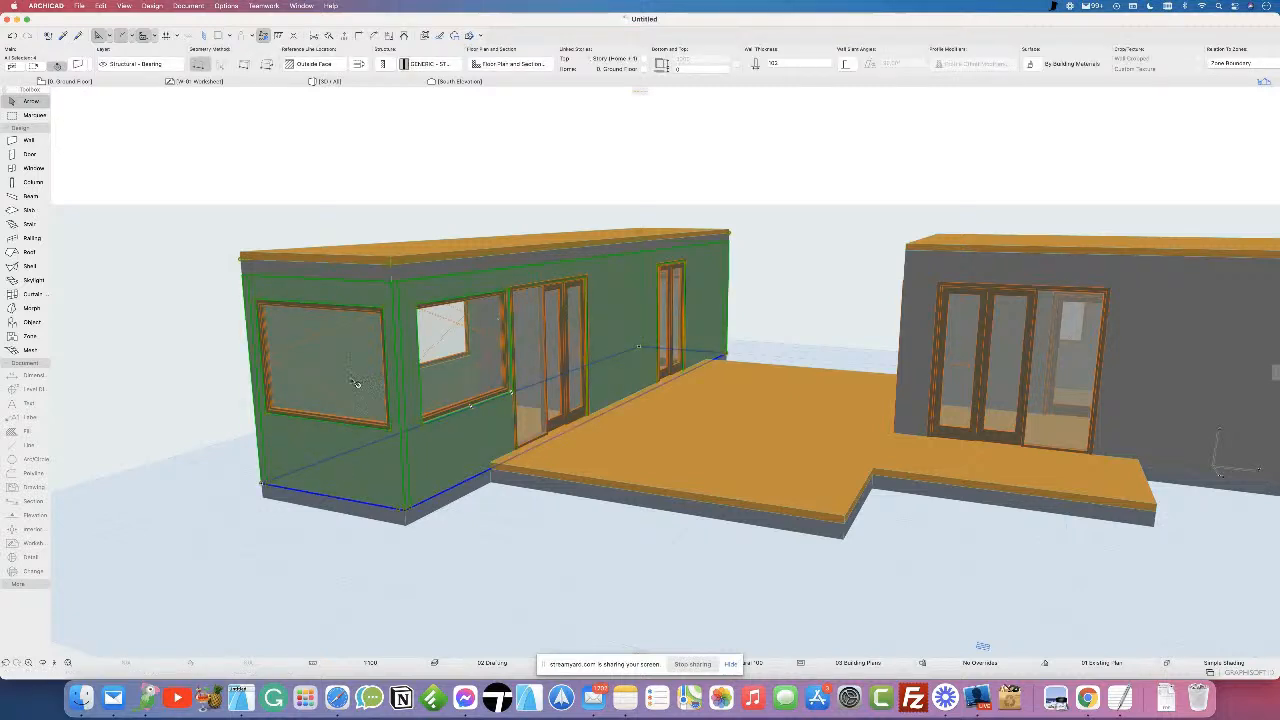
{"action": "left_click", "coordinate": [184, 340]}
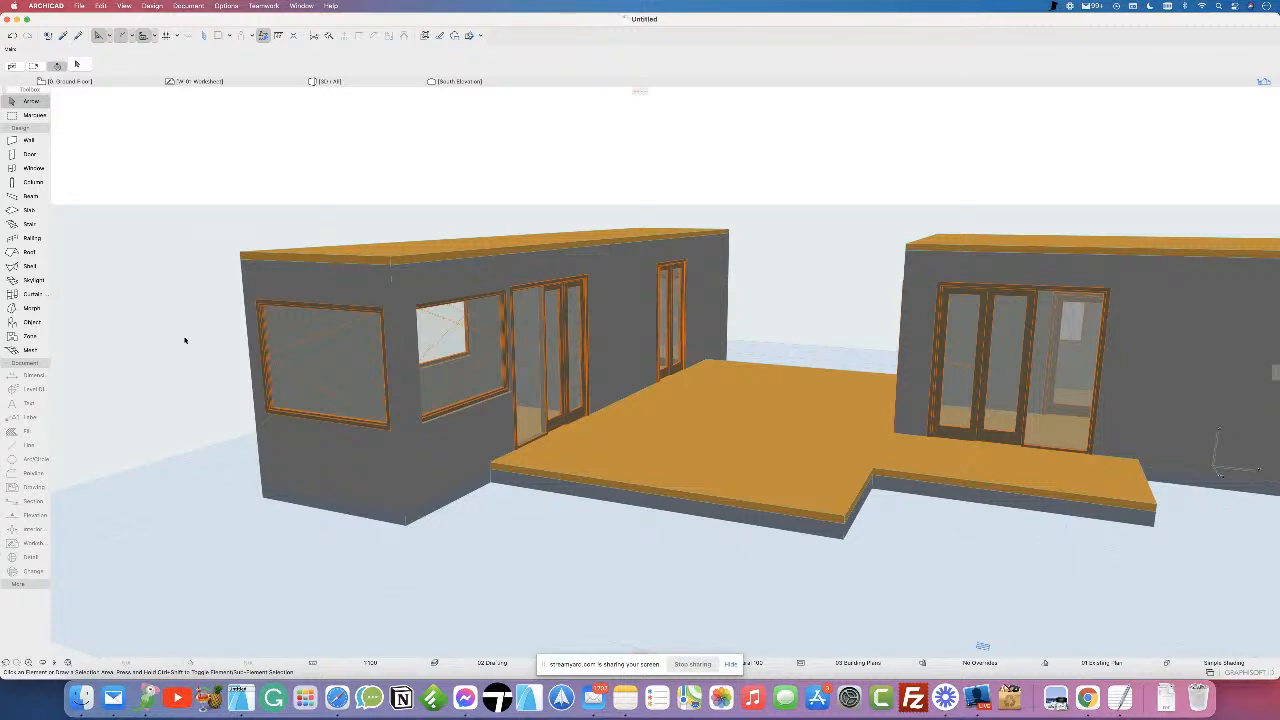
{"action": "left_click", "coordinate": [100, 82]}
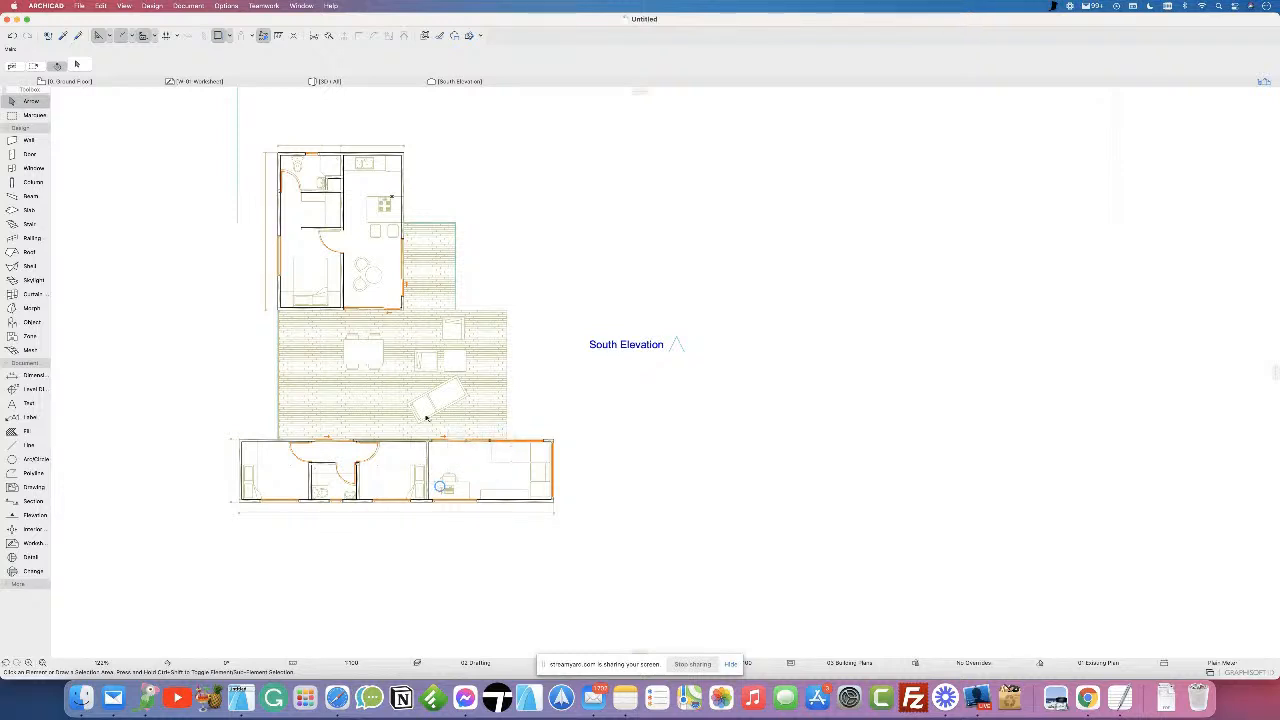
{"action": "scroll", "coordinate": [455, 432], "scroll_direction": "up", "scroll_amount": 3}
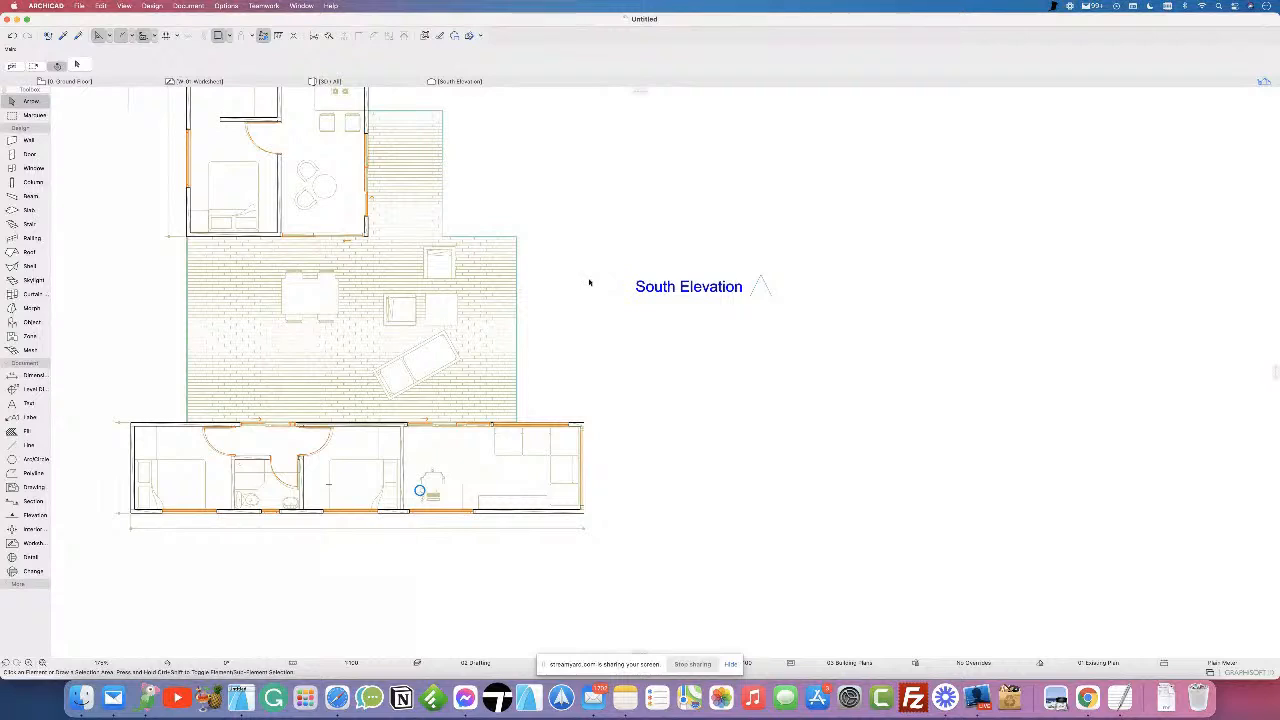
{"action": "scroll", "coordinate": [511, 400], "scroll_direction": "up", "scroll_amount": 2}
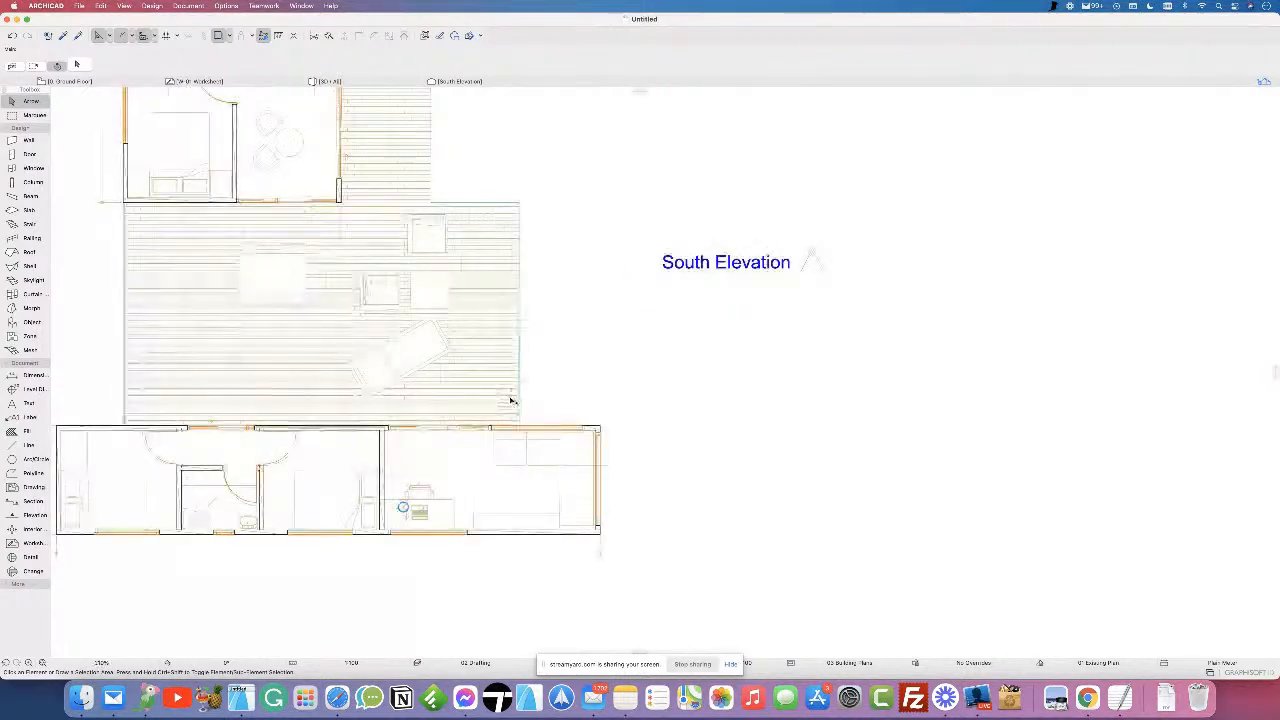
{"action": "scroll", "coordinate": [510, 400], "scroll_direction": "down", "scroll_amount": 3}
{"action": "middle_click_drag", "start_coordinate": [506, 398], "coordinate": [687, 450]}
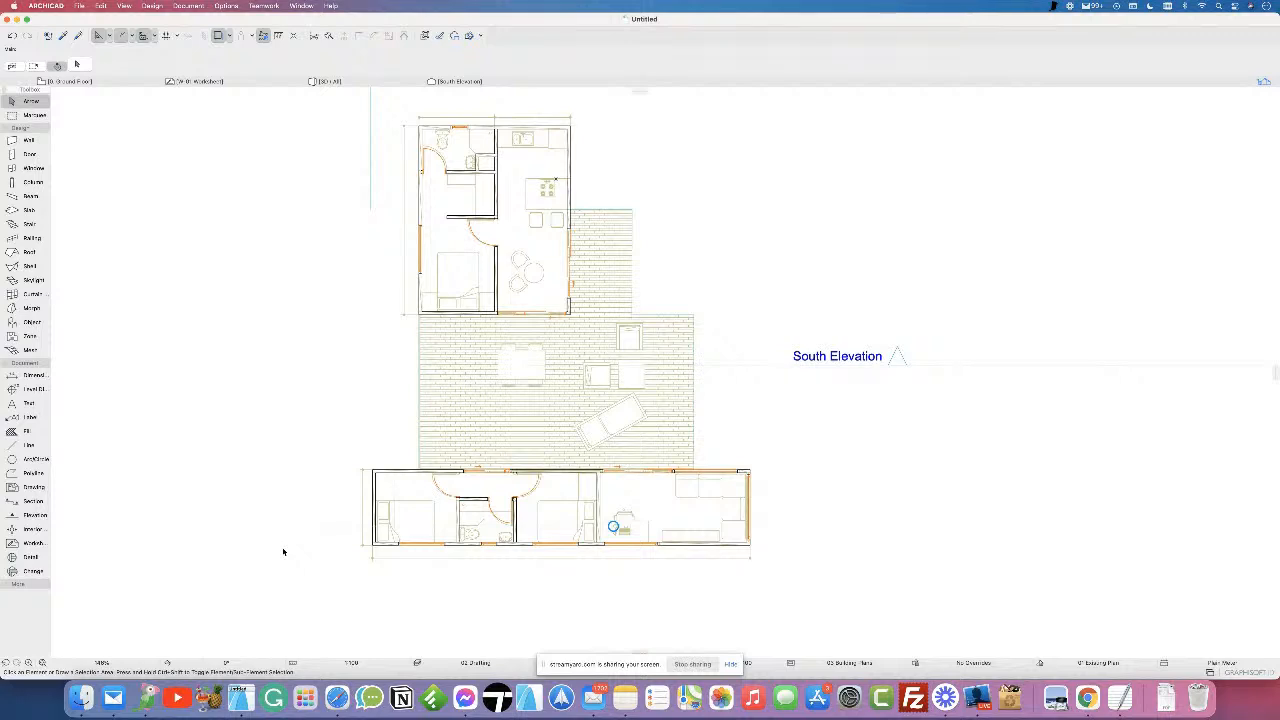
{"action": "left_click", "coordinate": [378, 113]}
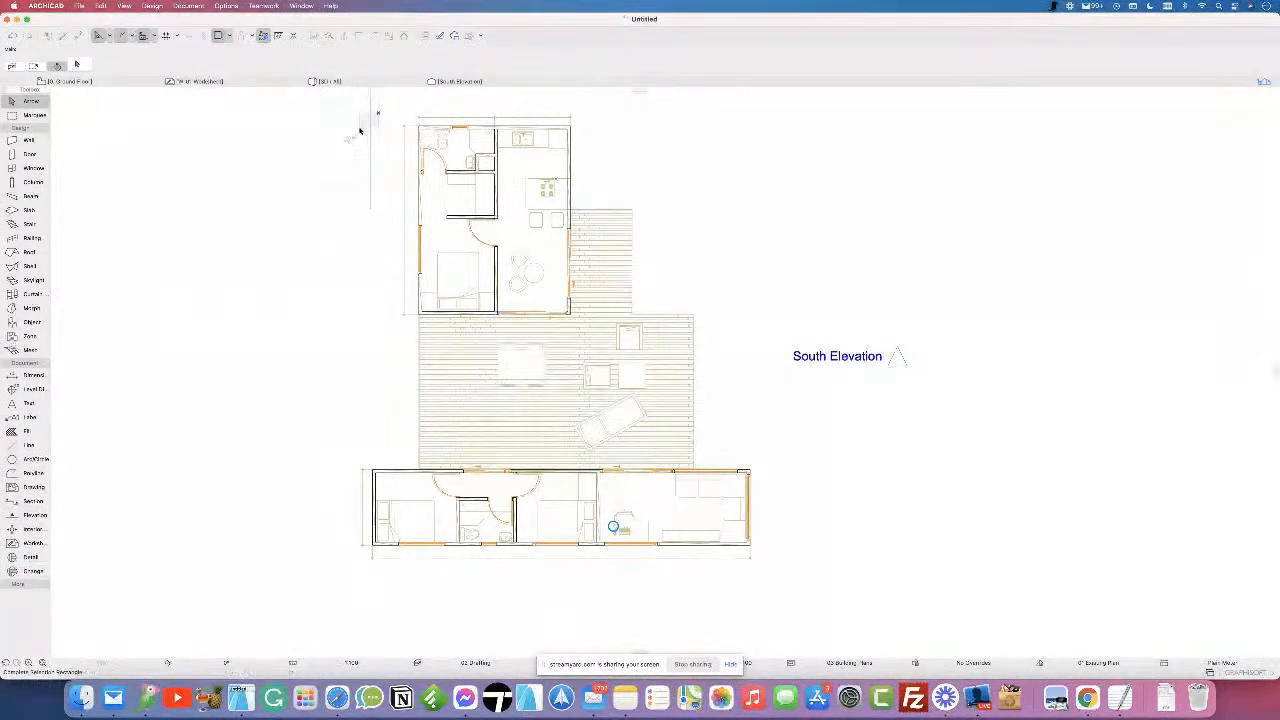
{"action": "left_click", "coordinate": [382, 149]}
- Move close to the living room's sliding door in the 3D view and inspect the long building from inside and from its rear
{"action": "left_click", "coordinate": [343, 81]}
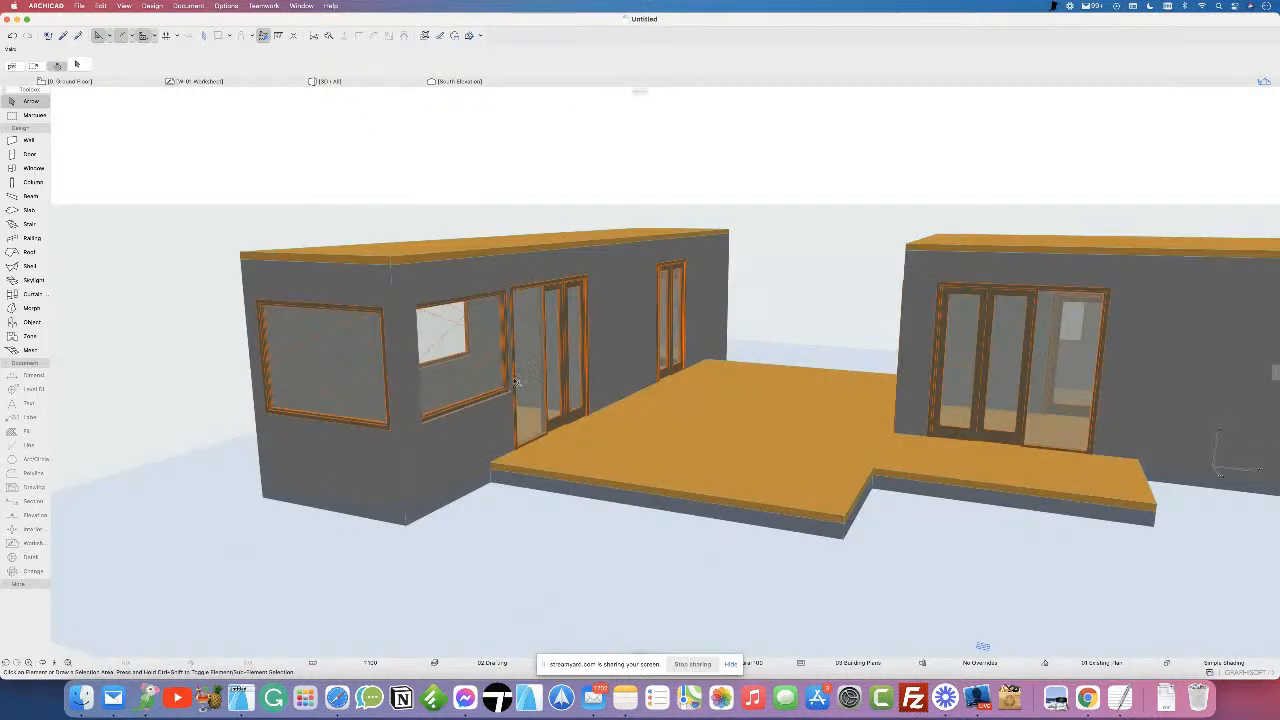
{"action": "scroll", "coordinate": [522, 395], "scroll_direction": "up", "scroll_amount": 3}
{"action": "scroll", "coordinate": [522, 398], "scroll_direction": "up", "scroll_amount": 10}
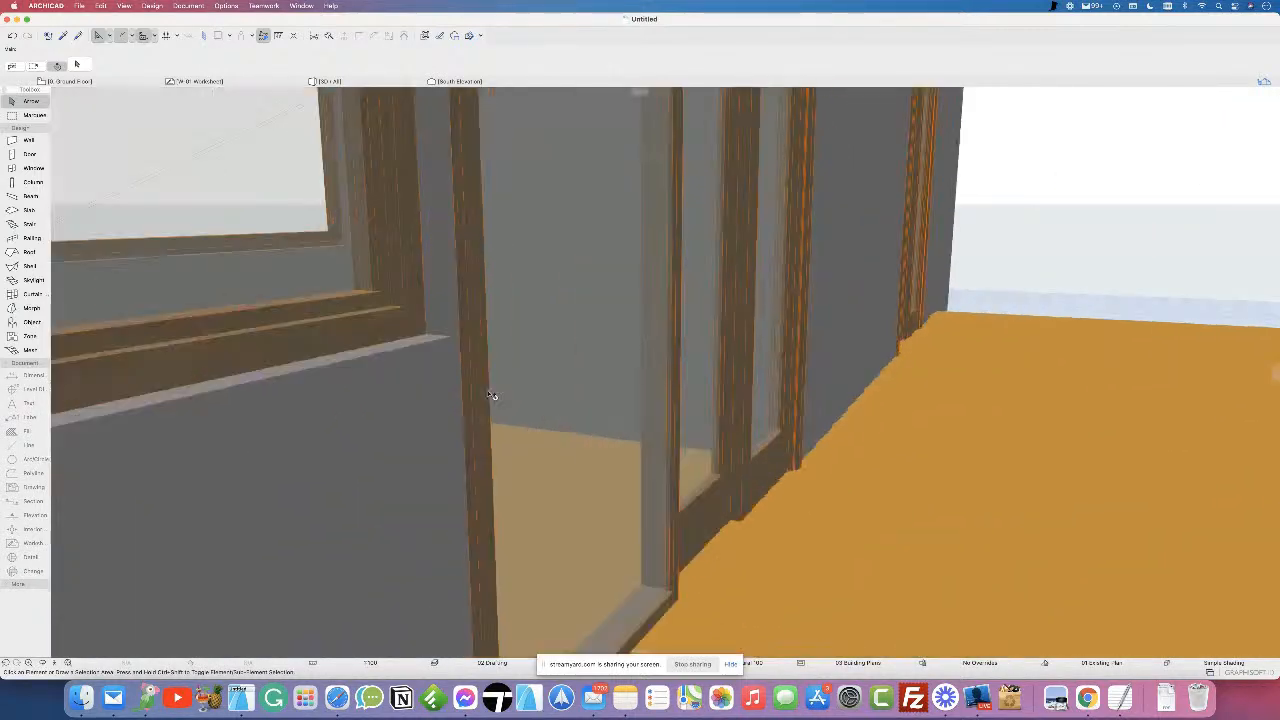
{"action": "scroll", "coordinate": [491, 395], "scroll_direction": "up", "scroll_amount": 3}
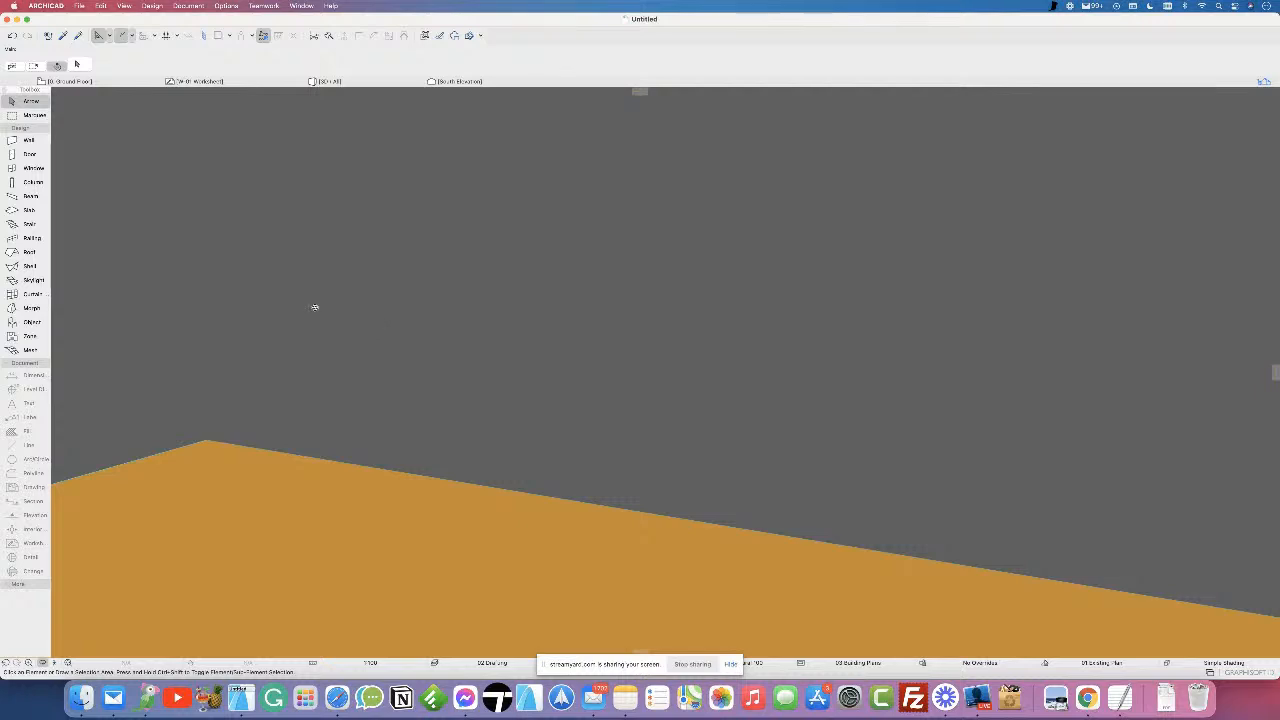
{"action": "middle_click_drag", "start_coordinate": [597, 303], "coordinate": [838, 323], "text": "shift"}
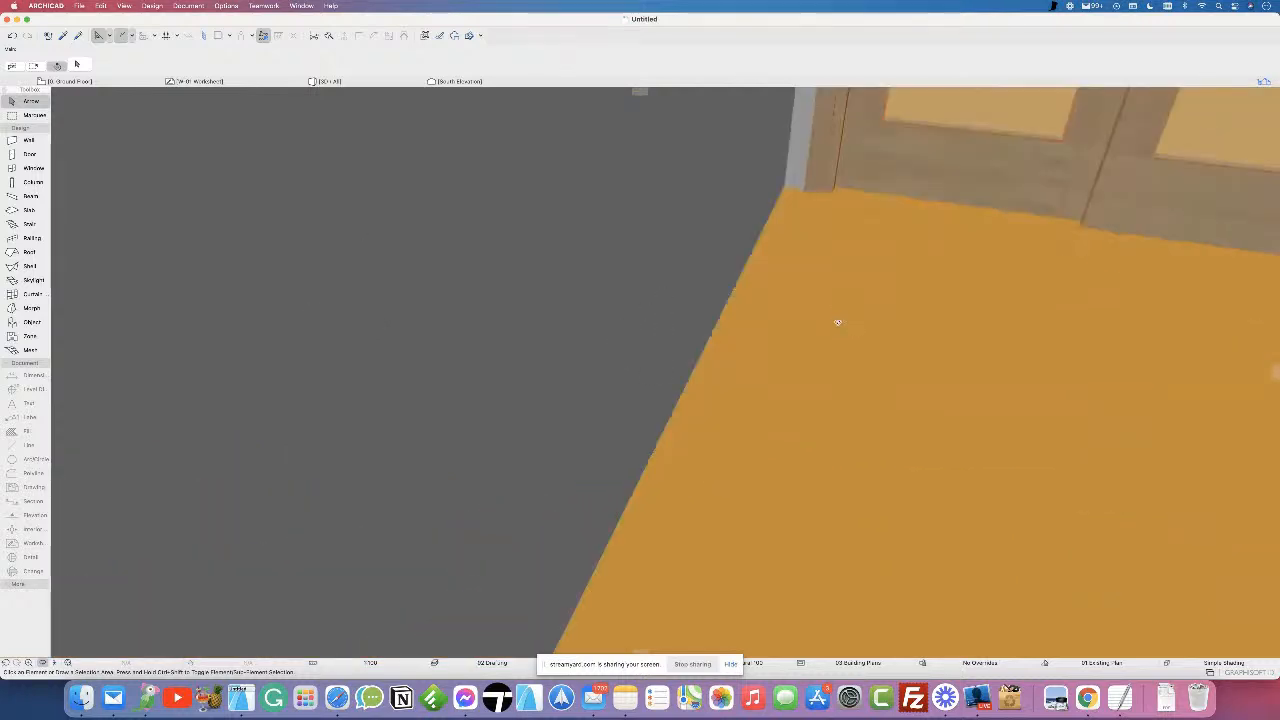
{"action": "middle_click_drag", "start_coordinate": [1059, 253], "coordinate": [1035, 220], "text": "shift"}
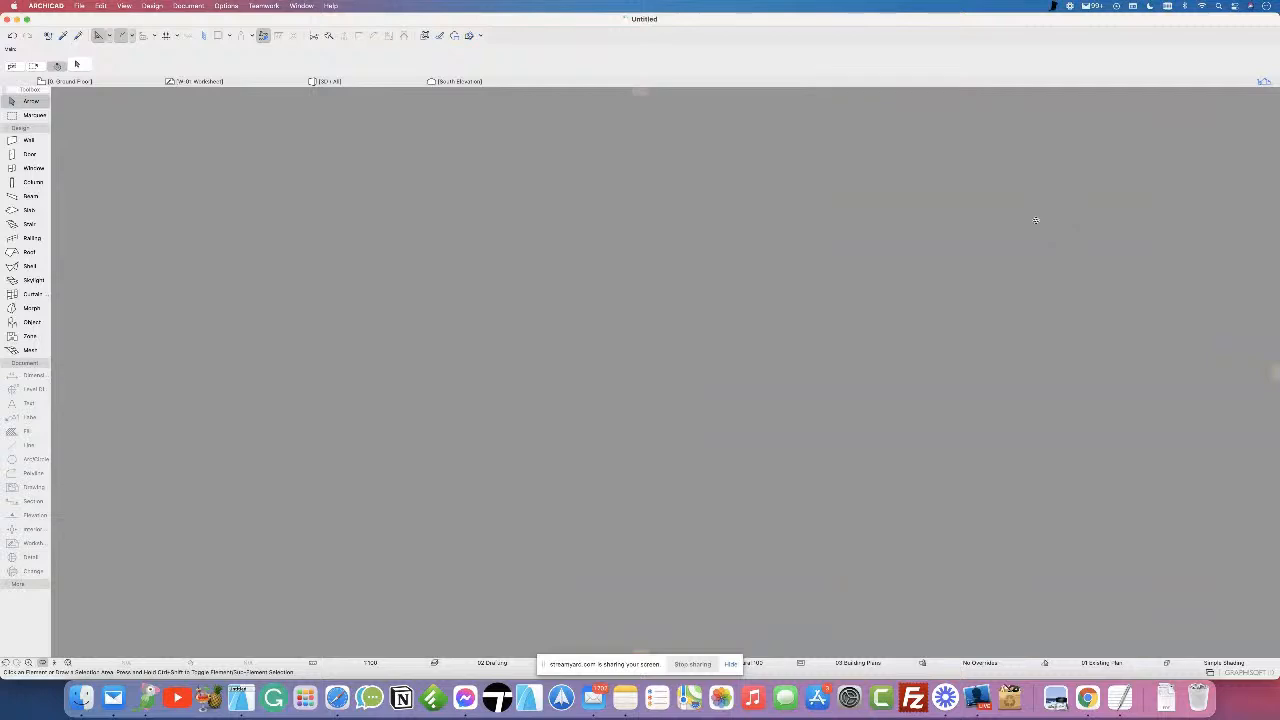
{"action": "scroll", "coordinate": [851, 277], "scroll_direction": "down", "scroll_amount": 10}
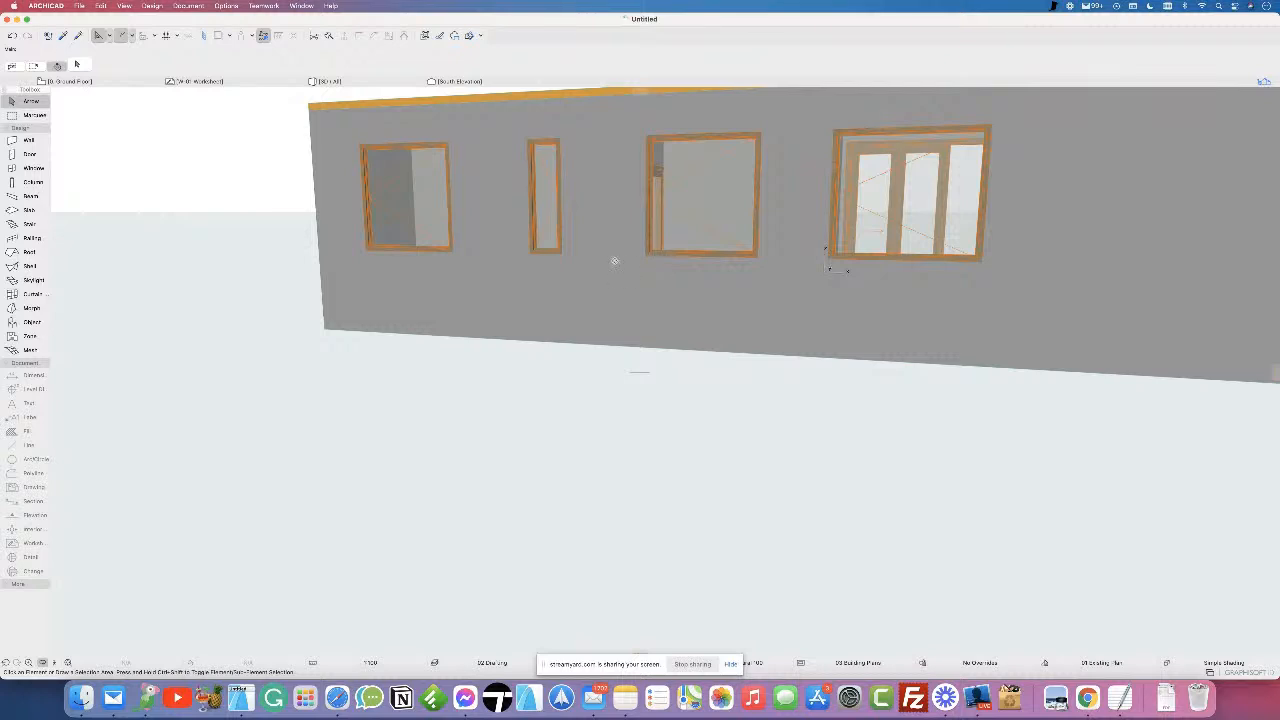
- On the ground floor plan, place a camera in the living room near the bedroom partition, aimed diagonally across the room beside the sofa
{"action": "left_click", "coordinate": [94, 84]}
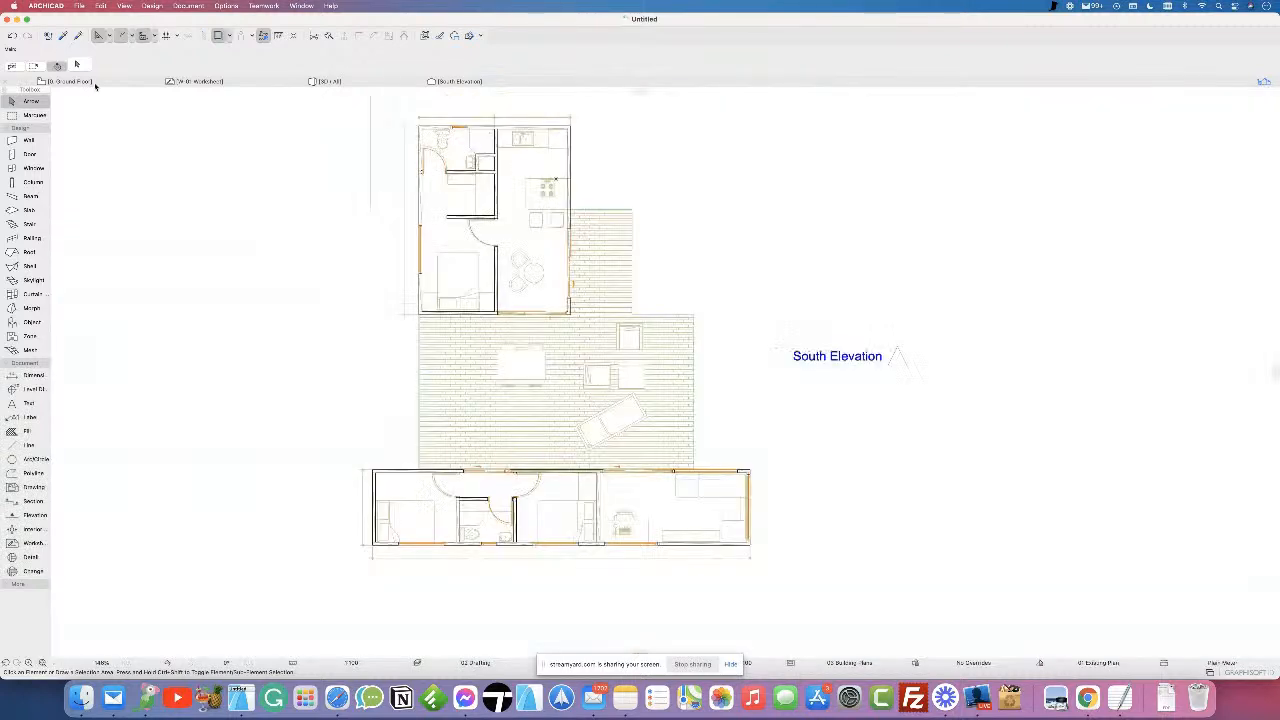
{"action": "left_click", "coordinate": [18, 584]}
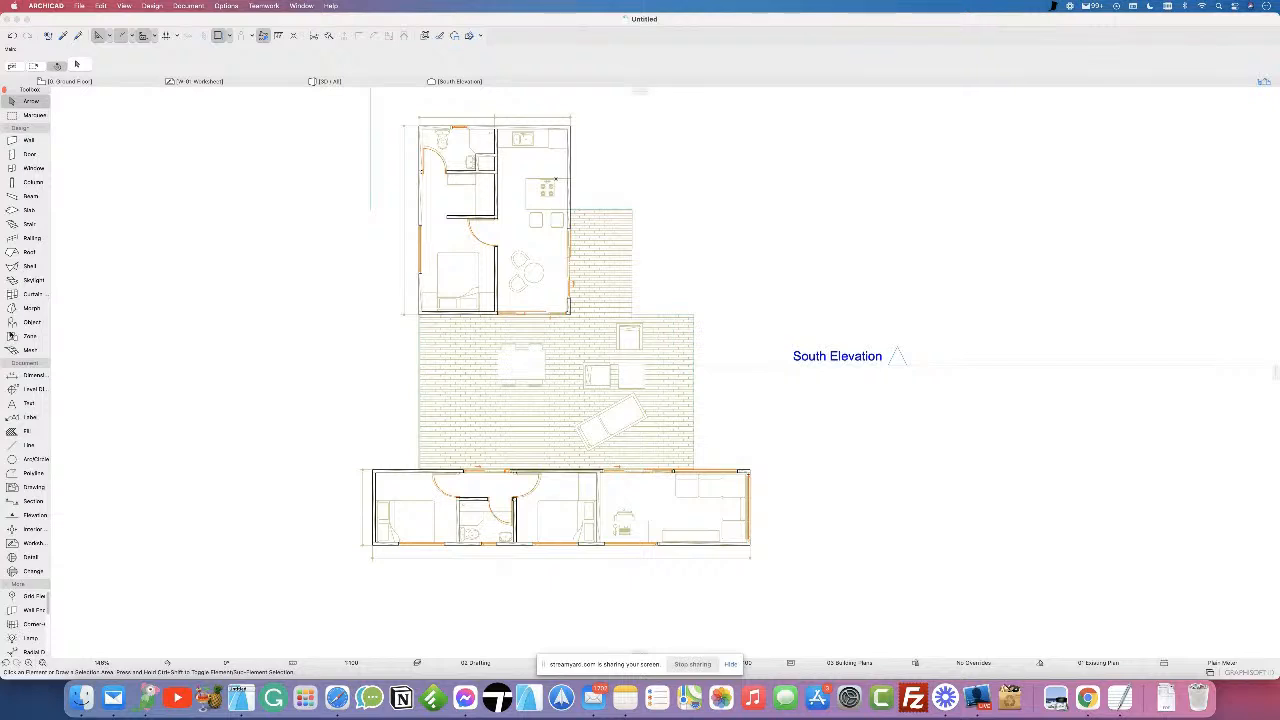
{"action": "left_click", "coordinate": [22, 363]}
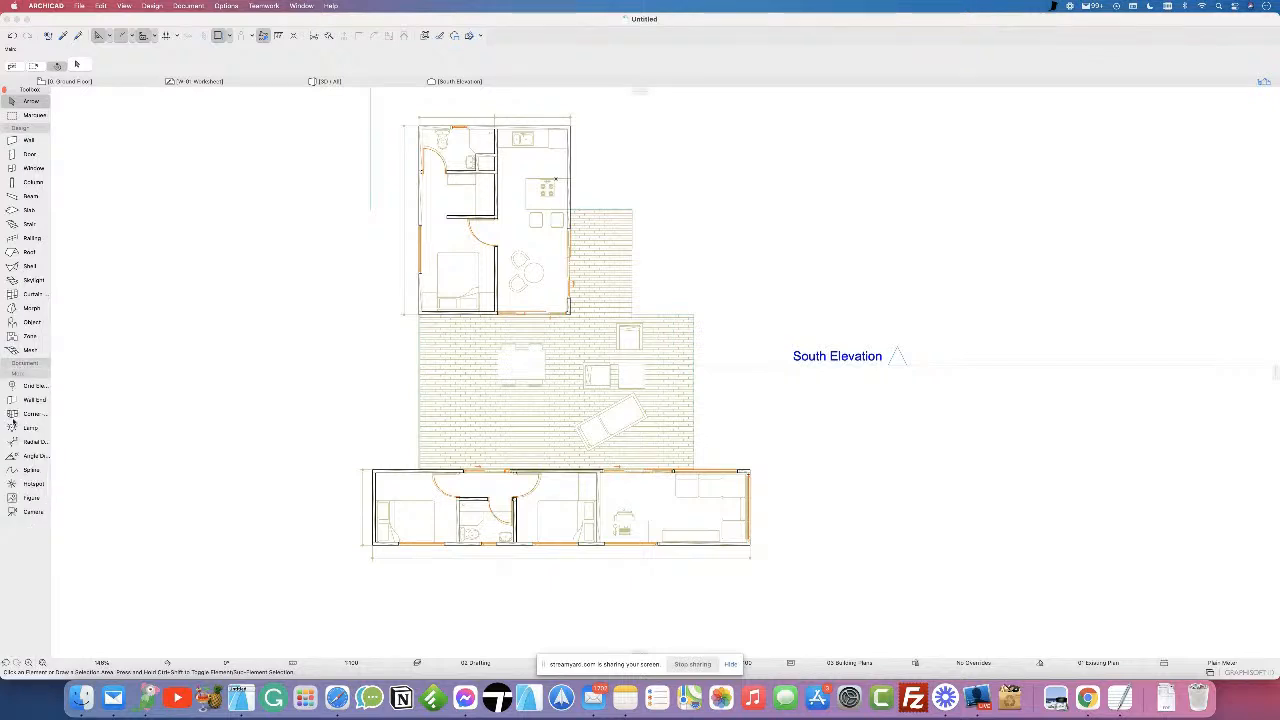
{"action": "left_click", "coordinate": [29, 515]}
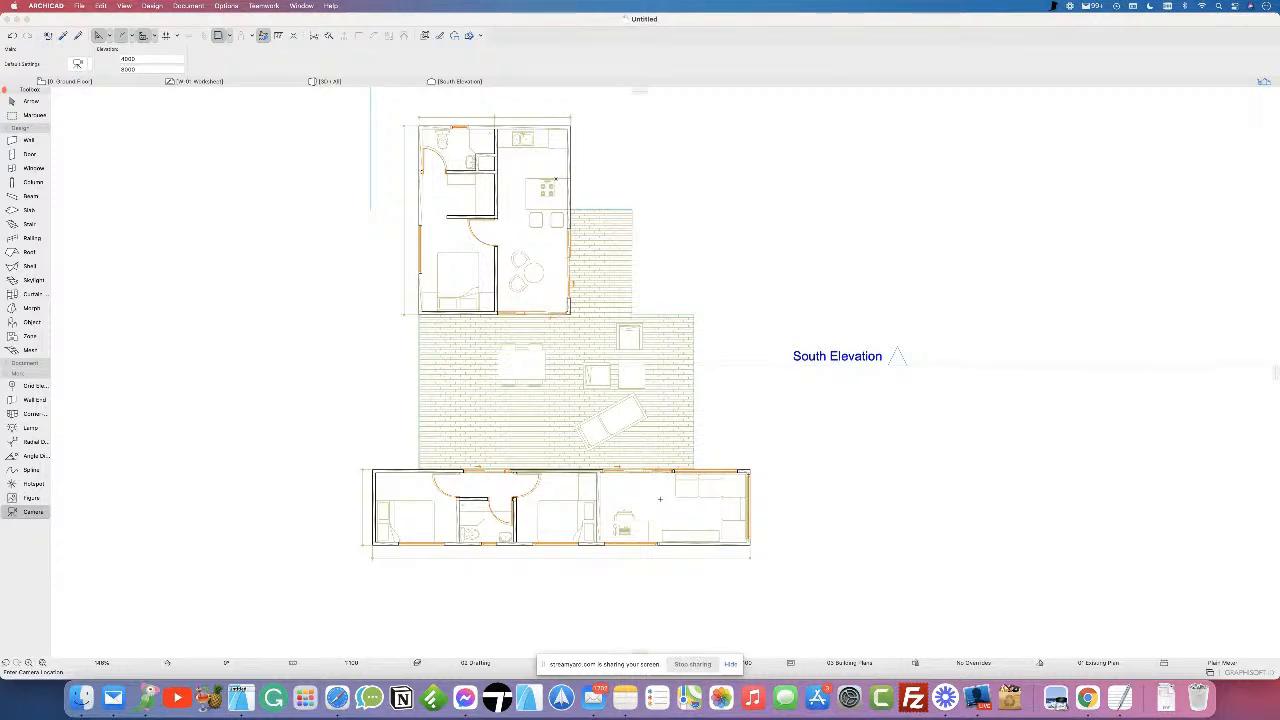
{"action": "scroll", "coordinate": [663, 498], "scroll_direction": "up", "scroll_amount": 5}
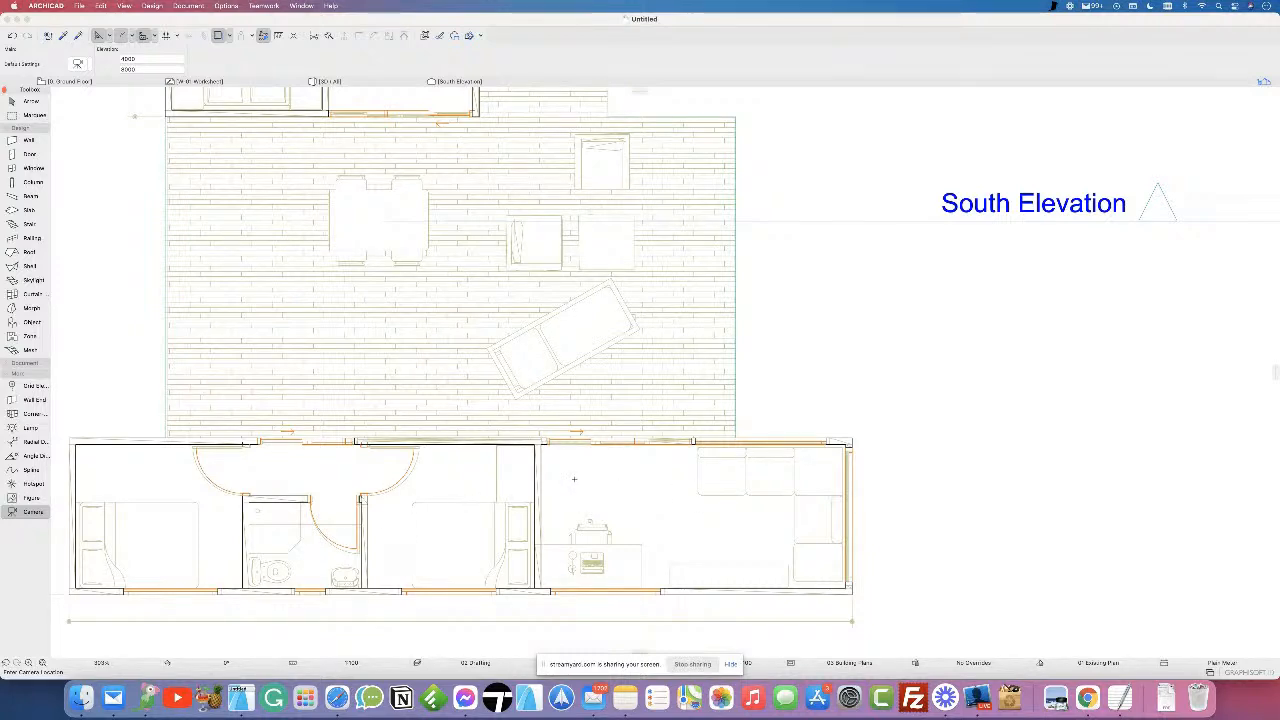
{"action": "scroll", "coordinate": [573, 479], "scroll_direction": "up", "scroll_amount": 3}
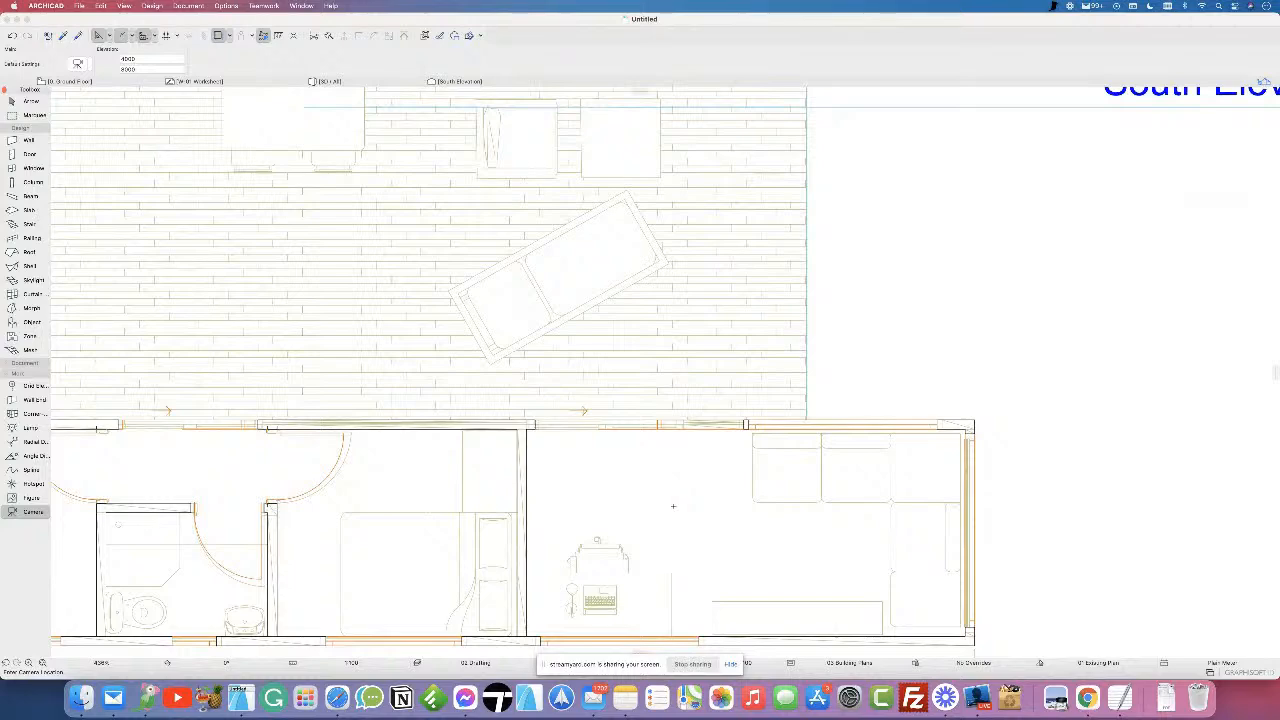
{"action": "left_click", "coordinate": [559, 471]}
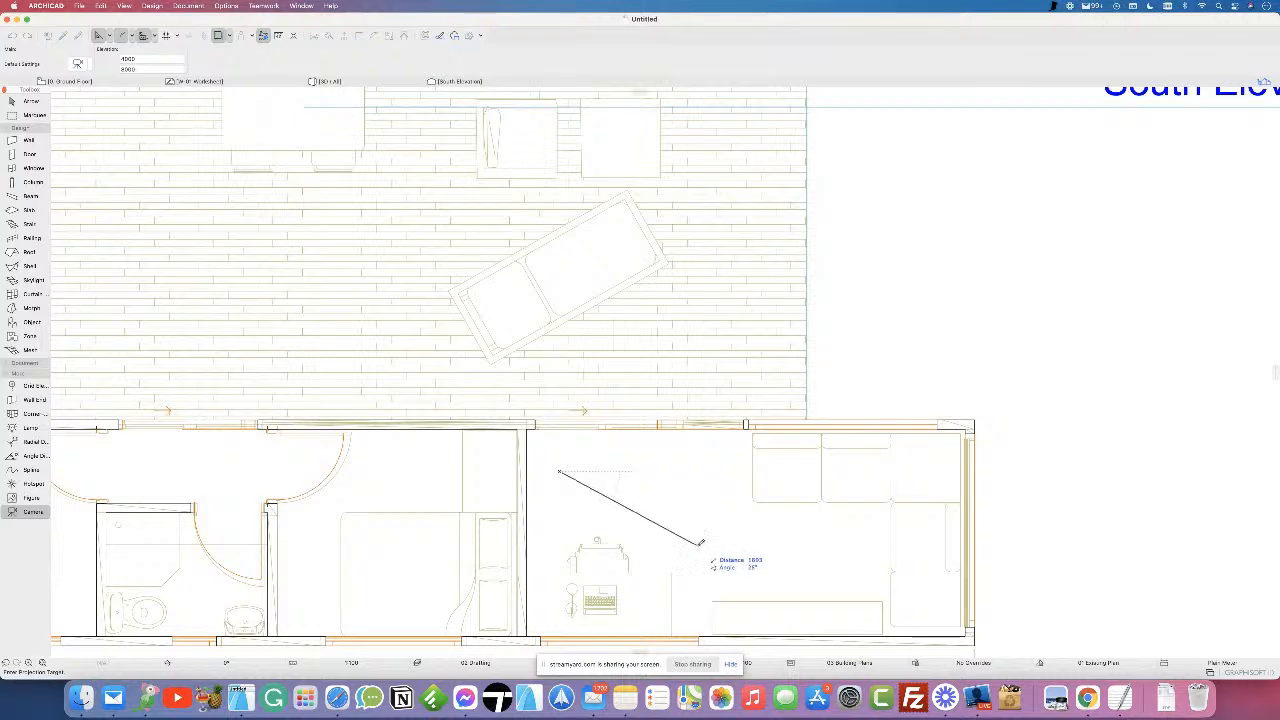
{"action": "left_click", "coordinate": [842, 574]}
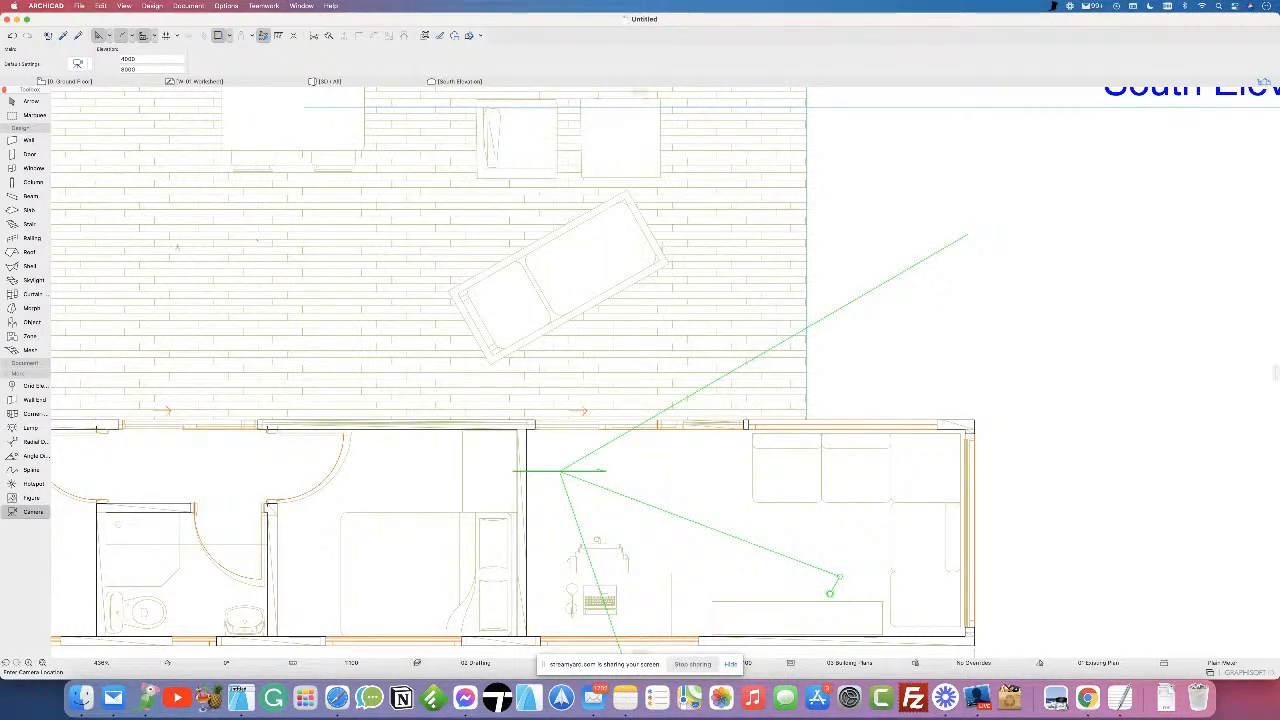
{"action": "left_click", "coordinate": [13, 103]}
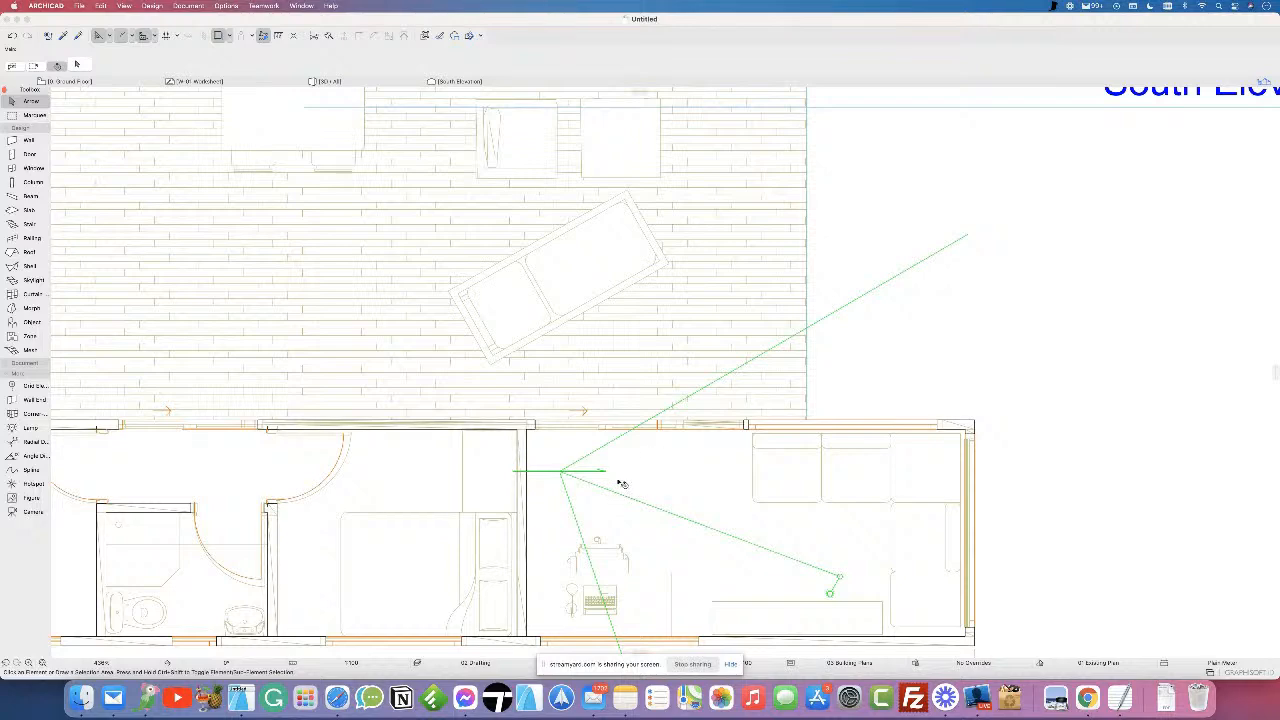
- Set the living room camera's height to 1500 and its target height to 1000
{"action": "left_click", "coordinate": [561, 476]}
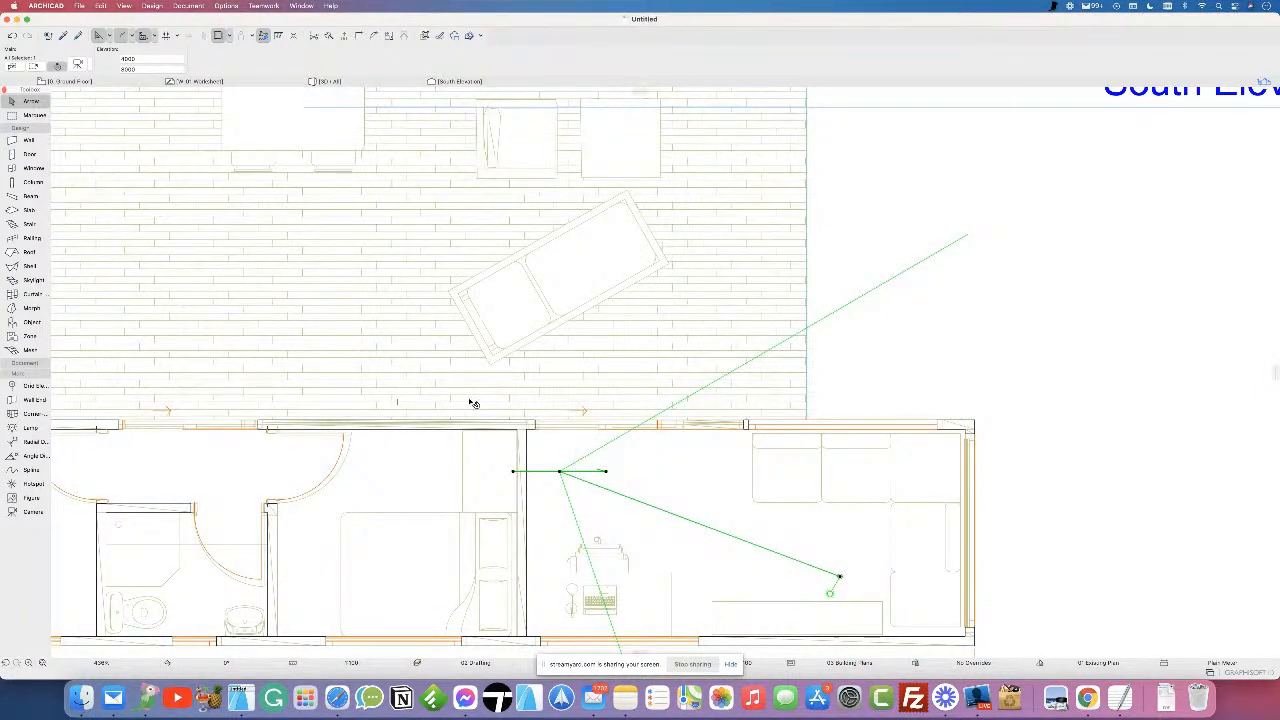
{"action": "left_click", "coordinate": [125, 59]}
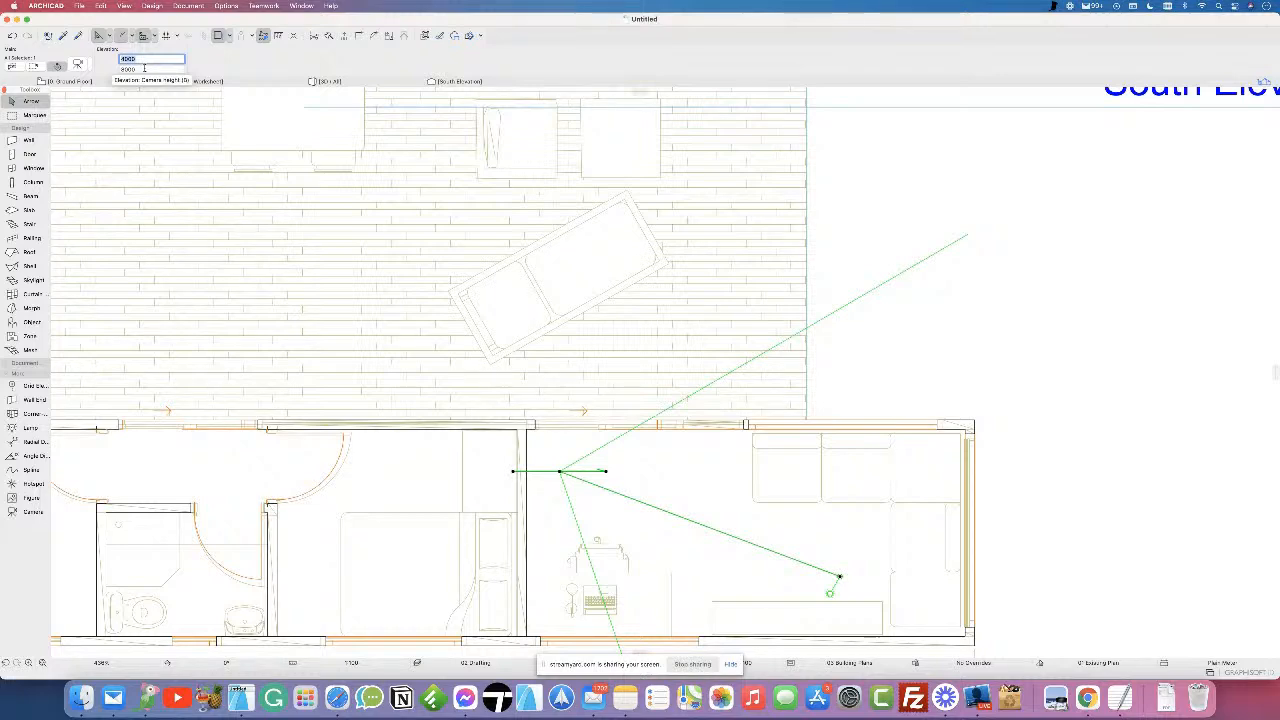
{"action": "type", "text": "1500"}
{"action": "key", "text": "Tab"}
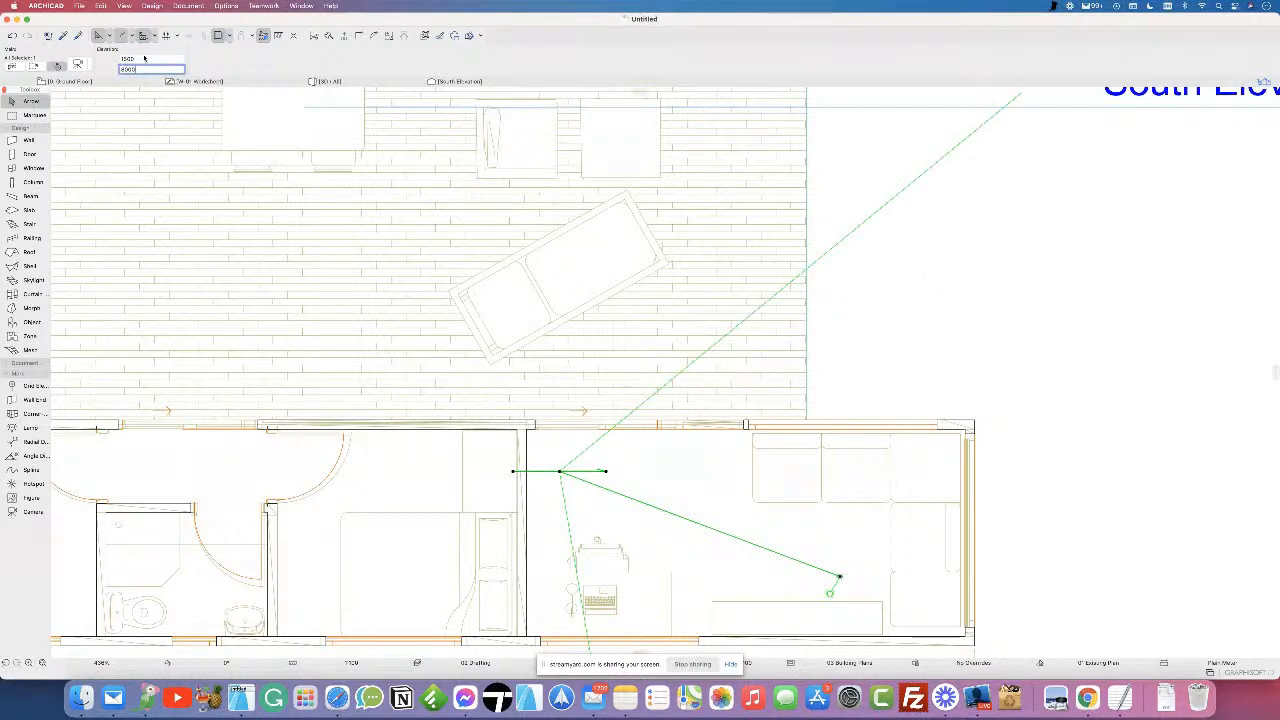
{"action": "double_click", "coordinate": [151, 68]}
{"action": "type", "text": "100"}
{"action": "key", "text": "Return"}
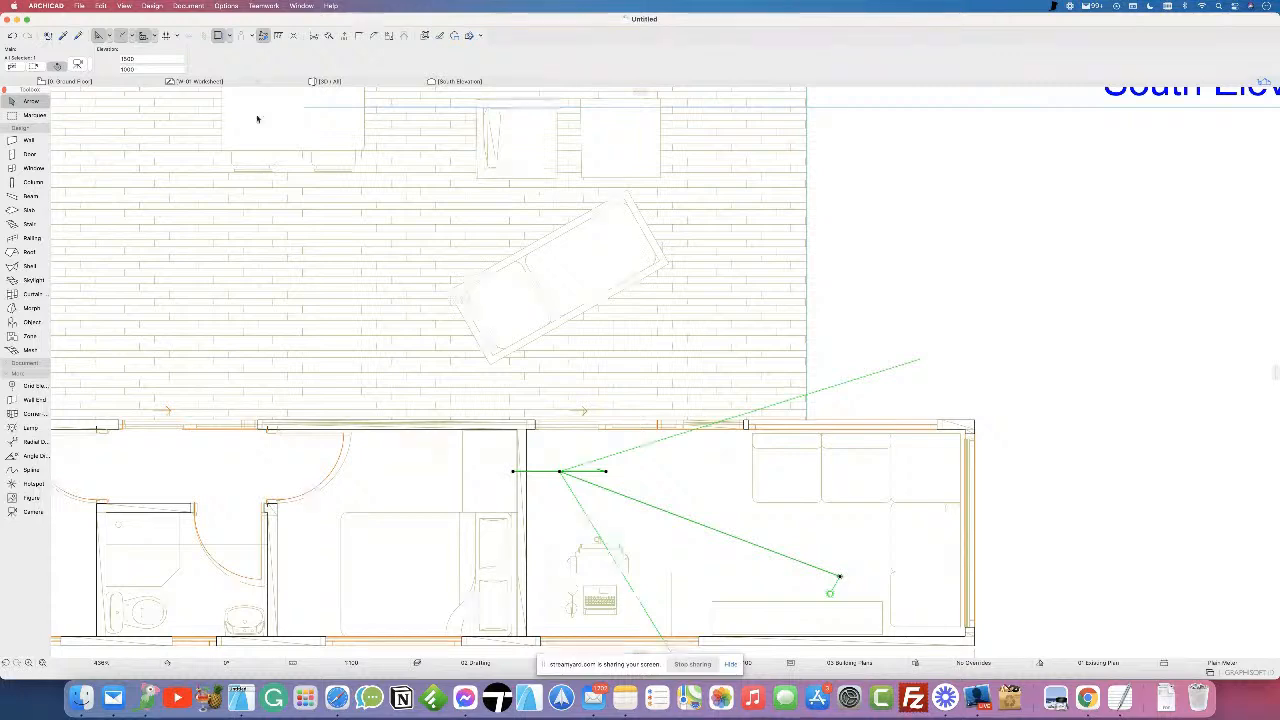
{"action": "left_click", "coordinate": [917, 300]}
{"action": "left_click", "coordinate": [562, 471]}
{"action": "left_click", "coordinate": [866, 297]}
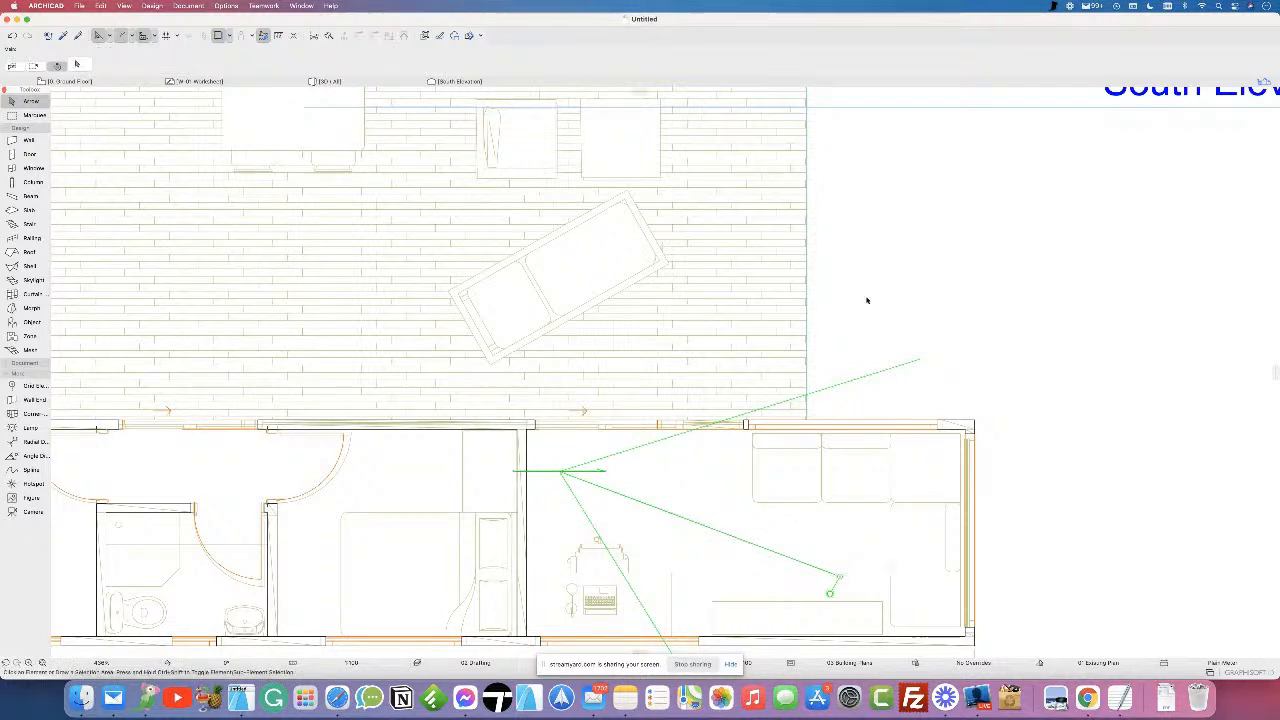
- Place a second camera in the upper building's dining area by the deck's sliding doors, aimed along the room towards the kitchen
{"action": "scroll", "coordinate": [453, 435], "scroll_direction": "down", "scroll_amount": 3}
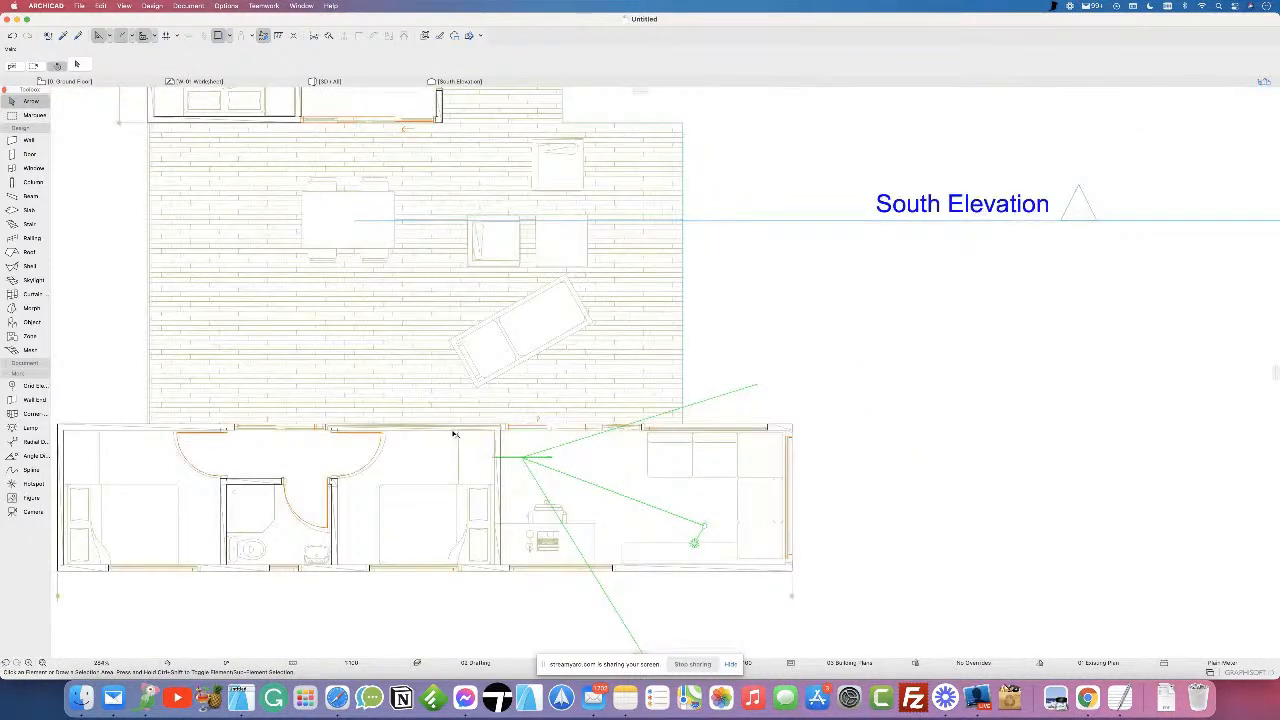
{"action": "scroll", "coordinate": [453, 435], "scroll_direction": "down", "scroll_amount": 2}
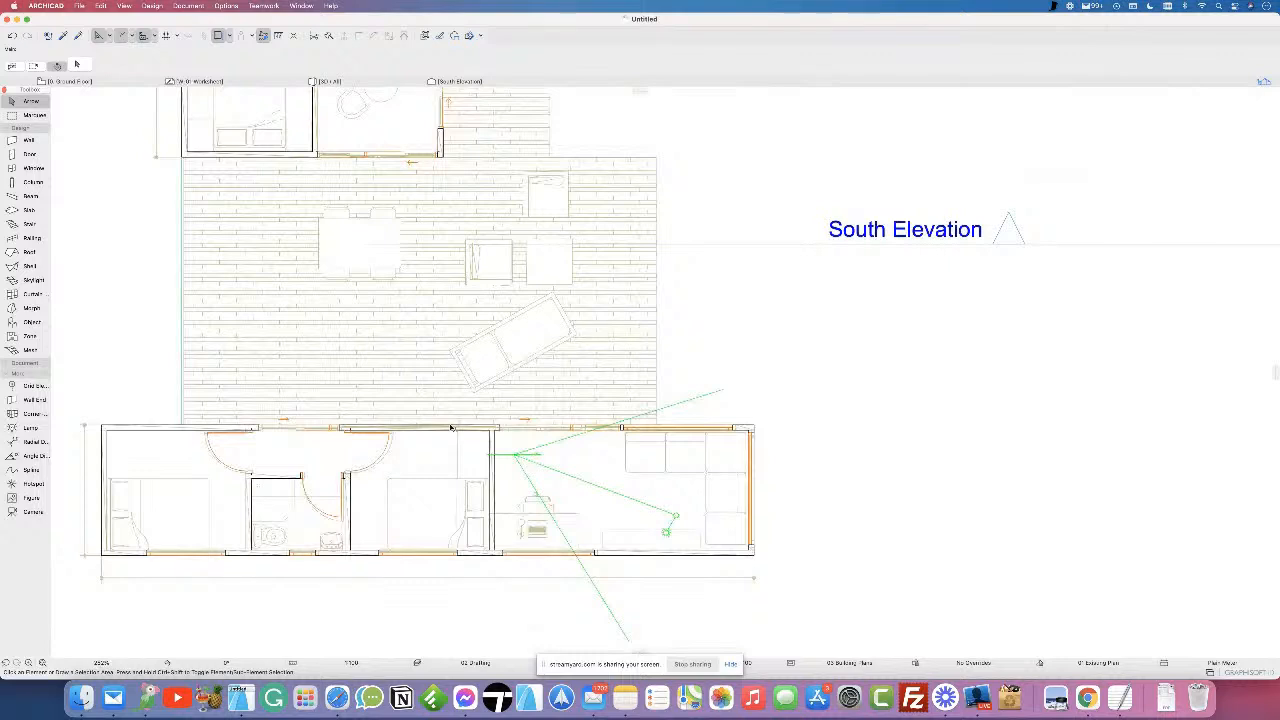
{"action": "scroll", "coordinate": [455, 270], "scroll_direction": "up", "scroll_amount": 5}
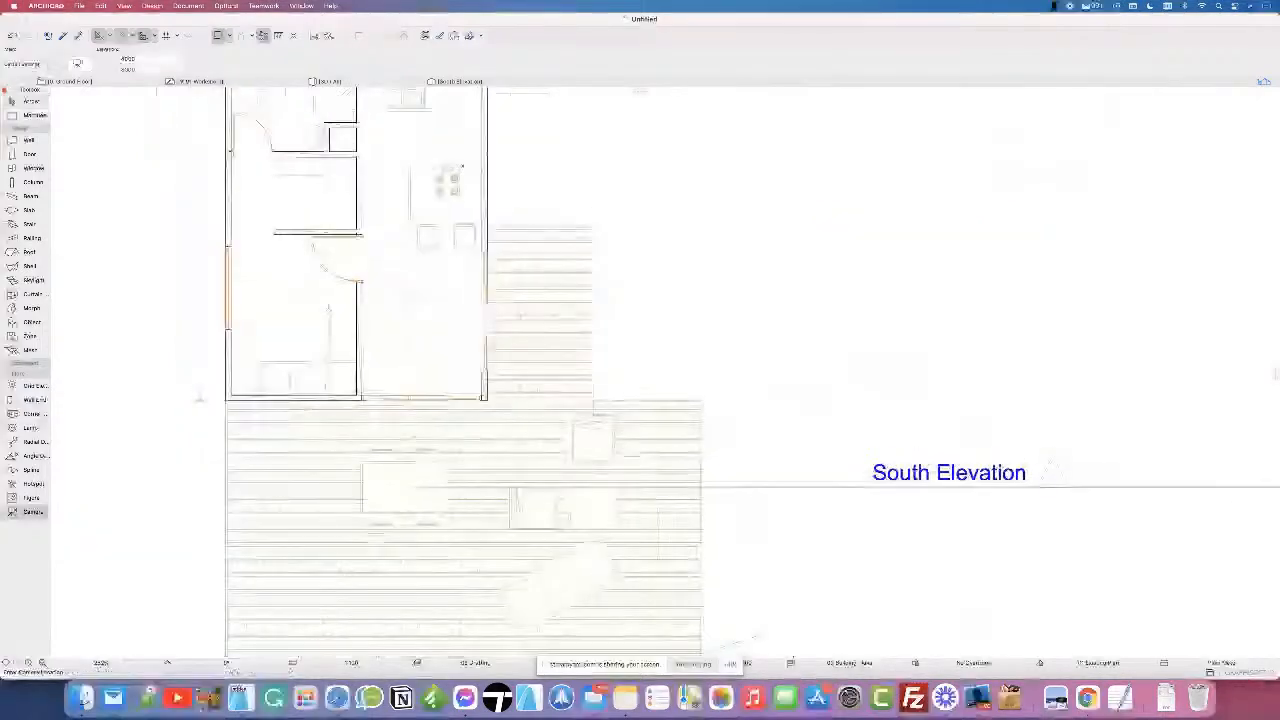
{"action": "left_click", "coordinate": [455, 355]}
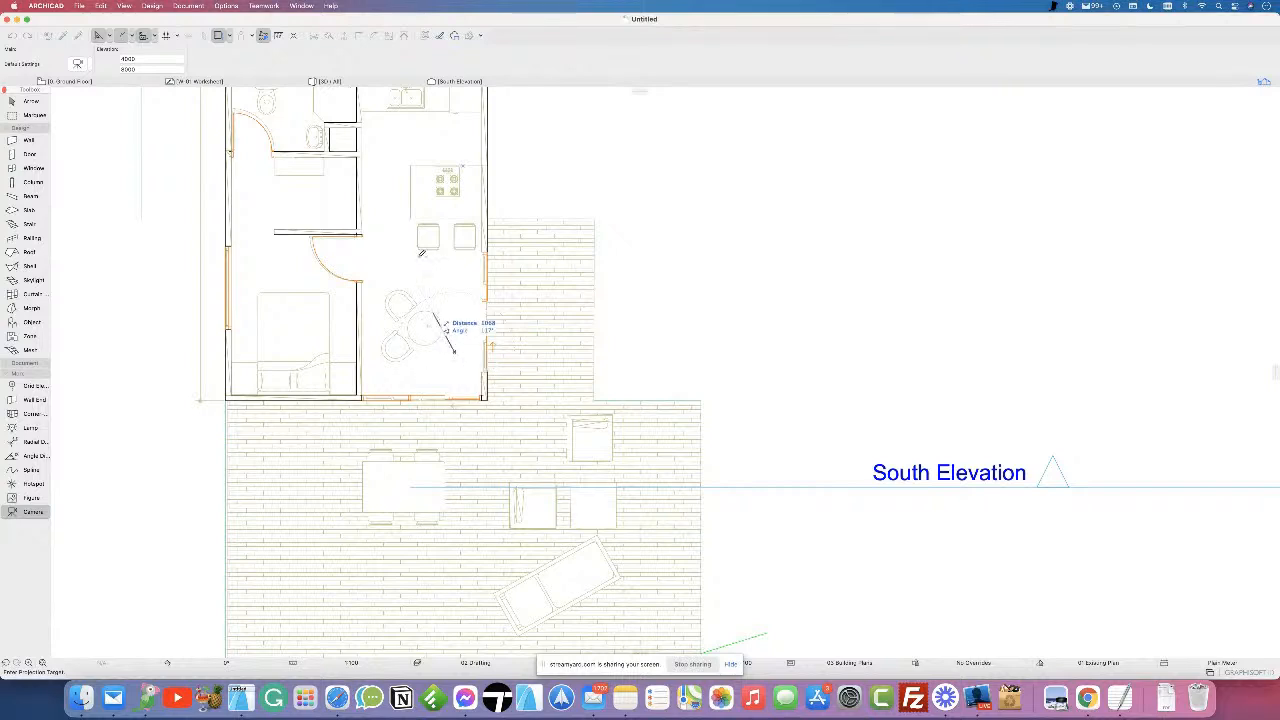
{"action": "left_click", "coordinate": [401, 127]}
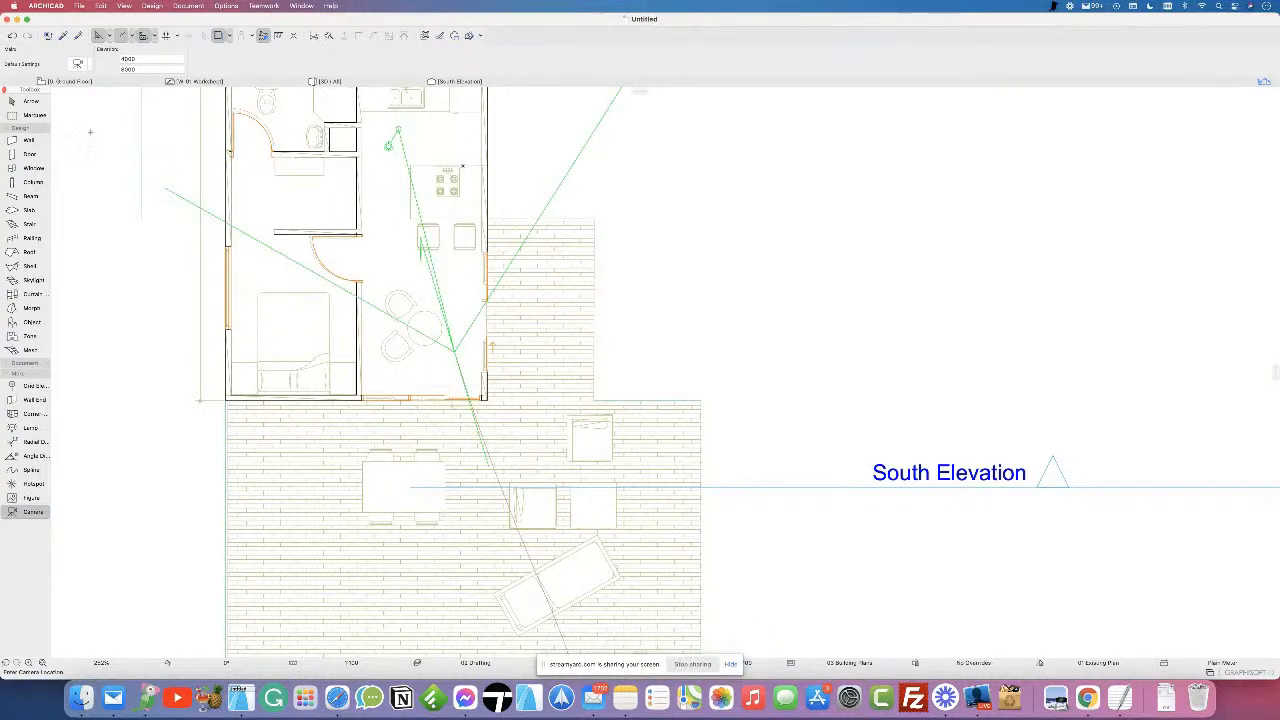
{"action": "left_click", "coordinate": [28, 101]}
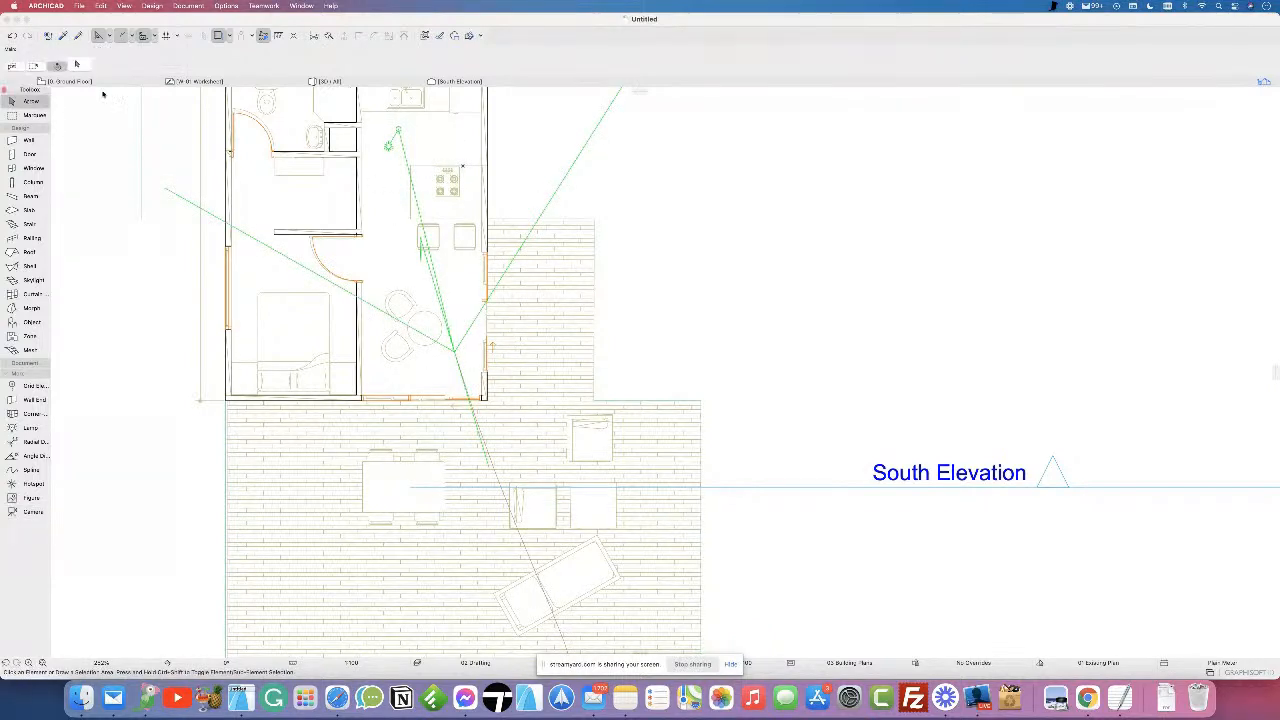
{"action": "left_click", "coordinate": [26, 511]}
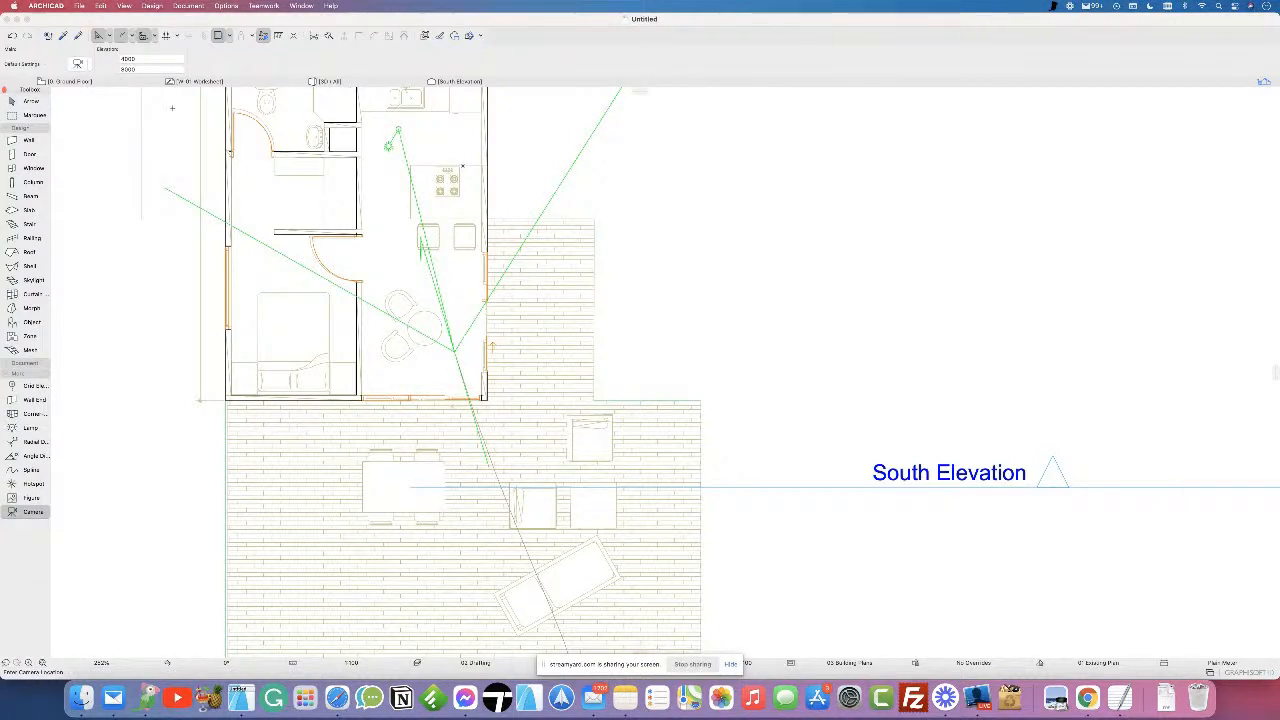
{"action": "left_click", "coordinate": [143, 58]}
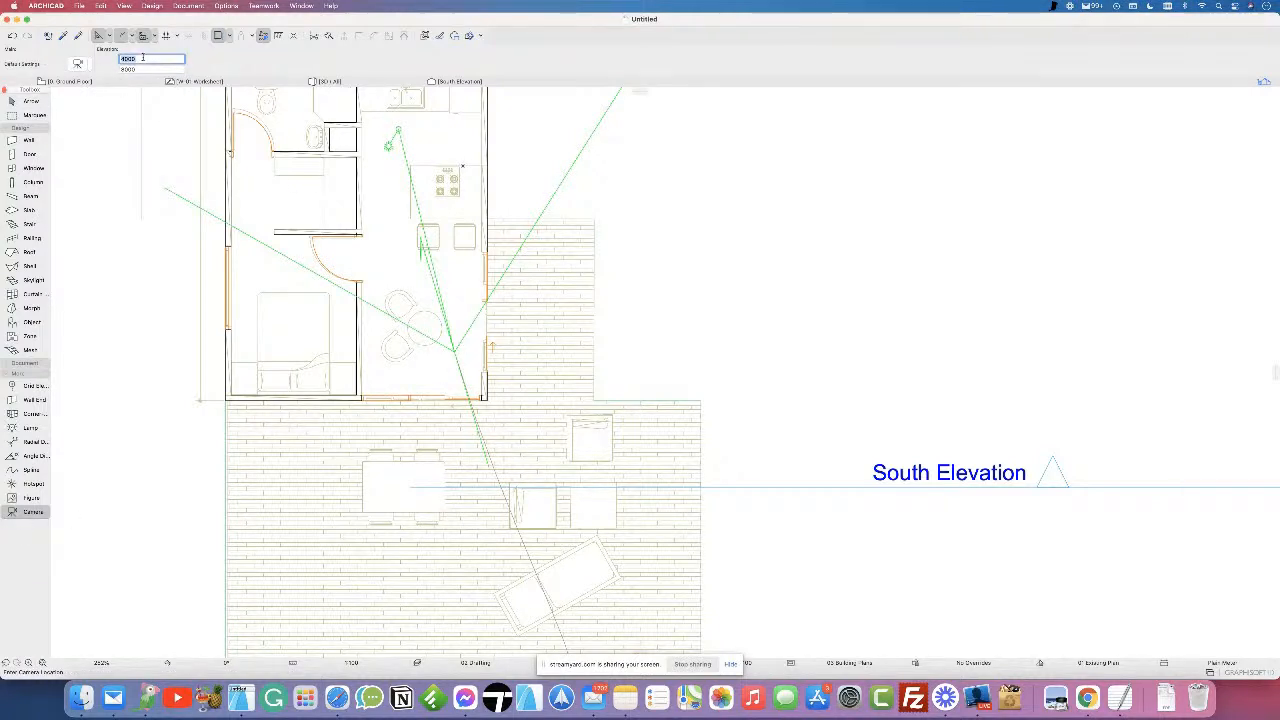
{"action": "left_click", "coordinate": [12, 102]}
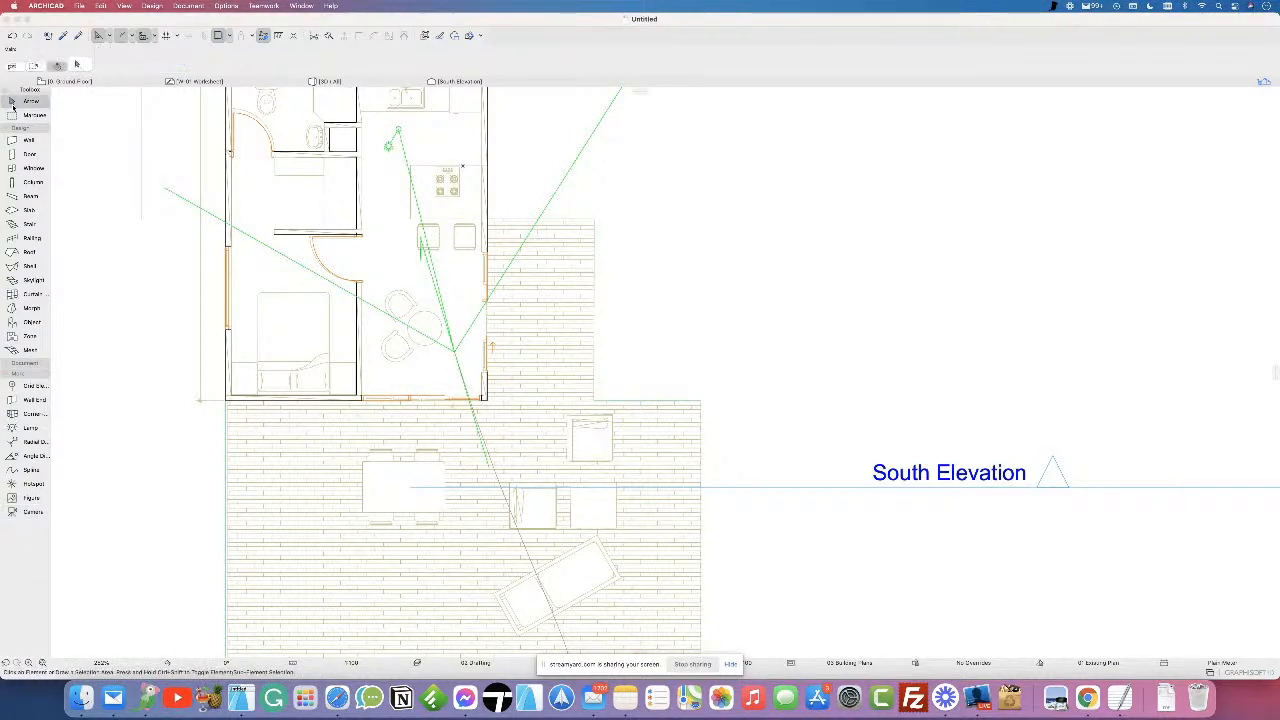
- Set the dining area camera's height to 1500 and its target height to 1000
{"action": "left_click", "coordinate": [455, 354]}
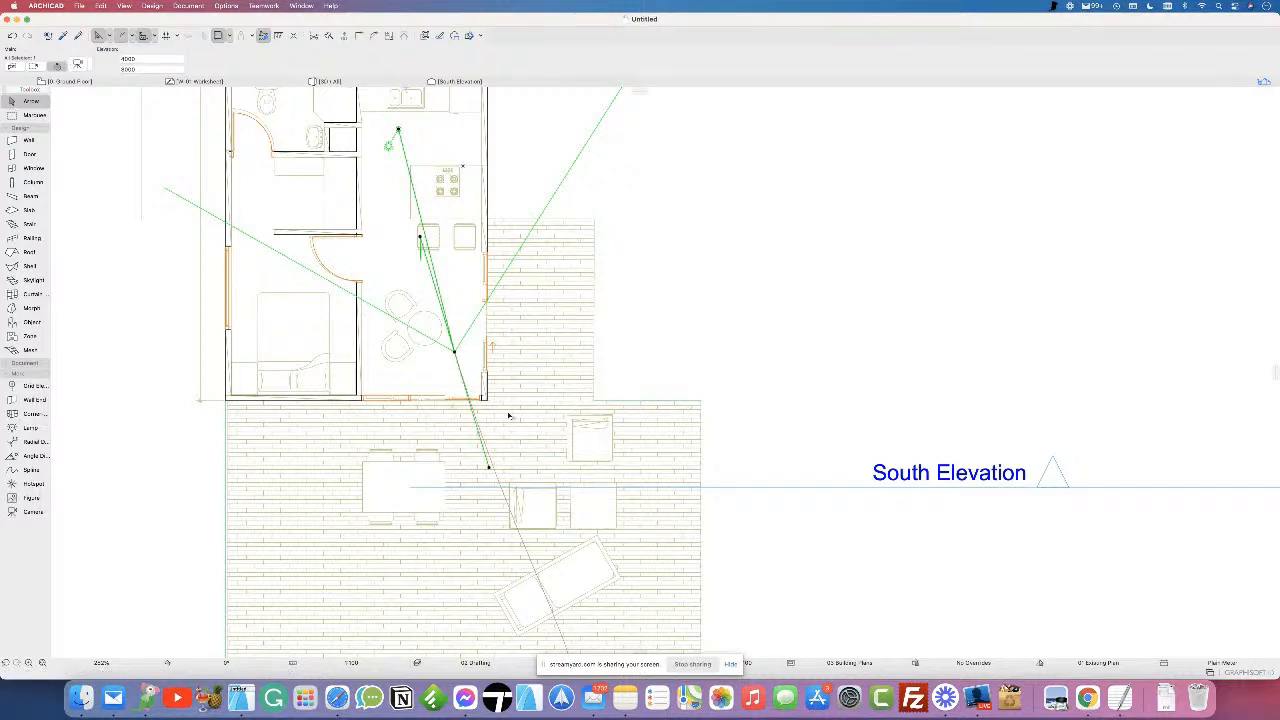
{"action": "double_click", "coordinate": [149, 60]}
{"action": "type", "text": "15"}
{"action": "double_click", "coordinate": [150, 68]}
{"action": "type", "text": "100"}
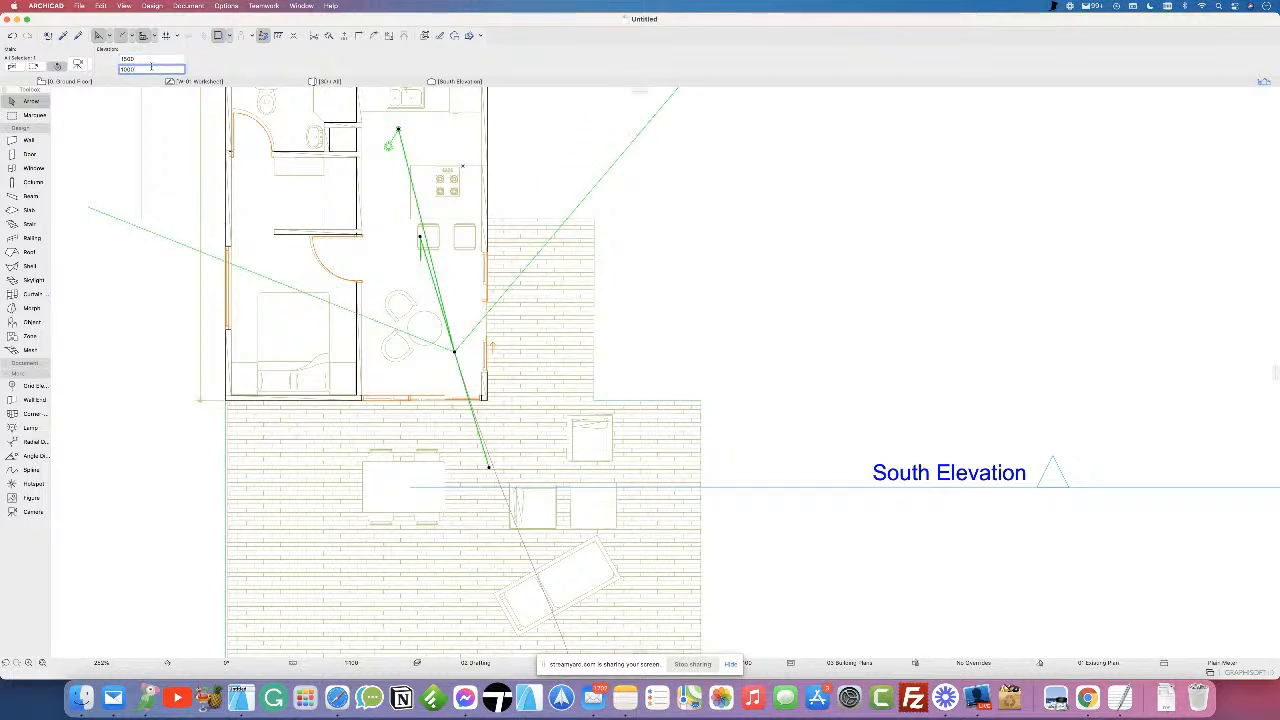
{"action": "key", "text": "Return"}
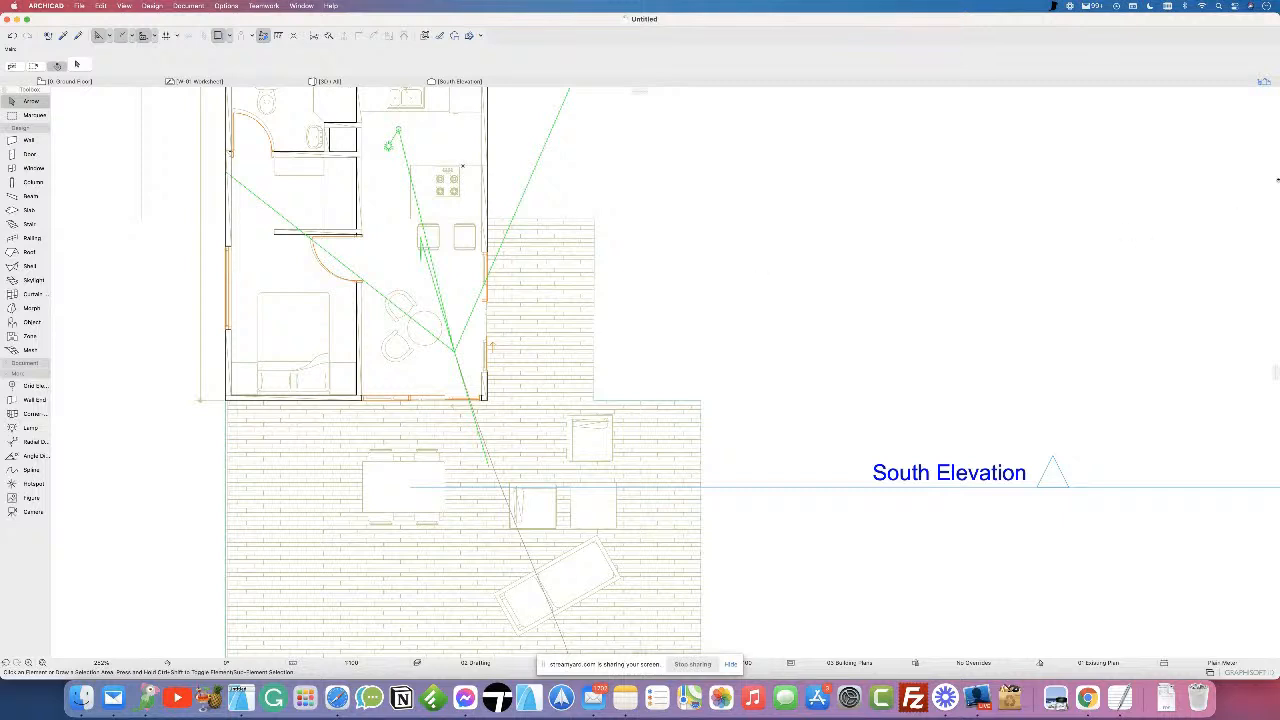
- Expand the untitled camera path in the project's 3D views and open Camera 1 in the 3D window
{"action": "left_click", "coordinate": [1264, 79]}
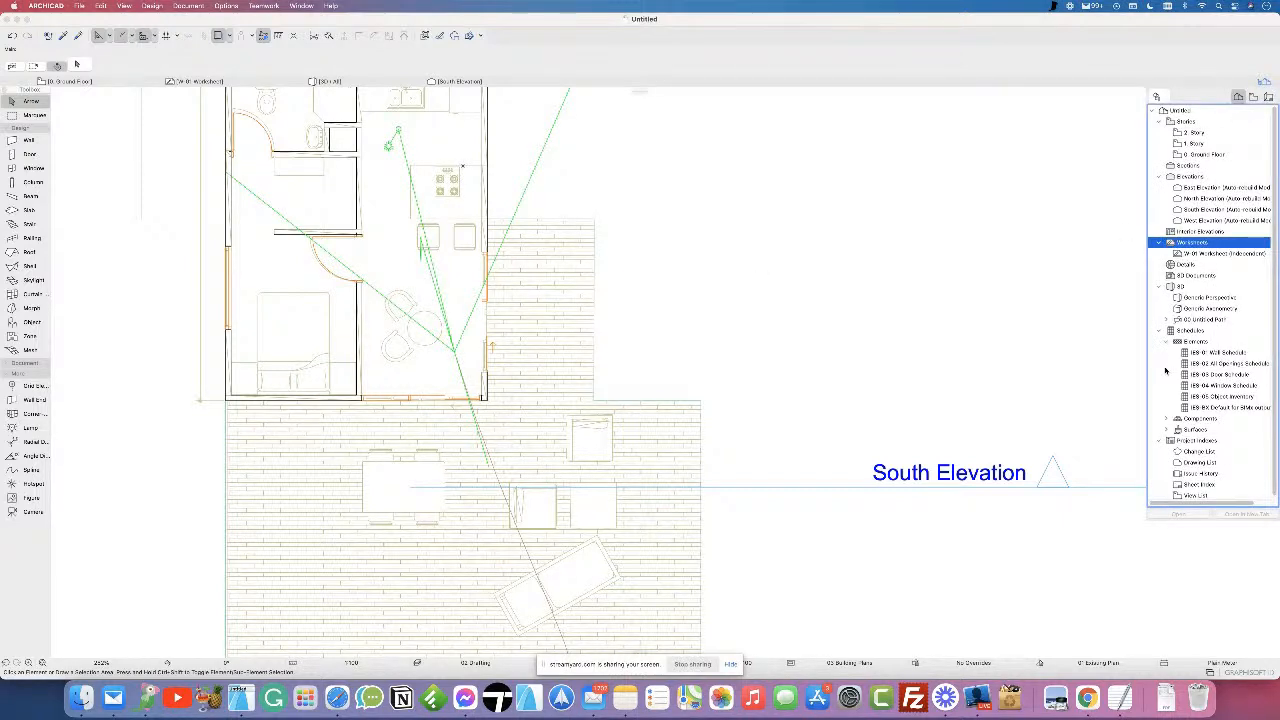
{"action": "left_click", "coordinate": [1160, 331]}
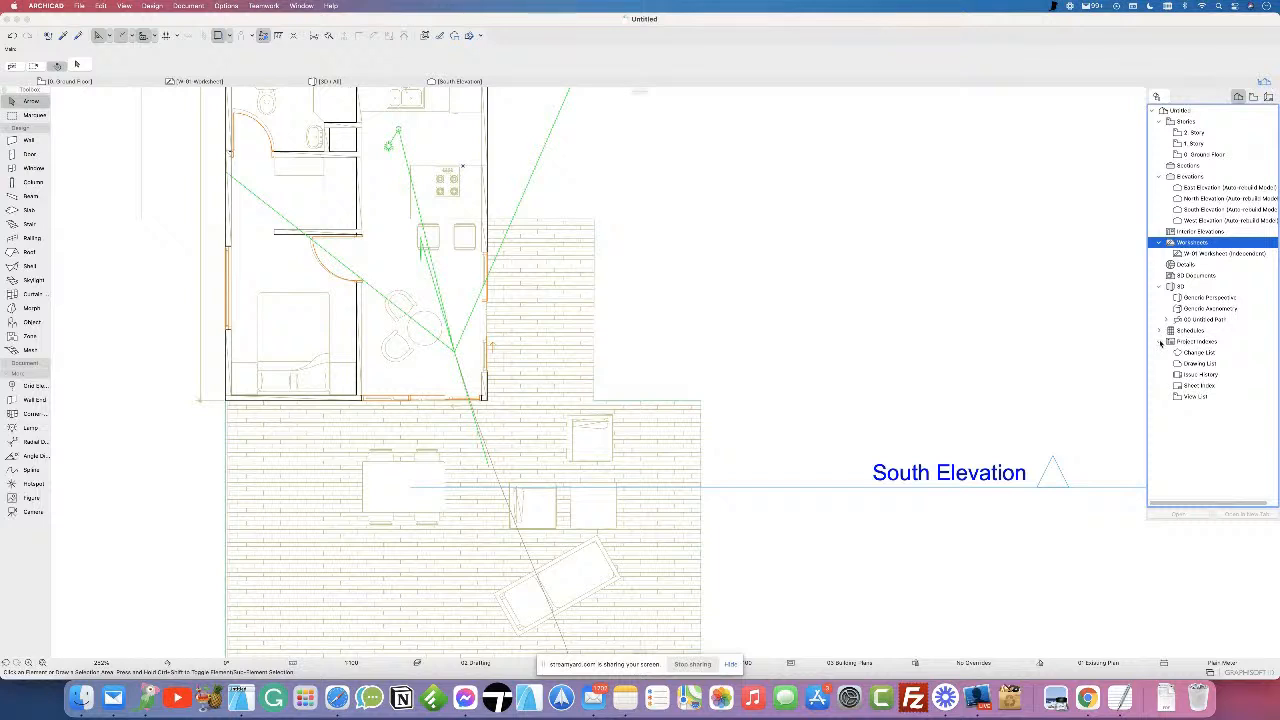
{"action": "left_click", "coordinate": [1205, 320]}
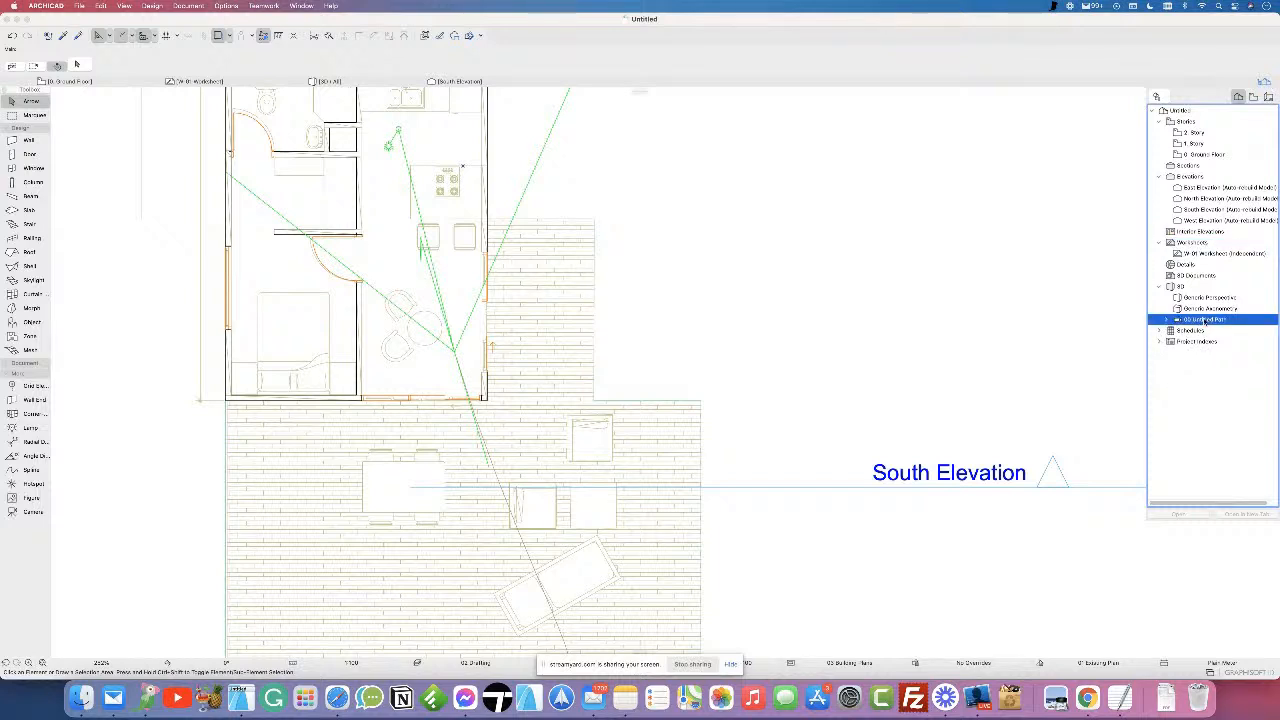
{"action": "left_click", "coordinate": [1167, 320]}
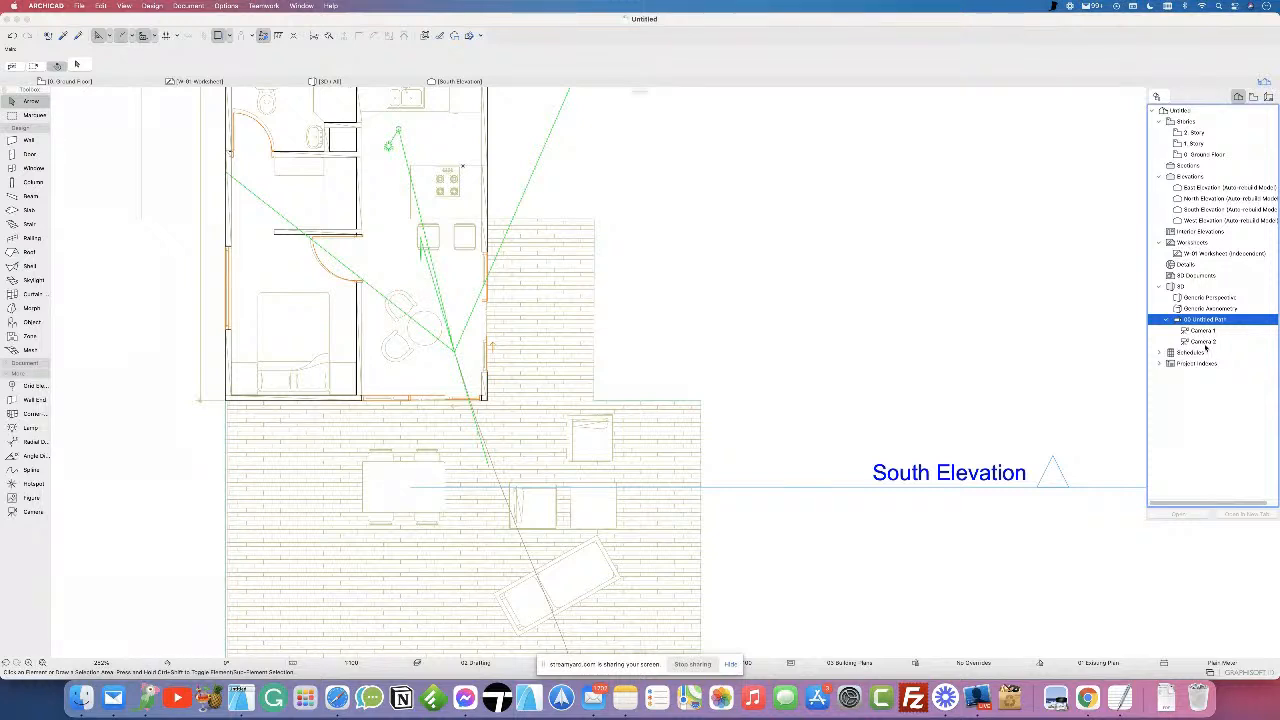
{"action": "double_click", "coordinate": [1203, 333]}
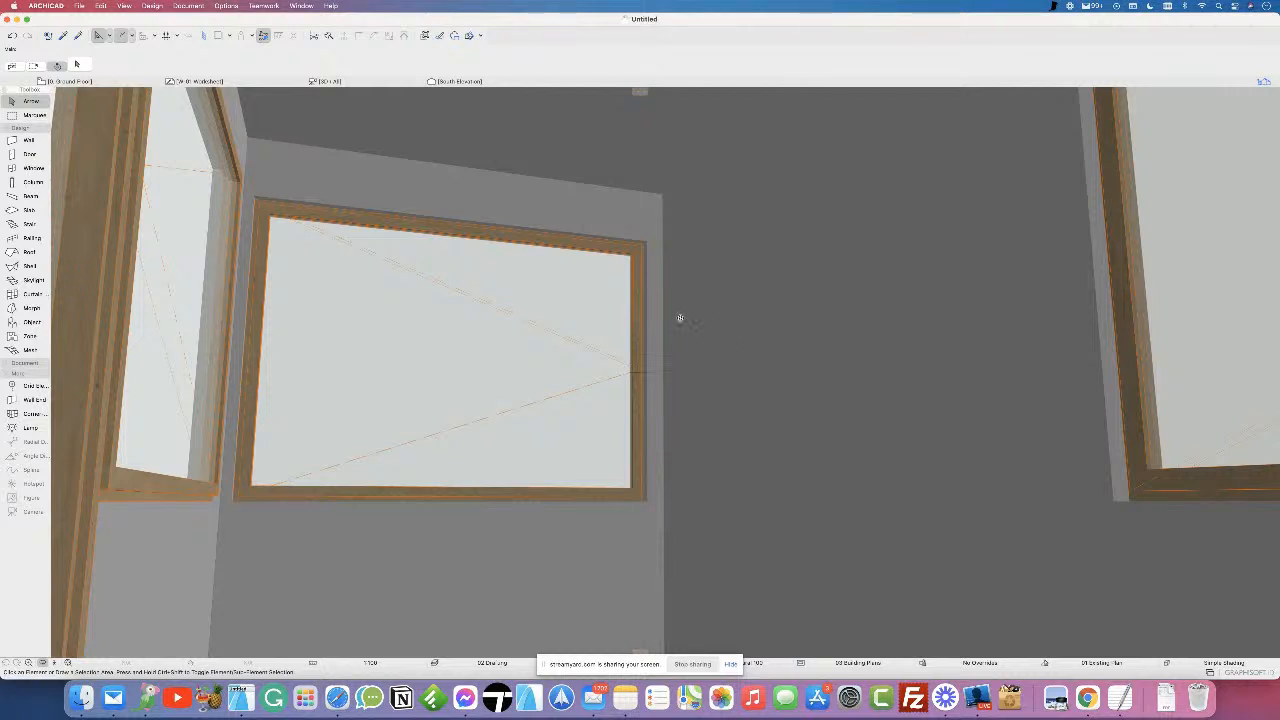
- Tilt the living room view down towards the floor and update Camera 1 to the current view
{"action": "mouse_move", "coordinate": [658, 324]}
{"action": "middle_mouse_down", "text": "shift"}
{"action": "mouse_move", "coordinate": [668, 443]}
{"action": "mouse_move", "coordinate": [650, 322]}
{"action": "middle_mouse_up", "text": "shift"}
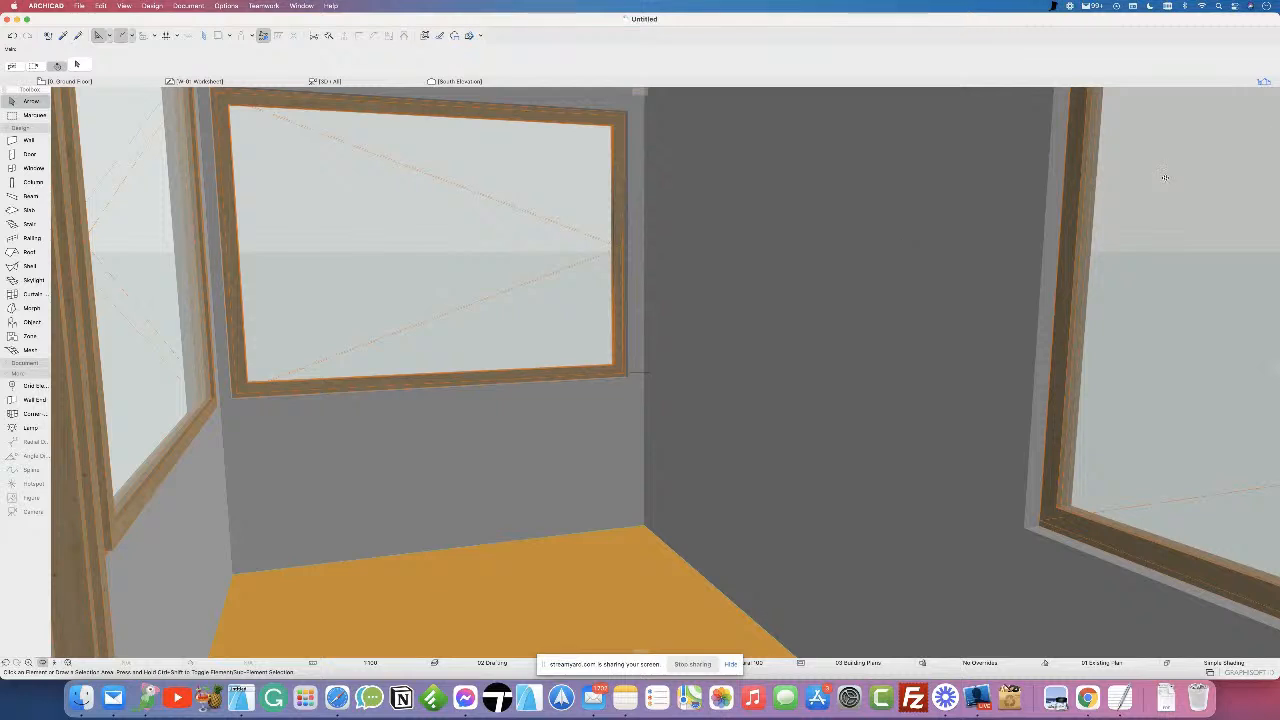
{"action": "left_click", "coordinate": [1265, 85]}
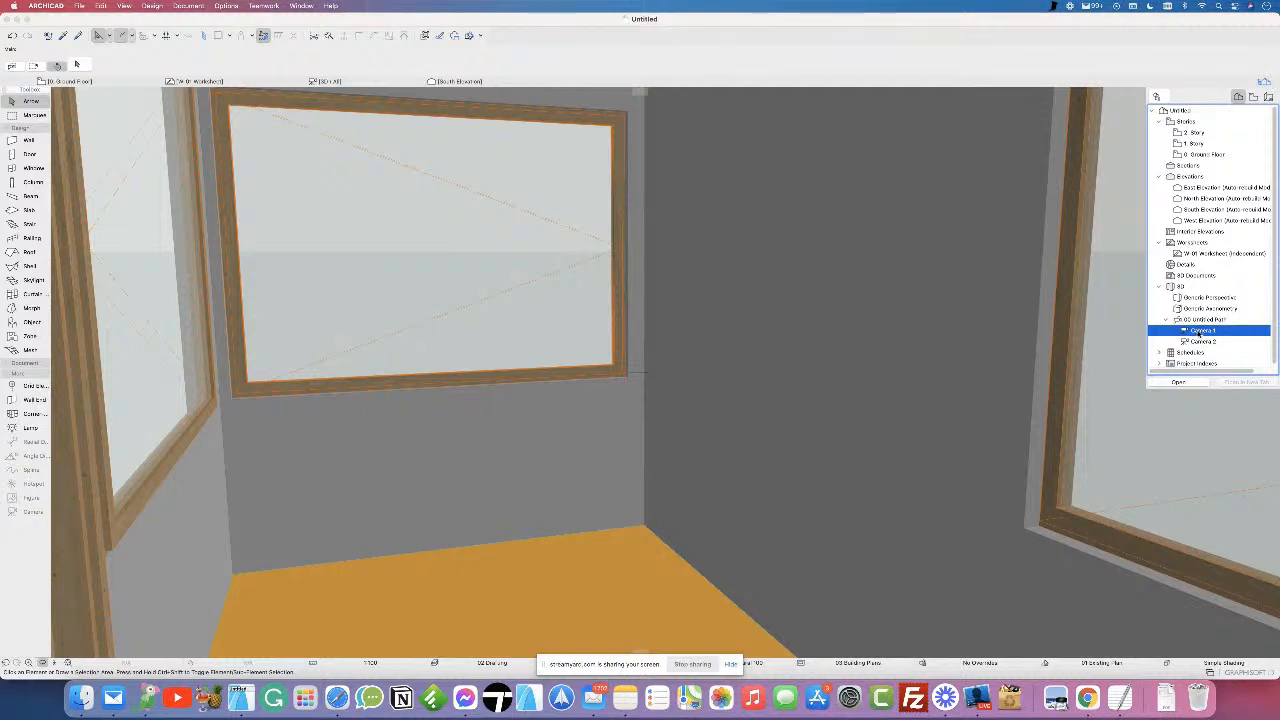
{"action": "right_click", "coordinate": [1200, 332]}
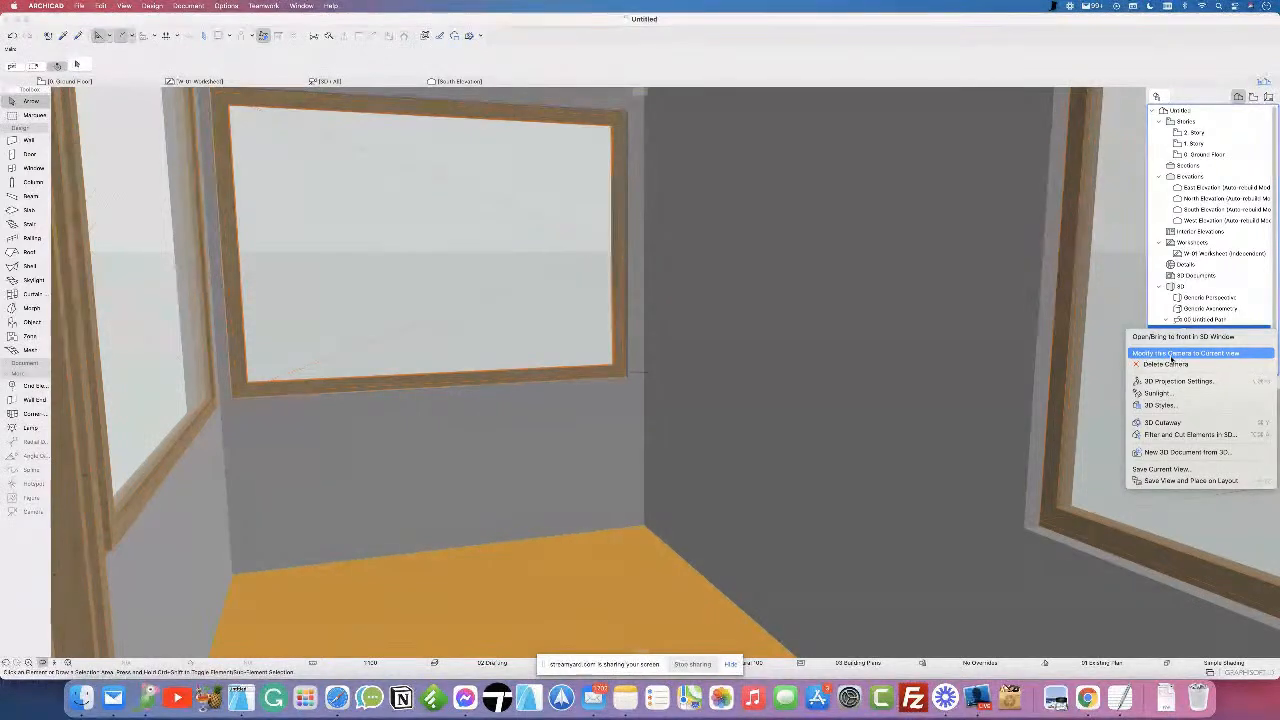
{"action": "left_click", "coordinate": [1170, 355]}
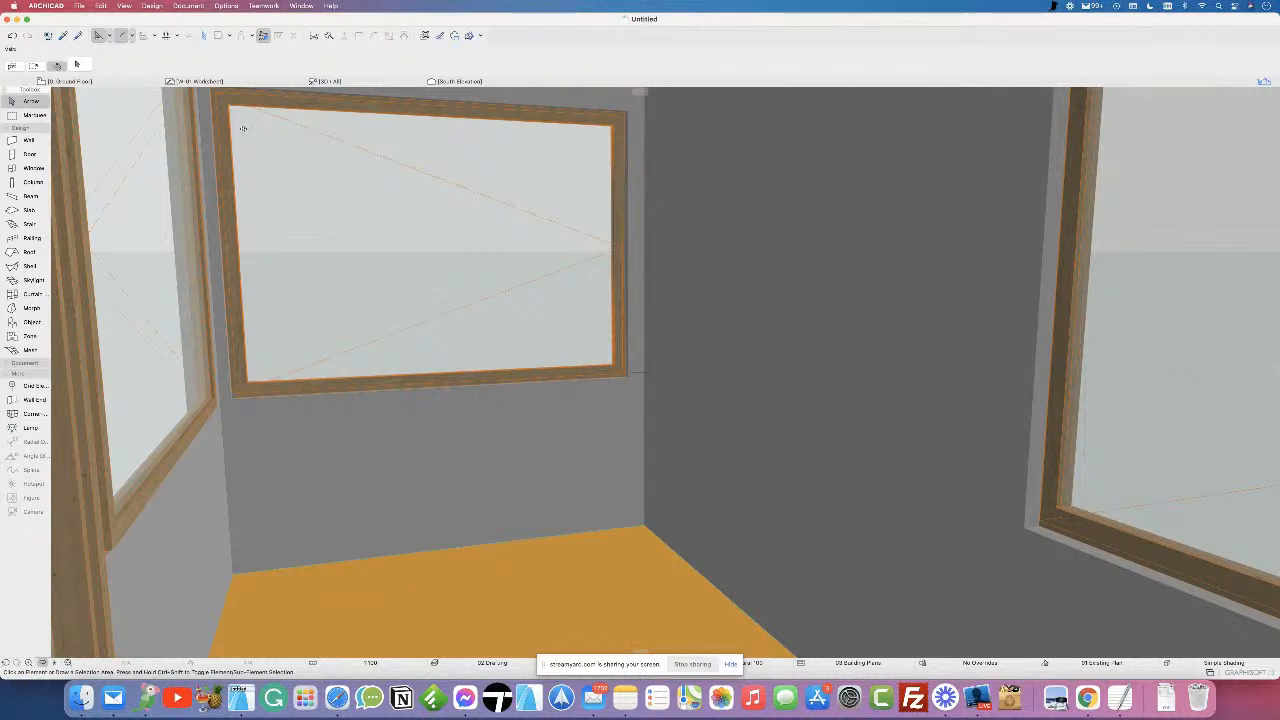
- Check the Camera 2 view in the 3D window, and return to the Camera 1 view
{"action": "left_click", "coordinate": [1265, 83]}
{"action": "double_click", "coordinate": [1208, 342]}
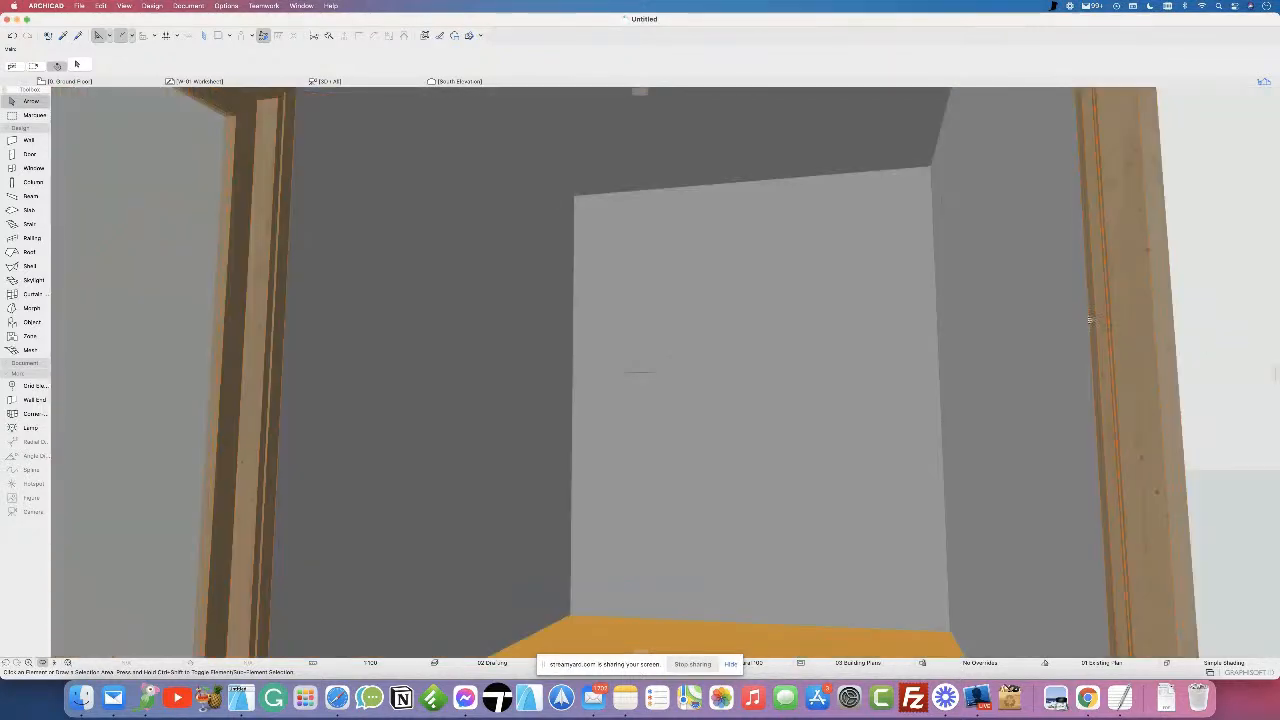
{"action": "left_click", "coordinate": [1265, 82]}
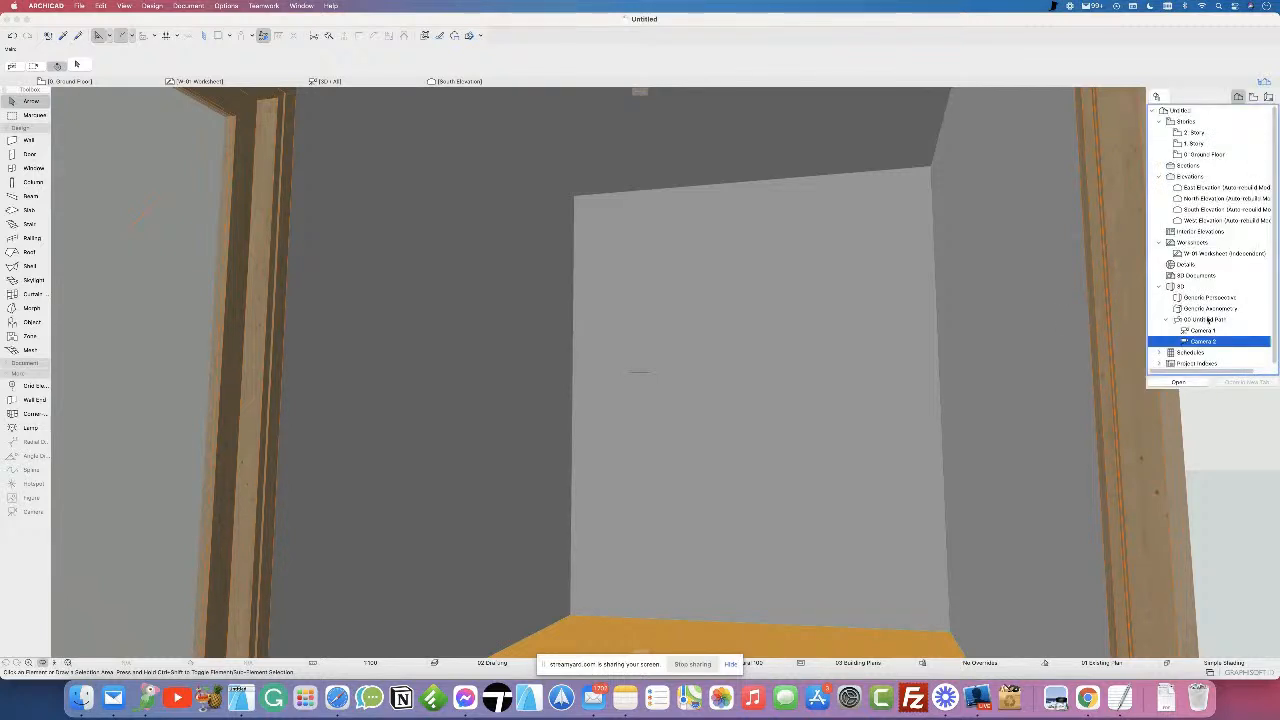
{"action": "double_click", "coordinate": [1208, 331]}
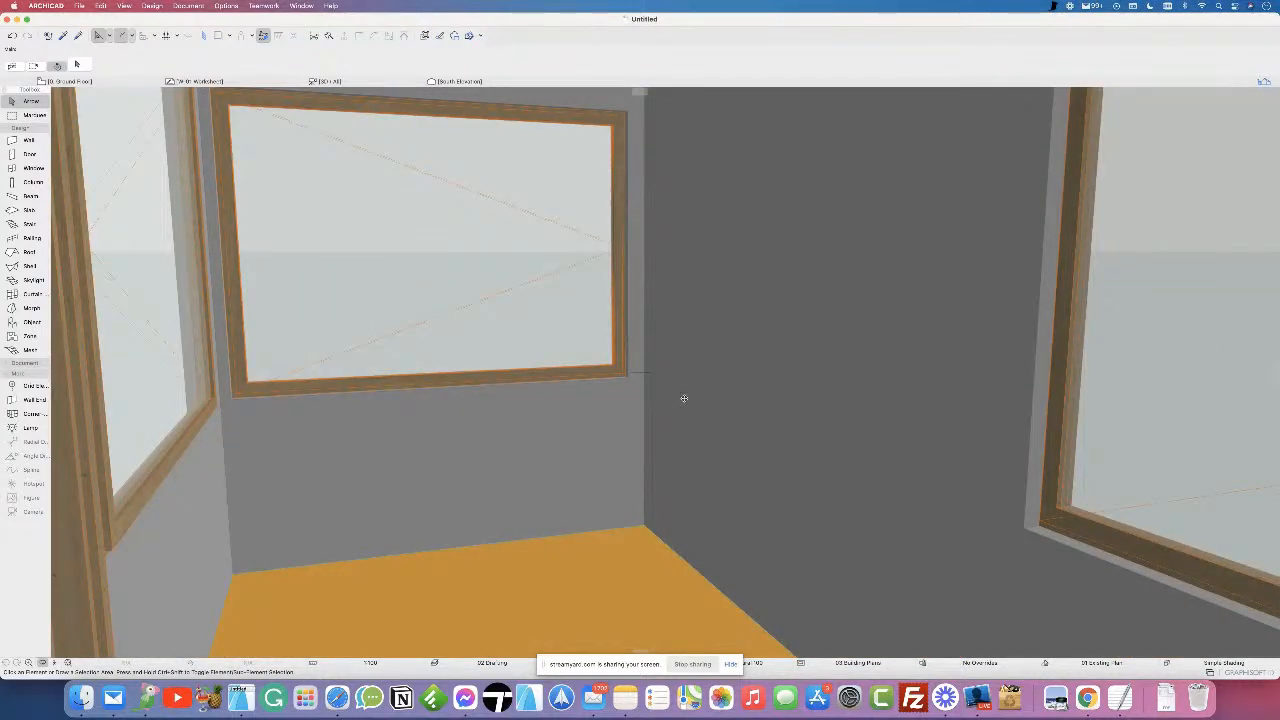
- Examine both buildings from outside in 3D, moving through the building's window to its sliding door overlooking the deck
{"action": "scroll", "coordinate": [503, 306], "scroll_direction": "down", "scroll_amount": 3}
{"action": "scroll", "coordinate": [503, 306], "scroll_direction": "down", "scroll_amount": 10}
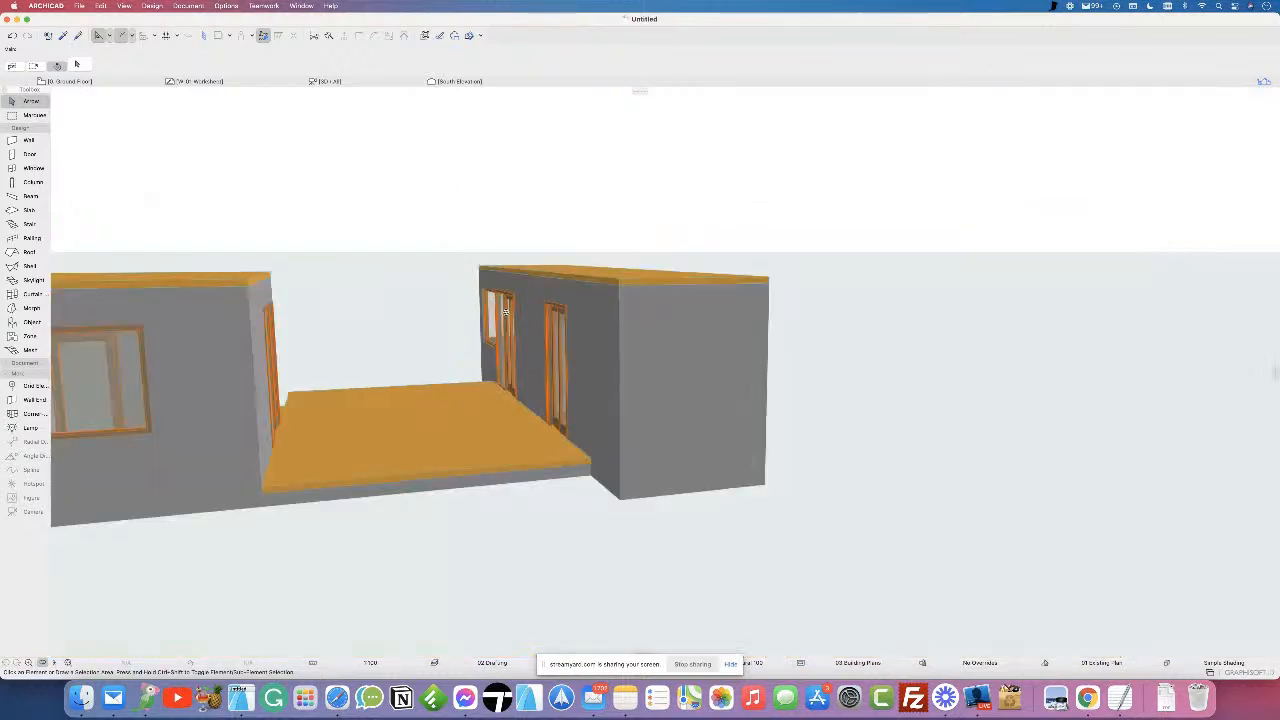
{"action": "scroll", "coordinate": [311, 342], "scroll_direction": "up", "scroll_amount": 10}
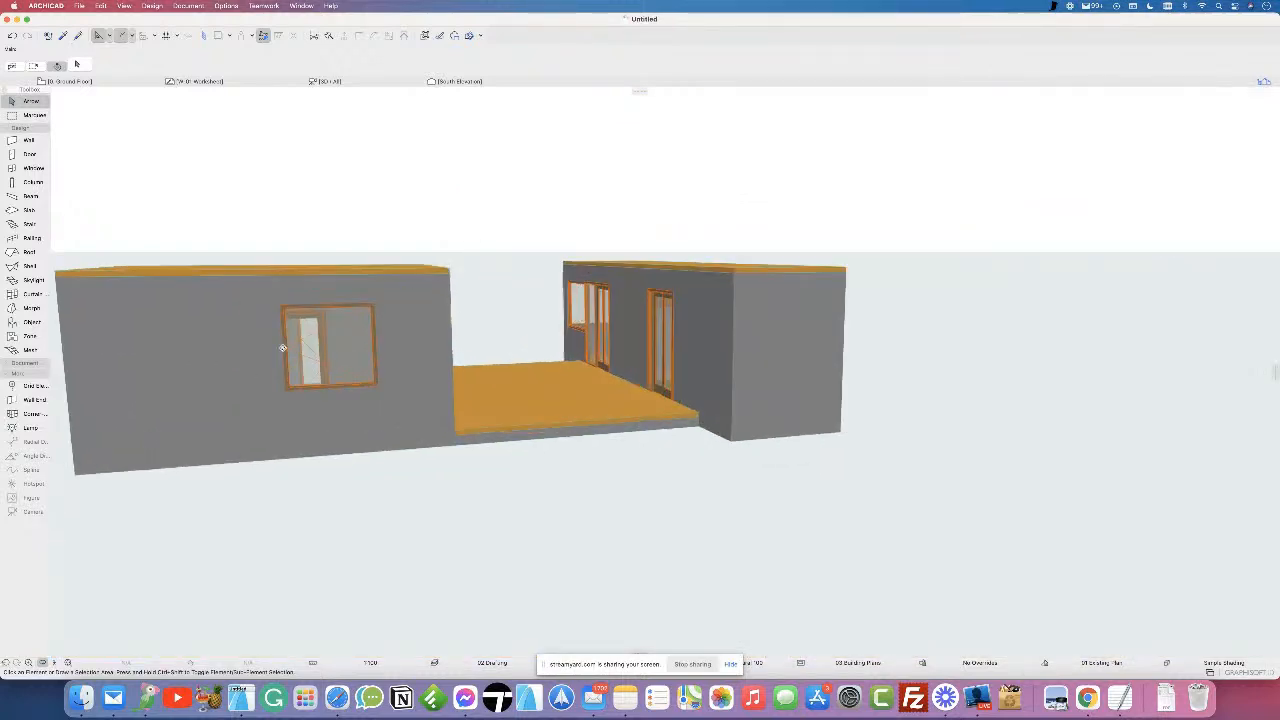
{"action": "scroll", "coordinate": [321, 370], "scroll_direction": "up", "scroll_amount": 3}
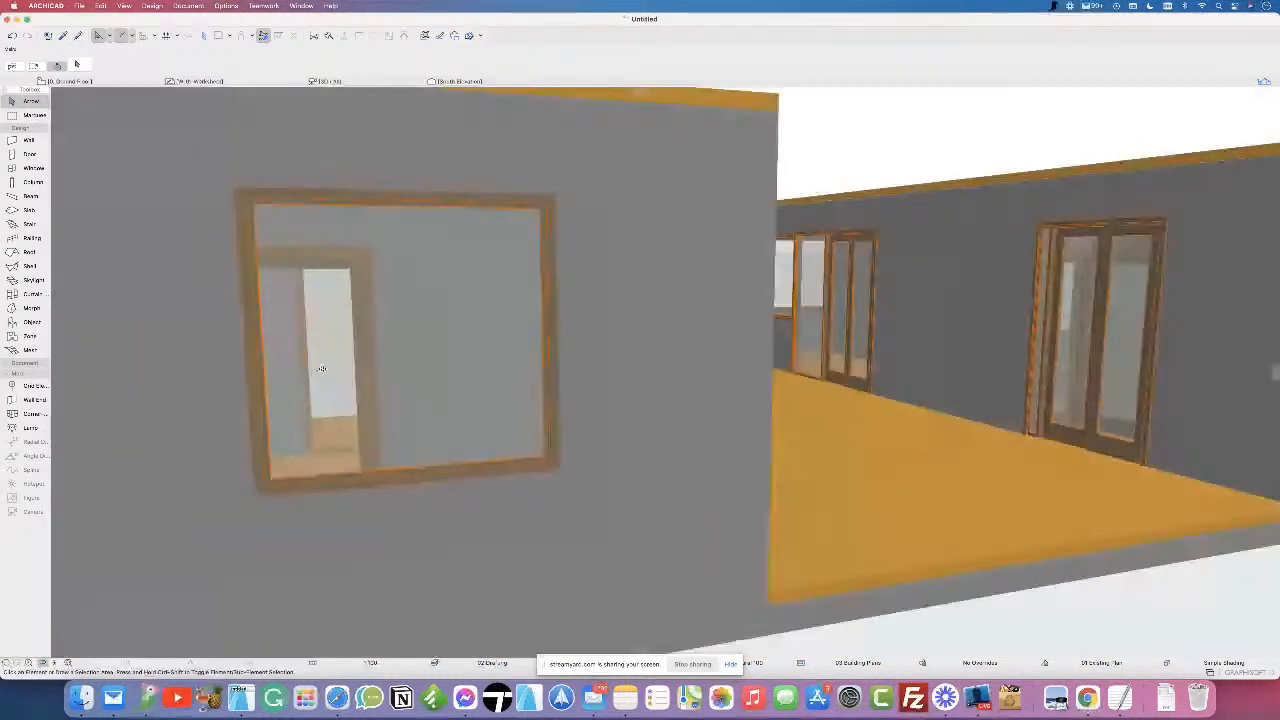
{"action": "scroll", "coordinate": [321, 369], "scroll_direction": "up", "scroll_amount": 3}
{"action": "scroll", "coordinate": [322, 369], "scroll_direction": "up", "scroll_amount": 3}
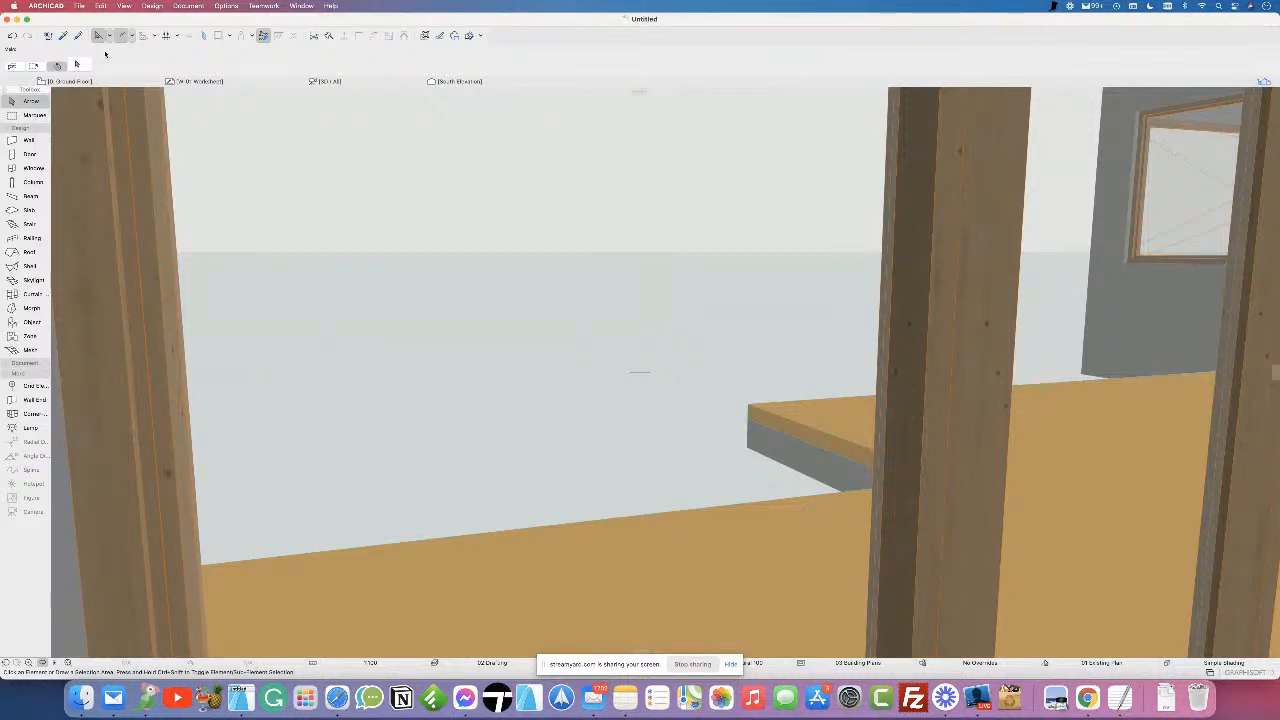
- On the ground floor plan, extend the partition wall between the bedroom and living room to the lower exterior wall's outer face
{"action": "key", "text": "F2"}
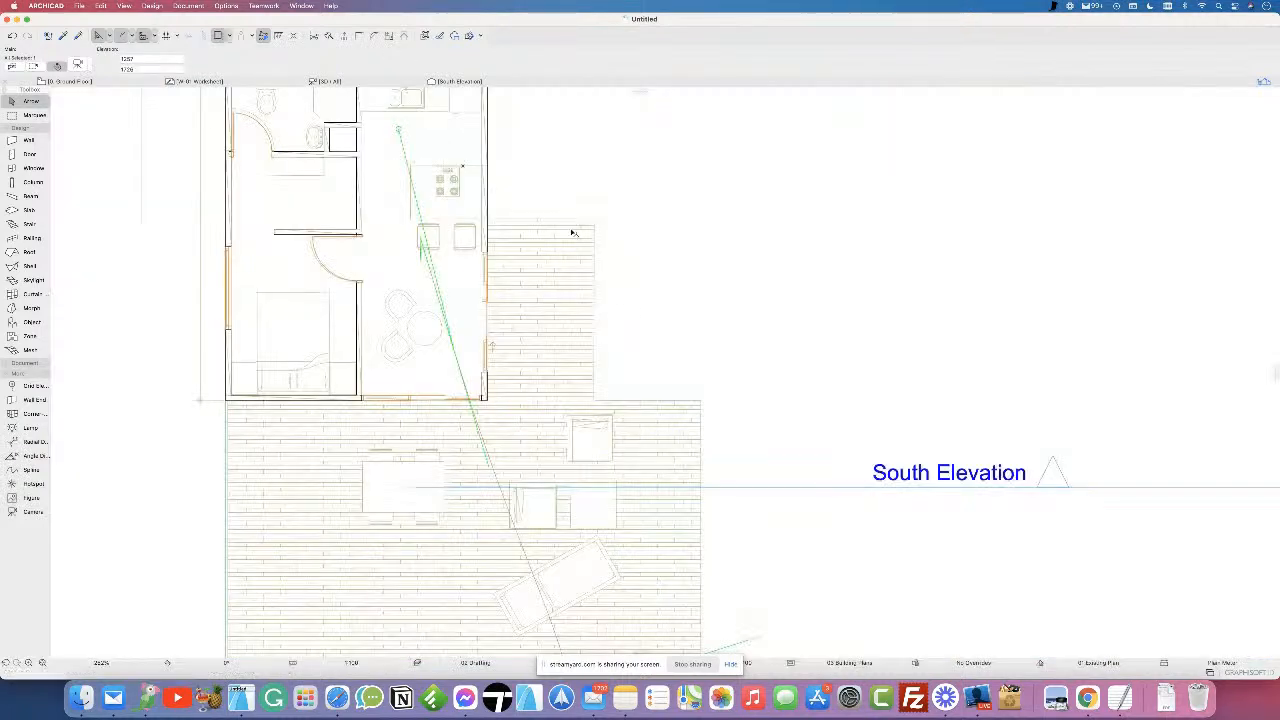
{"action": "scroll", "coordinate": [679, 352], "scroll_direction": "down", "scroll_amount": 2}
{"action": "scroll", "coordinate": [680, 355], "scroll_direction": "down", "scroll_amount": 2}
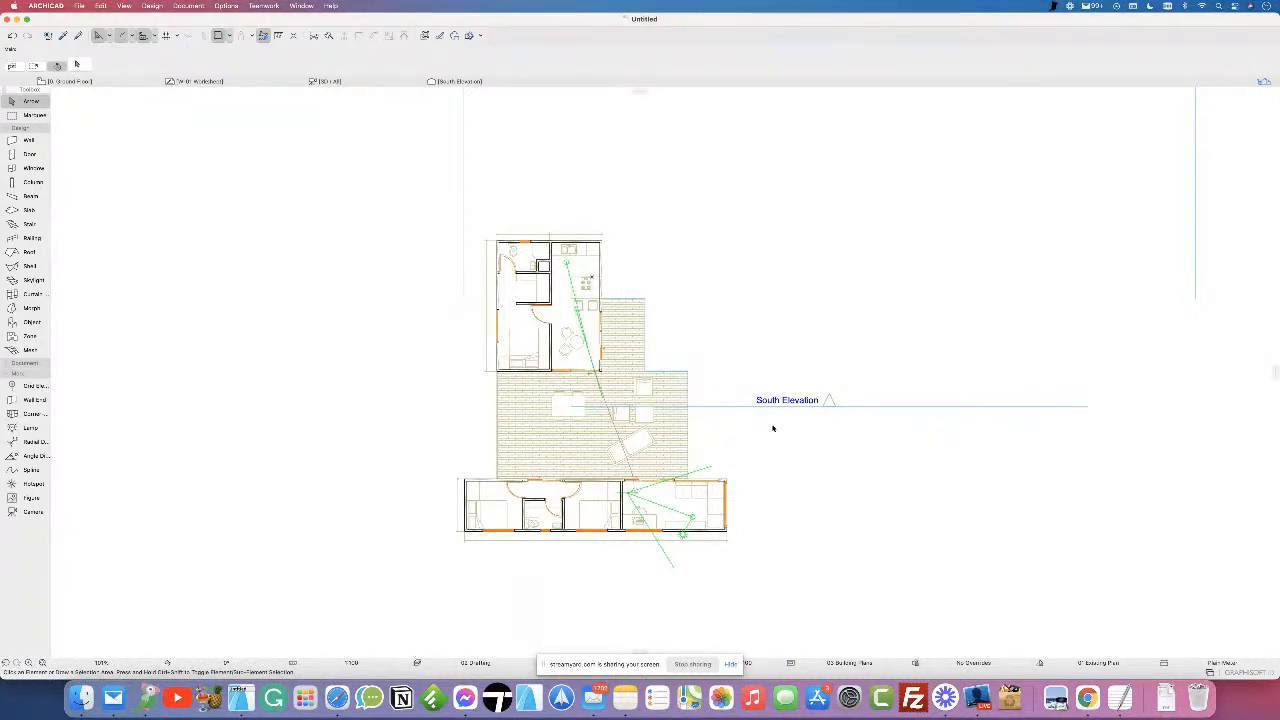
{"action": "scroll", "coordinate": [770, 400], "scroll_direction": "down", "scroll_amount": 1}
{"action": "scroll", "coordinate": [680, 470], "scroll_direction": "up", "scroll_amount": 3}
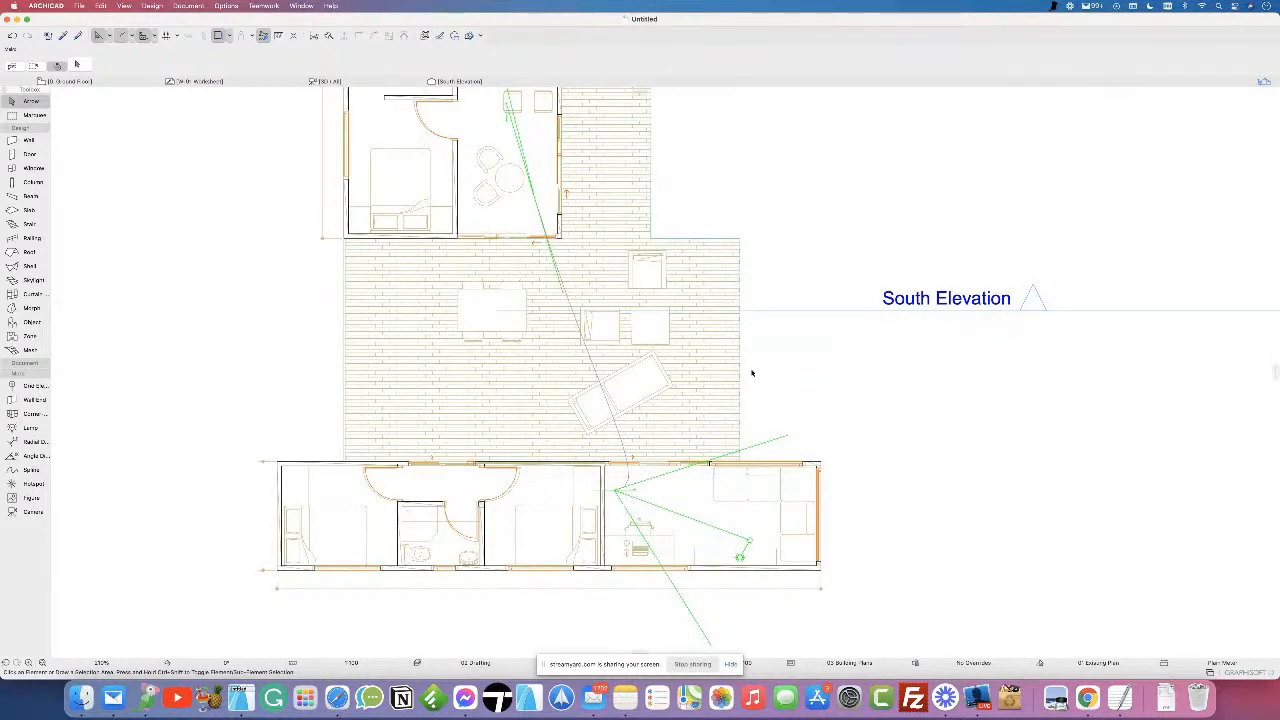
{"action": "scroll", "coordinate": [607, 547], "scroll_direction": "down", "scroll_amount": 3}
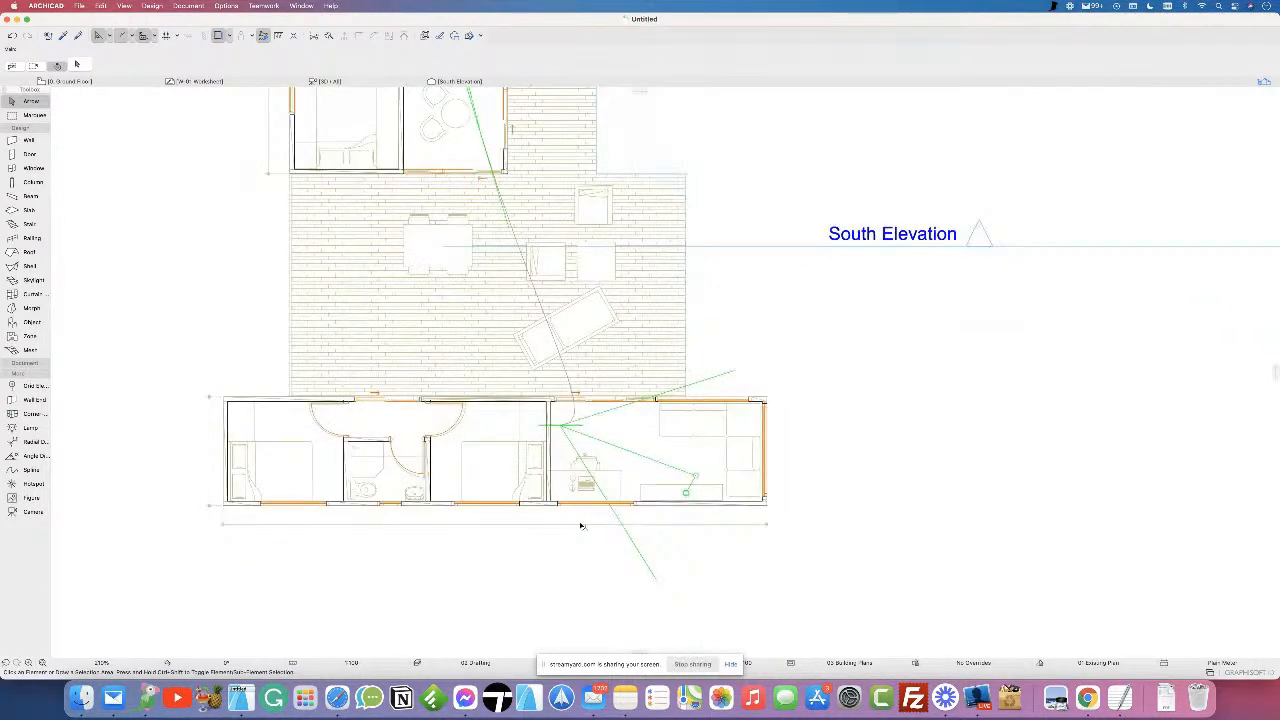
{"action": "scroll", "coordinate": [553, 494], "scroll_direction": "up", "scroll_amount": 5}
{"action": "left_click", "coordinate": [536, 522]}
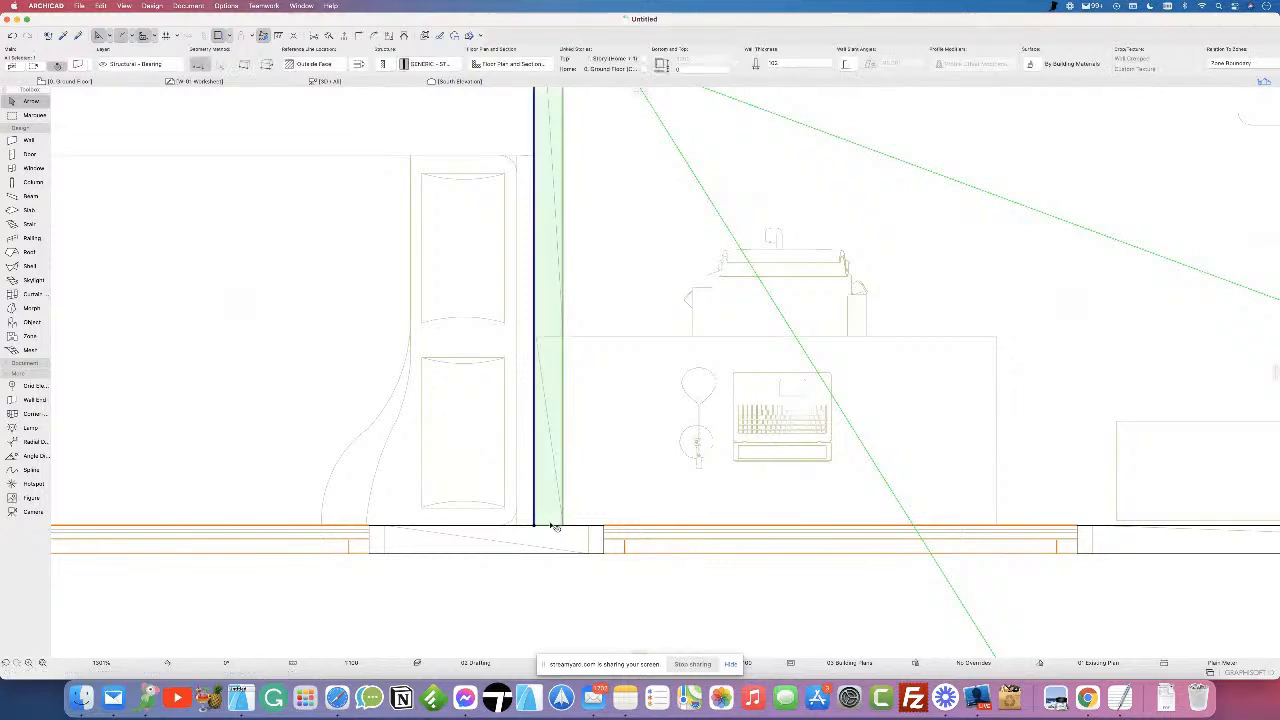
{"action": "left_click", "coordinate": [534, 525]}
{"action": "left_click", "coordinate": [535, 534]}
{"action": "scroll", "coordinate": [536, 530], "scroll_direction": "down", "scroll_amount": 3}
{"action": "scroll", "coordinate": [540, 533], "scroll_direction": "down", "scroll_amount": 3}
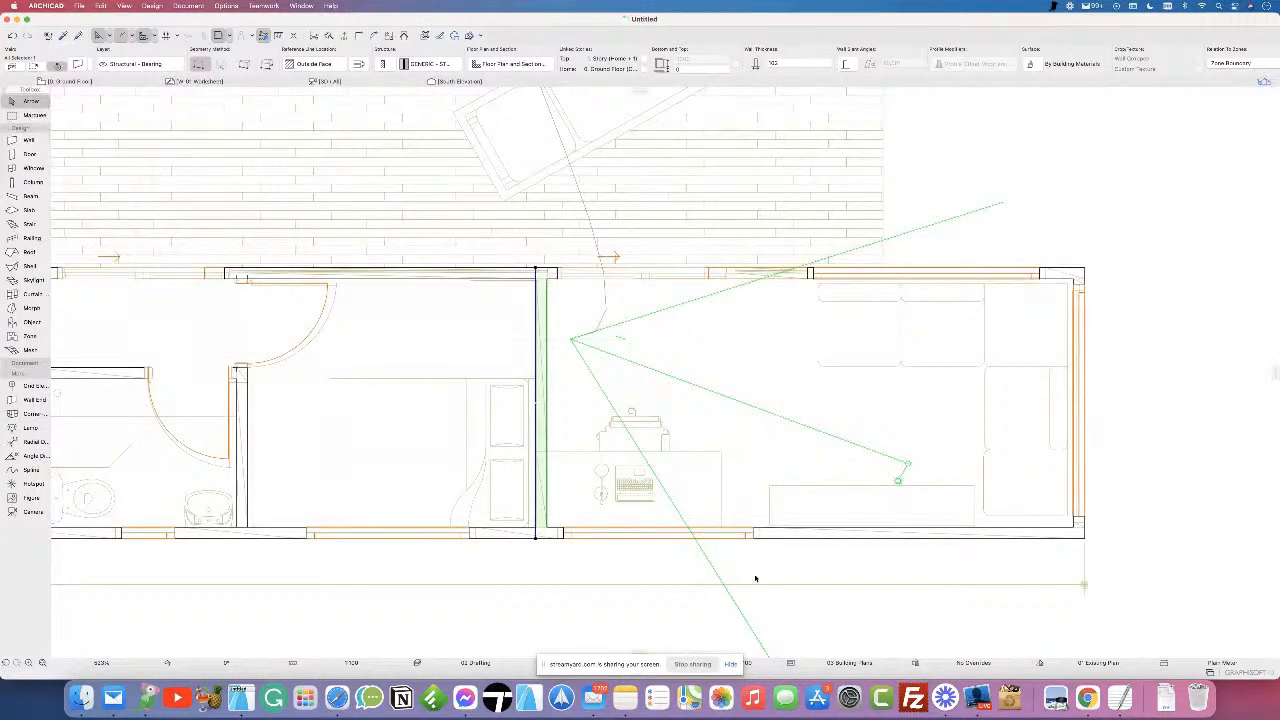
{"action": "left_click", "coordinate": [710, 613]}
{"action": "scroll", "coordinate": [879, 567], "scroll_direction": "down", "scroll_amount": 5}
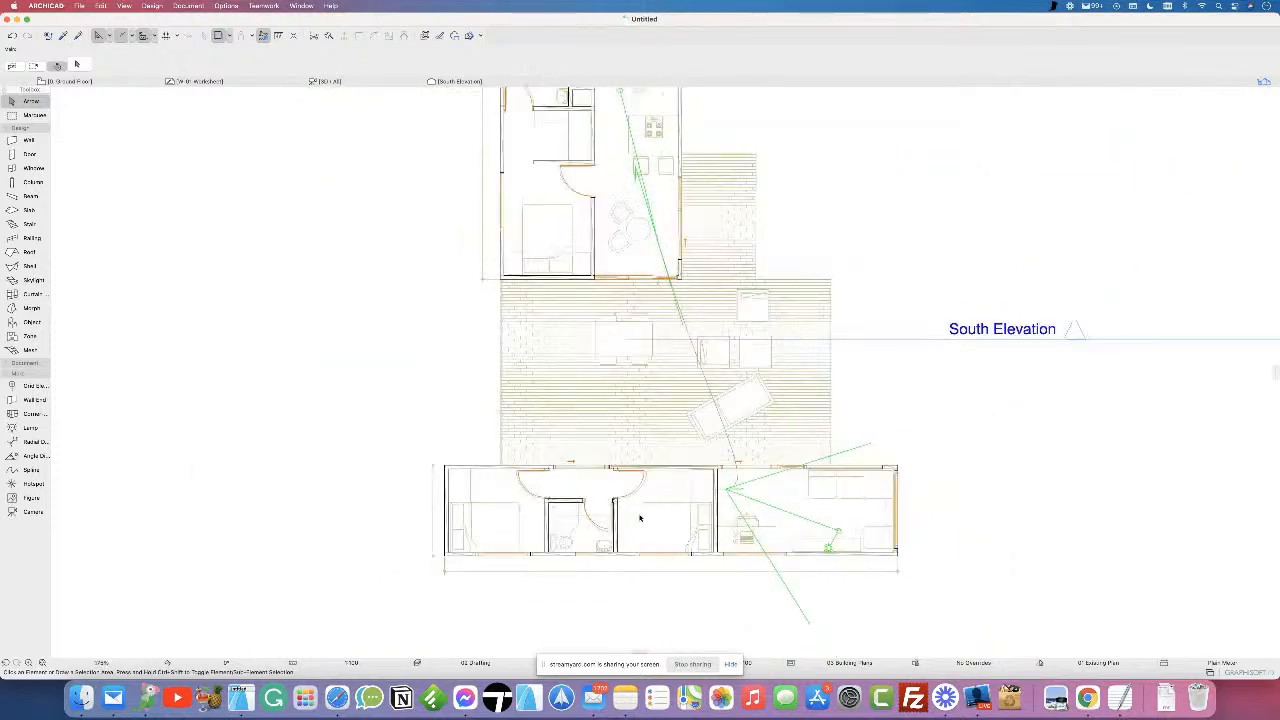
{"action": "scroll", "coordinate": [803, 441], "scroll_direction": "down", "scroll_amount": 3}
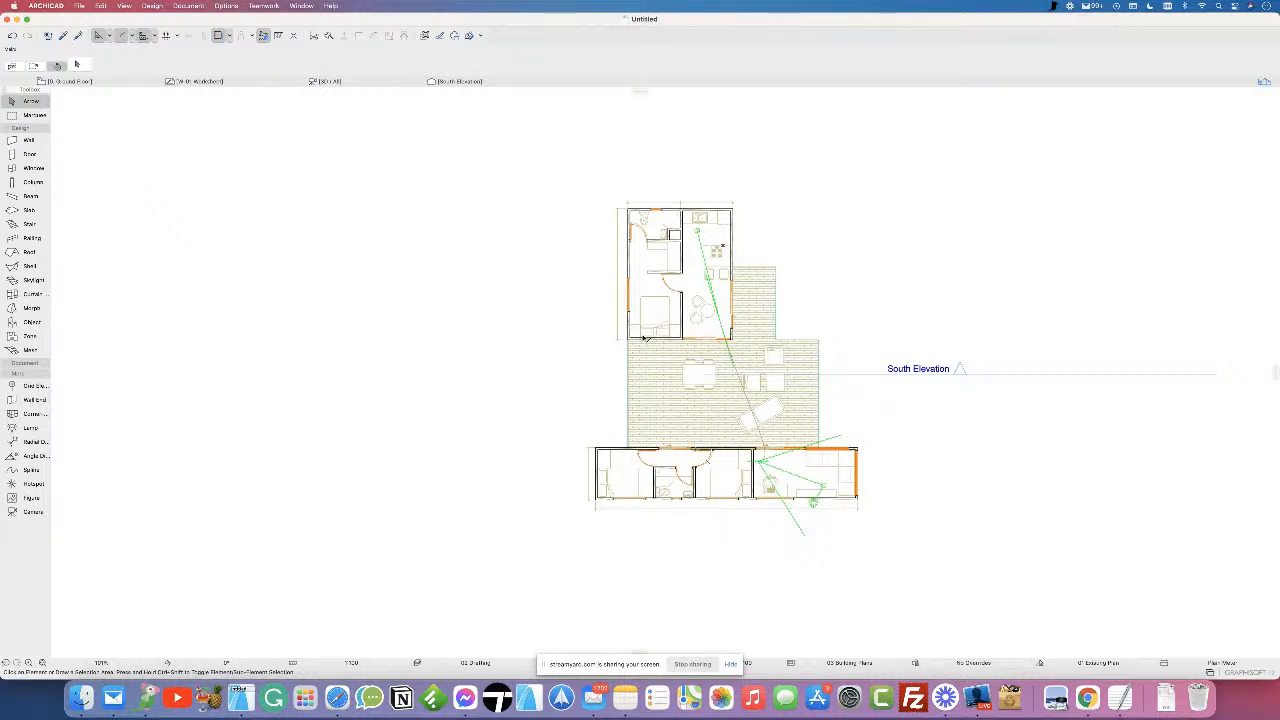
{"action": "scroll", "coordinate": [645, 338], "scroll_direction": "up", "scroll_amount": 3}
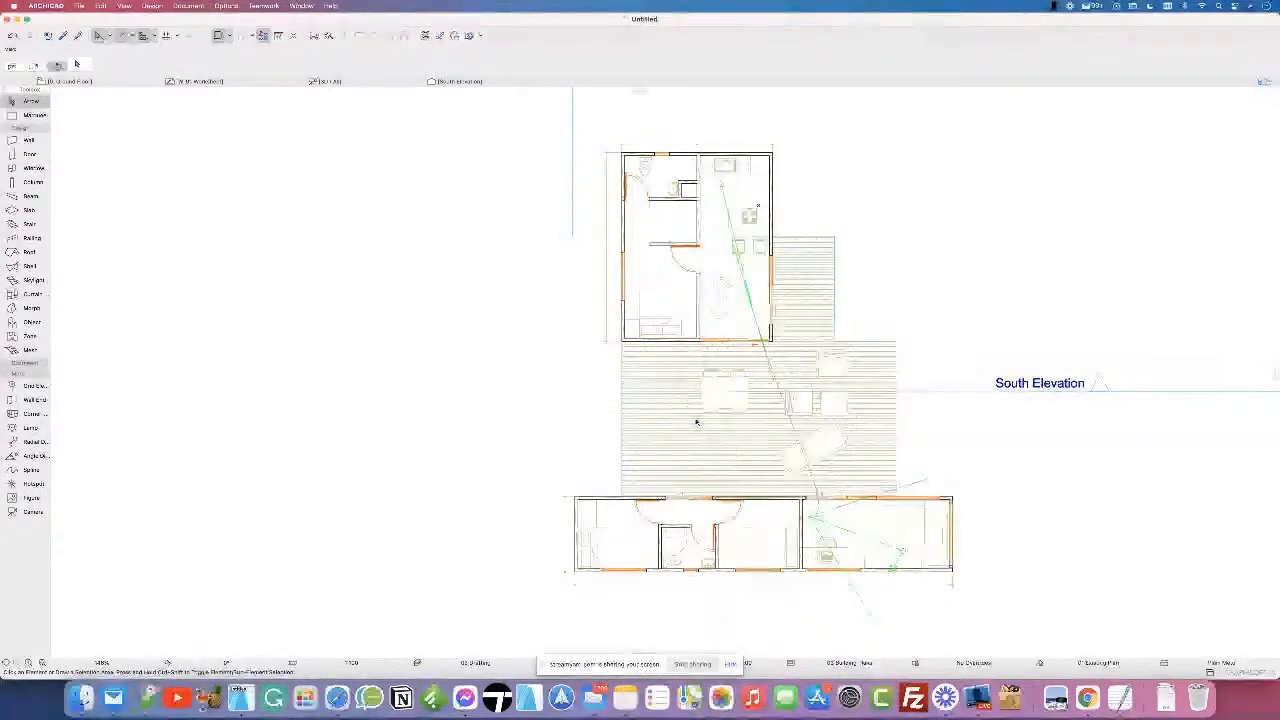
{"action": "middle_click_drag", "start_coordinate": [846, 449], "coordinate": [717, 391]}
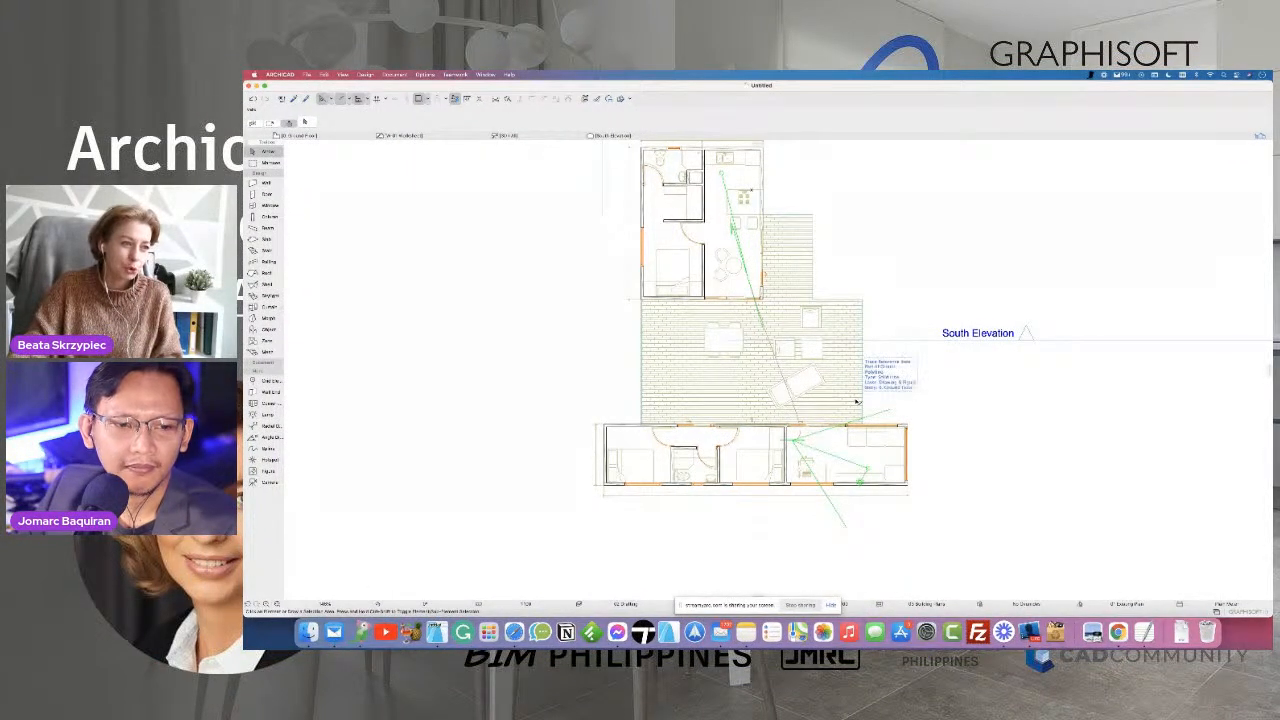
{"action": "left_click", "coordinate": [1028, 338]}
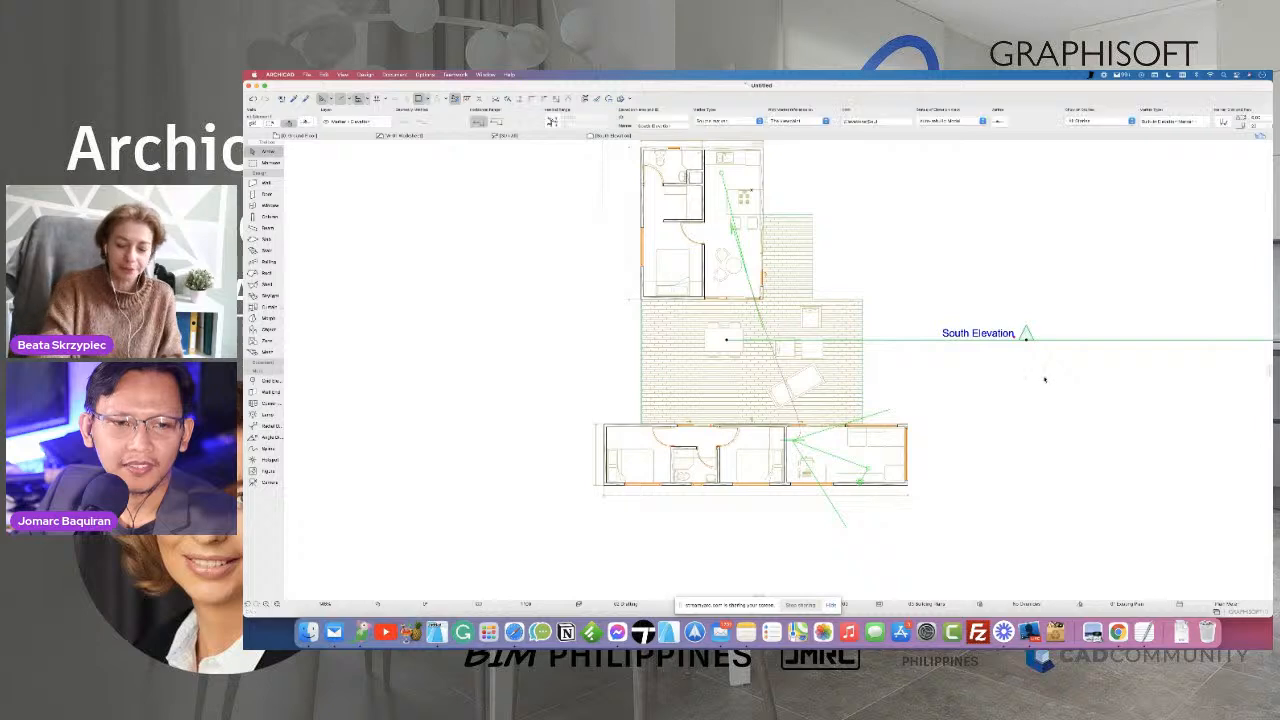
{"action": "key", "text": "Delete"}
{"action": "left_click", "coordinate": [701, 275]}
{"action": "left_click", "coordinate": [1069, 389]}
{"action": "left_click", "coordinate": [1055, 407]}
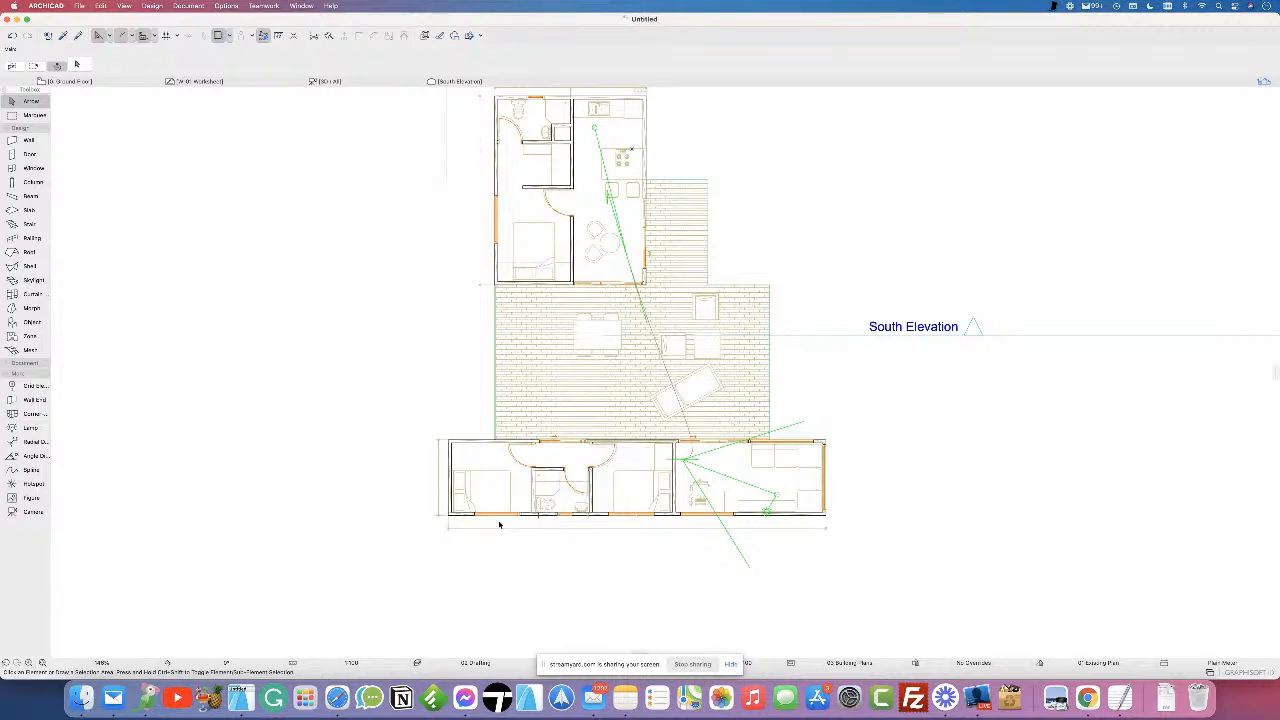
- Delete the West Elevation marker line beside the buildings from the ground floor plan, accepting the loss of its drawing content
{"action": "scroll", "coordinate": [499, 524], "scroll_direction": "up", "scroll_amount": 2}
{"action": "scroll", "coordinate": [492, 518], "scroll_direction": "up", "scroll_amount": 4}
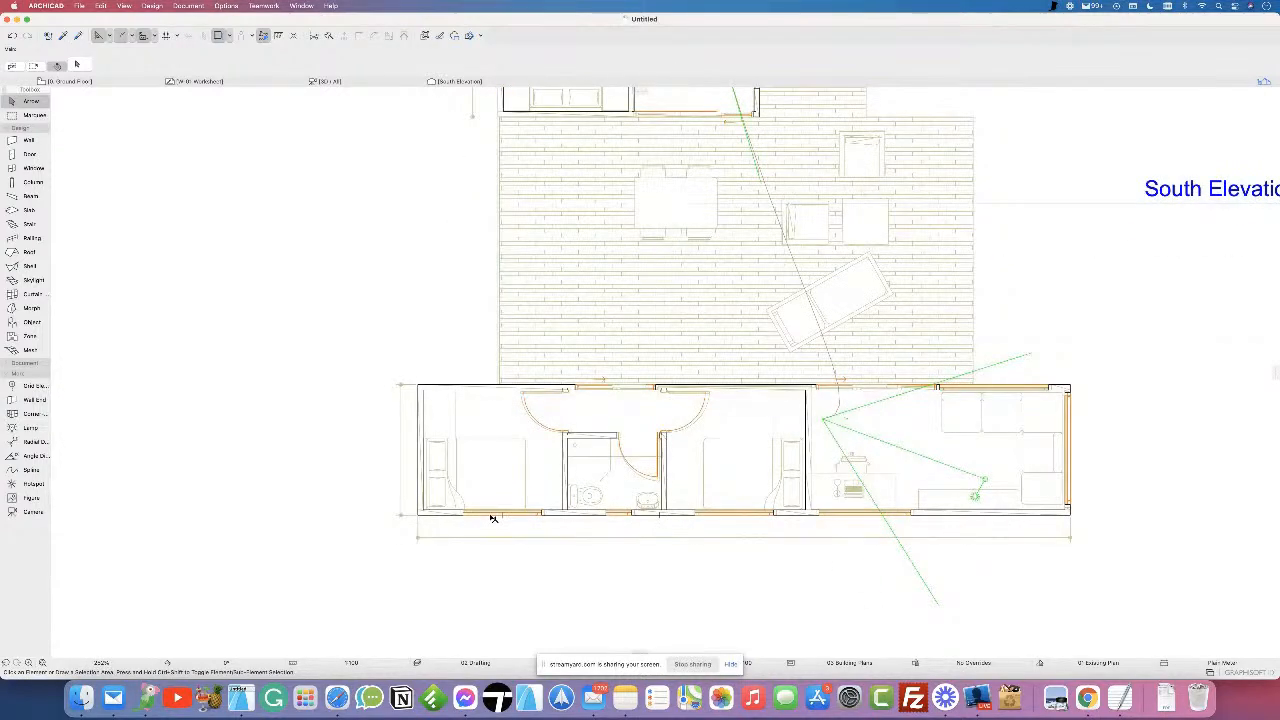
{"action": "scroll", "coordinate": [492, 518], "scroll_direction": "down", "scroll_amount": 5}
{"action": "scroll", "coordinate": [492, 518], "scroll_direction": "down", "scroll_amount": 3}
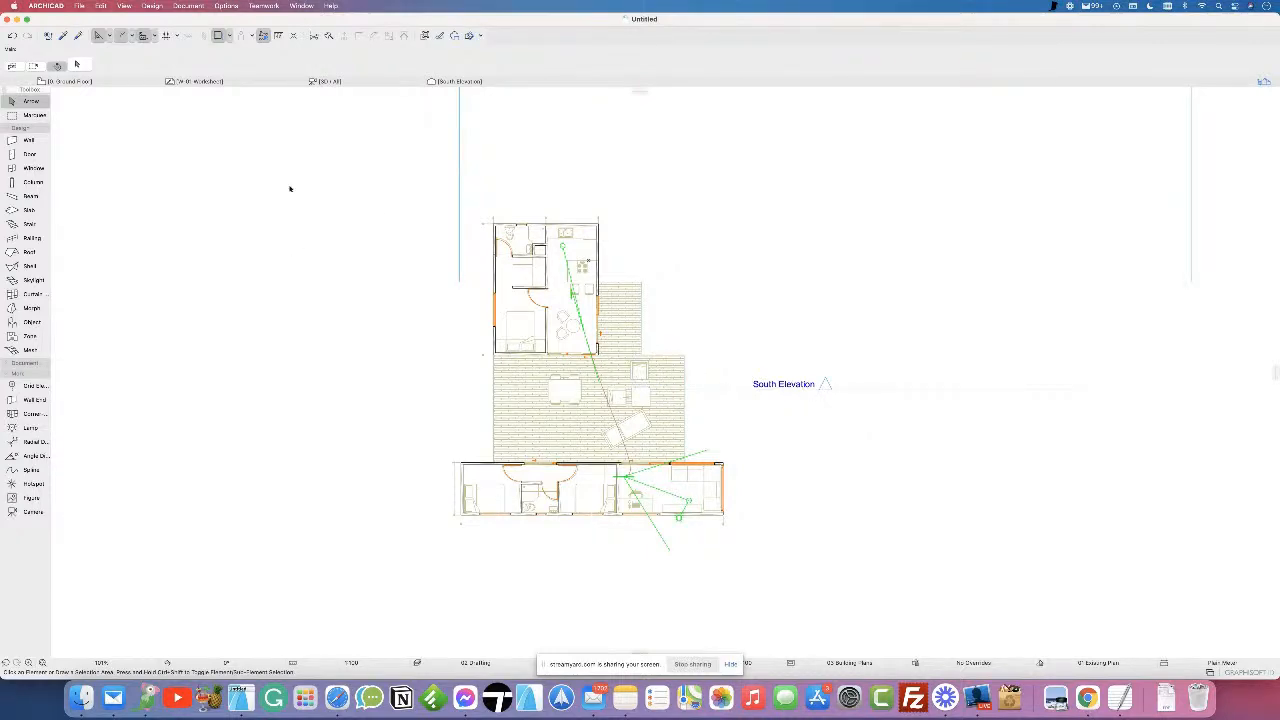
{"action": "left_click", "coordinate": [459, 281]}
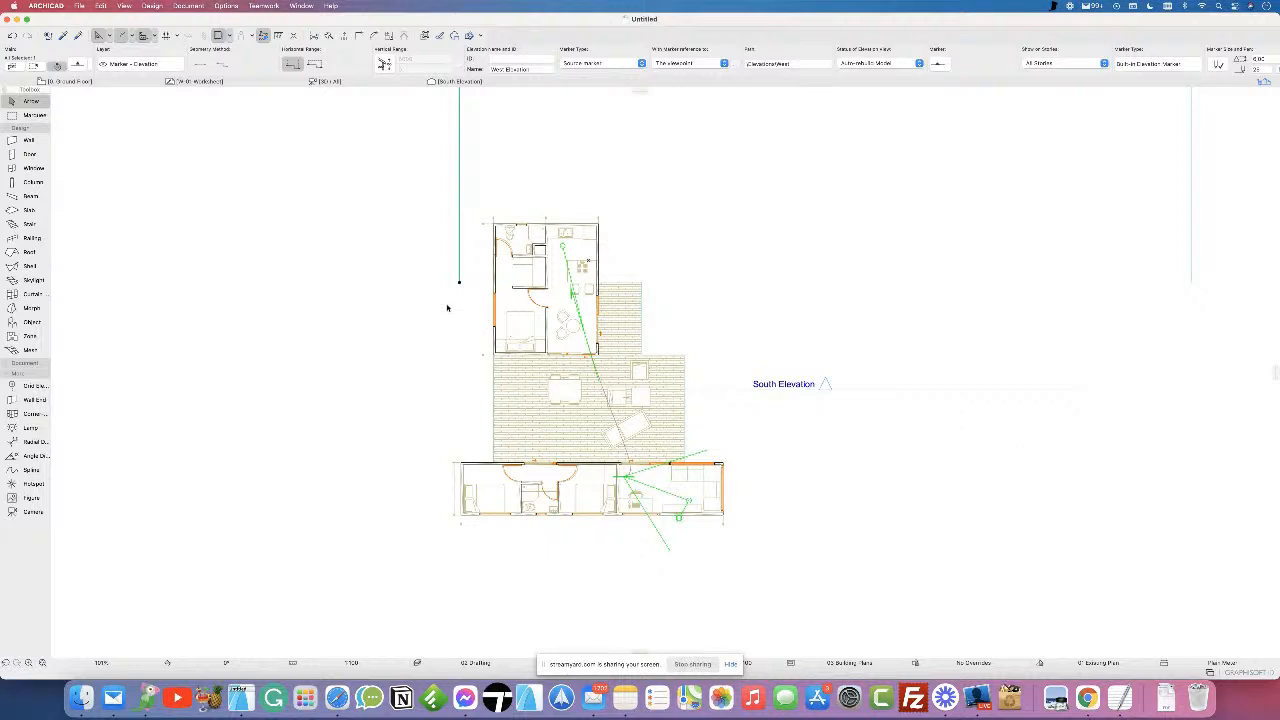
{"action": "key", "text": "Delete"}
{"action": "left_click", "coordinate": [730, 256]}
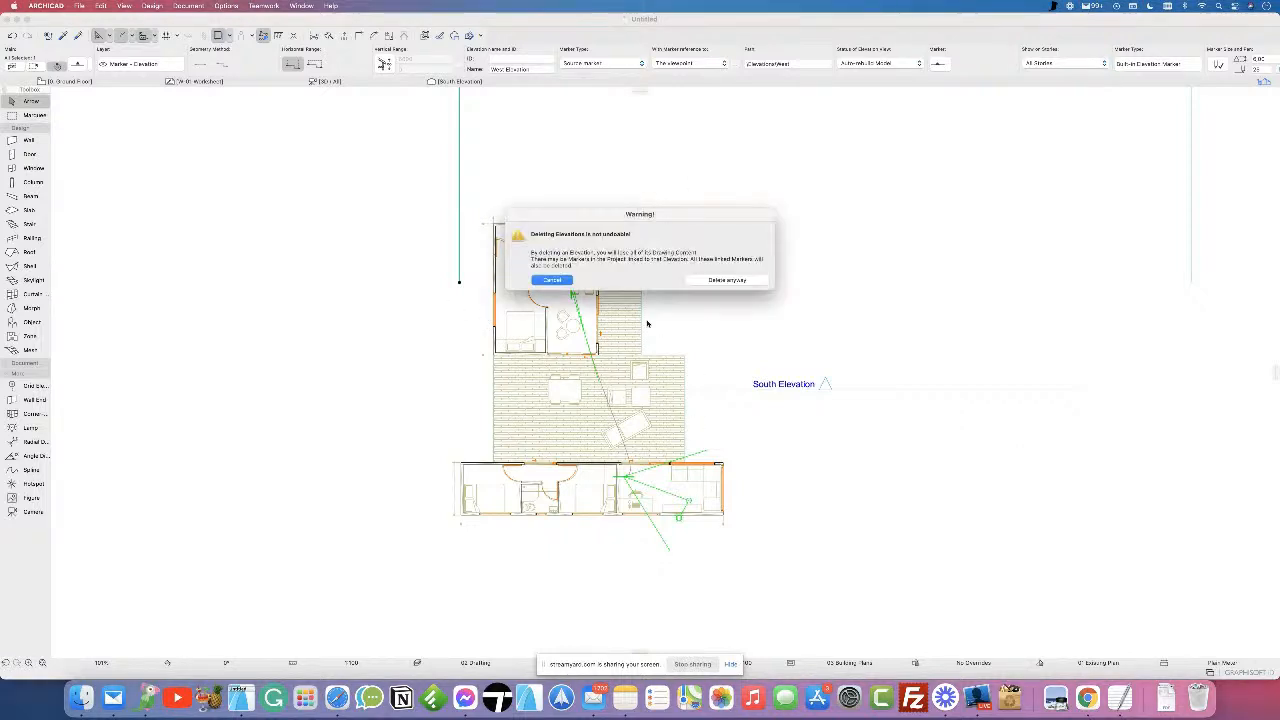
{"action": "left_click", "coordinate": [740, 281]}
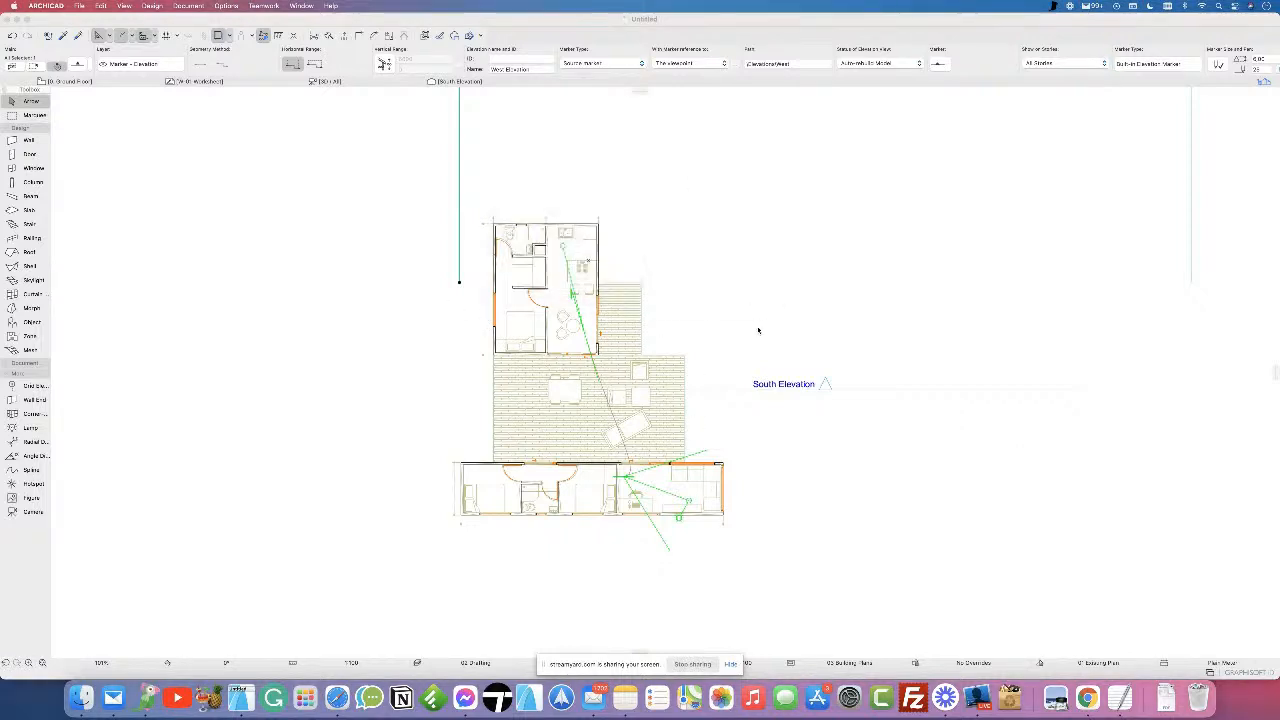
- Delete the South Elevation crossing the deck and the East Elevation from the ground floor plan
{"action": "left_click", "coordinate": [569, 390]}
{"action": "key", "text": "Delete"}
{"action": "left_click", "coordinate": [729, 256]}
{"action": "left_click", "coordinate": [740, 284]}
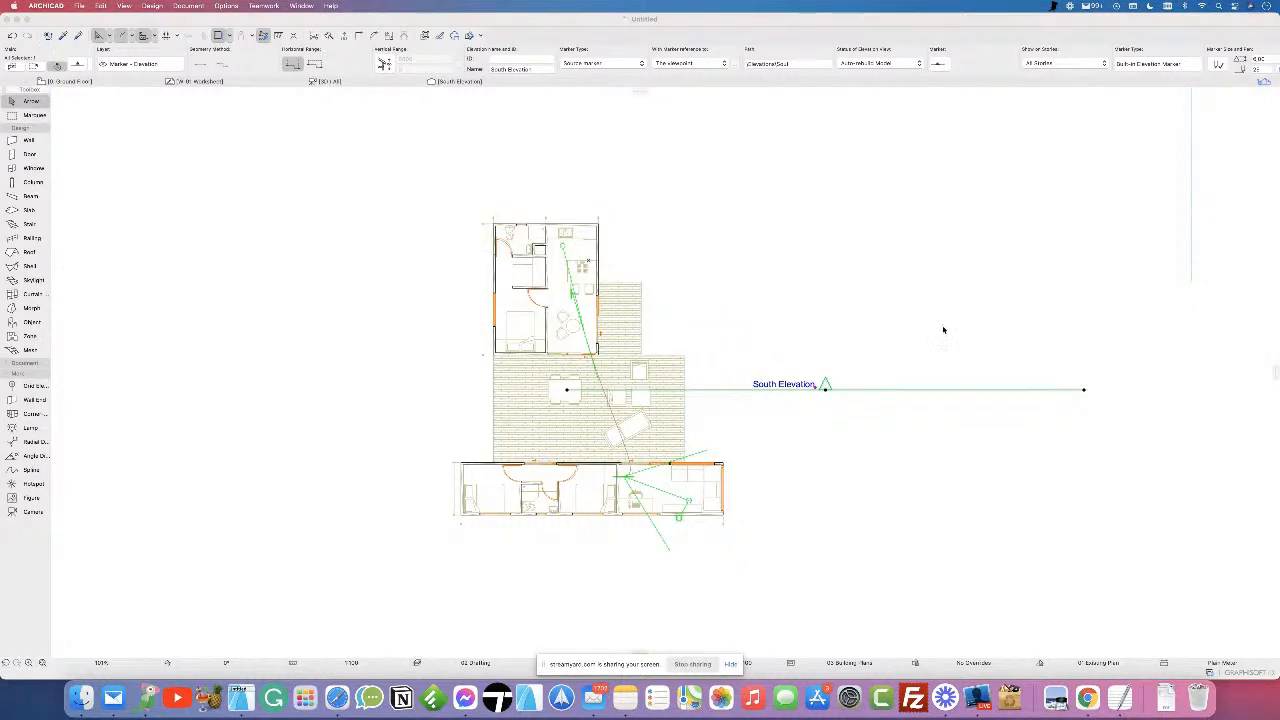
{"action": "left_click", "coordinate": [1192, 281]}
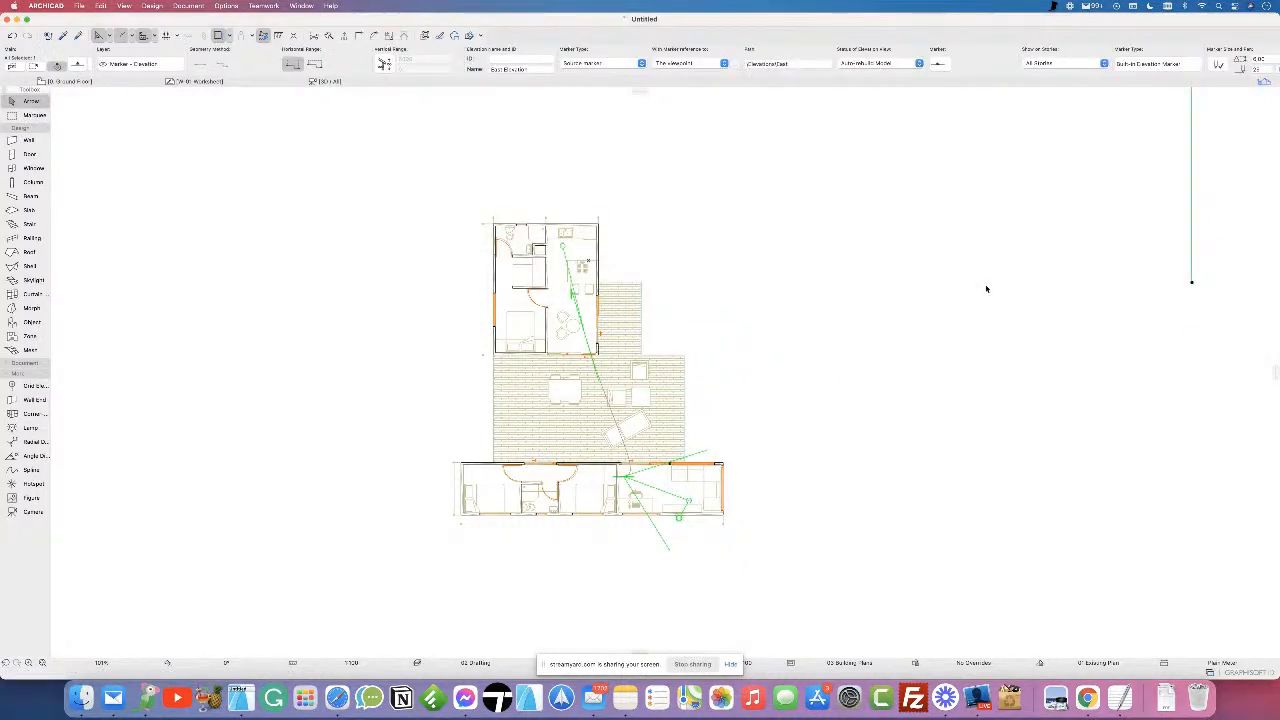
{"action": "key", "text": "Delete"}
{"action": "left_click", "coordinate": [736, 256]}
{"action": "left_click", "coordinate": [741, 281]}
- Find the North Elevation far above the buildings and delete it from the ground floor plan
{"action": "scroll", "coordinate": [790, 366], "scroll_direction": "down", "scroll_amount": 5}
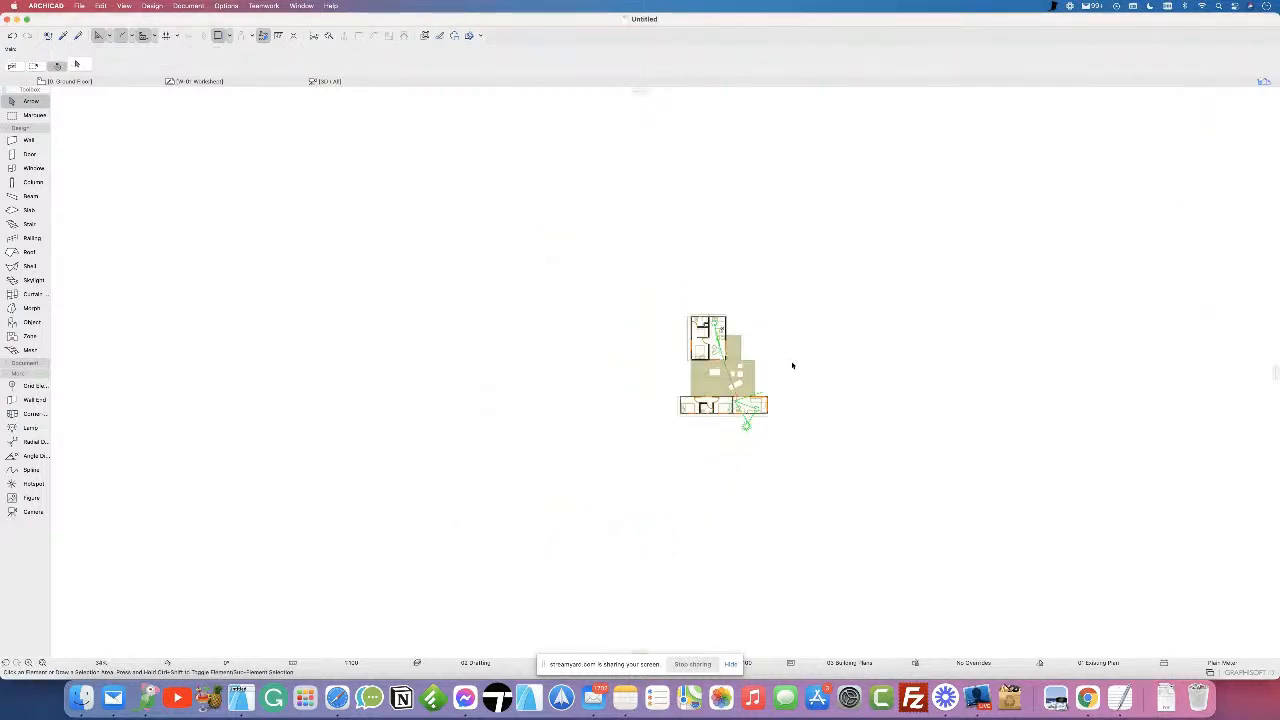
{"action": "scroll", "coordinate": [790, 230], "scroll_direction": "up", "scroll_amount": 5}
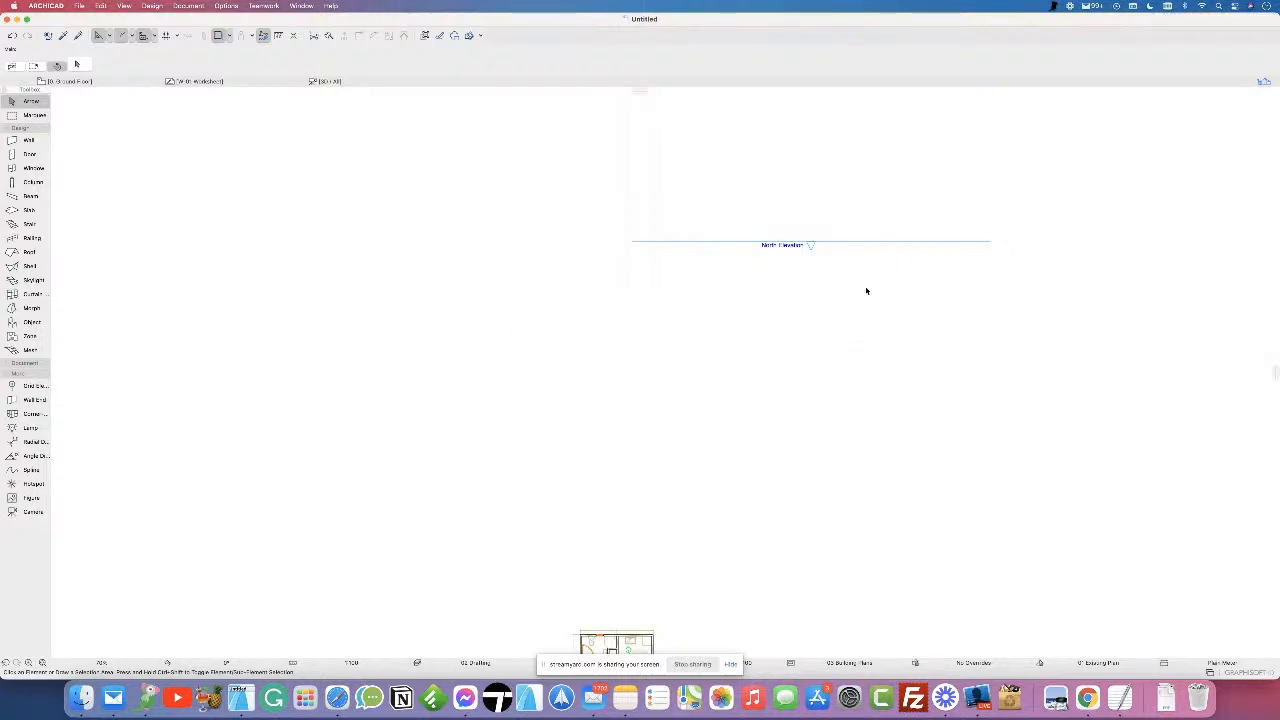
{"action": "scroll", "coordinate": [867, 291], "scroll_direction": "down", "scroll_amount": 2}
{"action": "left_click", "coordinate": [953, 255]}
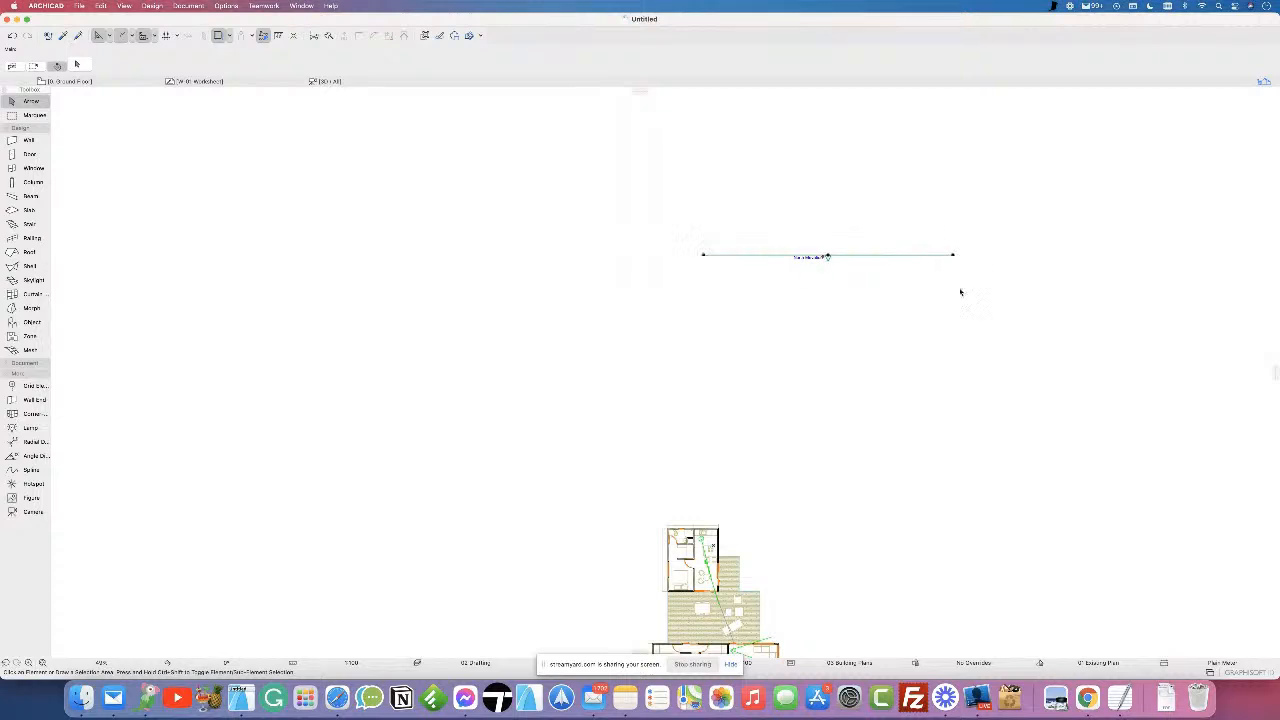
{"action": "key", "text": "Delete"}
{"action": "left_click", "coordinate": [723, 255]}
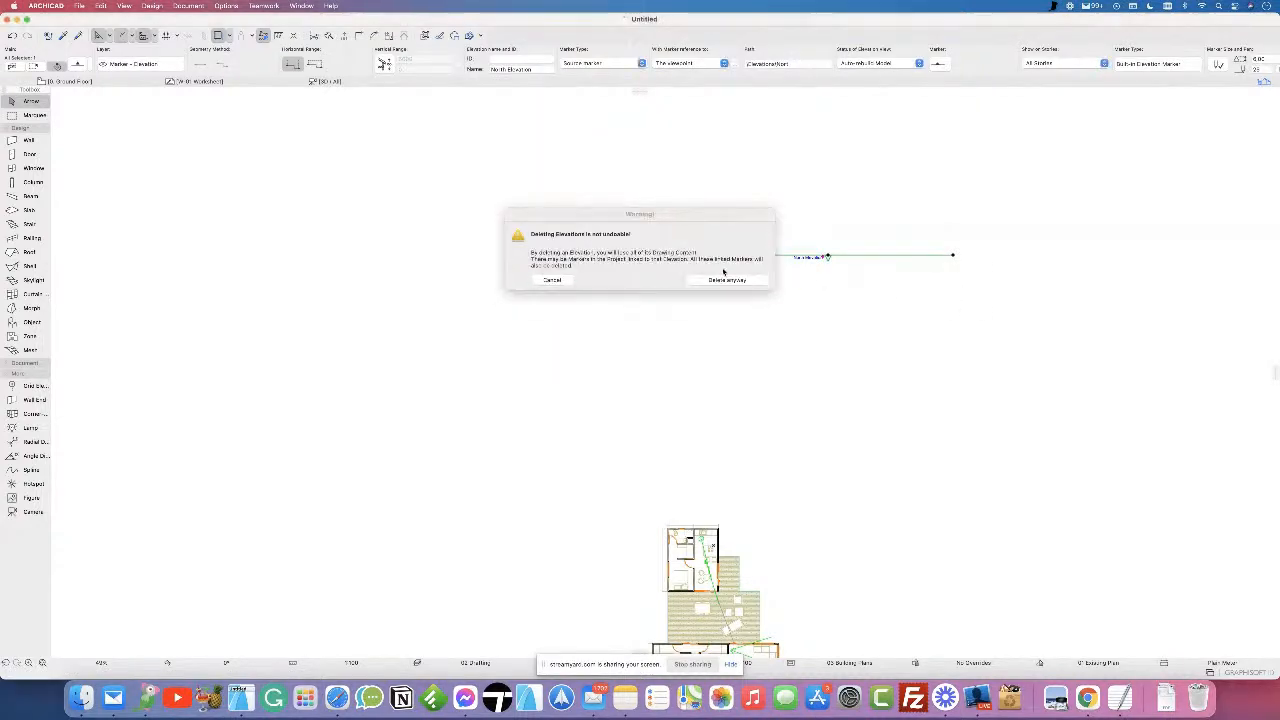
{"action": "left_click", "coordinate": [725, 279]}
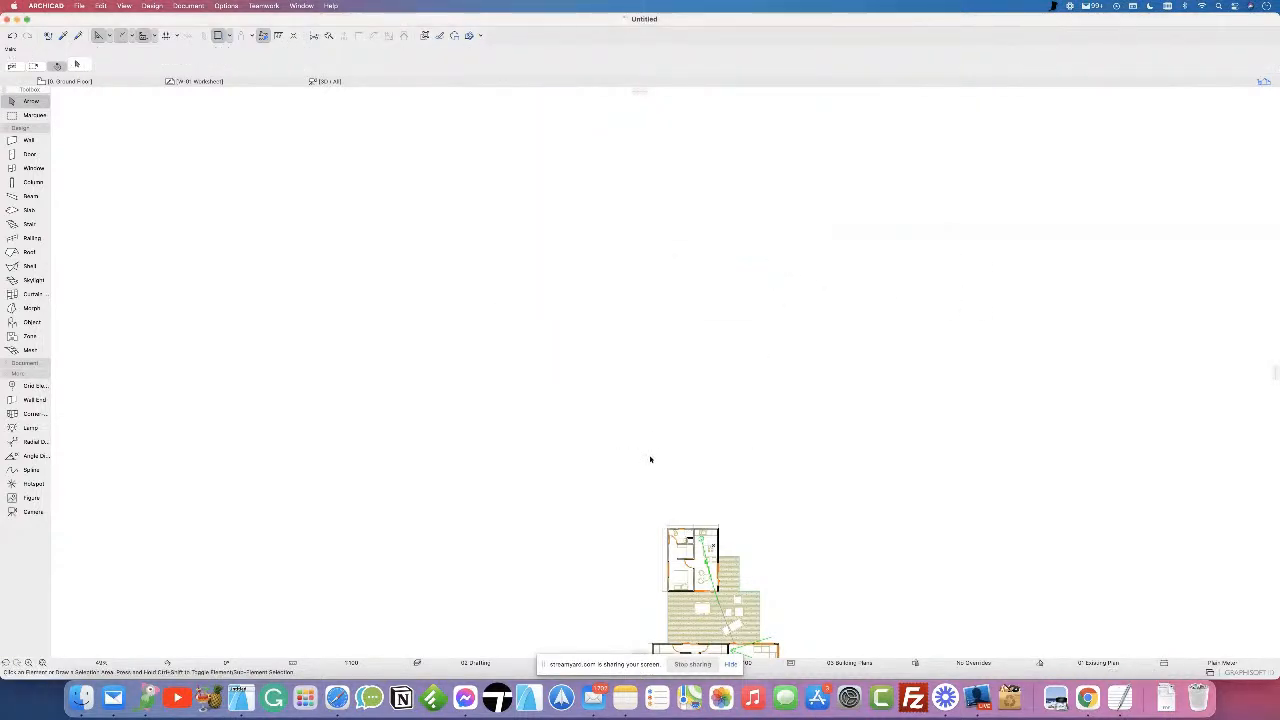
- Examine the rectangular and circular core options in the column default settings, and leave them without applying changes
{"action": "scroll", "coordinate": [665, 342], "scroll_direction": "down", "scroll_amount": 5}
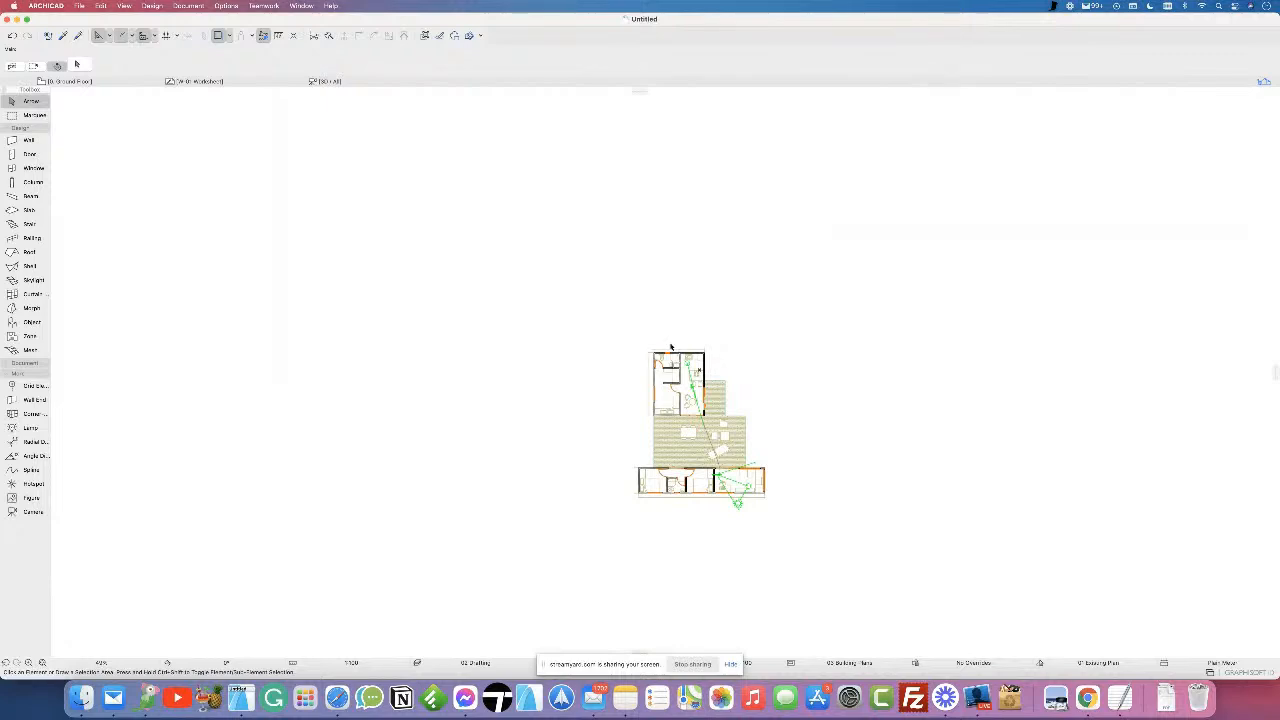
{"action": "scroll", "coordinate": [614, 462], "scroll_direction": "up", "scroll_amount": 5}
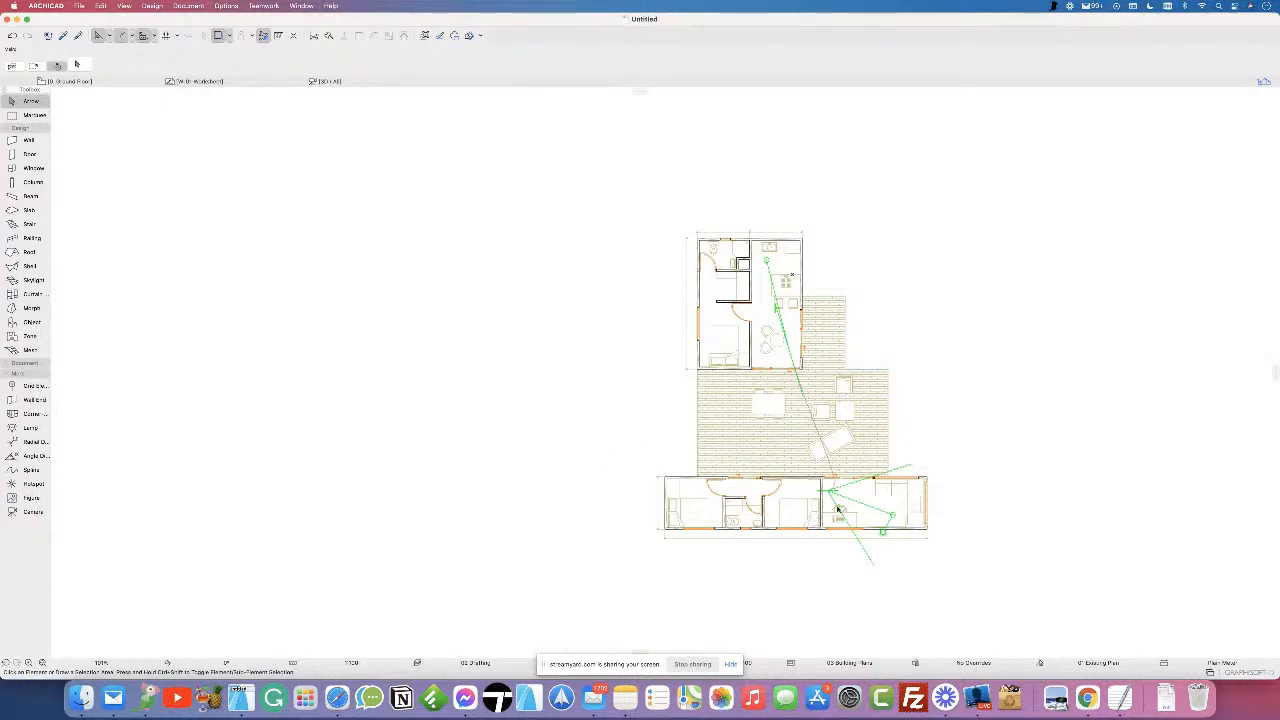
{"action": "scroll", "coordinate": [838, 511], "scroll_direction": "up", "scroll_amount": 2}
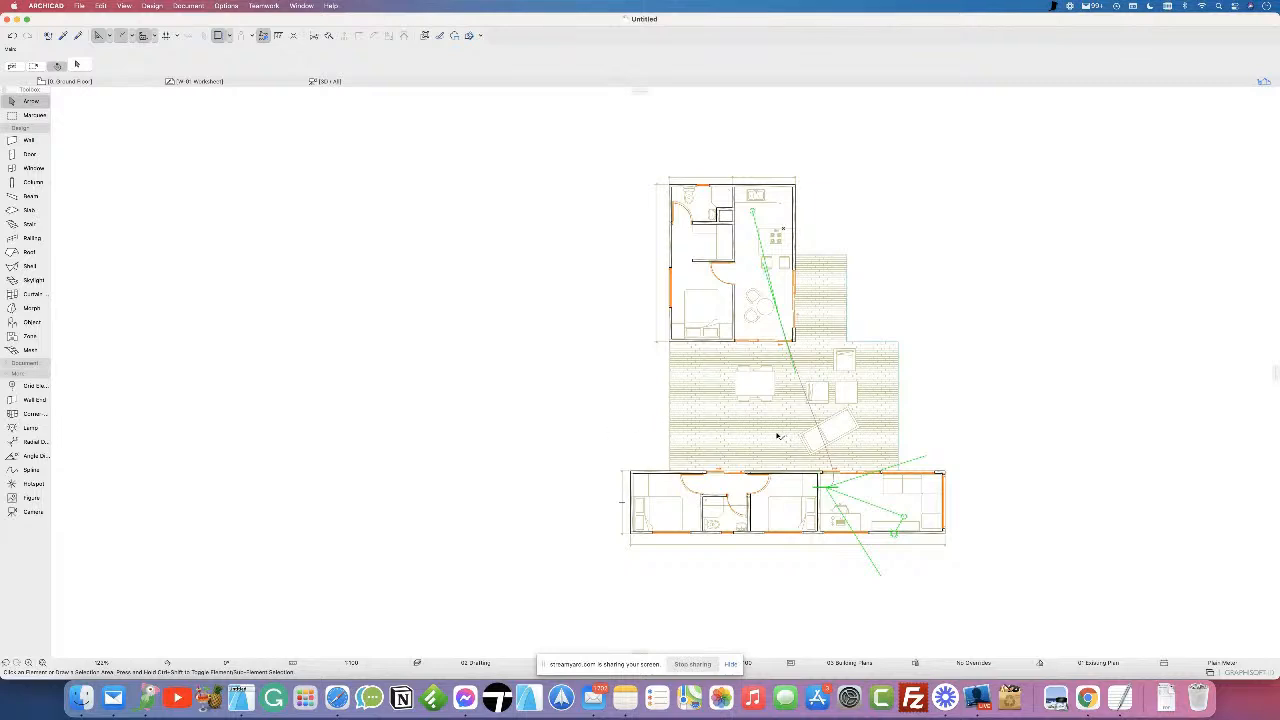
{"action": "middle_click_drag", "start_coordinate": [780, 437], "coordinate": [666, 423]}
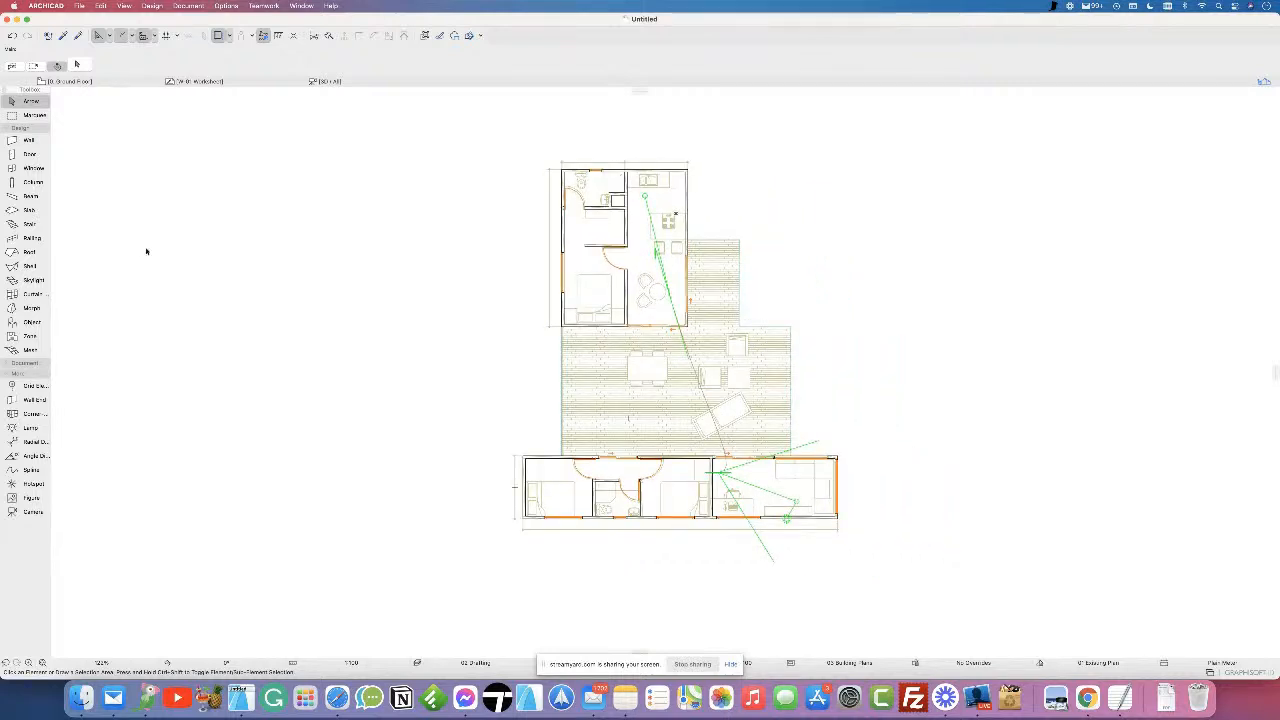
{"action": "left_click", "coordinate": [24, 185]}
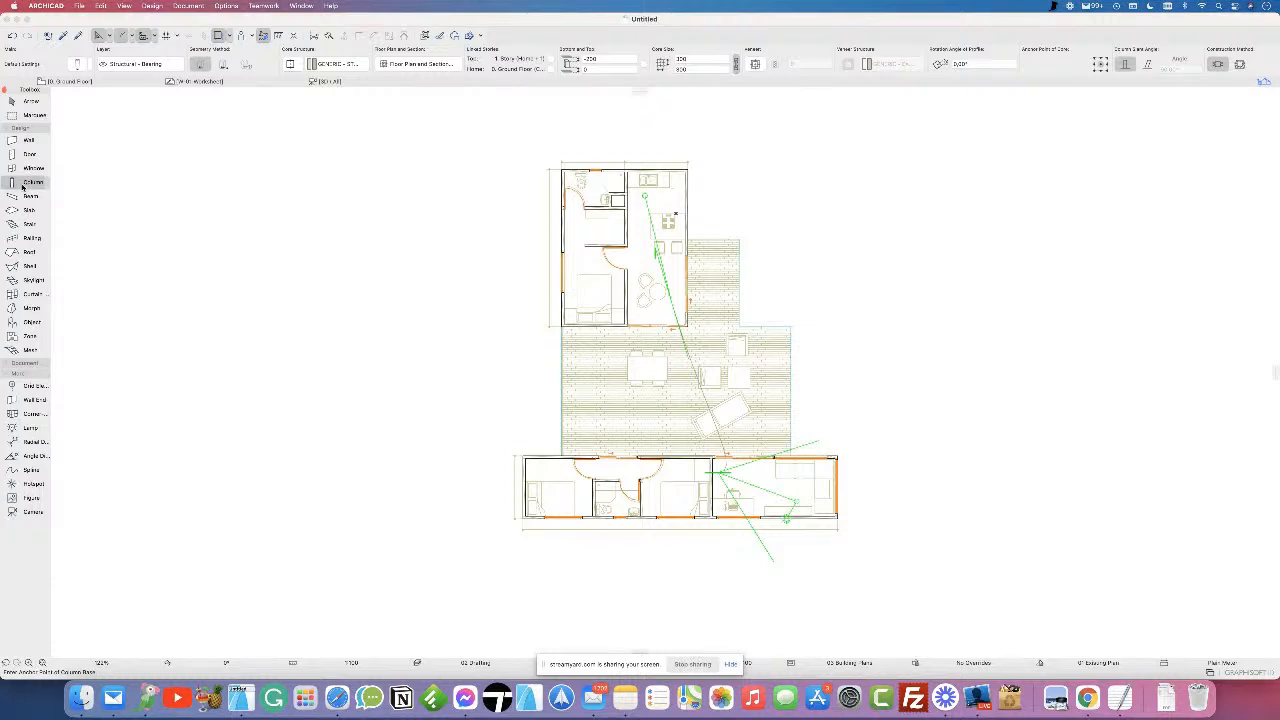
{"action": "key", "text": "super+t"}
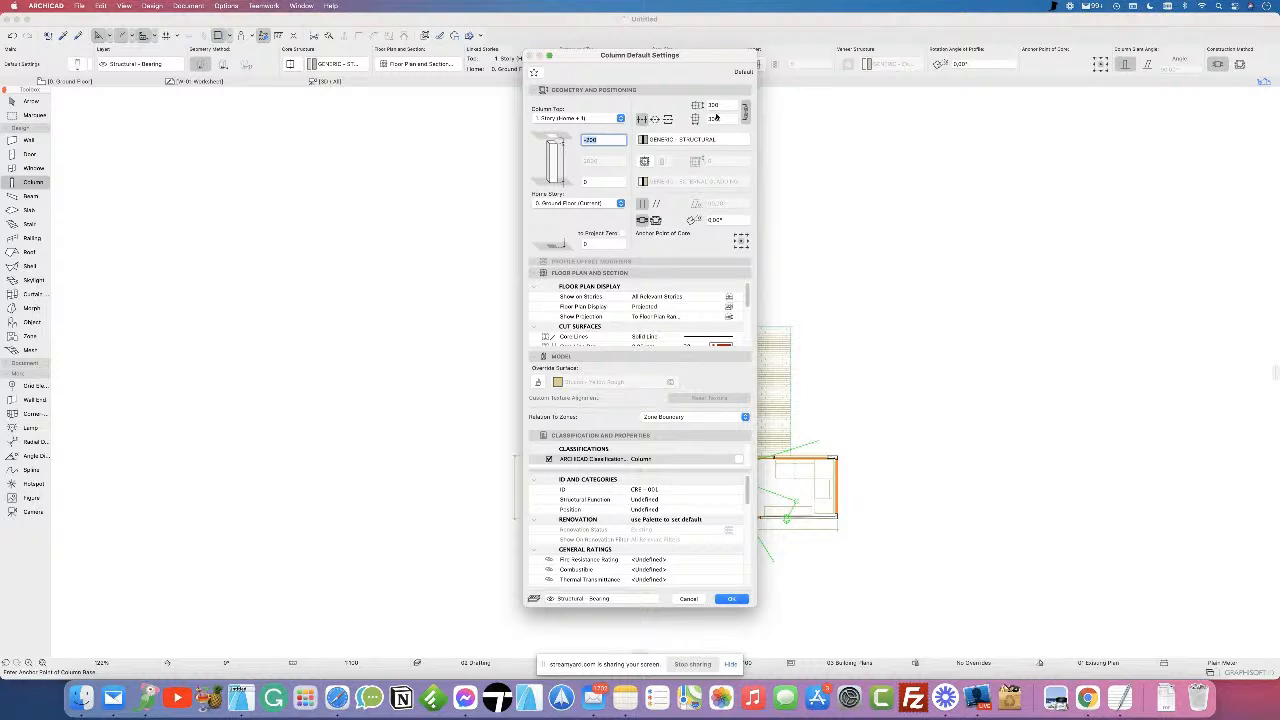
{"action": "left_click", "coordinate": [713, 110]}
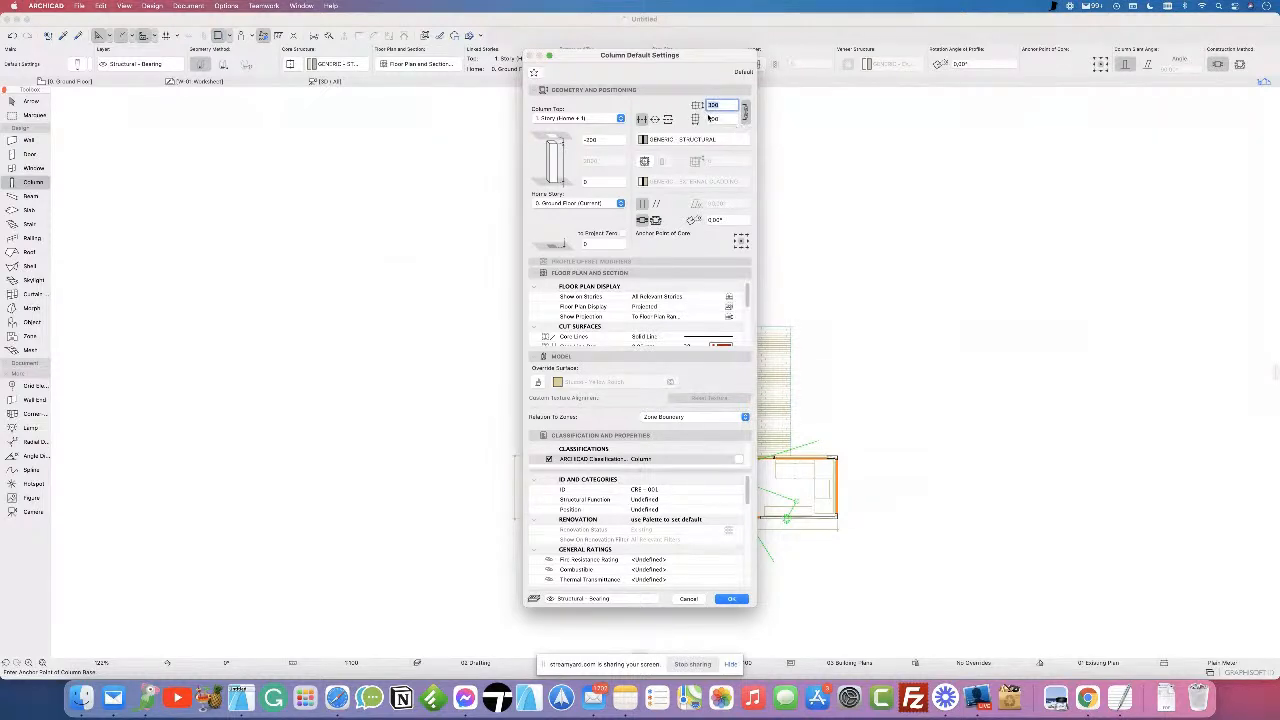
{"action": "left_click", "coordinate": [655, 119]}
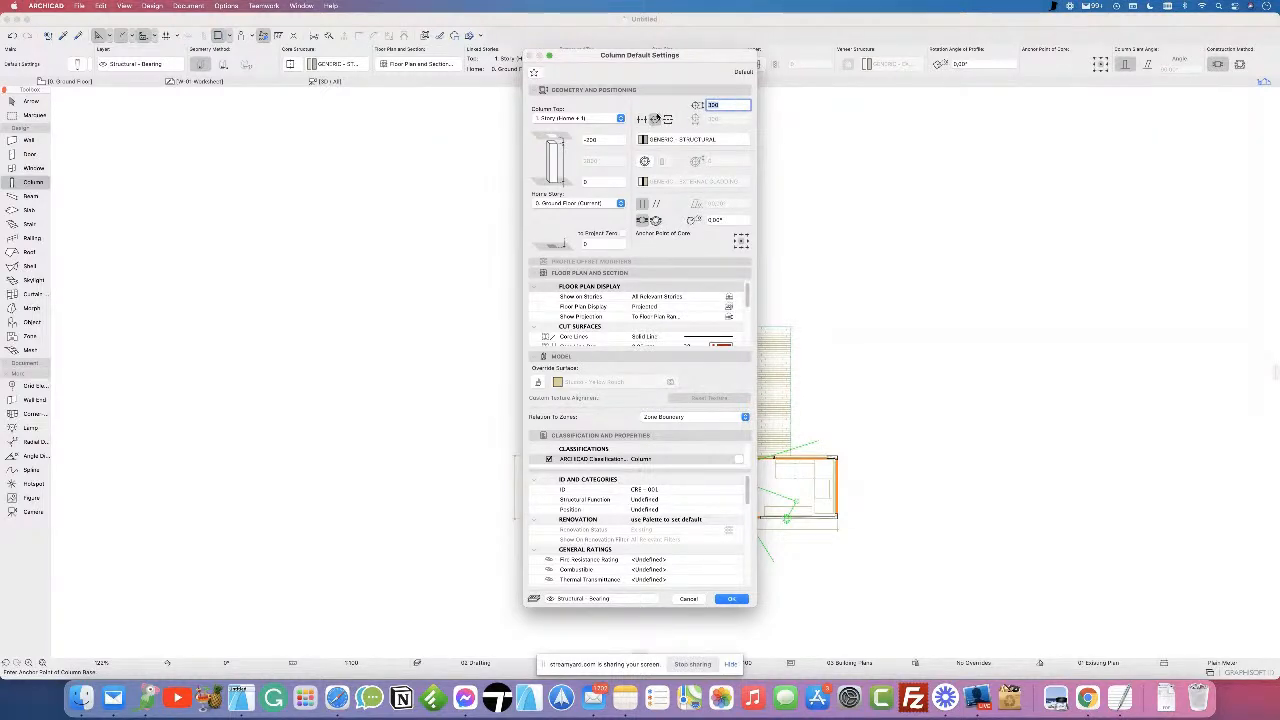
{"action": "left_click", "coordinate": [642, 120]}
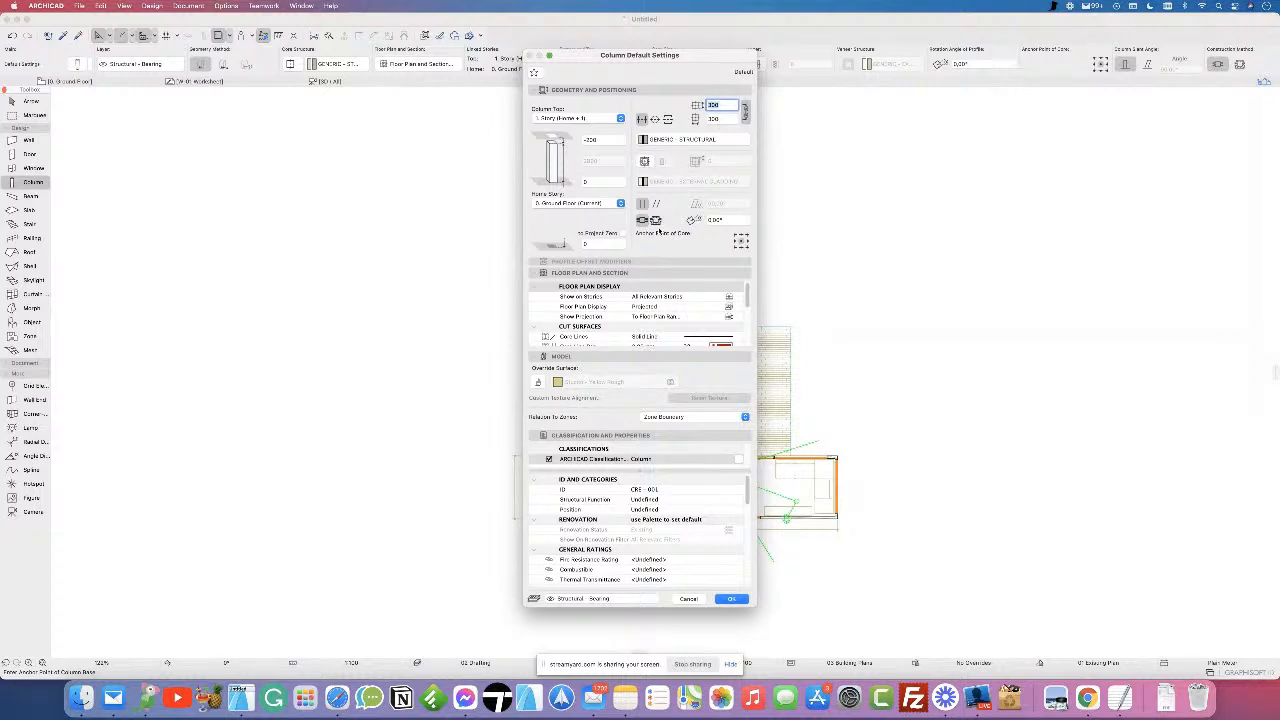
{"action": "left_click", "coordinate": [689, 599]}
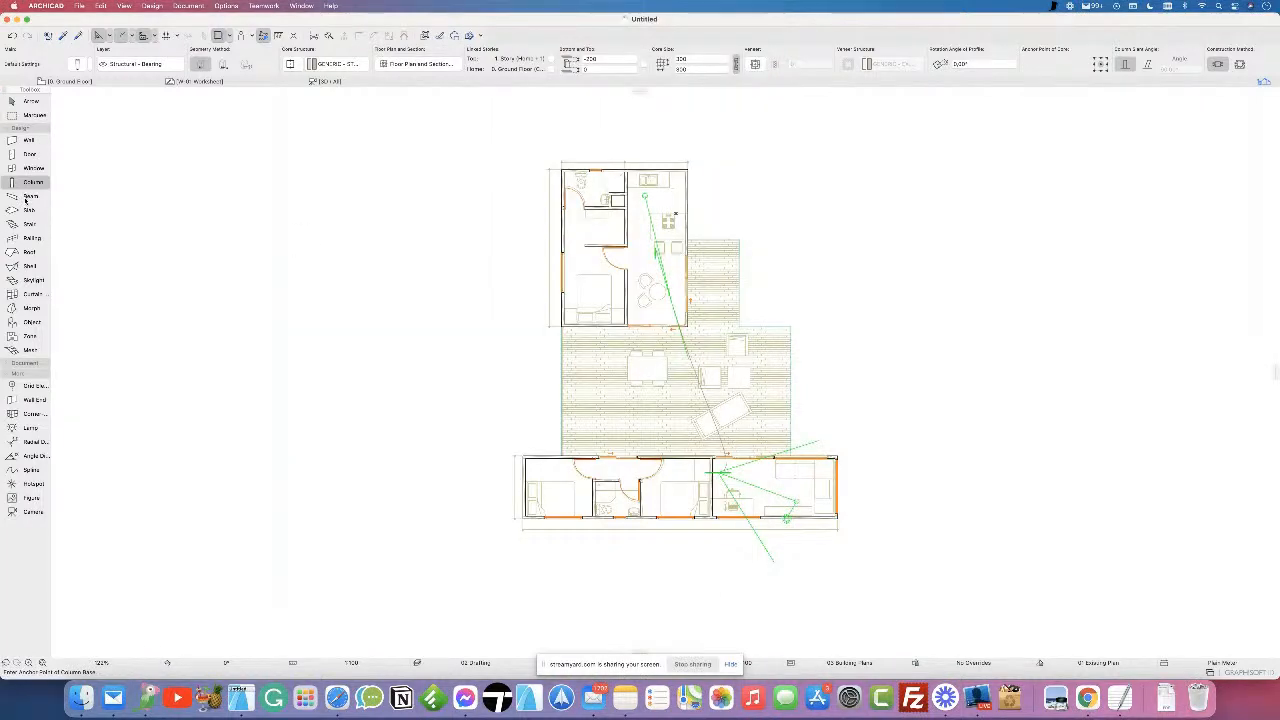
- Examine the default stair's structure types, finish options, and tread and riser settings
{"action": "left_click", "coordinate": [26, 197]}
{"action": "left_click", "coordinate": [26, 224]}
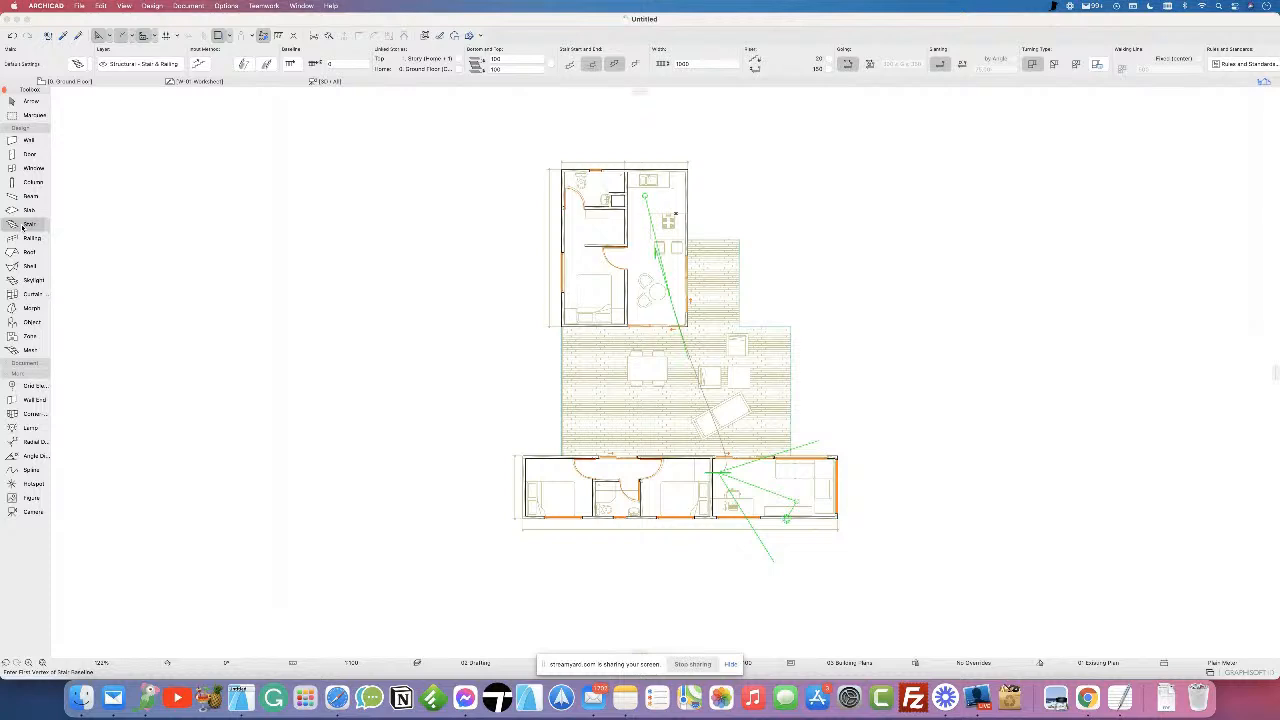
{"action": "double_click", "coordinate": [22, 225]}
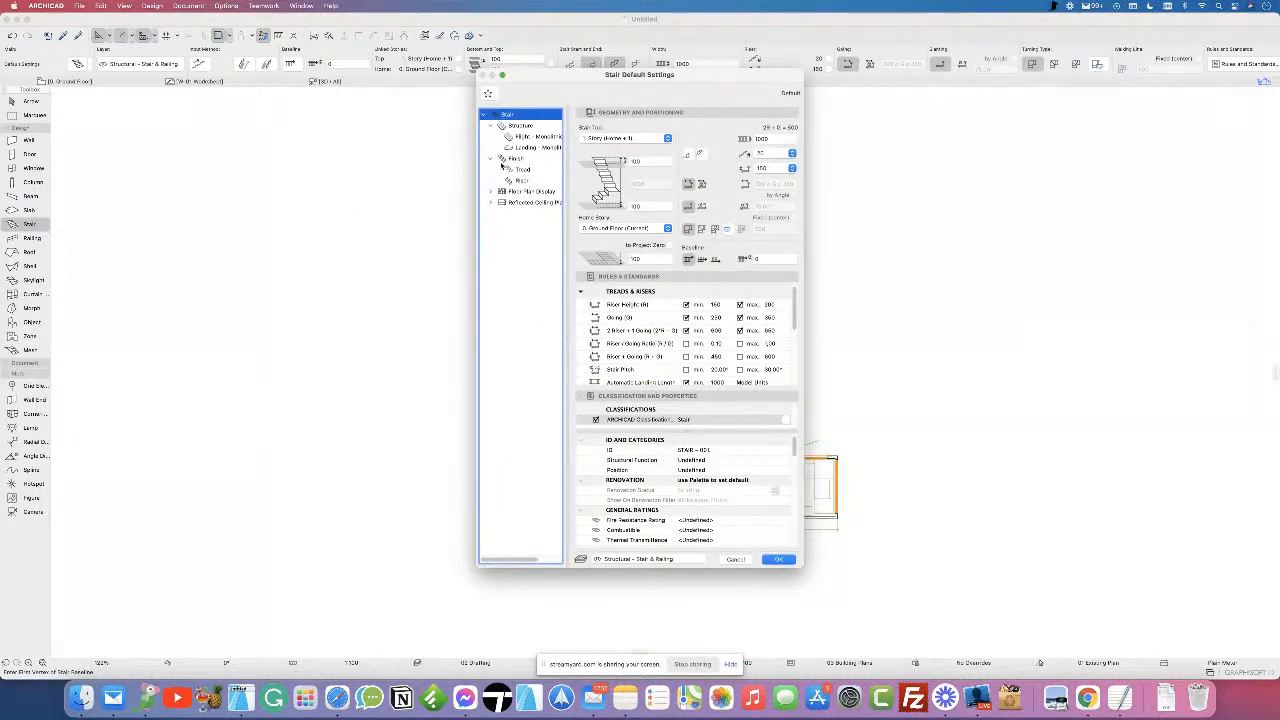
{"action": "left_click", "coordinate": [518, 125]}
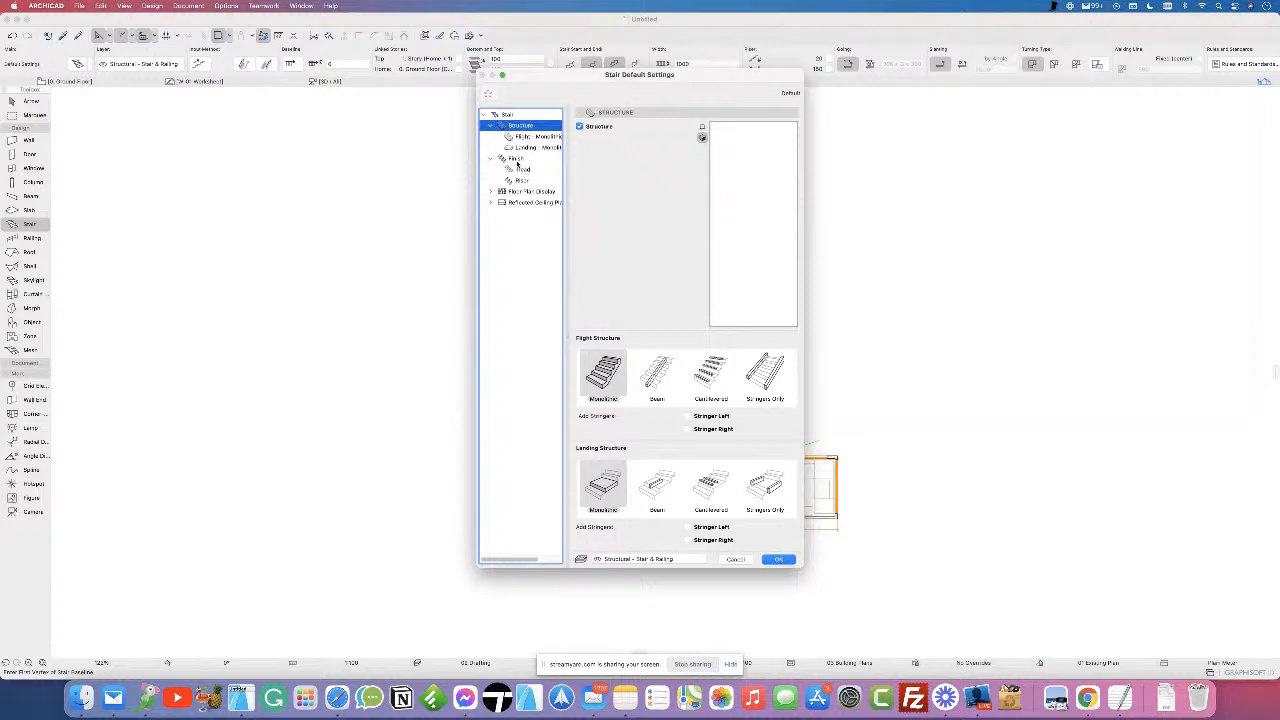
{"action": "left_click", "coordinate": [516, 160]}
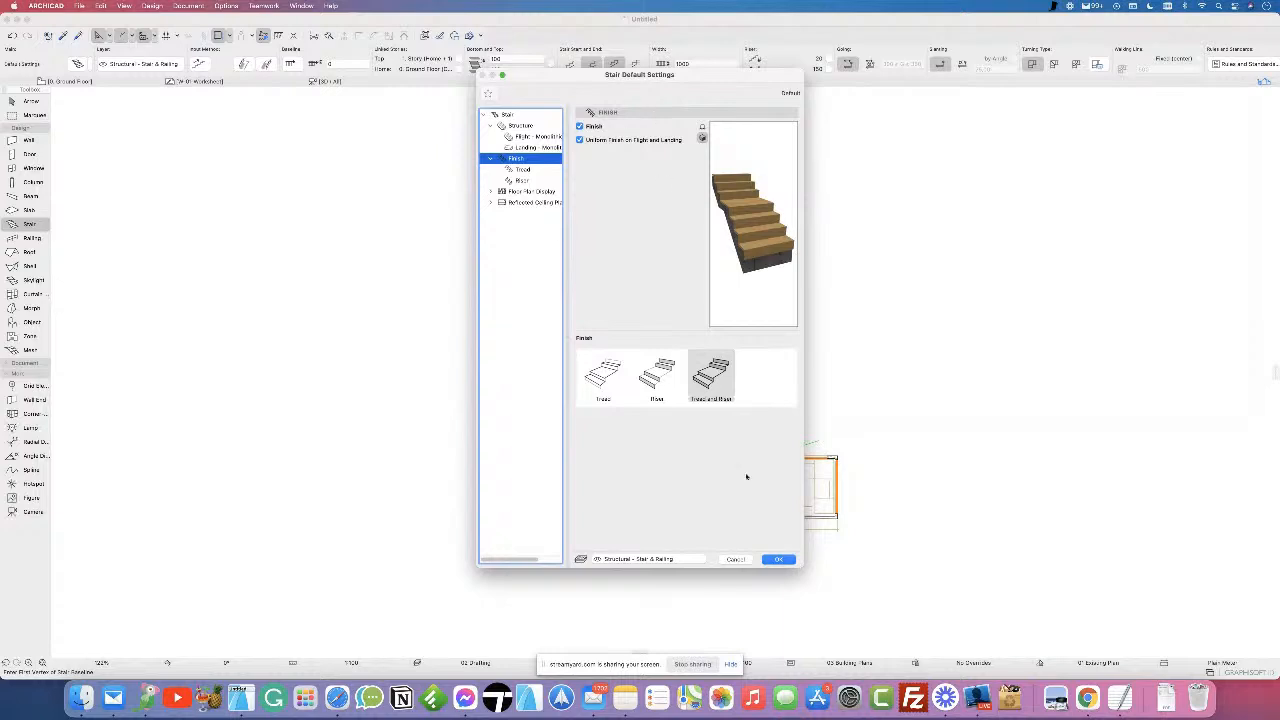
{"action": "left_click", "coordinate": [532, 170]}
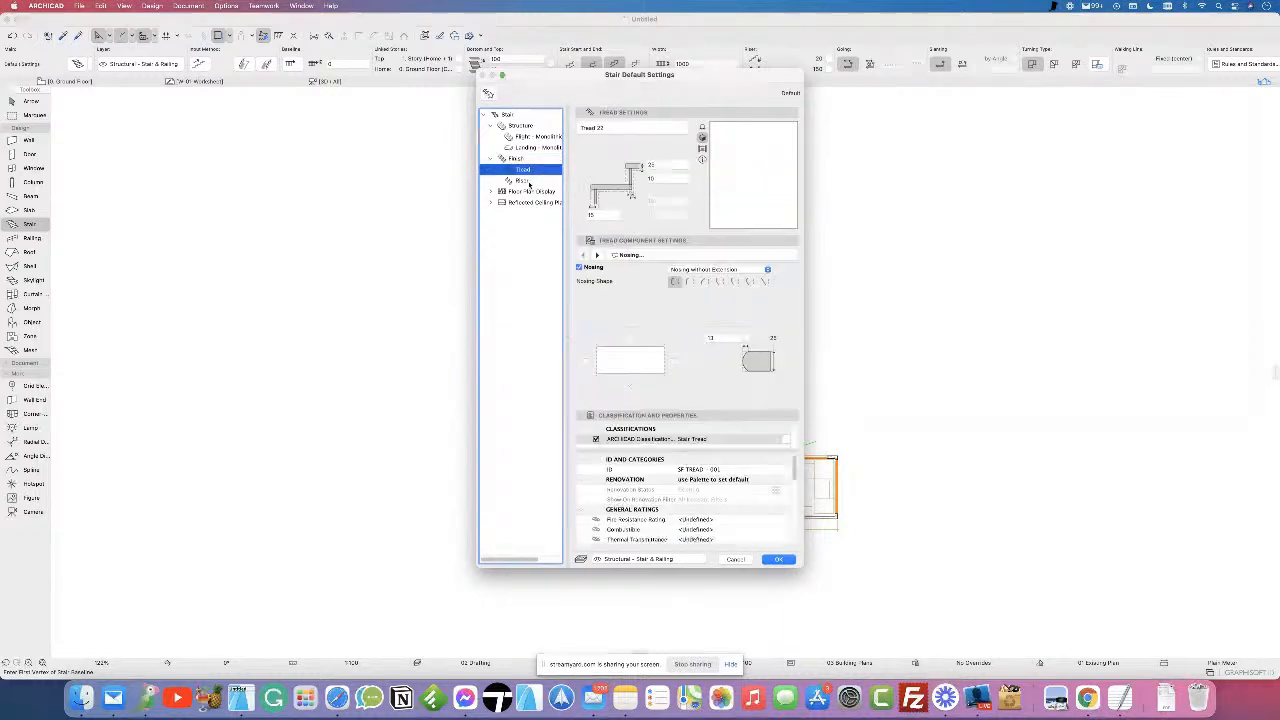
{"action": "left_click", "coordinate": [530, 181]}
- Compare the Tread-only and Riser-only finish options in the stair default settings, and close the settings
{"action": "left_click", "coordinate": [534, 159]}
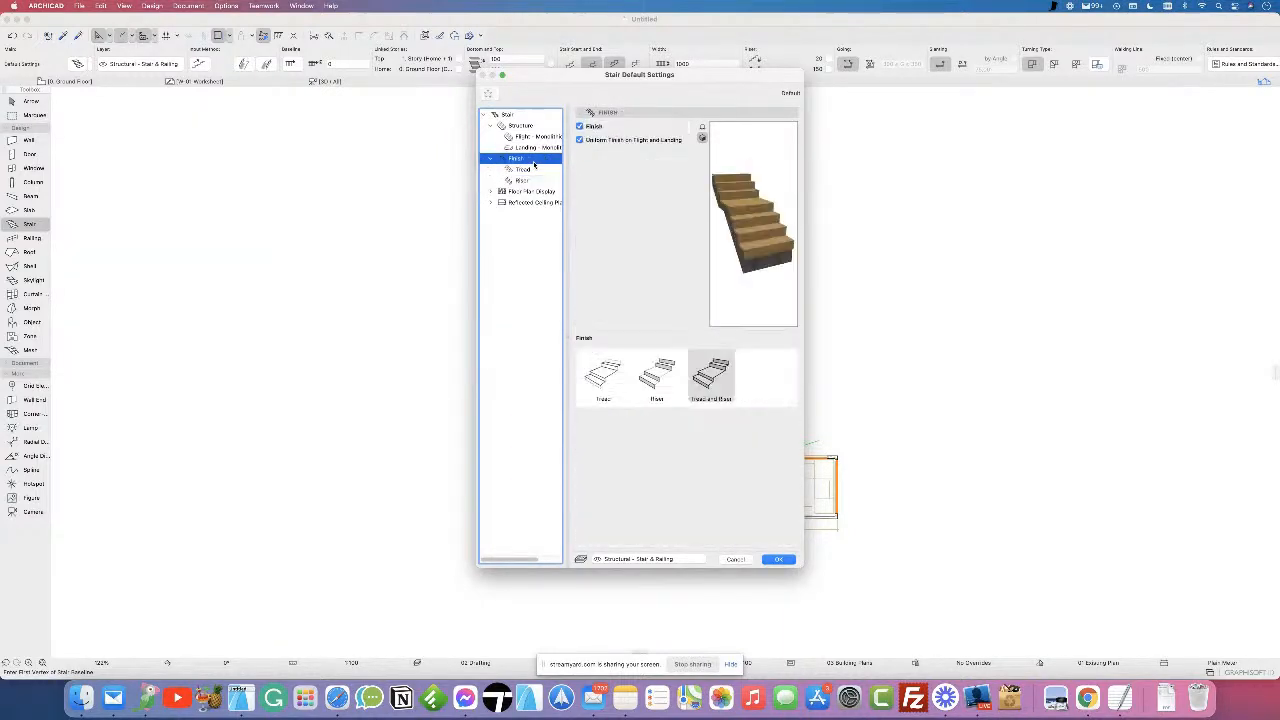
{"action": "left_click", "coordinate": [606, 380]}
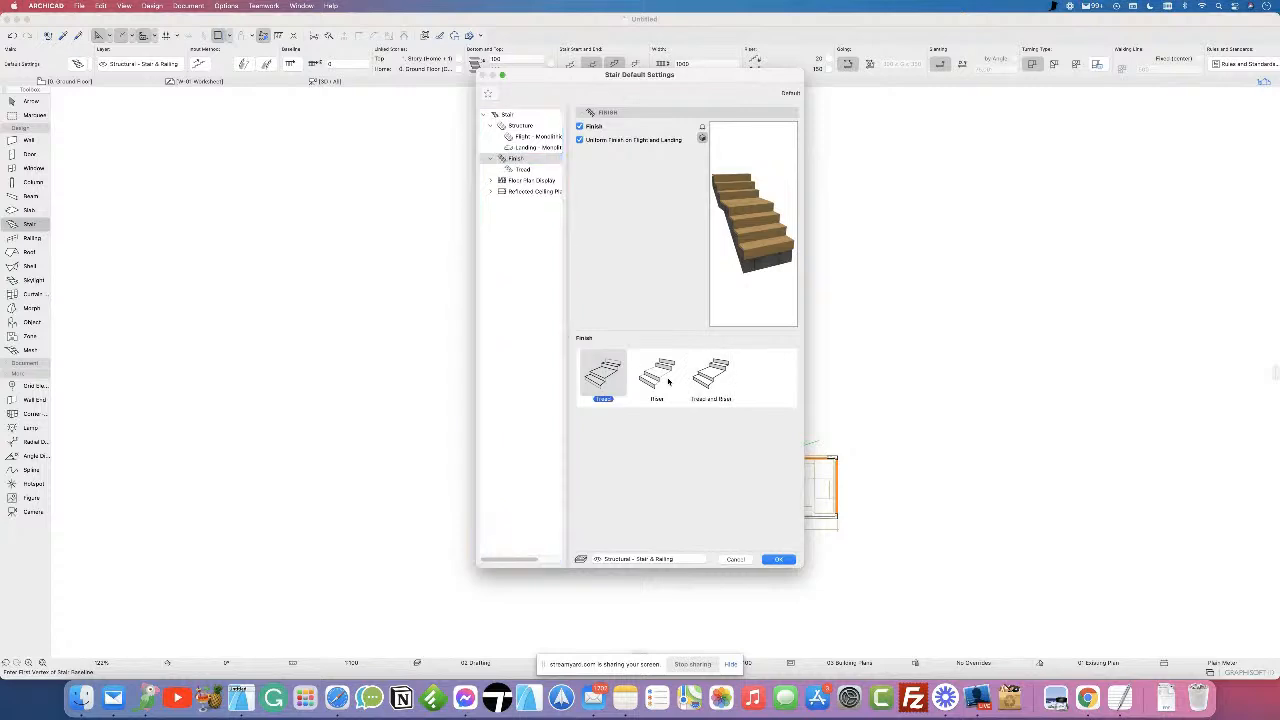
{"action": "left_click", "coordinate": [655, 382]}
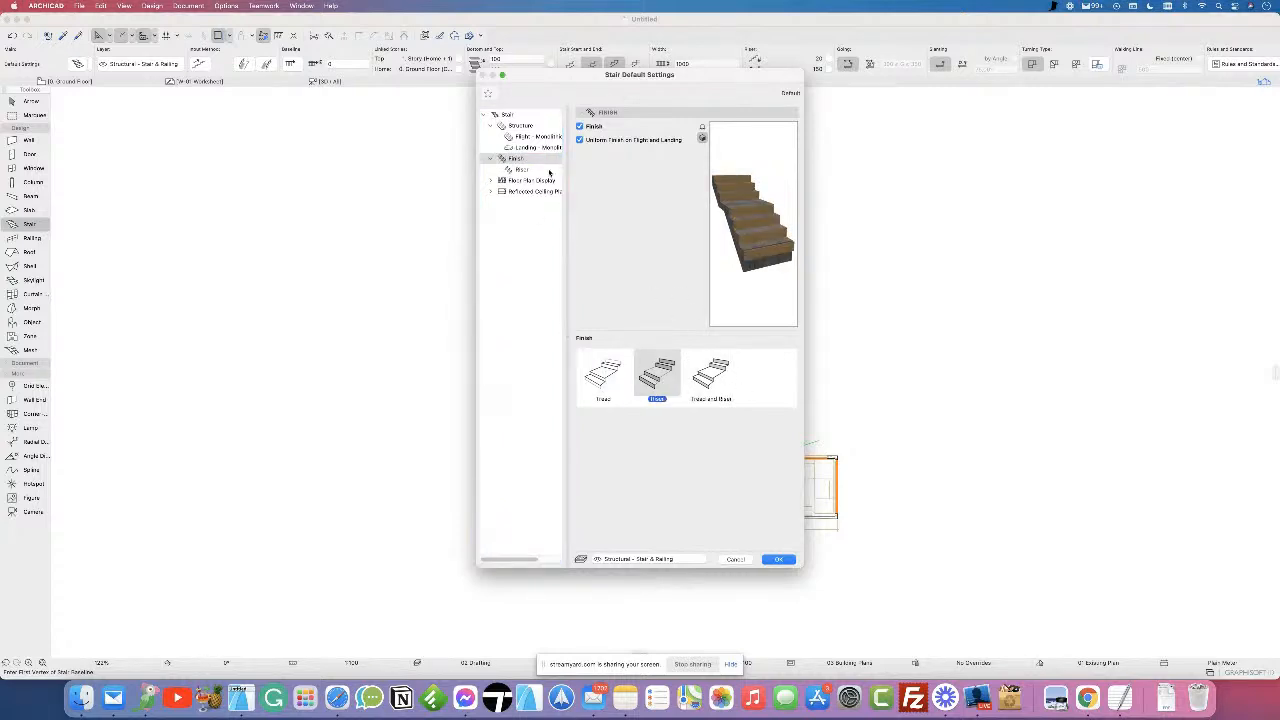
{"action": "left_click", "coordinate": [779, 559]}
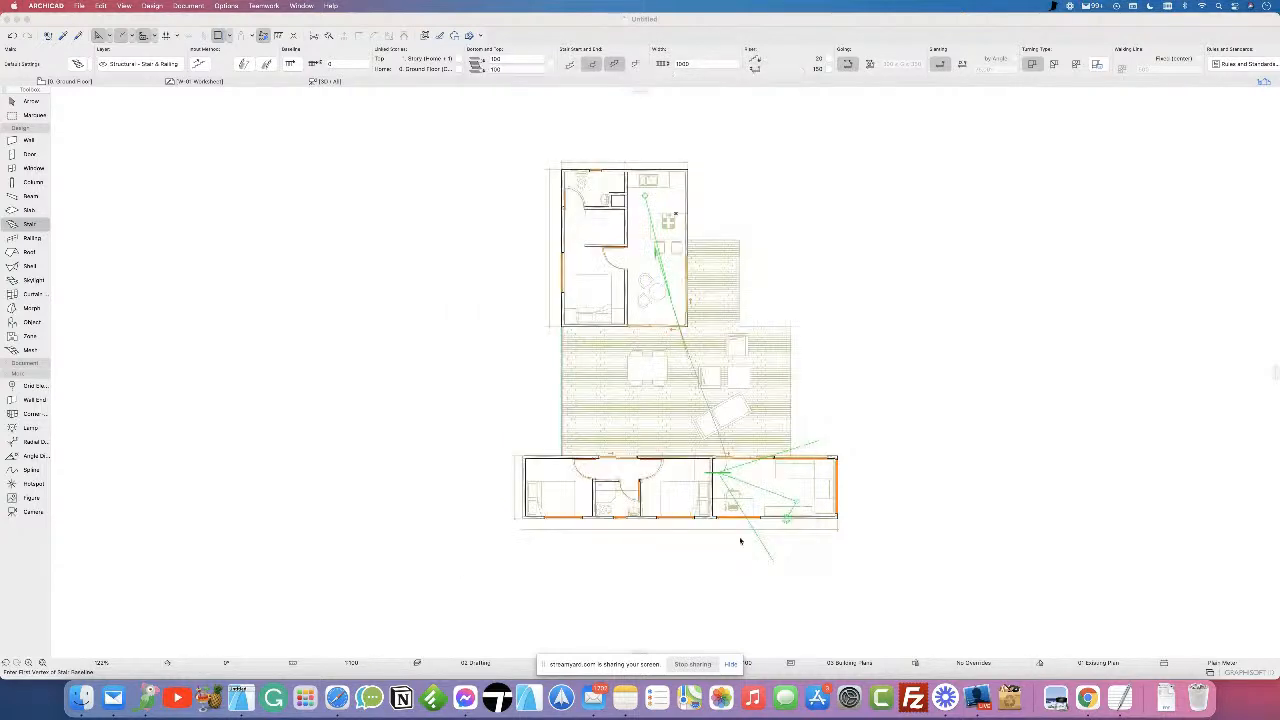
- Draw a straight railing along the large deck's outer side edge, from the lower building's wall to the deck's far corner
{"action": "double_click", "coordinate": [32, 239]}
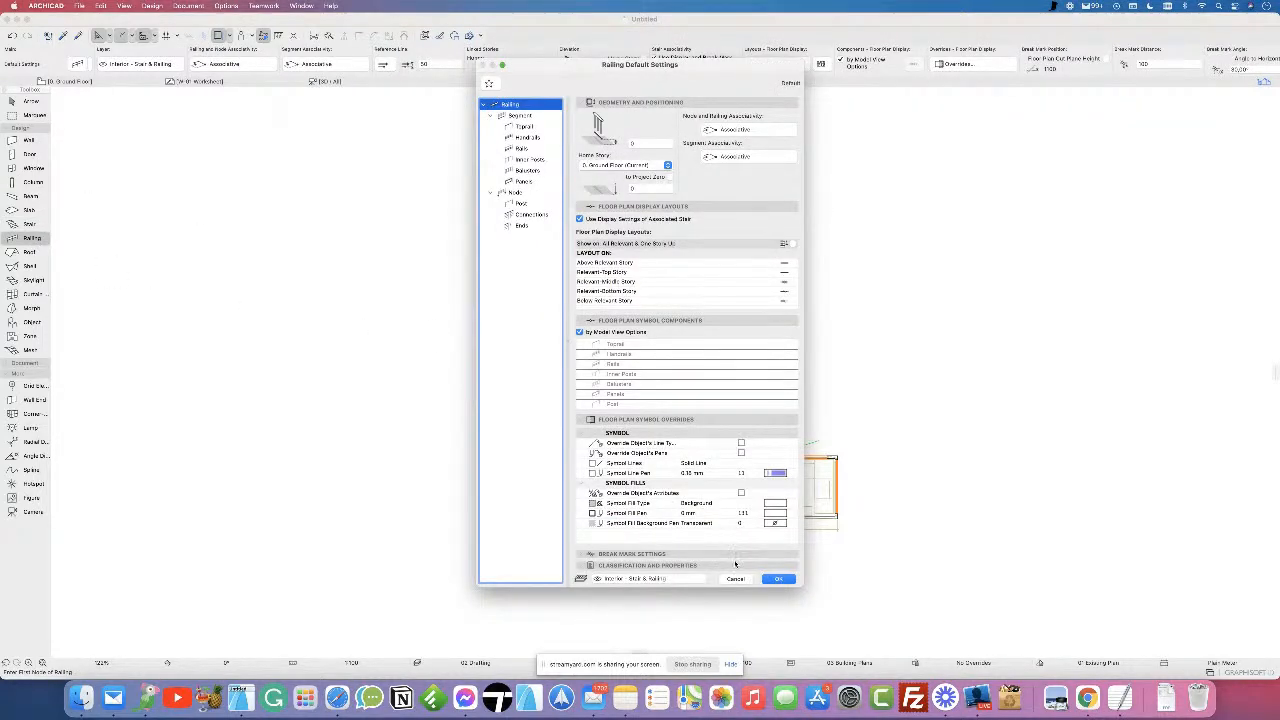
{"action": "left_click", "coordinate": [735, 580]}
{"action": "scroll", "coordinate": [775, 450], "scroll_direction": "up", "scroll_amount": 5}
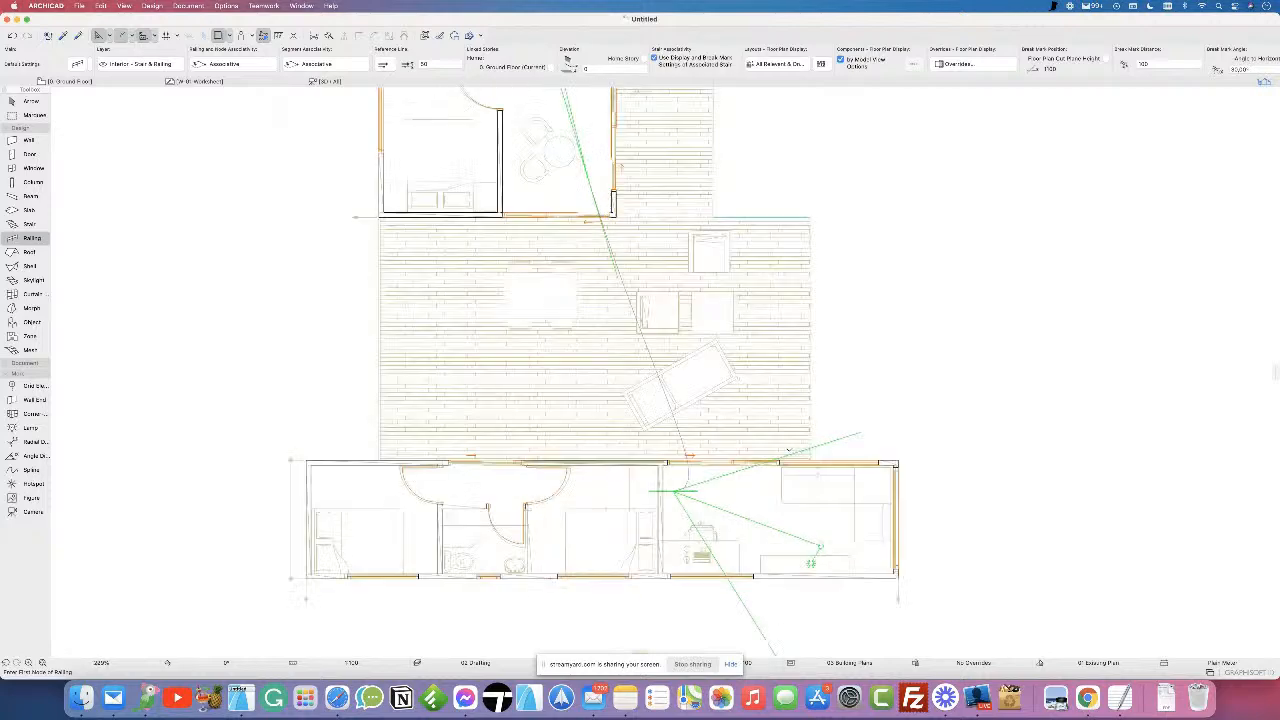
{"action": "scroll", "coordinate": [810, 455], "scroll_direction": "up", "scroll_amount": 2}
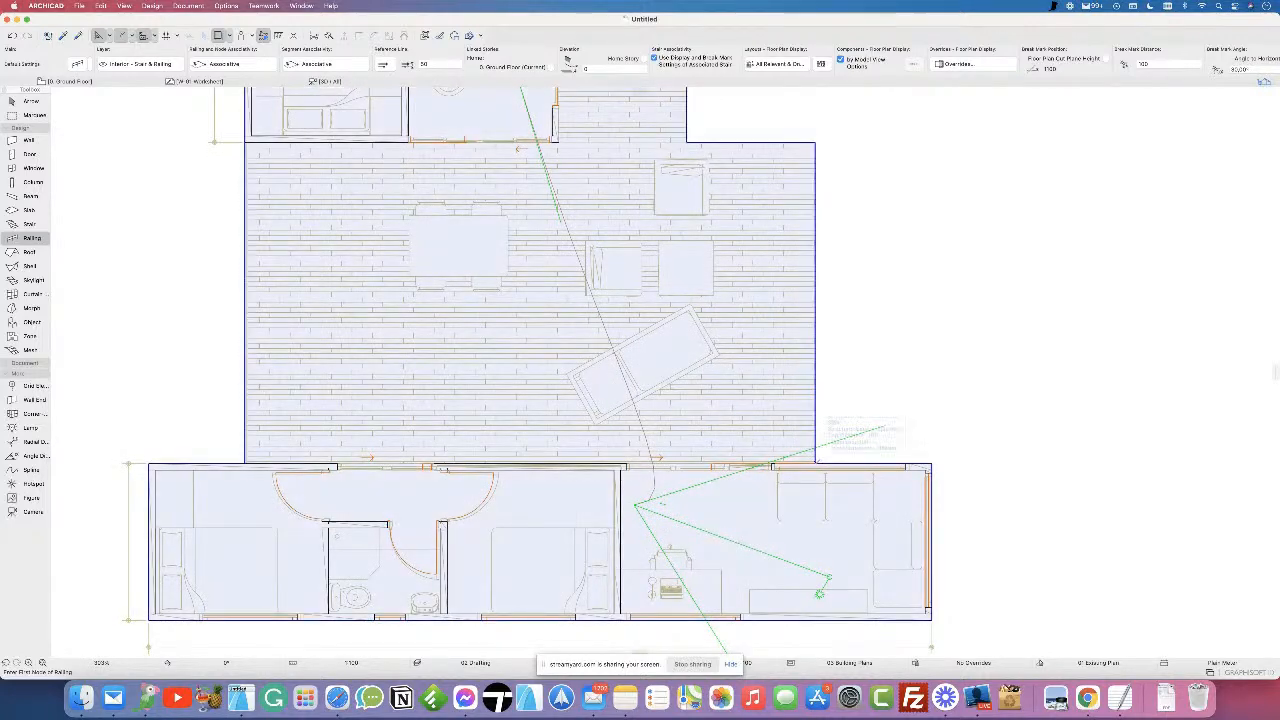
{"action": "left_click", "coordinate": [815, 462]}
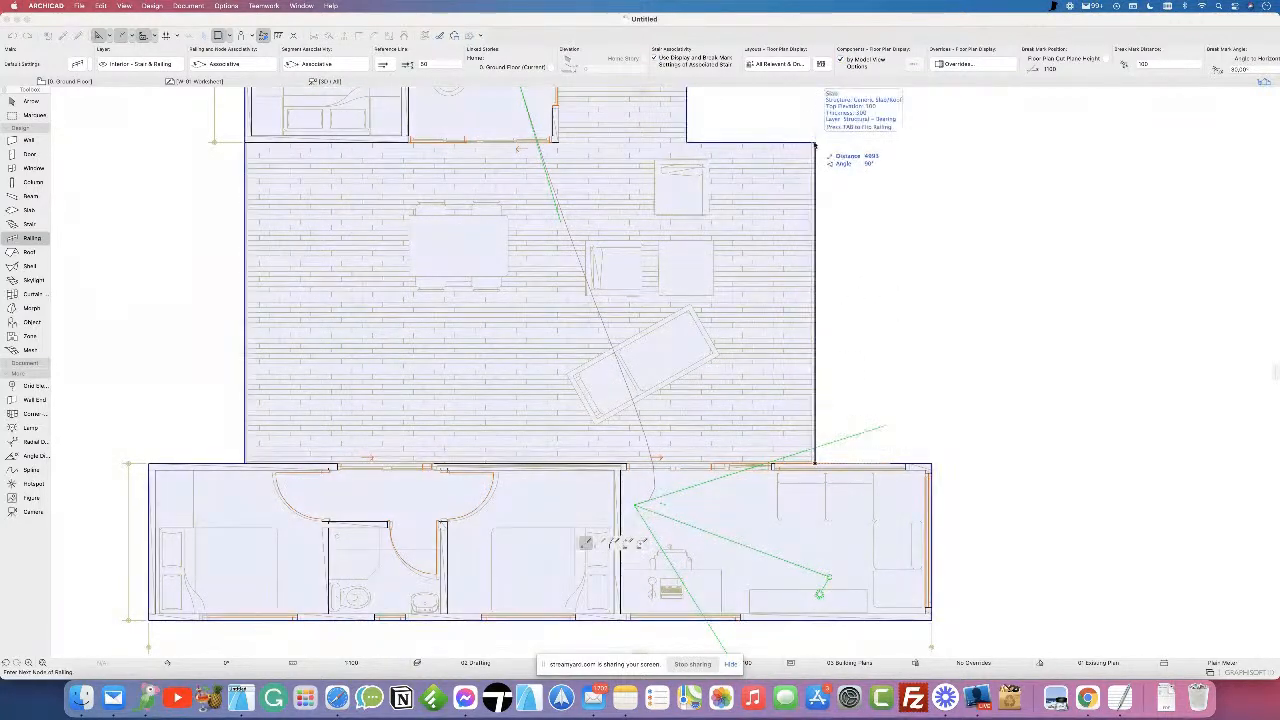
{"action": "left_click", "coordinate": [815, 143]}
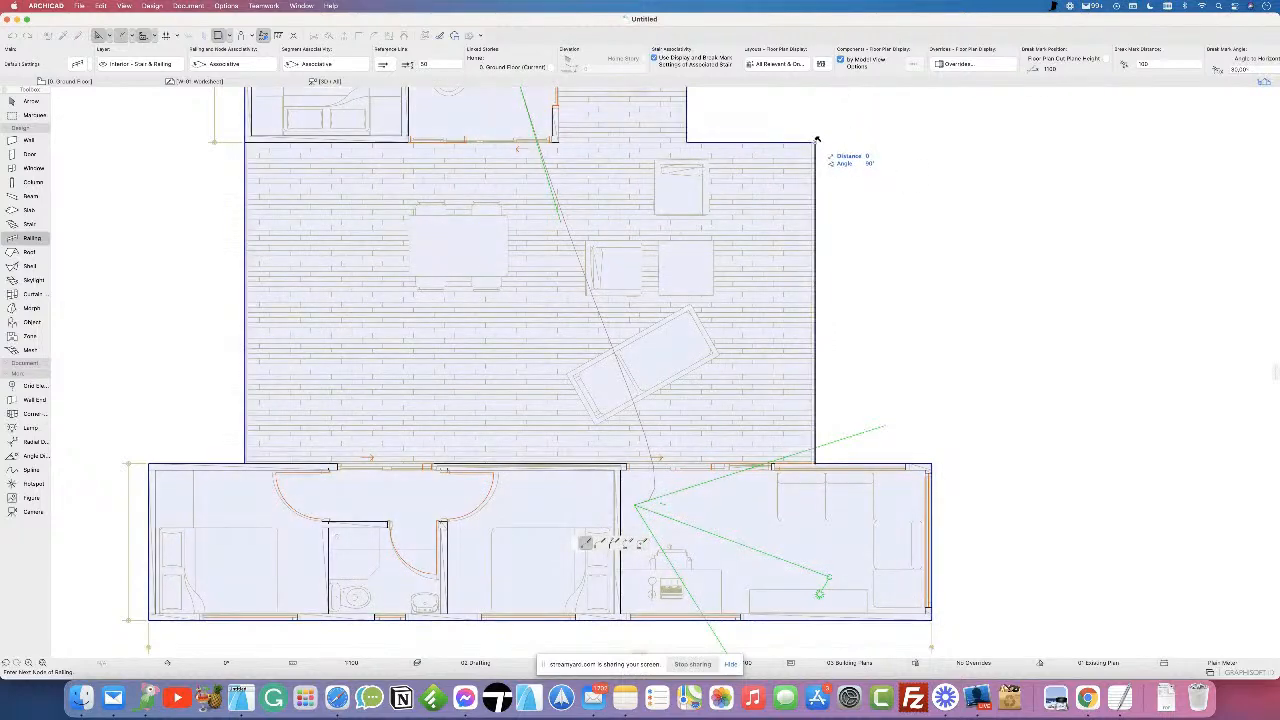
{"action": "left_click", "coordinate": [817, 141]}
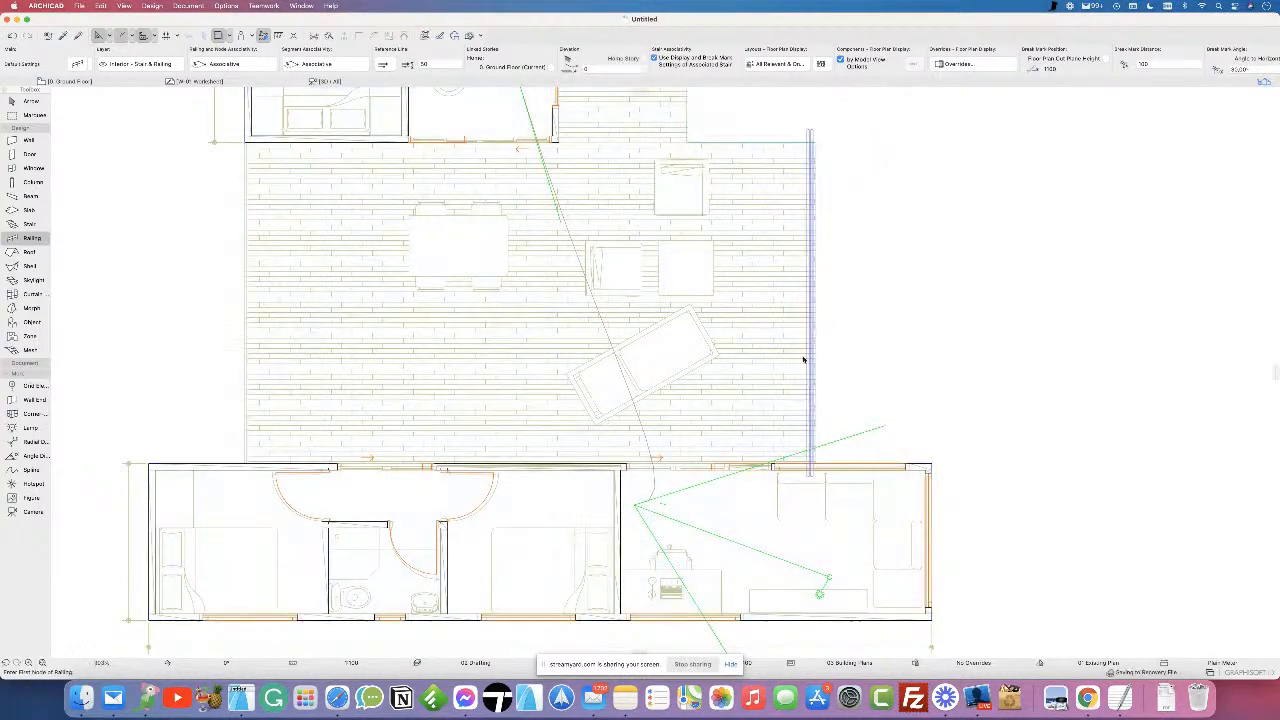
- Inspect the new deck railing in the 3D view from outside the buildings, with the railing selected
{"action": "left_click", "coordinate": [335, 82]}
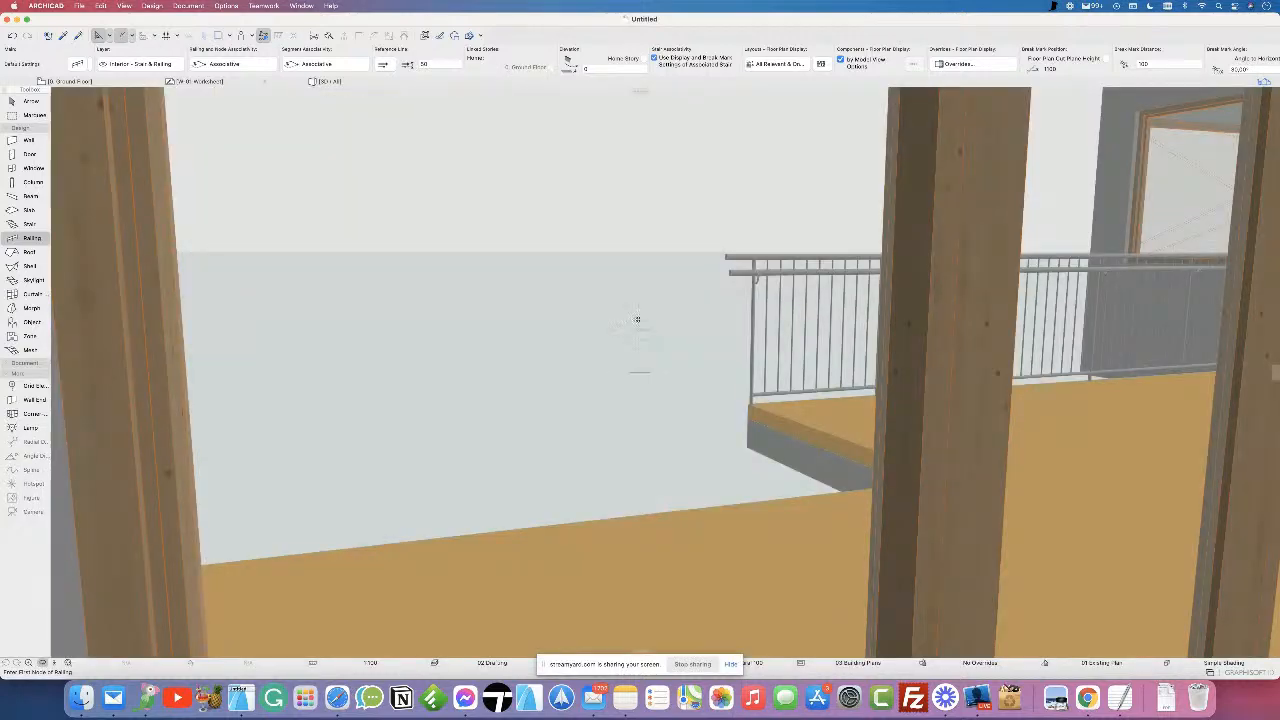
{"action": "scroll", "coordinate": [587, 301], "scroll_direction": "down", "scroll_amount": 6}
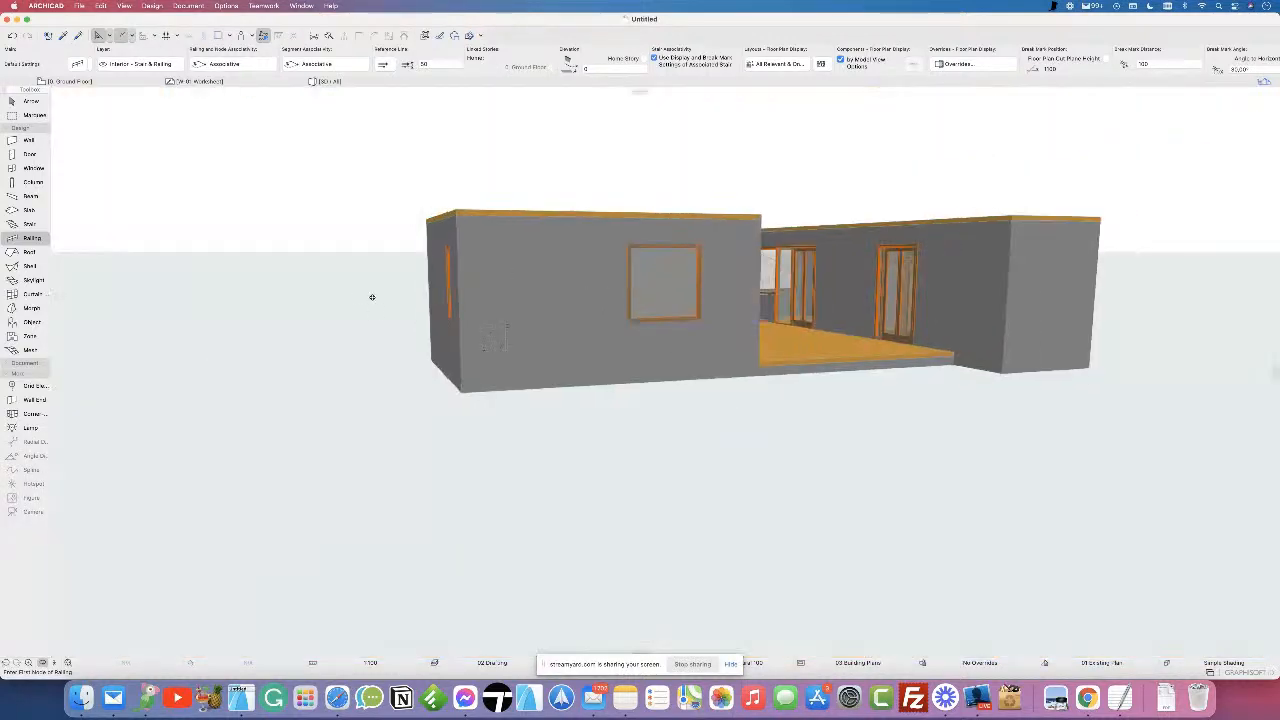
{"action": "middle_click_drag", "start_coordinate": [449, 302], "coordinate": [309, 338], "text": "shift"}
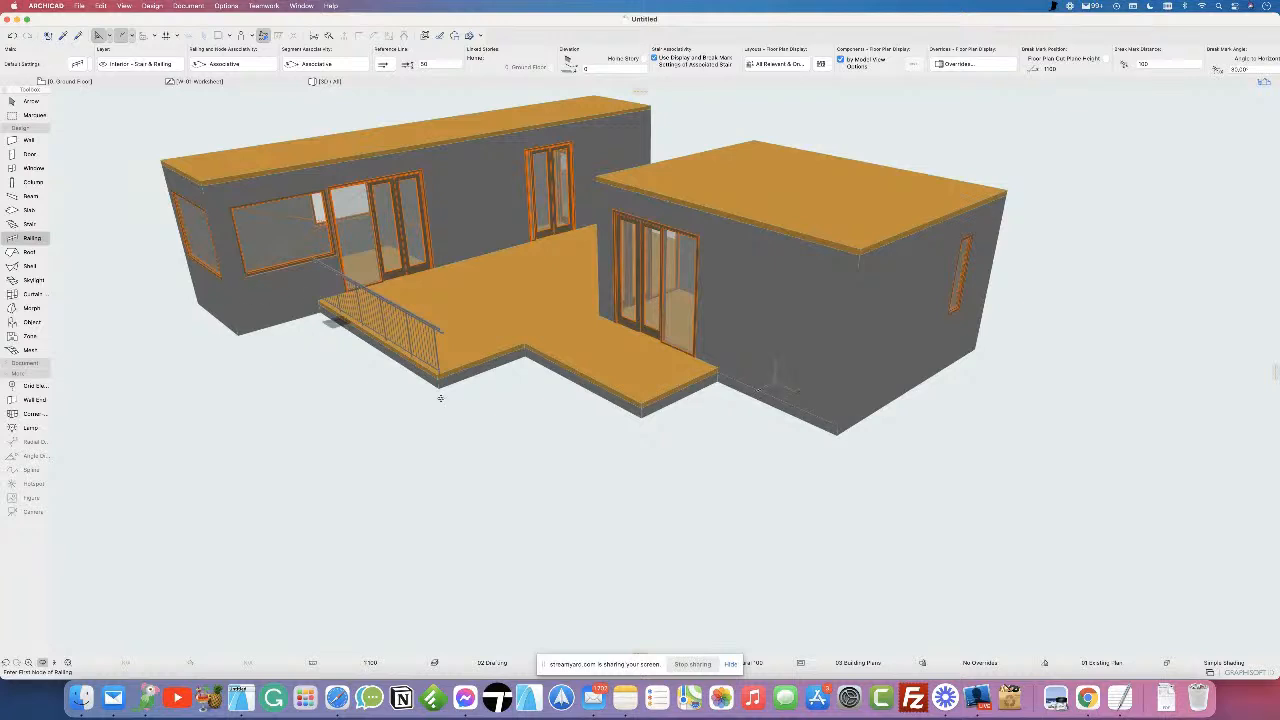
{"action": "left_click", "coordinate": [35, 104]}
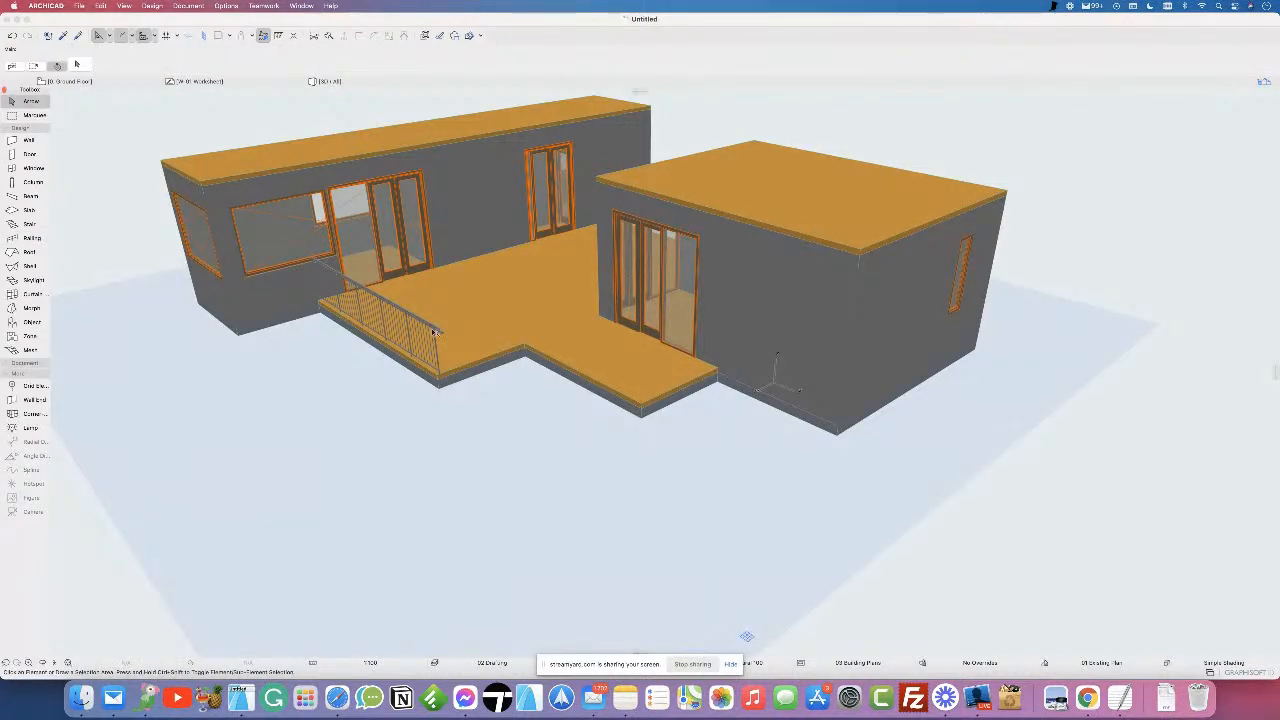
{"action": "left_click", "coordinate": [440, 332]}
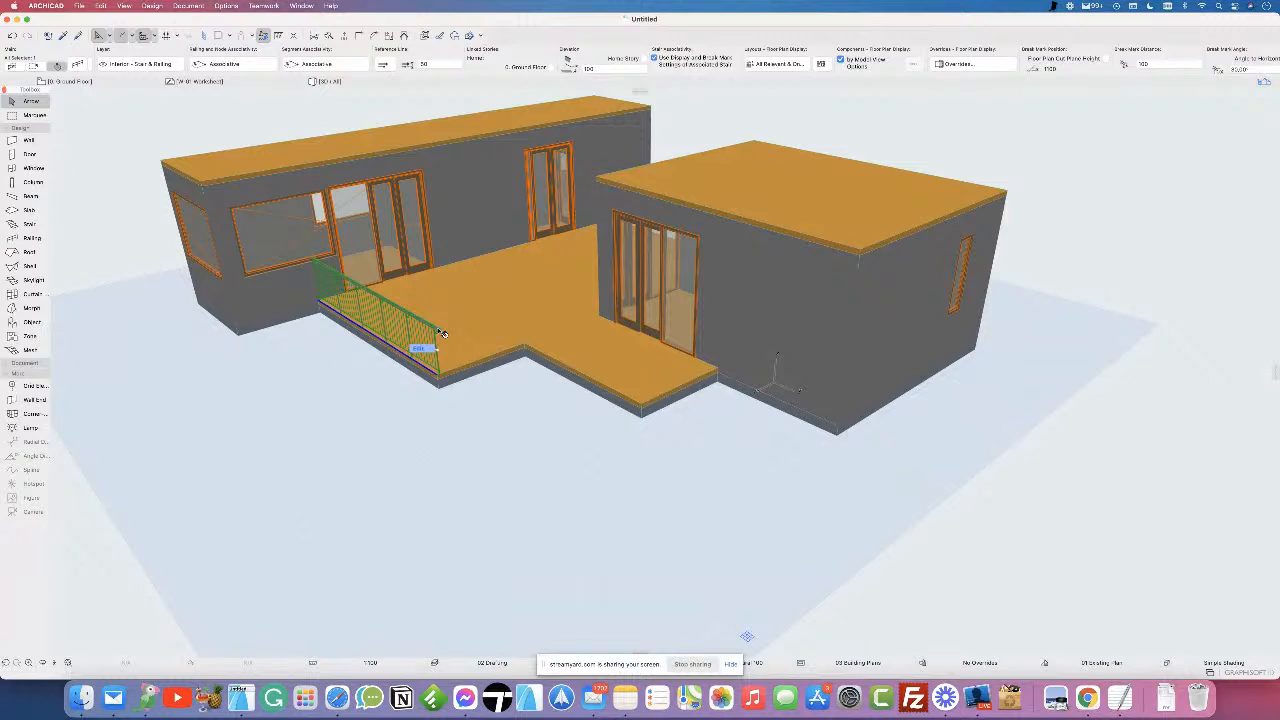
{"action": "scroll", "coordinate": [440, 332], "scroll_direction": "up", "scroll_amount": 2}
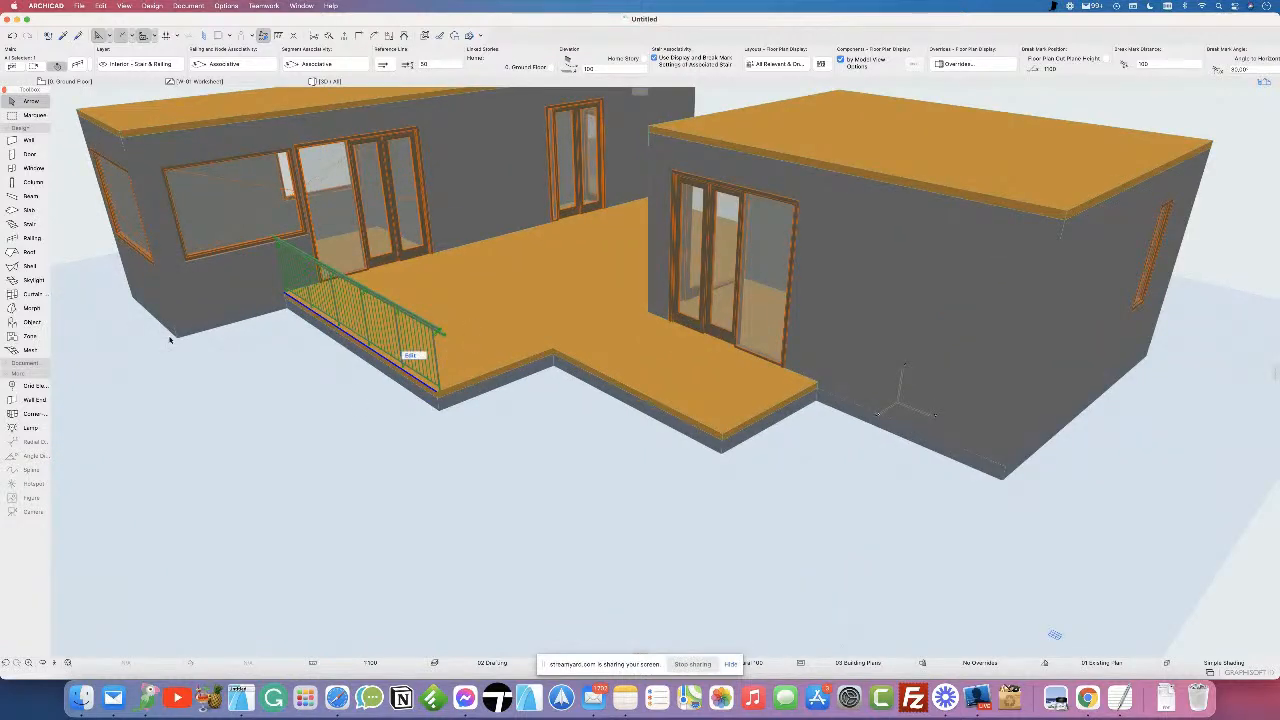
- Place a straight stair on the open ground beside the building with the narrow side window
{"action": "left_click", "coordinate": [22, 224]}
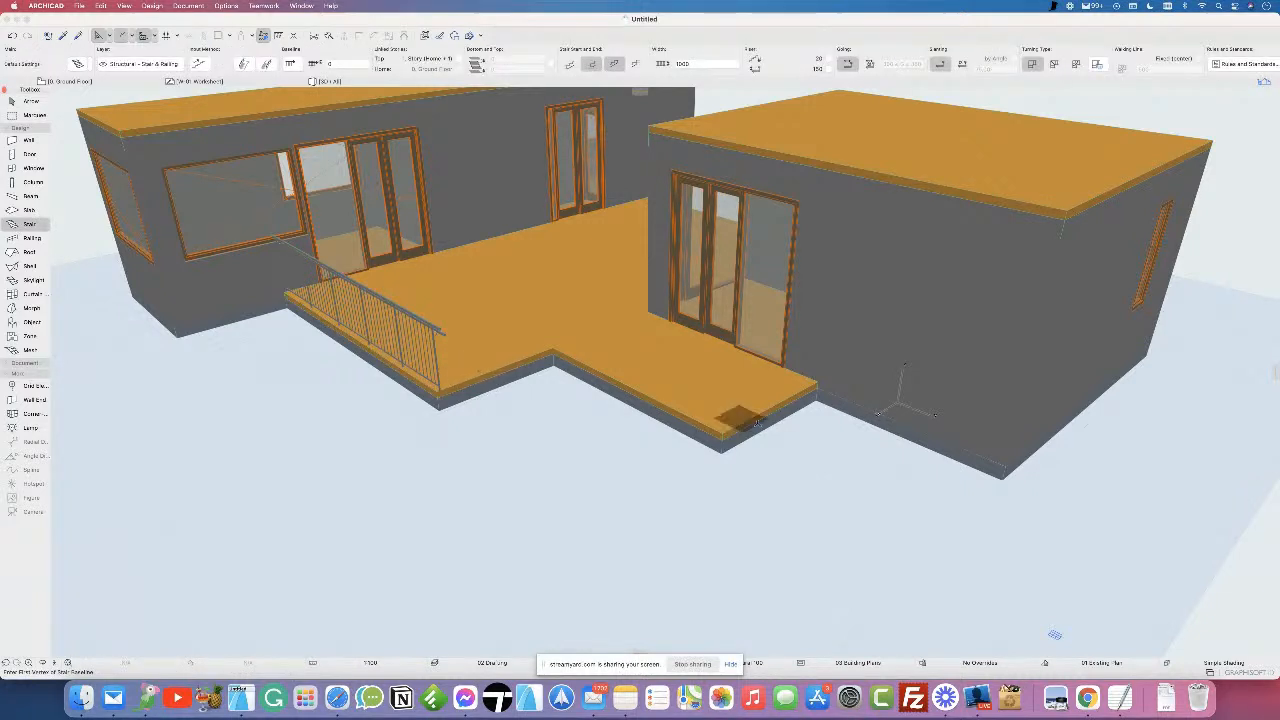
{"action": "scroll", "coordinate": [728, 440], "scroll_direction": "down", "scroll_amount": 3}
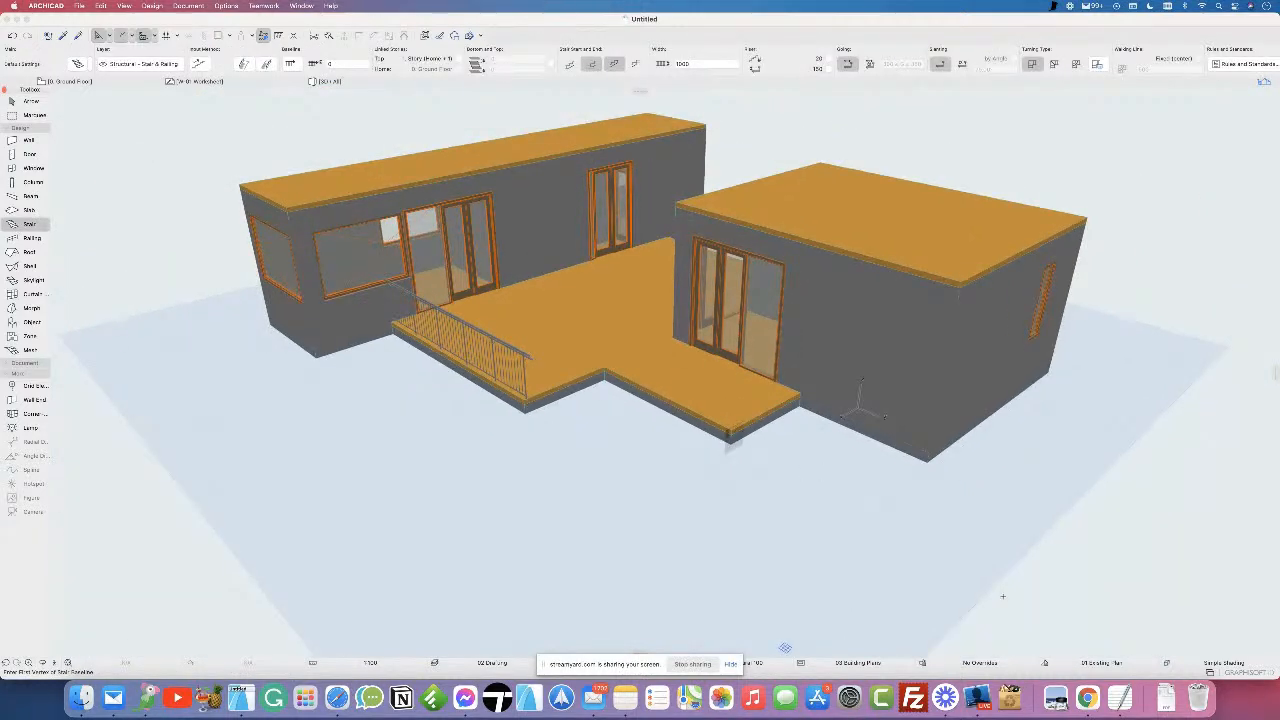
{"action": "left_click", "coordinate": [1012, 598]}
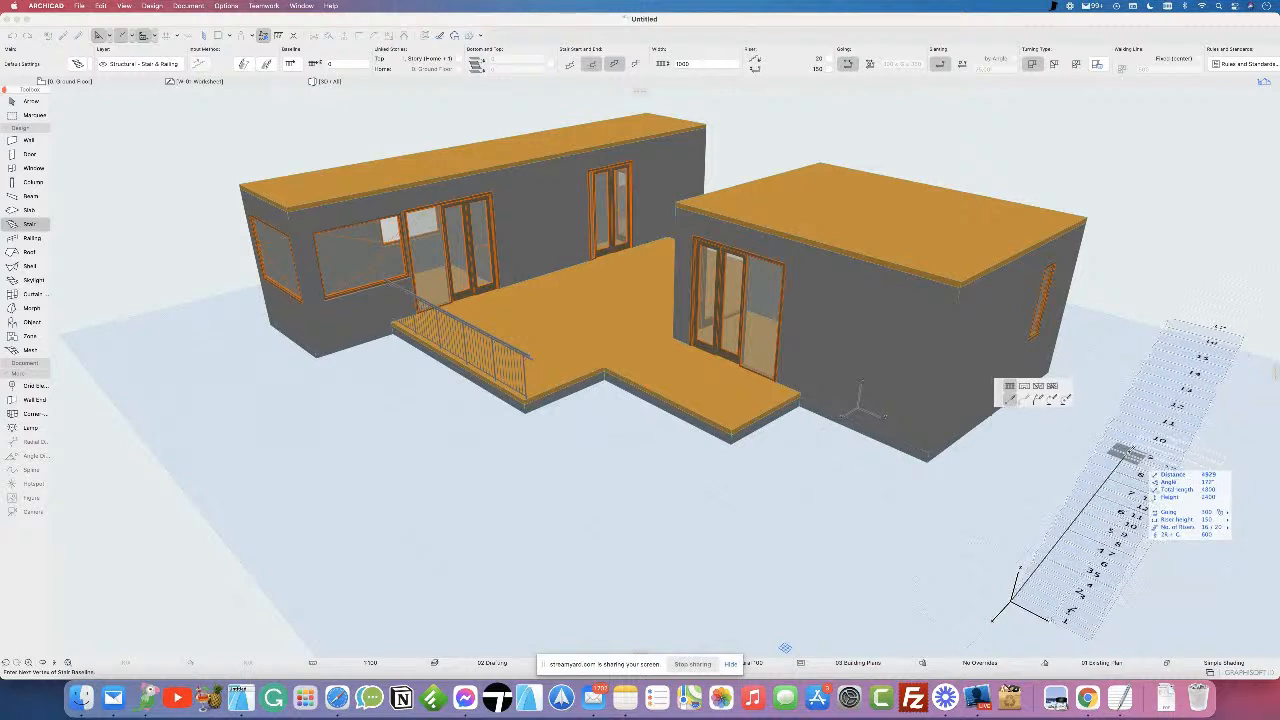
{"action": "left_click", "coordinate": [1130, 453]}
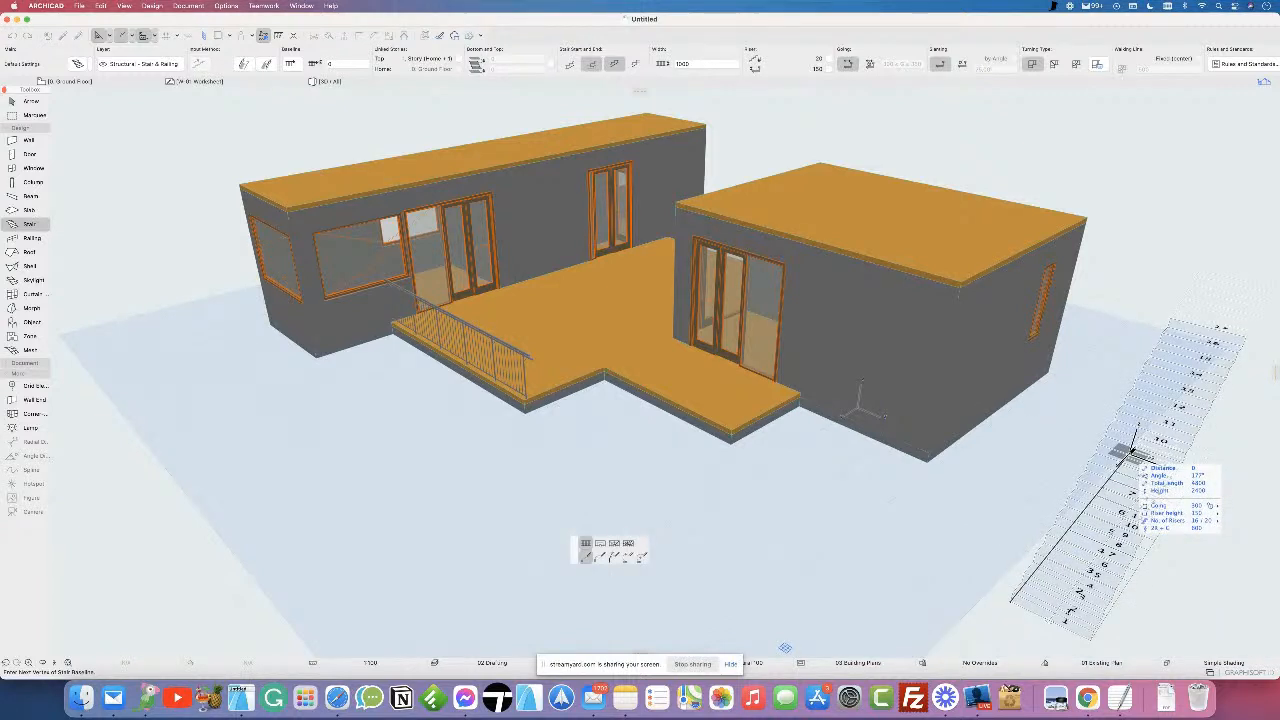
{"action": "left_click", "coordinate": [1133, 453]}
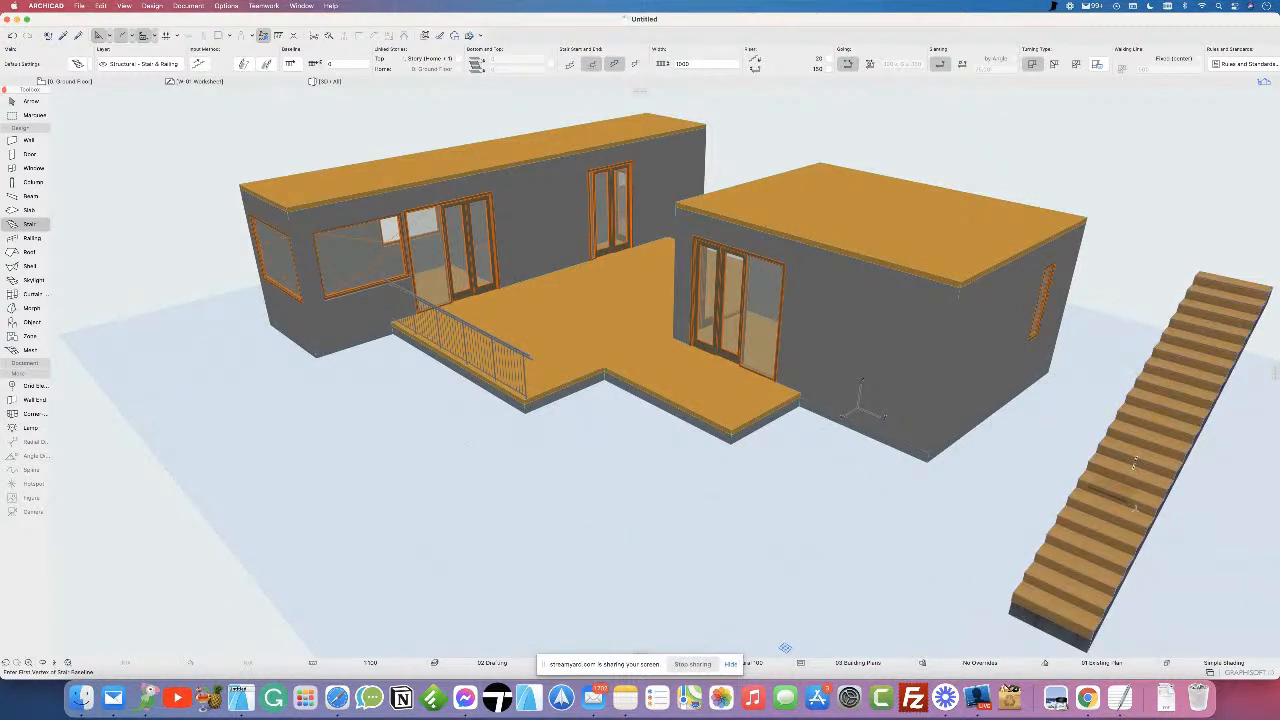
{"action": "middle_click_drag", "start_coordinate": [785, 648], "coordinate": [968, 640], "text": "shift"}
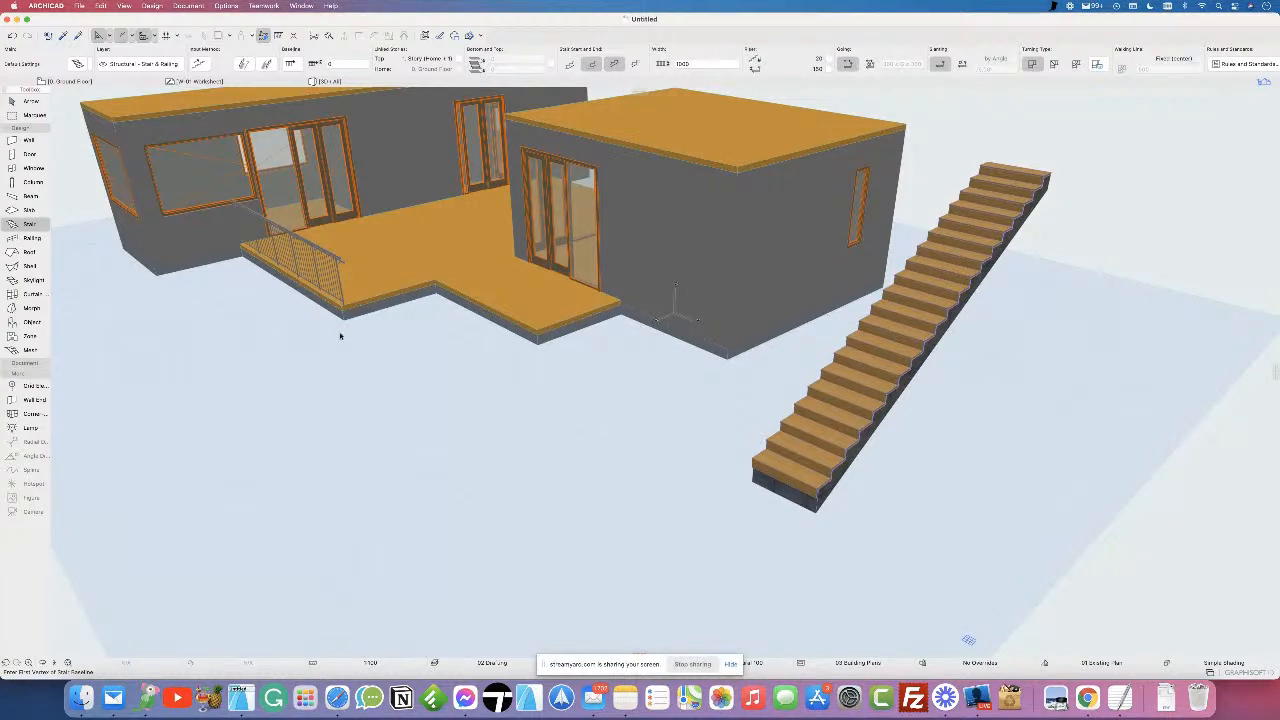
- Add a railing along the outer side of the freestanding stair, from its bottom corner to its top corner
{"action": "left_click", "coordinate": [32, 238]}
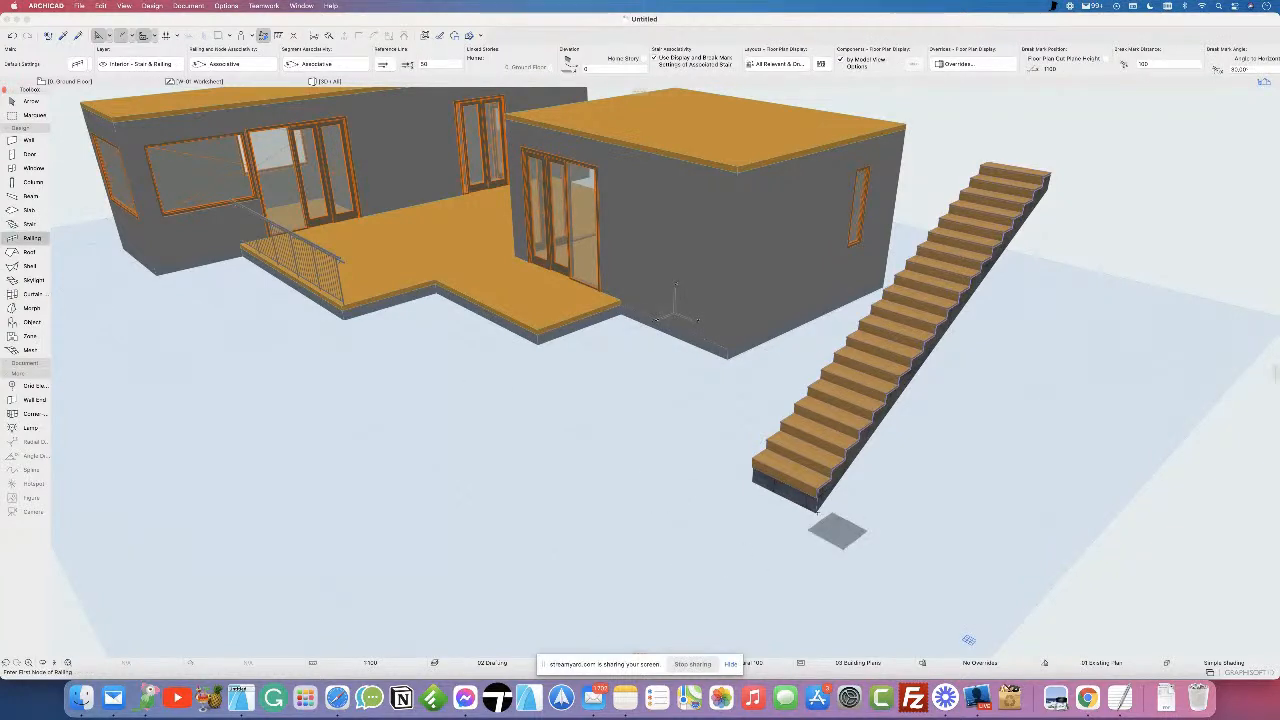
{"action": "left_click", "coordinate": [818, 514]}
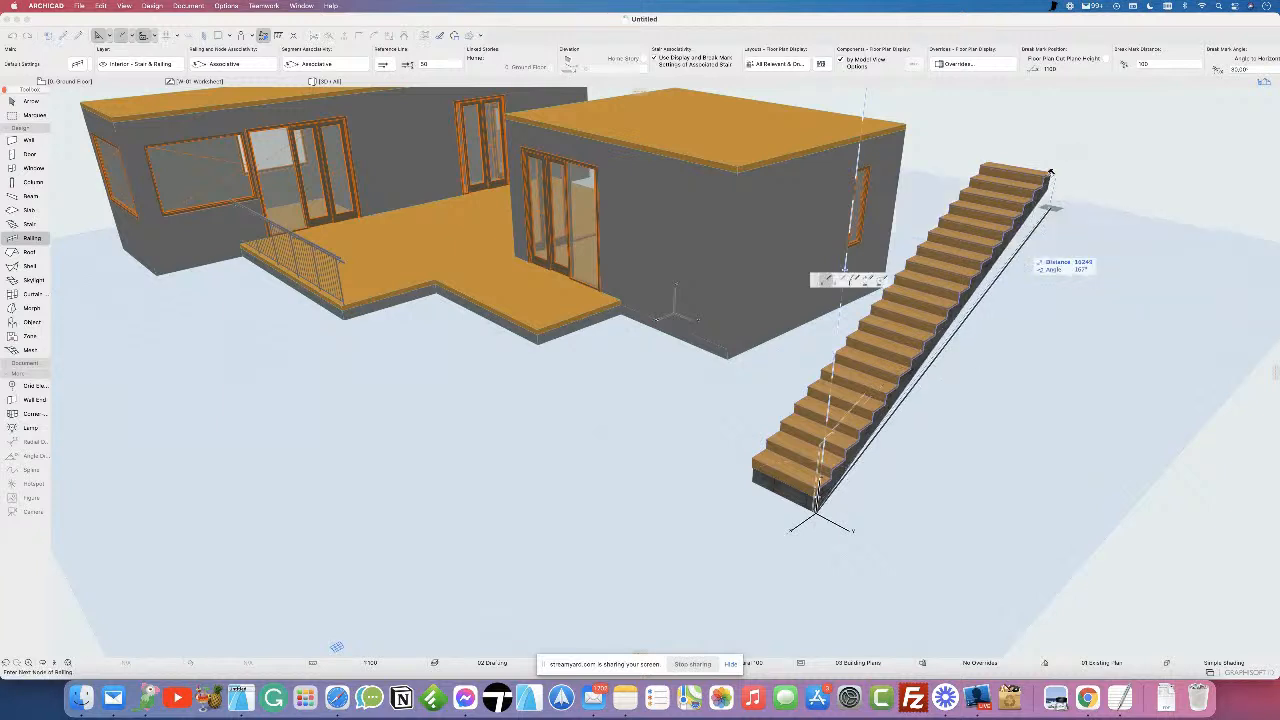
{"action": "left_click", "coordinate": [1050, 175]}
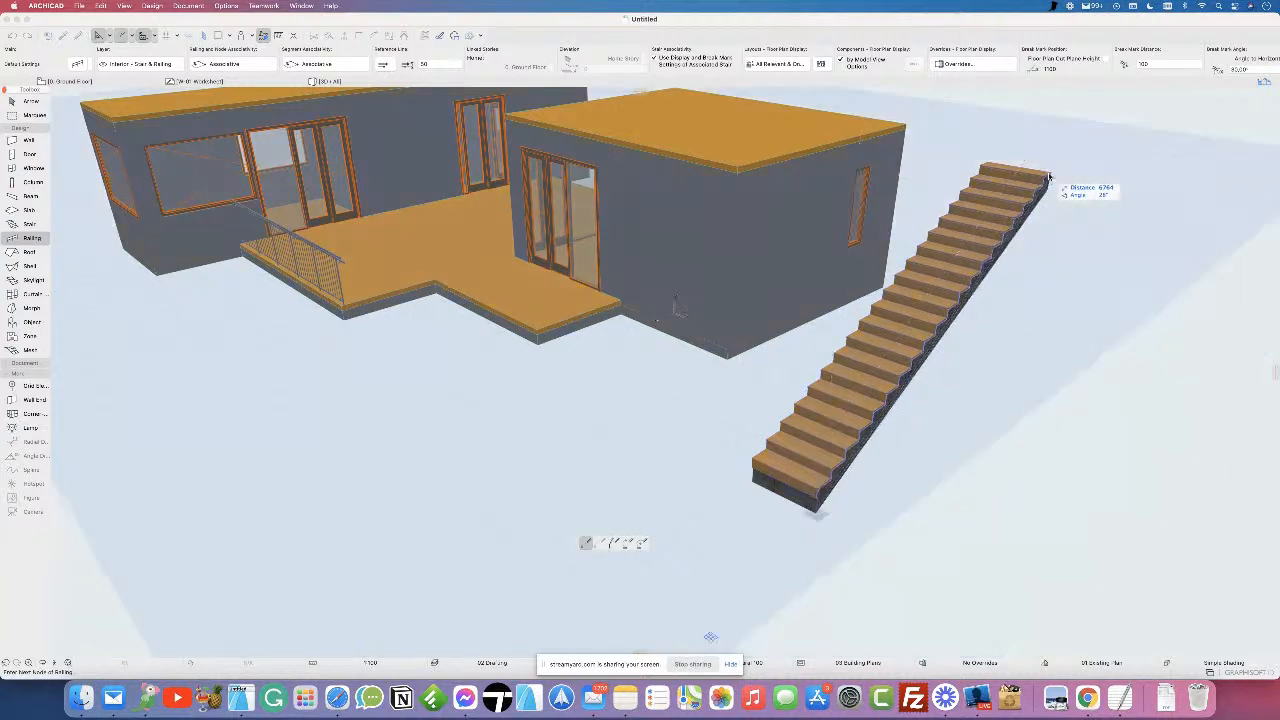
{"action": "left_click", "coordinate": [1051, 173]}
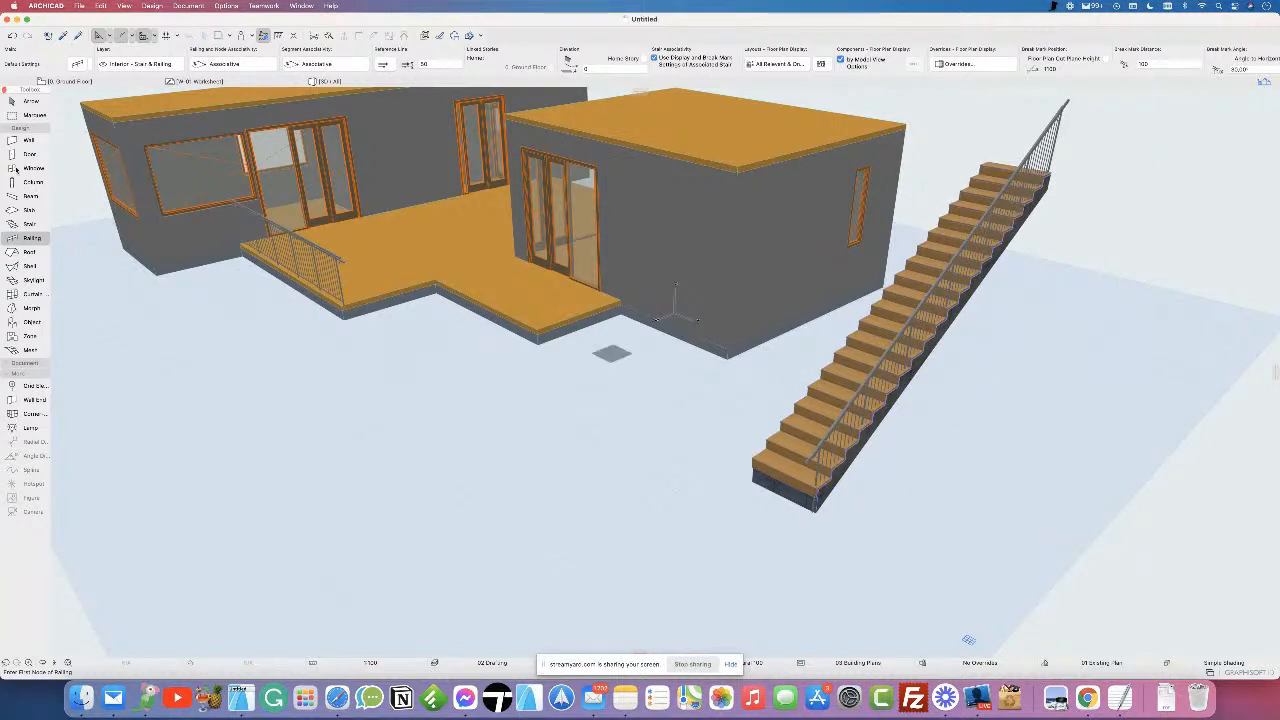
- Delete the freestanding stair together with its railing
{"action": "left_click", "coordinate": [22, 101]}
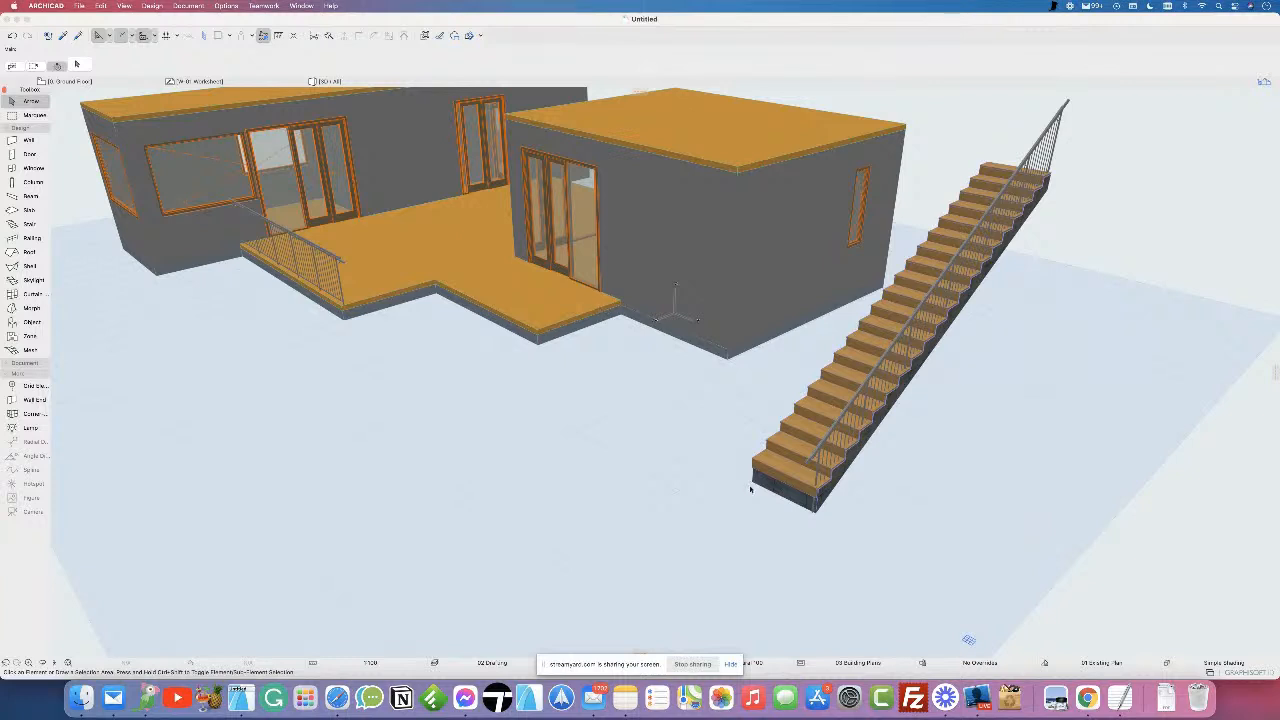
{"action": "left_click", "coordinate": [814, 497]}
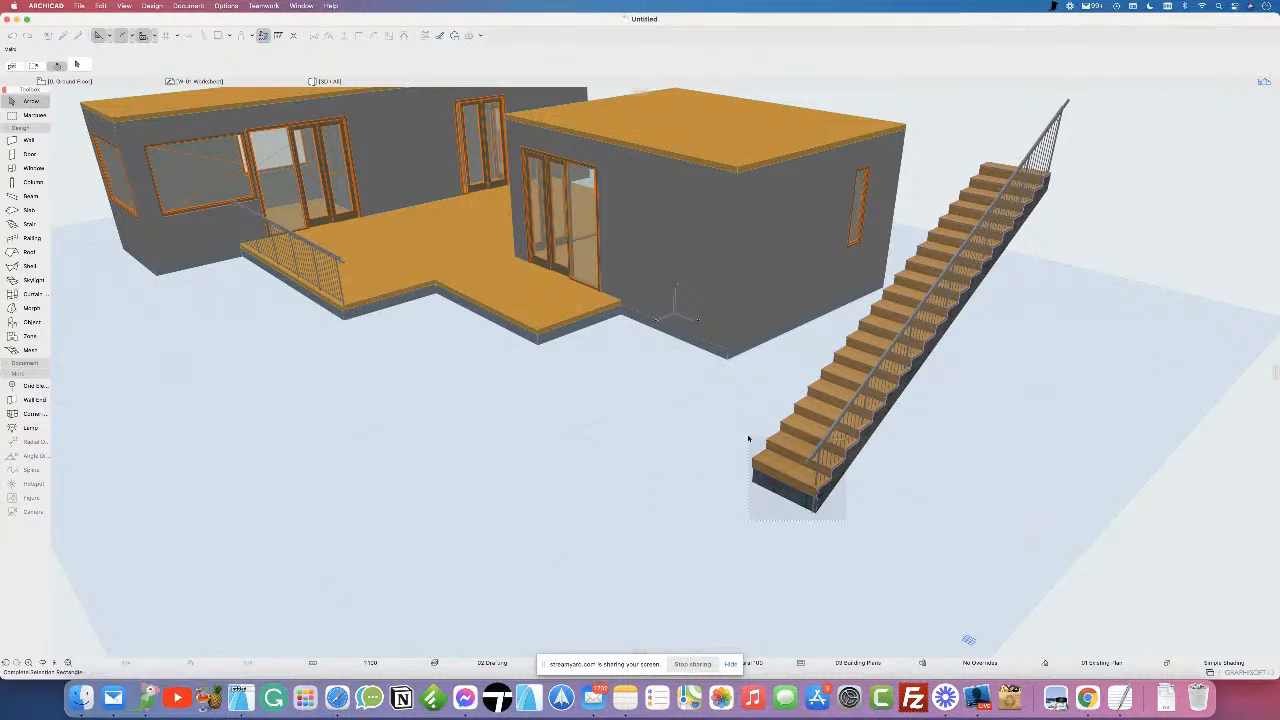
{"action": "left_click", "coordinate": [747, 438]}
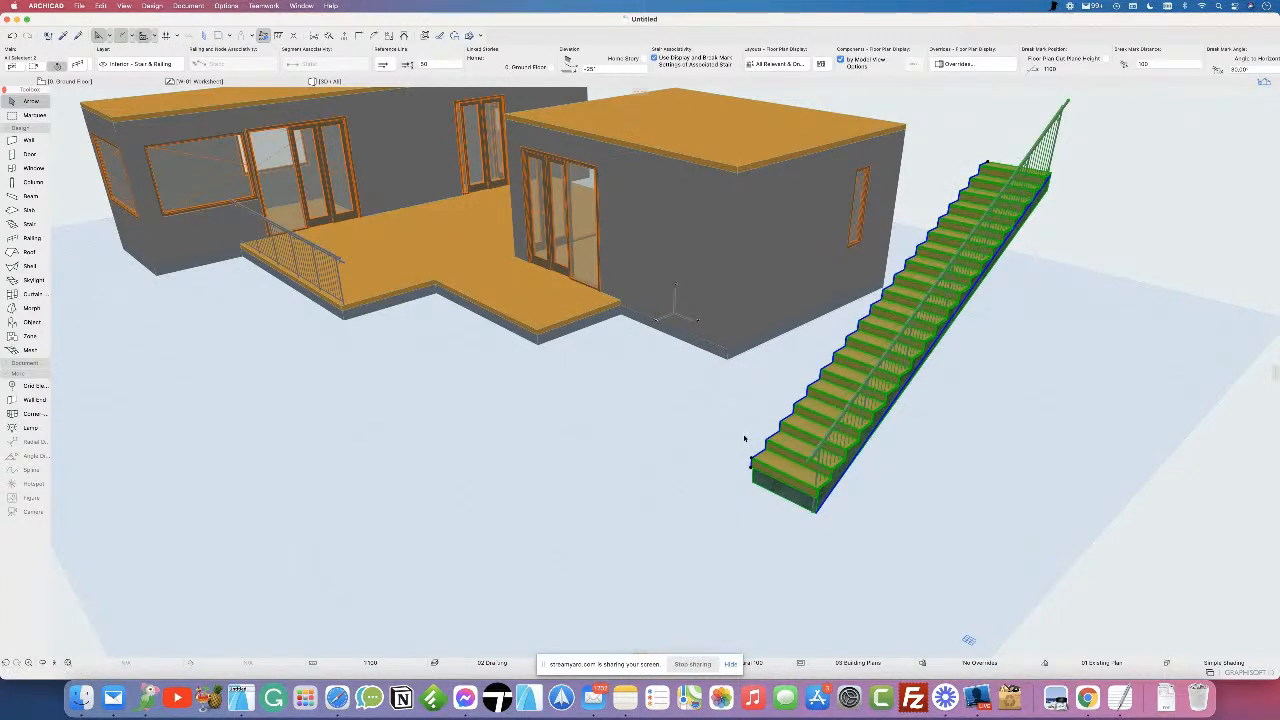
{"action": "key", "text": "Delete"}
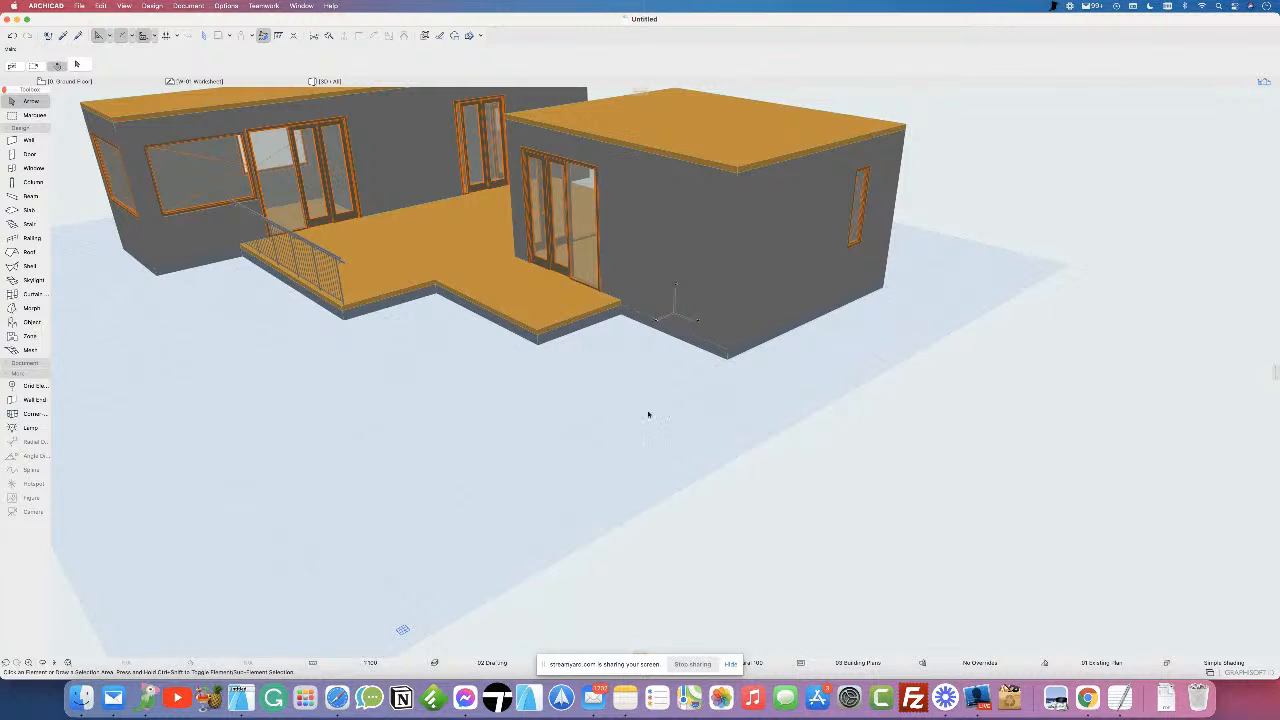
{"action": "left_click", "coordinate": [20, 253]}
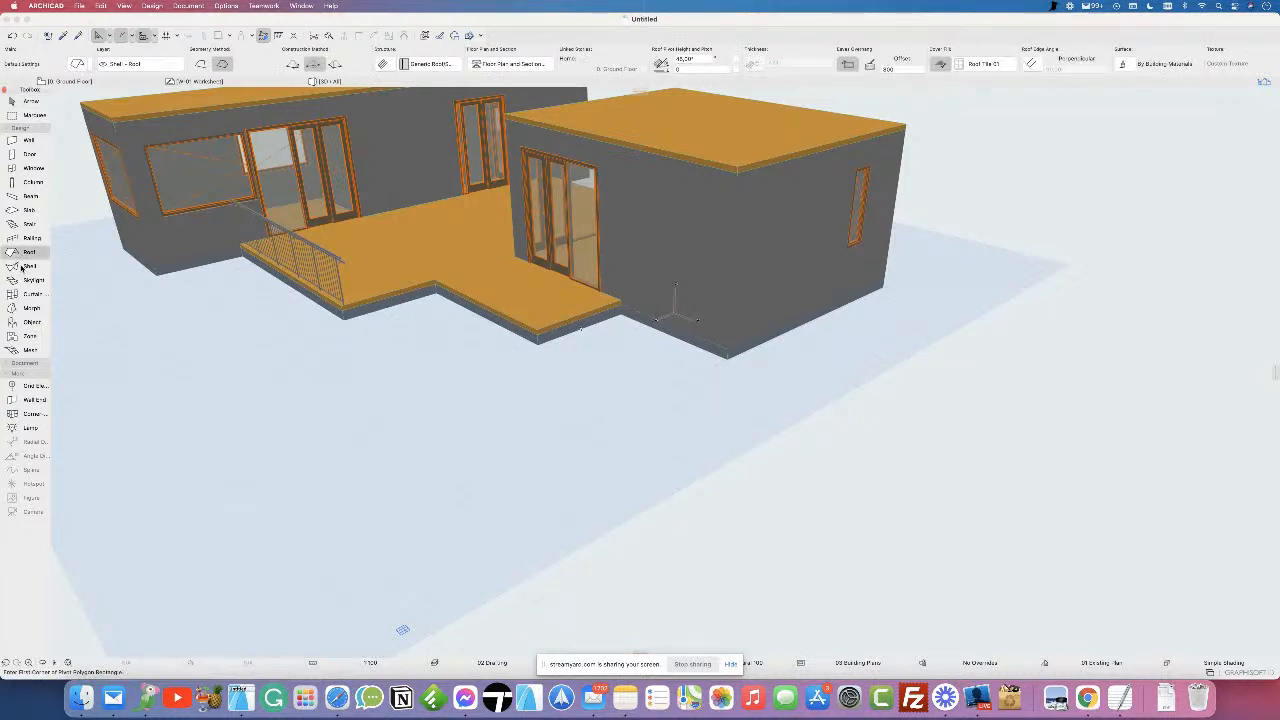
{"action": "left_click", "coordinate": [24, 266]}
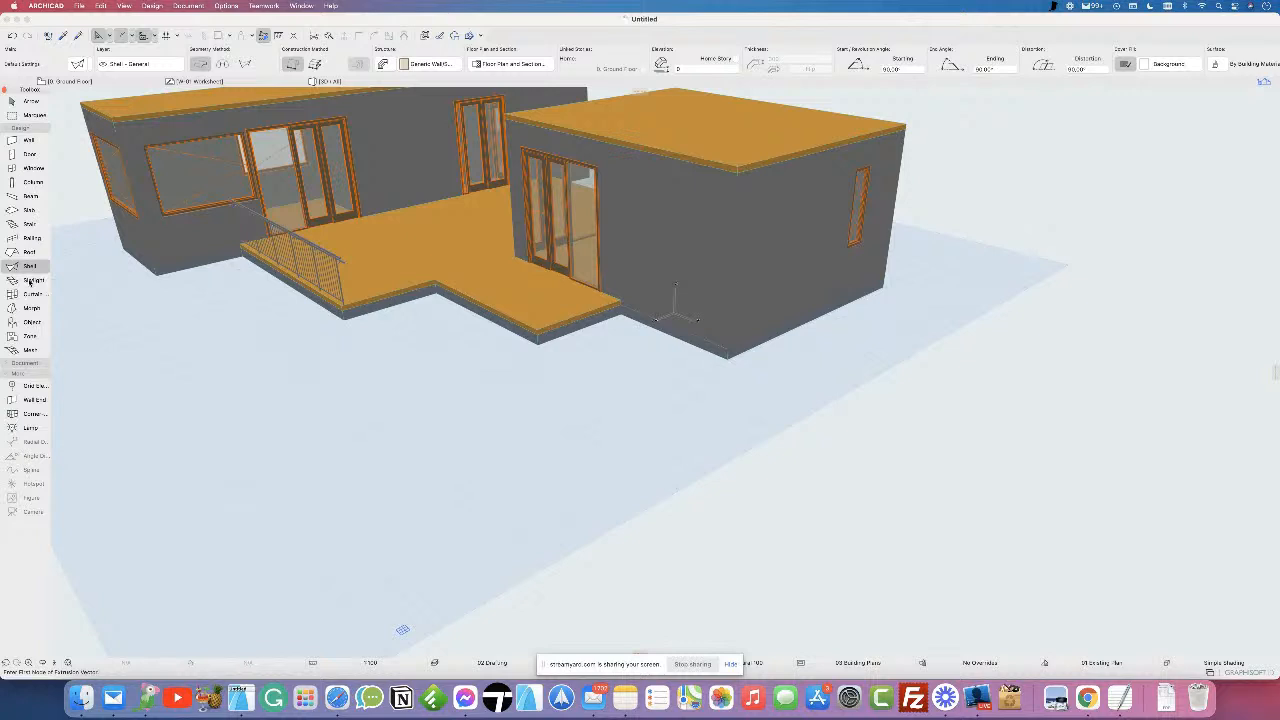
{"action": "left_click", "coordinate": [28, 350]}
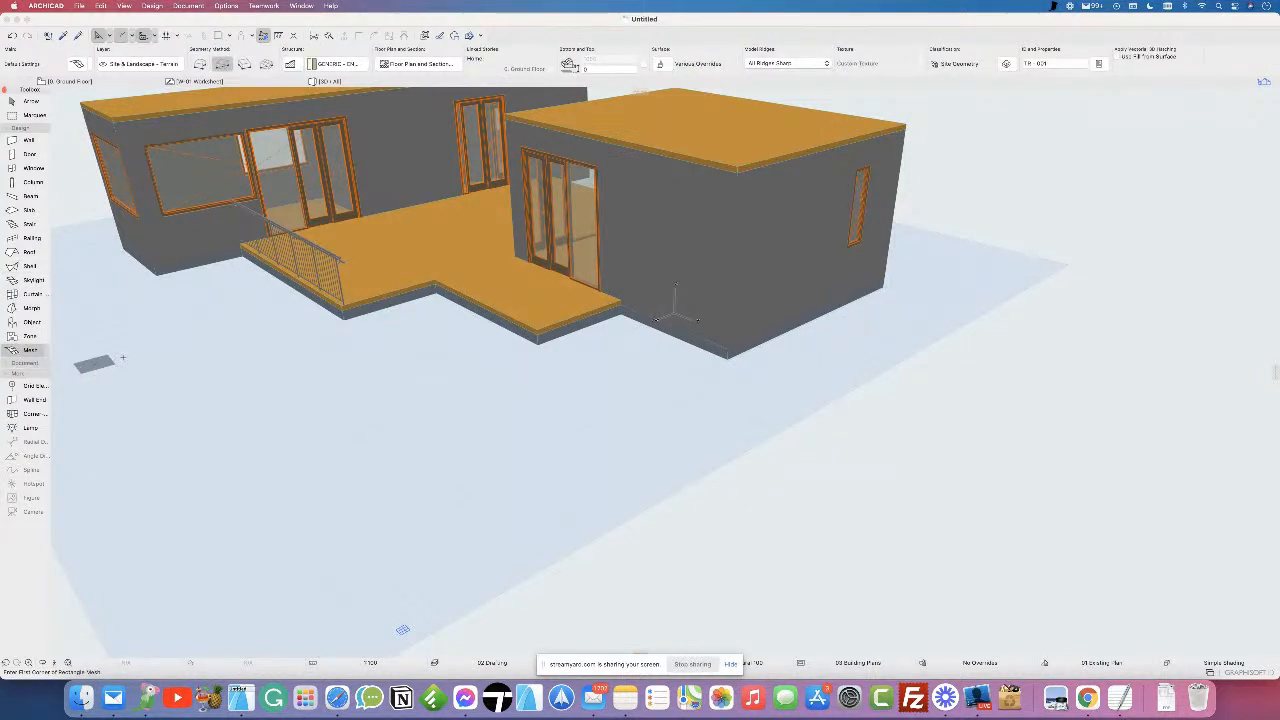
- Delete the railing from the edge of the deck
{"action": "left_click", "coordinate": [19, 103]}
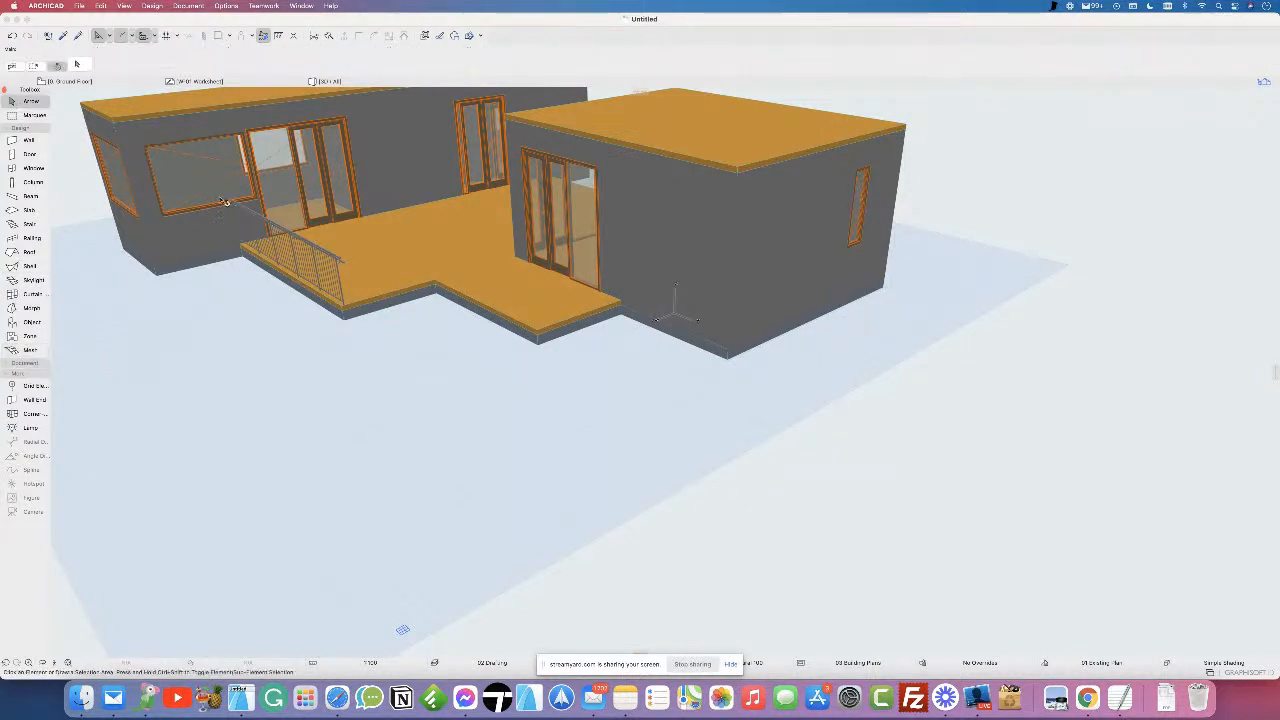
{"action": "left_click", "coordinate": [310, 249]}
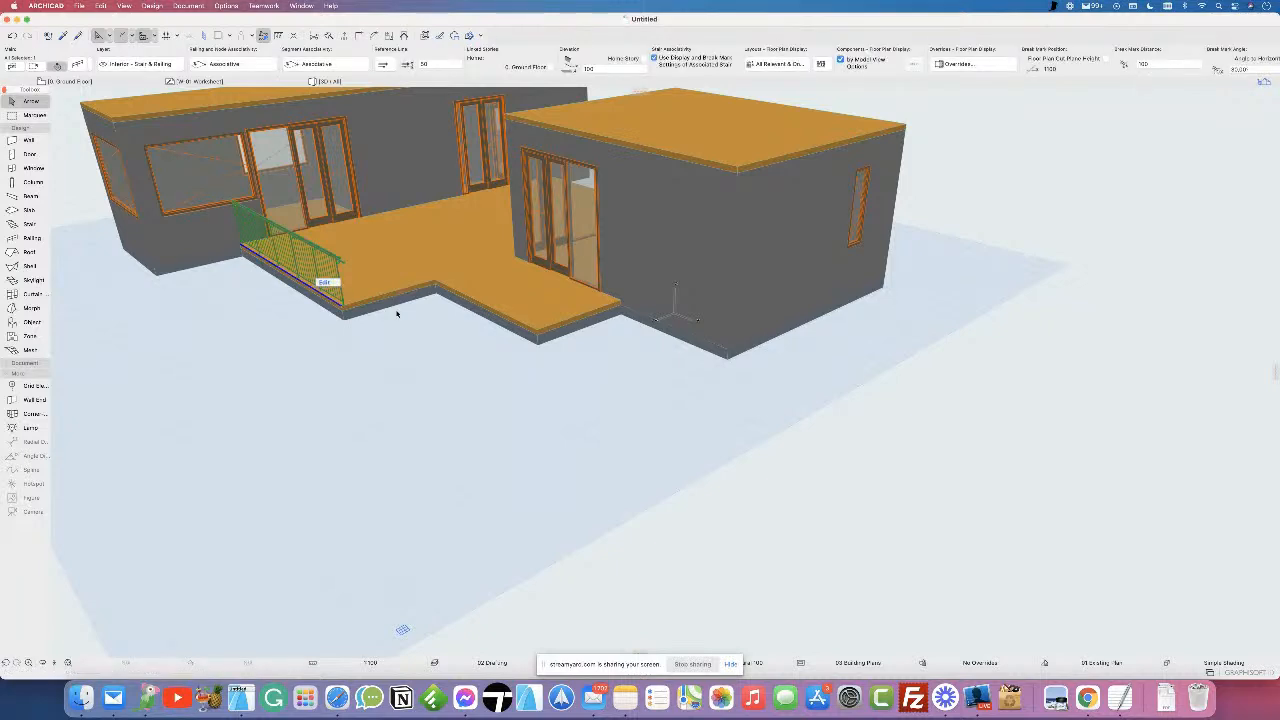
{"action": "key", "text": "Delete"}
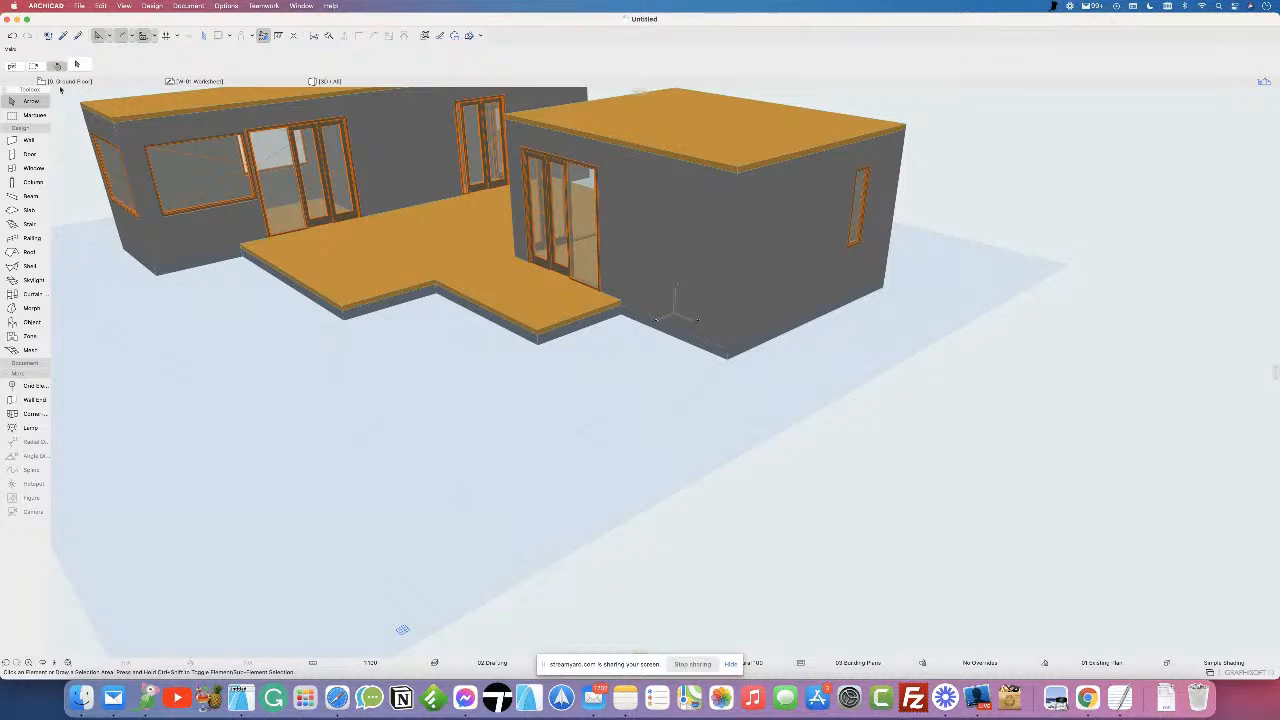
- Draw a rectangular terrain mesh about 59 by 42.5 m around both buildings on the ground floor plan and check it in 3D
{"action": "key", "text": "F2"}
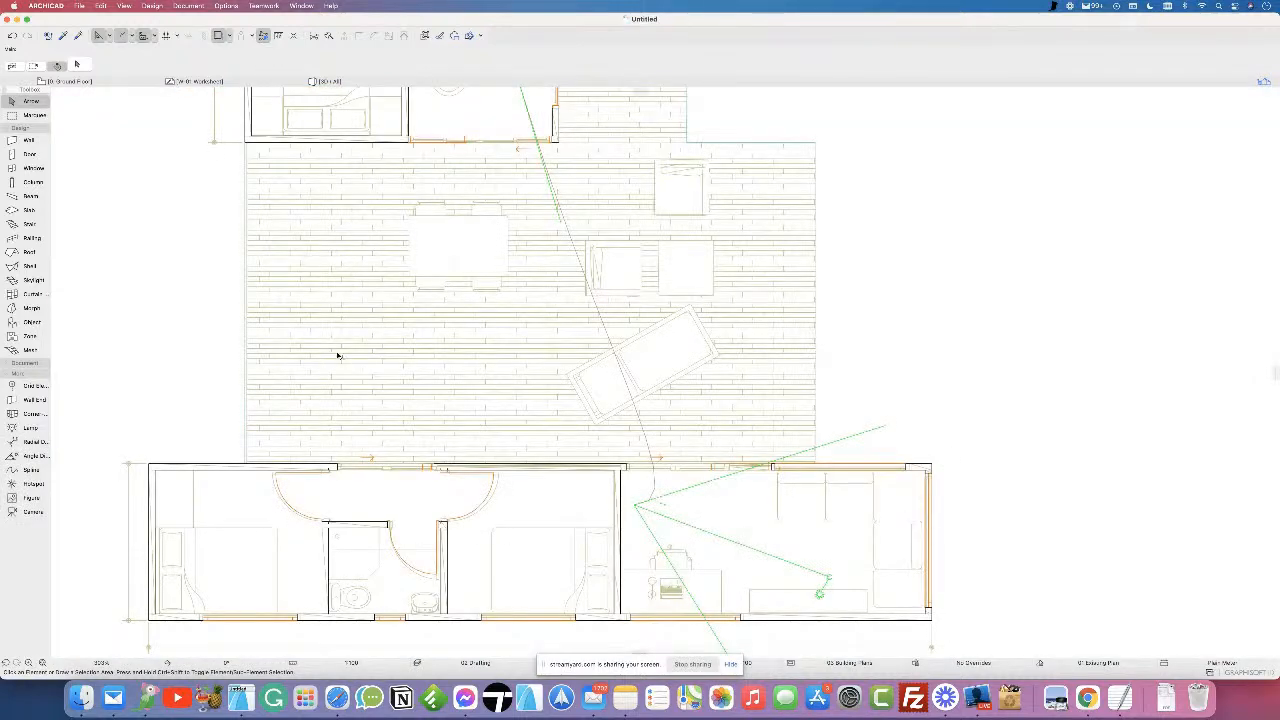
{"action": "scroll", "coordinate": [465, 368], "scroll_direction": "down", "scroll_amount": 5}
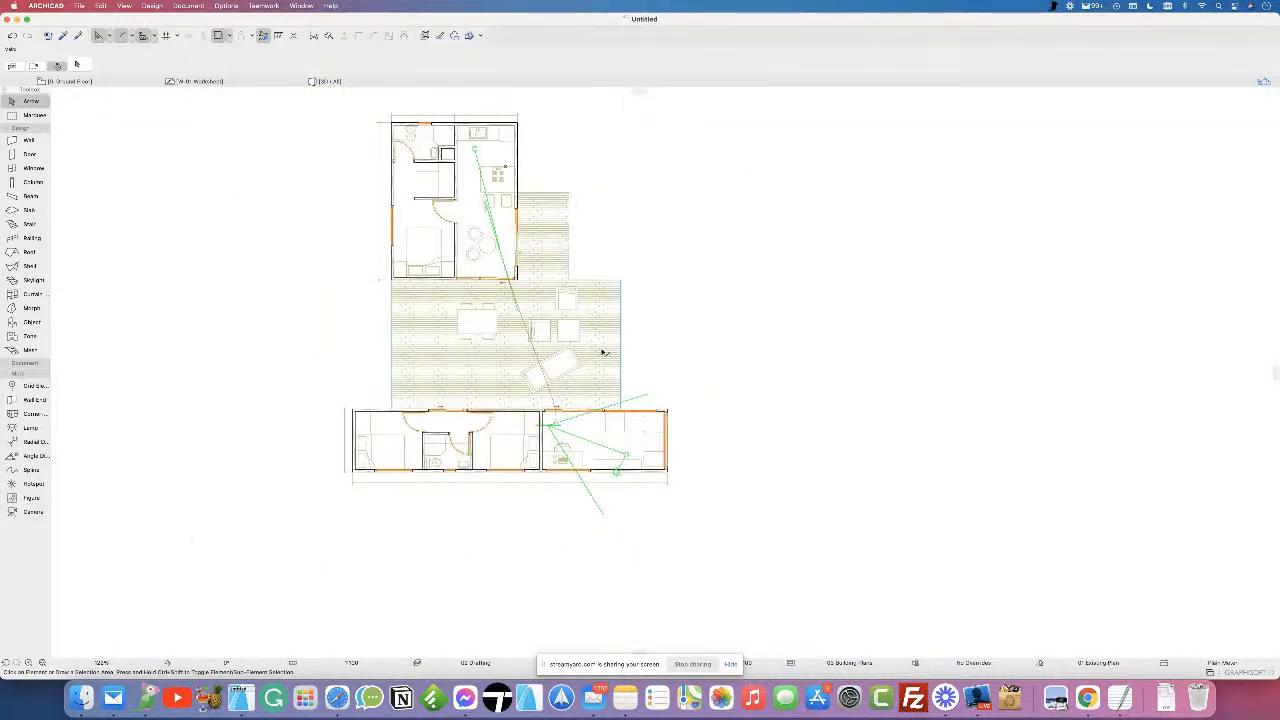
{"action": "scroll", "coordinate": [600, 353], "scroll_direction": "down", "scroll_amount": 3}
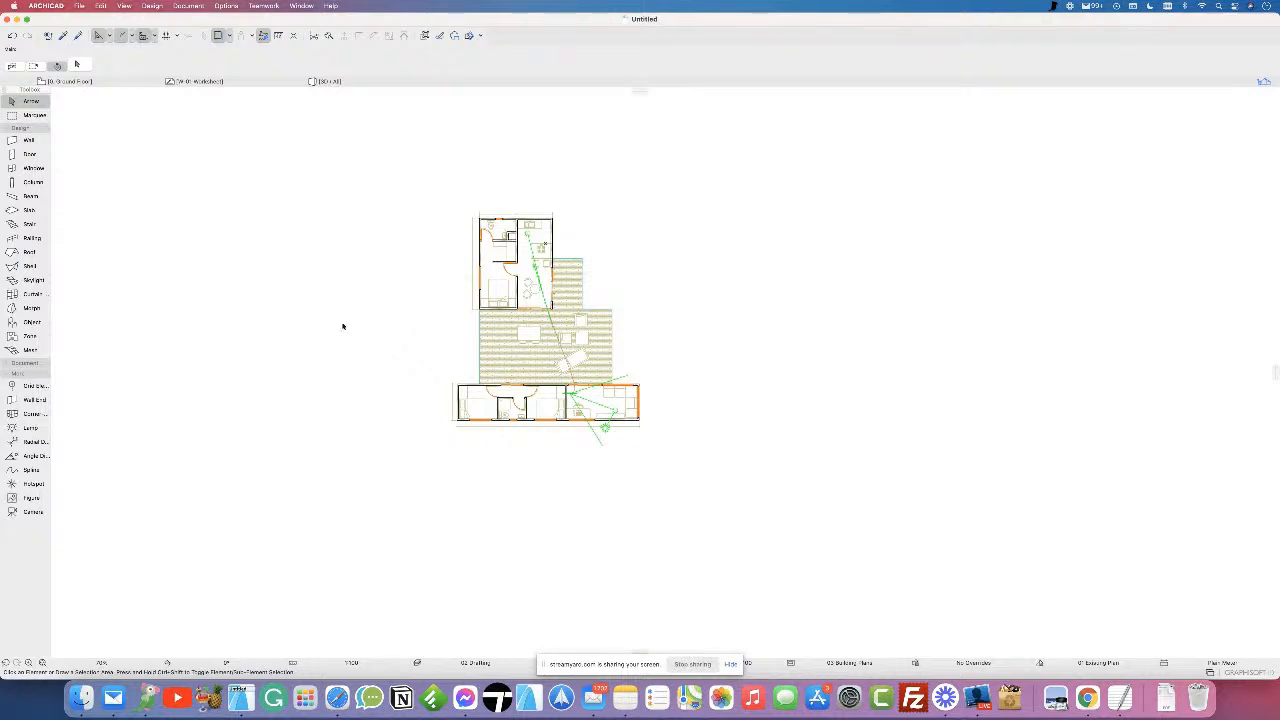
{"action": "left_click", "coordinate": [40, 351]}
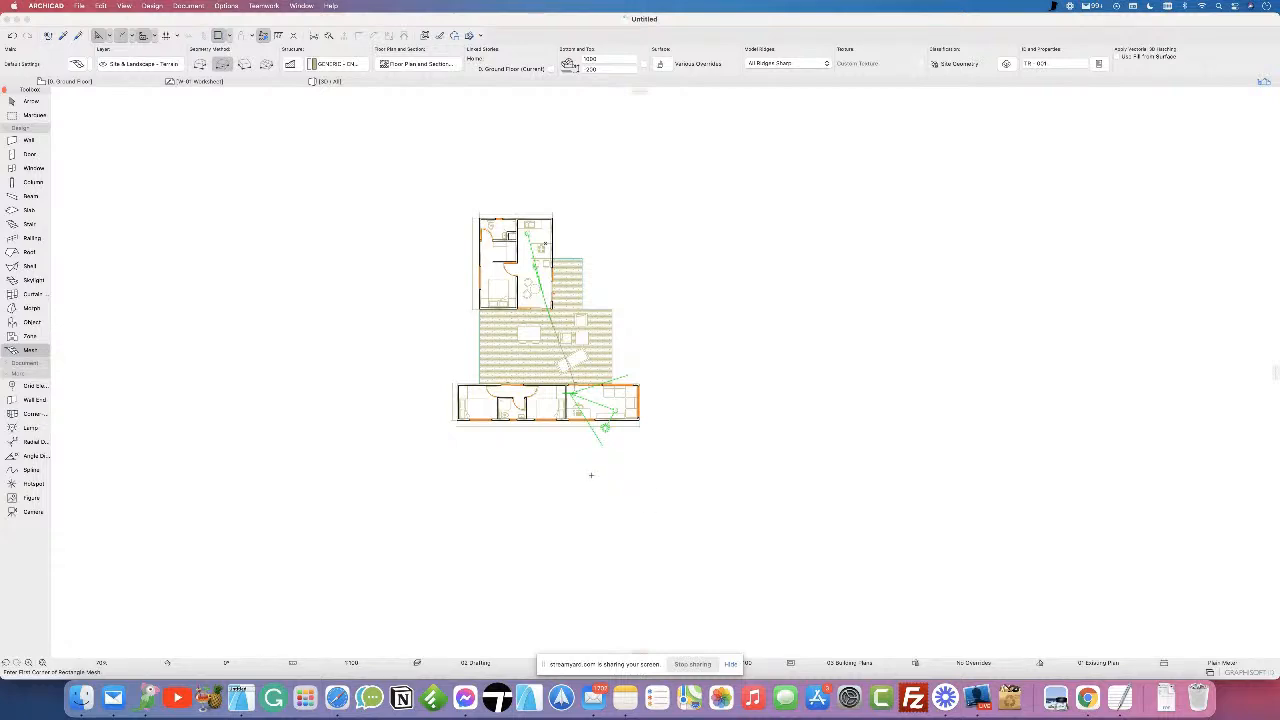
{"action": "scroll", "coordinate": [796, 545], "scroll_direction": "down", "scroll_amount": 2}
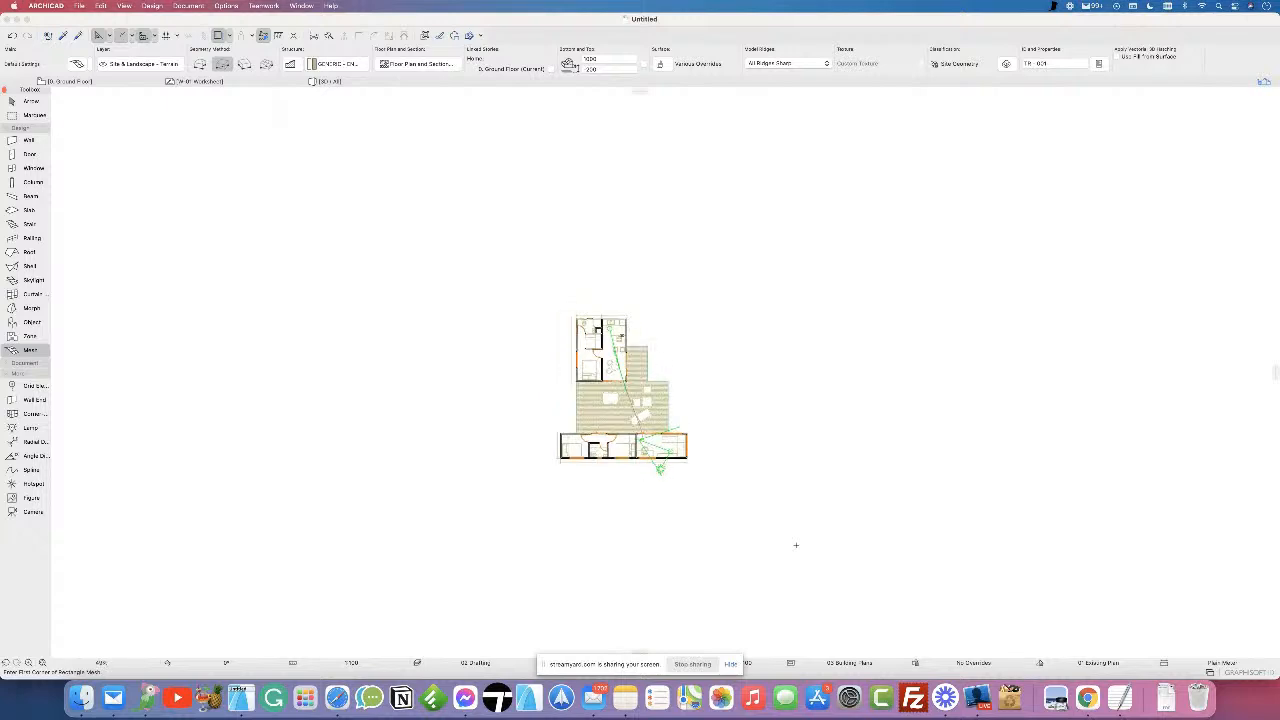
{"action": "middle_click_drag", "start_coordinate": [794, 537], "coordinate": [743, 480]}
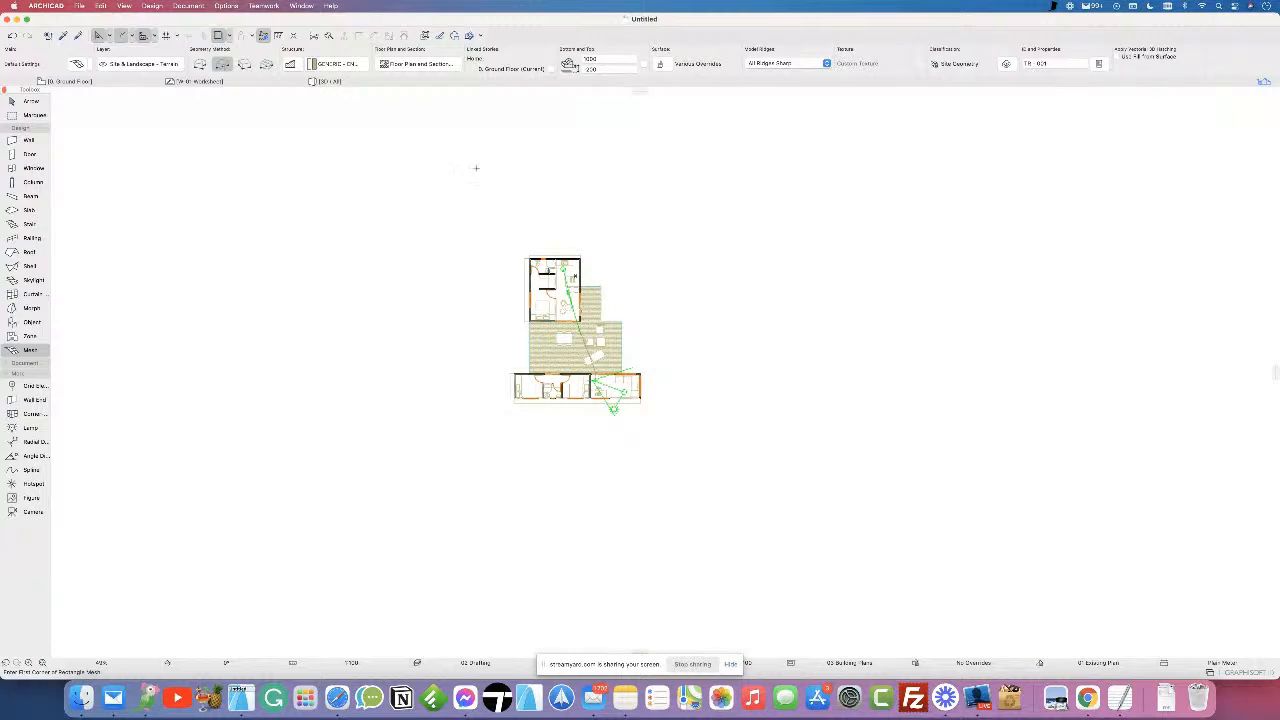
{"action": "left_click", "coordinate": [286, 121]}
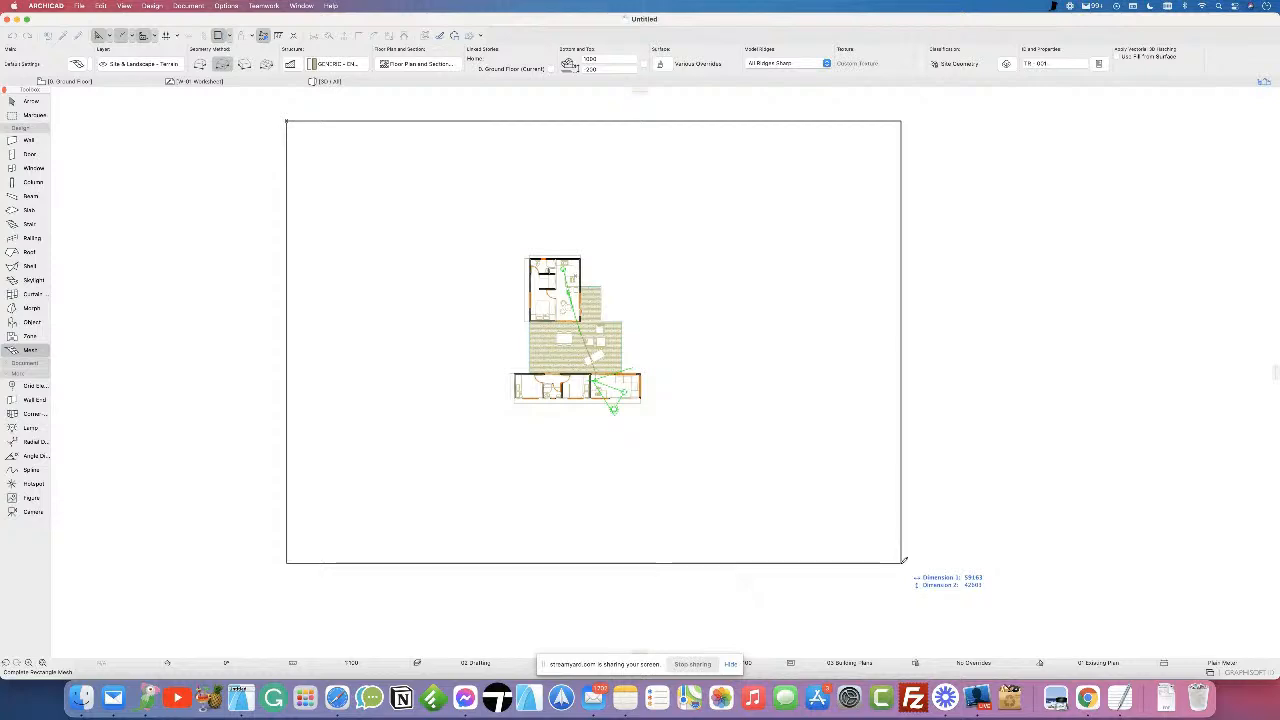
{"action": "left_click", "coordinate": [897, 562]}
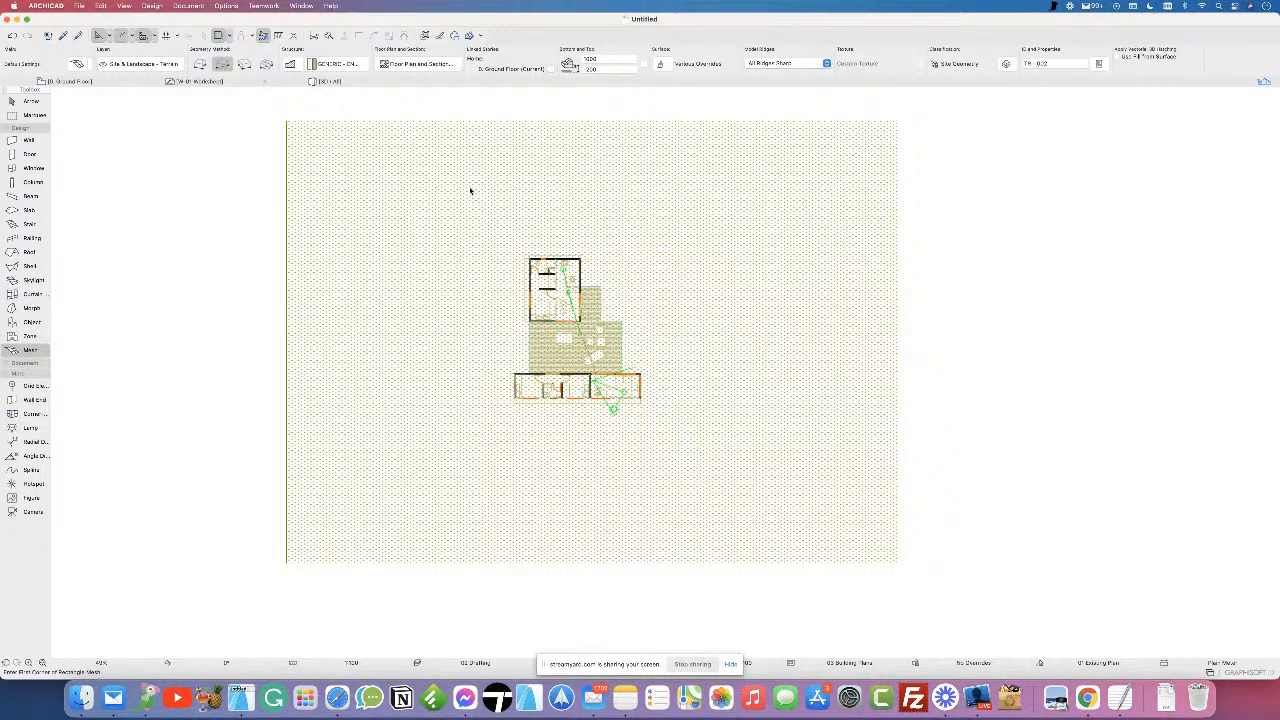
{"action": "key", "text": "F3"}
{"action": "scroll", "coordinate": [488, 310], "scroll_direction": "down", "scroll_amount": 2}
{"action": "scroll", "coordinate": [488, 310], "scroll_direction": "down", "scroll_amount": 2}
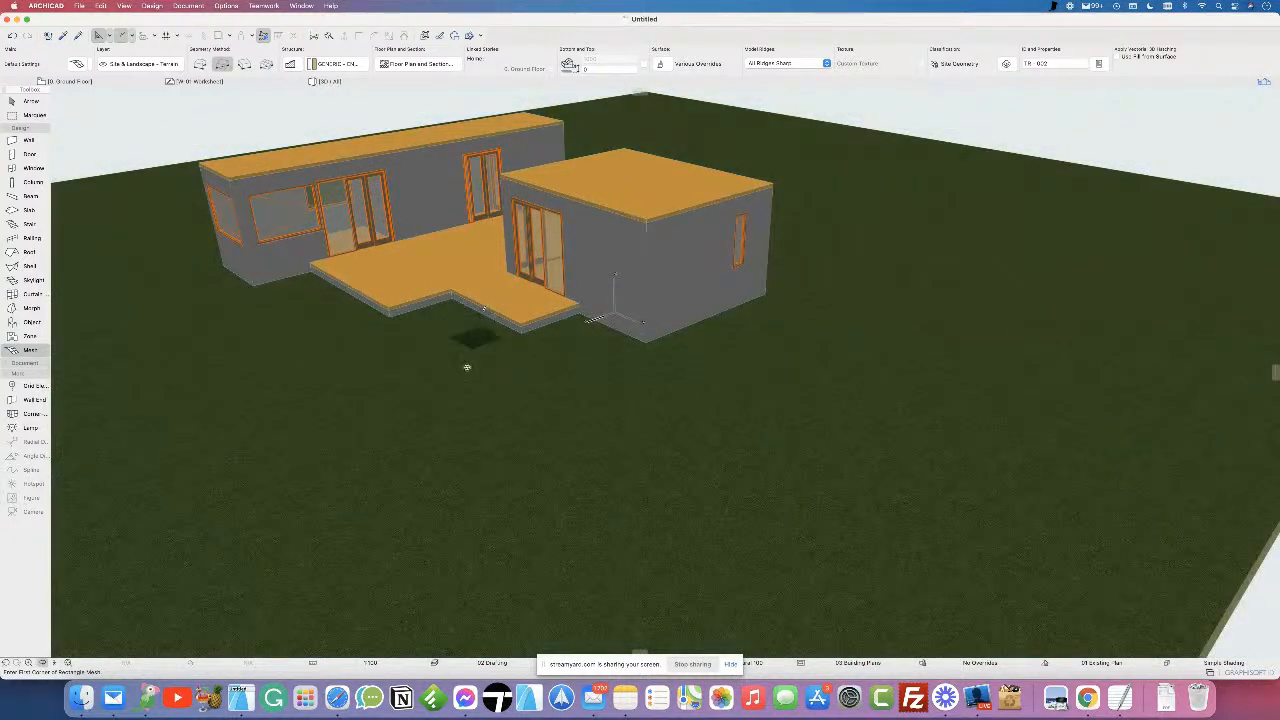
{"action": "middle_click_drag", "start_coordinate": [514, 337], "coordinate": [540, 380], "text": "shift"}
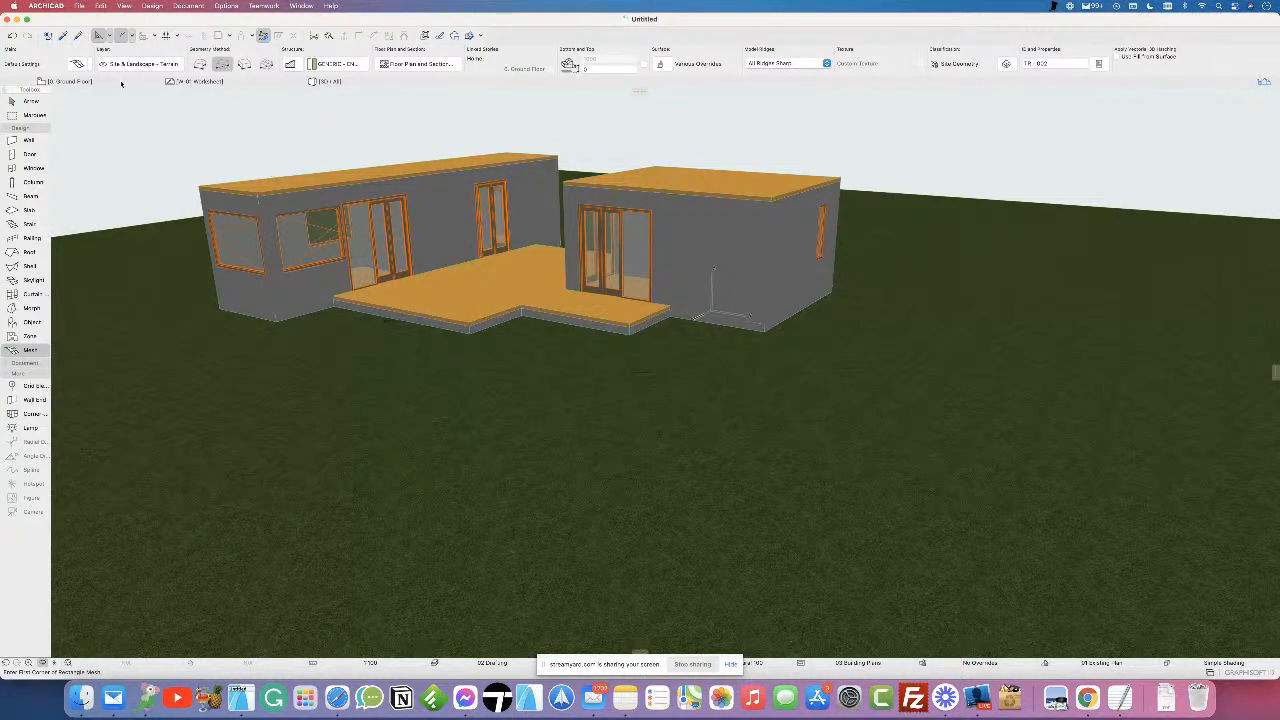
- Draw three roughly parallel, wavy spline contour lines diagonally across the terrain mesh on the ground floor plan, extending past its edges
{"action": "left_click", "coordinate": [92, 84]}
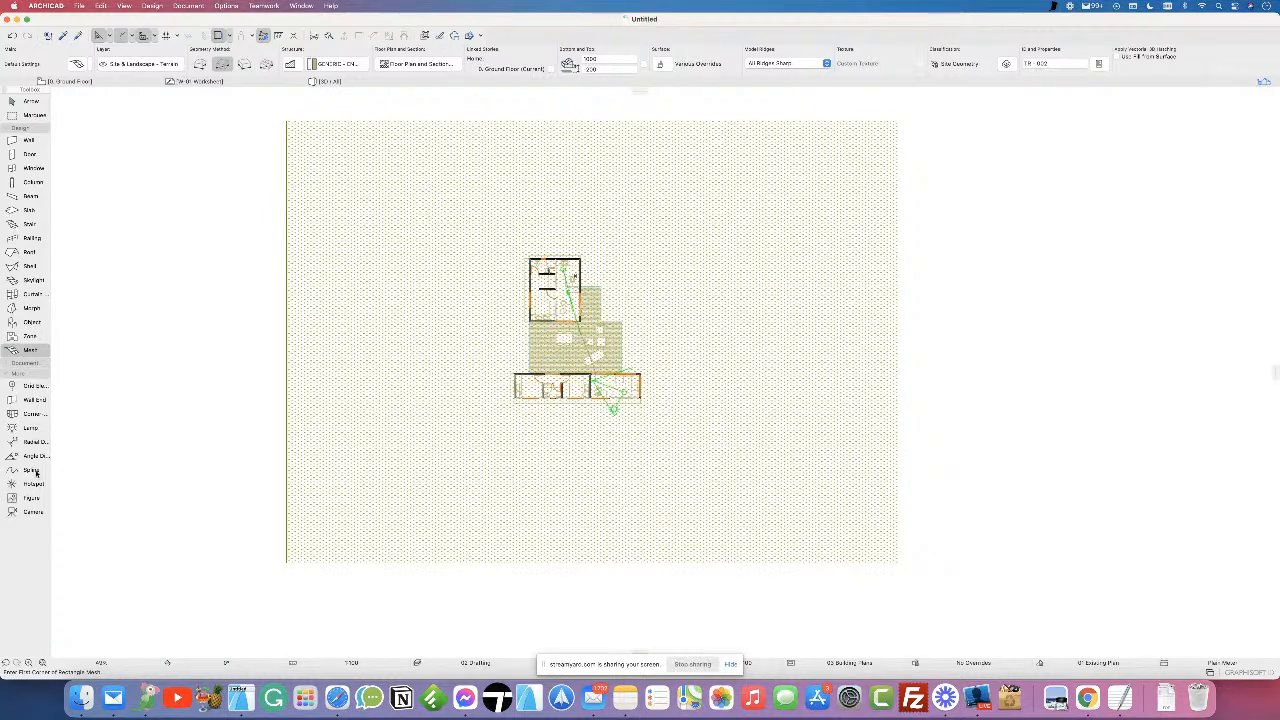
{"action": "left_click", "coordinate": [33, 471]}
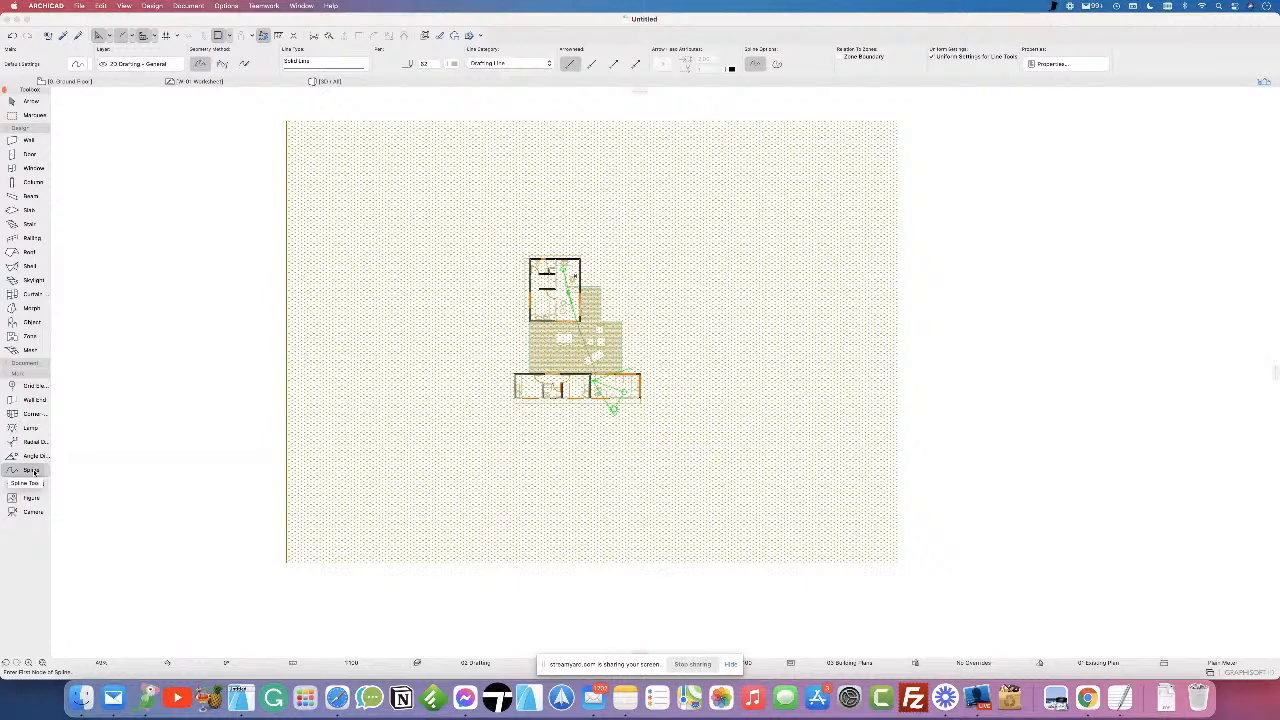
{"action": "mouse_move", "coordinate": [238, 463]}
{"action": "left_mouse_down"}
{"action": "mouse_move", "coordinate": [246, 378]}
{"action": "mouse_move", "coordinate": [355, 397]}
{"action": "mouse_move", "coordinate": [394, 302]}
{"action": "mouse_move", "coordinate": [474, 254]}
{"action": "mouse_move", "coordinate": [509, 191]}
{"action": "mouse_move", "coordinate": [634, 106]}
{"action": "left_mouse_up"}
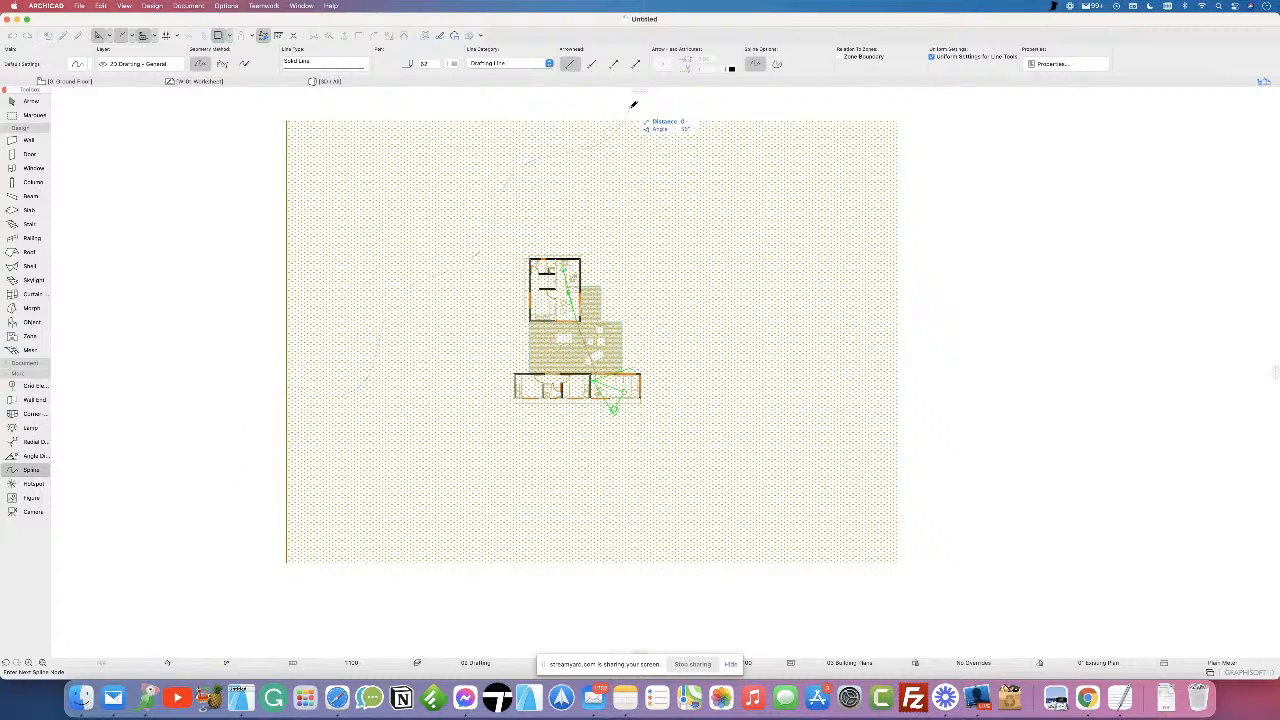
{"action": "mouse_move", "coordinate": [440, 581]}
{"action": "left_mouse_down"}
{"action": "mouse_move", "coordinate": [443, 514]}
{"action": "mouse_move", "coordinate": [614, 320]}
{"action": "mouse_move", "coordinate": [632, 220]}
{"action": "mouse_move", "coordinate": [695, 182]}
{"action": "mouse_move", "coordinate": [745, 94]}
{"action": "left_mouse_up"}
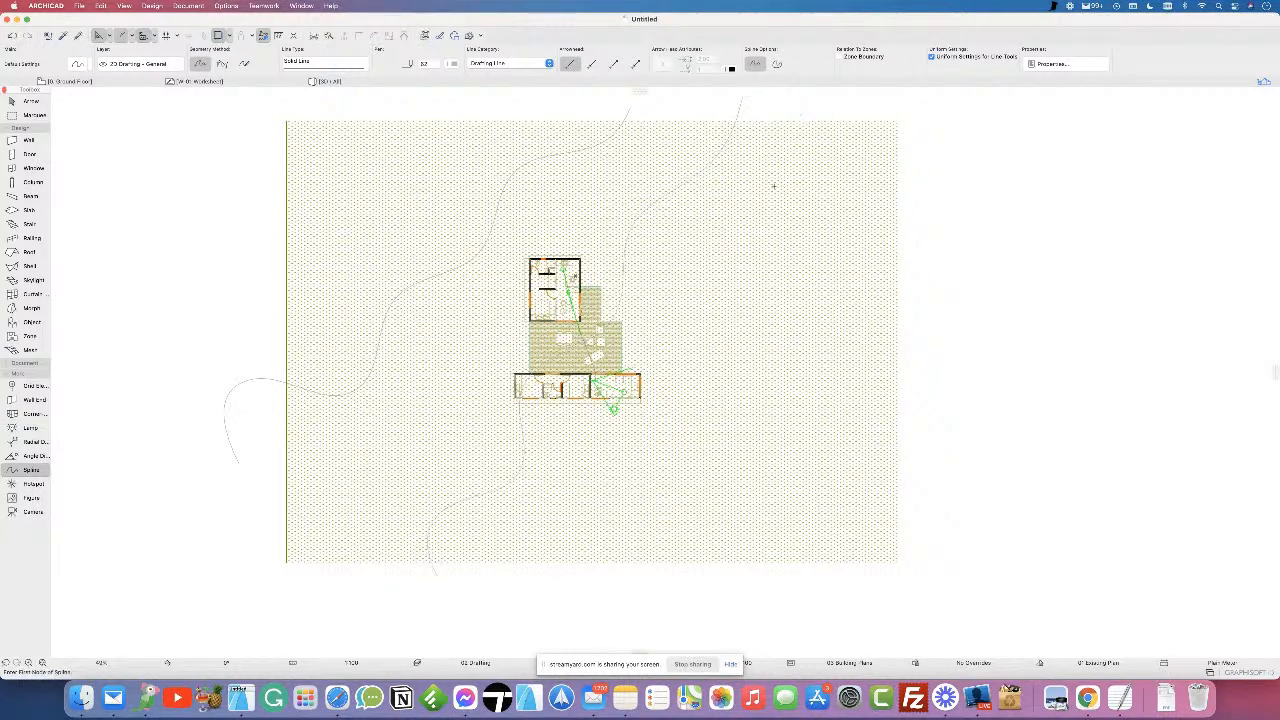
{"action": "mouse_move", "coordinate": [640, 582]}
{"action": "left_mouse_down"}
{"action": "mouse_move", "coordinate": [634, 524]}
{"action": "mouse_move", "coordinate": [709, 452]}
{"action": "mouse_move", "coordinate": [714, 377]}
{"action": "mouse_move", "coordinate": [797, 292]}
{"action": "mouse_move", "coordinate": [802, 228]}
{"action": "mouse_move", "coordinate": [886, 108]}
{"action": "left_mouse_up"}
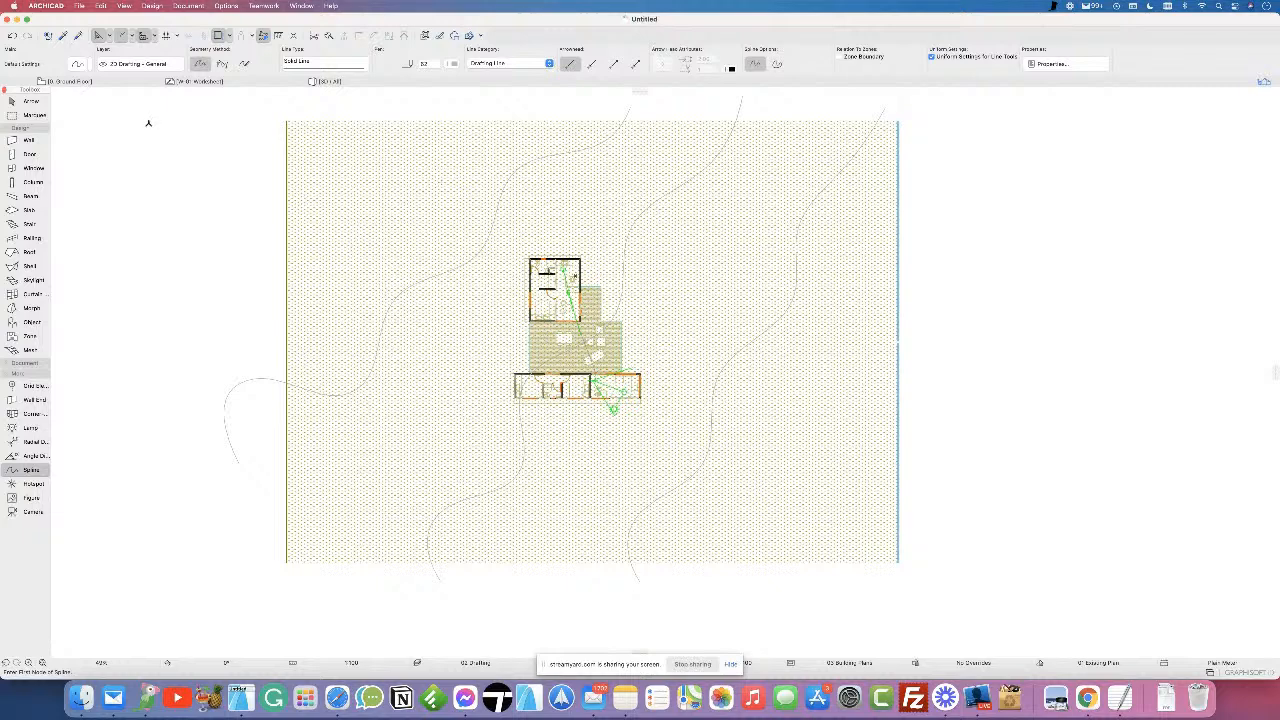
- Add new points to the terrain mesh along each of the three spline contours, using Fit to User Ridges
{"action": "left_click", "coordinate": [11, 101]}
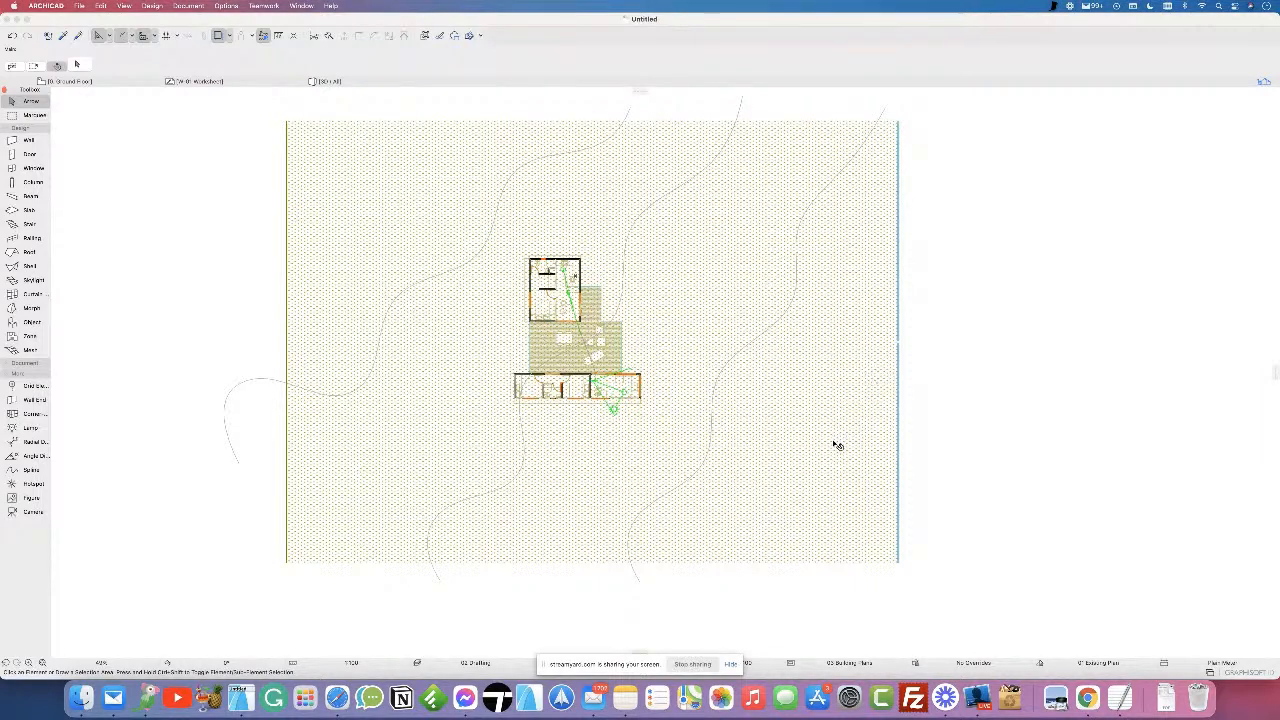
{"action": "left_click", "coordinate": [338, 278]}
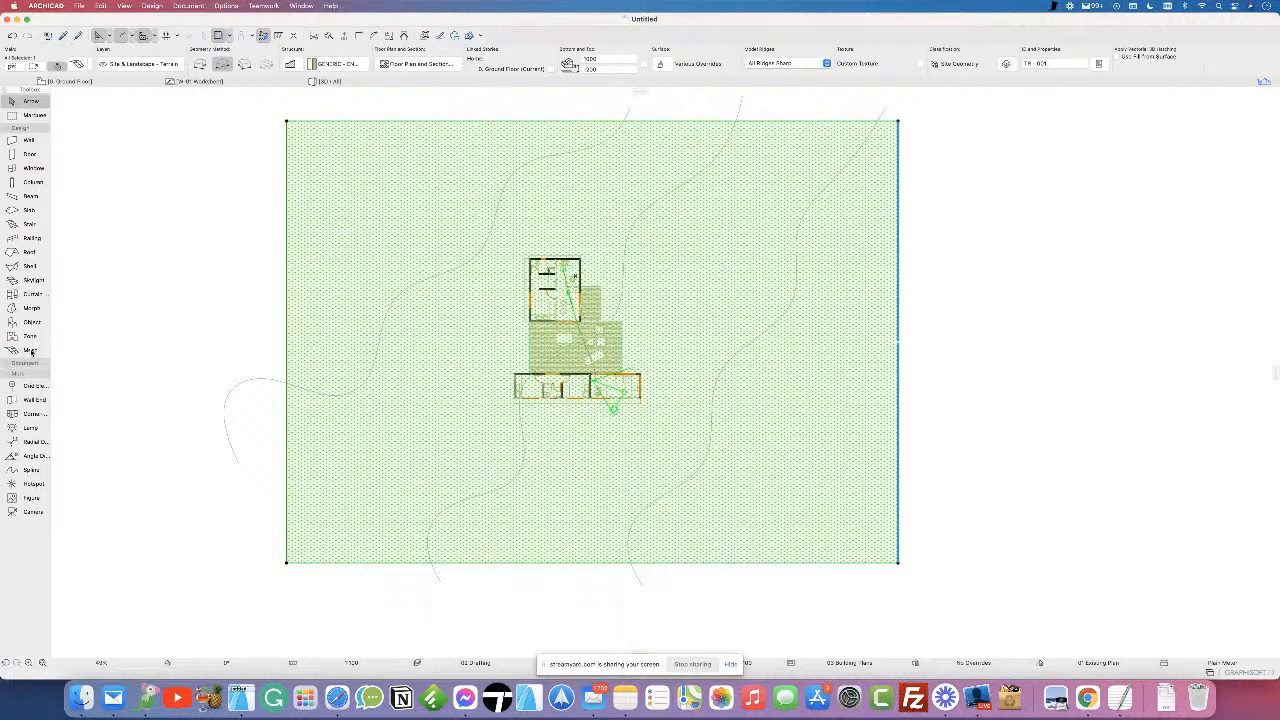
{"action": "left_click", "coordinate": [31, 351]}
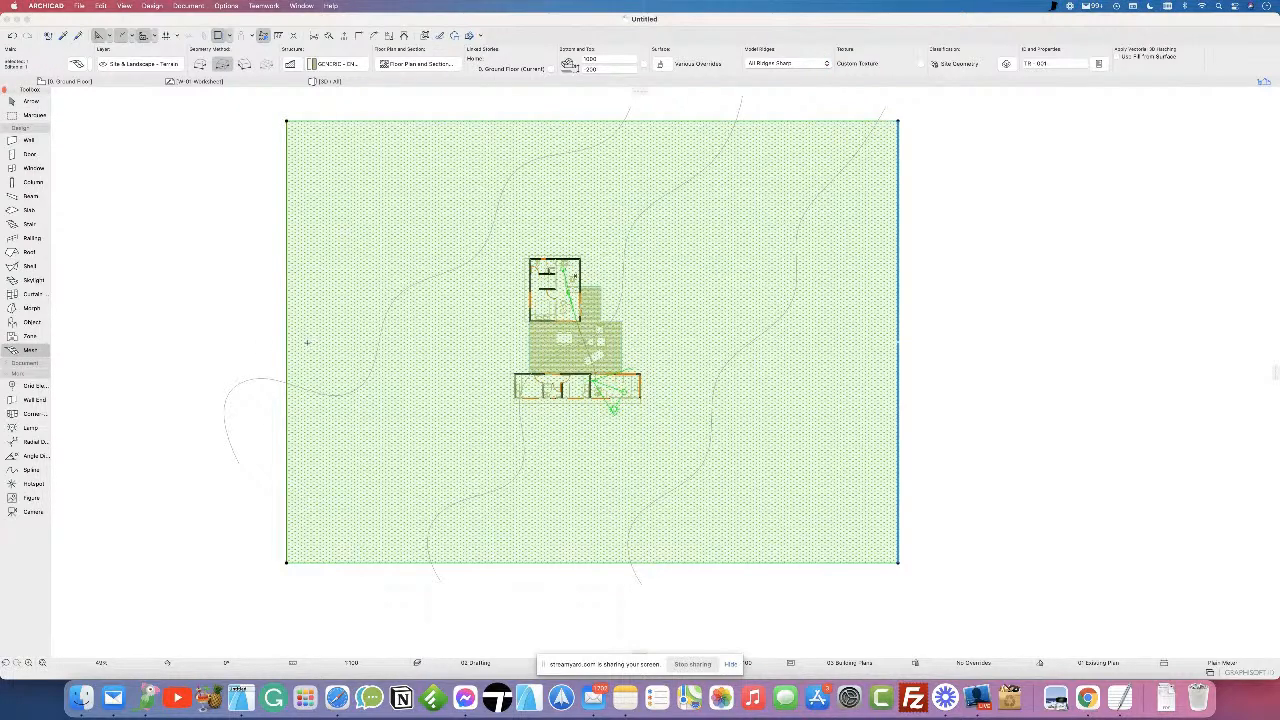
{"action": "left_click", "coordinate": [425, 280]}
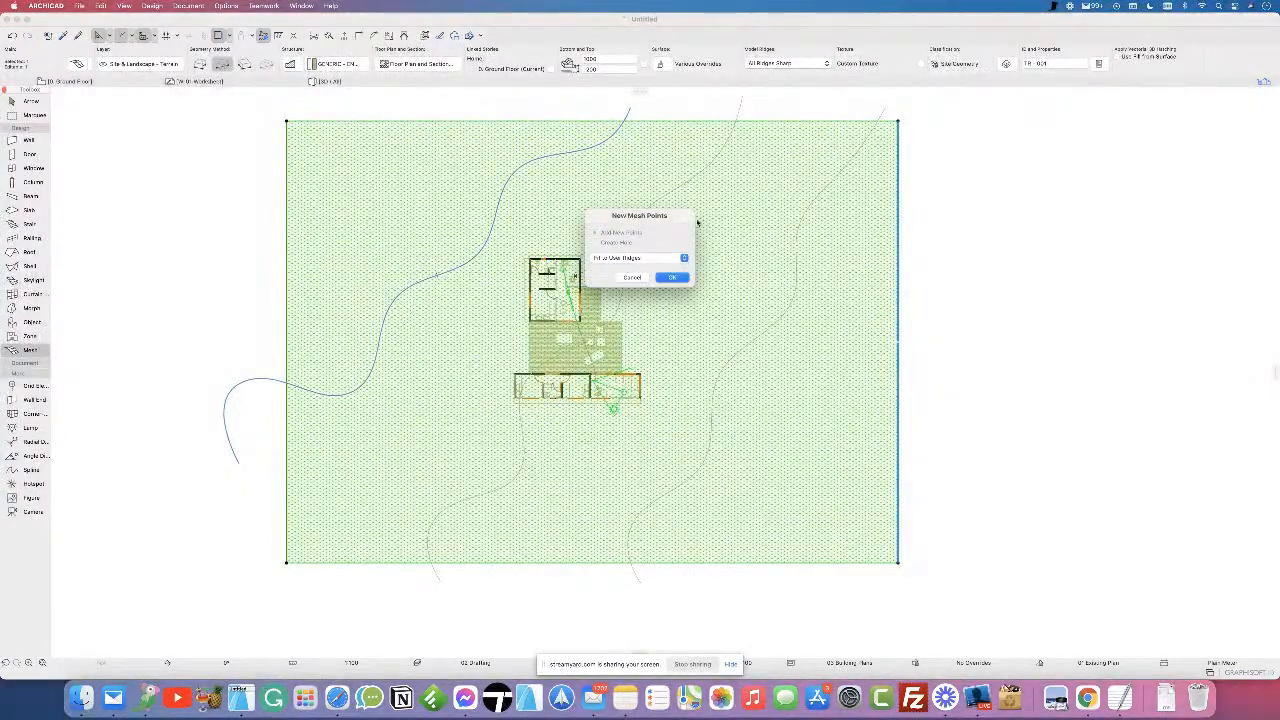
{"action": "left_click", "coordinate": [668, 277]}
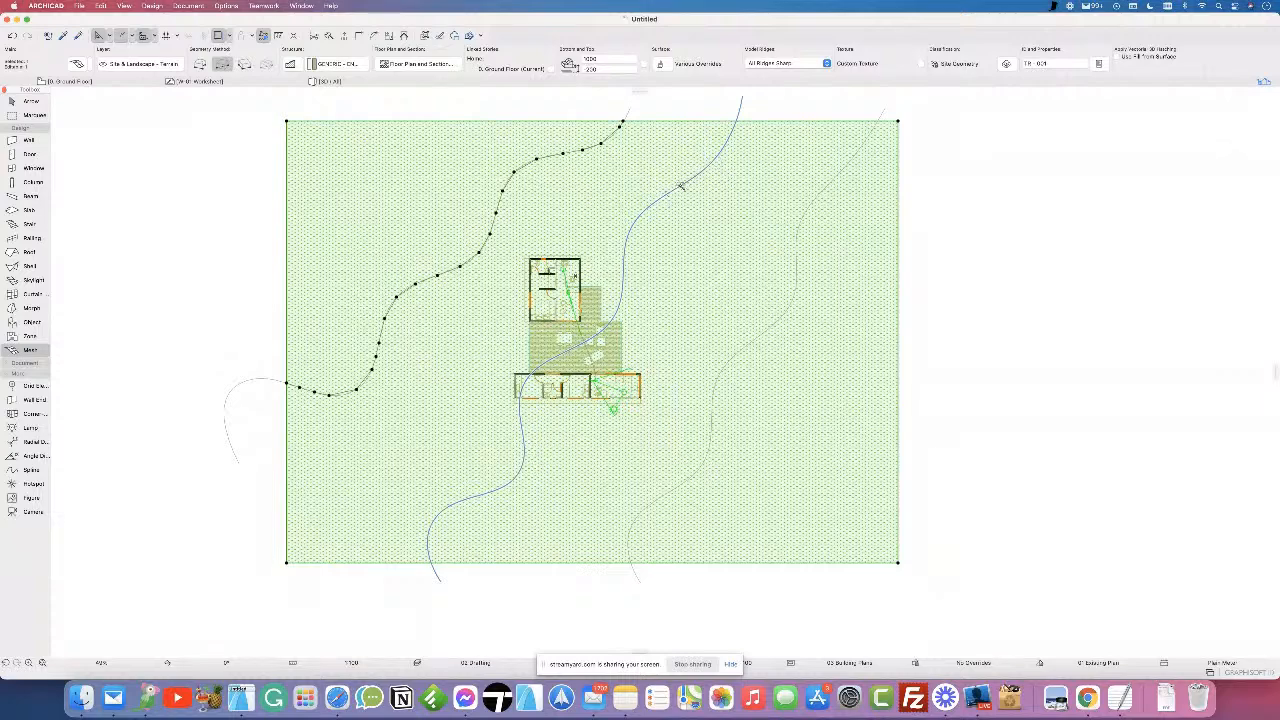
{"action": "left_click", "coordinate": [680, 186]}
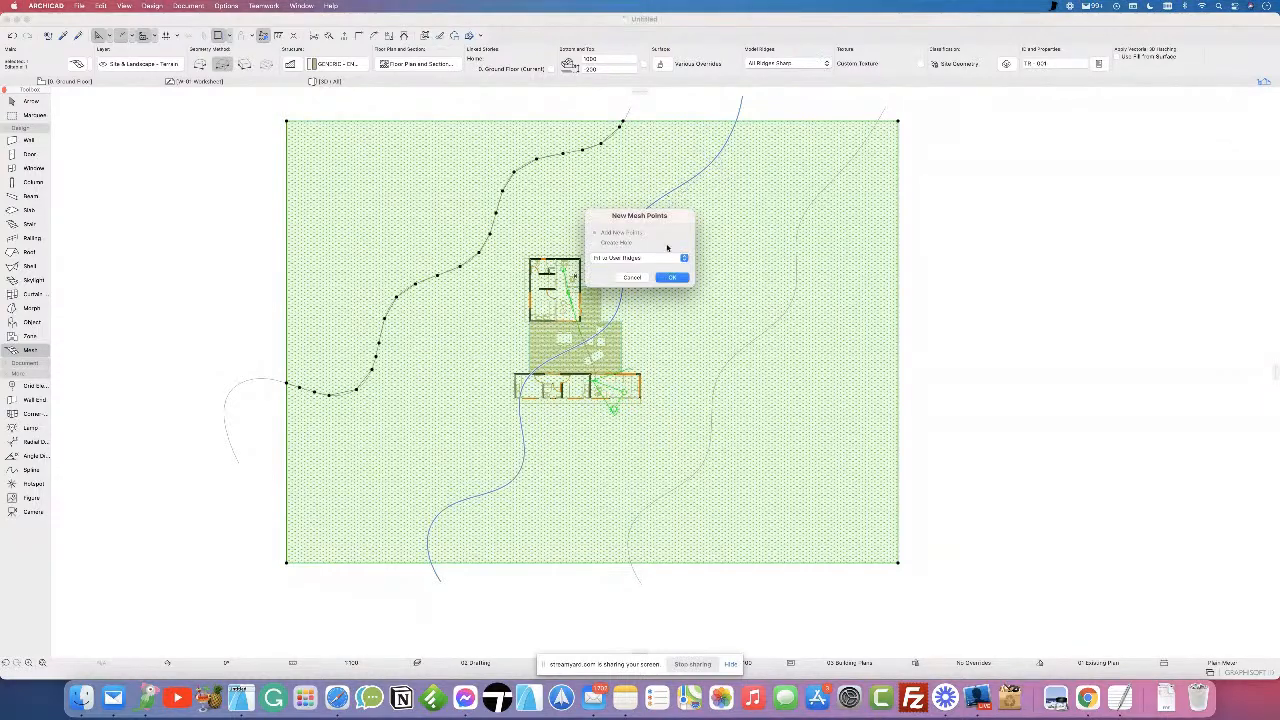
{"action": "left_click", "coordinate": [674, 279]}
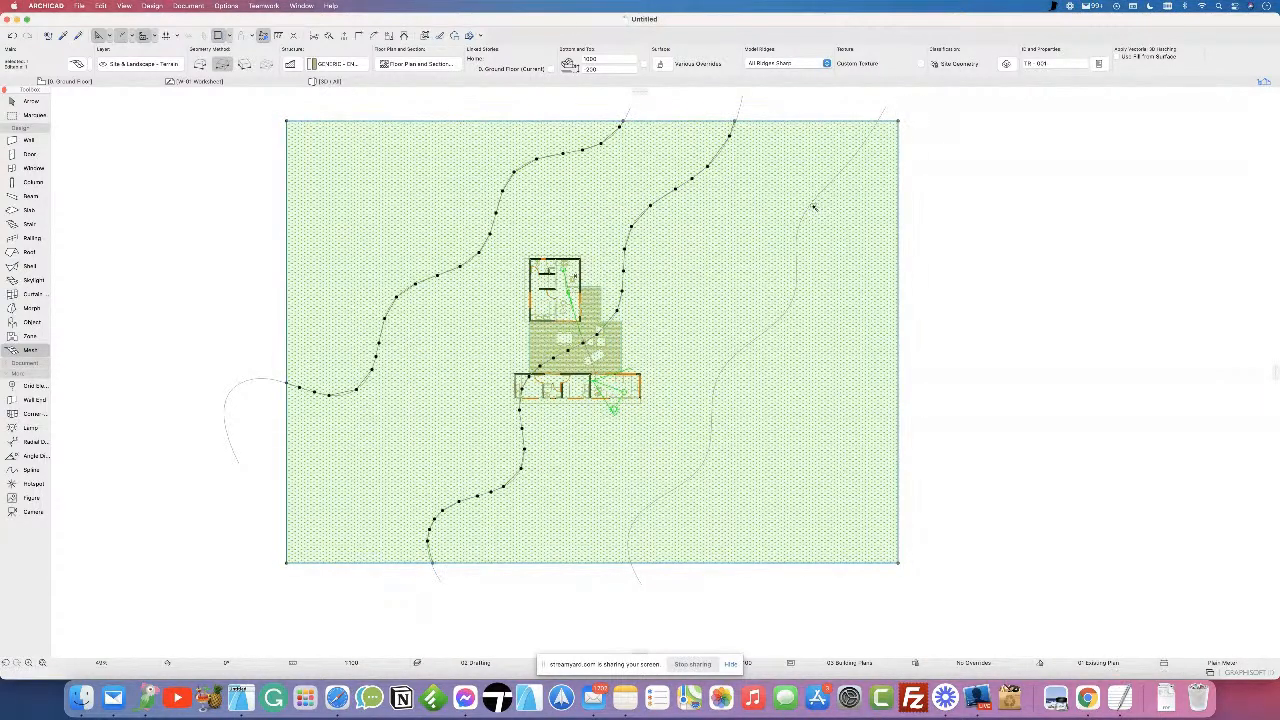
{"action": "left_click", "coordinate": [812, 220]}
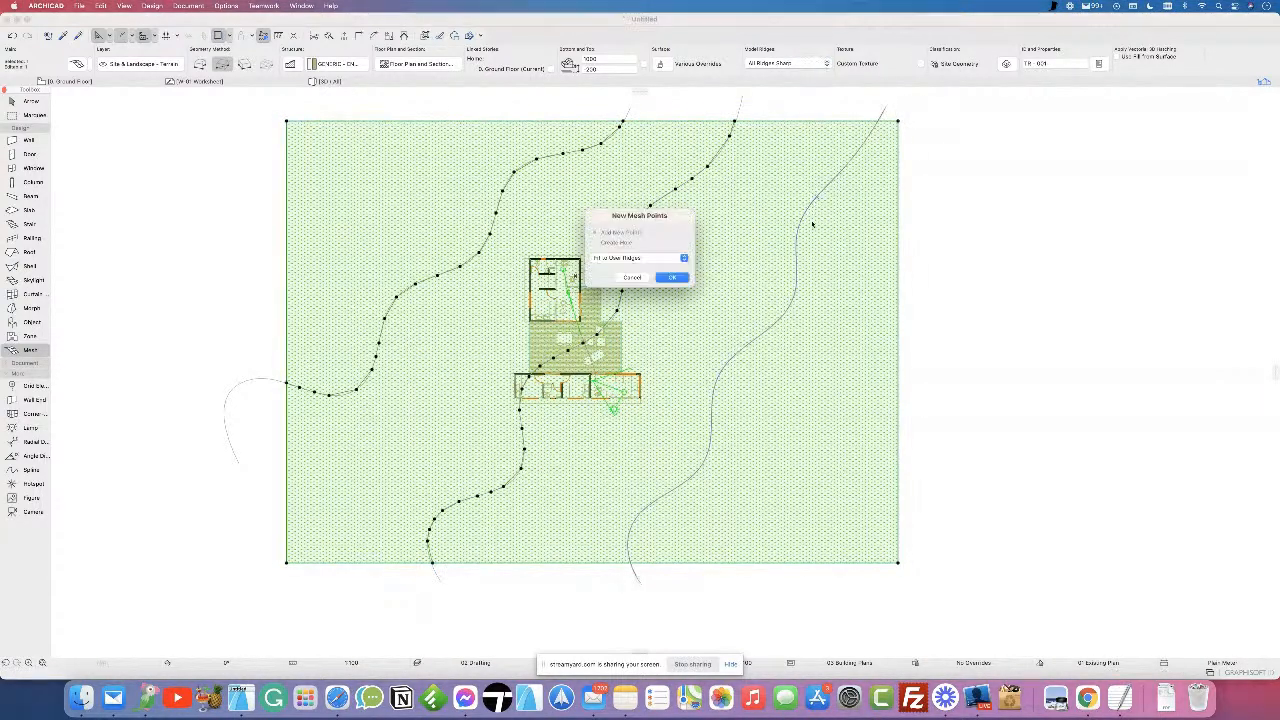
{"action": "left_click", "coordinate": [673, 278]}
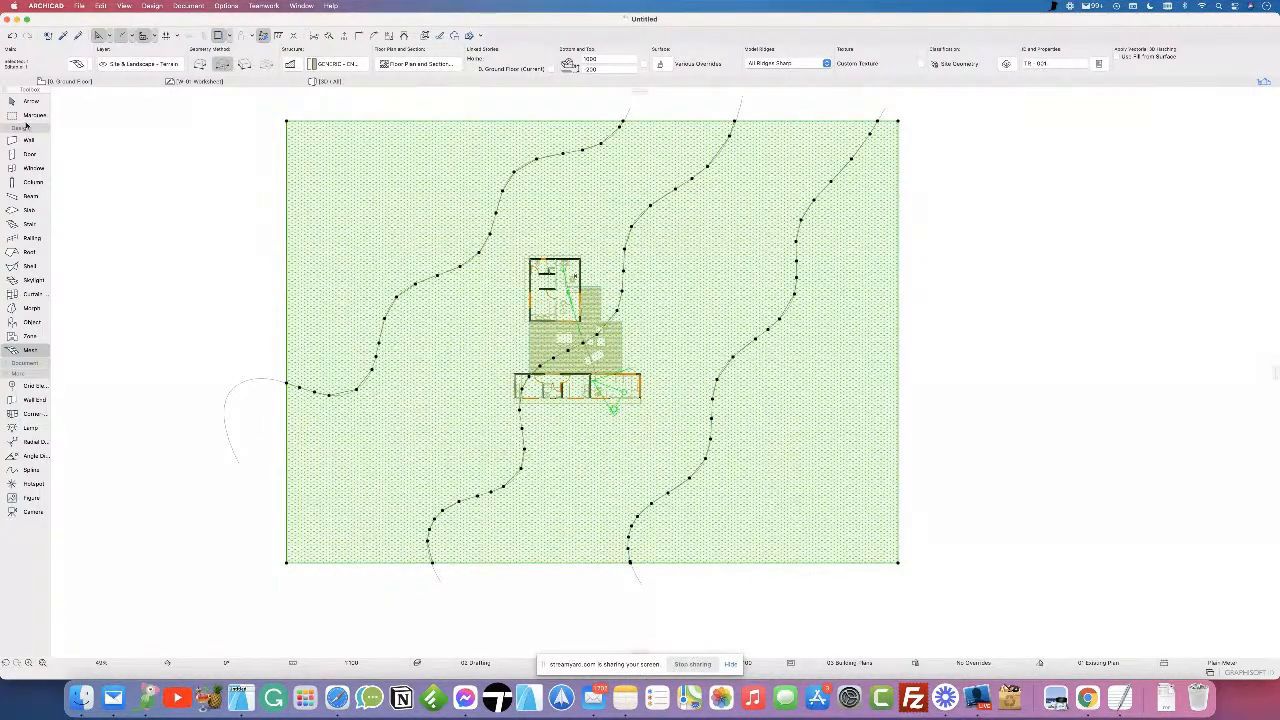
- Set the height of all terrain mesh points to 1000 mm along the upper-left contour and 500 mm along the middle contour
{"action": "left_click", "coordinate": [25, 102]}
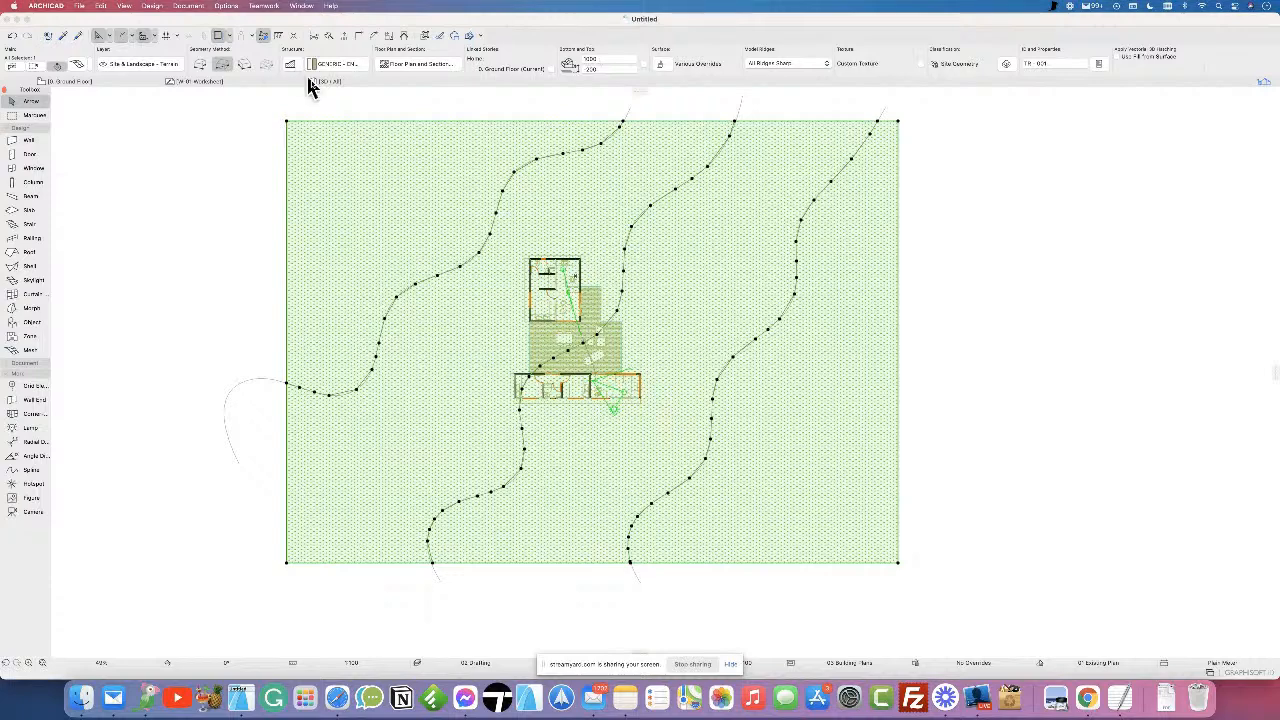
{"action": "key", "text": "F3"}
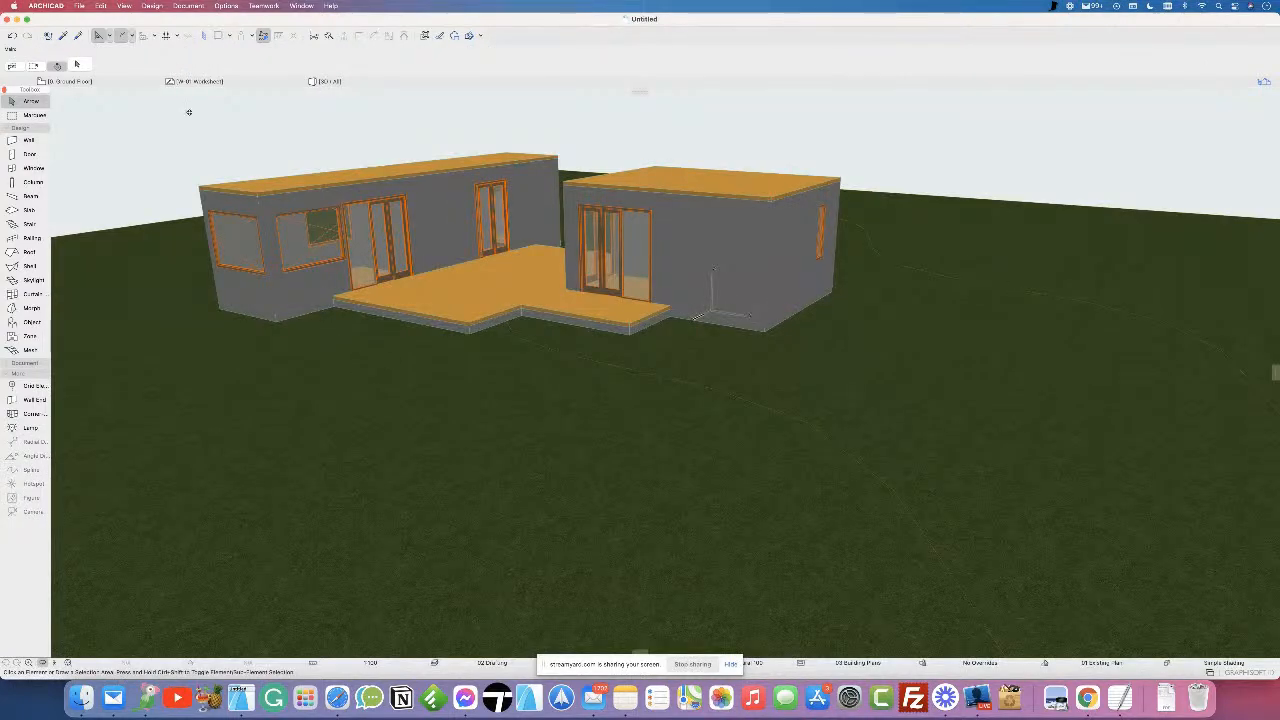
{"action": "key", "text": "F2"}
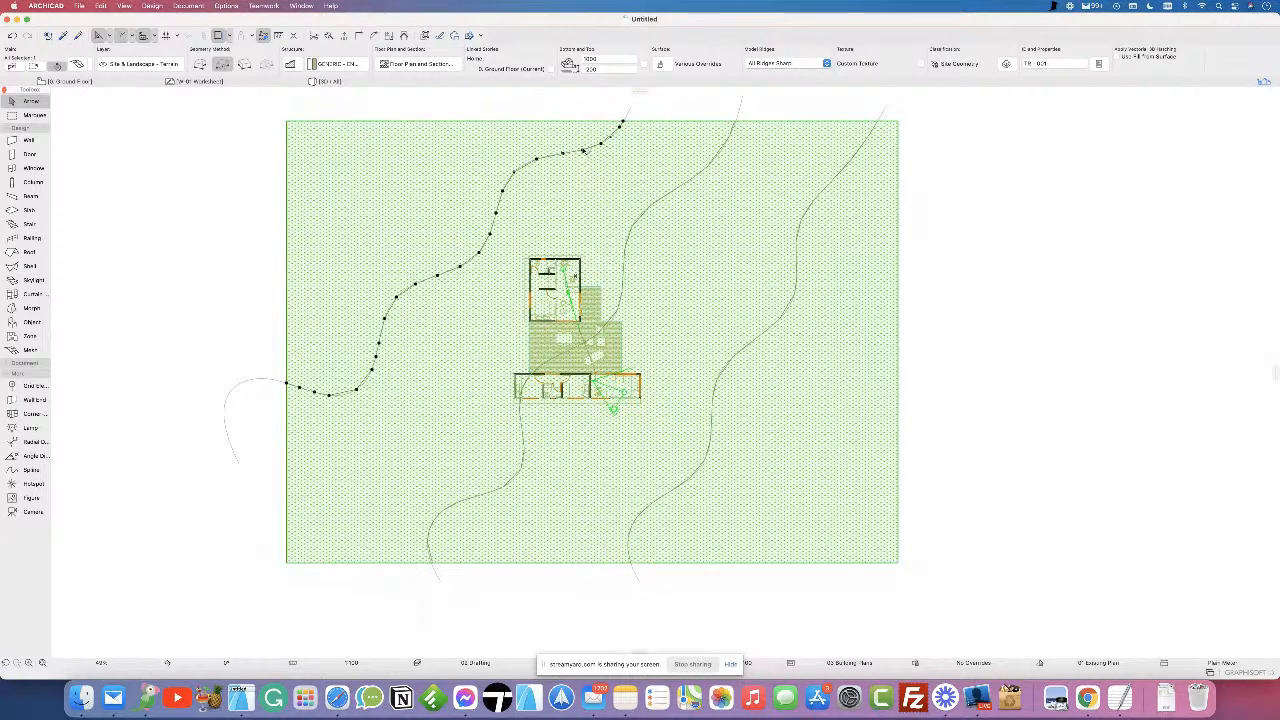
{"action": "left_click", "coordinate": [582, 151]}
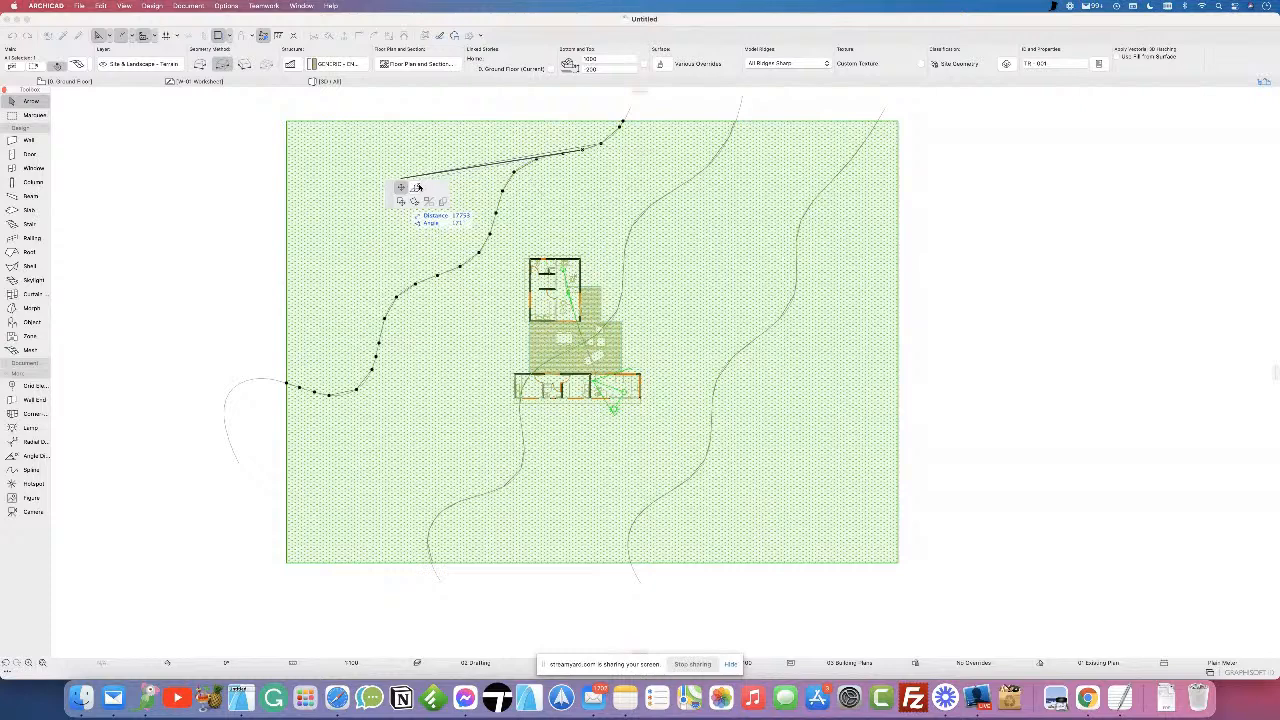
{"action": "left_click", "coordinate": [416, 187]}
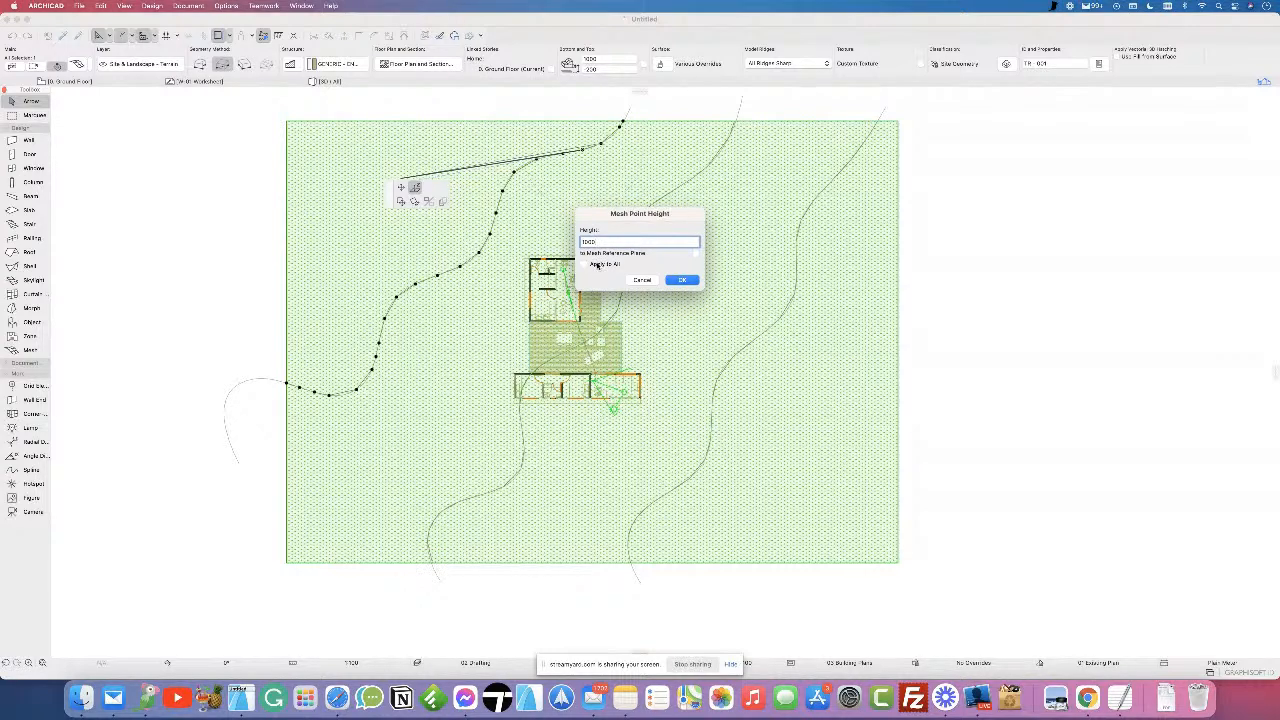
{"action": "left_click", "coordinate": [696, 281]}
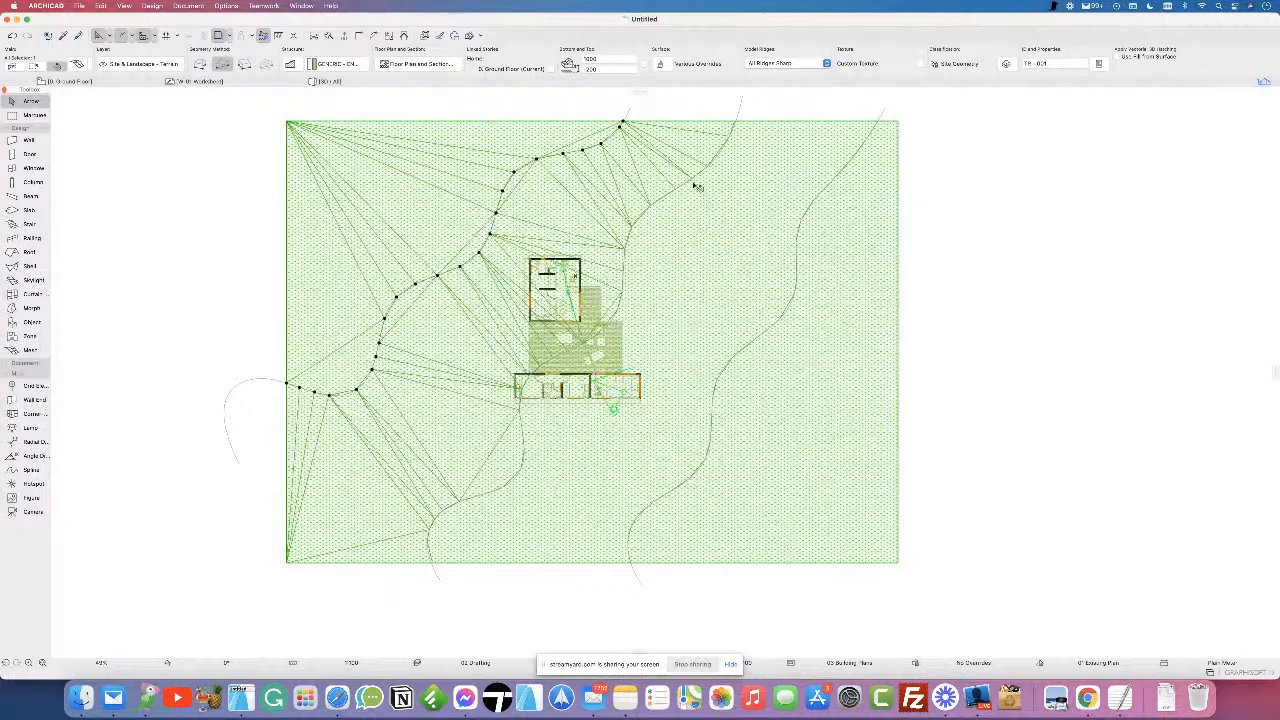
{"action": "left_click", "coordinate": [691, 181]}
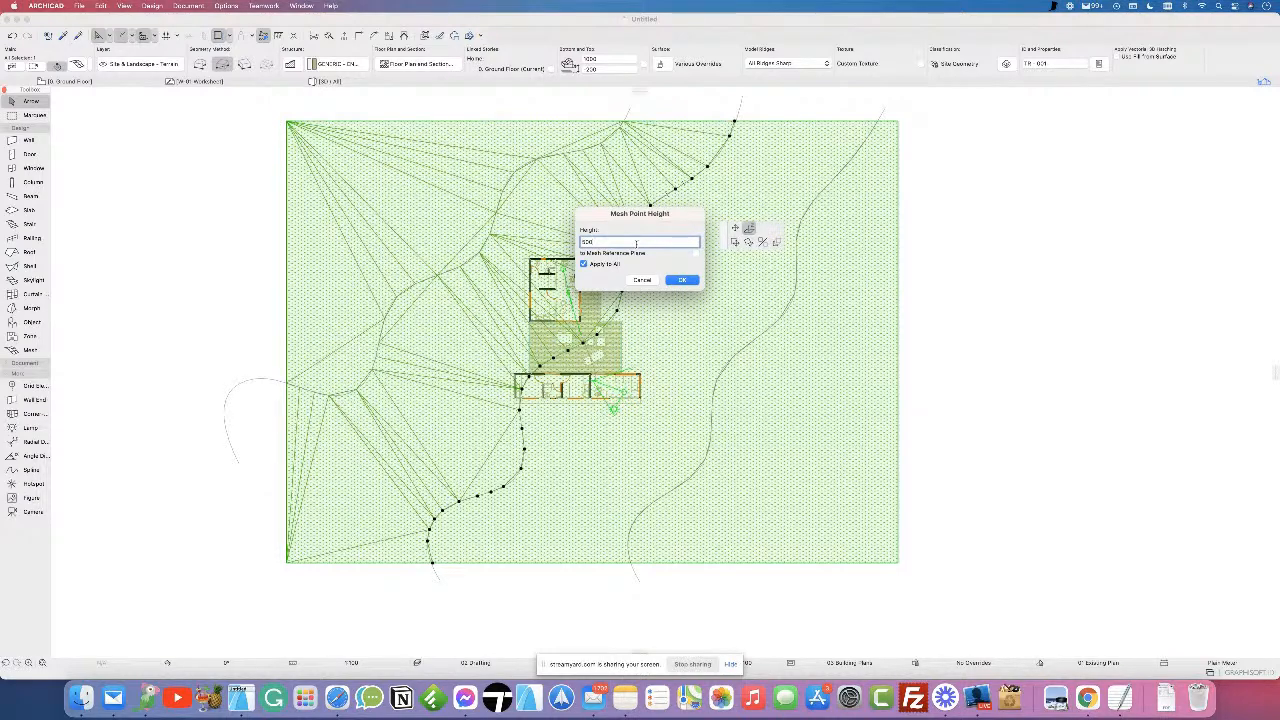
{"action": "left_click", "coordinate": [682, 281]}
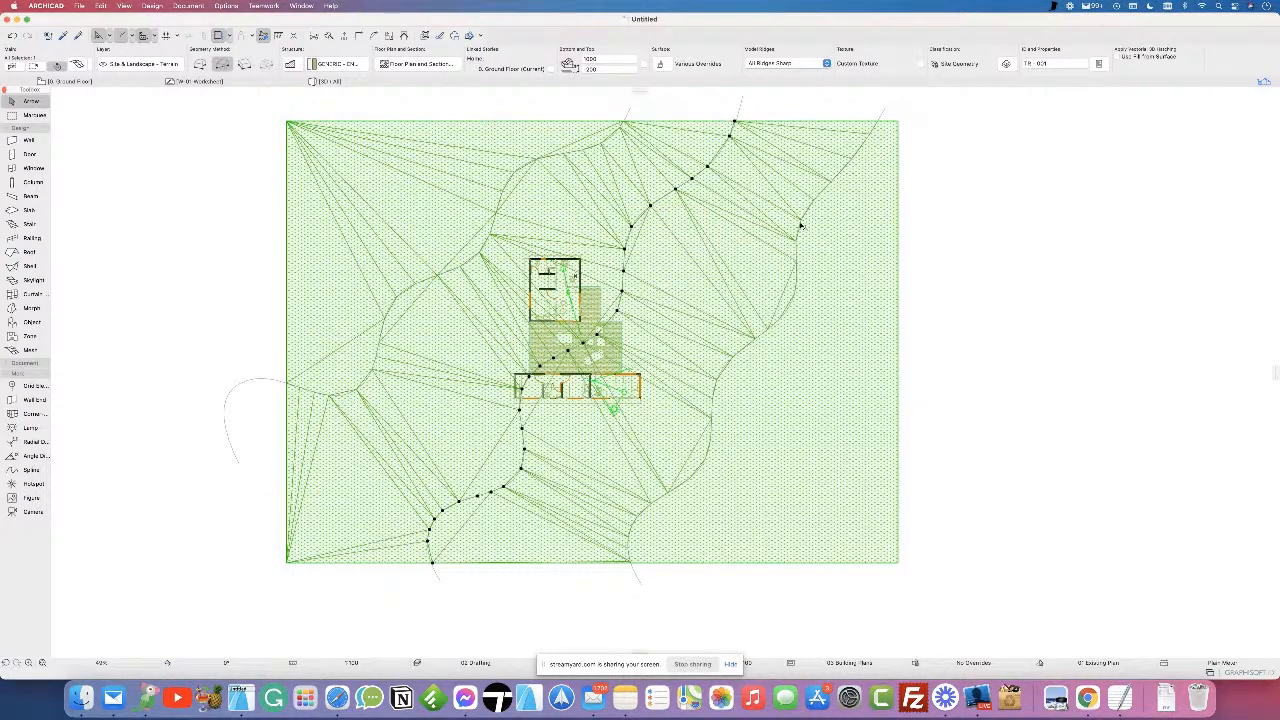
- Set the height of all terrain mesh points along the right-hand contour to 2000 mm
{"action": "left_click", "coordinate": [812, 205]}
{"action": "left_click", "coordinate": [814, 203]}
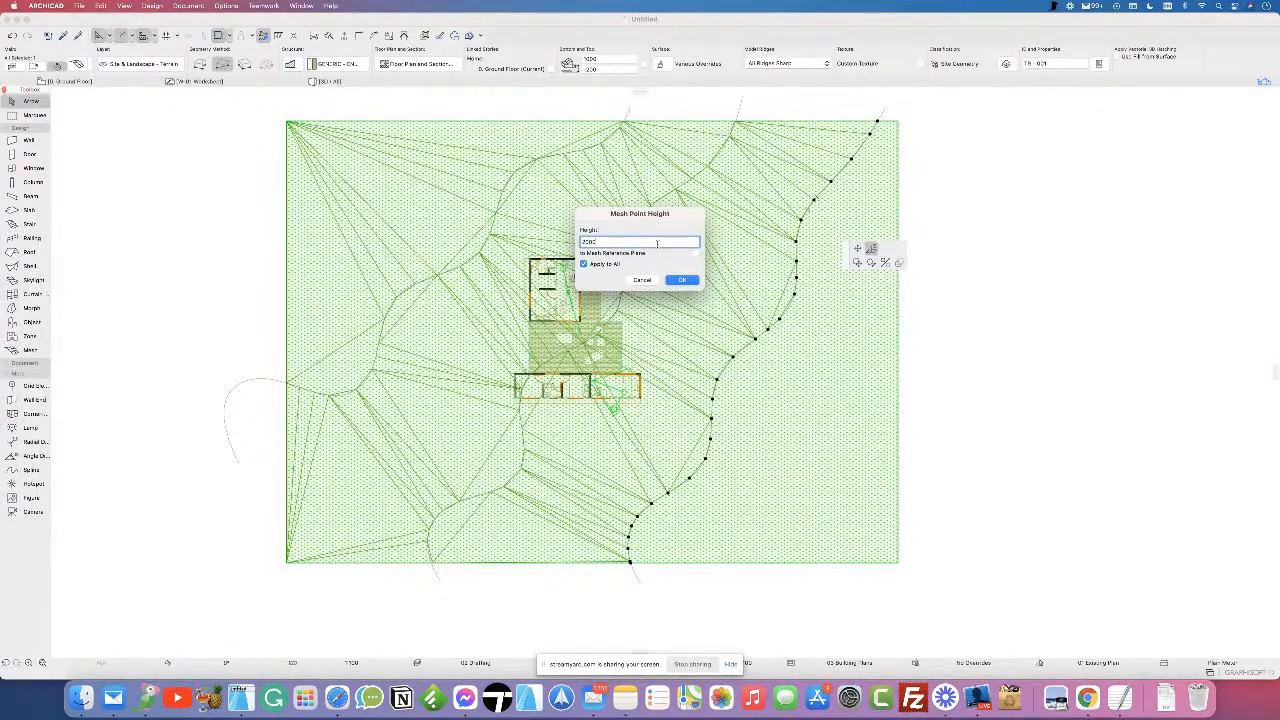
{"action": "left_click", "coordinate": [682, 281]}
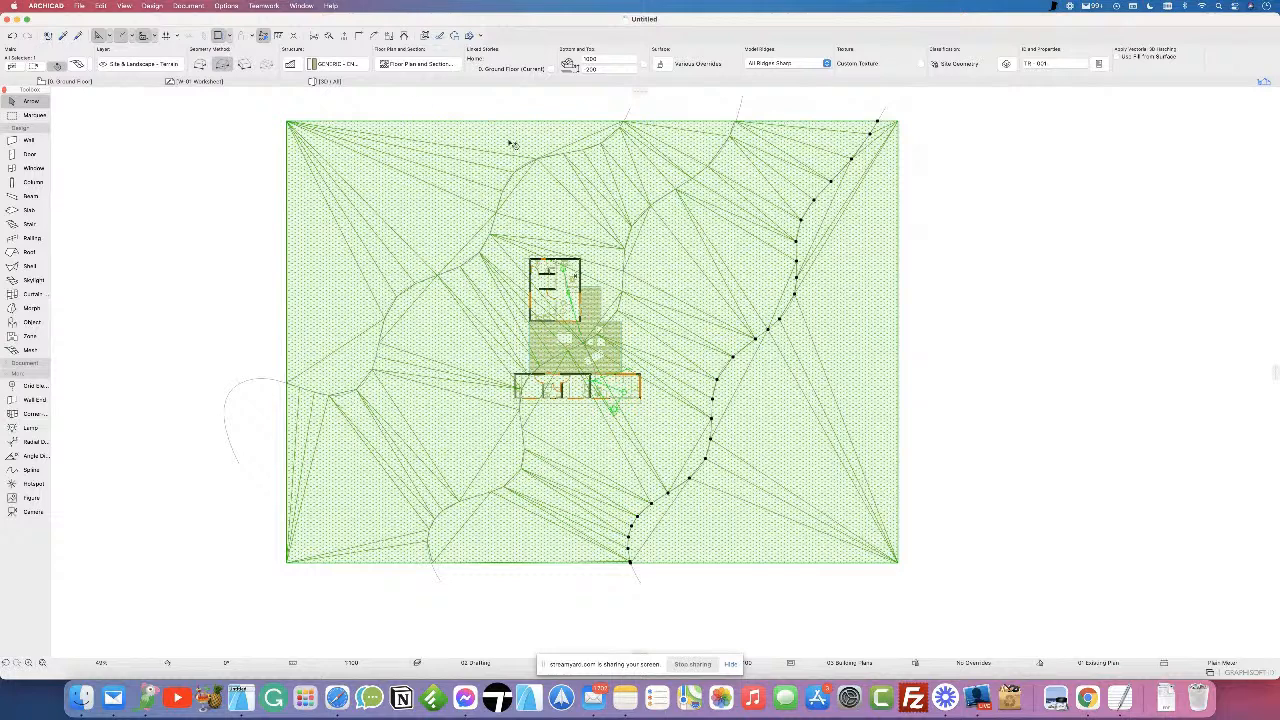
- Examine in 3D how the sloping terrain meets both buildings
{"action": "left_click", "coordinate": [368, 82]}
{"action": "middle_click_drag", "start_coordinate": [595, 290], "coordinate": [466, 349], "text": "shift"}
{"action": "scroll", "coordinate": [469, 349], "scroll_direction": "down", "scroll_amount": 3}
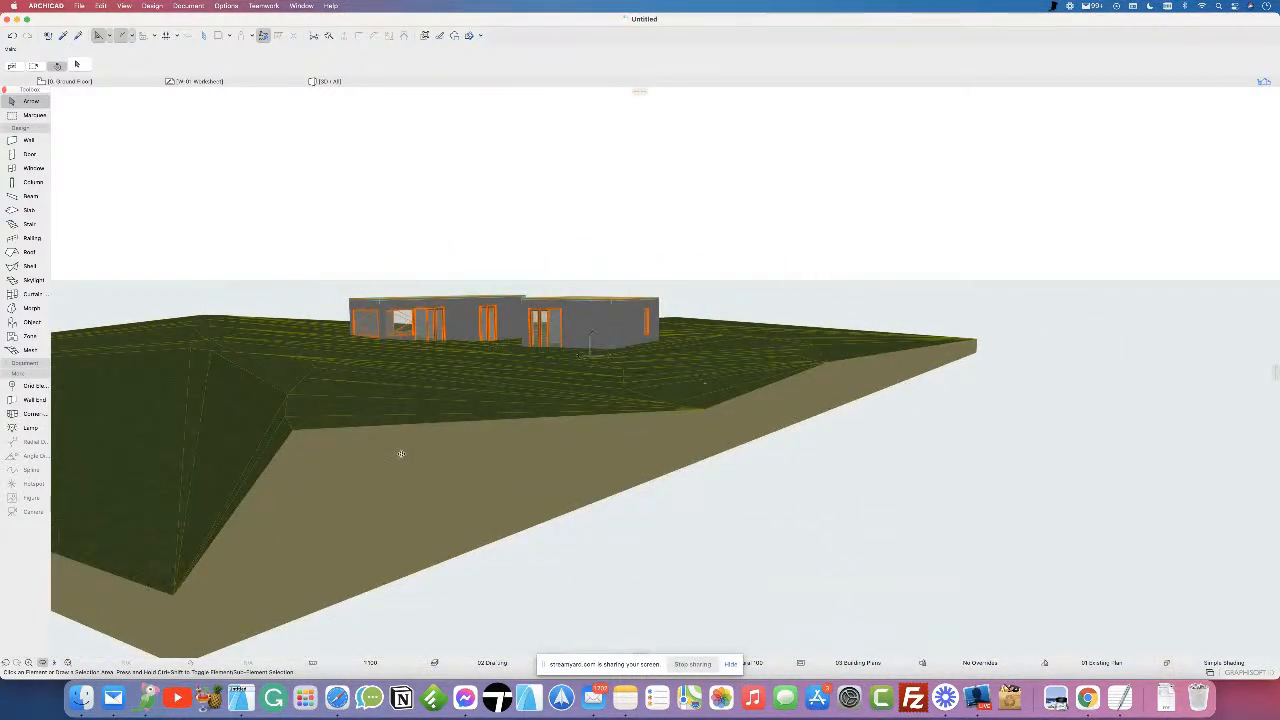
{"action": "scroll", "coordinate": [450, 295], "scroll_direction": "up", "scroll_amount": 3}
{"action": "scroll", "coordinate": [487, 320], "scroll_direction": "up", "scroll_amount": 2}
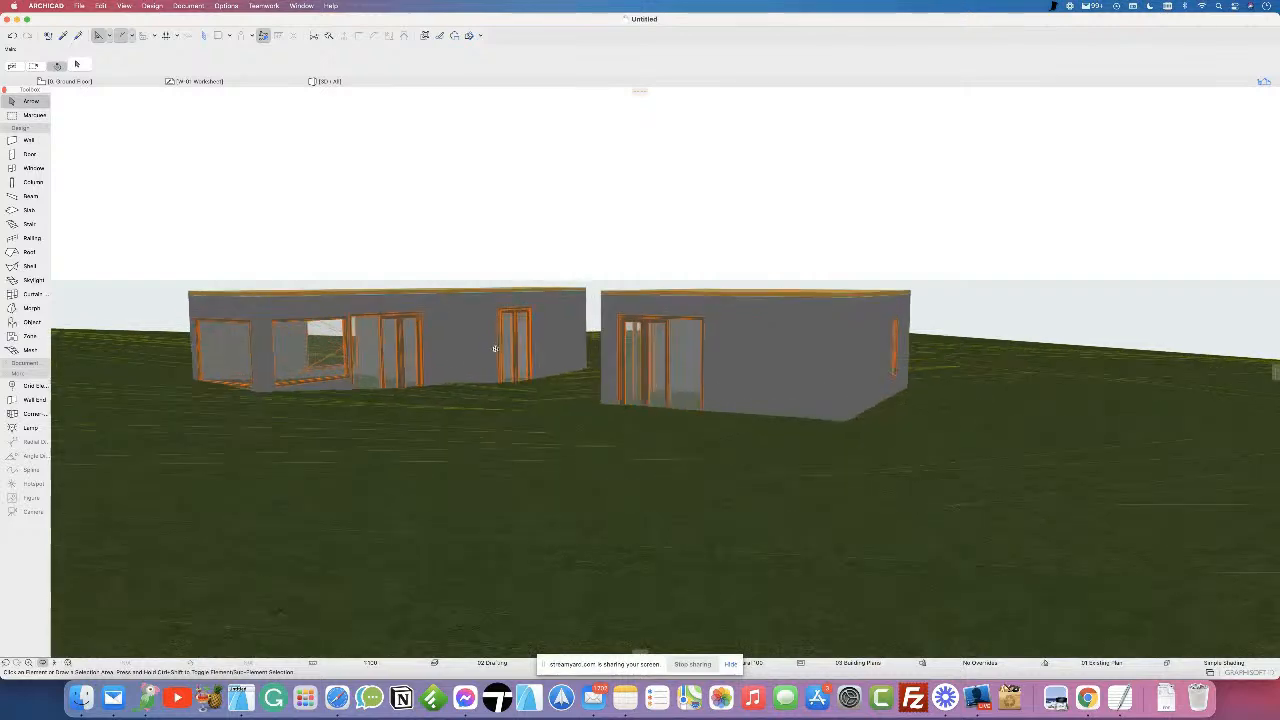
{"action": "middle_click_drag", "start_coordinate": [225, 384], "coordinate": [250, 366], "text": "shift"}
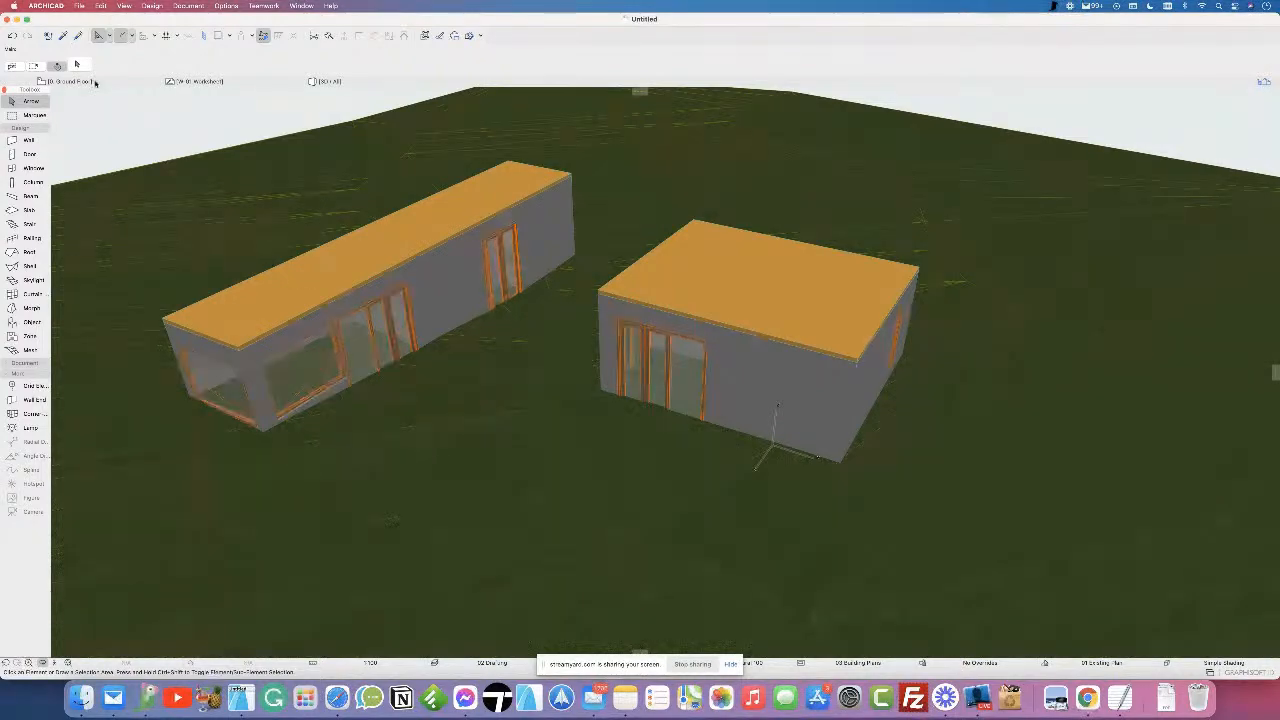
- Reselect the terrain mesh on the ground floor plan, and open then cancel the height setting of its lower-left corner point
{"action": "key", "text": "F2"}
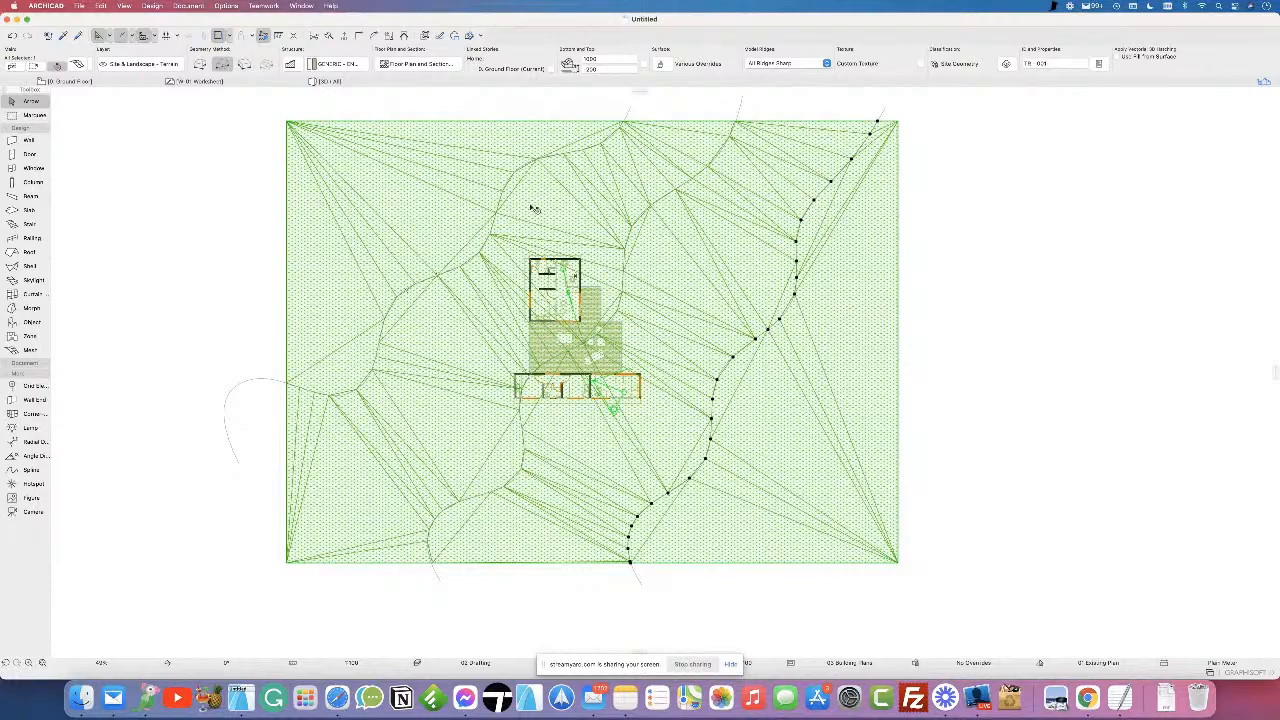
{"action": "scroll", "coordinate": [578, 244], "scroll_direction": "up", "scroll_amount": 5}
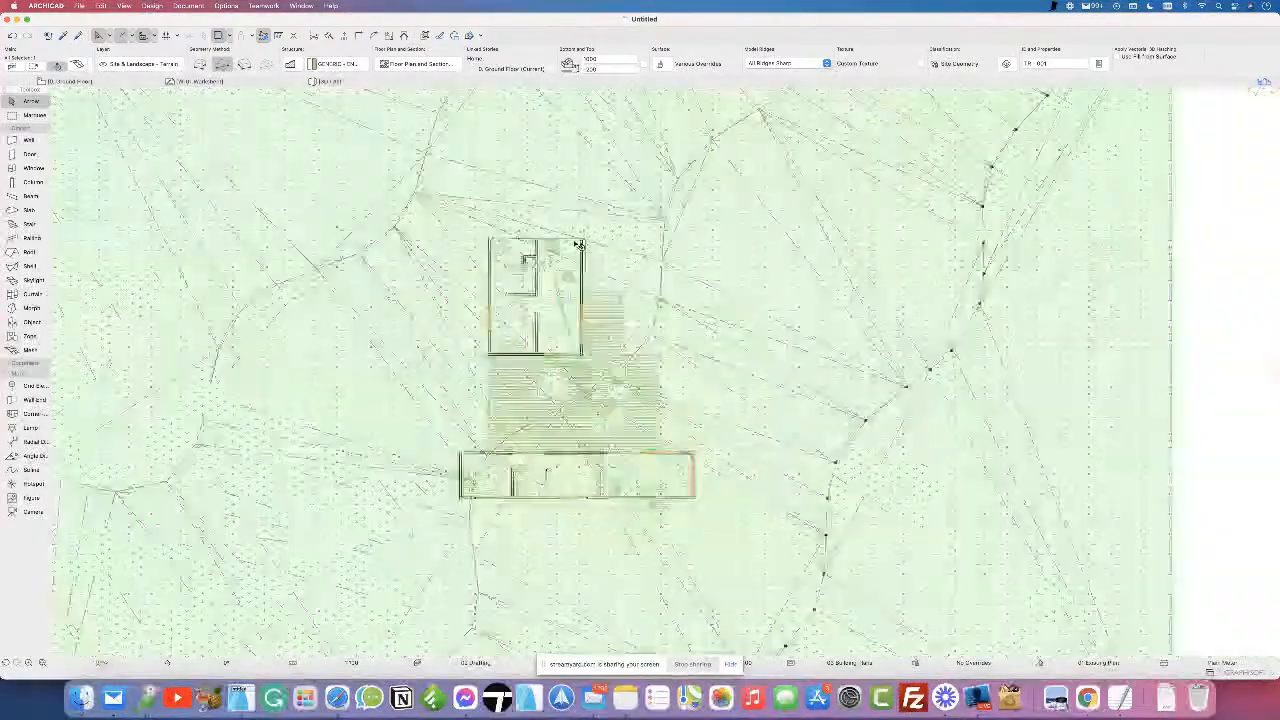
{"action": "scroll", "coordinate": [578, 244], "scroll_direction": "down", "scroll_amount": 5}
{"action": "left_click", "coordinate": [908, 436]}
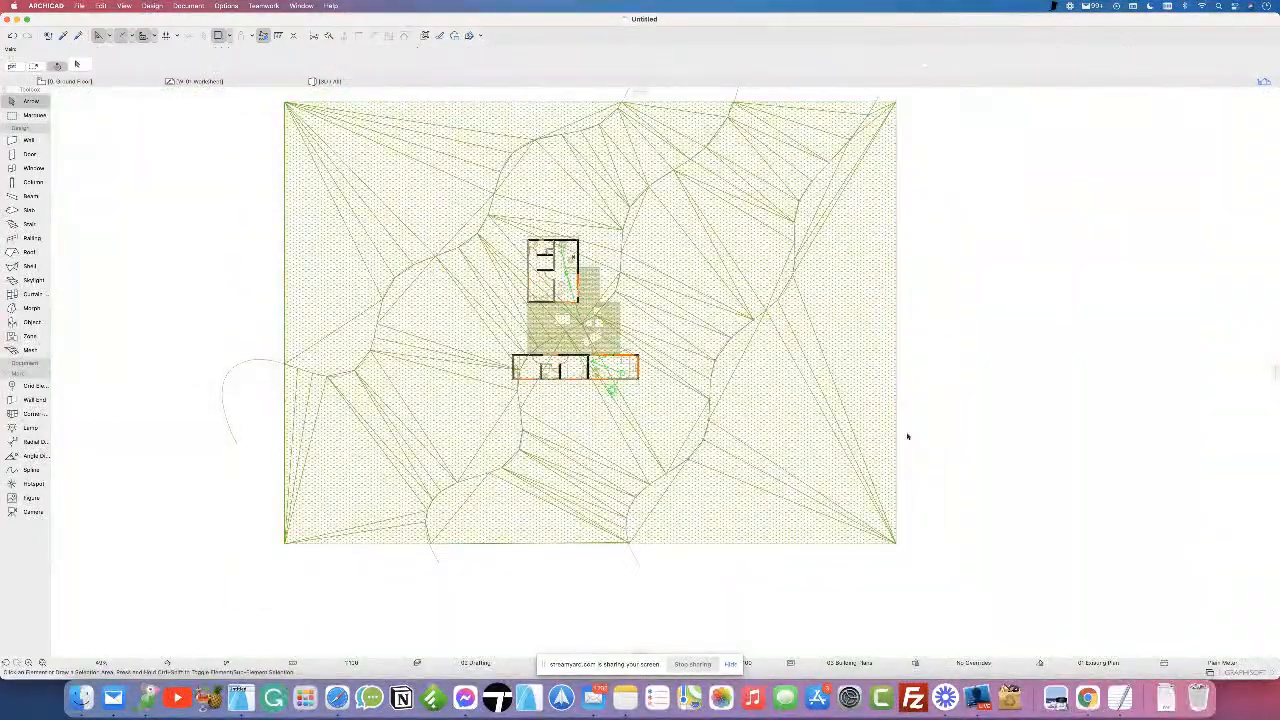
{"action": "left_click", "coordinate": [860, 508]}
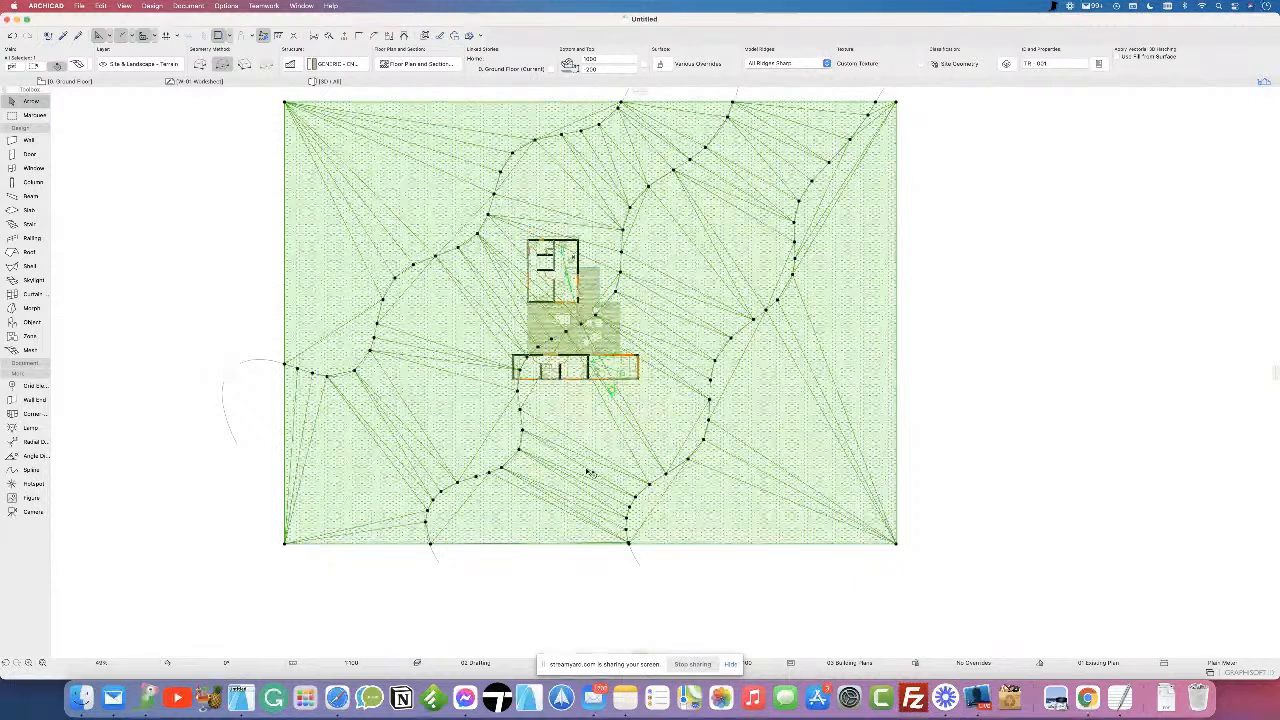
{"action": "left_click", "coordinate": [286, 546]}
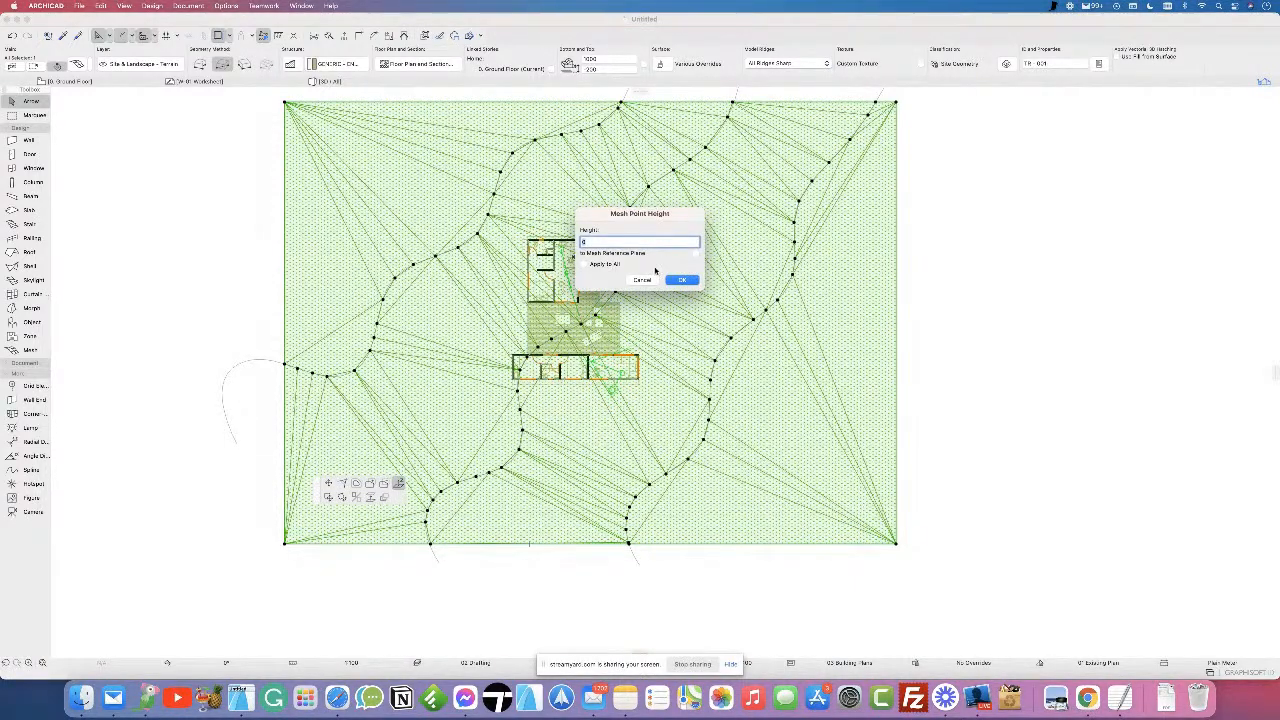
{"action": "left_click", "coordinate": [649, 281]}
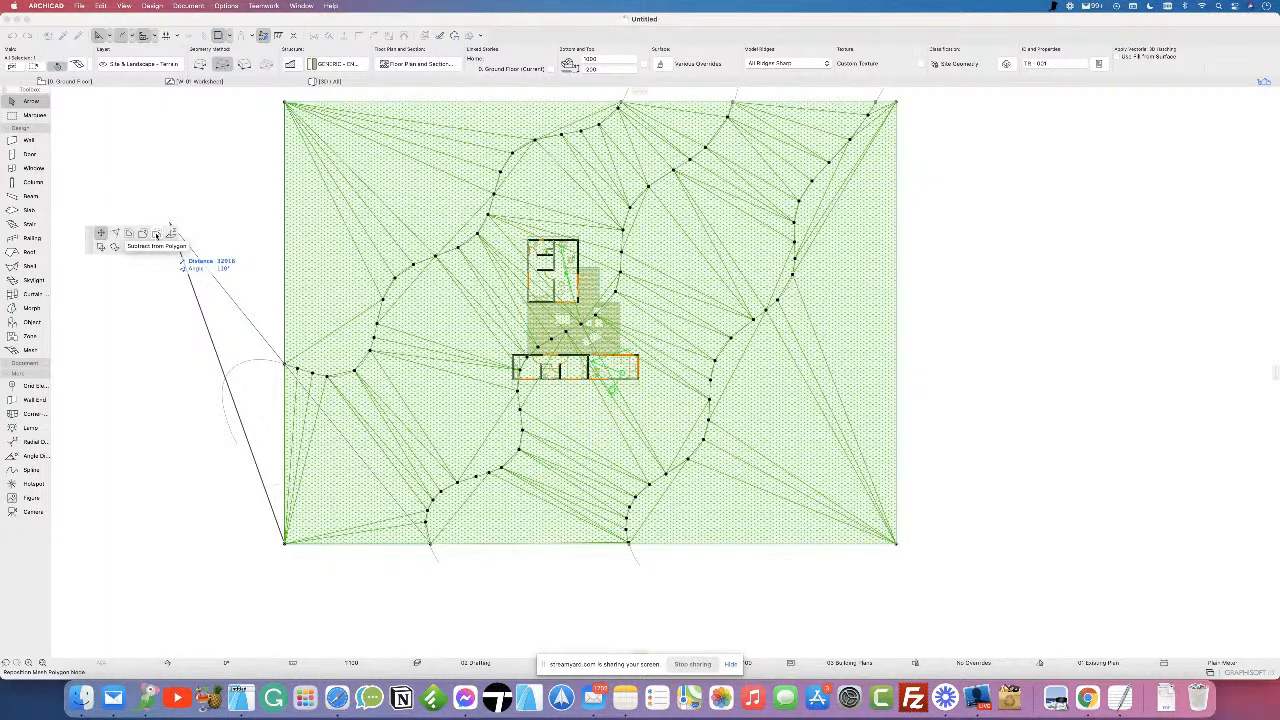
- Start a polygonal Subtract from Polygon cutout in the terrain mesh, tracing the left sides of both buildings and the upper building's far edge
{"action": "left_click", "coordinate": [156, 233]}
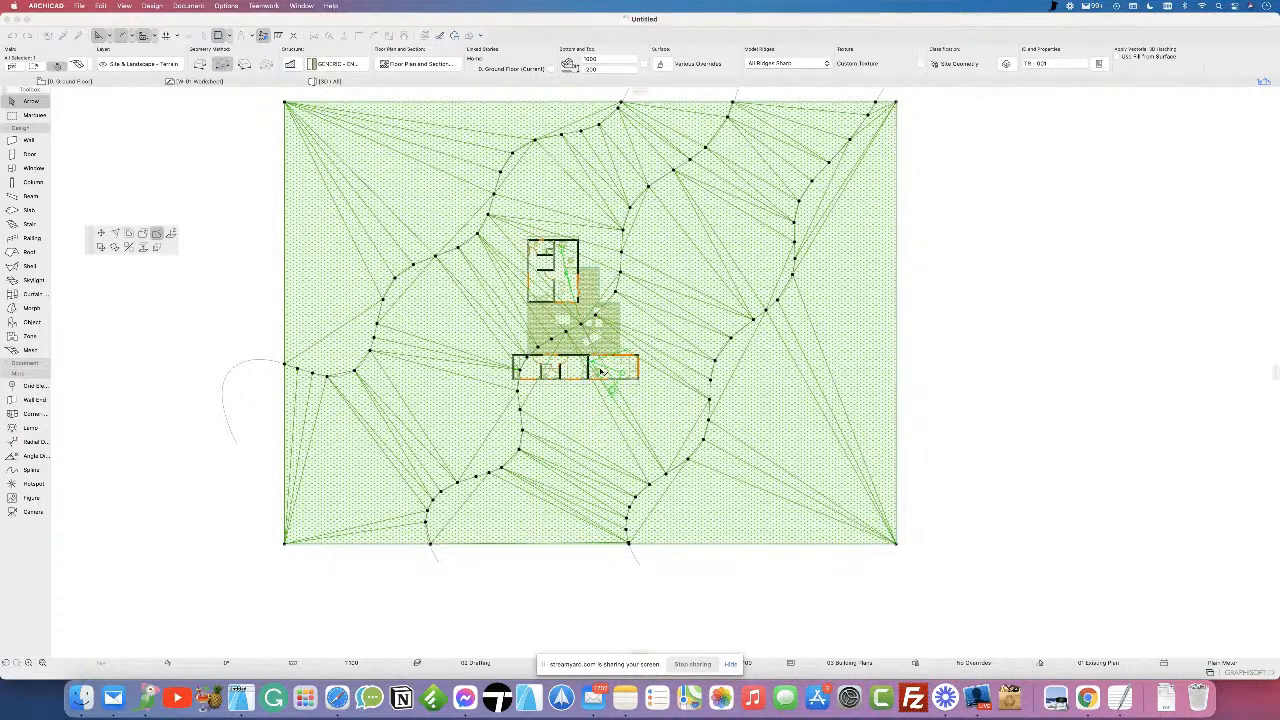
{"action": "scroll", "coordinate": [600, 372], "scroll_direction": "up", "scroll_amount": 5}
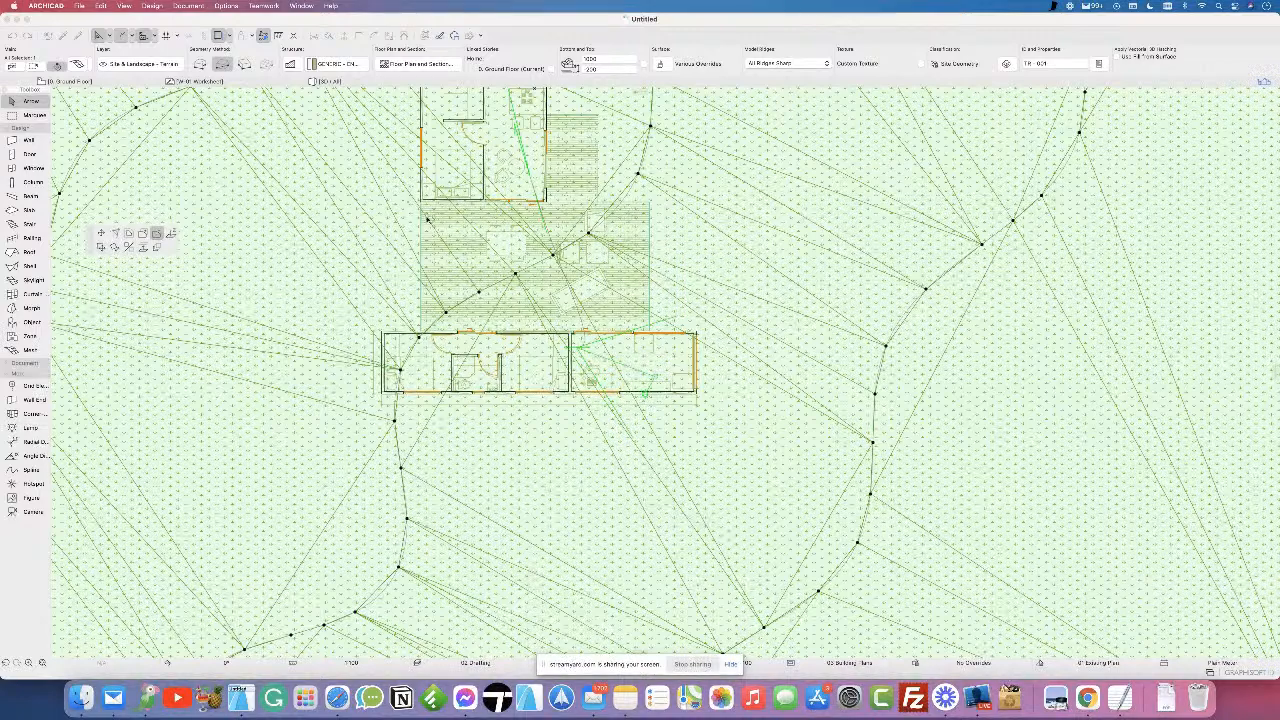
{"action": "scroll", "coordinate": [384, 262], "scroll_direction": "down", "scroll_amount": 3}
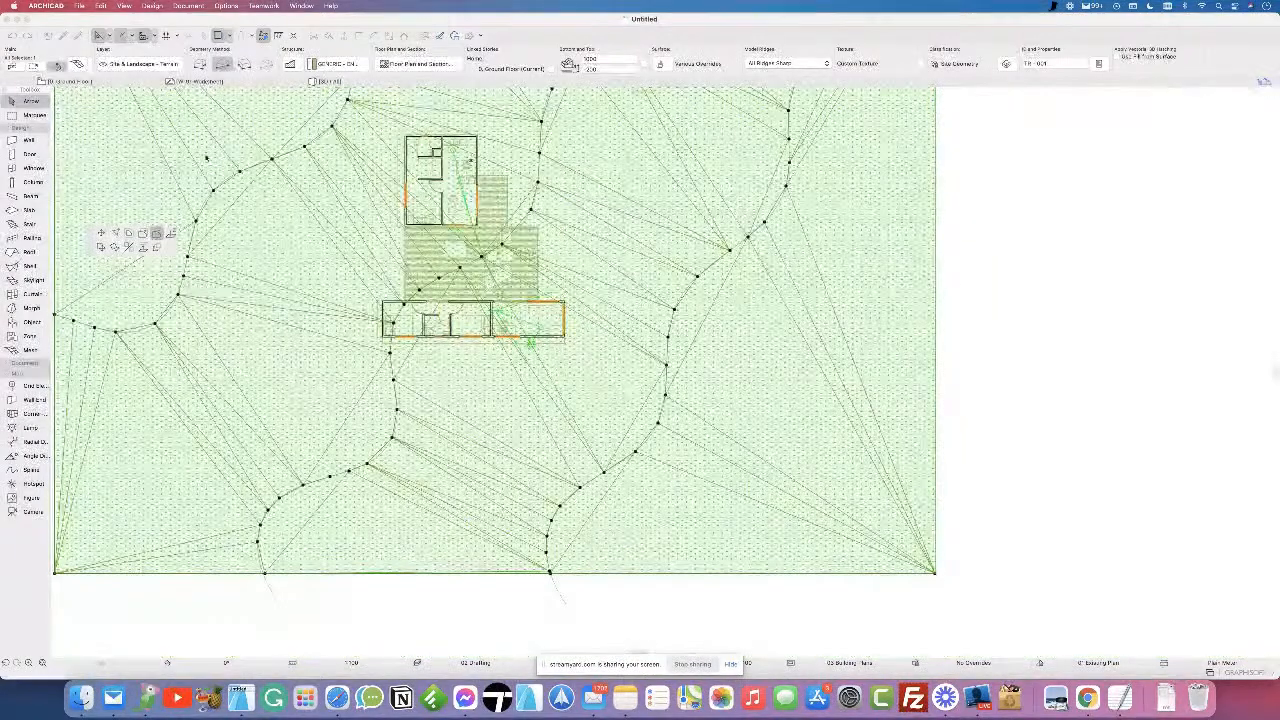
{"action": "left_click", "coordinate": [199, 64]}
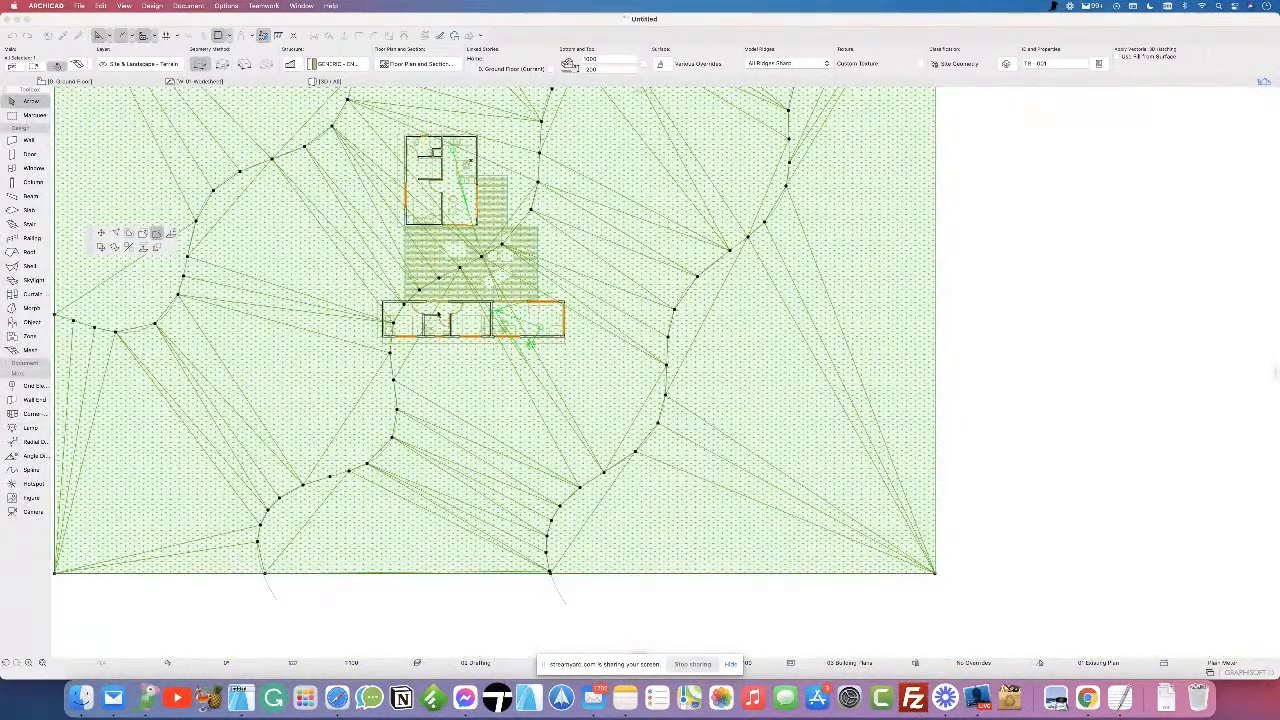
{"action": "scroll", "coordinate": [369, 331], "scroll_direction": "up", "scroll_amount": 5}
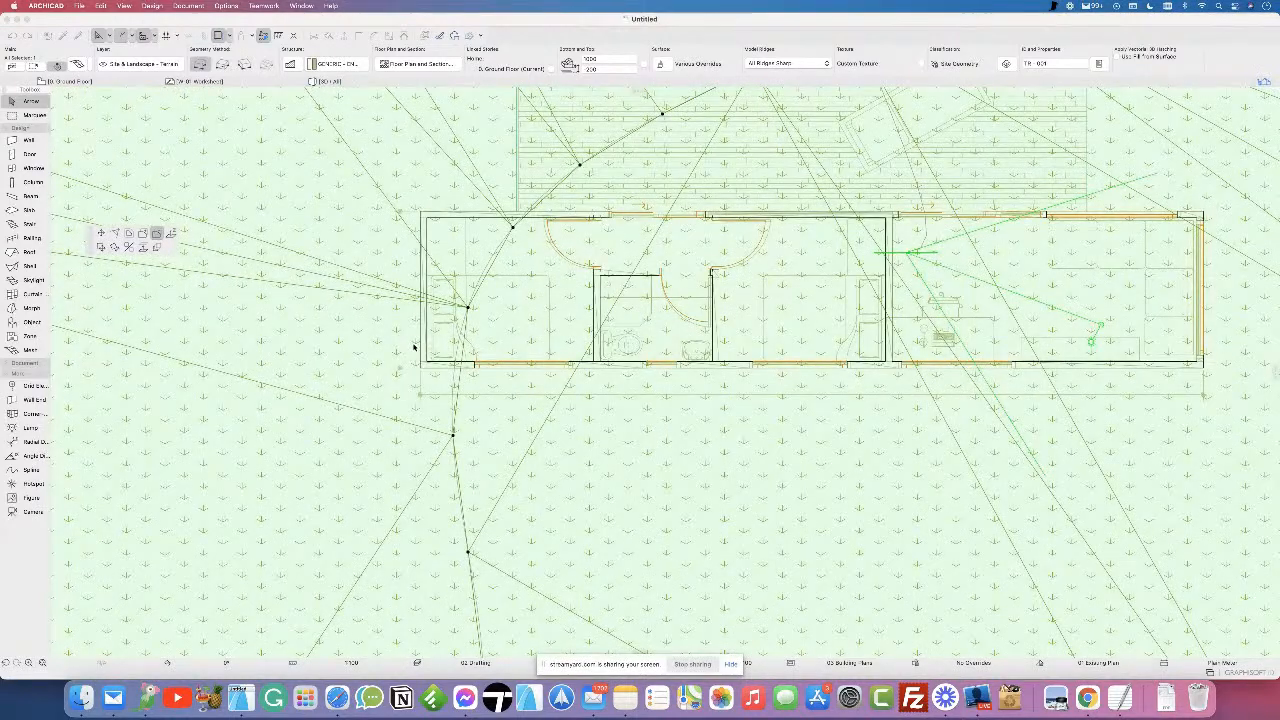
{"action": "scroll", "coordinate": [500, 312], "scroll_direction": "down", "scroll_amount": 2}
{"action": "scroll", "coordinate": [444, 372], "scroll_direction": "down", "scroll_amount": 1}
{"action": "scroll", "coordinate": [444, 374], "scroll_direction": "down", "scroll_amount": 2}
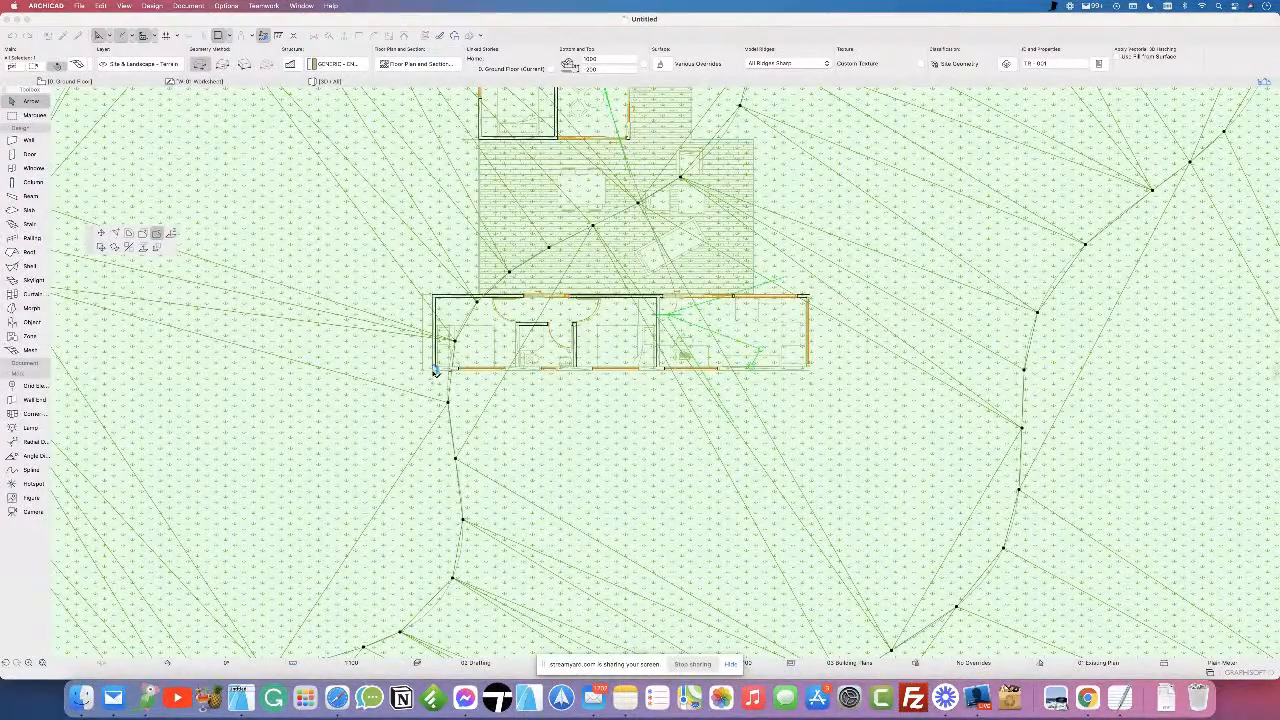
{"action": "left_click", "coordinate": [434, 370]}
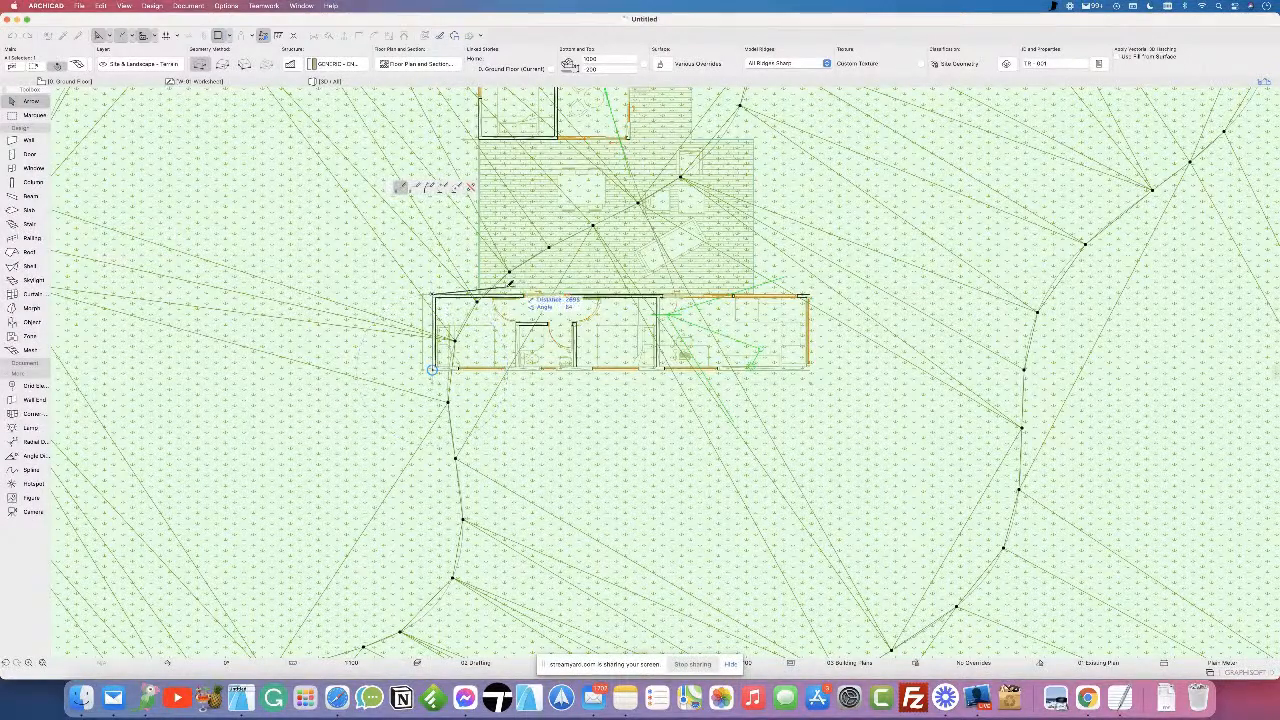
{"action": "scroll", "coordinate": [505, 325], "scroll_direction": "up", "scroll_amount": 5}
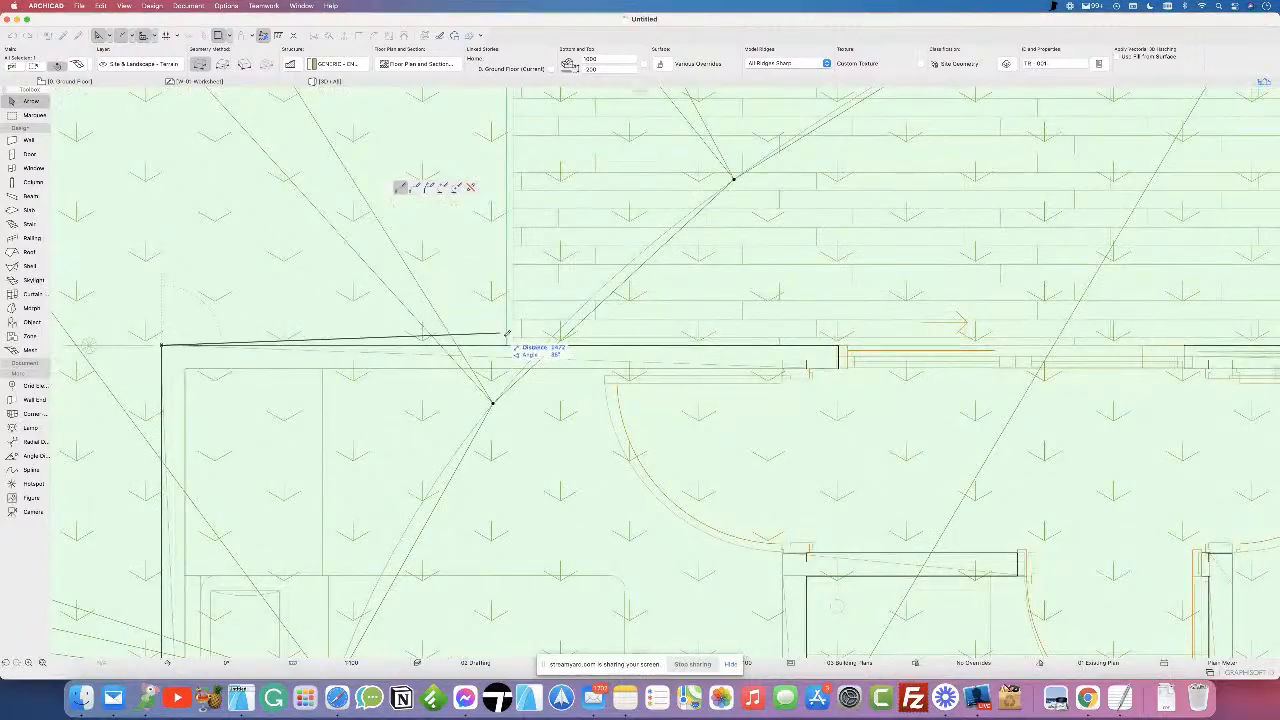
{"action": "scroll", "coordinate": [537, 286], "scroll_direction": "down", "scroll_amount": 5}
{"action": "scroll", "coordinate": [545, 278], "scroll_direction": "up", "scroll_amount": 5}
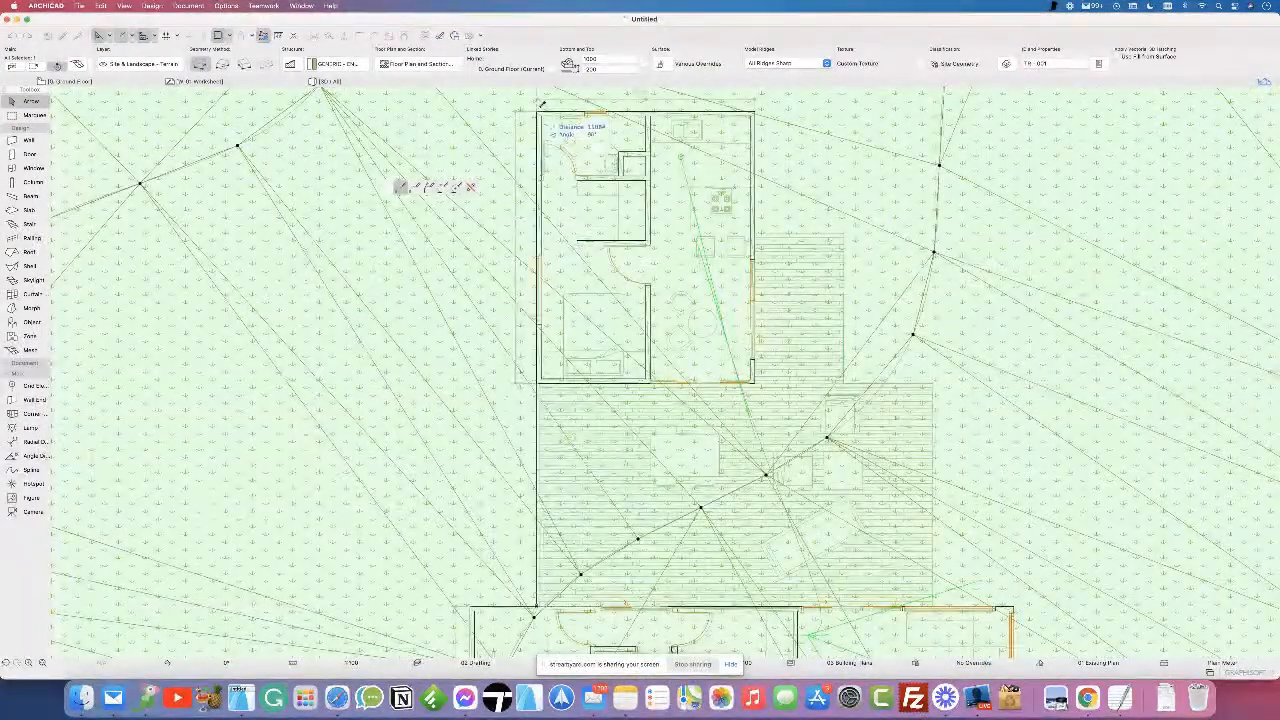
{"action": "left_click", "coordinate": [537, 111]}
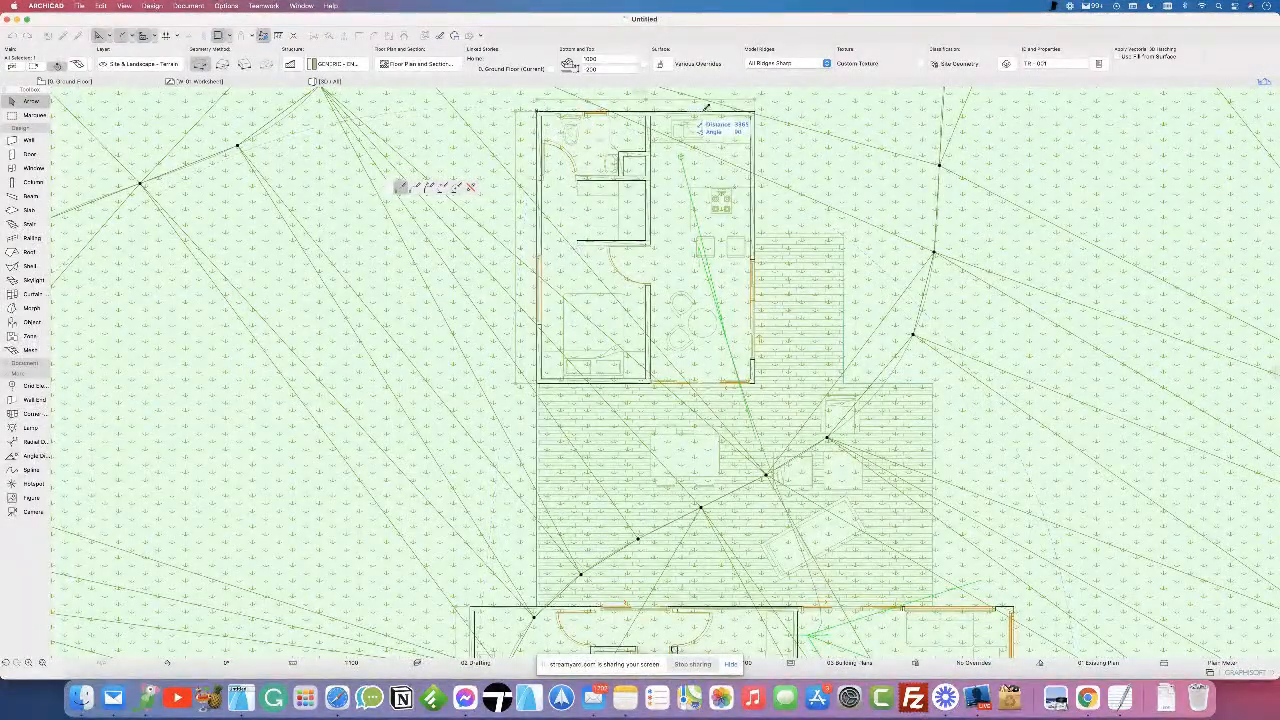
{"action": "left_click", "coordinate": [756, 110]}
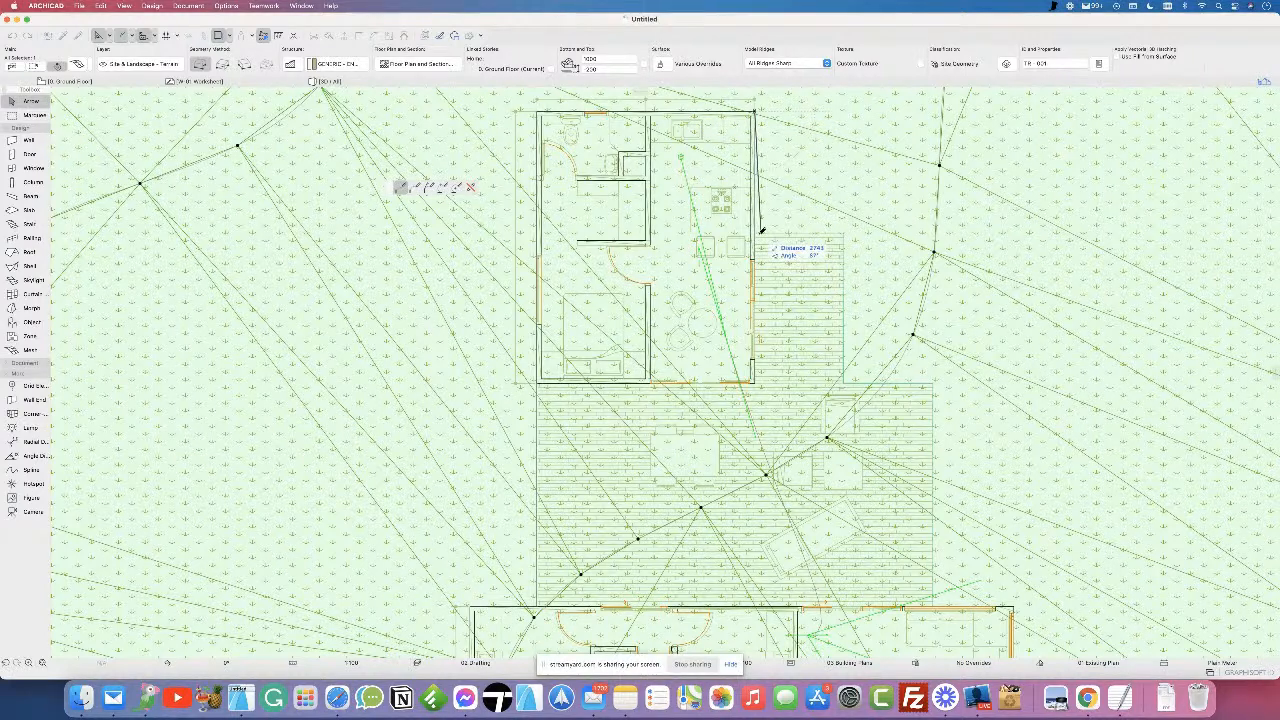
- Trace the cutout outline around the deck's stepped right side and the lower building's right end, closing it at the starting corner
{"action": "left_click", "coordinate": [757, 232]}
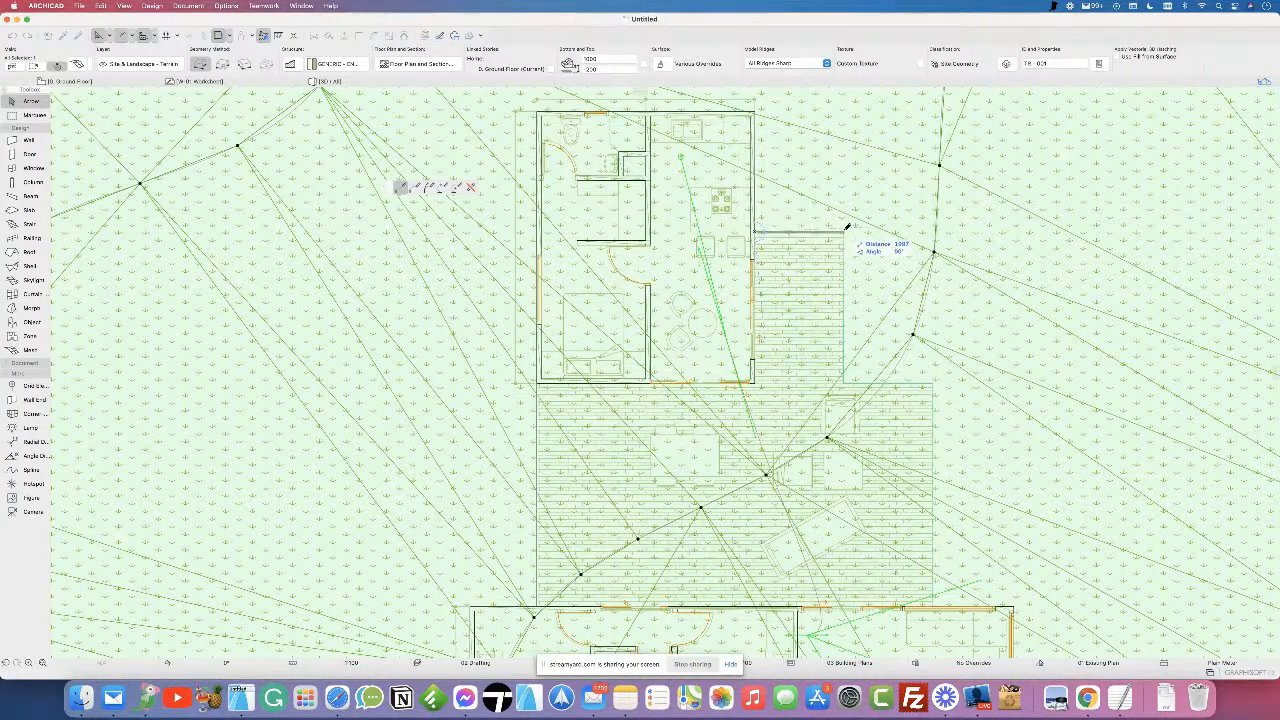
{"action": "left_click", "coordinate": [844, 232]}
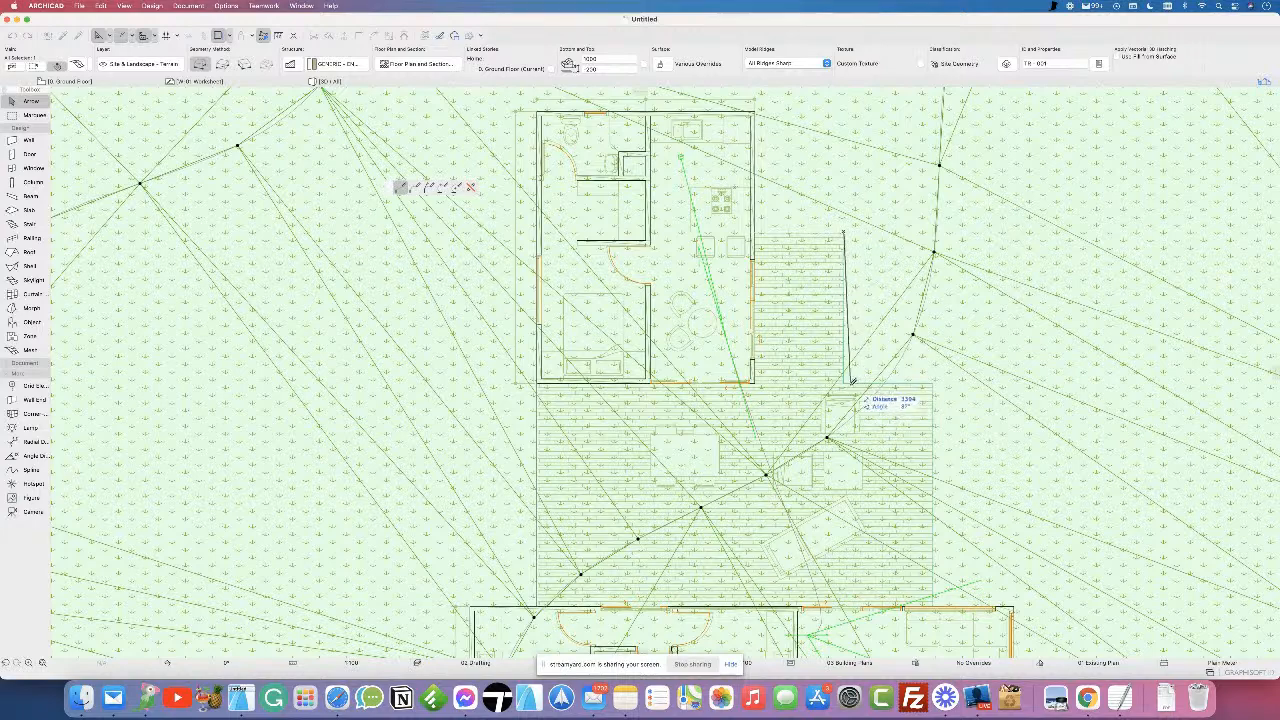
{"action": "left_click", "coordinate": [844, 382]}
{"action": "left_click", "coordinate": [935, 382]}
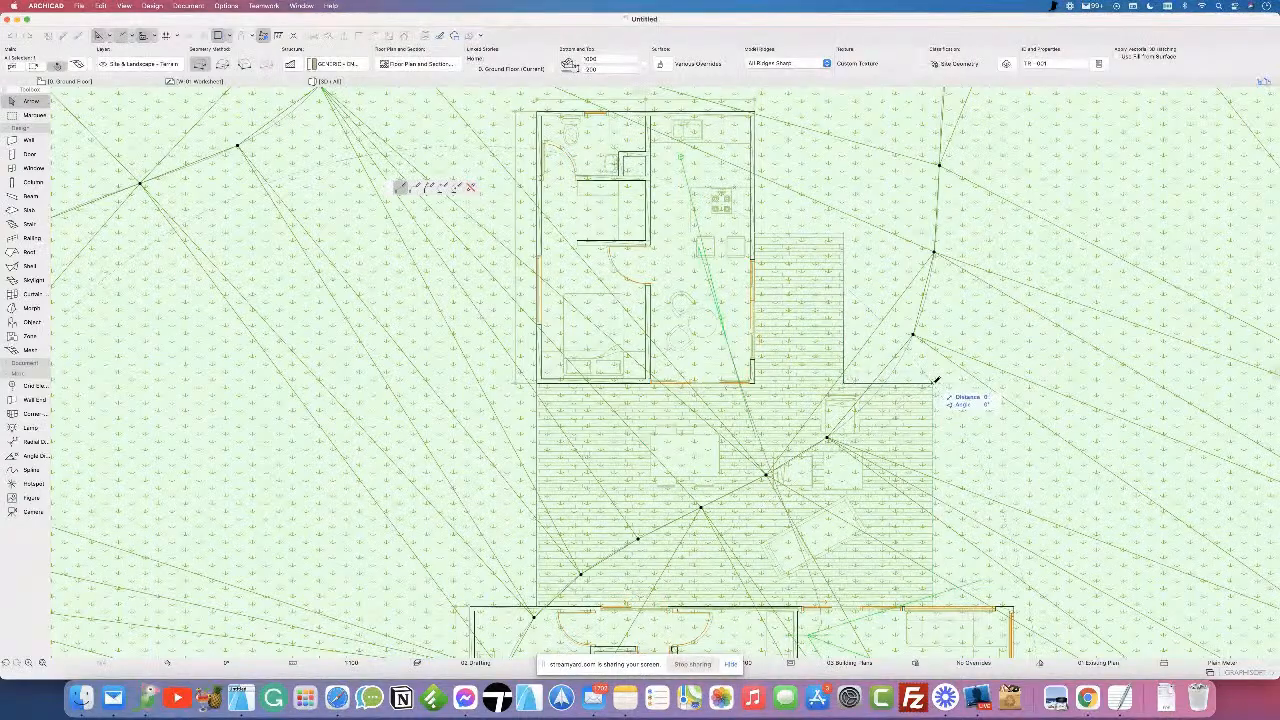
{"action": "scroll", "coordinate": [957, 537], "scroll_direction": "down", "scroll_amount": 3}
{"action": "scroll", "coordinate": [957, 537], "scroll_direction": "right", "scroll_amount": 4}
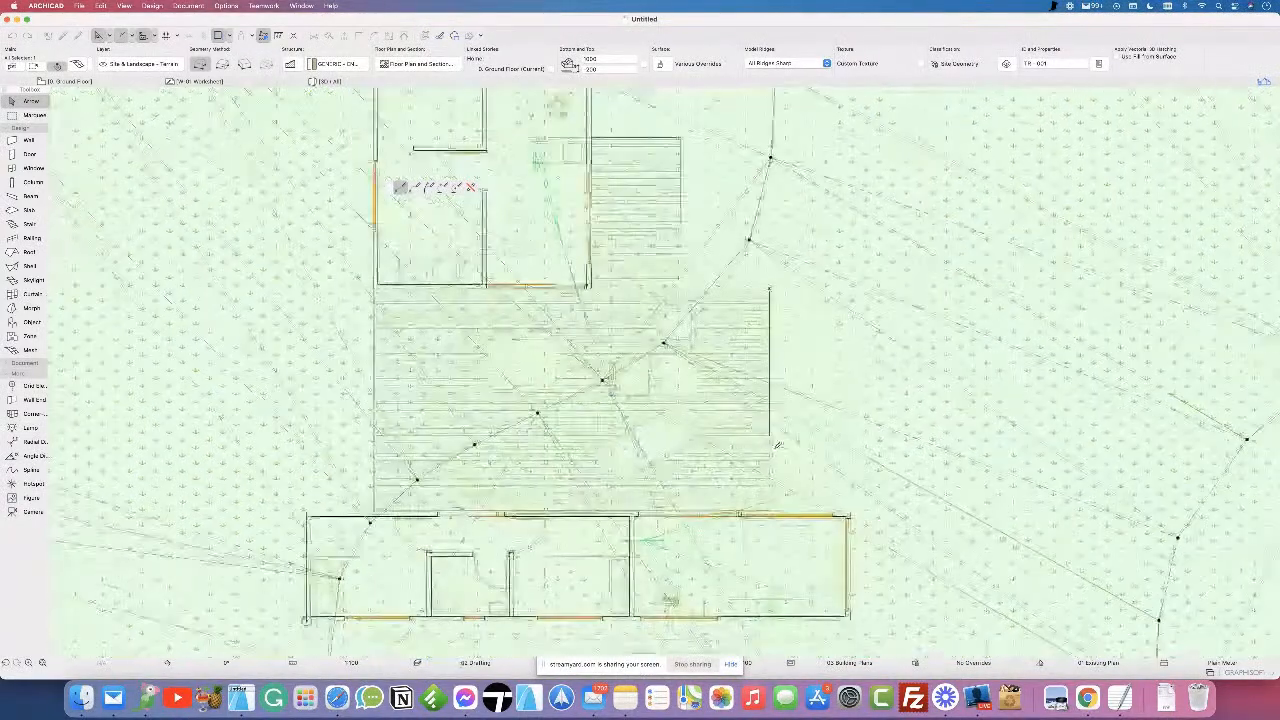
{"action": "left_click", "coordinate": [770, 512]}
{"action": "left_click", "coordinate": [851, 511]}
{"action": "left_click", "coordinate": [851, 618]}
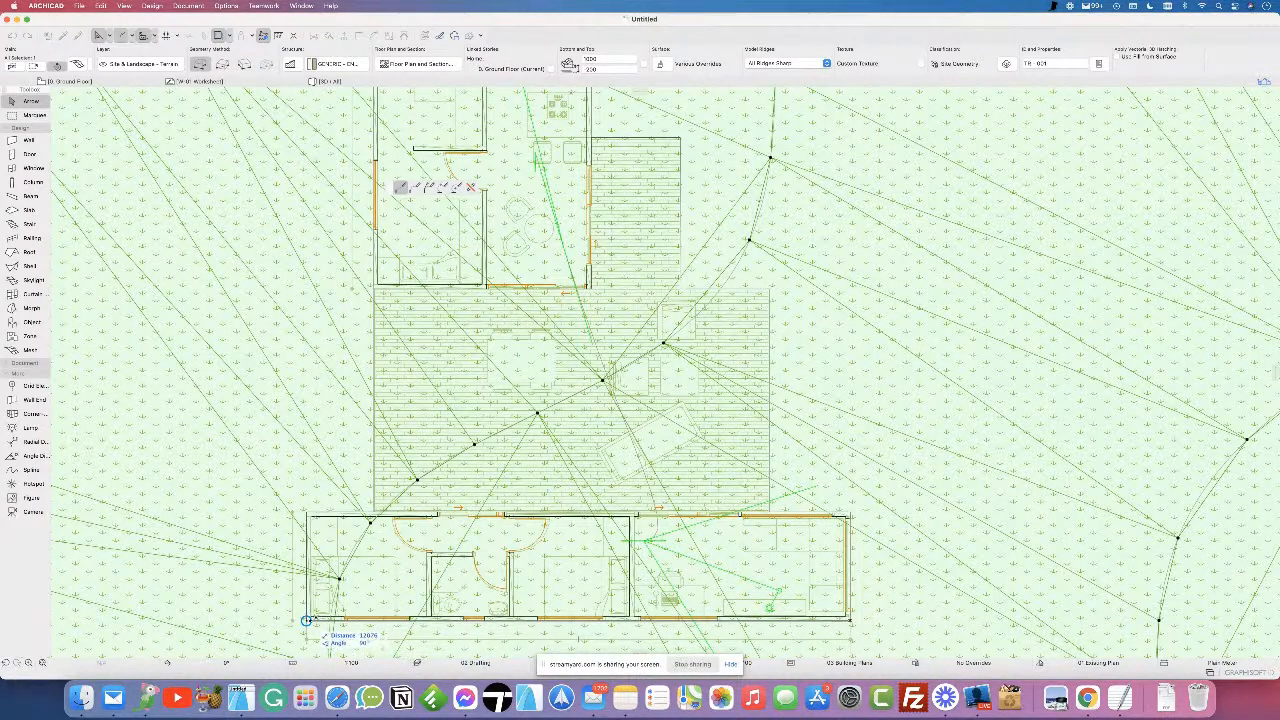
{"action": "left_click", "coordinate": [307, 620]}
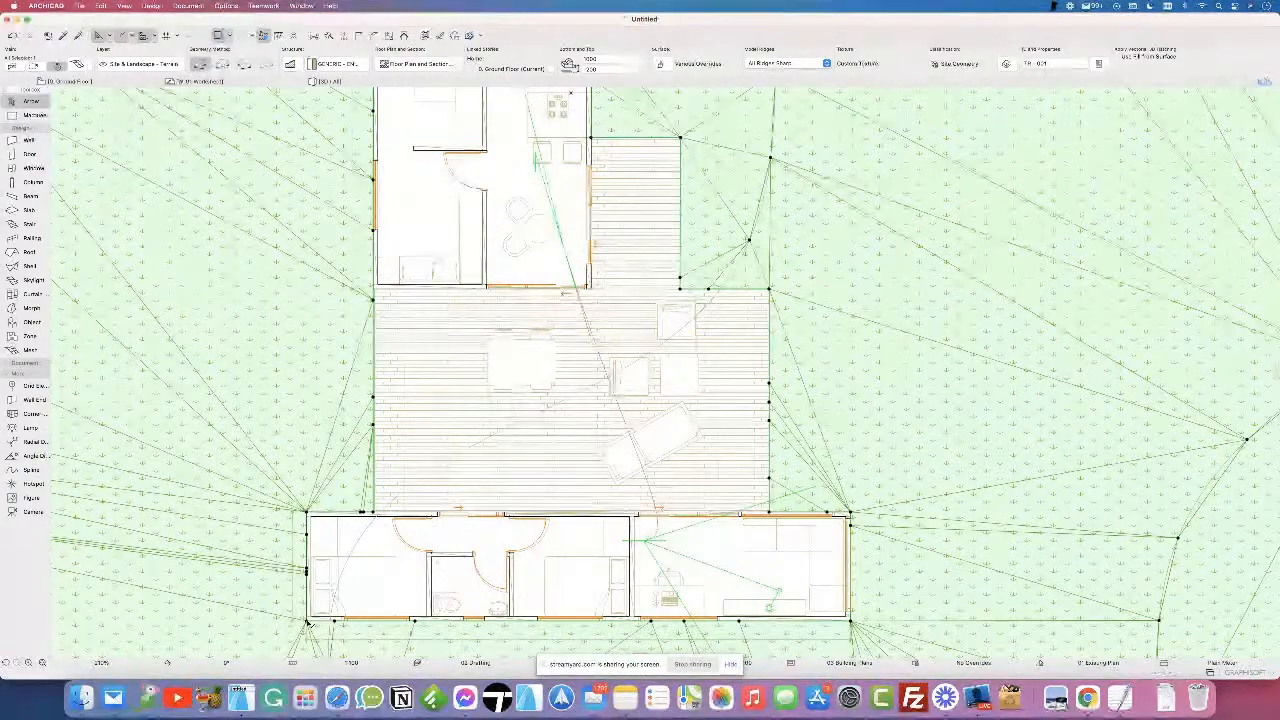
{"action": "scroll", "coordinate": [668, 545], "scroll_direction": "down", "scroll_amount": 5}
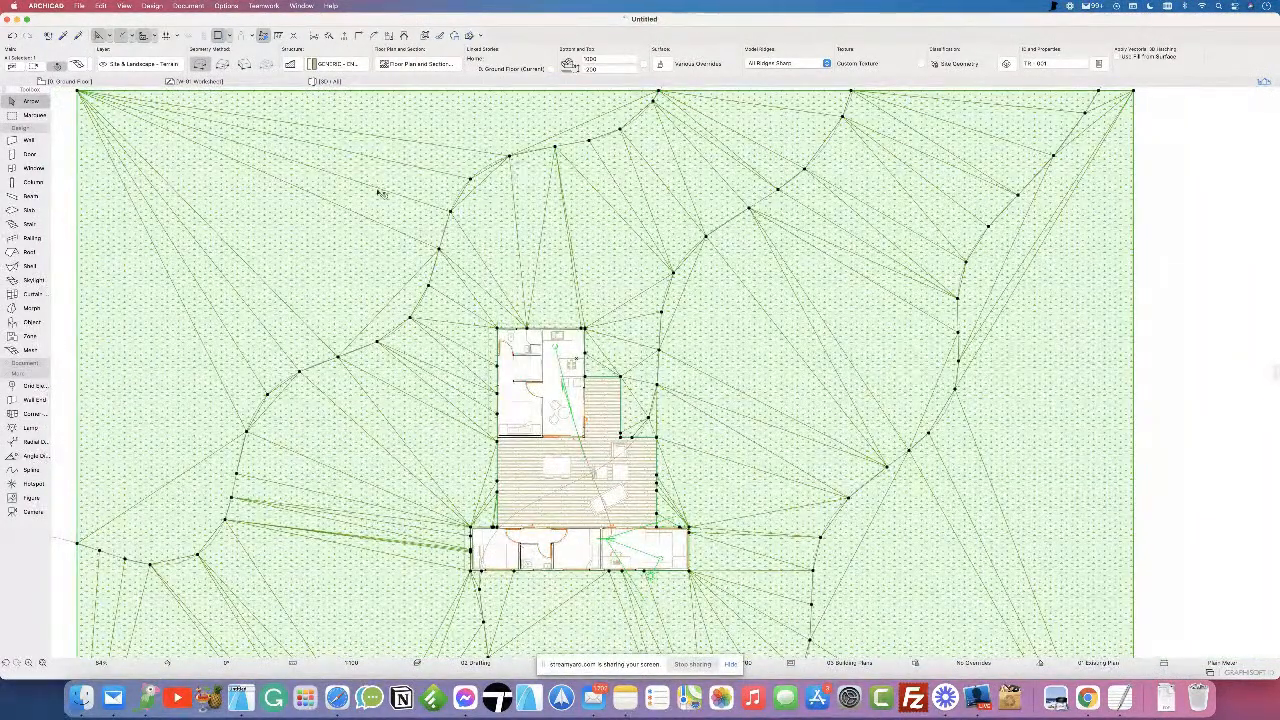
- Examine the terrain cutout in 3D around the deck and both buildings, including the terrain edges beside the glazed doors
{"action": "left_click", "coordinate": [333, 82]}
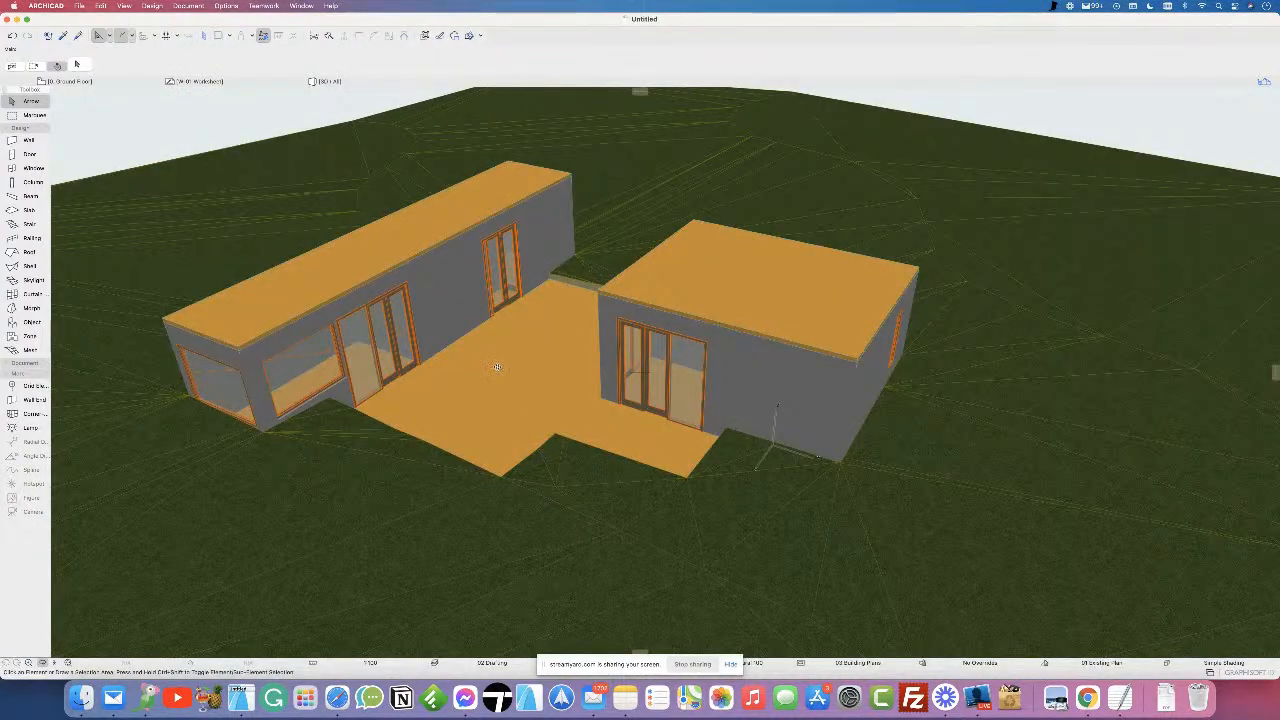
{"action": "middle_click_drag", "start_coordinate": [376, 347], "coordinate": [320, 290], "text": "shift"}
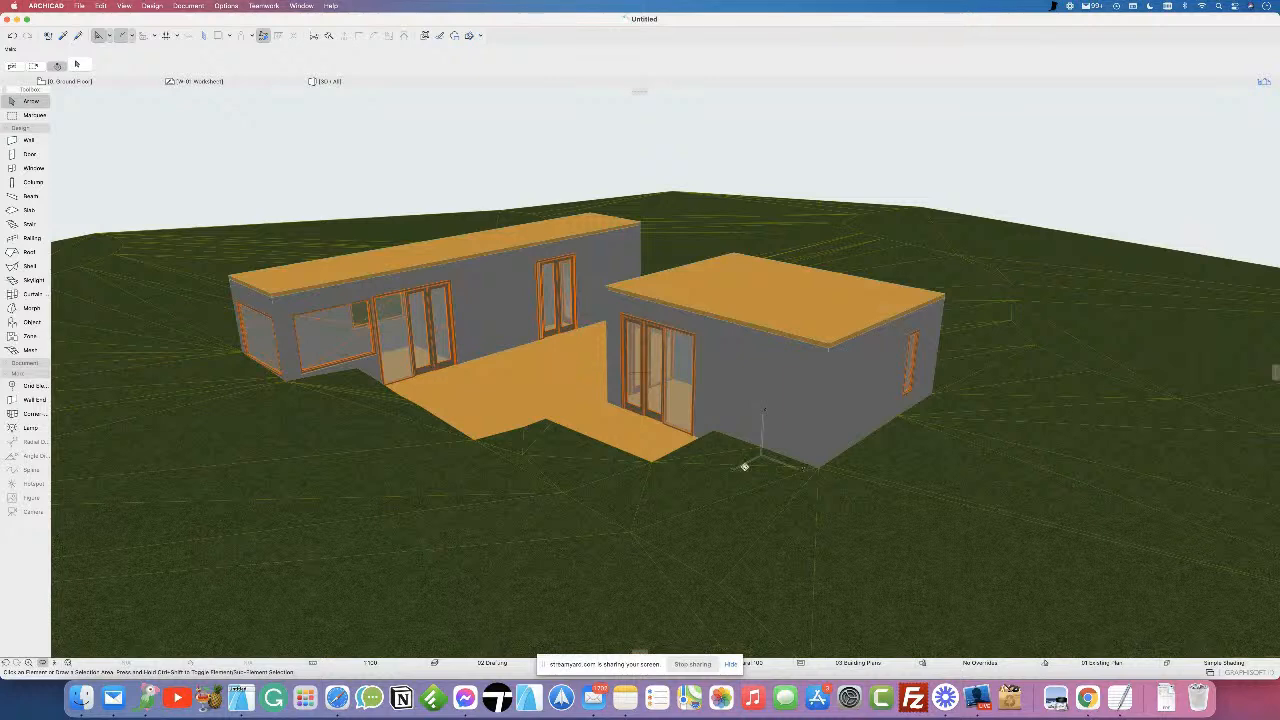
{"action": "middle_click_drag", "start_coordinate": [744, 466], "coordinate": [721, 383], "text": "shift"}
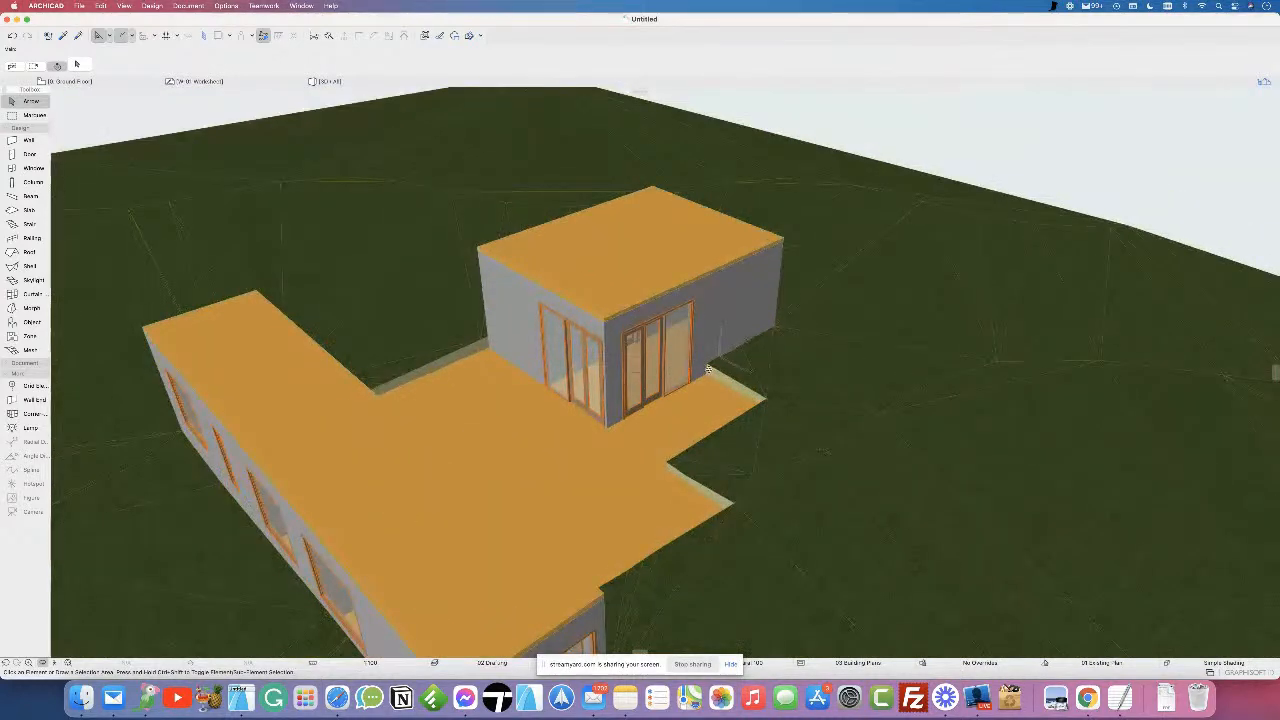
{"action": "scroll", "coordinate": [718, 380], "scroll_direction": "up", "scroll_amount": 5}
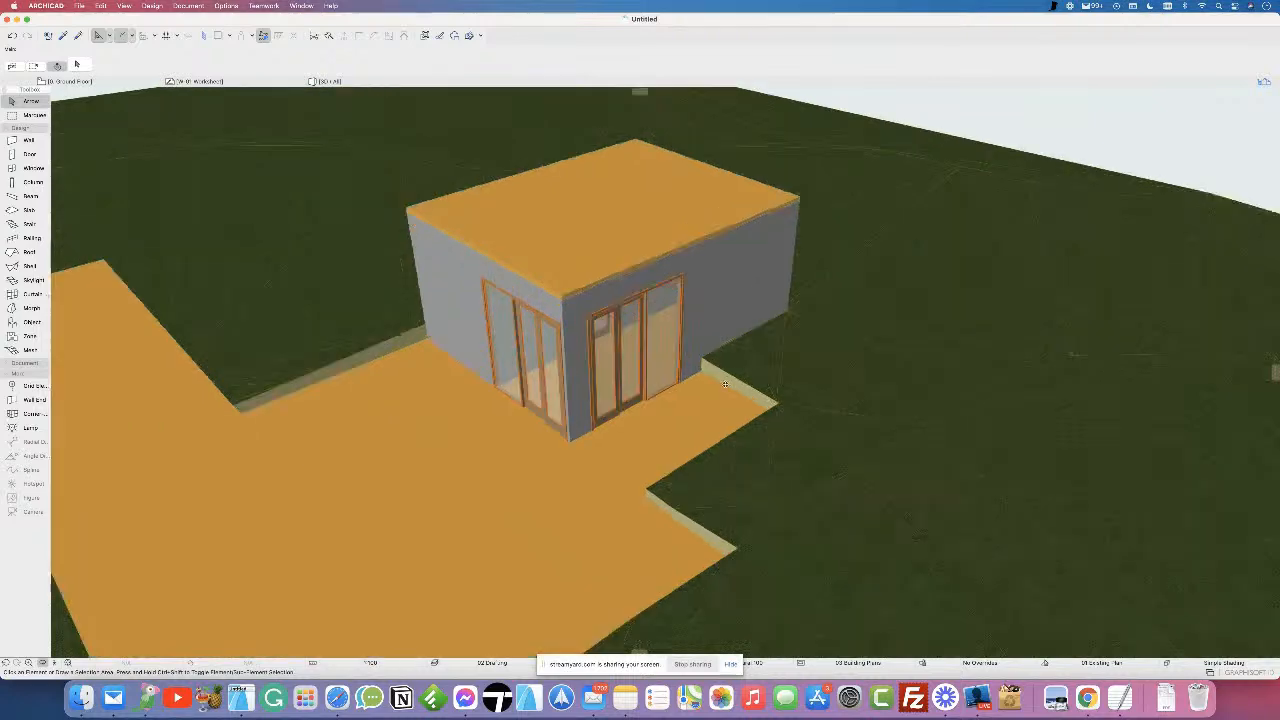
{"action": "scroll", "coordinate": [693, 357], "scroll_direction": "up", "scroll_amount": 2}
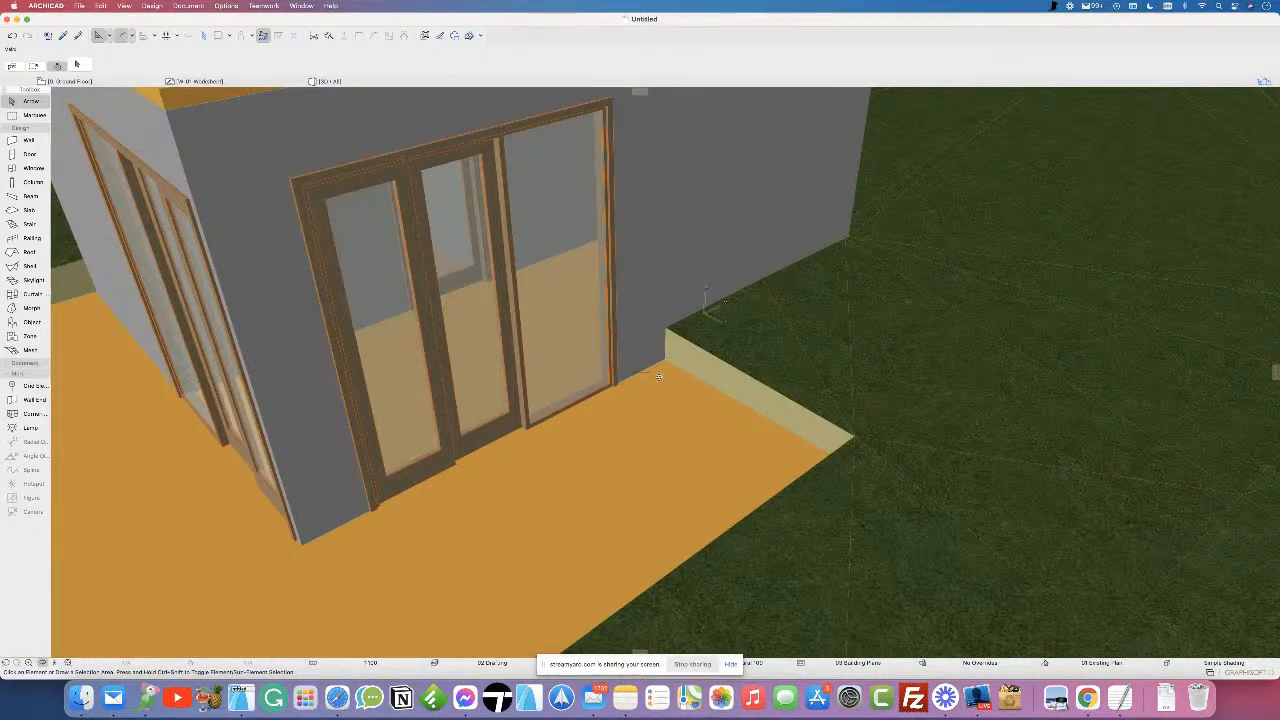
{"action": "scroll", "coordinate": [489, 404], "scroll_direction": "down", "scroll_amount": 5}
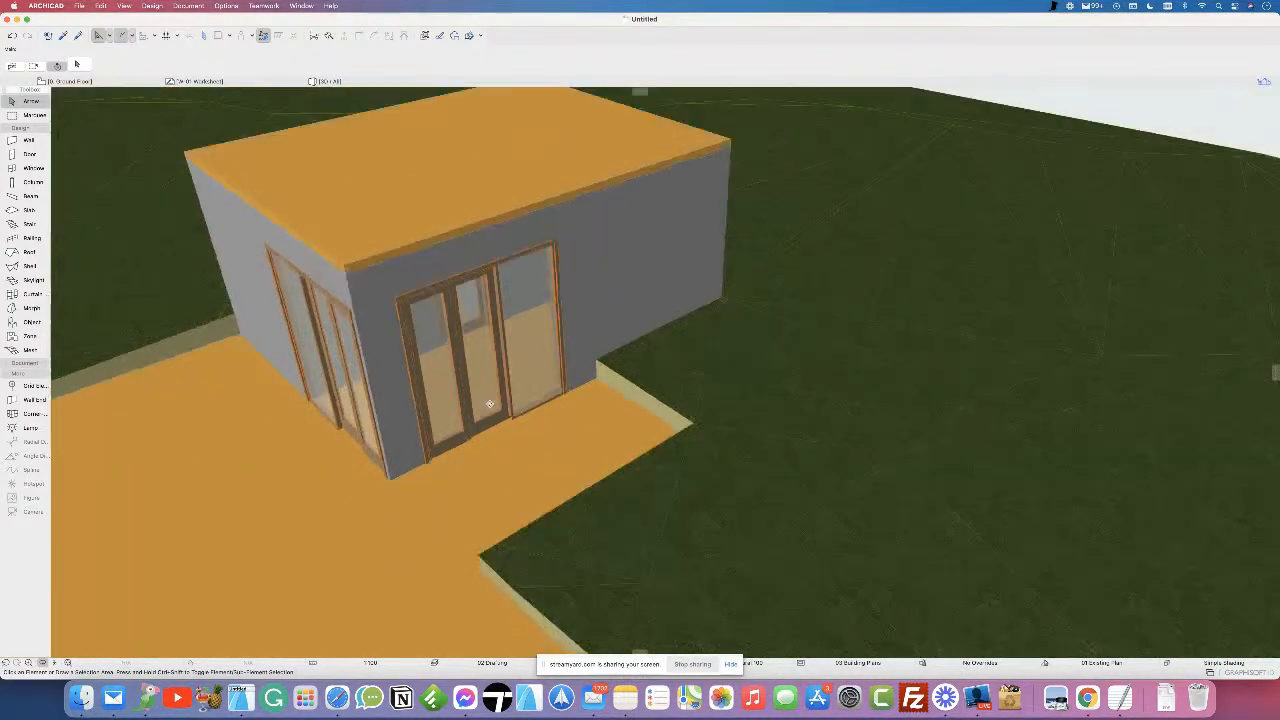
- On the ground floor plan, set the terrain mesh point at the outer corner of the deck strip beside the upper building to height 0
{"action": "scroll", "coordinate": [607, 358], "scroll_direction": "up", "scroll_amount": 1}
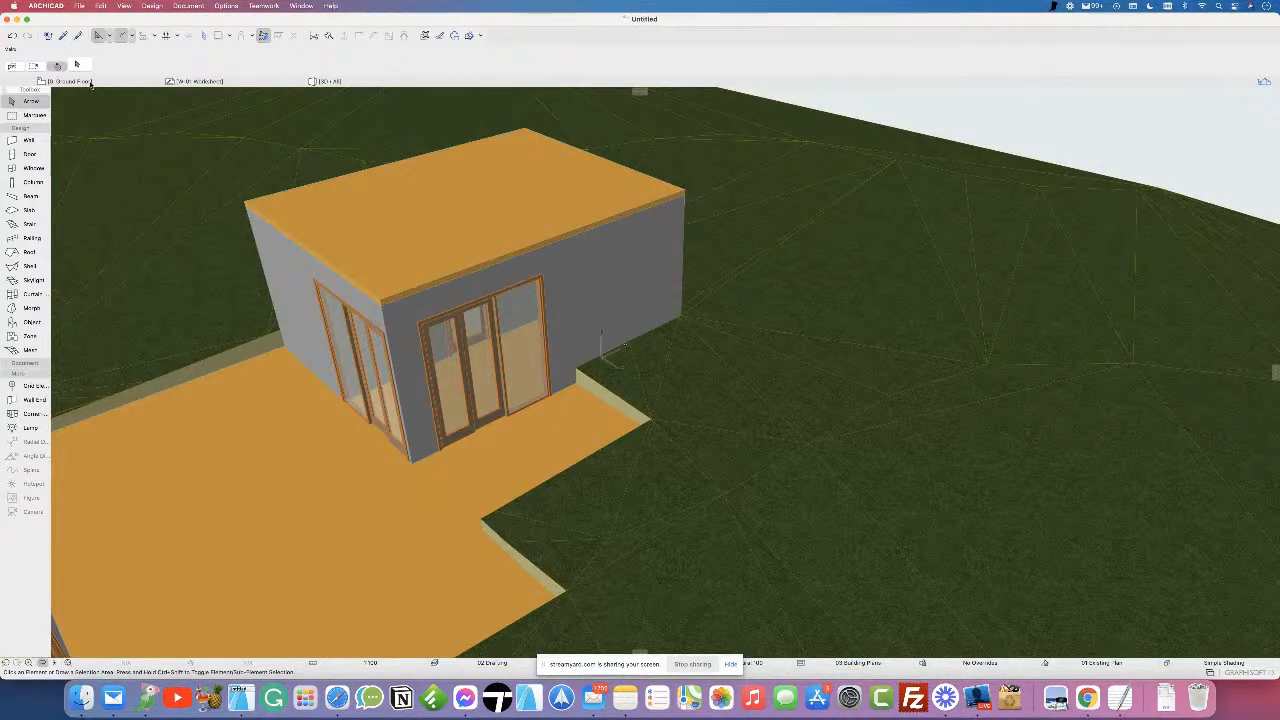
{"action": "left_click", "coordinate": [88, 81]}
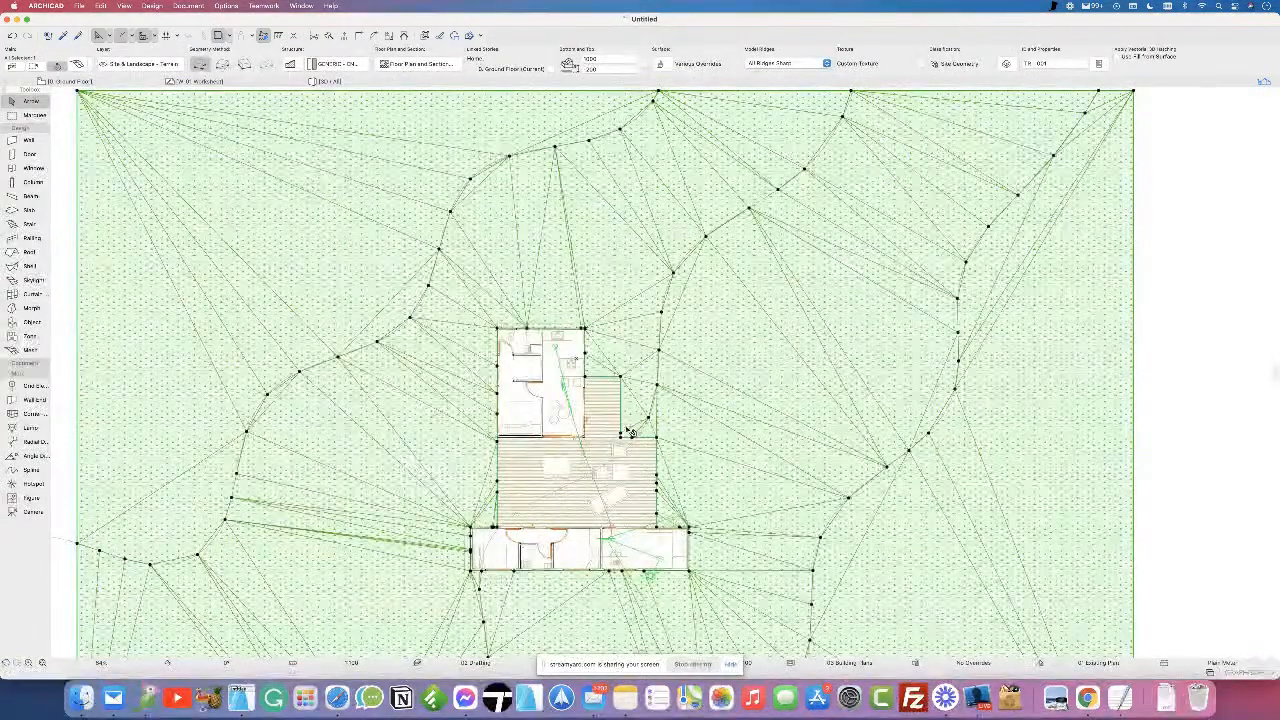
{"action": "scroll", "coordinate": [609, 385], "scroll_direction": "up", "scroll_amount": 2}
{"action": "scroll", "coordinate": [659, 378], "scroll_direction": "up", "scroll_amount": 3}
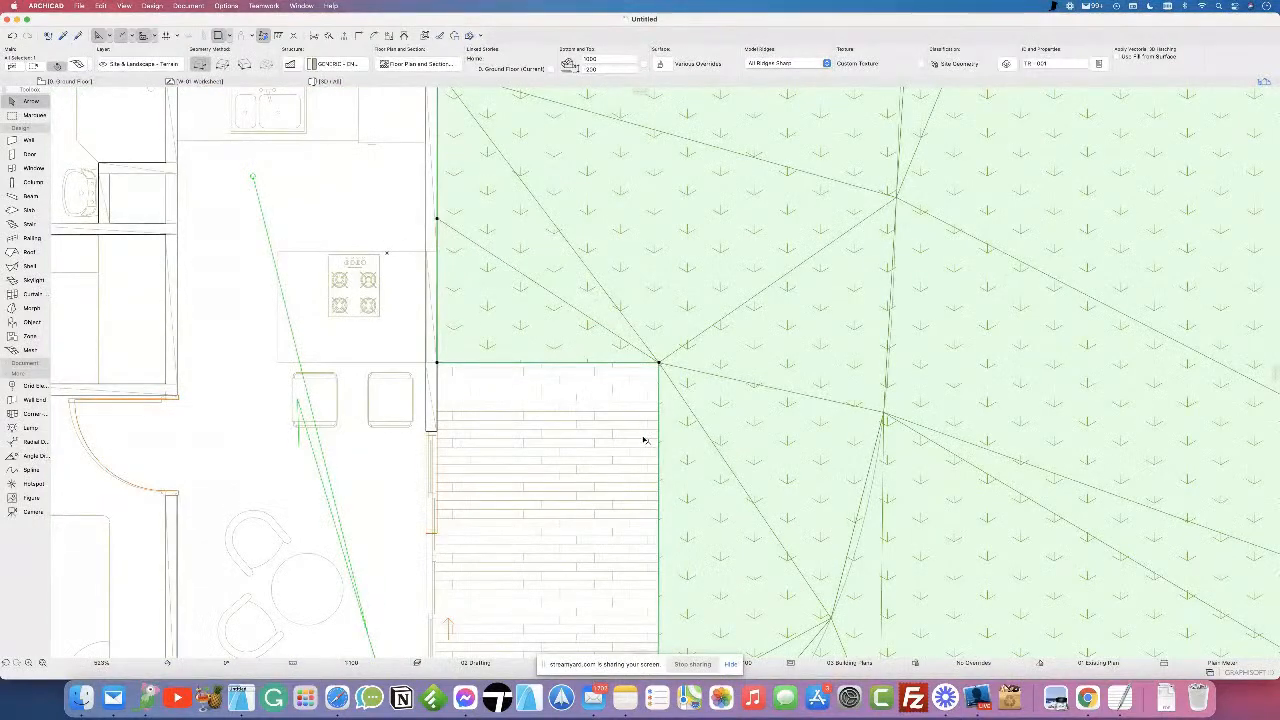
{"action": "left_click", "coordinate": [659, 364]}
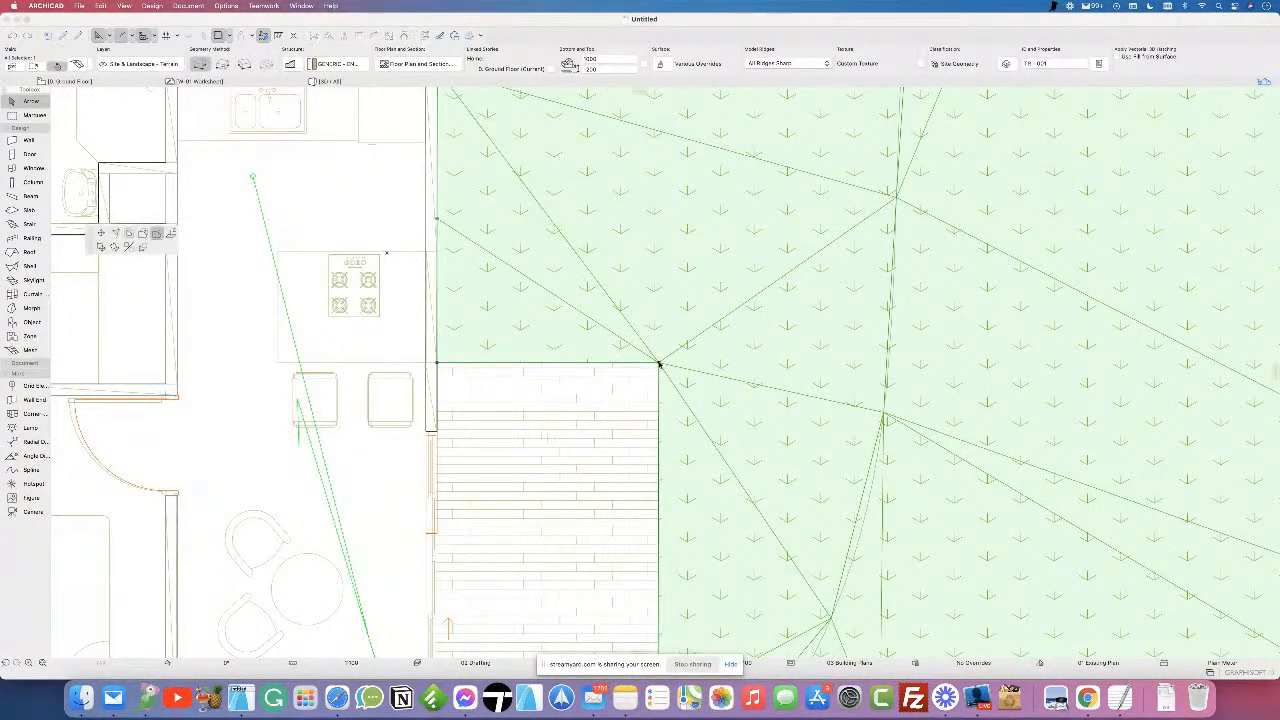
{"action": "left_click", "coordinate": [170, 234]}
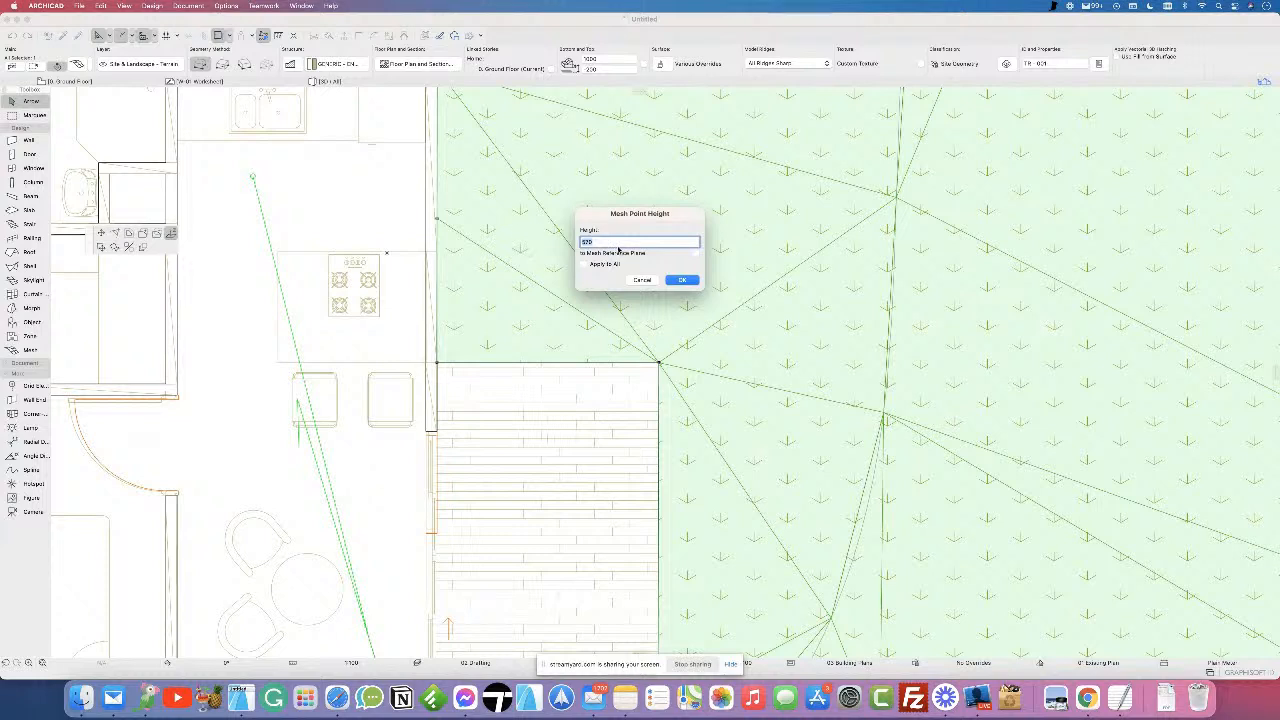
{"action": "type", "text": "0"}
{"action": "left_click", "coordinate": [681, 281]}
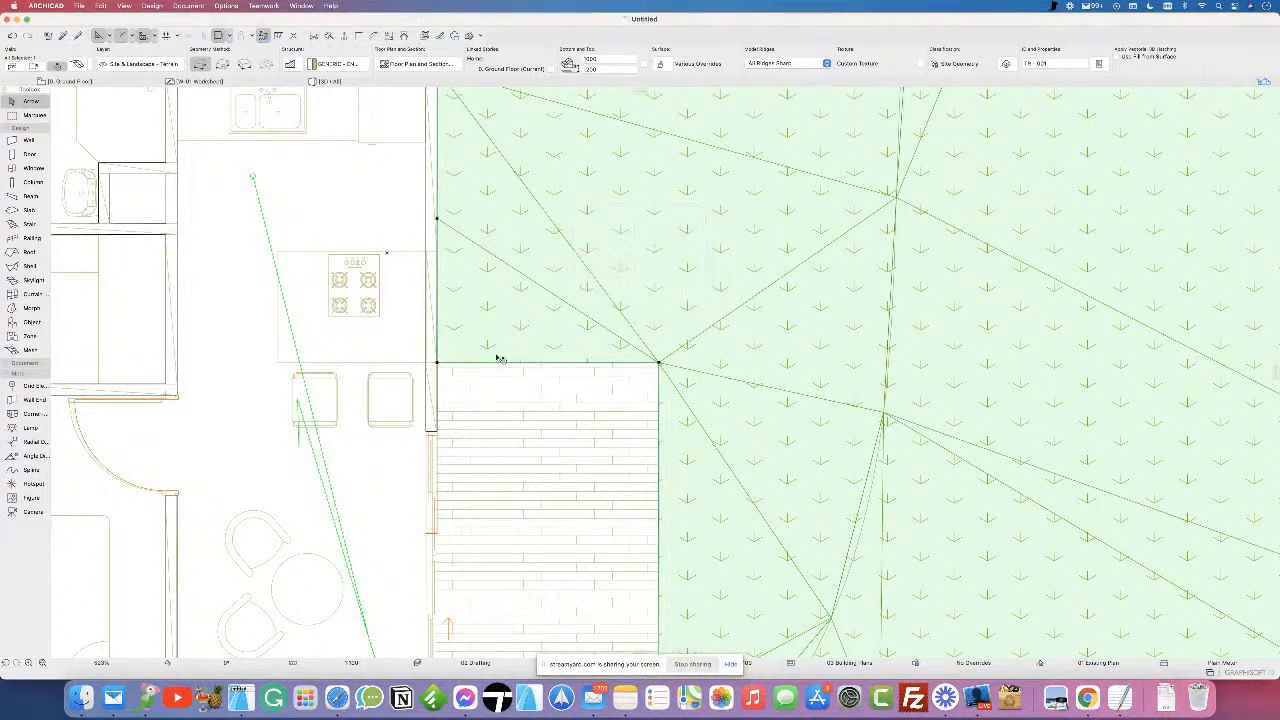
- Set the mesh points where the deck meets the upper building's right wall and farther up that wall to height 0
{"action": "left_click", "coordinate": [438, 365]}
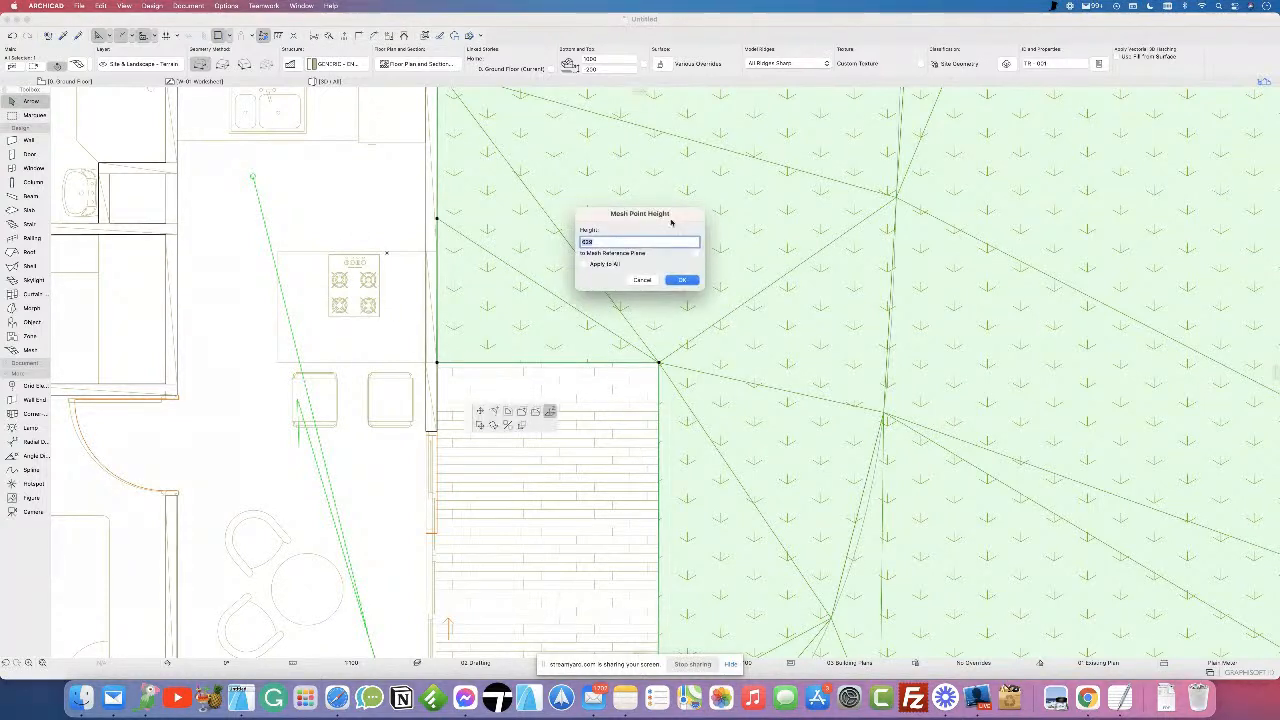
{"action": "left_click", "coordinate": [680, 280]}
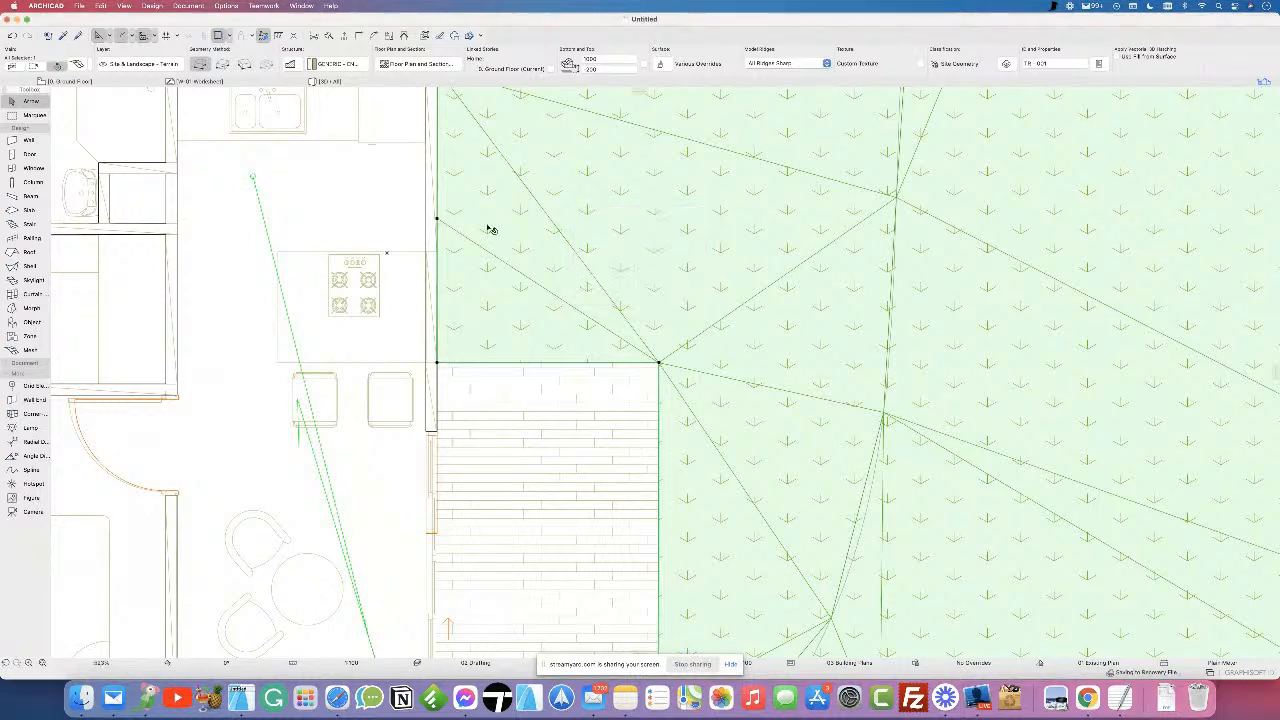
{"action": "left_click", "coordinate": [436, 218]}
{"action": "type", "text": "0"}
{"action": "left_click", "coordinate": [683, 281]}
- Set the two closely spaced mesh points at the upper building's upper-right corner to height 0
{"action": "scroll", "coordinate": [586, 371], "scroll_direction": "up", "scroll_amount": 5}
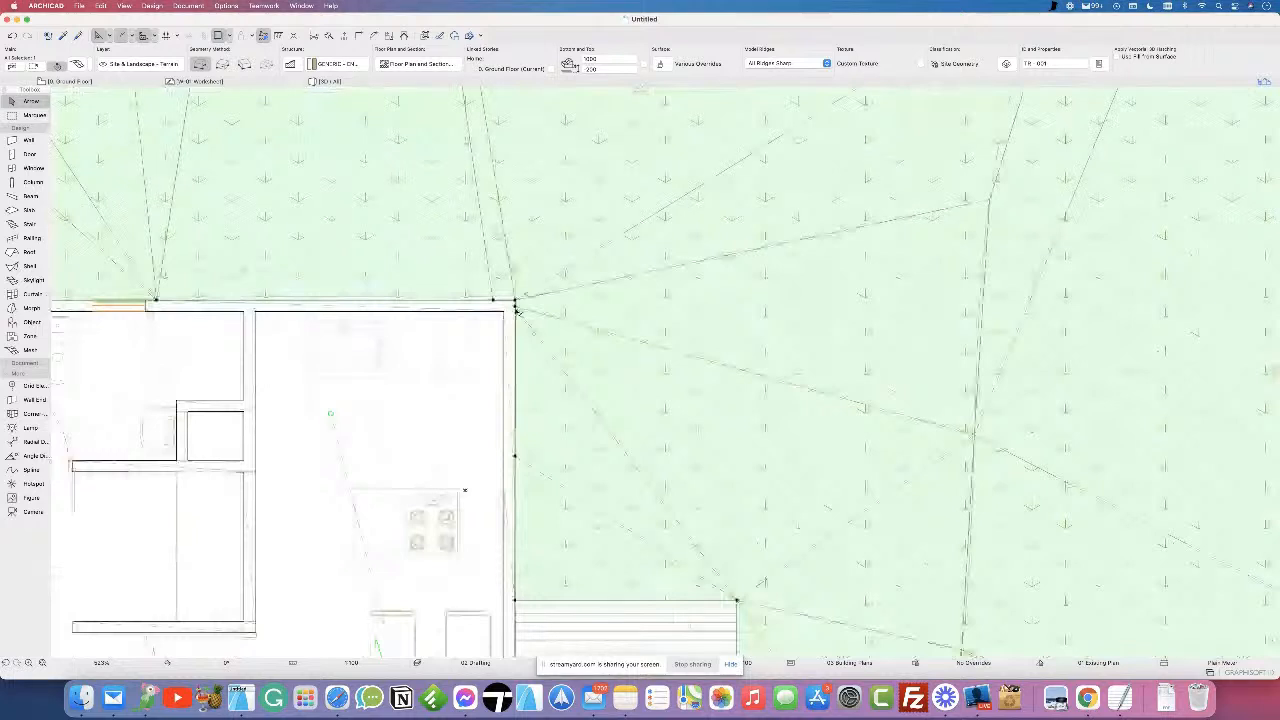
{"action": "left_click", "coordinate": [516, 300]}
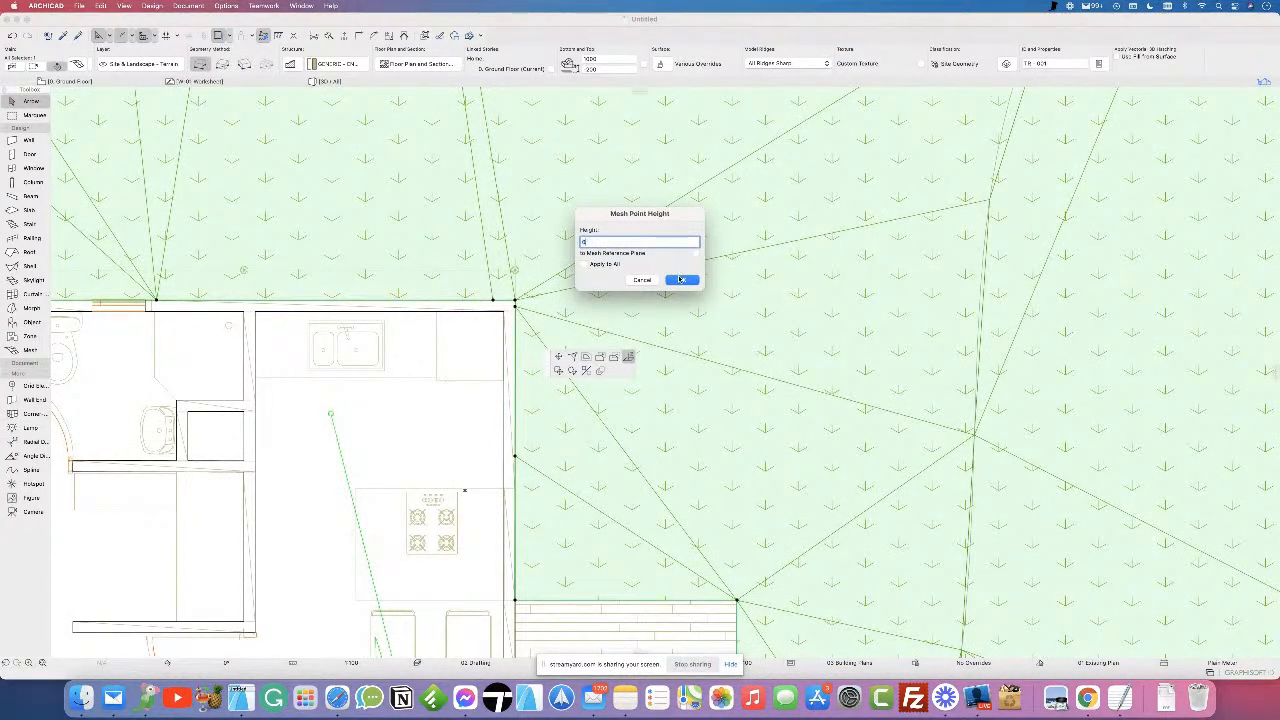
{"action": "left_click", "coordinate": [681, 279]}
{"action": "left_click", "coordinate": [516, 300]}
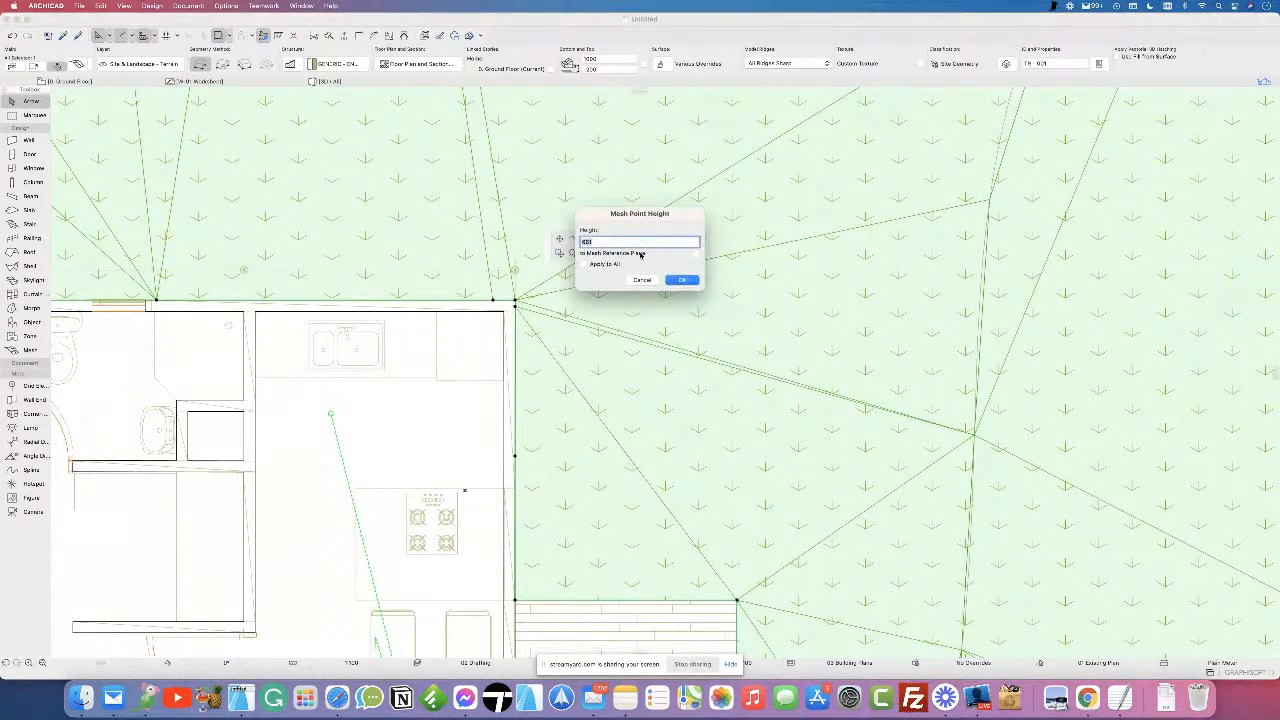
{"action": "left_click", "coordinate": [680, 280]}
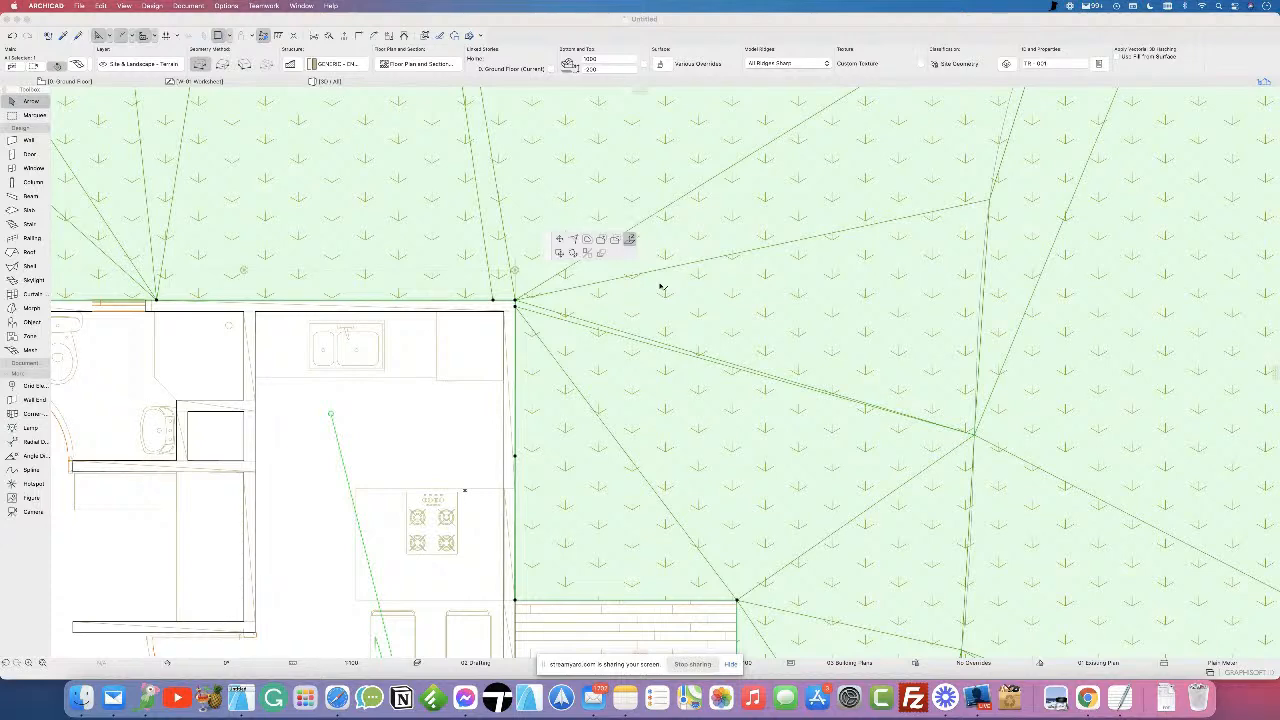
- Set the four mesh points around the deck's inner step, from just above the inner corner to the outer corner, to height 0
{"action": "scroll", "coordinate": [700, 400], "scroll_direction": "up", "scroll_amount": 5}
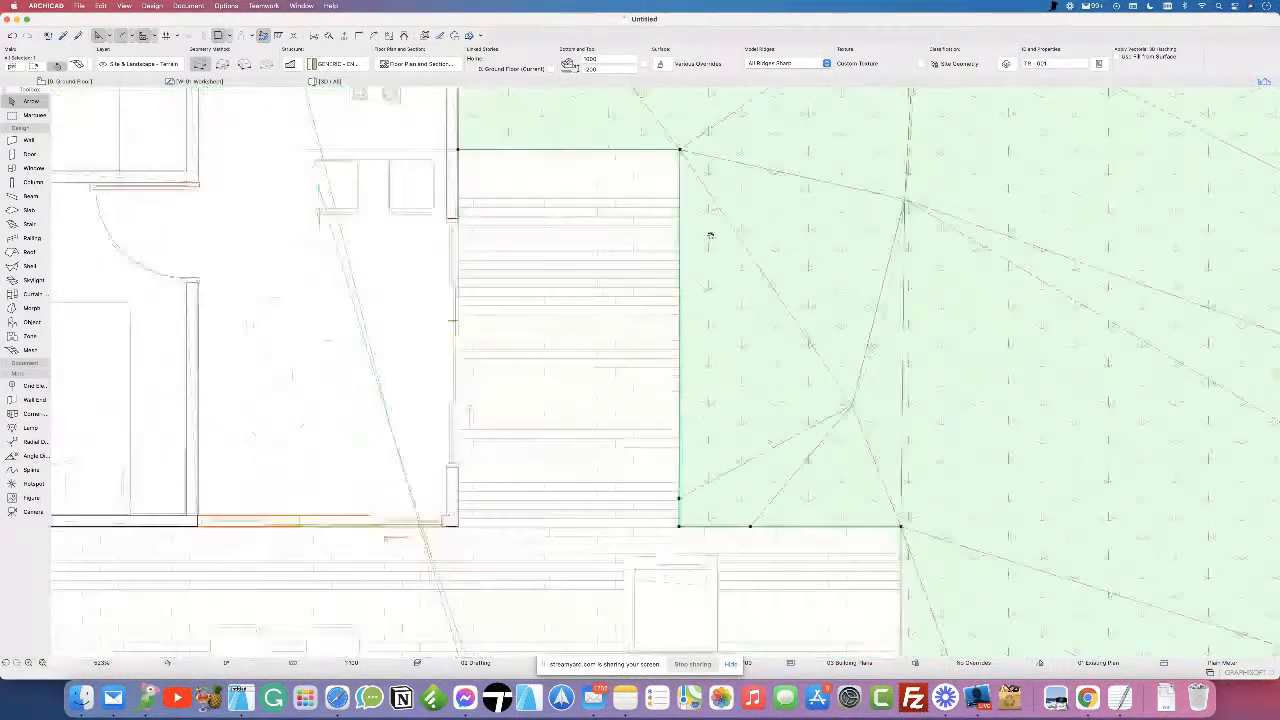
{"action": "left_click", "coordinate": [679, 428]}
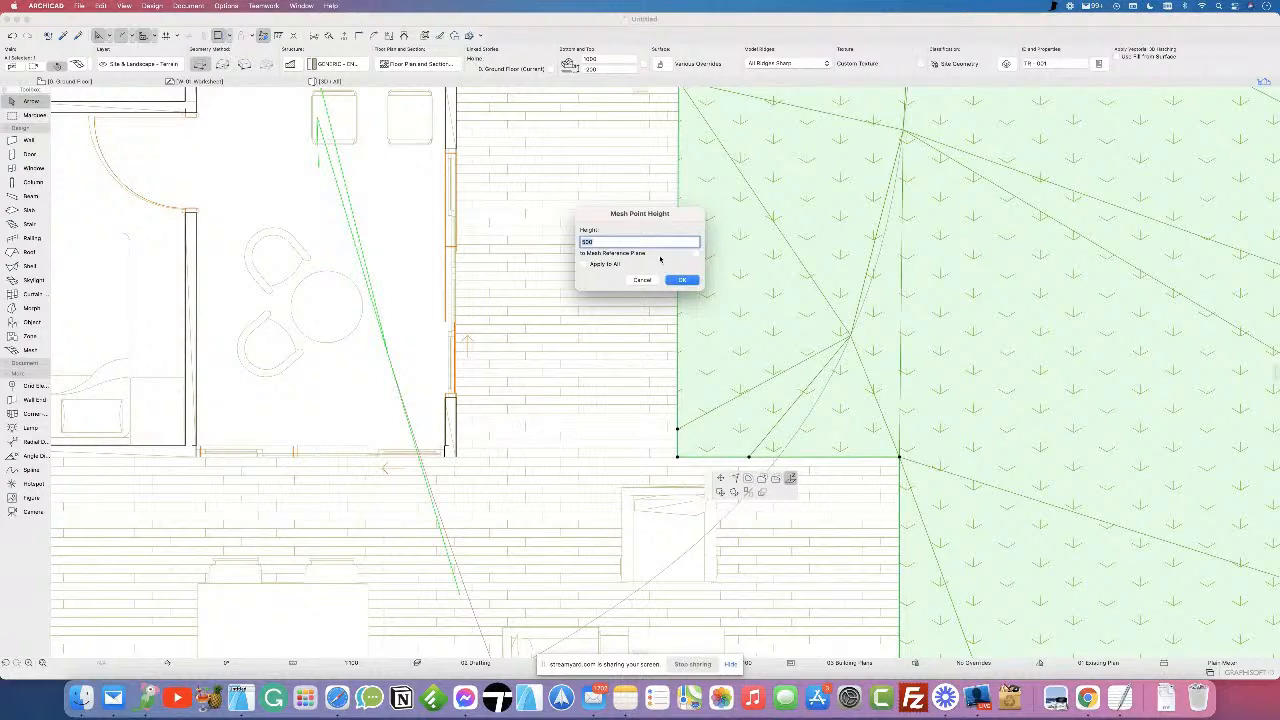
{"action": "left_click", "coordinate": [681, 280]}
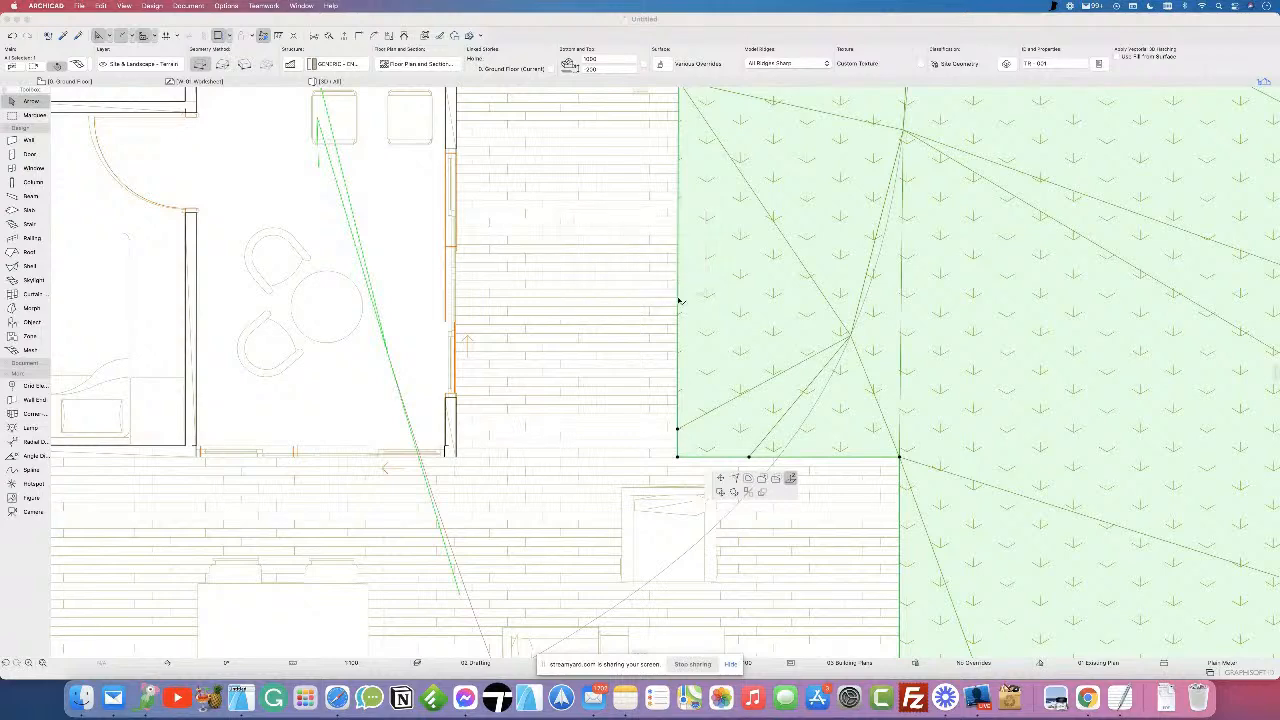
{"action": "left_click", "coordinate": [678, 458]}
{"action": "left_click", "coordinate": [672, 281]}
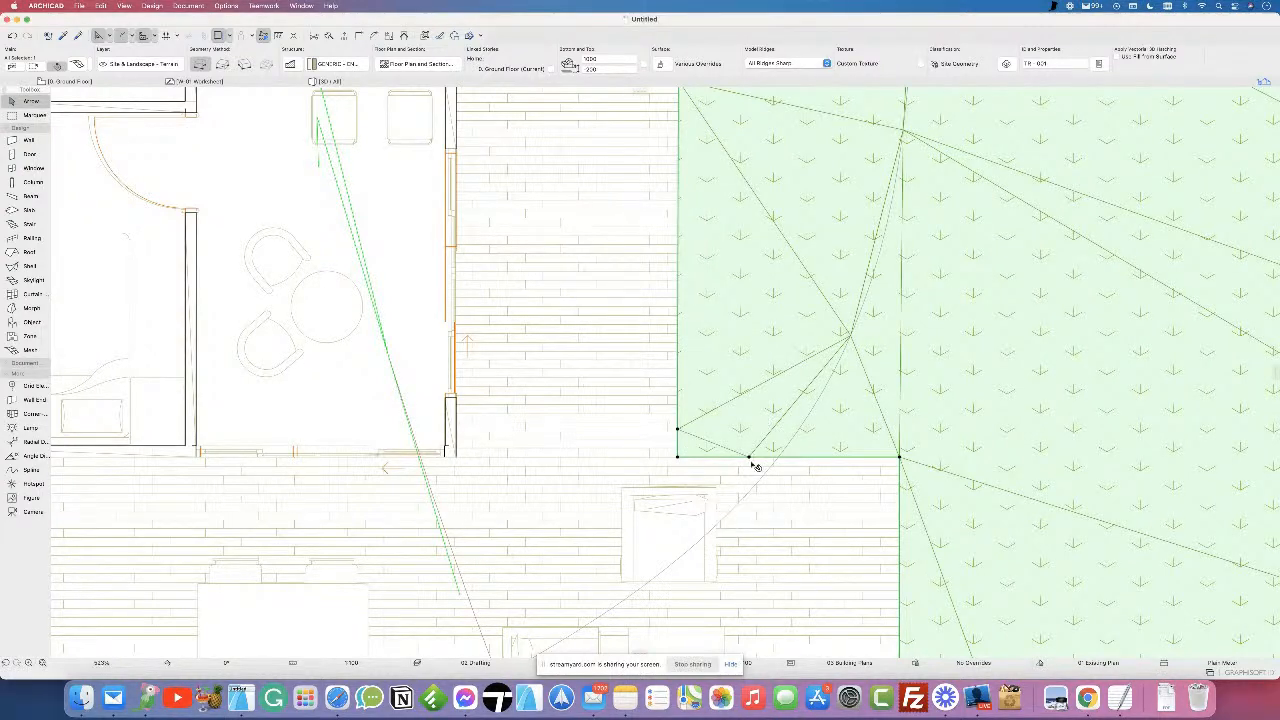
{"action": "left_click", "coordinate": [749, 457]}
{"action": "left_click", "coordinate": [682, 280]}
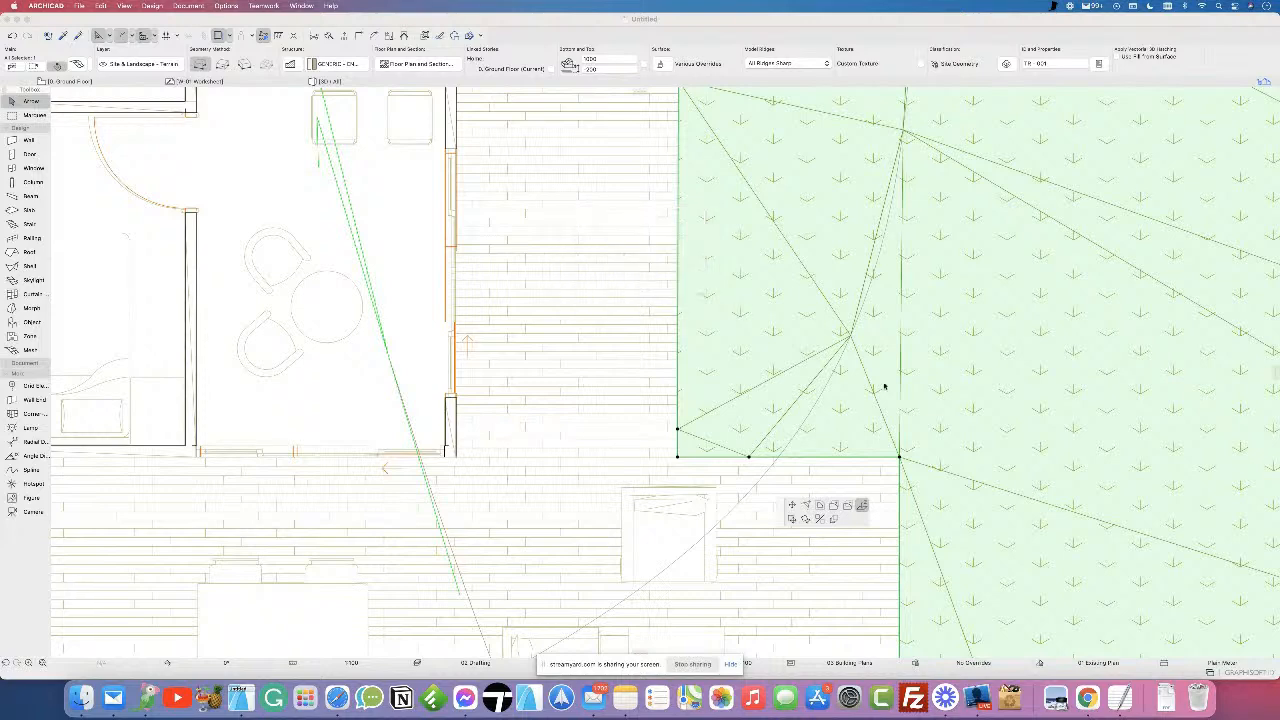
{"action": "left_click", "coordinate": [899, 457]}
{"action": "type", "text": "0"}
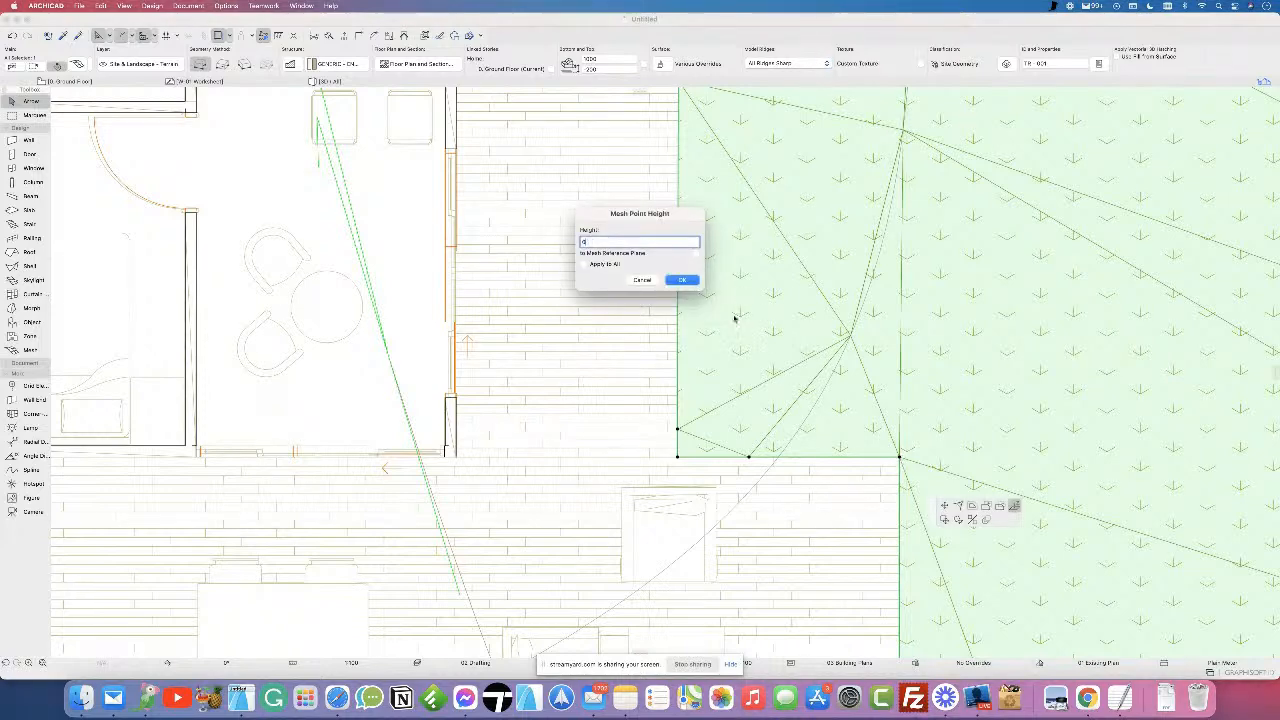
{"action": "left_click", "coordinate": [682, 280]}
- Set the three mesh points midway along the deck's right edge to height 0
{"action": "scroll", "coordinate": [850, 480], "scroll_direction": "down", "scroll_amount": 5}
{"action": "scroll", "coordinate": [856, 466], "scroll_direction": "down", "scroll_amount": 2}
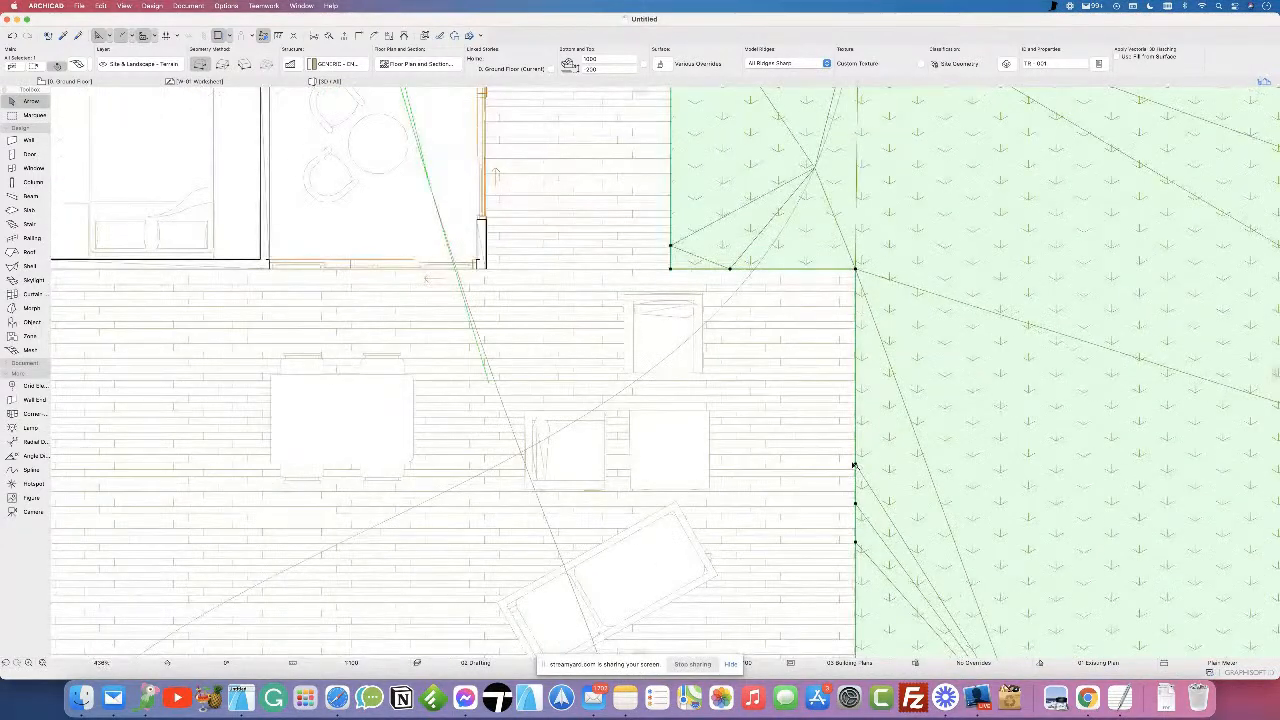
{"action": "left_click", "coordinate": [855, 465]}
{"action": "type", "text": "0"}
{"action": "left_click", "coordinate": [681, 280]}
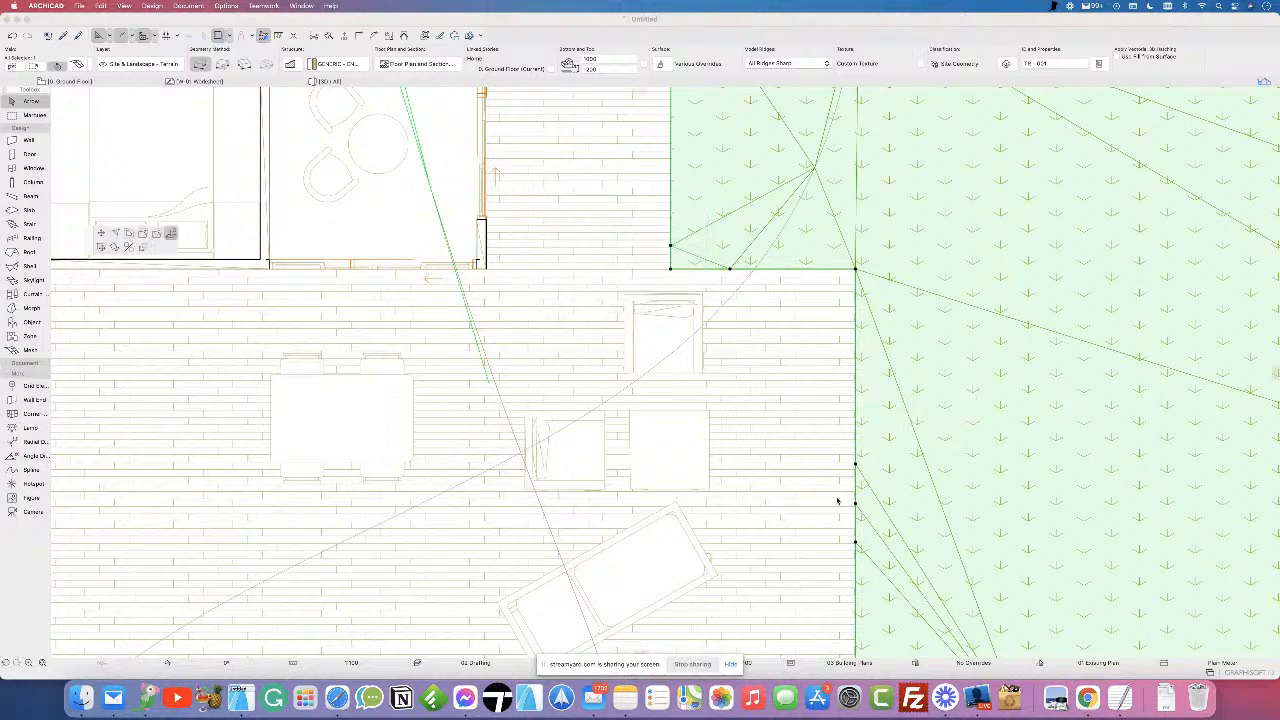
{"action": "left_click", "coordinate": [855, 508]}
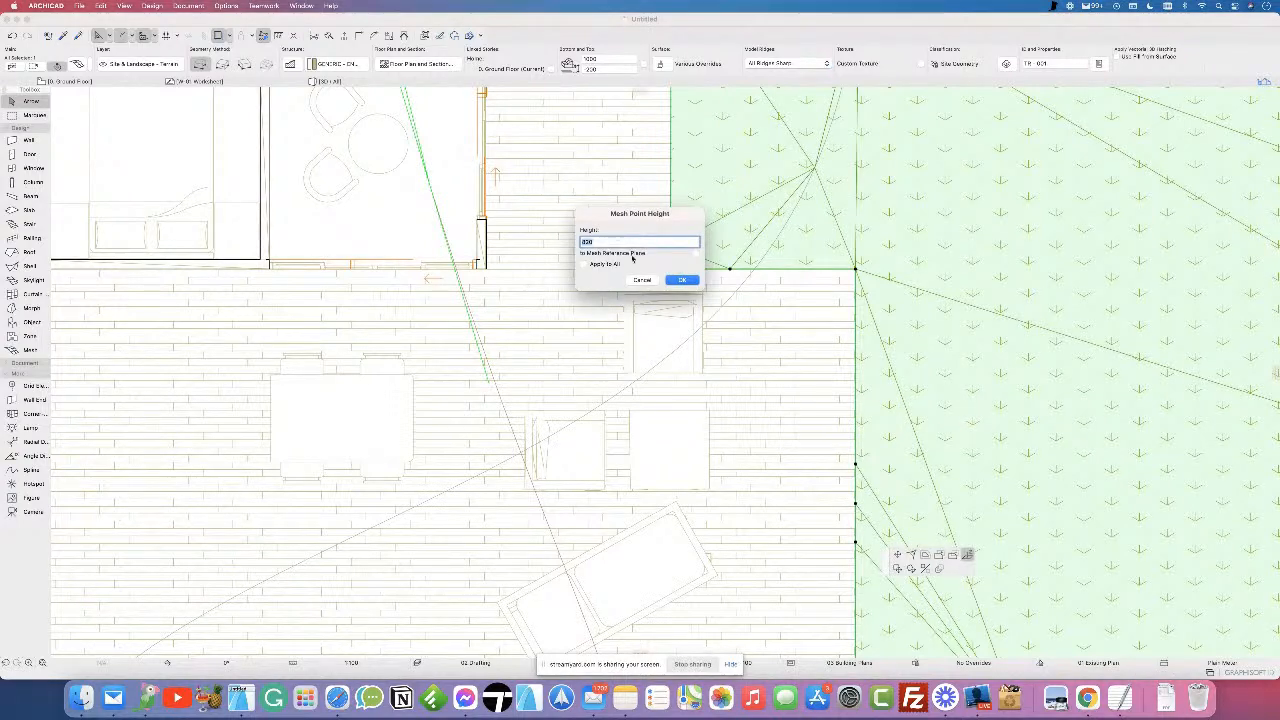
{"action": "left_click", "coordinate": [681, 280]}
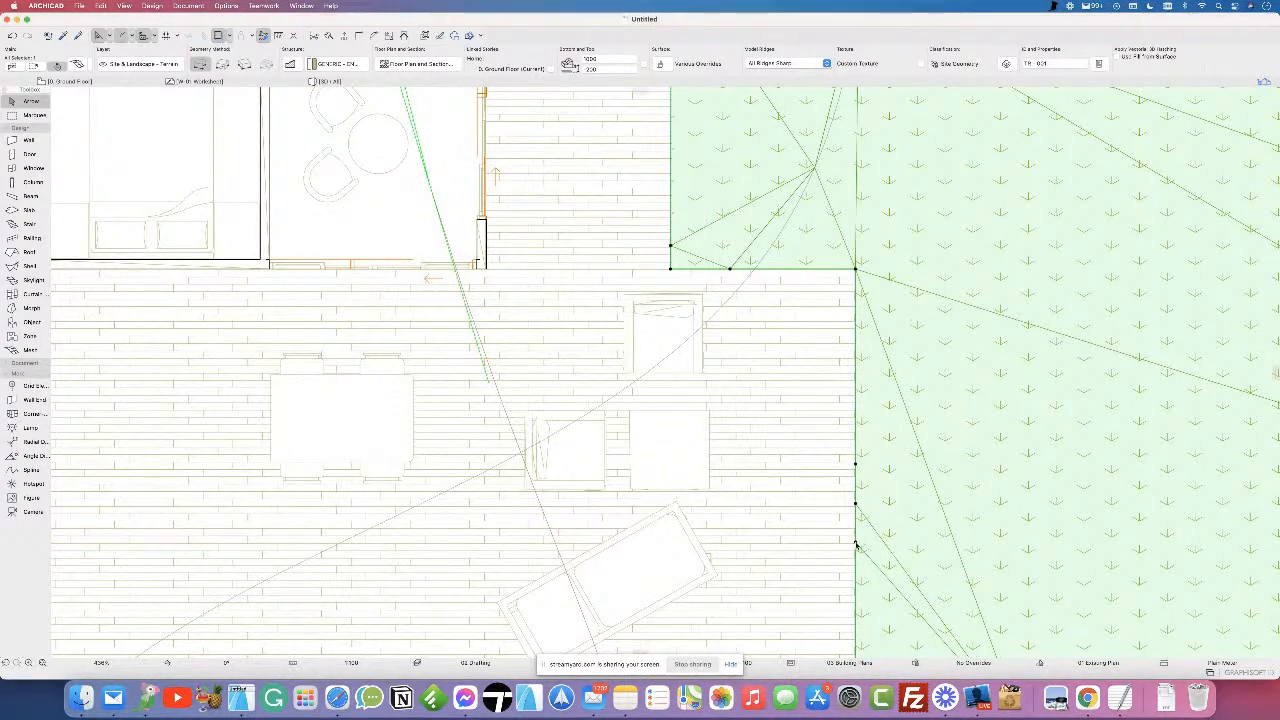
{"action": "left_click", "coordinate": [856, 544]}
{"action": "type", "text": "0"}
{"action": "key", "text": "Return"}
- Set the lowest mesh point on the deck's right edge and the one where it meets the lower building to height 0
{"action": "middle_click_drag", "start_coordinate": [740, 463], "coordinate": [710, 144]}
{"action": "left_click", "coordinate": [828, 370]}
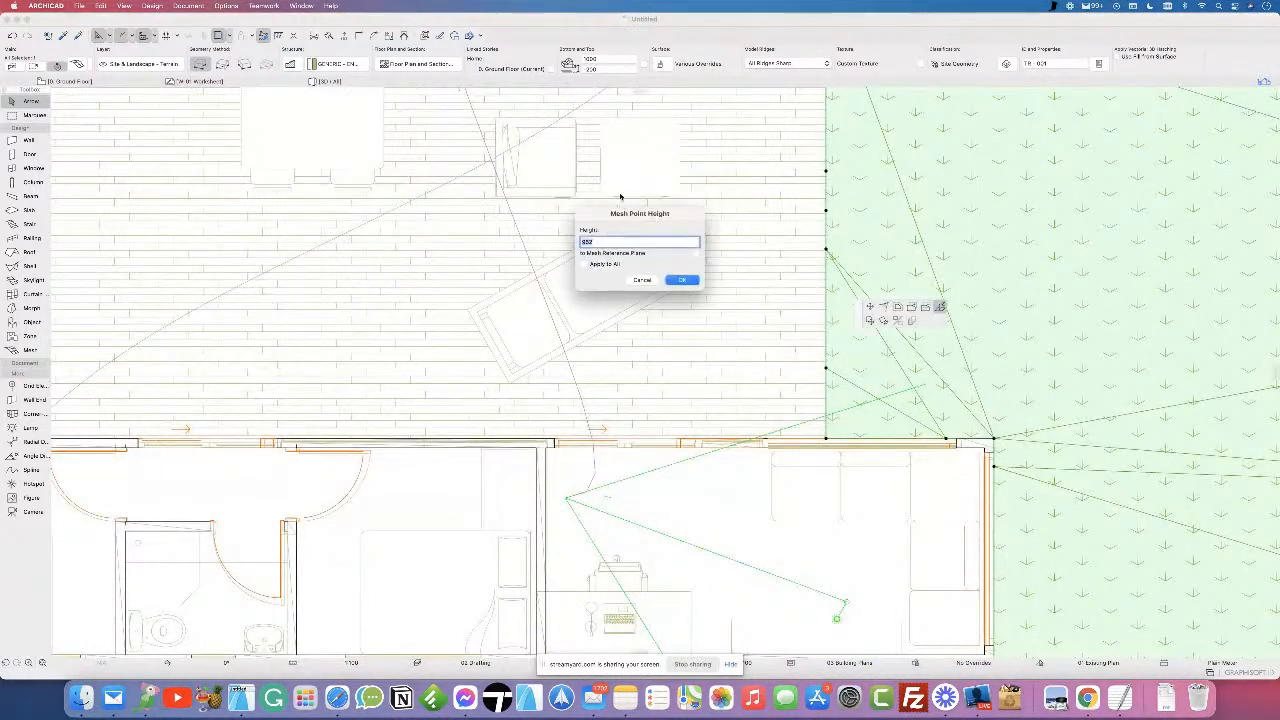
{"action": "left_click", "coordinate": [680, 279]}
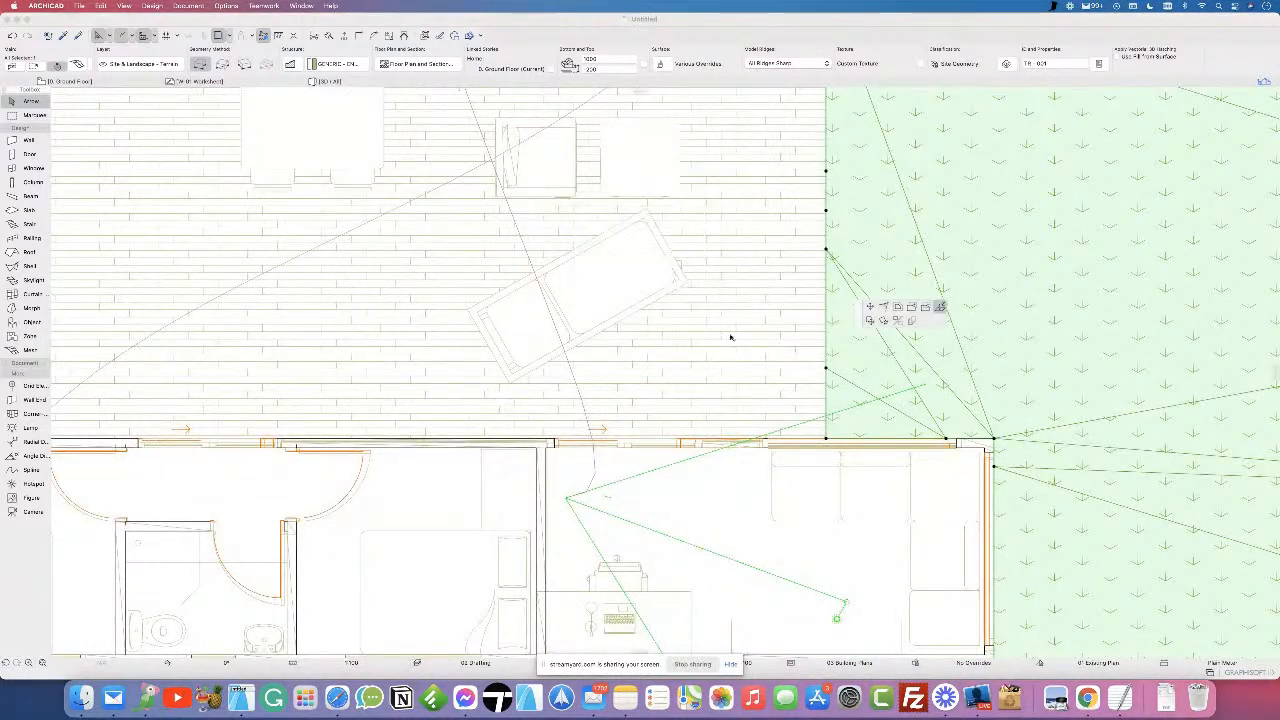
{"action": "left_click", "coordinate": [826, 439]}
{"action": "left_click", "coordinate": [682, 280]}
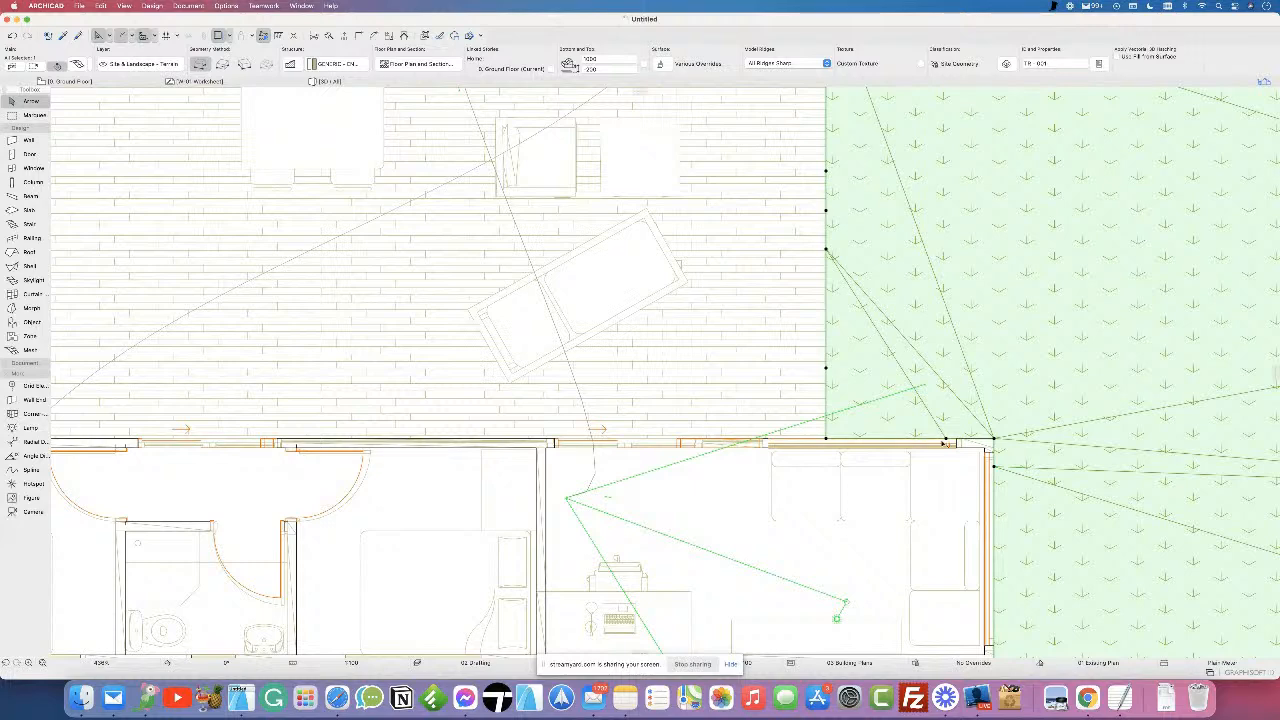
- Set the two mesh points at the lower building's upper-right corner to height 0, deselect the mesh and show the result in 3D
{"action": "left_click", "coordinate": [946, 440]}
{"action": "type", "text": "0"}
{"action": "left_click", "coordinate": [681, 280]}
{"action": "left_click", "coordinate": [993, 438]}
{"action": "type", "text": "0"}
{"action": "left_click", "coordinate": [682, 280]}
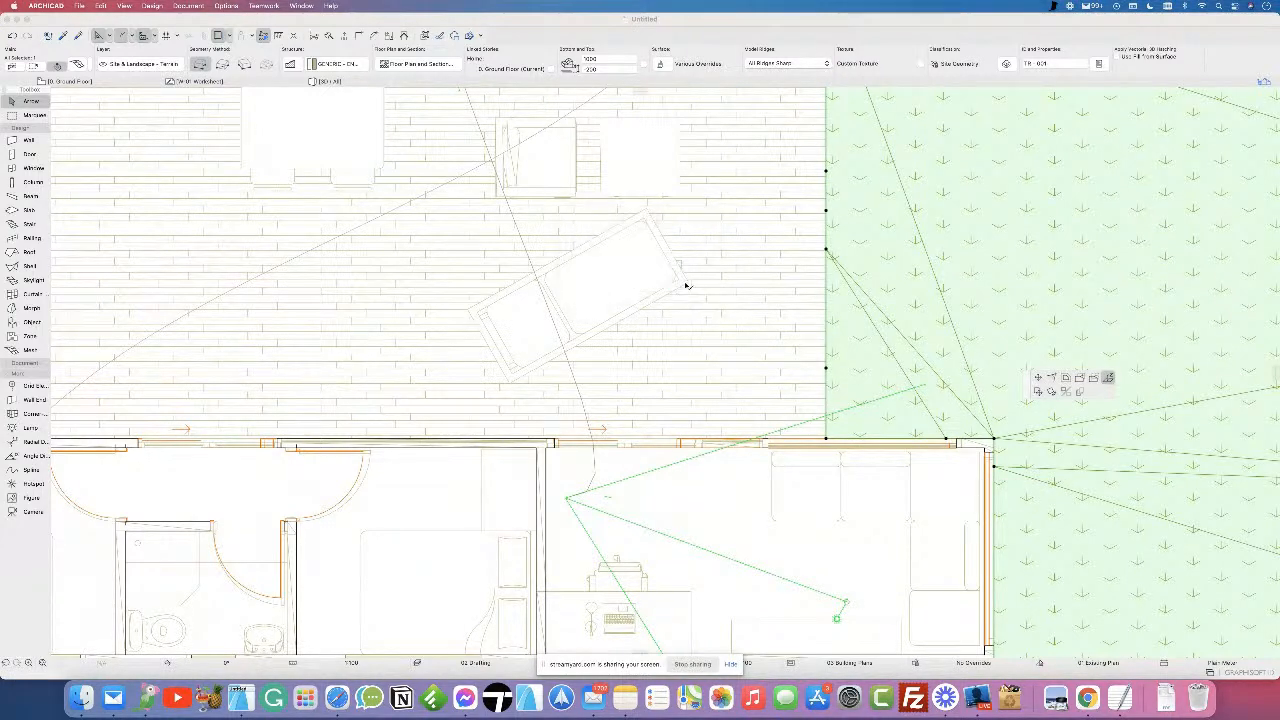
{"action": "key", "text": "Escape"}
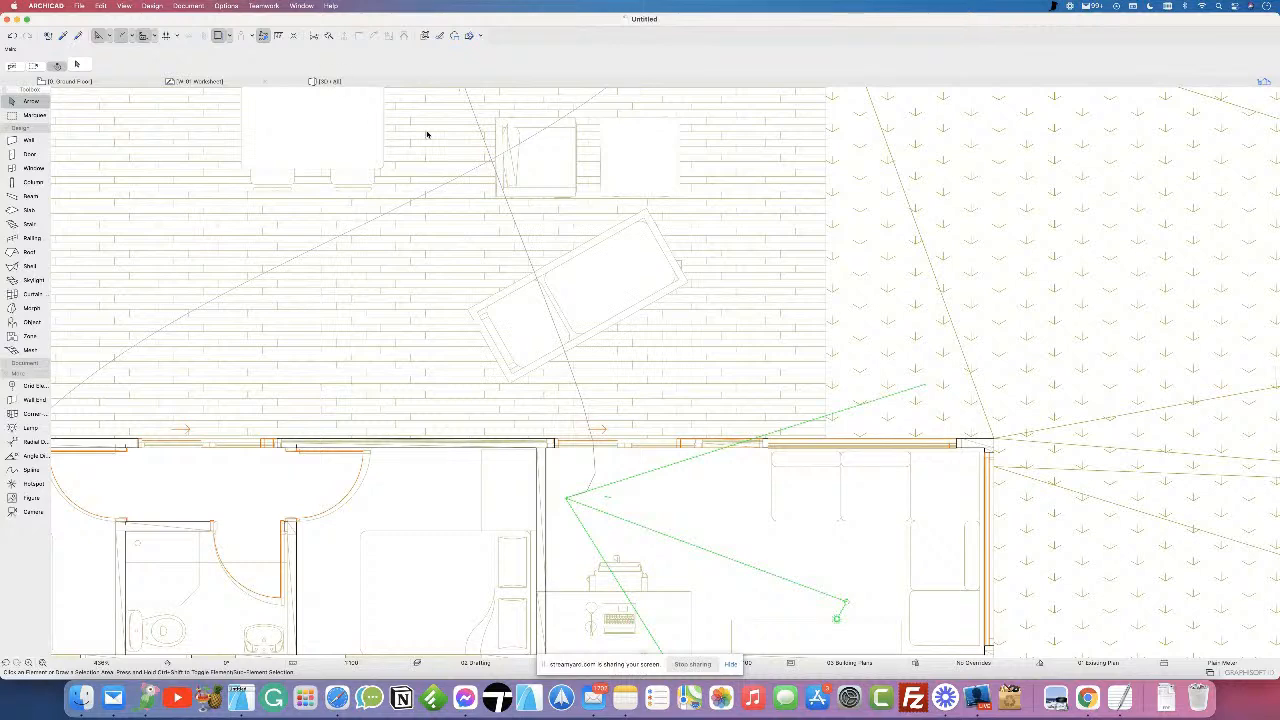
{"action": "key", "text": "F3"}
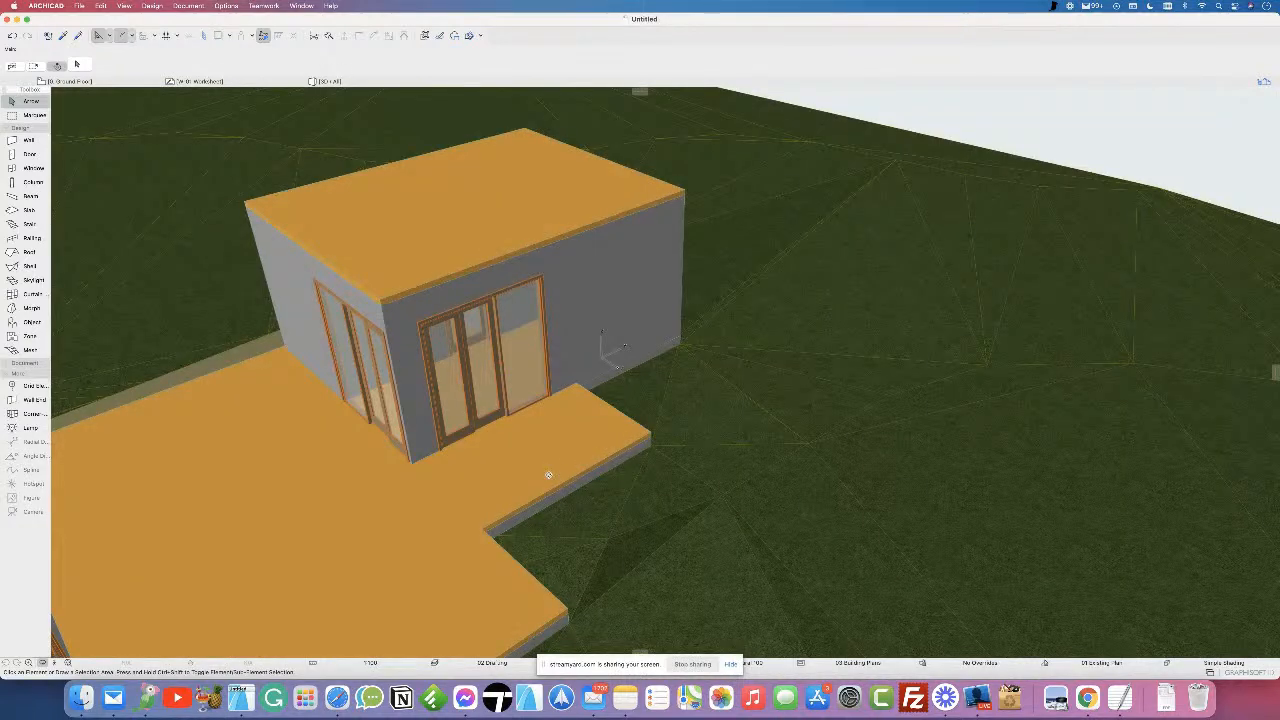
{"action": "left_click", "coordinate": [648, 440]}
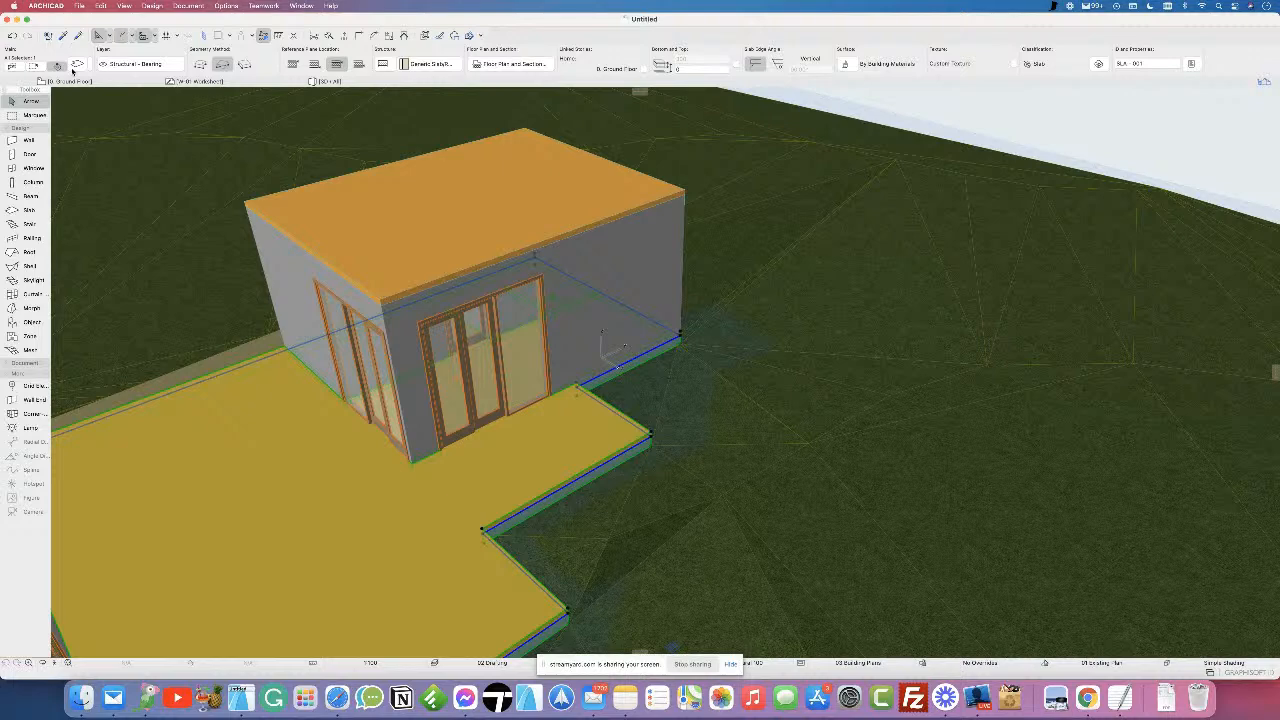
{"action": "left_click", "coordinate": [76, 65]}
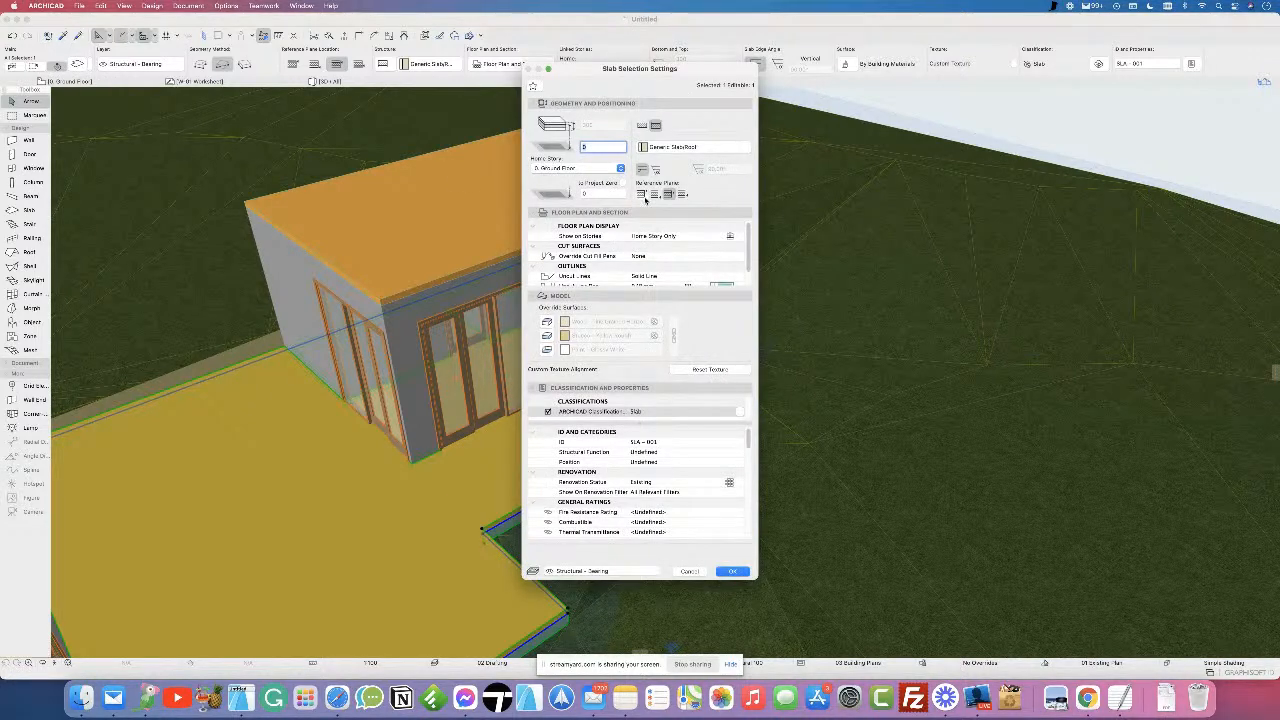
{"action": "left_click", "coordinate": [690, 571]}
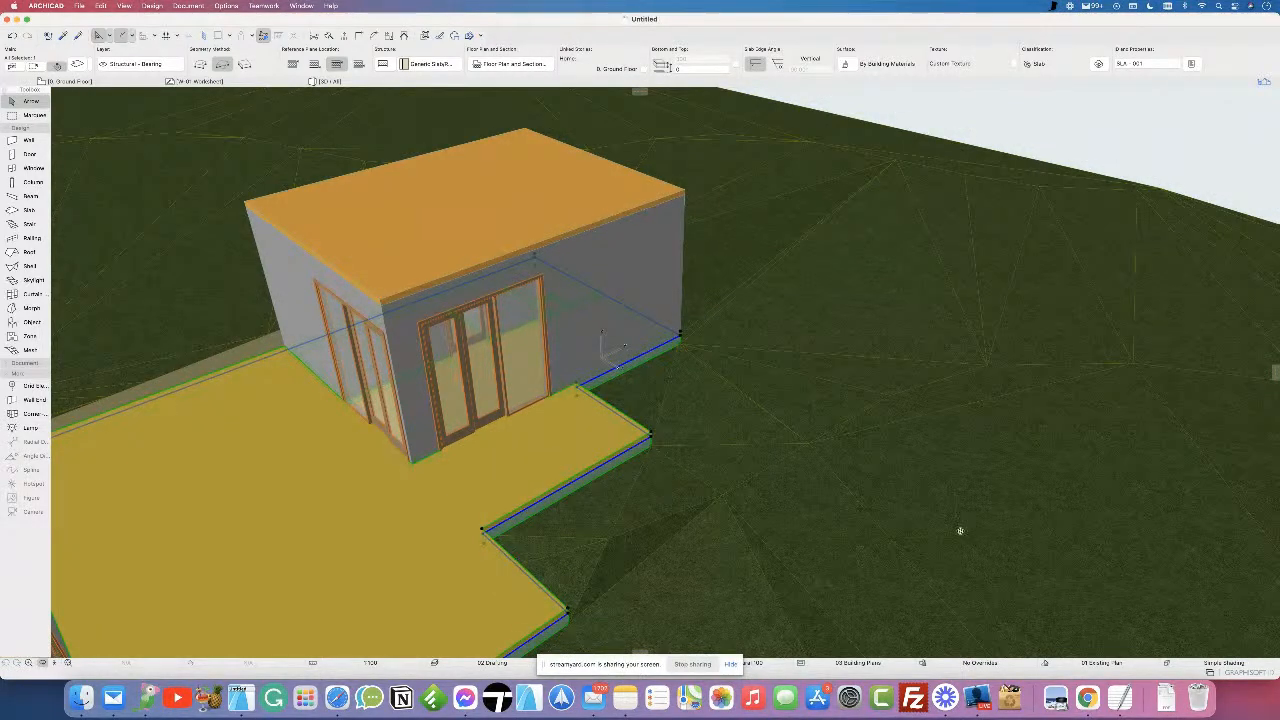
- Change the deck slab's reference plane to the top of the slab
{"action": "scroll", "coordinate": [962, 529], "scroll_direction": "up", "scroll_amount": 3}
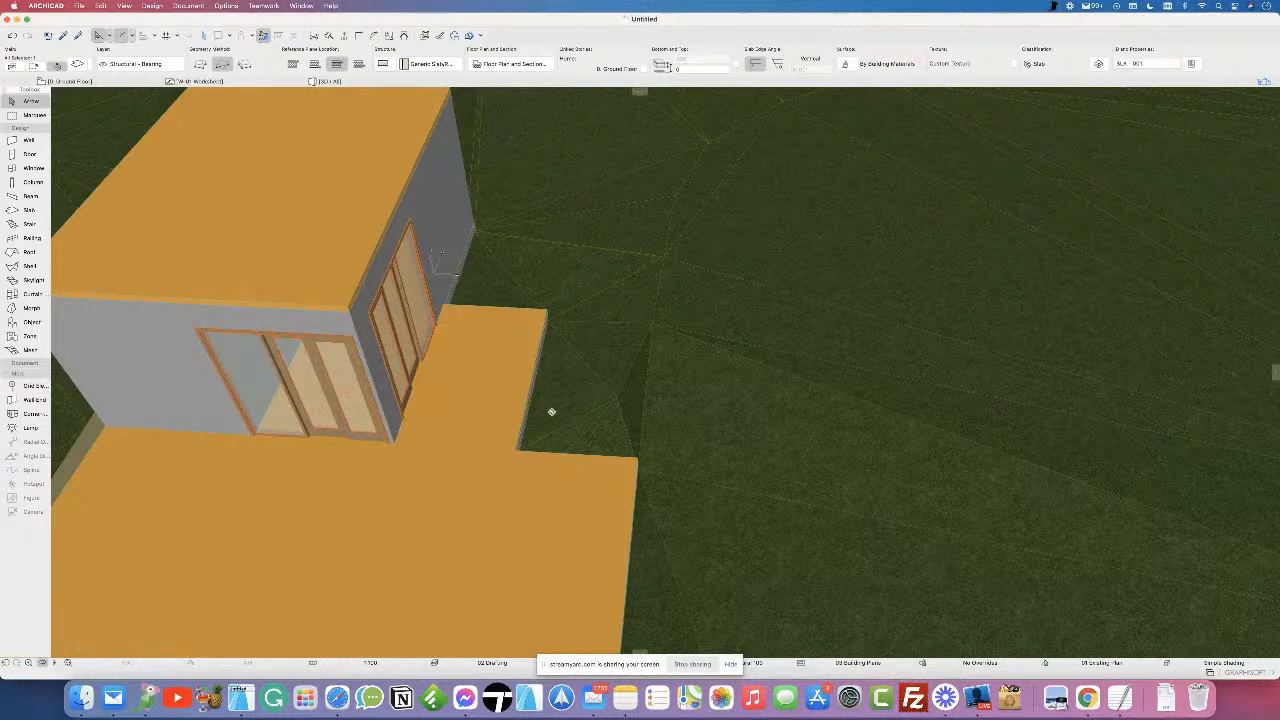
{"action": "left_click", "coordinate": [548, 433]}
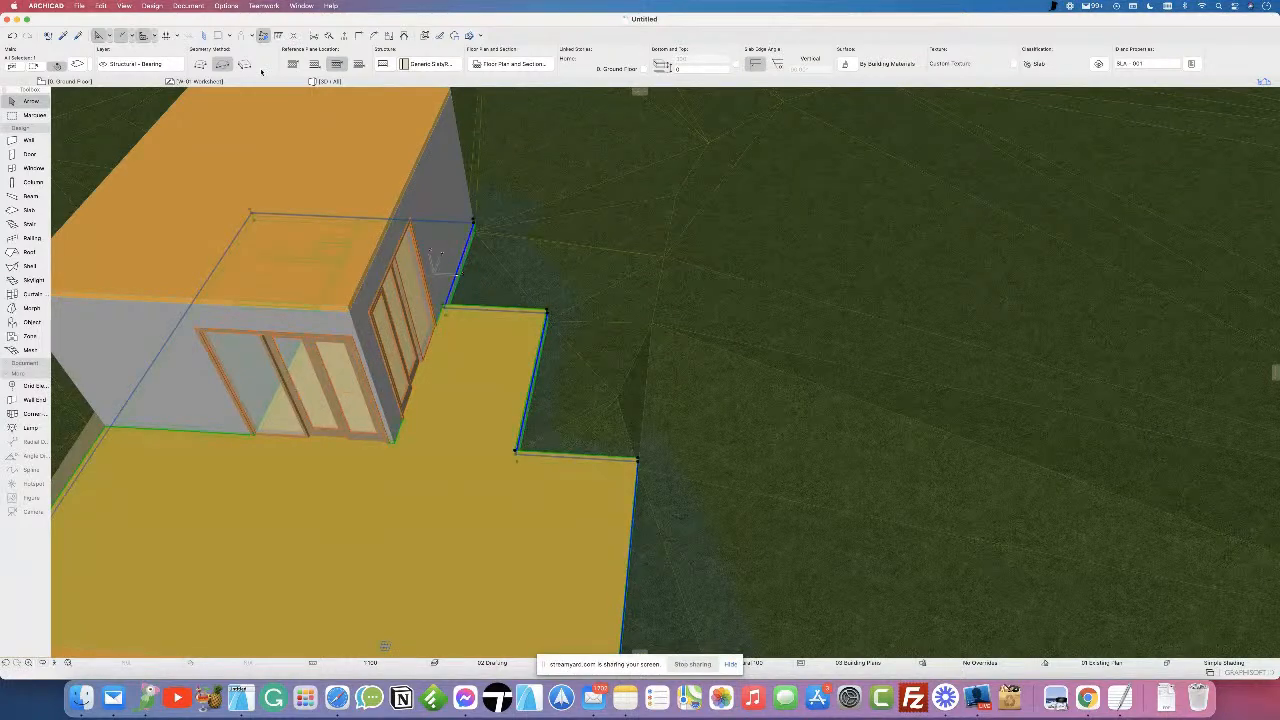
{"action": "left_click", "coordinate": [79, 65]}
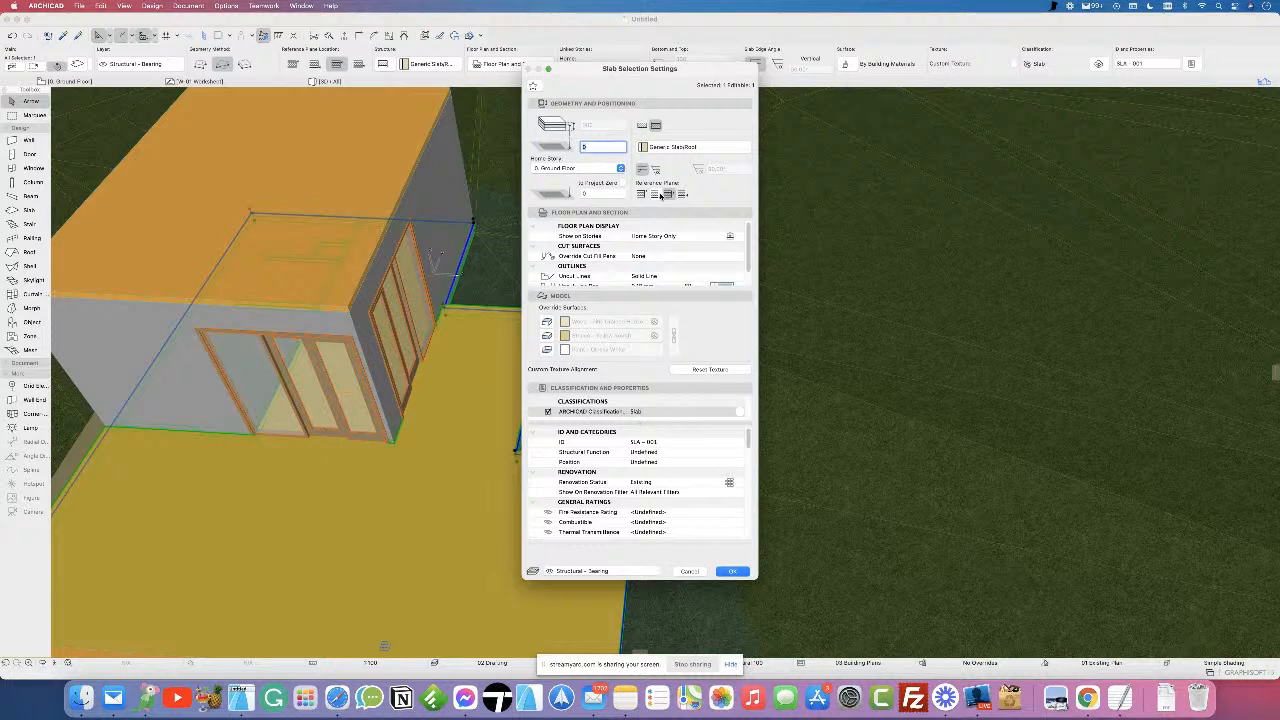
{"action": "left_click", "coordinate": [744, 572]}
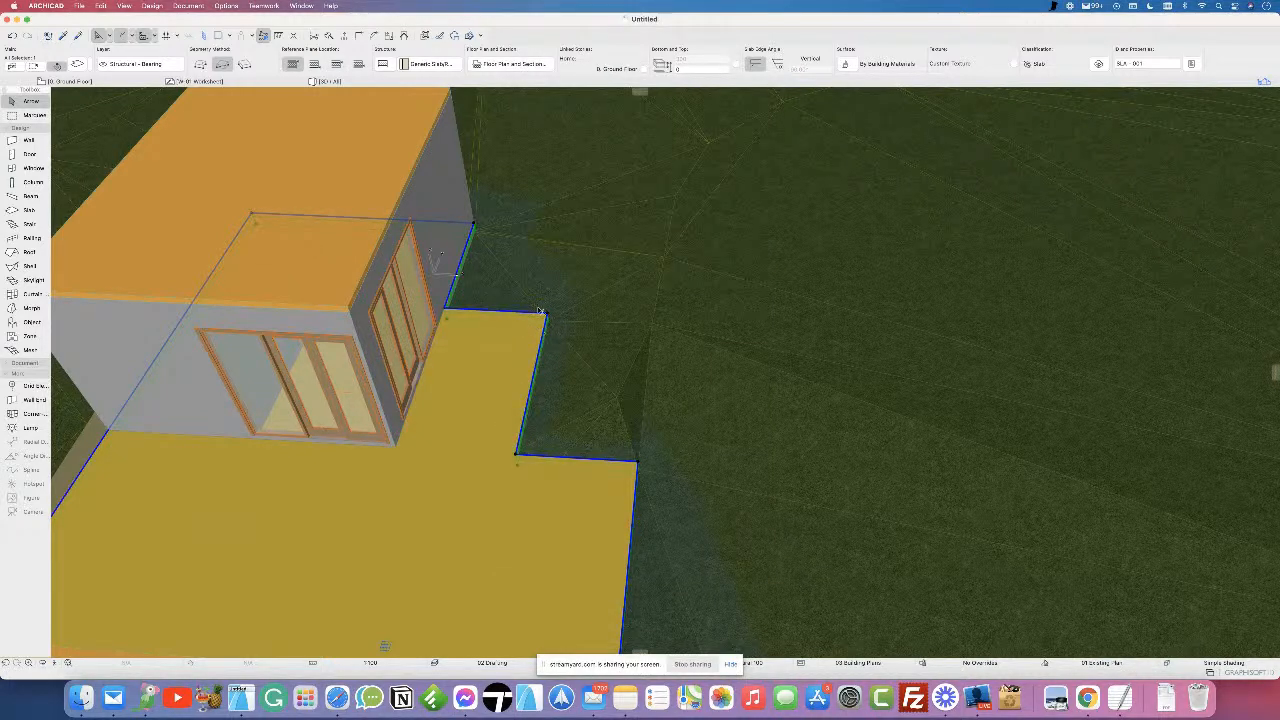
- Examine the deck's edge against the terrain up close and view the house and sloping site from several sides
{"action": "scroll", "coordinate": [543, 305], "scroll_direction": "up", "scroll_amount": 3}
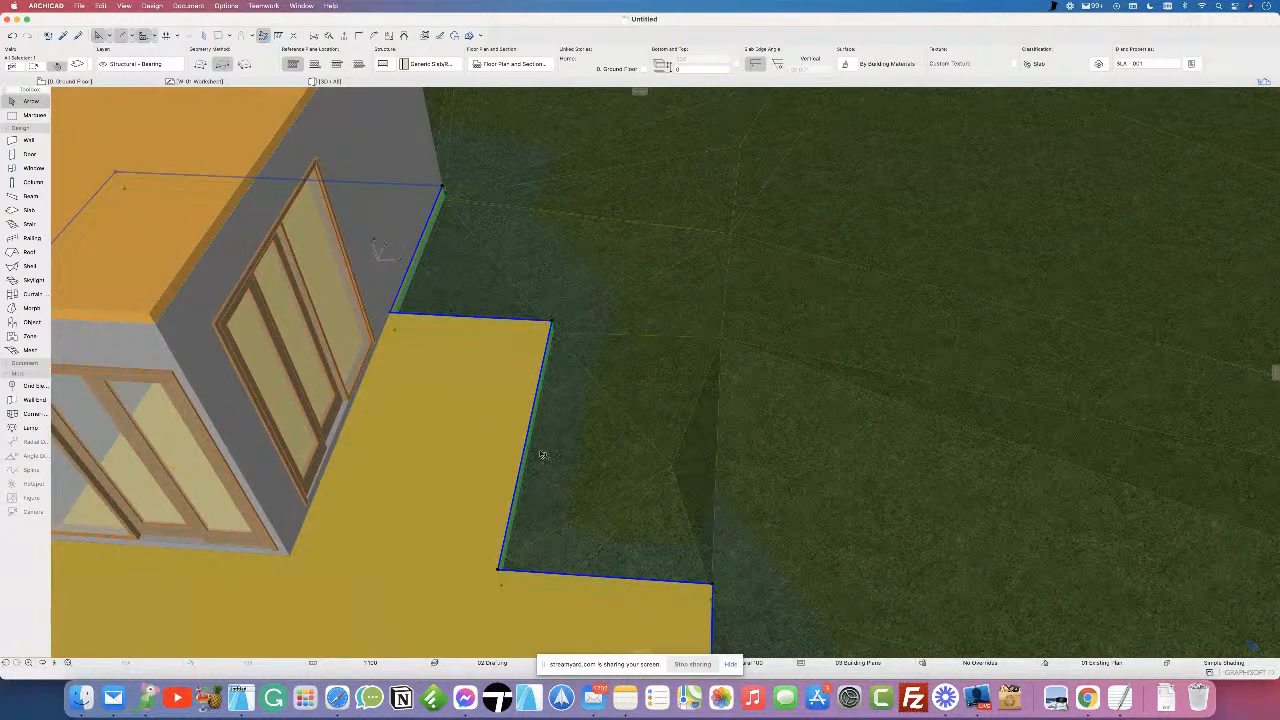
{"action": "scroll", "coordinate": [541, 455], "scroll_direction": "down", "scroll_amount": 10}
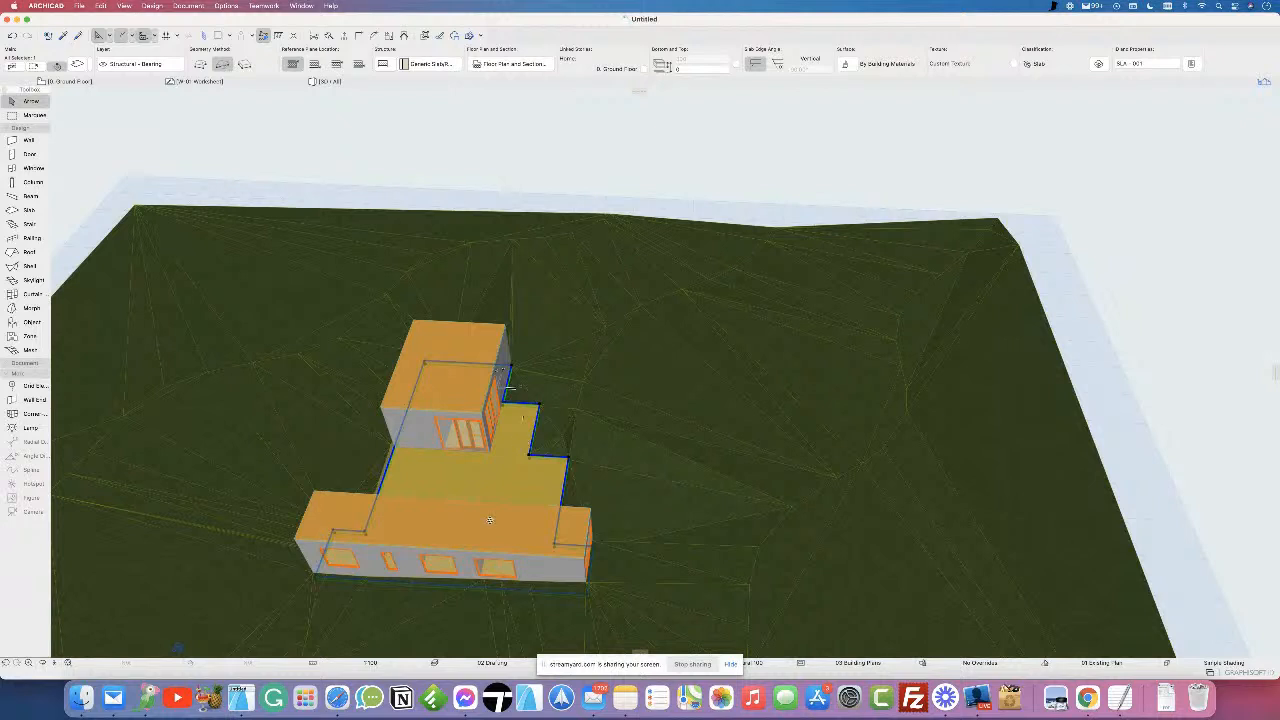
{"action": "middle_click_drag", "start_coordinate": [626, 463], "coordinate": [807, 471], "text": "shift"}
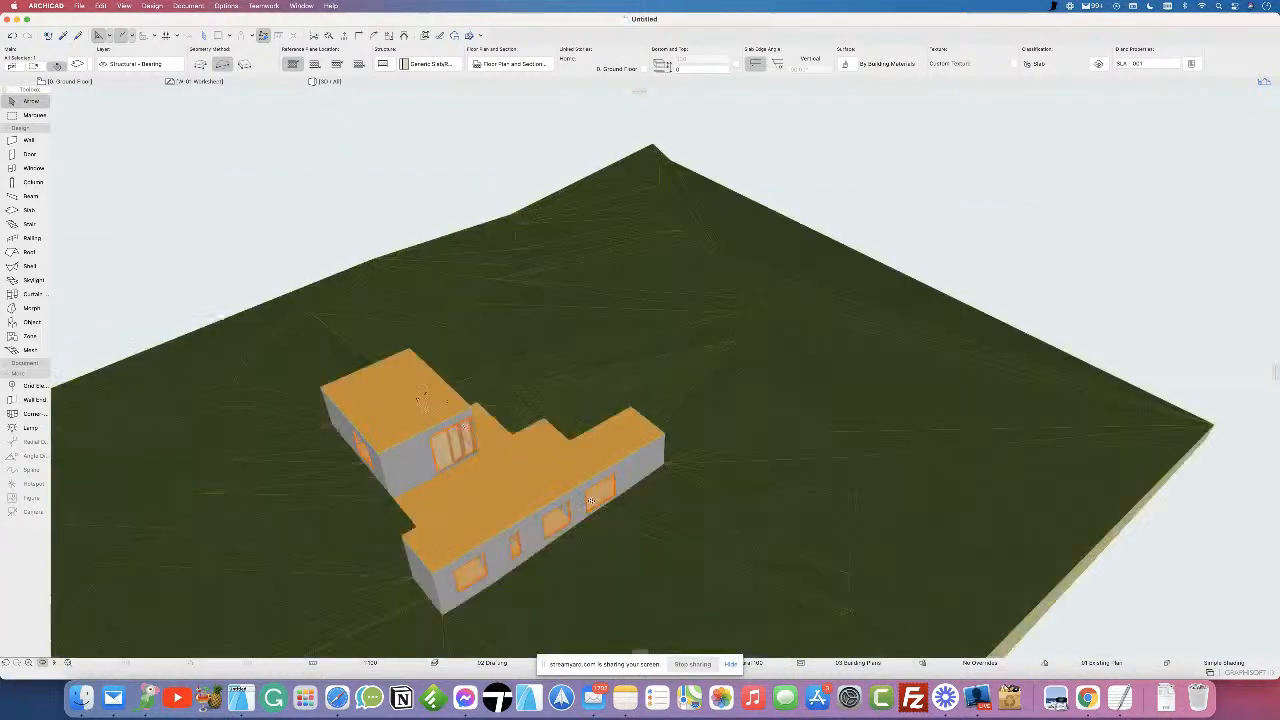
{"action": "middle_click_drag", "start_coordinate": [374, 503], "coordinate": [514, 357], "text": "shift"}
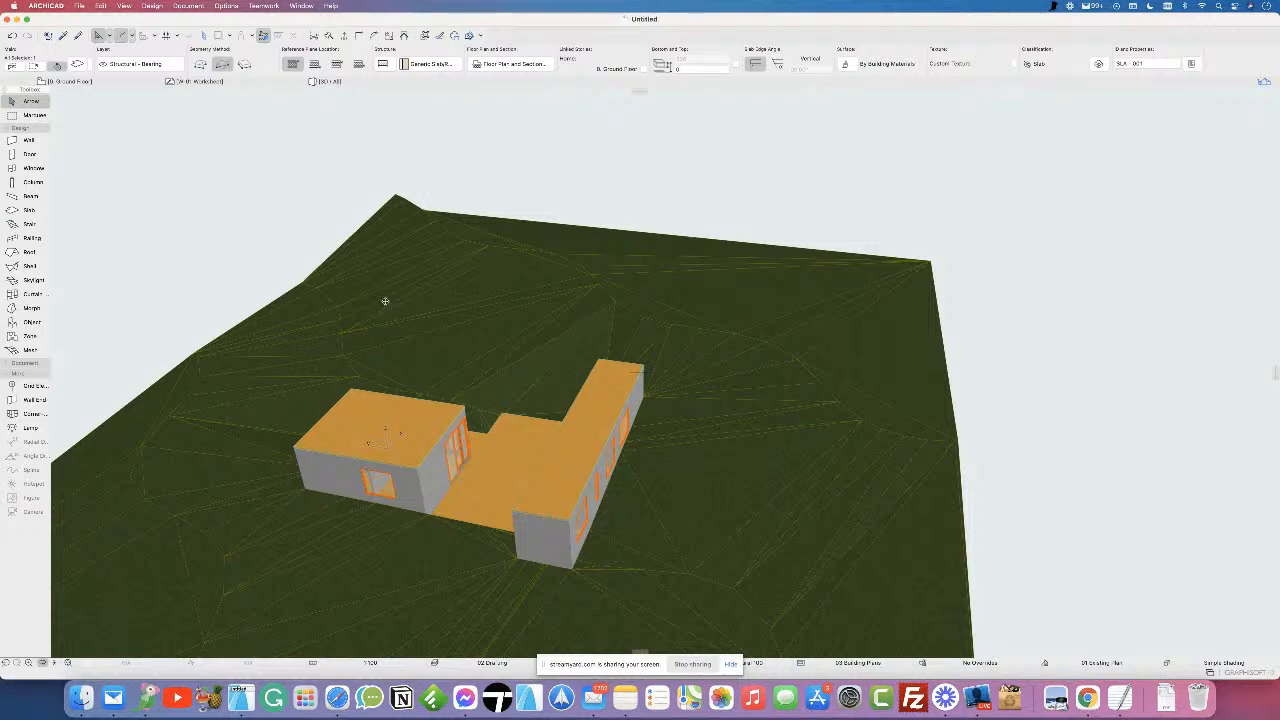
{"action": "scroll", "coordinate": [446, 329], "scroll_direction": "up", "scroll_amount": 2}
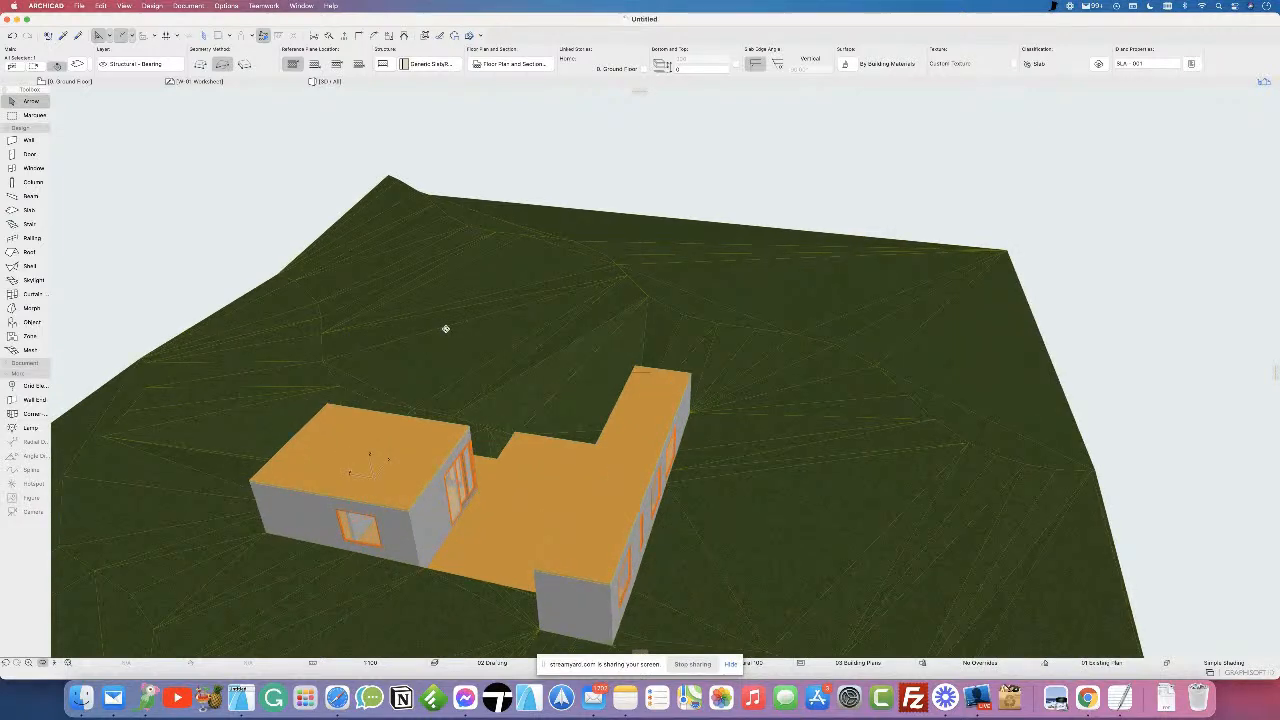
{"action": "middle_click_drag", "start_coordinate": [437, 337], "coordinate": [620, 265], "text": "shift"}
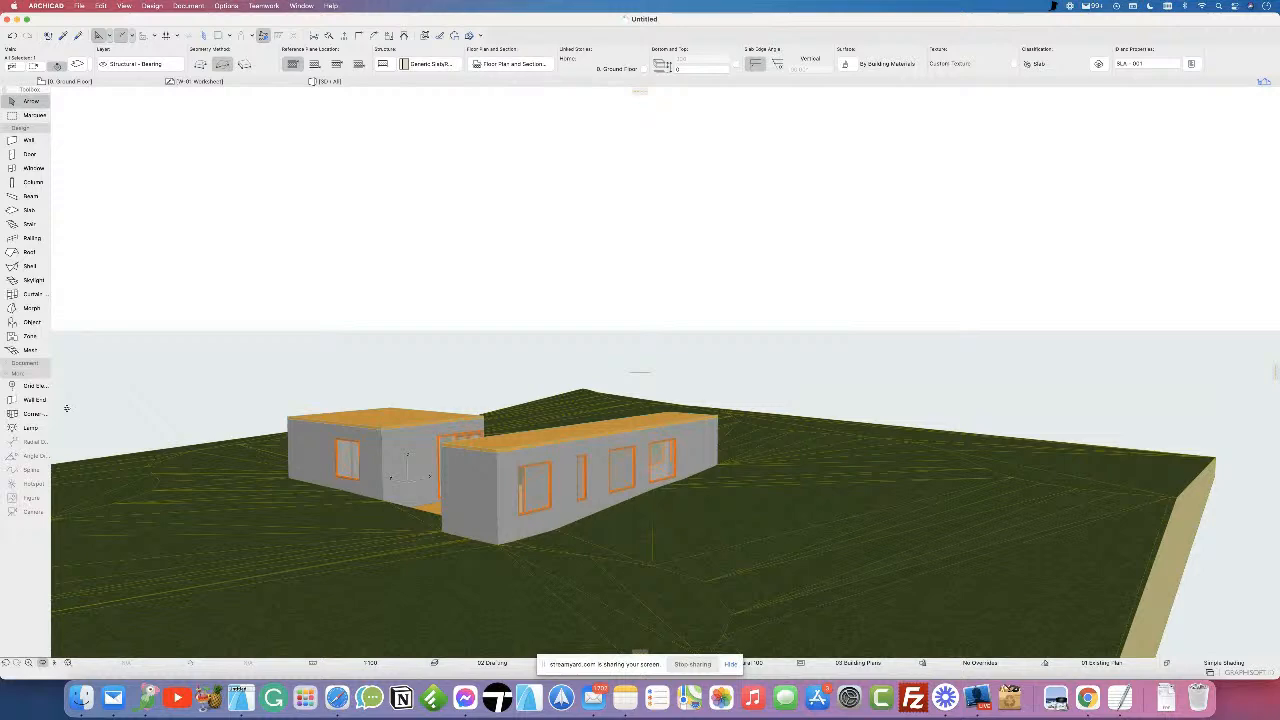
- Search the object library for "tree" and set Tree Model Detailed 22 as the default object
{"action": "double_click", "coordinate": [31, 323]}
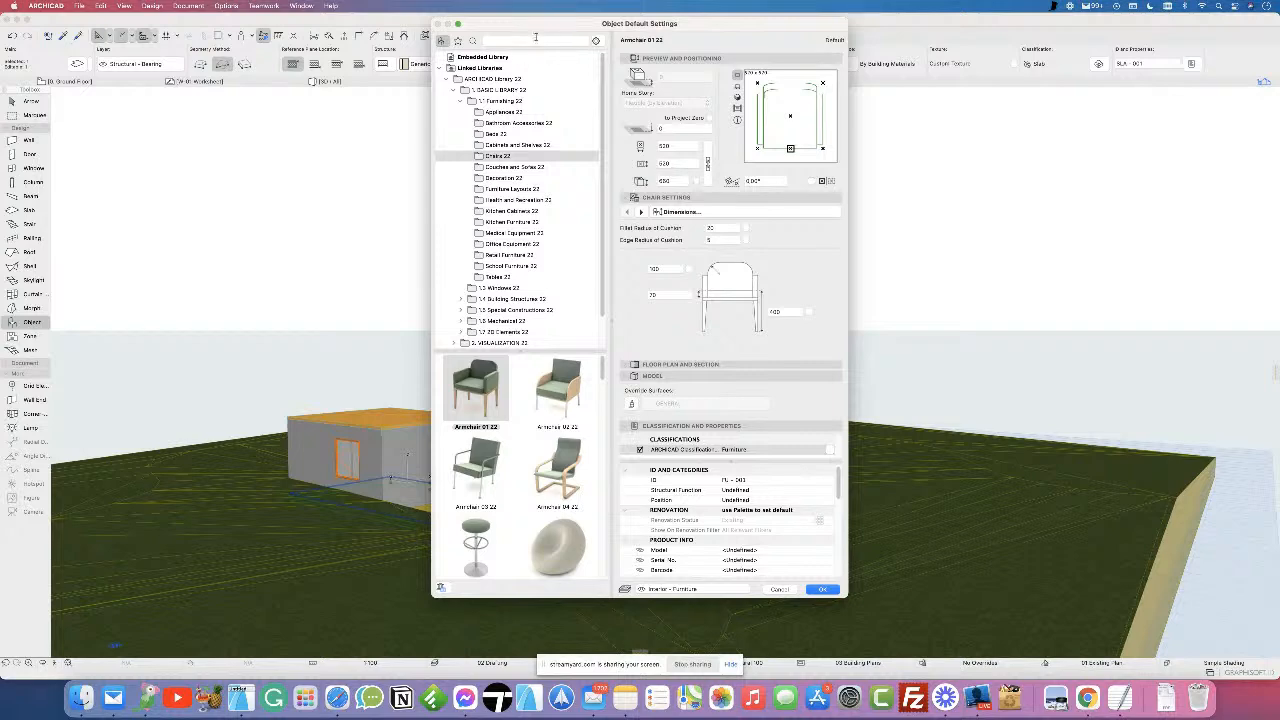
{"action": "left_click", "coordinate": [536, 40]}
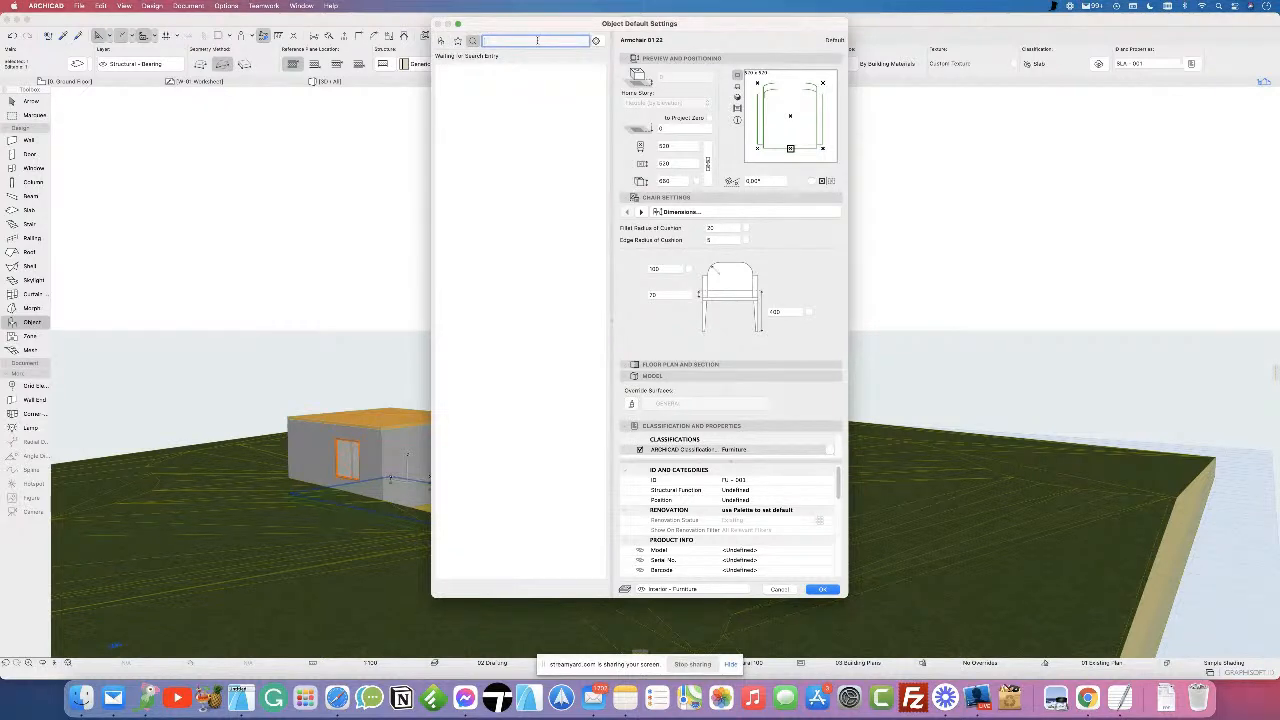
{"action": "type", "text": "tree"}
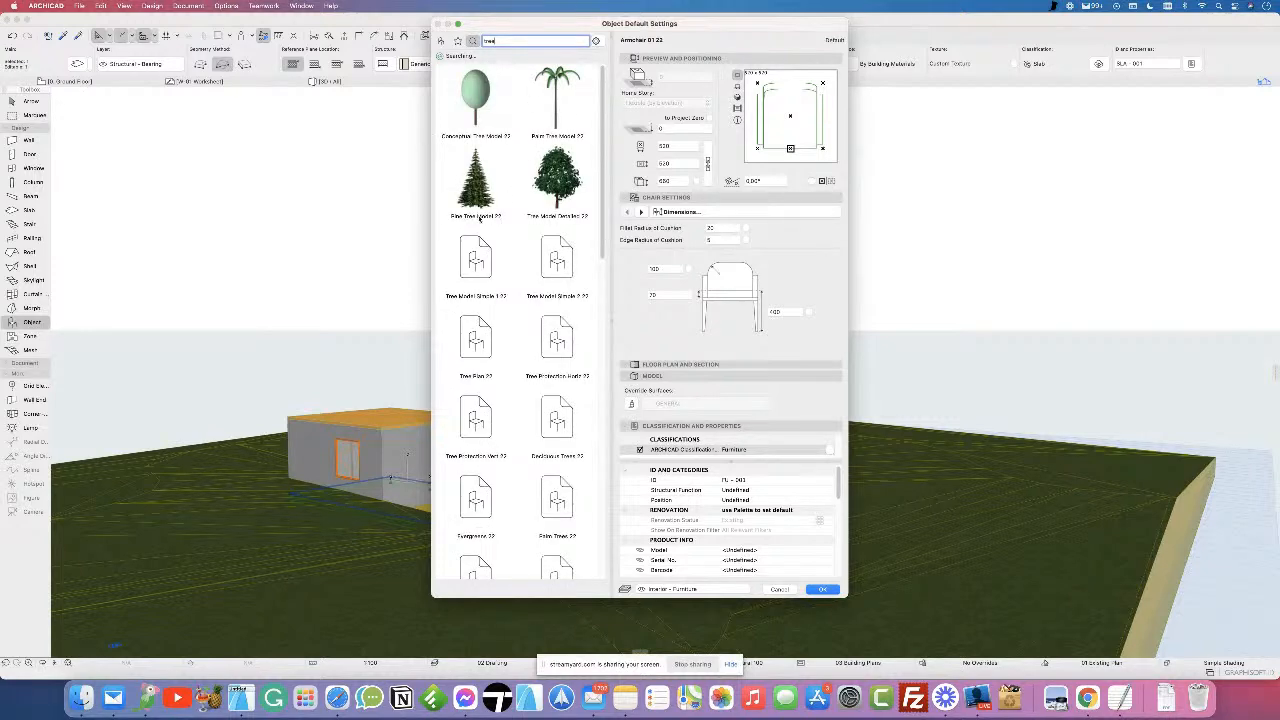
{"action": "left_click", "coordinate": [557, 180]}
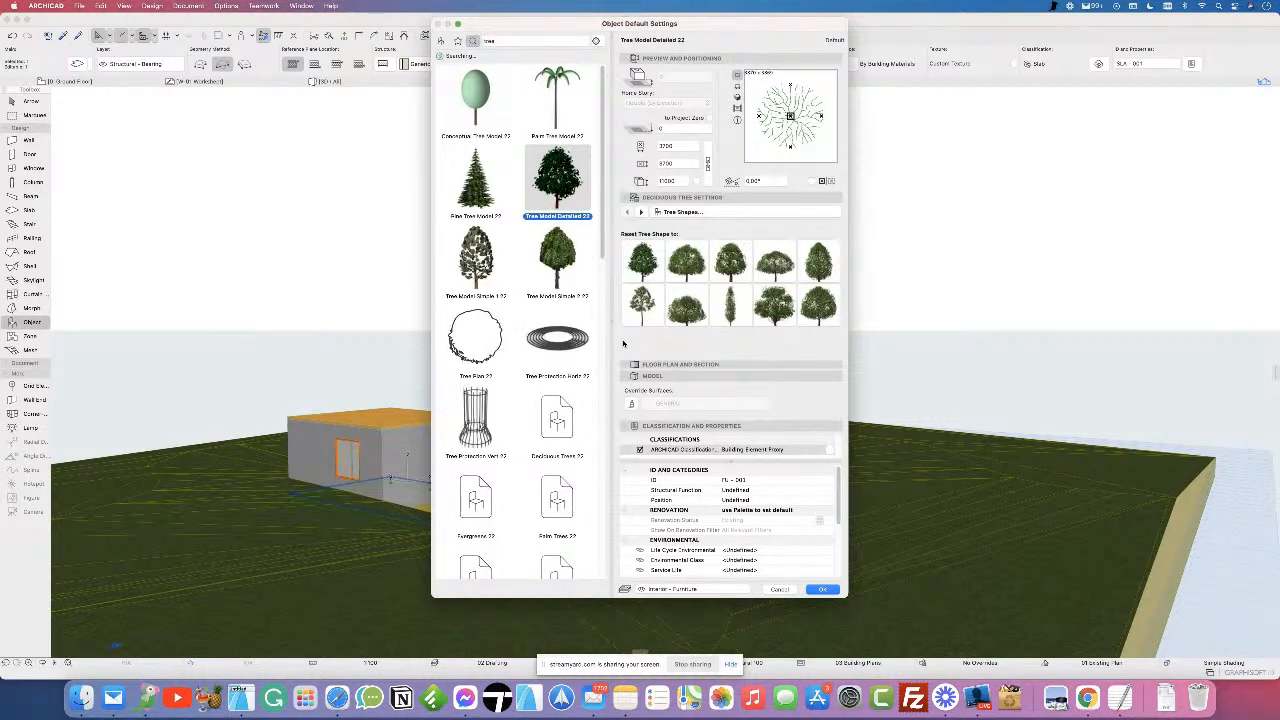
{"action": "left_click", "coordinate": [822, 589]}
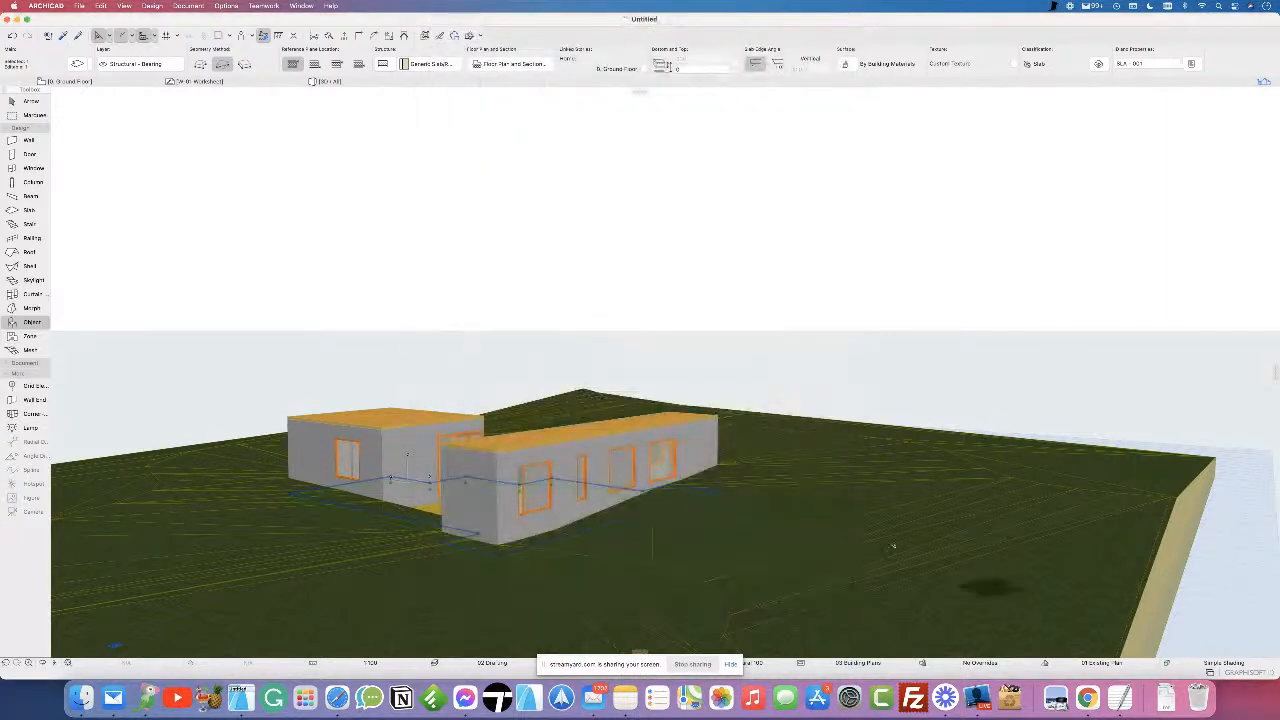
- Deselect the slab and place one detailed tree on the open terrain outside the lower building's windowed long wall
{"action": "key", "text": "Escape"}
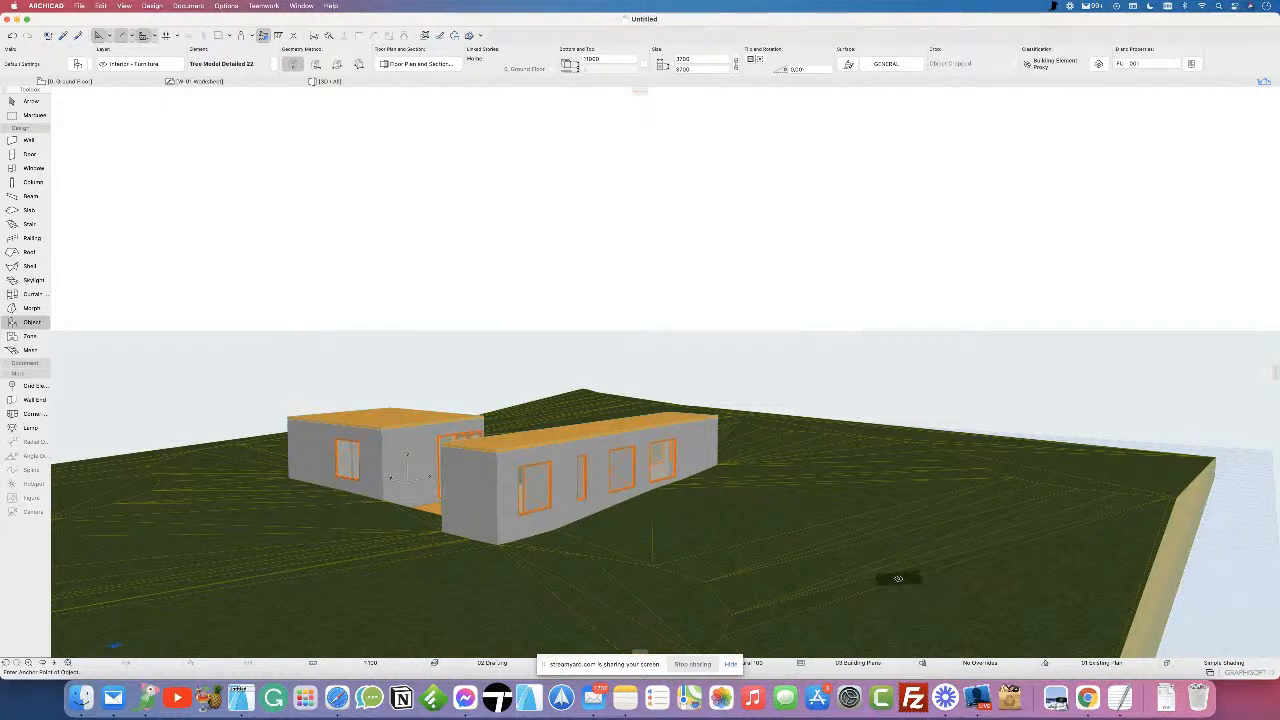
{"action": "left_click", "coordinate": [898, 579]}
{"action": "middle_click_drag", "start_coordinate": [988, 591], "coordinate": [729, 474]}
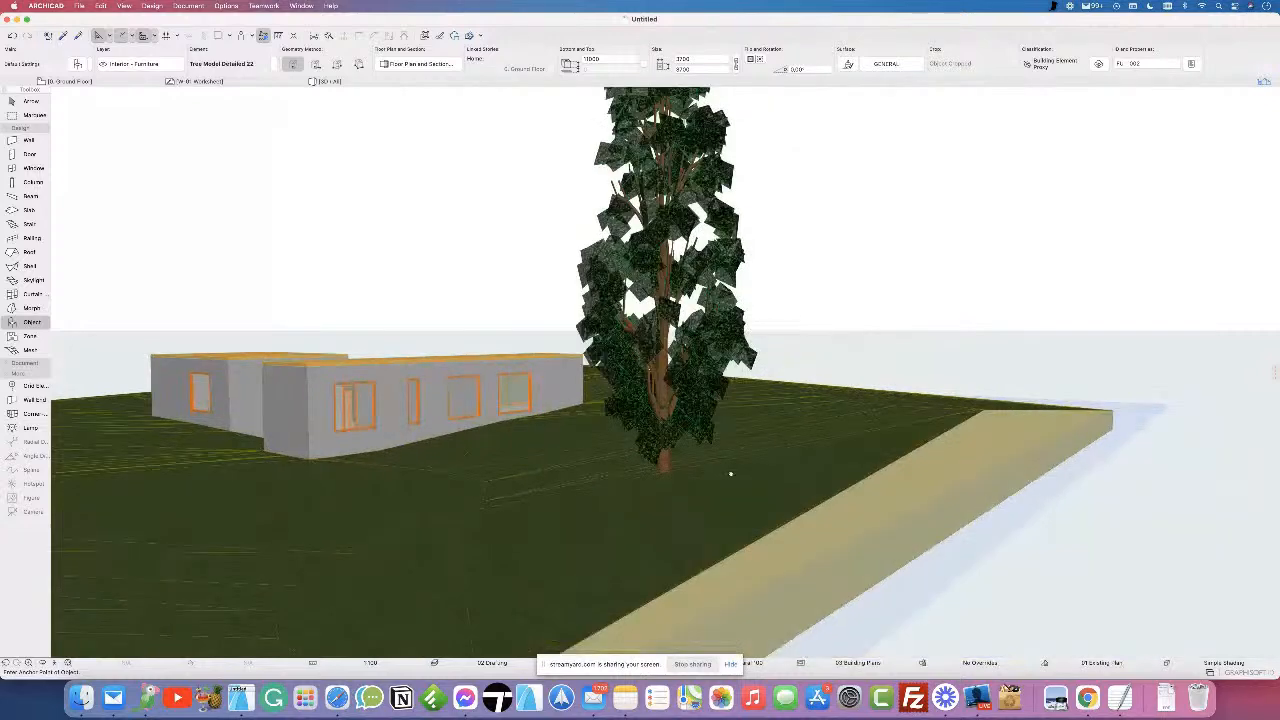
- Make Bed Layout 22 from the Furniture Layouts 22 library folder the default object
{"action": "left_click", "coordinate": [77, 63]}
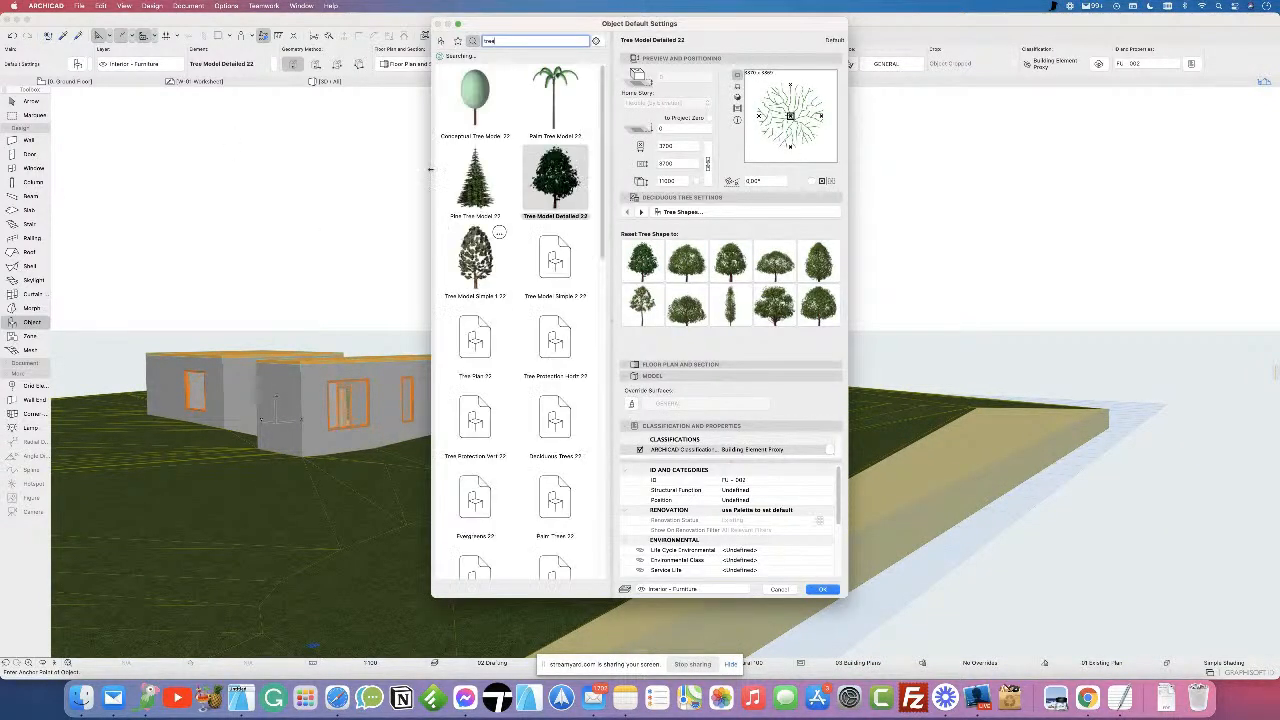
{"action": "left_click", "coordinate": [441, 40]}
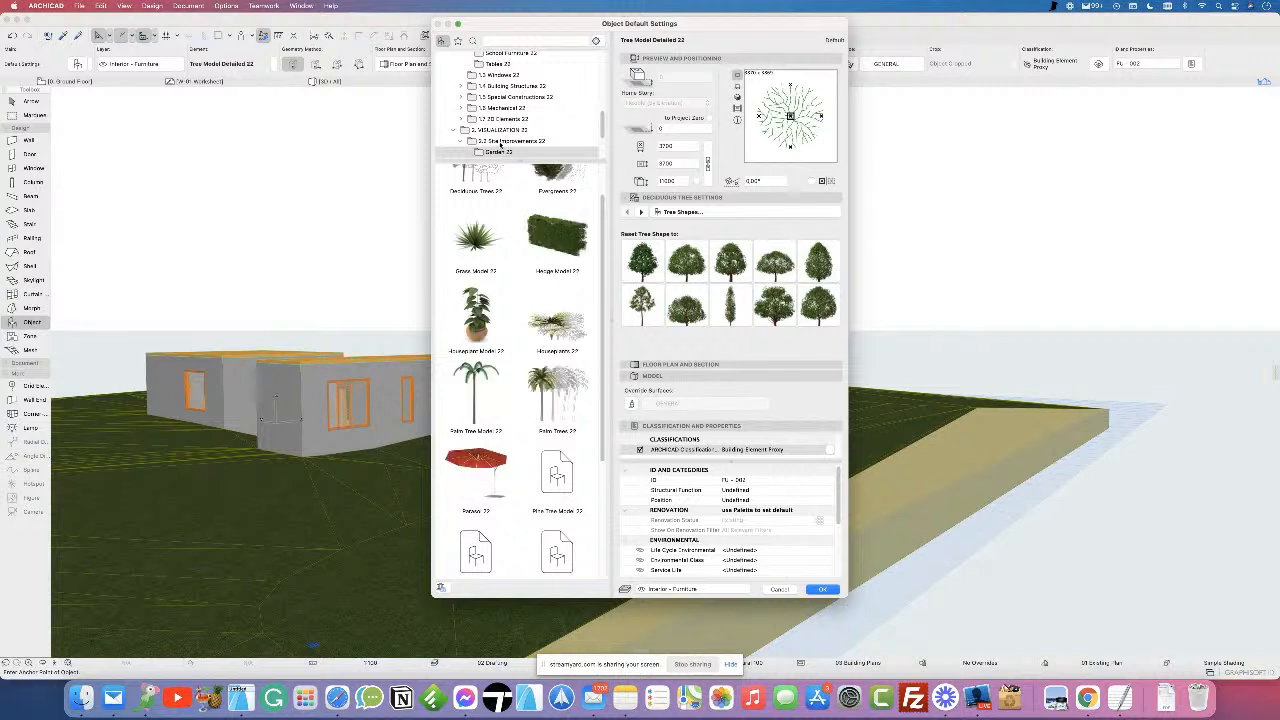
{"action": "scroll", "coordinate": [531, 104], "scroll_direction": "up", "scroll_amount": 3}
{"action": "left_click", "coordinate": [513, 81]}
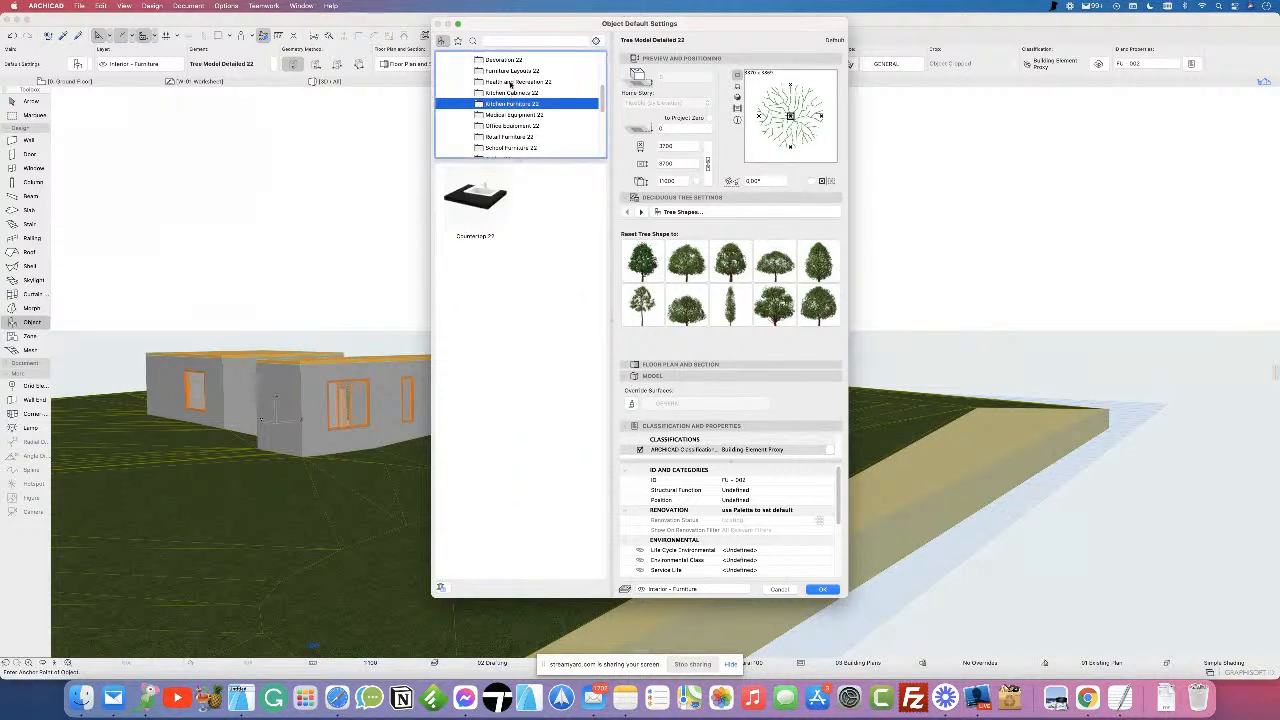
{"action": "left_click", "coordinate": [511, 71]}
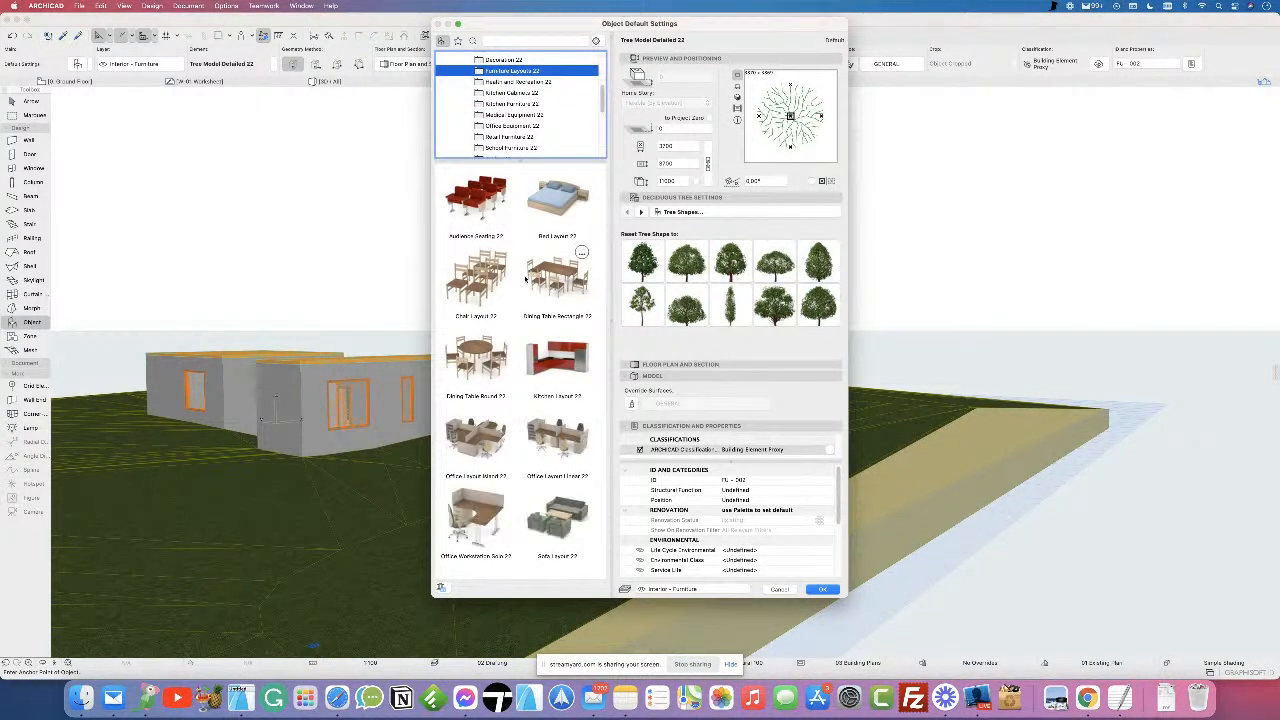
{"action": "left_click", "coordinate": [557, 200]}
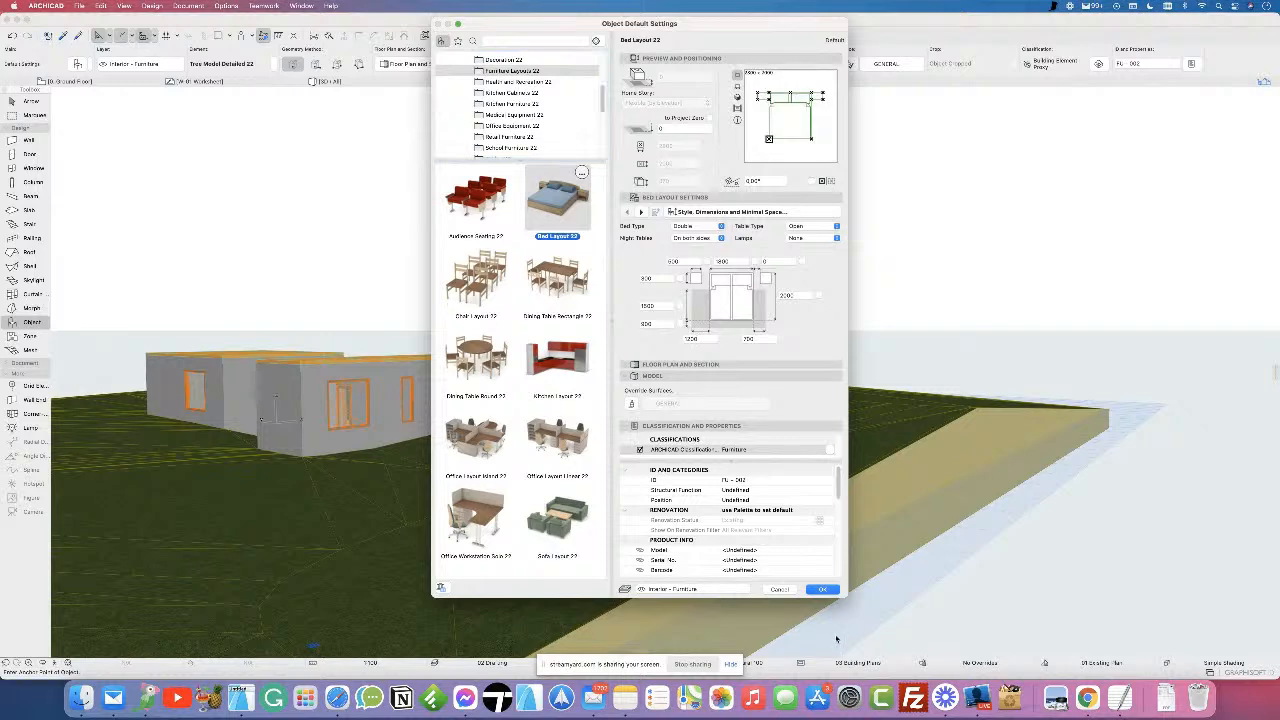
{"action": "left_click", "coordinate": [821, 589]}
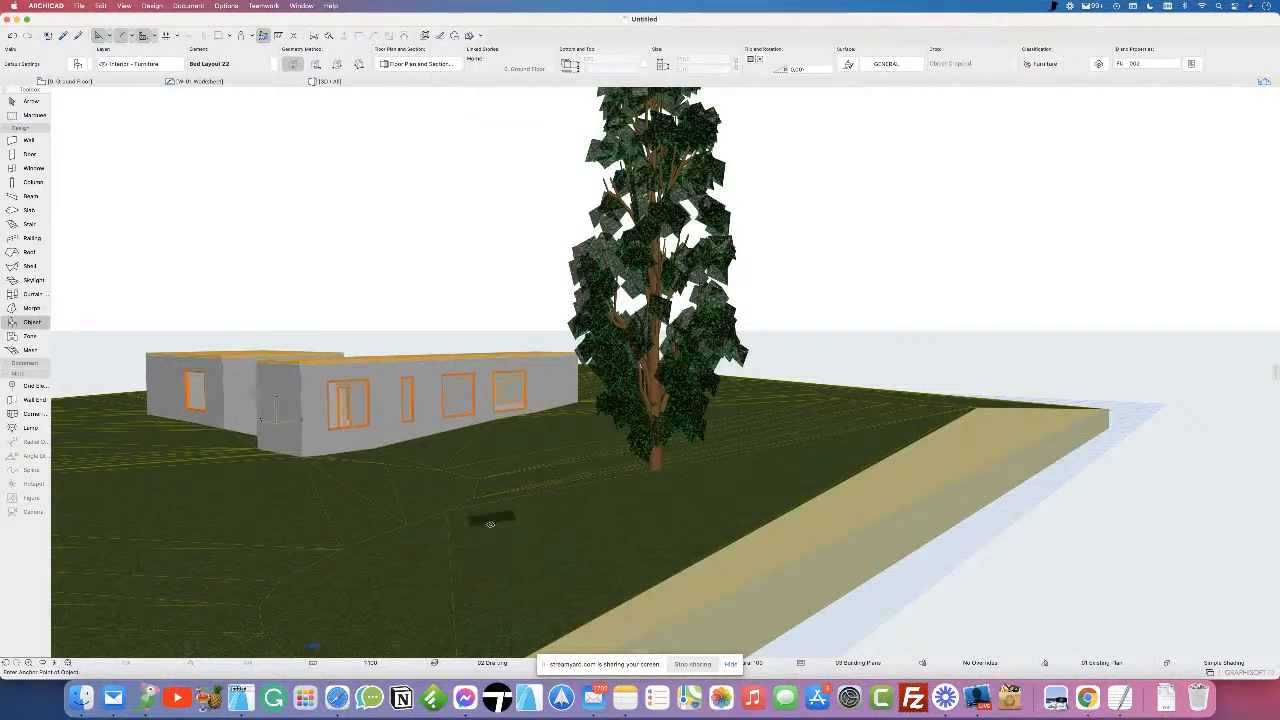
- Place two beds on the terrain in the 3D view, one on each side of the tree
{"action": "left_click", "coordinate": [537, 552]}
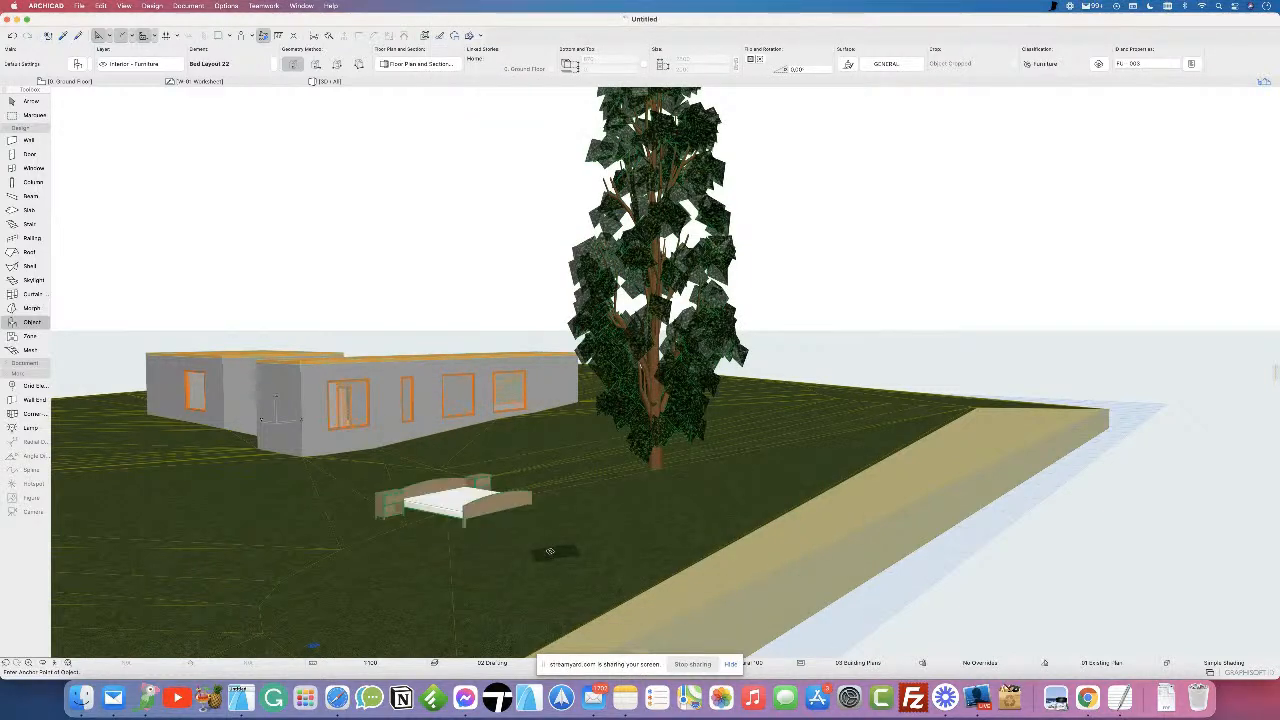
{"action": "scroll", "coordinate": [523, 510], "scroll_direction": "up", "scroll_amount": 3}
{"action": "scroll", "coordinate": [523, 507], "scroll_direction": "up", "scroll_amount": 3}
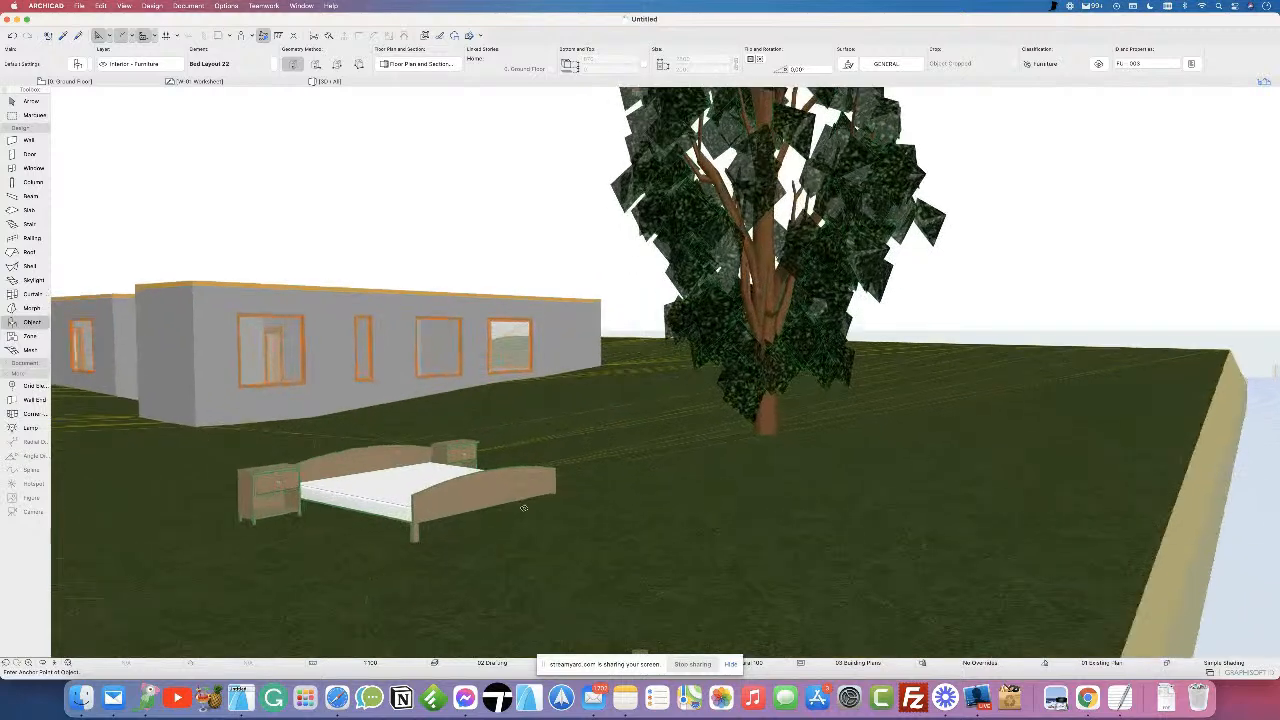
{"action": "scroll", "coordinate": [598, 515], "scroll_direction": "up", "scroll_amount": 2}
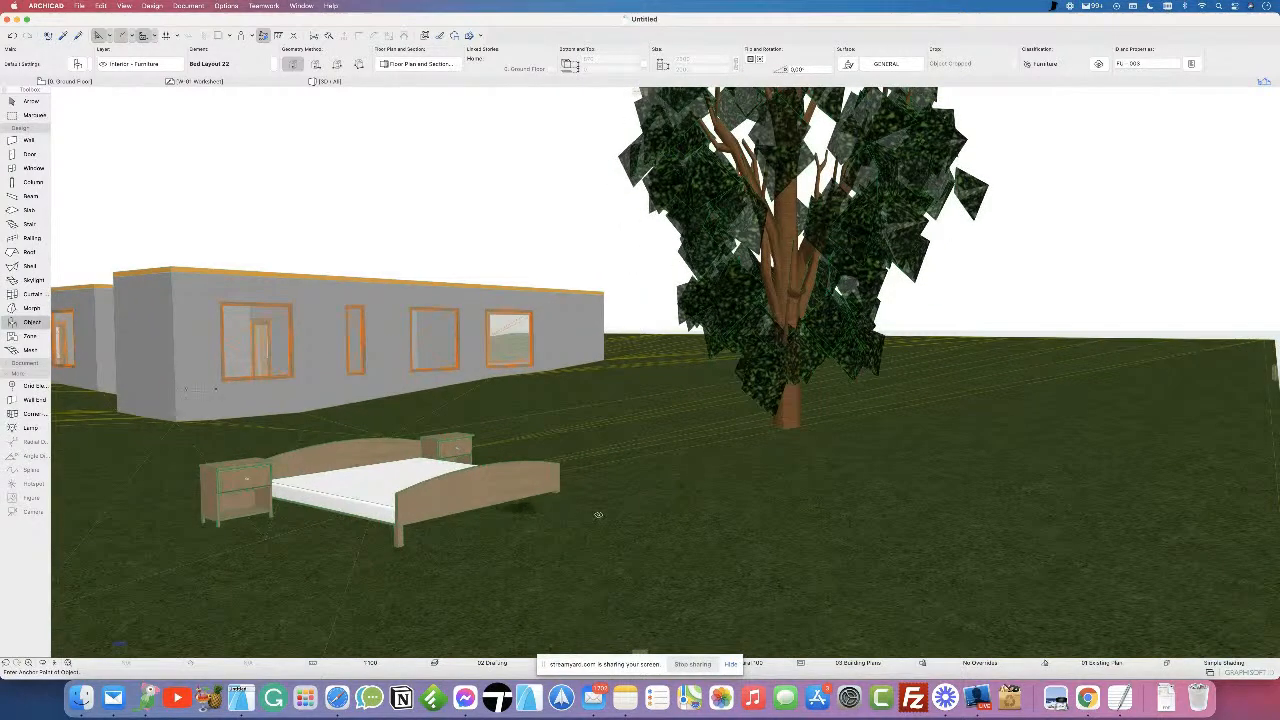
{"action": "scroll", "coordinate": [597, 514], "scroll_direction": "up", "scroll_amount": 2}
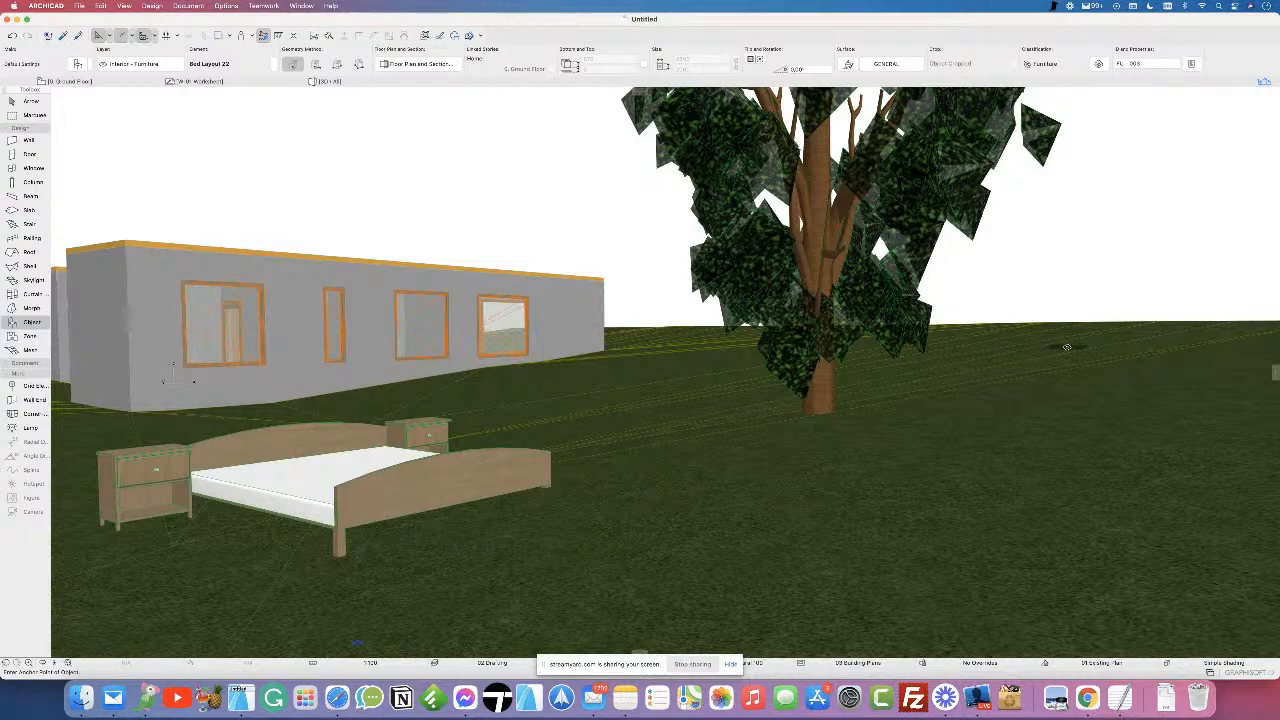
{"action": "scroll", "coordinate": [849, 426], "scroll_direction": "down", "scroll_amount": 2}
{"action": "middle_click_drag", "start_coordinate": [849, 426], "coordinate": [694, 494]}
{"action": "scroll", "coordinate": [700, 490], "scroll_direction": "down", "scroll_amount": 3}
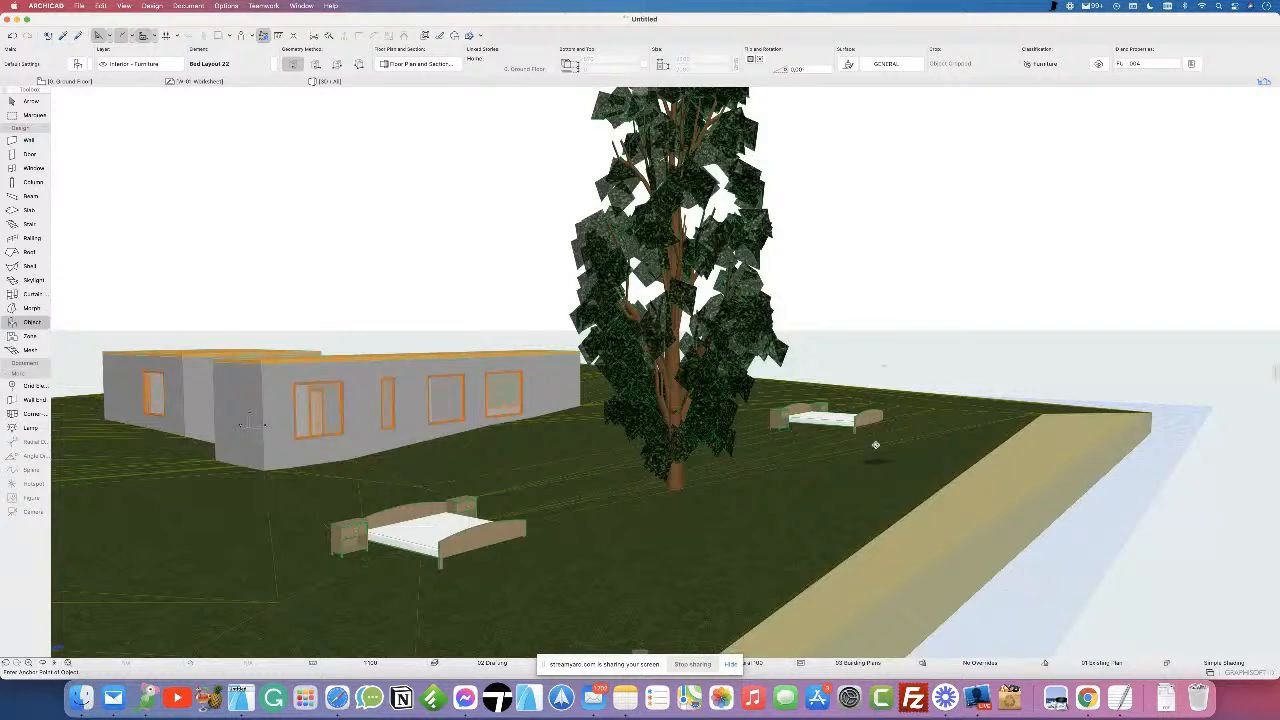
{"action": "middle_click_drag", "start_coordinate": [855, 418], "coordinate": [981, 462], "text": "shift"}
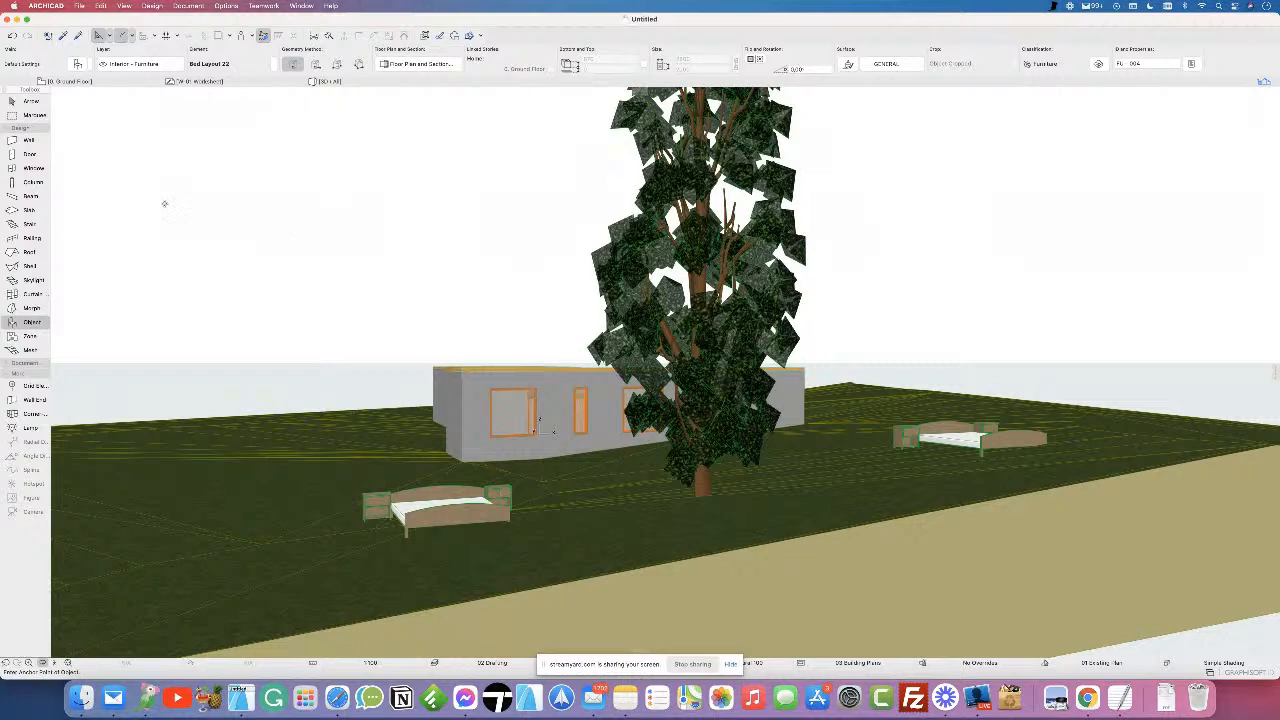
- Place a Bed Layout 22 object on the Ground Floor plan, on the terrain southeast of the house
{"action": "left_click", "coordinate": [13, 103]}
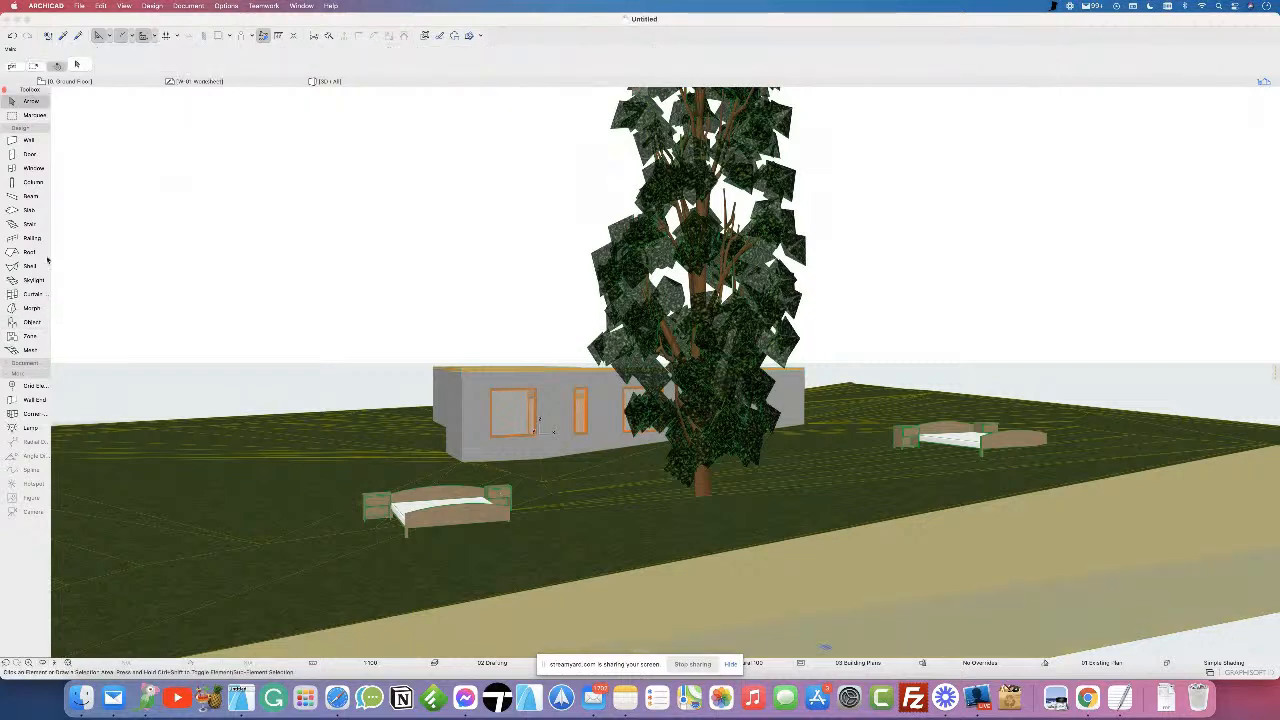
{"action": "left_click", "coordinate": [33, 322]}
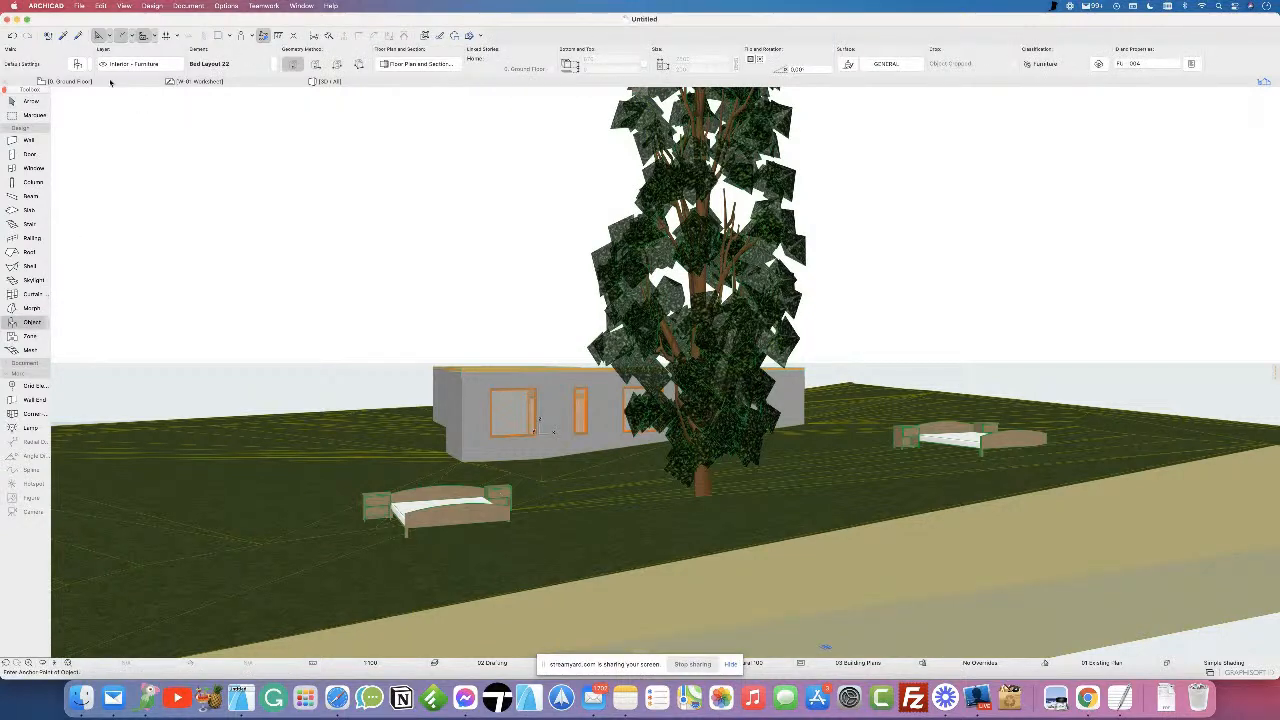
{"action": "left_click", "coordinate": [110, 82]}
{"action": "scroll", "coordinate": [496, 272], "scroll_direction": "down", "scroll_amount": 10}
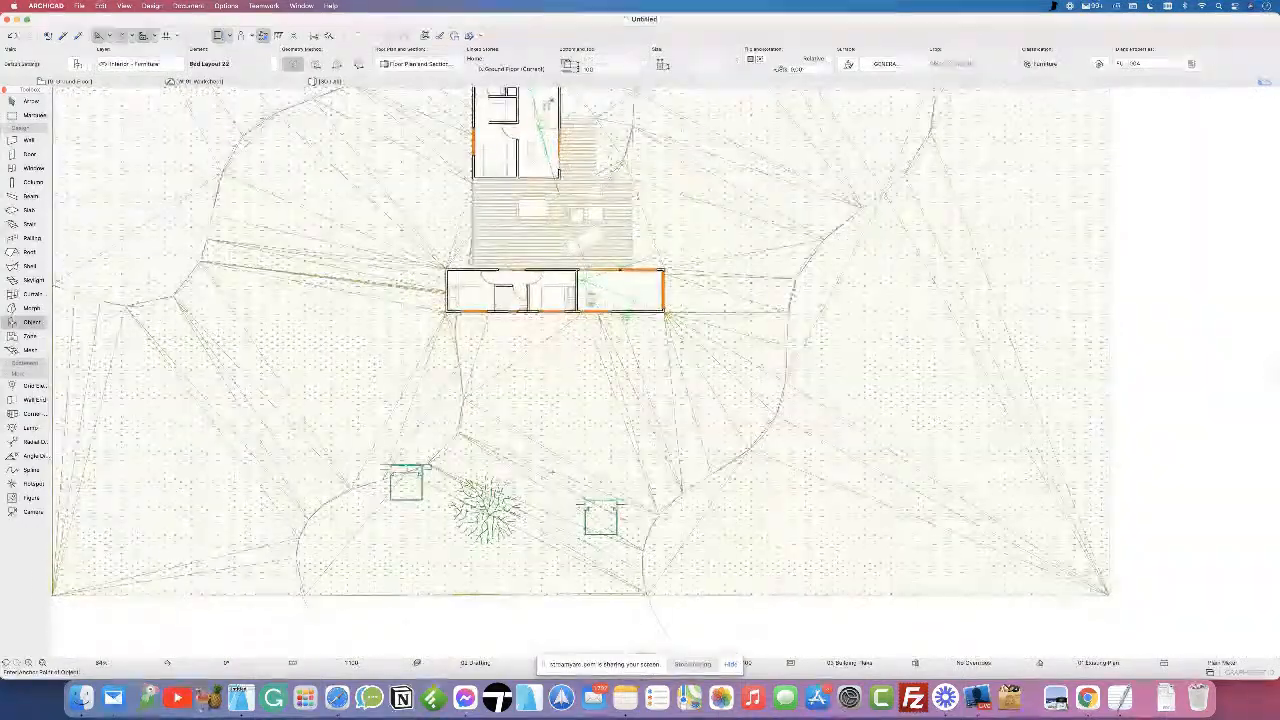
{"action": "left_click", "coordinate": [747, 420]}
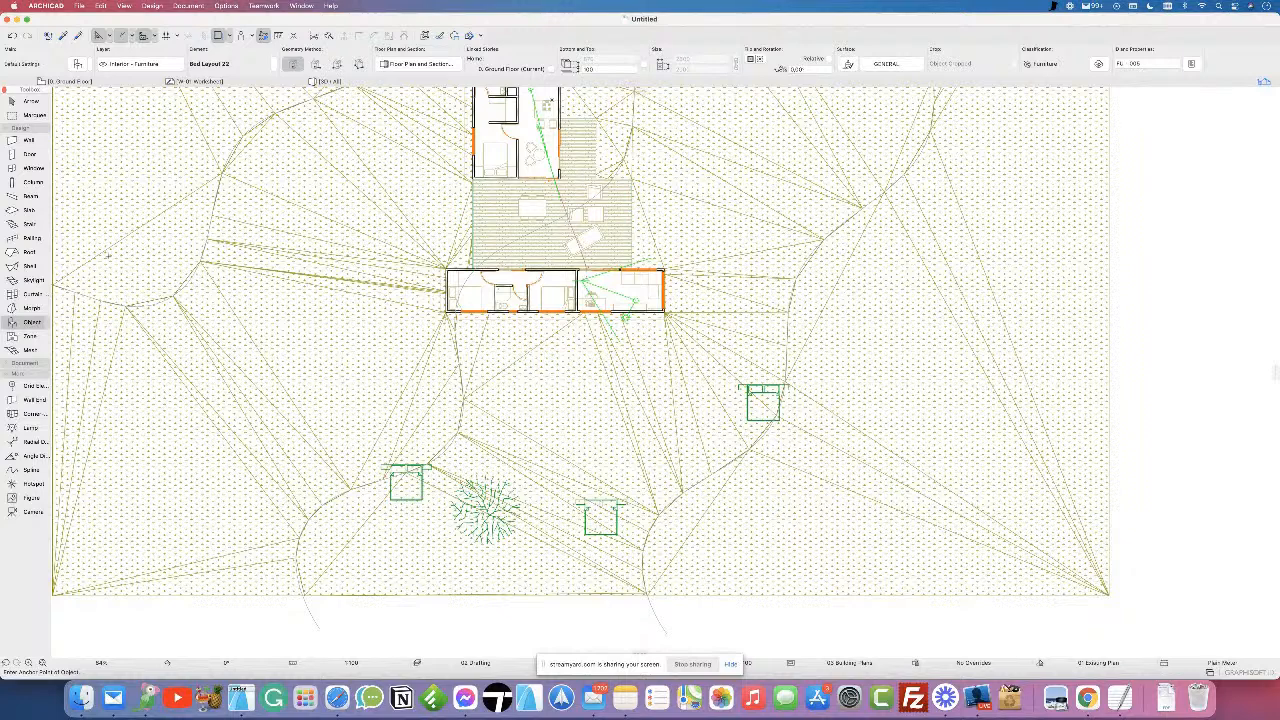
- Delete the tree and the two beds on either side of it from the floor plan
{"action": "left_click", "coordinate": [28, 101]}
{"action": "left_click", "coordinate": [409, 471]}
{"action": "left_click", "coordinate": [396, 470]}
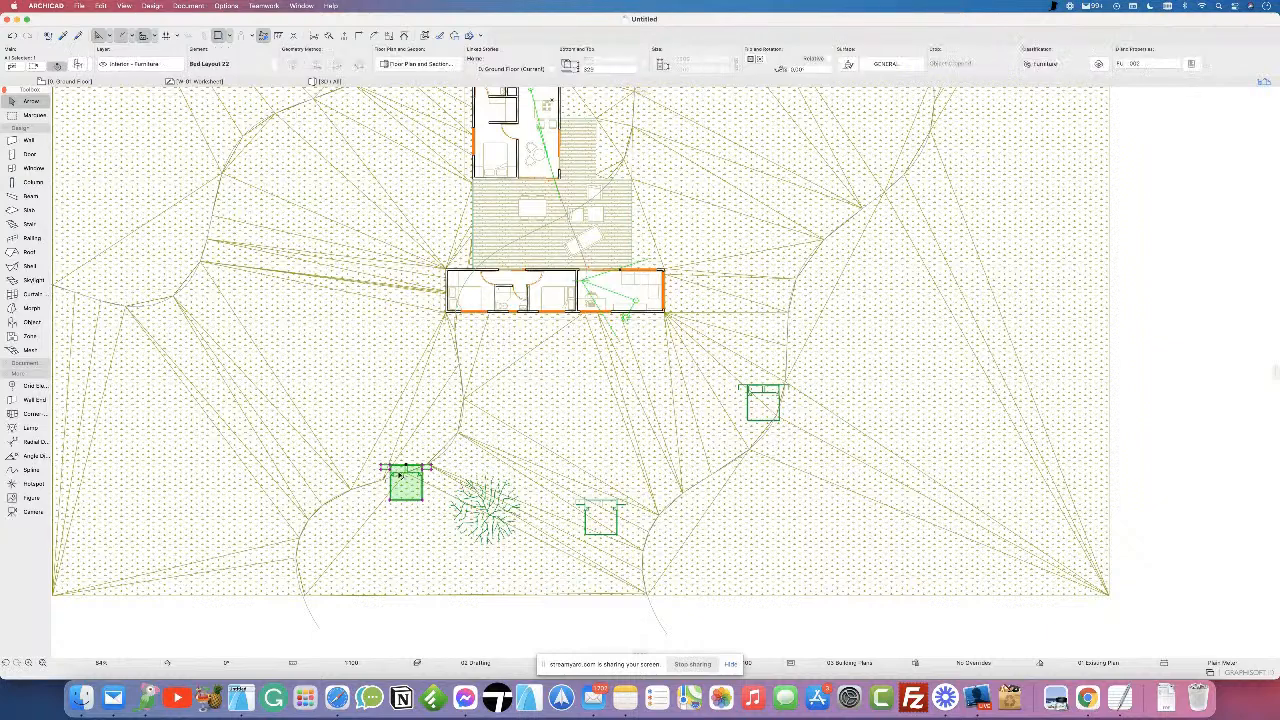
{"action": "key", "text": "Delete"}
{"action": "left_click", "coordinate": [492, 515]}
{"action": "key", "text": "Delete"}
{"action": "left_click", "coordinate": [581, 540]}
{"action": "key", "text": "Delete"}
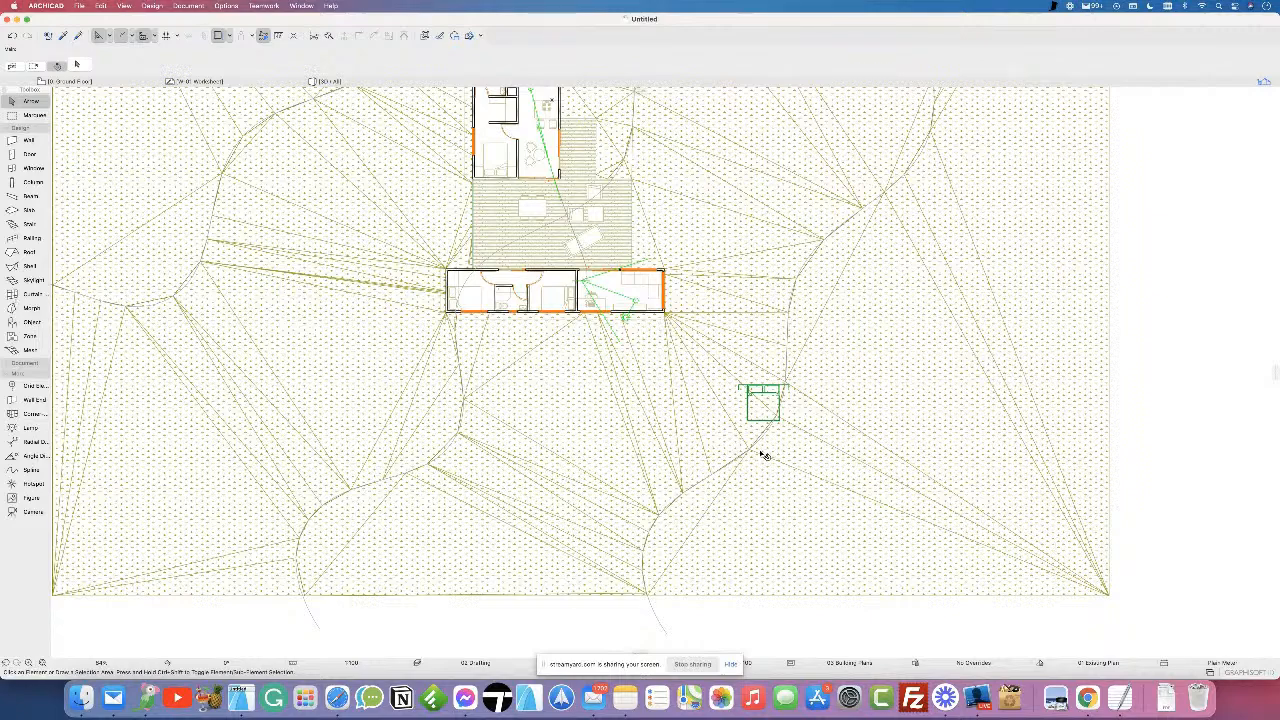
- Check the height of the terrain mesh point just below the remaining bed on the plan
{"action": "left_click", "coordinate": [766, 409]}
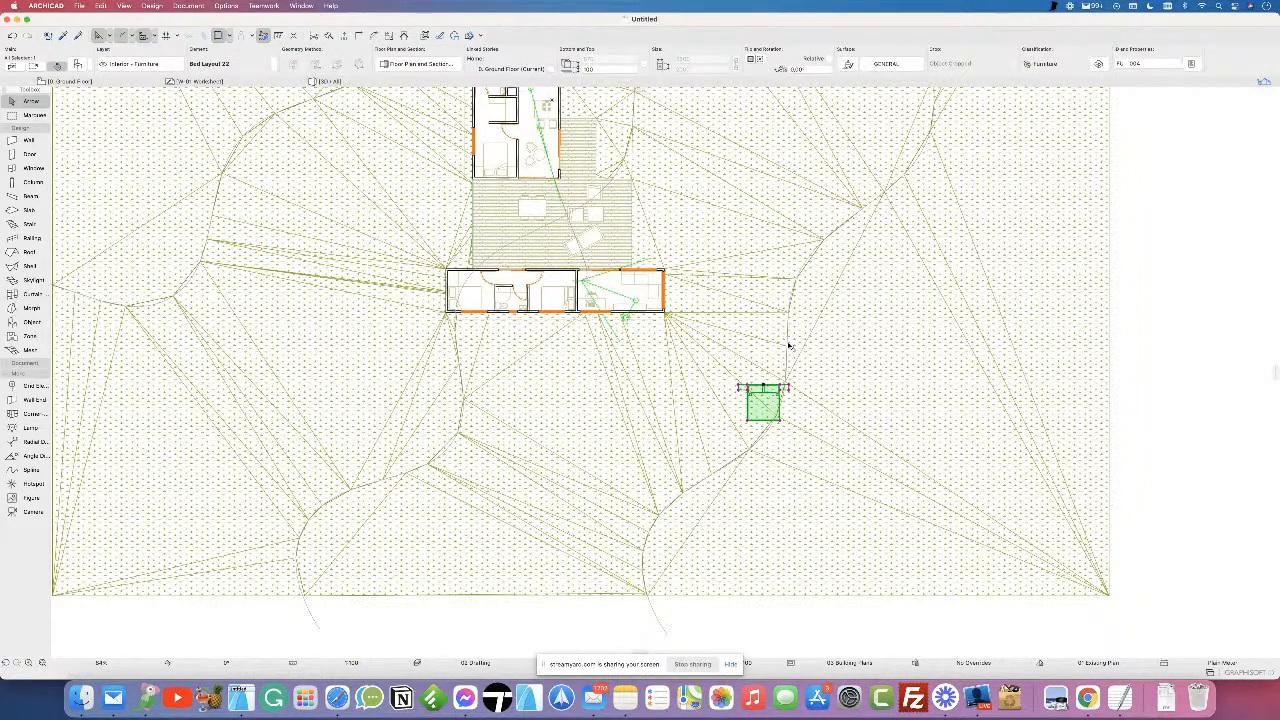
{"action": "left_click", "coordinate": [786, 370]}
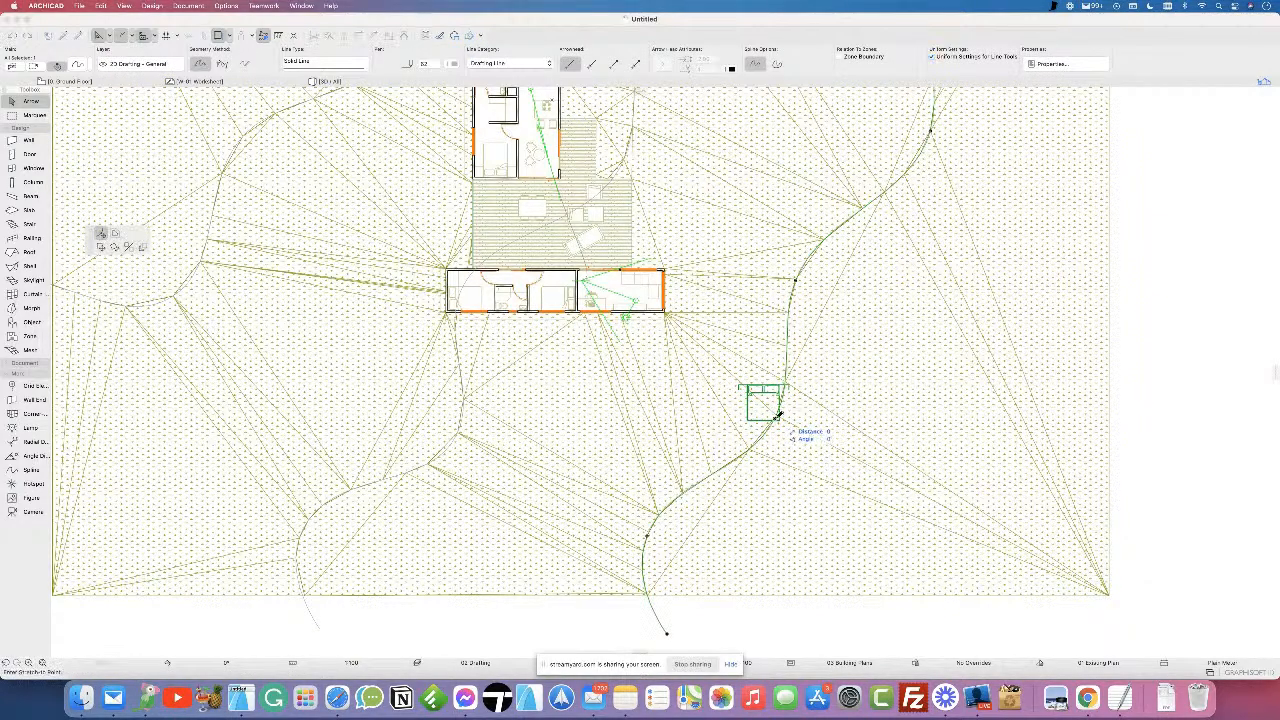
{"action": "left_click", "coordinate": [745, 443]}
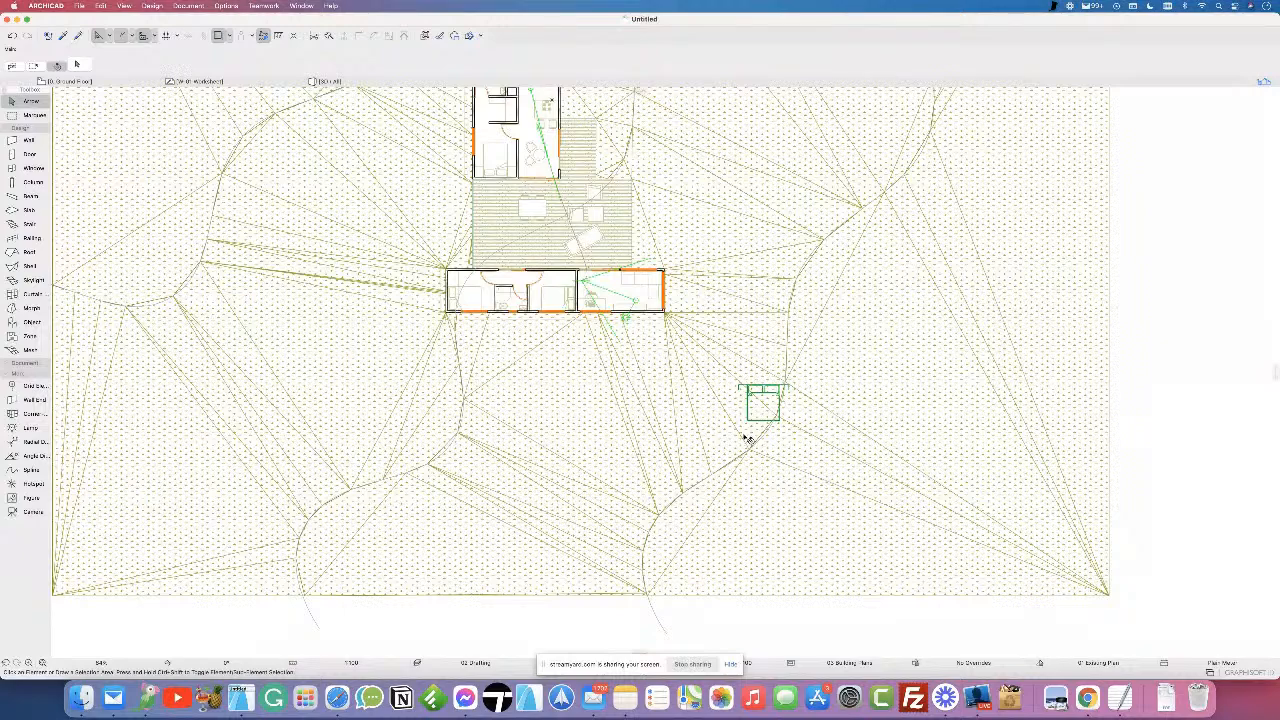
{"action": "left_click", "coordinate": [748, 441]}
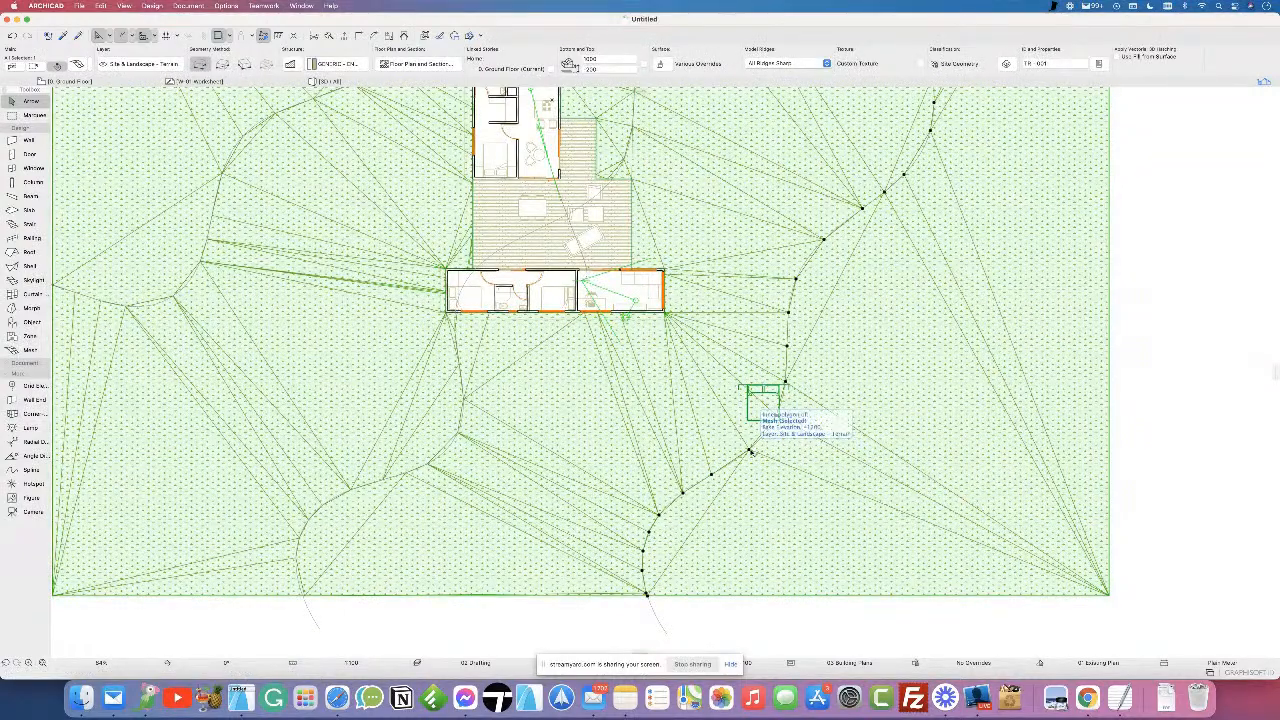
{"action": "left_click", "coordinate": [750, 450]}
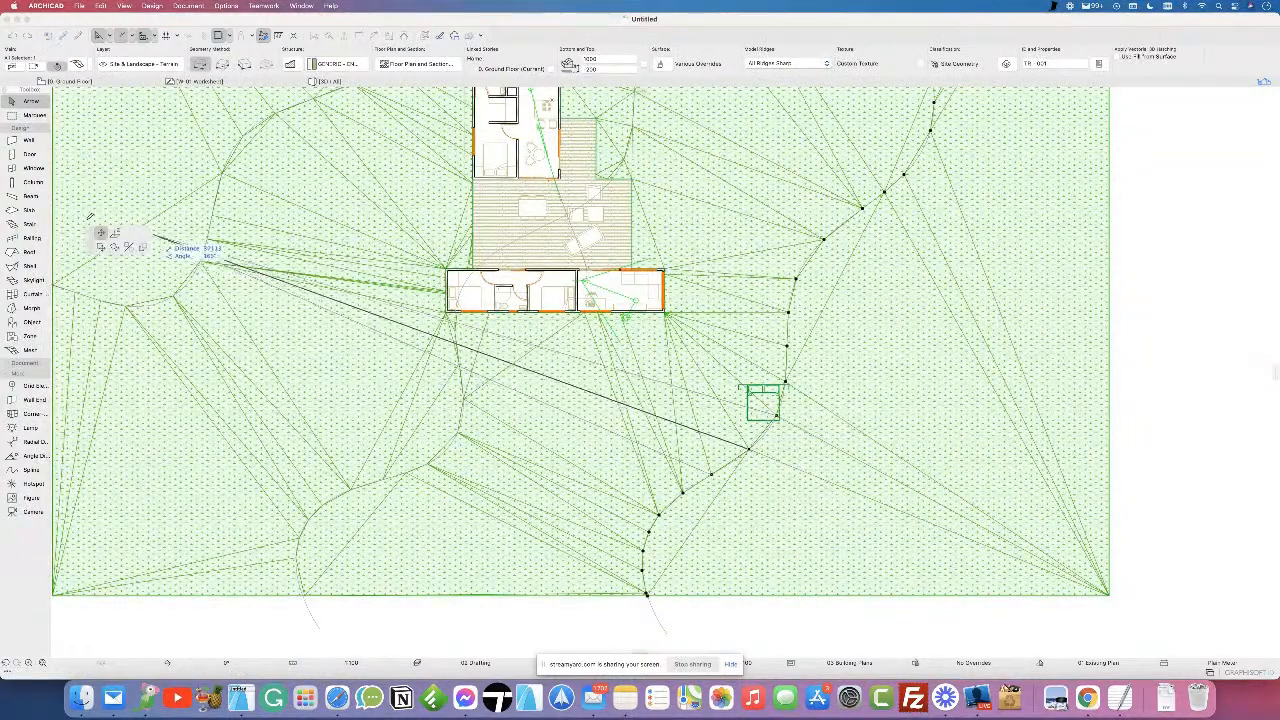
{"action": "left_click", "coordinate": [114, 232]}
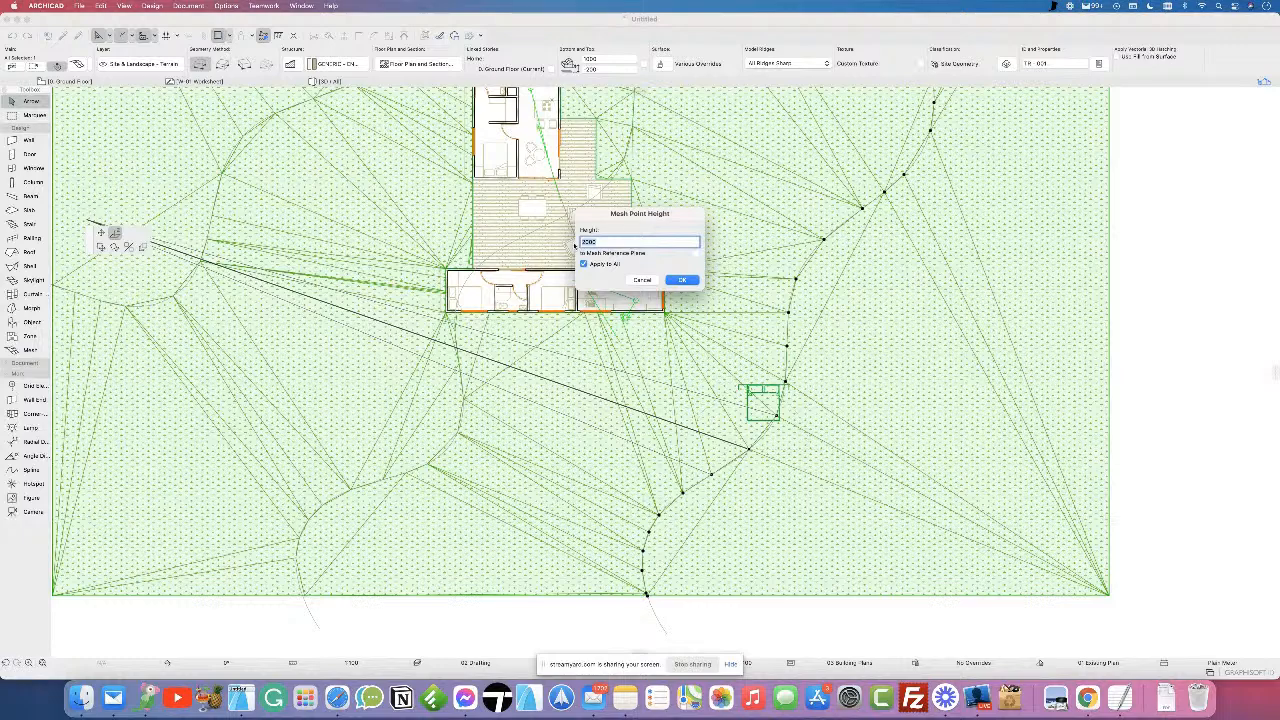
{"action": "left_click", "coordinate": [683, 279]}
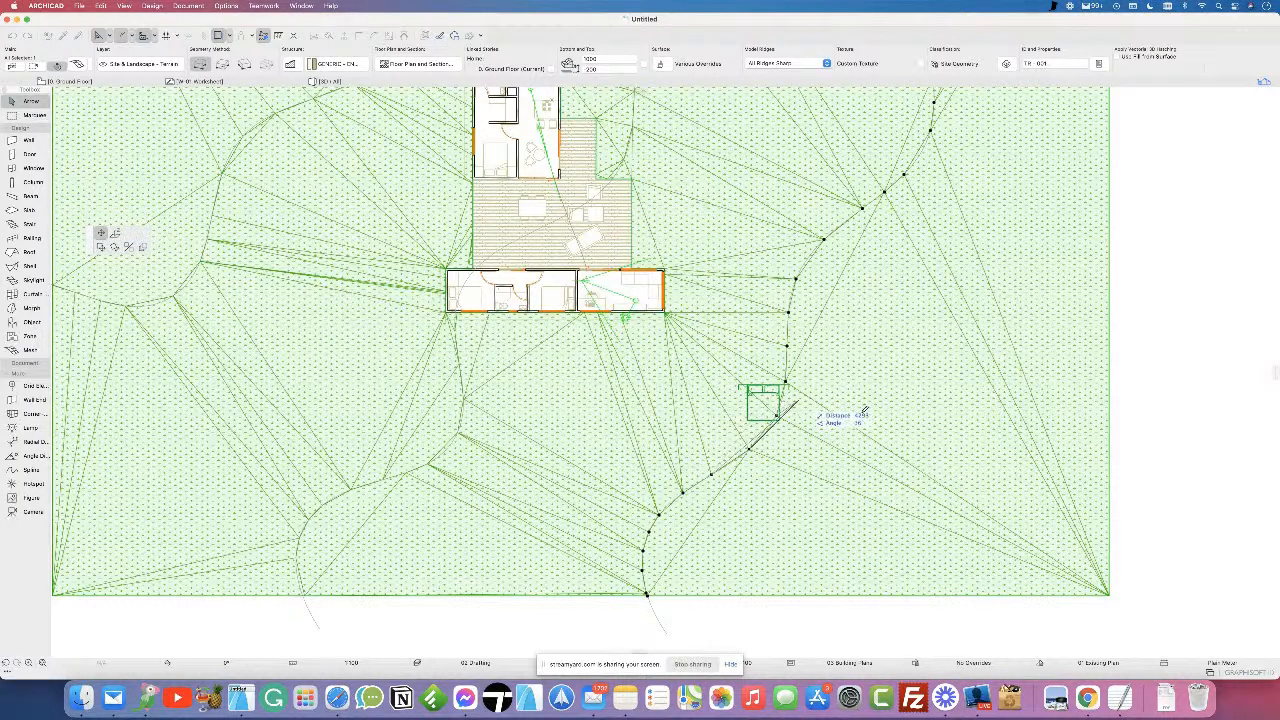
{"action": "key", "text": "Escape"}
{"action": "key", "text": "Escape"}
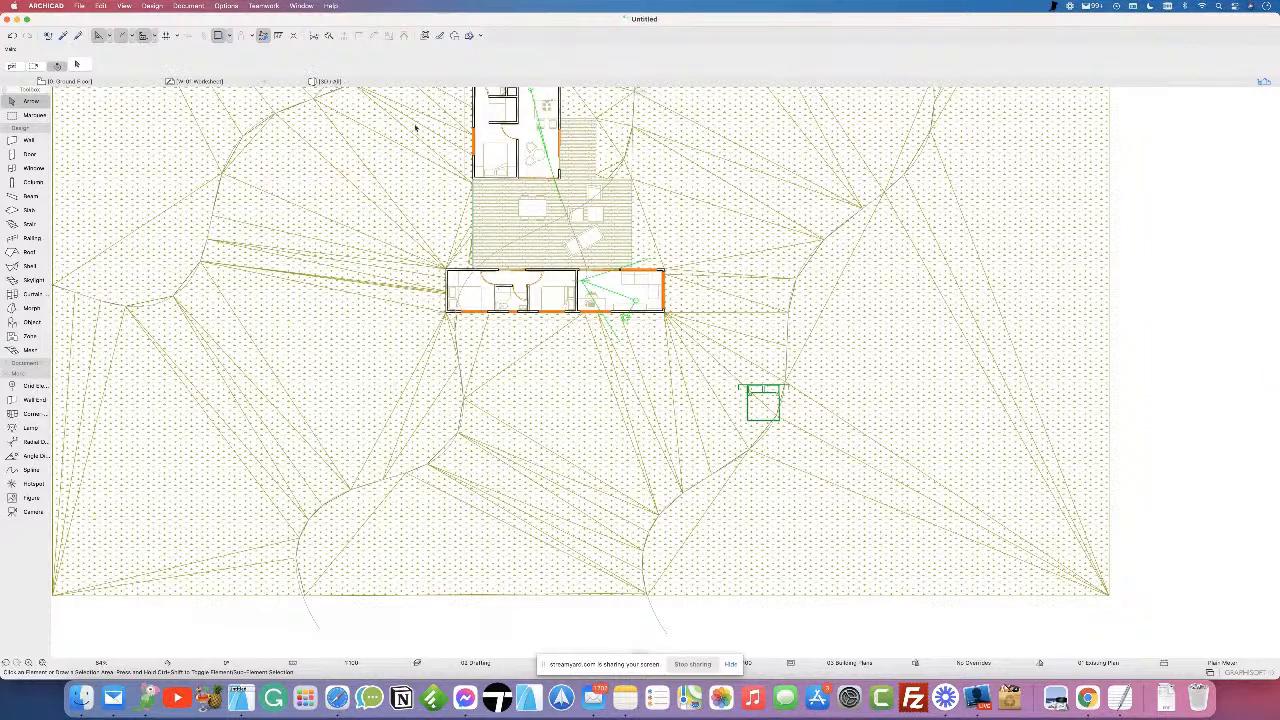
- Place a bed directly on the terrain surface in the 3D view, out in the open beyond the house
{"action": "key", "text": "F3"}
{"action": "key", "text": "F3"}
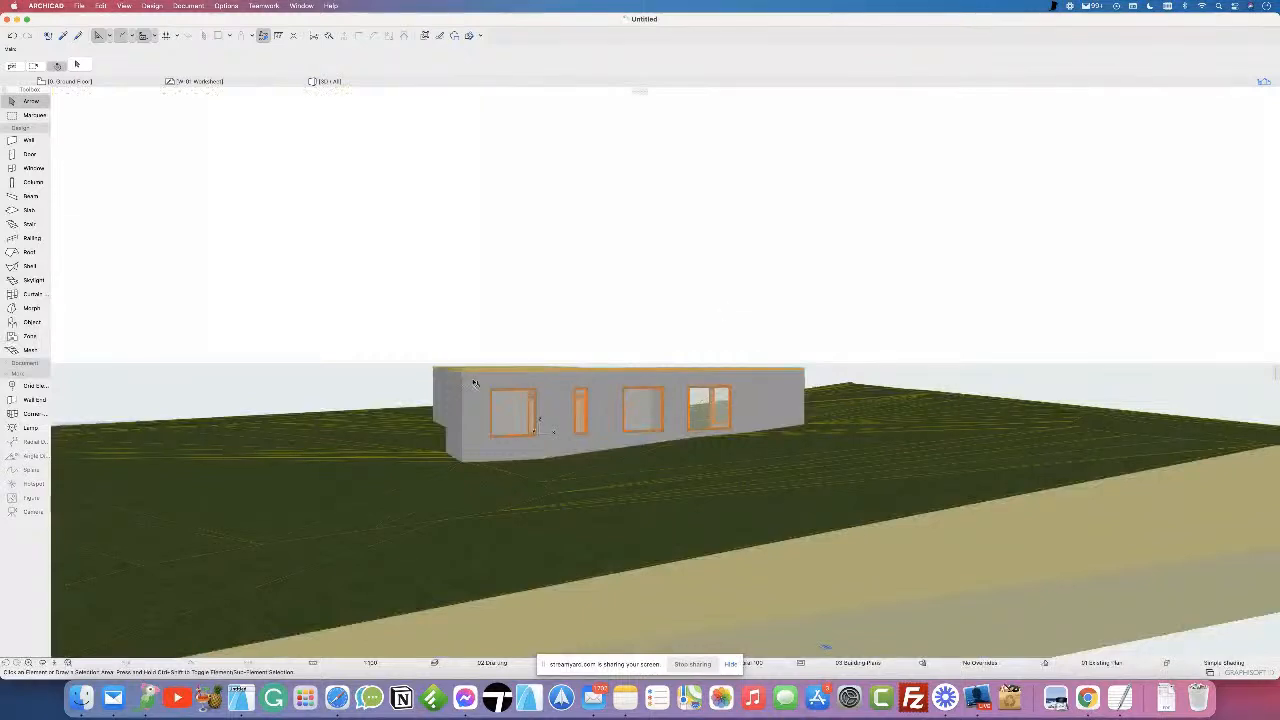
{"action": "left_click", "coordinate": [40, 322]}
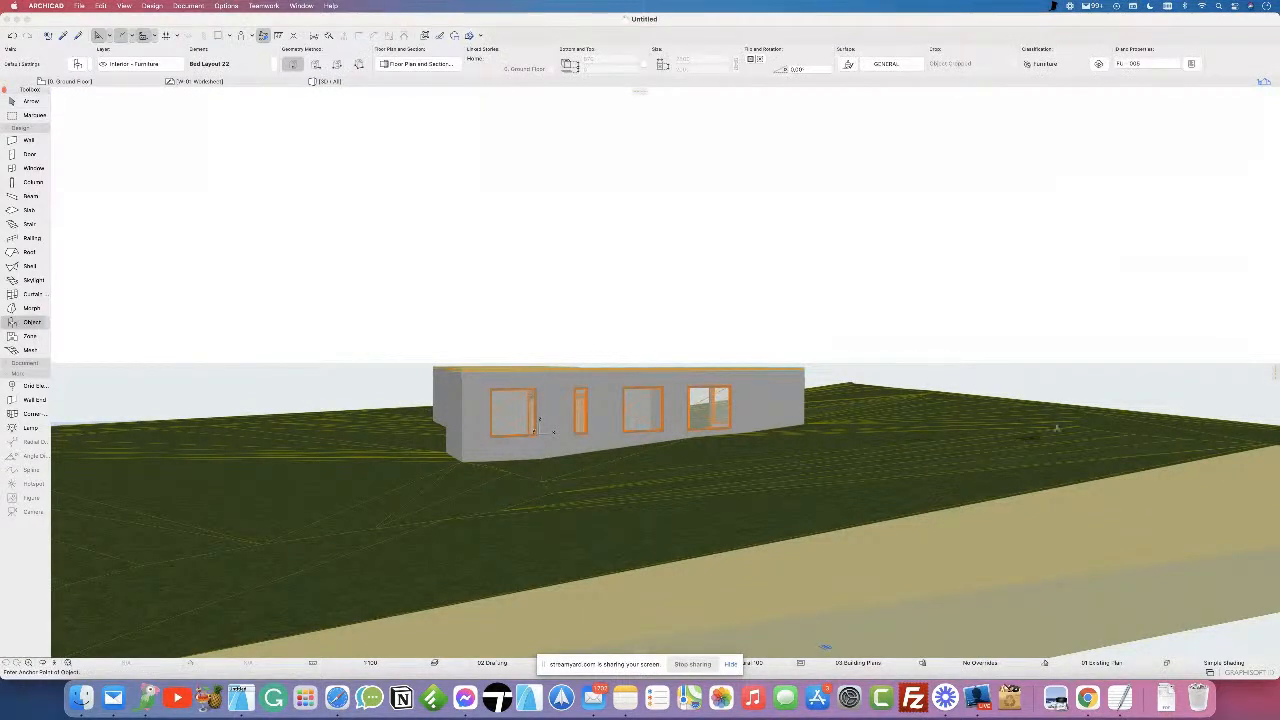
{"action": "left_click", "coordinate": [1051, 441]}
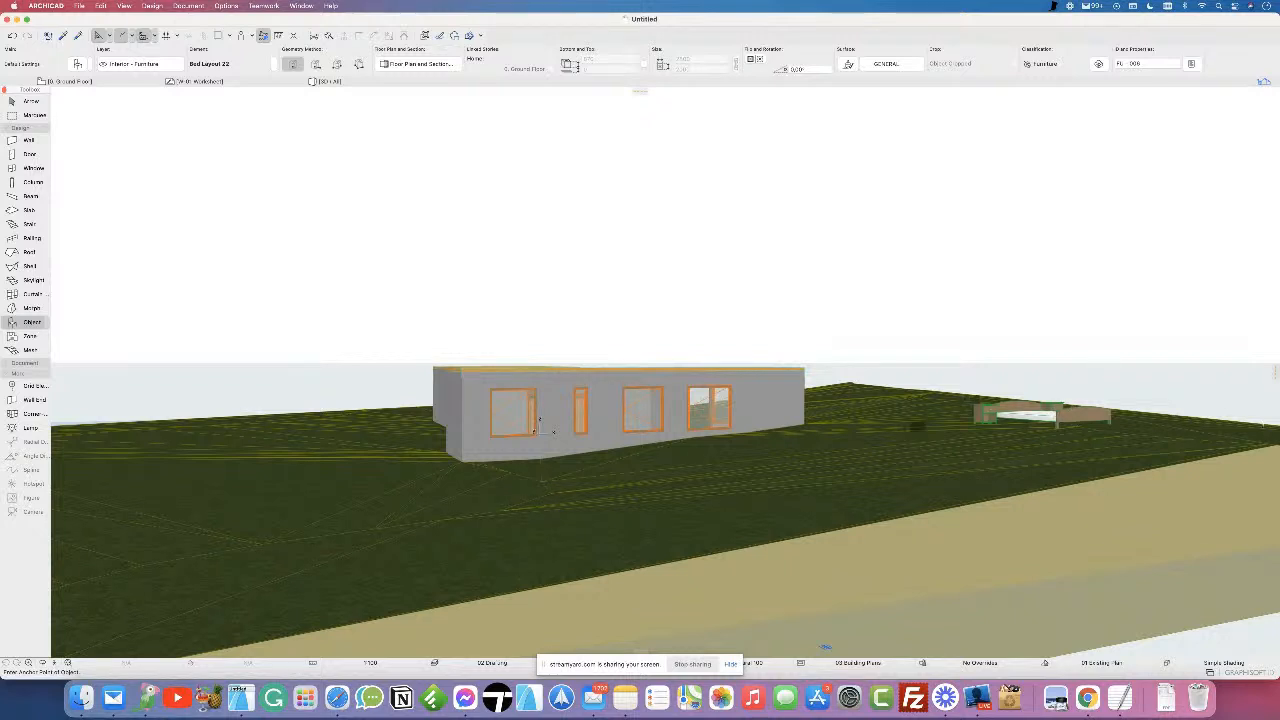
- Place another bed on the floor plan northeast of the existing two with Gravitate to Mesh enabled, and show it in 3D
{"action": "key", "text": "F2"}
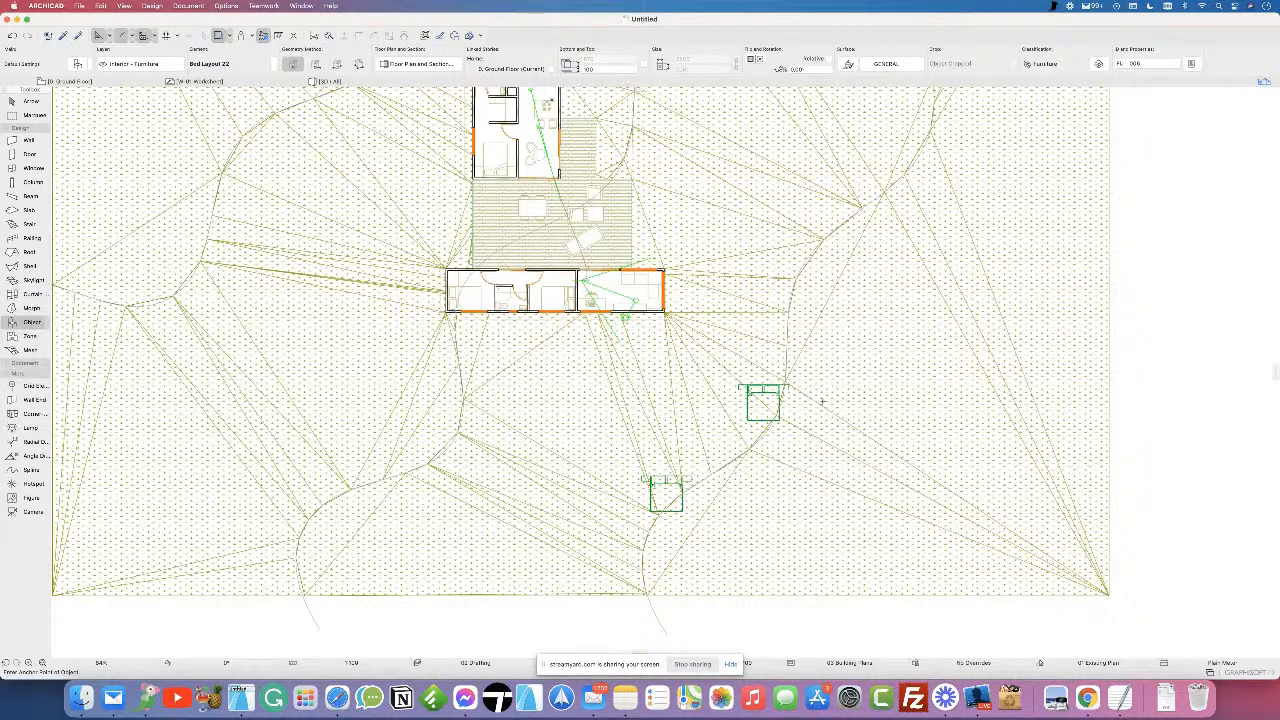
{"action": "scroll", "coordinate": [790, 405], "scroll_direction": "up", "scroll_amount": 2}
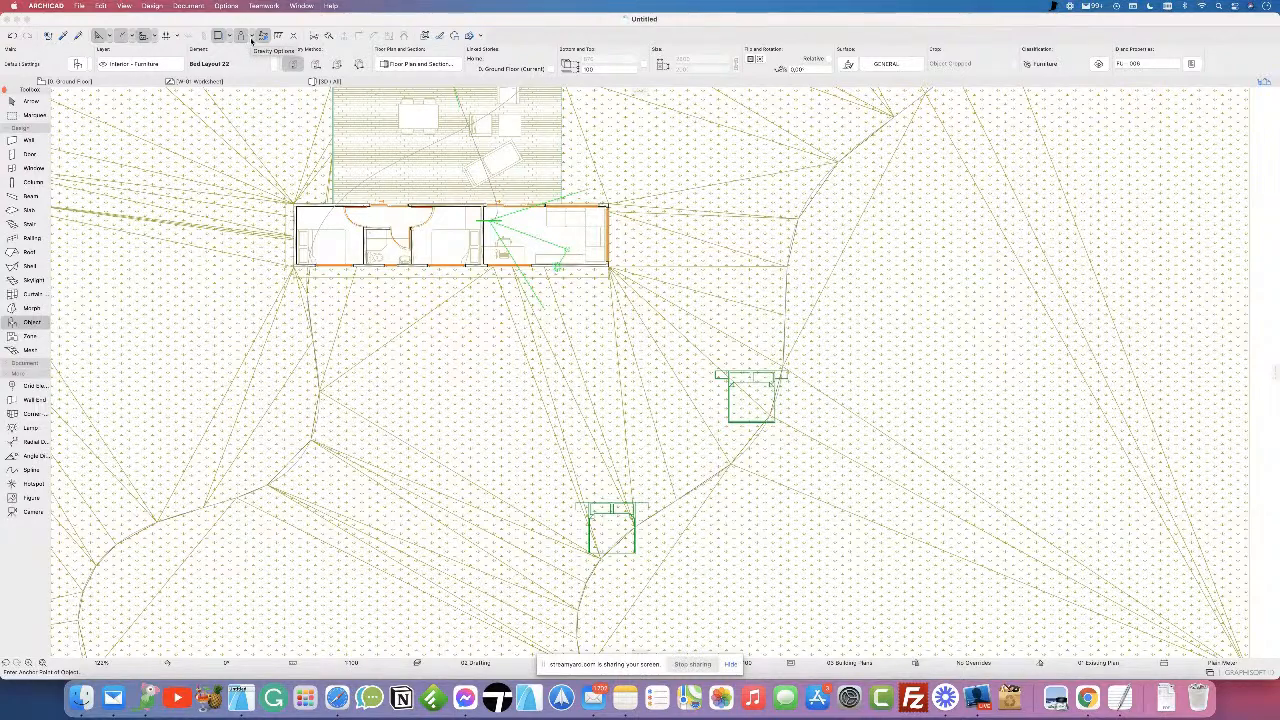
{"action": "left_click", "coordinate": [252, 39]}
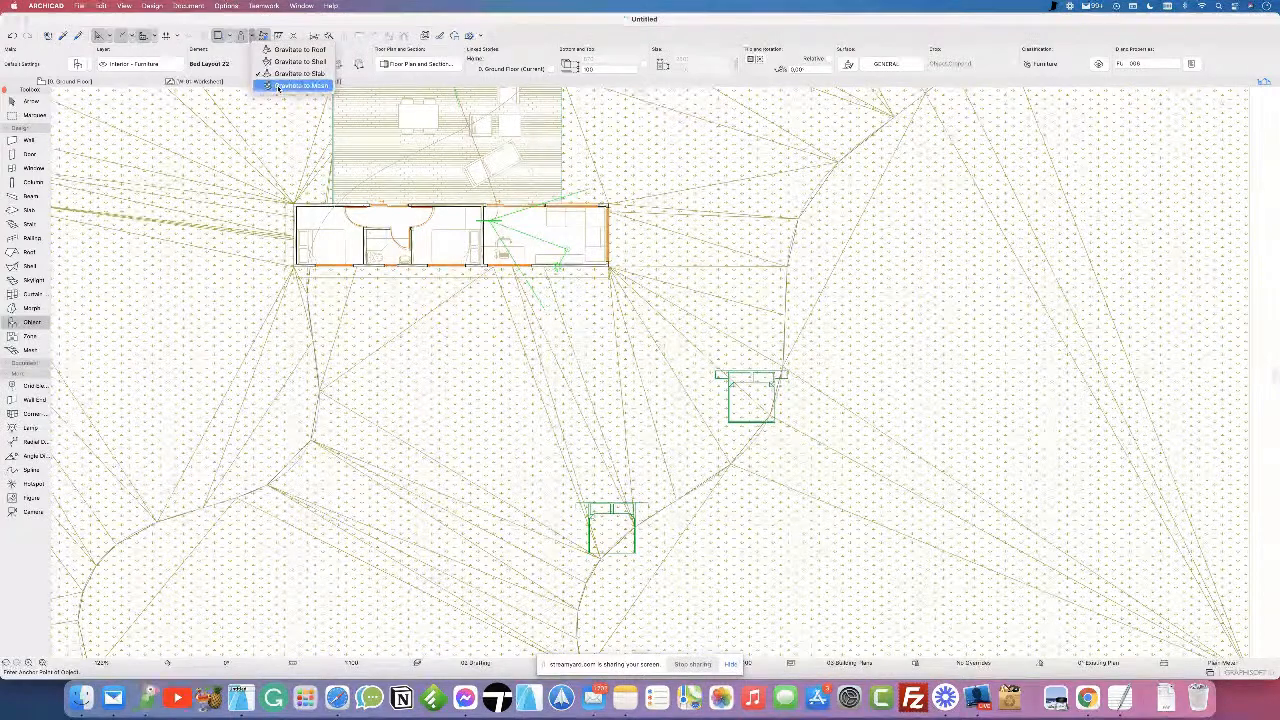
{"action": "left_click", "coordinate": [278, 86]}
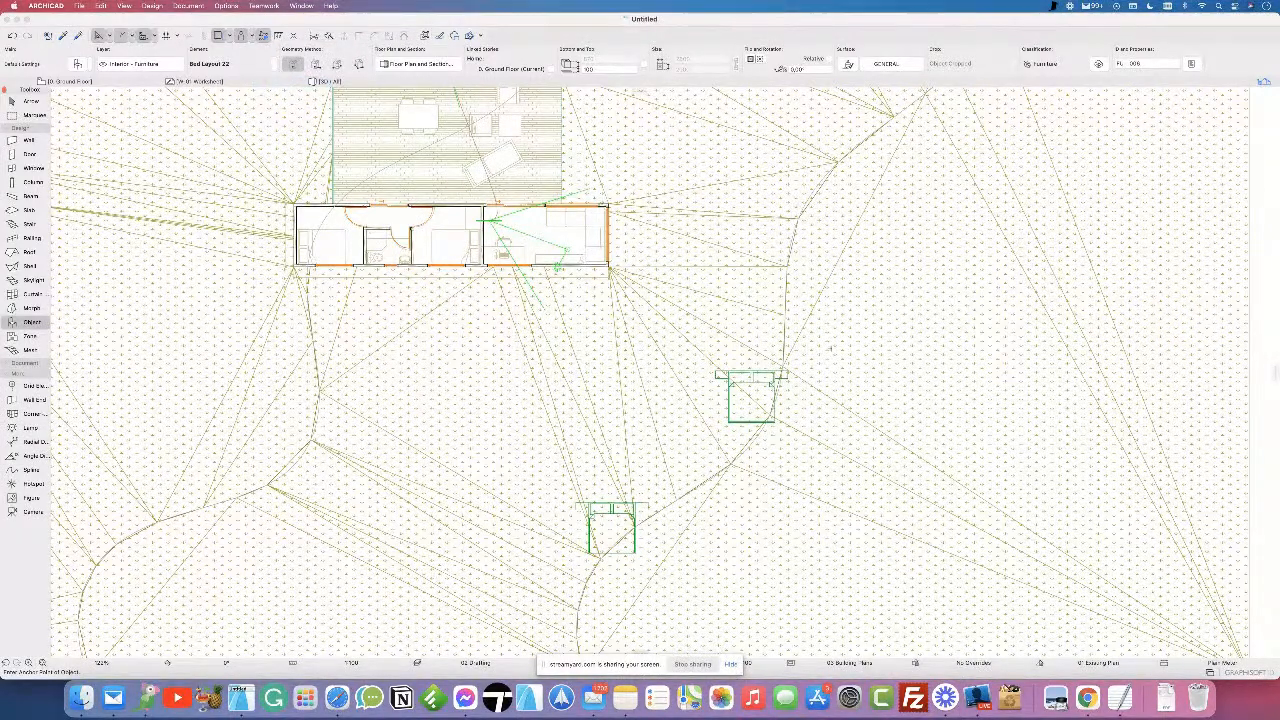
{"action": "left_click", "coordinate": [803, 327]}
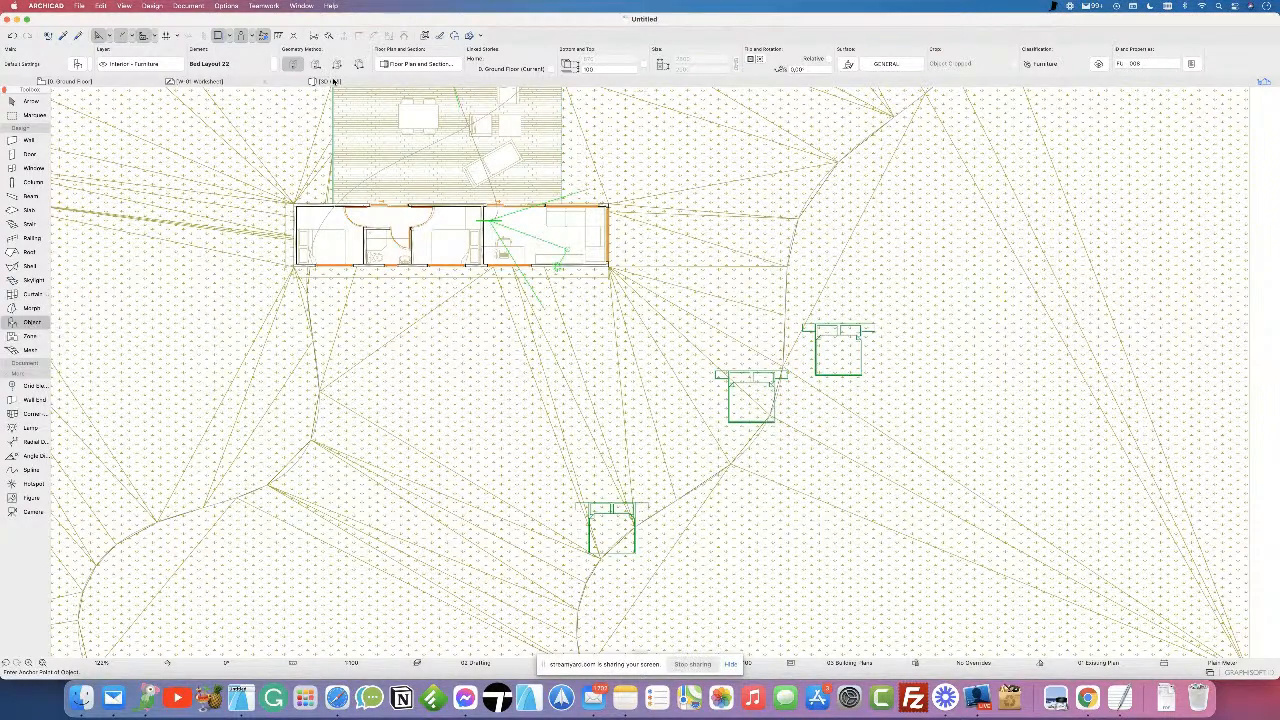
{"action": "left_click", "coordinate": [334, 82]}
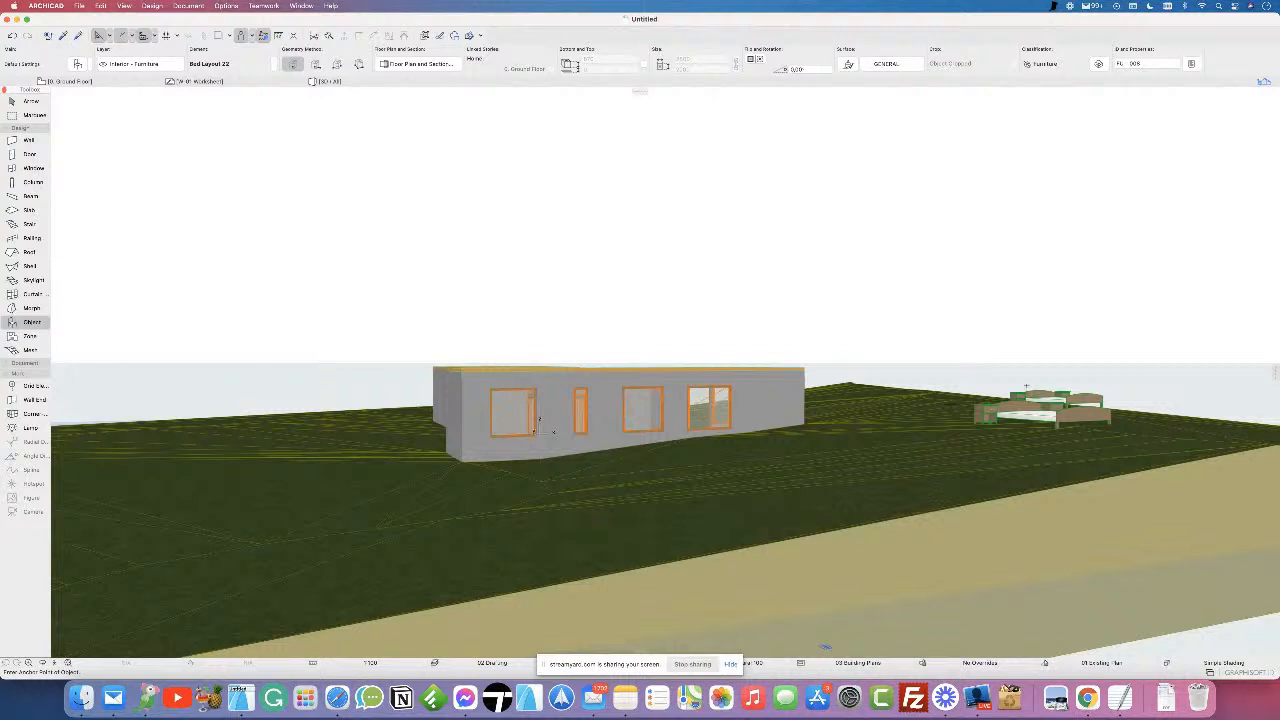
- Delete the two beds standing on the terrain beside the house, the nearer one and the far one, in the 3D view
{"action": "scroll", "coordinate": [1075, 389], "scroll_direction": "up", "scroll_amount": 6}
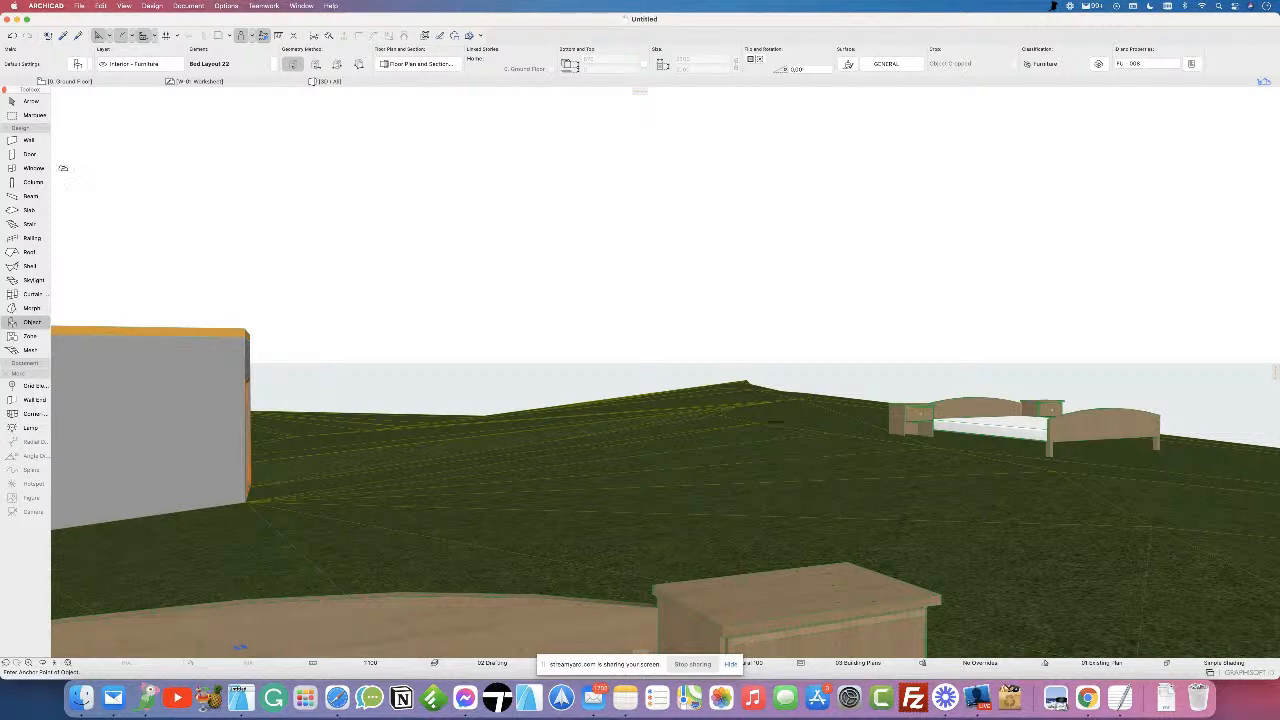
{"action": "left_click", "coordinate": [30, 101]}
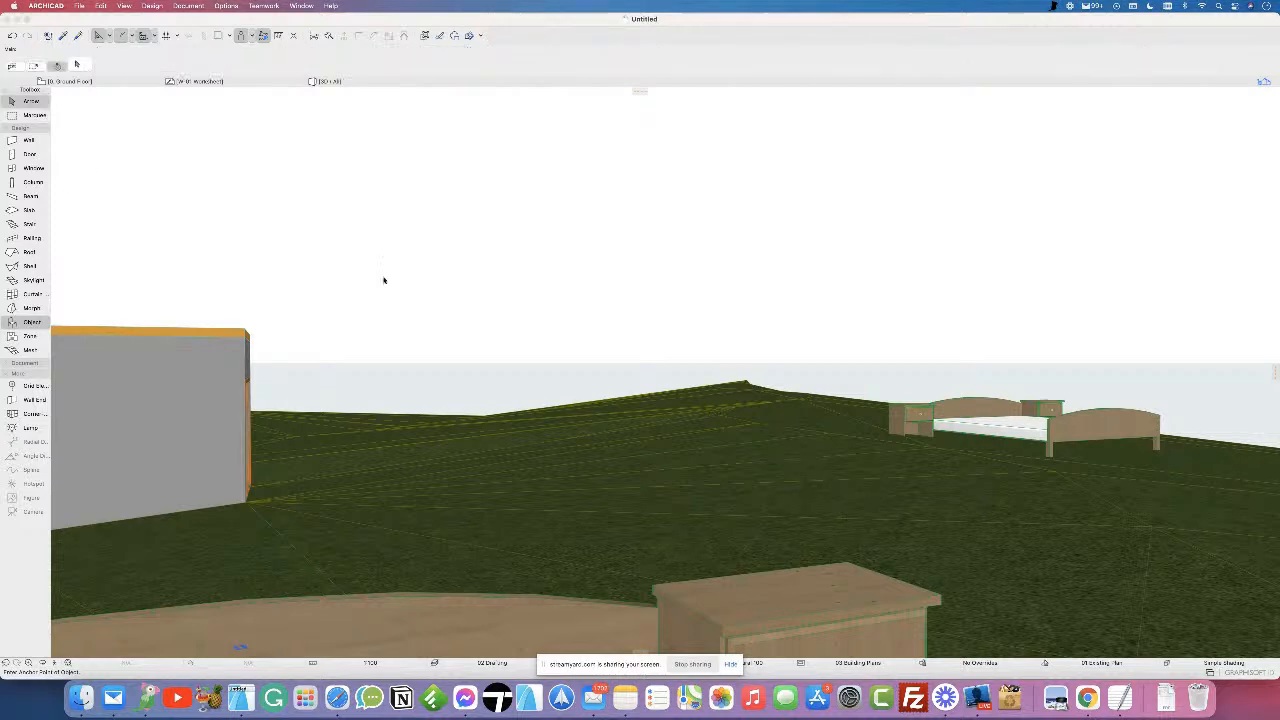
{"action": "left_click", "coordinate": [975, 435]}
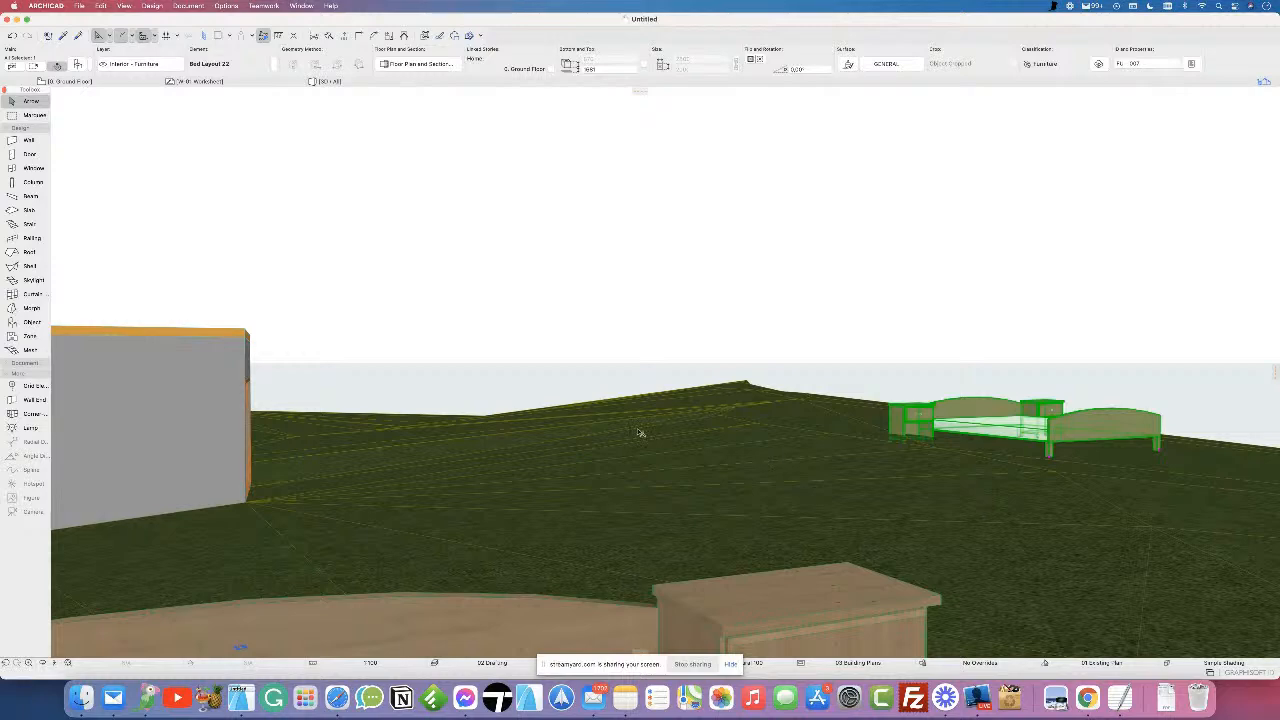
{"action": "scroll", "coordinate": [873, 494], "scroll_direction": "down", "scroll_amount": 5}
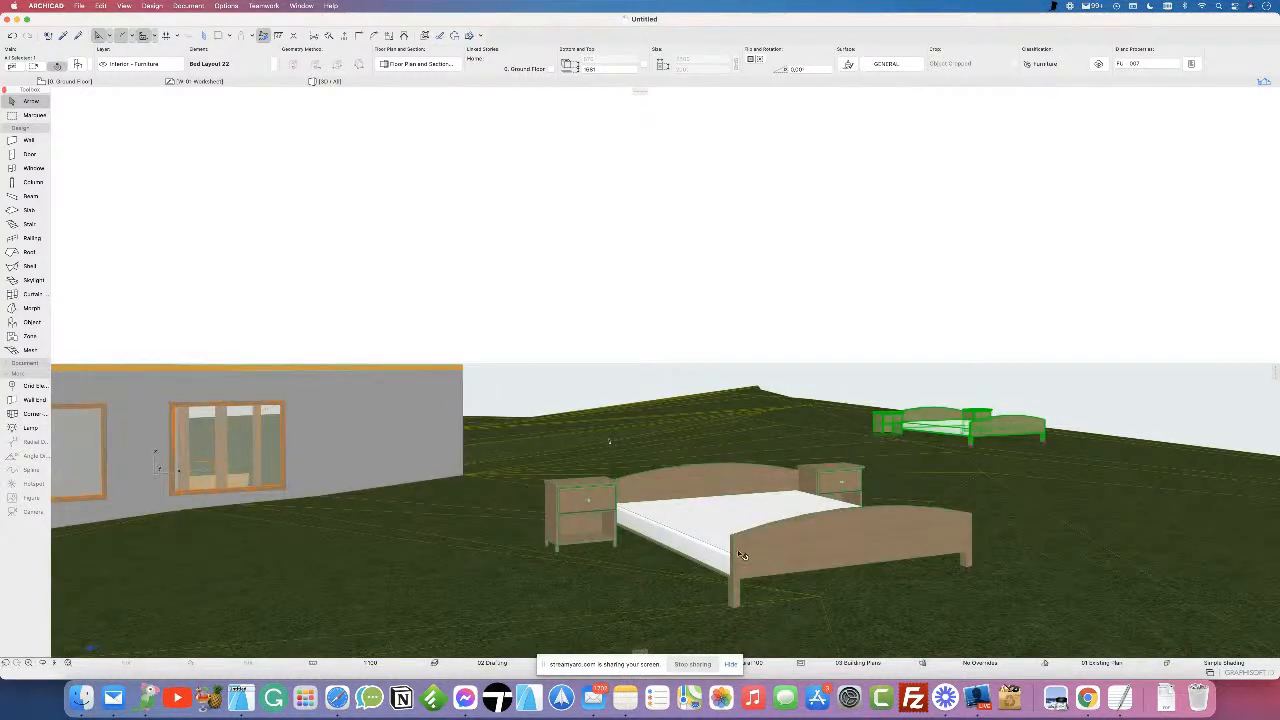
{"action": "left_click", "coordinate": [742, 538]}
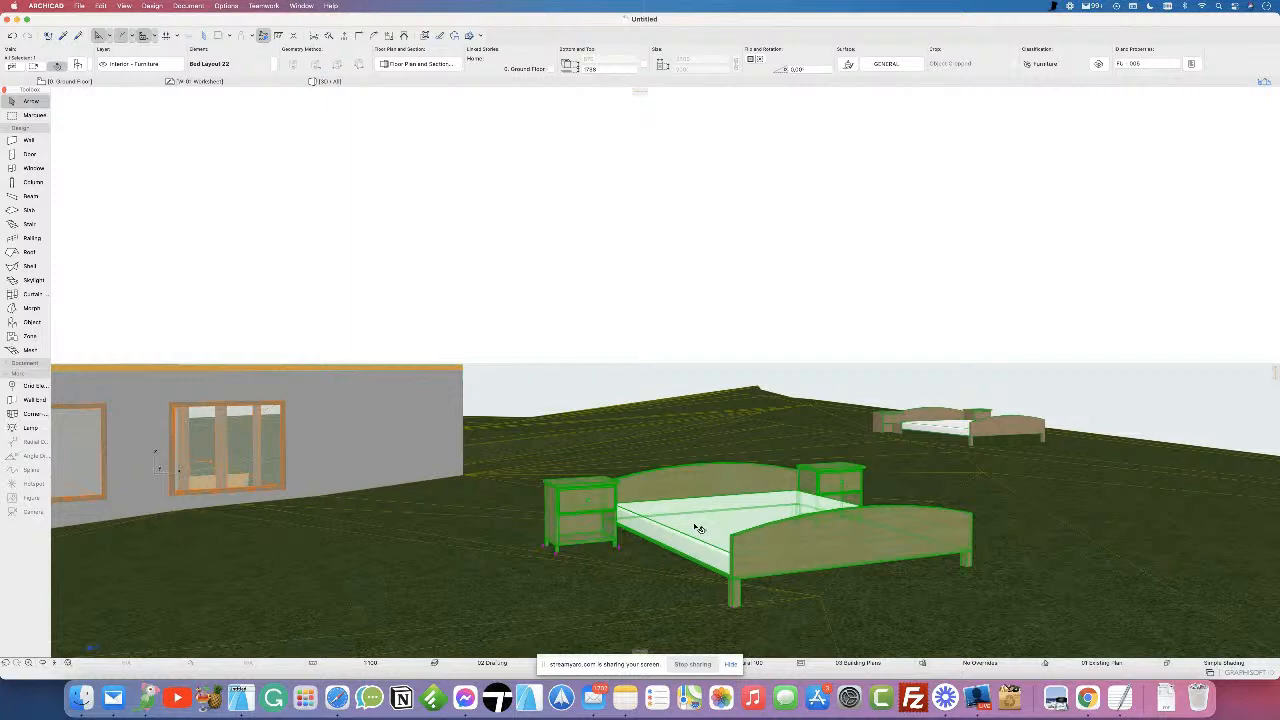
{"action": "key", "text": "Delete"}
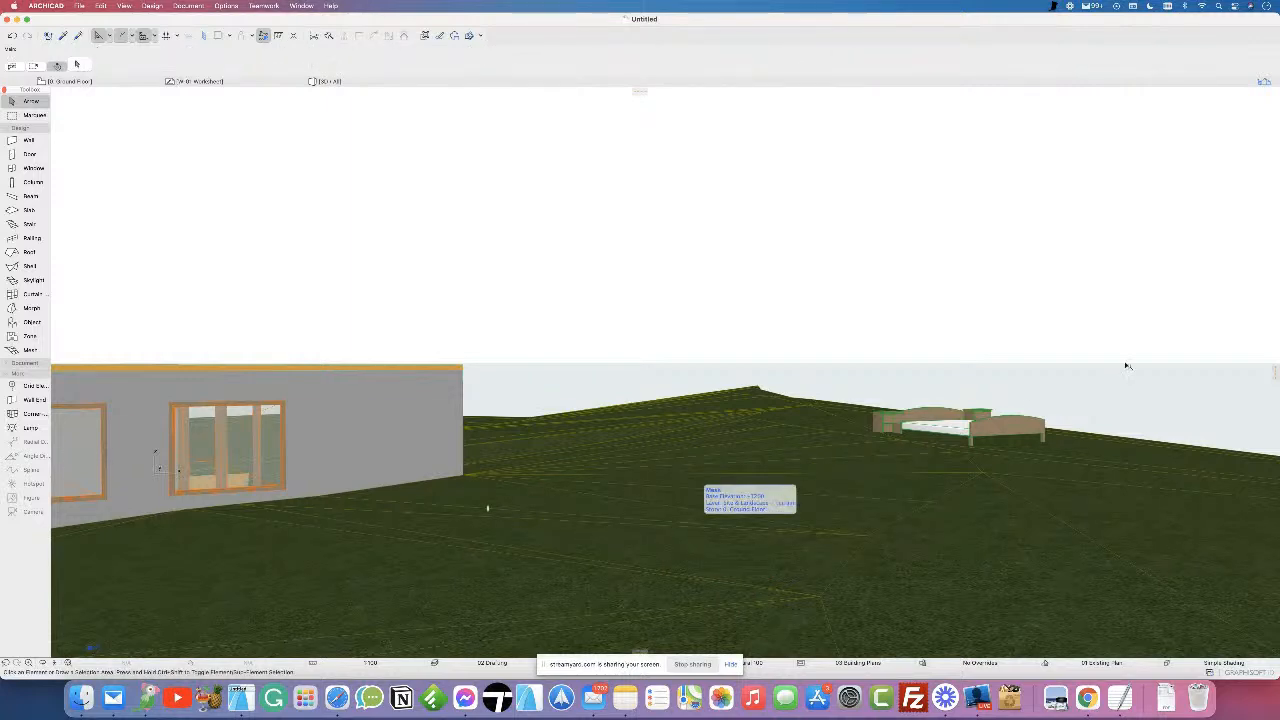
{"action": "left_click", "coordinate": [1014, 427]}
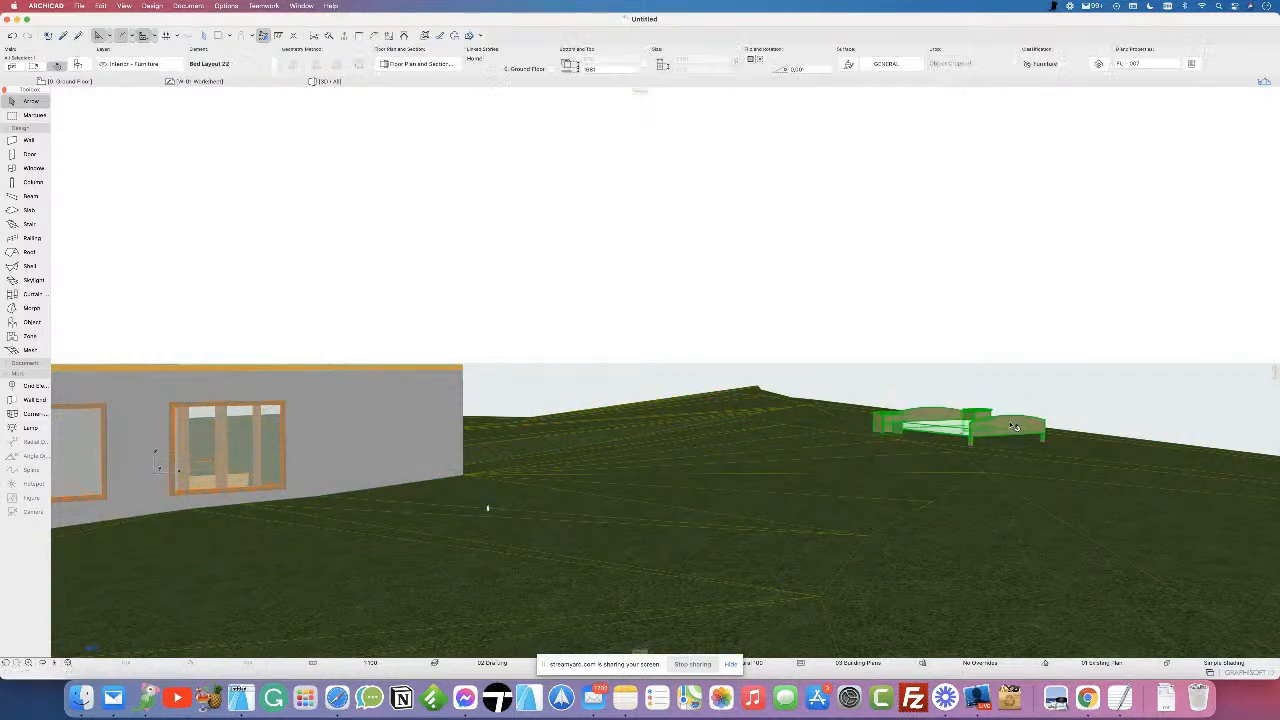
{"action": "key", "text": "Escape"}
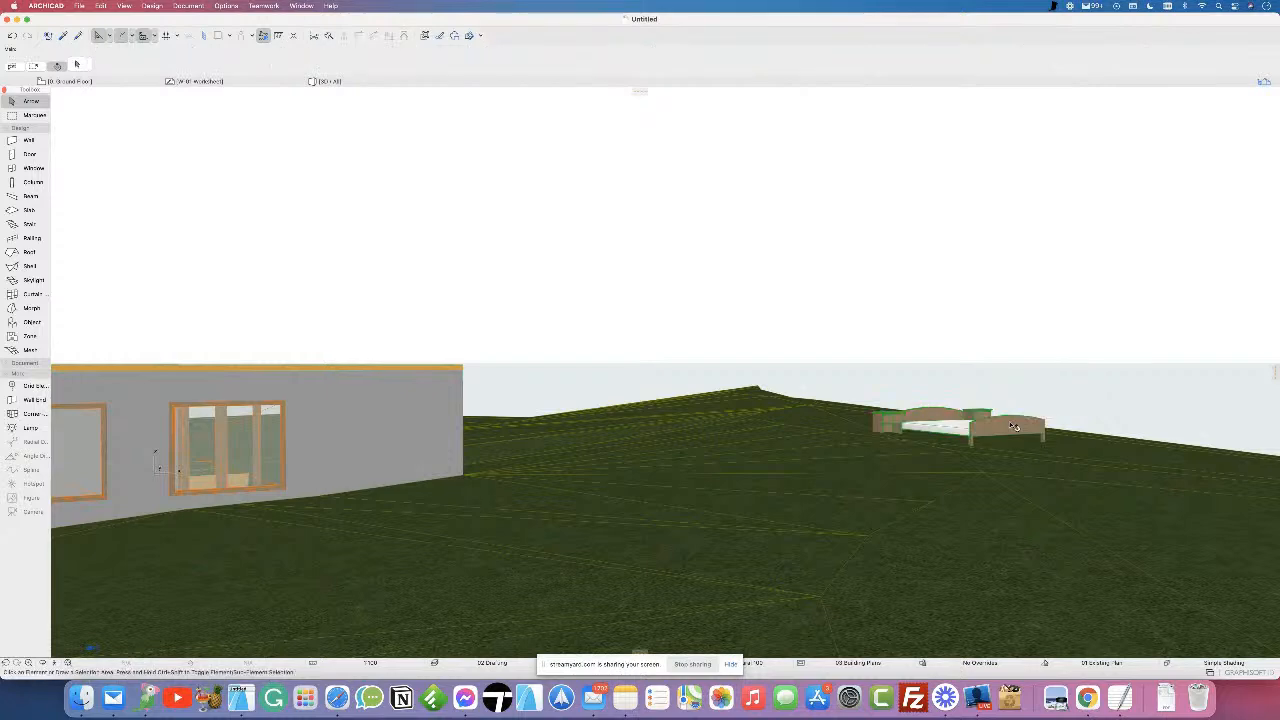
{"action": "left_click", "coordinate": [1003, 430]}
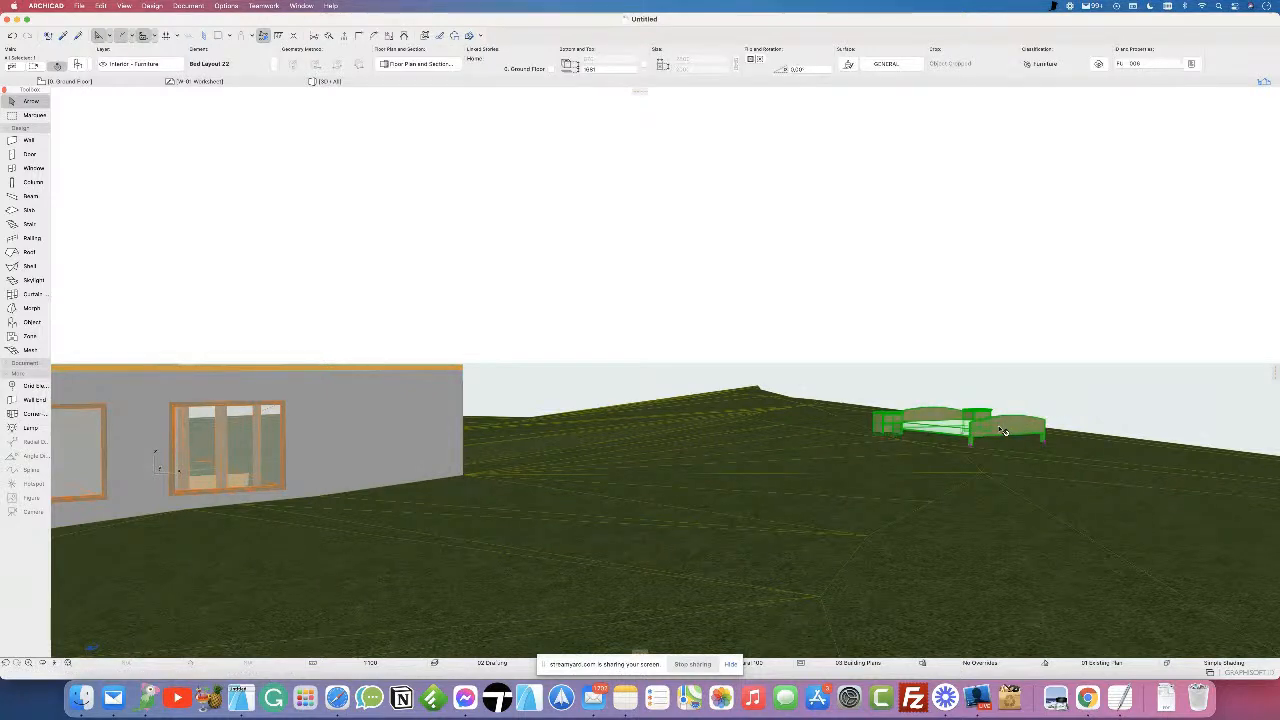
{"action": "key", "text": "Delete"}
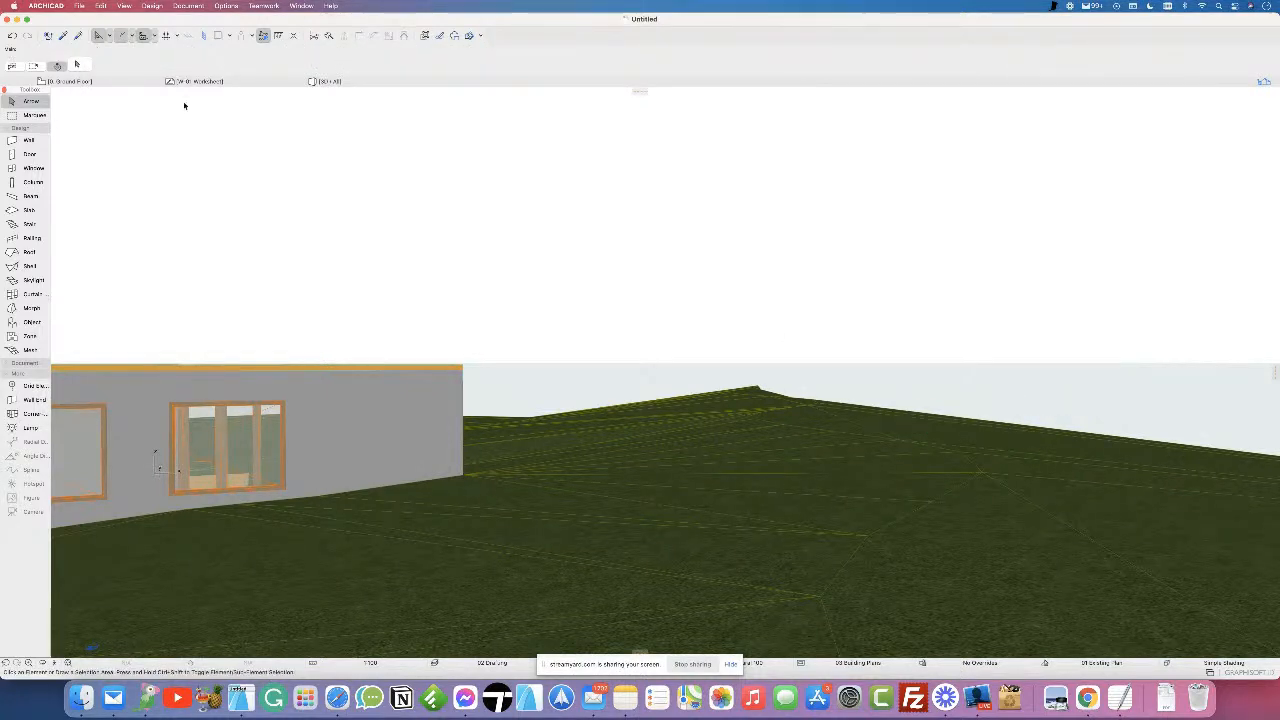
- Delete the remaining bed southeast of the house from the ground floor plan
{"action": "left_click", "coordinate": [104, 82]}
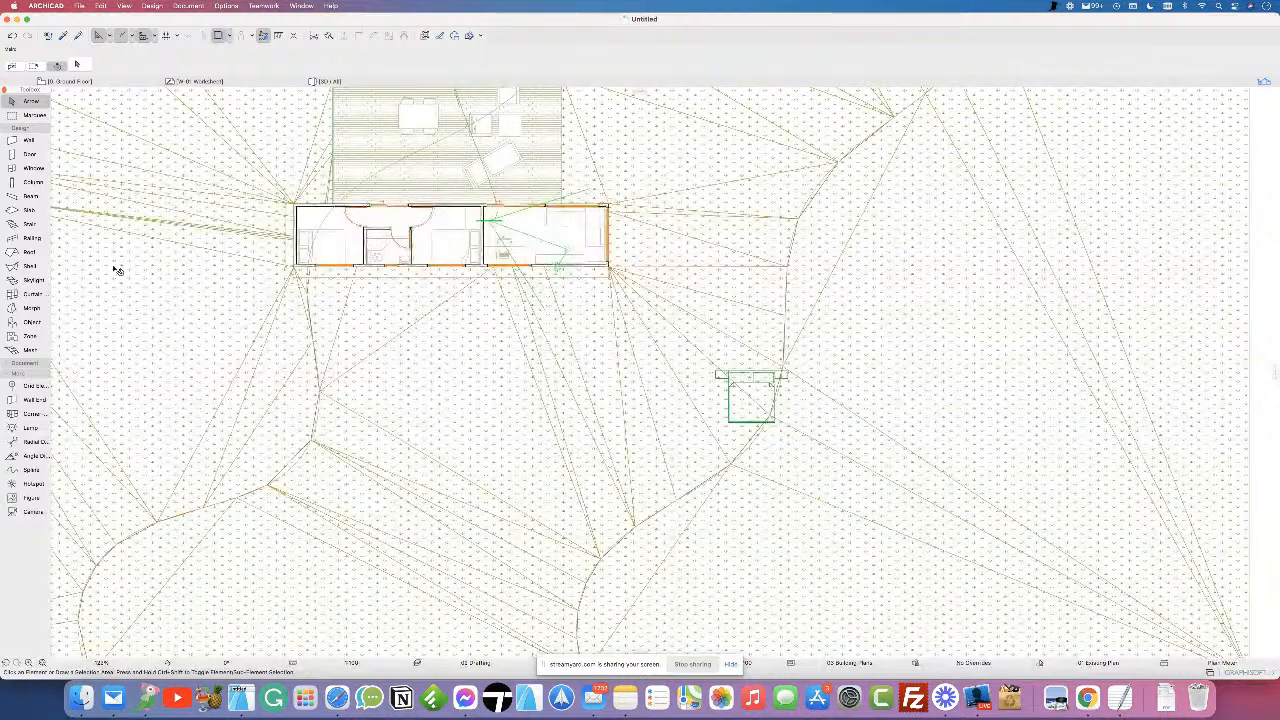
{"action": "left_click", "coordinate": [731, 424]}
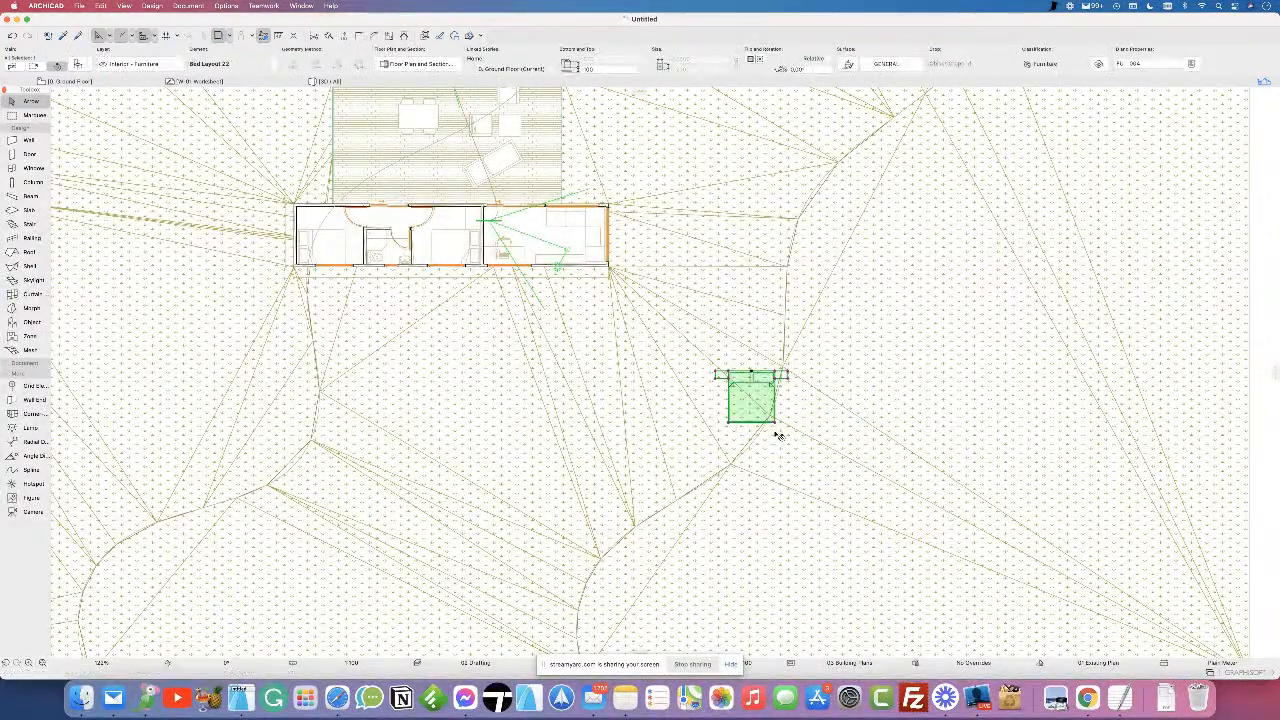
{"action": "key", "text": "Delete"}
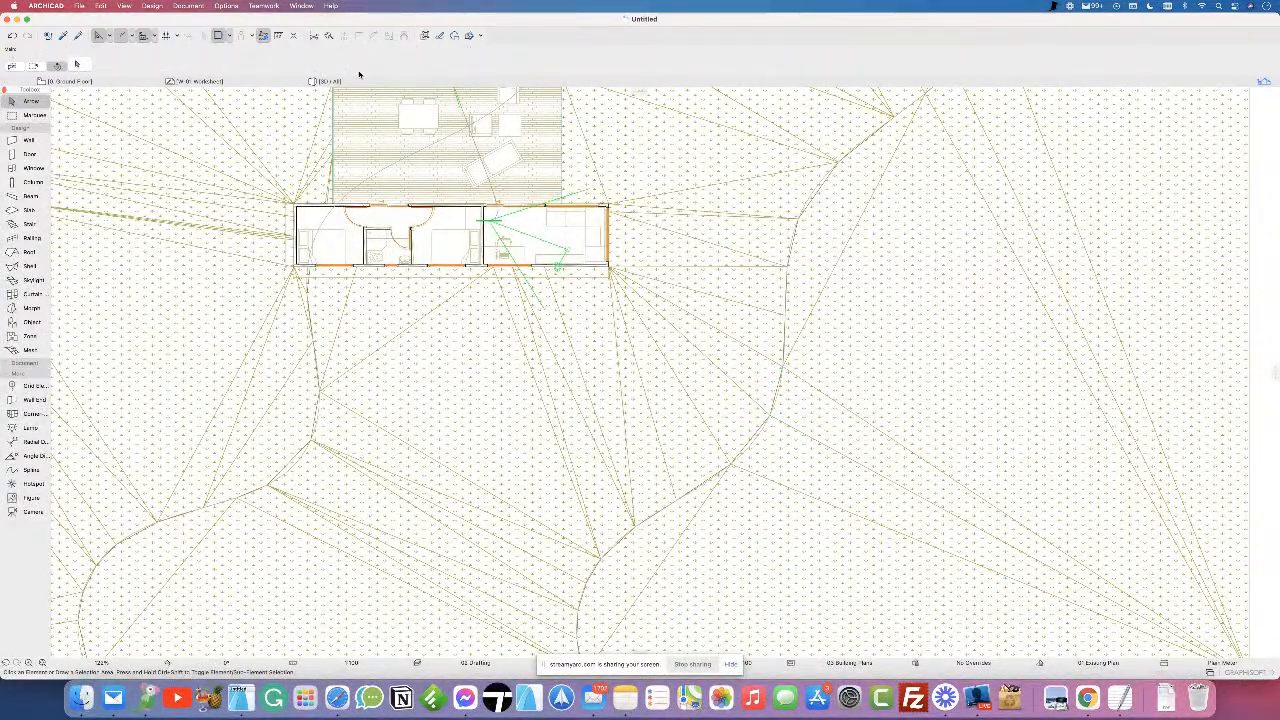
- Place a bed on the floor plan southeast of the house and check its elevation in the object settings
{"action": "left_click", "coordinate": [28, 322]}
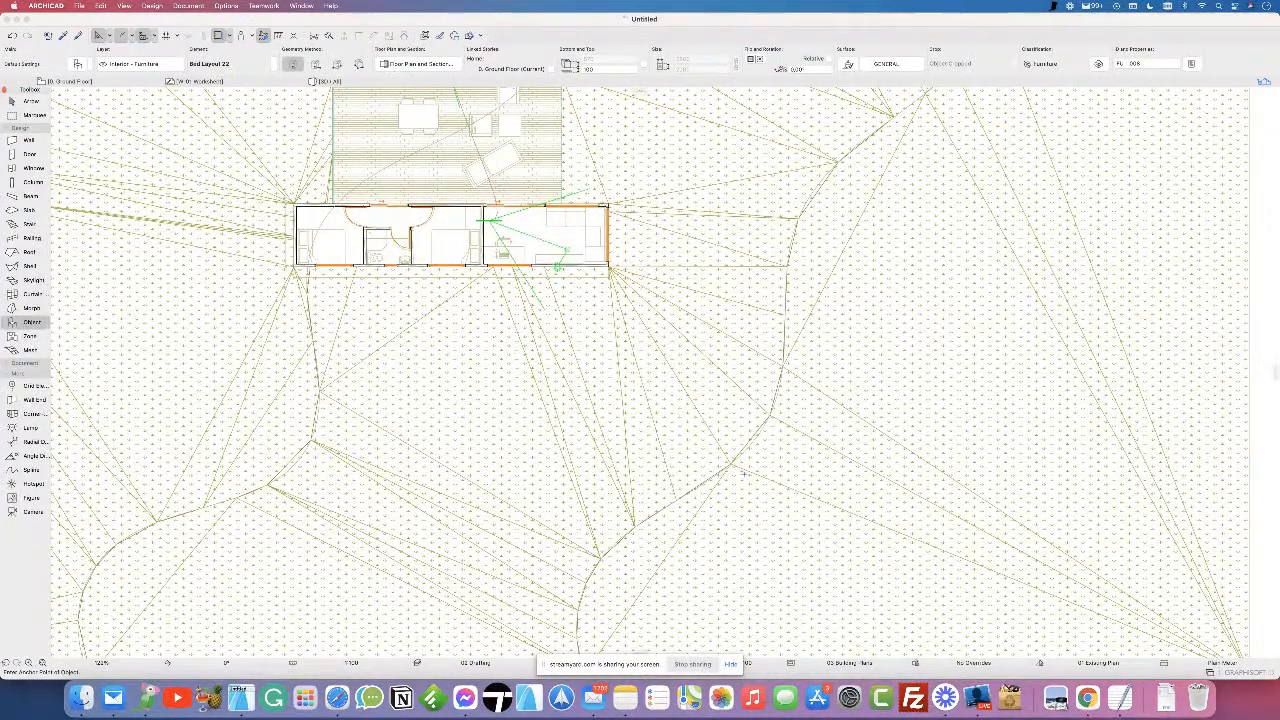
{"action": "left_click", "coordinate": [766, 478]}
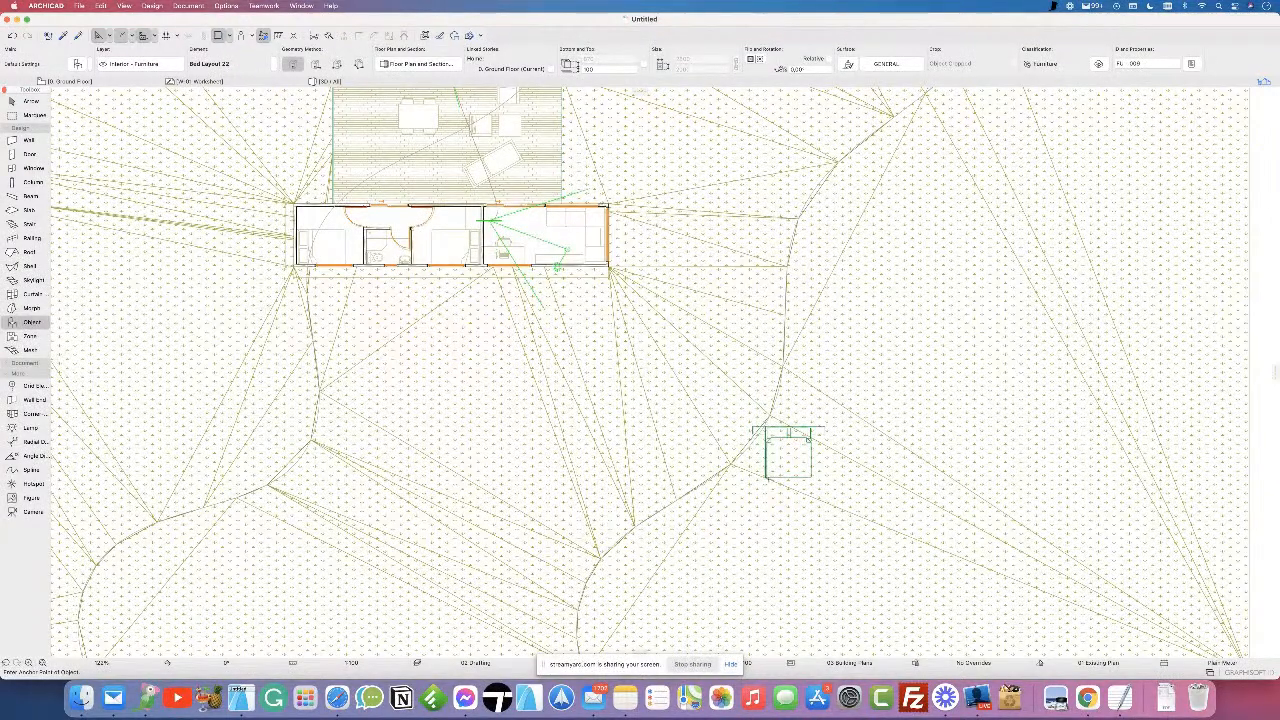
{"action": "left_click", "coordinate": [33, 104]}
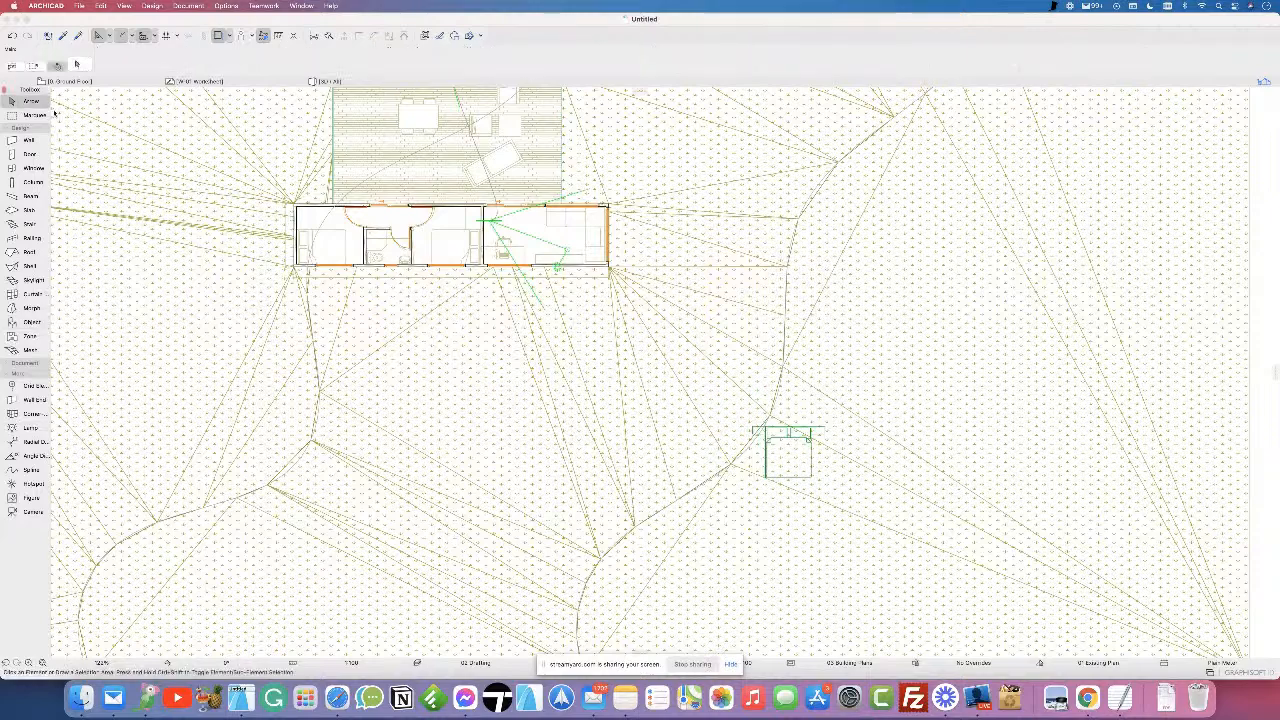
{"action": "left_click", "coordinate": [768, 479]}
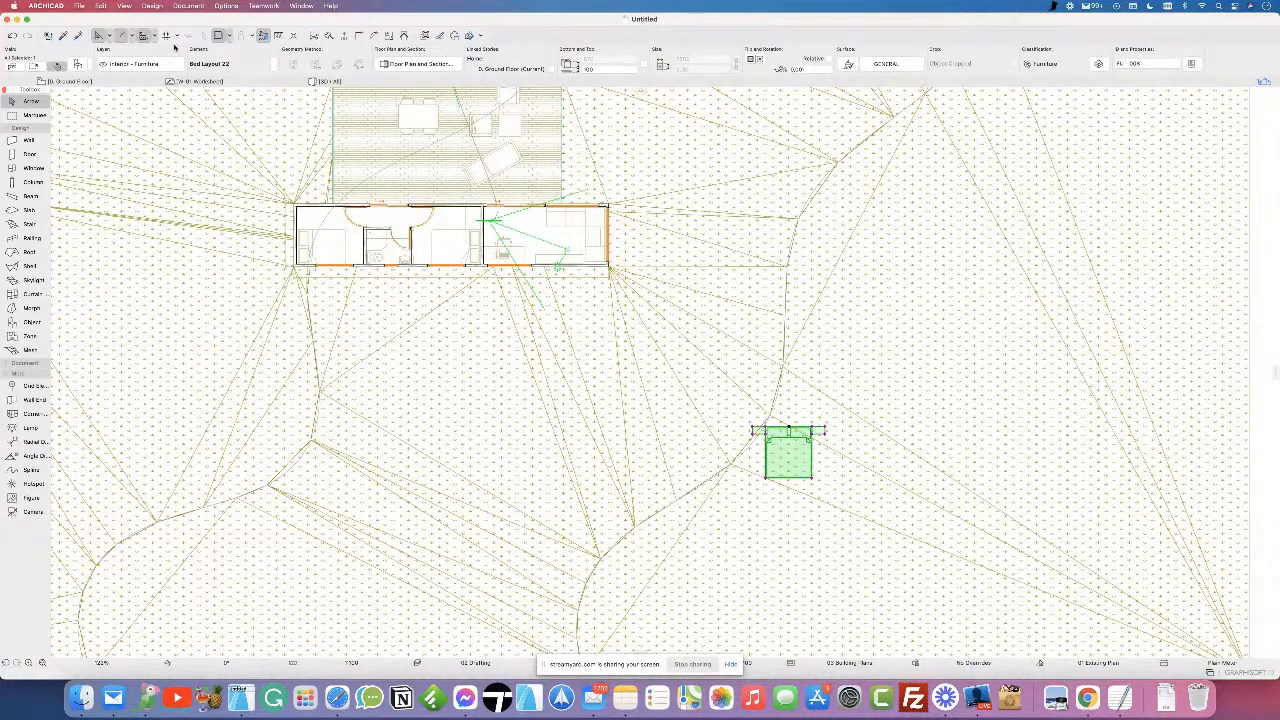
{"action": "key", "text": "super+t"}
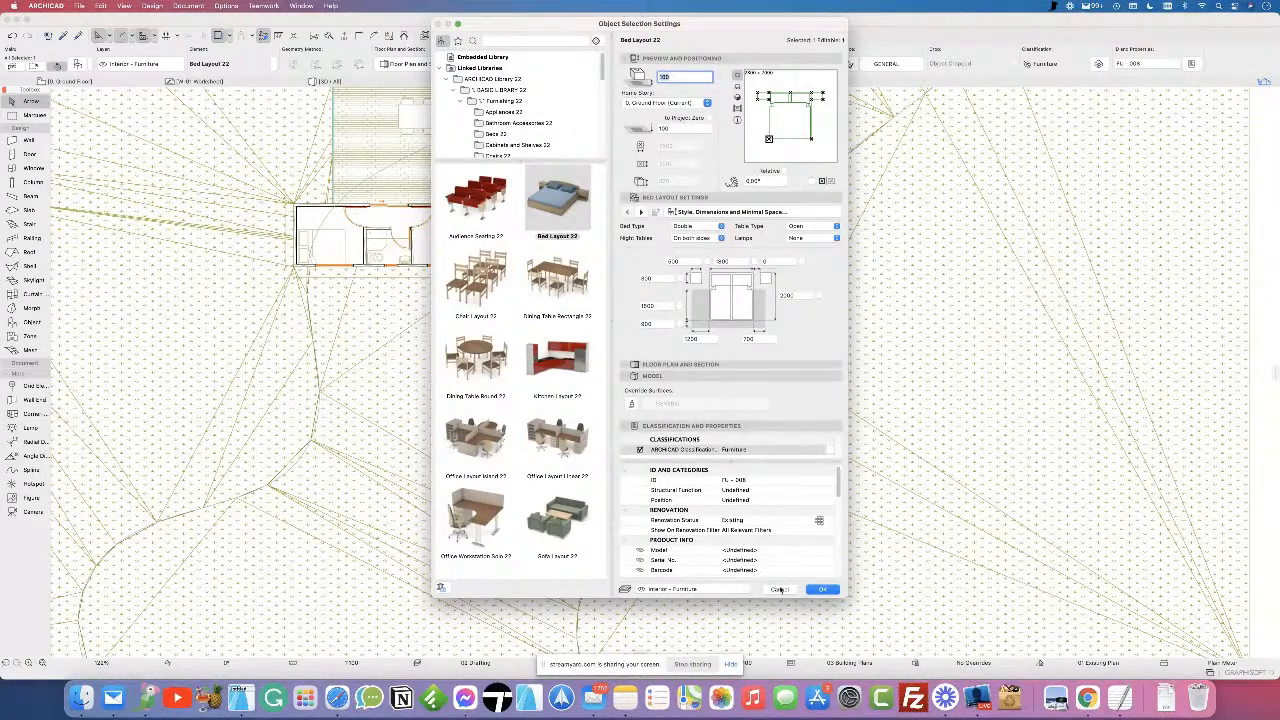
{"action": "left_click", "coordinate": [778, 588]}
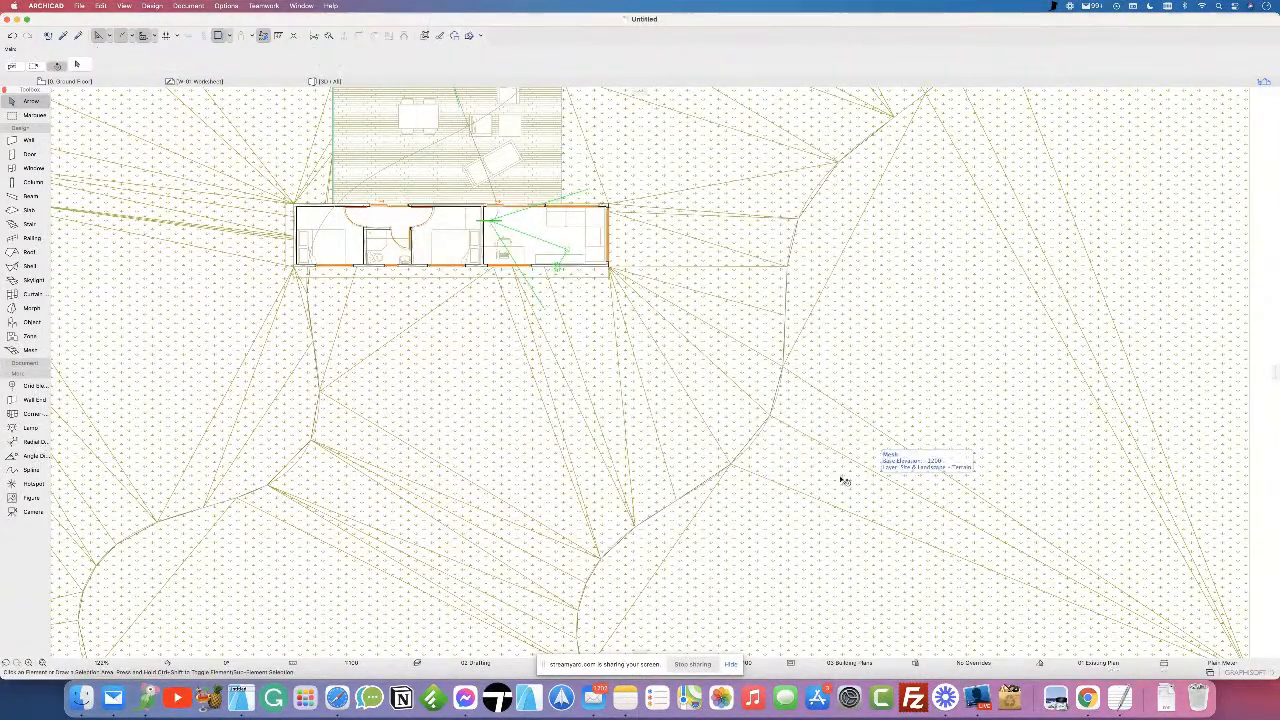
- Delete the three contour curves that run out past the west and south edges of the terrain mesh
{"action": "scroll", "coordinate": [551, 380], "scroll_direction": "down", "scroll_amount": 6}
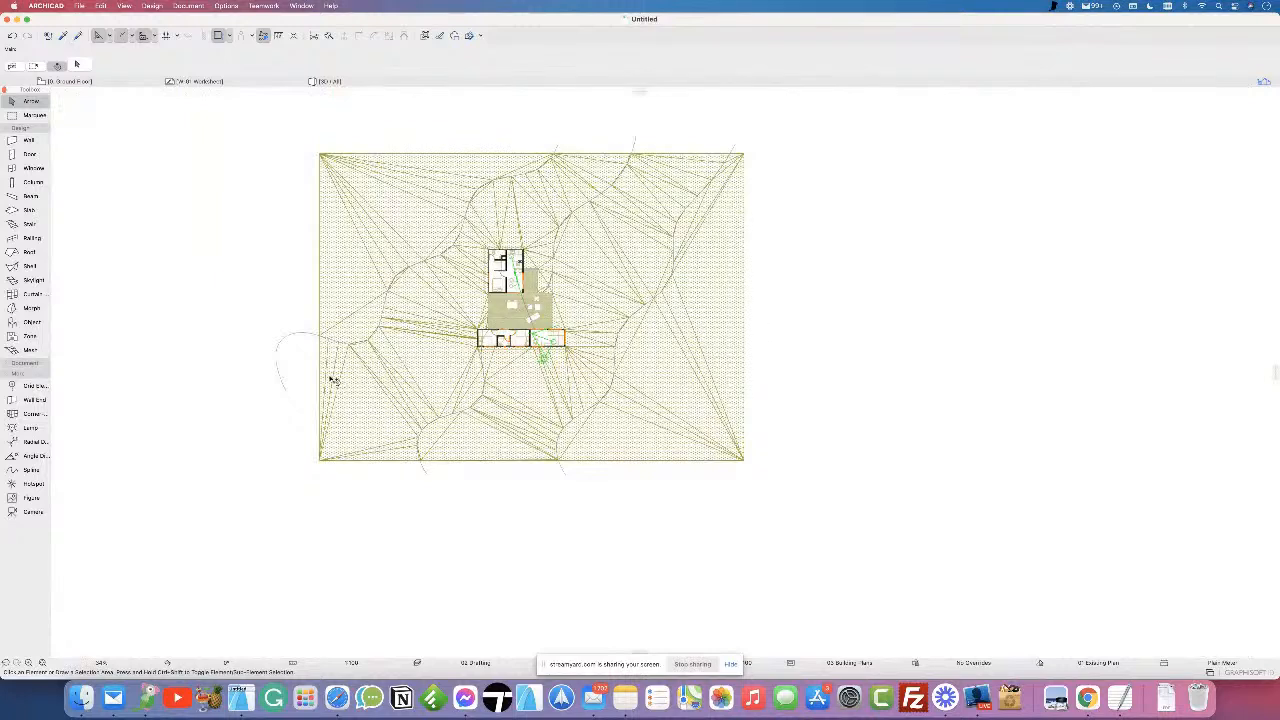
{"action": "left_click", "coordinate": [286, 394]}
{"action": "key", "text": "Delete"}
{"action": "left_click", "coordinate": [427, 476]}
{"action": "key", "text": "Delete"}
{"action": "left_click", "coordinate": [566, 477]}
{"action": "key", "text": "Delete"}
{"action": "scroll", "coordinate": [427, 285], "scroll_direction": "up", "scroll_amount": 5}
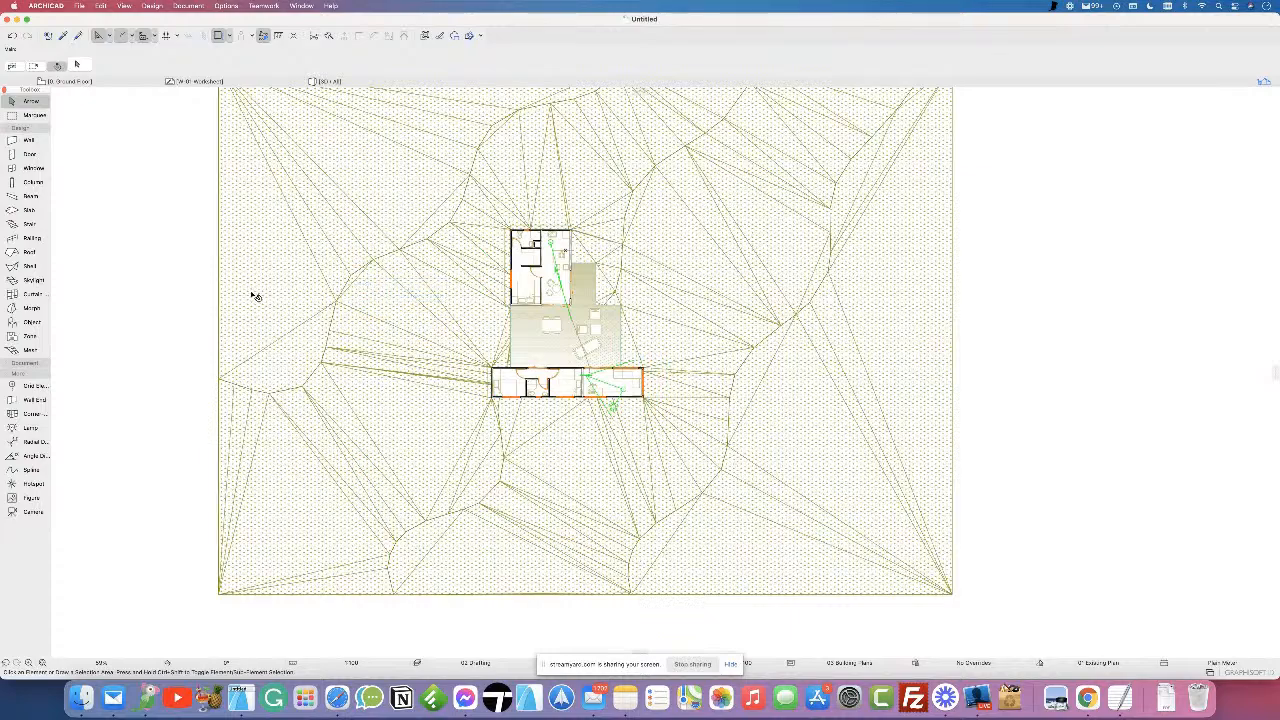
{"action": "scroll", "coordinate": [574, 354], "scroll_direction": "up", "scroll_amount": 5}
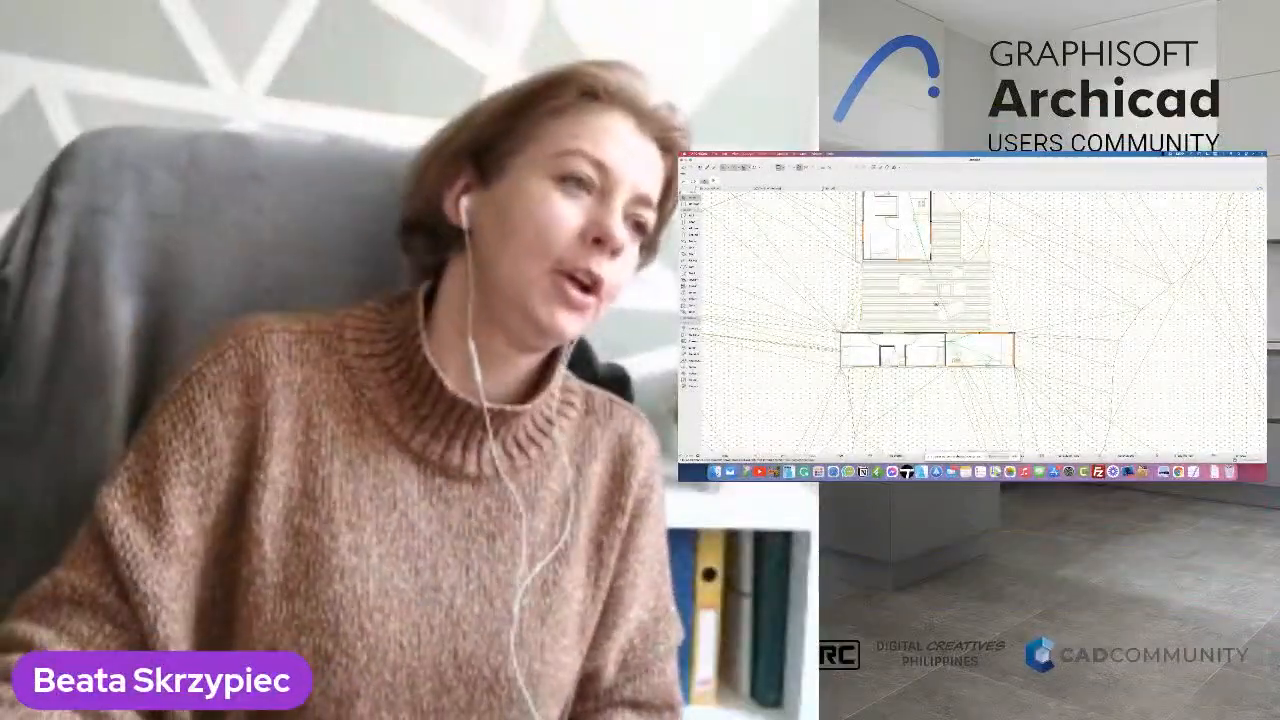
{"action": "scroll", "coordinate": [900, 363], "scroll_direction": "up", "scroll_amount": 3}
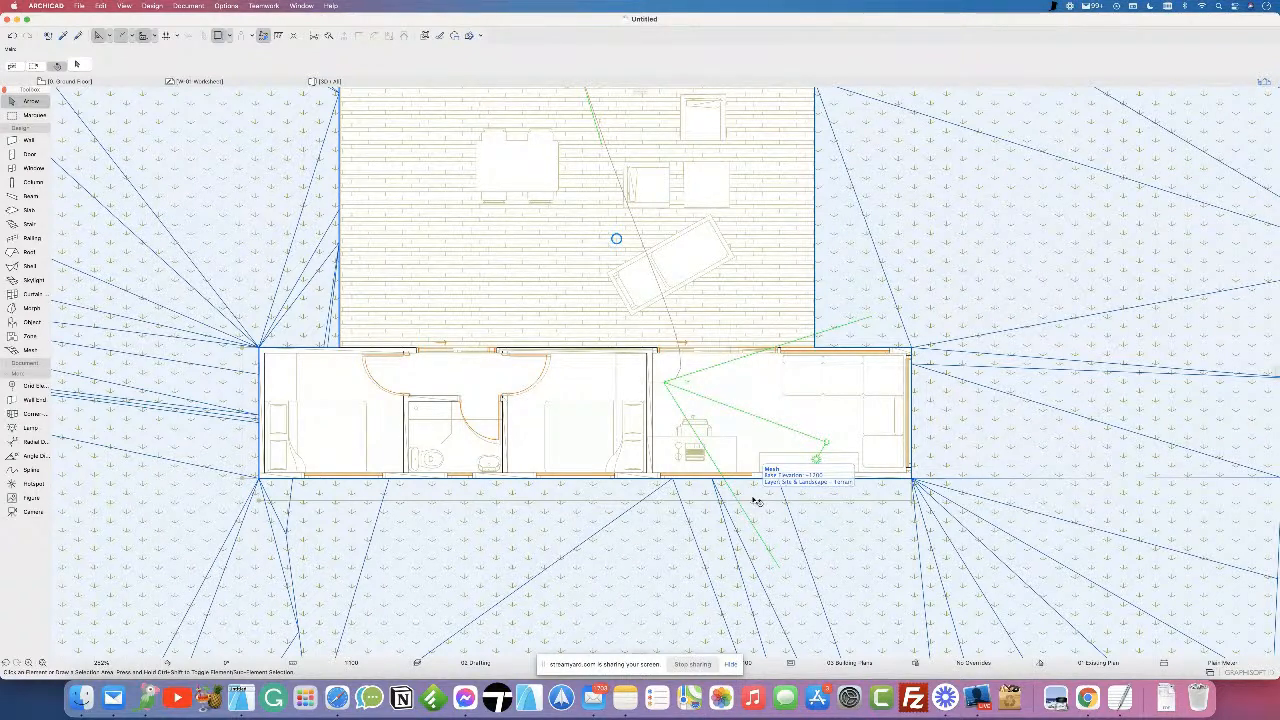
{"action": "scroll", "coordinate": [757, 500], "scroll_direction": "down", "scroll_amount": 10}
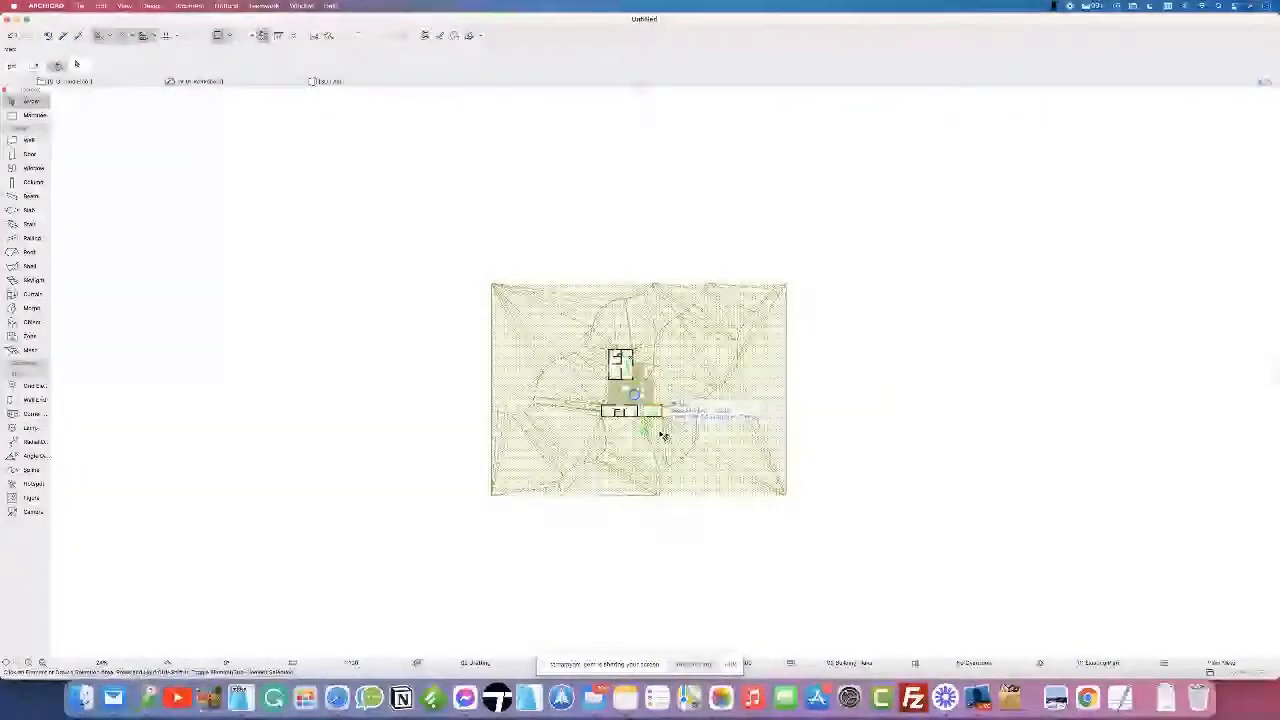
{"action": "scroll", "coordinate": [663, 434], "scroll_direction": "up", "scroll_amount": 1}
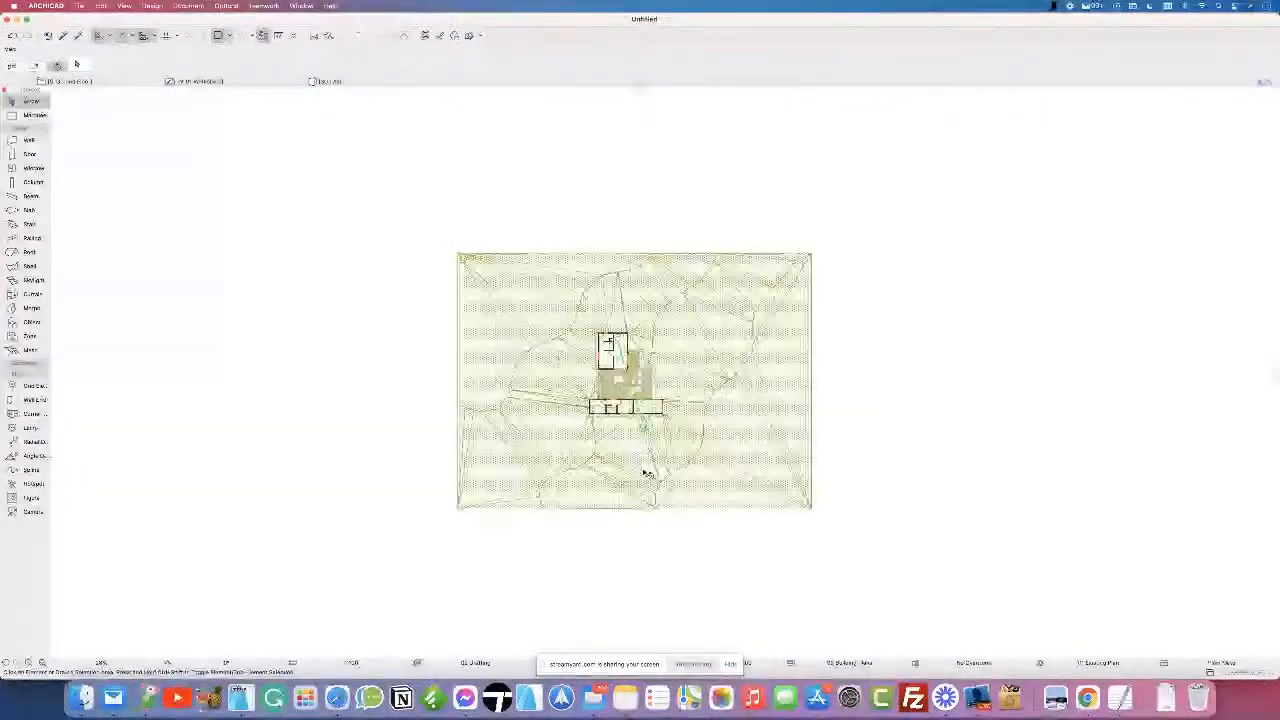
- Examine the layer combinations and the full list of layers in the enlarged Layers (Model Views) settings without changing anything
{"action": "left_click", "coordinate": [190, 7]}
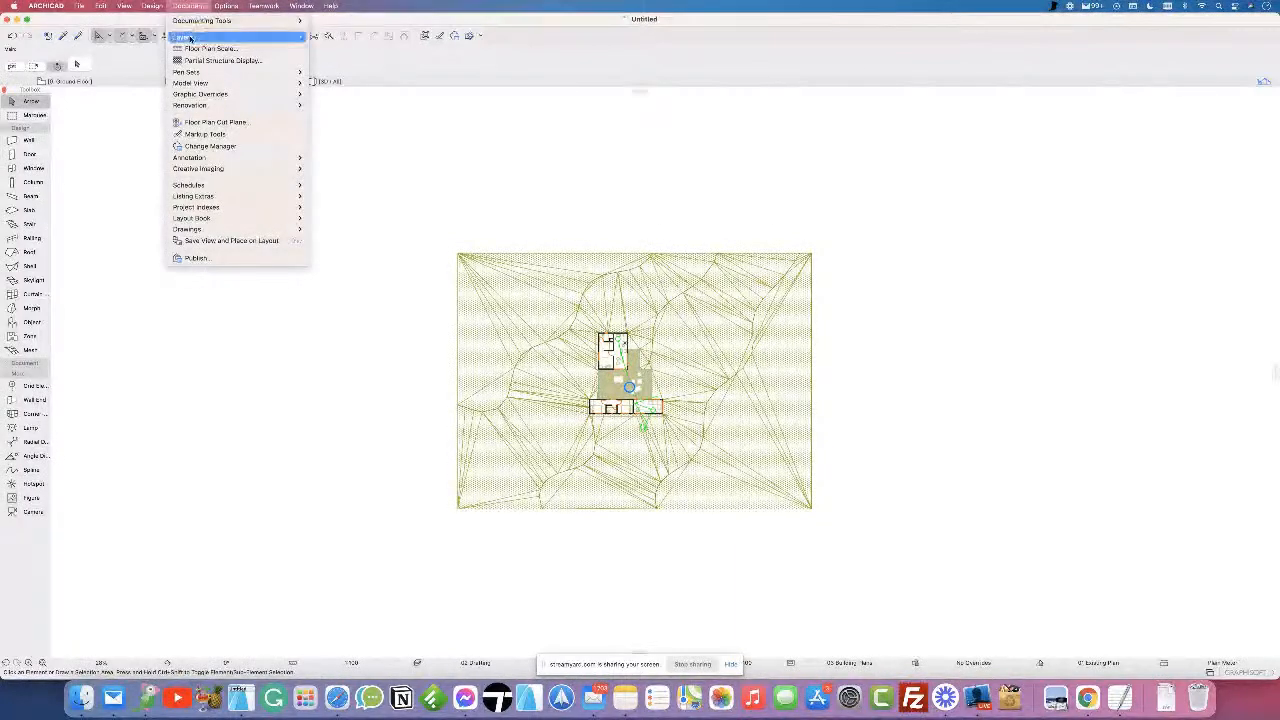
{"action": "mouse_move", "coordinate": [200, 37]}
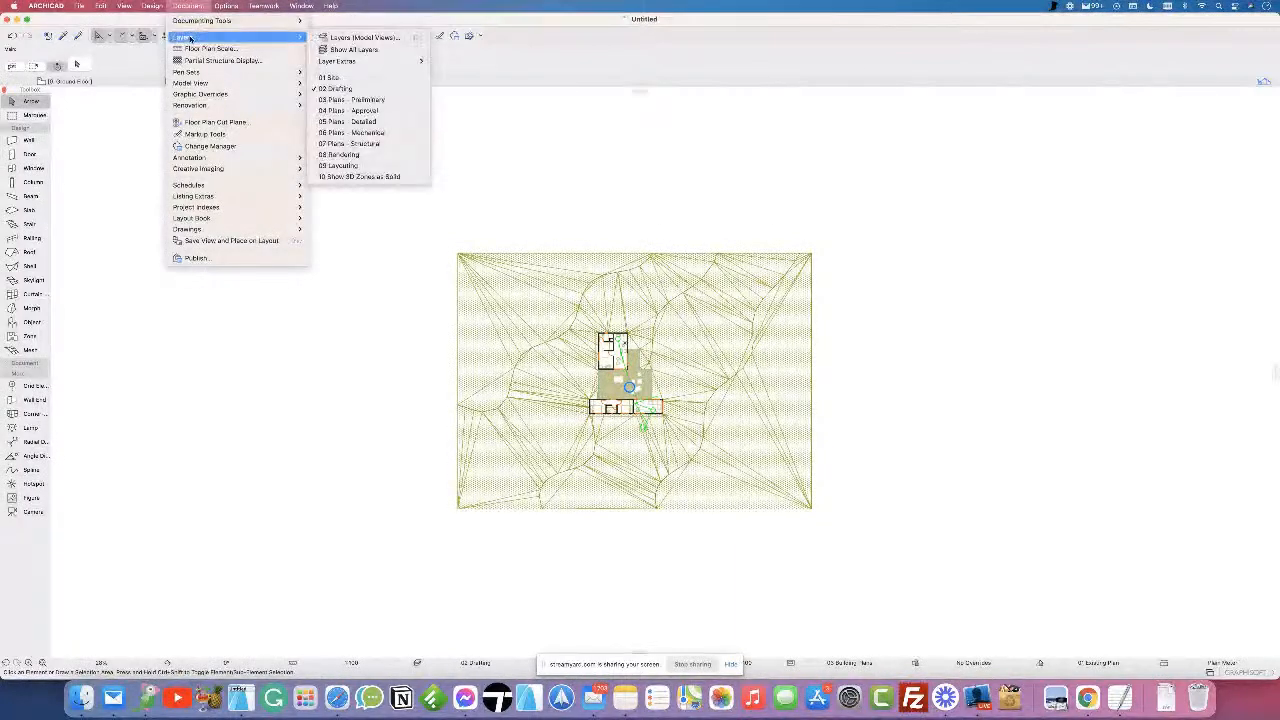
{"action": "left_click", "coordinate": [376, 40]}
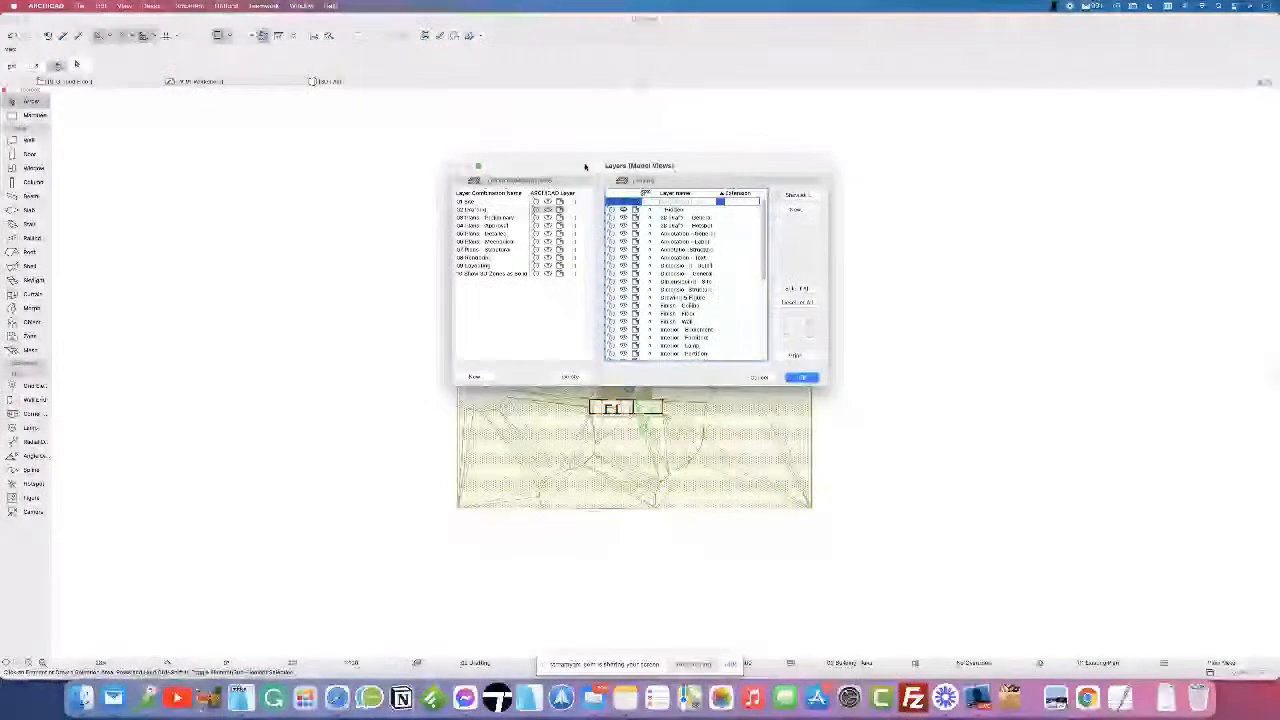
{"action": "left_click_drag", "start_coordinate": [586, 165], "coordinate": [629, 92]}
{"action": "left_click_drag", "start_coordinate": [744, 313], "coordinate": [741, 553]}
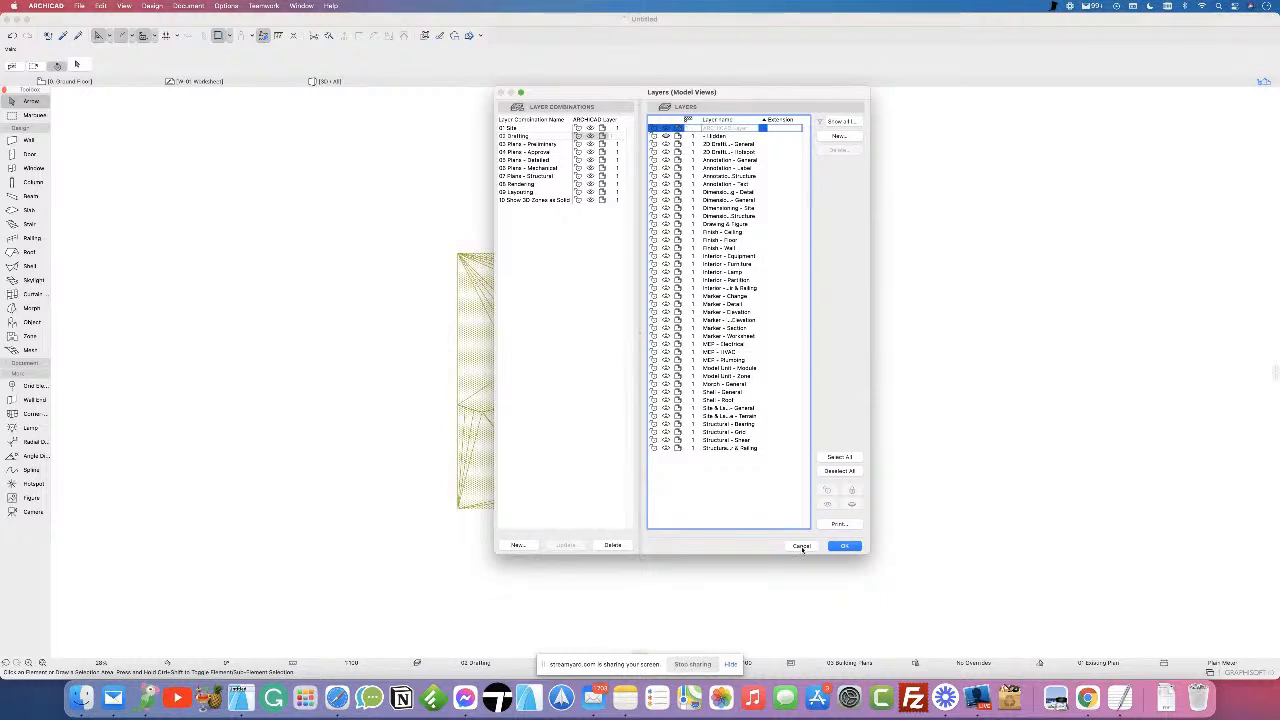
{"action": "left_click", "coordinate": [801, 546]}
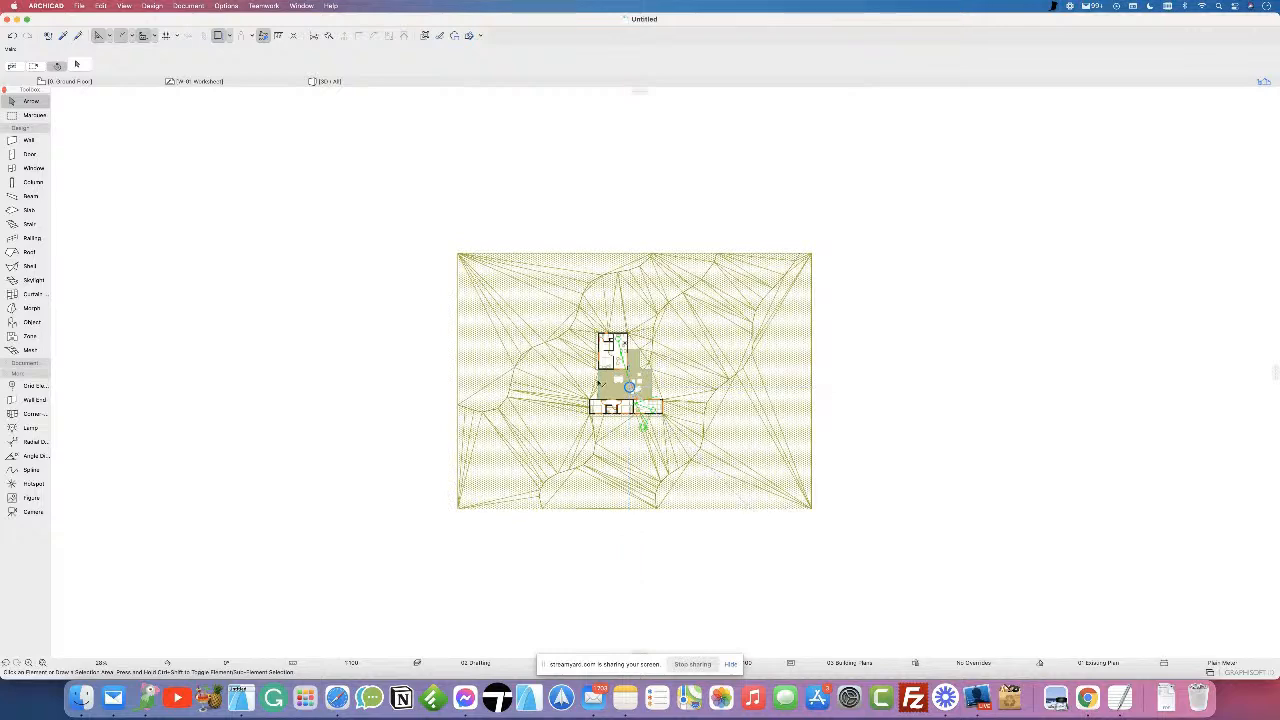
- Review the Wall tool's default settings and open its list of available layers
{"action": "middle_click_drag", "start_coordinate": [497, 307], "coordinate": [754, 323]}
{"action": "scroll", "coordinate": [762, 326], "scroll_direction": "up", "scroll_amount": 2}
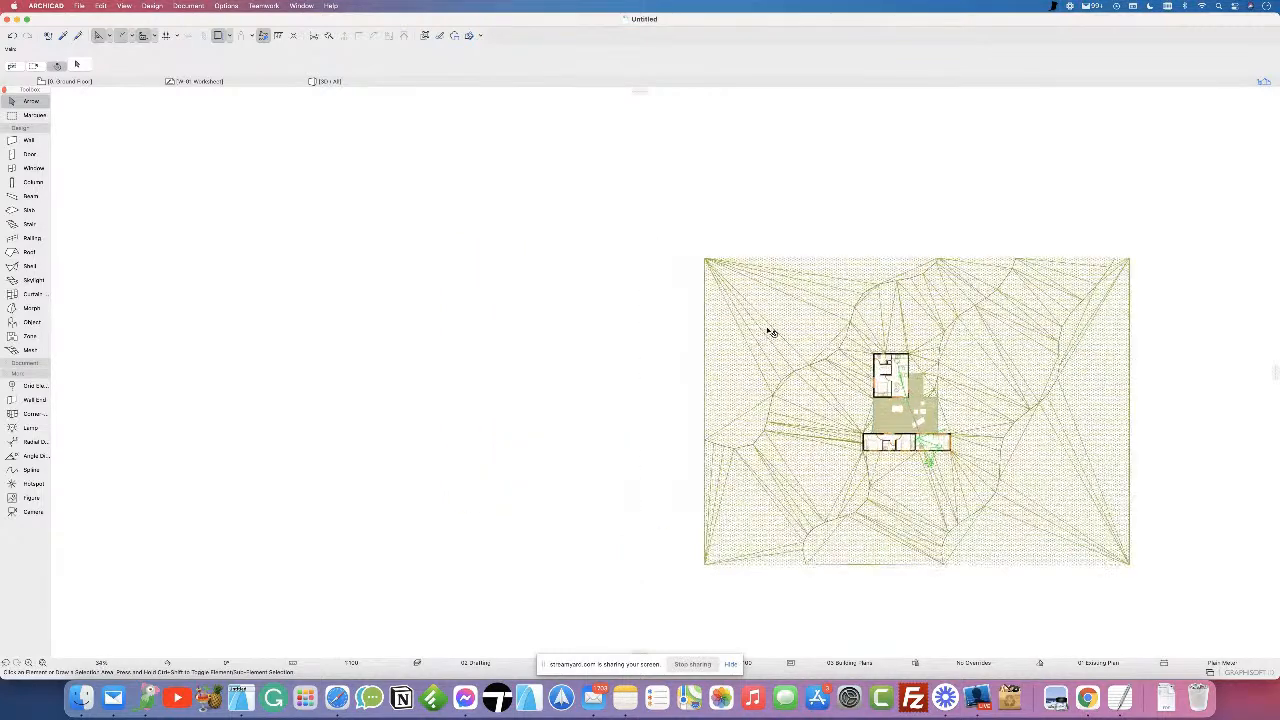
{"action": "left_click", "coordinate": [14, 141]}
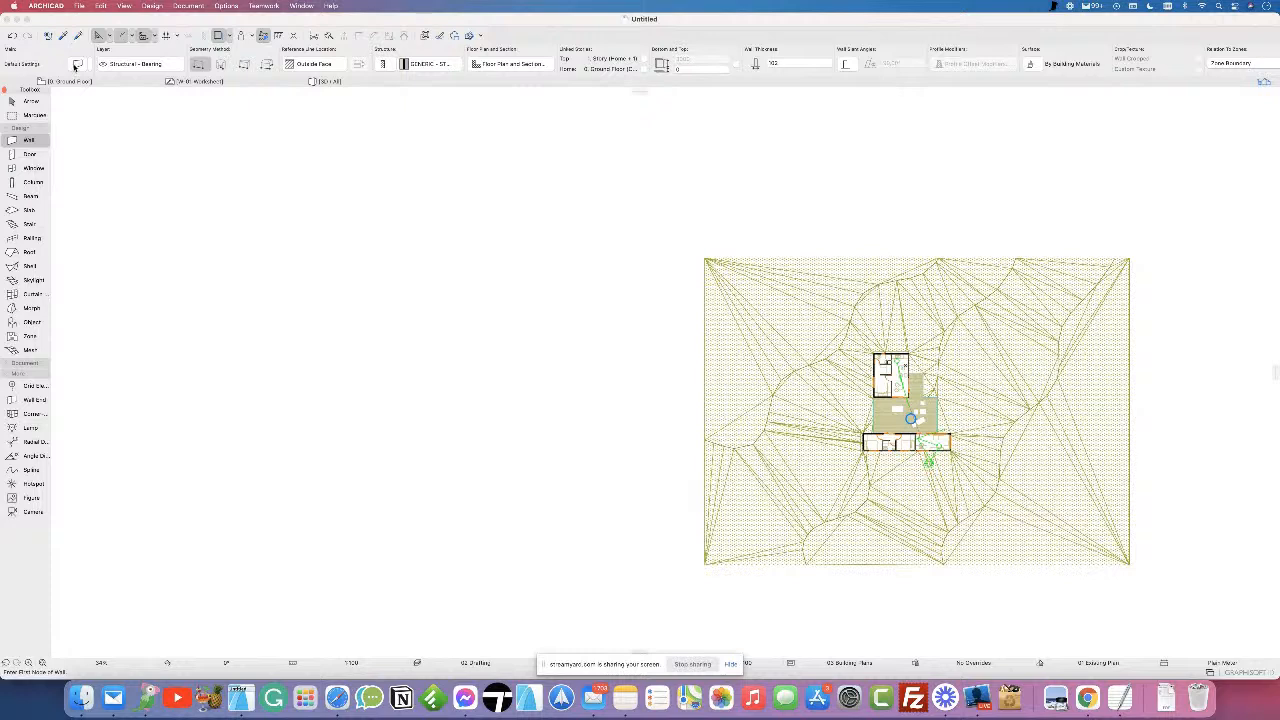
{"action": "double_click", "coordinate": [27, 141]}
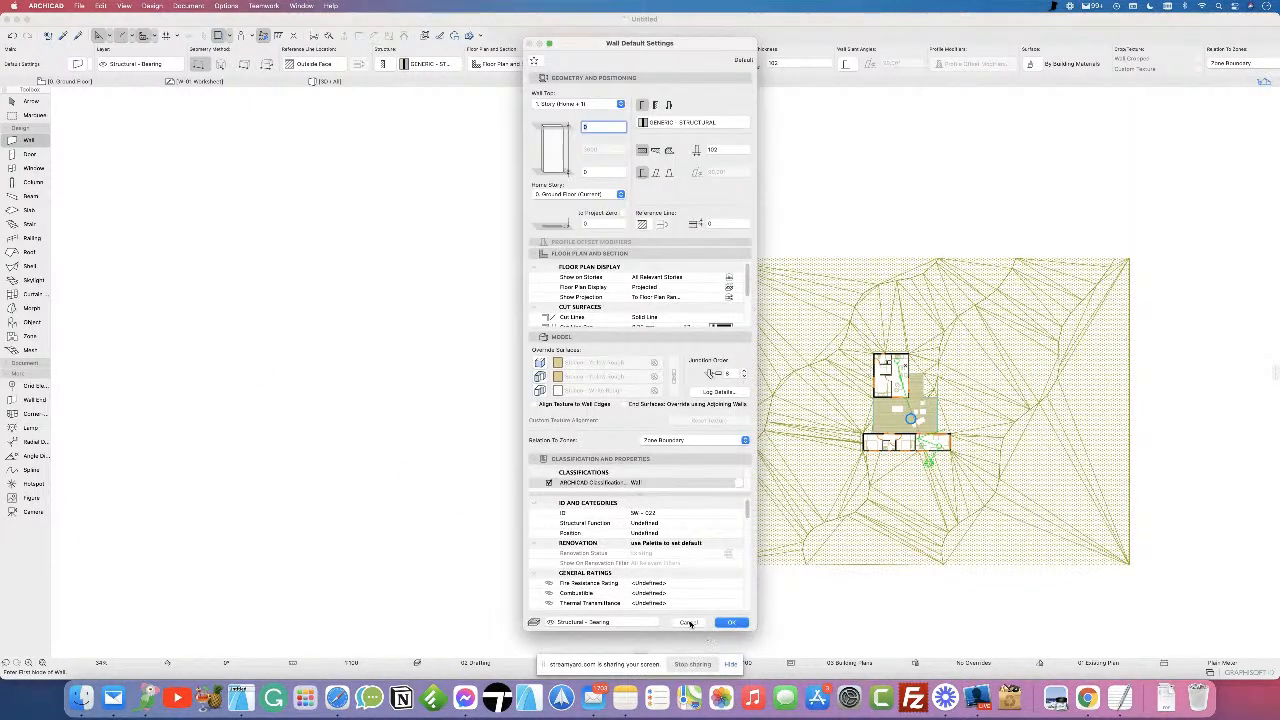
{"action": "left_click", "coordinate": [731, 622]}
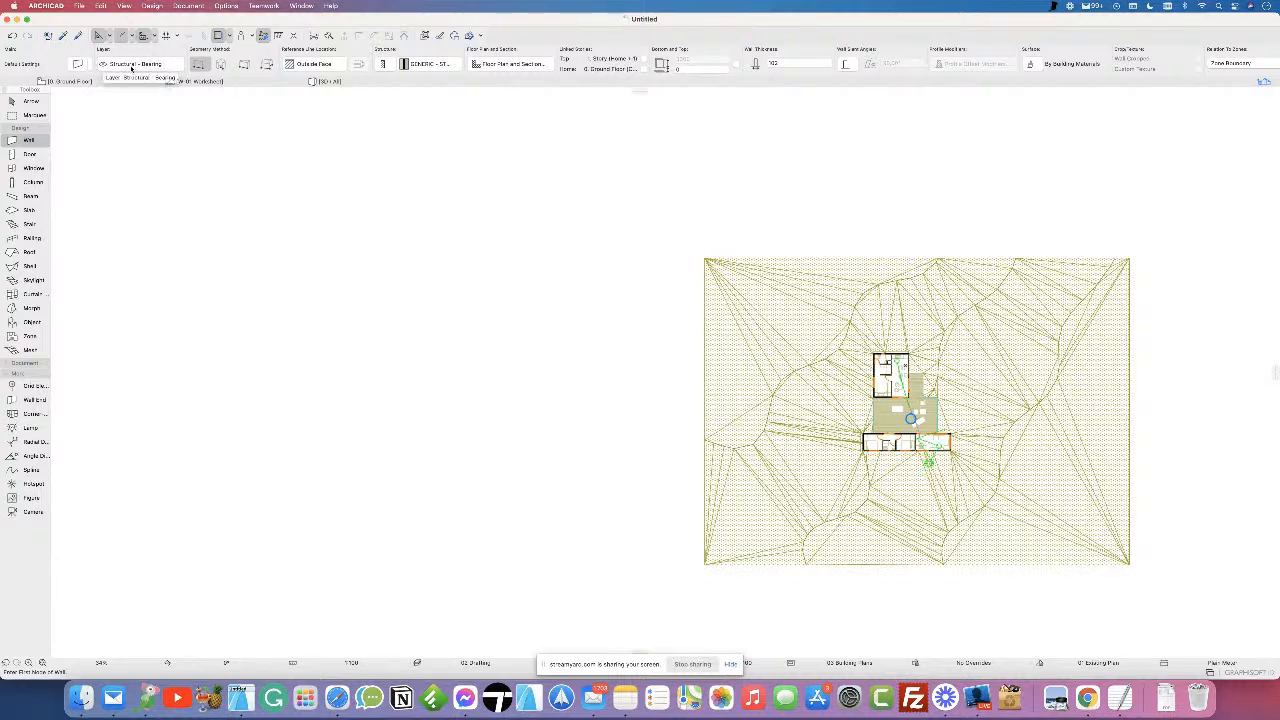
{"action": "left_click", "coordinate": [145, 65]}
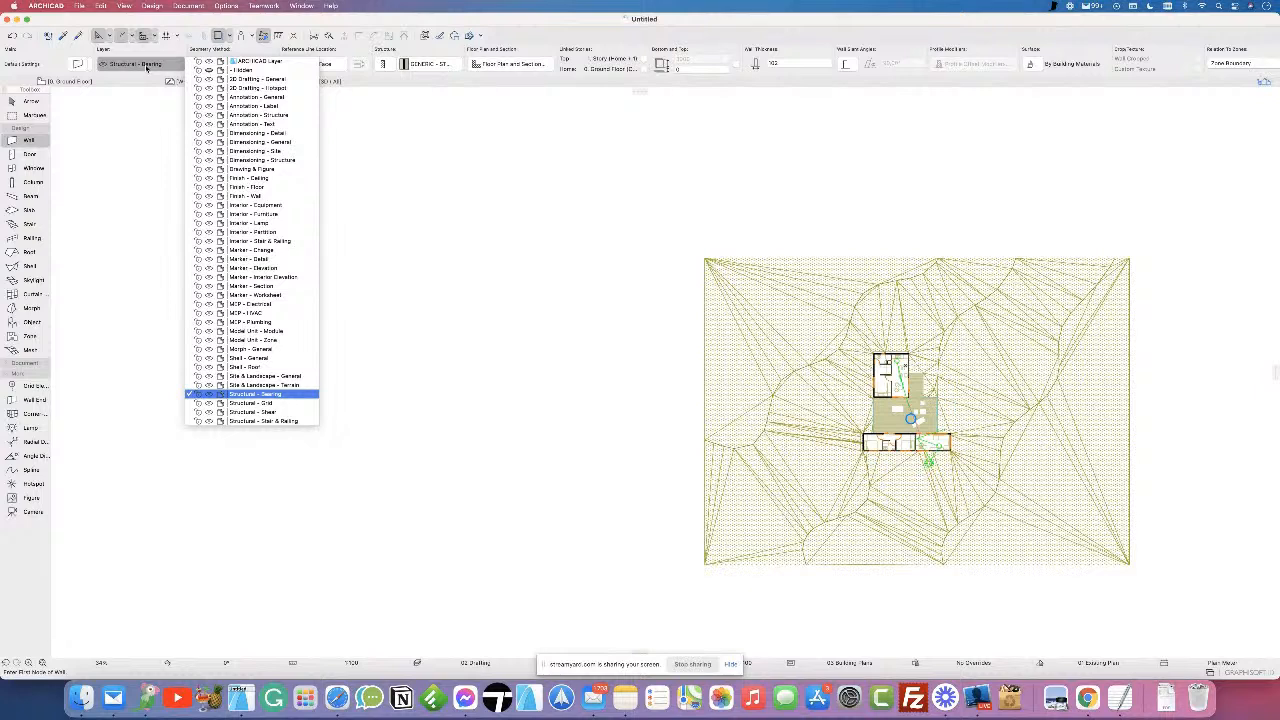
- Review the default layers assigned to the Column, Slab, Stair, Railing, Roof, Shell and Wall tools
{"action": "left_click", "coordinate": [101, 210]}
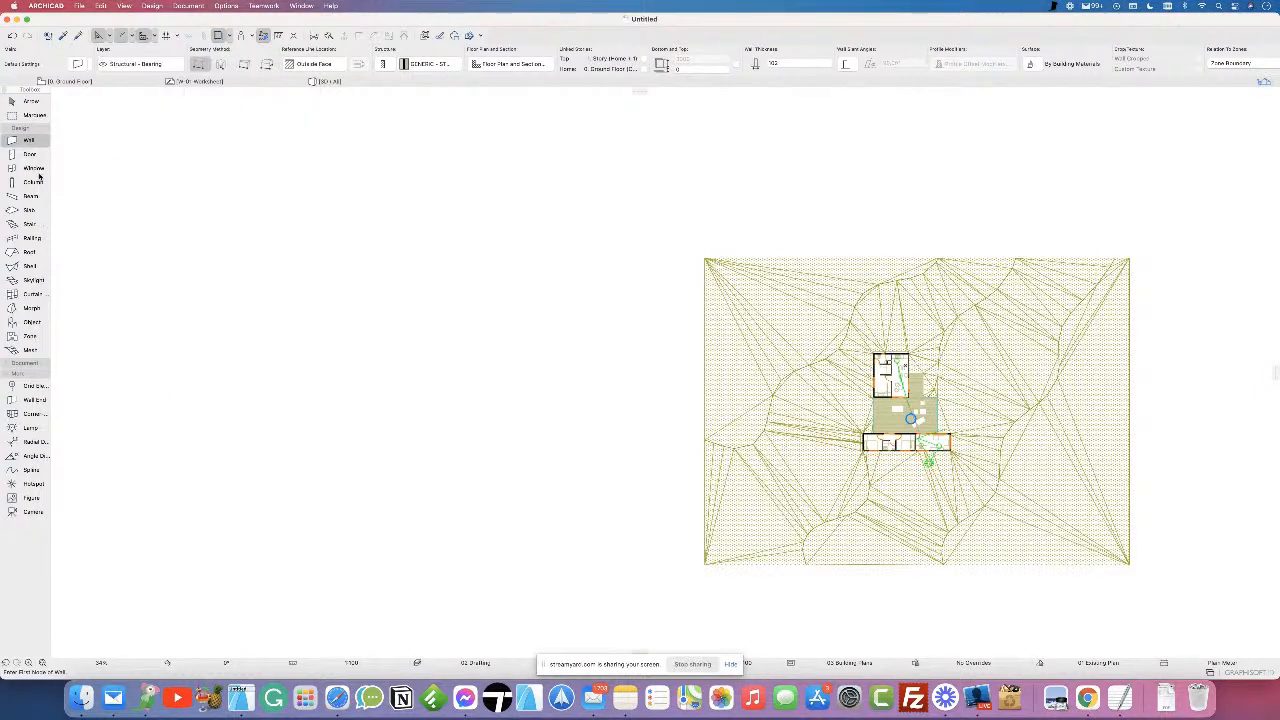
{"action": "left_click", "coordinate": [28, 182]}
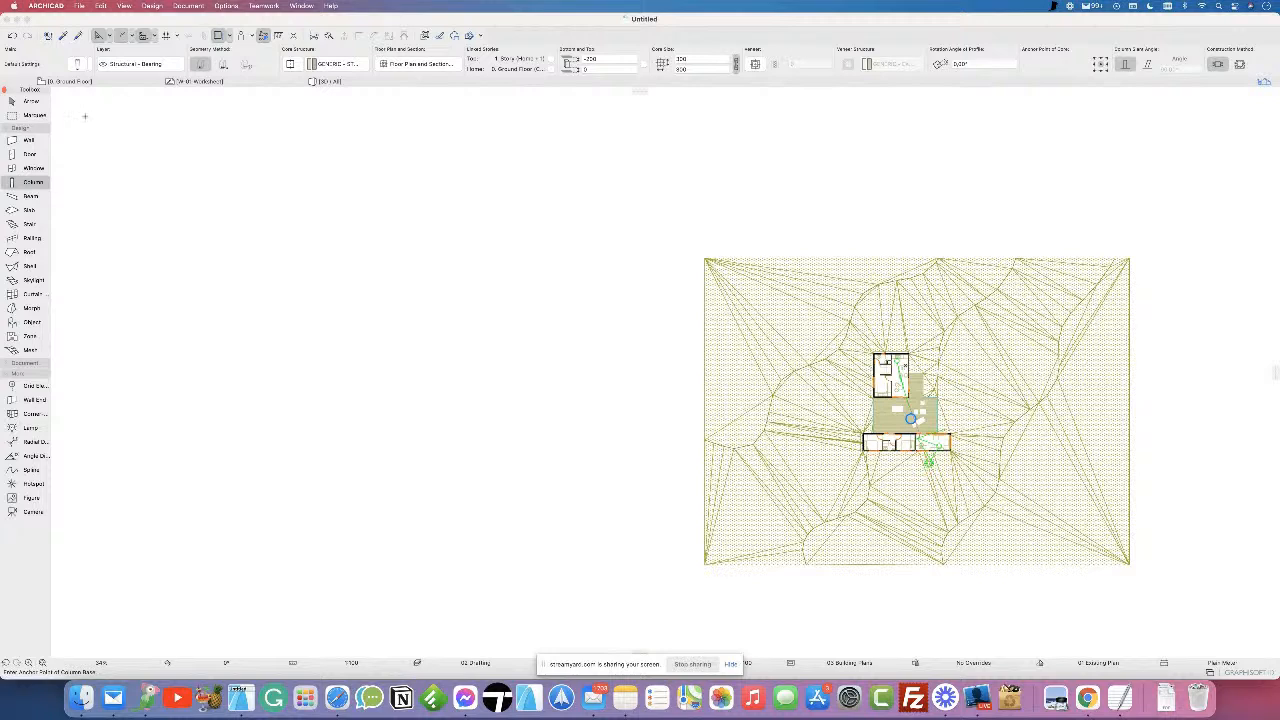
{"action": "left_click", "coordinate": [28, 211]}
{"action": "left_click", "coordinate": [27, 226]}
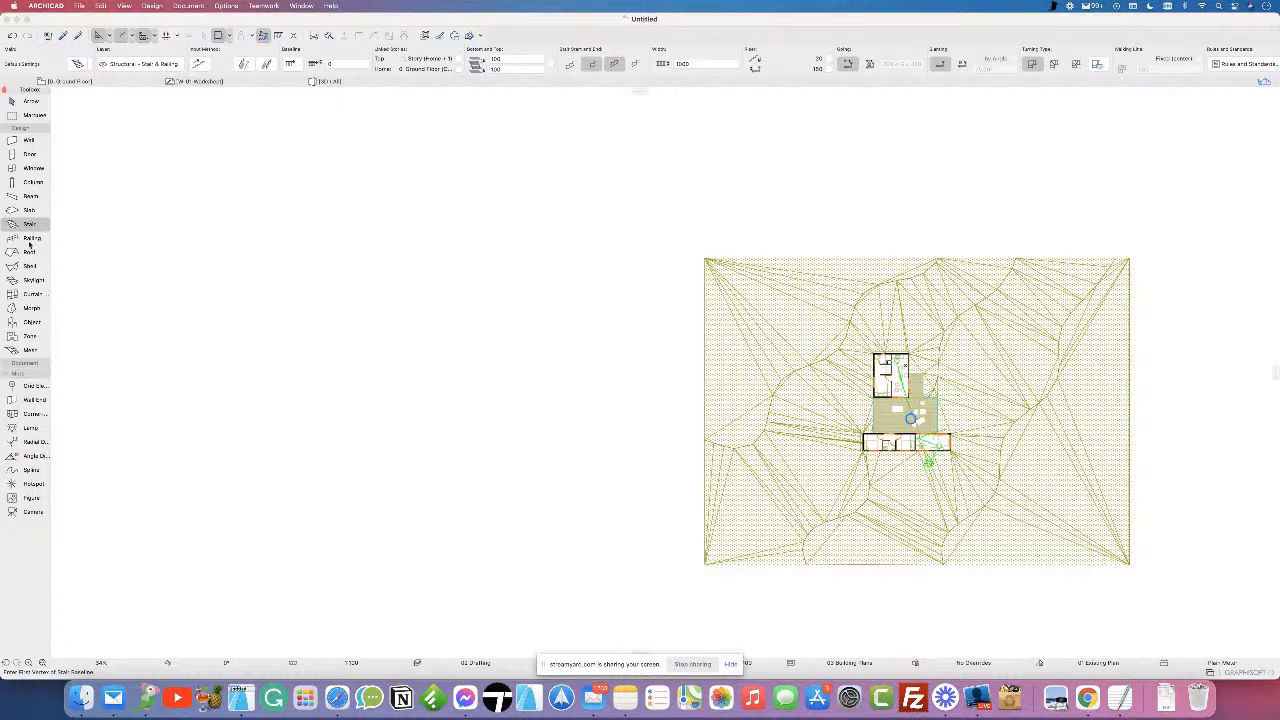
{"action": "left_click", "coordinate": [30, 239]}
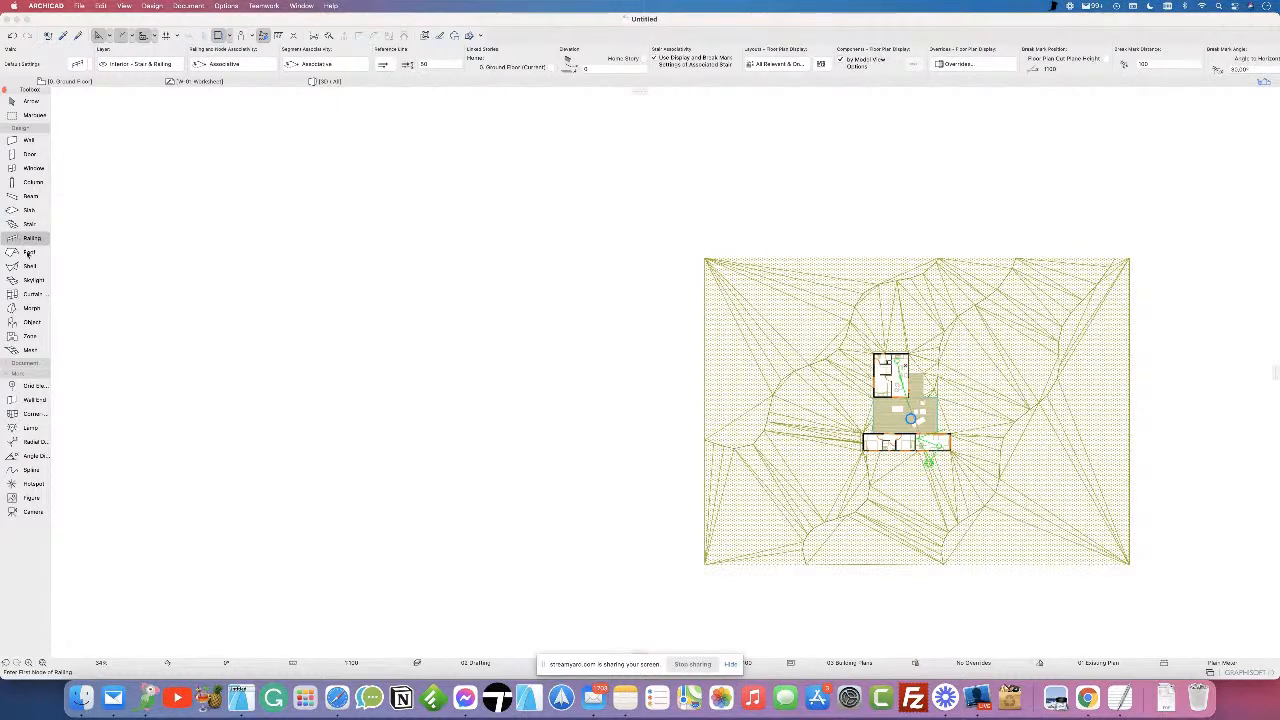
{"action": "left_click", "coordinate": [28, 253]}
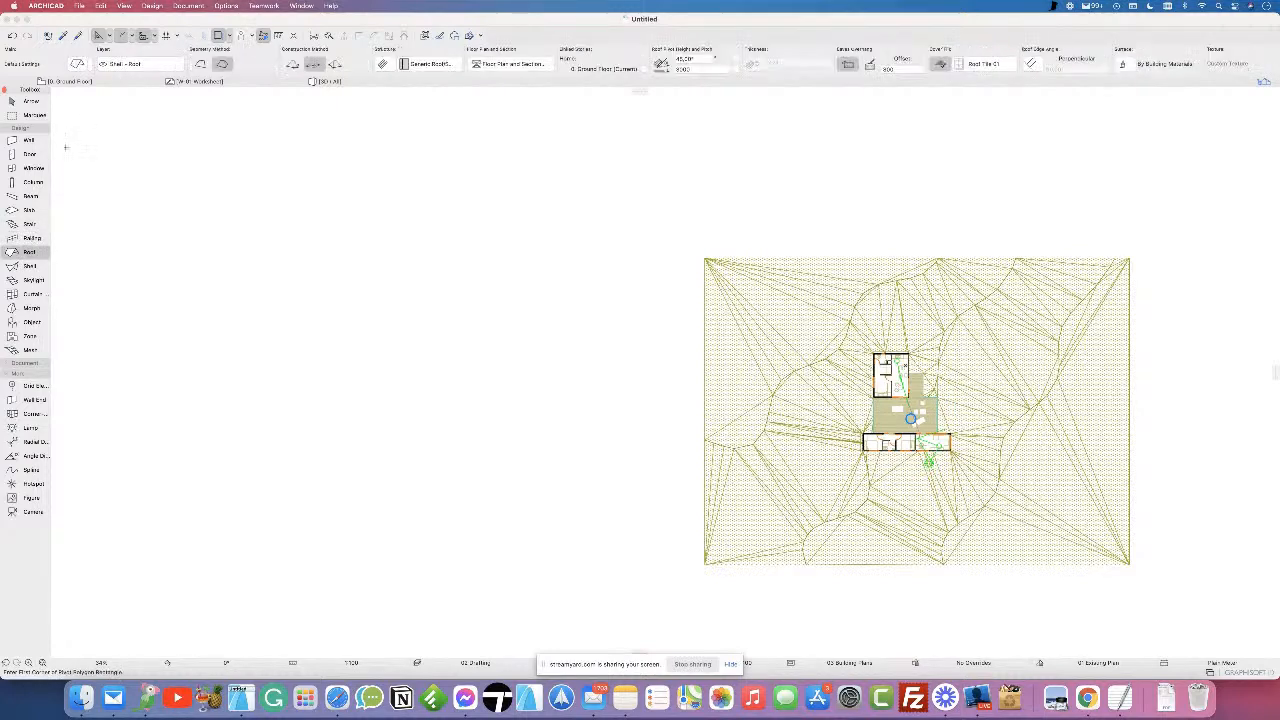
{"action": "left_click", "coordinate": [34, 266]}
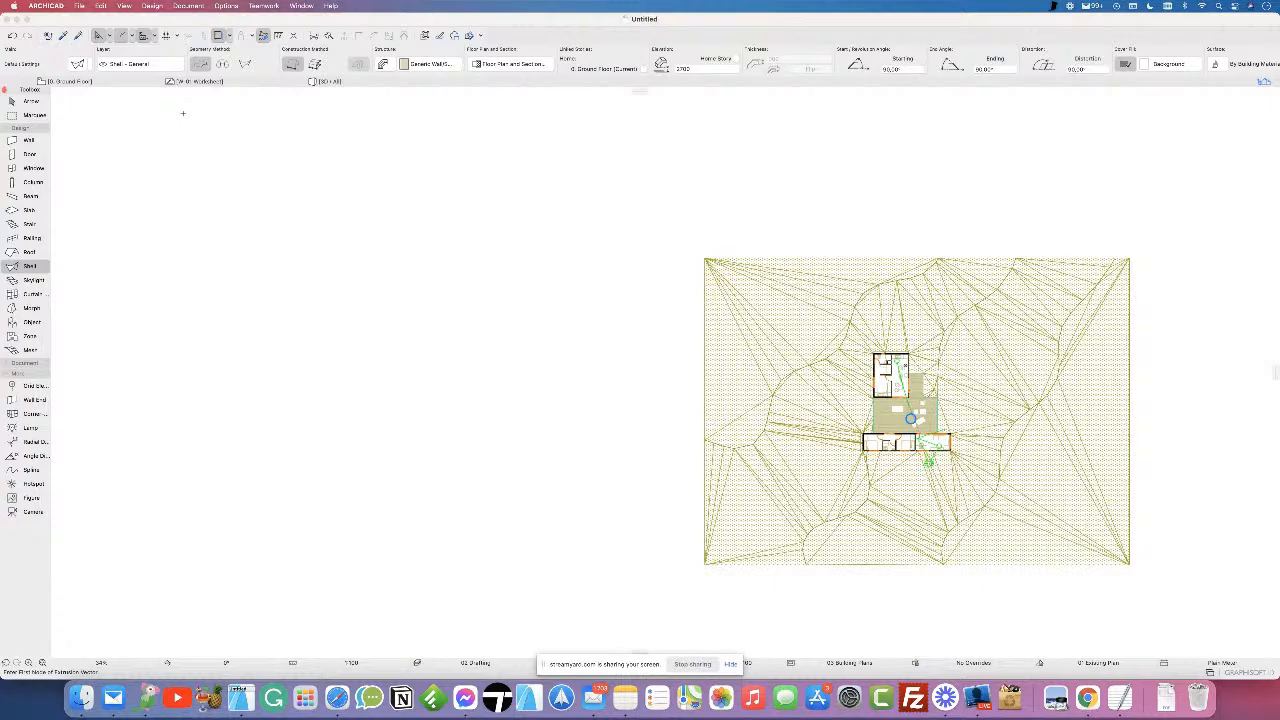
{"action": "left_click", "coordinate": [28, 140]}
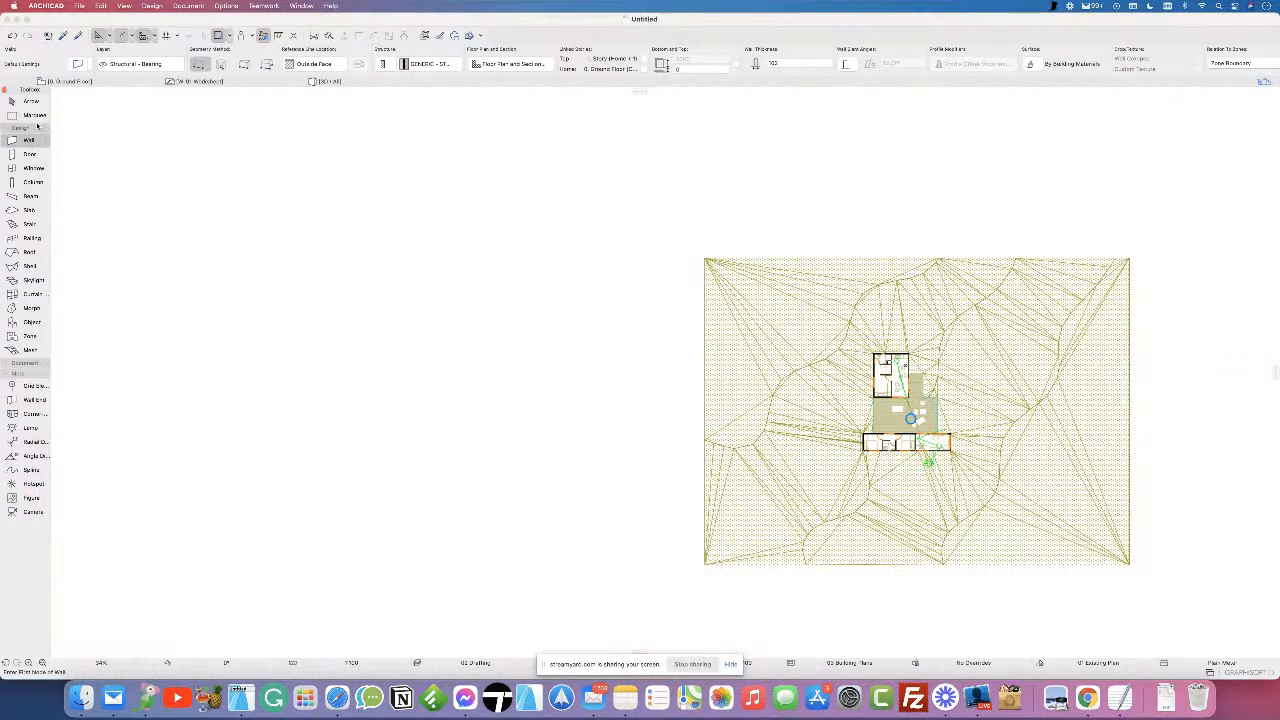
- Create a new layer named 123 in the Layers (Model Views) settings
{"action": "middle_click_drag", "start_coordinate": [803, 366], "coordinate": [363, 311]}
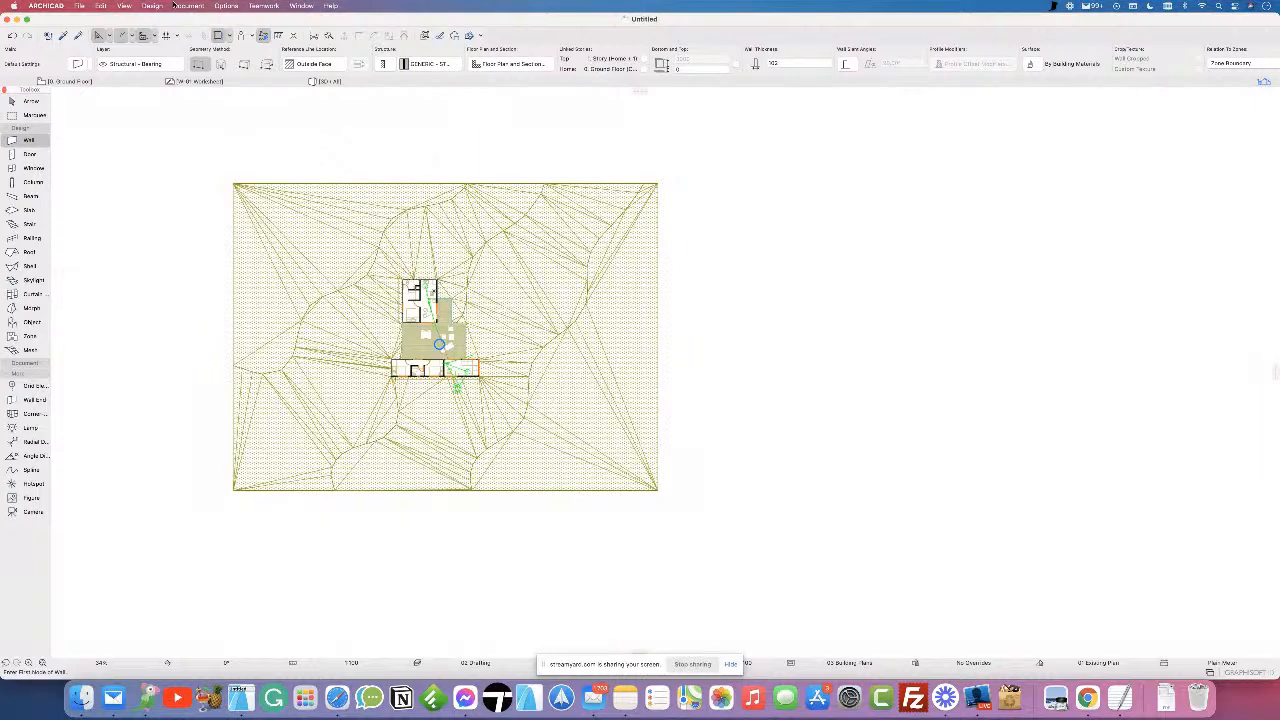
{"action": "left_click", "coordinate": [189, 6]}
{"action": "mouse_move", "coordinate": [205, 37]}
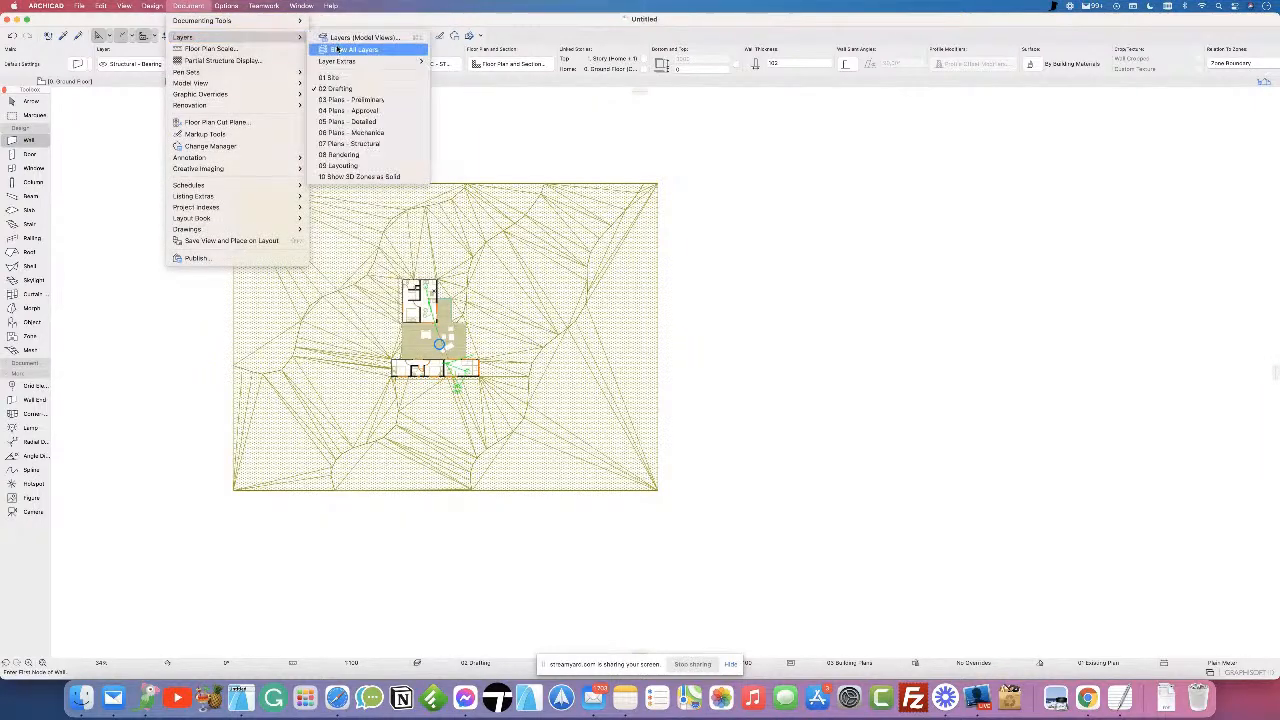
{"action": "left_click", "coordinate": [345, 38]}
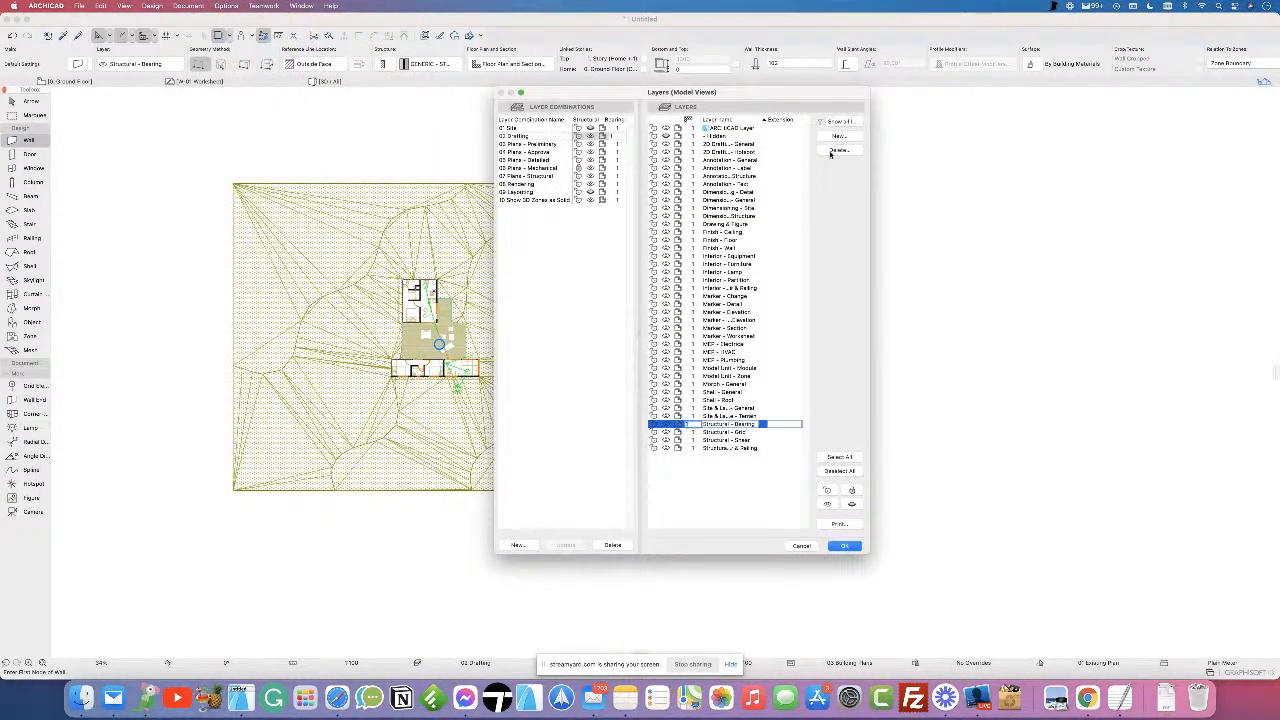
{"action": "left_click", "coordinate": [839, 136]}
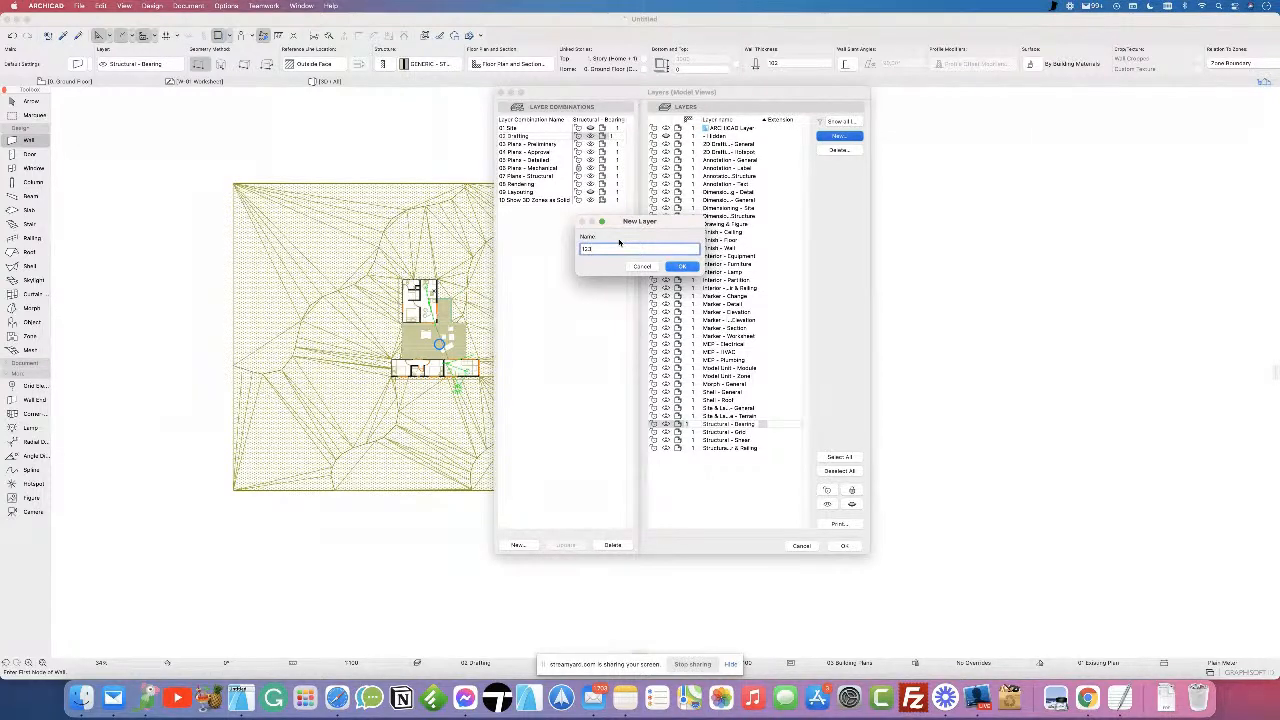
{"action": "key", "text": "Return"}
{"action": "left_click", "coordinate": [844, 545]}
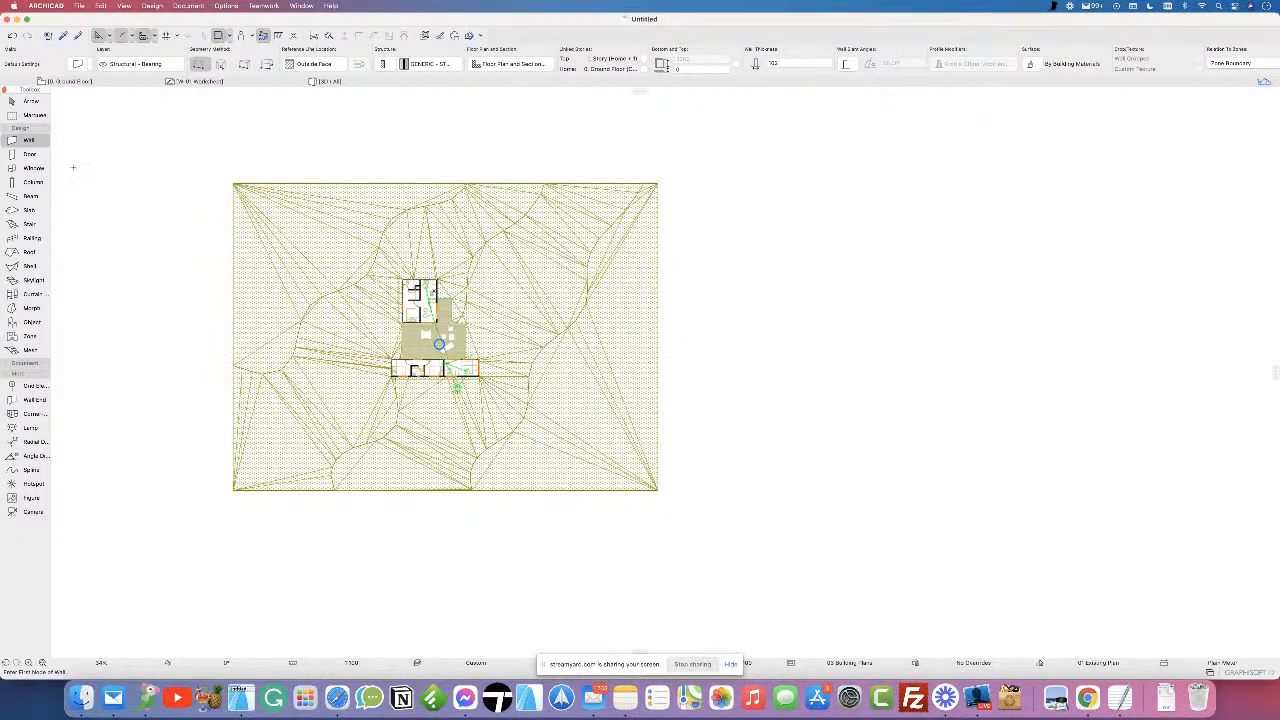
- Set the Wall tool's layer to 123 and draw a straight horizontal wall east of the terrain mesh
{"action": "left_click", "coordinate": [140, 63]}
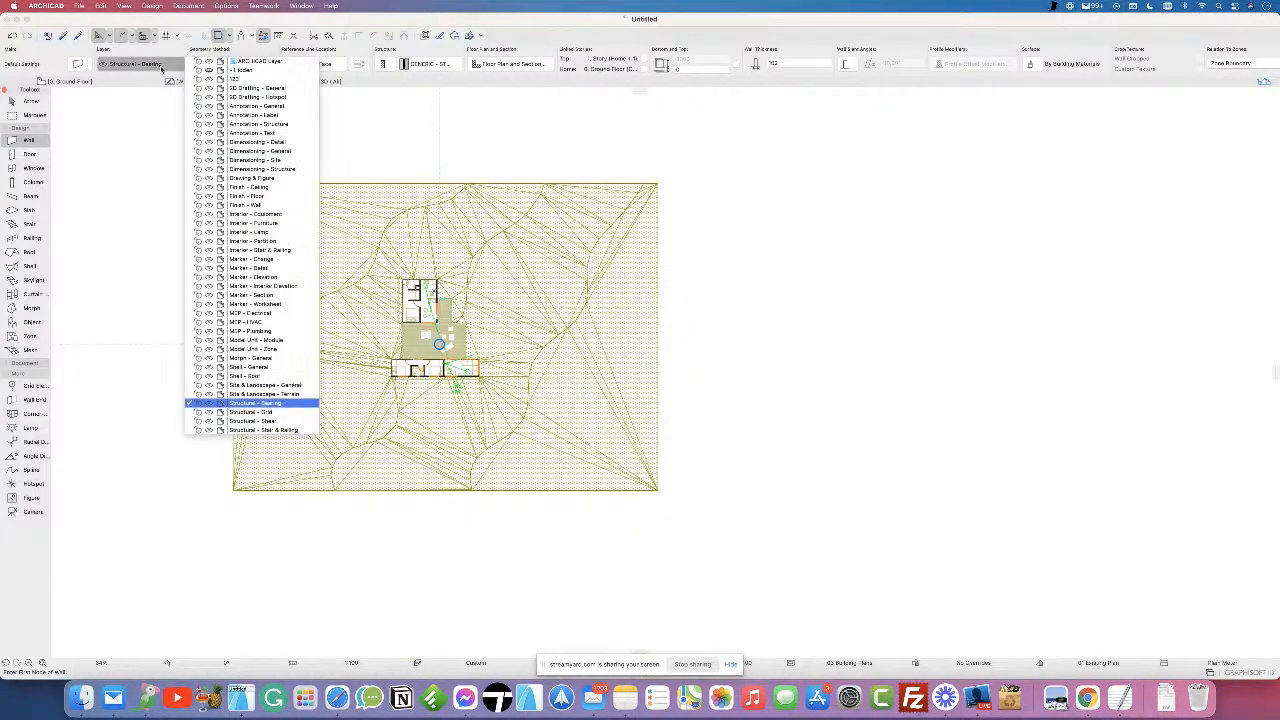
{"action": "left_click", "coordinate": [240, 79]}
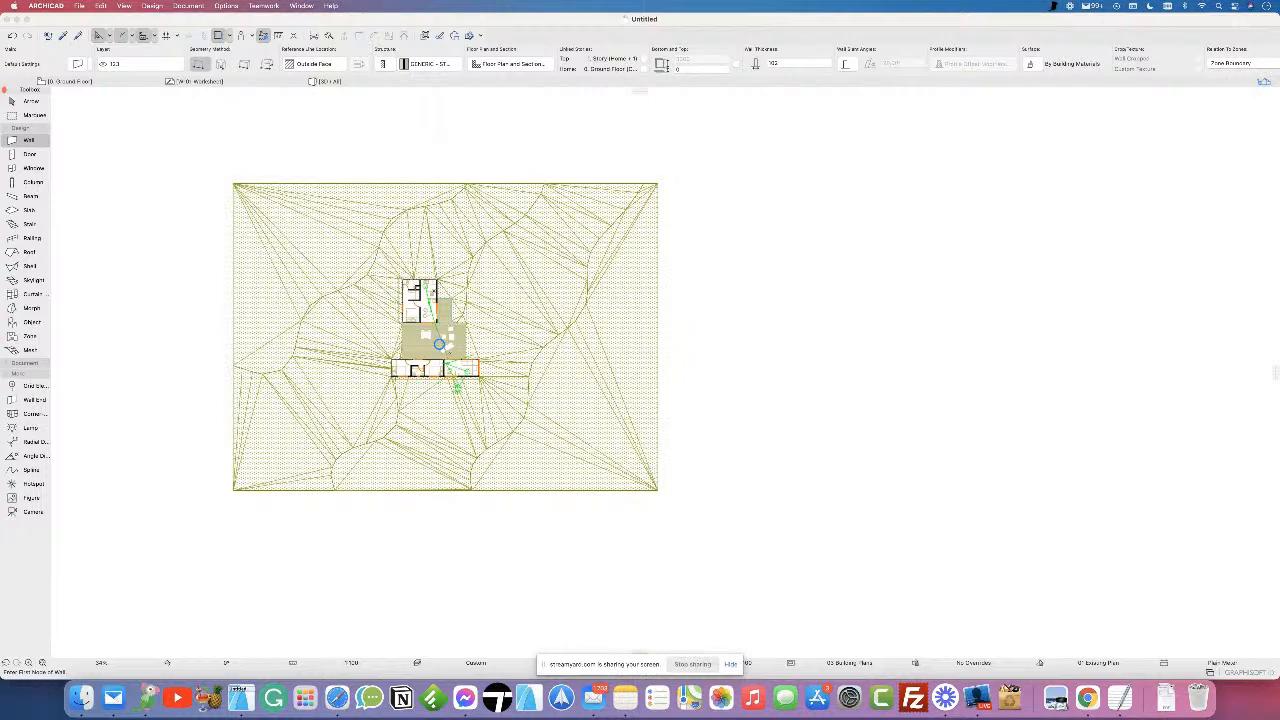
{"action": "left_click", "coordinate": [780, 338]}
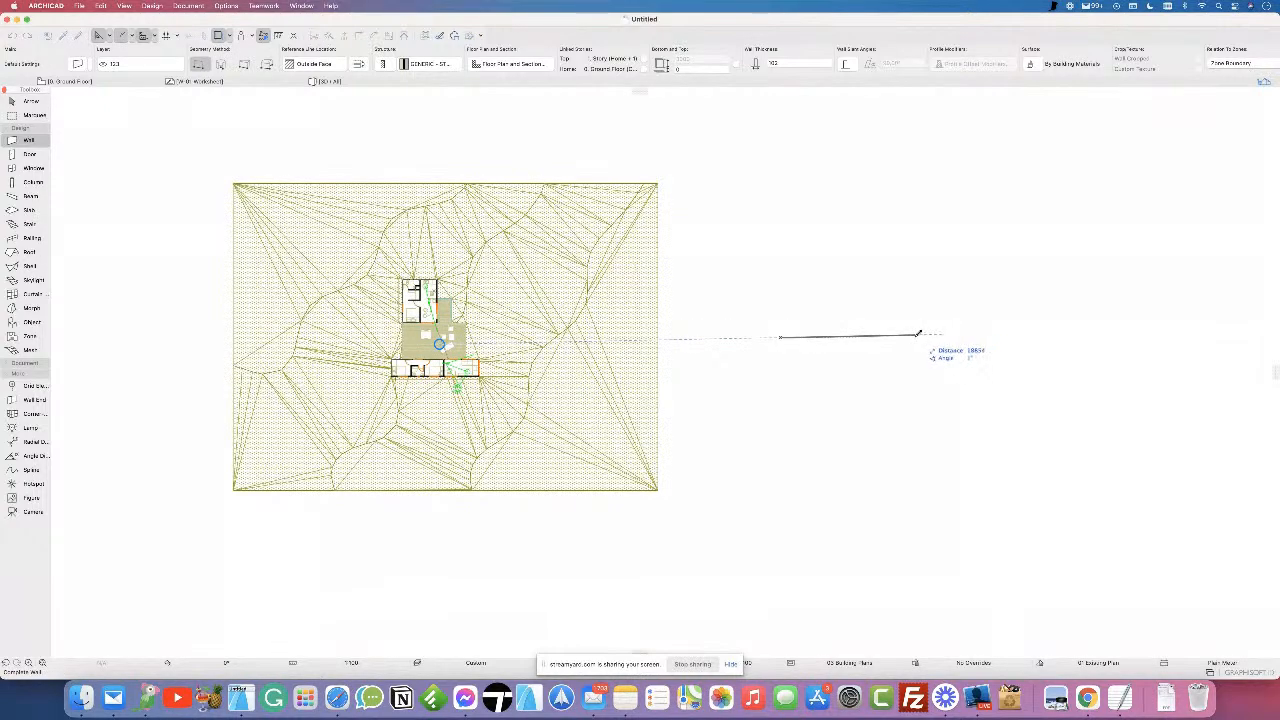
{"action": "scroll", "coordinate": [918, 333], "scroll_direction": "up", "scroll_amount": 5}
{"action": "scroll", "coordinate": [551, 347], "scroll_direction": "up", "scroll_amount": 4}
{"action": "left_click", "coordinate": [550, 352]}
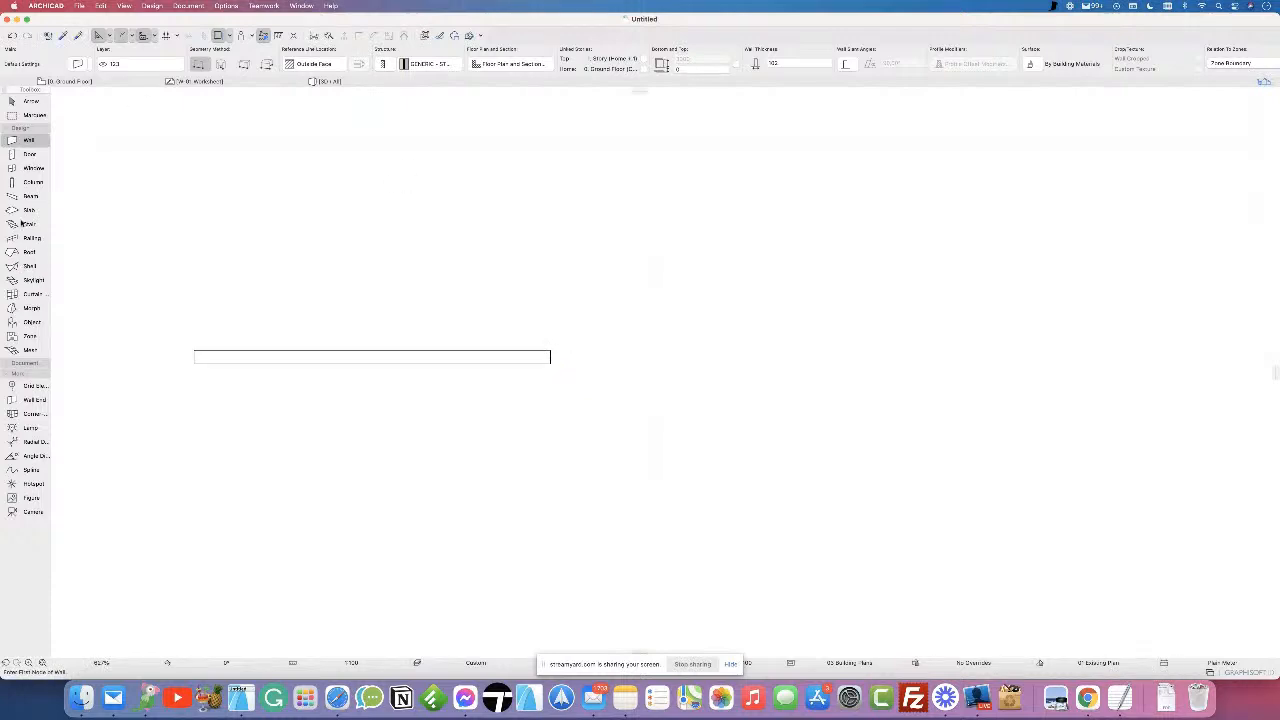
- Set the Column tool's default layer to 123
{"action": "left_click", "coordinate": [21, 183]}
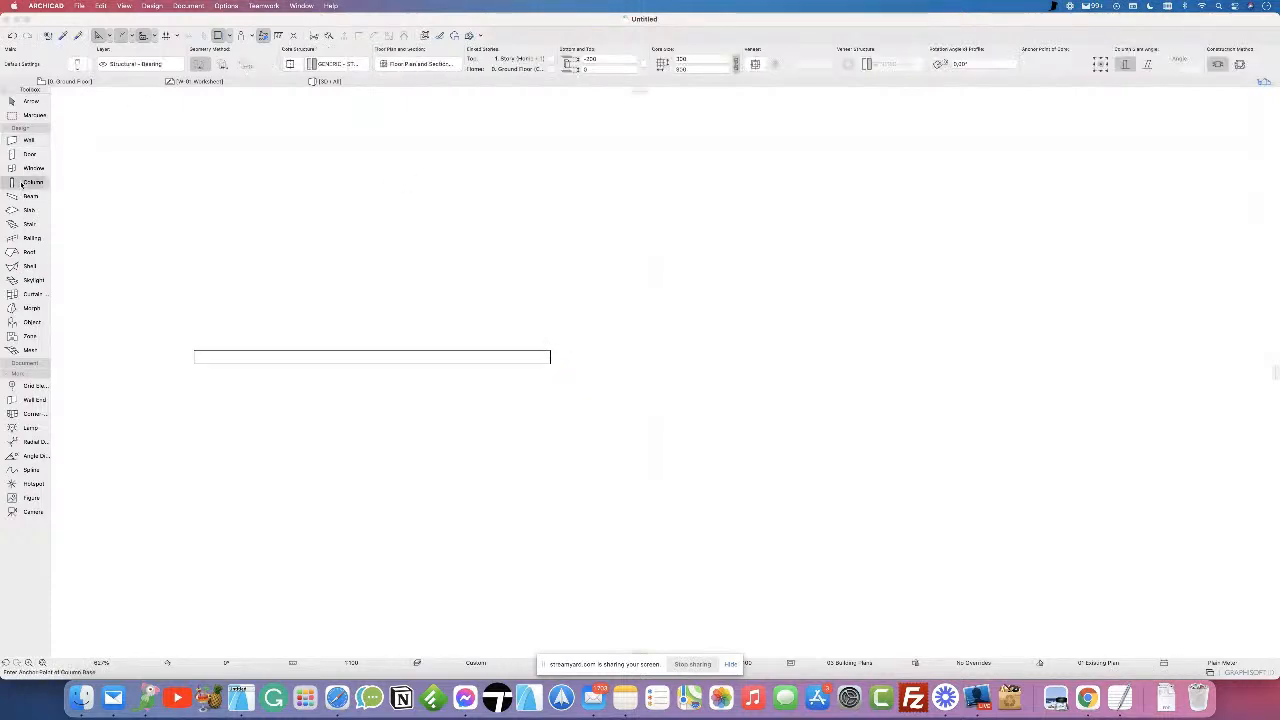
{"action": "left_click", "coordinate": [162, 64]}
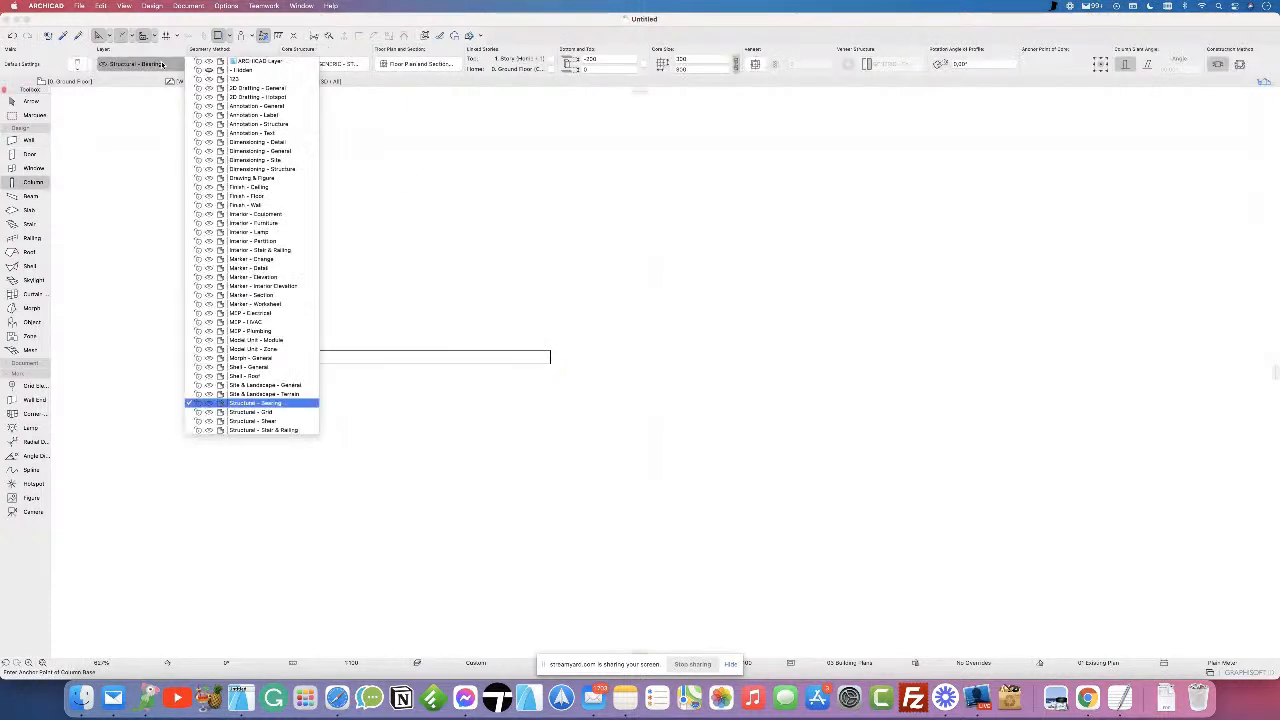
{"action": "left_click", "coordinate": [235, 79]}
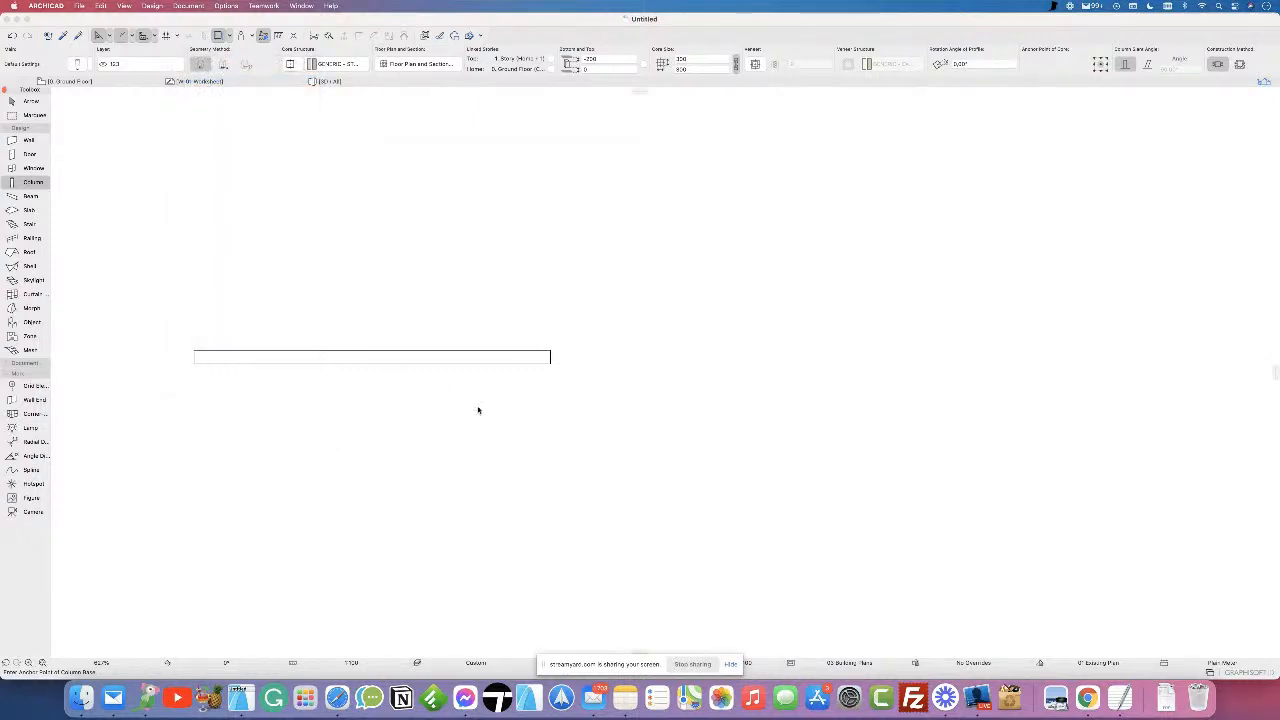
- Set the Slab tool's layer to 123 and draw a rectangular slab across the new wall
{"action": "left_click", "coordinate": [20, 210]}
{"action": "left_click", "coordinate": [170, 66]}
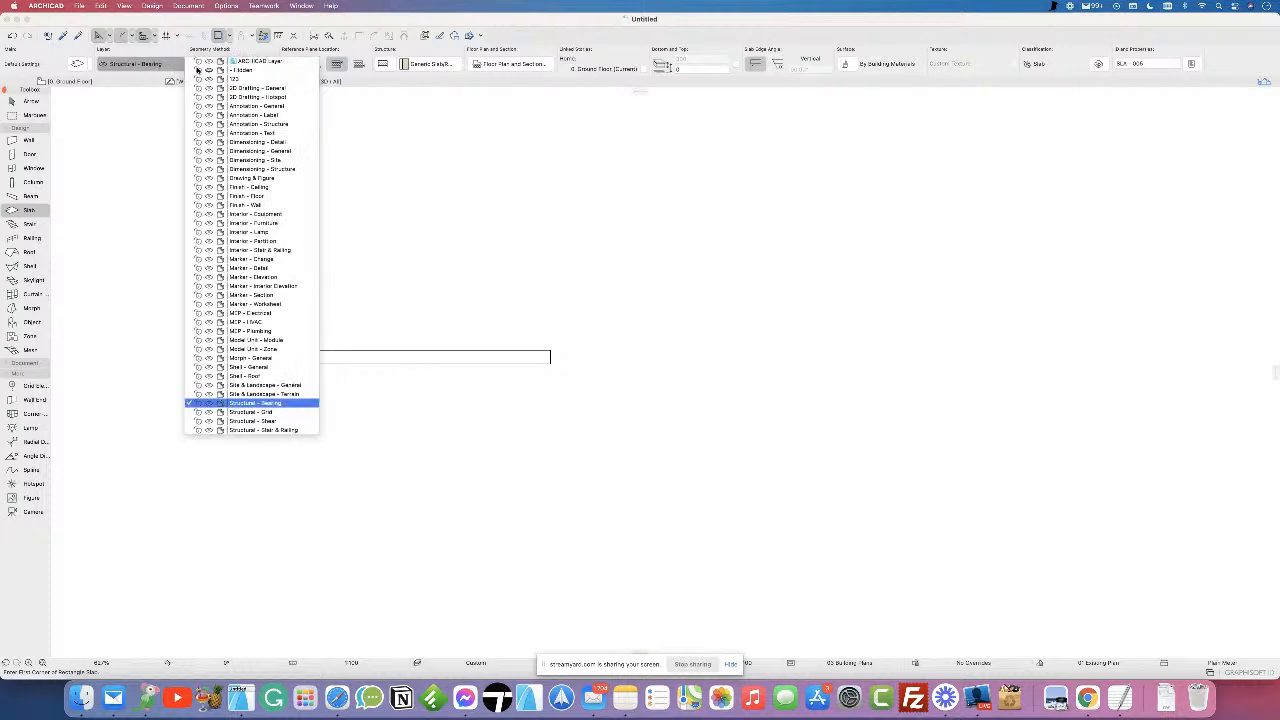
{"action": "left_click", "coordinate": [235, 79]}
{"action": "left_click", "coordinate": [405, 234]}
{"action": "left_click", "coordinate": [648, 503]}
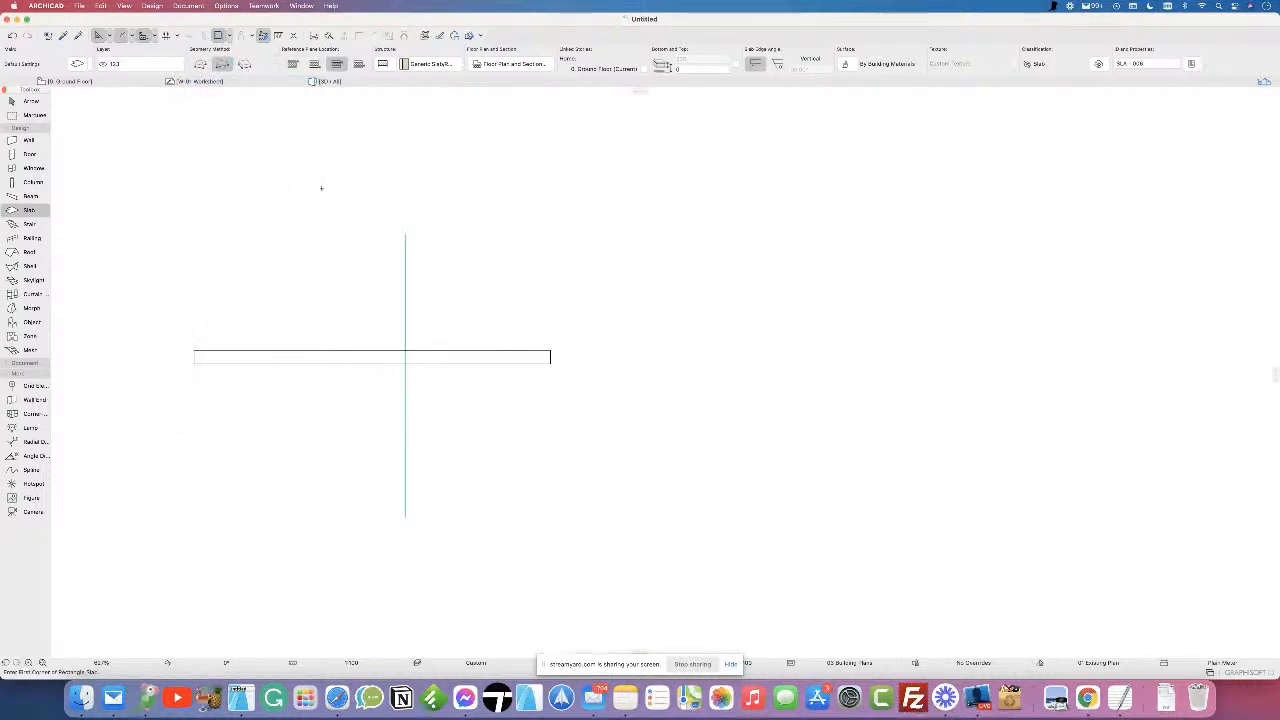
- Check the layer assigned to the new wall, leaving it deselected
{"action": "left_click", "coordinate": [22, 104]}
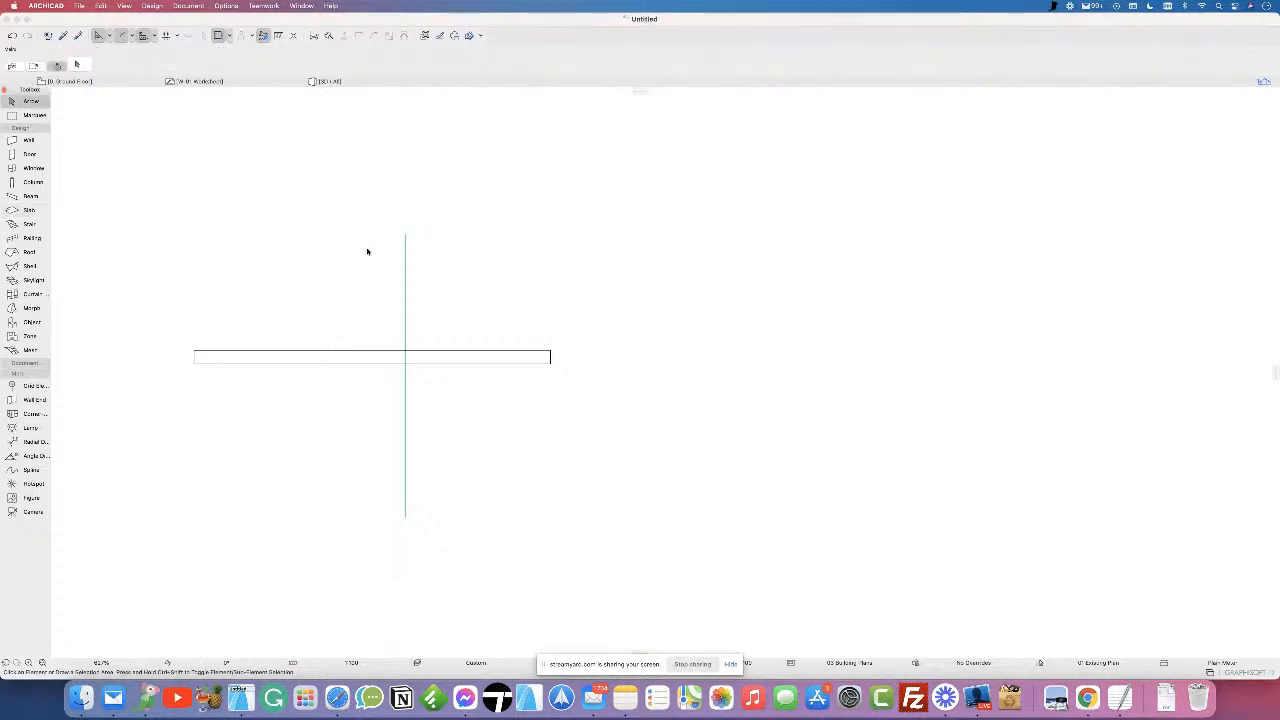
{"action": "left_click", "coordinate": [22, 143]}
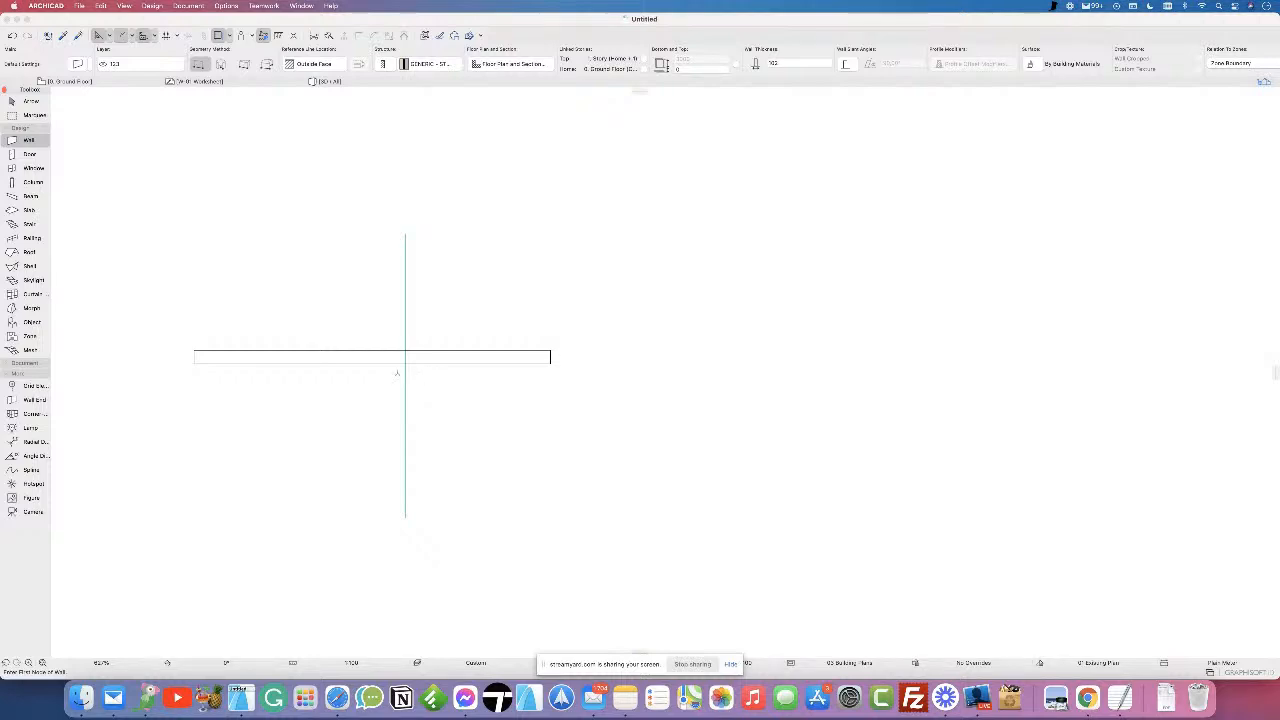
{"action": "left_click", "coordinate": [30, 101]}
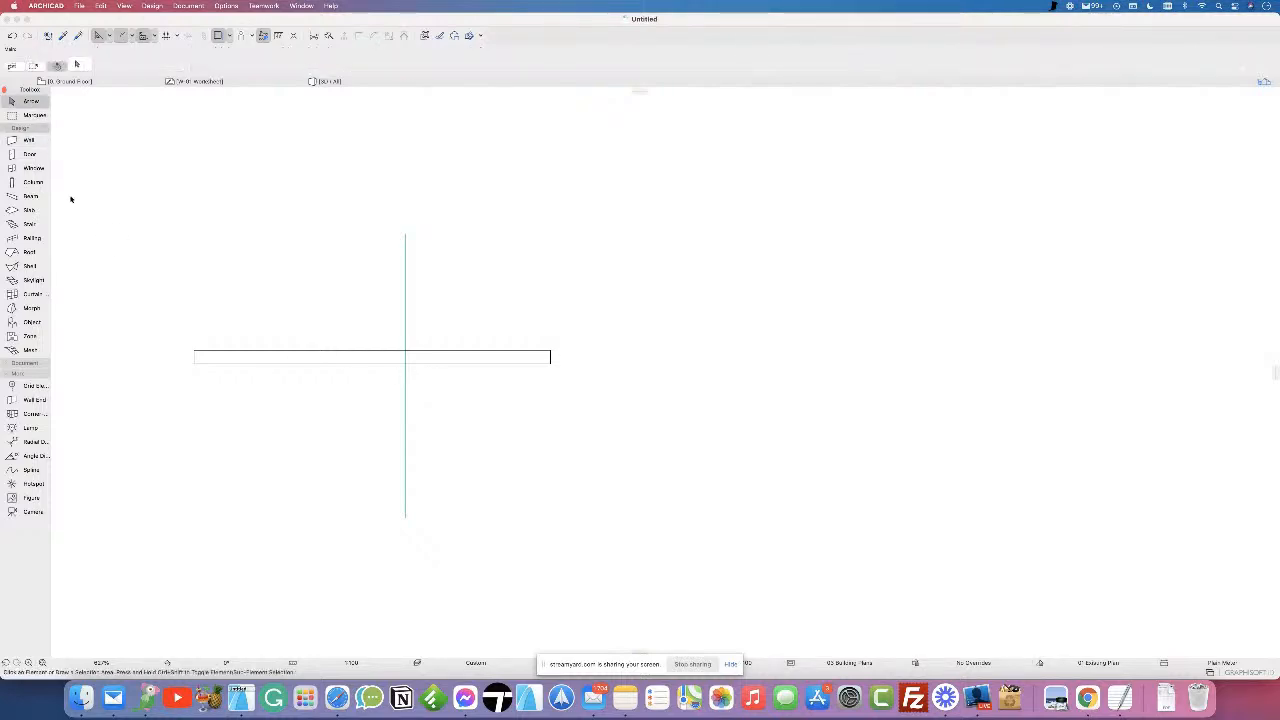
{"action": "left_click", "coordinate": [195, 362]}
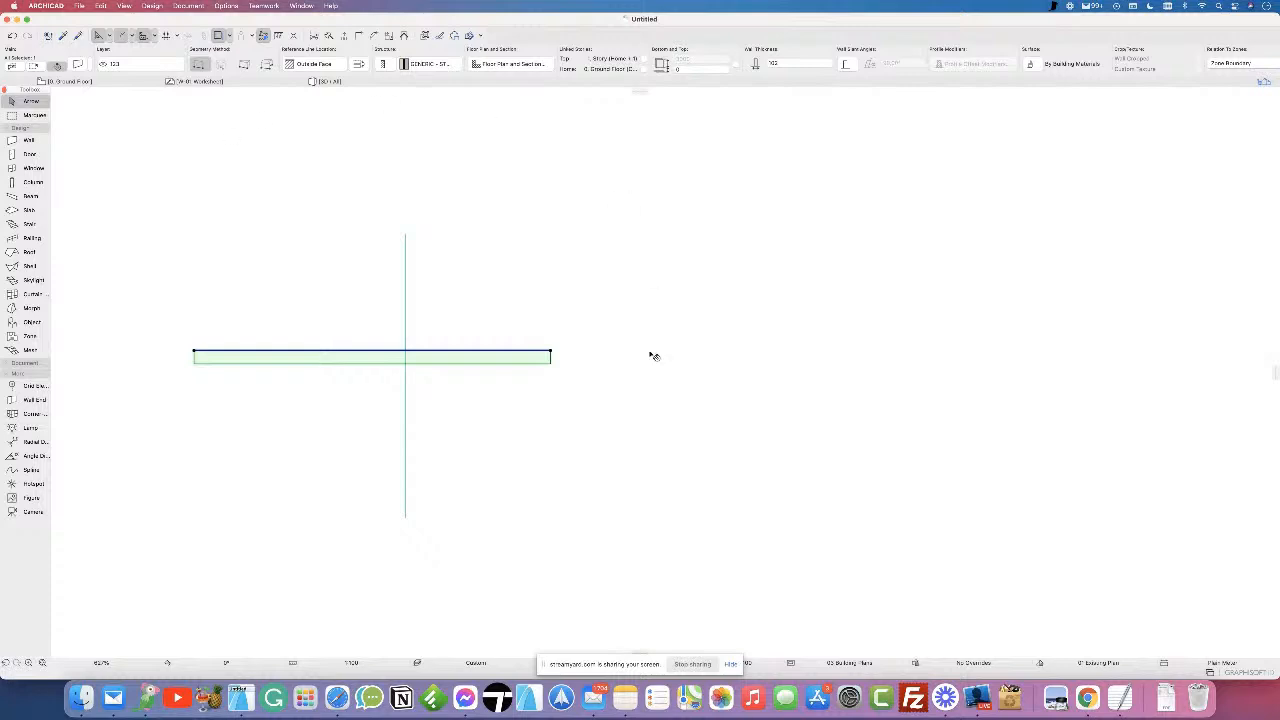
{"action": "left_click", "coordinate": [334, 492]}
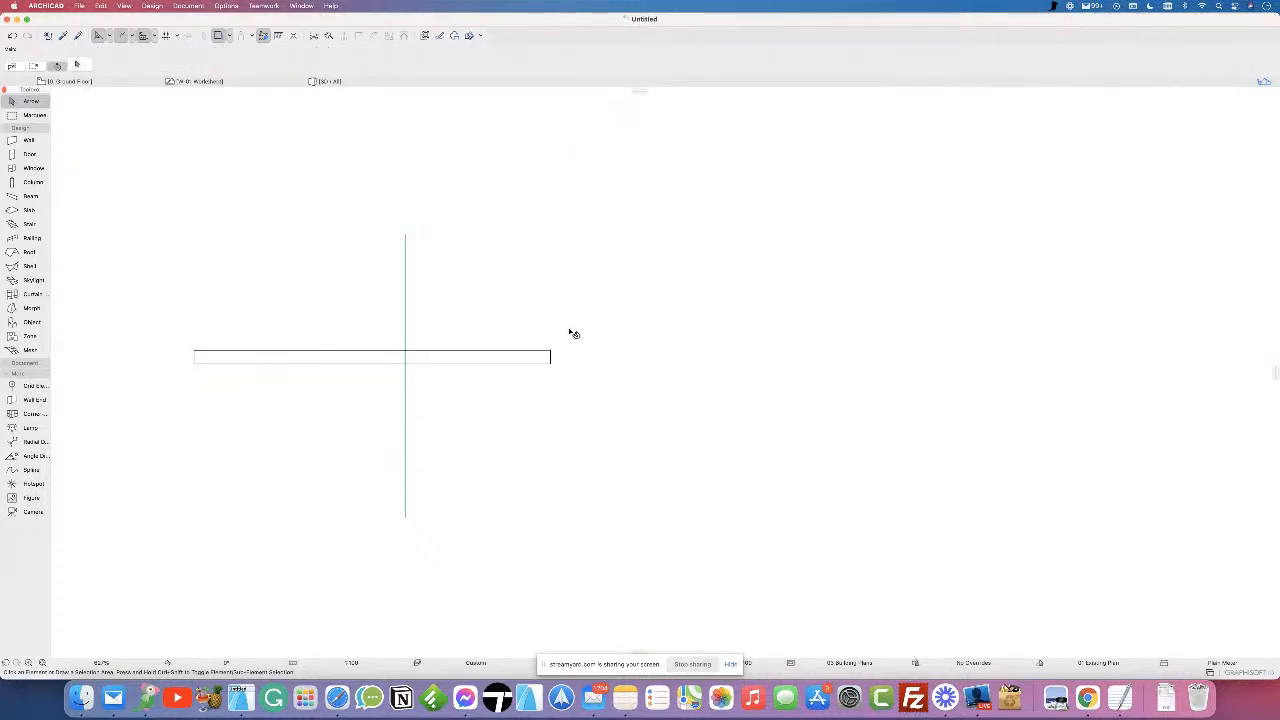
- Create a layer combination named Interior Furniture in the Layers (Model Views) settings and select it
{"action": "left_click", "coordinate": [189, 6]}
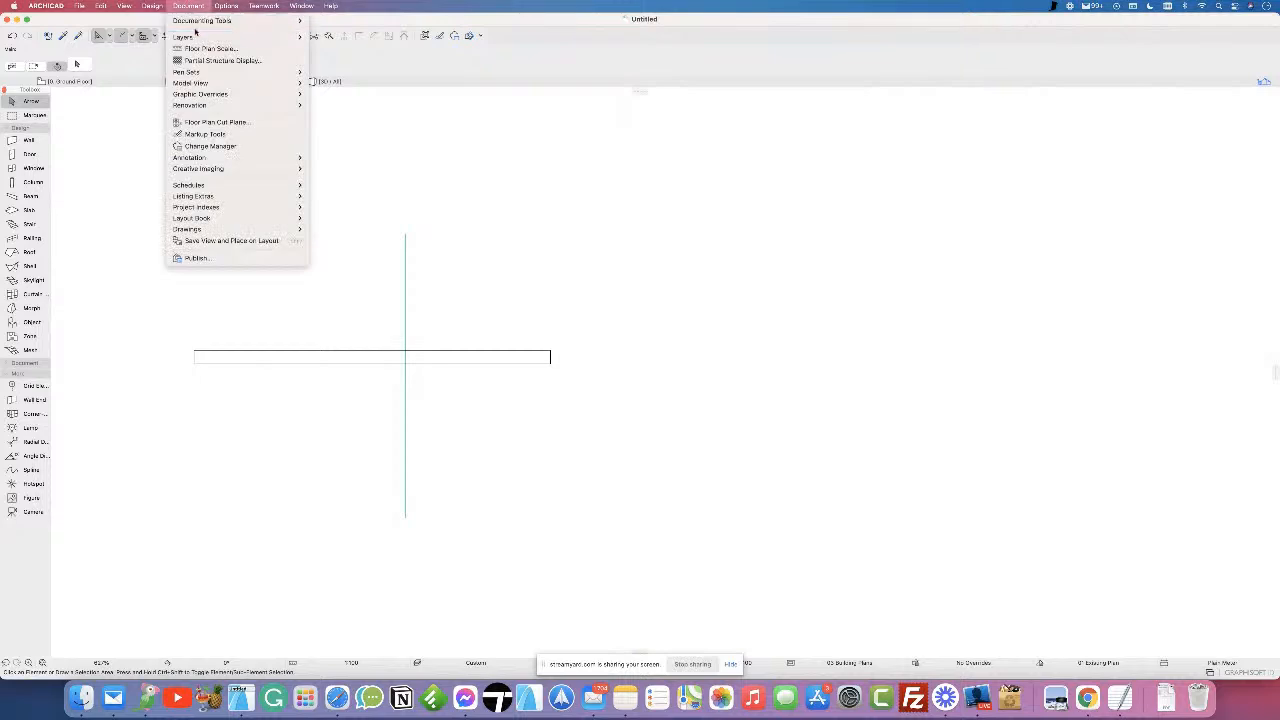
{"action": "mouse_move", "coordinate": [240, 37]}
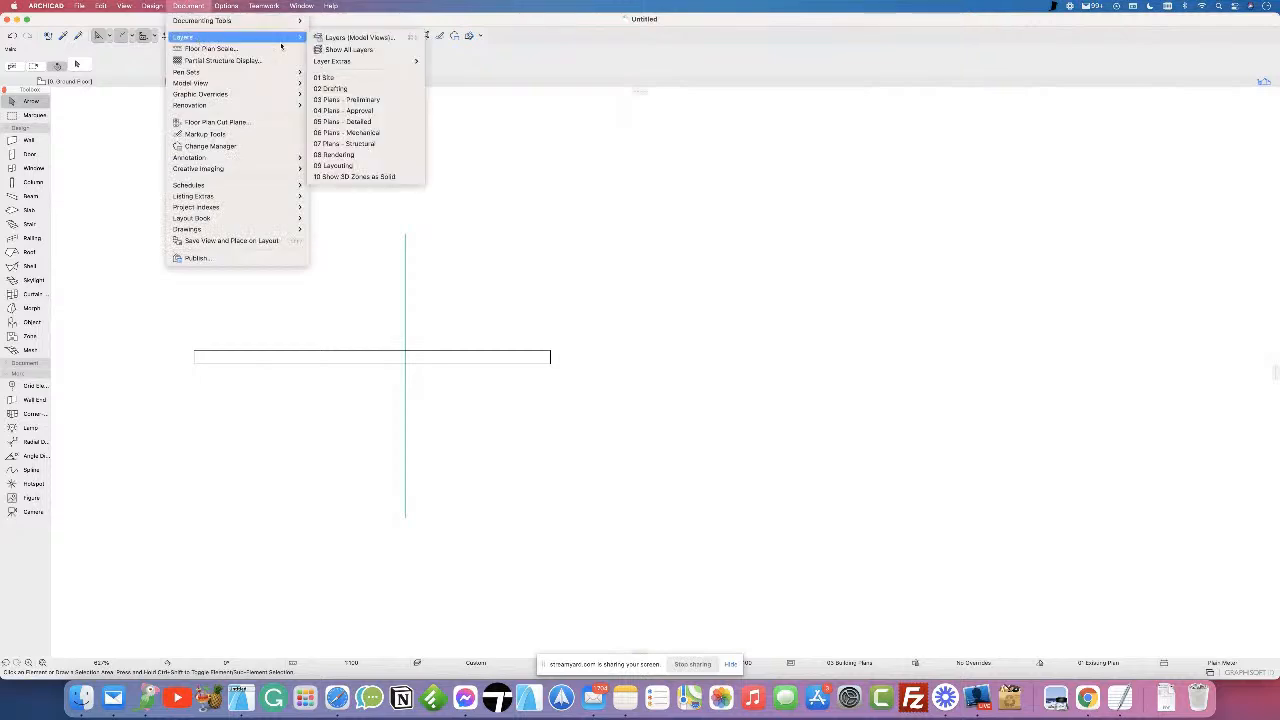
{"action": "left_click", "coordinate": [382, 38]}
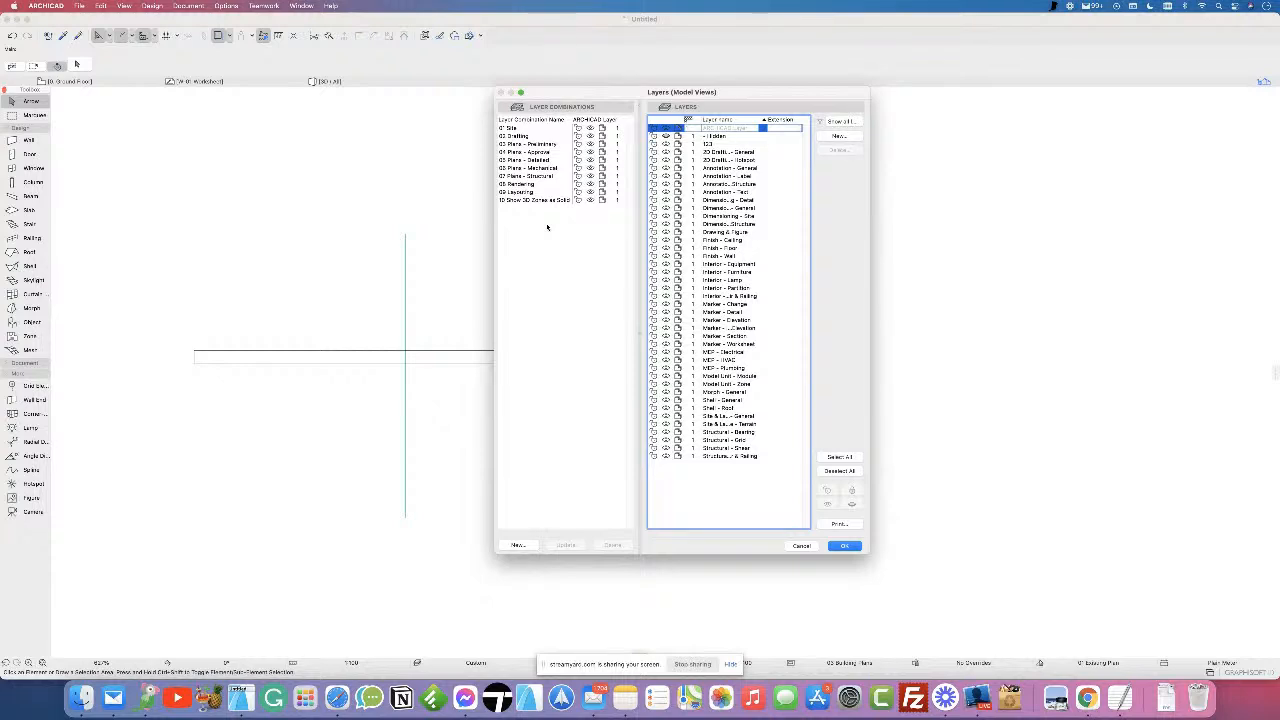
{"action": "left_click", "coordinate": [518, 545]}
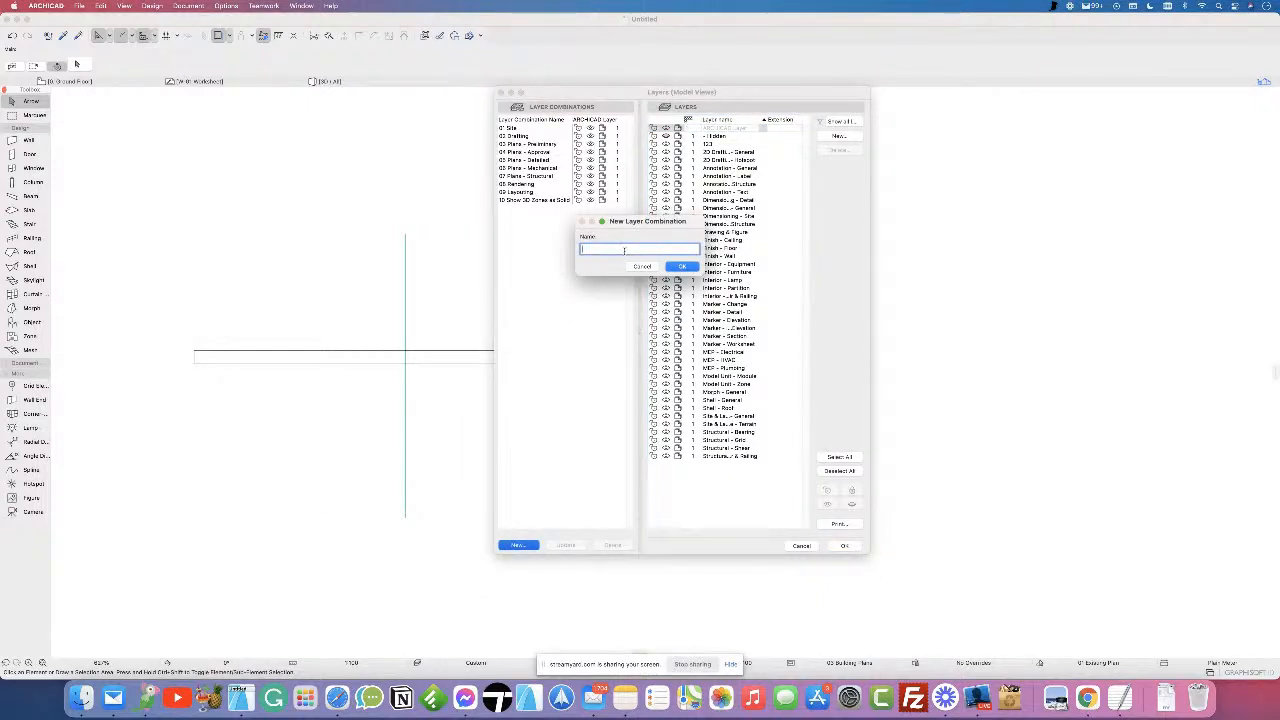
{"action": "type", "text": "H"}
{"action": "type", "text": "nteri"}
{"action": "type", "text": "or Furniture"}
{"action": "left_click", "coordinate": [682, 266]}
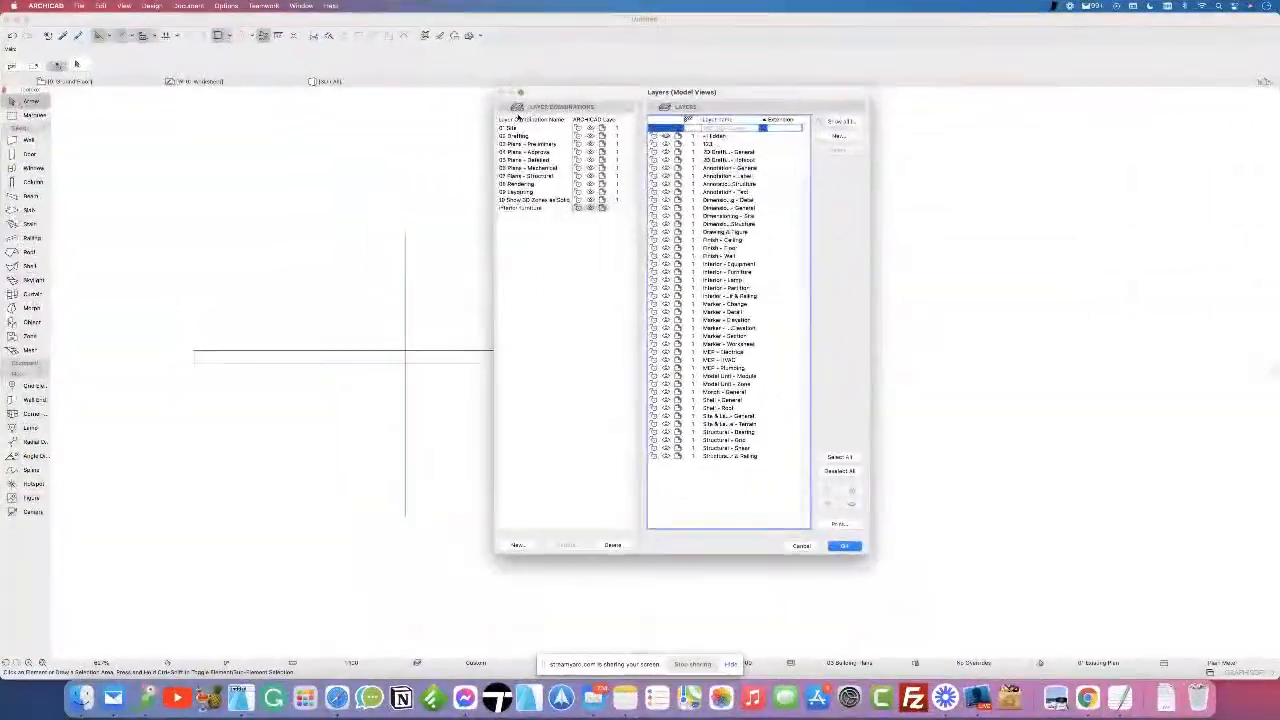
{"action": "left_click", "coordinate": [543, 208]}
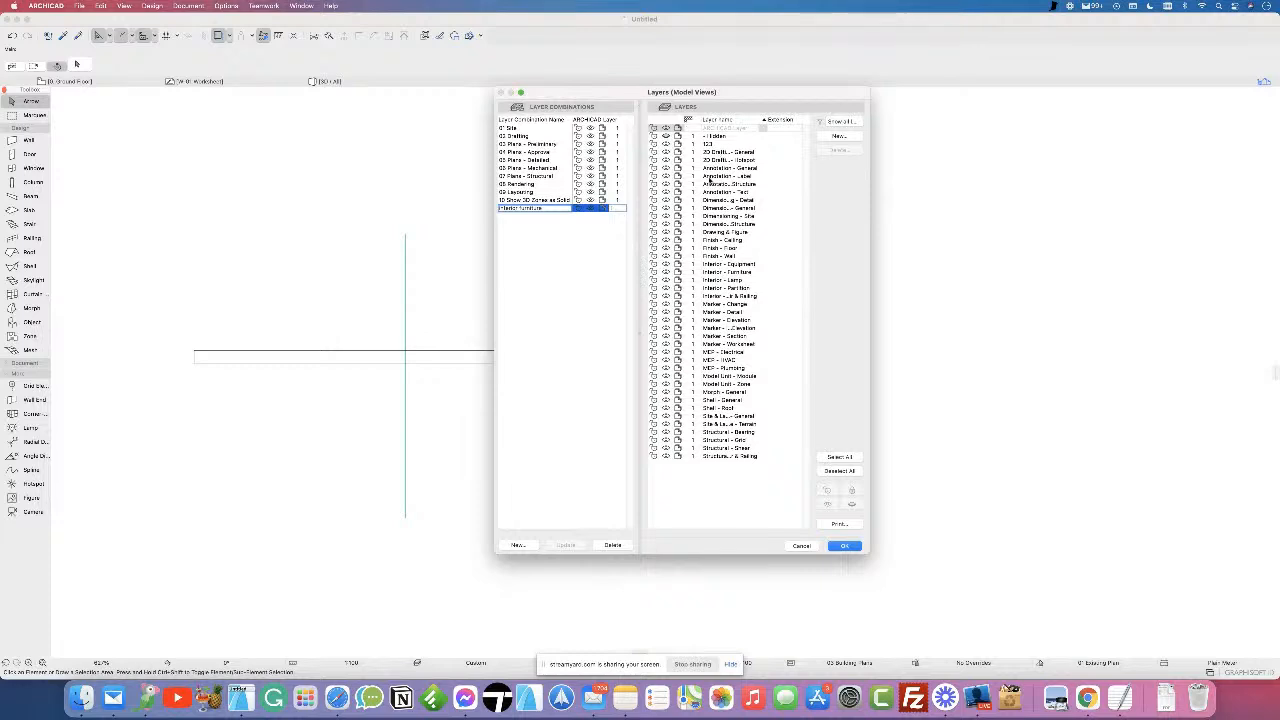
- Create three new layers named walls, furniture and lamps in the Layers (Model Views) settings
{"action": "left_click", "coordinate": [840, 137]}
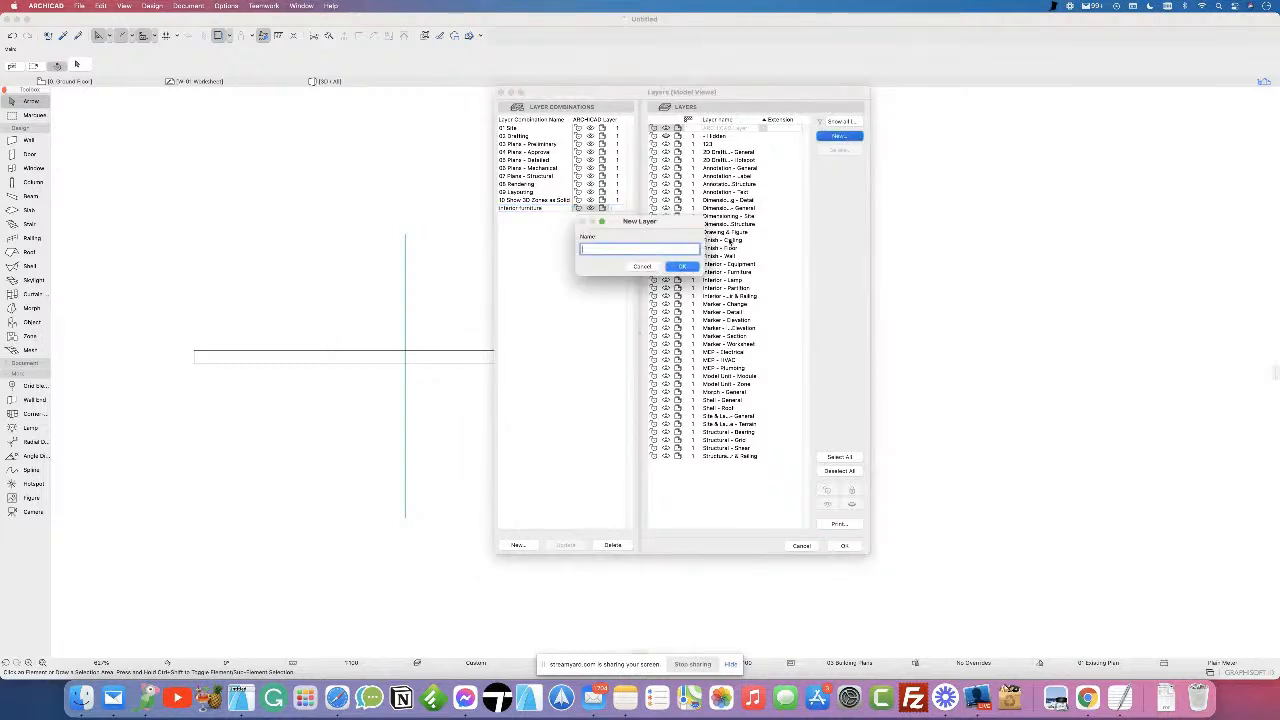
{"action": "type", "text": "walls"}
{"action": "left_click", "coordinate": [685, 266]}
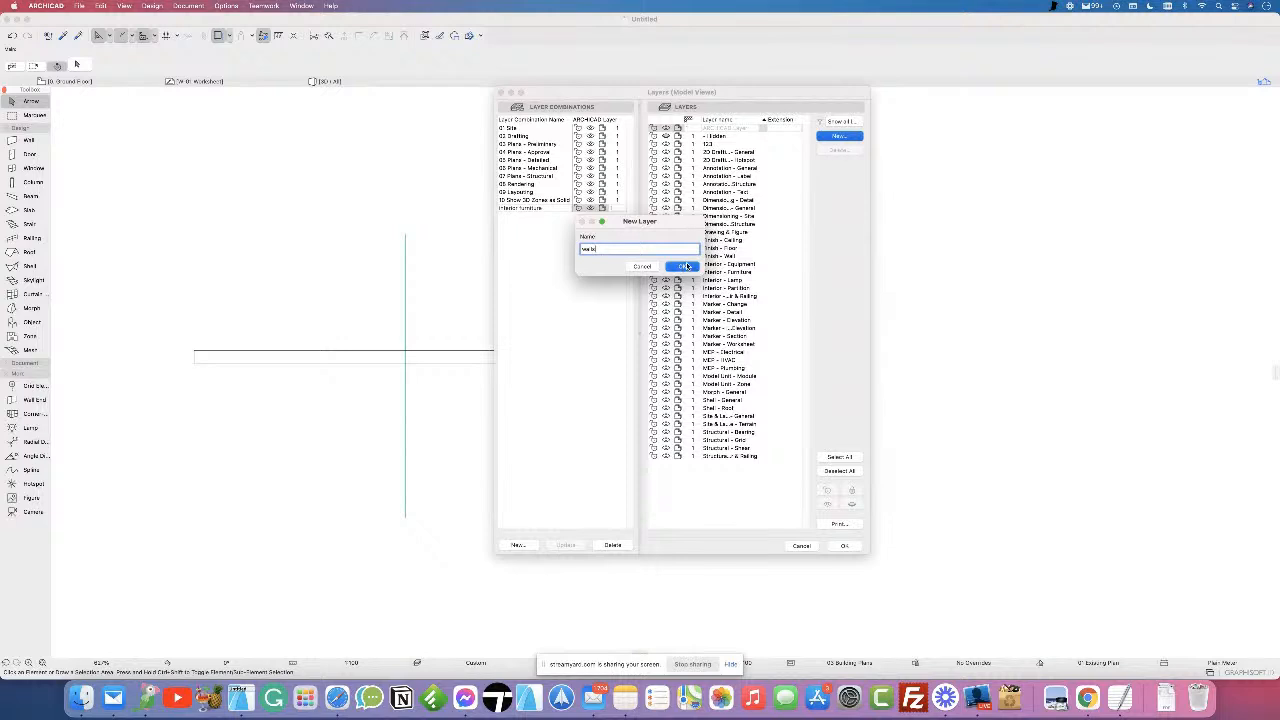
{"action": "left_click", "coordinate": [840, 136]}
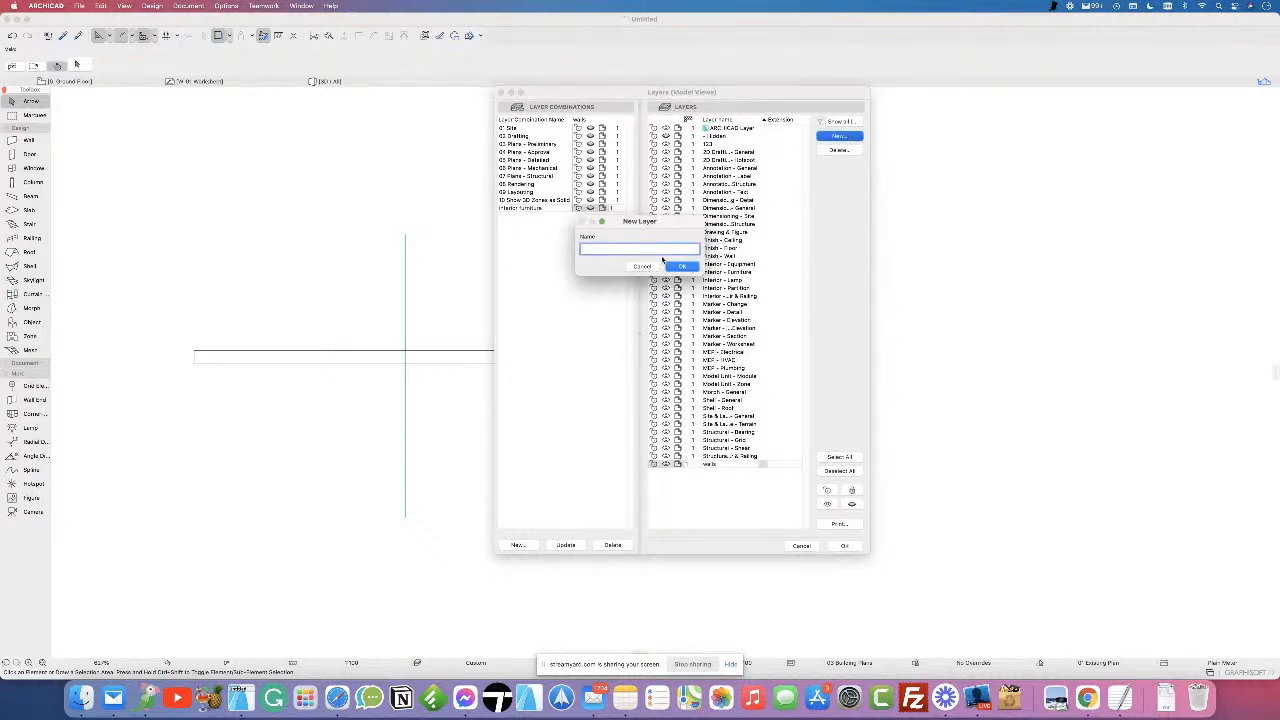
{"action": "type", "text": "furniture"}
{"action": "key", "text": "Return"}
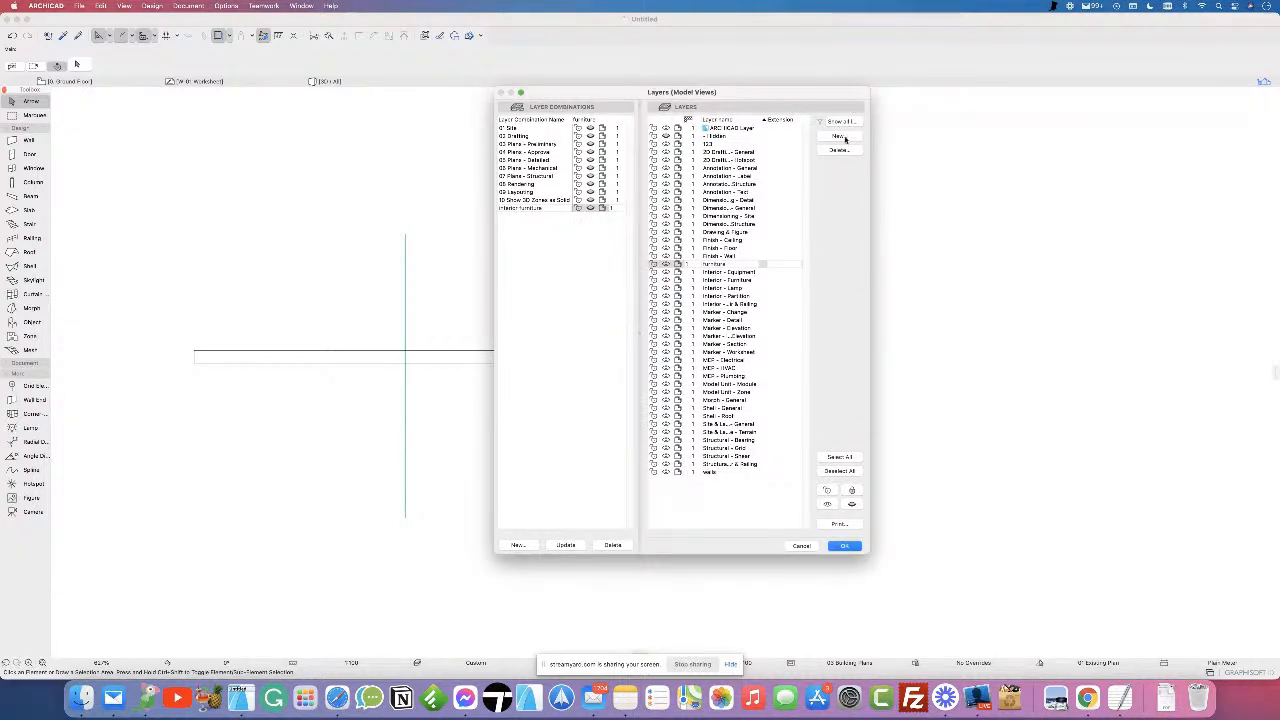
{"action": "left_click", "coordinate": [841, 136]}
{"action": "type", "text": "lamps"}
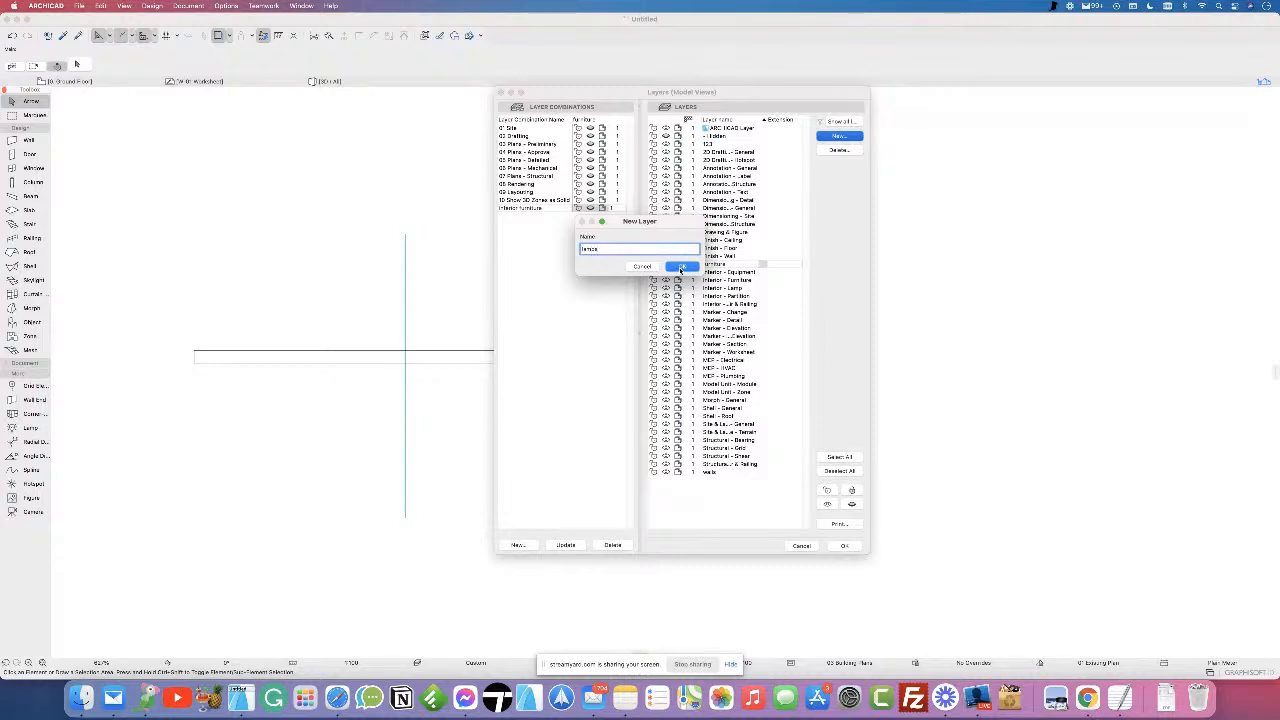
{"action": "left_click", "coordinate": [682, 266]}
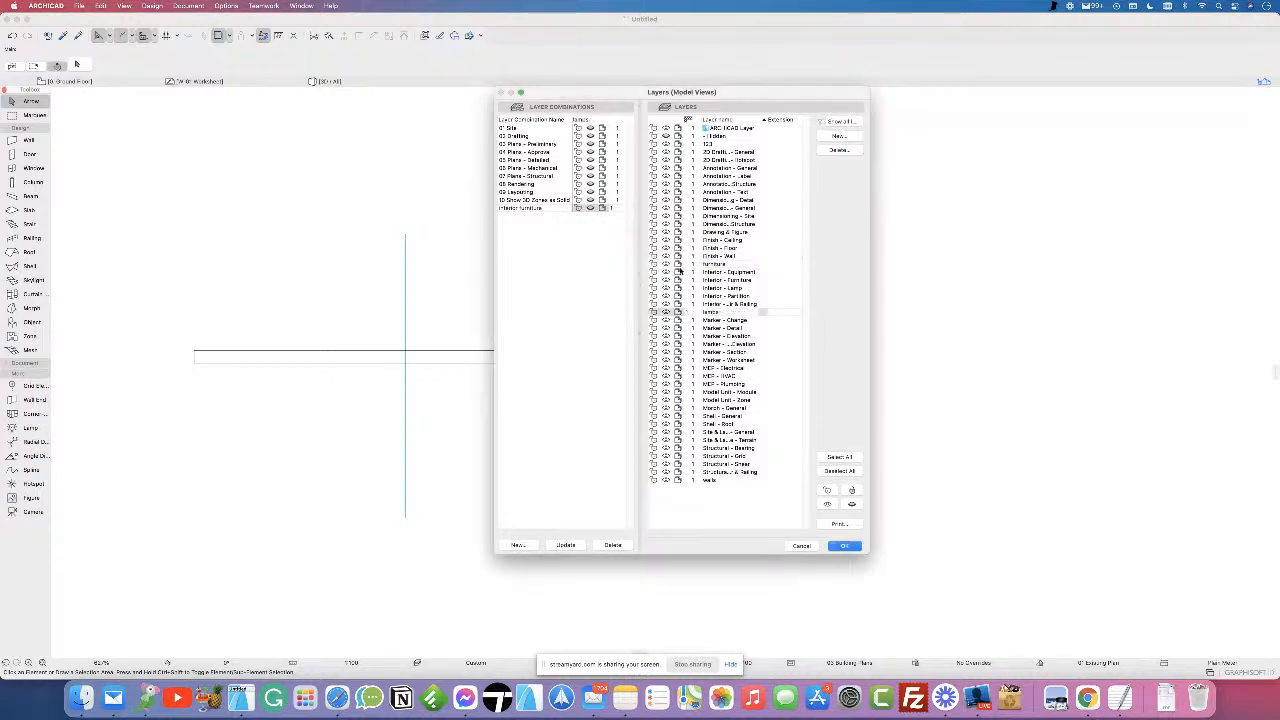
- Select the Interior Furniture combination and hide the 2D Drafting, Annotation and Dimensioning layers
{"action": "left_click", "coordinate": [530, 208]}
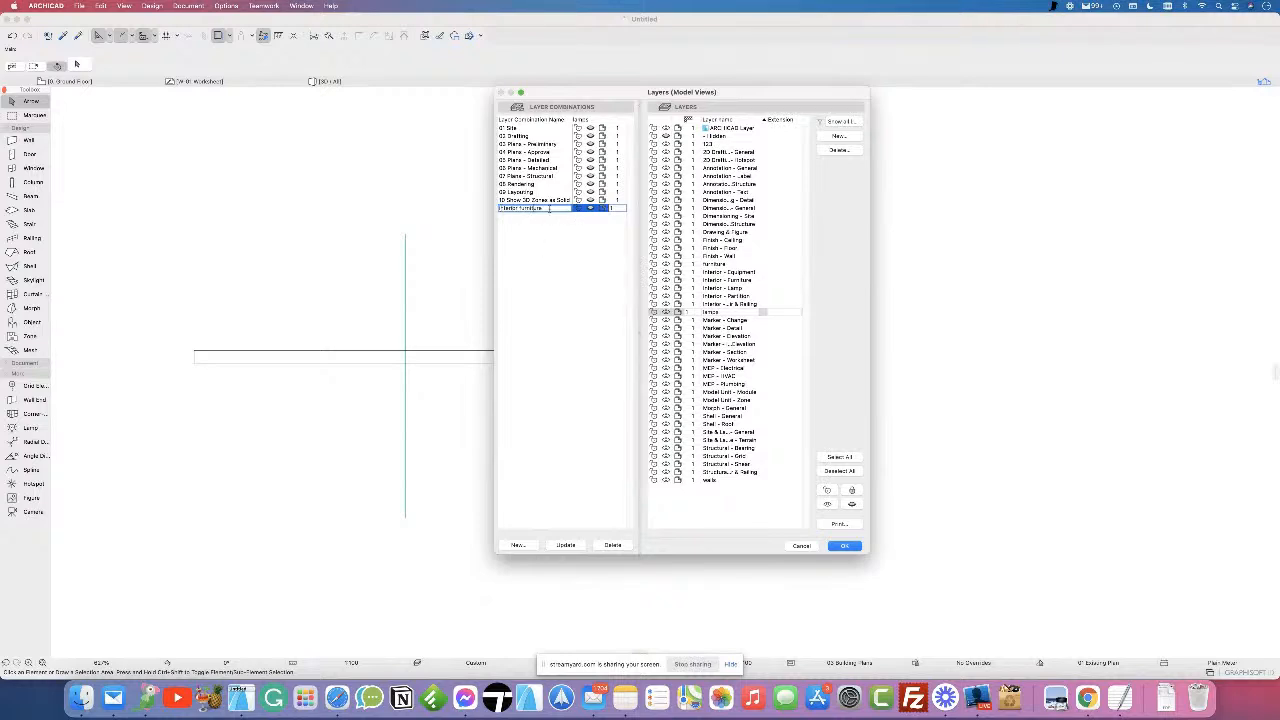
{"action": "key", "text": "Return"}
{"action": "left_click", "coordinate": [666, 159]}
{"action": "left_click", "coordinate": [666, 168]}
{"action": "left_click", "coordinate": [666, 176]}
{"action": "left_click", "coordinate": [666, 184]}
{"action": "left_click", "coordinate": [666, 192]}
{"action": "left_click", "coordinate": [666, 200]}
{"action": "left_click", "coordinate": [667, 208]}
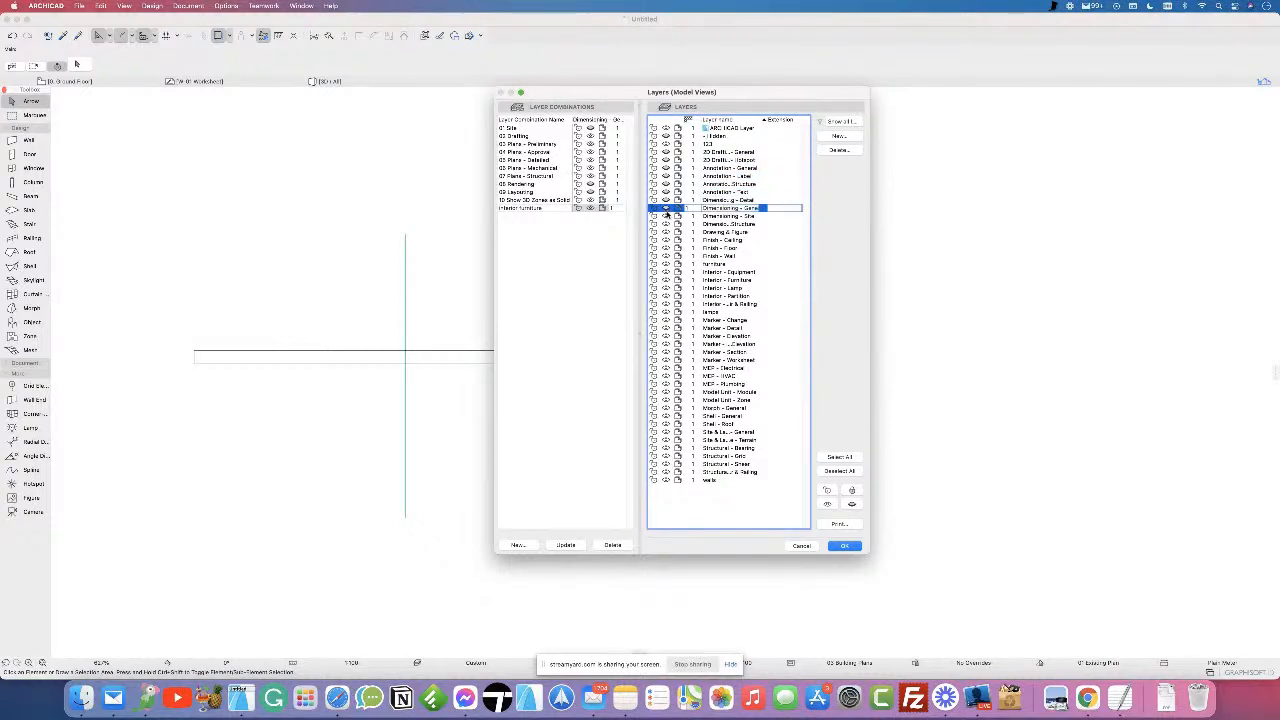
{"action": "left_click", "coordinate": [666, 216]}
{"action": "left_click", "coordinate": [666, 224]}
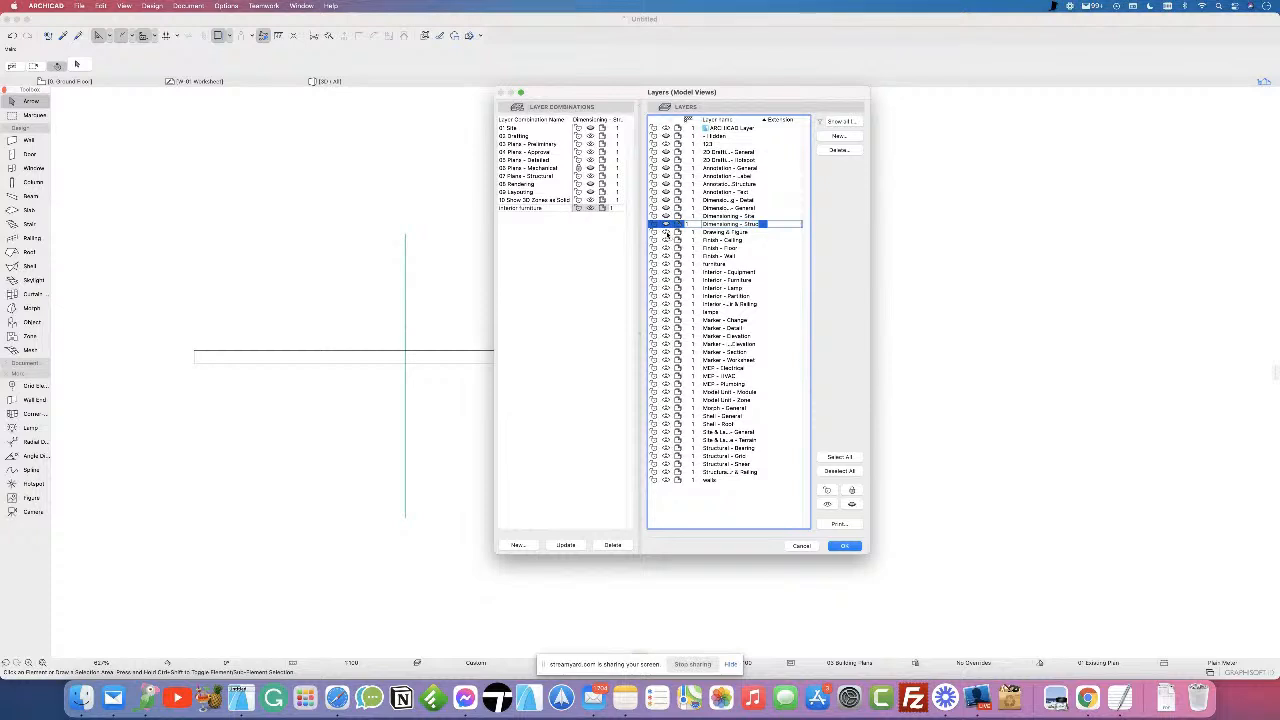
- Hide the Drawing & Figure, Finish and built-in Interior layers, leaving the custom furniture layer shown
{"action": "left_click", "coordinate": [666, 232]}
{"action": "left_click", "coordinate": [666, 240]}
{"action": "left_click", "coordinate": [666, 248]}
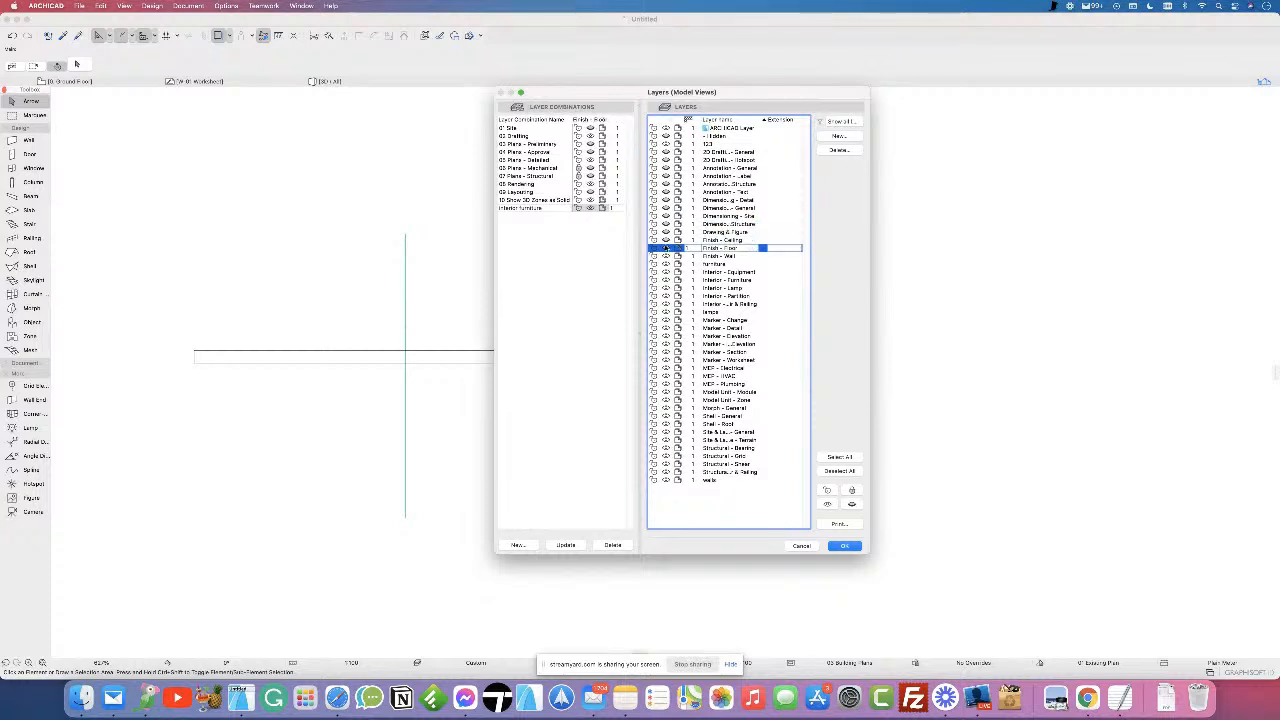
{"action": "left_click", "coordinate": [666, 256]}
{"action": "left_click", "coordinate": [666, 264]}
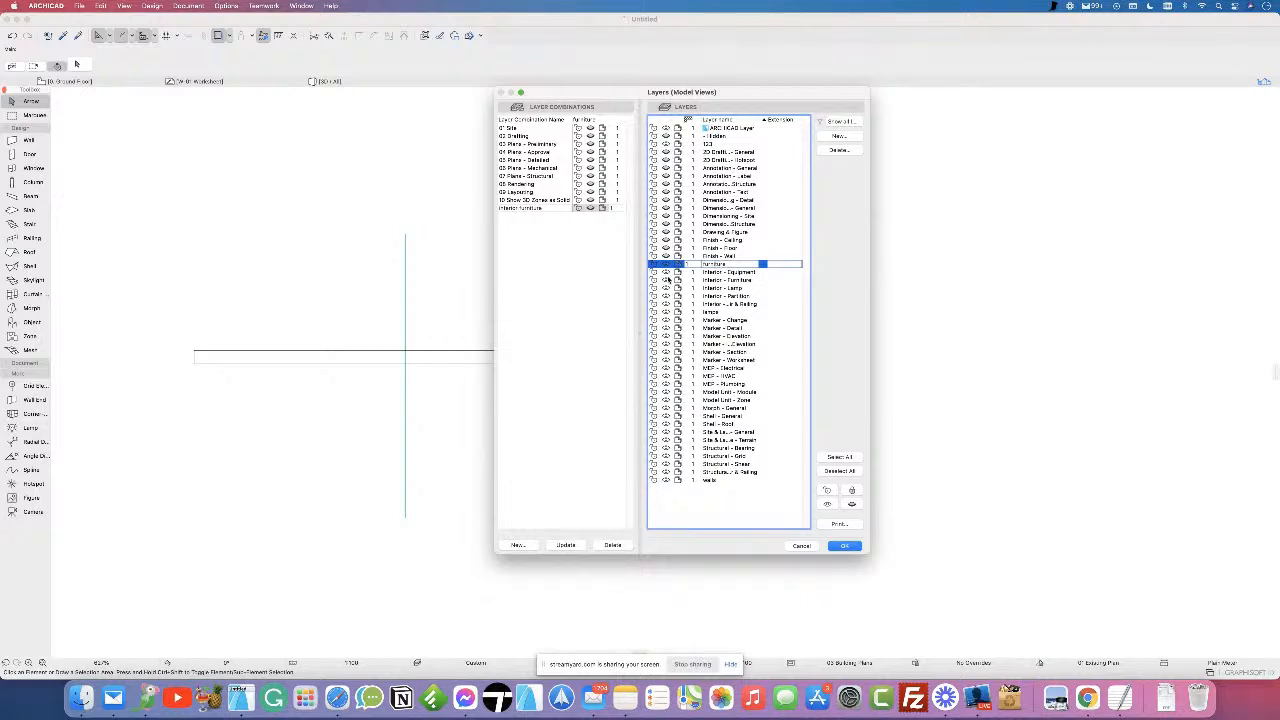
{"action": "left_click", "coordinate": [666, 272]}
{"action": "left_click", "coordinate": [666, 280]}
{"action": "left_click", "coordinate": [666, 288]}
{"action": "left_click", "coordinate": [666, 296]}
{"action": "left_click", "coordinate": [666, 304]}
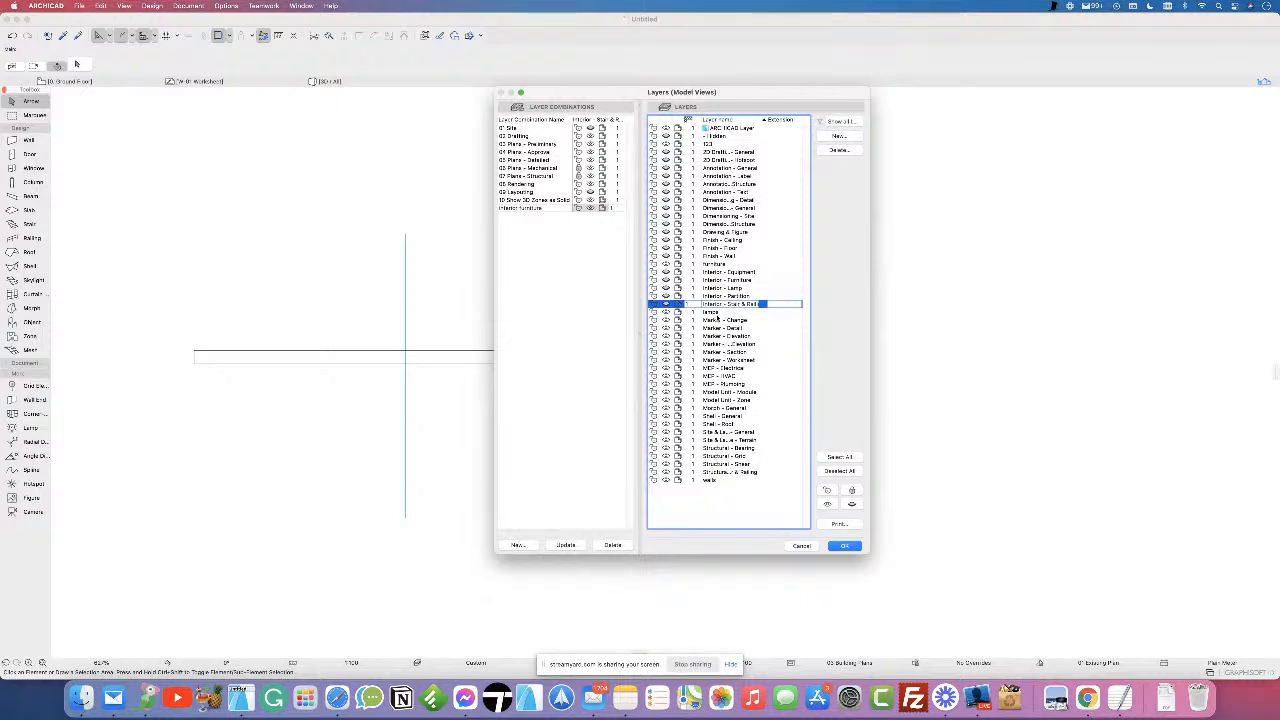
- Hide all Marker layers, from Marker - Change to Marker - Worksheet, keeping the lamps layer shown
{"action": "left_click", "coordinate": [666, 320]}
{"action": "left_click", "coordinate": [666, 328]}
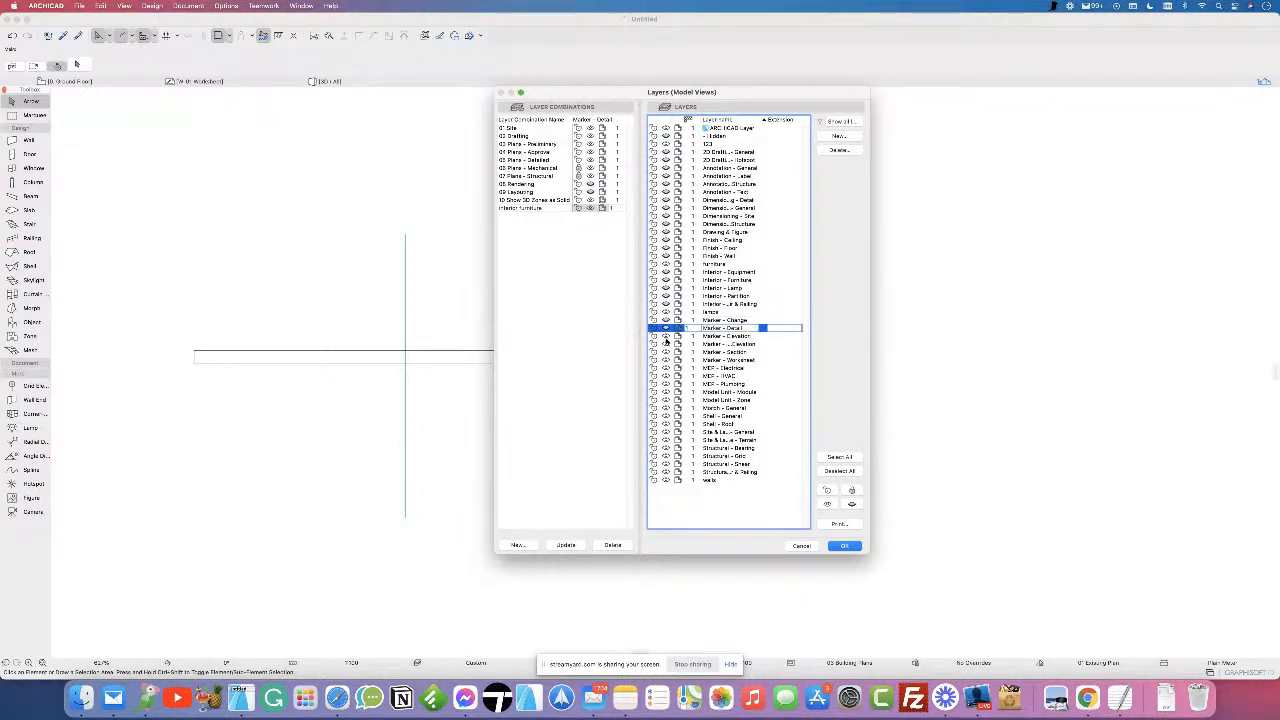
{"action": "left_click", "coordinate": [666, 337]}
{"action": "left_click", "coordinate": [667, 345]}
{"action": "left_click", "coordinate": [667, 354]}
{"action": "left_click", "coordinate": [666, 360]}
- Hide the MEP, Model Unit, Morph and Shell layers
{"action": "left_click", "coordinate": [666, 368]}
{"action": "left_click", "coordinate": [667, 376]}
{"action": "left_click", "coordinate": [667, 384]}
{"action": "left_click", "coordinate": [666, 392]}
{"action": "left_click", "coordinate": [666, 400]}
{"action": "left_click", "coordinate": [666, 408]}
{"action": "left_click", "coordinate": [666, 416]}
{"action": "left_click", "coordinate": [666, 424]}
- Hide the Site & Landscape and Structural layers, update the Interior Furniture combination and accept the layer settings
{"action": "left_click_drag", "start_coordinate": [666, 433], "coordinate": [668, 473]}
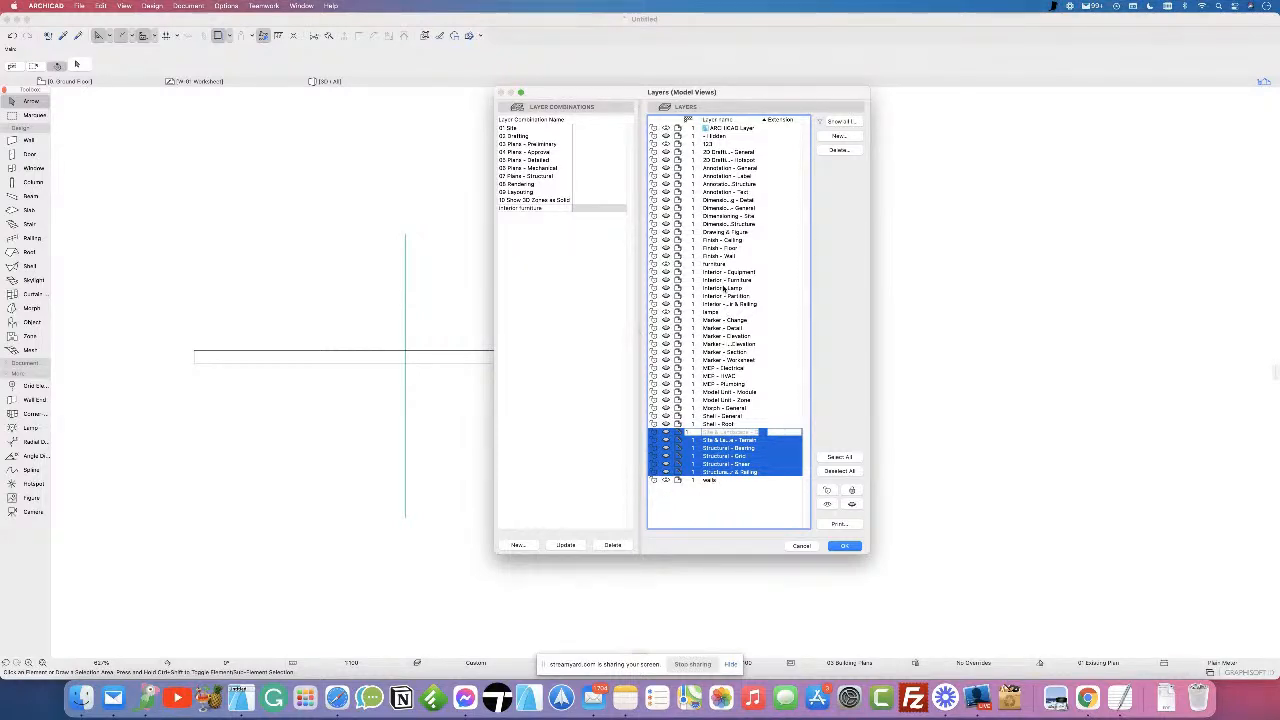
{"action": "left_click", "coordinate": [566, 545]}
{"action": "left_click", "coordinate": [844, 546]}
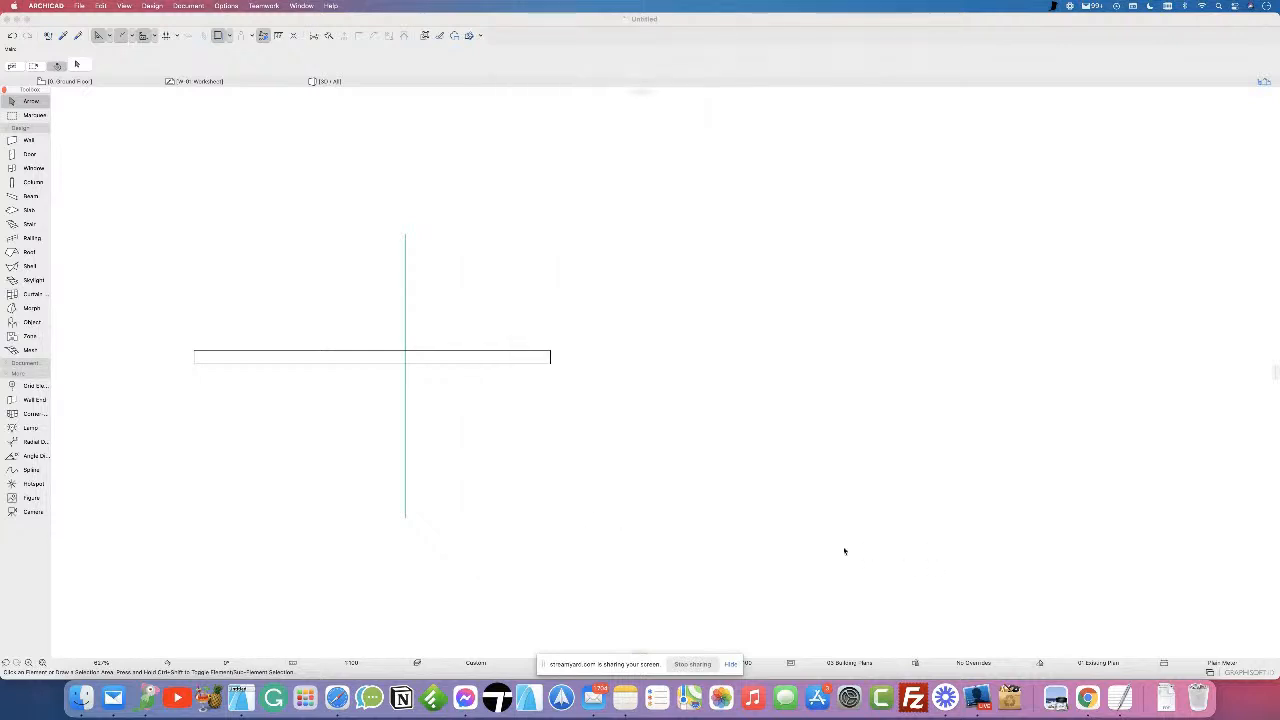
- Set the Wall tool's layer to walls and draw a diagonal wall in the empty area beside the existing elements
{"action": "scroll", "coordinate": [746, 380], "scroll_direction": "down", "scroll_amount": 8}
{"action": "middle_click_drag", "start_coordinate": [752, 327], "coordinate": [443, 317]}
{"action": "left_click", "coordinate": [28, 139]}
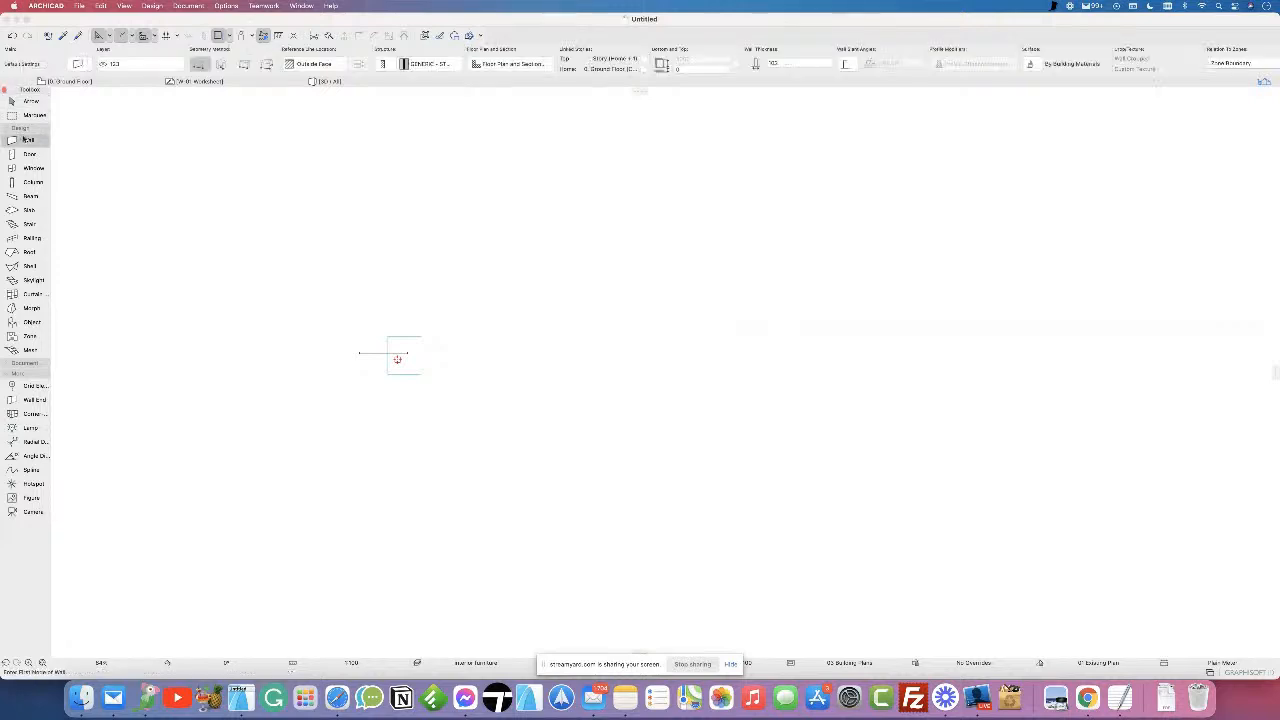
{"action": "left_click", "coordinate": [136, 66]}
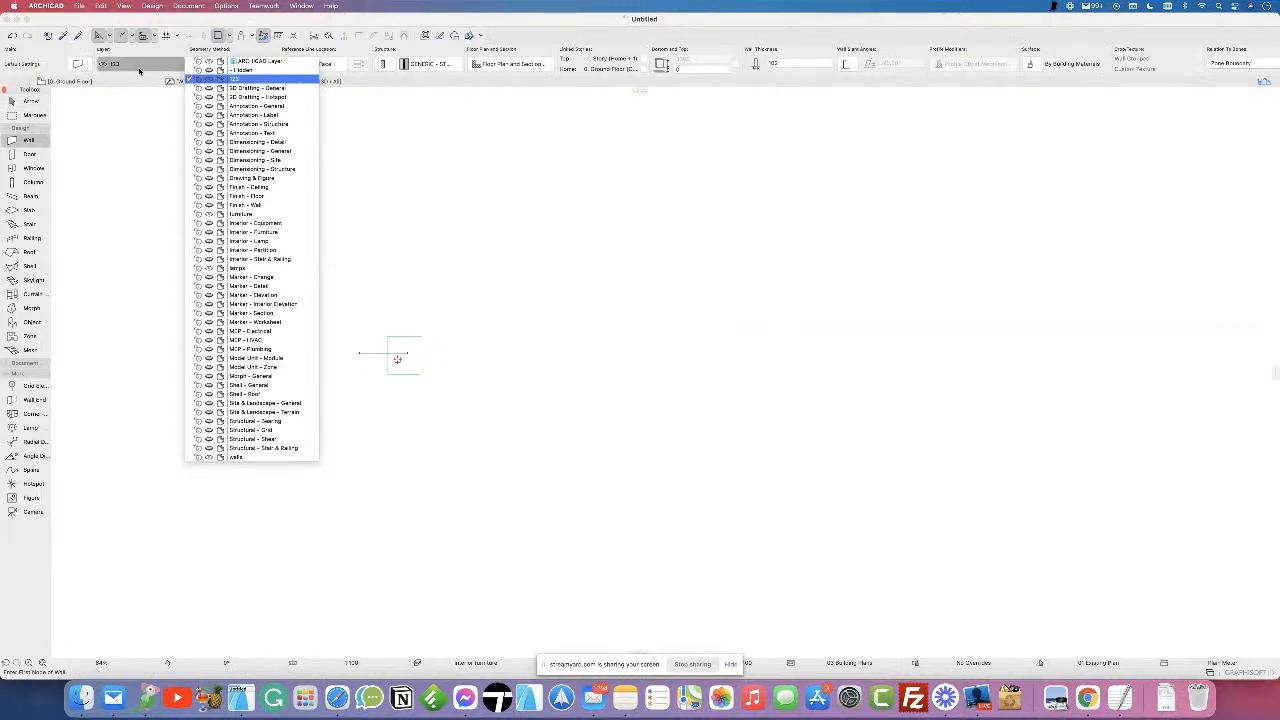
{"action": "left_click", "coordinate": [245, 457]}
{"action": "left_click", "coordinate": [571, 452]}
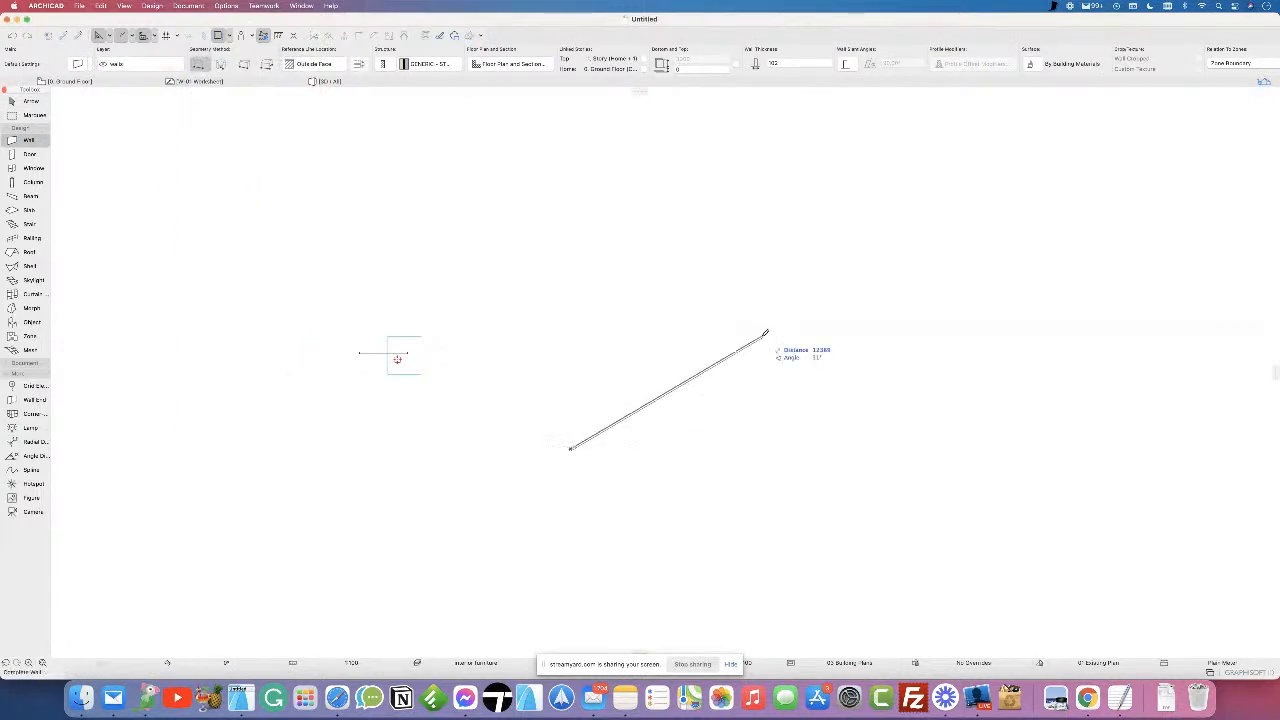
- Set the Object tool's layer to furniture and place a Bed Layout 22 object beside the diagonal wall
{"action": "left_click", "coordinate": [30, 321]}
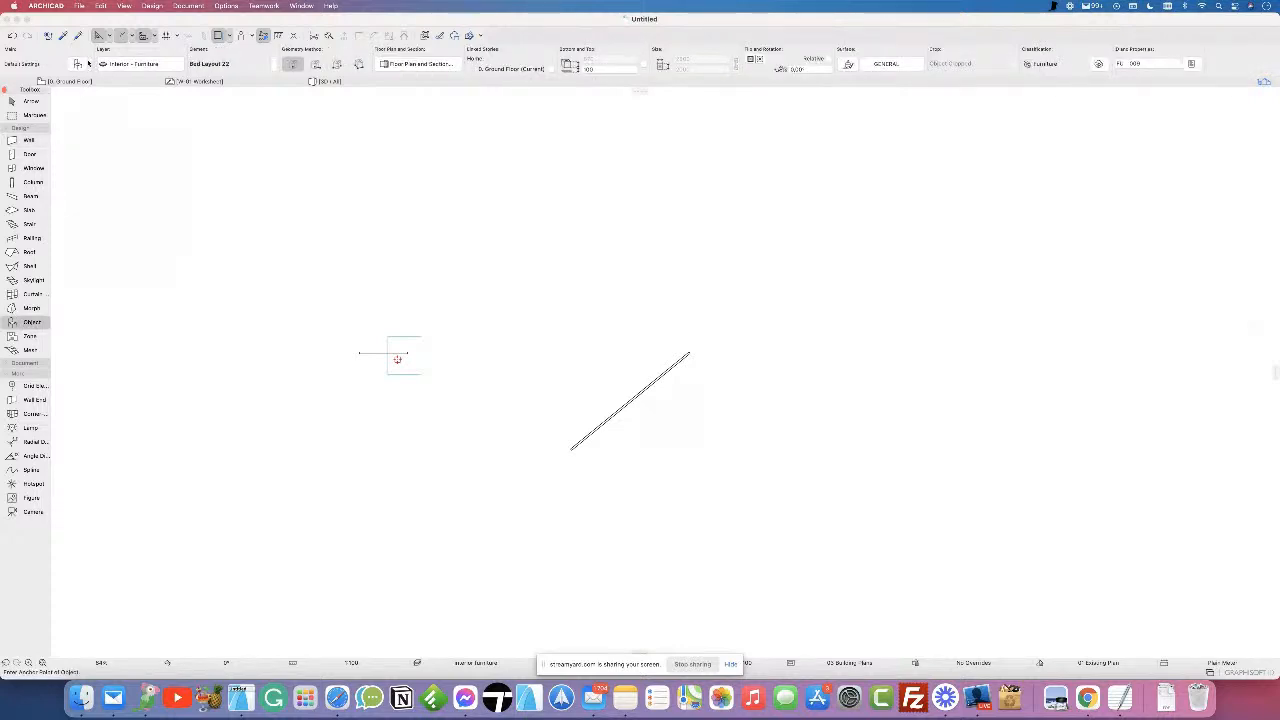
{"action": "left_click", "coordinate": [128, 63]}
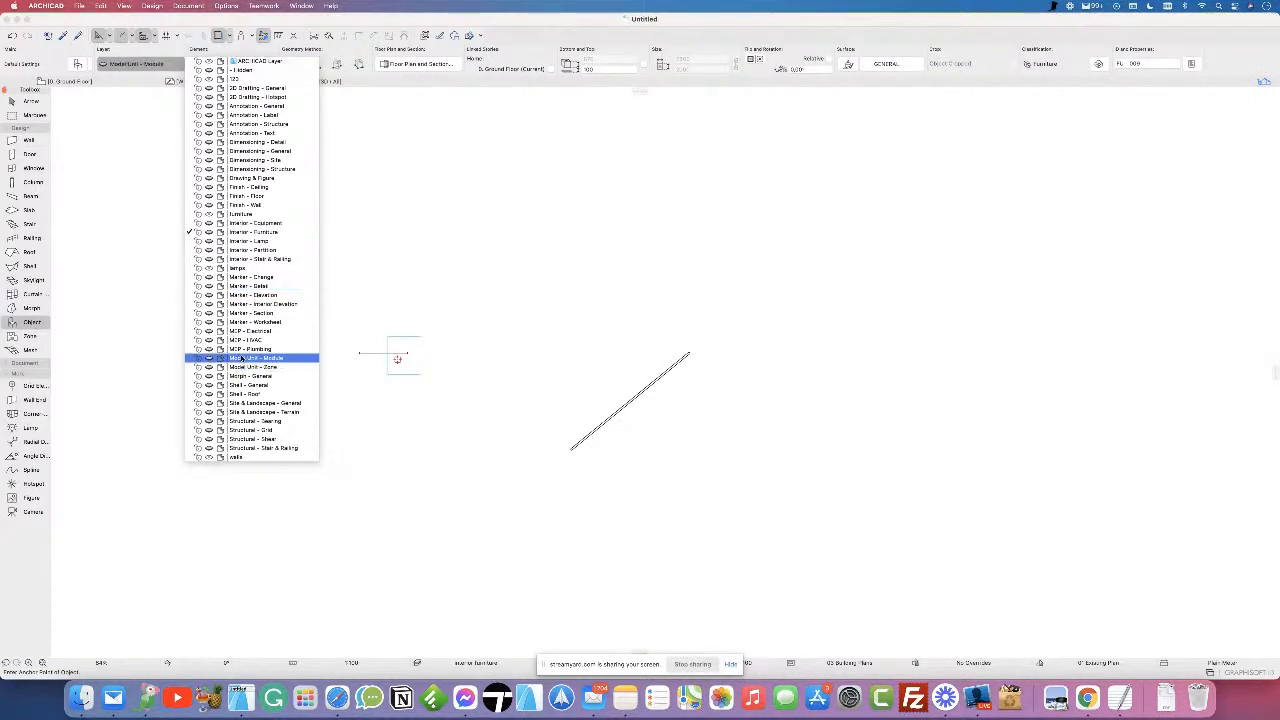
{"action": "left_click", "coordinate": [258, 215]}
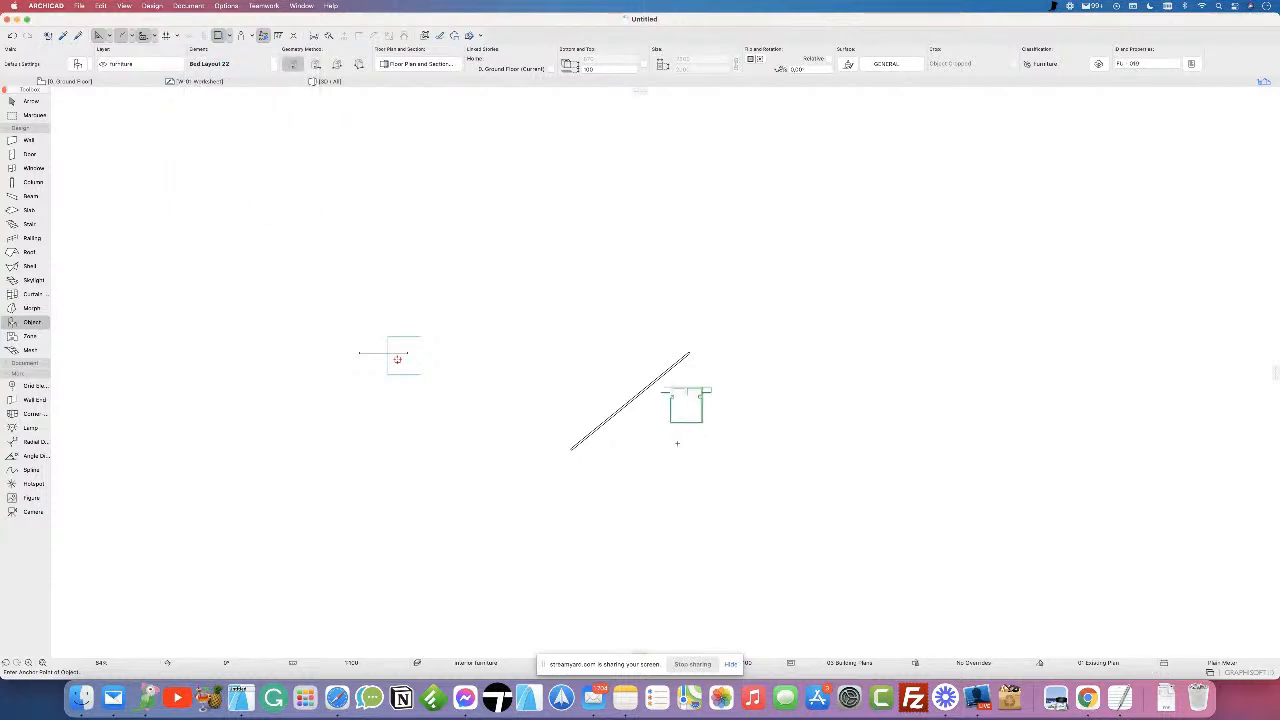
- Choose Desk Lamp 02 22 from Interior Lamps 22 as the default lamp
{"action": "left_click", "coordinate": [31, 428]}
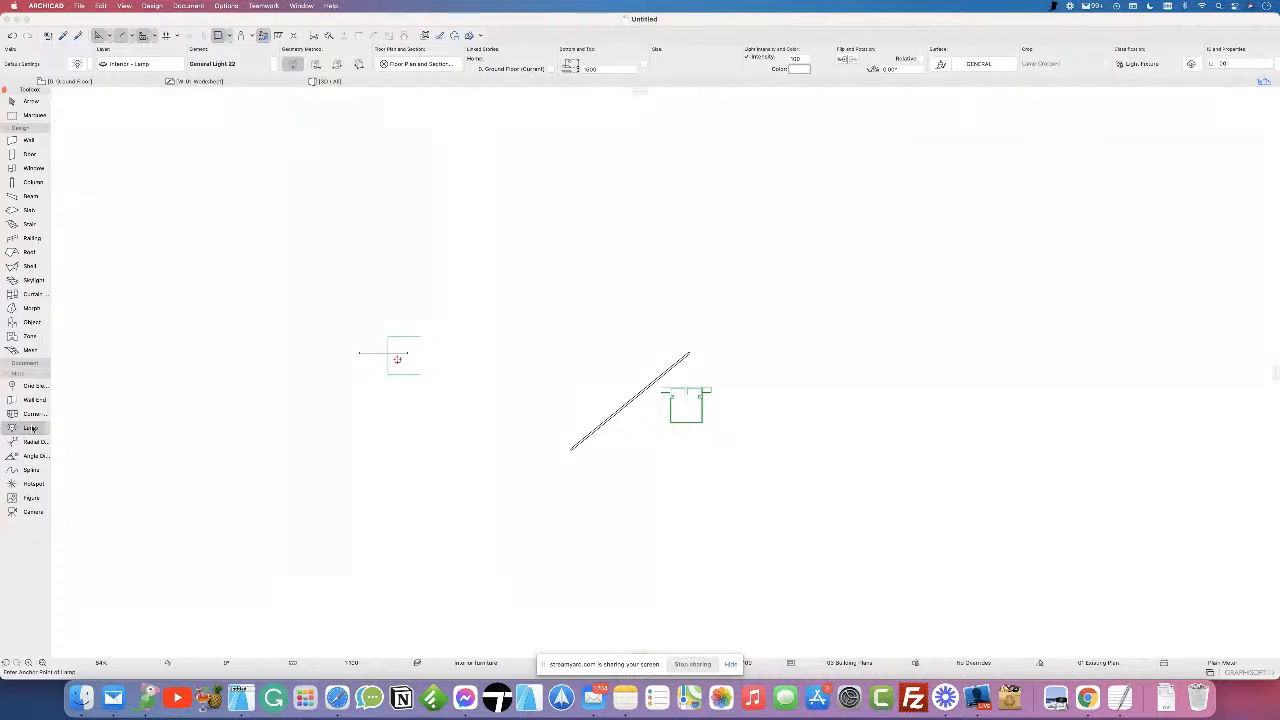
{"action": "double_click", "coordinate": [31, 428]}
{"action": "left_click", "coordinate": [500, 102]}
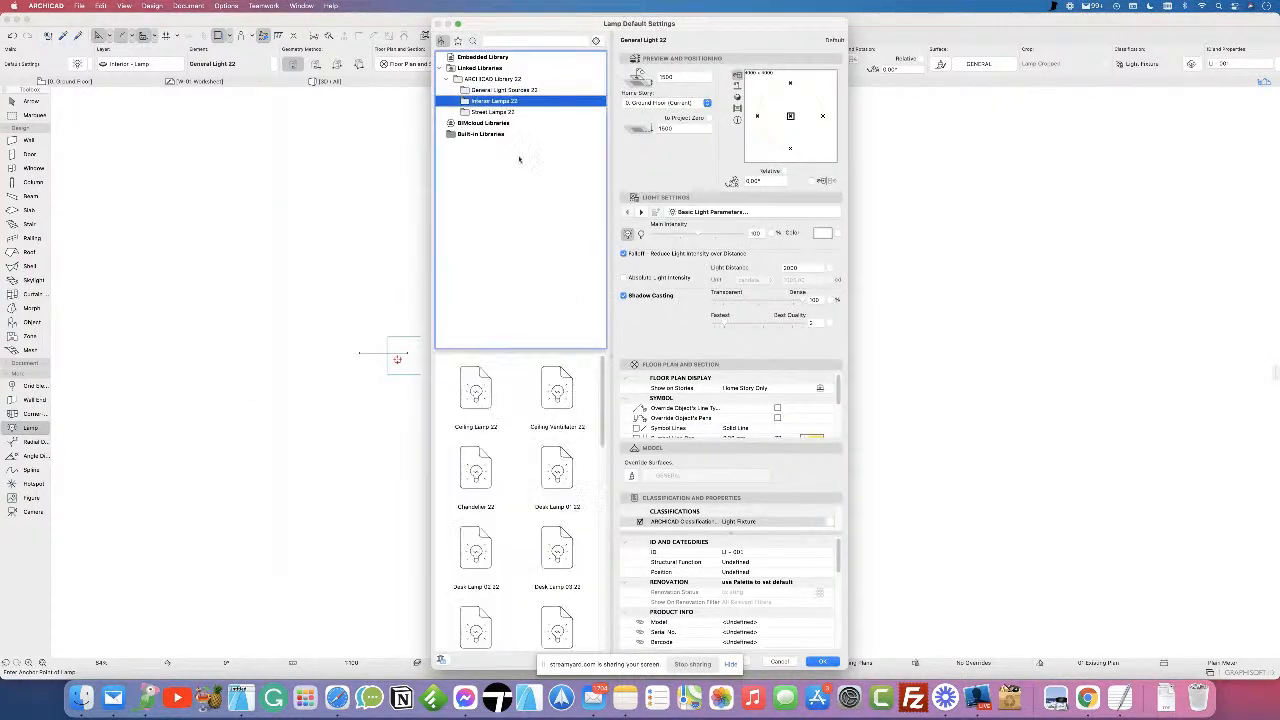
{"action": "left_click", "coordinate": [491, 558]}
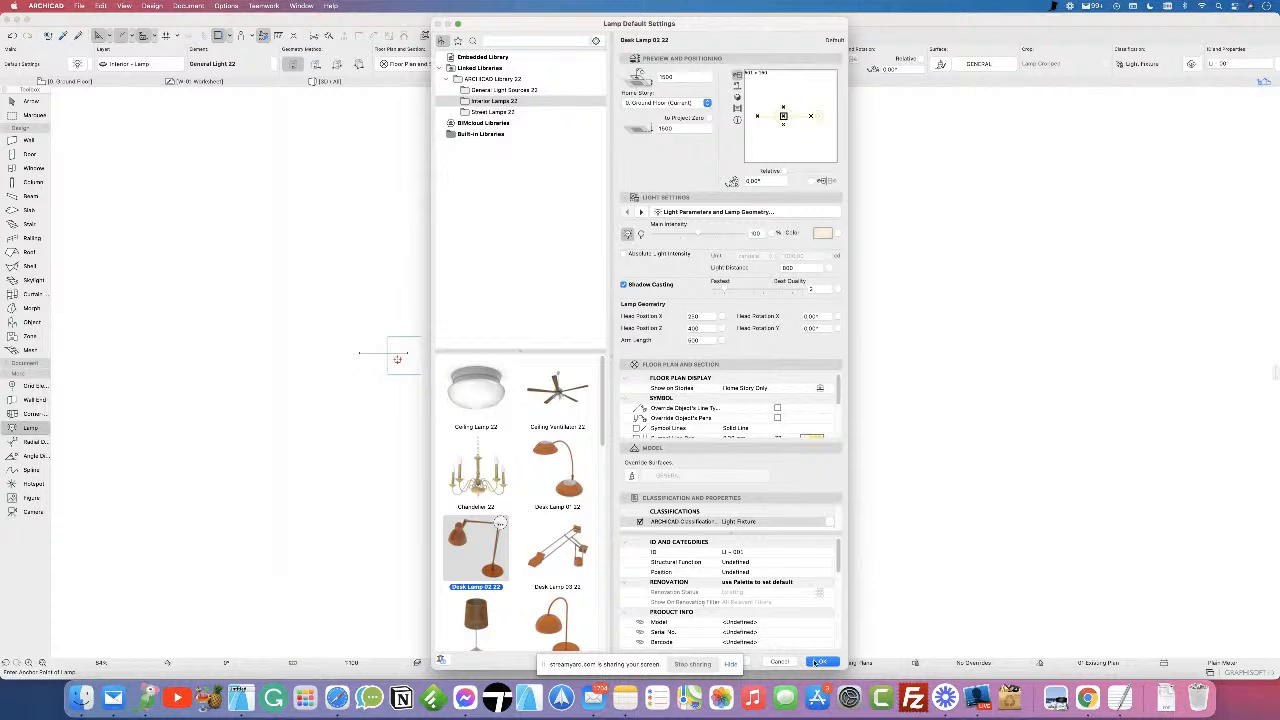
{"action": "key", "text": "Return"}
- Set the Lamp tool's layer to lamps and place the desk lamp just below the foot of the bed
{"action": "left_click", "coordinate": [146, 65]}
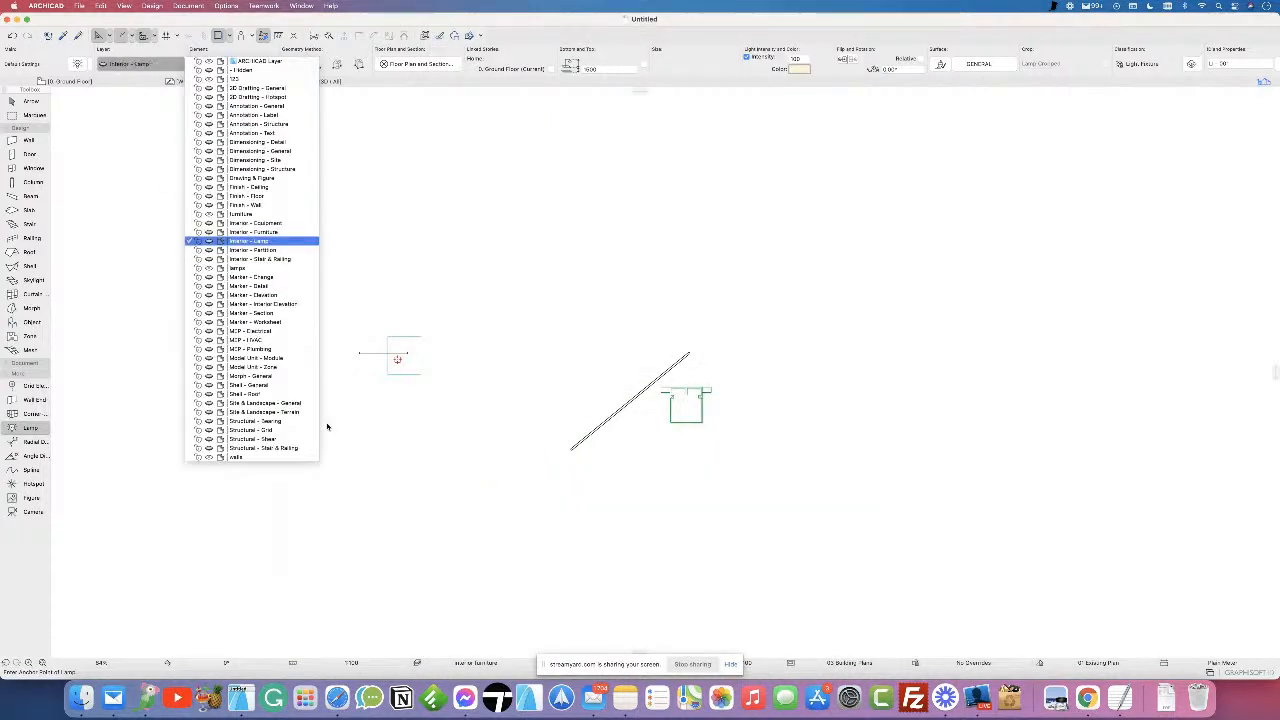
{"action": "left_click", "coordinate": [238, 269]}
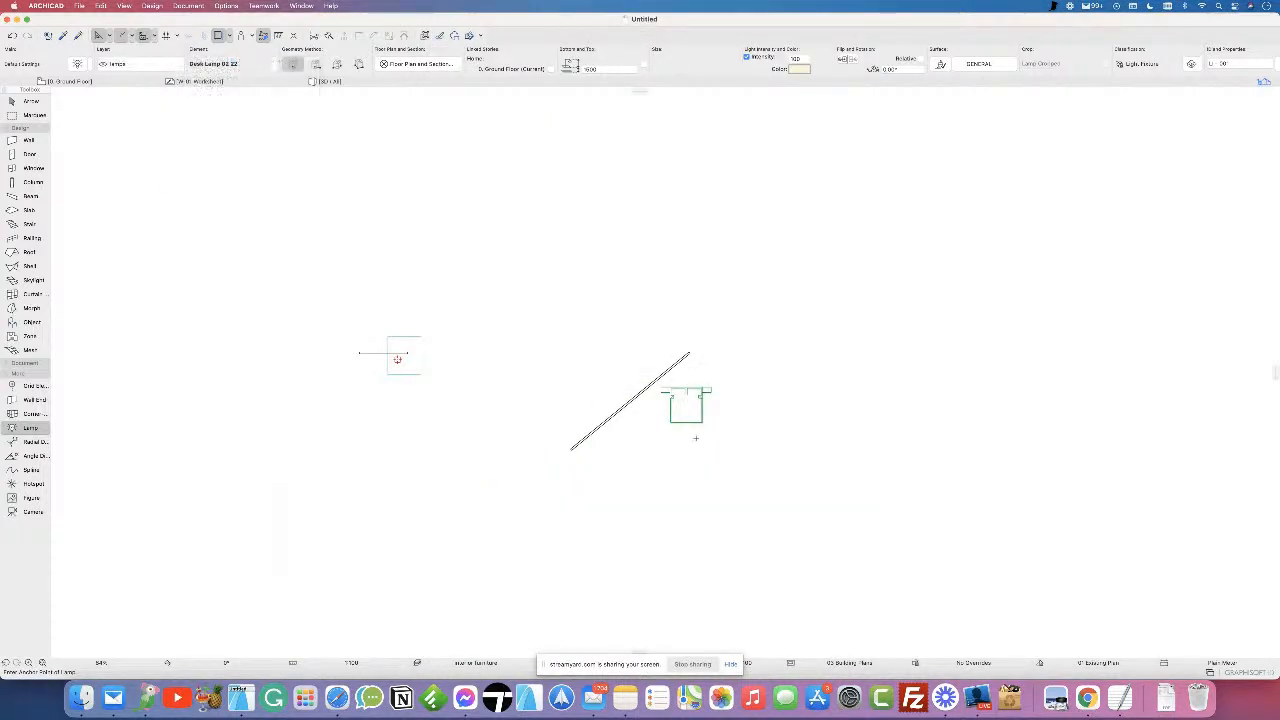
{"action": "scroll", "coordinate": [667, 467], "scroll_direction": "up", "scroll_amount": 5}
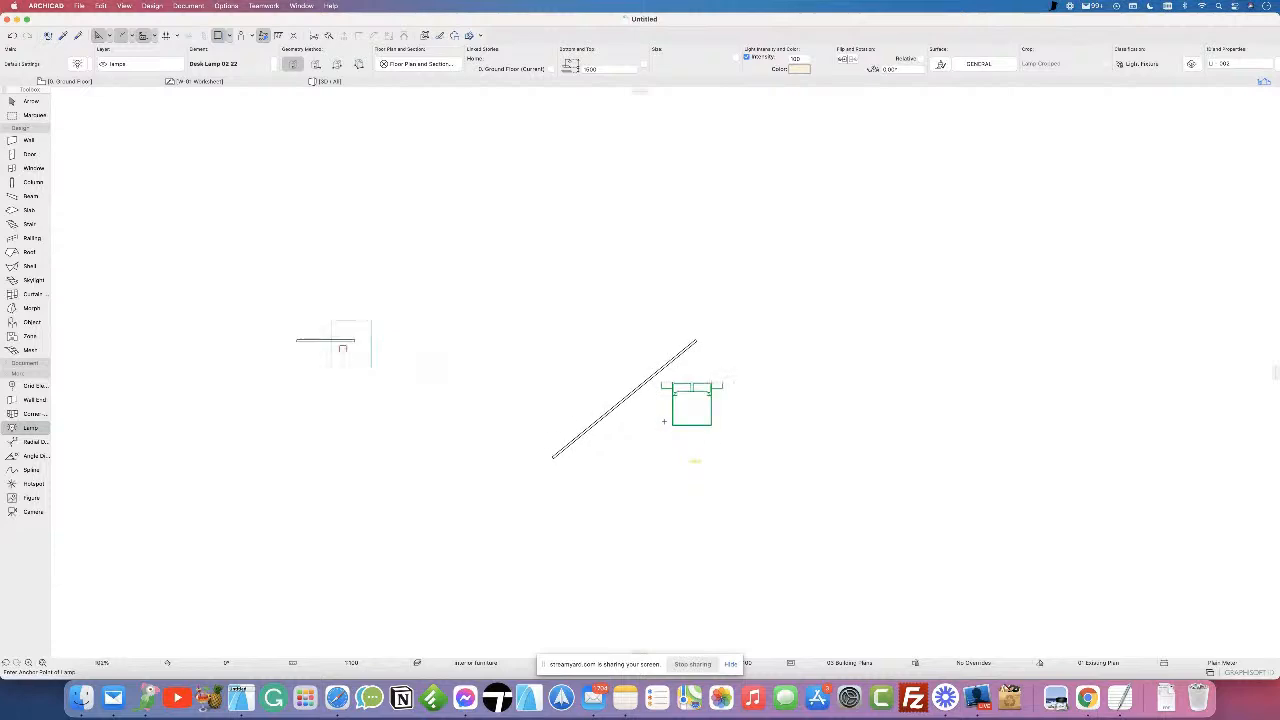
{"action": "scroll", "coordinate": [745, 464], "scroll_direction": "up", "scroll_amount": 8}
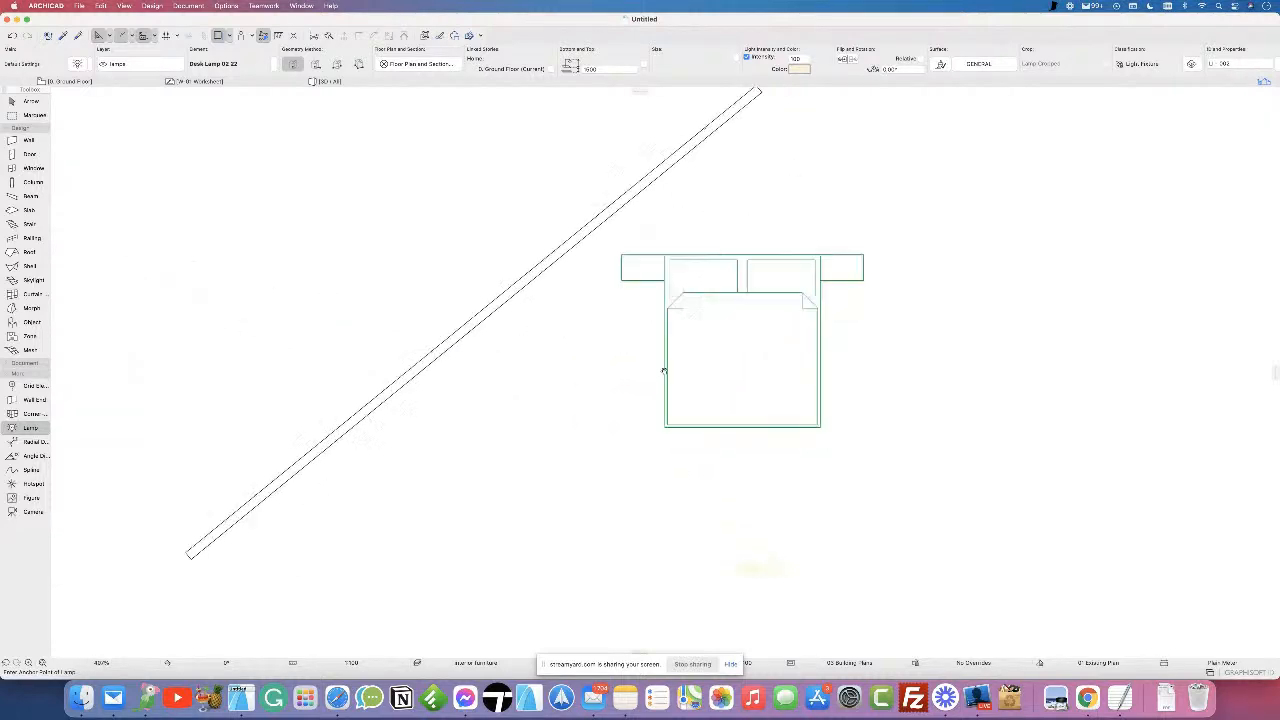
{"action": "scroll", "coordinate": [711, 437], "scroll_direction": "down", "scroll_amount": 4}
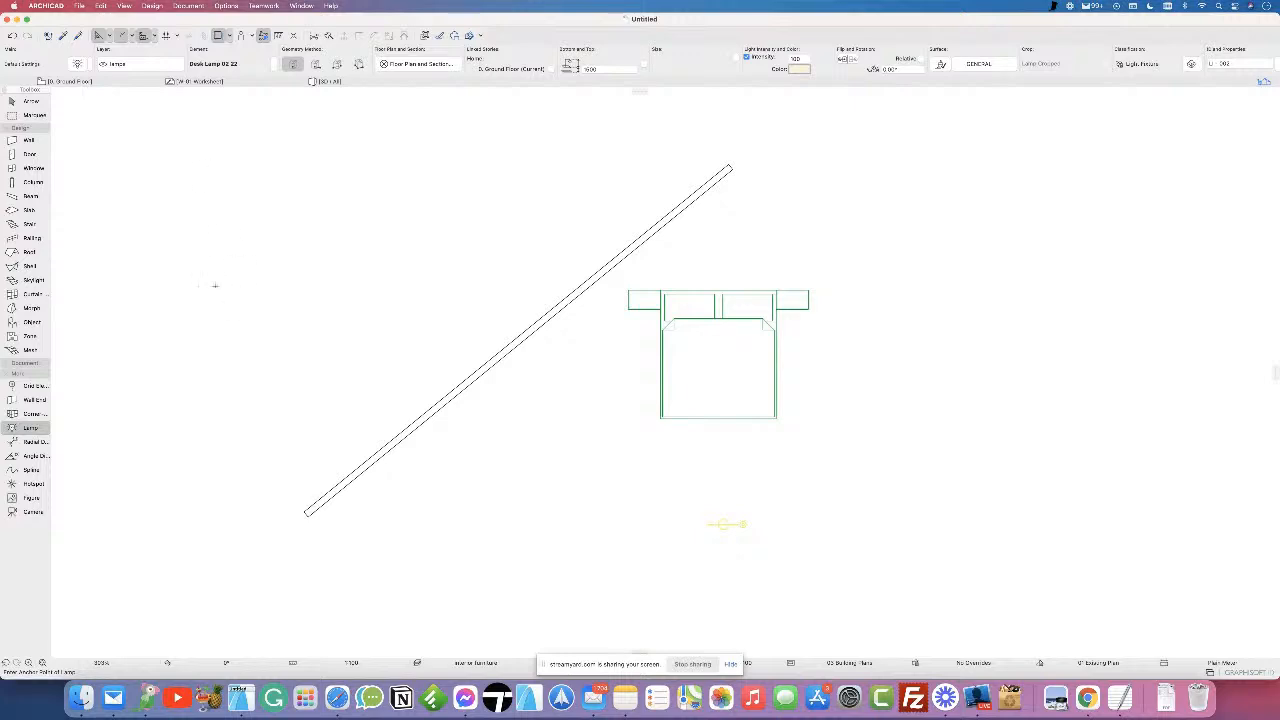
{"action": "scroll", "coordinate": [215, 285], "scroll_direction": "down", "scroll_amount": 4}
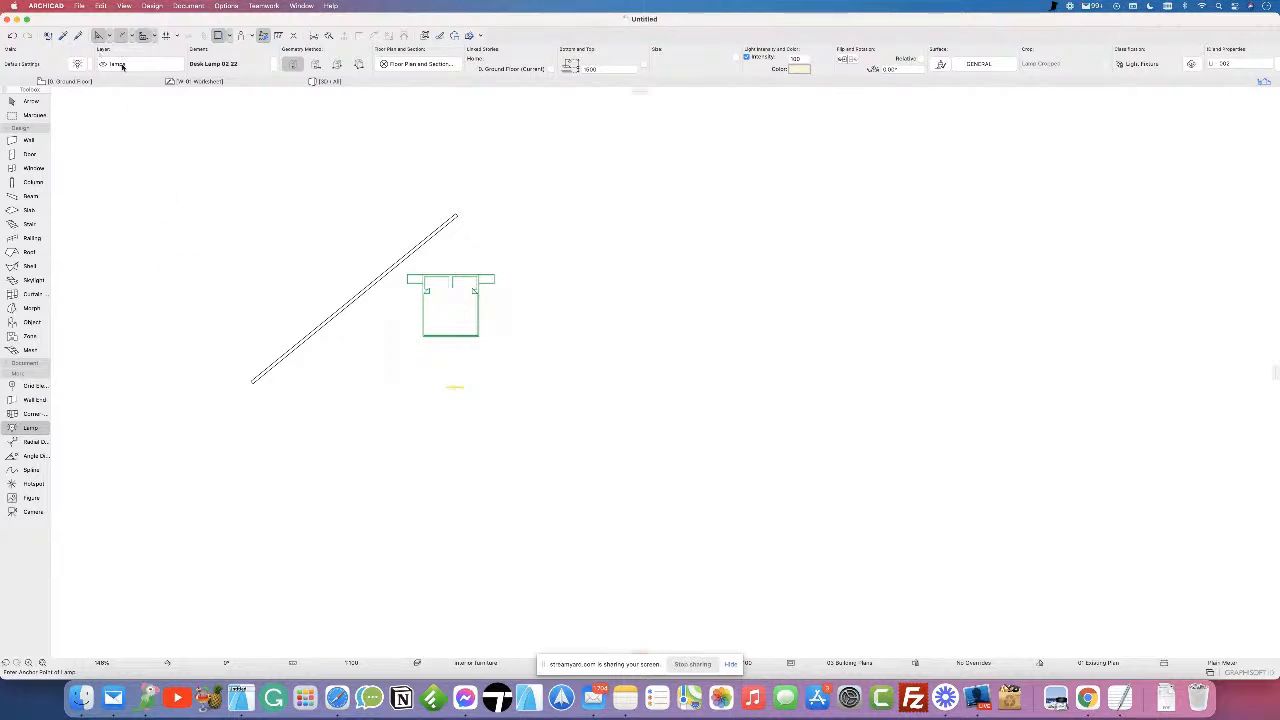
- Hide layer 123 in the Layers (Model Views) settings and accept the change
{"action": "left_click", "coordinate": [226, 6]}
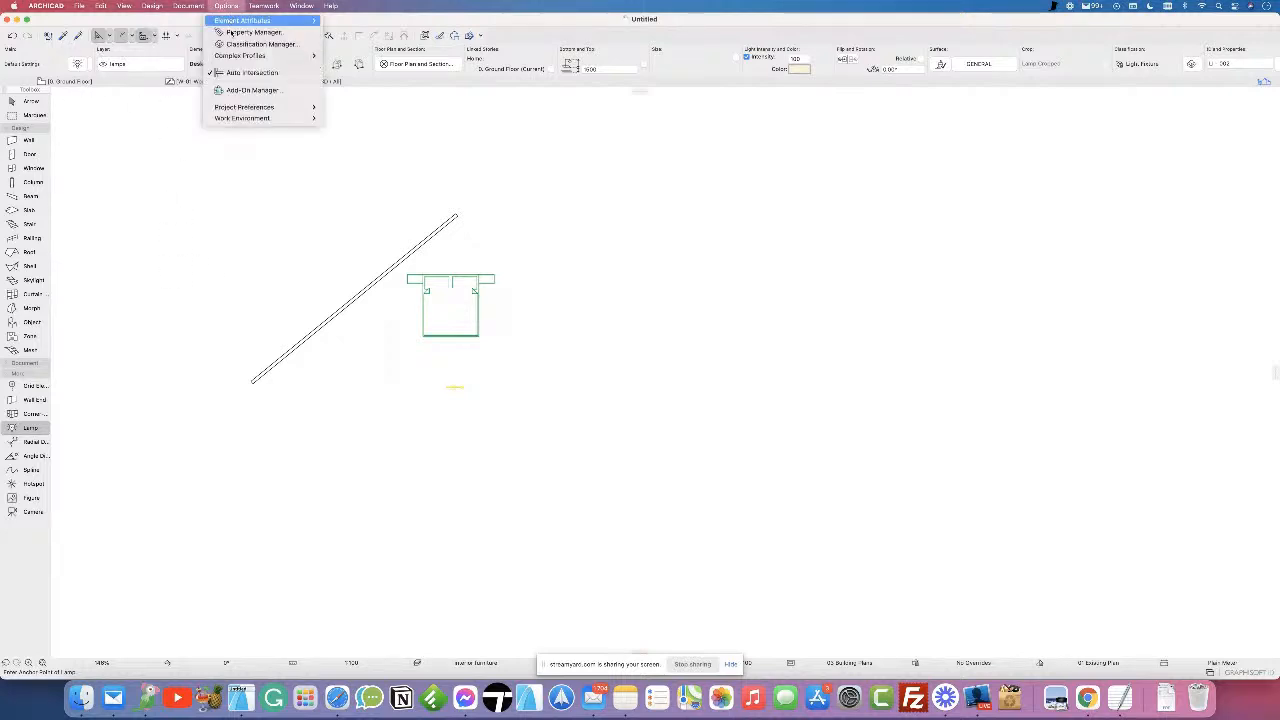
{"action": "mouse_move", "coordinate": [233, 20]}
{"action": "mouse_move", "coordinate": [188, 6]}
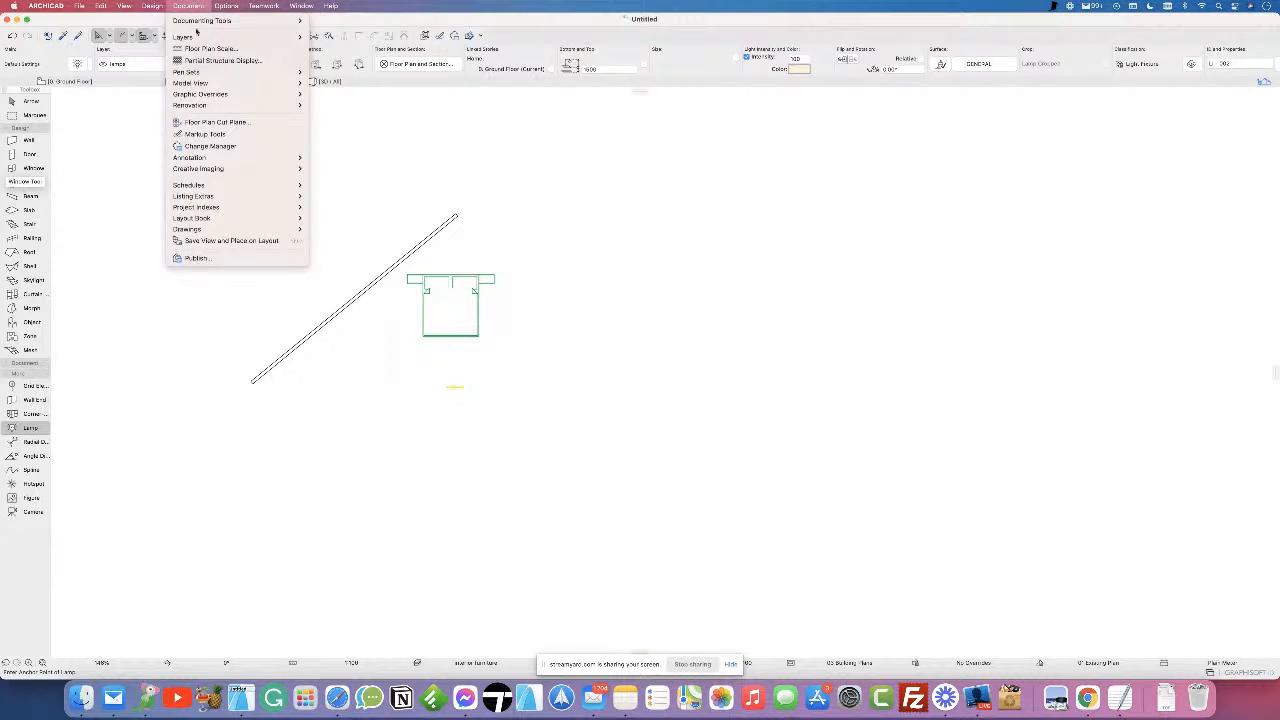
{"action": "mouse_move", "coordinate": [185, 37]}
{"action": "left_click", "coordinate": [362, 39]}
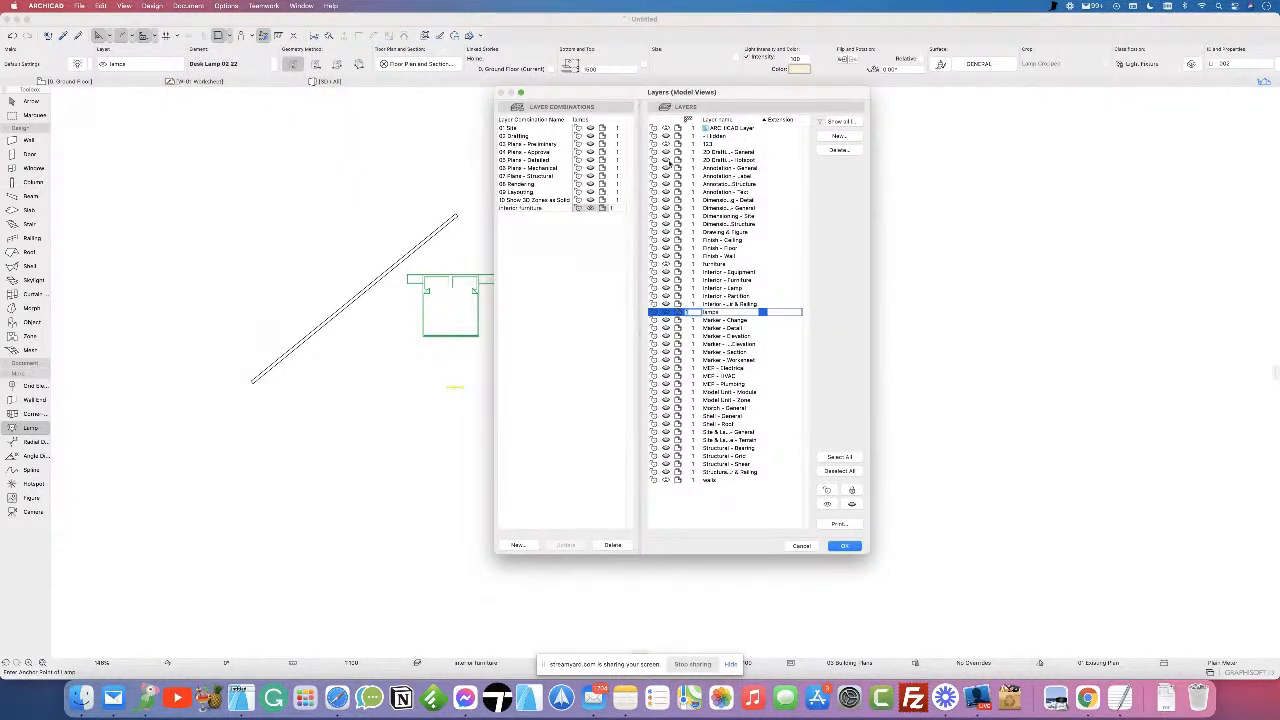
{"action": "left_click", "coordinate": [670, 145]}
{"action": "left_click", "coordinate": [845, 545]}
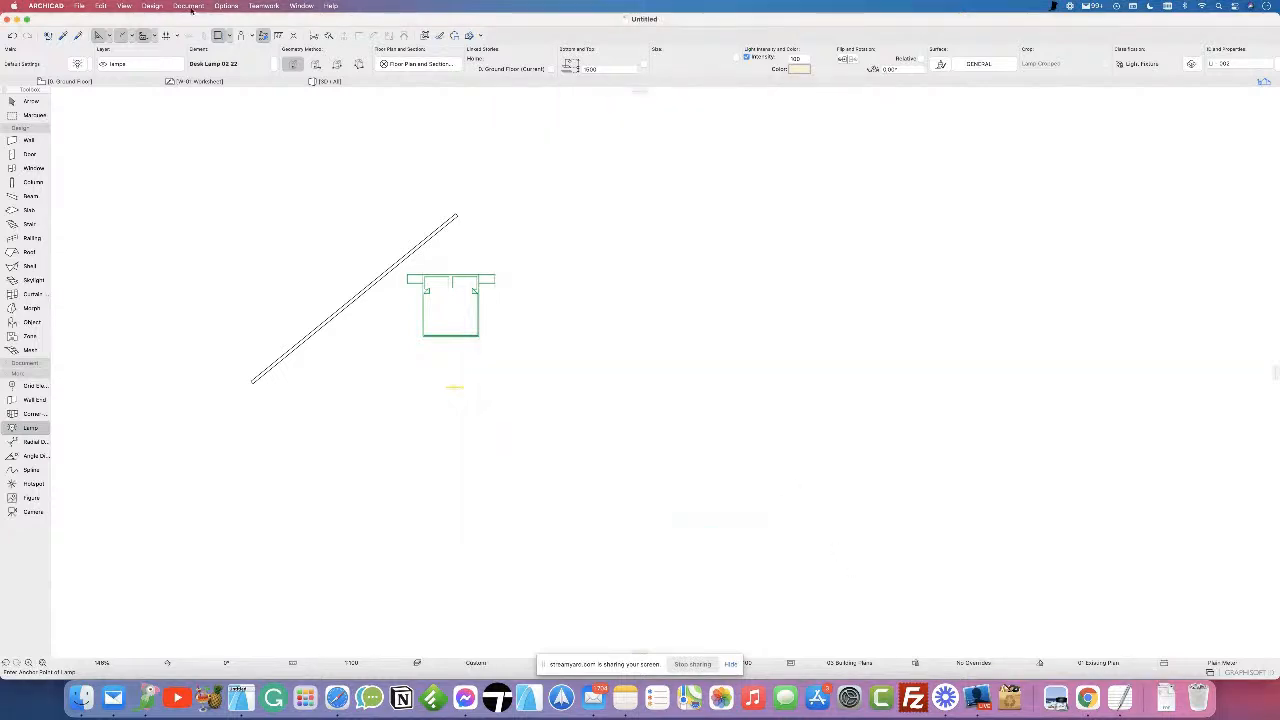
- Apply the Interior Furniture layer combination to the floor plan through the Layers (Model Views) settings
{"action": "left_click", "coordinate": [188, 6]}
{"action": "mouse_move", "coordinate": [185, 37]}
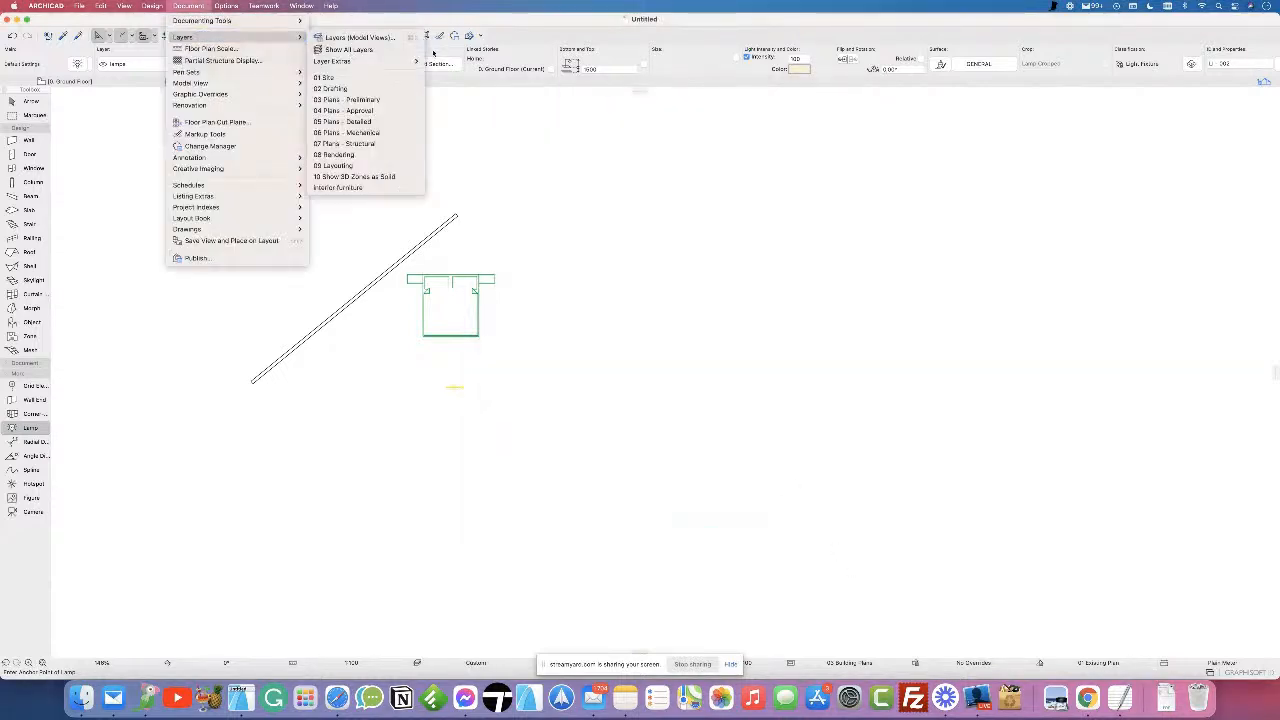
{"action": "left_click", "coordinate": [358, 37]}
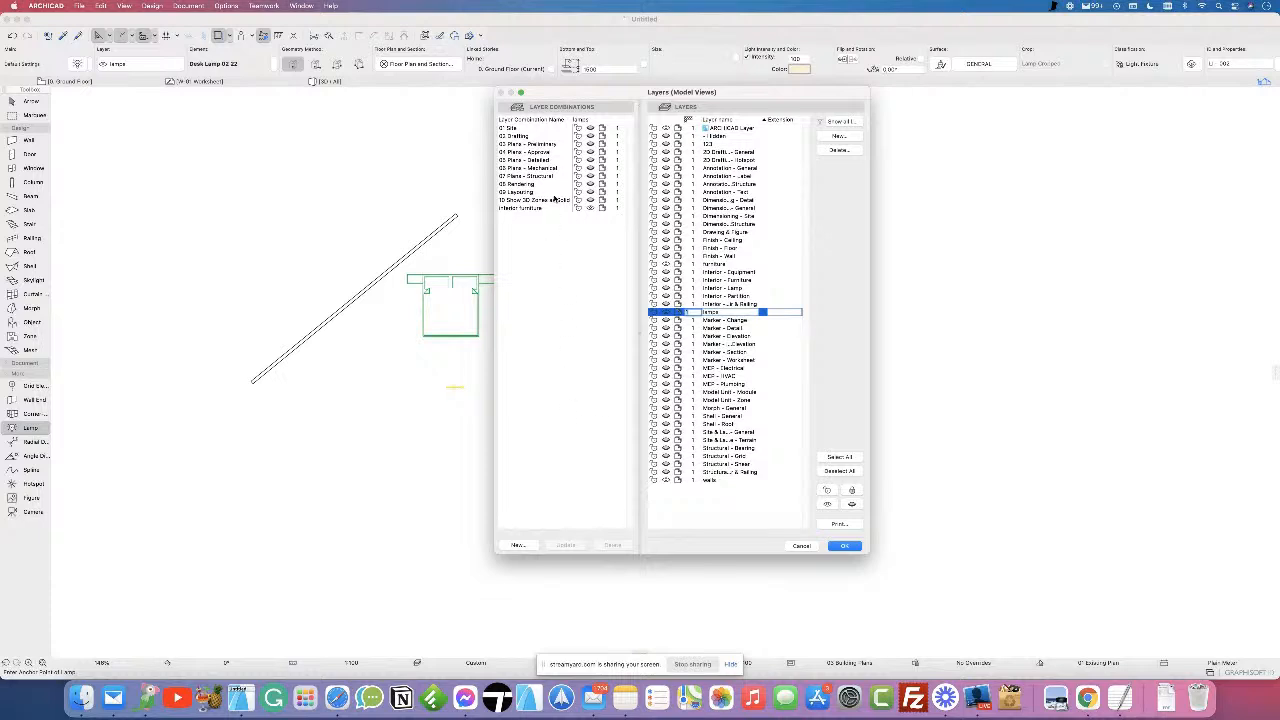
{"action": "left_click", "coordinate": [545, 207]}
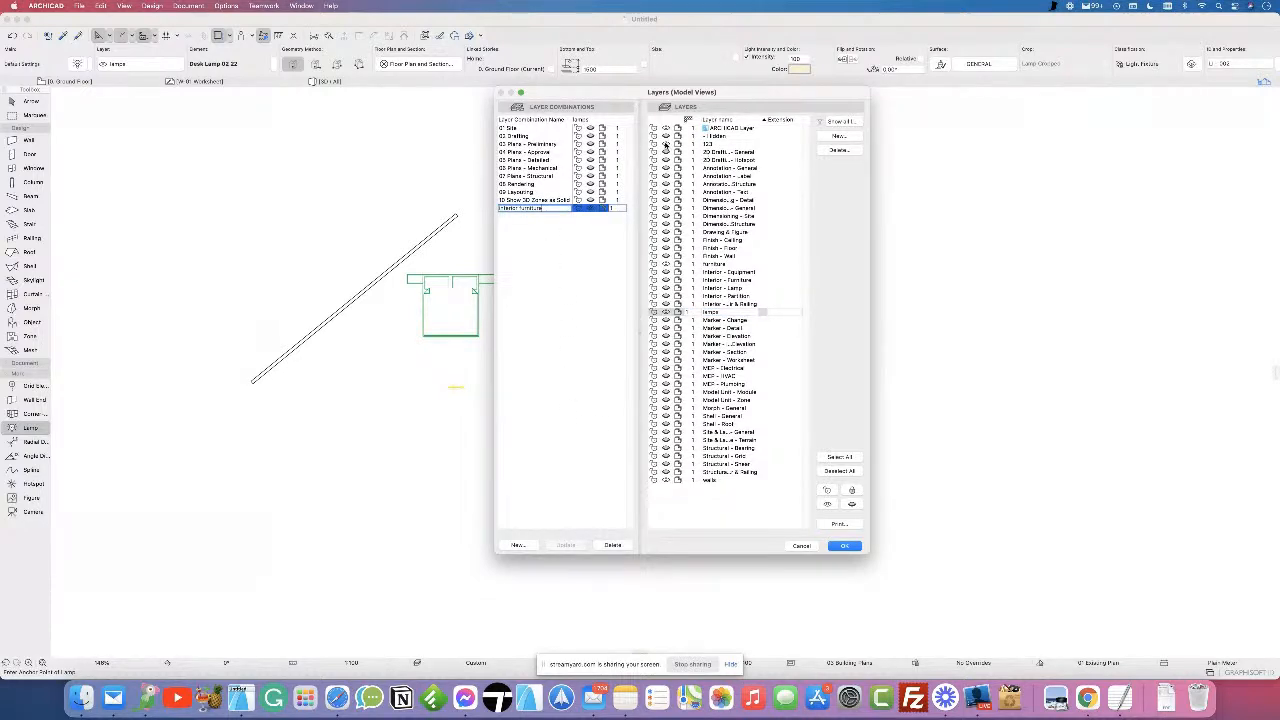
{"action": "left_click", "coordinate": [706, 144]}
{"action": "left_click", "coordinate": [575, 546]}
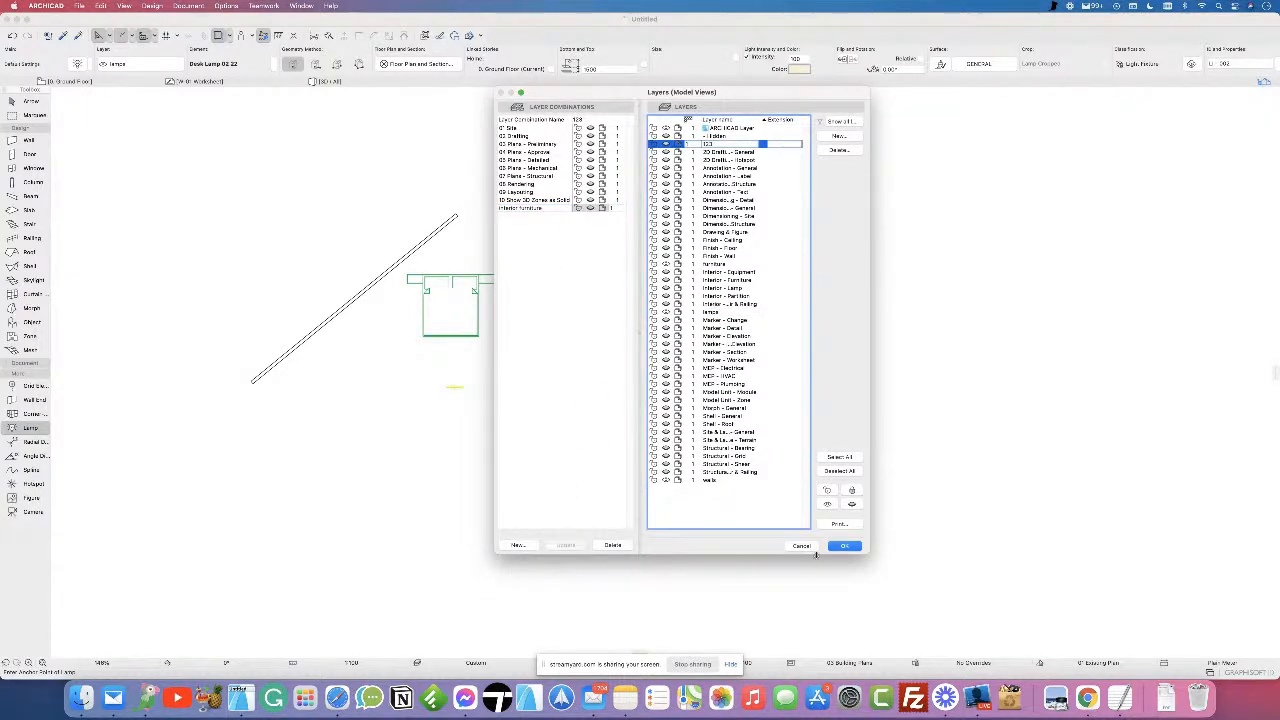
{"action": "left_click", "coordinate": [844, 546]}
- Examine which elements the Interior Furniture combination shows around the diagonal wall, bed and desk lamp
{"action": "scroll", "coordinate": [406, 403], "scroll_direction": "down", "scroll_amount": 6}
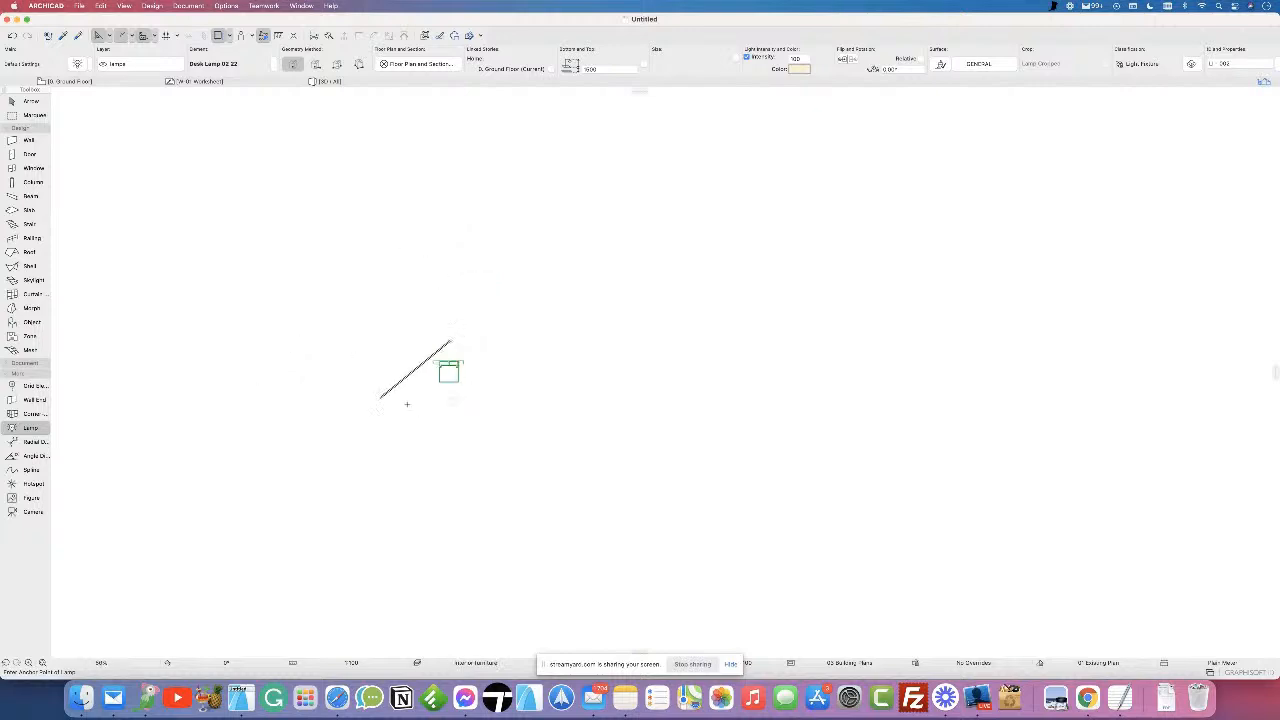
{"action": "middle_click_drag", "start_coordinate": [393, 406], "coordinate": [546, 380]}
{"action": "scroll", "coordinate": [569, 368], "scroll_direction": "up", "scroll_amount": 1}
{"action": "scroll", "coordinate": [568, 368], "scroll_direction": "up", "scroll_amount": 6}
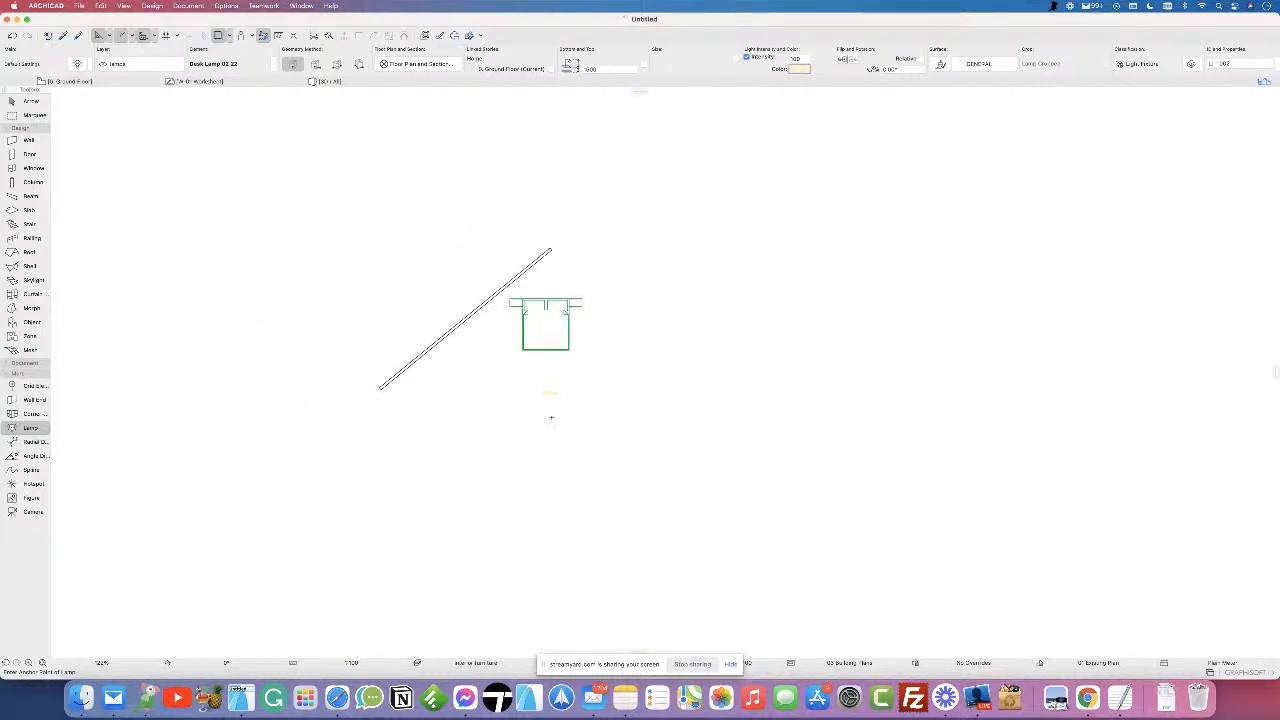
{"action": "scroll", "coordinate": [549, 416], "scroll_direction": "down", "scroll_amount": 3}
{"action": "scroll", "coordinate": [549, 416], "scroll_direction": "down", "scroll_amount": 3}
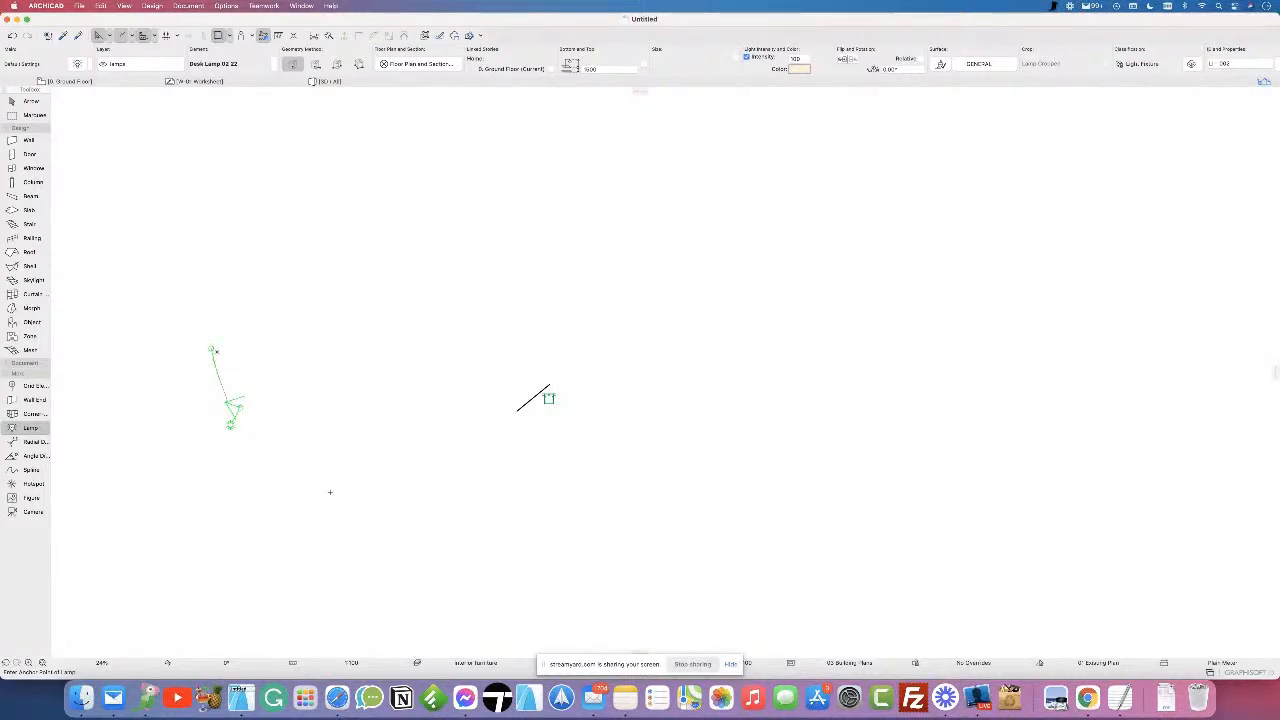
{"action": "scroll", "coordinate": [532, 376], "scroll_direction": "up", "scroll_amount": 6}
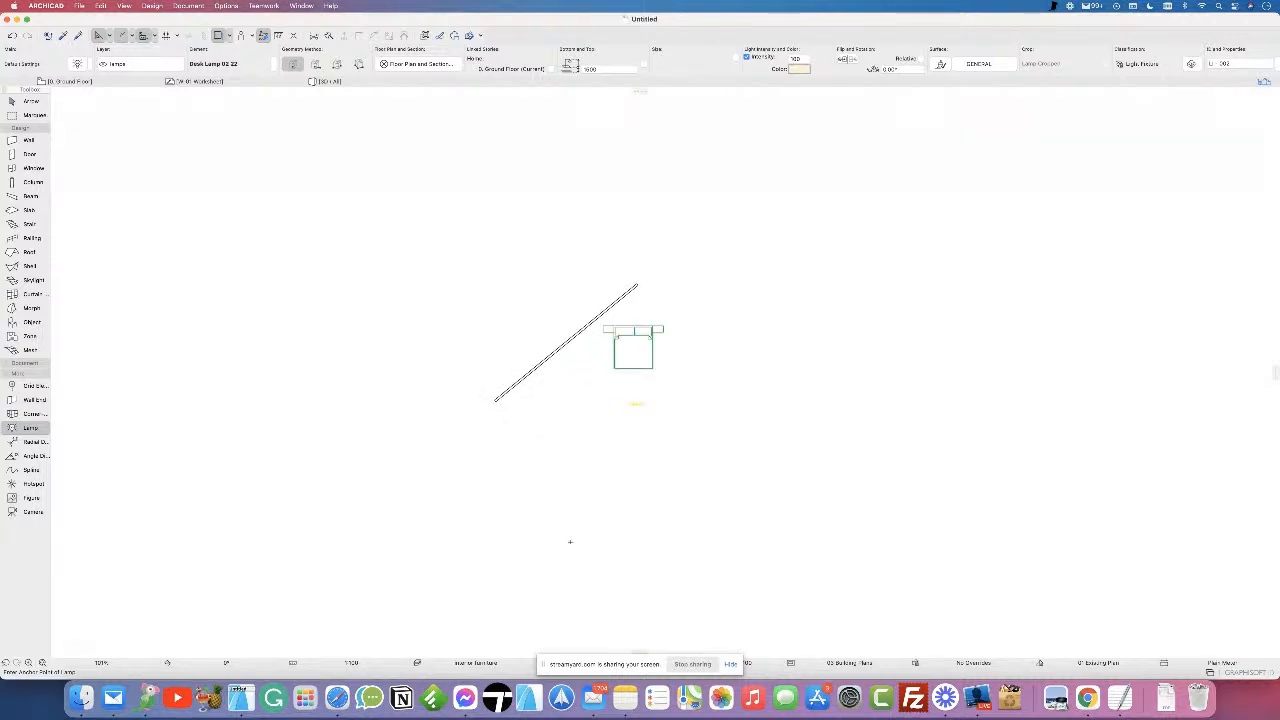
{"action": "left_click_drag", "start_coordinate": [544, 665], "coordinate": [937, 633]}
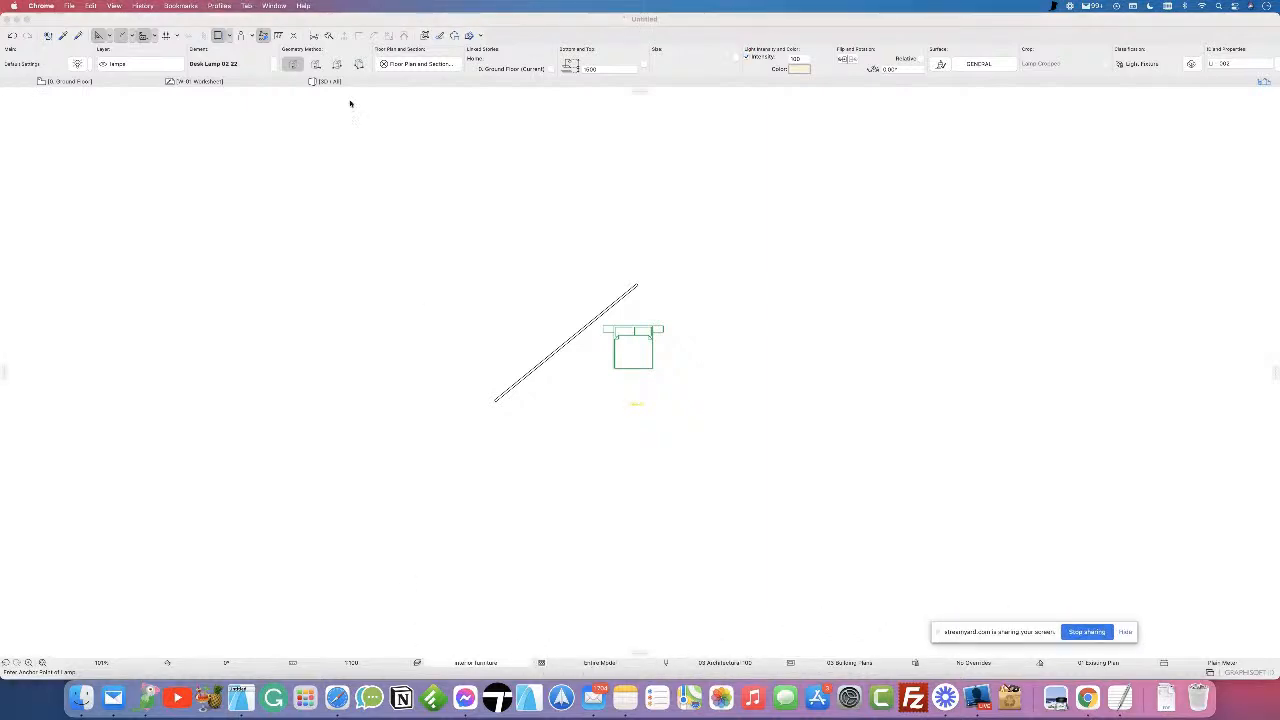
{"action": "left_click", "coordinate": [218, 5]}
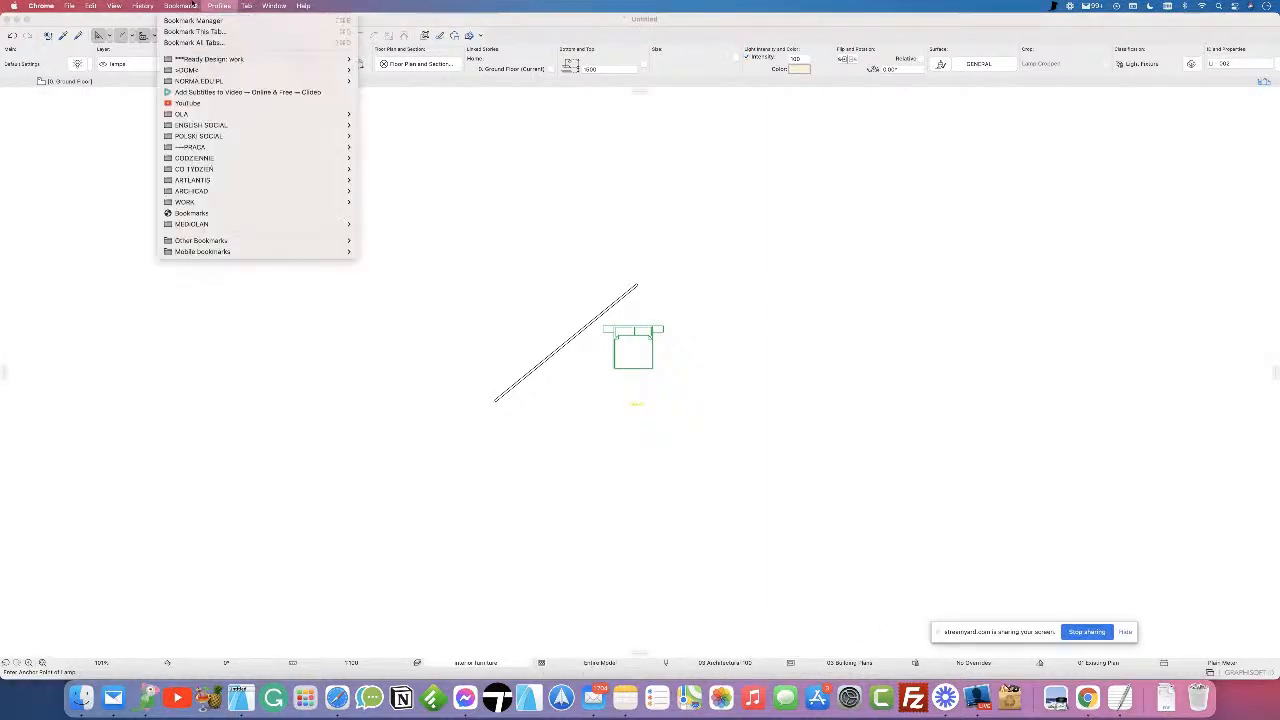
{"action": "left_click", "coordinate": [237, 200]}
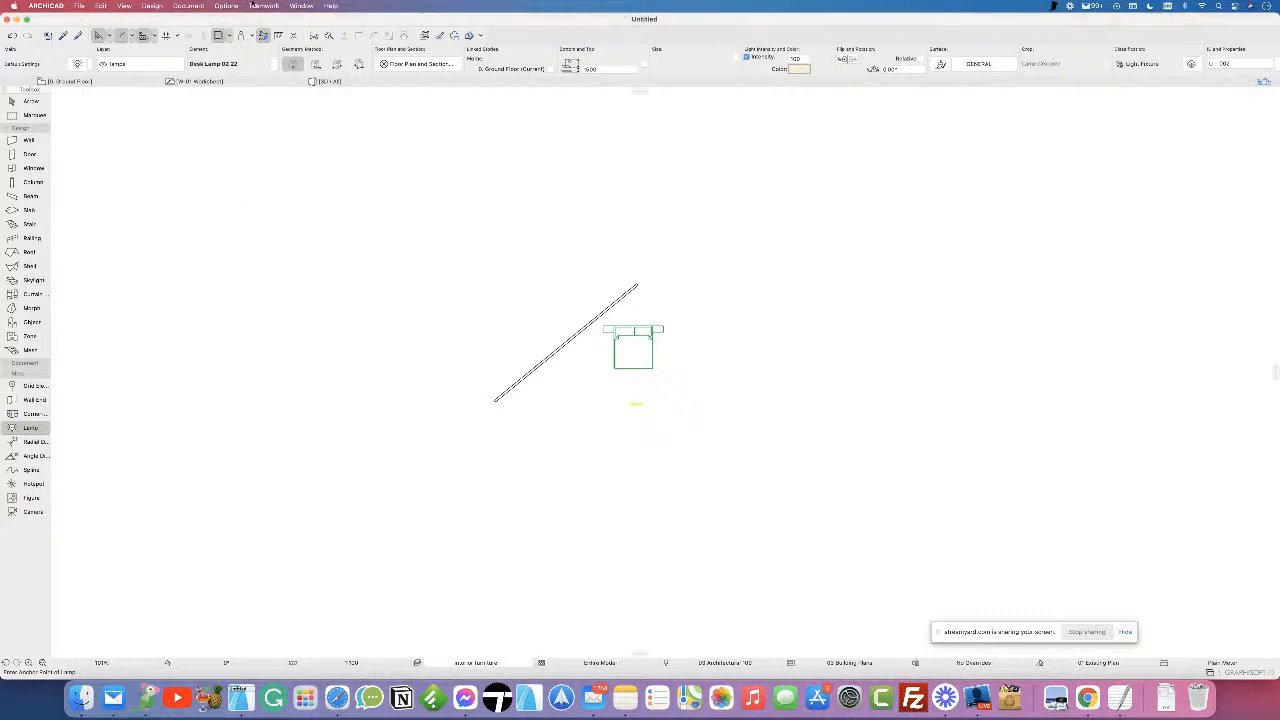
- Compare the layer visibility of the 02 Drafting, 03 Plans - Preliminary and 04 Plans - Approval combinations in the Layers (Model Views) settings
{"action": "left_click", "coordinate": [217, 7]}
{"action": "mouse_move", "coordinate": [224, 22]}
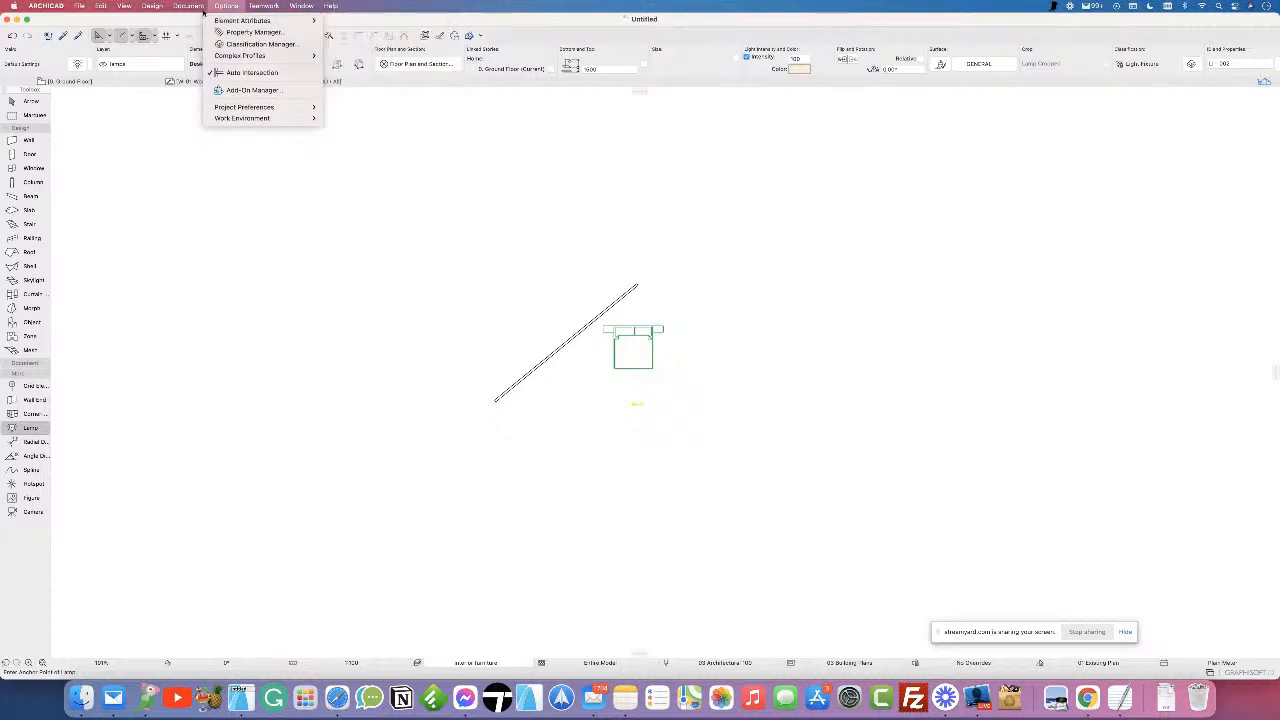
{"action": "mouse_move", "coordinate": [295, 38]}
{"action": "left_click", "coordinate": [338, 40]}
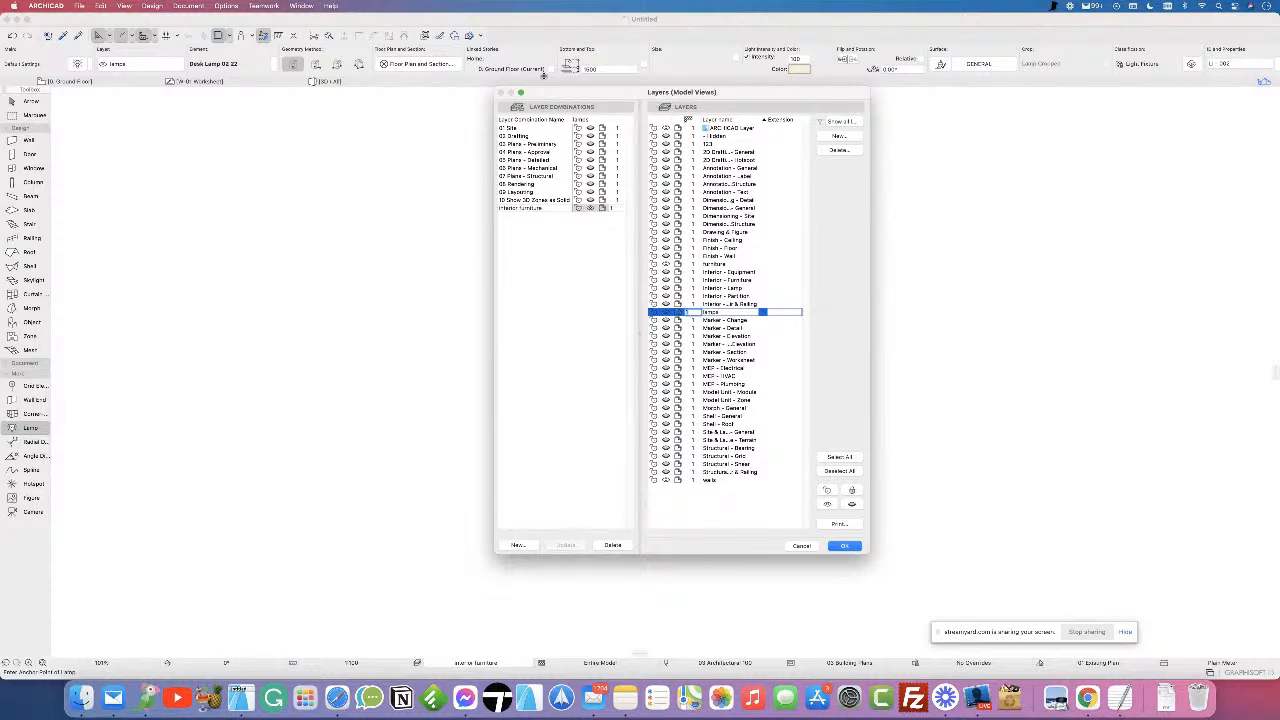
{"action": "left_click", "coordinate": [530, 144]}
{"action": "left_click", "coordinate": [530, 152]}
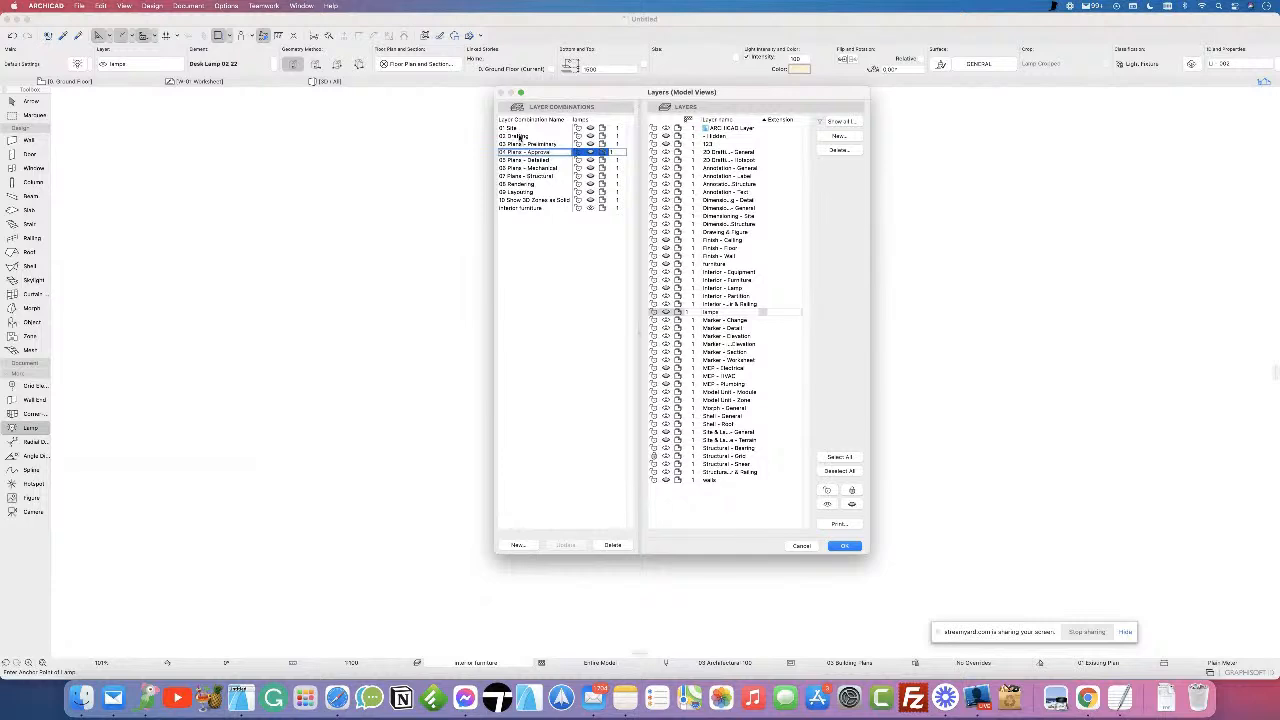
{"action": "left_click", "coordinate": [518, 136]}
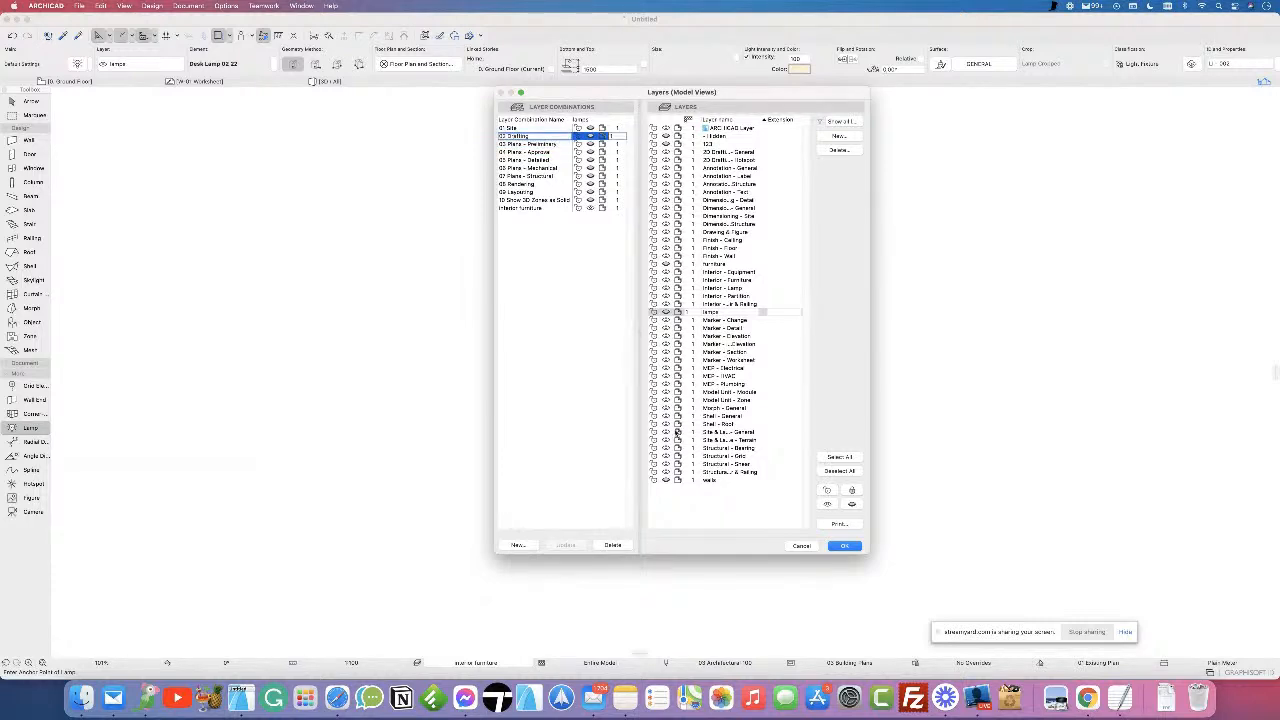
{"action": "left_click", "coordinate": [540, 145]}
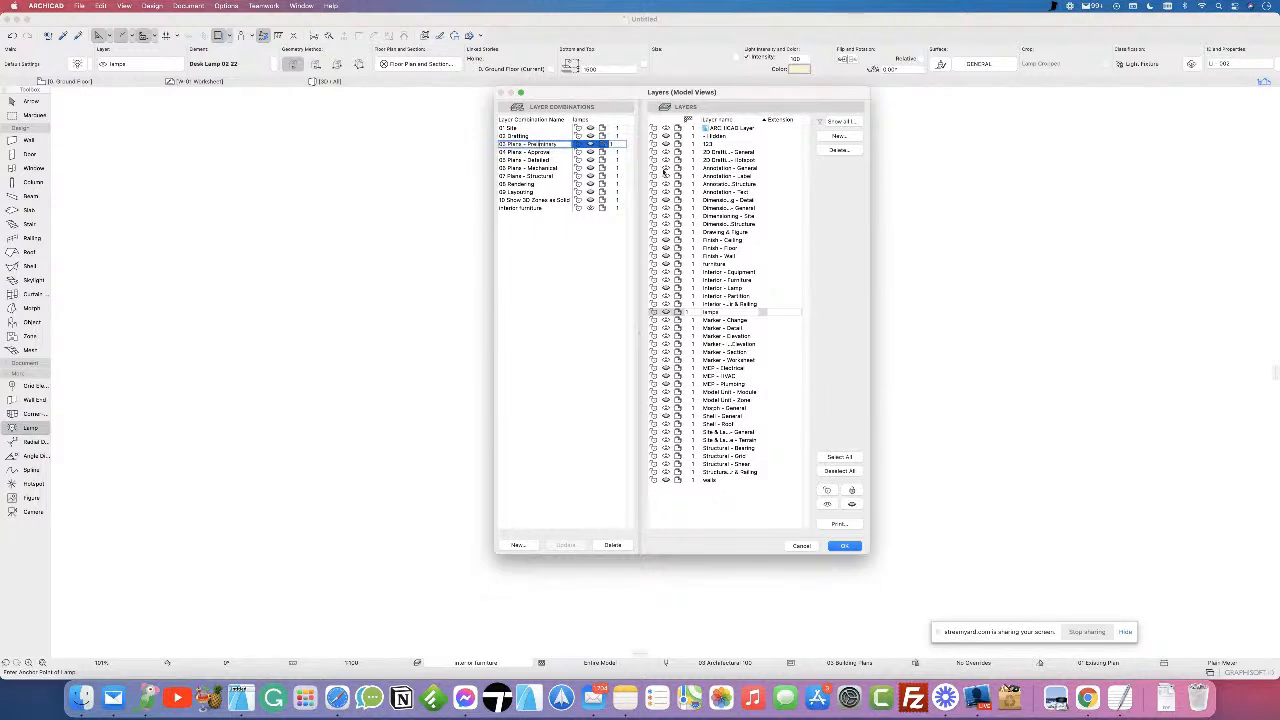
{"action": "left_click", "coordinate": [558, 152]}
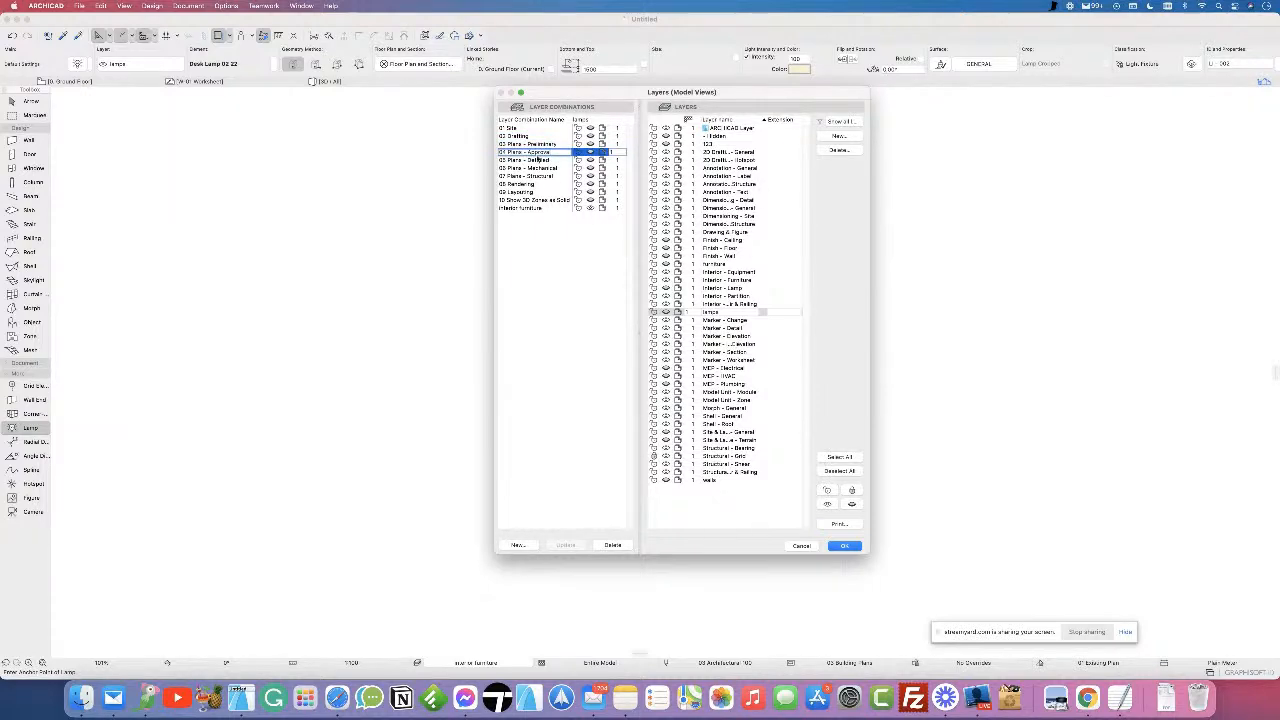
- Apply the 05 Plans - Detailed layer combination and view the whole house plan with it
{"action": "left_click", "coordinate": [555, 160]}
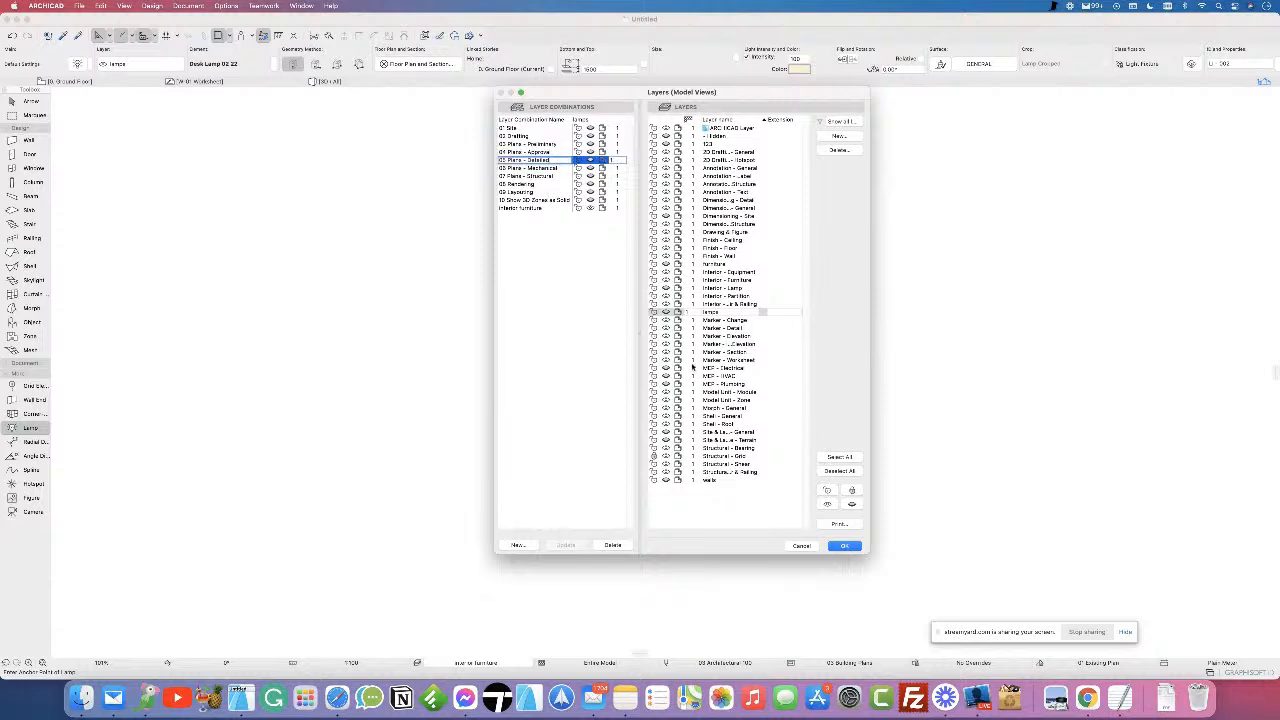
{"action": "left_click", "coordinate": [840, 546]}
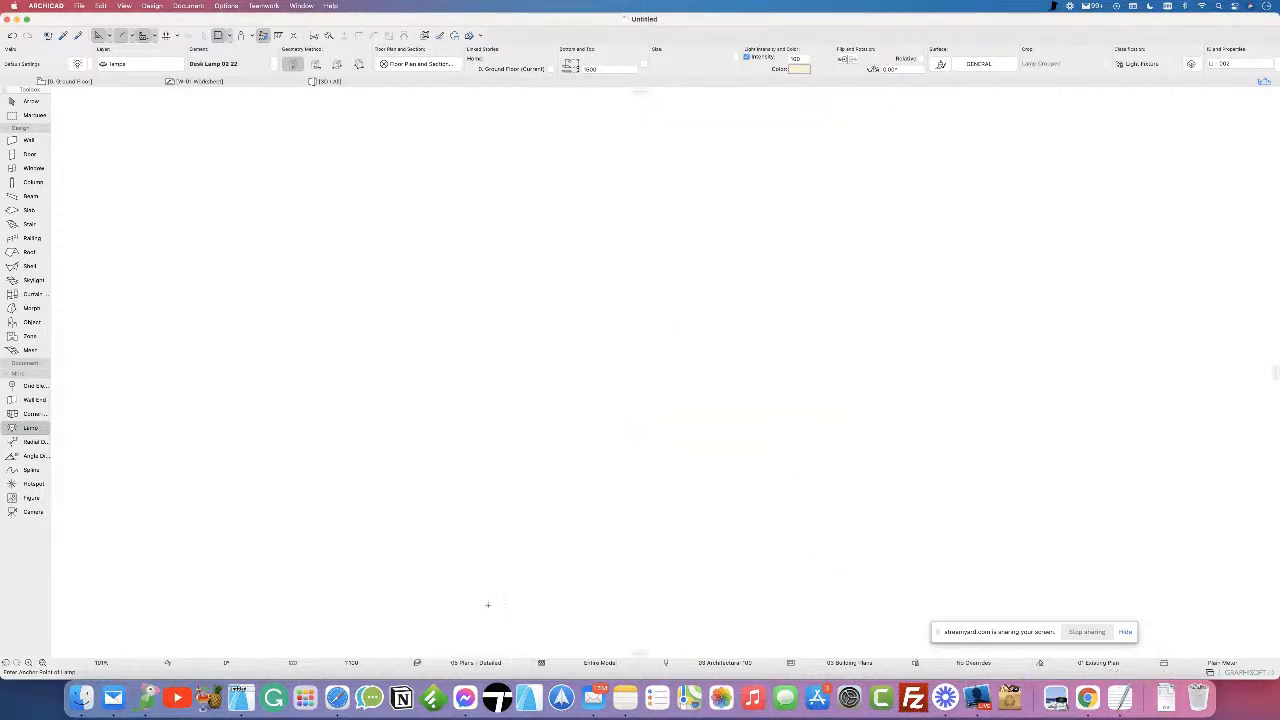
{"action": "scroll", "coordinate": [316, 545], "scroll_direction": "down", "scroll_amount": 10}
{"action": "middle_click", "coordinate": [420, 567]}
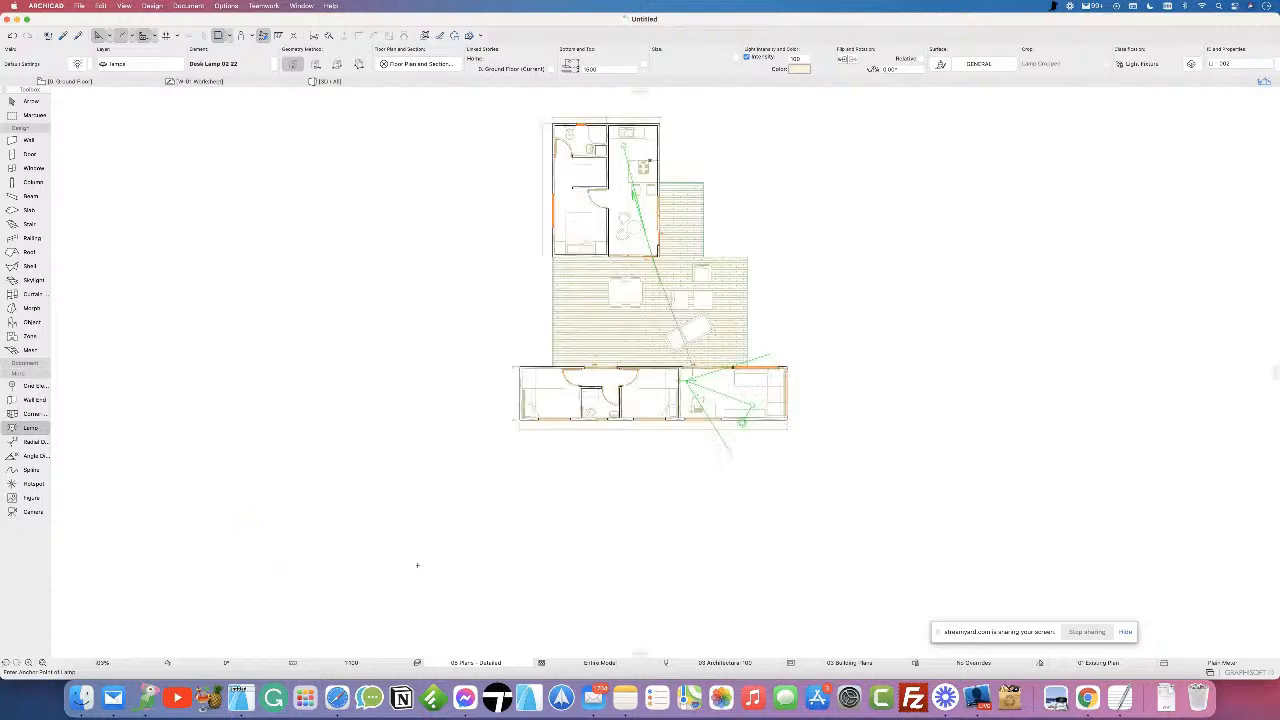
{"action": "scroll", "coordinate": [575, 485], "scroll_direction": "down", "scroll_amount": 3}
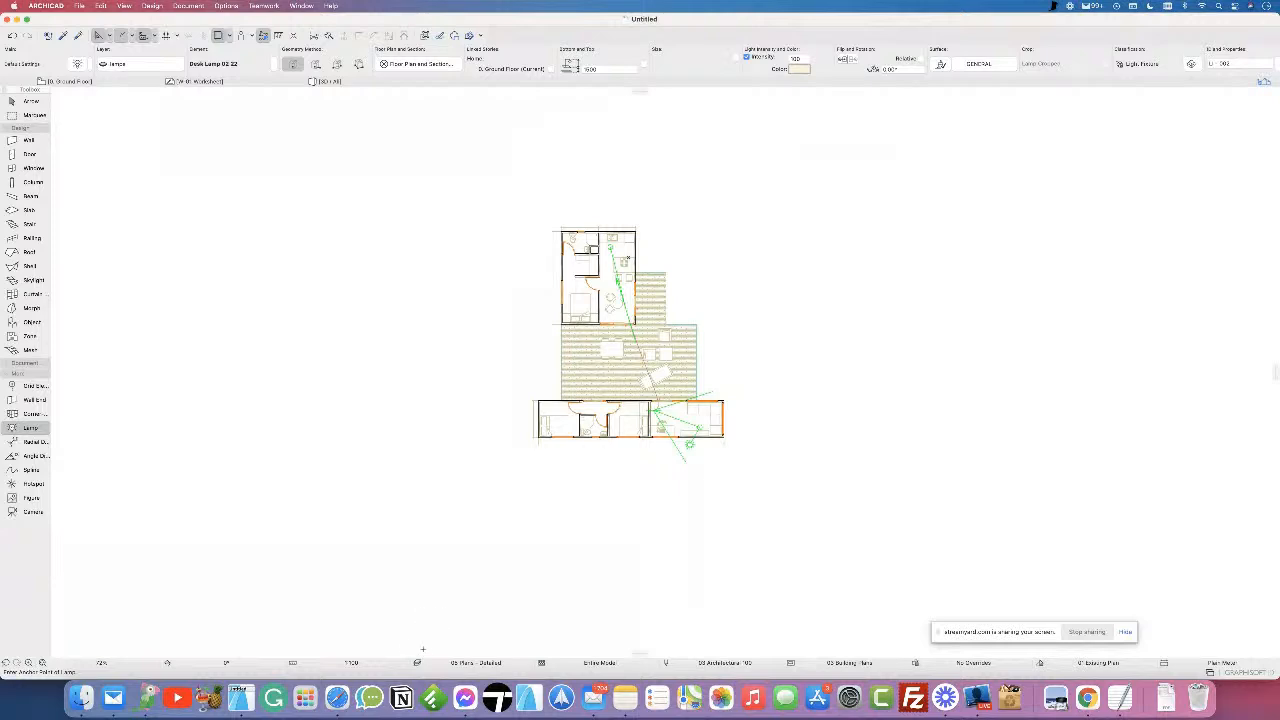
{"action": "scroll", "coordinate": [641, 272], "scroll_direction": "up", "scroll_amount": 4}
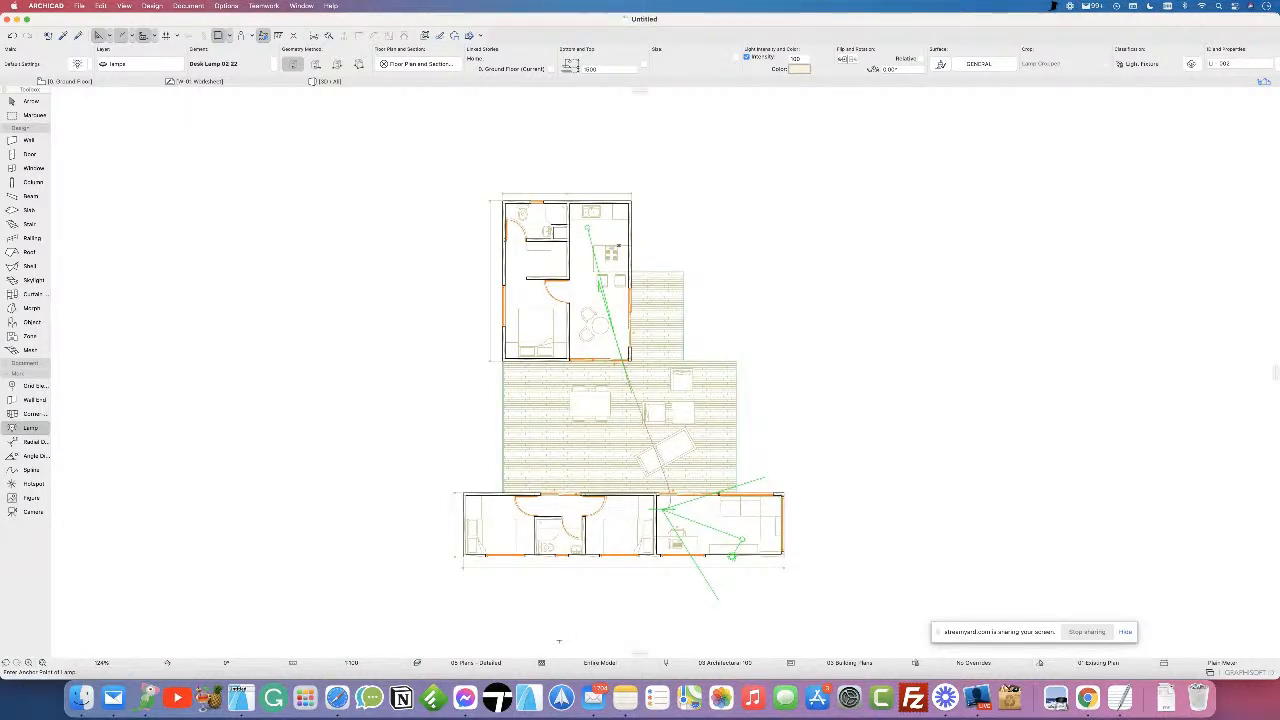
- Switch the floor plan's layer combination to 02 Drafting, 03 Plans - Preliminary and finally 04 Plans - Approval
{"action": "left_click", "coordinate": [521, 664]}
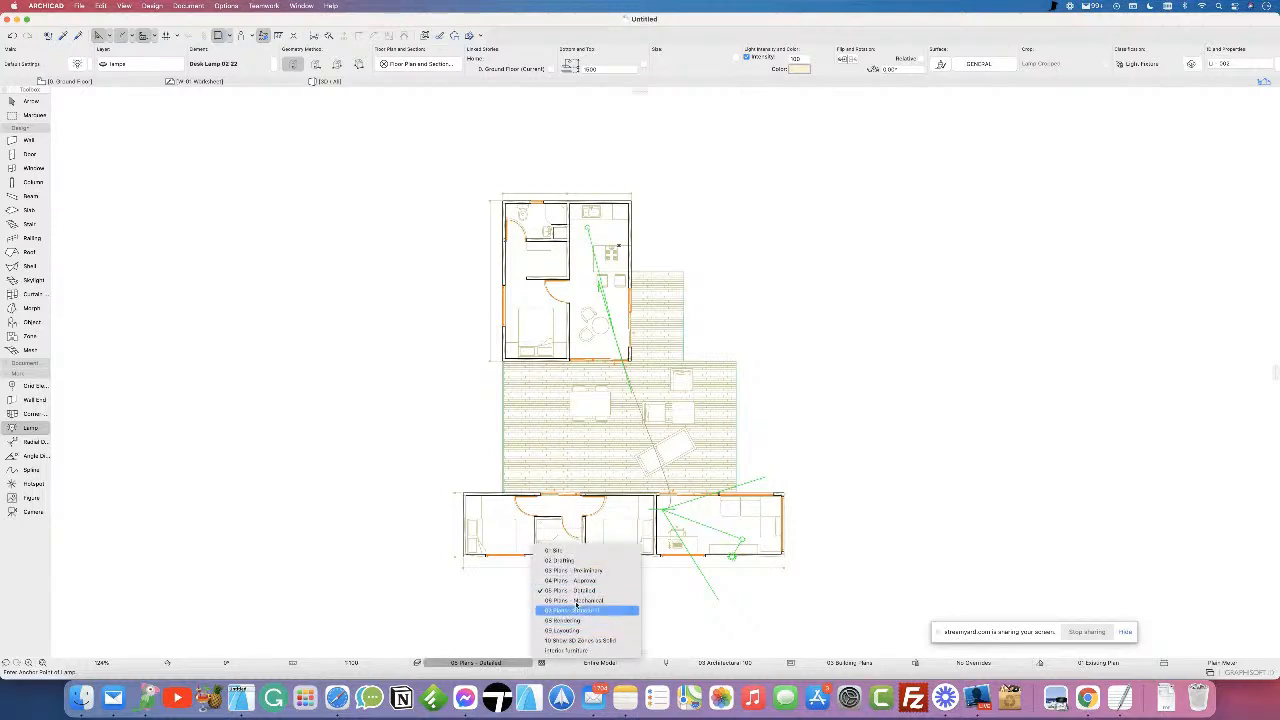
{"action": "left_click", "coordinate": [573, 560]}
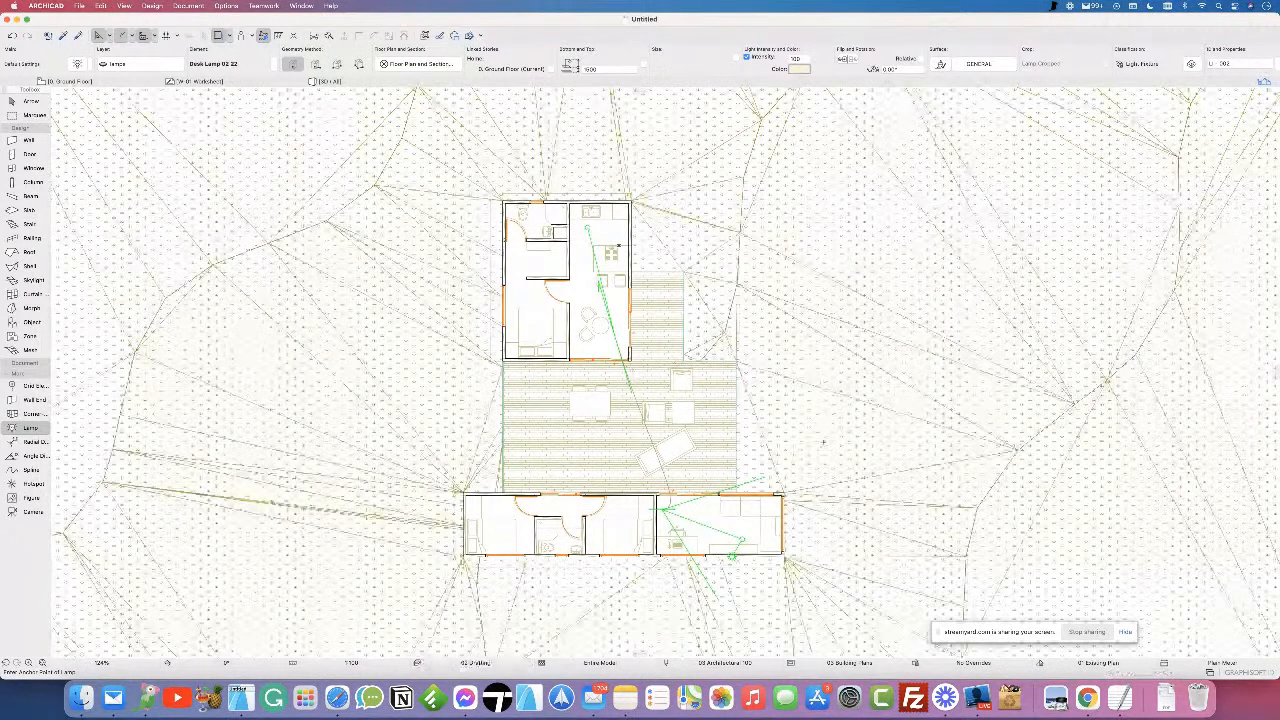
{"action": "left_click", "coordinate": [503, 664]}
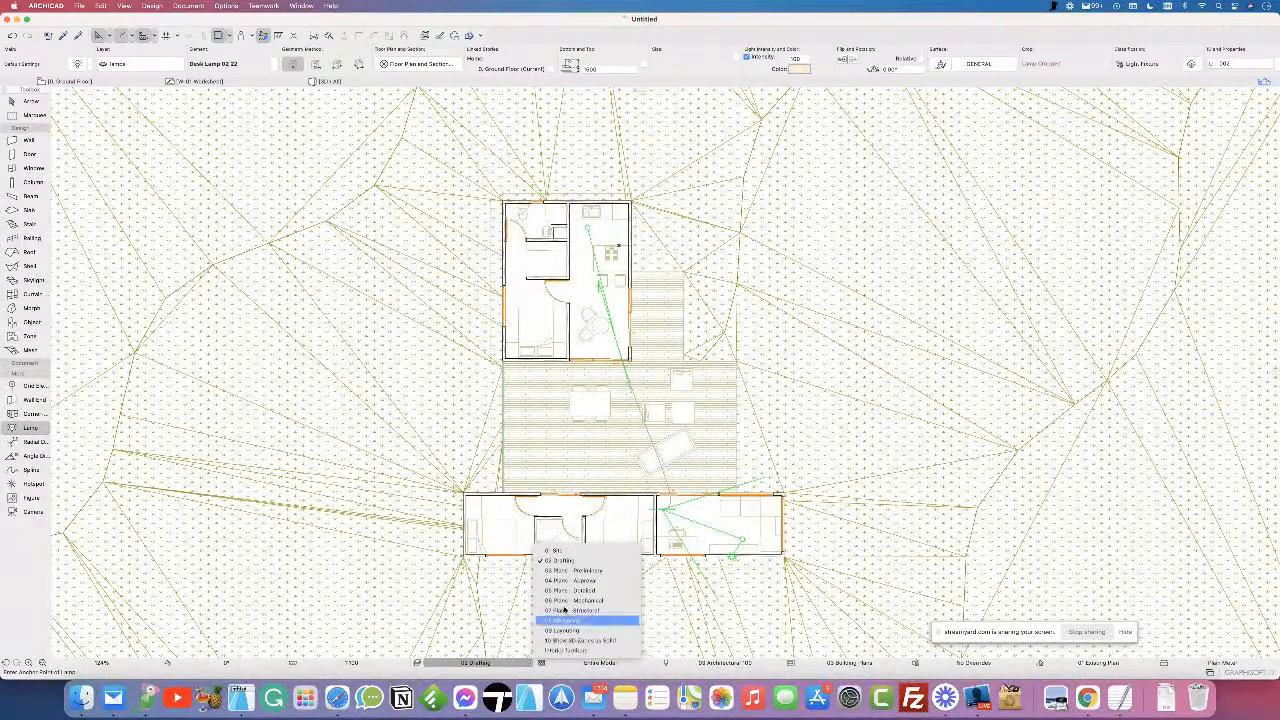
{"action": "left_click", "coordinate": [594, 569]}
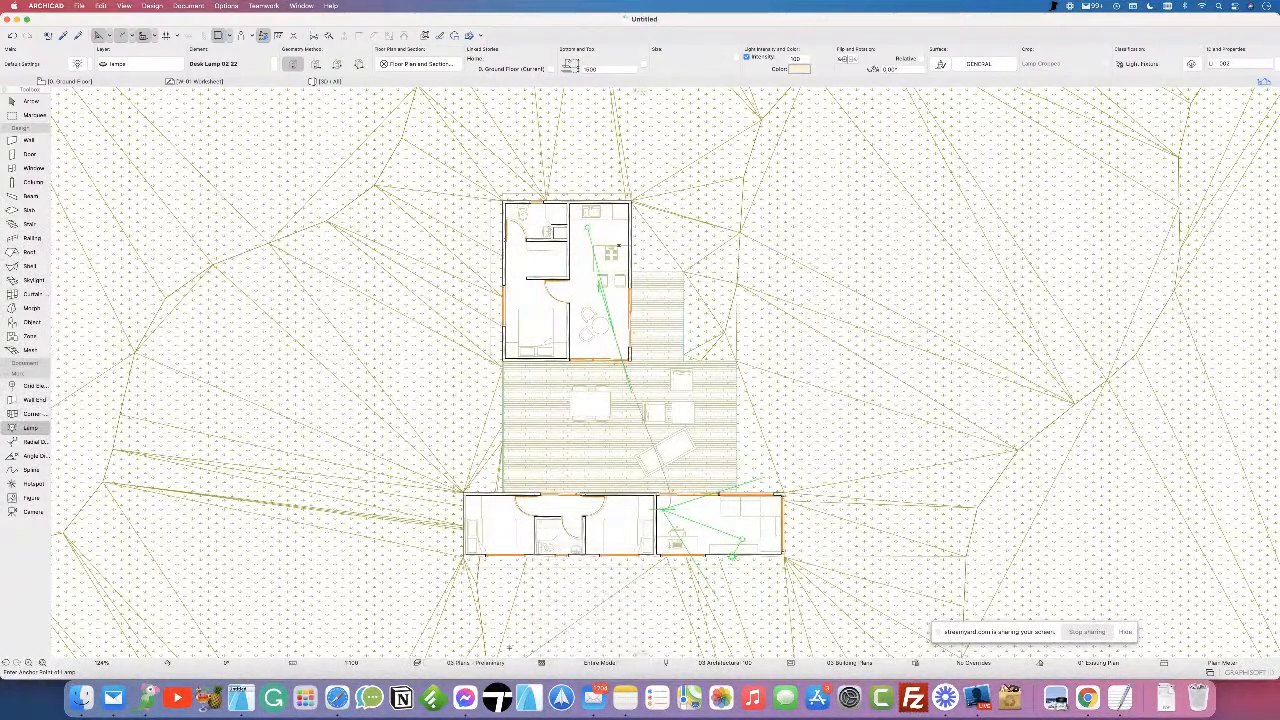
{"action": "left_click", "coordinate": [508, 664]}
{"action": "left_click", "coordinate": [575, 581]}
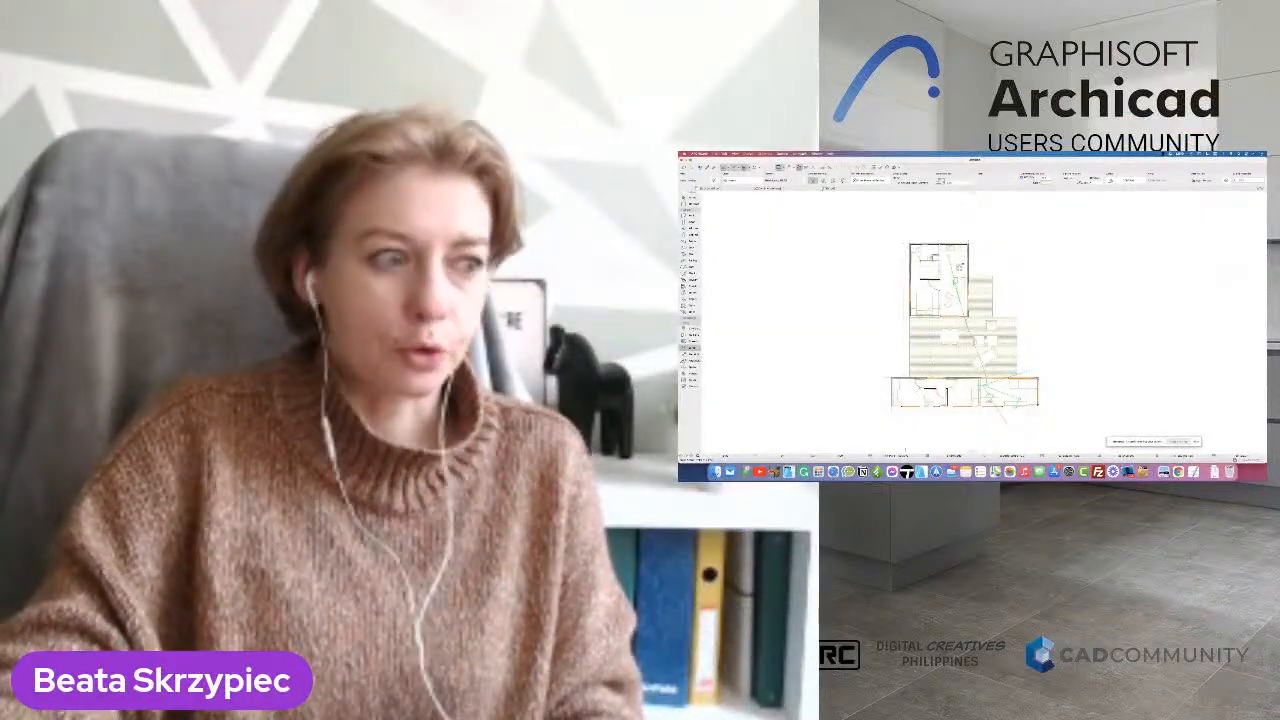
{"action": "left_click", "coordinate": [911, 455]}
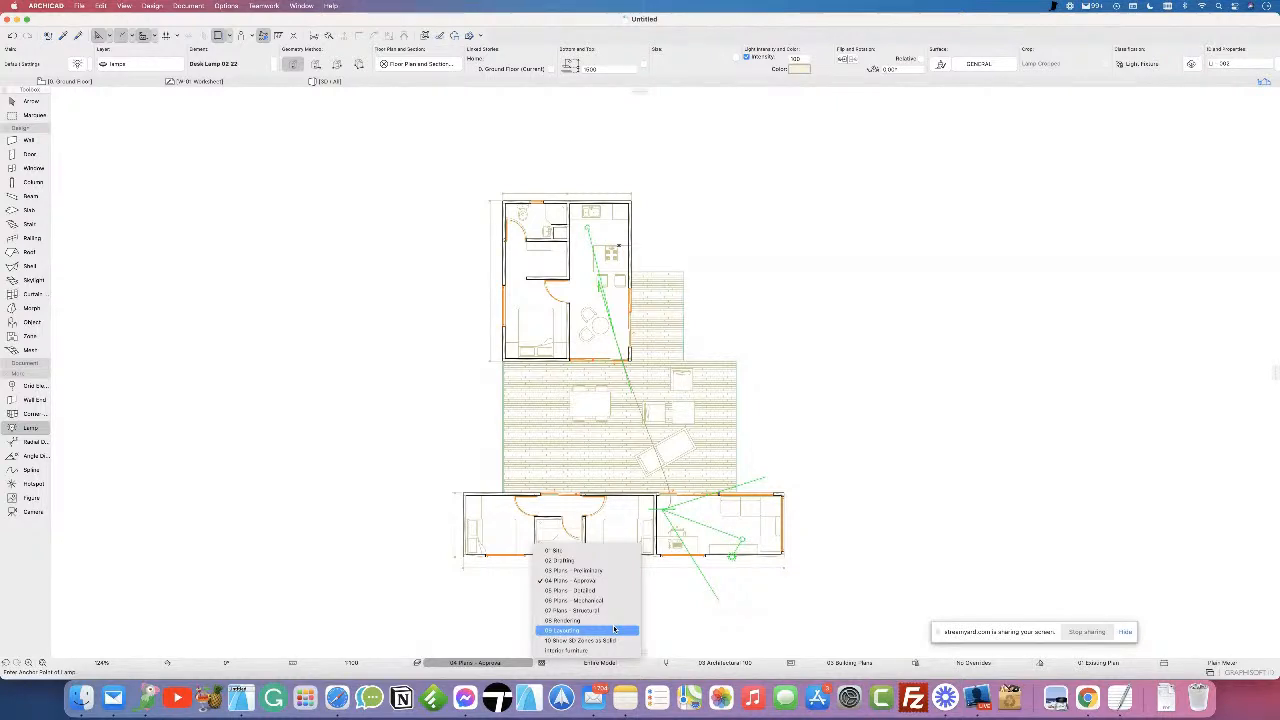
{"action": "left_click", "coordinate": [443, 421]}
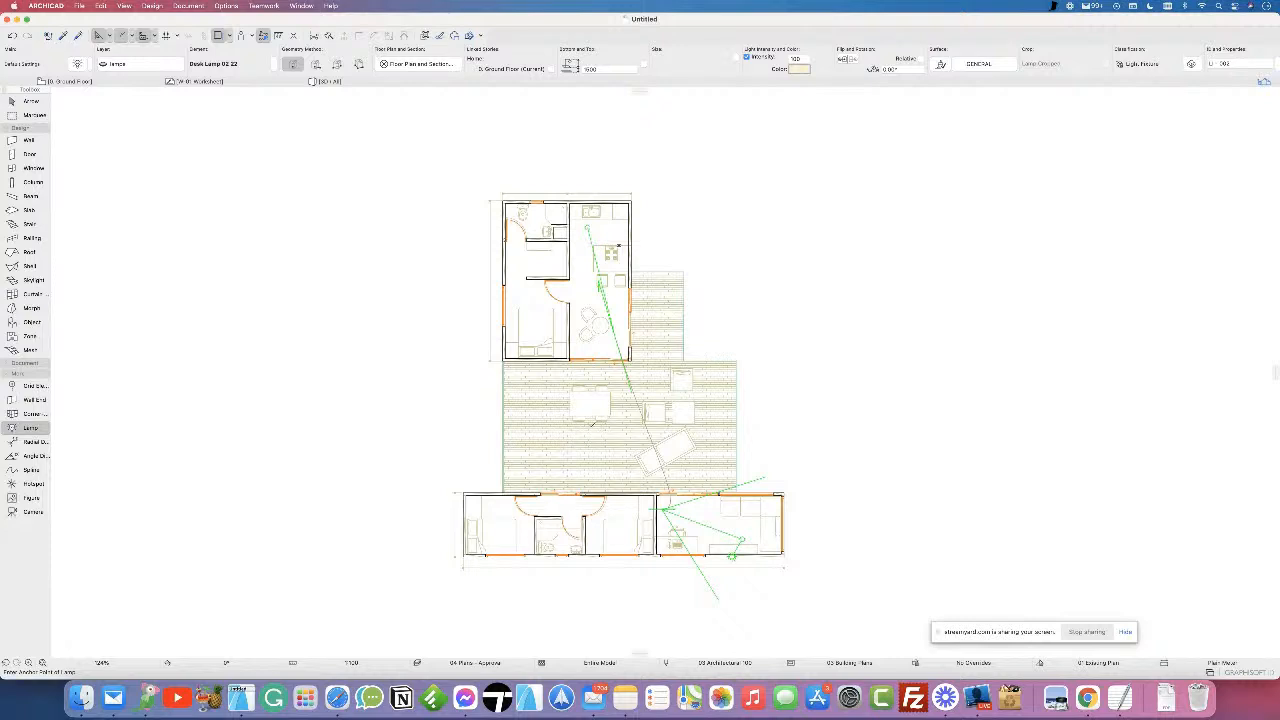
{"action": "scroll", "coordinate": [591, 424], "scroll_direction": "up", "scroll_amount": 2}
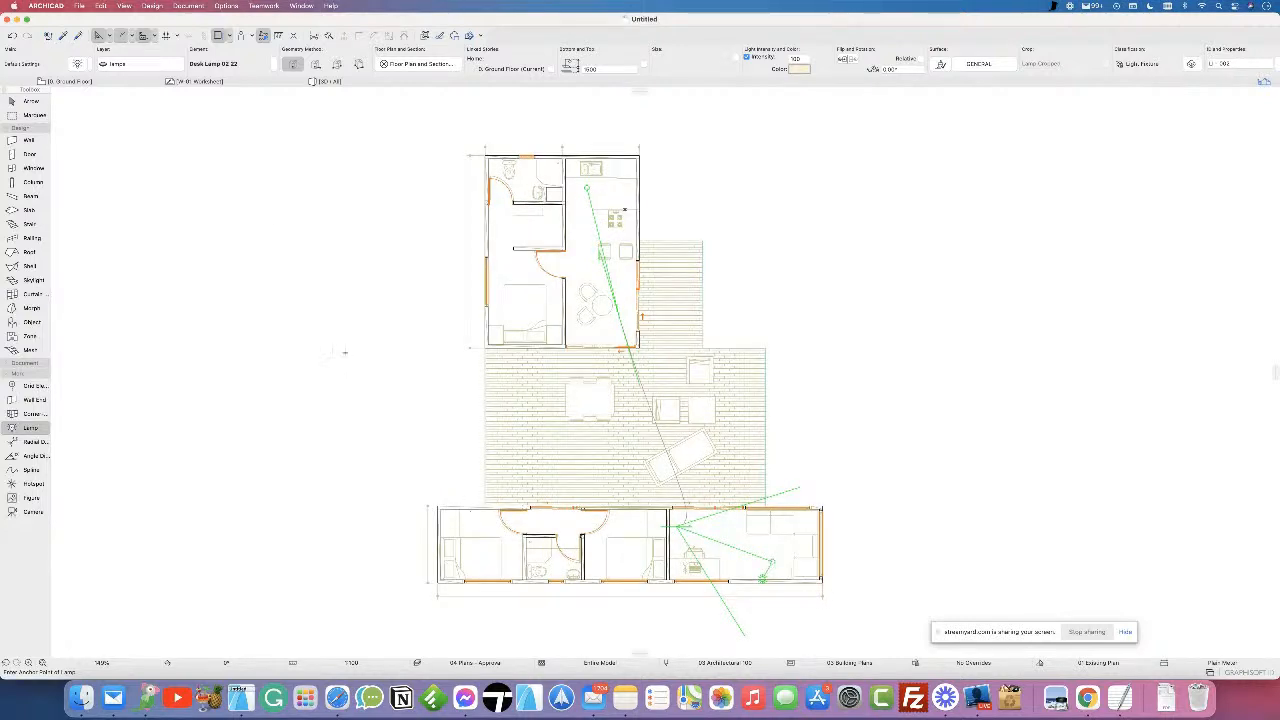
{"action": "left_click", "coordinate": [226, 6]}
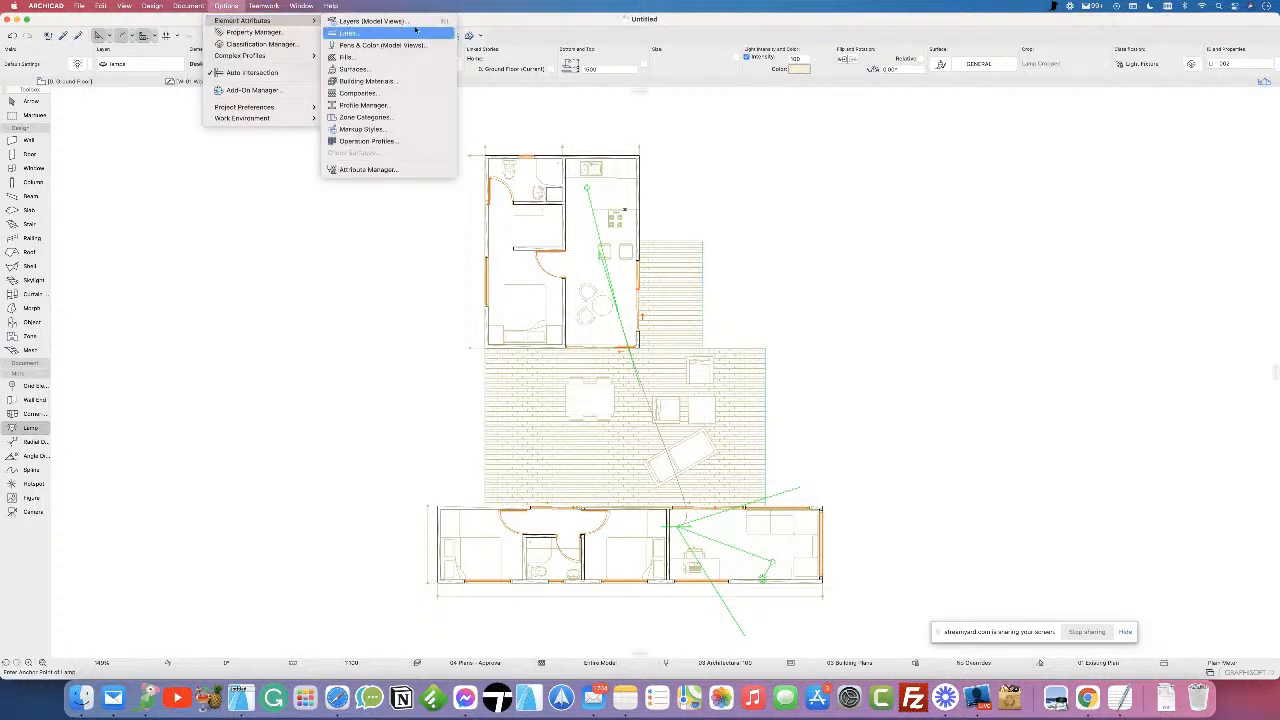
{"action": "key", "text": "Escape"}
{"action": "key", "text": "shift+super+slash"}
{"action": "left_click", "coordinate": [192, 6]}
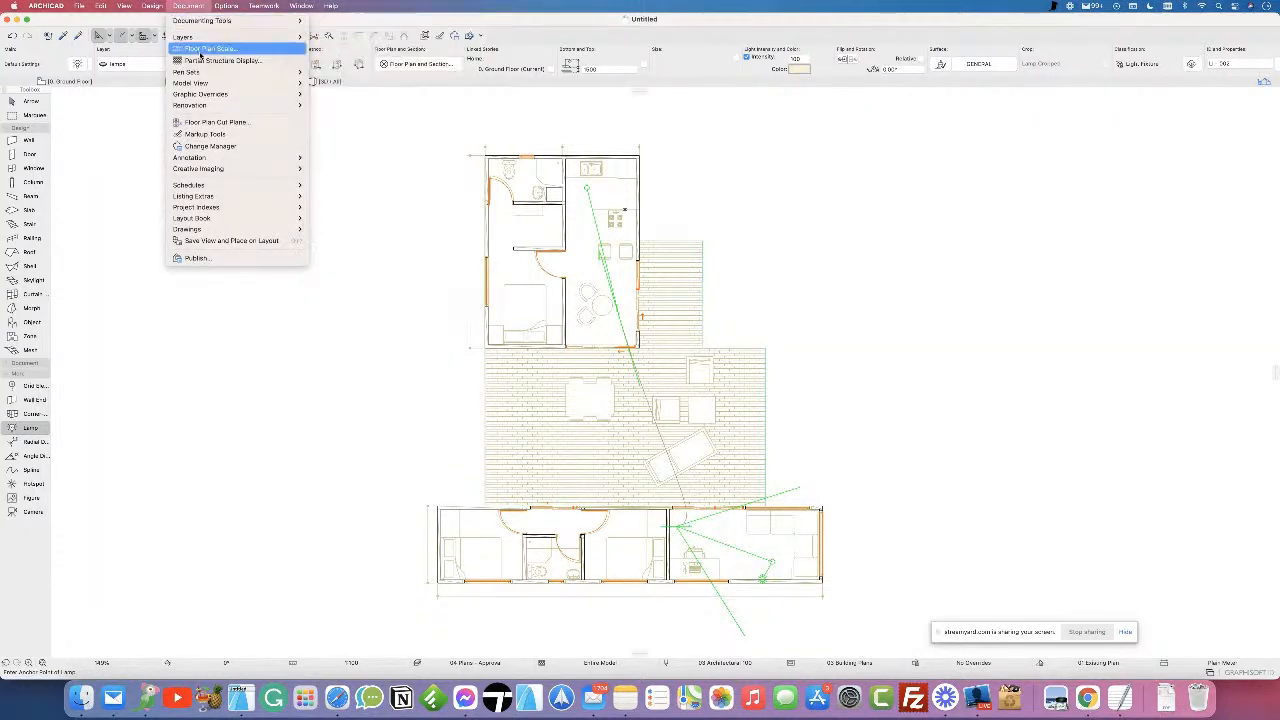
{"action": "mouse_move", "coordinate": [250, 37]}
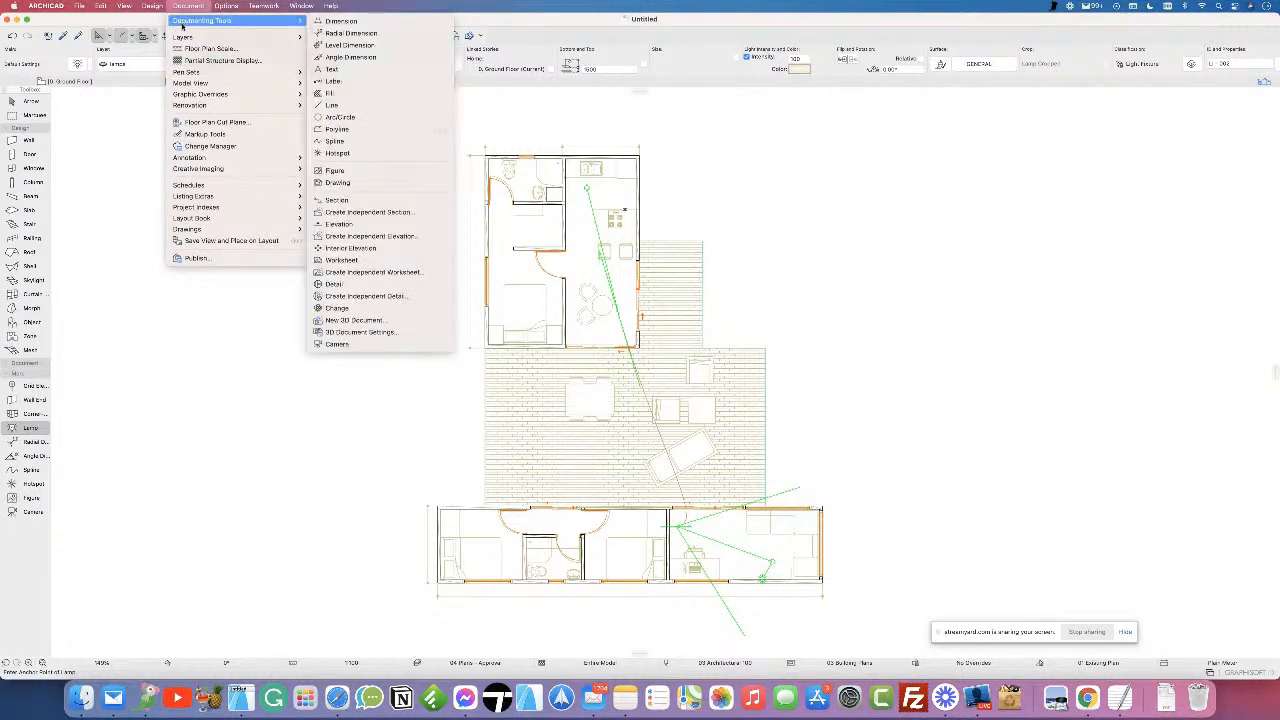
{"action": "mouse_move", "coordinate": [186, 37]}
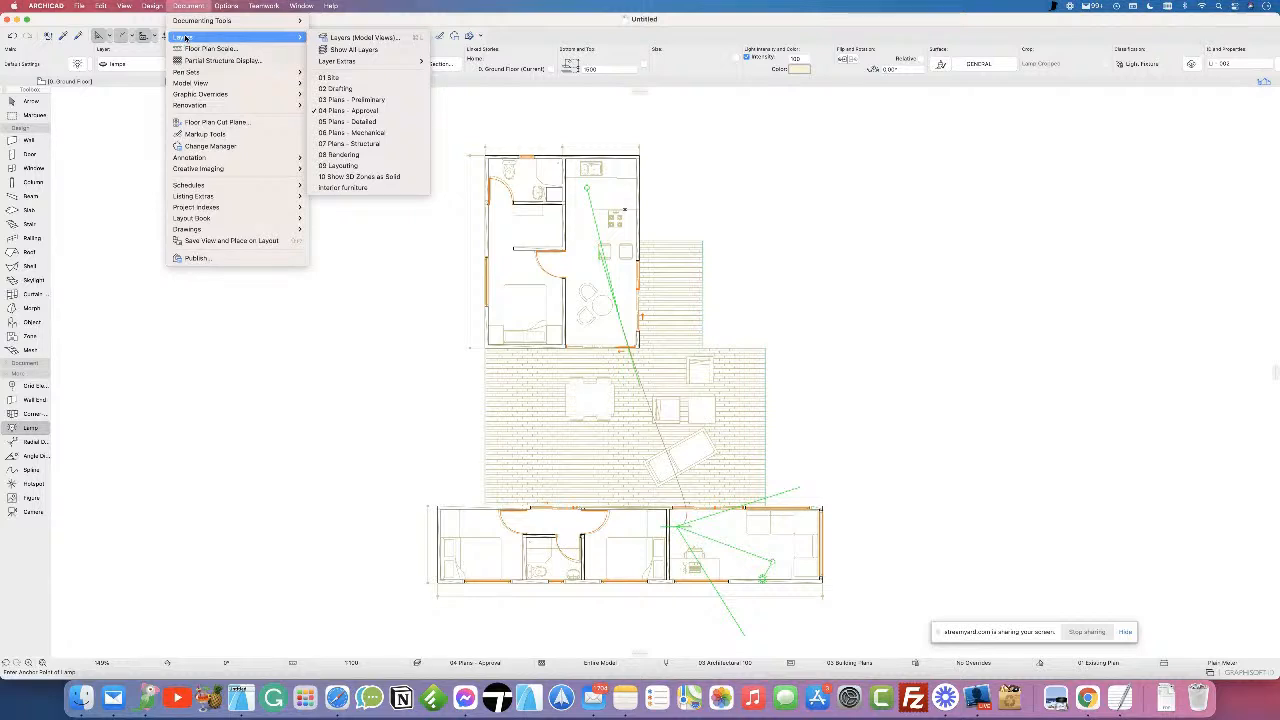
{"action": "mouse_move", "coordinate": [152, 7]}
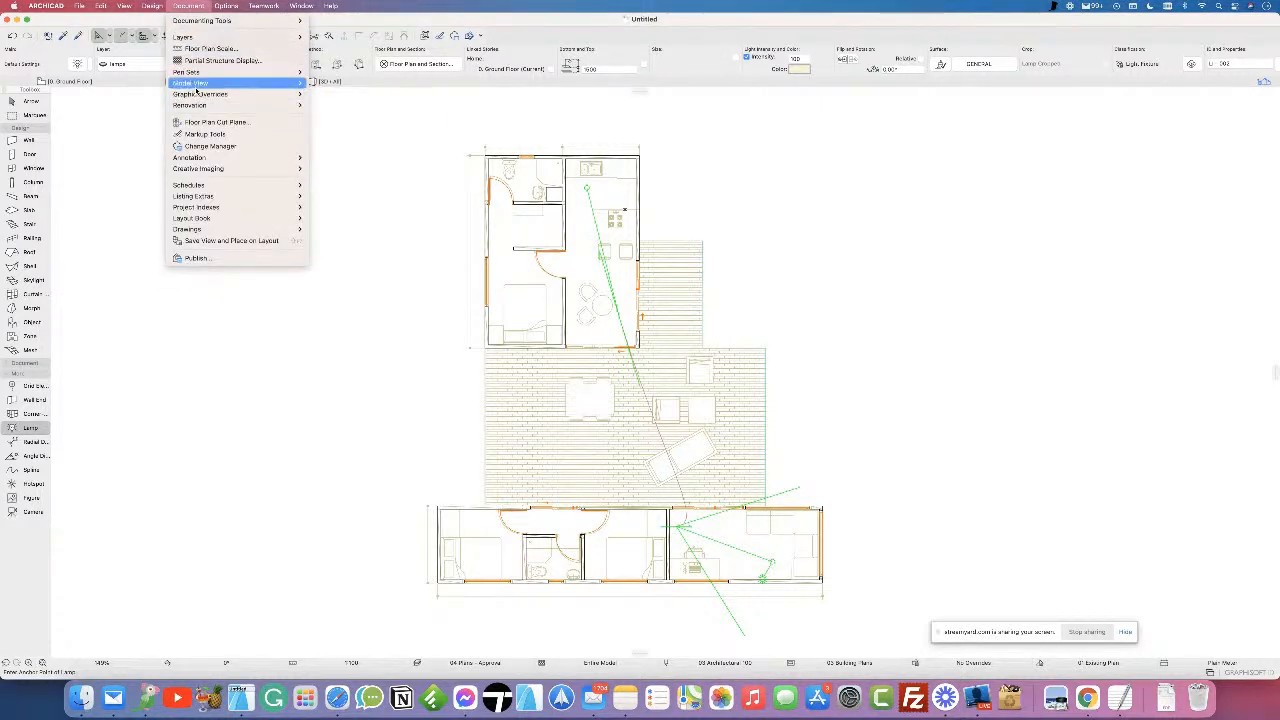
- Try hiding doors on the floor plan and showing them entirely in the 03 Building Plans model view options, discarding the changes
{"action": "mouse_move", "coordinate": [196, 85]}
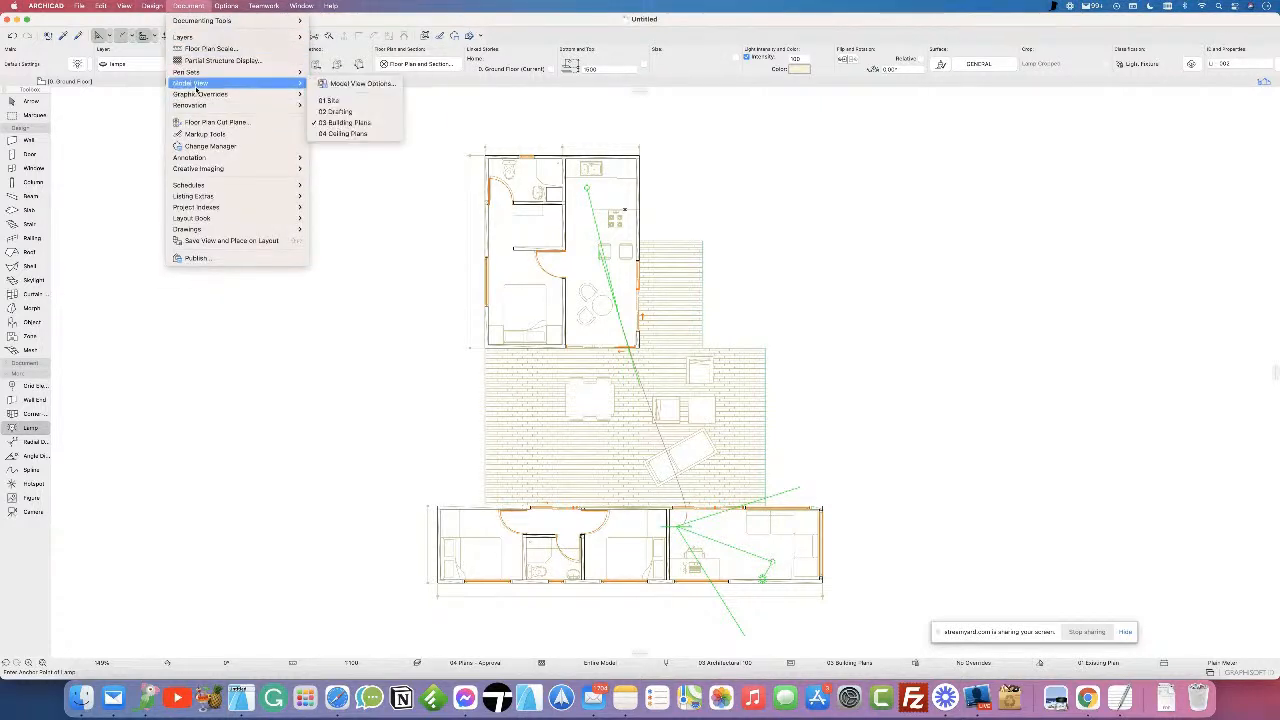
{"action": "left_click", "coordinate": [353, 84]}
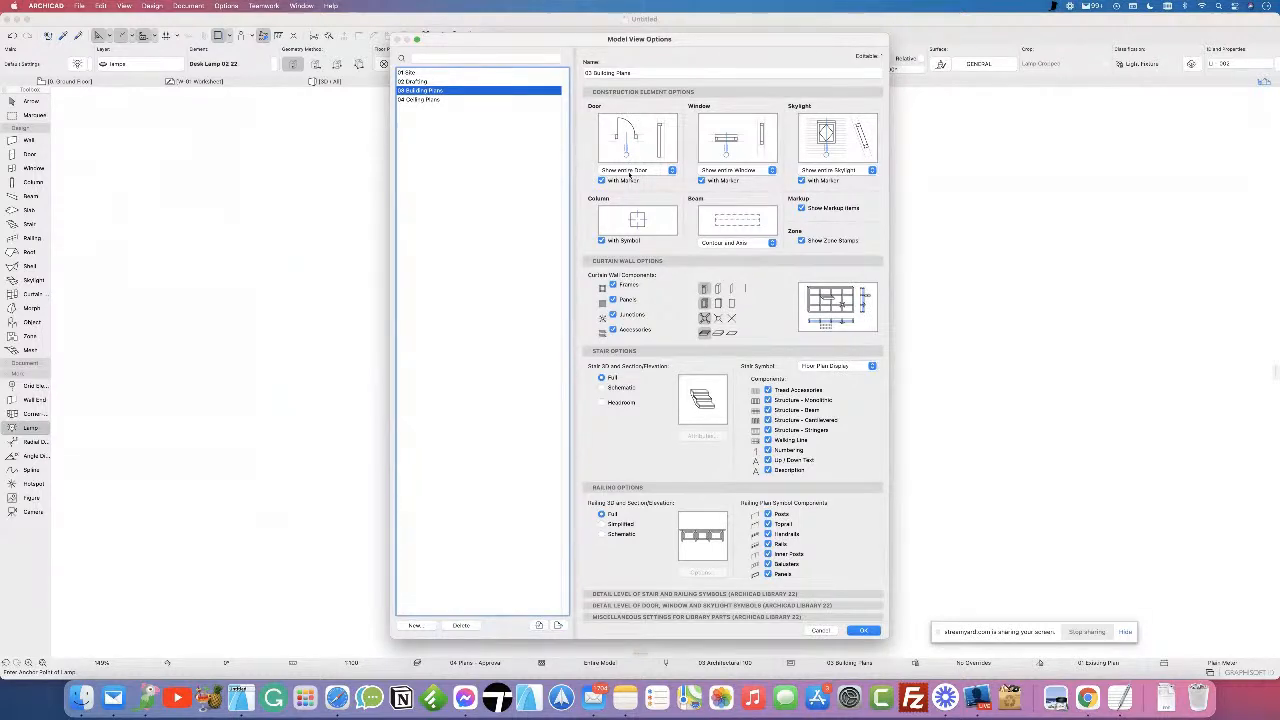
{"action": "left_click", "coordinate": [634, 171]}
{"action": "left_click", "coordinate": [634, 196]}
{"action": "left_click", "coordinate": [632, 172]}
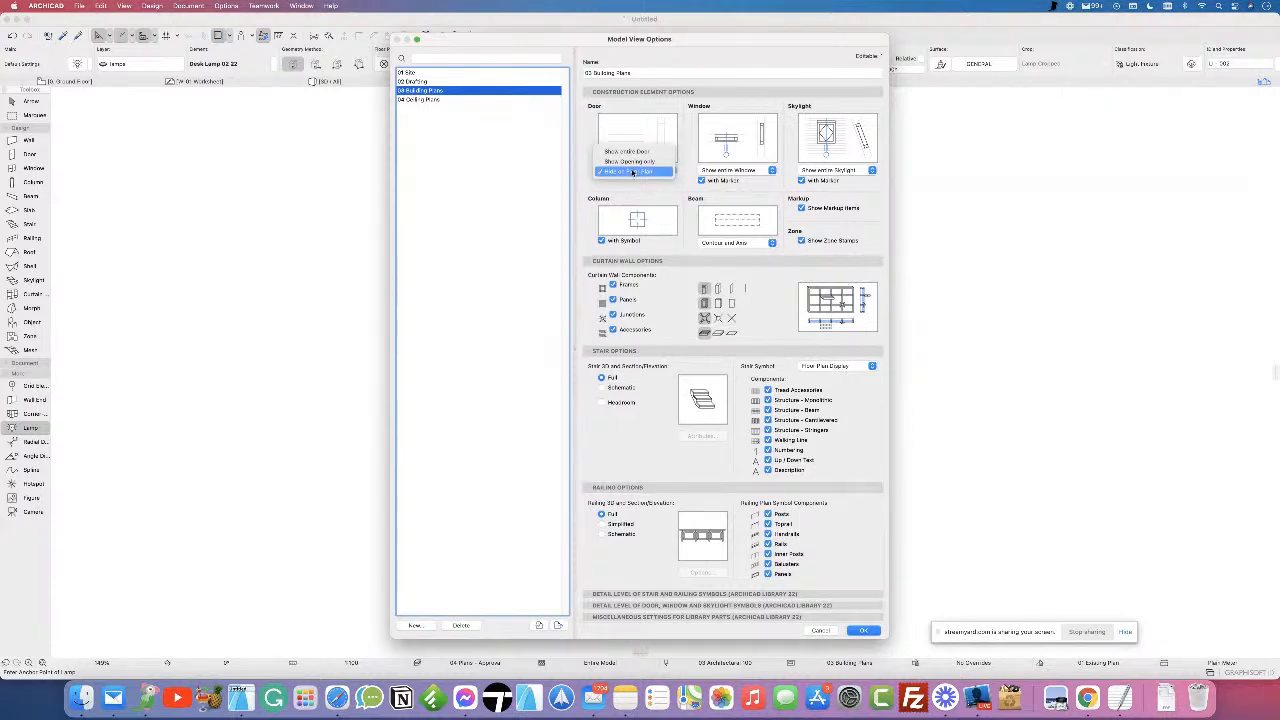
{"action": "left_click", "coordinate": [628, 151]}
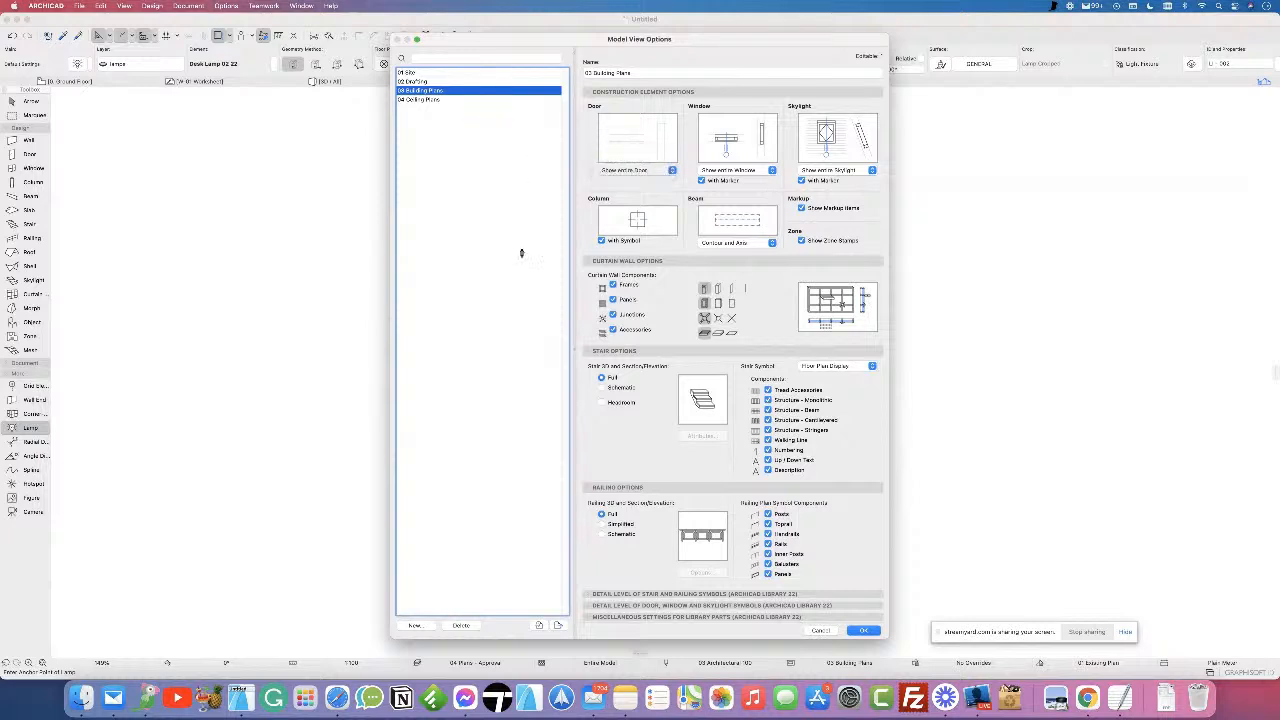
{"action": "left_click", "coordinate": [492, 464]}
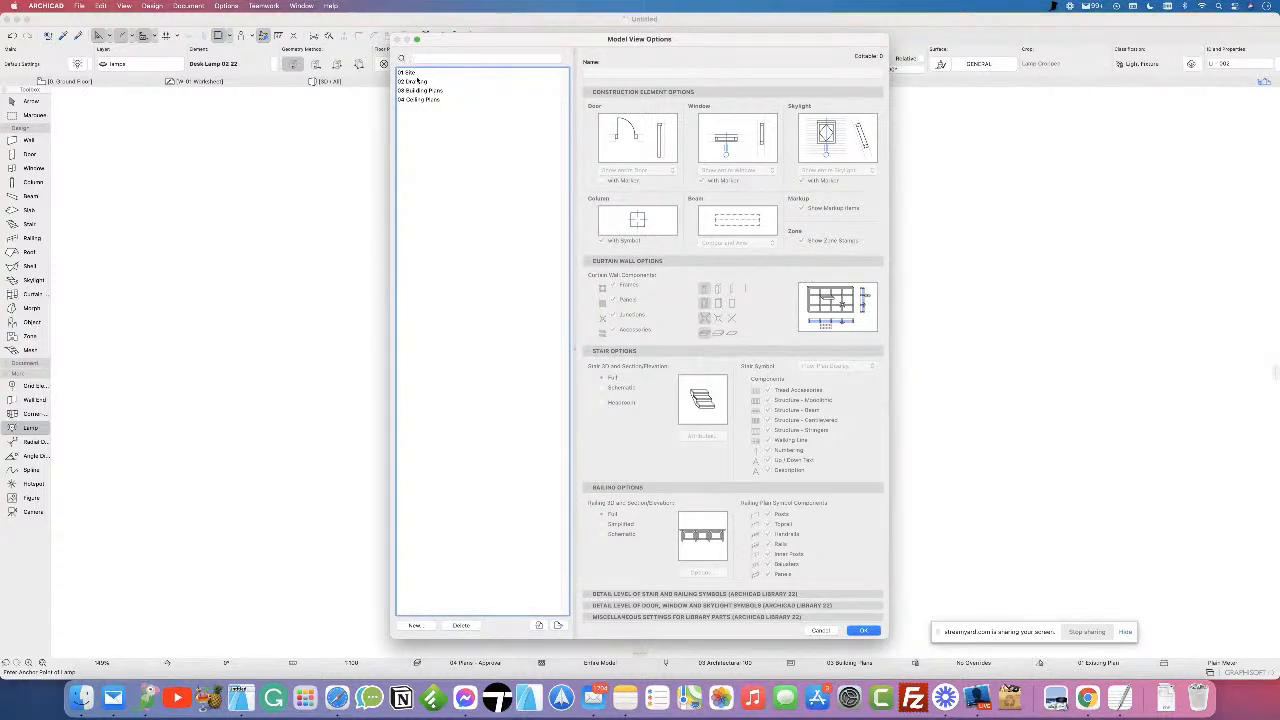
{"action": "left_click", "coordinate": [429, 90]}
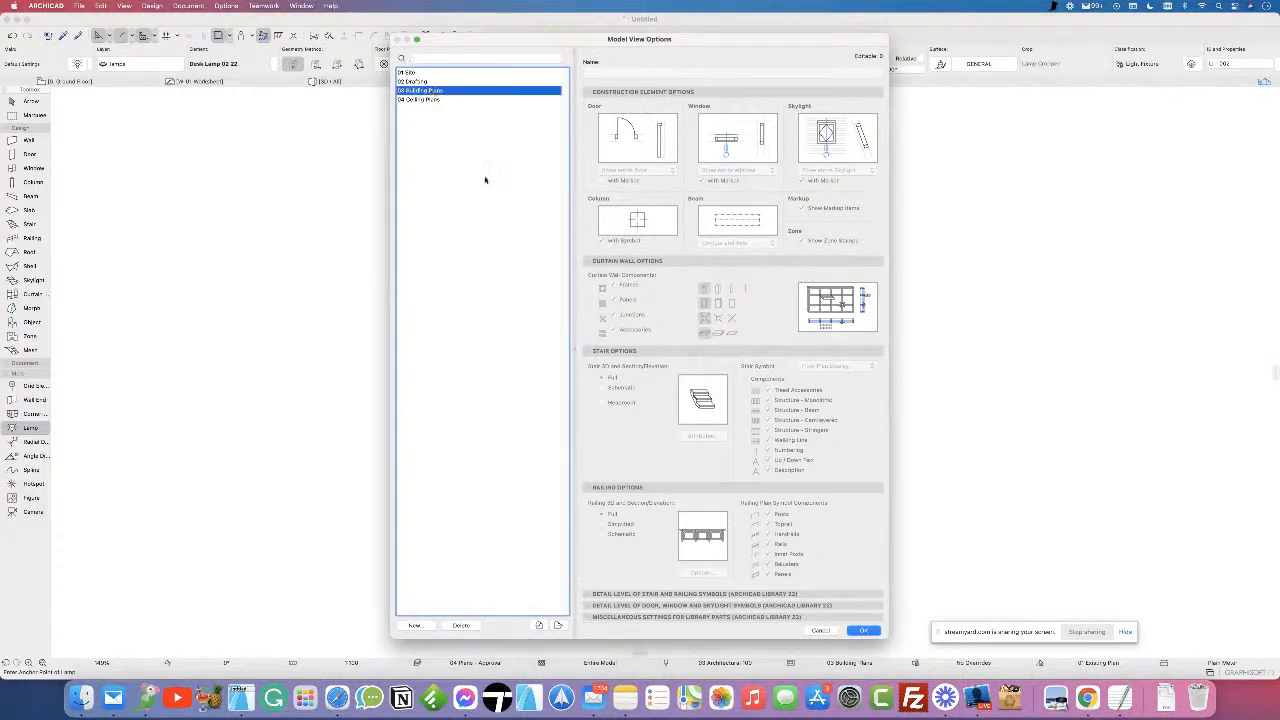
{"action": "left_click", "coordinate": [824, 630]}
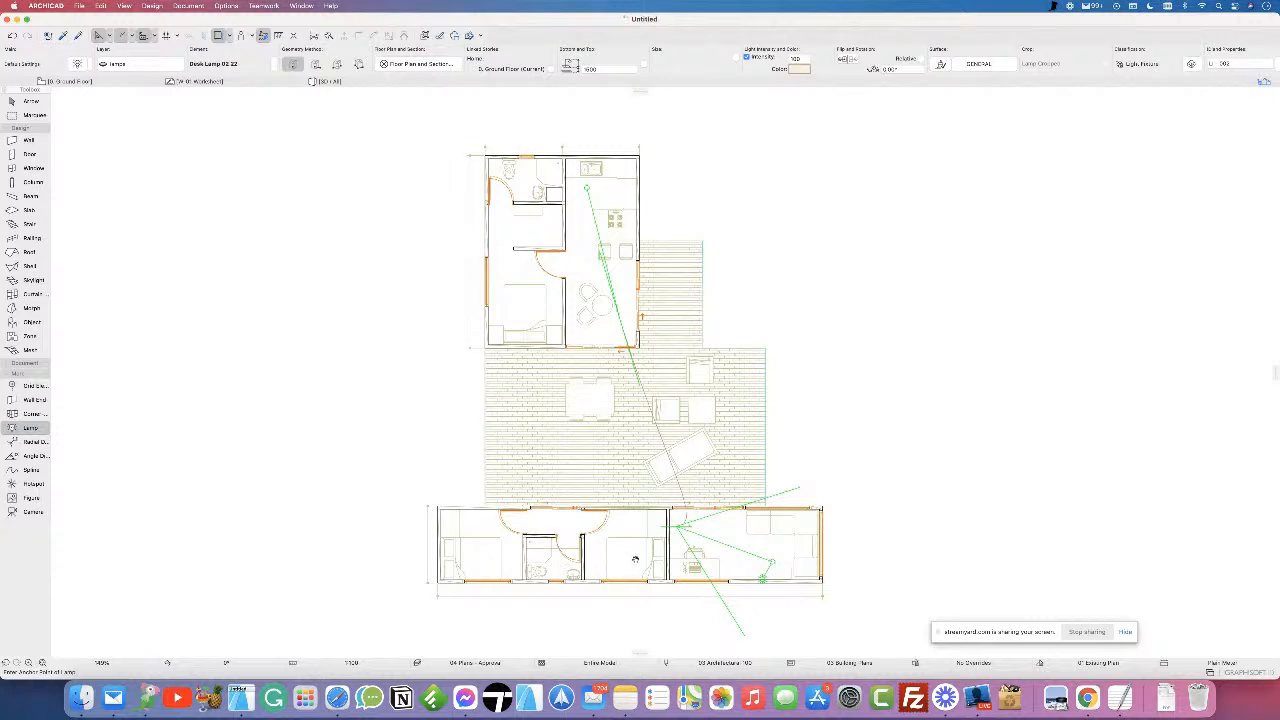
- Apply the 01 Site model view option combination to the floor plan
{"action": "scroll", "coordinate": [593, 564], "scroll_direction": "down", "scroll_amount": 3}
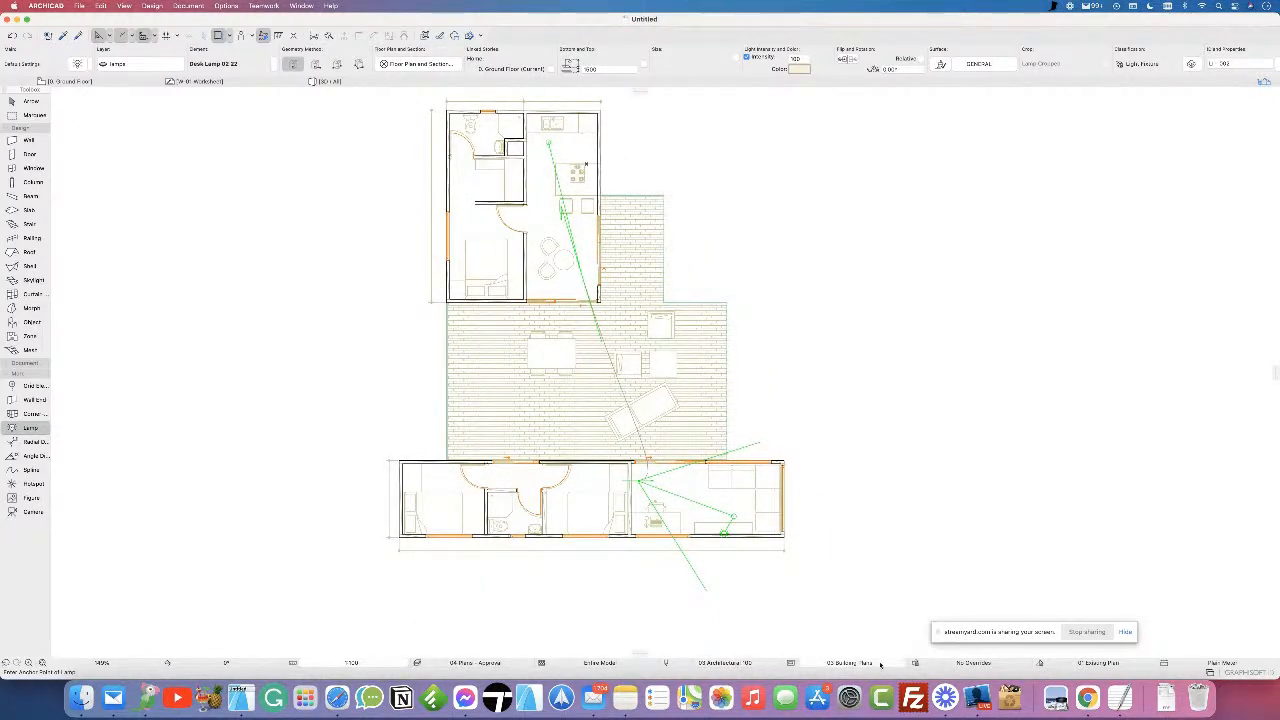
{"action": "left_click", "coordinate": [475, 662]}
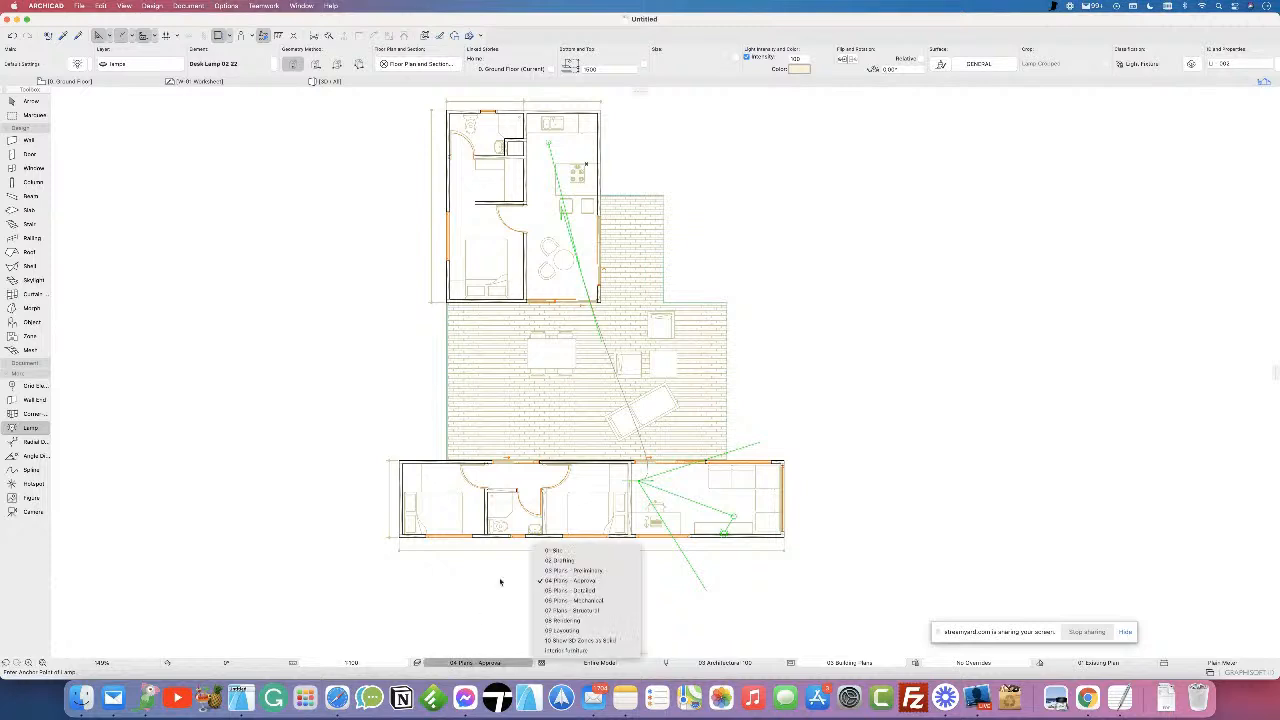
{"action": "left_click", "coordinate": [448, 627]}
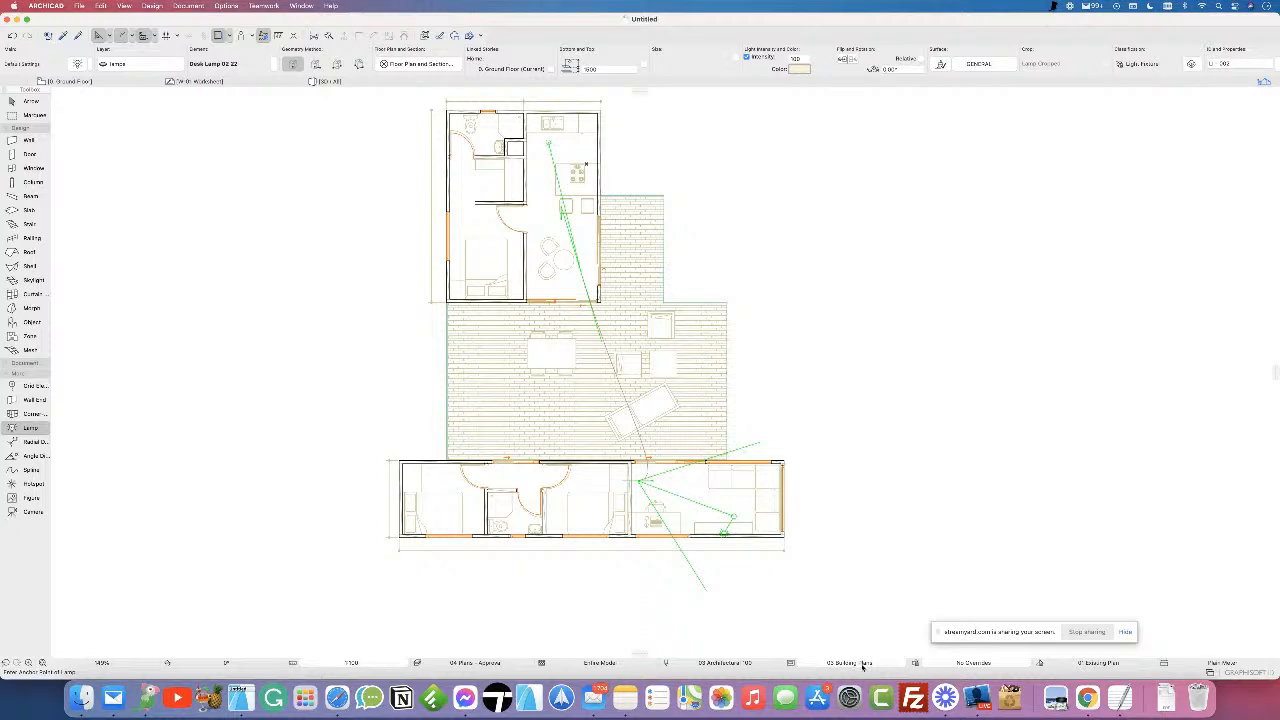
{"action": "left_click", "coordinate": [850, 662]}
{"action": "left_click", "coordinate": [928, 621]}
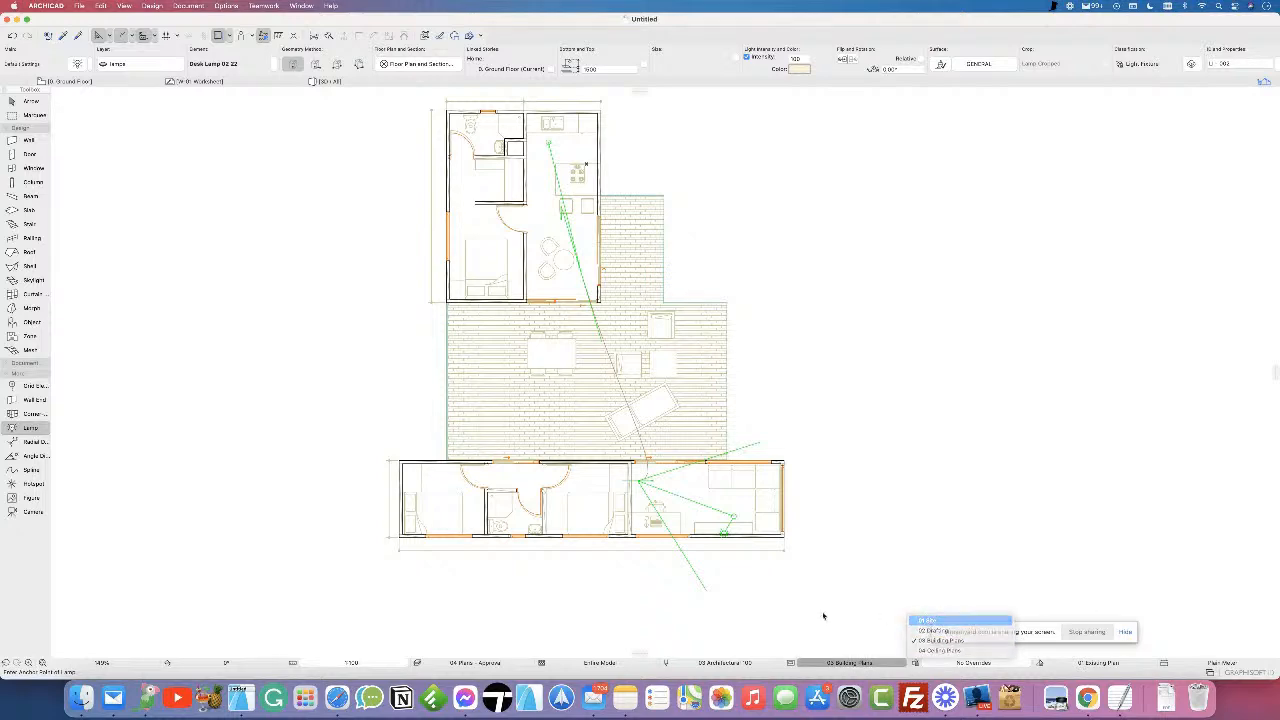
- Turn off the trace reference overlay on the floor plan around the bedroom wing
{"action": "scroll", "coordinate": [458, 562], "scroll_direction": "up", "scroll_amount": 10}
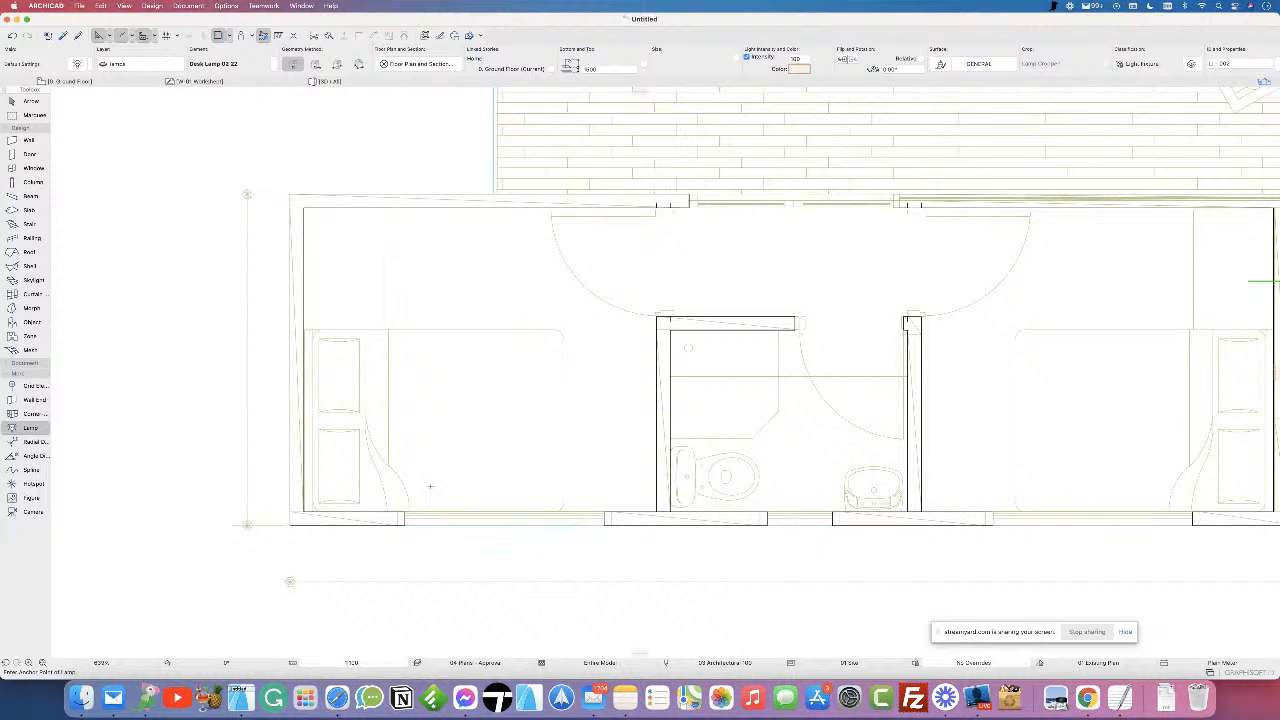
{"action": "left_click", "coordinate": [219, 34]}
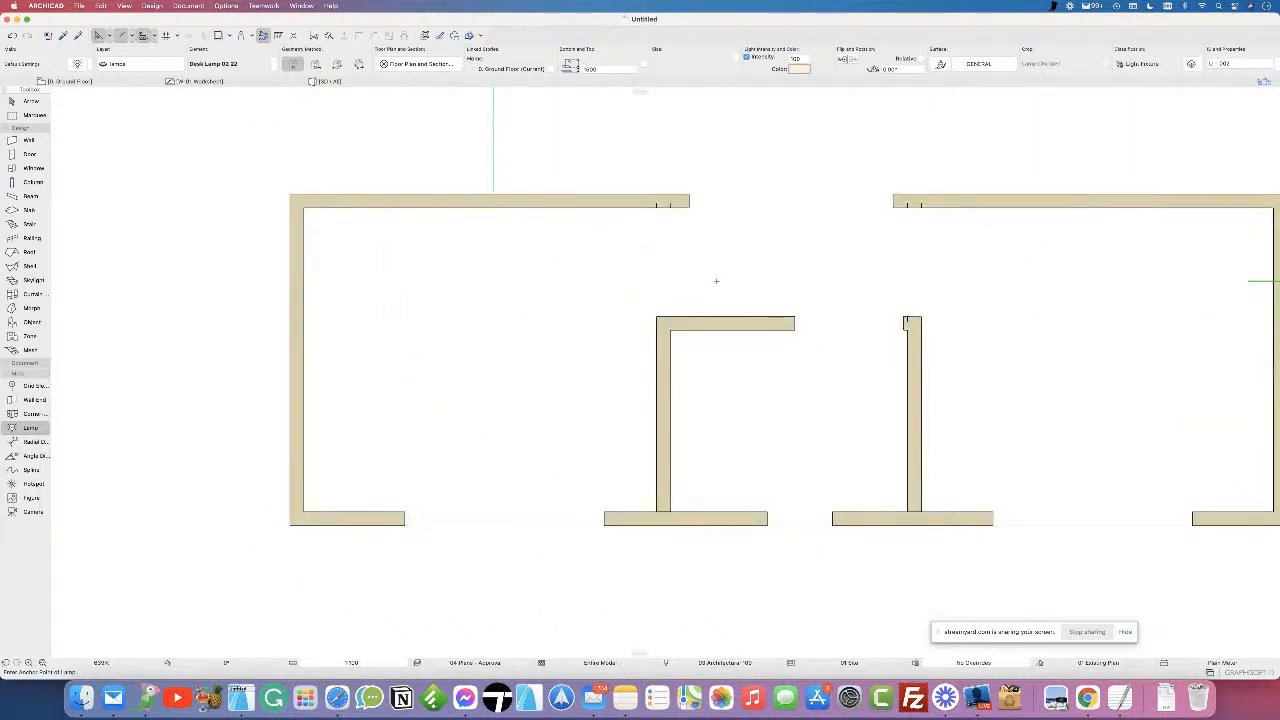
{"action": "scroll", "coordinate": [711, 463], "scroll_direction": "down", "scroll_amount": 3}
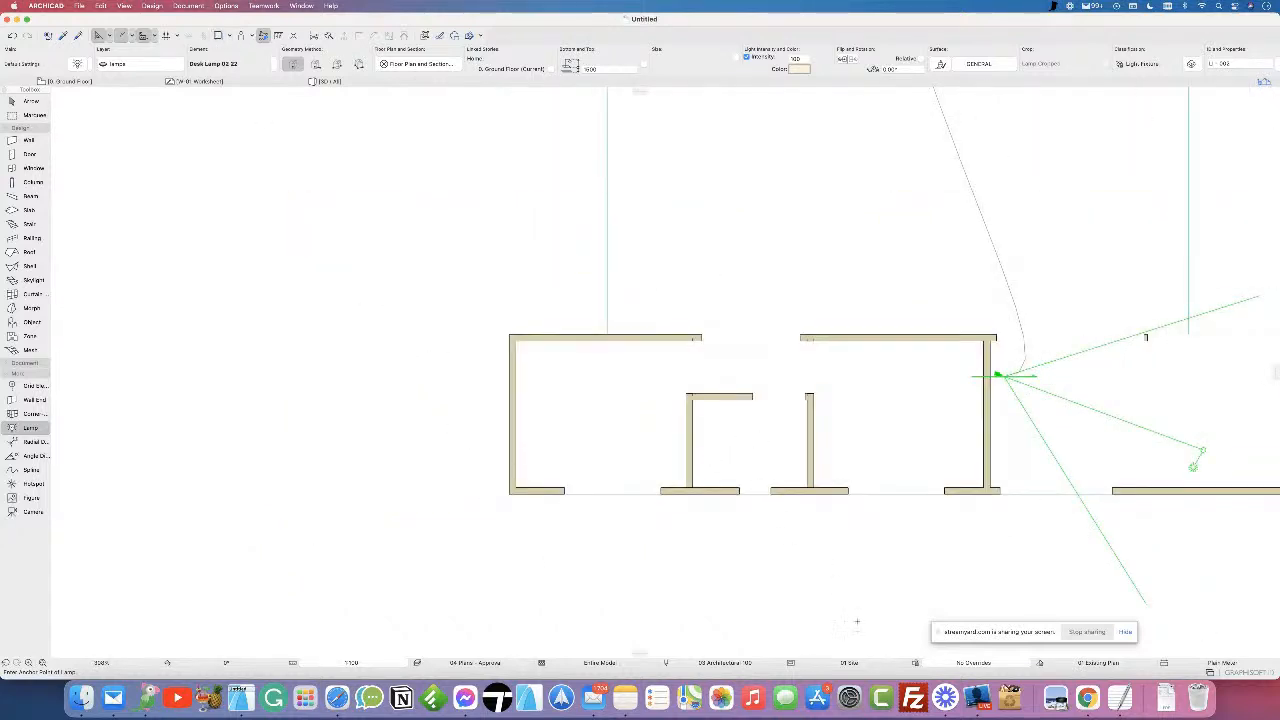
- Switch the floor plan's model view options to 02 Drafting and finally 03 Building Plans
{"action": "left_click", "coordinate": [873, 666]}
{"action": "left_click", "coordinate": [955, 632]}
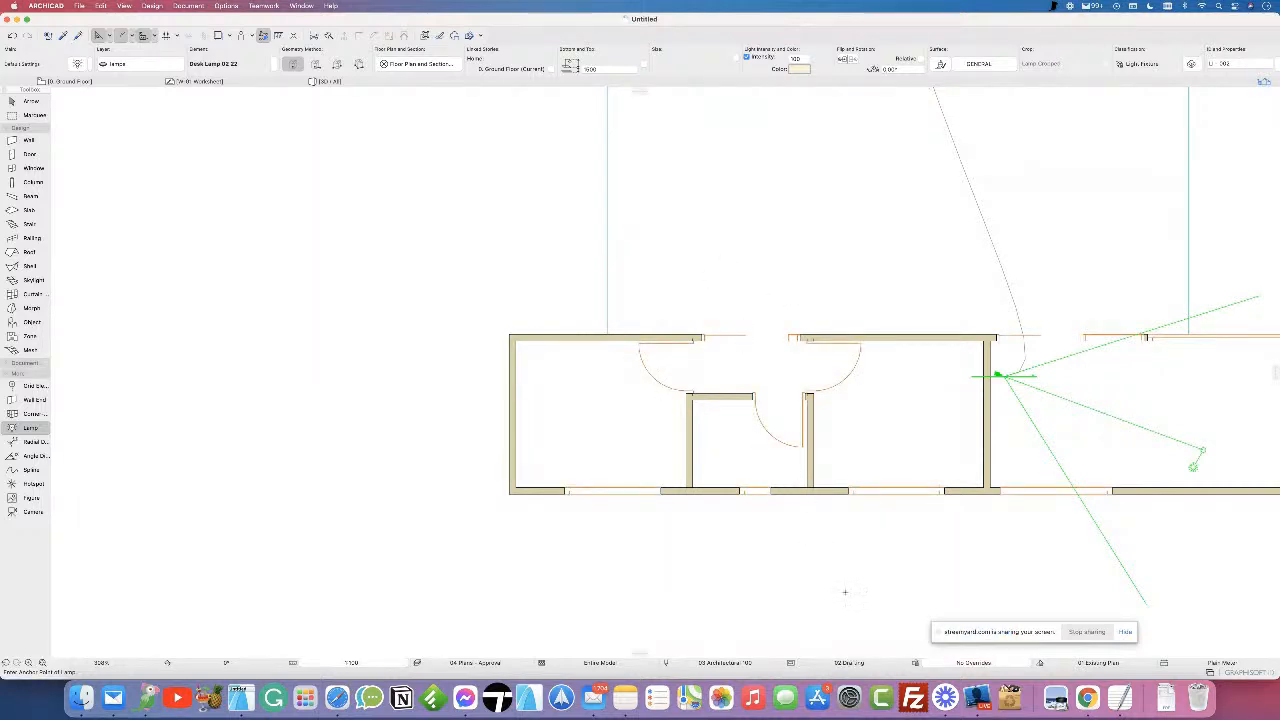
{"action": "left_click", "coordinate": [879, 666]}
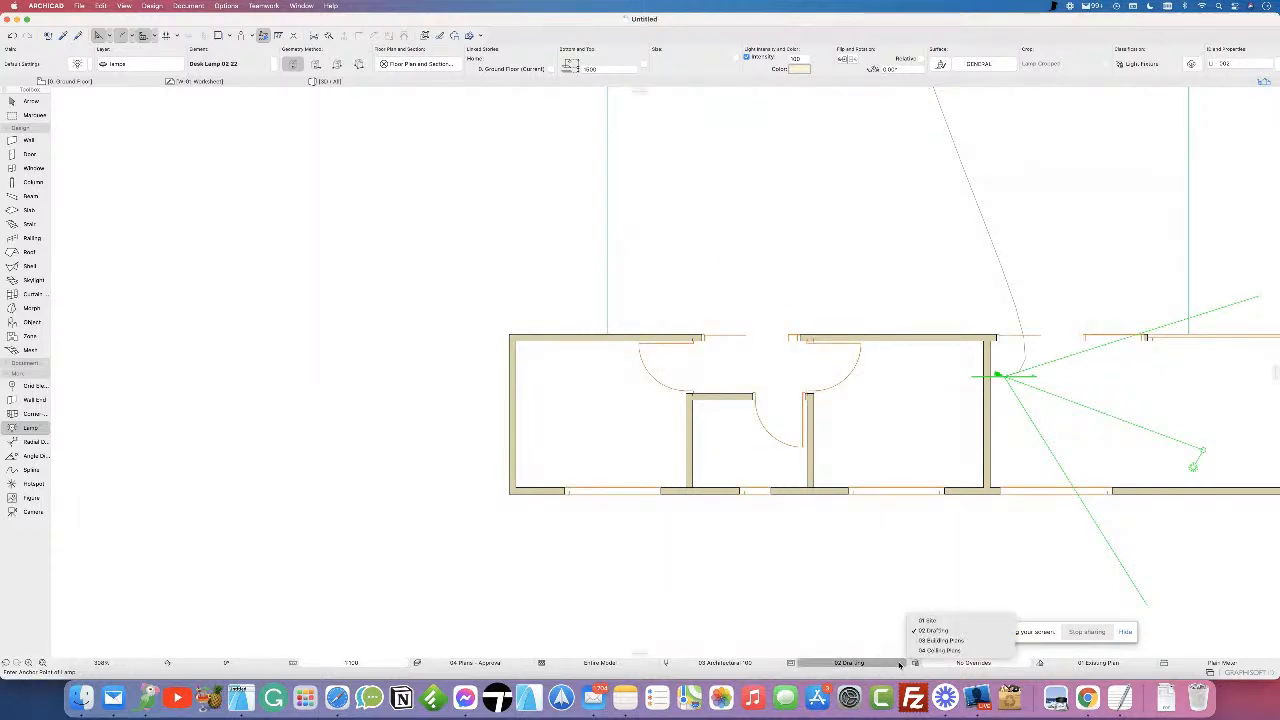
{"action": "left_click", "coordinate": [950, 641]}
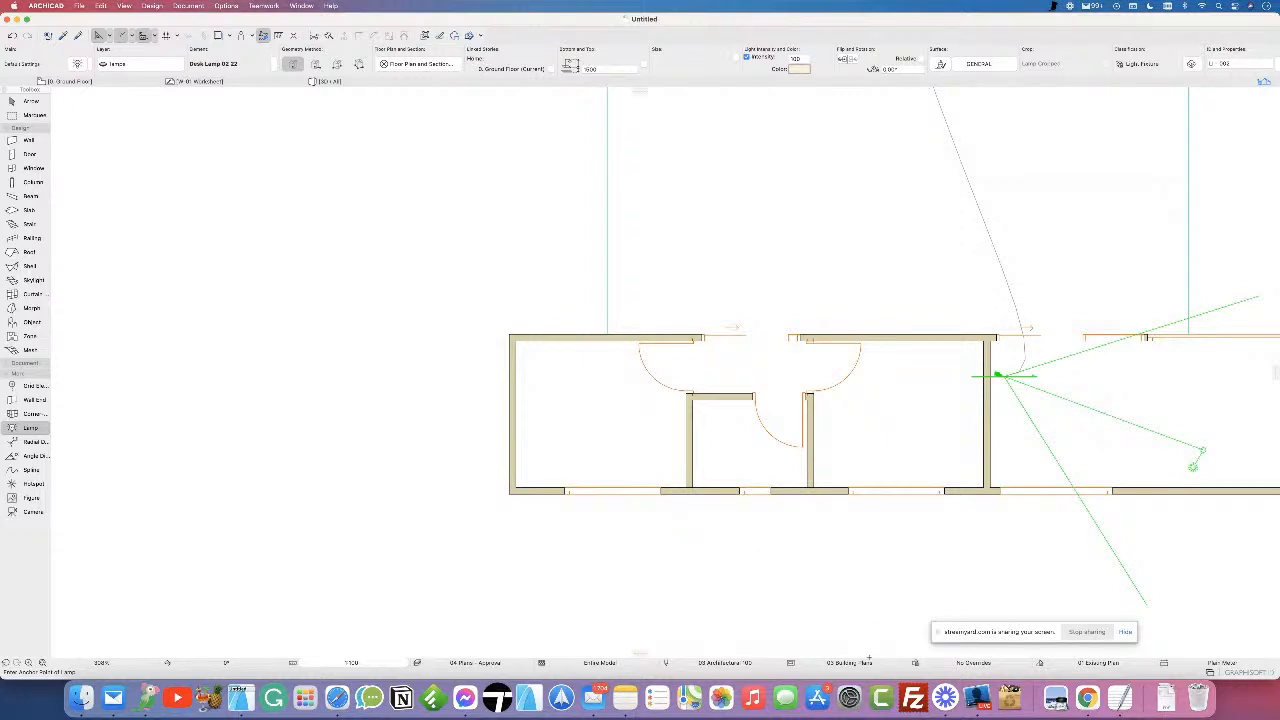
- Compare how doors and windows display under 04 Ceiling Plans and 03 Building Plans, ending on 03 Building Plans
{"action": "left_click", "coordinate": [869, 662]}
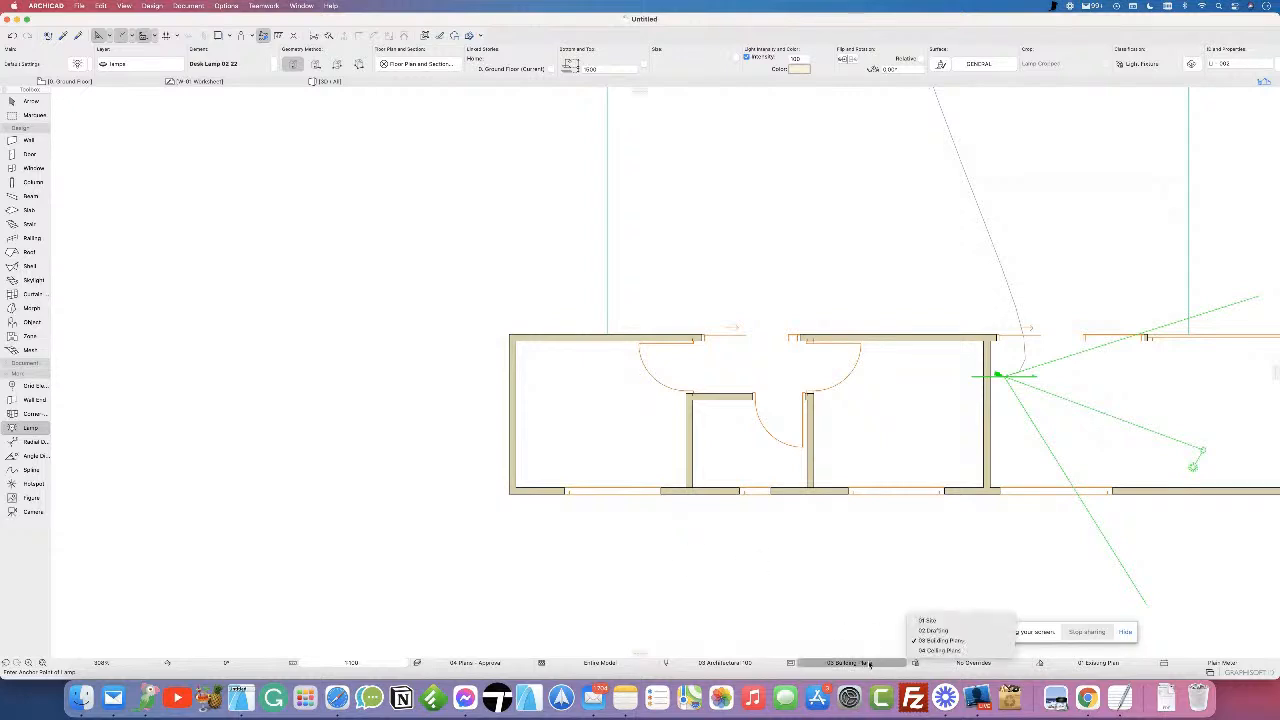
{"action": "left_click", "coordinate": [945, 651]}
{"action": "left_click", "coordinate": [859, 664]}
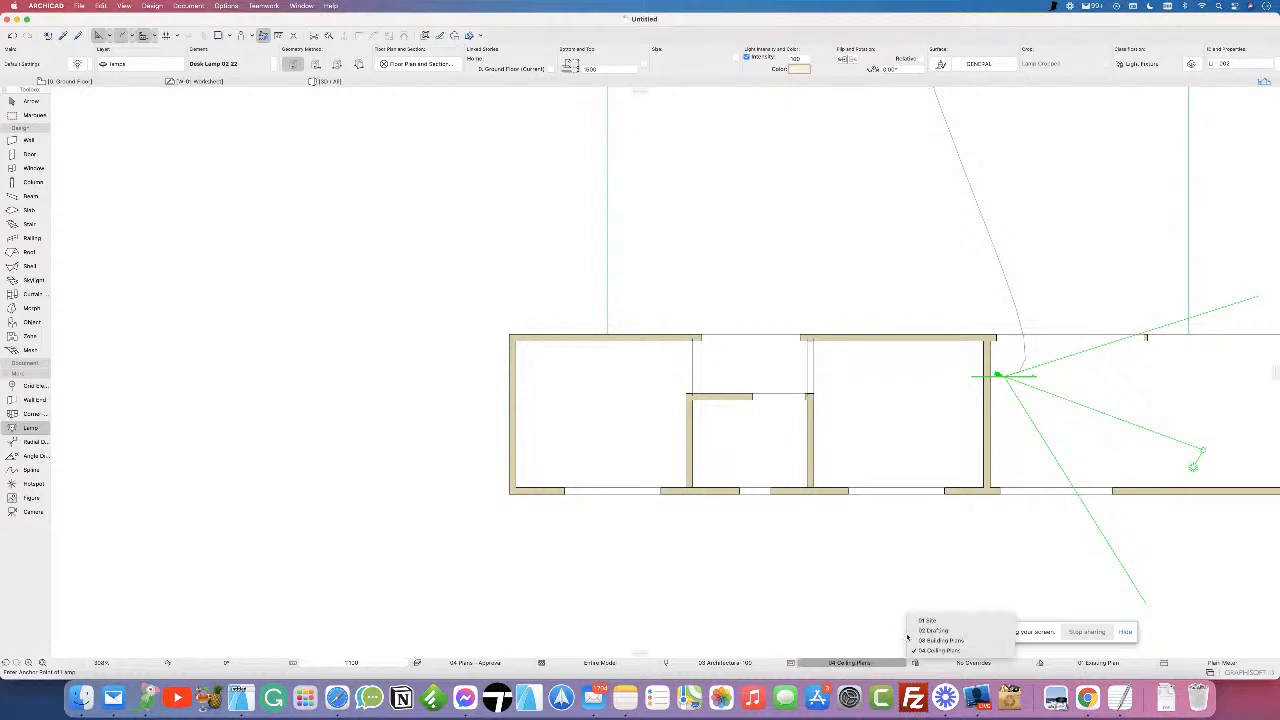
{"action": "left_click", "coordinate": [935, 641]}
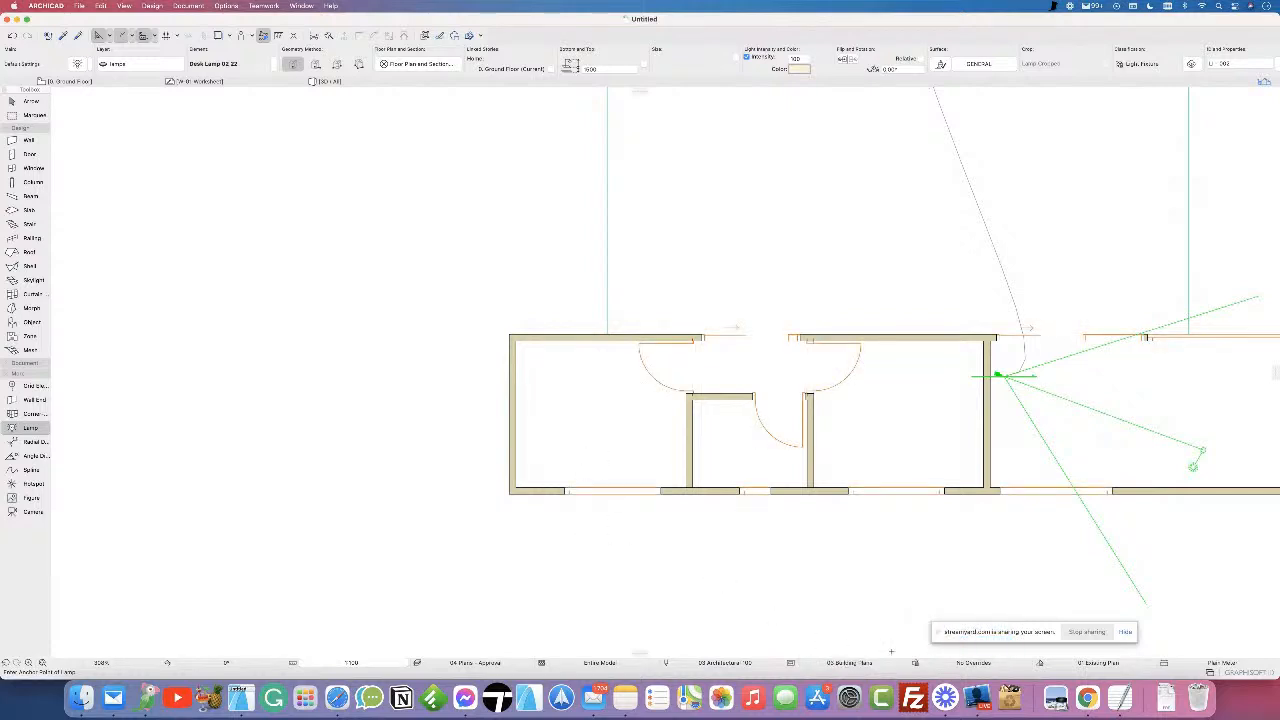
{"action": "left_click", "coordinate": [867, 662]}
{"action": "left_click", "coordinate": [945, 651]}
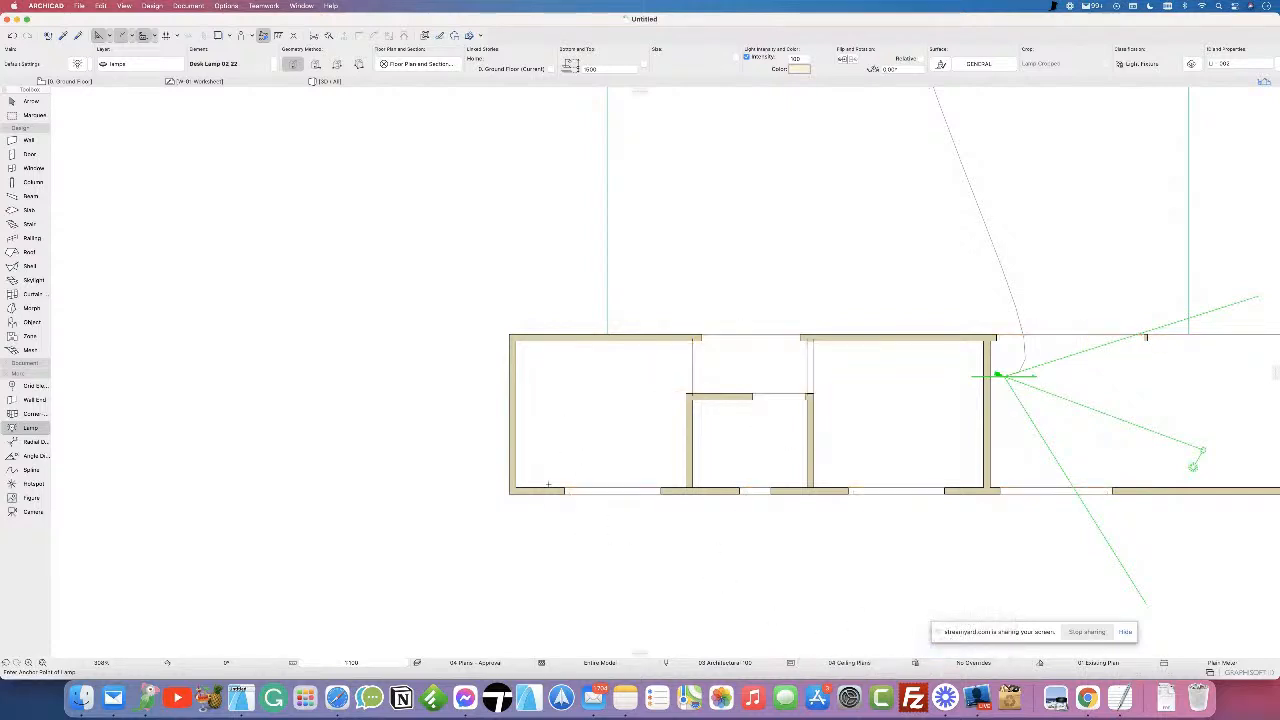
{"action": "left_click", "coordinate": [855, 663]}
{"action": "left_click", "coordinate": [935, 641]}
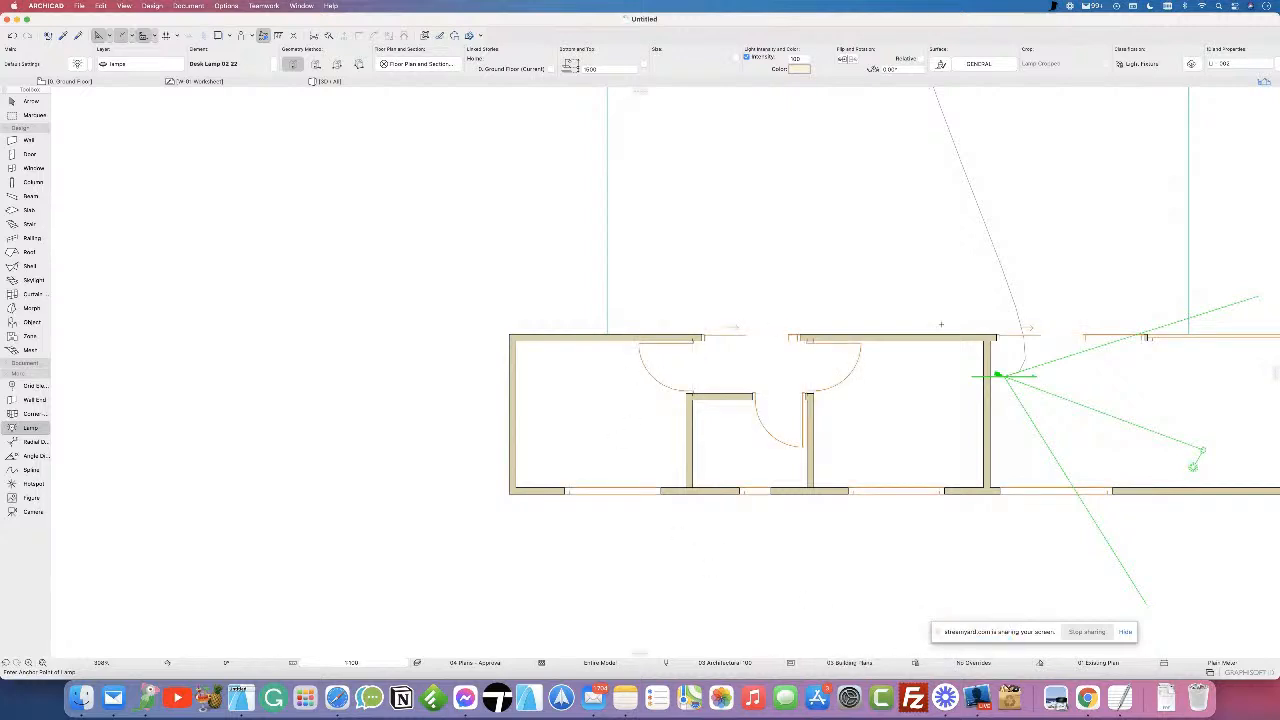
- Apply the 02 Drafting model view option combination to the house plan
{"action": "scroll", "coordinate": [831, 441], "scroll_direction": "down", "scroll_amount": 5}
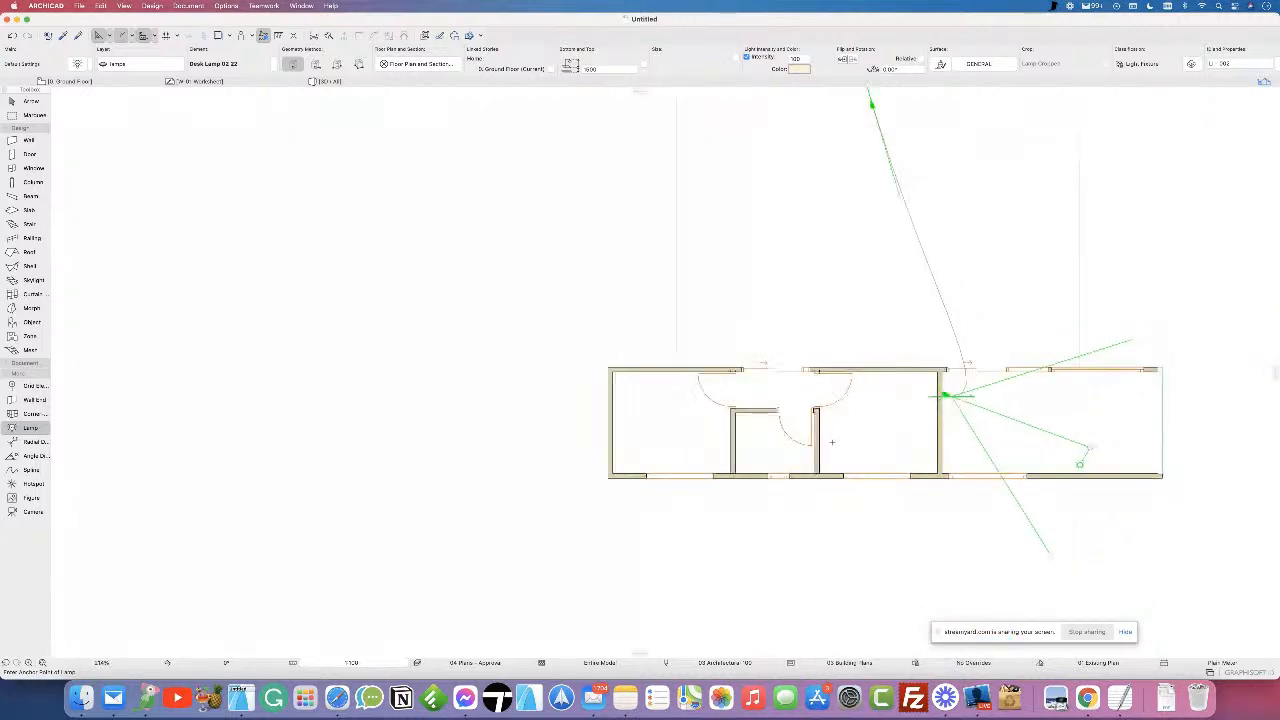
{"action": "left_click", "coordinate": [852, 662]}
{"action": "left_click", "coordinate": [932, 630]}
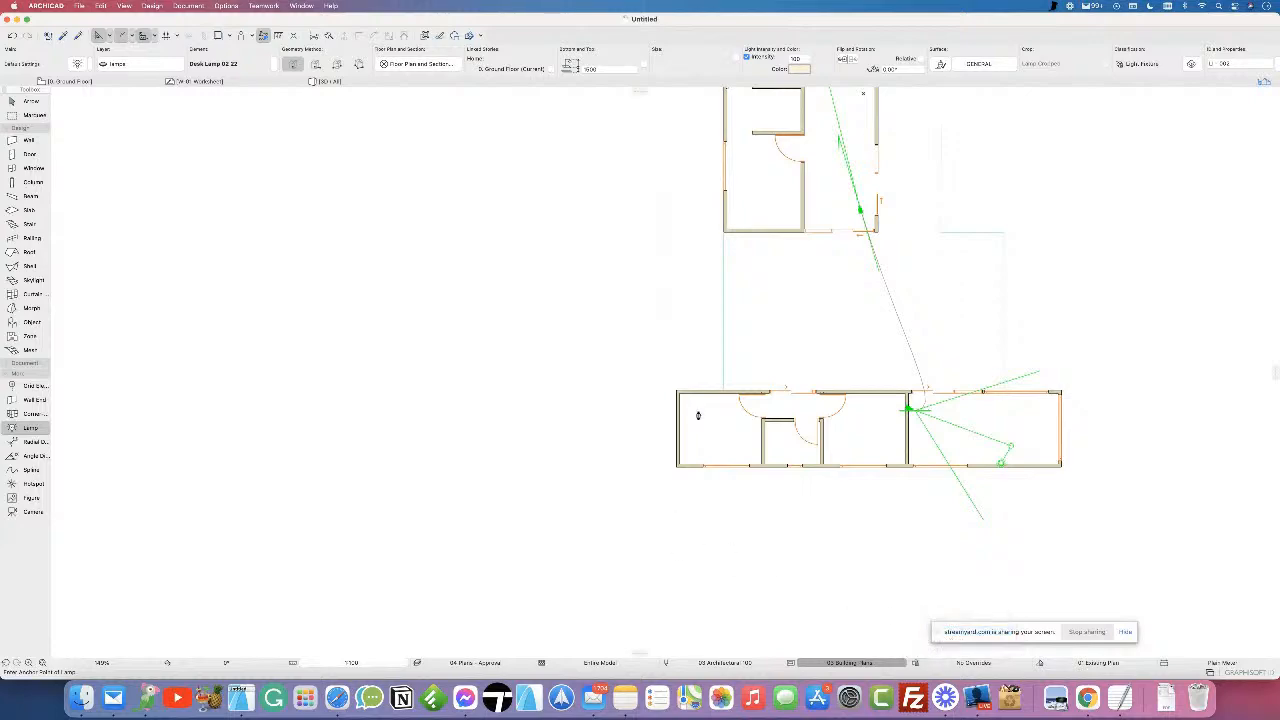
- Switch the layer combination to 02 Drafting and finally to 05 Plans - Detailed
{"action": "left_click", "coordinate": [475, 662]}
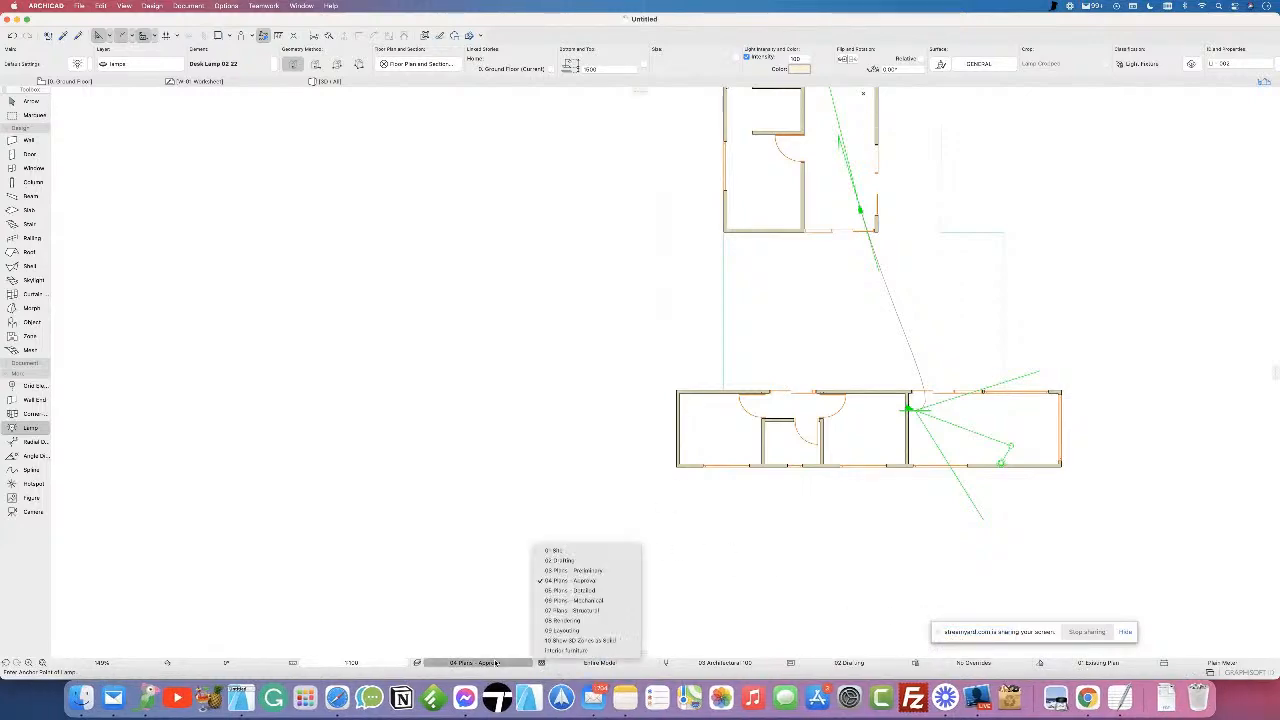
{"action": "left_click", "coordinate": [586, 560]}
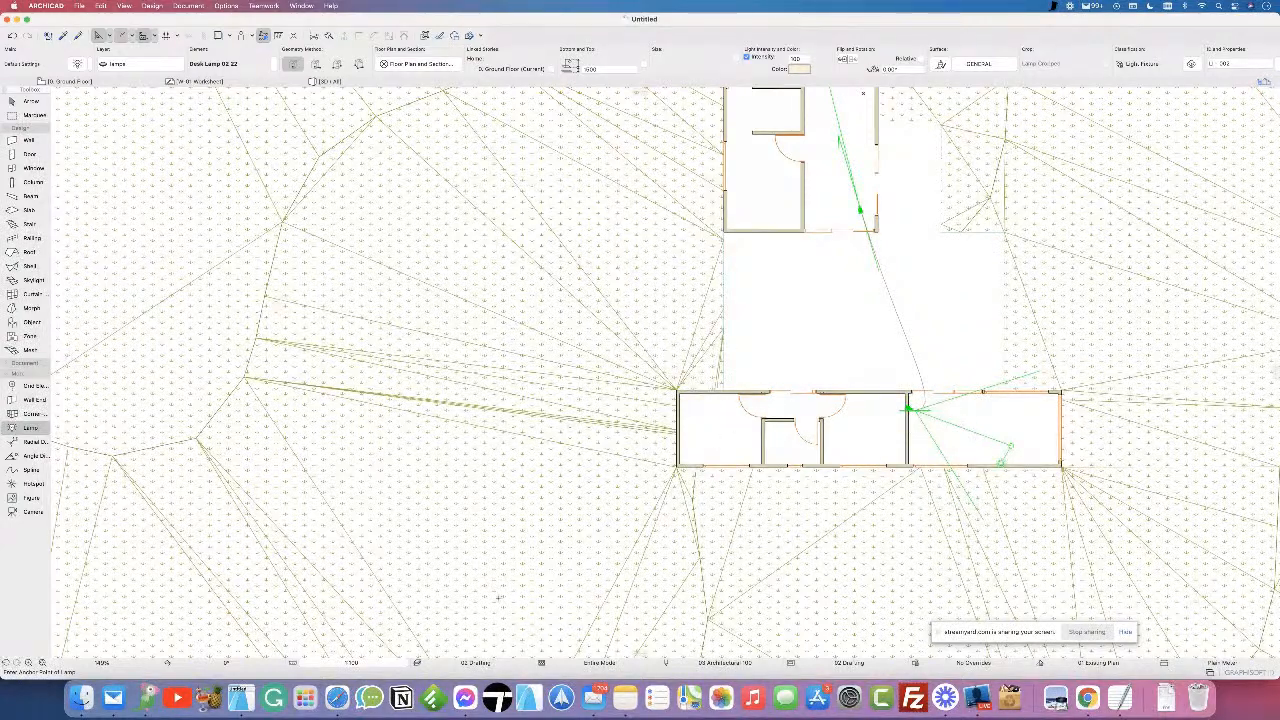
{"action": "left_click", "coordinate": [502, 665]}
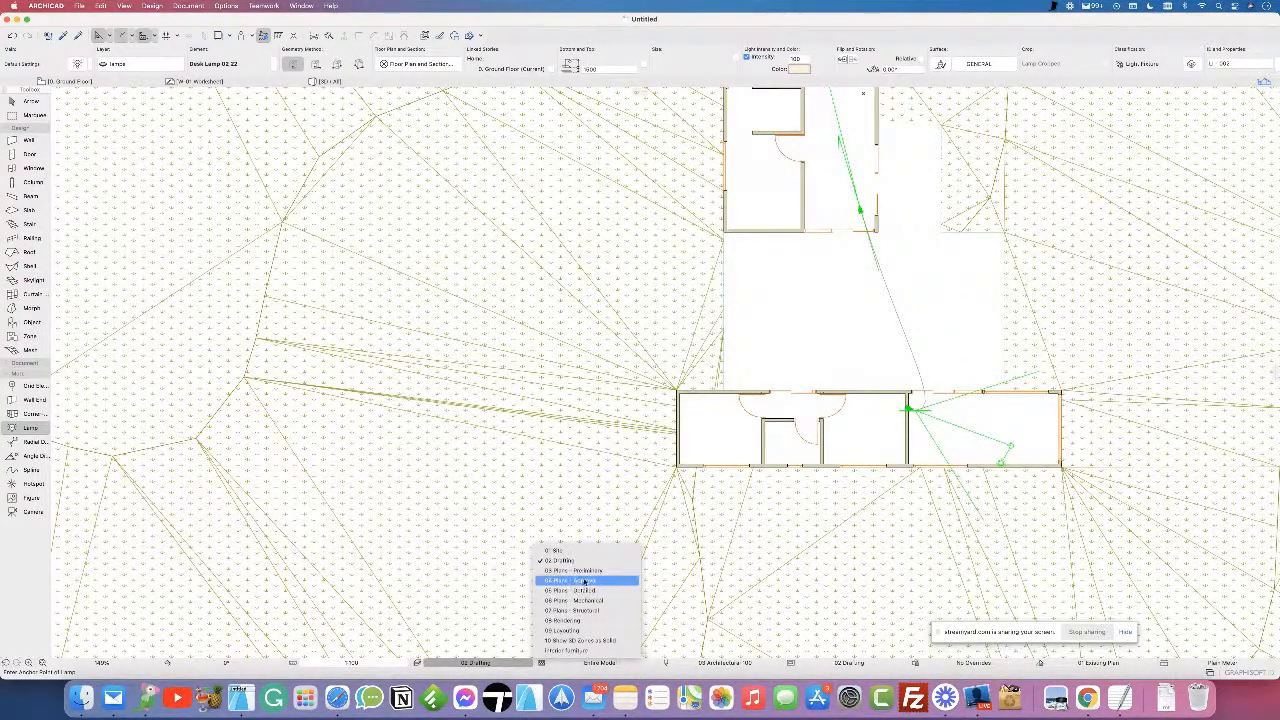
{"action": "left_click", "coordinate": [590, 591]}
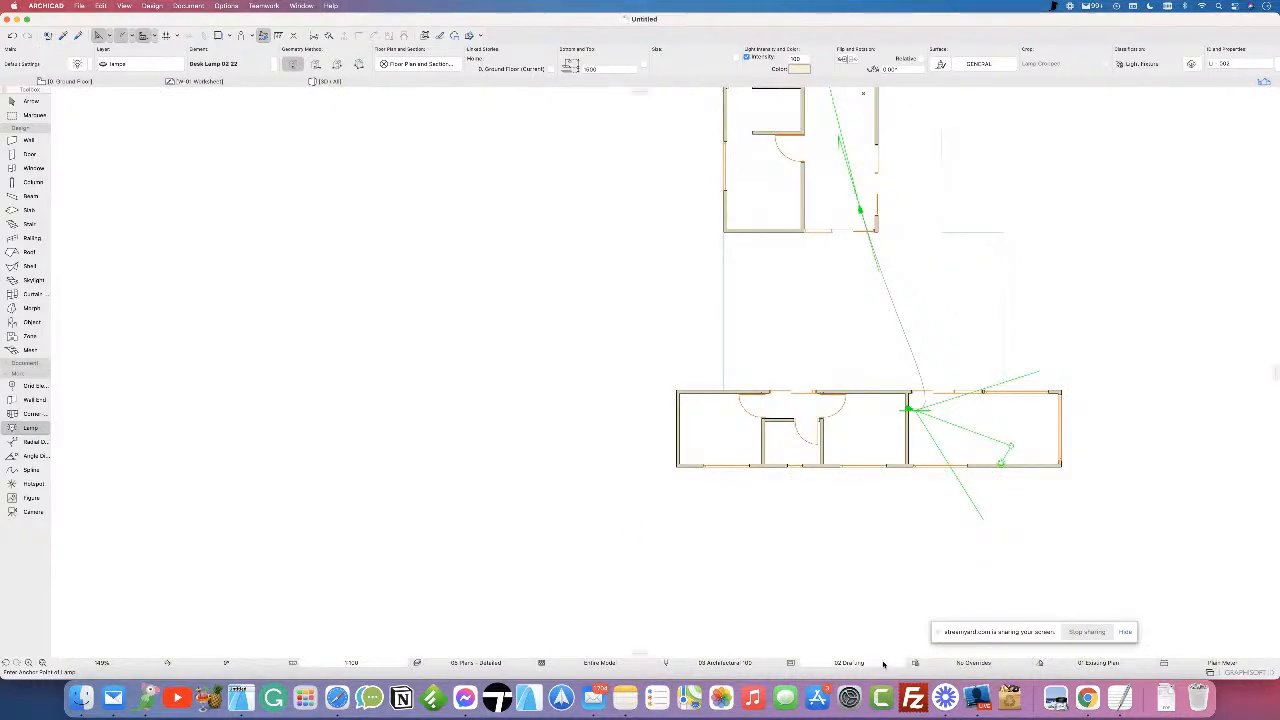
- Set the model view options to 03 Building Plans for the detailed floor plan
{"action": "left_click", "coordinate": [850, 662]}
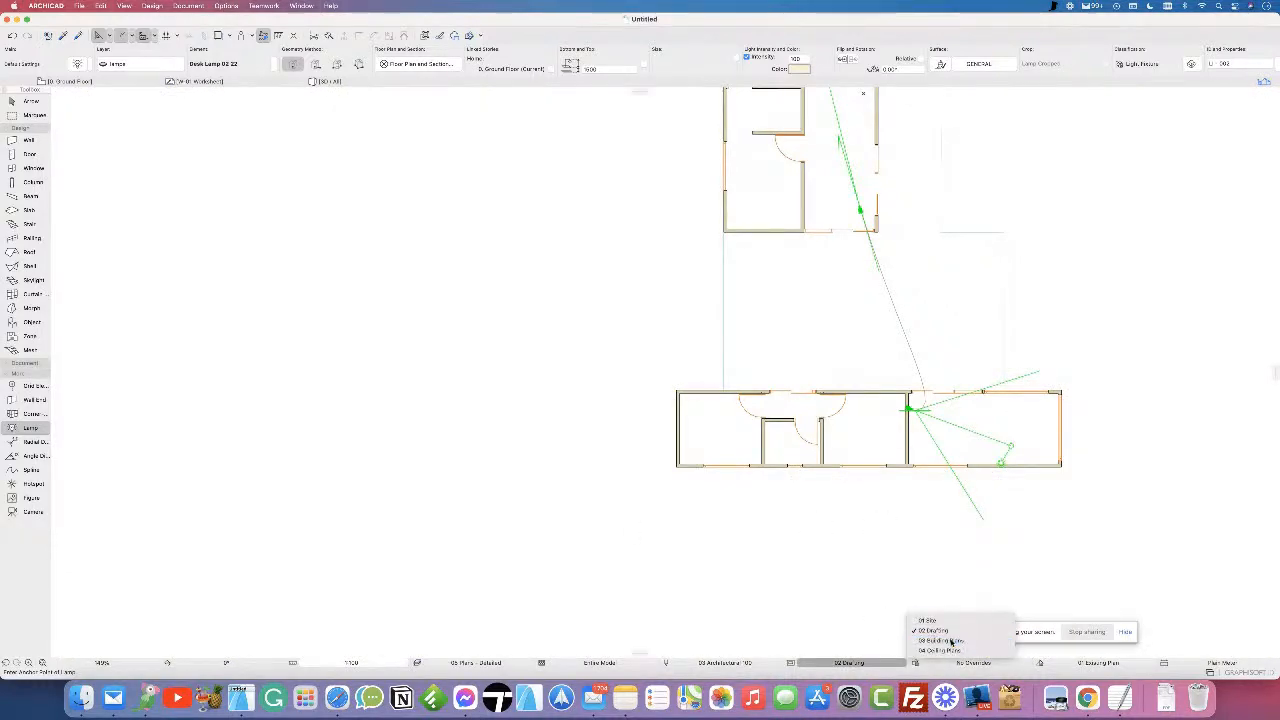
{"action": "left_click", "coordinate": [938, 640]}
{"action": "scroll", "coordinate": [843, 500], "scroll_direction": "right", "scroll_amount": 5}
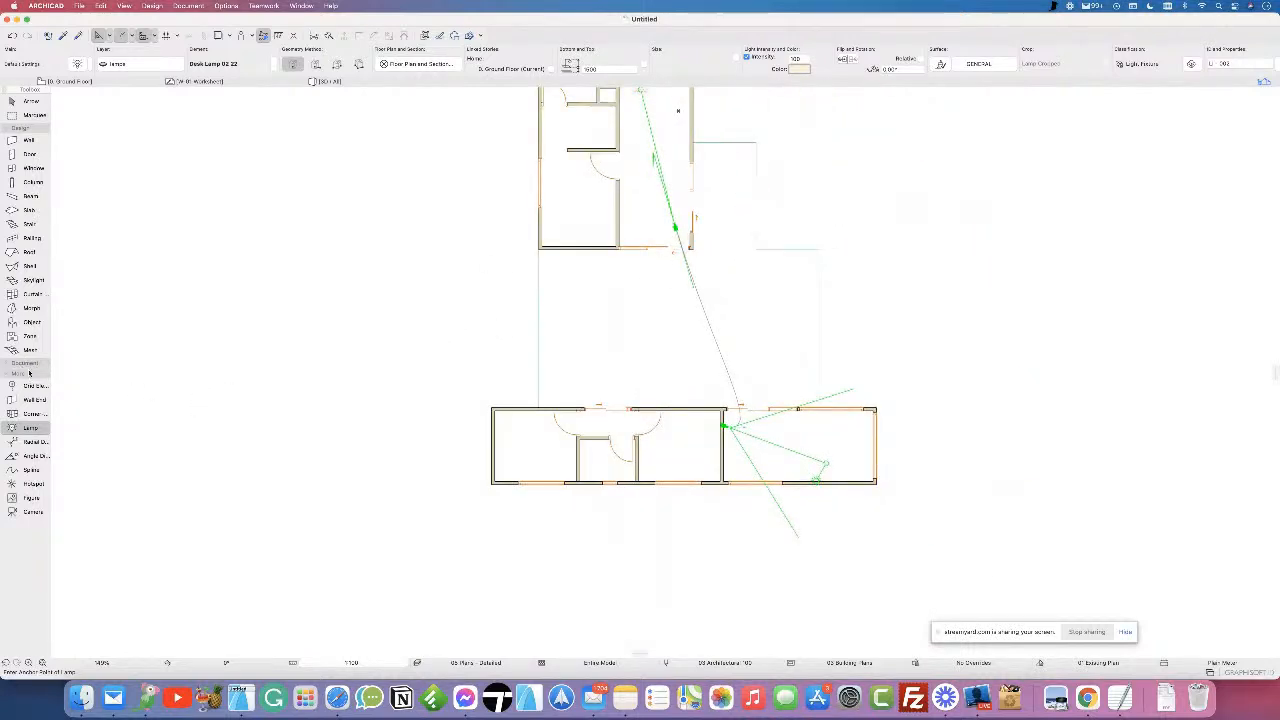
- Expand the Document tool group, and collapse and re-expand the Design tool group
{"action": "left_click", "coordinate": [31, 363]}
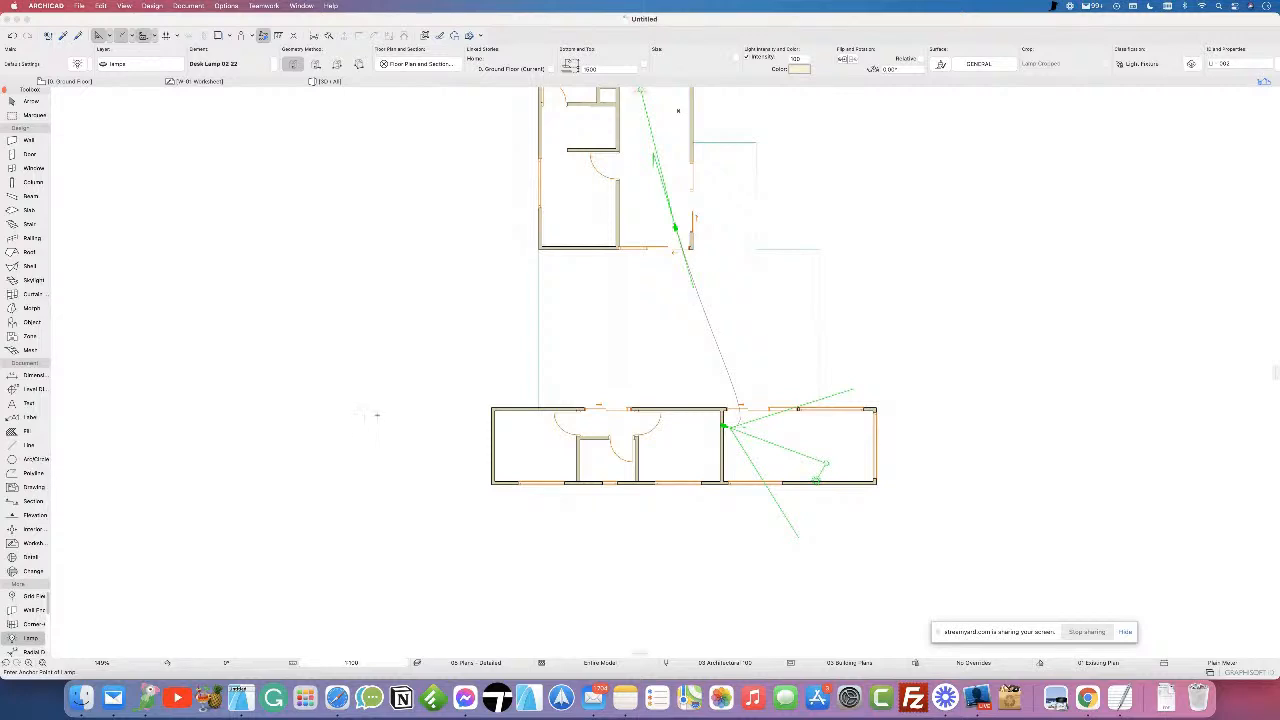
{"action": "left_click", "coordinate": [22, 128]}
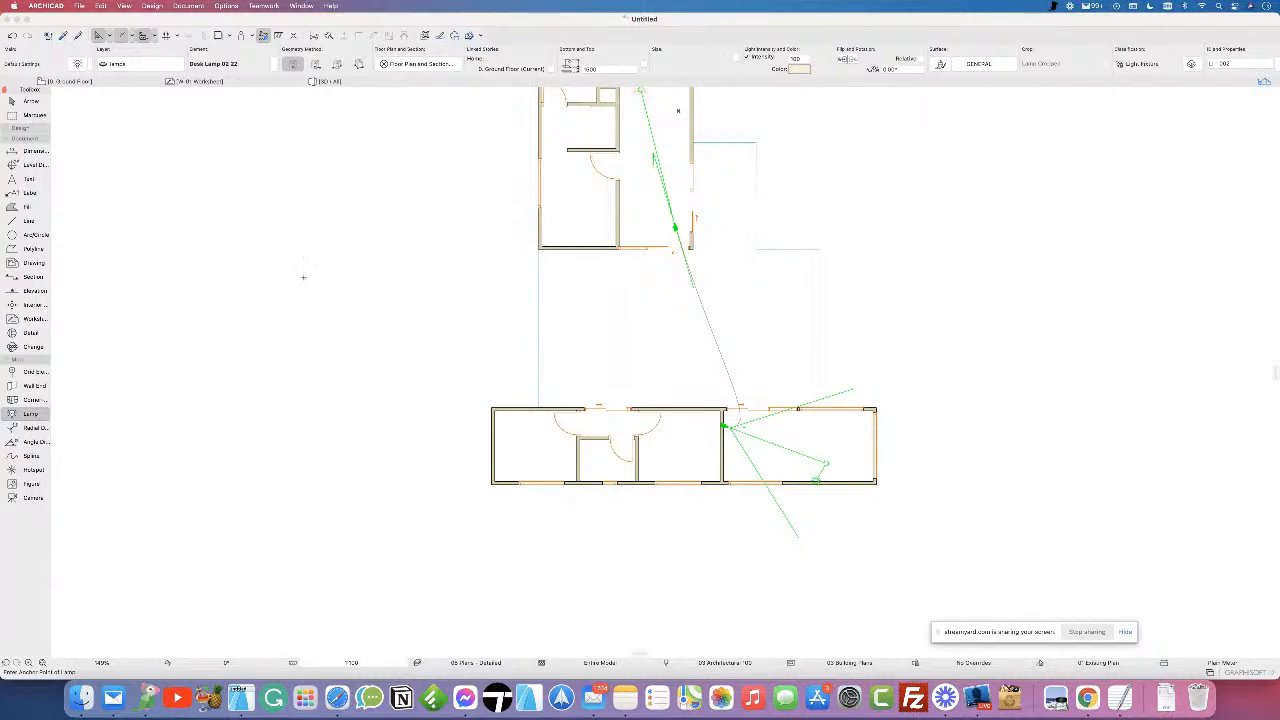
{"action": "left_click", "coordinate": [21, 129]}
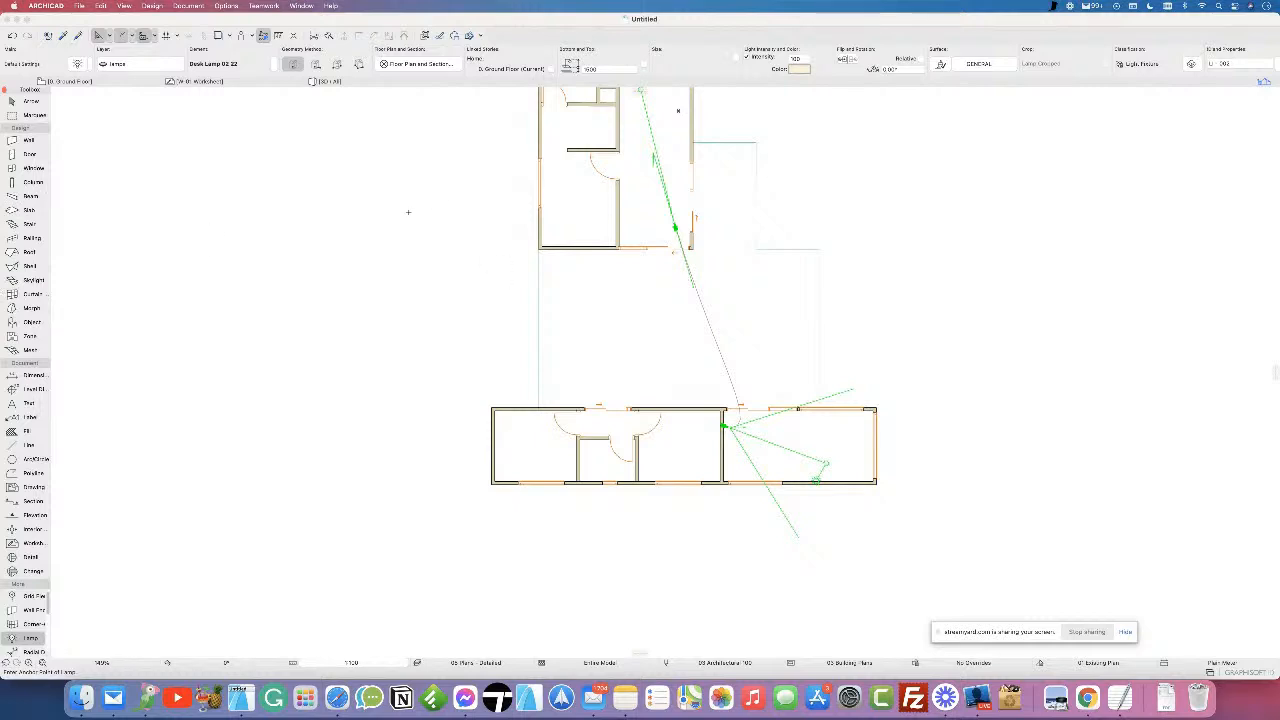
{"action": "scroll", "coordinate": [757, 323], "scroll_direction": "up", "scroll_amount": 3}
{"action": "scroll", "coordinate": [757, 323], "scroll_direction": "right", "scroll_amount": 3}
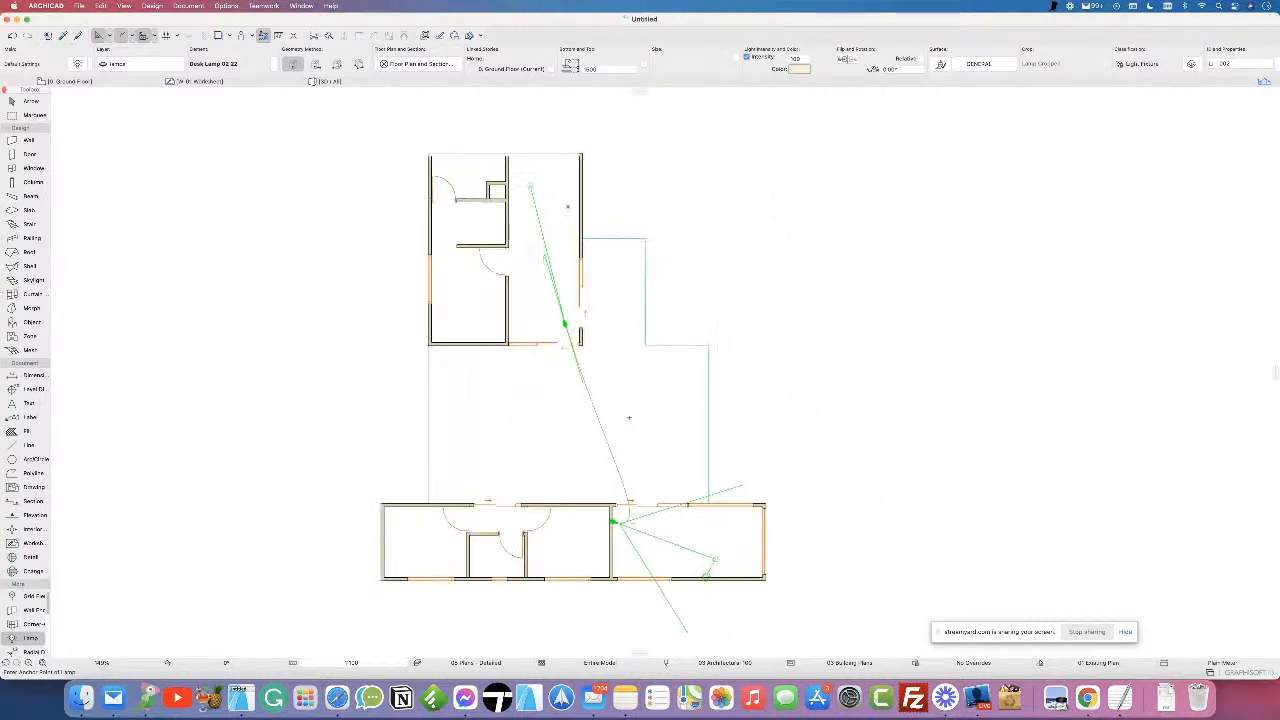
{"action": "left_click", "coordinate": [338, 84]}
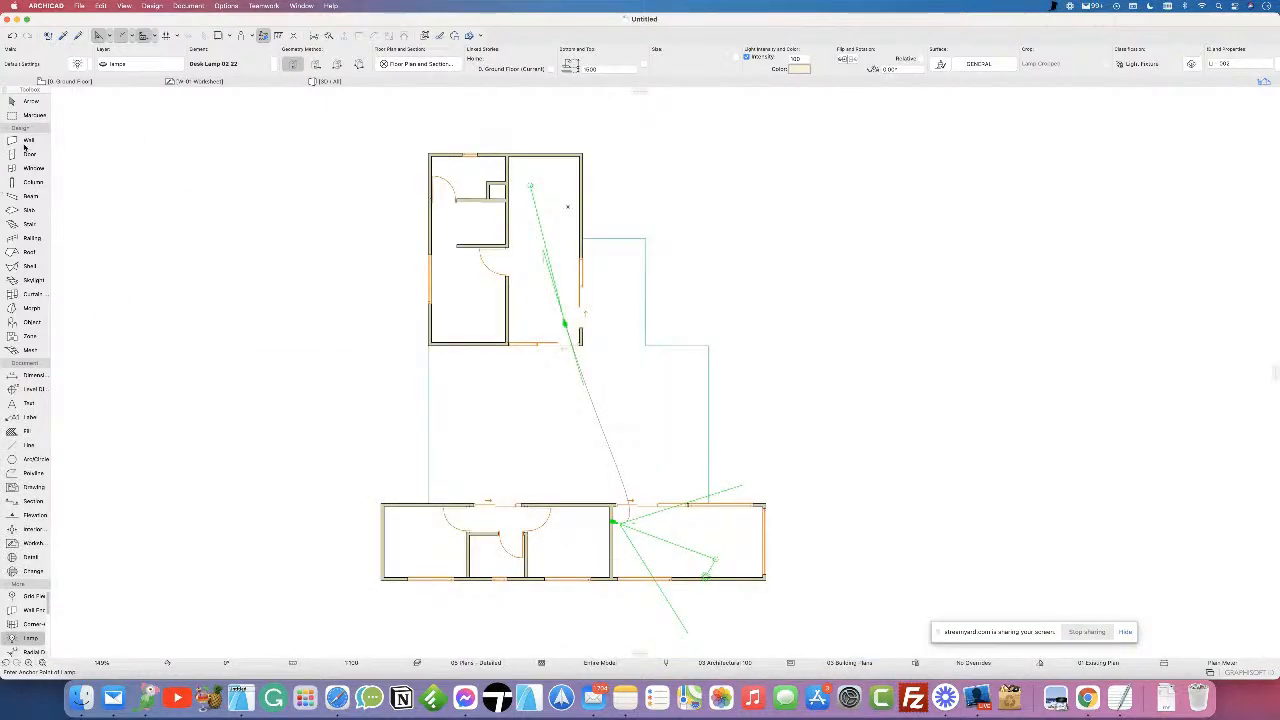
- Collapse the Design tool group and start a linear dimension chain from the lower wing's bottom-left exterior corner to the first window's near edge
{"action": "left_click", "coordinate": [20, 127]}
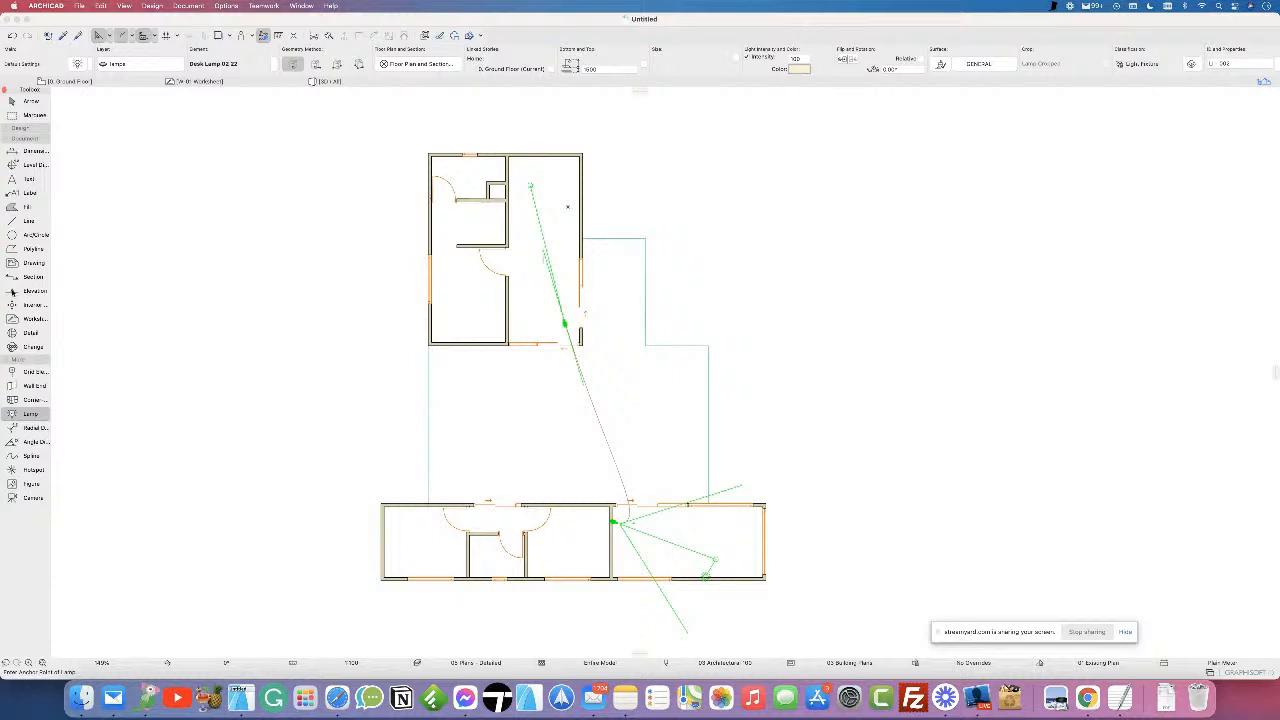
{"action": "left_click", "coordinate": [31, 152]}
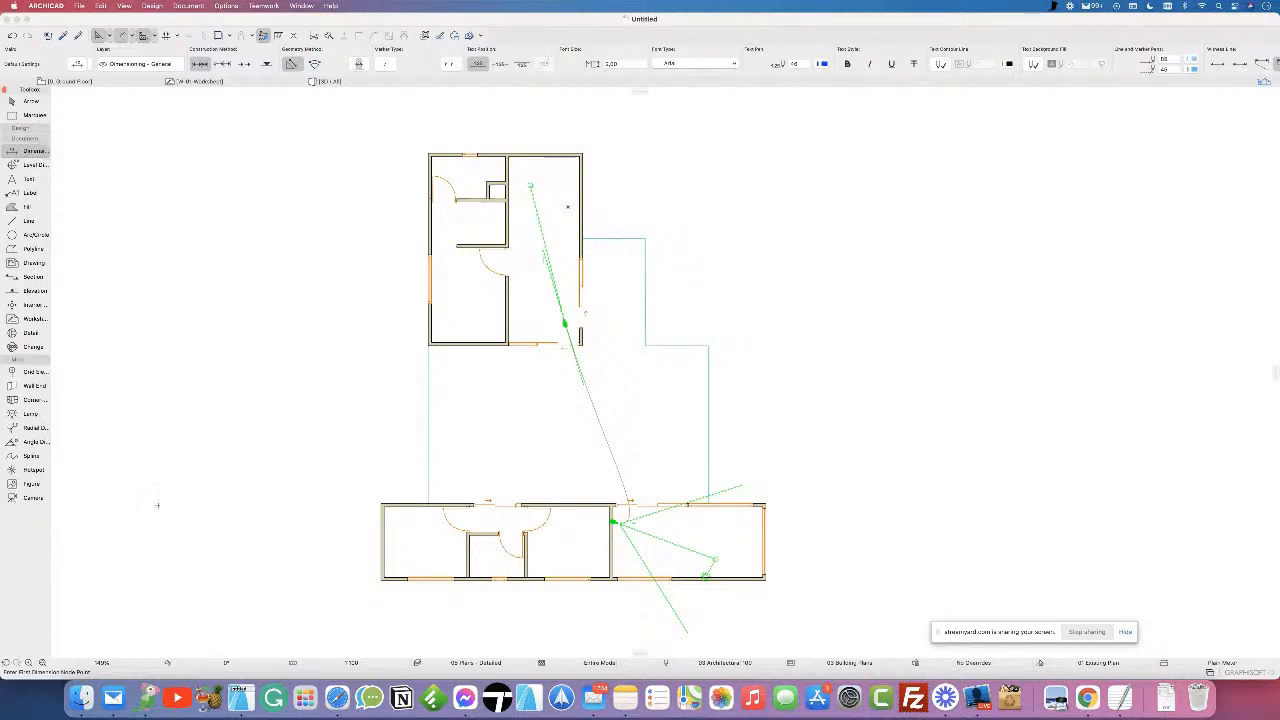
{"action": "scroll", "coordinate": [378, 492], "scroll_direction": "up", "scroll_amount": 5}
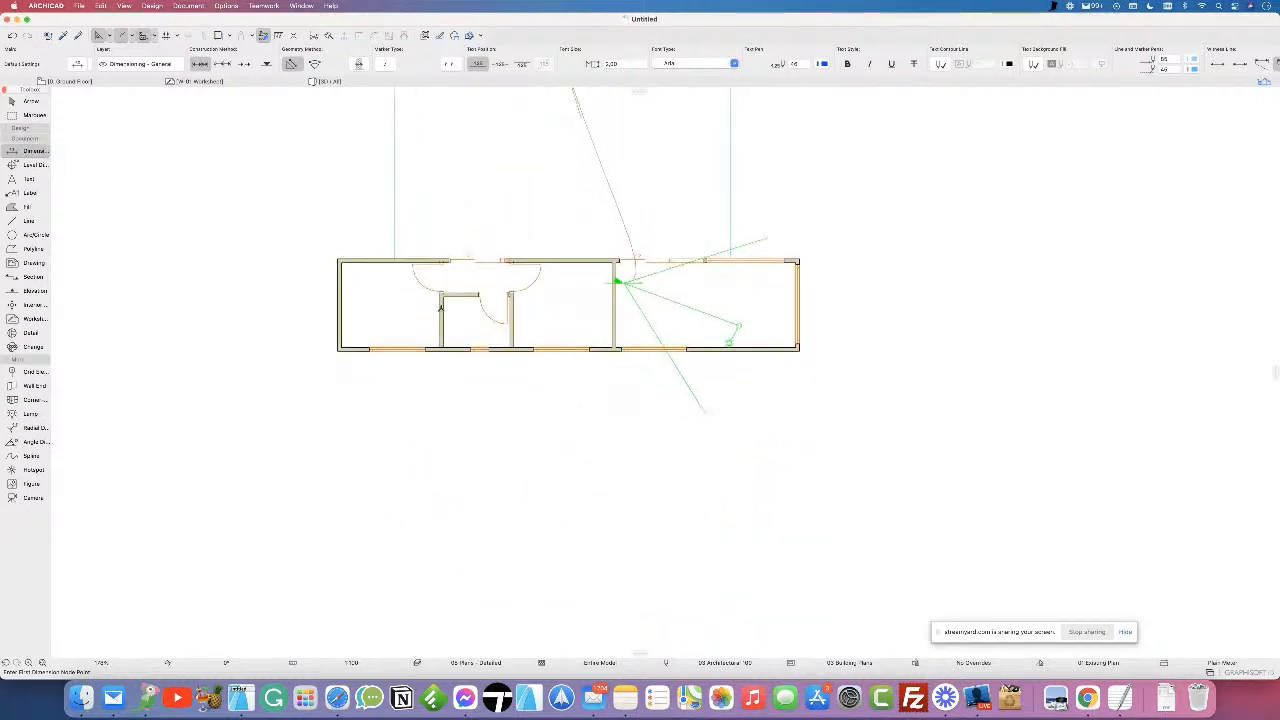
{"action": "scroll", "coordinate": [437, 318], "scroll_direction": "up", "scroll_amount": 2}
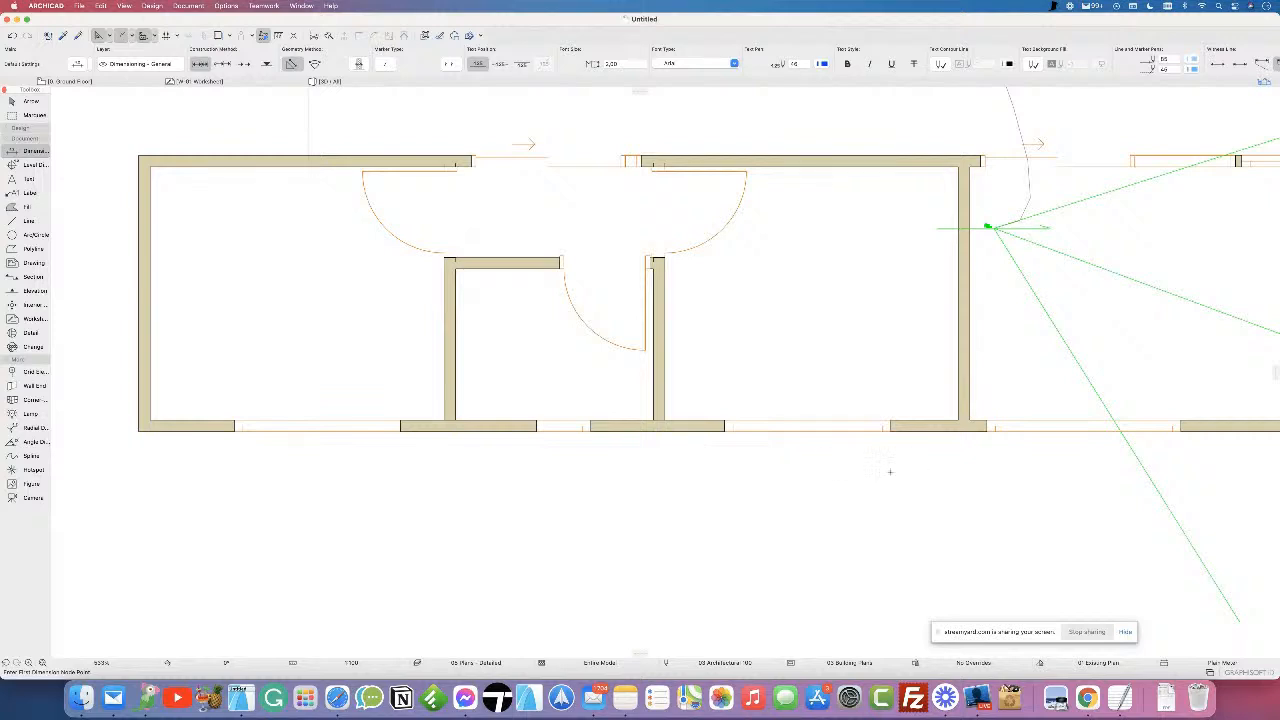
{"action": "scroll", "coordinate": [917, 465], "scroll_direction": "down", "scroll_amount": 3}
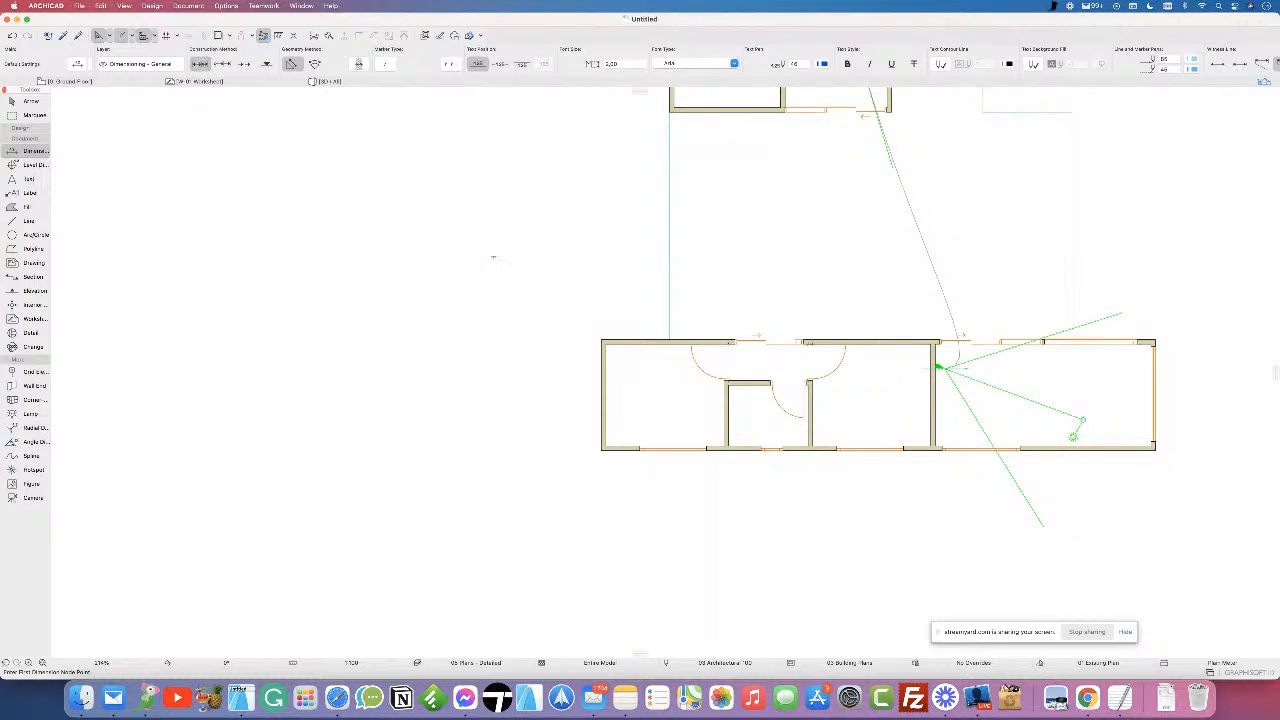
{"action": "middle_click_drag", "start_coordinate": [900, 373], "coordinate": [712, 351]}
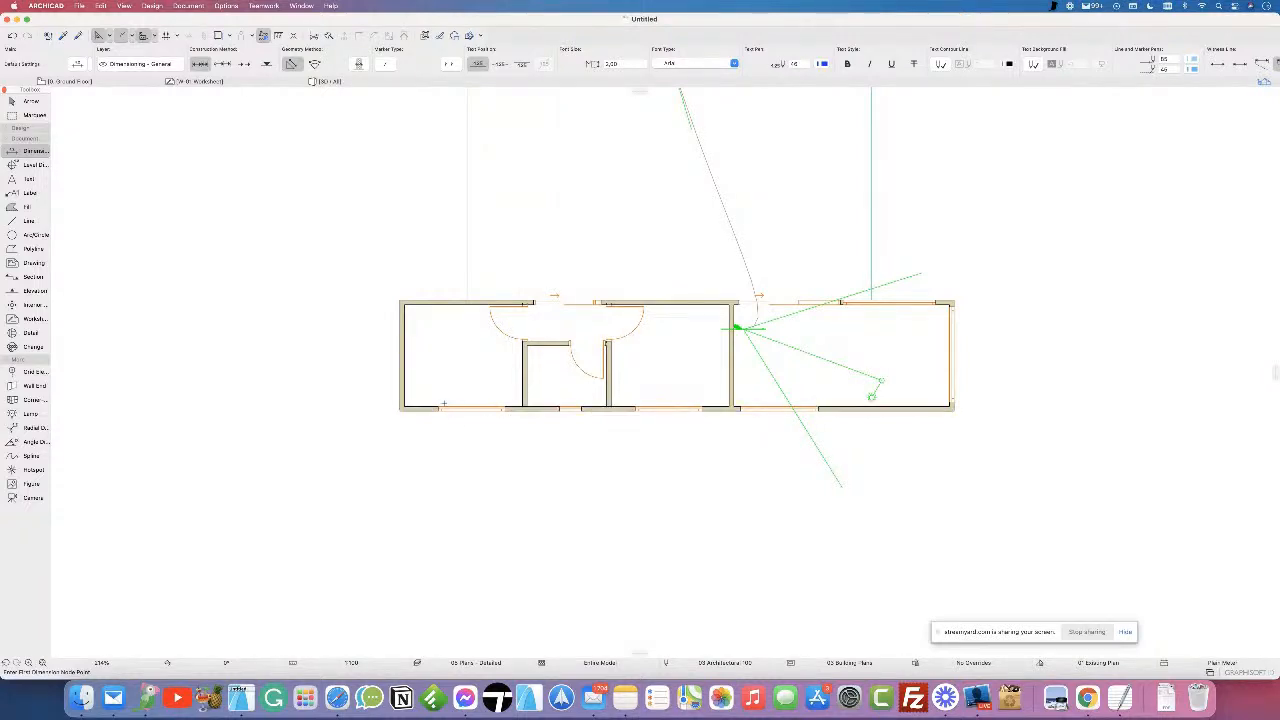
{"action": "scroll", "coordinate": [417, 402], "scroll_direction": "up", "scroll_amount": 5}
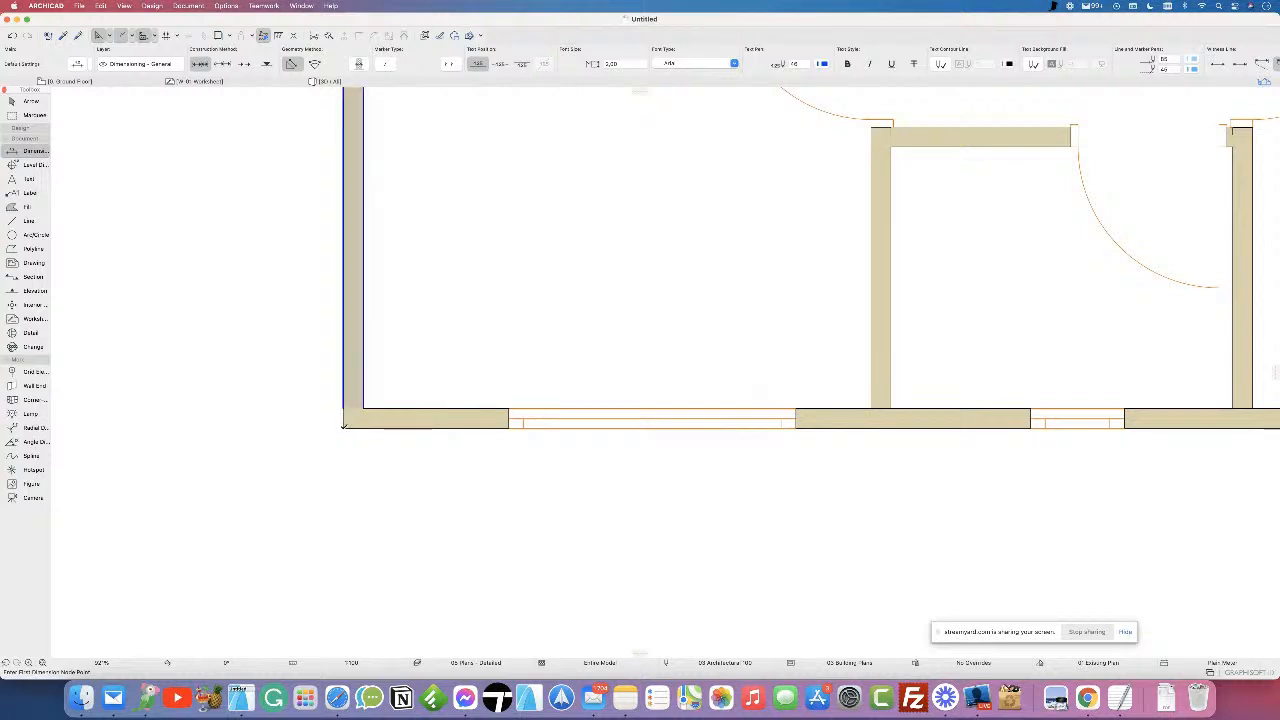
{"action": "left_click", "coordinate": [343, 427]}
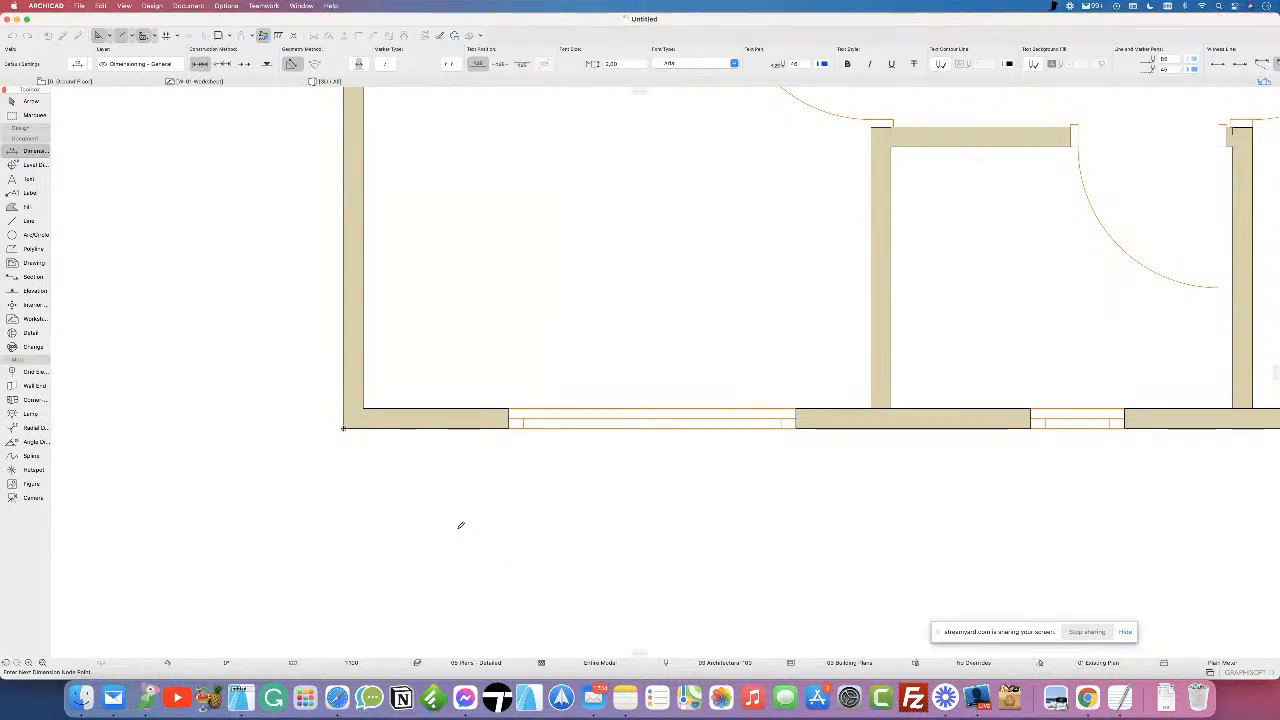
{"action": "left_click", "coordinate": [509, 424]}
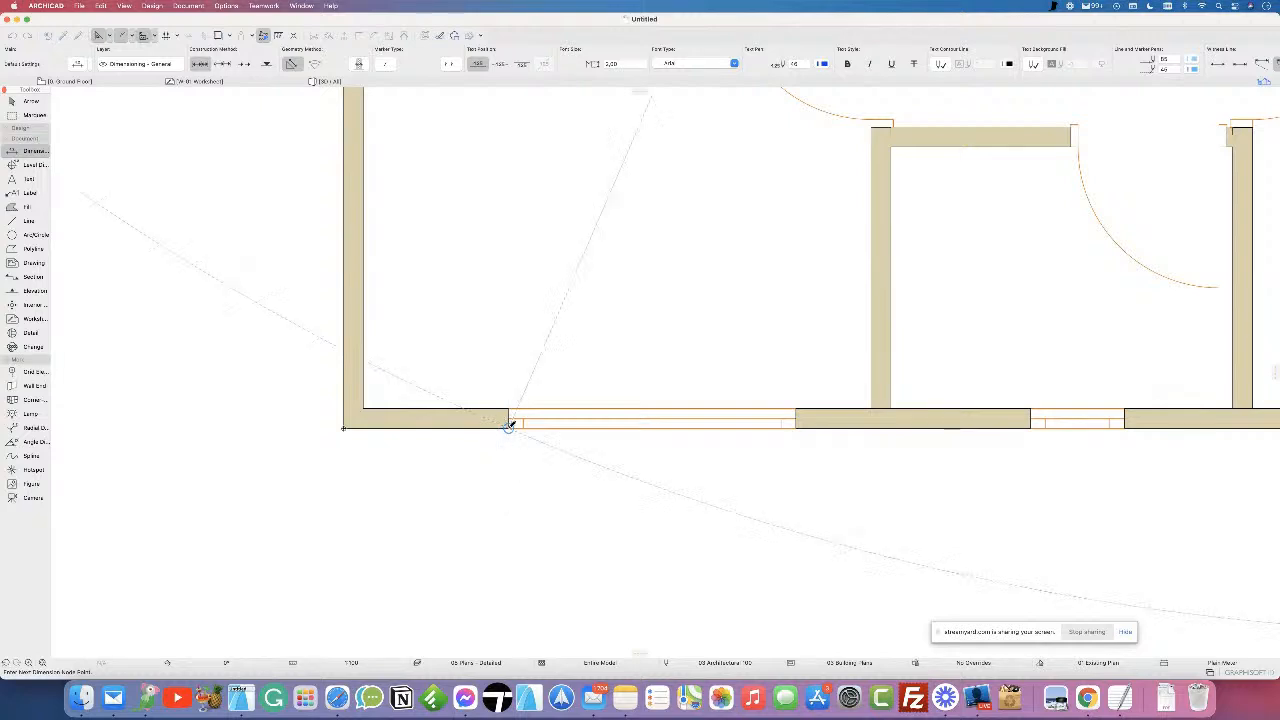
{"action": "left_click", "coordinate": [508, 425]}
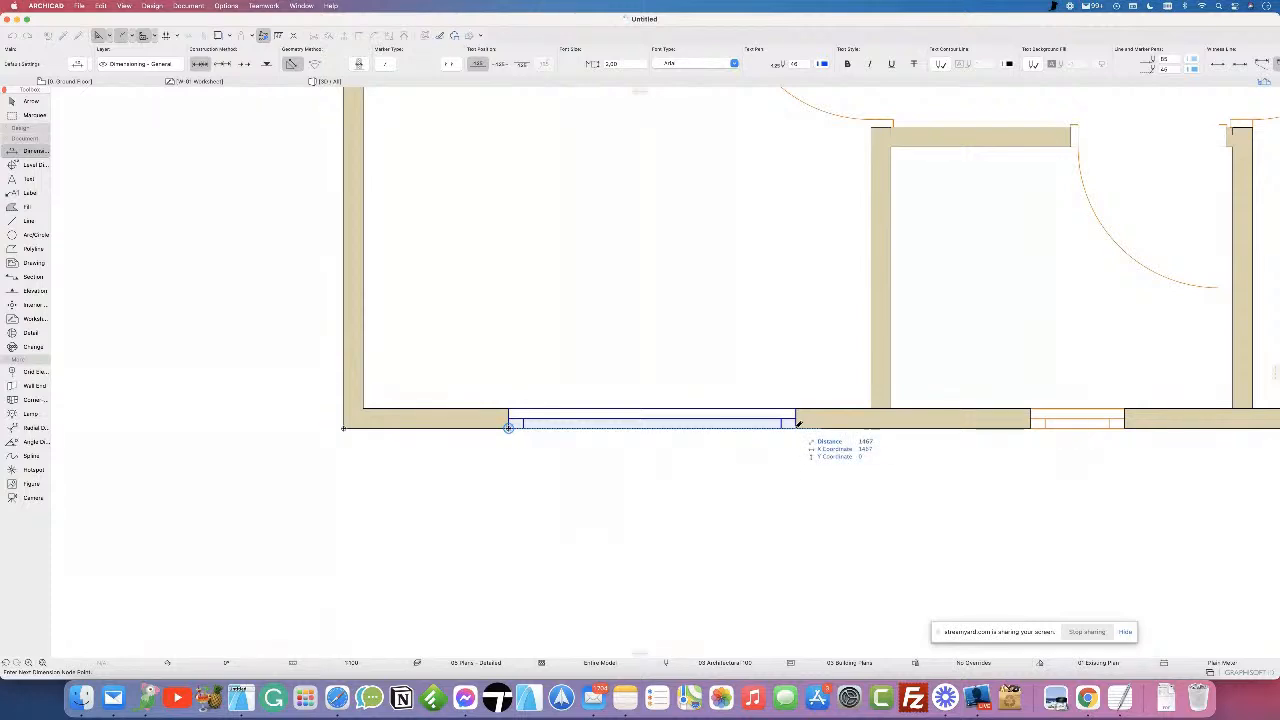
- Continue the dimension chain along the lower wing's bottom wall through both edges of the second and third windows
{"action": "middle_click_drag", "start_coordinate": [721, 450], "coordinate": [420, 457]}
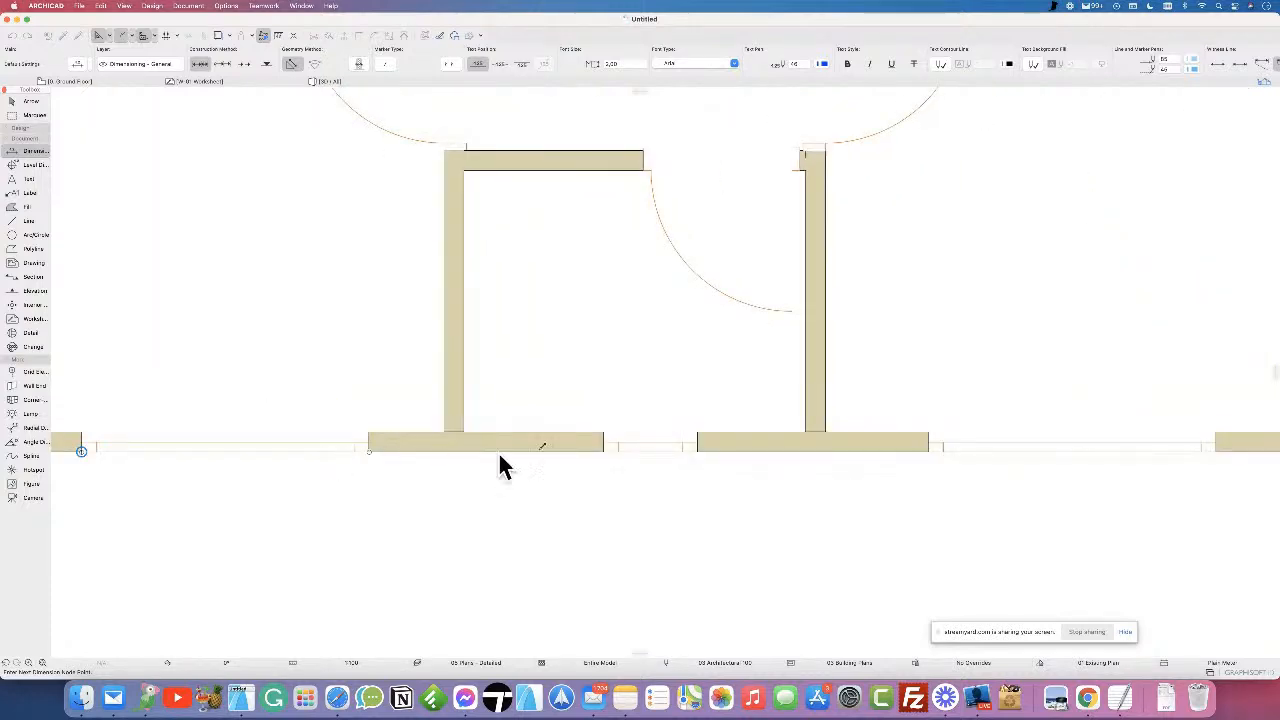
{"action": "left_click", "coordinate": [604, 451]}
{"action": "left_click", "coordinate": [697, 451]}
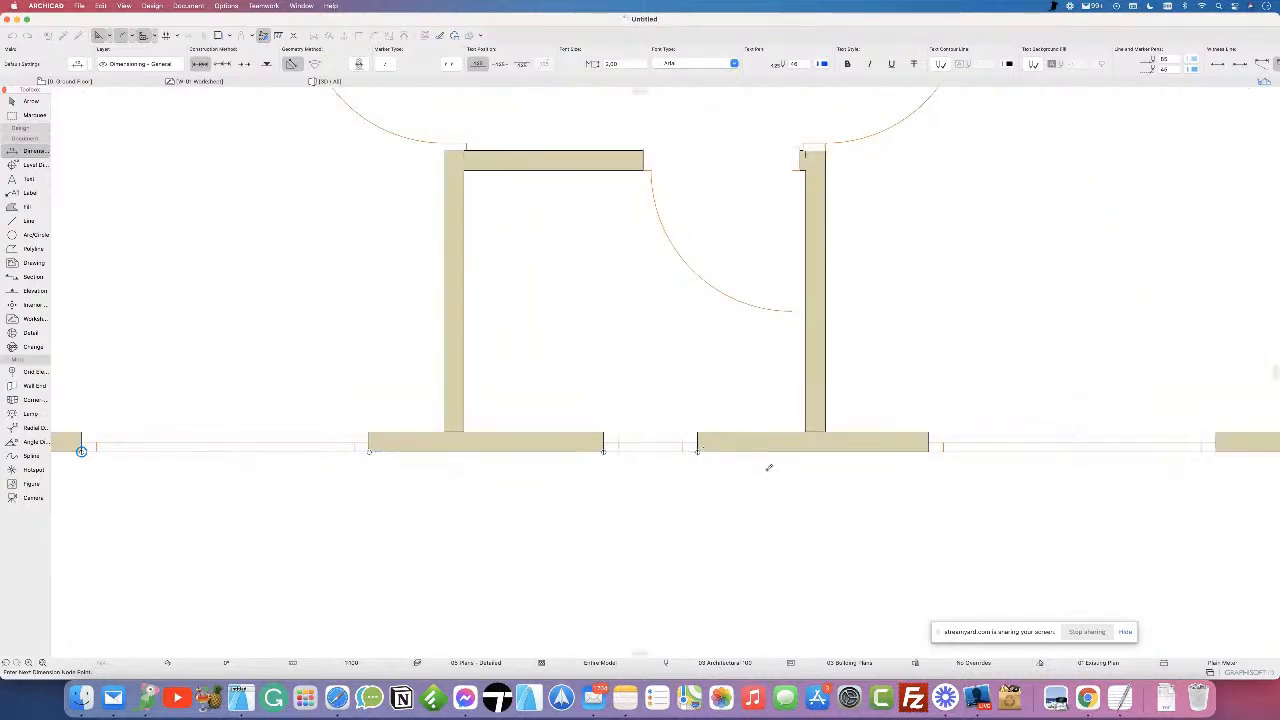
{"action": "left_click", "coordinate": [929, 451]}
{"action": "left_click", "coordinate": [1216, 451]}
- Extend the dimension chain through both edges of the fourth window to the lower wing's bottom-right exterior corner
{"action": "middle_click_drag", "start_coordinate": [1150, 471], "coordinate": [709, 485]}
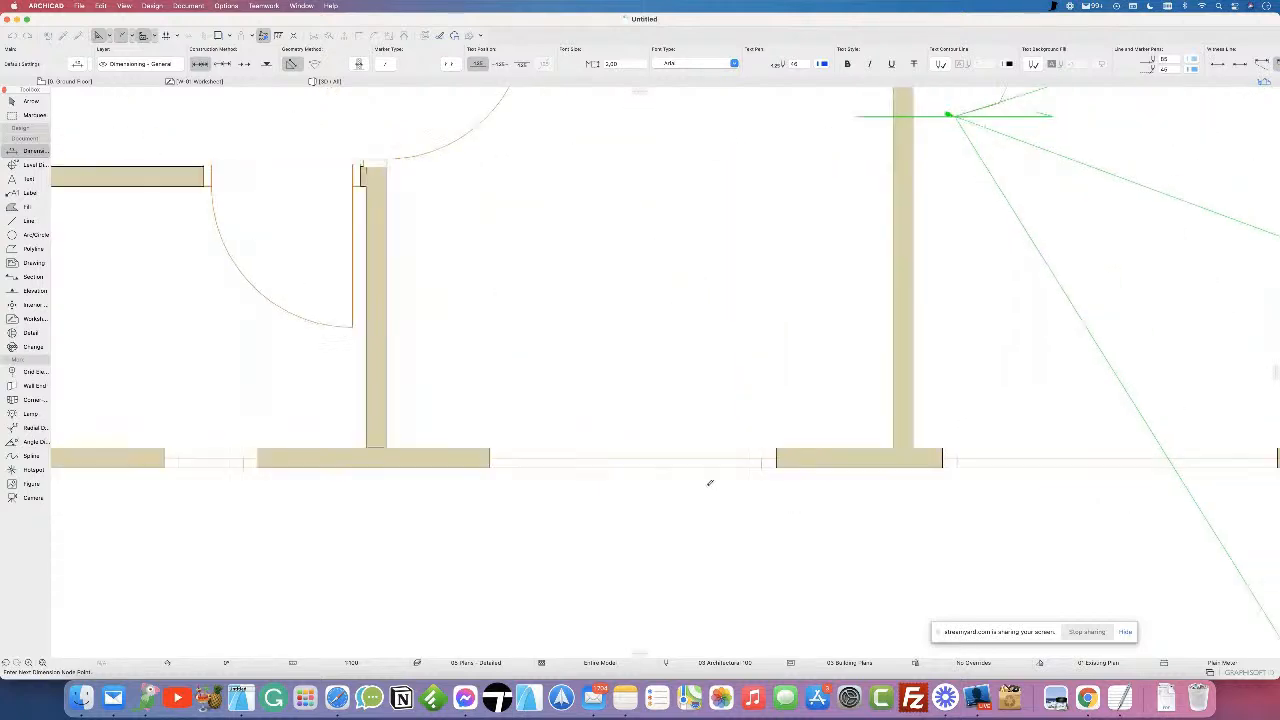
{"action": "left_click", "coordinate": [942, 466]}
{"action": "middle_click_drag", "start_coordinate": [1076, 444], "coordinate": [610, 423]}
{"action": "left_click", "coordinate": [815, 442]}
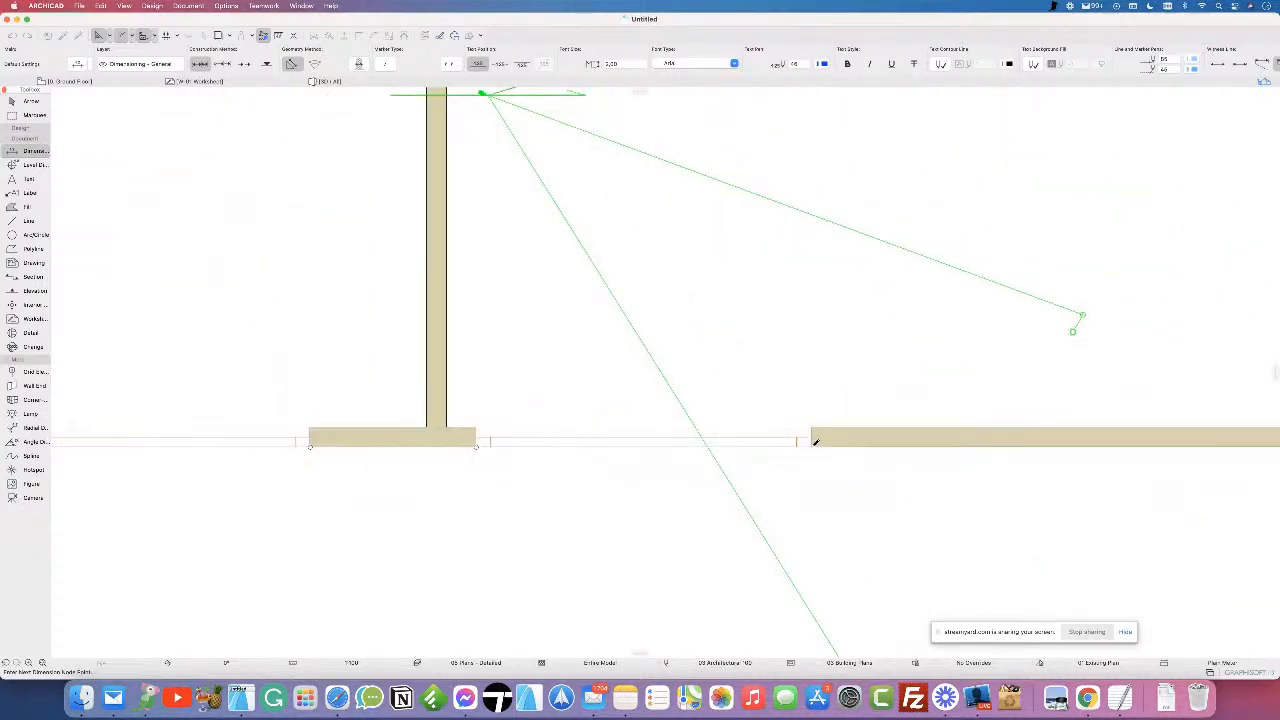
{"action": "middle_click_drag", "start_coordinate": [932, 420], "coordinate": [352, 462]}
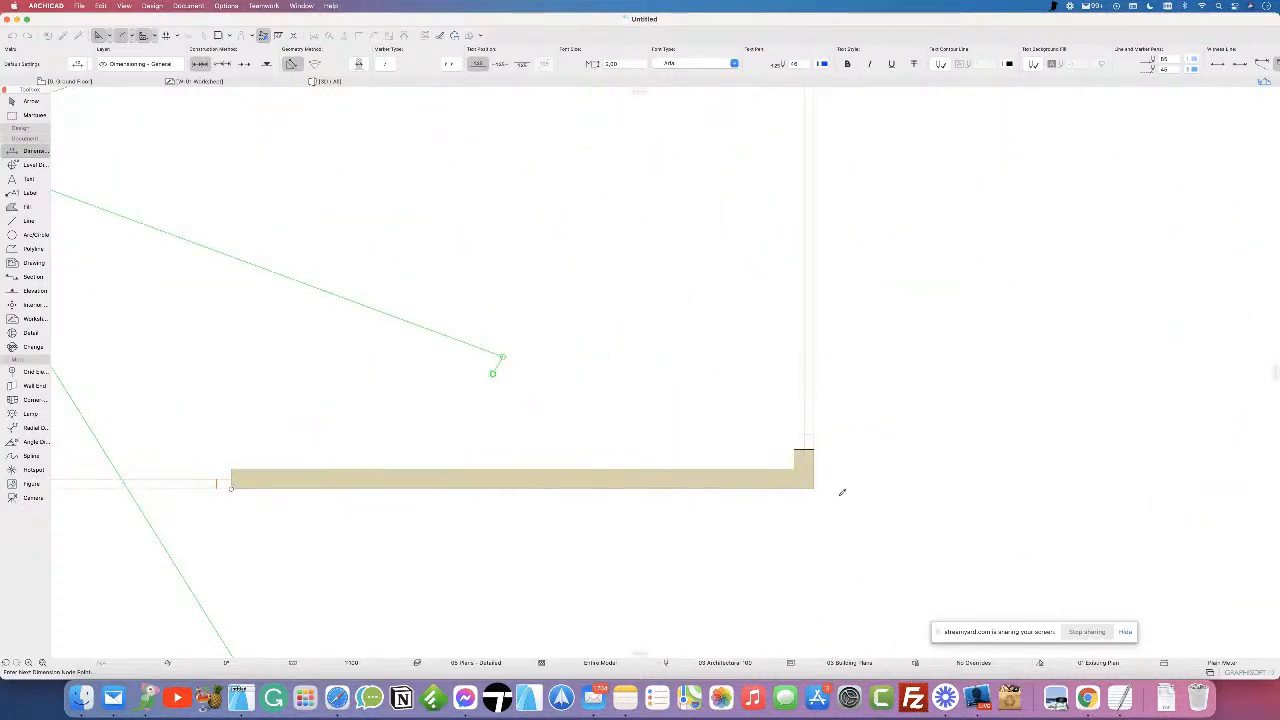
{"action": "left_click", "coordinate": [815, 486]}
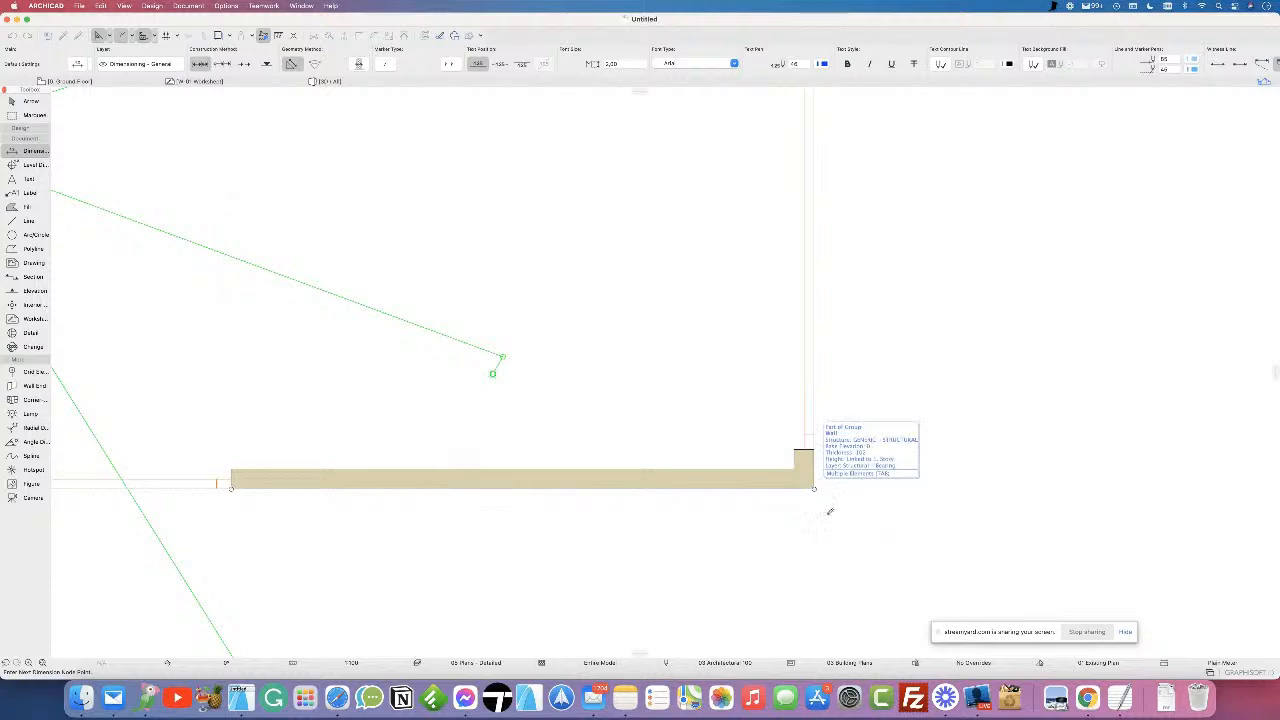
- Finish picking dimension points and place the dimension line just below the lower wing's bottom wall, then return to the Arrow tool
{"action": "scroll", "coordinate": [600, 494], "scroll_direction": "down", "scroll_amount": 10}
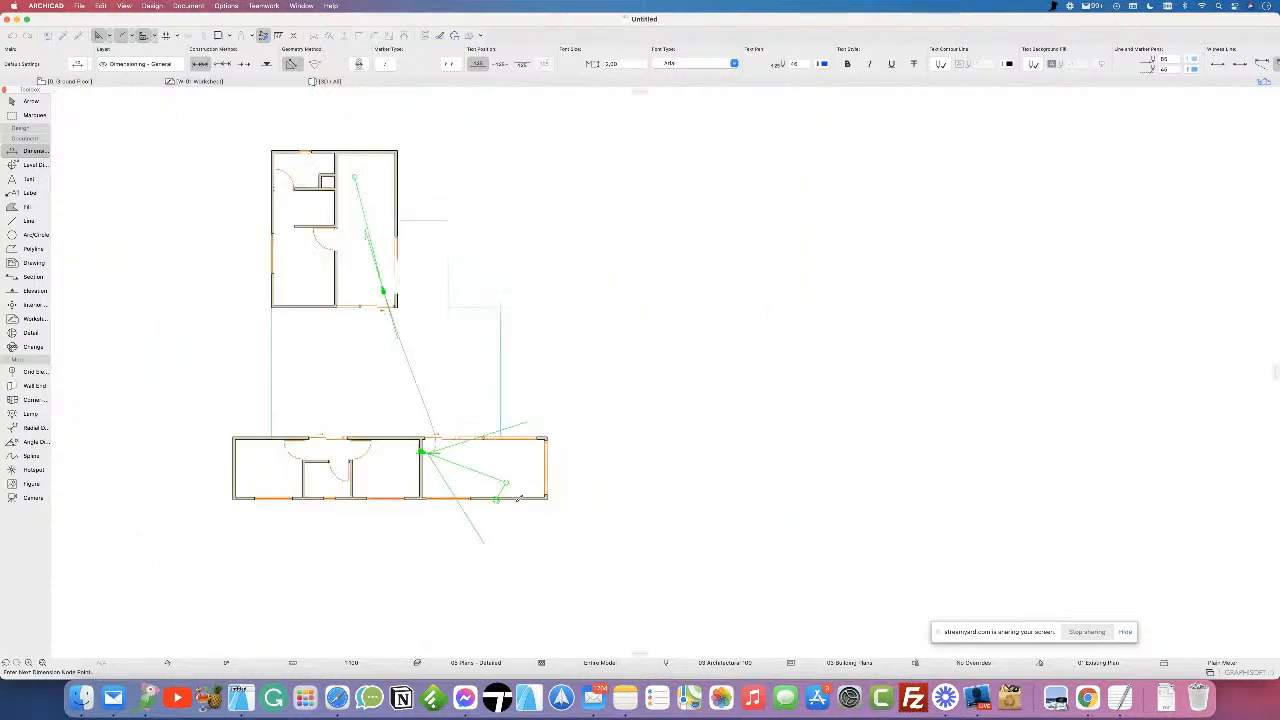
{"action": "middle_click_drag", "start_coordinate": [338, 486], "coordinate": [508, 418]}
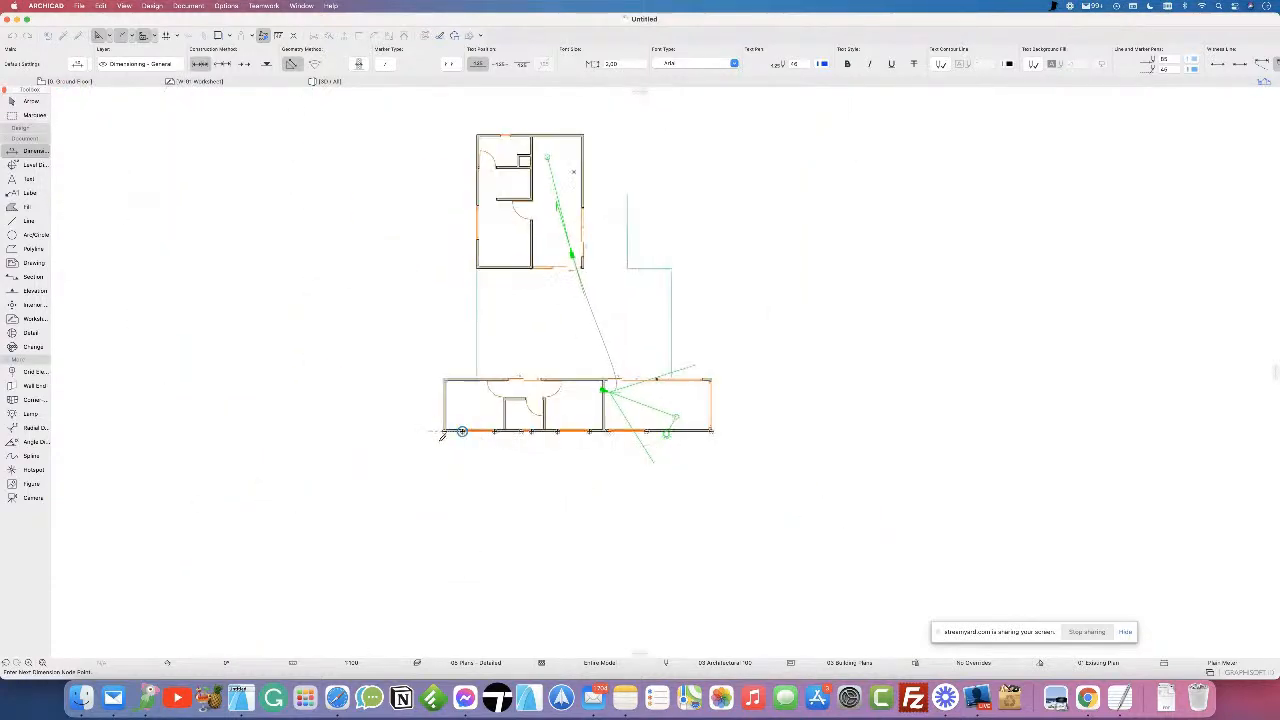
{"action": "scroll", "coordinate": [436, 421], "scroll_direction": "up", "scroll_amount": 10}
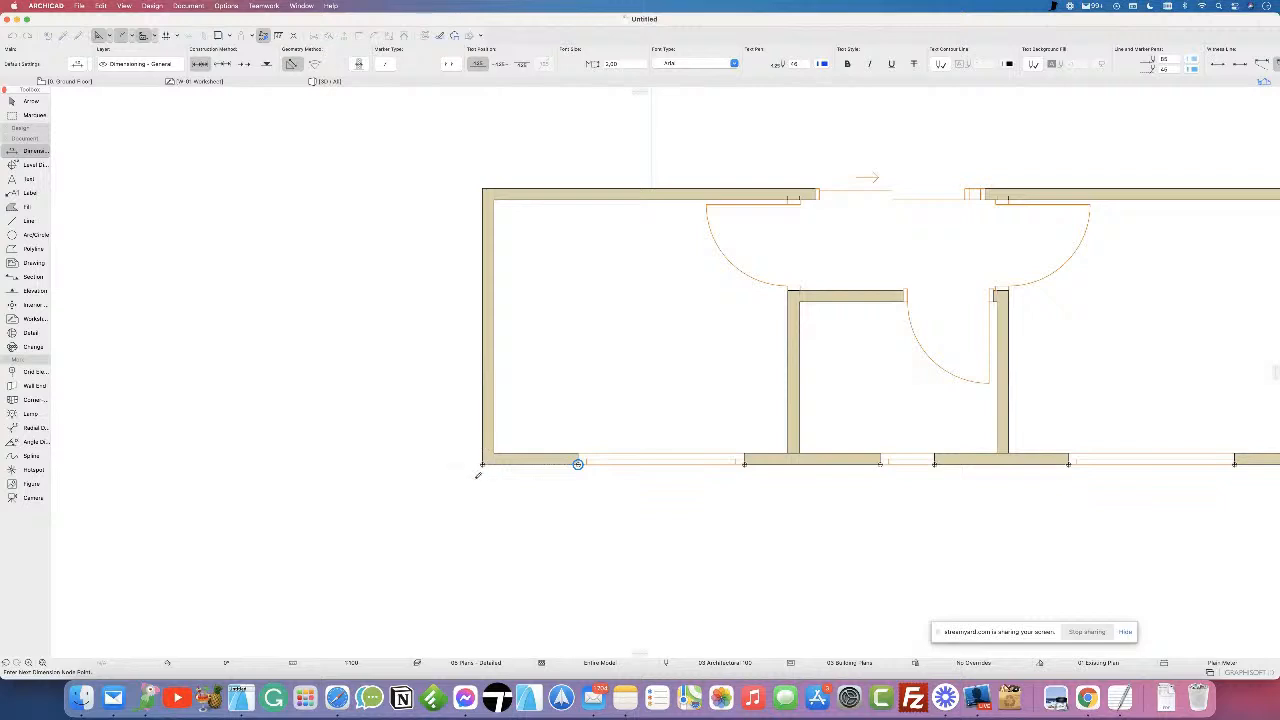
{"action": "scroll", "coordinate": [476, 460], "scroll_direction": "down", "scroll_amount": 5}
{"action": "left_click", "coordinate": [491, 469]}
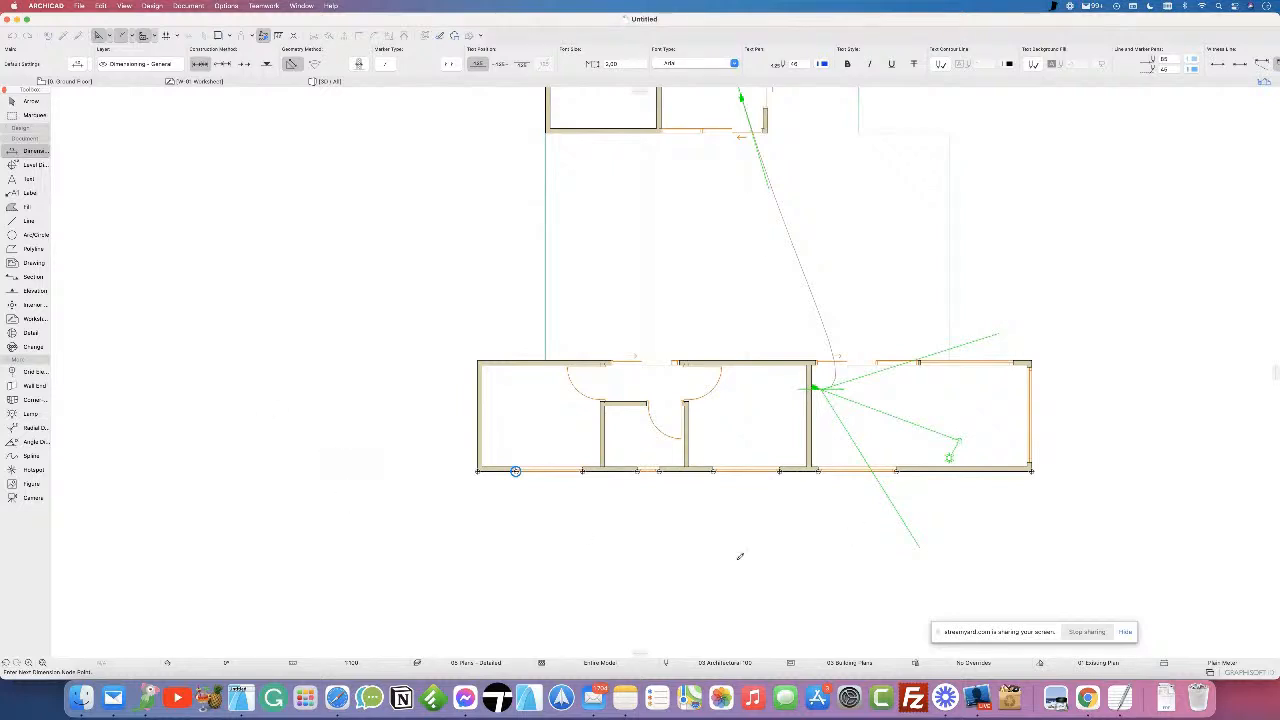
{"action": "double_click", "coordinate": [997, 521]}
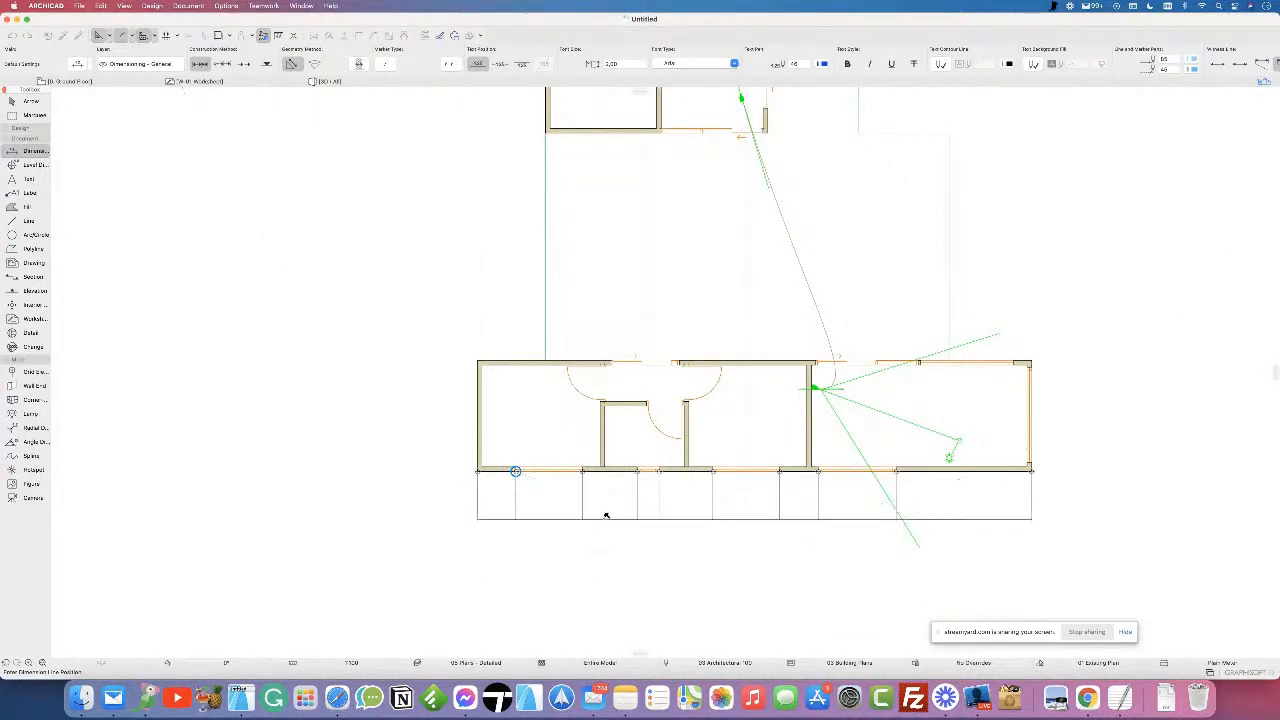
{"action": "left_click", "coordinate": [842, 504]}
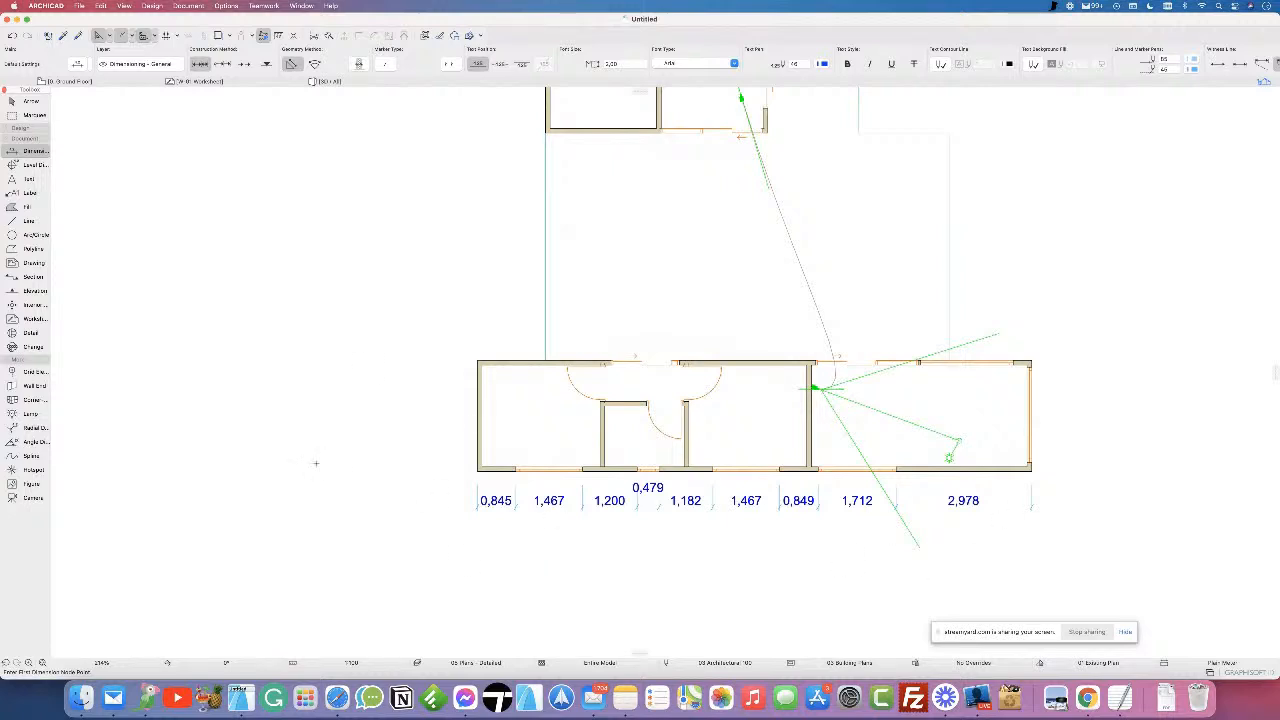
{"action": "left_click", "coordinate": [27, 103]}
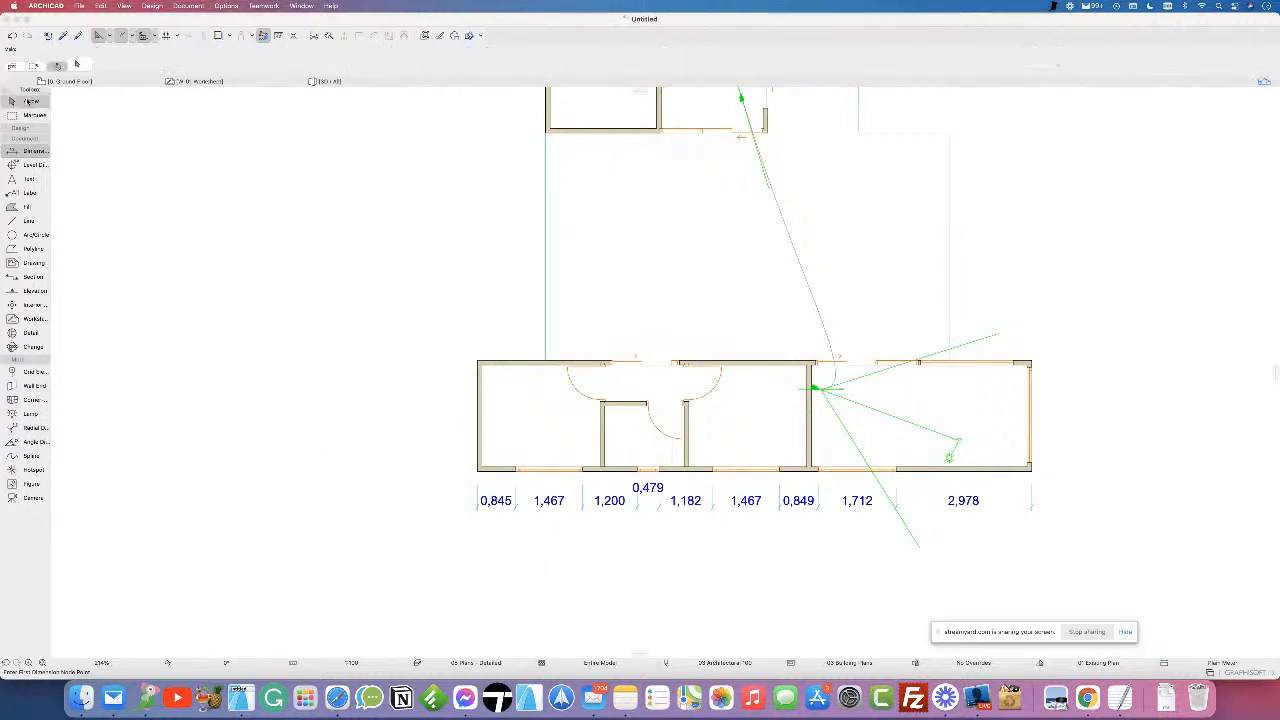
- Open the project's Working Units preferences and set the length unit to centimeter
{"action": "scroll", "coordinate": [655, 502], "scroll_direction": "up", "scroll_amount": 3}
{"action": "scroll", "coordinate": [810, 481], "scroll_direction": "right", "scroll_amount": 3}
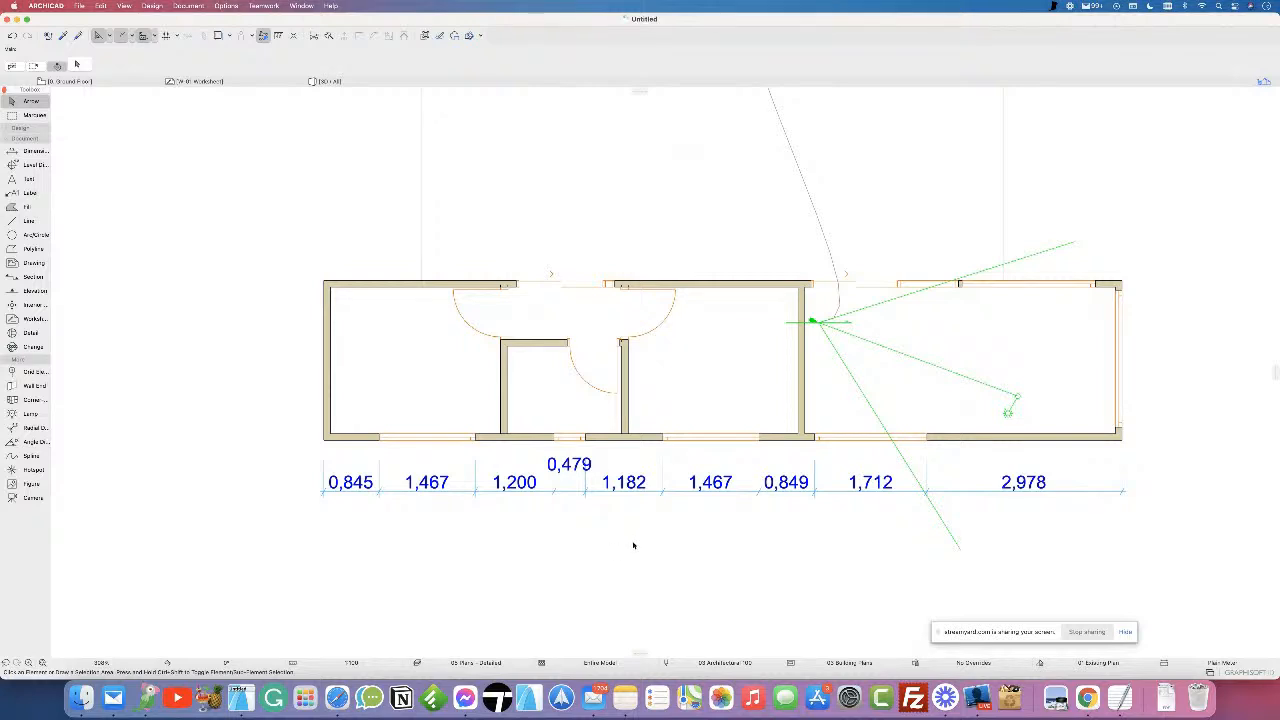
{"action": "left_click", "coordinate": [228, 6]}
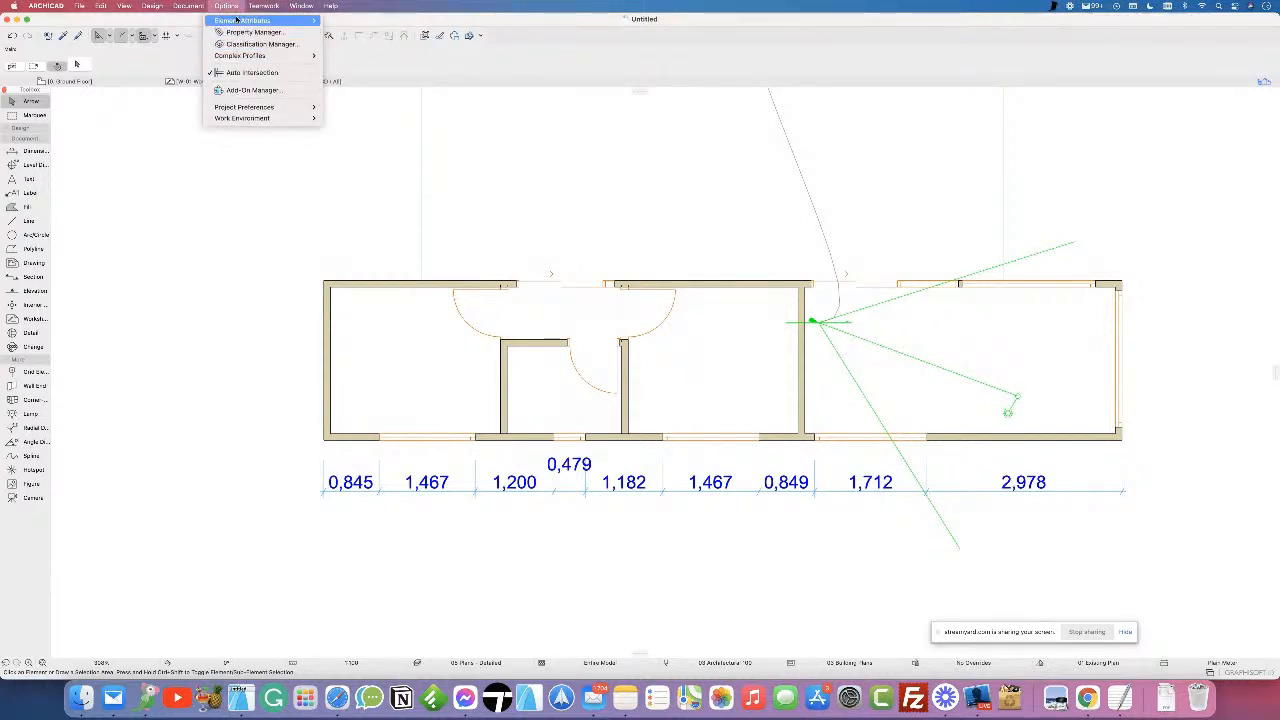
{"action": "mouse_move", "coordinate": [237, 20]}
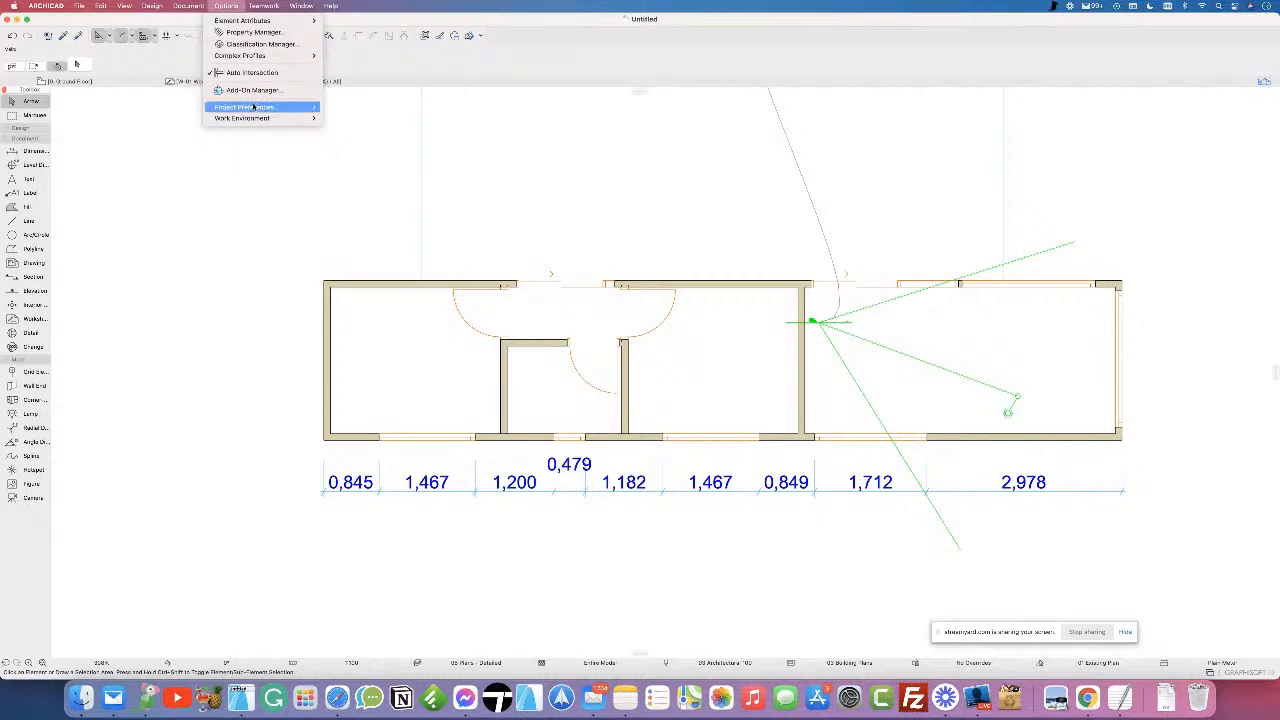
{"action": "mouse_move", "coordinate": [254, 107]}
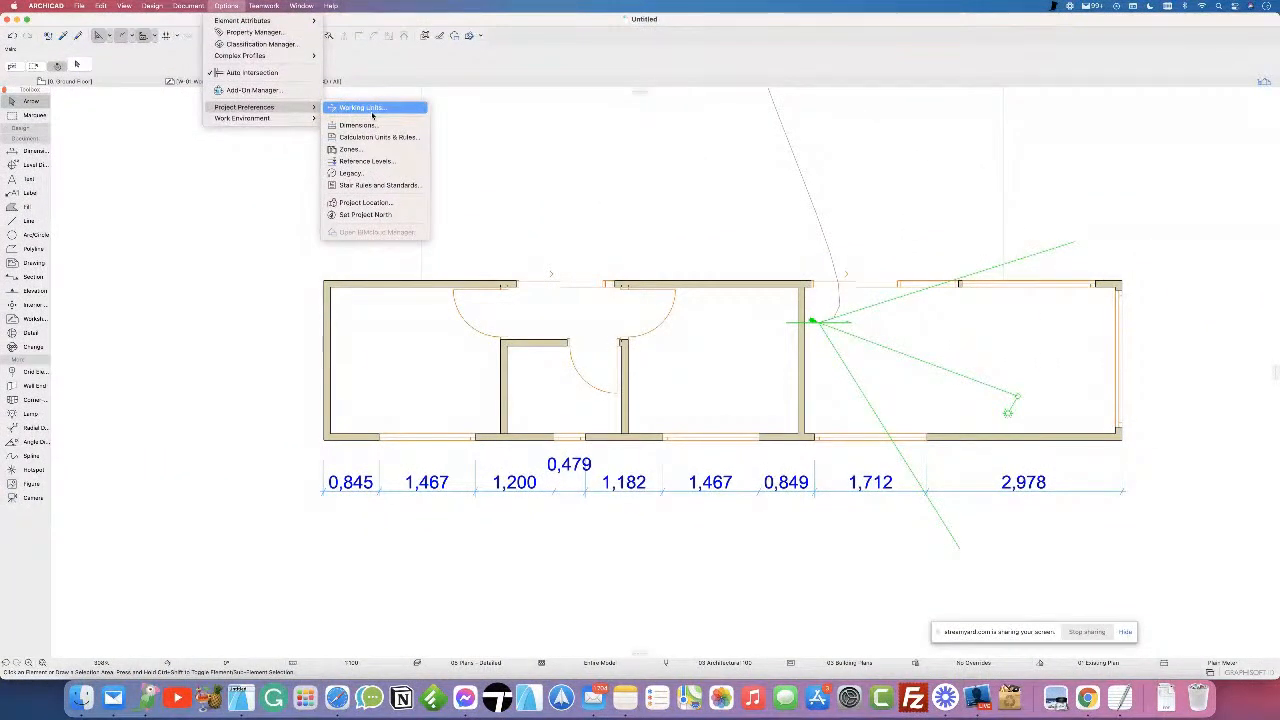
{"action": "left_click", "coordinate": [372, 108]}
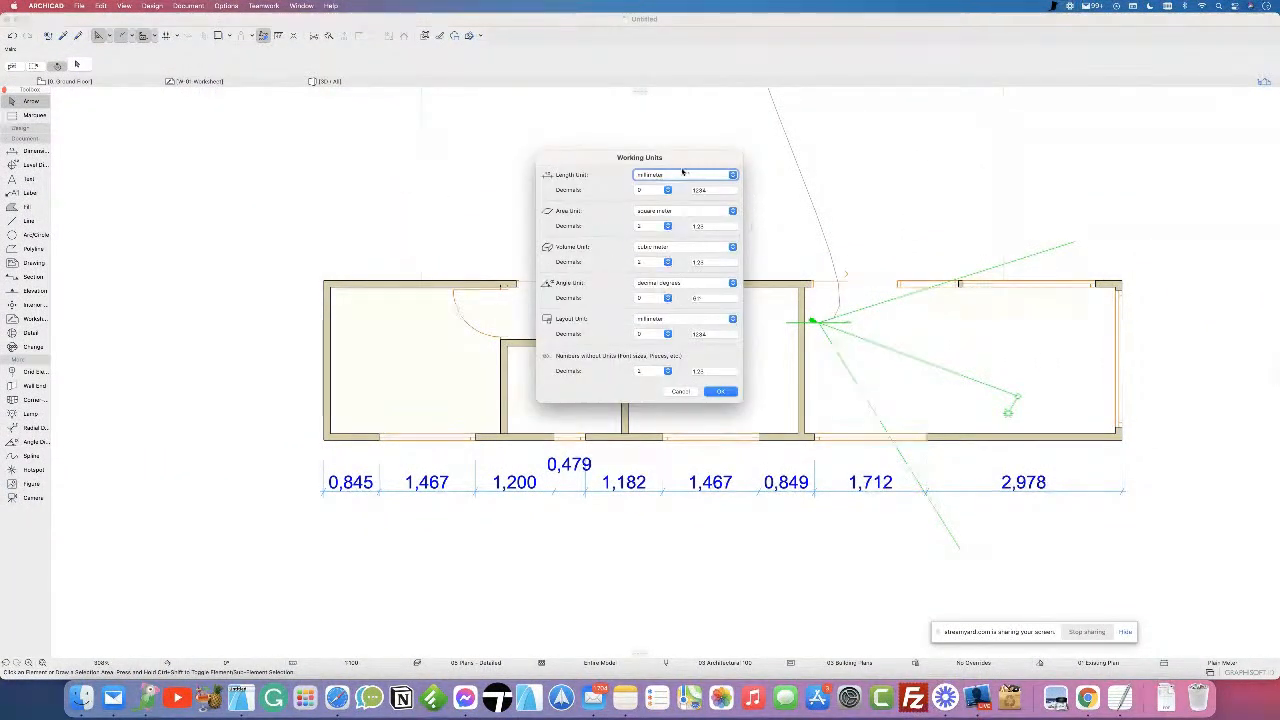
{"action": "left_click", "coordinate": [733, 175]}
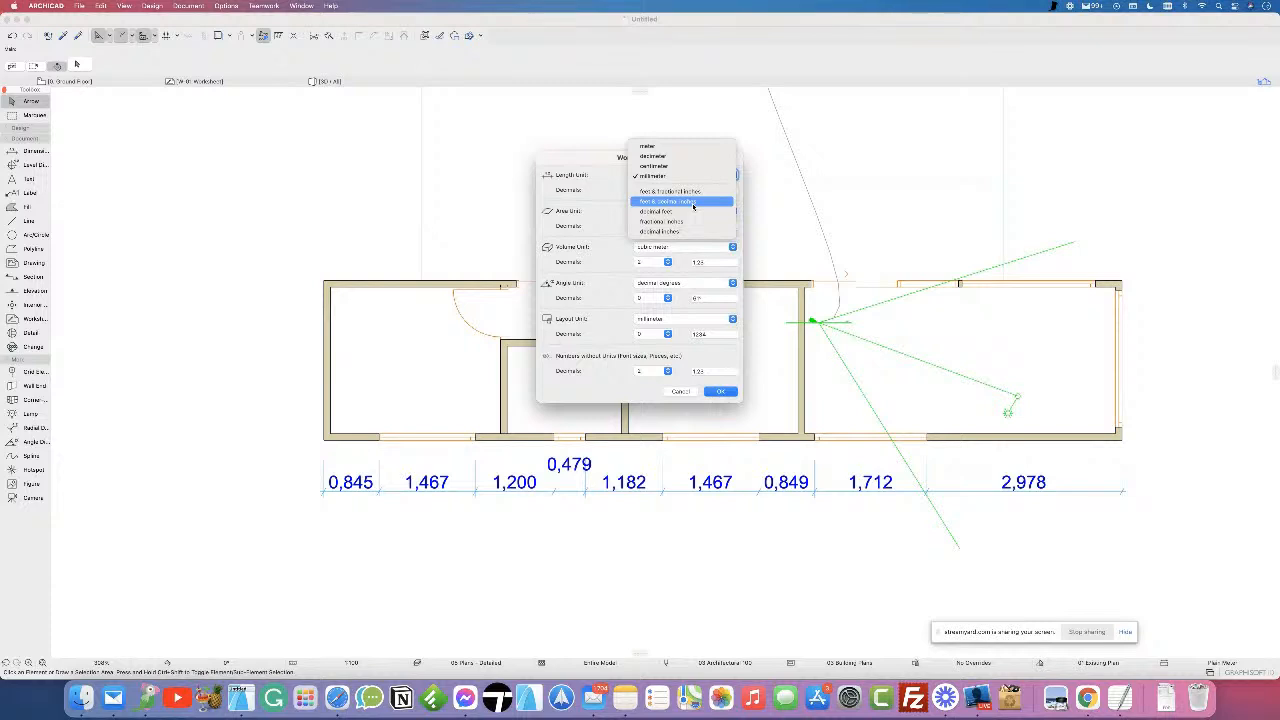
{"action": "left_click", "coordinate": [605, 197]}
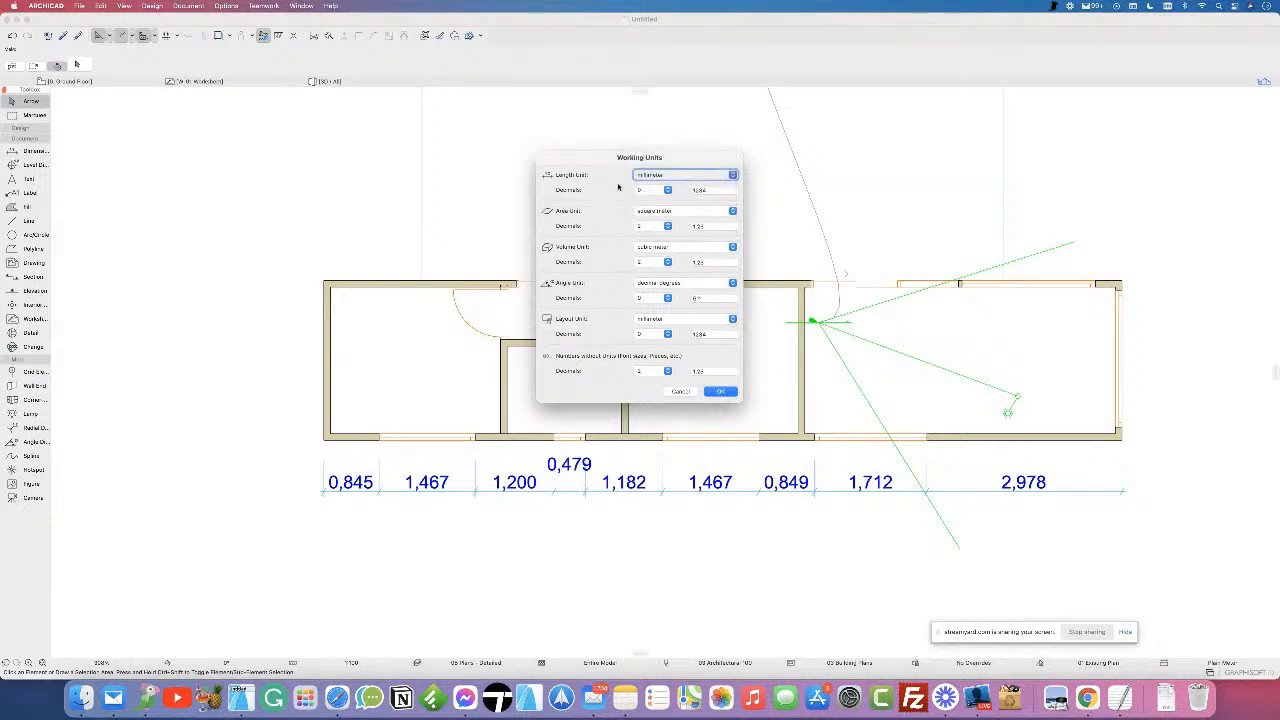
{"action": "left_click", "coordinate": [697, 175]}
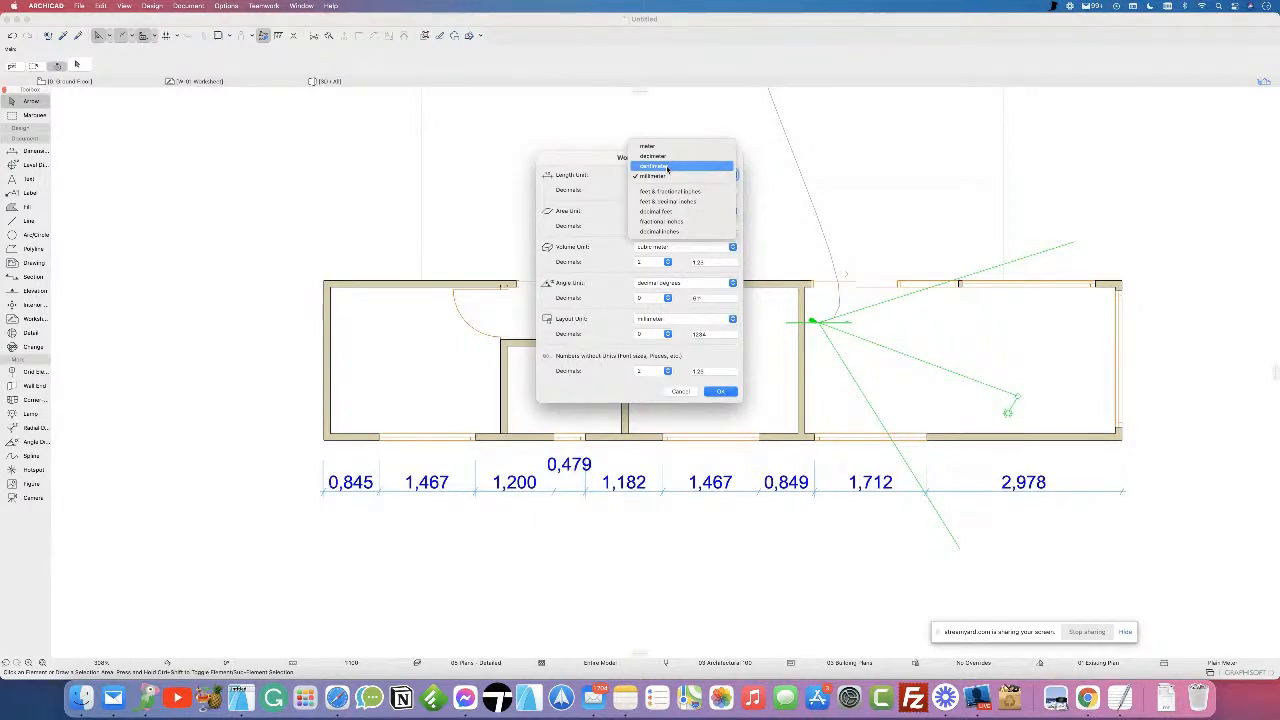
{"action": "left_click", "coordinate": [668, 166]}
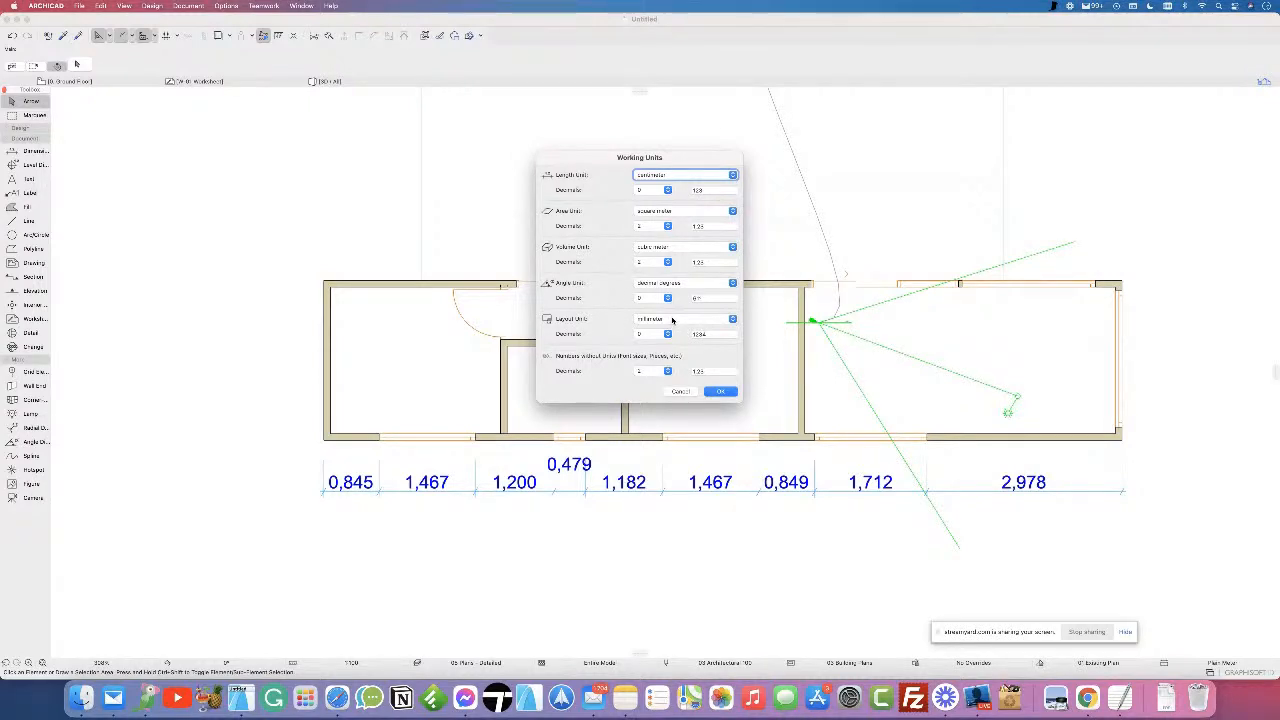
- Check the available layout units without choosing another one and apply the working units settings
{"action": "left_click", "coordinate": [684, 320]}
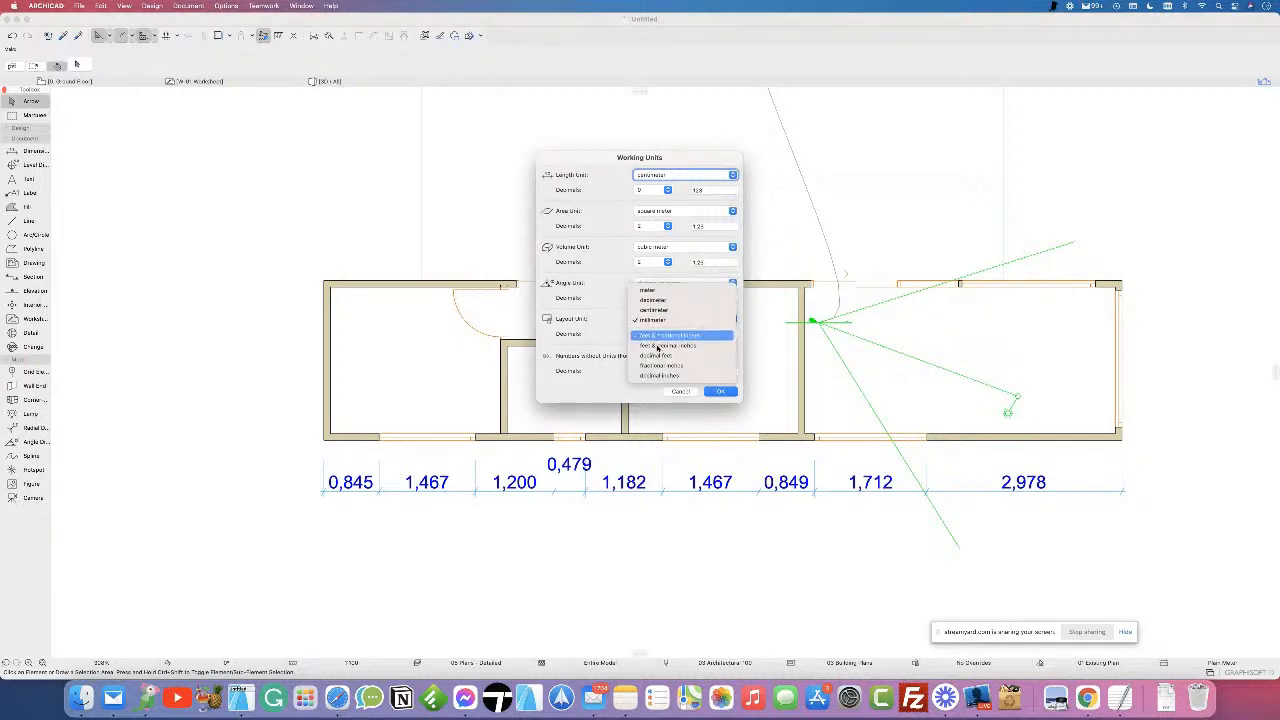
{"action": "left_click", "coordinate": [589, 329]}
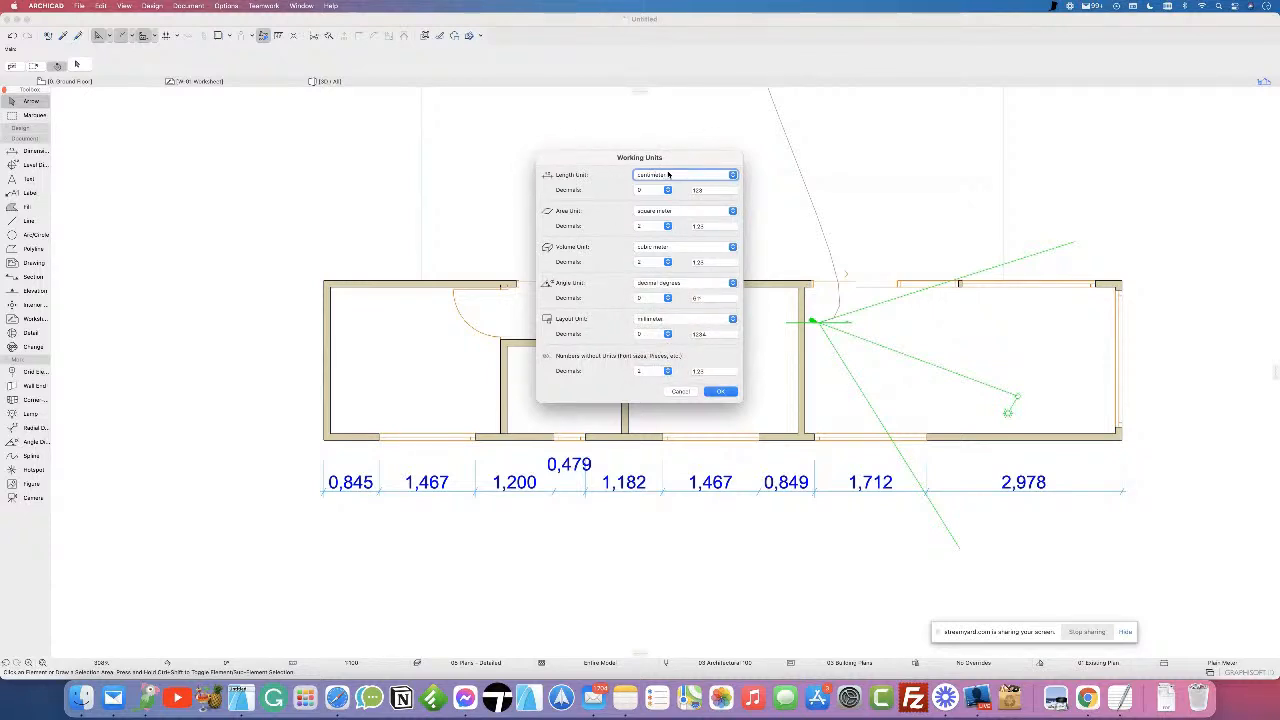
{"action": "left_click", "coordinate": [721, 390]}
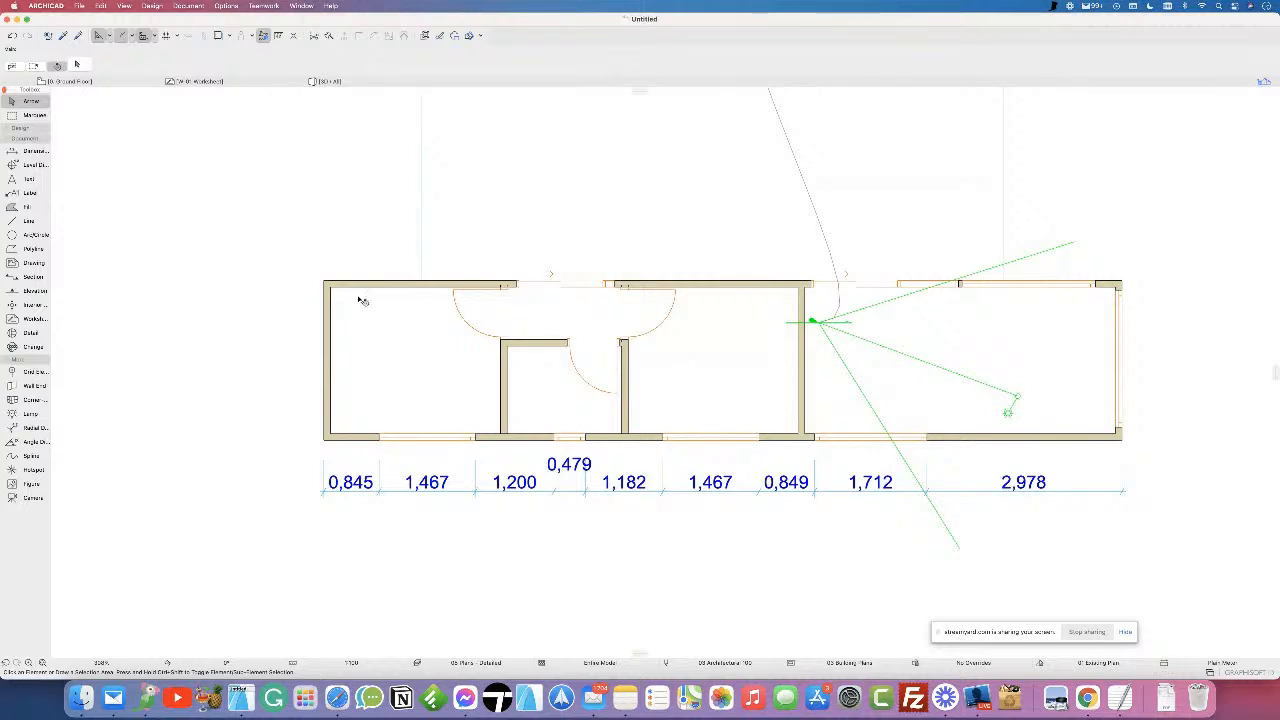
- Show the hidden walls layer and start a trial wall above the plan to check its distance unit, then cancel the wall
{"action": "left_click", "coordinate": [20, 128]}
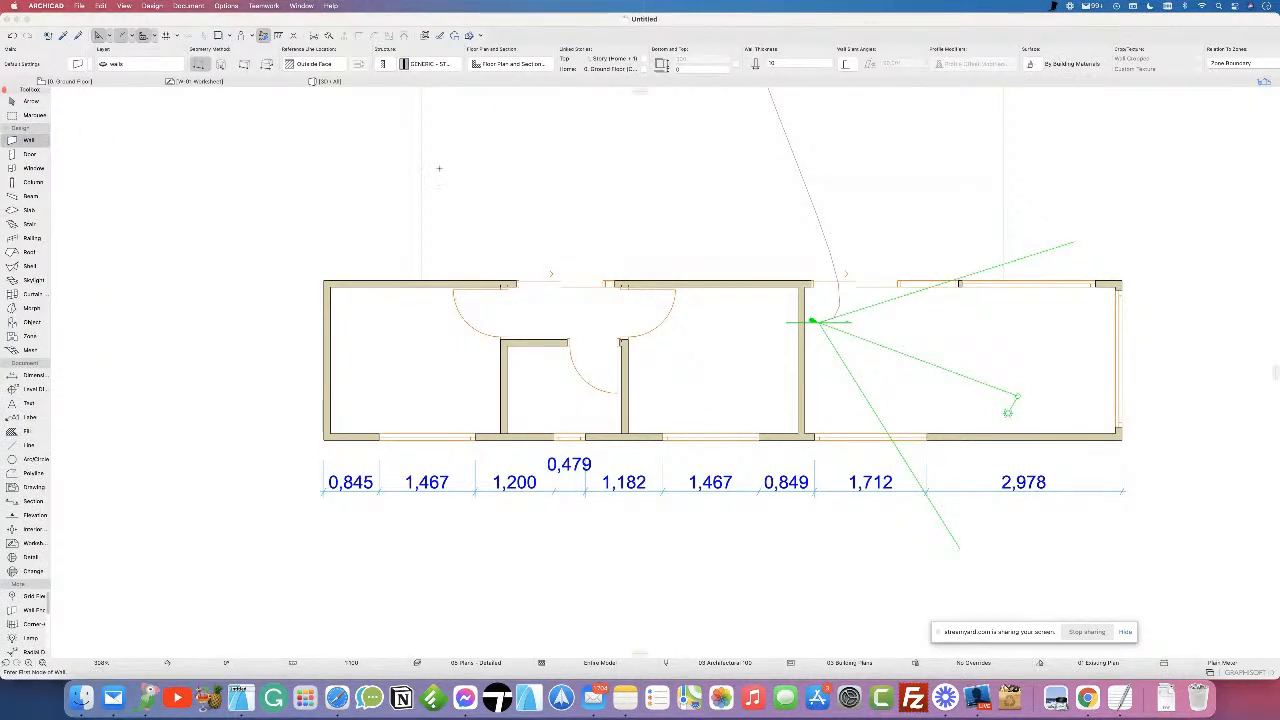
{"action": "left_click", "coordinate": [593, 182]}
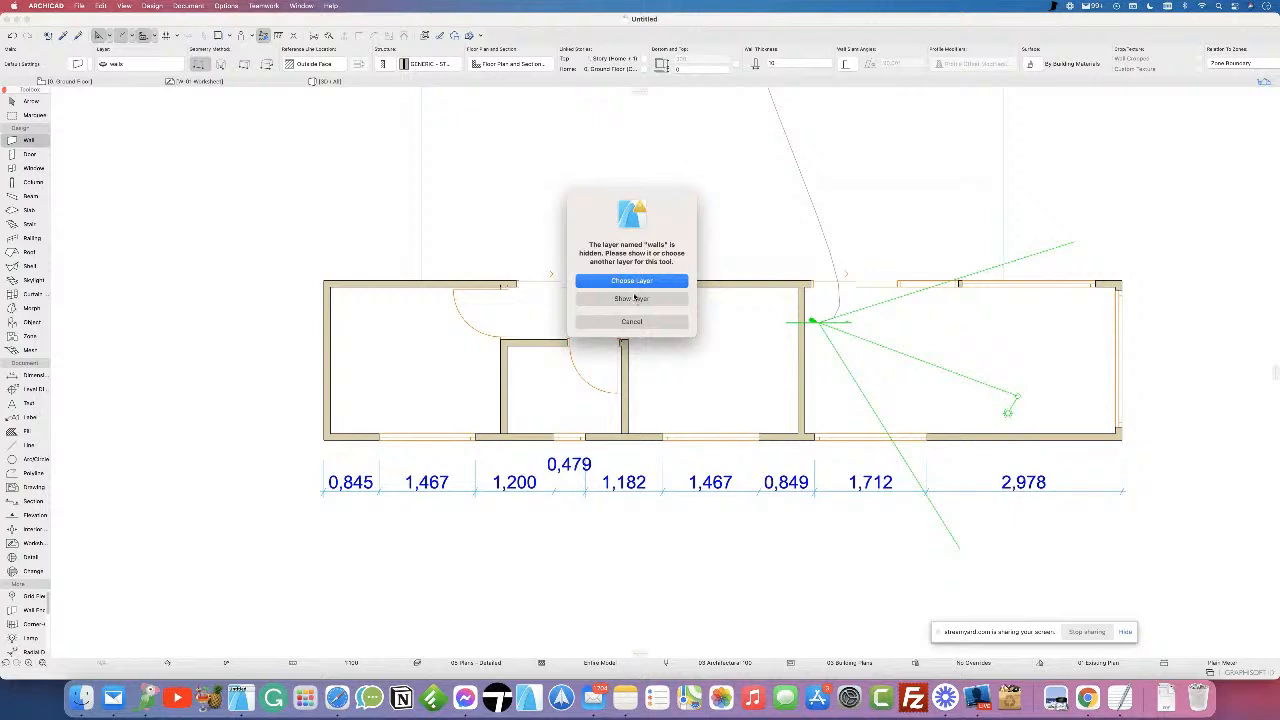
{"action": "left_click", "coordinate": [486, 178]}
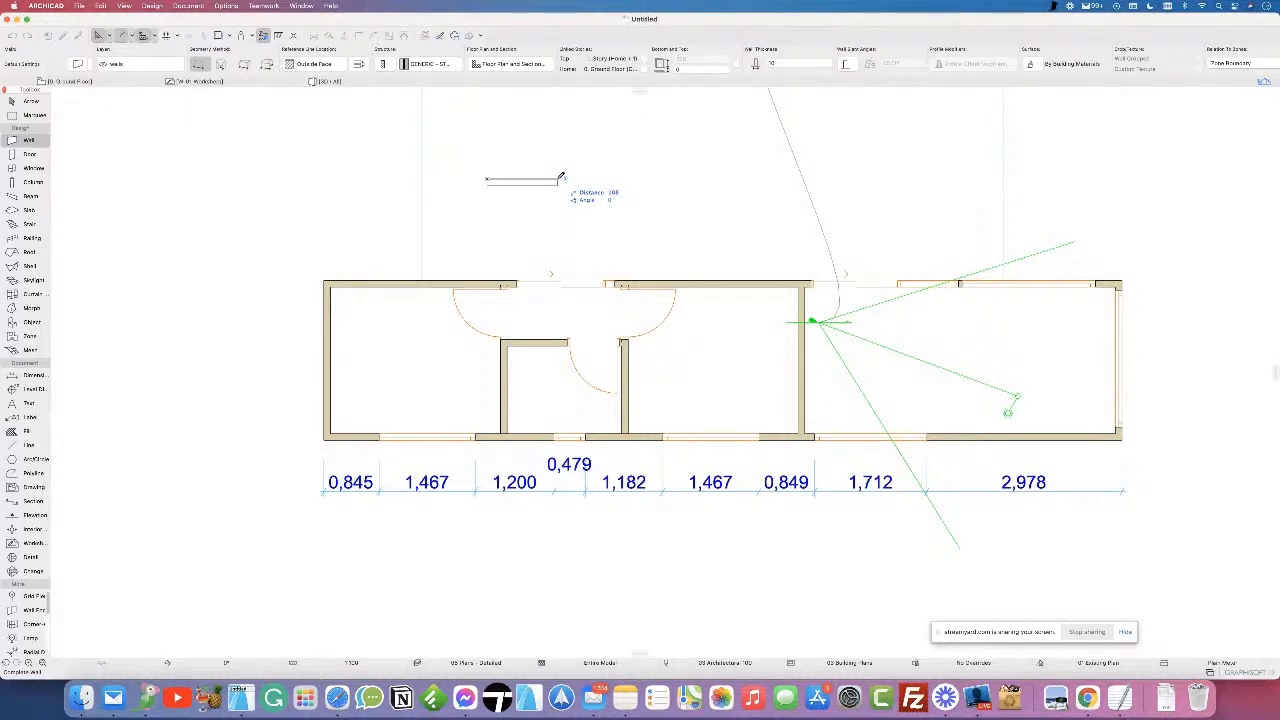
{"action": "key", "text": "Escape"}
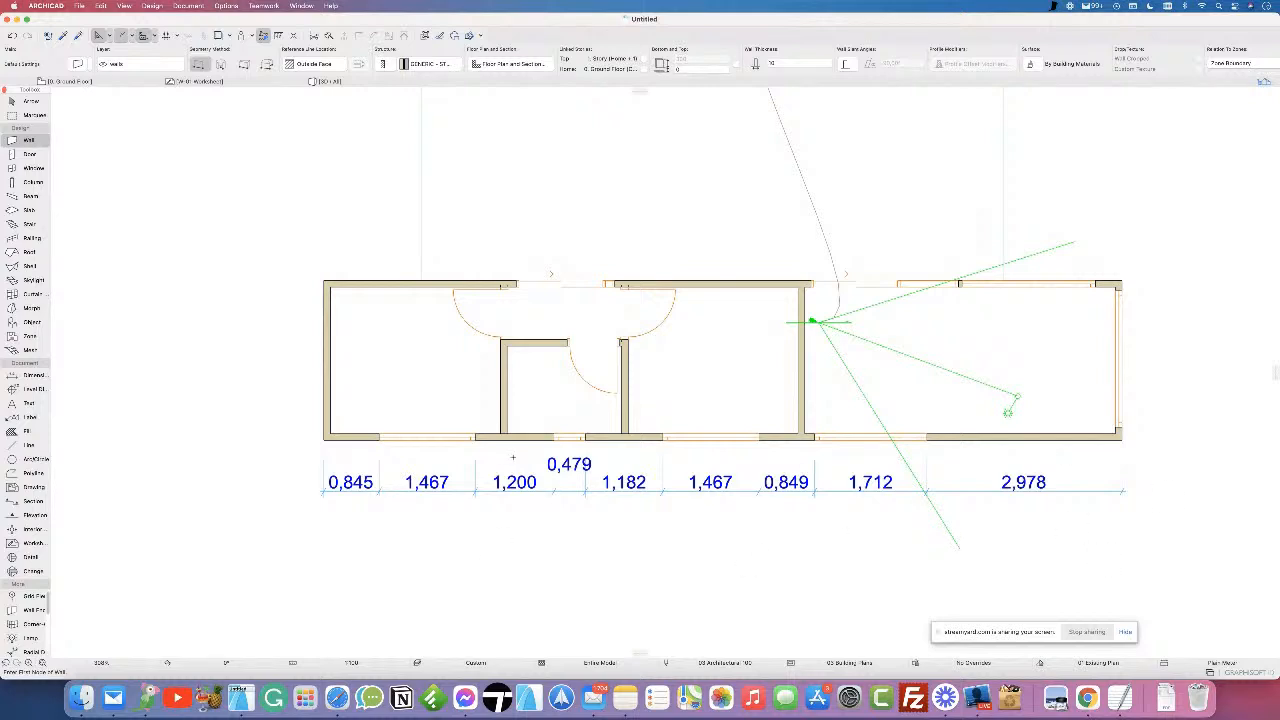
- Open the project's Dimensions preferences and set the linear dimension unit to centimeter
{"action": "left_click", "coordinate": [226, 6]}
{"action": "mouse_move", "coordinate": [283, 108]}
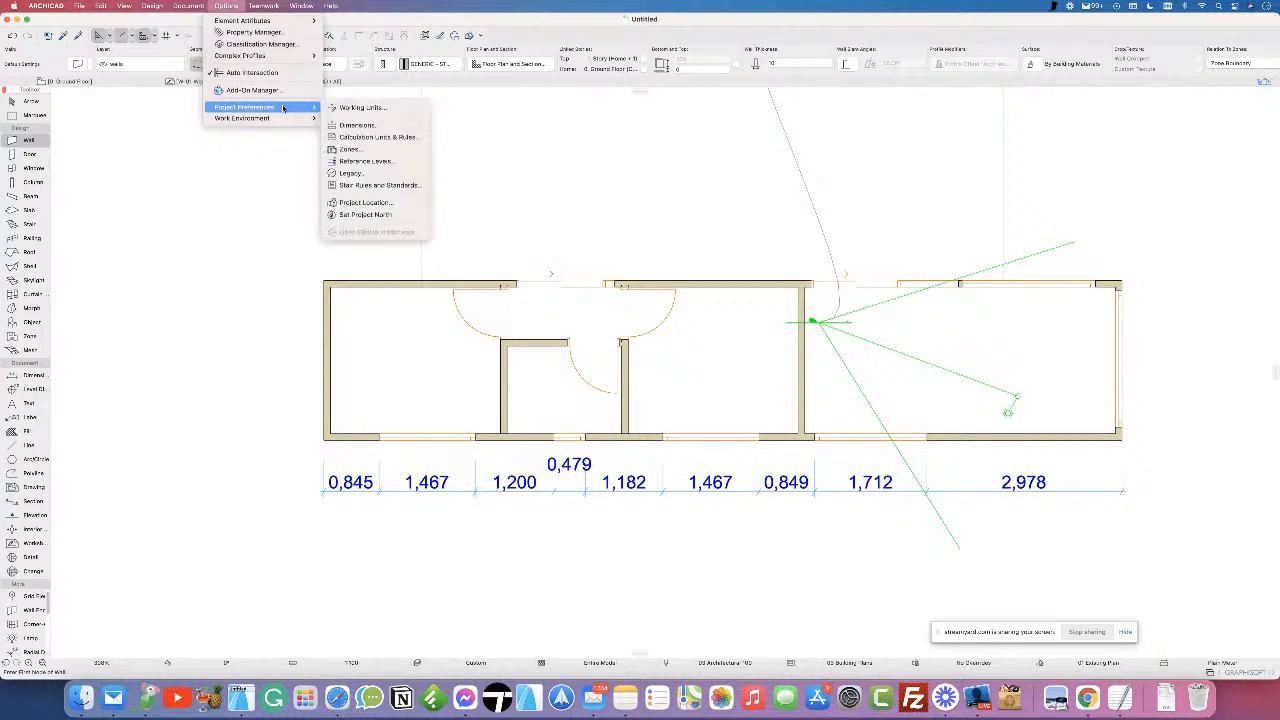
{"action": "left_click", "coordinate": [386, 126]}
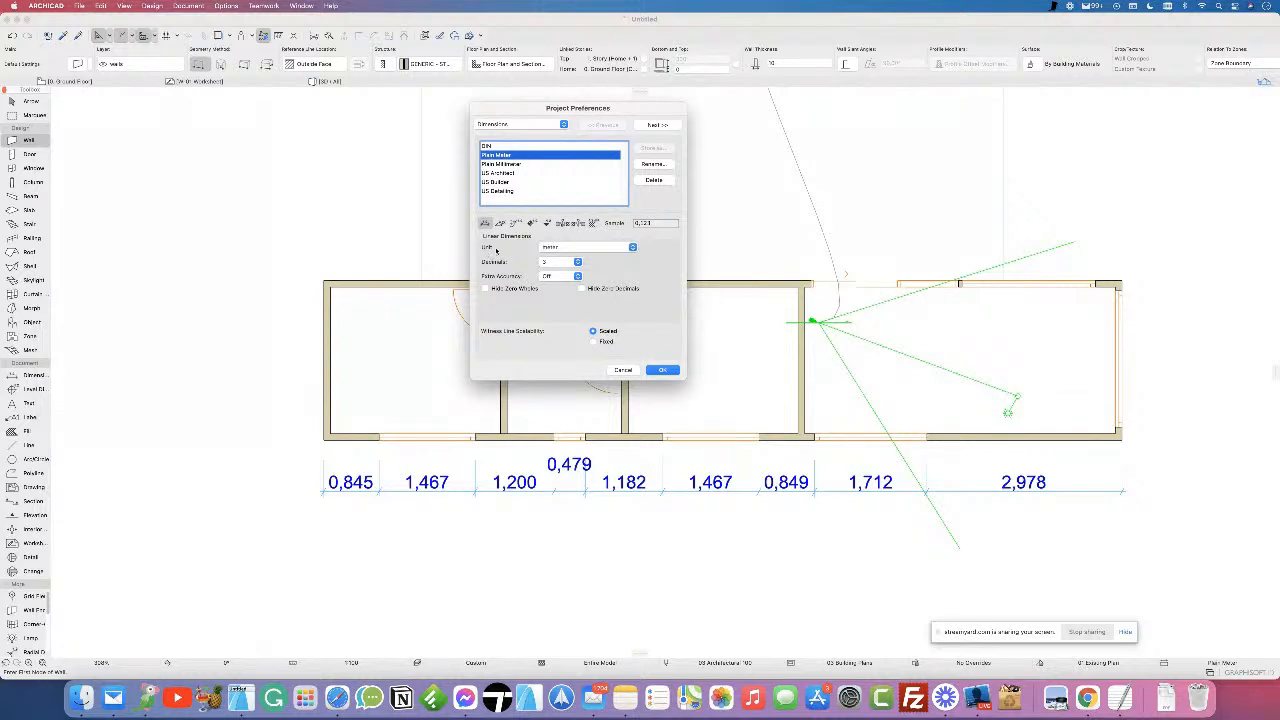
{"action": "left_click", "coordinate": [557, 251]}
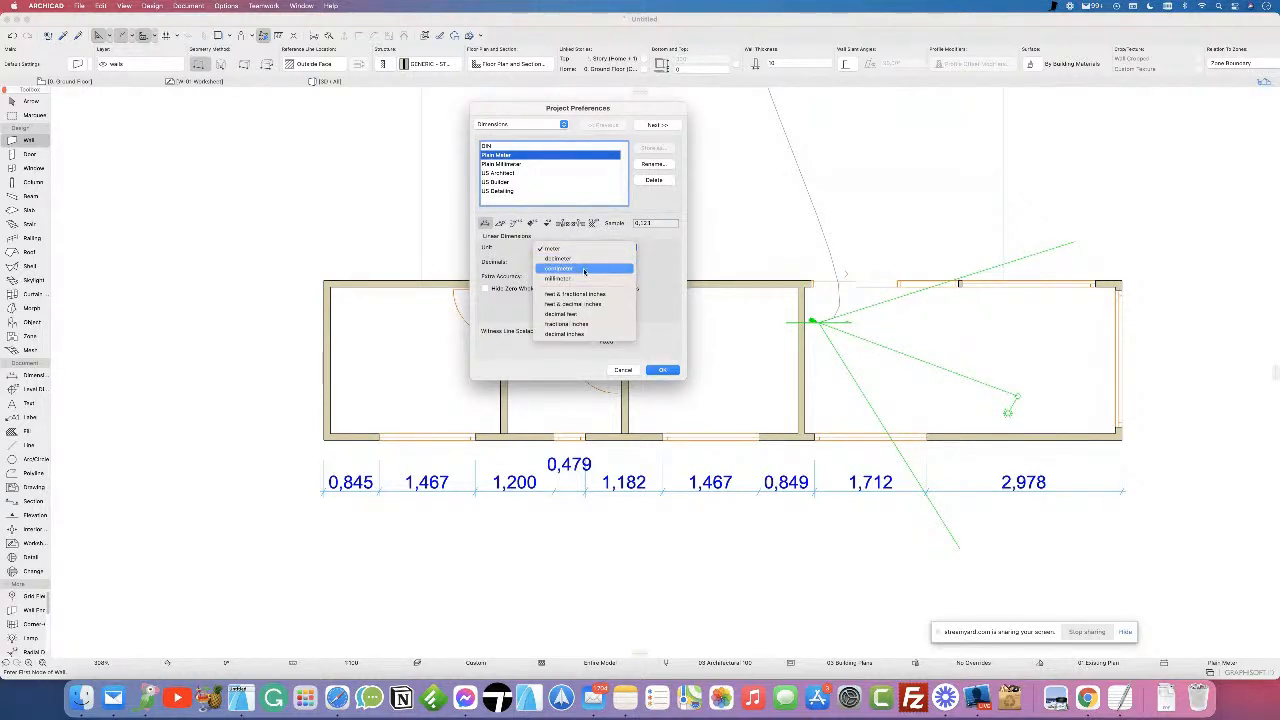
{"action": "left_click", "coordinate": [585, 270]}
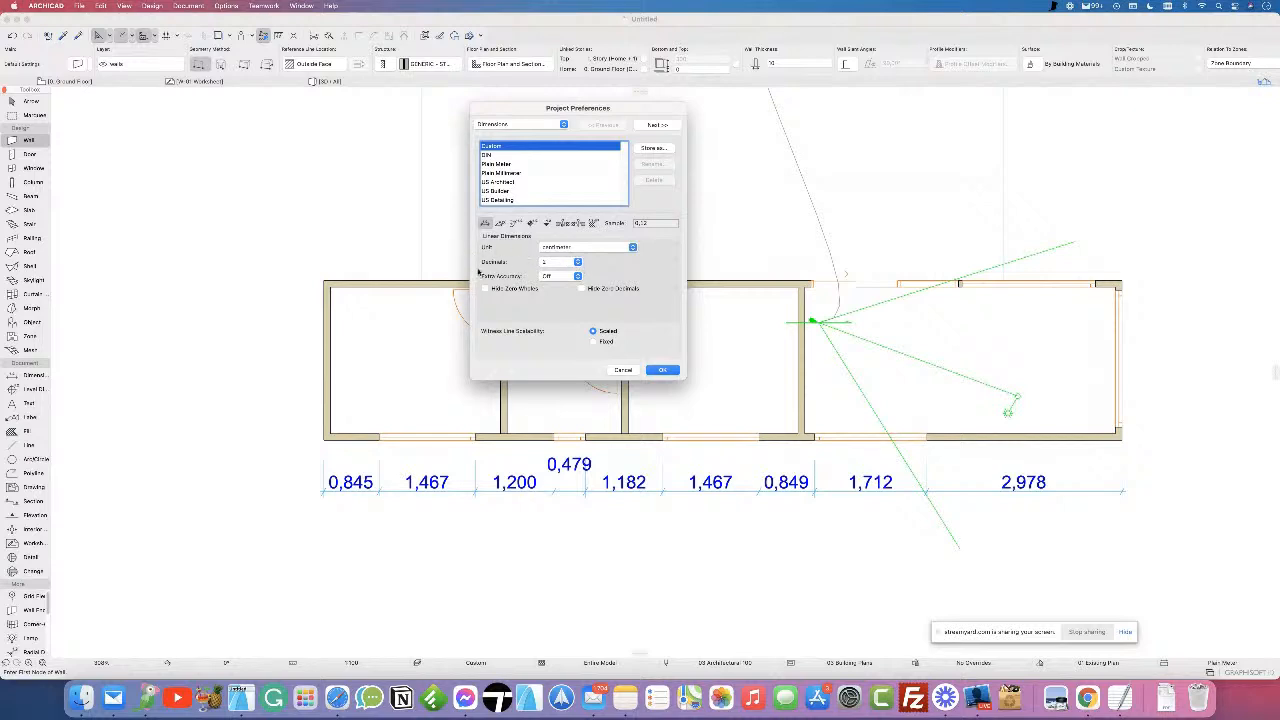
- Try an extra accuracy option for the linear dimensions and set it back to Off
{"action": "left_click", "coordinate": [571, 276]}
{"action": "left_click", "coordinate": [561, 323]}
{"action": "left_click", "coordinate": [553, 277]}
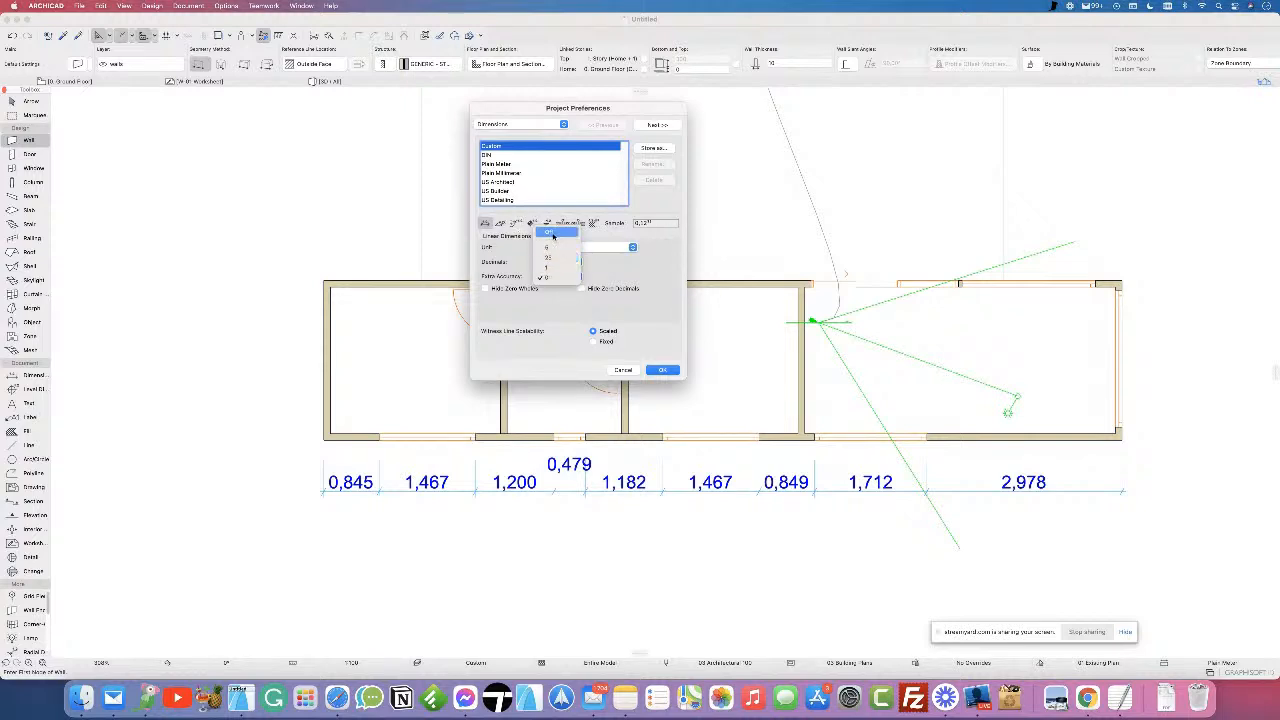
{"action": "left_click", "coordinate": [546, 234]}
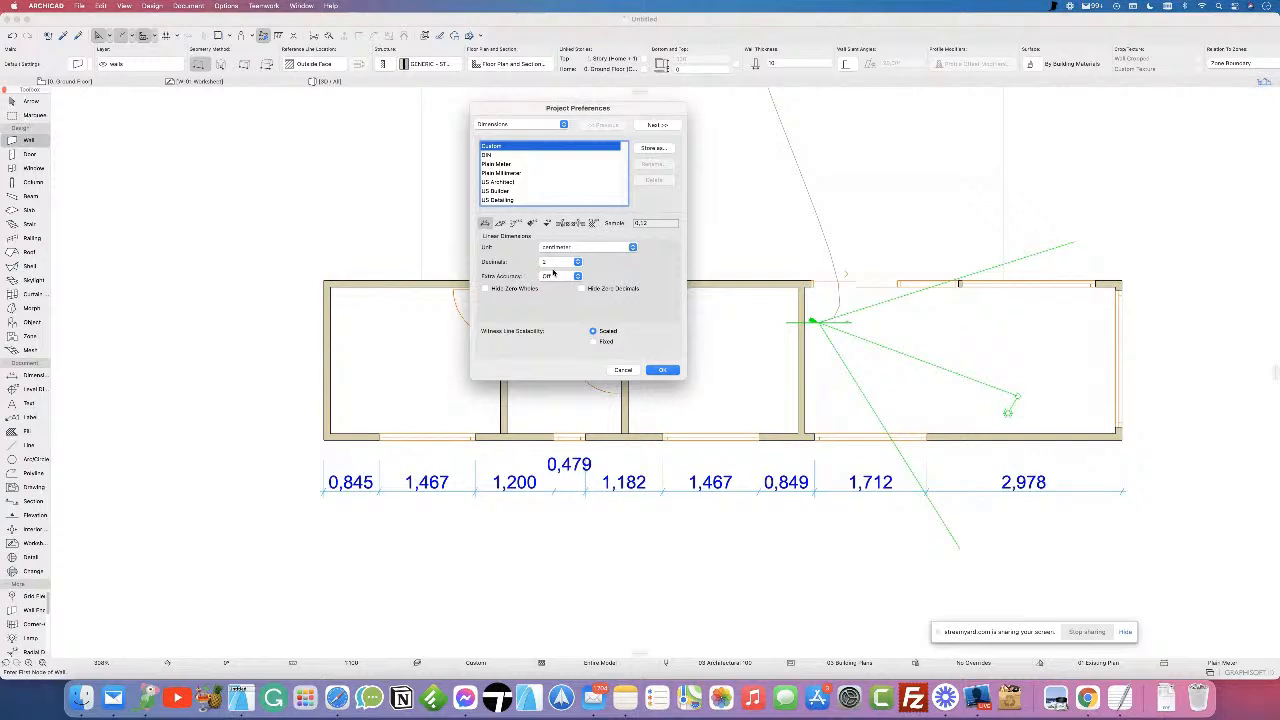
- Set the linear dimensions to 0 decimals and apply the dimension preferences
{"action": "left_click", "coordinate": [552, 263]}
{"action": "left_click", "coordinate": [546, 243]}
{"action": "left_click", "coordinate": [557, 263]}
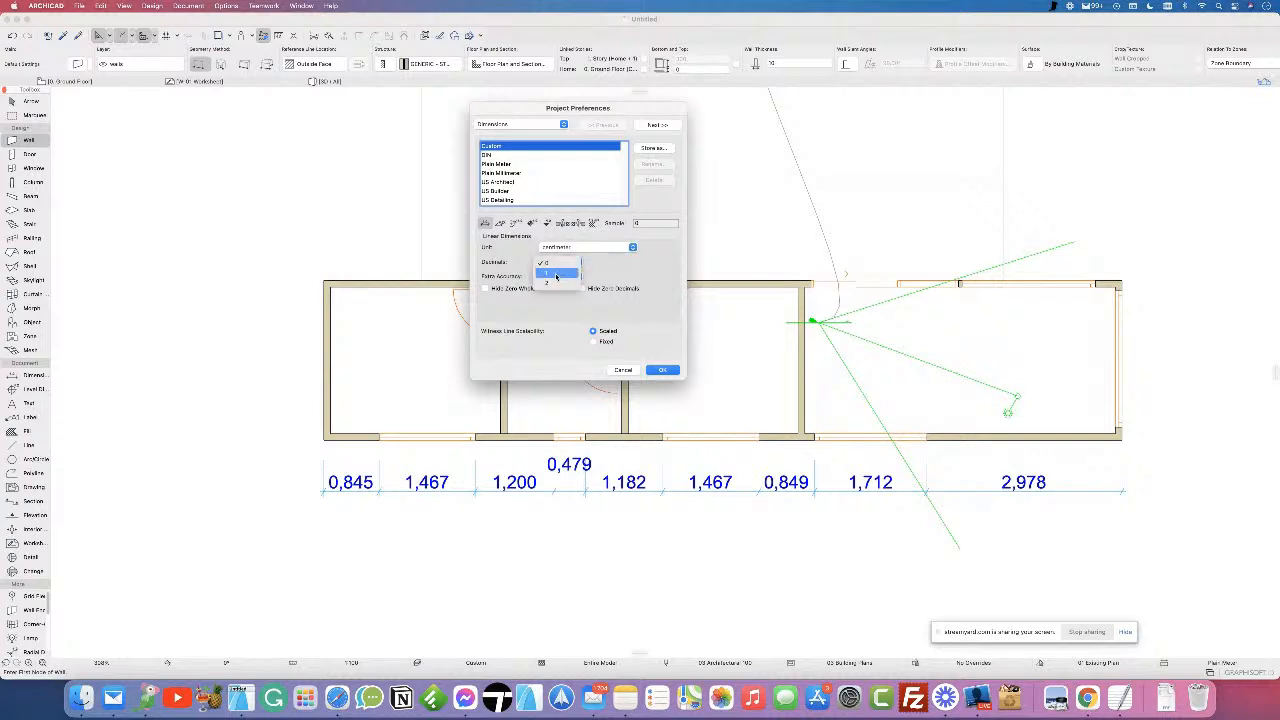
{"action": "left_click", "coordinate": [660, 268]}
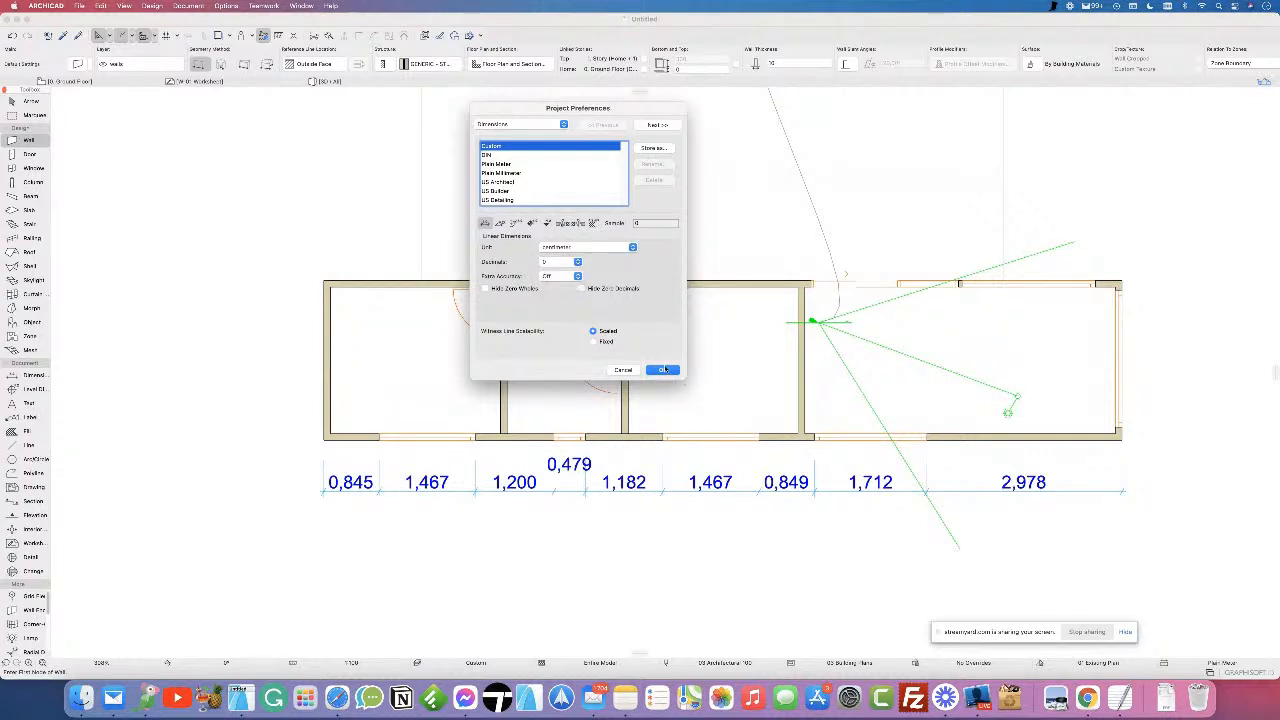
{"action": "left_click", "coordinate": [662, 370]}
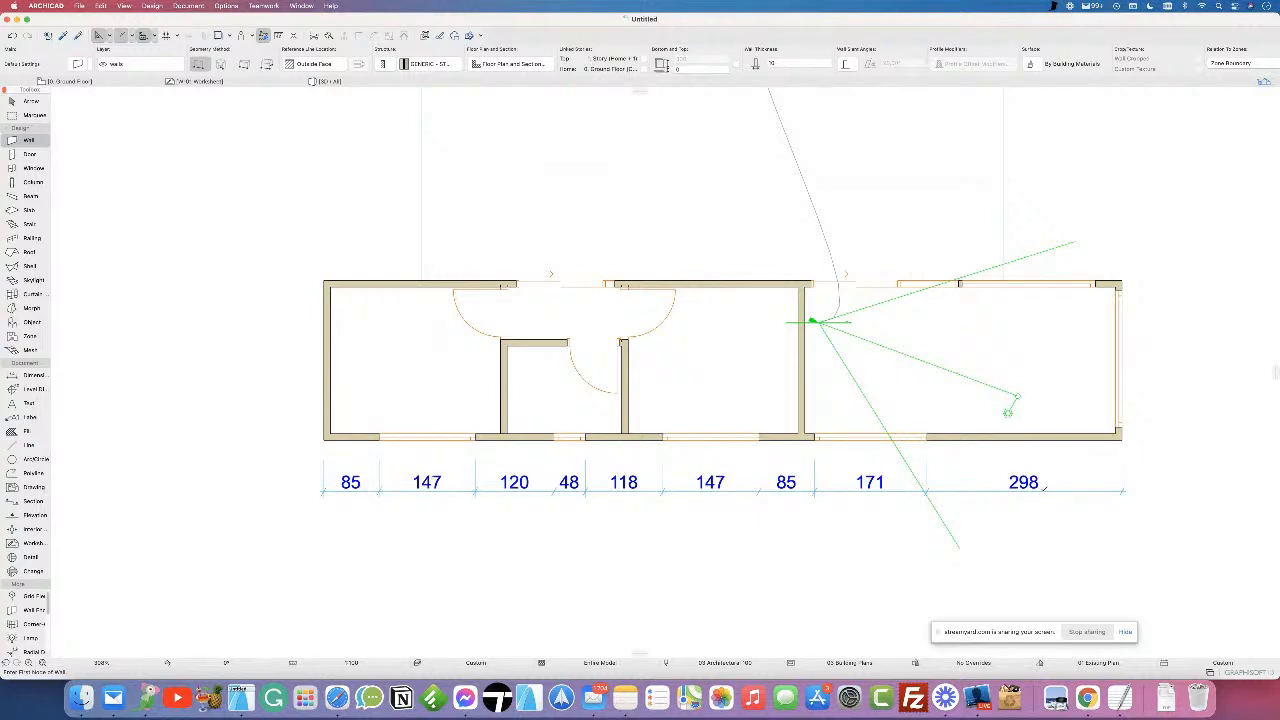
- Reopen the project's Dimensions preferences and look through the settings of each dimension type
{"action": "left_click", "coordinate": [226, 6]}
{"action": "mouse_move", "coordinate": [250, 107]}
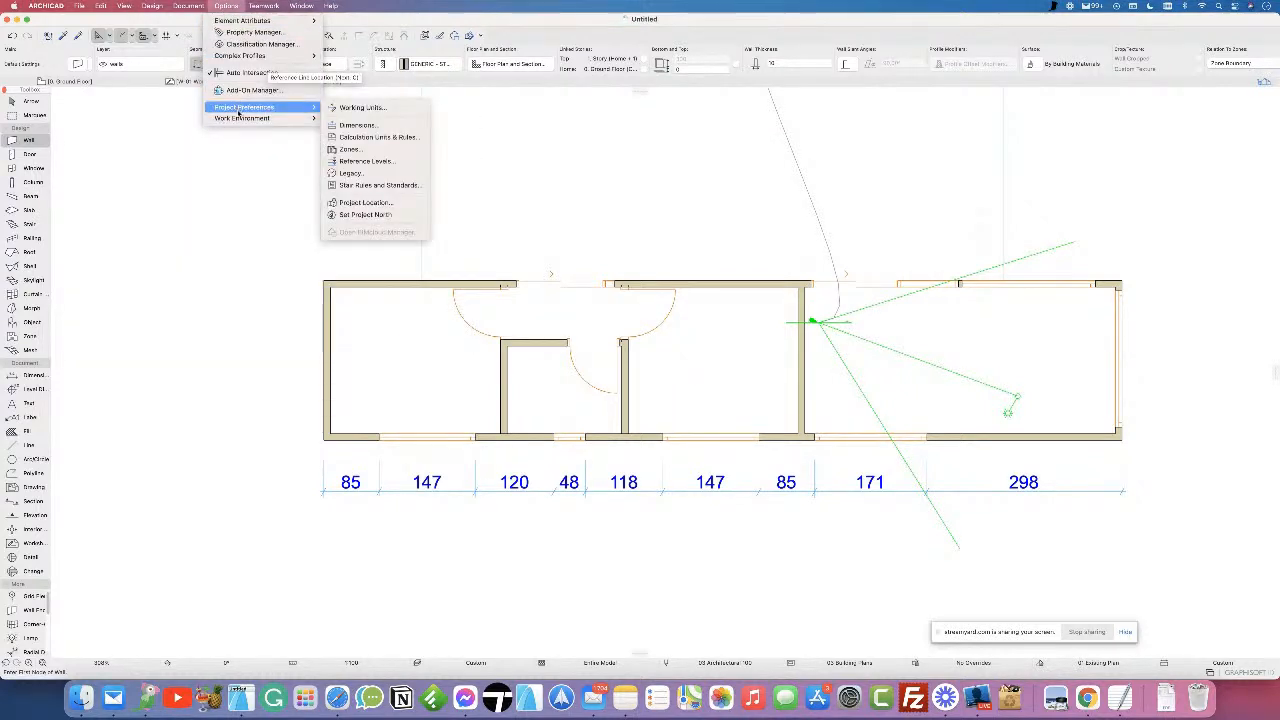
{"action": "left_click", "coordinate": [358, 126]}
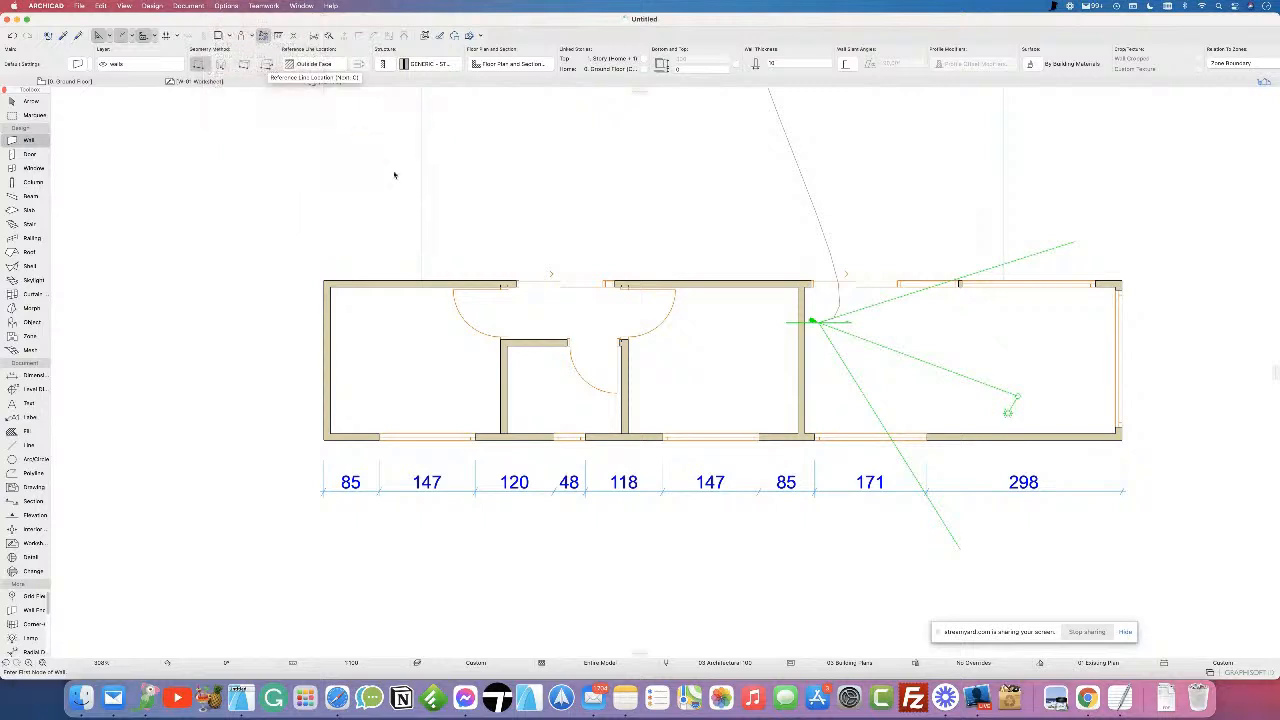
{"action": "left_click", "coordinate": [514, 224]}
{"action": "left_click", "coordinate": [531, 224]}
{"action": "left_click", "coordinate": [546, 224]}
{"action": "left_click", "coordinate": [561, 224]}
{"action": "left_click", "coordinate": [578, 224]}
{"action": "left_click", "coordinate": [594, 224]}
{"action": "left_click", "coordinate": [484, 224]}
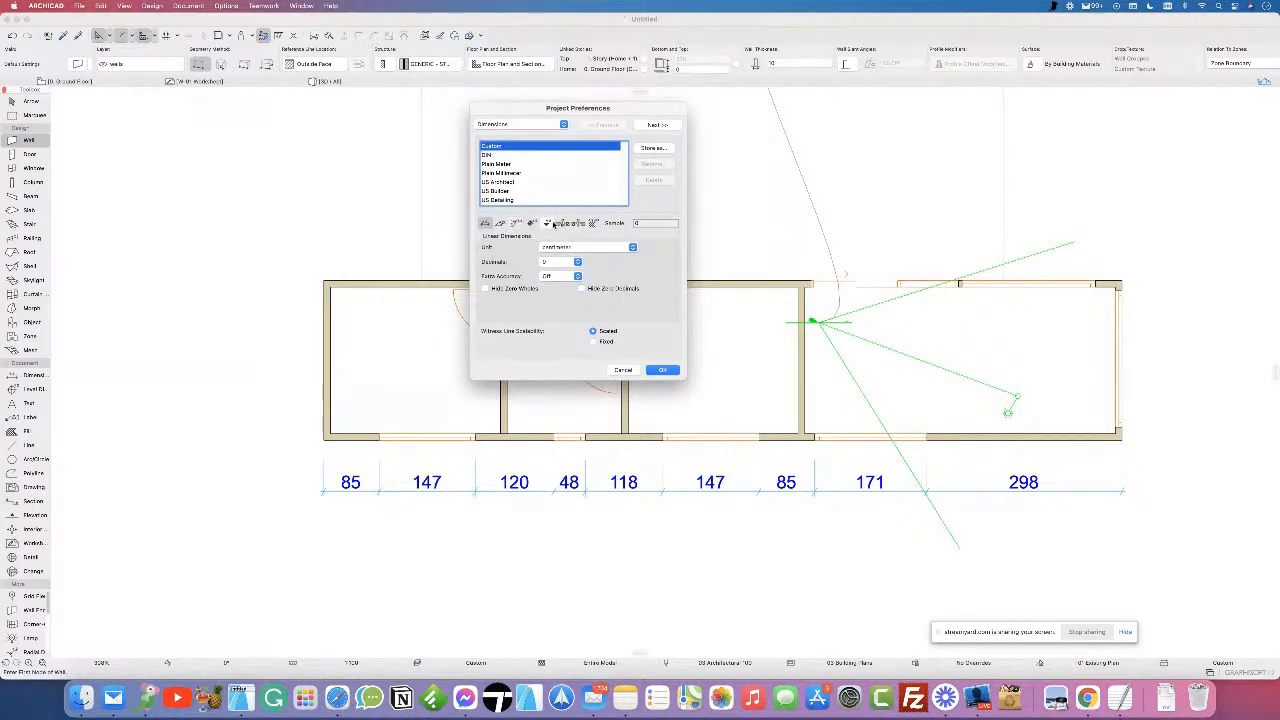
- Check the units available for door, window and skylight dimensions, then close the preferences without changing anything
{"action": "left_click", "coordinate": [563, 222]}
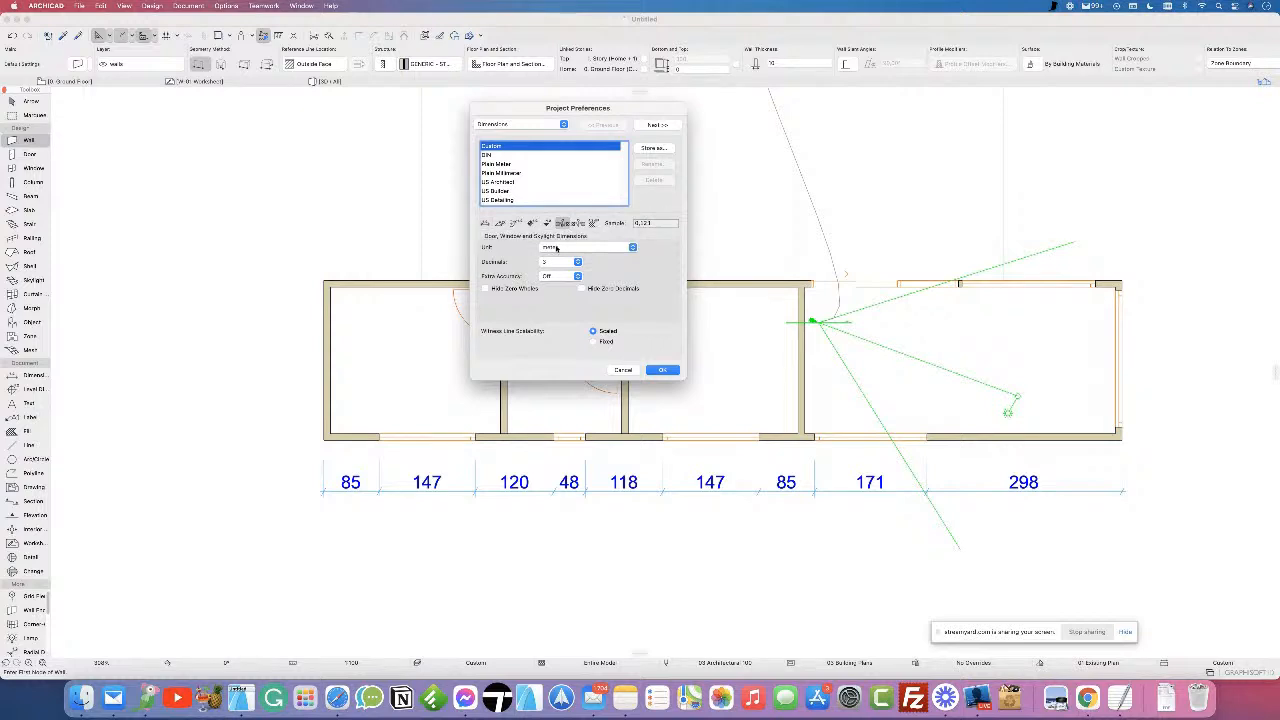
{"action": "left_click", "coordinate": [557, 248]}
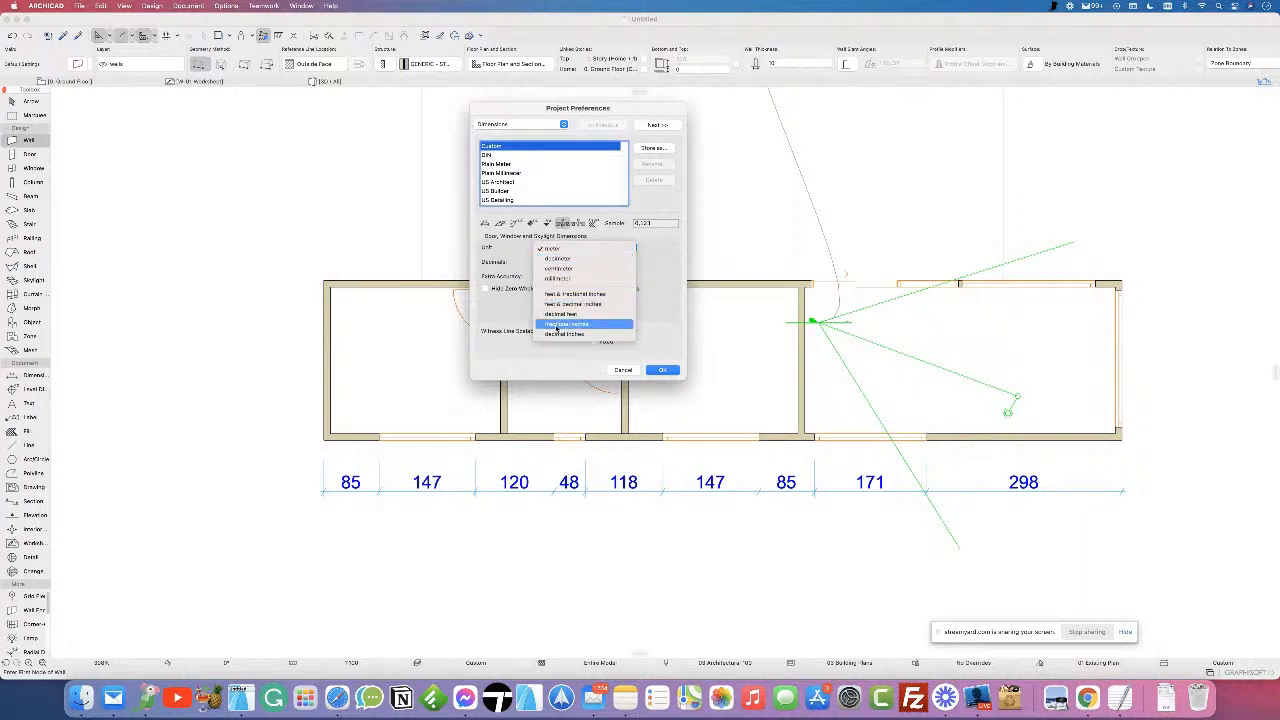
{"action": "left_click", "coordinate": [517, 264]}
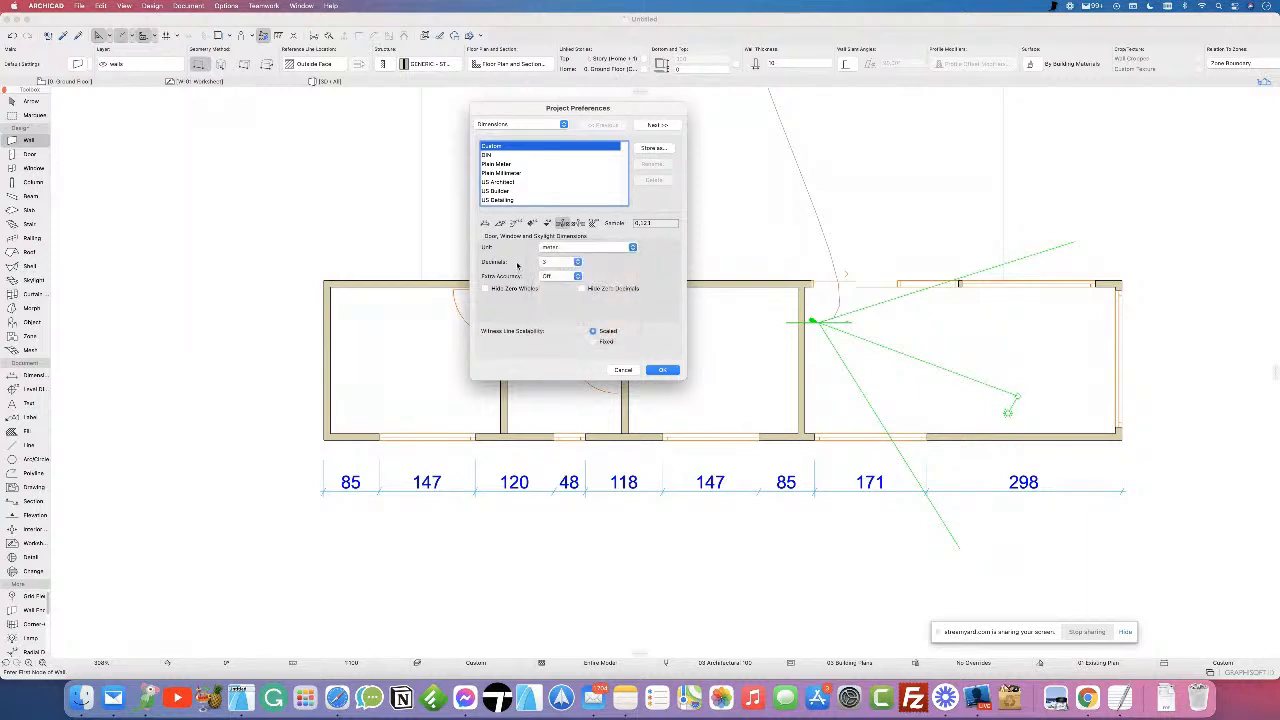
{"action": "left_click", "coordinate": [623, 370]}
- Place a level dimension on the slab inside the lower wing's leftmost room
{"action": "scroll", "coordinate": [845, 495], "scroll_direction": "up", "scroll_amount": 3}
{"action": "scroll", "coordinate": [822, 483], "scroll_direction": "down", "scroll_amount": 3}
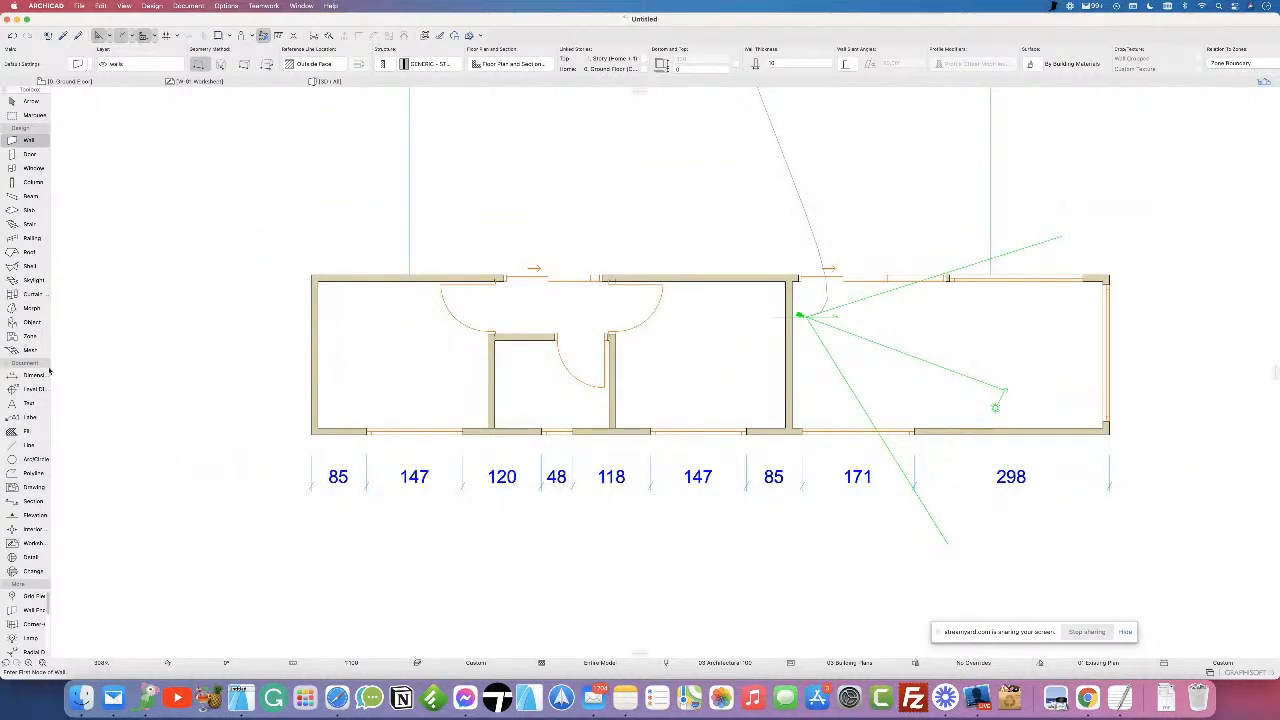
{"action": "left_click", "coordinate": [20, 376]}
{"action": "left_click", "coordinate": [20, 389]}
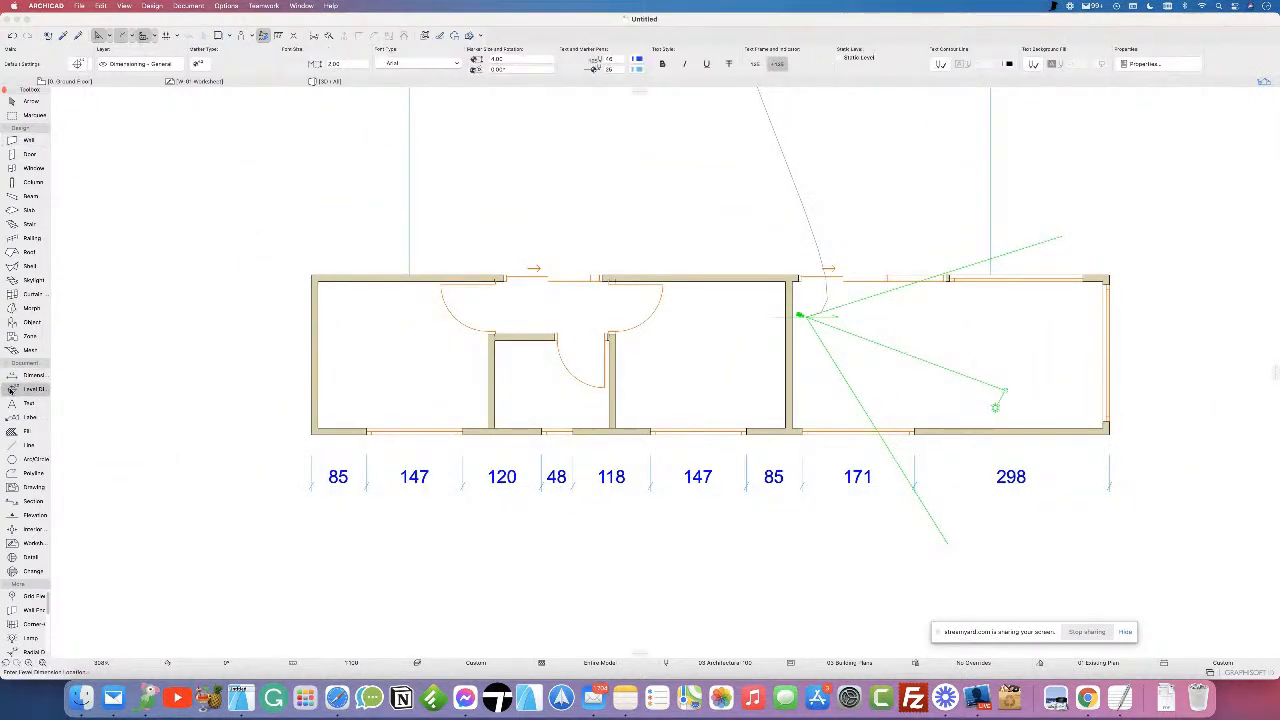
{"action": "left_click", "coordinate": [404, 362]}
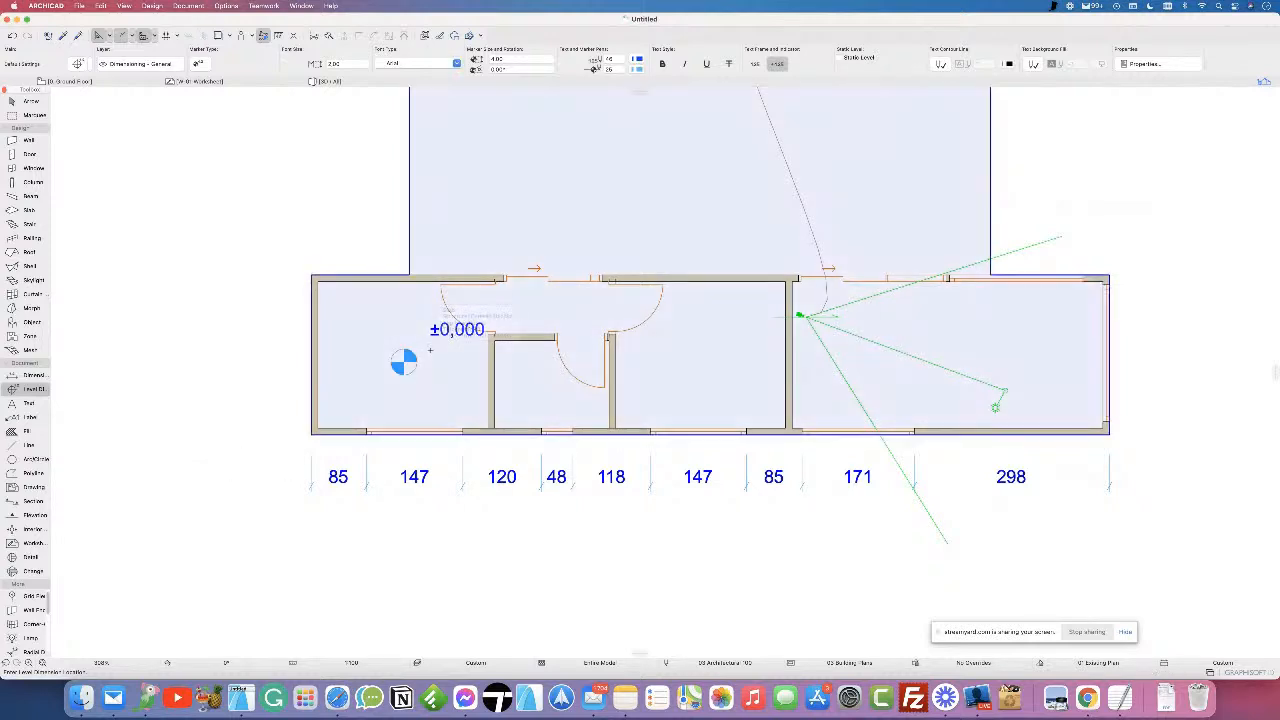
{"action": "left_click", "coordinate": [434, 329]}
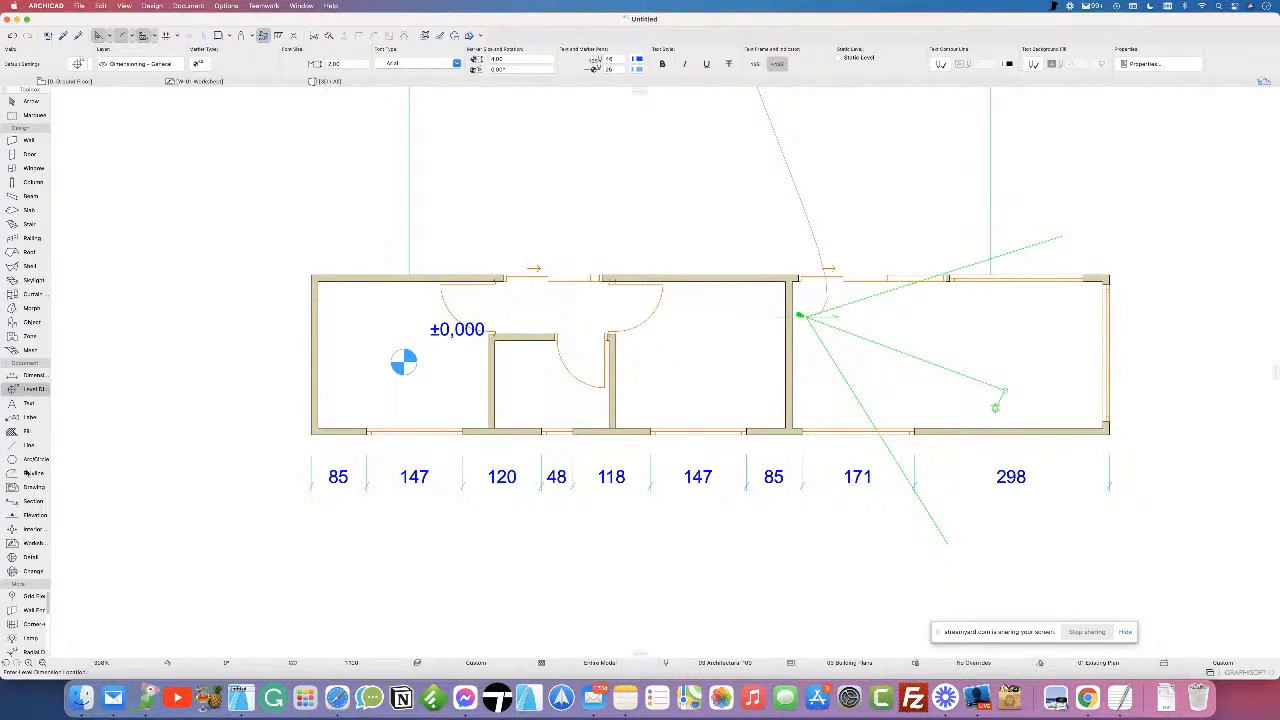
- Examine the additional dimension tools in the toolbox, including Radial Dimension, and show the Document tool group again
{"action": "left_click", "coordinate": [27, 363]}
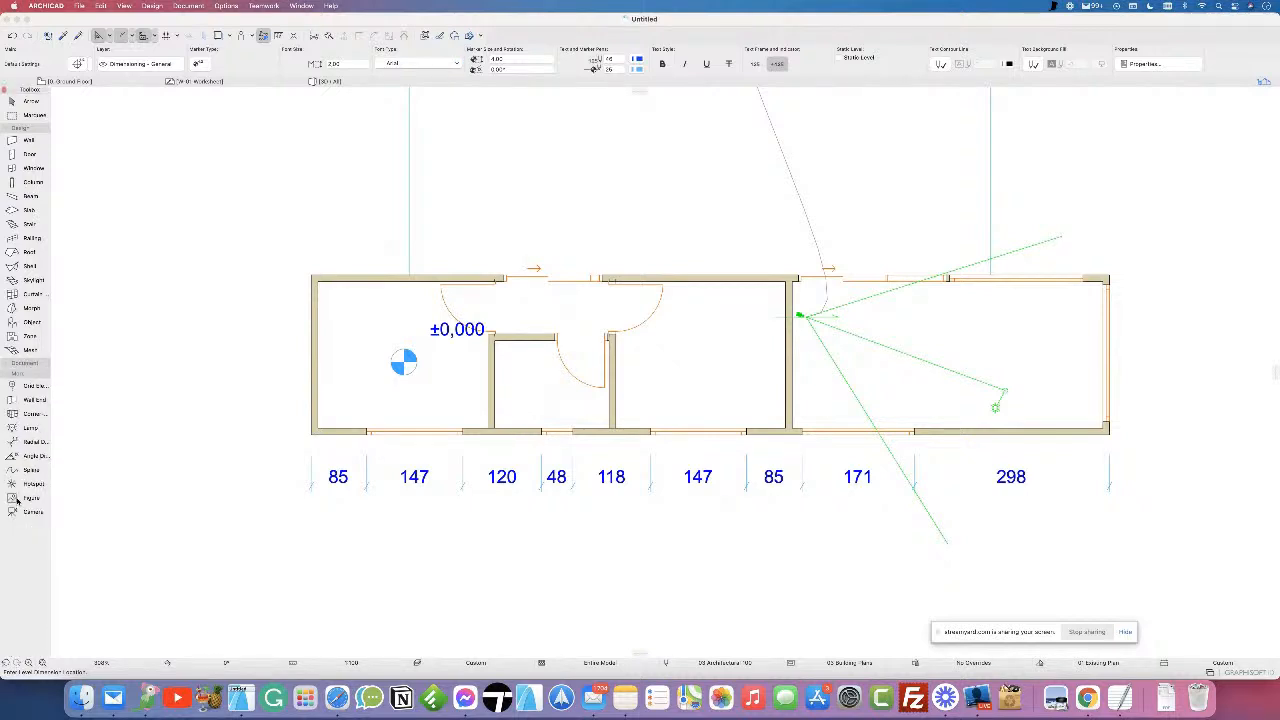
{"action": "left_click", "coordinate": [34, 442]}
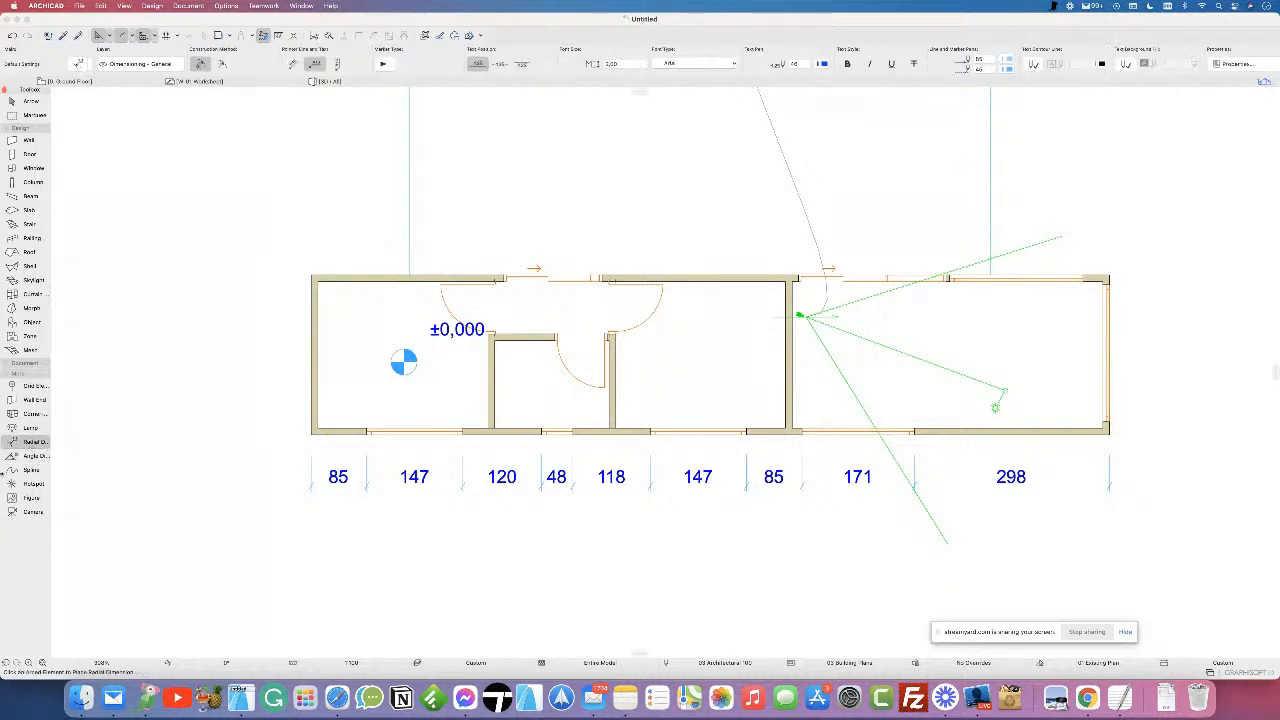
{"action": "left_click", "coordinate": [29, 363]}
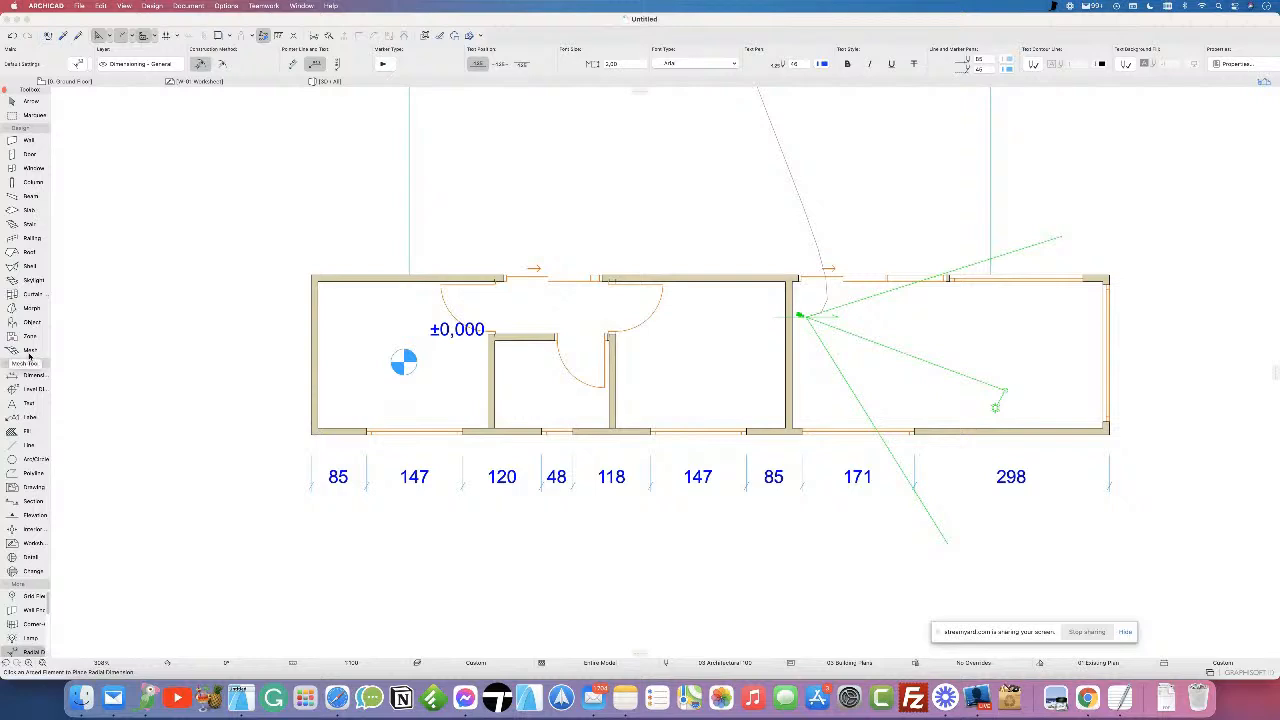
- Delete the level dimension from the lower wing's leftmost room
{"action": "left_click", "coordinate": [22, 103]}
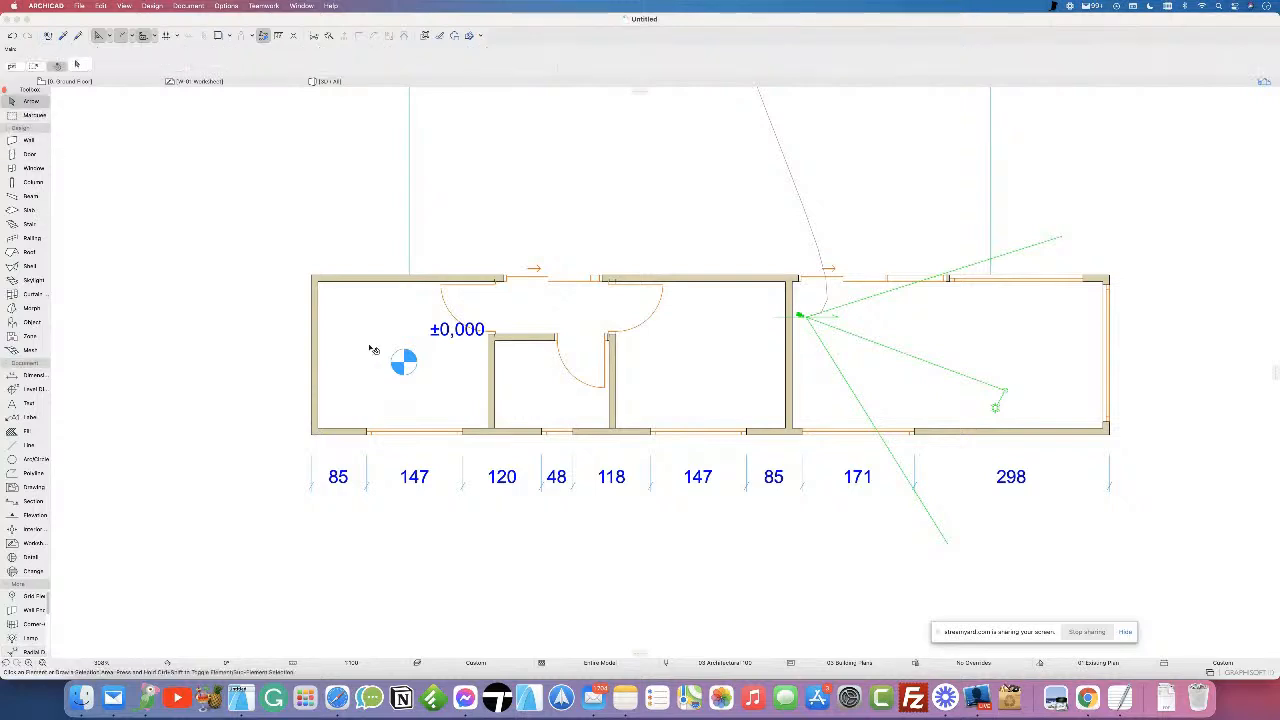
{"action": "left_click", "coordinate": [404, 363]}
{"action": "key", "text": "Delete"}
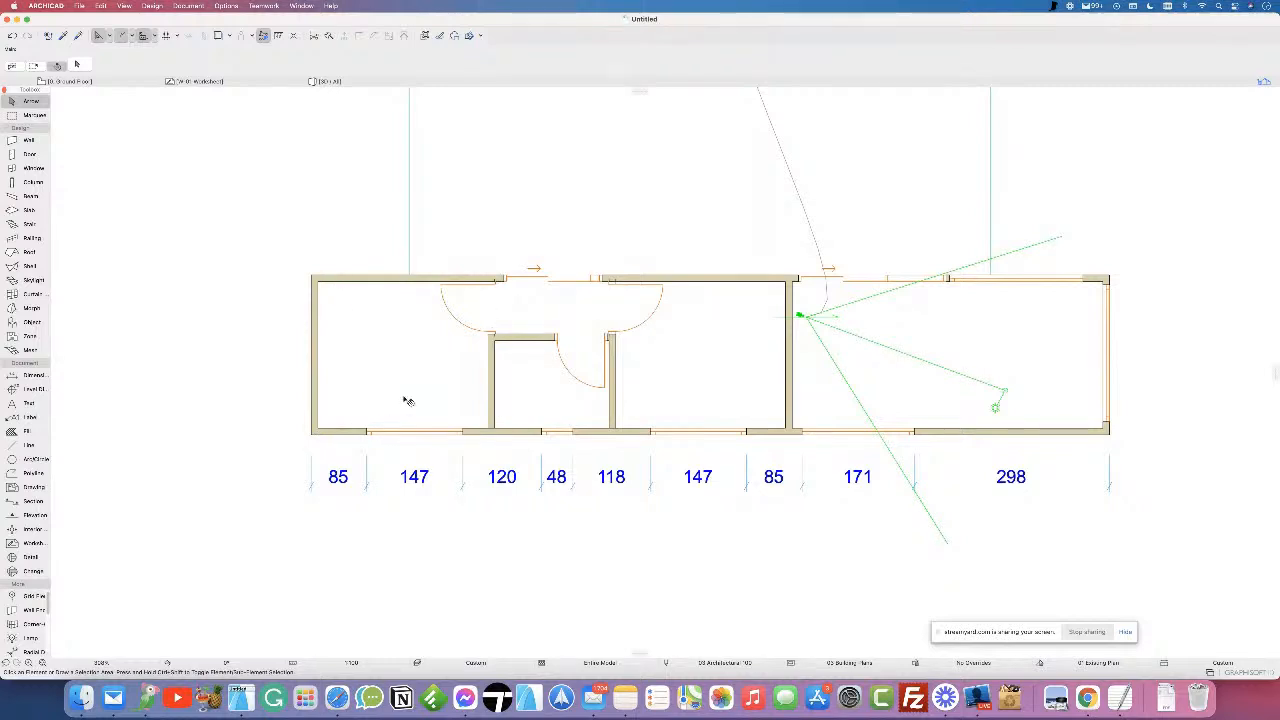
- Stretch the leftmost window in the lower wing's dimensioned wall to a width of 150 cm
{"action": "scroll", "coordinate": [406, 455], "scroll_direction": "up", "scroll_amount": 3}
{"action": "scroll", "coordinate": [406, 455], "scroll_direction": "up", "scroll_amount": 2}
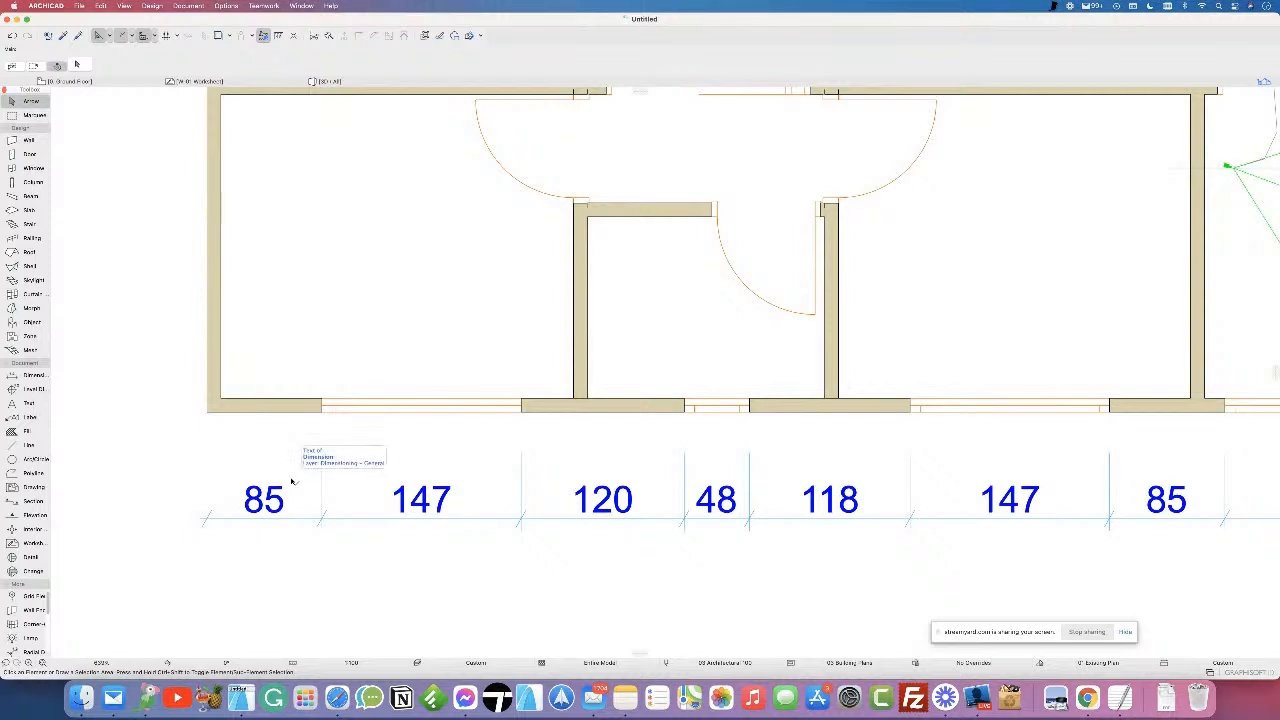
{"action": "left_click", "coordinate": [322, 414]}
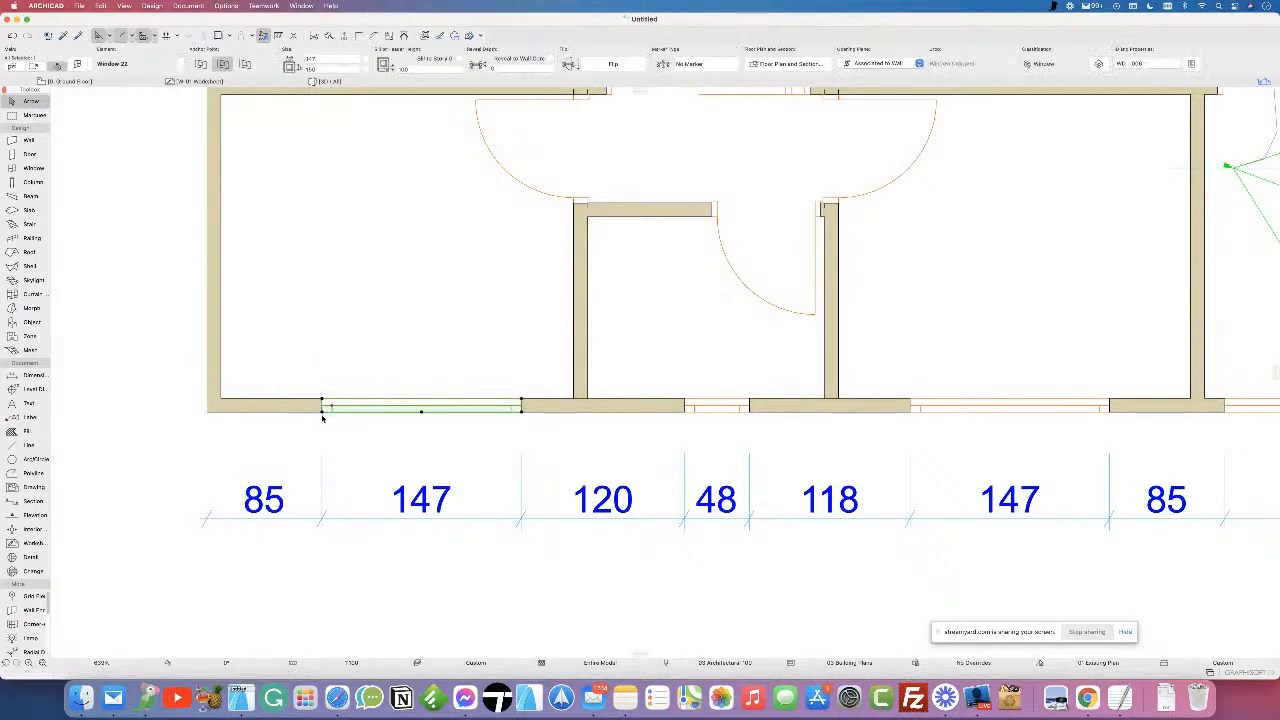
{"action": "left_click", "coordinate": [322, 414]}
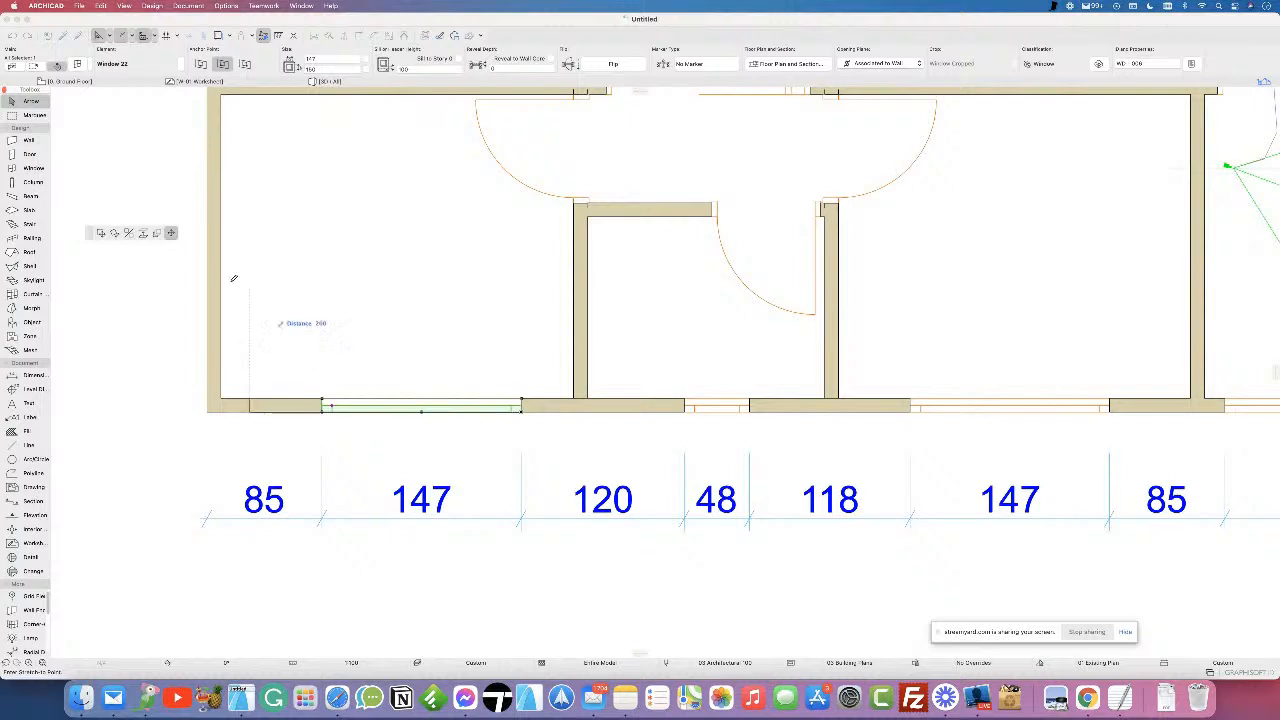
{"action": "left_click", "coordinate": [99, 235]}
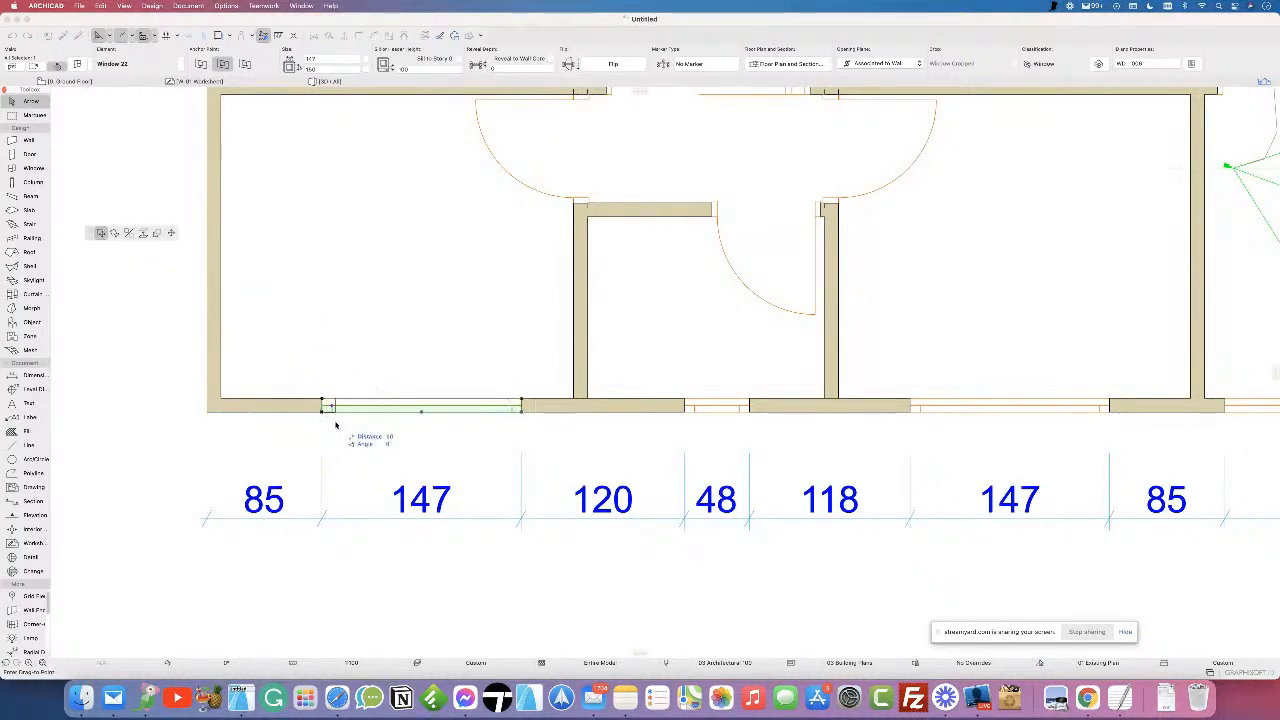
{"action": "scroll", "coordinate": [322, 395], "scroll_direction": "up", "scroll_amount": 5}
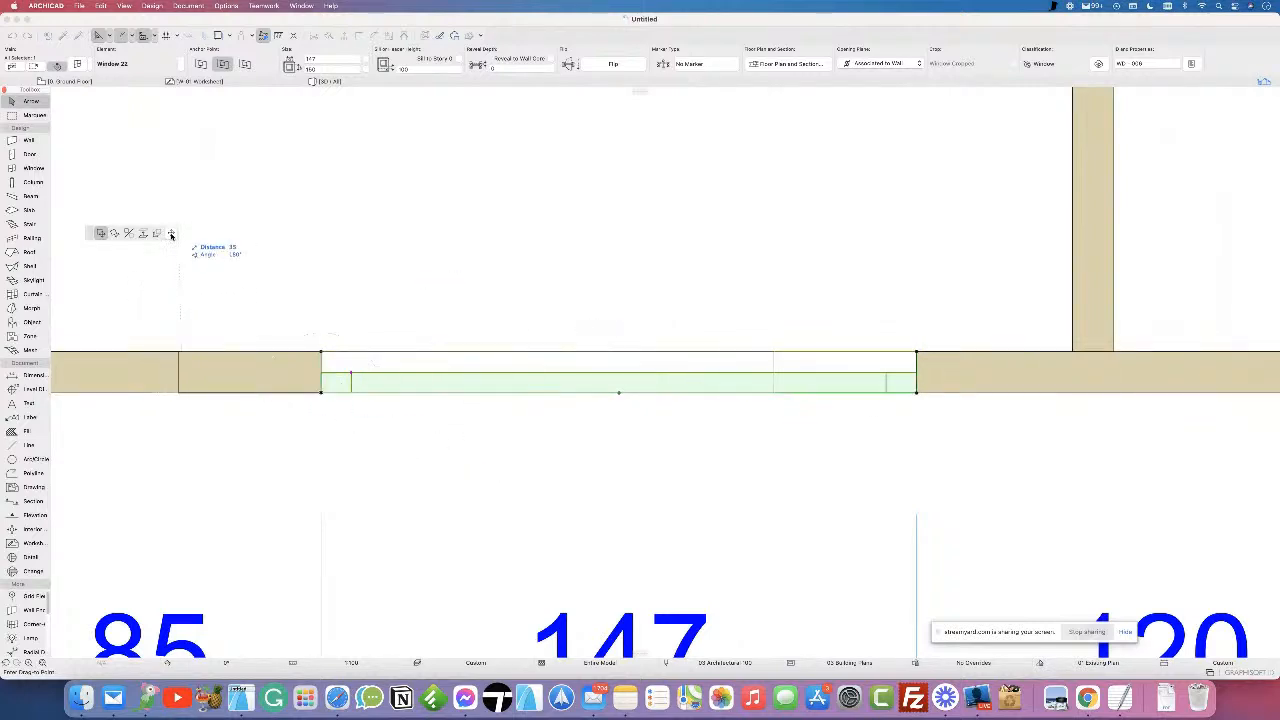
{"action": "left_click", "coordinate": [334, 238]}
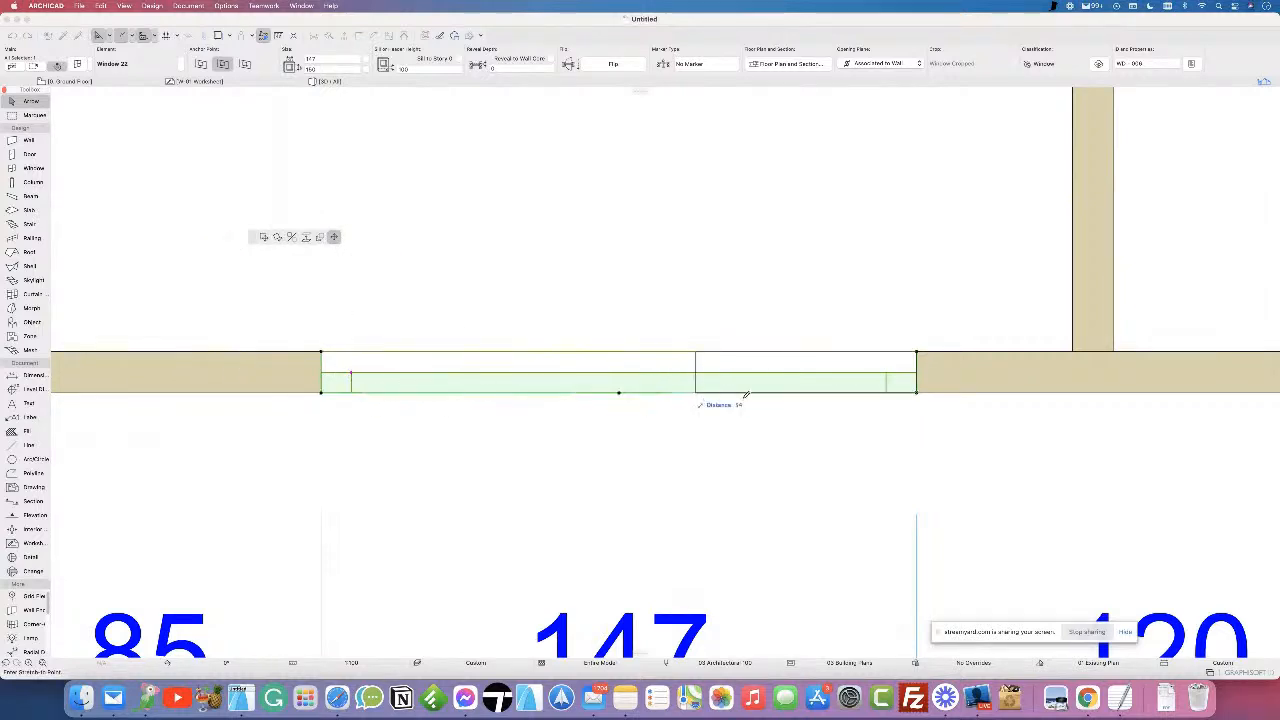
{"action": "scroll", "coordinate": [380, 391], "scroll_direction": "down", "scroll_amount": 5}
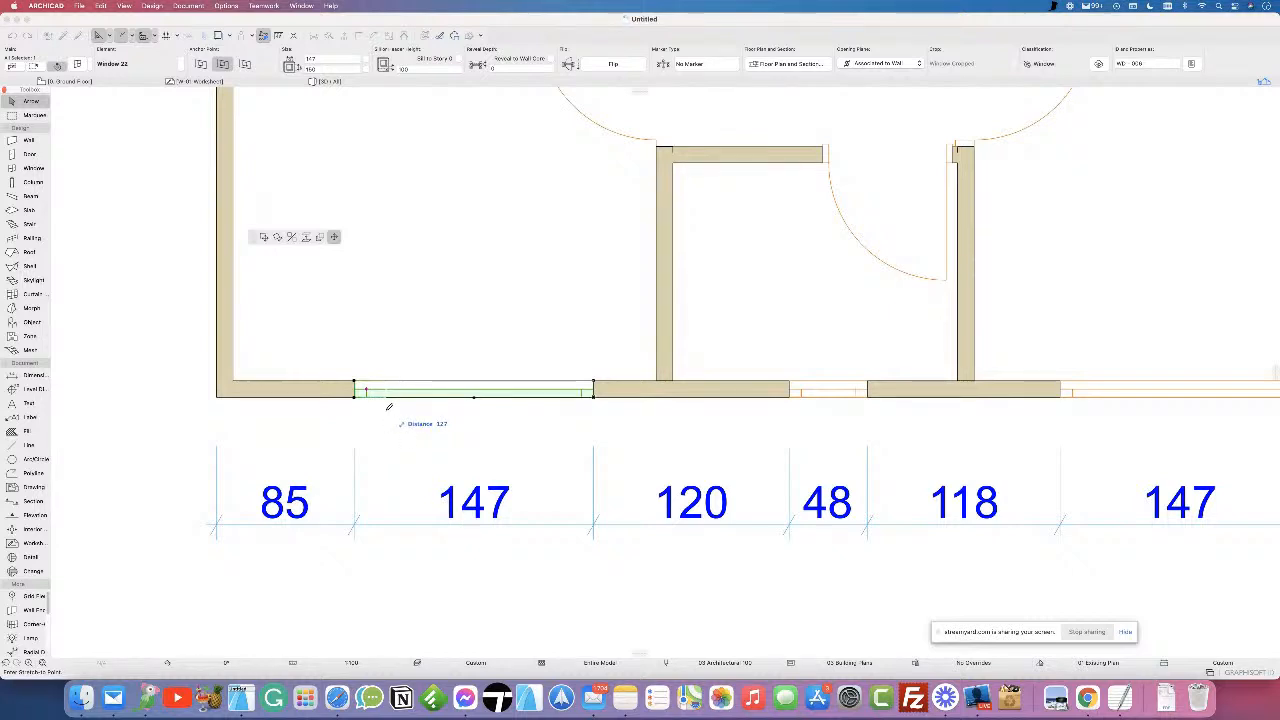
{"action": "type", "text": "1"}
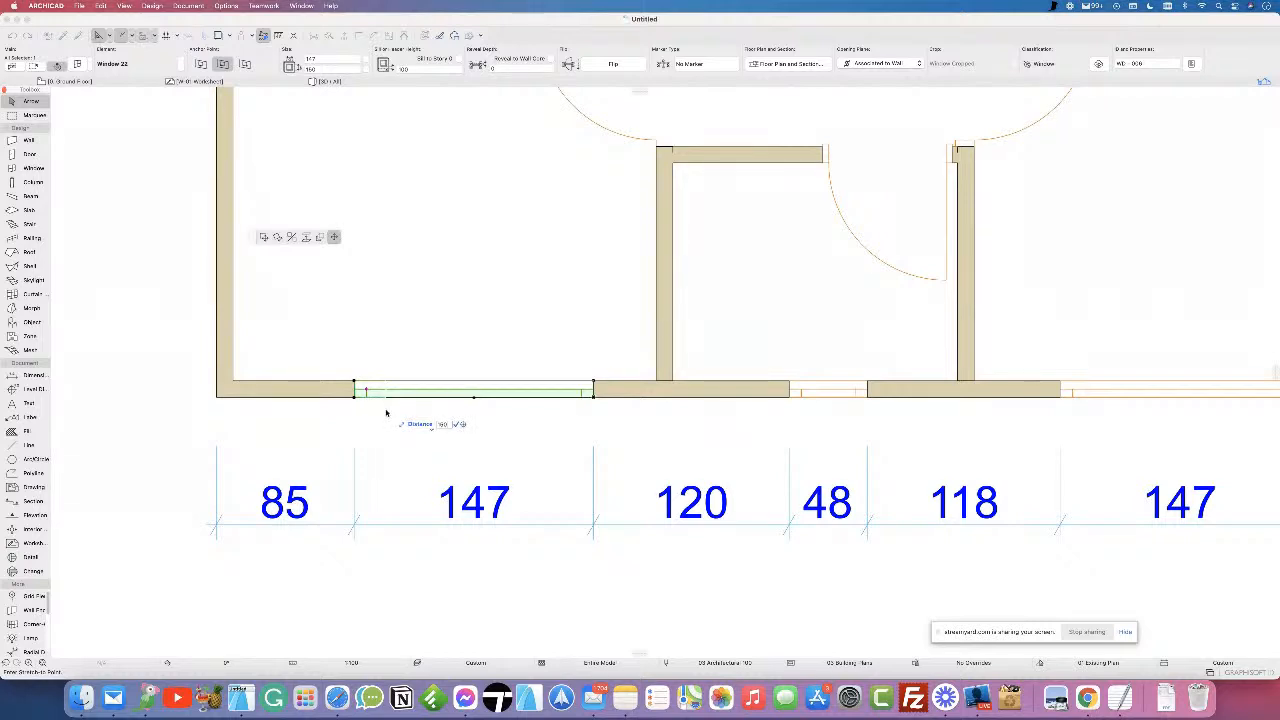
{"action": "type", "text": "50"}
{"action": "key", "text": "Return"}
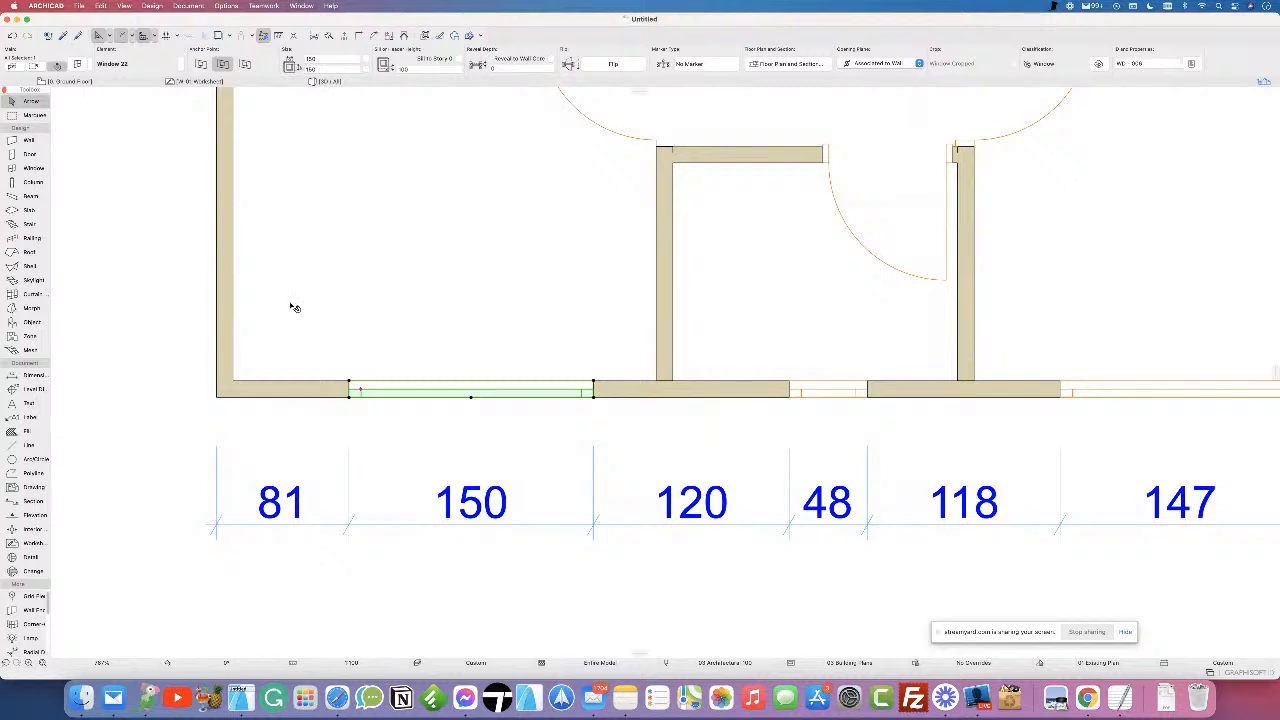
- Move the leftmost window of the lower wing's dimensioned wall 50 cm toward the wall's outer left corner
{"action": "left_click", "coordinate": [350, 392]}
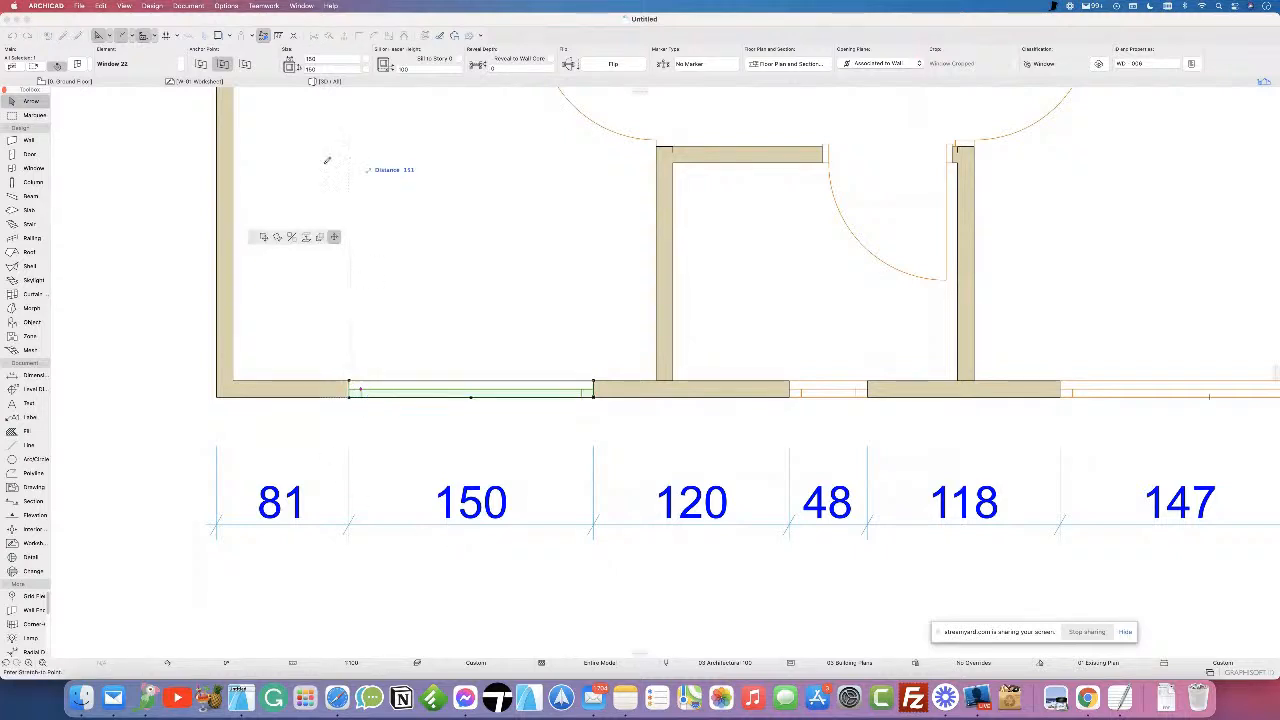
{"action": "left_click", "coordinate": [263, 238]}
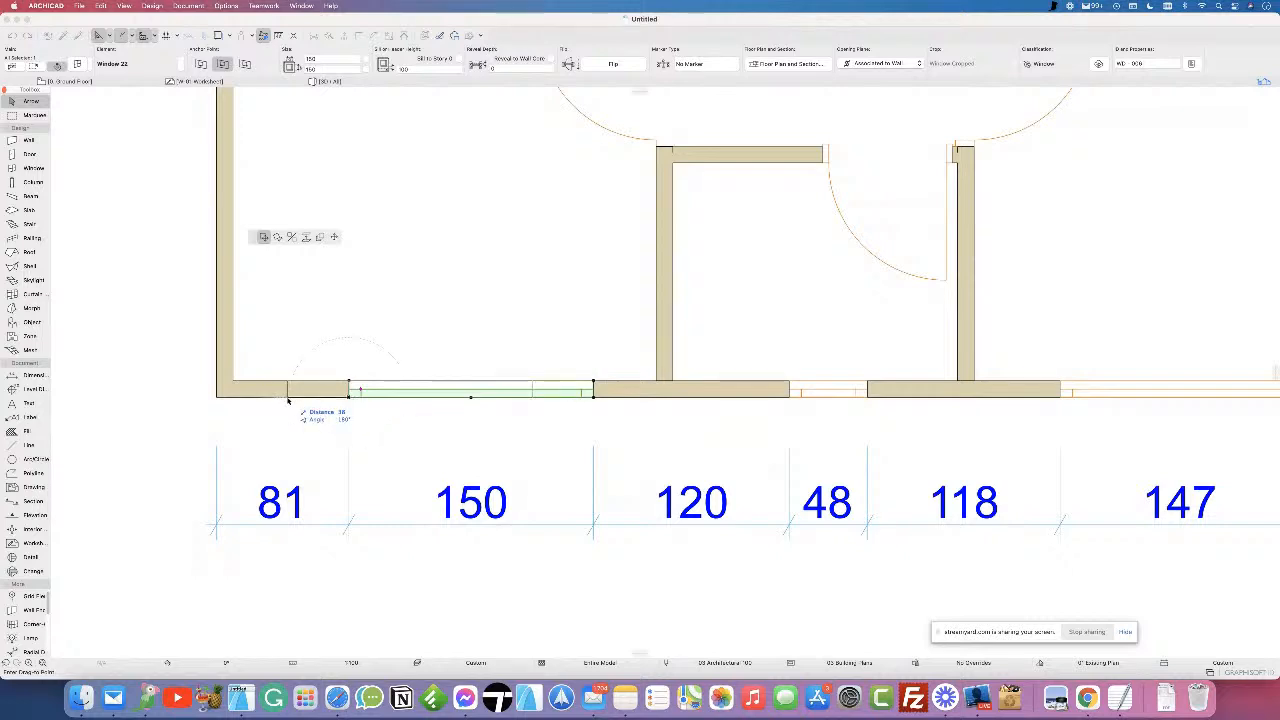
{"action": "type", "text": "61"}
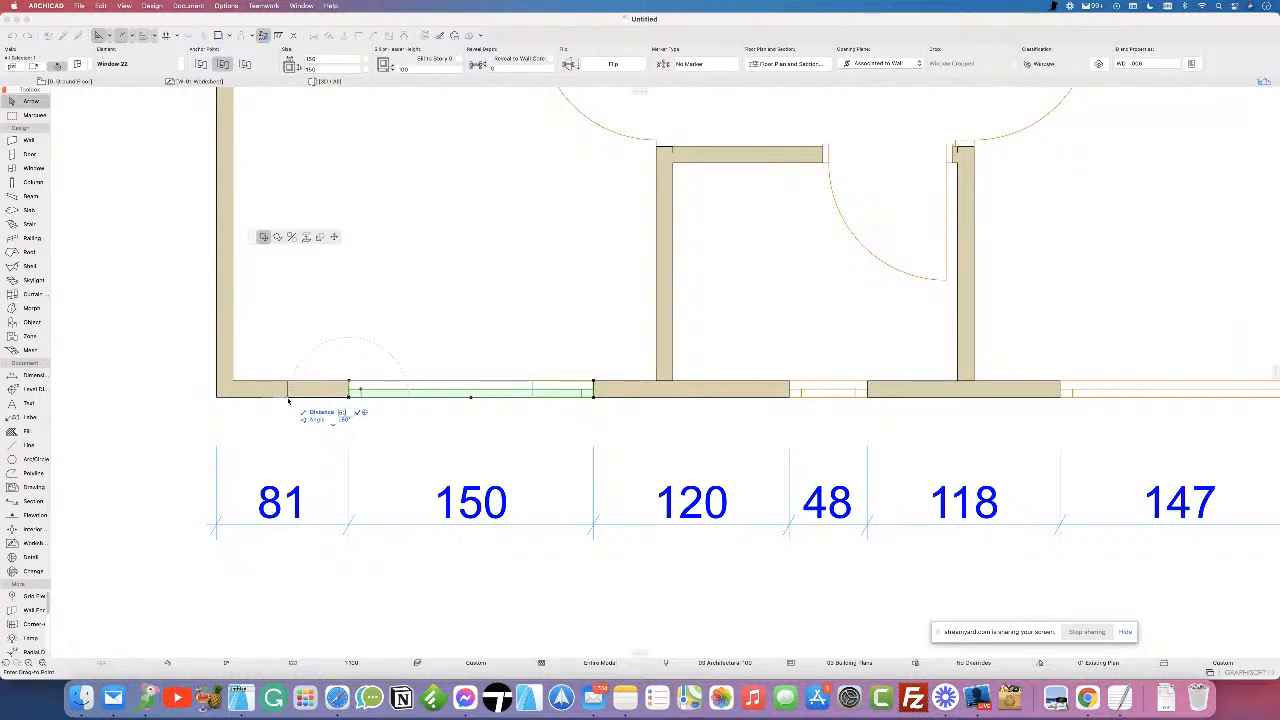
{"action": "key", "text": "Return"}
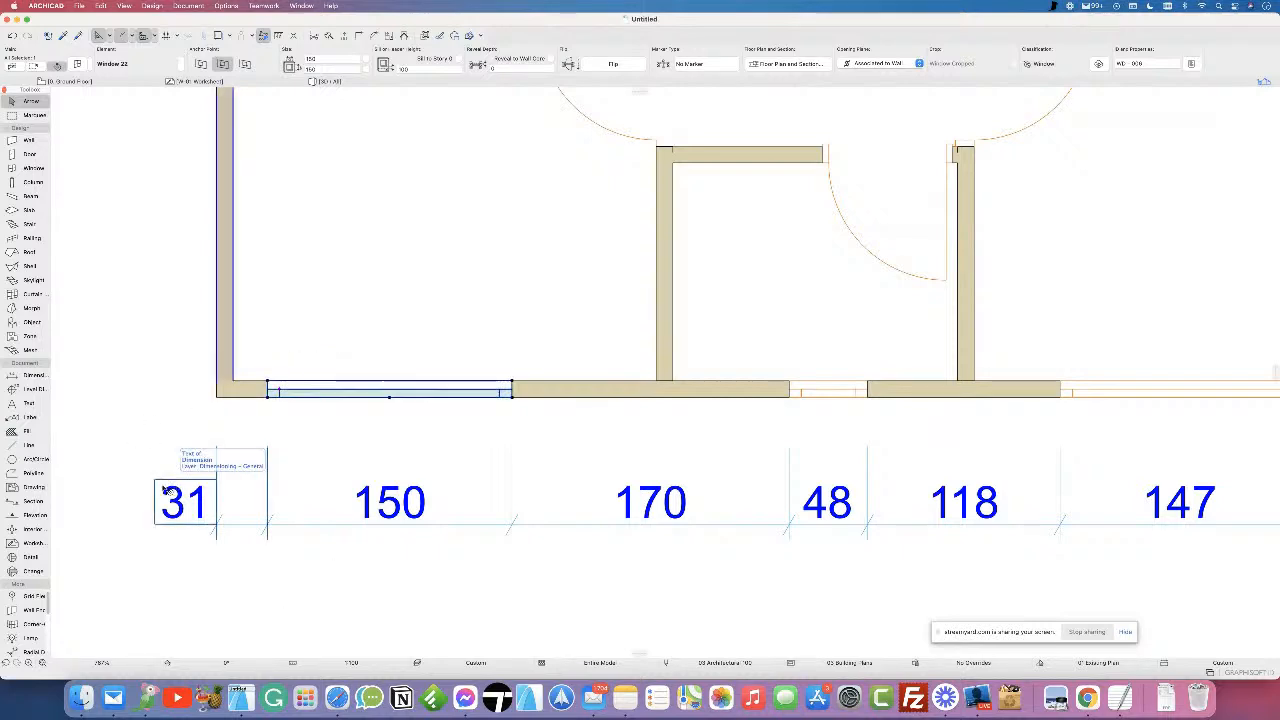
- Slide the dimension chain's point at the leftmost window's near edge along the chain to about 58 cm from the wall corner
{"action": "scroll", "coordinate": [554, 311], "scroll_direction": "down", "scroll_amount": 5}
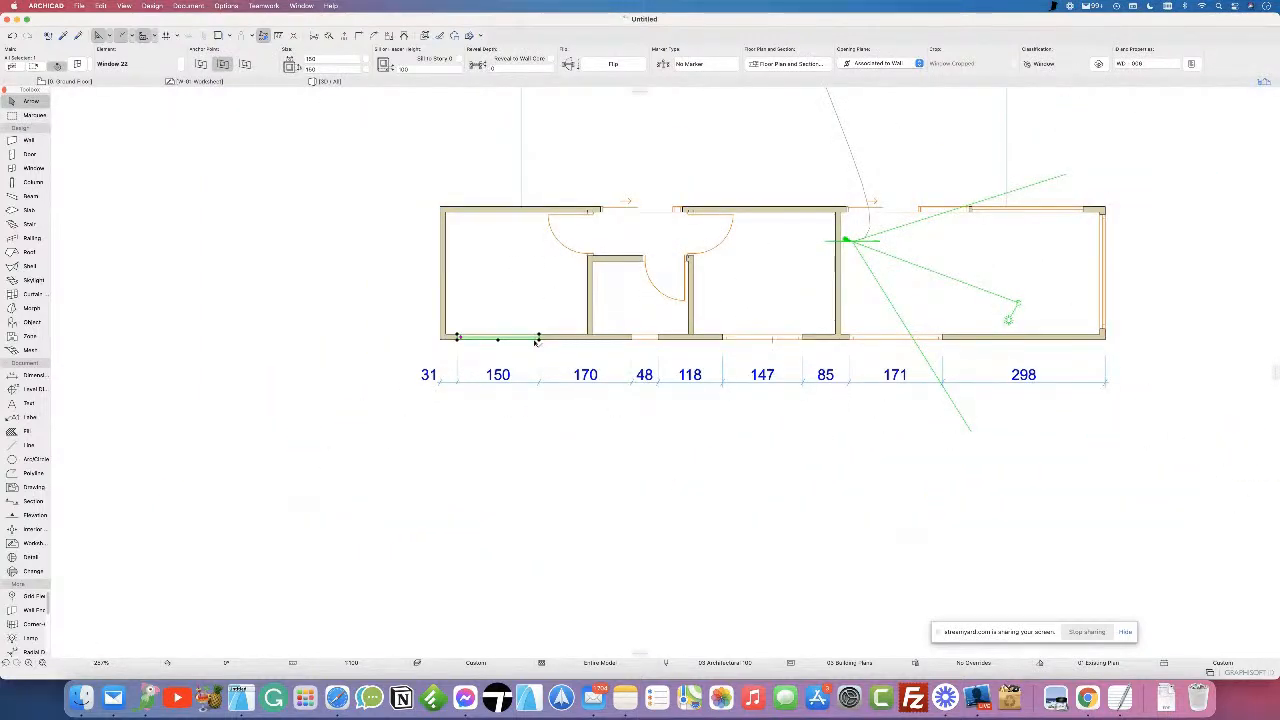
{"action": "scroll", "coordinate": [466, 343], "scroll_direction": "up", "scroll_amount": 5}
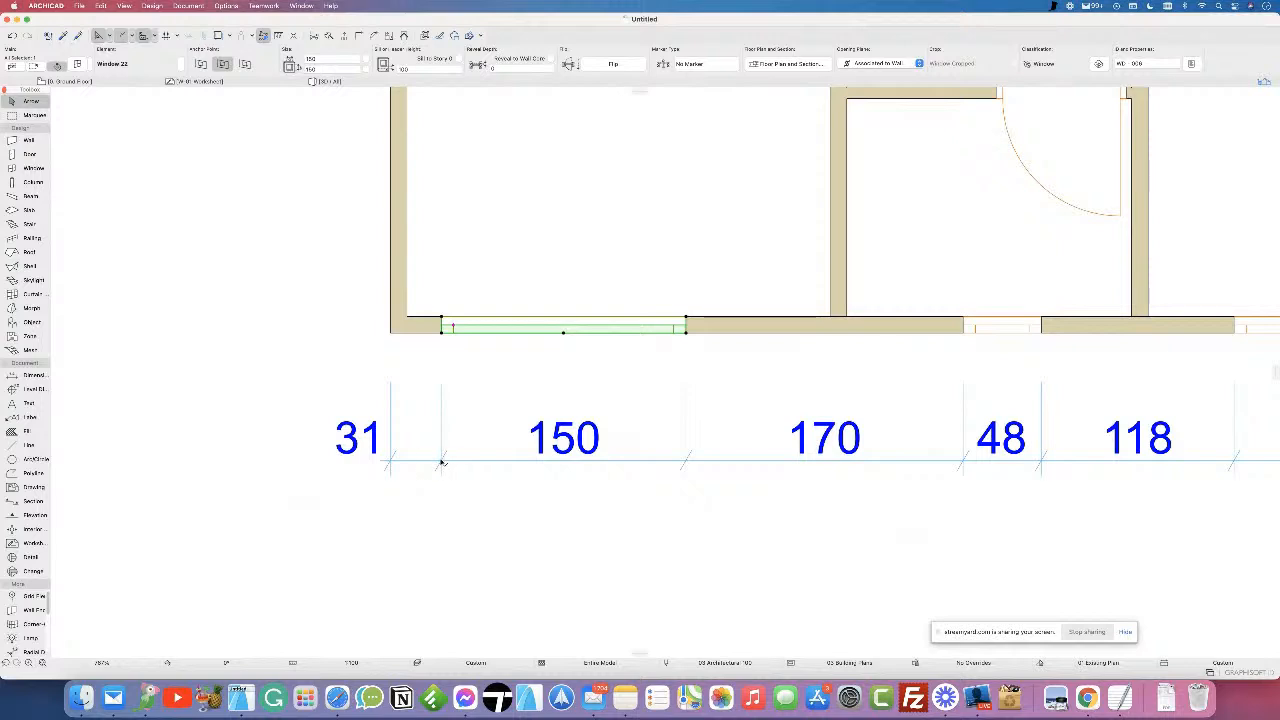
{"action": "left_click", "coordinate": [442, 461]}
{"action": "left_click", "coordinate": [442, 461]}
{"action": "left_click", "coordinate": [490, 461]}
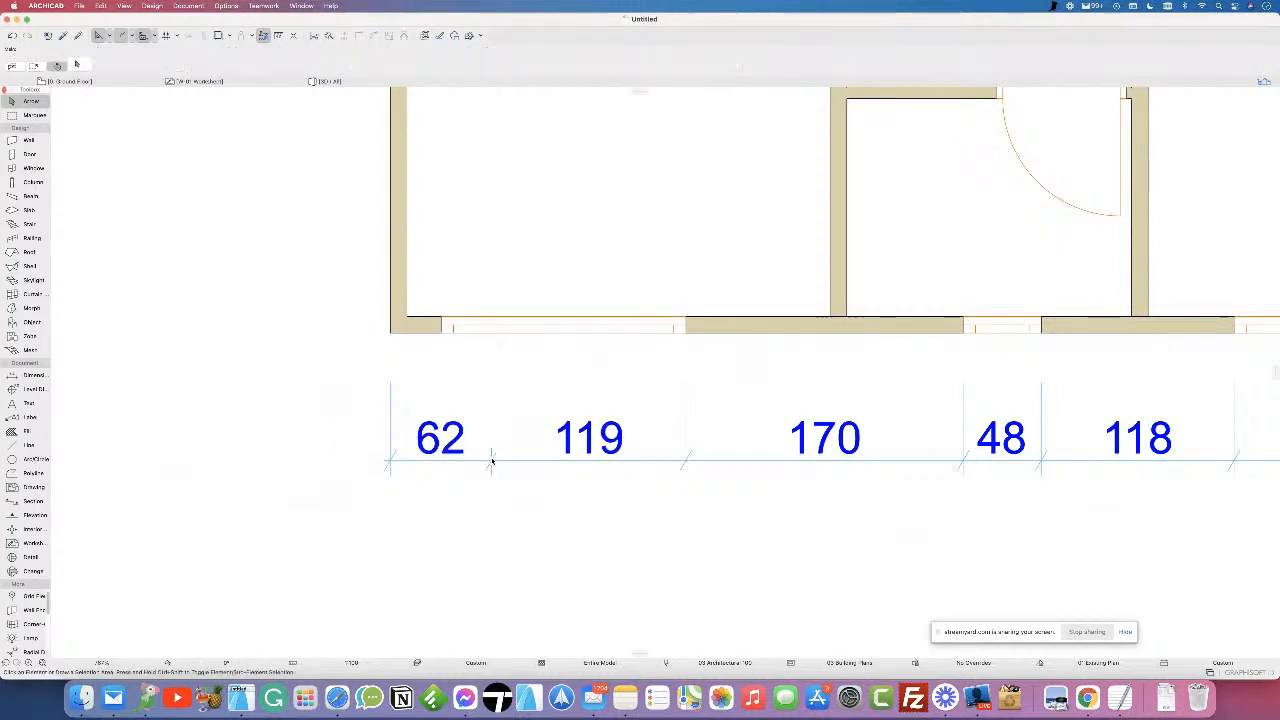
{"action": "left_click", "coordinate": [491, 461]}
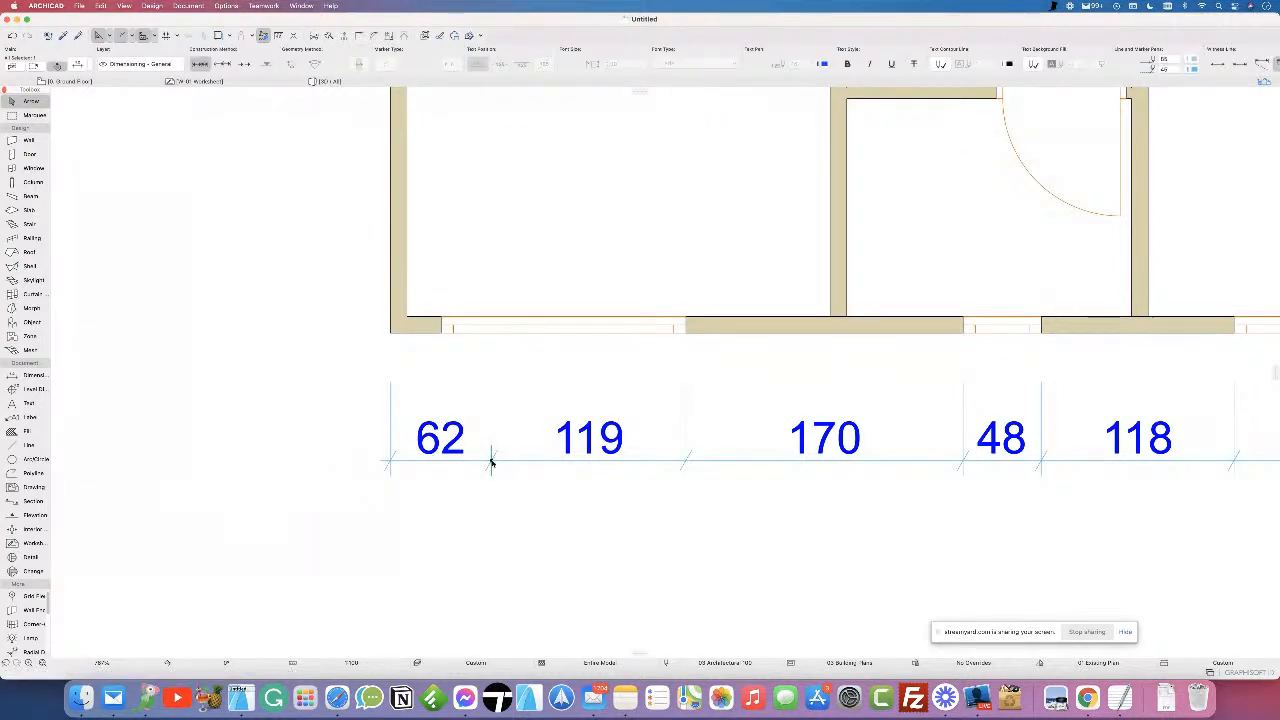
{"action": "left_click", "coordinate": [491, 461]}
{"action": "left_click", "coordinate": [445, 461]}
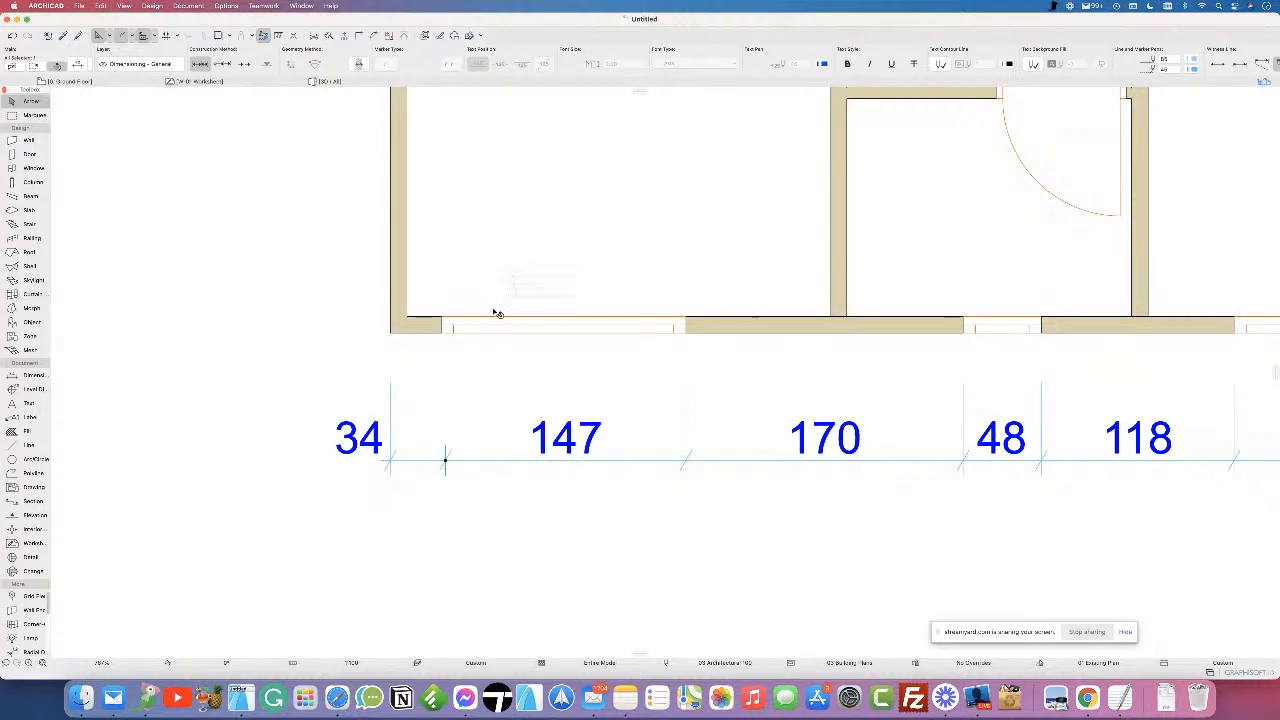
{"action": "left_click", "coordinate": [445, 461]}
{"action": "left_click", "coordinate": [484, 461]}
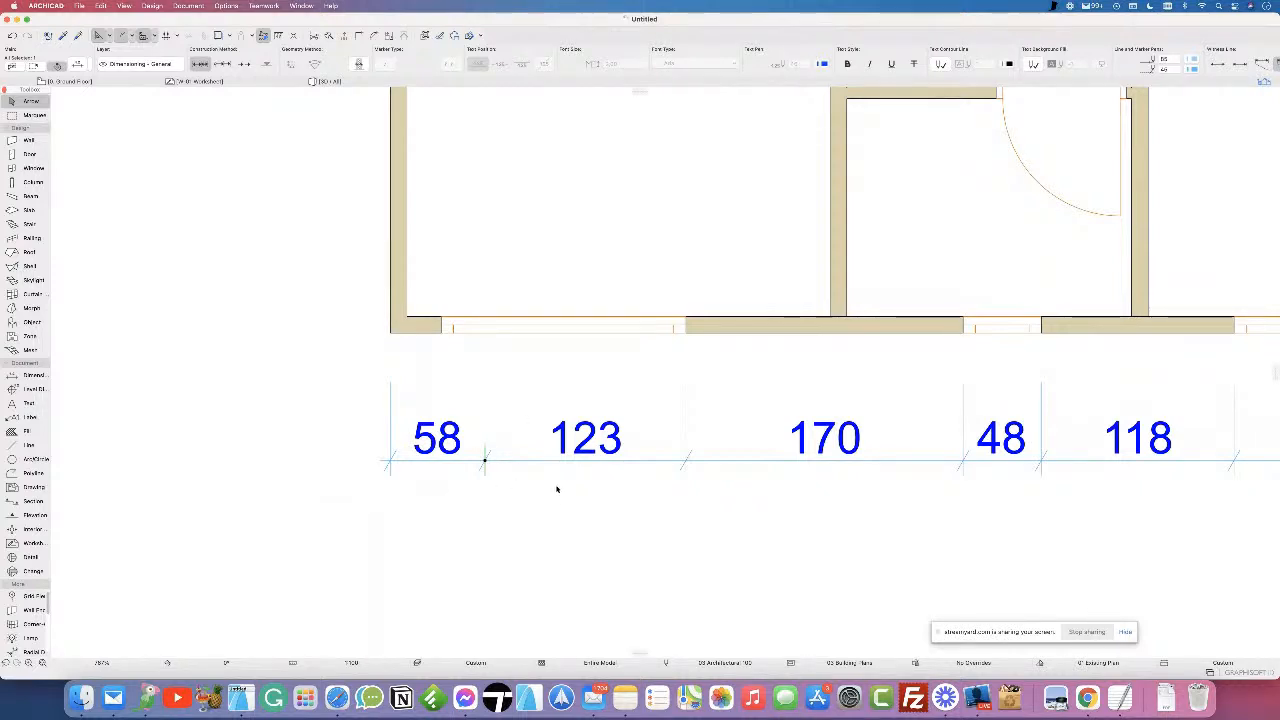
{"action": "left_click", "coordinate": [557, 489]}
- Replace the measured value of the dimension below the leftmost window with the custom text "ygjhgjhg"
{"action": "left_click", "coordinate": [574, 449]}
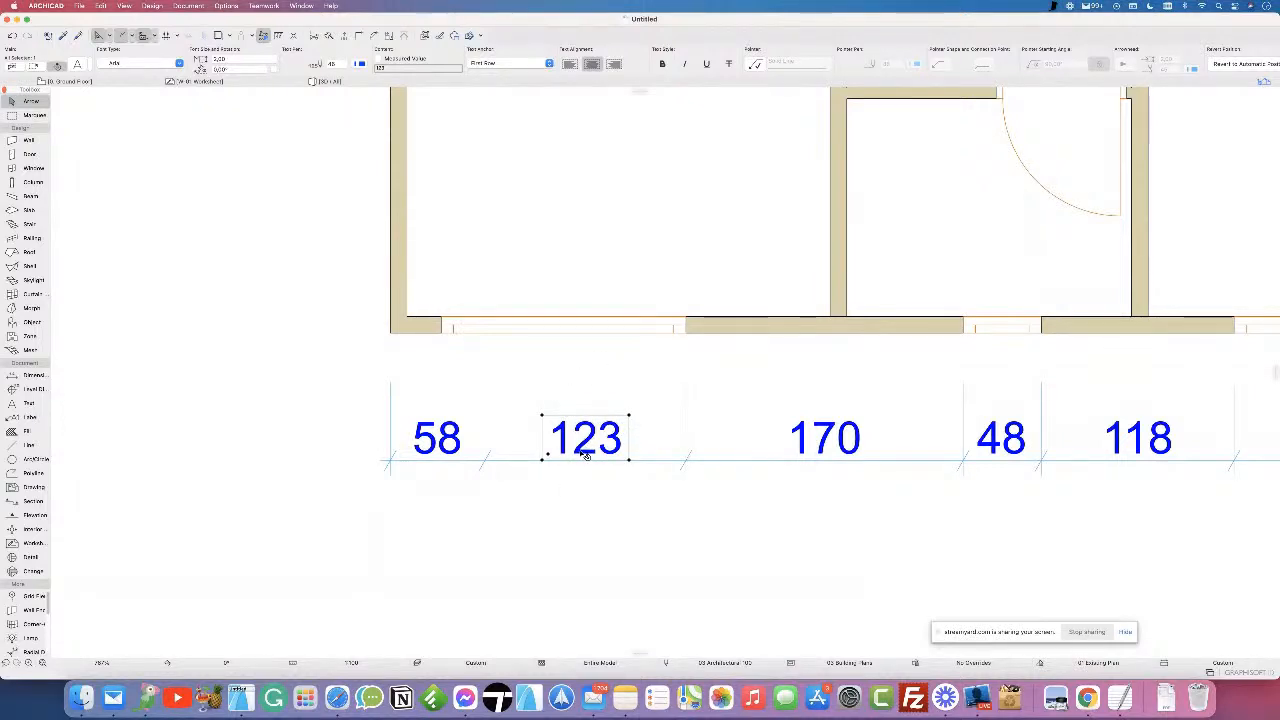
{"action": "left_click", "coordinate": [80, 65]}
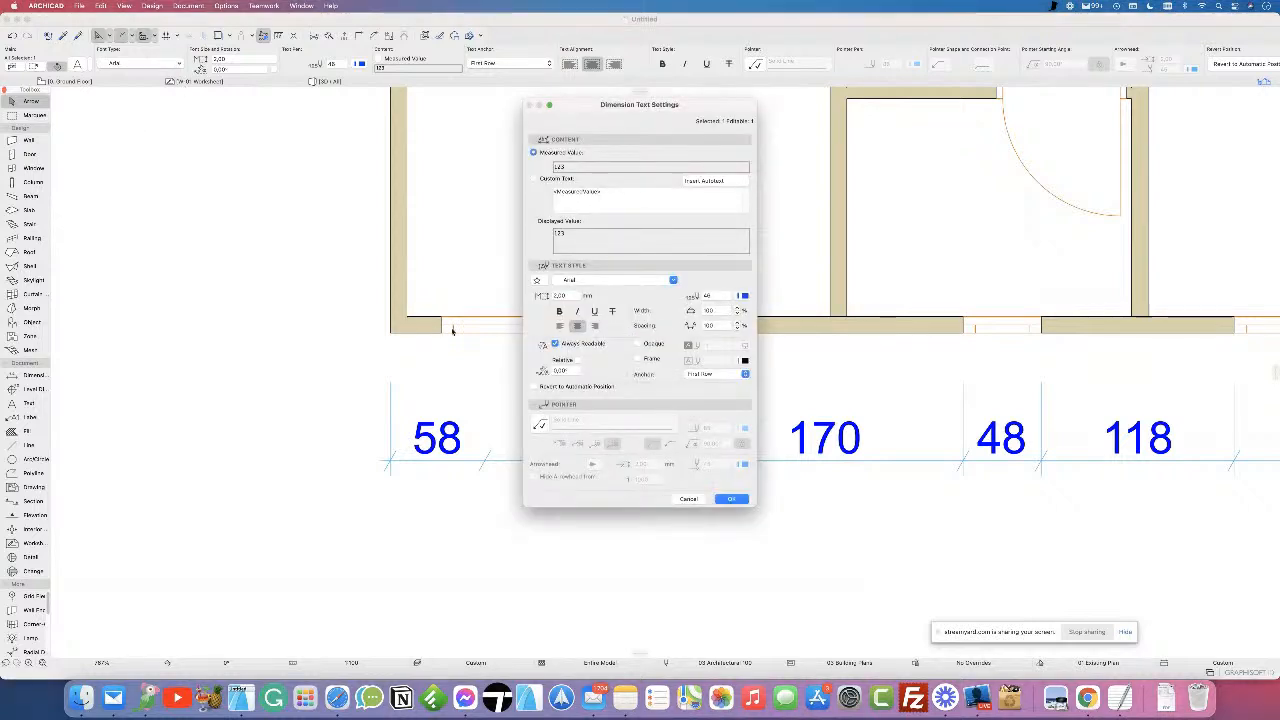
{"action": "left_click", "coordinate": [614, 201]}
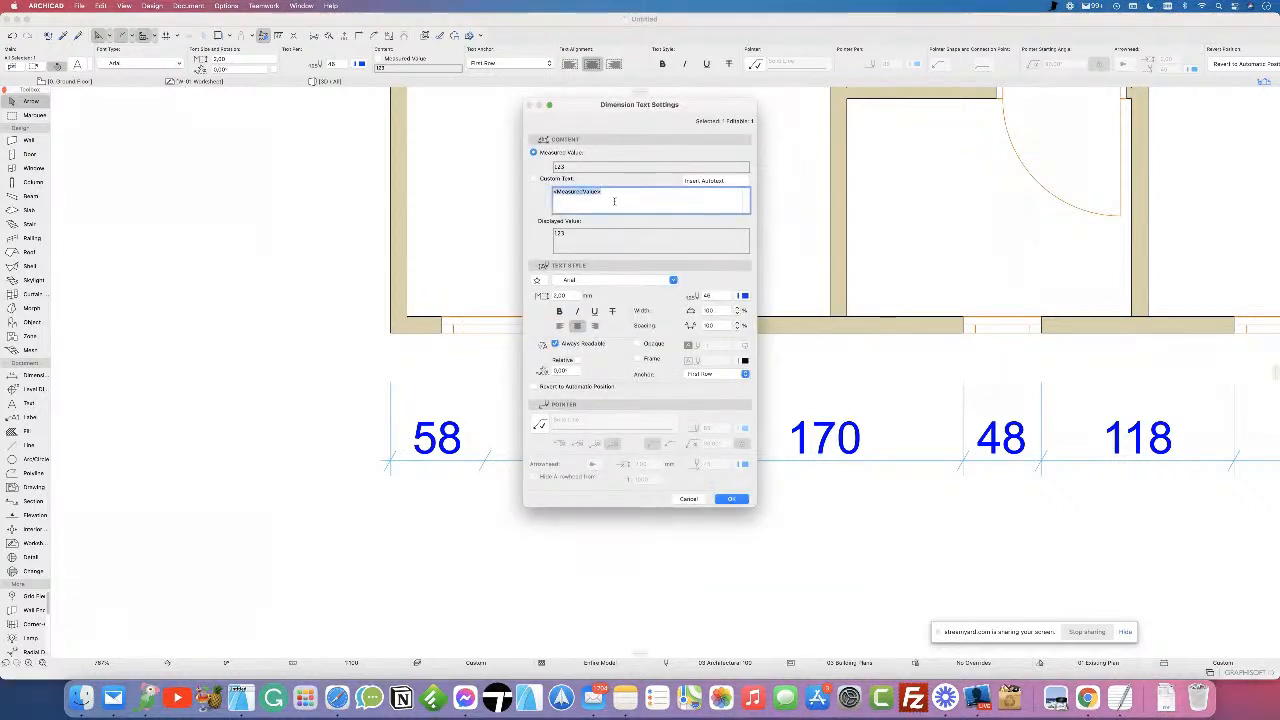
{"action": "type", "text": "vajhsjhg"}
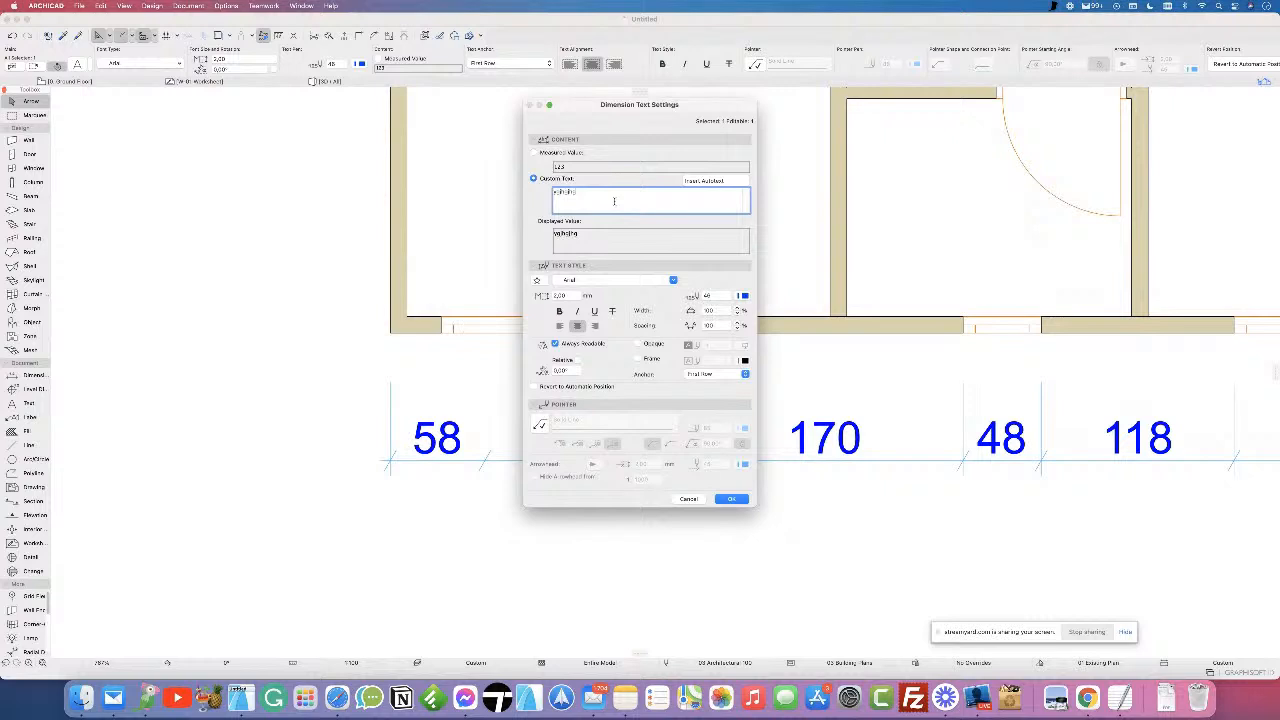
{"action": "left_click", "coordinate": [731, 499]}
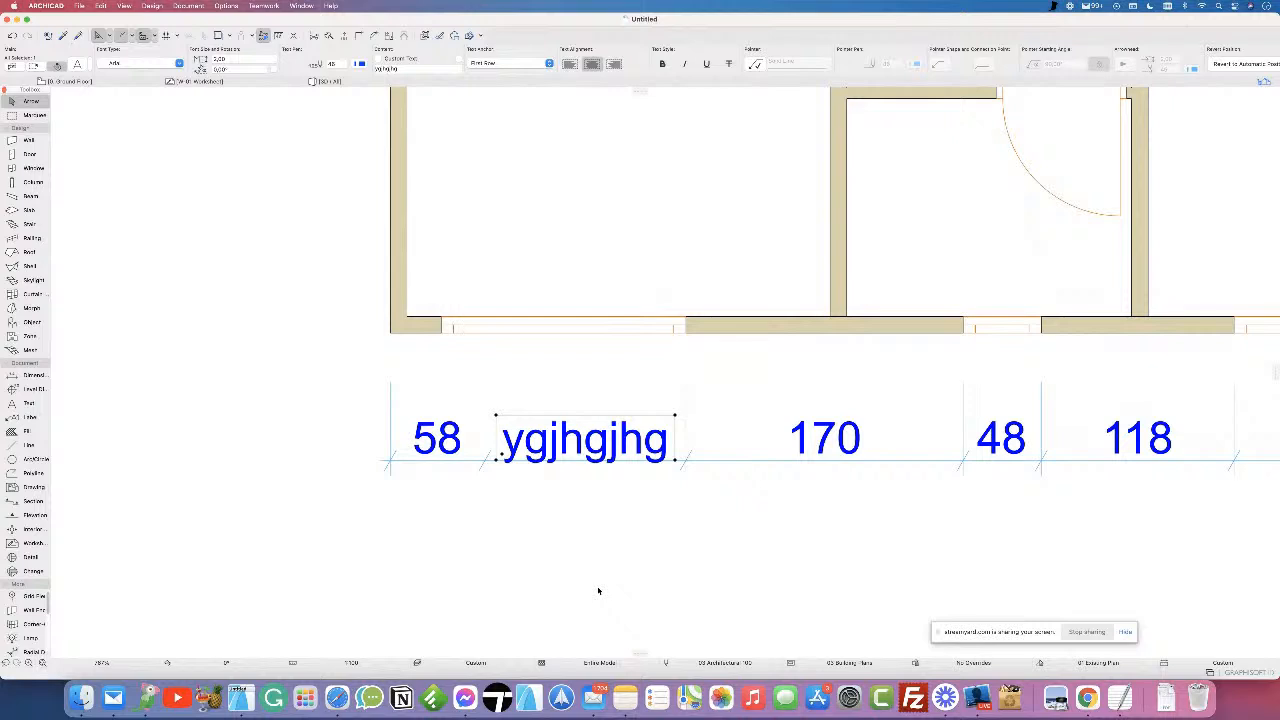
{"action": "left_click", "coordinate": [565, 550]}
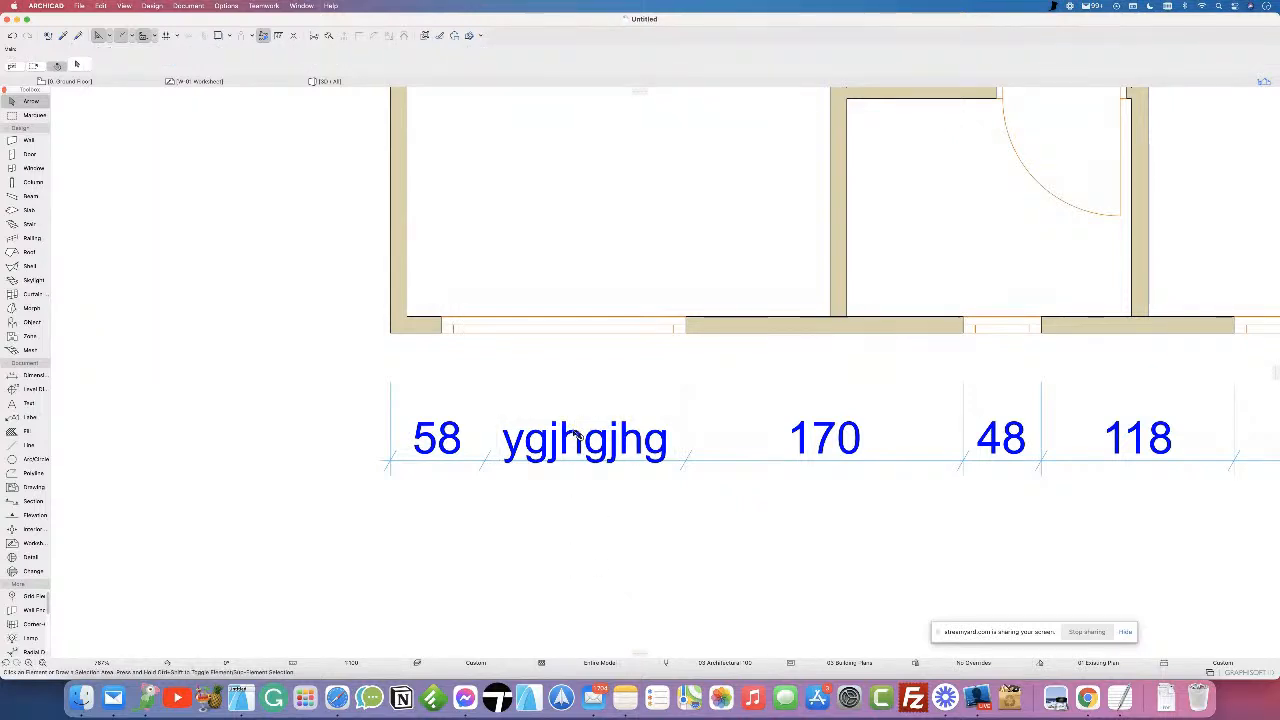
- Delete the entire dimension chain below the lower wing's exterior wall
{"action": "scroll", "coordinate": [578, 430], "scroll_direction": "down", "scroll_amount": 5}
{"action": "scroll", "coordinate": [565, 441], "scroll_direction": "down", "scroll_amount": 5}
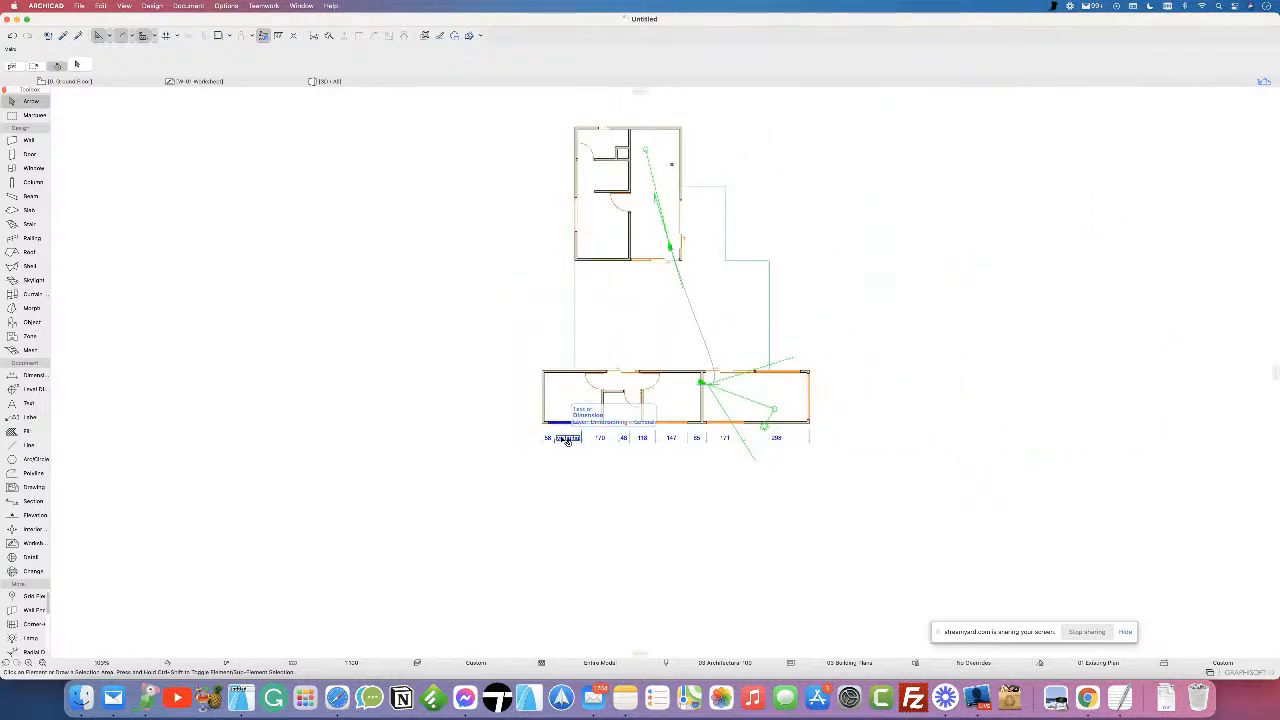
{"action": "left_click_drag", "start_coordinate": [818, 475], "coordinate": [543, 436]}
{"action": "left_click", "coordinate": [543, 436]}
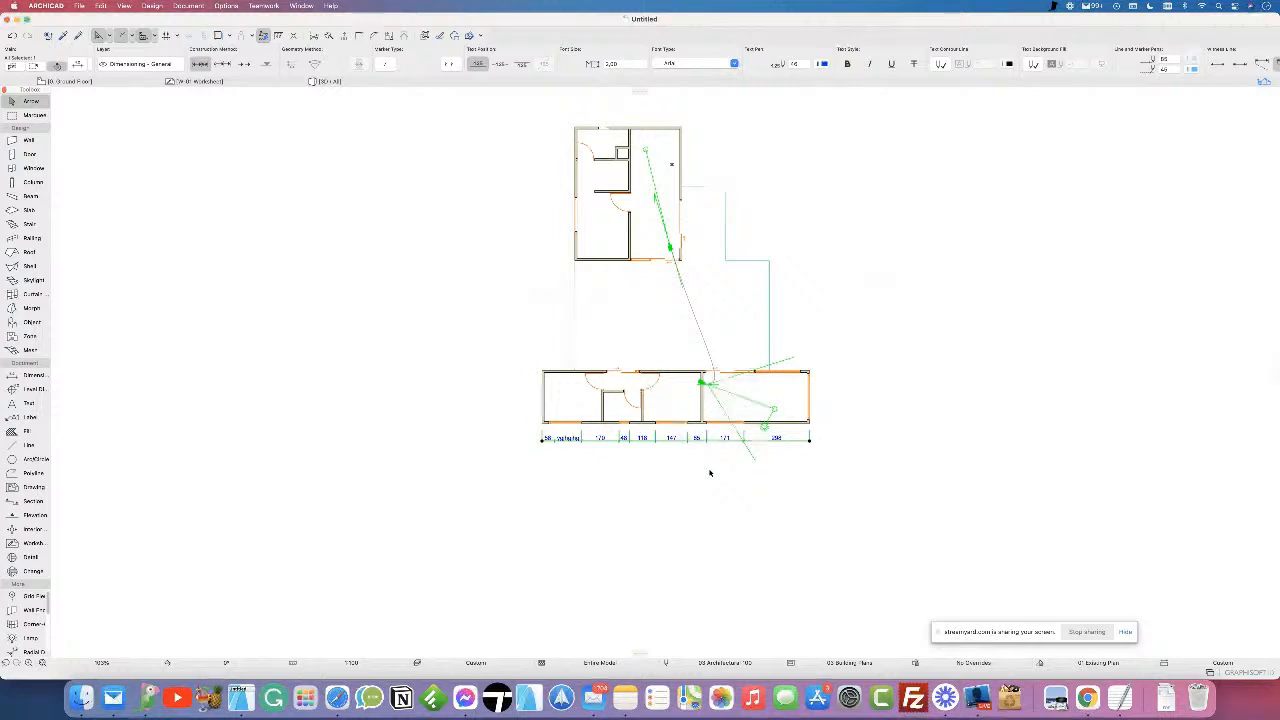
{"action": "key", "text": "Delete"}
- Select the whole house plan and set up automatic exterior dimensioning with dimensions placed on four sides
{"action": "middle_click_drag", "start_coordinate": [675, 219], "coordinate": [580, 282]}
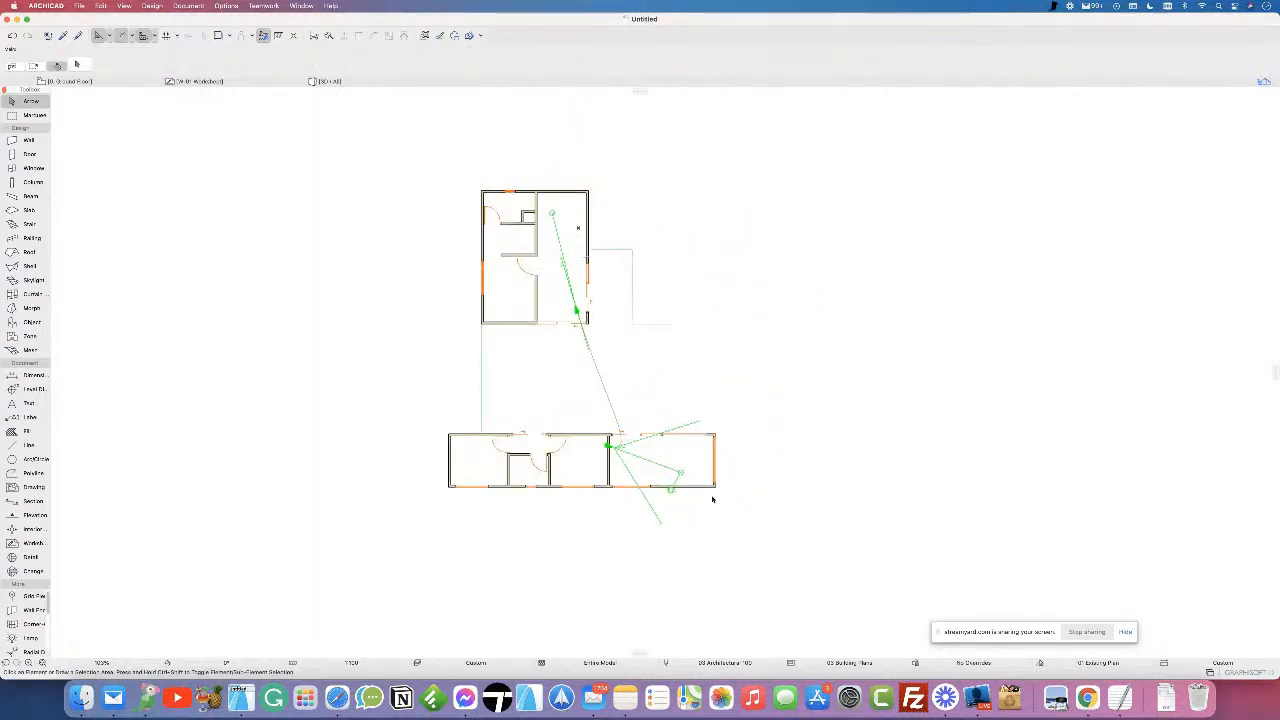
{"action": "left_click_drag", "start_coordinate": [792, 566], "coordinate": [376, 165]}
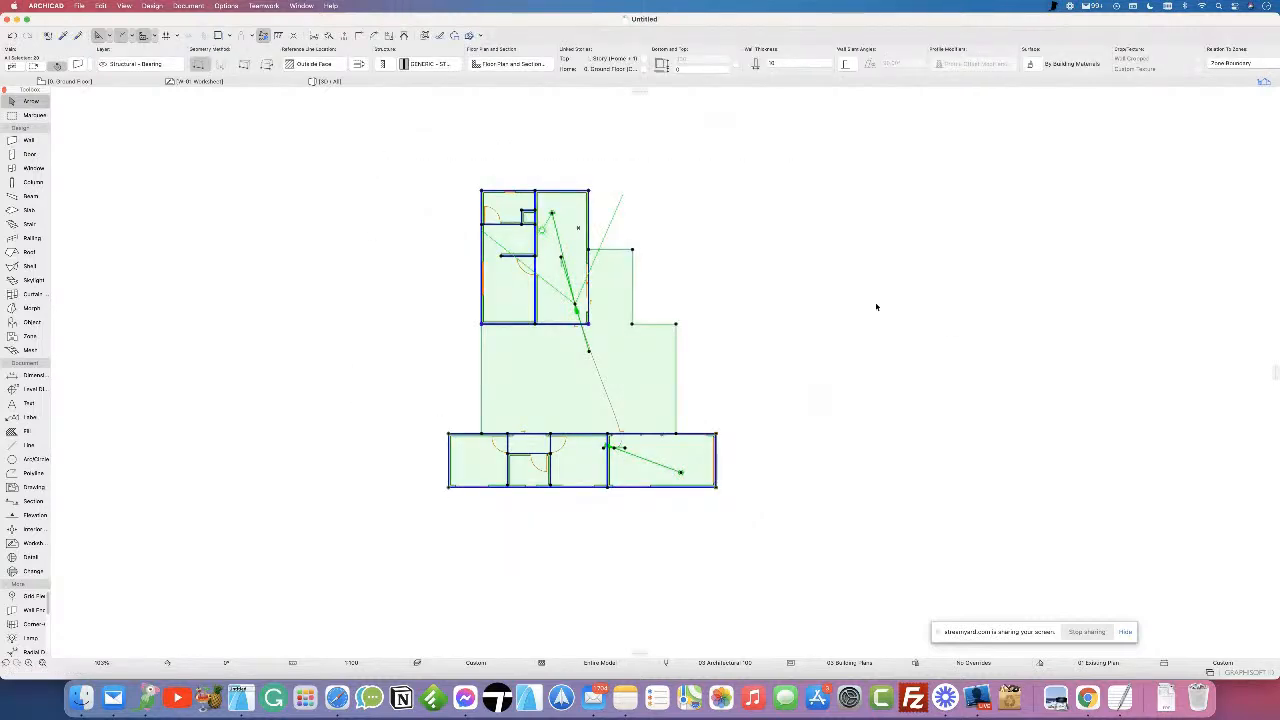
{"action": "left_click", "coordinate": [152, 6]}
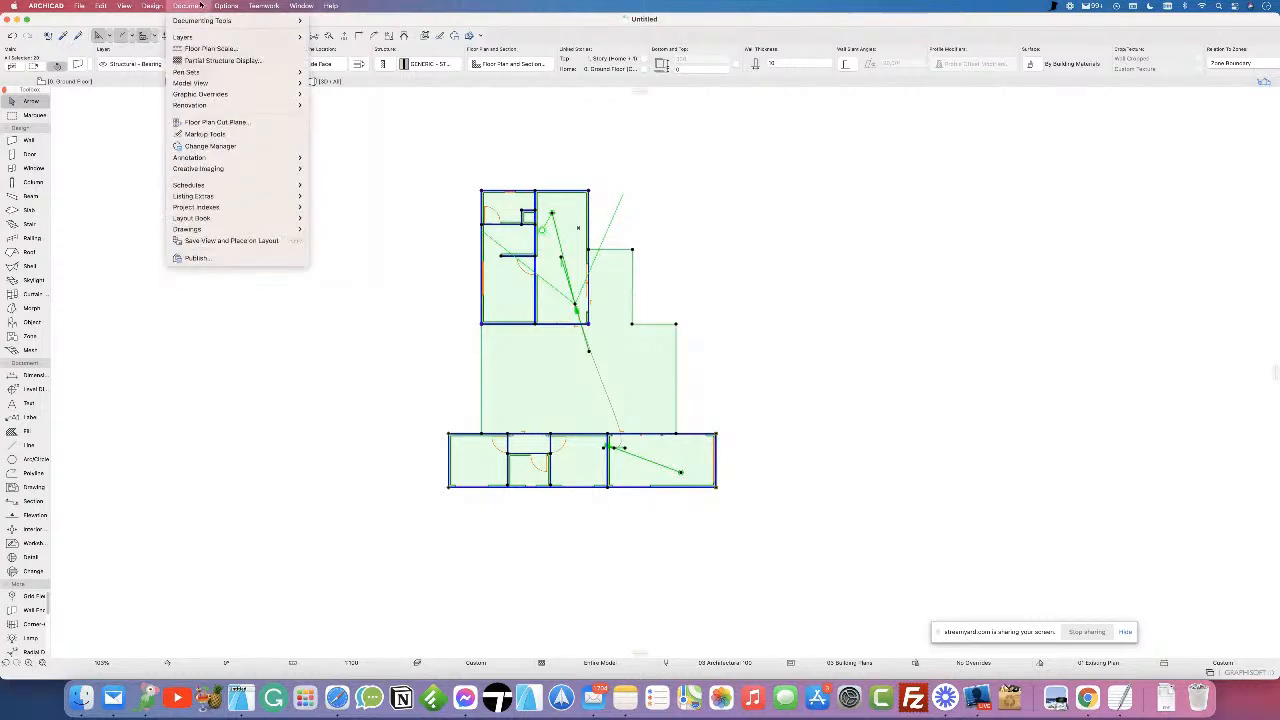
{"action": "mouse_move", "coordinate": [251, 162]}
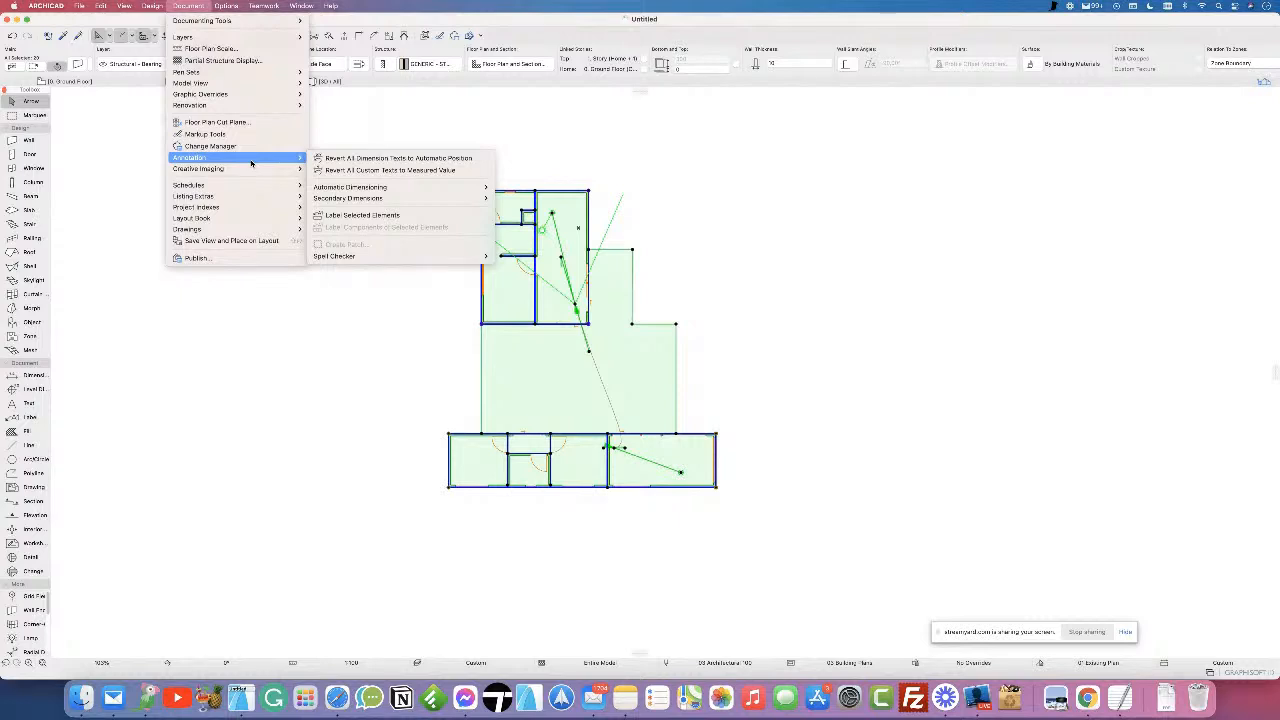
{"action": "mouse_move", "coordinate": [373, 189]}
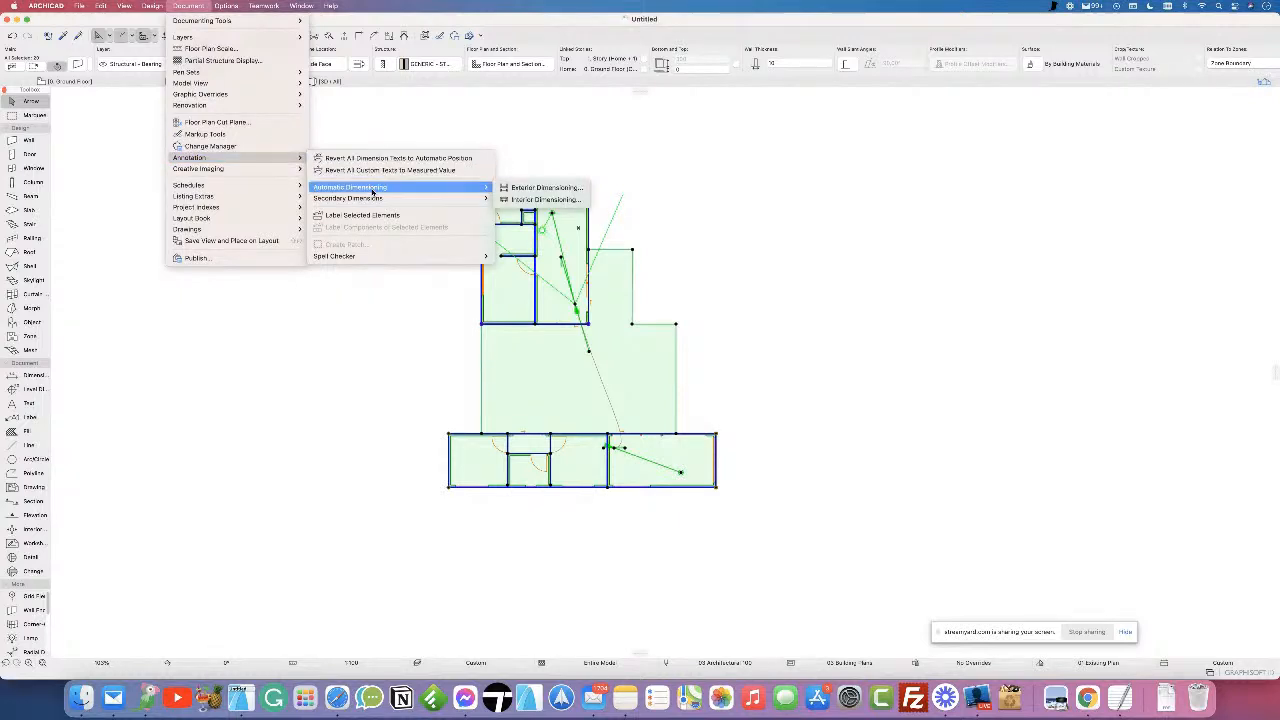
{"action": "left_click", "coordinate": [540, 187]}
{"action": "left_click_drag", "start_coordinate": [645, 141], "coordinate": [817, 140]}
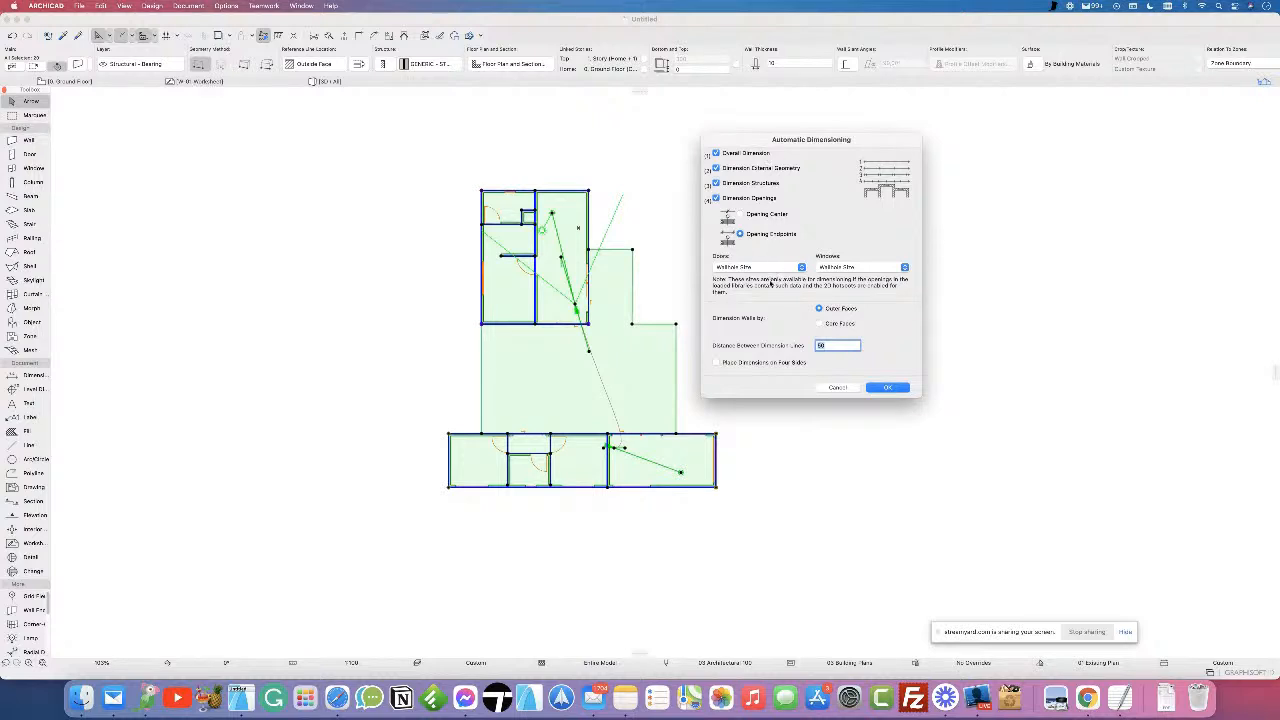
{"action": "left_click", "coordinate": [716, 363]}
{"action": "left_click", "coordinate": [904, 389]}
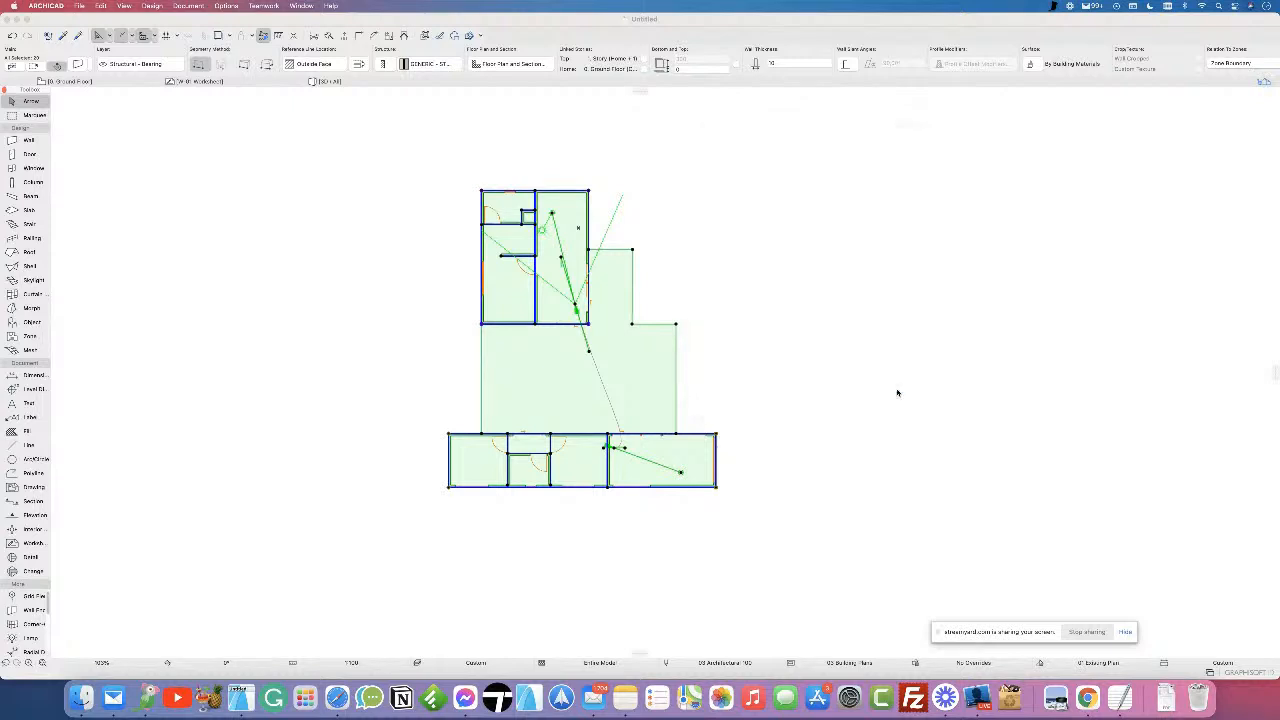
- Set the dimension direction along the lower wing's outer long wall and place the automatic exterior dimension chains, starting just below that wall
{"action": "scroll", "coordinate": [460, 460], "scroll_direction": "up", "scroll_amount": 5}
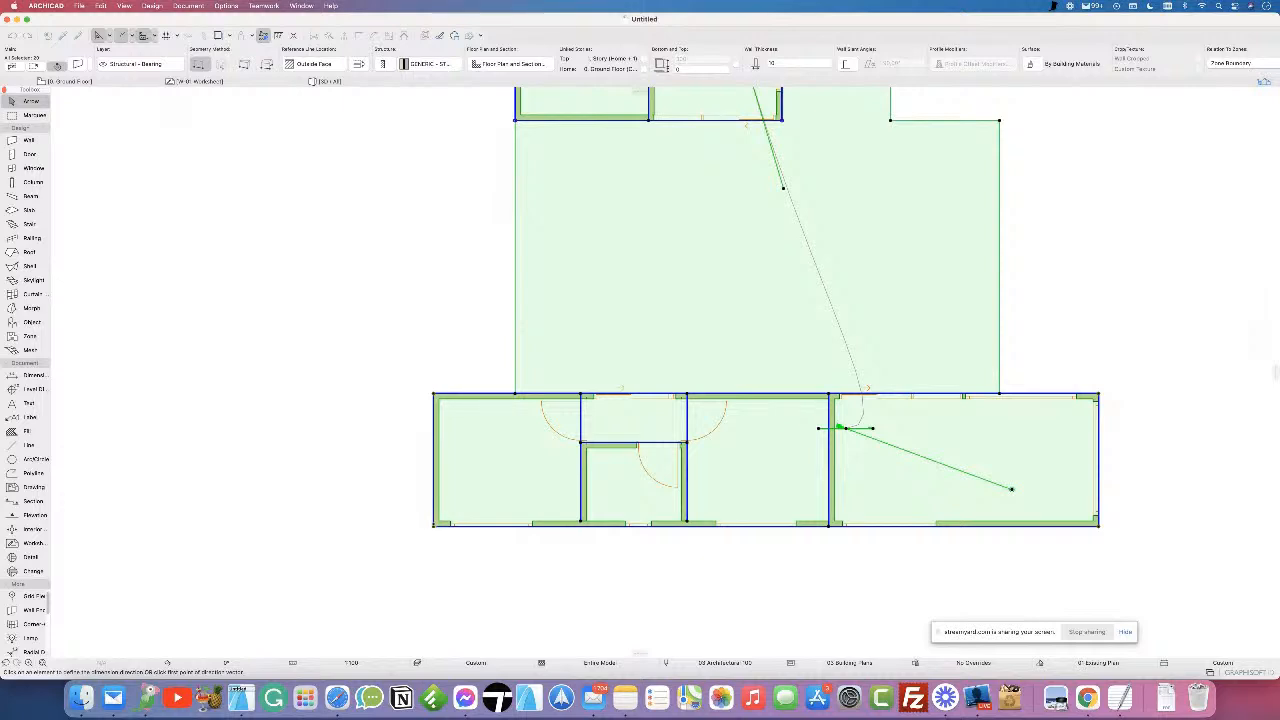
{"action": "left_click", "coordinate": [433, 523]}
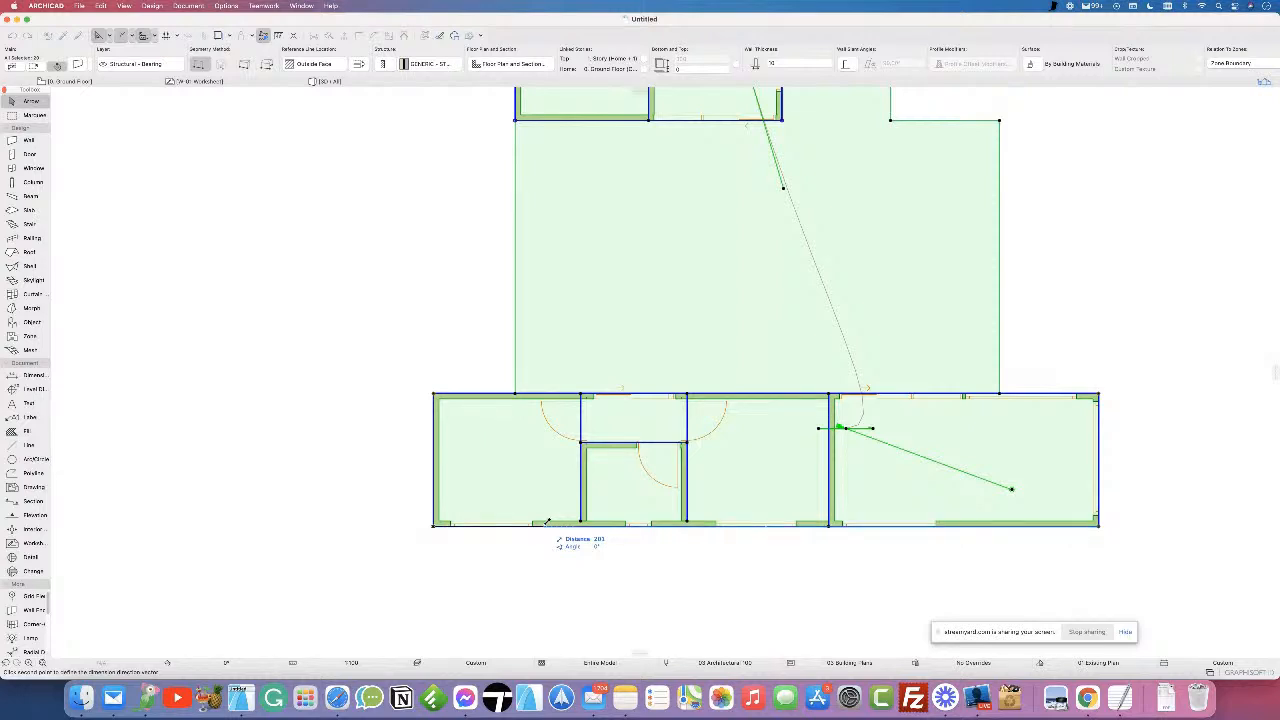
{"action": "scroll", "coordinate": [557, 543], "scroll_direction": "down", "scroll_amount": 5}
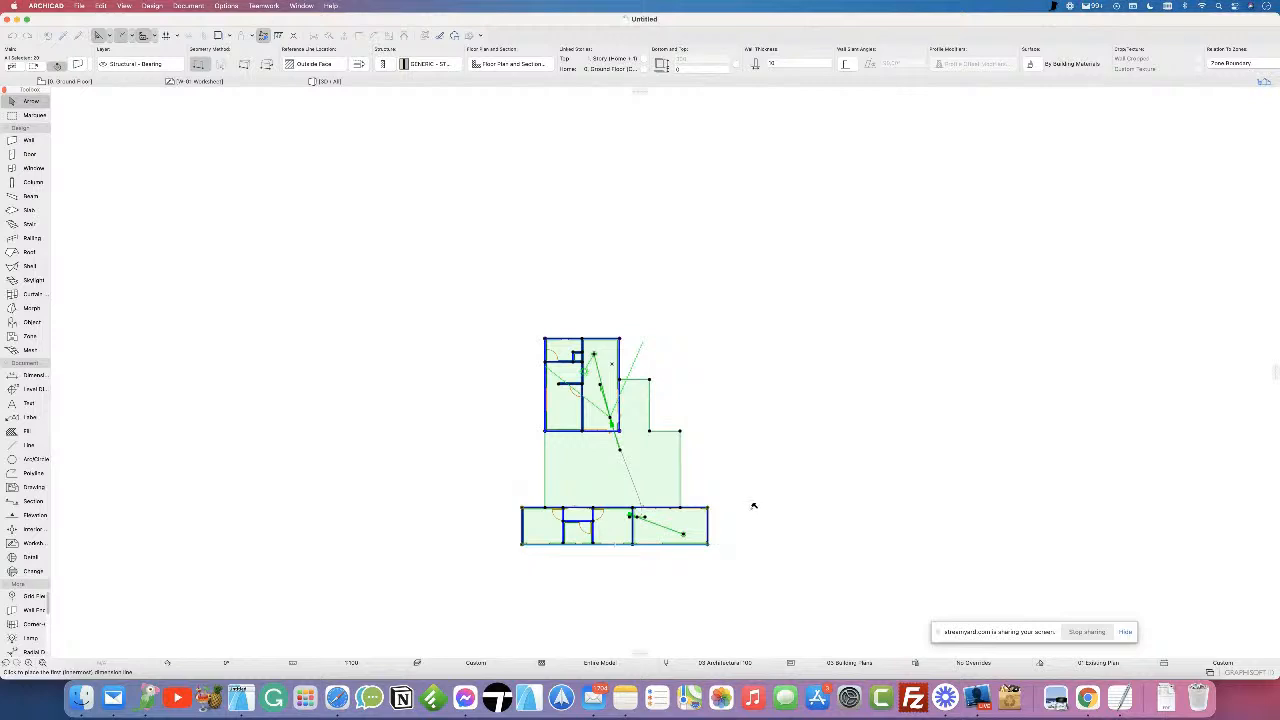
{"action": "scroll", "coordinate": [650, 566], "scroll_direction": "up", "scroll_amount": 2}
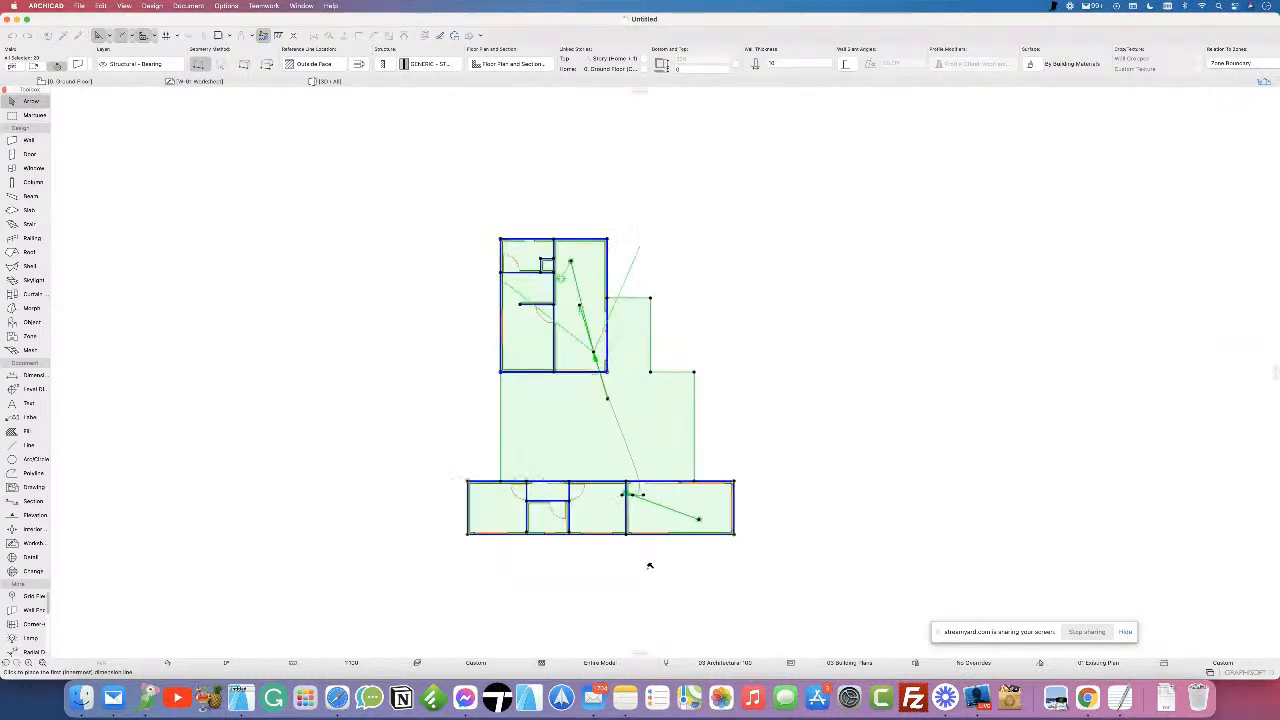
{"action": "scroll", "coordinate": [650, 566], "scroll_direction": "up", "scroll_amount": 3}
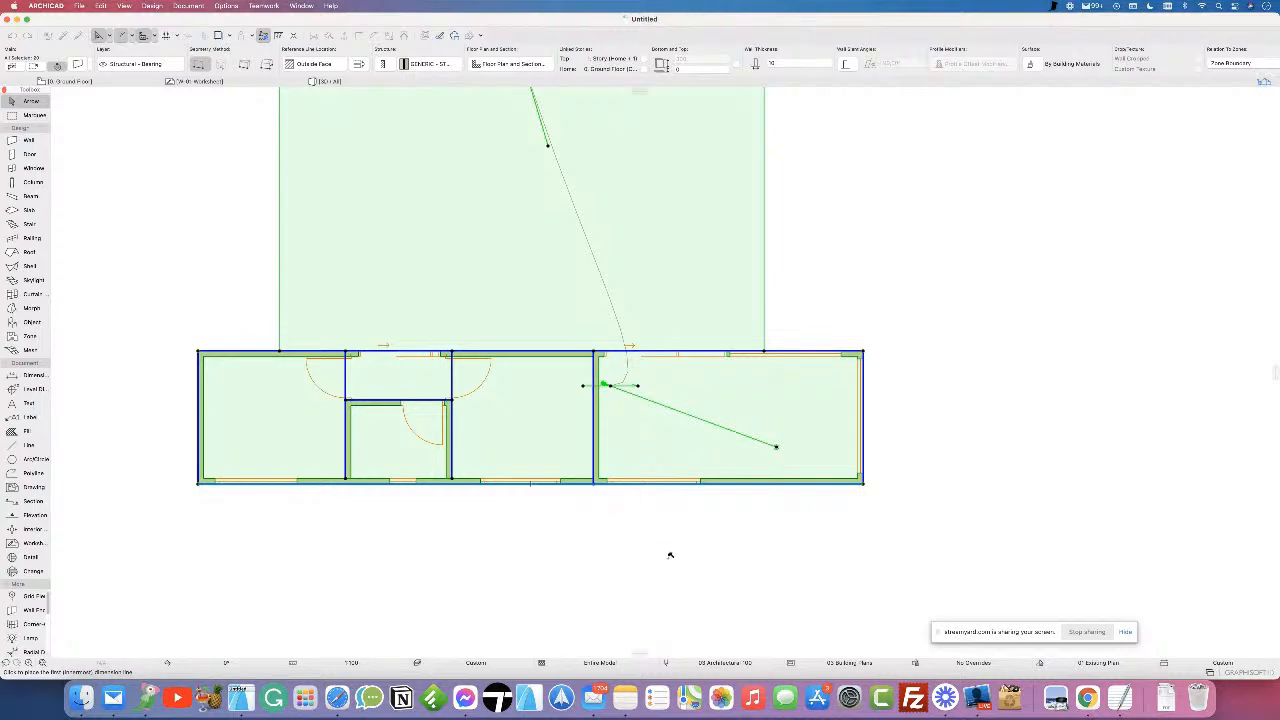
{"action": "left_click", "coordinate": [681, 585]}
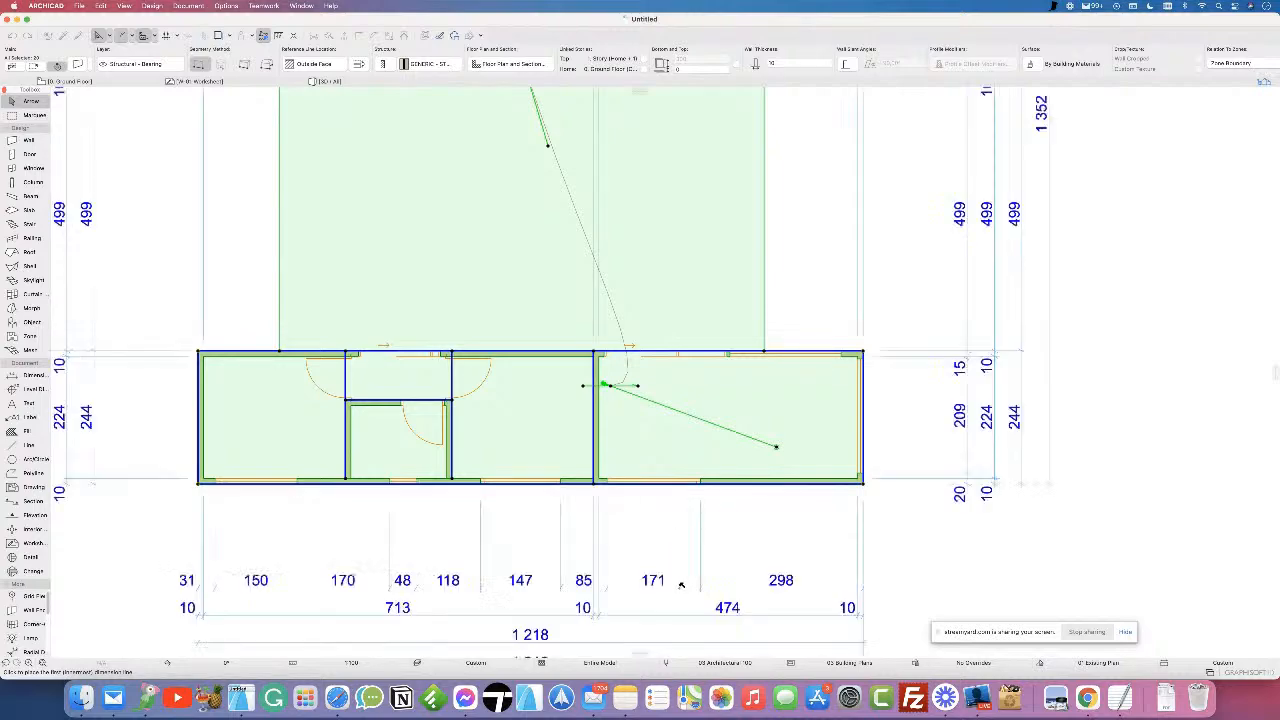
{"action": "scroll", "coordinate": [675, 578], "scroll_direction": "down", "scroll_amount": 5}
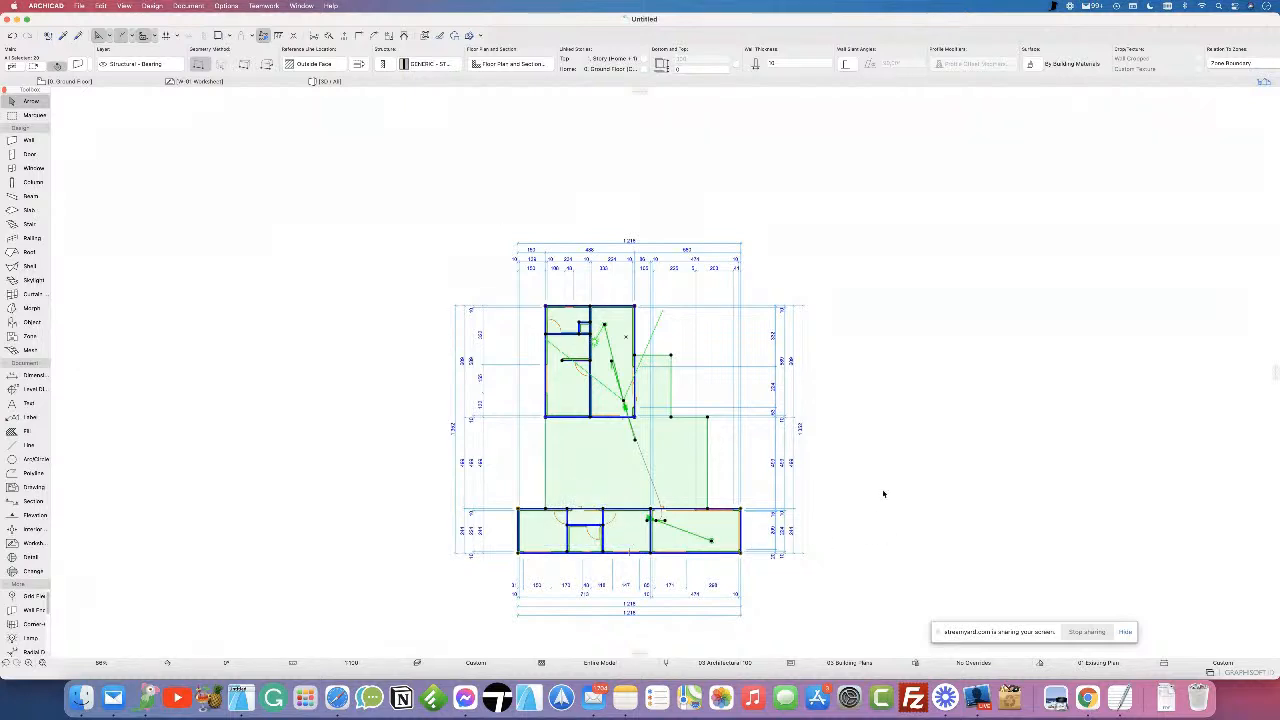
{"action": "left_click", "coordinate": [802, 505]}
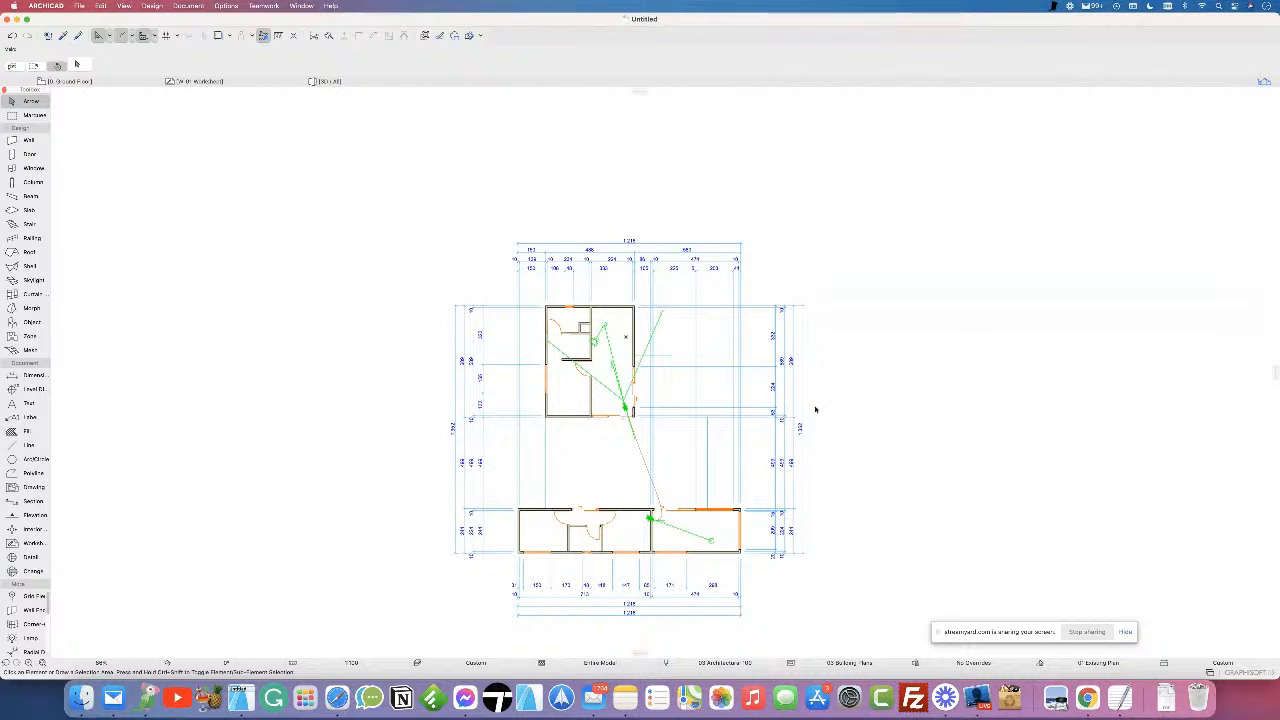
- Undo the automatic exterior dimensioning around the house plan
{"action": "scroll", "coordinate": [720, 482], "scroll_direction": "down", "scroll_amount": 2}
{"action": "scroll", "coordinate": [718, 486], "scroll_direction": "down", "scroll_amount": 2}
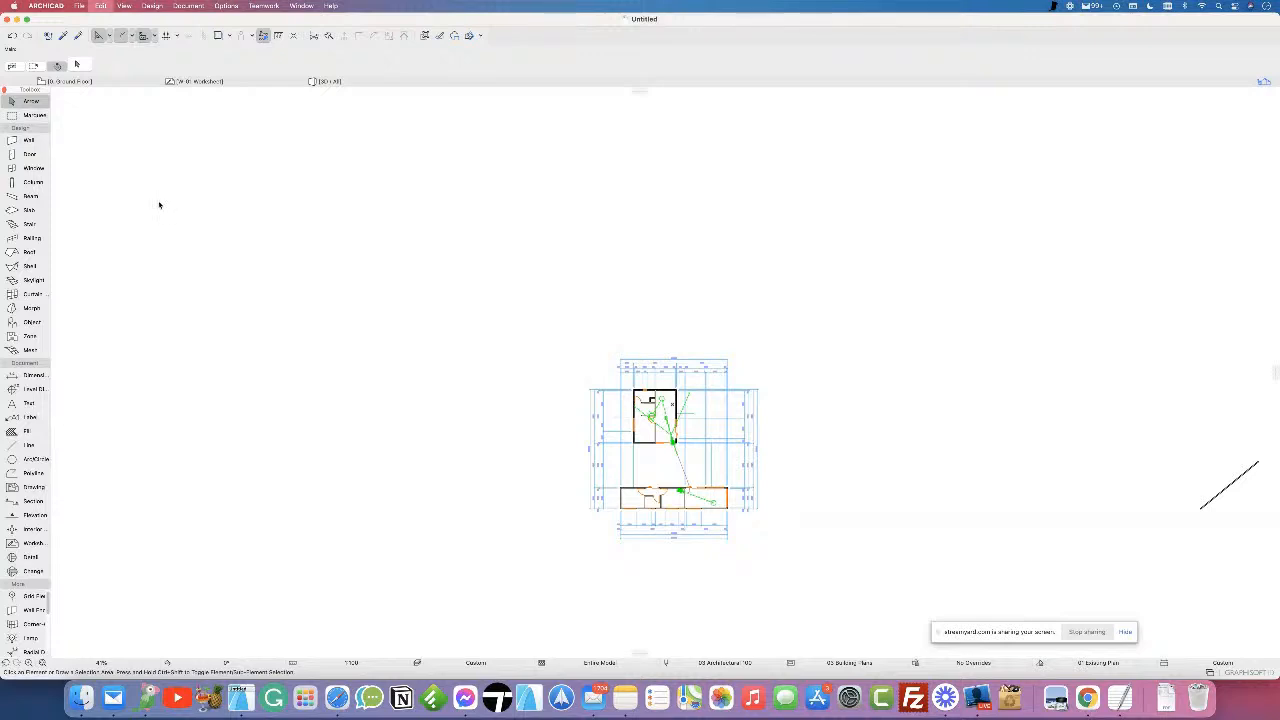
{"action": "key", "text": "super+z"}
{"action": "scroll", "coordinate": [521, 462], "scroll_direction": "up", "scroll_amount": 5}
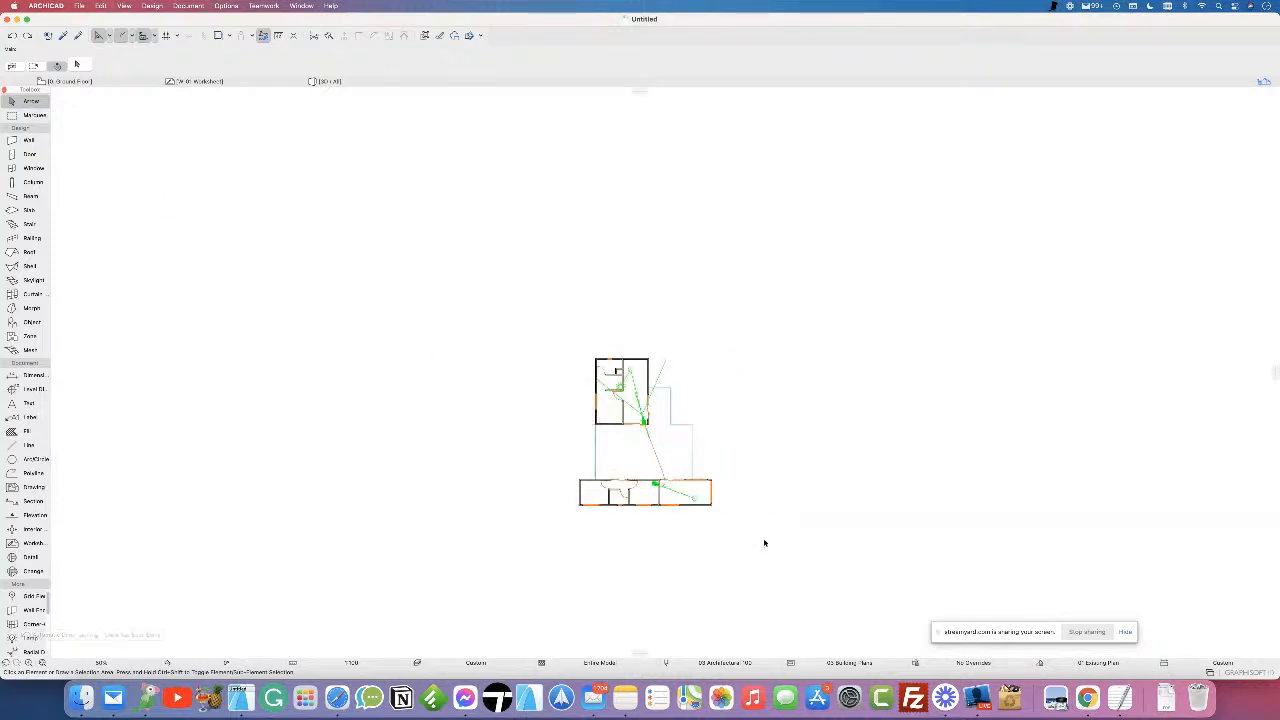
{"action": "scroll", "coordinate": [479, 460], "scroll_direction": "up", "scroll_amount": 5}
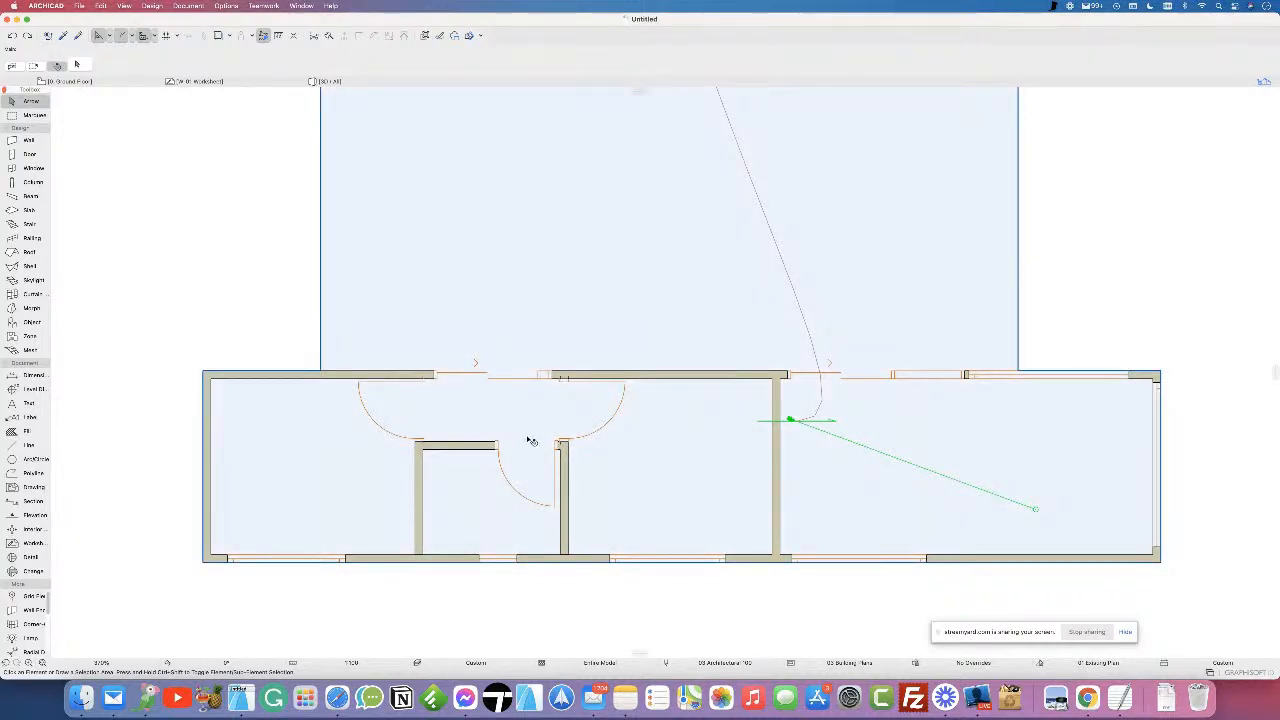
{"action": "scroll", "coordinate": [528, 440], "scroll_direction": "down", "scroll_amount": 3}
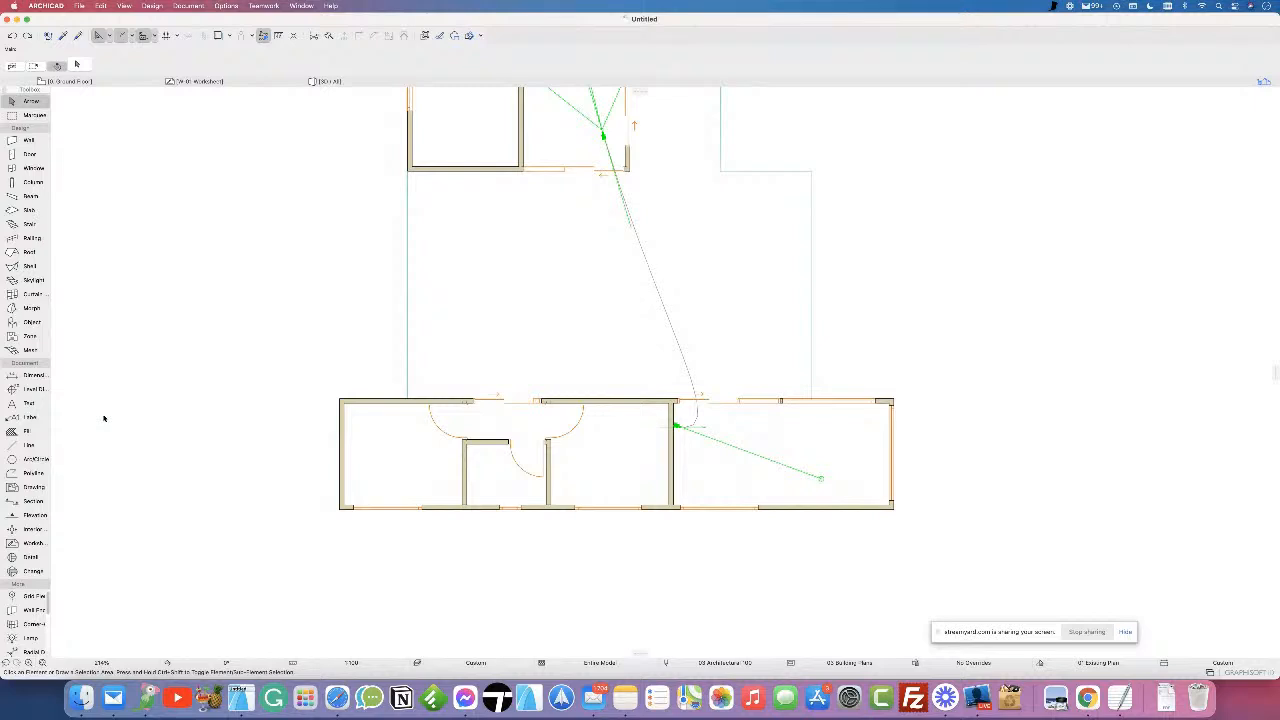
{"action": "scroll", "coordinate": [495, 435], "scroll_direction": "down", "scroll_amount": 5}
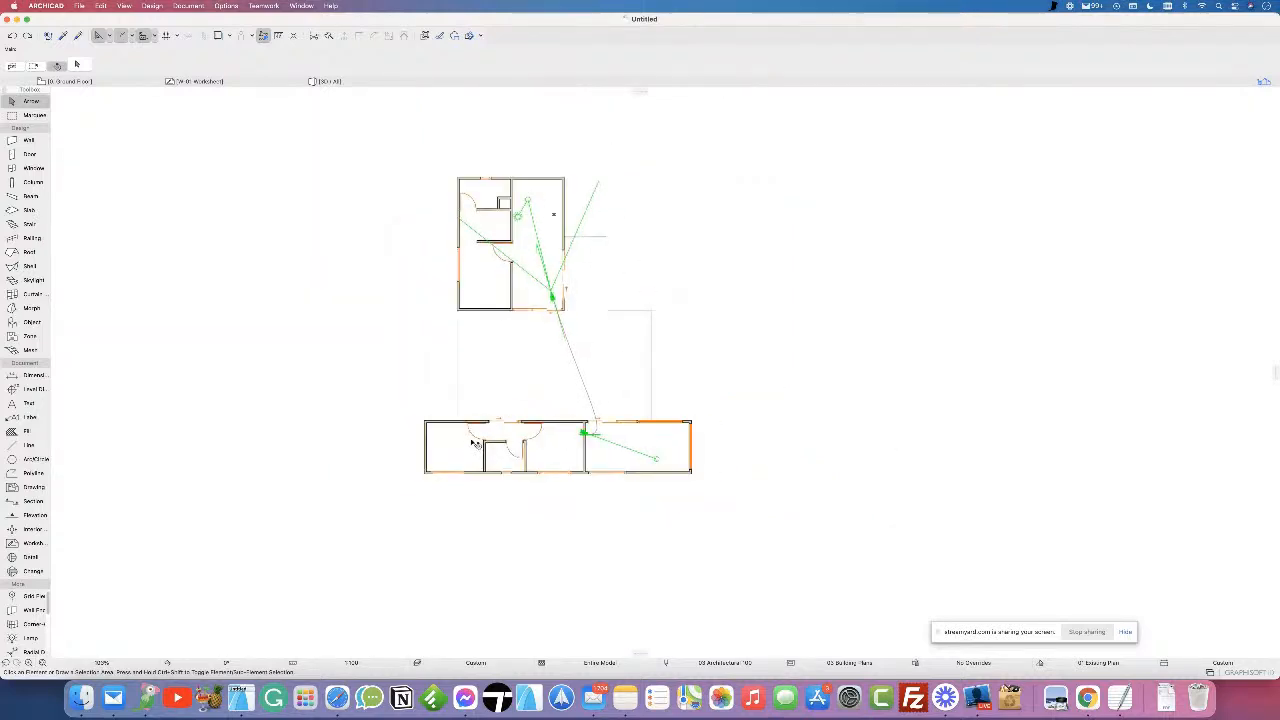
{"action": "middle_click_drag", "start_coordinate": [495, 435], "coordinate": [443, 460]}
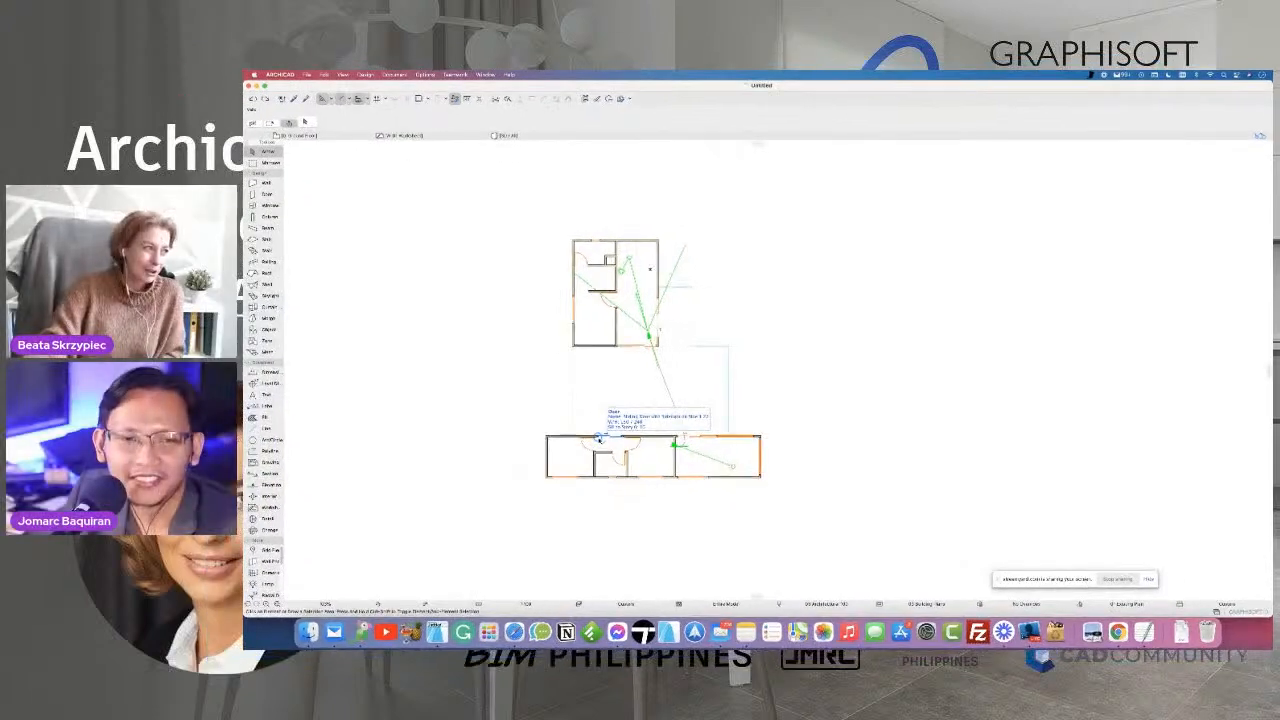
- Review the settings of the Dimension and Interior Elevation tools, including the interior elevation's geometry methods
{"action": "left_click", "coordinate": [262, 372]}
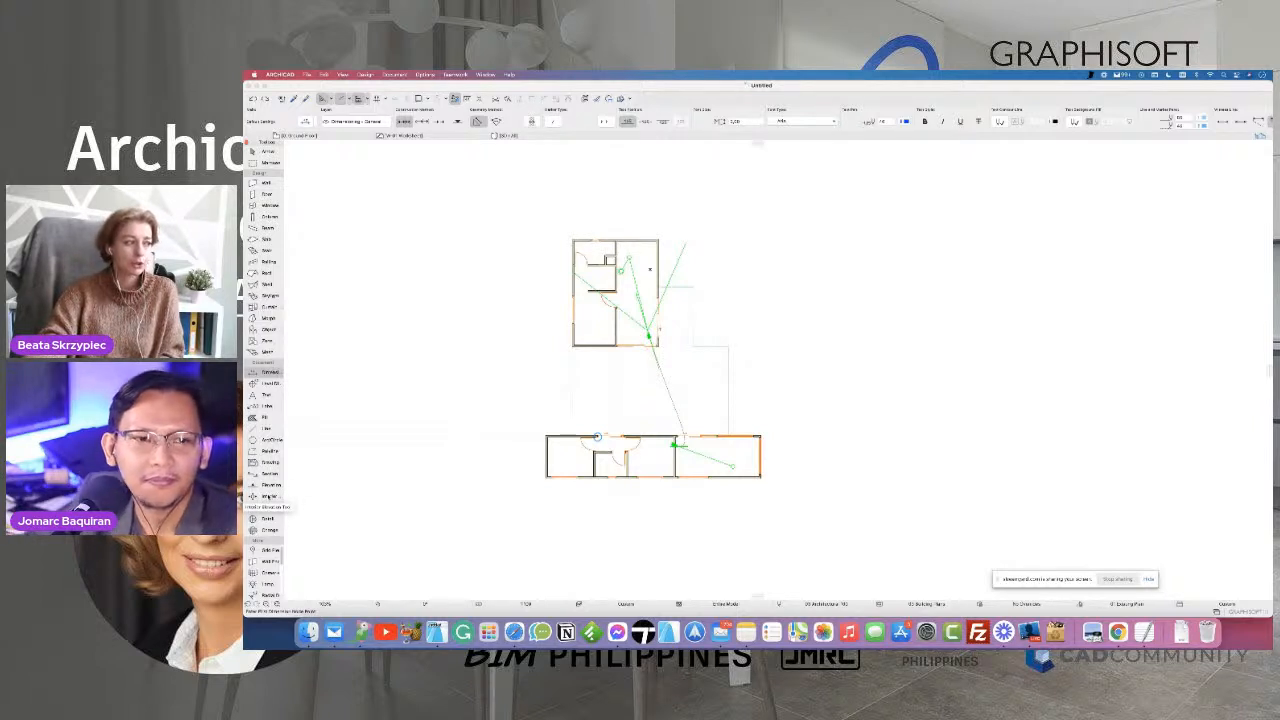
{"action": "left_click", "coordinate": [258, 496]}
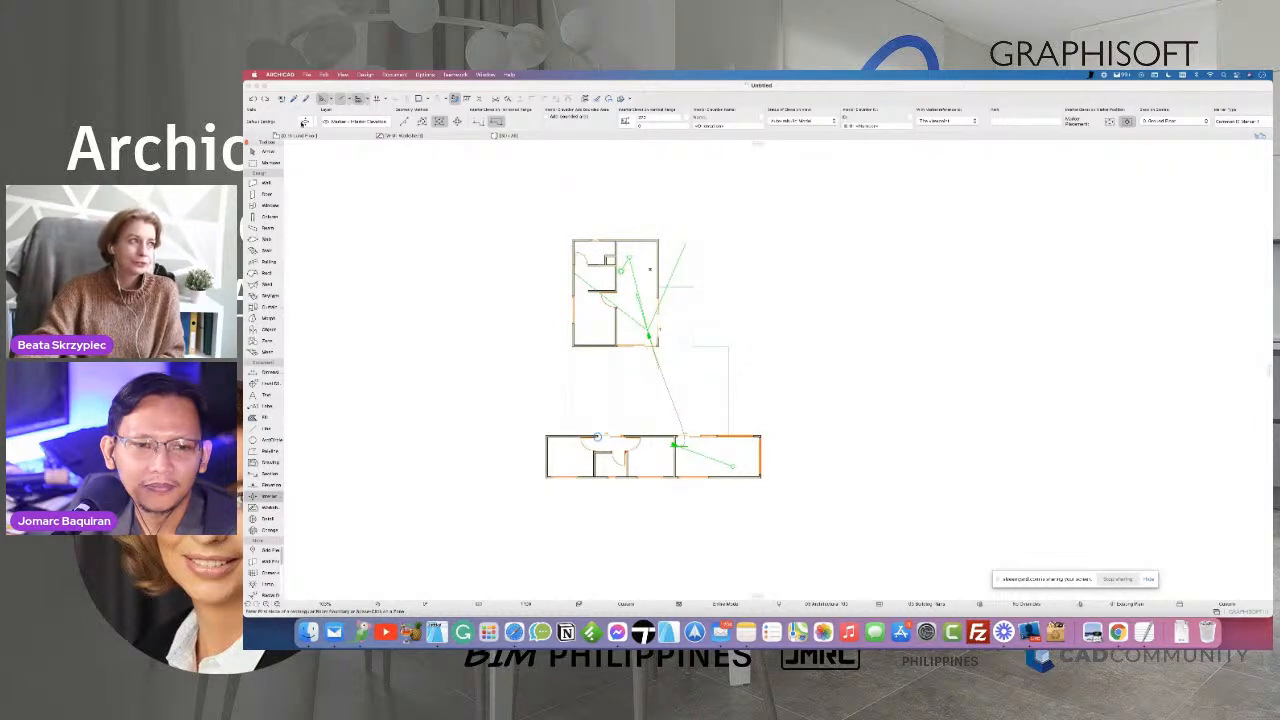
{"action": "left_click", "coordinate": [407, 123]}
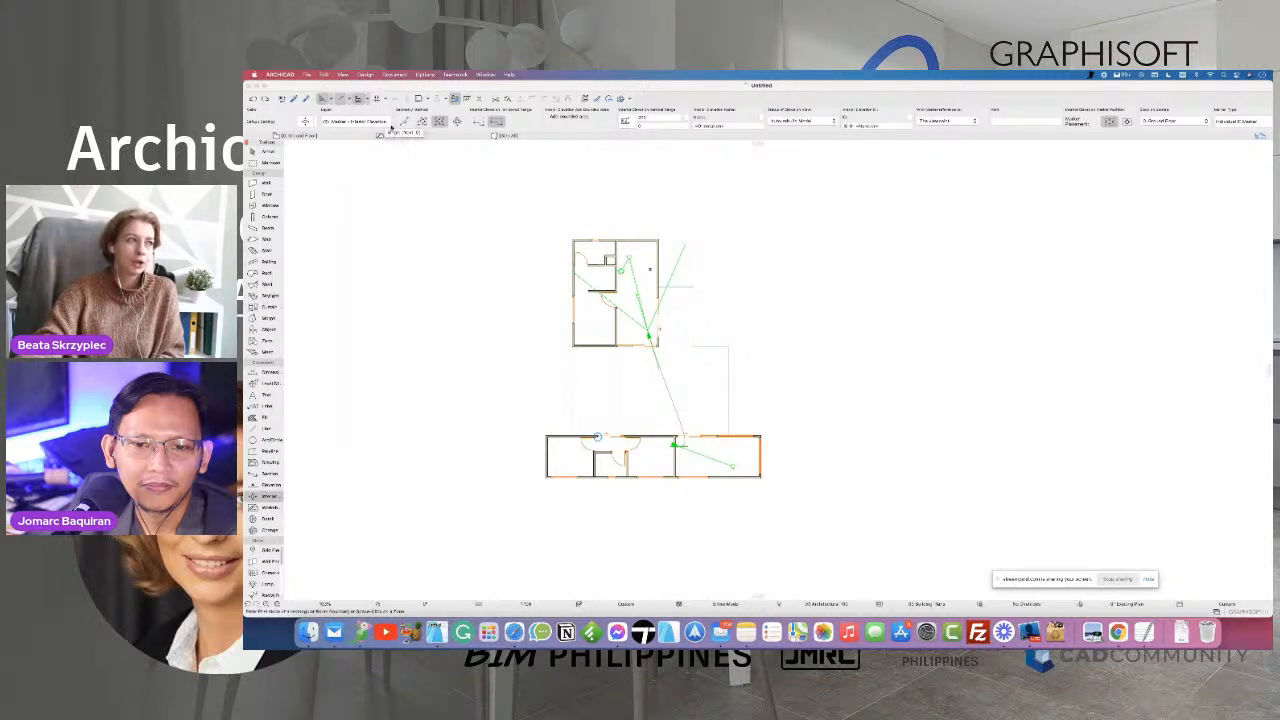
- Start a new wall using the rotated rectangle geometry method
{"action": "left_click", "coordinate": [264, 185]}
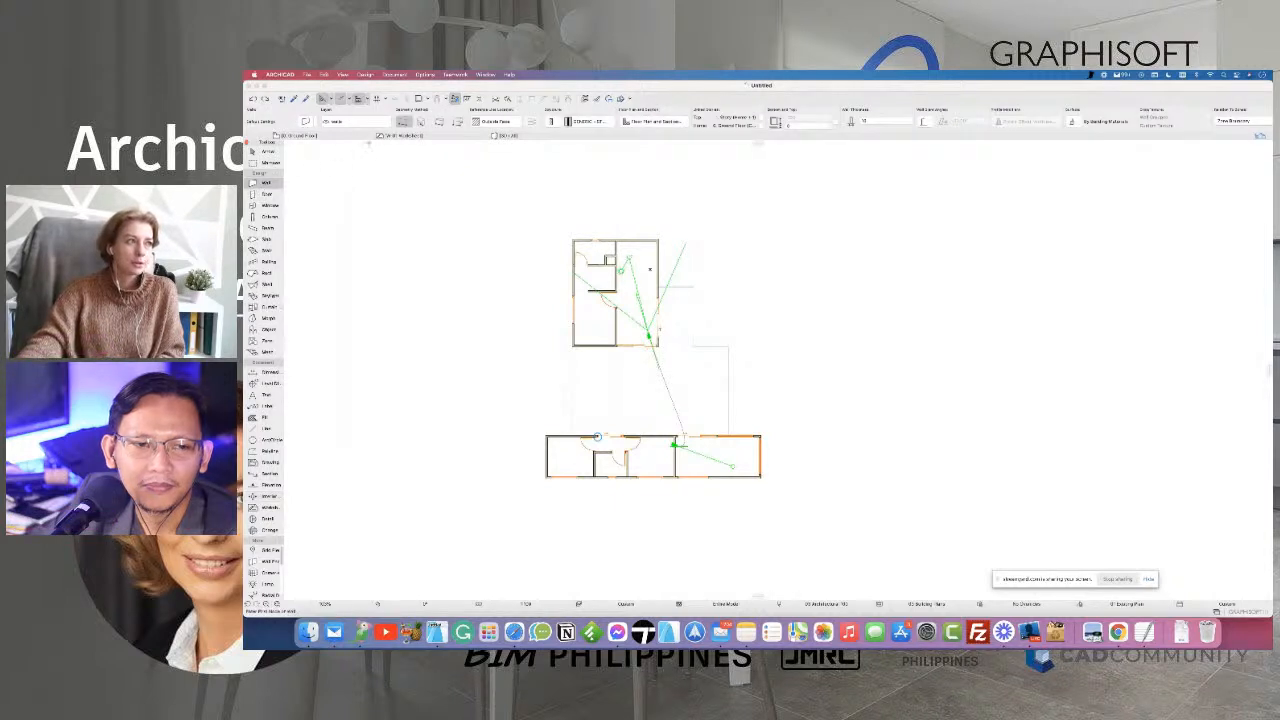
{"action": "left_click", "coordinate": [403, 122]}
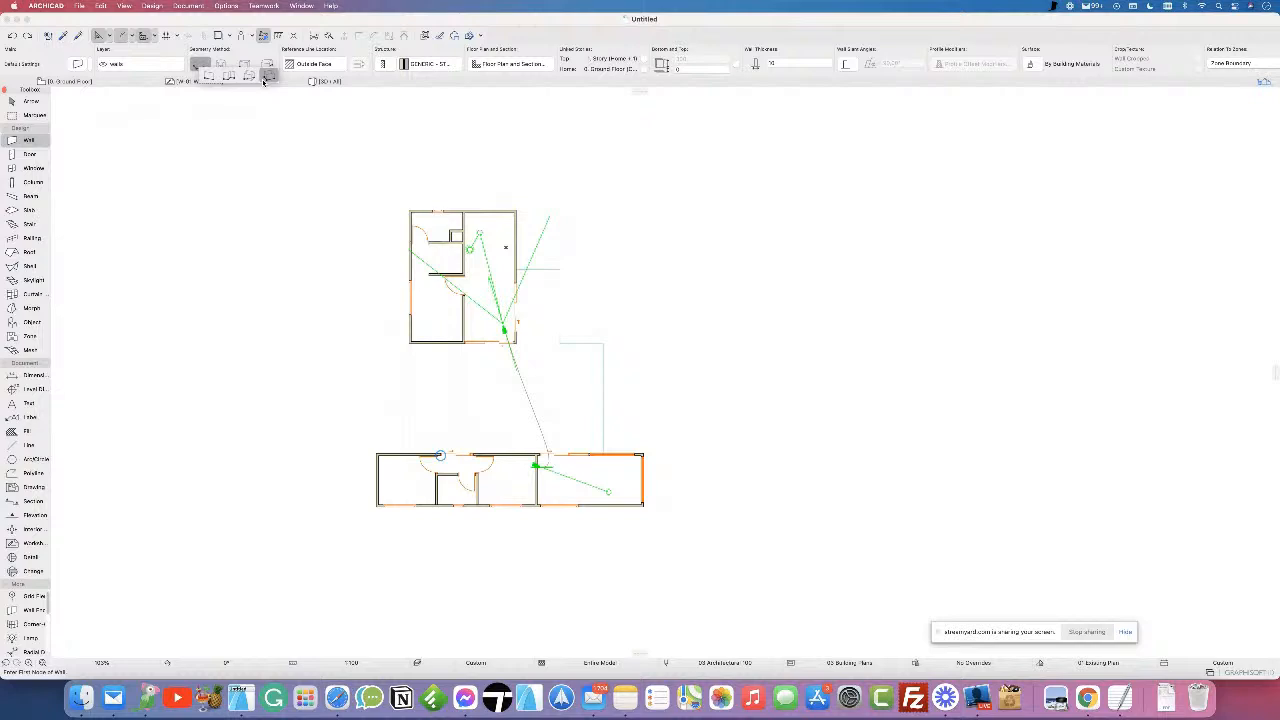
{"action": "left_click", "coordinate": [266, 78]}
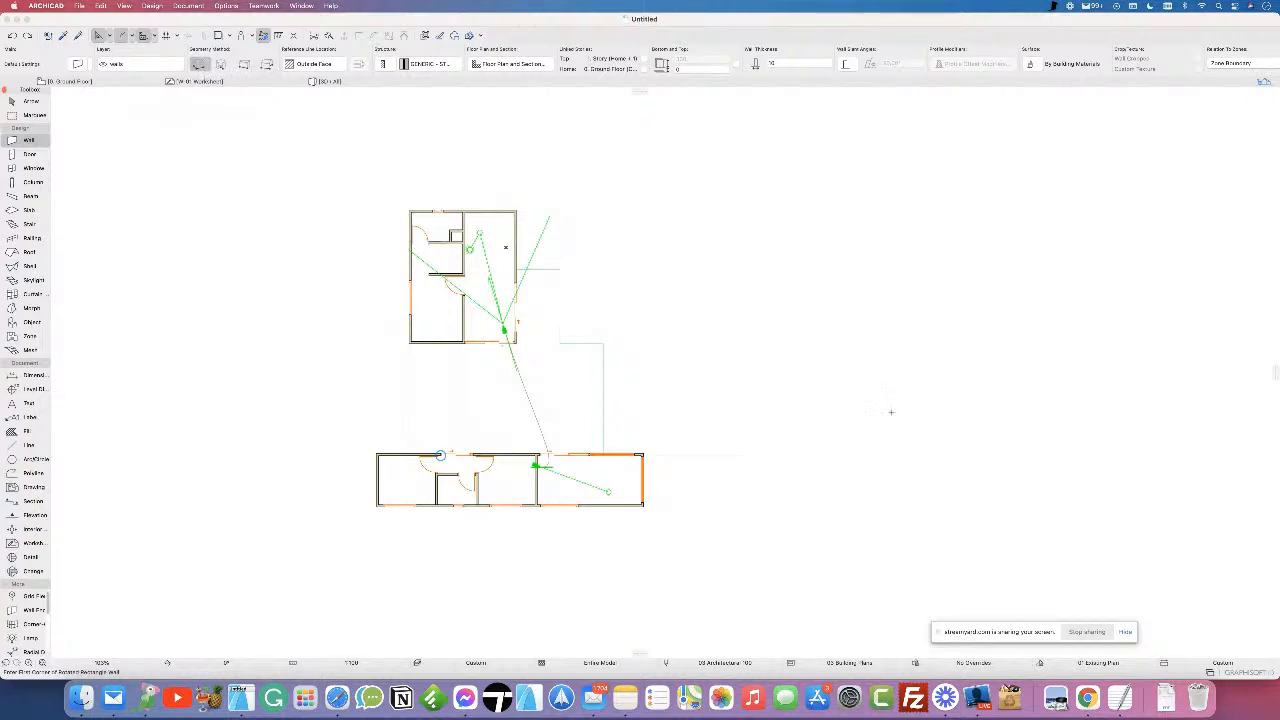
- Draw a rotated rectangular wall enclosure in the empty area beside the floor plans and undo it
{"action": "left_click", "coordinate": [804, 426]}
{"action": "left_click", "coordinate": [873, 493]}
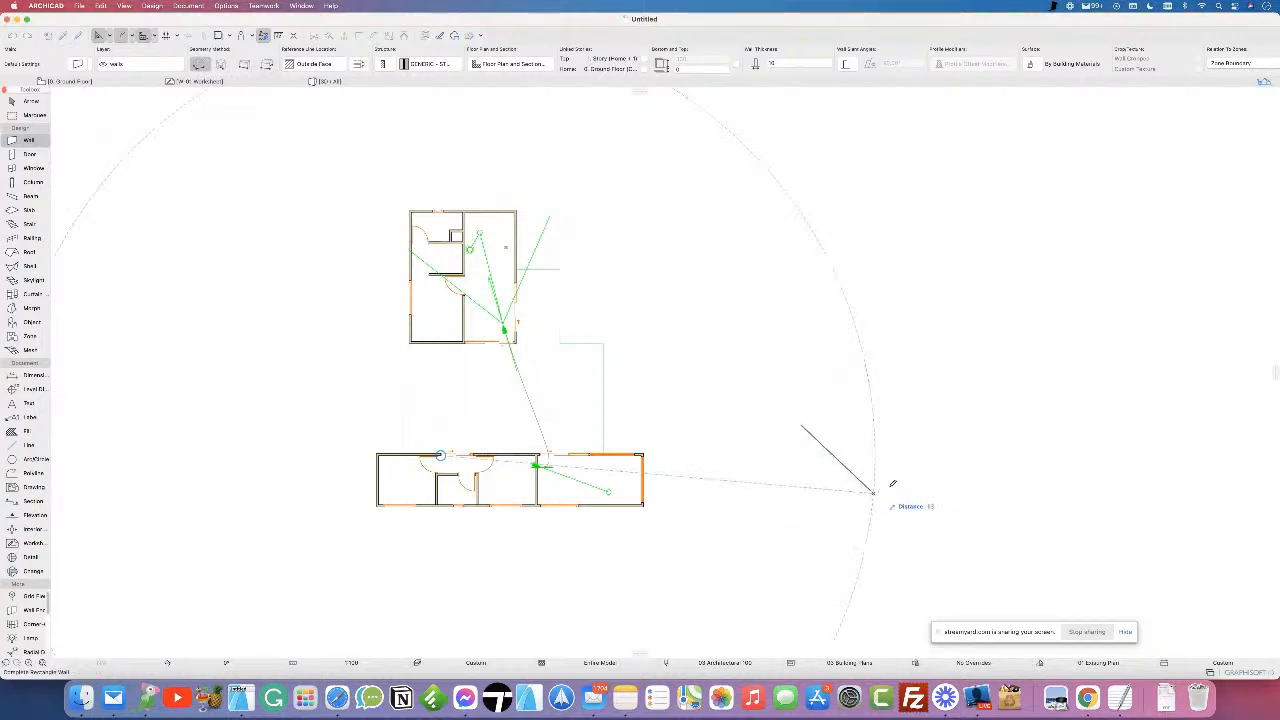
{"action": "left_click", "coordinate": [980, 436]}
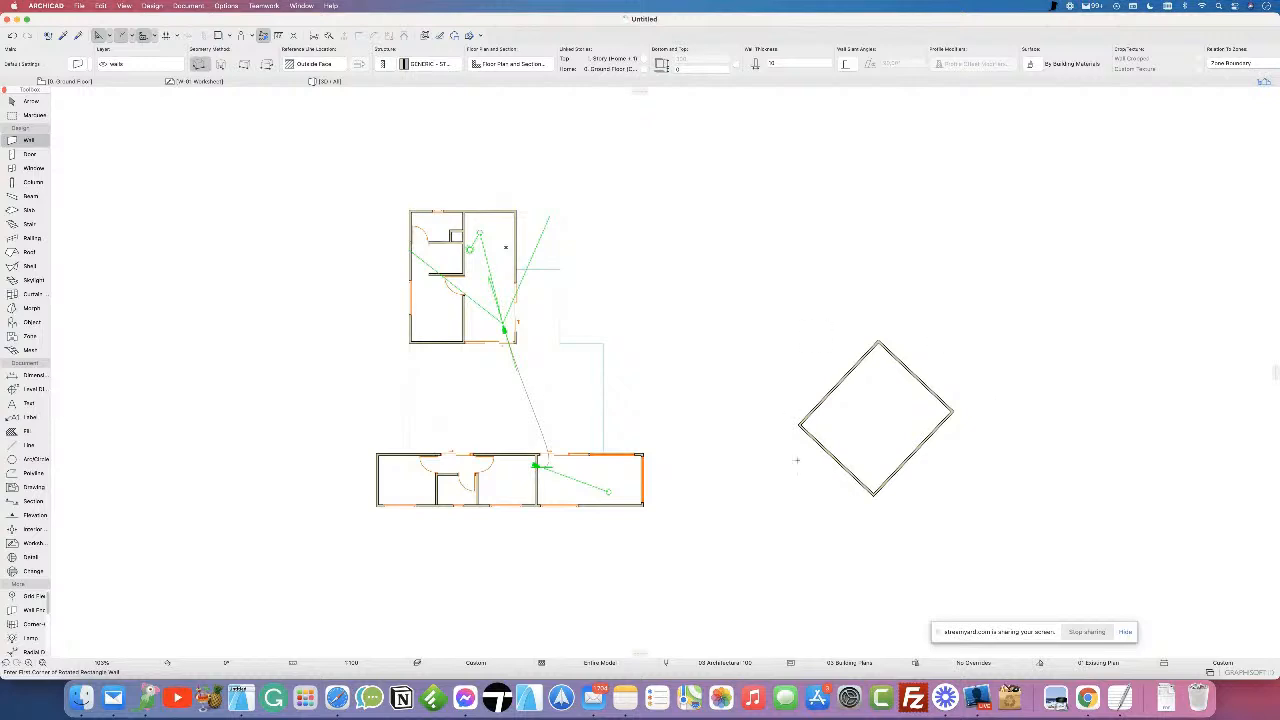
{"action": "key", "text": "super+z"}
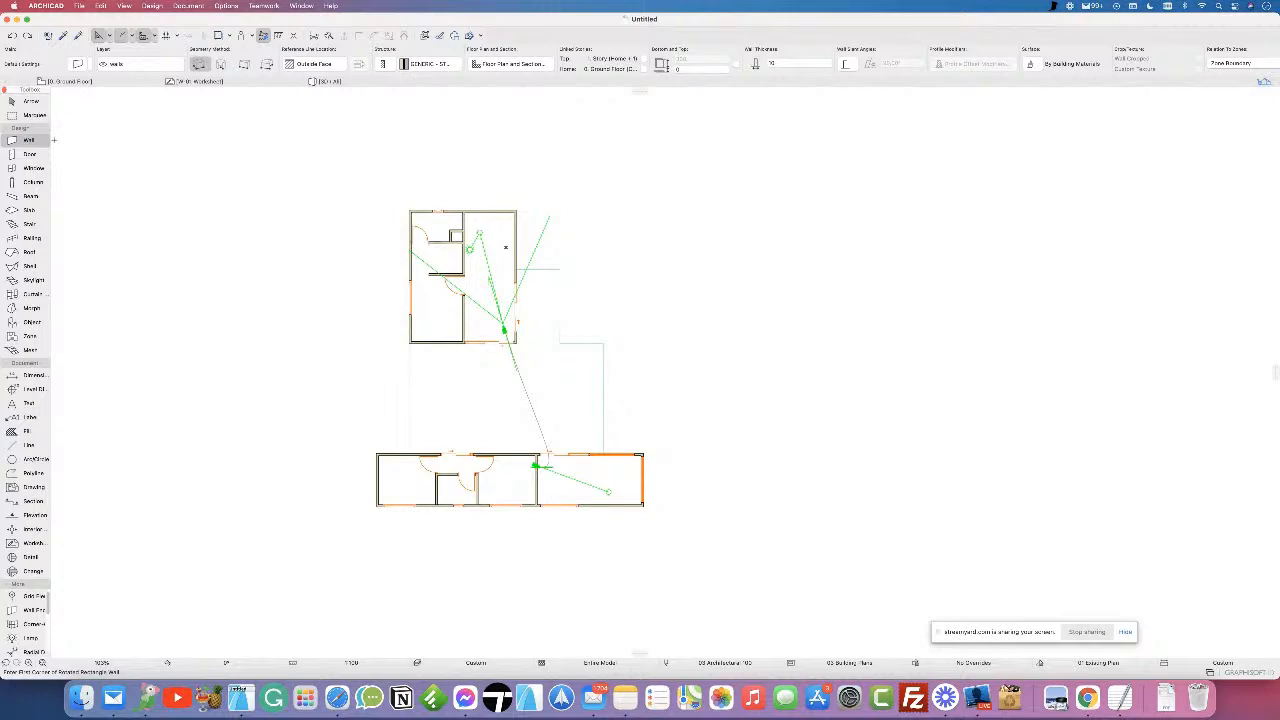
- Review the geometry methods offered for the Interior Elevation tool
{"action": "left_click", "coordinate": [33, 529]}
{"action": "left_click", "coordinate": [200, 63]}
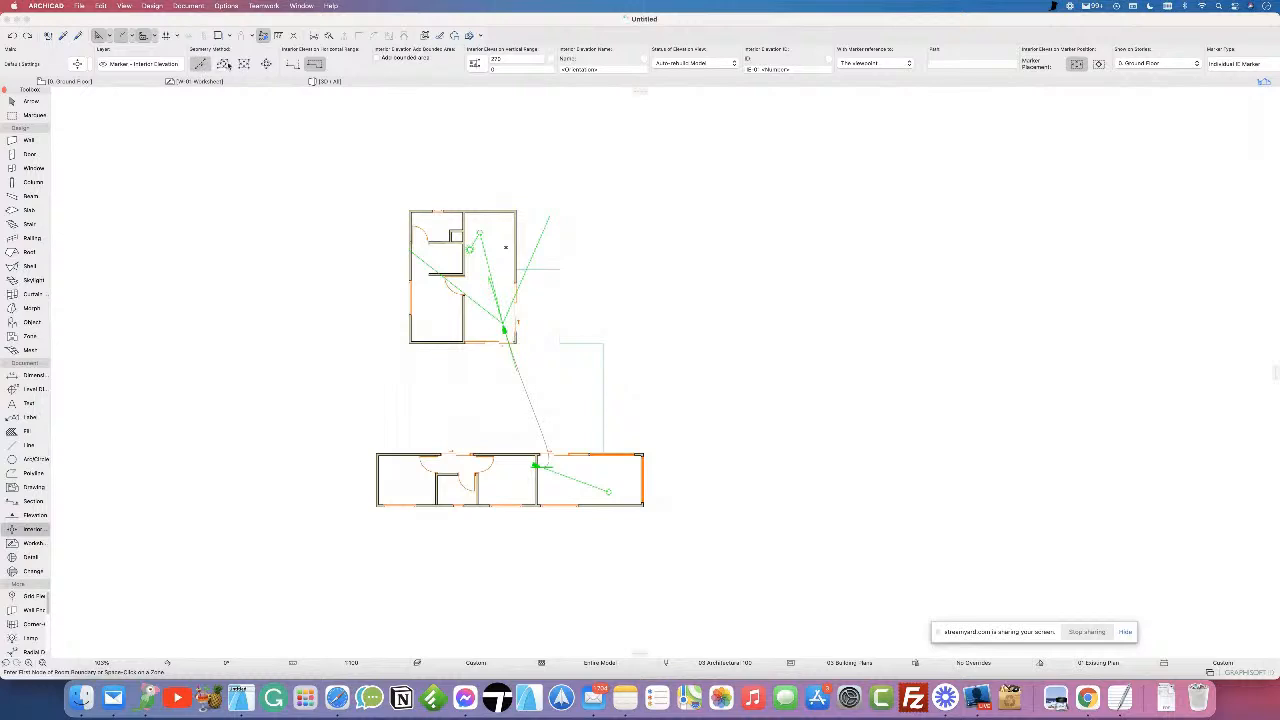
{"action": "left_click", "coordinate": [229, 63]}
{"action": "left_click", "coordinate": [266, 64]}
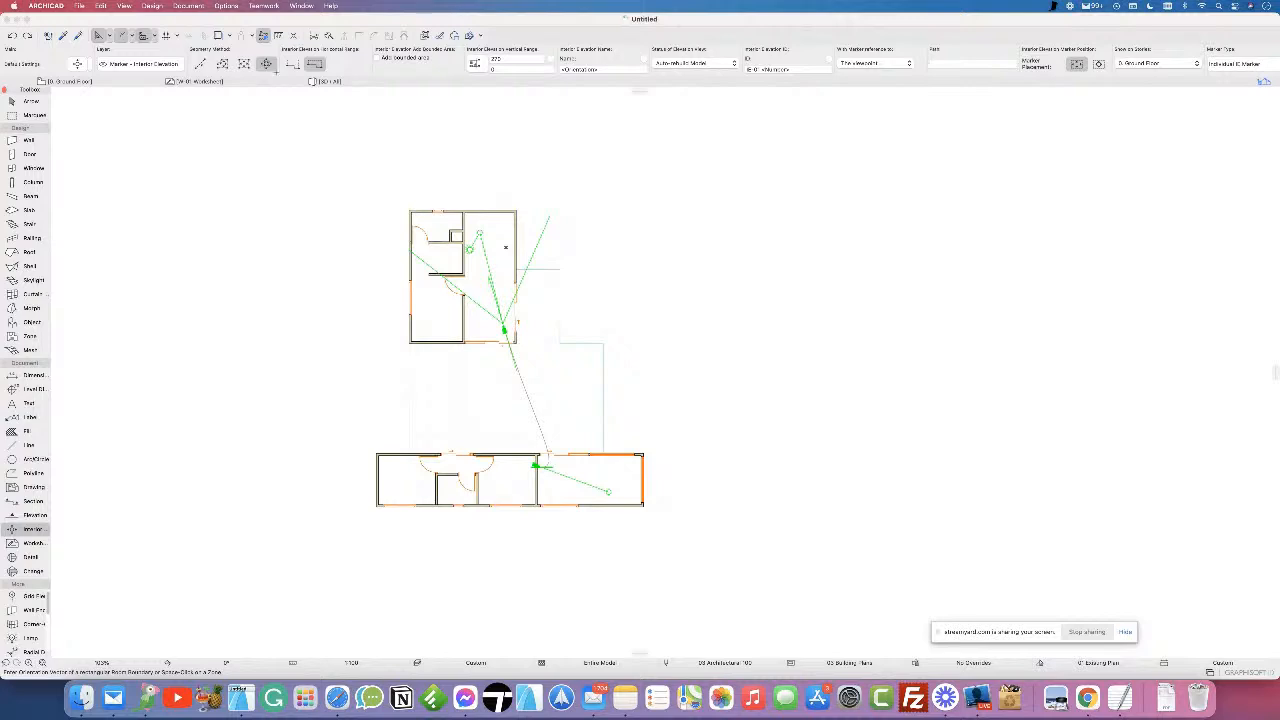
{"action": "left_click", "coordinate": [201, 64]}
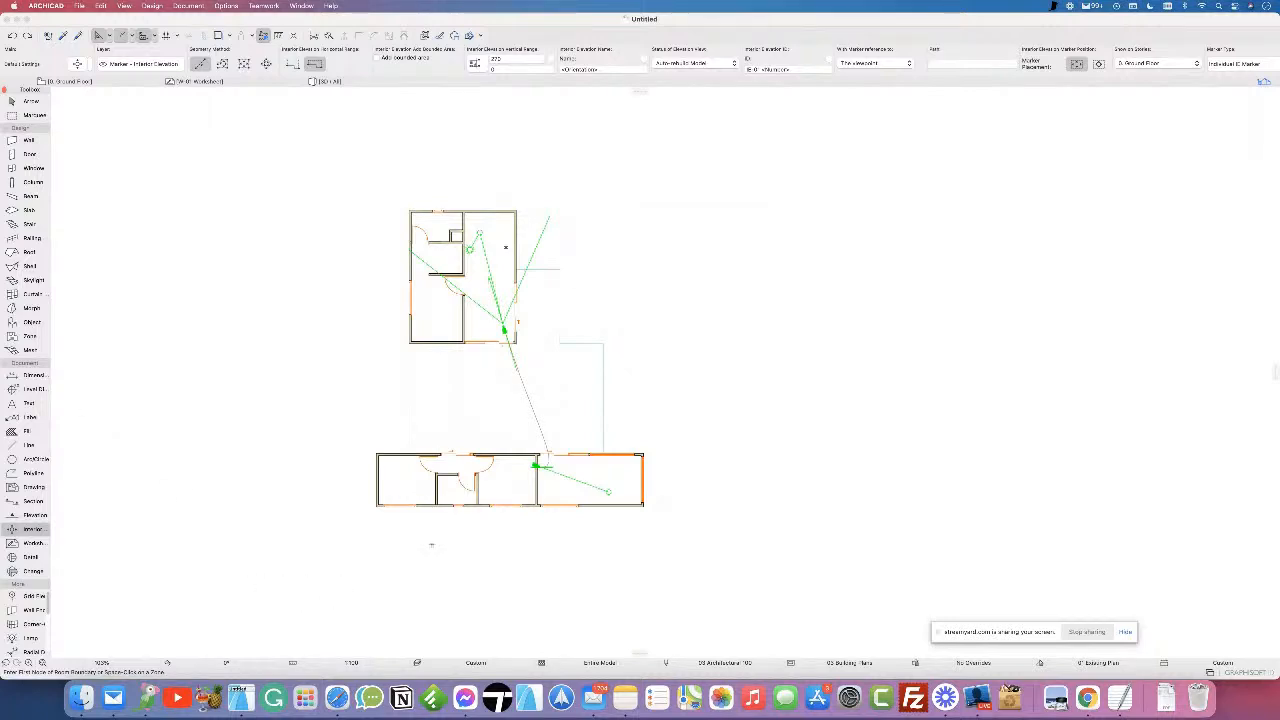
- Open the Object default settings and choose Bed Layout 22 from the Furniture Layouts 22 library folder
{"action": "scroll", "coordinate": [408, 480], "scroll_direction": "up", "scroll_amount": 5}
{"action": "scroll", "coordinate": [403, 482], "scroll_direction": "up", "scroll_amount": 2}
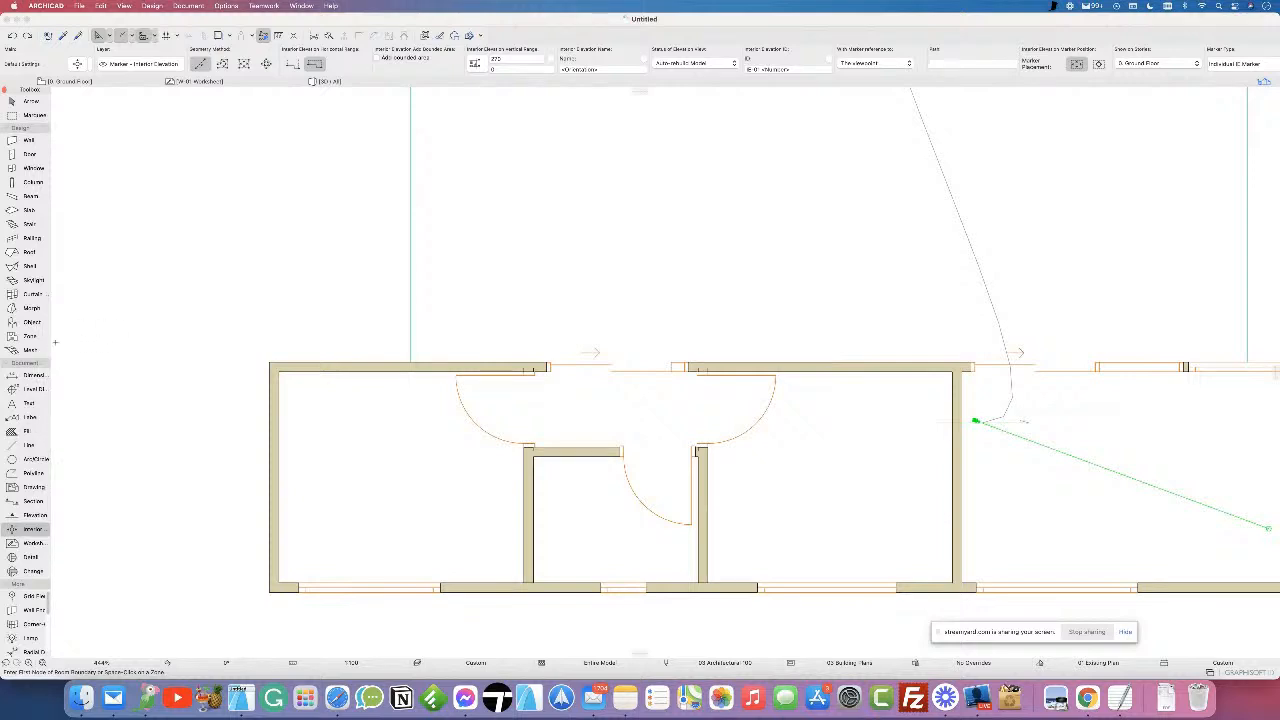
{"action": "left_click", "coordinate": [25, 322]}
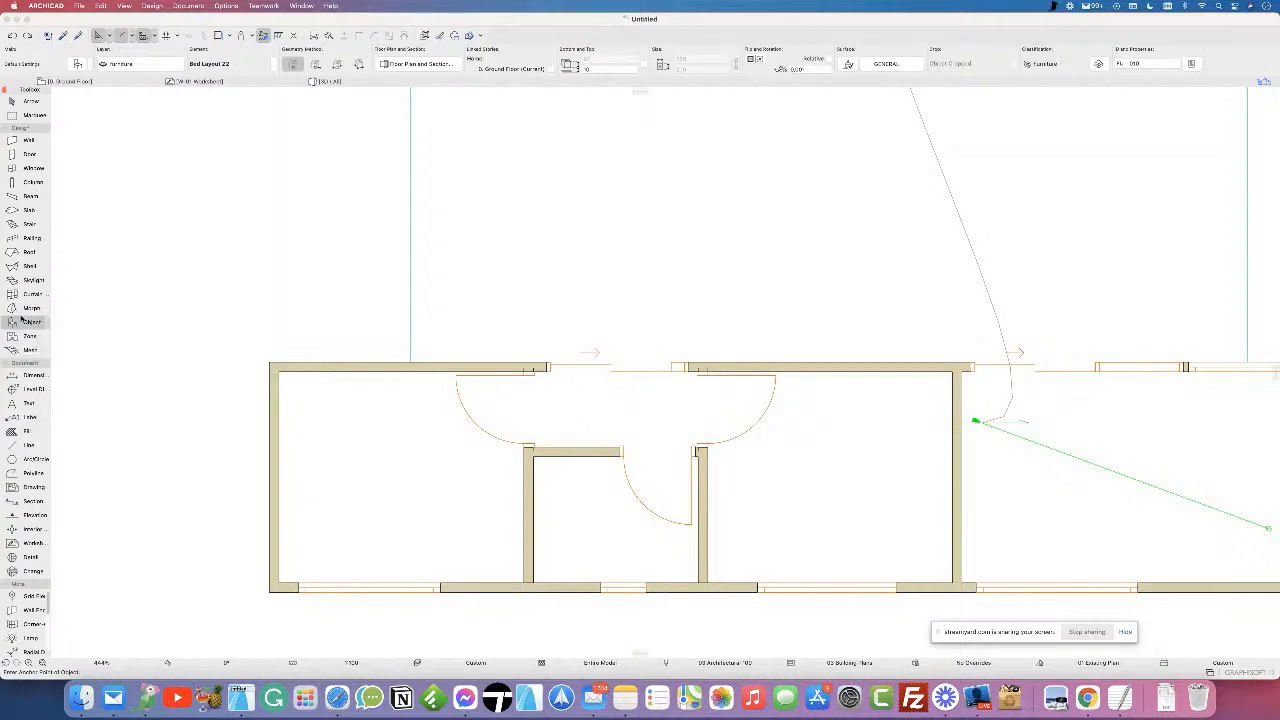
{"action": "double_click", "coordinate": [22, 322]}
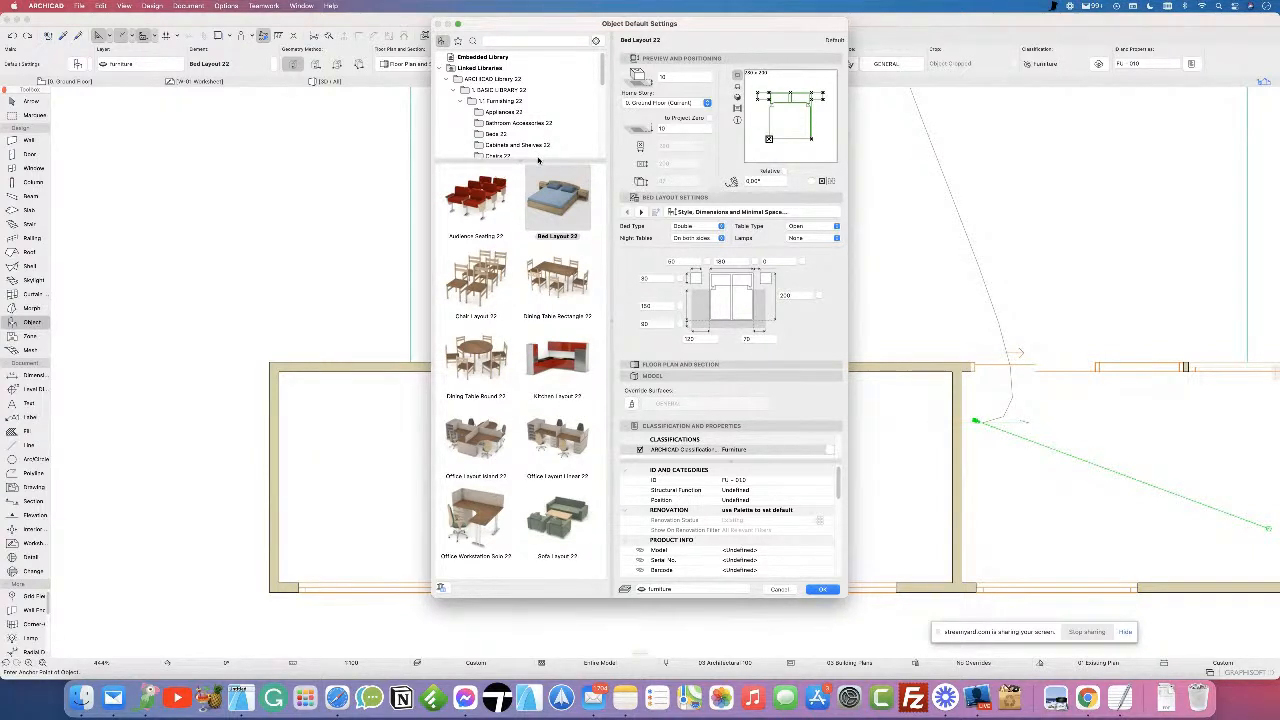
{"action": "left_click_drag", "start_coordinate": [537, 160], "coordinate": [549, 200]}
{"action": "scroll", "coordinate": [549, 182], "scroll_direction": "down", "scroll_amount": 3}
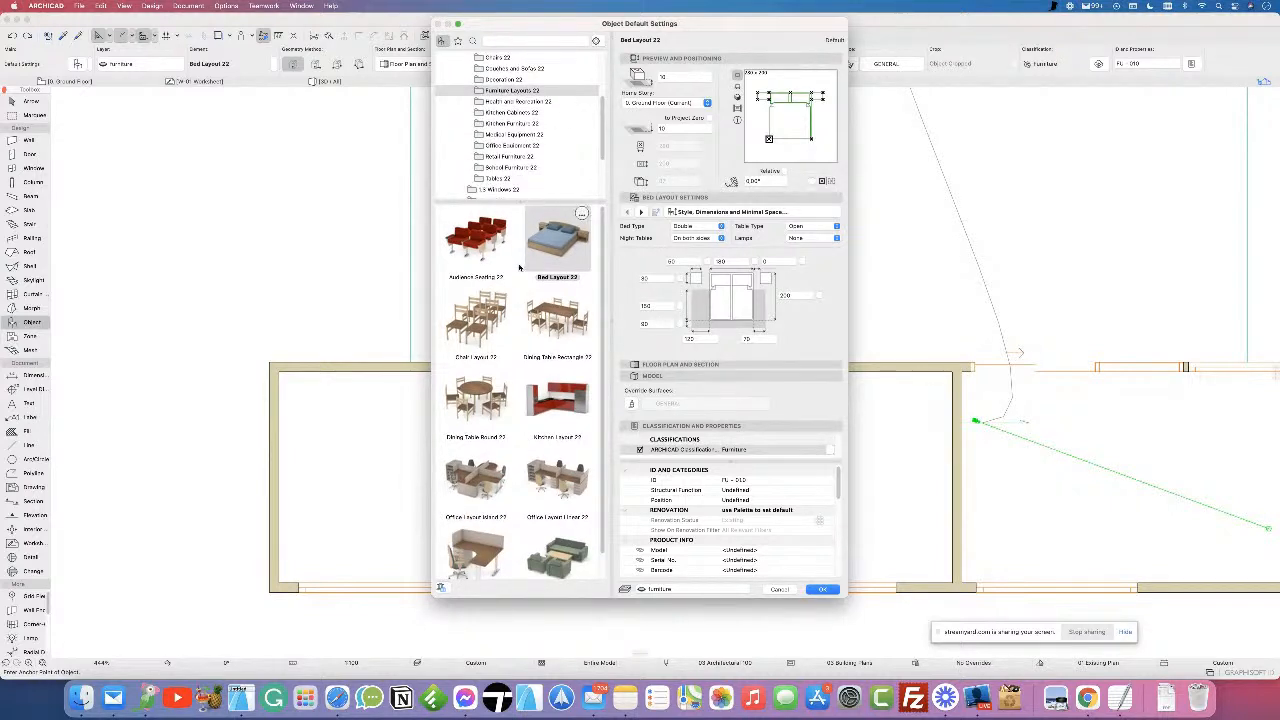
{"action": "scroll", "coordinate": [510, 465], "scroll_direction": "down", "scroll_amount": 1}
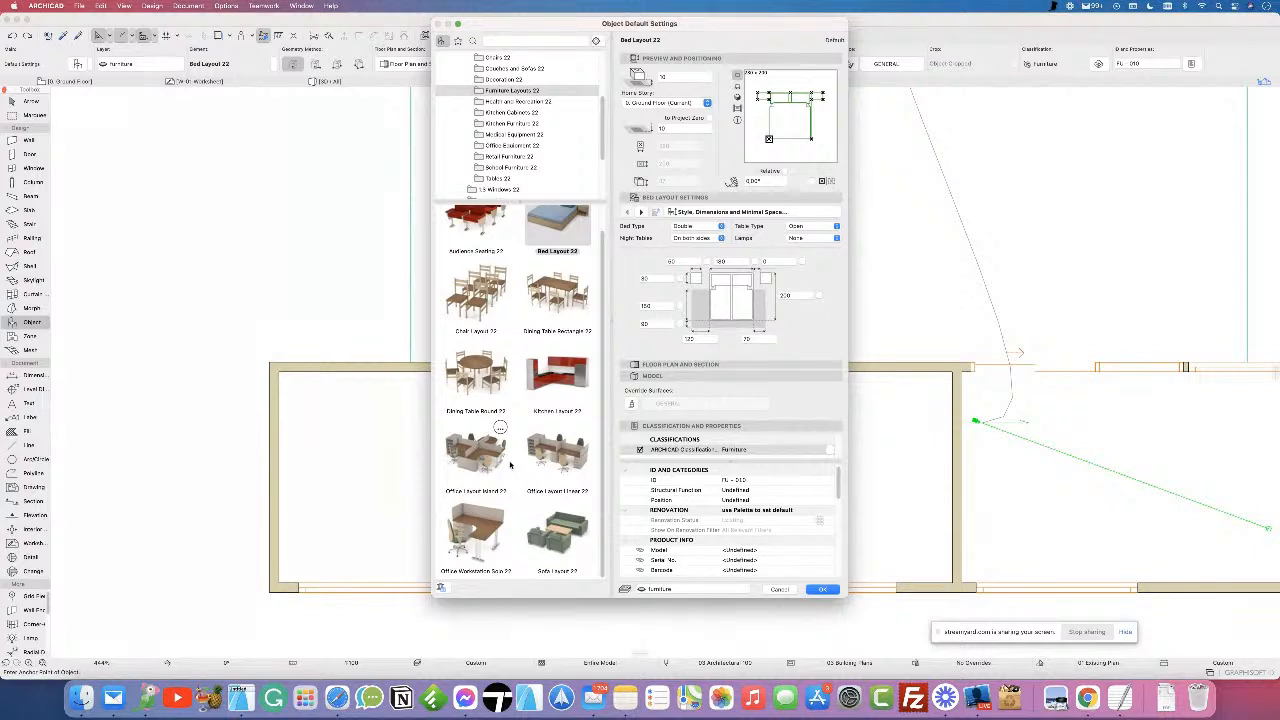
{"action": "scroll", "coordinate": [510, 465], "scroll_direction": "up", "scroll_amount": 1}
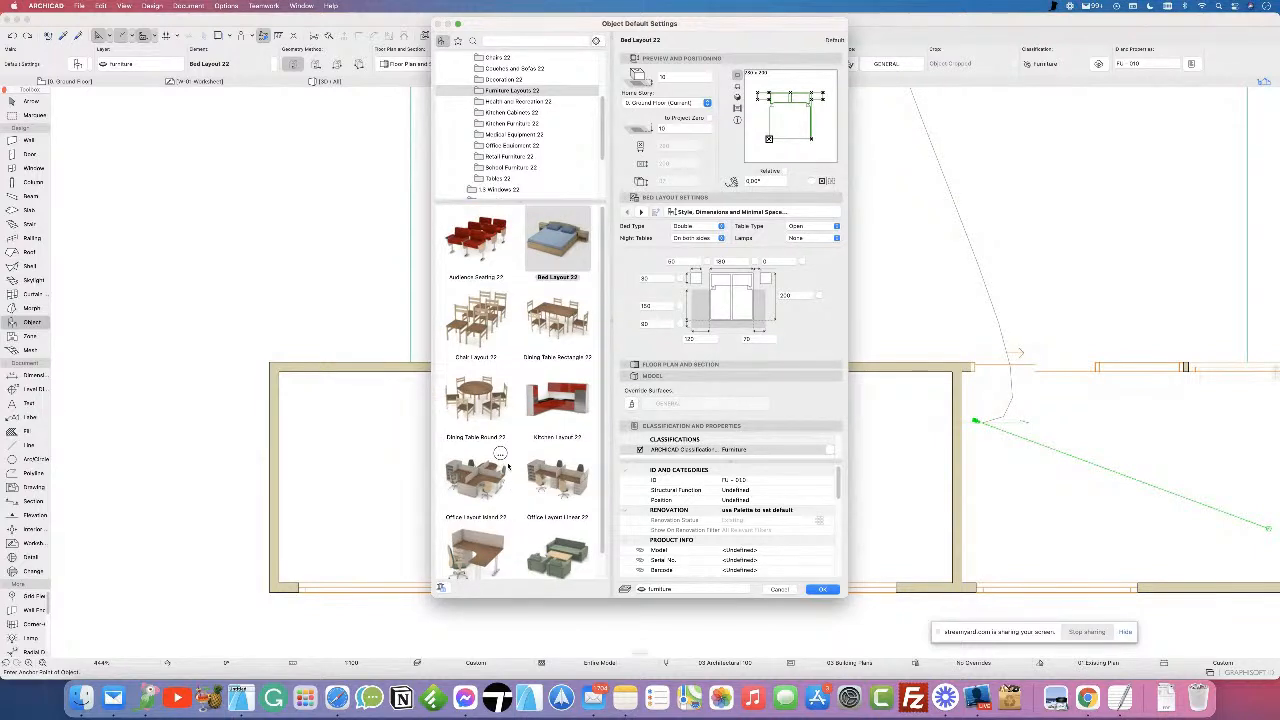
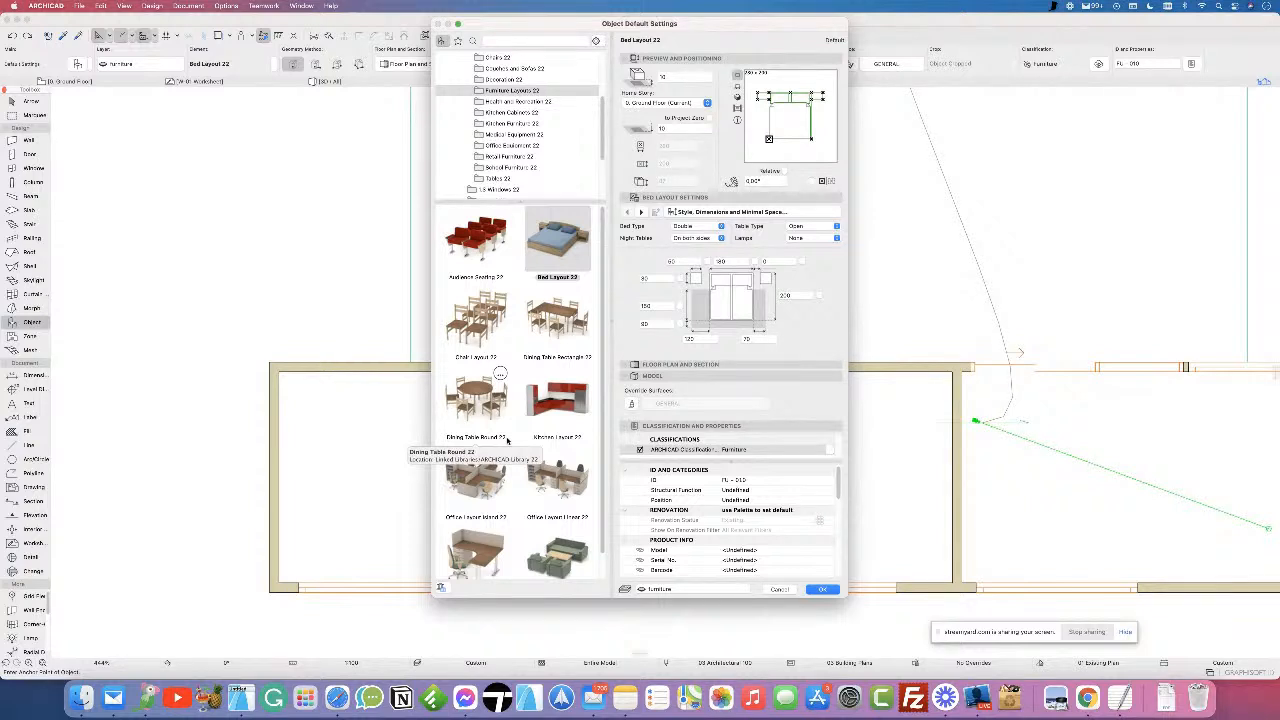
{"action": "left_click", "coordinate": [558, 253]}
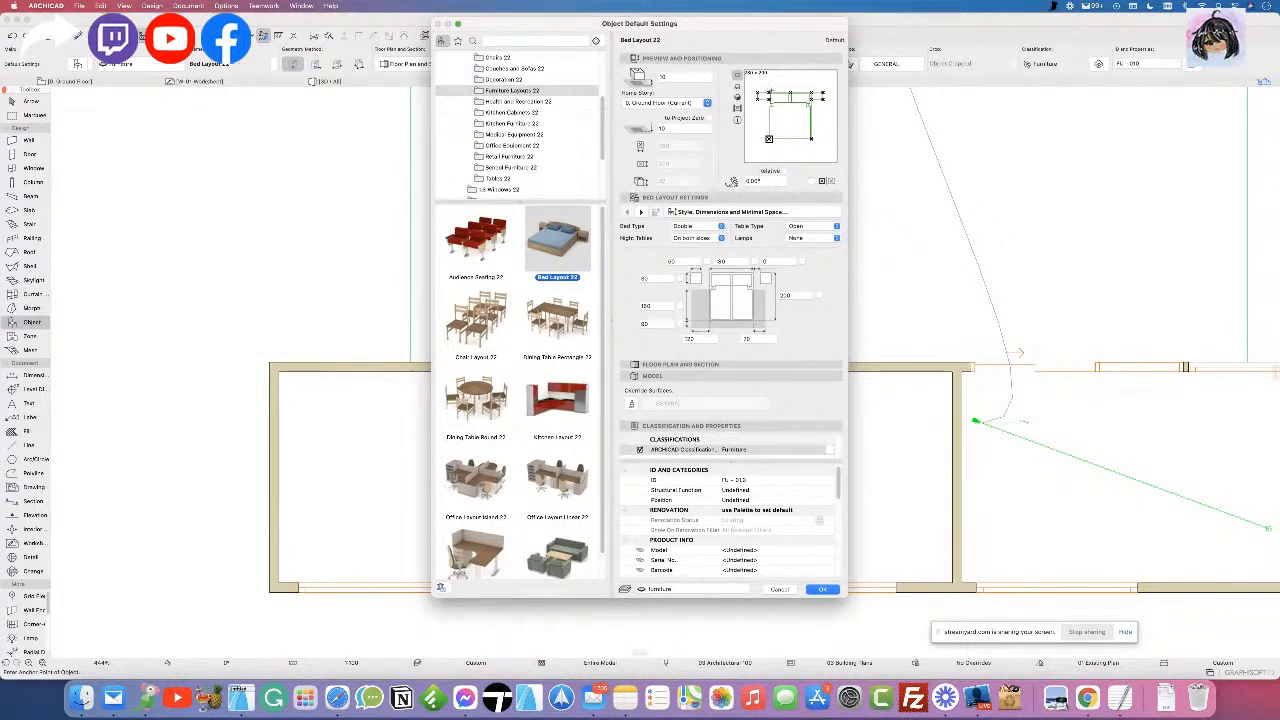
- Set the bed layout's anchor point to the outer upper corner of its left night table
{"action": "left_click", "coordinate": [811, 97]}
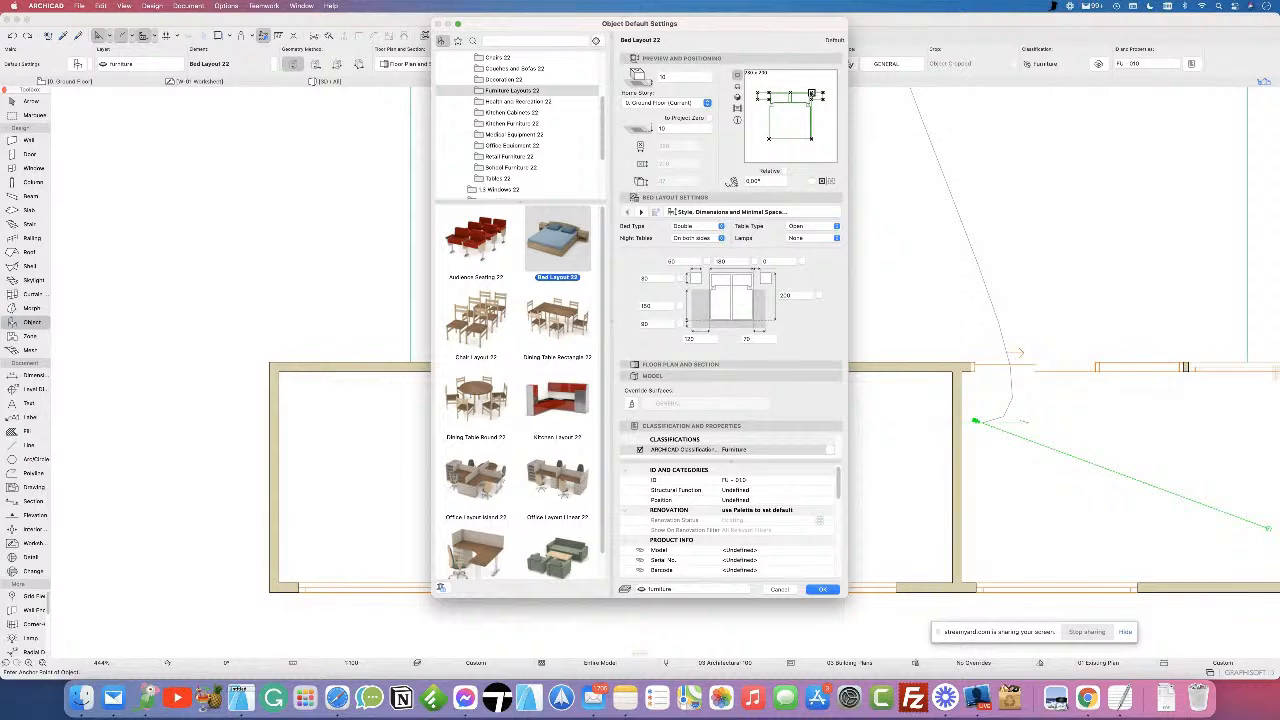
{"action": "left_click", "coordinate": [790, 93]}
{"action": "left_click", "coordinate": [758, 95]}
{"action": "left_click", "coordinate": [811, 138]}
{"action": "left_click", "coordinate": [758, 94]}
- Preview the bed layout in elevation, 3D and picture views, and return the preview to the 2D plan symbol
{"action": "left_click", "coordinate": [737, 89]}
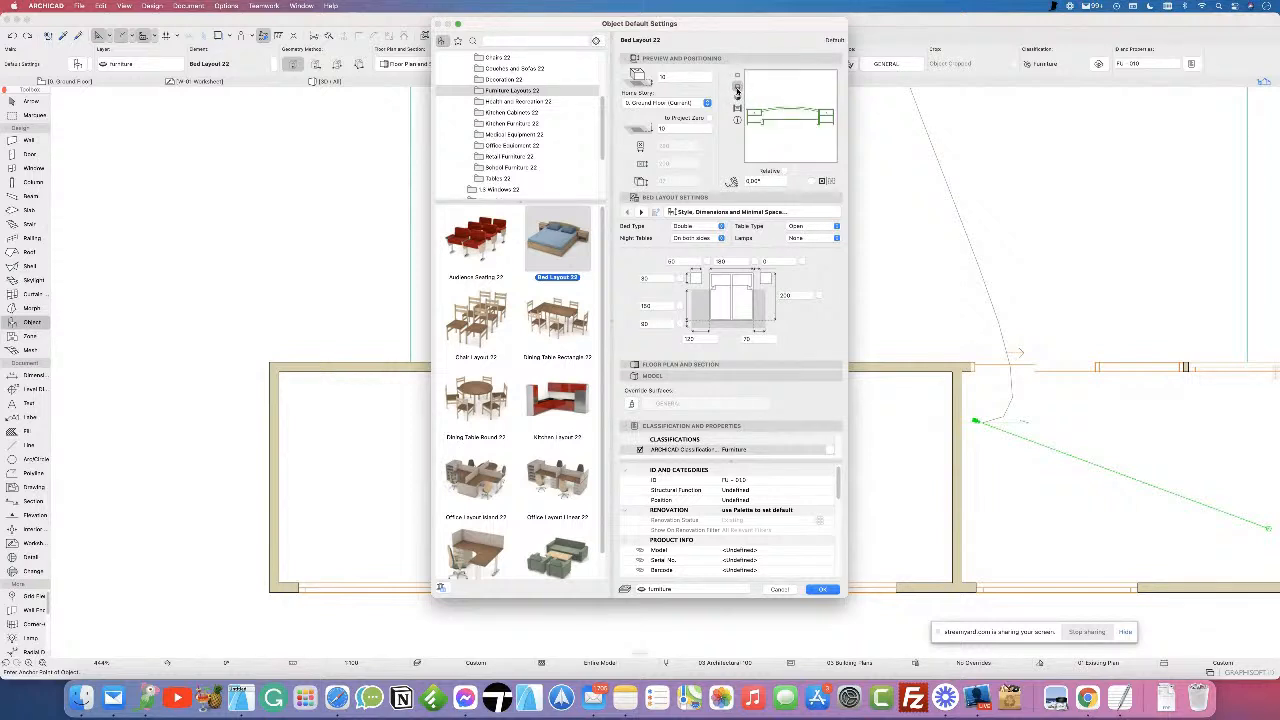
{"action": "left_click", "coordinate": [737, 98]}
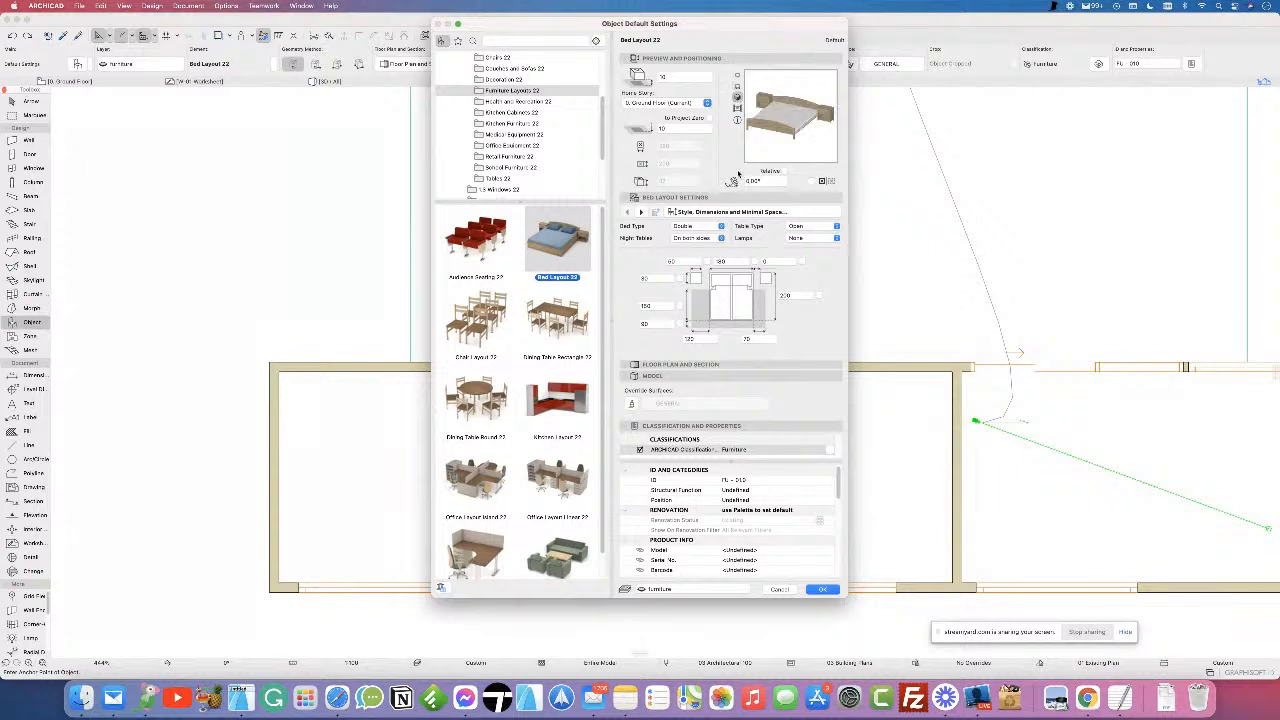
{"action": "left_click", "coordinate": [737, 108]}
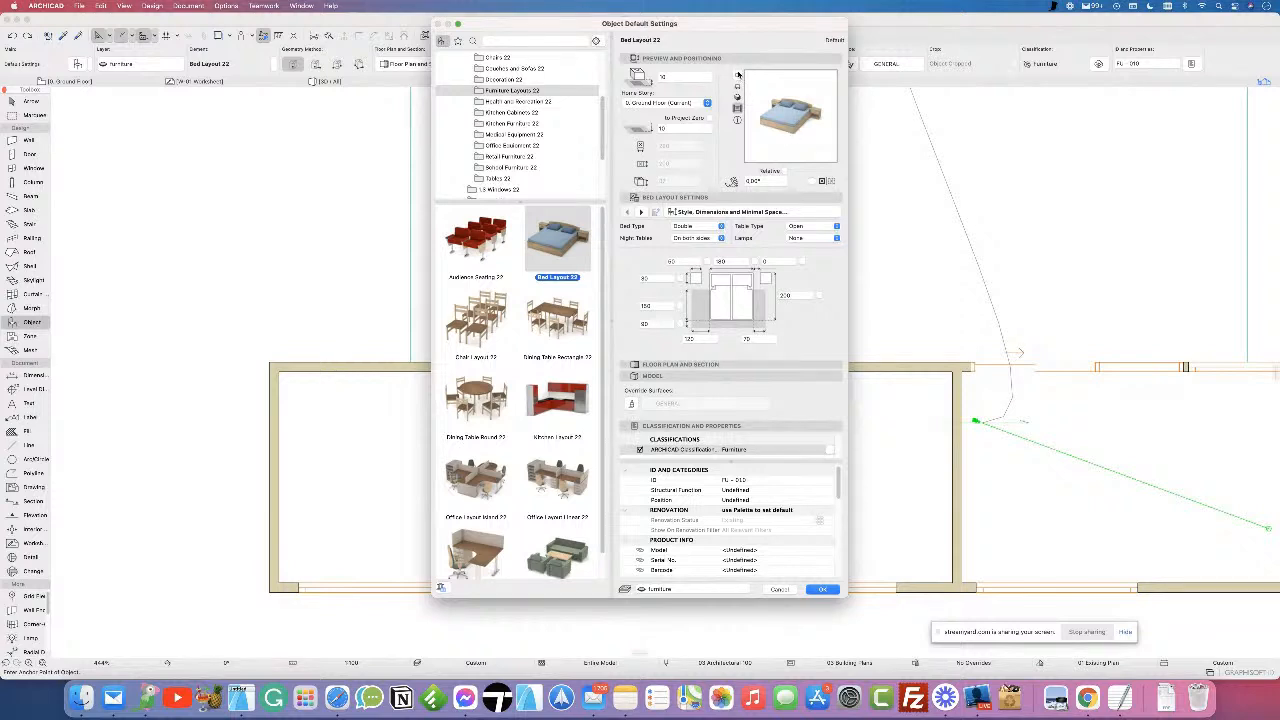
{"action": "left_click", "coordinate": [738, 75]}
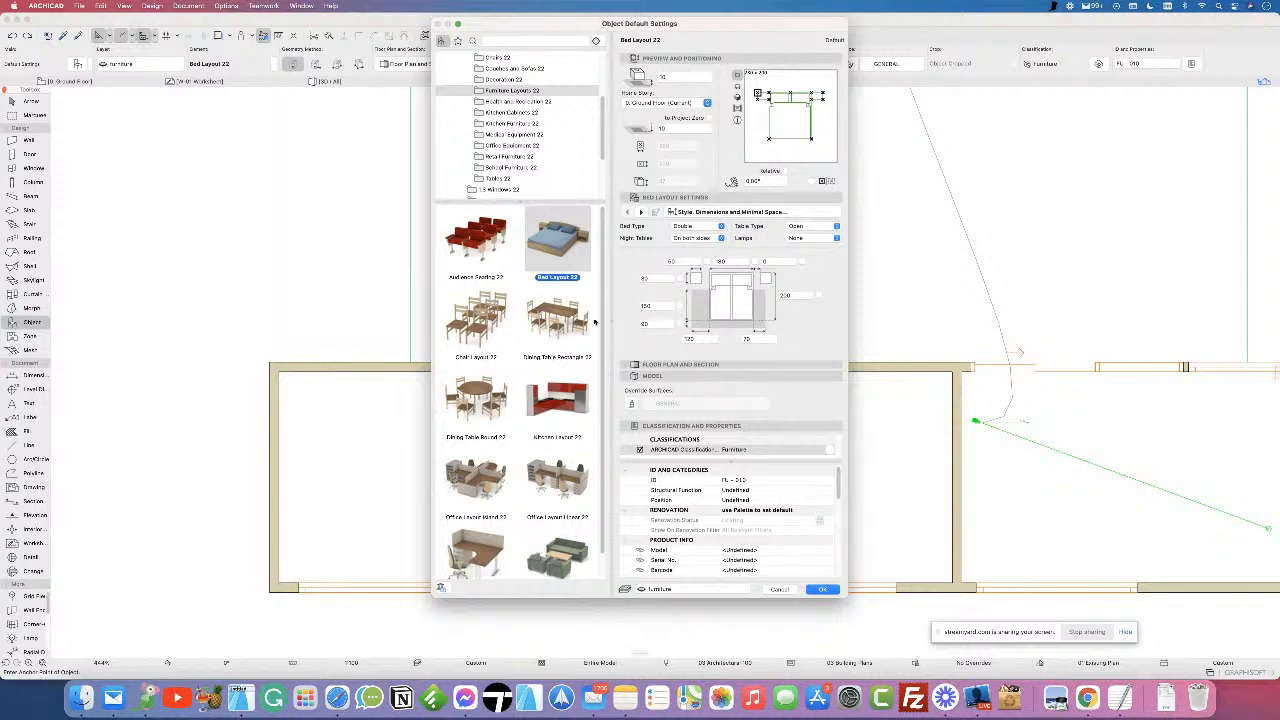
- Examine the bed type and night table options and the Bed Layout settings pages through Night Table Lamp
{"action": "left_click", "coordinate": [697, 226]}
{"action": "left_click", "coordinate": [699, 227]}
{"action": "left_click", "coordinate": [700, 239]}
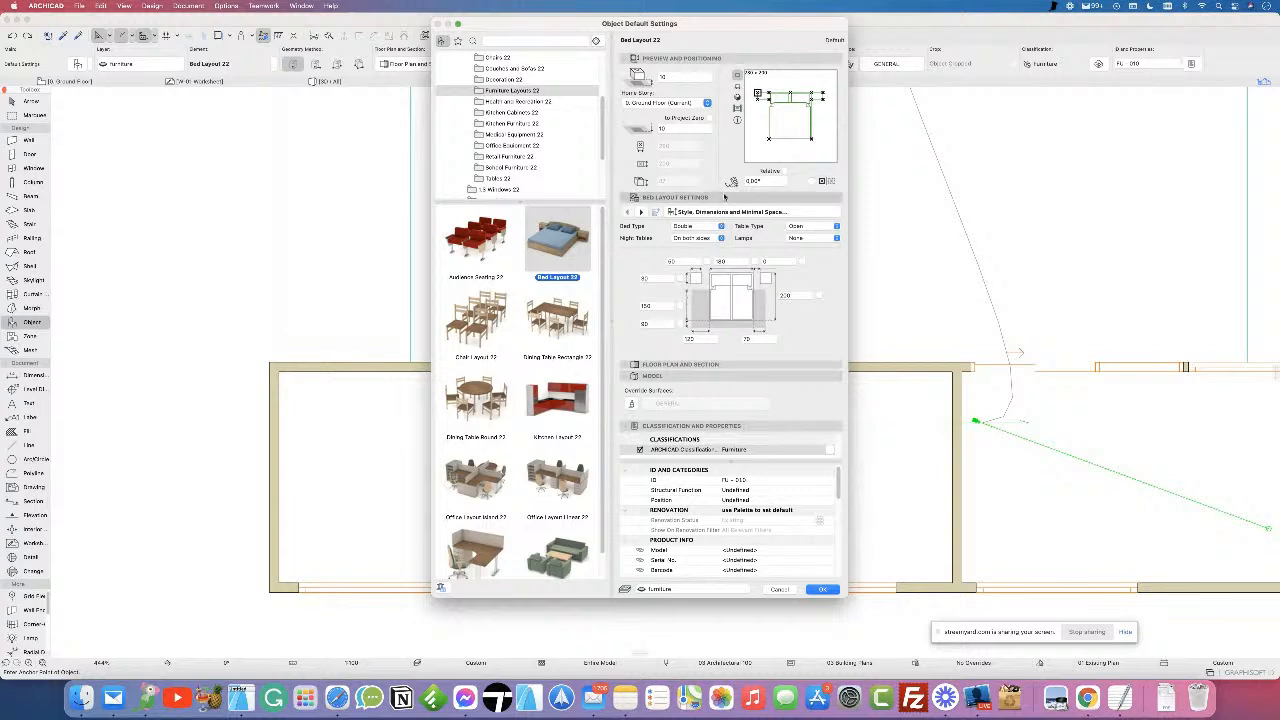
{"action": "left_click", "coordinate": [641, 212]}
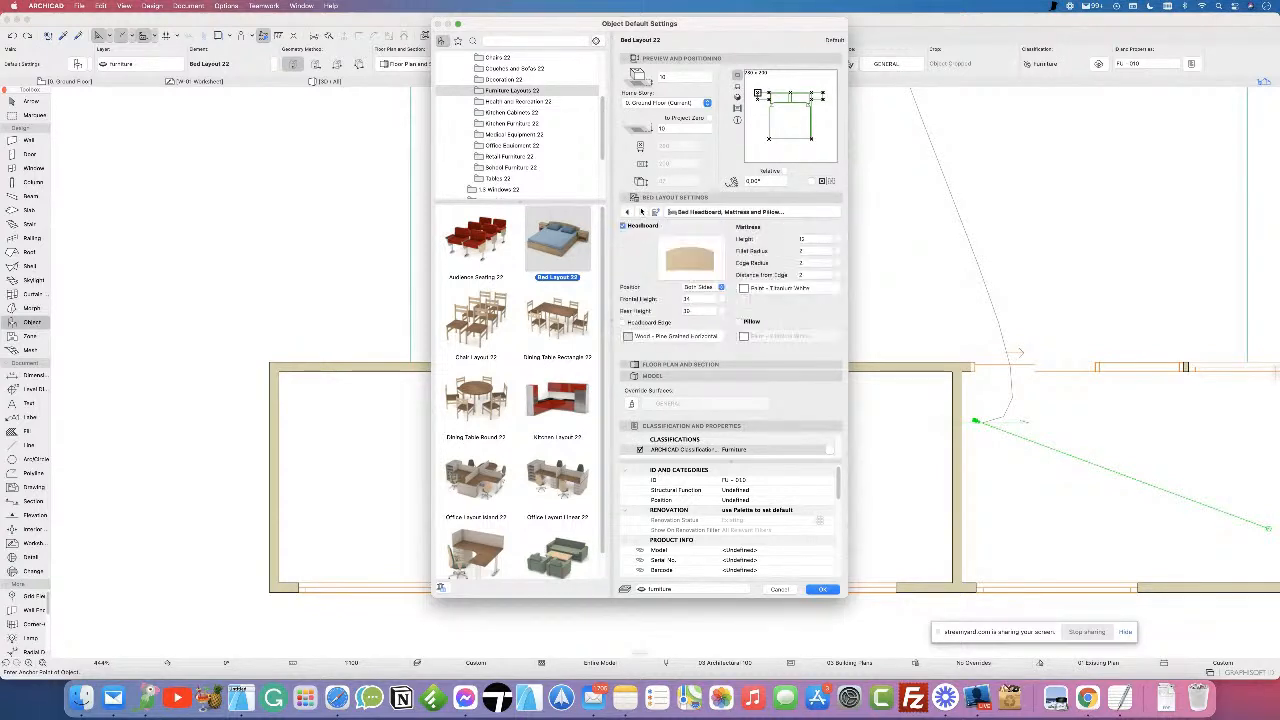
{"action": "left_click", "coordinate": [641, 212]}
{"action": "left_click", "coordinate": [641, 212]}
{"action": "left_click", "coordinate": [641, 212]}
{"action": "left_click", "coordinate": [641, 212]}
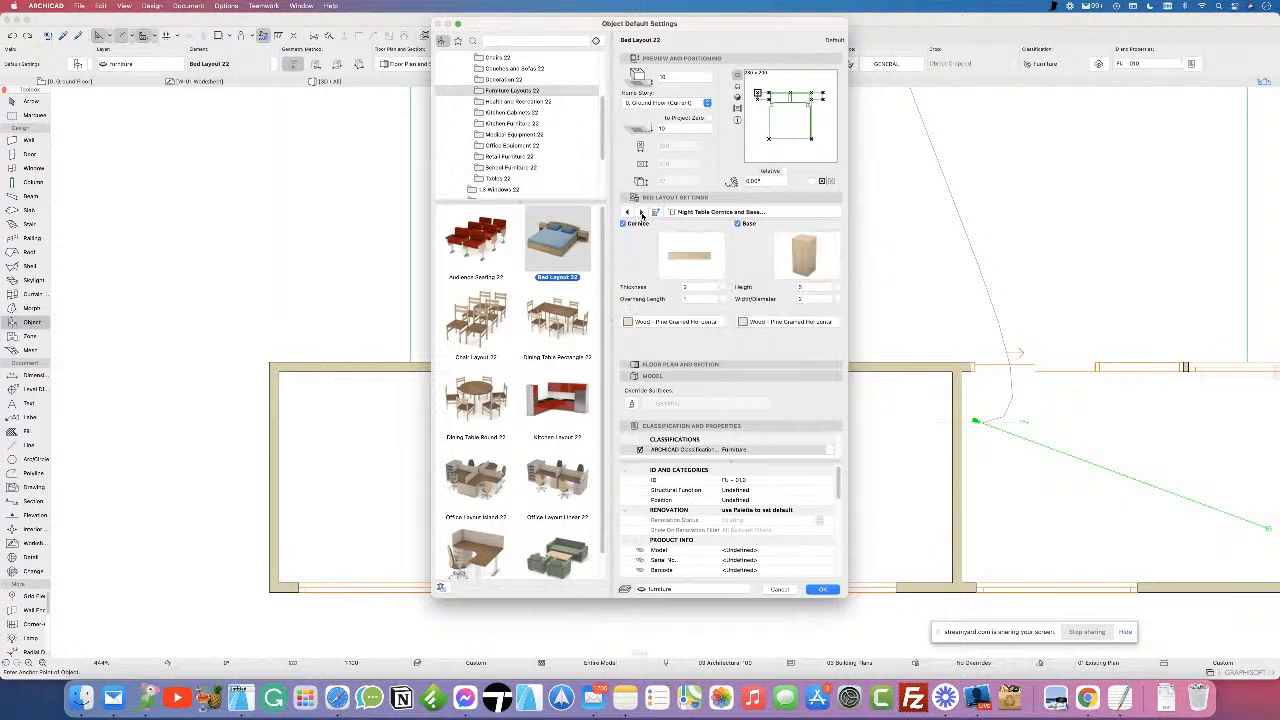
{"action": "left_click", "coordinate": [641, 212]}
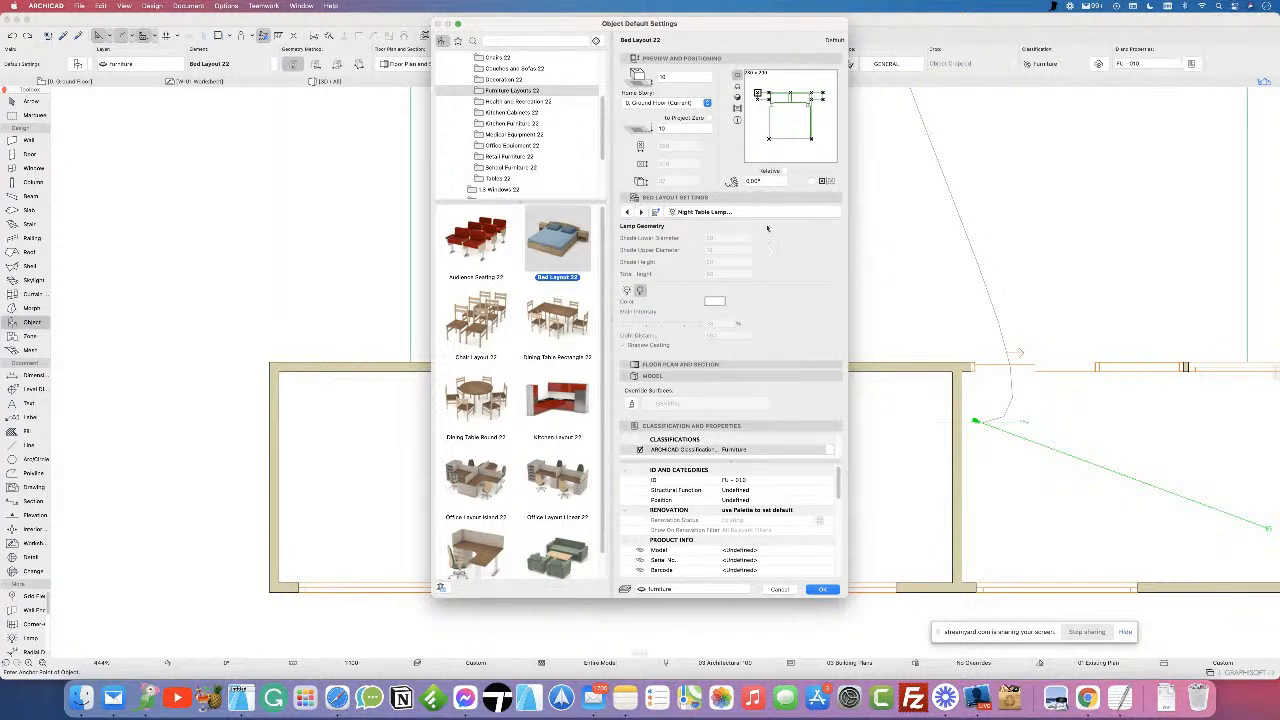
- Place the double bed against the upper wall of the lower building's leftmost room, showing the hidden furniture layer
{"action": "left_click", "coordinate": [822, 590]}
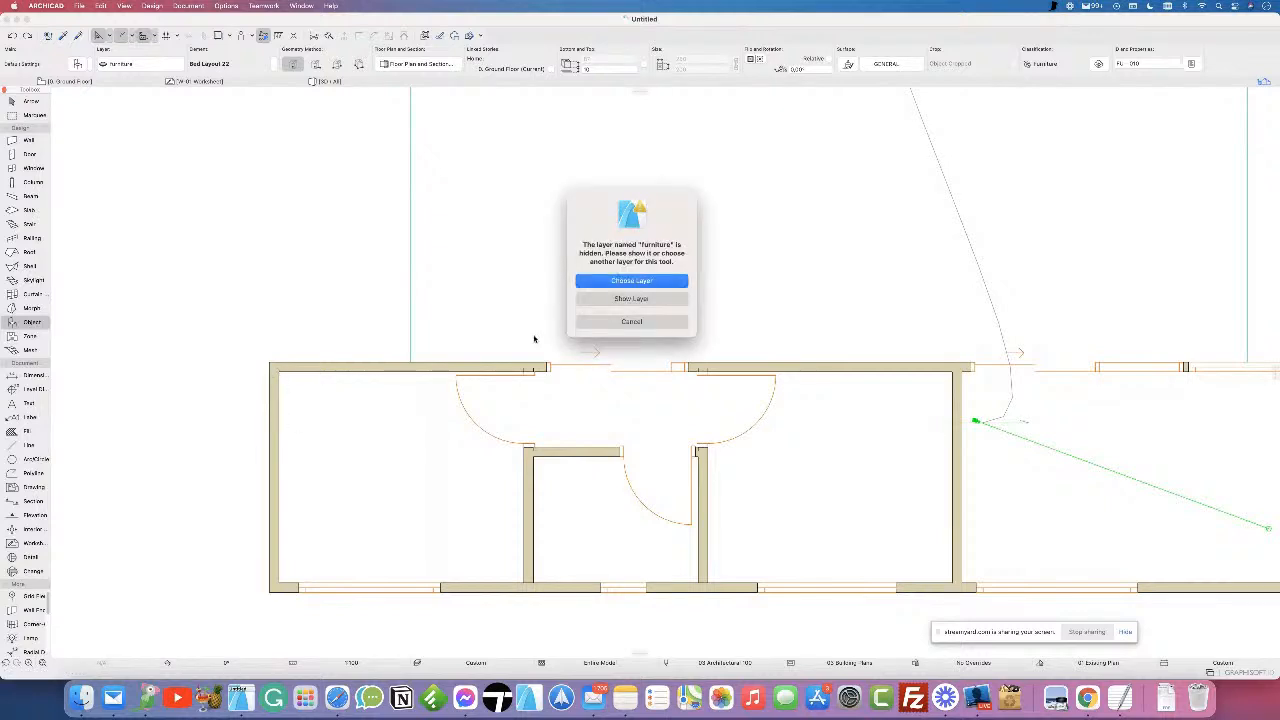
{"action": "left_click", "coordinate": [656, 298]}
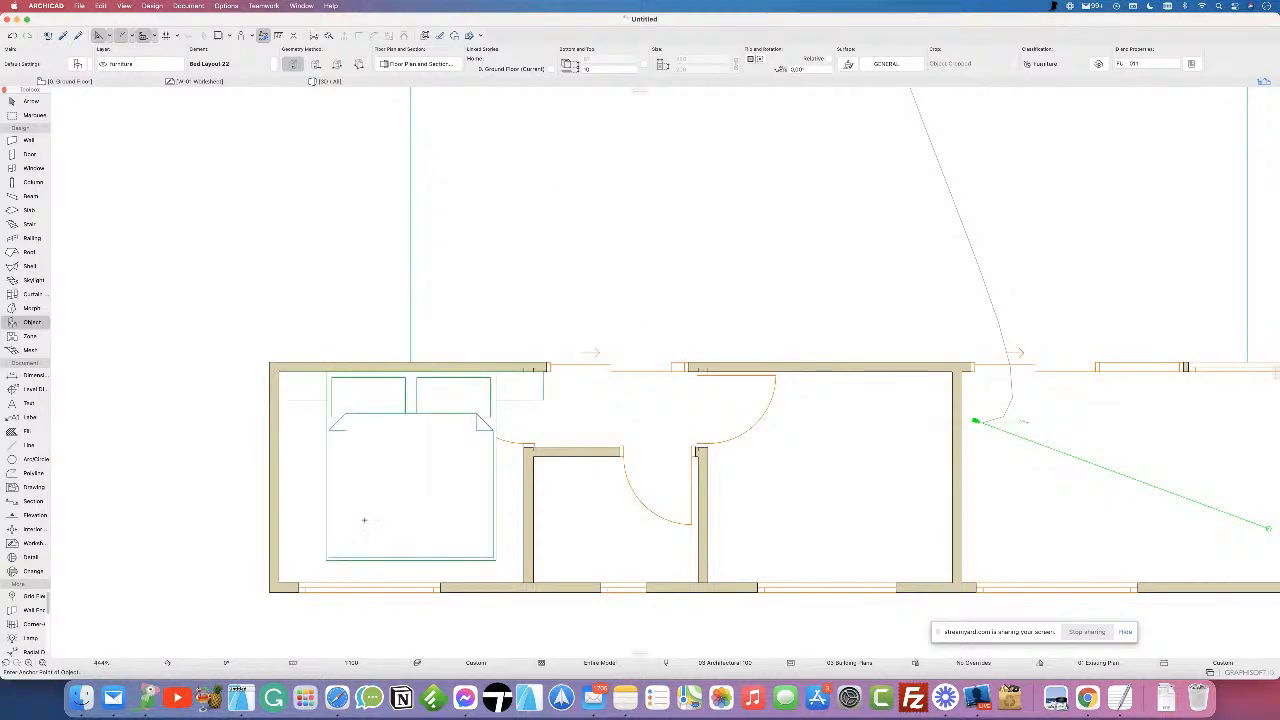
- Change the placed bed's type to Single in its Style, Dimensions and Minimal Space settings
{"action": "left_click", "coordinate": [31, 101]}
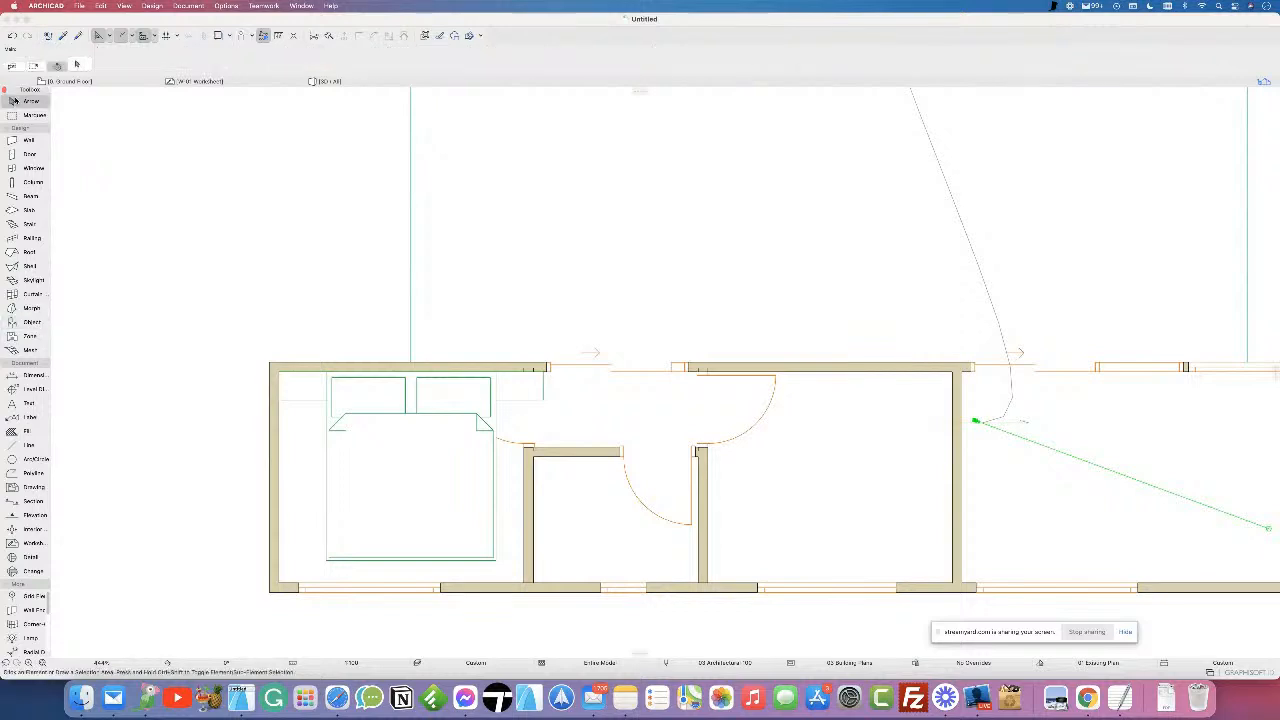
{"action": "left_click", "coordinate": [285, 379]}
{"action": "left_click", "coordinate": [497, 561]}
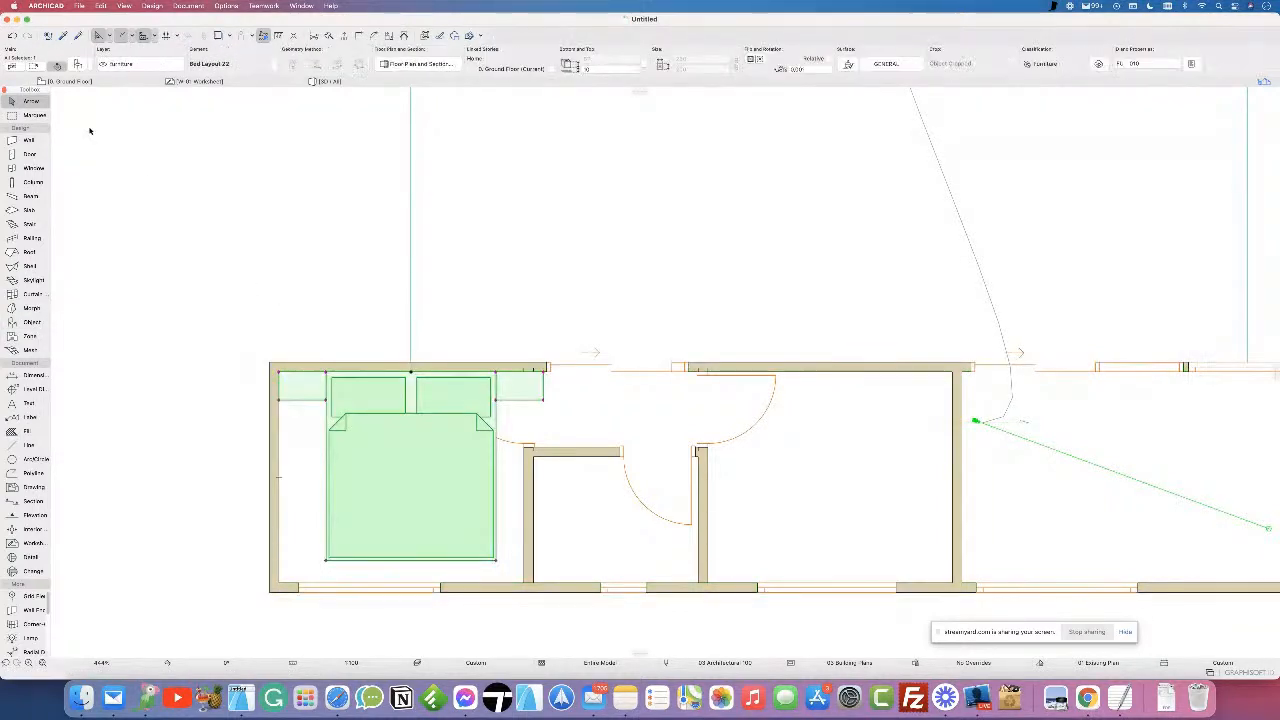
{"action": "left_click", "coordinate": [77, 64]}
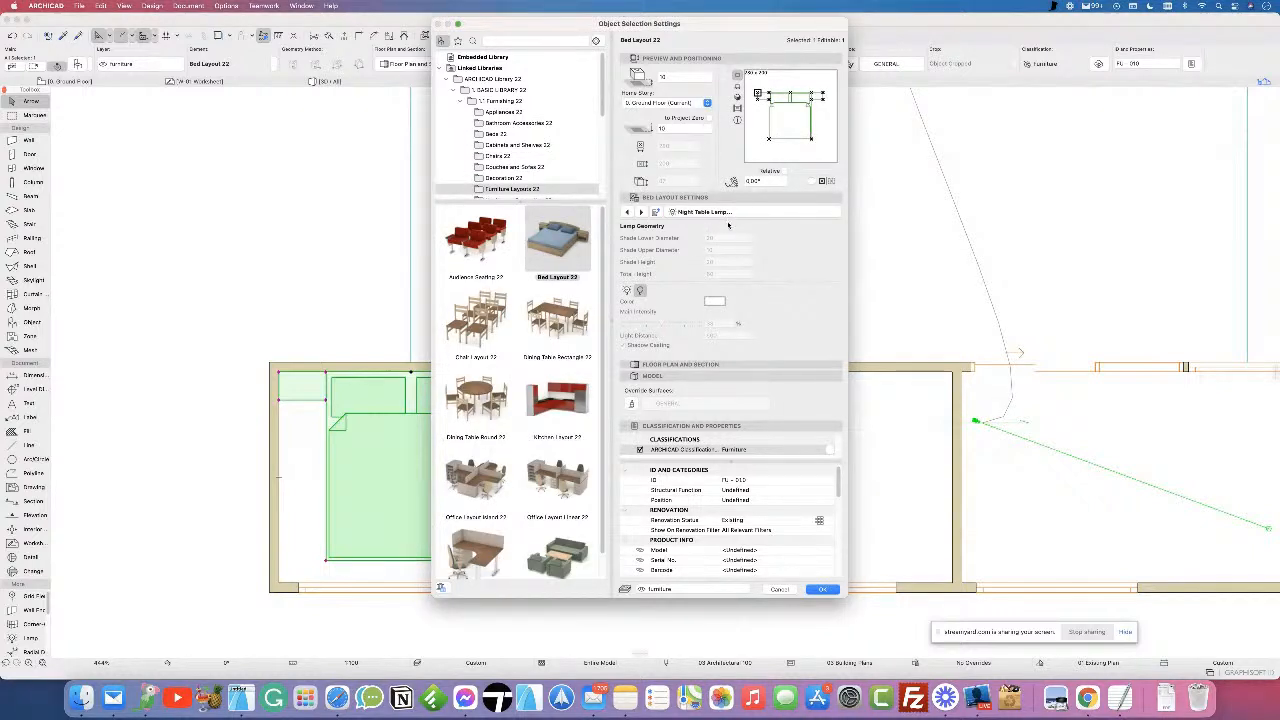
{"action": "left_click", "coordinate": [691, 214]}
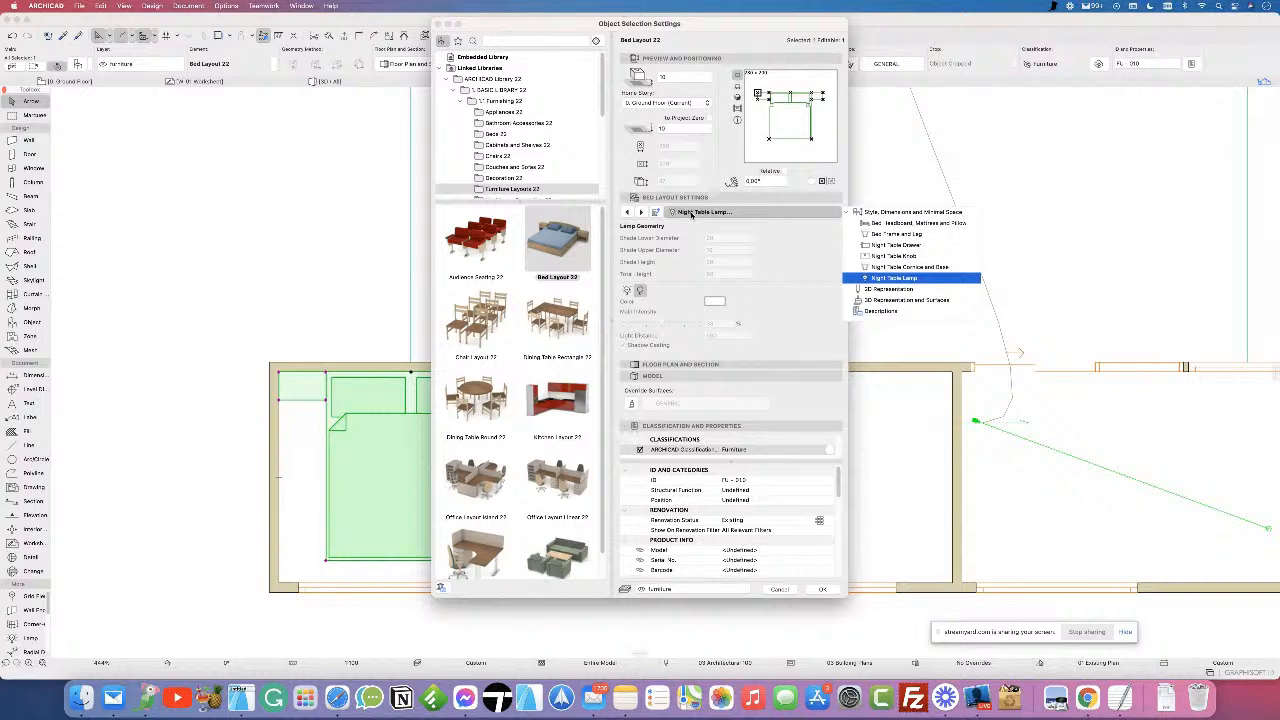
{"action": "left_click", "coordinate": [905, 222]}
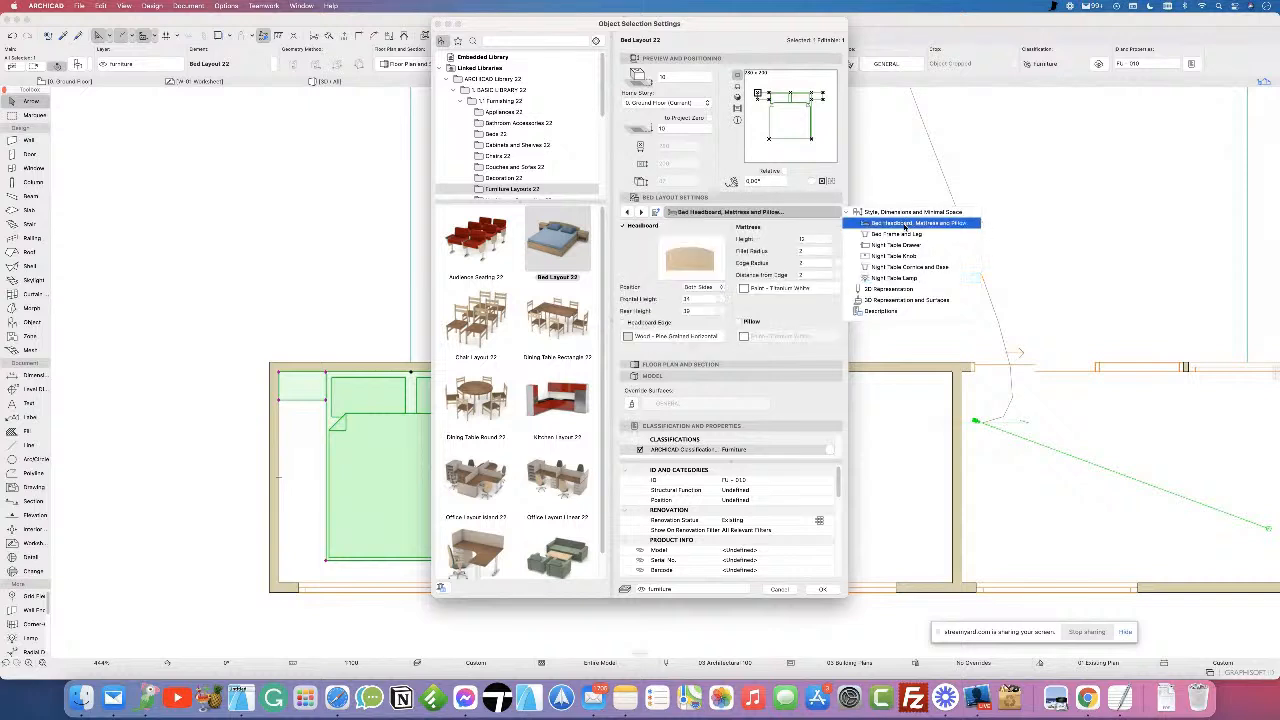
{"action": "left_click", "coordinate": [895, 212]}
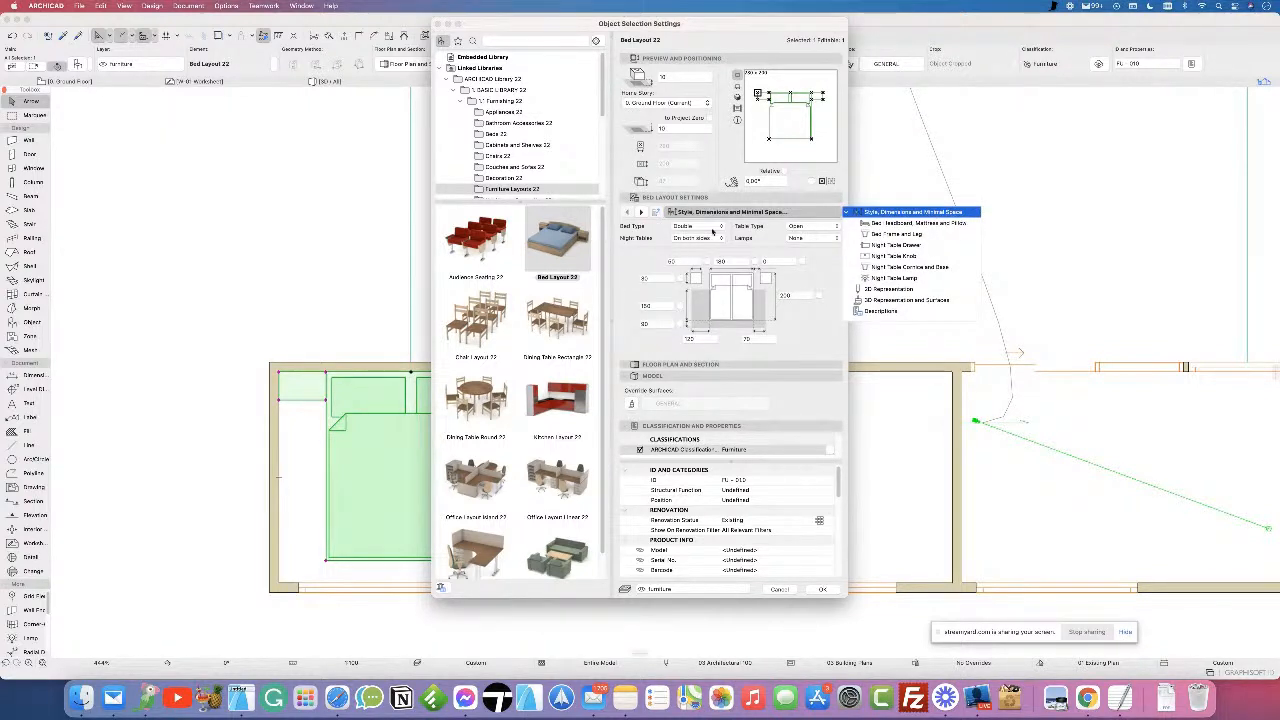
{"action": "left_click", "coordinate": [716, 228]}
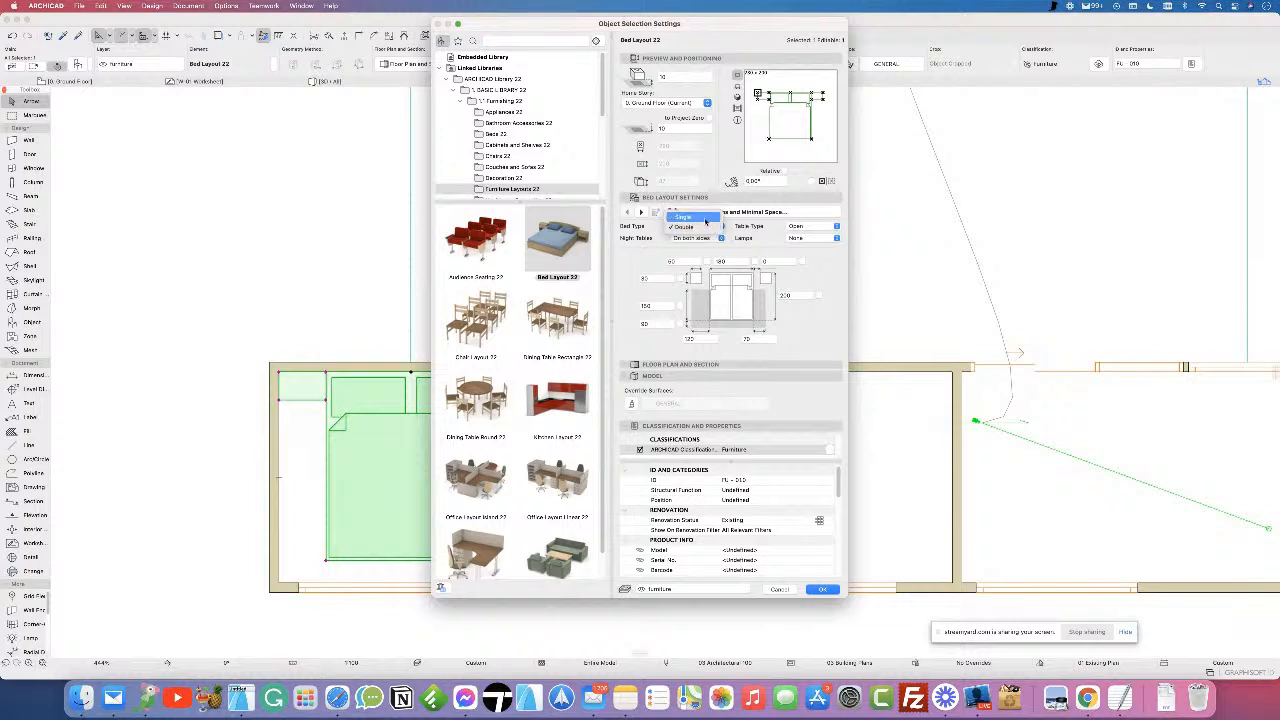
{"action": "left_click", "coordinate": [705, 218]}
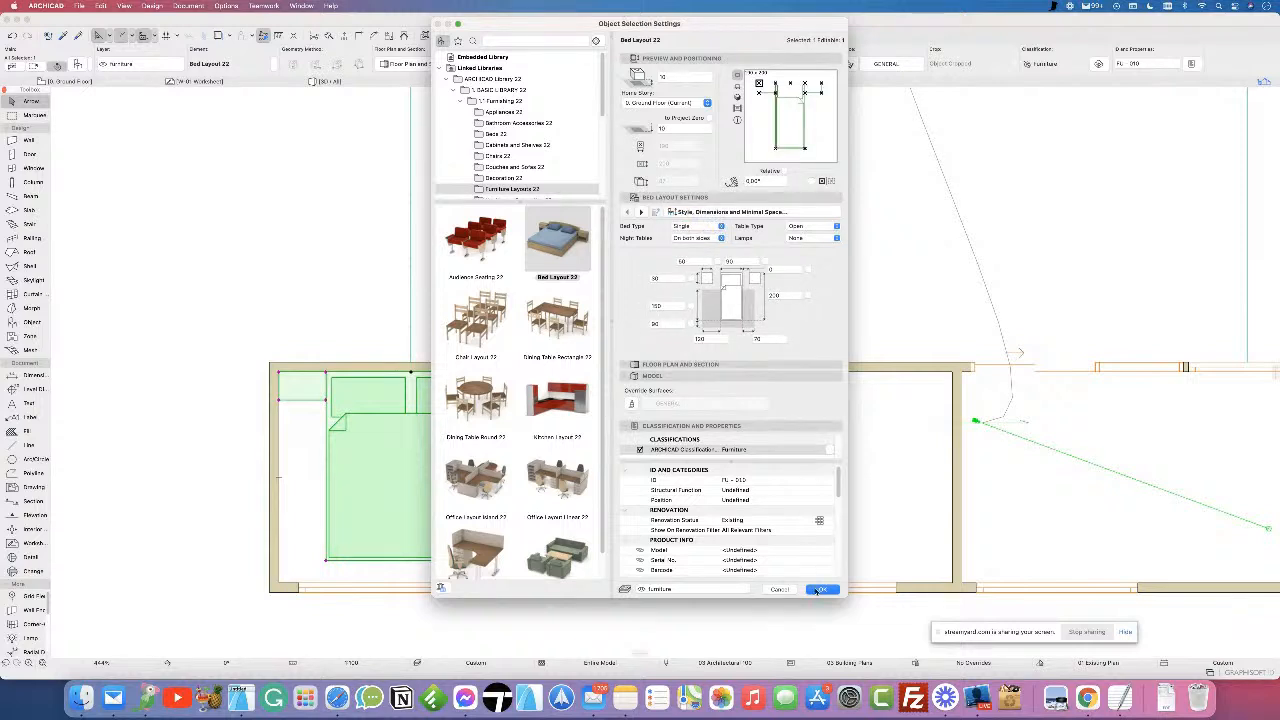
{"action": "left_click", "coordinate": [822, 589]}
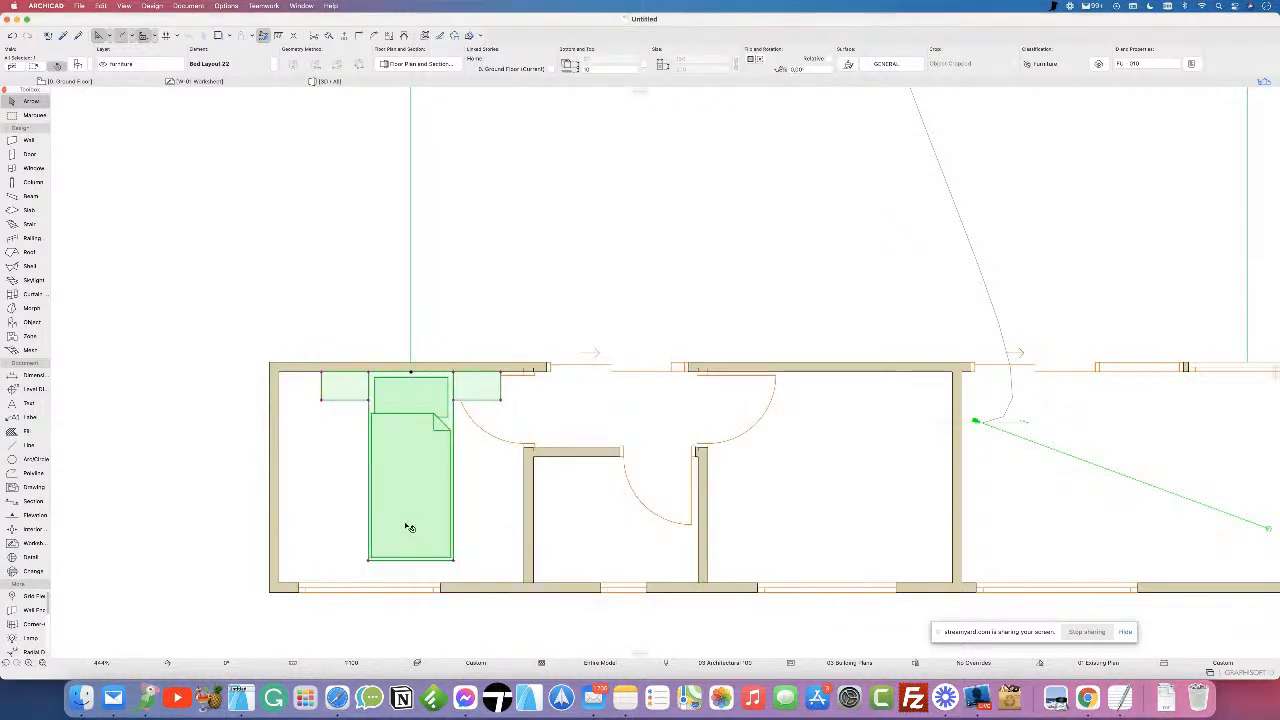
- Move the single bed along the upper wall until its night table meets the leftmost room's outer side wall
{"action": "left_click", "coordinate": [369, 375]}
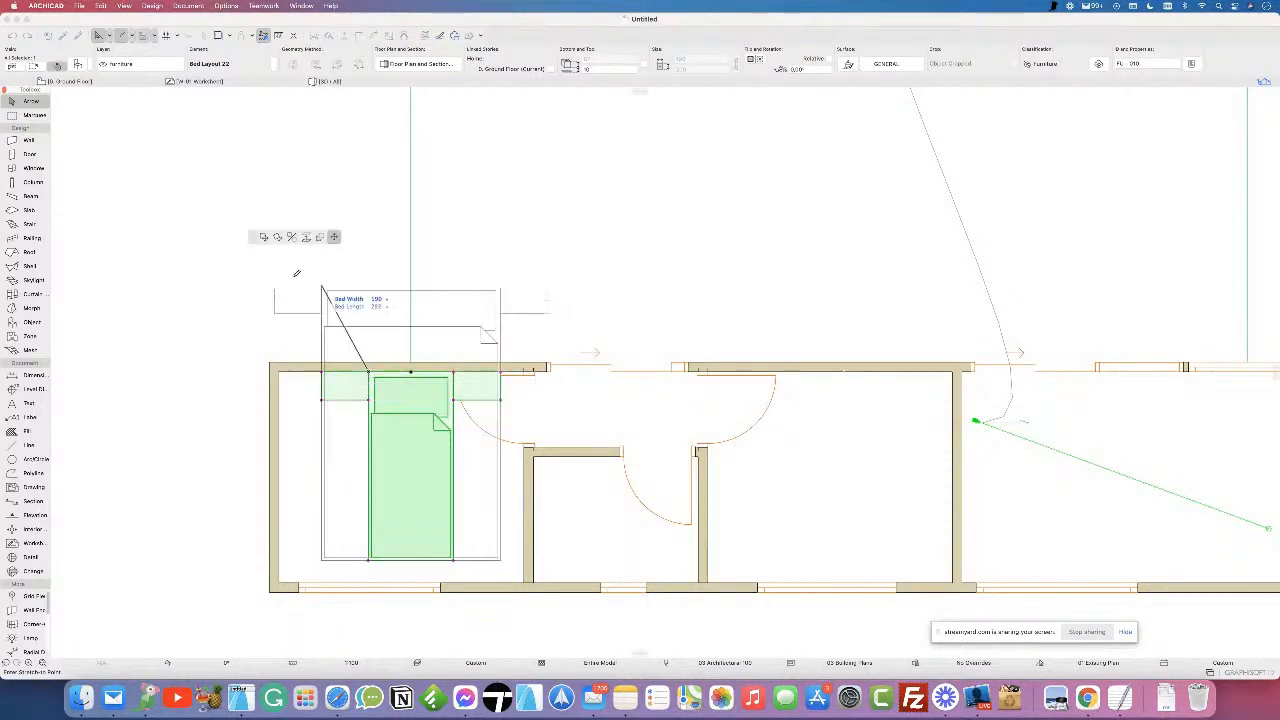
{"action": "left_click", "coordinate": [264, 237]}
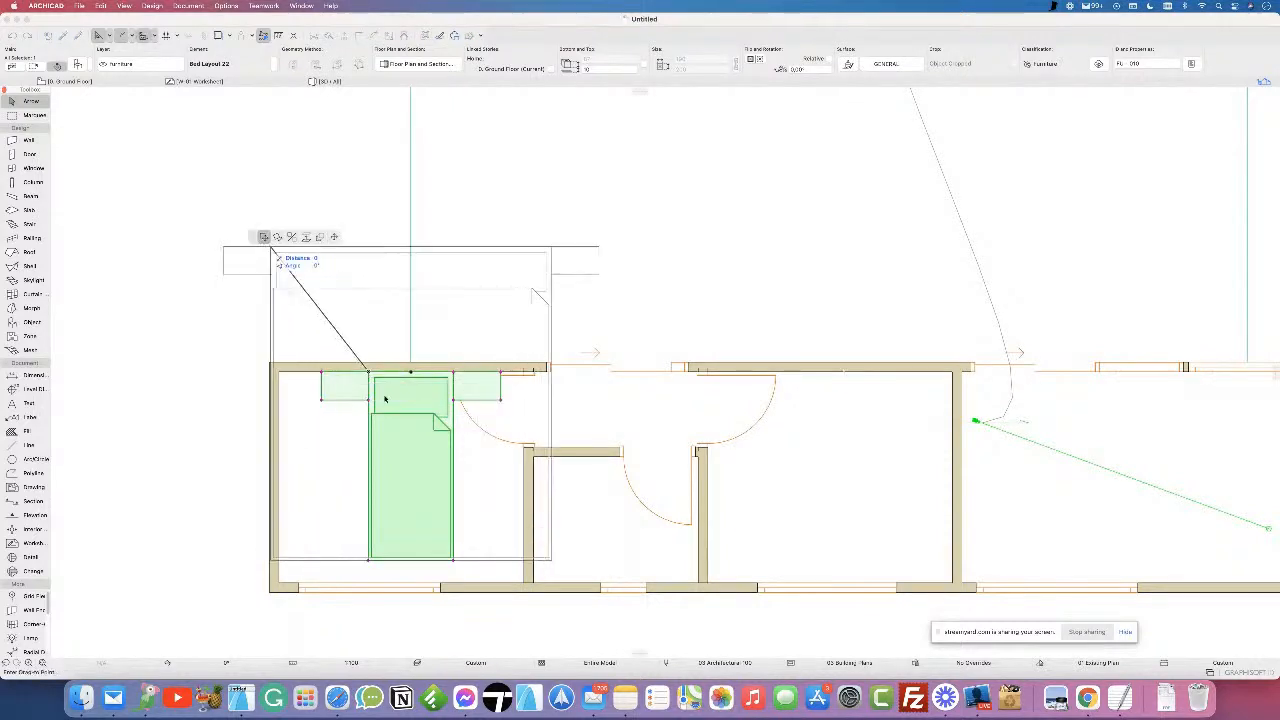
{"action": "left_click", "coordinate": [328, 375]}
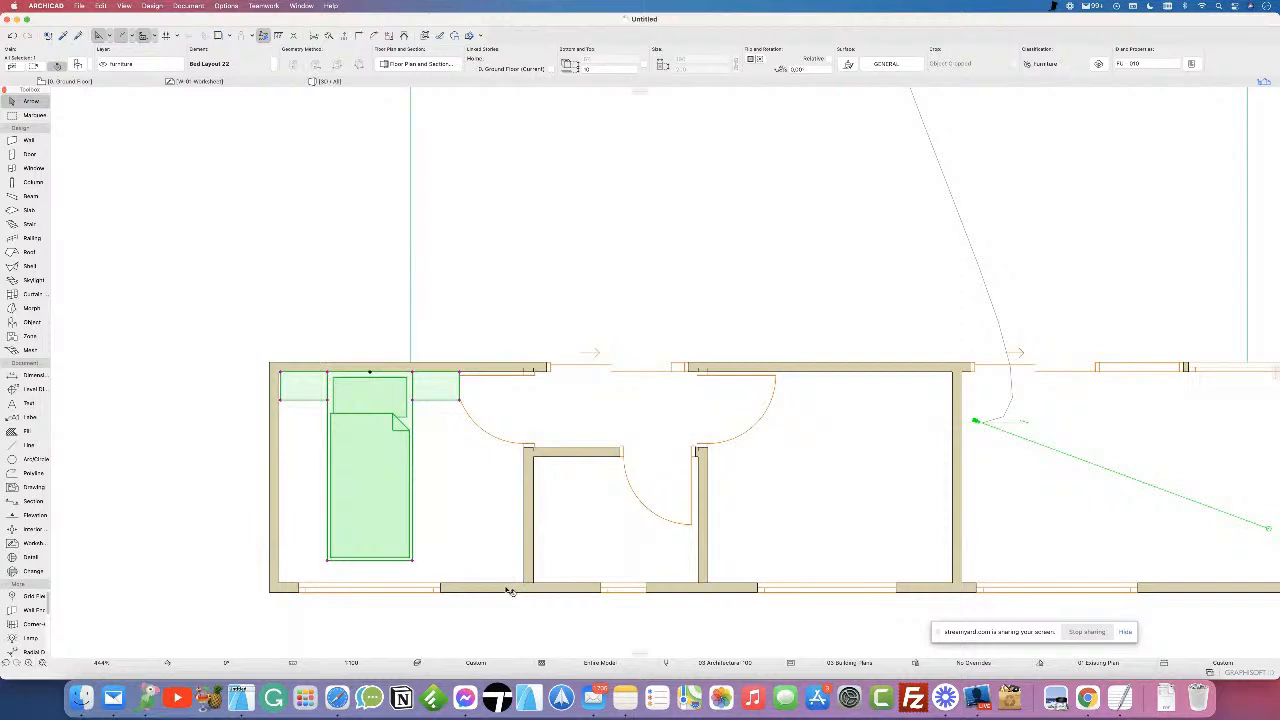
{"action": "left_click", "coordinate": [184, 430]}
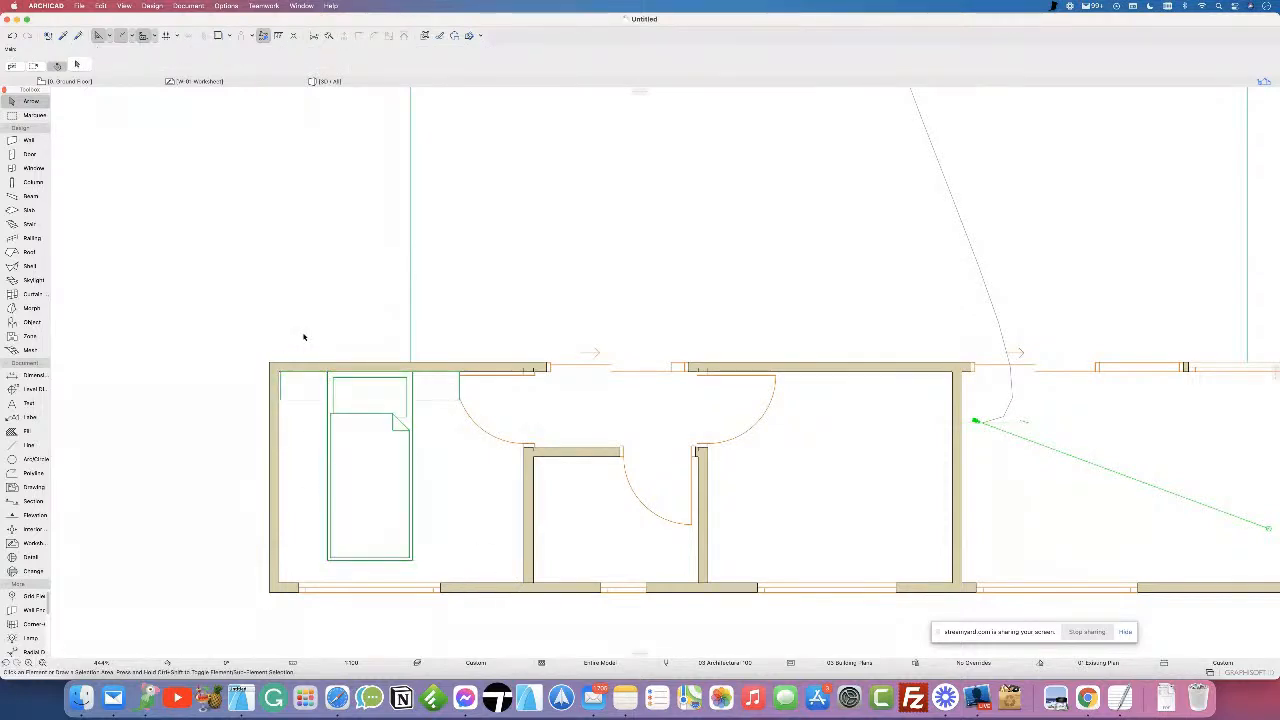
- Delete the bed from the lower building's leftmost room
{"action": "scroll", "coordinate": [470, 430], "scroll_direction": "down", "scroll_amount": 3}
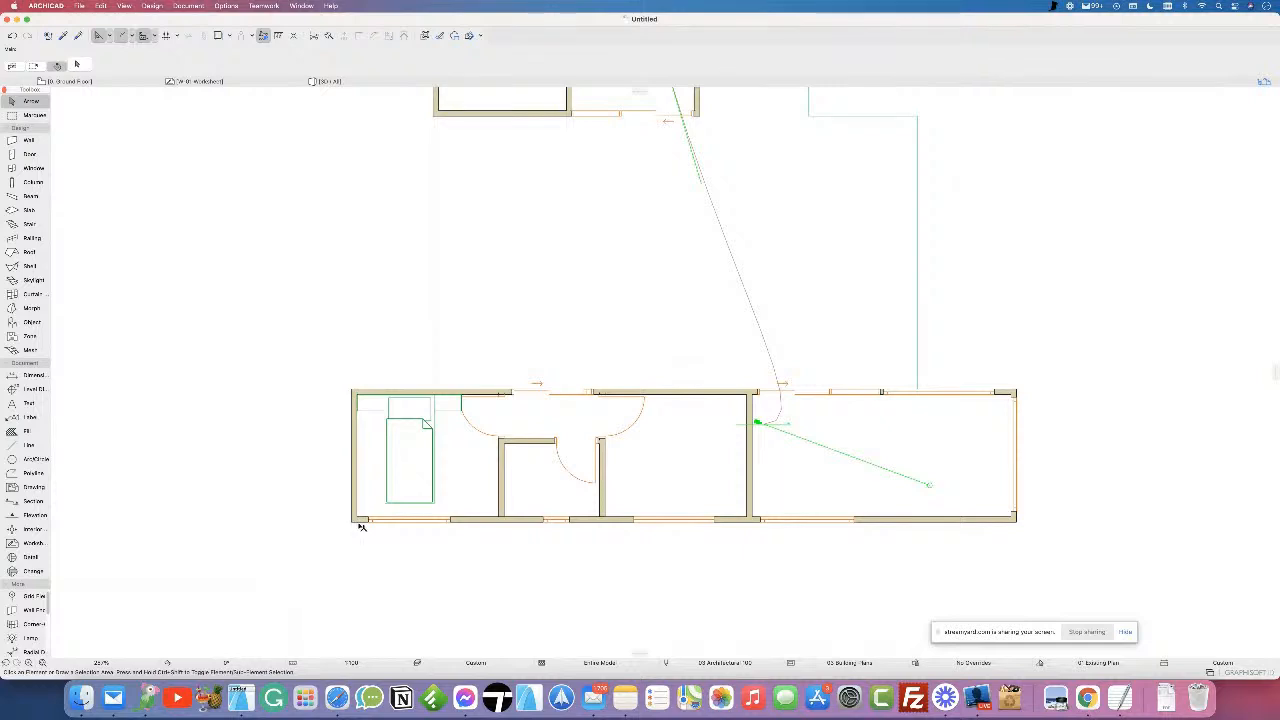
{"action": "scroll", "coordinate": [366, 526], "scroll_direction": "down", "scroll_amount": 3}
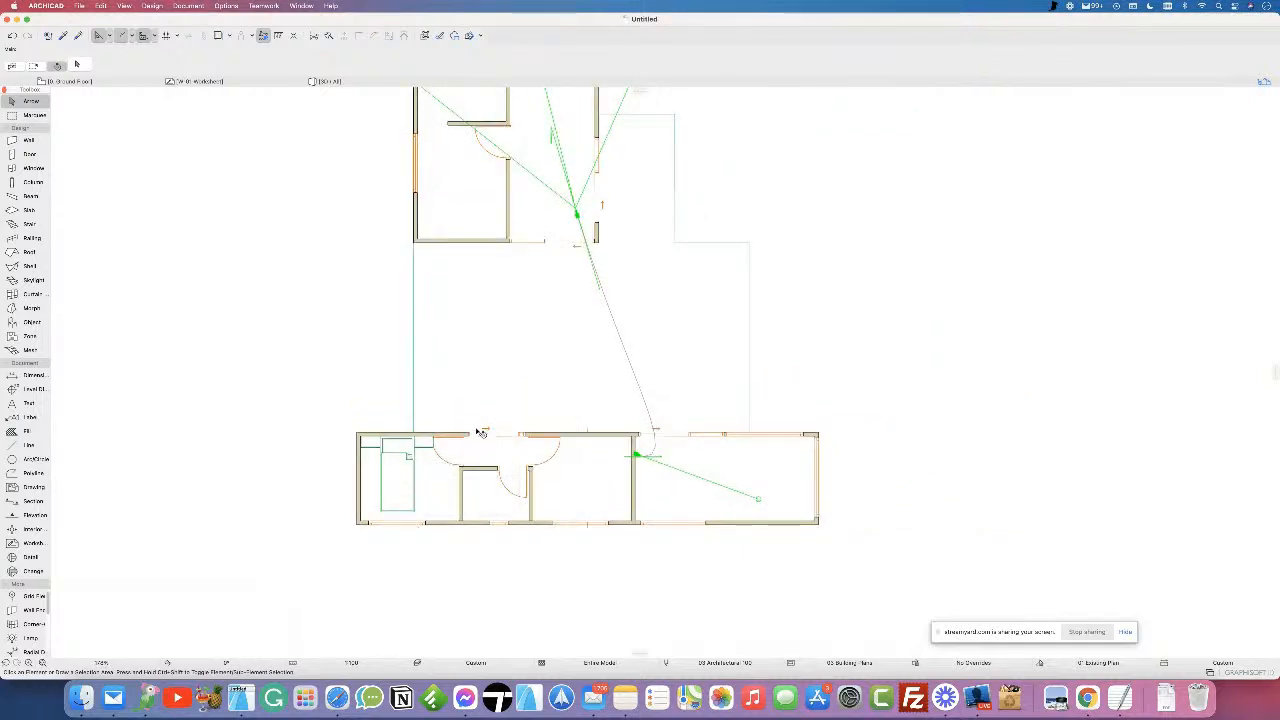
{"action": "scroll", "coordinate": [443, 421], "scroll_direction": "up", "scroll_amount": 3}
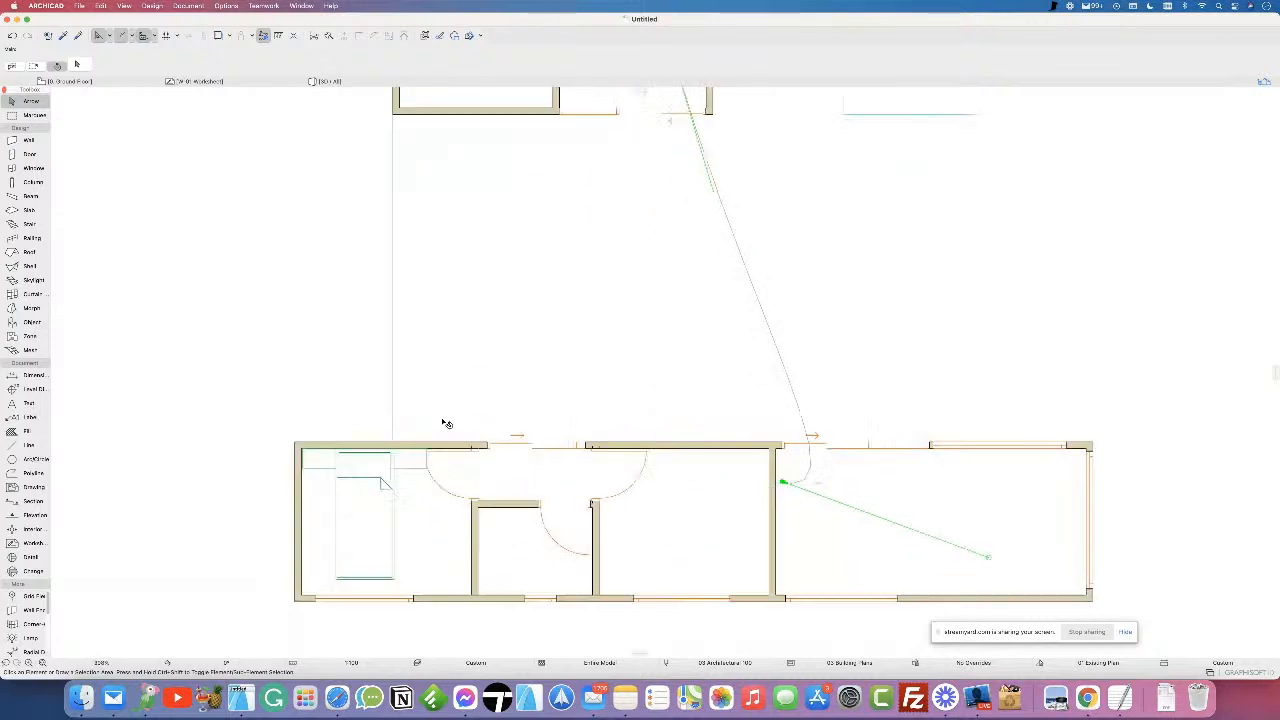
{"action": "left_click", "coordinate": [390, 530]}
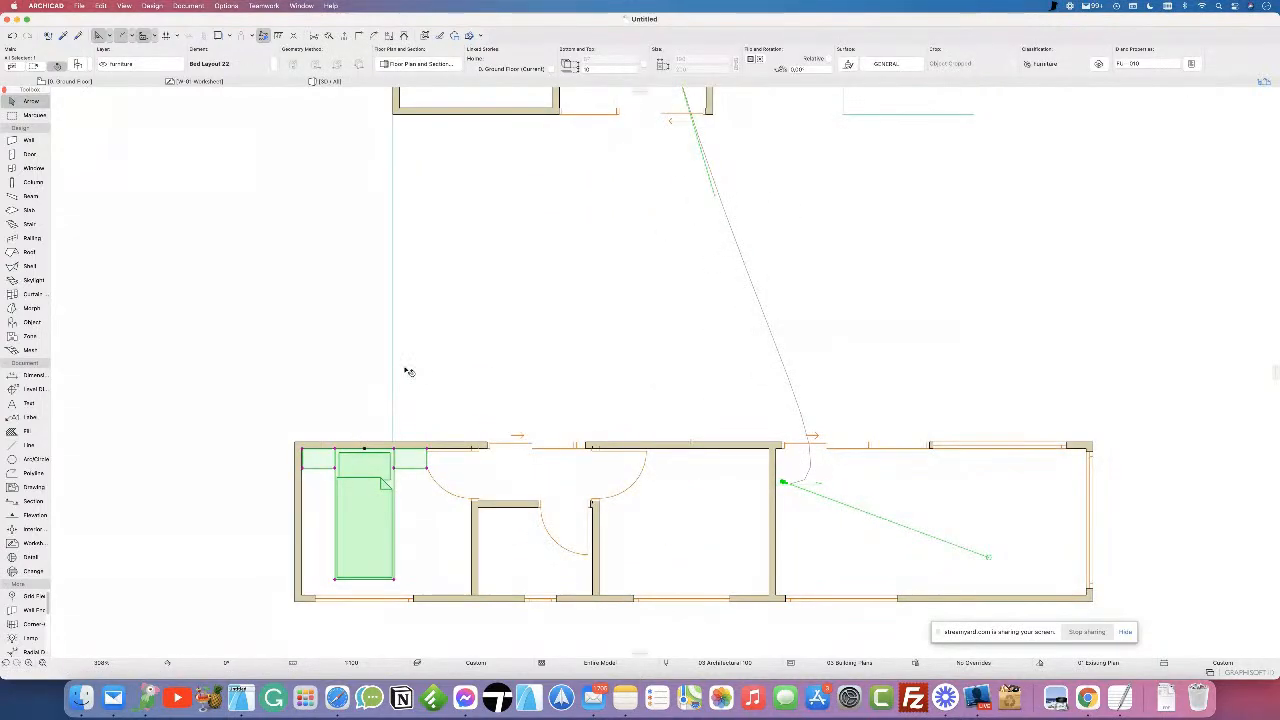
{"action": "key", "text": "Delete"}
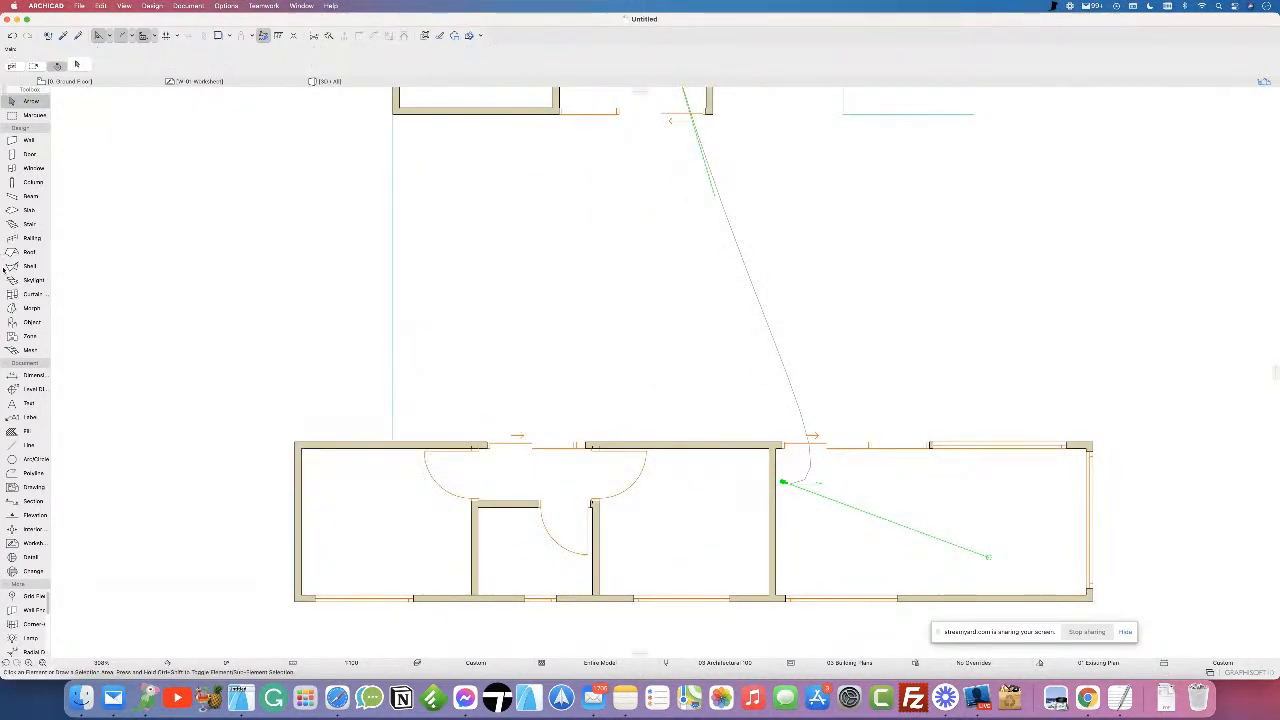
- Place an Armchair 01 22 from the Chairs 22 library folder in the upper part of the lower building's leftmost room
{"action": "double_click", "coordinate": [30, 322]}
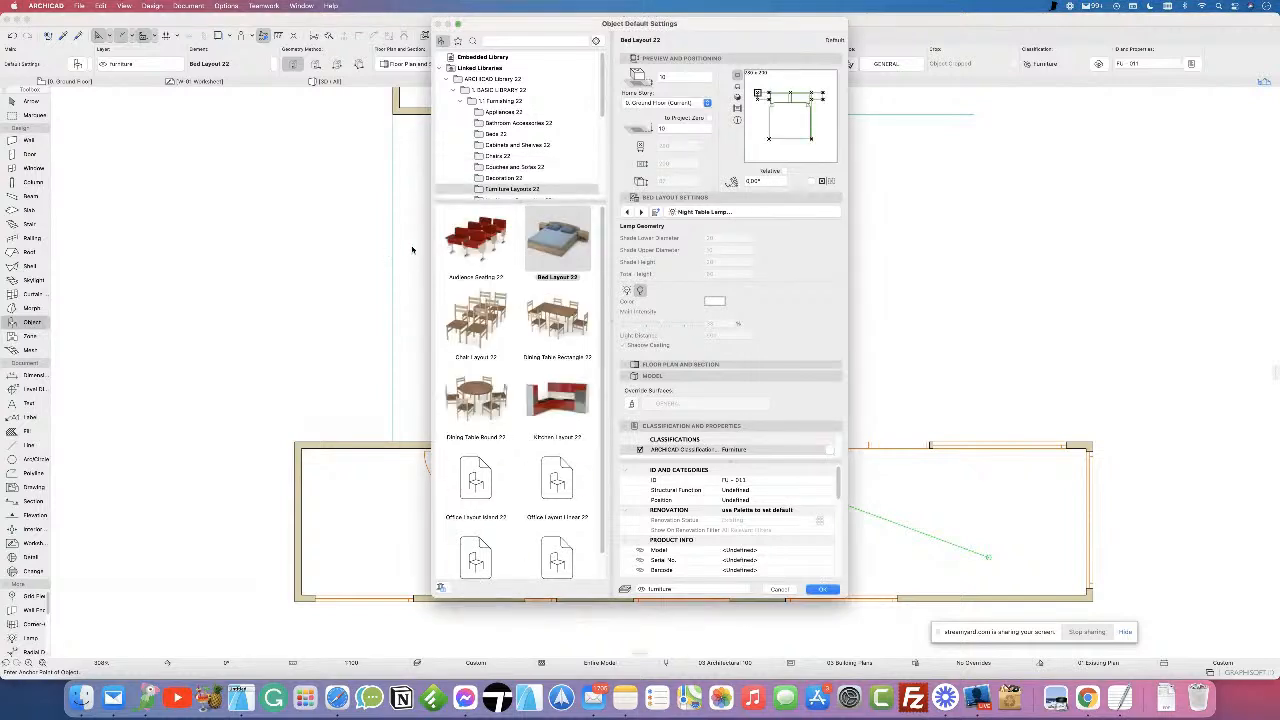
{"action": "left_click", "coordinate": [520, 137]}
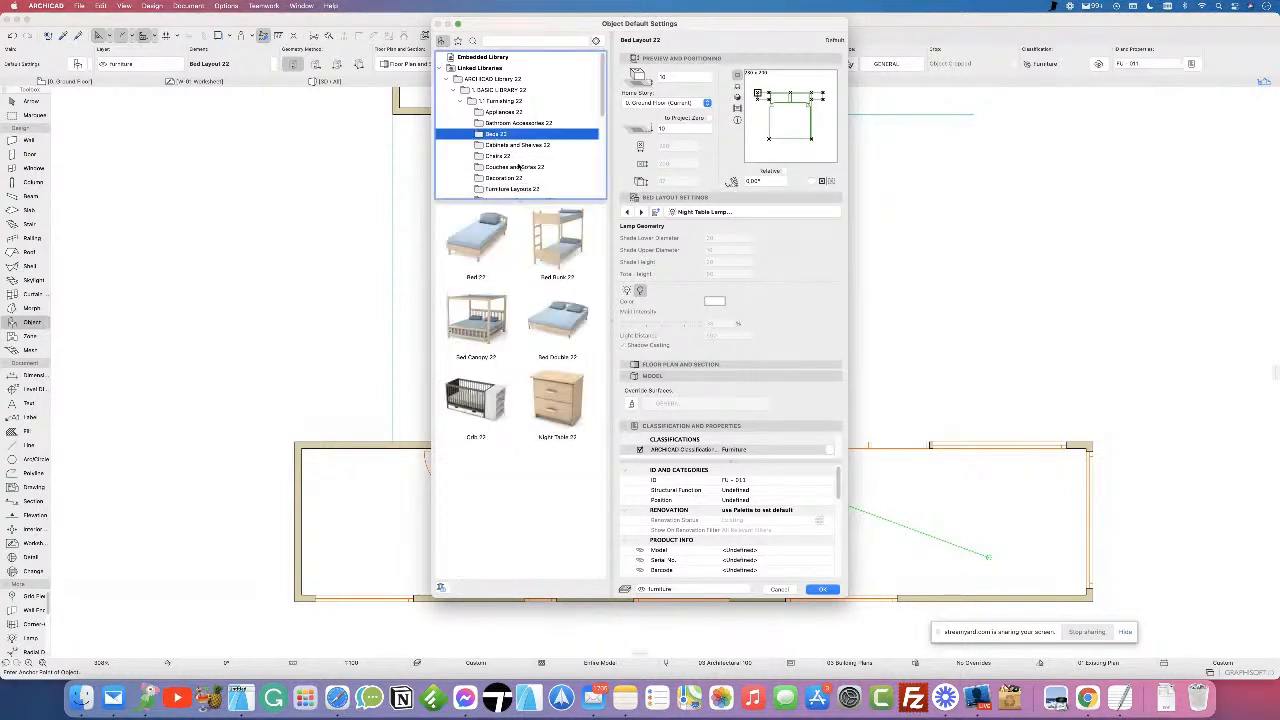
{"action": "scroll", "coordinate": [519, 164], "scroll_direction": "down", "scroll_amount": 1}
{"action": "left_click", "coordinate": [500, 151]}
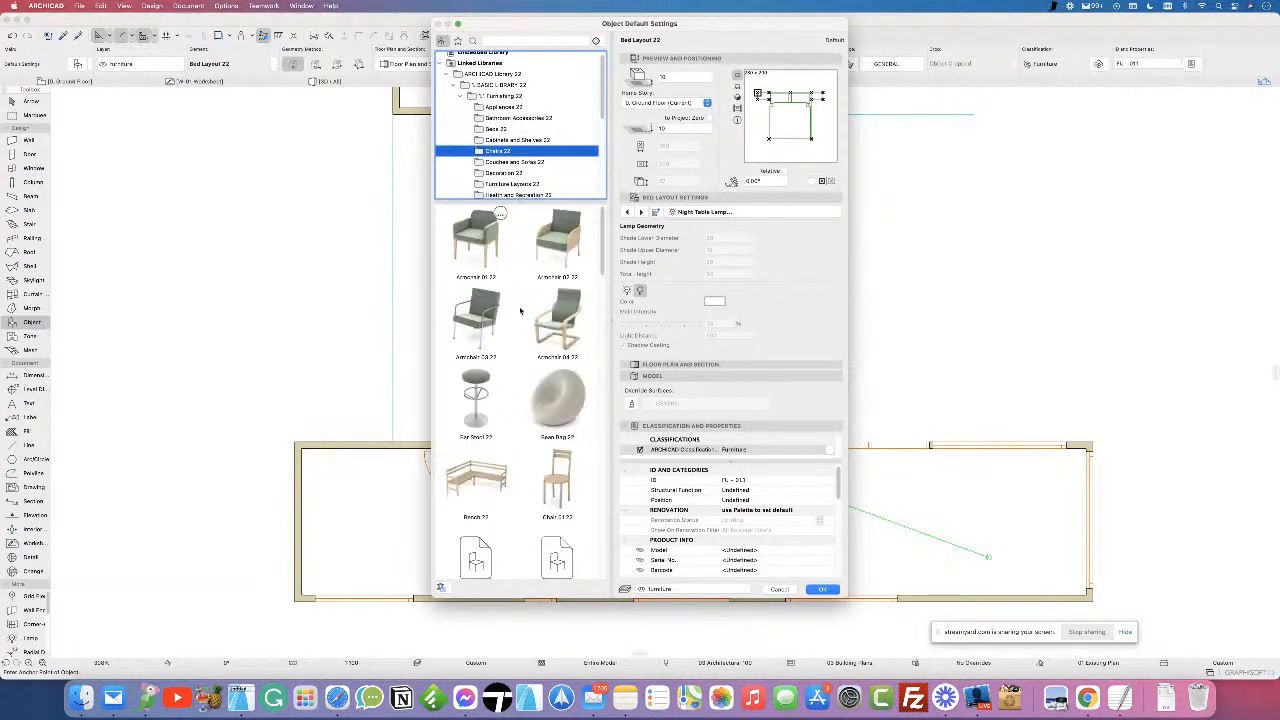
{"action": "left_click", "coordinate": [457, 242]}
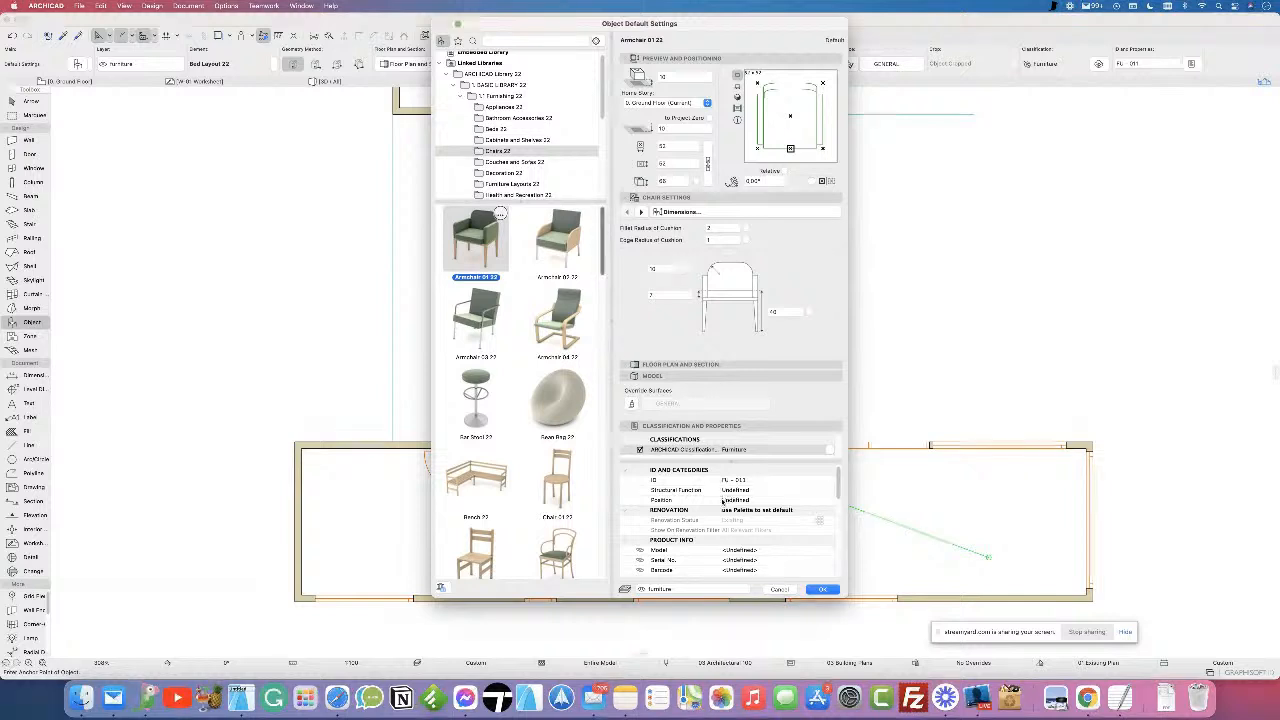
{"action": "left_click", "coordinate": [821, 589]}
{"action": "left_click", "coordinate": [351, 496]}
{"action": "scroll", "coordinate": [367, 517], "scroll_direction": "up", "scroll_amount": 3}
{"action": "scroll", "coordinate": [380, 517], "scroll_direction": "down", "scroll_amount": 3}
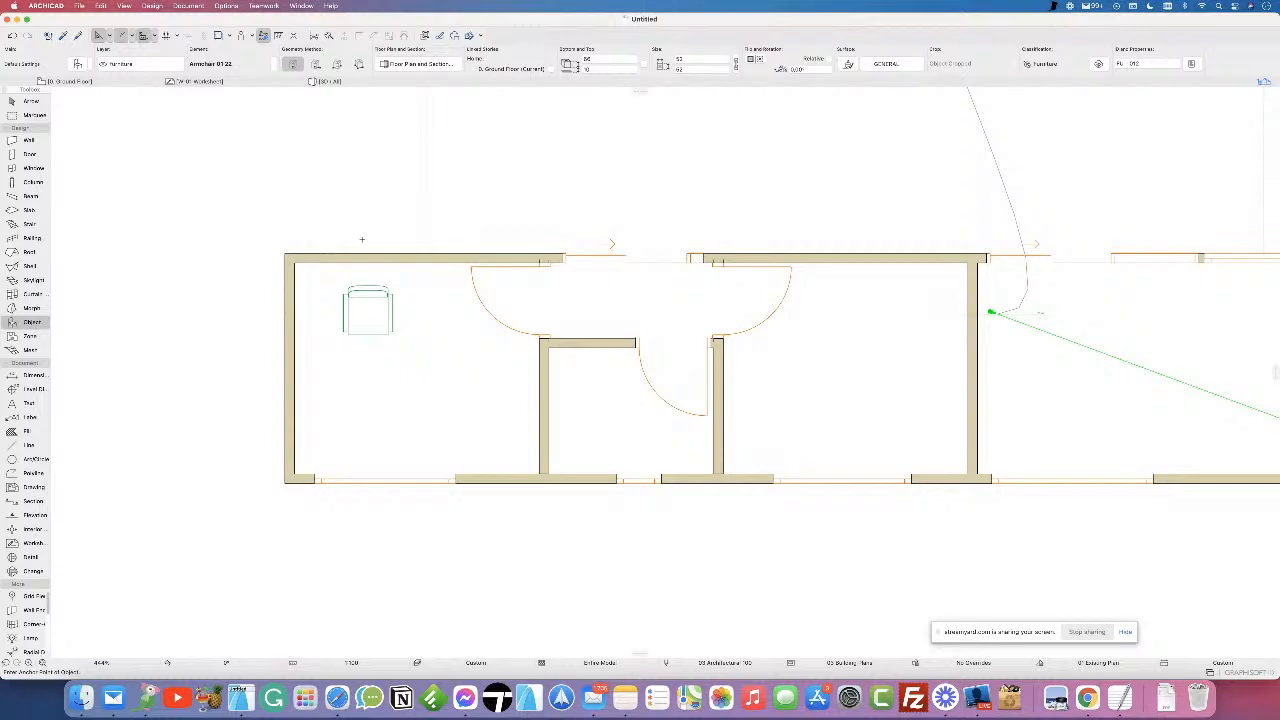
- Create an interior elevation of the leftmost room with the rectangular method, from its lower outer corner to the opposite upper corner
{"action": "left_click", "coordinate": [20, 531]}
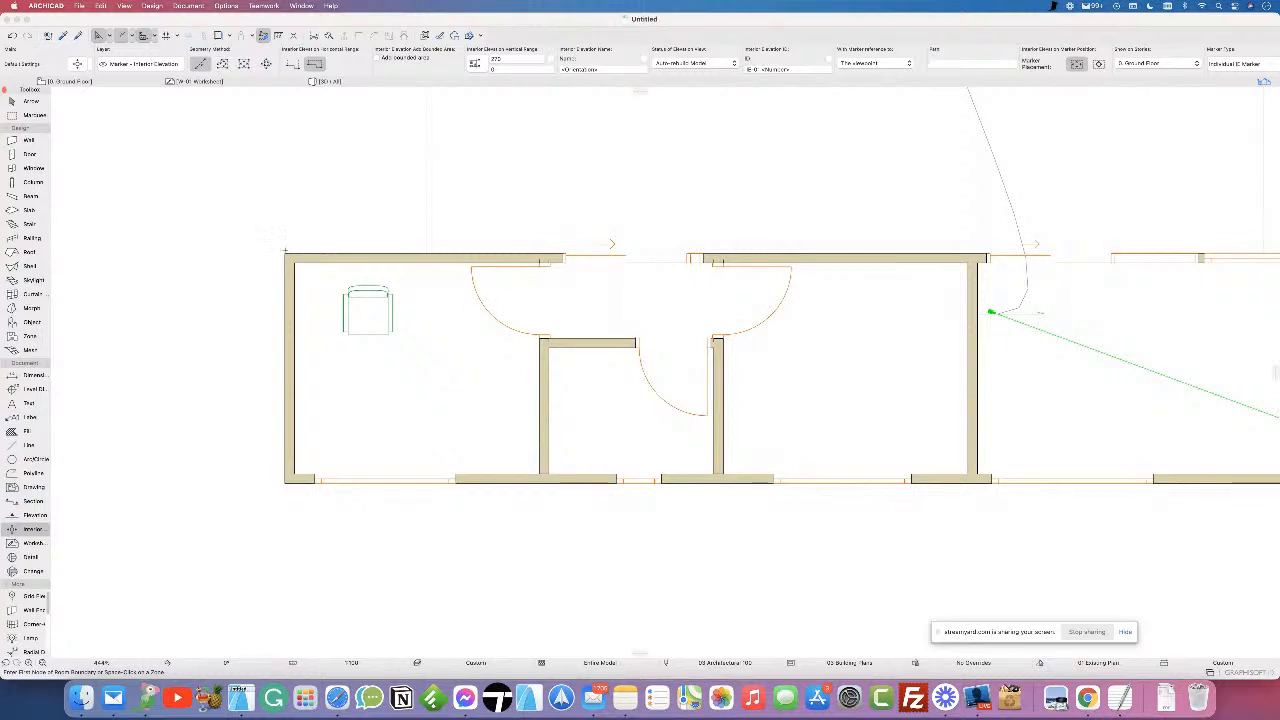
{"action": "left_click", "coordinate": [243, 63]}
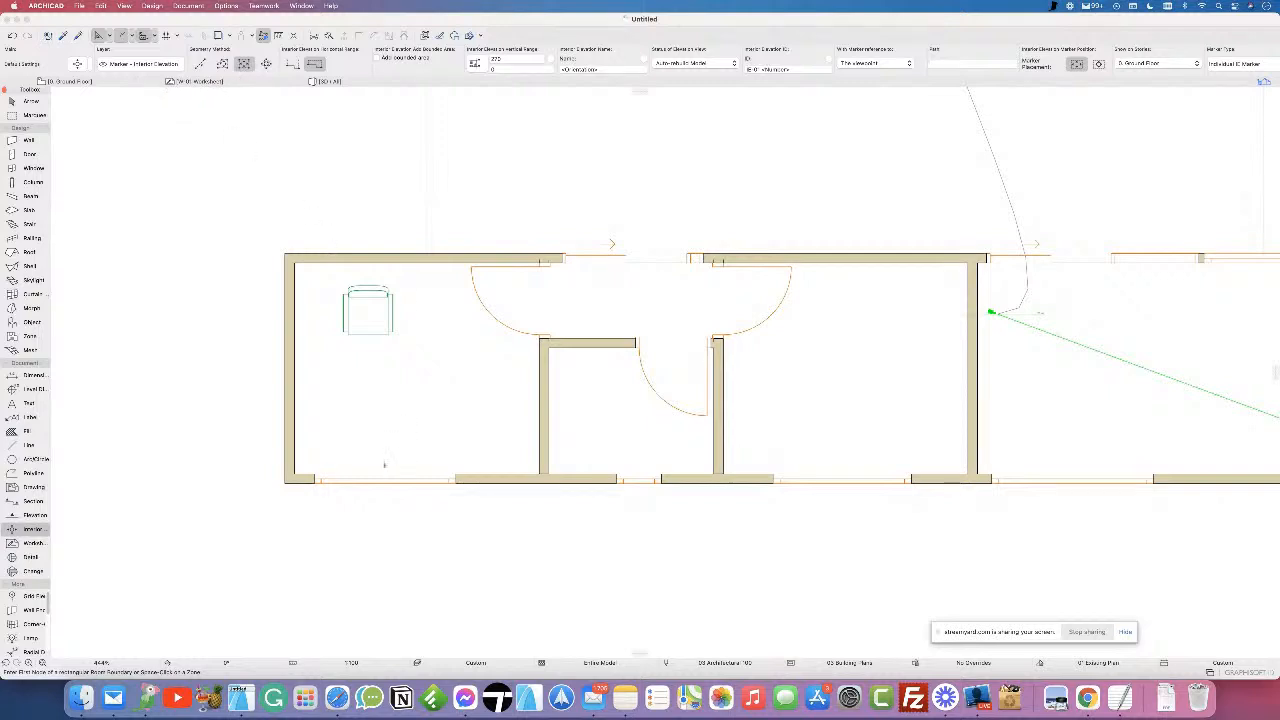
{"action": "scroll", "coordinate": [384, 464], "scroll_direction": "up", "scroll_amount": 5}
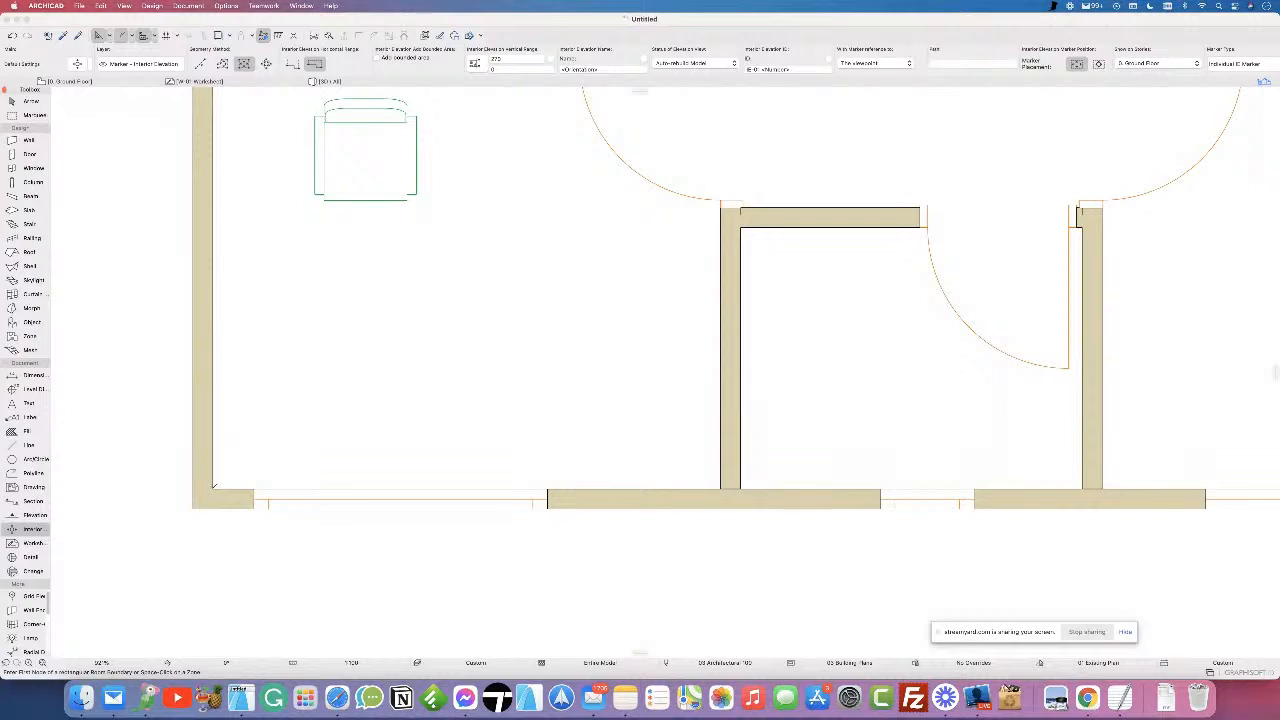
{"action": "left_click", "coordinate": [213, 488]}
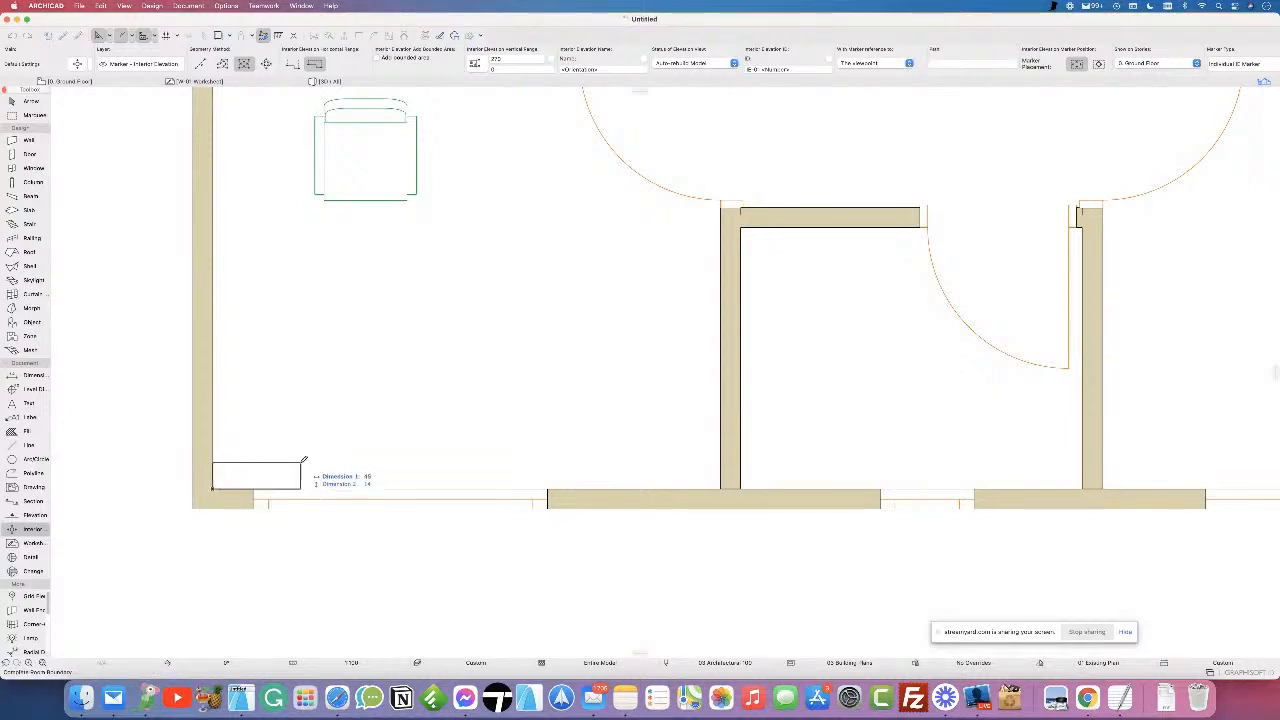
{"action": "middle_click_drag", "start_coordinate": [672, 201], "coordinate": [623, 443]}
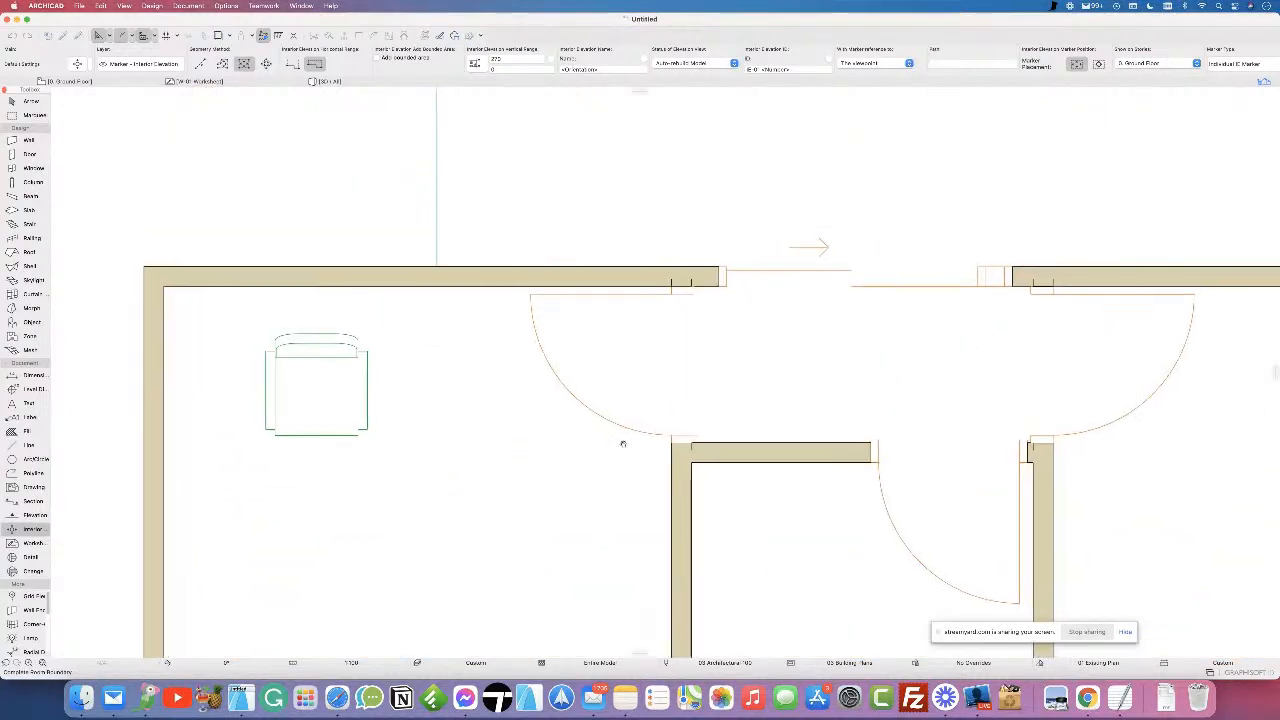
{"action": "left_click", "coordinate": [671, 285]}
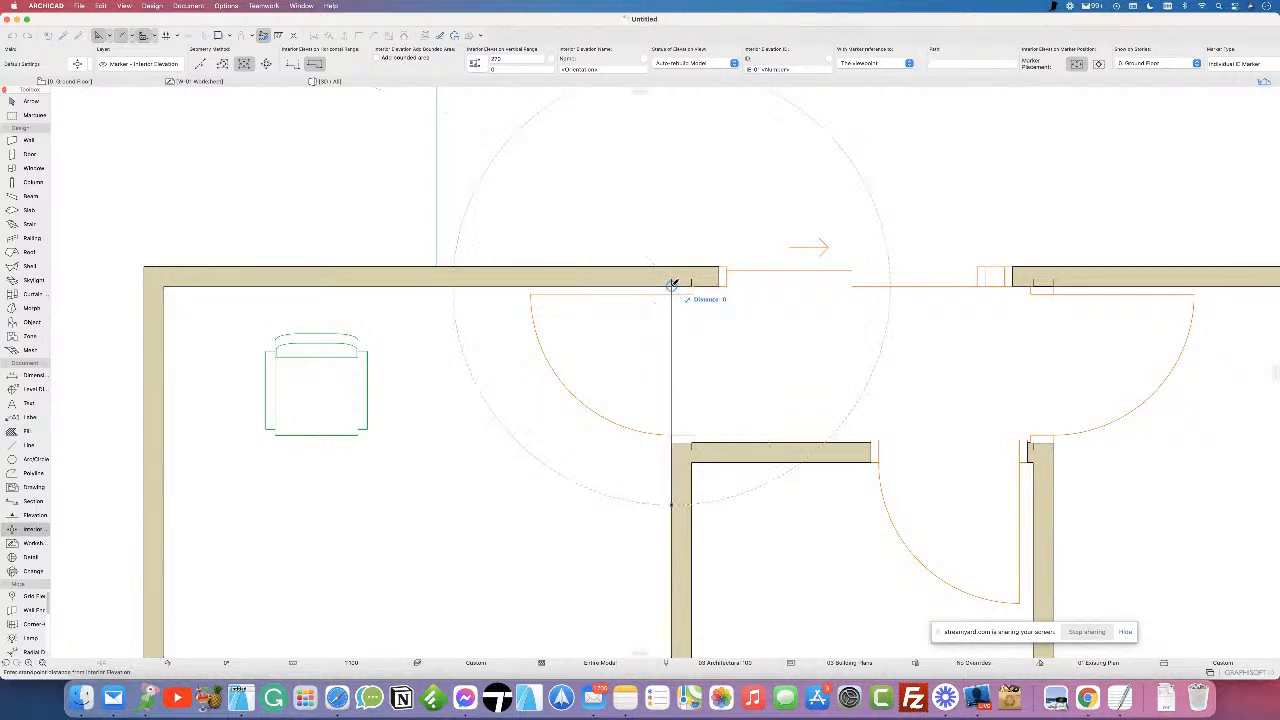
{"action": "scroll", "coordinate": [573, 395], "scroll_direction": "down", "scroll_amount": 1}
{"action": "scroll", "coordinate": [573, 395], "scroll_direction": "down", "scroll_amount": 2}
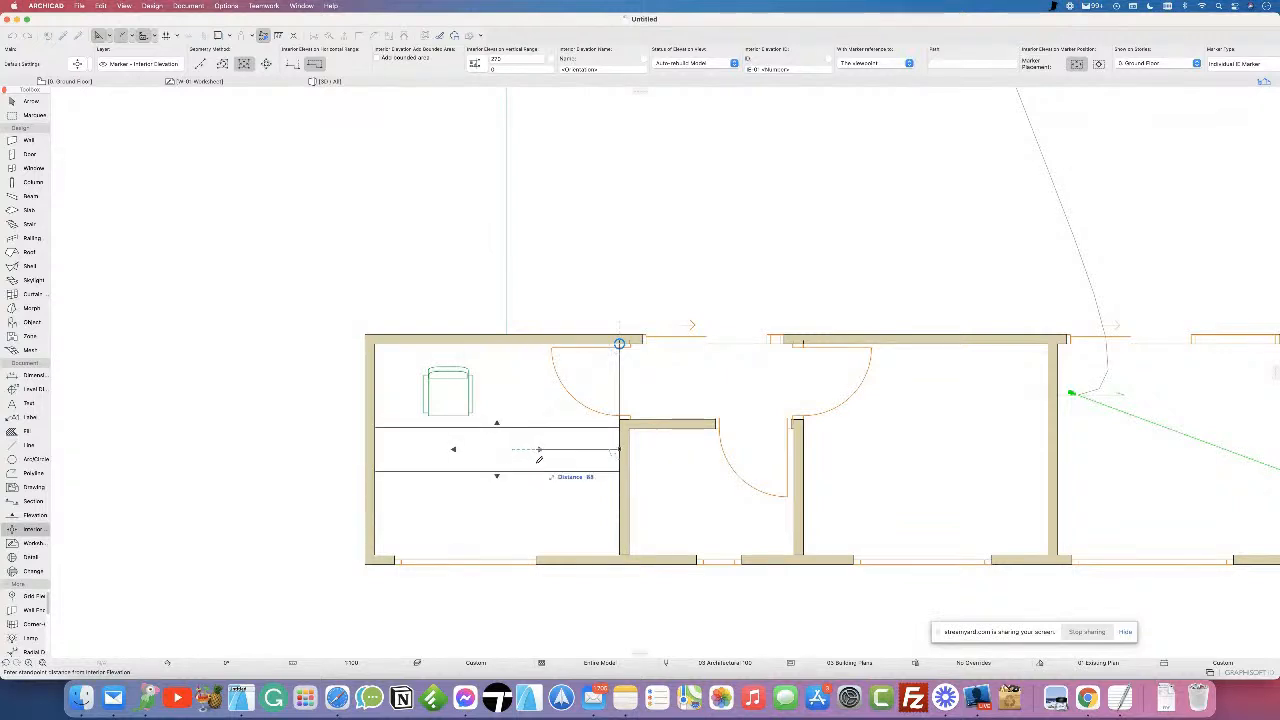
{"action": "left_click", "coordinate": [539, 458]}
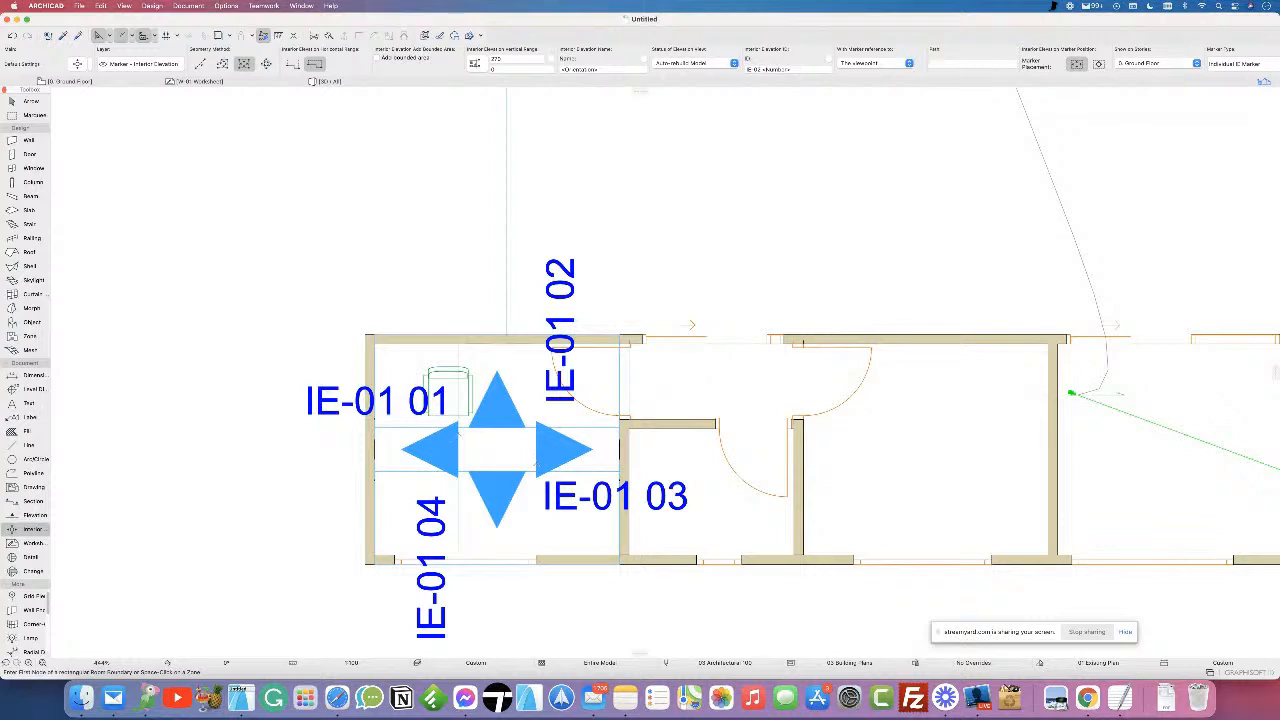
- Undo the interior elevation placed in the leftmost room
{"action": "left_click", "coordinate": [22, 101]}
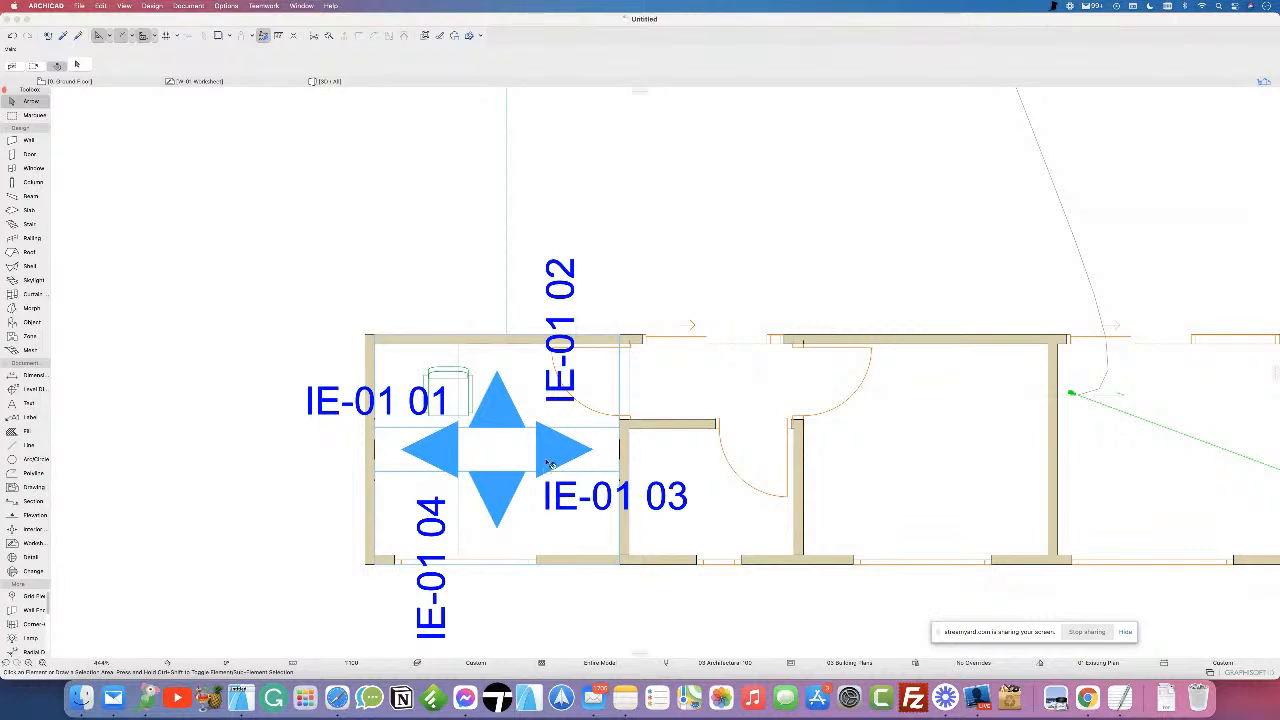
{"action": "key", "text": "super+z"}
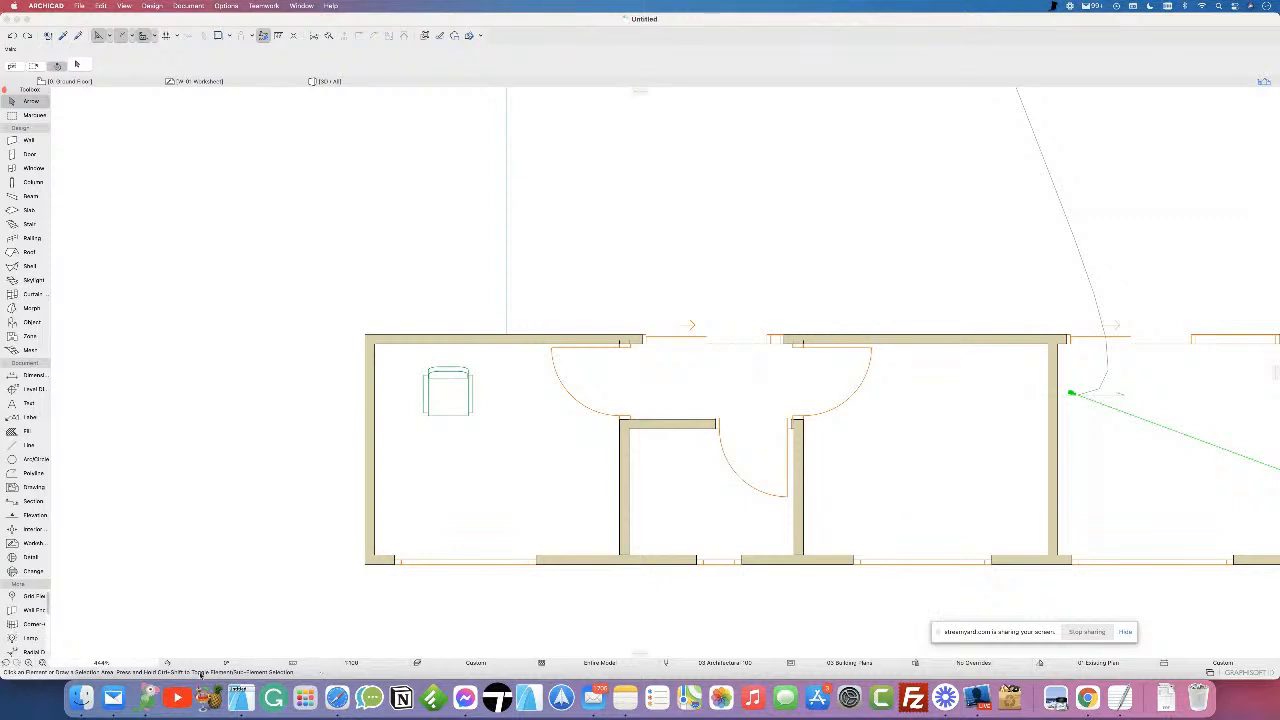
- Set the floor plan scale to 1:50
{"action": "left_click", "coordinate": [376, 664]}
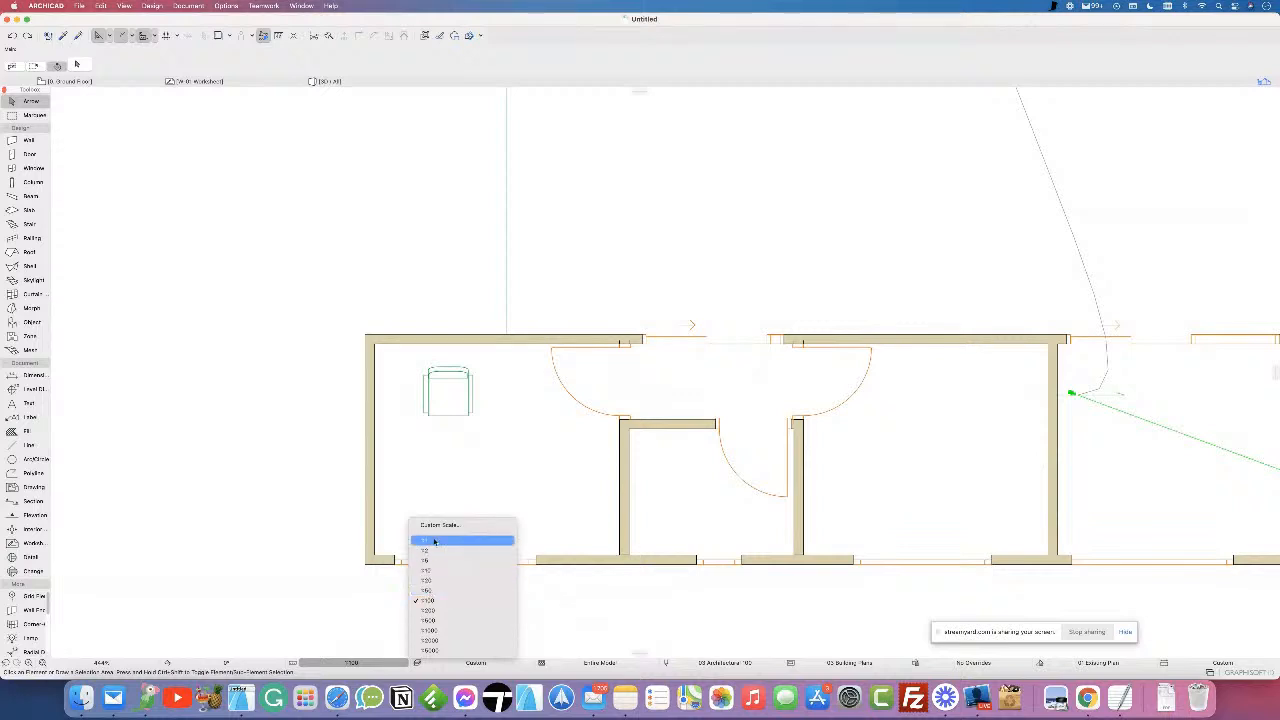
{"action": "left_click", "coordinate": [437, 594]}
{"action": "scroll", "coordinate": [437, 594], "scroll_direction": "up", "scroll_amount": 3}
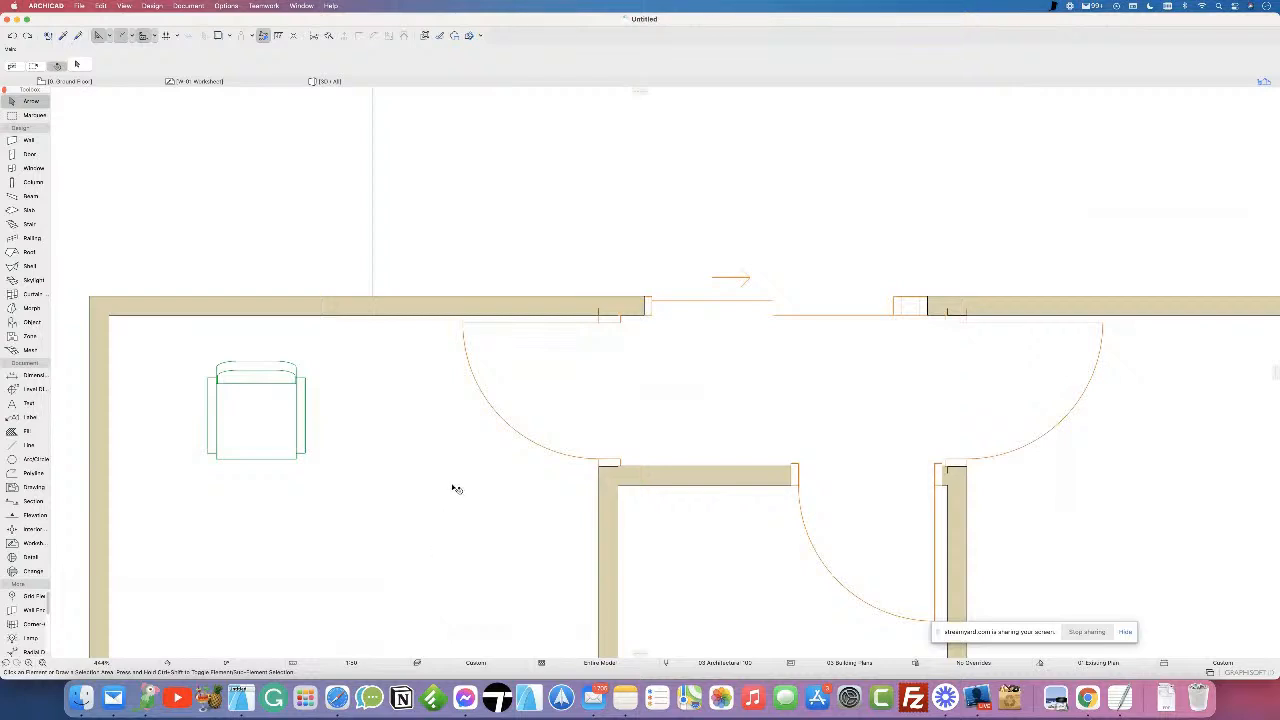
{"action": "scroll", "coordinate": [471, 508], "scroll_direction": "down", "scroll_amount": 4}
{"action": "scroll", "coordinate": [464, 480], "scroll_direction": "down", "scroll_amount": 3}
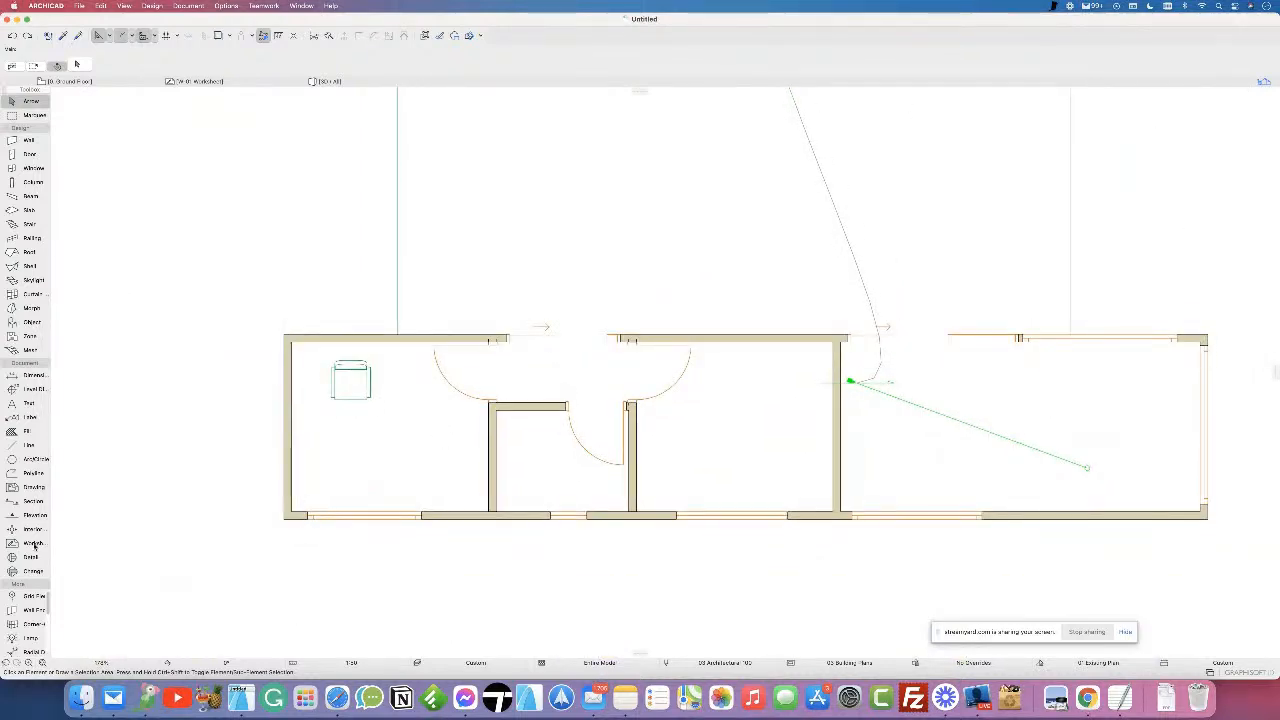
- Set the floor plan scale to 1:20
{"action": "left_click", "coordinate": [365, 662]}
{"action": "left_click", "coordinate": [437, 581]}
{"action": "scroll", "coordinate": [343, 549], "scroll_direction": "down", "scroll_amount": 4}
{"action": "middle_click_drag", "start_coordinate": [315, 540], "coordinate": [535, 462]}
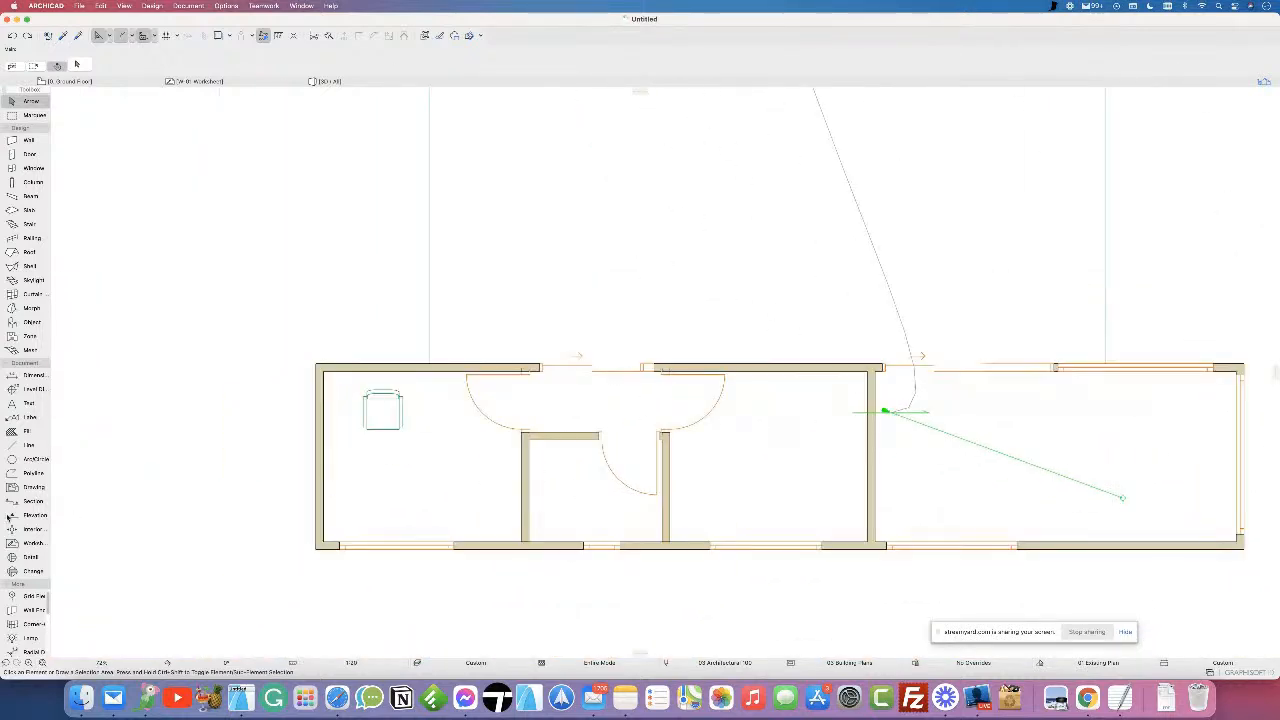
- Create a rectangular interior elevation between the leftmost room's upper outer and lower inner corners, with the markers around the room's middle
{"action": "left_click", "coordinate": [18, 516]}
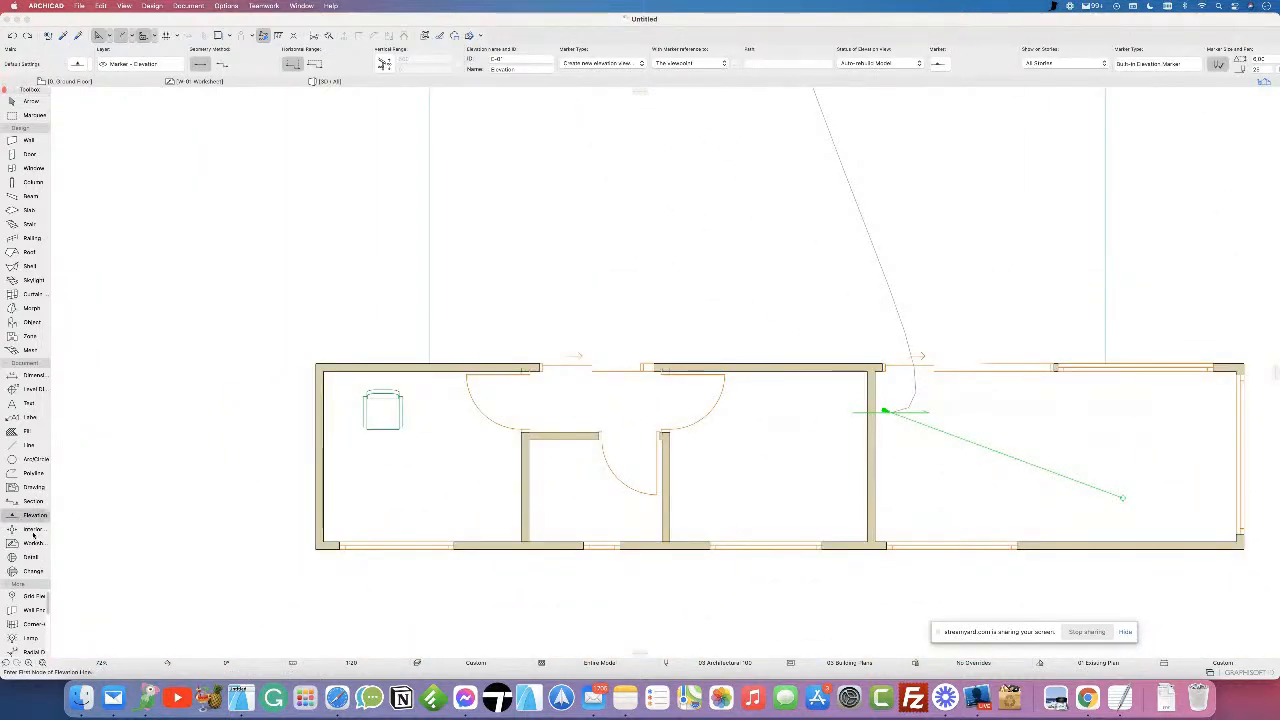
{"action": "left_click", "coordinate": [22, 529]}
{"action": "left_click", "coordinate": [323, 371]}
{"action": "left_click", "coordinate": [521, 540]}
{"action": "left_click", "coordinate": [424, 472]}
{"action": "scroll", "coordinate": [428, 424], "scroll_direction": "up", "scroll_amount": 3}
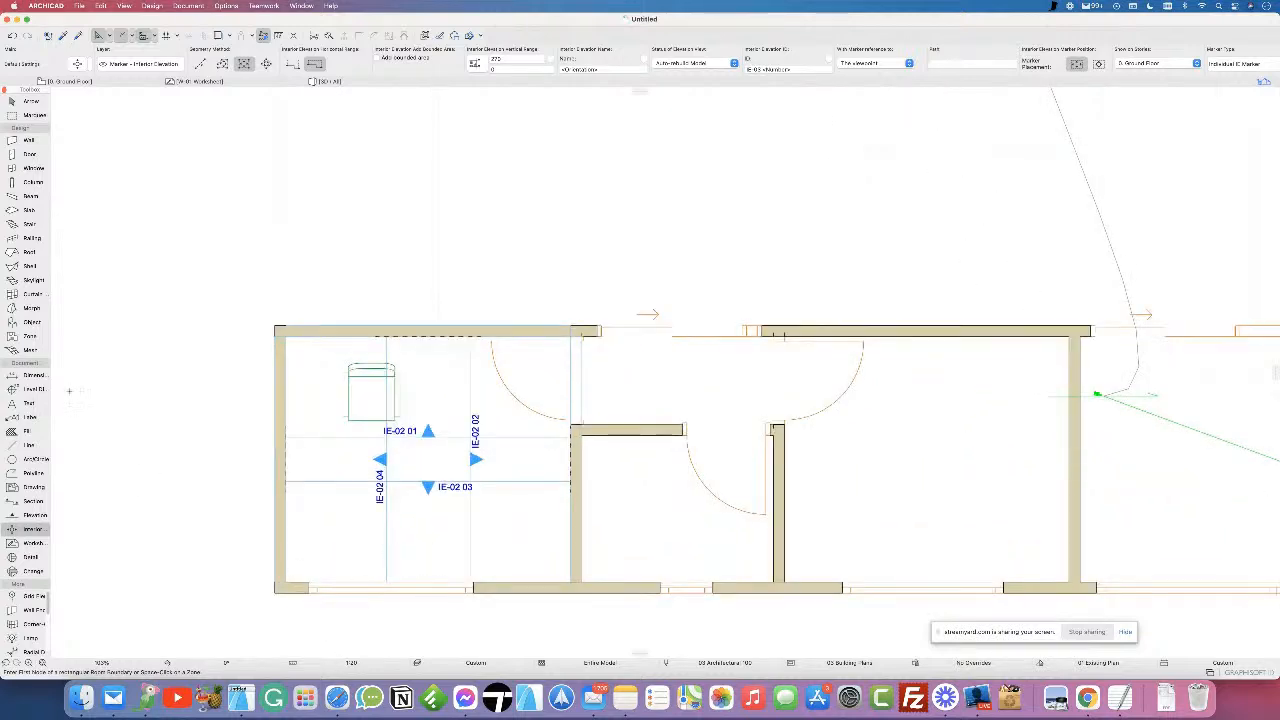
{"action": "left_click", "coordinate": [31, 101]}
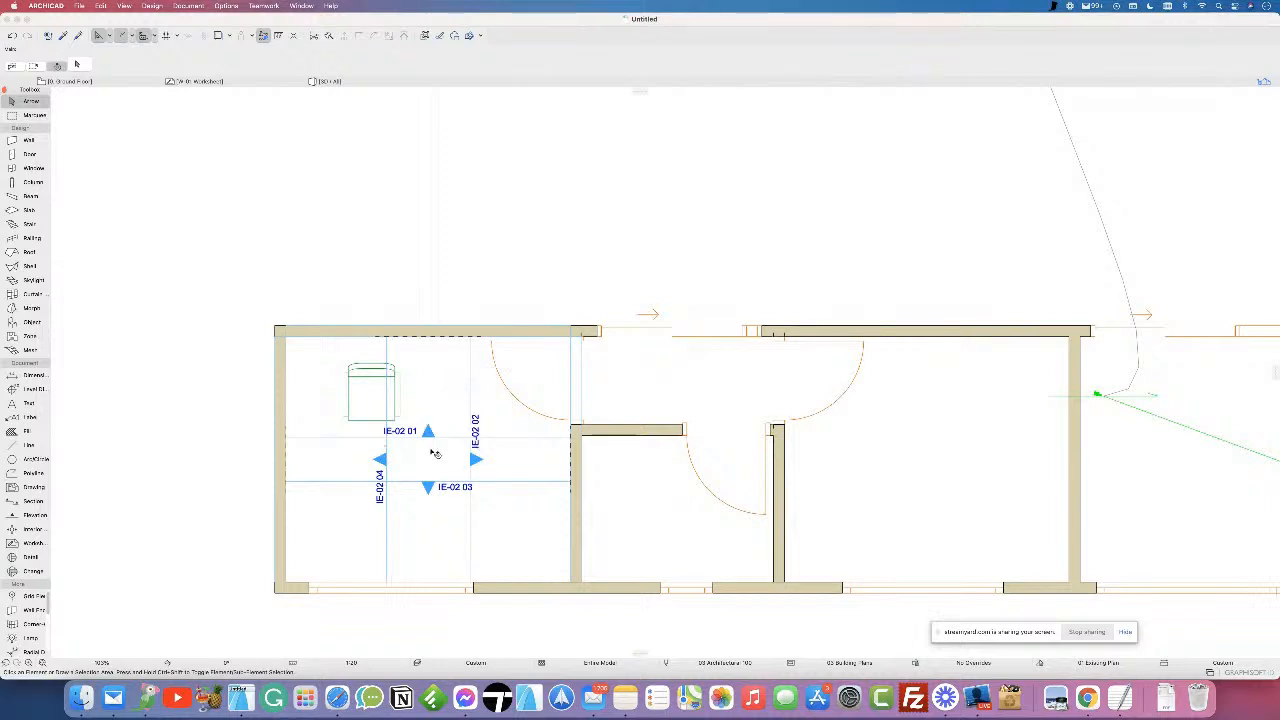
- Move the IE-02 02 elevation line closer to the partition wall it faces
{"action": "left_click", "coordinate": [388, 476]}
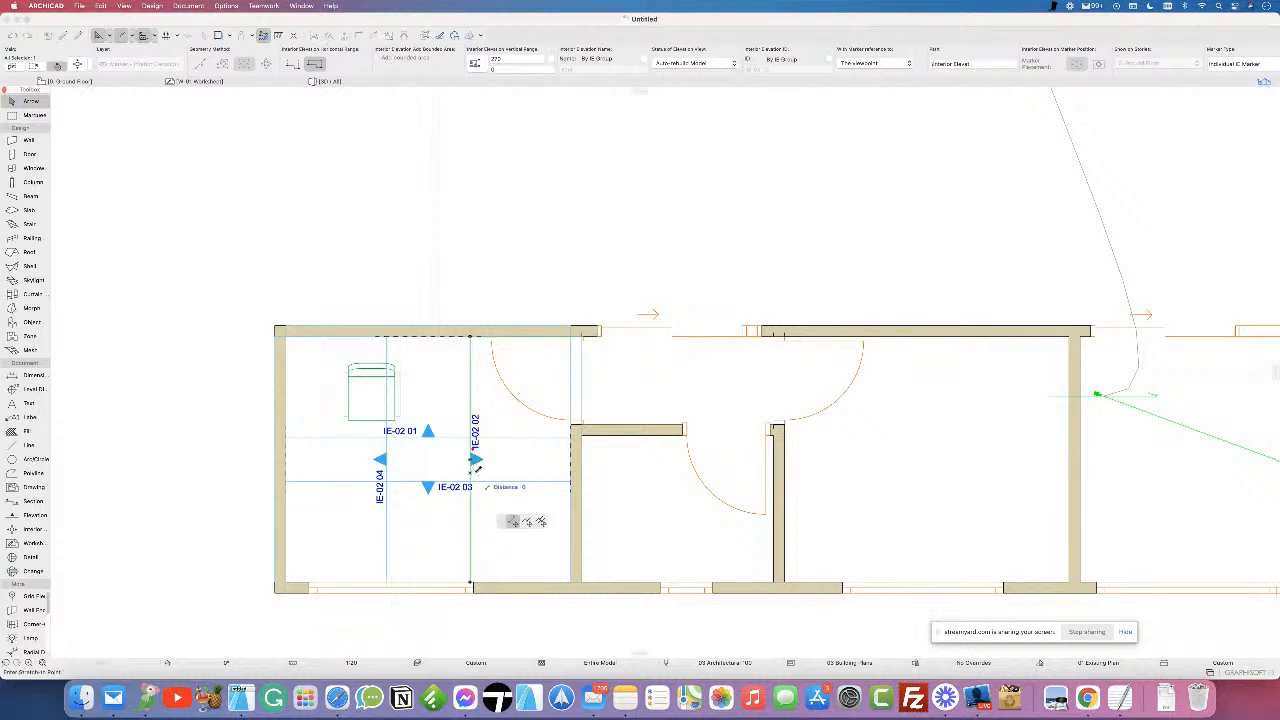
{"action": "left_click", "coordinate": [475, 460]}
{"action": "left_click", "coordinate": [521, 467]}
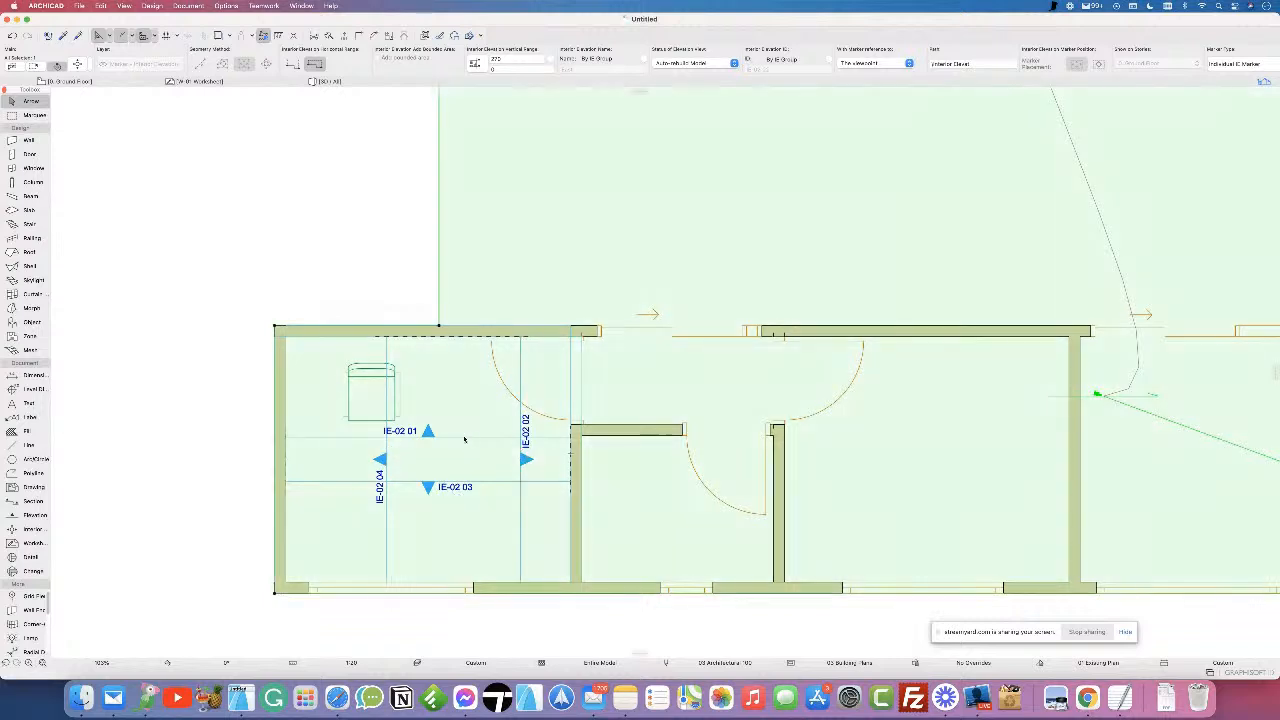
- Move the IE-02 01 elevation line toward the upper wall so that it crosses the armchair
{"action": "left_click", "coordinate": [463, 439]}
{"action": "left_click", "coordinate": [443, 438]}
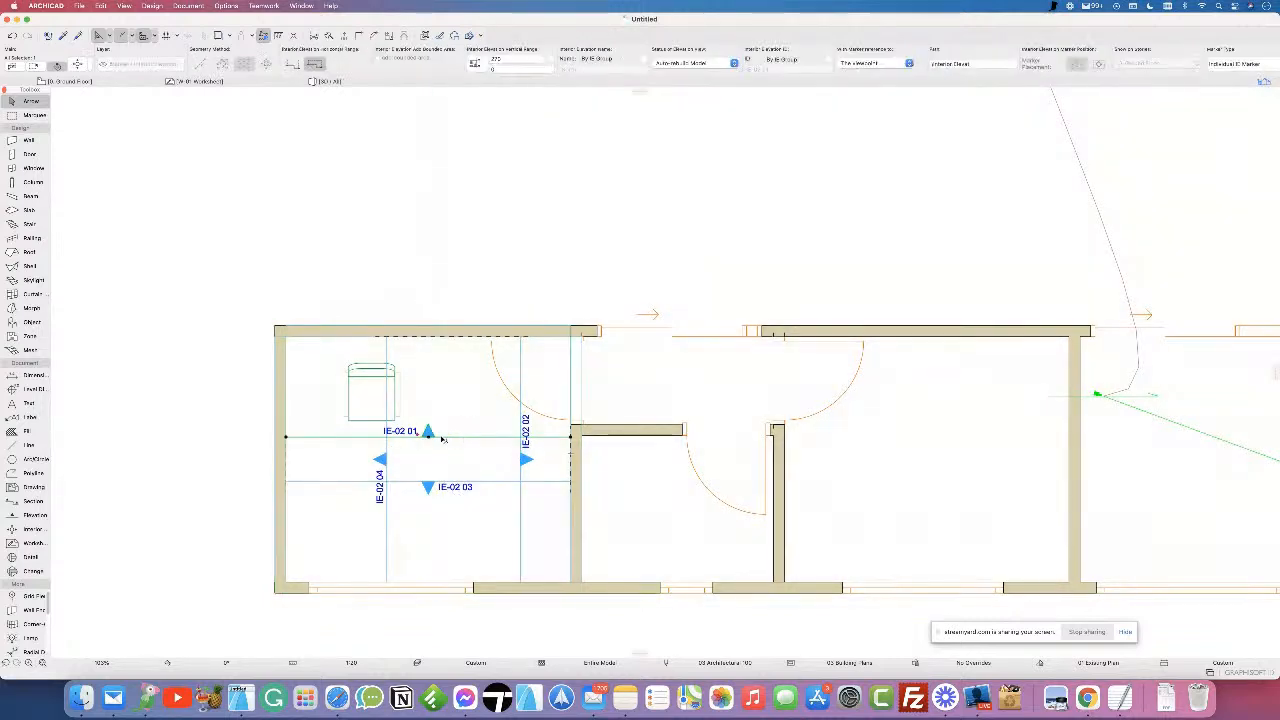
{"action": "left_click", "coordinate": [440, 438]}
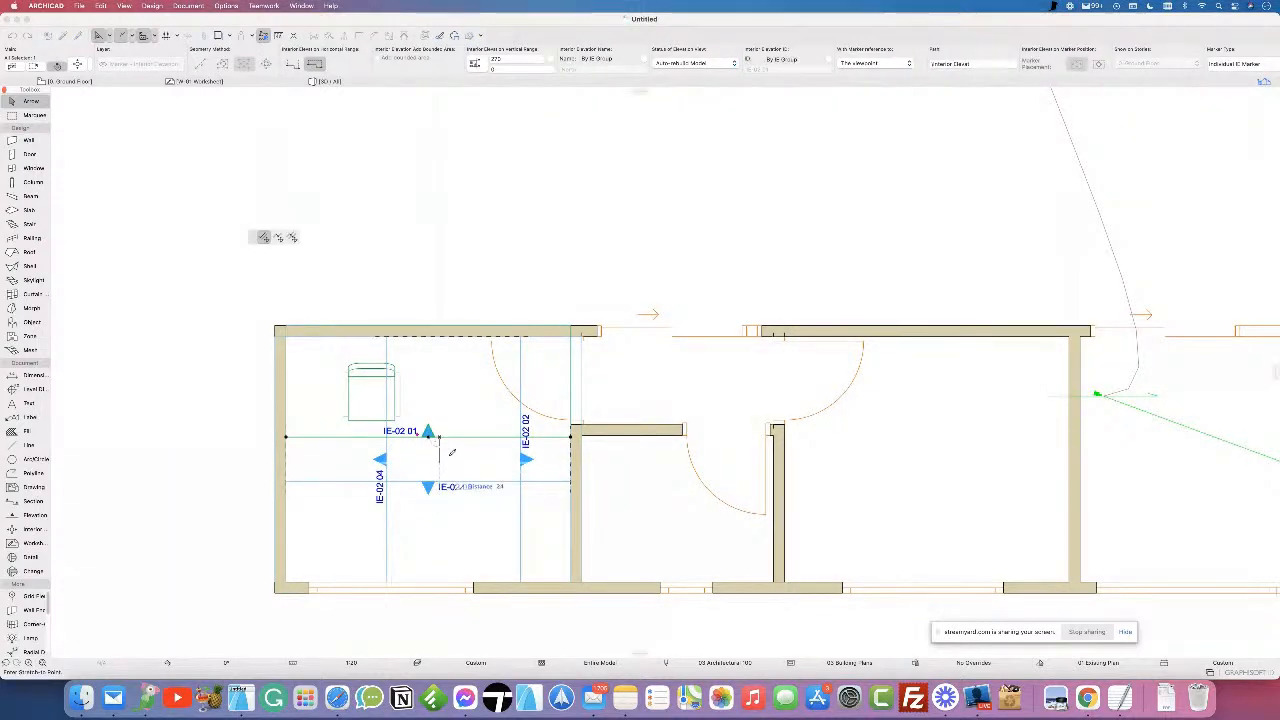
{"action": "left_click", "coordinate": [449, 398]}
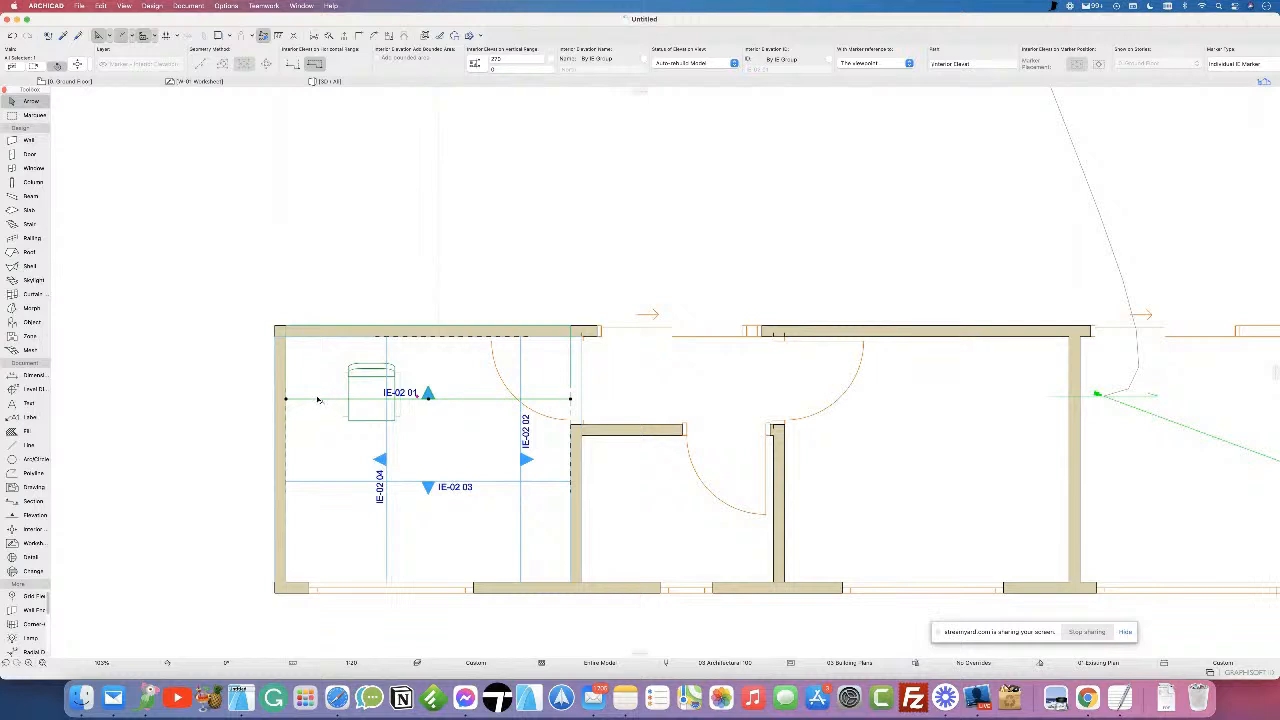
- Move the IE-02 01 elevation line back toward the room's middle, just clear of the armchair's front edge
{"action": "scroll", "coordinate": [369, 395], "scroll_direction": "up", "scroll_amount": 3}
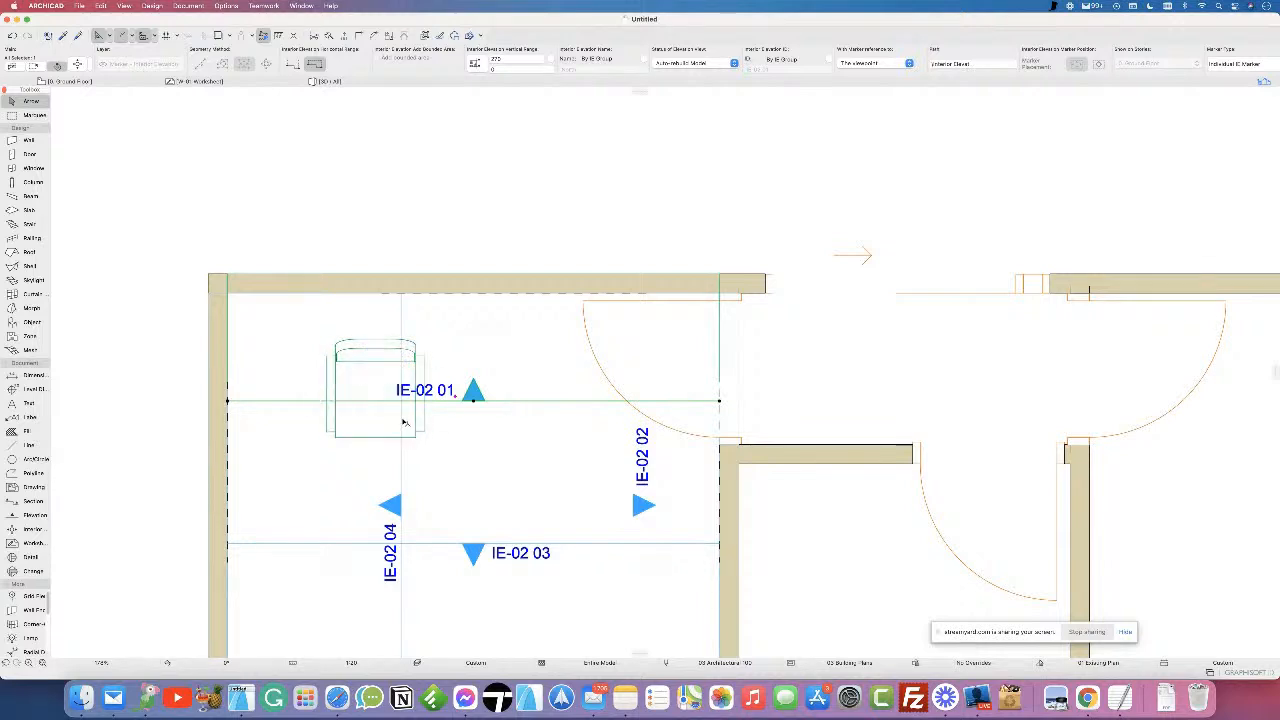
{"action": "left_click", "coordinate": [533, 401]}
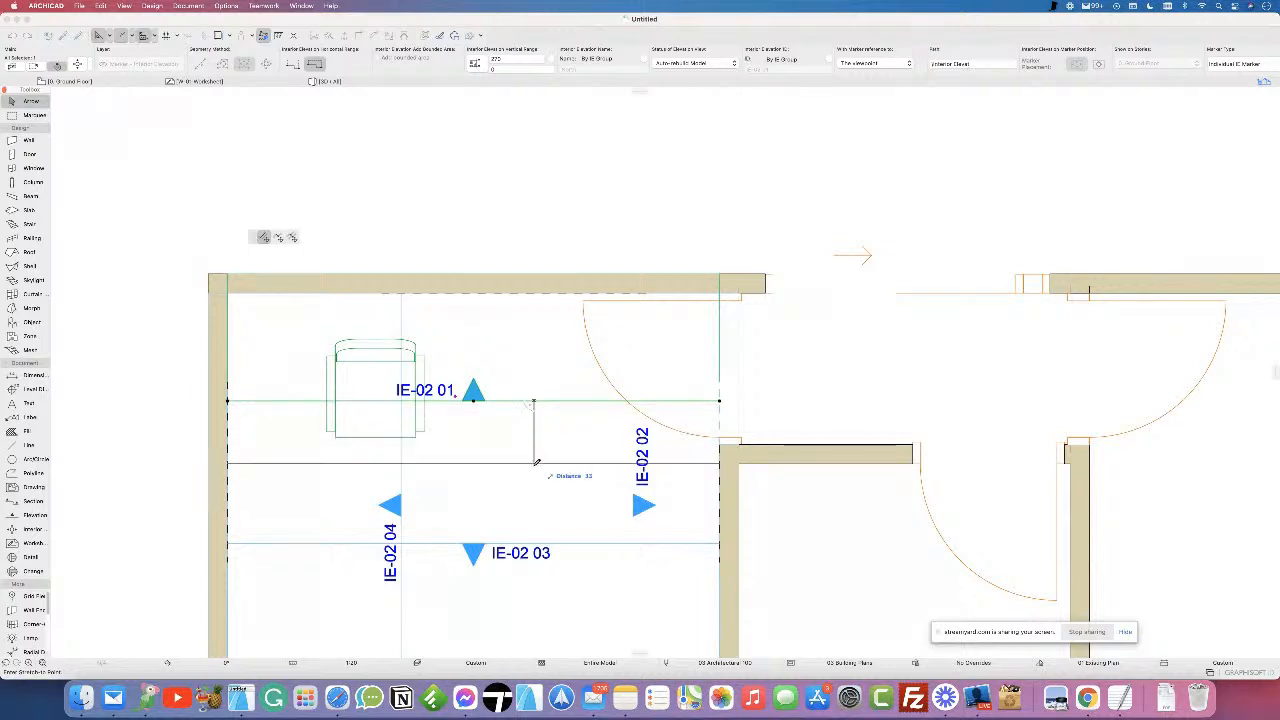
{"action": "left_click", "coordinate": [537, 450]}
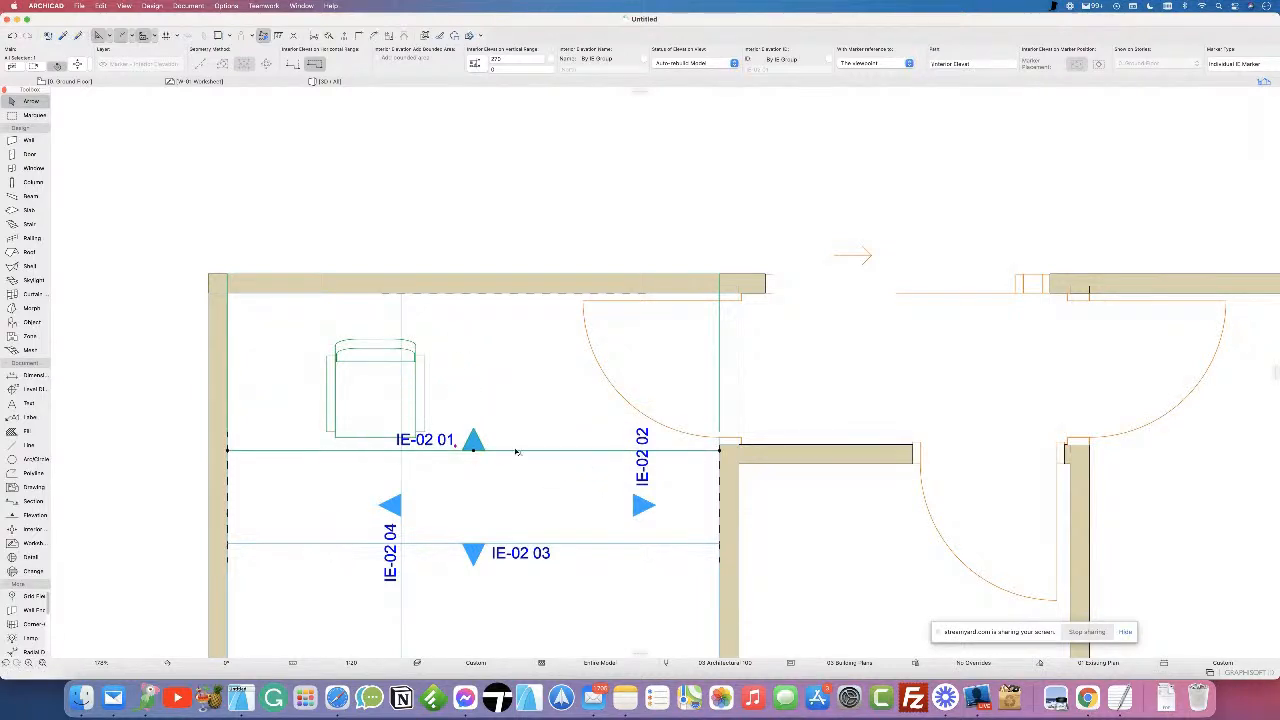
{"action": "left_click", "coordinate": [155, 393]}
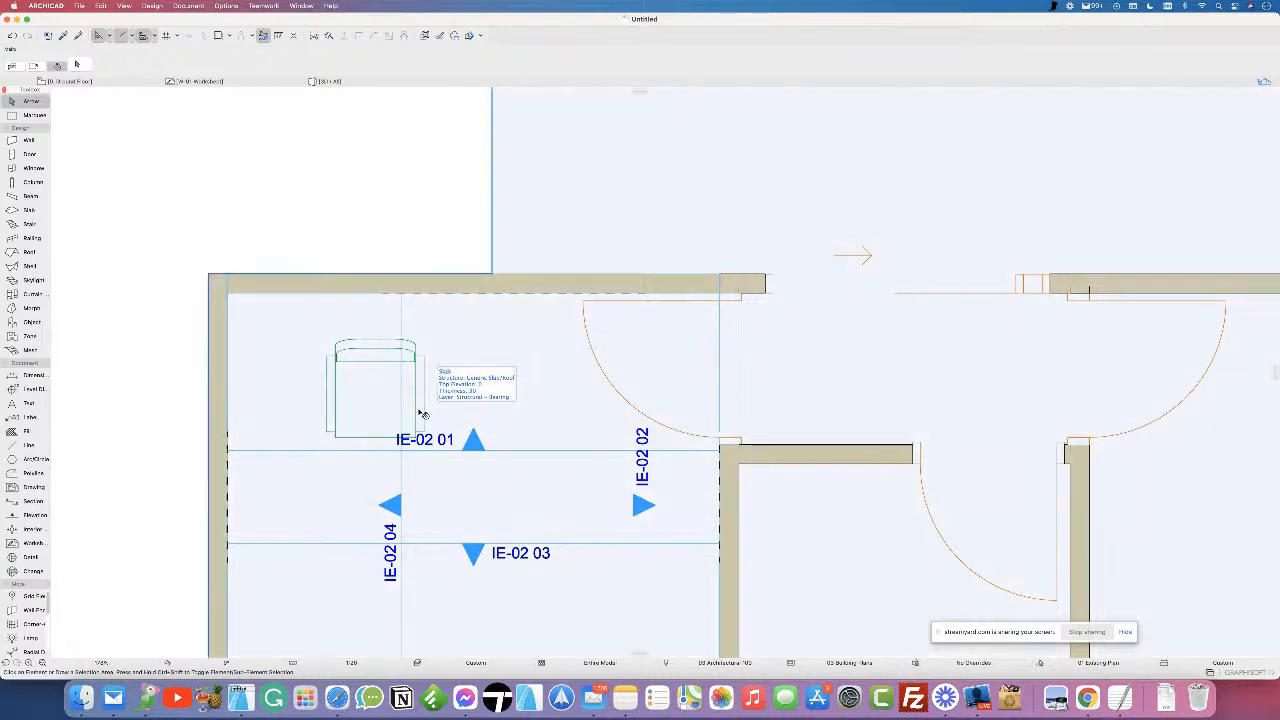
{"action": "scroll", "coordinate": [470, 421], "scroll_direction": "down", "scroll_amount": 3}
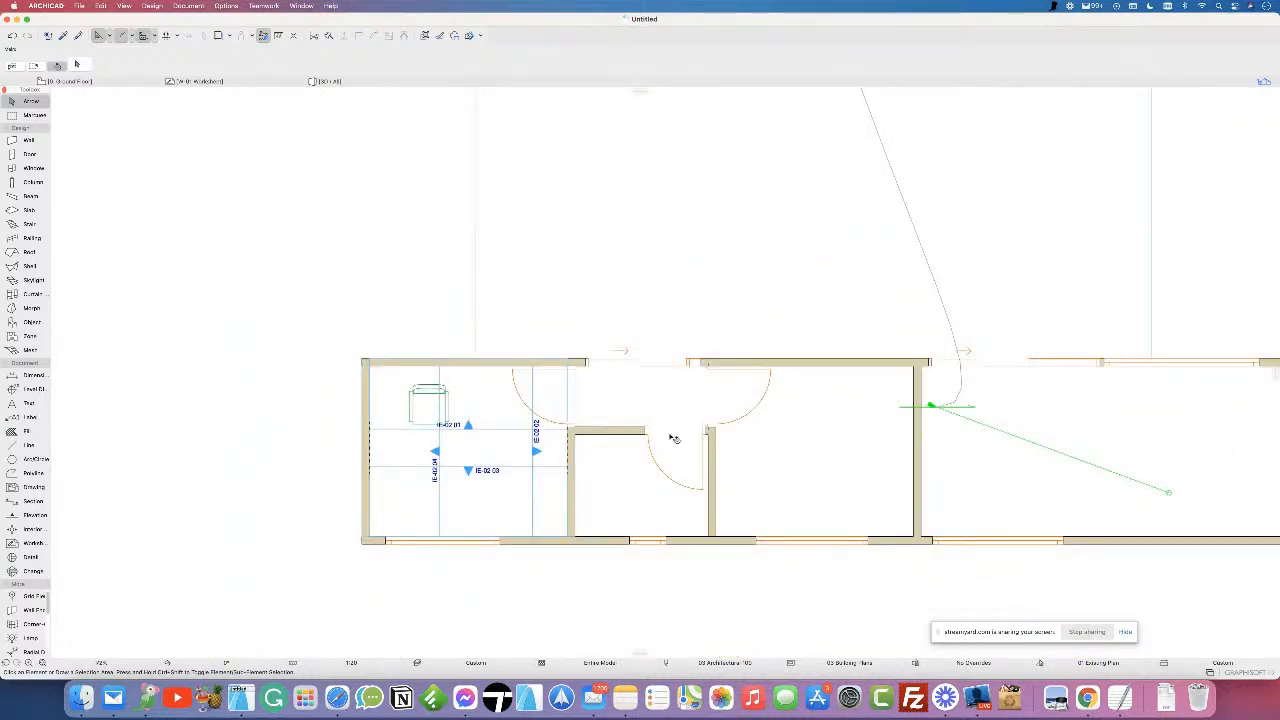
- Open the IE-02 01 North interior elevation from the IE-02 group in the project map
{"action": "left_click", "coordinate": [1264, 81]}
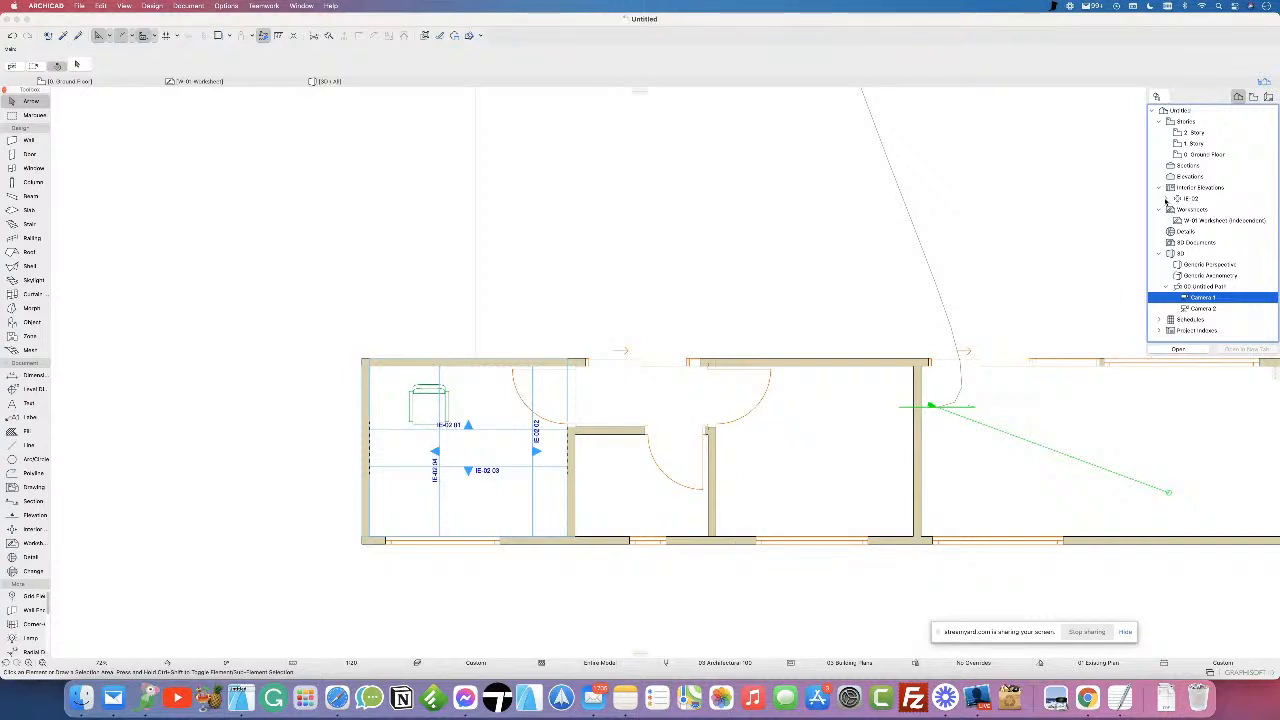
{"action": "left_click", "coordinate": [1194, 199]}
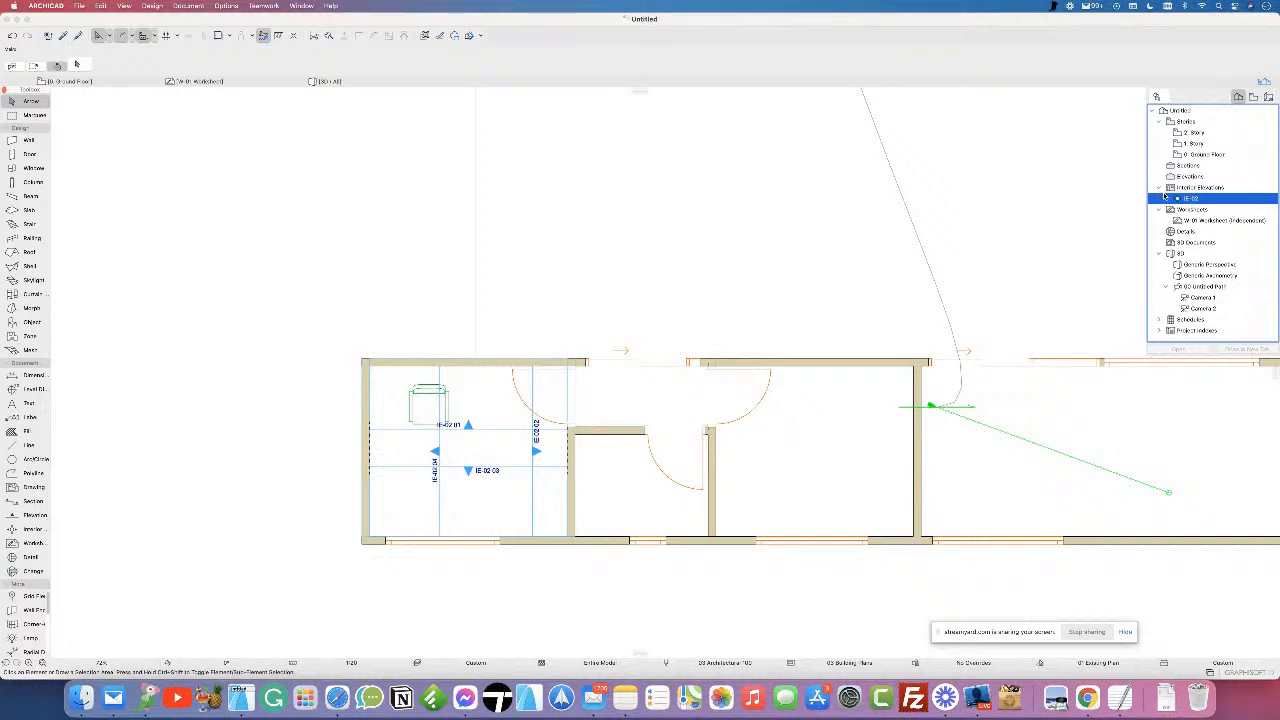
{"action": "left_click", "coordinate": [1168, 199]}
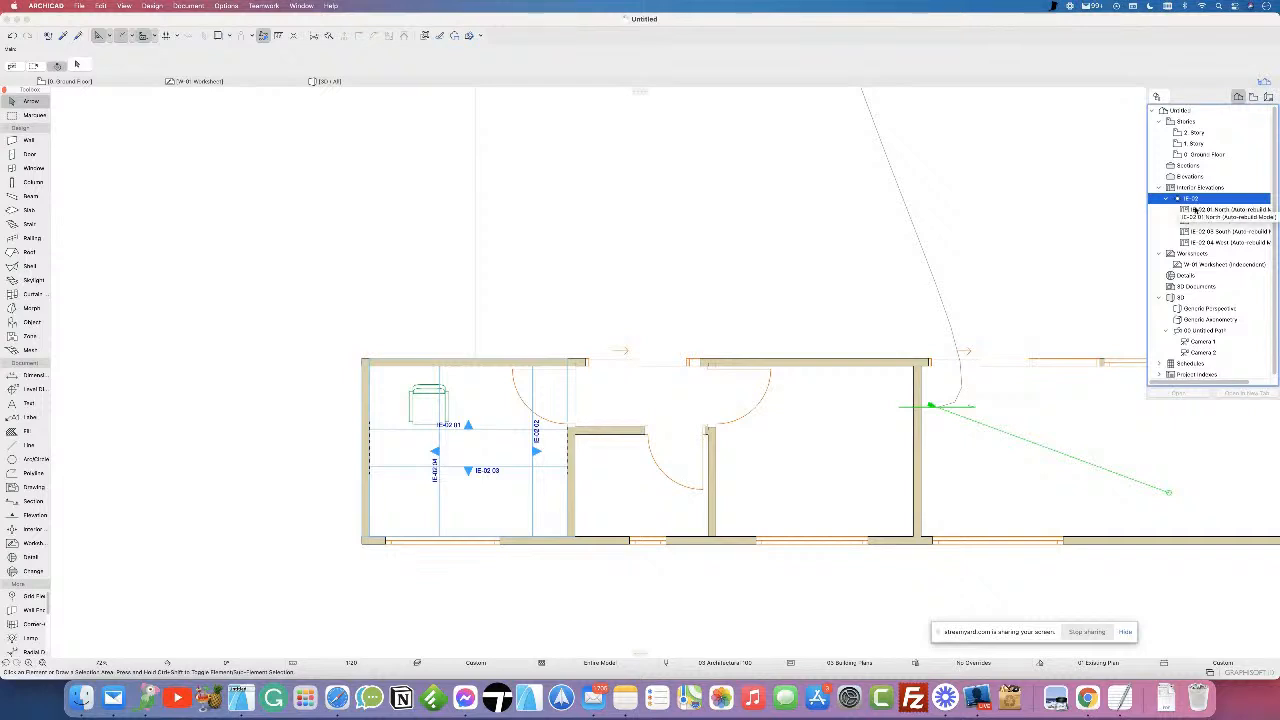
{"action": "left_click", "coordinate": [1221, 210]}
{"action": "double_click", "coordinate": [1223, 211]}
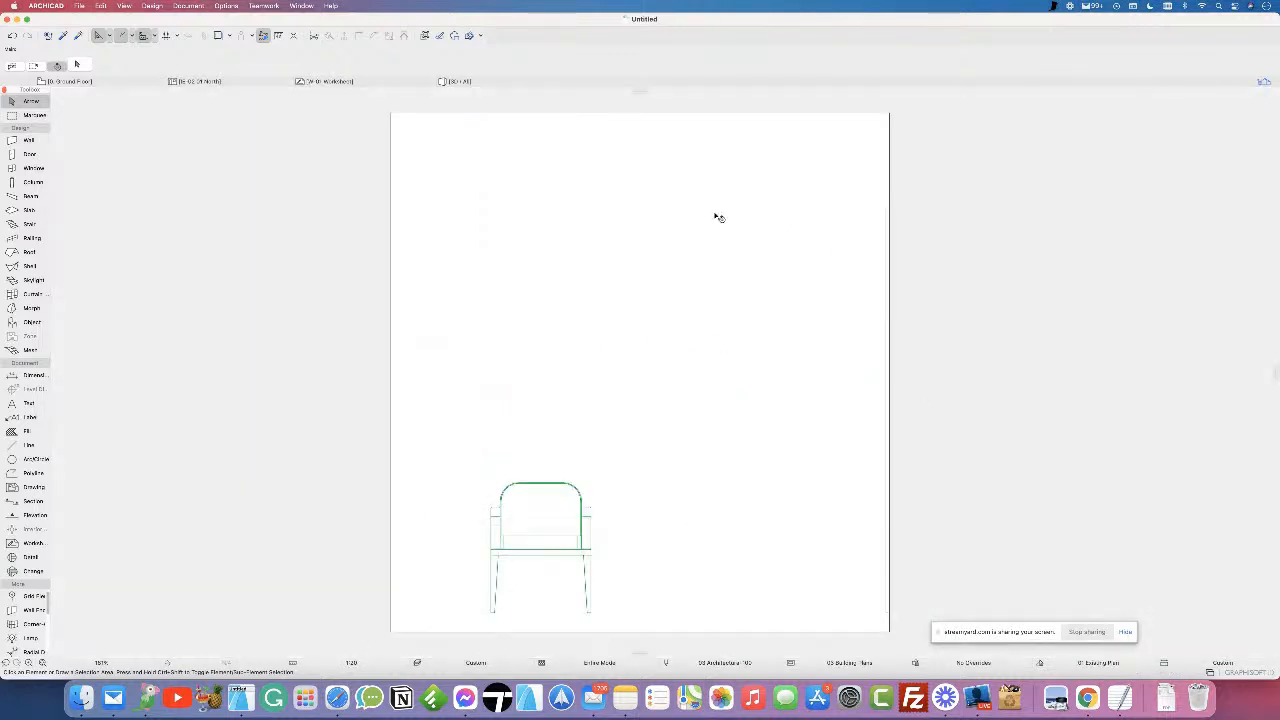
- Set the armchair's bottom elevation to 0 relative to the ground floor
{"action": "left_click", "coordinate": [546, 531]}
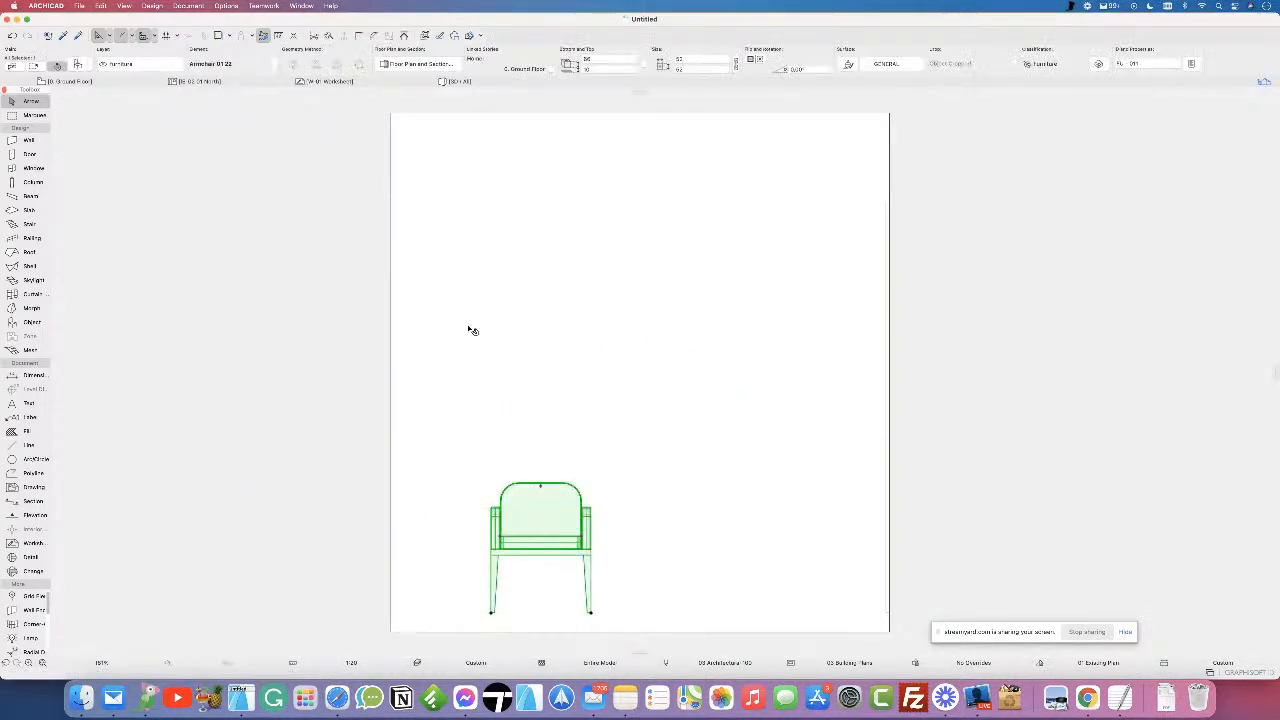
{"action": "left_click", "coordinate": [610, 68]}
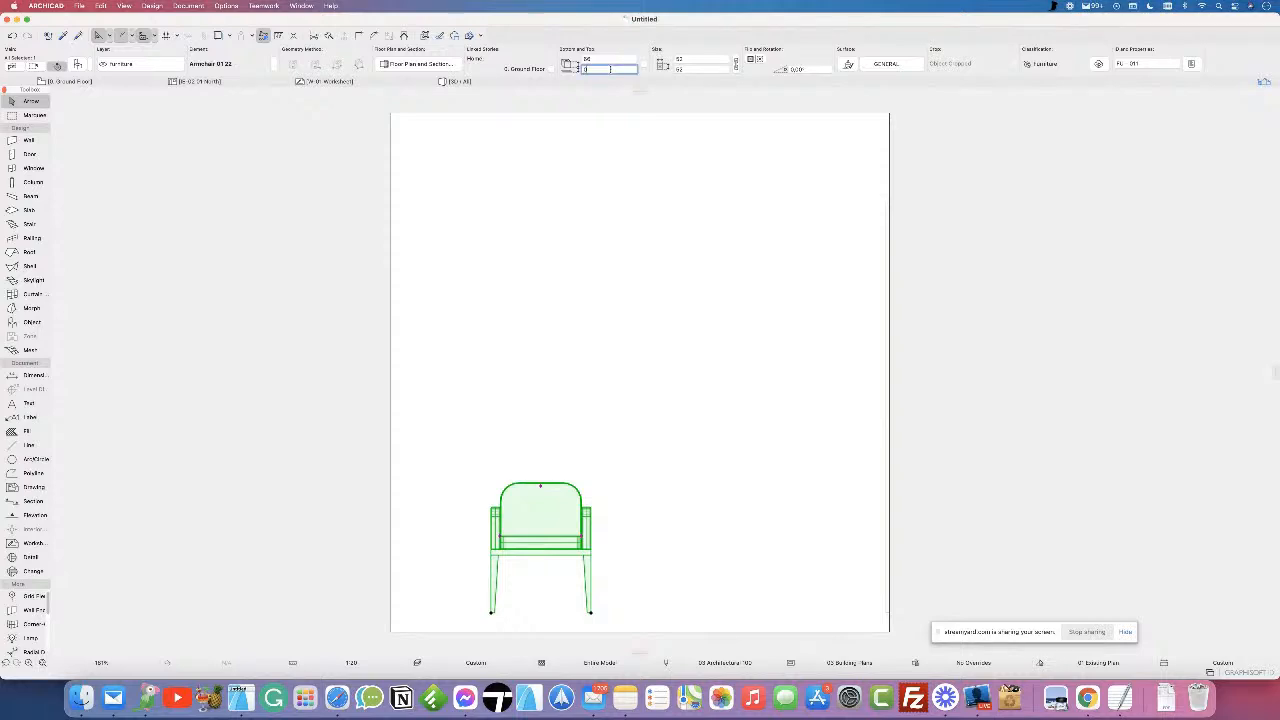
{"action": "key", "text": "Return"}
{"action": "left_click", "coordinate": [943, 235]}
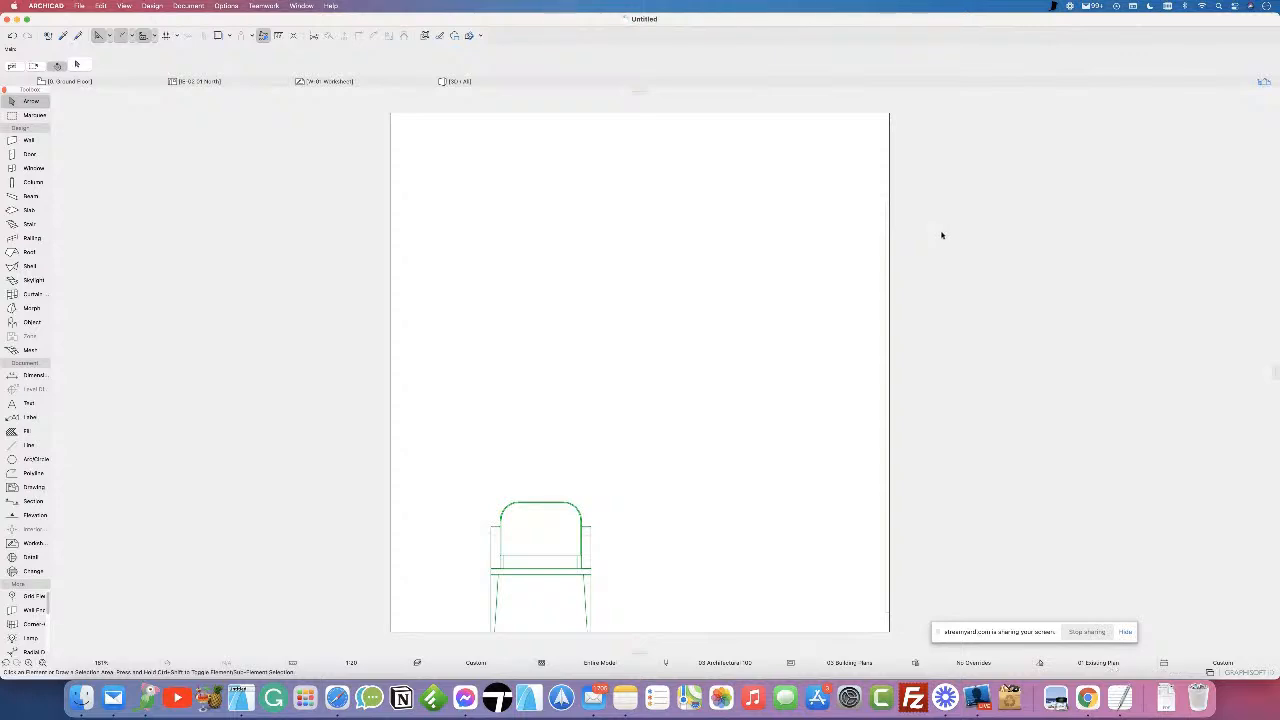
{"action": "left_click", "coordinate": [575, 530]}
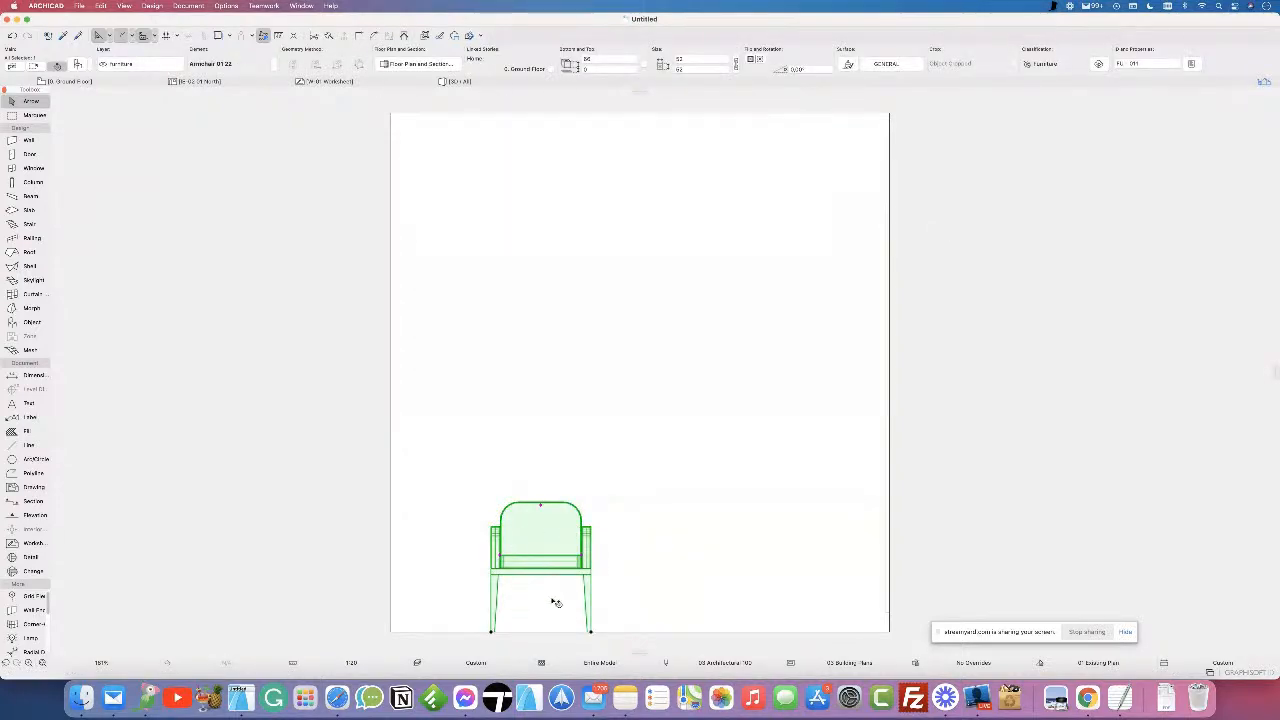
{"action": "left_click", "coordinate": [306, 422]}
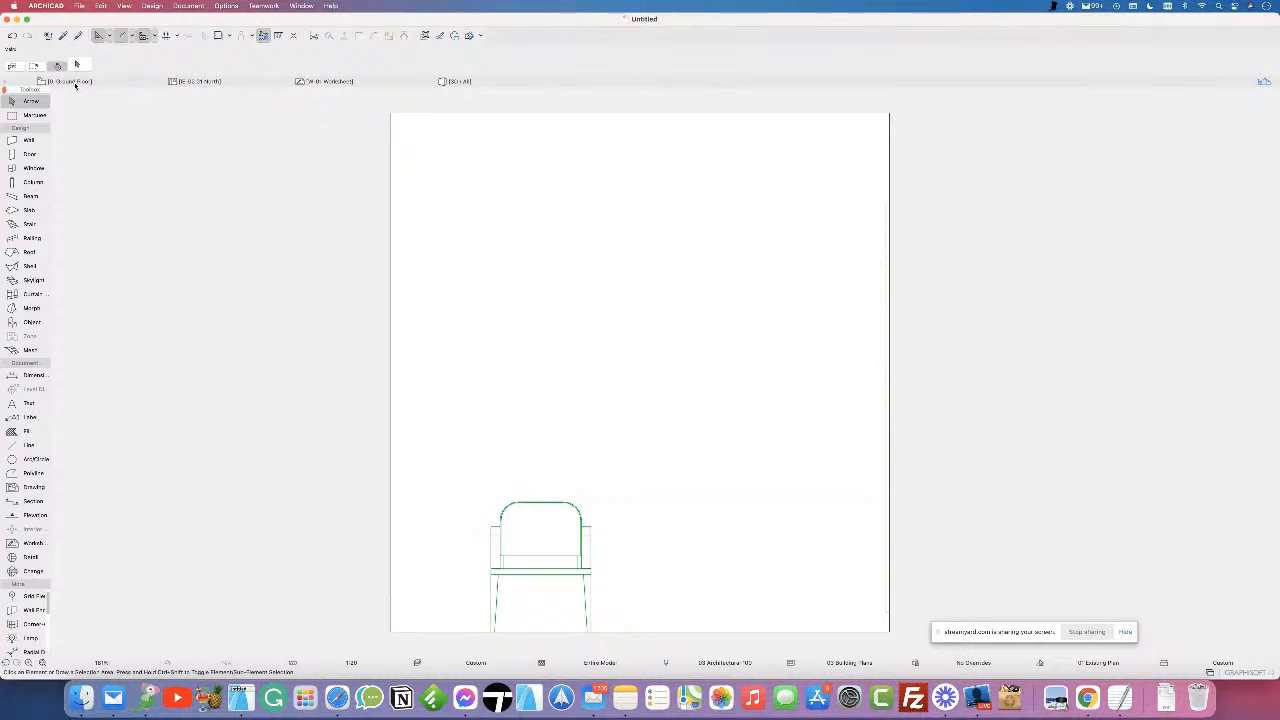
- Return to the ground floor plan and move the IE-02 01 elevation line toward the upper wall, through the armchair
{"action": "left_click", "coordinate": [76, 82]}
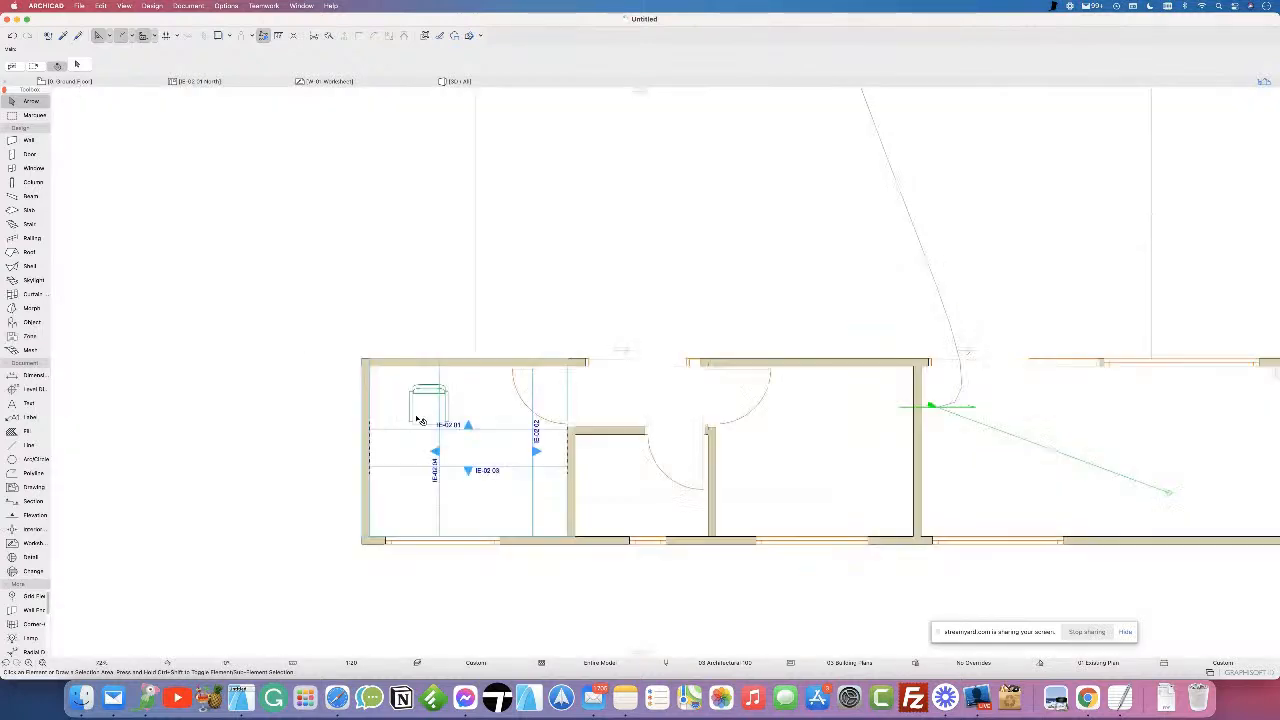
{"action": "left_click", "coordinate": [484, 437]}
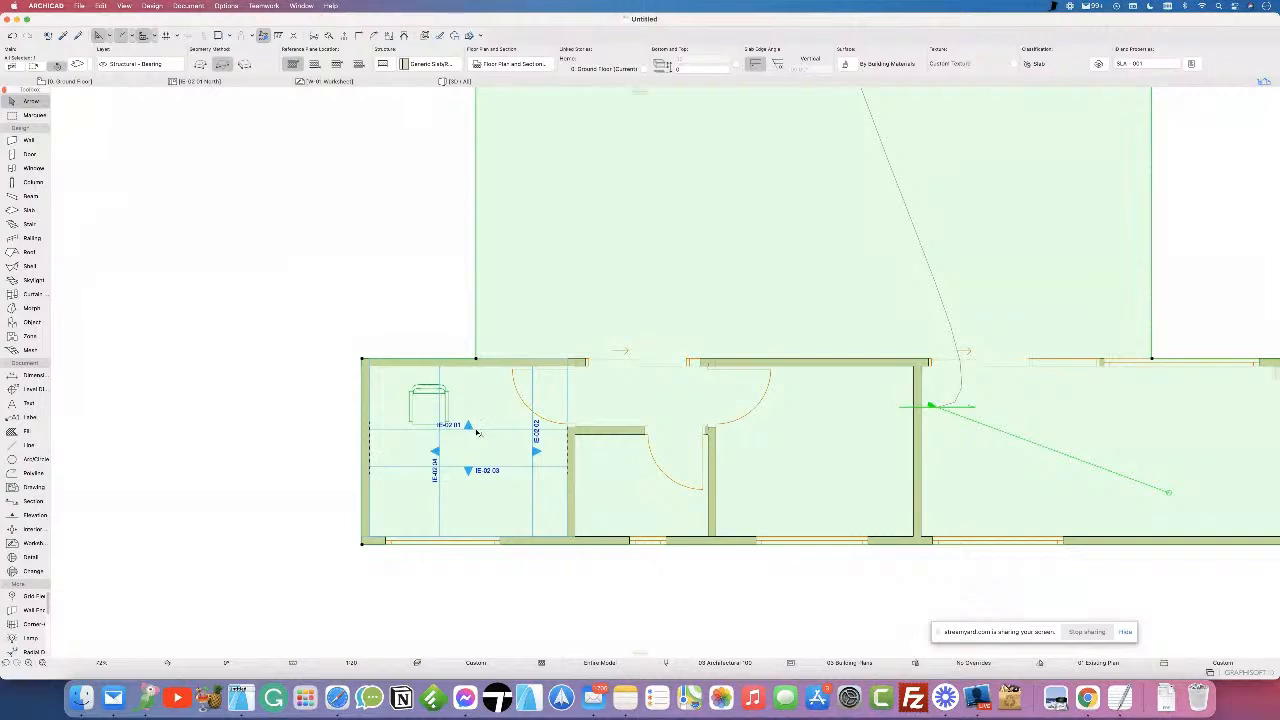
{"action": "left_click", "coordinate": [470, 428]}
{"action": "left_click_drag", "start_coordinate": [478, 430], "coordinate": [481, 397]}
{"action": "left_click", "coordinate": [481, 397]}
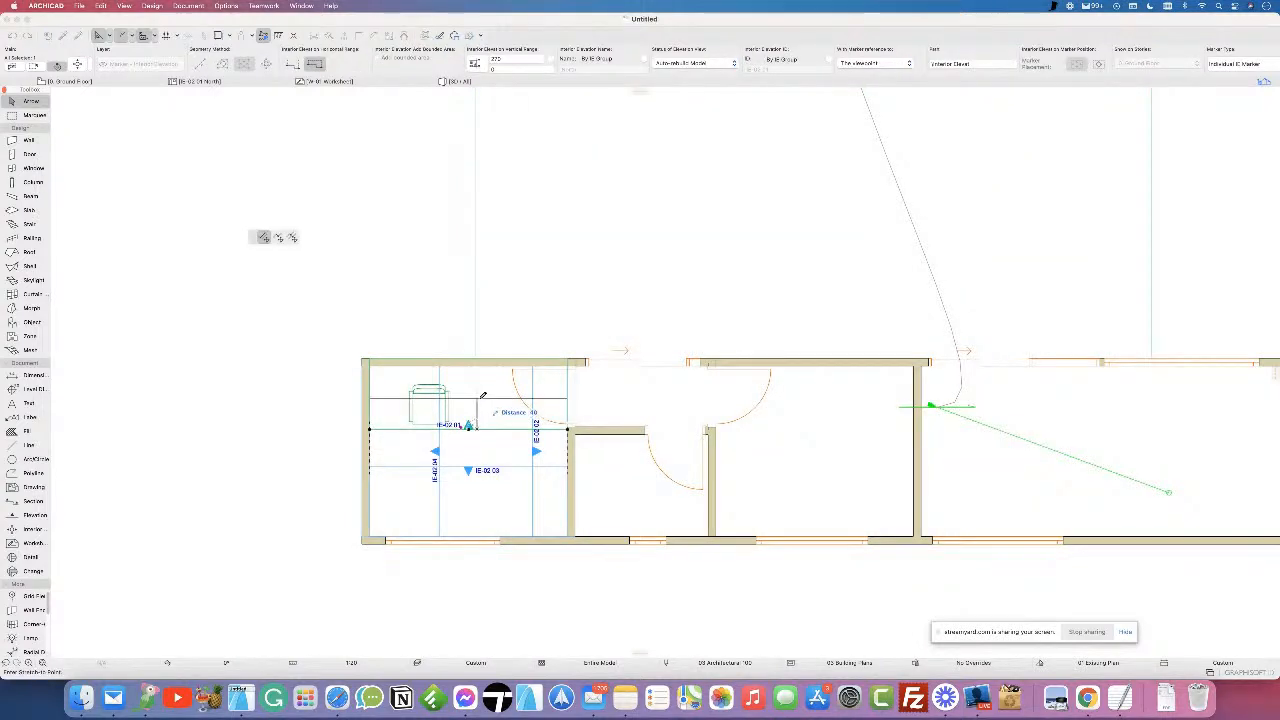
{"action": "left_click", "coordinate": [143, 395]}
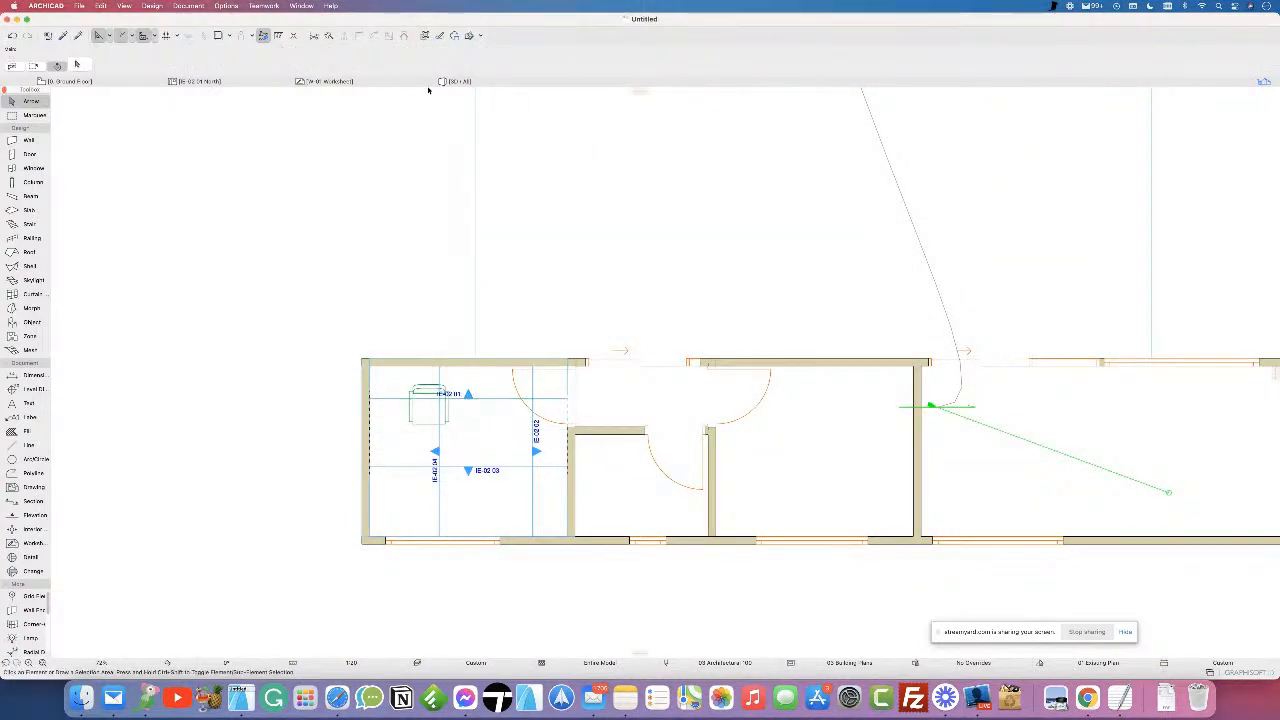
- Return to the IE-02 01 North interior elevation and examine how the armchair is cut
{"action": "left_click", "coordinate": [309, 84]}
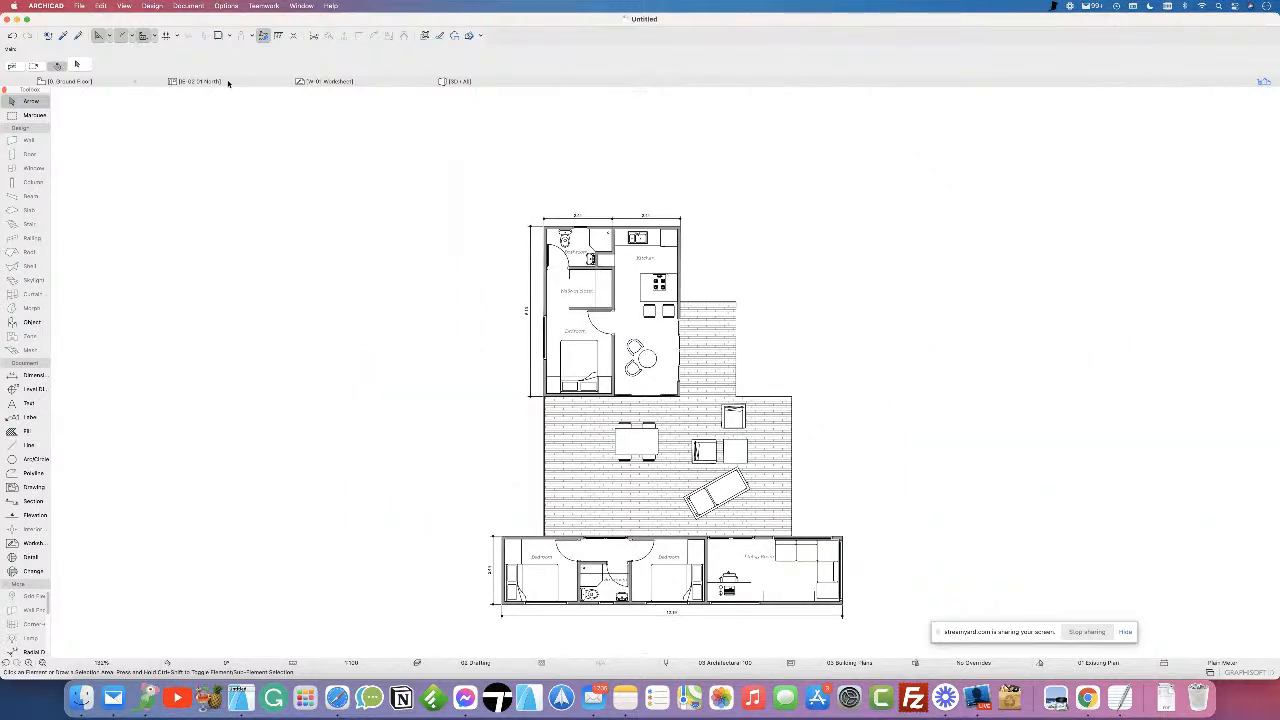
{"action": "left_click", "coordinate": [228, 83]}
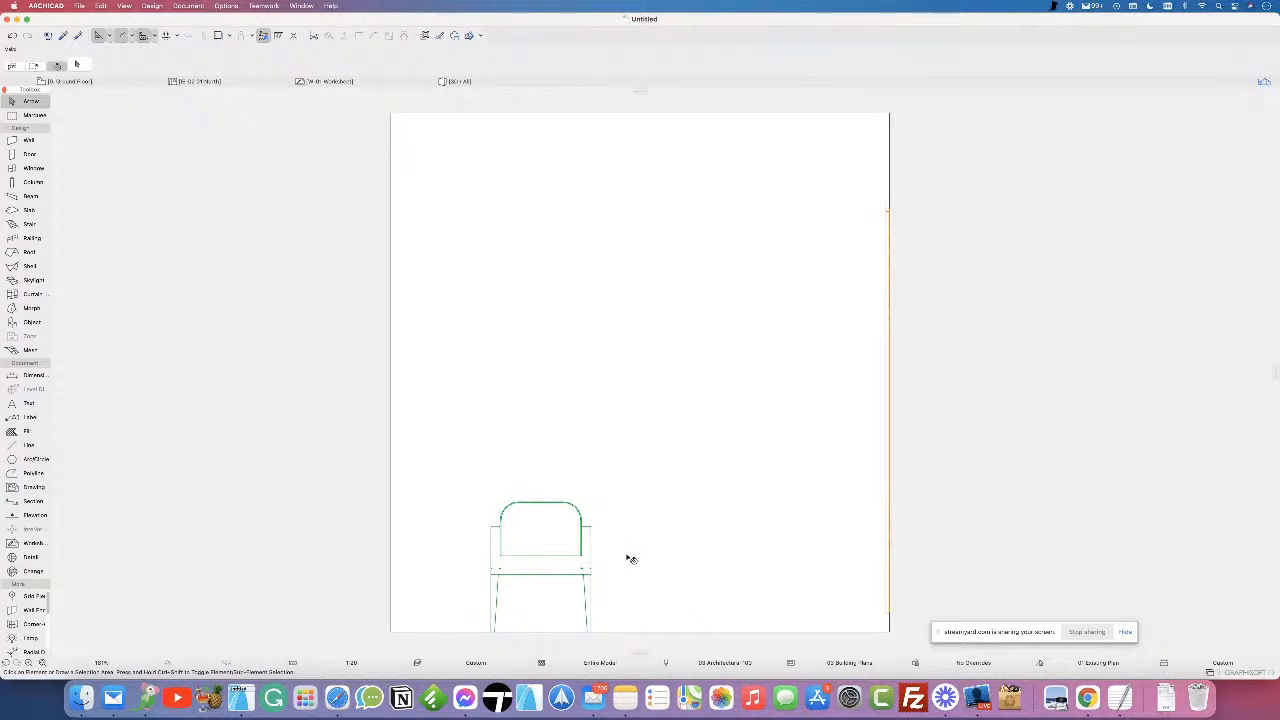
{"action": "scroll", "coordinate": [640, 541], "scroll_direction": "down", "scroll_amount": 2}
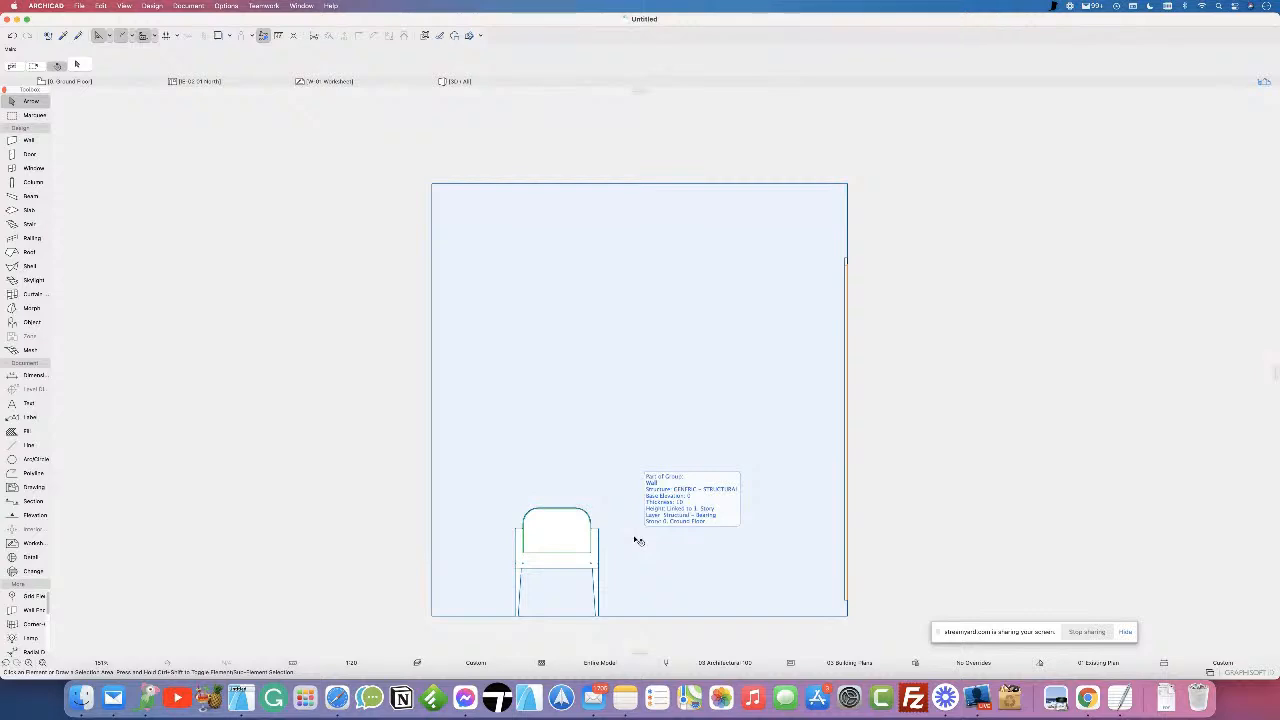
- Open the interior elevation settings for the IE-02 01 North view and move the dialog clear of the armchair
{"action": "right_click", "coordinate": [216, 84]}
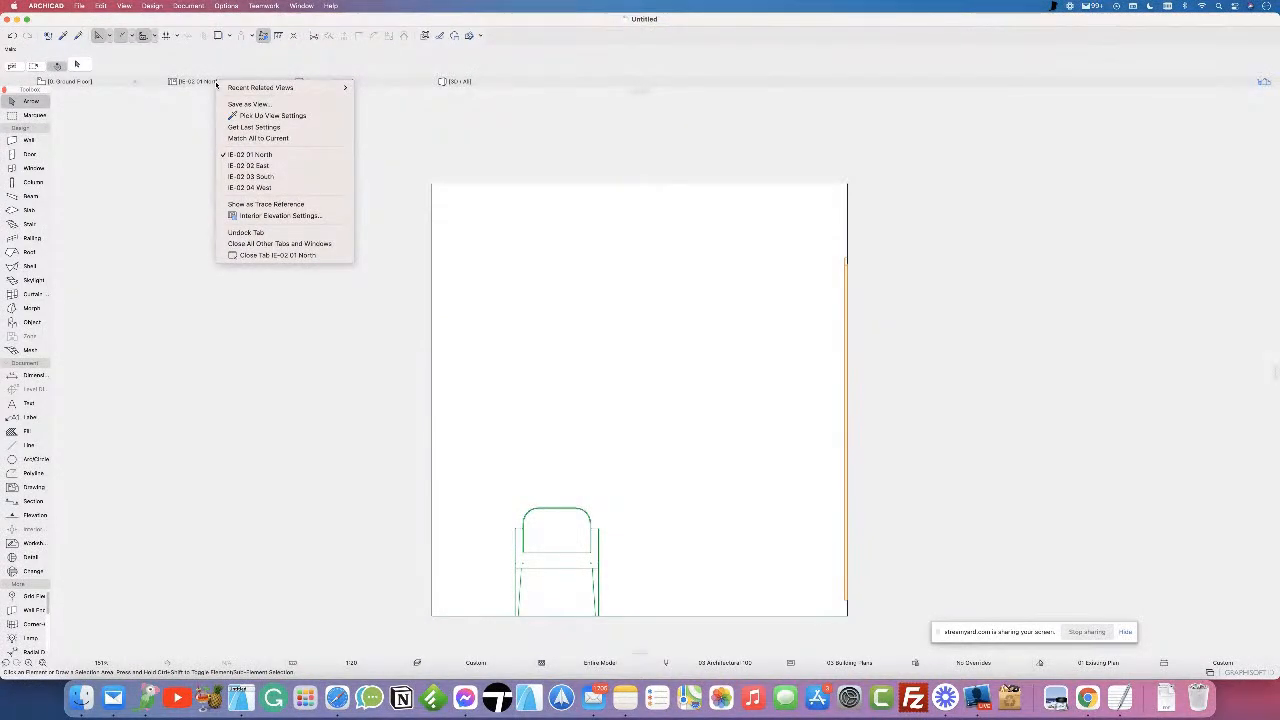
{"action": "mouse_move", "coordinate": [227, 91]}
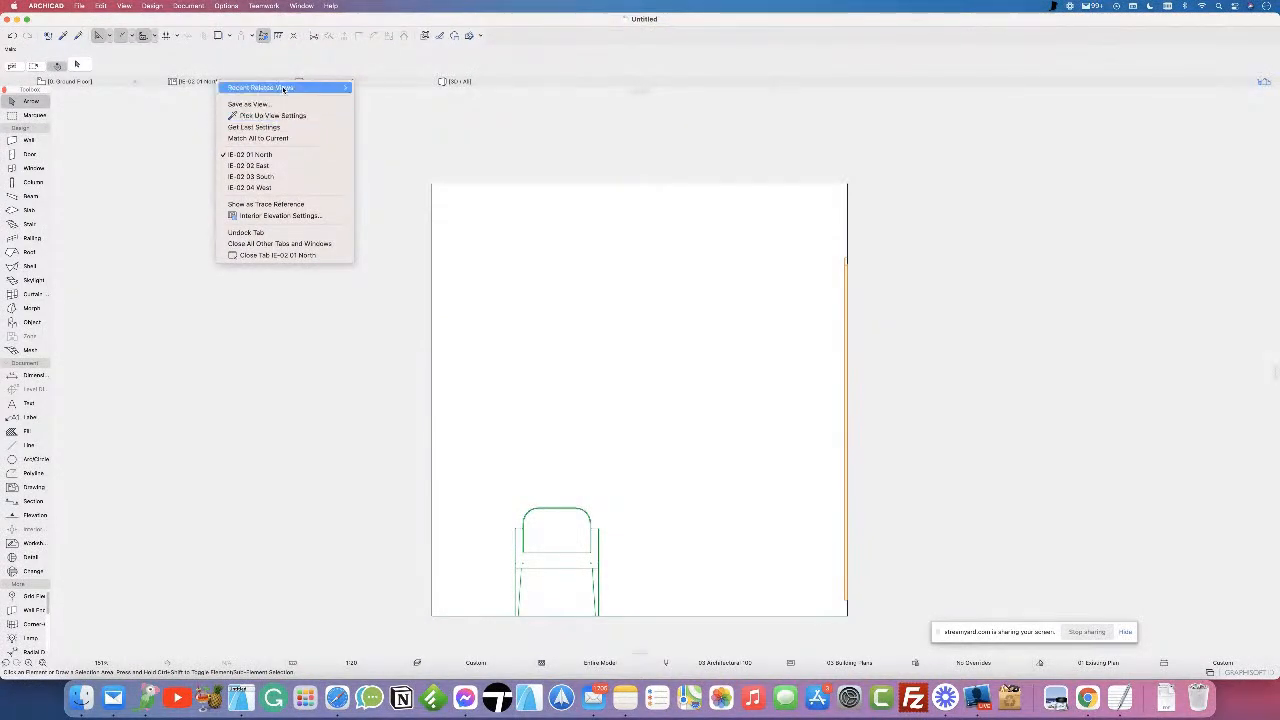
{"action": "right_click", "coordinate": [203, 82]}
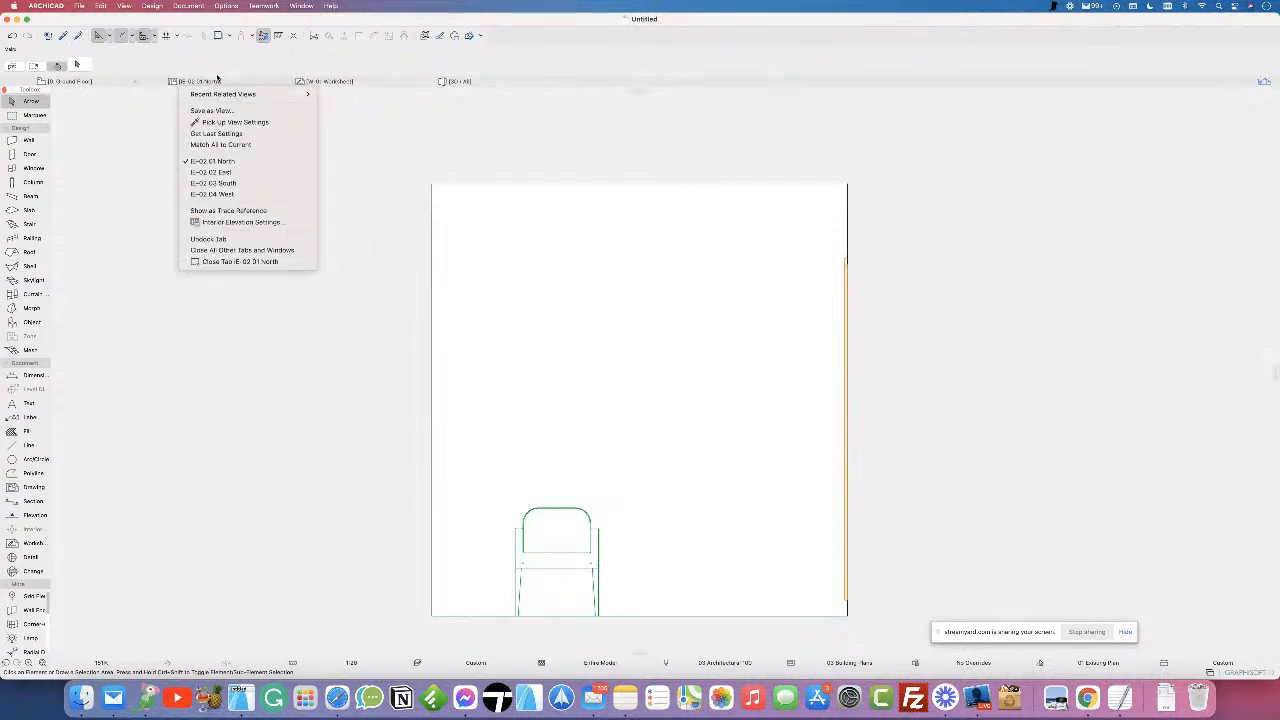
{"action": "left_click", "coordinate": [214, 83]}
{"action": "right_click", "coordinate": [214, 82]}
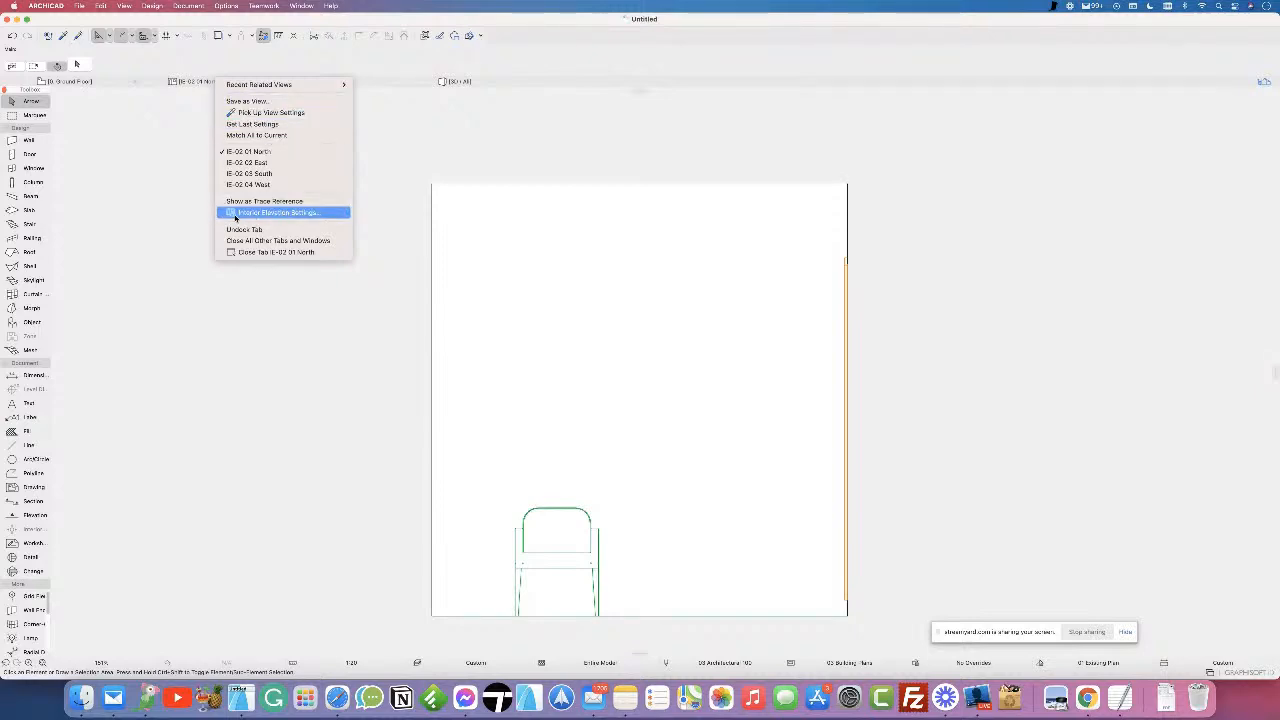
{"action": "left_click", "coordinate": [311, 214]}
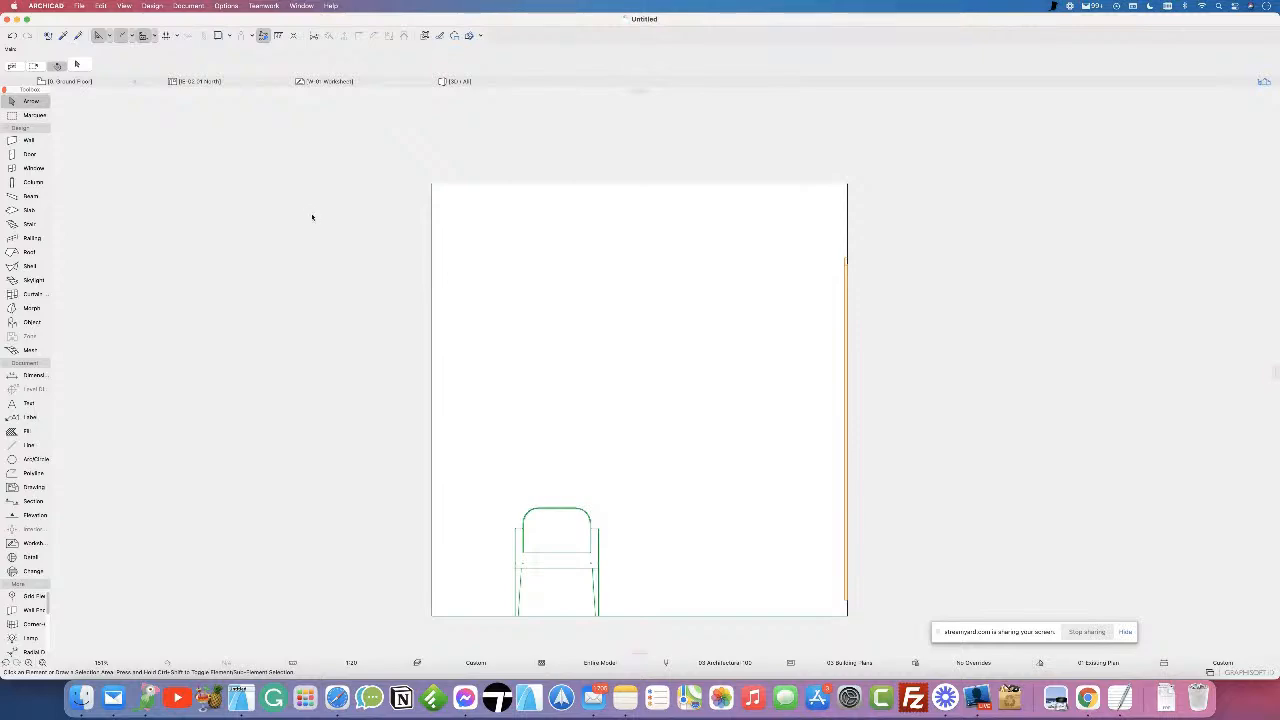
{"action": "left_click_drag", "start_coordinate": [591, 66], "coordinate": [772, 50]}
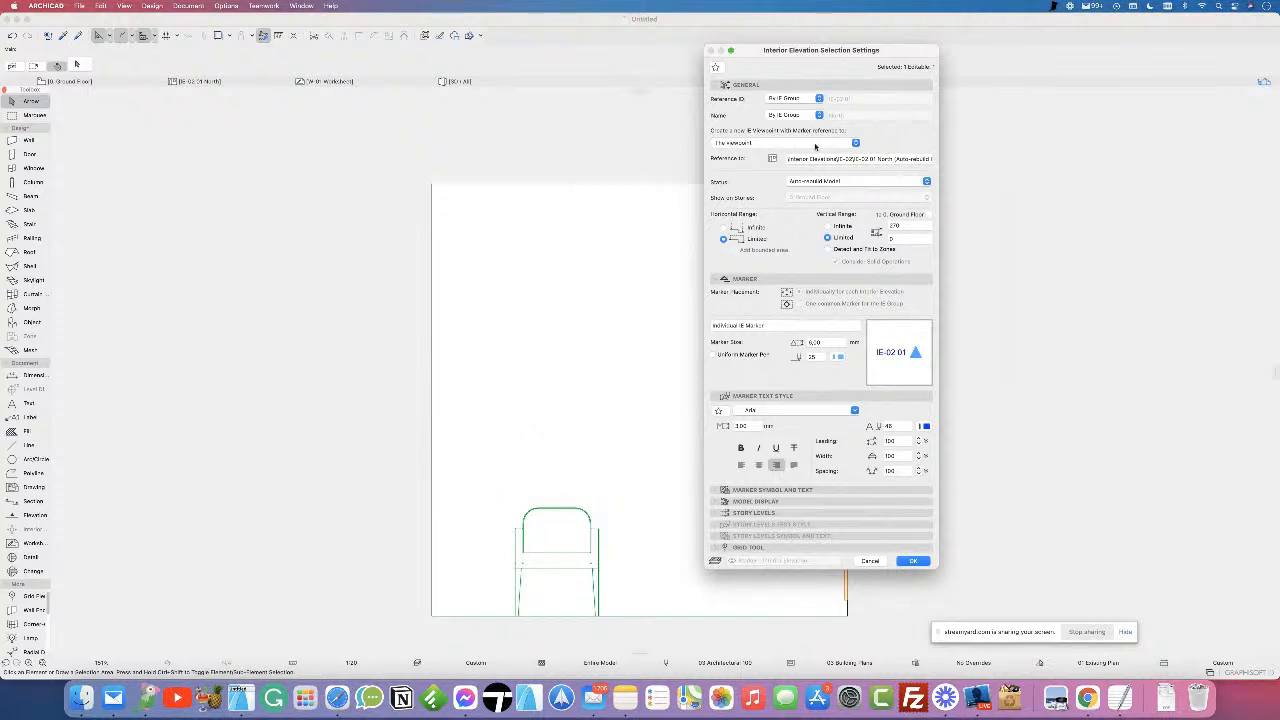
- Reveal the full model display options for the IE-02 01 North view and fill uncut surfaces with Own Surface Colors (Shaded)
{"action": "left_click", "coordinate": [866, 84]}
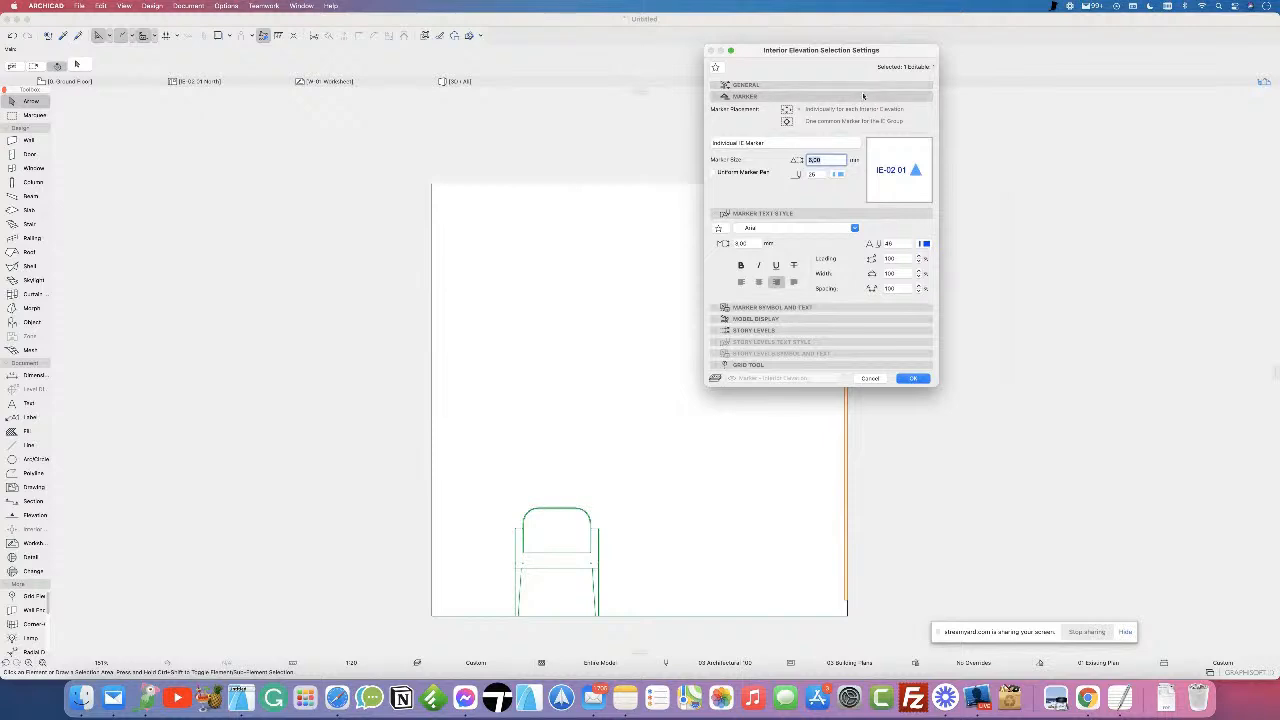
{"action": "left_click", "coordinate": [863, 98]}
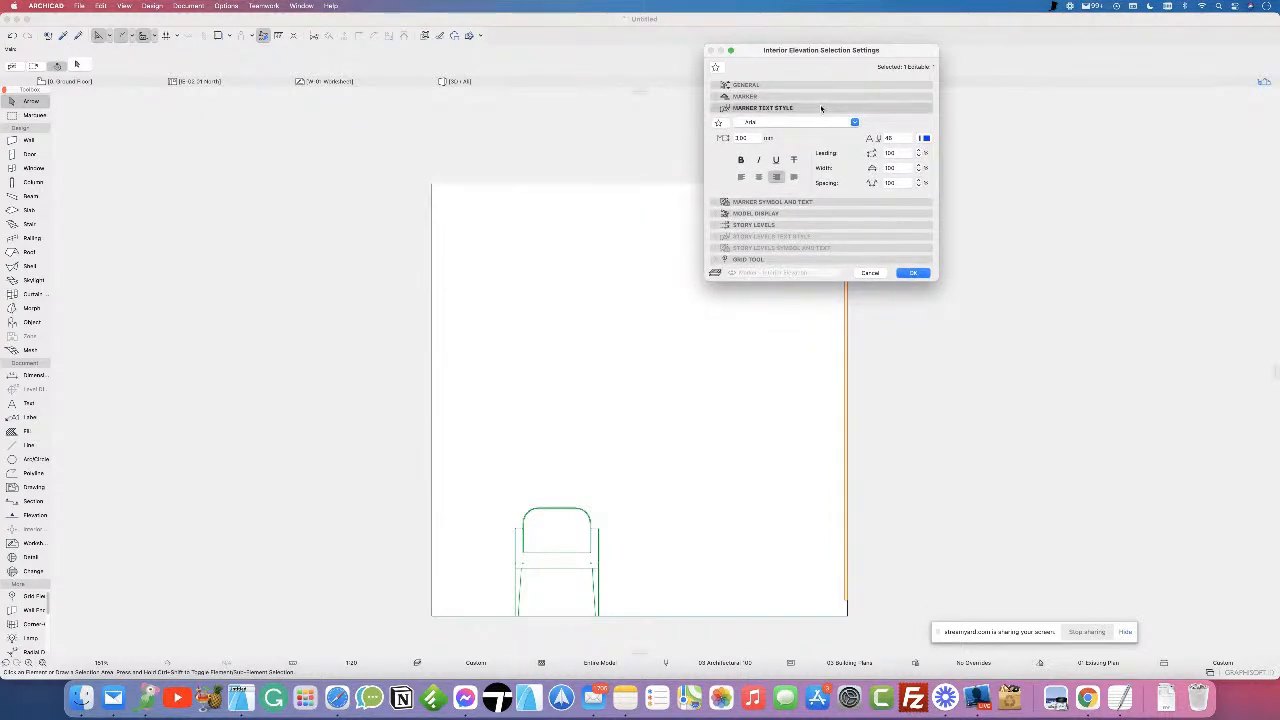
{"action": "left_click", "coordinate": [820, 107]}
{"action": "left_click", "coordinate": [766, 132]}
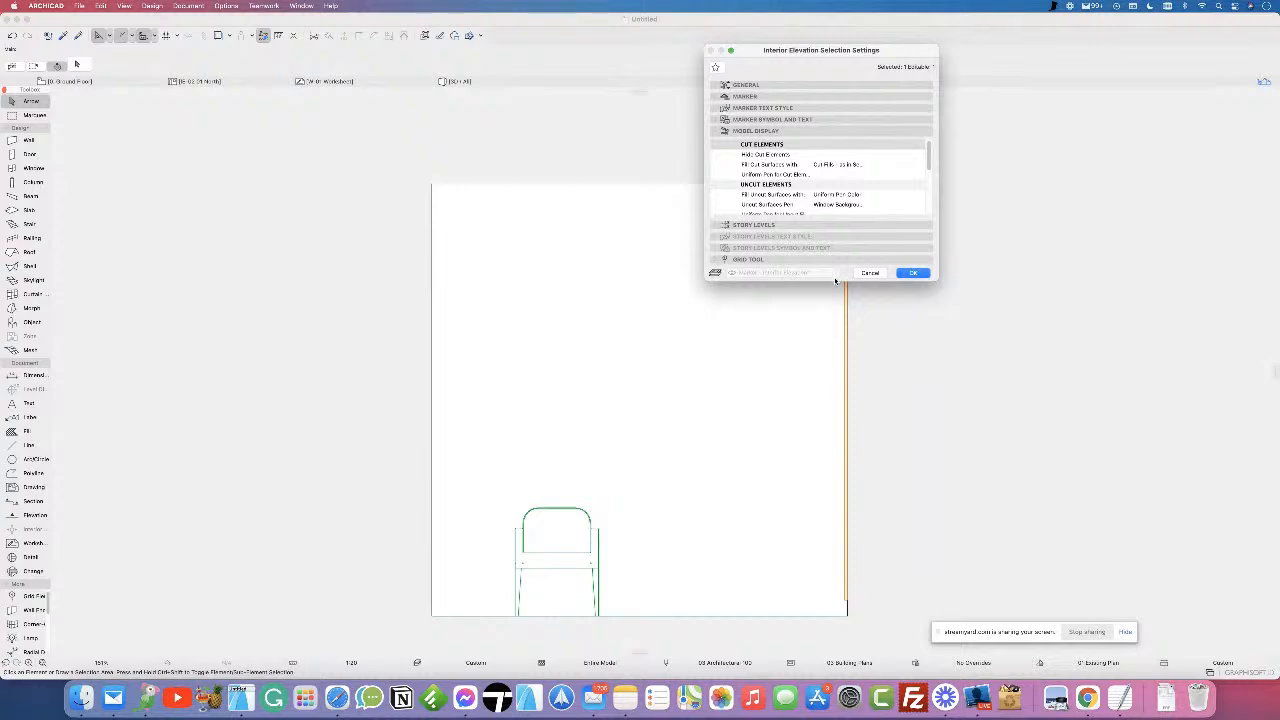
{"action": "left_click_drag", "start_coordinate": [834, 282], "coordinate": [825, 439]}
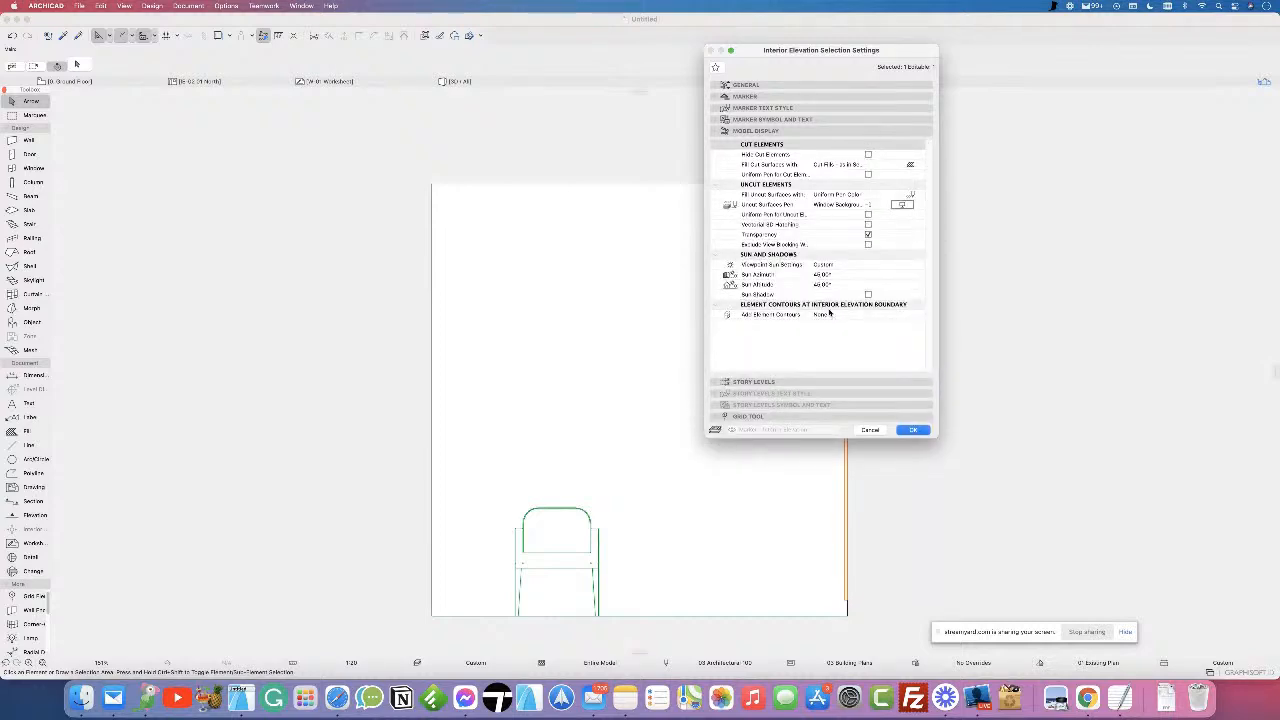
{"action": "left_click", "coordinate": [921, 194]}
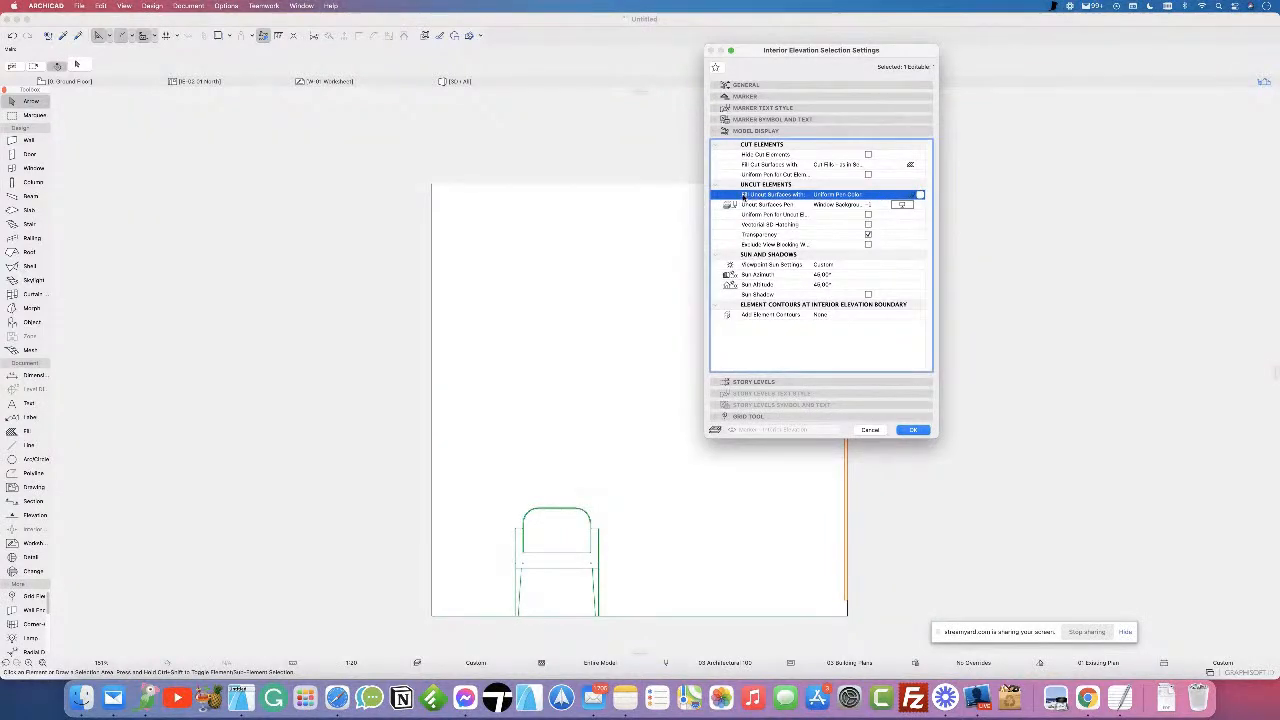
{"action": "left_click", "coordinate": [920, 196]}
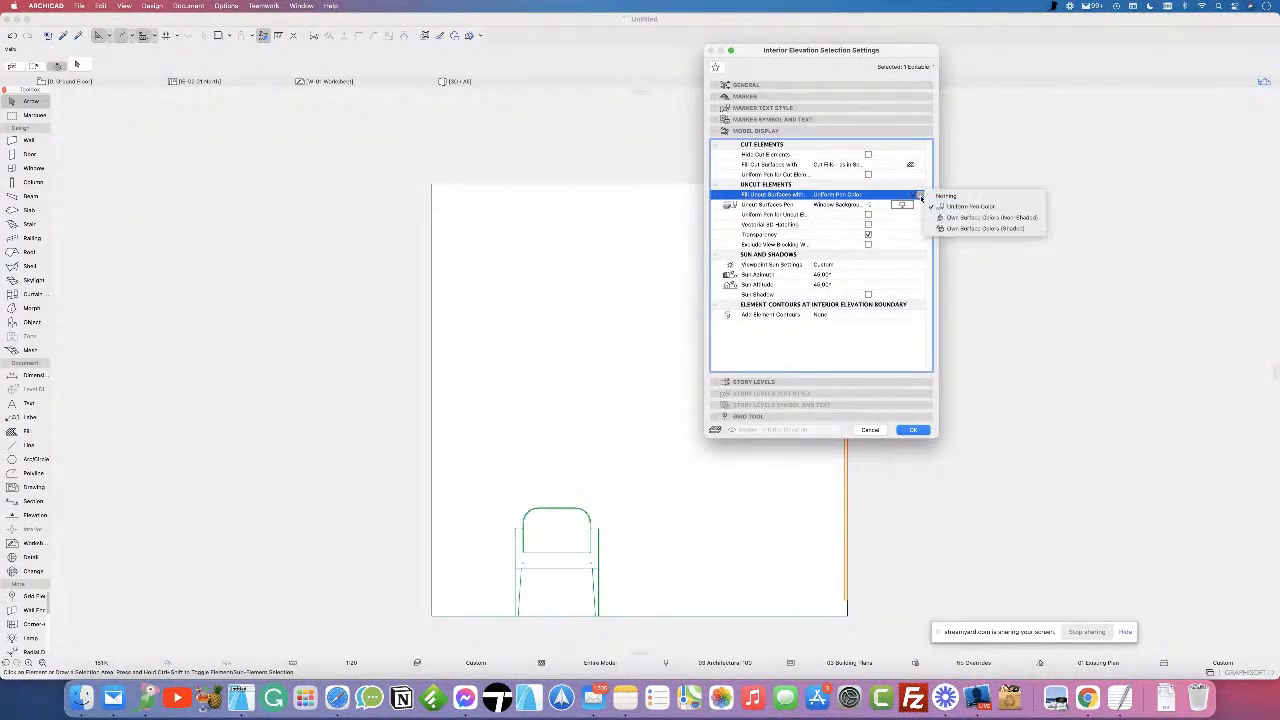
{"action": "left_click", "coordinate": [991, 229]}
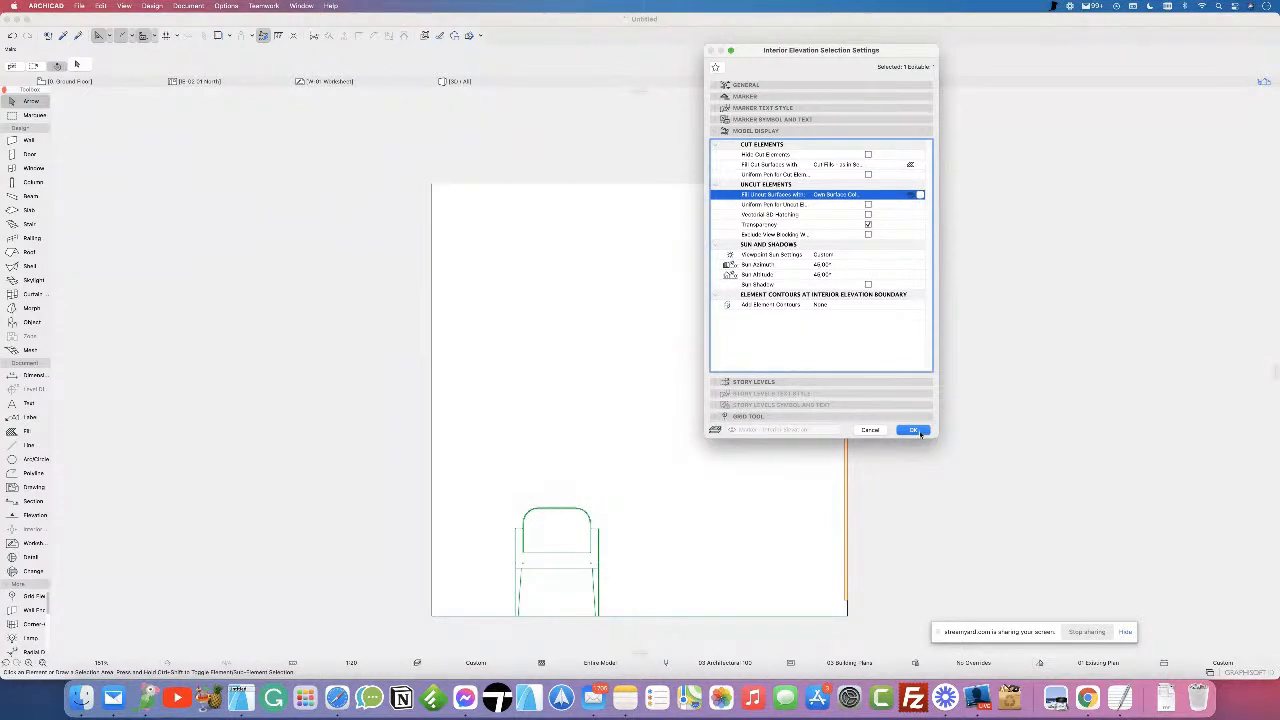
{"action": "left_click", "coordinate": [917, 431]}
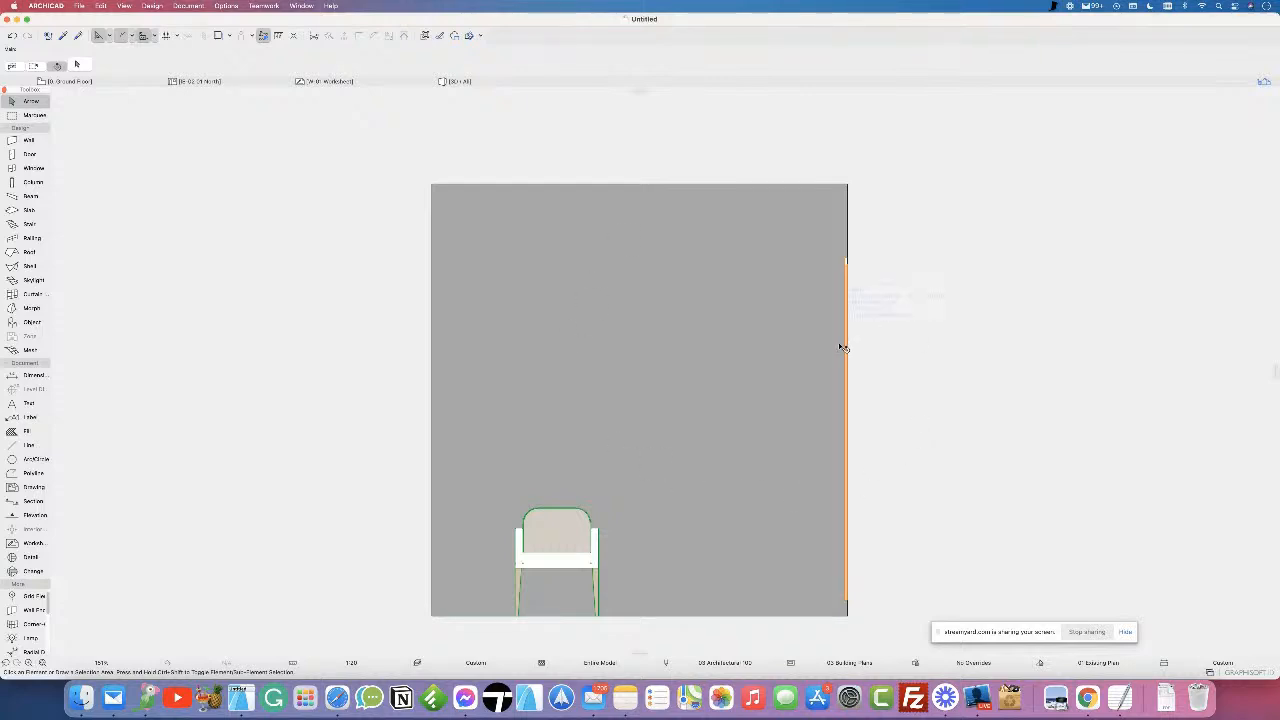
{"action": "left_click", "coordinate": [762, 343]}
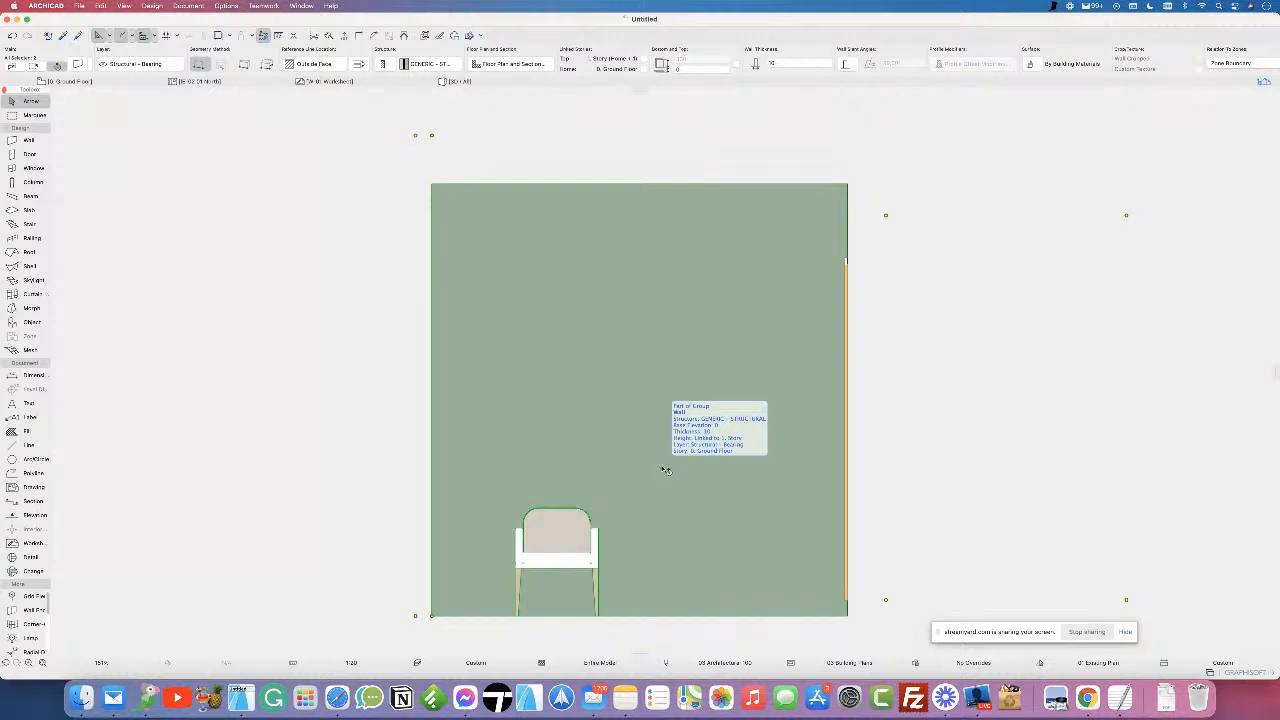
{"action": "left_click", "coordinate": [311, 184]}
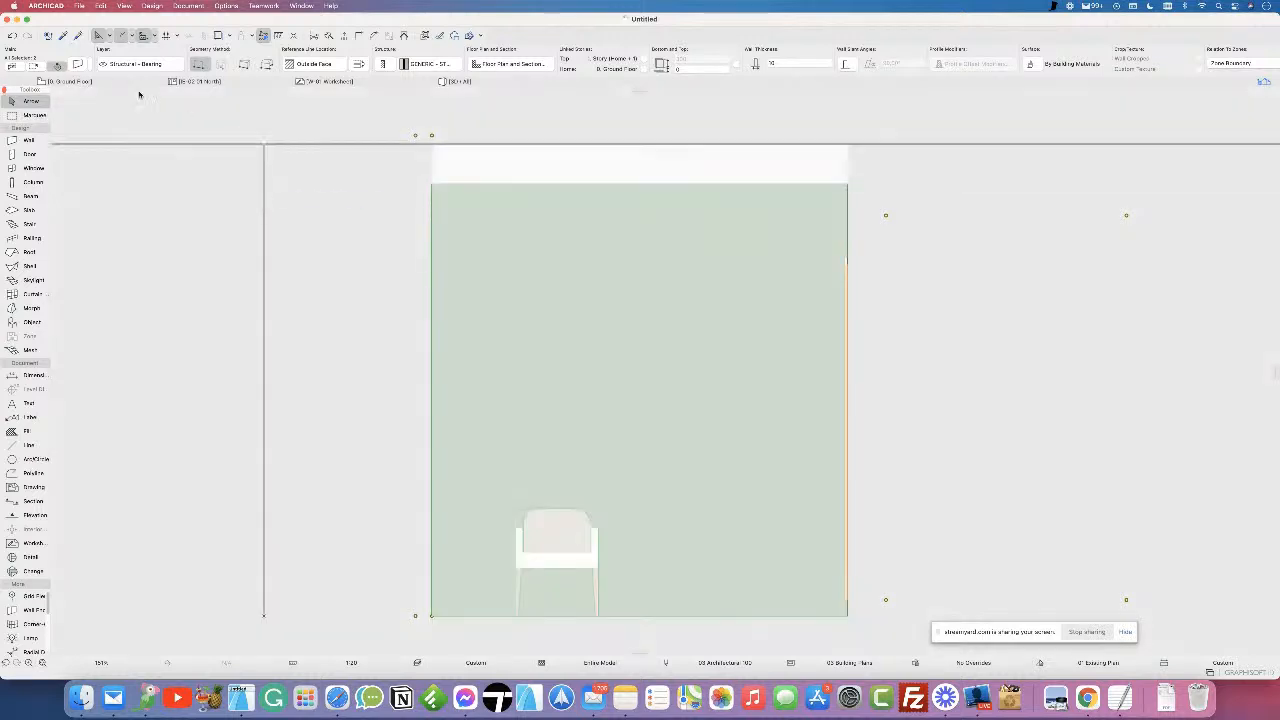
{"action": "key", "text": "Escape"}
{"action": "key", "text": "Escape"}
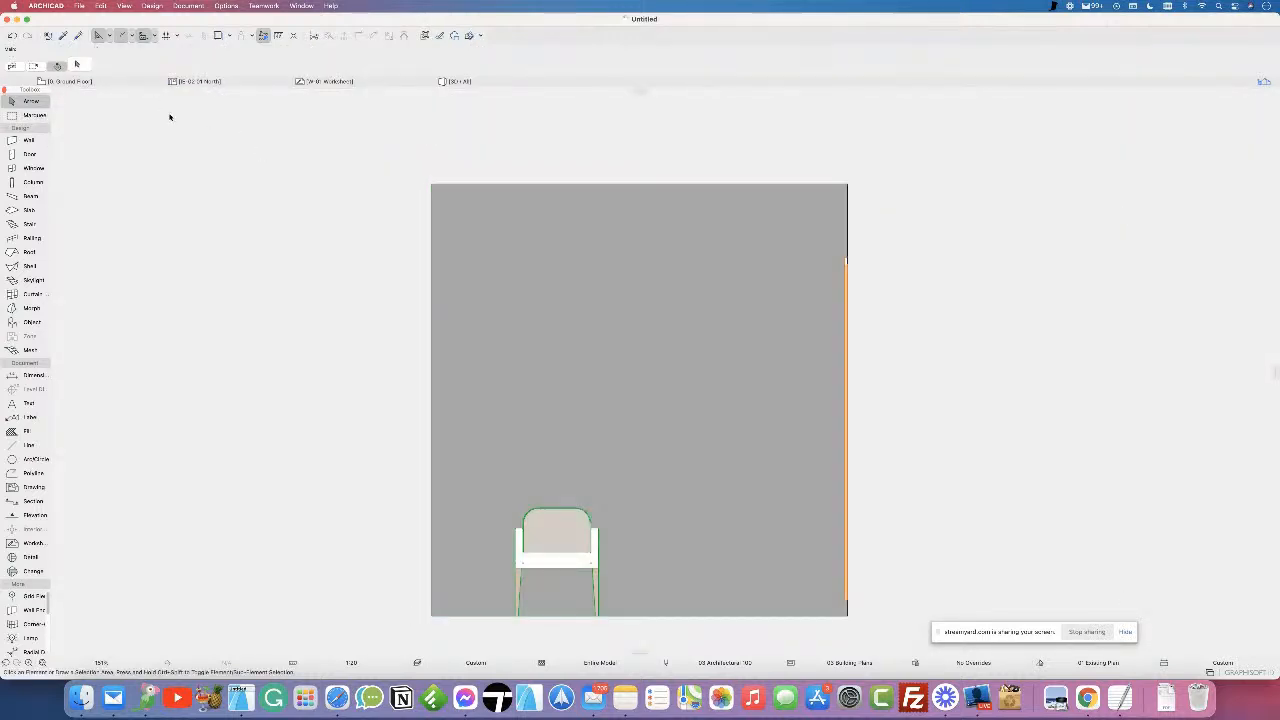
- Return to the ground floor plan, select the exterior wall above the armchair and enable linked surface overrides on all its faces
{"action": "left_click", "coordinate": [82, 83]}
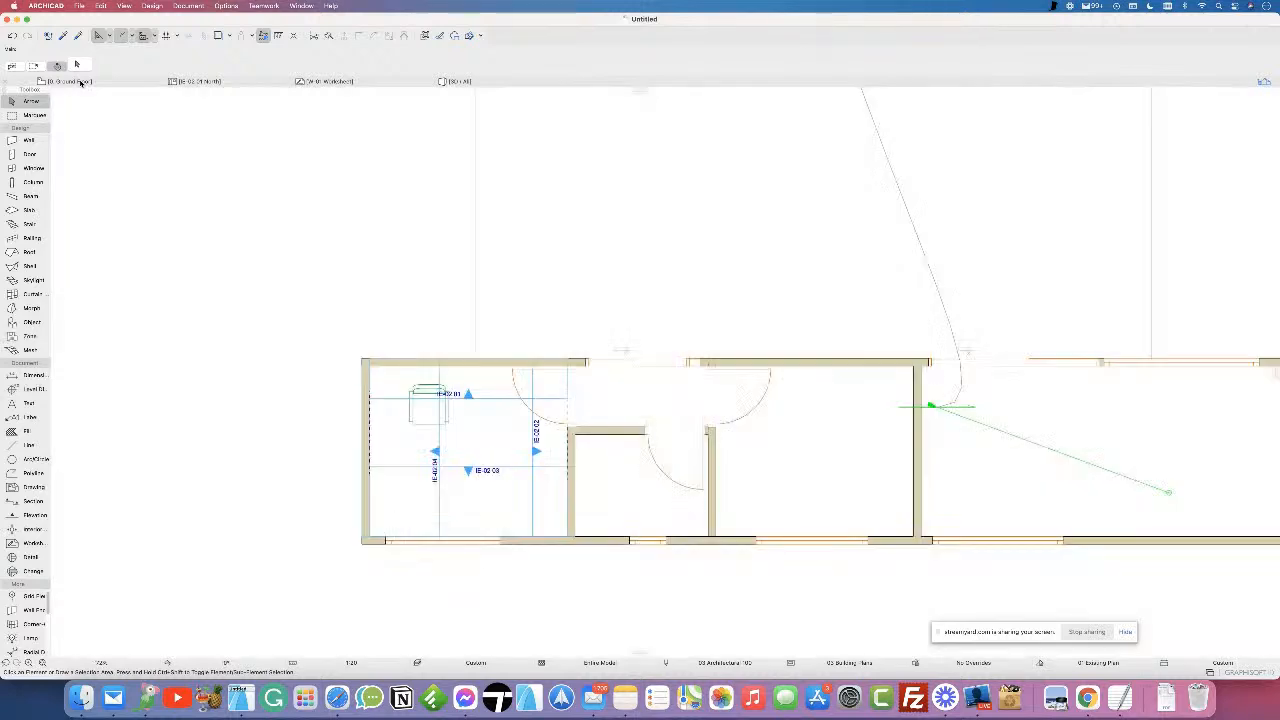
{"action": "left_click", "coordinate": [410, 362]}
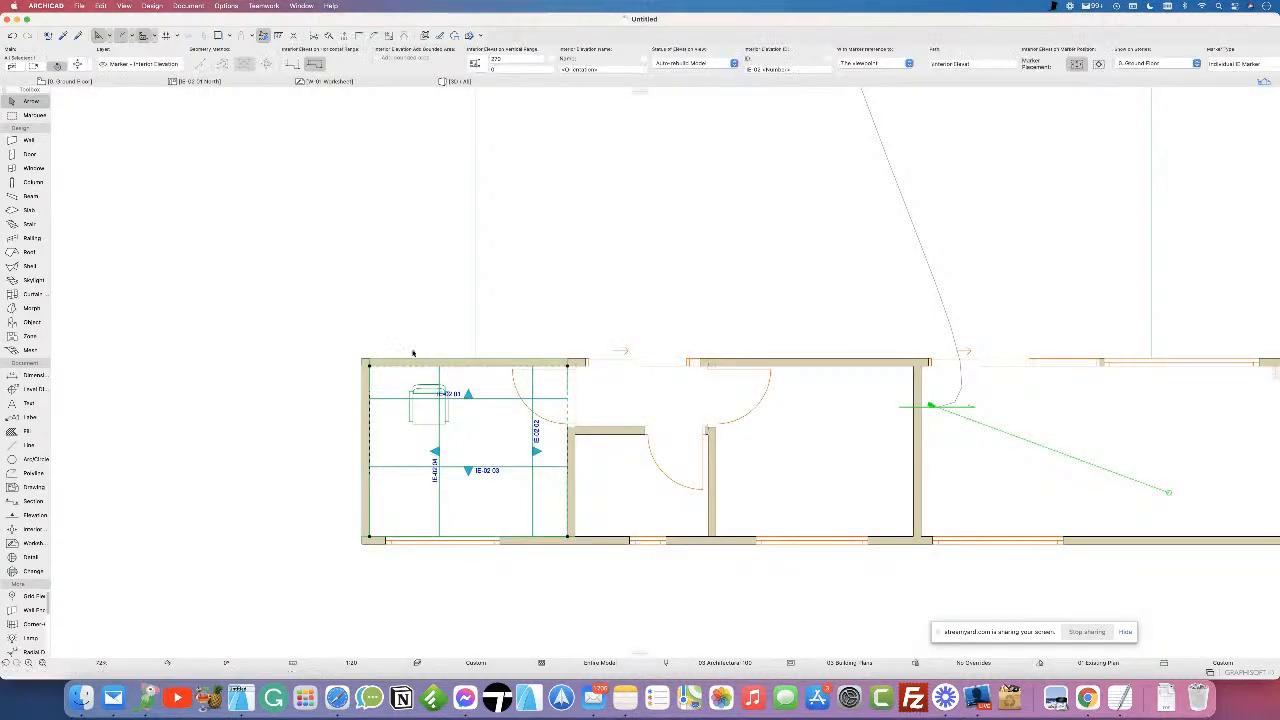
{"action": "left_click", "coordinate": [410, 362]}
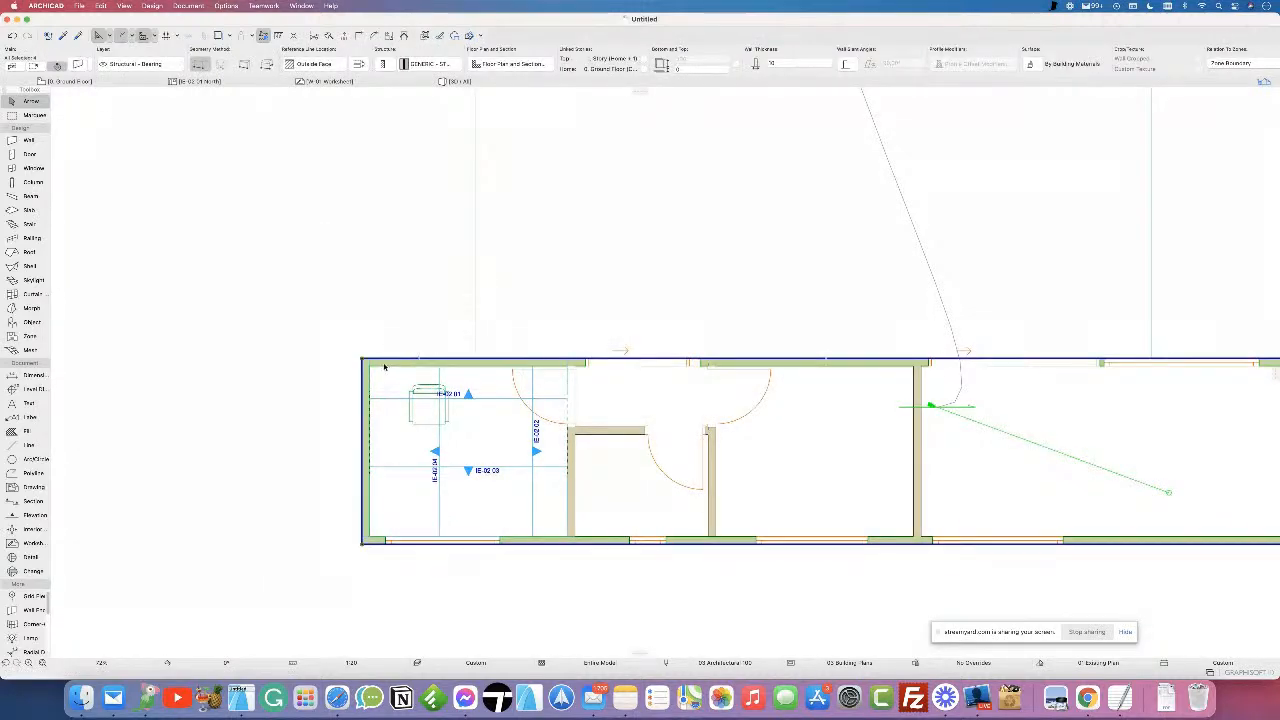
{"action": "key", "text": "Escape"}
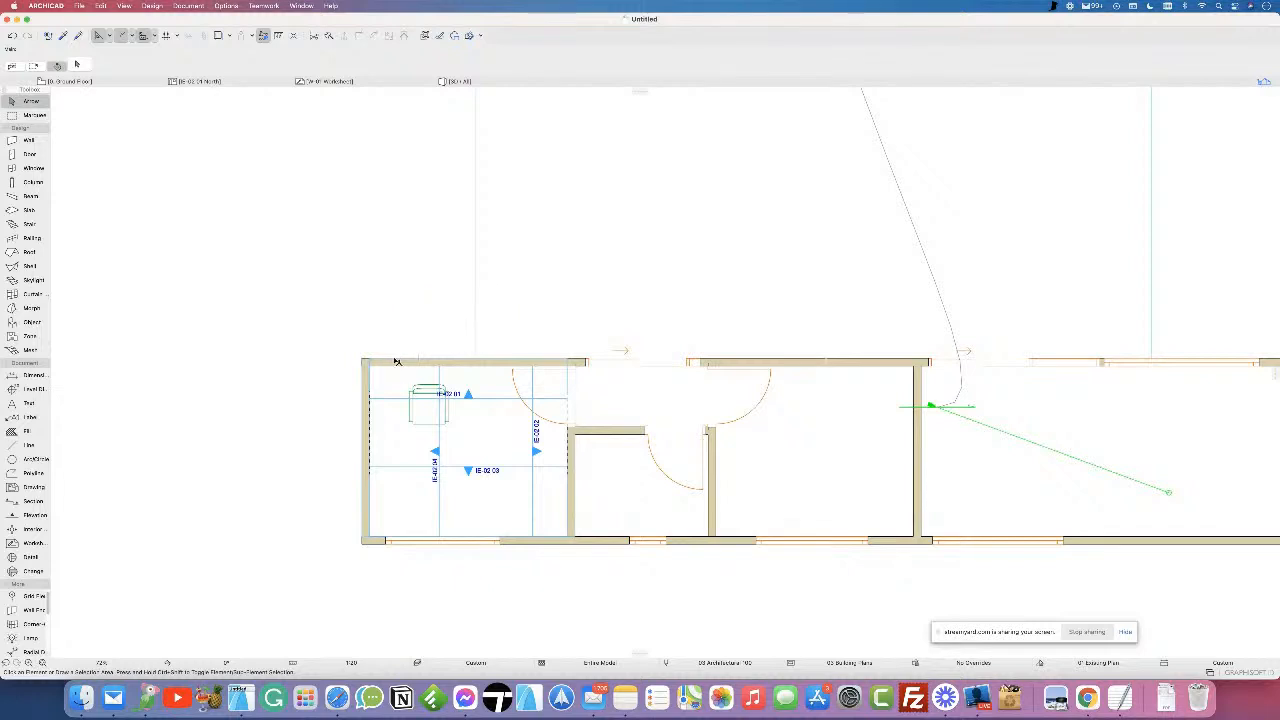
{"action": "scroll", "coordinate": [388, 362], "scroll_direction": "up", "scroll_amount": 5}
{"action": "left_click", "coordinate": [403, 372]}
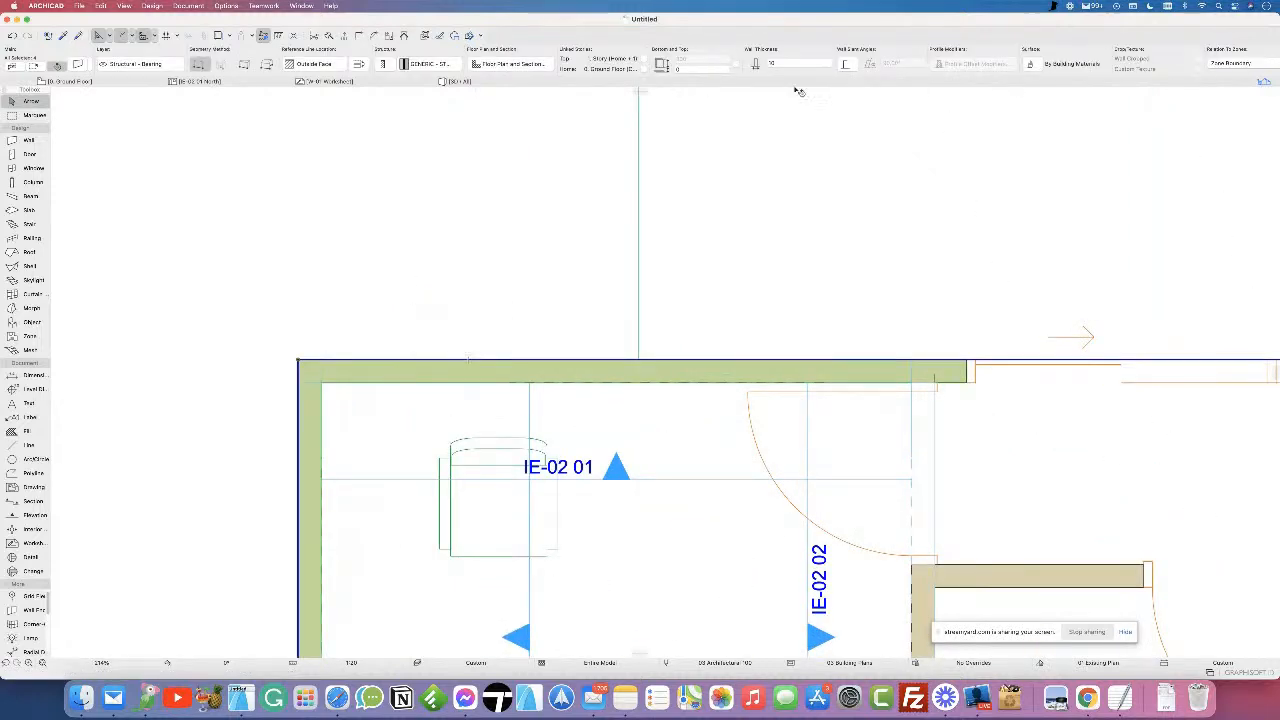
{"action": "left_click", "coordinate": [1031, 64]}
{"action": "left_click", "coordinate": [1032, 91]}
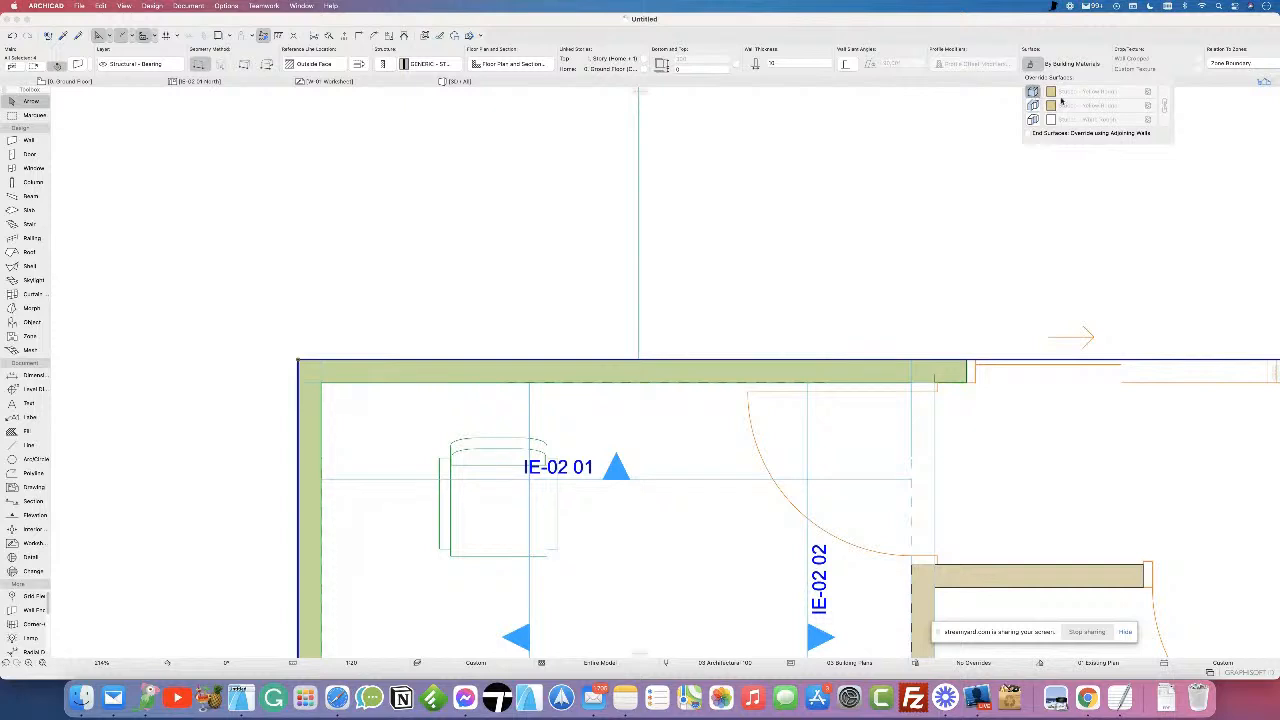
{"action": "left_click", "coordinate": [1033, 105]}
{"action": "left_click", "coordinate": [1033, 119]}
{"action": "left_click", "coordinate": [1165, 105]}
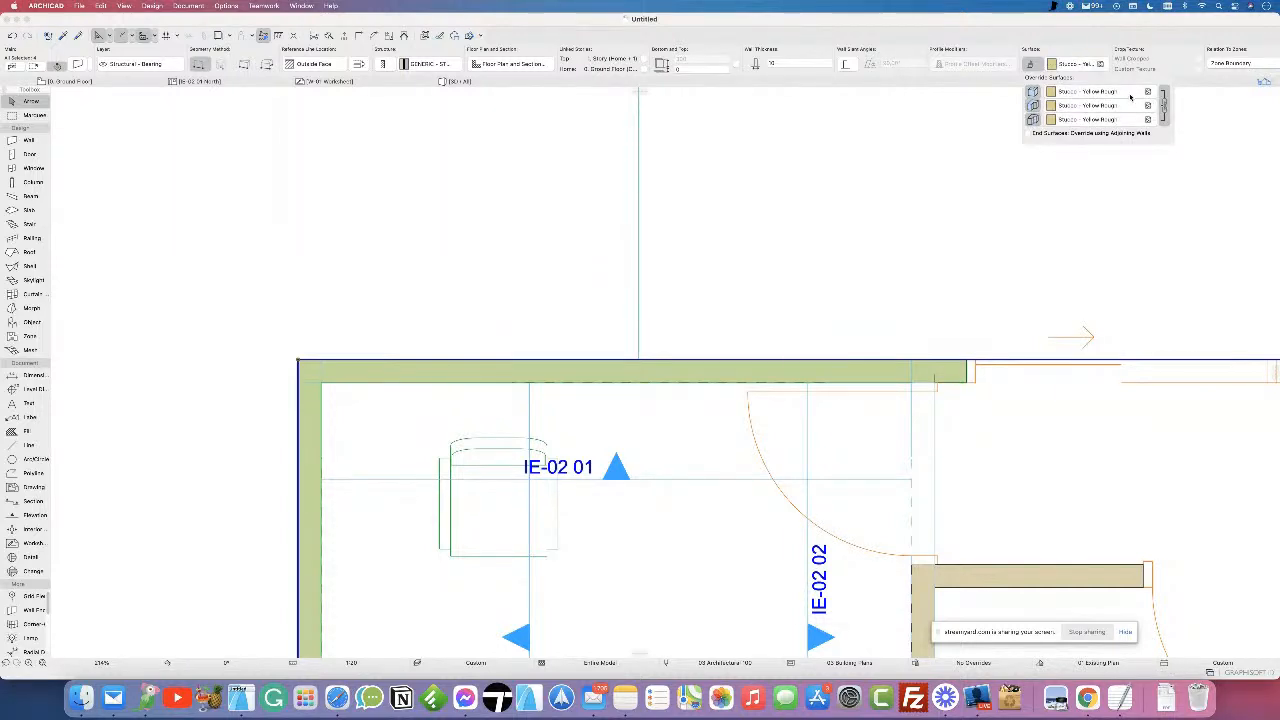
- Set the wall's linked override surfaces to Paint - Cadmium Orange and deselect the wall
{"action": "left_click", "coordinate": [1127, 92]}
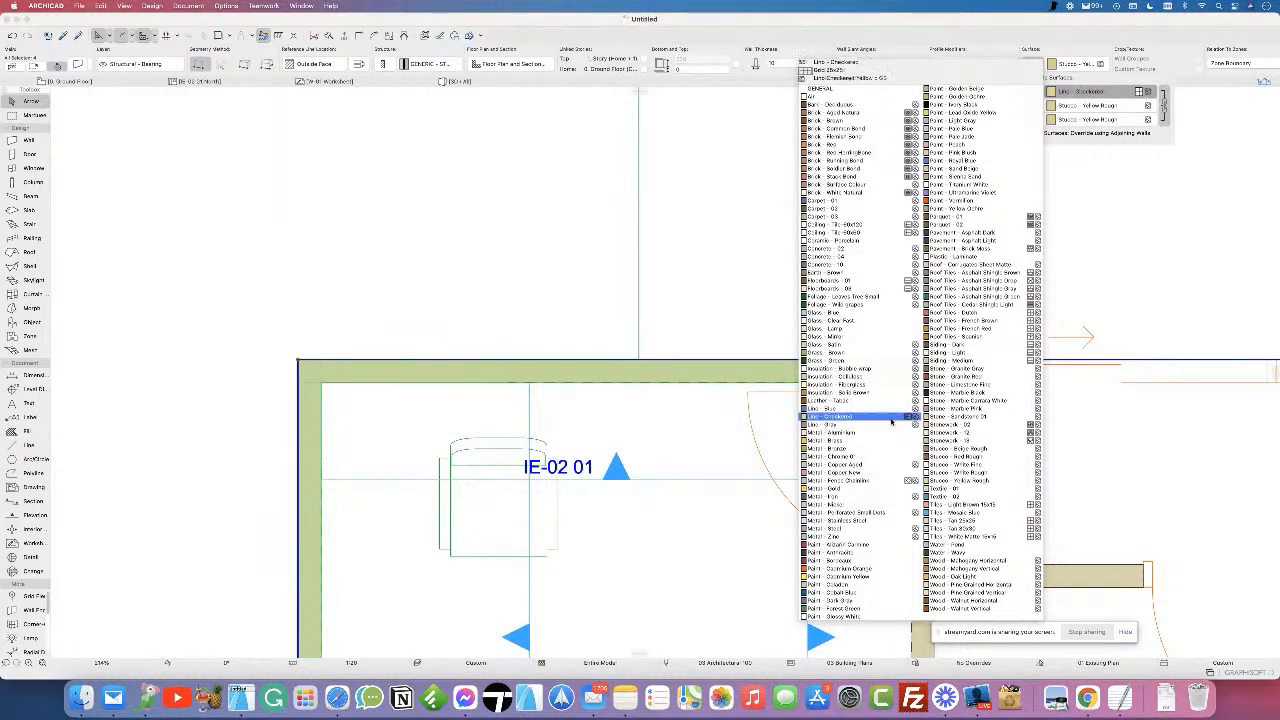
{"action": "left_click", "coordinate": [866, 569]}
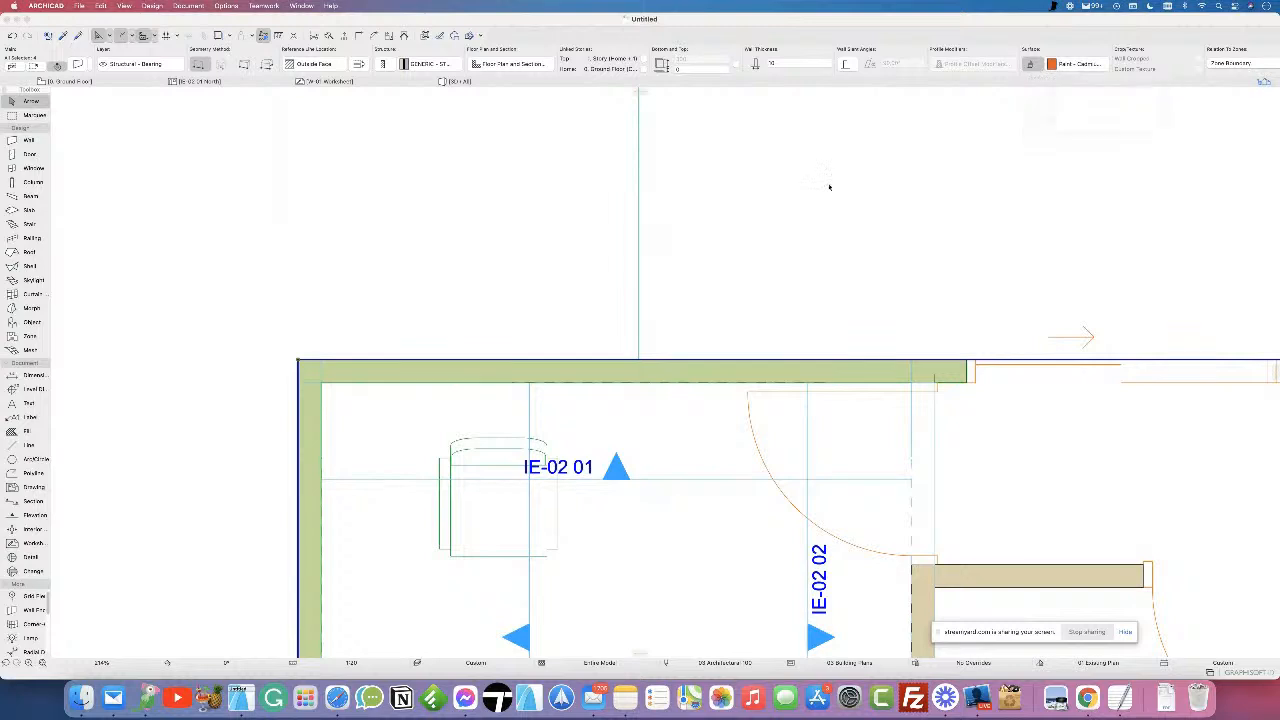
{"action": "left_click", "coordinate": [829, 186]}
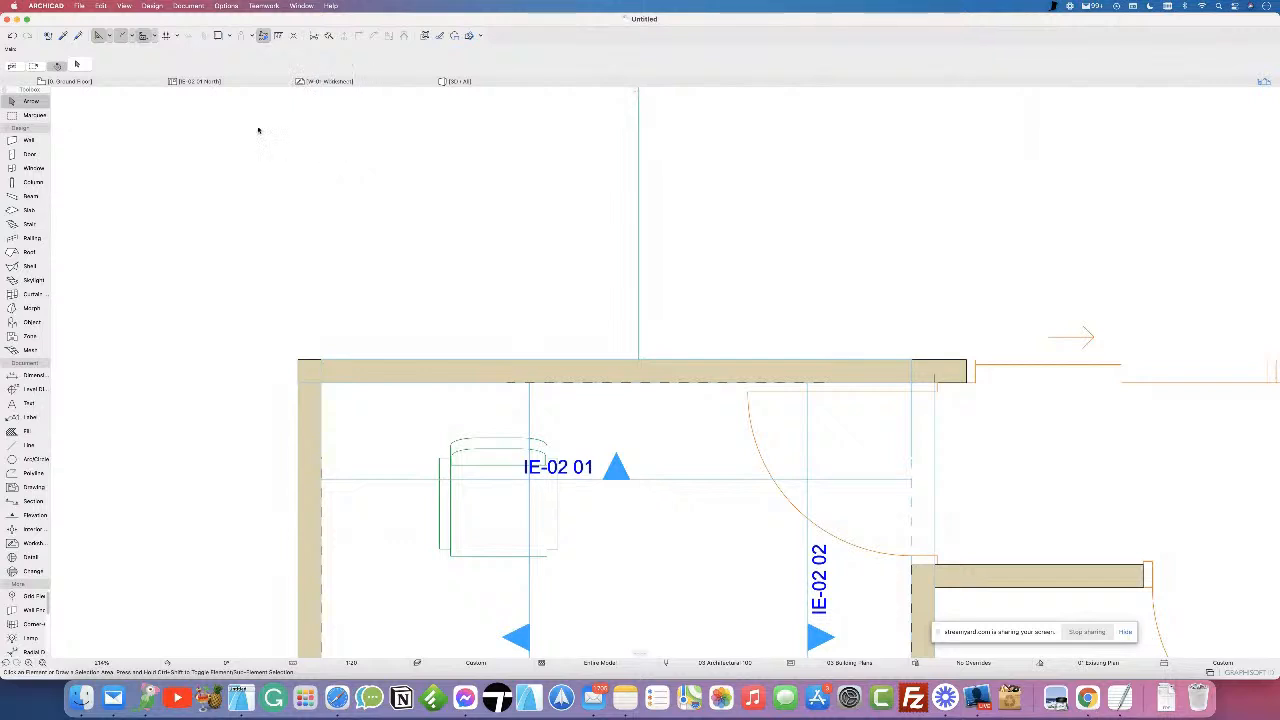
- Reopen the IE-02 01 North elevation, select the wall behind the armchair and change its surface override to a brick bond material
{"action": "left_click", "coordinate": [205, 83]}
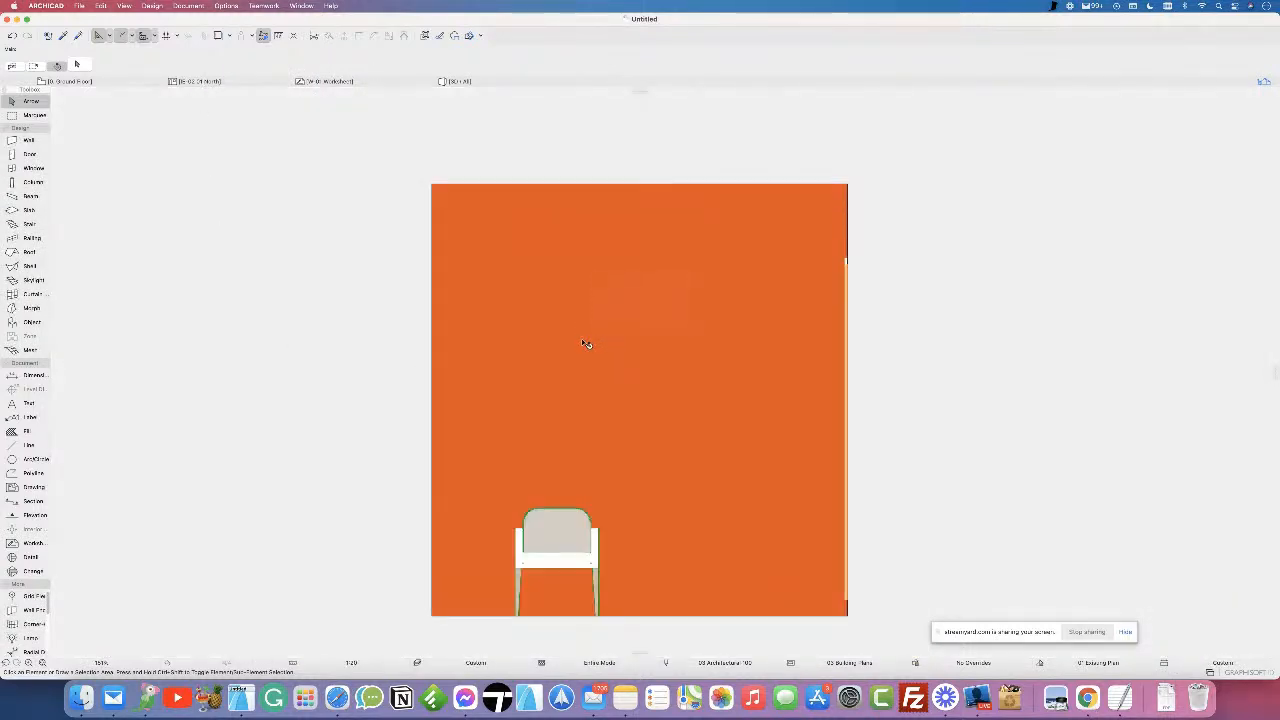
{"action": "left_click", "coordinate": [640, 362]}
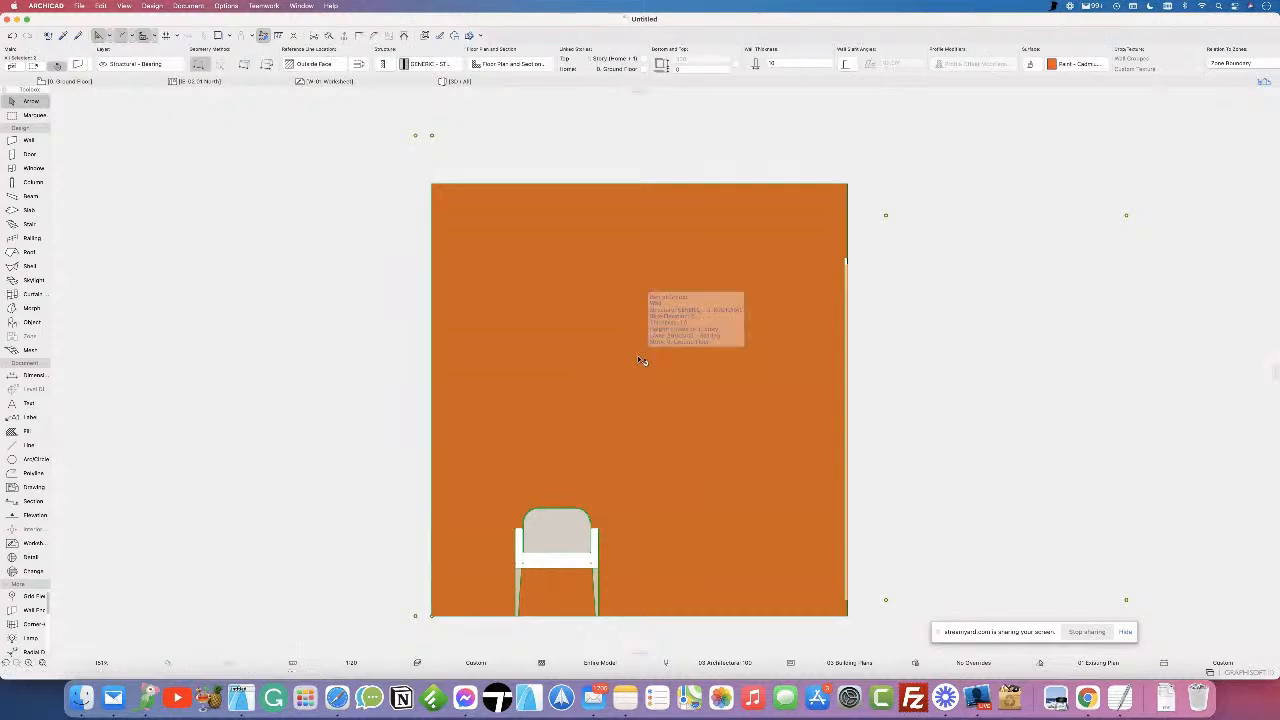
{"action": "left_click", "coordinate": [1068, 63]}
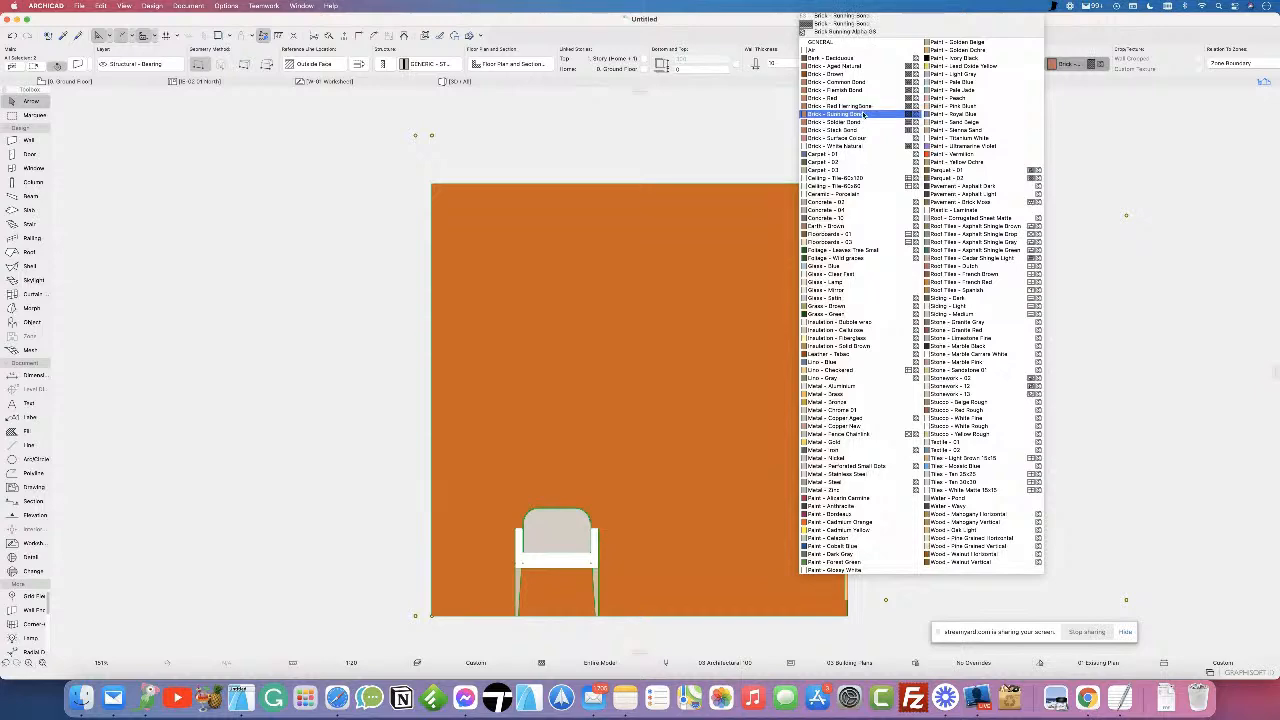
{"action": "left_click", "coordinate": [845, 121]}
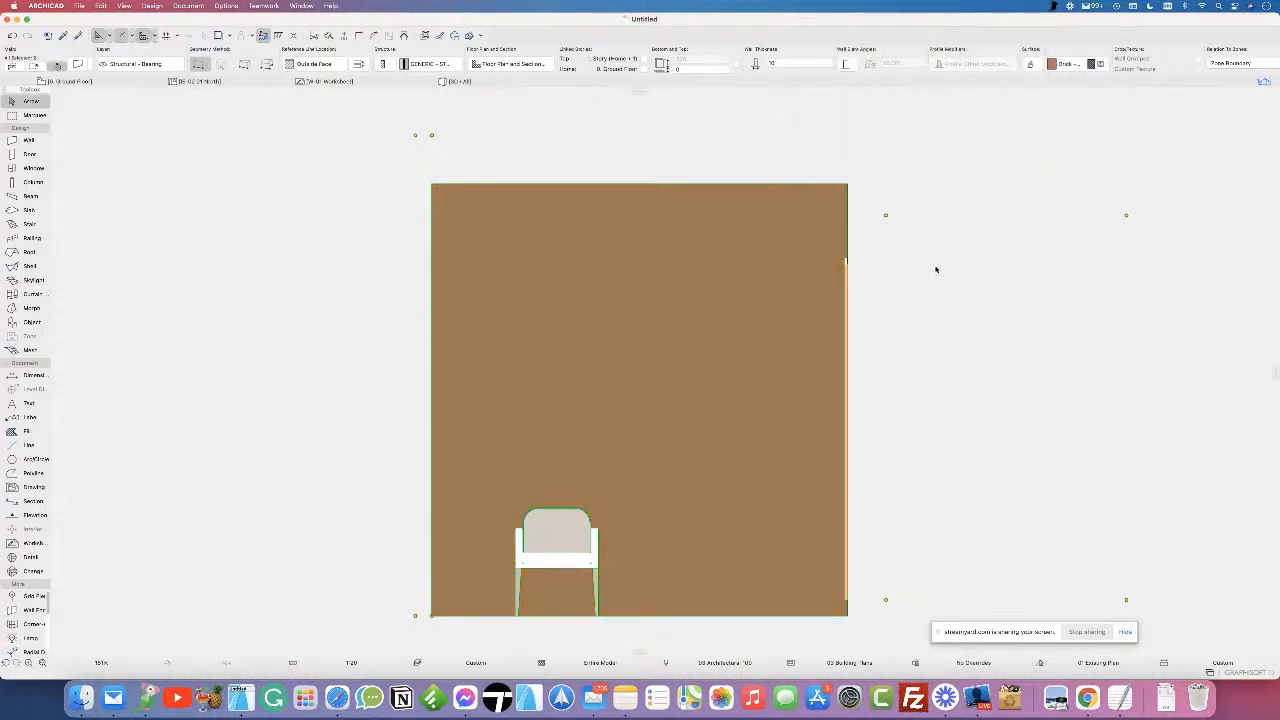
{"action": "left_click", "coordinate": [1090, 70]}
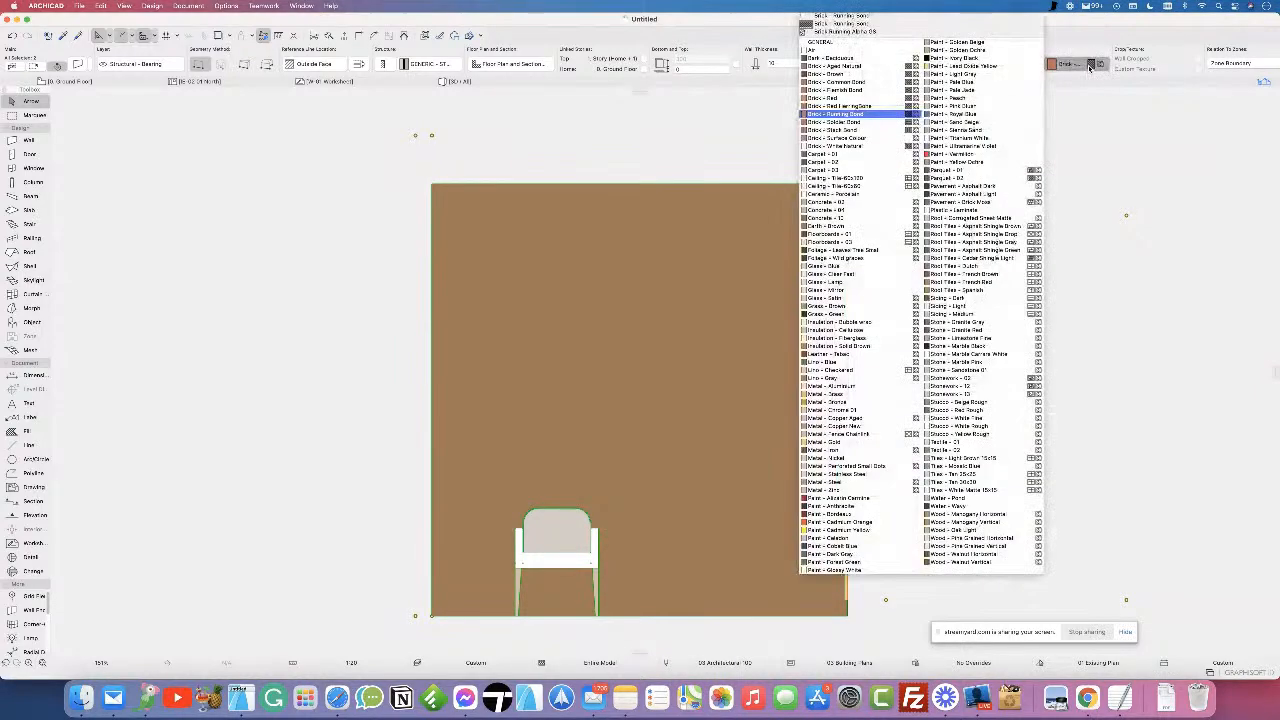
{"action": "left_click", "coordinate": [826, 130]}
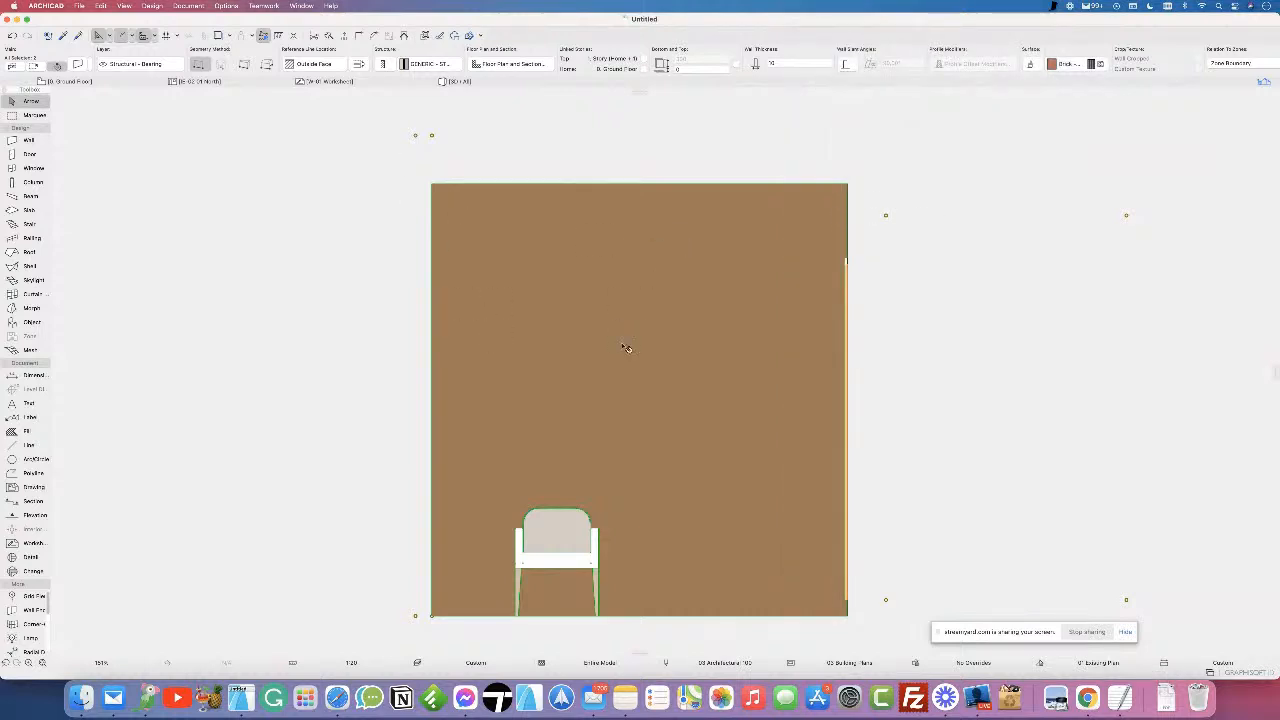
- Turn on Vectorial 3D Hatching for uncut elements in the IE-02 01 North view settings and check the brick wall's pattern
{"action": "right_click", "coordinate": [206, 82]}
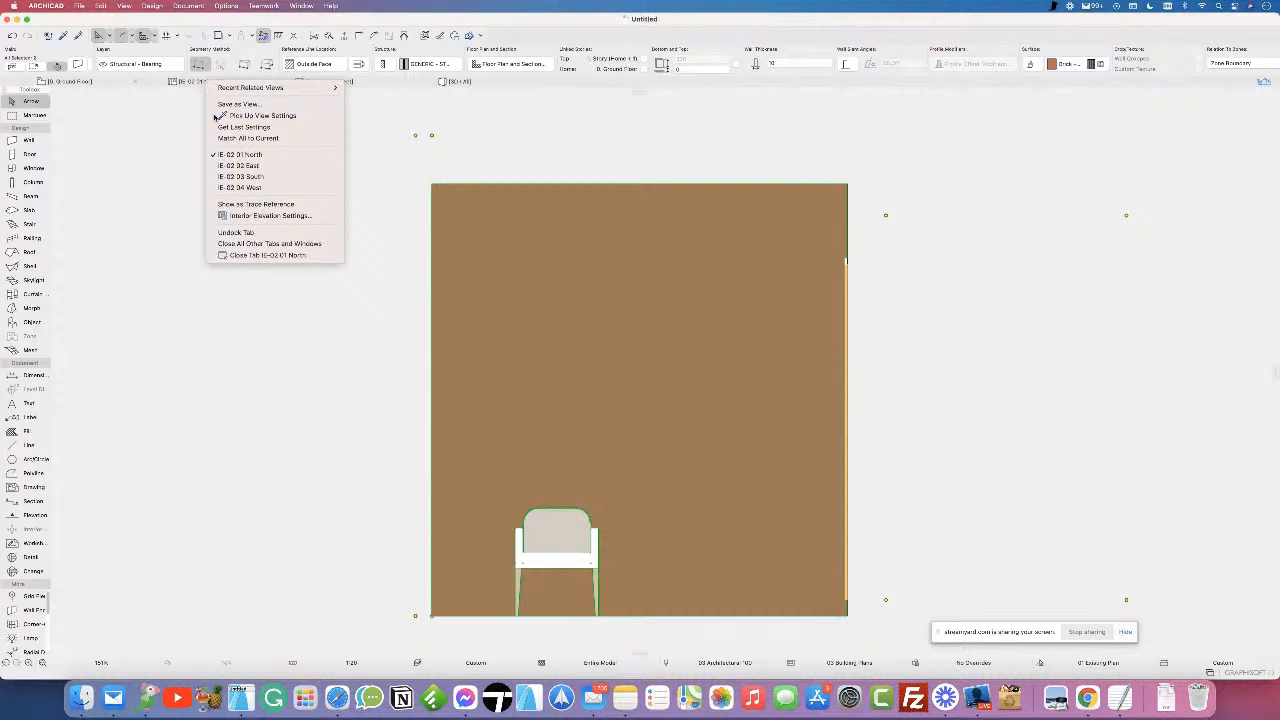
{"action": "left_click", "coordinate": [267, 216]}
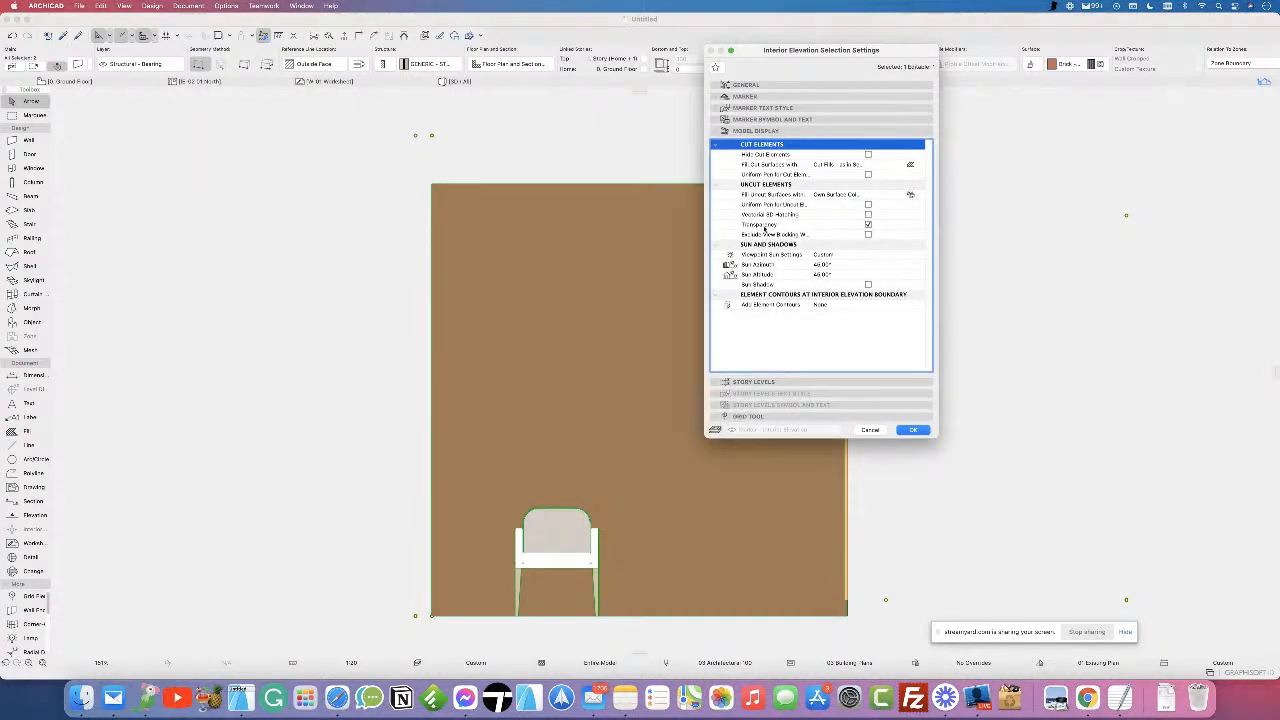
{"action": "left_click", "coordinate": [750, 215]}
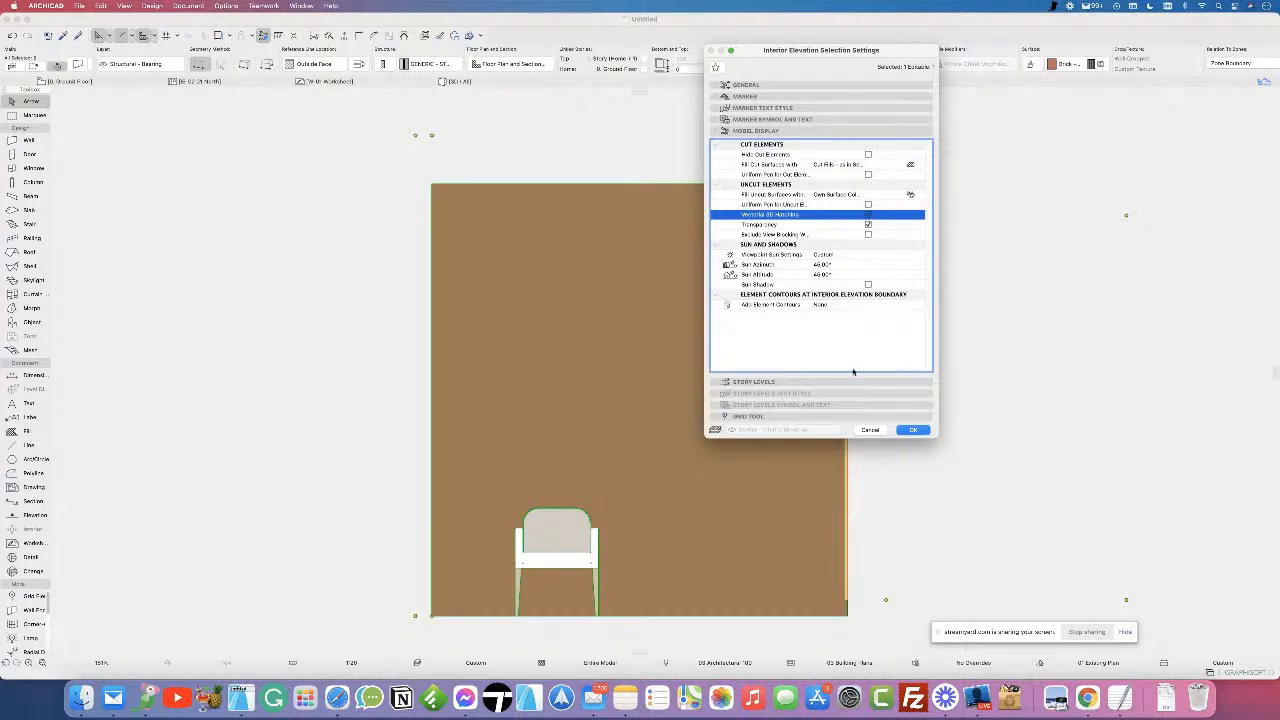
{"action": "left_click", "coordinate": [916, 432]}
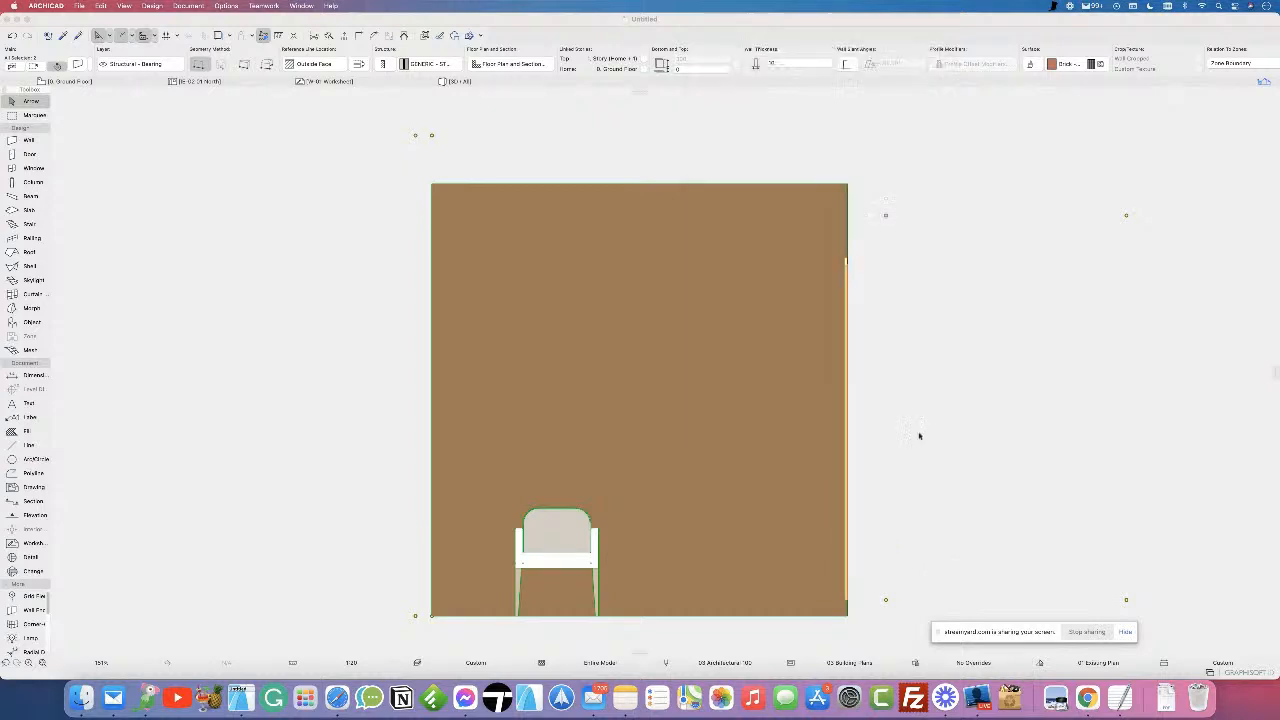
{"action": "left_click", "coordinate": [872, 514]}
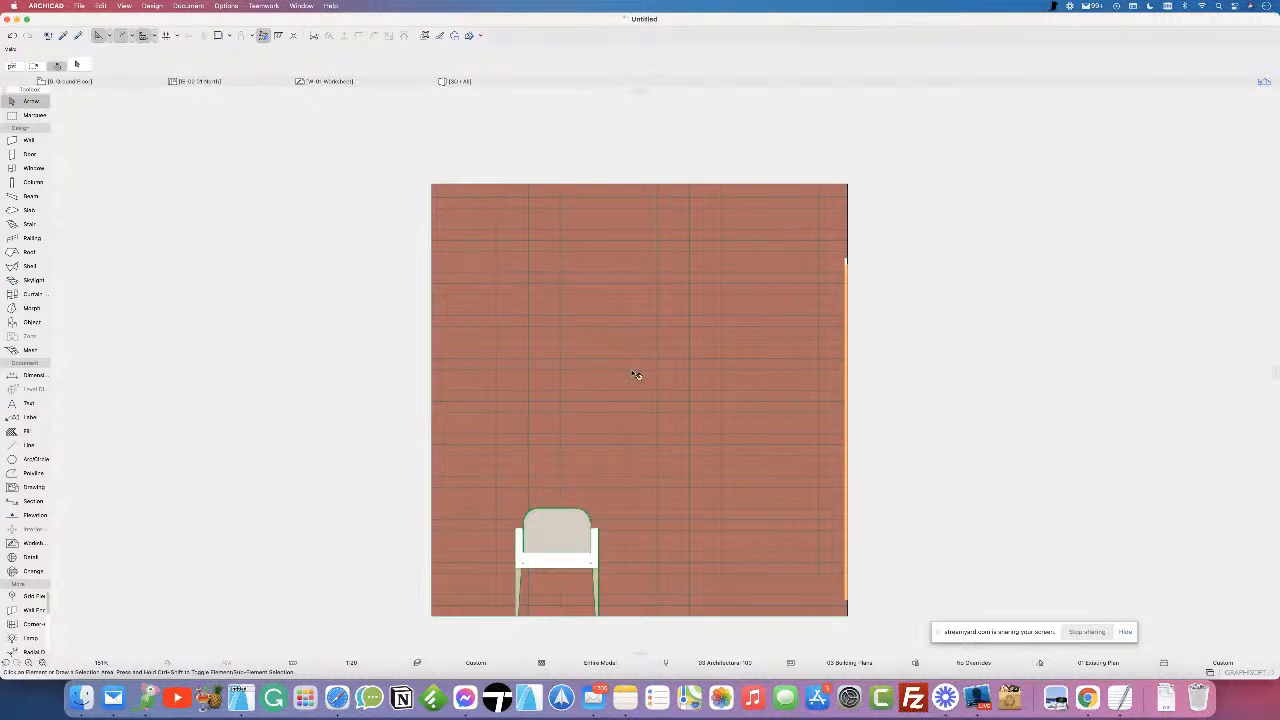
{"action": "scroll", "coordinate": [640, 370], "scroll_direction": "up", "scroll_amount": 5}
{"action": "scroll", "coordinate": [646, 368], "scroll_direction": "down", "scroll_amount": 6}
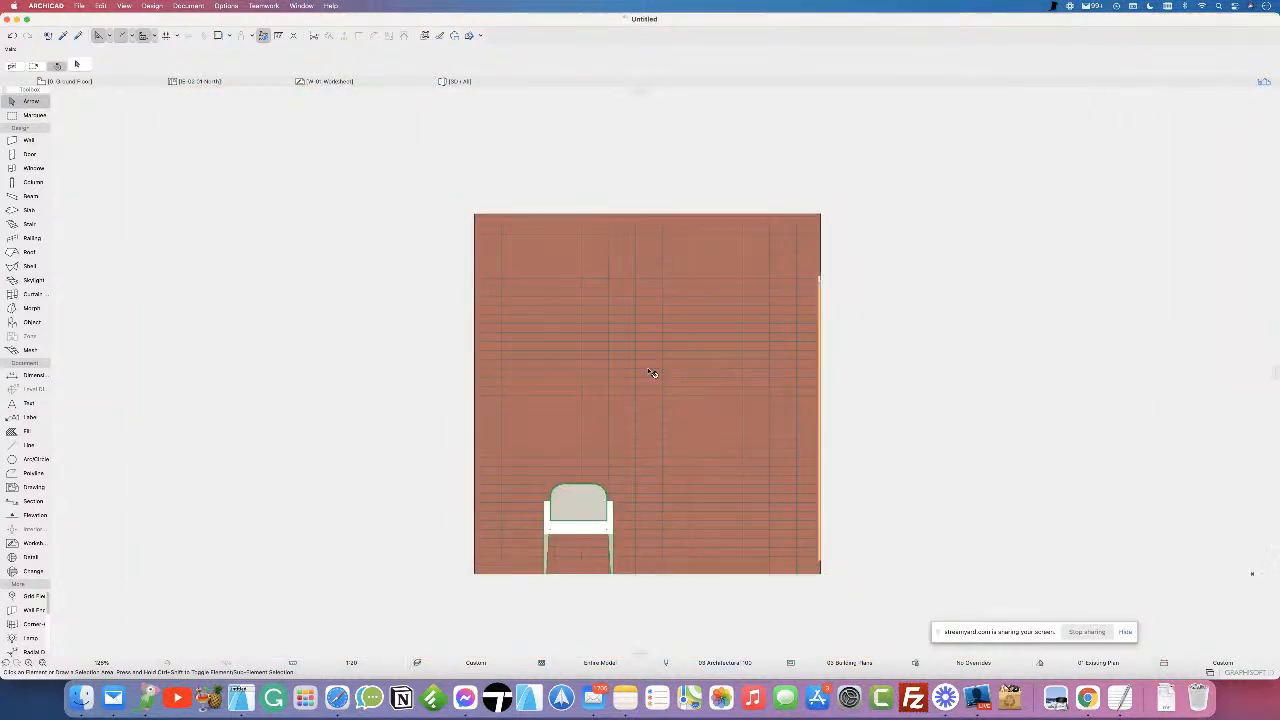
{"action": "left_click", "coordinate": [933, 381]}
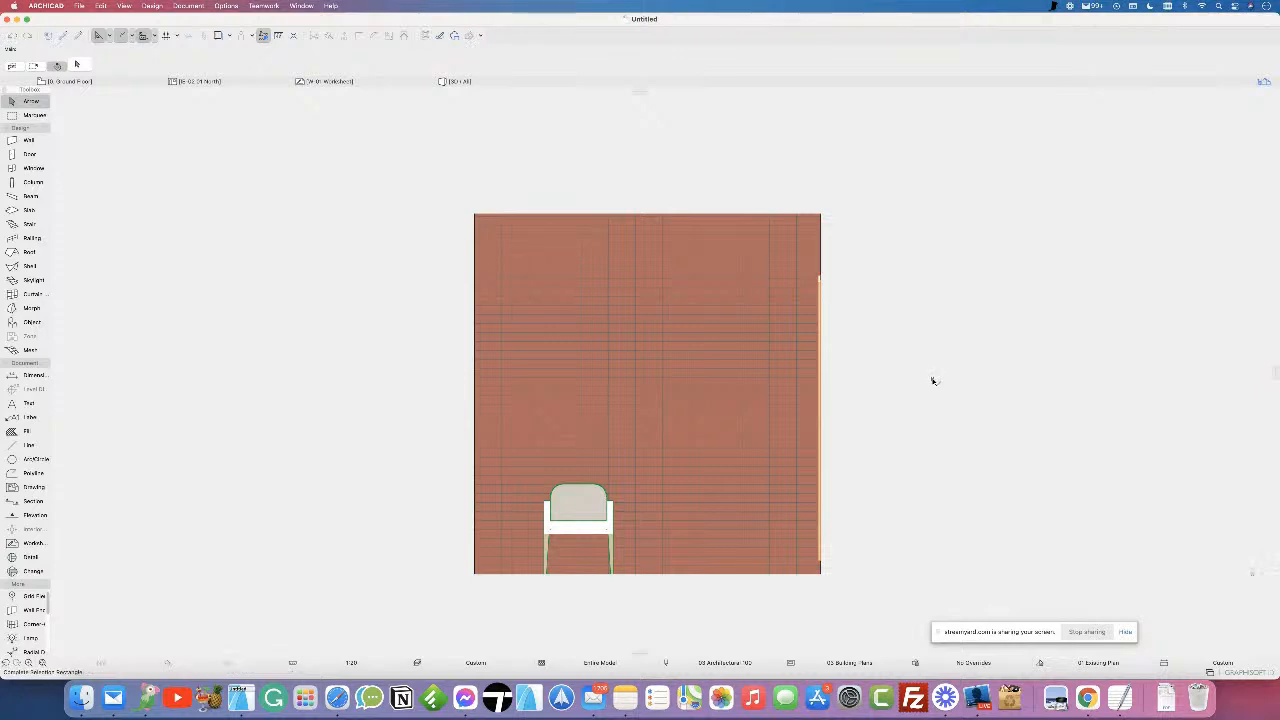
{"action": "left_click", "coordinate": [932, 381]}
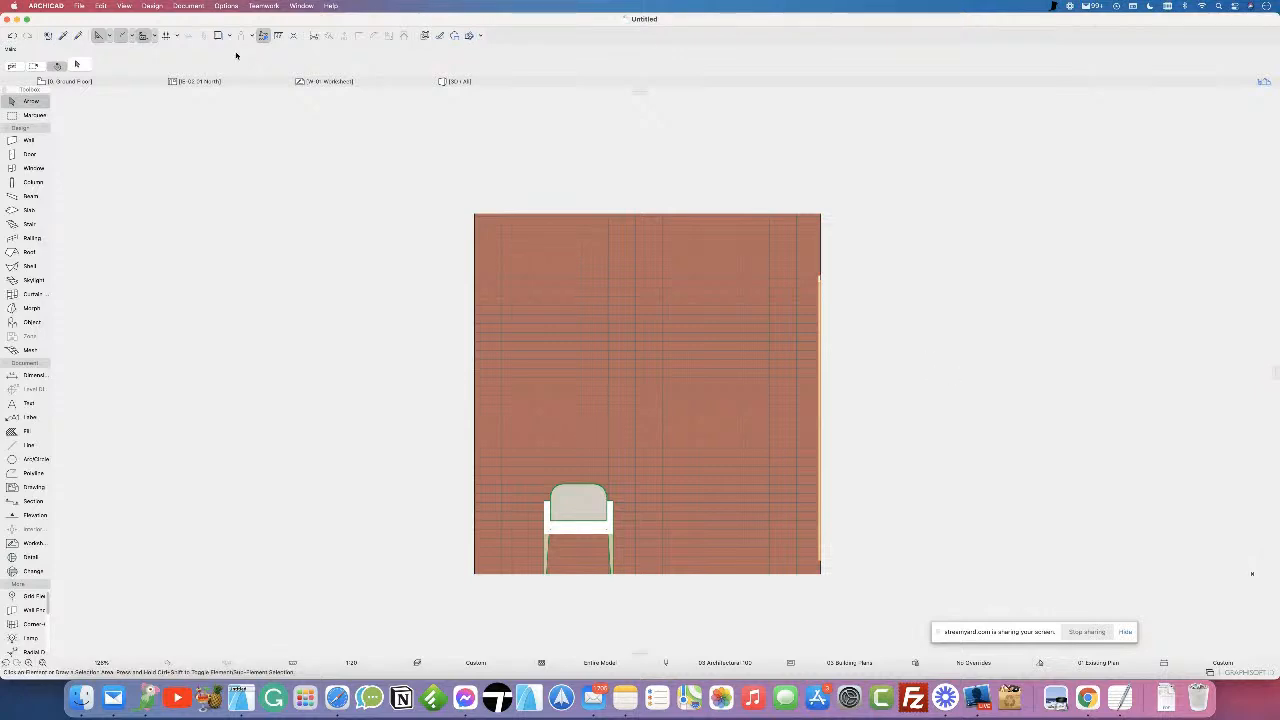
- View the room's four interior elevation markers and the armchair on the ground floor plan
{"action": "left_click", "coordinate": [105, 82]}
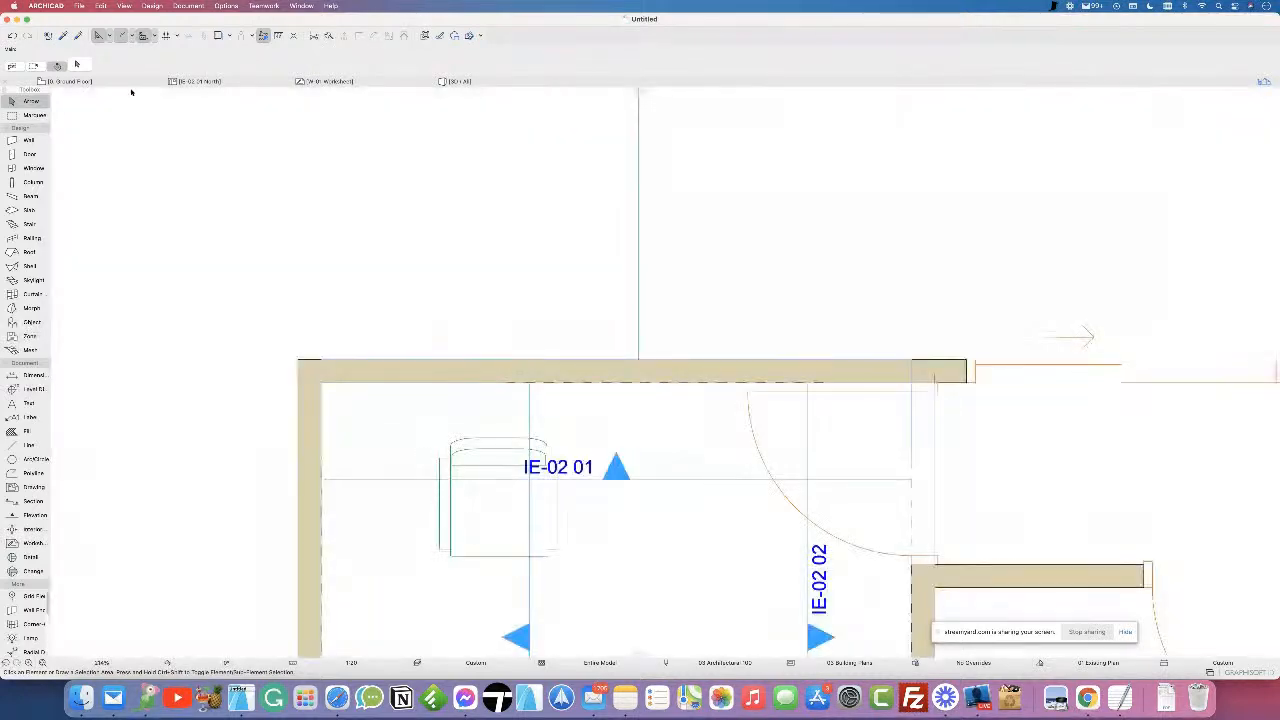
{"action": "scroll", "coordinate": [571, 320], "scroll_direction": "down", "scroll_amount": 5}
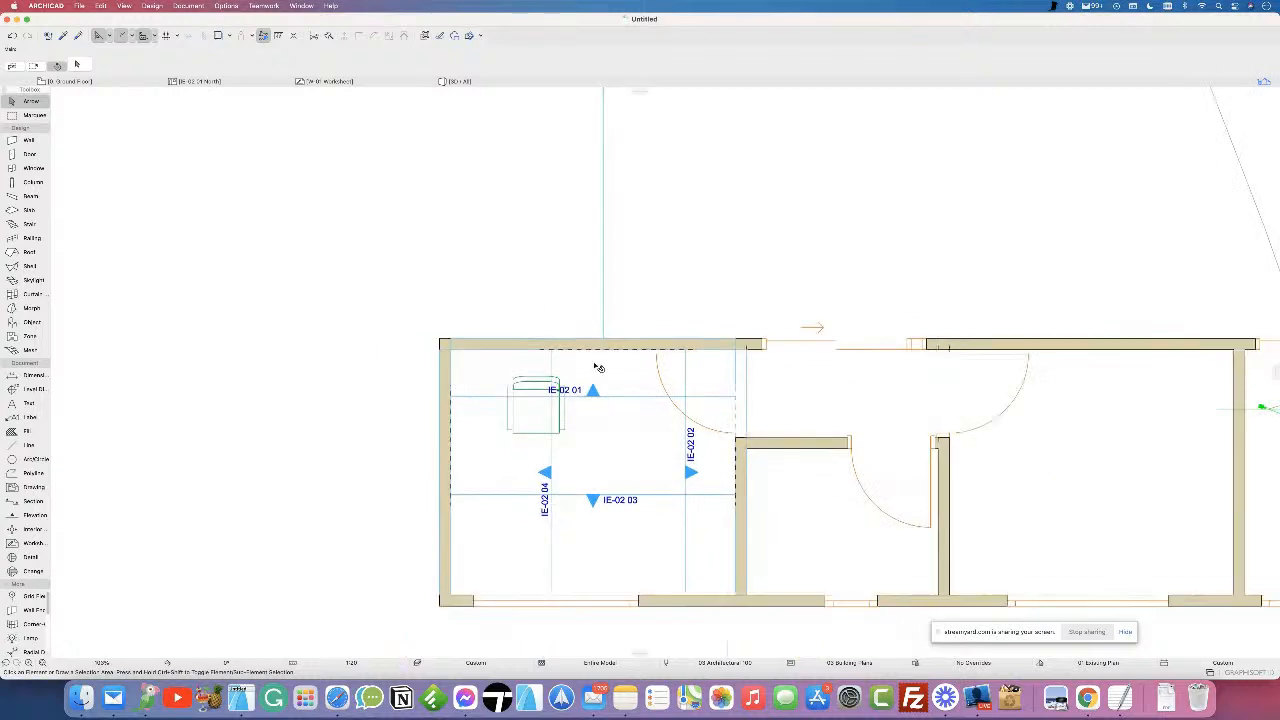
{"action": "middle_click_drag", "start_coordinate": [594, 363], "coordinate": [390, 281]}
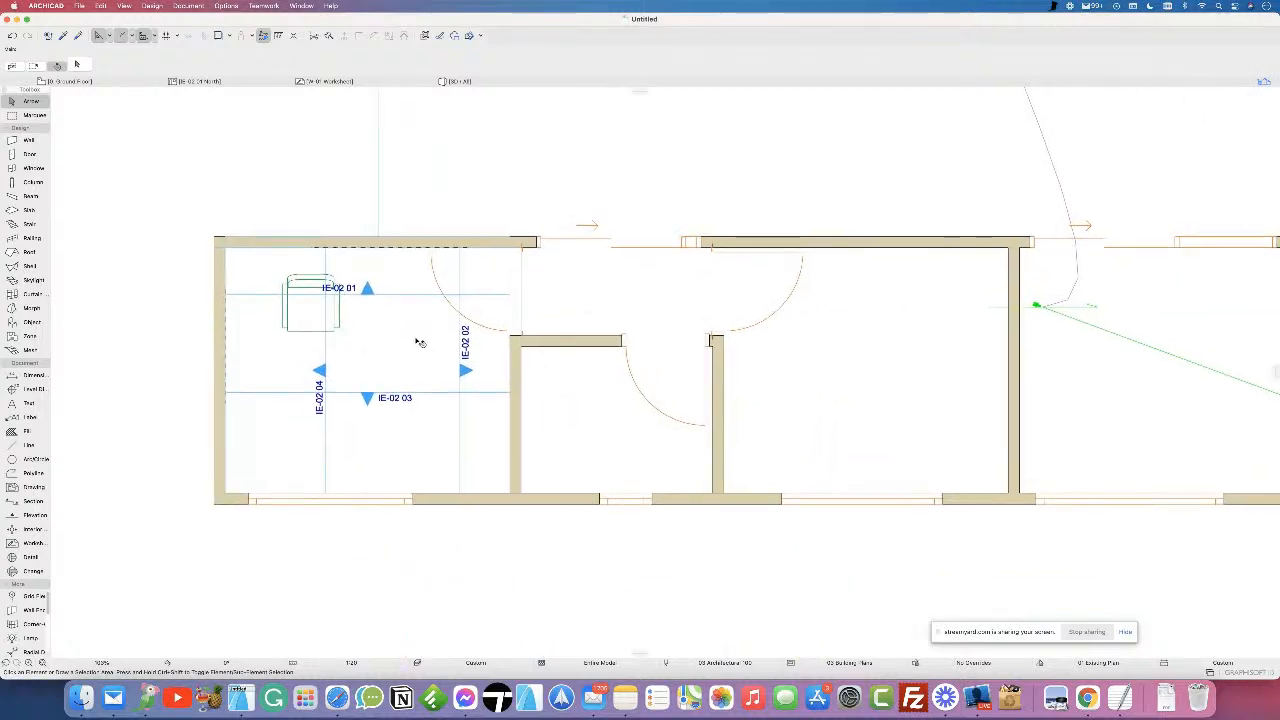
- Reopen the IE-02 01 North elevation and dimension the horizontal distance from the wall's left edge to the armchair, below the floor line
{"action": "left_click", "coordinate": [213, 84]}
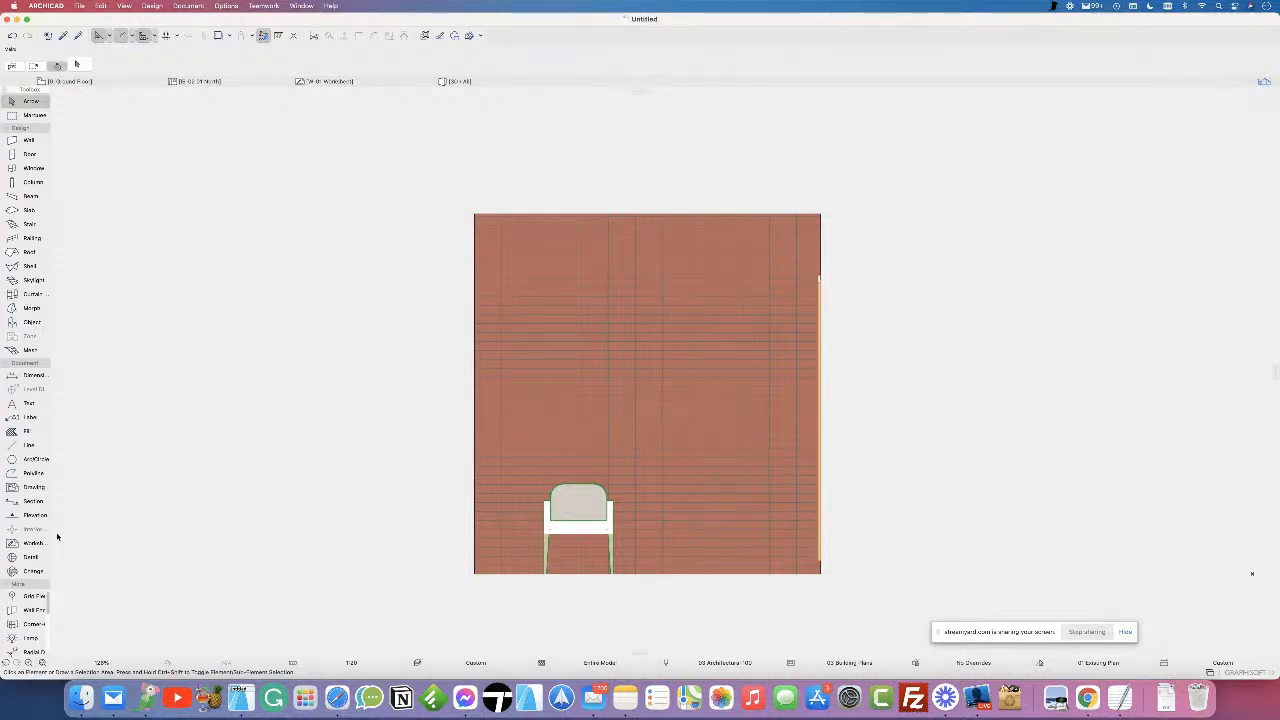
{"action": "left_click", "coordinate": [34, 377]}
{"action": "left_click", "coordinate": [474, 574]}
{"action": "left_click", "coordinate": [544, 574]}
{"action": "double_click", "coordinate": [517, 593]}
{"action": "left_click", "coordinate": [514, 618]}
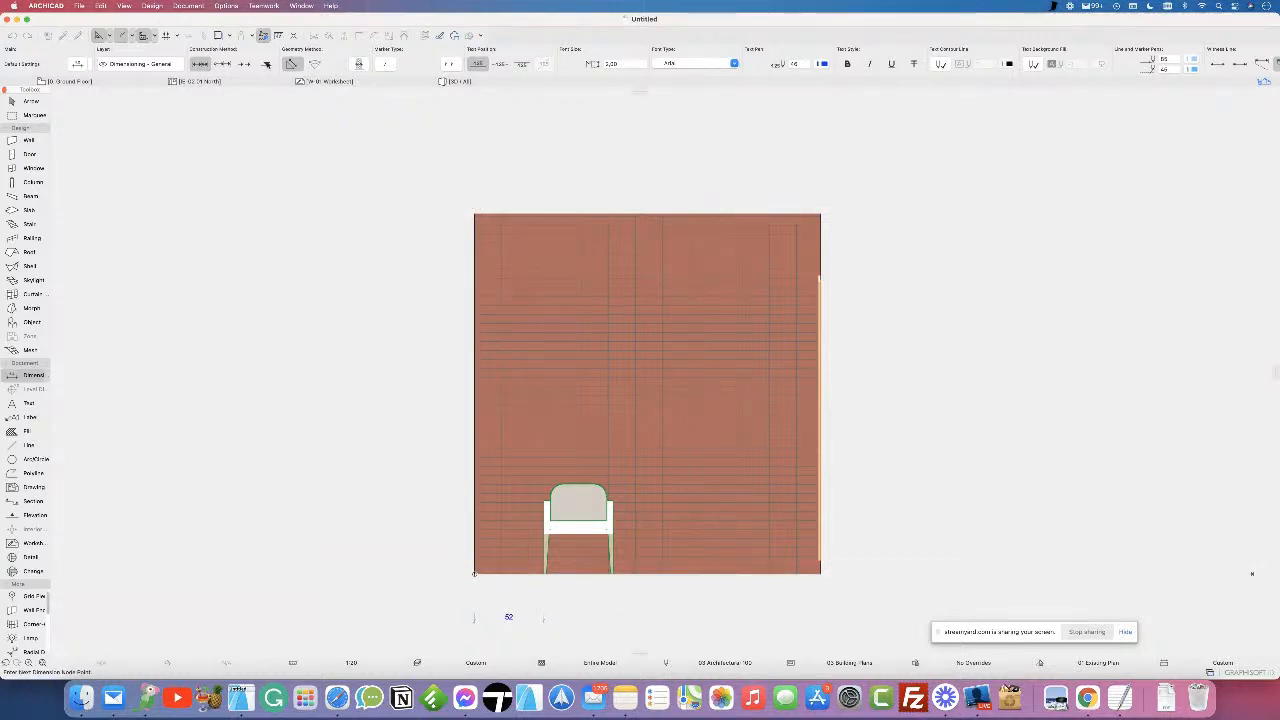
- Place level dimensions beside the wall's left edge for its base and top in the north elevation
{"action": "left_click", "coordinate": [266, 64]}
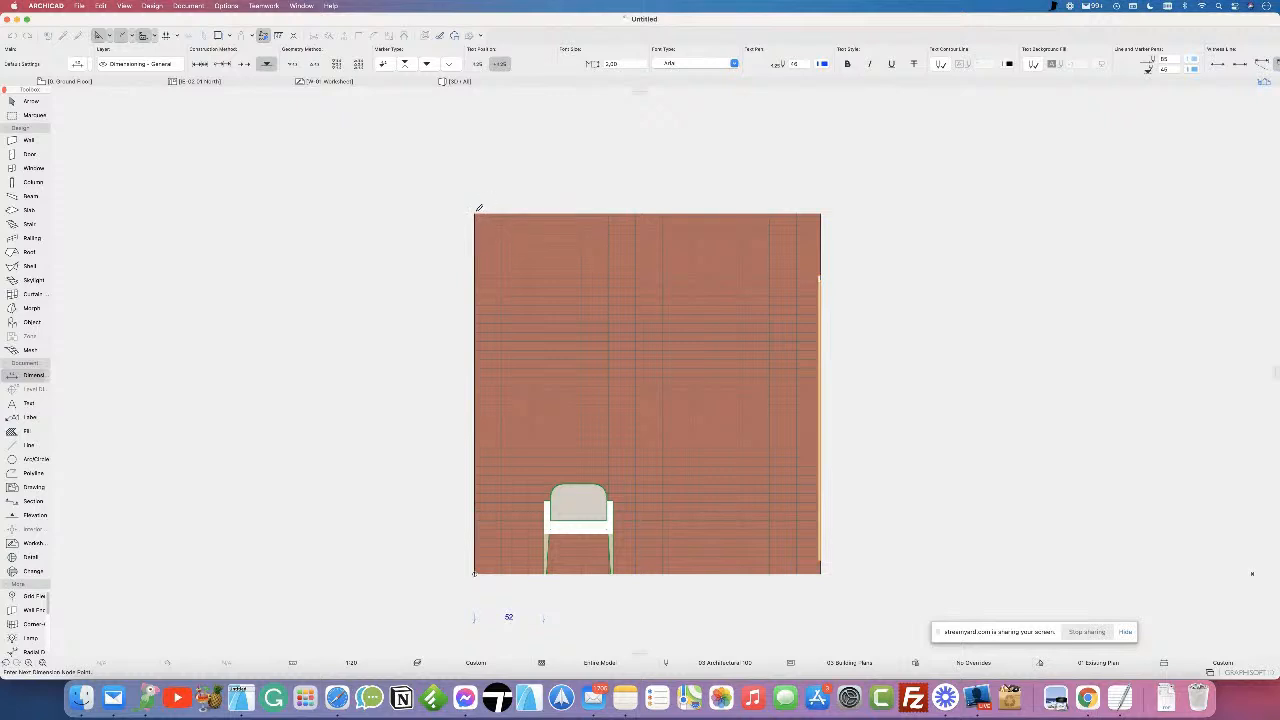
{"action": "double_click", "coordinate": [426, 252]}
{"action": "left_click", "coordinate": [419, 246]}
{"action": "scroll", "coordinate": [494, 339], "scroll_direction": "up", "scroll_amount": 2}
{"action": "scroll", "coordinate": [494, 339], "scroll_direction": "down", "scroll_amount": 4}
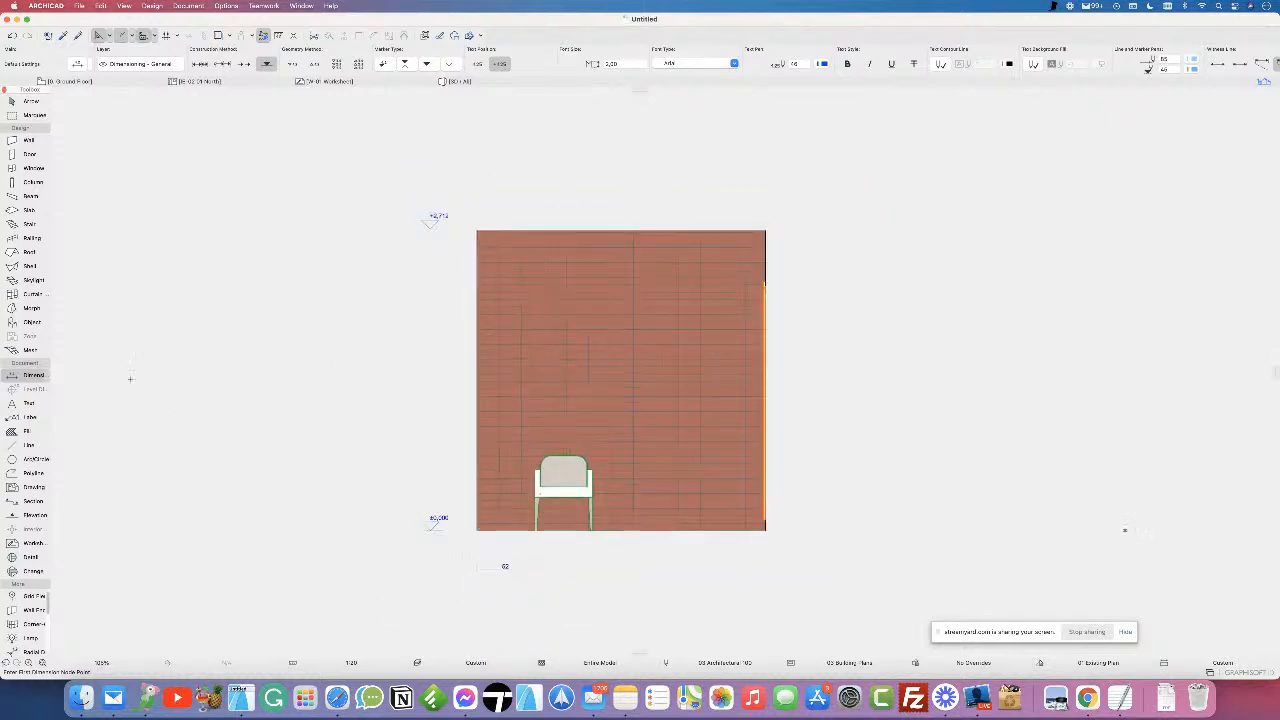
{"action": "left_click", "coordinate": [18, 403]}
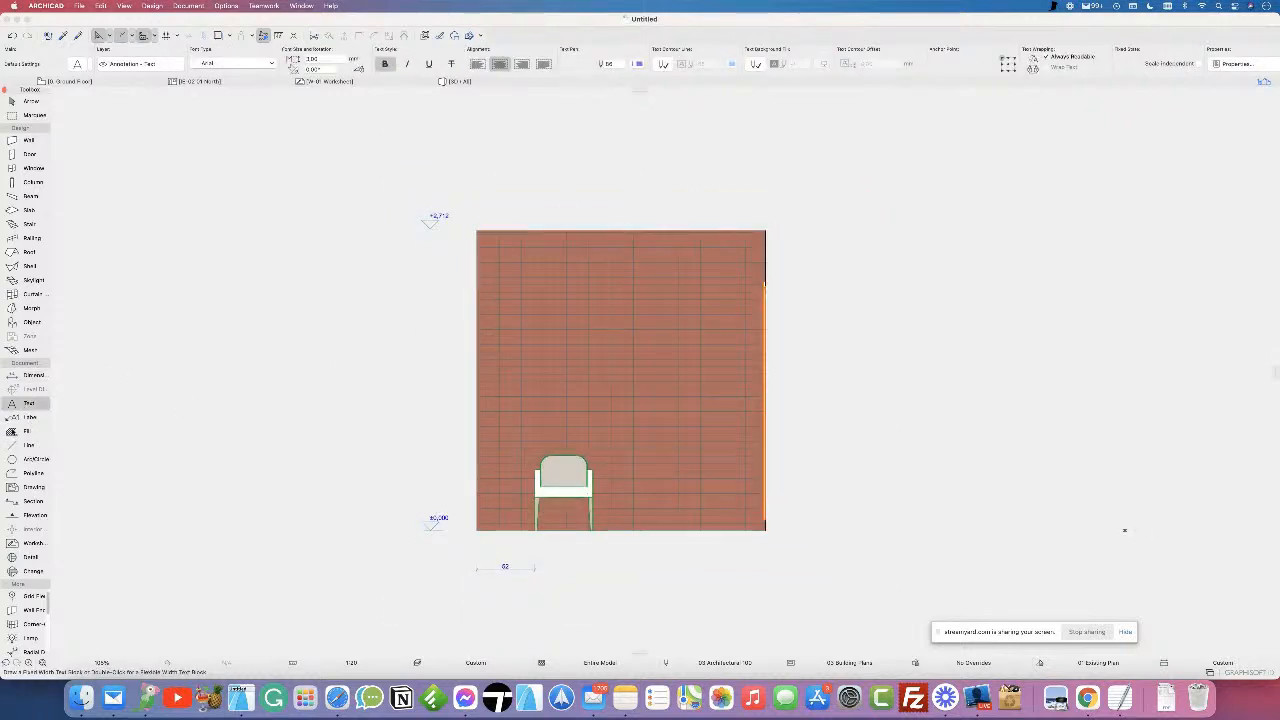
{"action": "left_click", "coordinate": [28, 459]}
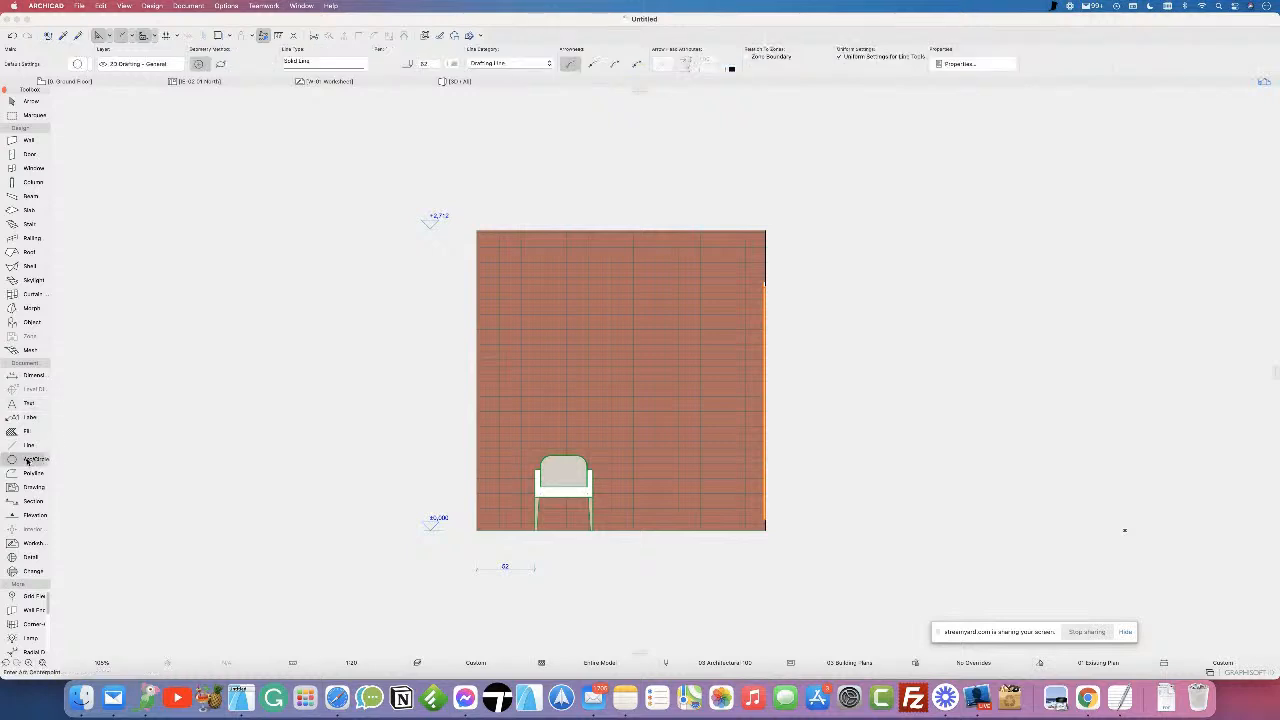
- Check that the brick wall can be selected in the north elevation, and delete the armchair from there
{"action": "left_click", "coordinate": [27, 102]}
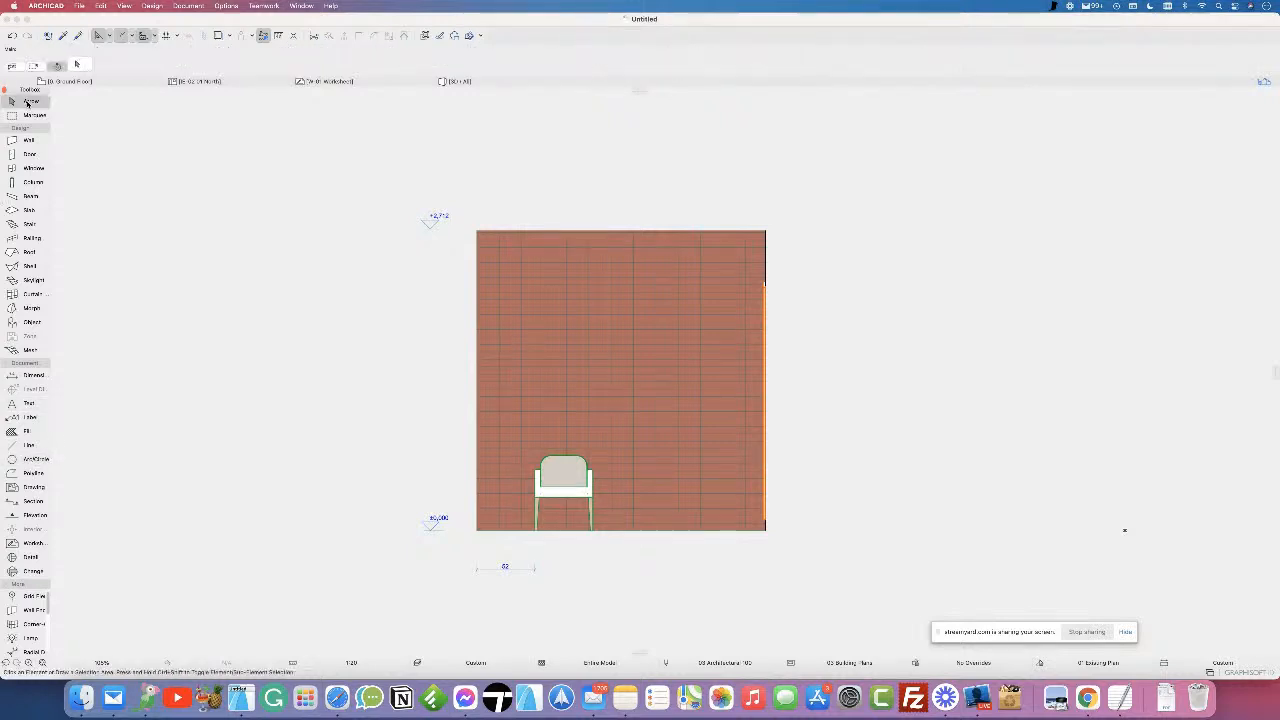
{"action": "left_click", "coordinate": [513, 320]}
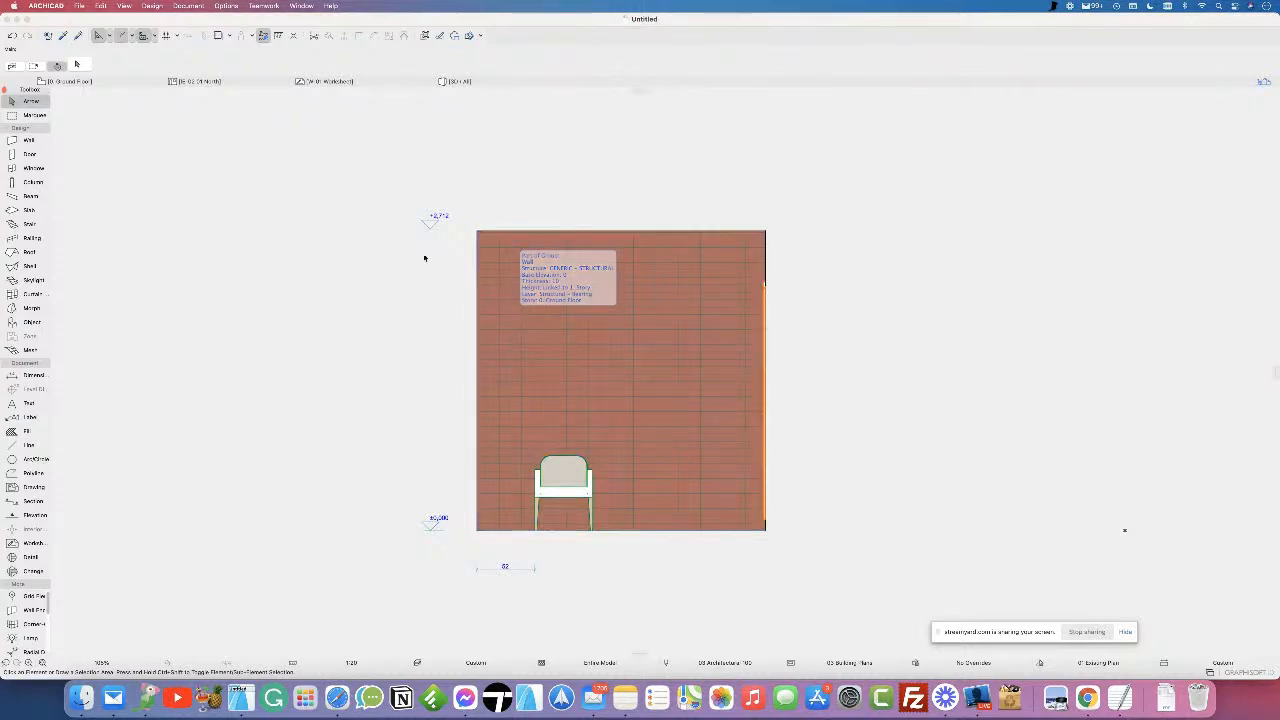
{"action": "left_click", "coordinate": [685, 344]}
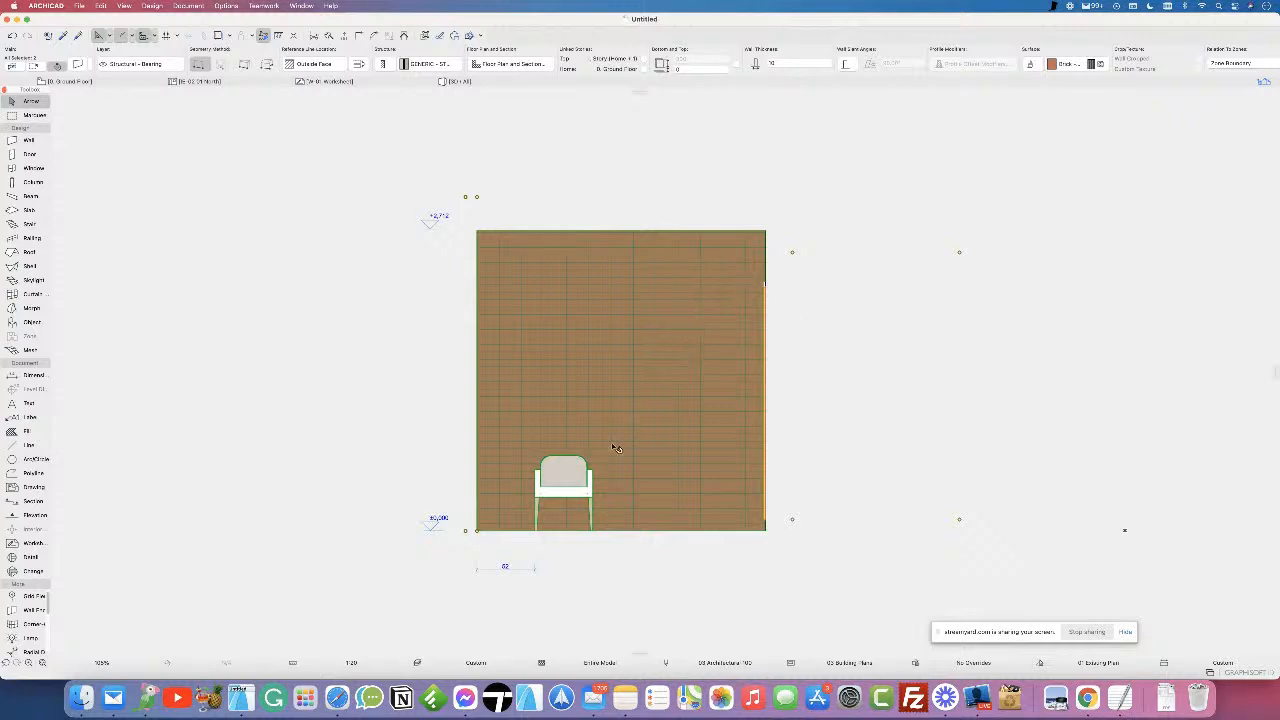
{"action": "left_click", "coordinate": [569, 486]}
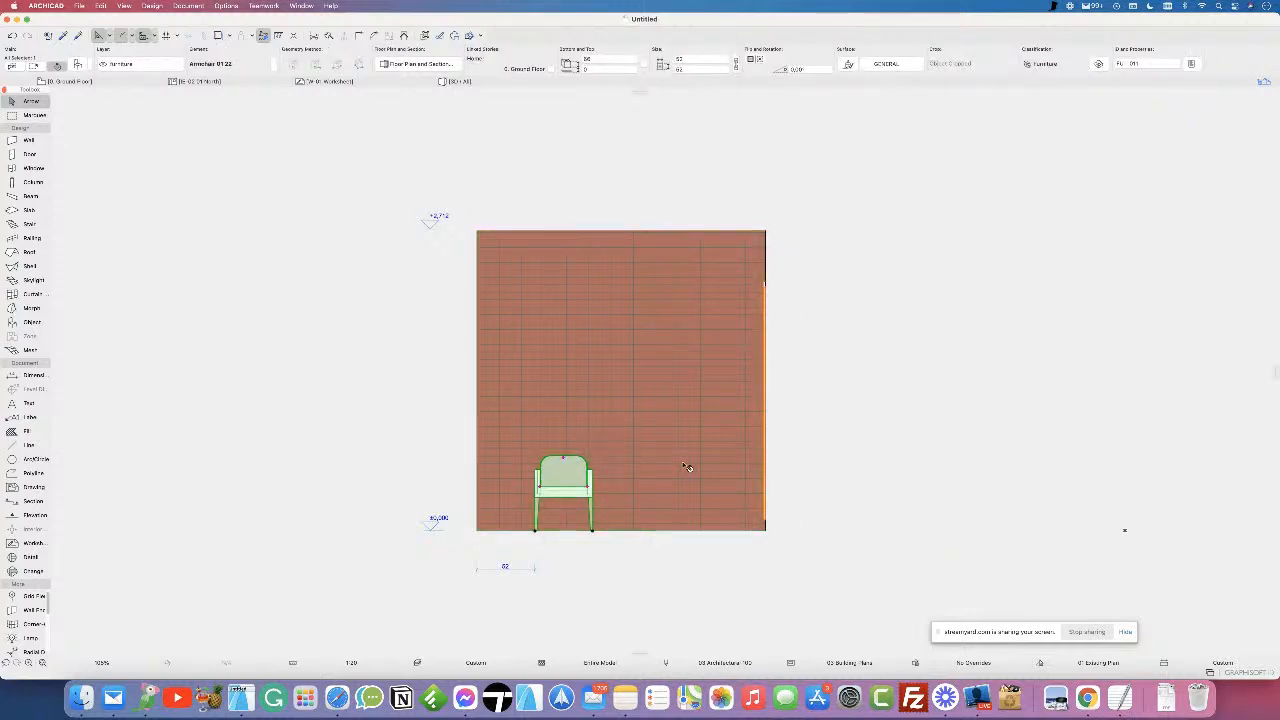
{"action": "key", "text": "Delete"}
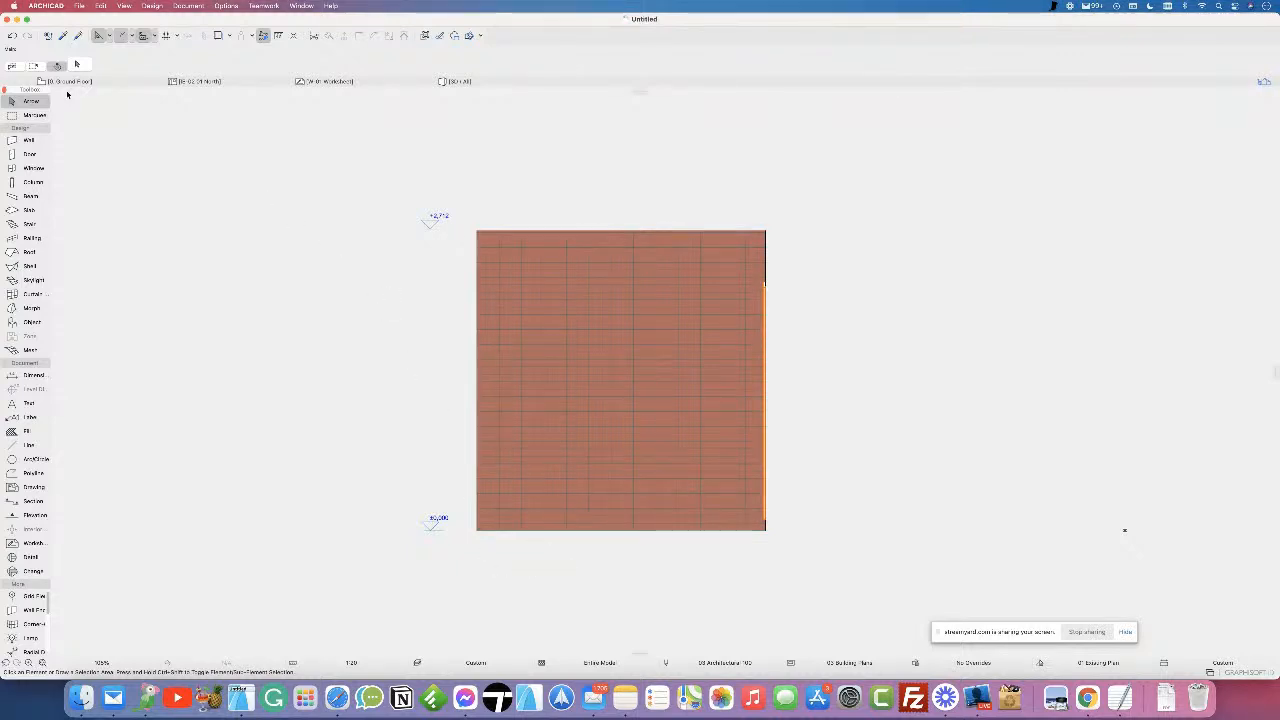
- Place a new Armchair 01 22 in the upper-left corner of the IE-02 room on the ground floor plan, undoing any misplaced copy
{"action": "left_click", "coordinate": [69, 83]}
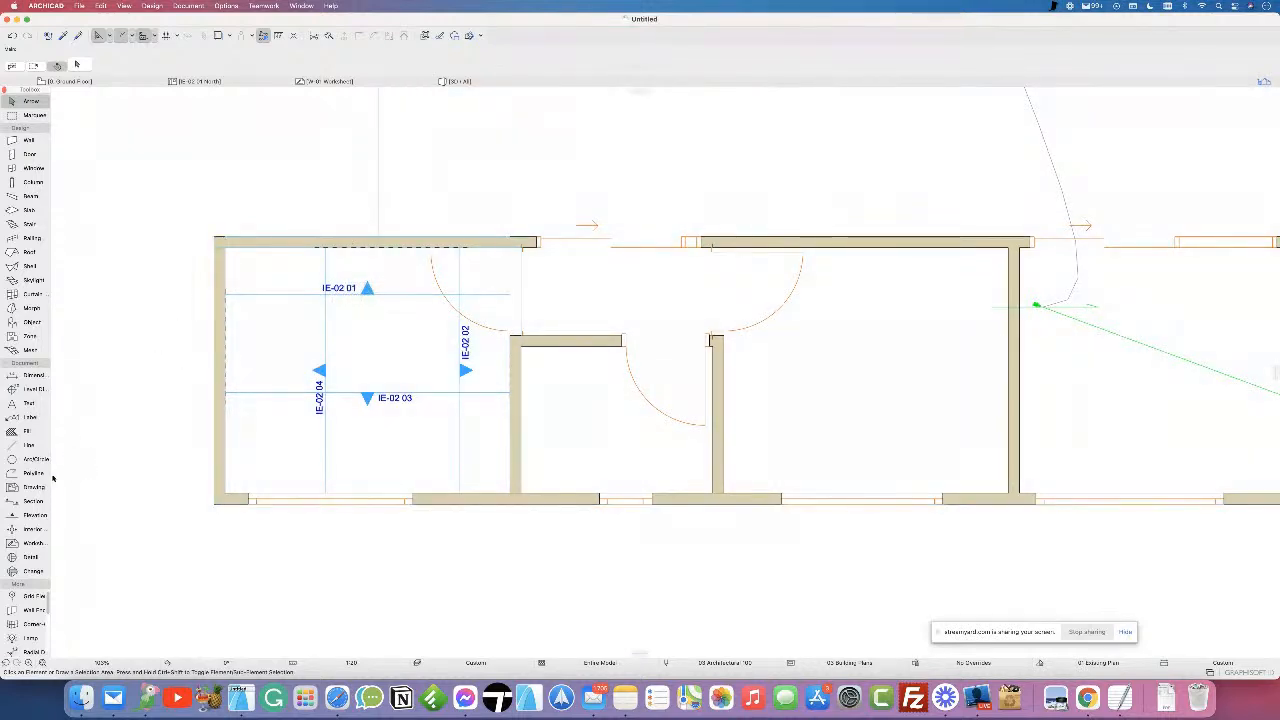
{"action": "left_click", "coordinate": [32, 322]}
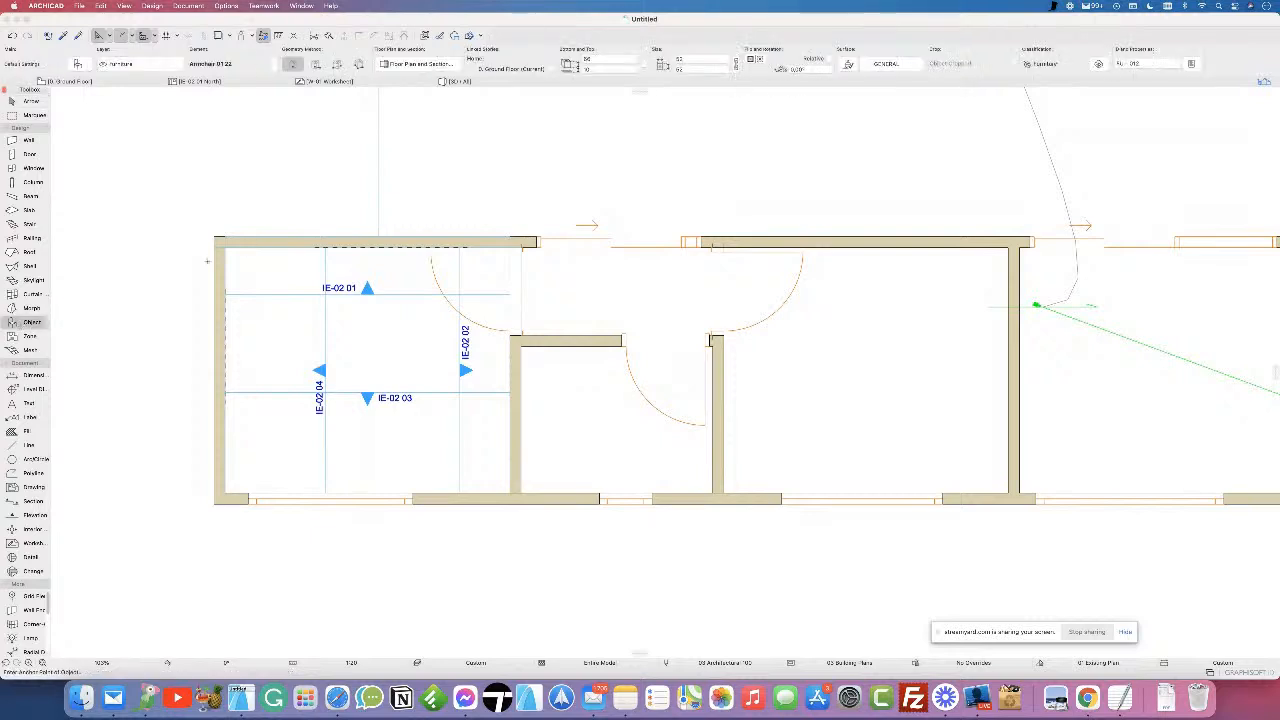
{"action": "left_click", "coordinate": [297, 284]}
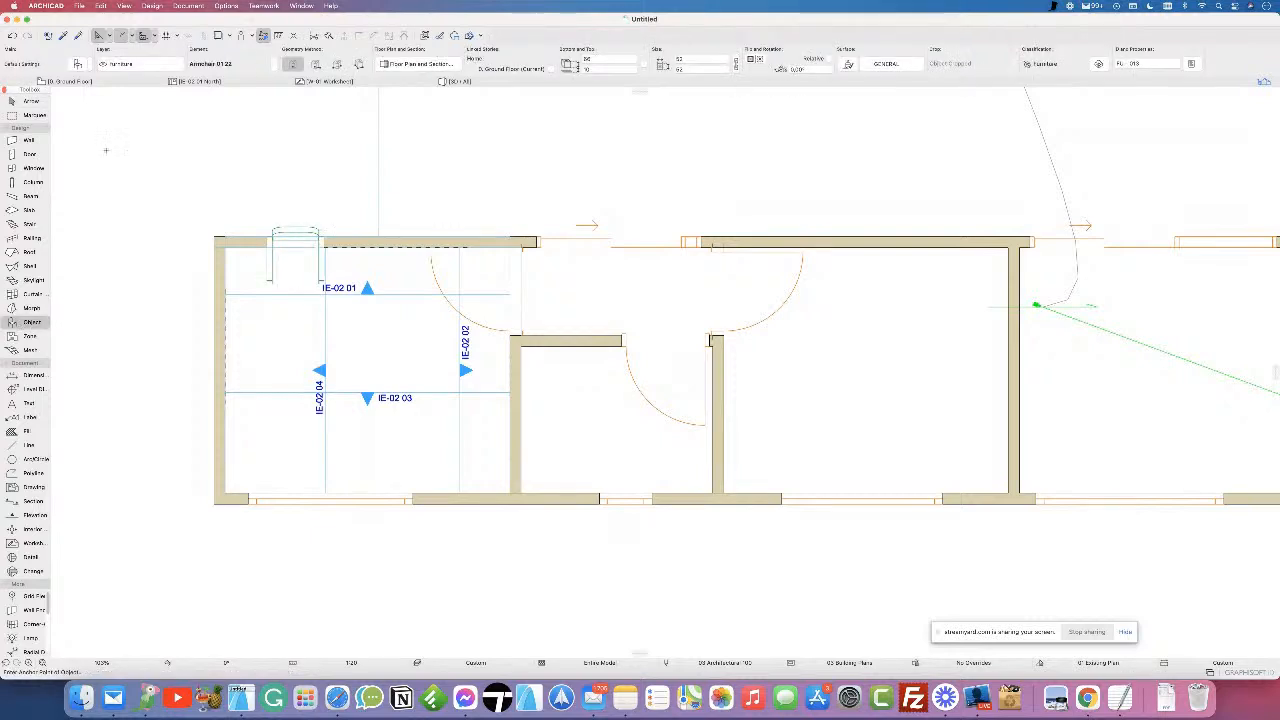
{"action": "key", "text": "super+z"}
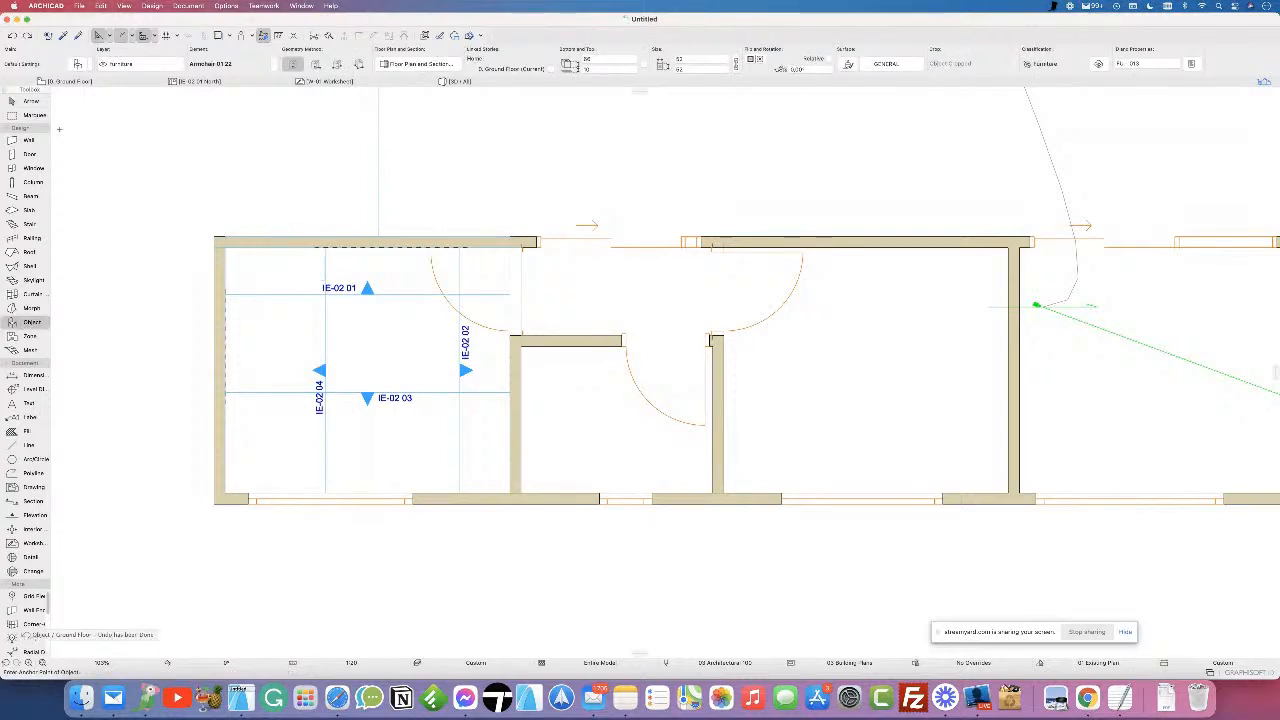
{"action": "left_click", "coordinate": [285, 321]}
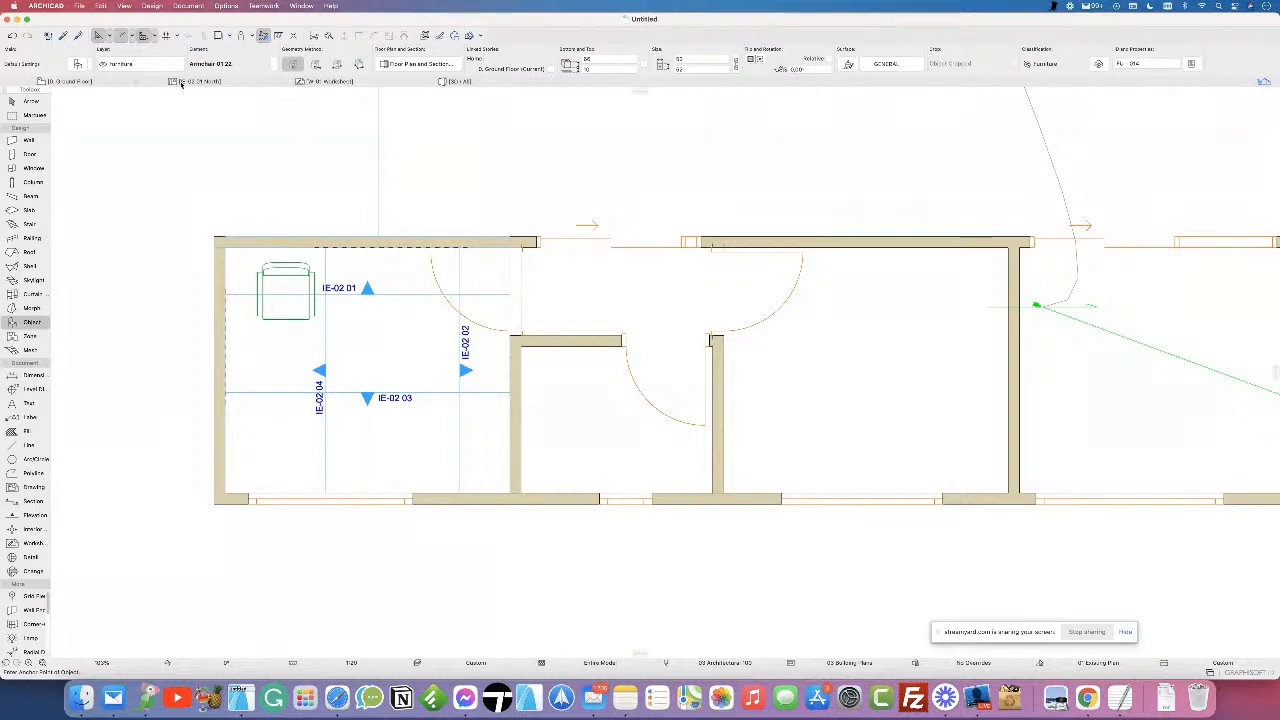
- Reopen the IE-02 01 North elevation and change its status to Drawing in the Interior Elevation settings
{"action": "left_click", "coordinate": [195, 82]}
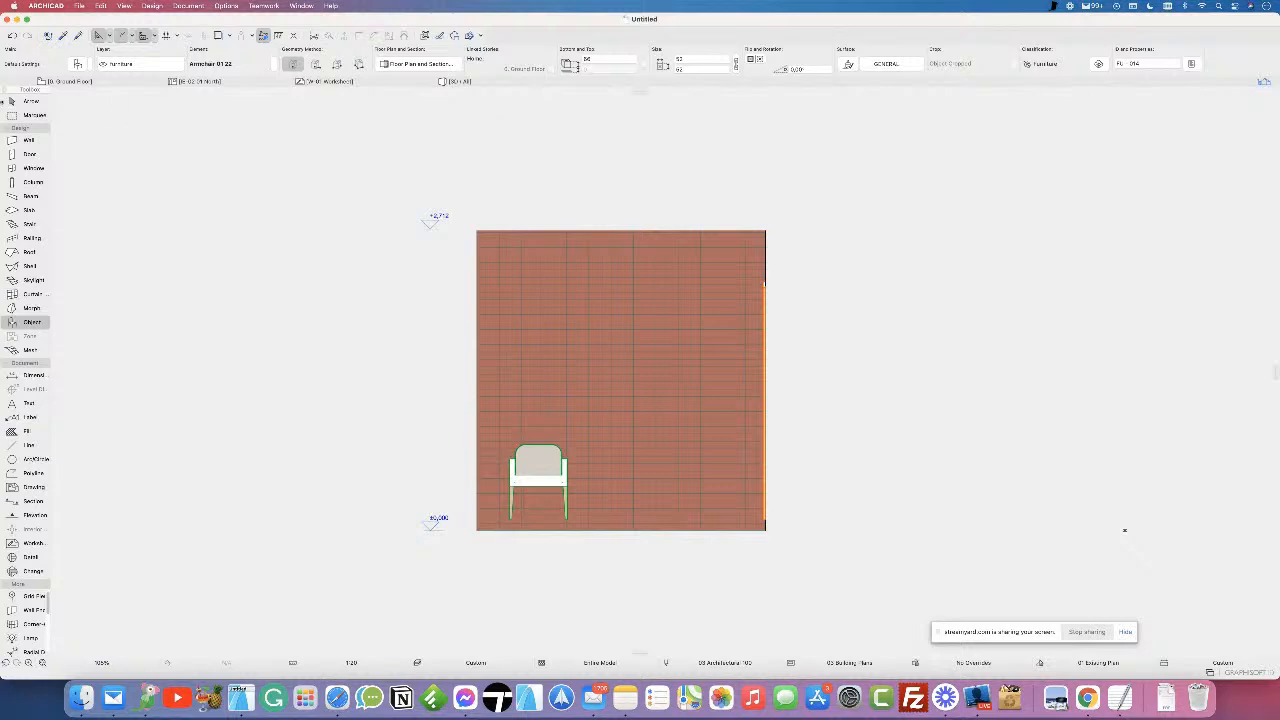
{"action": "left_click", "coordinate": [22, 101]}
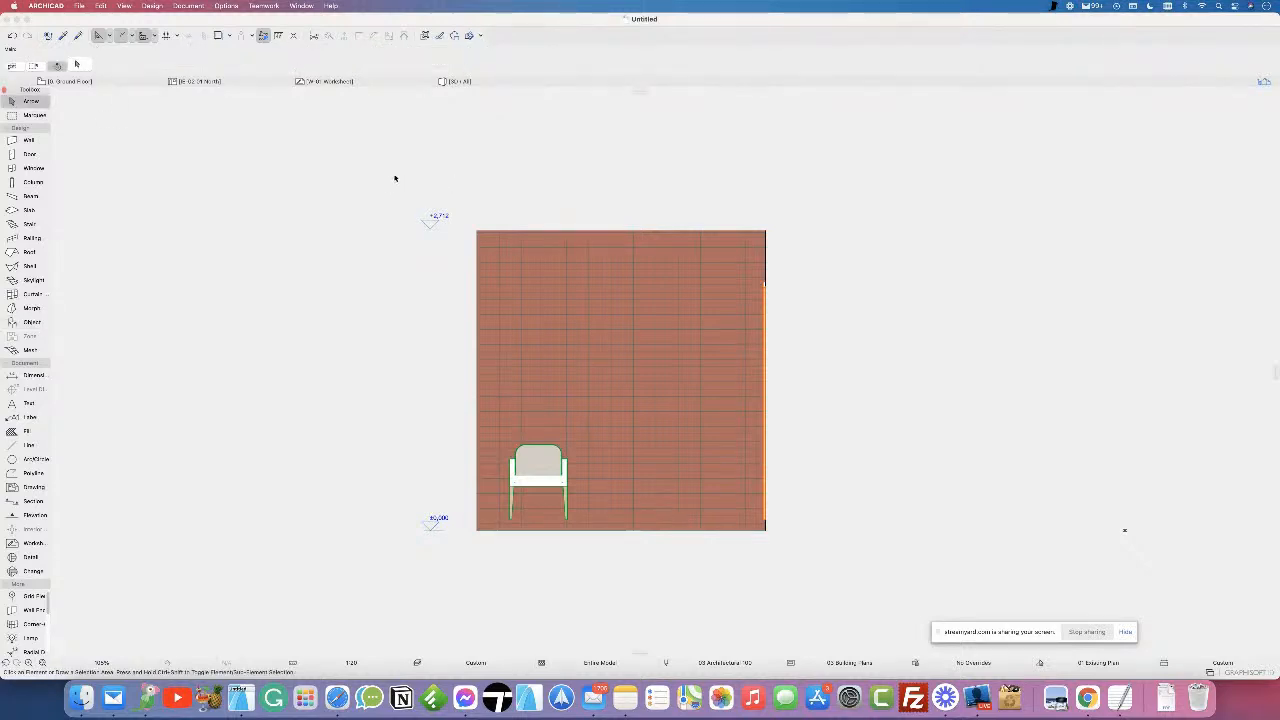
{"action": "right_click", "coordinate": [212, 84]}
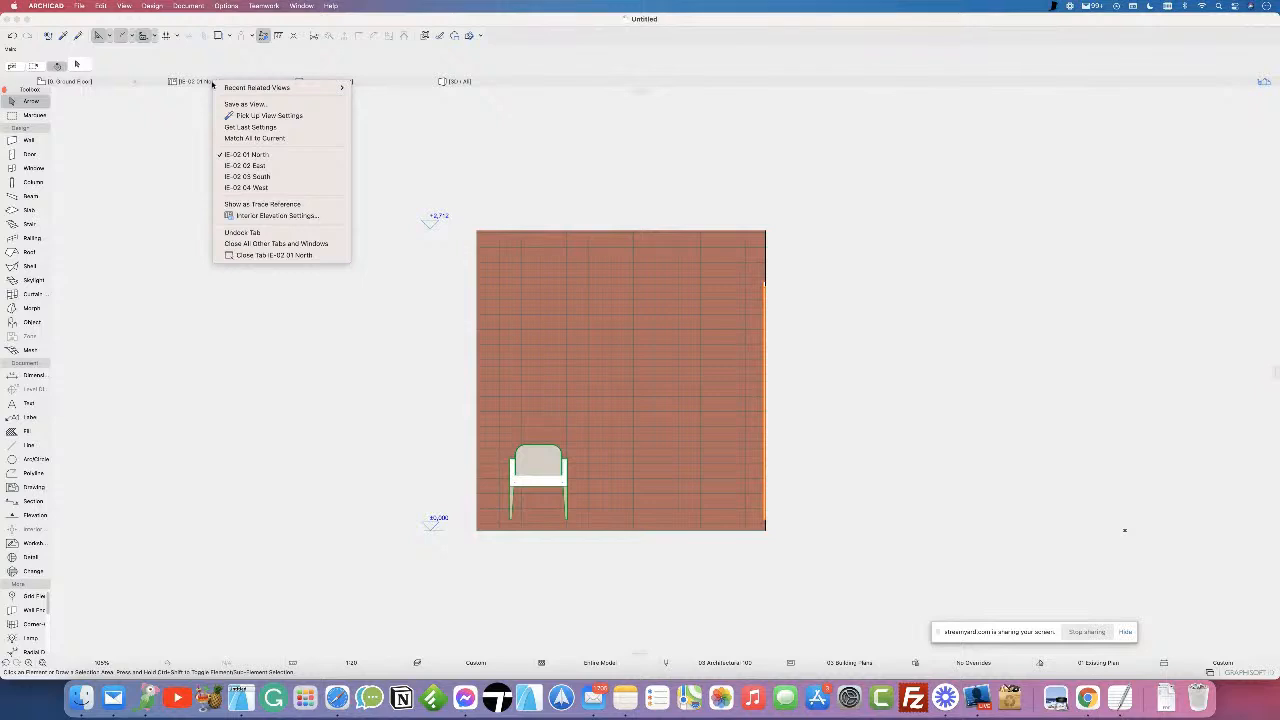
{"action": "left_click", "coordinate": [282, 218]}
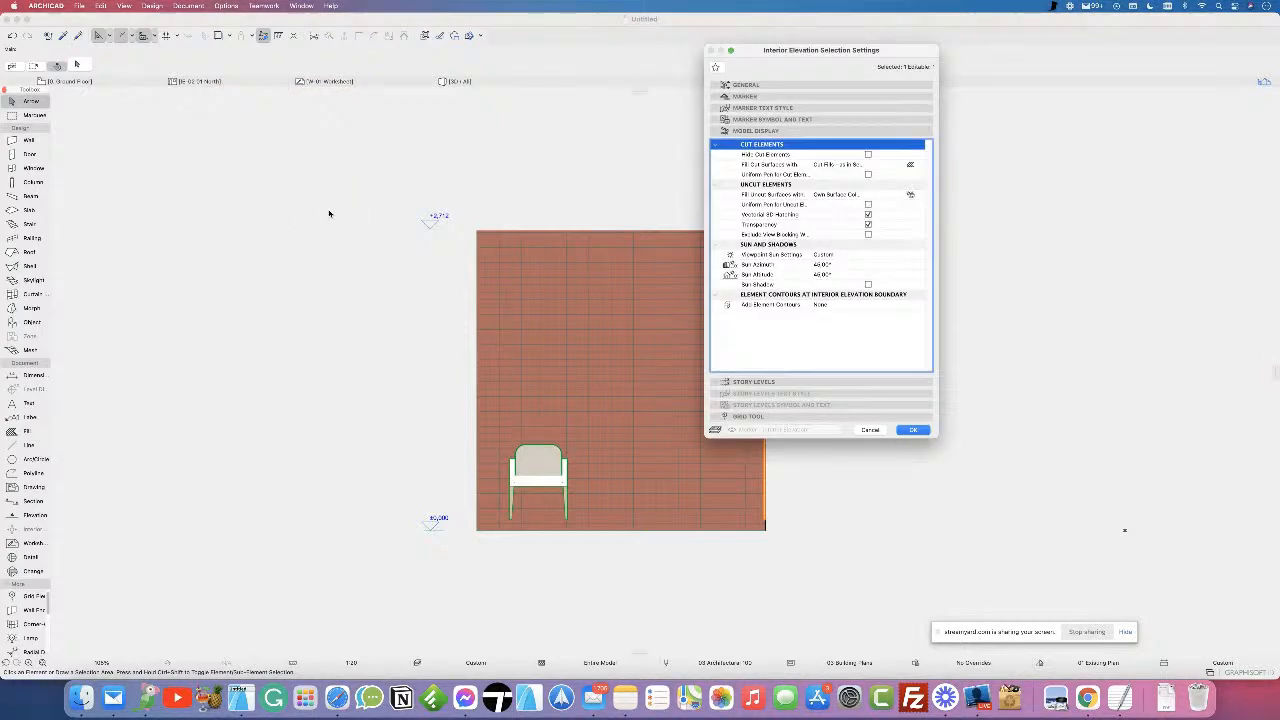
{"action": "left_click", "coordinate": [780, 85]}
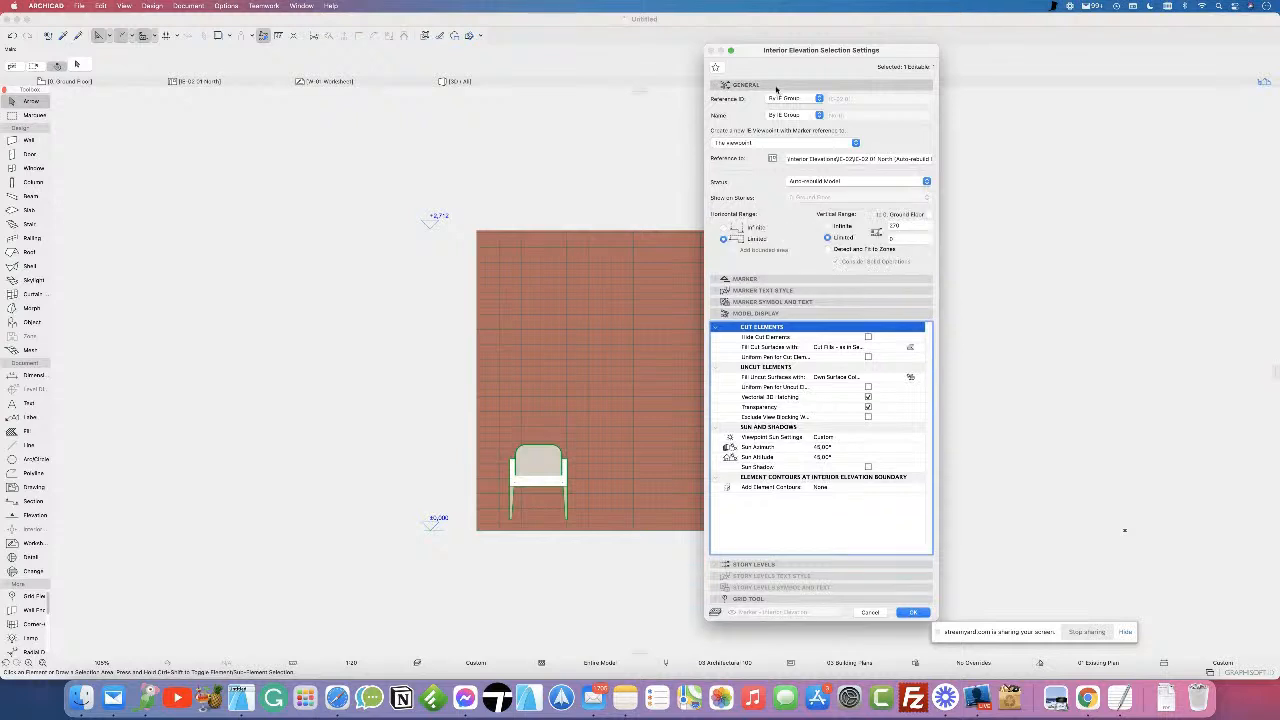
{"action": "left_click", "coordinate": [828, 181]}
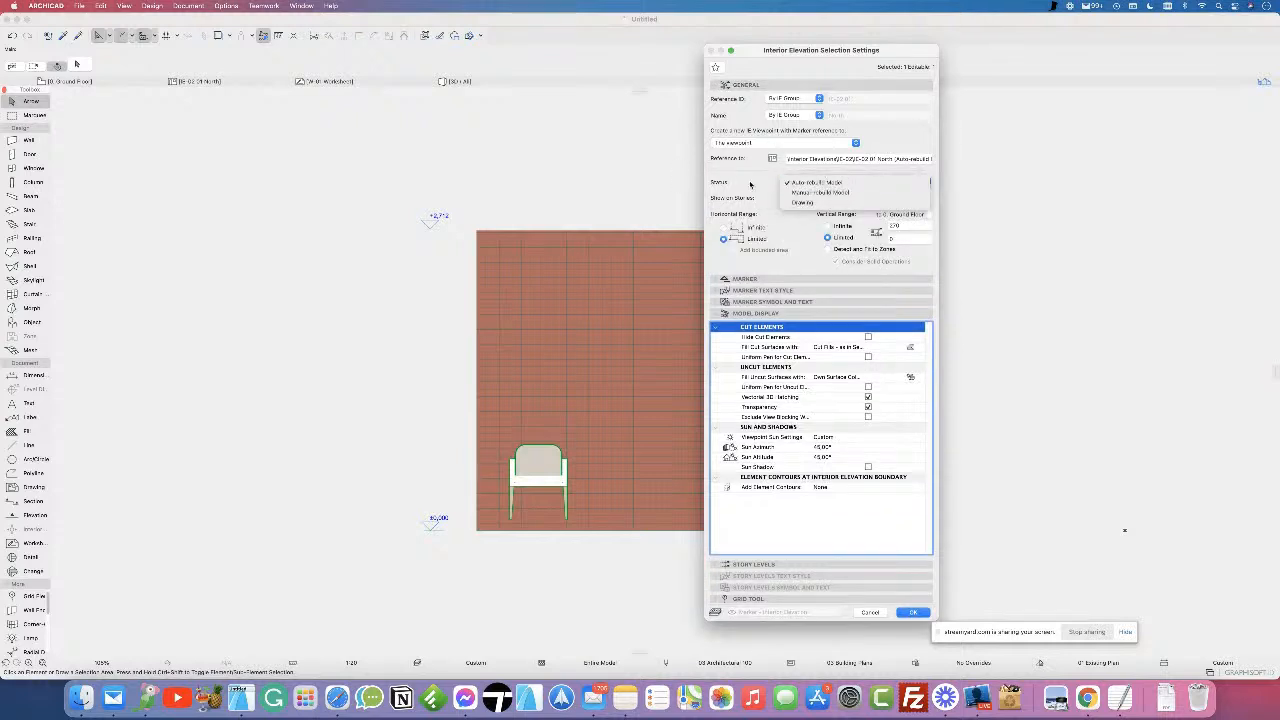
{"action": "left_click", "coordinate": [802, 204]}
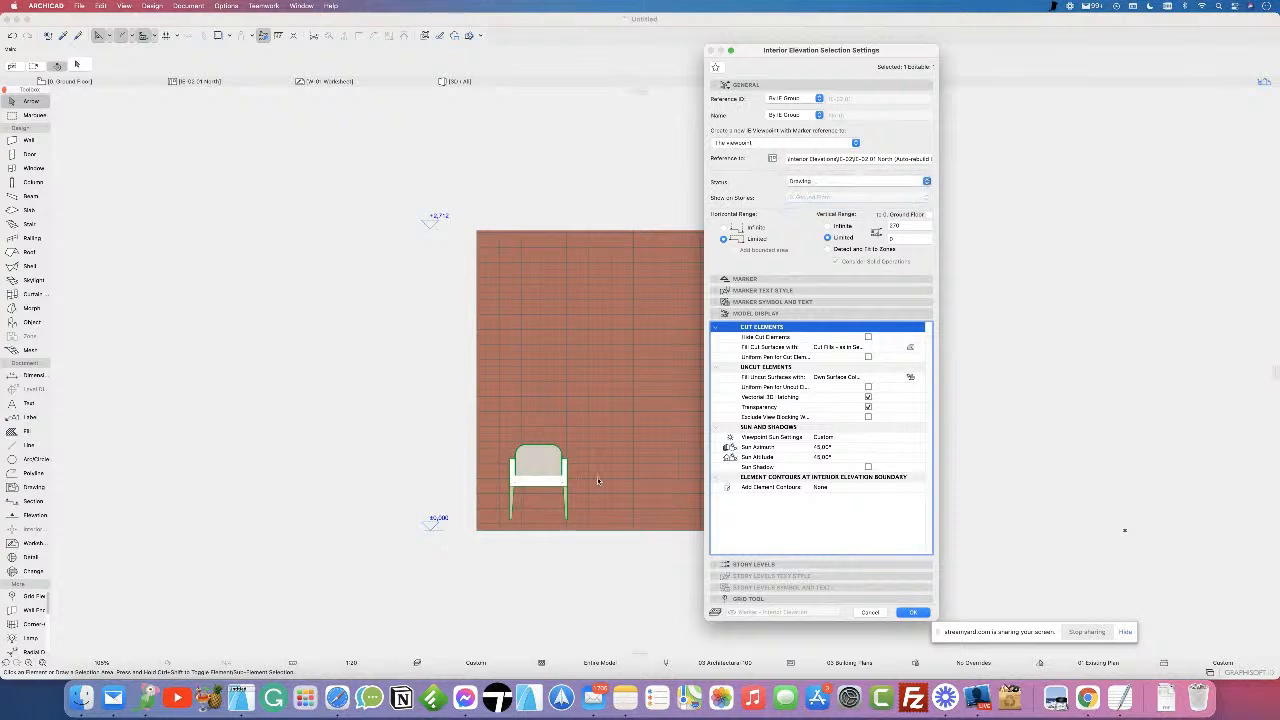
{"action": "left_click", "coordinate": [904, 612]}
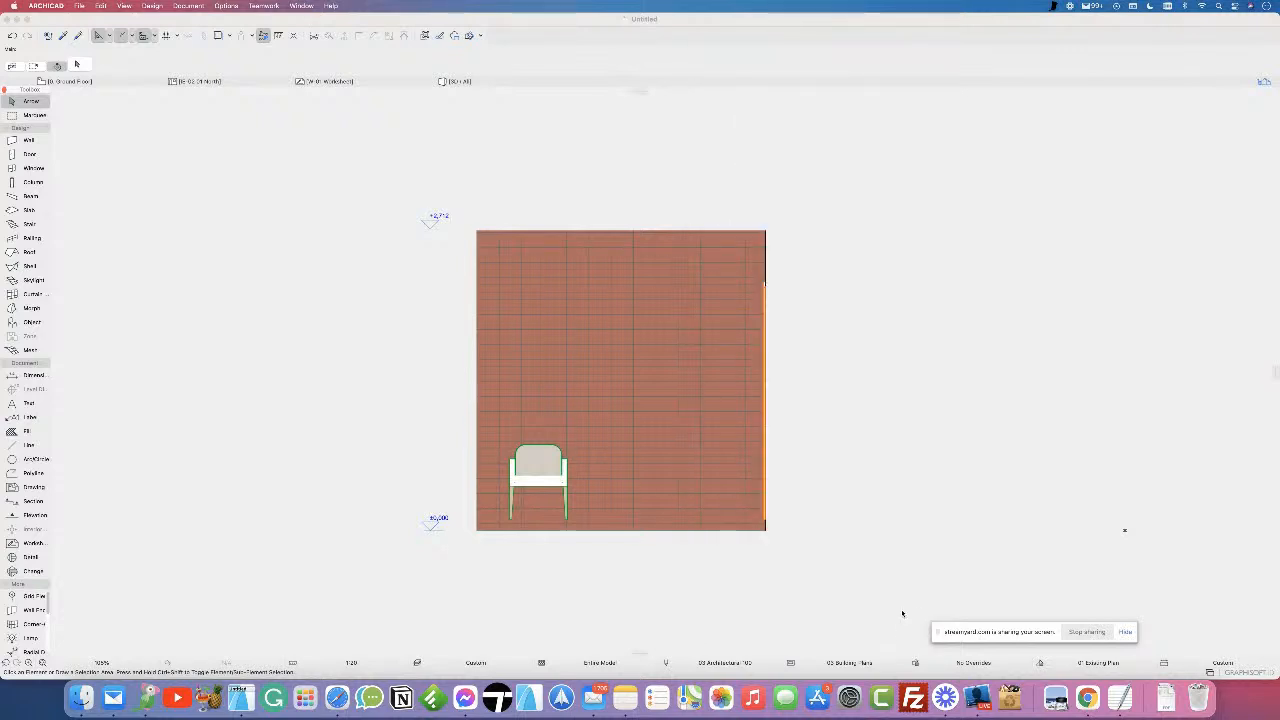
- Select the wall and armchair as 2D drawing elements and delete the armchair's linework and fills and the brick wall fill
{"action": "left_click", "coordinate": [547, 294]}
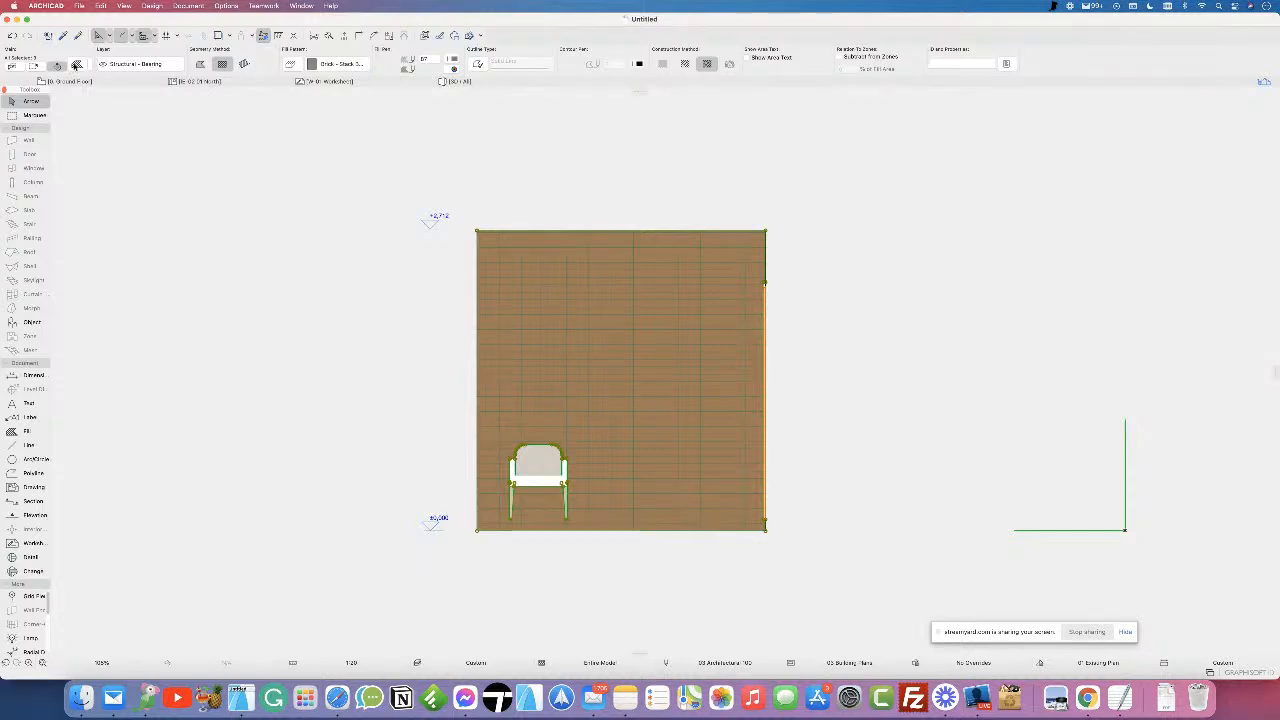
{"action": "left_click", "coordinate": [306, 383]}
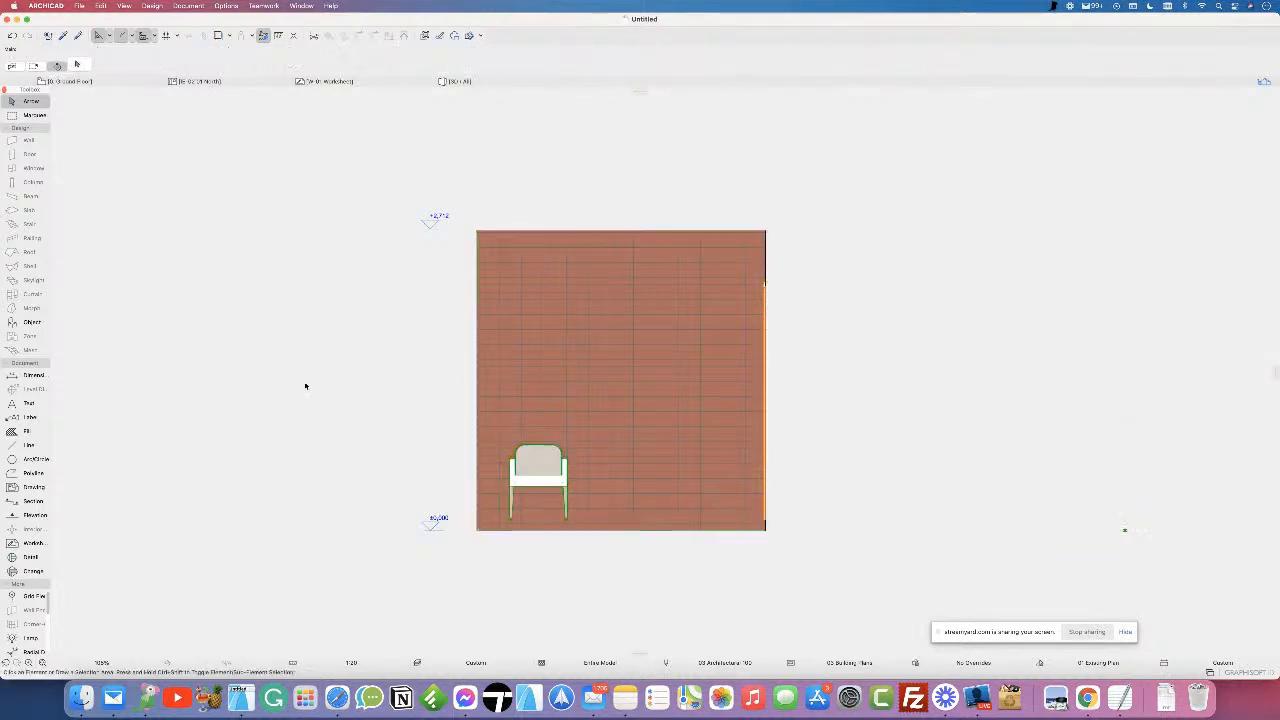
{"action": "left_click", "coordinate": [538, 462]}
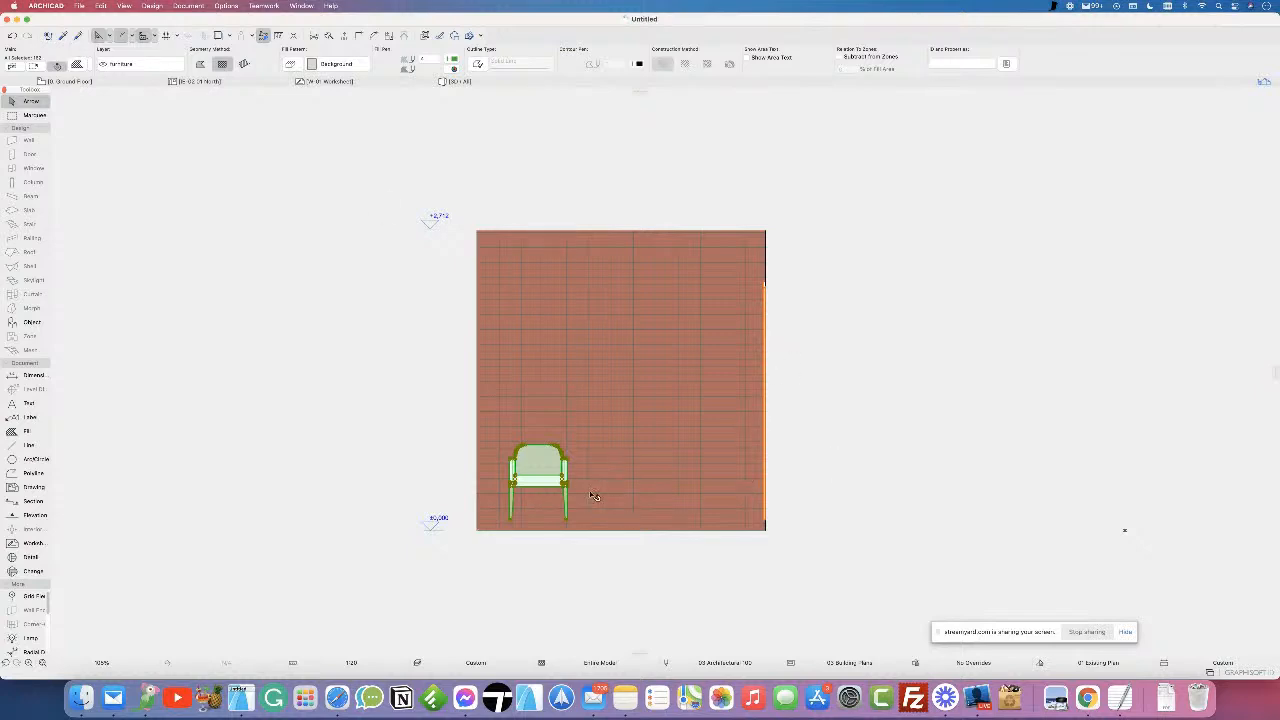
{"action": "left_click", "coordinate": [840, 389]}
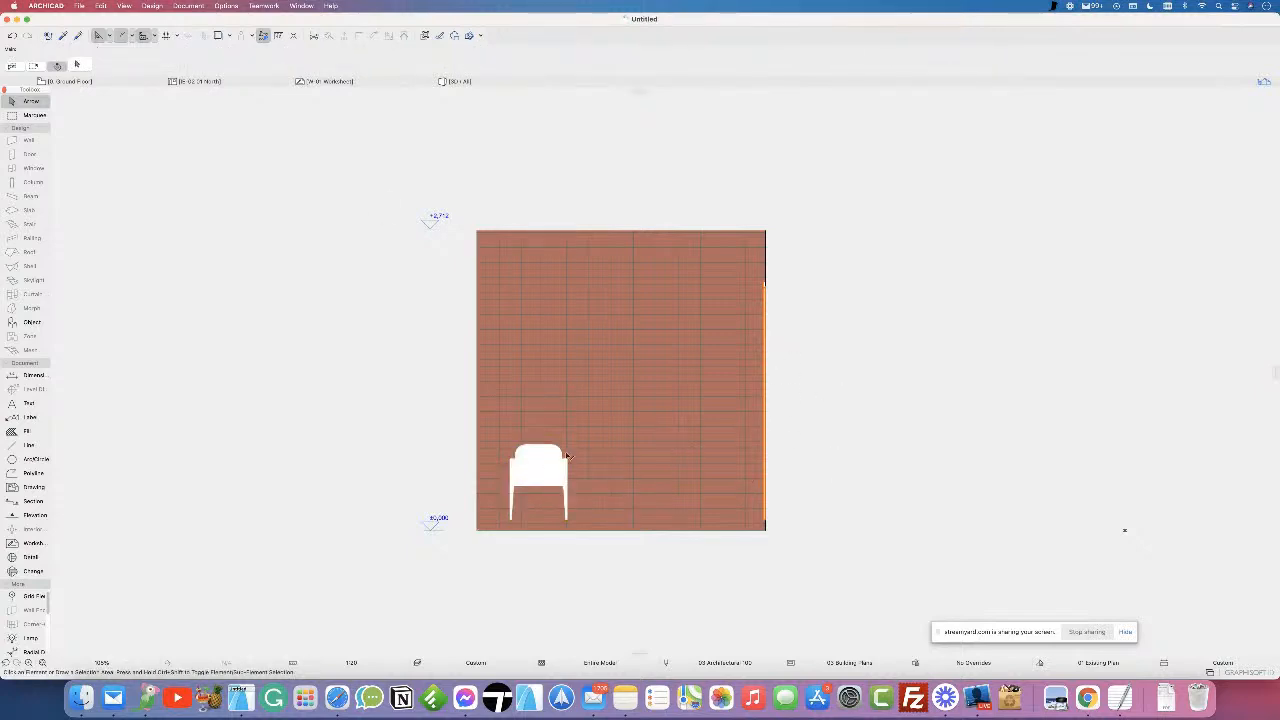
{"action": "left_click", "coordinate": [651, 443]}
{"action": "key", "text": "Delete"}
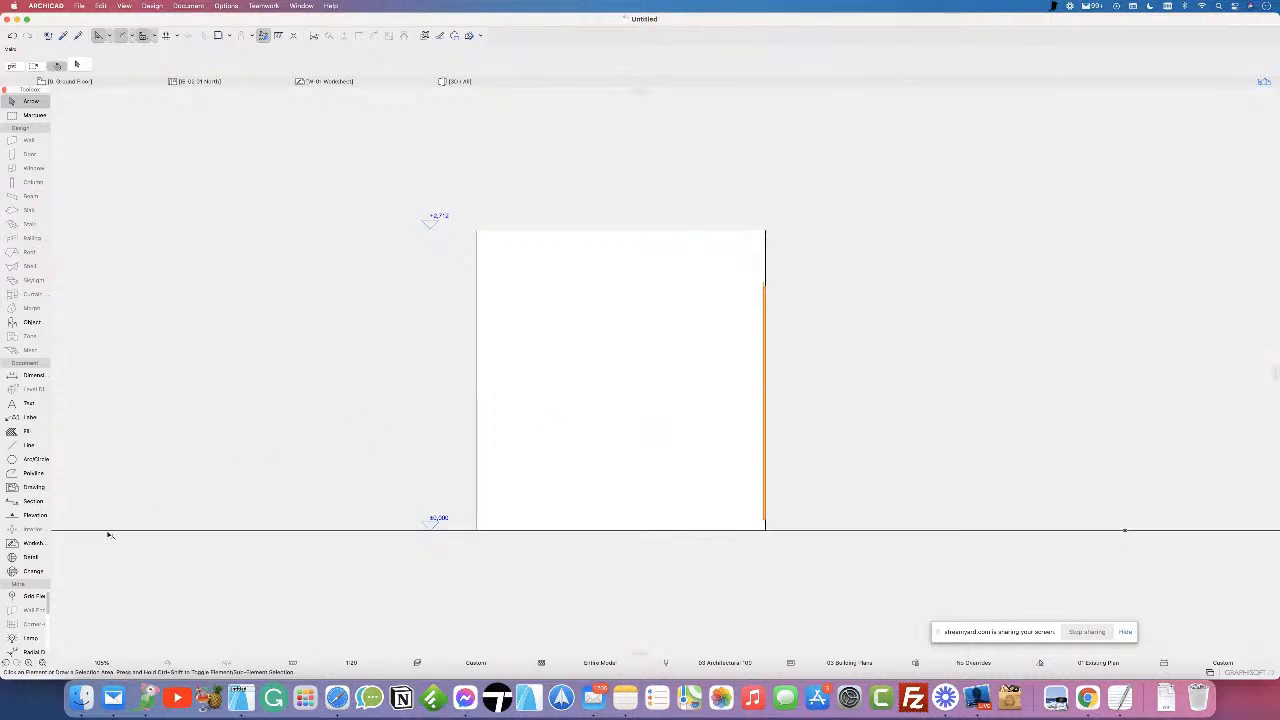
- Draw three separate slanted lines with the Line tool inside the emptied wall area of the north elevation
{"action": "left_click", "coordinate": [28, 446]}
{"action": "left_click", "coordinate": [607, 449]}
{"action": "left_click", "coordinate": [550, 356]}
{"action": "left_click", "coordinate": [651, 327]}
{"action": "left_click", "coordinate": [684, 426]}
{"action": "left_click", "coordinate": [650, 470]}
{"action": "left_click", "coordinate": [605, 349]}
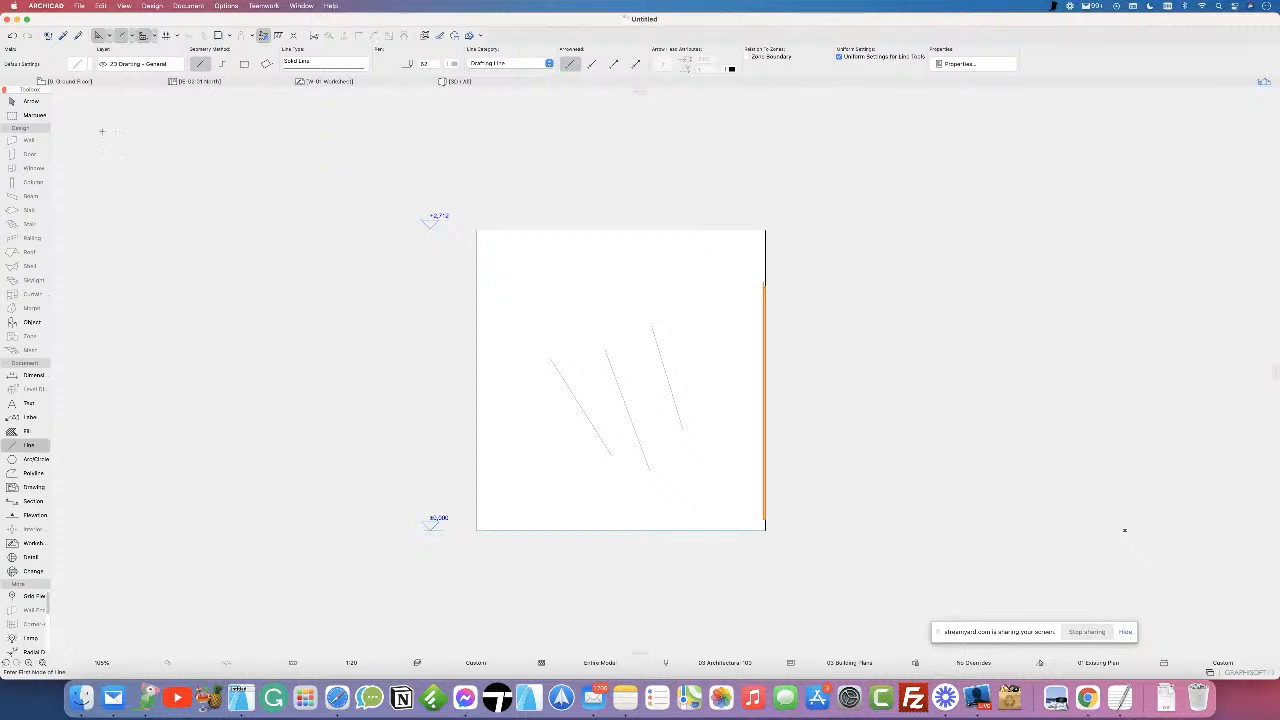
- Check the armchair and walls on the ground floor plan and return to the IE-02 01 North drawing
{"action": "left_click", "coordinate": [85, 81]}
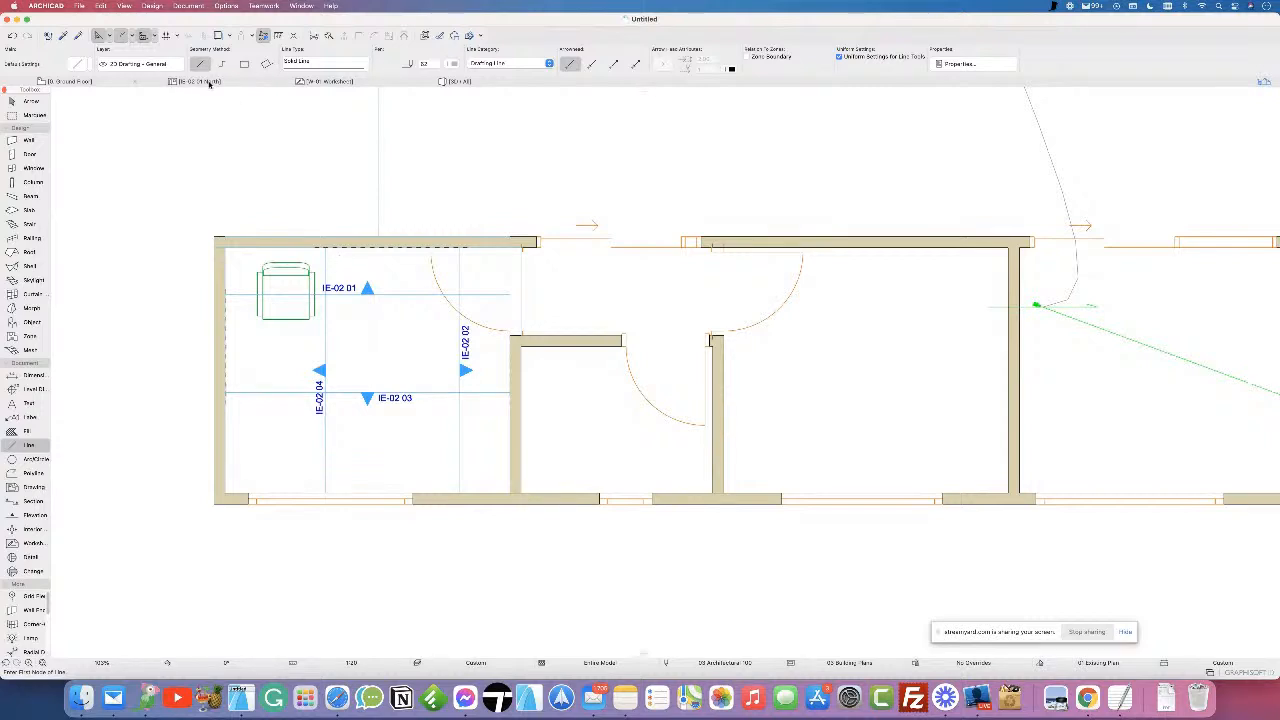
{"action": "left_click", "coordinate": [208, 81]}
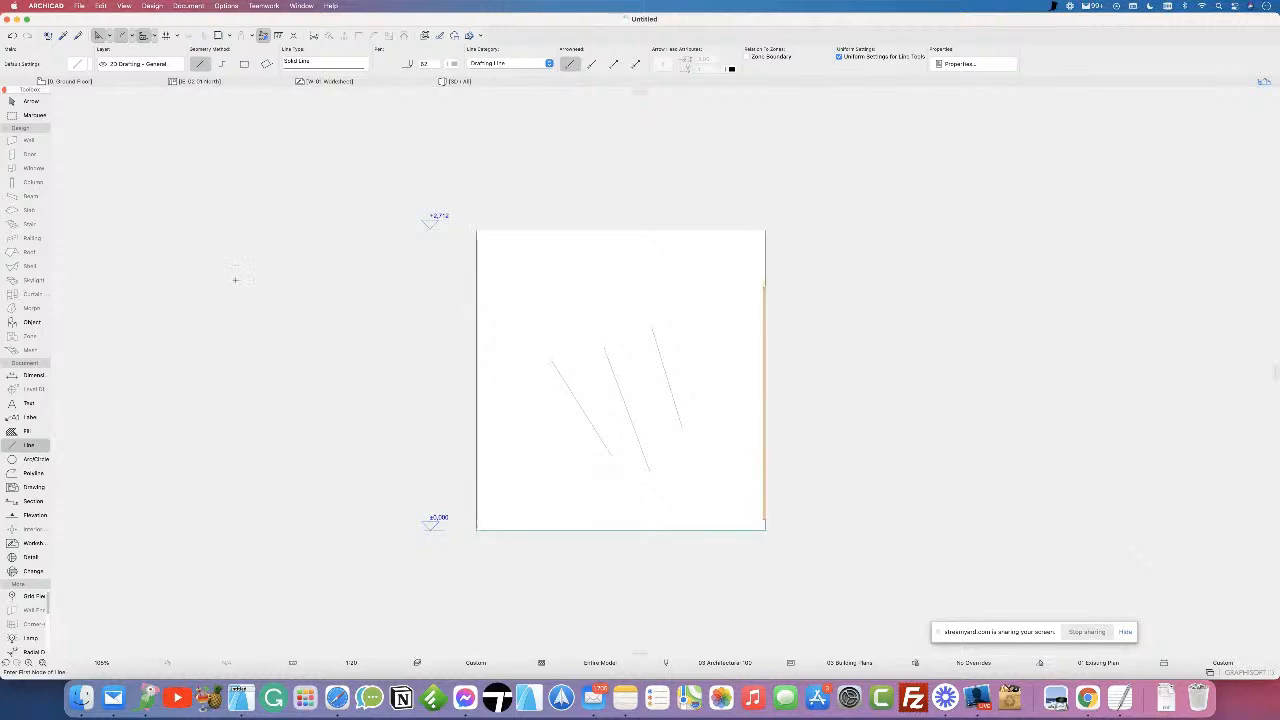
- Set the status of the IE-02 01 North elevation to Auto-rebuild Model in its Interior Elevation settings
{"action": "scroll", "coordinate": [230, 279], "scroll_direction": "down", "scroll_amount": 2}
{"action": "scroll", "coordinate": [225, 281], "scroll_direction": "up", "scroll_amount": 2}
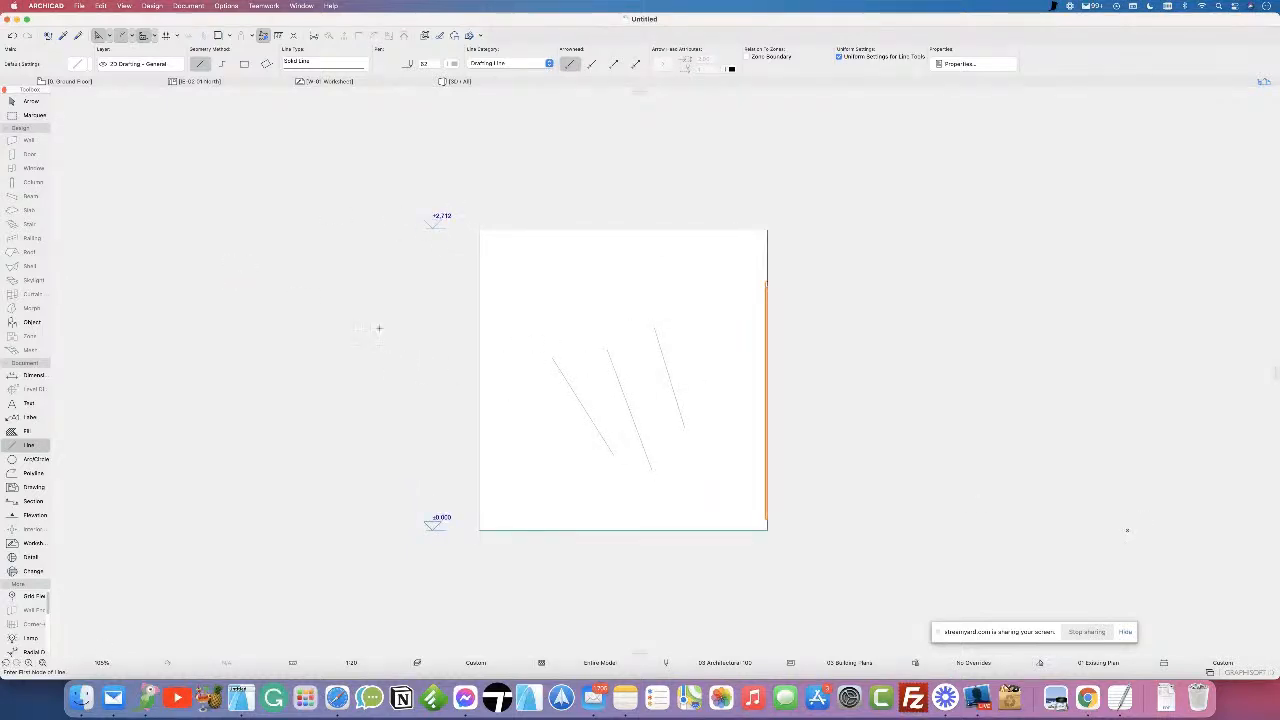
{"action": "scroll", "coordinate": [375, 322], "scroll_direction": "up", "scroll_amount": 2}
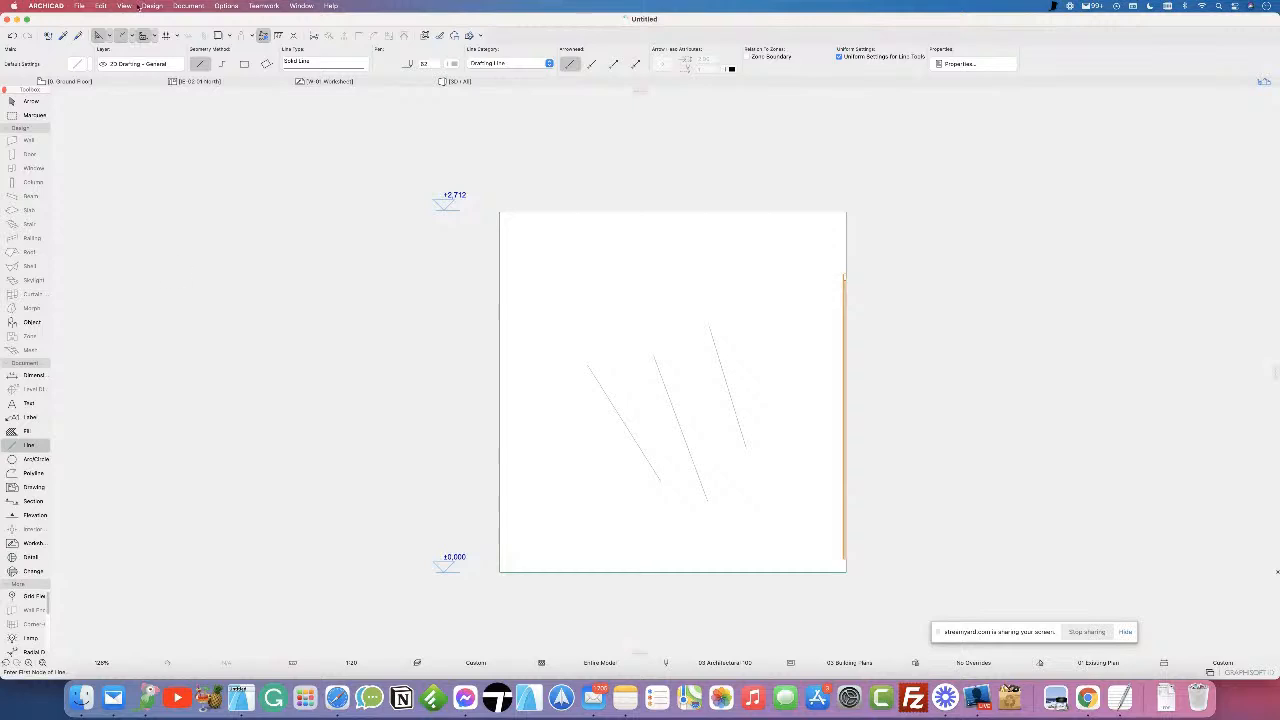
{"action": "right_click", "coordinate": [219, 83]}
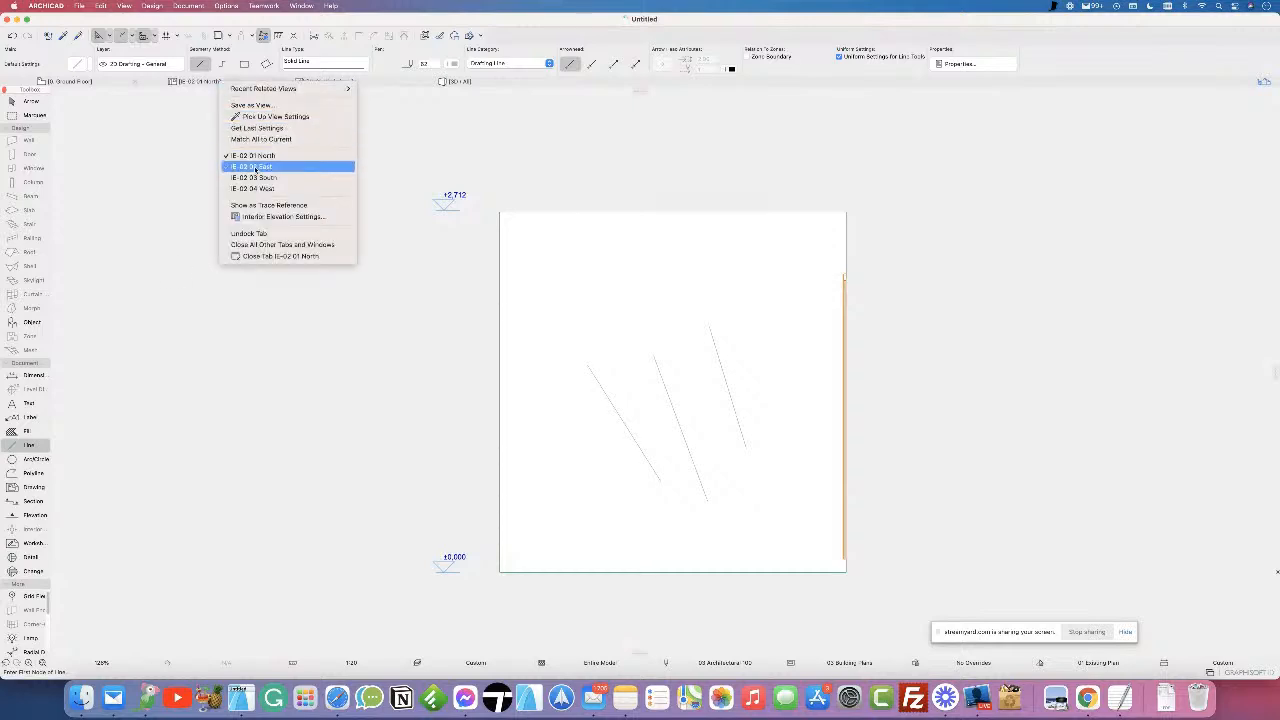
{"action": "left_click", "coordinate": [283, 216]}
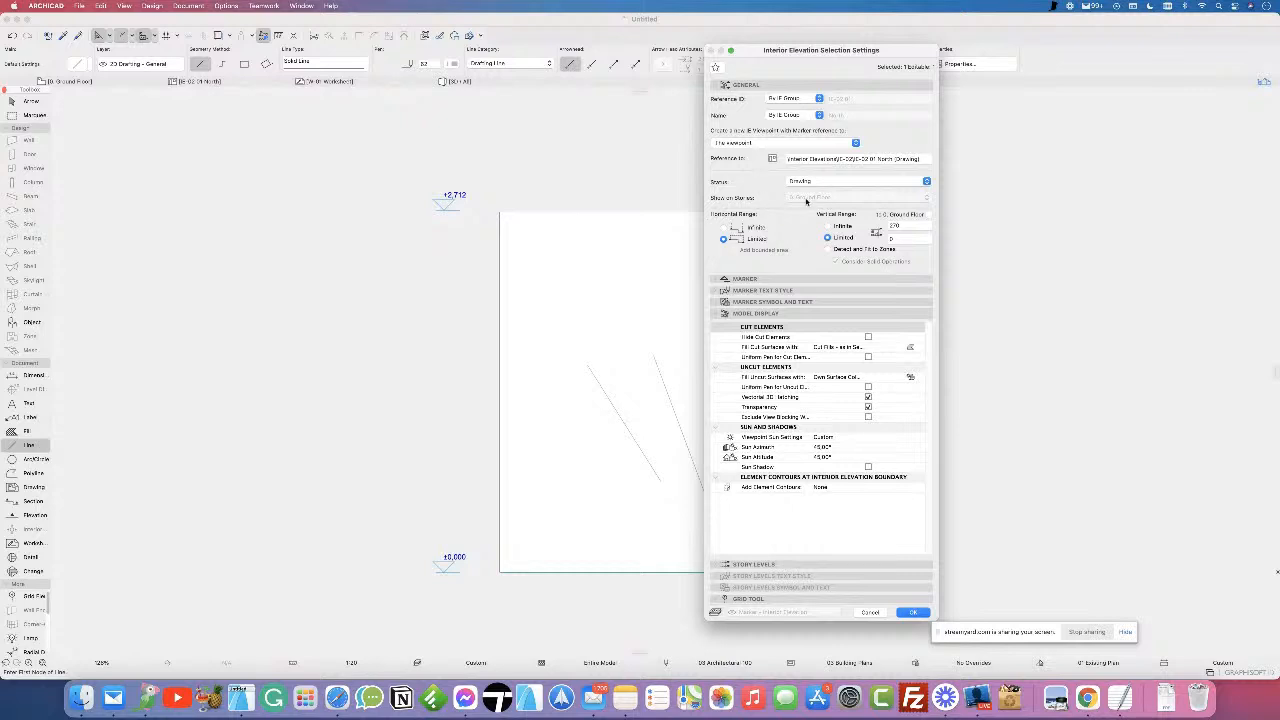
{"action": "left_click", "coordinate": [808, 182]}
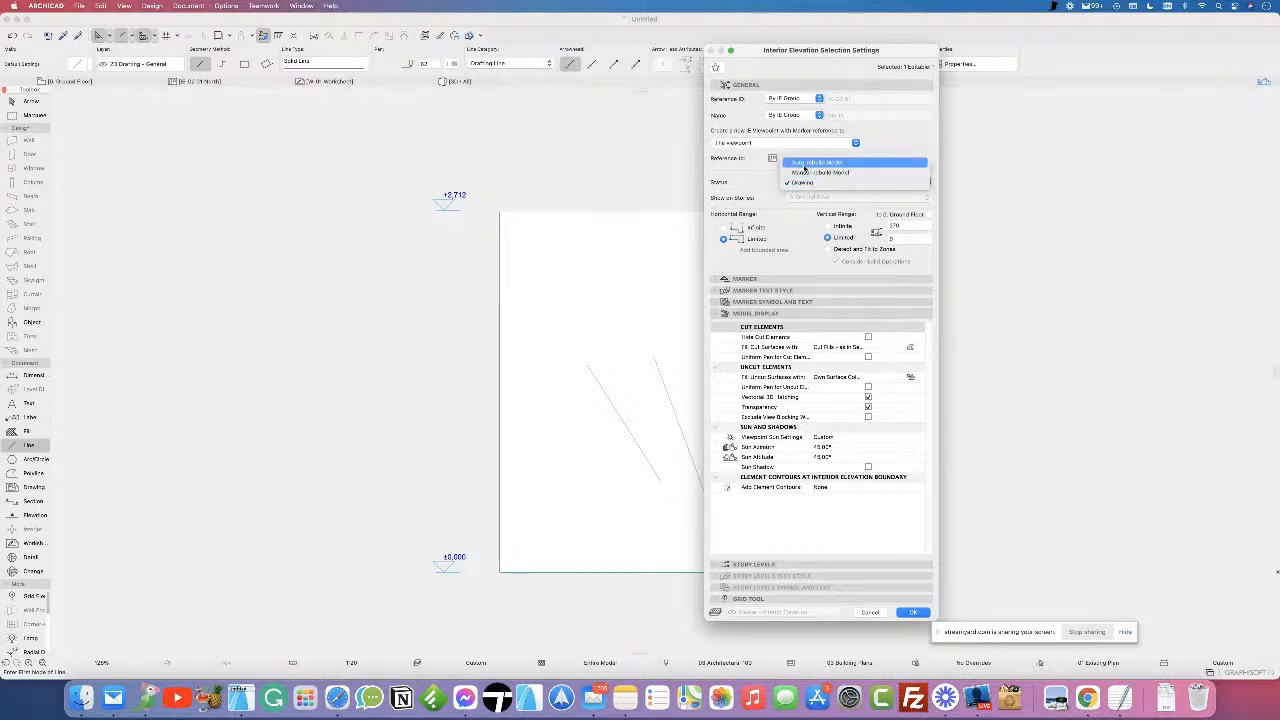
{"action": "left_click", "coordinate": [808, 167]}
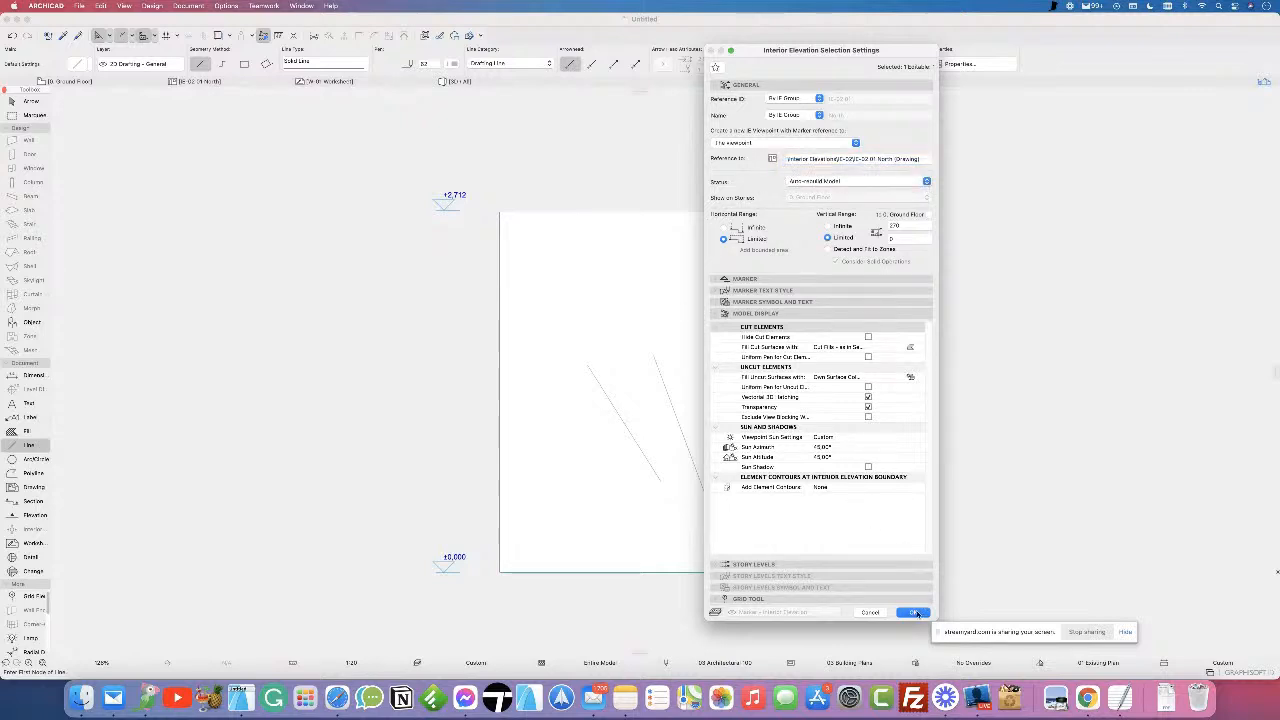
{"action": "left_click", "coordinate": [914, 613]}
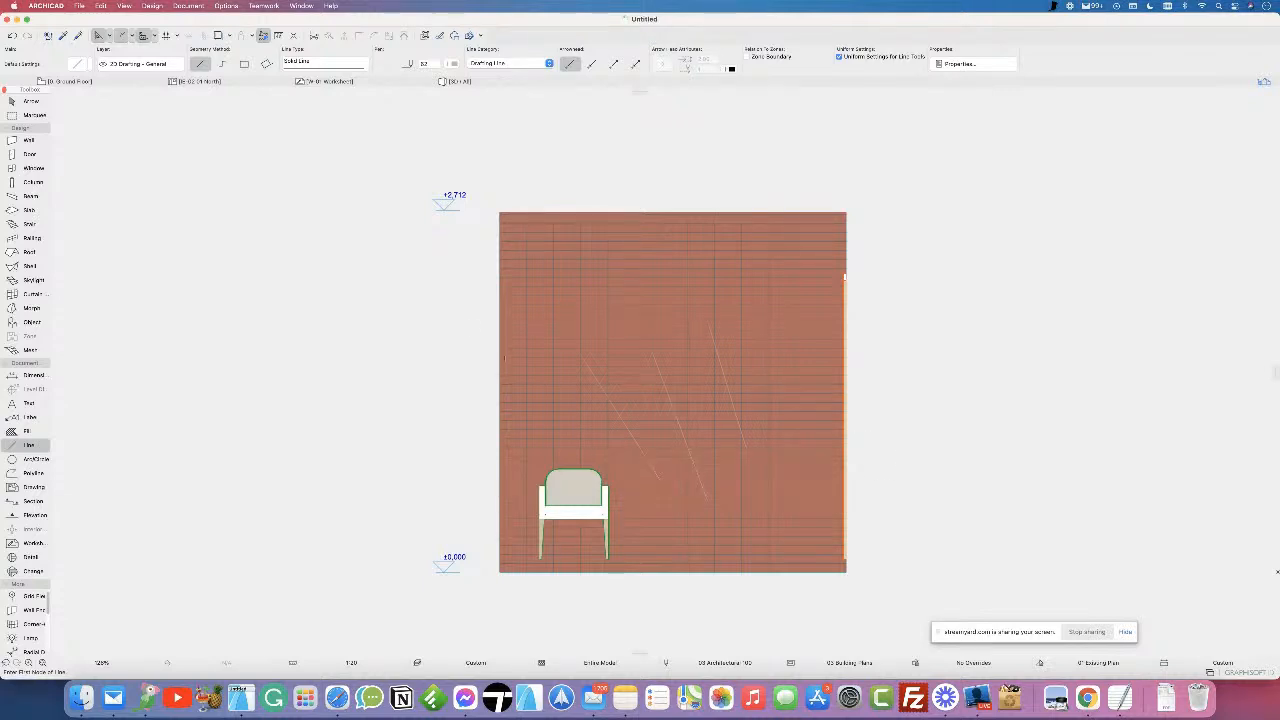
- Delete the three slanted lines drawn over the brick wall in the north elevation
{"action": "left_click", "coordinate": [11, 102]}
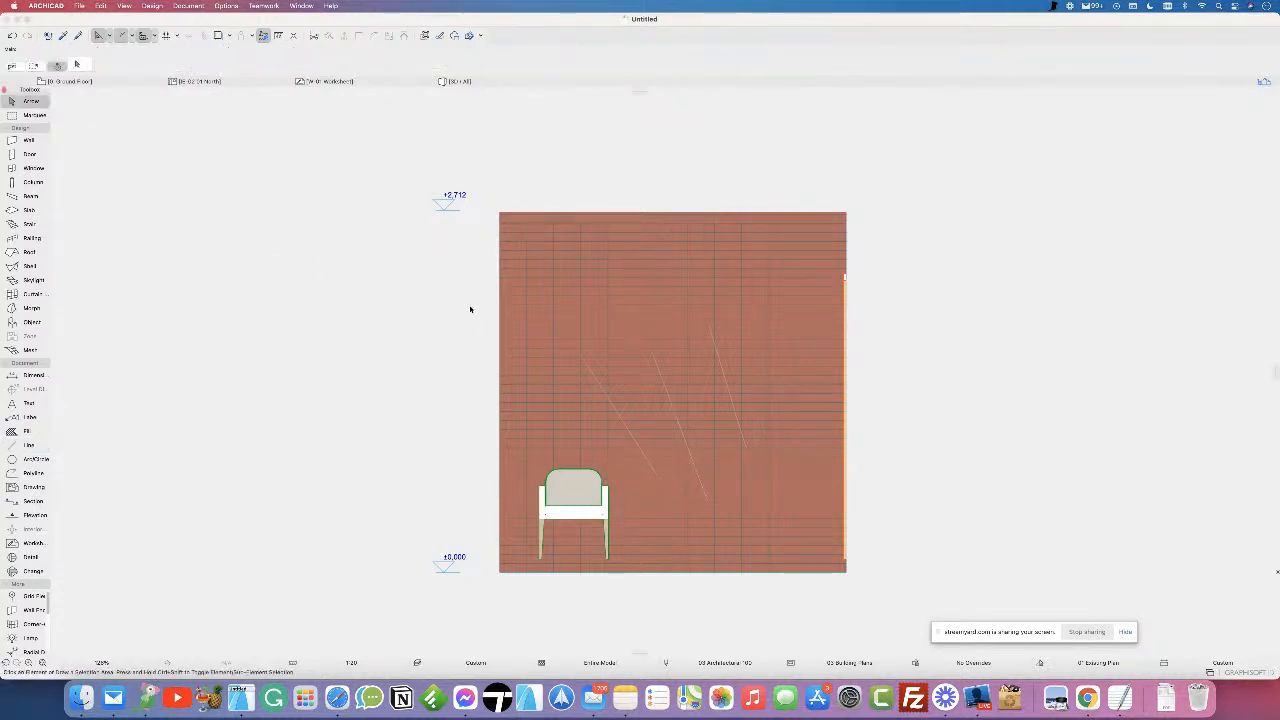
{"action": "left_click", "coordinate": [603, 392]}
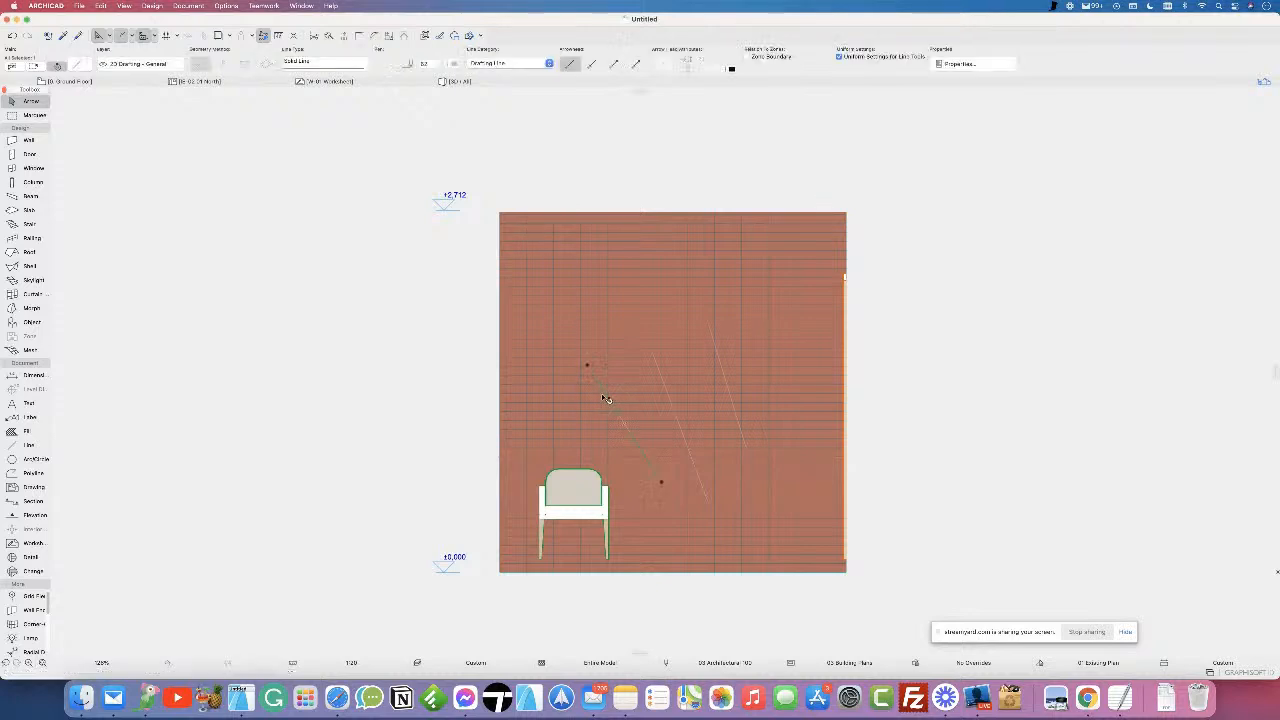
{"action": "key", "text": "Delete"}
{"action": "left_click", "coordinate": [663, 390]}
{"action": "key", "text": "Delete"}
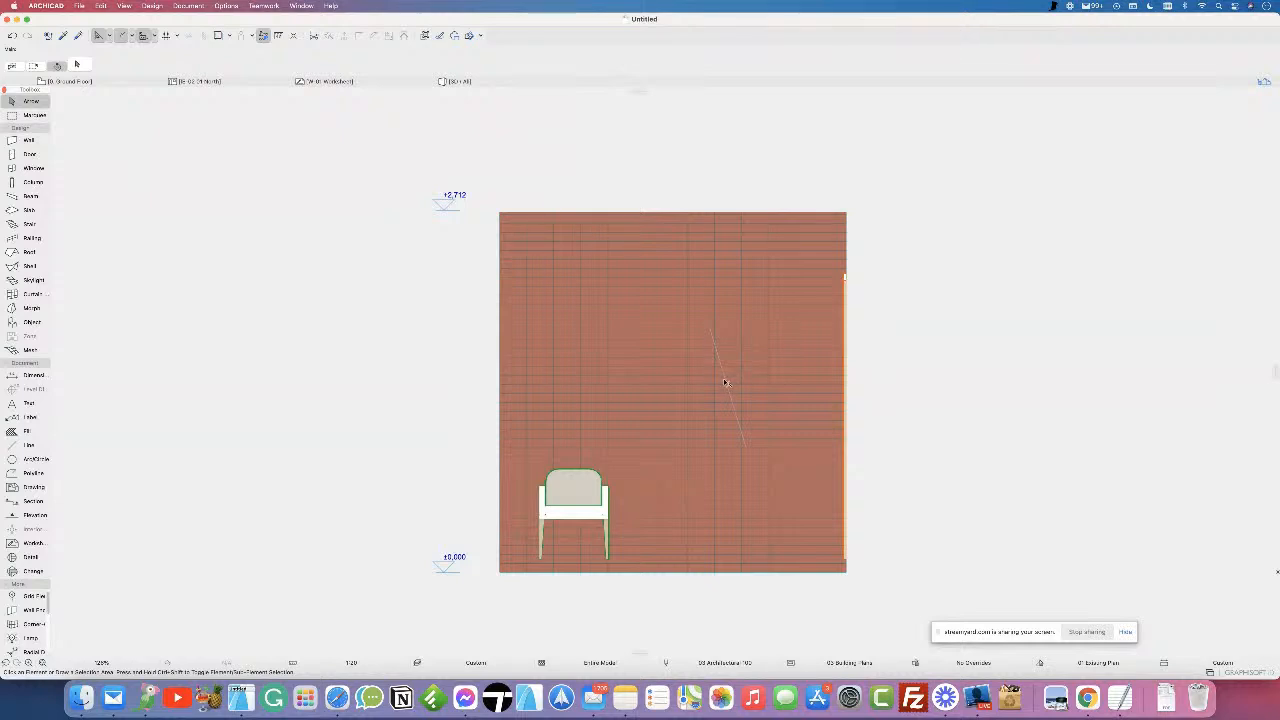
{"action": "left_click", "coordinate": [725, 382]}
{"action": "key", "text": "Delete"}
- Return to the ground floor plan and view both parts of the building
{"action": "left_click", "coordinate": [77, 82]}
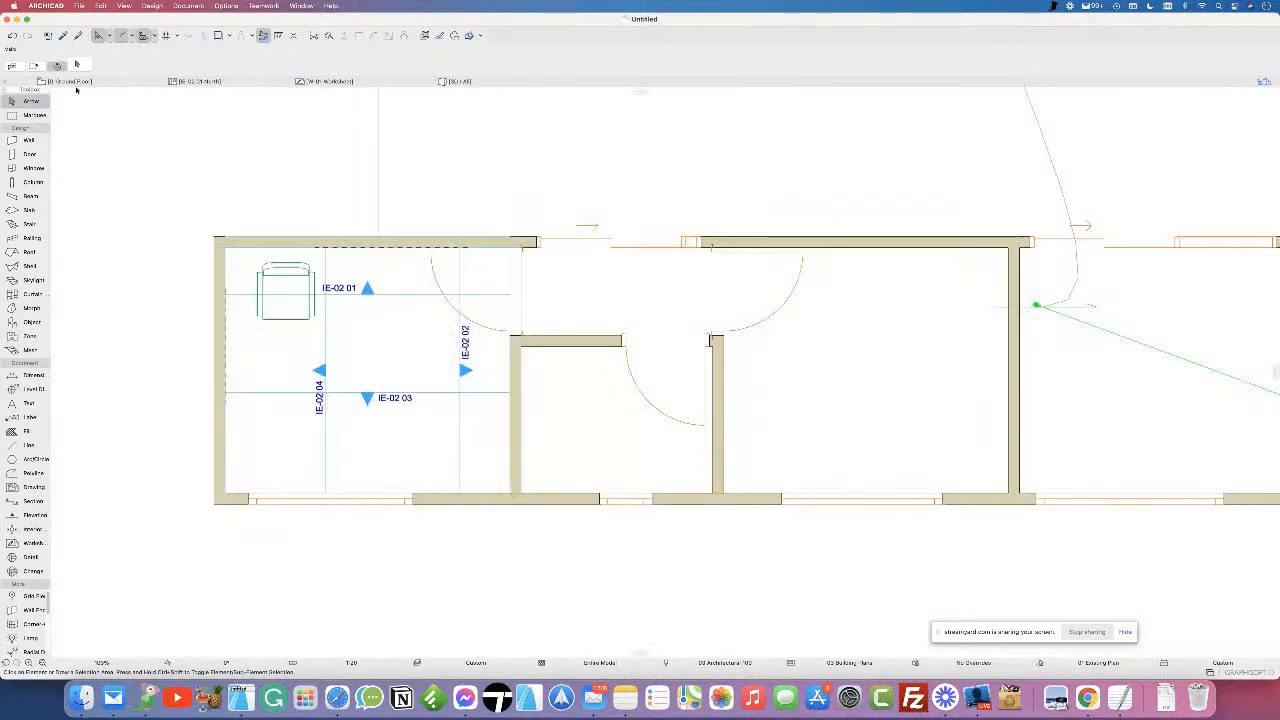
{"action": "scroll", "coordinate": [566, 376], "scroll_direction": "down", "scroll_amount": 5}
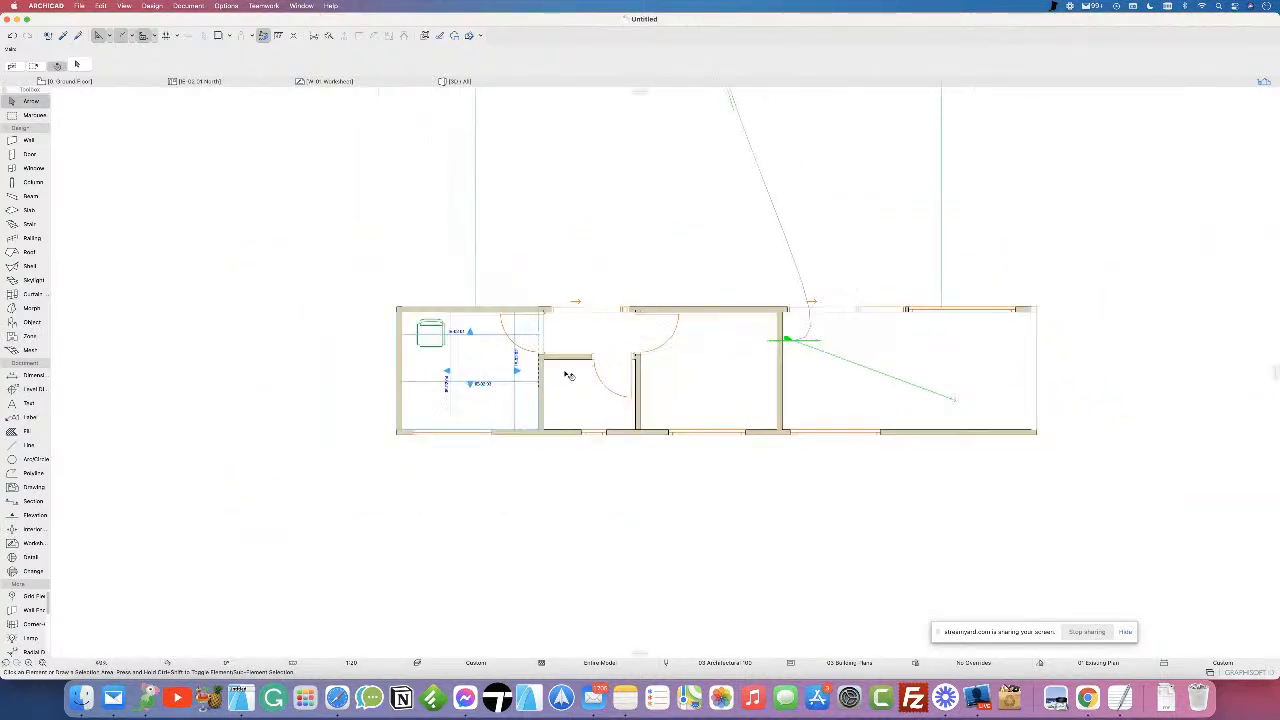
{"action": "middle_click_drag", "start_coordinate": [820, 260], "coordinate": [651, 391]}
{"action": "scroll", "coordinate": [654, 391], "scroll_direction": "down", "scroll_amount": 3}
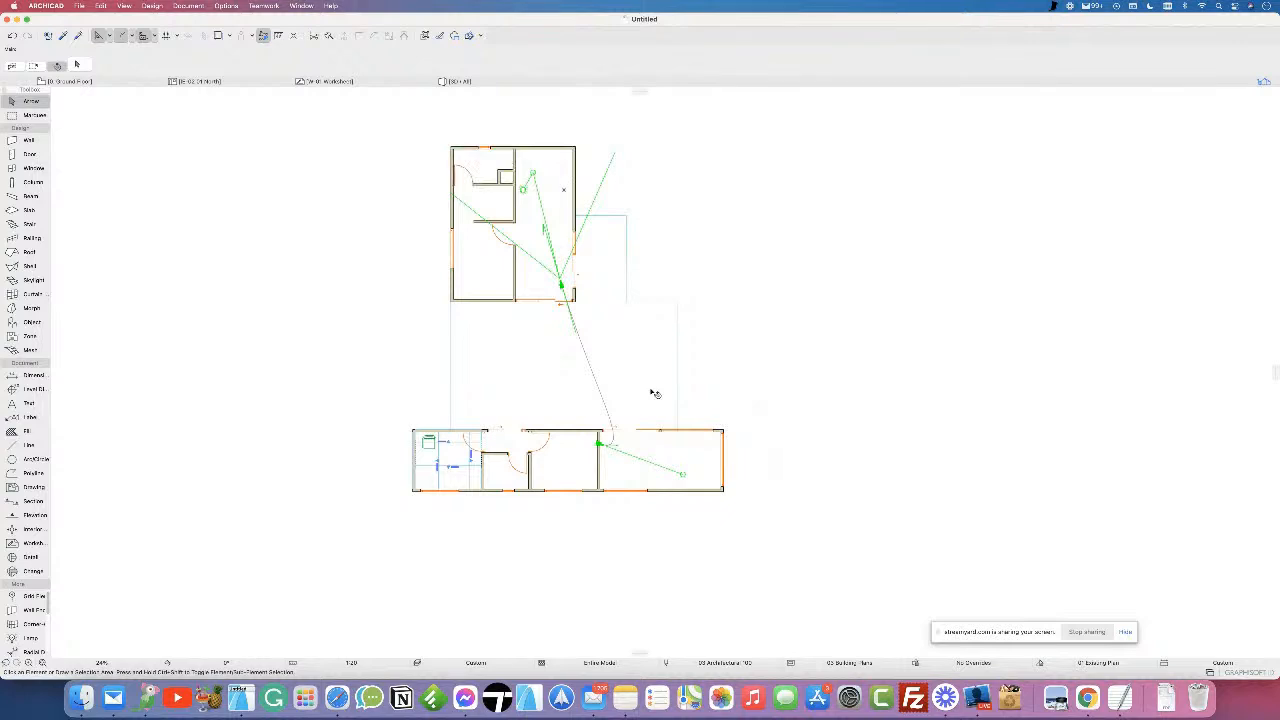
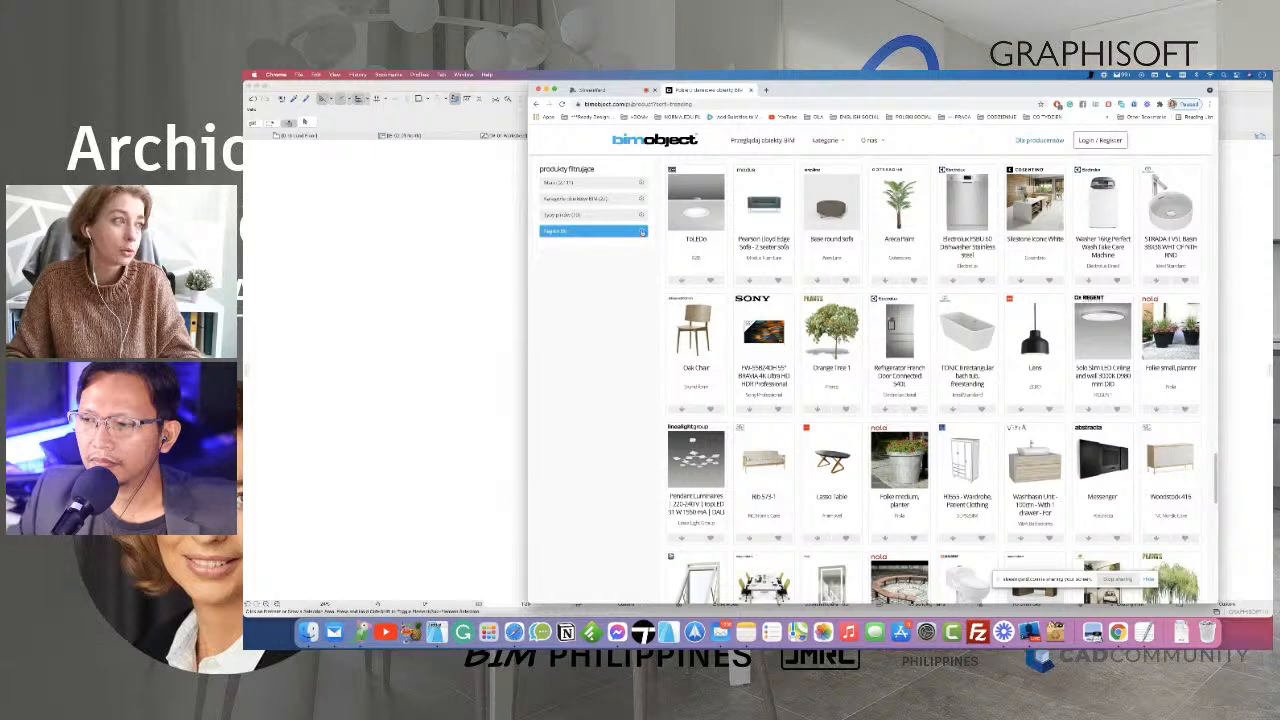
- Examine the countries offered by the Region filter on BIMobject and close it without applying a selection
{"action": "left_click", "coordinate": [641, 232]}
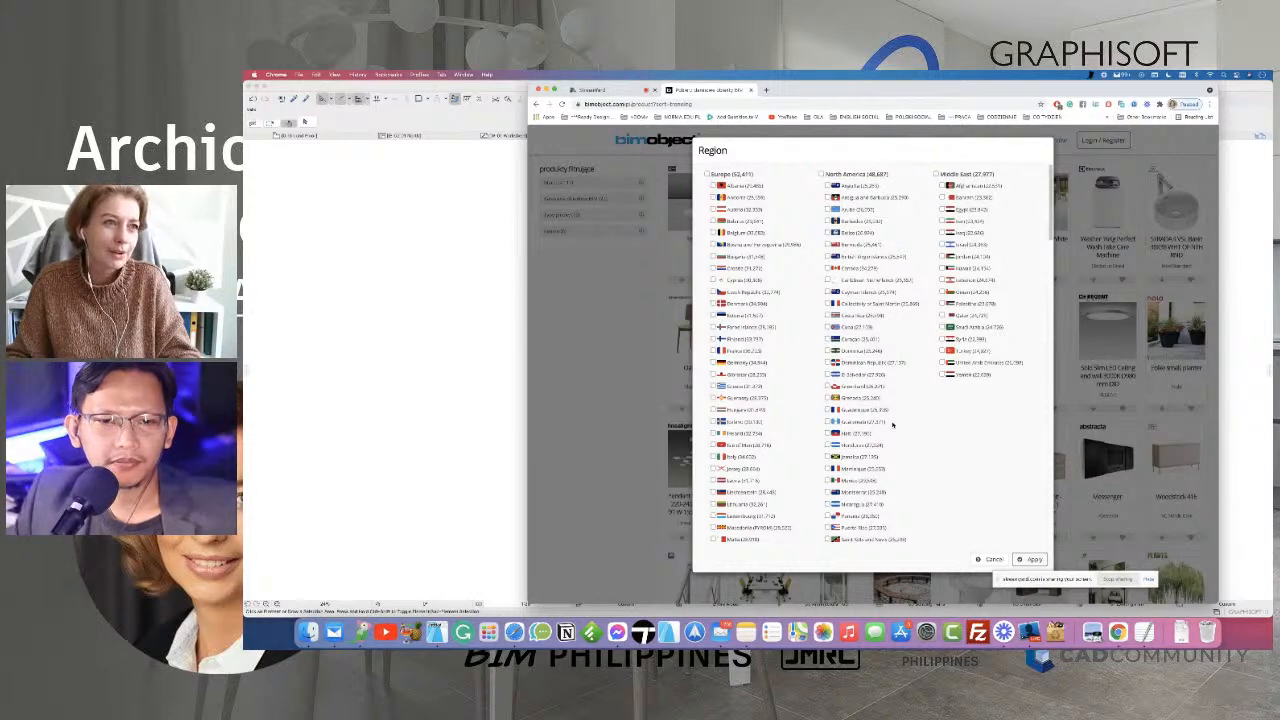
{"action": "scroll", "coordinate": [891, 425], "scroll_direction": "down", "scroll_amount": 10}
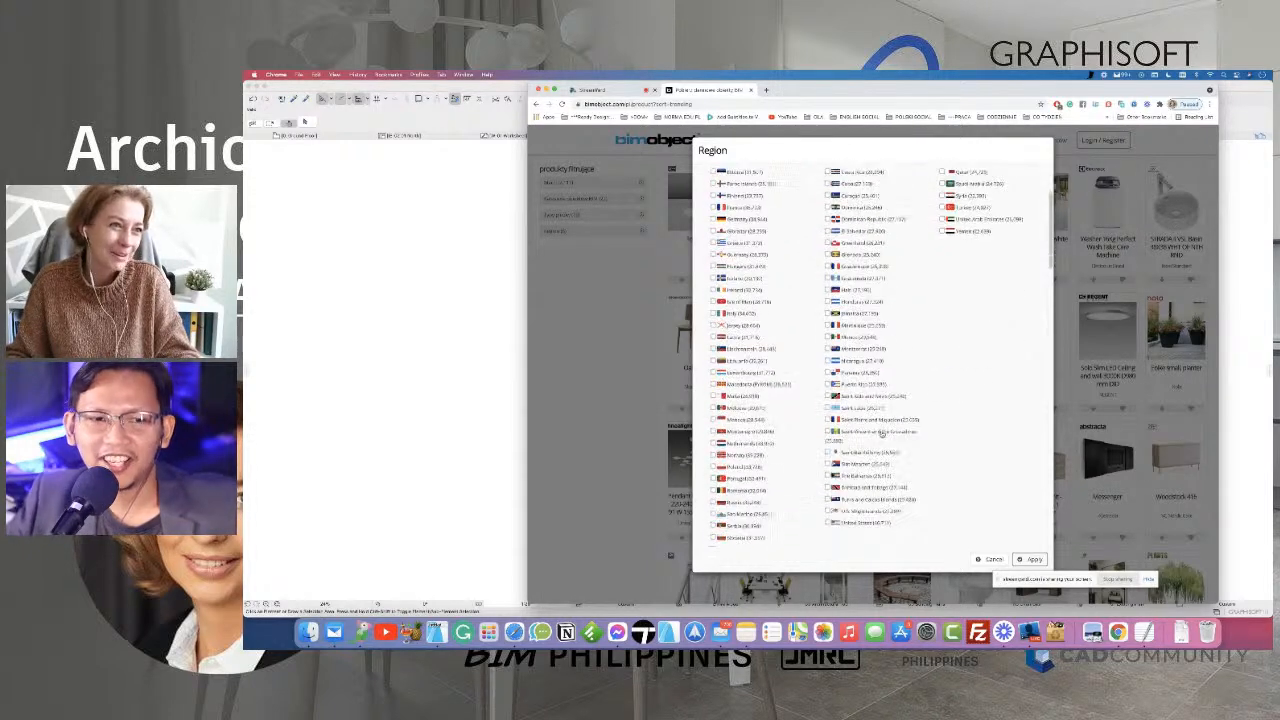
{"action": "scroll", "coordinate": [905, 425], "scroll_direction": "down", "scroll_amount": 3}
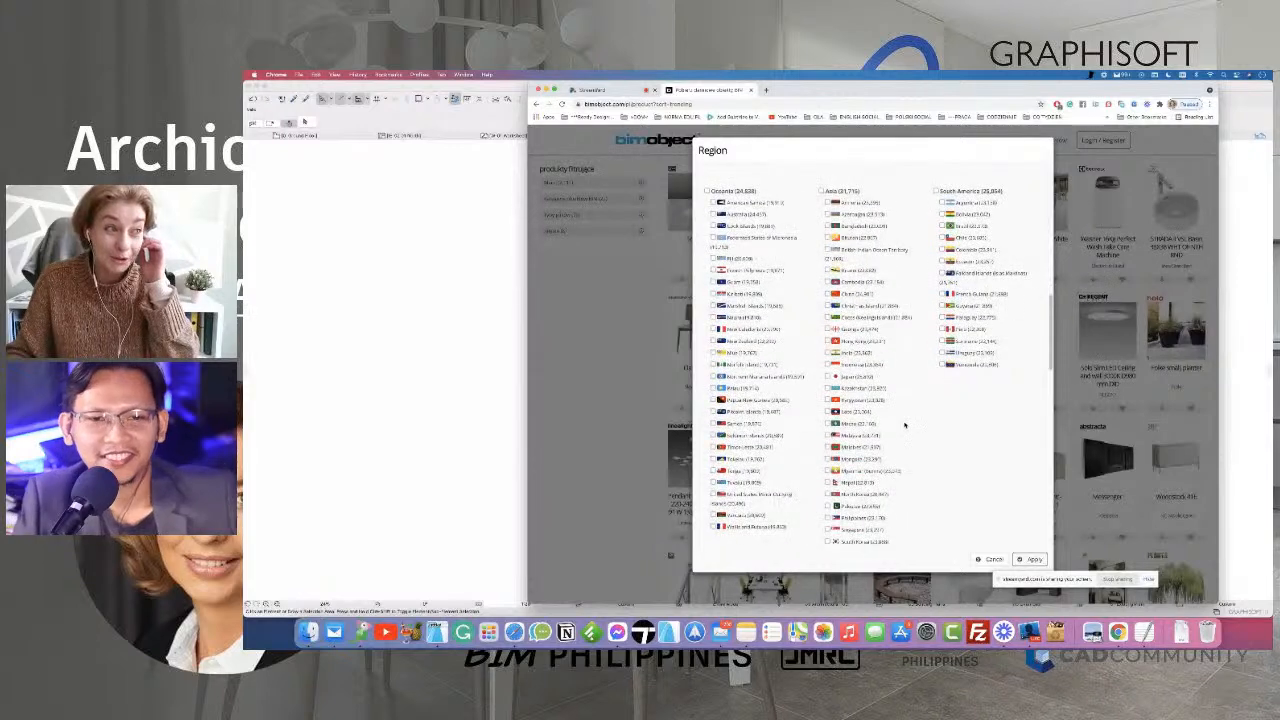
{"action": "scroll", "coordinate": [904, 428], "scroll_direction": "down", "scroll_amount": 2}
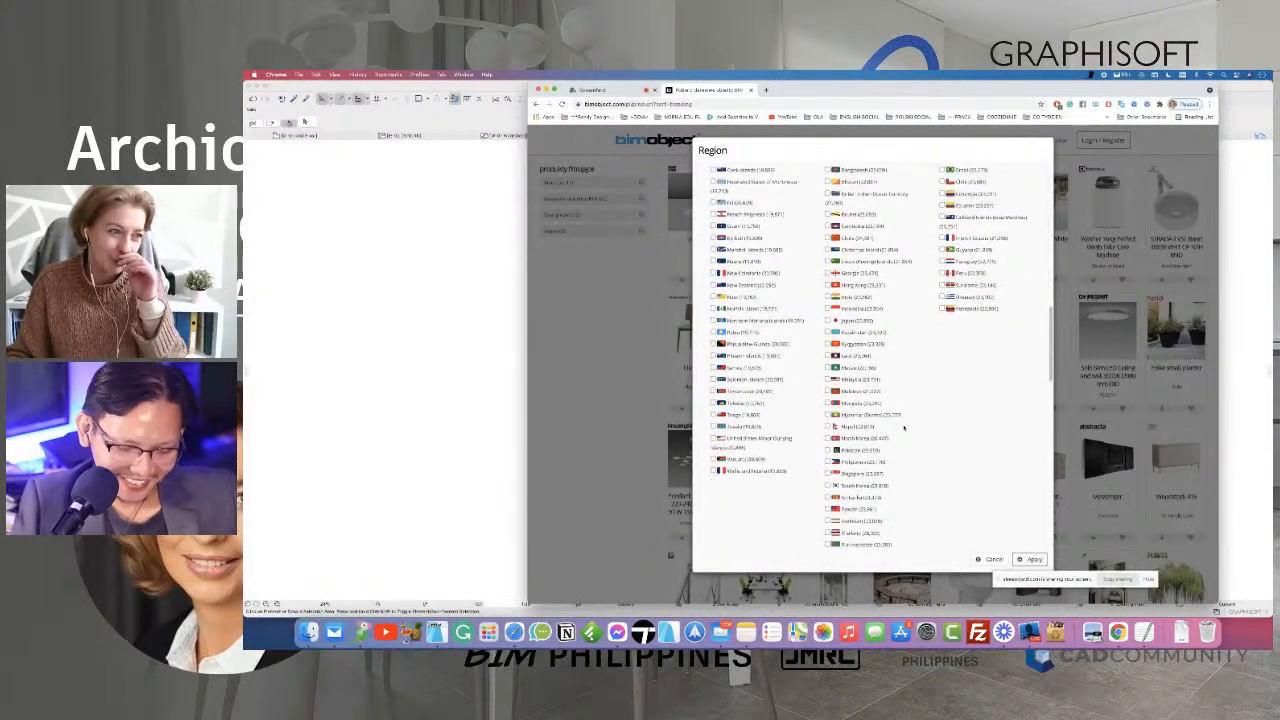
{"action": "scroll", "coordinate": [904, 428], "scroll_direction": "down", "scroll_amount": 1}
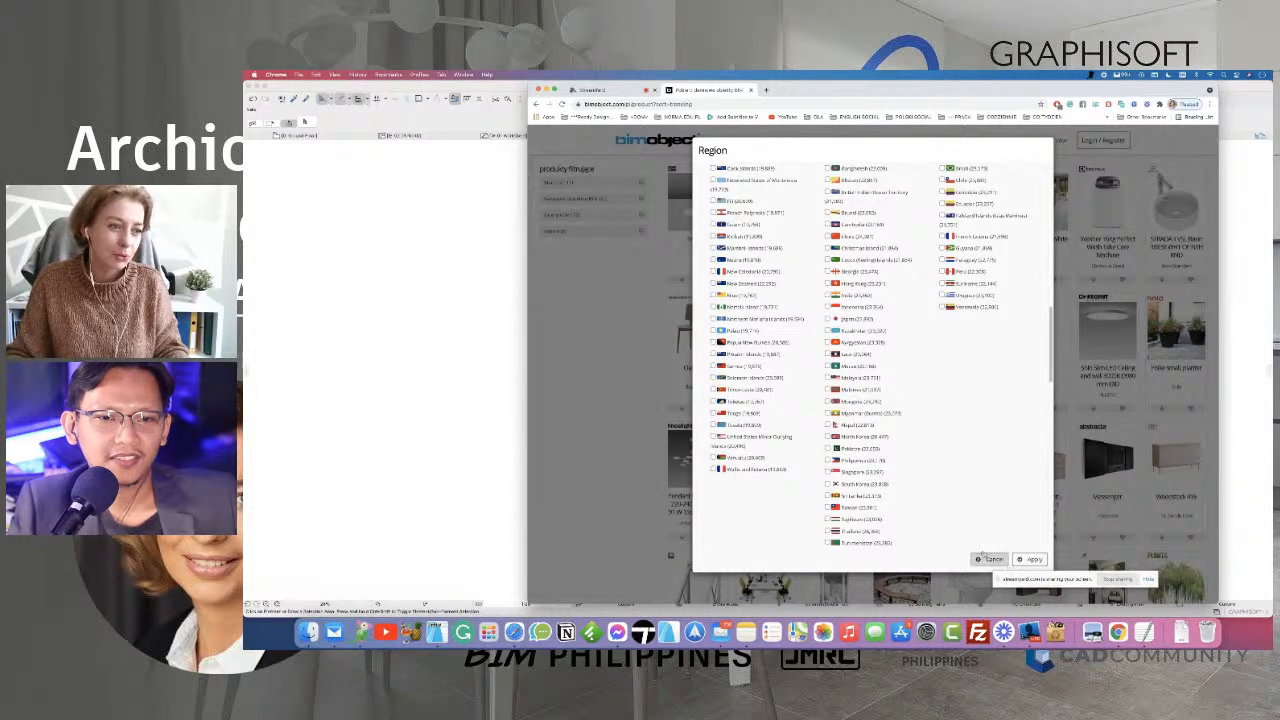
{"action": "left_click", "coordinate": [991, 559]}
- Examine the formats offered by the file type filter on BIMobject and close it without applying a selection
{"action": "left_click", "coordinate": [603, 215]}
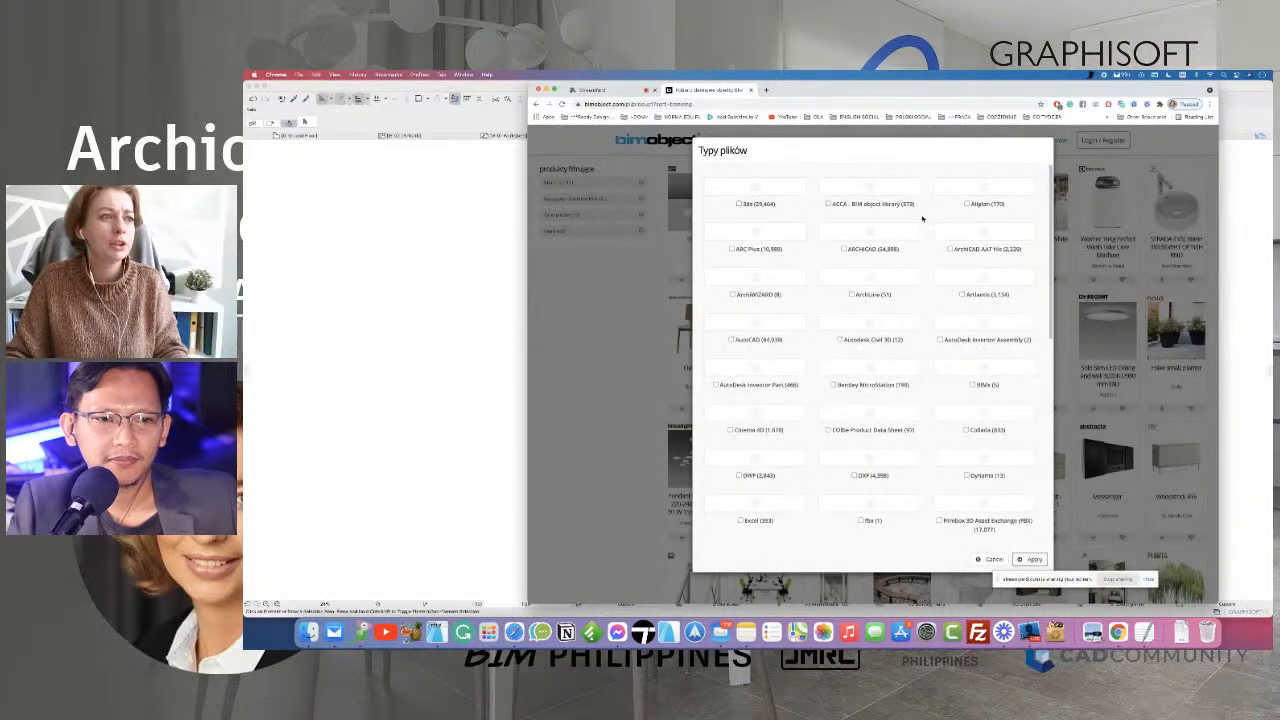
{"action": "scroll", "coordinate": [870, 285], "scroll_direction": "down", "scroll_amount": 2}
{"action": "scroll", "coordinate": [880, 410], "scroll_direction": "down", "scroll_amount": 5}
{"action": "scroll", "coordinate": [939, 398], "scroll_direction": "down", "scroll_amount": 5}
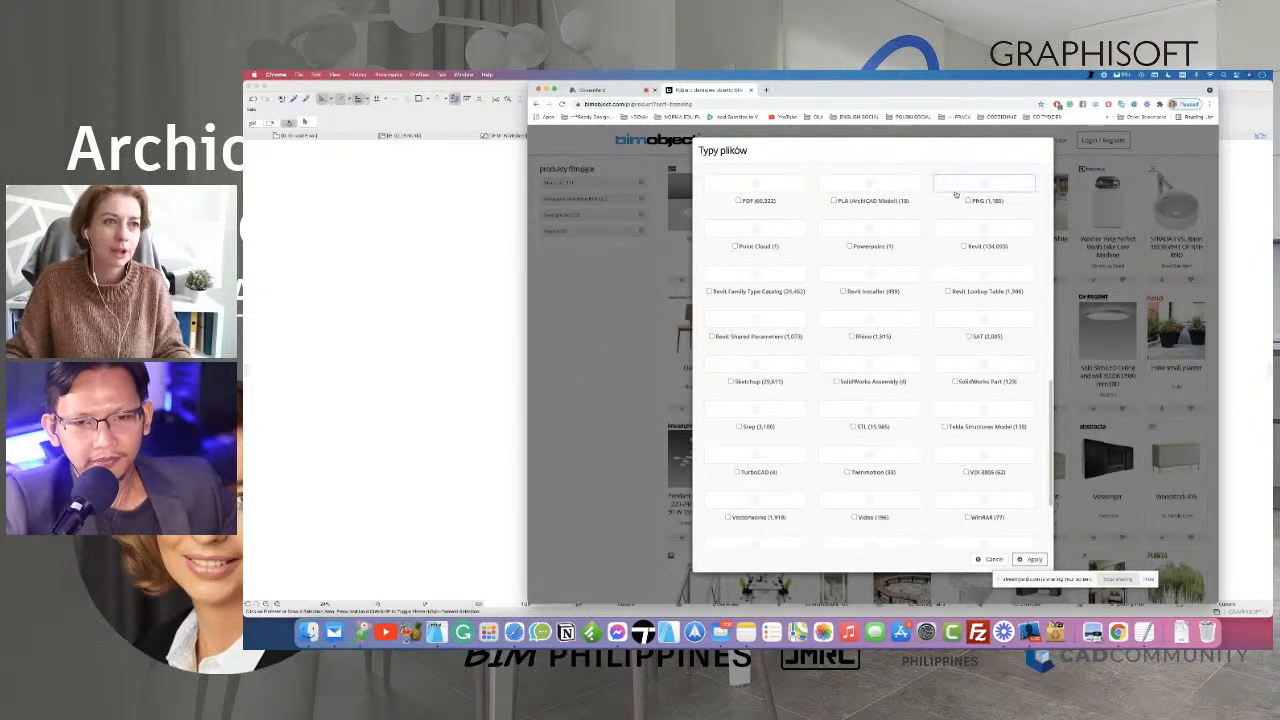
{"action": "left_click", "coordinate": [990, 559]}
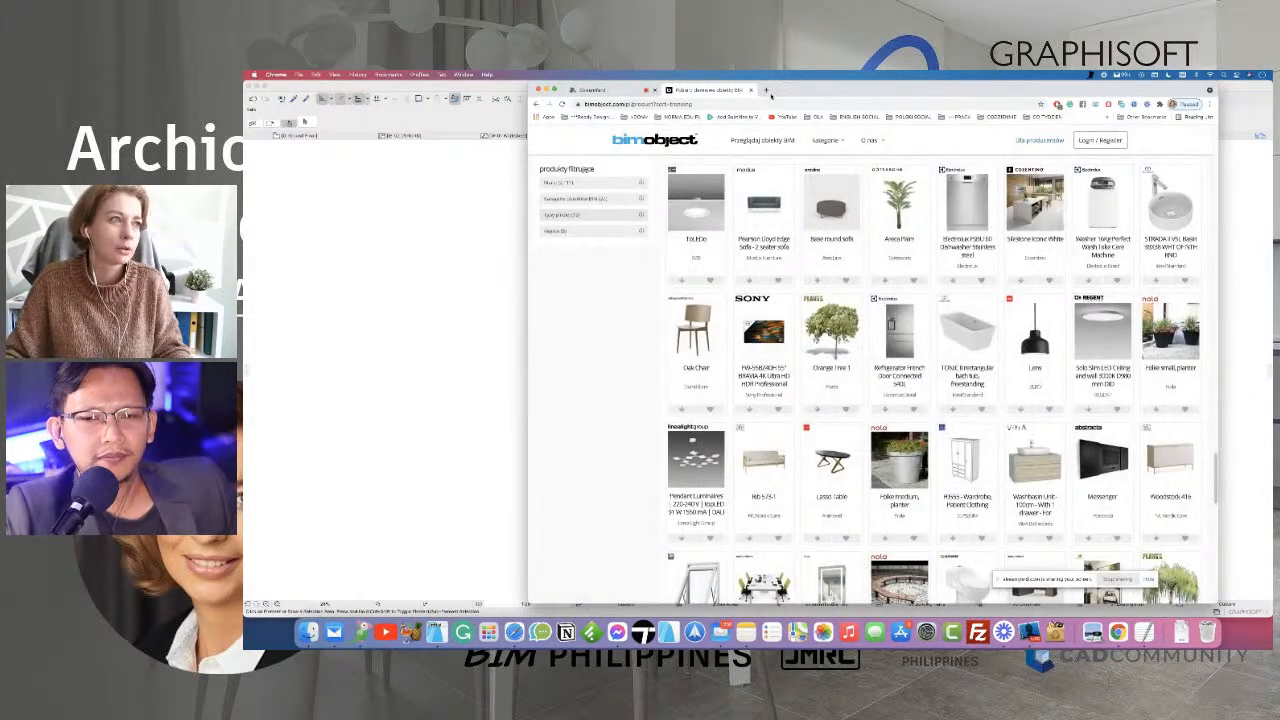
- Open the myarchicad.com website in a new browser tab
{"action": "left_click", "coordinate": [767, 90]}
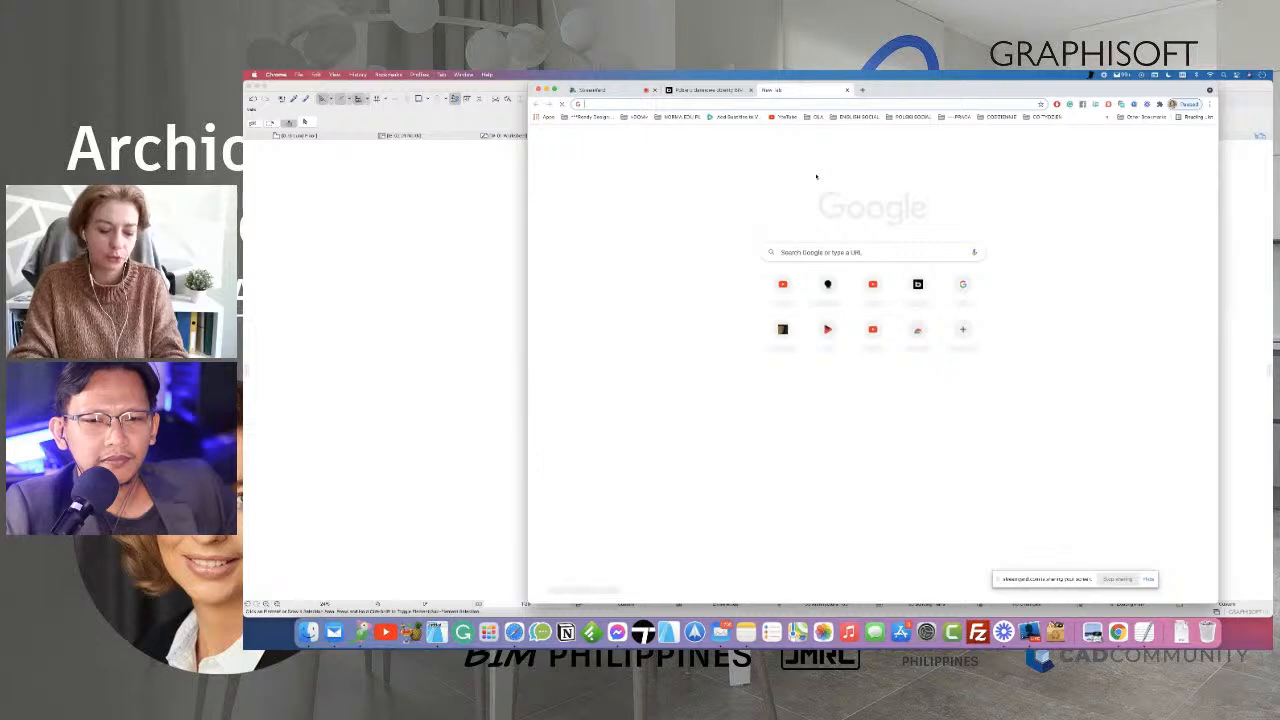
{"action": "type", "text": "grap"}
{"action": "key", "text": "BackSpace"}
{"action": "key", "text": "BackSpace"}
{"action": "key", "text": "BackSpace"}
{"action": "key", "text": "BackSpace"}
{"action": "type", "text": "myarchicad.com"}
{"action": "key", "text": "Return"}
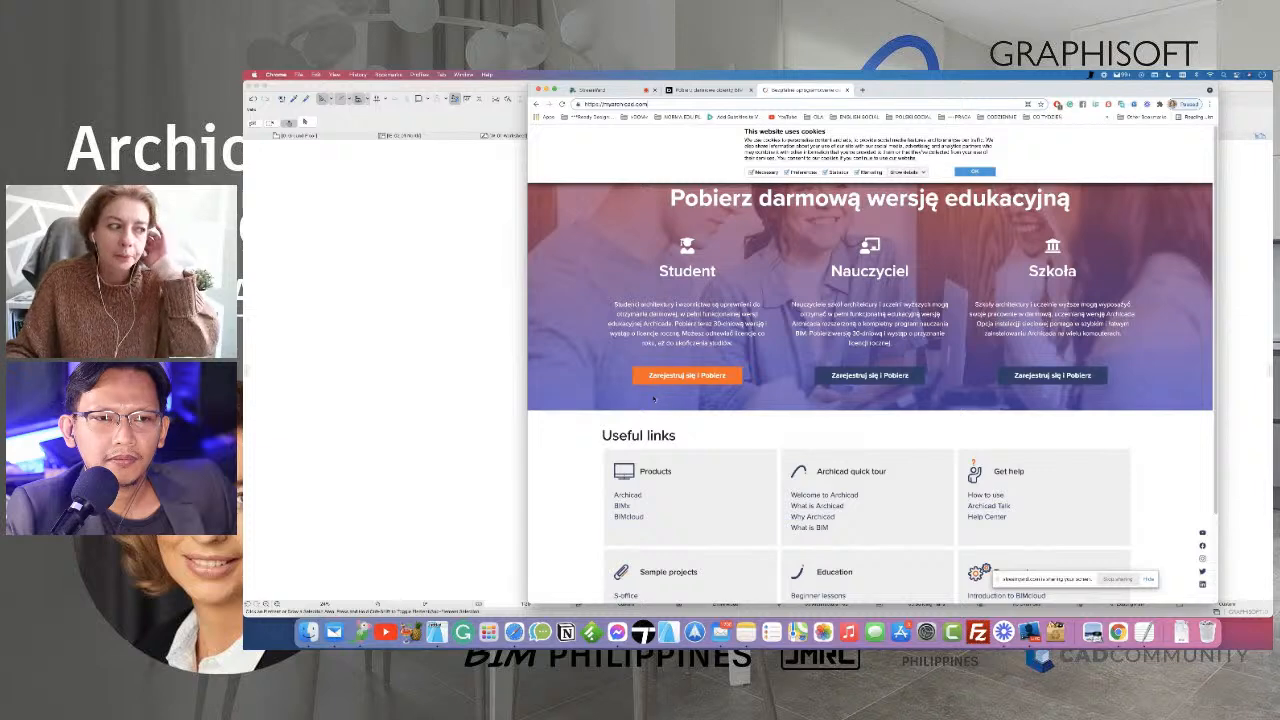
- Accept the cookie notice, review the Graphisoft educational licences page and its useful links, and close its tab
{"action": "scroll", "coordinate": [653, 398], "scroll_direction": "down", "scroll_amount": 2}
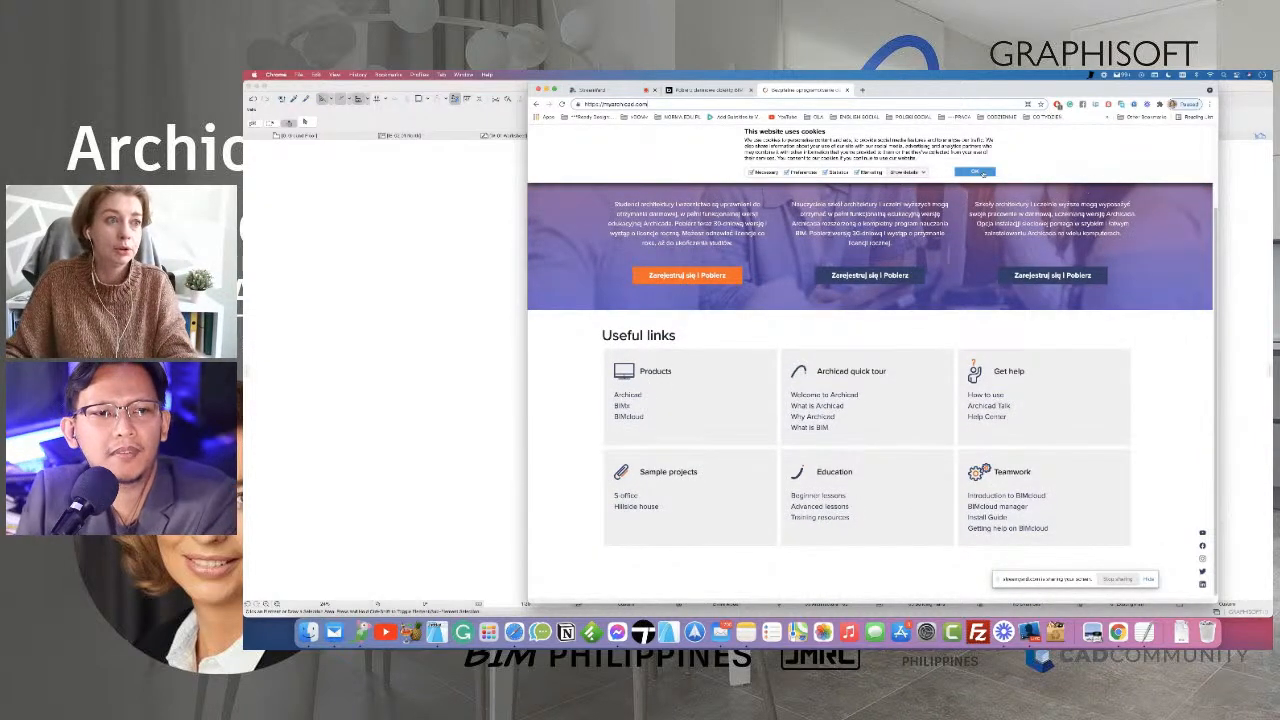
{"action": "left_click", "coordinate": [975, 172]}
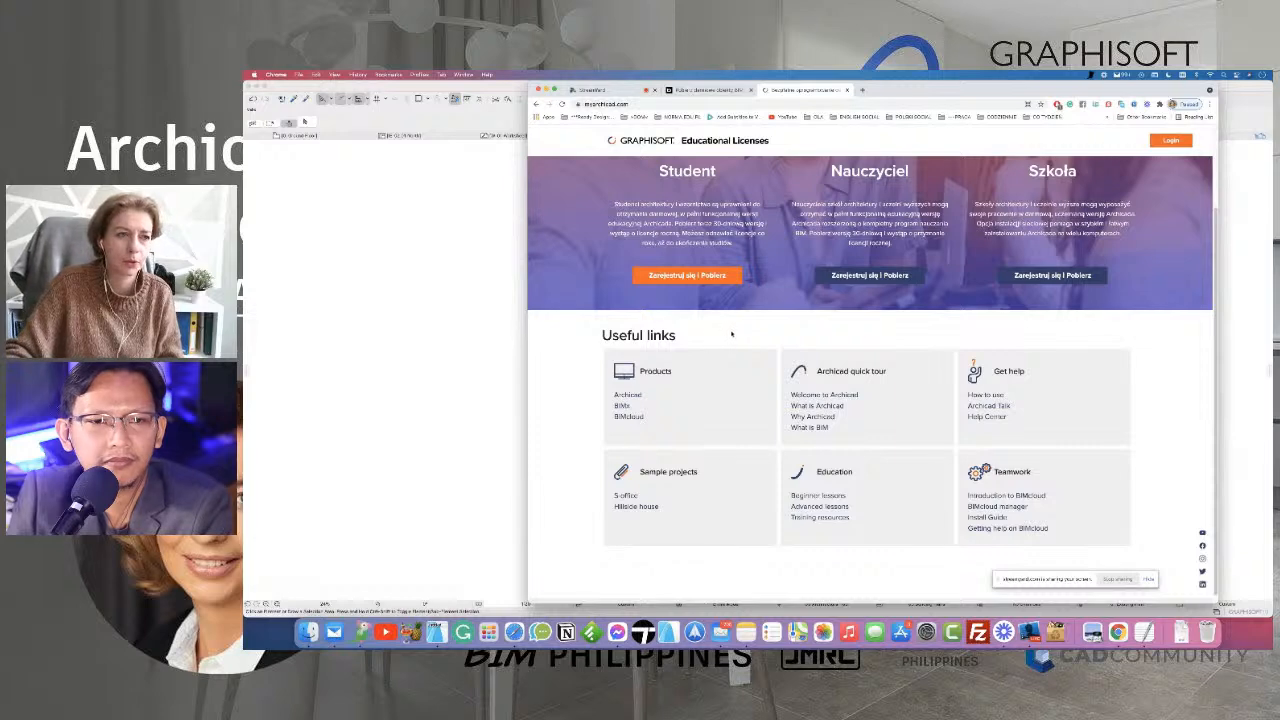
{"action": "scroll", "coordinate": [731, 334], "scroll_direction": "down", "scroll_amount": 1}
{"action": "scroll", "coordinate": [731, 334], "scroll_direction": "up", "scroll_amount": 5}
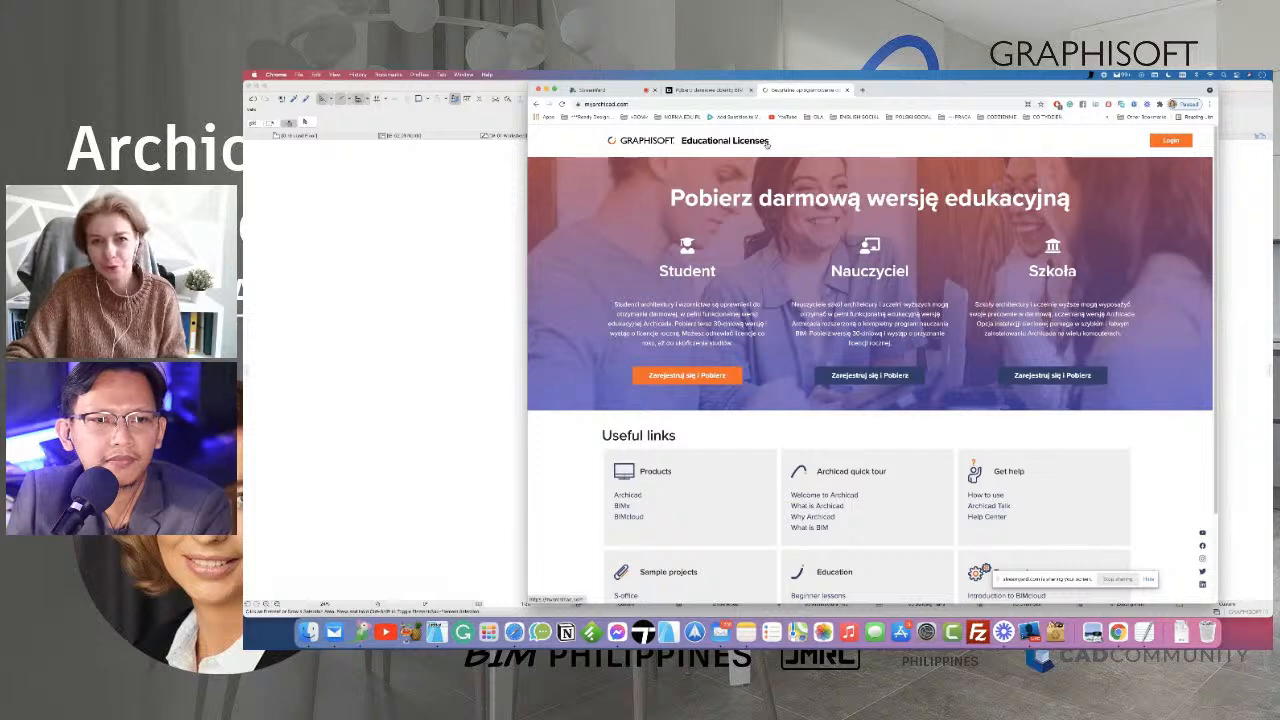
{"action": "left_click", "coordinate": [692, 91]}
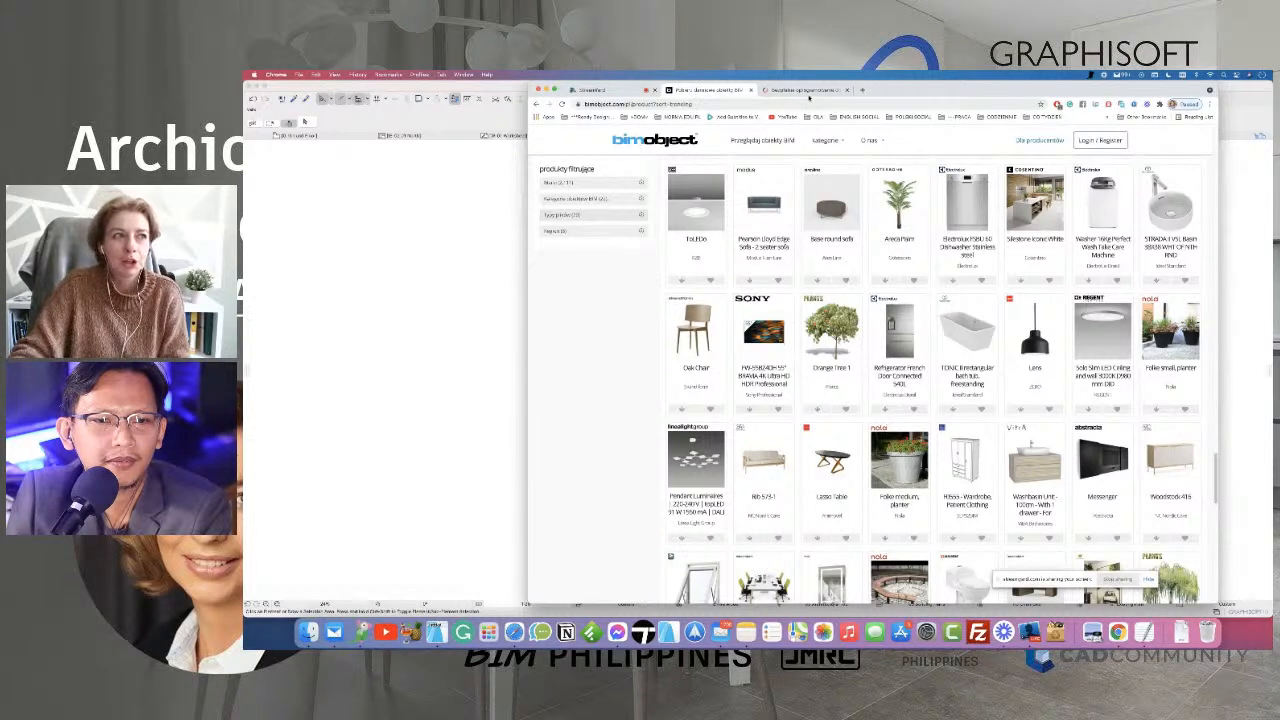
{"action": "left_click", "coordinate": [807, 92]}
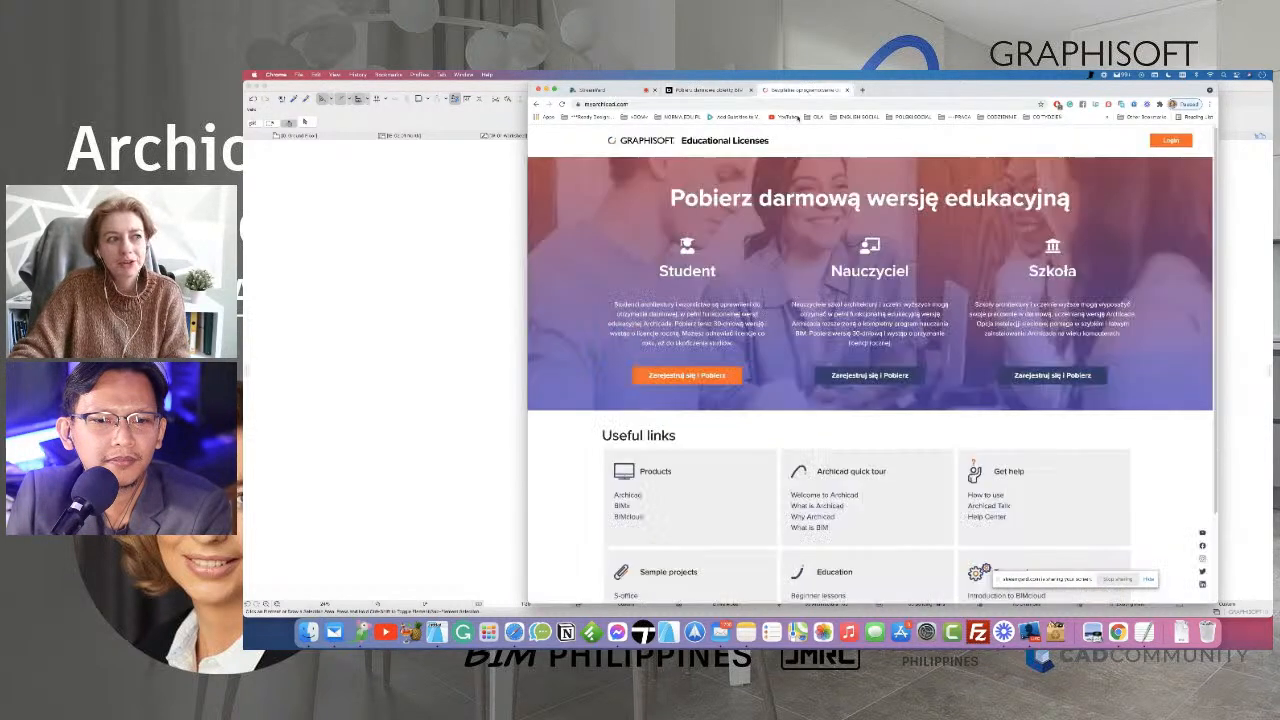
{"action": "left_click", "coordinate": [847, 90]}
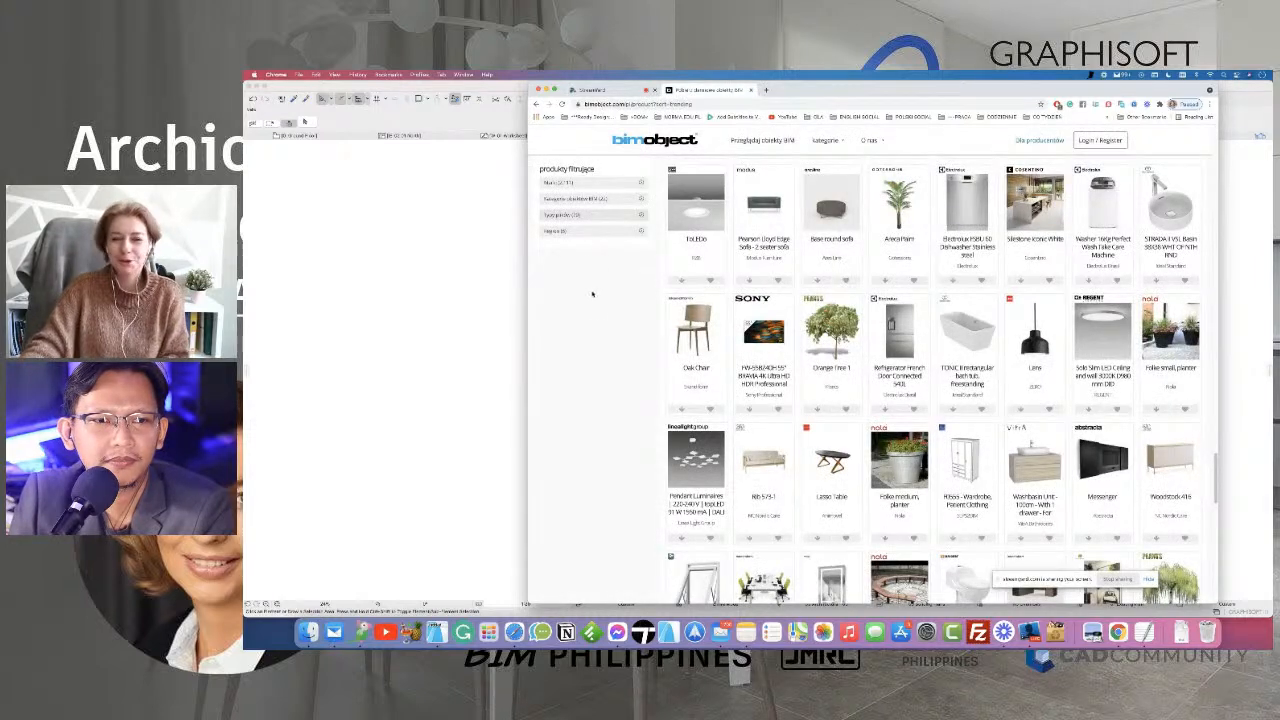
- Browse further through the BIMobject product catalogue and switch back to the ground floor plan in Archicad
{"action": "scroll", "coordinate": [817, 355], "scroll_direction": "down", "scroll_amount": 10}
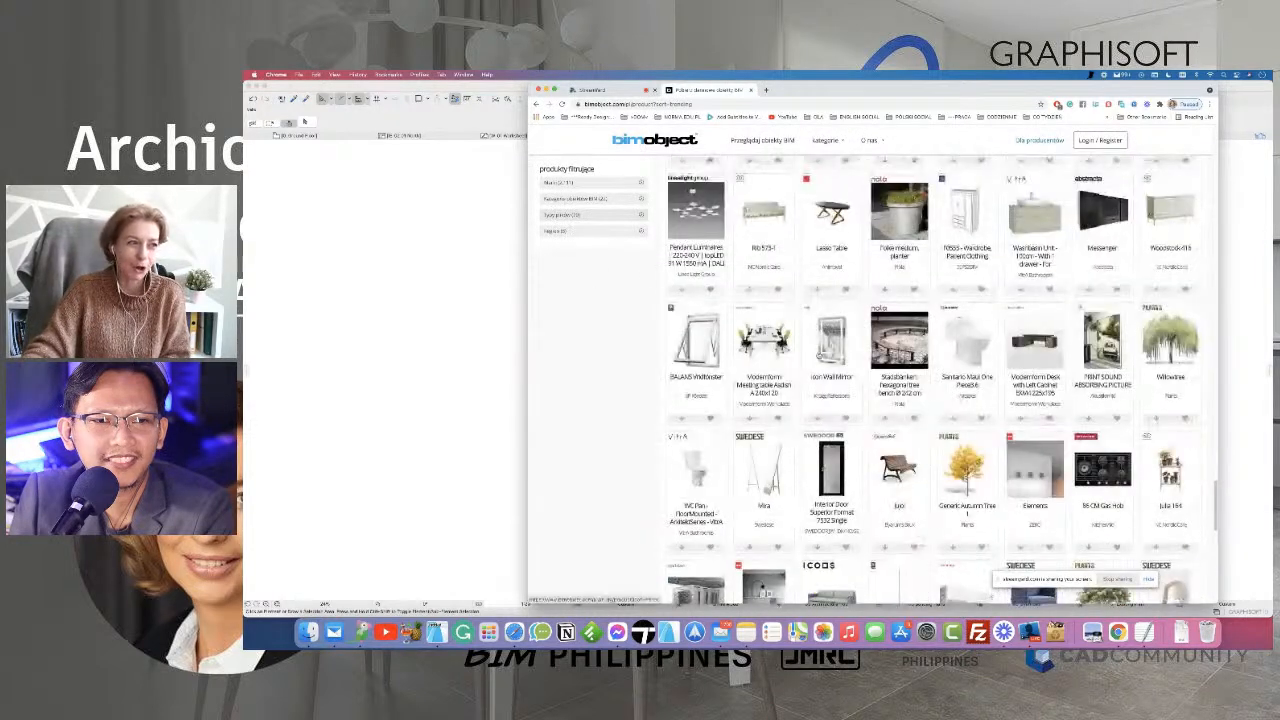
{"action": "scroll", "coordinate": [817, 355], "scroll_direction": "down", "scroll_amount": 3}
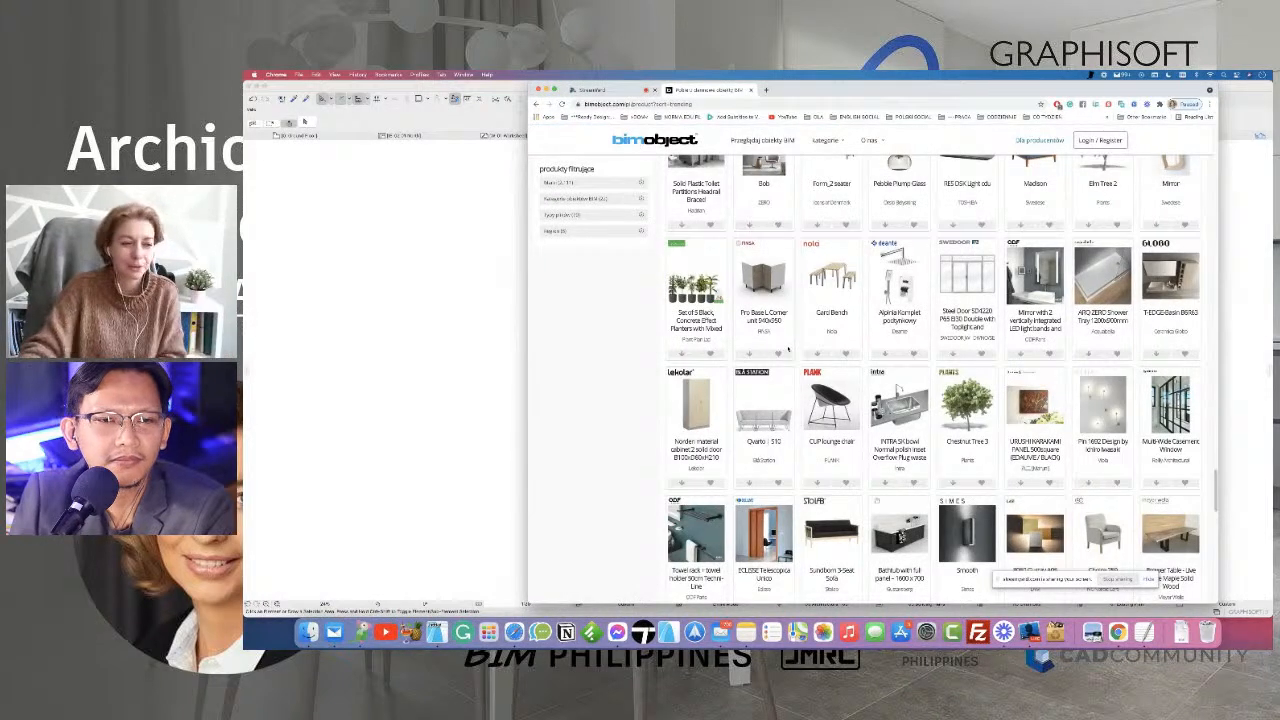
{"action": "scroll", "coordinate": [780, 321], "scroll_direction": "down", "scroll_amount": 6}
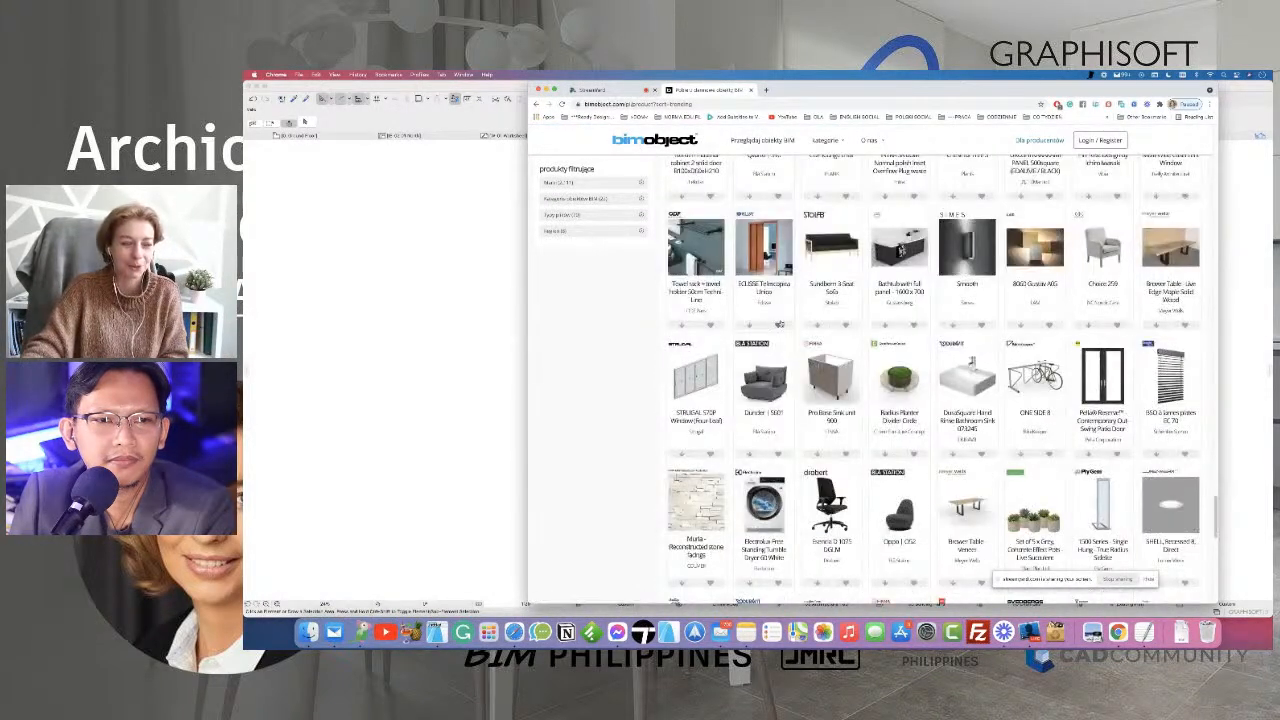
{"action": "scroll", "coordinate": [780, 323], "scroll_direction": "down", "scroll_amount": 6}
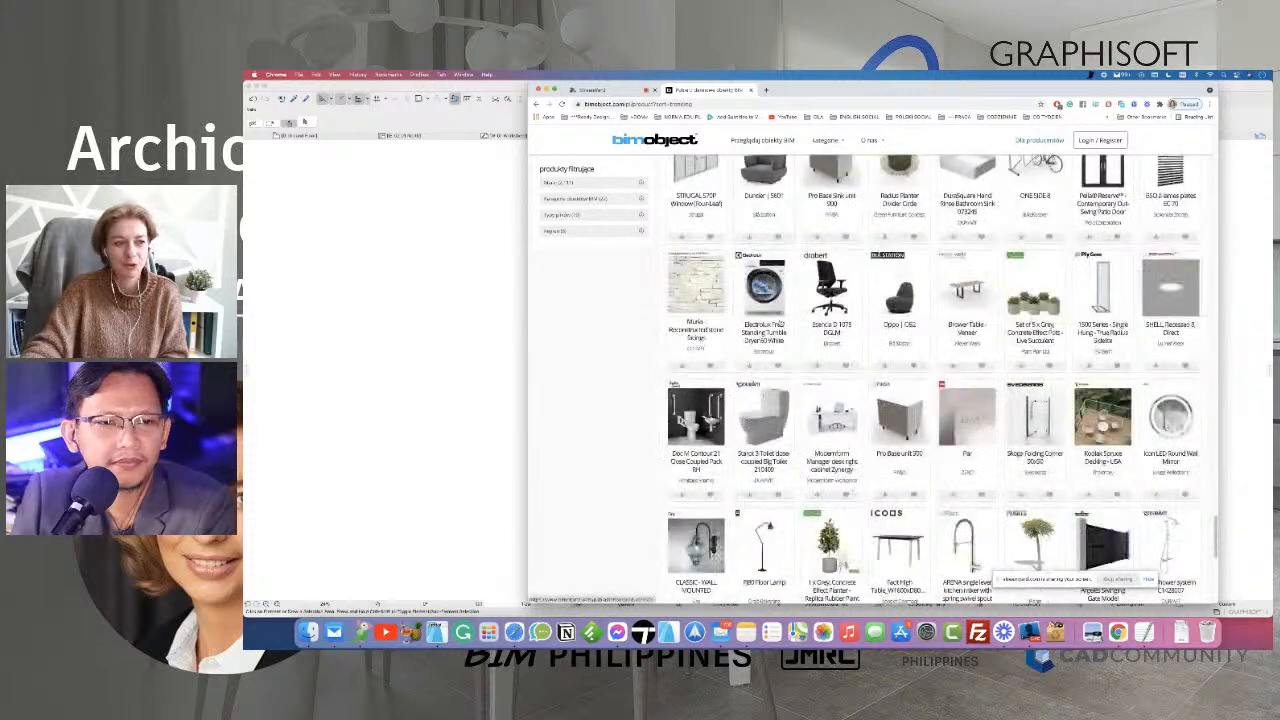
{"action": "left_click", "coordinate": [434, 363]}
{"action": "scroll", "coordinate": [587, 437], "scroll_direction": "up", "scroll_amount": 3}
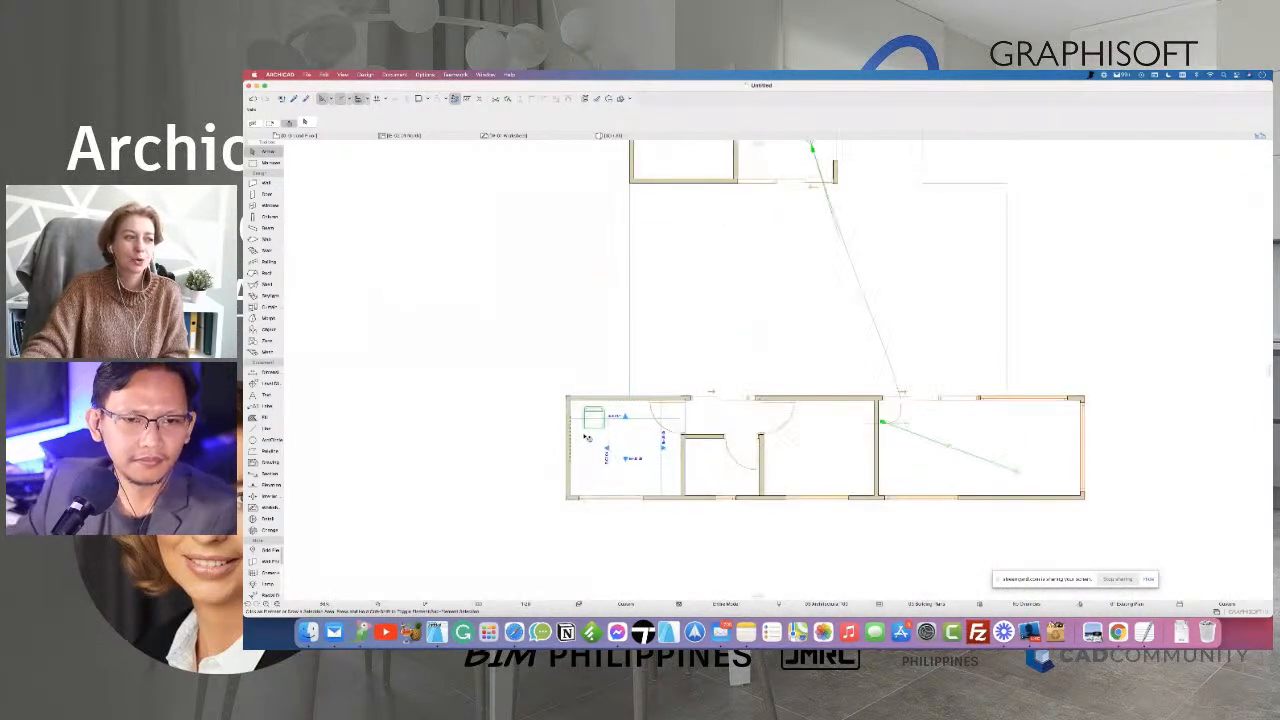
- Shift the upper interior elevation line in the chair room towards the room's middle, past the chair, and nudge it slightly back up
{"action": "scroll", "coordinate": [587, 437], "scroll_direction": "up", "scroll_amount": 2}
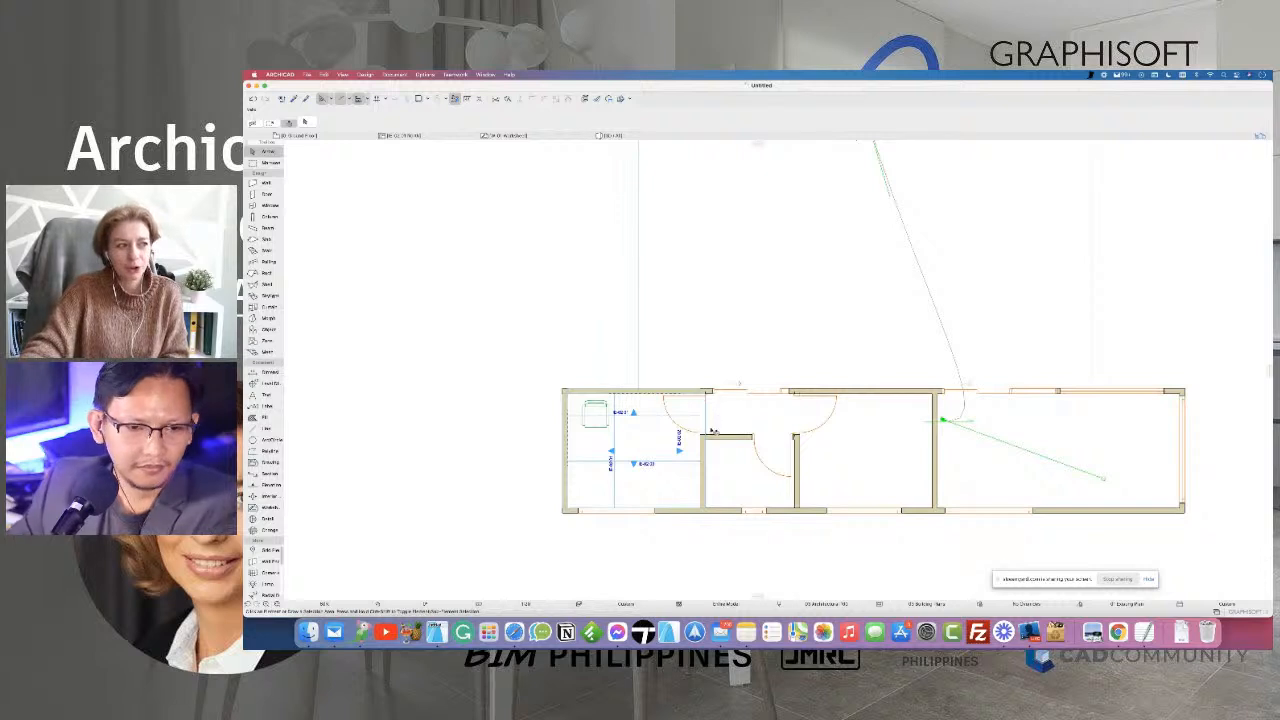
{"action": "left_click", "coordinate": [641, 415]}
{"action": "left_click", "coordinate": [641, 415]}
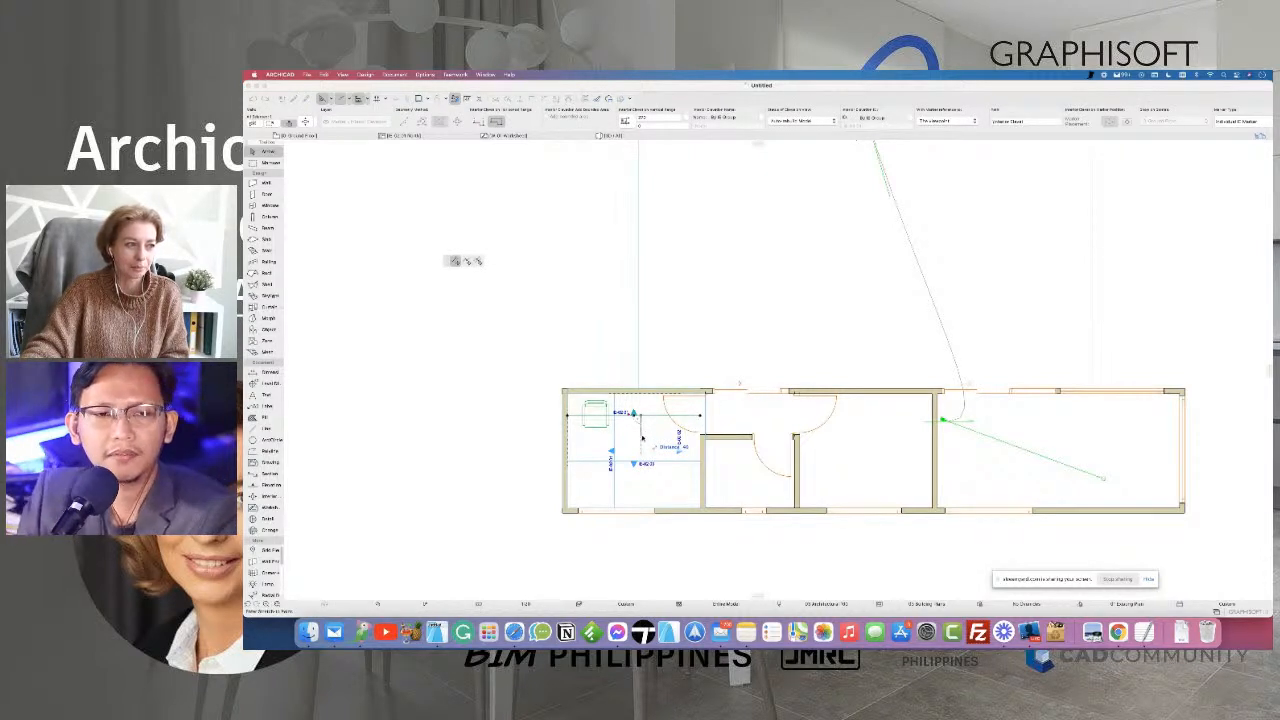
{"action": "left_click", "coordinate": [609, 433]}
{"action": "left_click", "coordinate": [530, 415]}
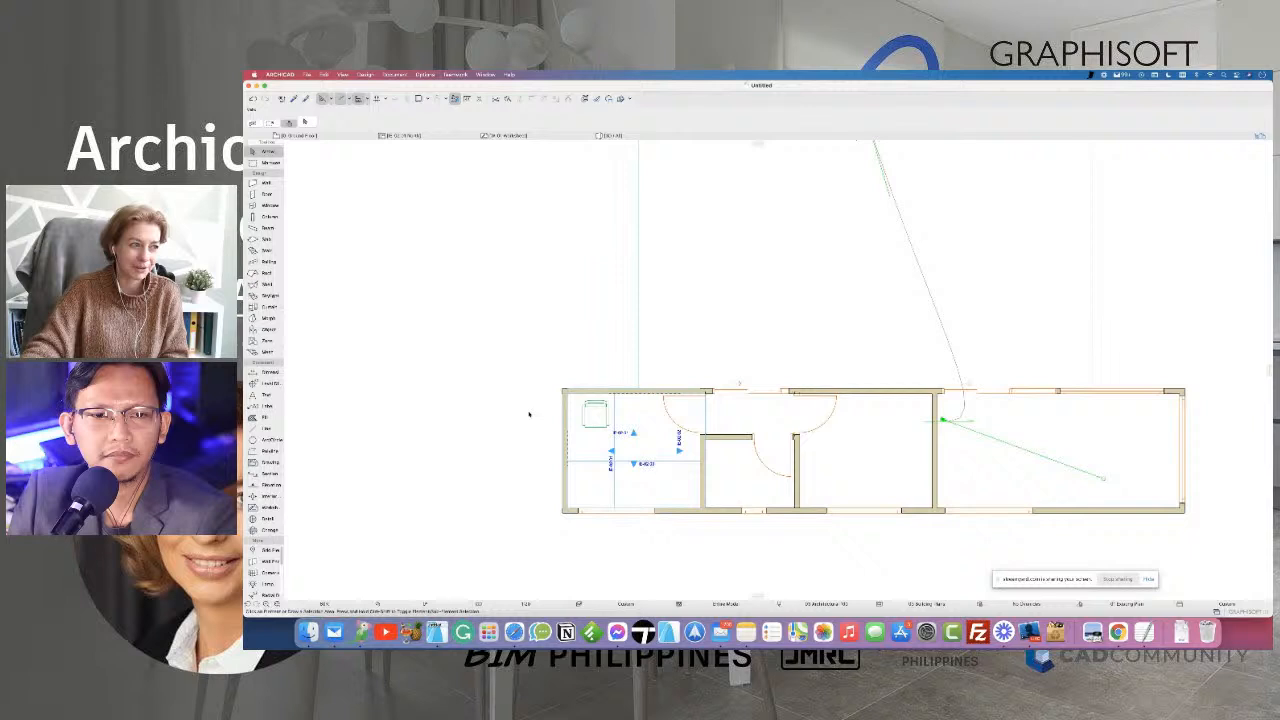
{"action": "left_click", "coordinate": [645, 434]}
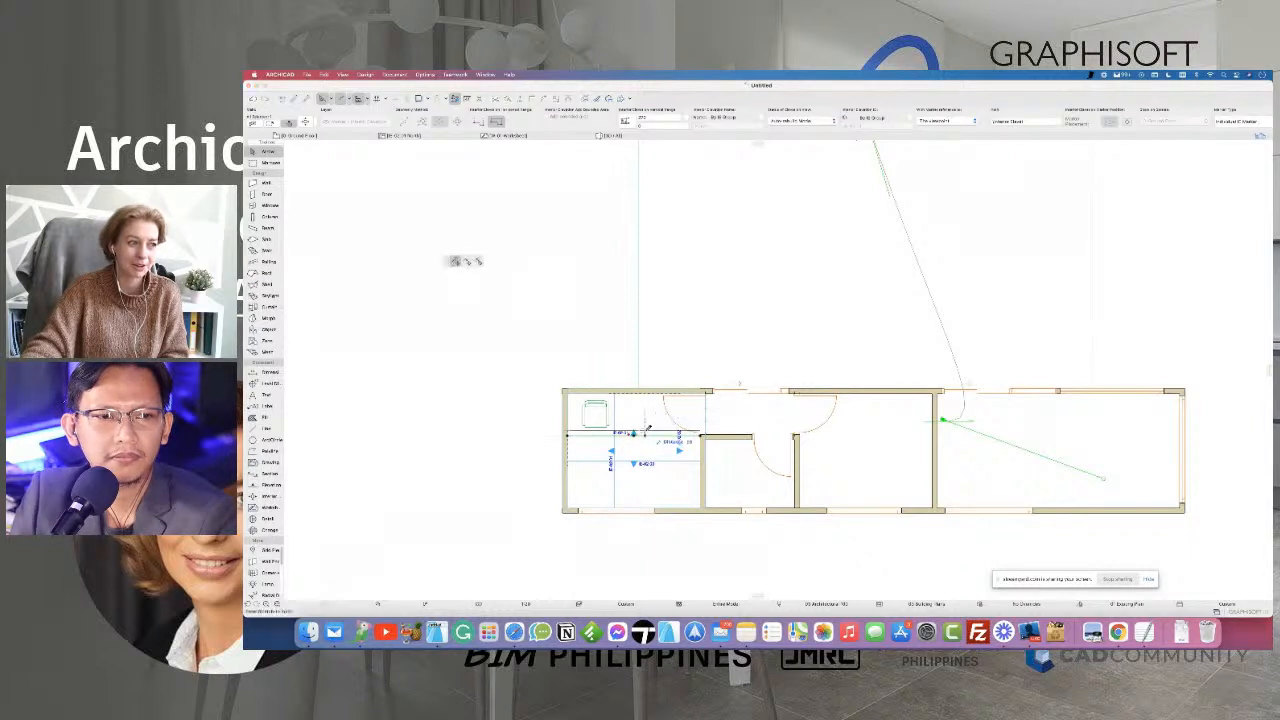
{"action": "left_click", "coordinate": [494, 423]}
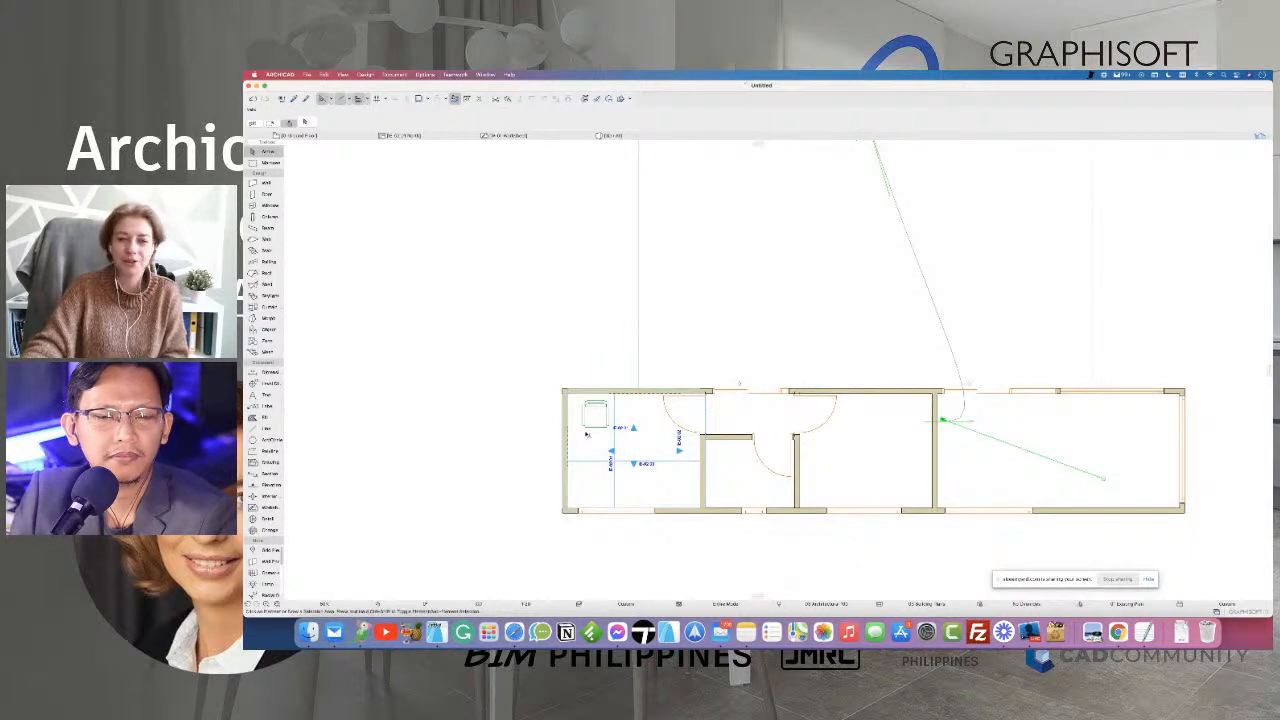
- Examine the file formats offered when saving the project under a new name, and cancel without saving
{"action": "left_click", "coordinate": [697, 466]}
{"action": "middle_click_drag", "start_coordinate": [697, 466], "coordinate": [572, 410]}
{"action": "scroll", "coordinate": [572, 410], "scroll_direction": "down", "scroll_amount": 5}
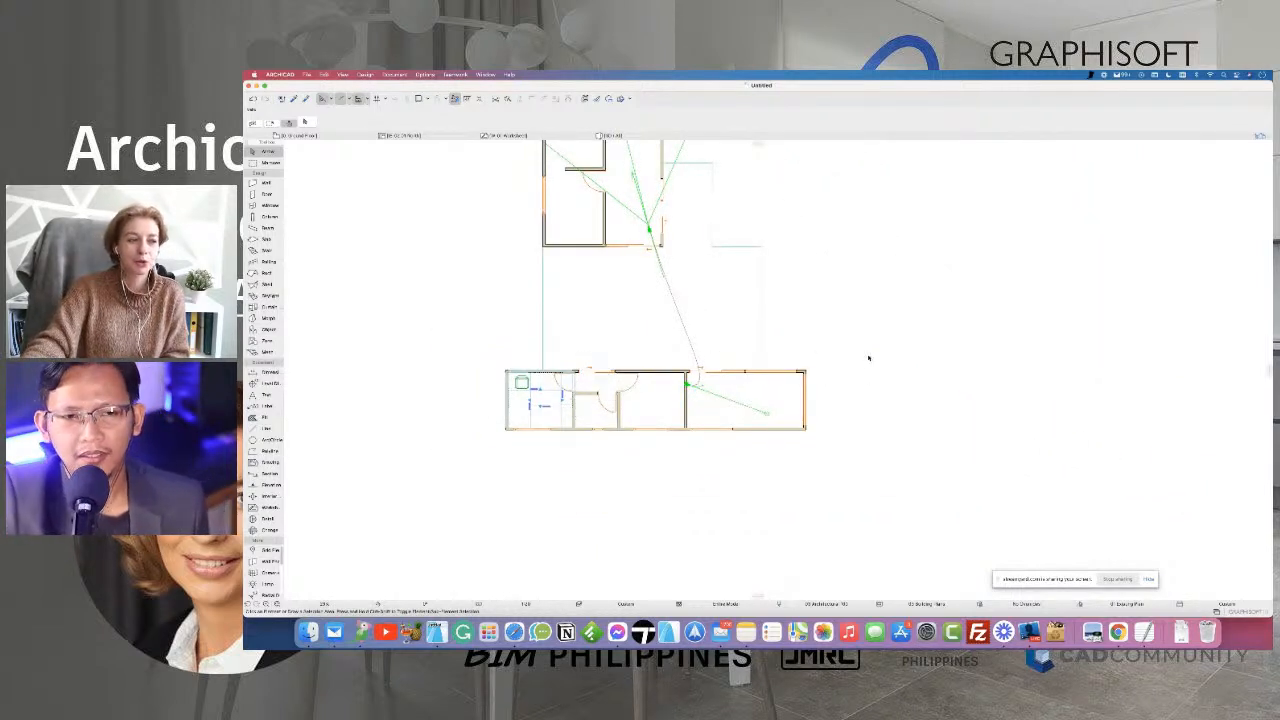
{"action": "scroll", "coordinate": [846, 354], "scroll_direction": "up", "scroll_amount": 3}
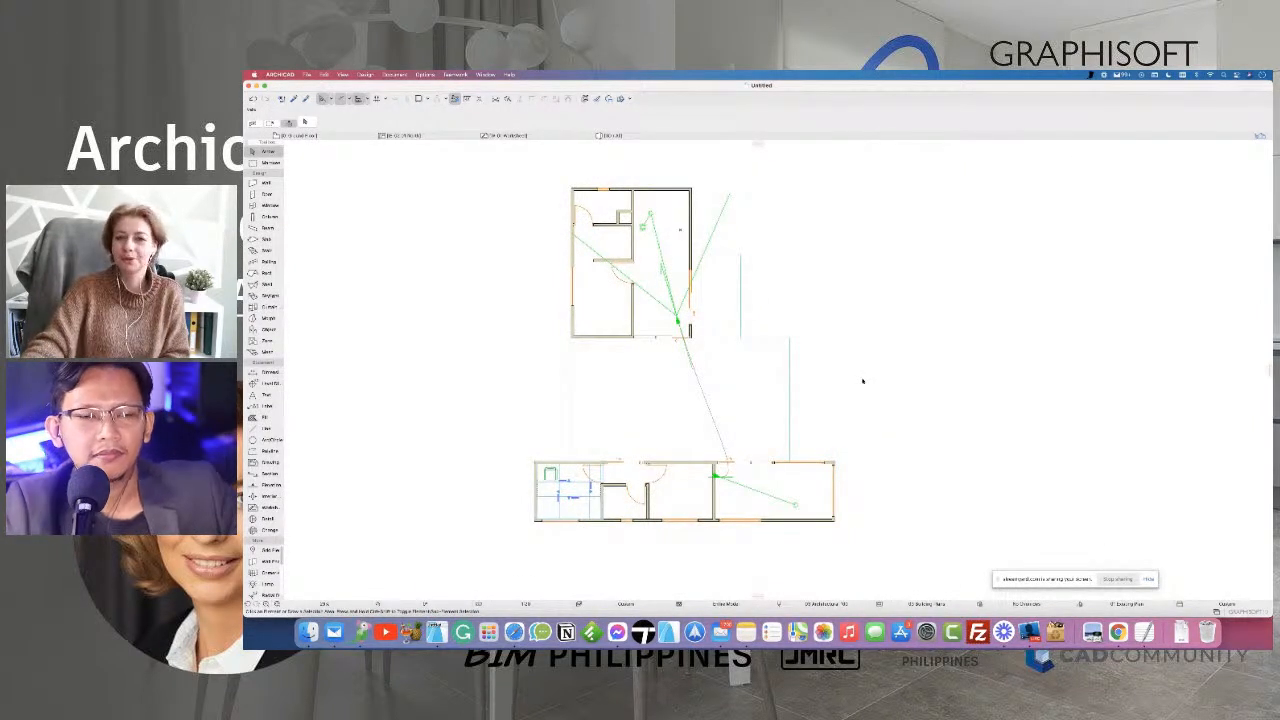
{"action": "left_click", "coordinate": [308, 76]}
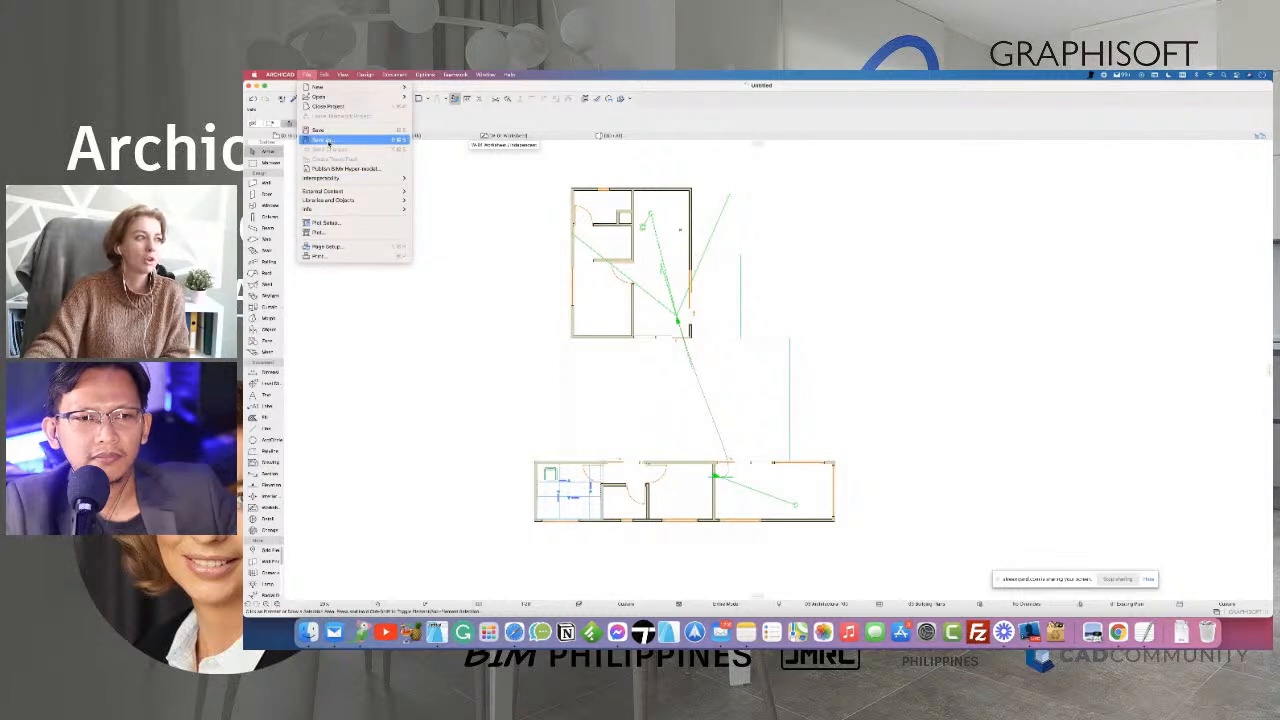
{"action": "left_click", "coordinate": [328, 141]}
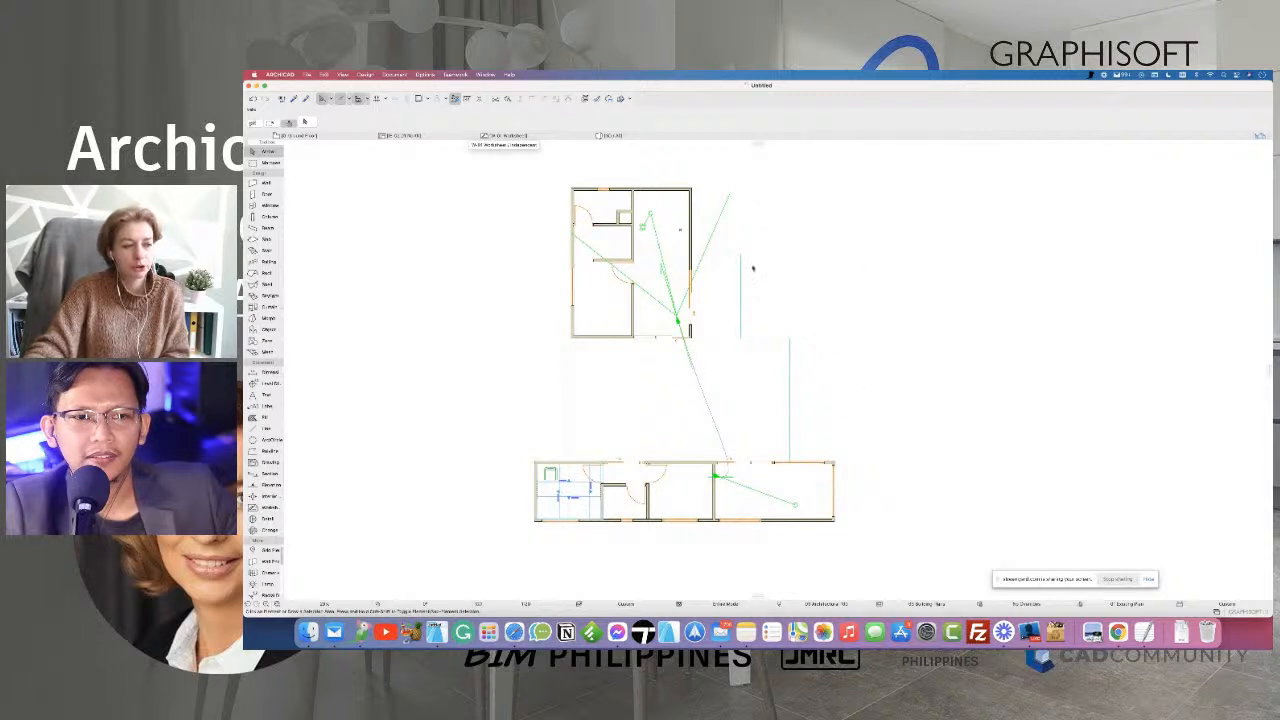
{"action": "left_click", "coordinate": [700, 295]}
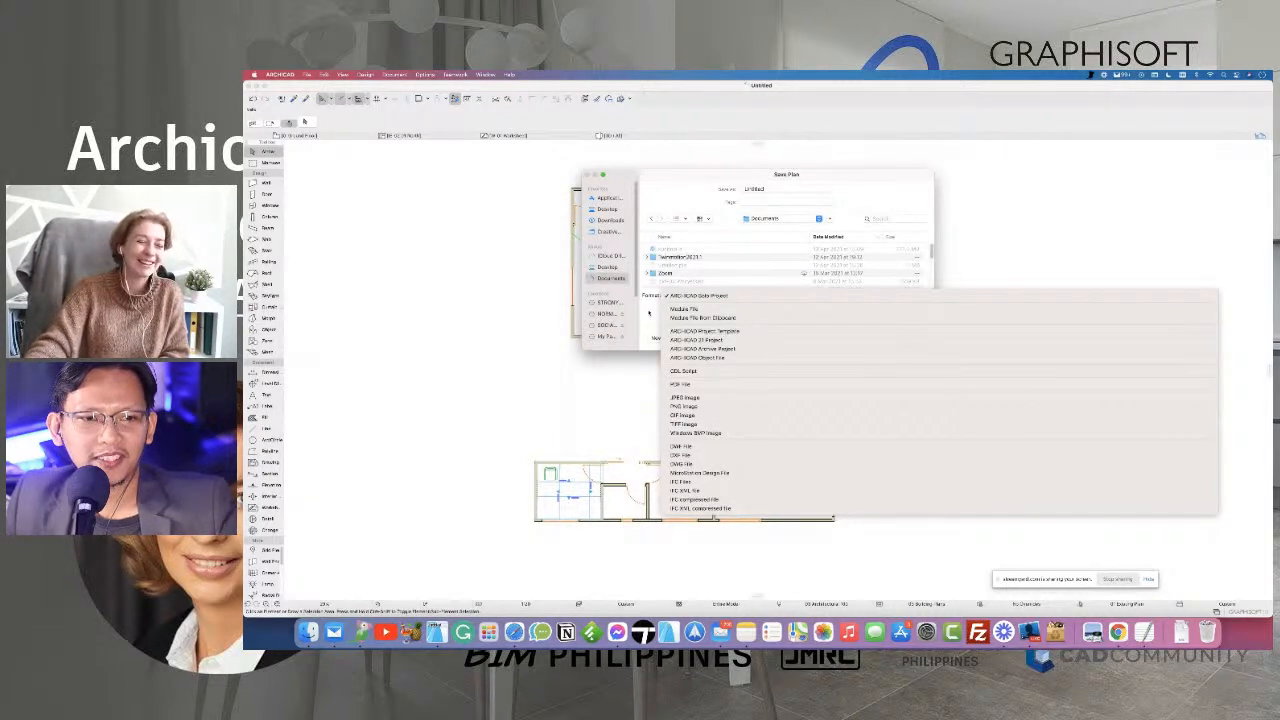
{"action": "left_click", "coordinate": [649, 313]}
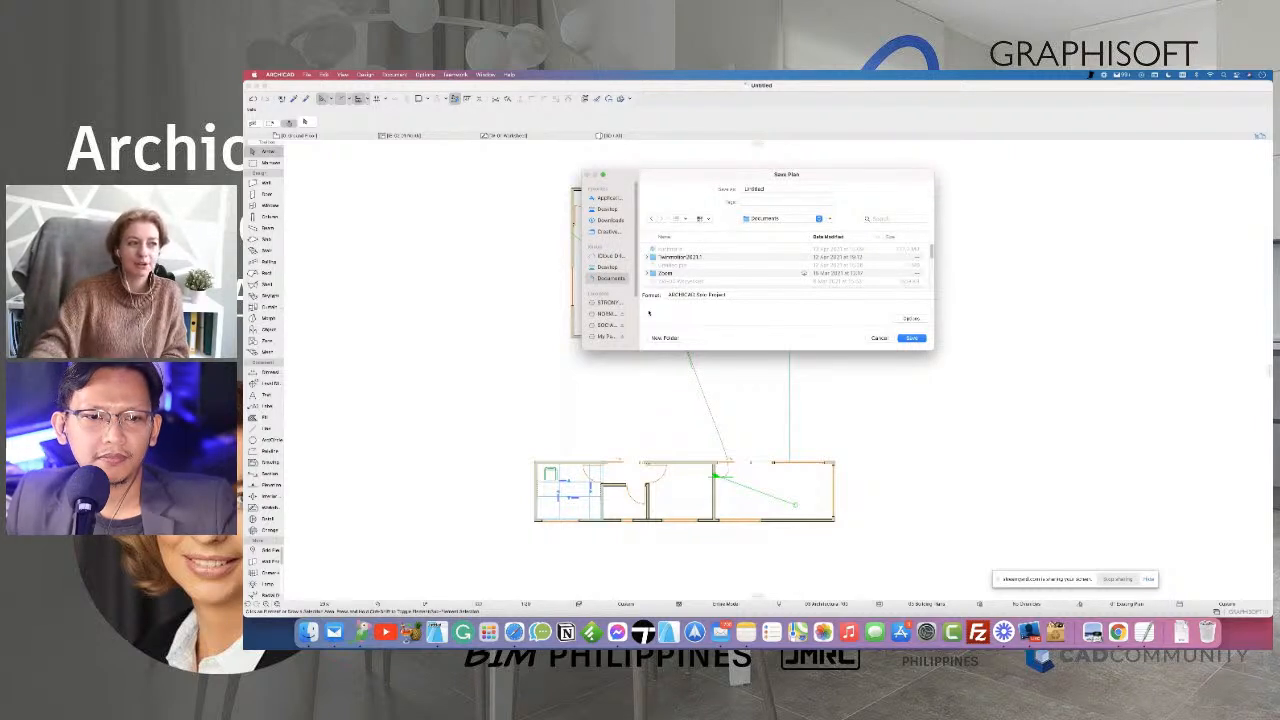
{"action": "left_click", "coordinate": [877, 339]}
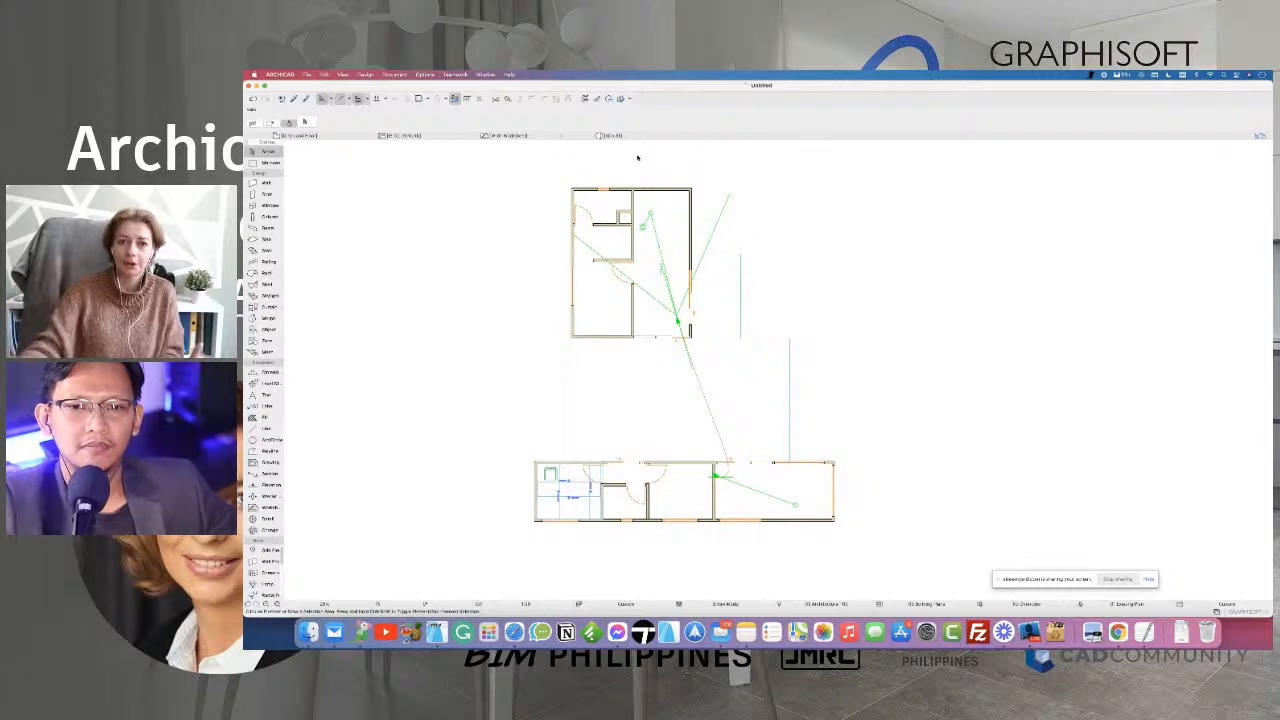
- View the brick building from outside in 3D and return to the ground floor plan
{"action": "key", "text": "F3"}
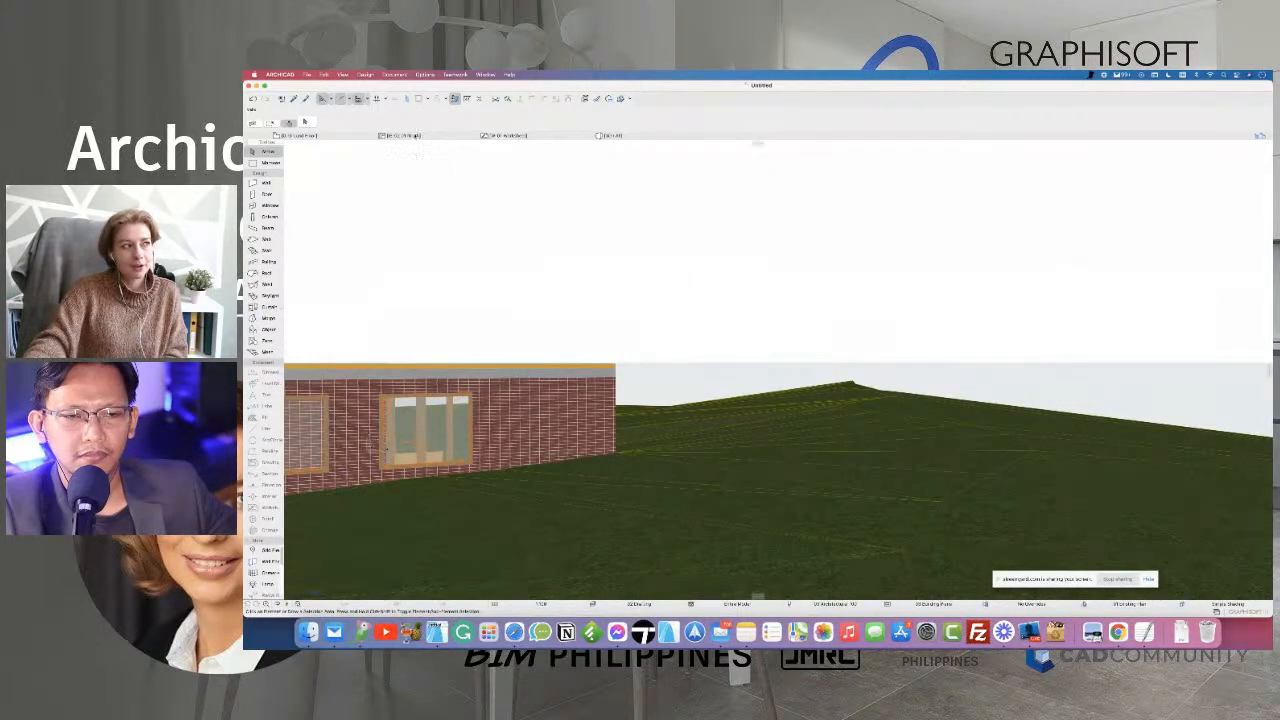
{"action": "left_click", "coordinate": [329, 137]}
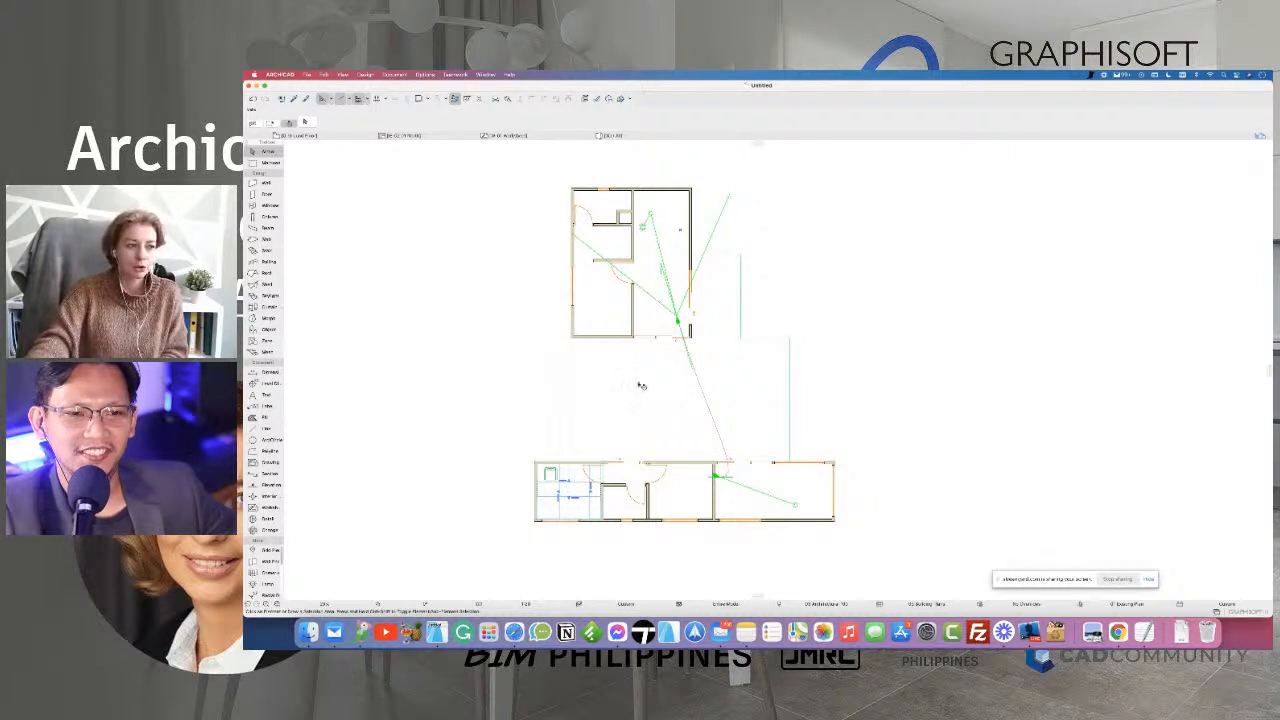
{"action": "scroll", "coordinate": [625, 403], "scroll_direction": "down", "scroll_amount": 5}
{"action": "scroll", "coordinate": [625, 403], "scroll_direction": "left", "scroll_amount": 3}
{"action": "scroll", "coordinate": [670, 362], "scroll_direction": "up", "scroll_amount": 5}
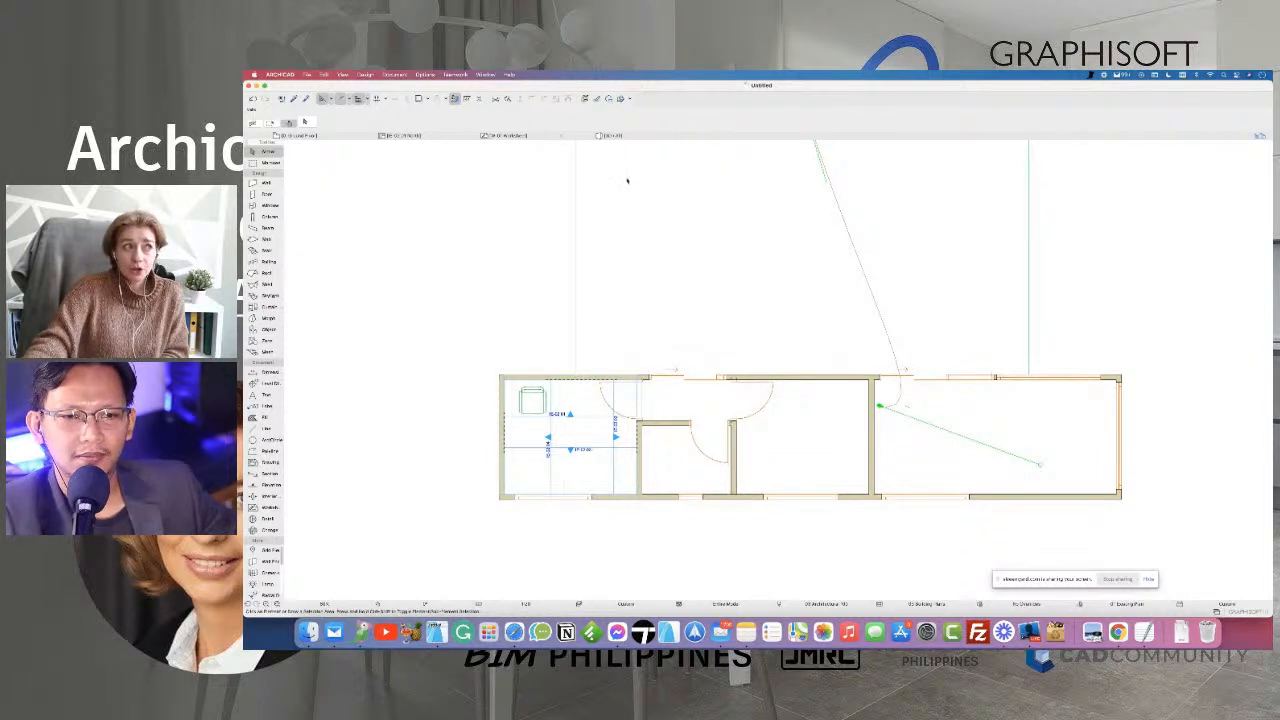
{"action": "key", "text": "F3"}
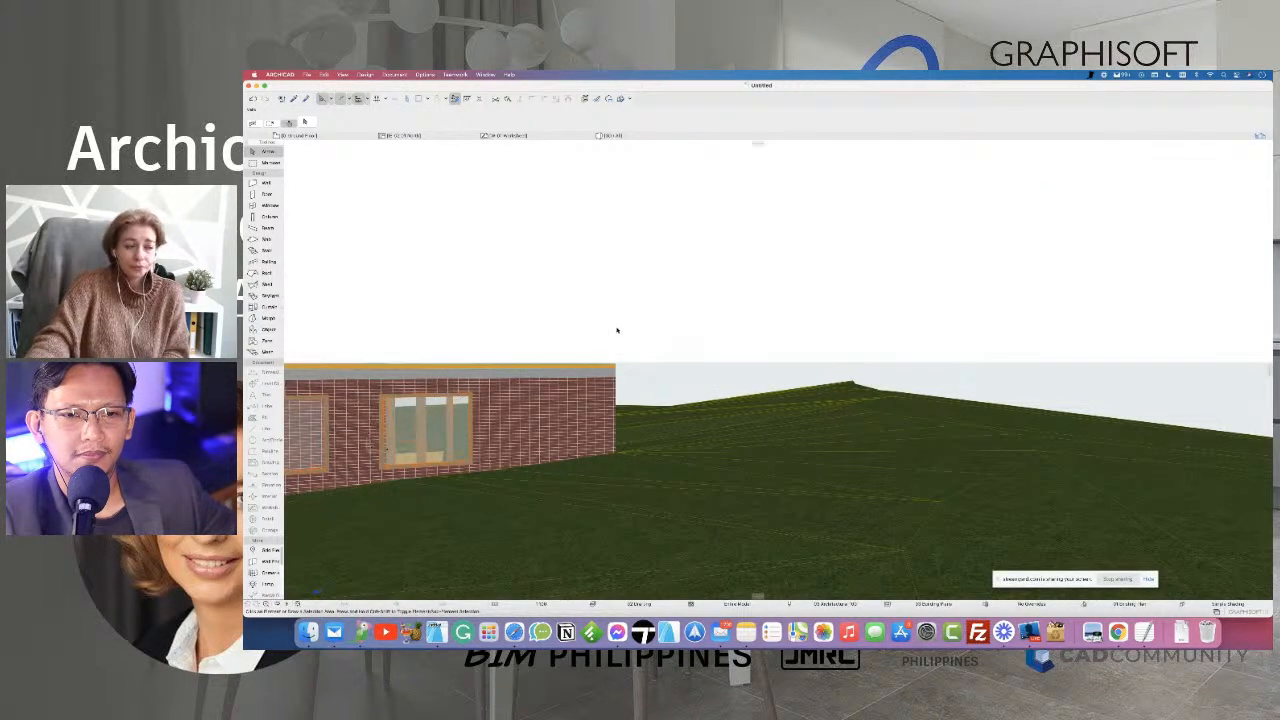
{"action": "middle_click_drag", "start_coordinate": [765, 392], "coordinate": [855, 381]}
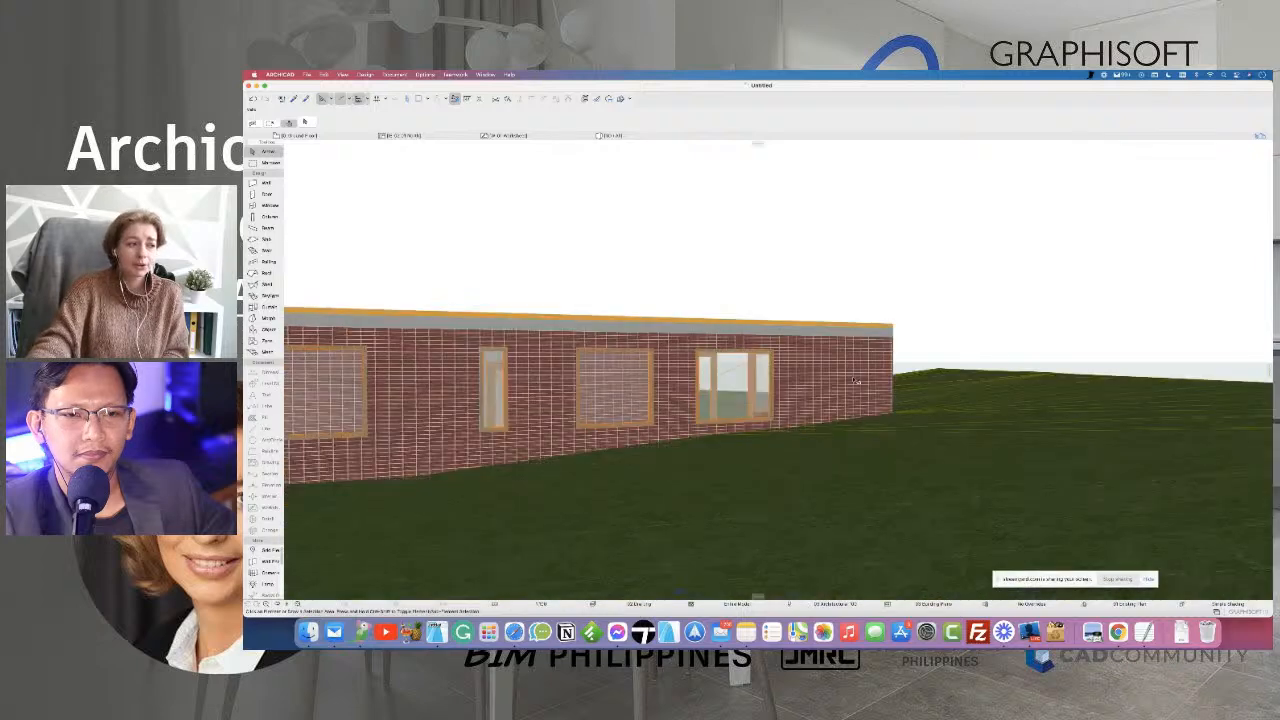
{"action": "left_click", "coordinate": [327, 136]}
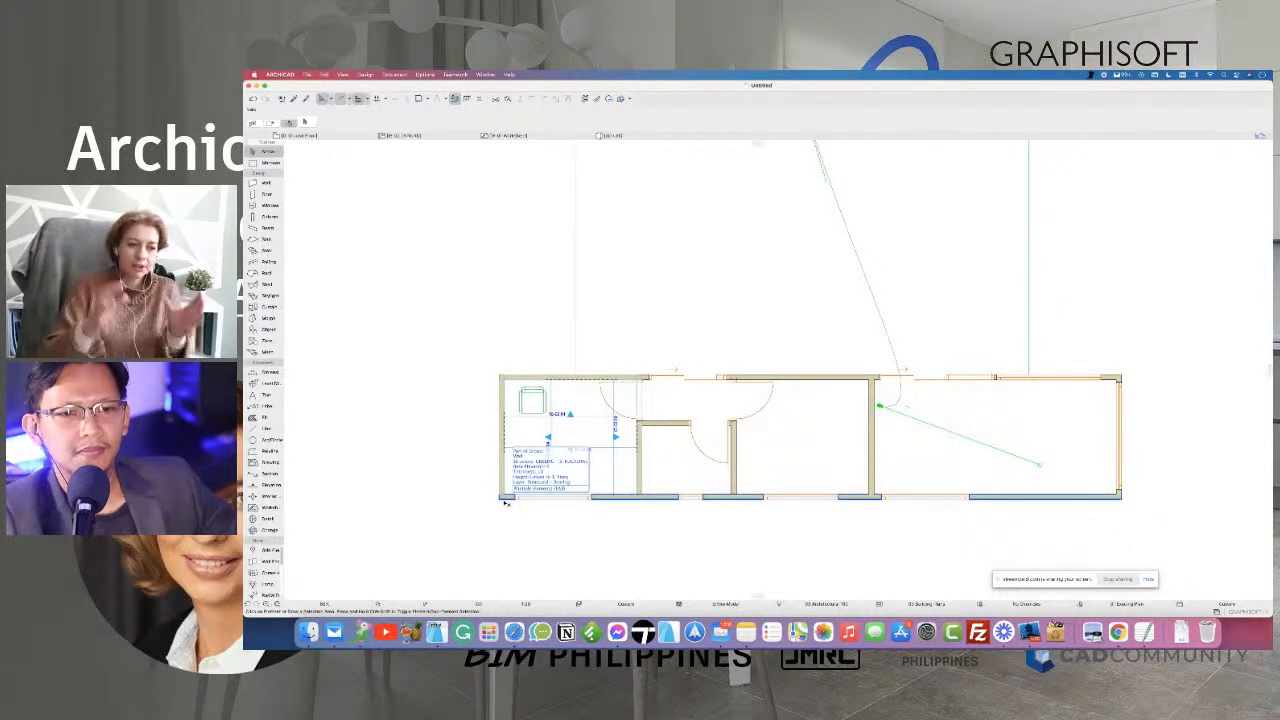
- Inspect the chair room's upper interior elevation and its brick wall in the elevation view, and return to the floor plan with nothing selected
{"action": "left_click", "coordinate": [589, 416]}
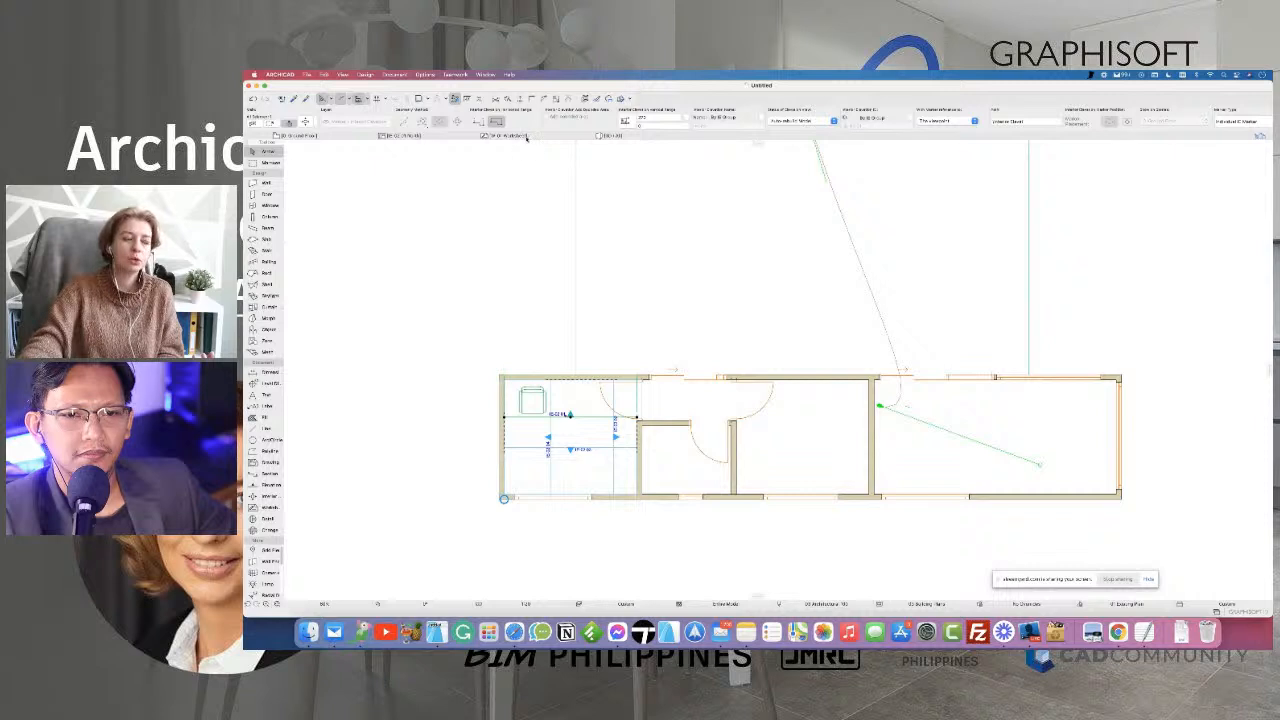
{"action": "left_click", "coordinate": [418, 139]}
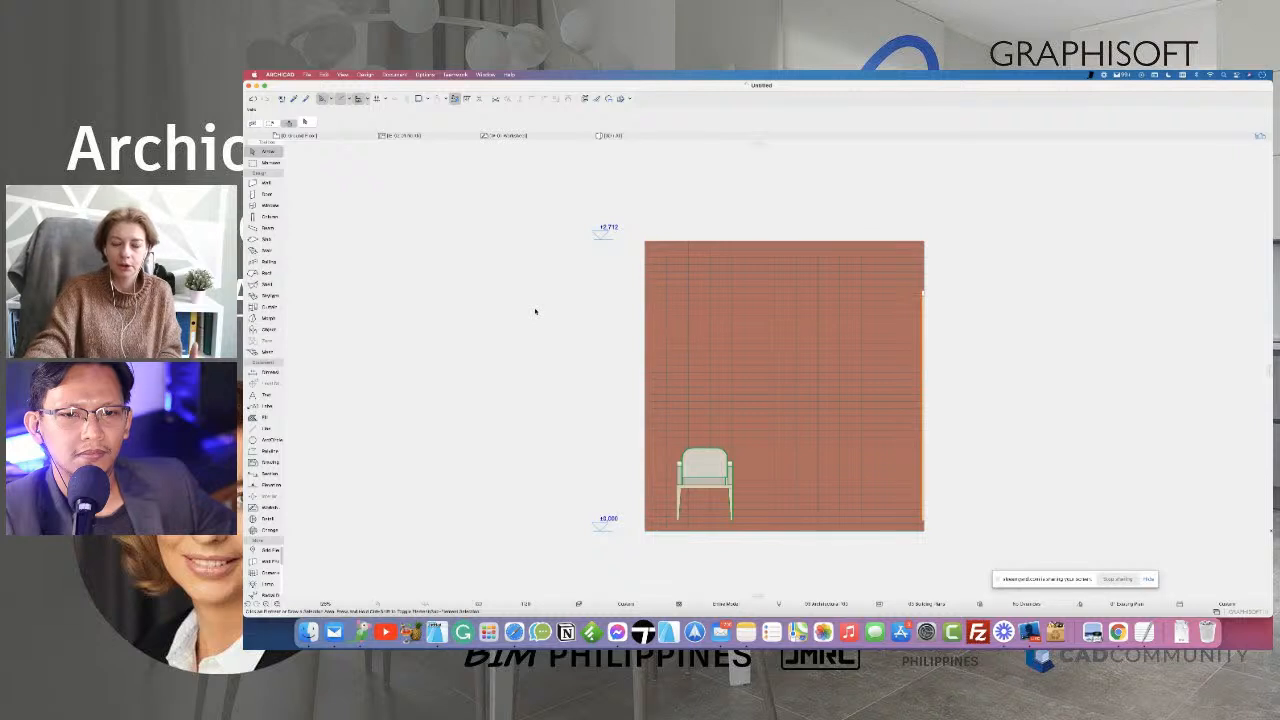
{"action": "left_click", "coordinate": [811, 361]}
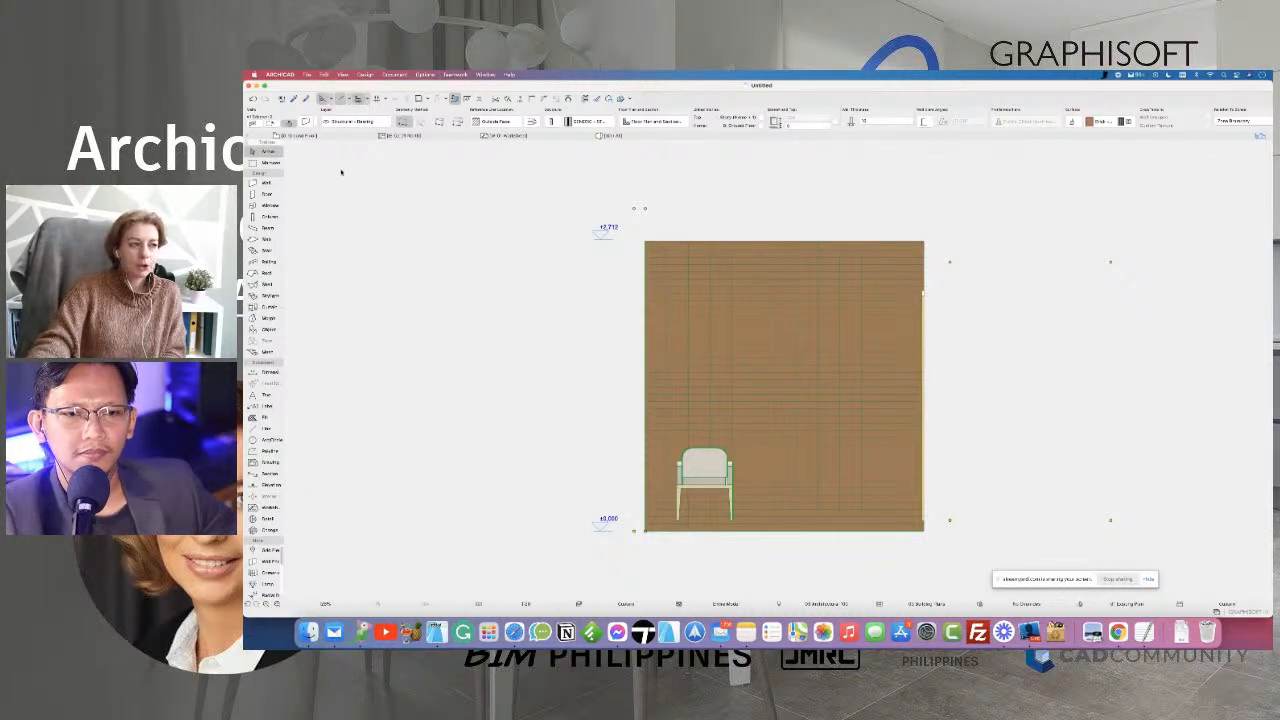
{"action": "key", "text": "F2"}
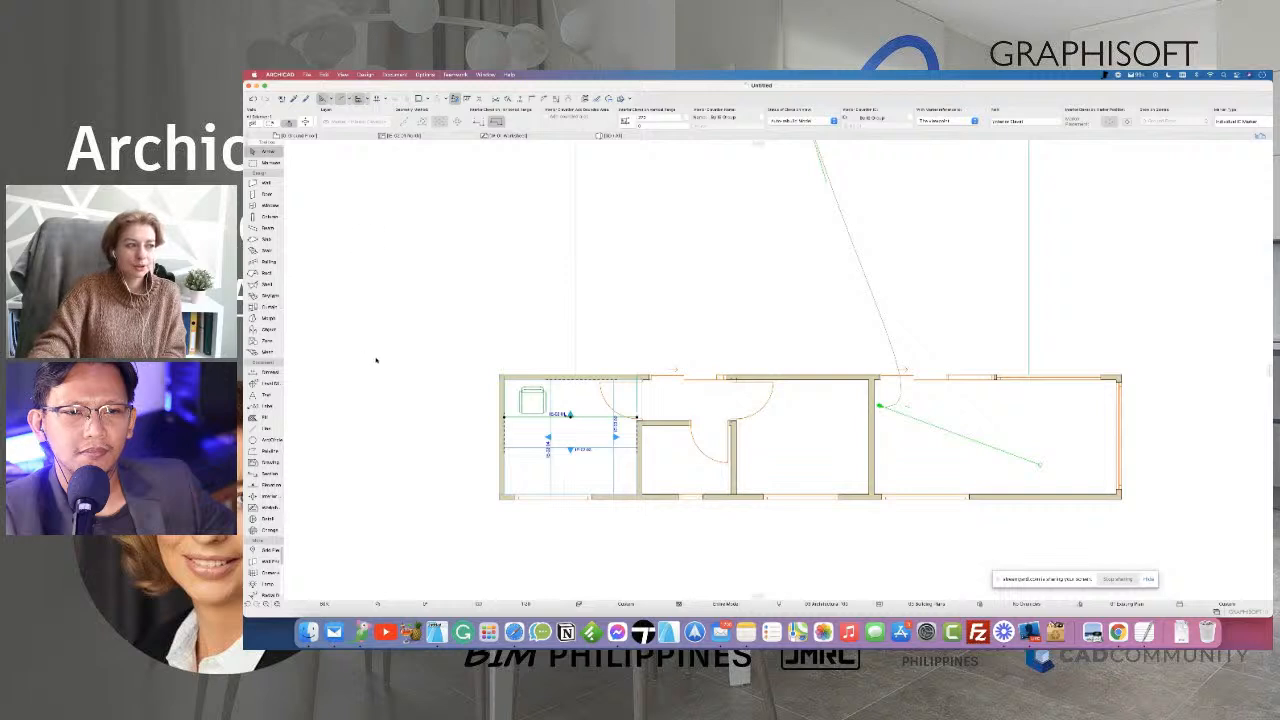
{"action": "left_click", "coordinate": [369, 394]}
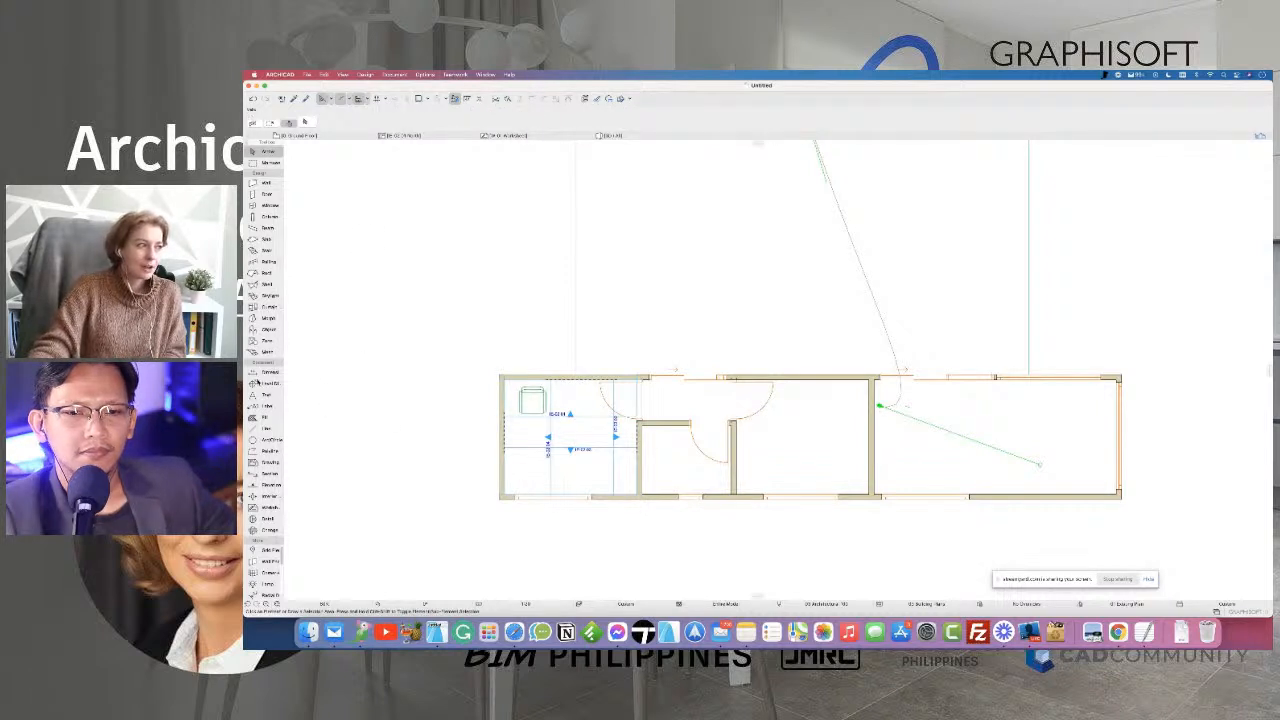
- Place a vertical building section across the lower wing through the room left of the large end room, looking towards that end room
{"action": "left_click", "coordinate": [268, 473]}
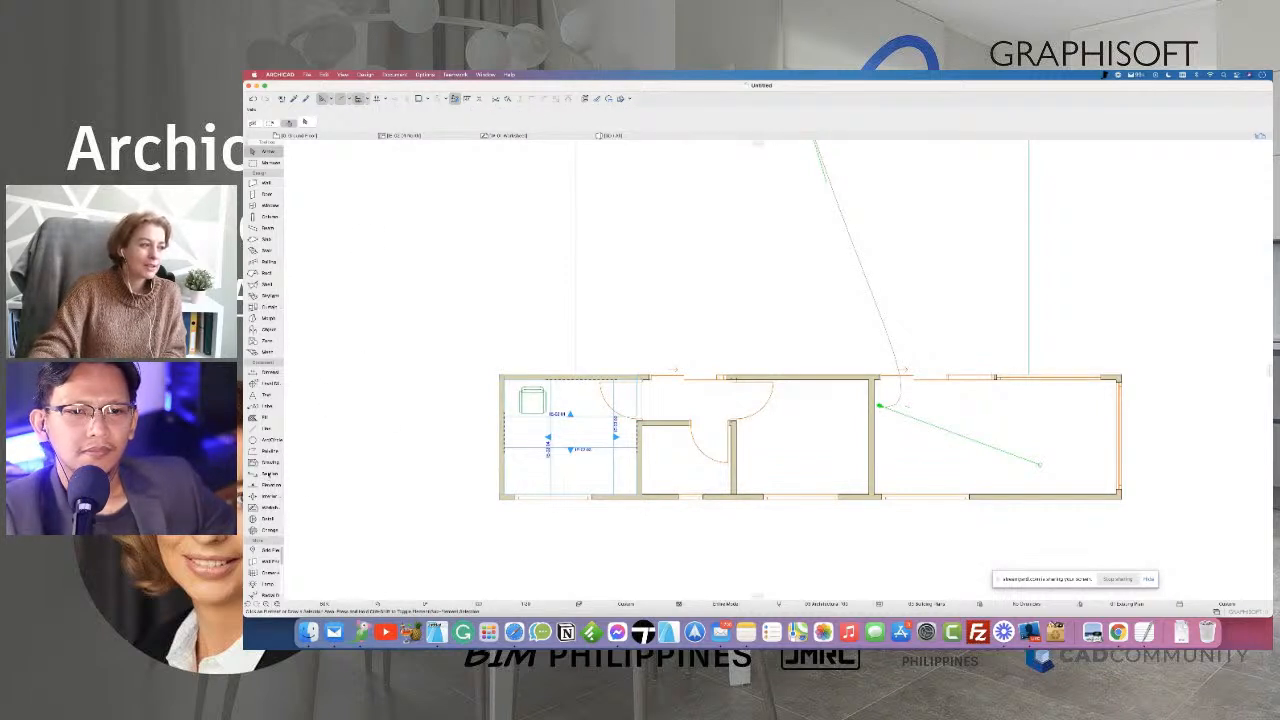
{"action": "left_click", "coordinate": [847, 514]}
{"action": "left_click", "coordinate": [847, 320]}
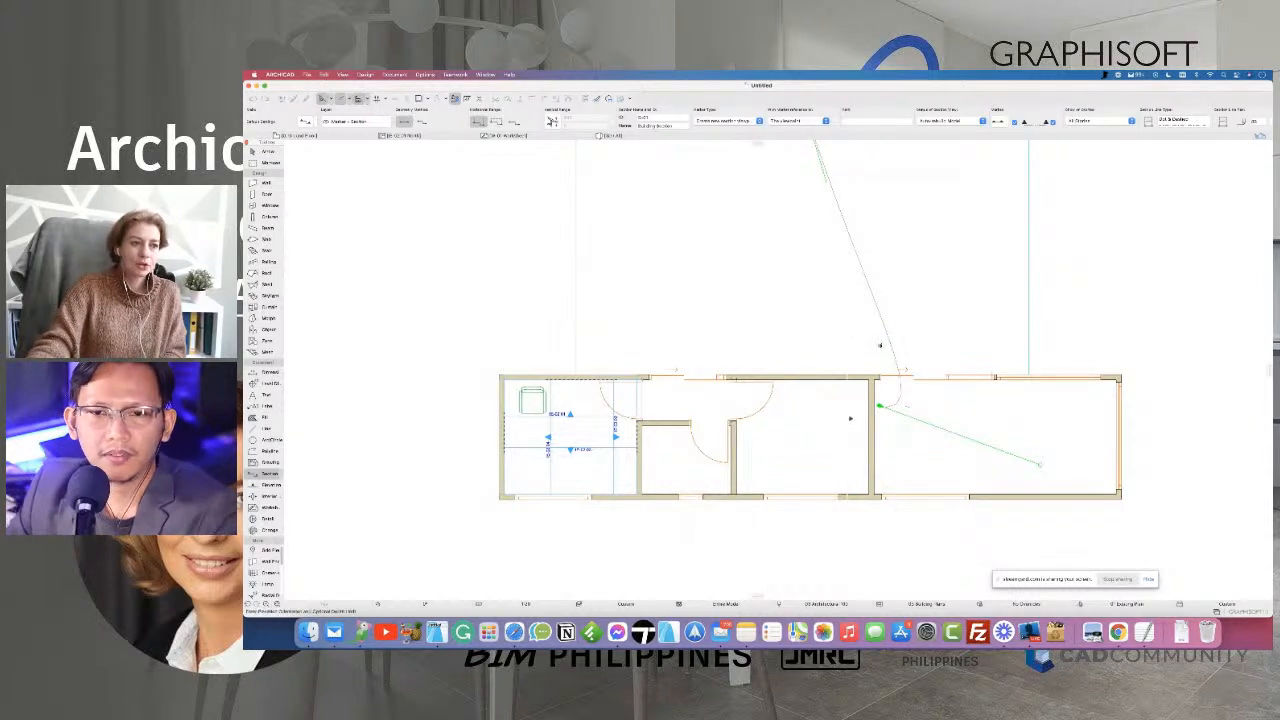
{"action": "left_click", "coordinate": [850, 418]}
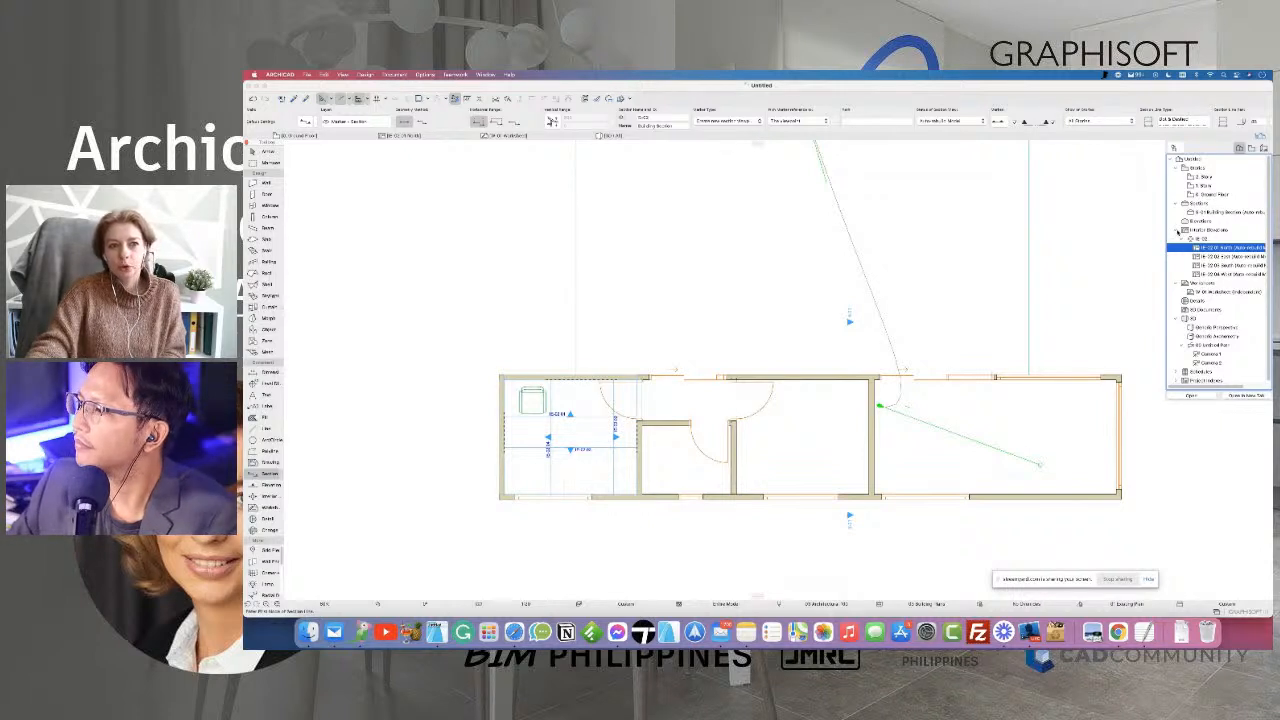
- Open the new building section from the project map, examine the cut walls and slabs, and return to the ground floor plan
{"action": "double_click", "coordinate": [1208, 213]}
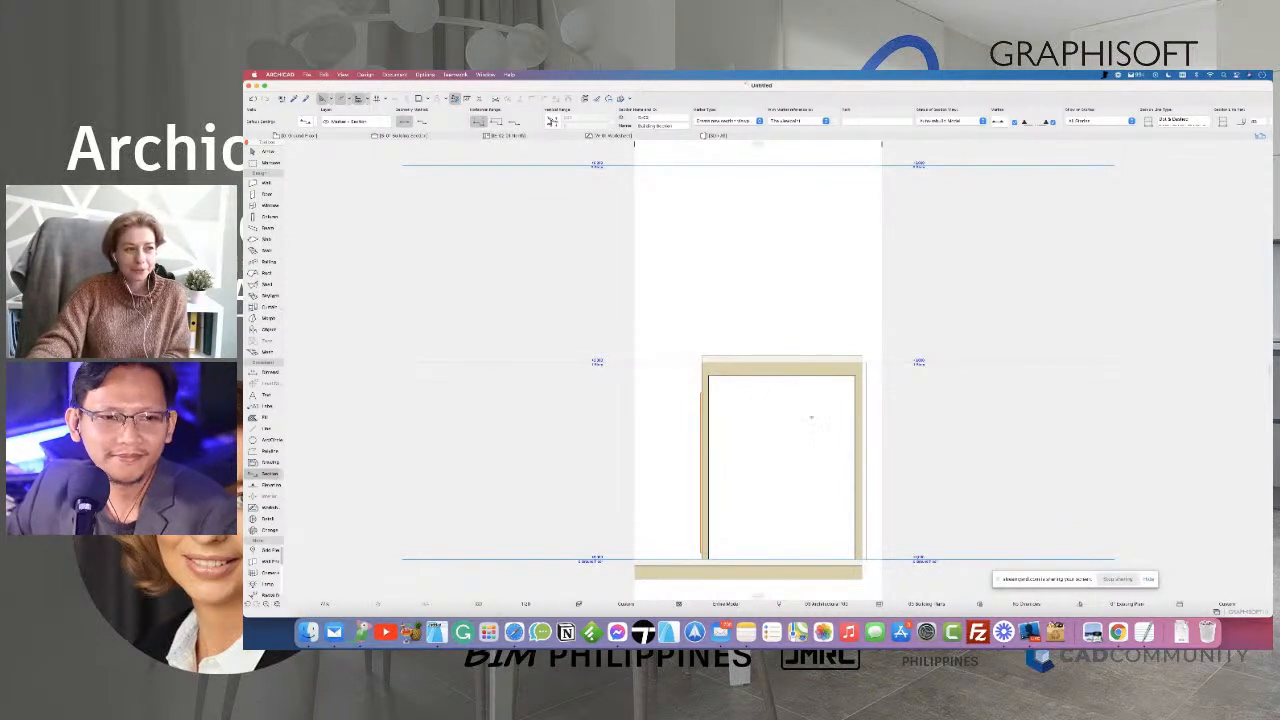
{"action": "scroll", "coordinate": [747, 381], "scroll_direction": "up", "scroll_amount": 5}
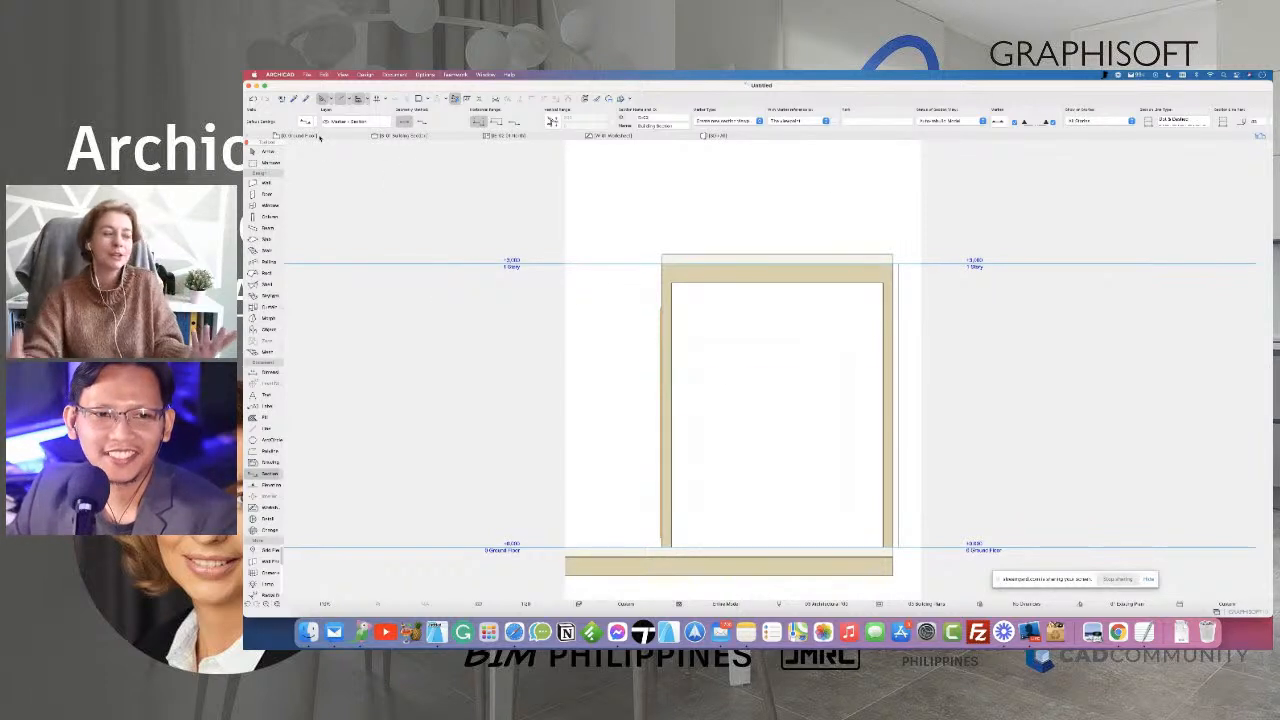
{"action": "left_click", "coordinate": [319, 137]}
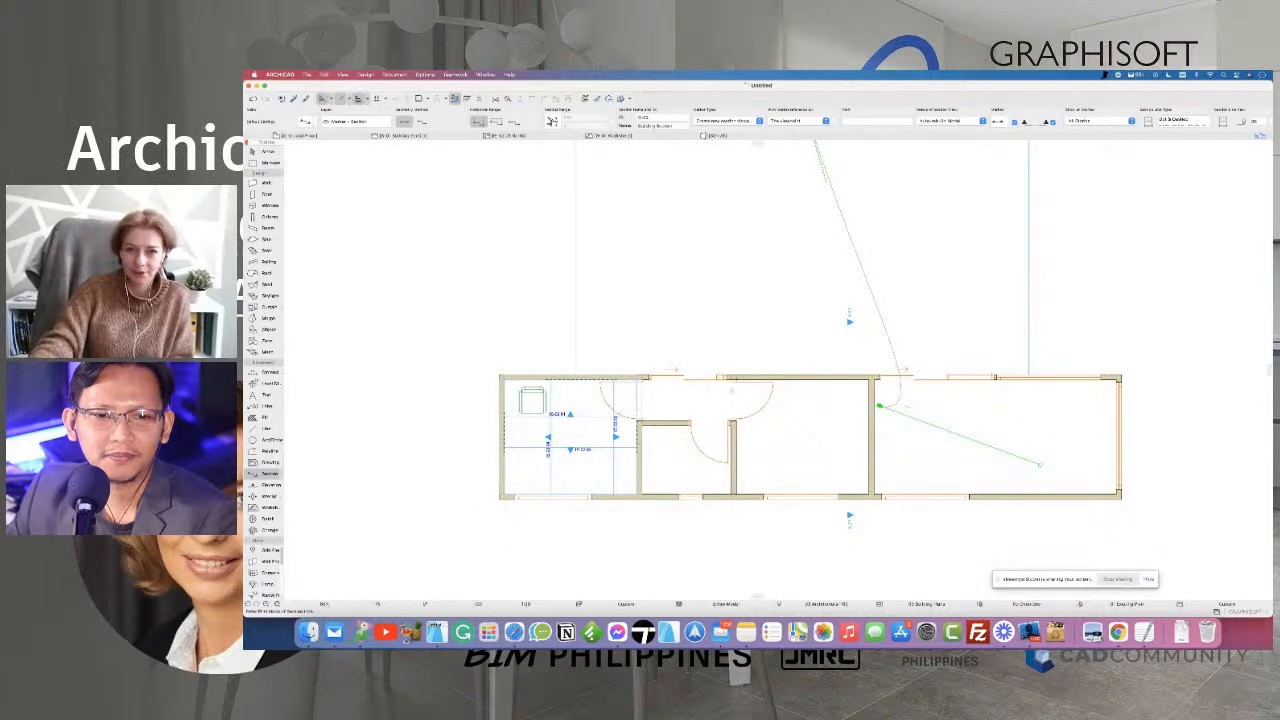
- Look over both building wings on the ground floor plan and the project map, and leave the Section tool
{"action": "scroll", "coordinate": [731, 391], "scroll_direction": "down", "scroll_amount": 4}
{"action": "middle_click_drag", "start_coordinate": [840, 394], "coordinate": [681, 472]}
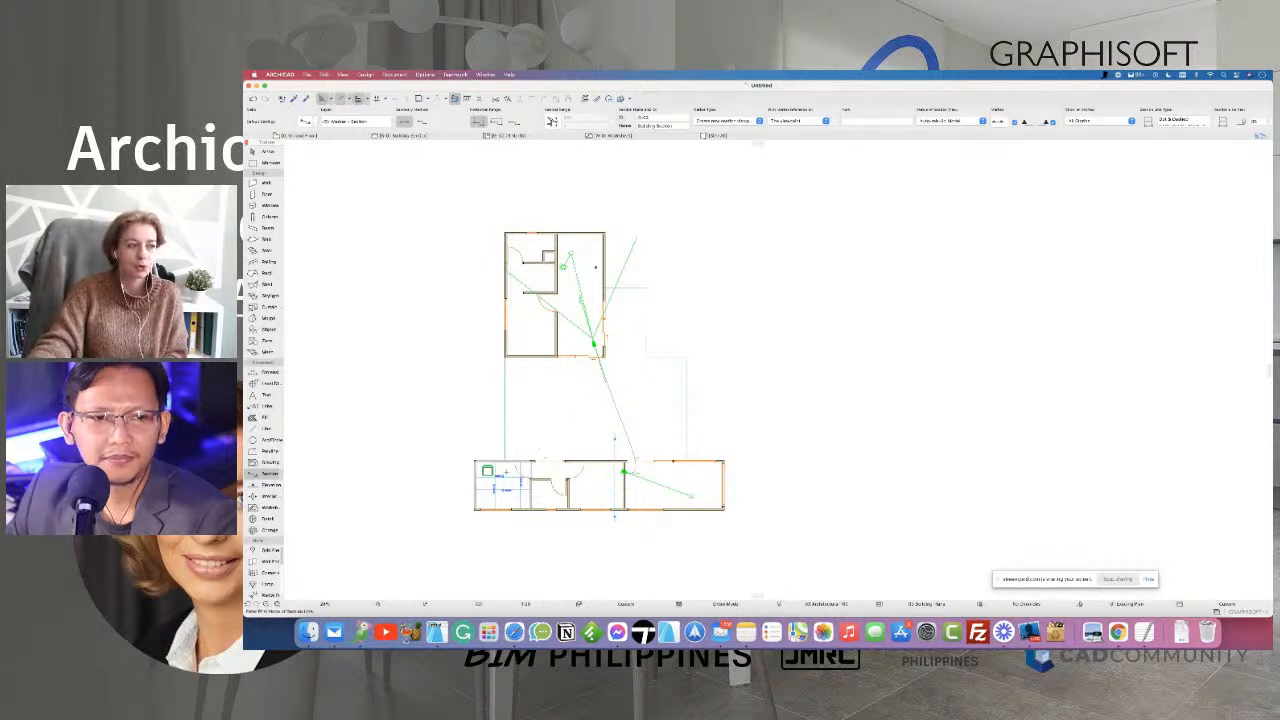
{"action": "scroll", "coordinate": [504, 460], "scroll_direction": "up", "scroll_amount": 3}
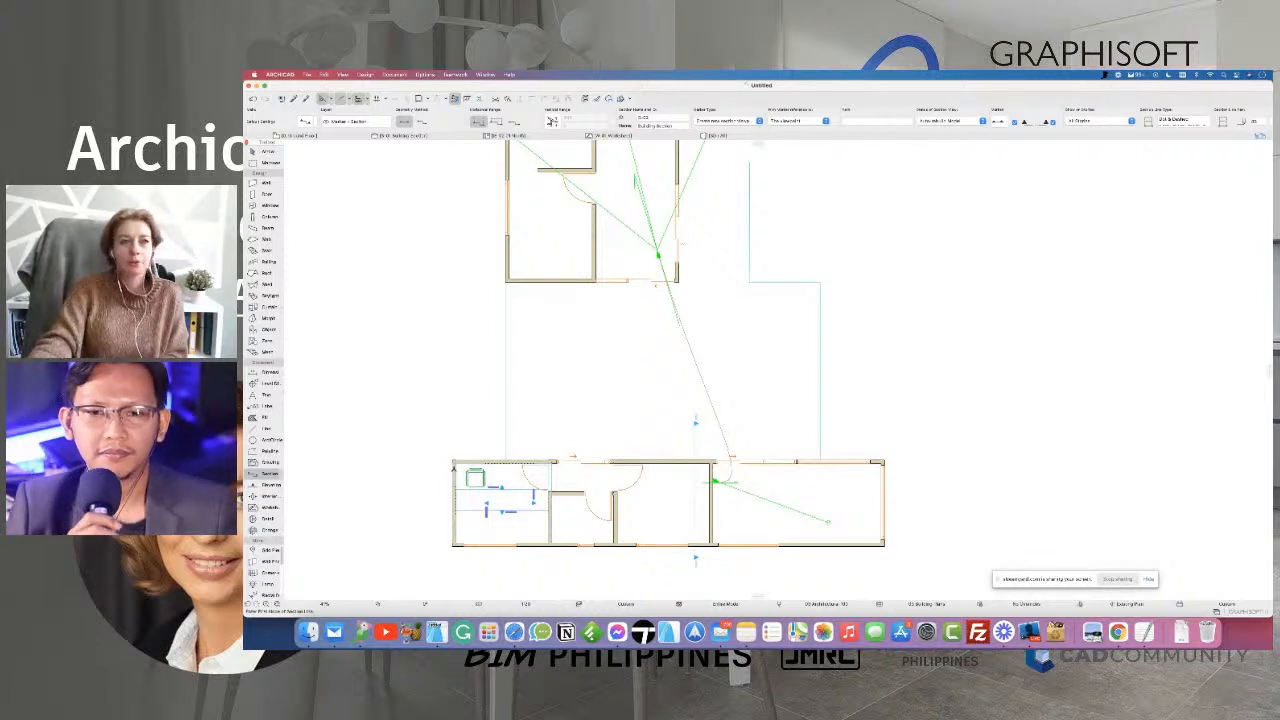
{"action": "left_click", "coordinate": [1261, 137]}
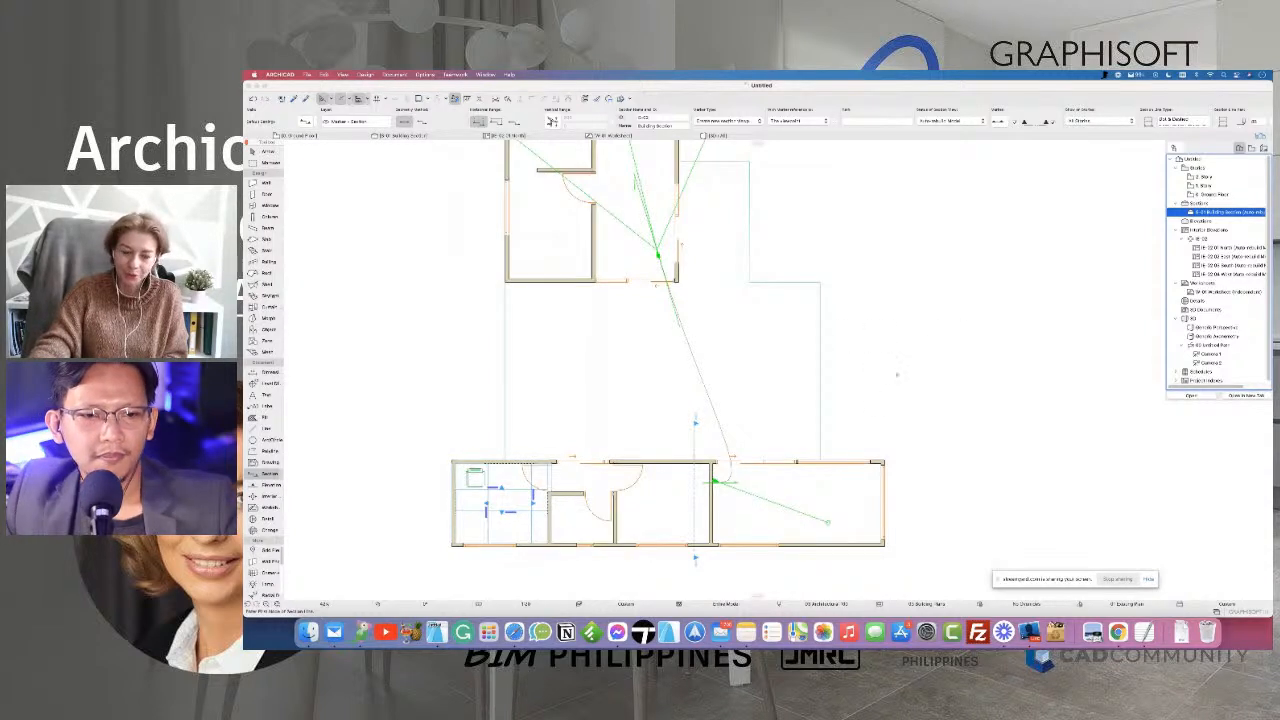
{"action": "scroll", "coordinate": [897, 375], "scroll_direction": "up", "scroll_amount": 2}
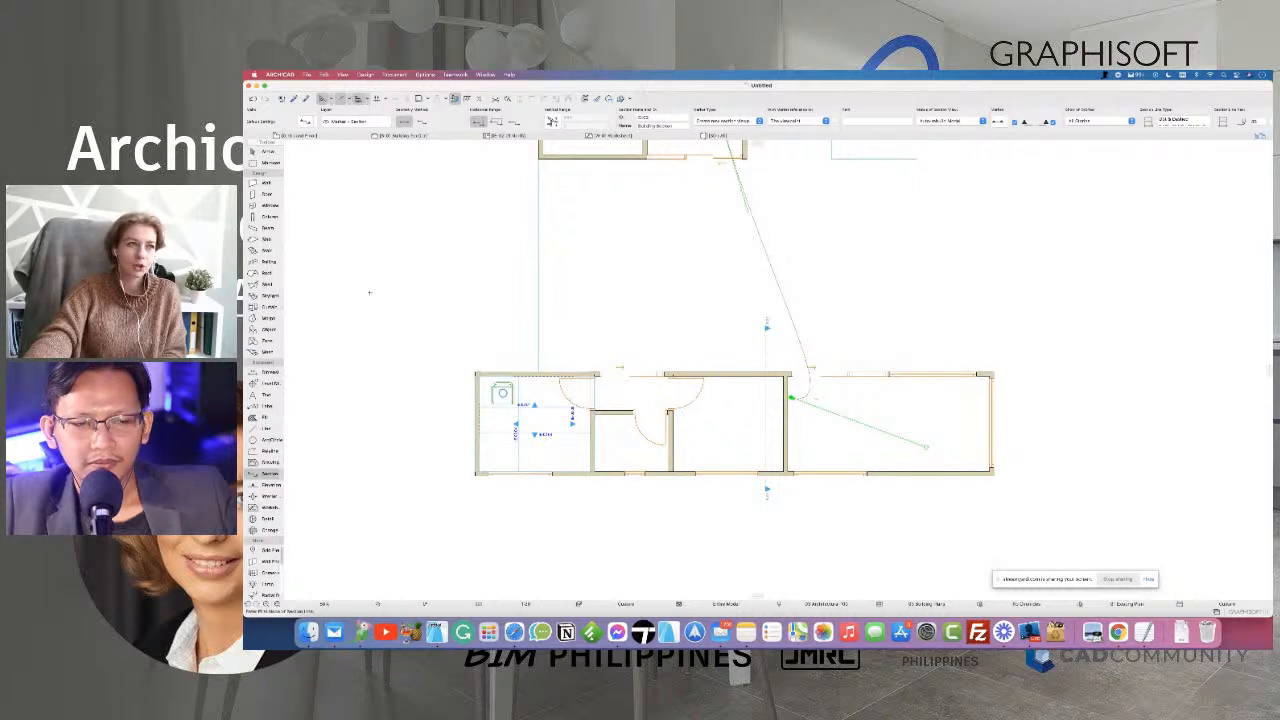
{"action": "left_click", "coordinate": [257, 151]}
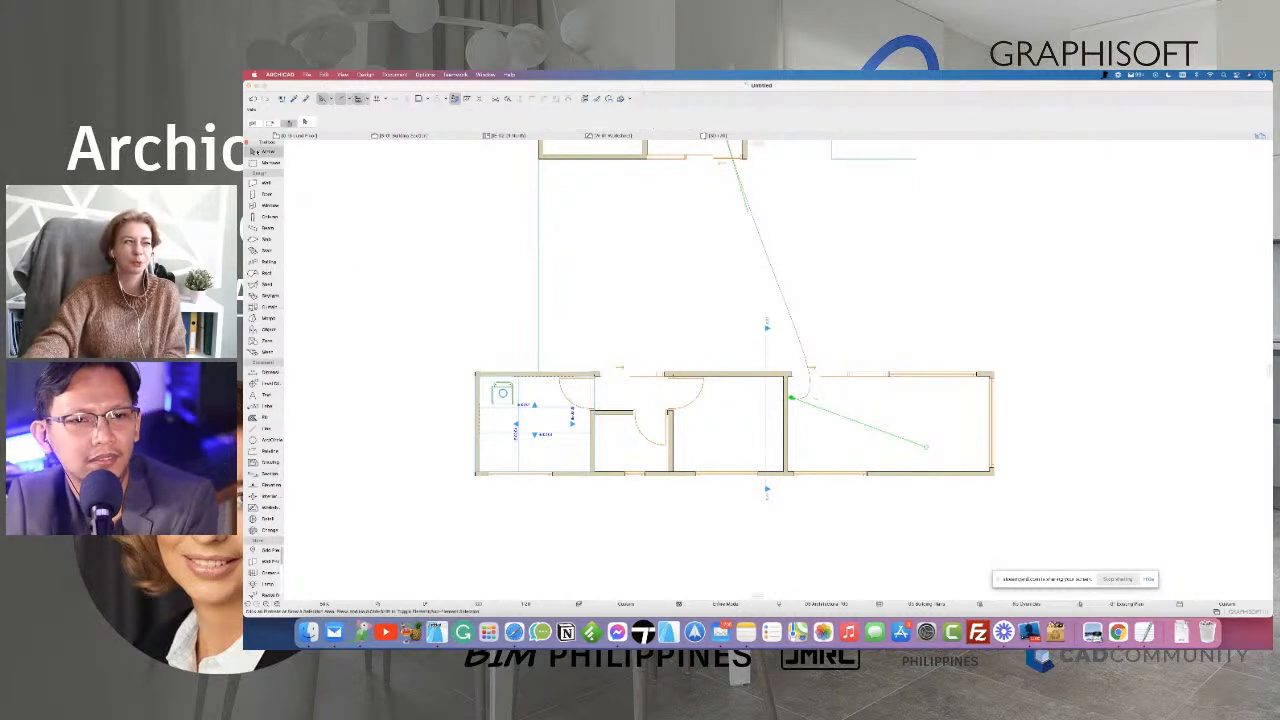
{"action": "scroll", "coordinate": [475, 347], "scroll_direction": "down", "scroll_amount": 3}
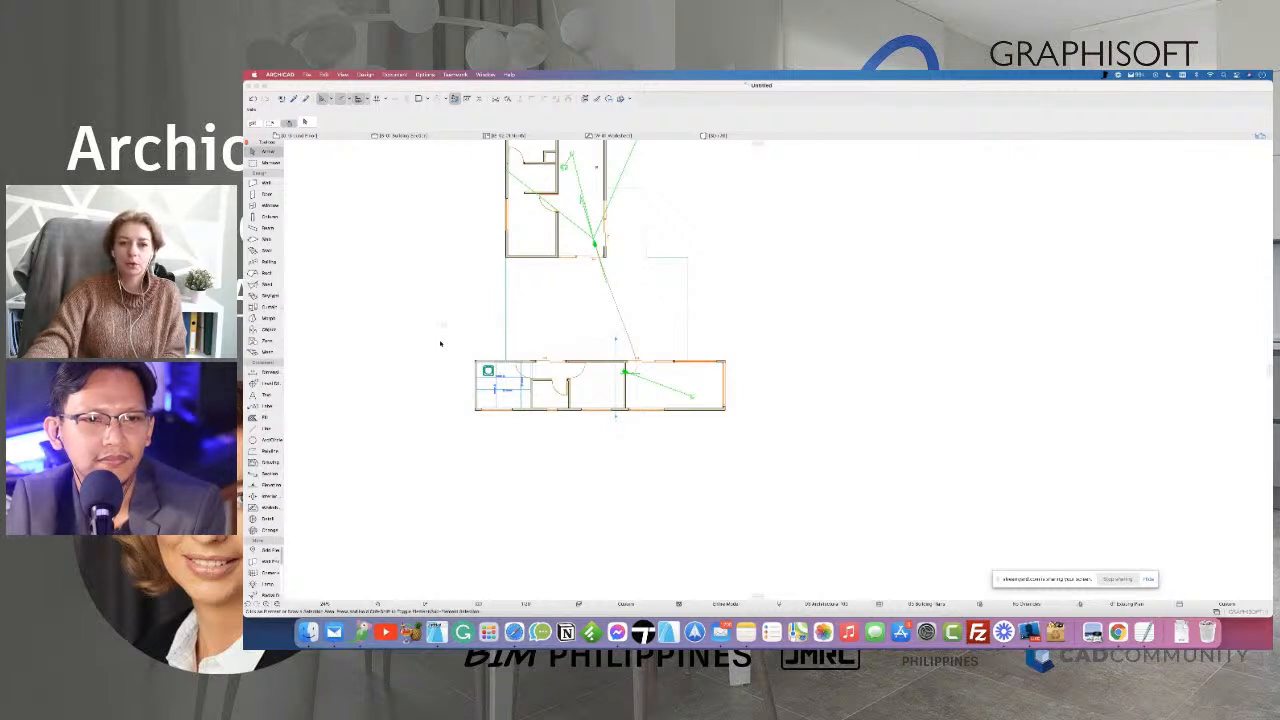
- Open the 3D view of the building and save the project as plan in the Downloads folder in Solo Project format
{"action": "middle_click_drag", "start_coordinate": [499, 317], "coordinate": [501, 377]}
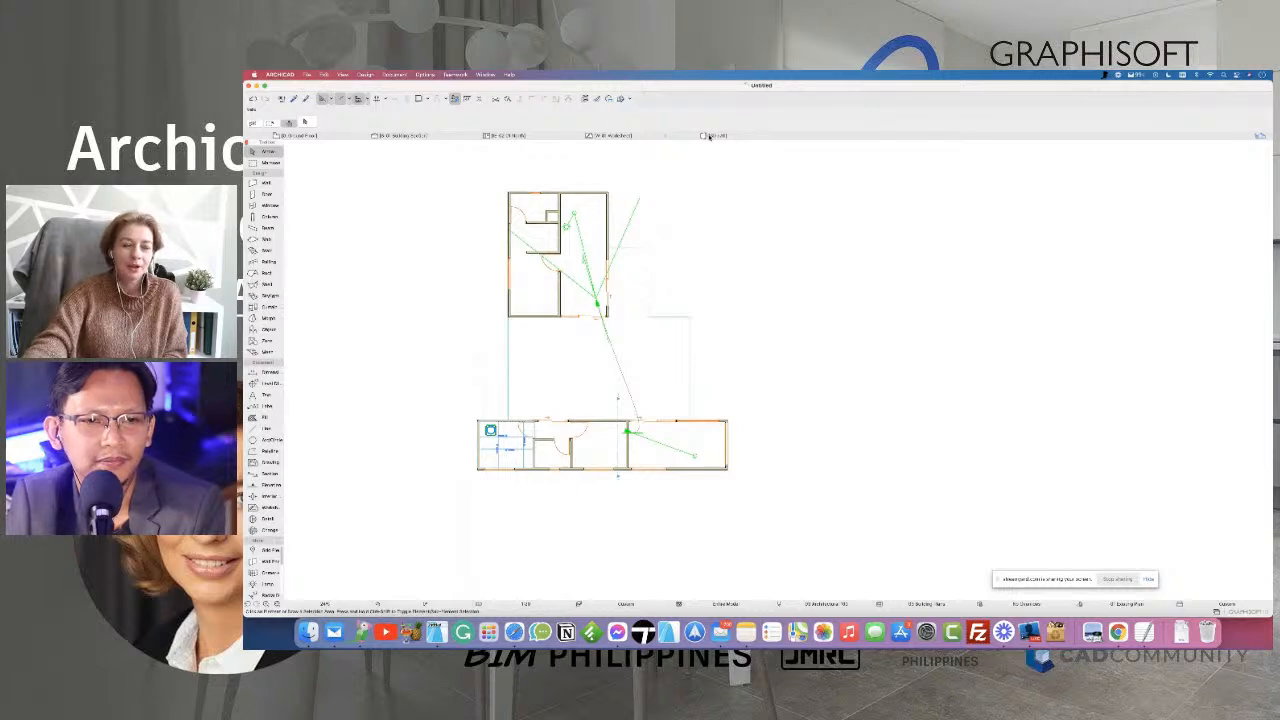
{"action": "left_click", "coordinate": [709, 136]}
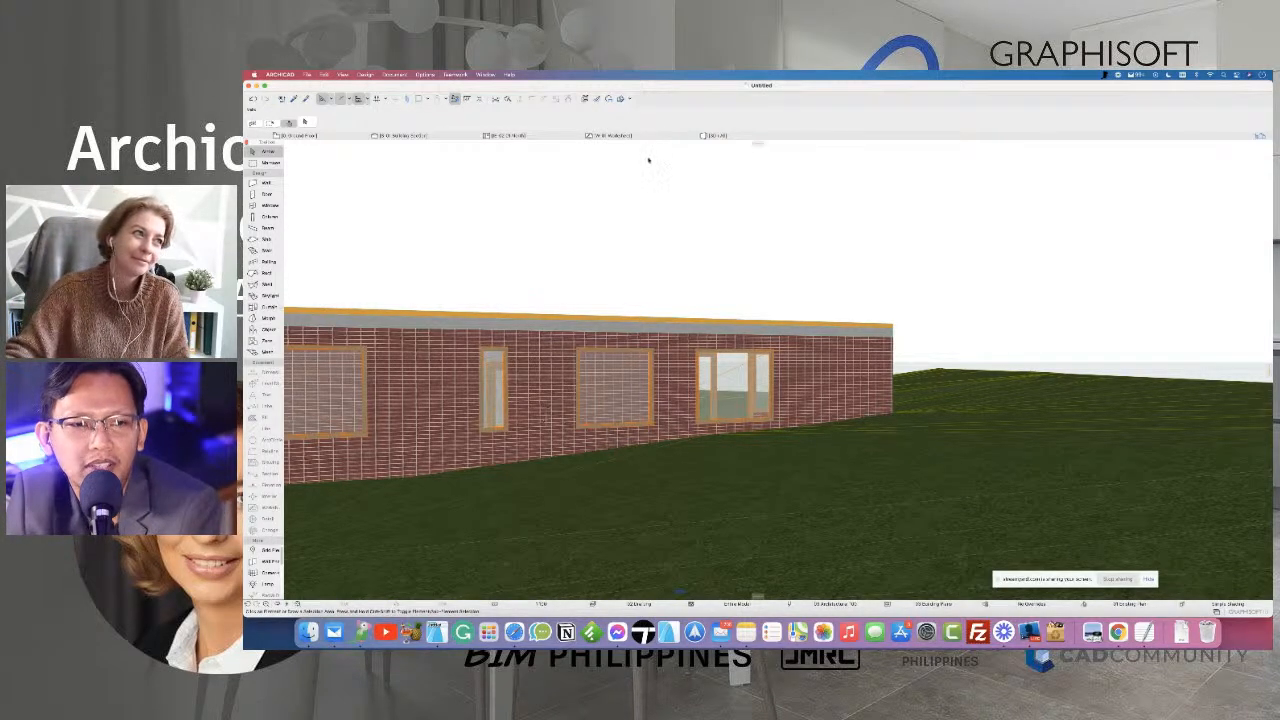
{"action": "left_click", "coordinate": [307, 74]}
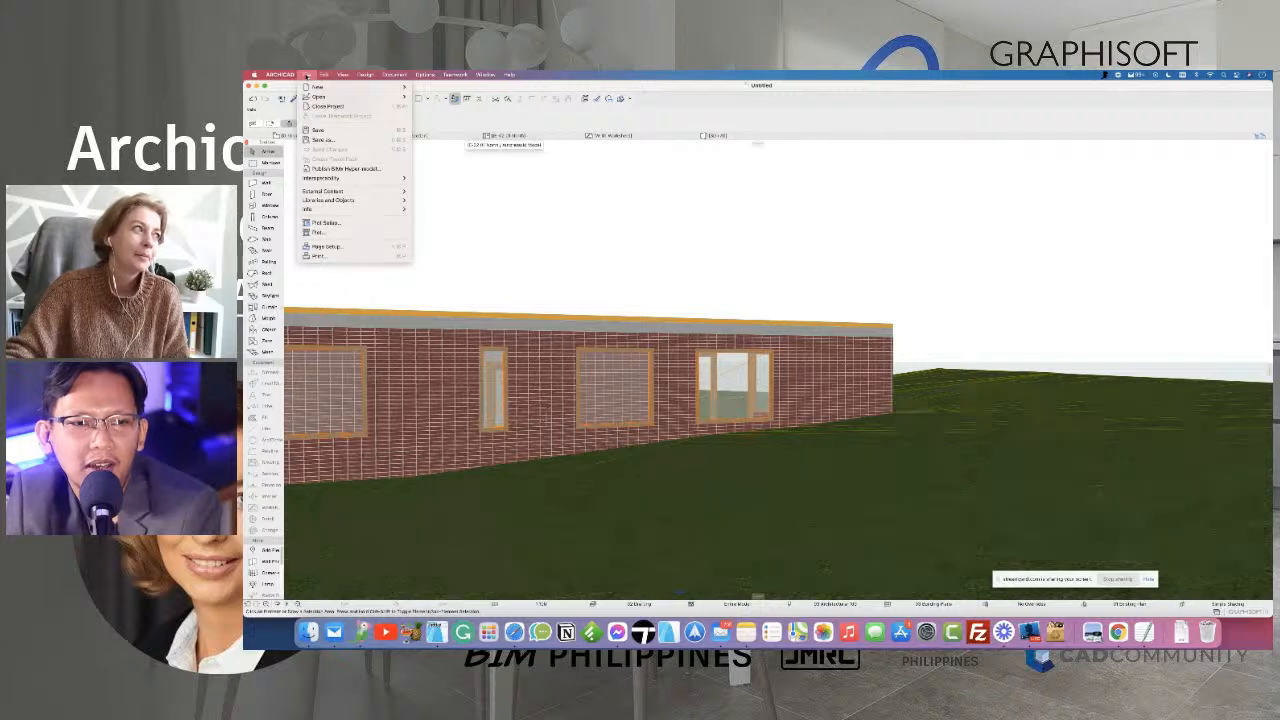
{"action": "left_click", "coordinate": [349, 140]}
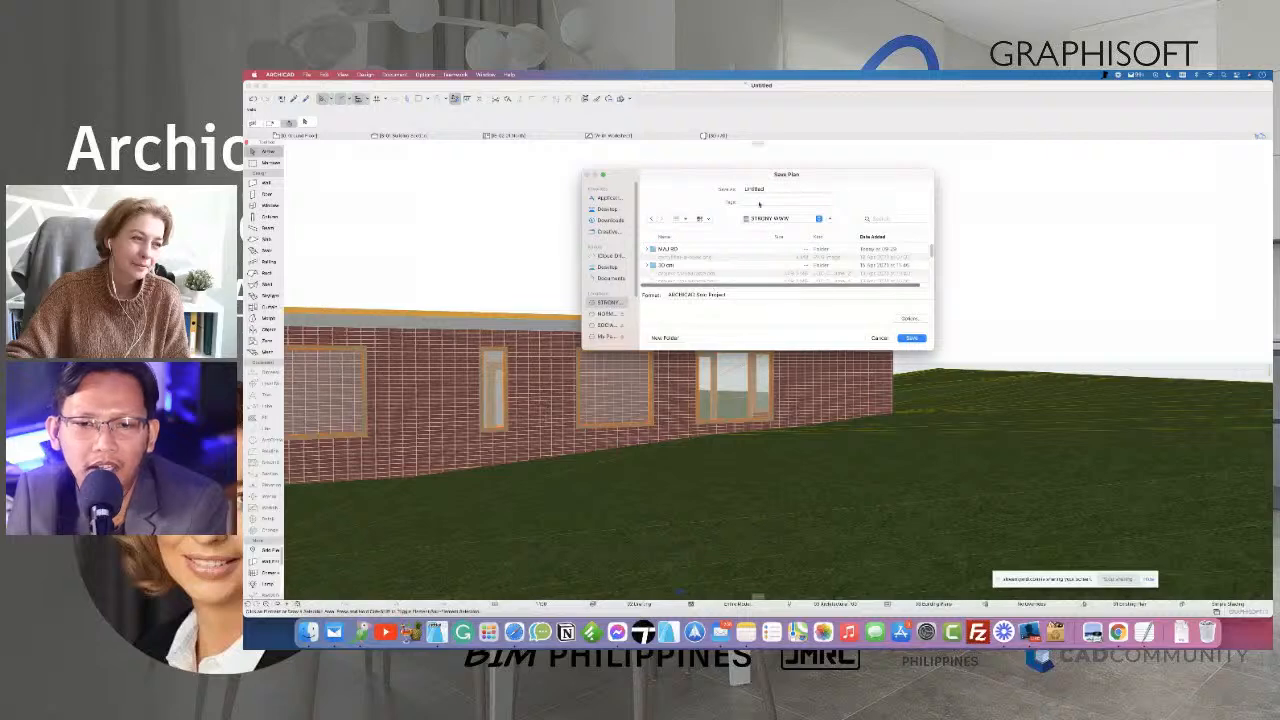
{"action": "left_click", "coordinate": [784, 189]}
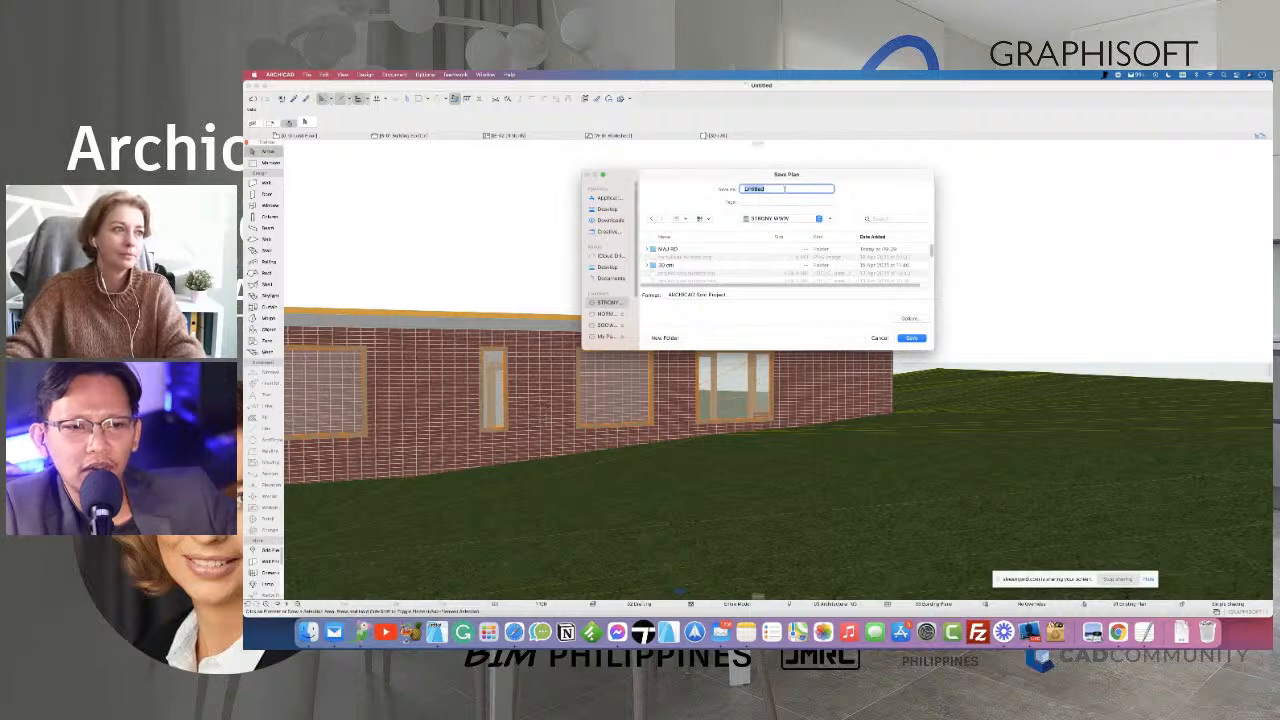
{"action": "left_click", "coordinate": [612, 219]}
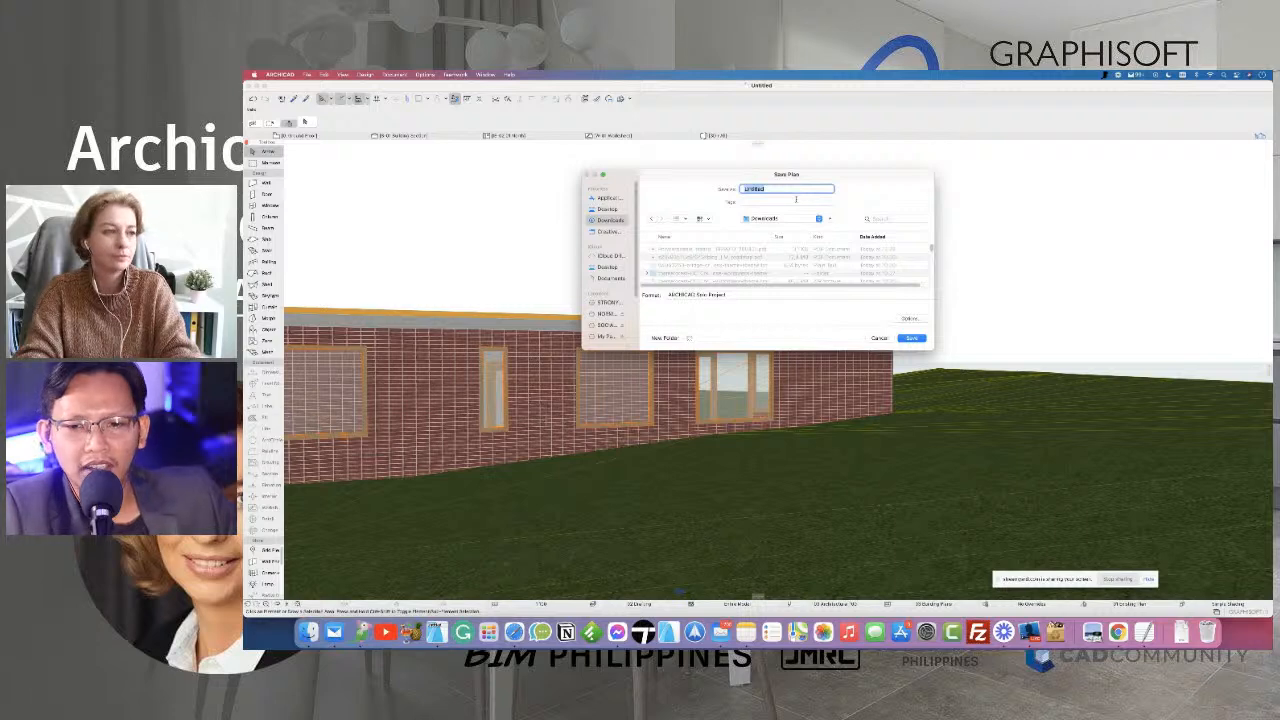
{"action": "type", "text": "plan"}
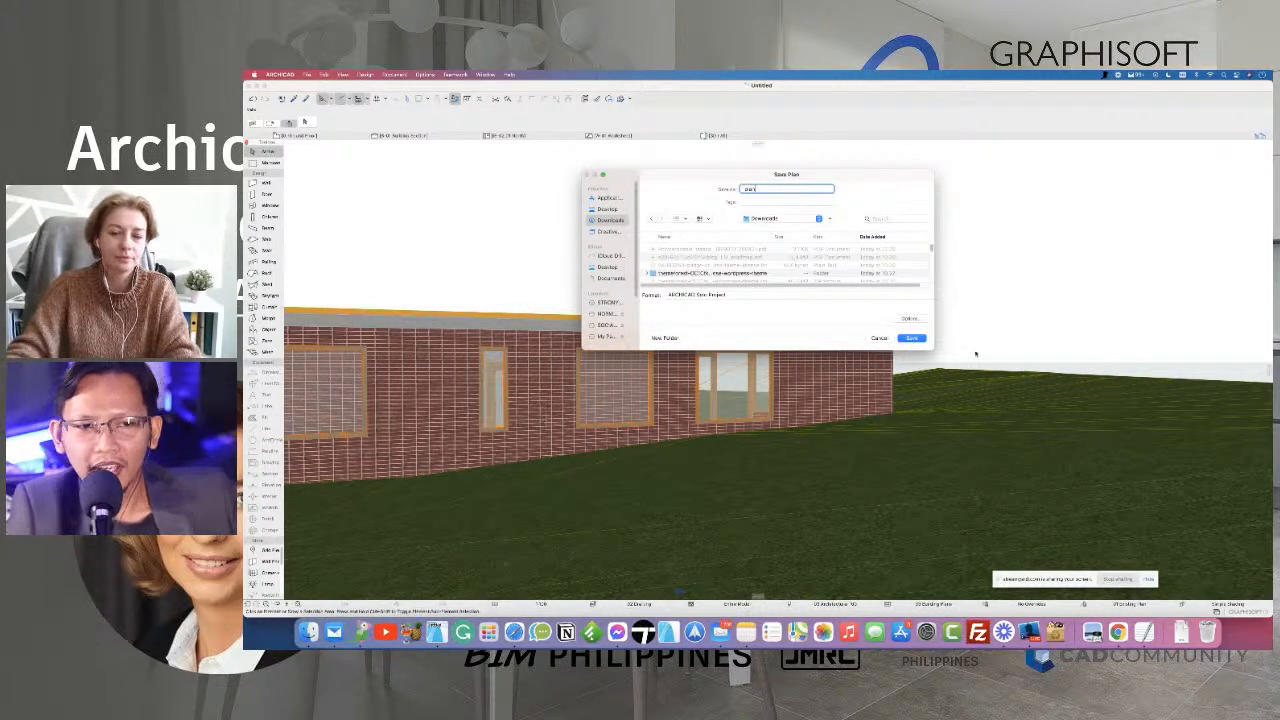
{"action": "left_click", "coordinate": [913, 339]}
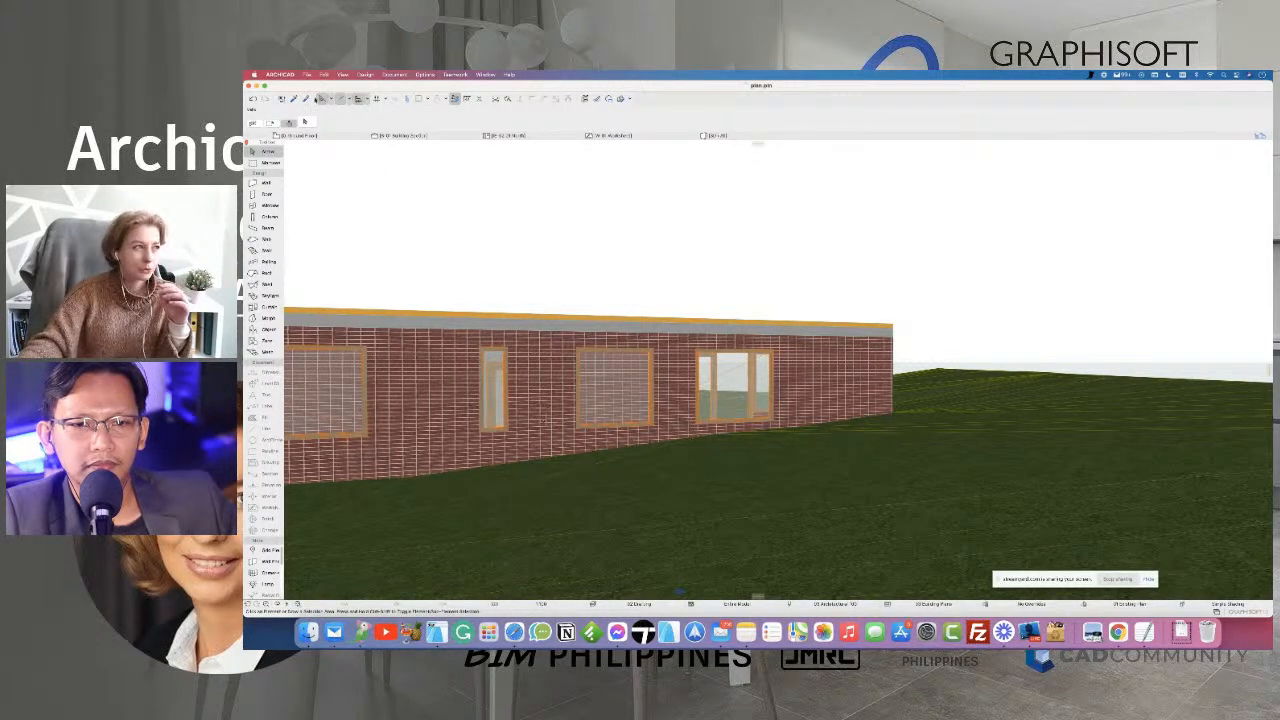
- Check the options for saving under another format without saving, and look through the interoperability commands, including those for DXF-DWG
{"action": "left_click", "coordinate": [308, 75]}
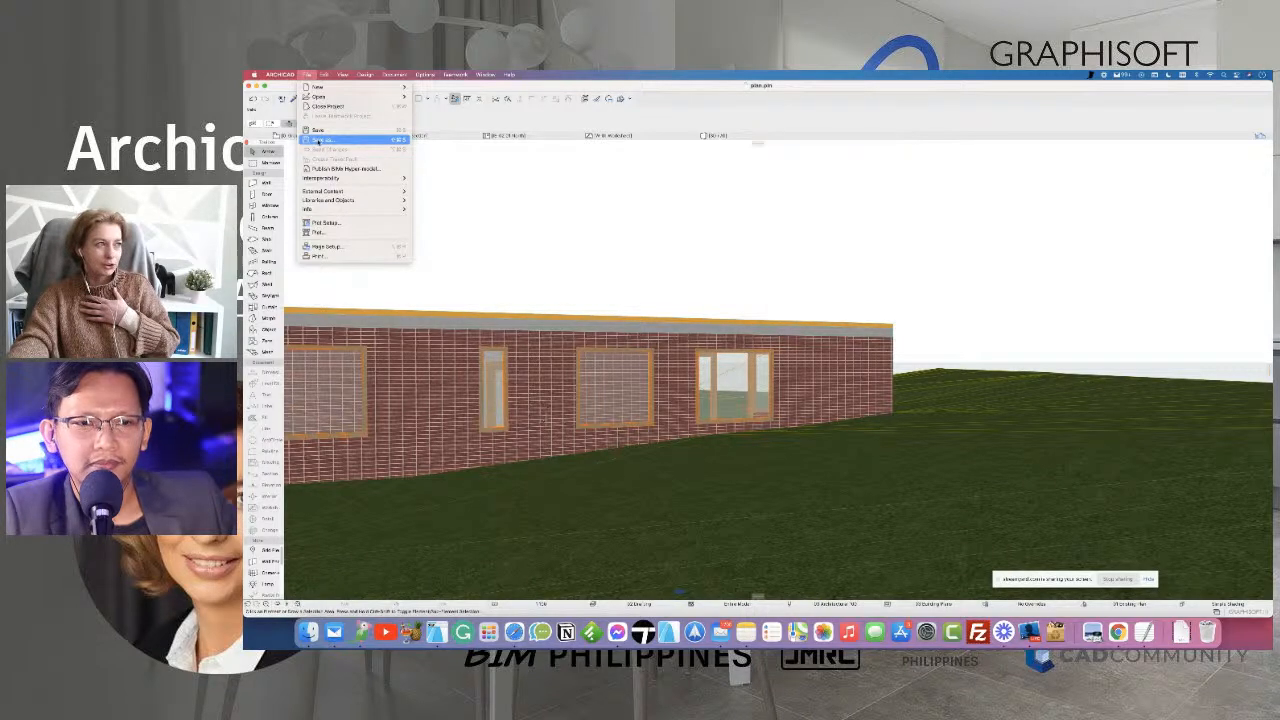
{"action": "left_click", "coordinate": [318, 140]}
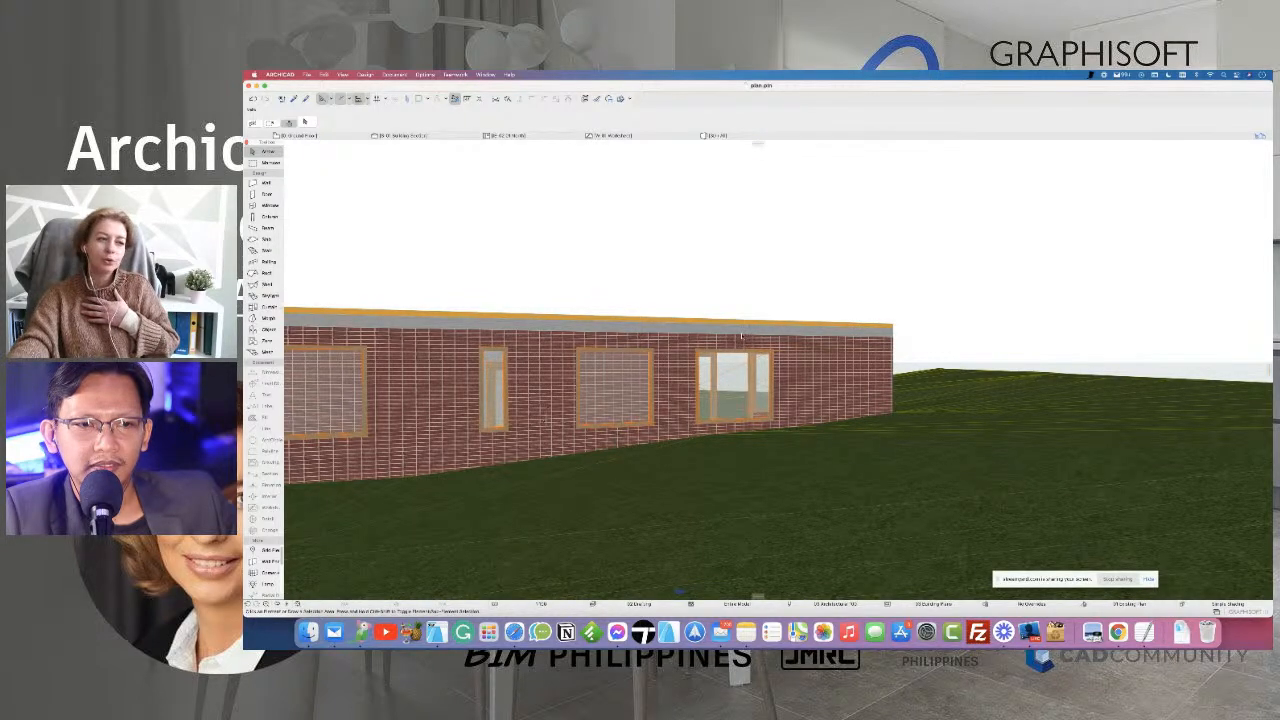
{"action": "left_click", "coordinate": [879, 339]}
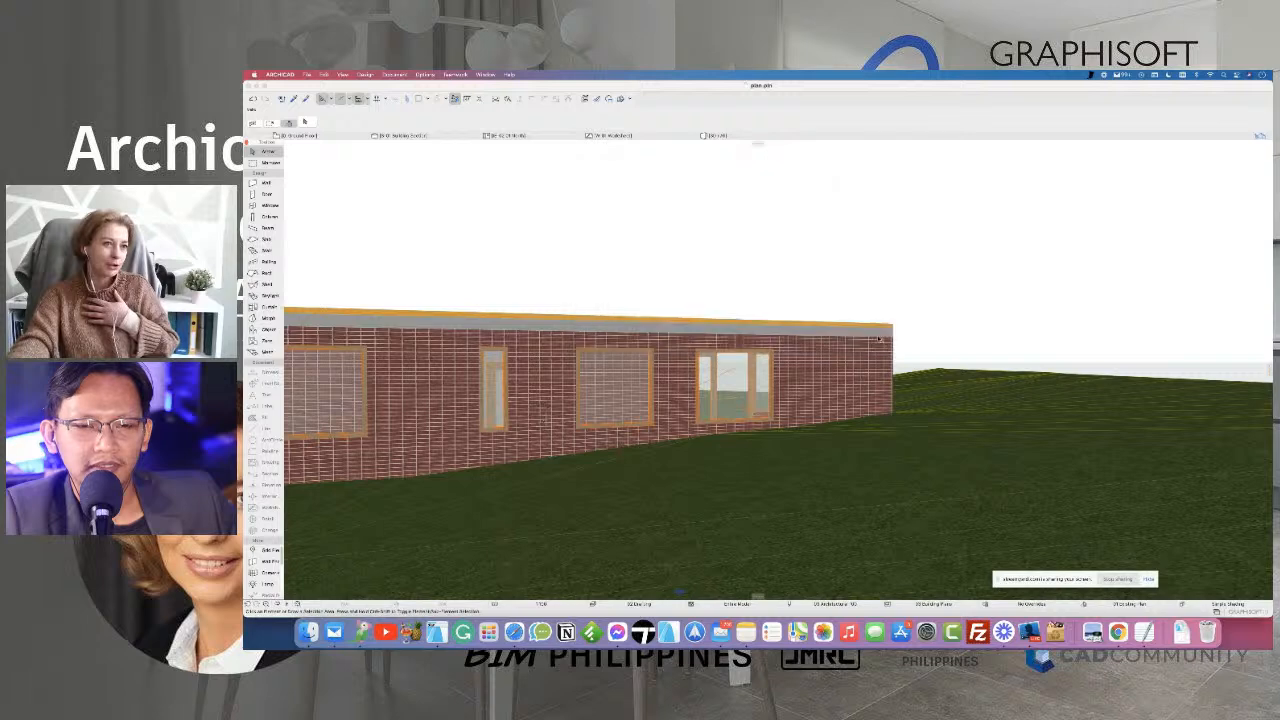
{"action": "left_click", "coordinate": [307, 75]}
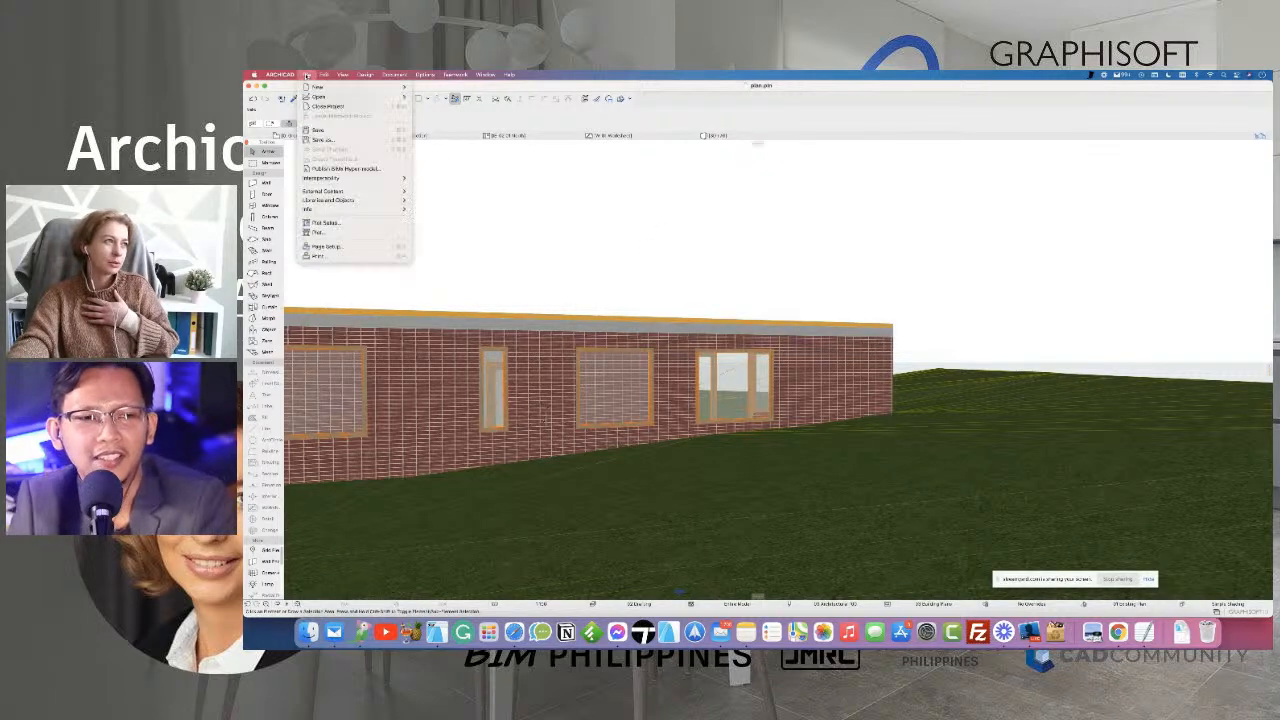
{"action": "mouse_move", "coordinate": [350, 179]}
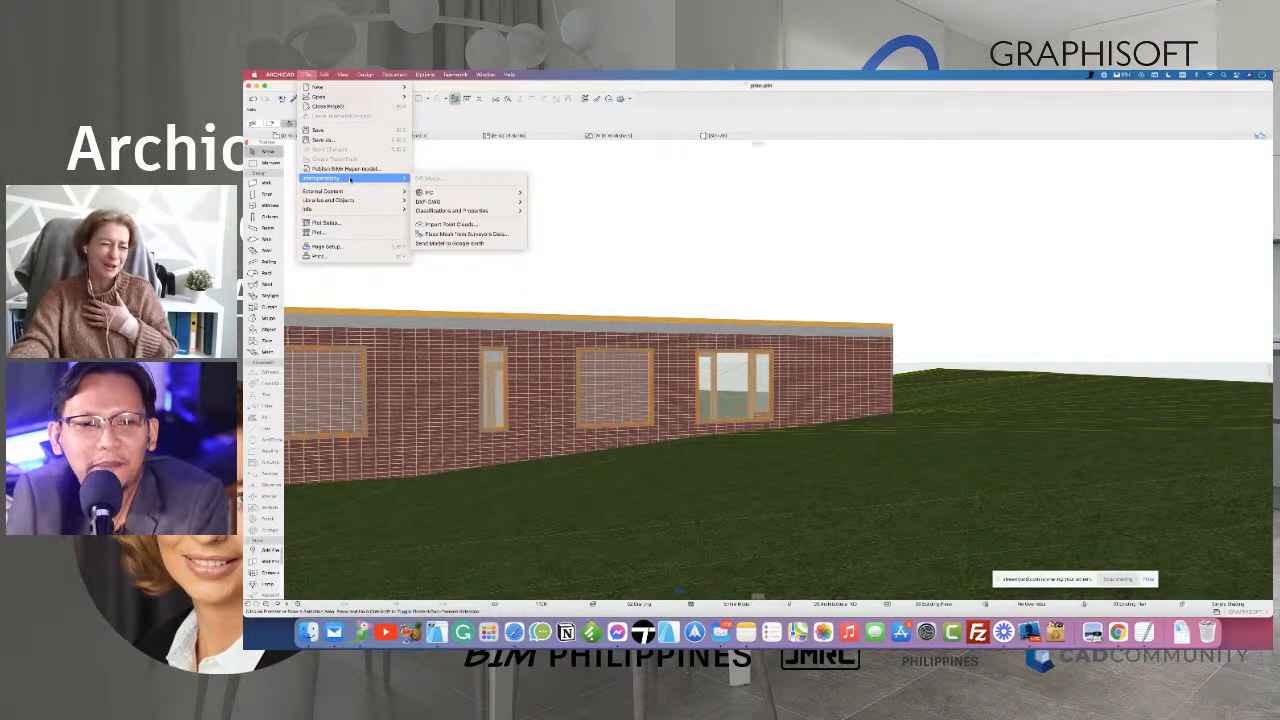
{"action": "mouse_move", "coordinate": [403, 190]}
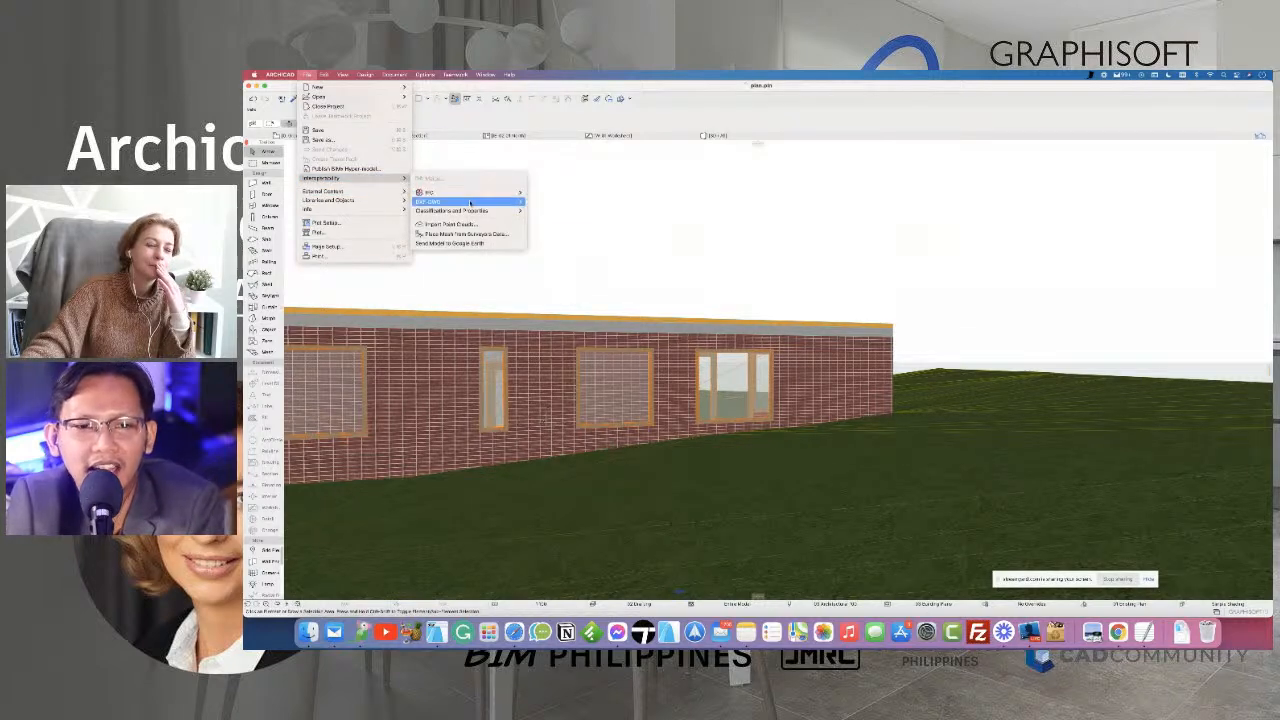
{"action": "mouse_move", "coordinate": [473, 209]}
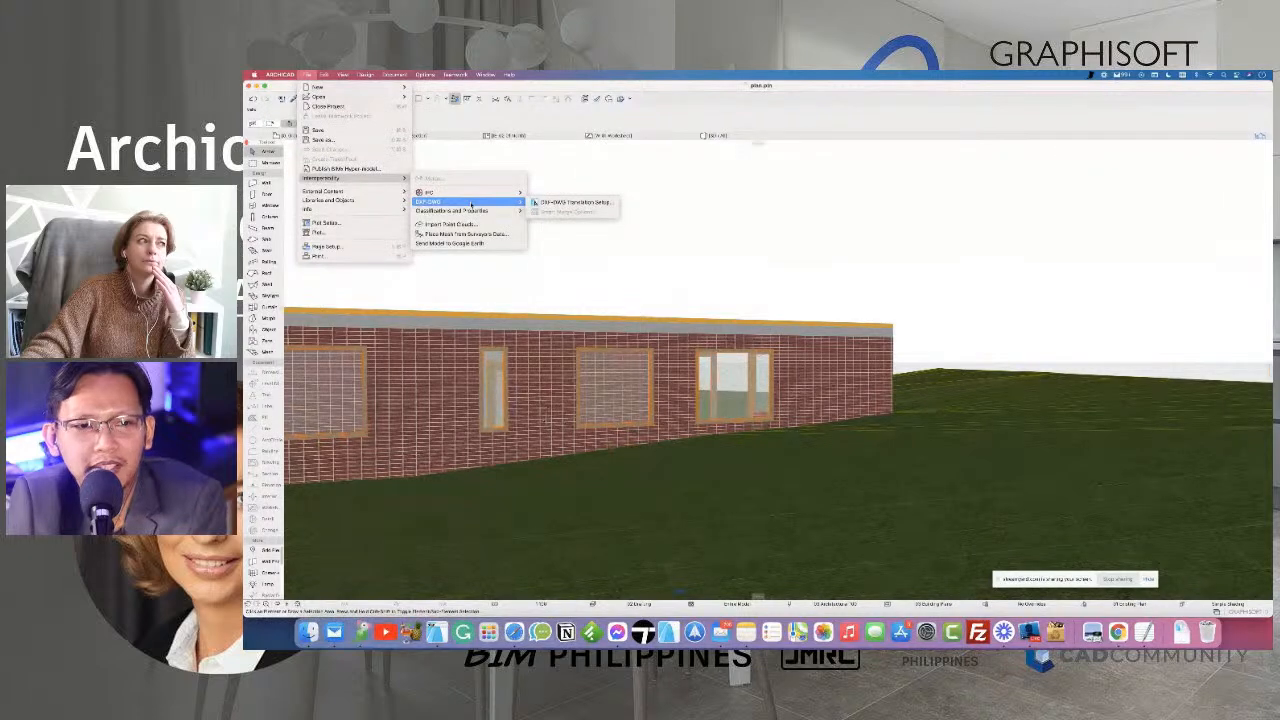
{"action": "left_click", "coordinate": [537, 122]}
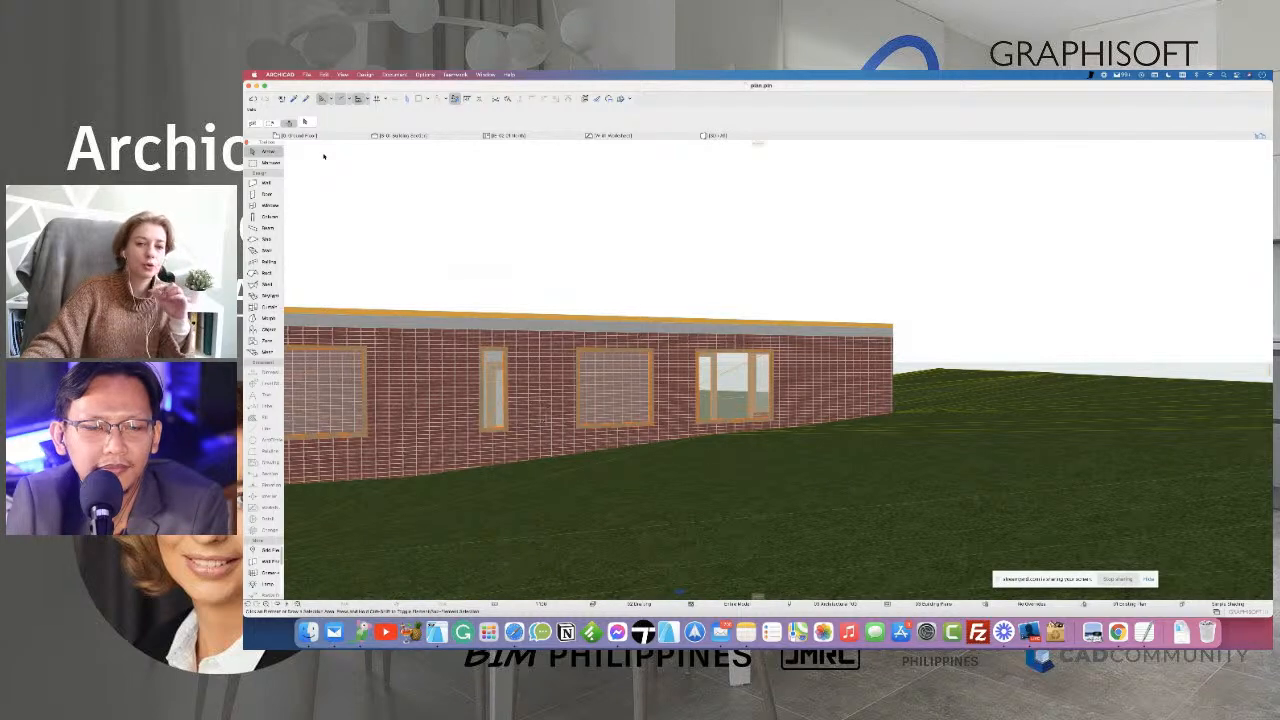
- Look through the Work Environment settings and the profiles available to apply, without changing any of them
{"action": "left_click", "coordinate": [419, 76]}
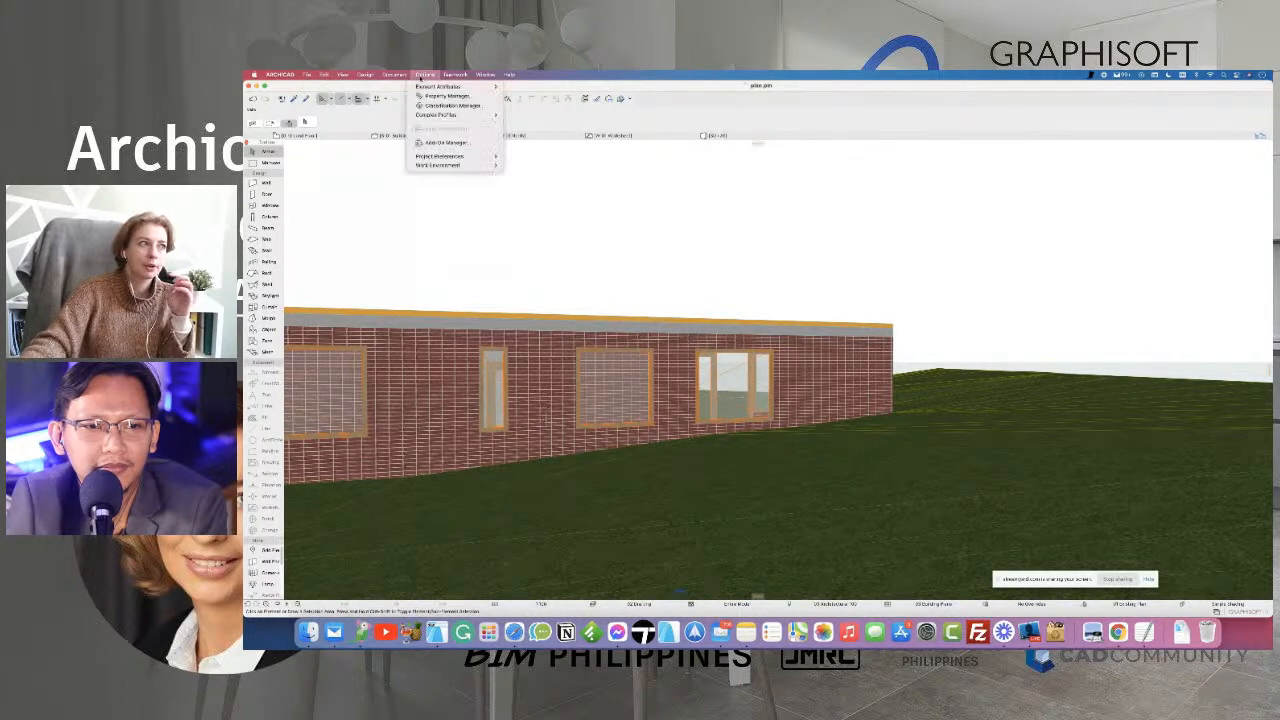
{"action": "mouse_move", "coordinate": [420, 157]}
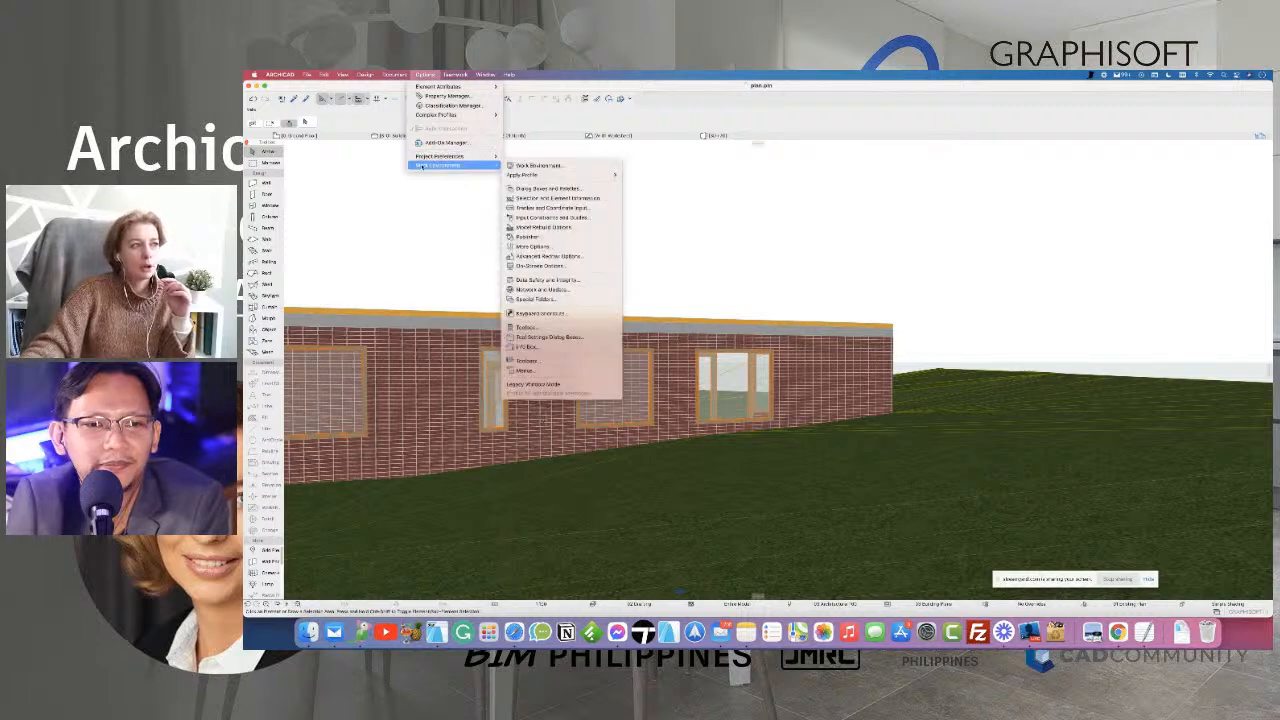
{"action": "left_click", "coordinate": [350, 182]}
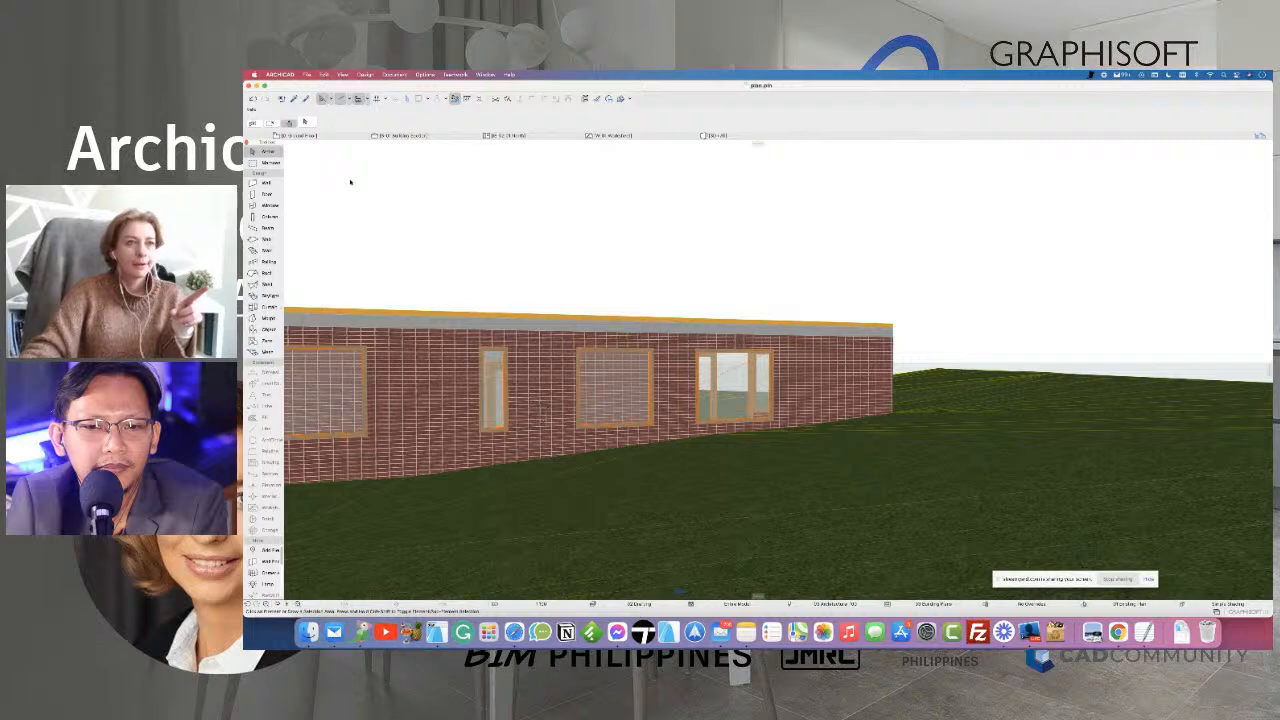
{"action": "left_click", "coordinate": [395, 74]}
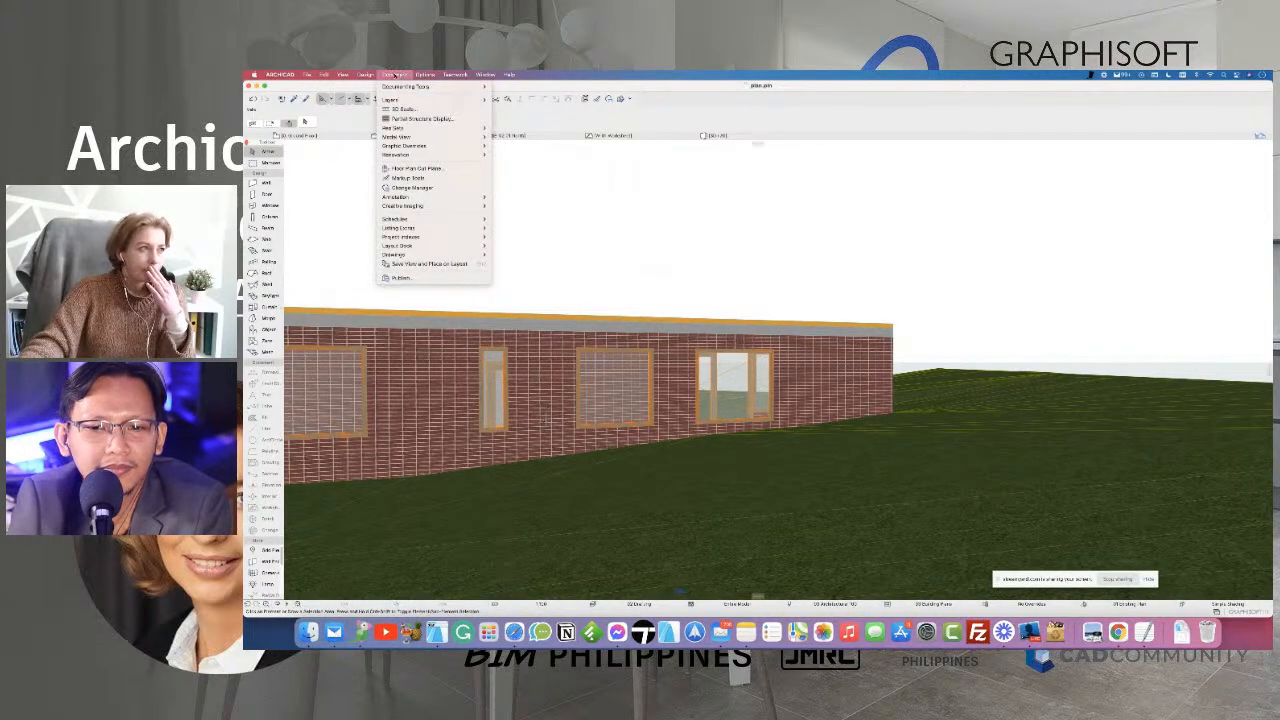
{"action": "mouse_move", "coordinate": [425, 74]}
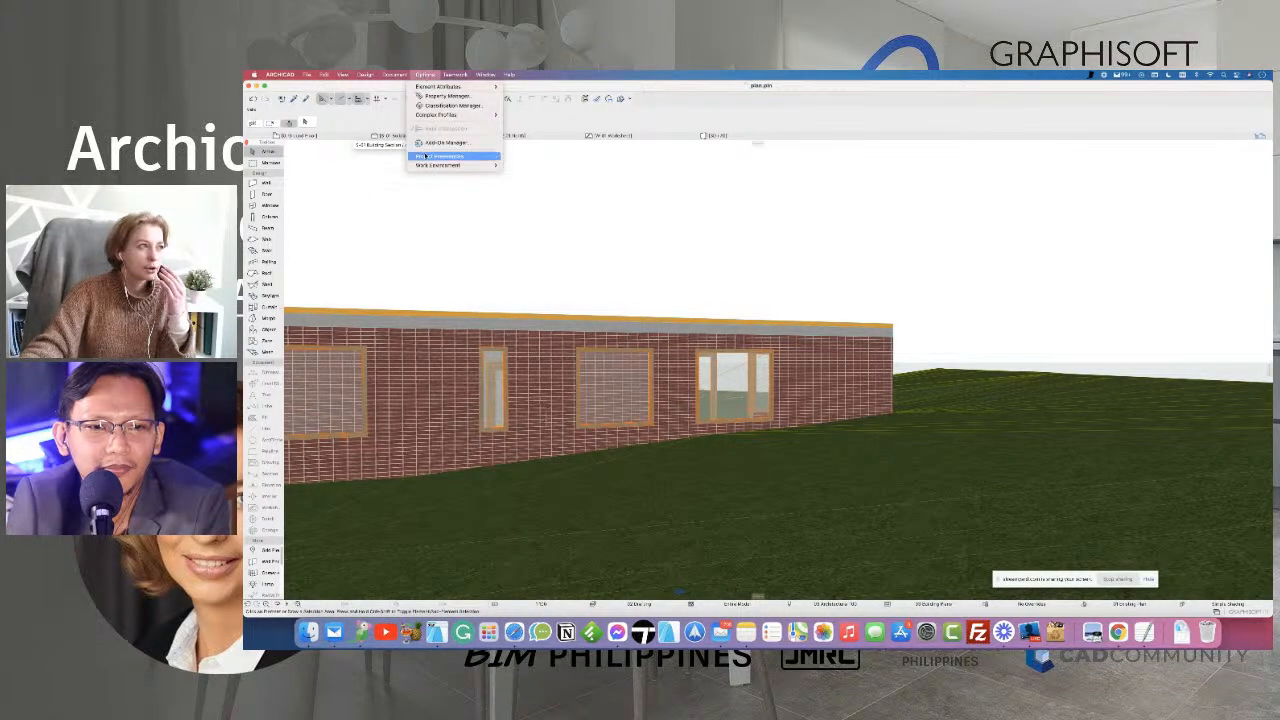
{"action": "mouse_move", "coordinate": [465, 165]}
{"action": "mouse_move", "coordinate": [600, 178]}
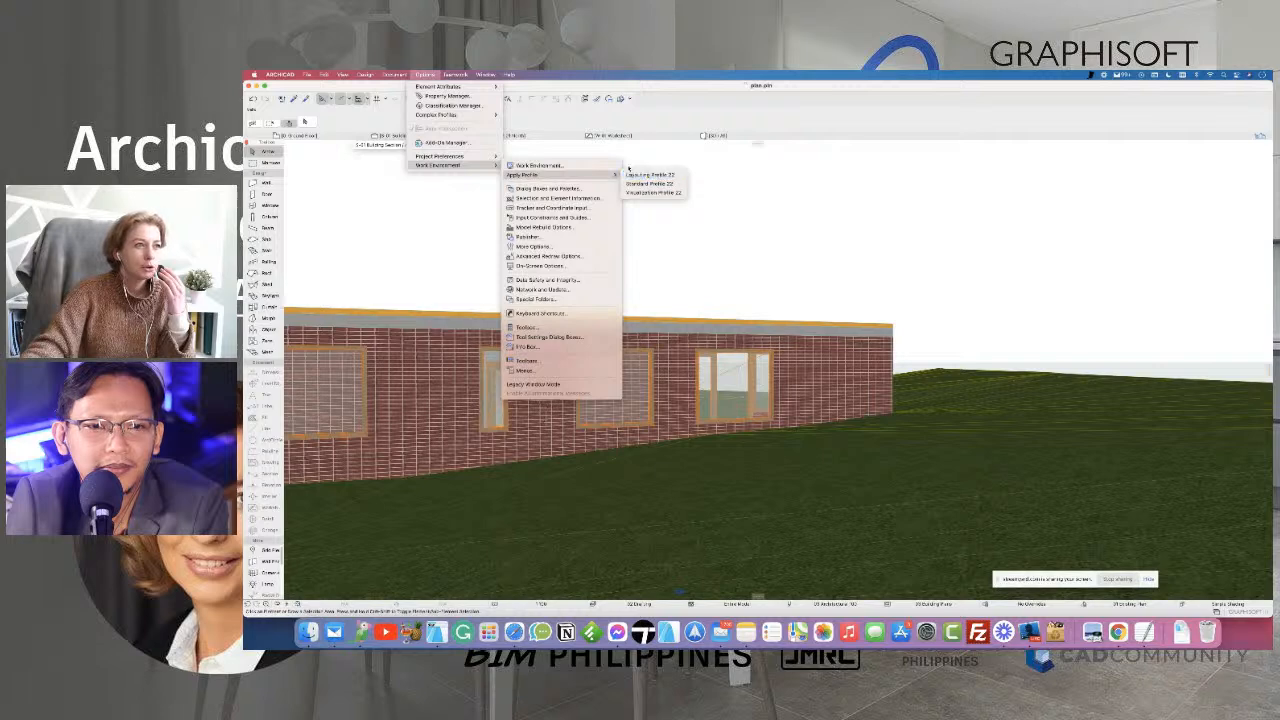
{"action": "left_click", "coordinate": [550, 120]}
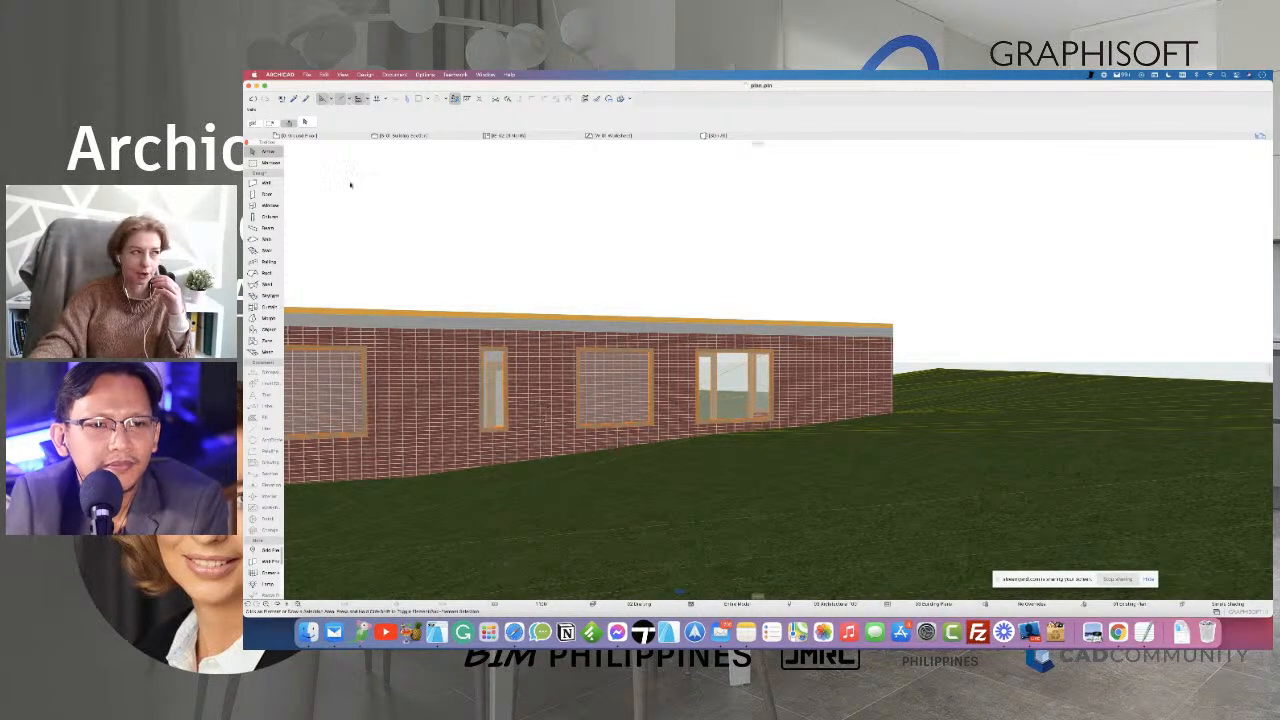
- Review the interoperability commands for IFC, DXF-DWG and classifications, and the External Content commands, without running any
{"action": "left_click", "coordinate": [308, 74]}
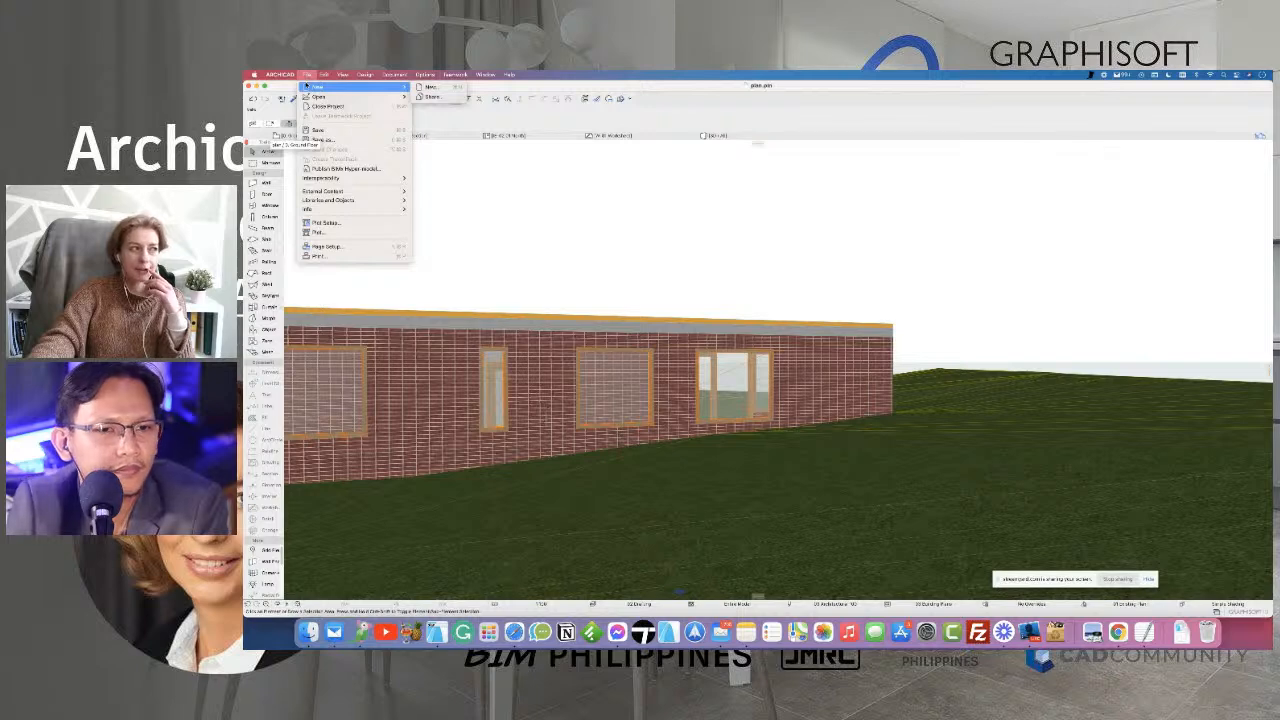
{"action": "mouse_move", "coordinate": [310, 193]}
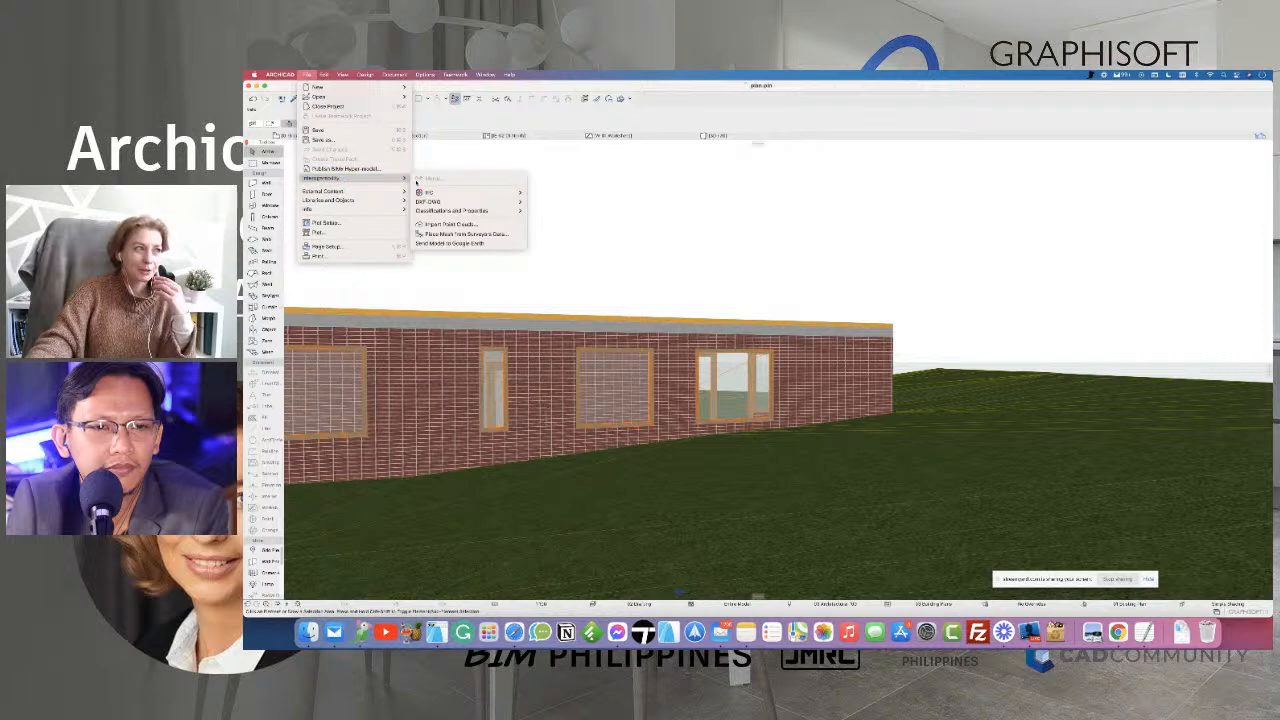
{"action": "mouse_move", "coordinate": [488, 211]}
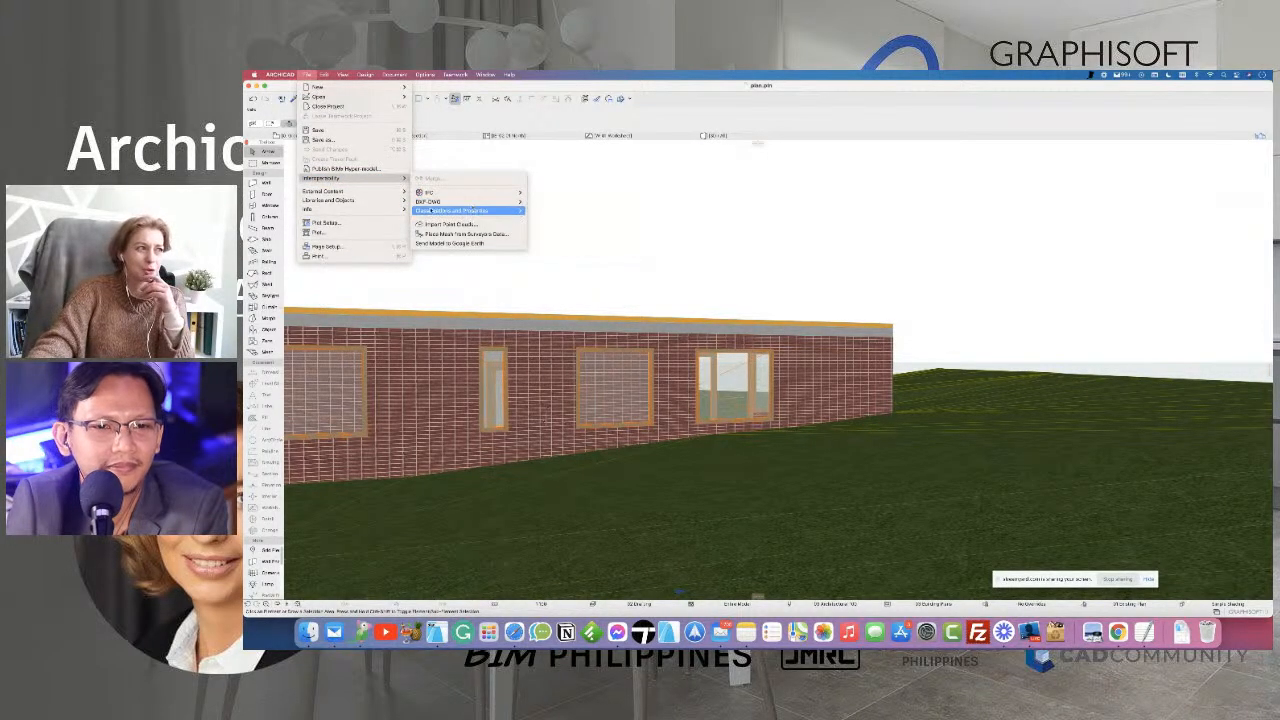
{"action": "mouse_move", "coordinate": [390, 203]}
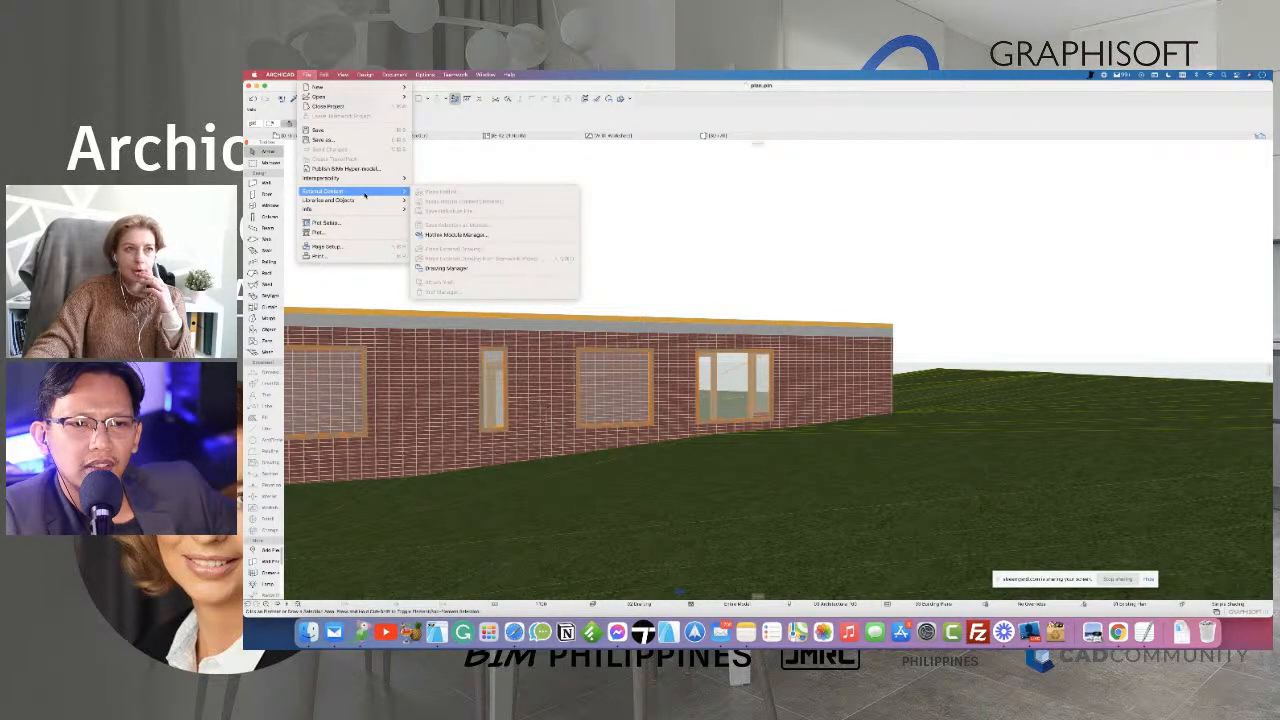
{"action": "left_click", "coordinate": [674, 200]}
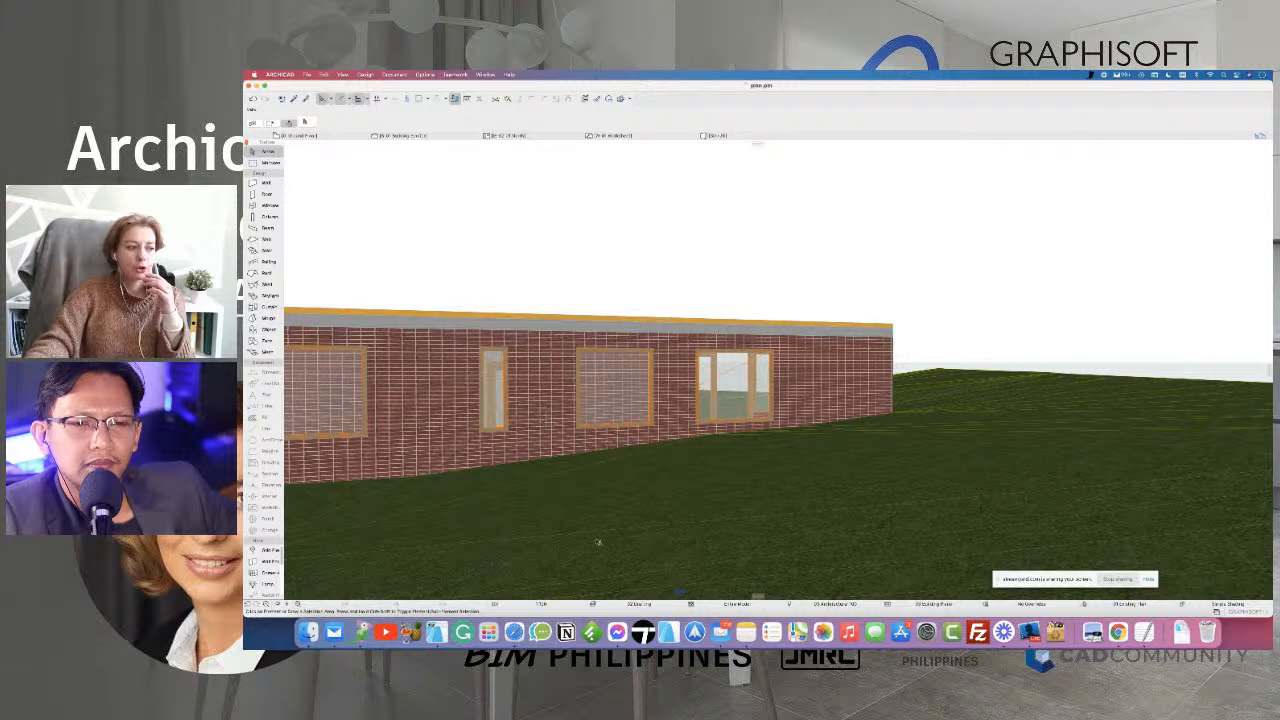
- Switch to Google Chrome and open graphisoft.com in a new tab
{"action": "left_click", "coordinate": [515, 630]}
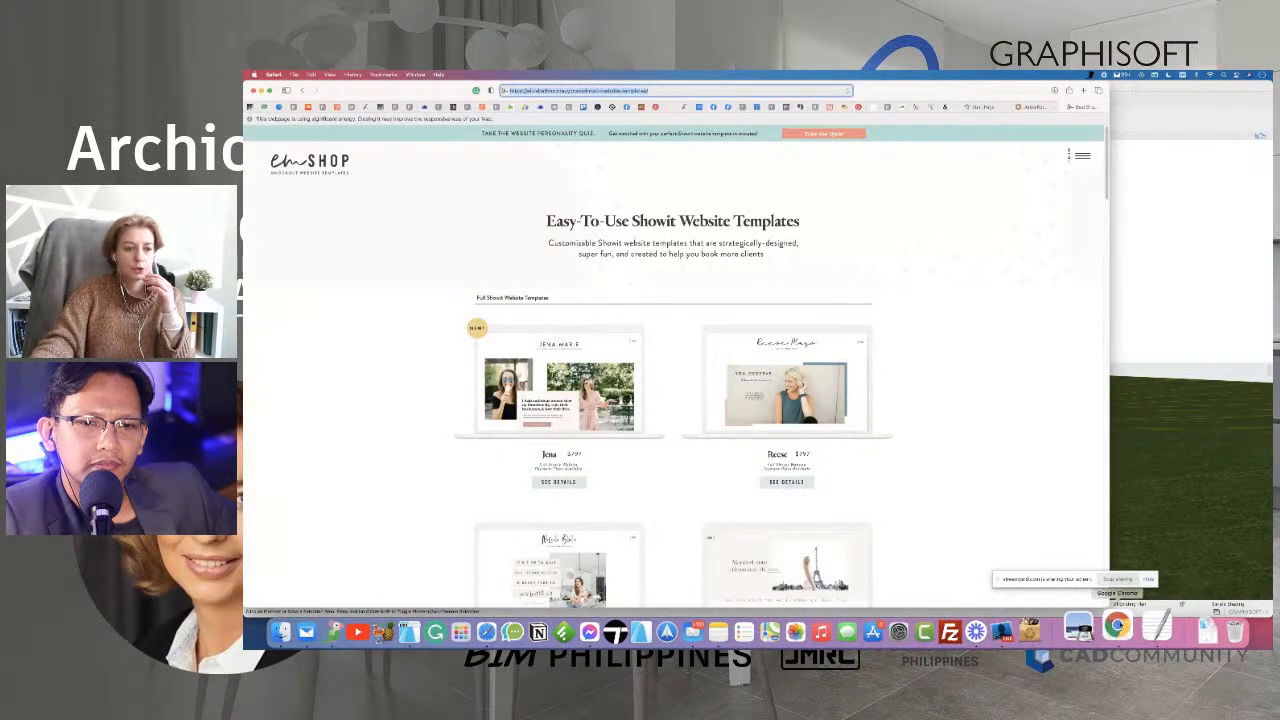
{"action": "left_click", "coordinate": [1117, 628]}
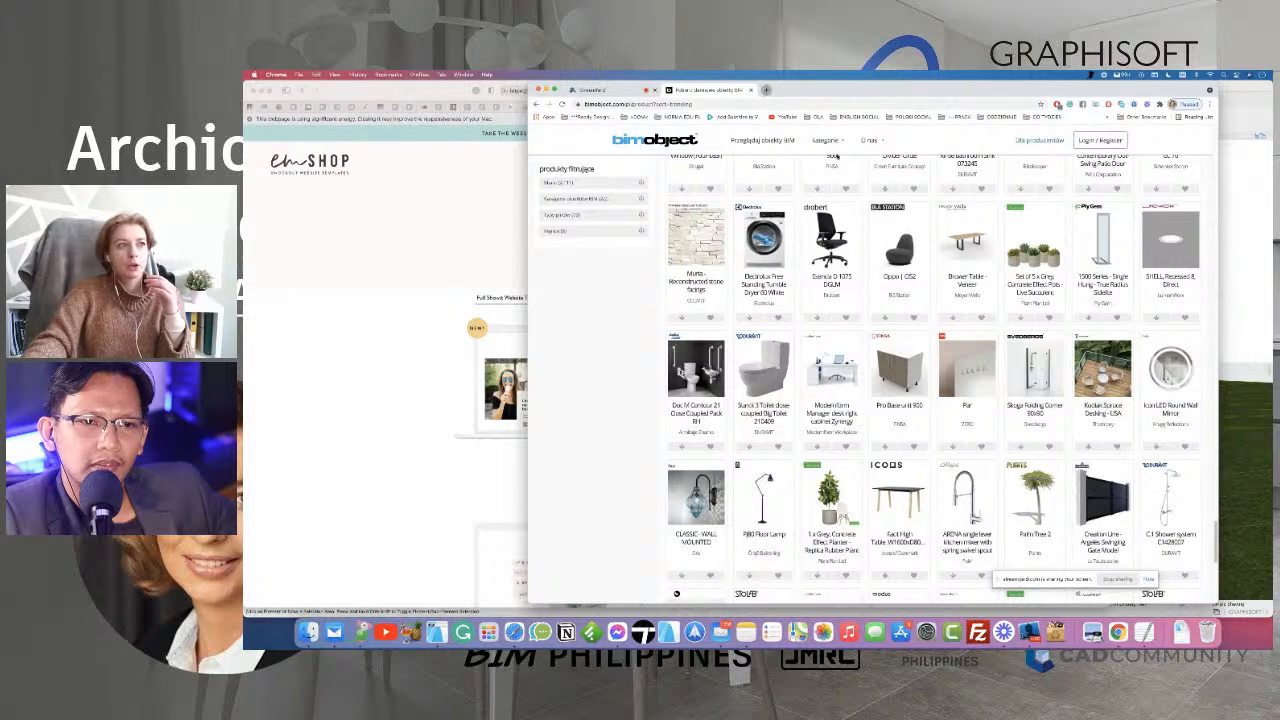
{"action": "key", "text": "super+t"}
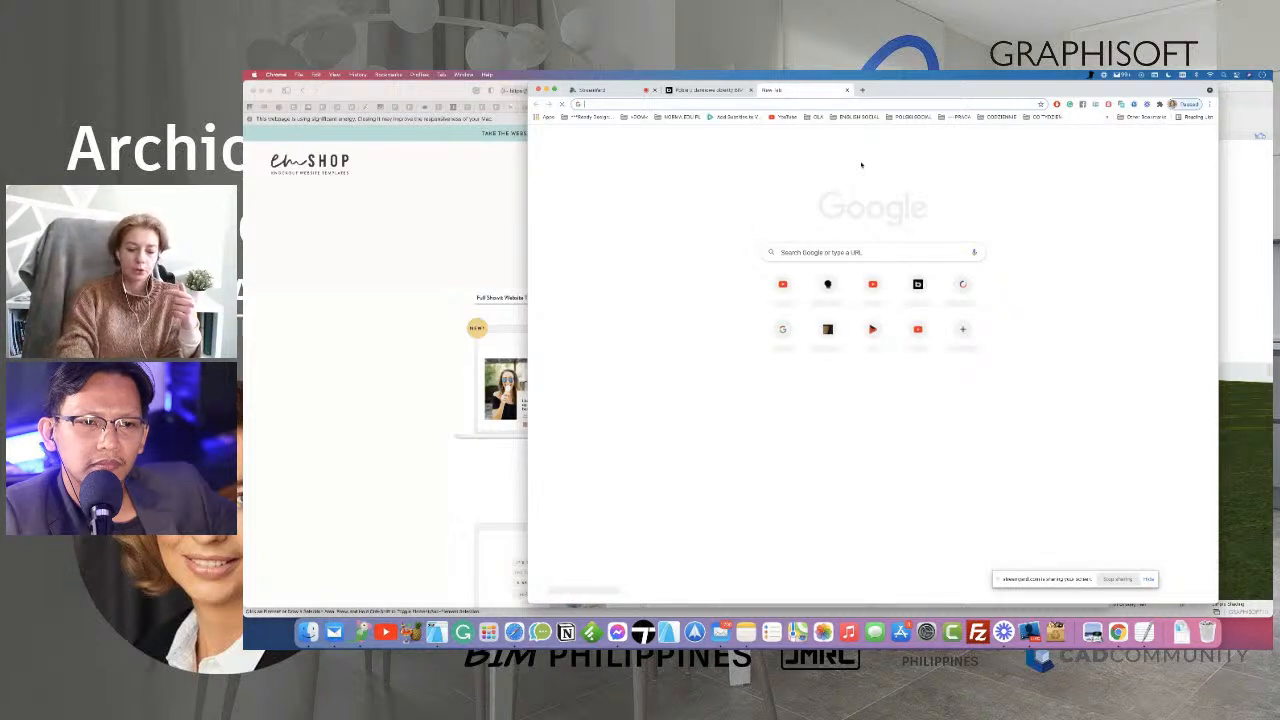
{"action": "type", "text": "g"}
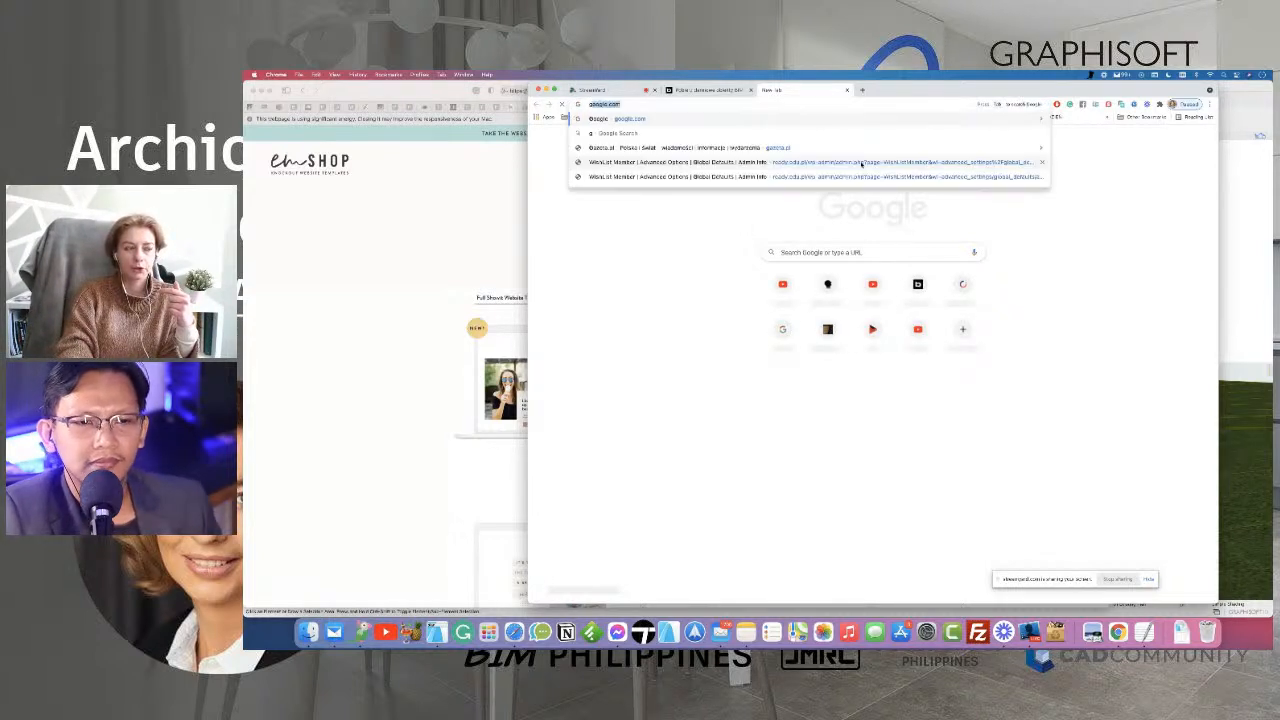
{"action": "type", "text": "ra"}
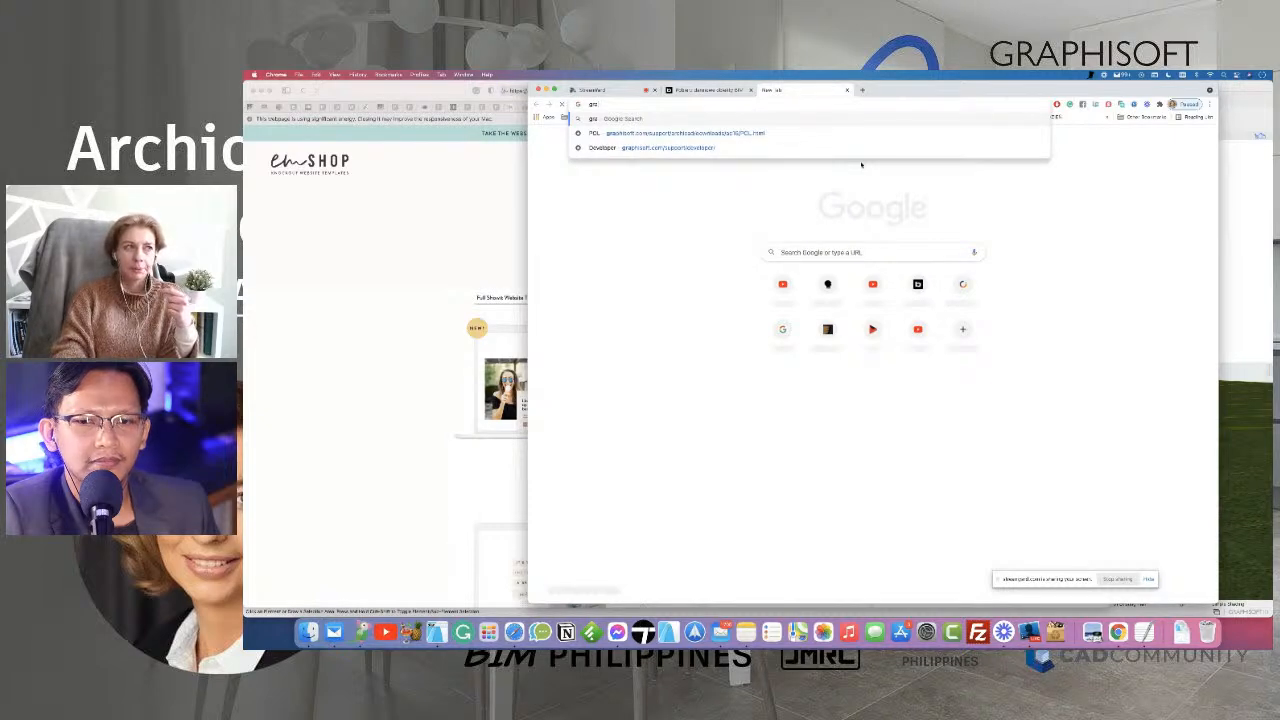
{"action": "type", "text": "phisoft.com"}
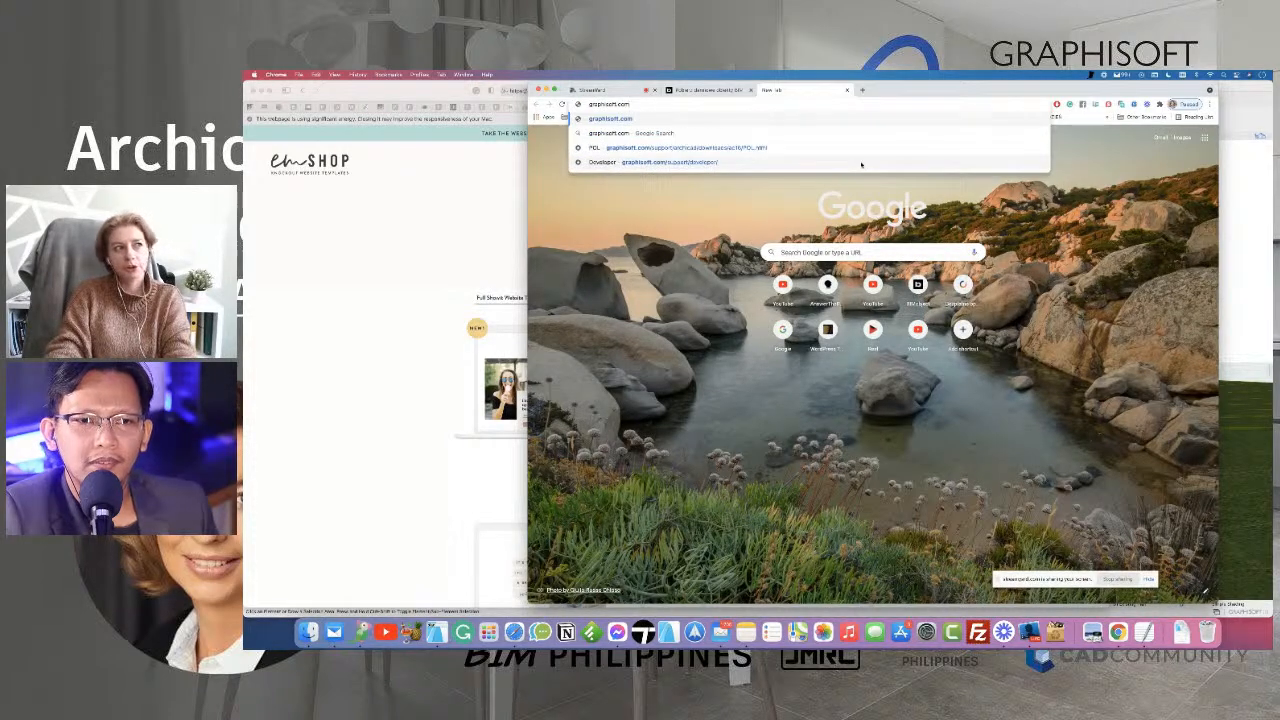
{"action": "key", "text": "Return"}
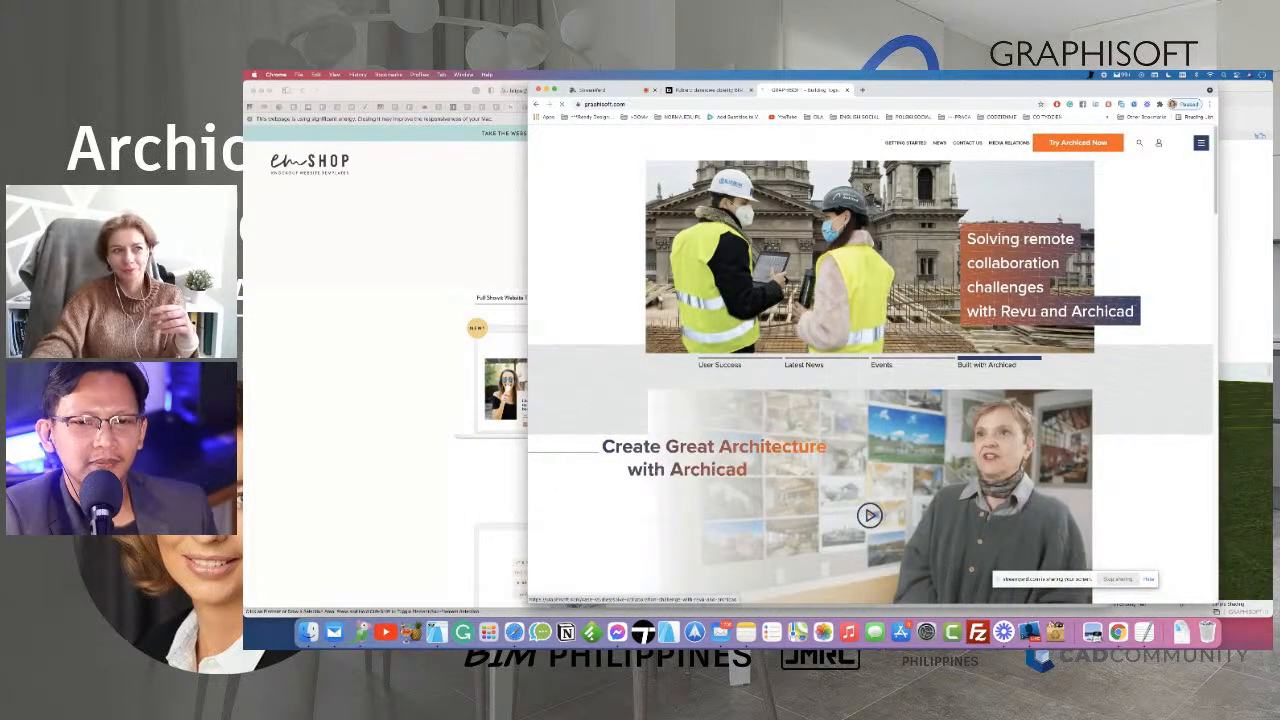
- Look over the Graphisoft homepage down to the Our Solutions and Design sections
{"action": "scroll", "coordinate": [865, 248], "scroll_direction": "down", "scroll_amount": 1}
{"action": "scroll", "coordinate": [865, 248], "scroll_direction": "down", "scroll_amount": 5}
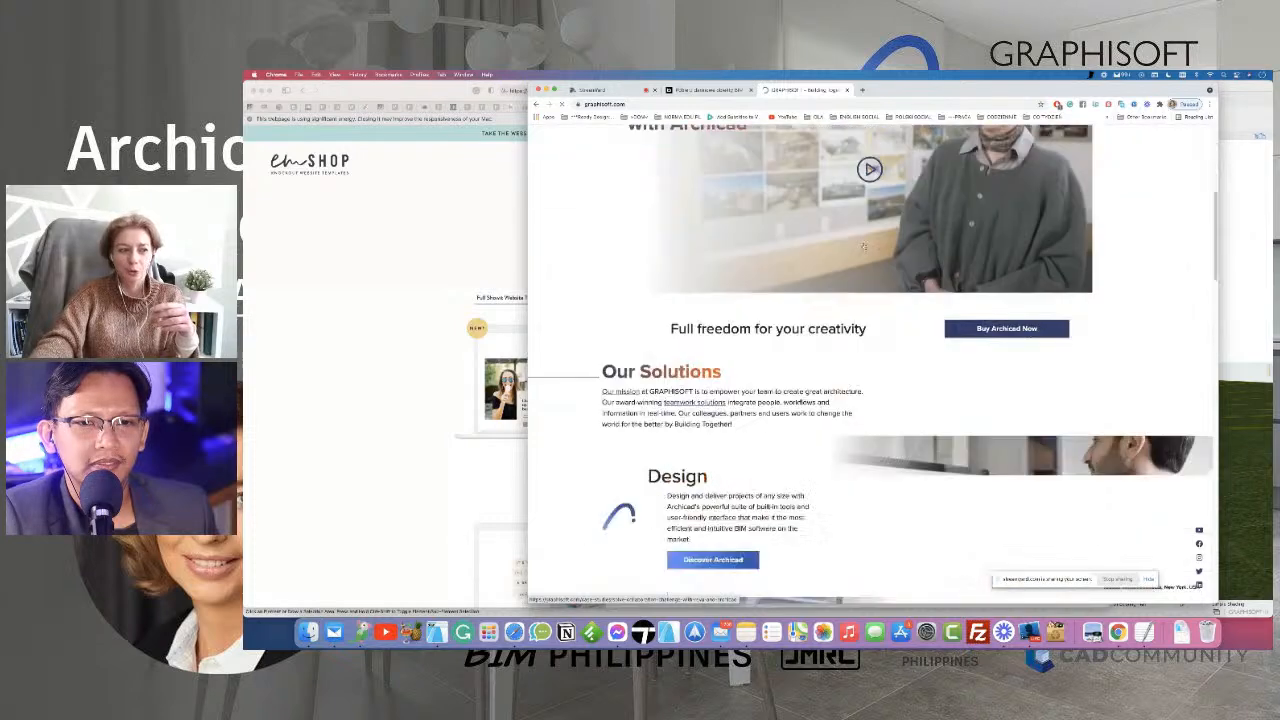
{"action": "scroll", "coordinate": [933, 160], "scroll_direction": "up", "scroll_amount": 5}
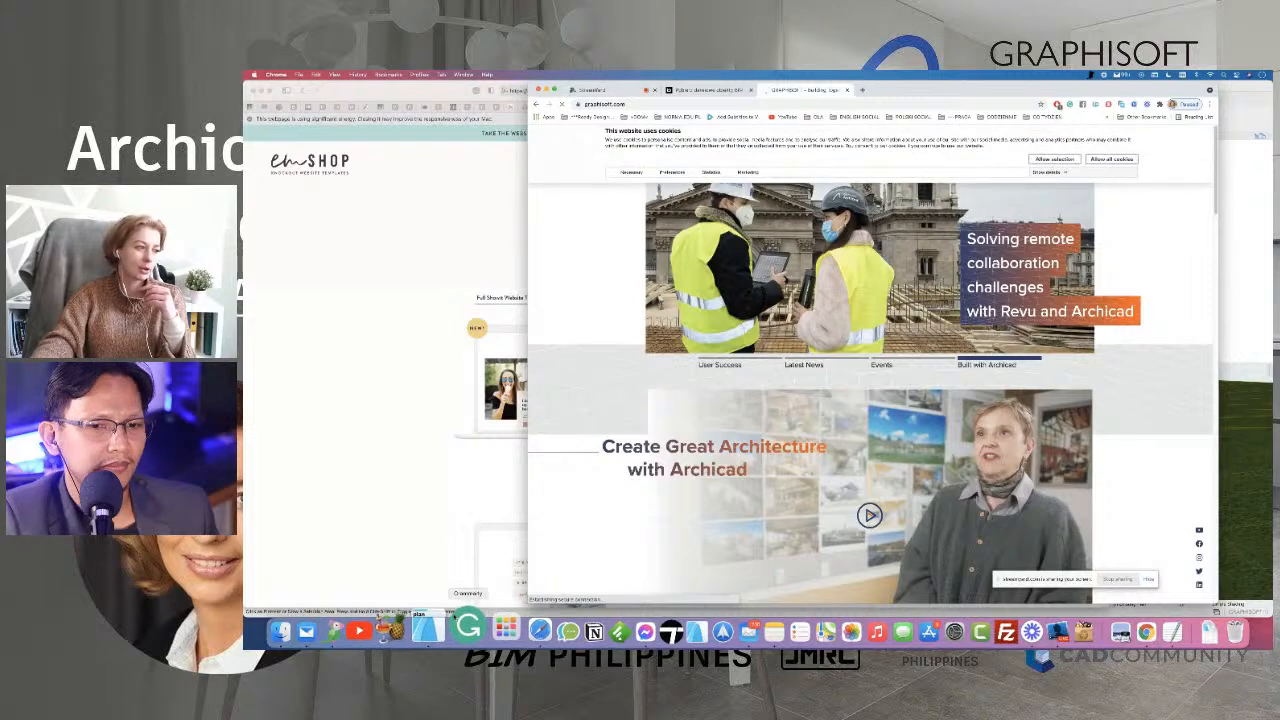
- Switch back to Archicad and open the ARCHICAD Downloads web page from its help resources
{"action": "left_click", "coordinate": [437, 627]}
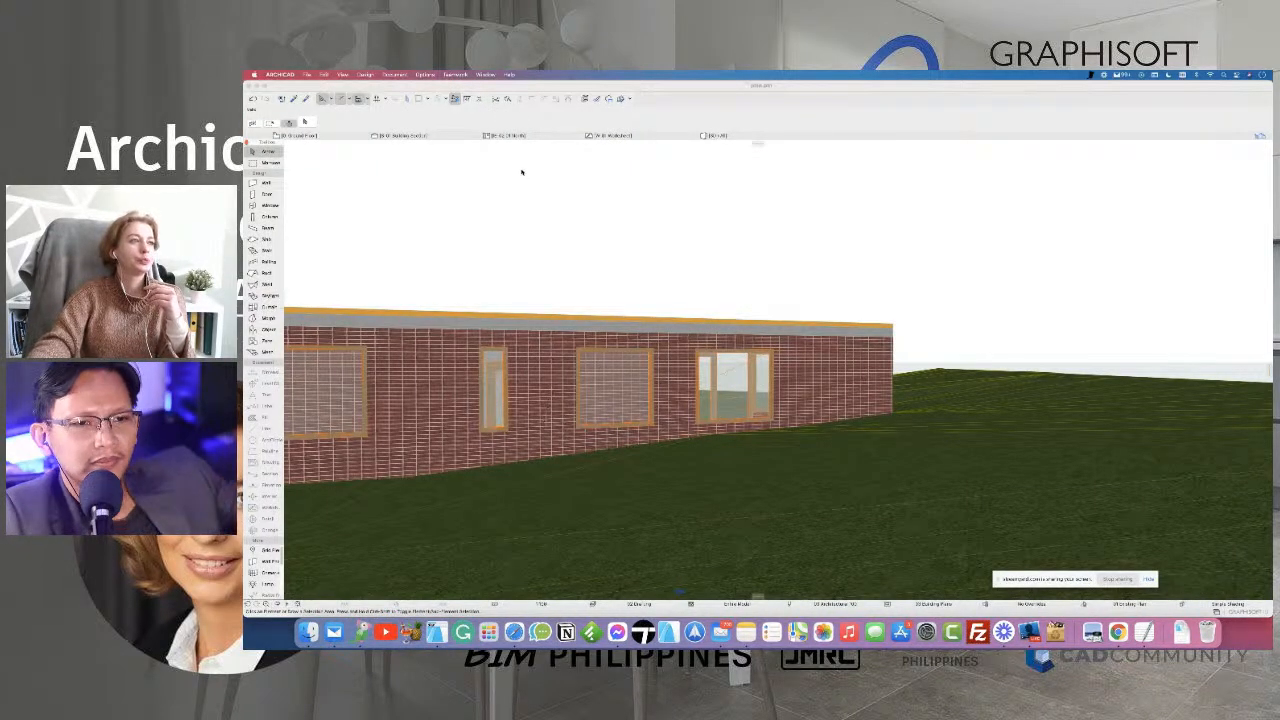
{"action": "left_click", "coordinate": [509, 75]}
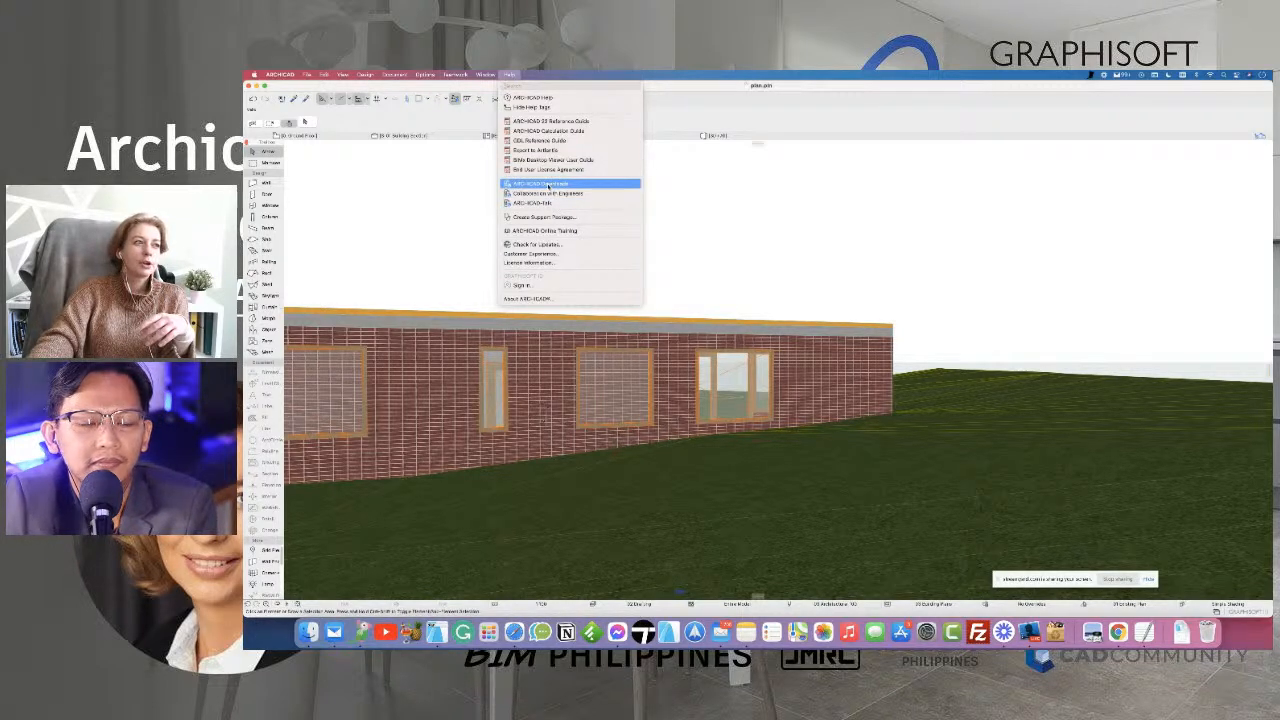
{"action": "left_click", "coordinate": [548, 185]}
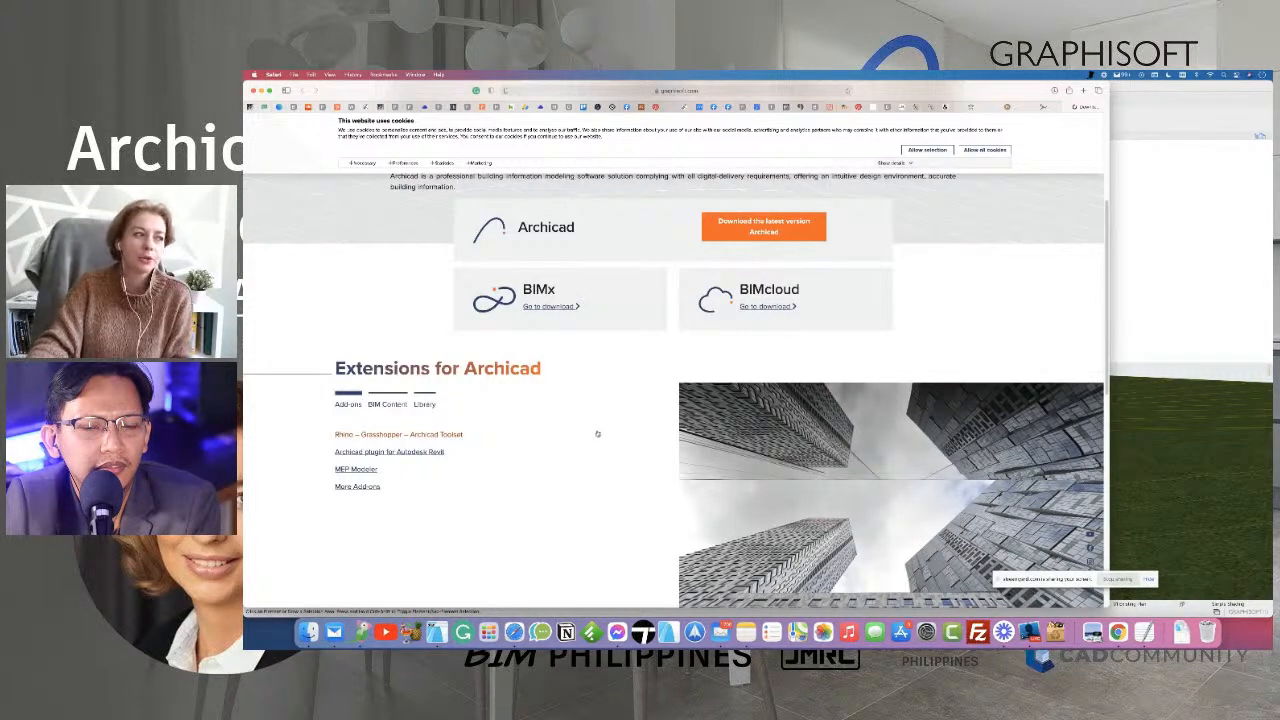
- Check the BIM Content and Library extensions for Archicad and open the PARAM-O page
{"action": "left_click", "coordinate": [388, 404]}
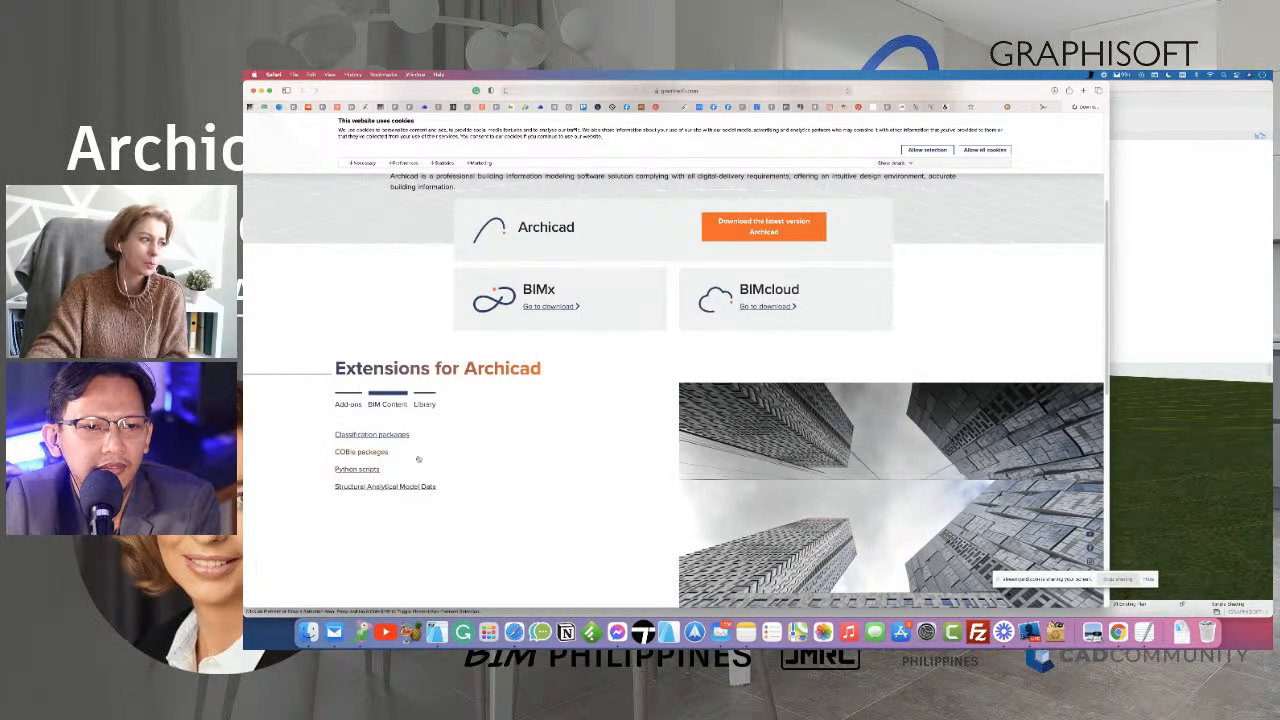
{"action": "left_click", "coordinate": [426, 404]}
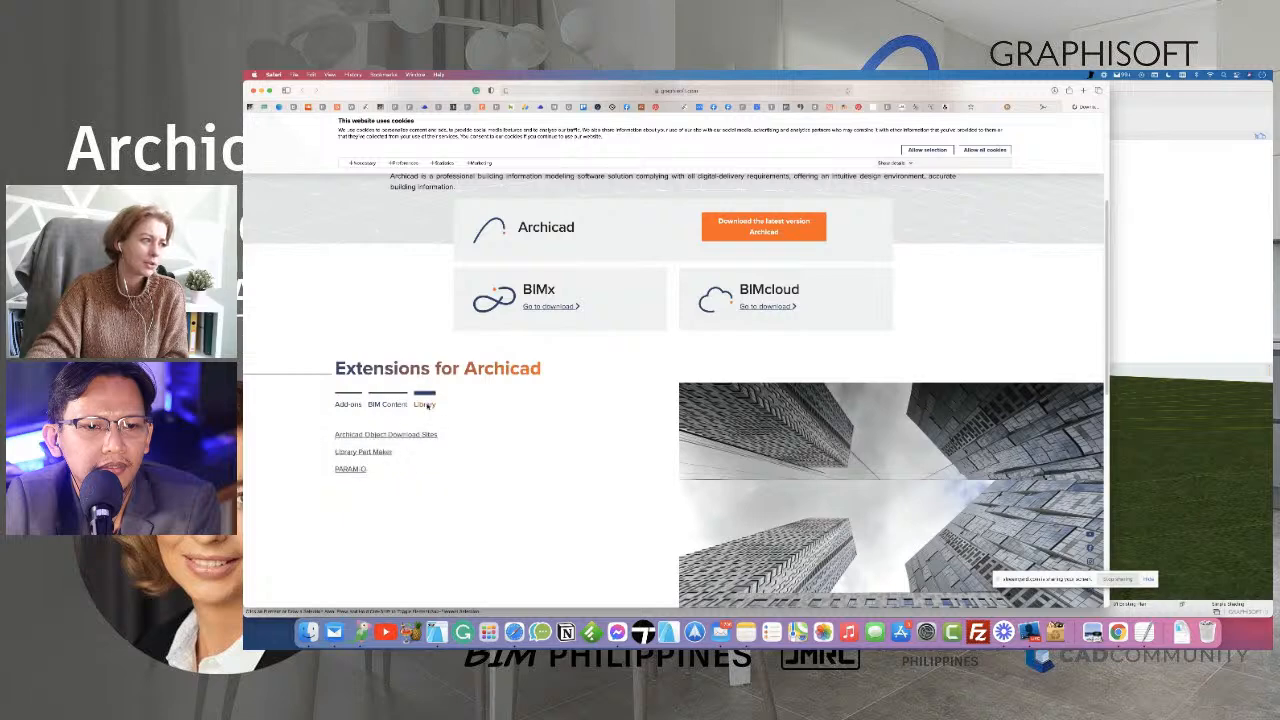
{"action": "left_click", "coordinate": [348, 469]}
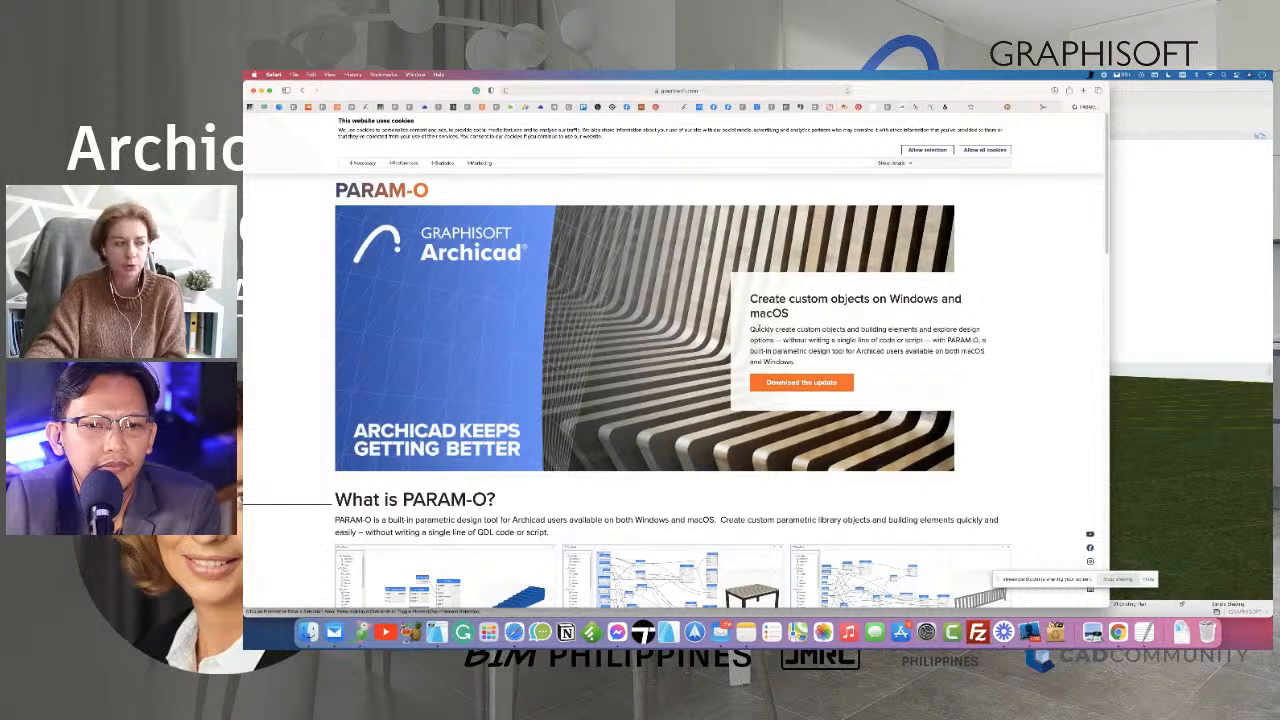
- Read through the PARAM-O page, covering its introduction, examples, video, new features, previous download and feedback form
{"action": "scroll", "coordinate": [757, 328], "scroll_direction": "down", "scroll_amount": 3}
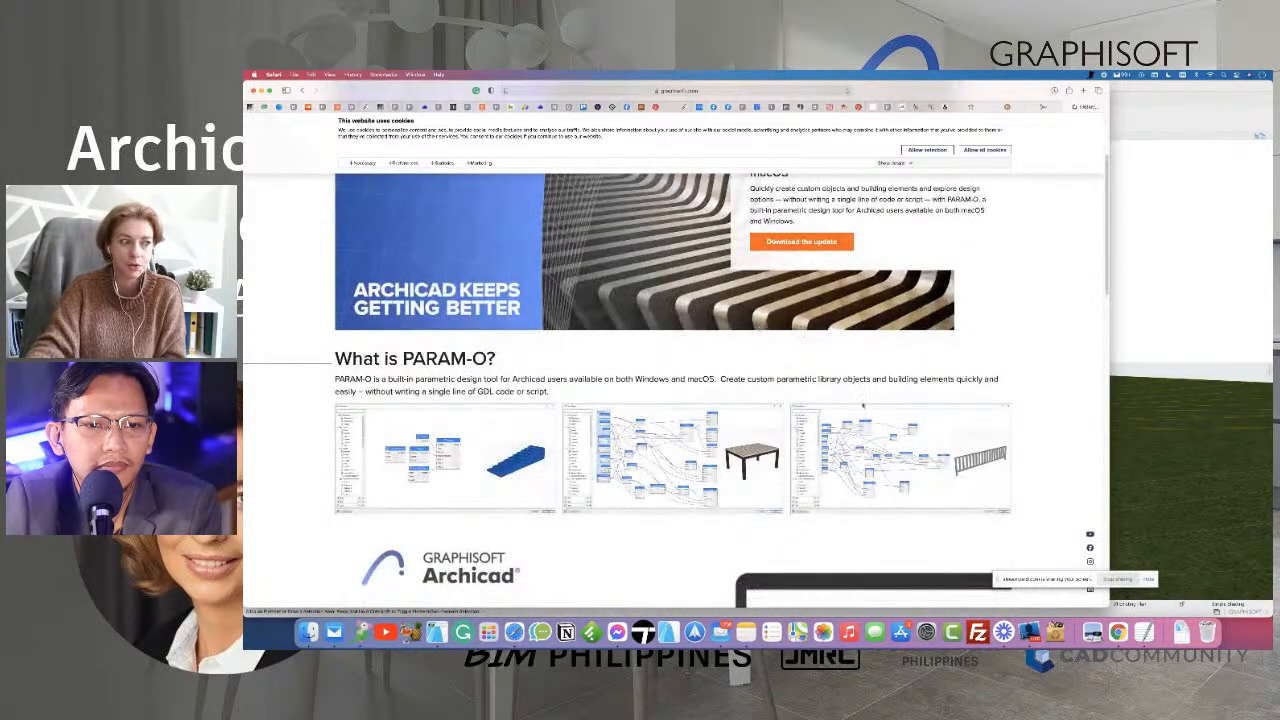
{"action": "scroll", "coordinate": [926, 362], "scroll_direction": "down", "scroll_amount": 10}
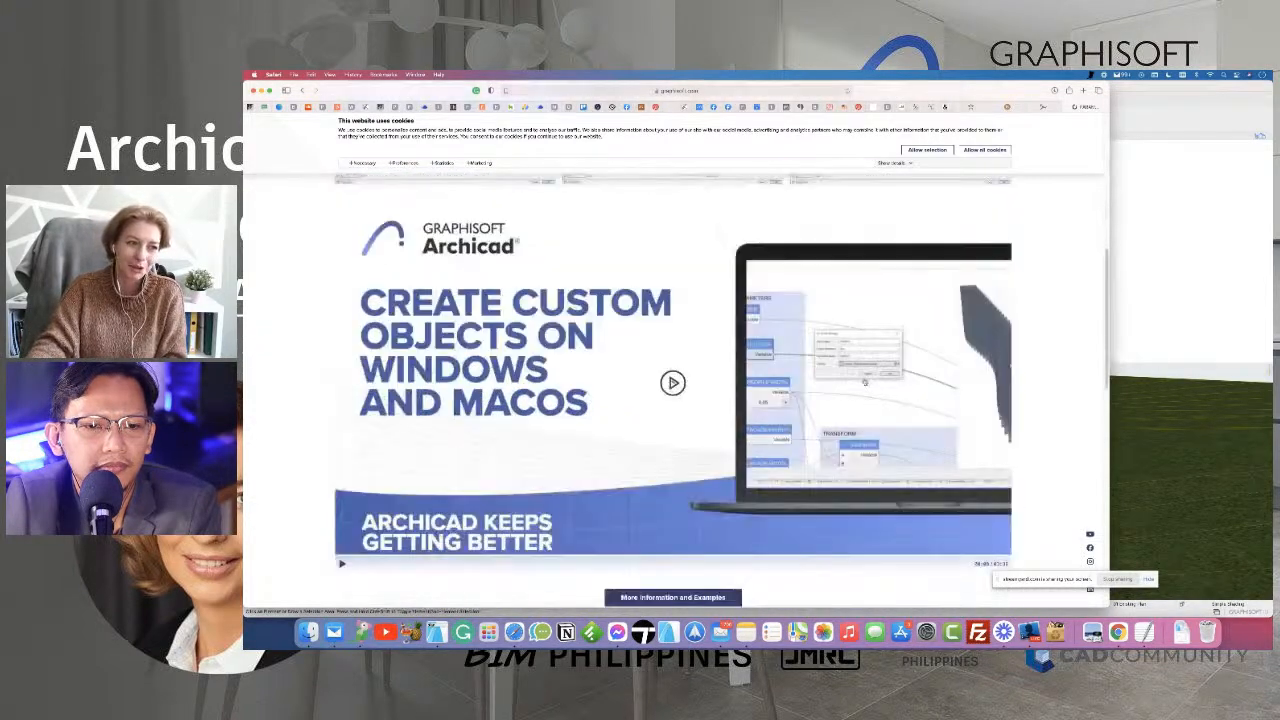
{"action": "scroll", "coordinate": [865, 382], "scroll_direction": "down", "scroll_amount": 5}
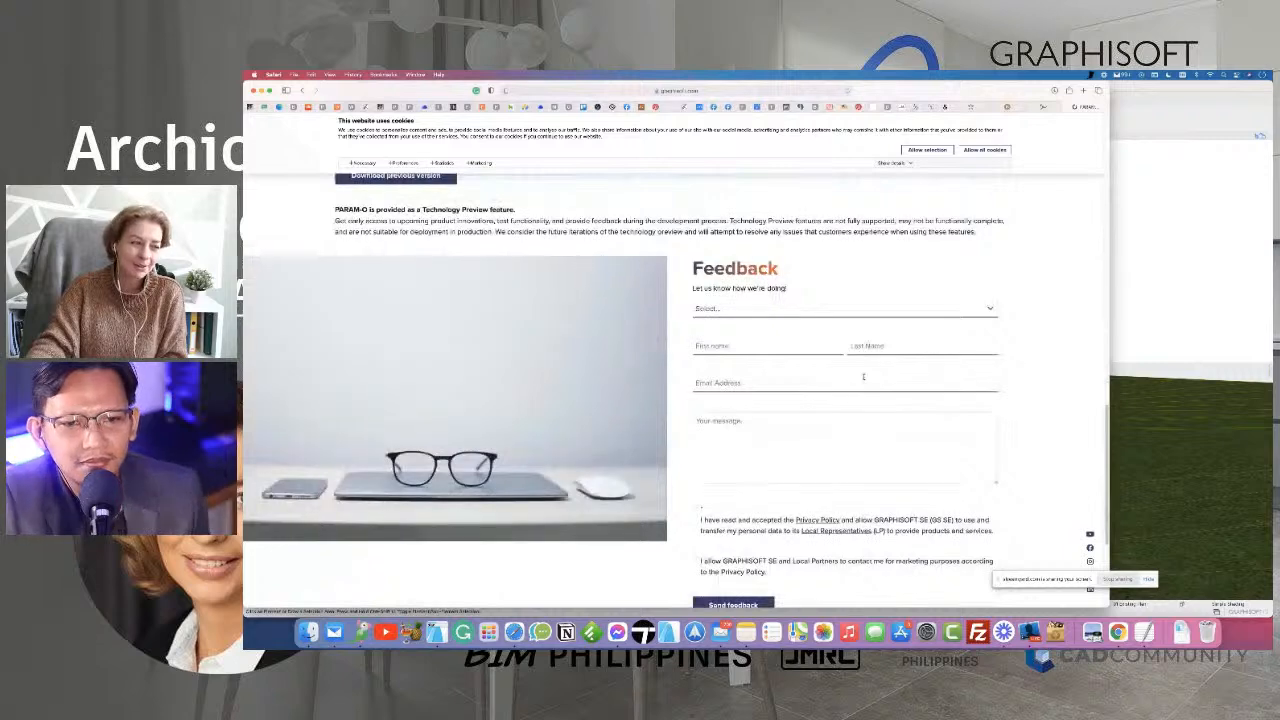
{"action": "scroll", "coordinate": [865, 380], "scroll_direction": "down", "scroll_amount": 3}
{"action": "scroll", "coordinate": [865, 380], "scroll_direction": "up", "scroll_amount": 15}
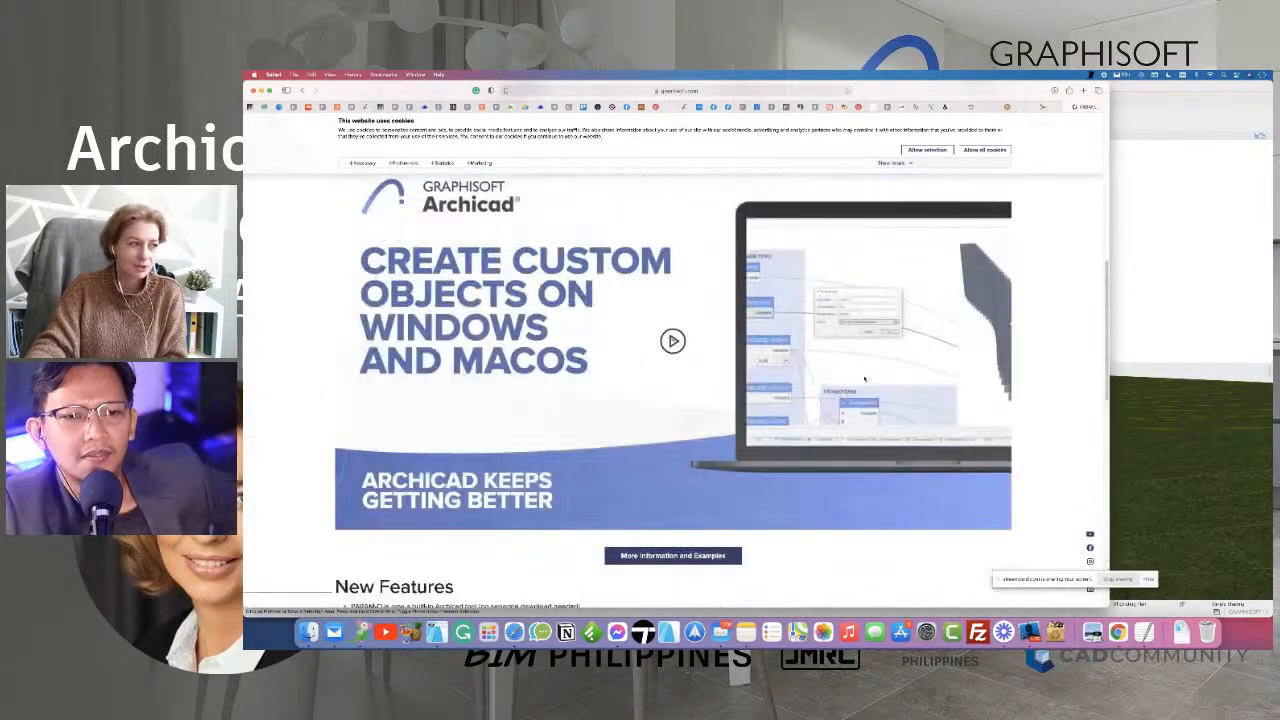
{"action": "scroll", "coordinate": [864, 380], "scroll_direction": "up", "scroll_amount": 10}
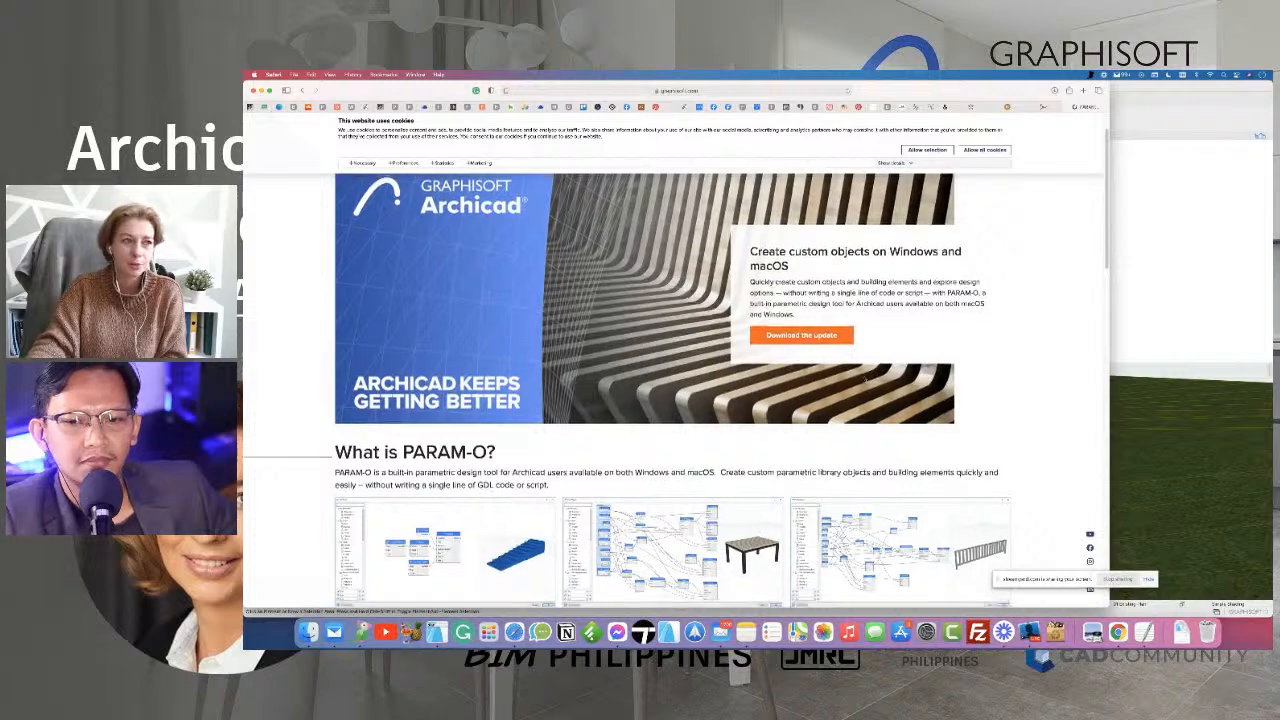
{"action": "scroll", "coordinate": [864, 378], "scroll_direction": "up", "scroll_amount": 2}
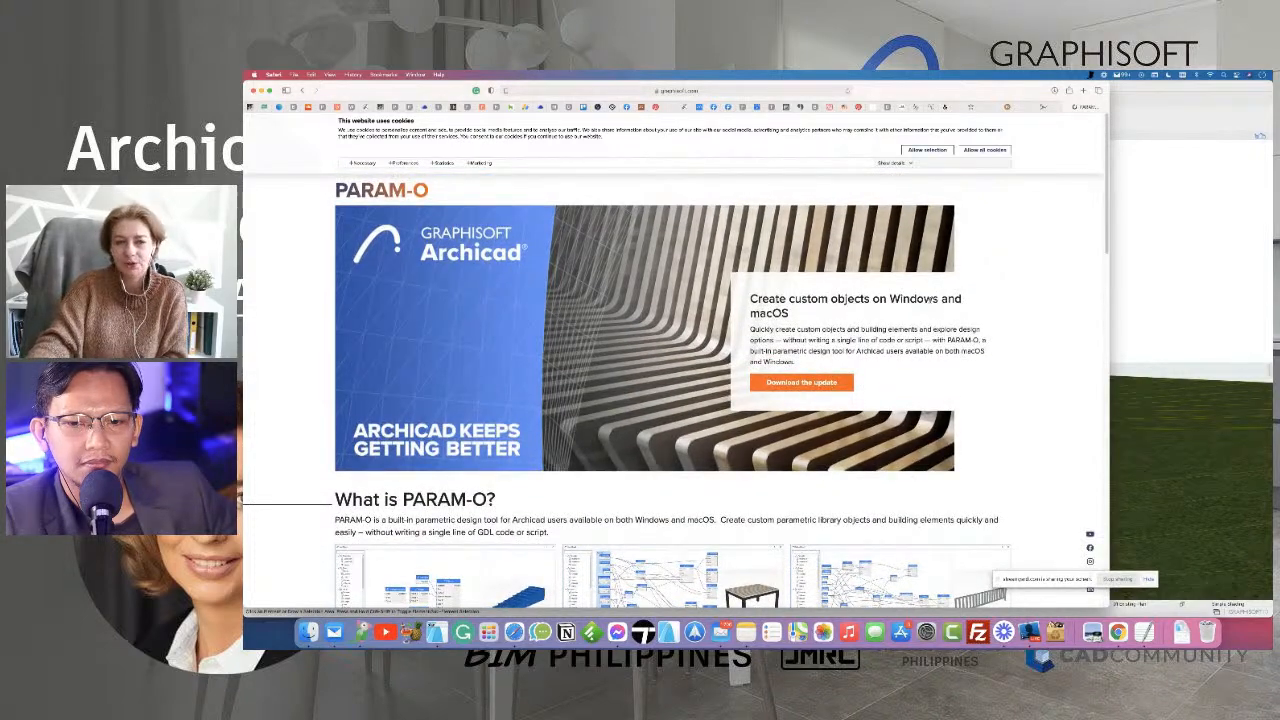
{"action": "scroll", "coordinate": [809, 398], "scroll_direction": "down", "scroll_amount": 15}
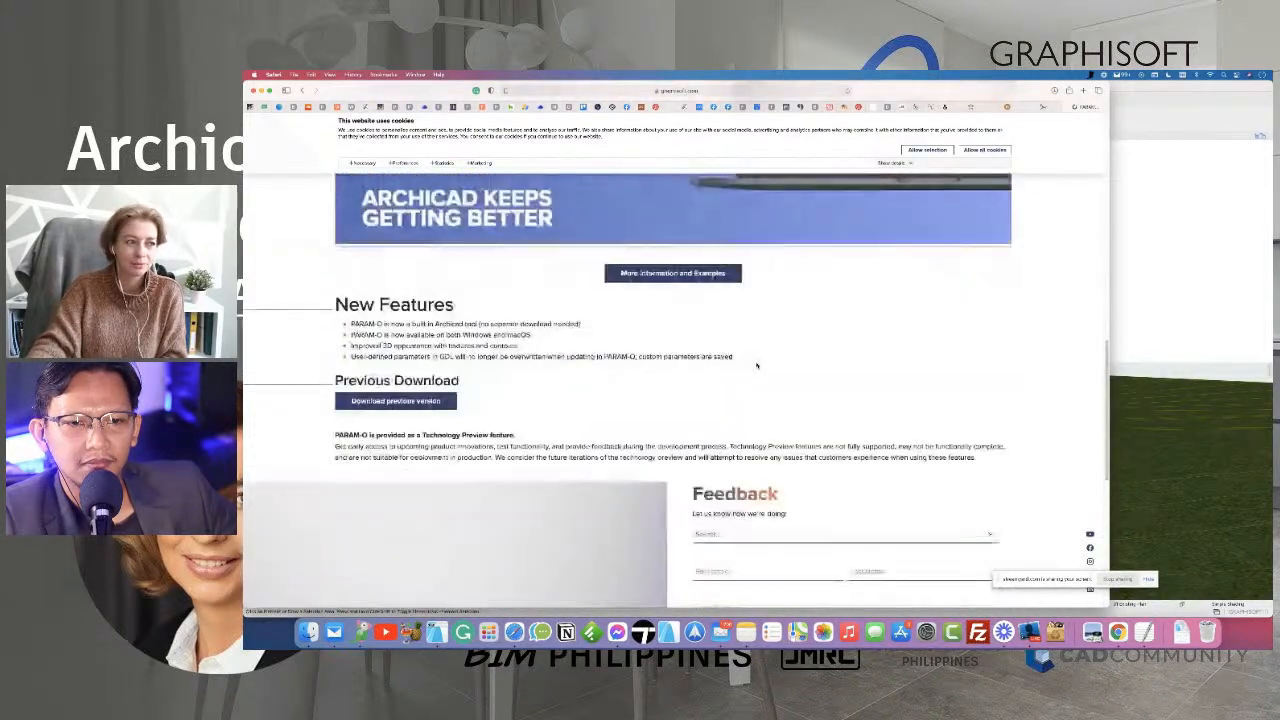
{"action": "scroll", "coordinate": [757, 365], "scroll_direction": "down", "scroll_amount": 8}
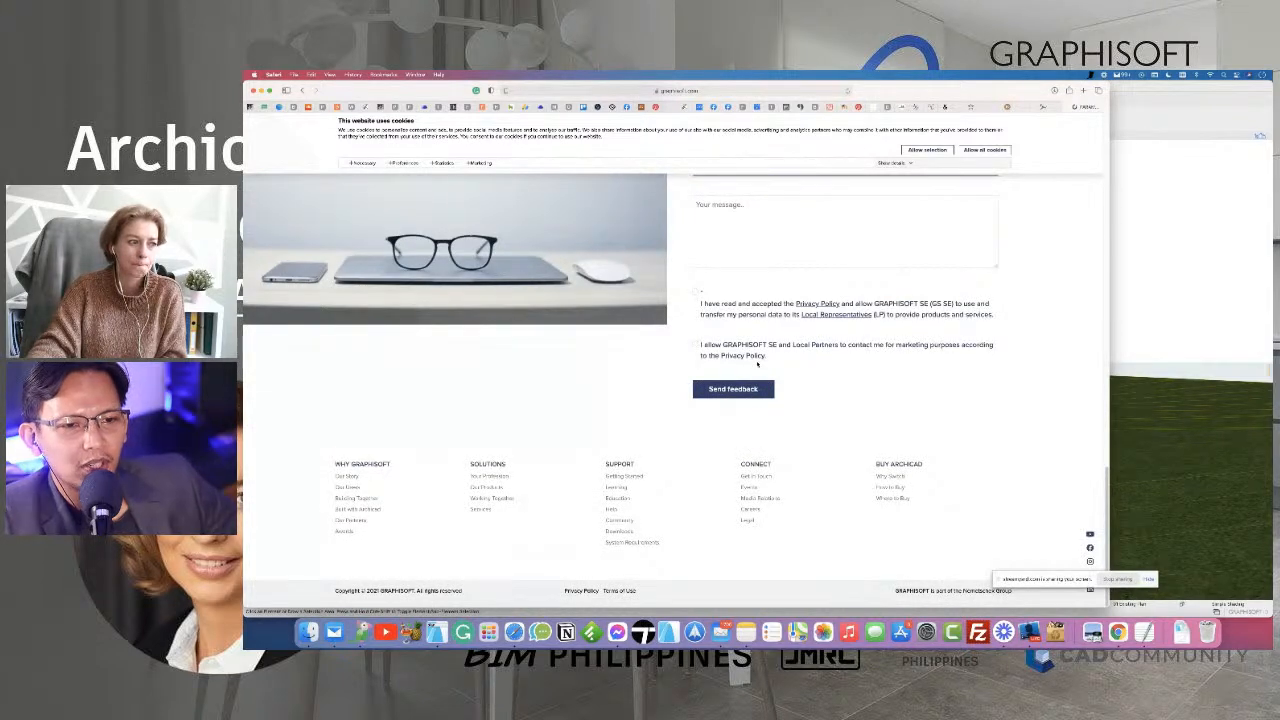
{"action": "scroll", "coordinate": [757, 365], "scroll_direction": "up", "scroll_amount": 10}
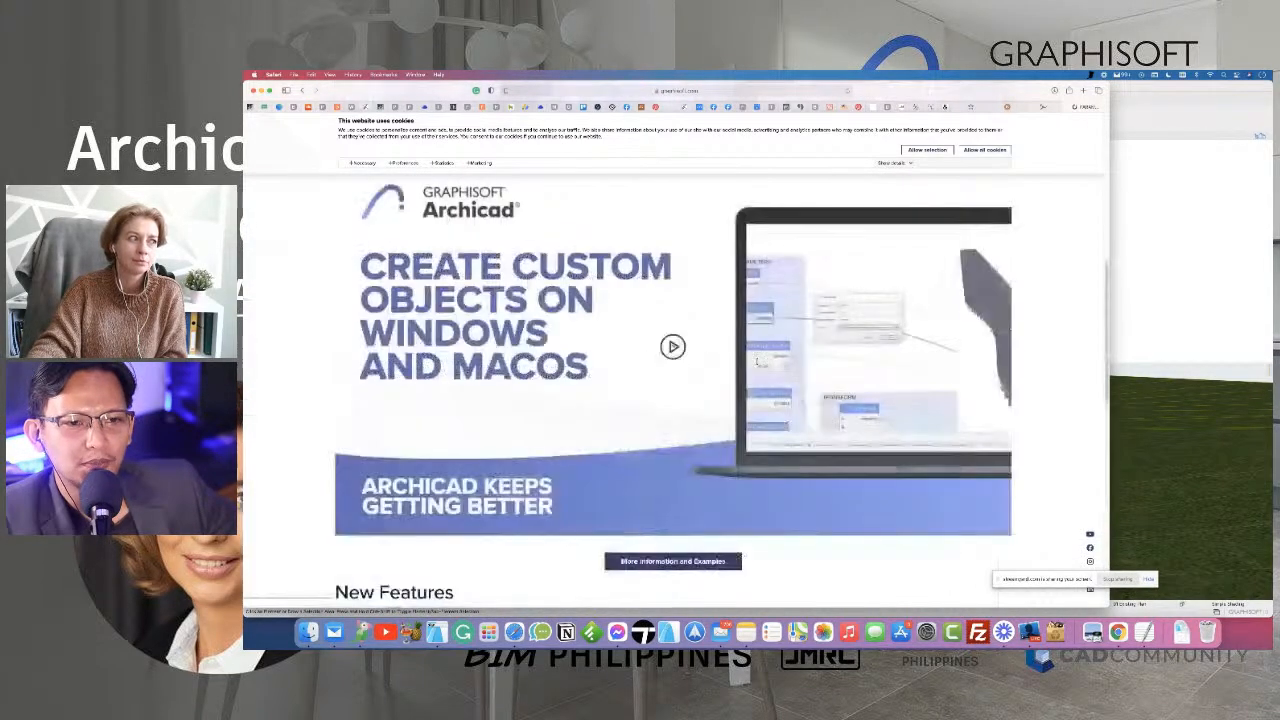
{"action": "scroll", "coordinate": [757, 362], "scroll_direction": "up", "scroll_amount": 5}
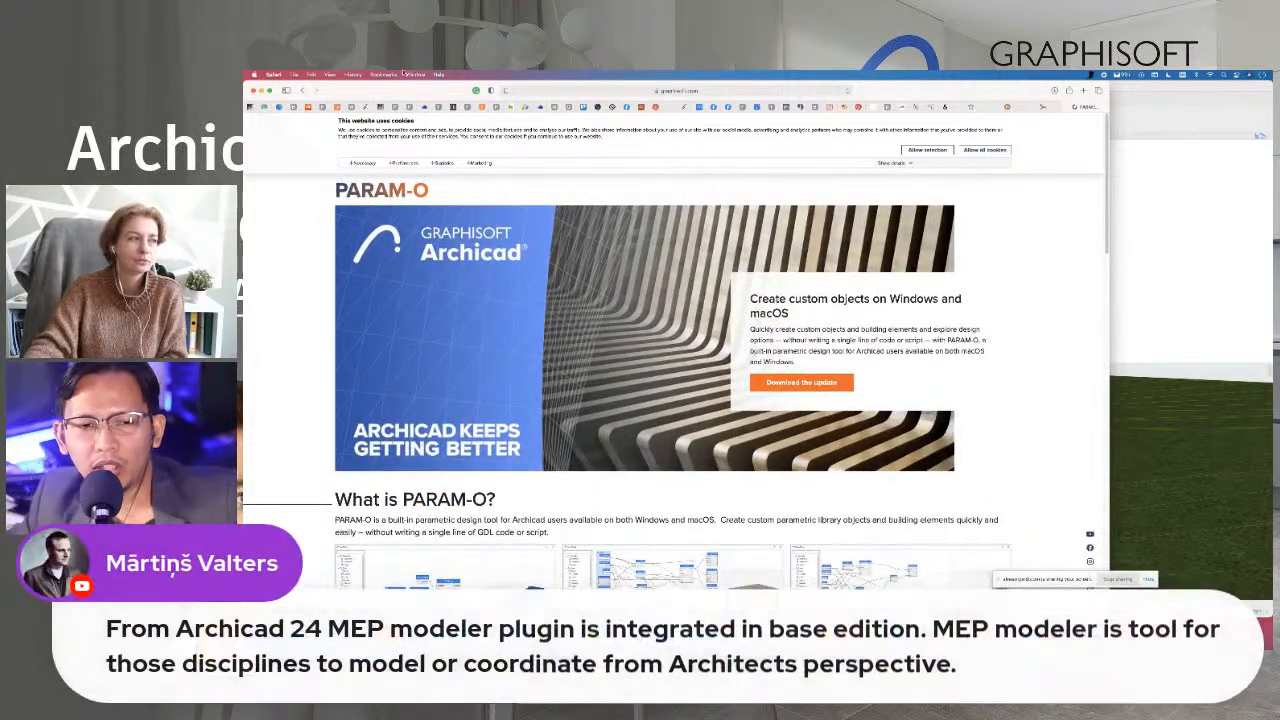
- Return to the Extensions for Archicad section and open the MEP Modeler page among the add-ons
{"action": "left_click", "coordinate": [303, 90]}
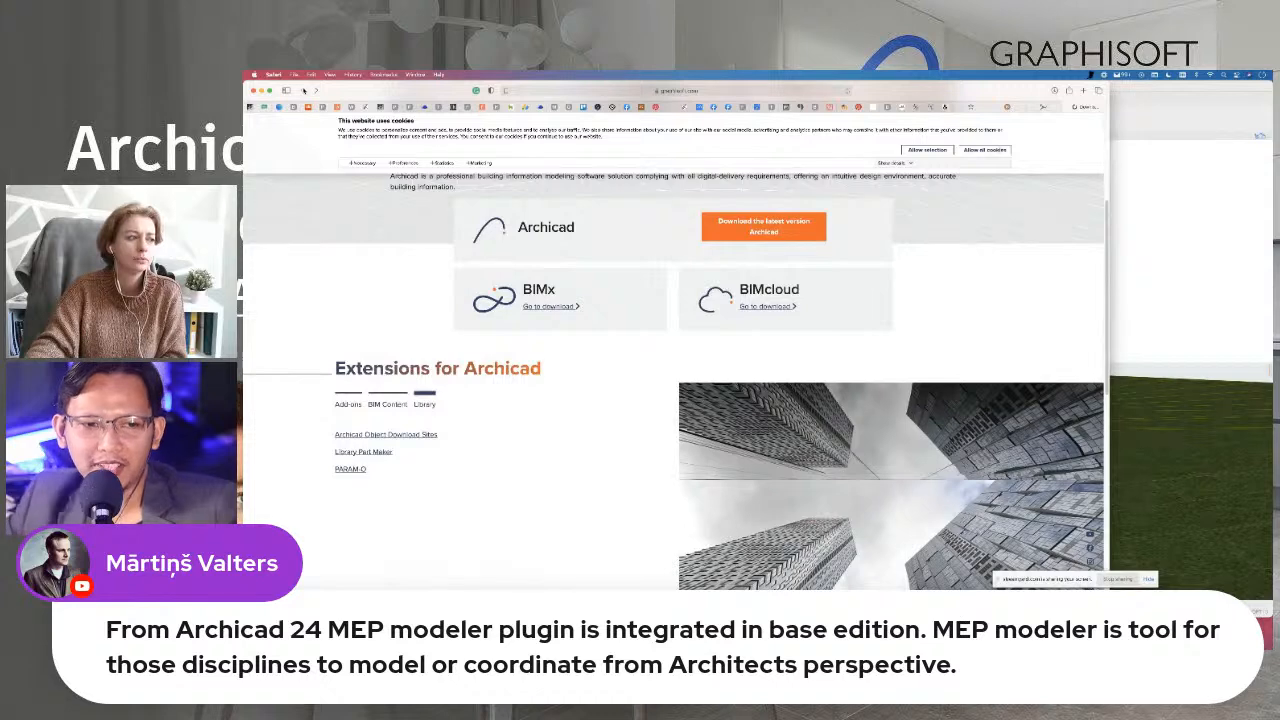
{"action": "left_click", "coordinate": [386, 405]}
{"action": "left_click", "coordinate": [350, 405]}
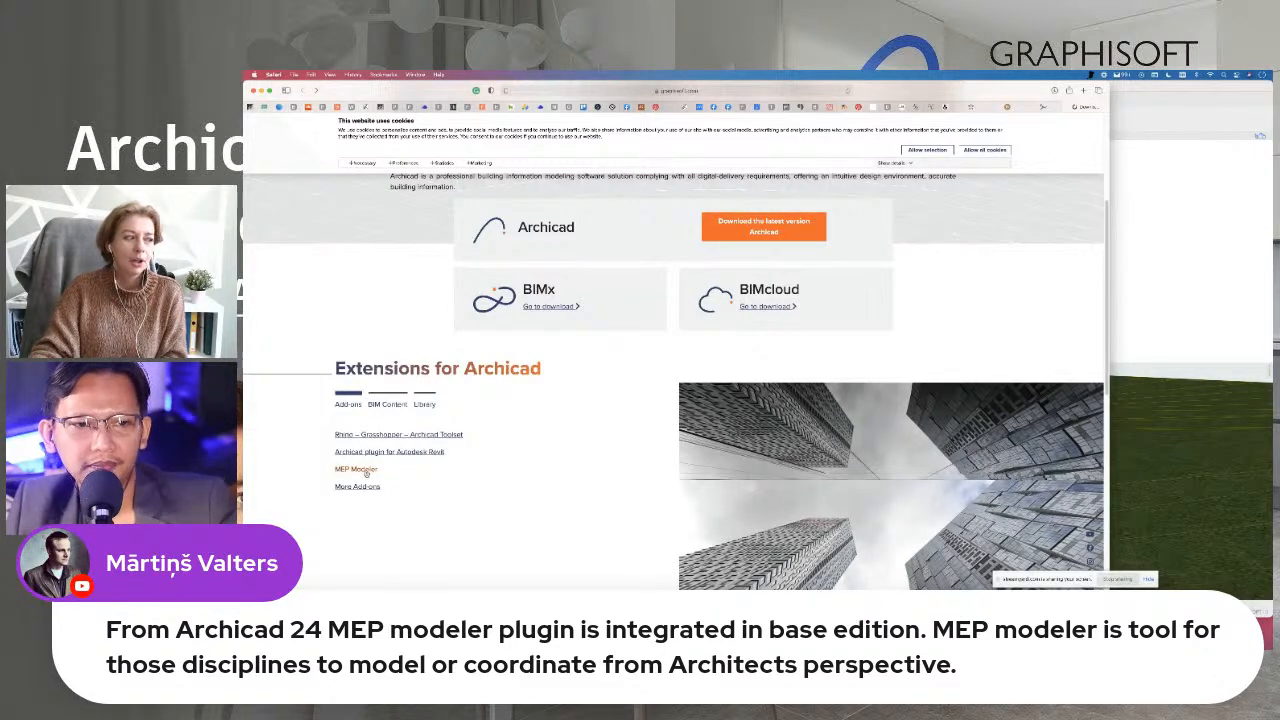
{"action": "left_click", "coordinate": [362, 470]}
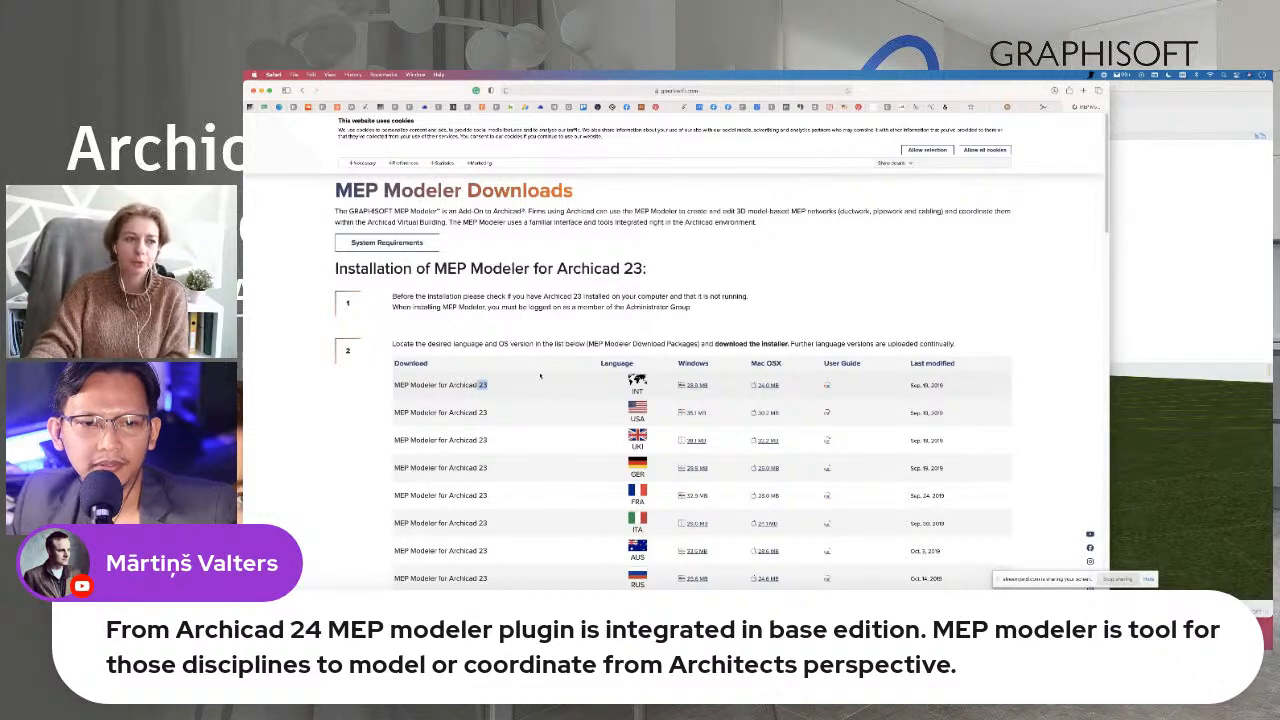
- Examine the MEP Modeler for Archicad 23 download table and the installation notes on the page
{"action": "scroll", "coordinate": [553, 372], "scroll_direction": "down", "scroll_amount": 5}
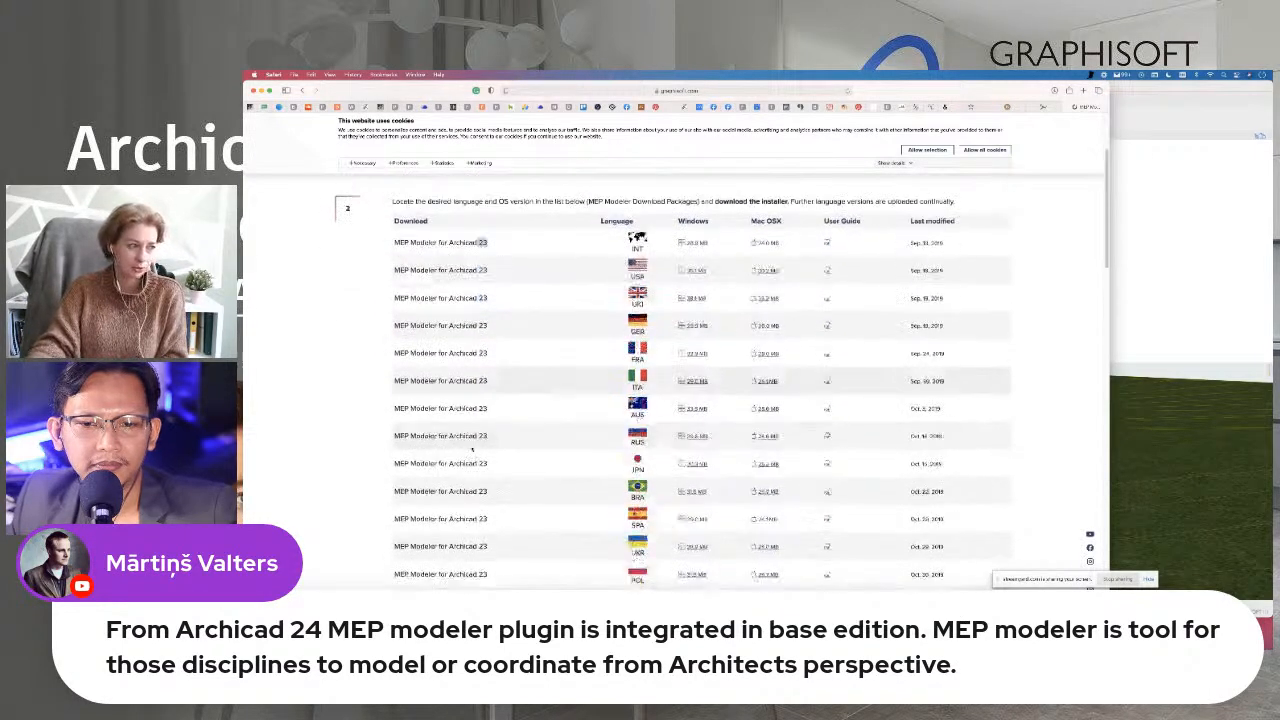
{"action": "scroll", "coordinate": [474, 450], "scroll_direction": "down", "scroll_amount": 10}
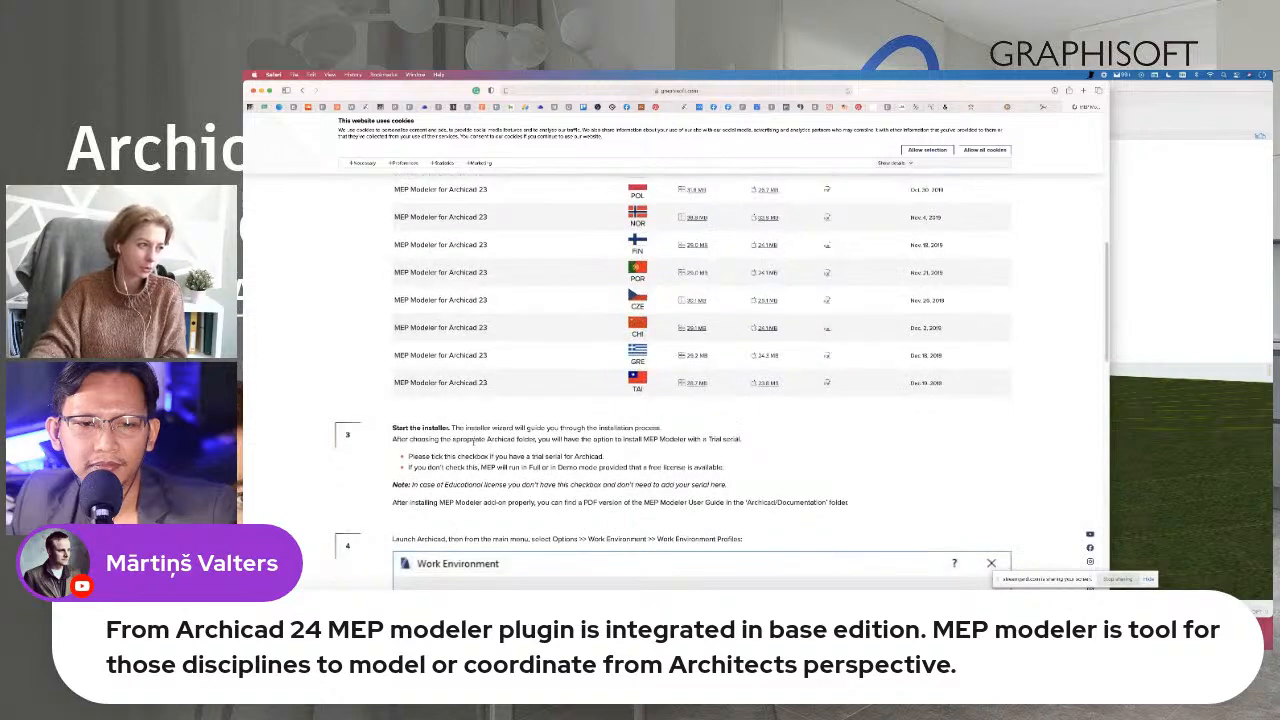
{"action": "scroll", "coordinate": [474, 447], "scroll_direction": "down", "scroll_amount": 15}
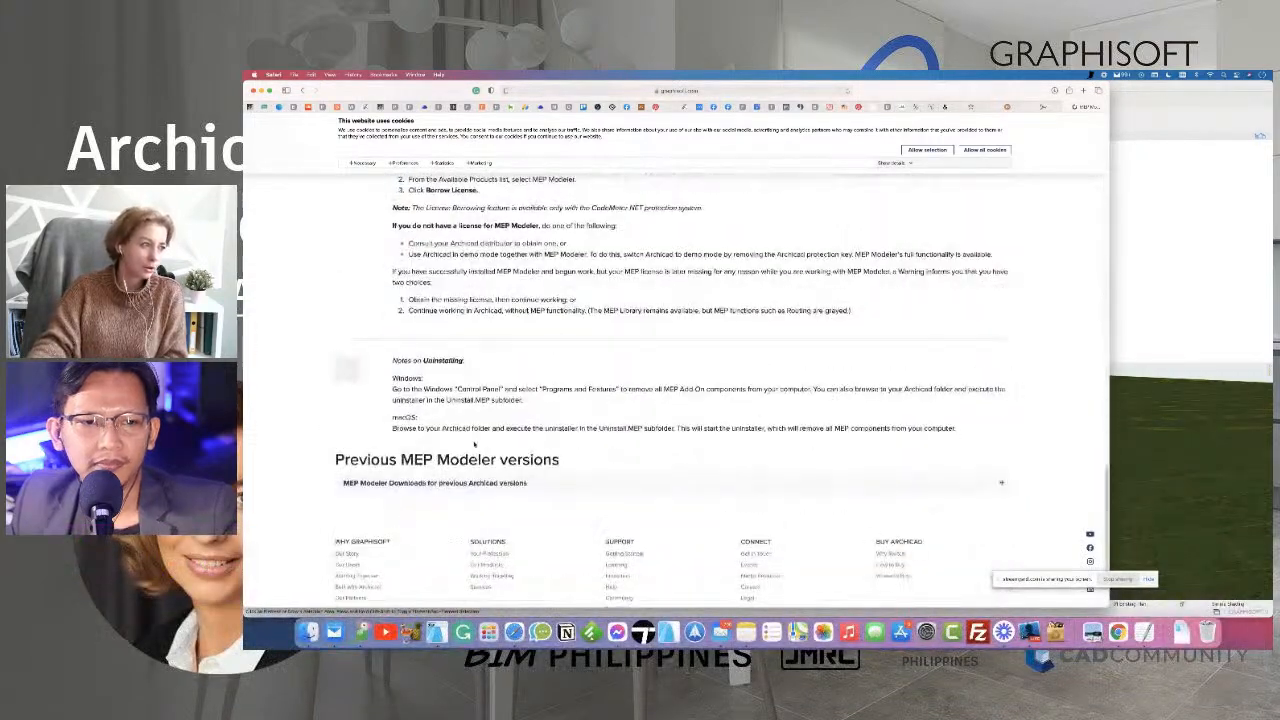
{"action": "scroll", "coordinate": [474, 447], "scroll_direction": "up", "scroll_amount": 12}
{"action": "scroll", "coordinate": [474, 447], "scroll_direction": "up", "scroll_amount": 20}
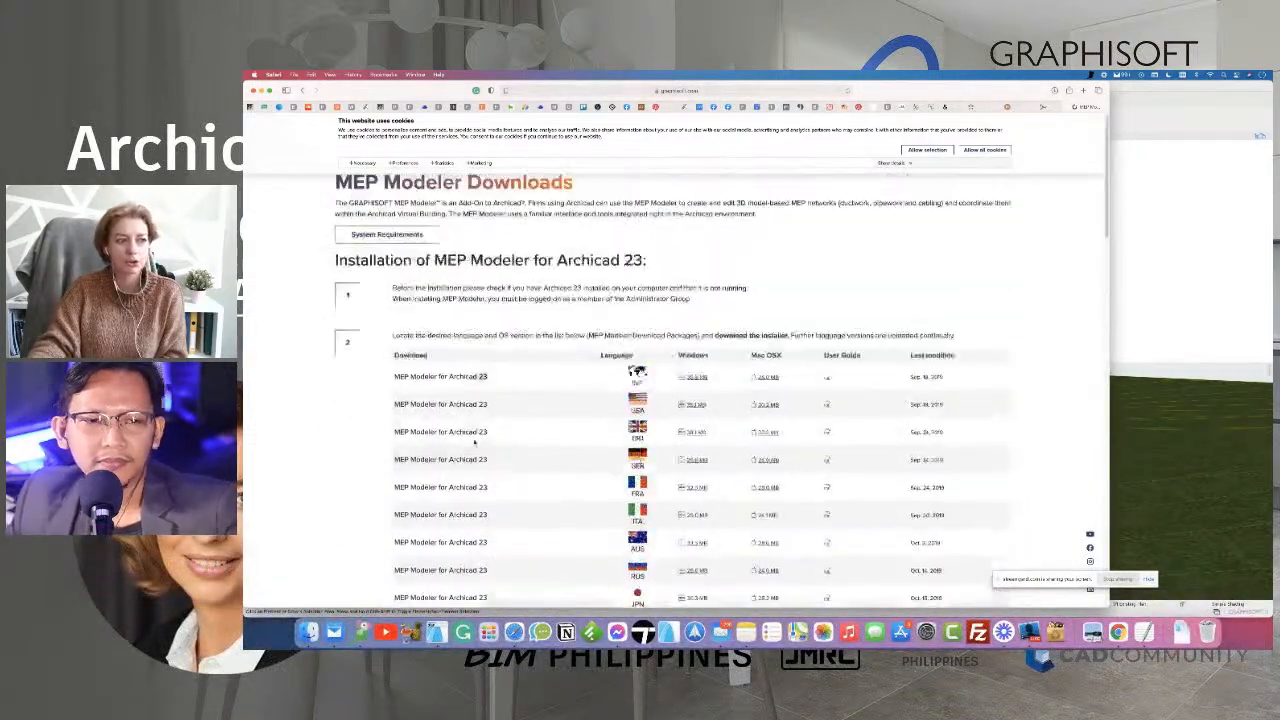
{"action": "scroll", "coordinate": [559, 432], "scroll_direction": "down", "scroll_amount": 3}
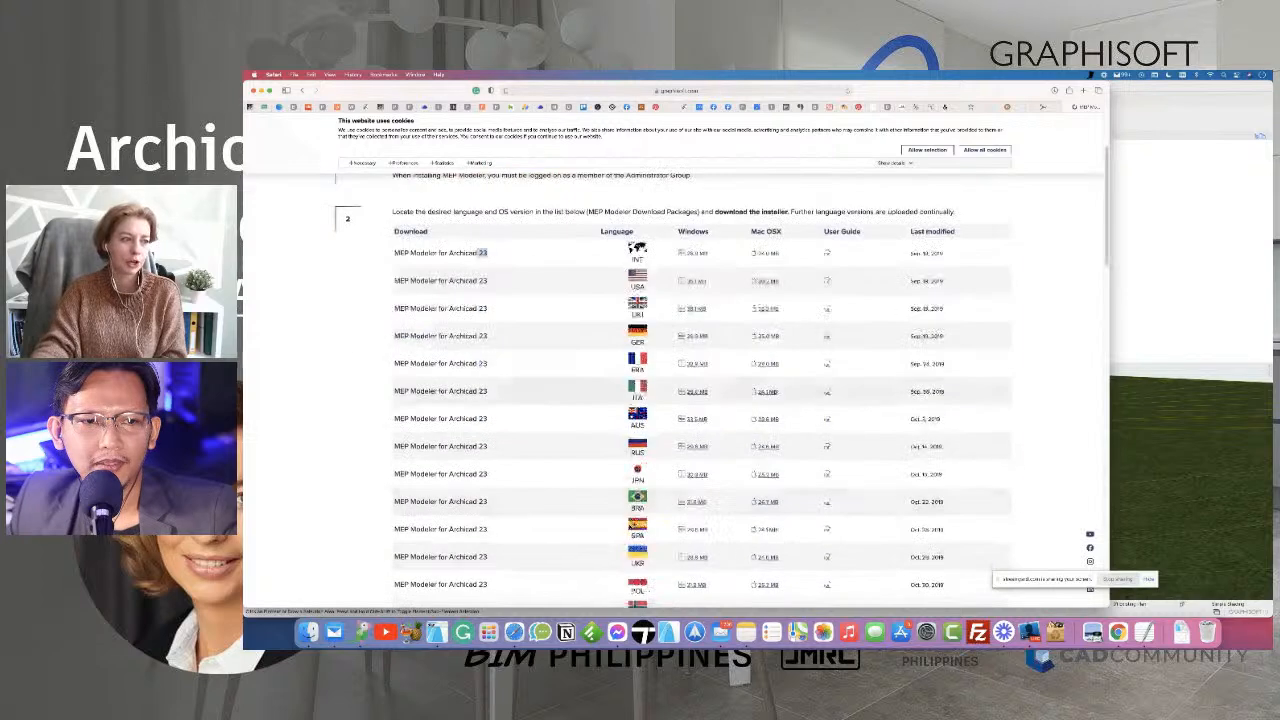
{"action": "scroll", "coordinate": [560, 400], "scroll_direction": "down", "scroll_amount": 5}
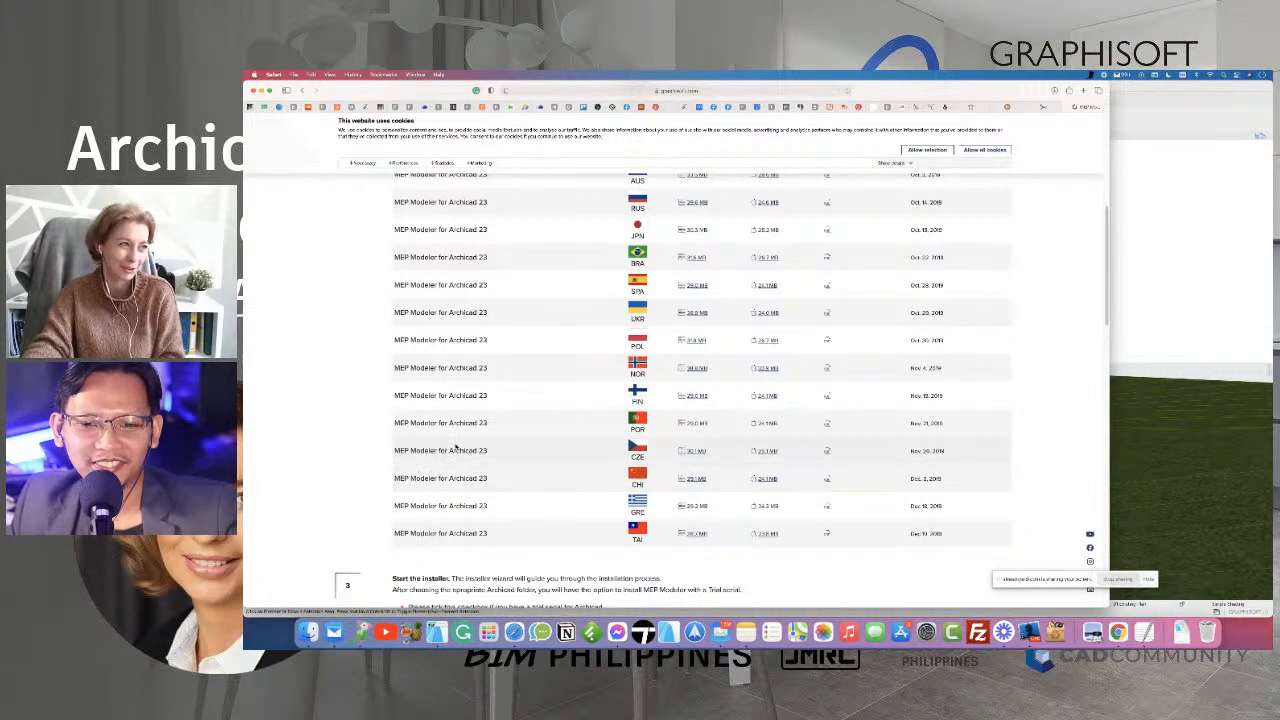
{"action": "scroll", "coordinate": [491, 438], "scroll_direction": "up", "scroll_amount": 5}
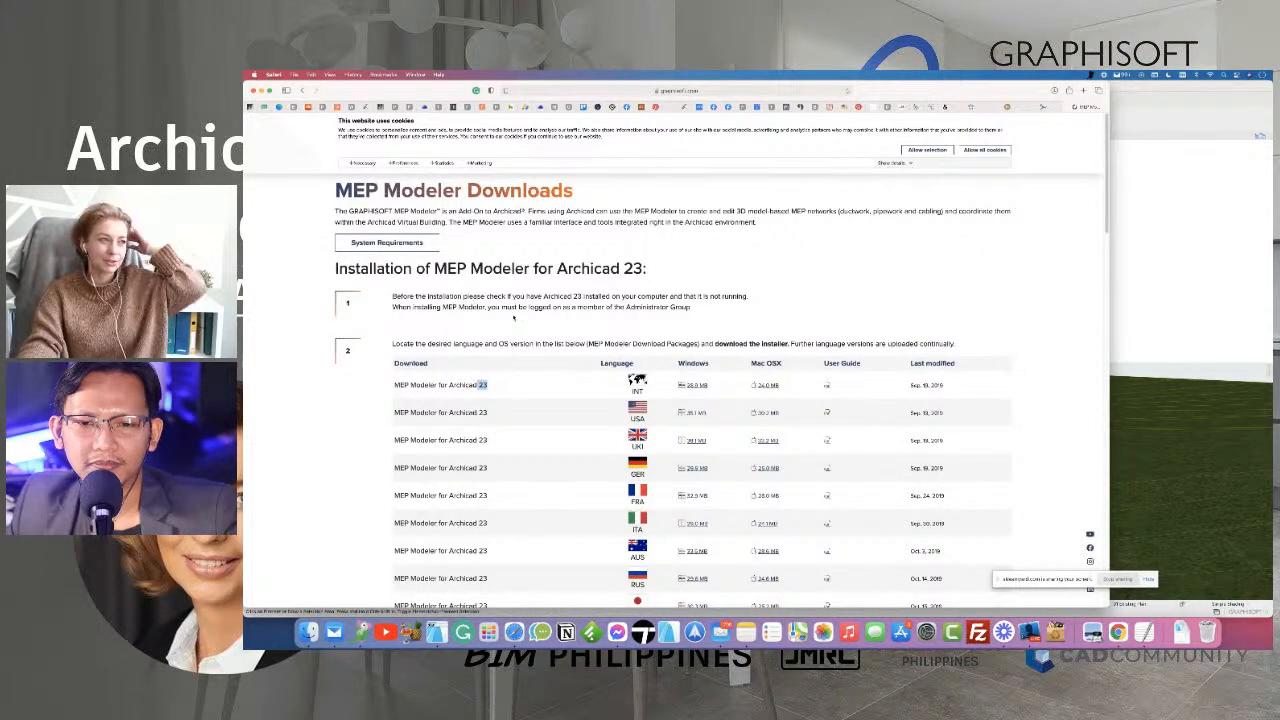
- Review the MEP Modeler installation instructions on Work Environment profiles, the uninstalling notes and the previous versions section
{"action": "scroll", "coordinate": [530, 330], "scroll_direction": "down", "scroll_amount": 10}
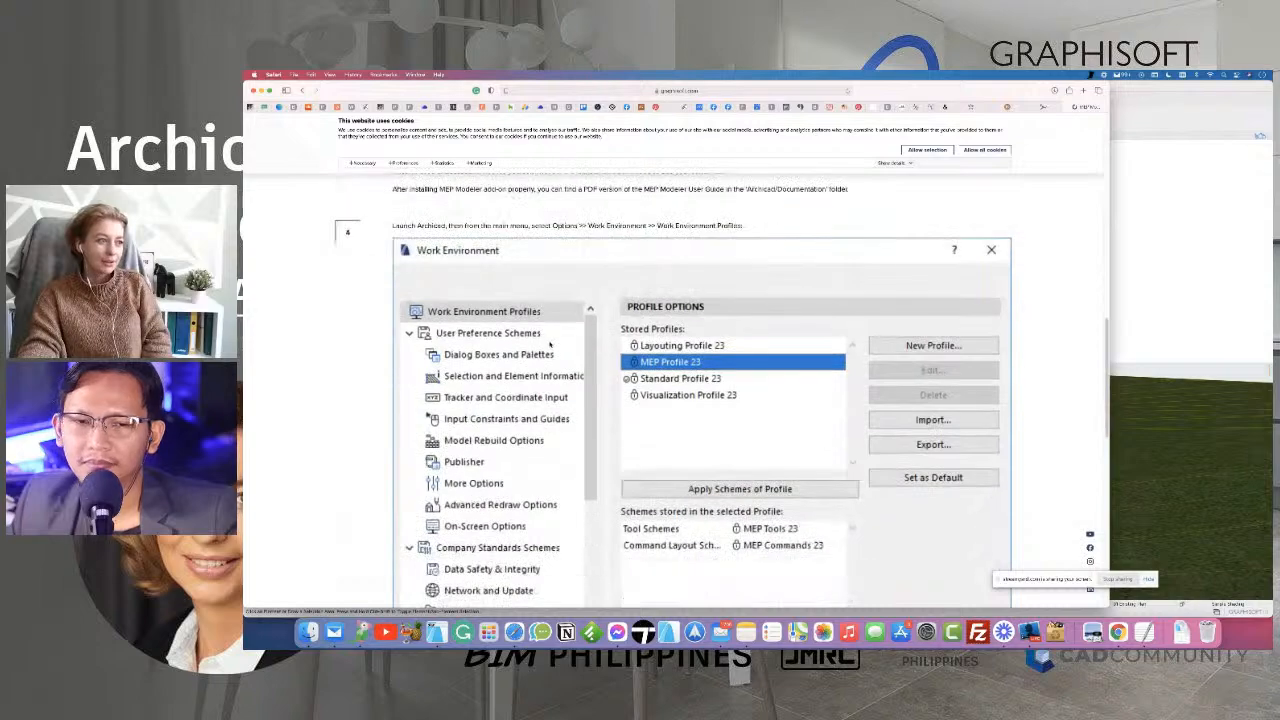
{"action": "scroll", "coordinate": [549, 344], "scroll_direction": "down", "scroll_amount": 5}
{"action": "scroll", "coordinate": [600, 360], "scroll_direction": "up", "scroll_amount": 5}
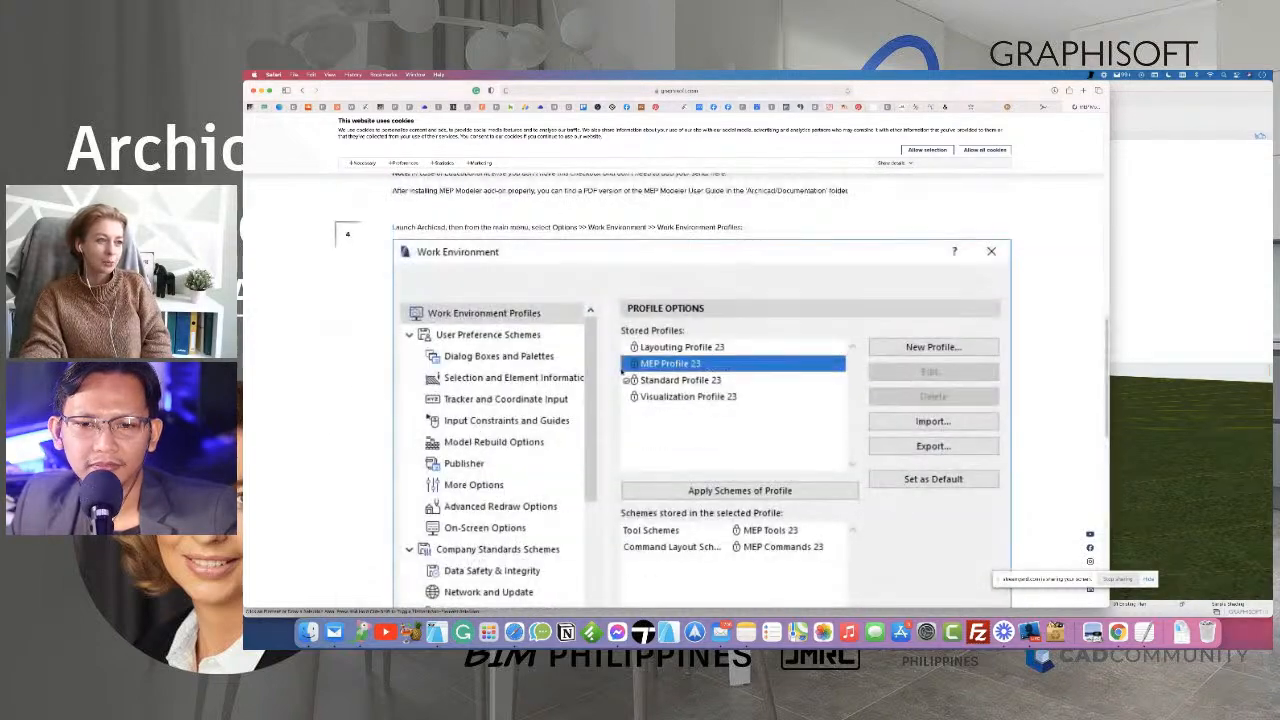
{"action": "scroll", "coordinate": [621, 370], "scroll_direction": "down", "scroll_amount": 10}
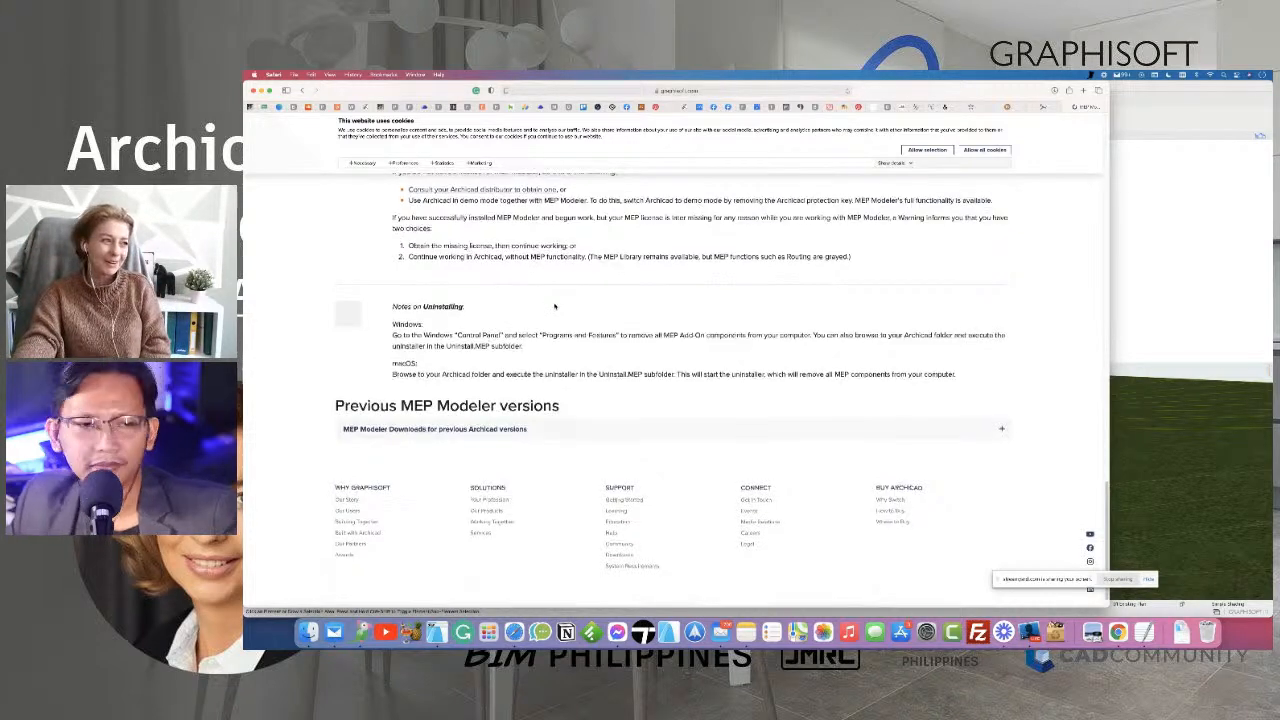
{"action": "scroll", "coordinate": [555, 306], "scroll_direction": "down", "scroll_amount": 1}
{"action": "scroll", "coordinate": [555, 307], "scroll_direction": "up", "scroll_amount": 8}
{"action": "scroll", "coordinate": [555, 307], "scroll_direction": "up", "scroll_amount": 5}
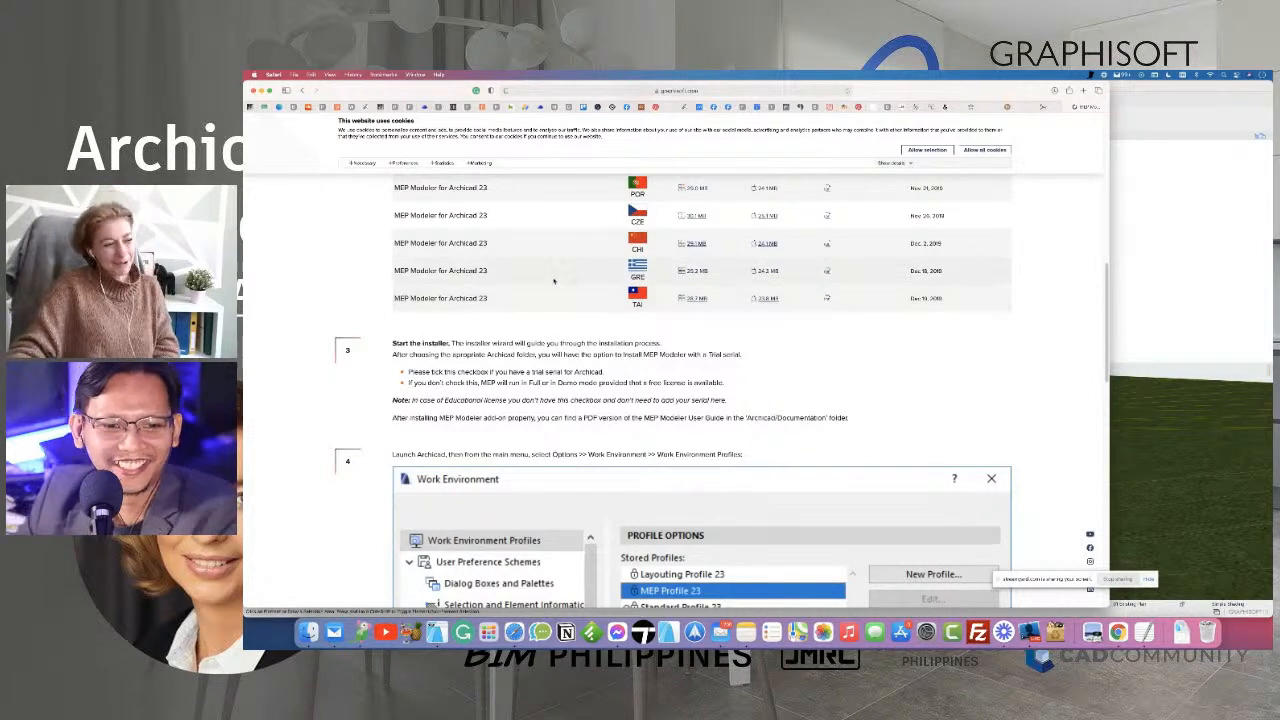
{"action": "scroll", "coordinate": [553, 281], "scroll_direction": "up", "scroll_amount": 10}
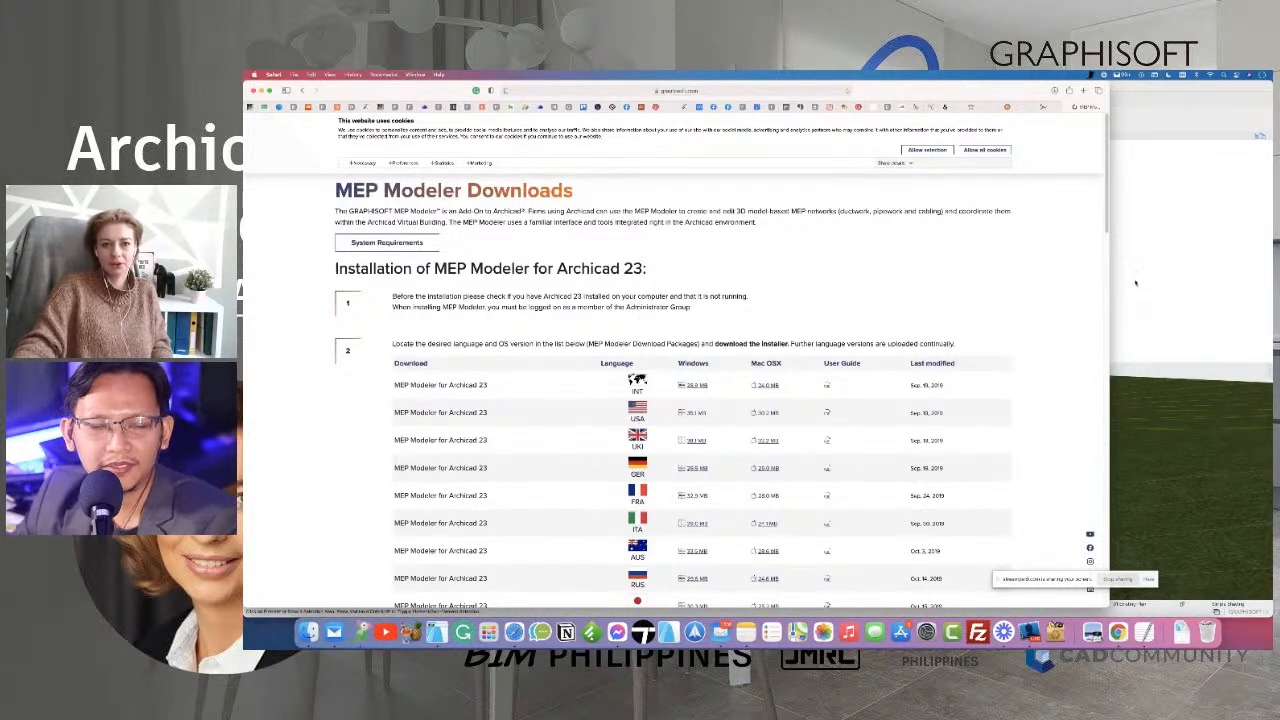
- Switch to Archicad and review the Libraries and Objects import commands, the Add-On Manager and the project preference options
{"action": "left_click", "coordinate": [1177, 318]}
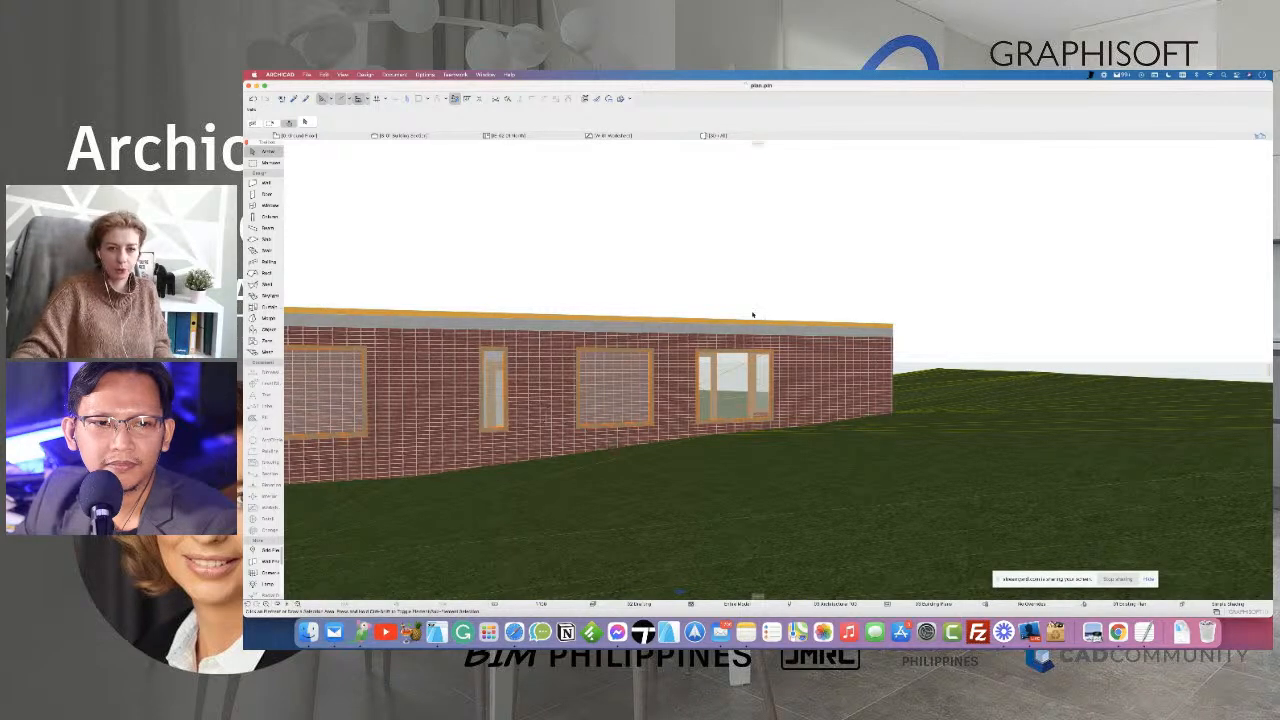
{"action": "left_click", "coordinate": [308, 74]}
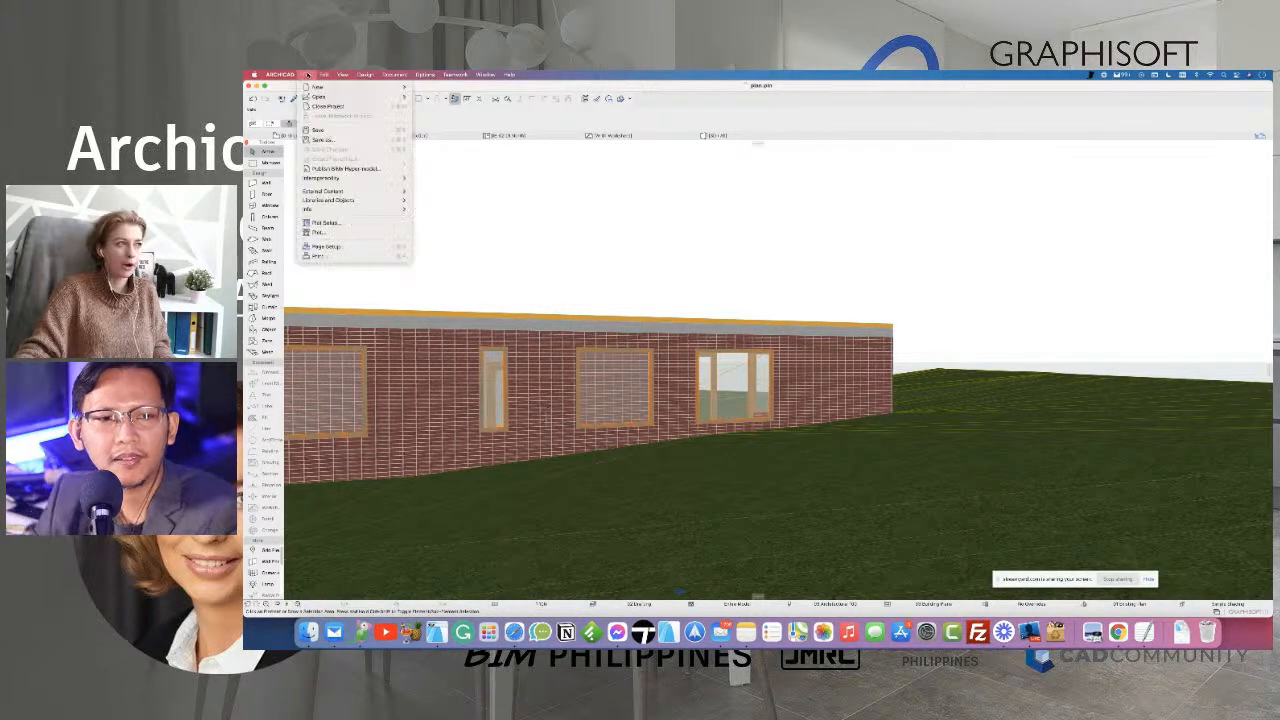
{"action": "mouse_move", "coordinate": [335, 201]}
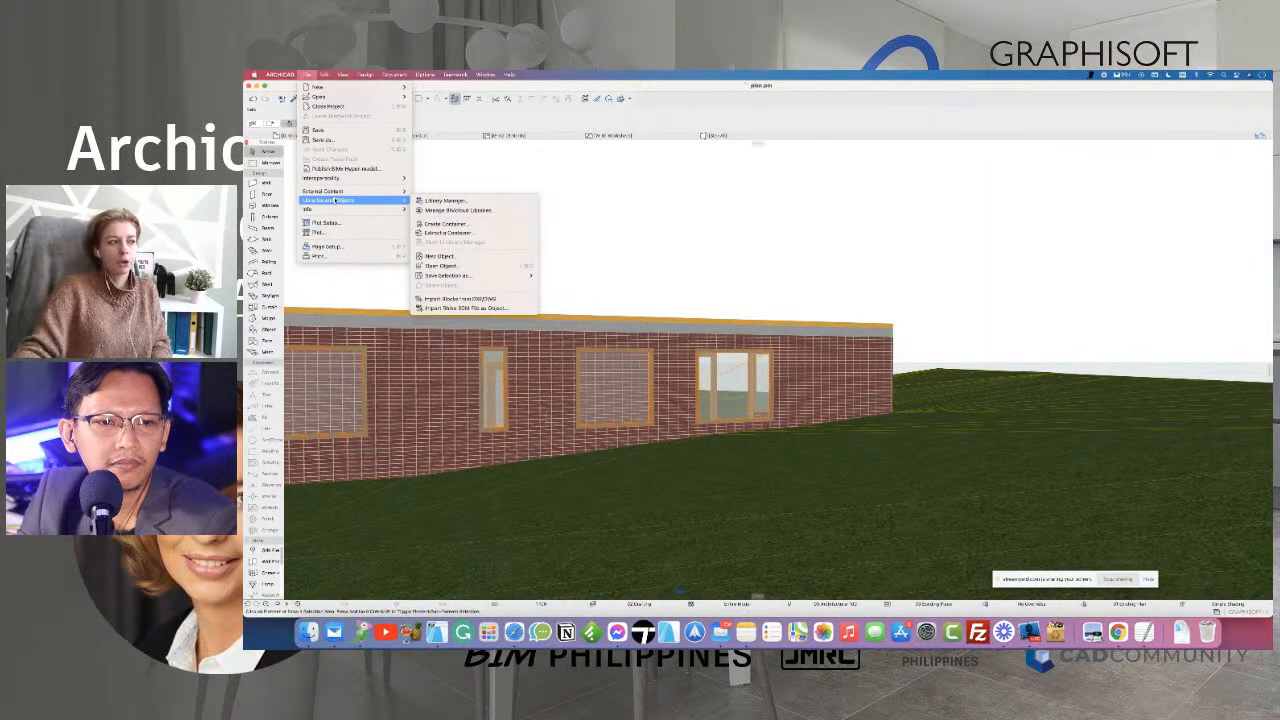
{"action": "left_click", "coordinate": [551, 240]}
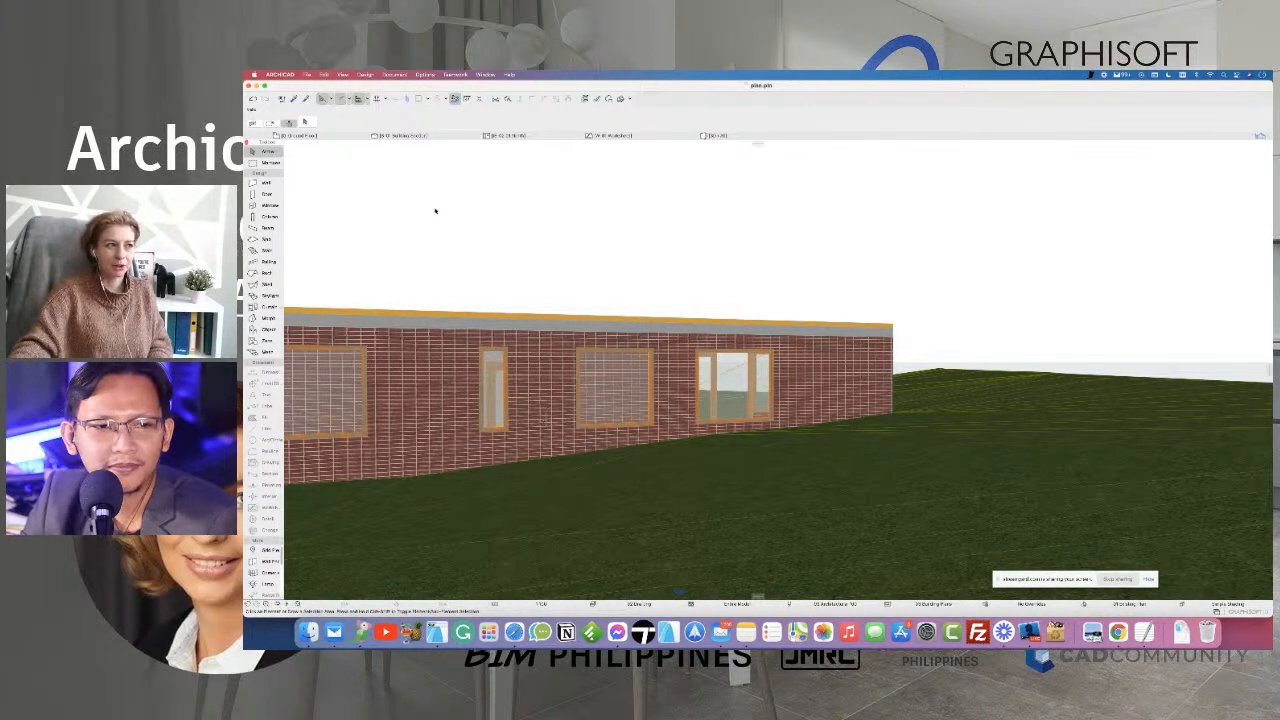
{"action": "left_click", "coordinate": [424, 75]}
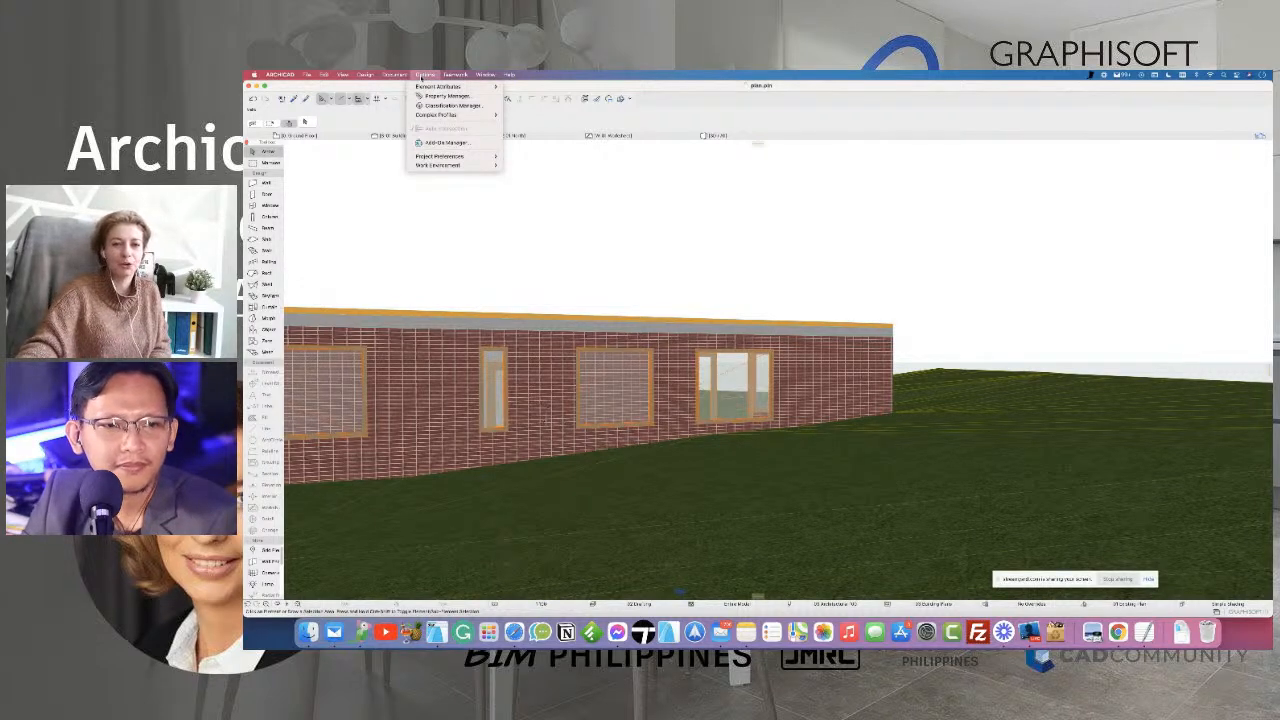
{"action": "left_click", "coordinate": [381, 182]}
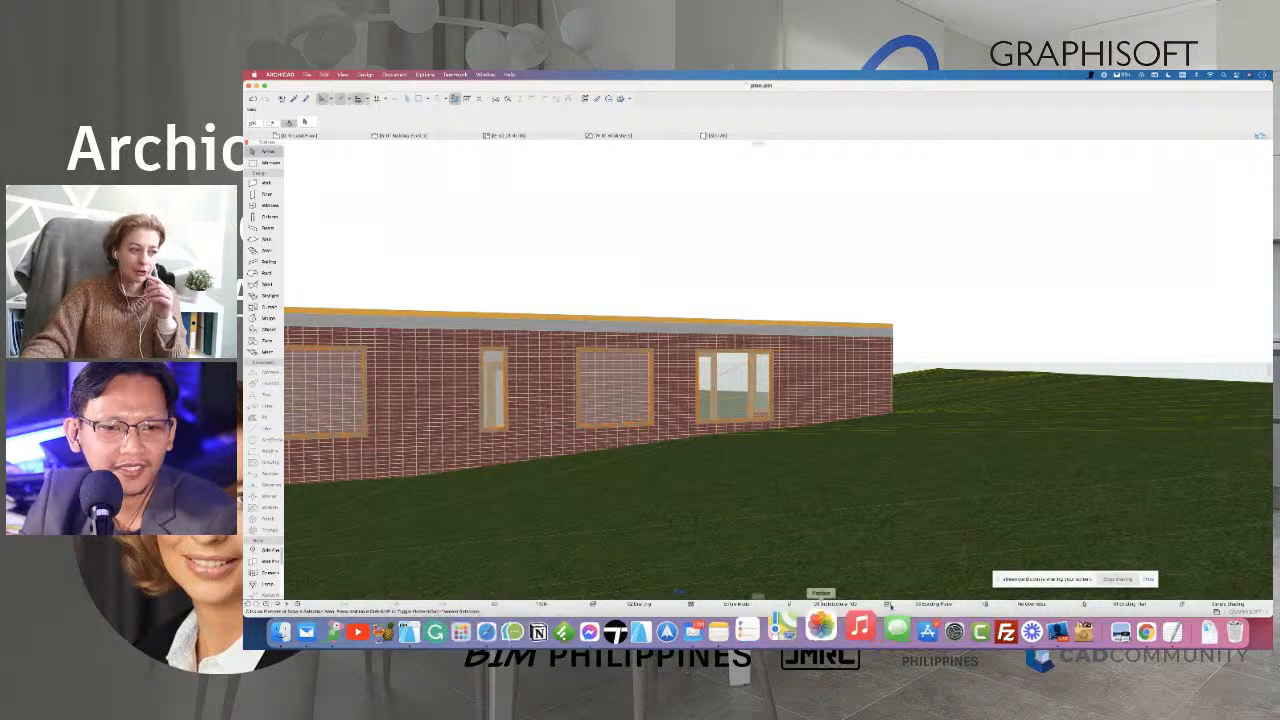
- Switch to Chrome and open the System Requirements page from the Support links at the end of the Graphisoft homepage
{"action": "left_click", "coordinate": [1118, 632]}
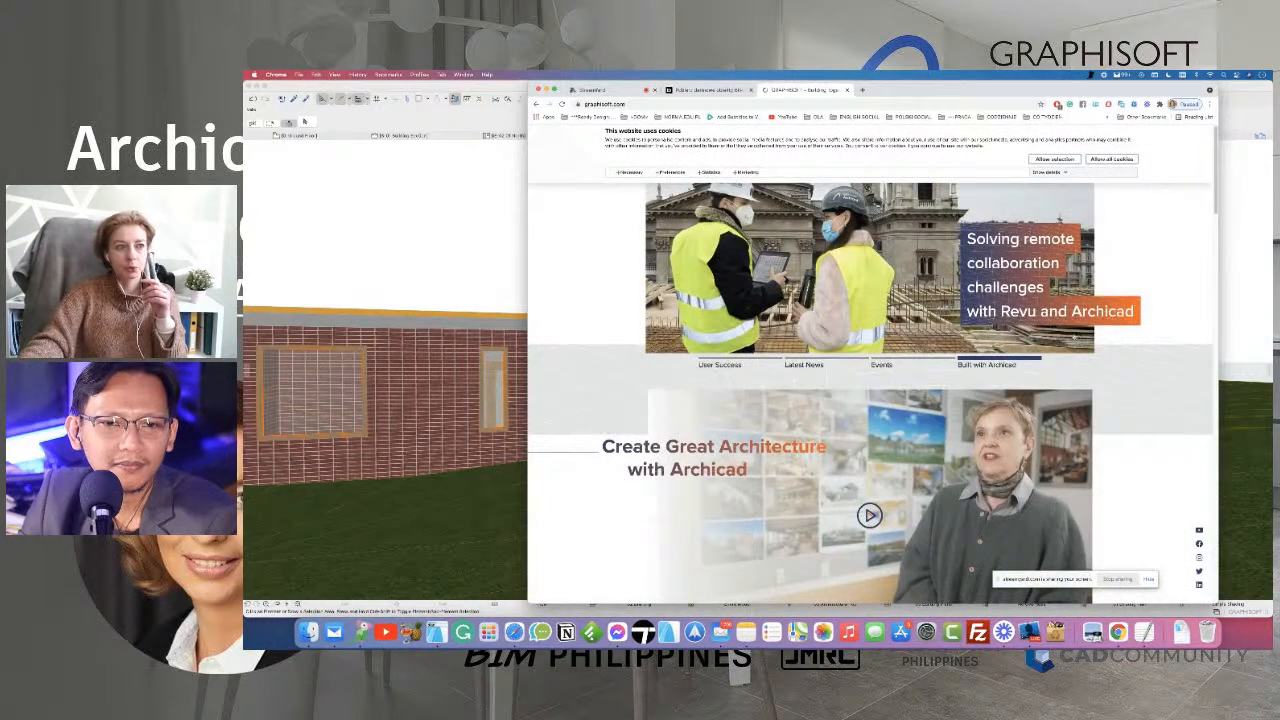
{"action": "scroll", "coordinate": [1072, 348], "scroll_direction": "down", "scroll_amount": 10}
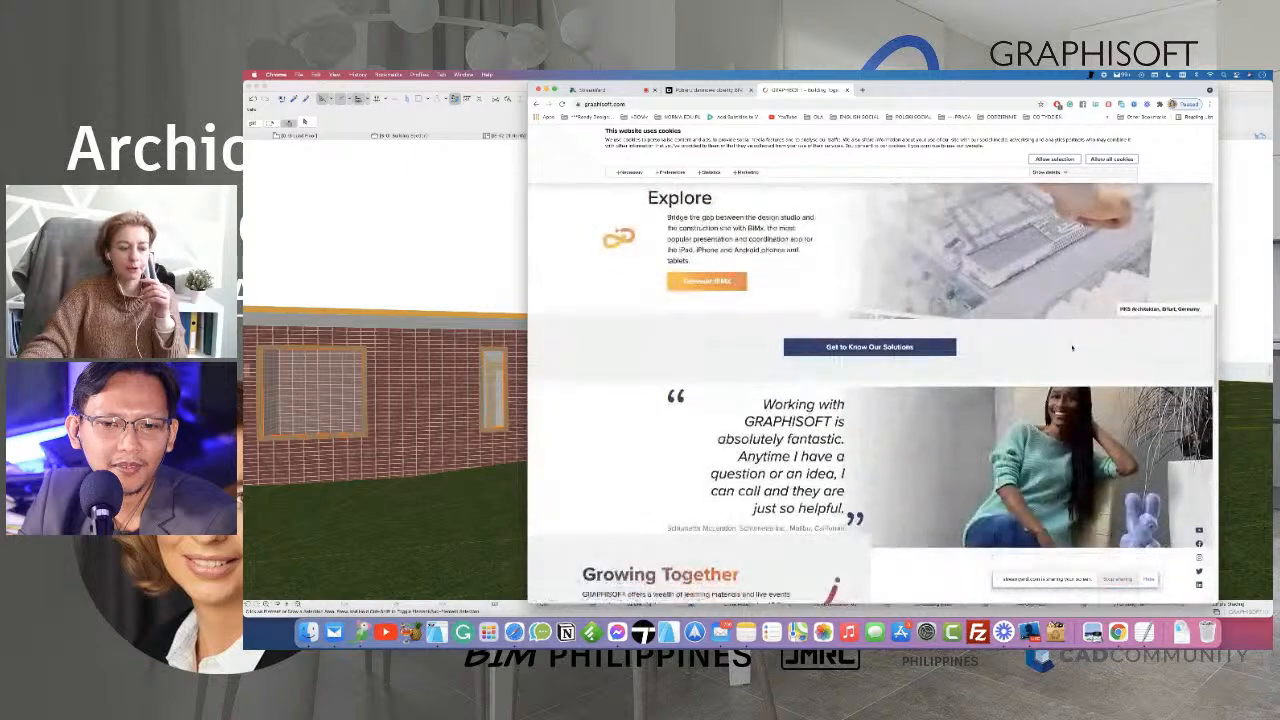
{"action": "scroll", "coordinate": [1072, 348], "scroll_direction": "down", "scroll_amount": 10}
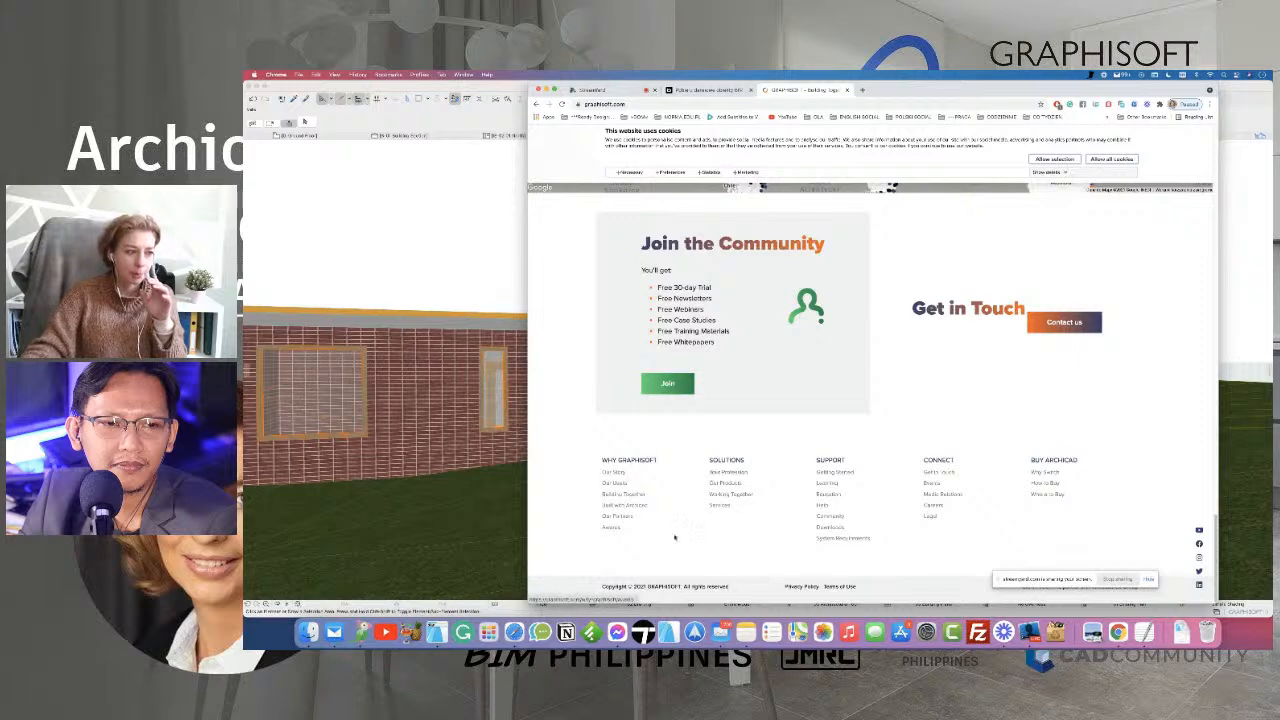
{"action": "left_click", "coordinate": [836, 536]}
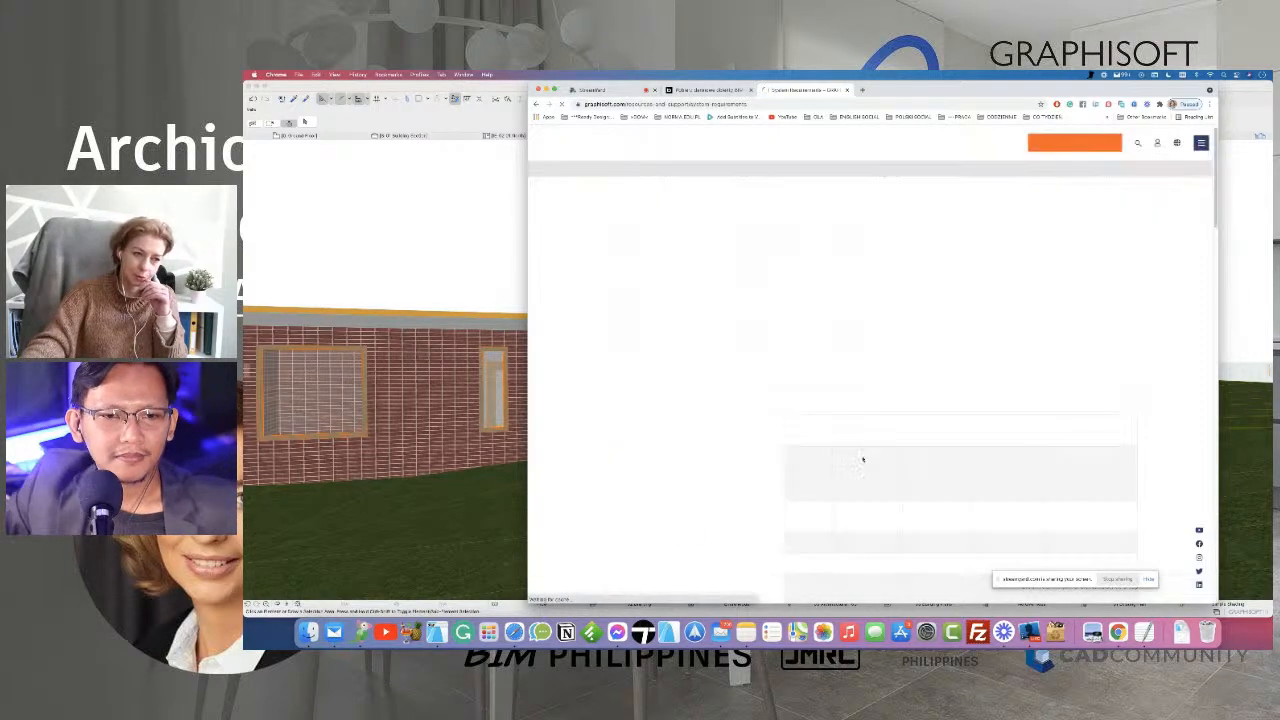
- Examine the recommended configurations and minimum hardware requirements for Archicad 24 on the System Requirements page
{"action": "scroll", "coordinate": [845, 464], "scroll_direction": "down", "scroll_amount": 3}
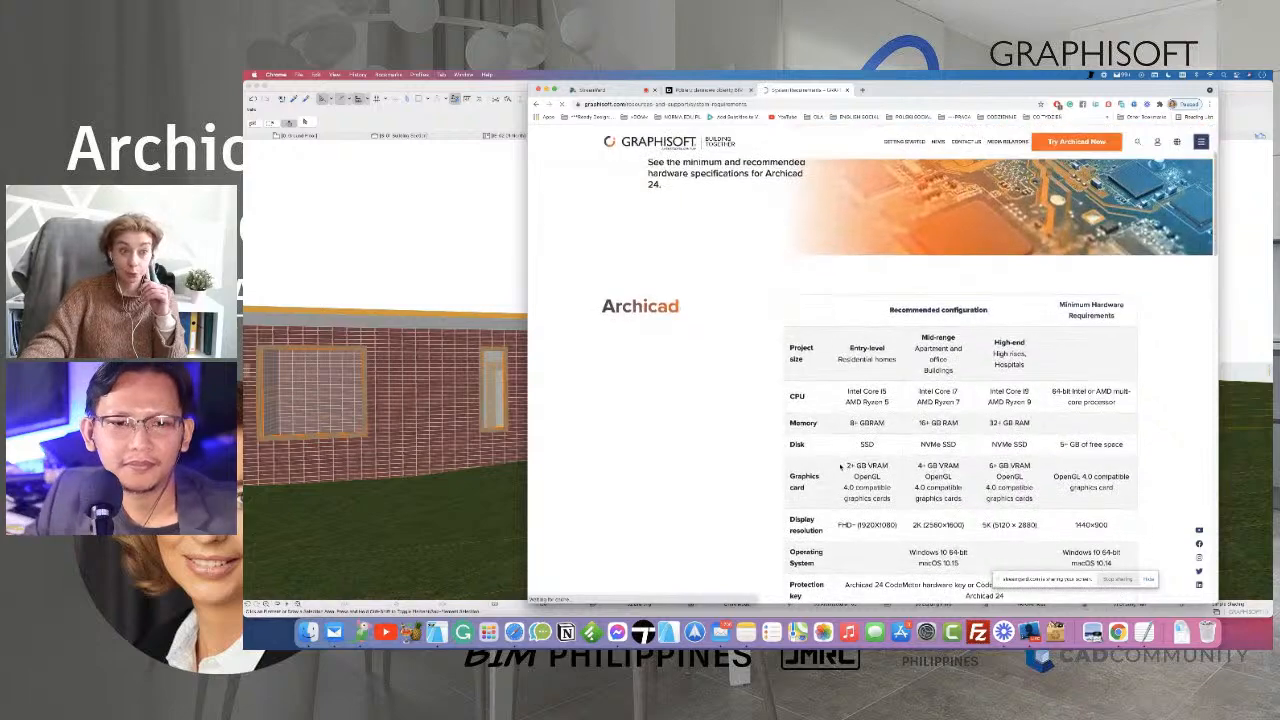
{"action": "scroll", "coordinate": [839, 464], "scroll_direction": "down", "scroll_amount": 2}
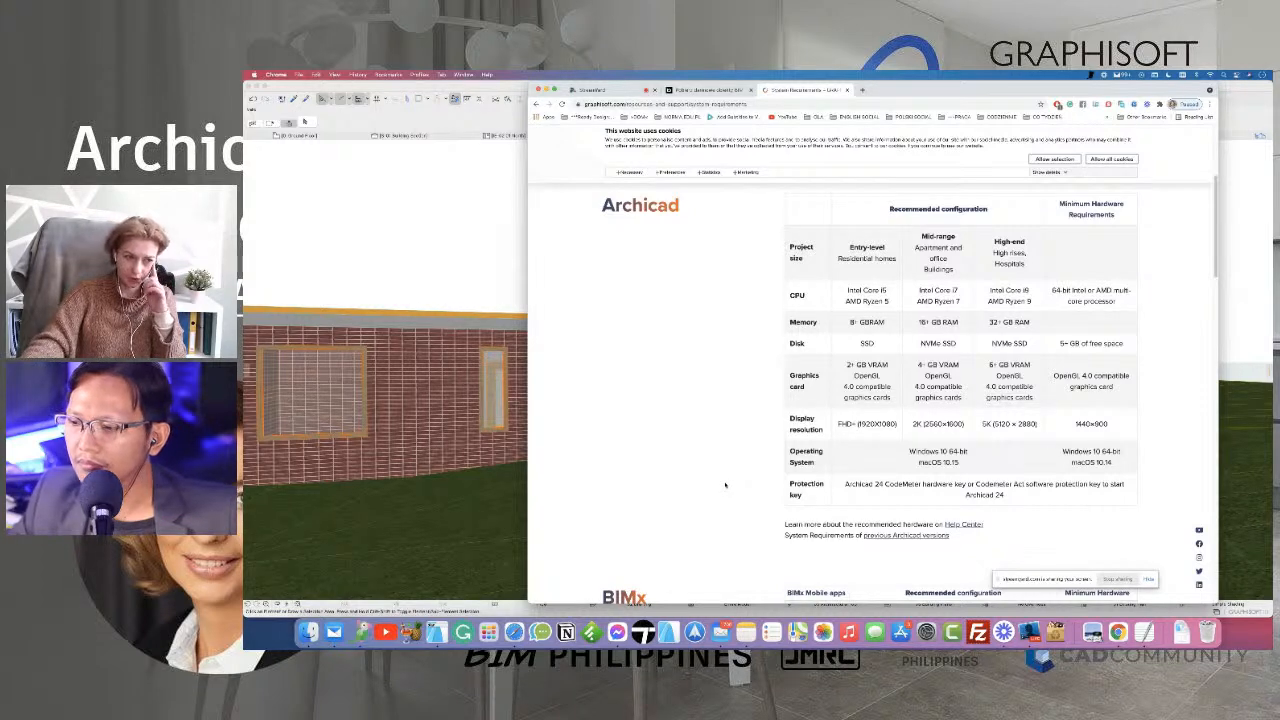
{"action": "scroll", "coordinate": [709, 481], "scroll_direction": "down", "scroll_amount": 1}
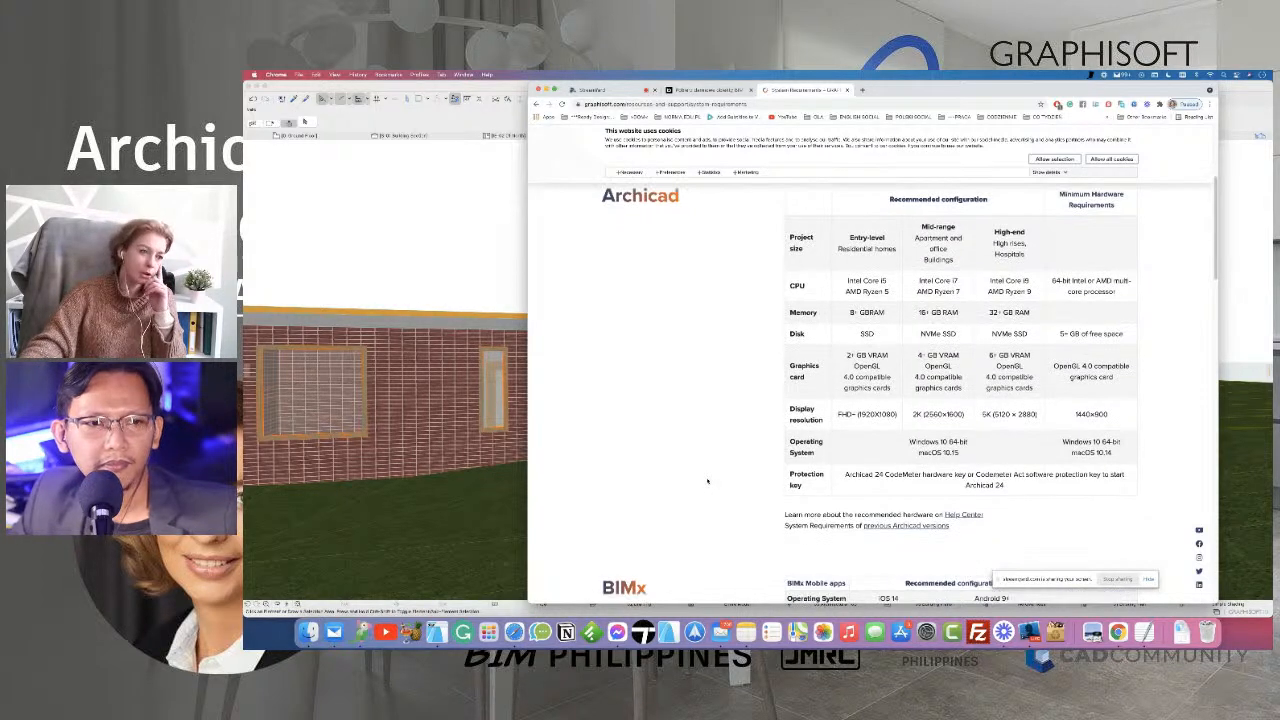
{"action": "scroll", "coordinate": [708, 481], "scroll_direction": "up", "scroll_amount": 1}
{"action": "scroll", "coordinate": [707, 481], "scroll_direction": "up", "scroll_amount": 1}
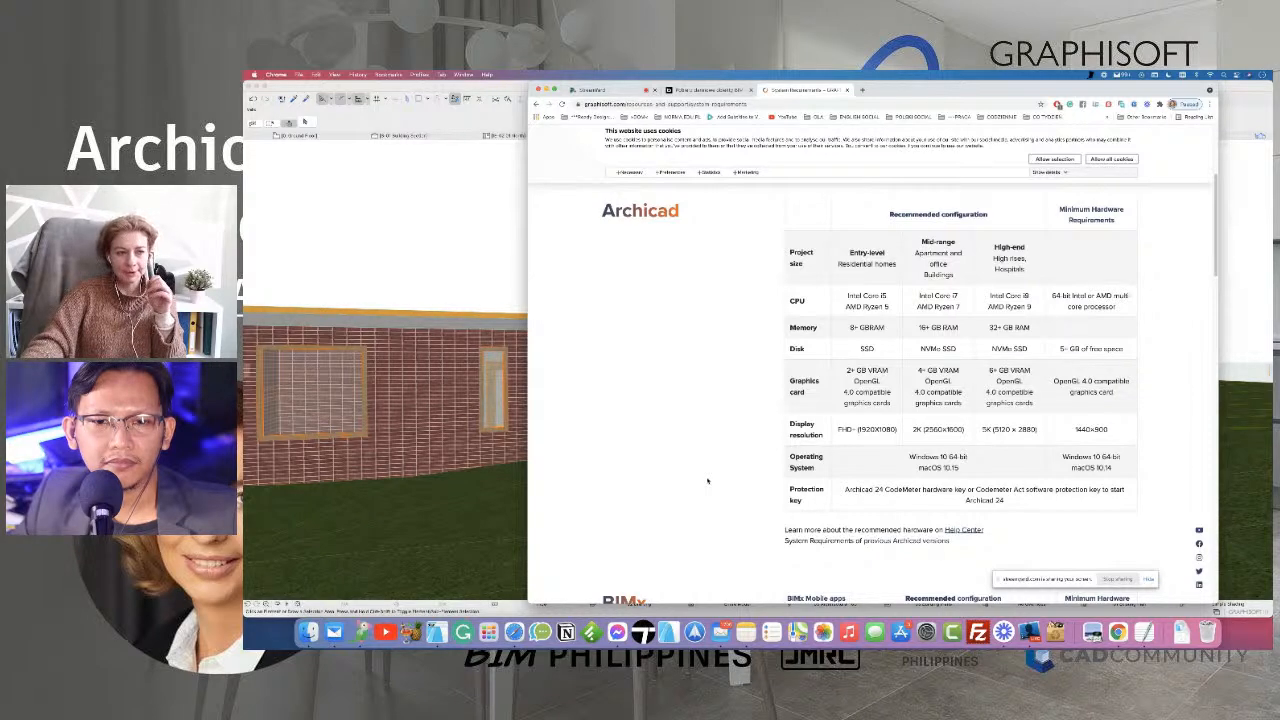
{"action": "scroll", "coordinate": [707, 481], "scroll_direction": "down", "scroll_amount": 1}
{"action": "scroll", "coordinate": [707, 481], "scroll_direction": "up", "scroll_amount": 2}
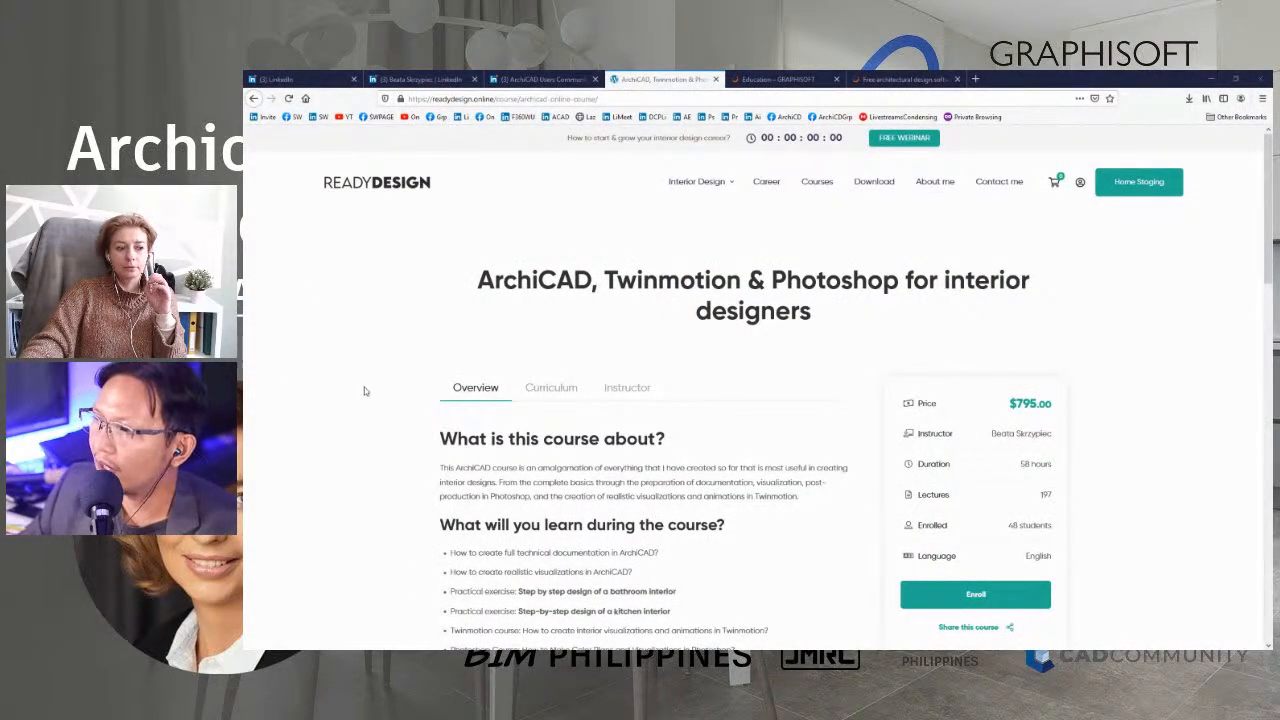
- View the ArchiCAD, Twinmotion & Photoshop course overview, and open the ReadyDesign homepage
{"action": "scroll", "coordinate": [364, 391], "scroll_direction": "down", "scroll_amount": 1}
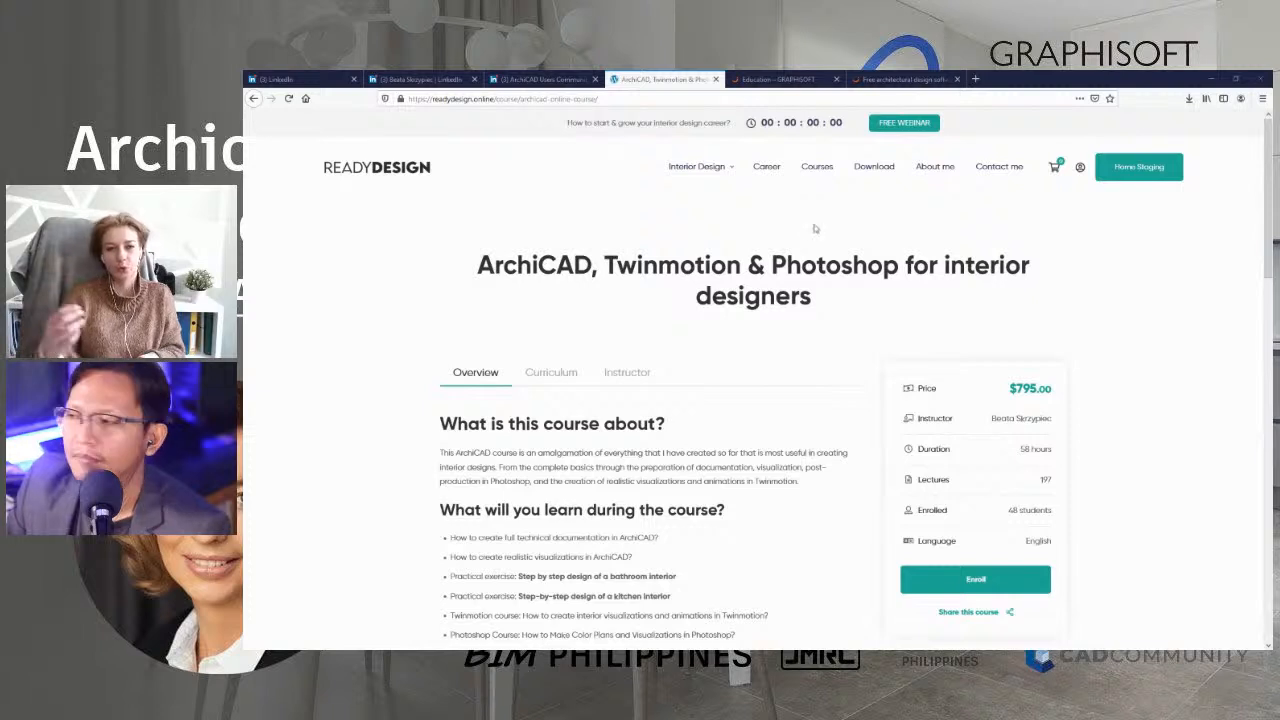
{"action": "left_click", "coordinate": [352, 172]}
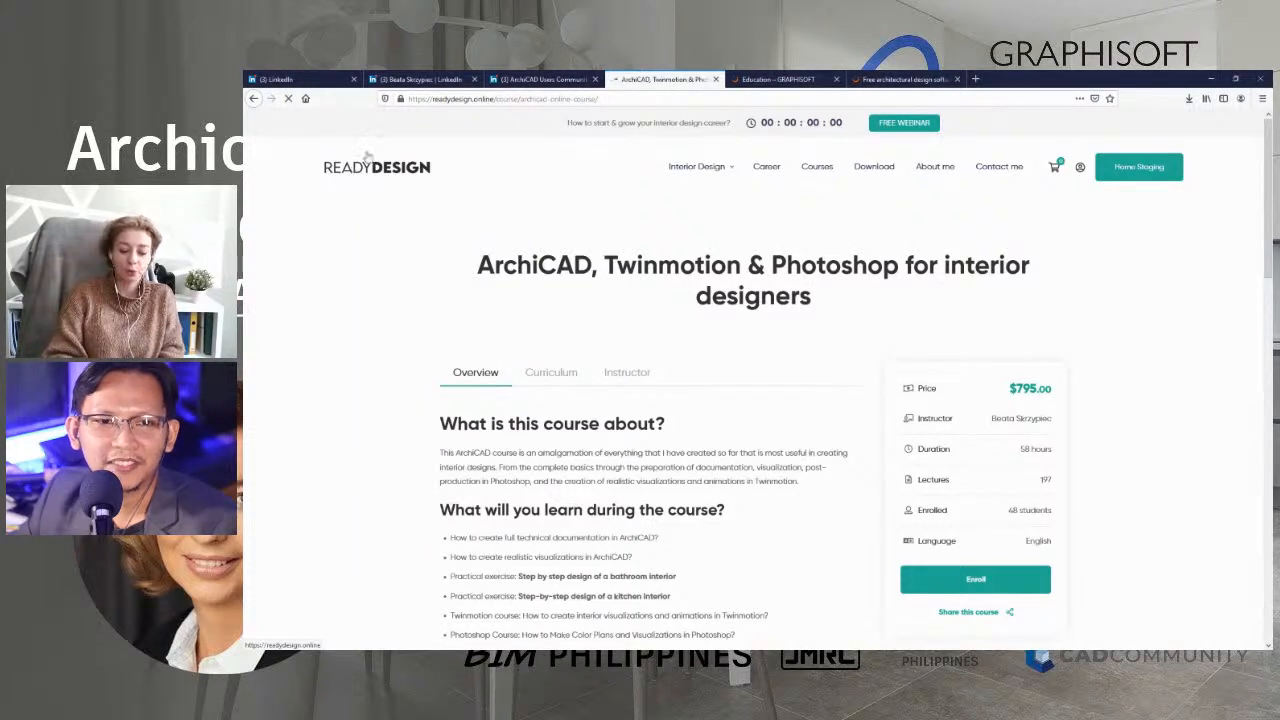